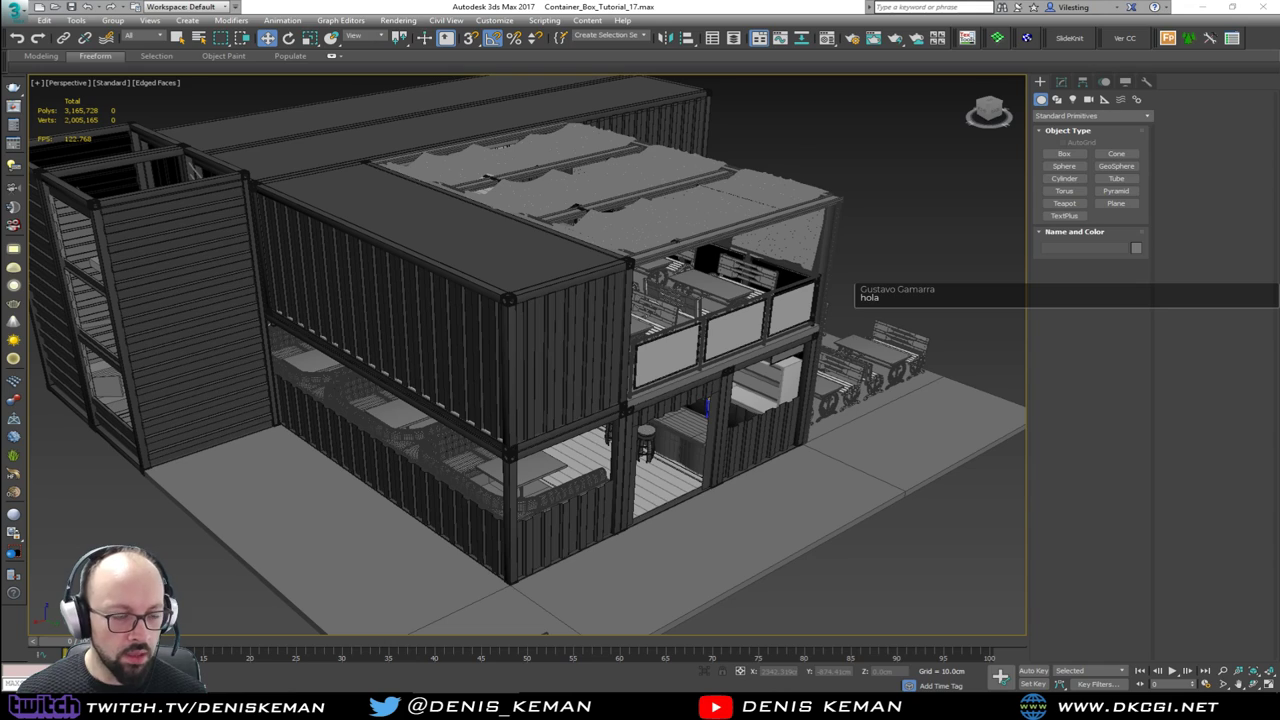
# Step: Examine the container building from all sides, including the shaded upper terrace, the outdoor seating and the stair tower
pyautogui.keyDown('alt'); pyautogui.moveTo(504, 415); pyautogui.dragTo(437, 361, button='middle'); pyautogui.keyUp('alt')
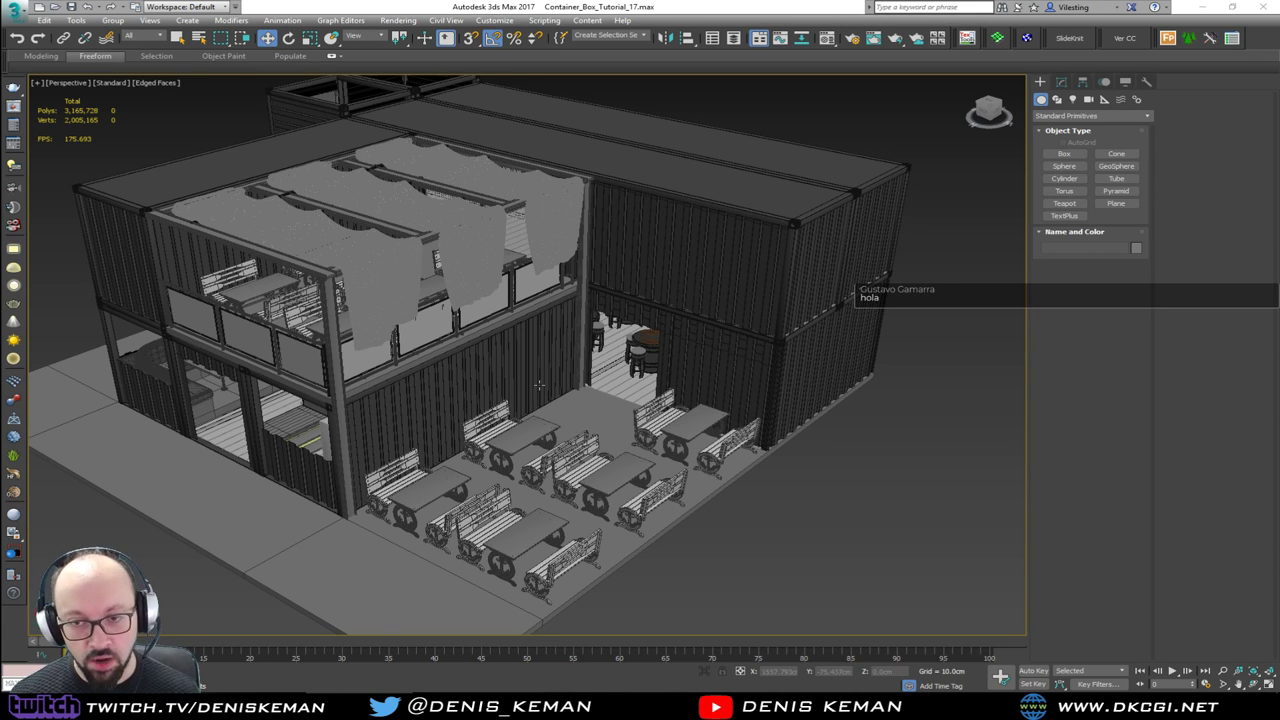
pyautogui.moveTo(508, 395)
pyautogui.keyDown('alt'); pyautogui.mouseDown(button='middle')
pyautogui.moveTo(520, 440)
pyautogui.moveTo(586, 449)
pyautogui.moveTo(533, 388)
pyautogui.moveTo(360, 365)
pyautogui.moveTo(523, 393)
pyautogui.moveTo(542, 354)
pyautogui.moveTo(612, 340)
pyautogui.moveTo(513, 372)
pyautogui.mouseUp(button='middle'); pyautogui.keyUp('alt')
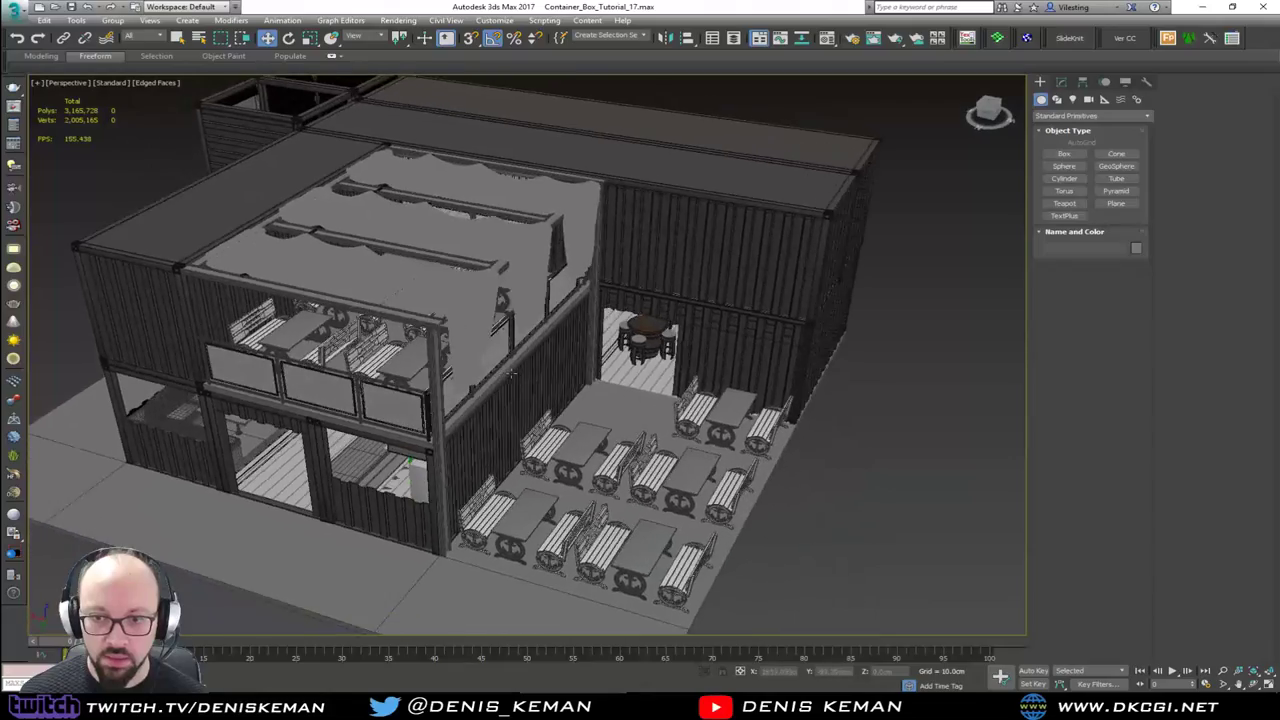
pyautogui.scroll(10, 512, 372)
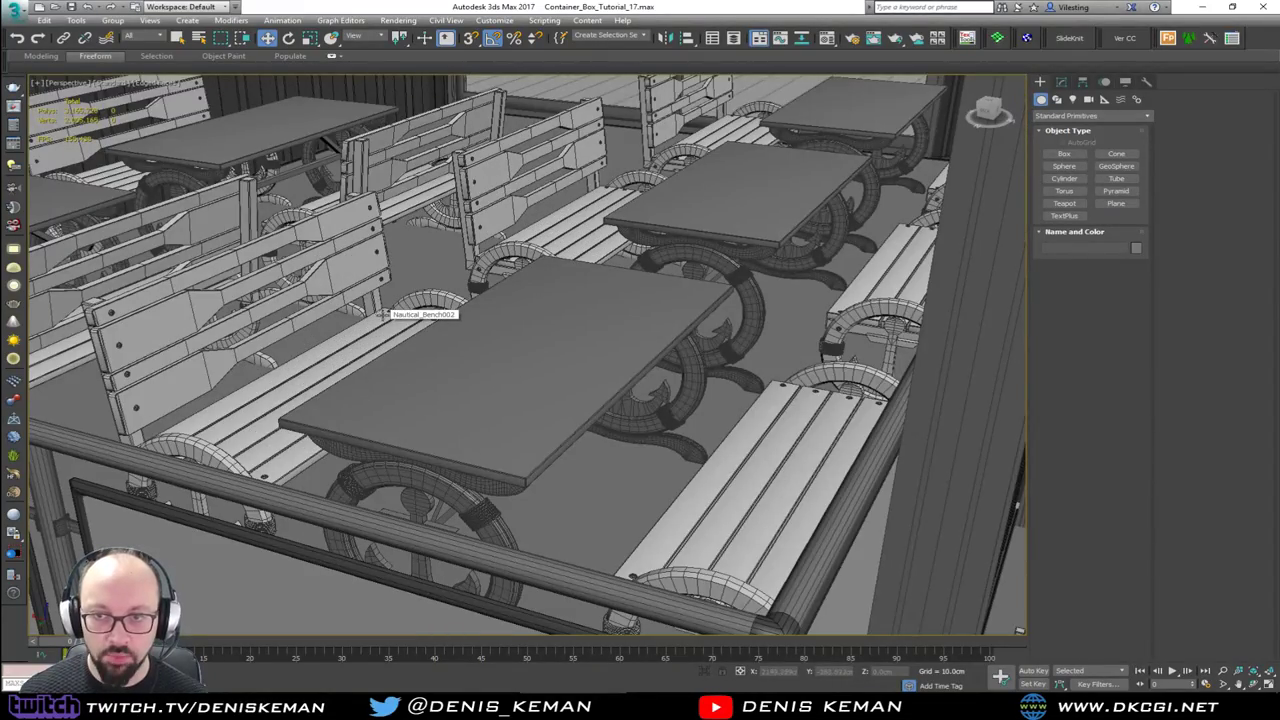
pyautogui.press('F4')
pyautogui.moveTo(383, 314); pyautogui.dragTo(489, 406, button='middle')
pyautogui.scroll(-6, 489, 406)
pyautogui.scroll(2, 540, 362)
pyautogui.moveTo(540, 362); pyautogui.dragTo(313, 320, button='middle')
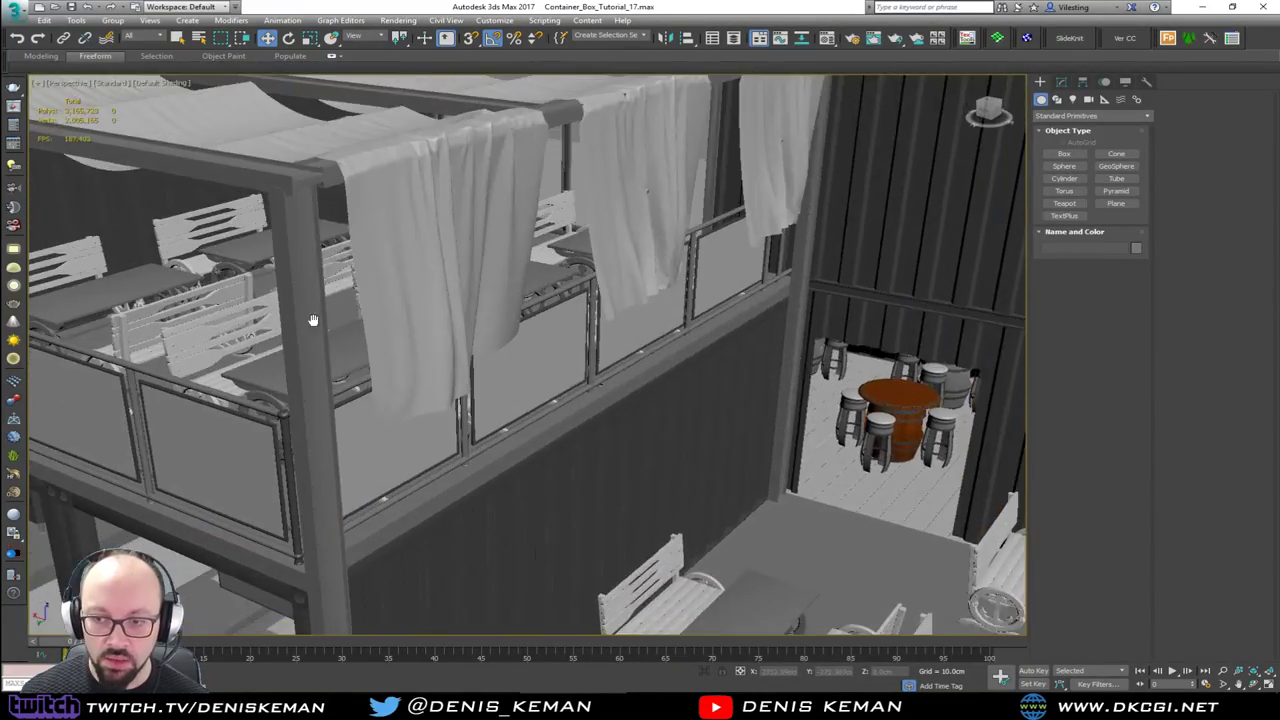
pyautogui.scroll(-6, 313, 320)
pyautogui.keyDown('alt'); pyautogui.moveTo(616, 573); pyautogui.dragTo(586, 455, button='middle'); pyautogui.keyUp('alt')
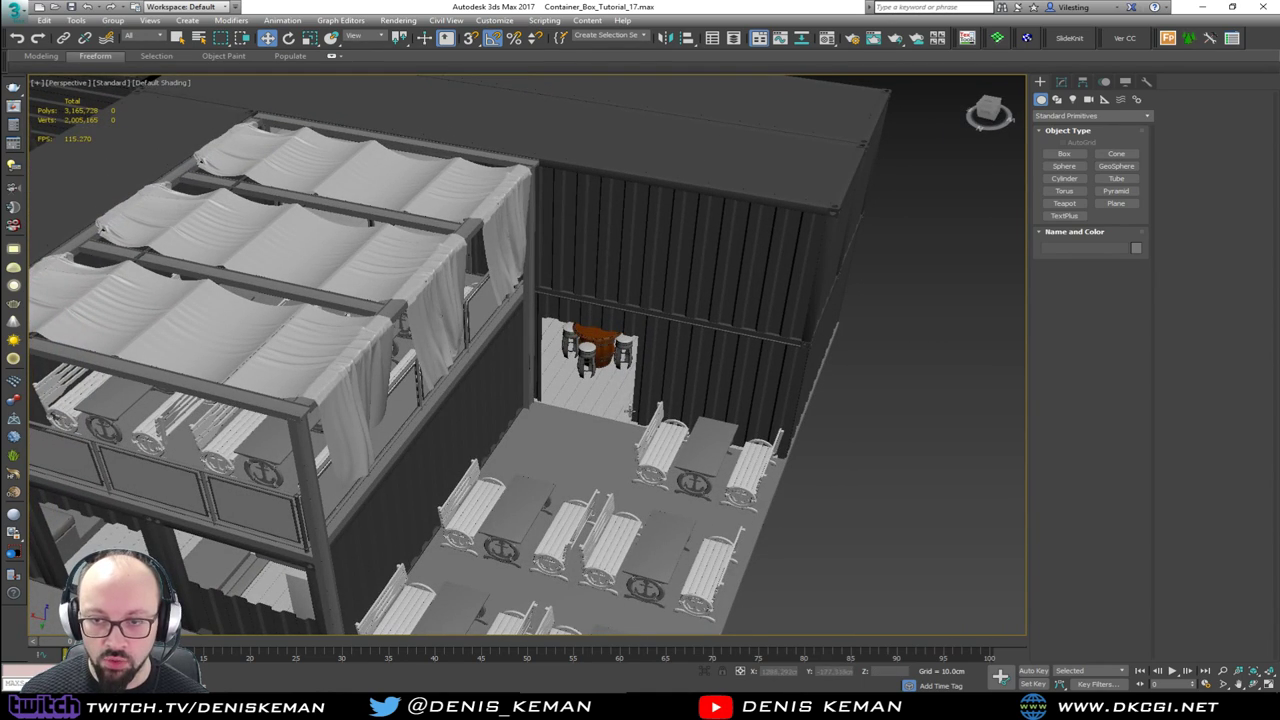
pyautogui.keyDown('alt'); pyautogui.moveTo(559, 399); pyautogui.dragTo(512, 438, button='middle'); pyautogui.keyUp('alt')
pyautogui.scroll(3, 658, 338)
pyautogui.press('F3')
pyautogui.moveTo(565, 303)
pyautogui.keyDown('alt'); pyautogui.mouseDown(button='middle')
pyautogui.moveTo(385, 425)
pyautogui.moveTo(272, 423)
pyautogui.moveTo(393, 500)
pyautogui.moveTo(422, 363)
pyautogui.moveTo(478, 374)
pyautogui.moveTo(605, 365)
pyautogui.moveTo(510, 363)
pyautogui.mouseUp(button='middle'); pyautogui.keyUp('alt')
pyautogui.press('F3')
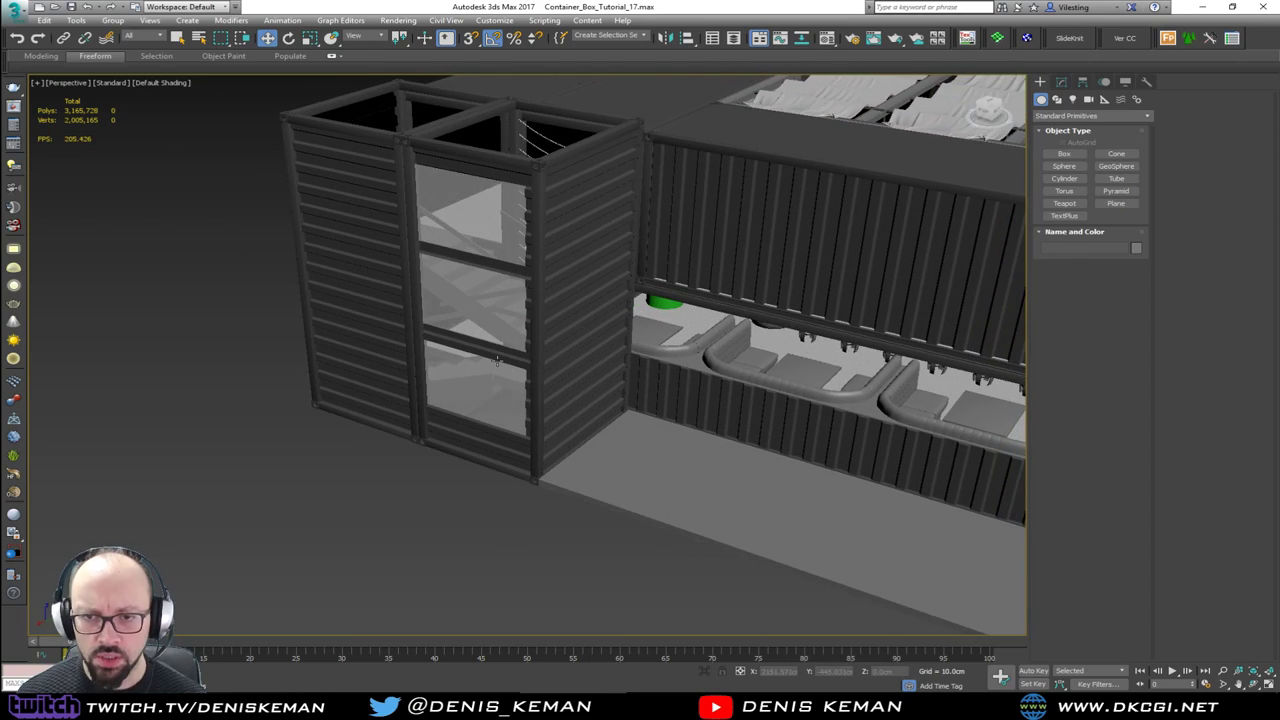
# Step: Copy the stair tower's window wall Bar_Walls04 together with its middle glass pane to a spot beside the tower
pyautogui.scroll(4, 497, 360)
pyautogui.press('F4')
pyautogui.click(560, 375)
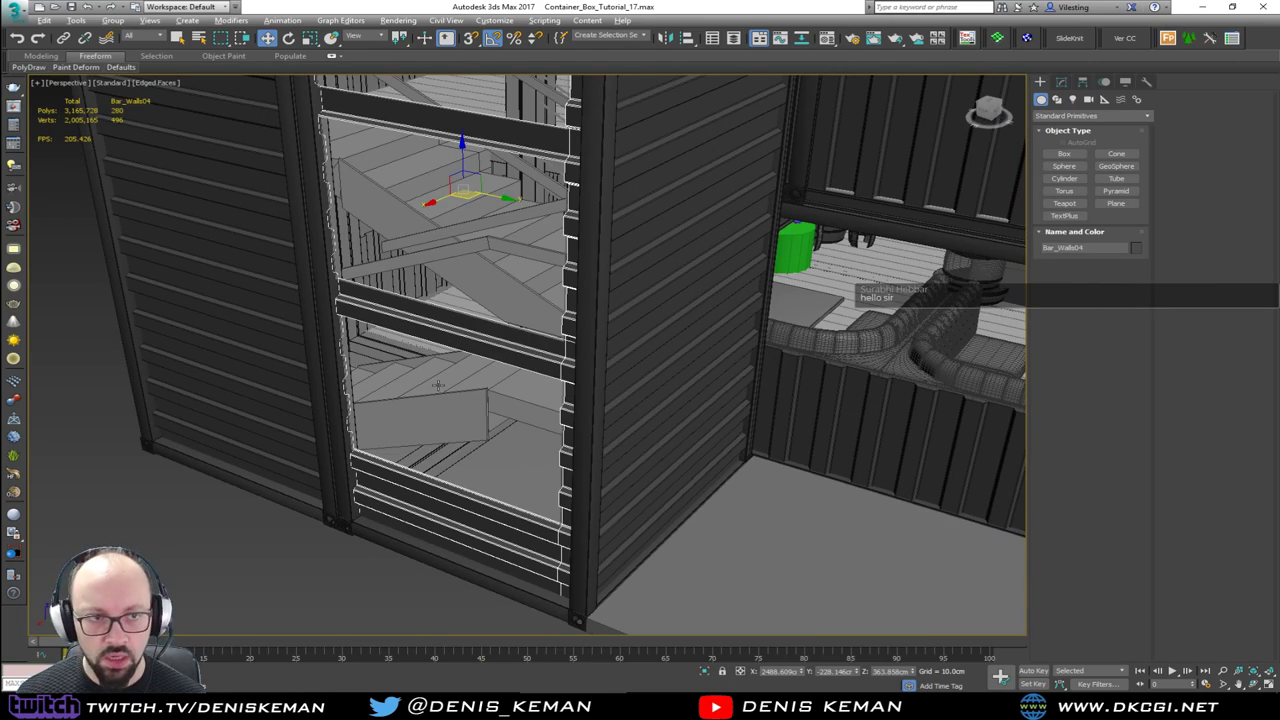
pyautogui.keyDown('alt'); pyautogui.moveTo(560, 375); pyautogui.dragTo(631, 406, button='middle'); pyautogui.keyUp('alt')
pyautogui.scroll(-2, 637, 360)
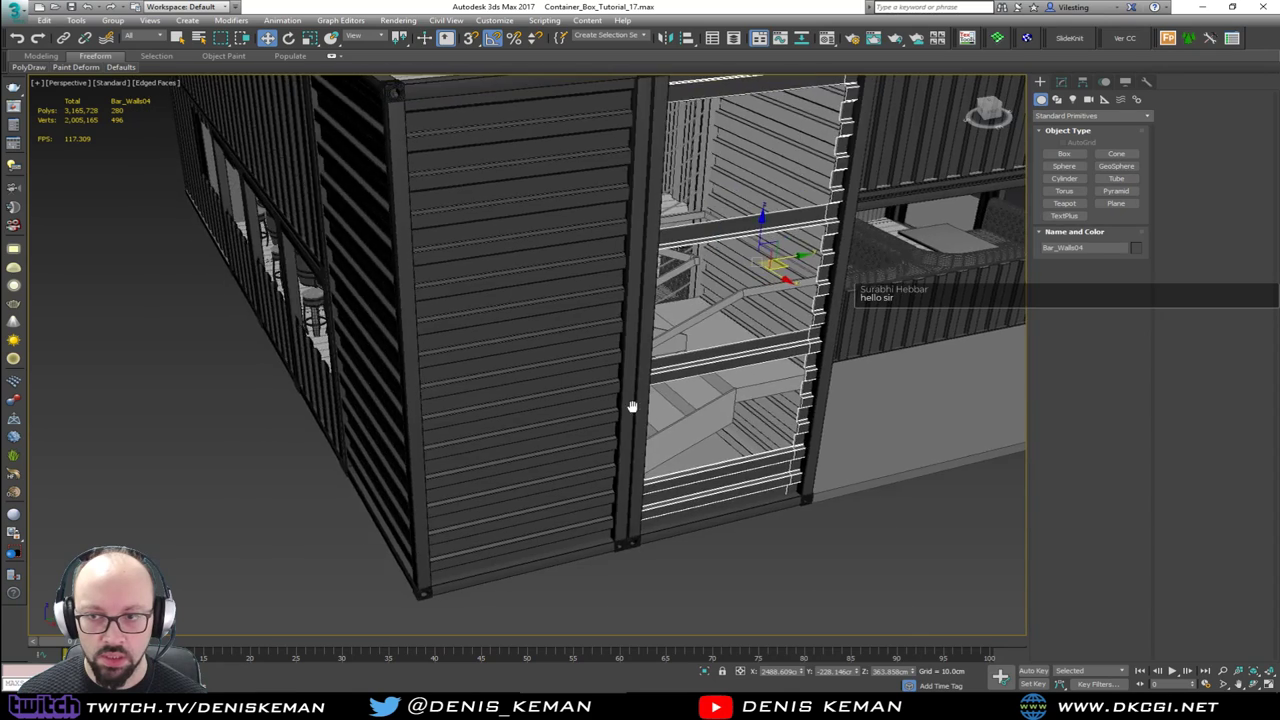
pyautogui.scroll(-4, 631, 406)
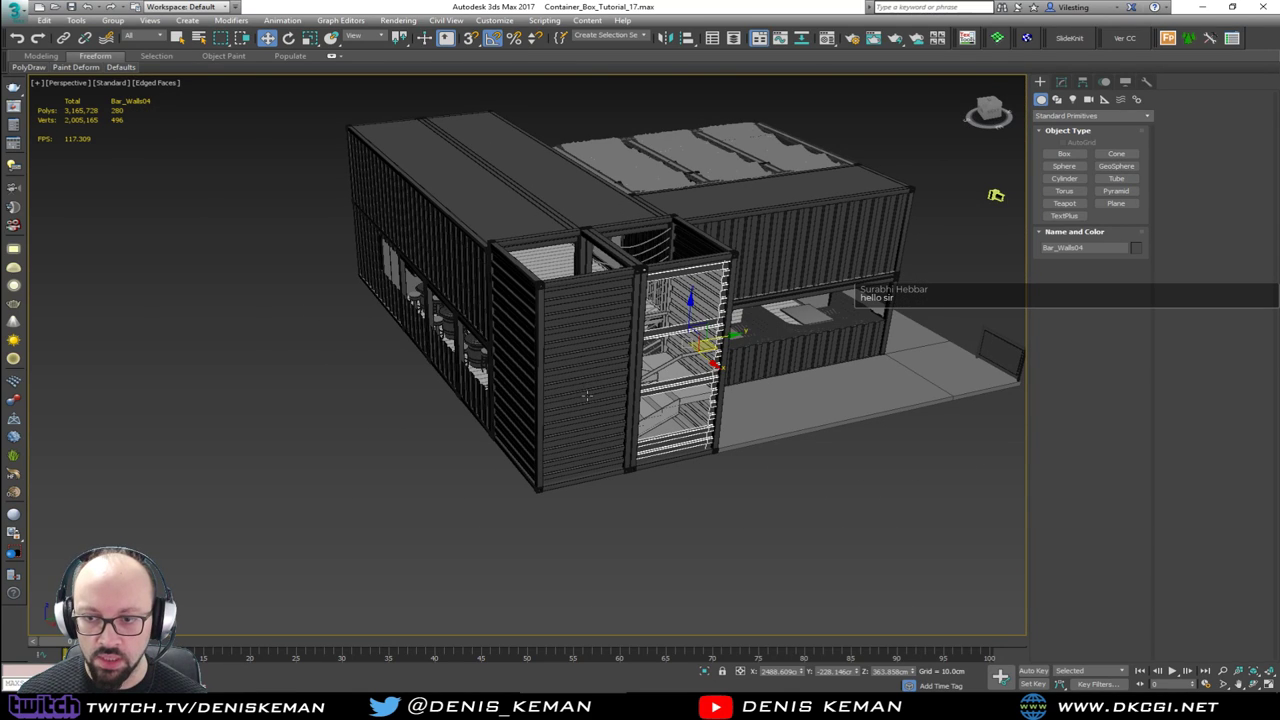
pyautogui.keyDown('ctrl'); pyautogui.click(669, 374); pyautogui.keyUp('ctrl')
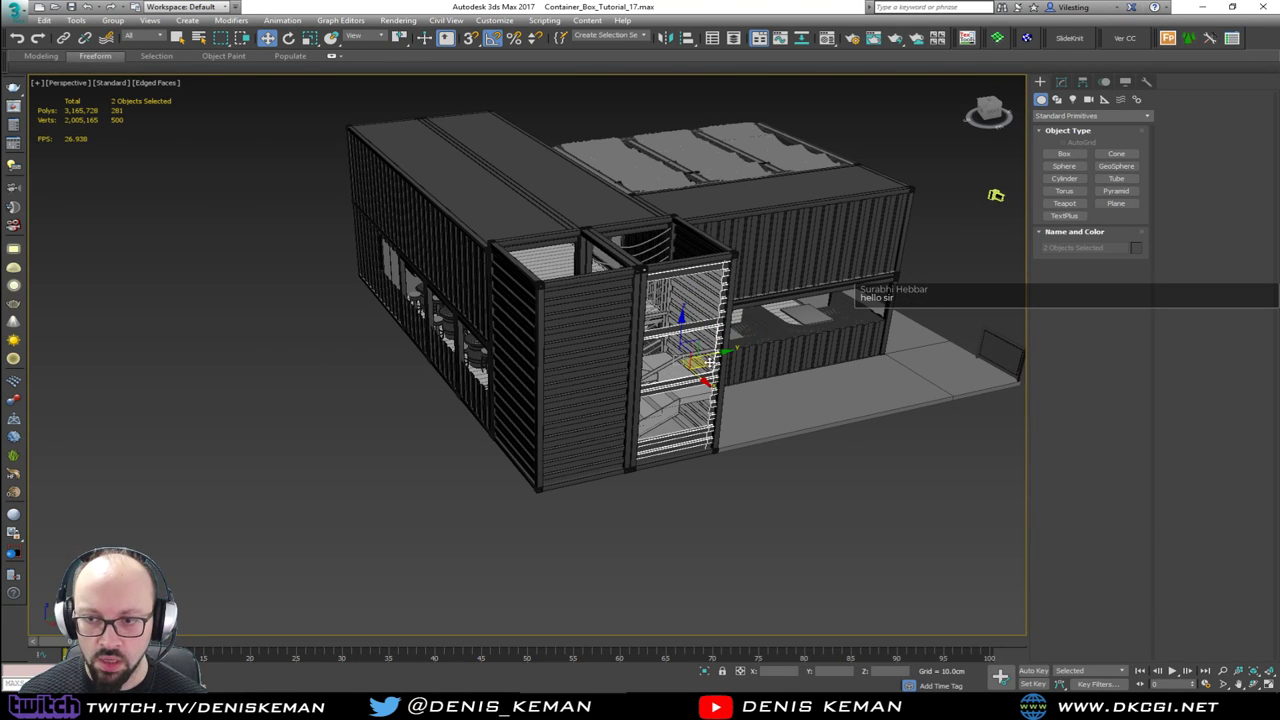
pyautogui.moveTo(712, 357)
pyautogui.keyDown('shift'); pyautogui.mouseDown()
pyautogui.moveTo(425, 395)
pyautogui.moveTo(397, 415)
pyautogui.mouseUp(); pyautogui.keyUp('shift')
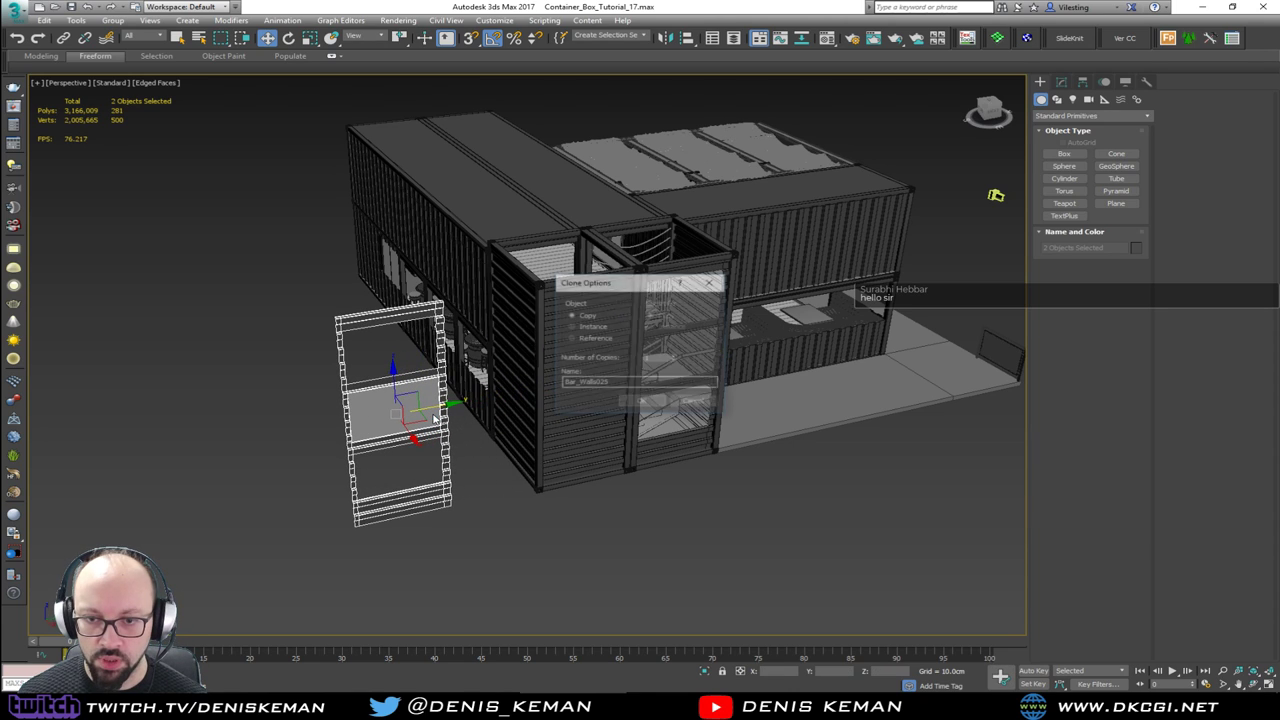
pyautogui.click(642, 402)
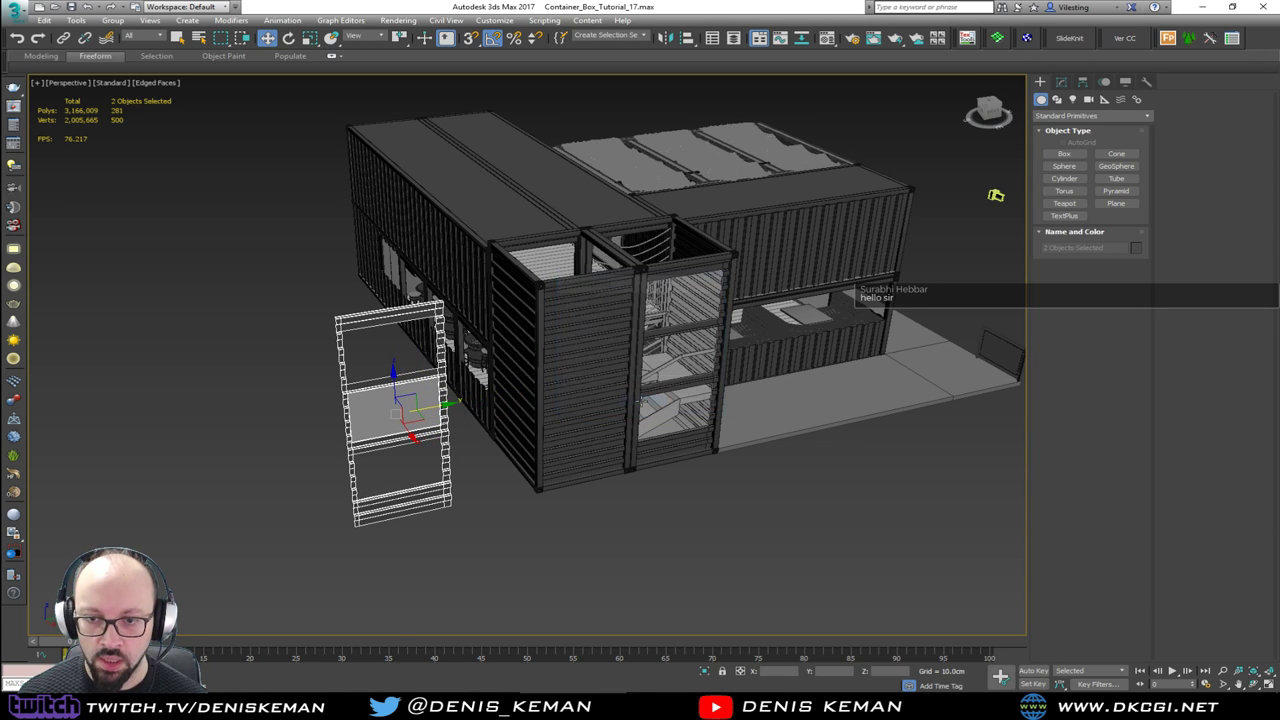
# Step: Align the copied wall and pane to the solid wall Bar_Walls03 on X, Y and Z, pivot point to pivot point
pyautogui.hotkey('alt', 'a')
pyautogui.click(591, 402)
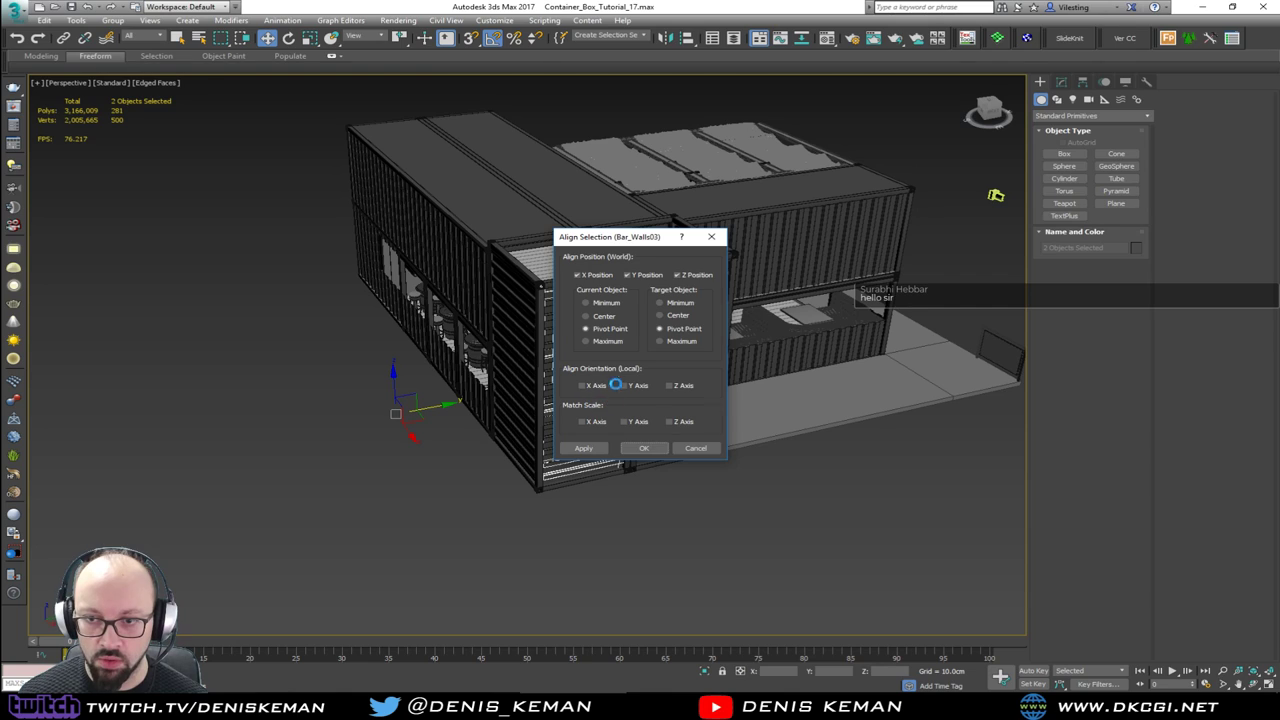
pyautogui.click(585, 316)
pyautogui.click(678, 316)
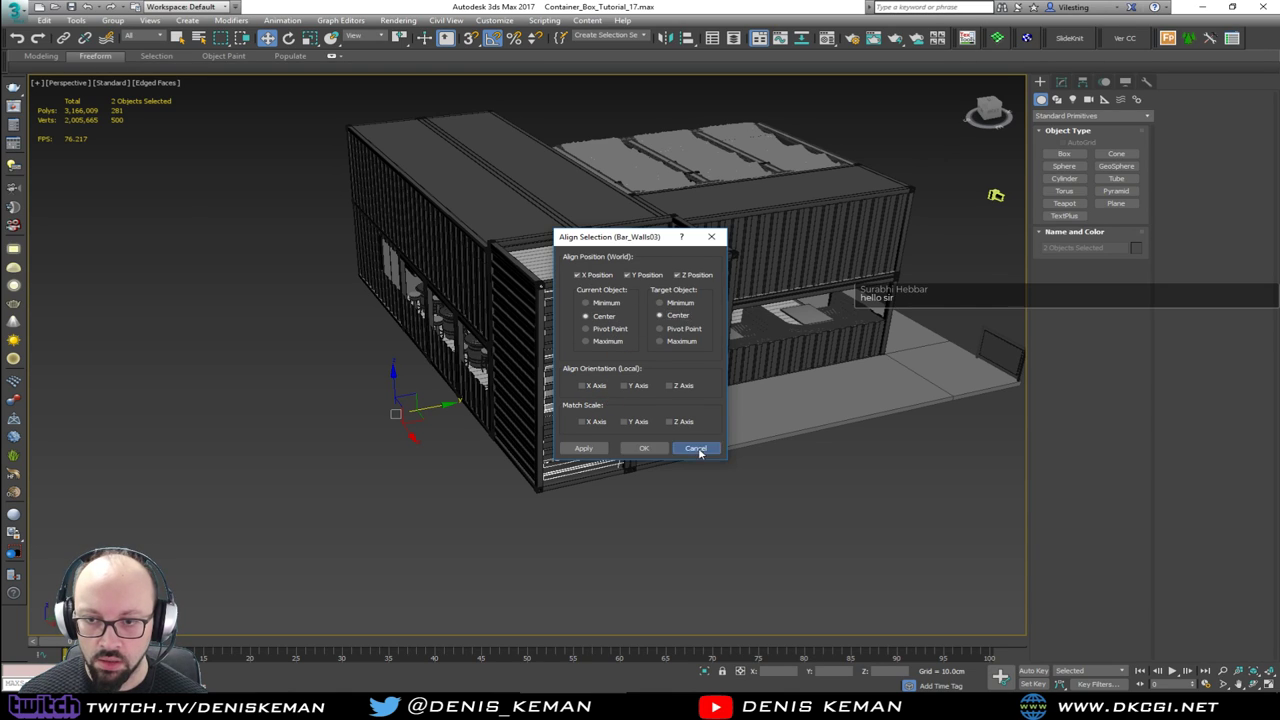
pyautogui.click(695, 448)
pyautogui.click(574, 405)
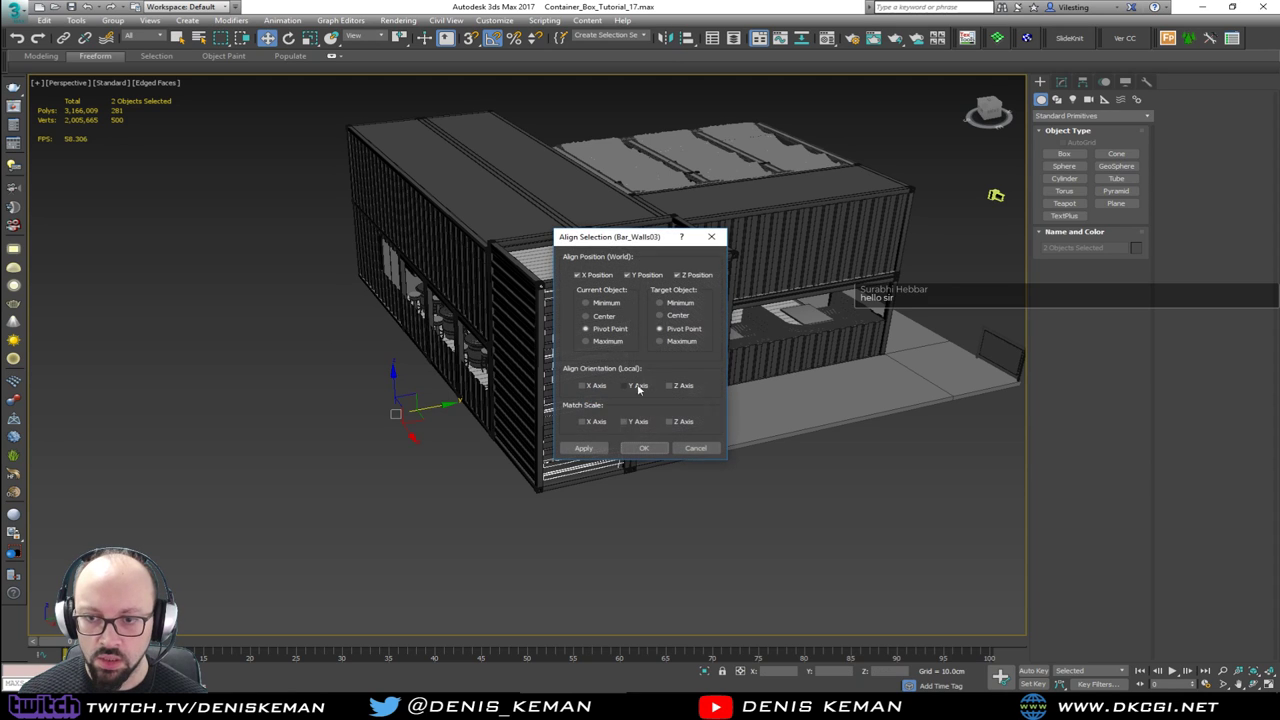
pyautogui.click(656, 447)
# Step: Move the solid wall Bar_Walls03 out of the tower along Y to check the opening behind it
pyautogui.keyDown('alt'); pyautogui.moveTo(650, 445); pyautogui.dragTo(584, 380, button='middle'); pyautogui.keyUp('alt')
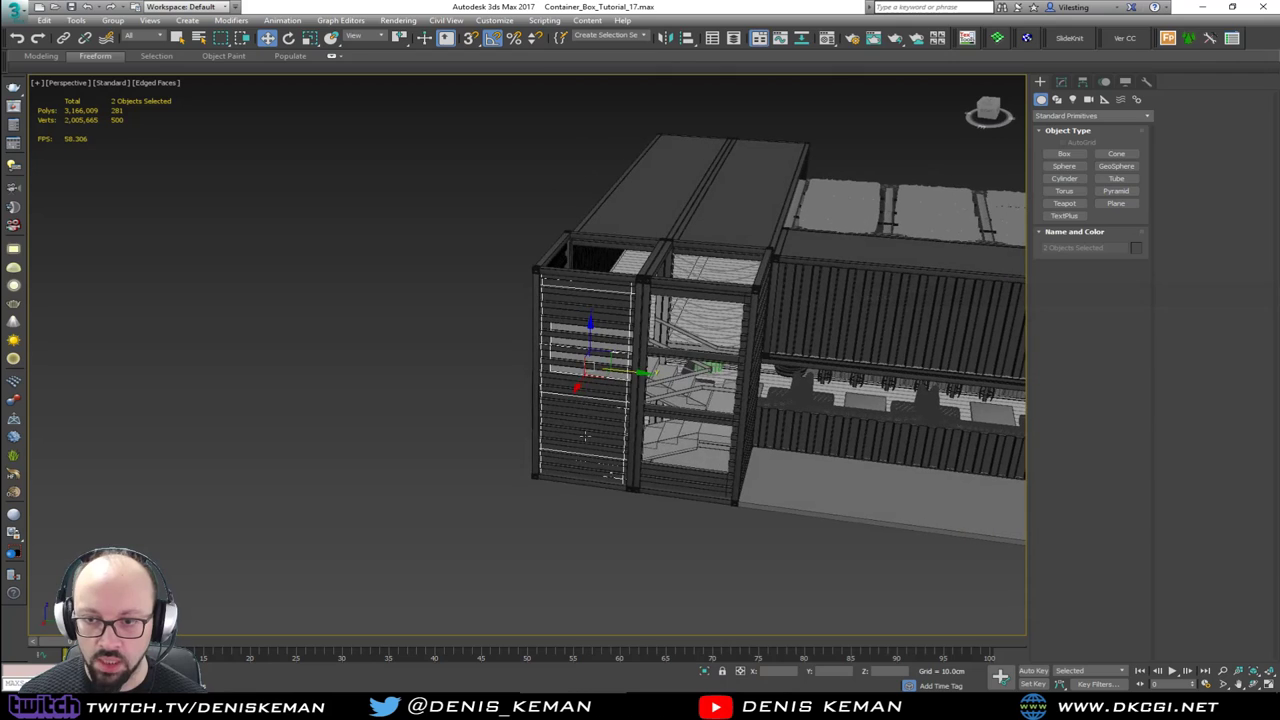
pyautogui.scroll(5, 583, 356)
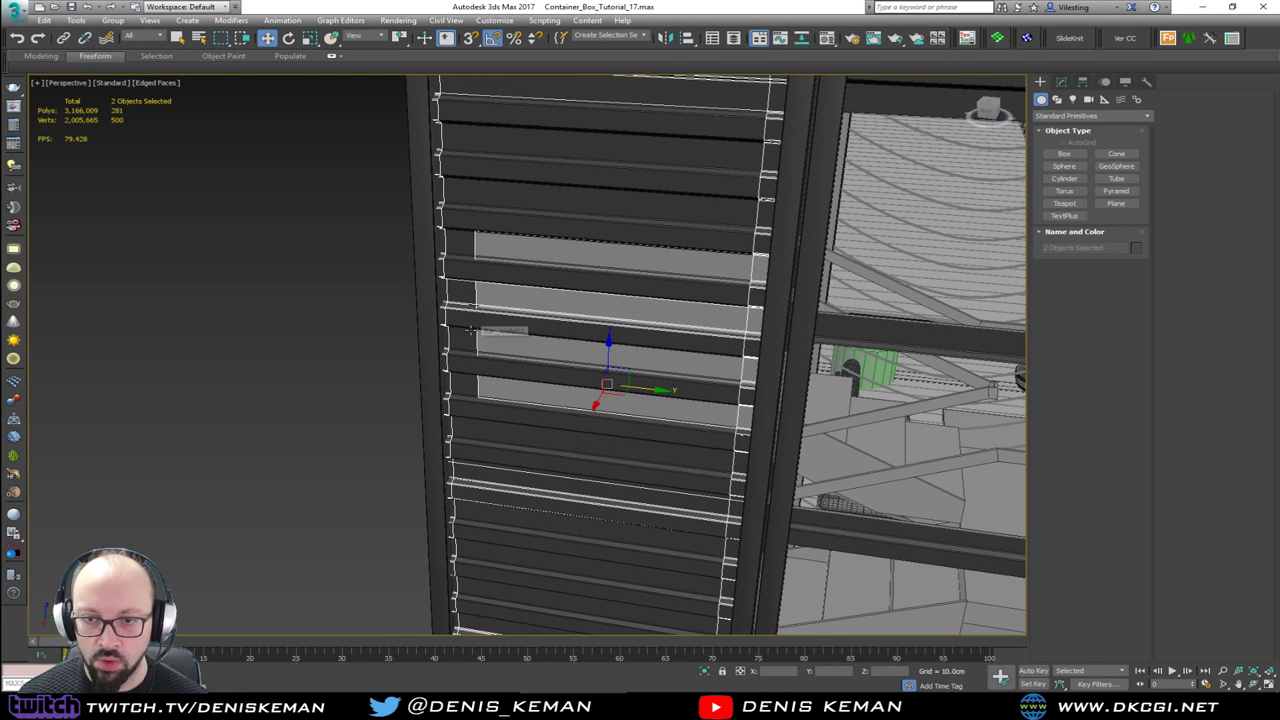
pyautogui.click(471, 330)
pyautogui.scroll(-3, 513, 362)
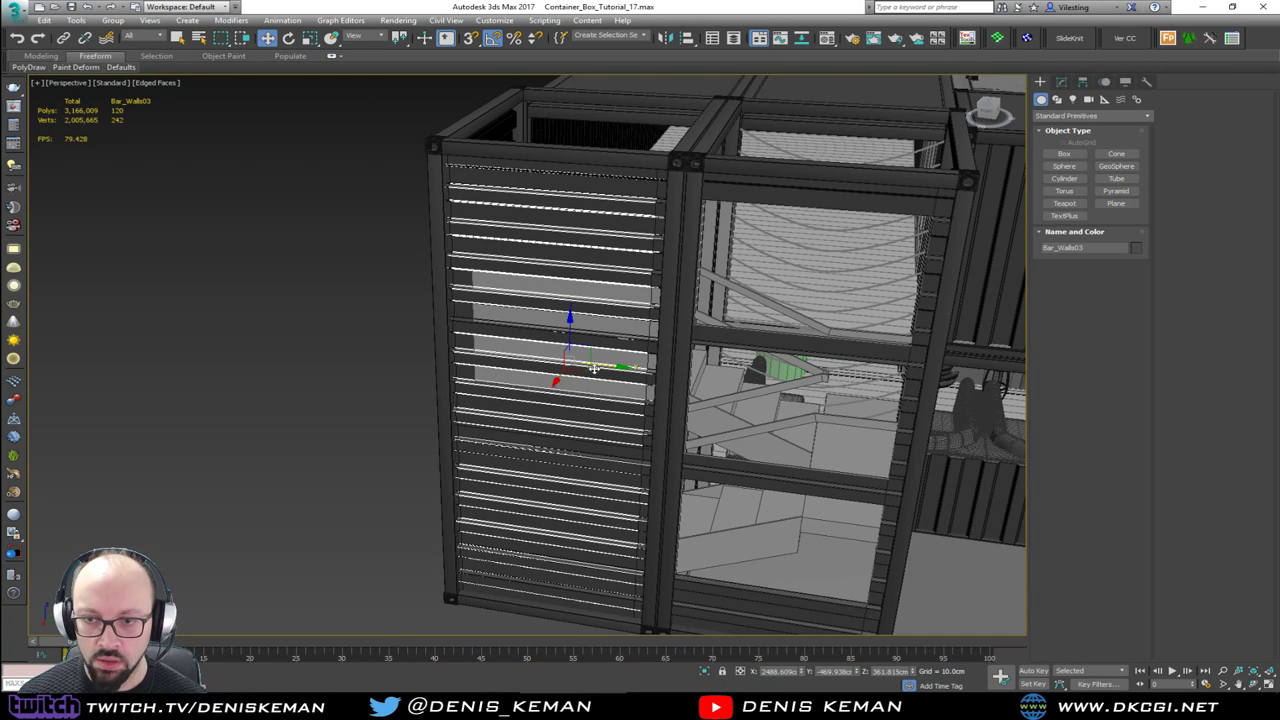
pyautogui.moveTo(605, 366); pyautogui.dragTo(296, 338)
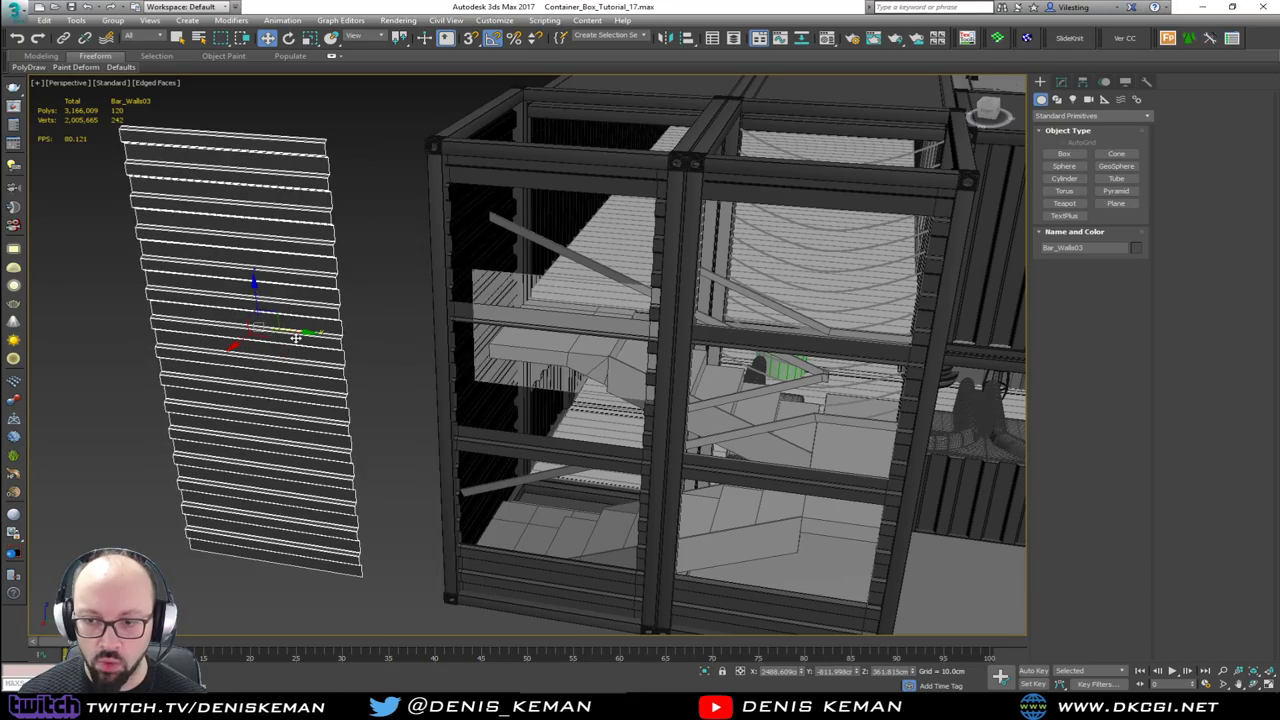
pyautogui.keyDown('alt'); pyautogui.moveTo(296, 338); pyautogui.dragTo(548, 370, button='middle'); pyautogui.keyUp('alt')
# Step: Undo the solid wall's move and the alignment, and delete the copied wall and glass pane
pyautogui.hotkey('ctrl', 'z')
pyautogui.hotkey('ctrl', 'z')
pyautogui.hotkey('ctrl', 'z')
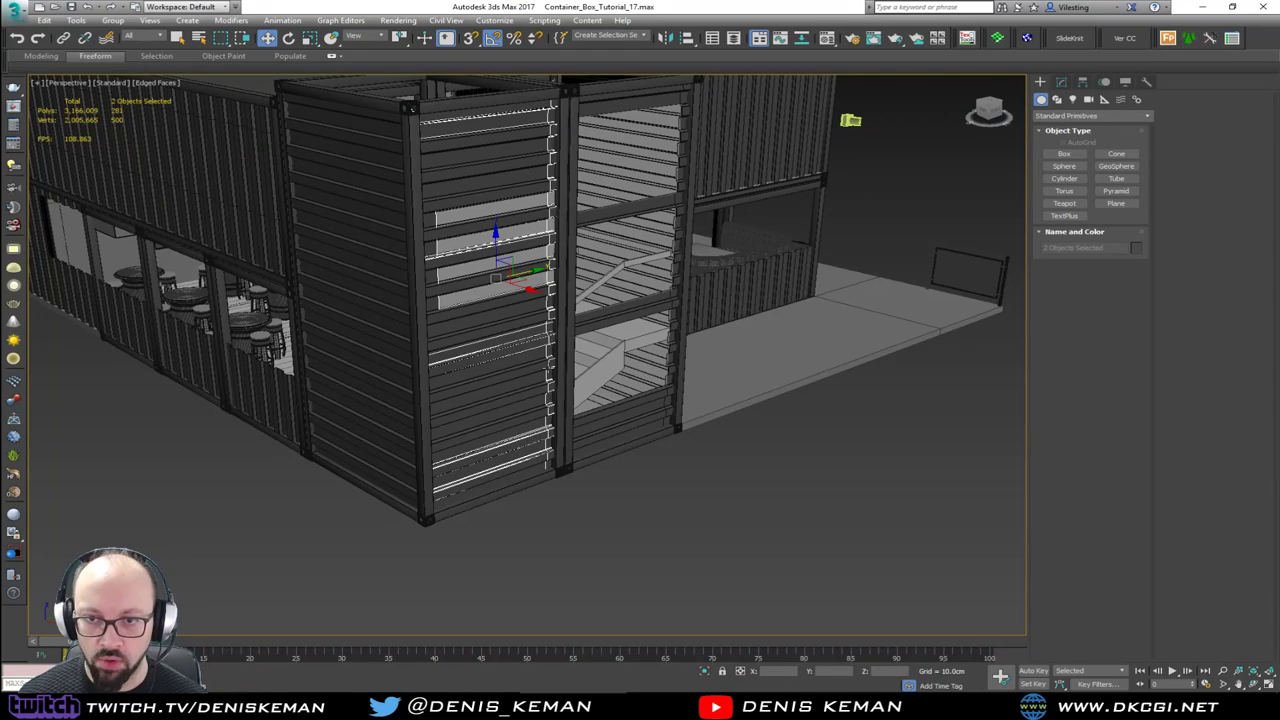
pyautogui.moveTo(417, 416); pyautogui.dragTo(480, 455, button='middle')
pyautogui.scroll(-3, 523, 426)
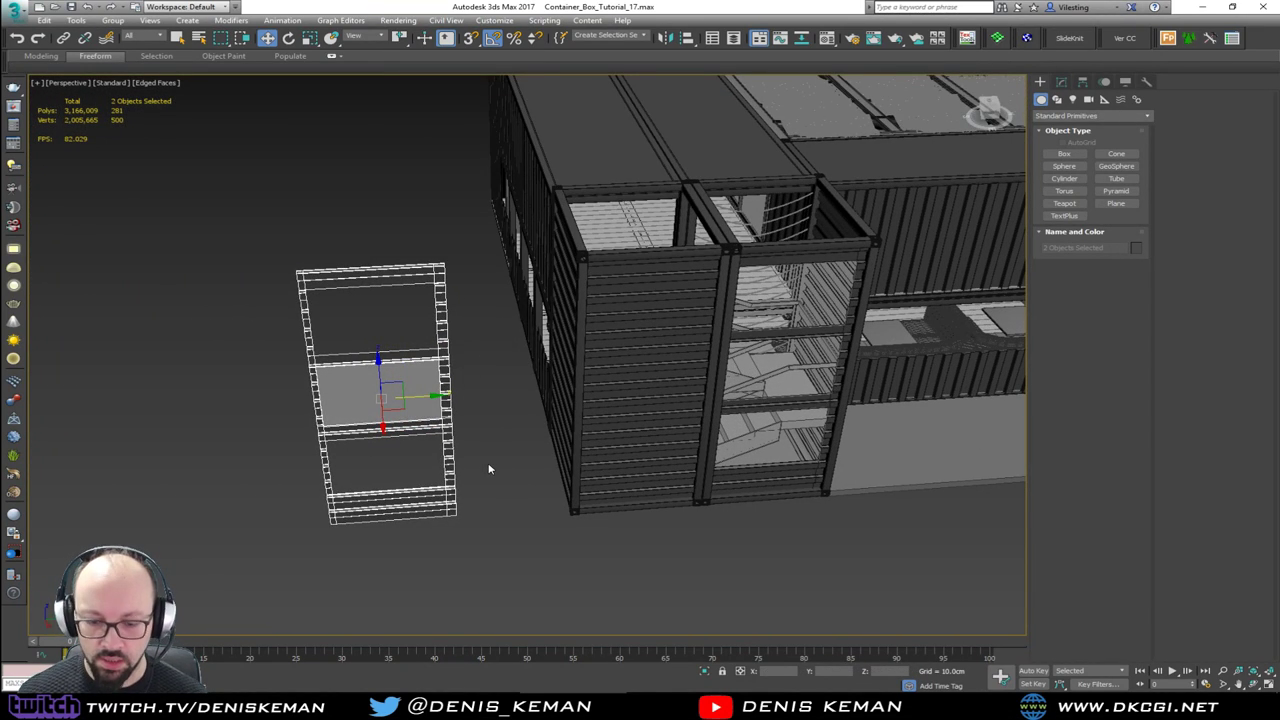
pyautogui.press('Delete')
# Step: Select the tower's three glass panes and their window wall, and make one copy of them beside the tower along Y
pyautogui.click(786, 316)
pyautogui.press('F3')
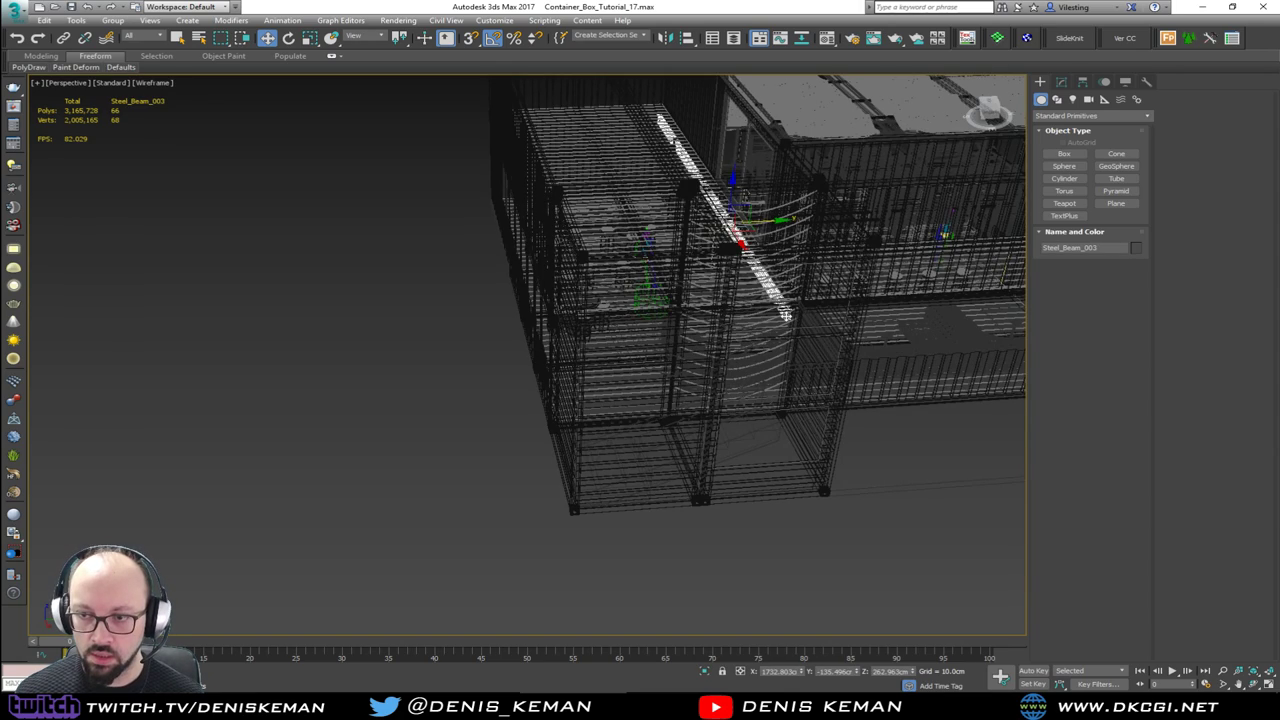
pyautogui.click(795, 427)
pyautogui.moveTo(795, 427); pyautogui.dragTo(671, 437, button='middle')
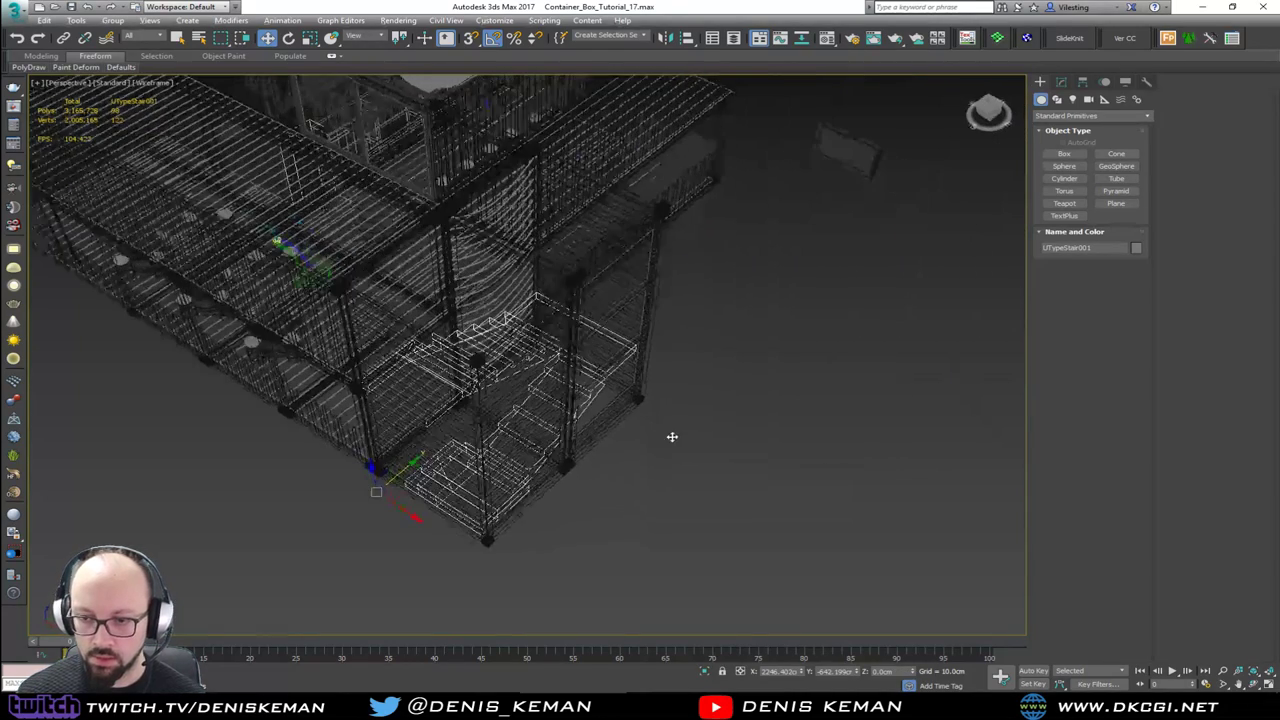
pyautogui.click(697, 426)
pyautogui.click(623, 394)
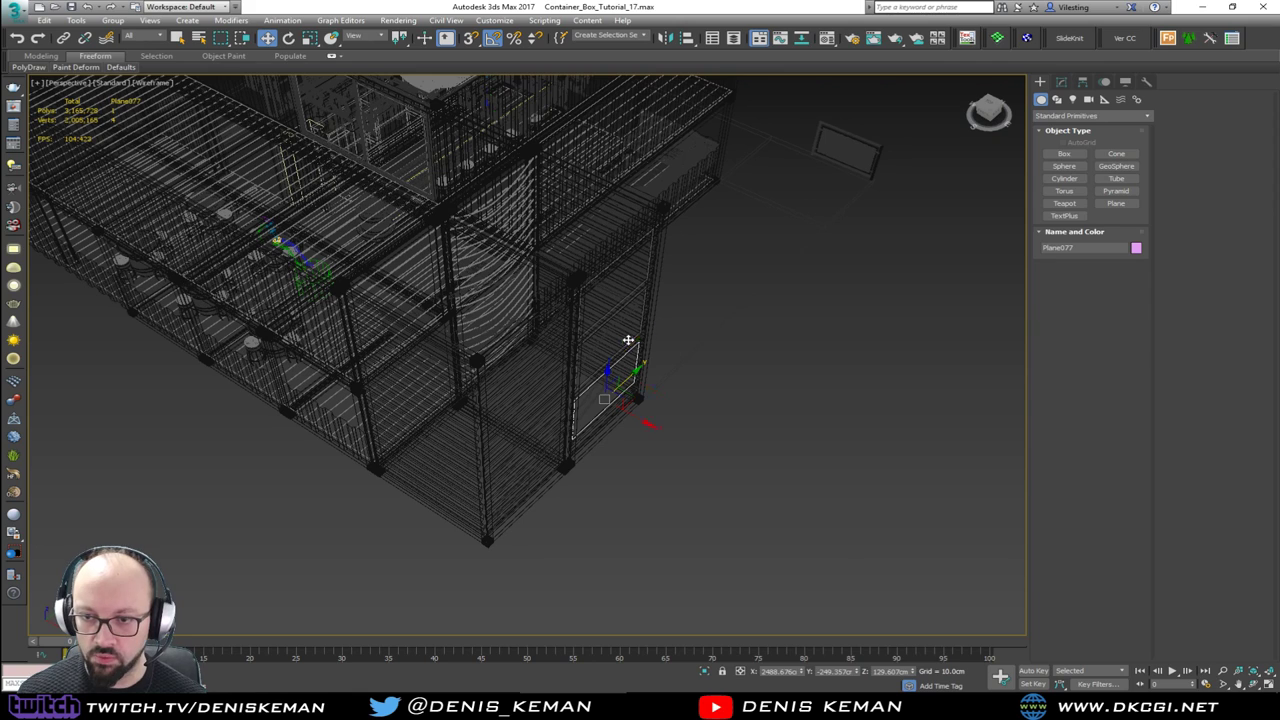
pyautogui.keyDown('ctrl'); pyautogui.click(625, 303); pyautogui.keyUp('ctrl')
pyautogui.keyDown('ctrl'); pyautogui.click(623, 297); pyautogui.keyUp('ctrl')
pyautogui.press('F3')
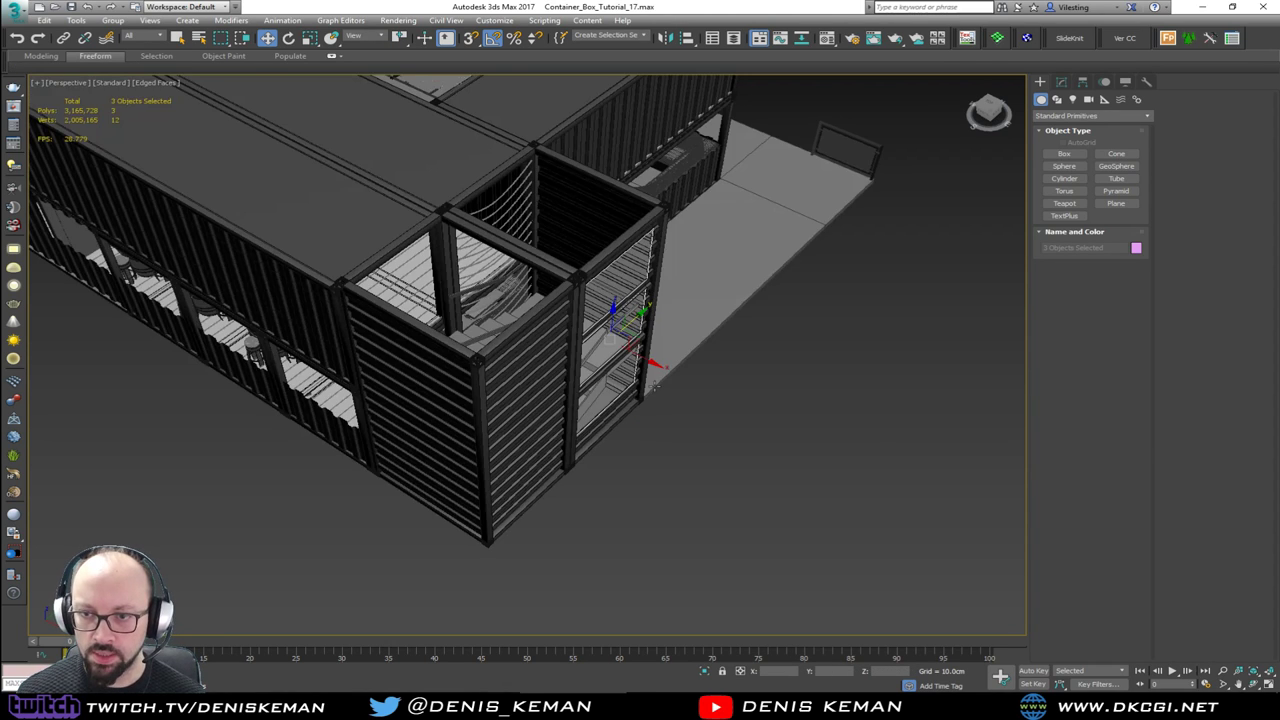
pyautogui.keyDown('alt'); pyautogui.moveTo(623, 297); pyautogui.dragTo(658, 381, button='middle'); pyautogui.keyUp('alt')
pyautogui.keyDown('ctrl'); pyautogui.click(660, 381); pyautogui.keyUp('ctrl')
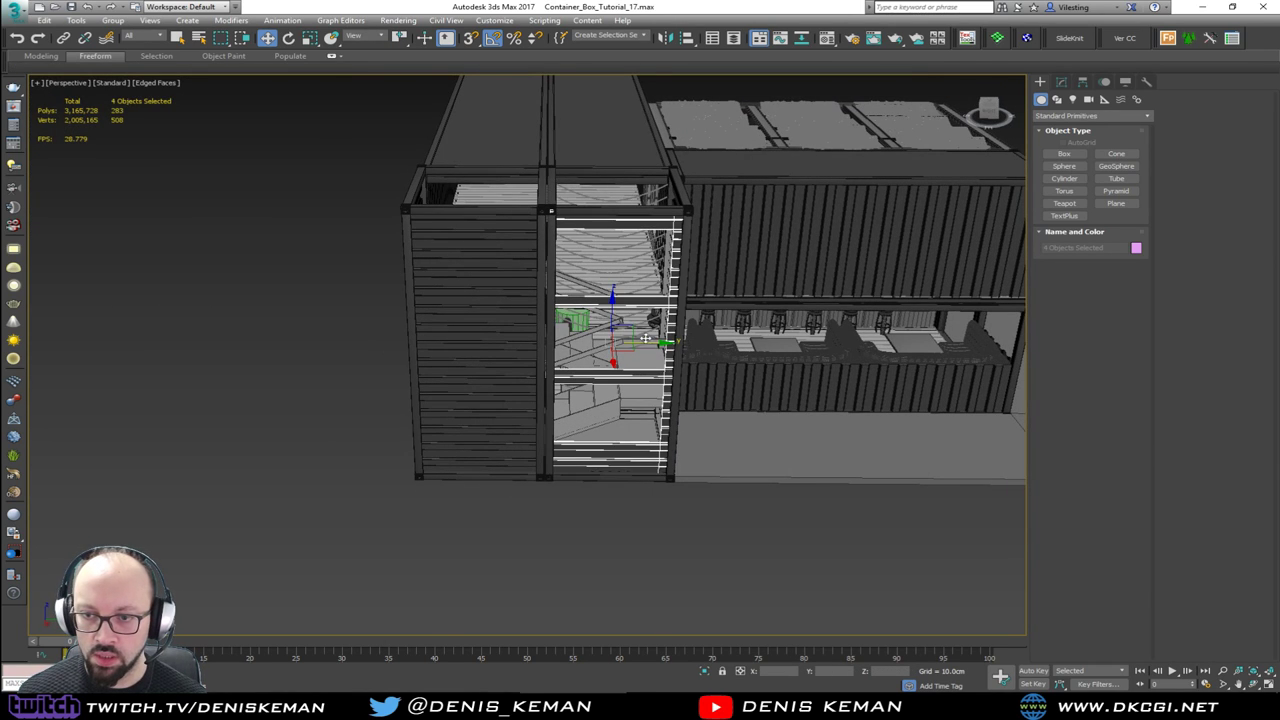
pyautogui.keyDown('shift'); pyautogui.moveTo(645, 338); pyautogui.dragTo(290, 338); pyautogui.keyUp('shift')
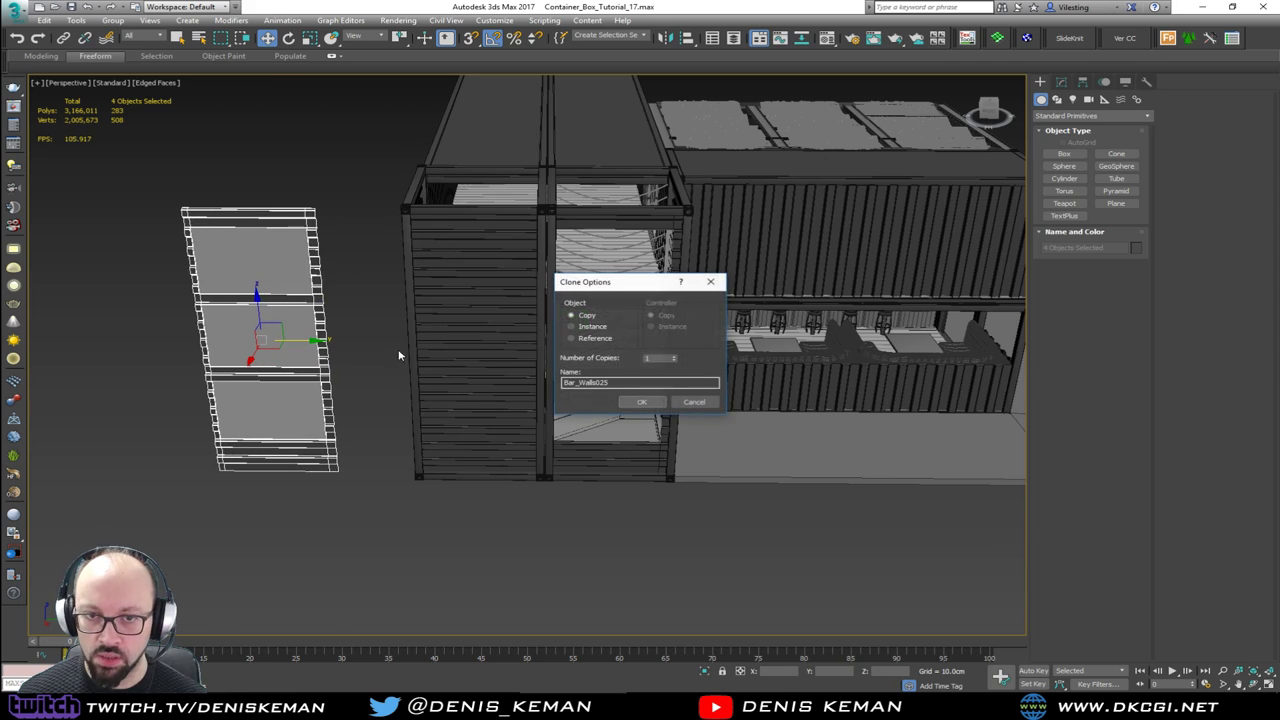
pyautogui.click(642, 401)
# Step: Try aligning the four copied parts to Bar_Walls03 by pivot point, and pull that solid wall out along Y
pyautogui.hotkey('alt', 'a')
pyautogui.click(501, 389)
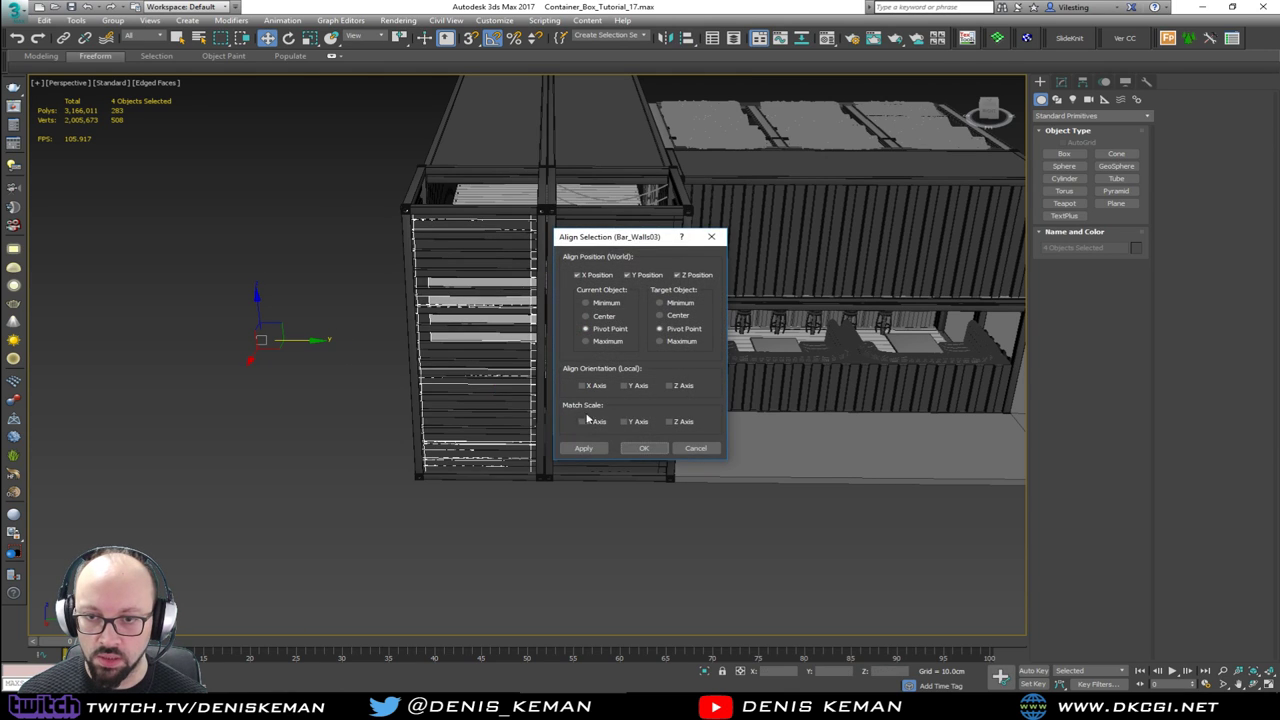
pyautogui.click(660, 450)
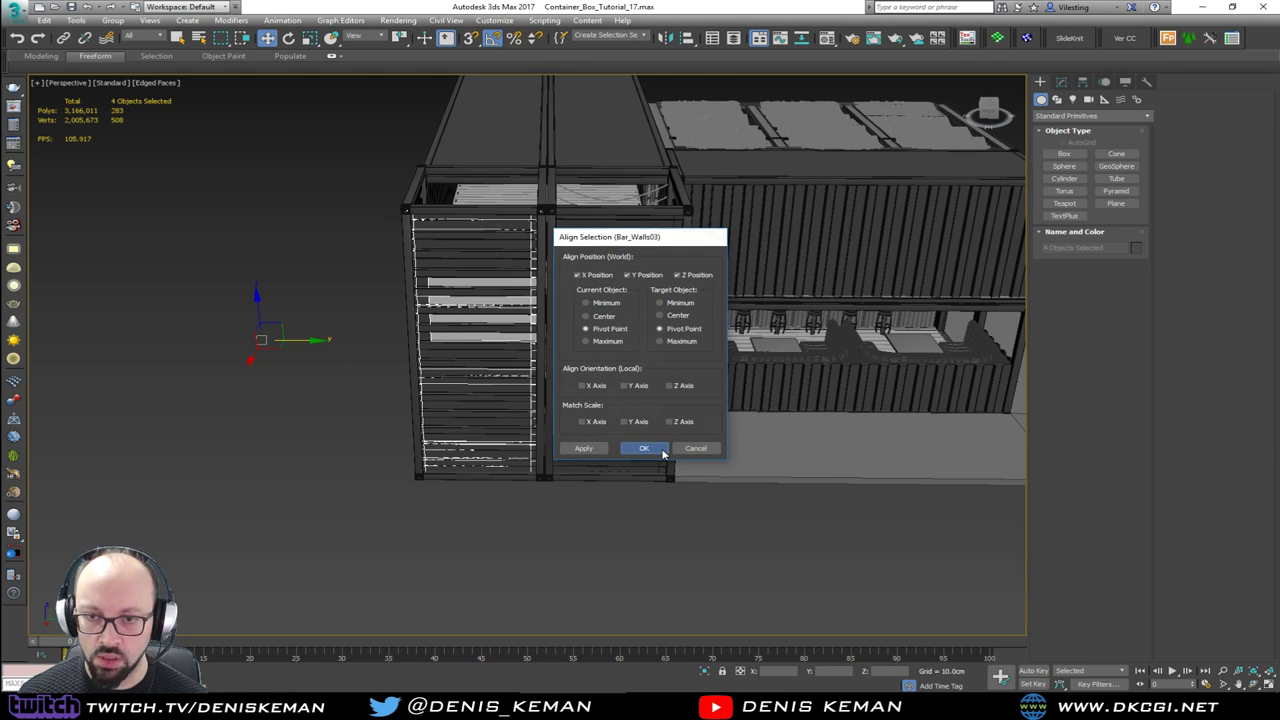
pyautogui.click(499, 407)
pyautogui.moveTo(528, 330); pyautogui.dragTo(310, 325)
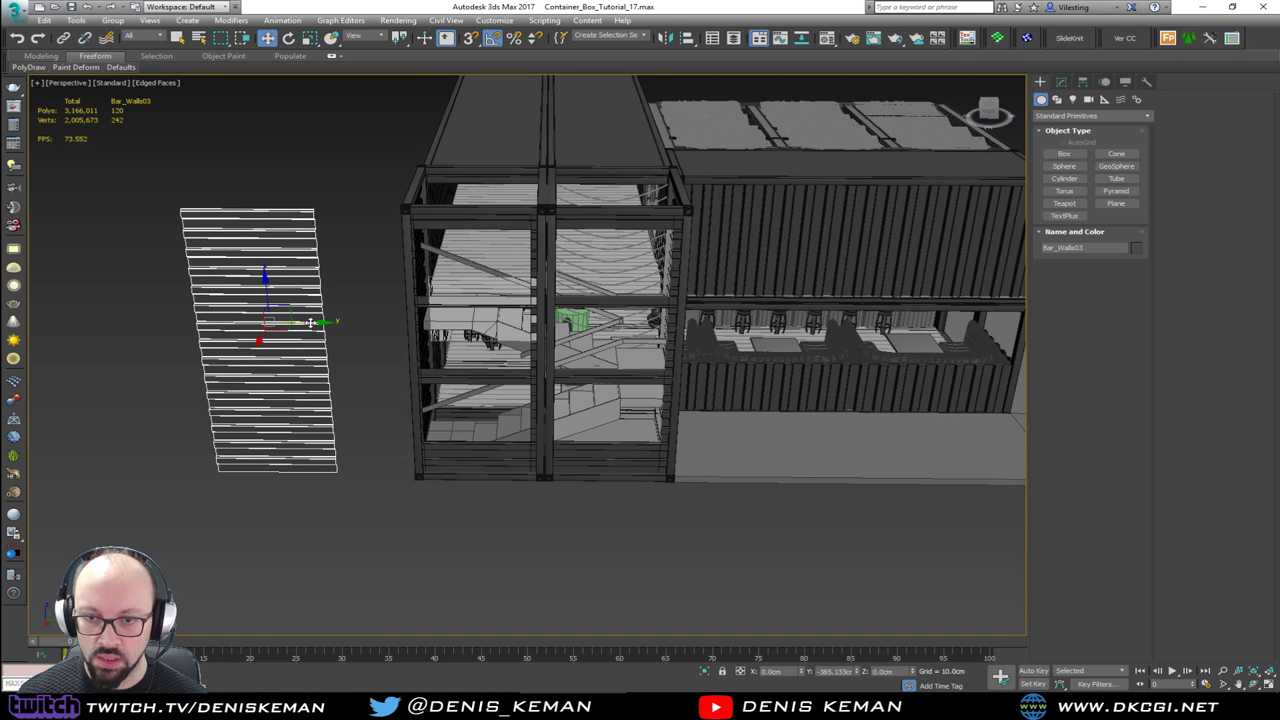
# Step: Undo the solid wall's move and the alignment of the four copied parts
pyautogui.keyDown('alt'); pyautogui.moveTo(310, 325); pyautogui.dragTo(330, 355, button='middle'); pyautogui.keyUp('alt')
pyautogui.hotkey('ctrl', 'z')
pyautogui.hotkey('ctrl', 'z')
pyautogui.hotkey('ctrl', 'z')
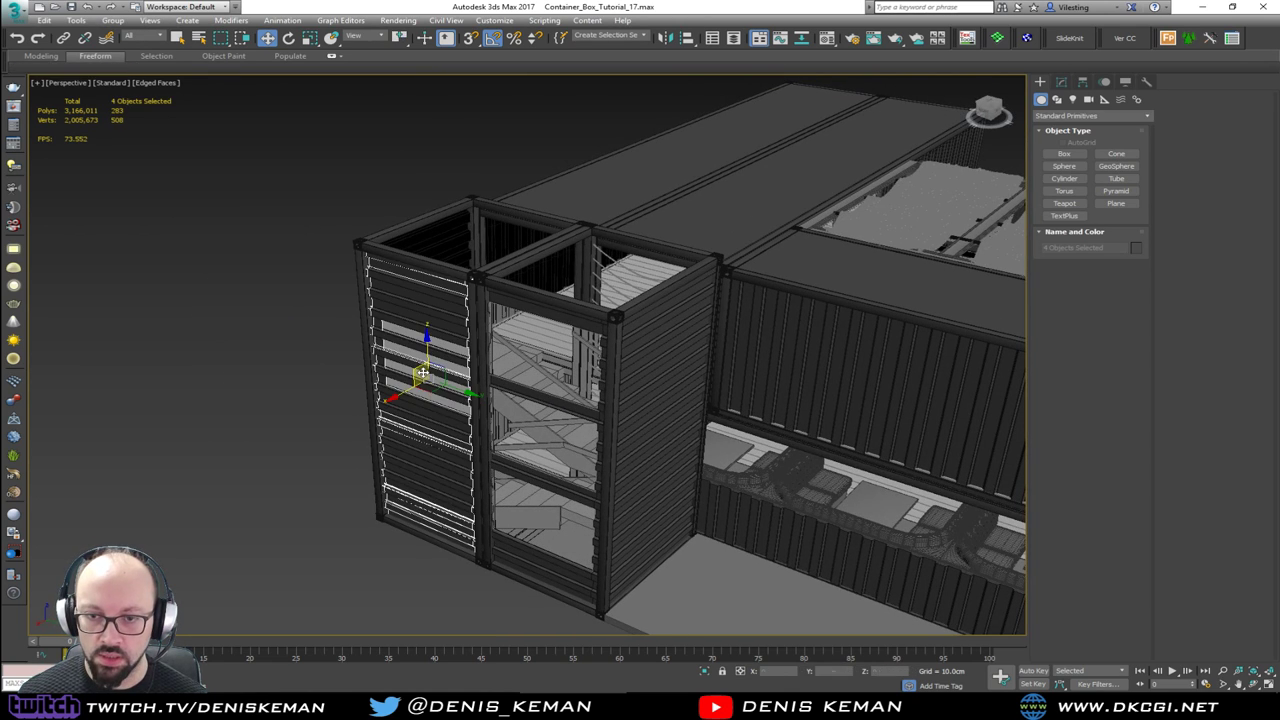
# Step: Align only the copied window wall Bar_Walls025 to Bar_Walls03 on X, Y and Z, pivot point to pivot point
pyautogui.click(416, 433)
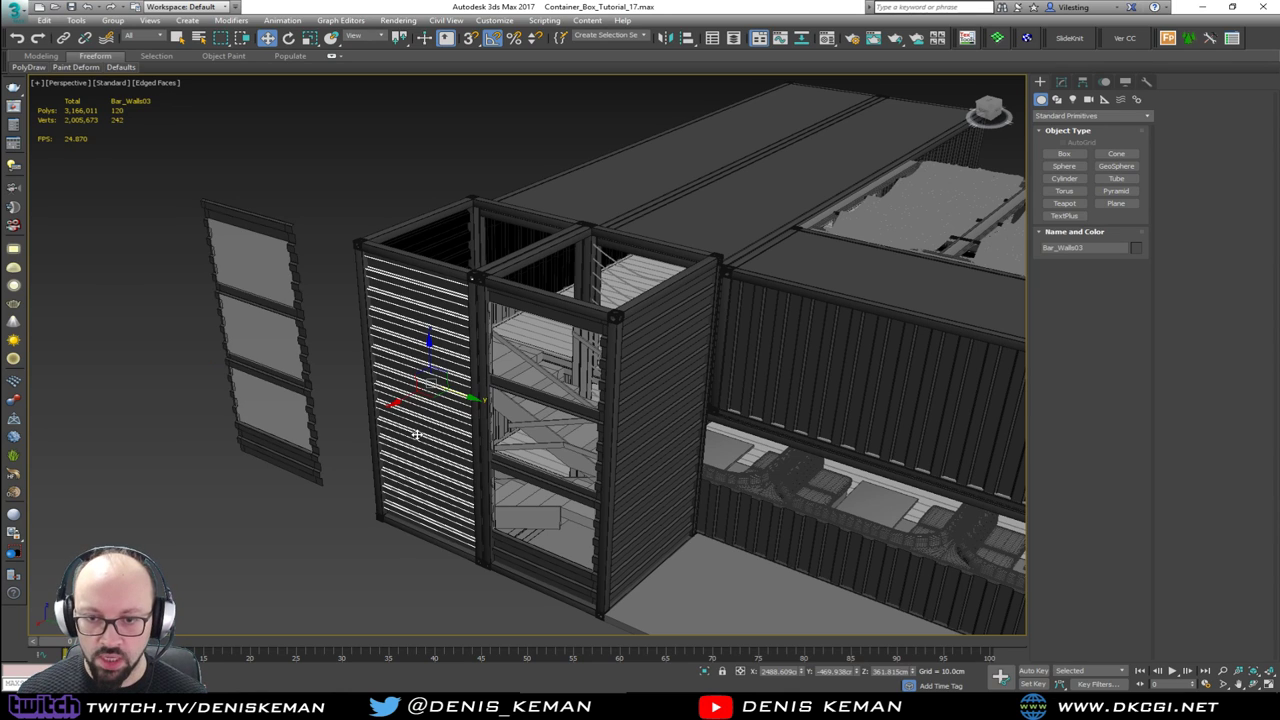
pyautogui.click(306, 380)
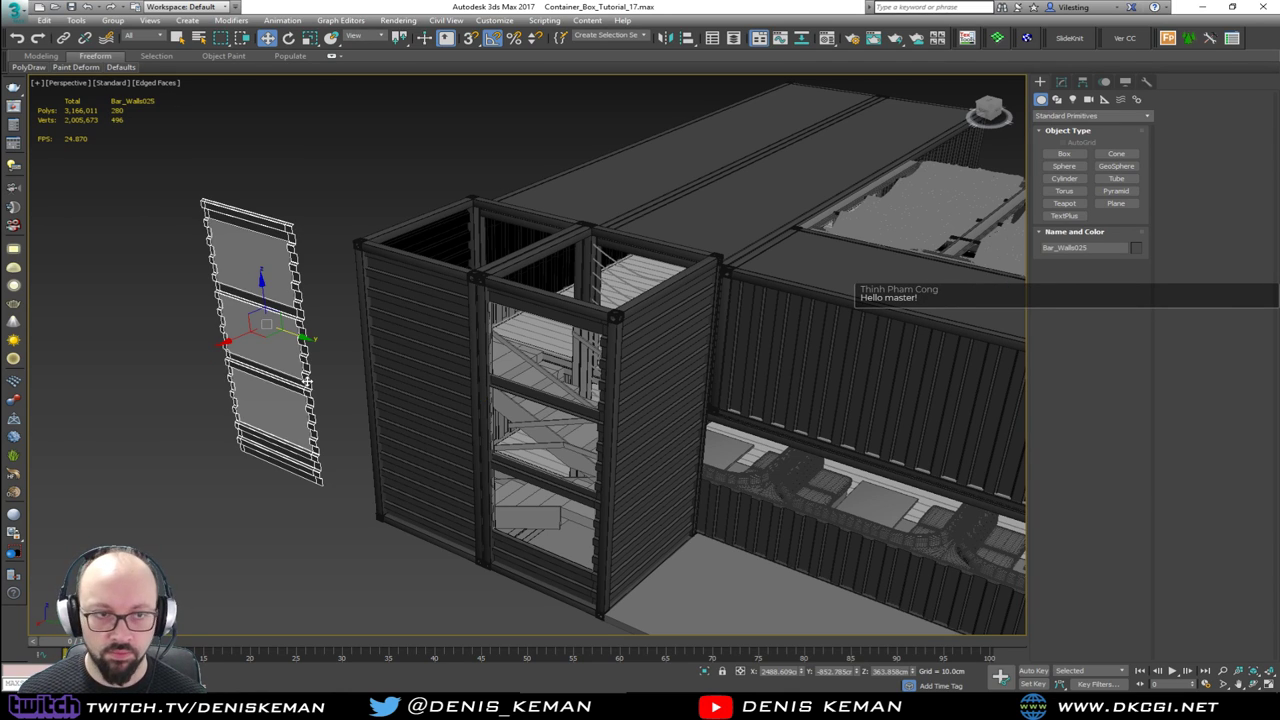
pyautogui.hotkey('alt', 'a')
pyautogui.click(445, 458)
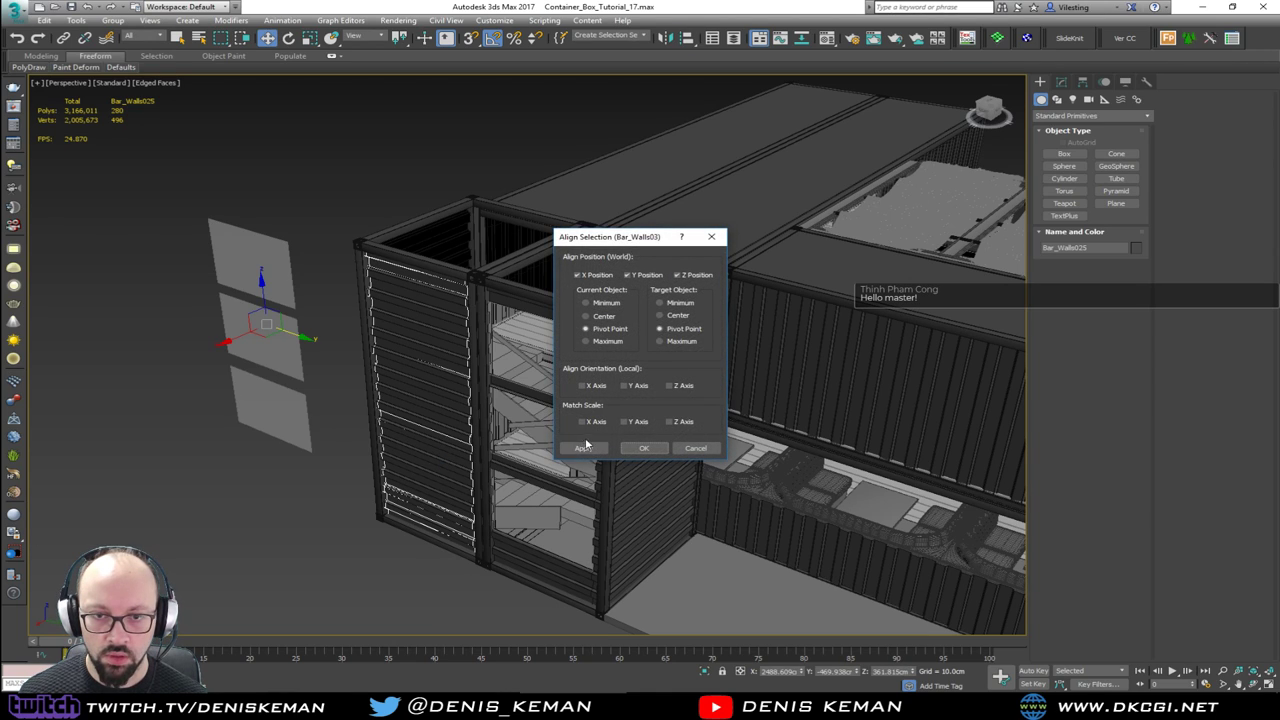
pyautogui.click(643, 448)
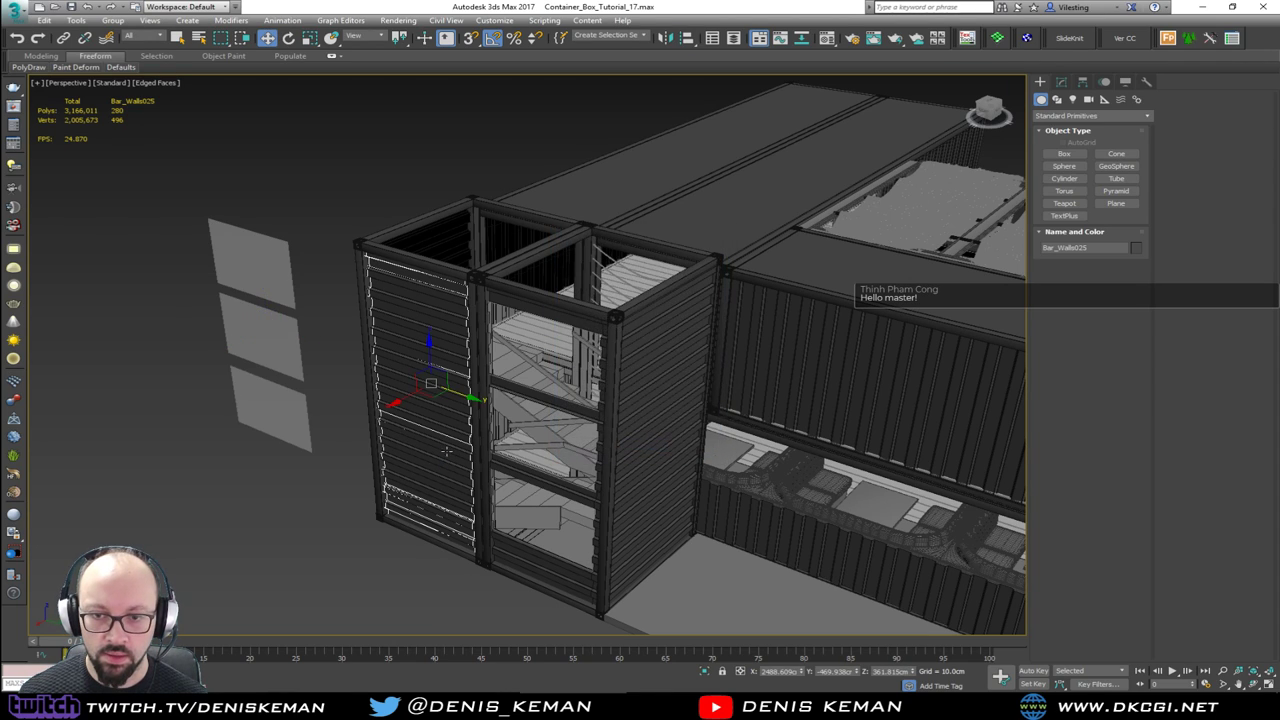
# Step: Delete the tower's solid wall Bar_Walls03 and move the three copied glass panes along Y into the copied window wall's openings
pyautogui.press('Delete')
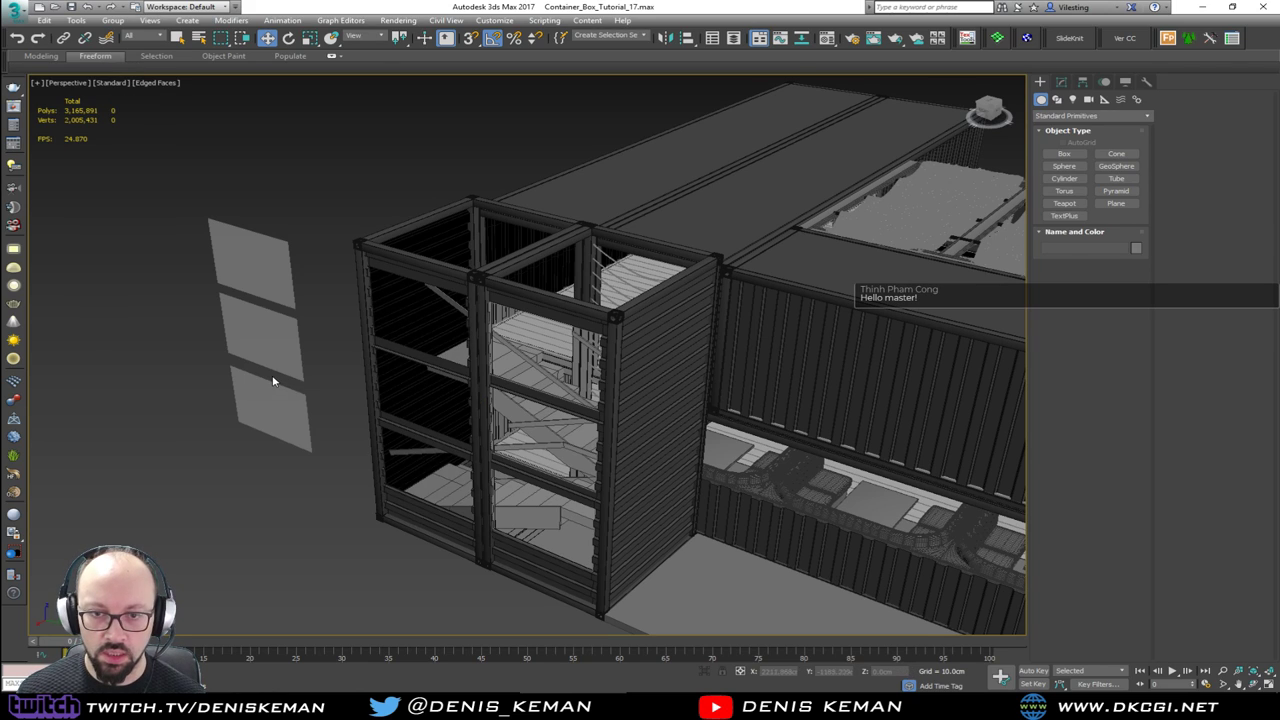
pyautogui.click(270, 365)
pyautogui.moveTo(296, 360)
pyautogui.mouseDown()
pyautogui.moveTo(400, 386)
pyautogui.moveTo(309, 356)
pyautogui.mouseUp()
pyautogui.moveTo(258, 464); pyautogui.dragTo(256, 464)
pyautogui.moveTo(294, 352); pyautogui.dragTo(459, 412)
# Step: Turn off see-through display on the three moved glass panes and on the three neighbouring original panes
pyautogui.keyDown('alt'); pyautogui.moveTo(458, 410); pyautogui.dragTo(676, 478, button='middle'); pyautogui.keyUp('alt')
pyautogui.scroll(6, 490, 395)
pyautogui.hotkey('alt', 'x')
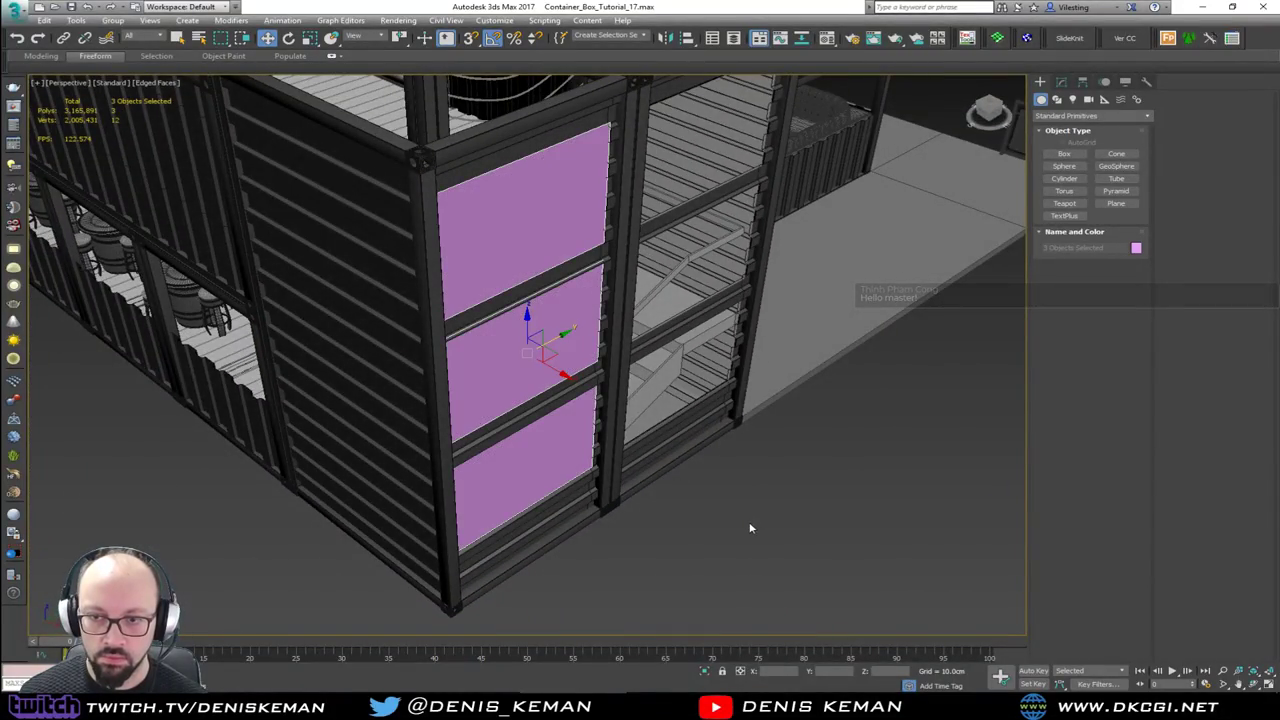
pyautogui.click(751, 528)
pyautogui.click(681, 292)
pyautogui.hotkey('alt', 'x')
pyautogui.click(693, 366)
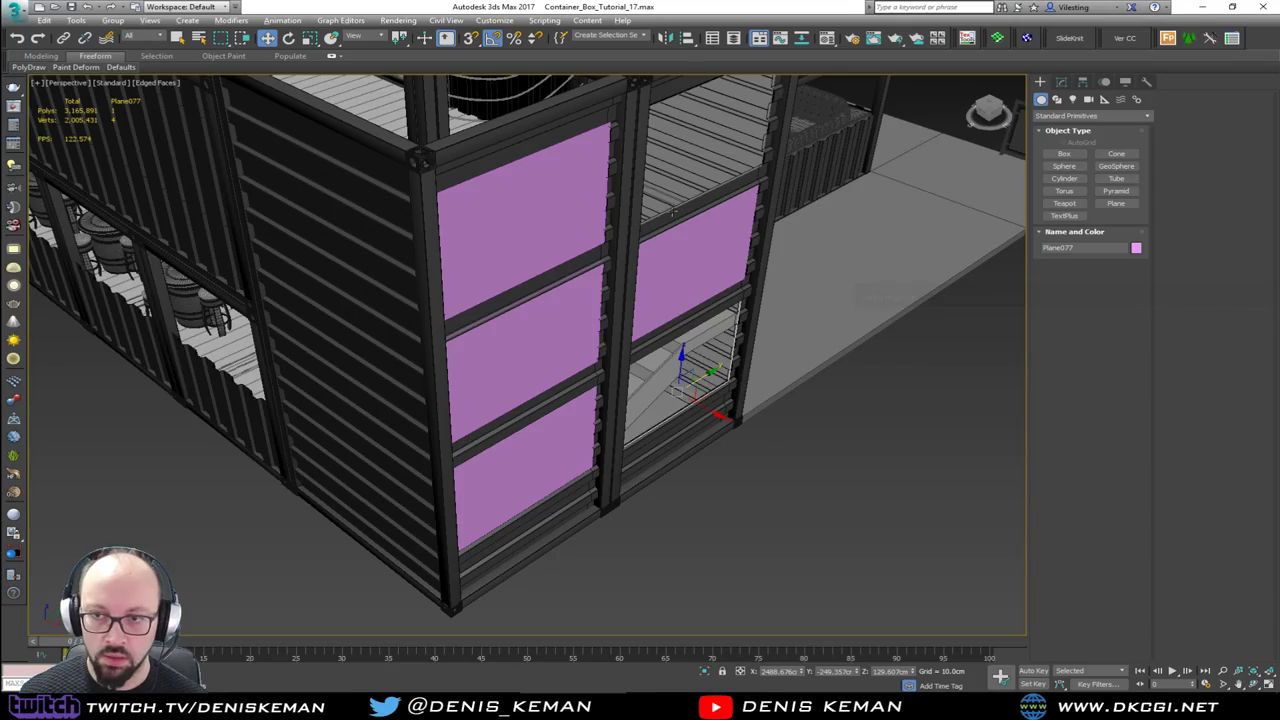
pyautogui.hotkey('alt', 'x')
pyautogui.click(672, 192)
pyautogui.hotkey('alt', 'x')
# Step: Add an Edit Poly modifier to the upper pane Plane075 and attach the tower's other five glass panes to it
pyautogui.keyDown('alt'); pyautogui.moveTo(757, 358); pyautogui.dragTo(673, 271, button='middle'); pyautogui.keyUp('alt')
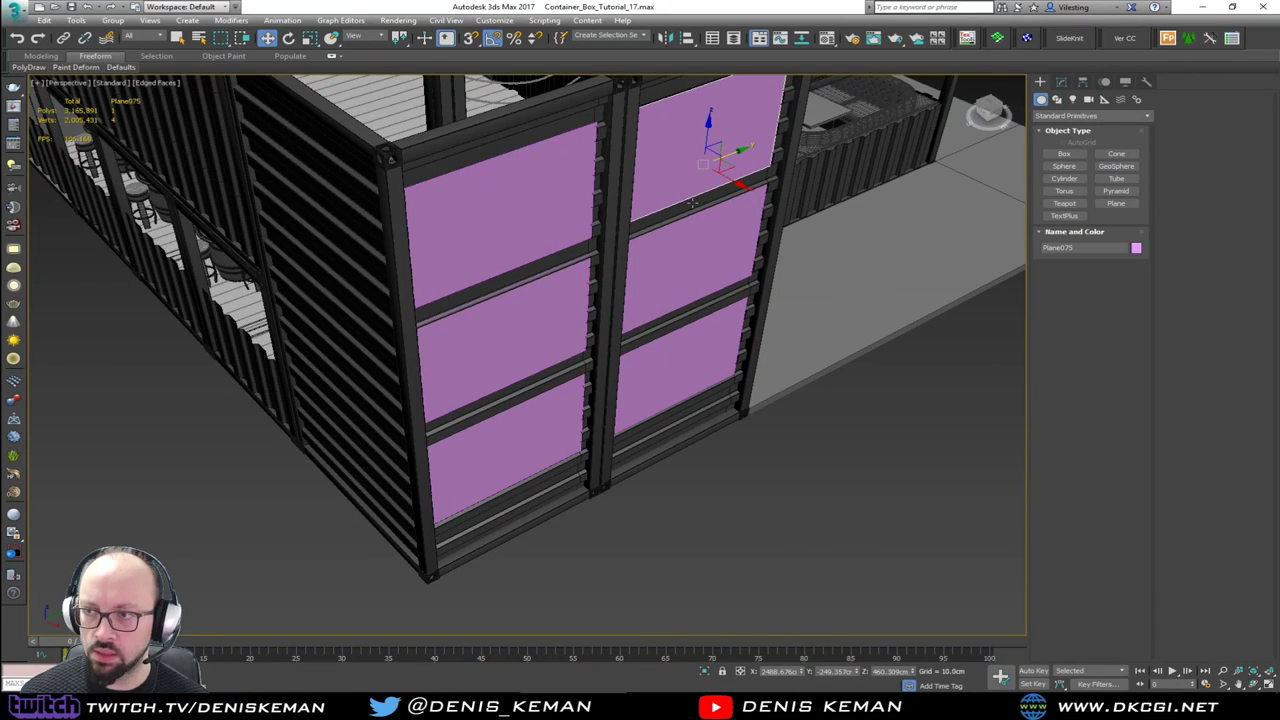
pyautogui.click(1061, 81)
pyautogui.click(1062, 135)
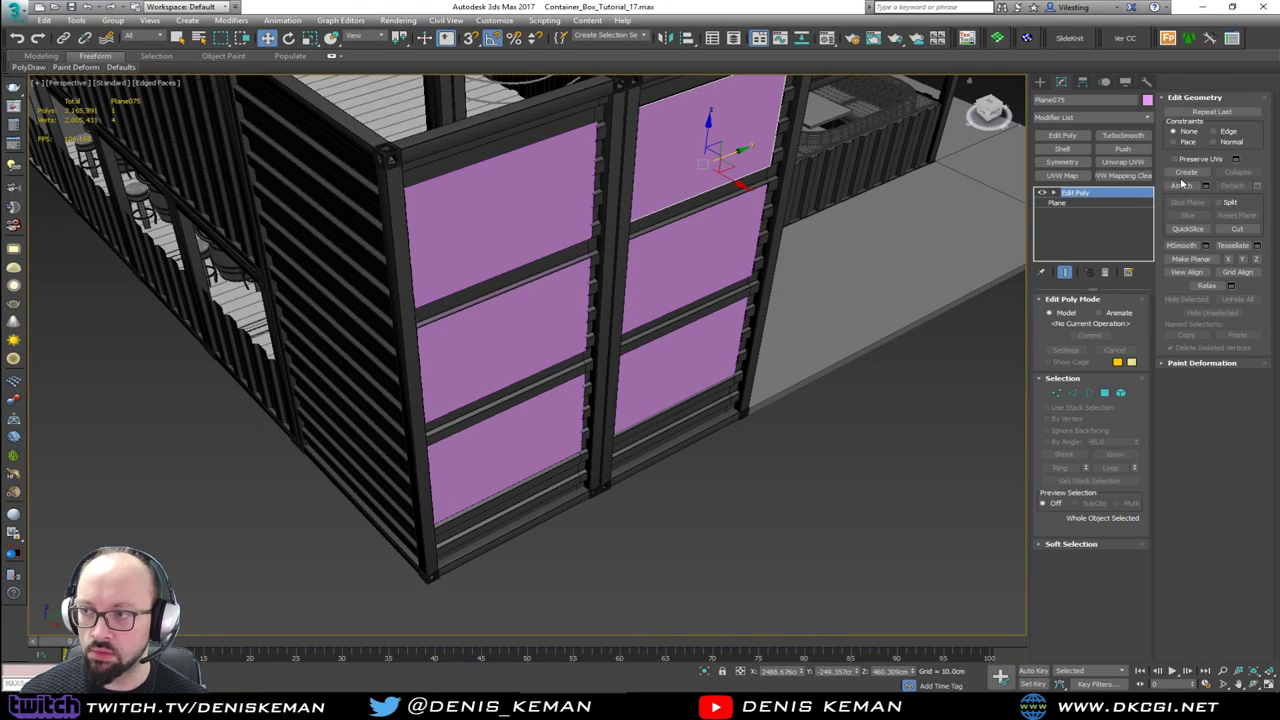
pyautogui.click(1181, 185)
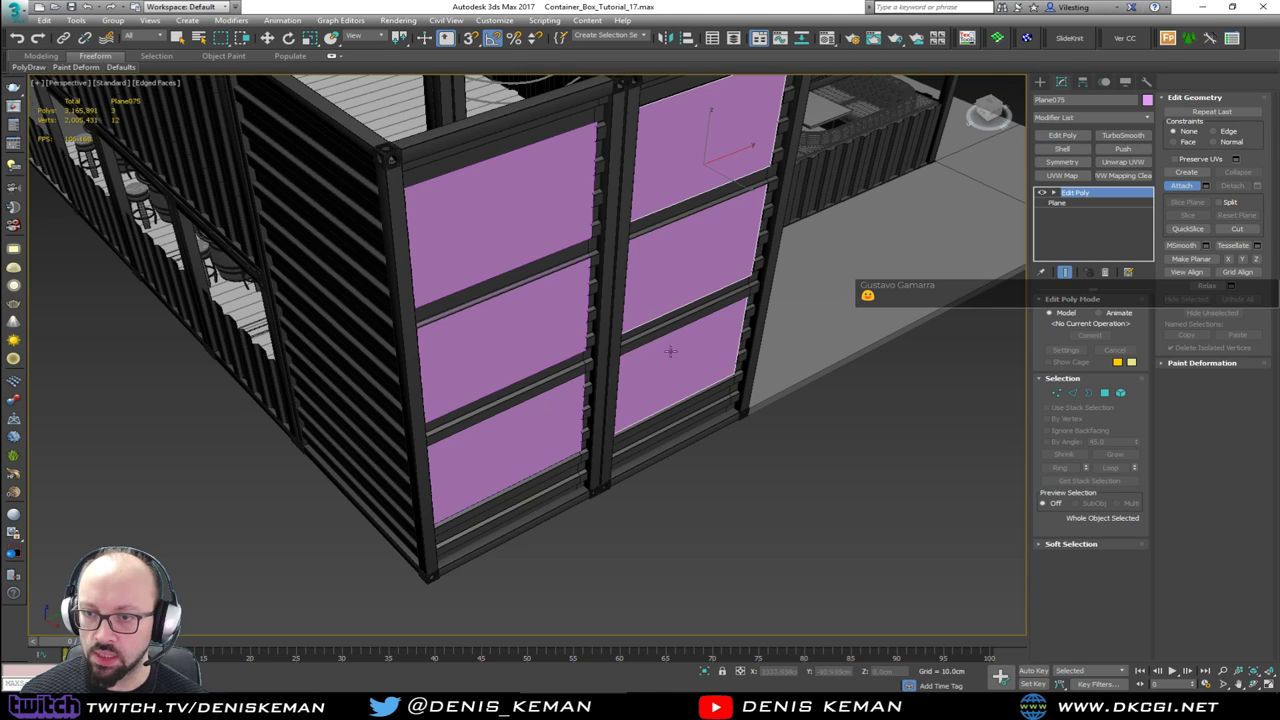
pyautogui.click(543, 397)
pyautogui.click(545, 344)
pyautogui.click(507, 211)
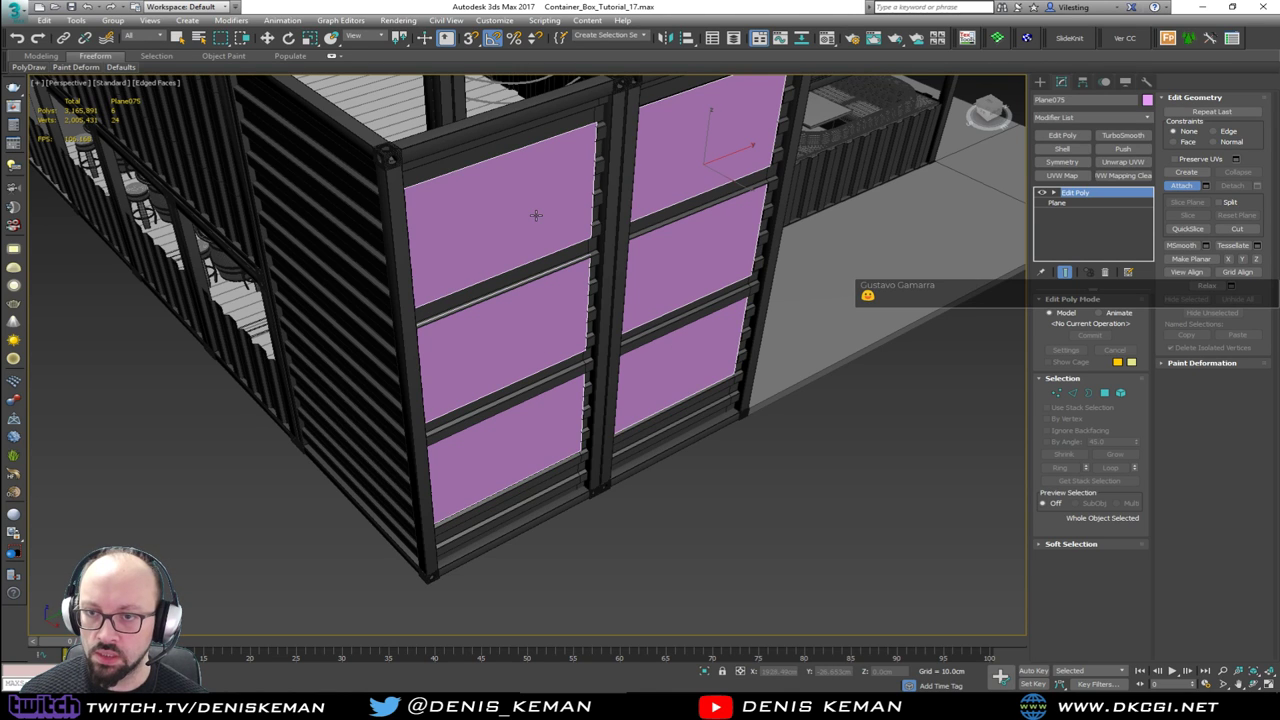
pyautogui.rightClick(536, 215)
# Step: Thicken the joined panes with a Shell modifier of 1.0 cm outer amount and shift them about 1.5 cm along X
pyautogui.click(1062, 148)
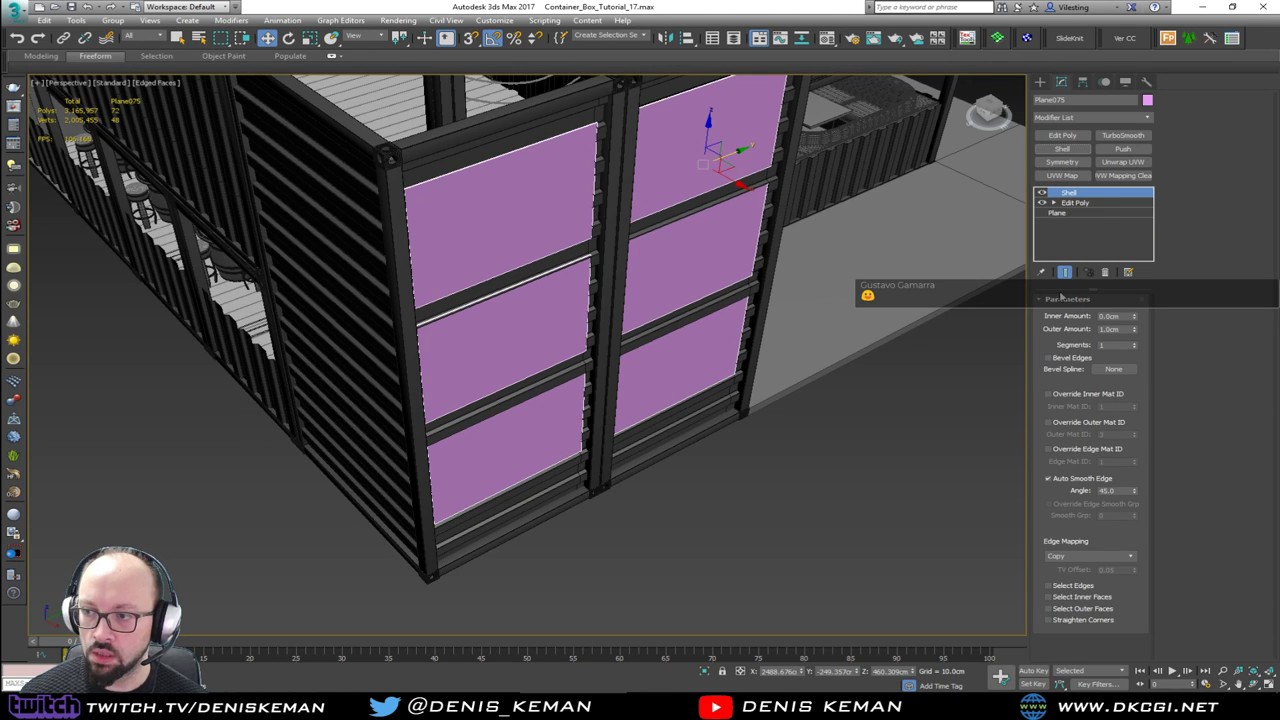
pyautogui.keyDown('alt'); pyautogui.moveTo(789, 292); pyautogui.dragTo(619, 434, button='middle'); pyautogui.keyUp('alt')
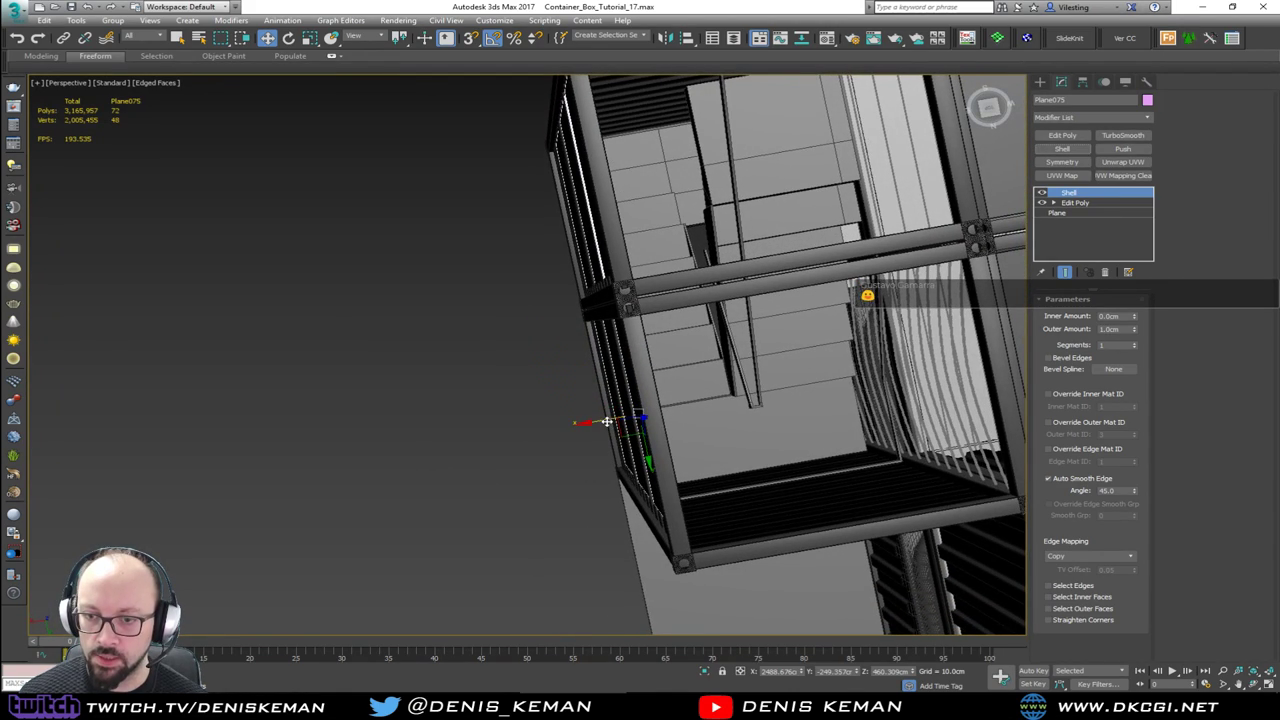
pyautogui.moveTo(607, 421); pyautogui.dragTo(609, 421)
# Step: Make the joined glass panes see-through, deselect them and turn off the edged-faces display
pyautogui.keyDown('alt'); pyautogui.moveTo(609, 421); pyautogui.dragTo(804, 515, button='middle'); pyautogui.keyUp('alt')
pyautogui.press('Delete')
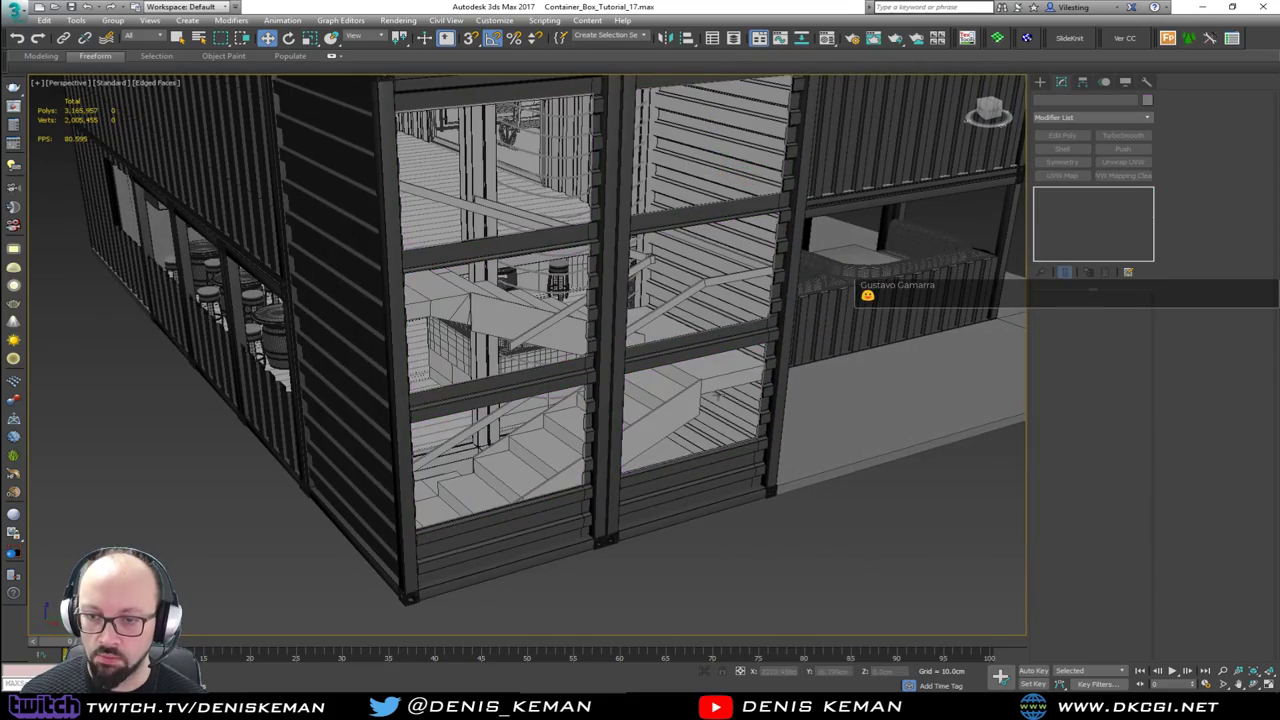
pyautogui.keyDown('alt'); pyautogui.moveTo(718, 395); pyautogui.dragTo(634, 392, button='middle'); pyautogui.keyUp('alt')
pyautogui.press('F4')
# Step: Add an Edit Poly modifier above the Shell on the joined glass panes and enter Element level
pyautogui.scroll(-1, 746, 420)
pyautogui.moveTo(746, 420); pyautogui.dragTo(417, 296, button='middle')
pyautogui.click(495, 318)
pyautogui.keyDown('alt'); pyautogui.moveTo(423, 302); pyautogui.dragTo(443, 303, button='middle'); pyautogui.keyUp('alt')
pyautogui.click(1062, 135)
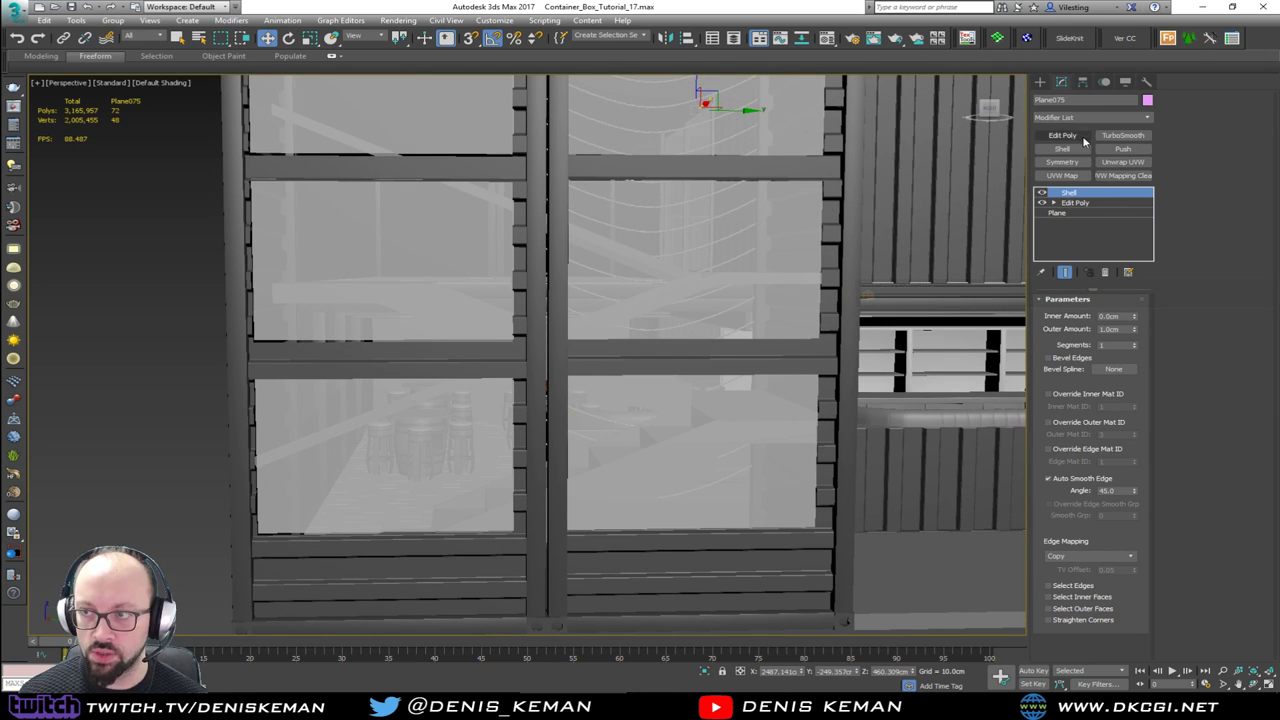
pyautogui.click(1121, 395)
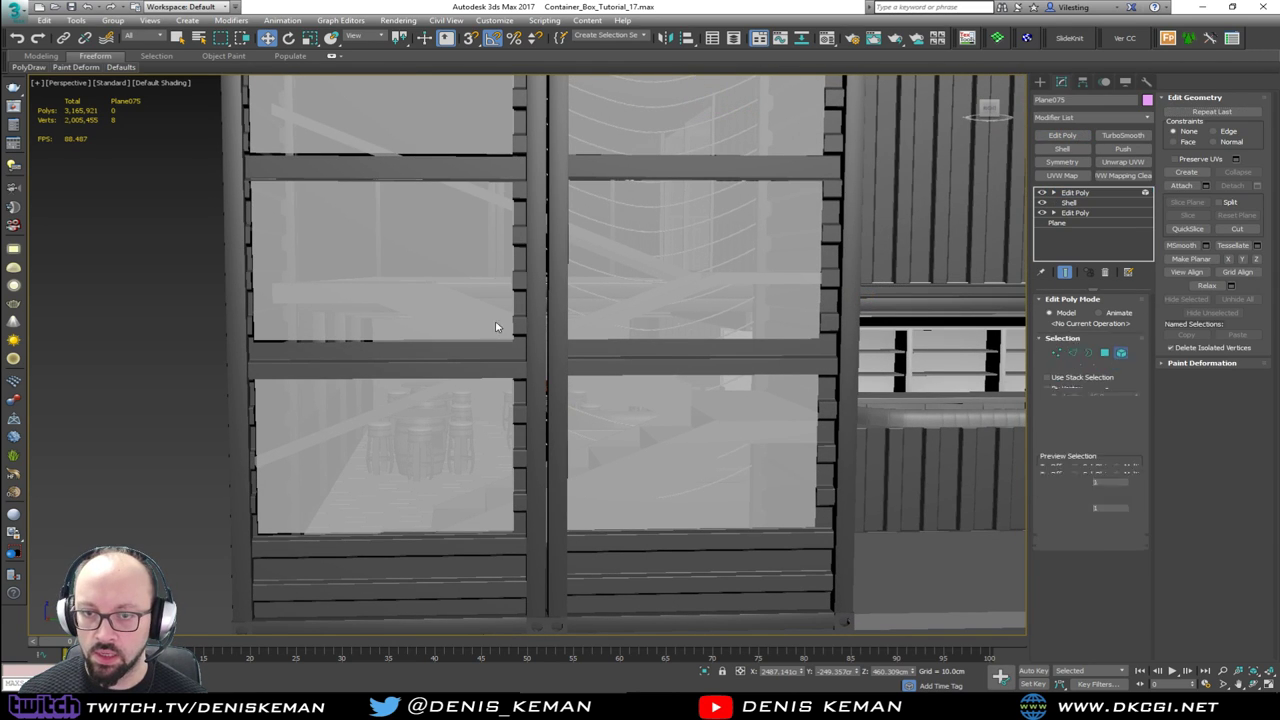
# Step: Fit the middle pane element of the copied window wall to its opening with snapping, and leave Element level
pyautogui.click(477, 306)
pyautogui.keyDown('alt'); pyautogui.moveTo(477, 306); pyautogui.dragTo(420, 295, button='middle'); pyautogui.keyUp('alt')
pyautogui.scroll(3, 396, 274)
pyautogui.scroll(2, 396, 274)
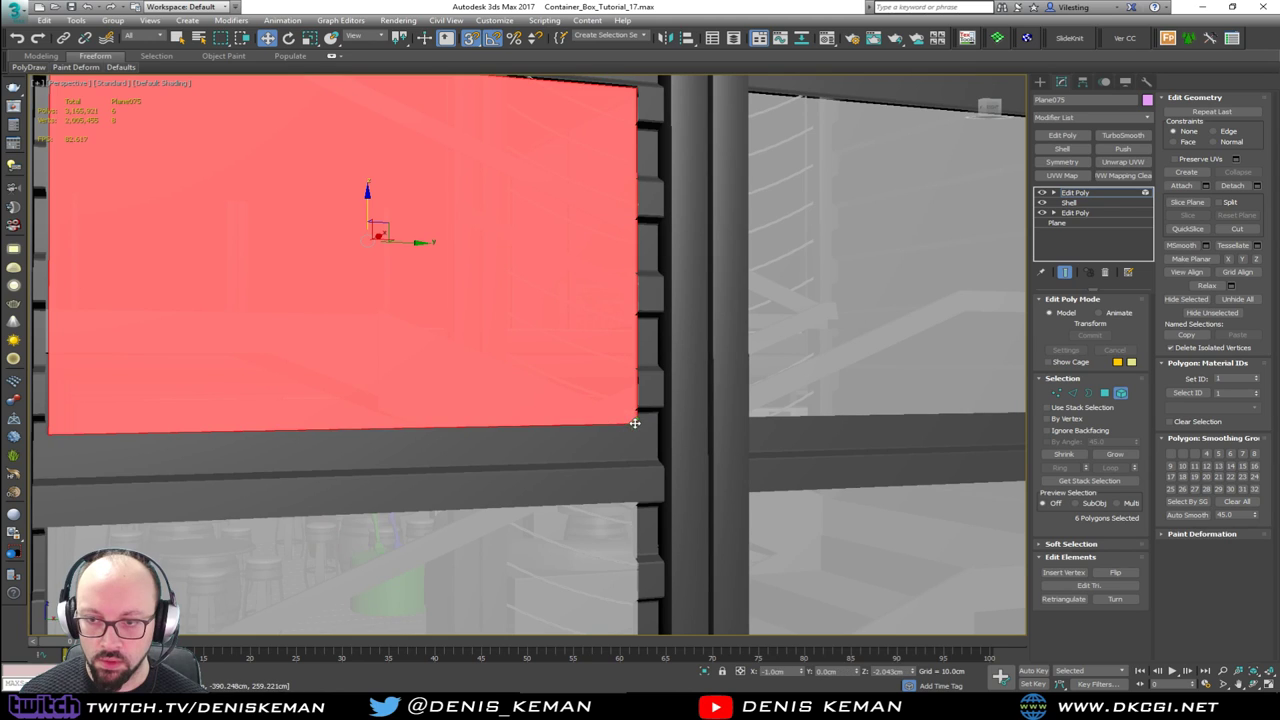
pyautogui.keyDown('alt'); pyautogui.moveTo(603, 357); pyautogui.dragTo(563, 288, button='middle'); pyautogui.keyUp('alt')
pyautogui.click(560, 246)
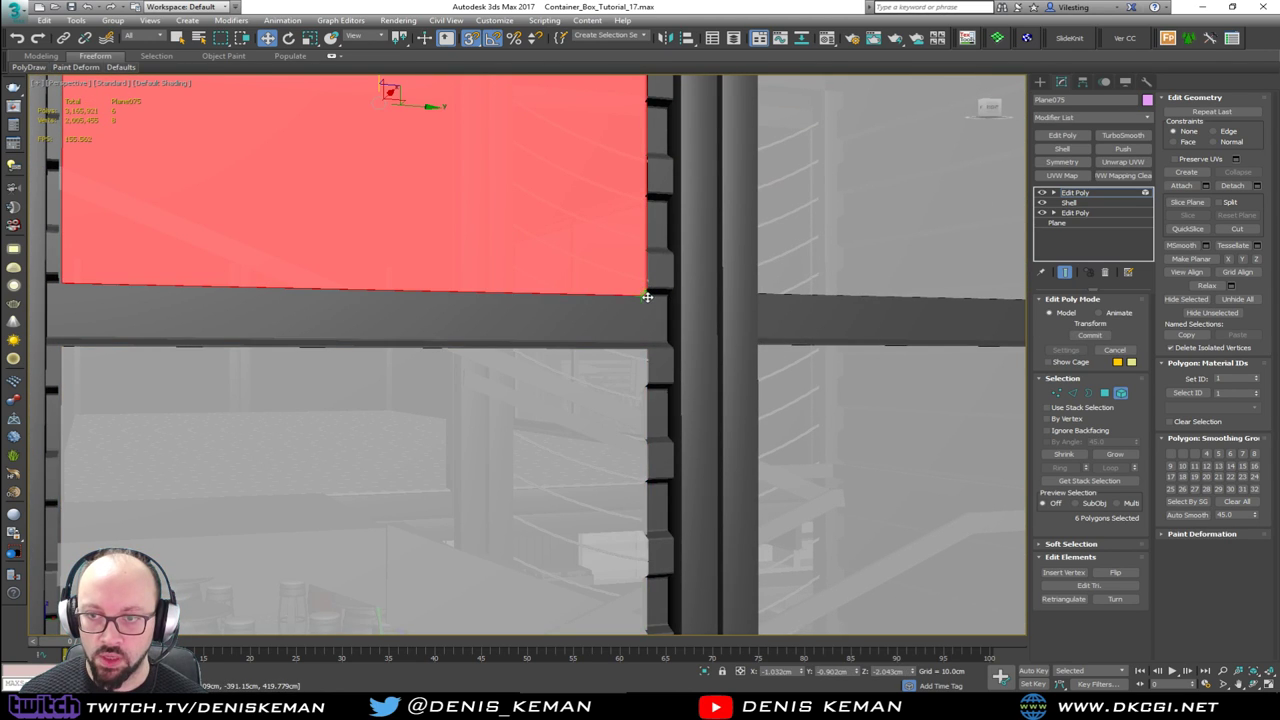
pyautogui.moveTo(603, 243); pyautogui.dragTo(975, 369, button='middle')
pyautogui.click(1120, 393)
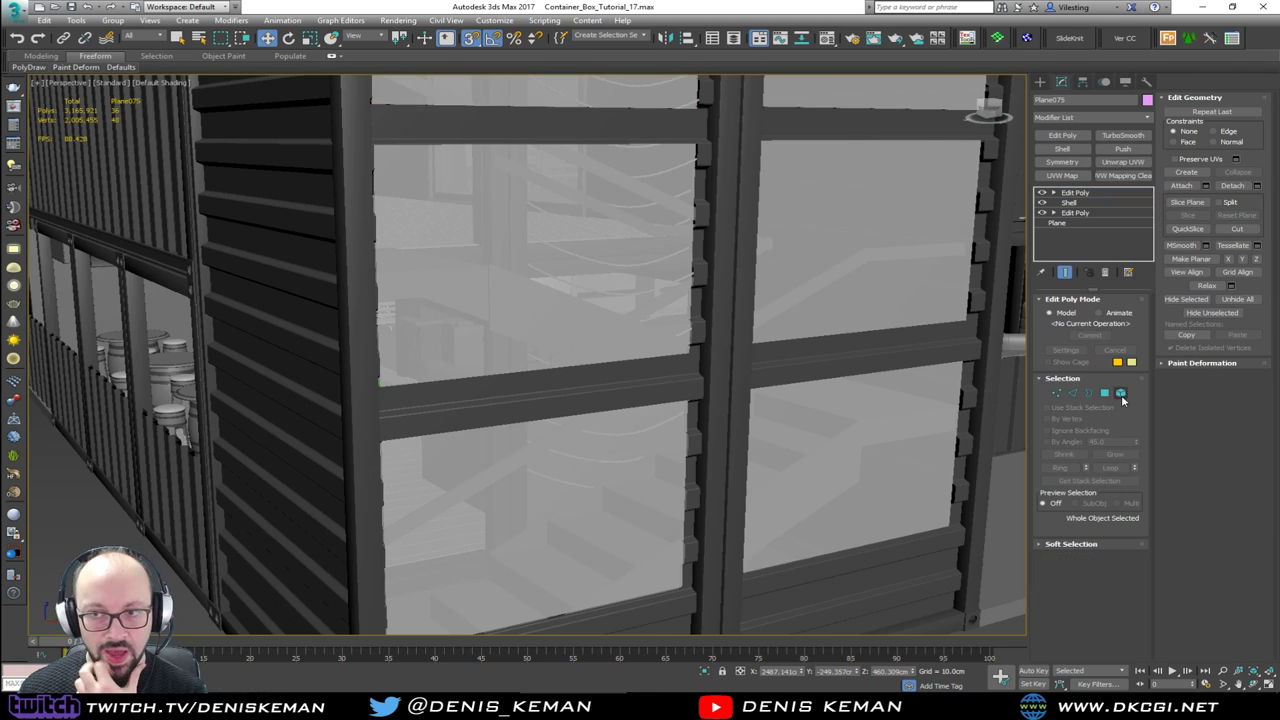
# Step: Examine the glazed stair tower and the long side wall with its row of window openings from several angles
pyautogui.keyDown('alt'); pyautogui.moveTo(731, 240); pyautogui.dragTo(501, 261, button='middle'); pyautogui.keyUp('alt')
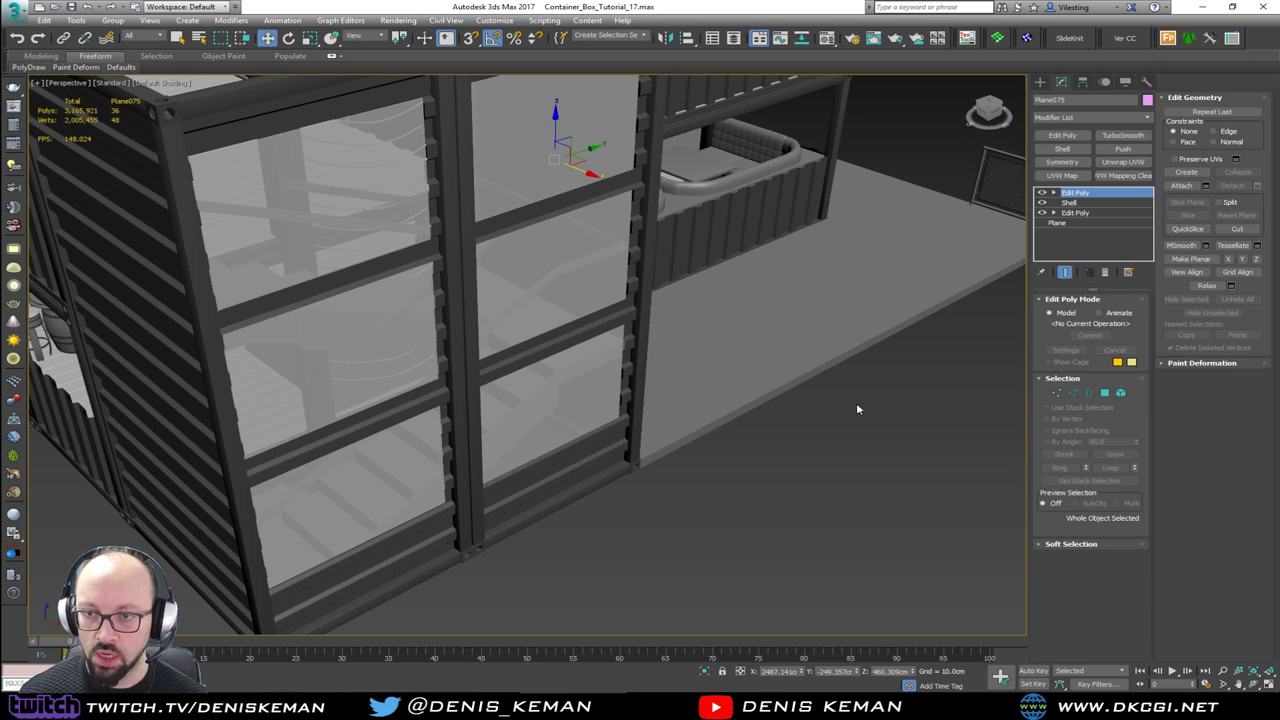
pyautogui.keyDown('alt'); pyautogui.moveTo(857, 409); pyautogui.dragTo(982, 249, button='middle'); pyautogui.keyUp('alt')
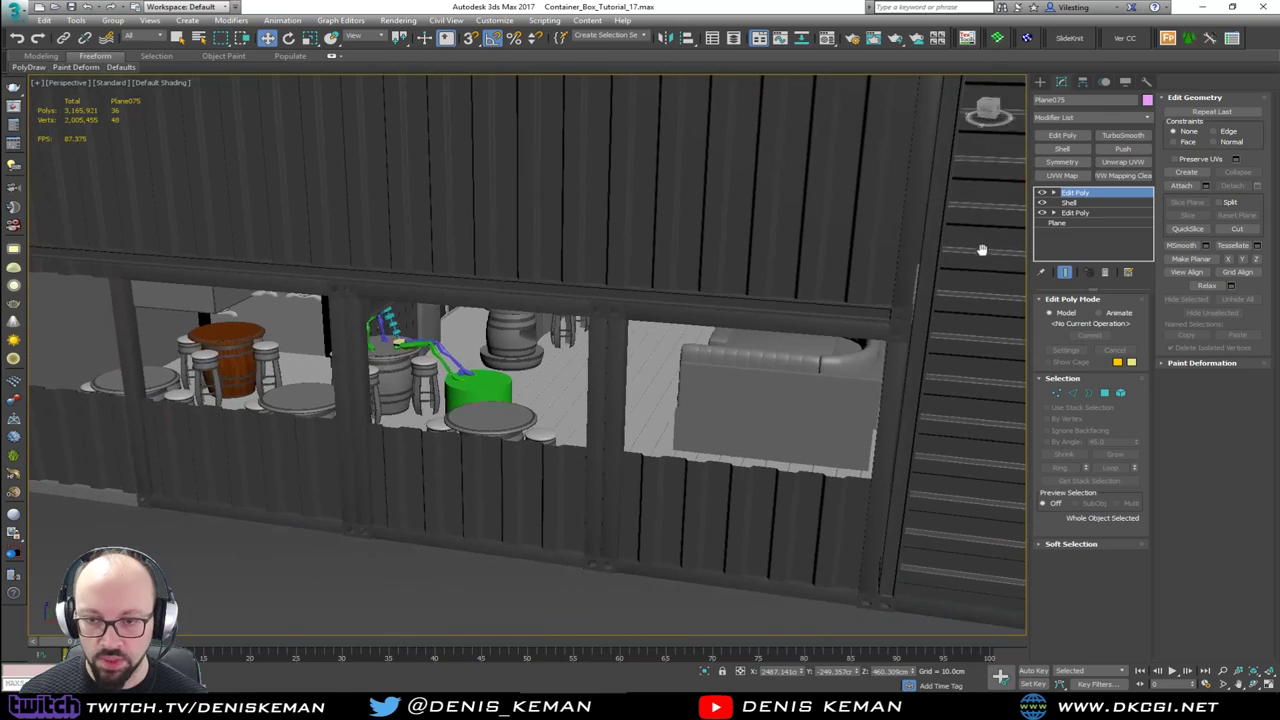
pyautogui.keyDown('alt'); pyautogui.moveTo(571, 305); pyautogui.dragTo(788, 263, button='middle'); pyautogui.keyUp('alt')
pyautogui.press('z')
pyautogui.scroll(-1, 492, 370)
pyautogui.keyDown('alt'); pyautogui.moveTo(493, 368); pyautogui.dragTo(439, 368, button='middle'); pyautogui.keyUp('alt')
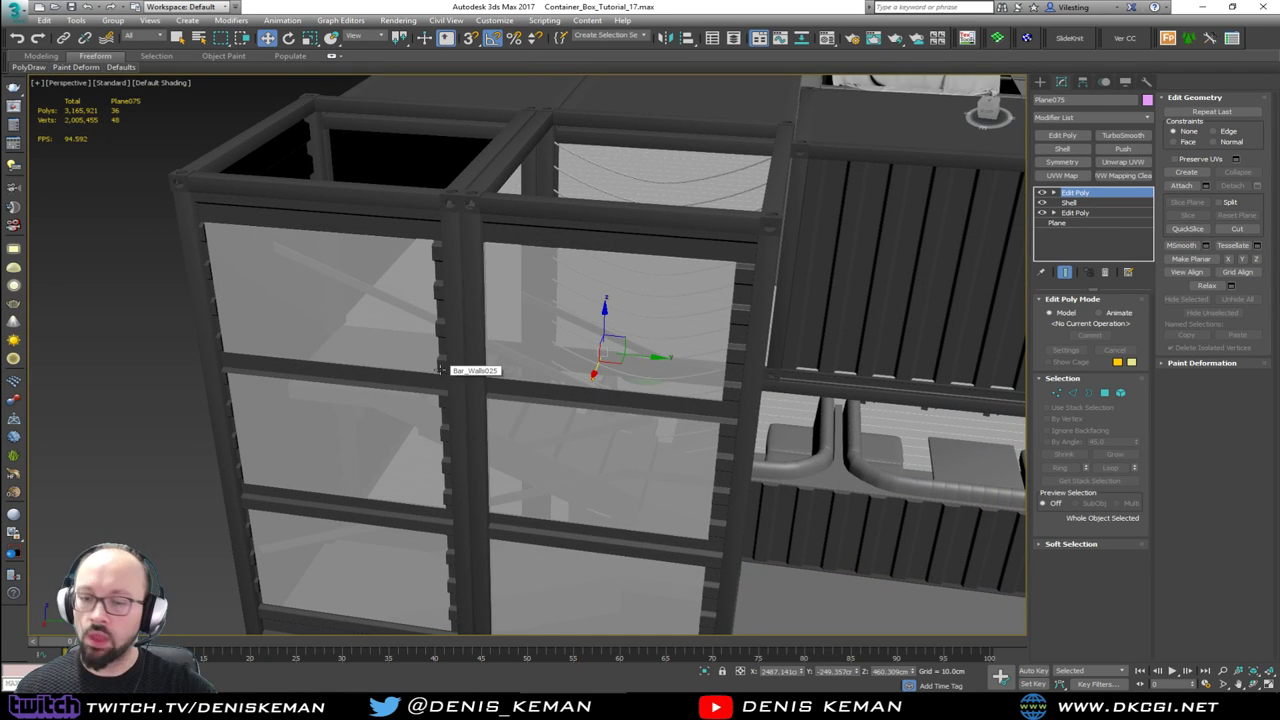
pyautogui.moveTo(694, 425); pyautogui.dragTo(420, 277, button='middle')
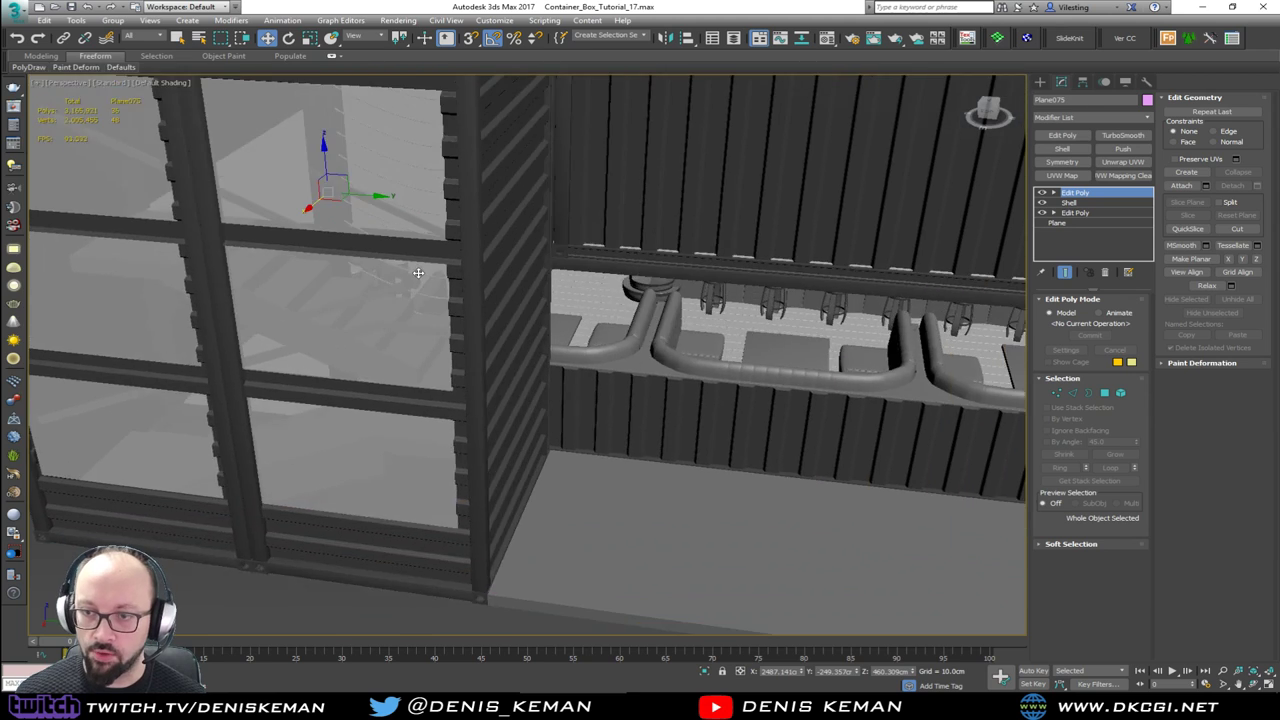
pyautogui.scroll(-2, 420, 277)
pyautogui.click(580, 562)
pyautogui.keyDown('alt'); pyautogui.moveTo(416, 364); pyautogui.dragTo(505, 361, button='middle'); pyautogui.keyUp('alt')
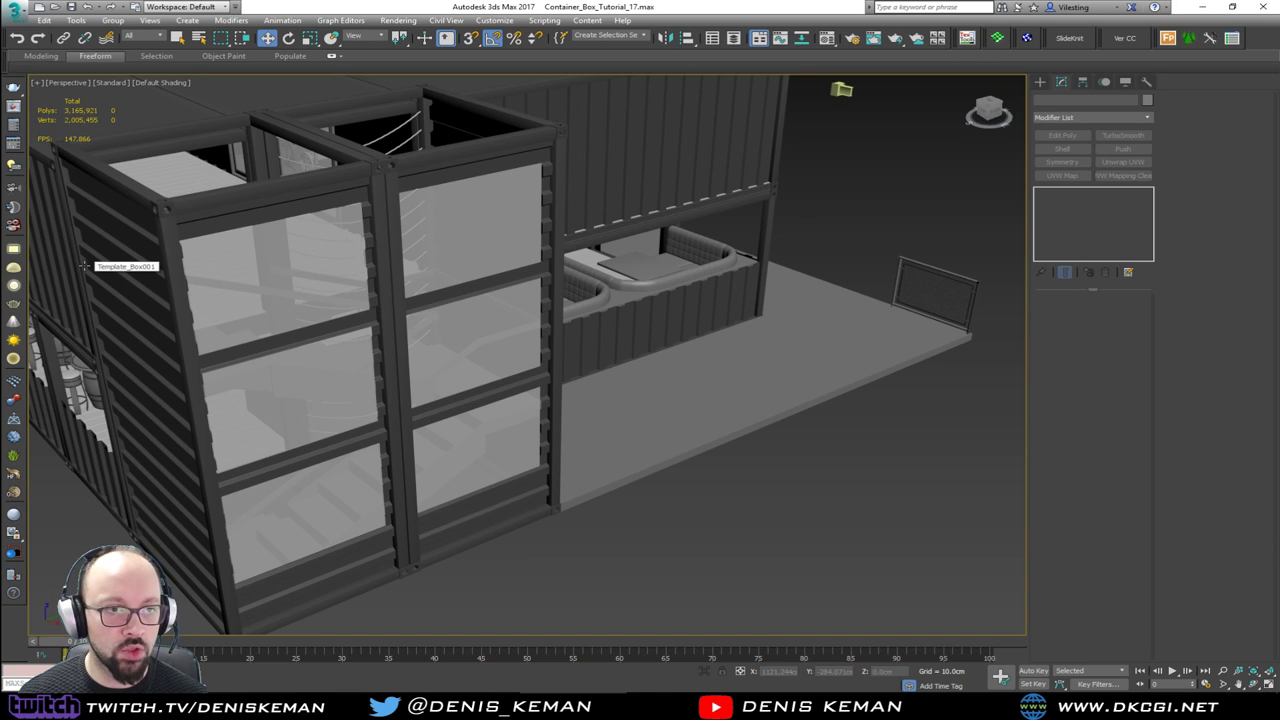
pyautogui.keyDown('alt'); pyautogui.moveTo(85, 266); pyautogui.dragTo(363, 326, button='middle'); pyautogui.keyUp('alt')
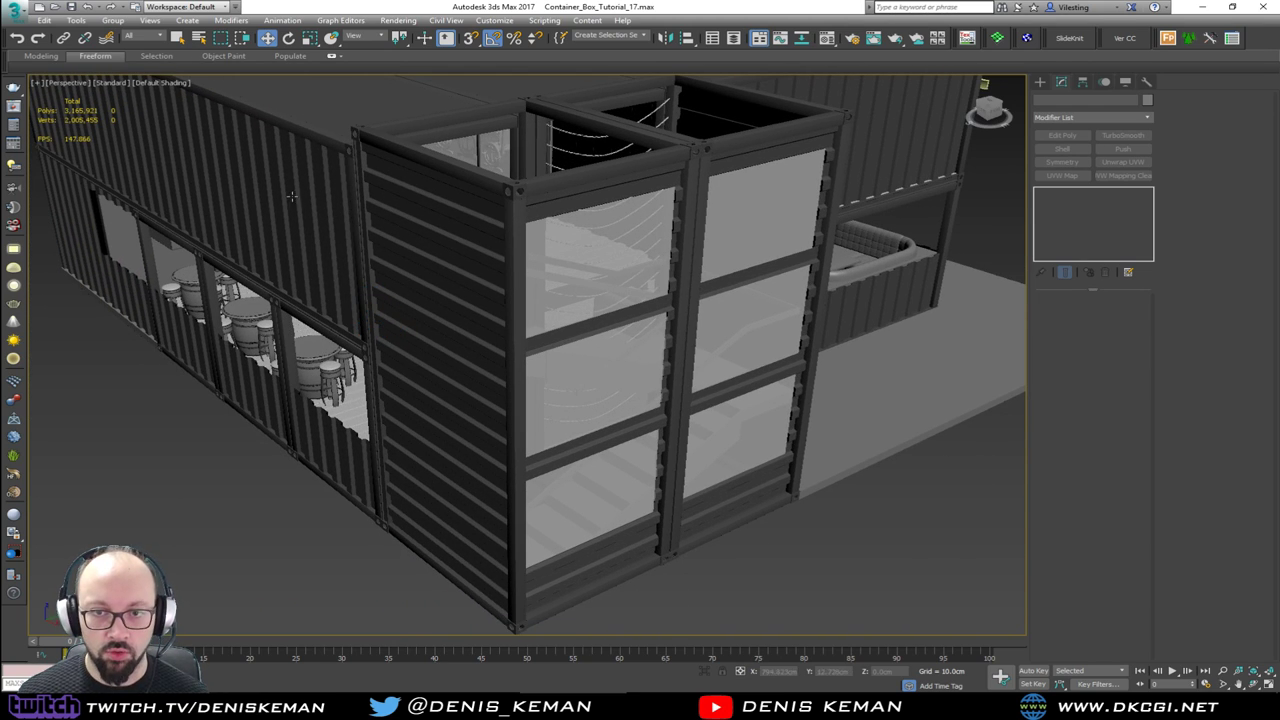
pyautogui.keyDown('alt'); pyautogui.moveTo(291, 196); pyautogui.dragTo(480, 398, button='middle'); pyautogui.keyUp('alt')
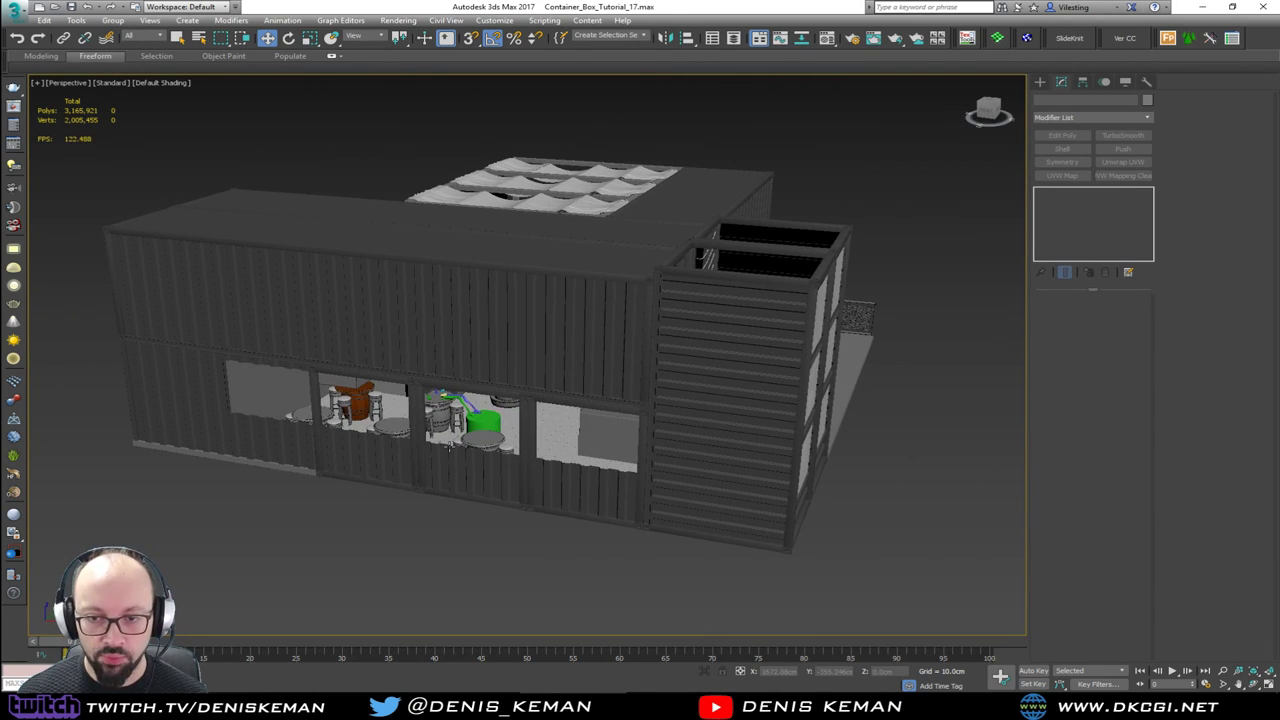
pyautogui.scroll(5, 449, 448)
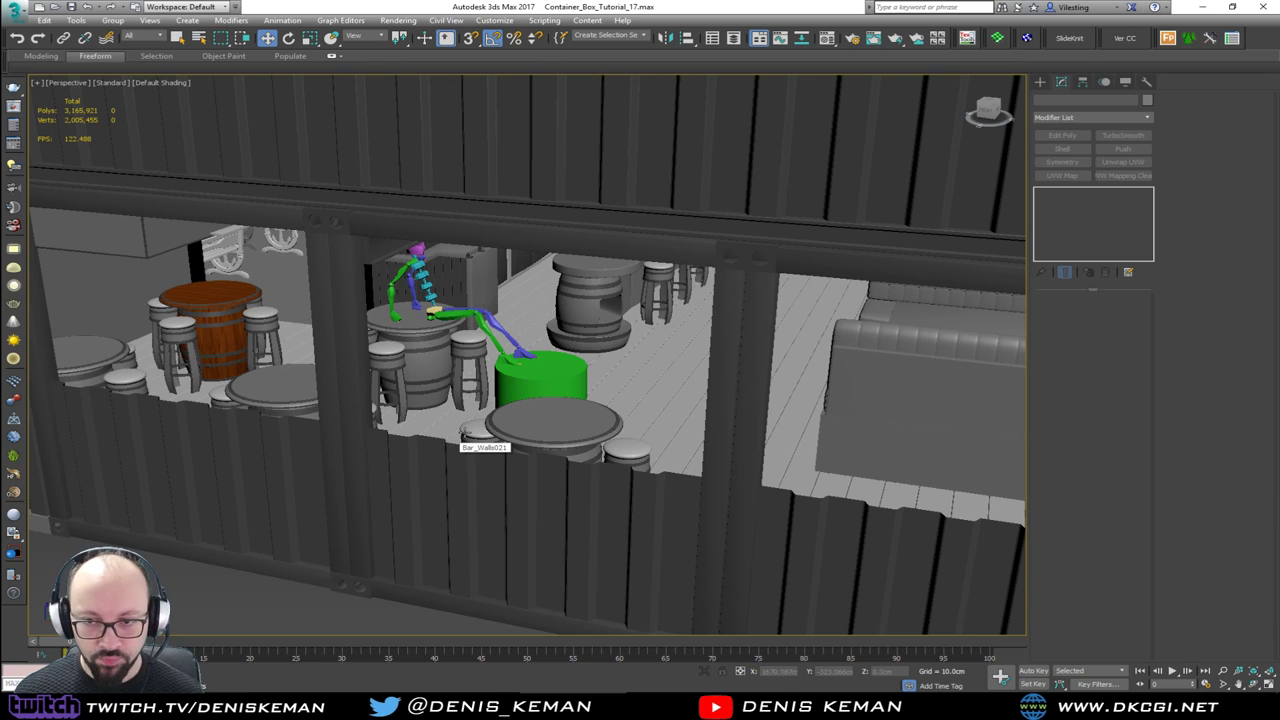
pyautogui.moveTo(465, 432); pyautogui.dragTo(574, 450, button='middle')
pyautogui.scroll(-3, 574, 406)
pyautogui.keyDown('alt'); pyautogui.moveTo(574, 406); pyautogui.dragTo(704, 410, button='middle'); pyautogui.keyUp('alt')
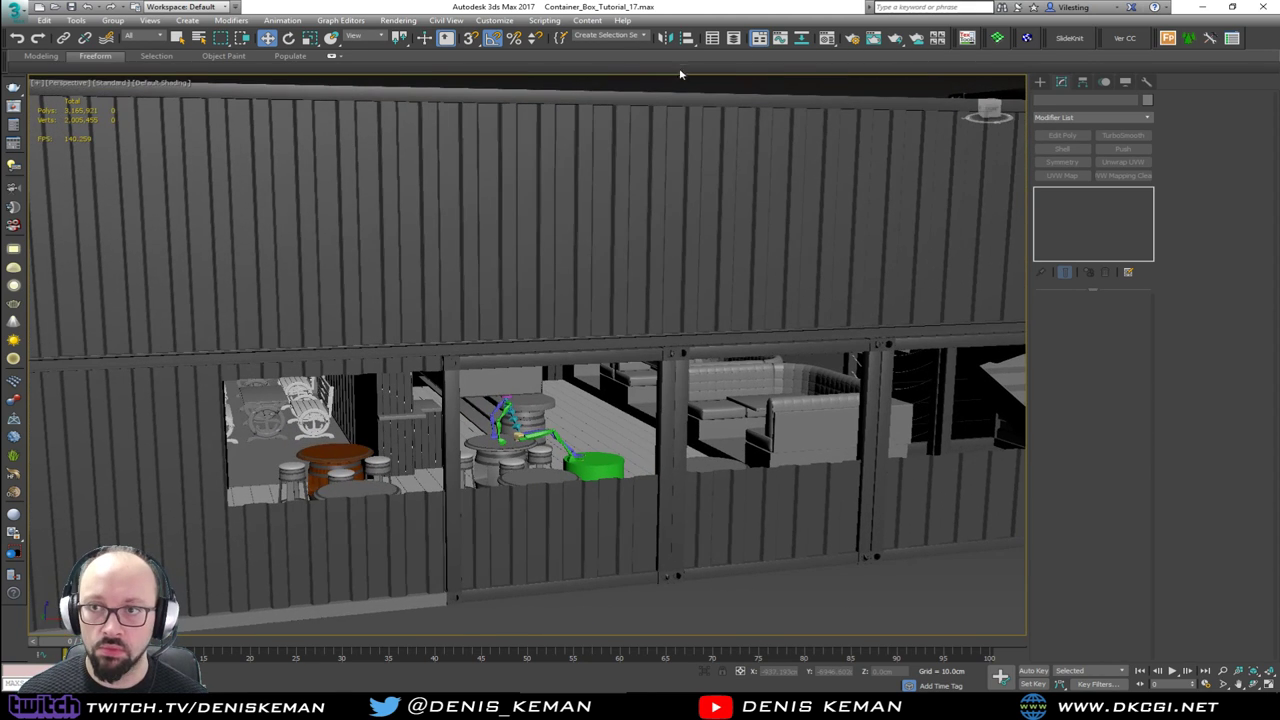
# Step: Unhide the Windows And Doors layer in the Layer Explorer
pyautogui.click(734, 38)
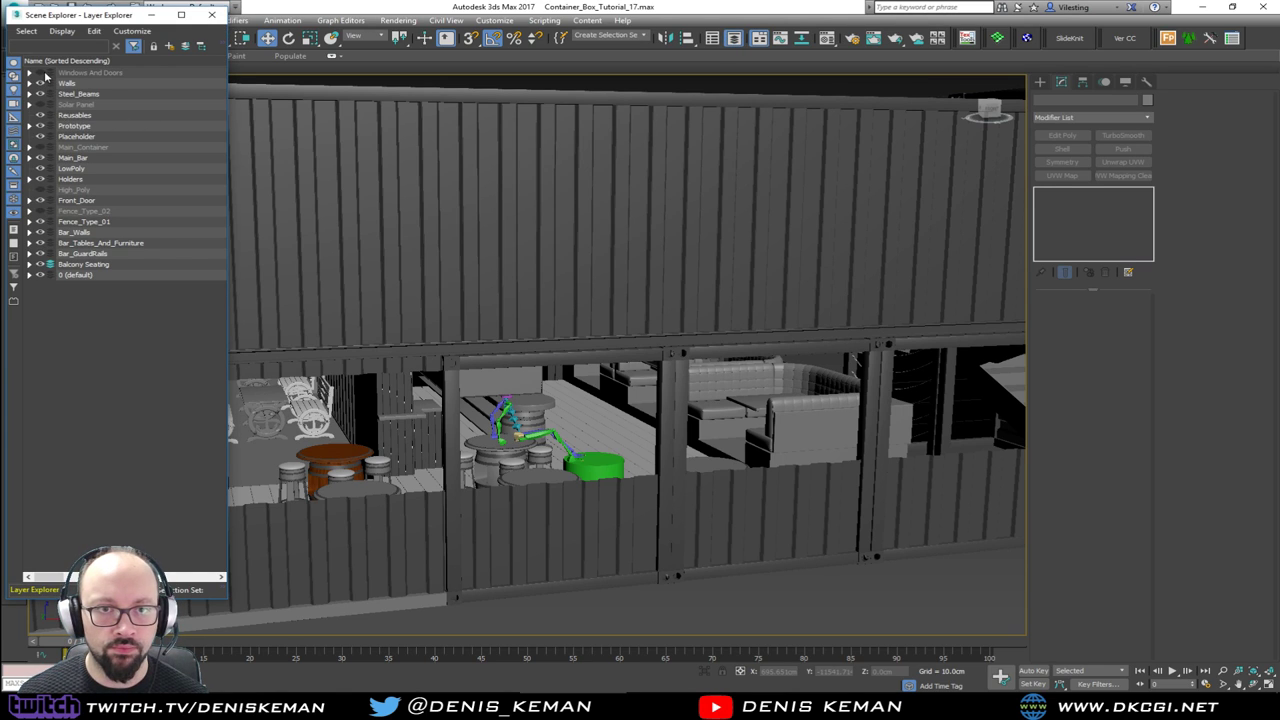
pyautogui.click(40, 73)
pyautogui.scroll(8, 689, 364)
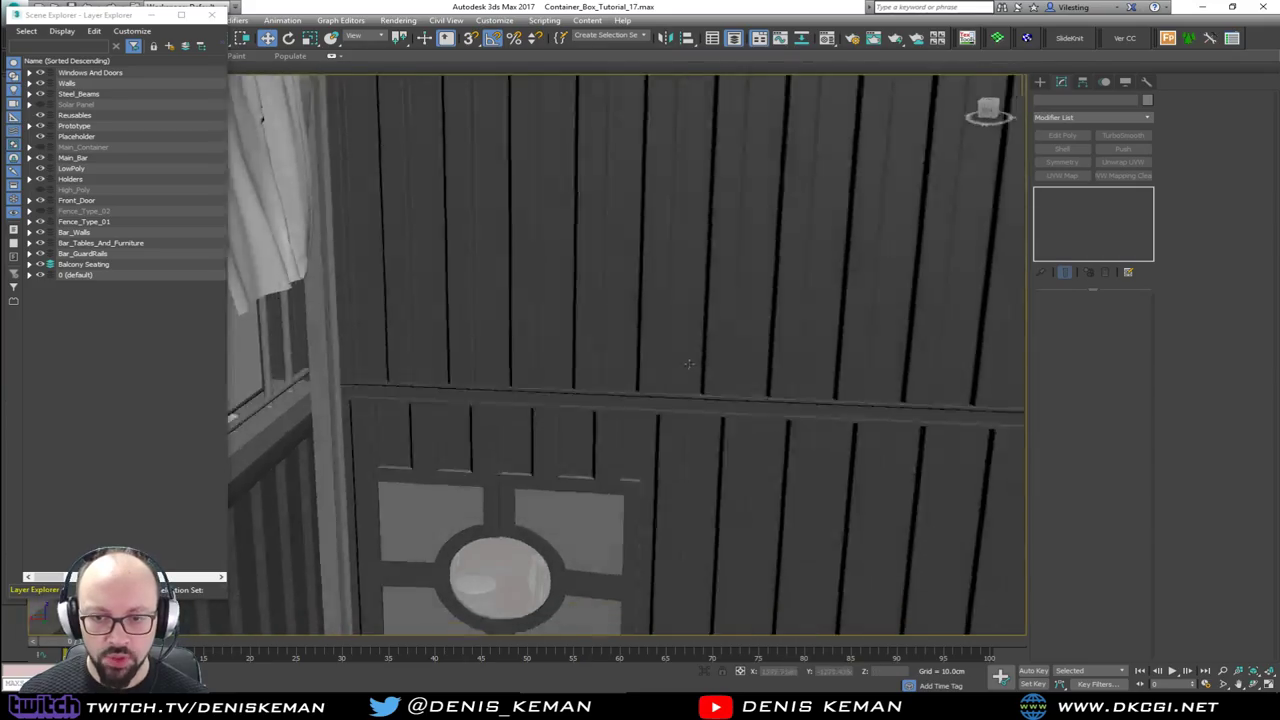
pyautogui.scroll(3, 689, 364)
pyautogui.scroll(-3, 689, 364)
pyautogui.moveTo(648, 417); pyautogui.dragTo(707, 342, button='middle')
# Step: Close the Layer Explorer and examine the bar interior's barrel tables, stools and seated skeleton figure from several angles
pyautogui.scroll(10, 707, 342)
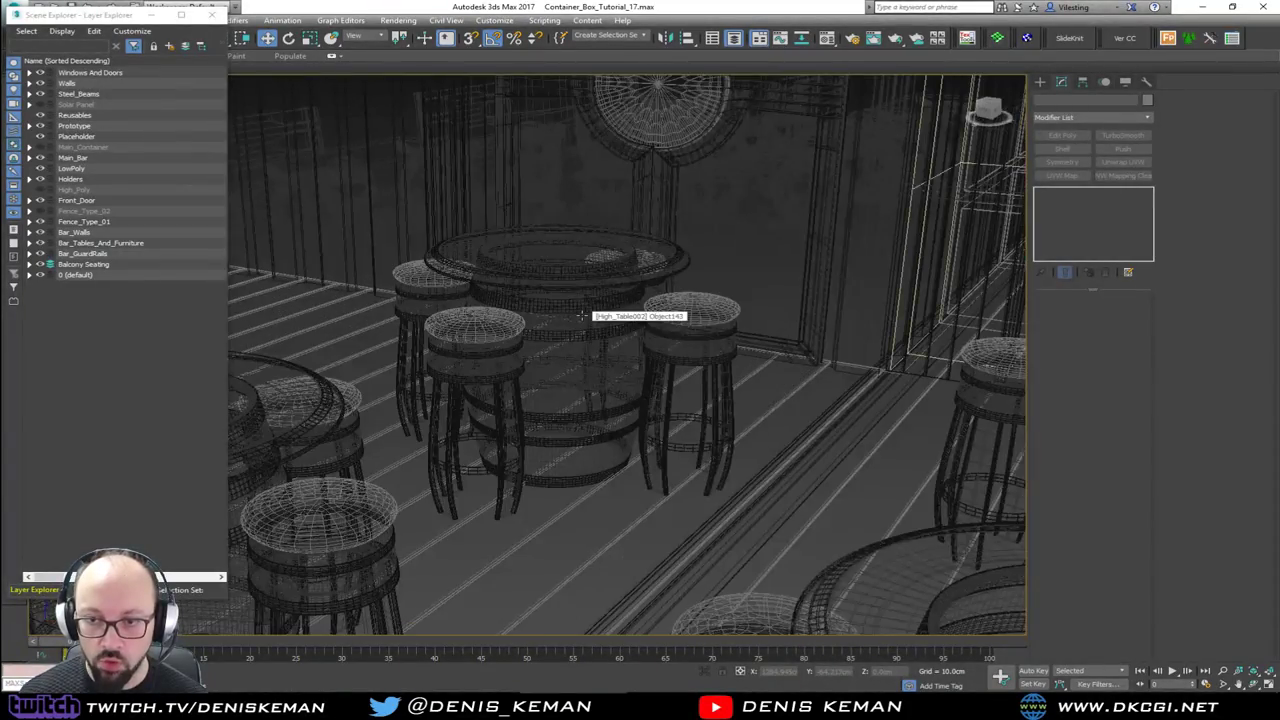
pyautogui.moveTo(579, 318)
pyautogui.keyDown('alt'); pyautogui.mouseDown(button='middle')
pyautogui.moveTo(537, 311)
pyautogui.moveTo(594, 335)
pyautogui.moveTo(585, 324)
pyautogui.moveTo(595, 342)
pyautogui.mouseUp(button='middle'); pyautogui.keyUp('alt')
pyautogui.press('F3')
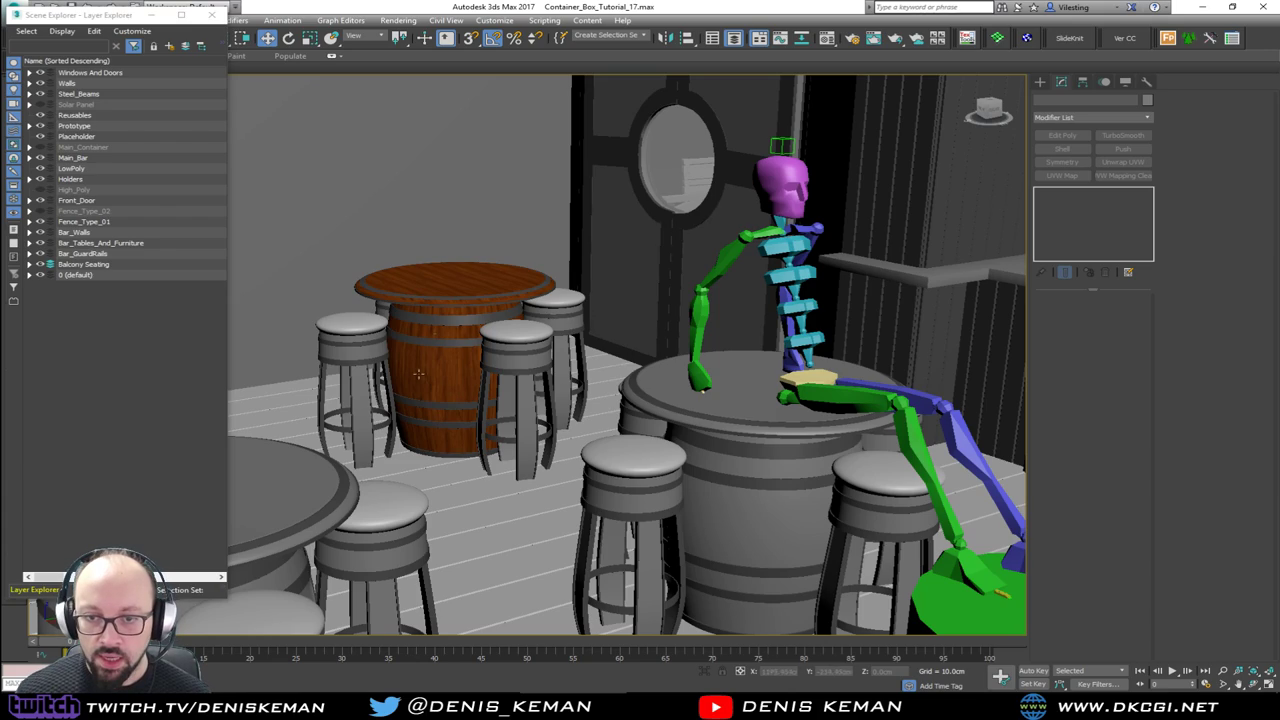
pyautogui.keyDown('alt'); pyautogui.moveTo(418, 373); pyautogui.dragTo(472, 366, button='middle'); pyautogui.keyUp('alt')
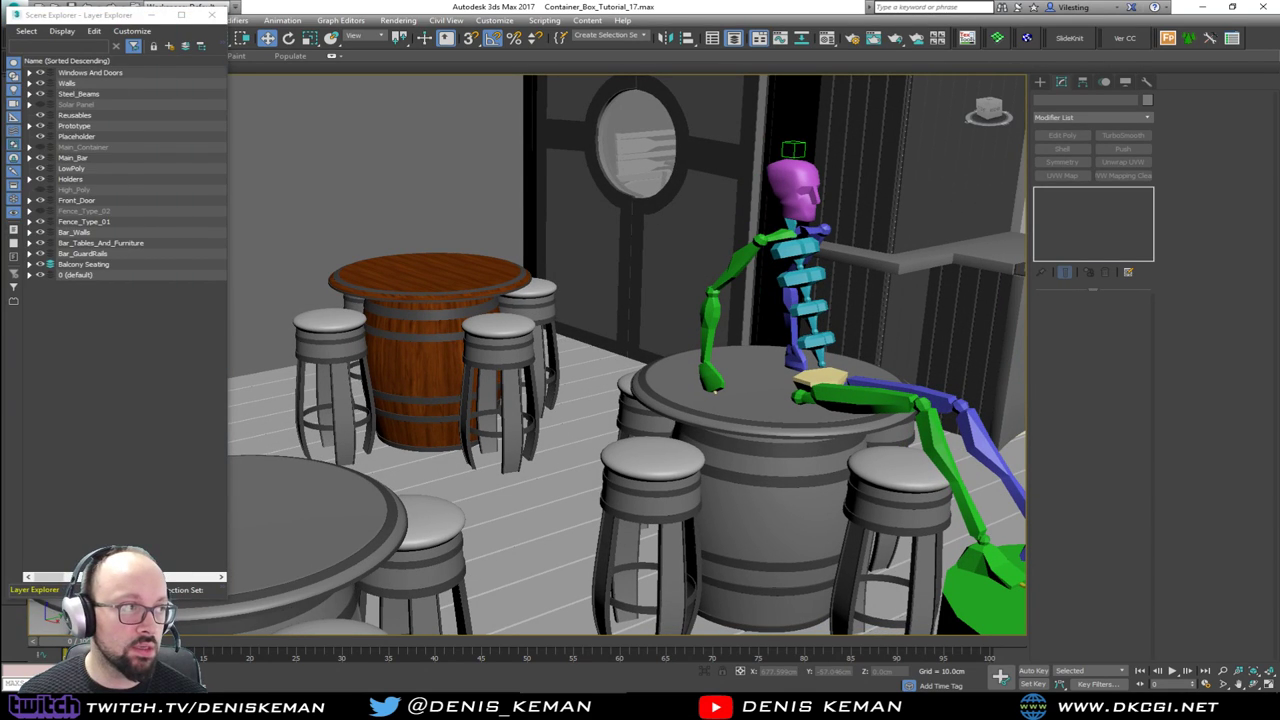
pyautogui.click(212, 15)
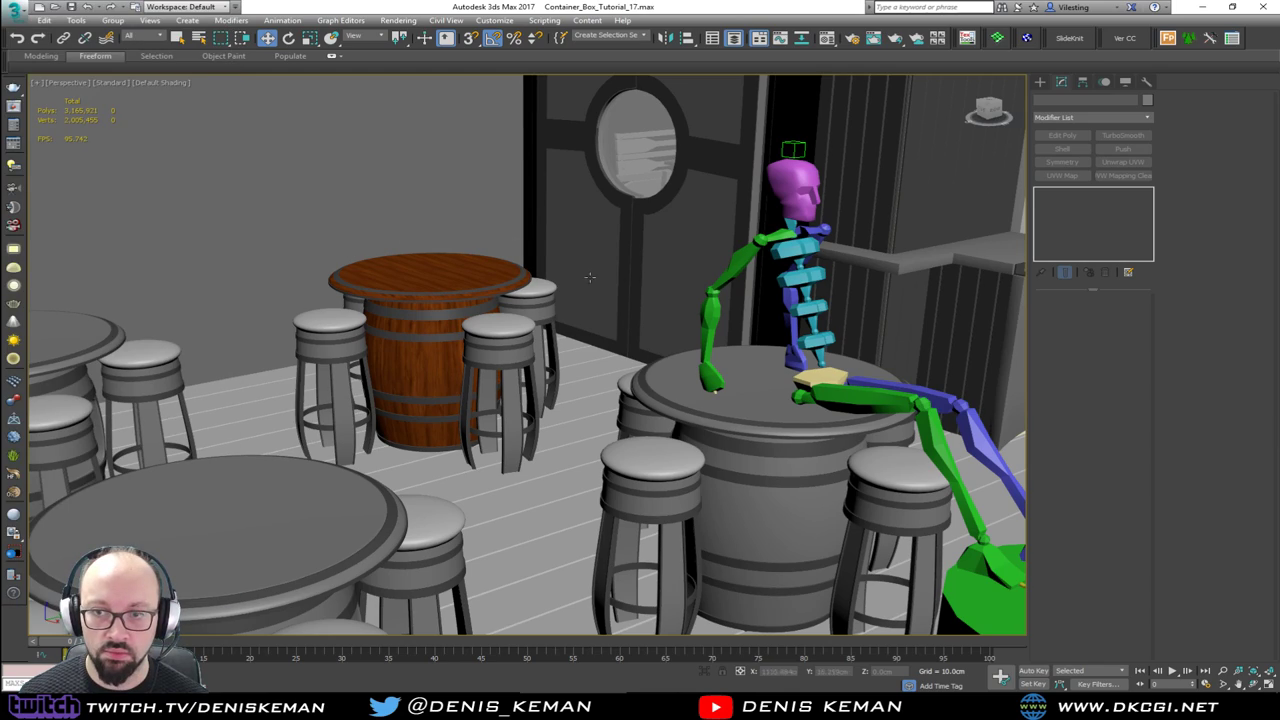
pyautogui.keyDown('alt'); pyautogui.moveTo(542, 272); pyautogui.dragTo(0, 254, button='middle'); pyautogui.keyUp('alt')
pyautogui.moveTo(737, 388)
pyautogui.mouseDown(button='middle')
pyautogui.moveTo(757, 354)
pyautogui.moveTo(741, 347)
pyautogui.moveTo(657, 413)
pyautogui.moveTo(720, 405)
pyautogui.moveTo(741, 382)
pyautogui.mouseUp(button='middle')
pyautogui.scroll(3, 759, 354)
pyautogui.scroll(-4, 759, 354)
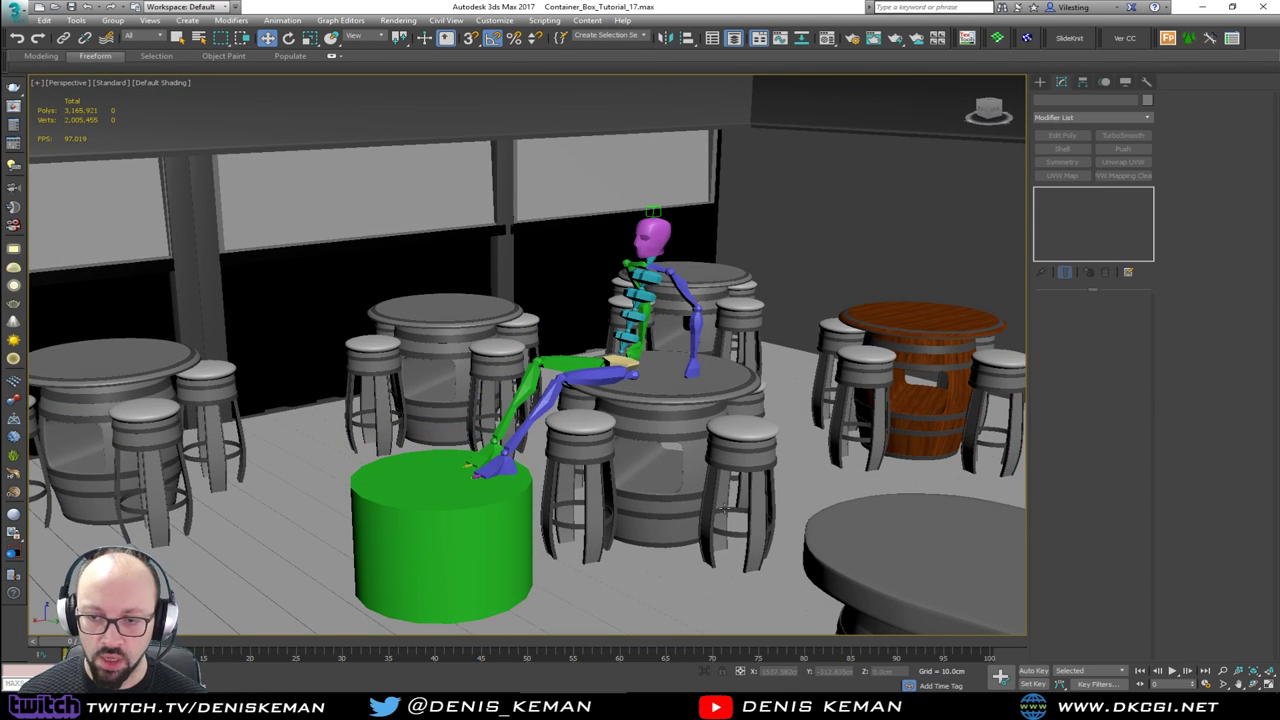
pyautogui.keyDown('alt'); pyautogui.moveTo(733, 468); pyautogui.dragTo(824, 461, button='middle'); pyautogui.keyUp('alt')
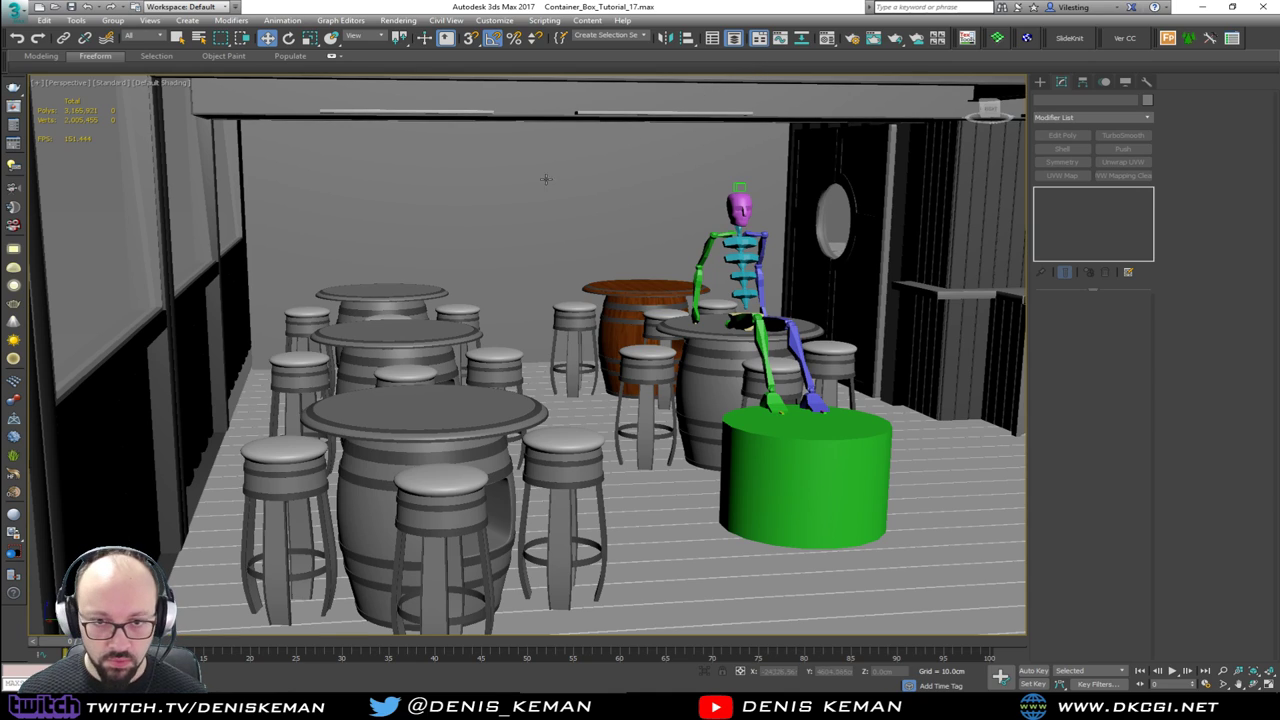
pyautogui.moveTo(366, 270)
pyautogui.mouseDown(button='middle')
pyautogui.moveTo(428, 251)
pyautogui.moveTo(362, 266)
pyautogui.mouseUp(button='middle')
pyautogui.moveTo(607, 264); pyautogui.dragTo(630, 244, button='middle')
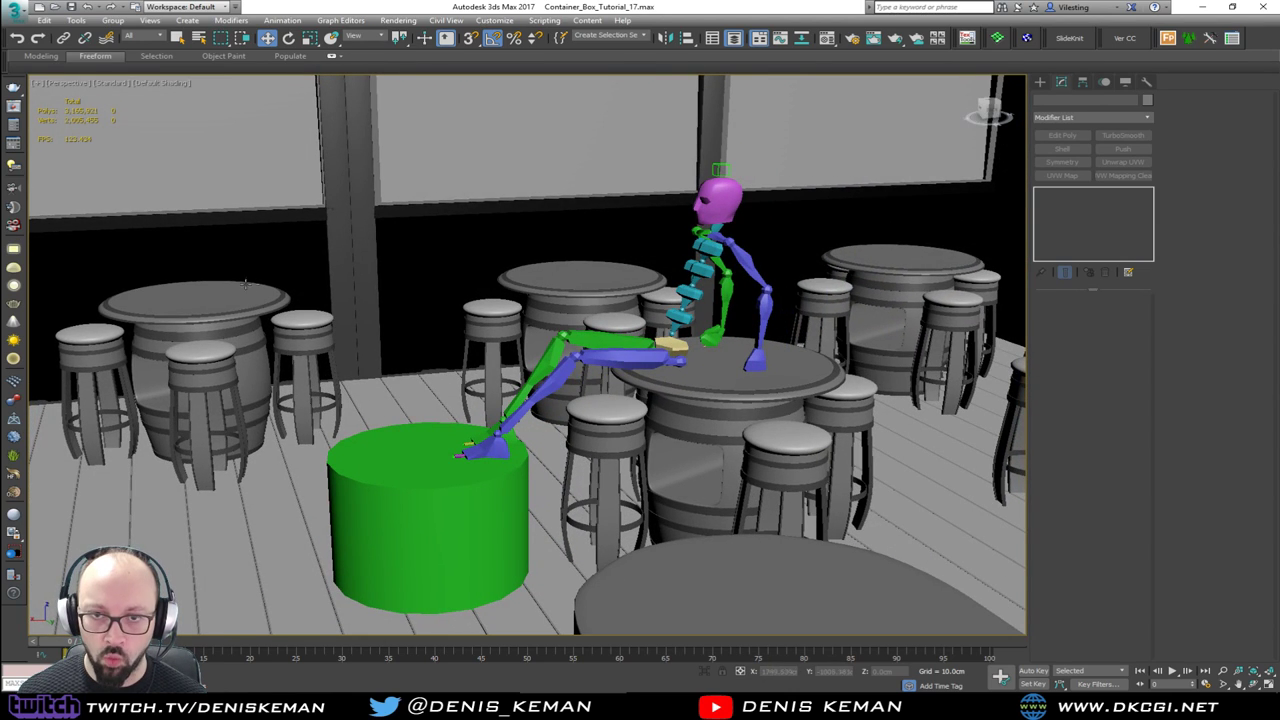
# Step: In wireframe display, select the two barrel tables along the window wall together with their surrounding stools
pyautogui.press('F3')
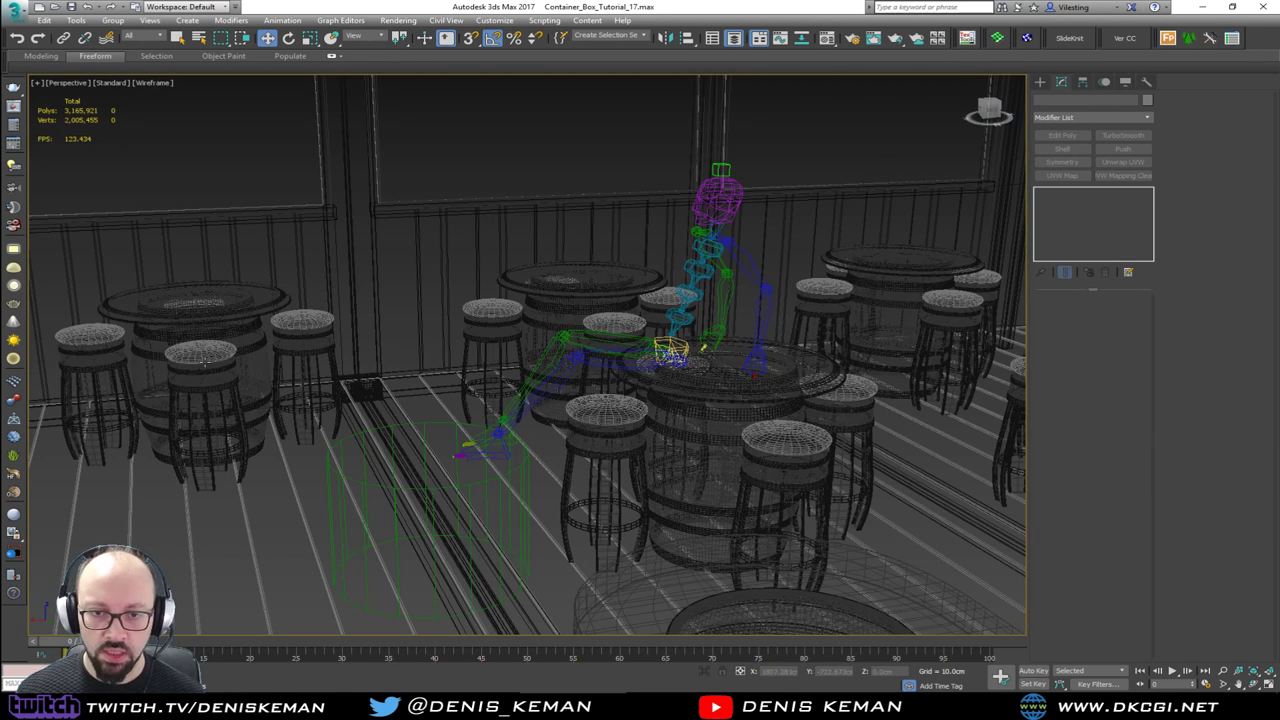
pyautogui.click(205, 363)
pyautogui.keyDown('ctrl'); pyautogui.click(214, 357); pyautogui.keyUp('ctrl')
pyautogui.keyDown('ctrl'); pyautogui.click(308, 326); pyautogui.keyUp('ctrl')
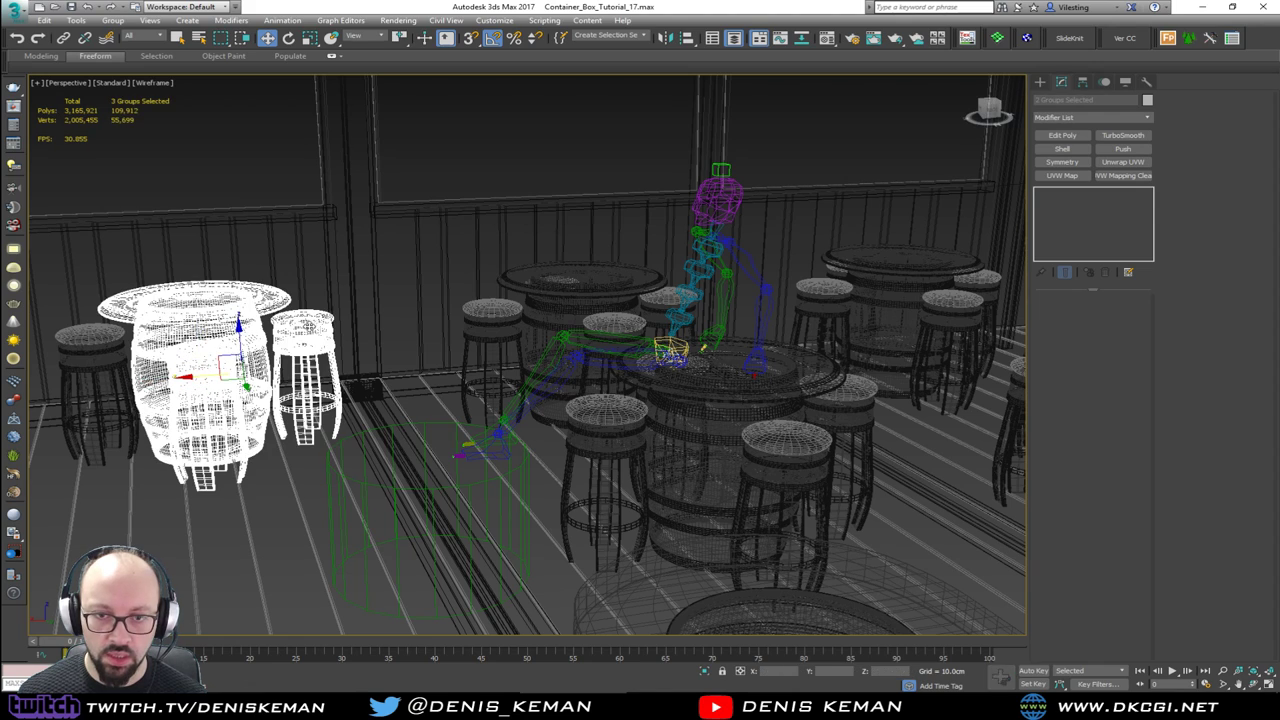
pyautogui.keyDown('ctrl'); pyautogui.click(65, 358); pyautogui.keyUp('ctrl')
pyautogui.keyDown('ctrl'); pyautogui.click(490, 315); pyautogui.keyUp('ctrl')
pyautogui.keyDown('ctrl'); pyautogui.click(580, 280); pyautogui.keyUp('ctrl')
pyautogui.keyDown('ctrl'); pyautogui.click(620, 305); pyautogui.keyUp('ctrl')
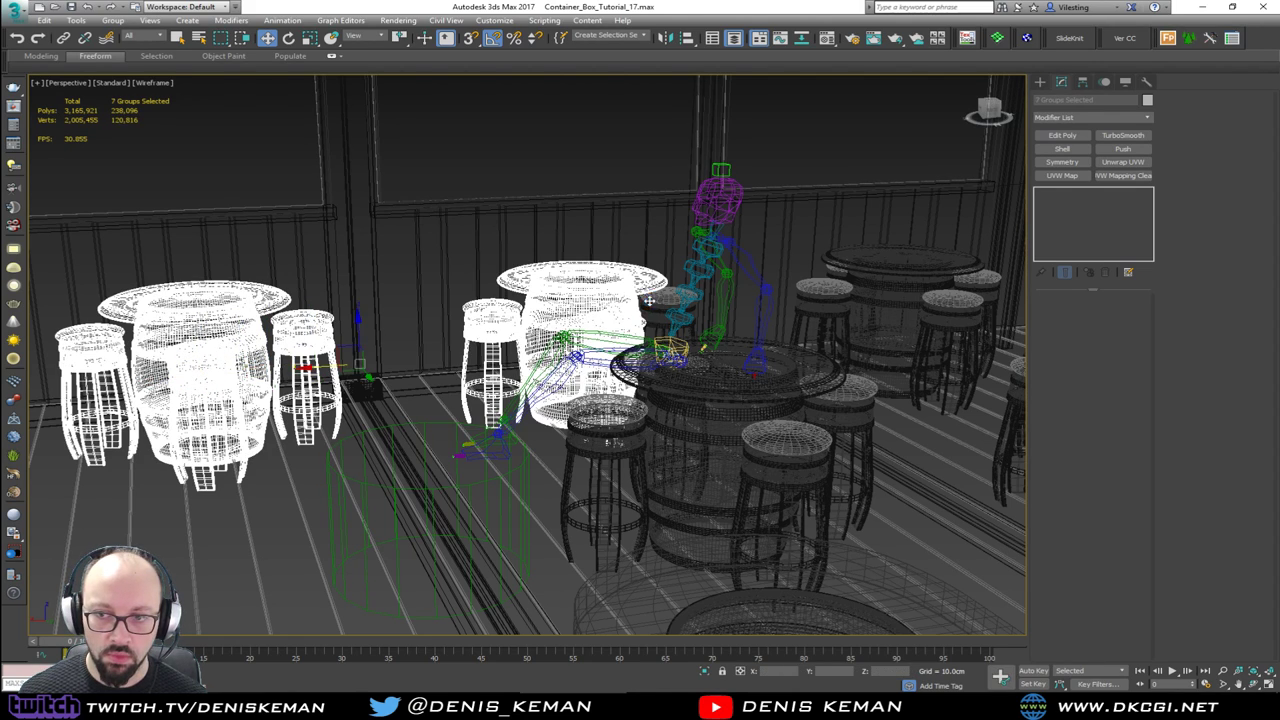
pyautogui.keyDown('ctrl'); pyautogui.click(655, 300); pyautogui.keyUp('ctrl')
# Step: Add the barrel table carrying the skeleton, the next table along the wall and their visible stools to the selection
pyautogui.keyDown('ctrl'); pyautogui.click(605, 415); pyautogui.keyUp('ctrl')
pyautogui.keyDown('ctrl'); pyautogui.click(730, 380); pyautogui.keyUp('ctrl')
pyautogui.keyDown('ctrl'); pyautogui.click(785, 440); pyautogui.keyUp('ctrl')
pyautogui.keyDown('ctrl'); pyautogui.click(840, 390); pyautogui.keyUp('ctrl')
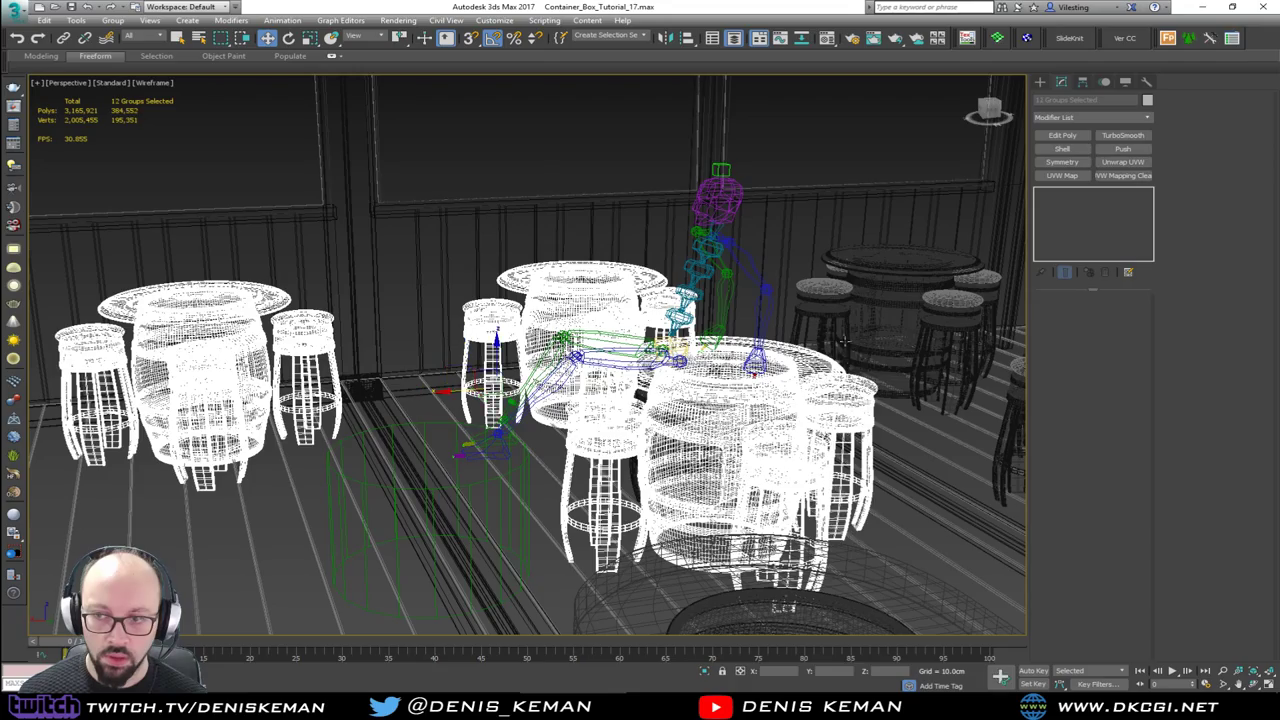
pyautogui.keyDown('ctrl'); pyautogui.click(842, 340); pyautogui.keyUp('ctrl')
pyautogui.keyDown('ctrl'); pyautogui.click(860, 280); pyautogui.keyUp('ctrl')
pyautogui.keyDown('ctrl'); pyautogui.click(955, 318); pyautogui.keyUp('ctrl')
pyautogui.keyDown('ctrl'); pyautogui.click(975, 282); pyautogui.keyUp('ctrl')
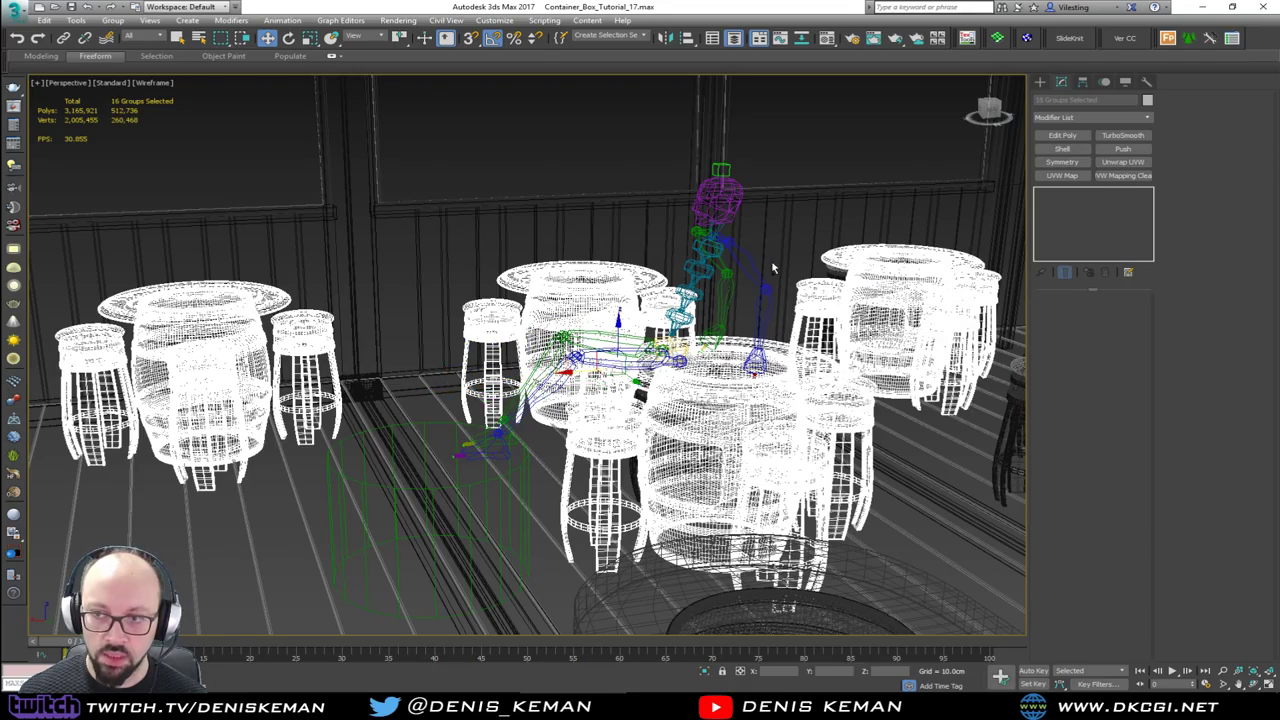
# Step: Add the last barrel table near the room's end and its stools to the selection
pyautogui.keyDown('alt'); pyautogui.moveTo(772, 268); pyautogui.dragTo(640, 274, button='middle'); pyautogui.keyUp('alt')
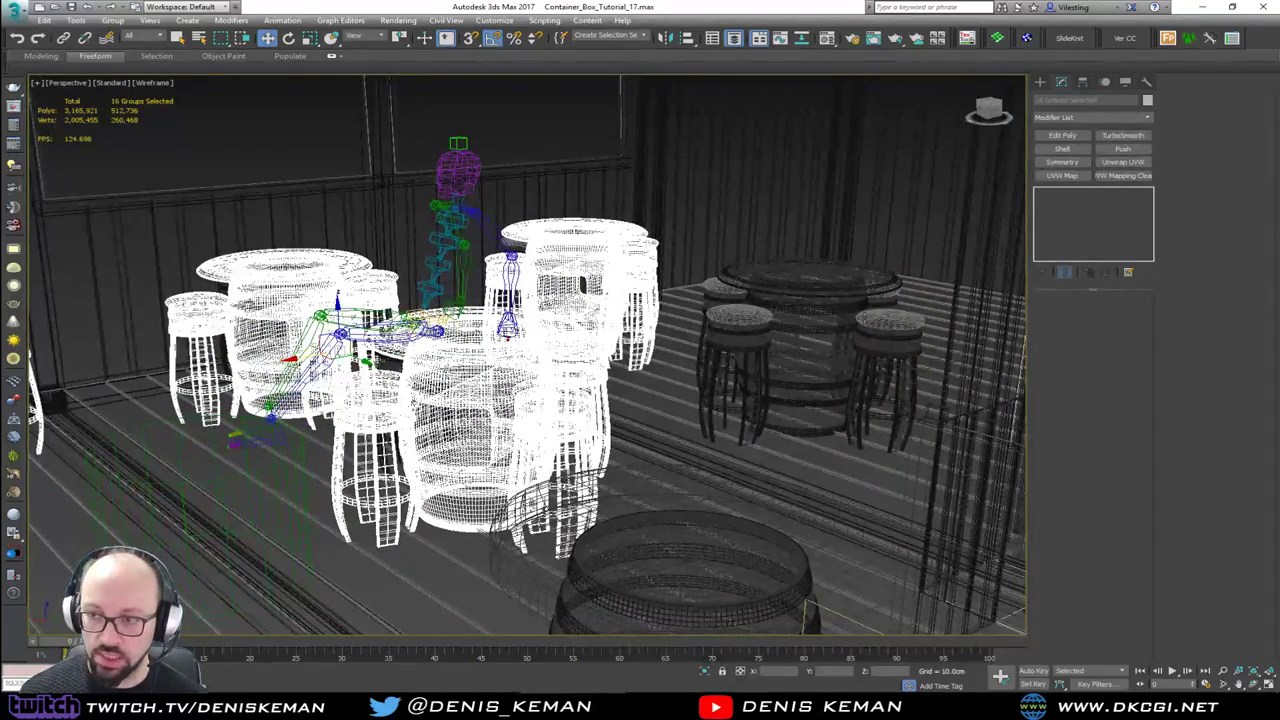
pyautogui.keyDown('ctrl'); pyautogui.click(875, 322); pyautogui.keyUp('ctrl')
pyautogui.keyDown('ctrl'); pyautogui.click(882, 300); pyautogui.keyUp('ctrl')
pyautogui.keyDown('ctrl'); pyautogui.click(780, 275); pyautogui.keyUp('ctrl')
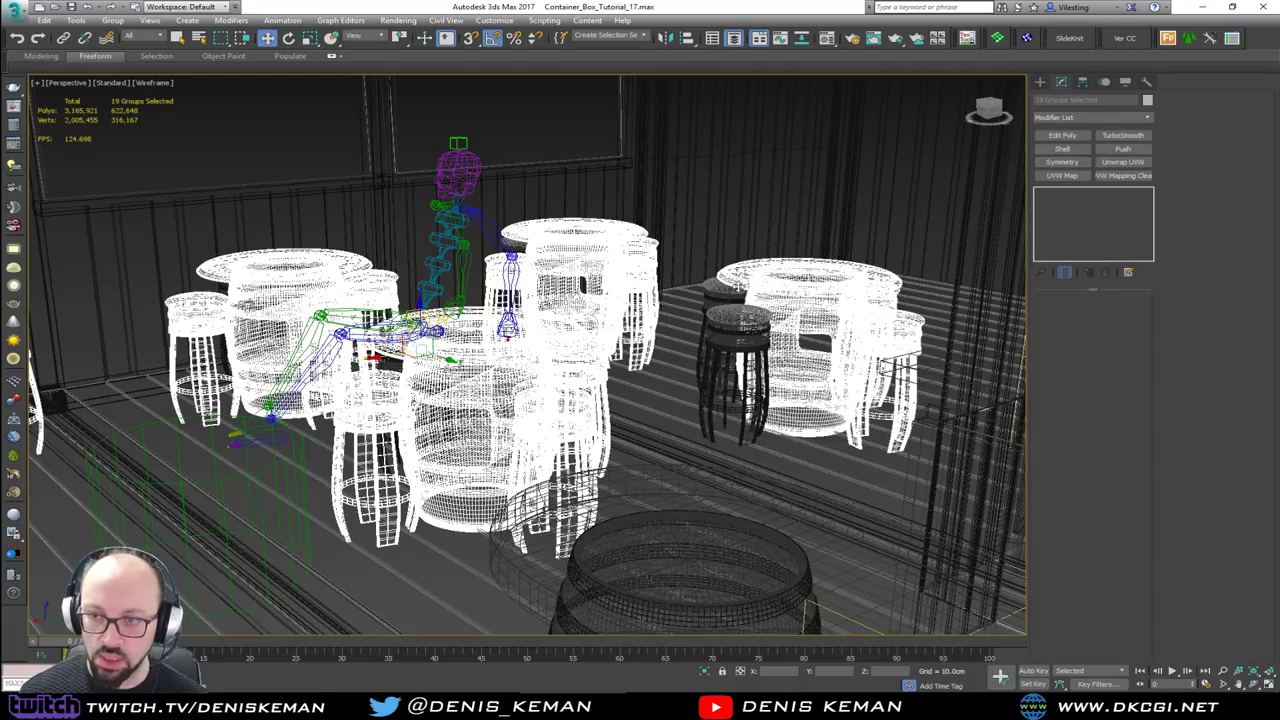
pyautogui.keyDown('ctrl'); pyautogui.click(732, 289); pyautogui.keyUp('ctrl')
pyautogui.keyDown('ctrl'); pyautogui.click(736, 320); pyautogui.keyUp('ctrl')
pyautogui.keyDown('alt'); pyautogui.moveTo(736, 320); pyautogui.dragTo(633, 361, button='middle'); pyautogui.keyUp('alt')
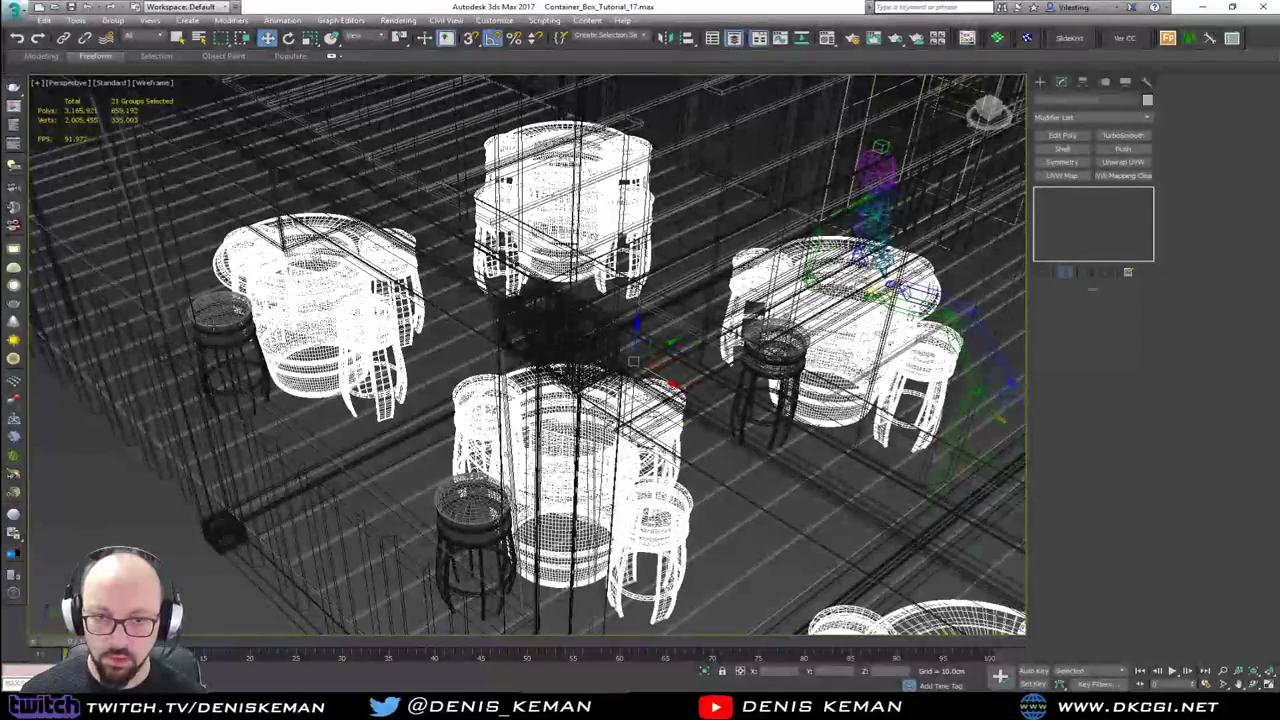
# Step: Complete the selection with the remaining stools around the tables, the seated skeleton figure and the cylinder under its feet
pyautogui.keyDown('ctrl'); pyautogui.click(222, 322); pyautogui.keyUp('ctrl')
pyautogui.keyDown('ctrl'); pyautogui.click(470, 508); pyautogui.keyUp('ctrl')
pyautogui.moveTo(763, 630); pyautogui.dragTo(676, 486, button='middle')
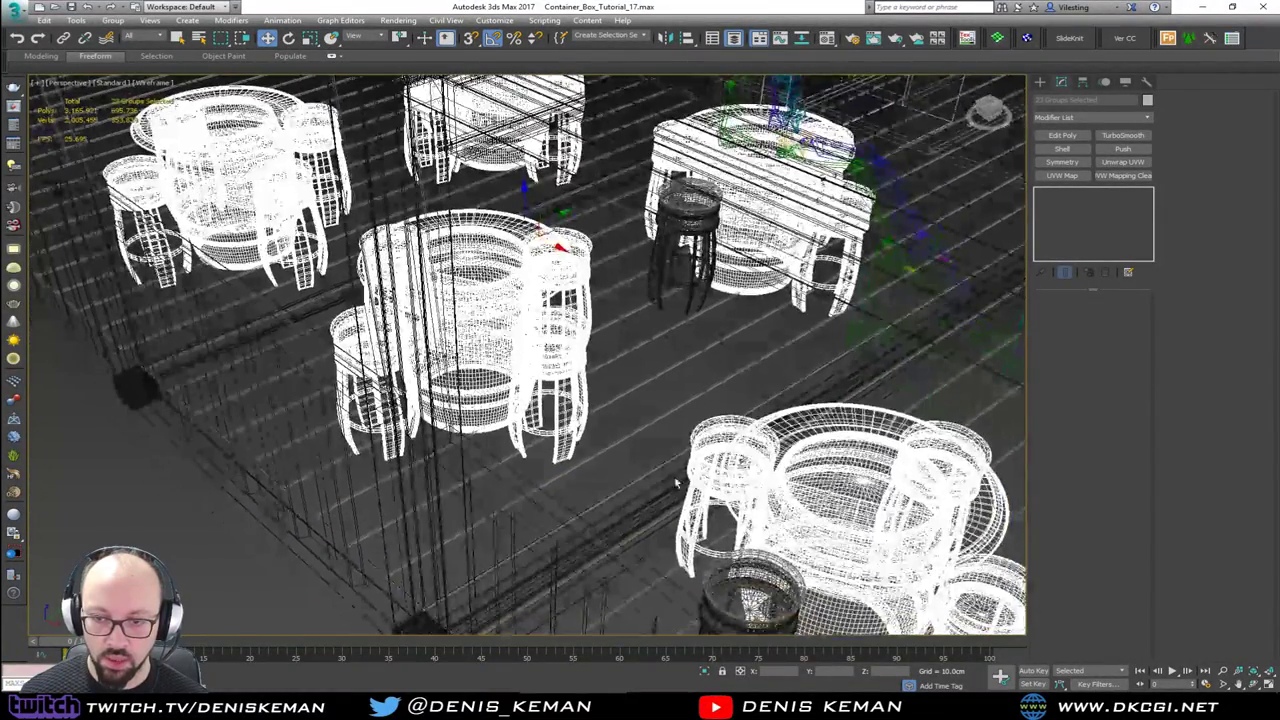
pyautogui.keyDown('ctrl'); pyautogui.click(748, 594); pyautogui.keyUp('ctrl')
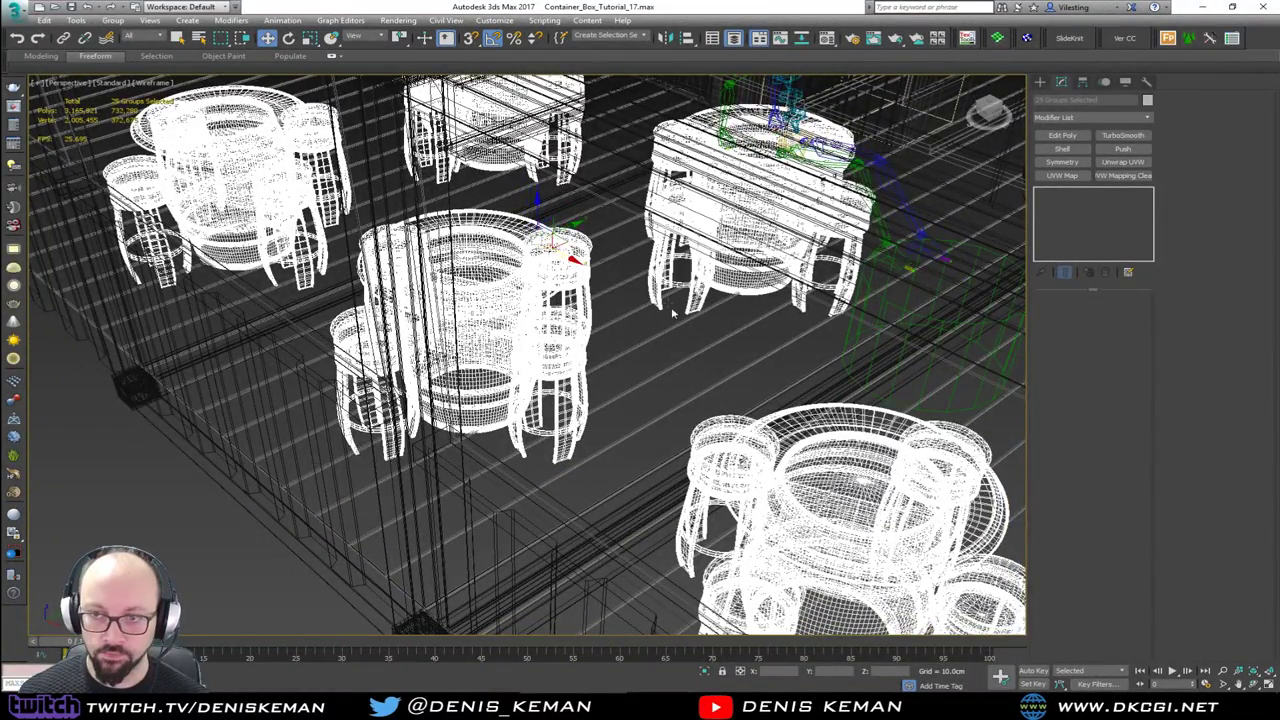
pyautogui.keyDown('alt'); pyautogui.moveTo(552, 238); pyautogui.dragTo(470, 235, button='middle'); pyautogui.keyUp('alt')
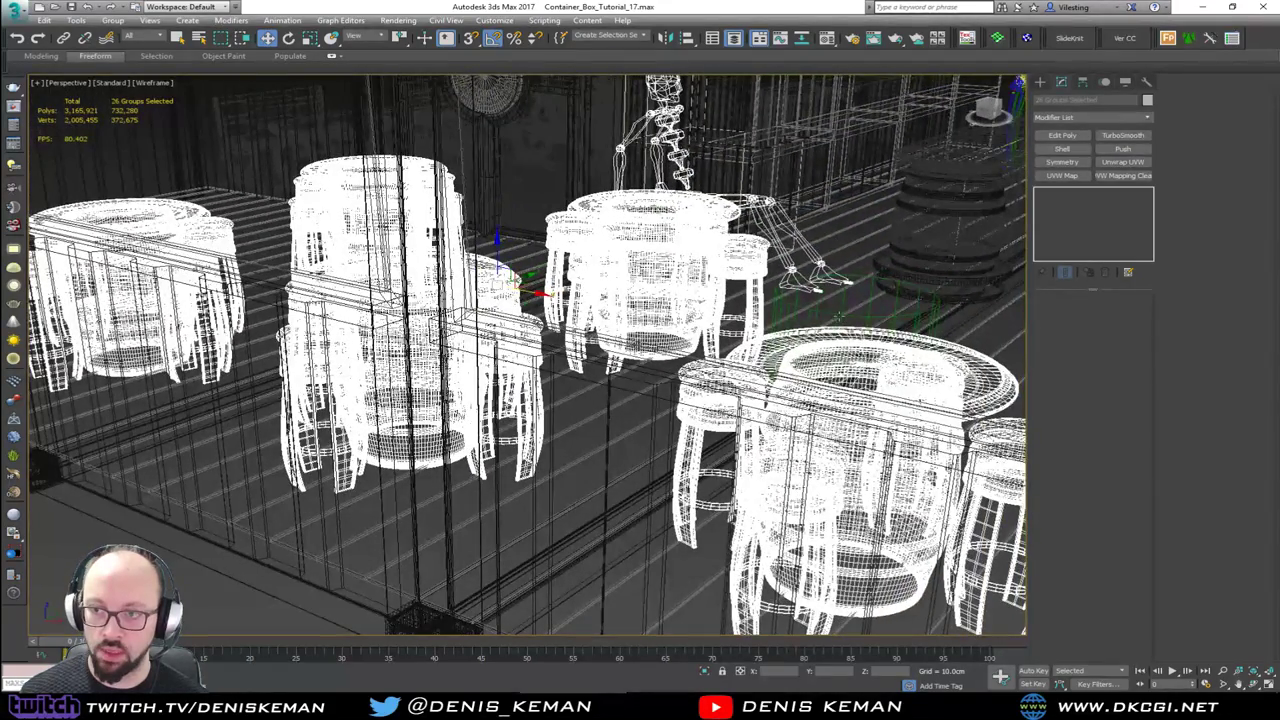
pyautogui.keyDown('ctrl'); pyautogui.click(839, 316); pyautogui.keyUp('ctrl')
# Step: Raise the selected tables, stools, skeleton and cylinder from the ground-floor bar to the upper storey
pyautogui.scroll(-3, 650, 315)
pyautogui.press('F3')
pyautogui.scroll(-3, 540, 254)
pyautogui.moveTo(540, 254); pyautogui.dragTo(629, 384, button='middle')
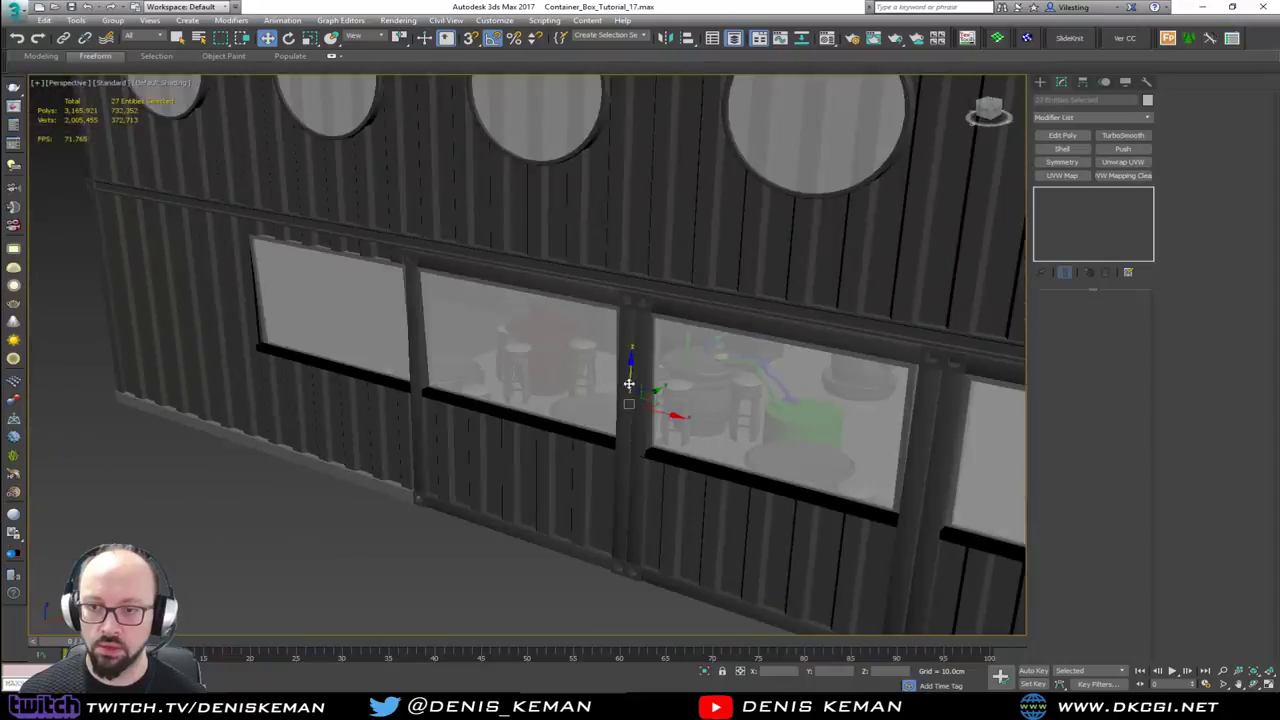
pyautogui.scroll(8, 622, 328)
pyautogui.press('F3')
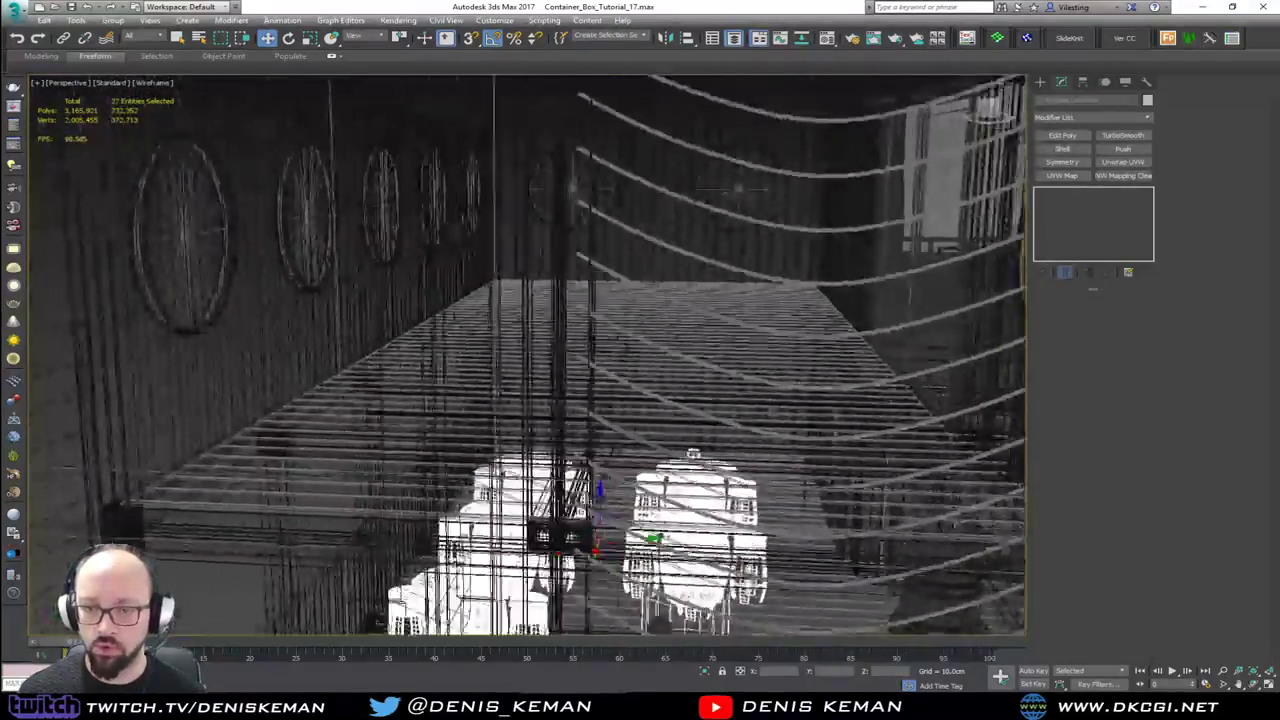
pyautogui.keyDown('alt'); pyautogui.moveTo(560, 330); pyautogui.dragTo(505, 245, button='middle'); pyautogui.keyUp('alt')
pyautogui.moveTo(600, 488); pyautogui.dragTo(622, 240)
pyautogui.scroll(-2, 622, 240)
pyautogui.moveTo(622, 240); pyautogui.dragTo(522, 340, button='middle')
pyautogui.keyDown('alt'); pyautogui.moveTo(720, 300); pyautogui.dragTo(551, 222, button='middle'); pyautogui.keyUp('alt')
pyautogui.press('F3')
pyautogui.scroll(3, 582, 400)
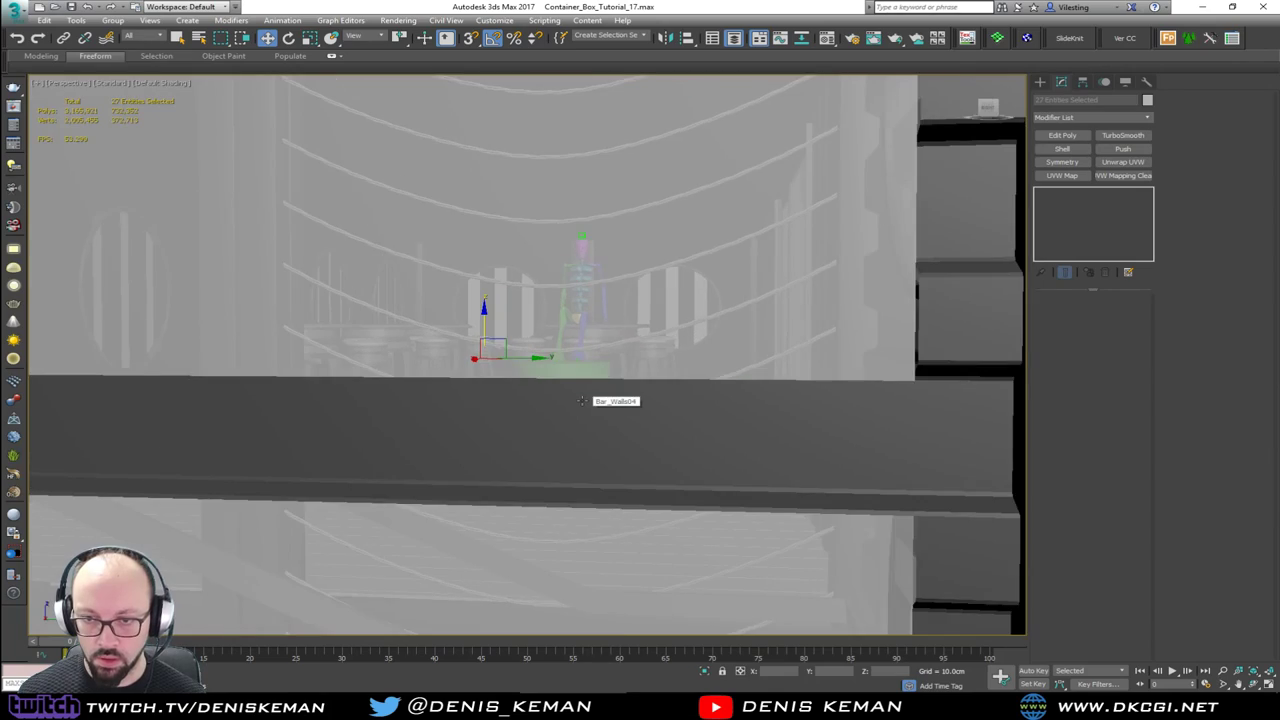
# Step: Hide the corrugated container walls to expose the furniture on the upper floor
pyautogui.keyDown('alt'); pyautogui.moveTo(582, 395); pyautogui.dragTo(447, 405, button='middle'); pyautogui.keyUp('alt')
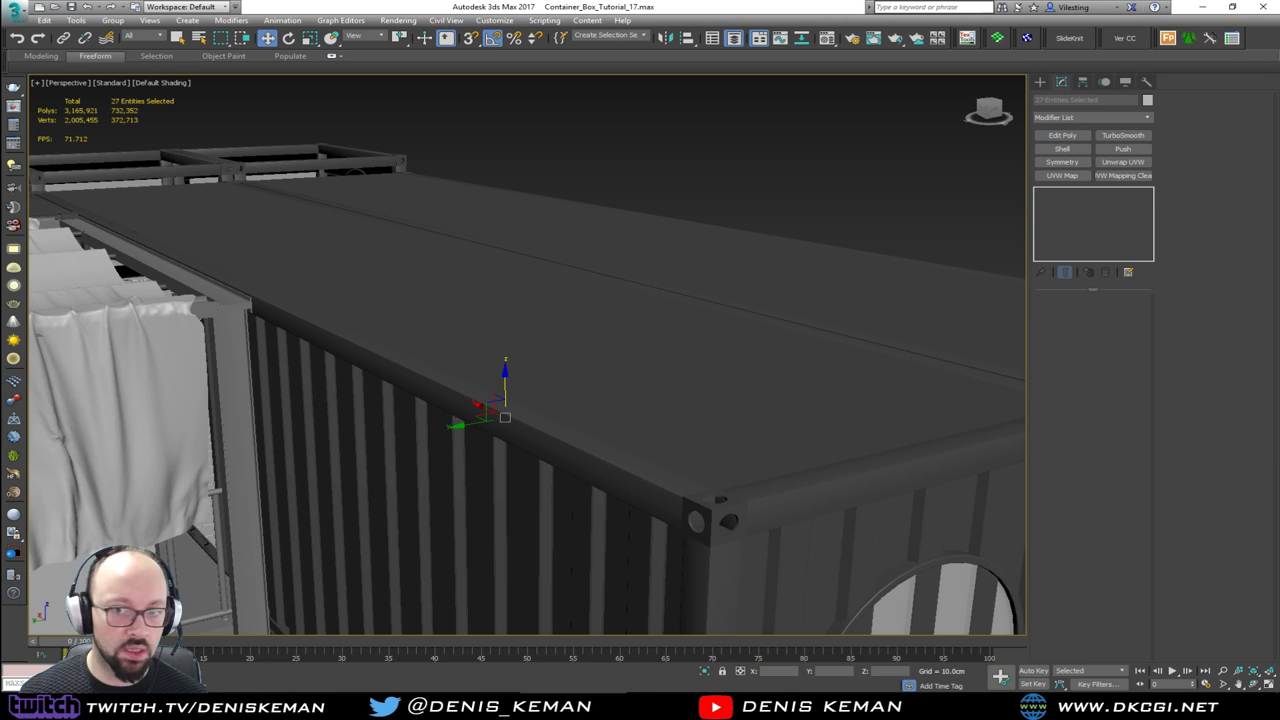
pyautogui.scroll(-3, 112, 356)
pyautogui.moveTo(112, 356); pyautogui.dragTo(312, 260, button='middle')
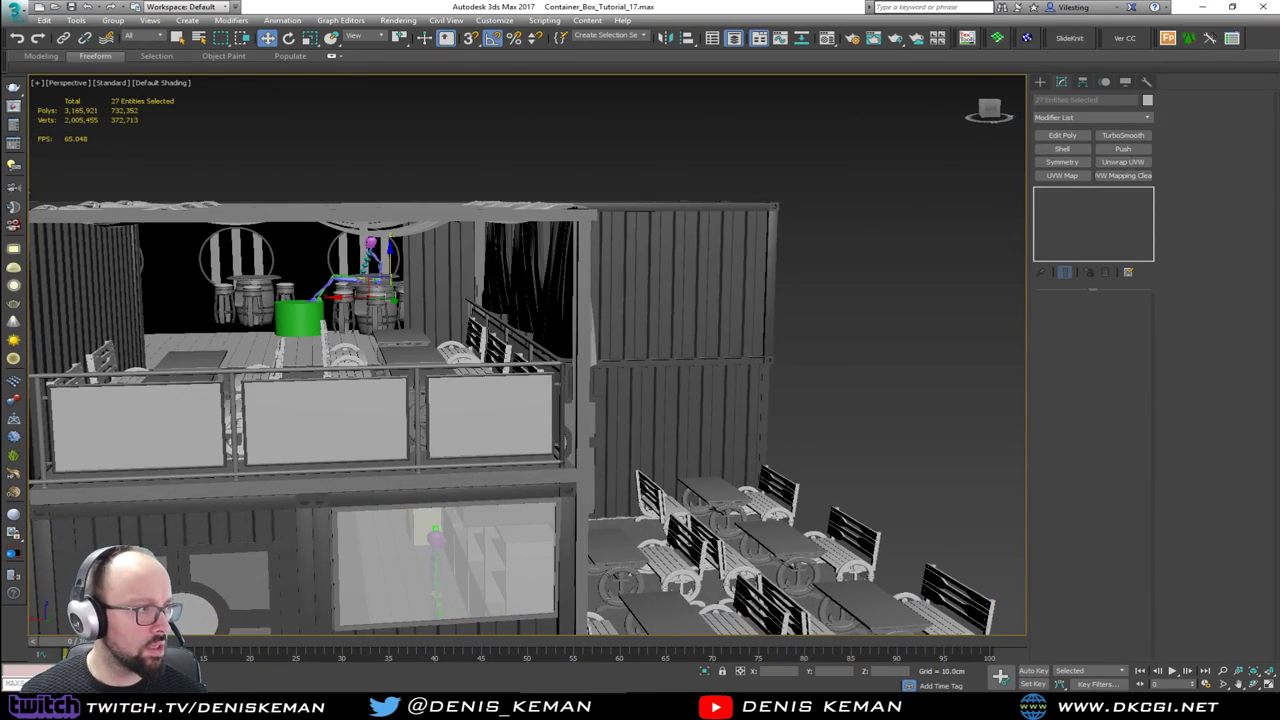
pyautogui.hotkey('ctrl', 'z')
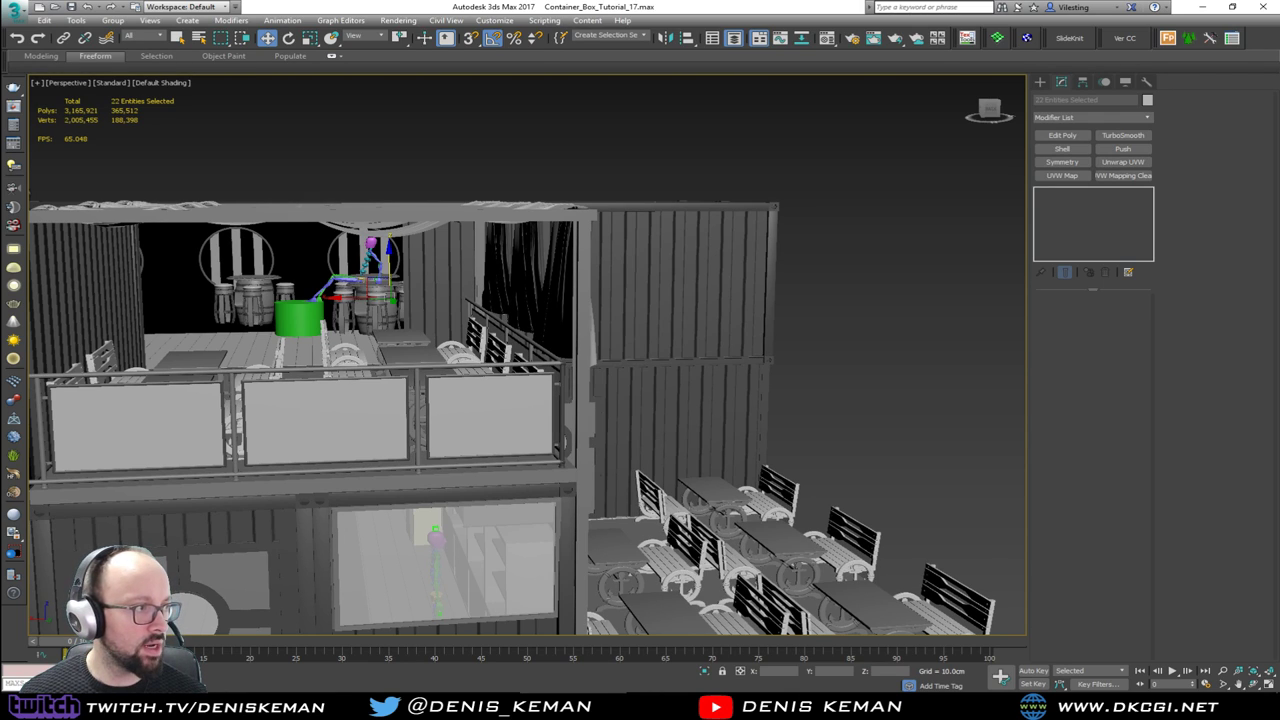
pyautogui.click(690, 315)
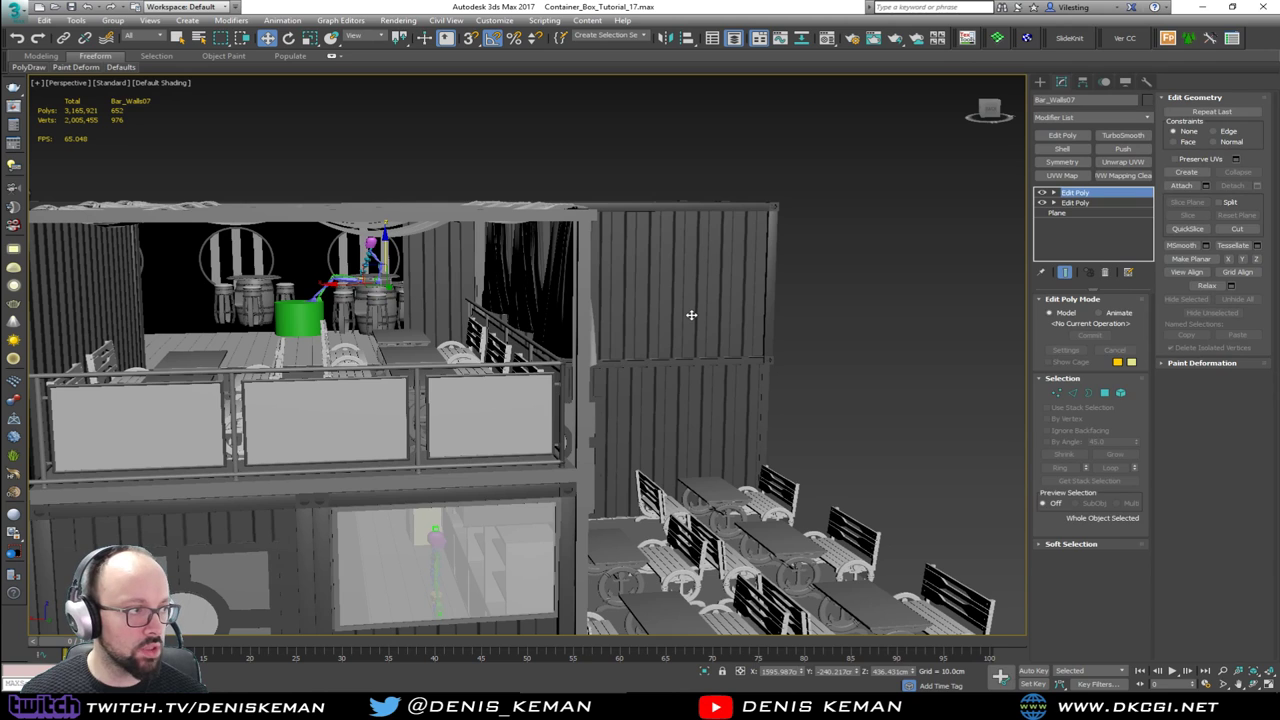
pyautogui.press('Delete')
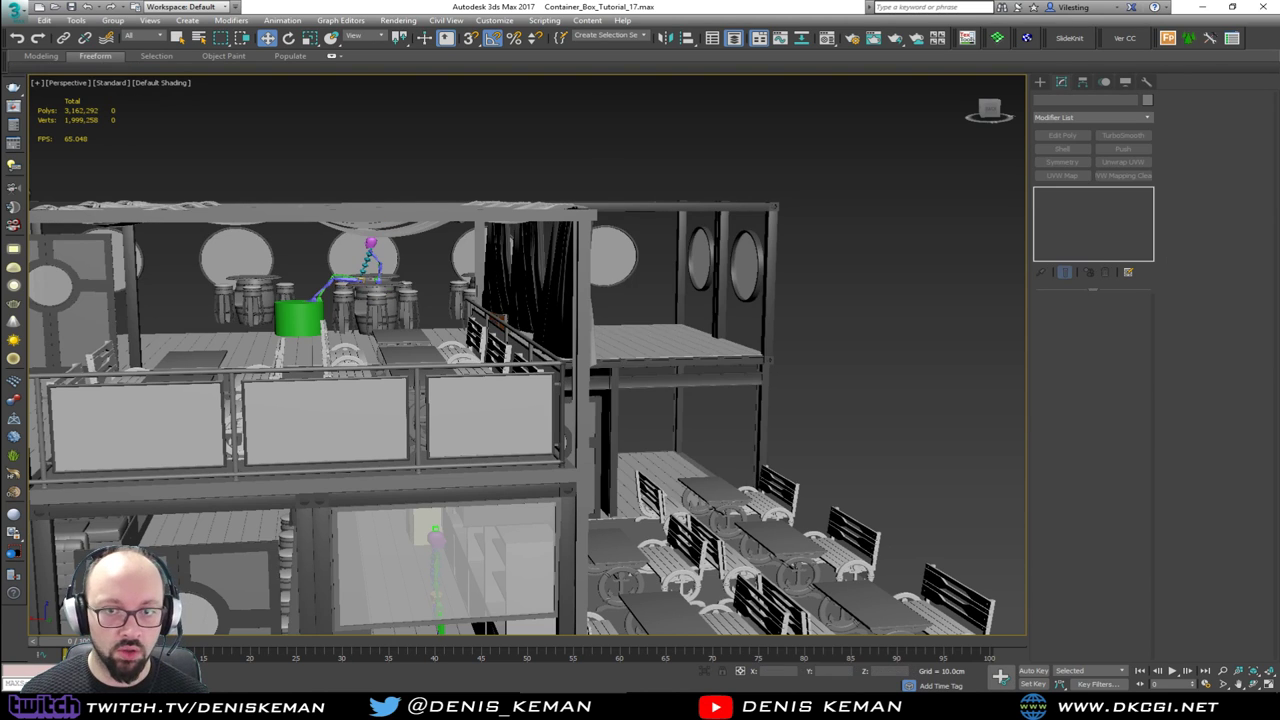
# Step: Hide the windows and doors of the container building as well
pyautogui.keyDown('alt'); pyautogui.moveTo(844, 351); pyautogui.dragTo(508, 369, button='middle'); pyautogui.keyUp('alt')
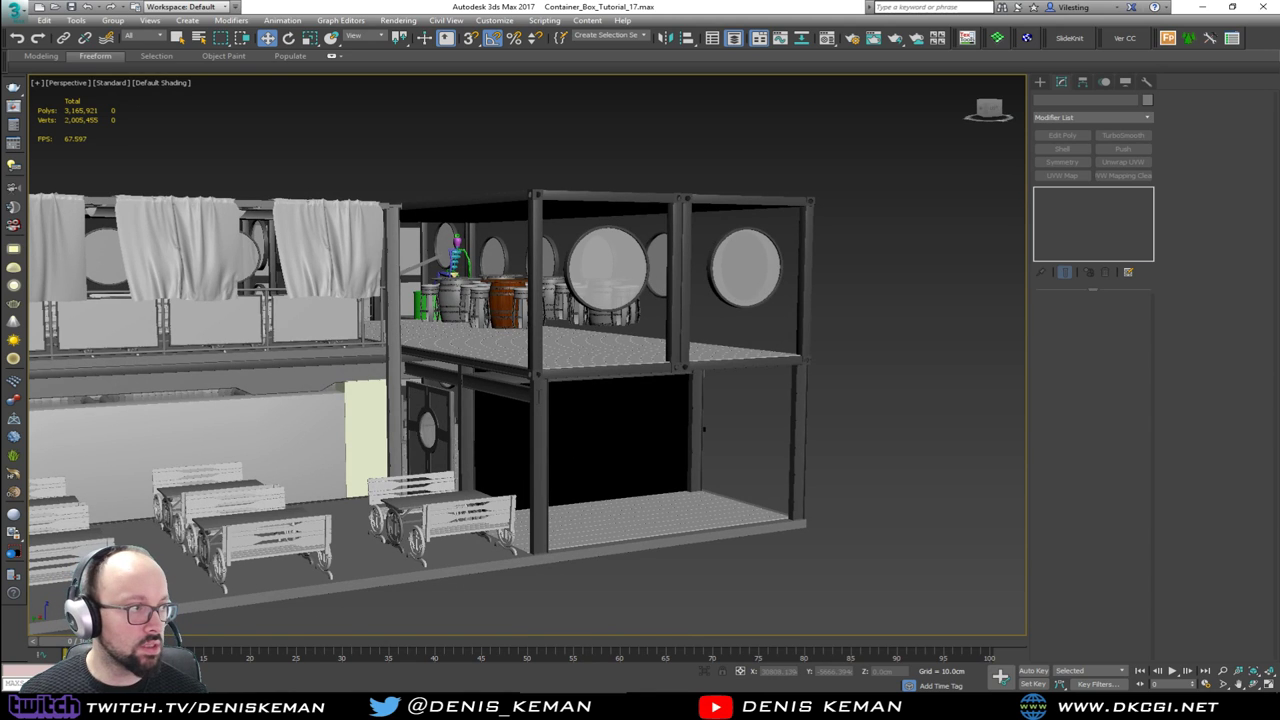
pyautogui.press('Delete')
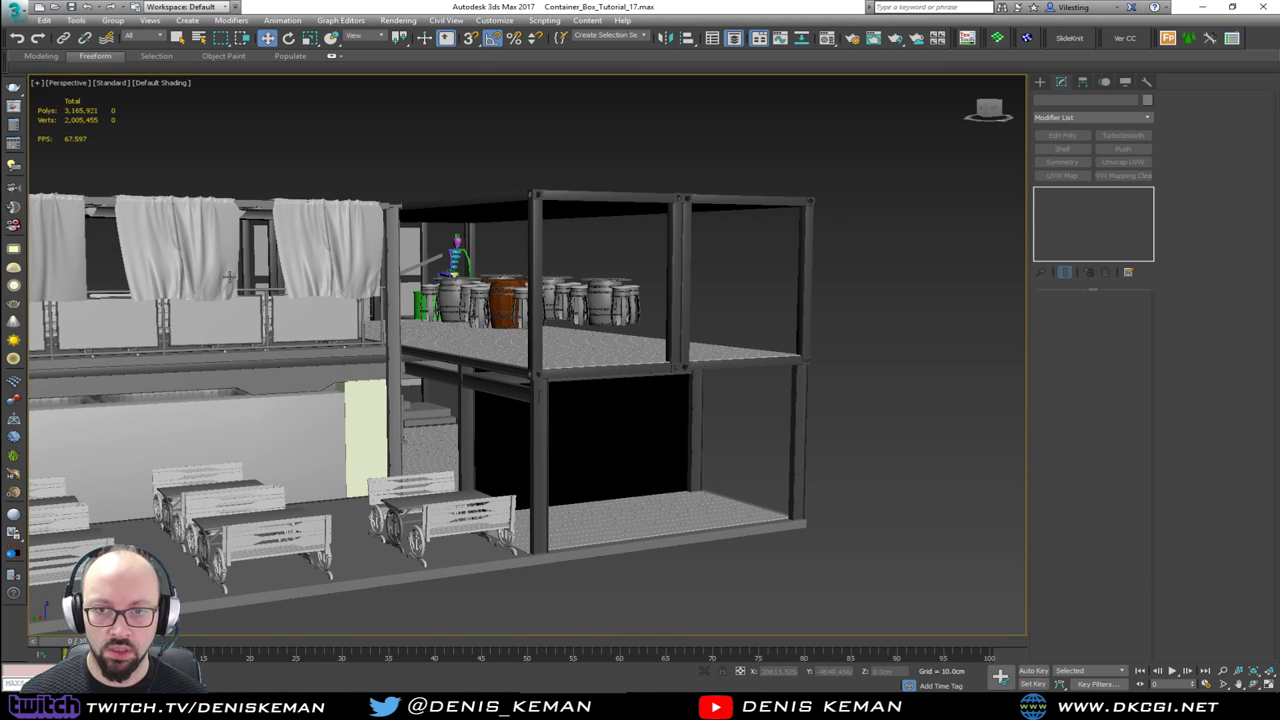
pyautogui.keyDown('alt'); pyautogui.moveTo(229, 277); pyautogui.dragTo(317, 302, button='middle'); pyautogui.keyUp('alt')
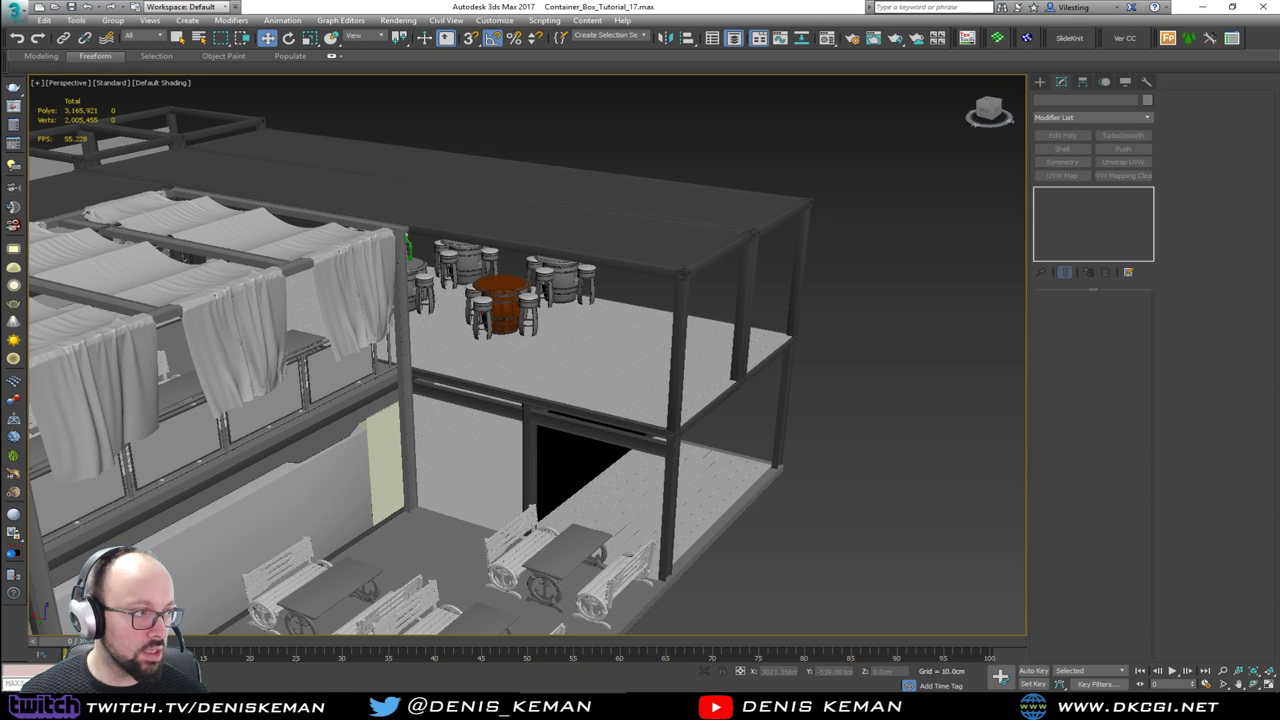
pyautogui.press('Delete')
# Step: Select the upper-floor barrel tables, stools, skeleton and cylinder, and remove the container frame and railing parts from the selection
pyautogui.keyDown('alt'); pyautogui.moveTo(309, 411); pyautogui.dragTo(447, 370, button='middle'); pyautogui.keyUp('alt')
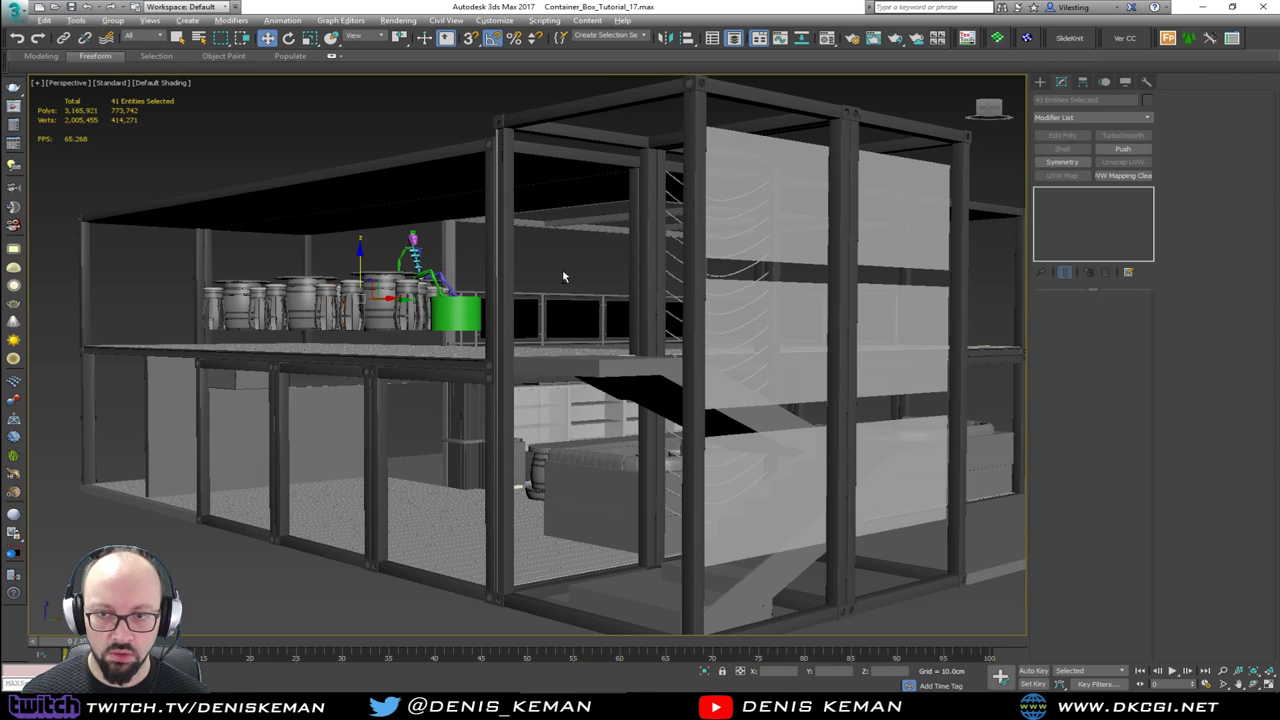
pyautogui.press('F3')
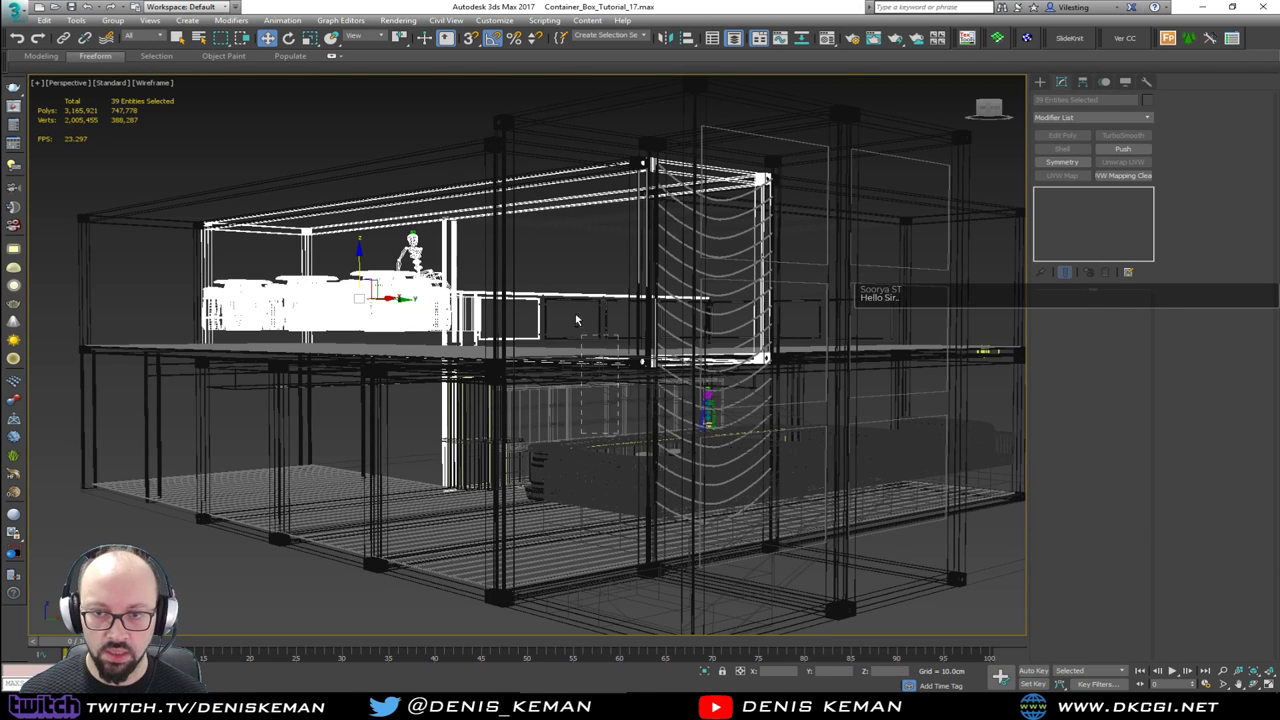
pyautogui.keyDown('alt'); pyautogui.moveTo(533, 236); pyautogui.dragTo(442, 246); pyautogui.keyUp('alt')
pyautogui.keyDown('alt'); pyautogui.moveTo(444, 250); pyautogui.dragTo(536, 277, button='middle'); pyautogui.keyUp('alt')
pyautogui.keyDown('alt'); pyautogui.moveTo(489, 354); pyautogui.dragTo(488, 352); pyautogui.keyUp('alt')
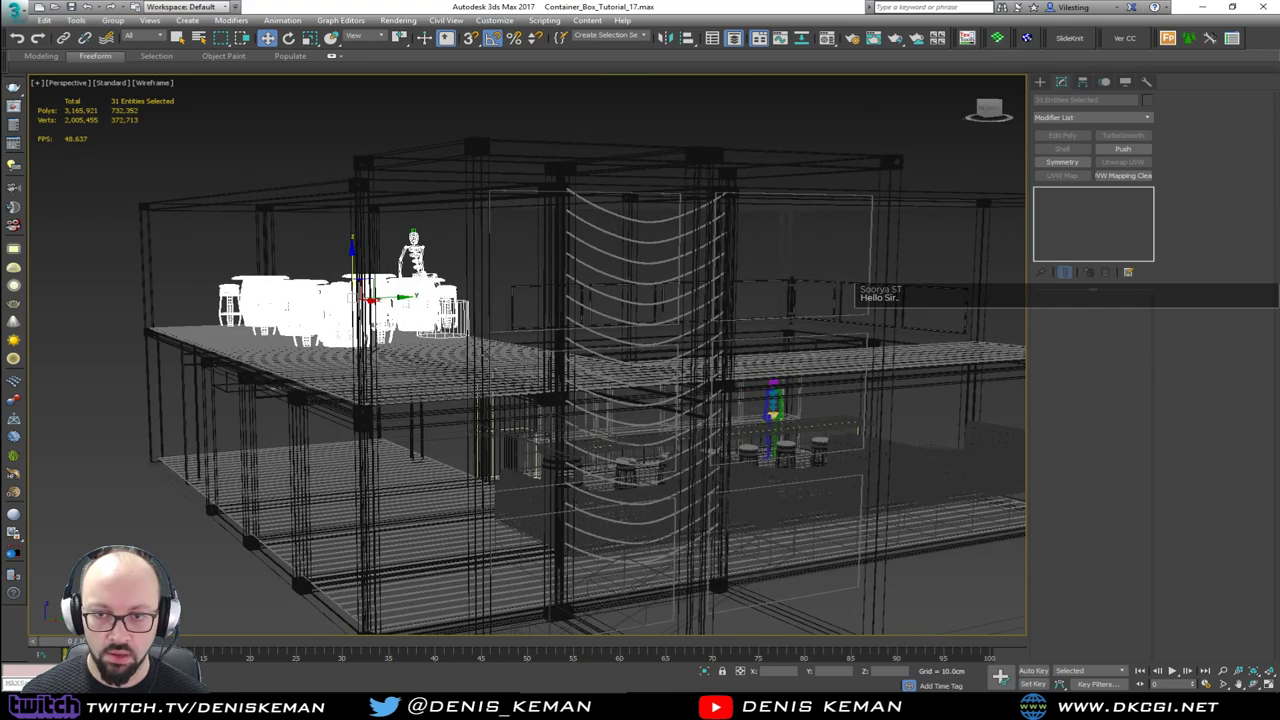
# Step: Slide the selected furniture and skeleton along the upper floor towards the building's end away from the stair tower
pyautogui.keyDown('alt'); pyautogui.moveTo(488, 352); pyautogui.dragTo(725, 340, button='middle'); pyautogui.keyUp('alt')
pyautogui.moveTo(302, 319); pyautogui.dragTo(430, 352, button='middle')
pyautogui.press('F3')
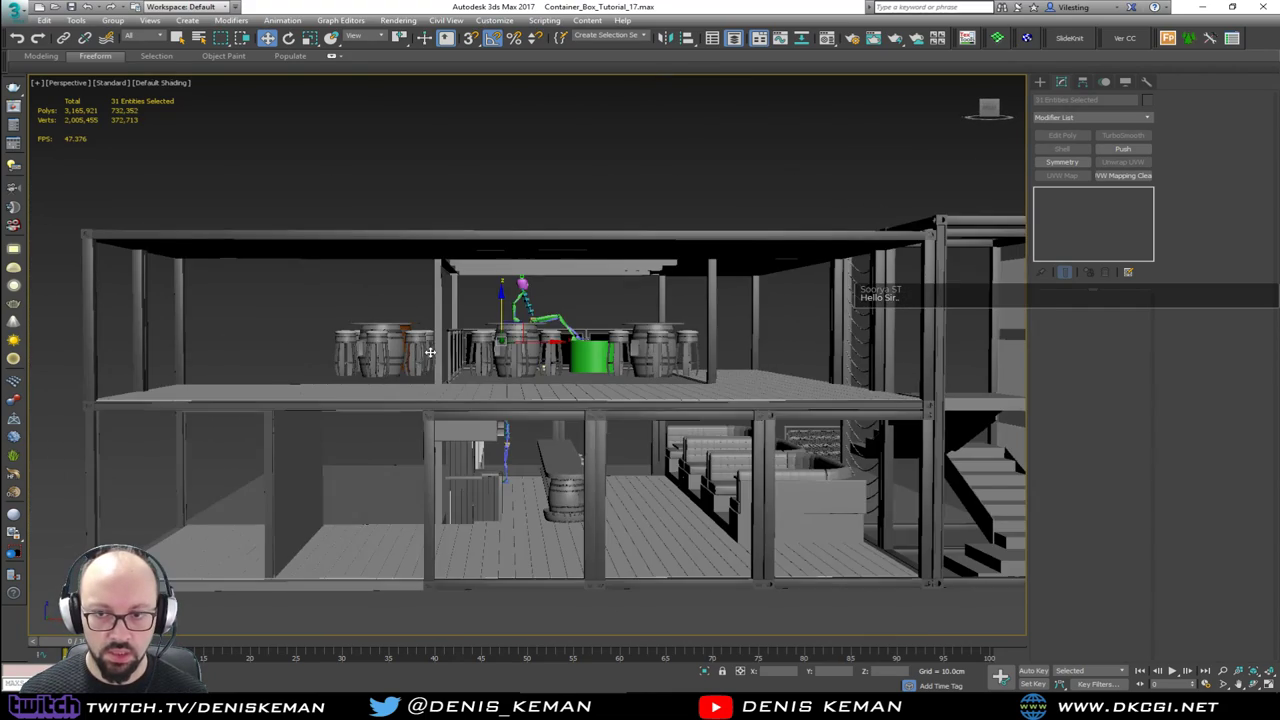
pyautogui.moveTo(553, 344); pyautogui.dragTo(592, 352)
pyautogui.keyDown('alt'); pyautogui.moveTo(592, 352); pyautogui.dragTo(675, 403, button='middle'); pyautogui.keyUp('alt')
pyautogui.scroll(3, 524, 369)
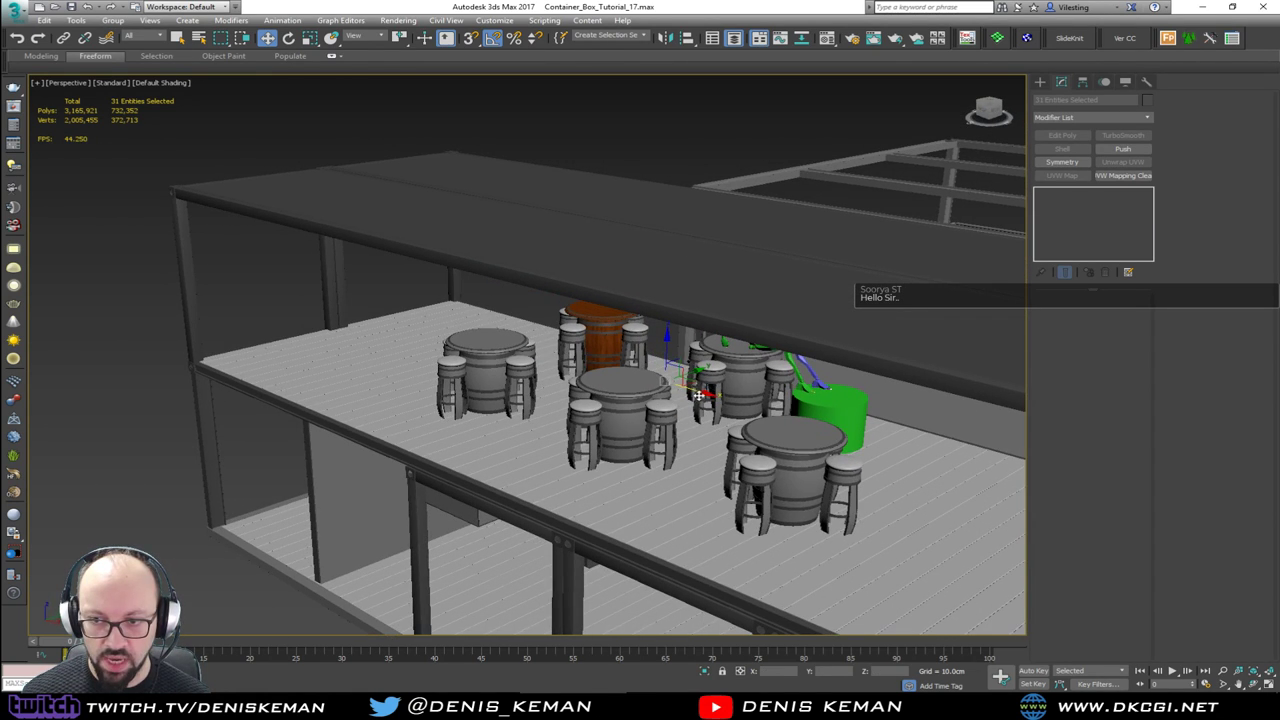
pyautogui.moveTo(698, 395); pyautogui.dragTo(486, 352)
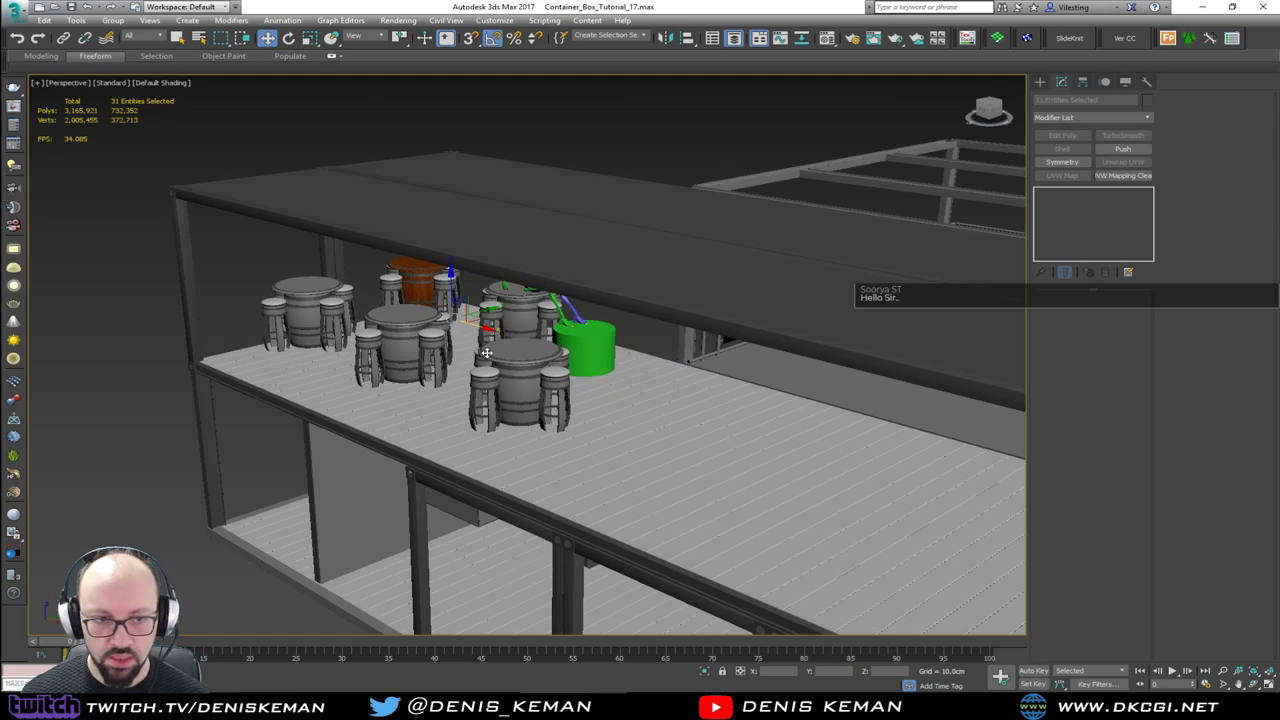
pyautogui.keyDown('alt'); pyautogui.moveTo(486, 352); pyautogui.dragTo(597, 391, button='middle'); pyautogui.keyUp('alt')
# Step: Lower the selected furniture in the Front view until the barrels rest on the upper floor's planks
pyautogui.hotkey('alt', 'w')
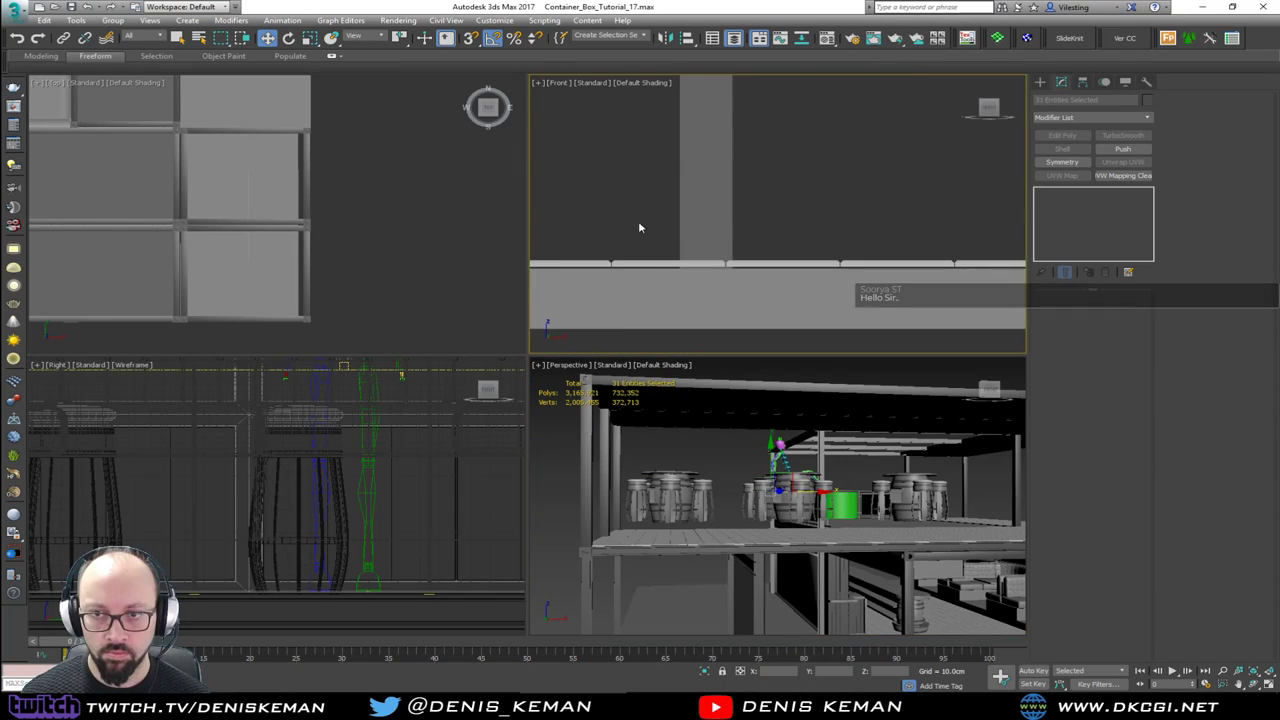
pyautogui.press('z')
pyautogui.hotkey('alt', 'w')
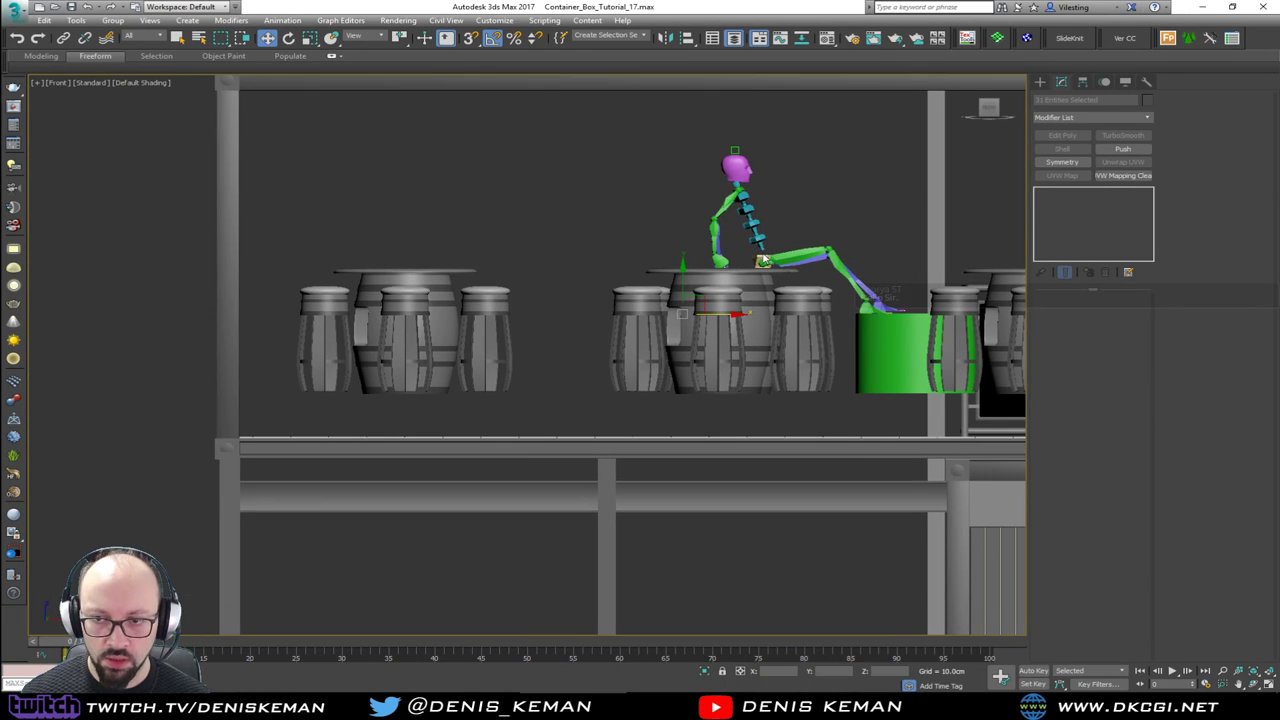
pyautogui.moveTo(715, 297); pyautogui.dragTo(685, 339)
pyautogui.scroll(8, 383, 421)
pyautogui.moveTo(390, 428); pyautogui.dragTo(470, 343, button='middle')
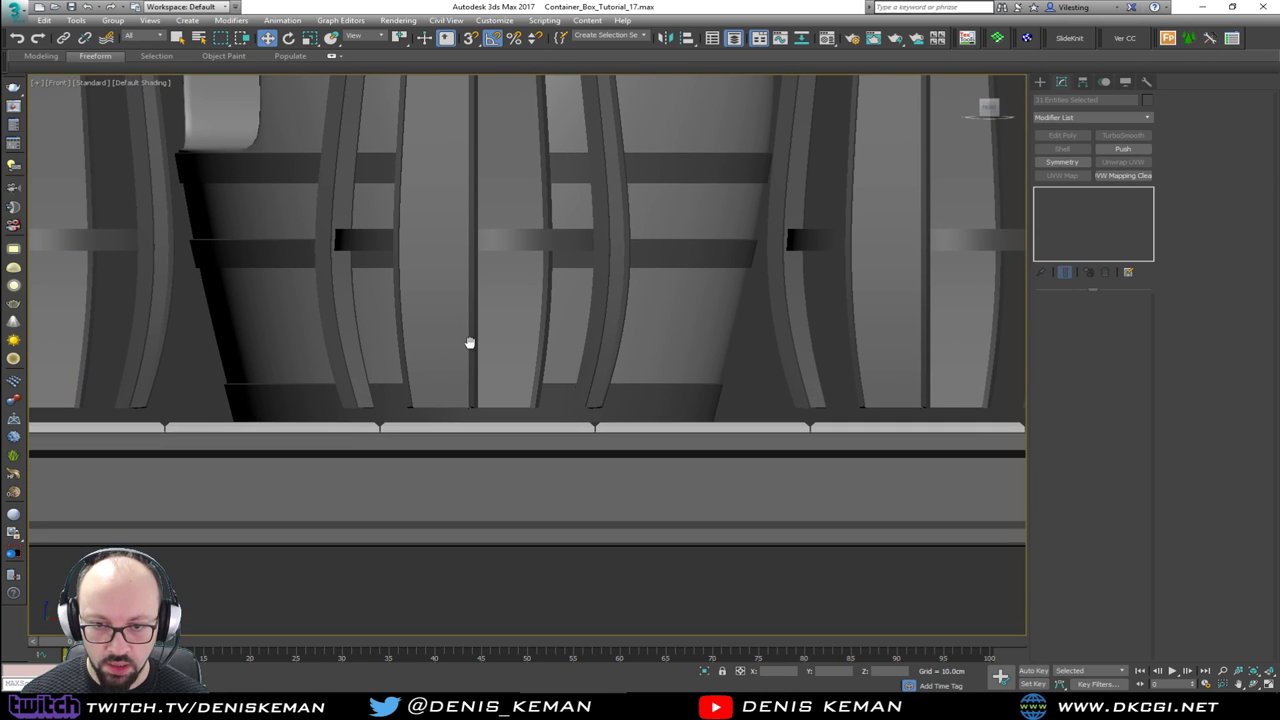
pyautogui.moveTo(416, 374)
pyautogui.mouseDown()
pyautogui.moveTo(423, 366)
pyautogui.moveTo(411, 371)
pyautogui.mouseUp()
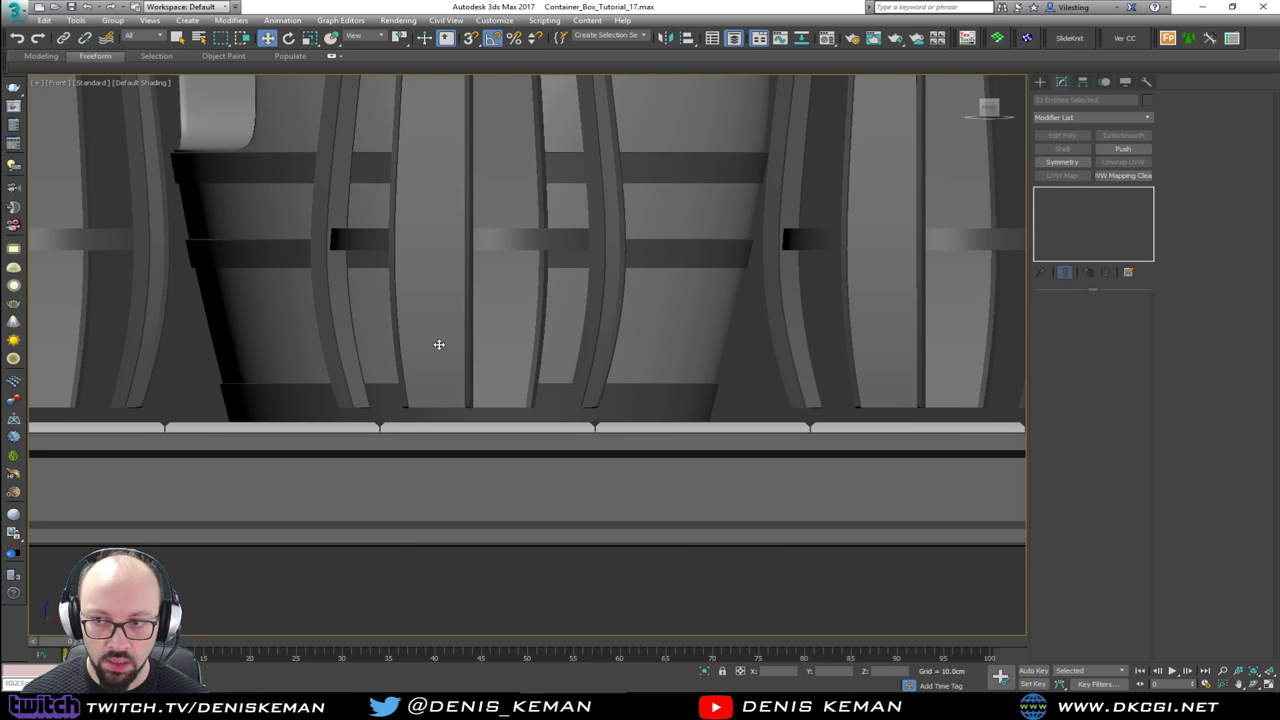
# Step: In the Front view, reduce the selection to the upper-floor stools, removing the barrel tables, skeleton and cylinder
pyautogui.scroll(-6, 511, 413)
pyautogui.moveTo(579, 344); pyautogui.dragTo(404, 367, button='middle')
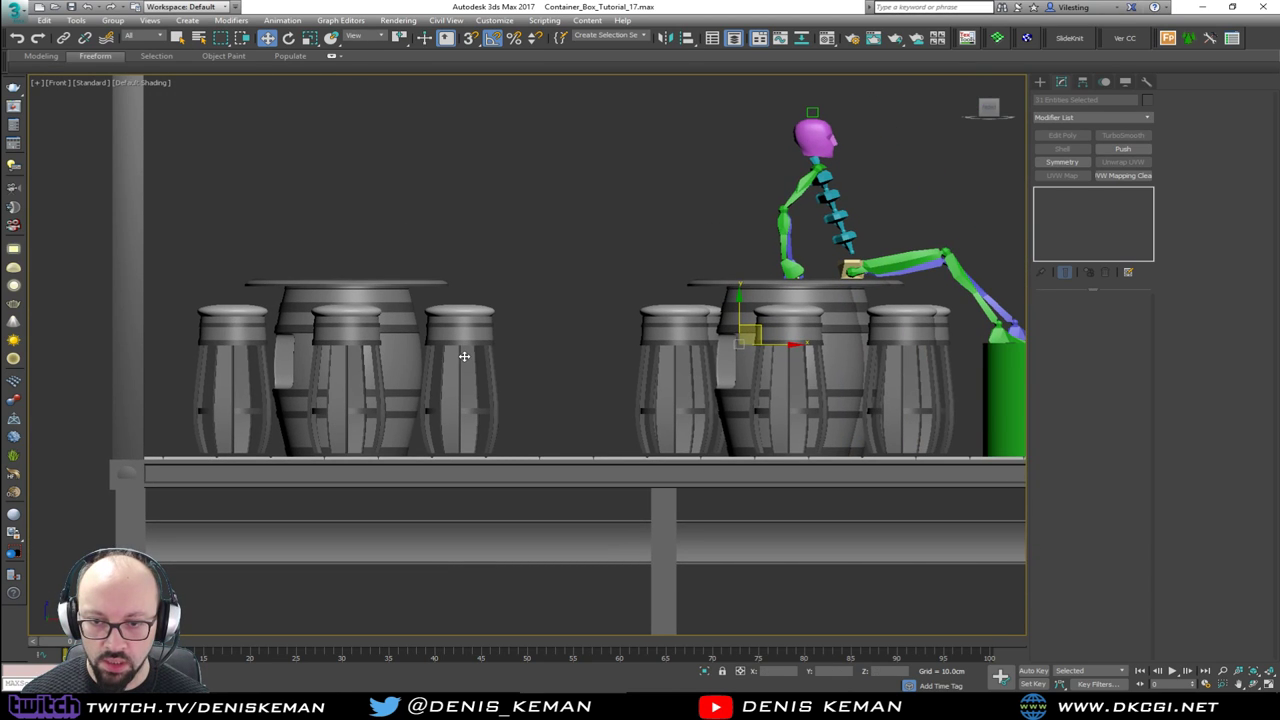
pyautogui.scroll(4, 491, 453)
pyautogui.moveTo(841, 441); pyautogui.dragTo(339, 374, button='middle')
pyautogui.scroll(-1, 339, 374)
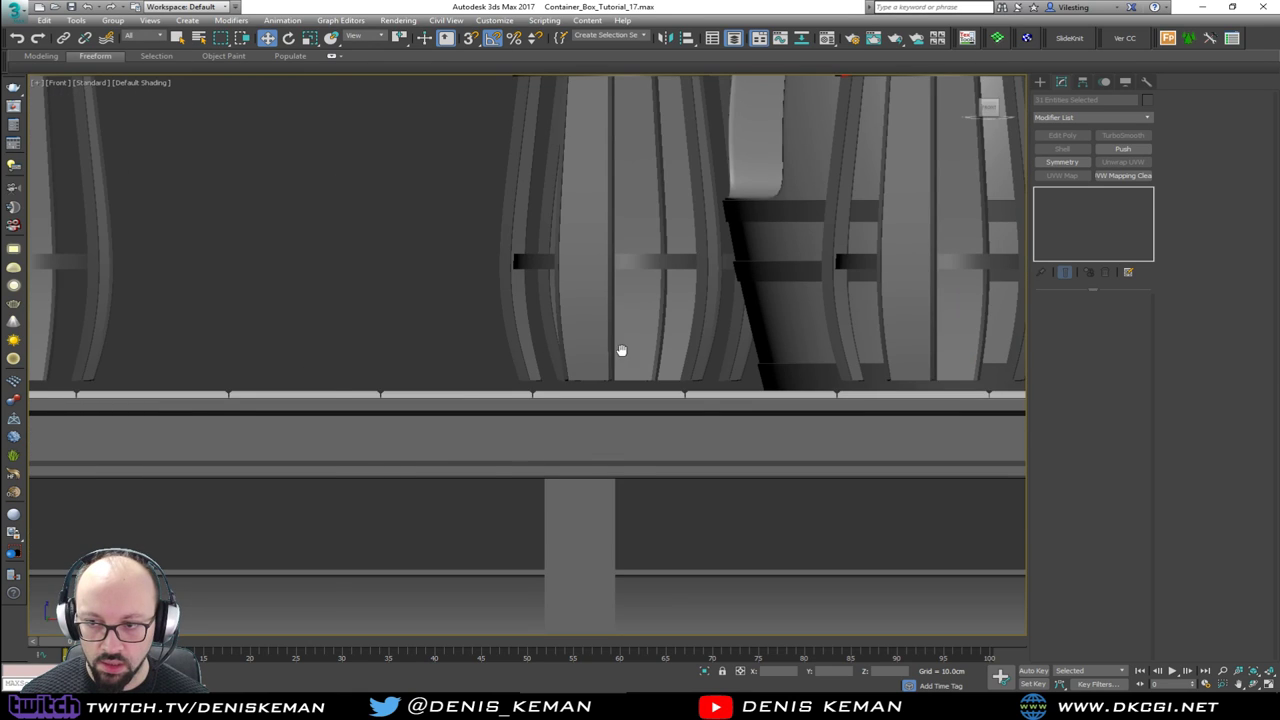
pyautogui.scroll(-5, 621, 350)
pyautogui.press('F3')
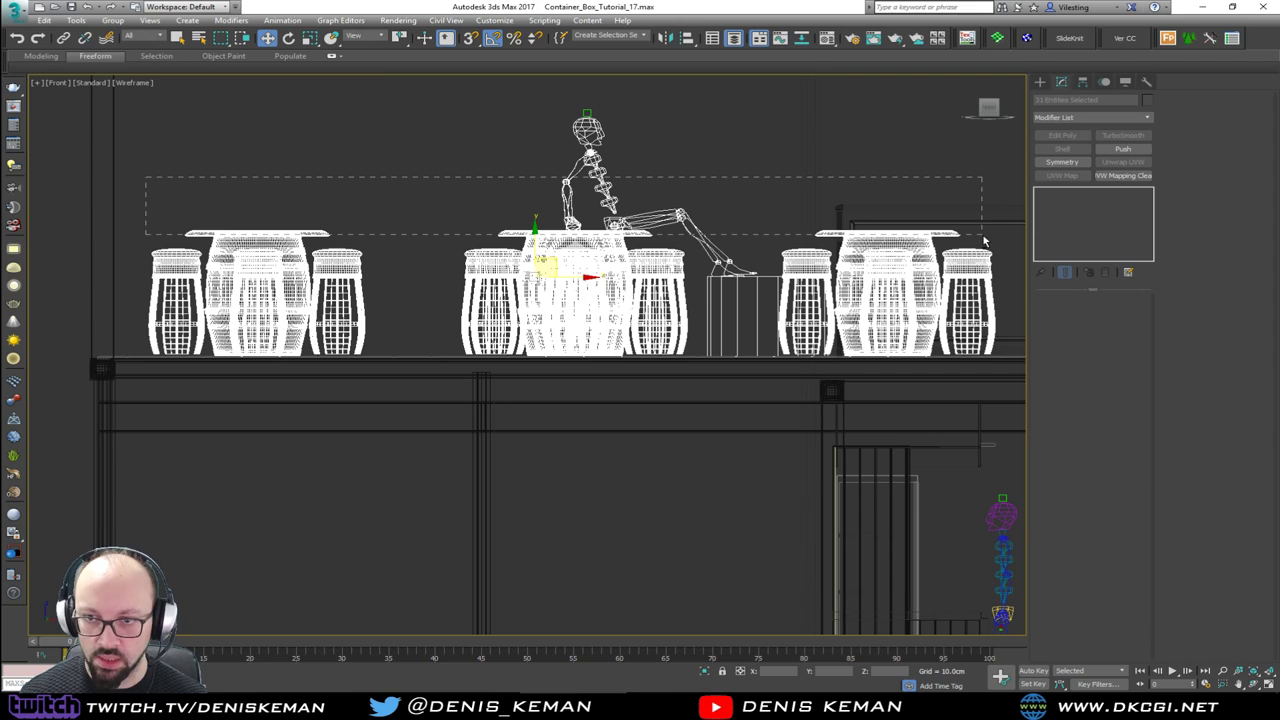
pyautogui.moveTo(505, 230); pyautogui.dragTo(978, 245)
pyautogui.keyDown('alt'); pyautogui.click(729, 307); pyautogui.keyUp('alt')
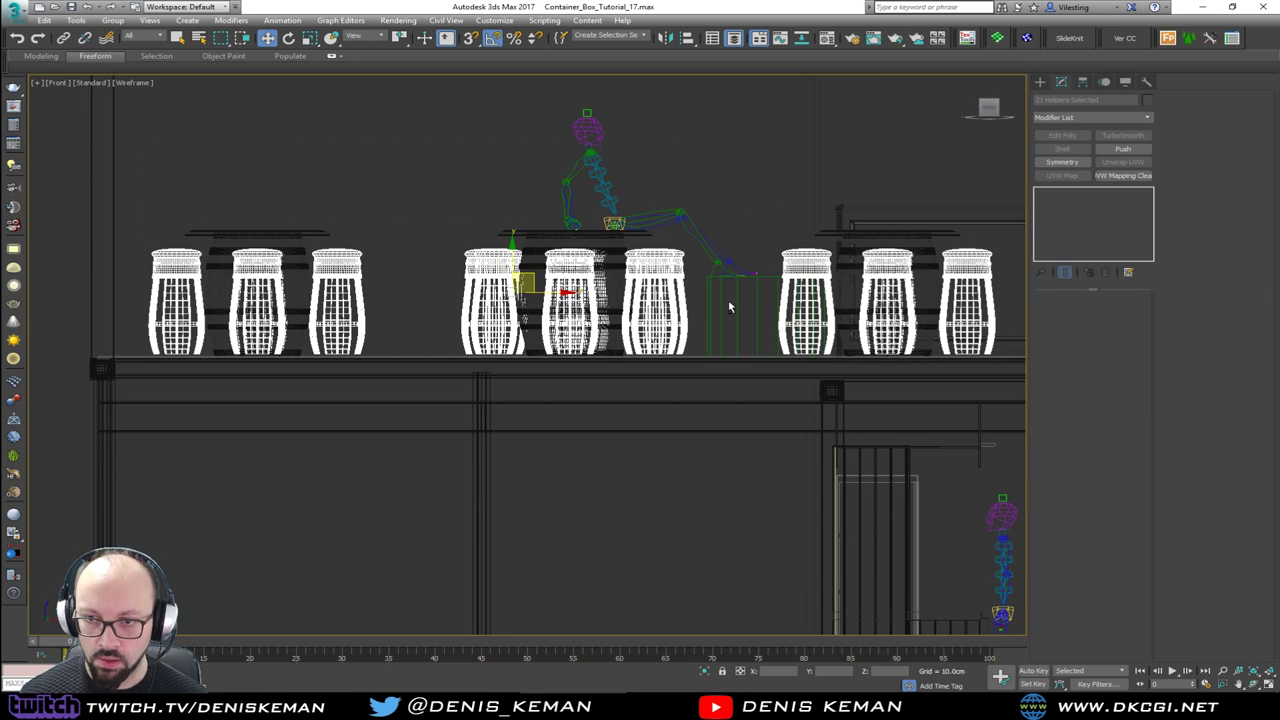
# Step: Lower the selected stools until their legs stand level with the barrels on the upper floor's planks
pyautogui.scroll(8, 597, 335)
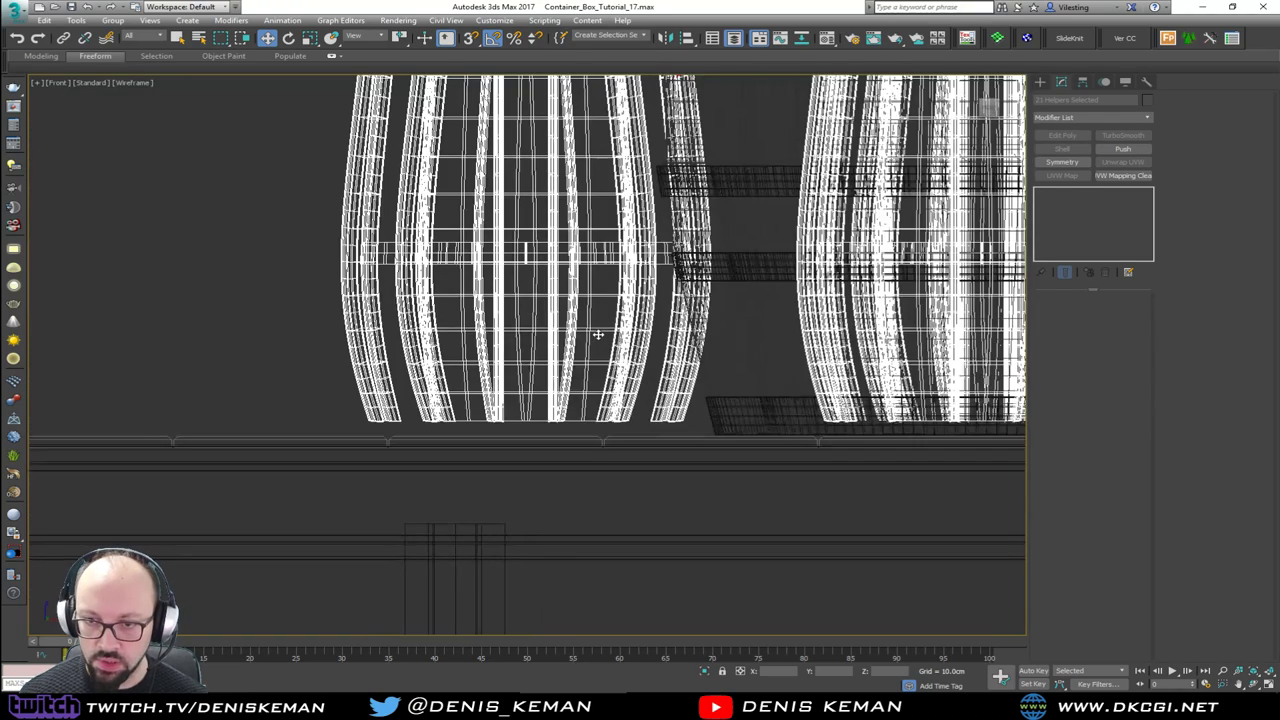
pyautogui.moveTo(683, 75); pyautogui.dragTo(680, 87, button='middle')
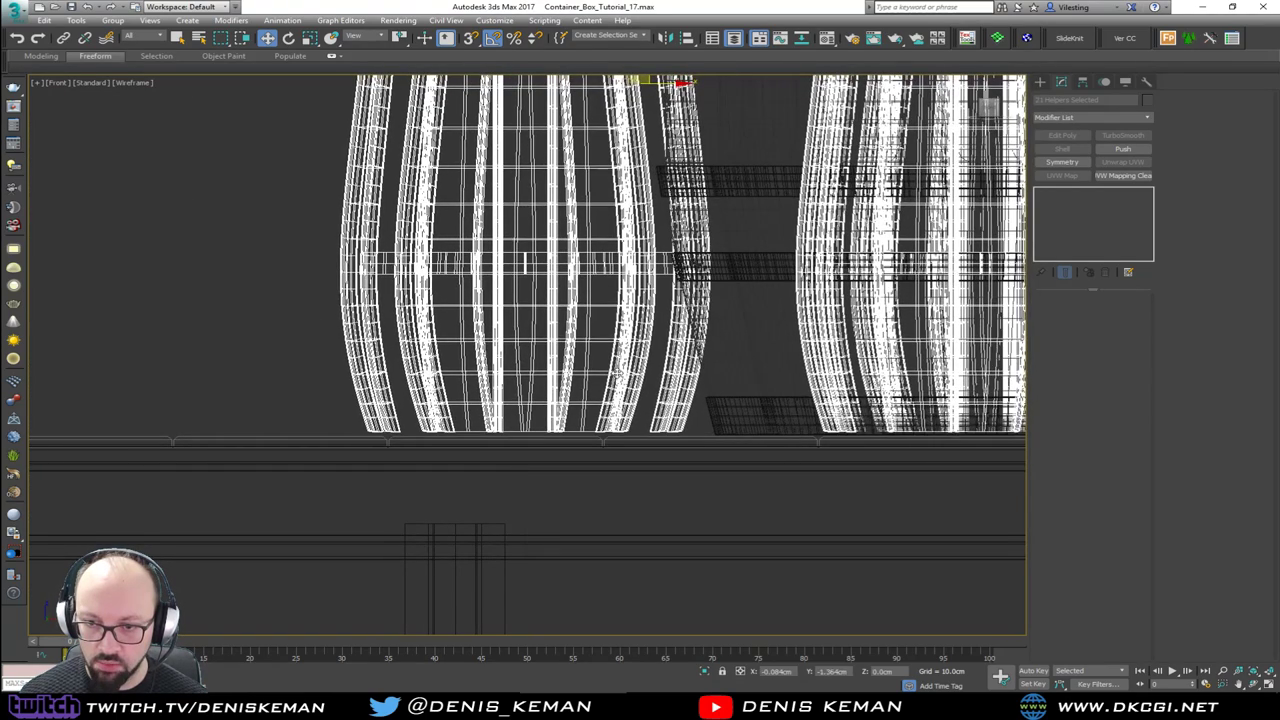
pyautogui.scroll(-8, 239, 373)
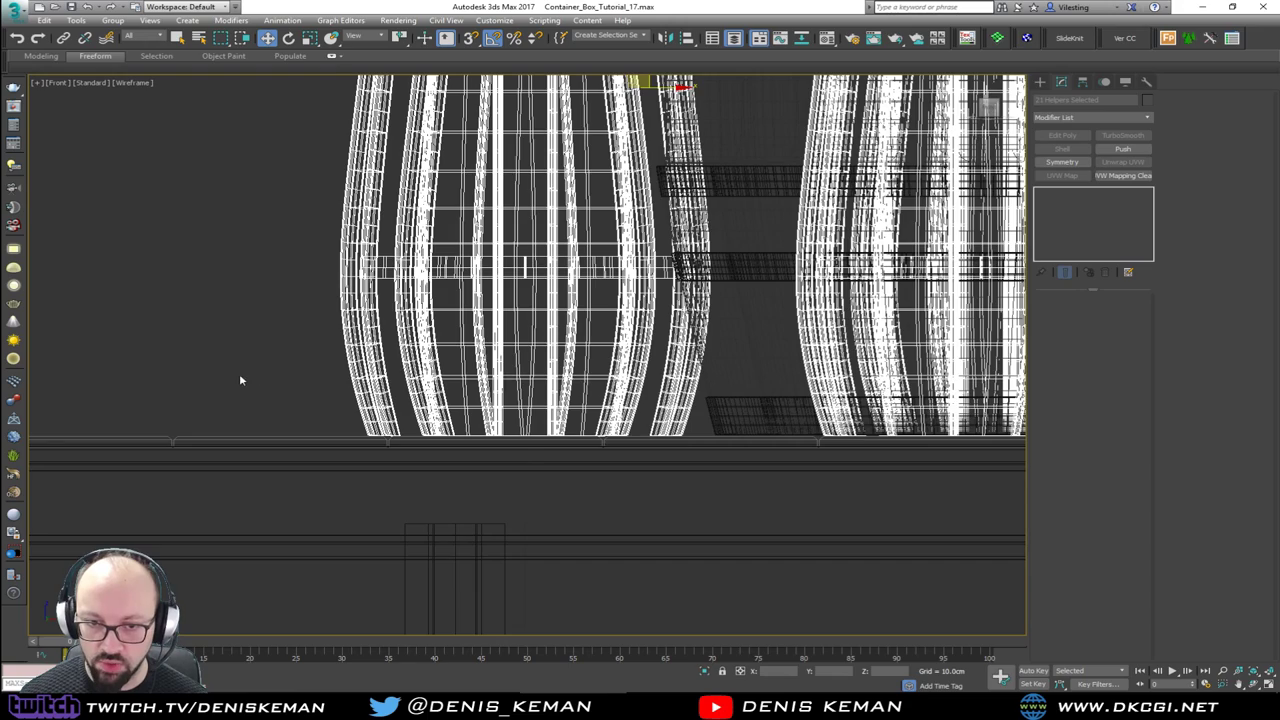
pyautogui.scroll(-2, 493, 341)
pyautogui.press('F3')
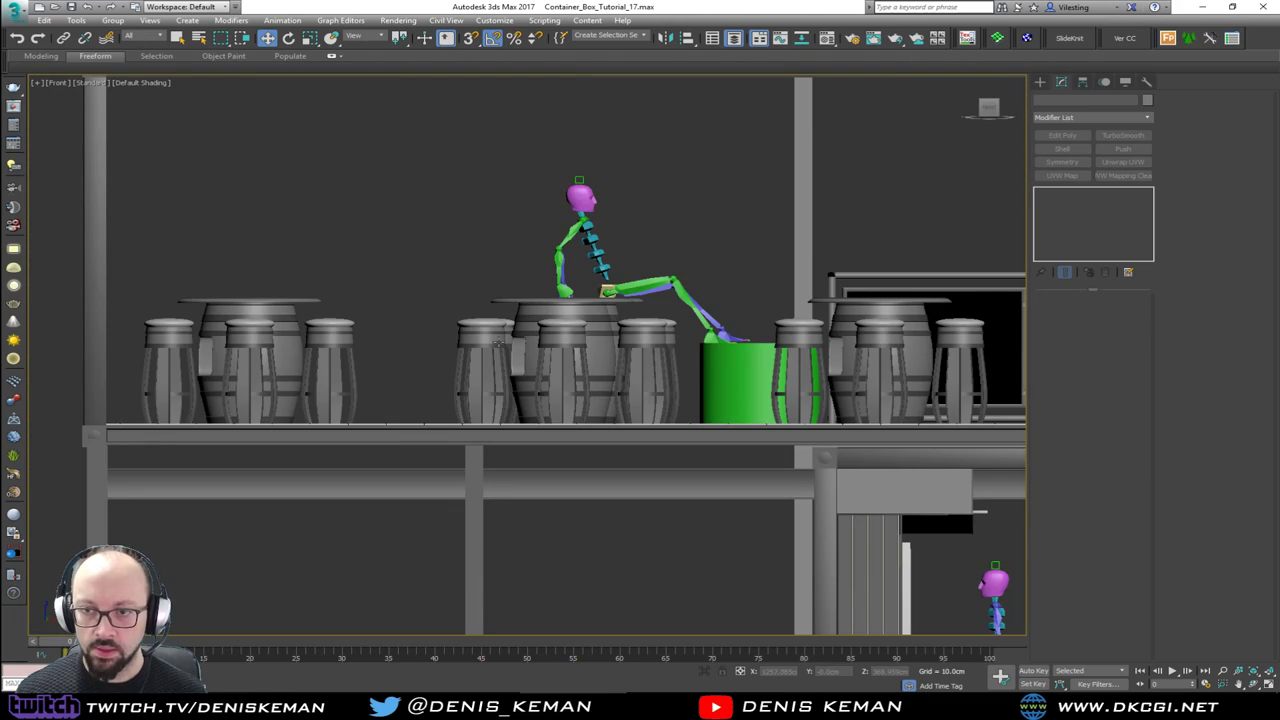
# Step: Examine the upper floor in Perspective from the open front and the railed terrace side
pyautogui.hotkey('alt', 'w')
pyautogui.middleClick(629, 455)
pyautogui.hotkey('alt', 'w')
pyautogui.keyDown('alt'); pyautogui.moveTo(630, 455); pyautogui.dragTo(392, 395, button='middle'); pyautogui.keyUp('alt')
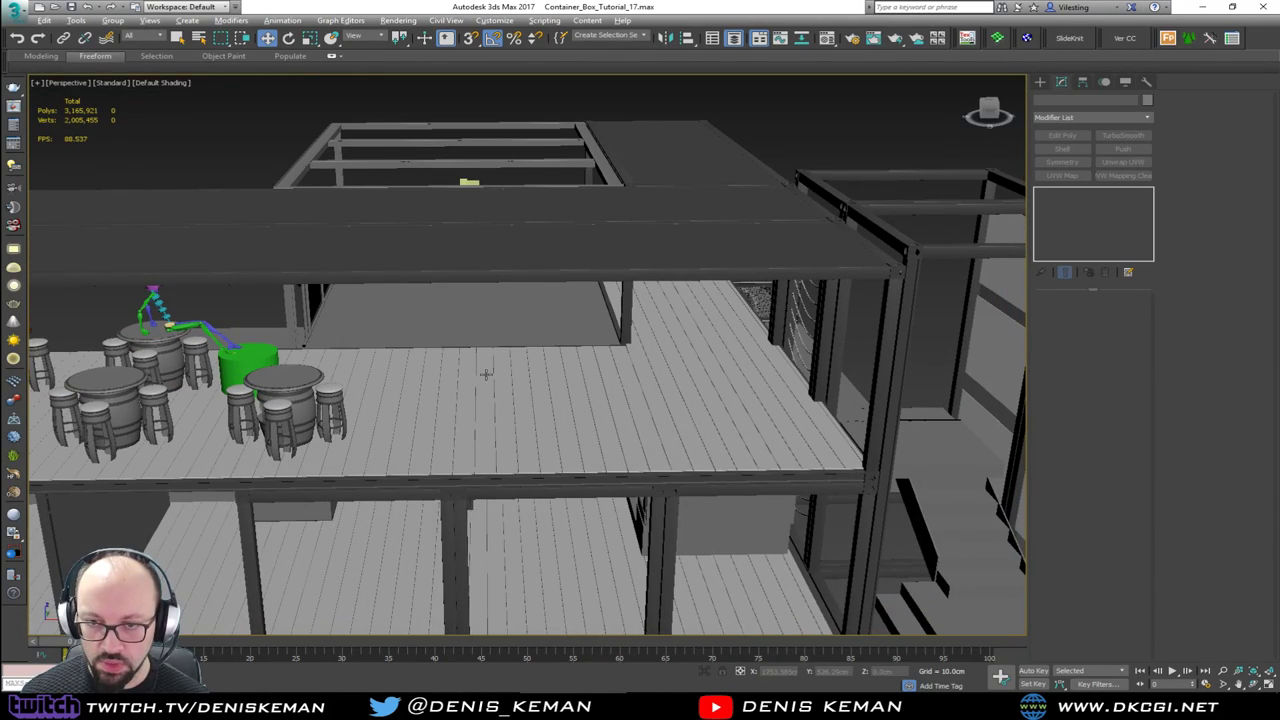
pyautogui.keyDown('alt'); pyautogui.moveTo(485, 374); pyautogui.dragTo(384, 383, button='middle'); pyautogui.keyUp('alt')
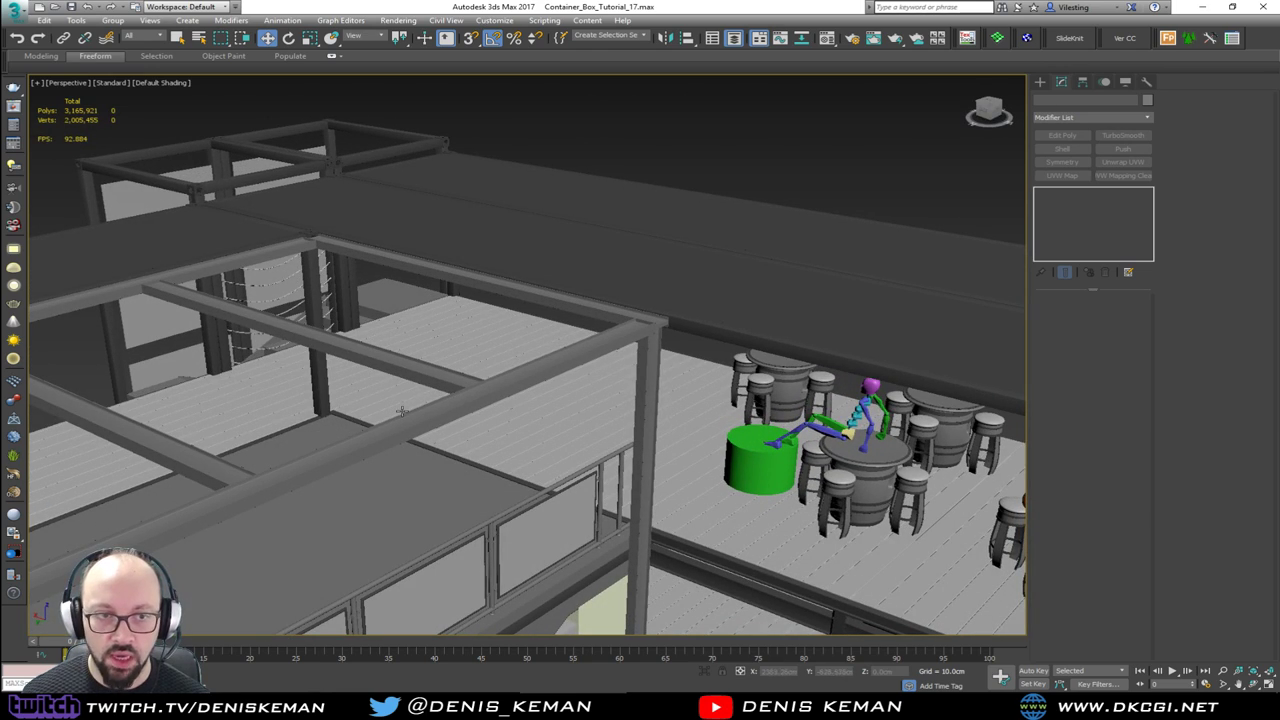
pyautogui.keyDown('alt'); pyautogui.moveTo(427, 442); pyautogui.dragTo(455, 447, button='middle'); pyautogui.keyUp('alt')
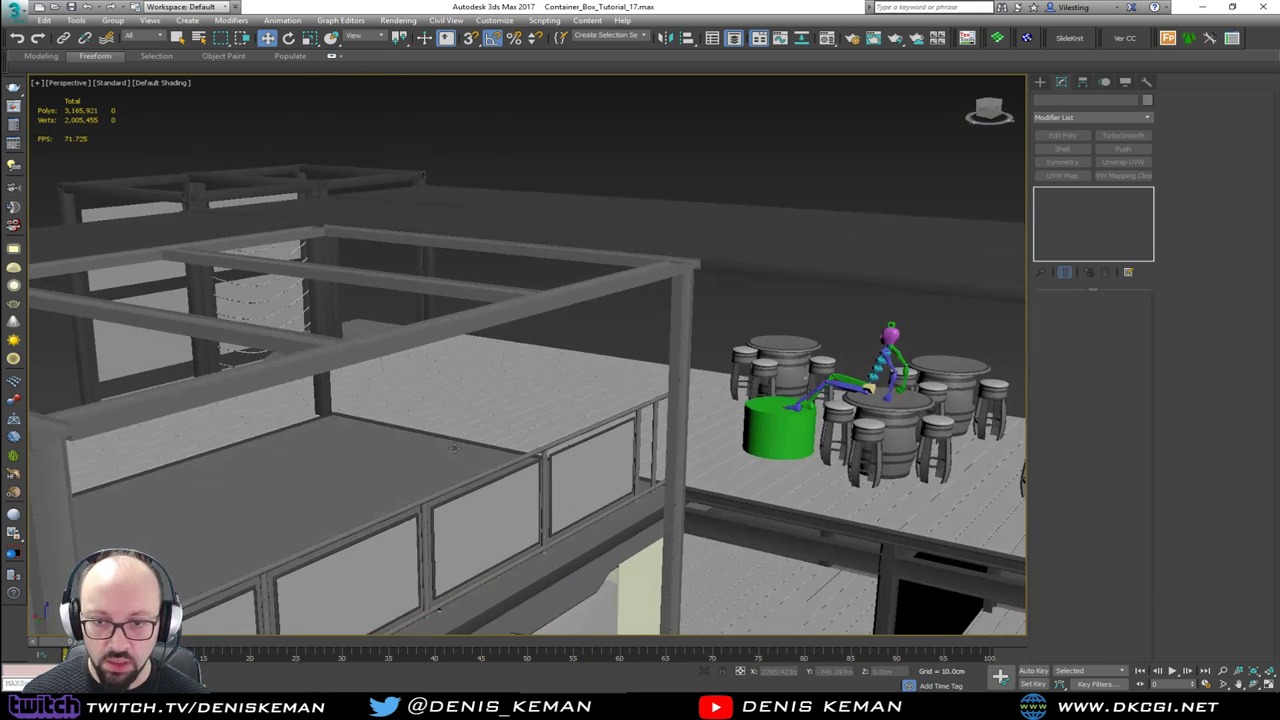
pyautogui.moveTo(668, 474); pyautogui.dragTo(561, 403, button='middle')
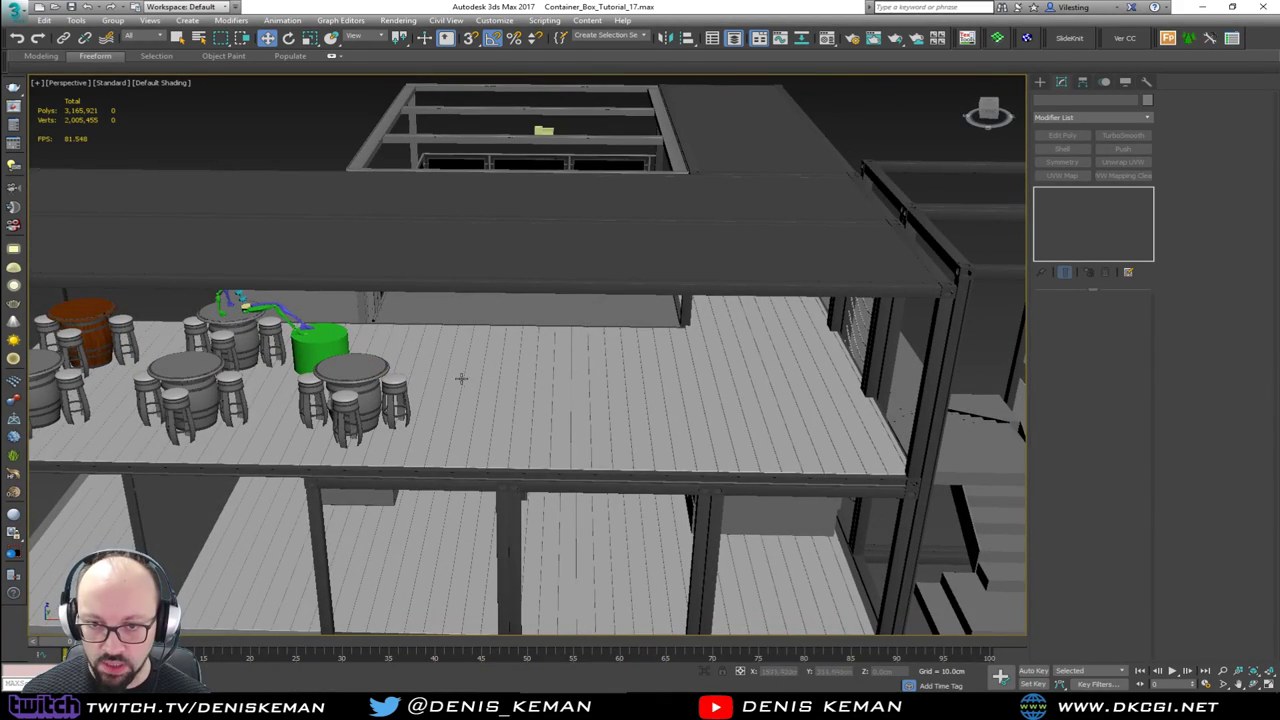
pyautogui.moveTo(605, 439)
pyautogui.keyDown('alt'); pyautogui.mouseDown(button='middle')
pyautogui.moveTo(563, 429)
pyautogui.moveTo(589, 424)
pyautogui.mouseUp(button='middle'); pyautogui.keyUp('alt')
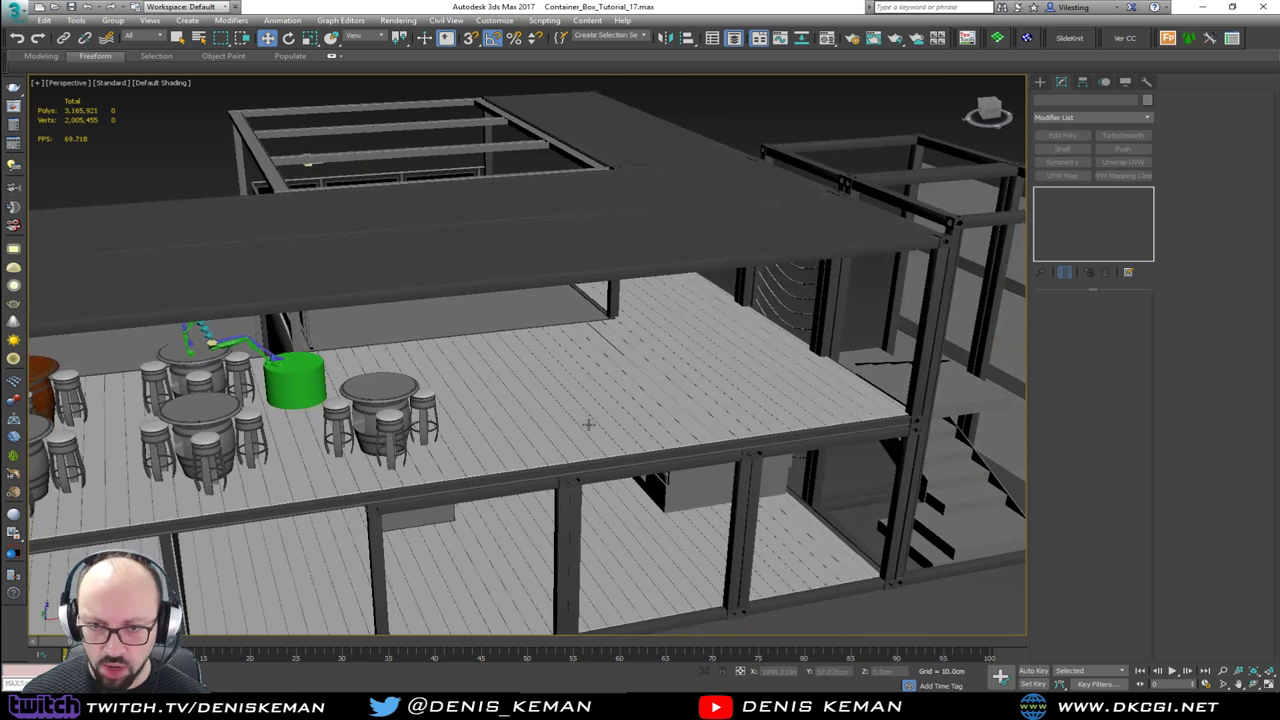
# Step: Examine the empty upper-floor area between the last barrel table and the stair tower from several angles
pyautogui.click(385, 394)
pyautogui.scroll(3, 378, 408)
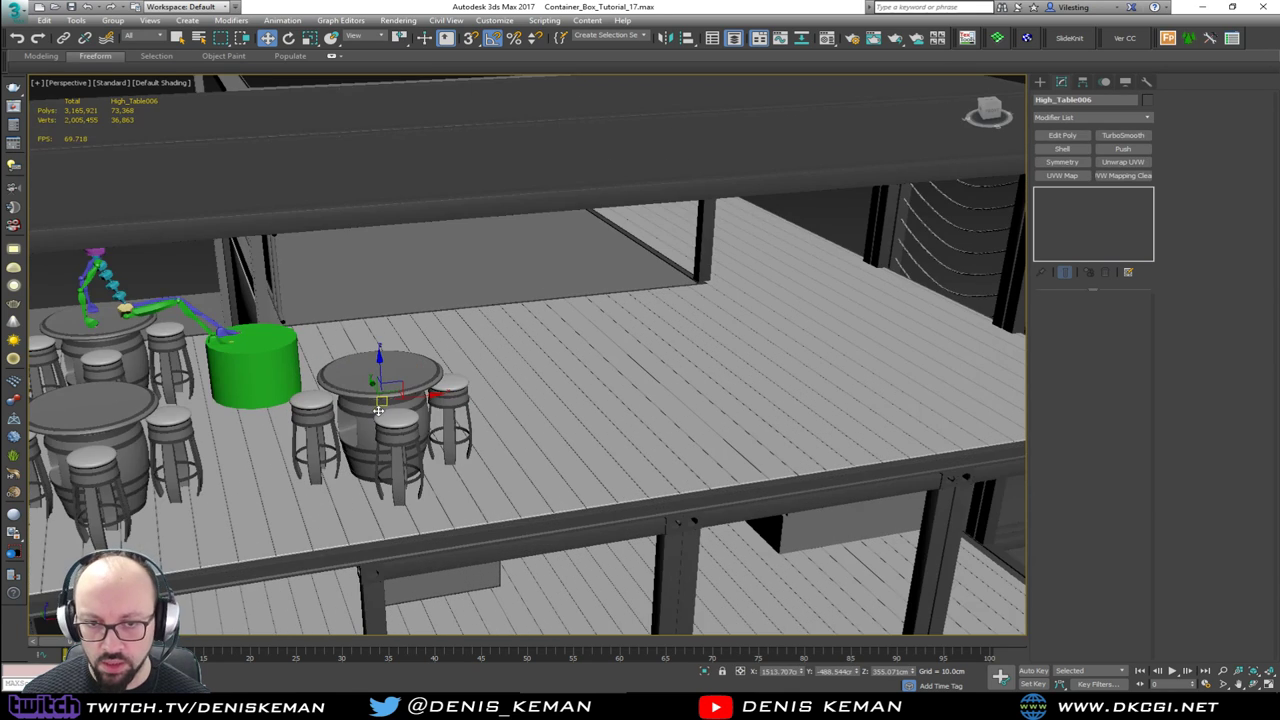
pyautogui.moveTo(376, 410); pyautogui.dragTo(526, 406, button='middle')
pyautogui.scroll(-3, 526, 406)
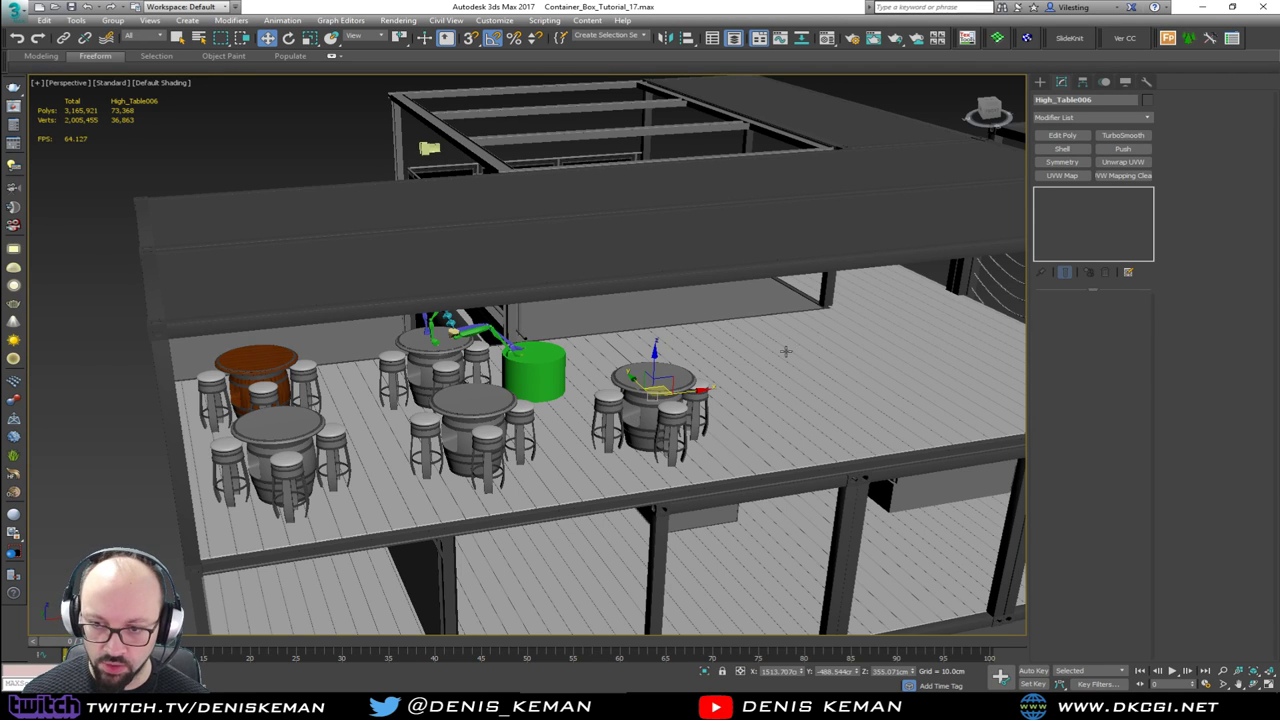
pyautogui.moveTo(786, 351); pyautogui.dragTo(508, 371, button='middle')
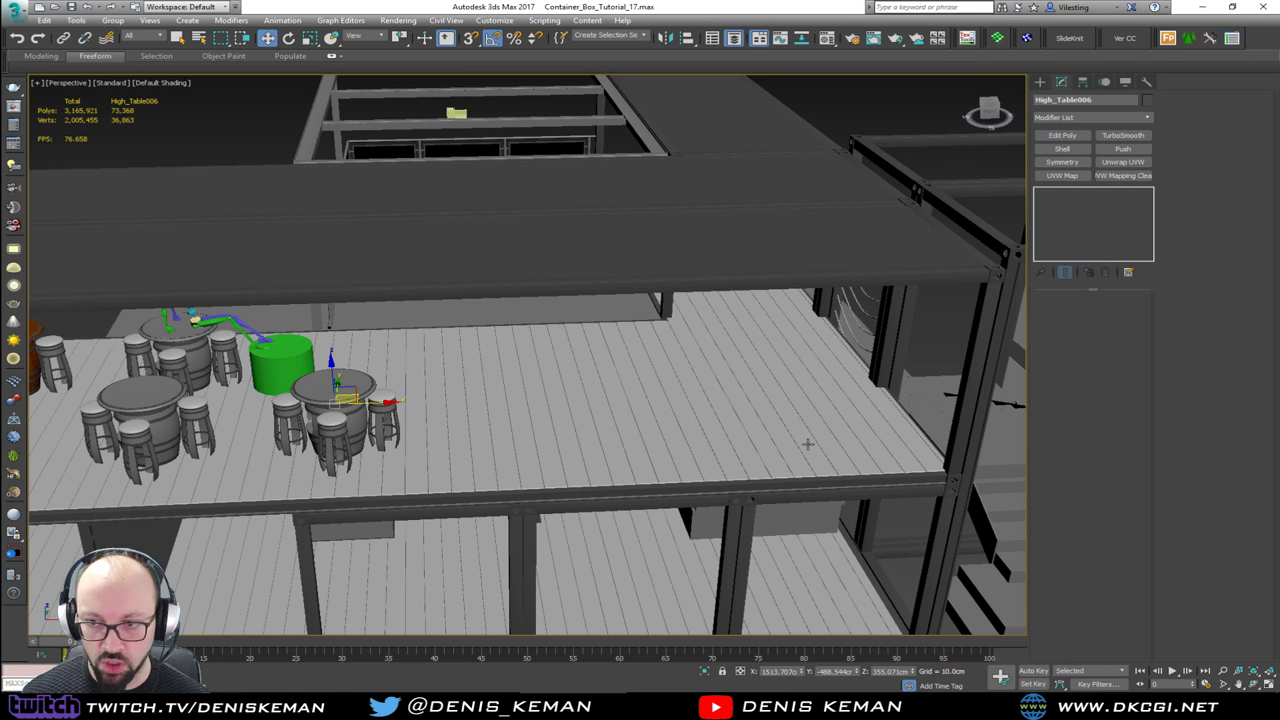
pyautogui.keyDown('alt'); pyautogui.moveTo(801, 451); pyautogui.dragTo(833, 413, button='middle'); pyautogui.keyUp('alt')
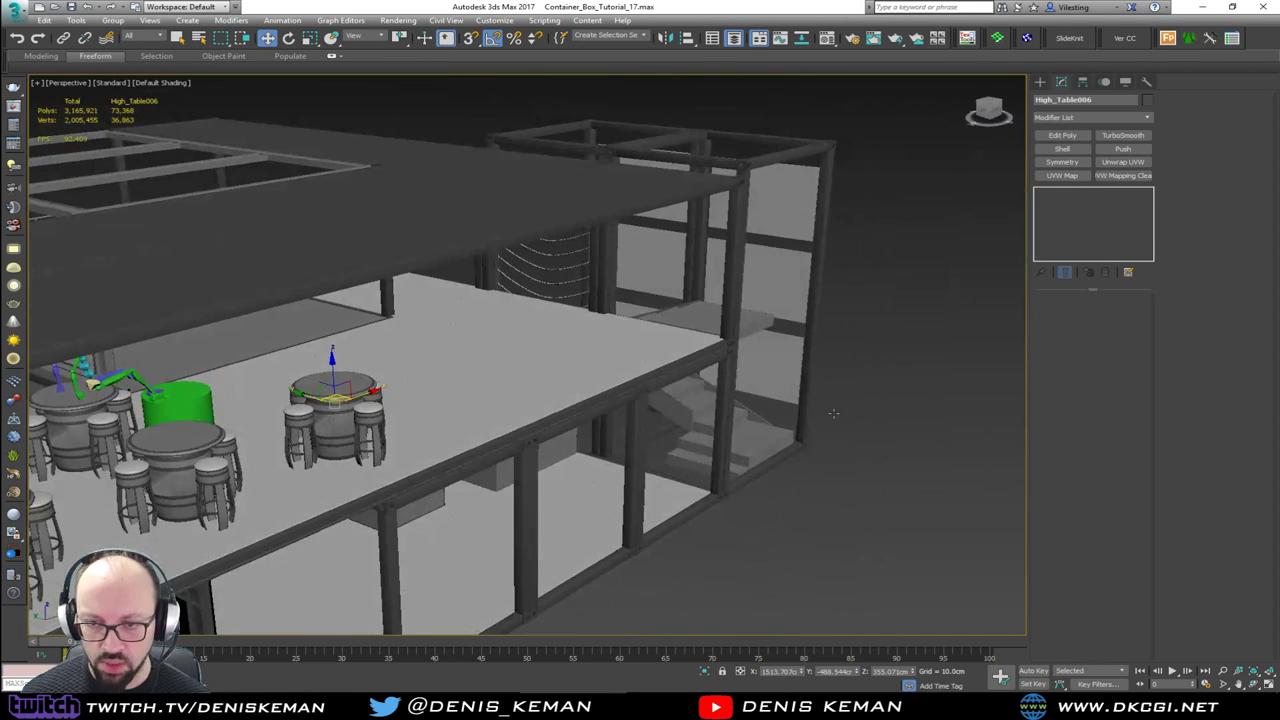
pyautogui.keyDown('alt'); pyautogui.moveTo(616, 349); pyautogui.dragTo(520, 366, button='middle'); pyautogui.keyUp('alt')
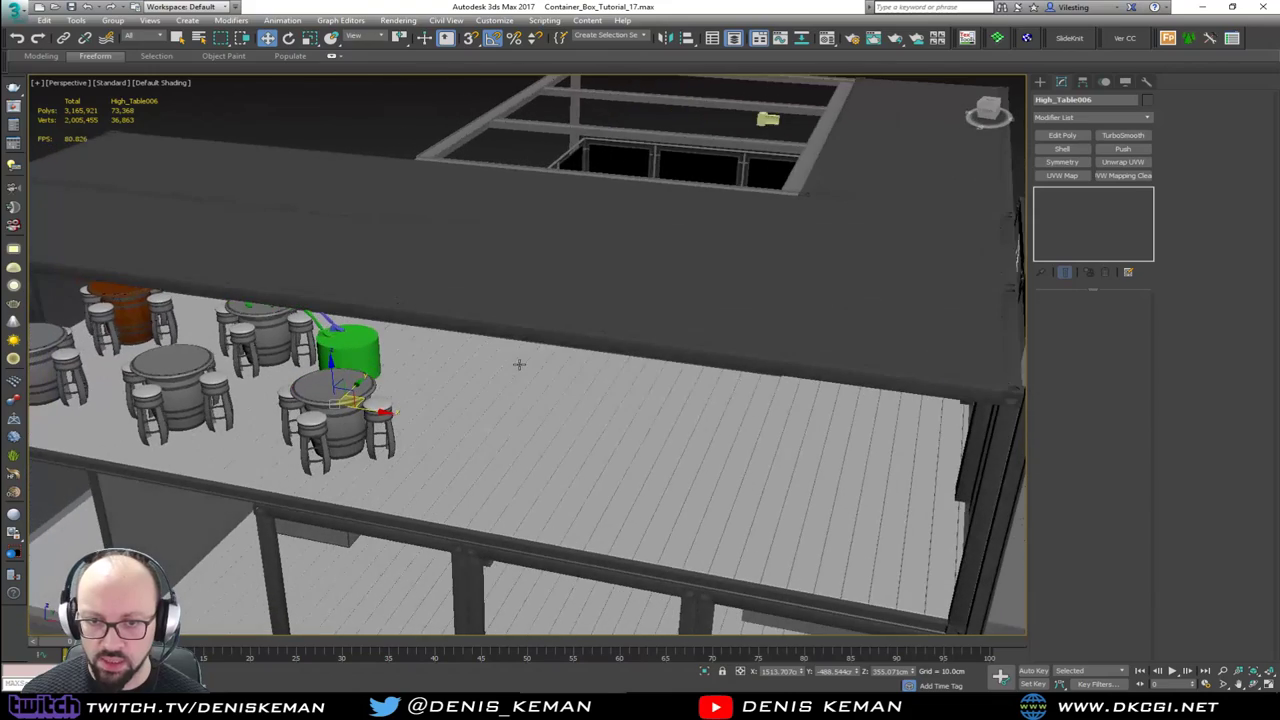
pyautogui.moveTo(532, 410); pyautogui.dragTo(385, 380, button='middle')
pyautogui.keyDown('alt'); pyautogui.moveTo(385, 380); pyautogui.dragTo(424, 327, button='middle'); pyautogui.keyUp('alt')
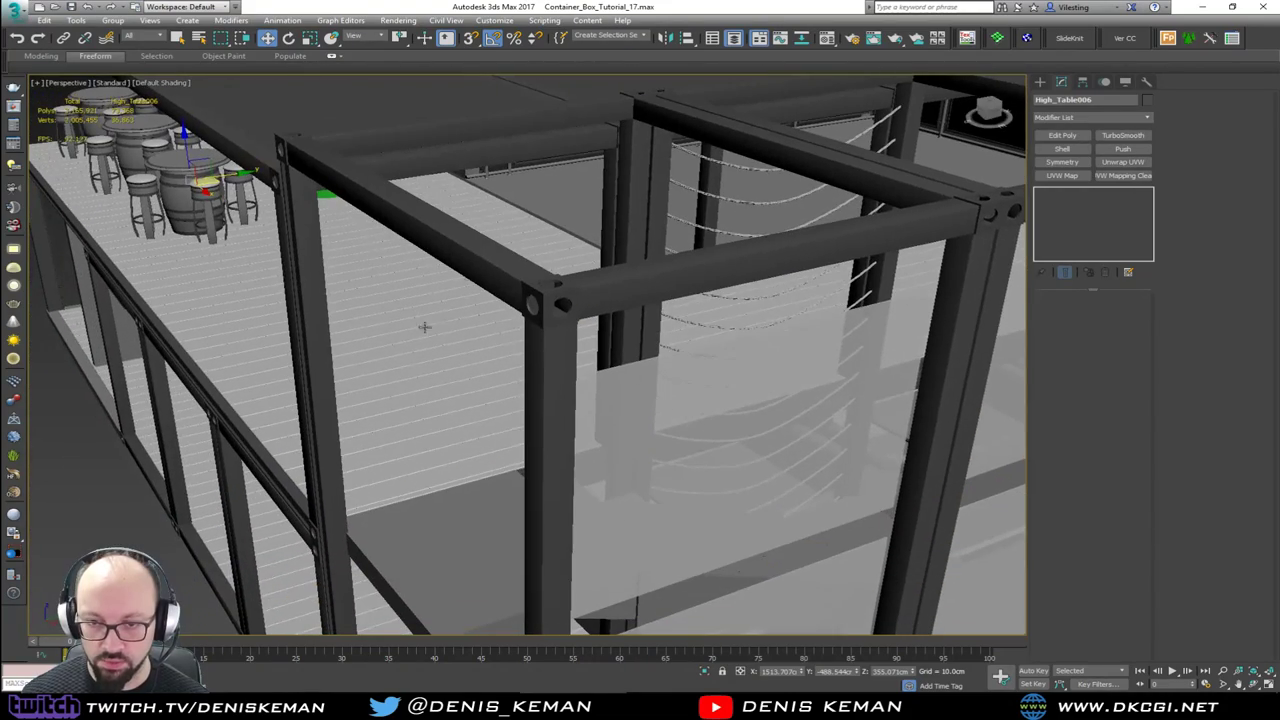
pyautogui.keyDown('alt'); pyautogui.moveTo(571, 526); pyautogui.dragTo(478, 398, button='middle'); pyautogui.keyUp('alt')
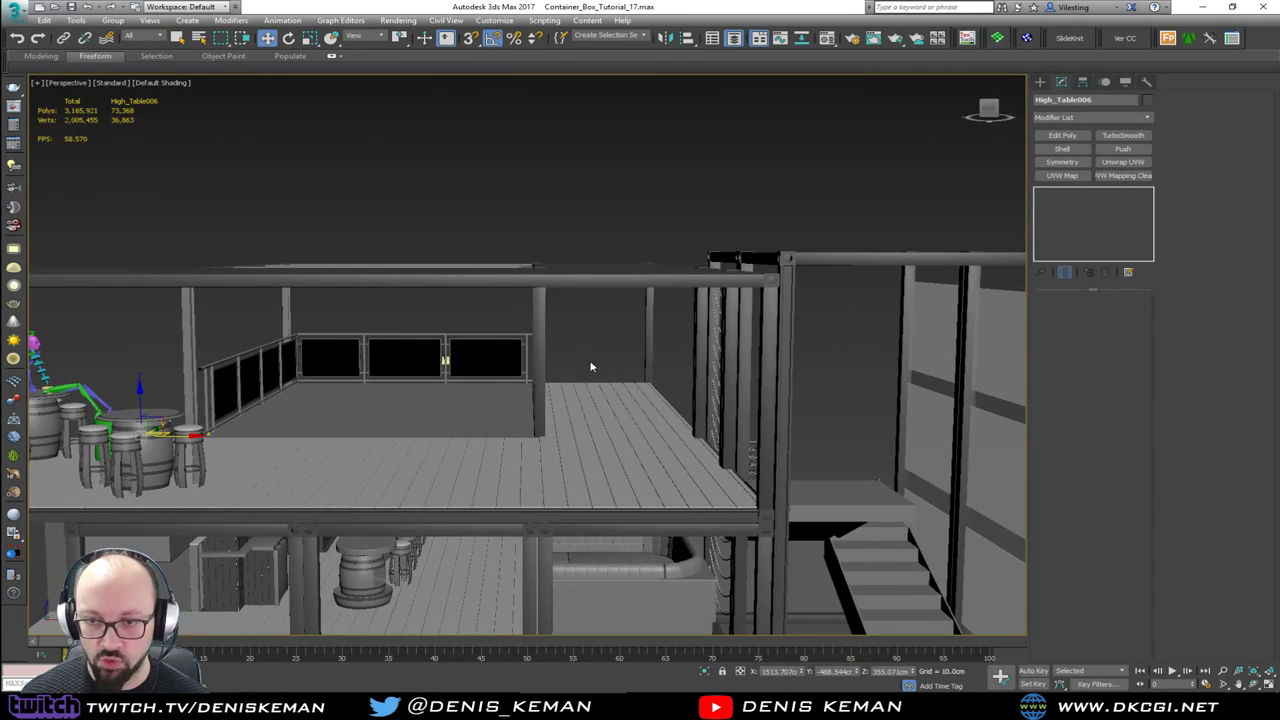
pyautogui.click(619, 320)
pyautogui.keyDown('alt'); pyautogui.moveTo(581, 372); pyautogui.dragTo(571, 398, button='middle'); pyautogui.keyUp('alt')
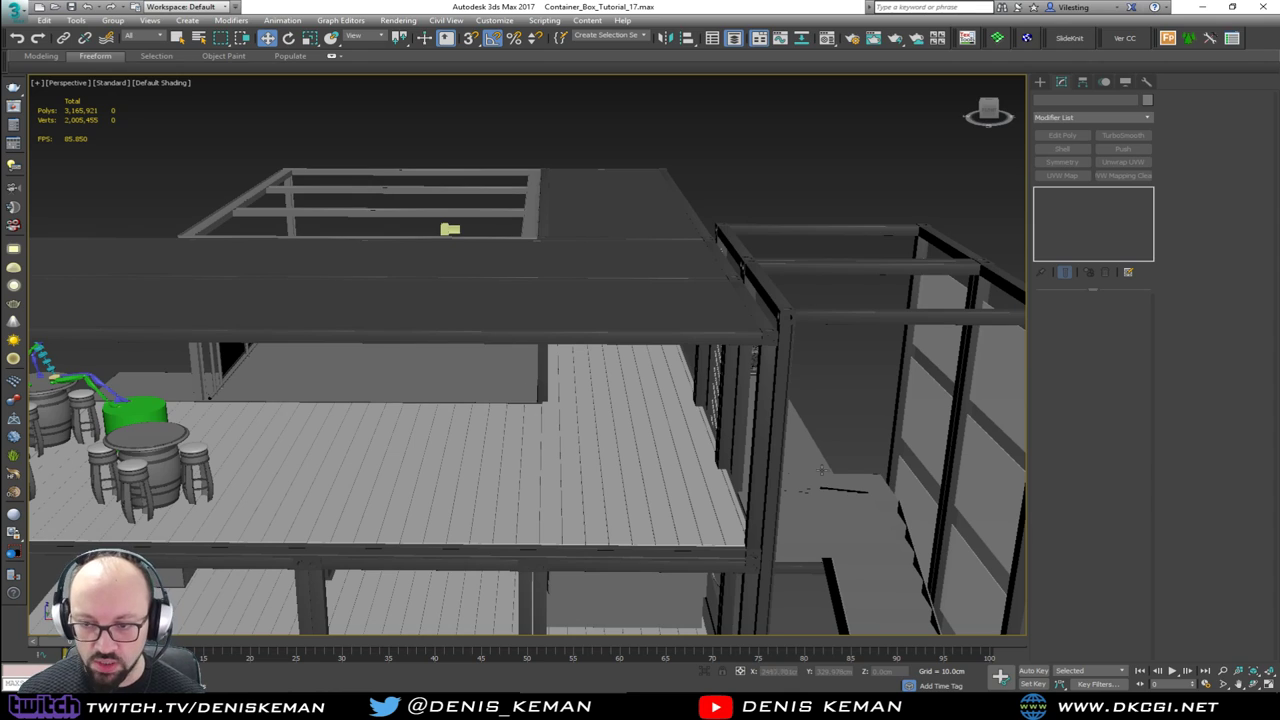
pyautogui.keyDown('alt'); pyautogui.moveTo(491, 430); pyautogui.dragTo(532, 421, button='middle'); pyautogui.keyUp('alt')
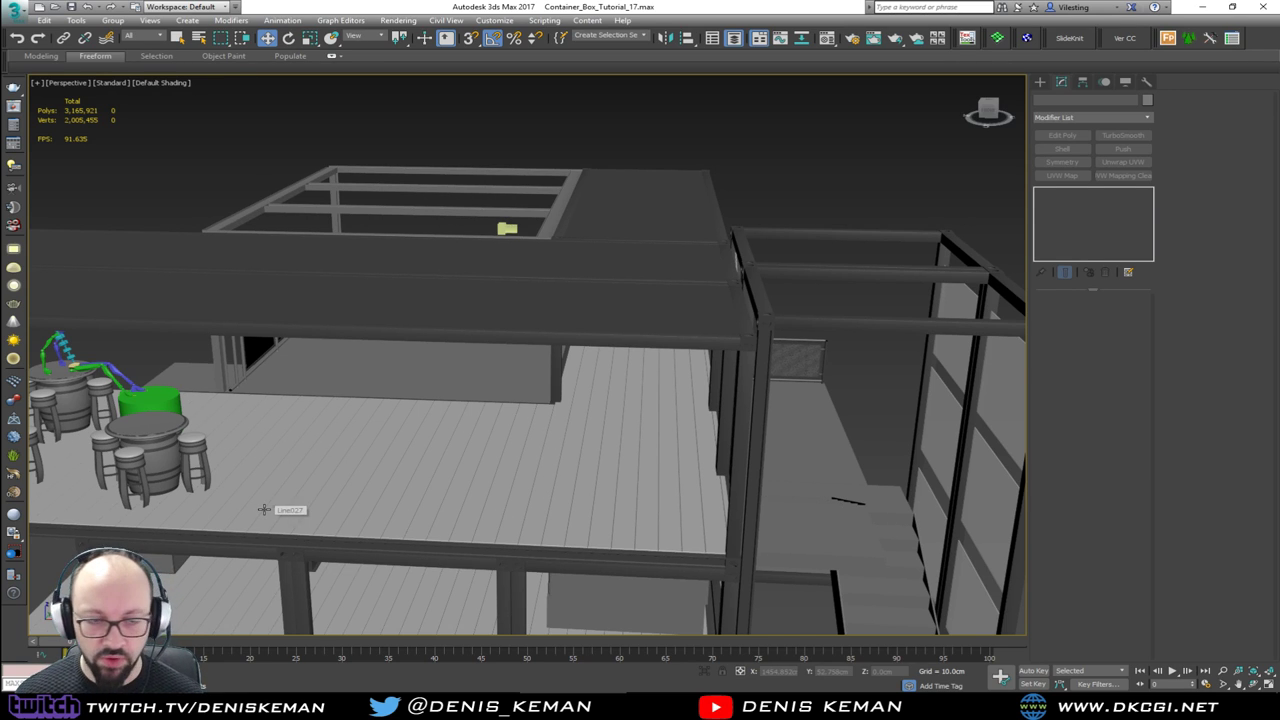
# Step: Examine the arrangement of barrel tables and stools at the far end of the upper floor
pyautogui.keyDown('alt'); pyautogui.moveTo(286, 480); pyautogui.dragTo(614, 456, button='middle'); pyautogui.keyUp('alt')
pyautogui.keyDown('alt'); pyautogui.moveTo(500, 404); pyautogui.dragTo(522, 383, button='middle'); pyautogui.keyUp('alt')
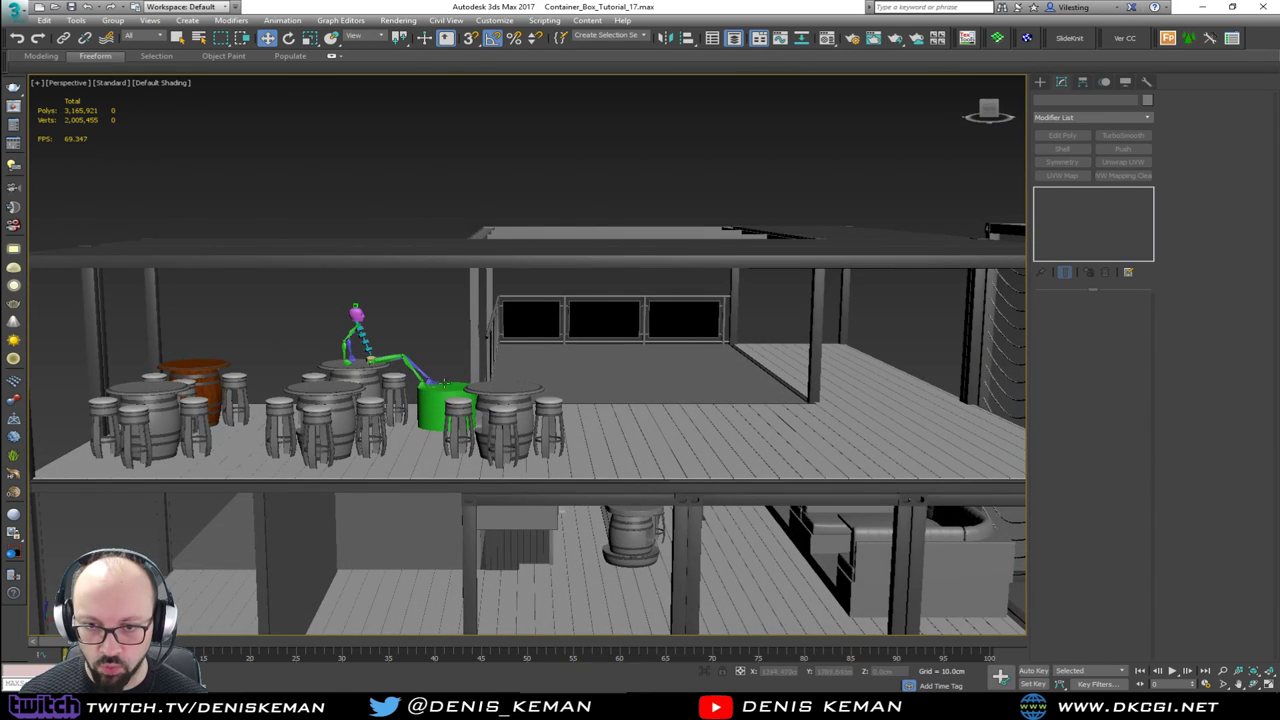
pyautogui.scroll(5, 405, 375)
pyautogui.scroll(-5, 427, 391)
pyautogui.keyDown('alt'); pyautogui.moveTo(432, 393); pyautogui.dragTo(460, 372, button='middle'); pyautogui.keyUp('alt')
pyautogui.keyDown('alt'); pyautogui.moveTo(576, 367); pyautogui.dragTo(600, 362, button='middle'); pyautogui.keyUp('alt')
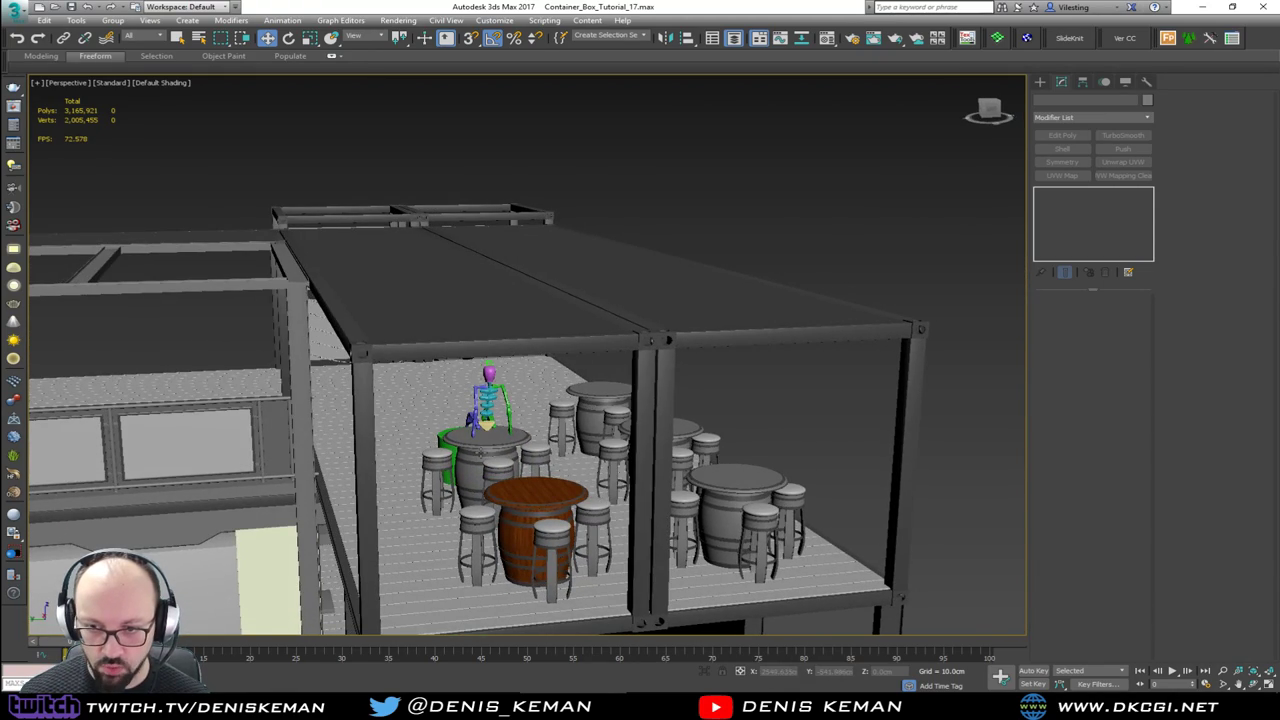
pyautogui.keyDown('alt'); pyautogui.moveTo(483, 452); pyautogui.dragTo(579, 456, button='middle'); pyautogui.keyUp('alt')
# Step: Select the barrel table with the seated skeleton, its stools and the cylinder, removing the container frames and other tables from the selection
pyautogui.press('F3')
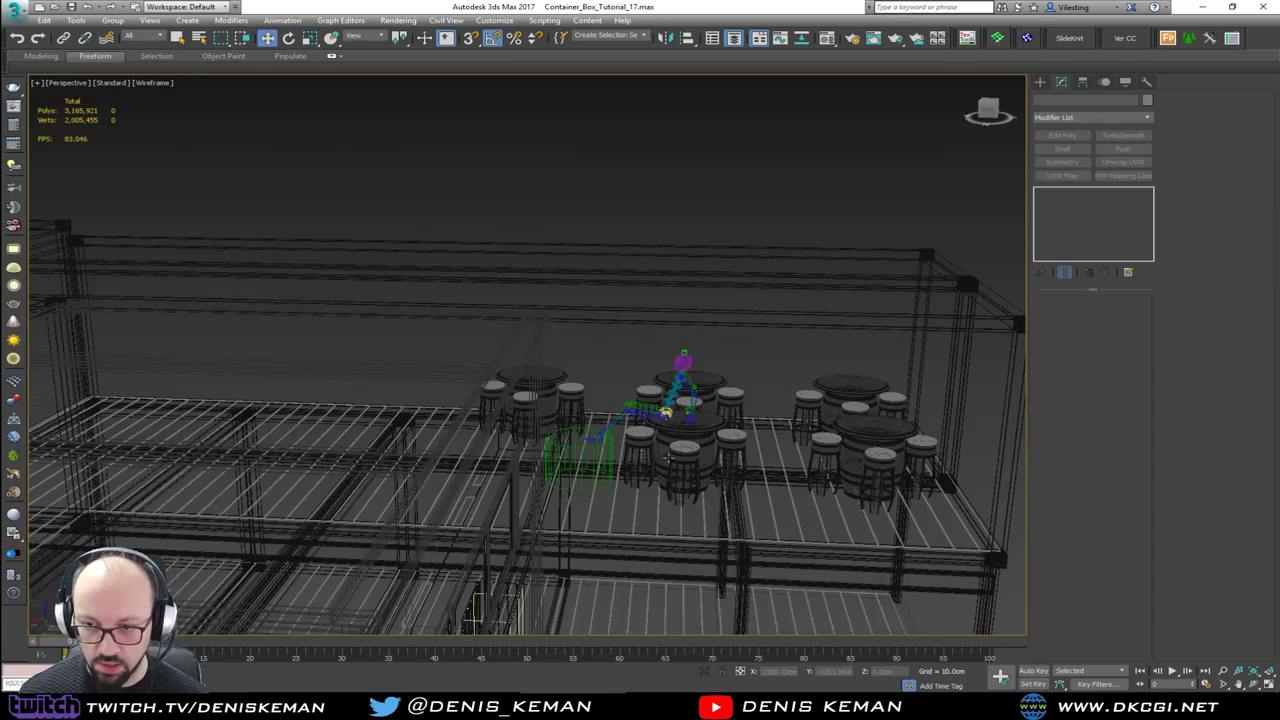
pyautogui.keyDown('alt'); pyautogui.moveTo(669, 456); pyautogui.dragTo(665, 395, button='middle'); pyautogui.keyUp('alt')
pyautogui.click(691, 385)
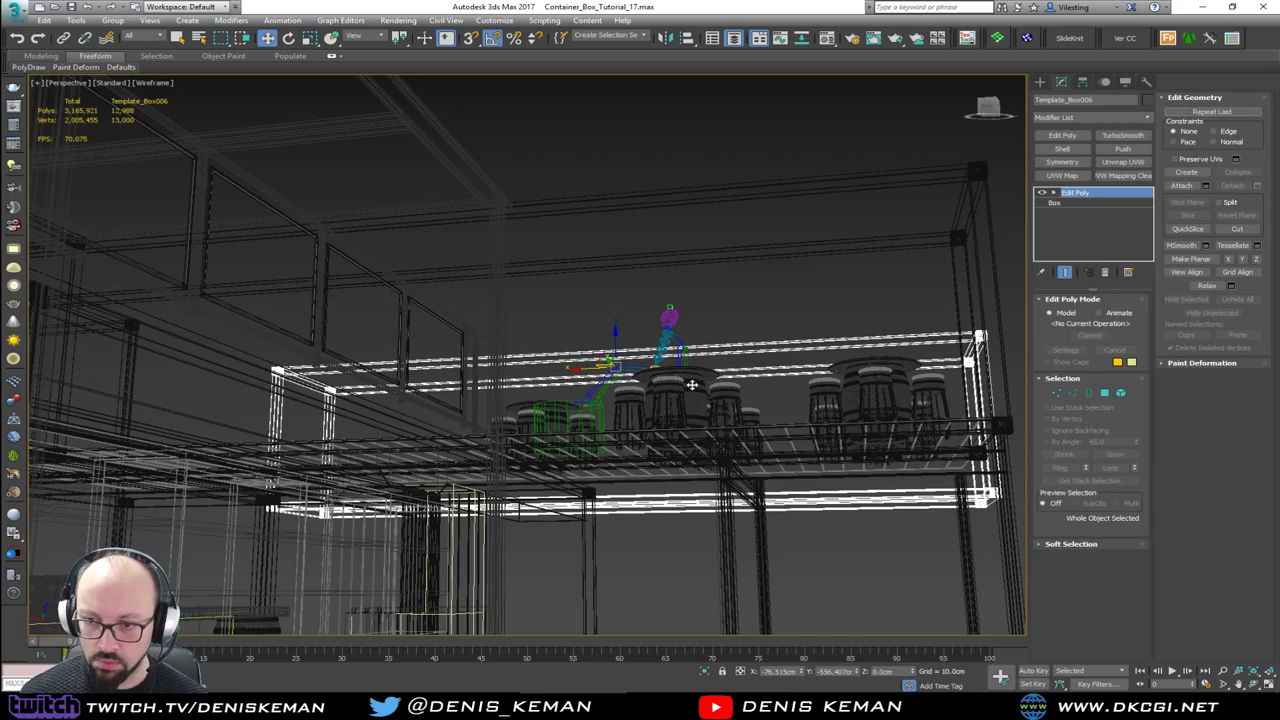
pyautogui.moveTo(770, 336); pyautogui.dragTo(532, 430)
pyautogui.keyDown('alt'); pyautogui.moveTo(532, 430); pyautogui.dragTo(595, 425, button='middle'); pyautogui.keyUp('alt')
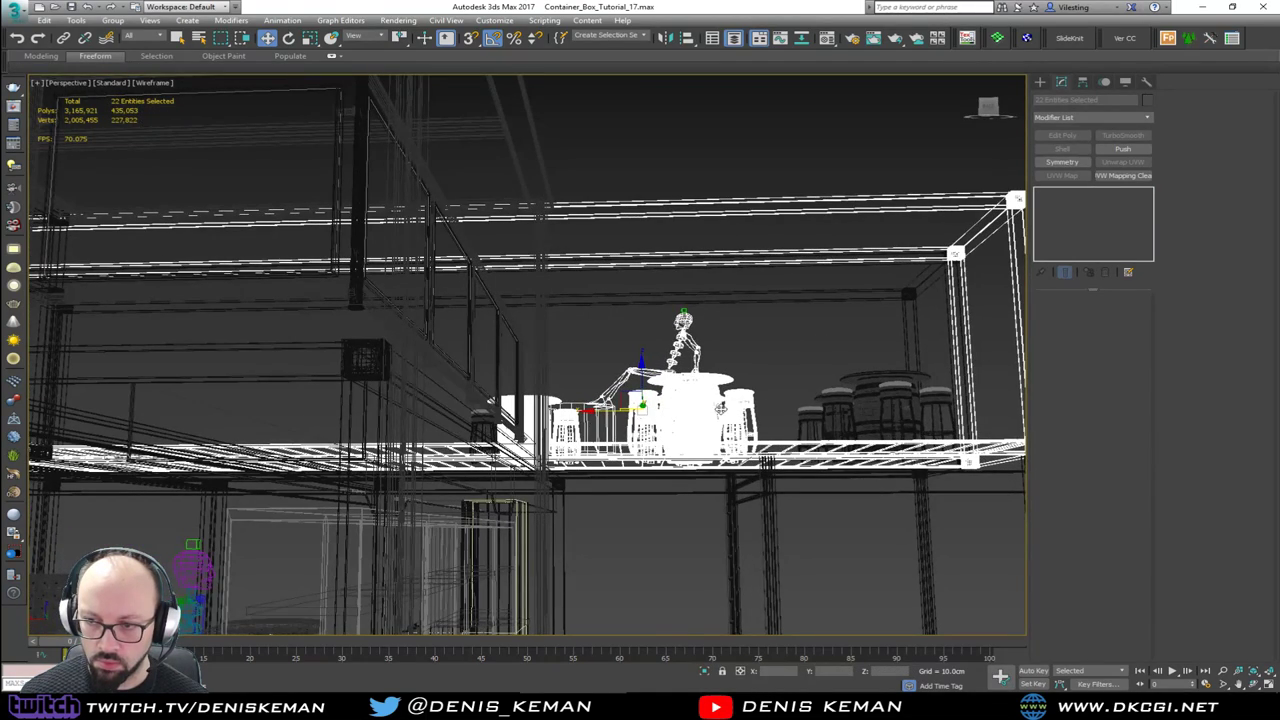
pyautogui.keyDown('alt'); pyautogui.moveTo(720, 408); pyautogui.dragTo(757, 370, button='middle'); pyautogui.keyUp('alt')
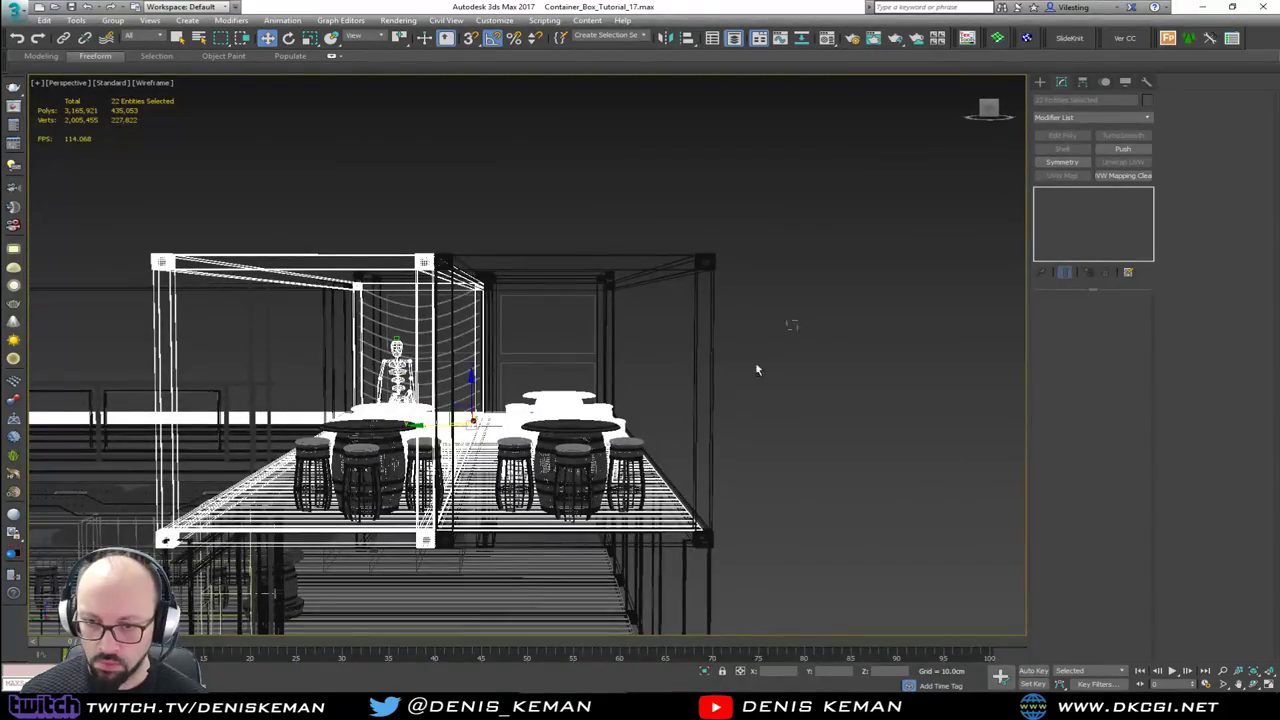
pyautogui.moveTo(489, 575); pyautogui.dragTo(489, 575)
# Step: Add the neighbouring barrel table in the same row and its four stools to the selection
pyautogui.keyDown('alt'); pyautogui.moveTo(489, 575); pyautogui.dragTo(800, 492, button='middle'); pyautogui.keyUp('alt')
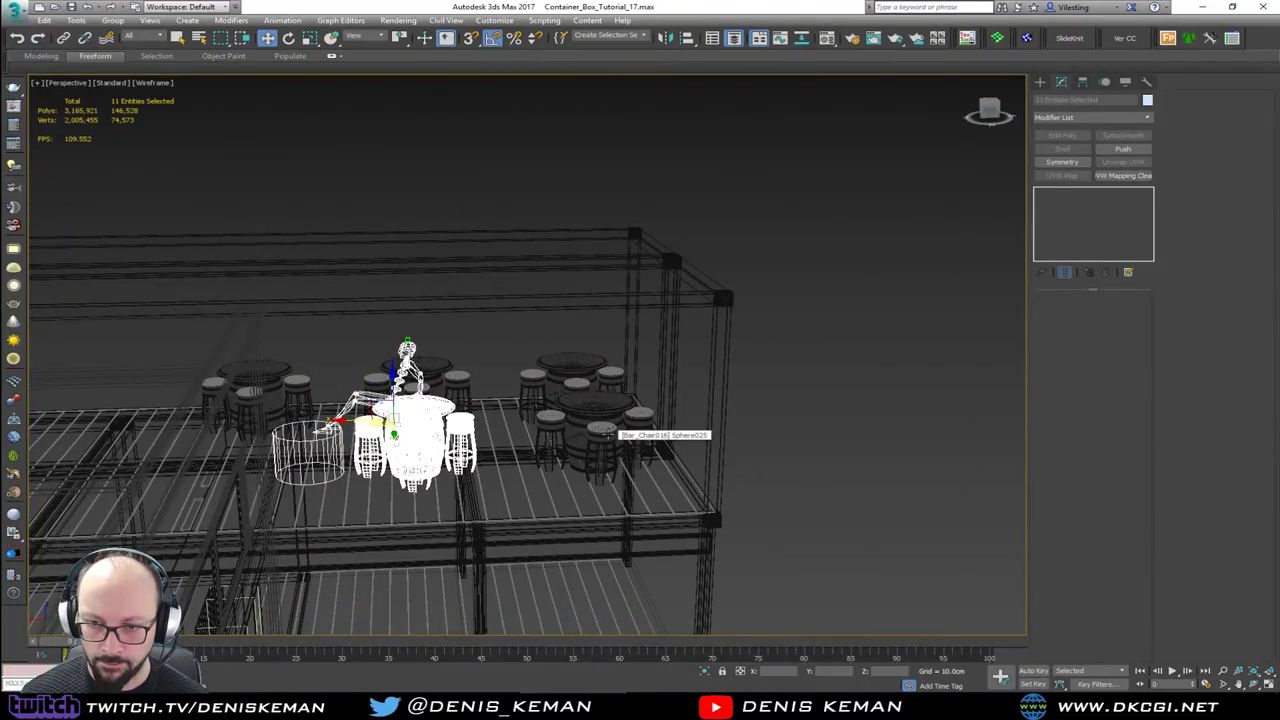
pyautogui.keyDown('alt'); pyautogui.moveTo(612, 430); pyautogui.dragTo(449, 295, button='middle'); pyautogui.keyUp('alt')
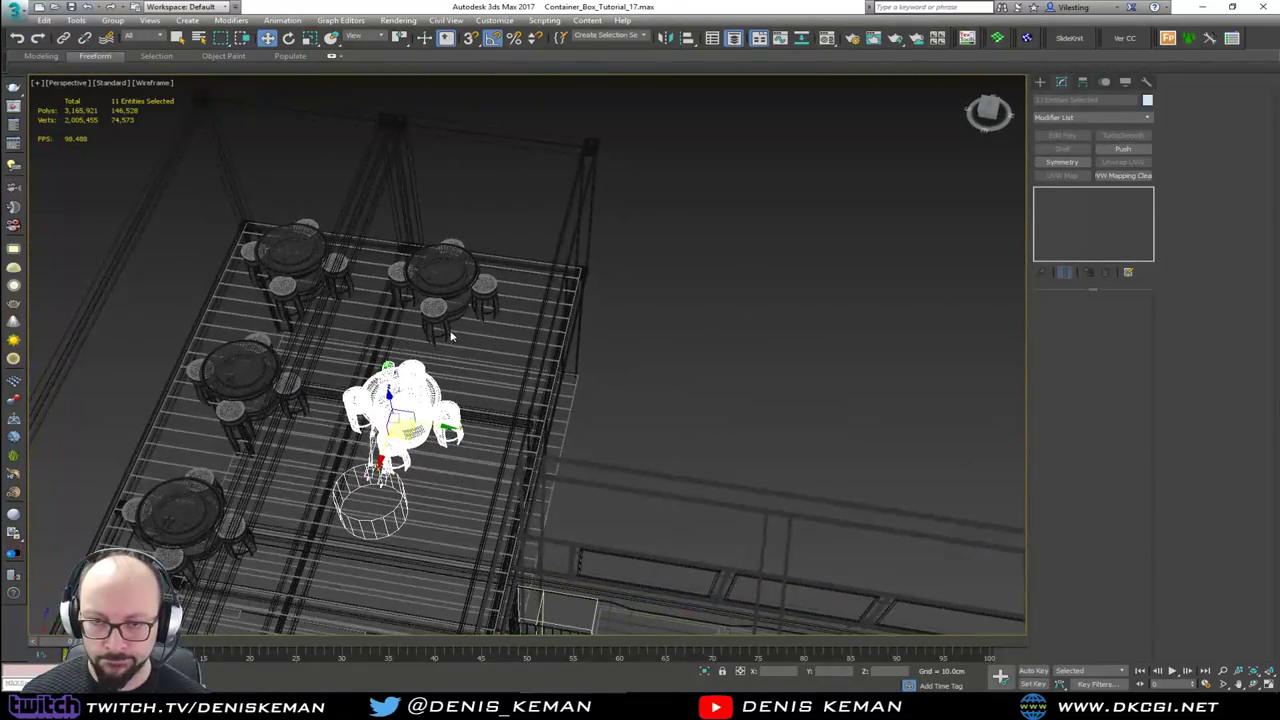
pyautogui.scroll(4, 449, 295)
pyautogui.keyDown('ctrl'); pyautogui.click(332, 255); pyautogui.keyUp('ctrl')
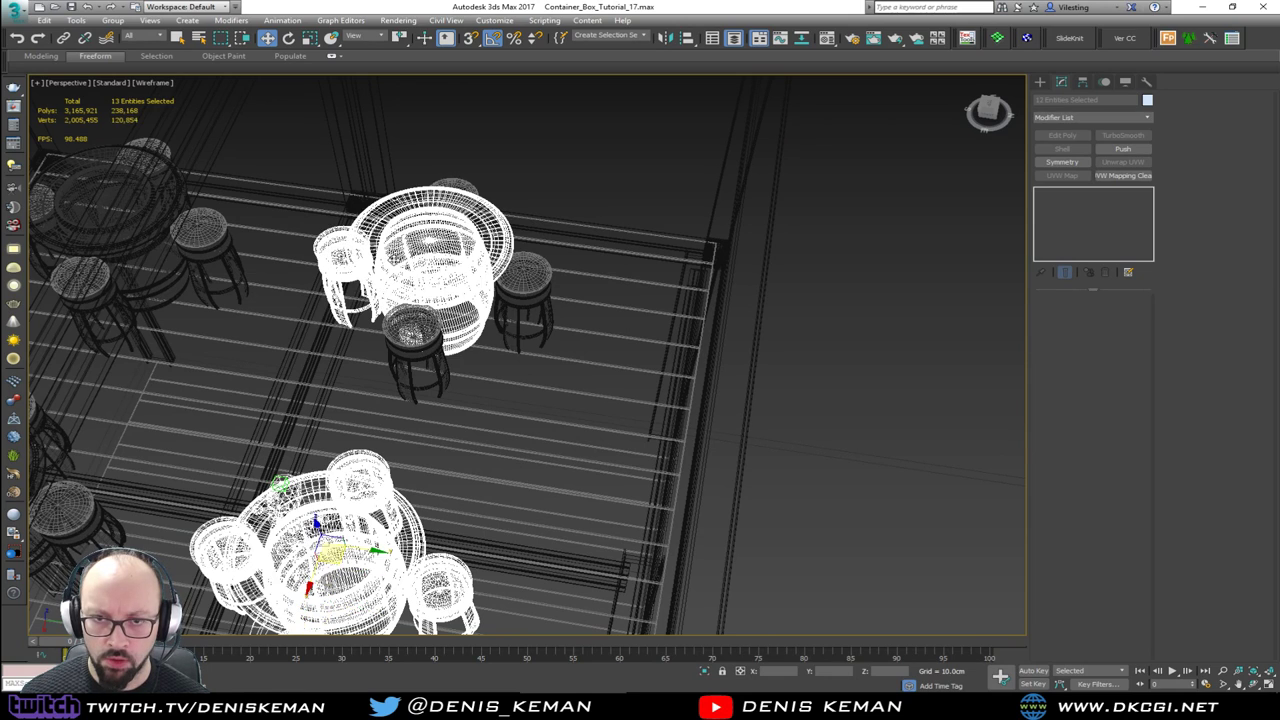
pyautogui.keyDown('ctrl'); pyautogui.click(455, 188); pyautogui.keyUp('ctrl')
pyautogui.keyDown('ctrl'); pyautogui.click(524, 282); pyautogui.keyUp('ctrl')
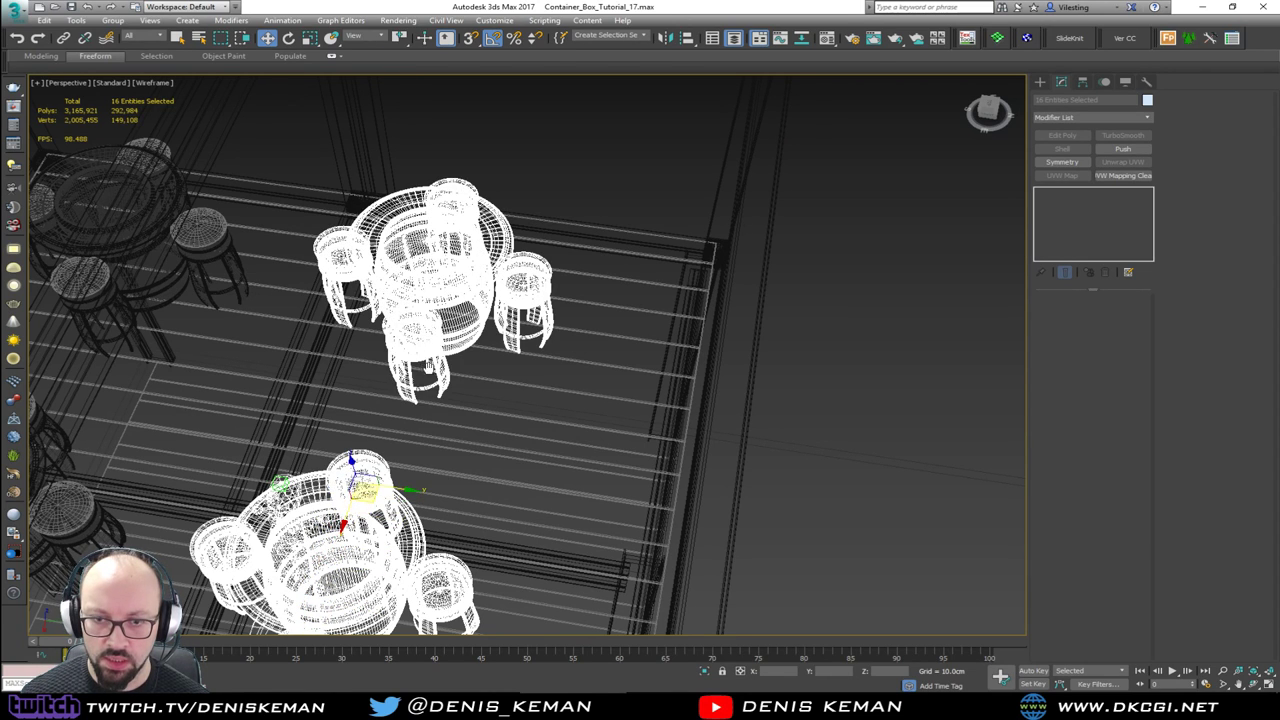
# Step: Move the two selected table sets about 39 cm along Y, away from the front row, and return to shaded display
pyautogui.keyDown('alt'); pyautogui.moveTo(428, 367); pyautogui.dragTo(470, 380, button='middle'); pyautogui.keyUp('alt')
pyautogui.scroll(2, 476, 382)
pyautogui.moveTo(465, 388); pyautogui.dragTo(512, 391)
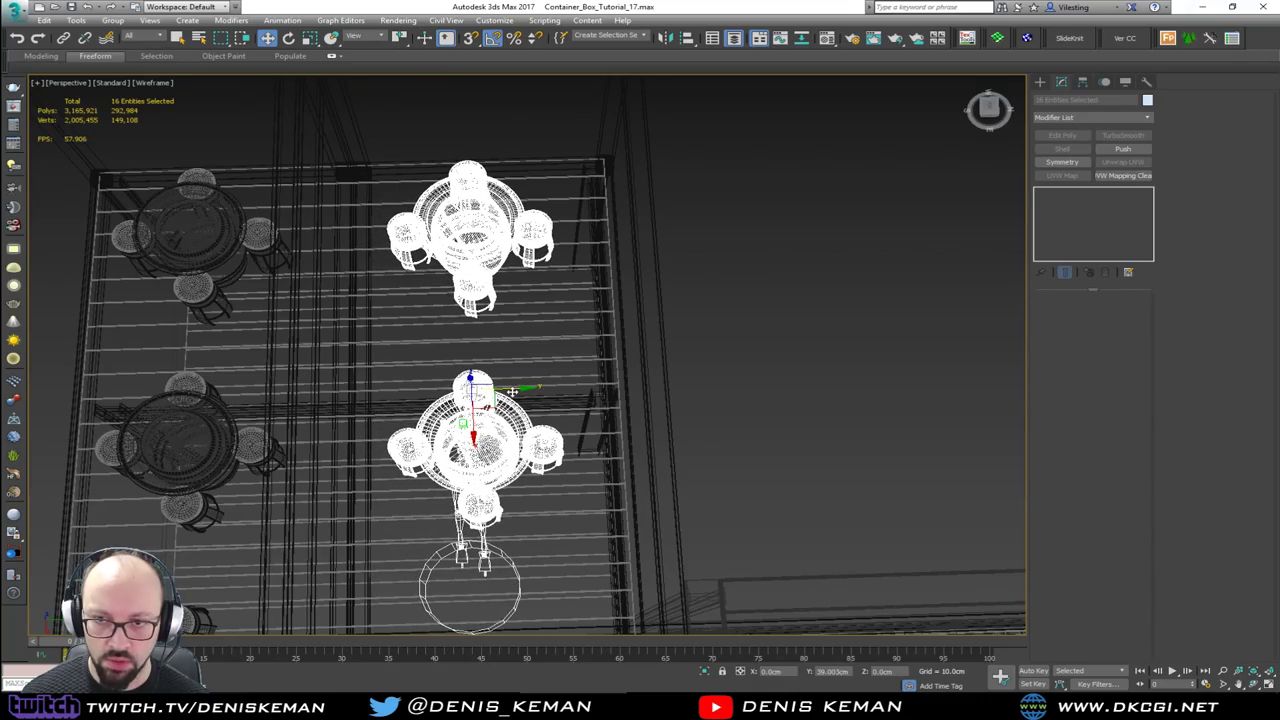
pyautogui.keyDown('alt'); pyautogui.moveTo(512, 391); pyautogui.dragTo(775, 450, button='middle'); pyautogui.keyUp('alt')
pyautogui.click(775, 450)
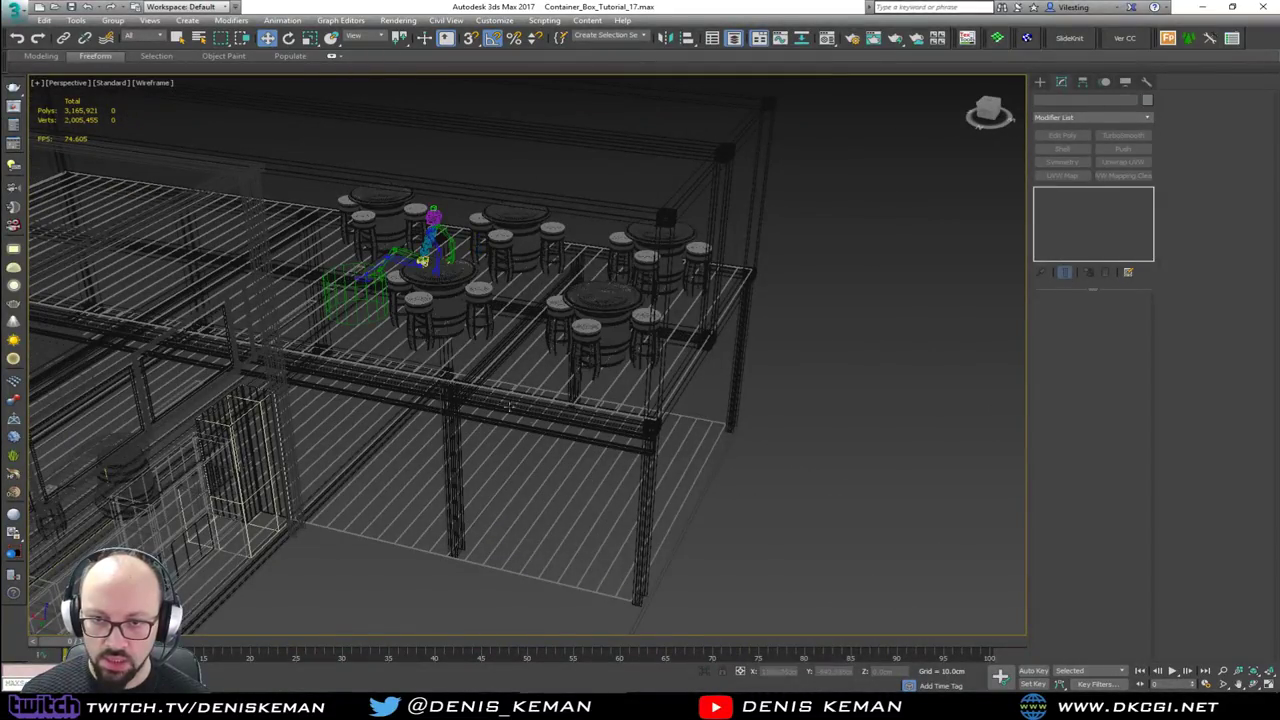
pyautogui.moveTo(509, 405)
pyautogui.keyDown('alt'); pyautogui.mouseDown(button='middle')
pyautogui.moveTo(749, 400)
pyautogui.moveTo(790, 418)
pyautogui.mouseUp(button='middle'); pyautogui.keyUp('alt')
pyautogui.press('F3')
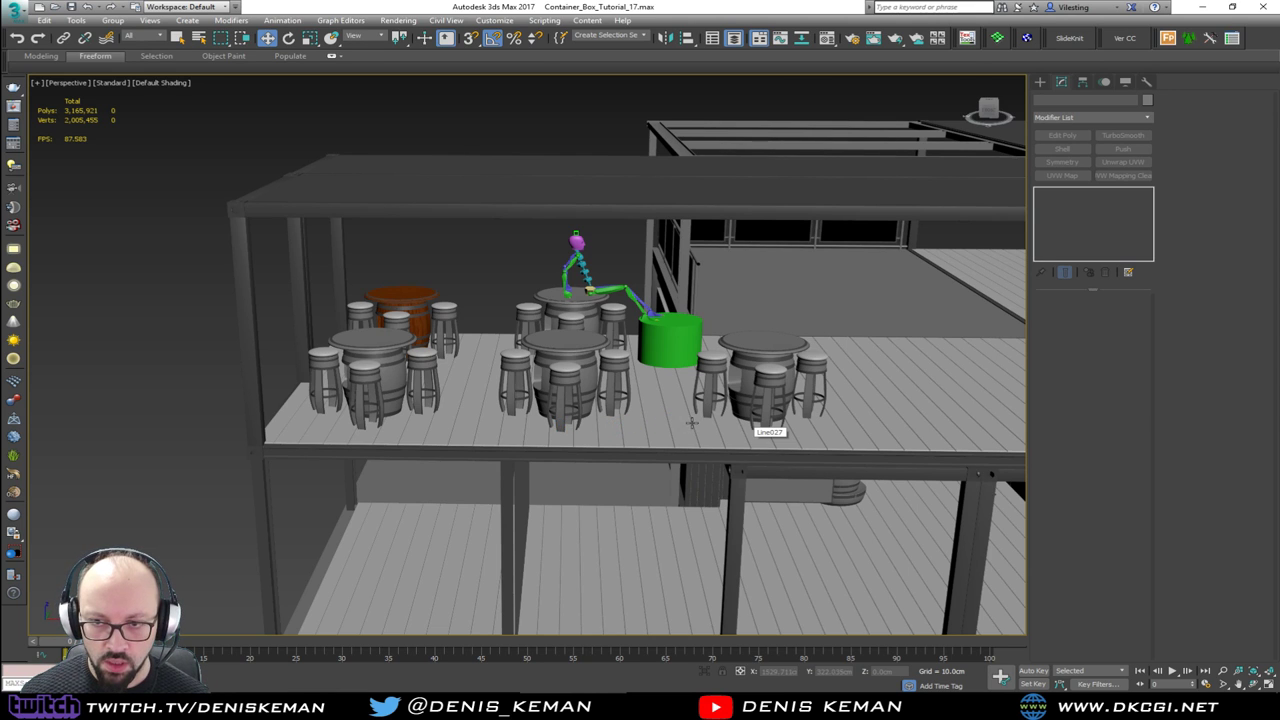
# Step: Move the Binyan Final Deliverables folder window out of the way and save the current scene
pyautogui.keyDown('alt'); pyautogui.moveTo(692, 422); pyautogui.dragTo(503, 399, button='middle'); pyautogui.keyUp('alt')
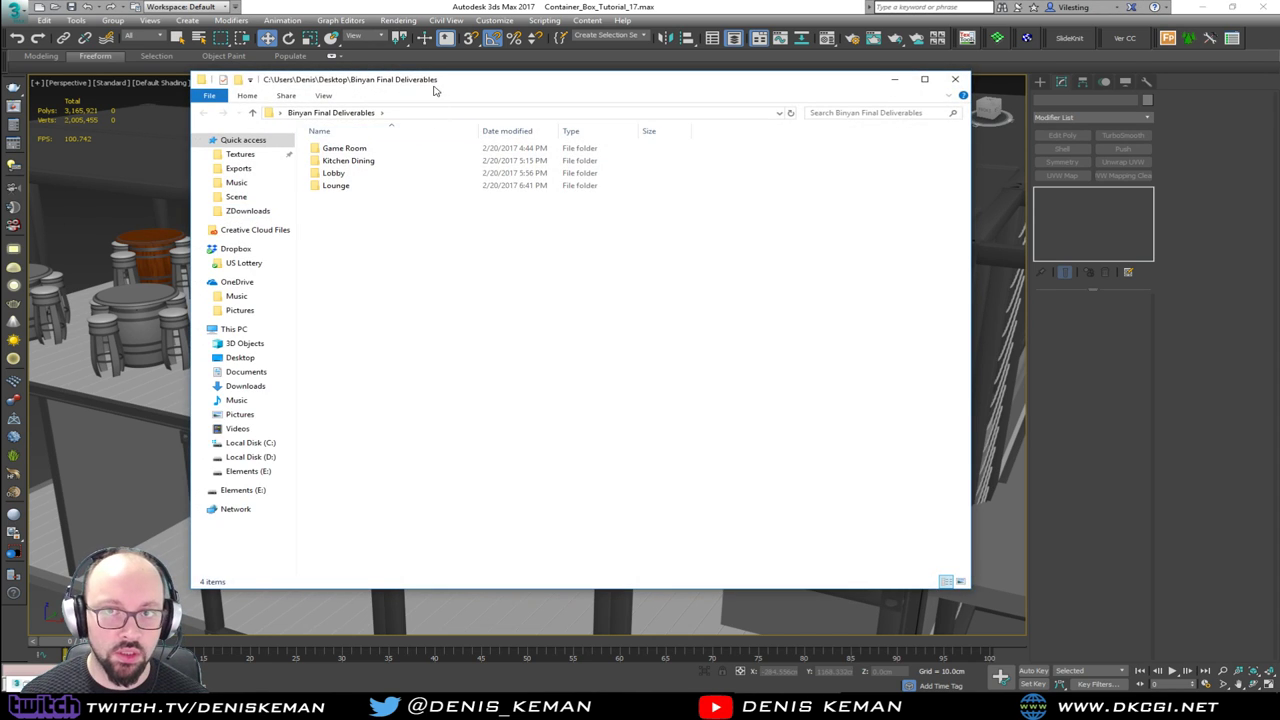
pyautogui.moveTo(430, 79); pyautogui.dragTo(0, 79)
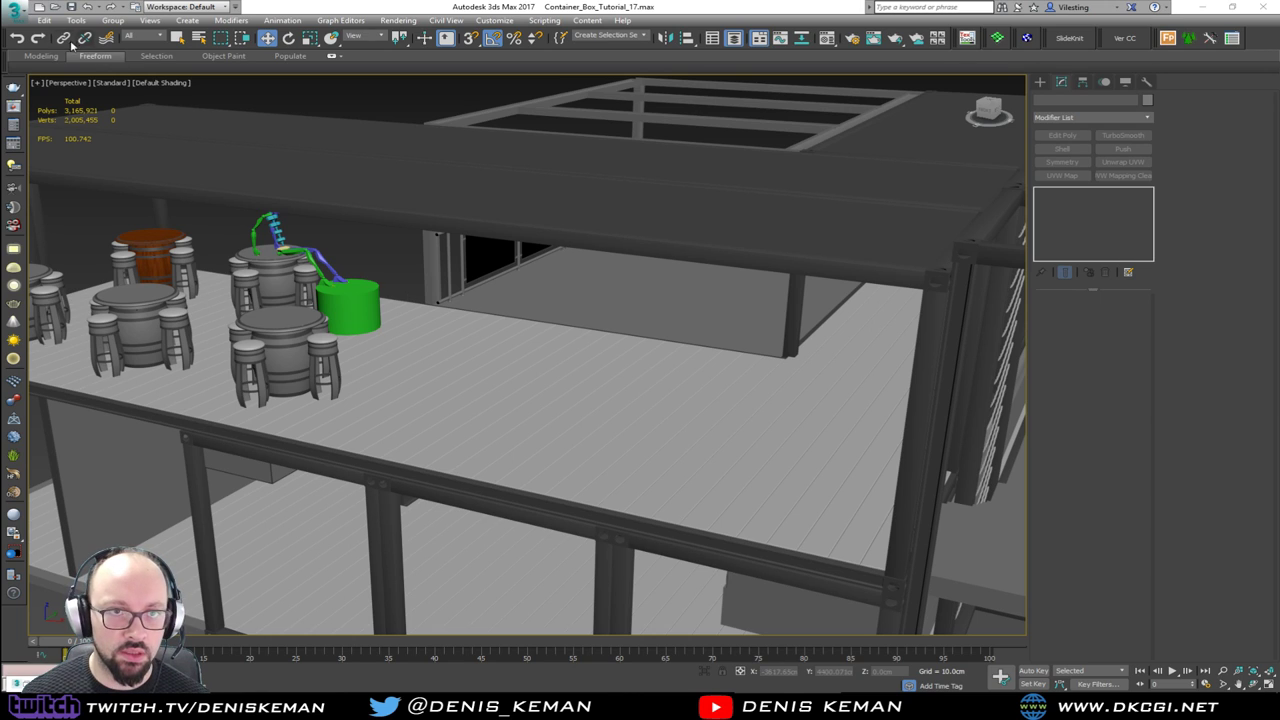
pyautogui.click(14, 14)
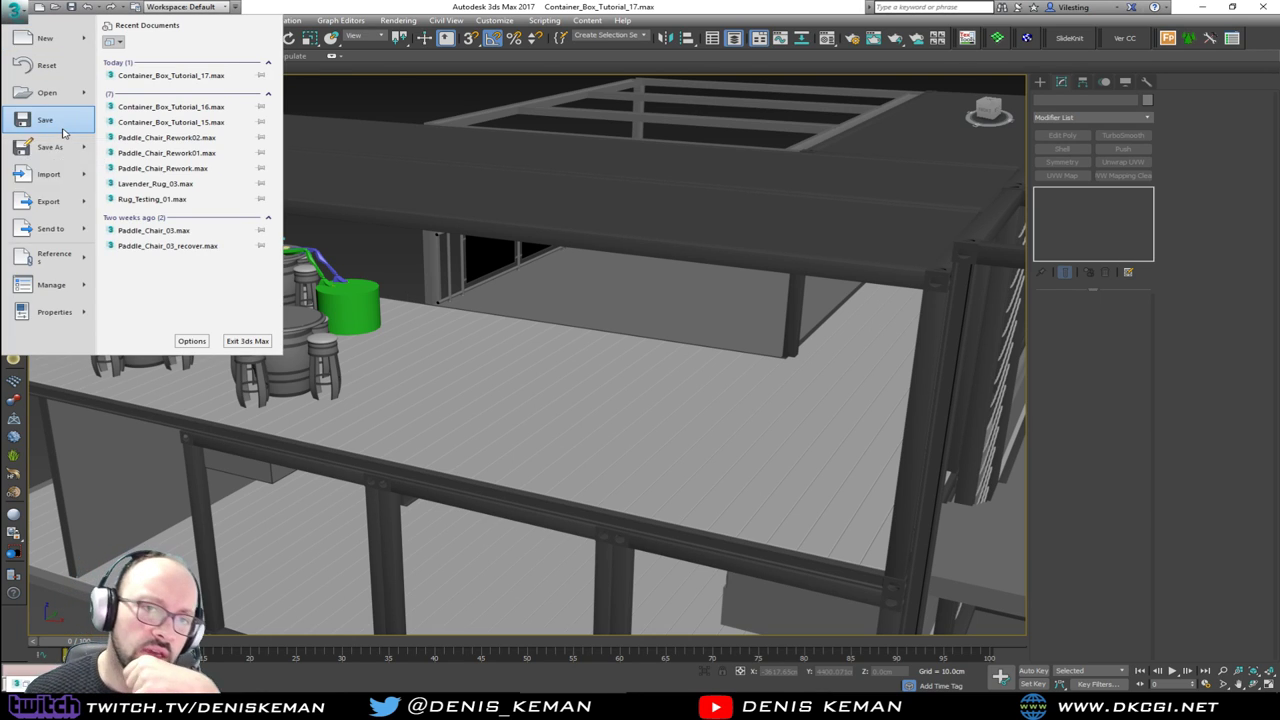
pyautogui.click(62, 130)
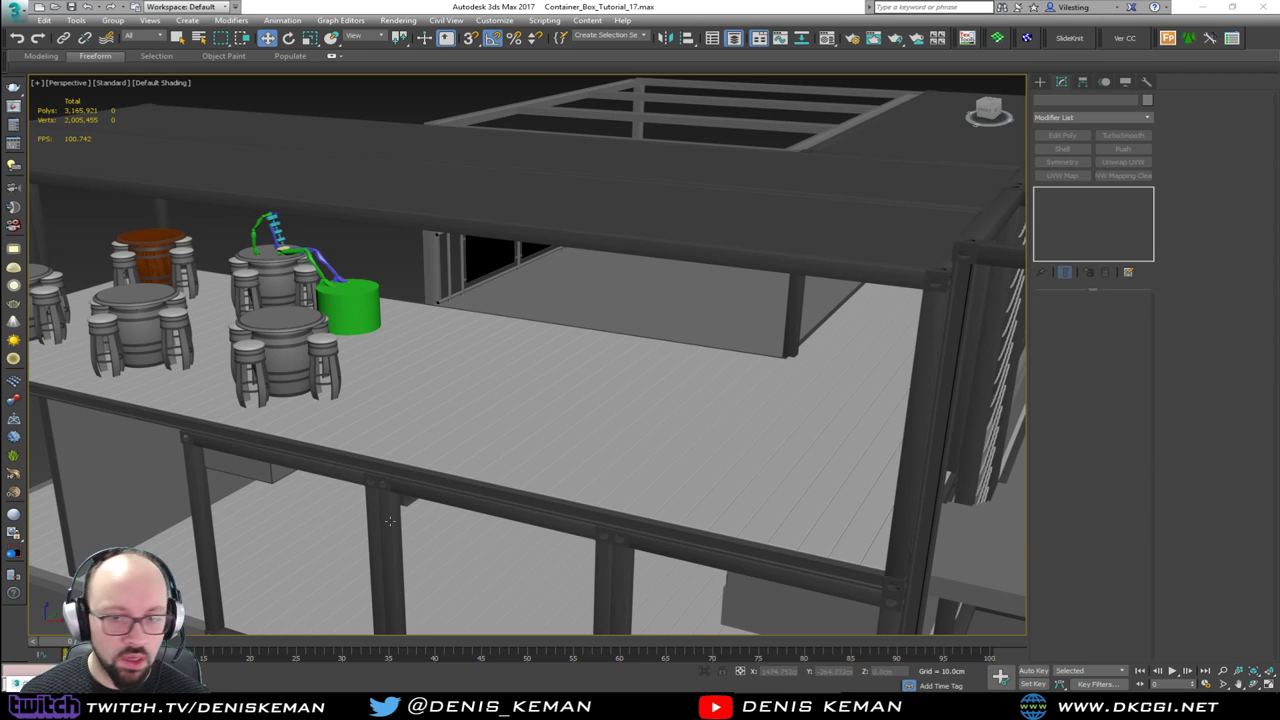
# Step: Merge the pool table model file into the scene, on the open ground in front of the container building
pyautogui.moveTo(390, 521); pyautogui.dragTo(637, 350, button='middle')
pyautogui.scroll(-5, 637, 350)
pyautogui.keyDown('alt'); pyautogui.moveTo(504, 369); pyautogui.dragTo(496, 384, button='middle'); pyautogui.keyUp('alt')
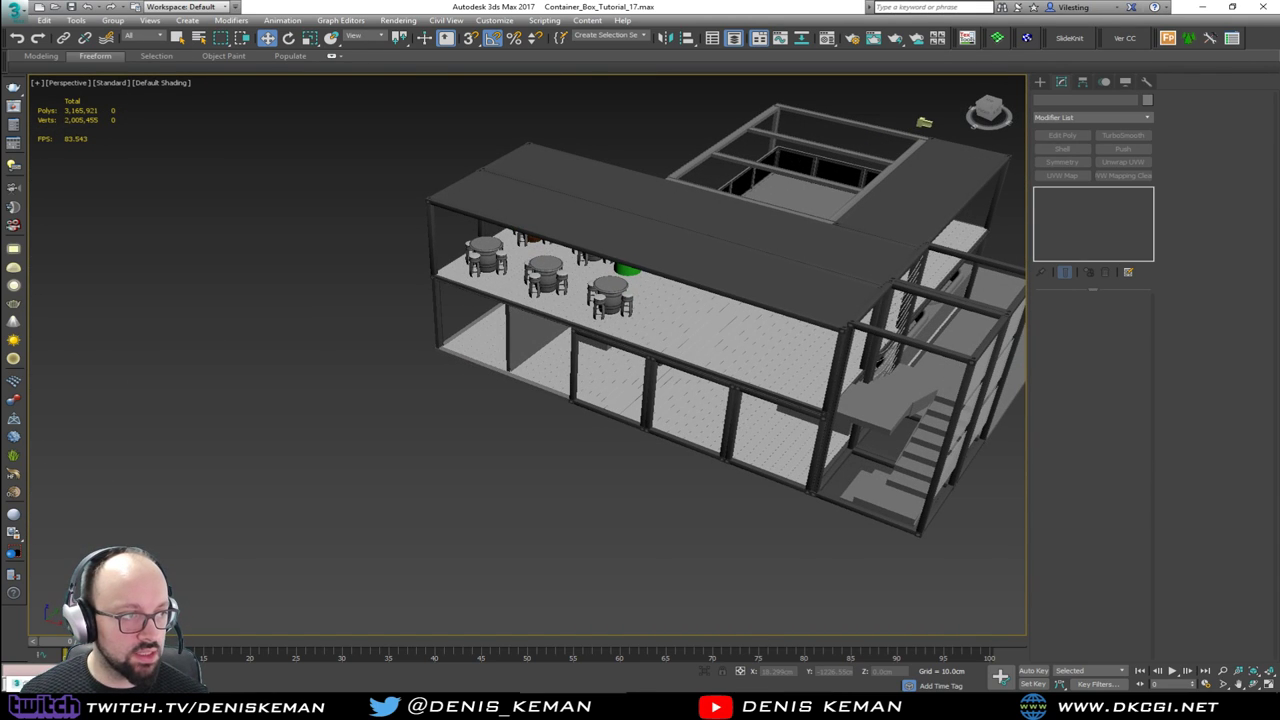
pyautogui.moveTo(406, 492); pyautogui.dragTo(406, 491)
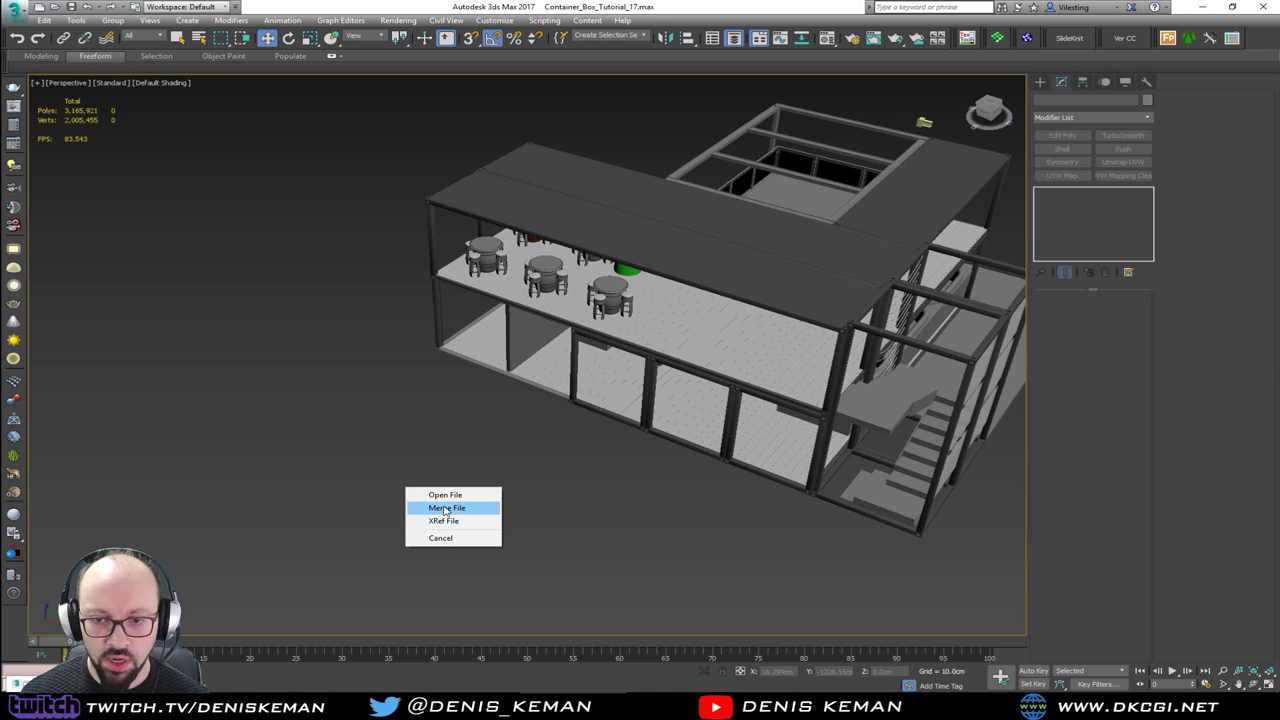
pyautogui.click(446, 508)
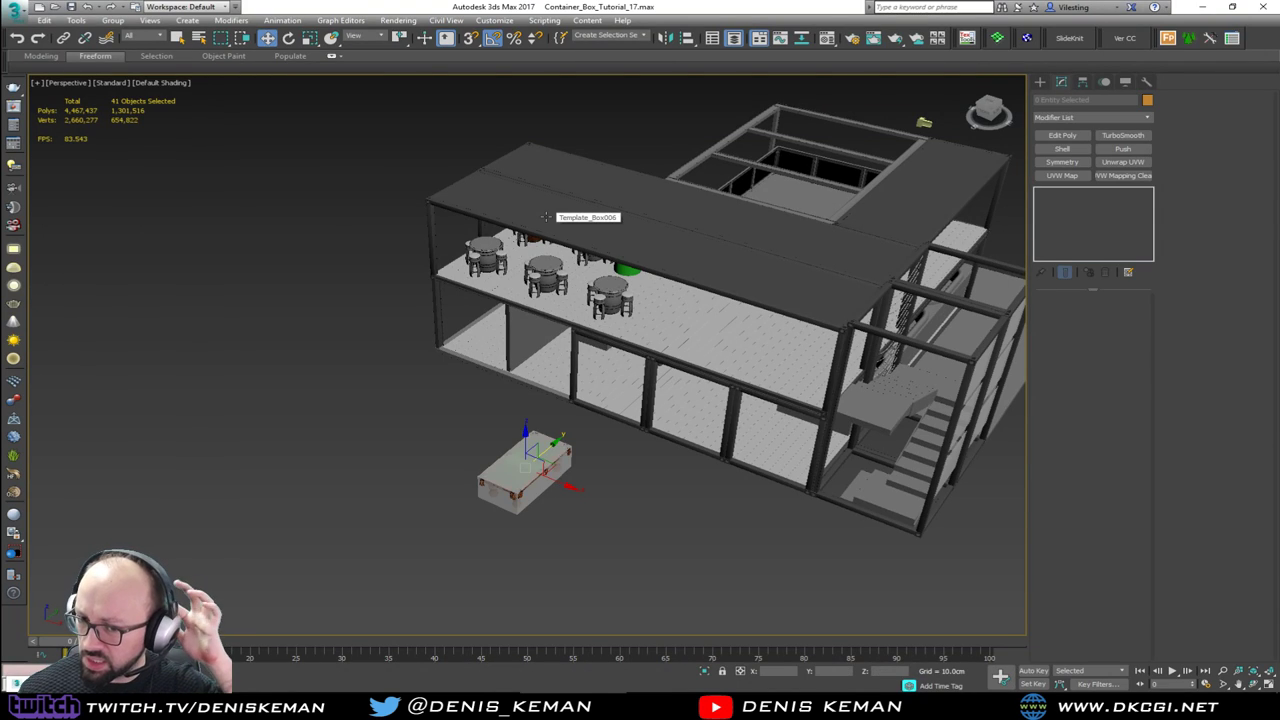
# Step: Delete the transparent box that encloses the merged pool table
pyautogui.press('z')
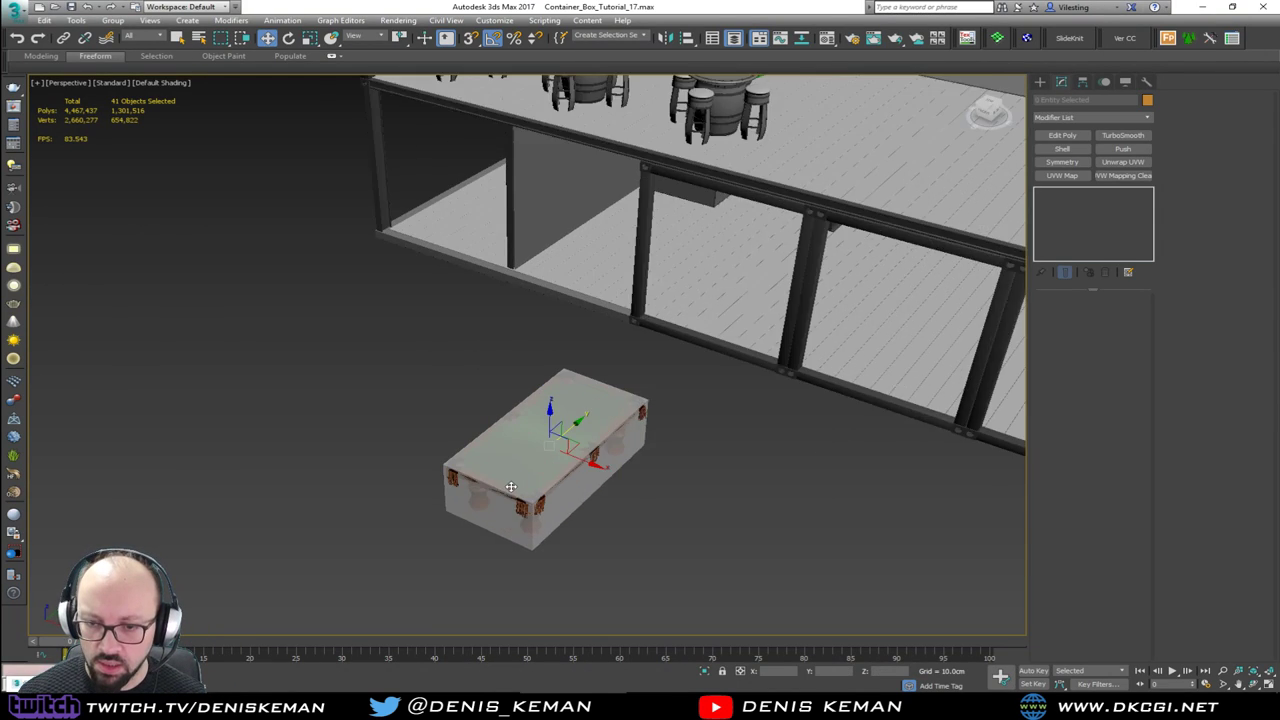
pyautogui.click(640, 535)
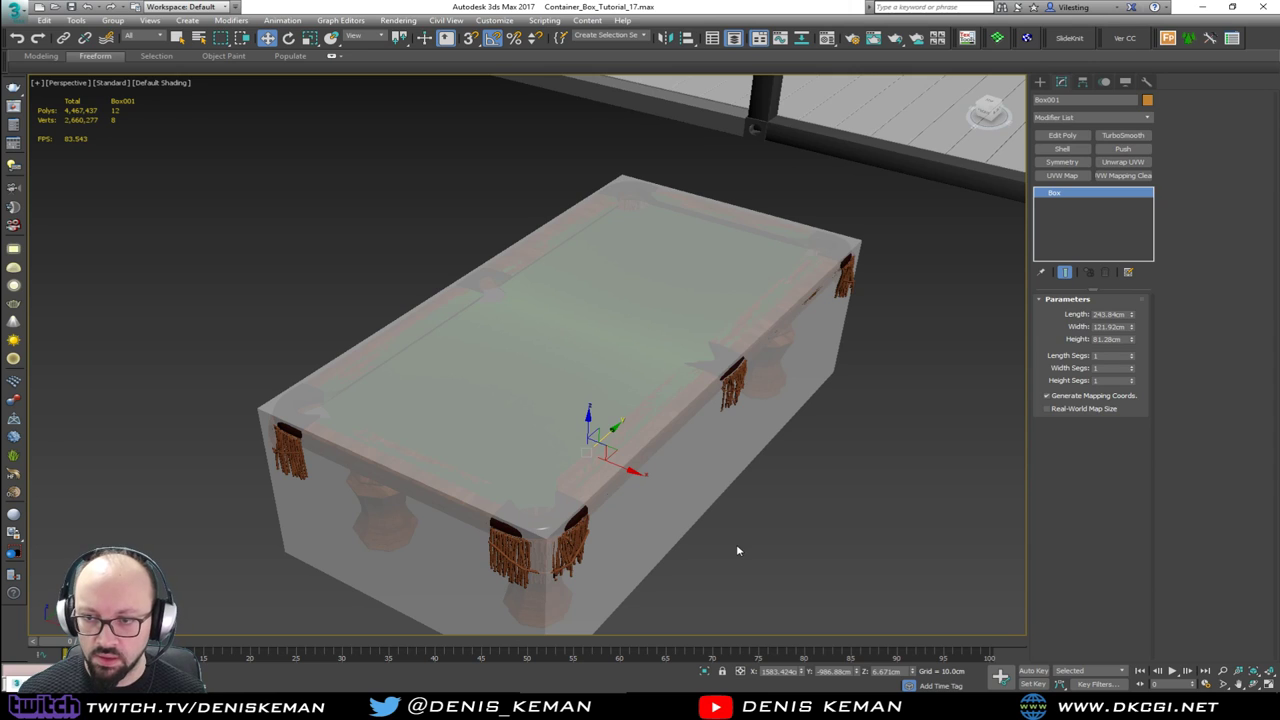
pyautogui.press('F3')
pyautogui.press('F3')
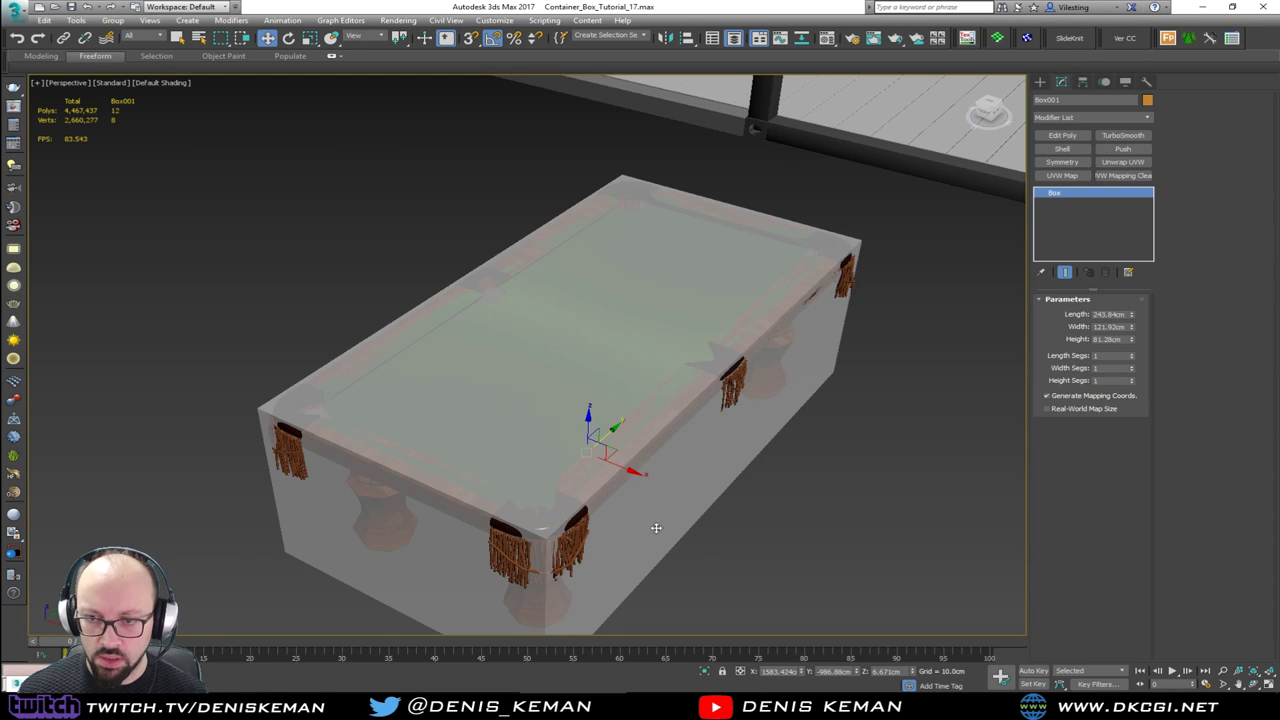
pyautogui.moveTo(654, 528); pyautogui.dragTo(503, 498, button='middle')
pyautogui.press('Delete')
pyautogui.scroll(-5, 572, 501)
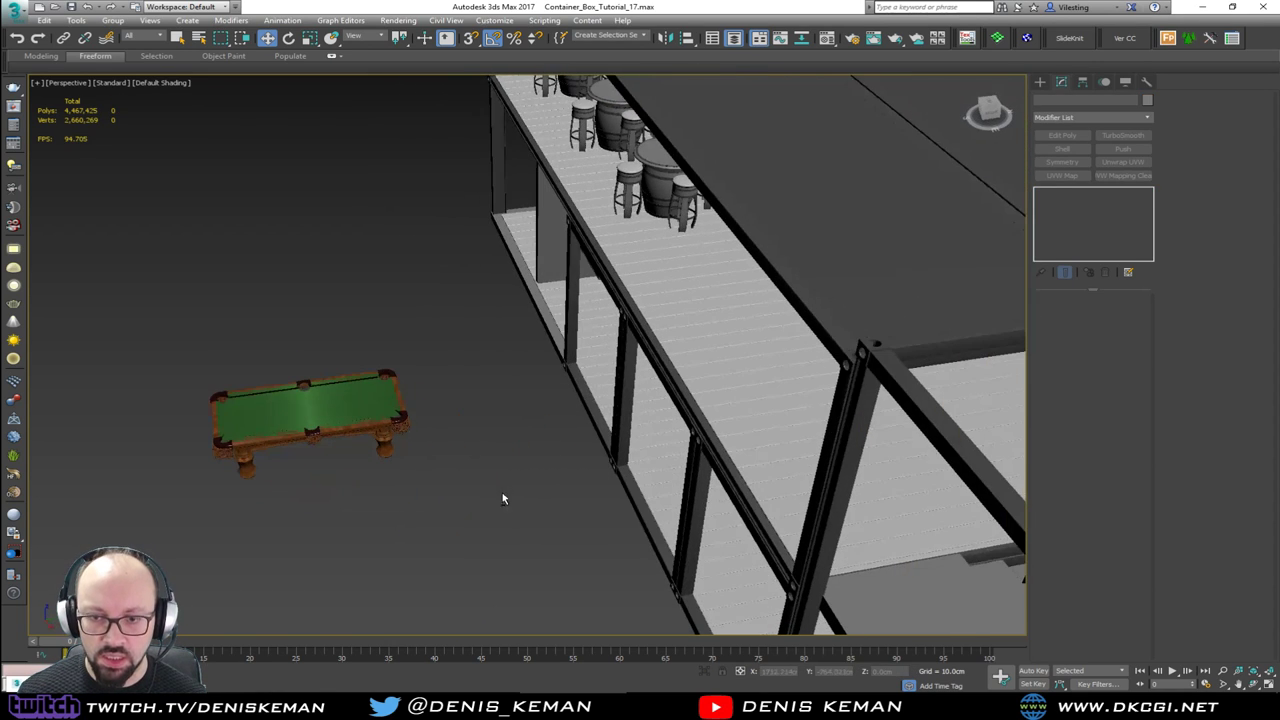
# Step: Select the complete pool table and raise it about 307 cm along Z to the upper floor's level
pyautogui.click(398, 405)
pyautogui.press('z')
pyautogui.keyDown('alt'); pyautogui.moveTo(458, 448); pyautogui.dragTo(620, 417, button='middle'); pyautogui.keyUp('alt')
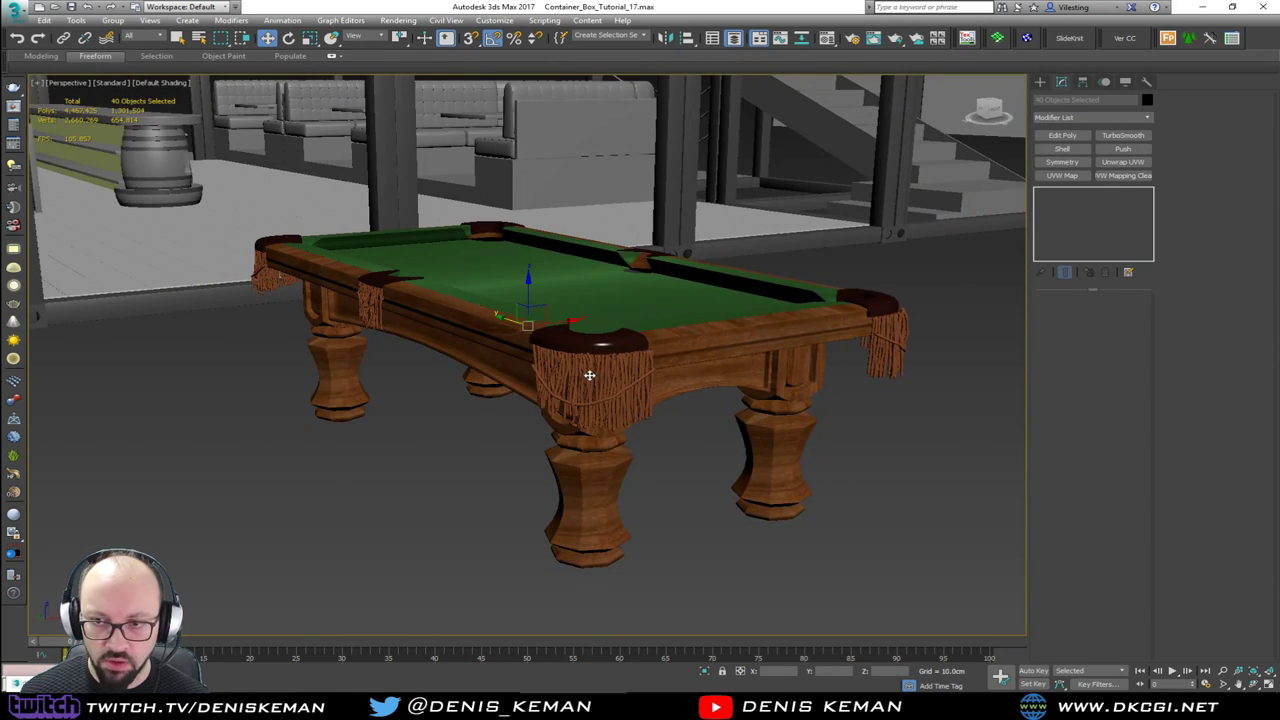
pyautogui.scroll(3, 590, 375)
pyautogui.scroll(-1, 594, 369)
pyautogui.keyDown('alt'); pyautogui.moveTo(594, 369); pyautogui.dragTo(455, 398, button='middle'); pyautogui.keyUp('alt')
pyautogui.scroll(-4, 537, 283)
pyautogui.moveTo(537, 283); pyautogui.dragTo(332, 479, button='middle')
pyautogui.scroll(-1, 363, 394)
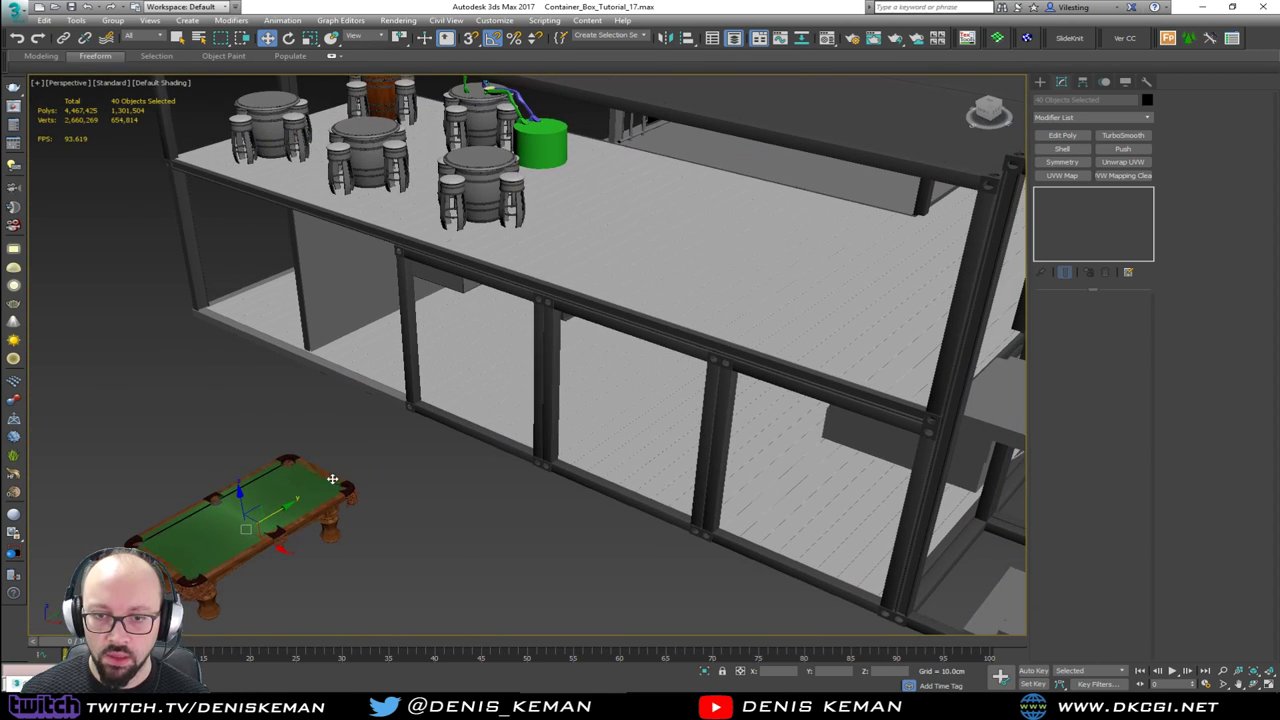
pyautogui.moveTo(293, 525); pyautogui.dragTo(716, 198)
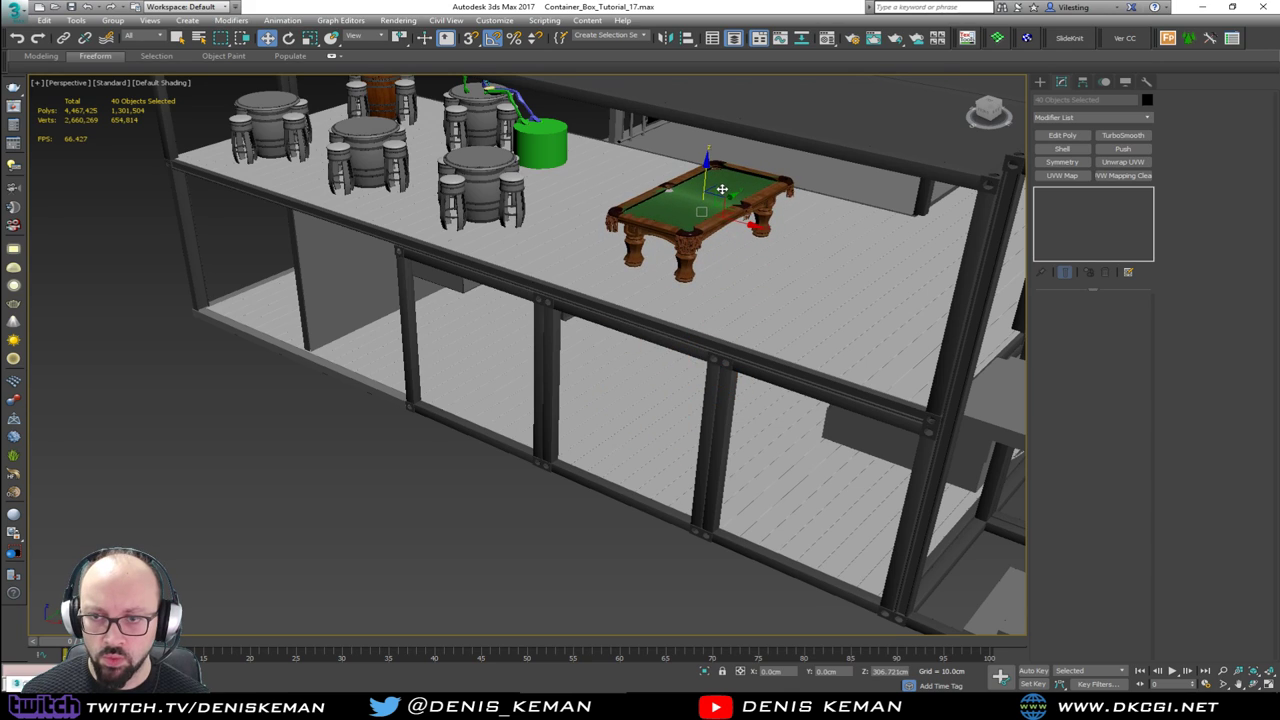
# Step: Rotate the pool table a quarter turn about Z so its long side runs parallel to the building's front
pyautogui.press('z')
pyautogui.keyDown('alt'); pyautogui.moveTo(694, 286); pyautogui.dragTo(735, 270, button='middle'); pyautogui.keyUp('alt')
pyautogui.press('e')
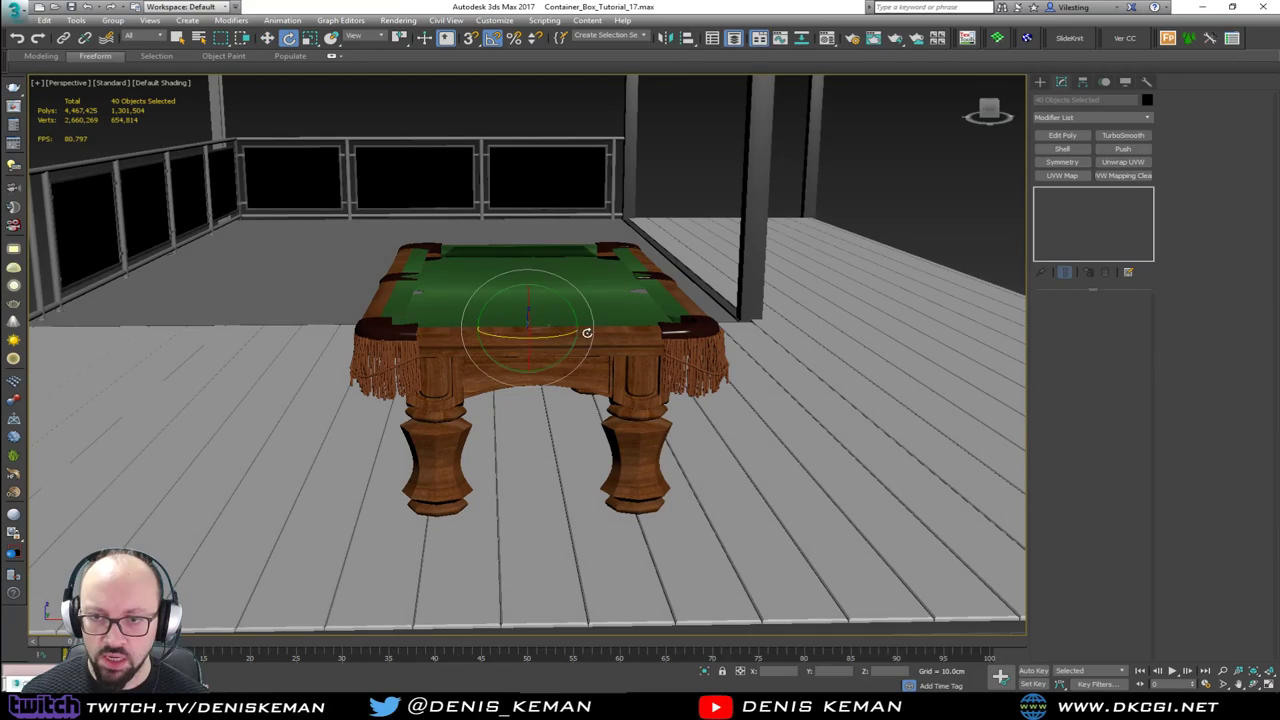
pyautogui.moveTo(586, 331); pyautogui.dragTo(497, 338)
pyautogui.keyDown('alt'); pyautogui.moveTo(497, 338); pyautogui.dragTo(444, 333, button='middle'); pyautogui.keyUp('alt')
pyautogui.press('w')
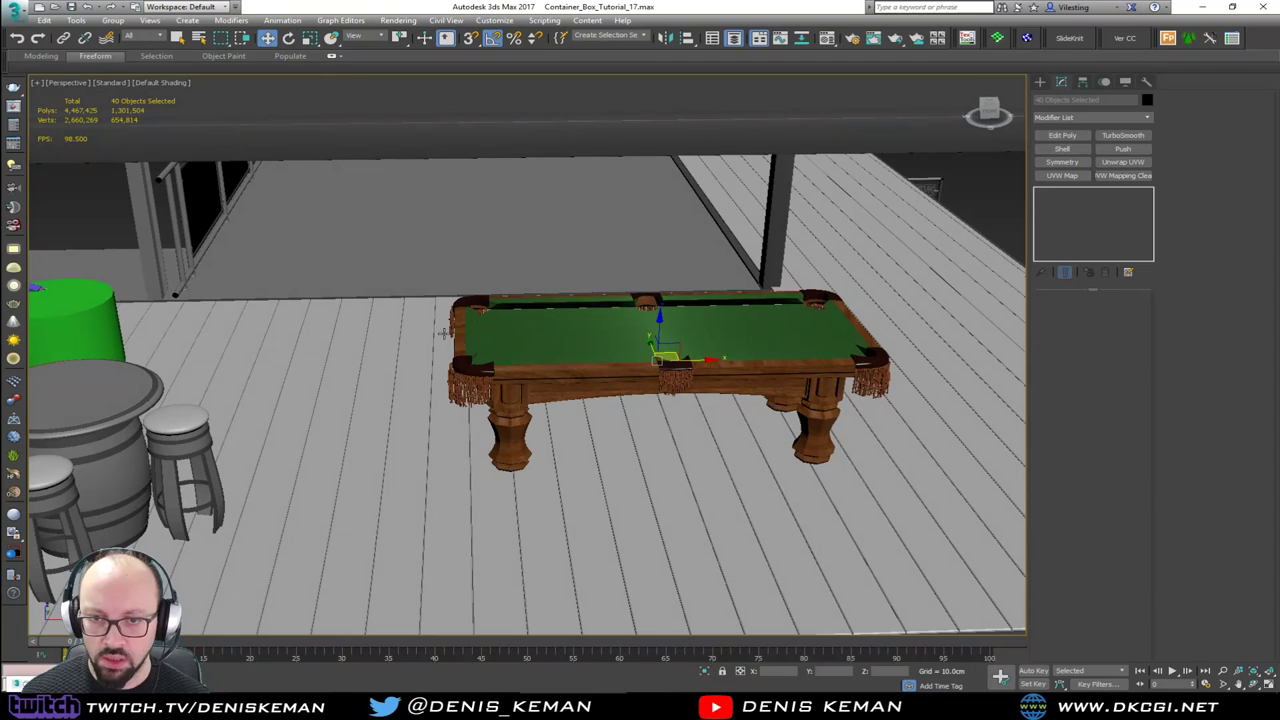
# Step: Move the pool table about -397 cm along X and -632 cm along Y, outside the building's far end
pyautogui.keyDown('alt'); pyautogui.moveTo(680, 415); pyautogui.dragTo(968, 366, button='middle'); pyautogui.keyUp('alt')
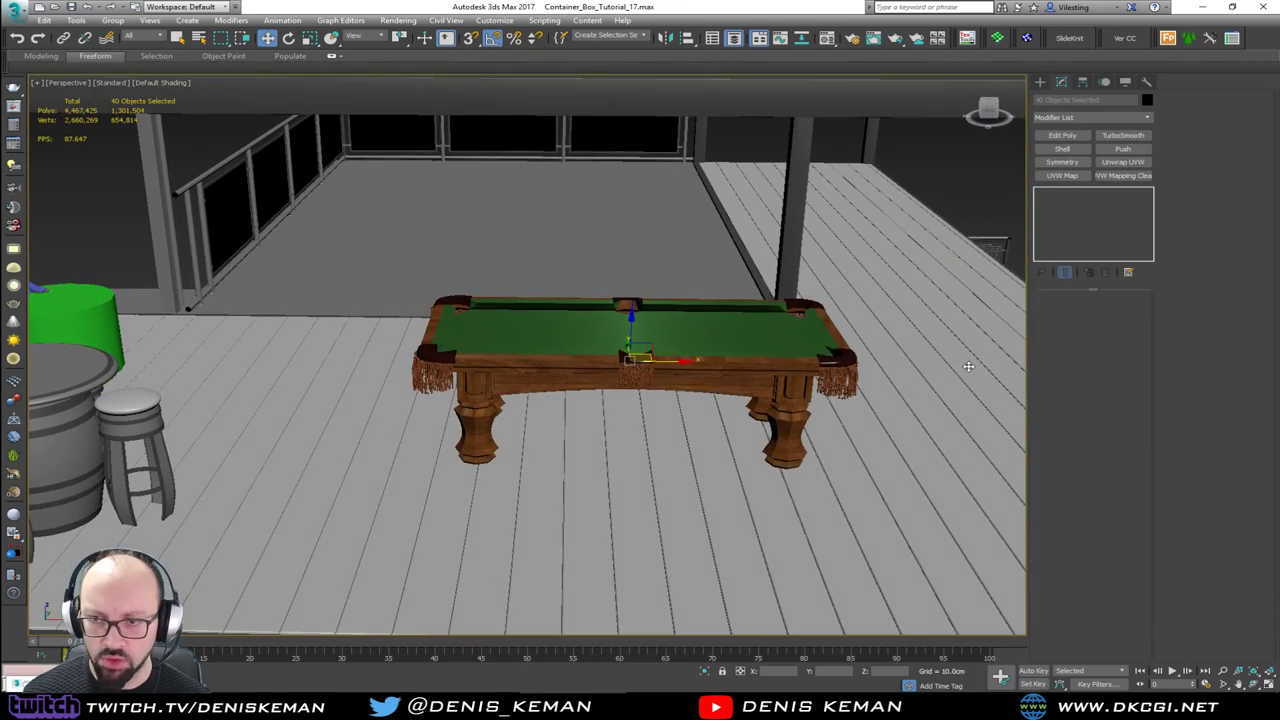
pyautogui.moveTo(592, 367); pyautogui.dragTo(453, 339, button='middle')
pyautogui.scroll(-2, 453, 339)
pyautogui.scroll(-1, 453, 339)
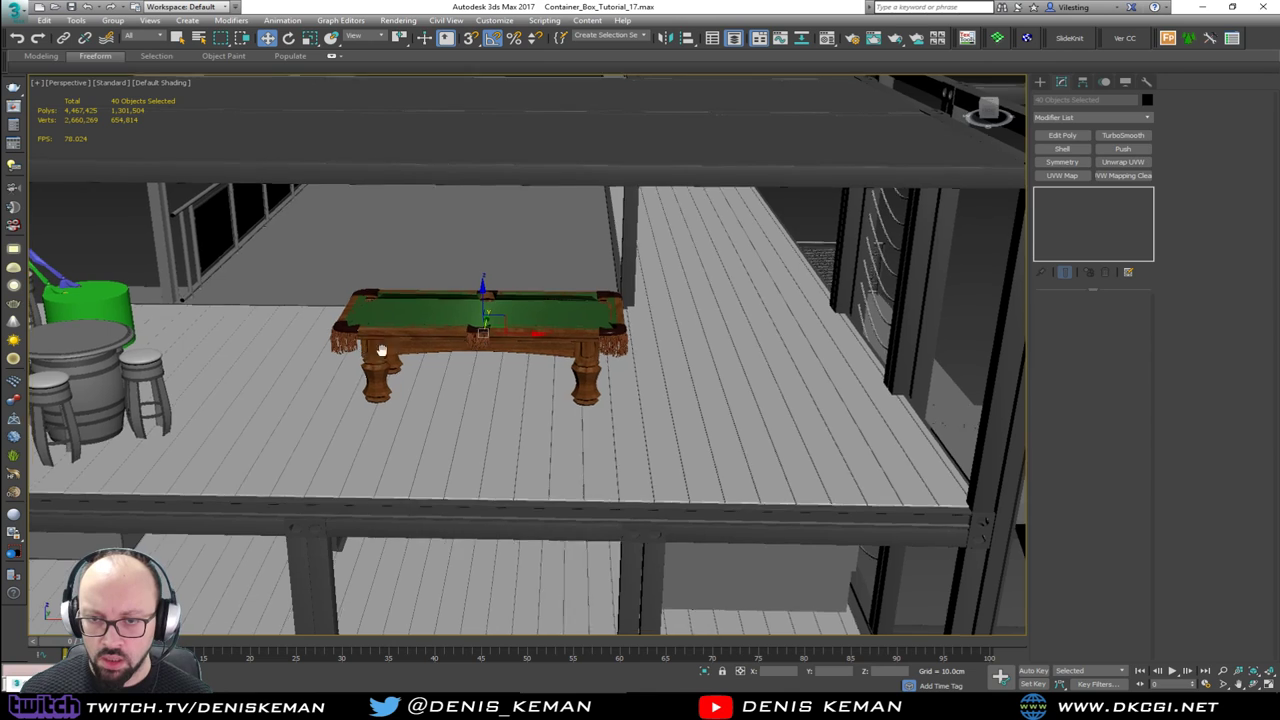
pyautogui.moveTo(370, 343); pyautogui.dragTo(623, 314, button='middle')
pyautogui.scroll(-2, 623, 314)
pyautogui.keyDown('alt'); pyautogui.moveTo(701, 316); pyautogui.dragTo(710, 309, button='middle'); pyautogui.keyUp('alt')
pyautogui.moveTo(729, 301); pyautogui.dragTo(105, 362)
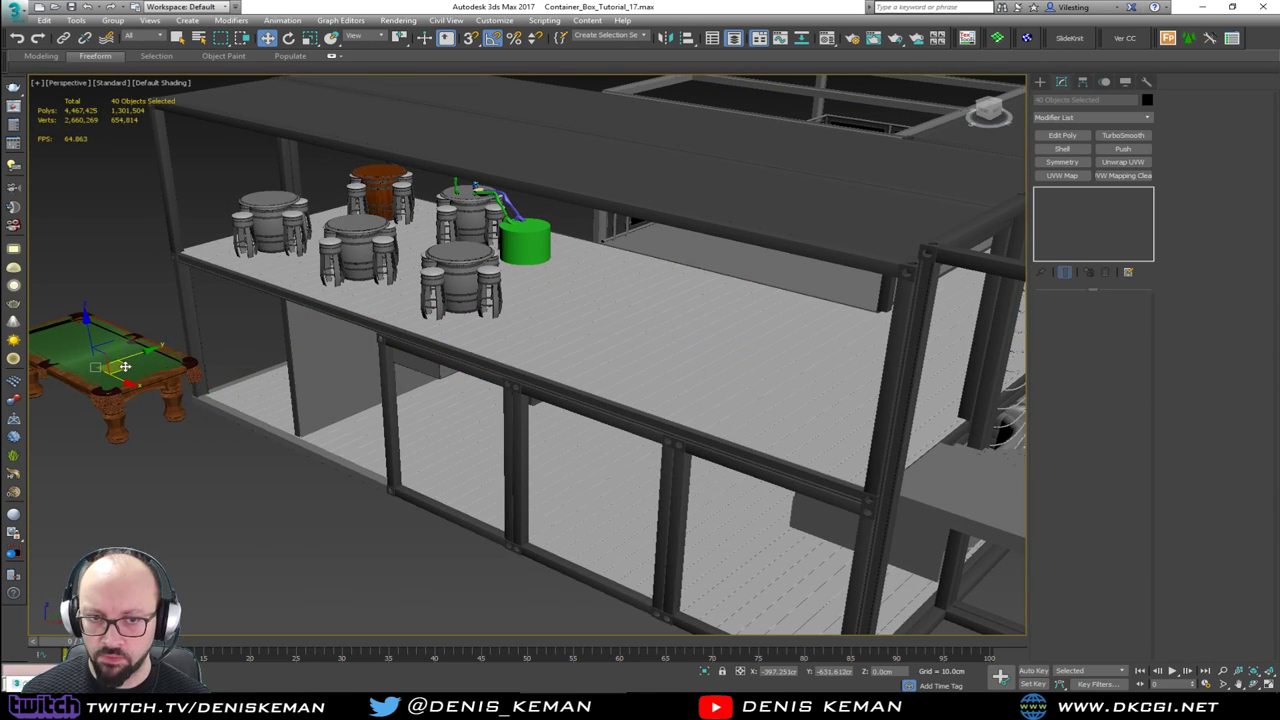
# Step: Select all barrel tables, their stools, the skeleton and the cylinder, removing the container frames and columns from the selection
pyautogui.keyDown('alt'); pyautogui.moveTo(105, 362); pyautogui.dragTo(288, 323, button='middle'); pyautogui.keyUp('alt')
pyautogui.click(293, 310)
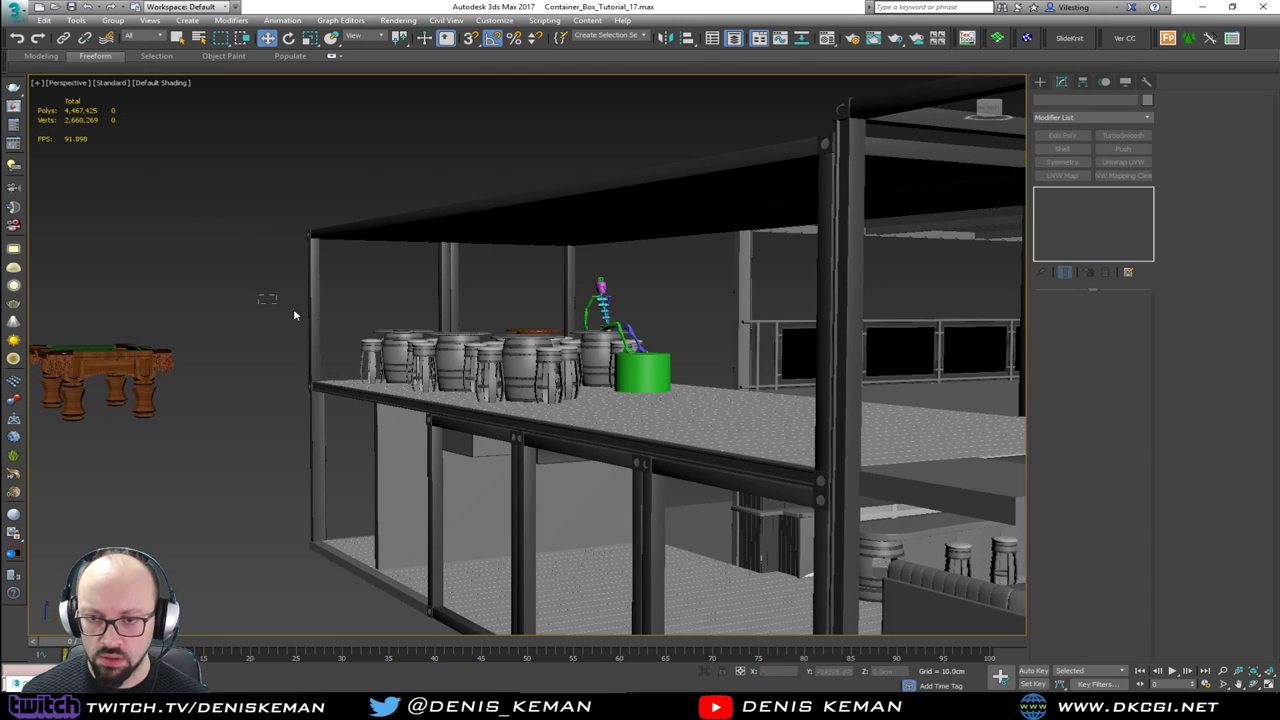
pyautogui.moveTo(704, 418); pyautogui.dragTo(703, 420)
pyautogui.press('F3')
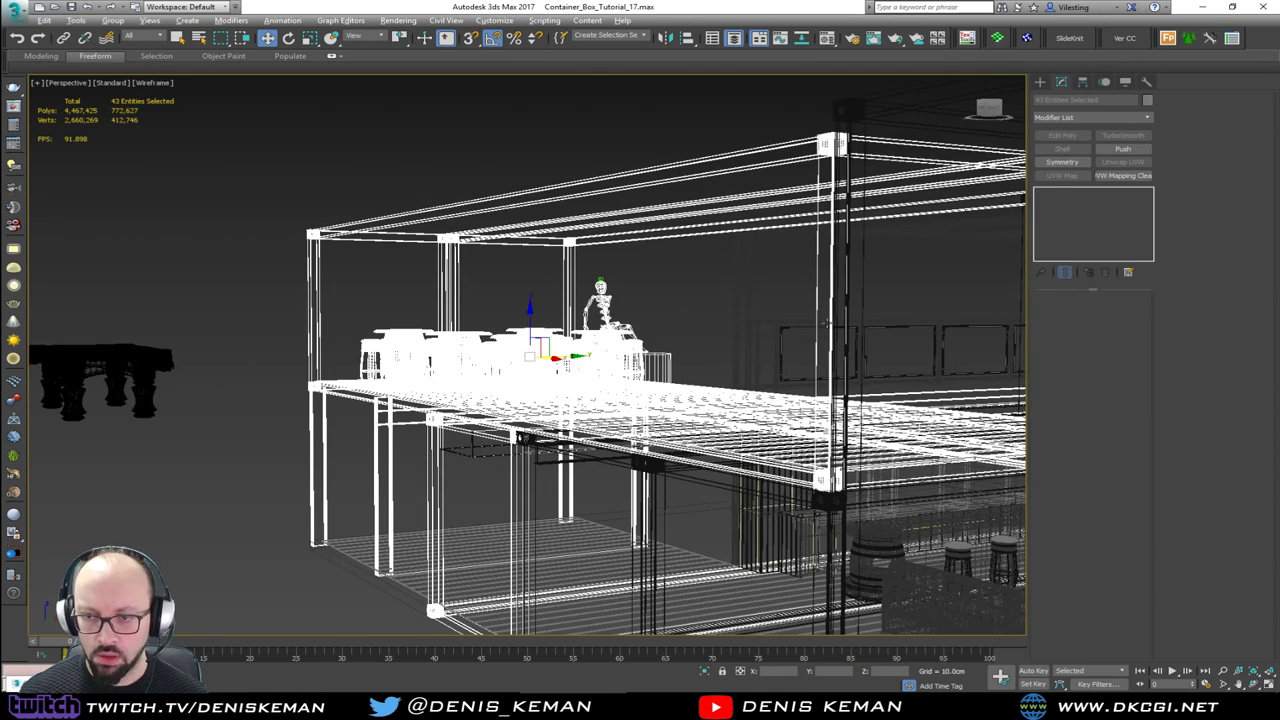
pyautogui.keyDown('alt'); pyautogui.click(740, 530); pyautogui.keyUp('alt')
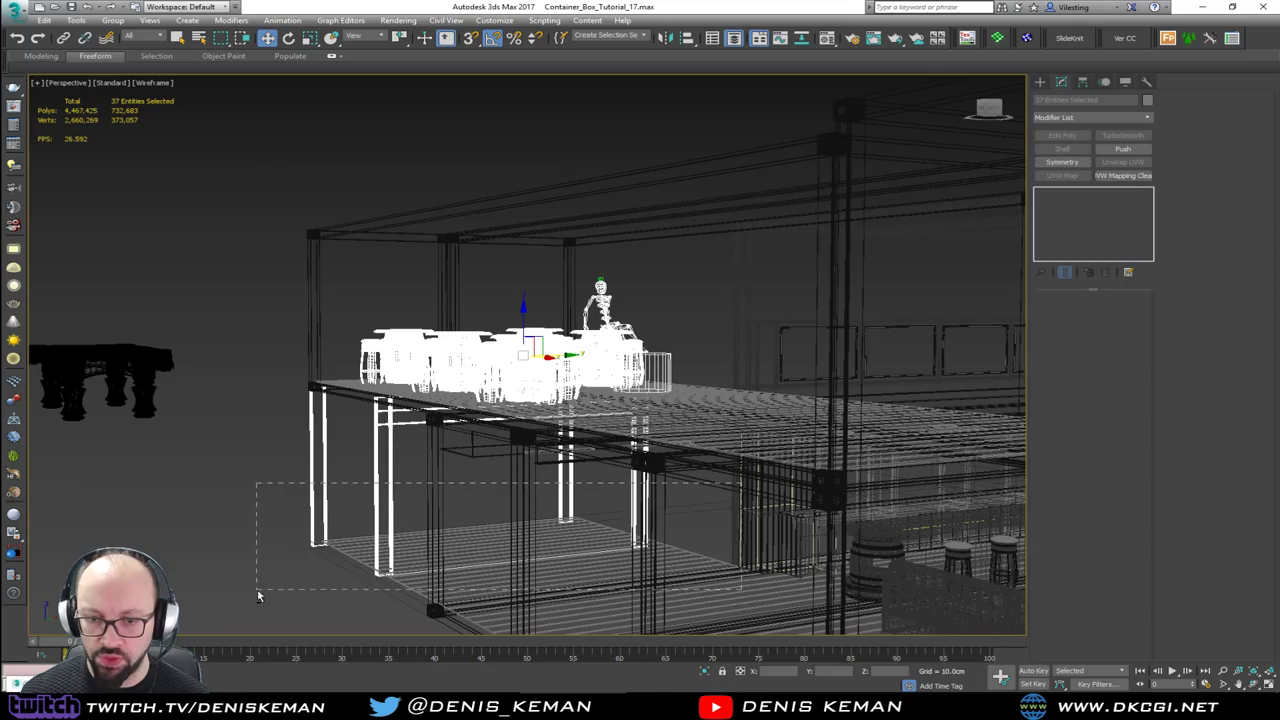
pyautogui.keyDown('alt'); pyautogui.moveTo(258, 591); pyautogui.dragTo(257, 590); pyautogui.keyUp('alt')
pyautogui.keyDown('alt'); pyautogui.moveTo(590, 447); pyautogui.dragTo(687, 460, button='middle'); pyautogui.keyUp('alt')
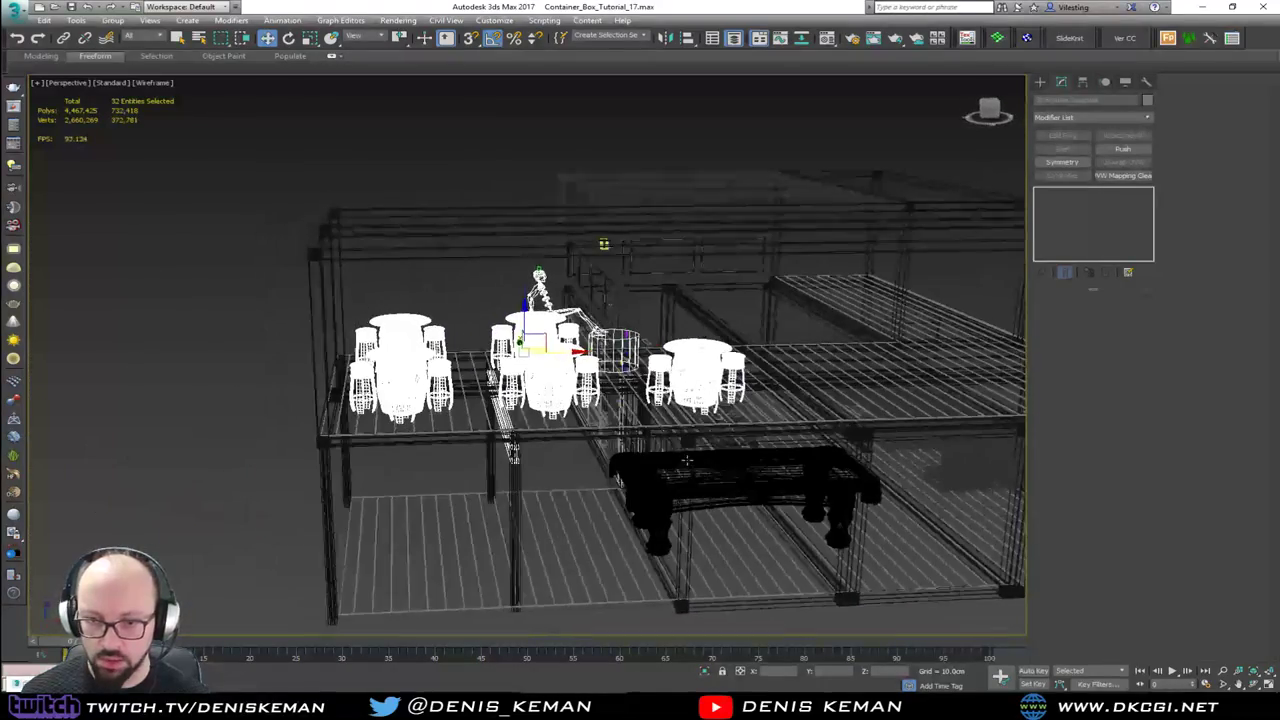
pyautogui.keyDown('alt'); pyautogui.click(535, 455); pyautogui.keyUp('alt')
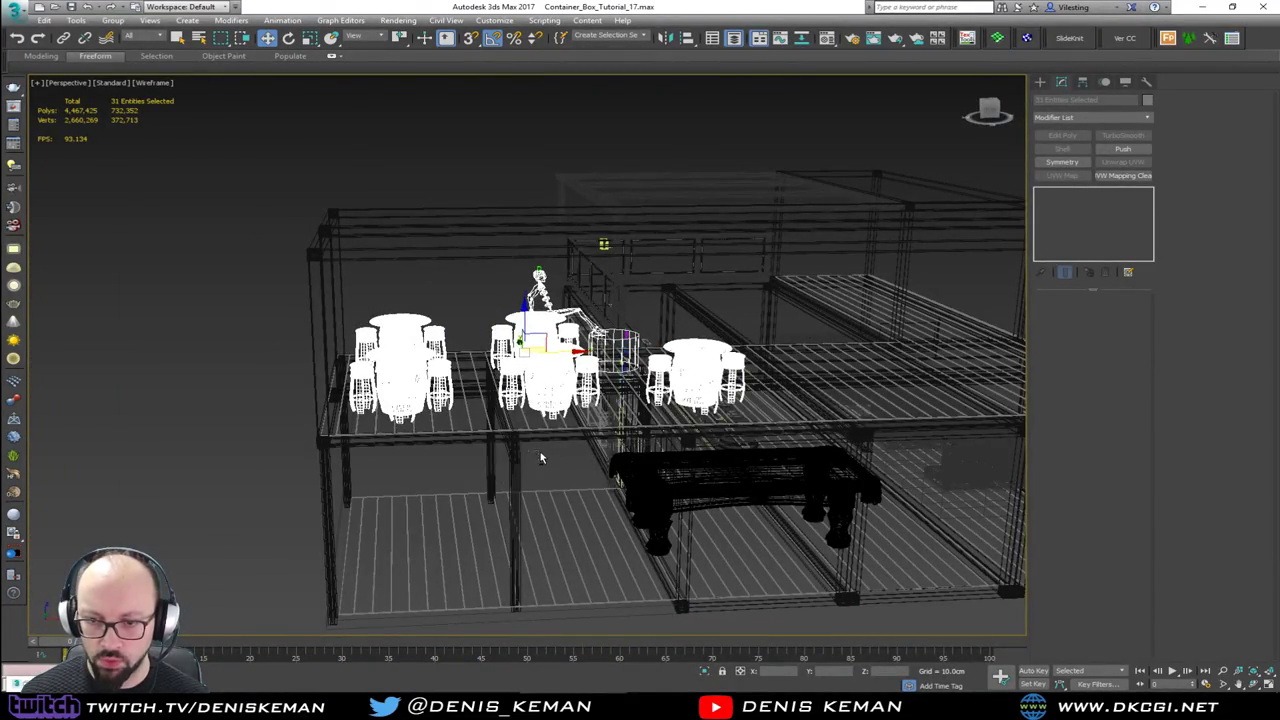
# Step: Move the selected table sets about 411 cm along X in shaded display, clearing the far end of the upper floor
pyautogui.keyDown('alt'); pyautogui.moveTo(540, 451); pyautogui.dragTo(455, 410, button='middle'); pyautogui.keyUp('alt')
pyautogui.press('F3')
pyautogui.moveTo(452, 388); pyautogui.dragTo(720, 384)
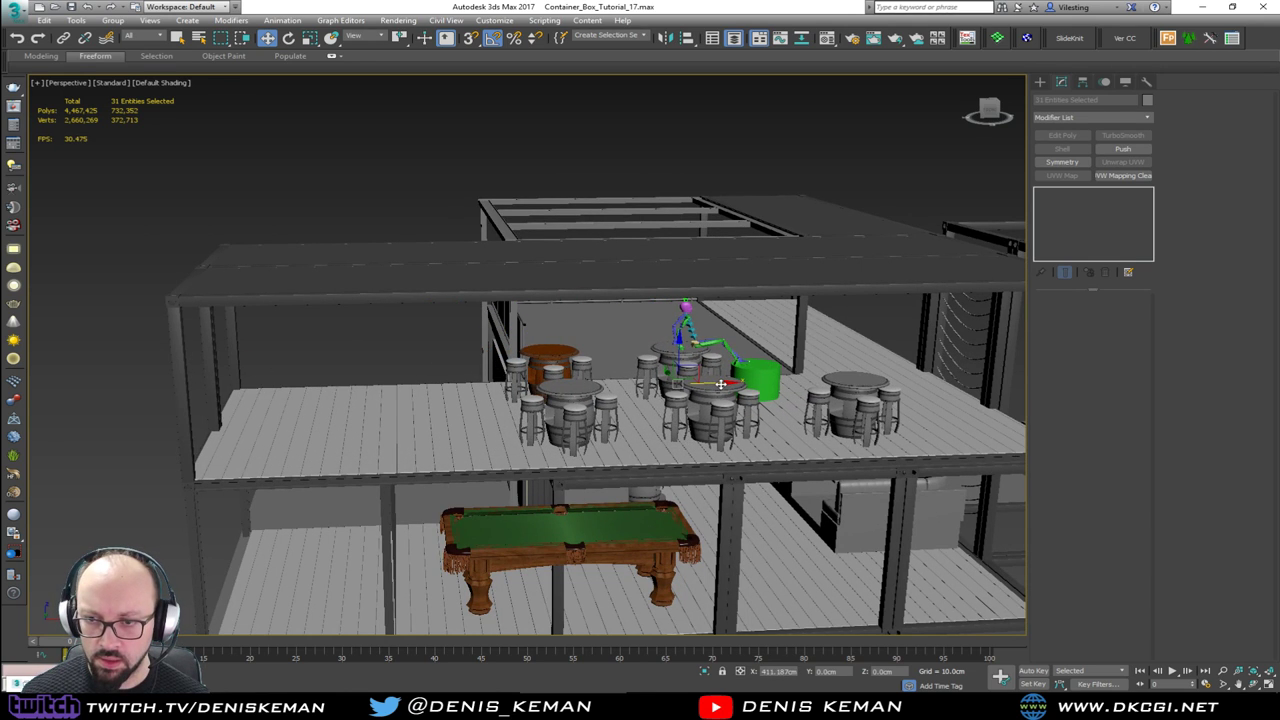
pyautogui.keyDown('alt'); pyautogui.moveTo(715, 386); pyautogui.dragTo(625, 394, button='middle'); pyautogui.keyUp('alt')
# Step: Select all parts of the pool table in wireframe display
pyautogui.click(489, 566)
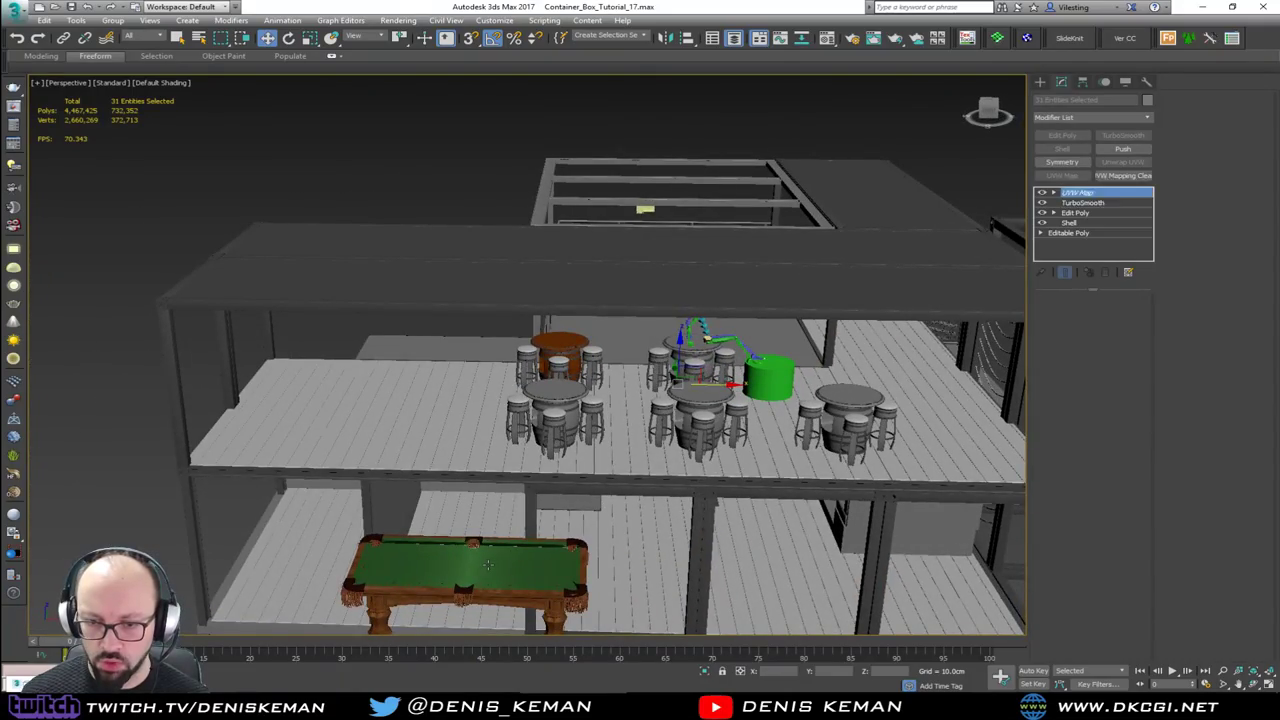
pyautogui.press('F3')
pyautogui.keyDown('alt'); pyautogui.moveTo(489, 566); pyautogui.dragTo(349, 311, button='middle'); pyautogui.keyUp('alt')
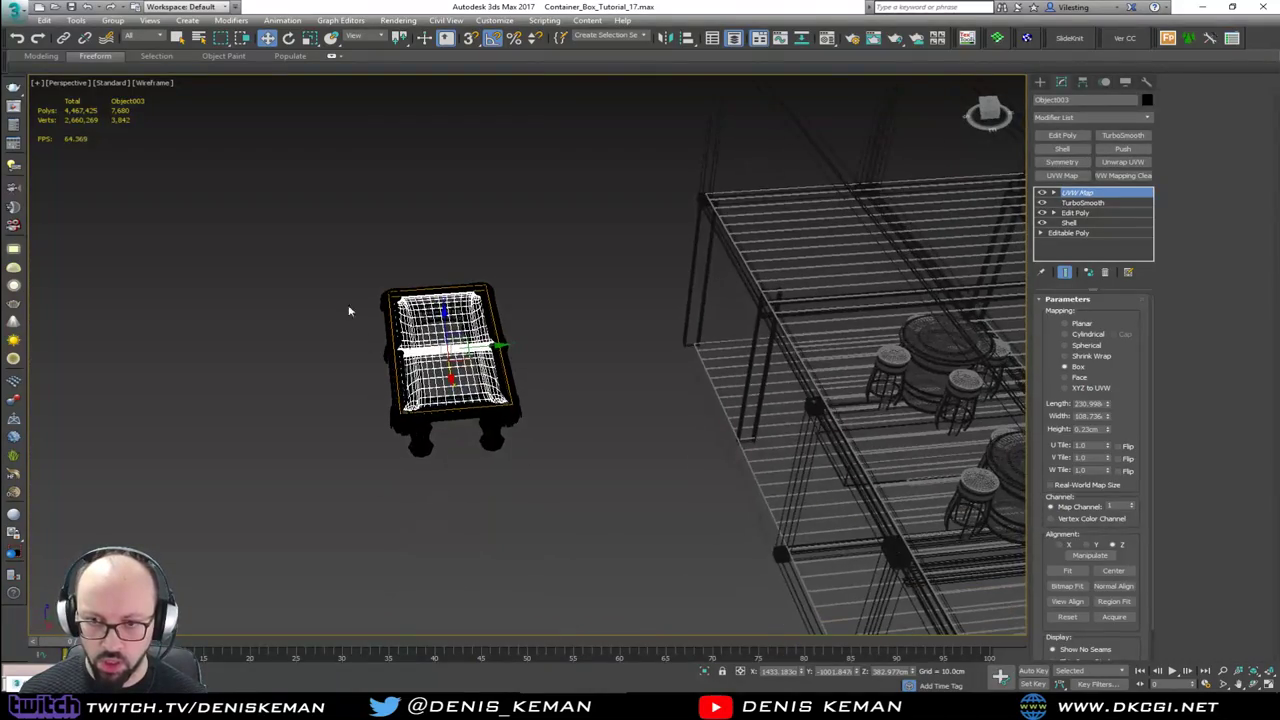
pyautogui.moveTo(566, 509); pyautogui.dragTo(566, 509)
pyautogui.moveTo(566, 509)
pyautogui.keyDown('alt'); pyautogui.mouseDown(button='middle')
pyautogui.moveTo(611, 480)
pyautogui.moveTo(523, 443)
pyautogui.moveTo(474, 355)
pyautogui.moveTo(380, 362)
pyautogui.moveTo(526, 371)
pyautogui.moveTo(406, 379)
pyautogui.moveTo(397, 355)
pyautogui.mouseUp(button='middle'); pyautogui.keyUp('alt')
# Step: Place the pool table on the cleared end of the upper floor, nudging it about 13 cm in X and 8 cm in Y, and deselect it
pyautogui.press('F3')
pyautogui.press('z')
pyautogui.scroll(-5, 406, 379)
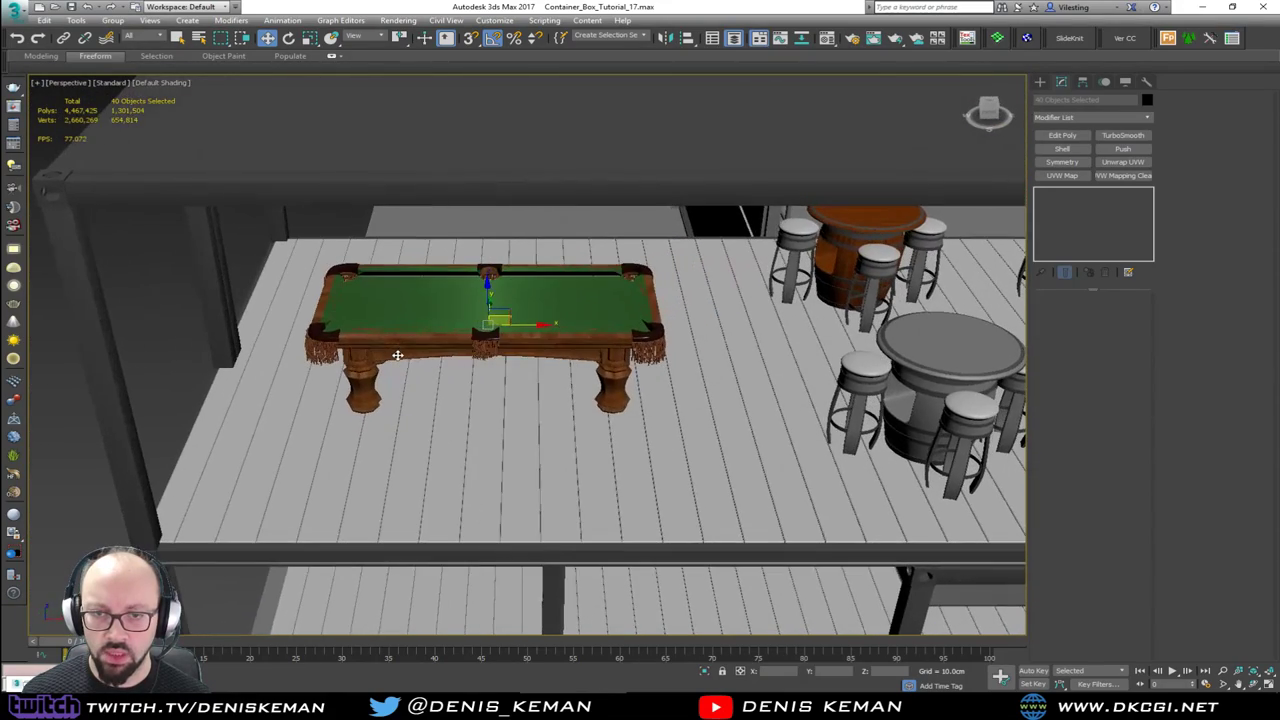
pyautogui.moveTo(515, 321); pyautogui.dragTo(521, 312)
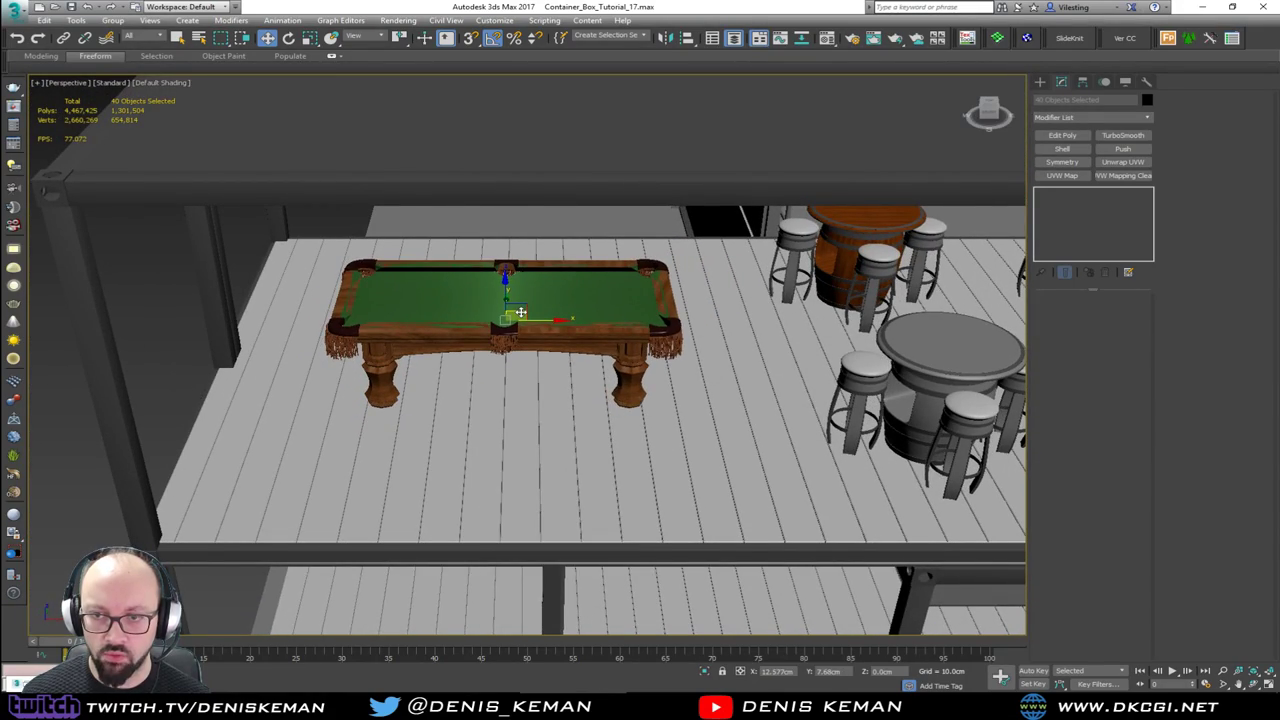
pyautogui.keyDown('alt'); pyautogui.moveTo(576, 400); pyautogui.dragTo(422, 410, button='middle'); pyautogui.keyUp('alt')
pyautogui.moveTo(422, 410); pyautogui.dragTo(329, 417, button='middle')
pyautogui.scroll(-5, 305, 413)
pyautogui.keyDown('alt'); pyautogui.moveTo(447, 444); pyautogui.dragTo(355, 400, button='middle'); pyautogui.keyUp('alt')
pyautogui.keyDown('alt'); pyautogui.moveTo(505, 335); pyautogui.dragTo(441, 429, button='middle'); pyautogui.keyUp('alt')
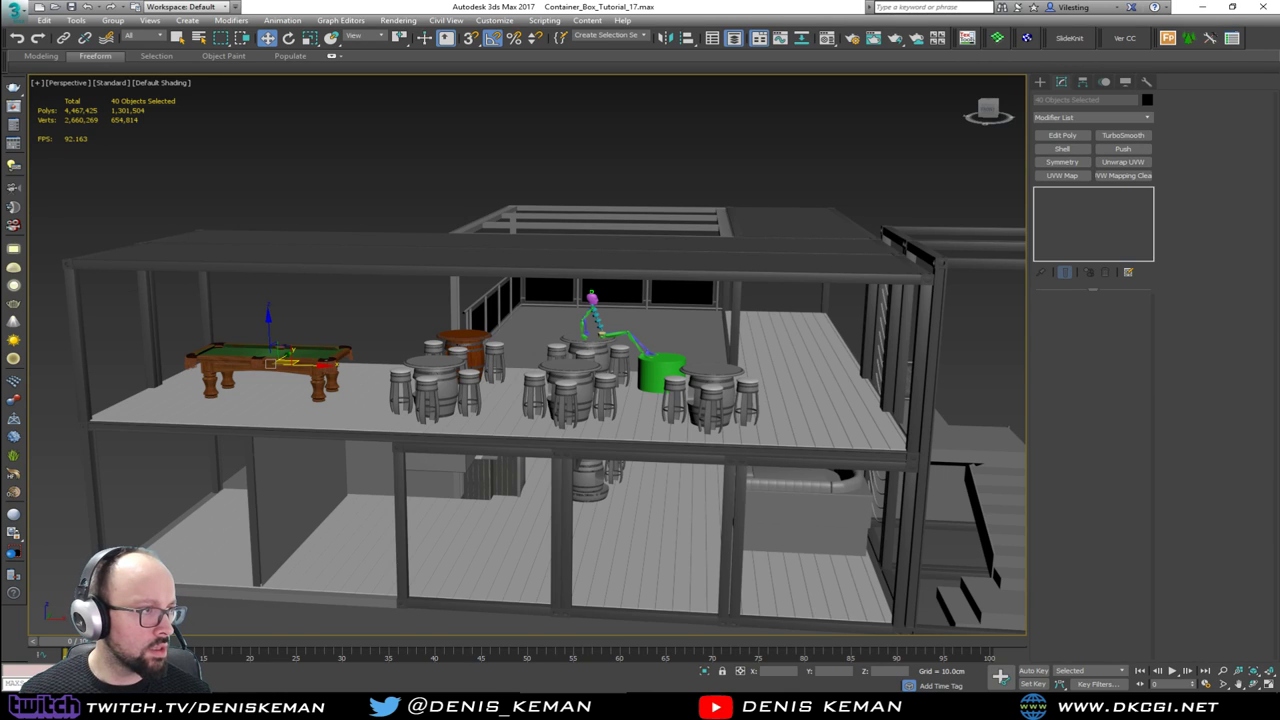
pyautogui.hotkey('ctrl', 'd')
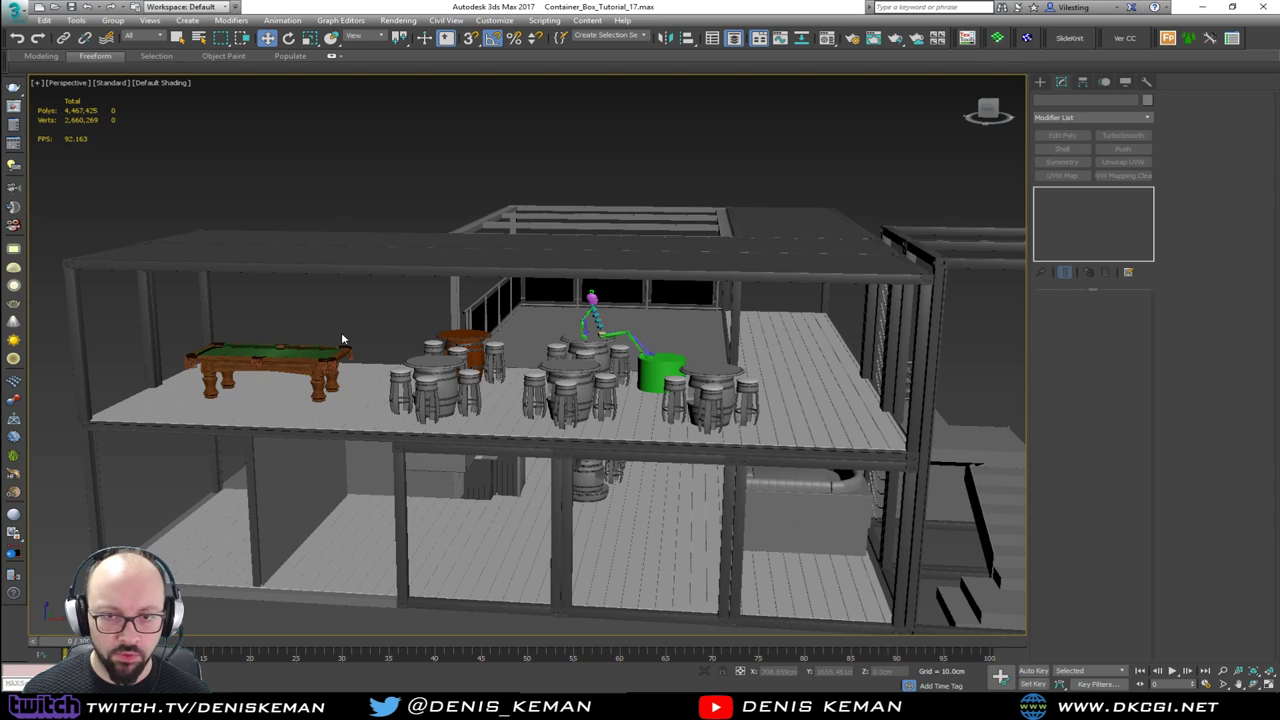
# Step: Examine the pool table's legs and fringes up close, with and without edged faces, and the free floor beside the barrel tables
pyautogui.scroll(8, 300, 350)
pyautogui.keyDown('alt'); pyautogui.moveTo(251, 368); pyautogui.dragTo(485, 311, button='middle'); pyautogui.keyUp('alt')
pyautogui.scroll(-10, 557, 351)
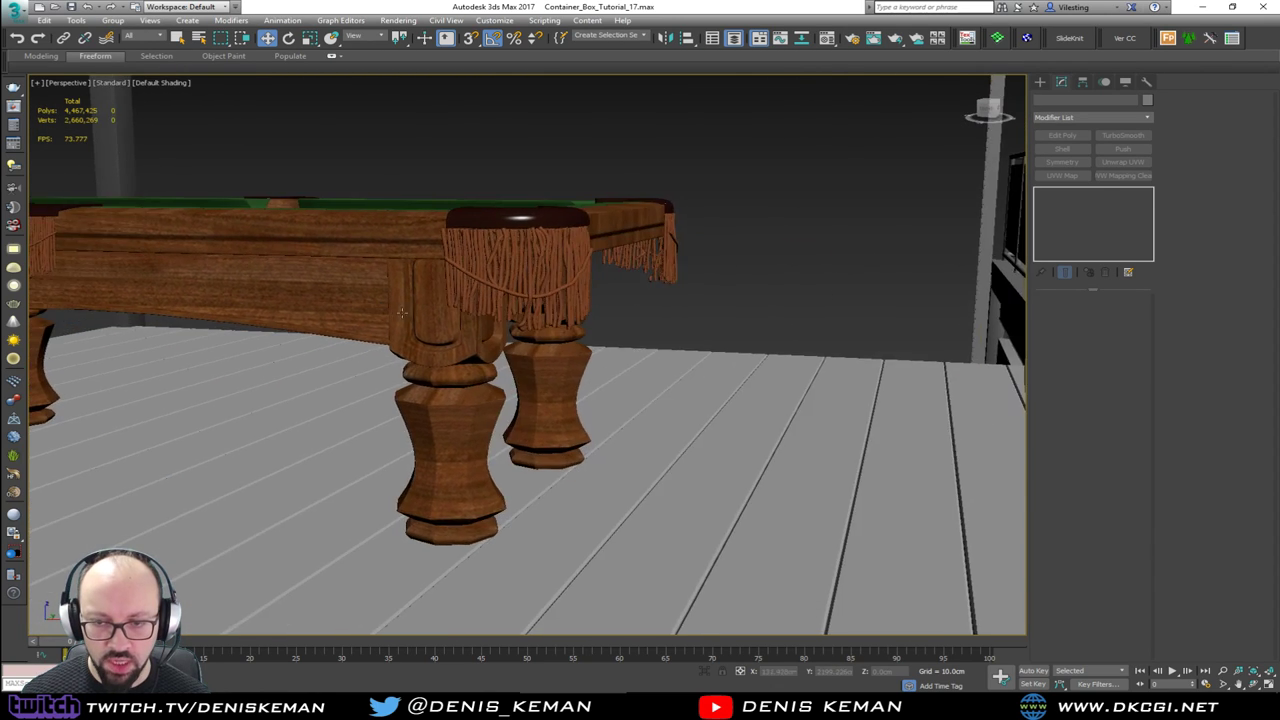
pyautogui.press('F4')
pyautogui.scroll(10, 437, 313)
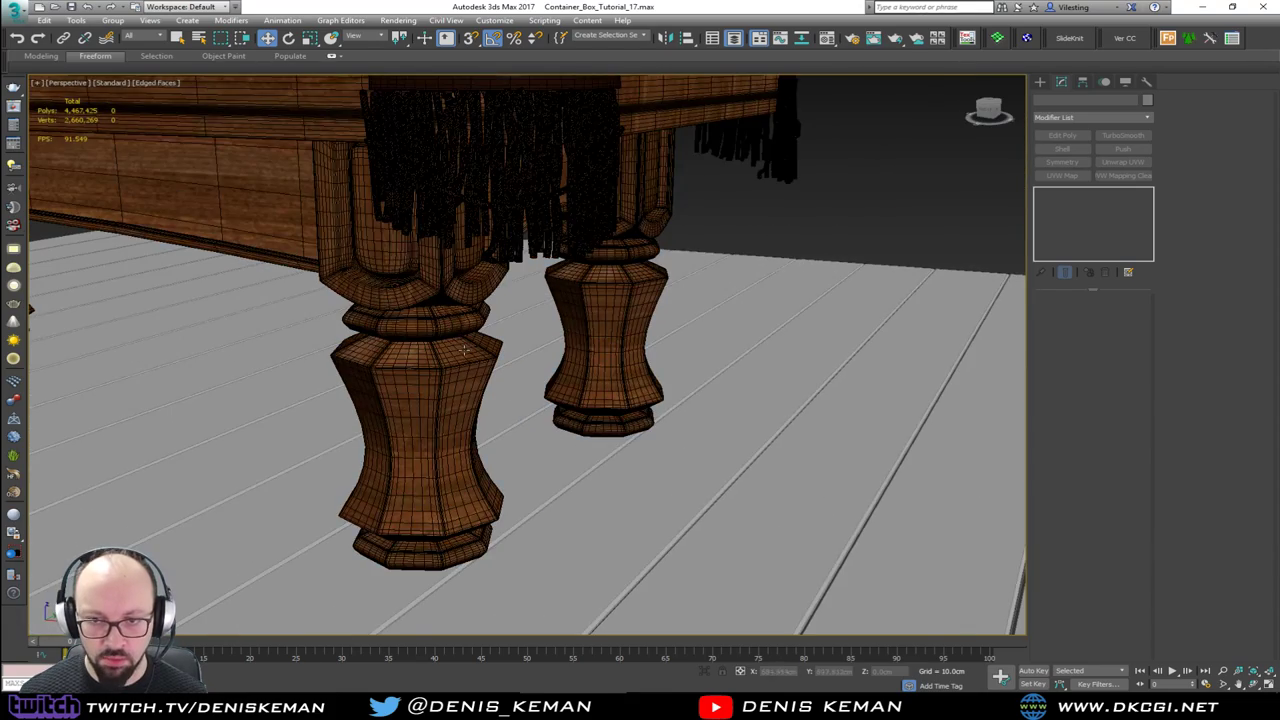
pyautogui.press('F4')
pyautogui.scroll(-10, 445, 372)
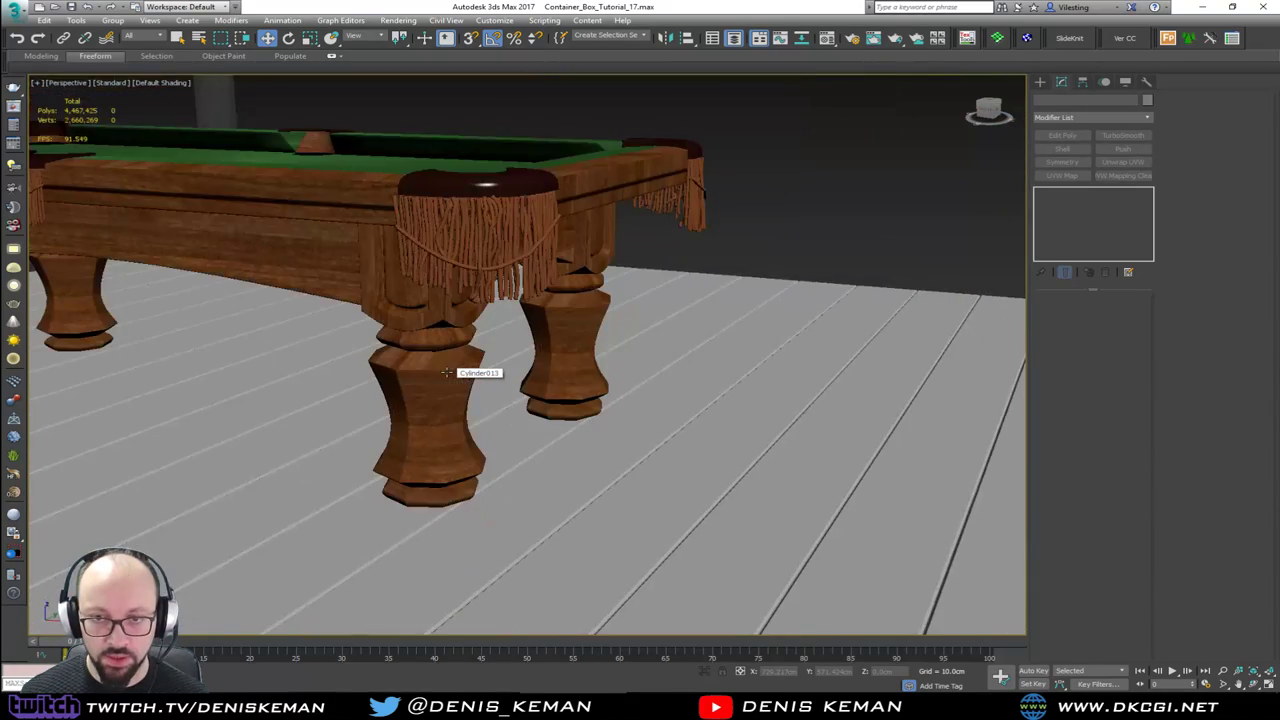
pyautogui.keyDown('alt'); pyautogui.moveTo(405, 379); pyautogui.dragTo(462, 374, button='middle'); pyautogui.keyUp('alt')
pyautogui.moveTo(609, 247); pyautogui.dragTo(378, 226, button='middle')
pyautogui.scroll(-5, 378, 226)
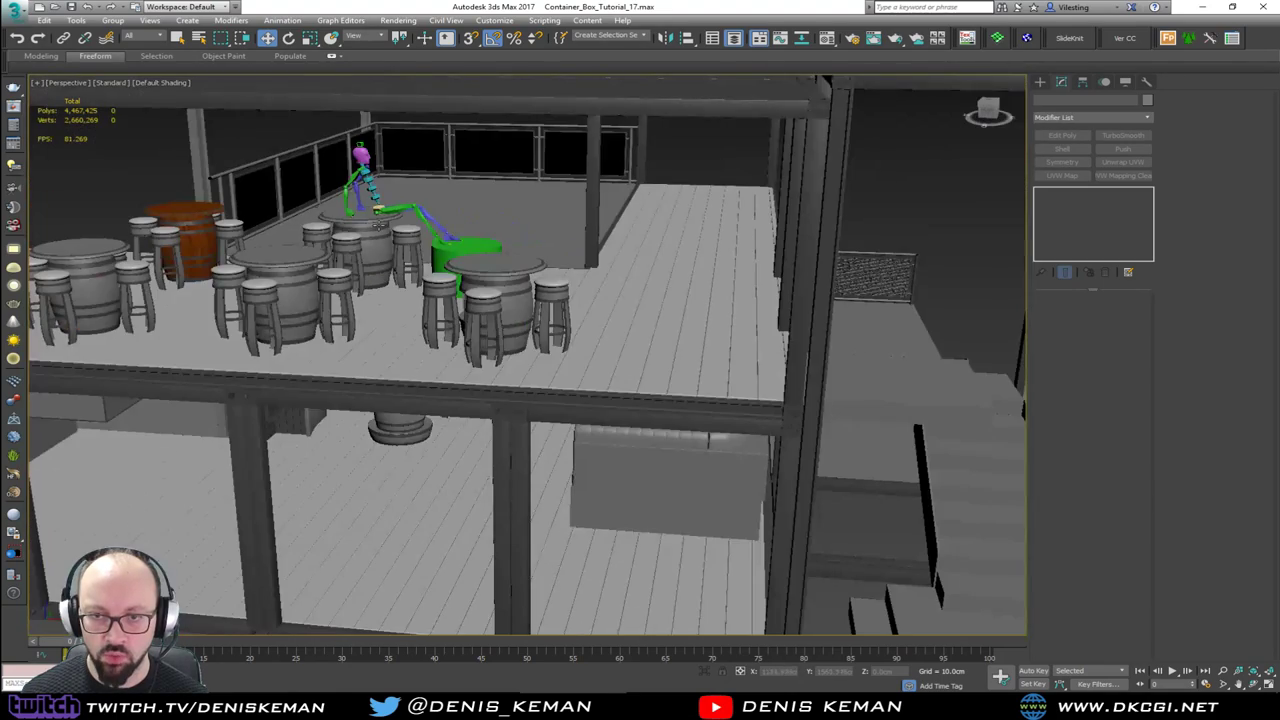
# Step: Select the pool table's body parts in wireframe display and add its legs to the selection
pyautogui.moveTo(460, 223); pyautogui.dragTo(551, 300, button='middle')
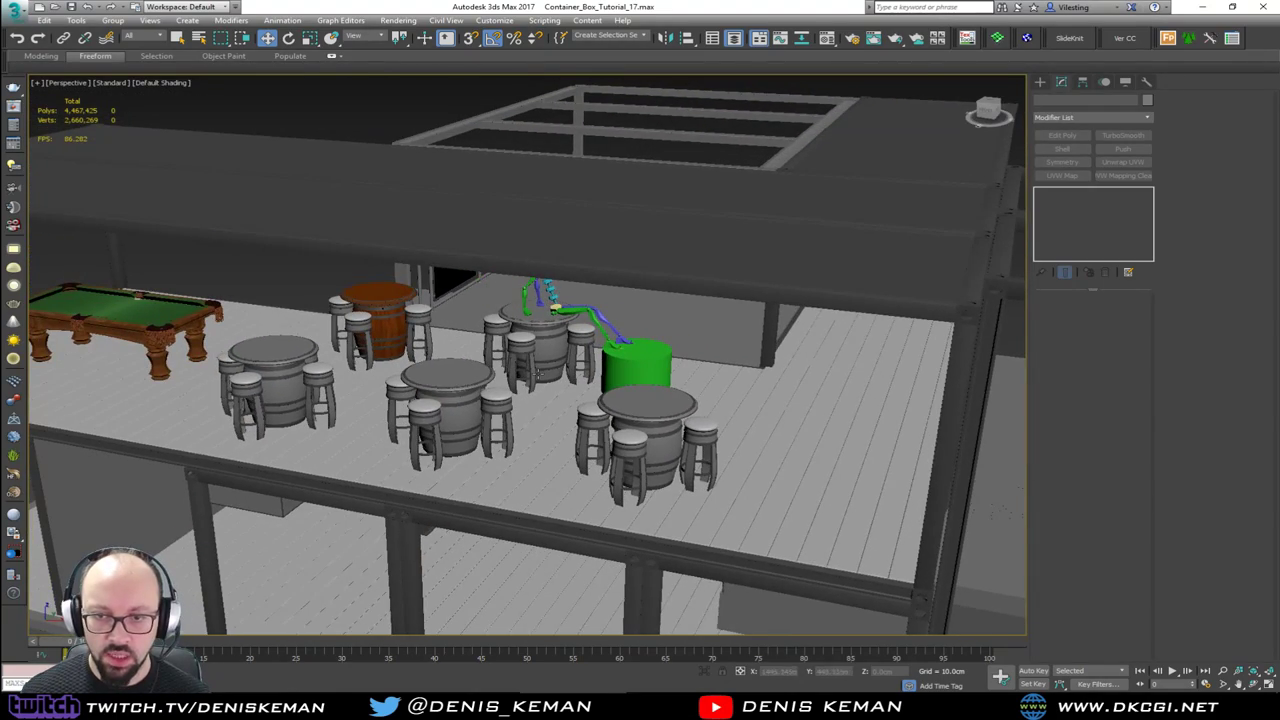
pyautogui.keyDown('alt'); pyautogui.moveTo(538, 374); pyautogui.dragTo(546, 305, button='middle'); pyautogui.keyUp('alt')
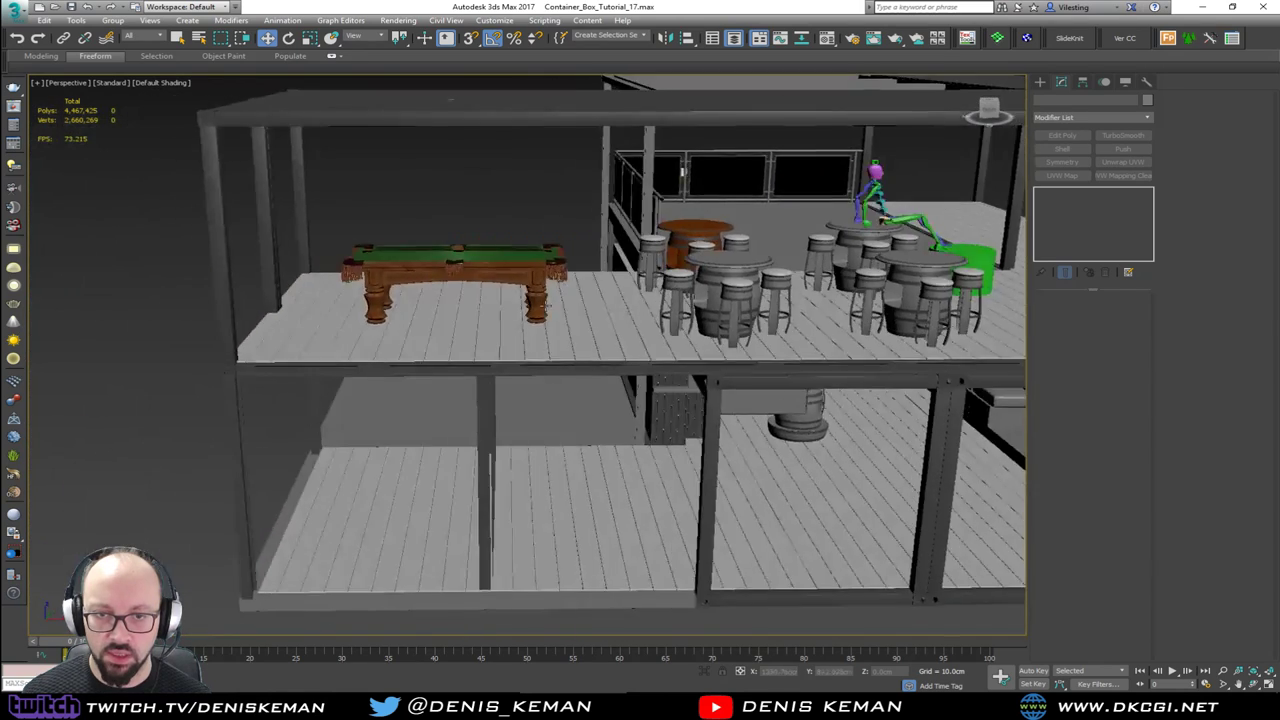
pyautogui.keyDown('alt'); pyautogui.moveTo(683, 172); pyautogui.dragTo(508, 248, button='middle'); pyautogui.keyUp('alt')
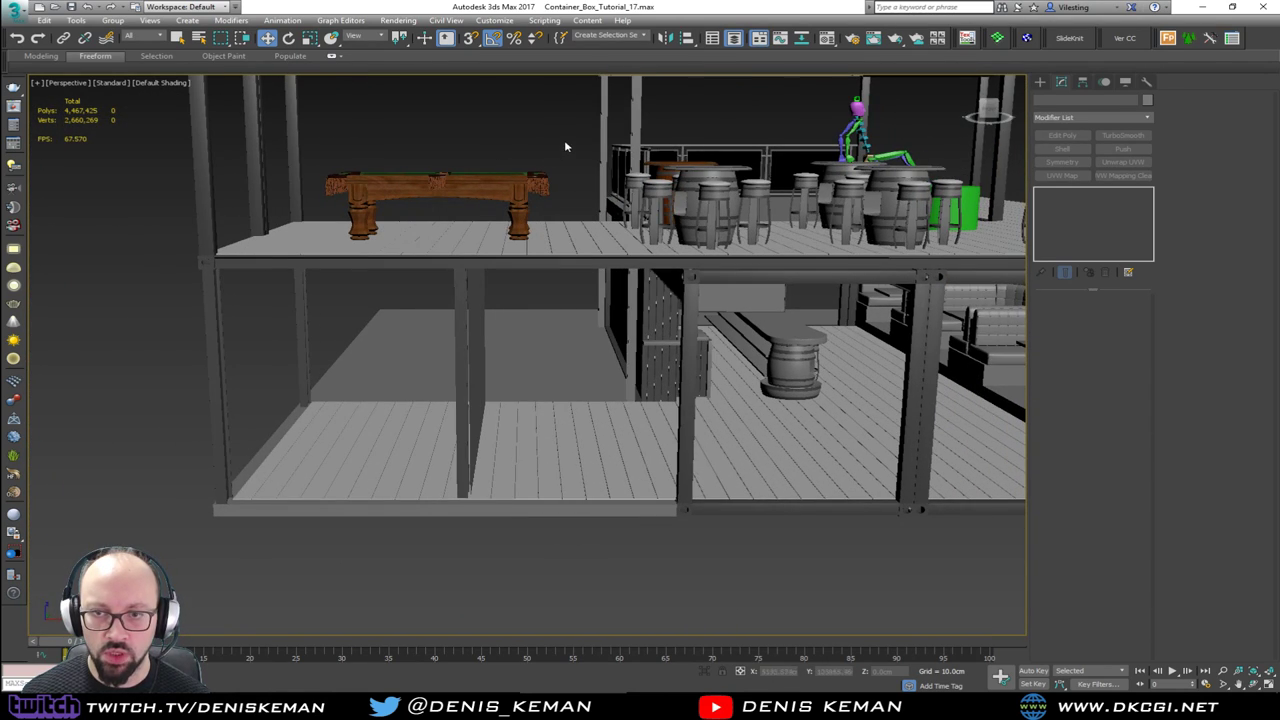
pyautogui.moveTo(323, 212); pyautogui.dragTo(323, 212)
pyautogui.press('F3')
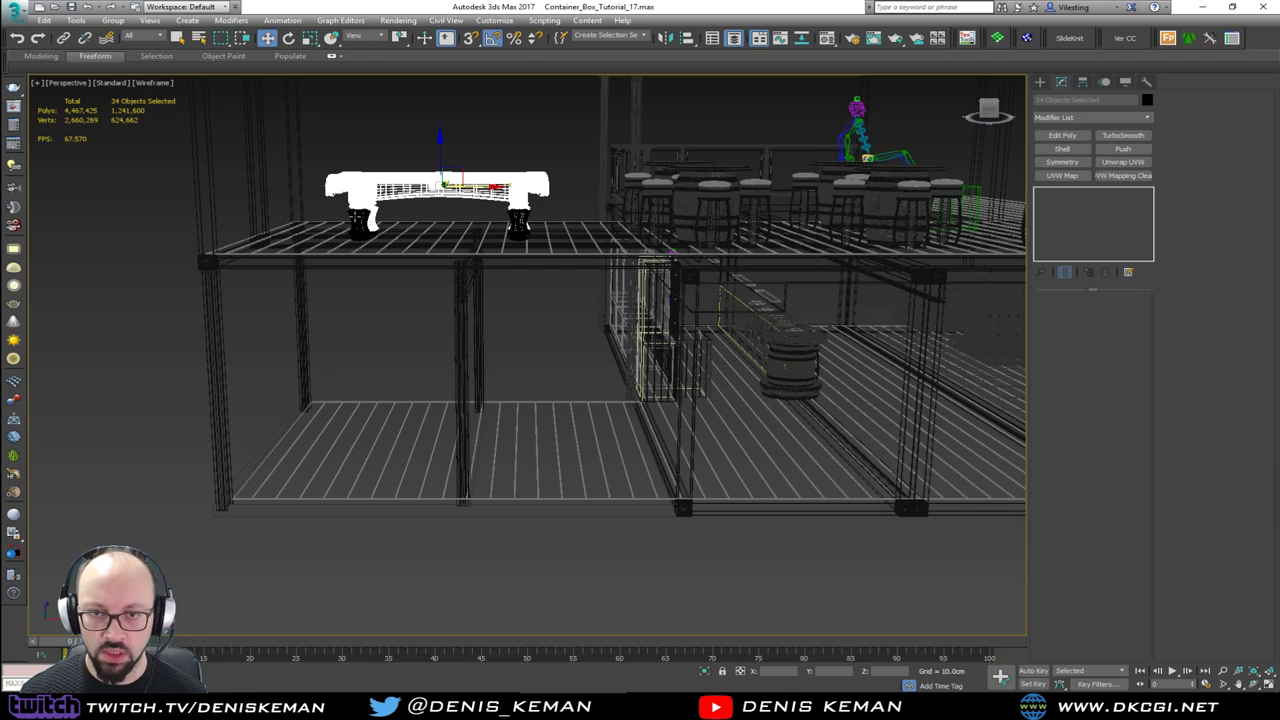
pyautogui.keyDown('ctrl'); pyautogui.click(357, 218); pyautogui.keyUp('ctrl')
pyautogui.keyDown('ctrl'); pyautogui.click(517, 222); pyautogui.keyUp('ctrl')
# Step: Add the pool table's remaining feet to the selection and clear the material of all selected parts
pyautogui.moveTo(517, 222)
pyautogui.keyDown('alt'); pyautogui.mouseDown(button='middle')
pyautogui.moveTo(535, 221)
pyautogui.moveTo(514, 218)
pyautogui.mouseUp(button='middle'); pyautogui.keyUp('alt')
pyautogui.scroll(4, 515, 218)
pyautogui.keyDown('ctrl'); pyautogui.click(506, 277); pyautogui.keyUp('ctrl')
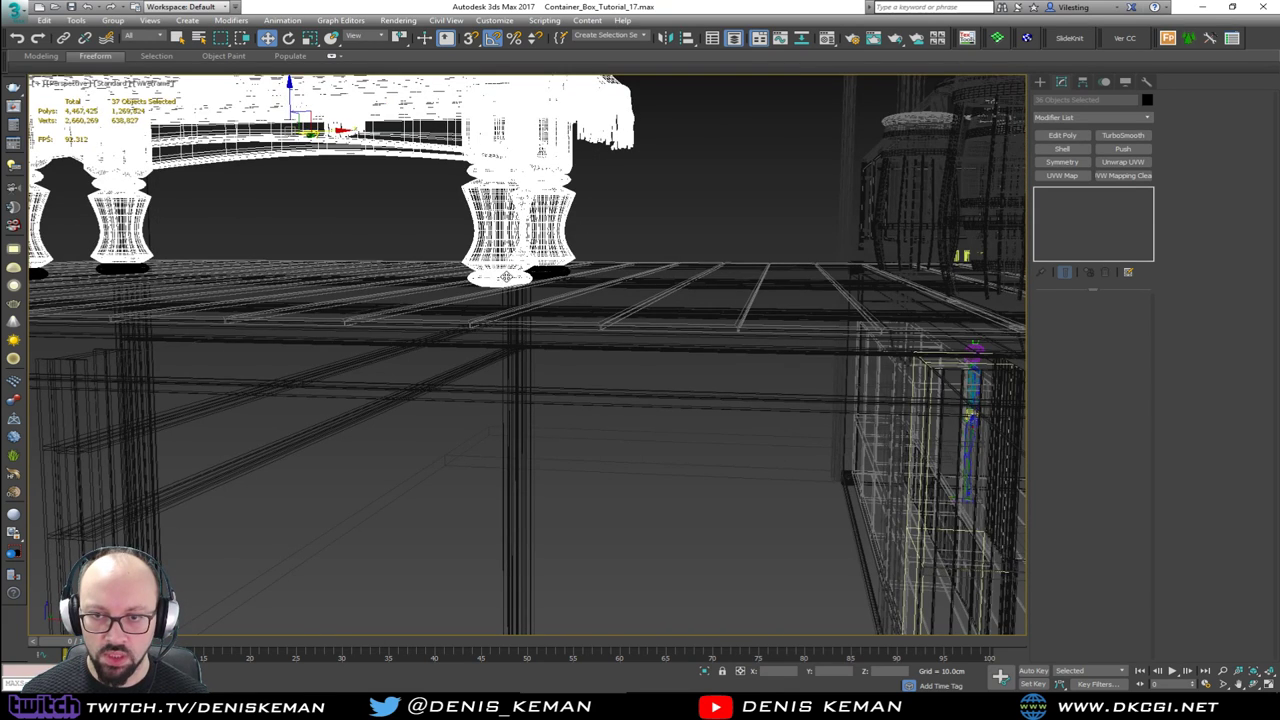
pyautogui.keyDown('ctrl'); pyautogui.click(540, 271); pyautogui.keyUp('ctrl')
pyautogui.keyDown('ctrl'); pyautogui.click(116, 270); pyautogui.keyUp('ctrl')
pyautogui.keyDown('ctrl'); pyautogui.click(38, 276); pyautogui.keyUp('ctrl')
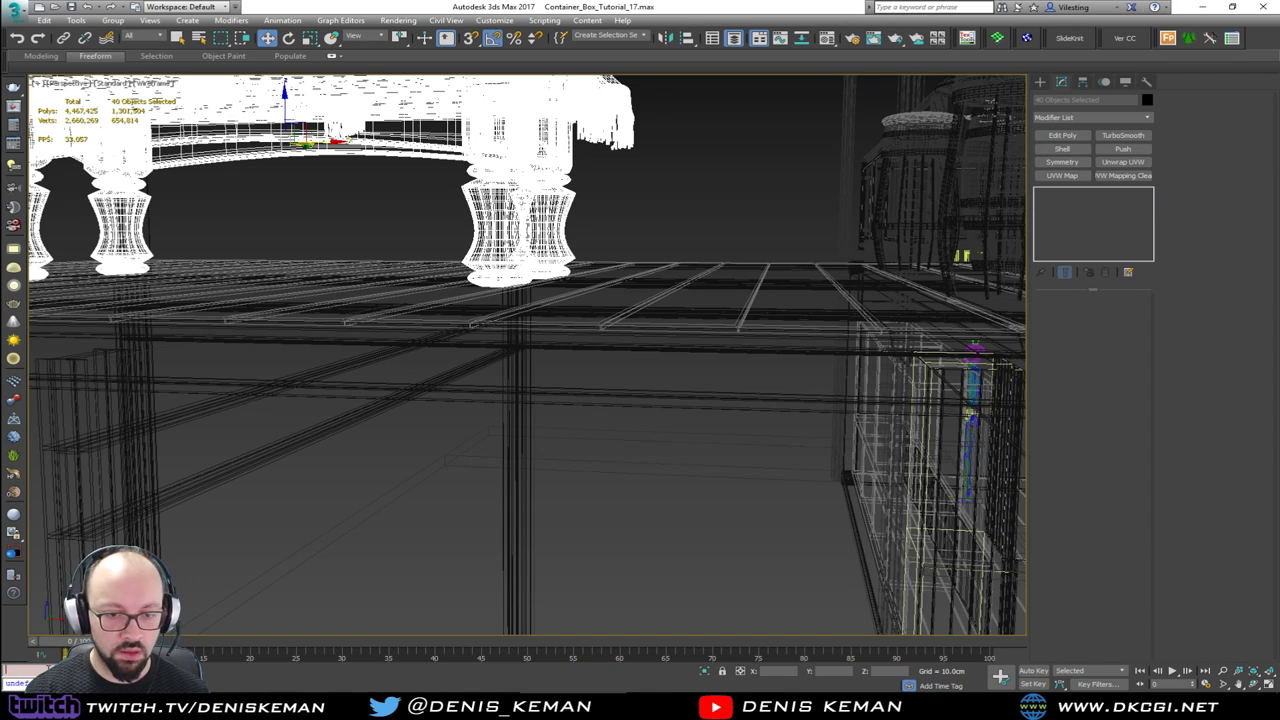
# Step: Give the selected pool table parts a dark grey object color in shaded display and deselect them
pyautogui.moveTo(430, 265); pyautogui.dragTo(526, 377, button='middle')
pyautogui.press('F3')
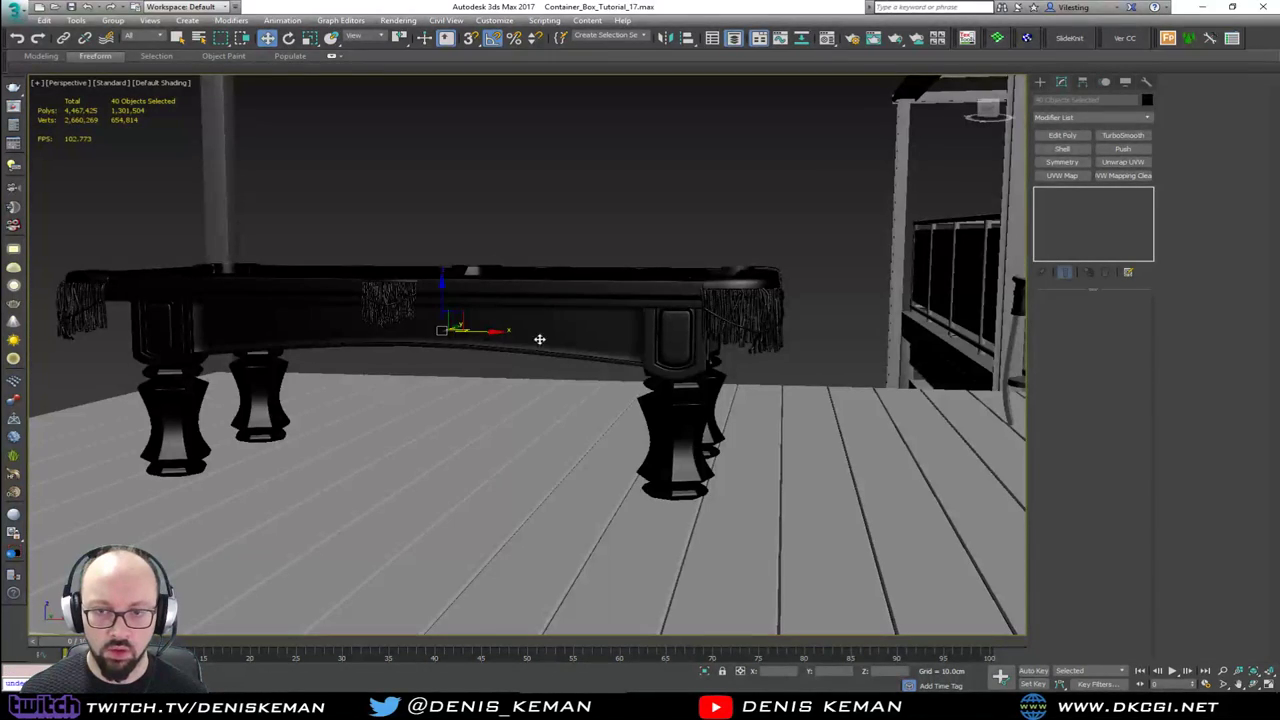
pyautogui.moveTo(525, 316)
pyautogui.keyDown('alt'); pyautogui.mouseDown(button='middle')
pyautogui.moveTo(582, 325)
pyautogui.moveTo(769, 251)
pyautogui.mouseUp(button='middle'); pyautogui.keyUp('alt')
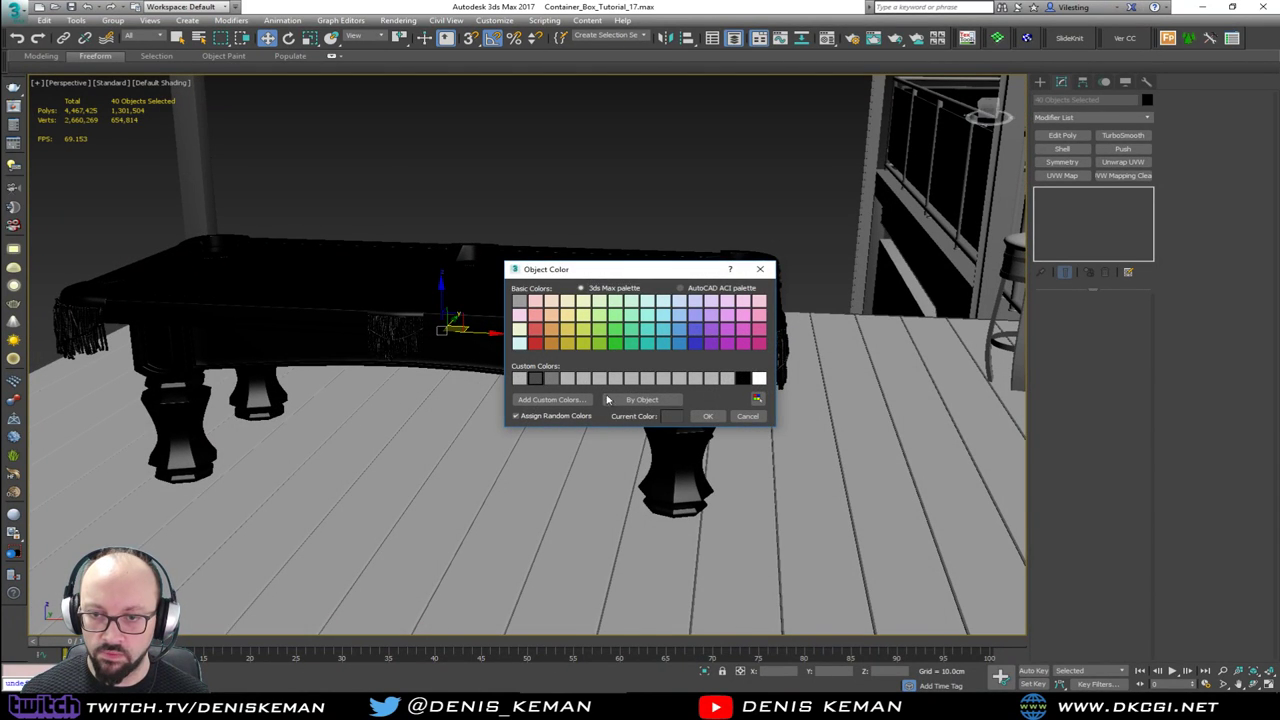
pyautogui.click(707, 417)
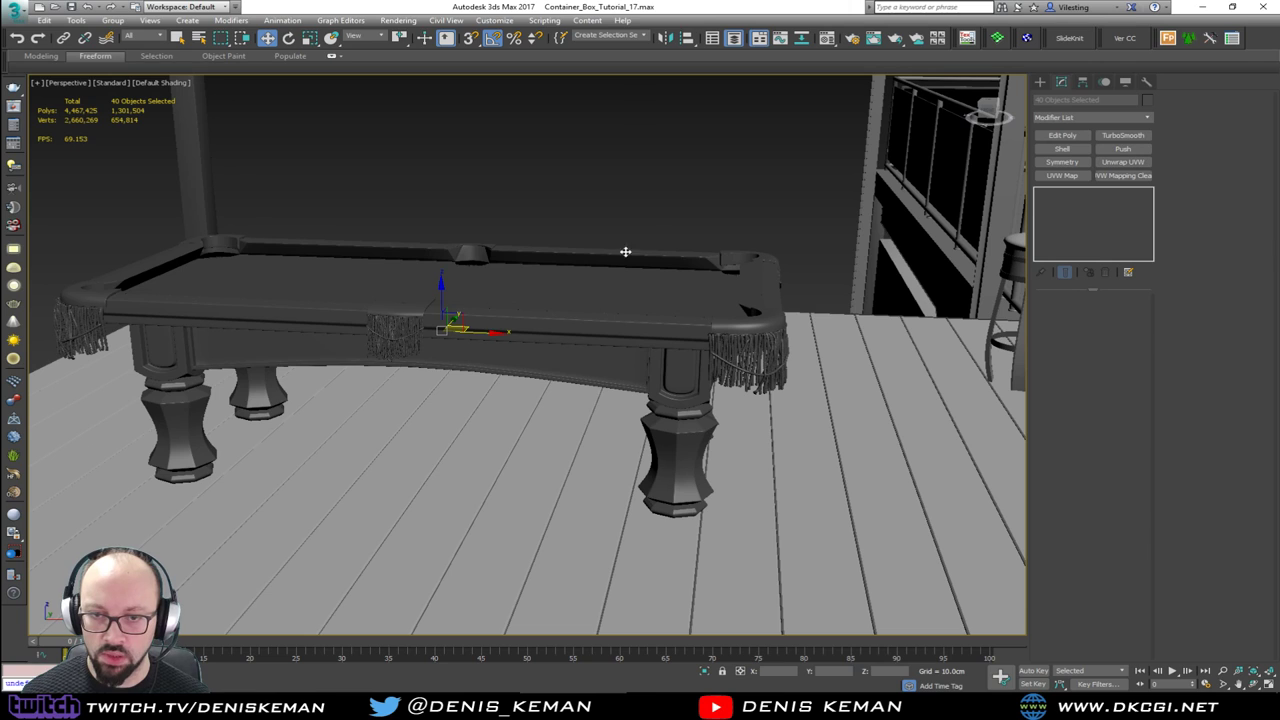
pyautogui.click(660, 196)
# Step: Remove the wood material from the brown barrel table by setting its material to undefined, and deselect it
pyautogui.scroll(-10, 664, 238)
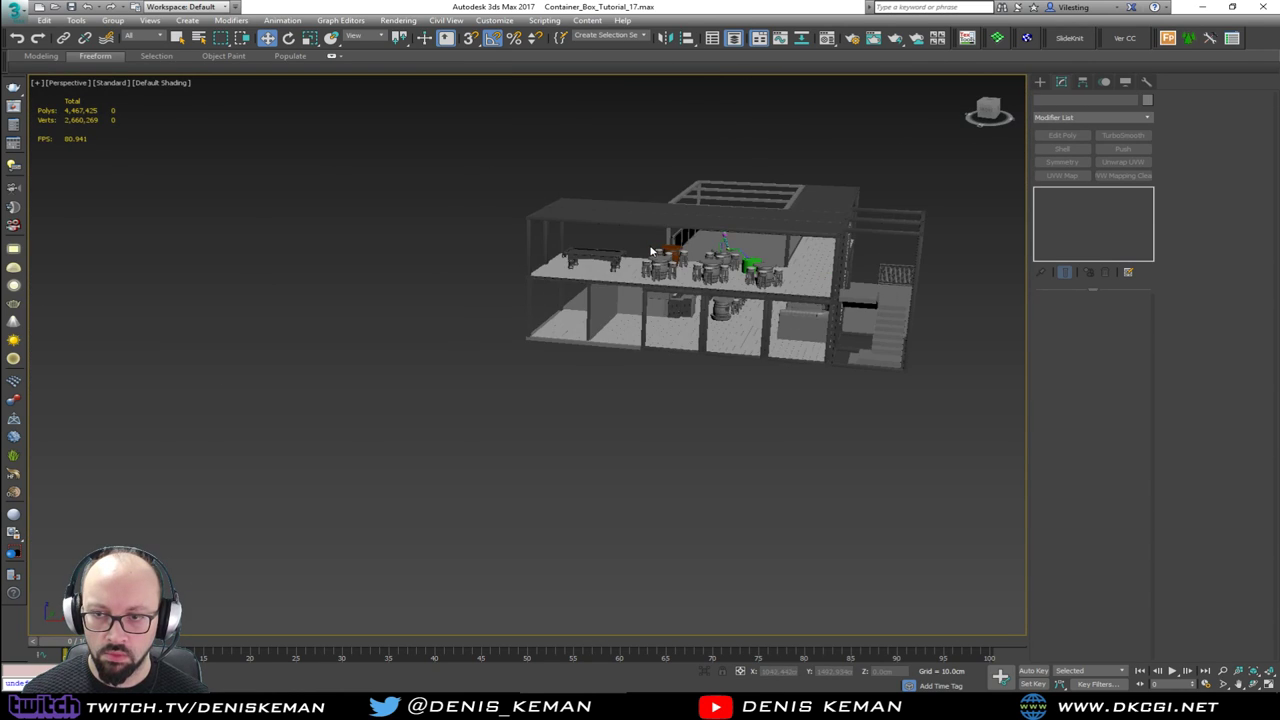
pyautogui.keyDown('alt'); pyautogui.moveTo(650, 251); pyautogui.dragTo(602, 278, button='middle'); pyautogui.keyUp('alt')
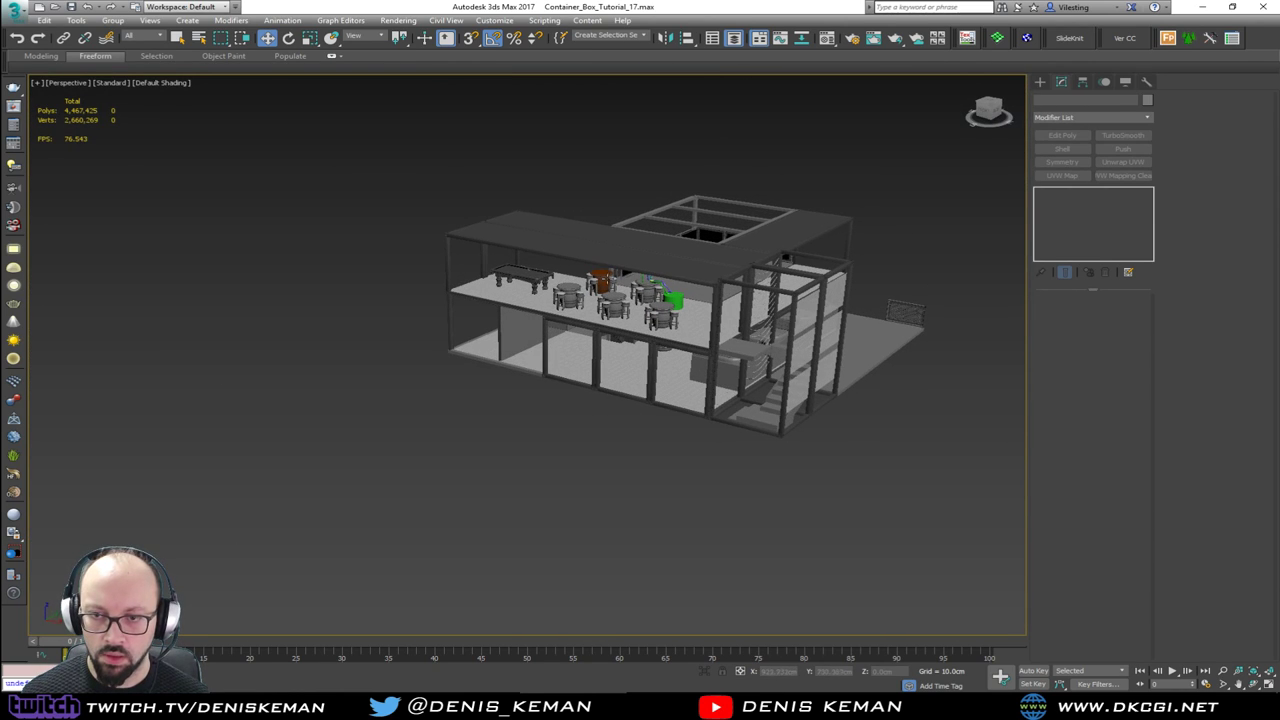
pyautogui.click(602, 280)
pyautogui.press('z')
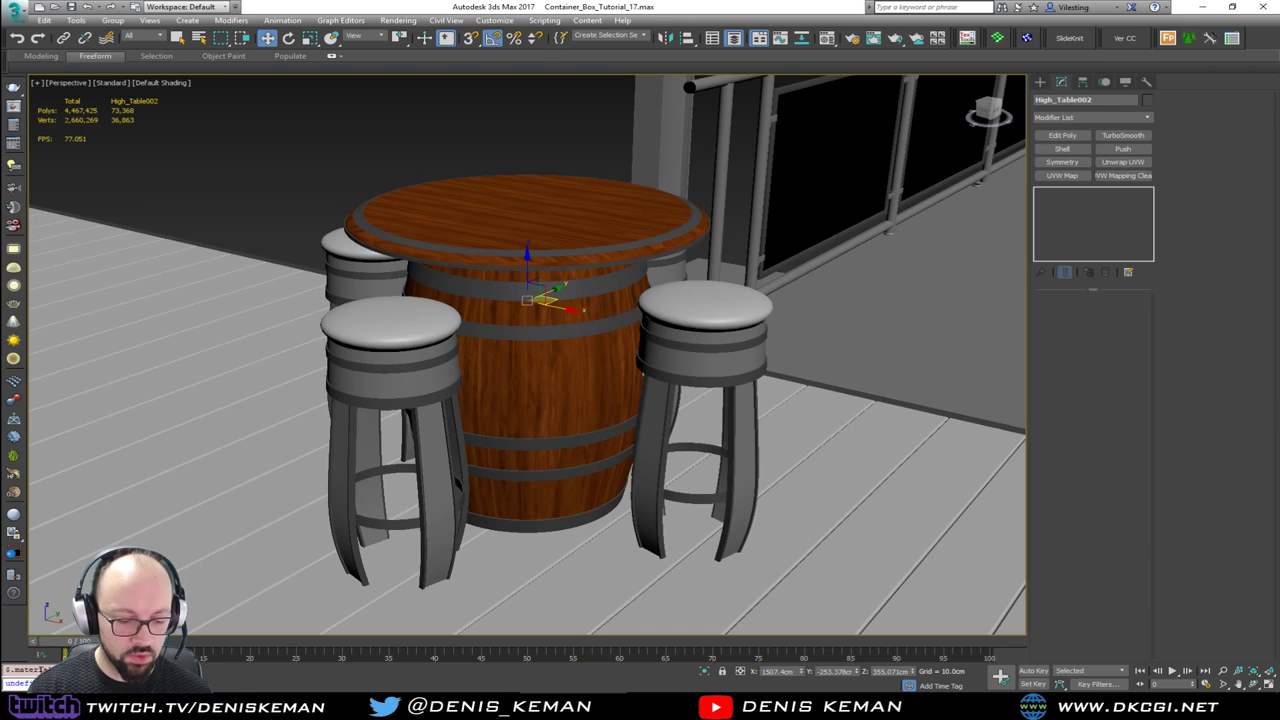
pyautogui.press('Return')
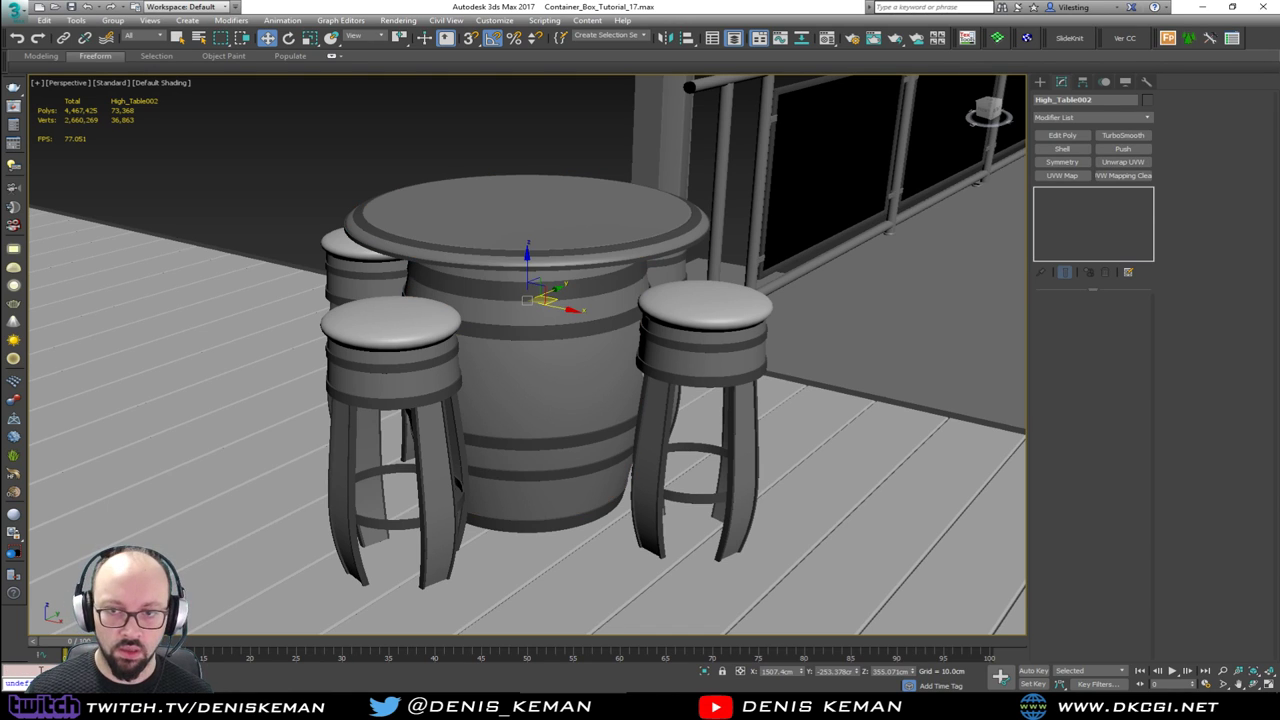
pyautogui.click(406, 149)
# Step: Review the seating reference pictures from Seating_03 to Seating_01 in Windows Photo Viewer and return to the 3D scene
pyautogui.scroll(-10, 450, 218)
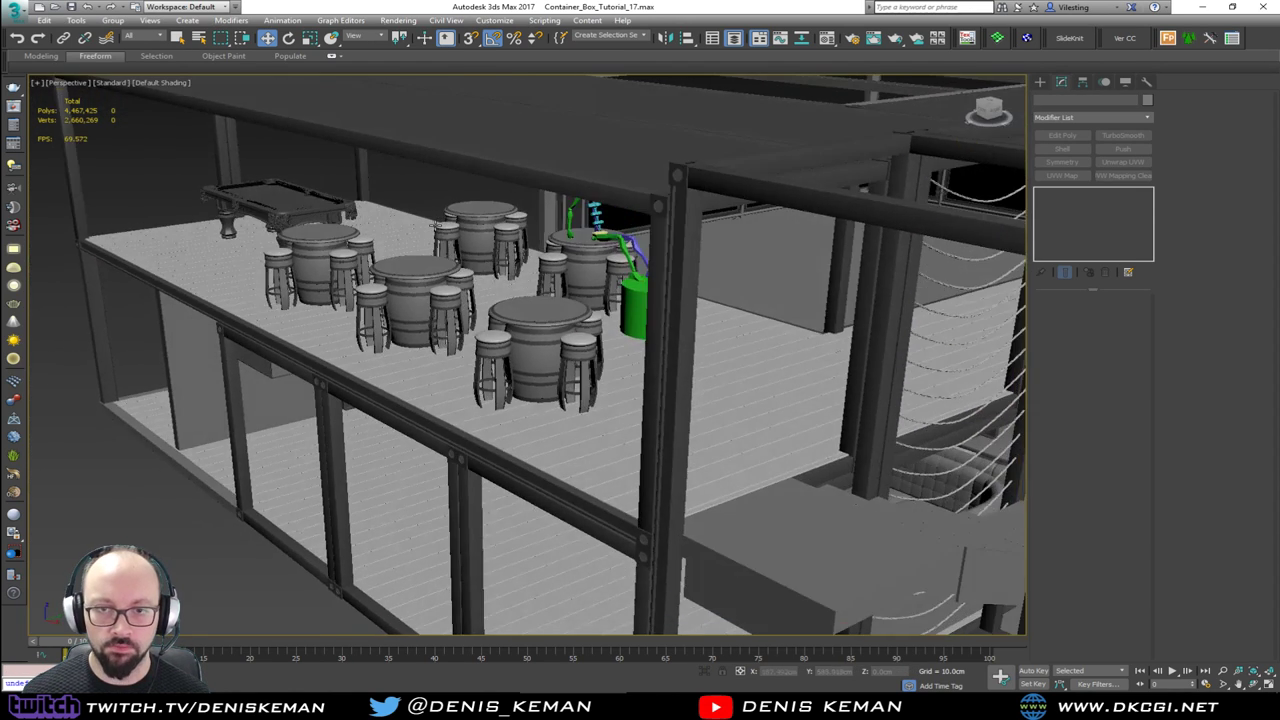
pyautogui.keyDown('alt'); pyautogui.moveTo(436, 225); pyautogui.dragTo(629, 163, button='middle'); pyautogui.keyUp('alt')
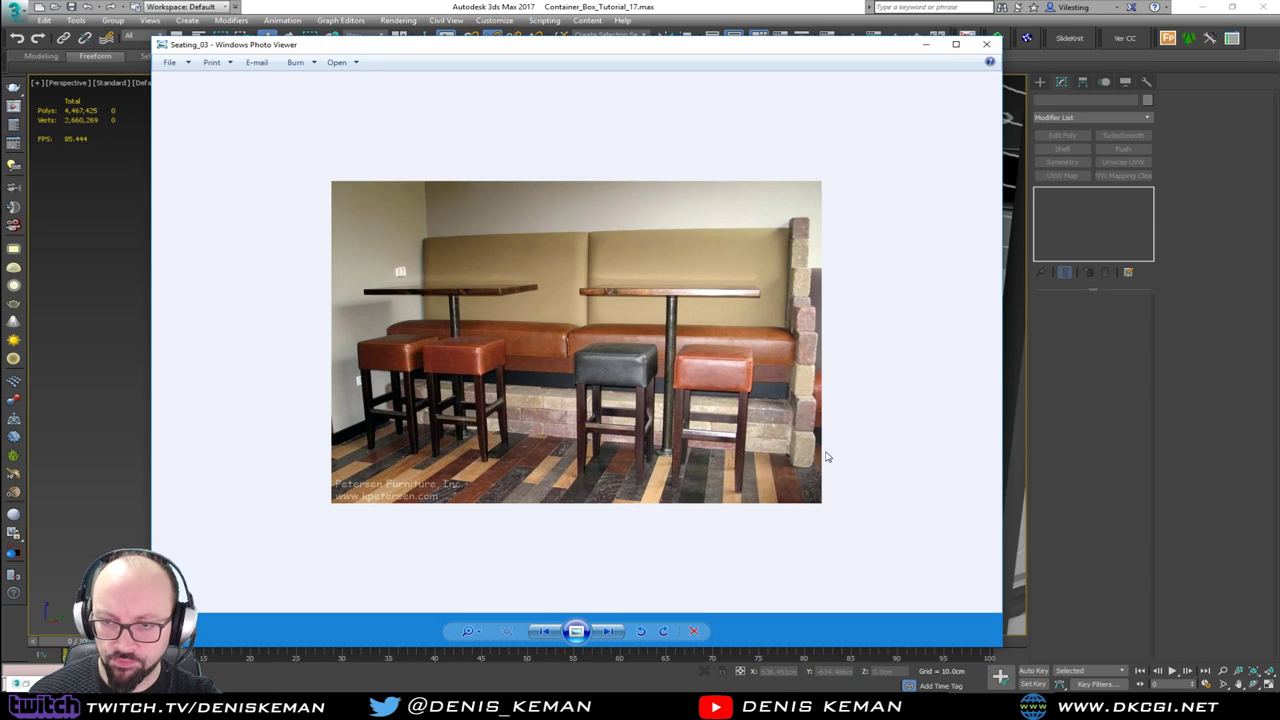
pyautogui.press('Right')
pyautogui.press('Right')
pyautogui.press('Right')
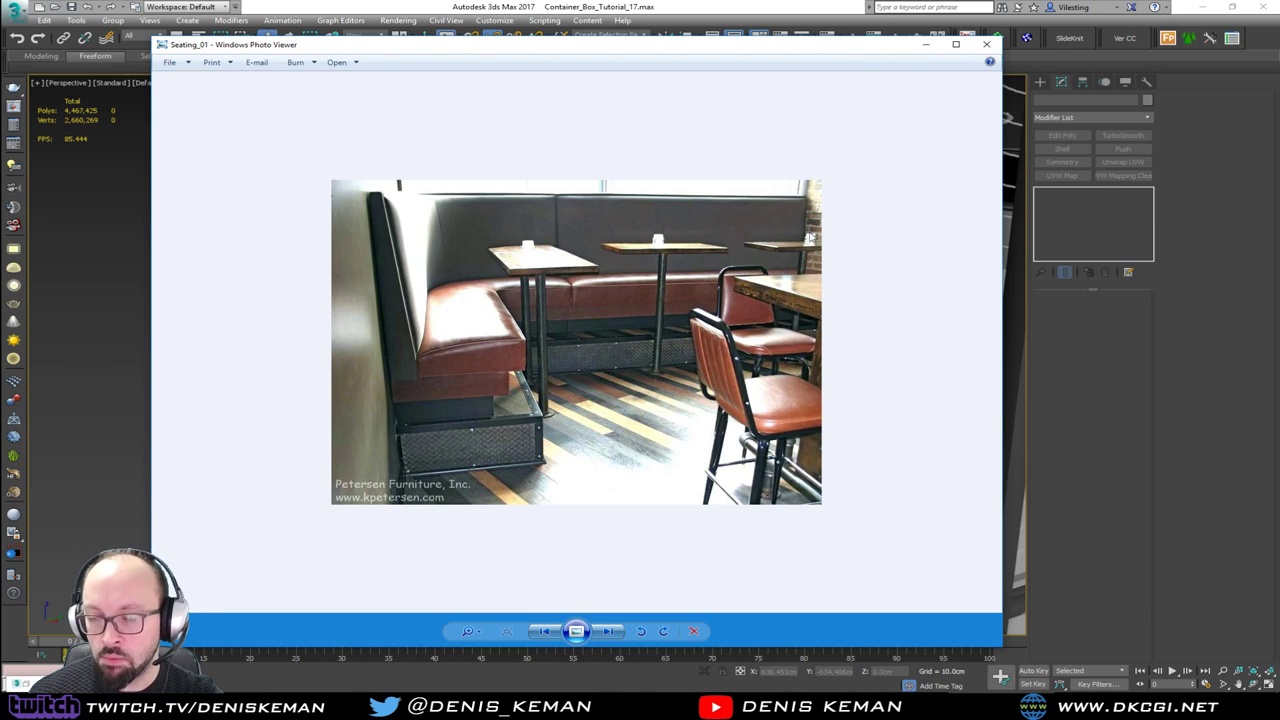
pyautogui.click(986, 44)
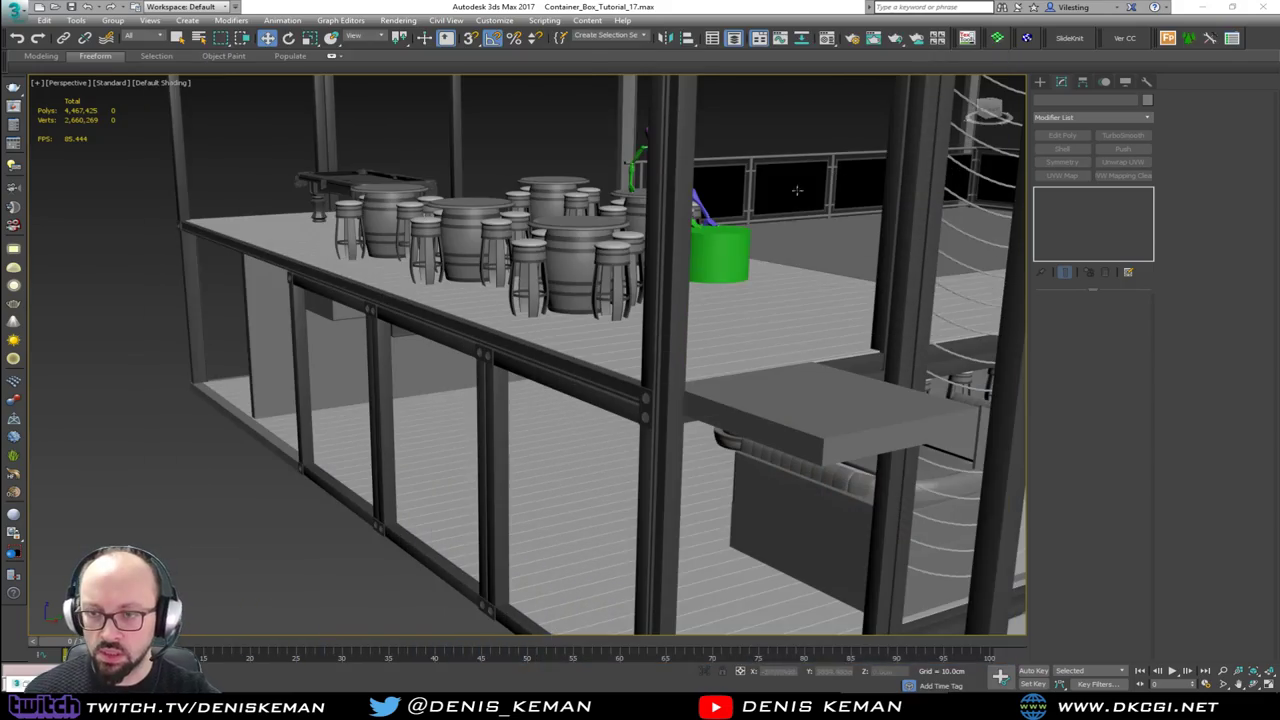
# Step: Draw a box about 259 by 711 cm and 120 cm high along the building's long front side in the wireframe Top view
pyautogui.keyDown('alt'); pyautogui.moveTo(688, 375); pyautogui.dragTo(1010, 358, button='middle'); pyautogui.keyUp('alt')
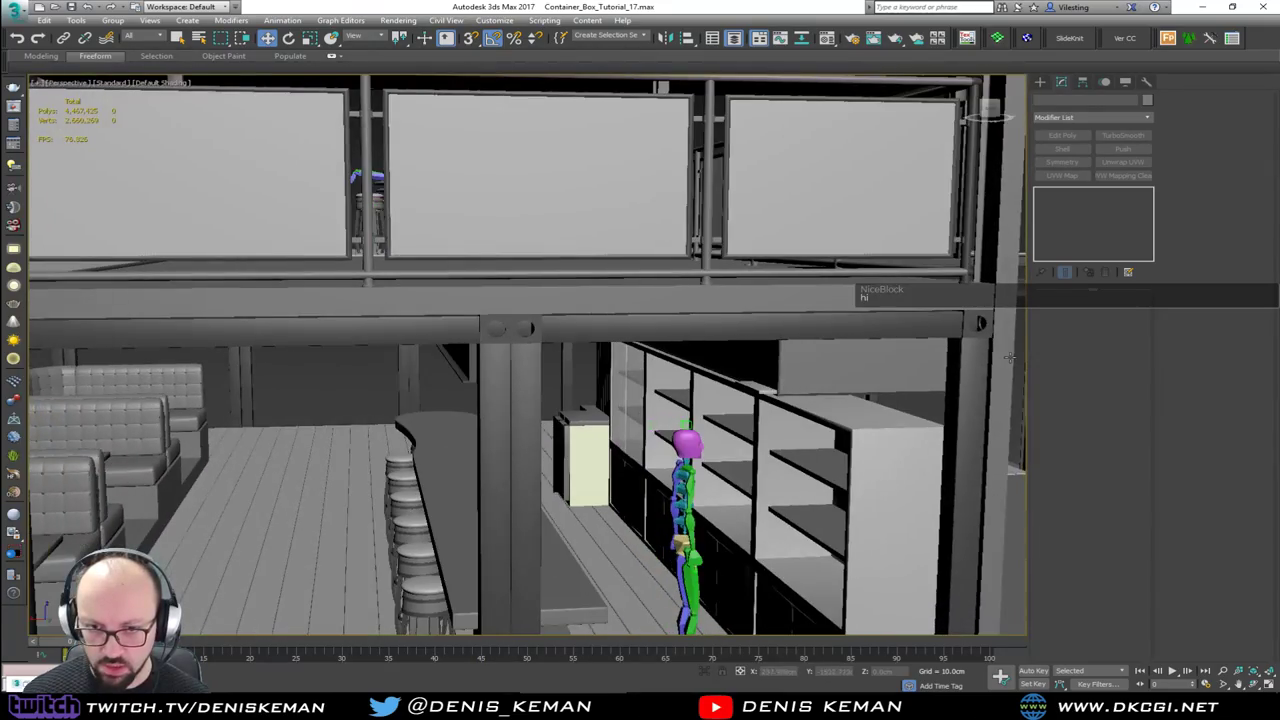
pyautogui.moveTo(336, 411); pyautogui.dragTo(236, 380, button='middle')
pyautogui.hotkey('alt', 'w')
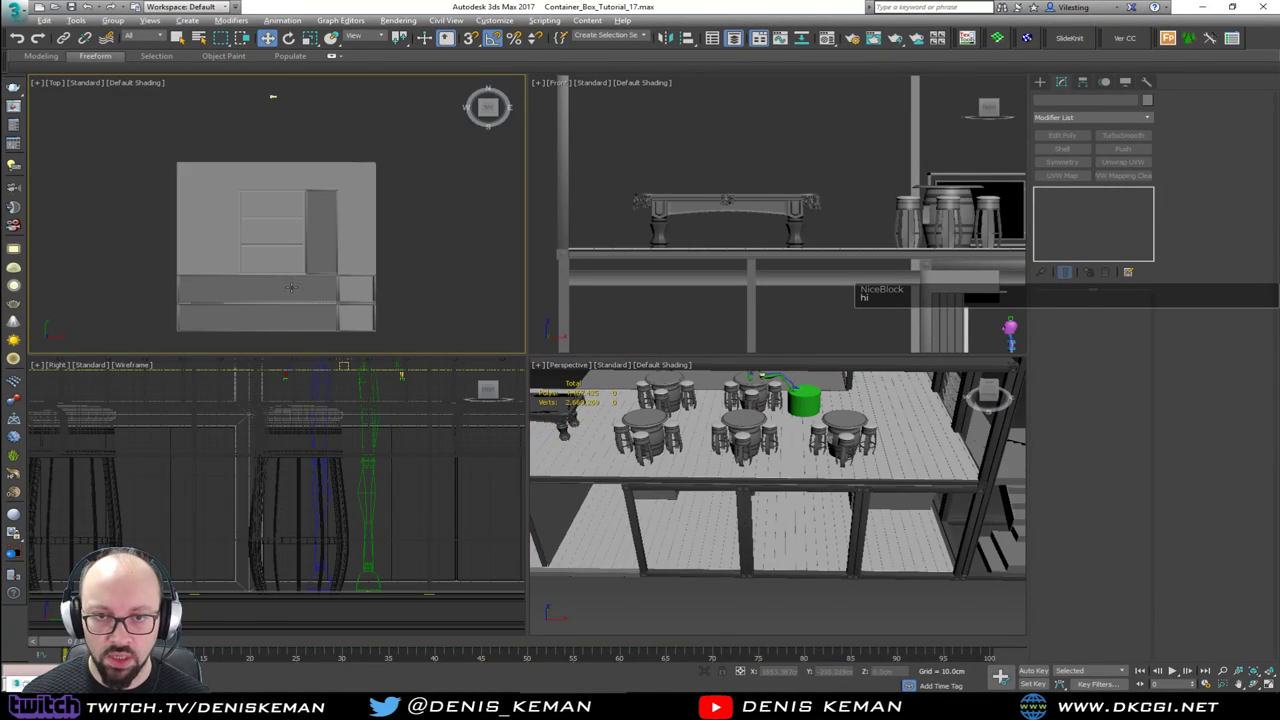
pyautogui.hotkey('alt', 'w')
pyautogui.press('F3')
pyautogui.scroll(5, 531, 366)
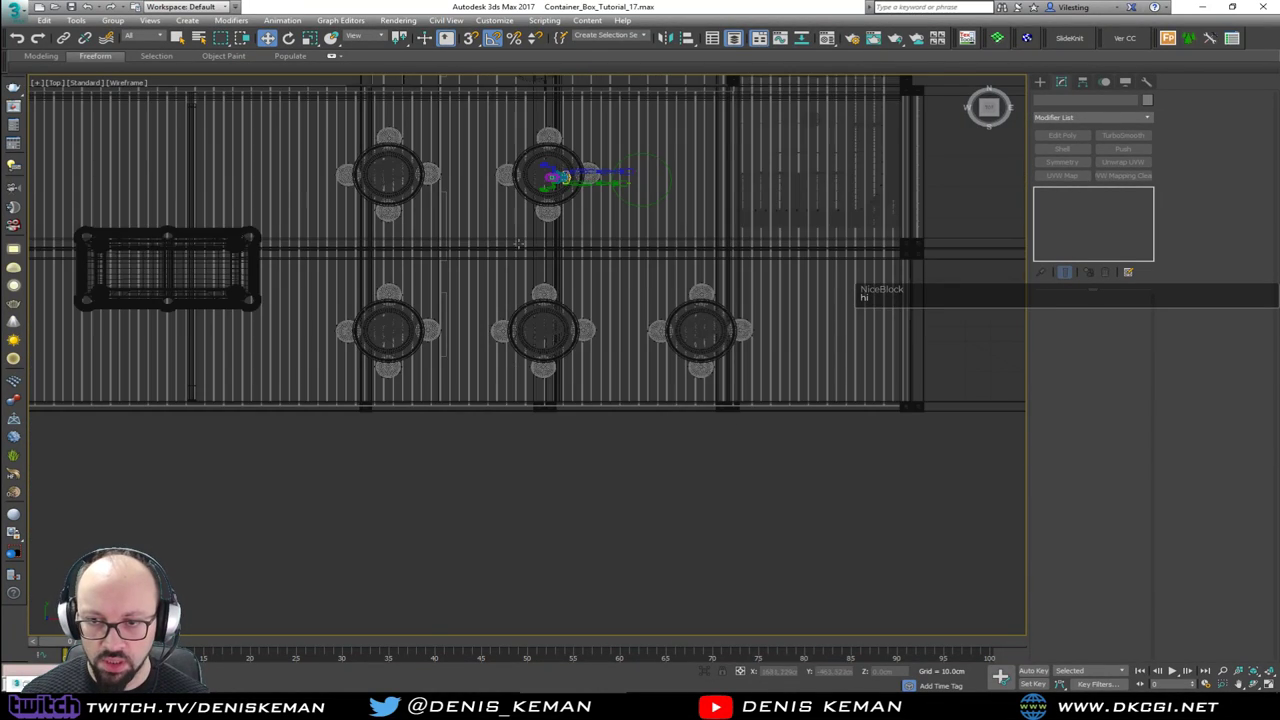
pyautogui.moveTo(519, 244); pyautogui.dragTo(503, 363, button='middle')
pyautogui.scroll(-2, 508, 360)
pyautogui.click(1041, 82)
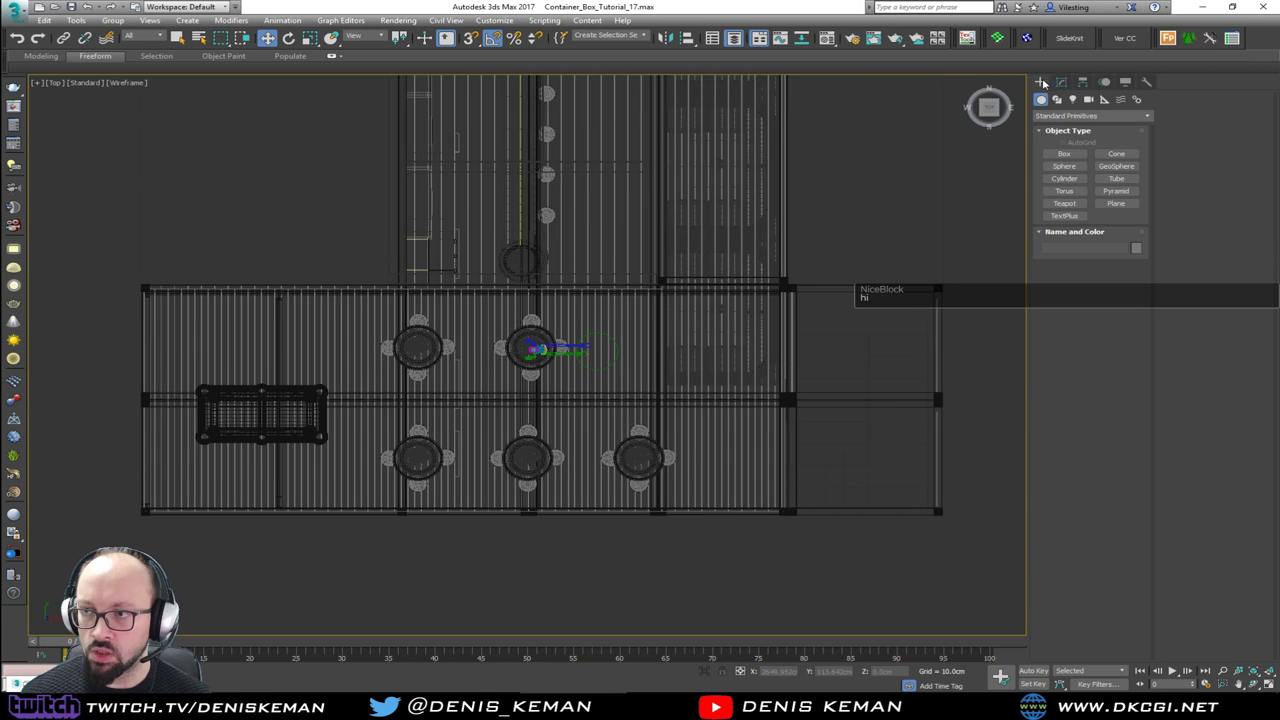
pyautogui.click(1064, 153)
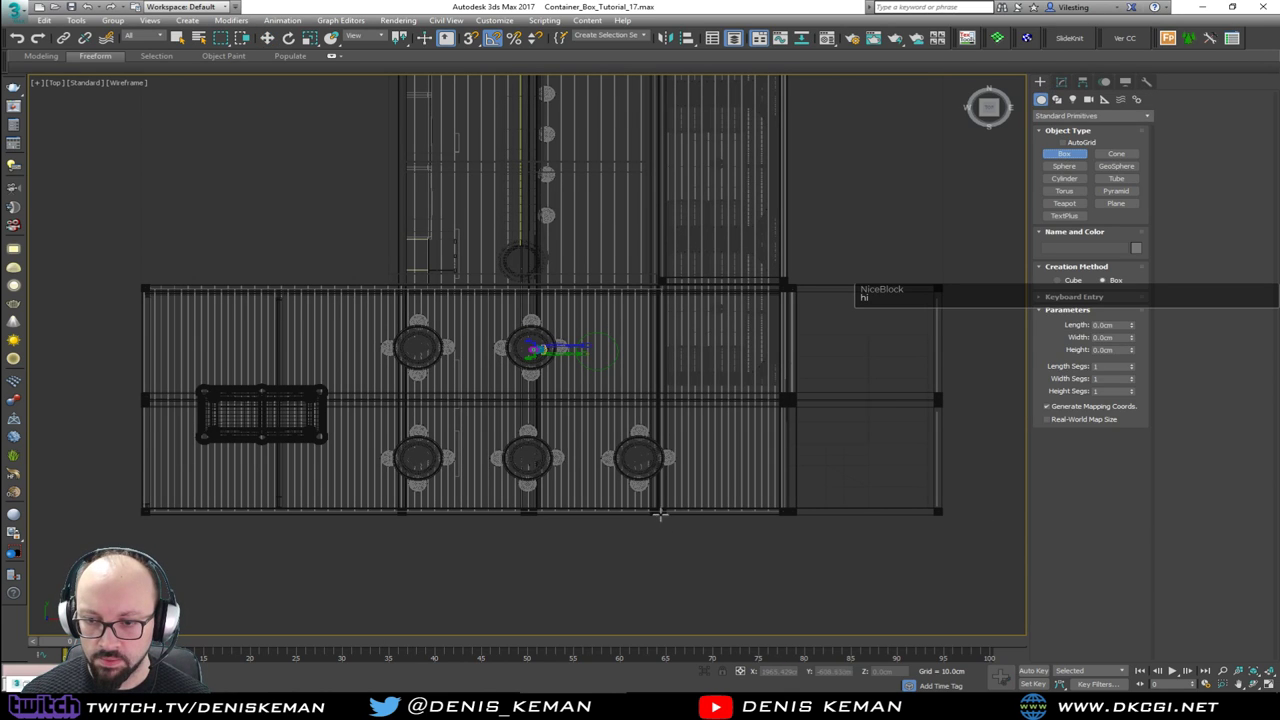
pyautogui.moveTo(660, 512); pyautogui.dragTo(286, 388)
pyautogui.click(286, 331)
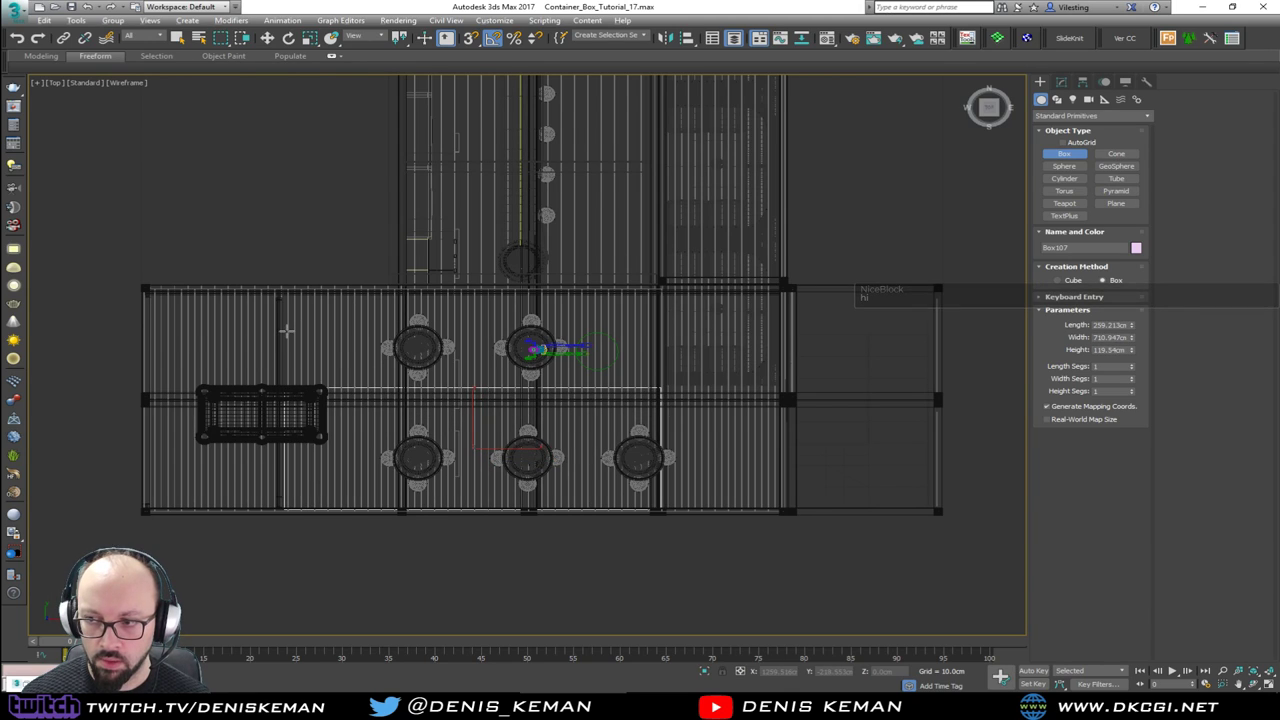
# Step: Set the new box's width to 600 cm in the Perspective view
pyautogui.hotkey('alt', 'w')
pyautogui.middleClick(617, 477)
pyautogui.hotkey('alt', 'w')
pyautogui.keyDown('alt'); pyautogui.moveTo(560, 490); pyautogui.dragTo(906, 396, button='middle'); pyautogui.keyUp('alt')
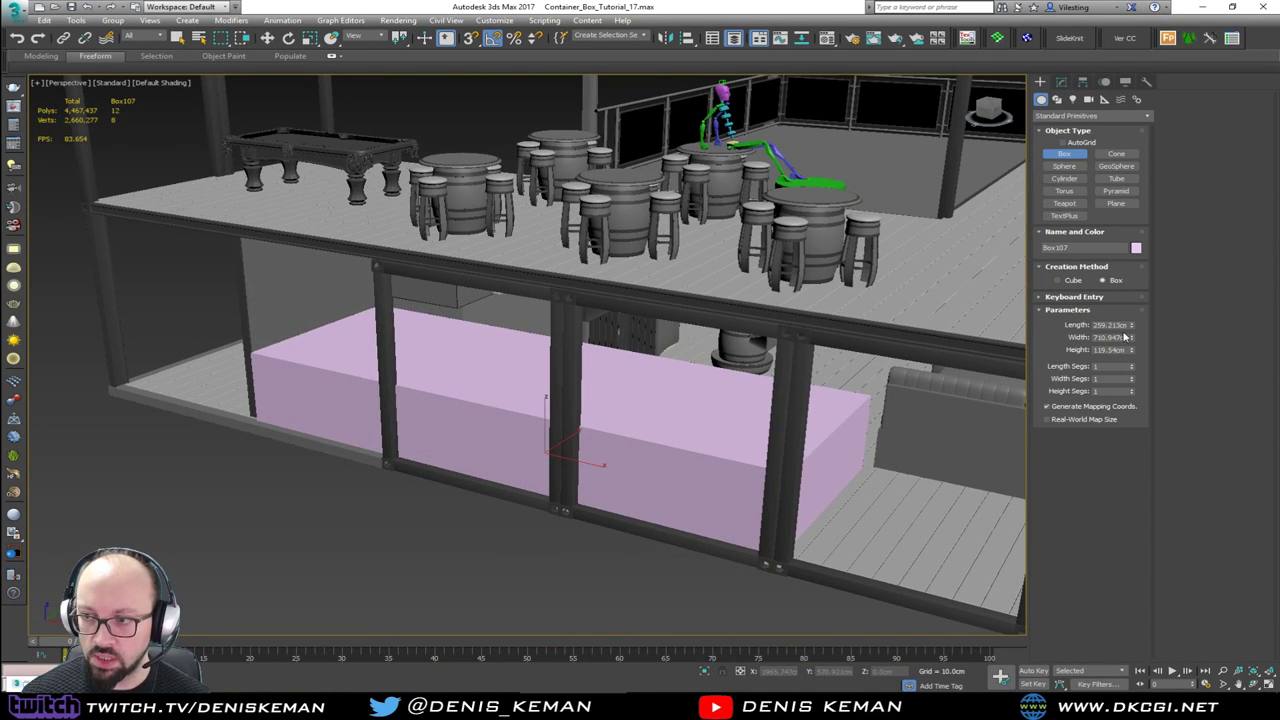
pyautogui.moveTo(1134, 345); pyautogui.dragTo(1134, 372)
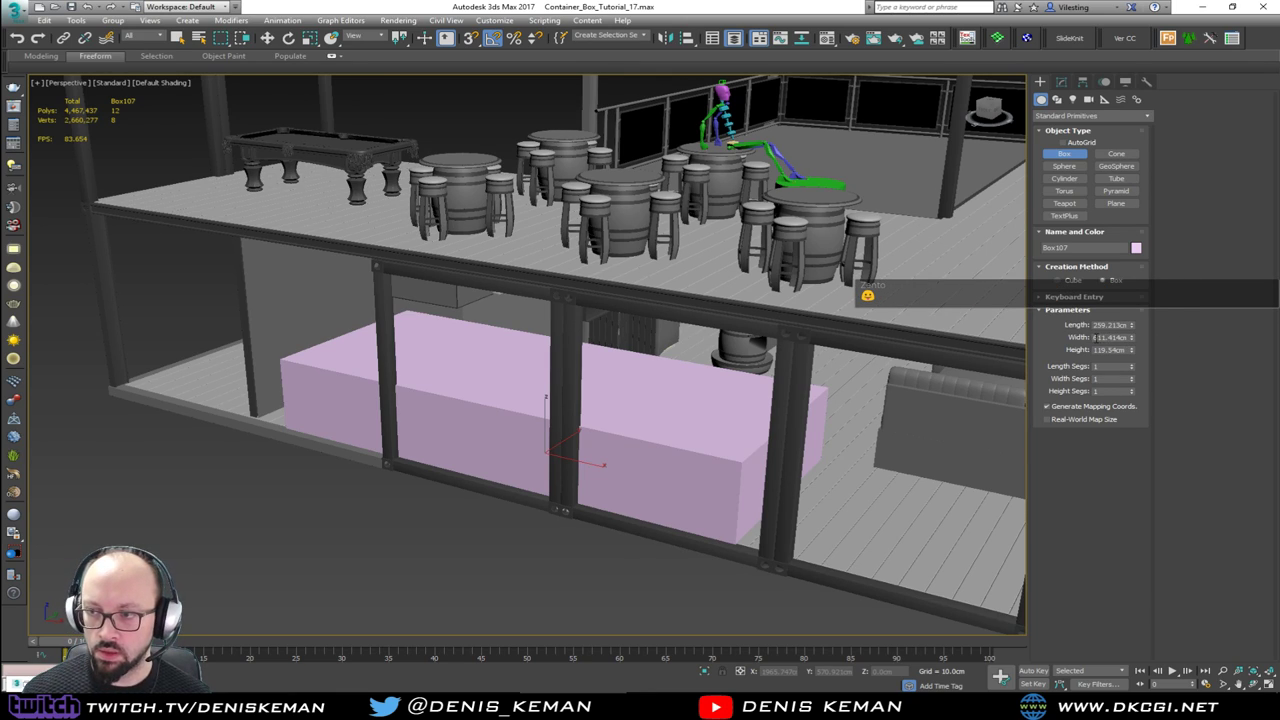
pyautogui.doubleClick(1093, 337)
pyautogui.write('60')
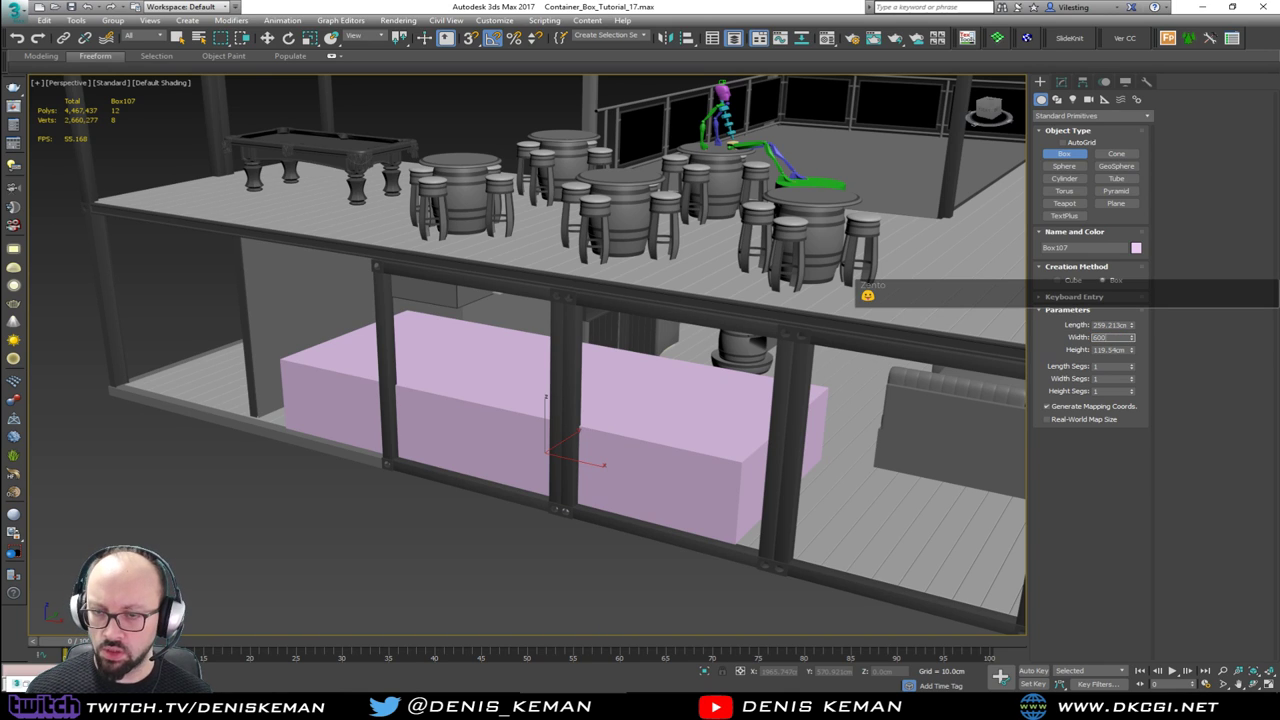
pyautogui.write('0')
pyautogui.press('Return')
# Step: Move the box about 57 cm in X up to the lower floor's partition wall and nudge it about 3 cm in Y
pyautogui.press('w')
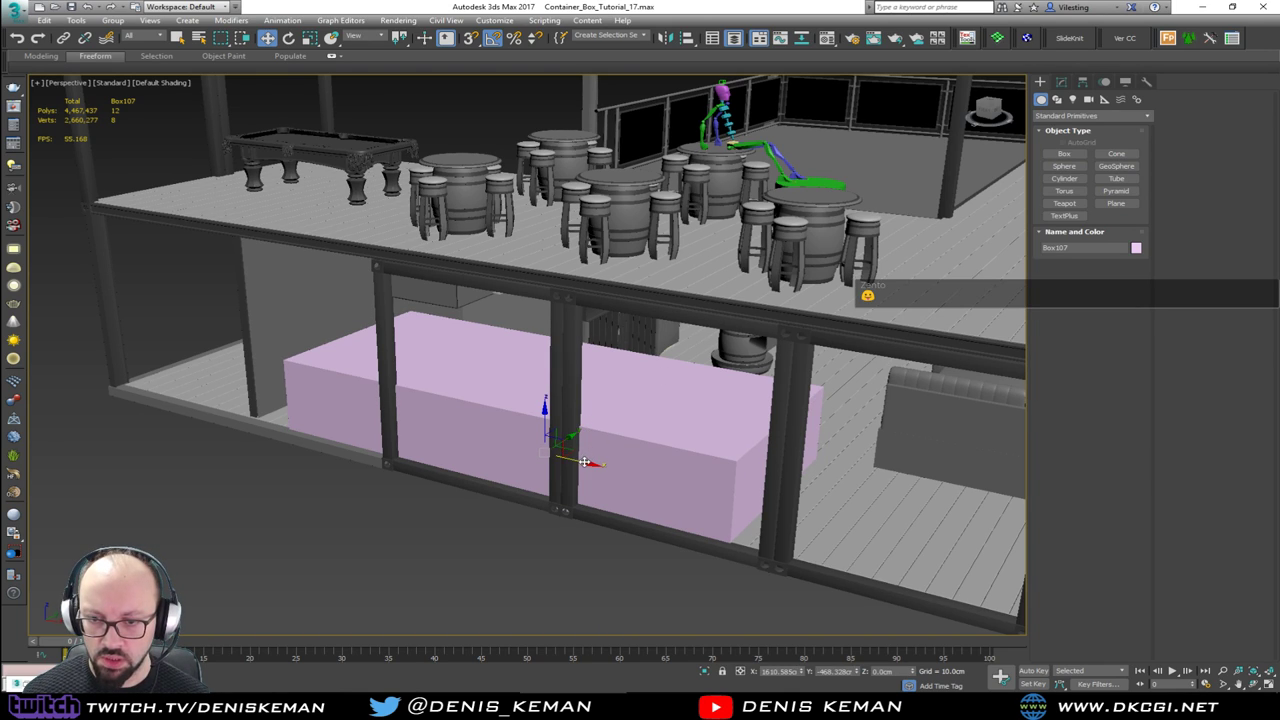
pyautogui.moveTo(586, 466); pyautogui.dragTo(547, 457)
pyautogui.keyDown('alt'); pyautogui.moveTo(547, 457); pyautogui.dragTo(554, 397, button='middle'); pyautogui.keyUp('alt')
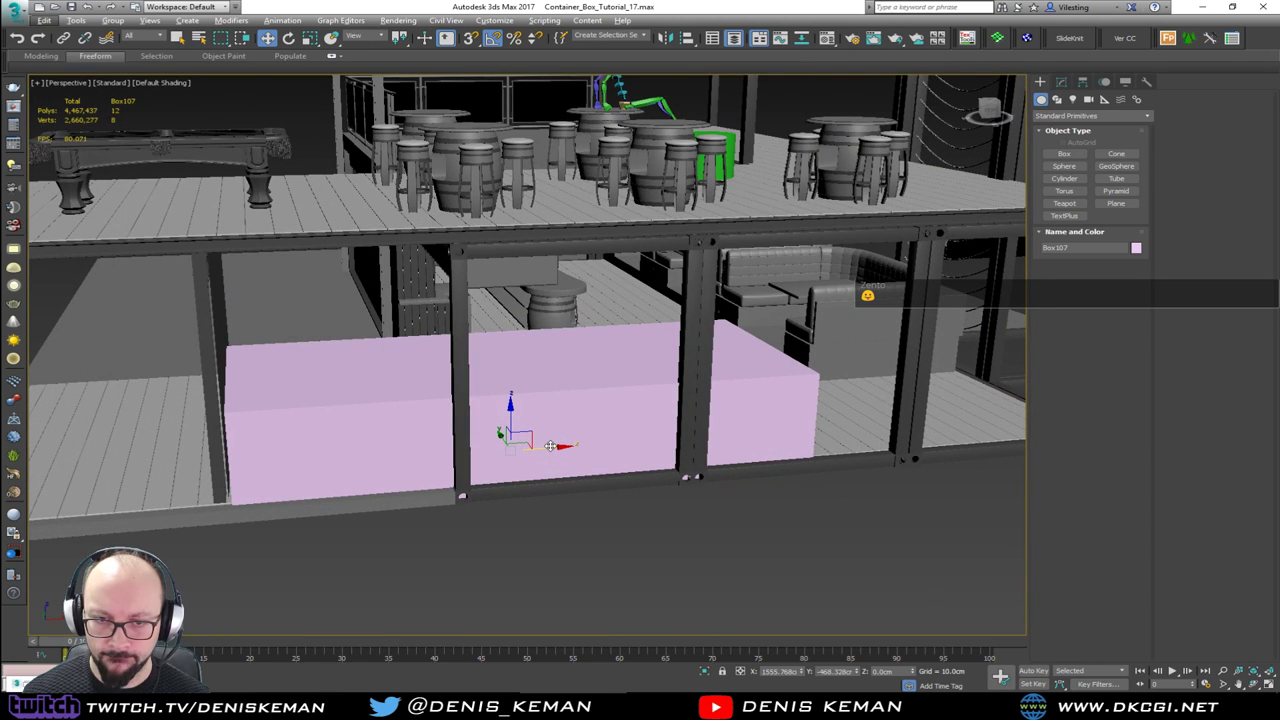
pyautogui.moveTo(549, 428); pyautogui.dragTo(580, 428)
pyautogui.moveTo(270, 411); pyautogui.dragTo(229, 501)
pyautogui.keyDown('alt'); pyautogui.moveTo(229, 501); pyautogui.dragTo(291, 451, button='middle'); pyautogui.keyUp('alt')
pyautogui.scroll(2, 374, 489)
pyautogui.moveTo(374, 489); pyautogui.dragTo(434, 457, button='middle')
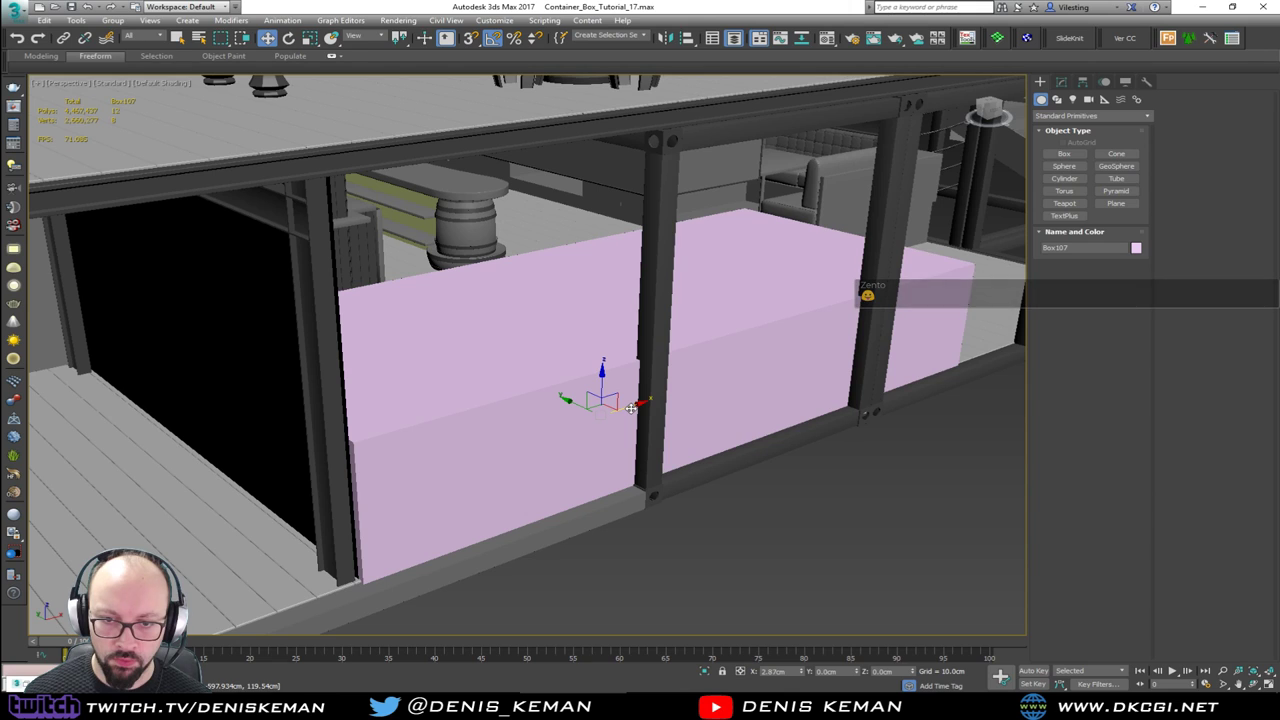
pyautogui.keyDown('alt'); pyautogui.moveTo(576, 405); pyautogui.dragTo(570, 409, button='middle'); pyautogui.keyUp('alt')
pyautogui.moveTo(570, 409); pyautogui.dragTo(566, 407)
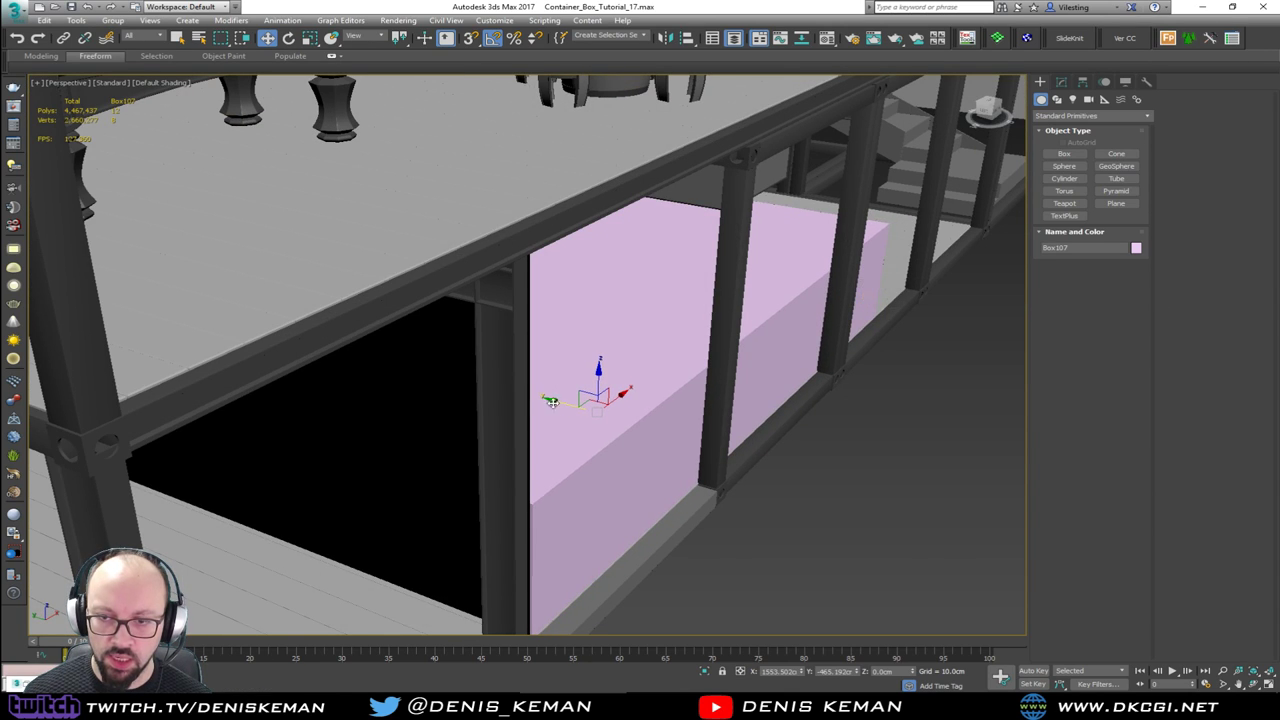
# Step: Examine the box's clearance to the bar counter, the booth seating and the front posts on the lower floor
pyautogui.keyDown('alt'); pyautogui.moveTo(566, 407); pyautogui.dragTo(729, 357, button='middle'); pyautogui.keyUp('alt')
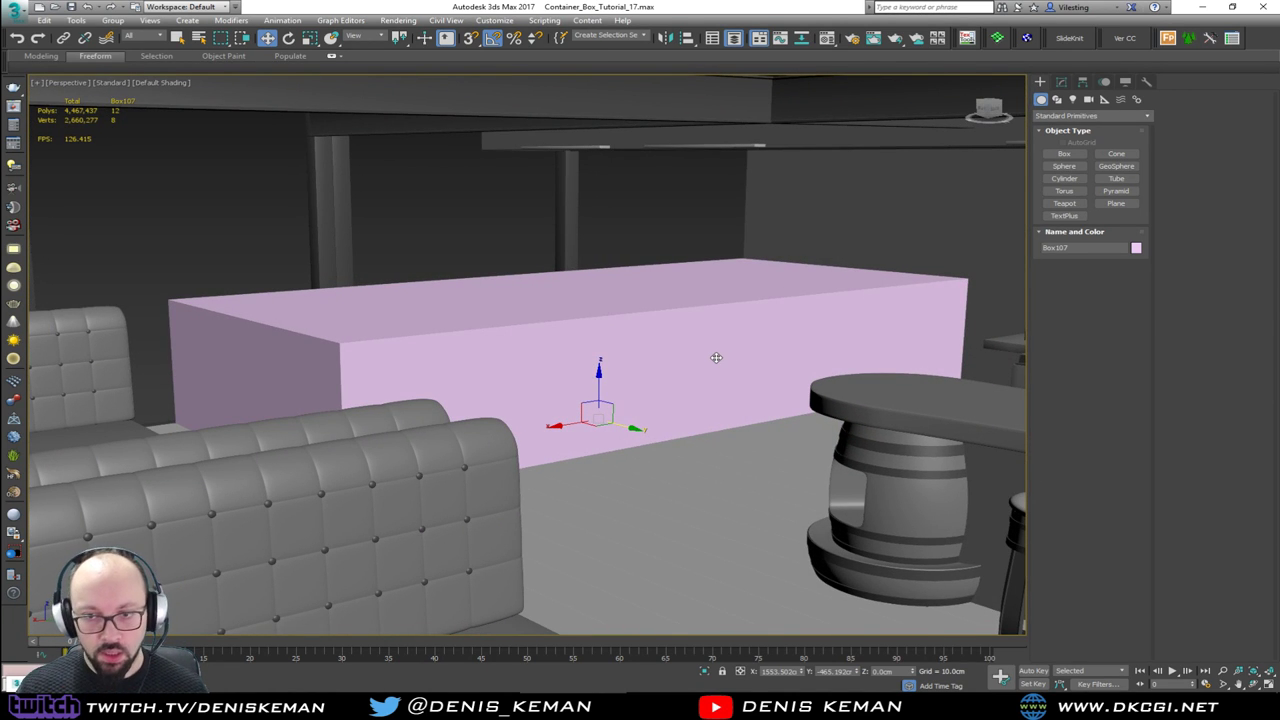
pyautogui.keyDown('alt'); pyautogui.moveTo(628, 327); pyautogui.dragTo(483, 289, button='middle'); pyautogui.keyUp('alt')
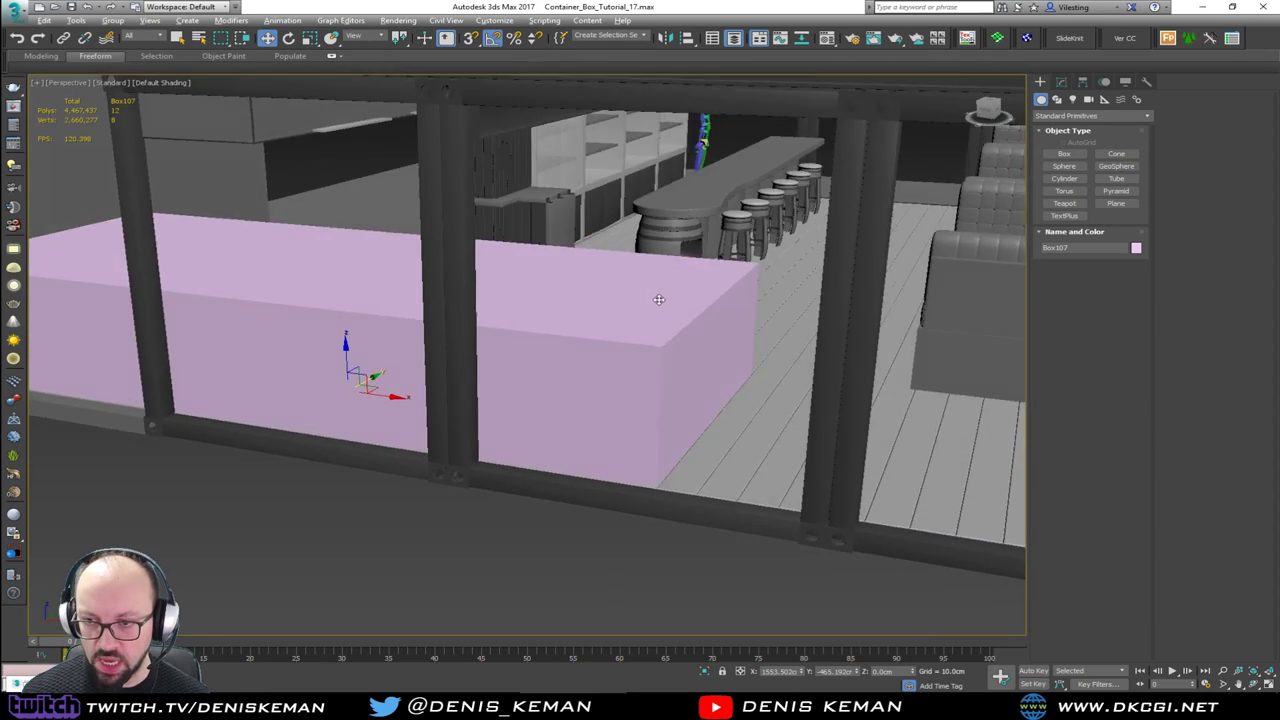
pyautogui.keyDown('alt'); pyautogui.moveTo(659, 299); pyautogui.dragTo(570, 300, button='middle'); pyautogui.keyUp('alt')
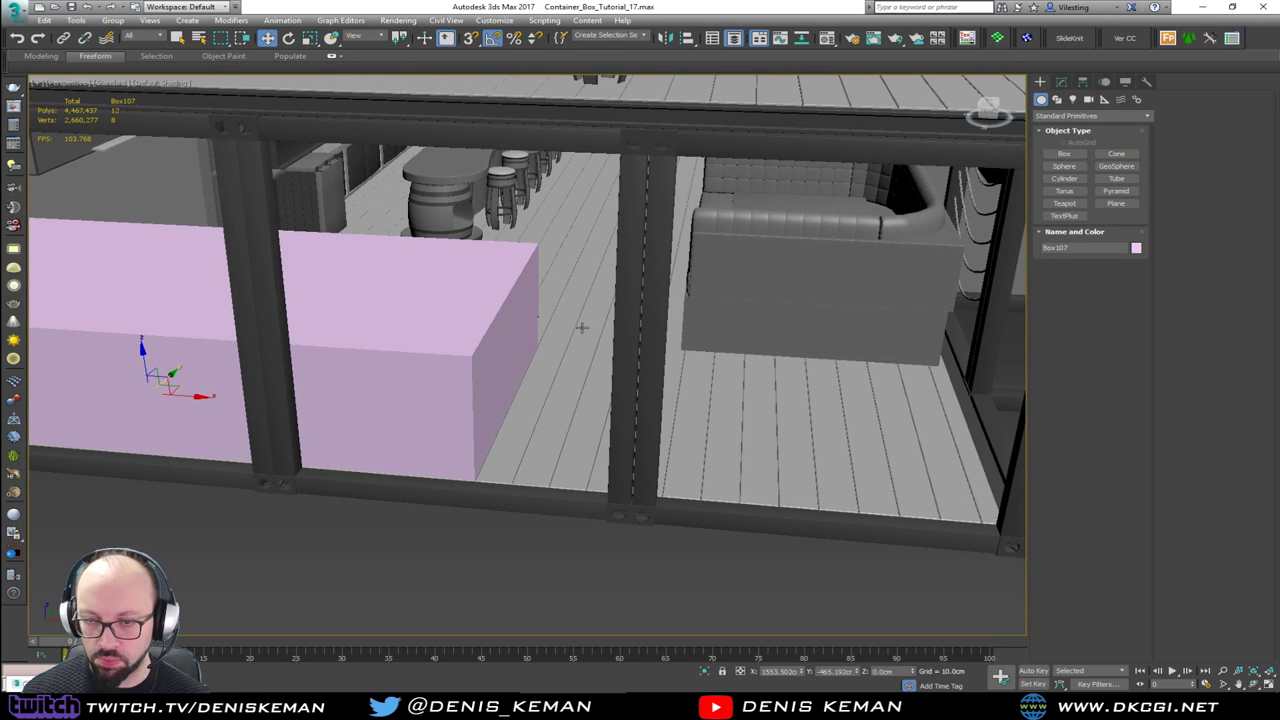
pyautogui.keyDown('alt'); pyautogui.moveTo(598, 356); pyautogui.dragTo(568, 361, button='middle'); pyautogui.keyUp('alt')
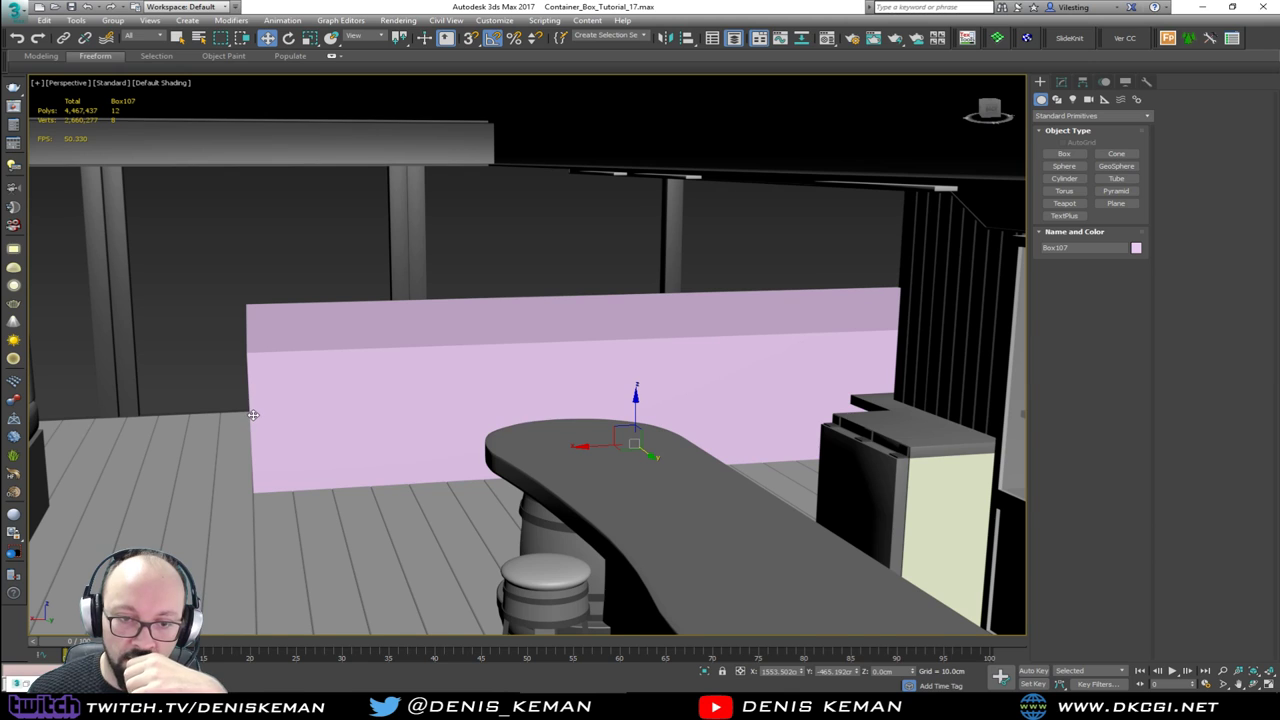
pyautogui.moveTo(253, 414); pyautogui.dragTo(504, 374, button='middle')
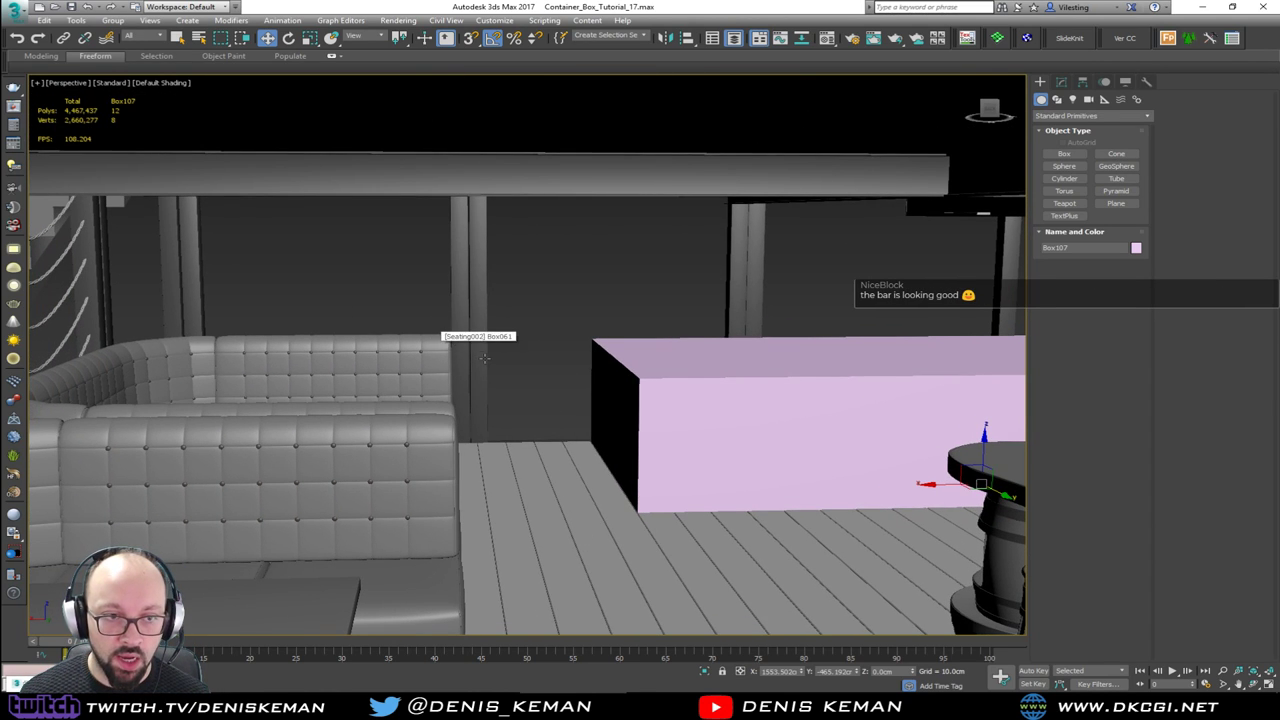
# Step: Examine the space around the box between the booth seating, the front posts and the bar from several angles
pyautogui.keyDown('alt'); pyautogui.moveTo(430, 335); pyautogui.dragTo(334, 337, button='middle'); pyautogui.keyUp('alt')
pyautogui.scroll(-1, 414, 340)
pyautogui.moveTo(334, 337); pyautogui.dragTo(697, 318, button='middle')
pyautogui.scroll(3, 429, 311)
pyautogui.moveTo(459, 327); pyautogui.dragTo(391, 318, button='middle')
pyautogui.scroll(-2, 409, 409)
pyautogui.scroll(-3, 420, 404)
pyautogui.scroll(-3, 554, 394)
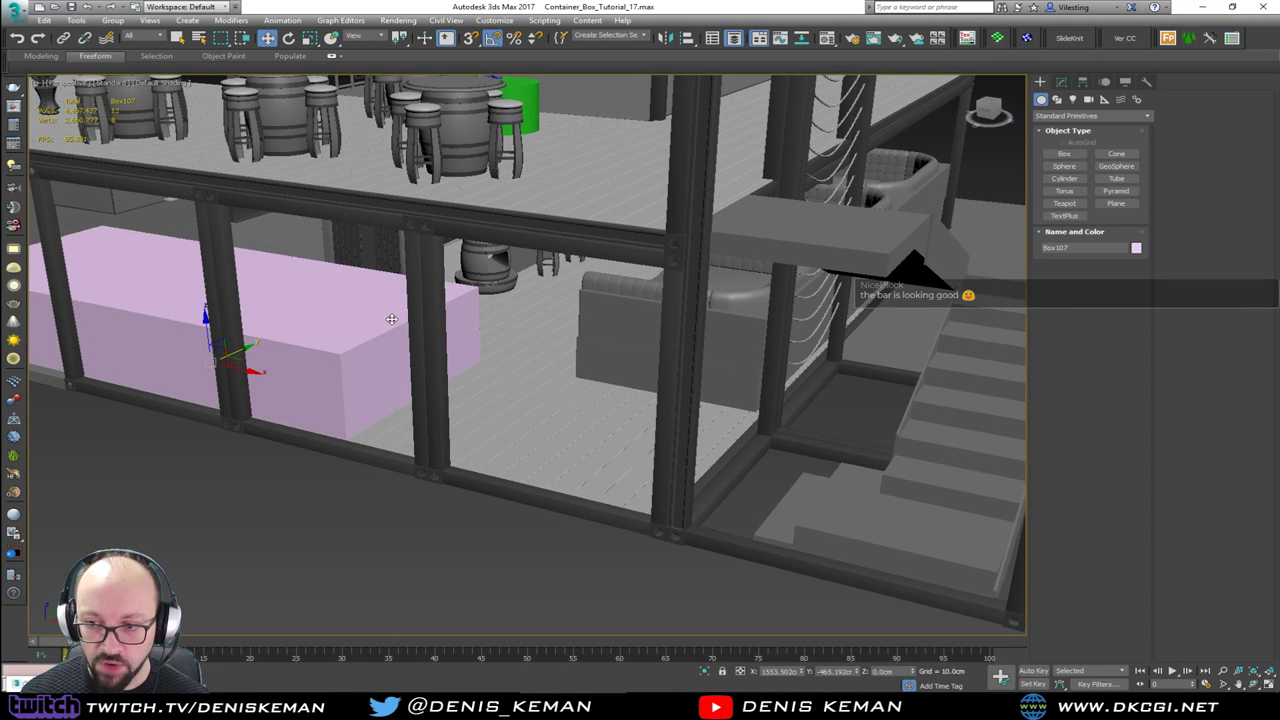
pyautogui.keyDown('alt'); pyautogui.moveTo(389, 319); pyautogui.dragTo(436, 328, button='middle'); pyautogui.keyUp('alt')
pyautogui.moveTo(357, 331); pyautogui.dragTo(441, 336, button='middle')
pyautogui.scroll(4, 323, 351)
# Step: Turn on the edged-faces display and set the large box's length to 250 cm
pyautogui.press('F4')
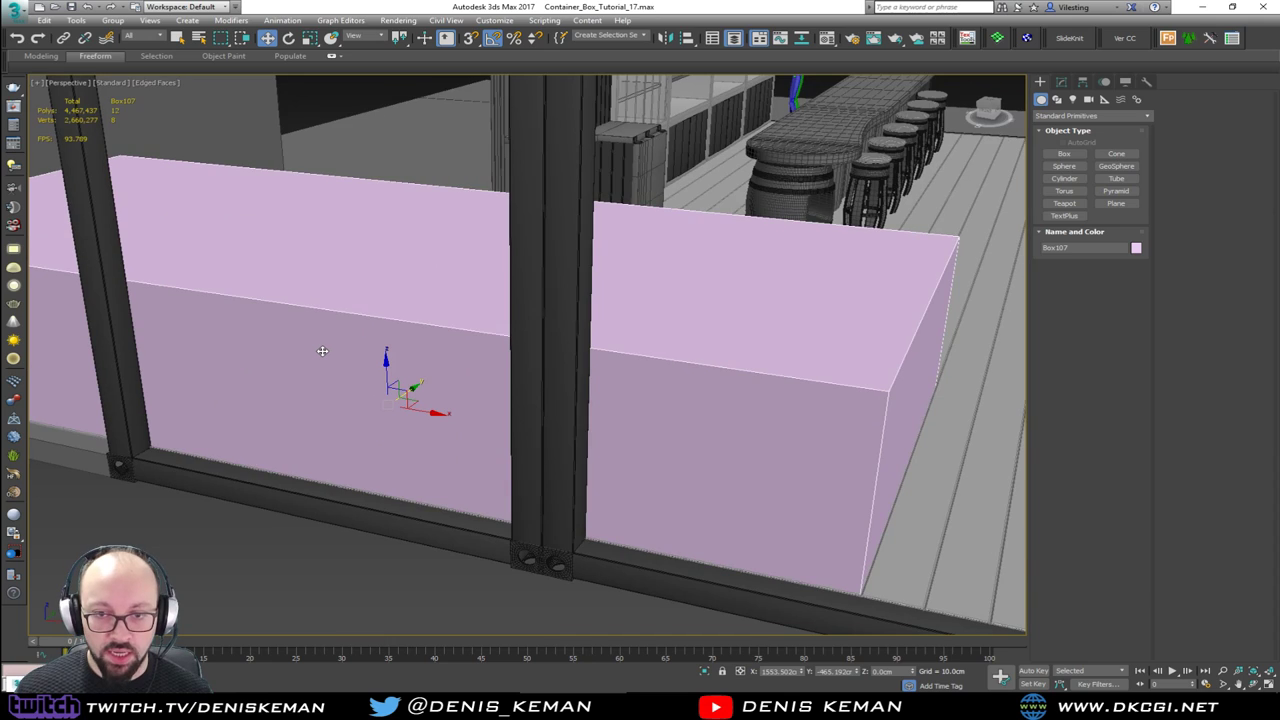
pyautogui.press('F4')
pyautogui.press('F4')
pyautogui.click(1061, 82)
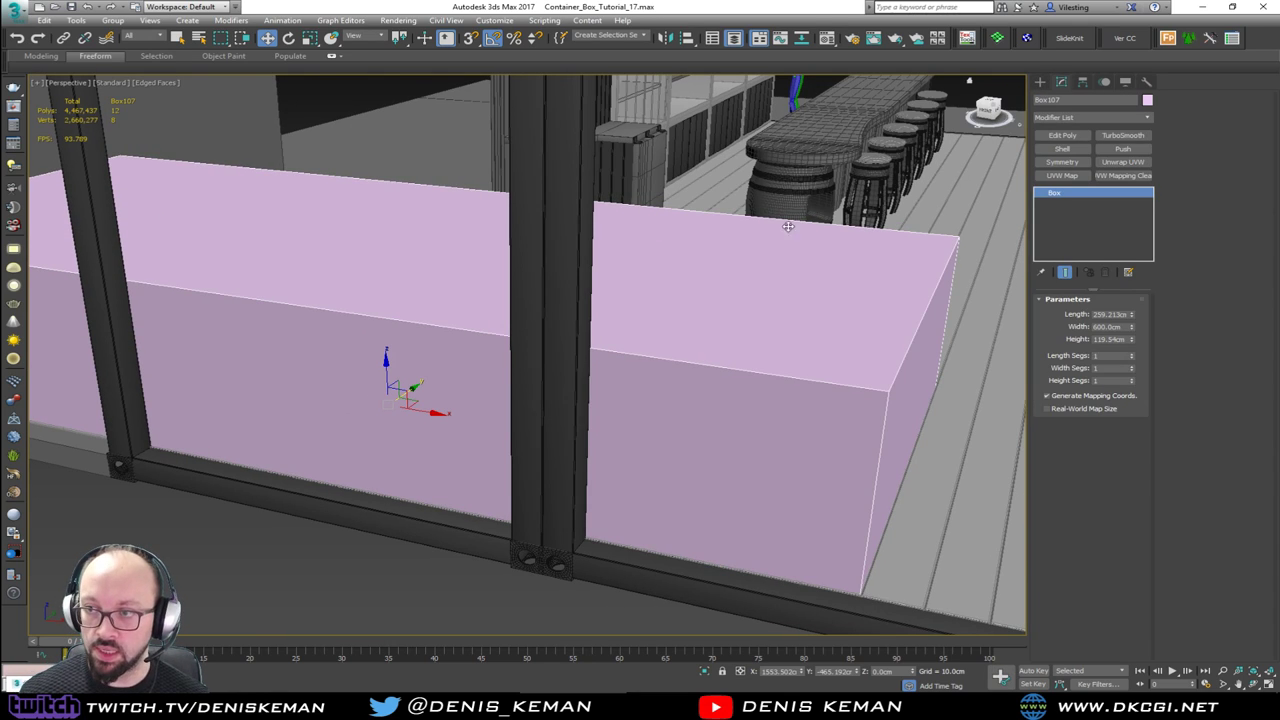
pyautogui.scroll(-5, 570, 335)
pyautogui.keyDown('alt'); pyautogui.moveTo(565, 330); pyautogui.dragTo(560, 329, button='middle'); pyautogui.keyUp('alt')
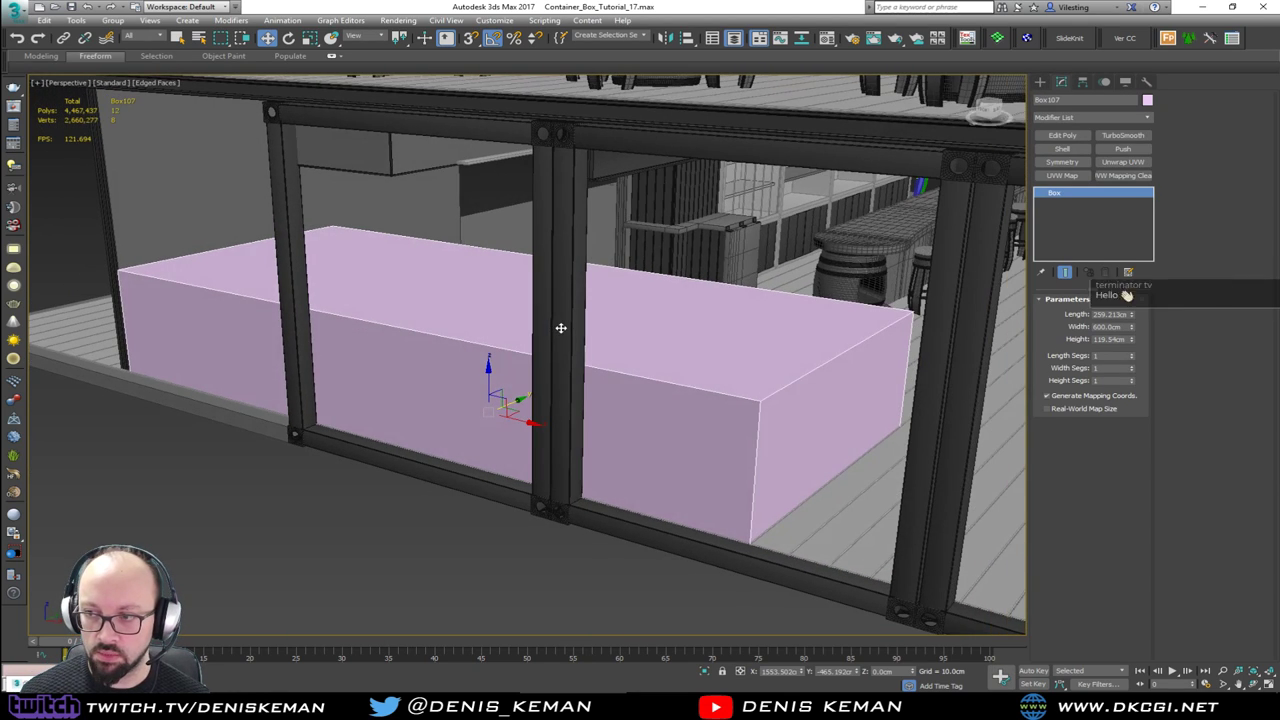
pyautogui.keyDown('alt'); pyautogui.moveTo(763, 363); pyautogui.dragTo(596, 322, button='middle'); pyautogui.keyUp('alt')
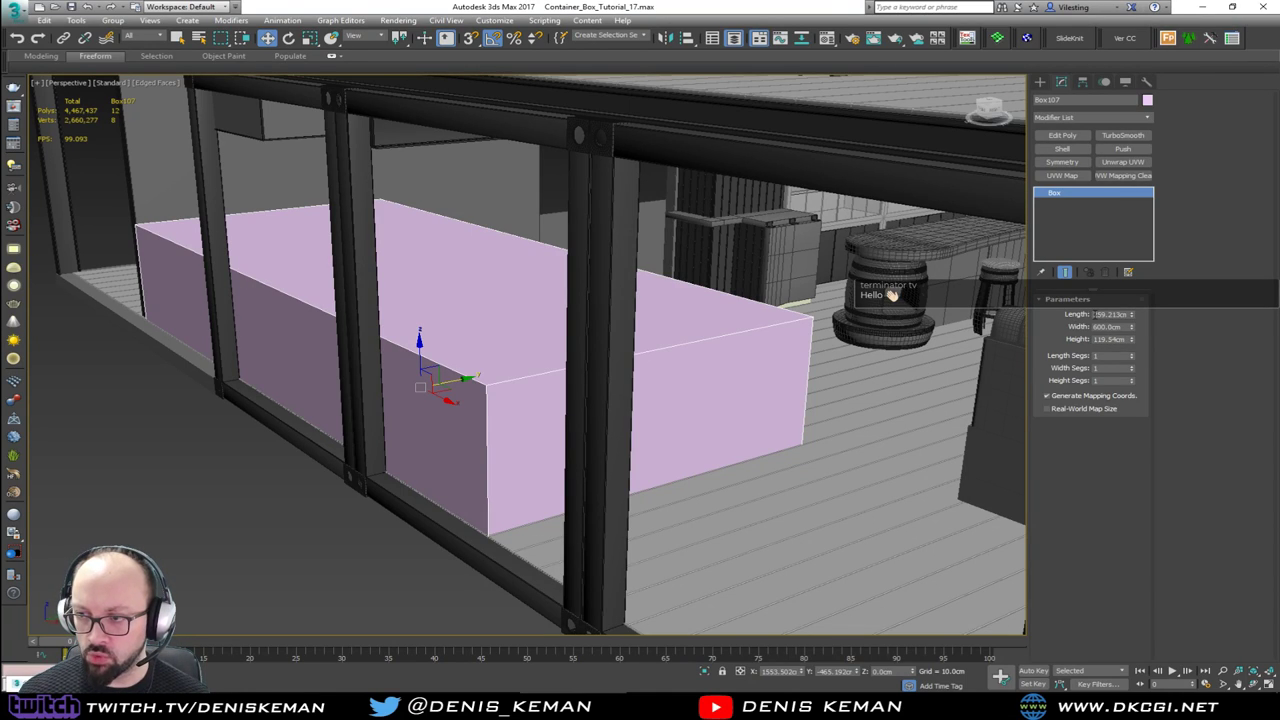
pyautogui.moveTo(1093, 314); pyautogui.dragTo(1172, 315)
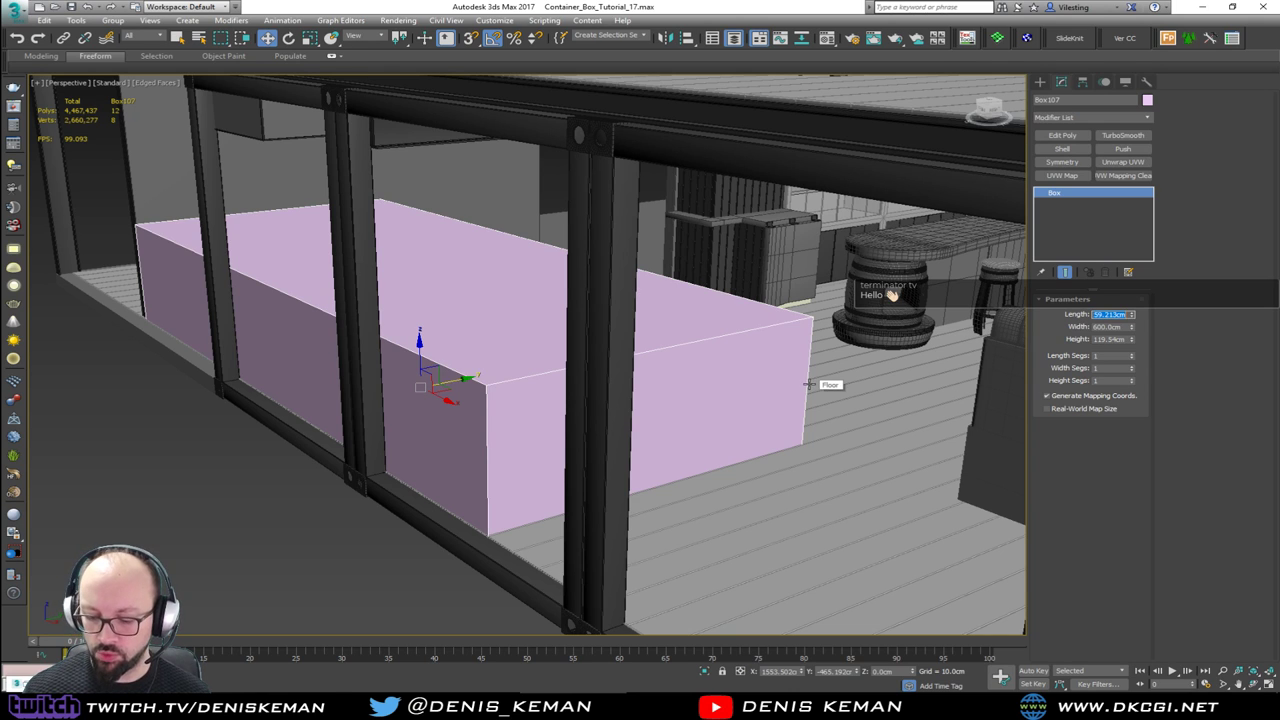
pyautogui.write('250')
pyautogui.press('Return')
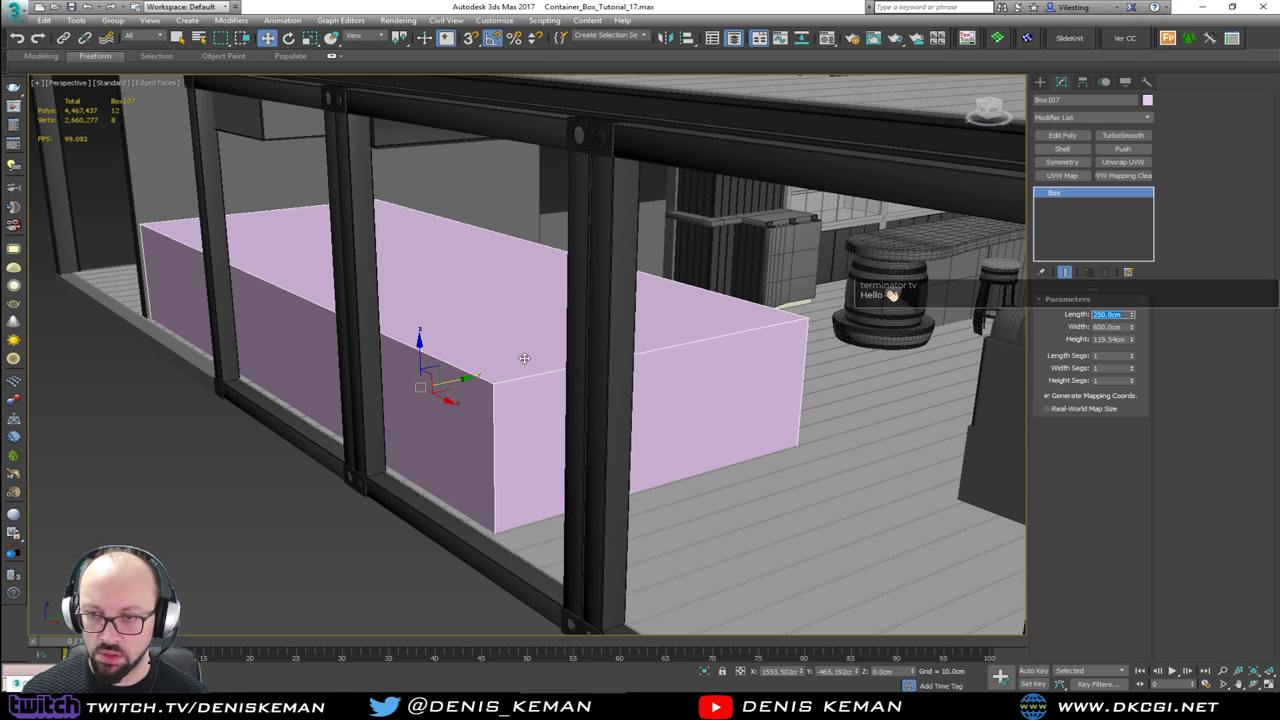
# Step: Divide the large box into two width segments and isolate it from the rest of the scene
pyautogui.keyDown('alt'); pyautogui.moveTo(549, 355); pyautogui.dragTo(556, 386, button='middle'); pyautogui.keyUp('alt')
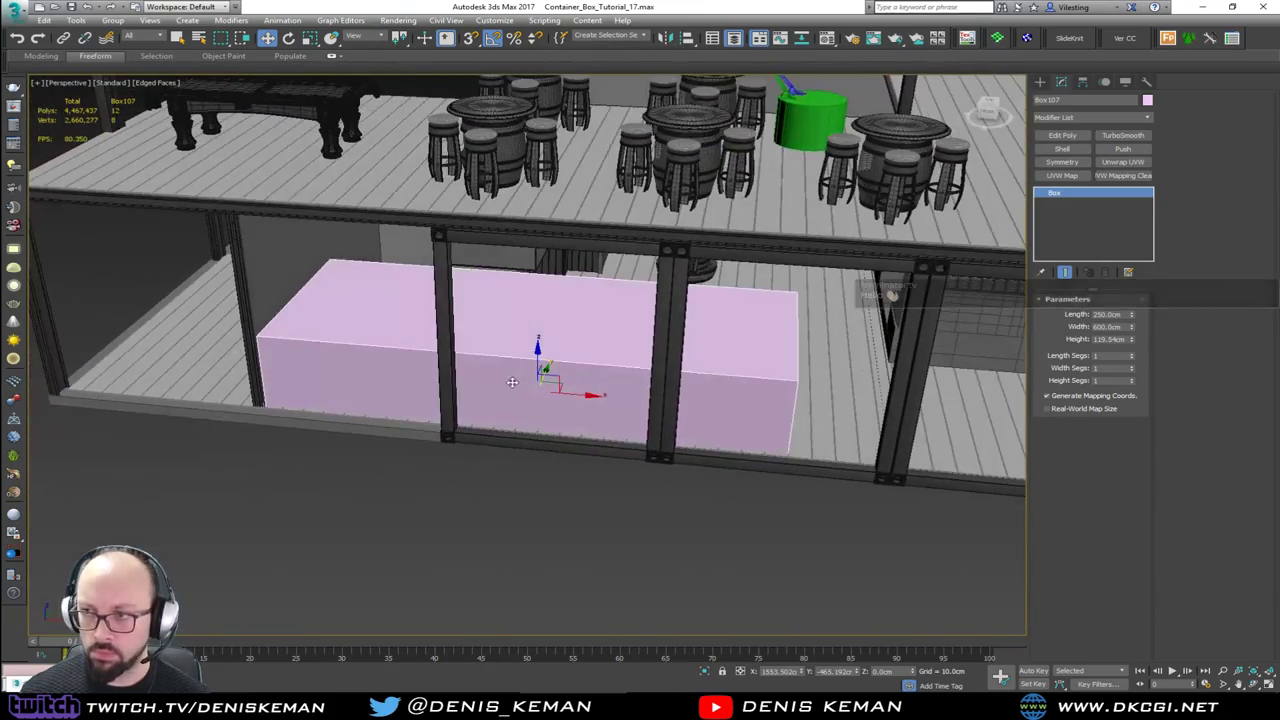
pyautogui.click(1133, 366)
pyautogui.keyDown('alt'); pyautogui.moveTo(623, 339); pyautogui.dragTo(471, 357, button='middle'); pyautogui.keyUp('alt')
pyautogui.hotkey('alt', 'q')
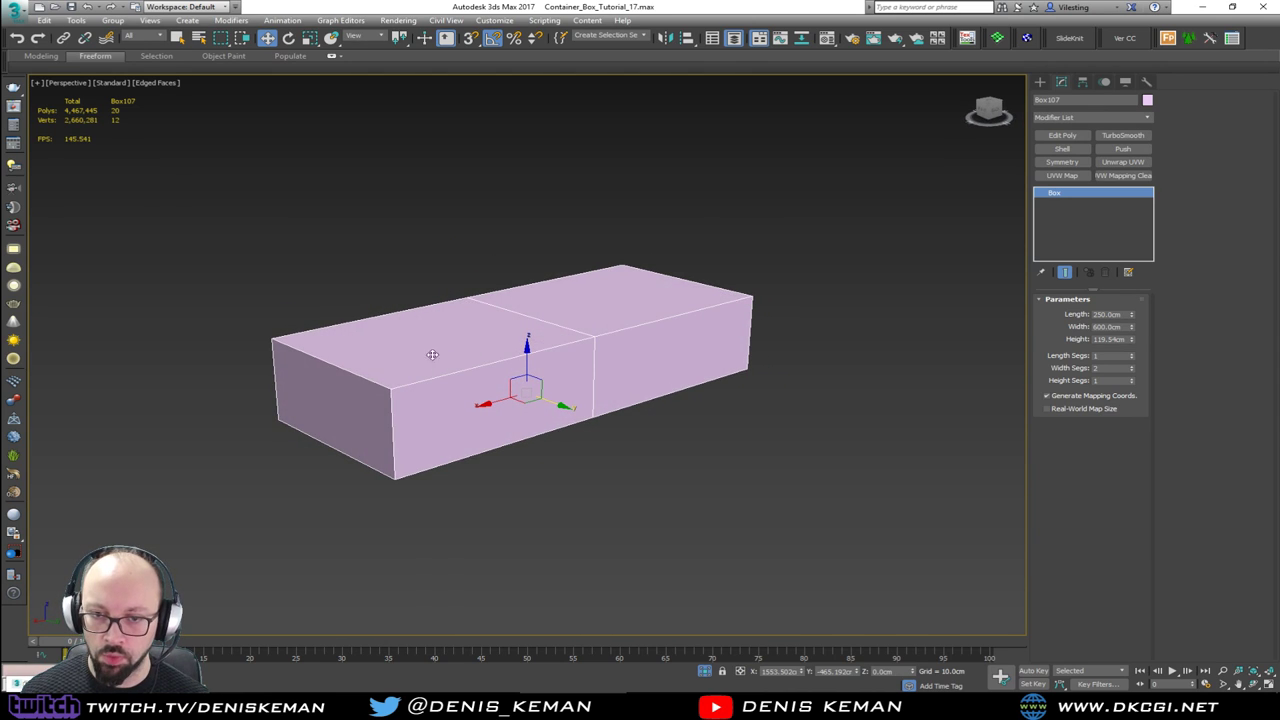
# Step: Set the large box's height to 180 cm
pyautogui.moveTo(1096, 341); pyautogui.dragTo(1146, 340)
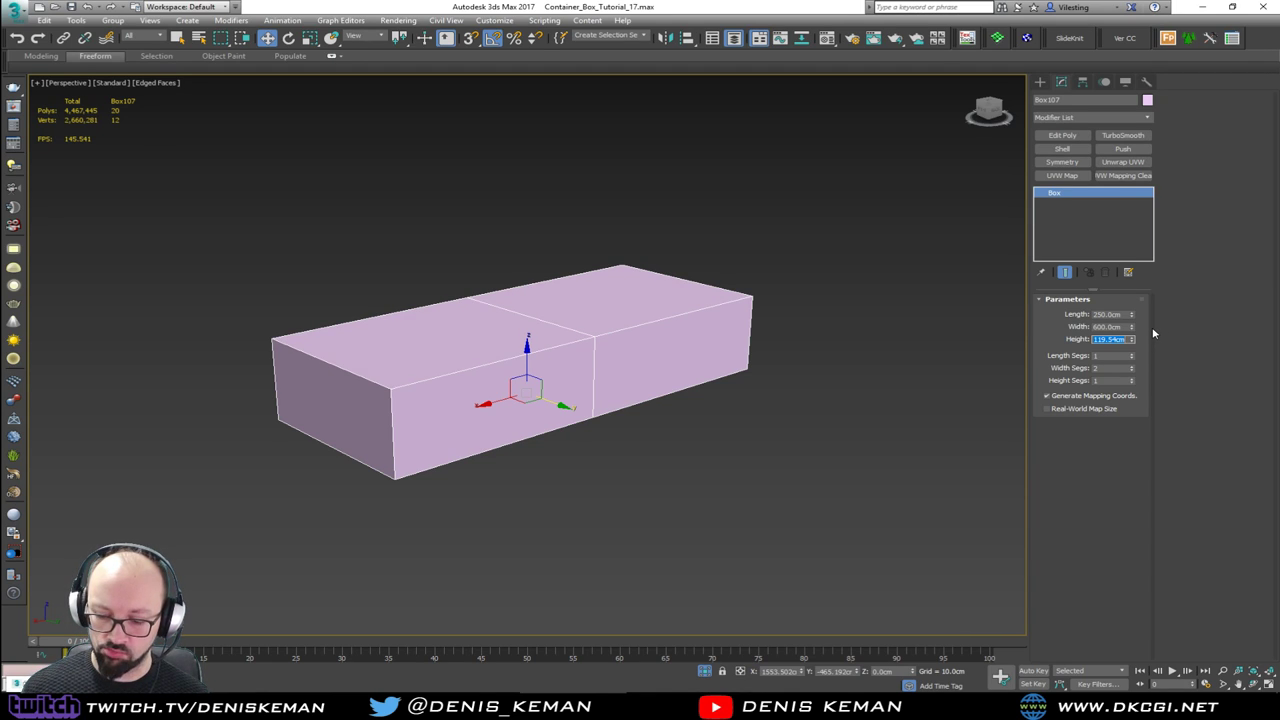
pyautogui.write('180')
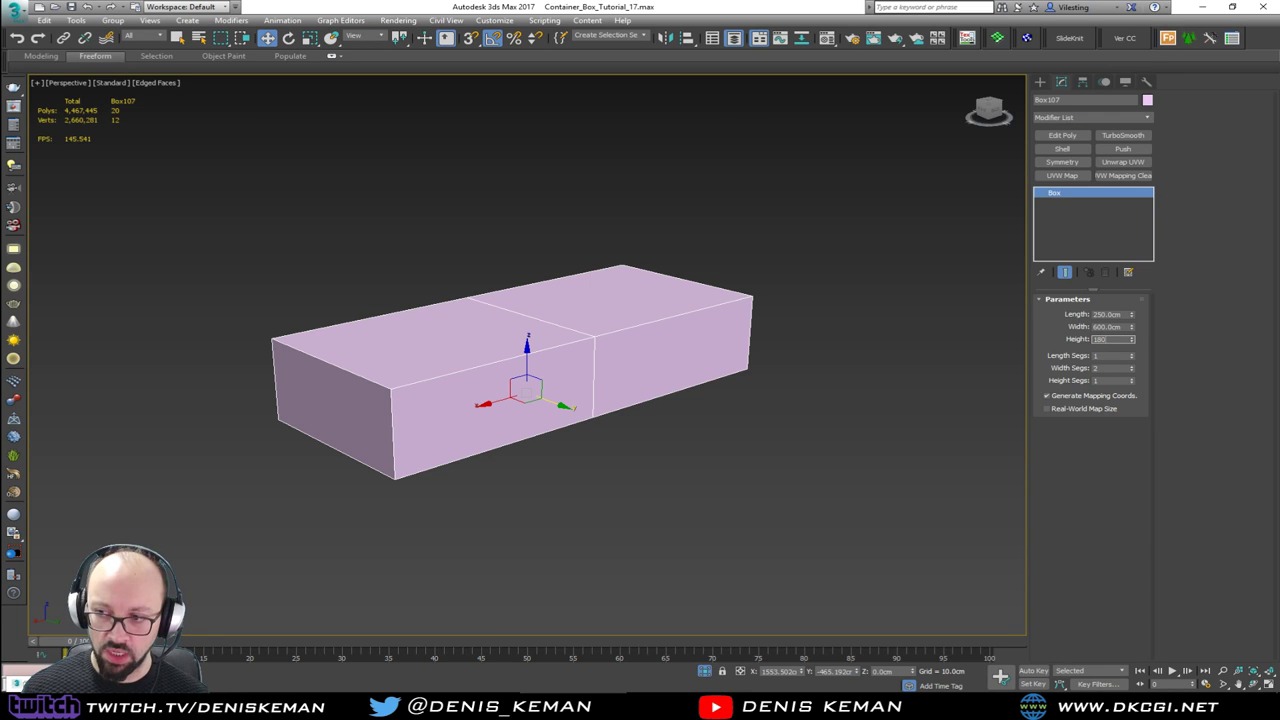
pyautogui.press('Return')
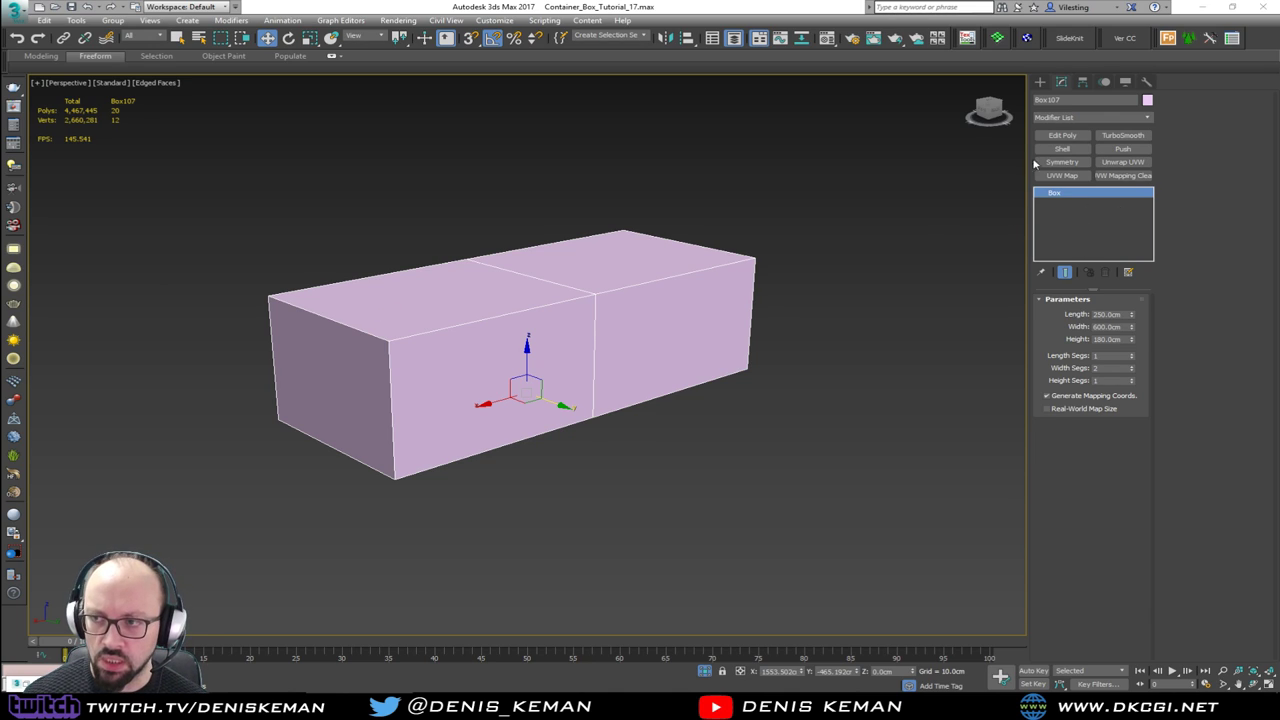
# Step: Draw a small box about 49 by 56 cm in front of the large one, with height 46 cm and one width segment
pyautogui.click(1040, 82)
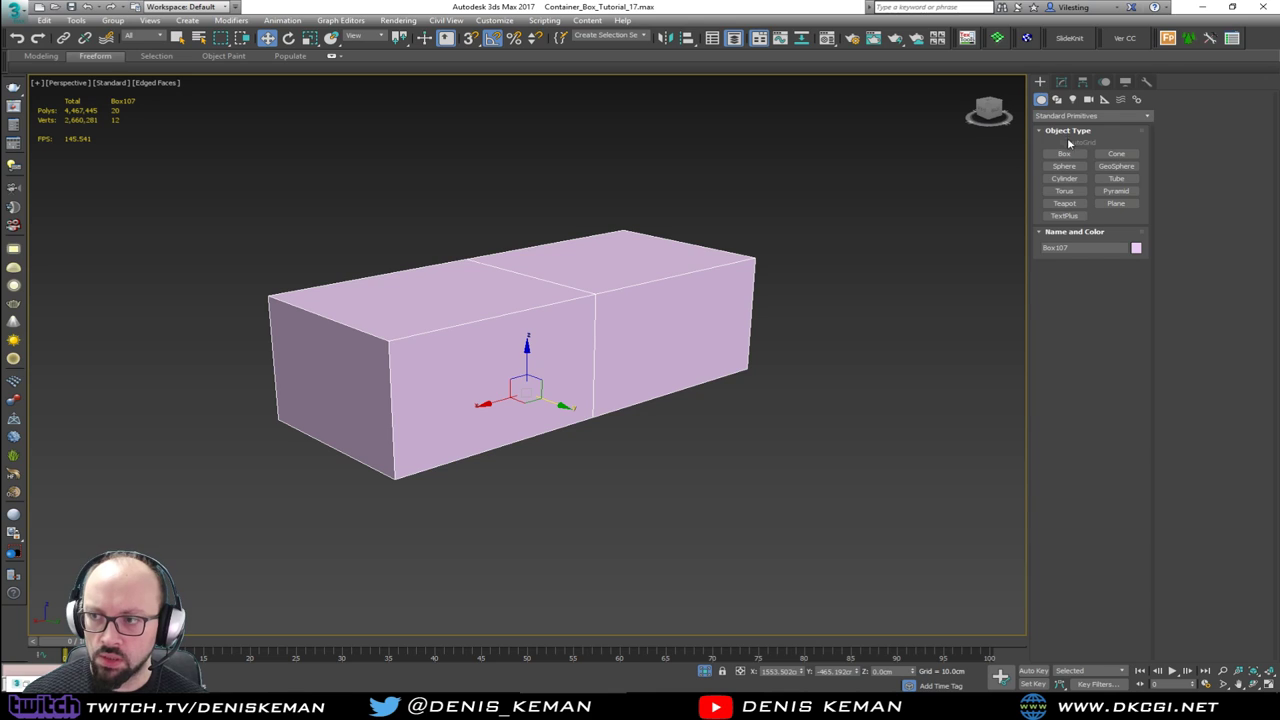
pyautogui.click(1064, 153)
pyautogui.moveTo(512, 489); pyautogui.dragTo(468, 508)
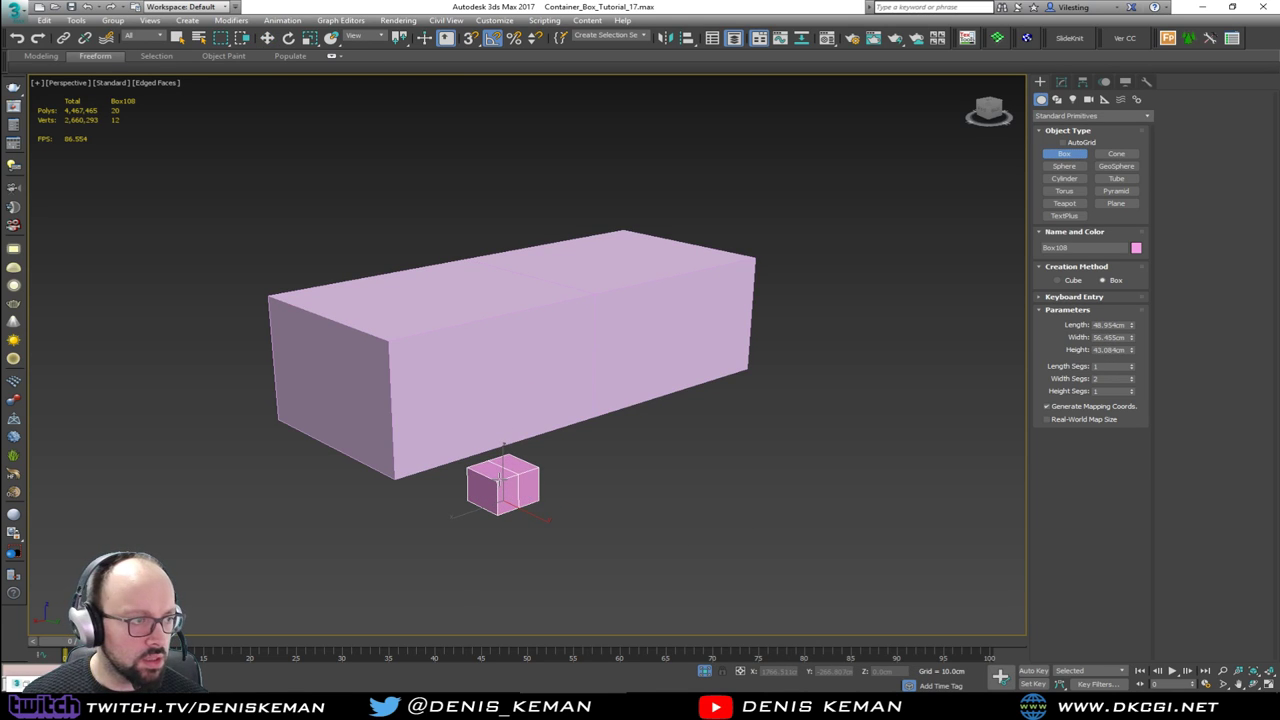
pyautogui.click(500, 479)
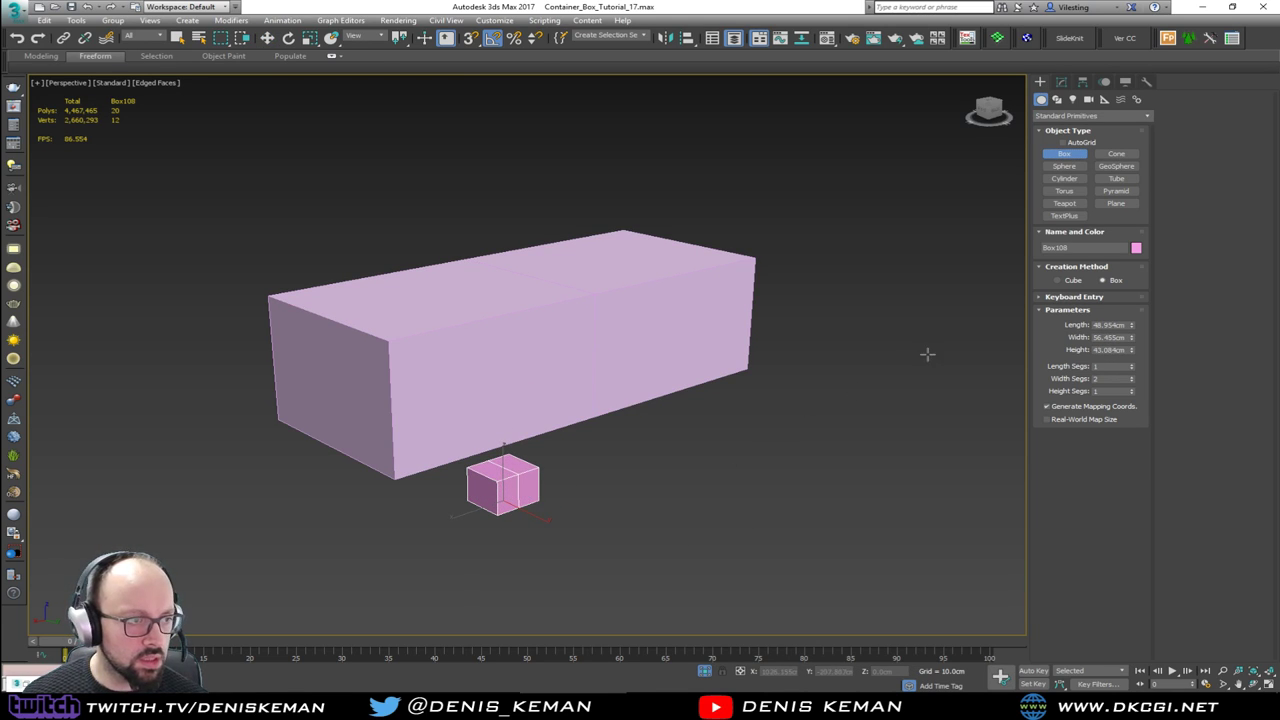
pyautogui.click(1094, 349)
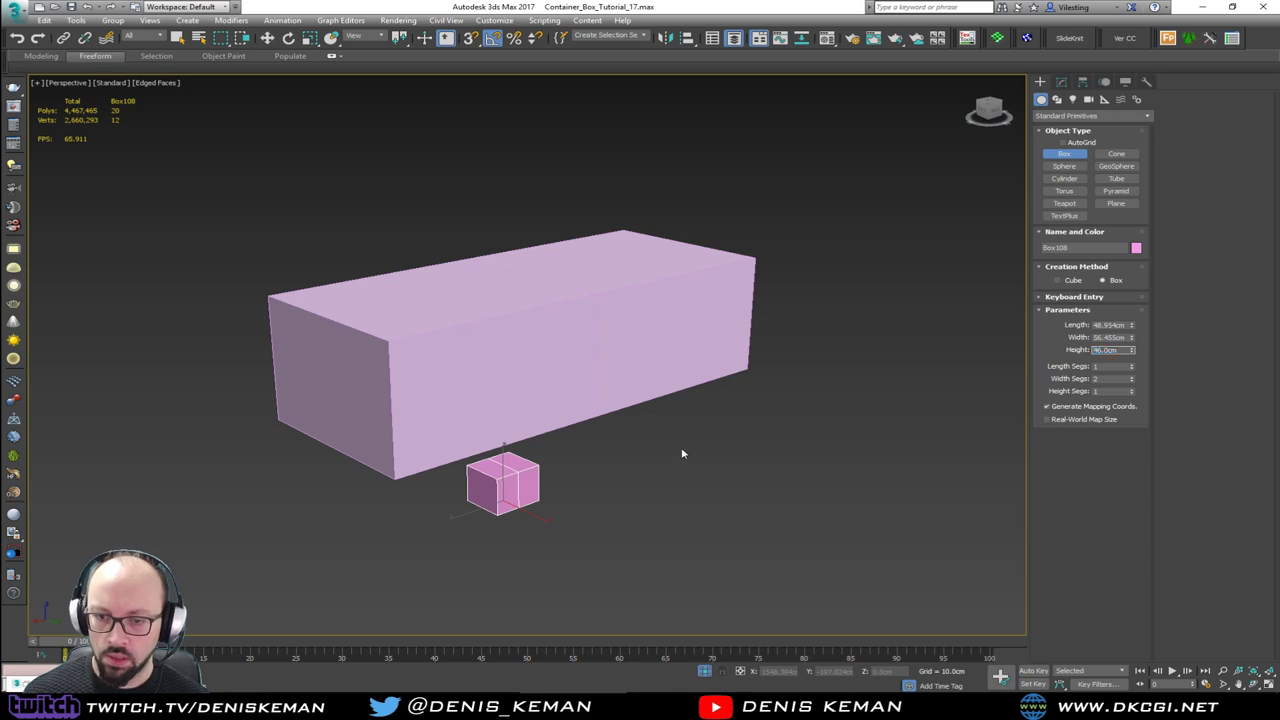
pyautogui.press('w')
pyautogui.click(1061, 81)
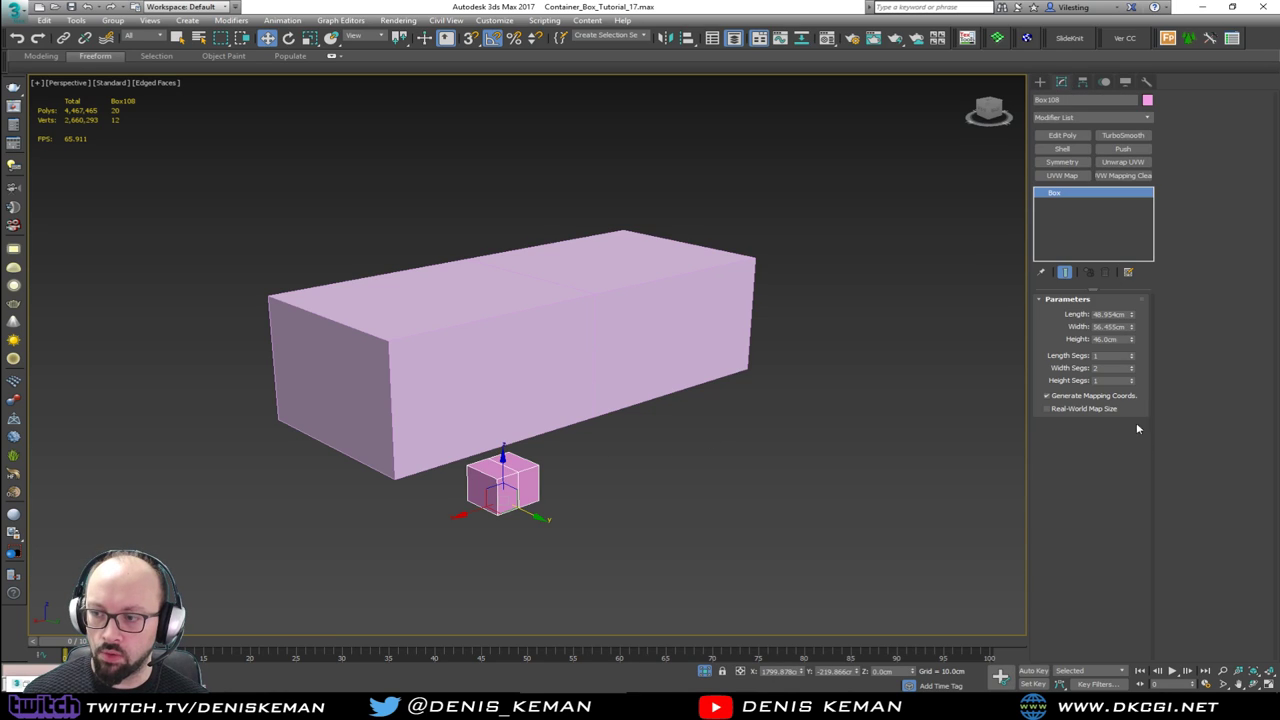
pyautogui.click(1132, 372)
# Step: Draw a second box about 89 by 76 cm beside the small one and set its height to 76 cm
pyautogui.click(1040, 82)
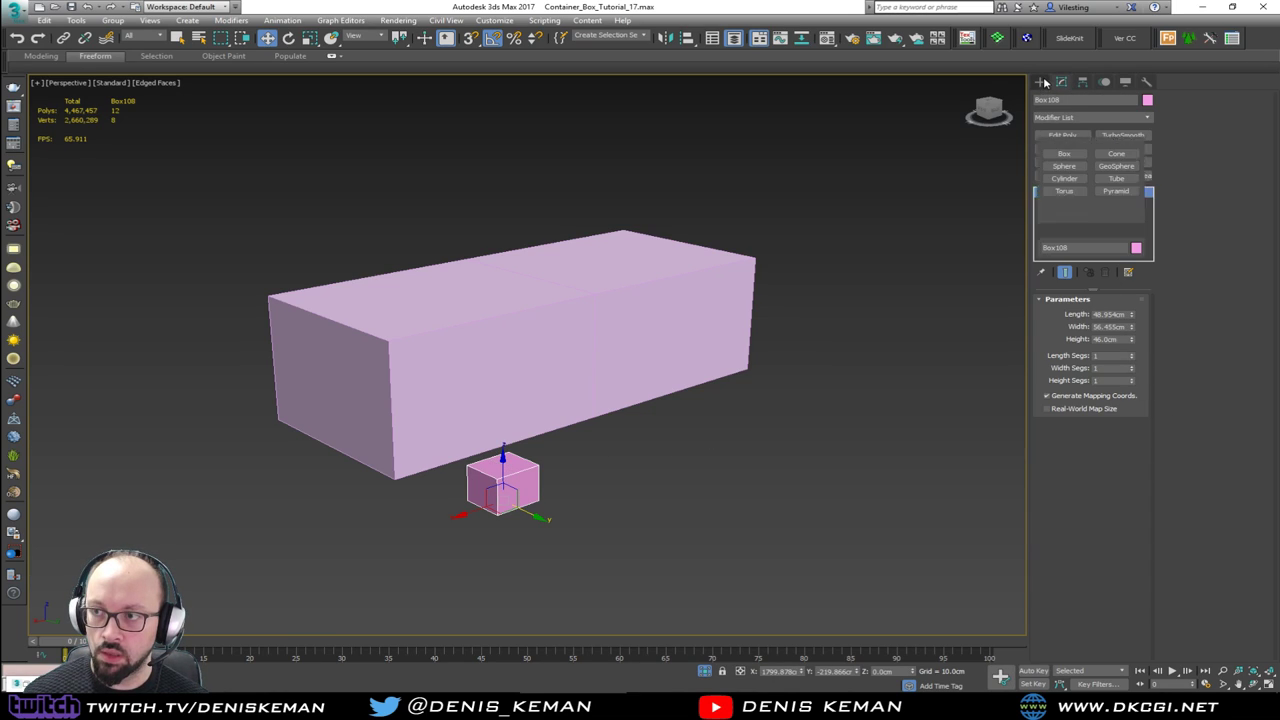
pyautogui.click(1064, 153)
pyautogui.moveTo(562, 458); pyautogui.dragTo(620, 490)
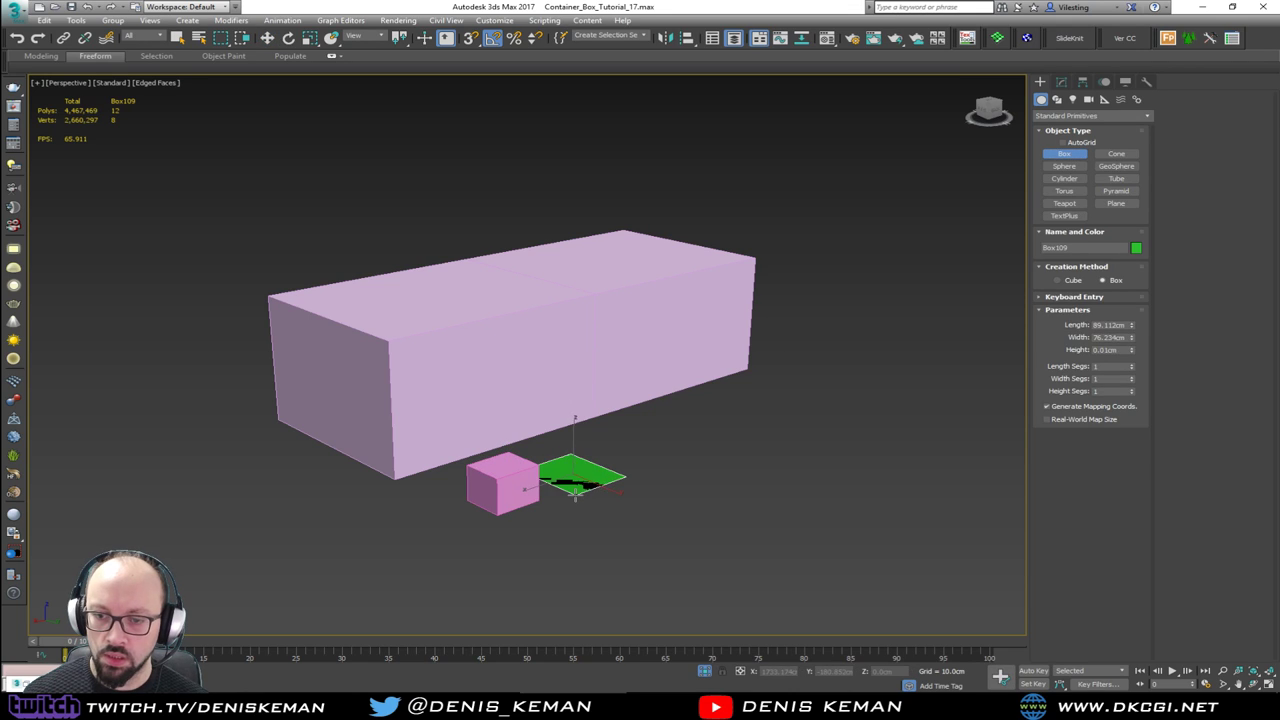
pyautogui.click(578, 431)
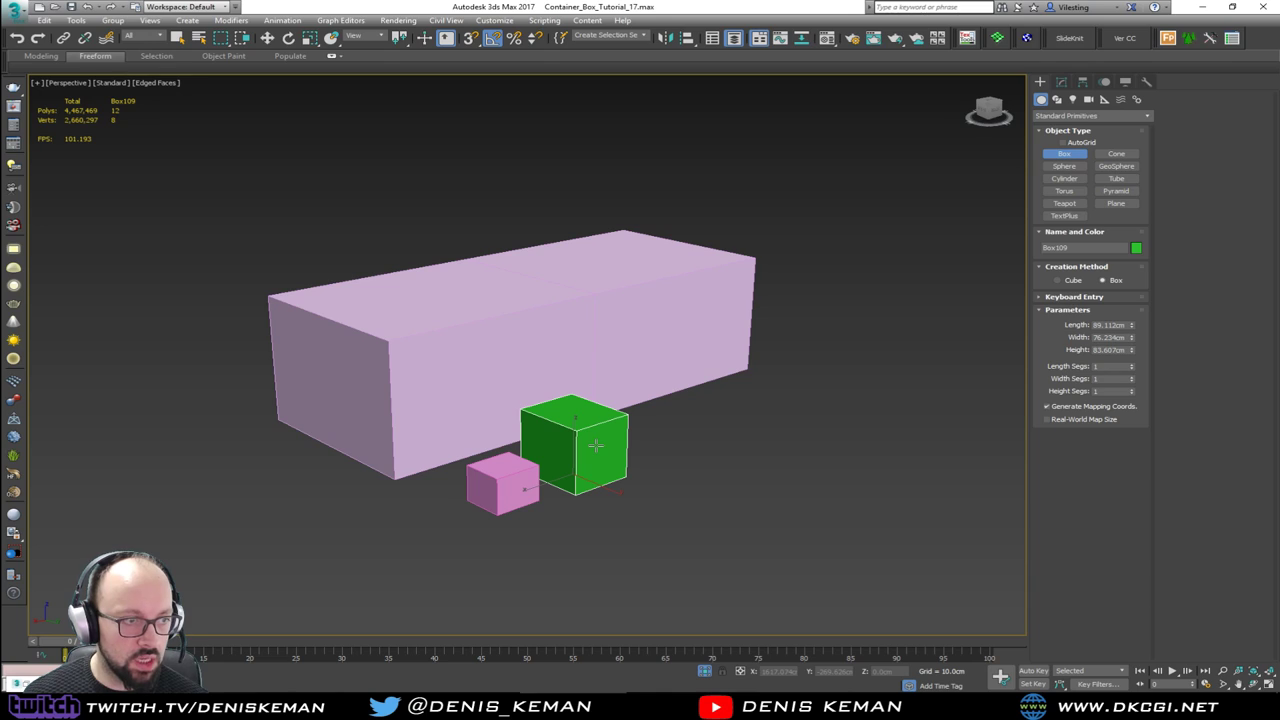
pyautogui.doubleClick(1122, 349)
pyautogui.click(1094, 349)
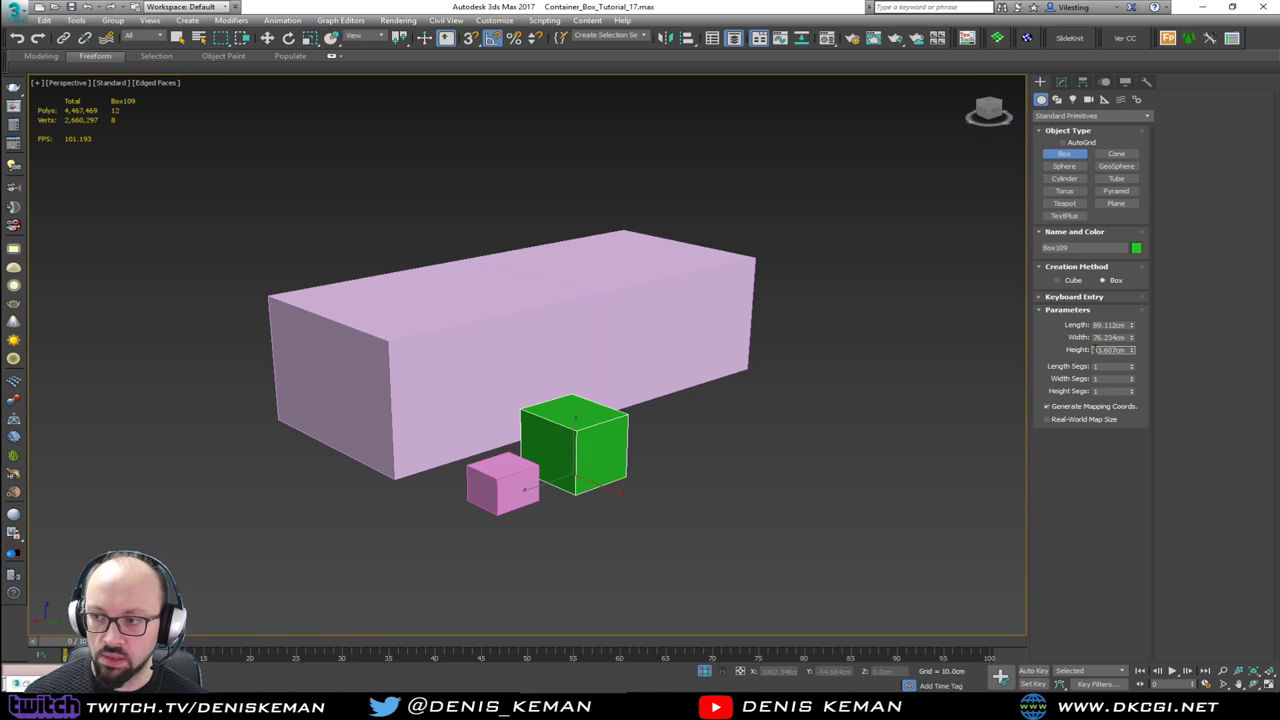
pyautogui.write('76')
pyautogui.press('Return')
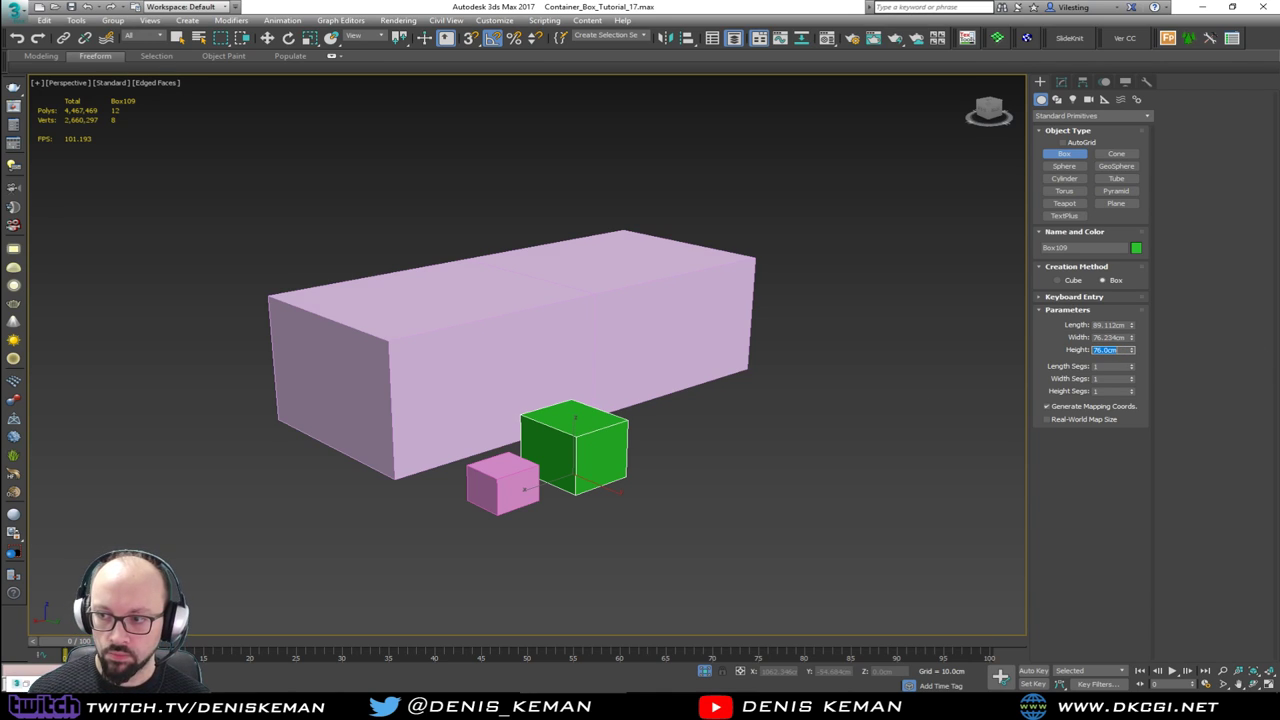
pyautogui.rightClick(800, 429)
# Step: Study the raised booth platform in the Seating_01 reference photo, then return to the isolated boxes
pyautogui.hotkey('alt', 'Tab')
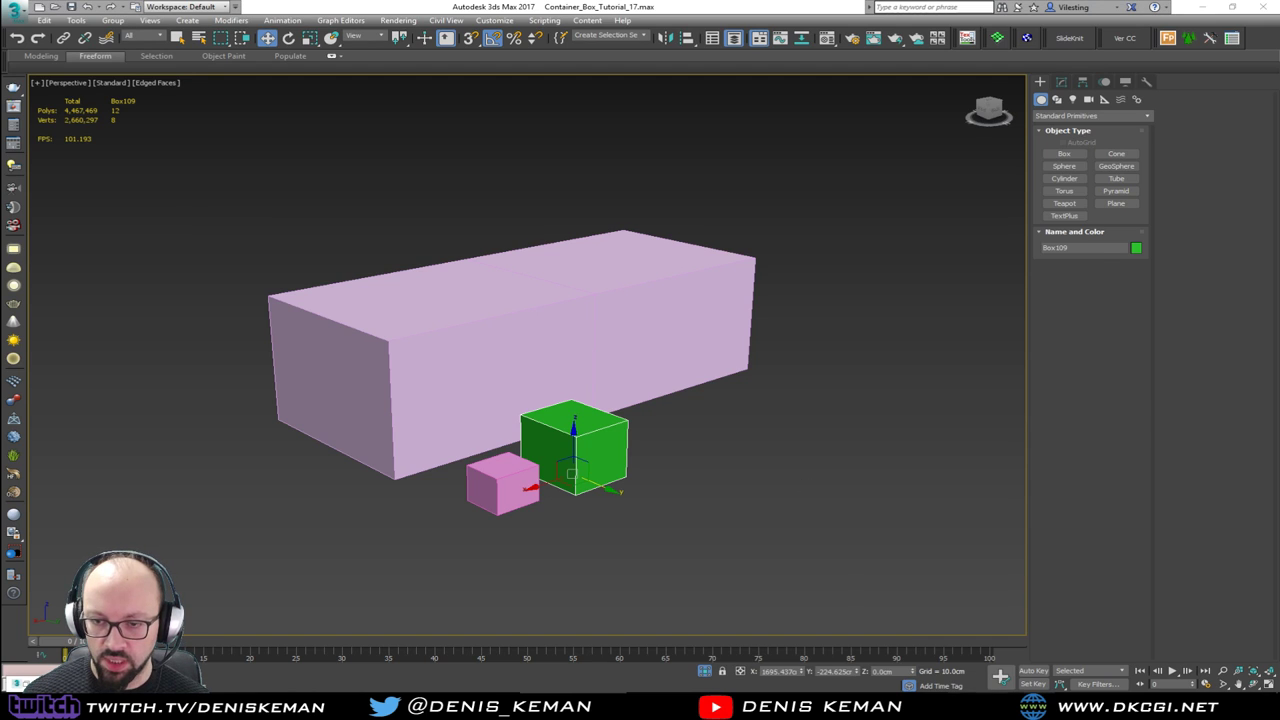
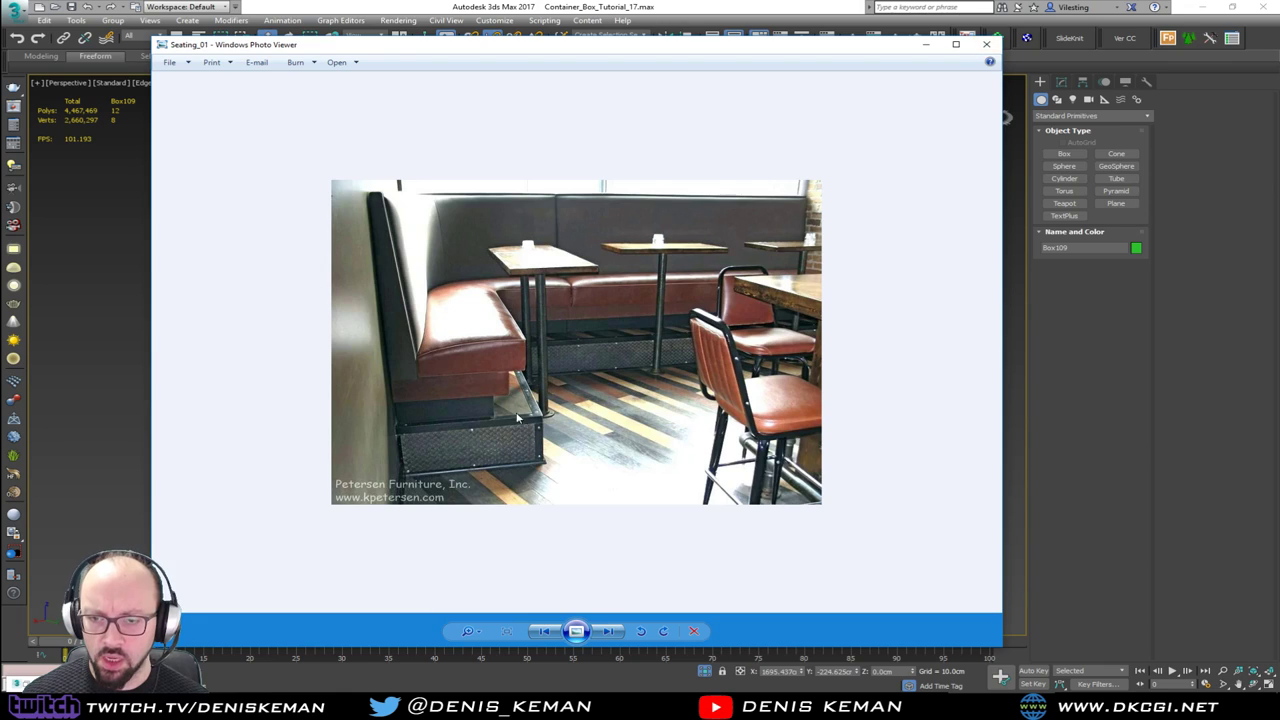
pyautogui.click(986, 46)
pyautogui.click(1063, 154)
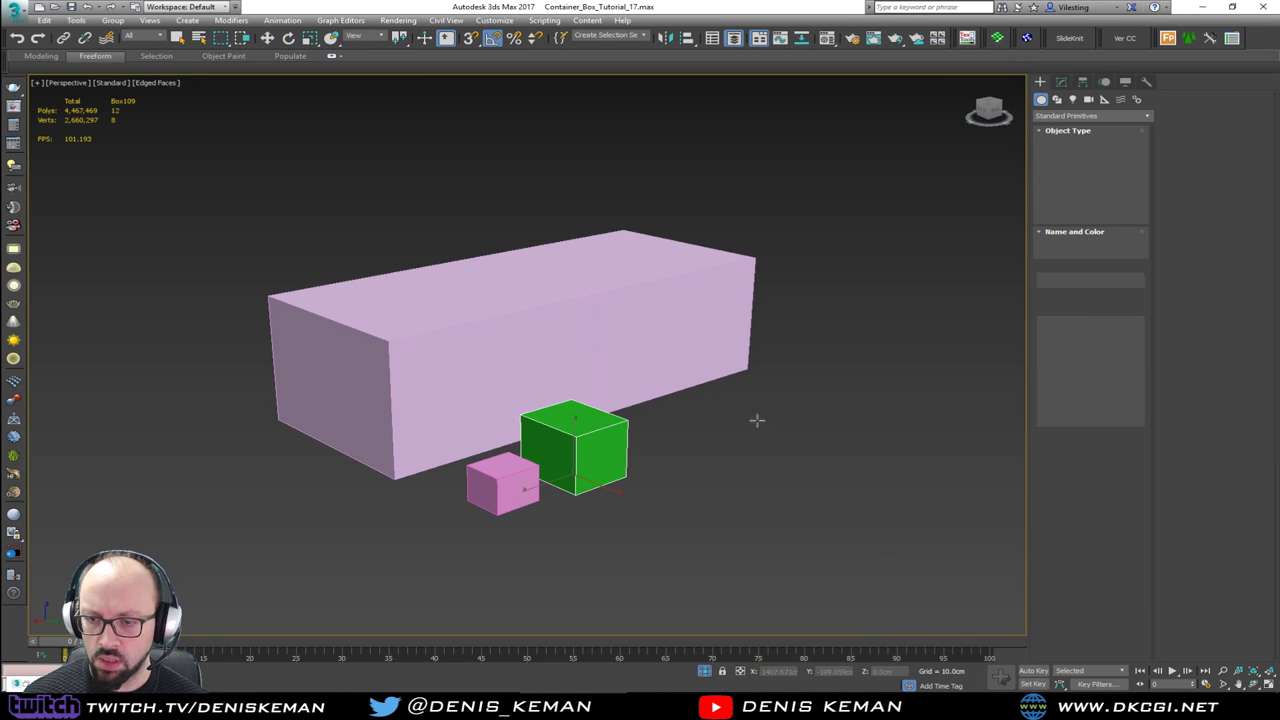
pyautogui.rightClick(840, 419)
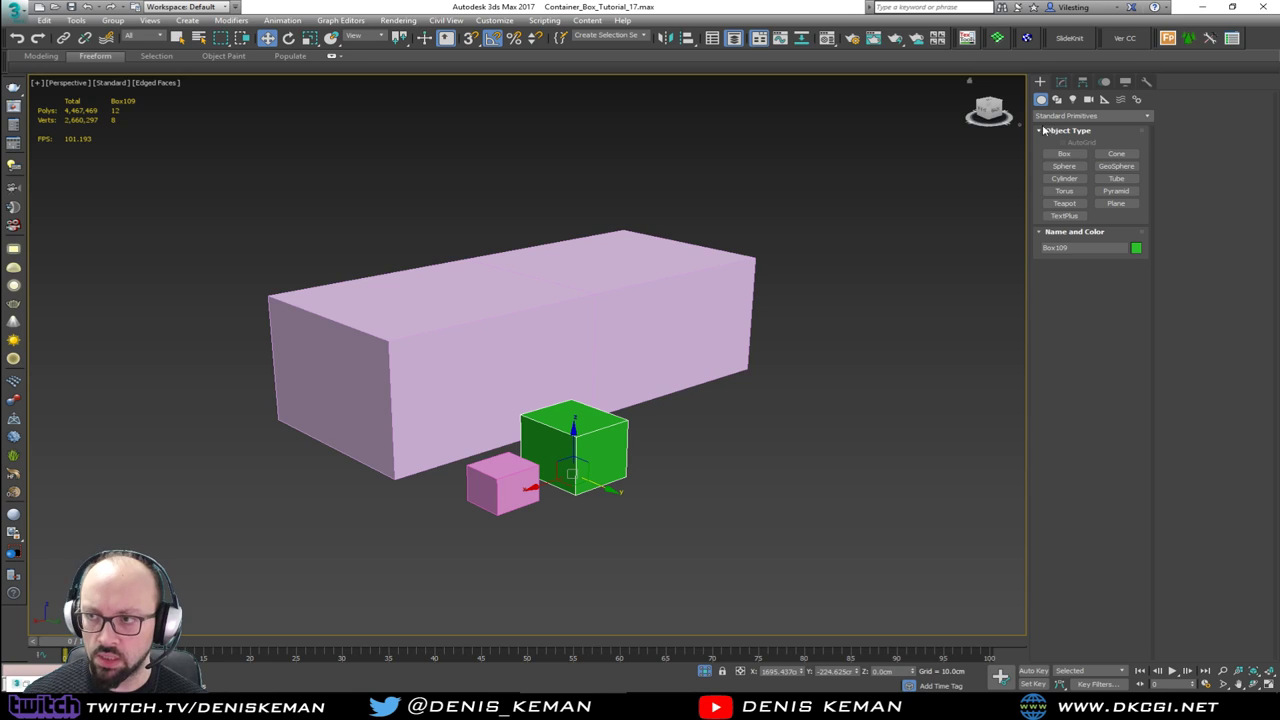
# Step: Raise the green box to a height of 106 cm
pyautogui.click(1061, 82)
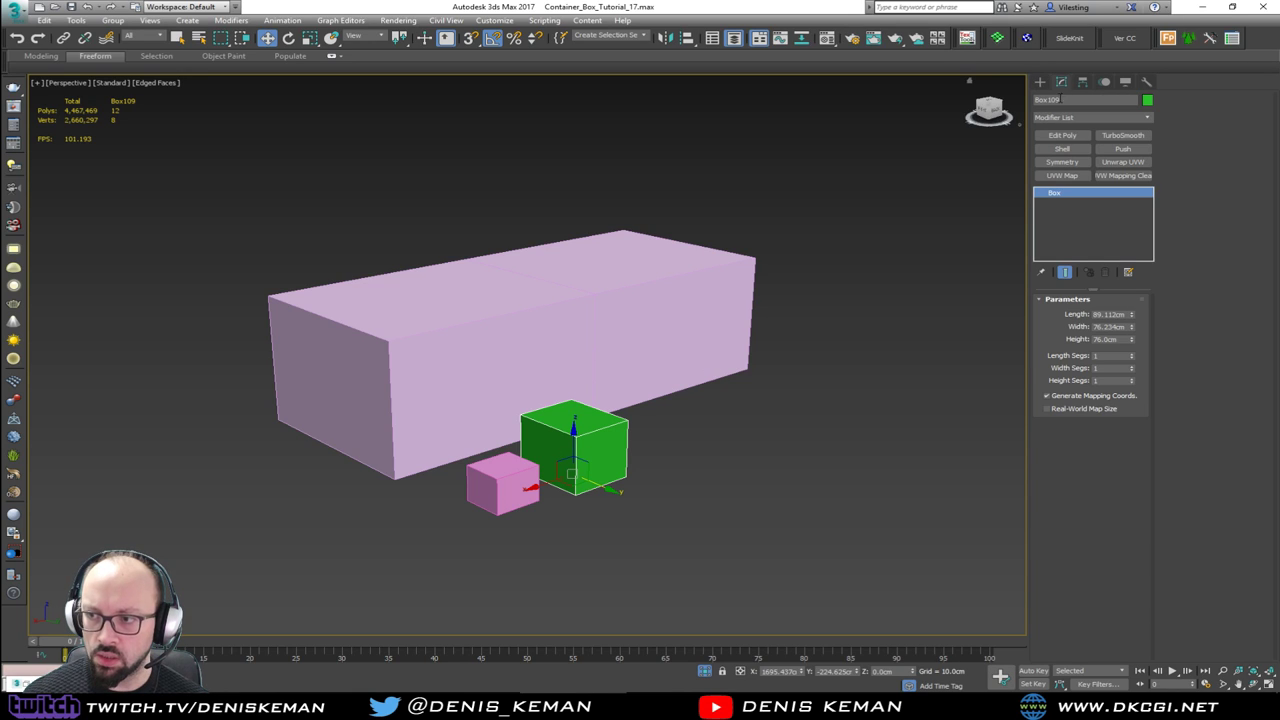
pyautogui.click(1126, 339)
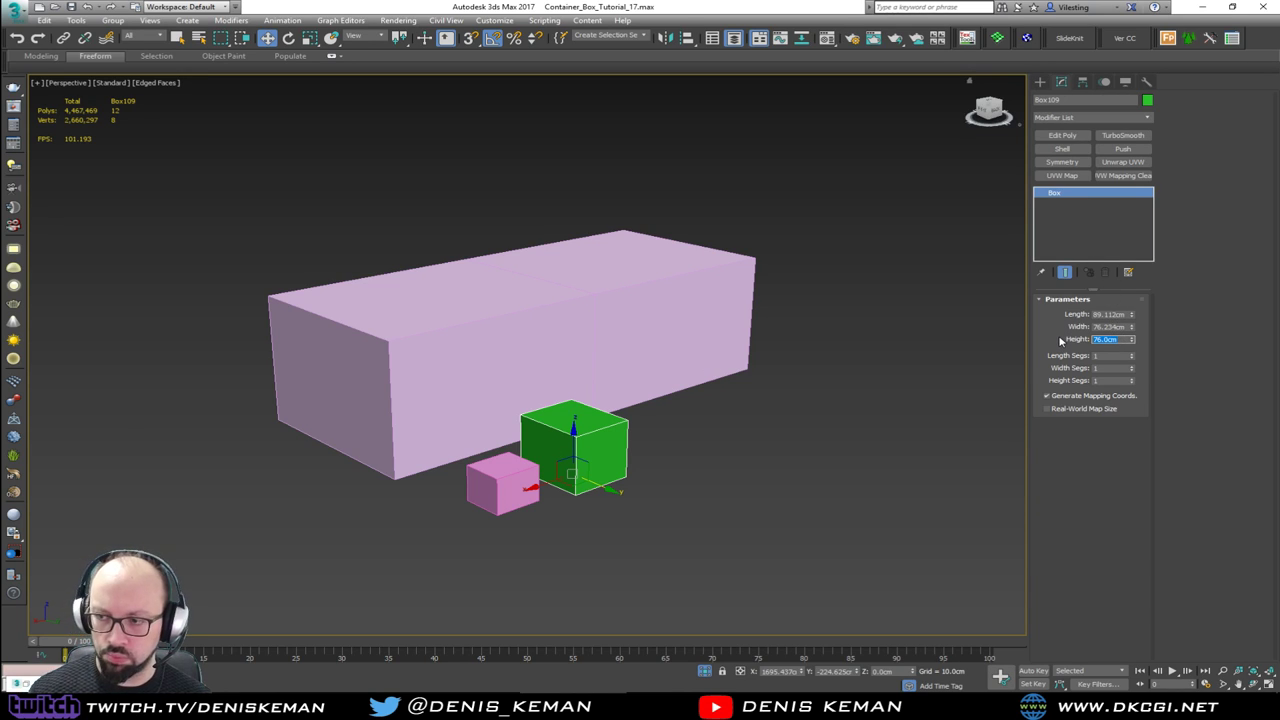
pyautogui.write('10')
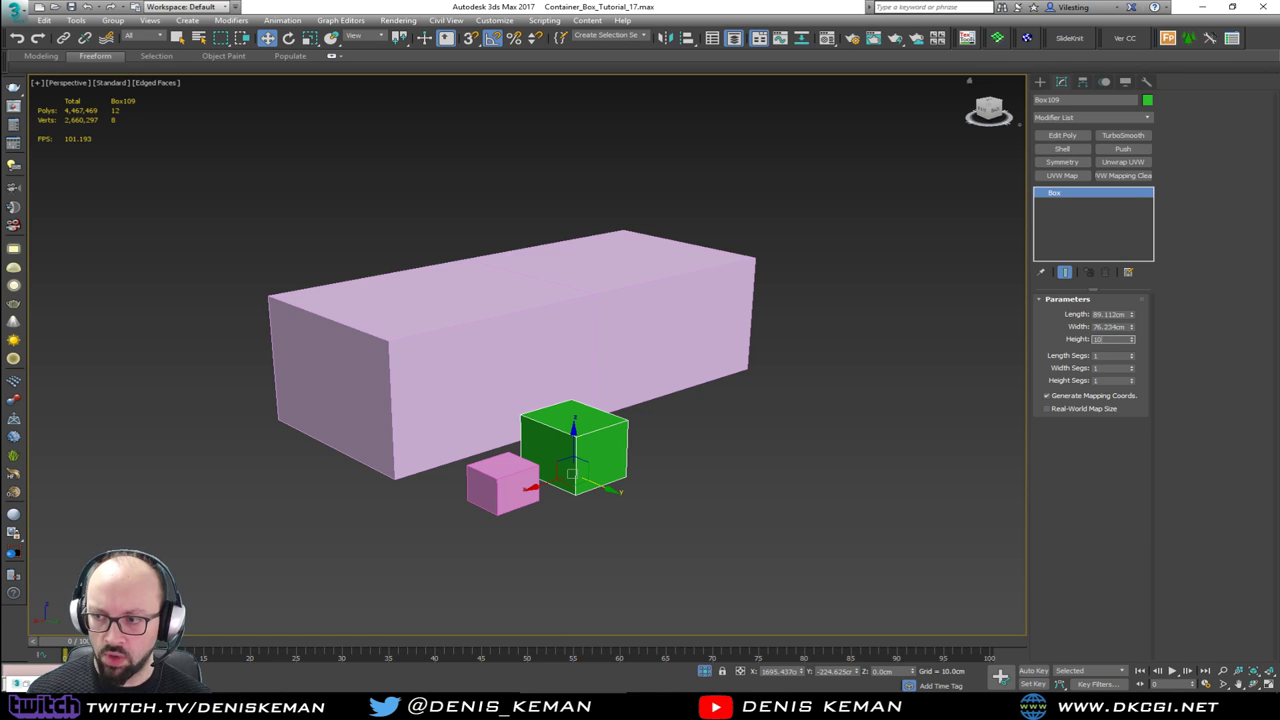
pyautogui.write('6')
pyautogui.press('Return')
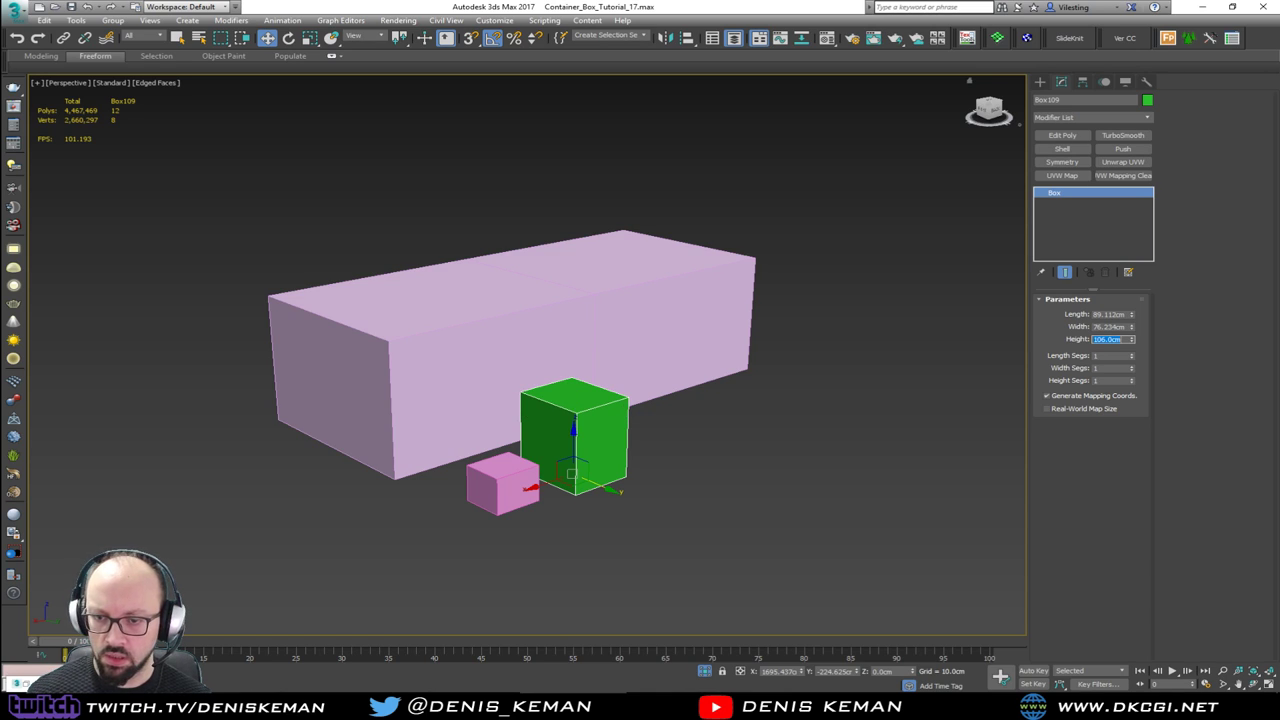
# Step: Set the small pink box's height to 76 cm
pyautogui.click(513, 475)
pyautogui.click(1110, 339)
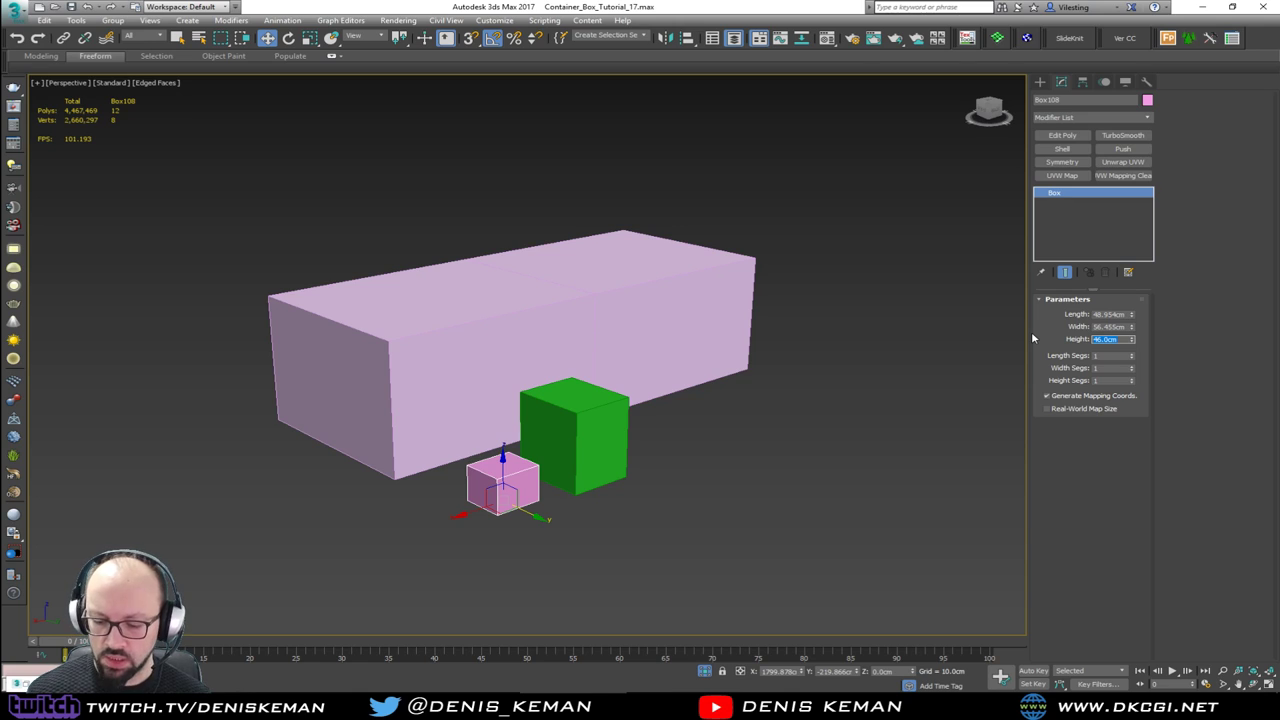
pyautogui.write('76')
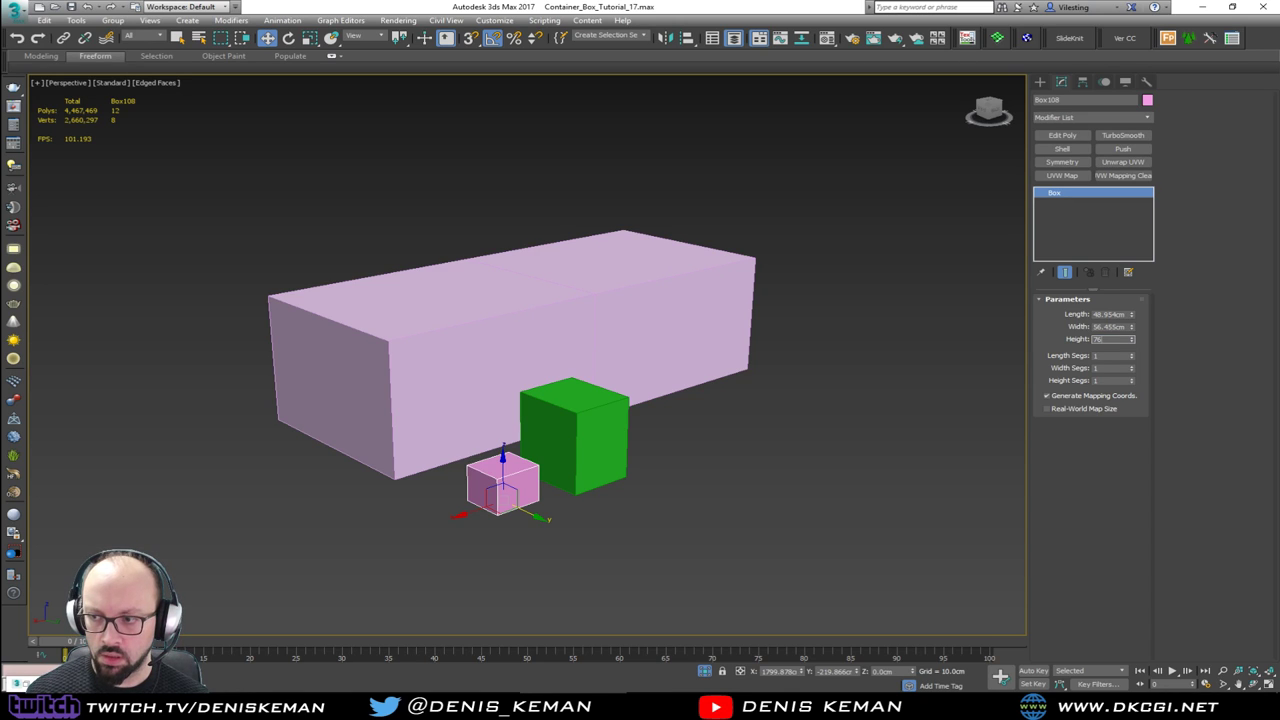
pyautogui.press('Return')
# Step: Compare the heights of the three boxes from a low angle and select the large box
pyautogui.keyDown('alt'); pyautogui.moveTo(649, 322); pyautogui.dragTo(519, 438, button='middle'); pyautogui.keyUp('alt')
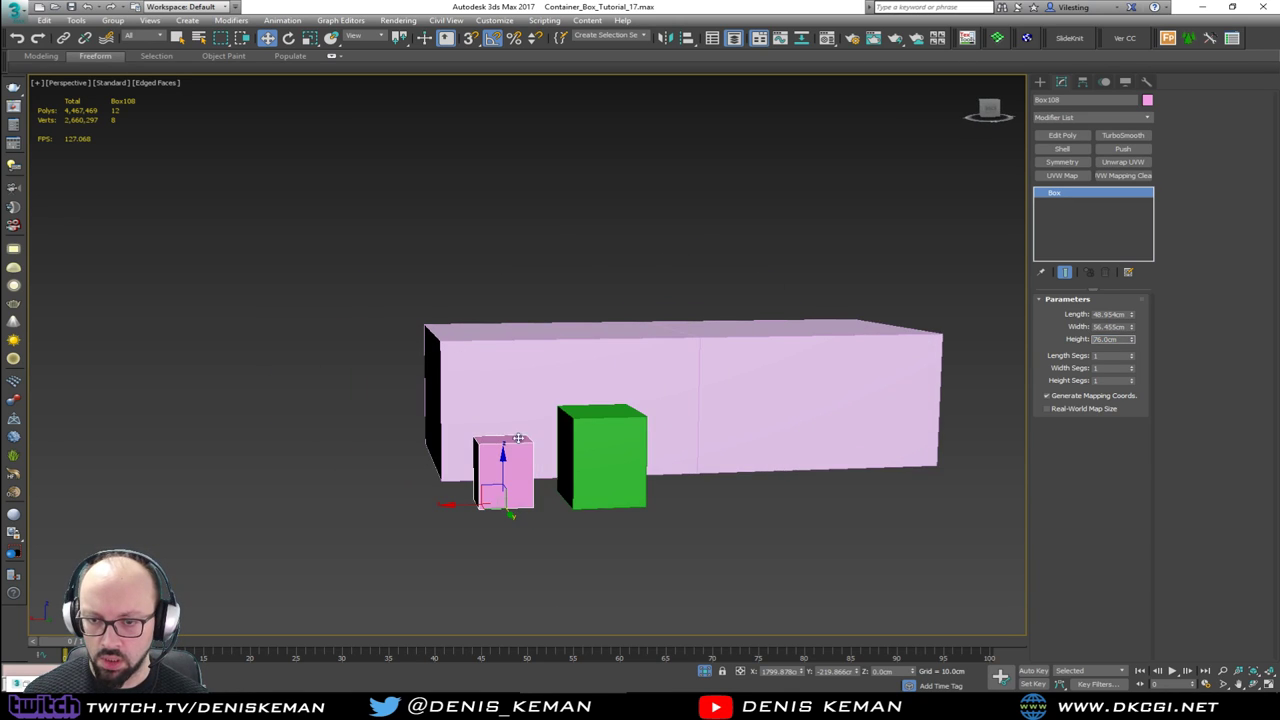
pyautogui.keyDown('alt'); pyautogui.moveTo(597, 419); pyautogui.dragTo(611, 403, button='middle'); pyautogui.keyUp('alt')
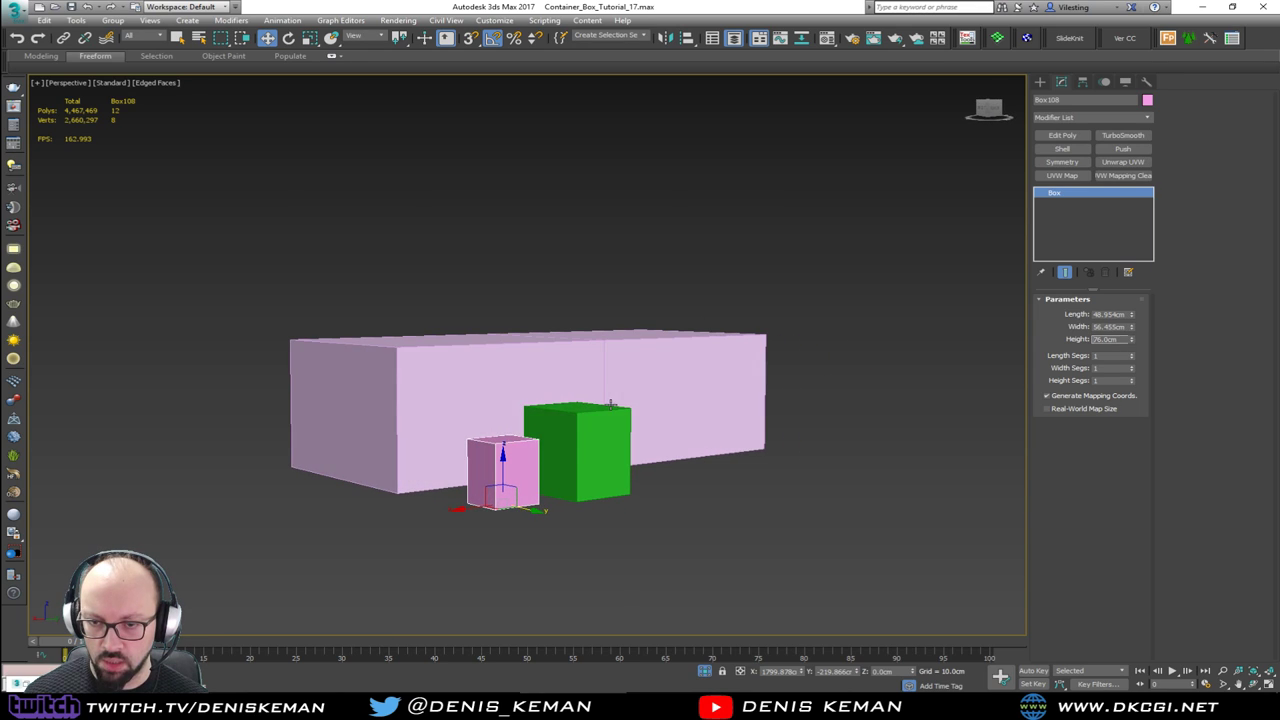
pyautogui.click(485, 384)
pyautogui.scroll(2, 497, 396)
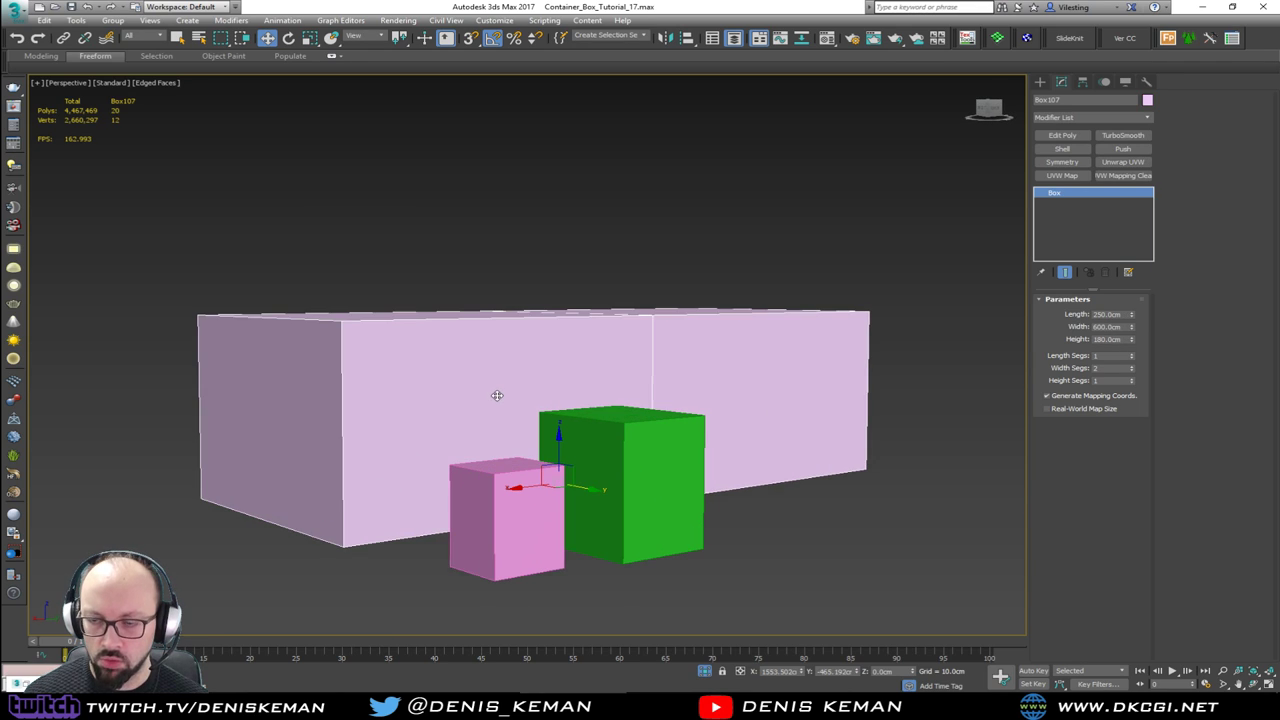
# Step: Add an Edit Poly modifier to the large box and connect its vertical edges with two horizontal edge loops
pyautogui.click(1064, 135)
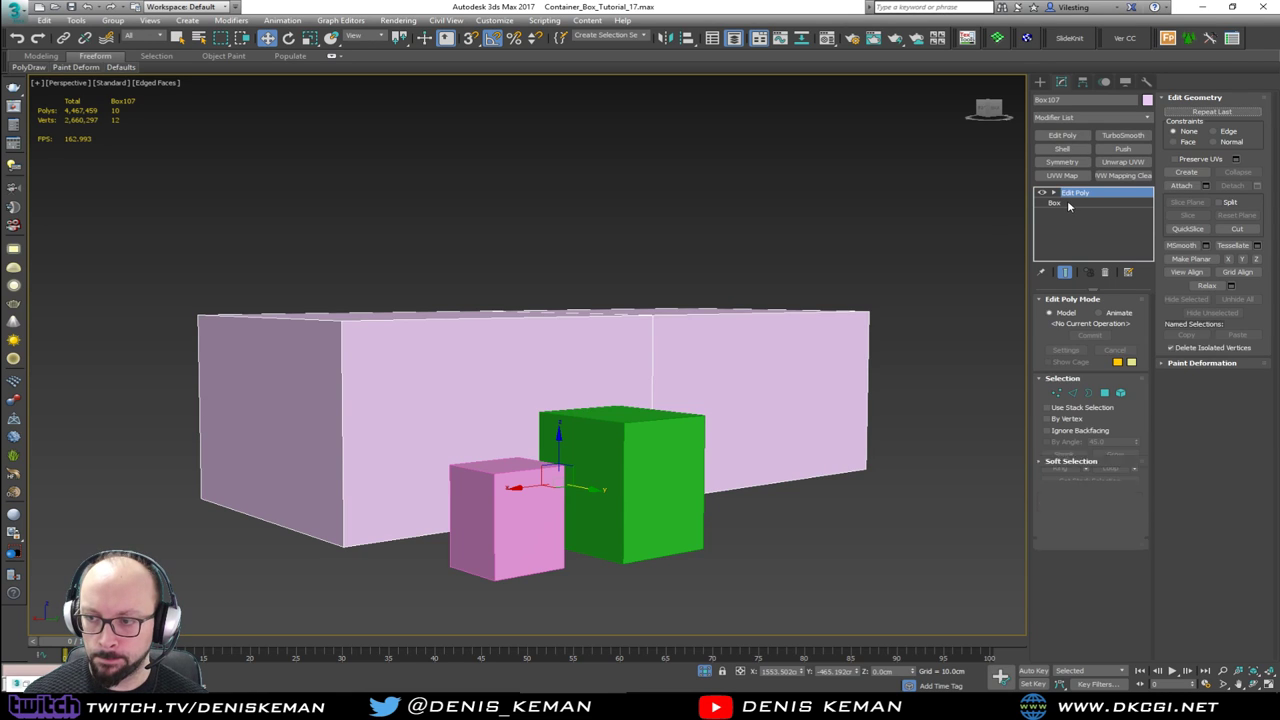
pyautogui.press('2')
pyautogui.click(343, 418)
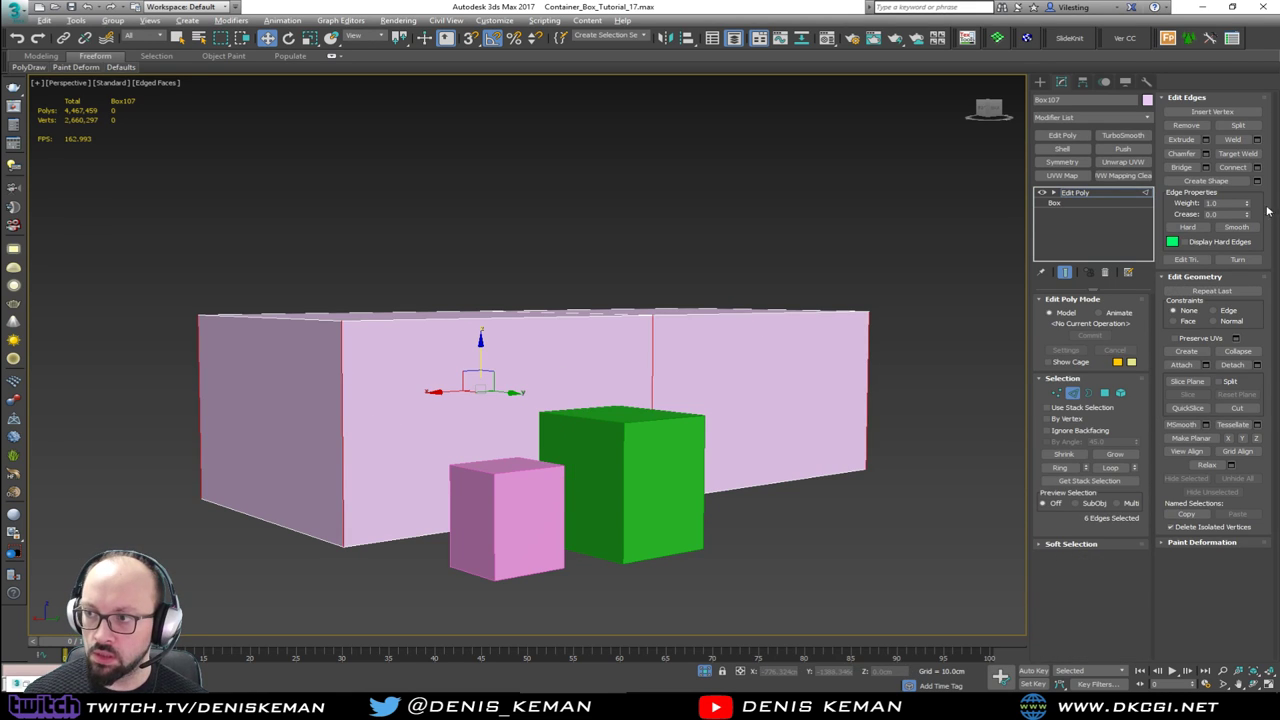
pyautogui.click(1257, 168)
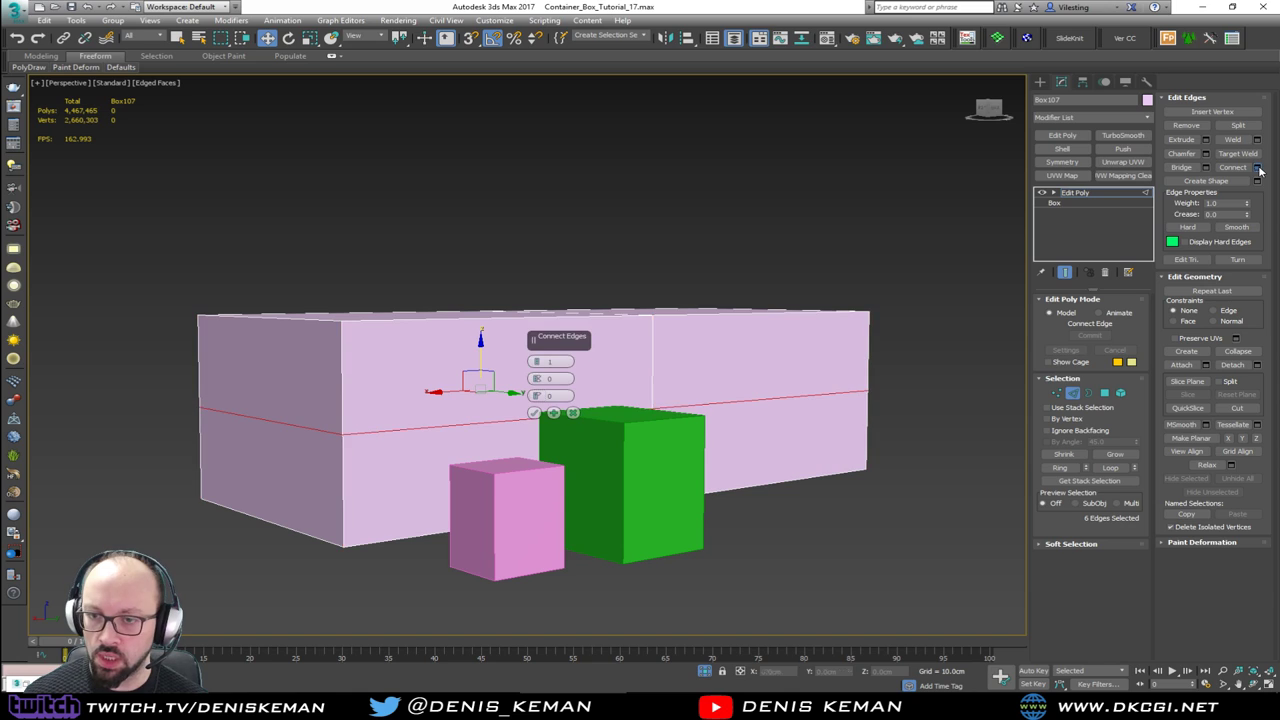
pyautogui.click(537, 359)
pyautogui.click(534, 412)
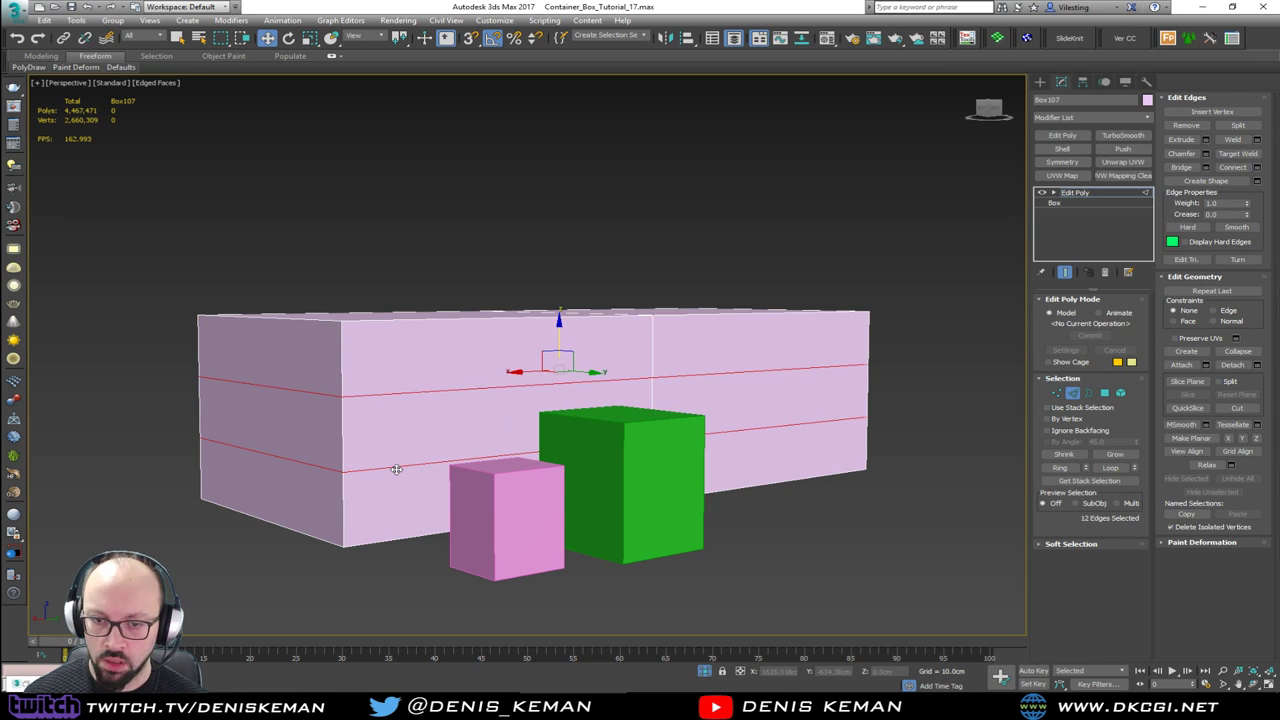
# Step: Snap the large box's lower edge loop to the pink box's 76 cm height and the upper loop to the green box's 106 cm height
pyautogui.doubleClick(397, 466)
pyautogui.moveTo(531, 428); pyautogui.dragTo(629, 420)
pyautogui.keyDown('alt'); pyautogui.moveTo(643, 424); pyautogui.dragTo(680, 421, button='middle'); pyautogui.keyUp('alt')
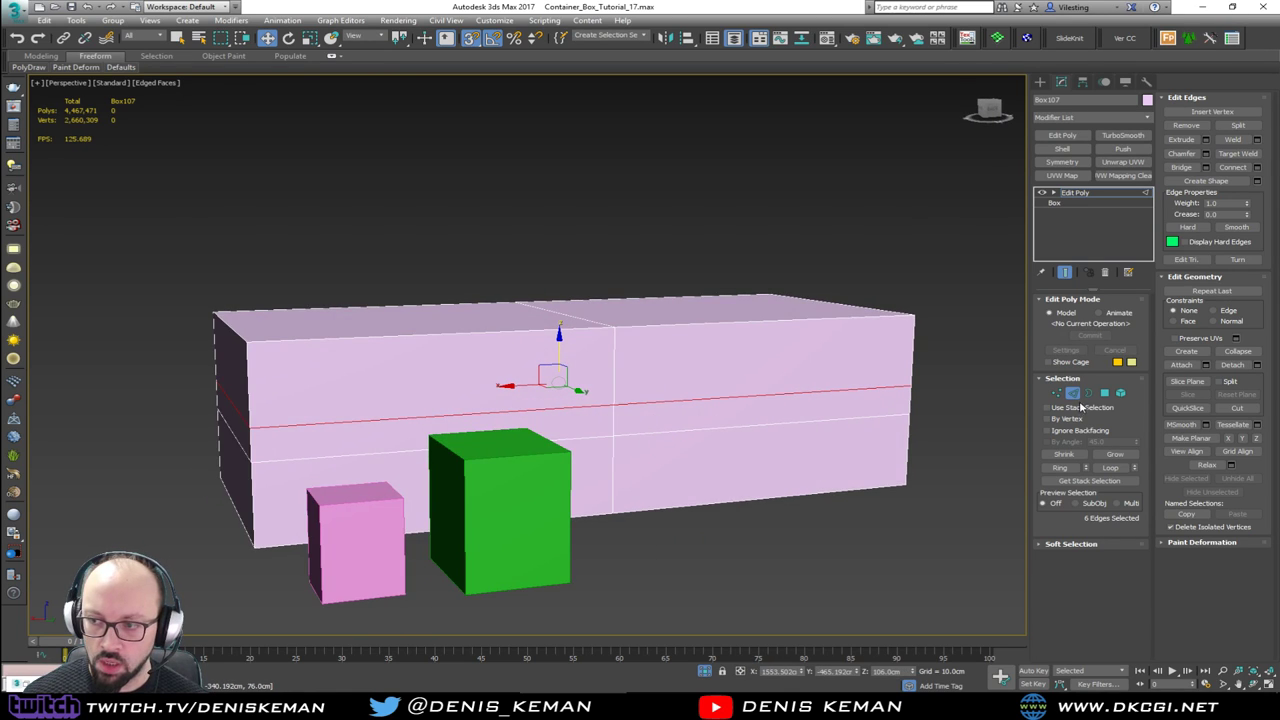
pyautogui.click(1068, 393)
# Step: Delete the small pink and green reference boxes
pyautogui.keyDown('alt'); pyautogui.moveTo(430, 505); pyautogui.dragTo(767, 514, button='middle'); pyautogui.keyUp('alt')
pyautogui.moveTo(963, 512); pyautogui.dragTo(769, 600)
pyautogui.press('Delete')
# Step: Change the large box's object color to dark blue
pyautogui.click(620, 457)
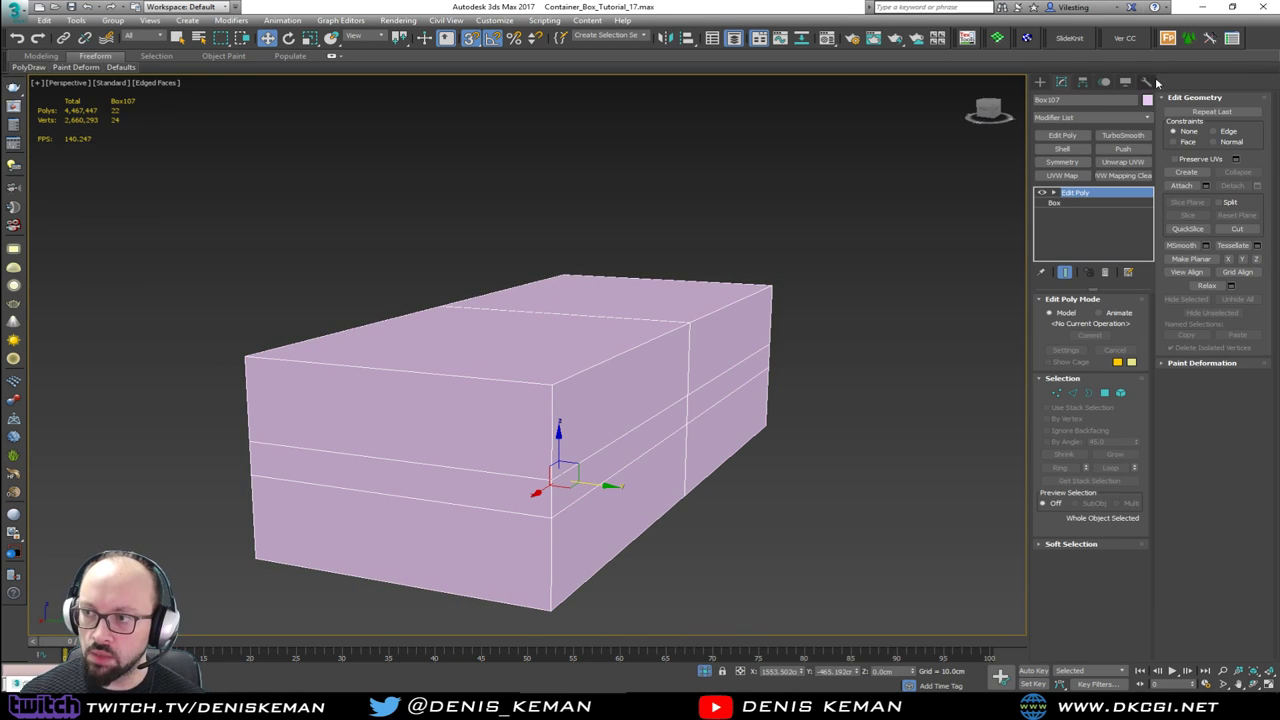
pyautogui.click(1147, 100)
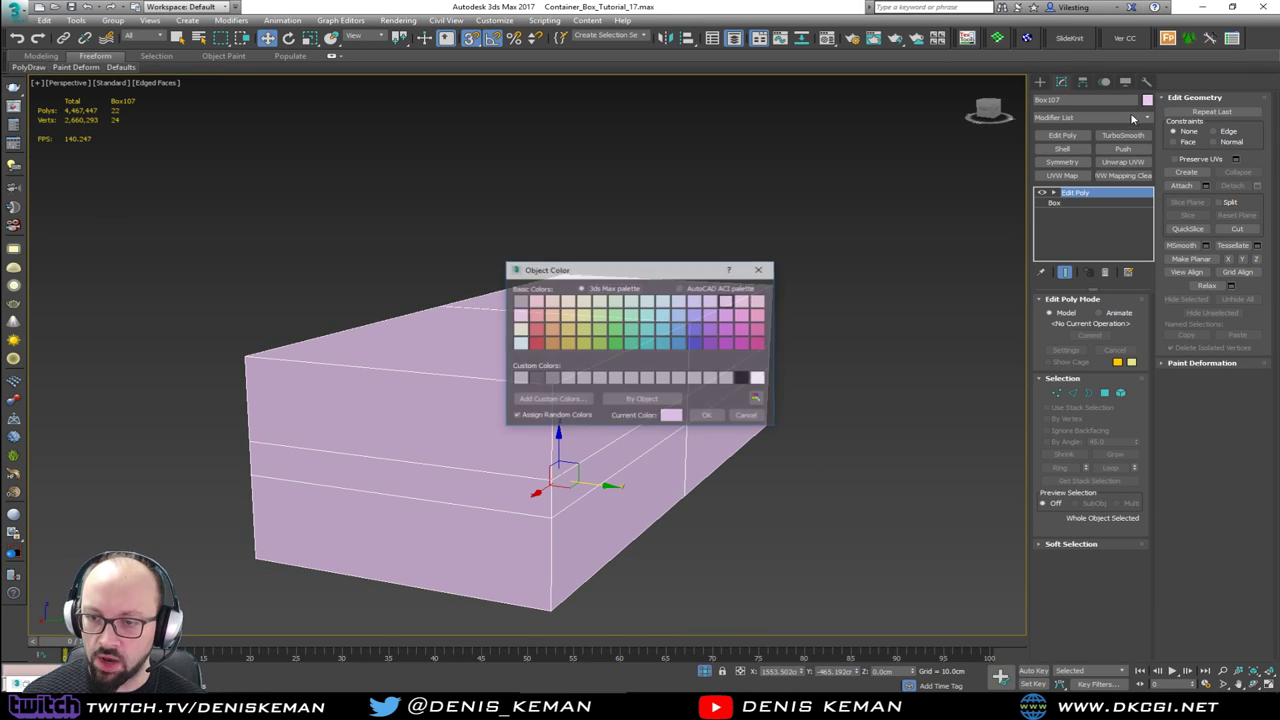
pyautogui.click(697, 343)
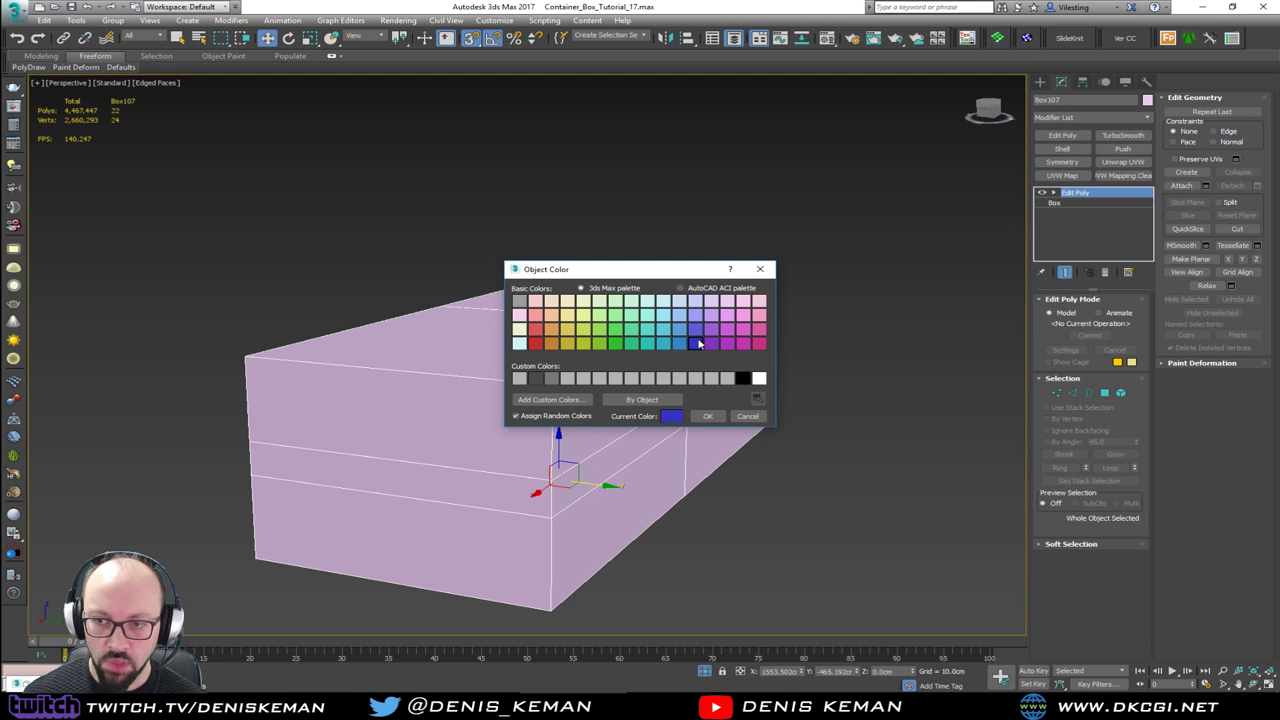
pyautogui.click(708, 416)
pyautogui.click(754, 506)
pyautogui.moveTo(754, 506)
pyautogui.keyDown('alt'); pyautogui.mouseDown(button='middle')
pyautogui.moveTo(638, 441)
pyautogui.moveTo(590, 375)
pyautogui.moveTo(499, 368)
pyautogui.moveTo(489, 394)
pyautogui.moveTo(630, 396)
pyautogui.mouseUp(button='middle'); pyautogui.keyUp('alt')
pyautogui.press('F4')
pyautogui.press('F4')
pyautogui.click(630, 396)
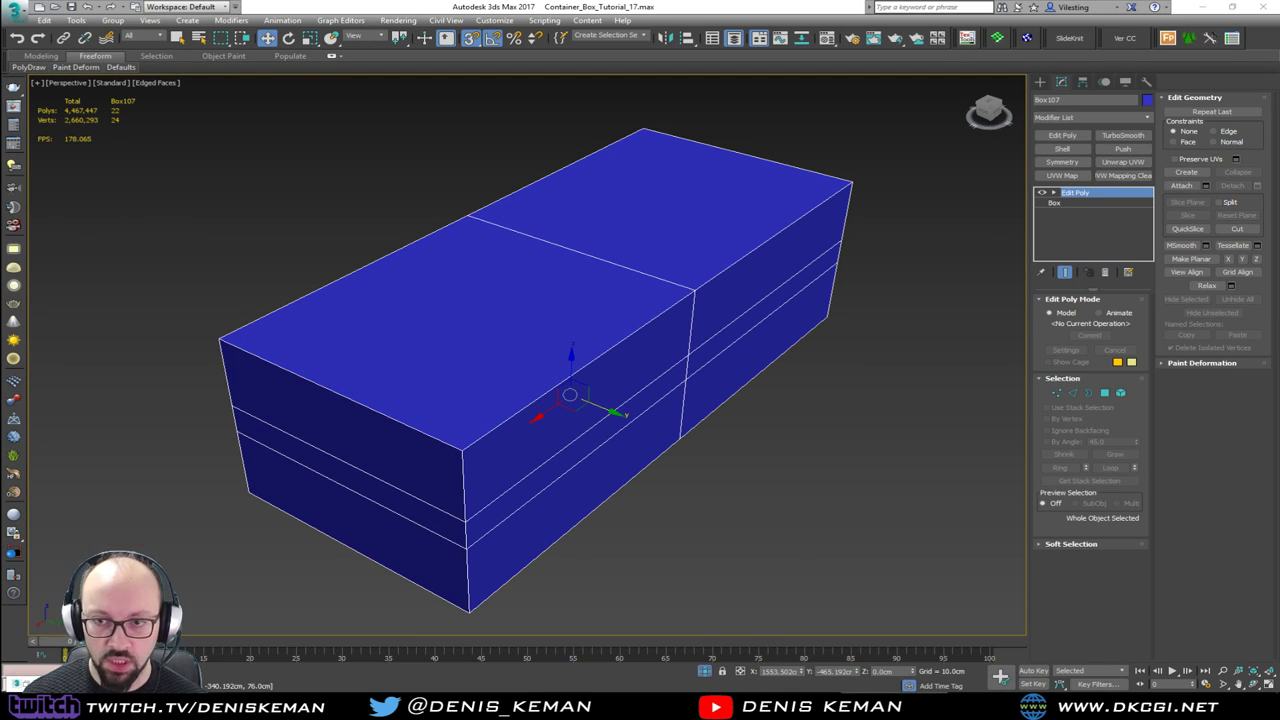
# Step: Browse the reference photos to Seating_01, study its raised booth platform and return to the scene
pyautogui.hotkey('alt', 'Tab')
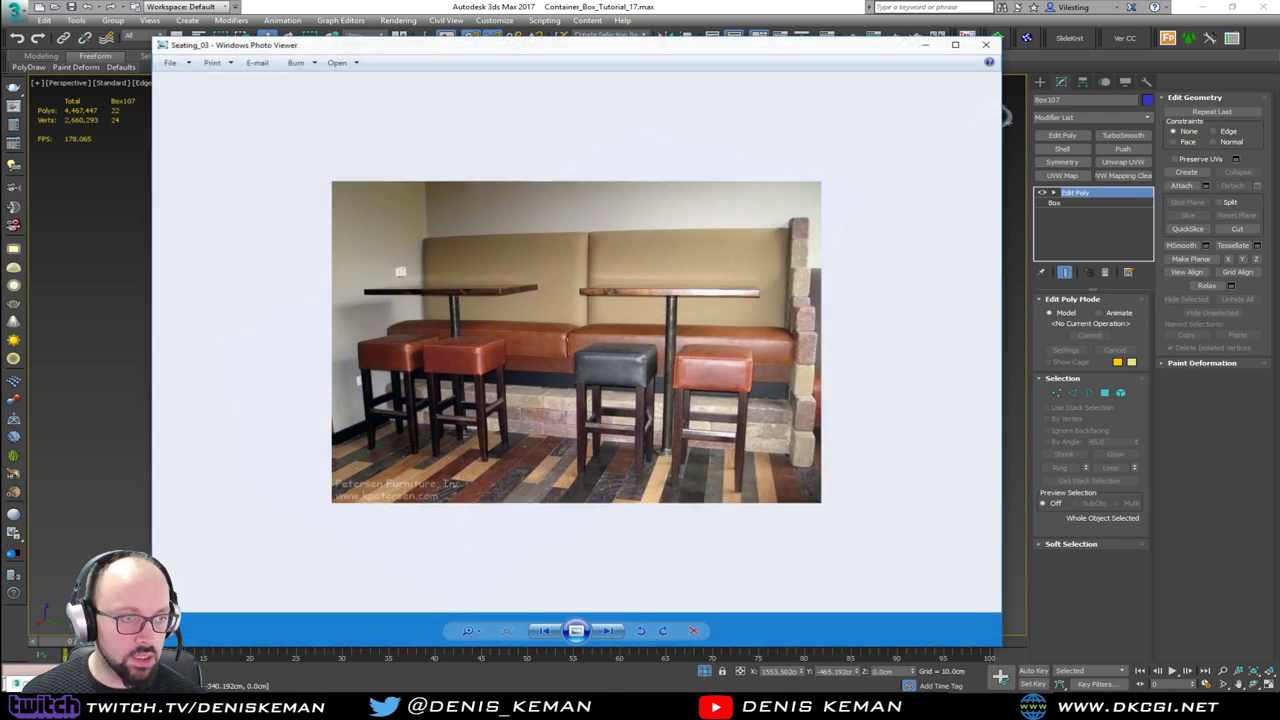
pyautogui.press('Right')
pyautogui.press('Right')
pyautogui.press('Right')
pyautogui.press('Right')
pyautogui.press('Right')
pyautogui.press('Right')
pyautogui.press('Right')
pyautogui.press('Right')
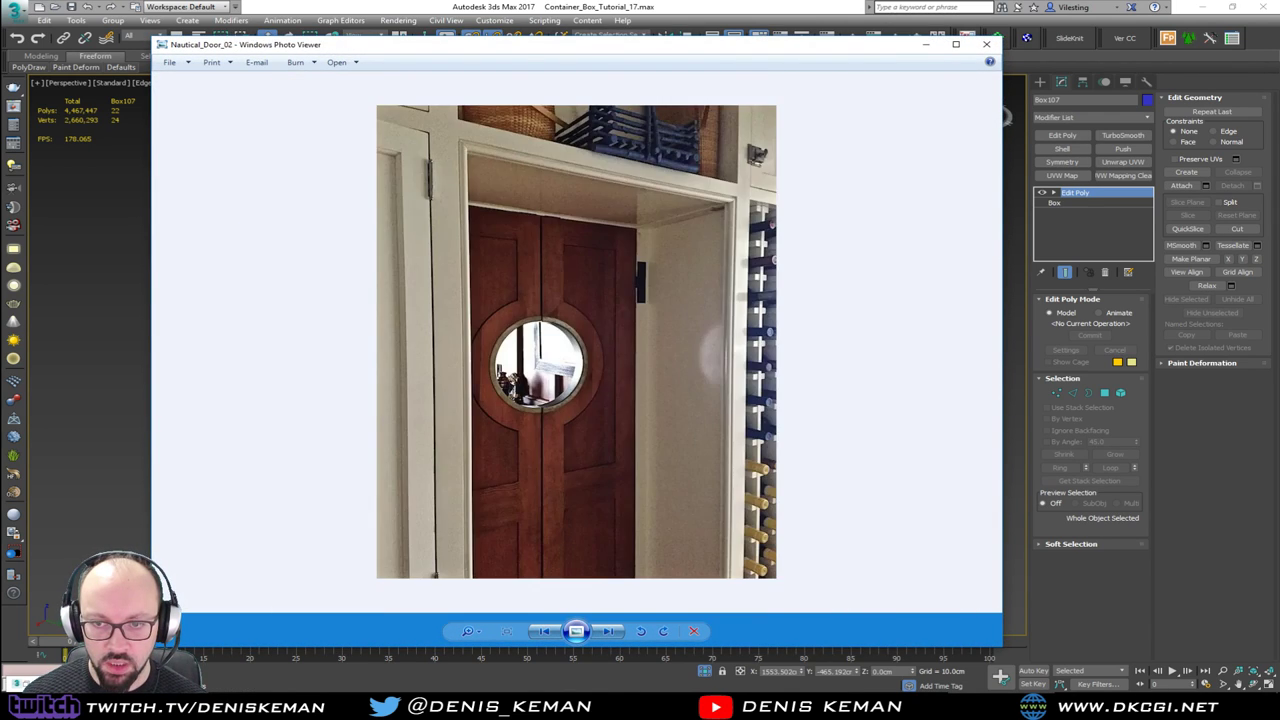
pyautogui.press('Right')
pyautogui.press('Right')
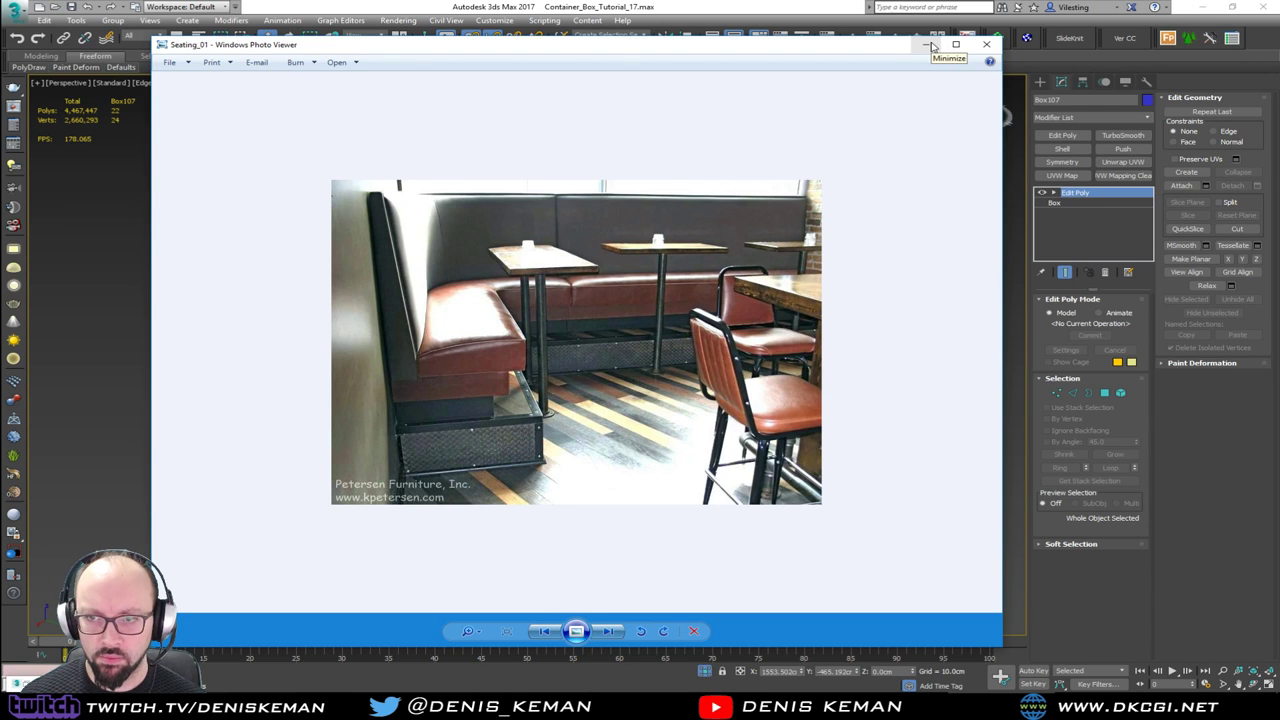
pyautogui.click(931, 46)
# Step: End isolation and examine how the blue box fits with the existing booths and the container frame
pyautogui.moveTo(672, 271); pyautogui.dragTo(557, 200, button='middle')
pyautogui.scroll(-4, 557, 200)
pyautogui.rightClick(566, 247)
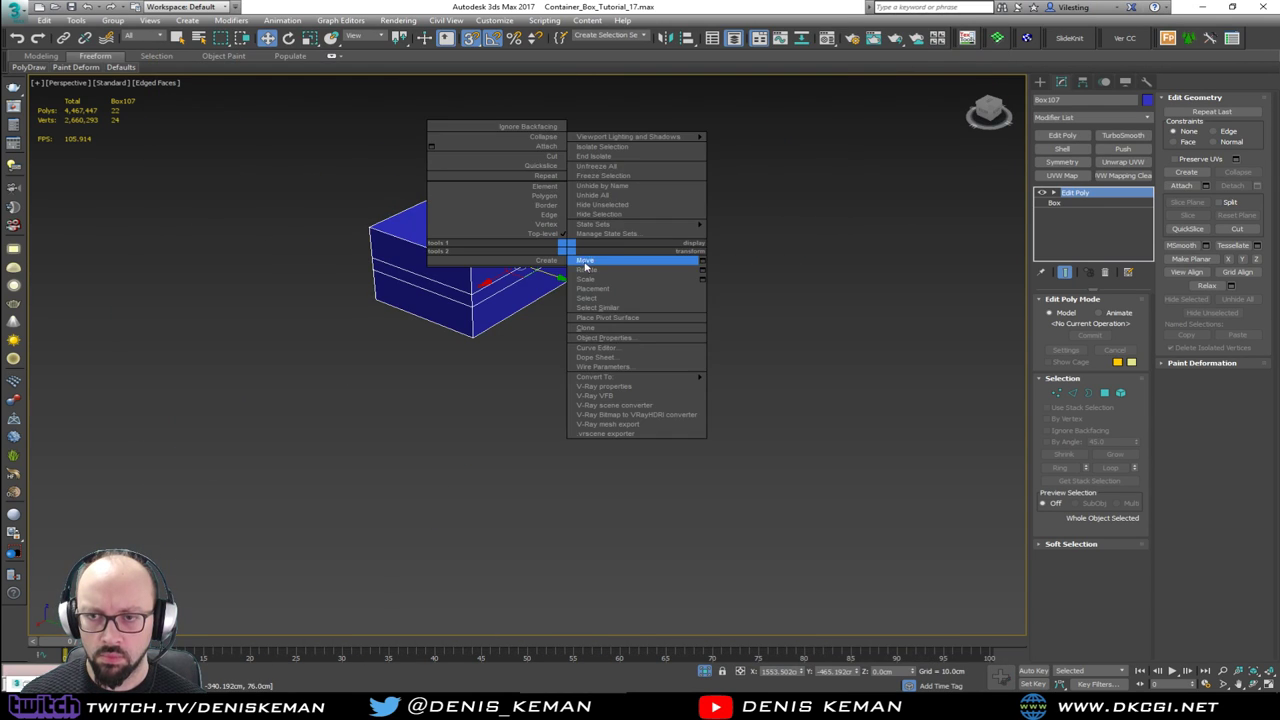
pyautogui.click(645, 160)
pyautogui.keyDown('alt'); pyautogui.moveTo(605, 272); pyautogui.dragTo(640, 262, button='middle'); pyautogui.keyUp('alt')
pyautogui.press('s')
pyautogui.moveTo(750, 280); pyautogui.dragTo(510, 286, button='middle')
pyautogui.scroll(5, 766, 276)
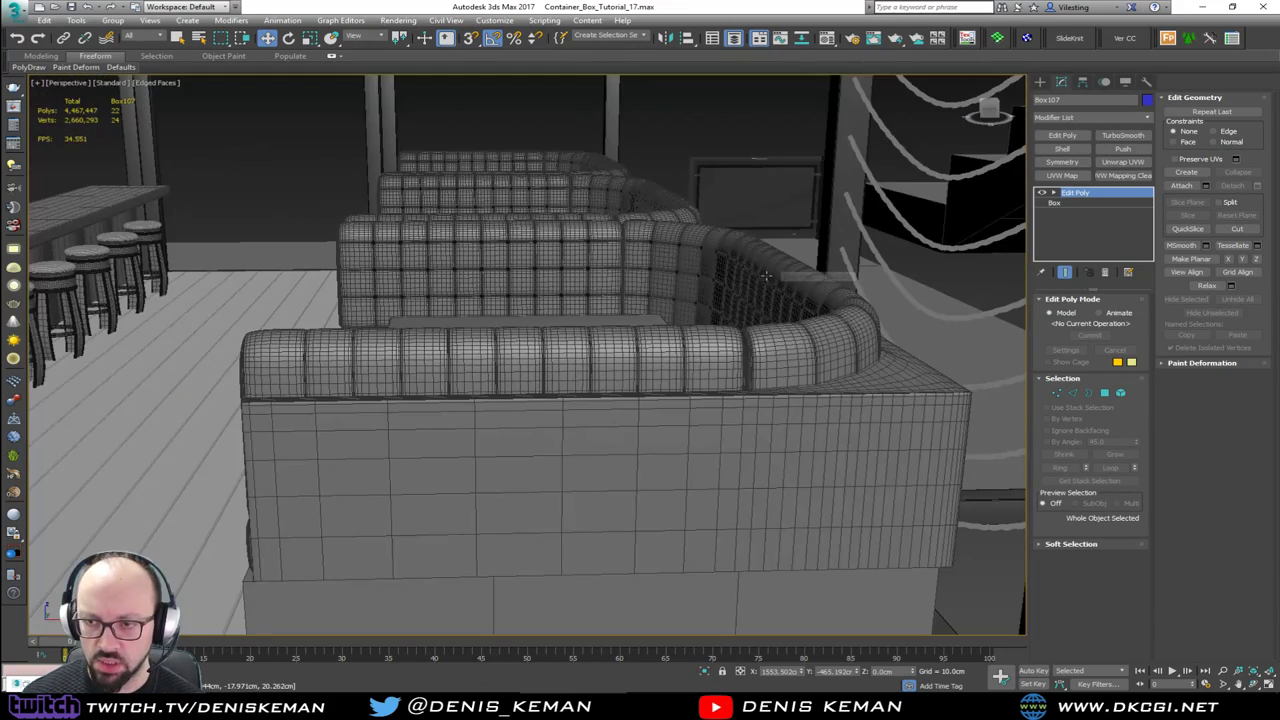
pyautogui.scroll(3, 738, 344)
pyautogui.press('F4')
pyautogui.keyDown('alt'); pyautogui.moveTo(655, 287); pyautogui.dragTo(607, 250, button='middle'); pyautogui.keyUp('alt')
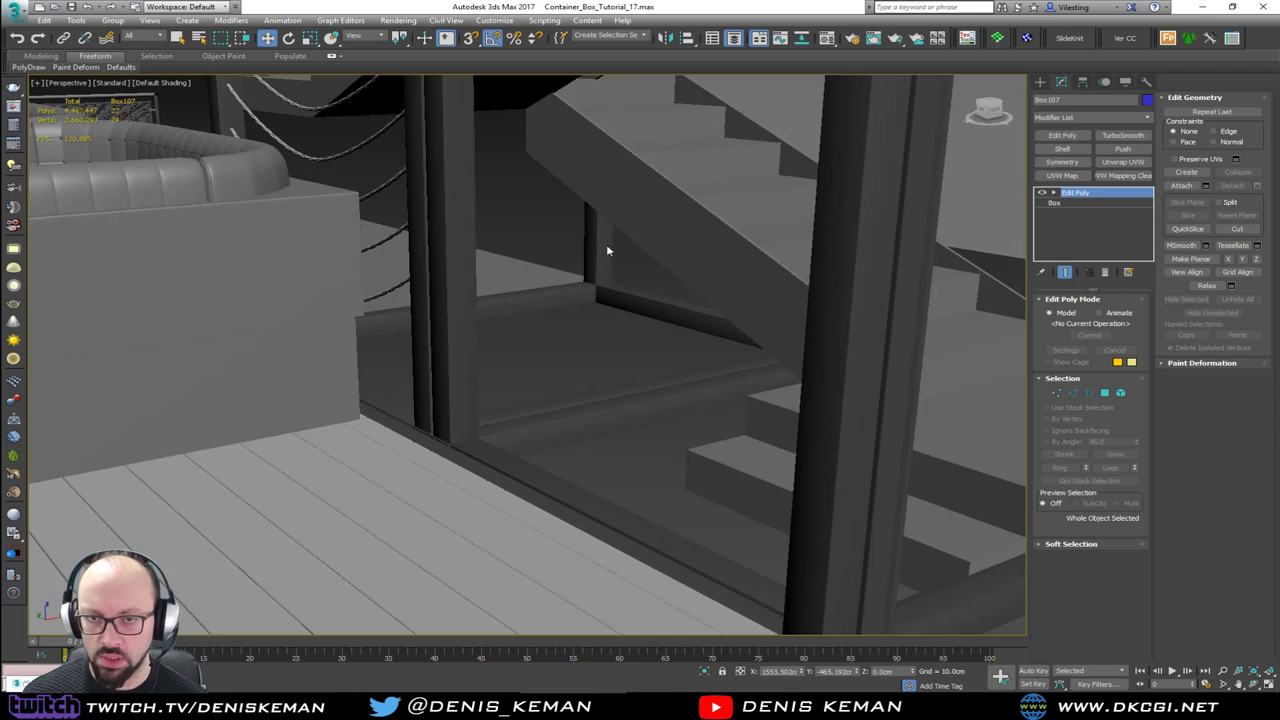
pyautogui.scroll(-8, 607, 250)
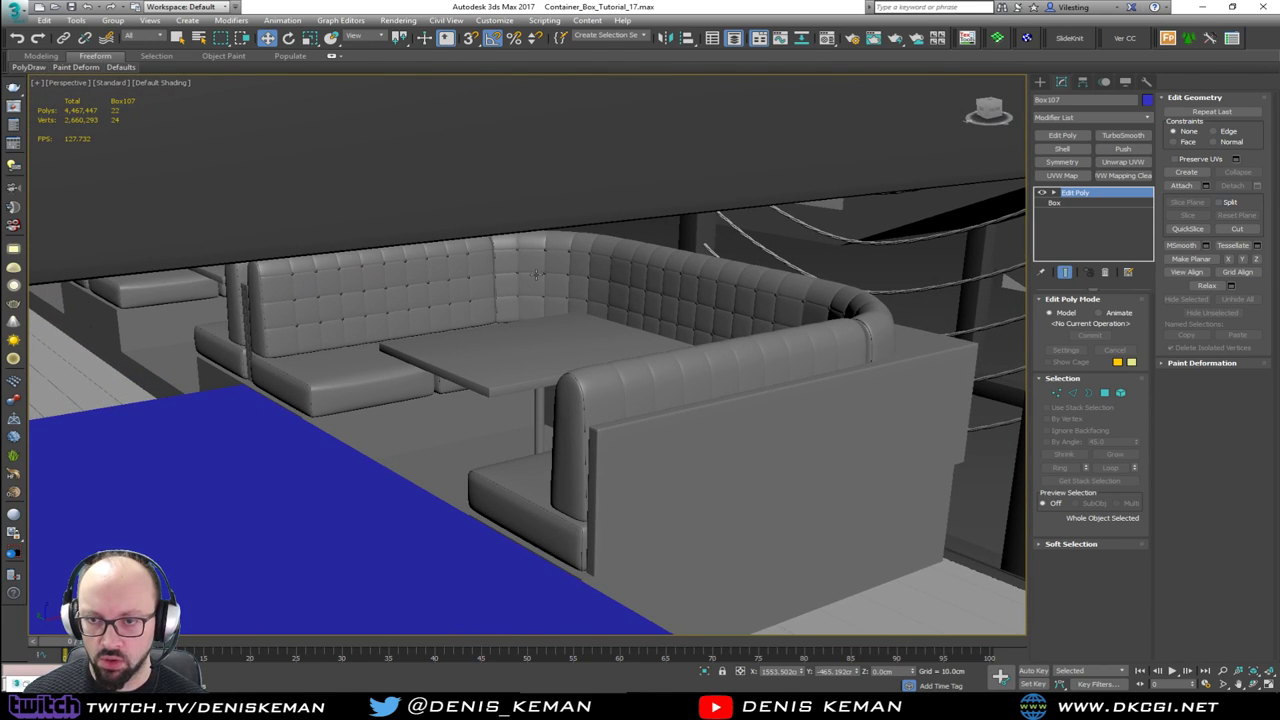
pyautogui.scroll(-5, 632, 261)
pyautogui.keyDown('alt'); pyautogui.moveTo(632, 261); pyautogui.dragTo(548, 309, button='middle'); pyautogui.keyUp('alt')
pyautogui.scroll(-4, 530, 263)
pyautogui.press('F4')
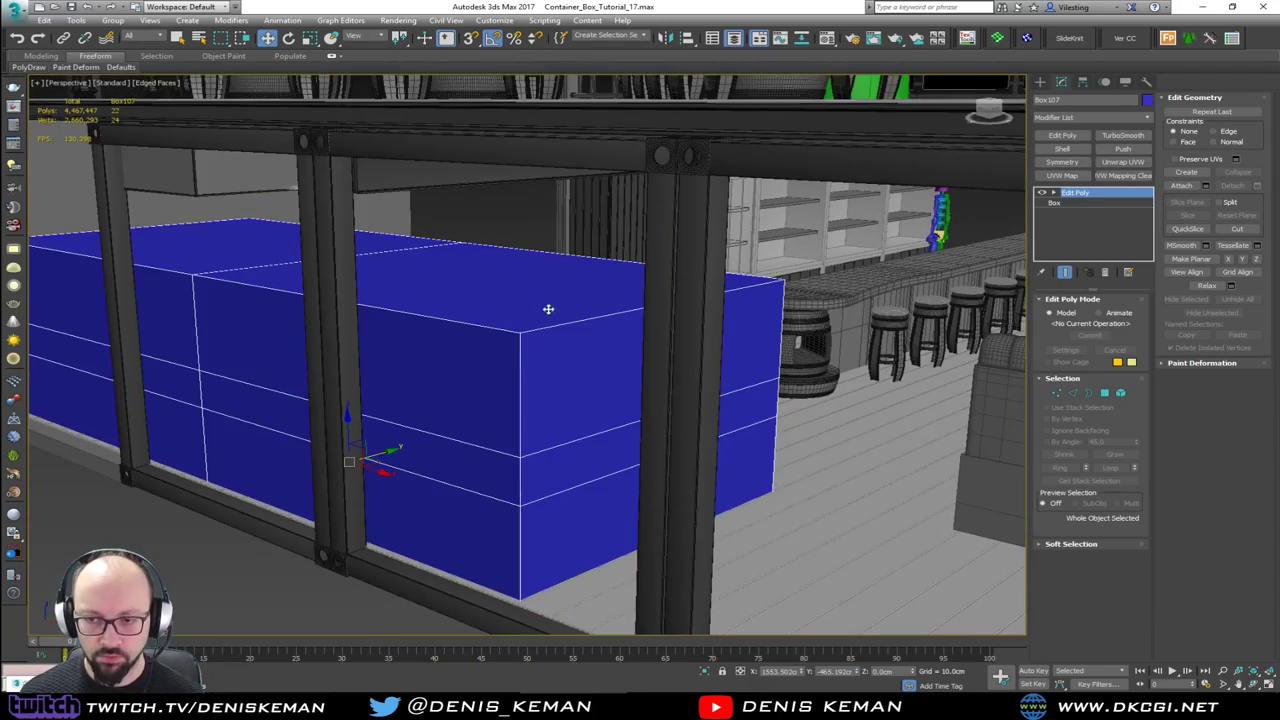
pyautogui.keyDown('alt'); pyautogui.moveTo(675, 353); pyautogui.dragTo(615, 351, button='middle'); pyautogui.keyUp('alt')
pyautogui.keyDown('alt'); pyautogui.moveTo(563, 345); pyautogui.dragTo(692, 254, button='middle'); pyautogui.keyUp('alt')
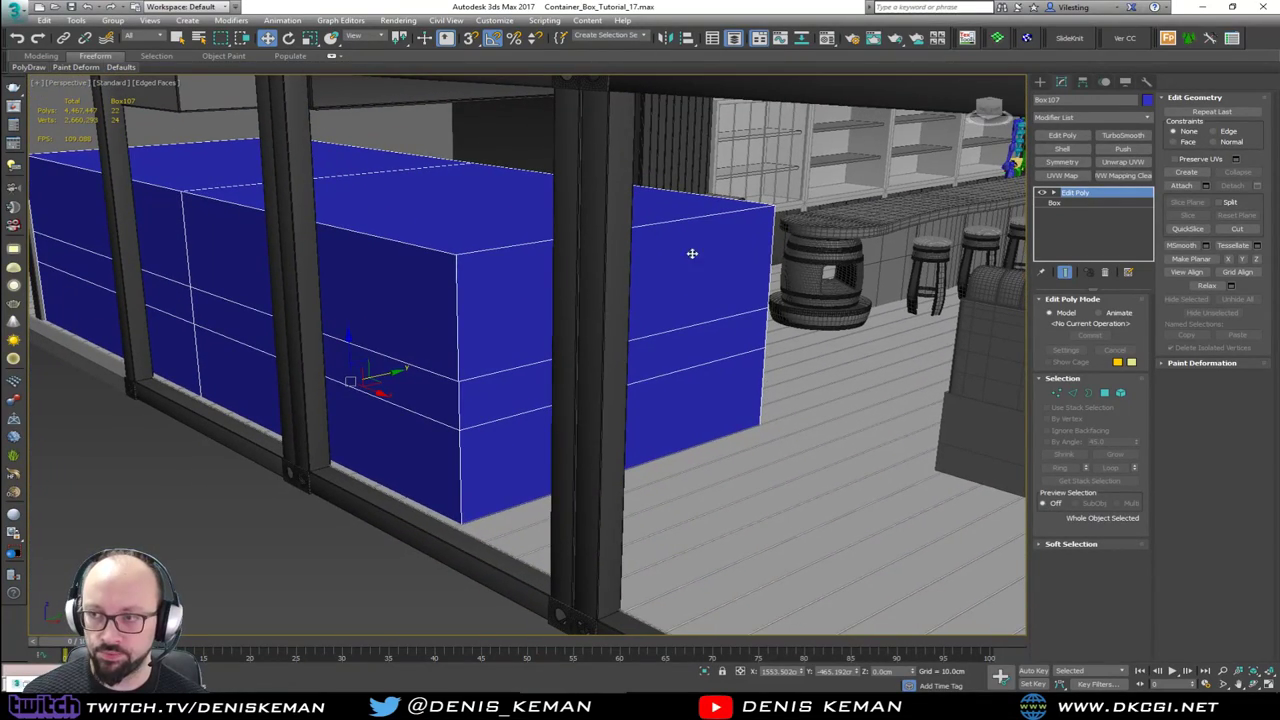
# Step: Create a small box about 54 by 41 cm and 27 cm high on the floor beside the blue box
pyautogui.click(1041, 83)
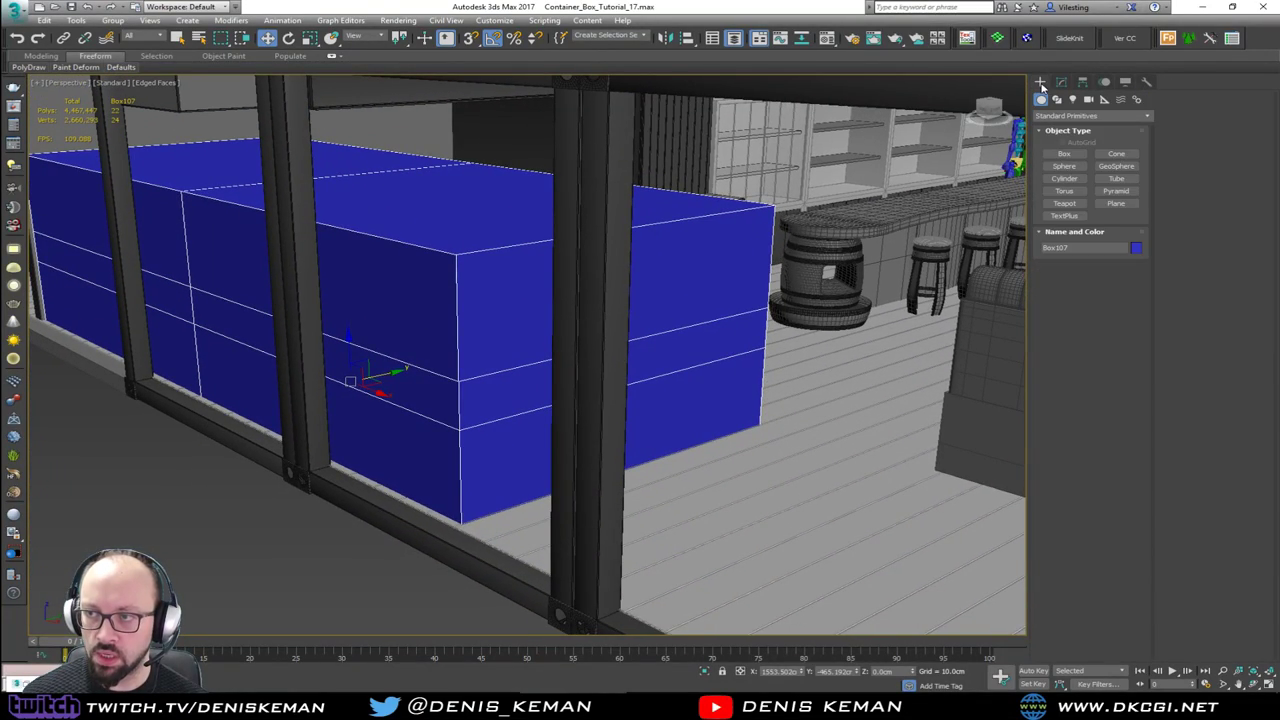
pyautogui.click(1064, 153)
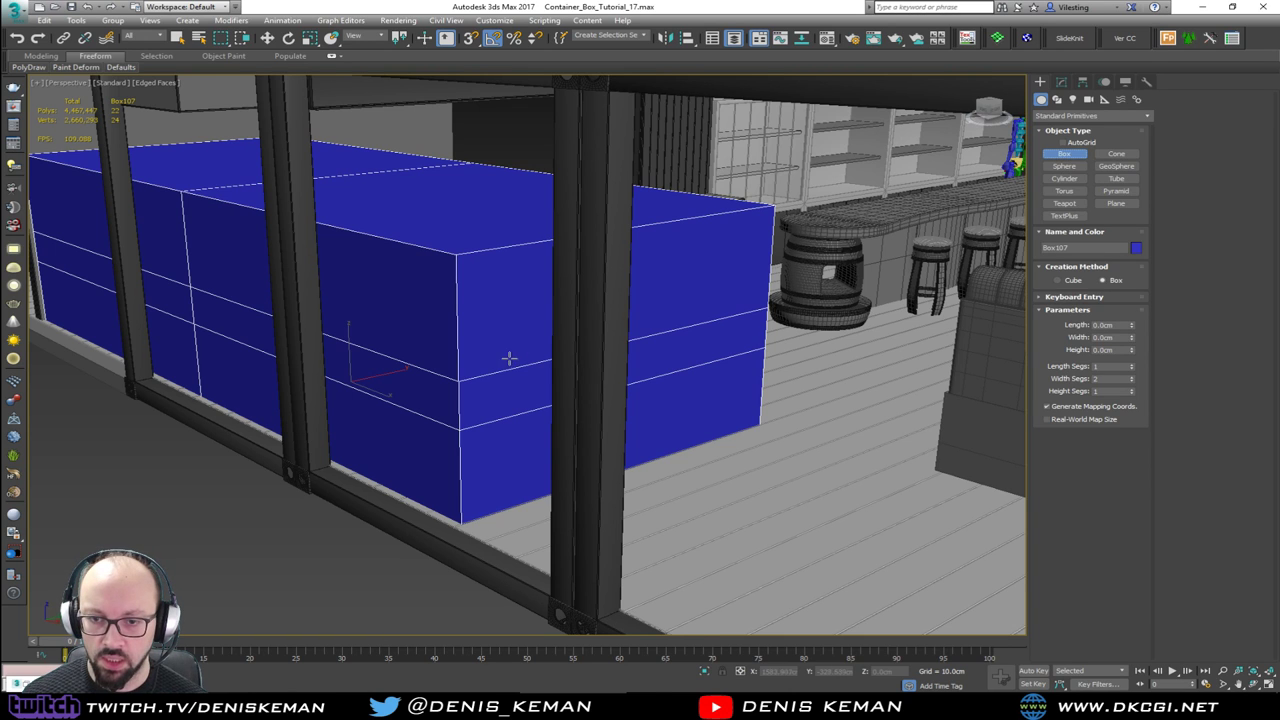
pyautogui.scroll(6, 495, 338)
pyautogui.scroll(-6, 452, 340)
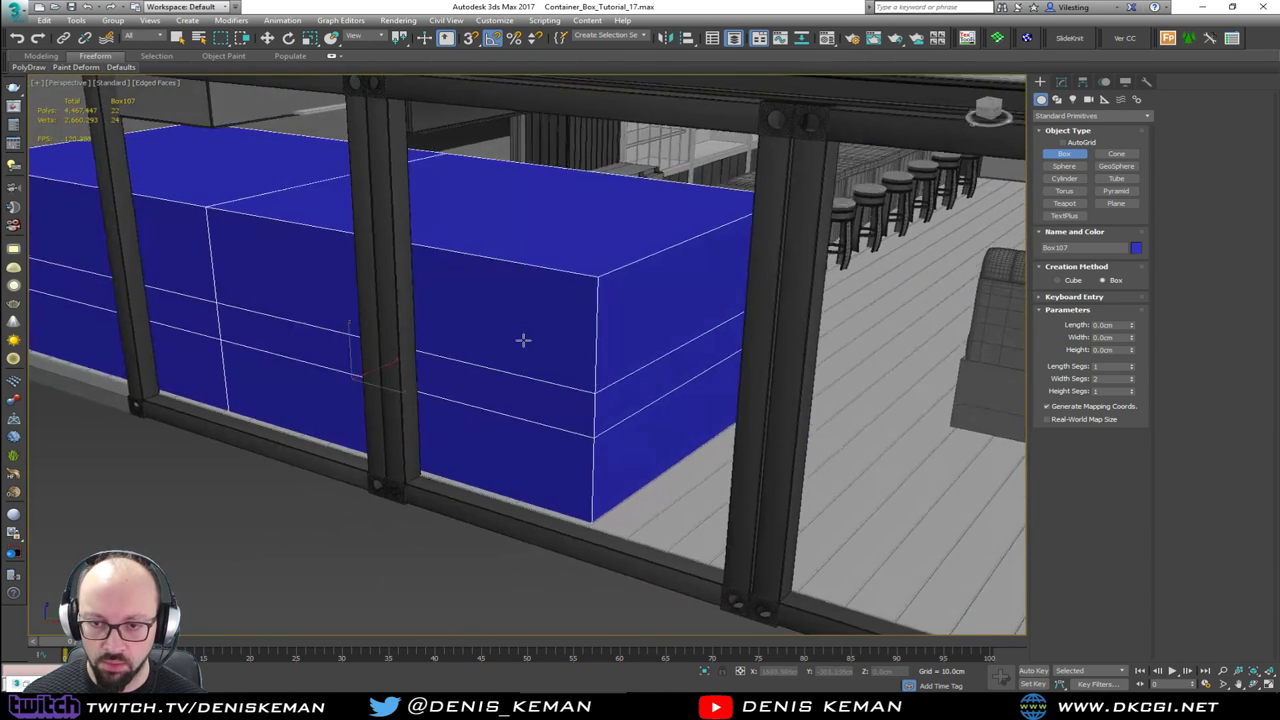
pyautogui.press('w')
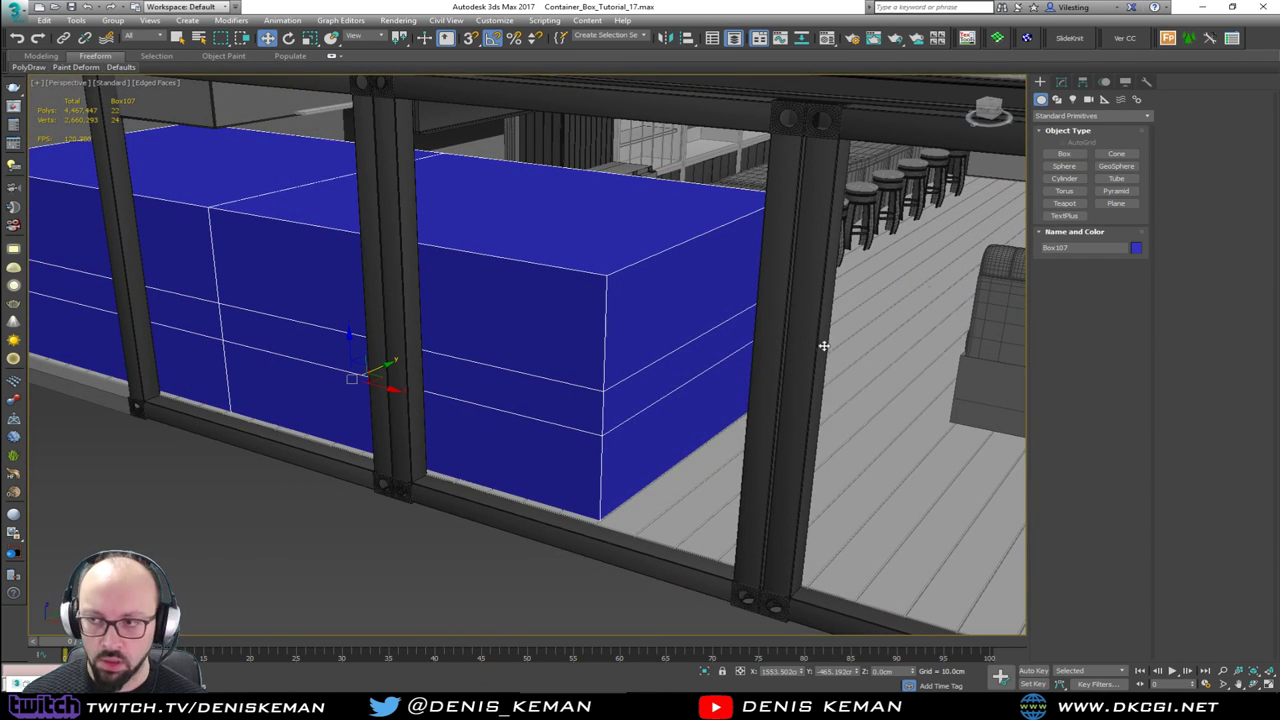
pyautogui.click(1064, 153)
pyautogui.moveTo(794, 458); pyautogui.dragTo(774, 521)
pyautogui.press('w')
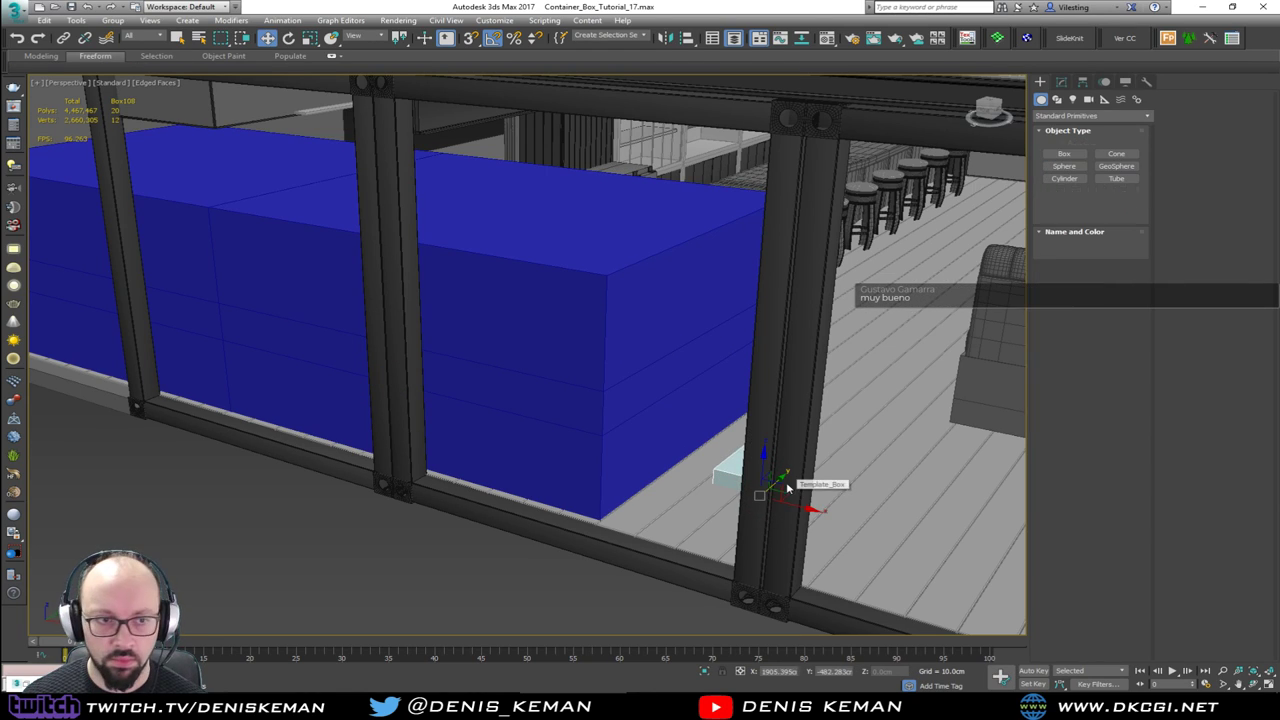
# Step: Isolate the blue box together with the small new box
pyautogui.click(574, 446)
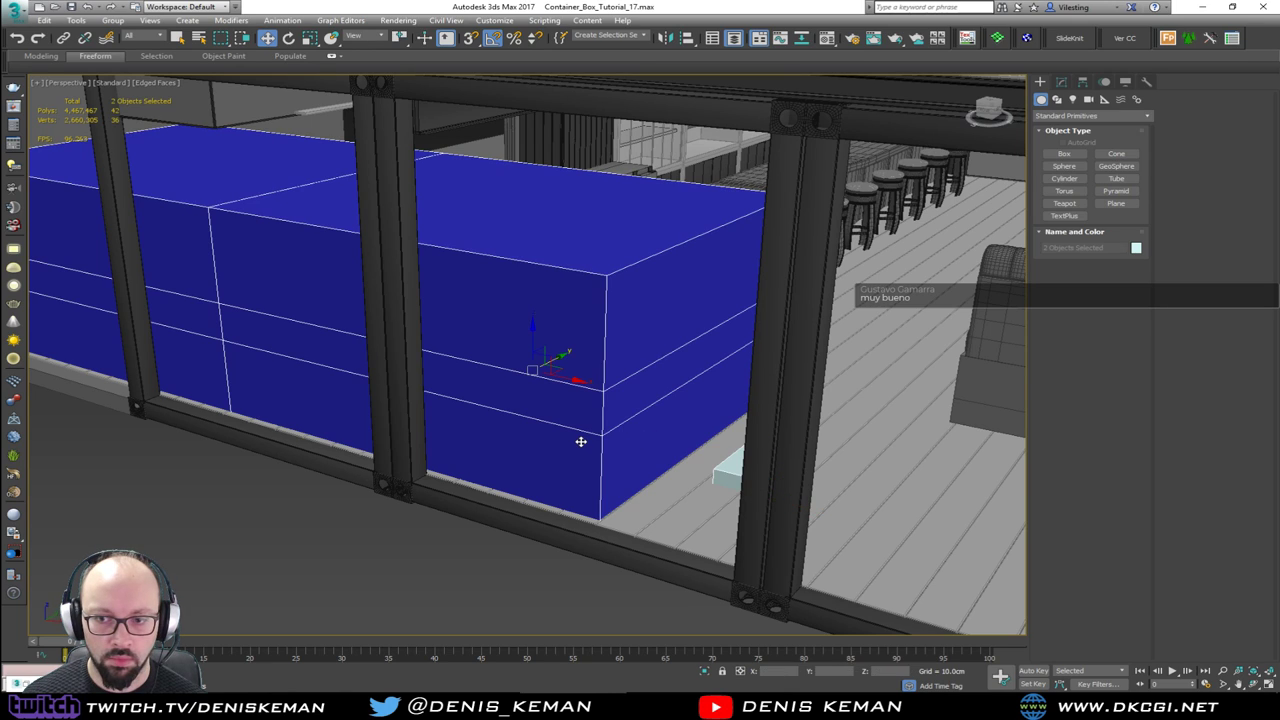
pyautogui.hotkey('alt', 'q')
pyautogui.click(764, 505)
# Step: Set the small box's height to 30 cm
pyautogui.click(726, 459)
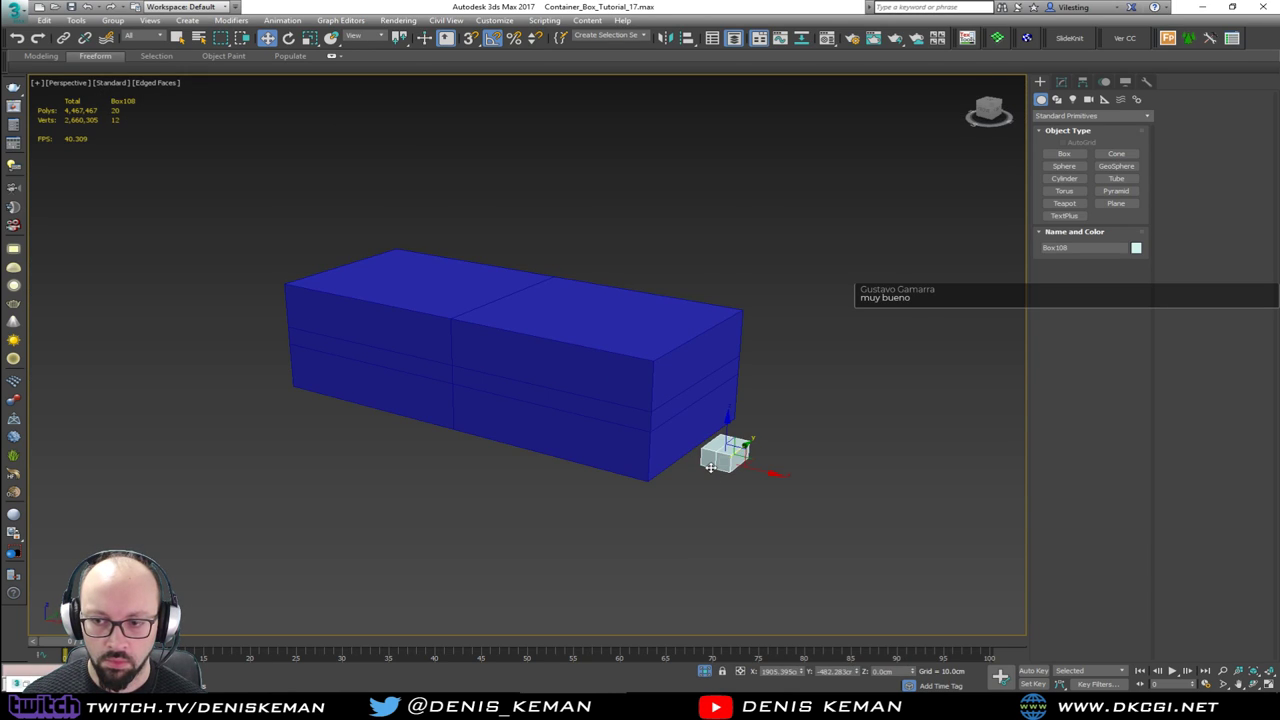
pyautogui.scroll(4, 720, 460)
pyautogui.click(1061, 81)
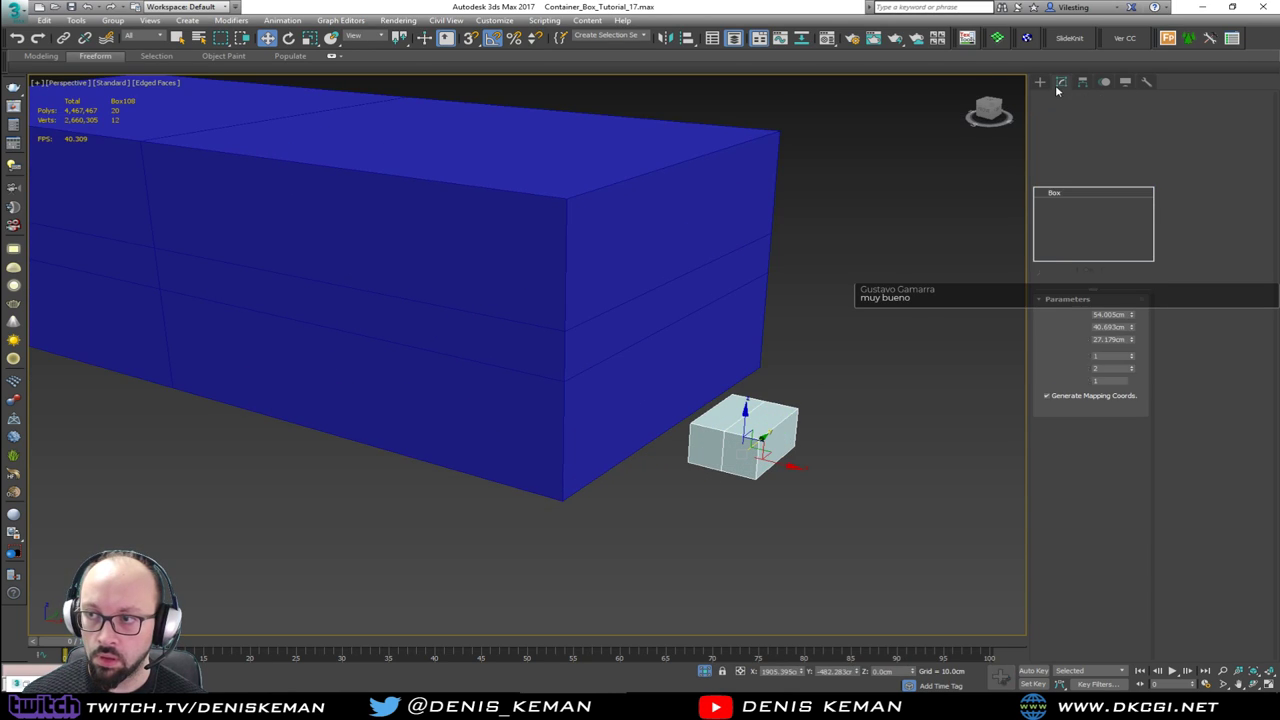
pyautogui.doubleClick(1094, 339)
pyautogui.write('30')
pyautogui.press('Return')
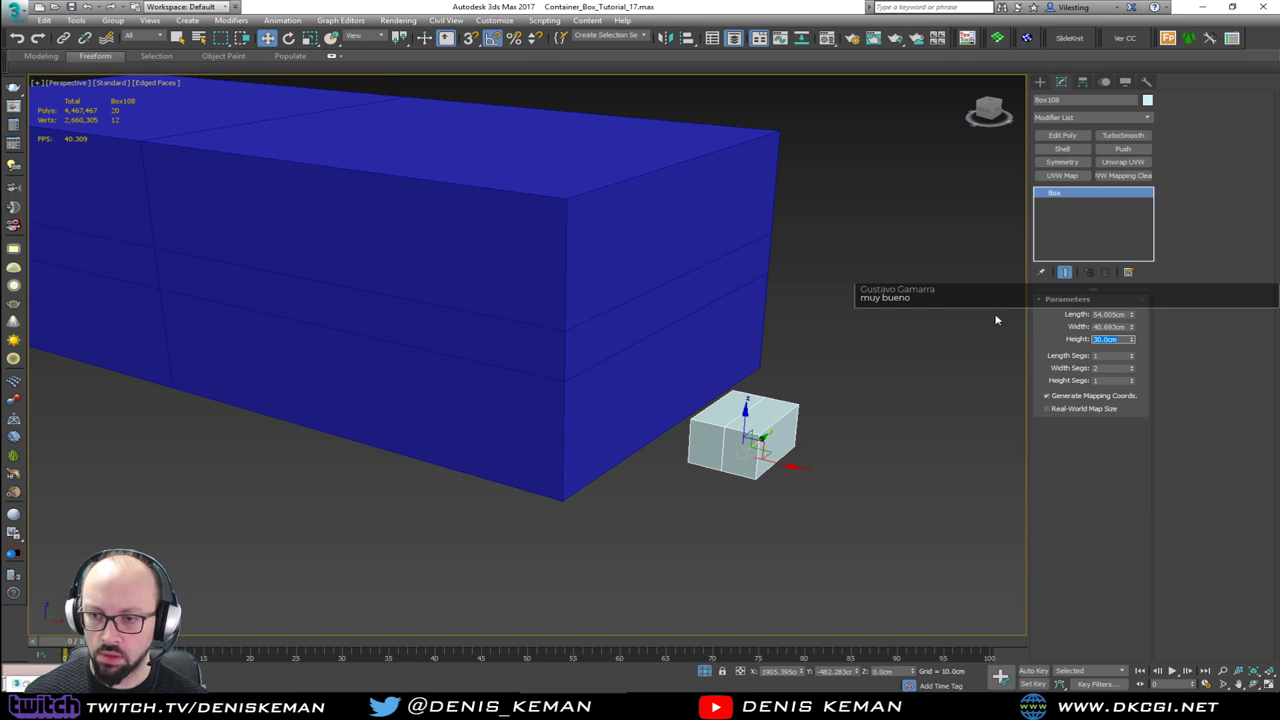
# Step: Connect the blue box's lowest vertical edges with one edge loop and snap it to the small box's 30 cm height
pyautogui.click(627, 320)
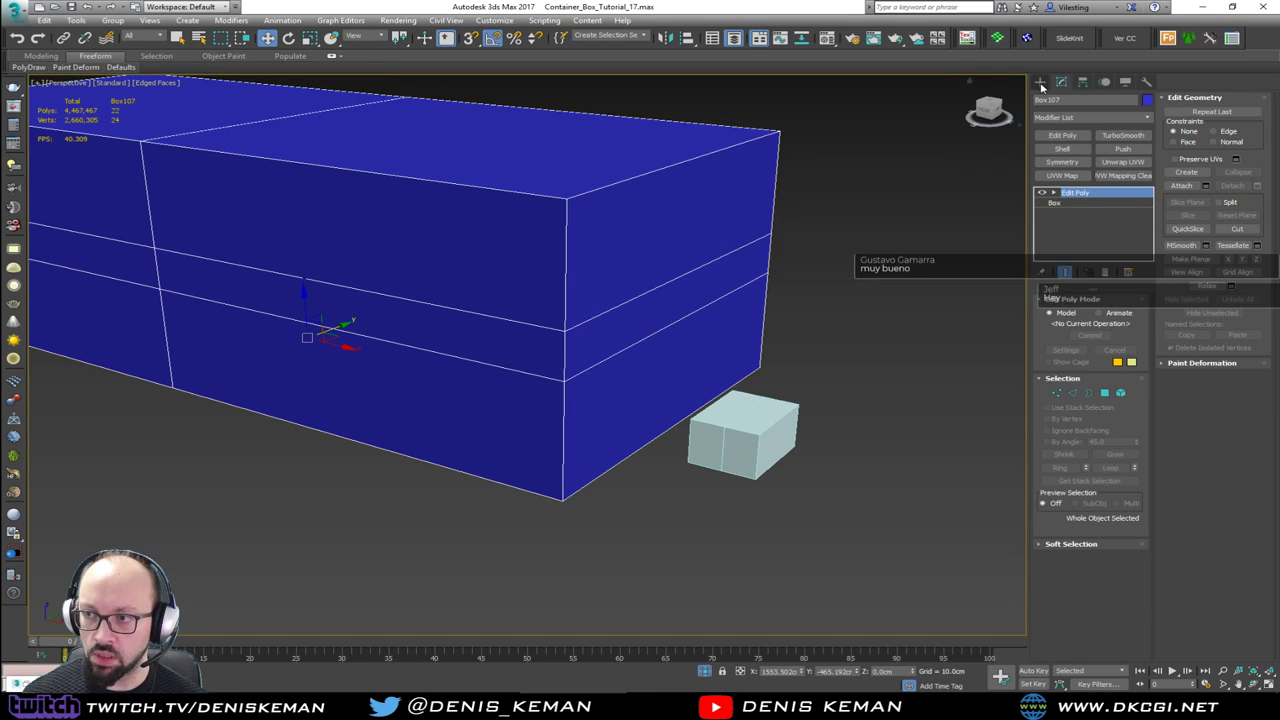
pyautogui.click(1073, 392)
pyautogui.click(565, 443)
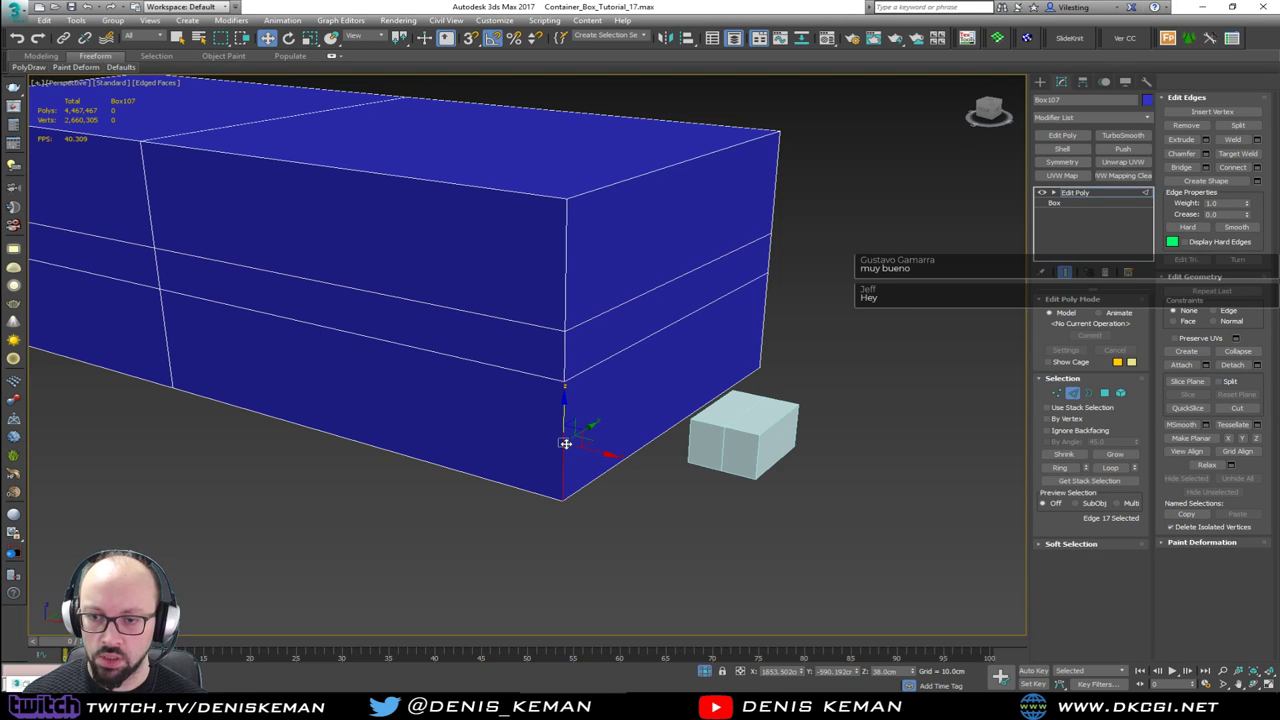
pyautogui.hotkey('alt', 'r')
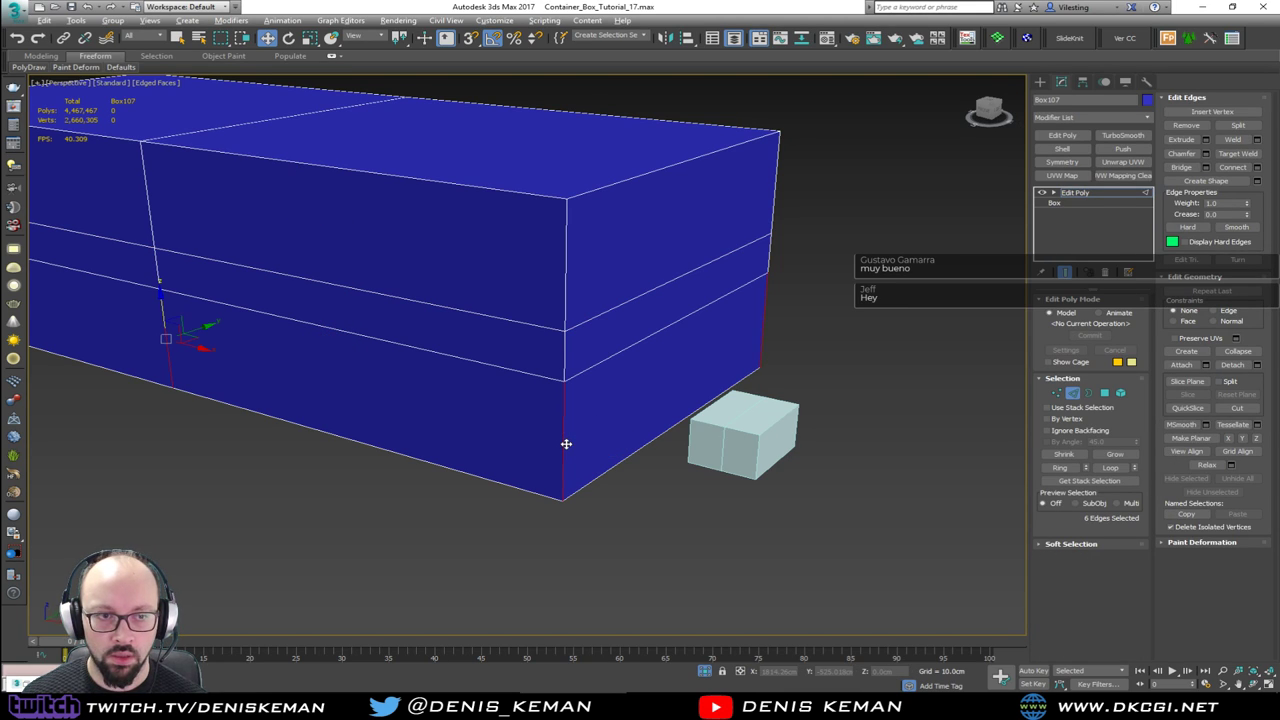
pyautogui.click(566, 444)
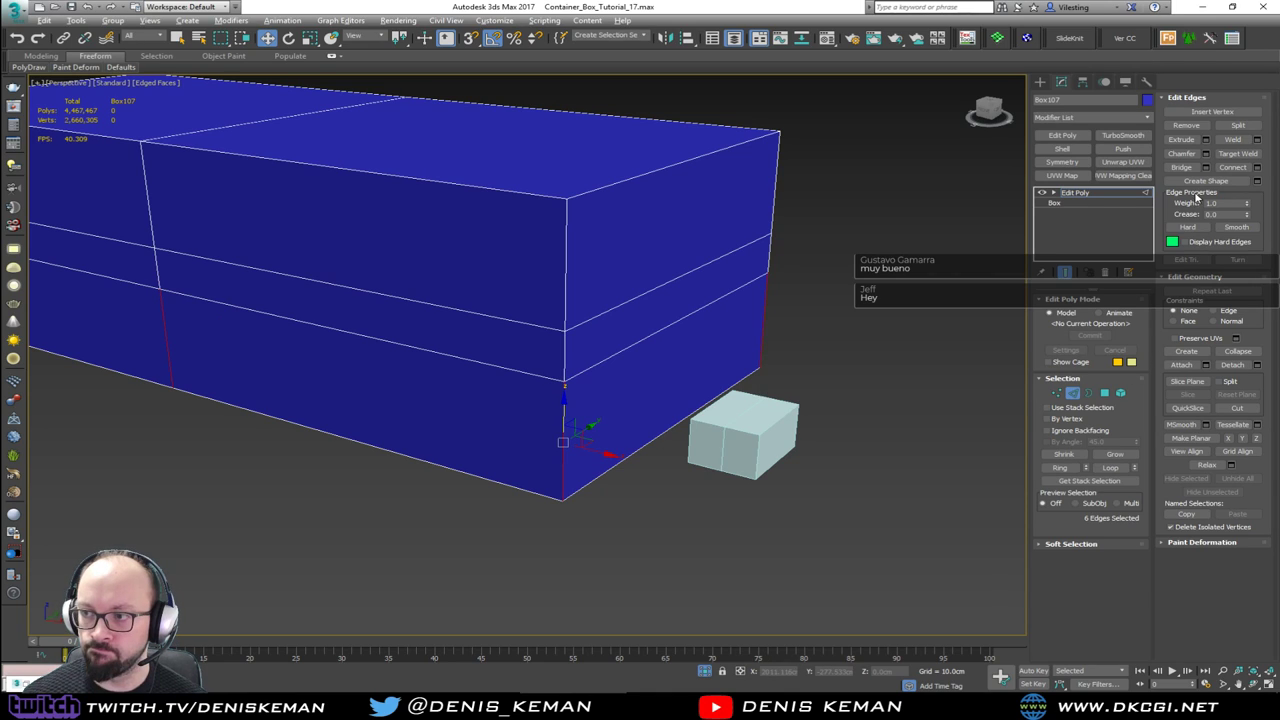
pyautogui.click(1232, 167)
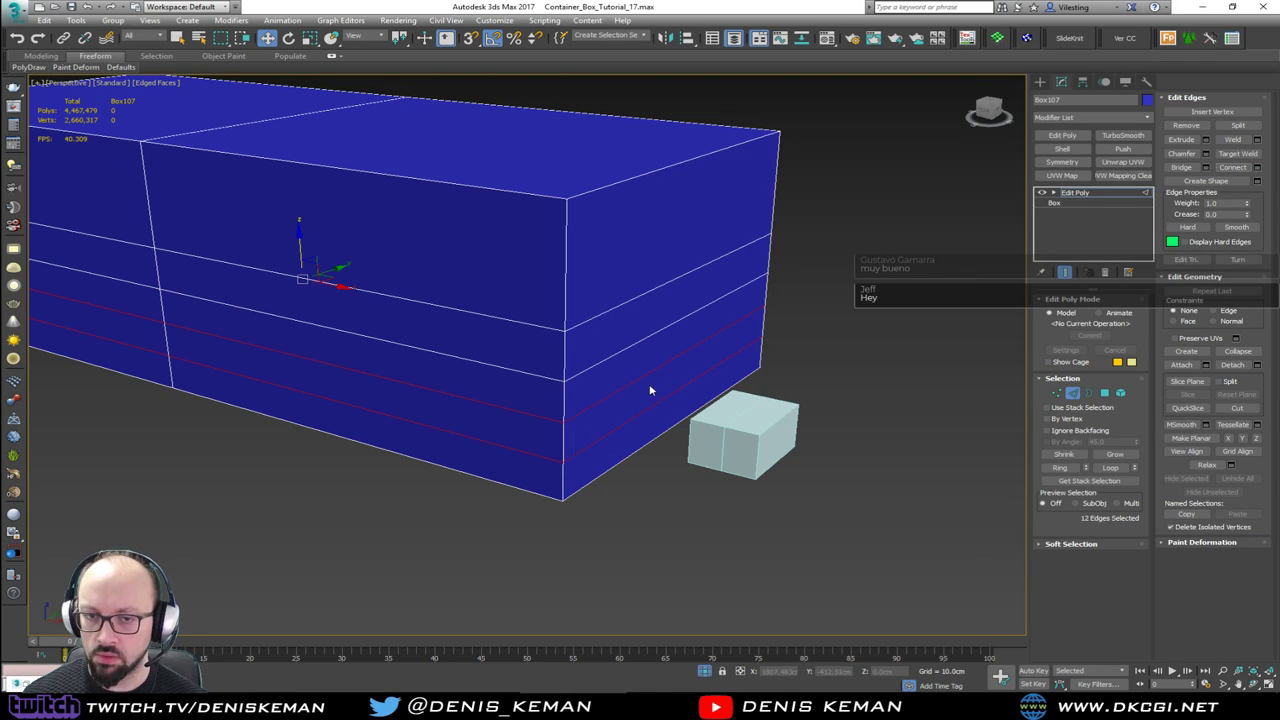
pyautogui.hotkey('ctrl', 'z')
pyautogui.click(1257, 167)
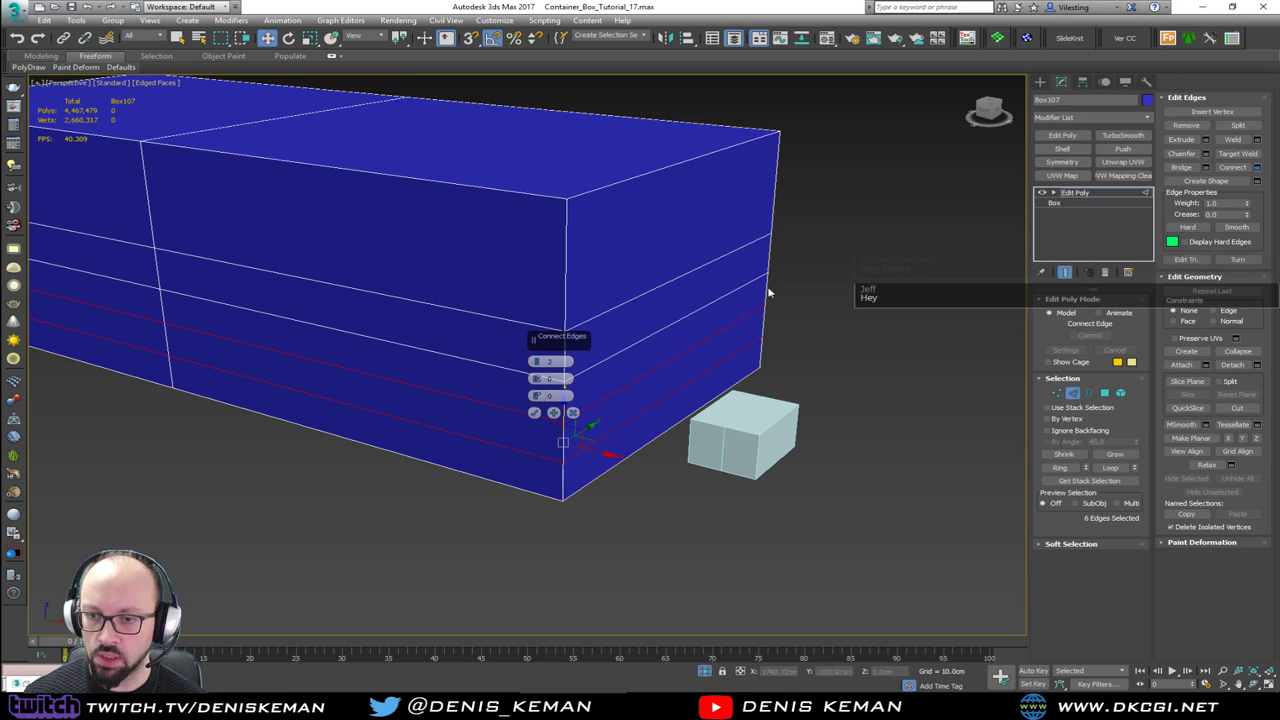
pyautogui.click(535, 413)
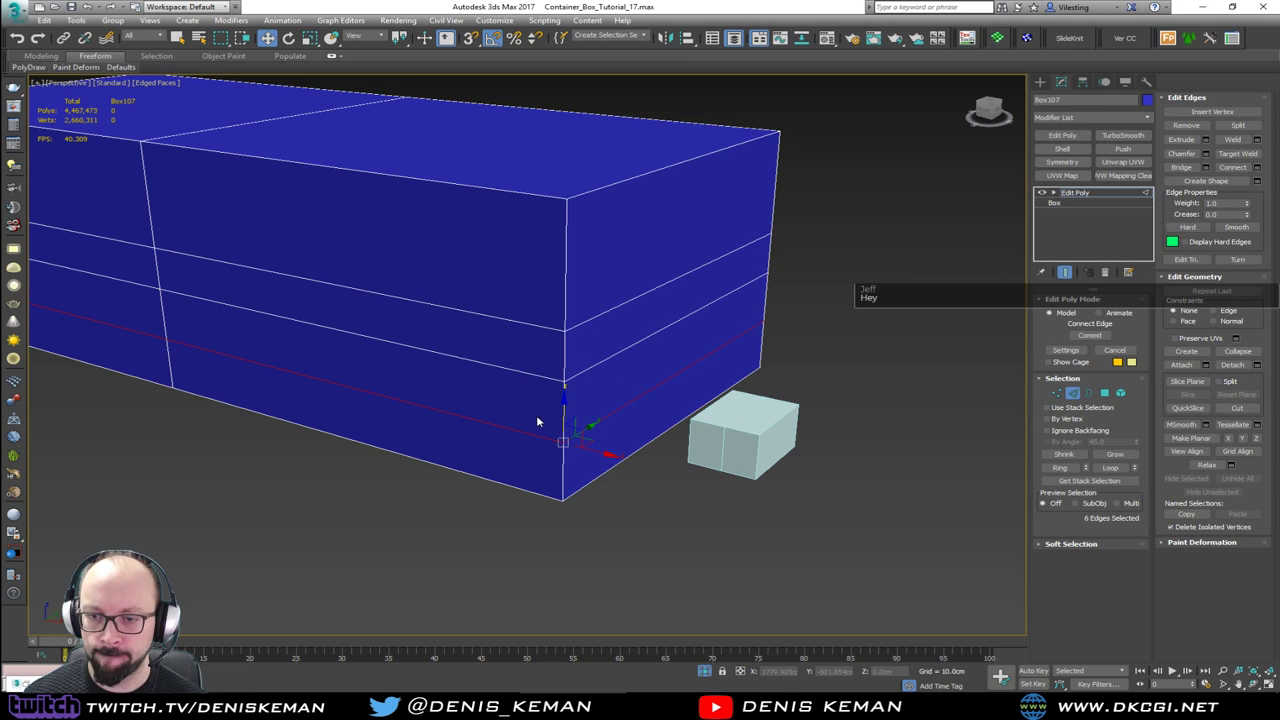
pyautogui.moveTo(306, 264); pyautogui.dragTo(761, 434)
pyautogui.press('s')
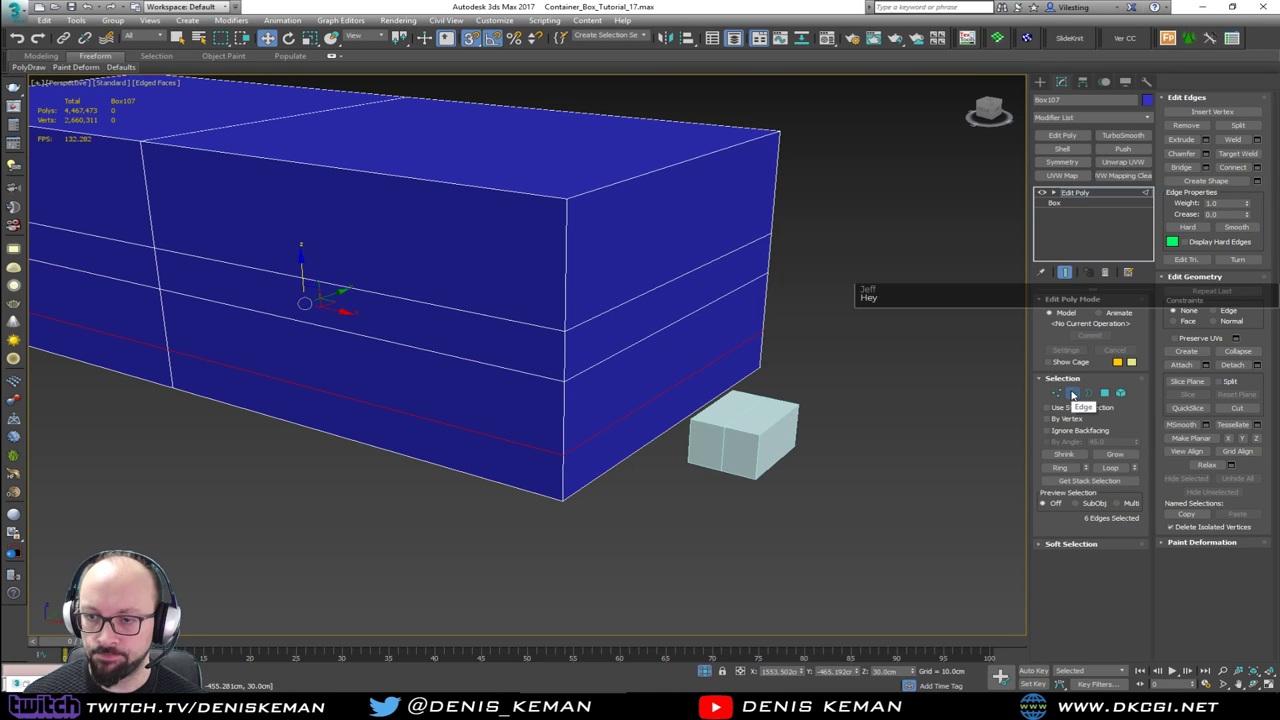
# Step: Select the lowest band of side faces on the blue box, below the 30 cm loop, and detach it as a clone
pyautogui.click(1073, 394)
pyautogui.press('4')
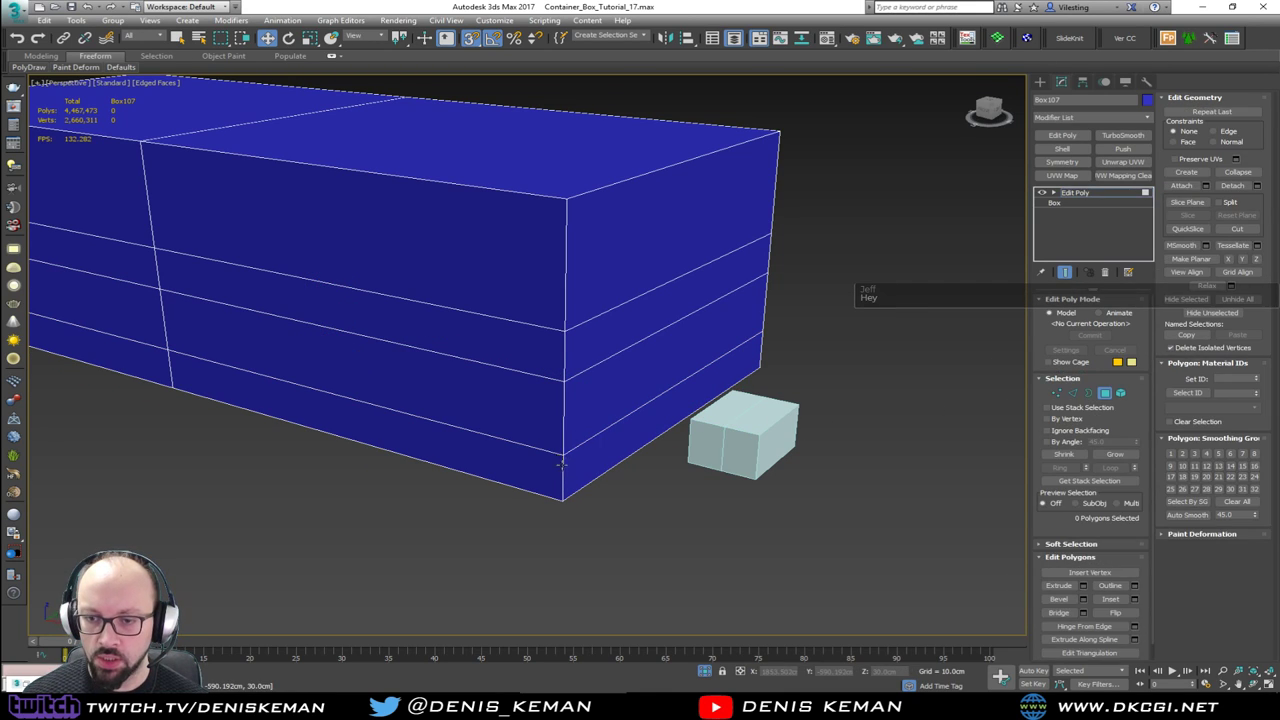
pyautogui.press('2')
pyautogui.click(562, 471)
pyautogui.hotkey('alt', 'r')
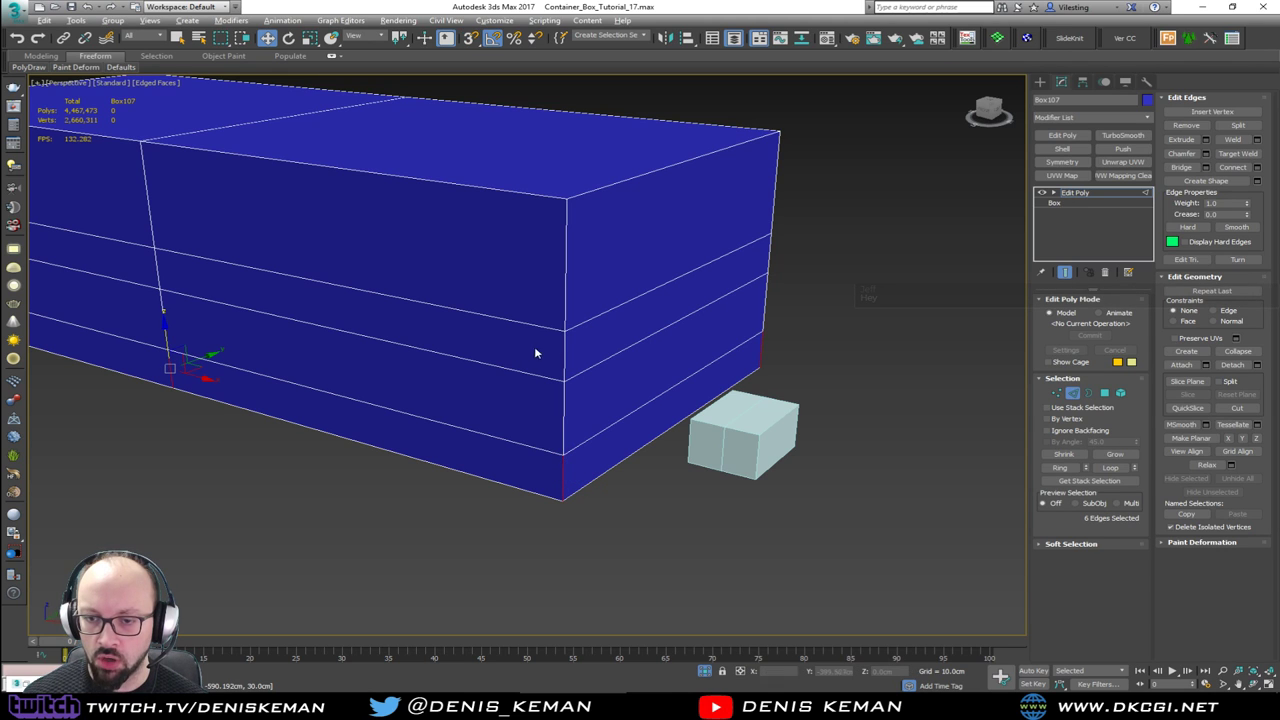
pyautogui.click(1106, 394)
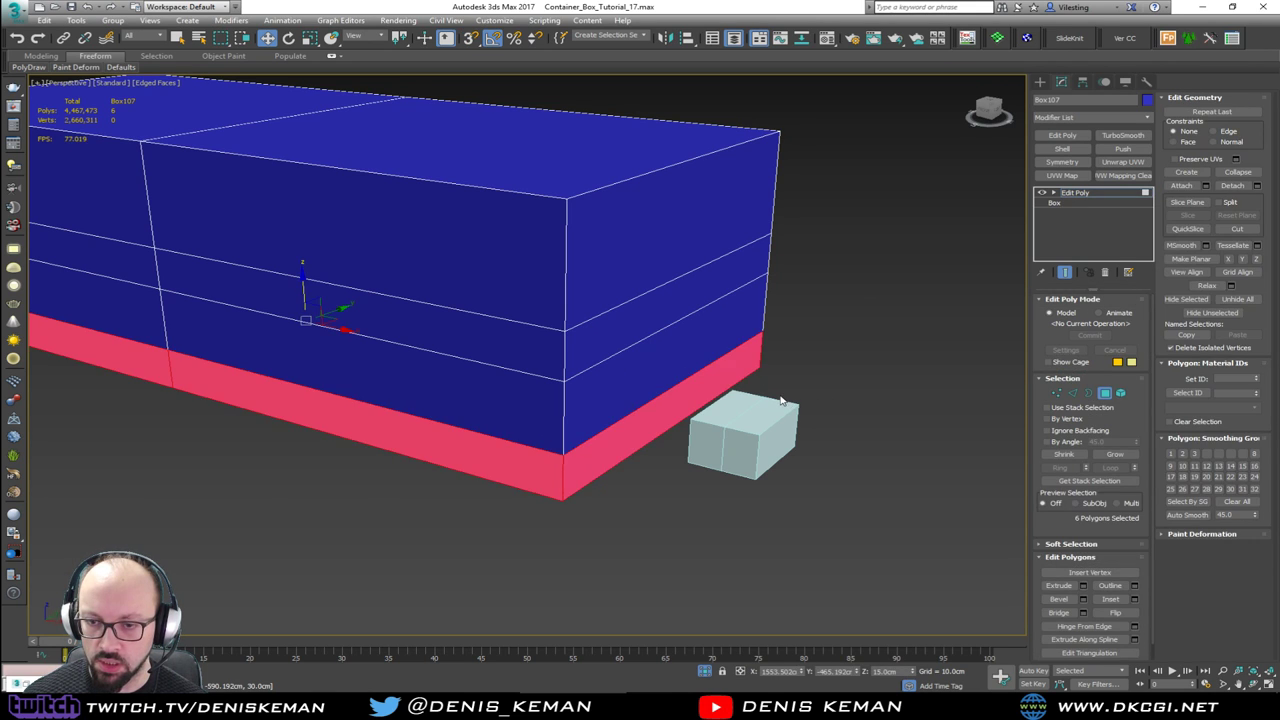
pyautogui.moveTo(640, 390)
pyautogui.keyDown('alt'); pyautogui.mouseDown(button='middle')
pyautogui.moveTo(614, 391)
pyautogui.moveTo(598, 331)
pyautogui.moveTo(636, 378)
pyautogui.moveTo(442, 400)
pyautogui.moveTo(633, 390)
pyautogui.mouseUp(button='middle'); pyautogui.keyUp('alt')
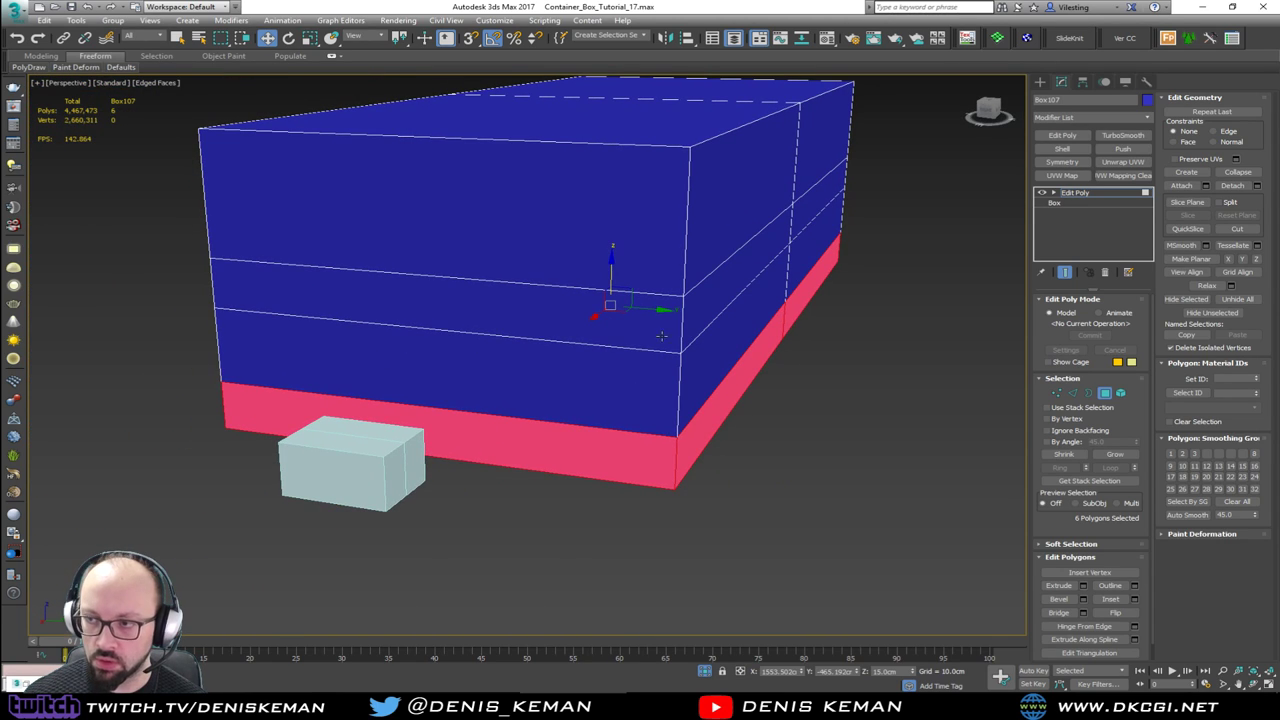
pyautogui.click(1257, 187)
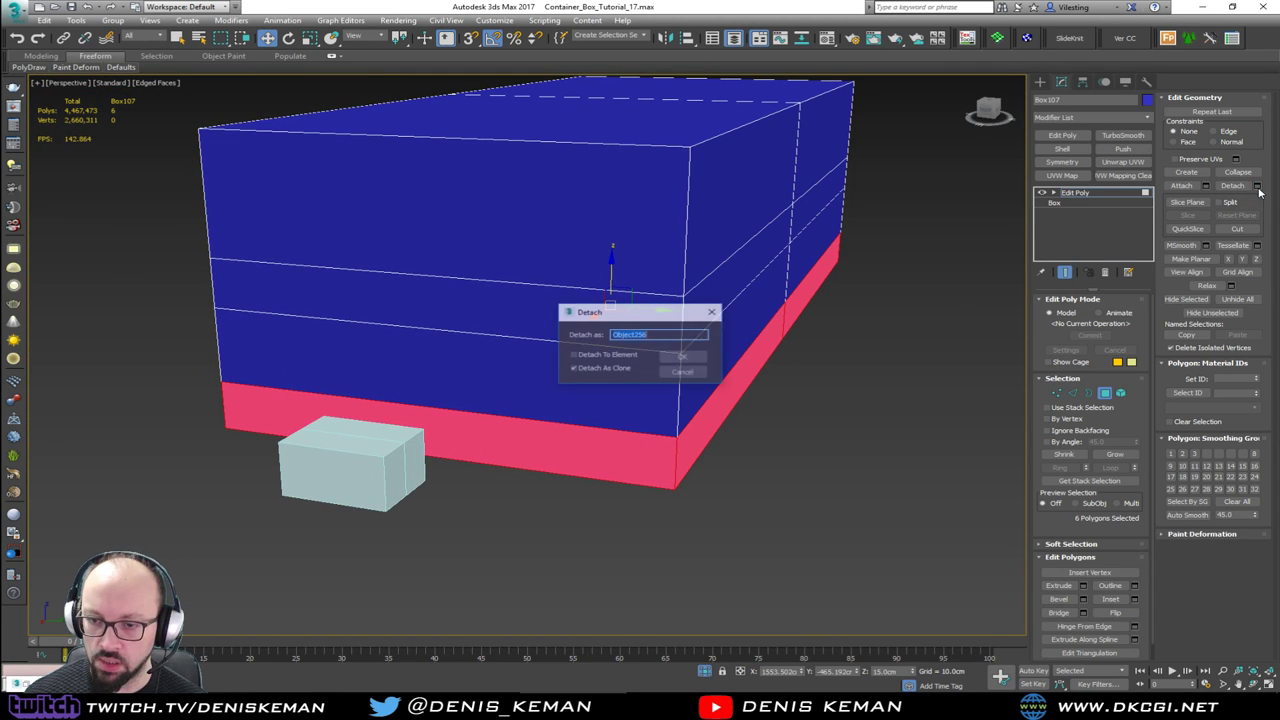
pyautogui.click(575, 368)
pyautogui.click(683, 360)
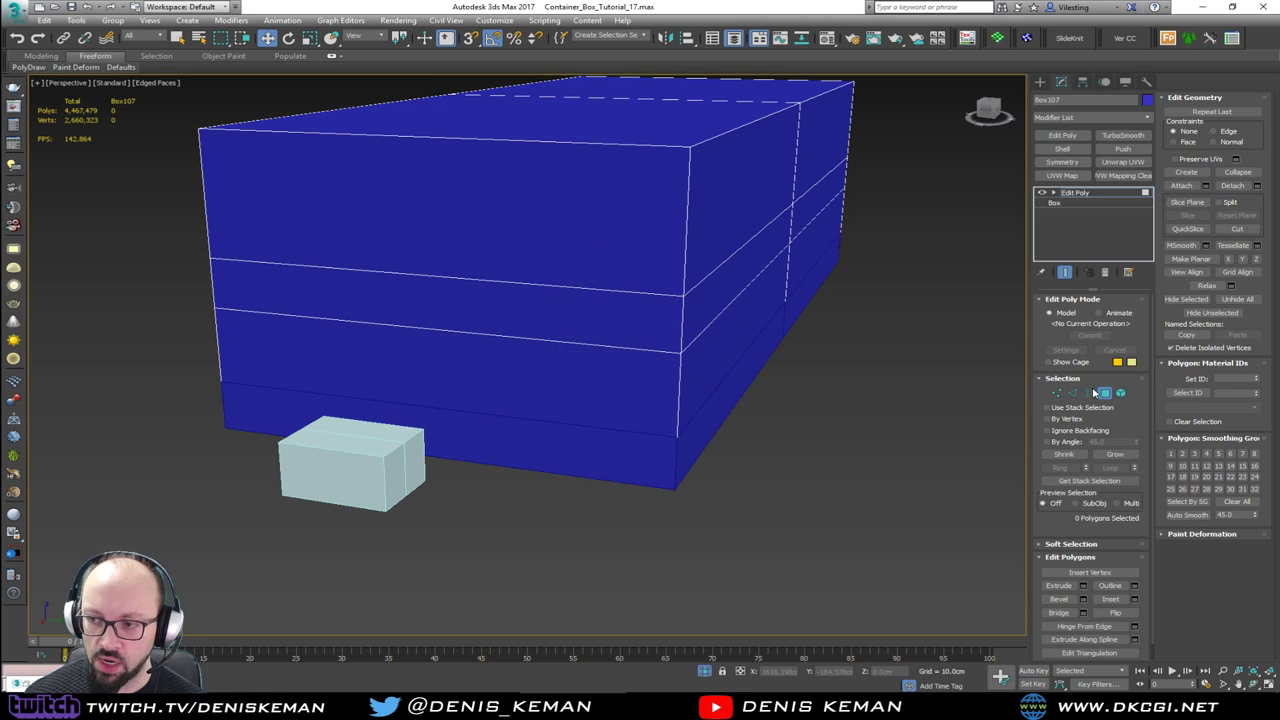
# Step: Remove the 30 cm edge loop from the blue box
pyautogui.press('2')
pyautogui.doubleClick(637, 432)
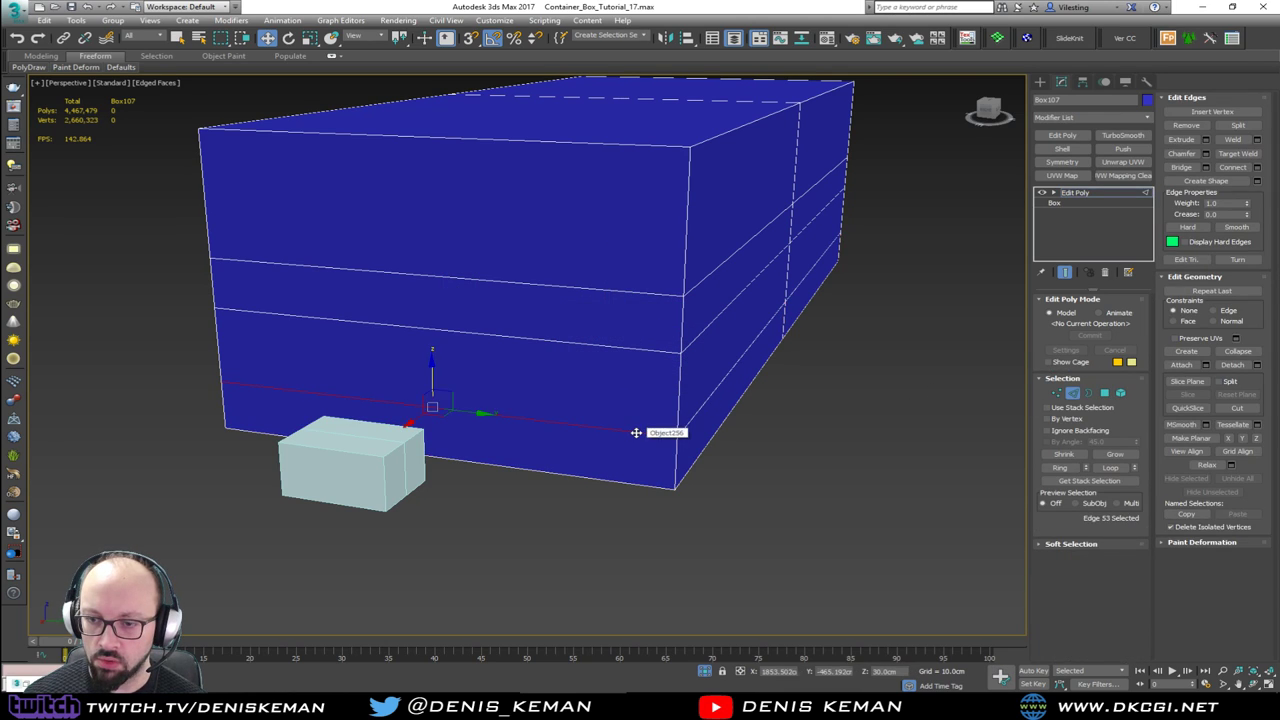
pyautogui.hotkey('ctrl', 'BackSpace')
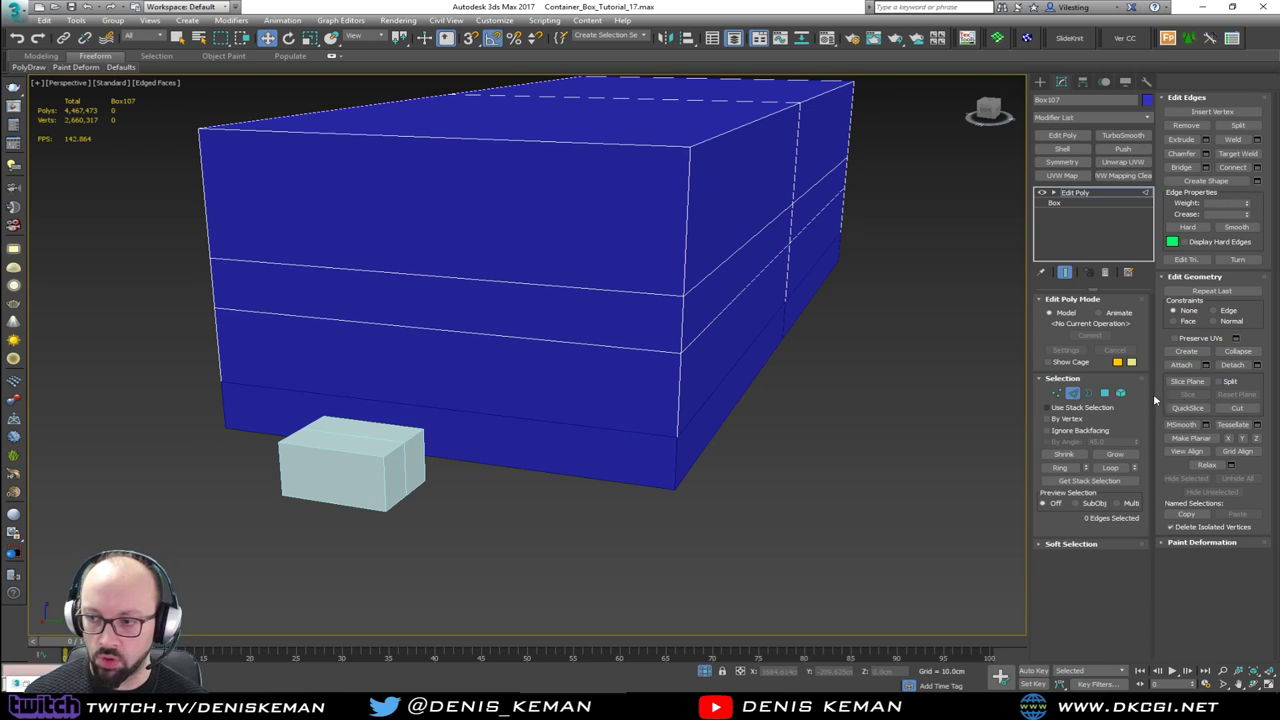
pyautogui.click(1073, 394)
# Step: Isolate the detached strip and delete the two faces along its near long side, leaving a U-shaped strip
pyautogui.click(748, 434)
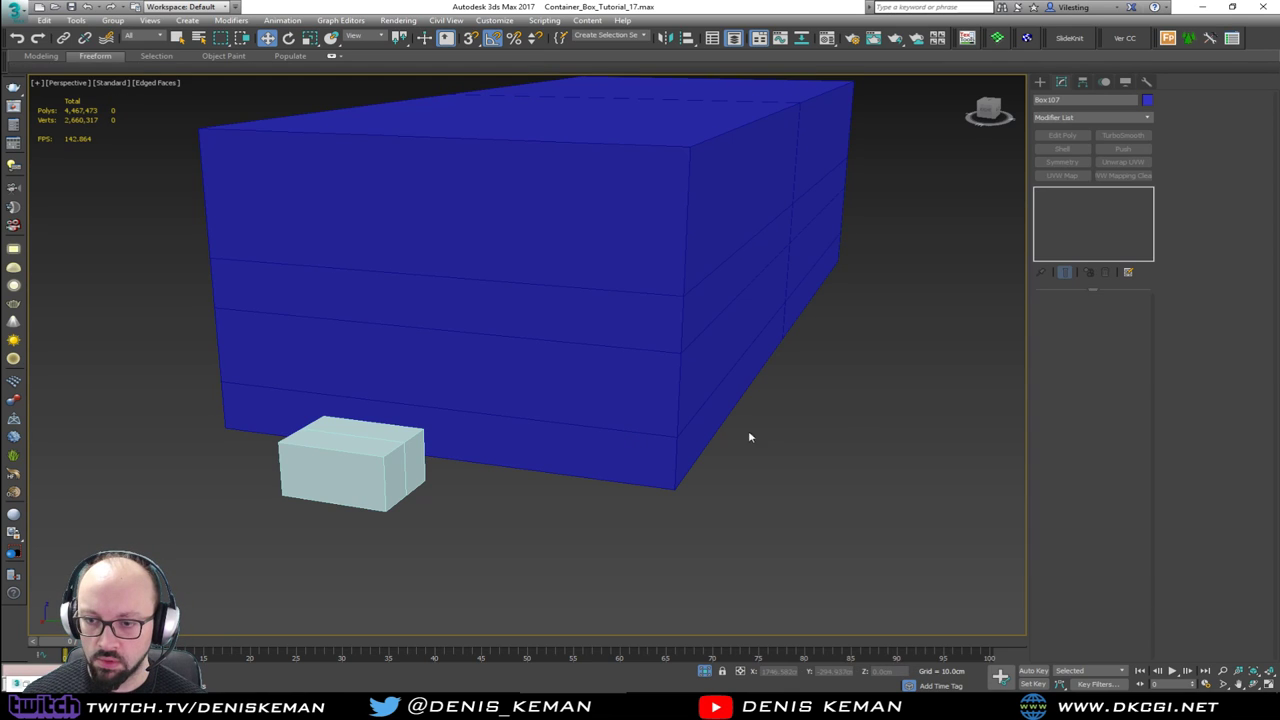
pyautogui.click(641, 444)
pyautogui.hotkey('alt', 'q')
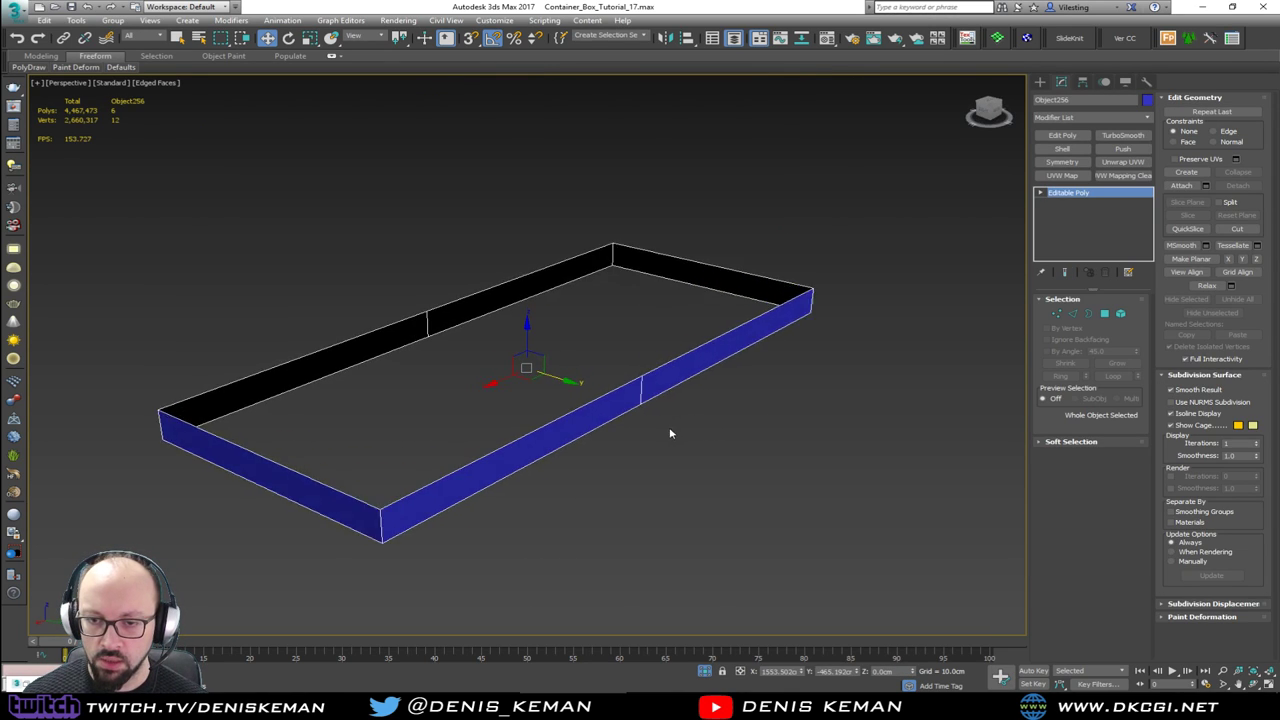
pyautogui.keyDown('alt'); pyautogui.moveTo(670, 433); pyautogui.dragTo(637, 443, button='middle'); pyautogui.keyUp('alt')
pyautogui.press('4')
pyautogui.hotkey('ctrl', 'a')
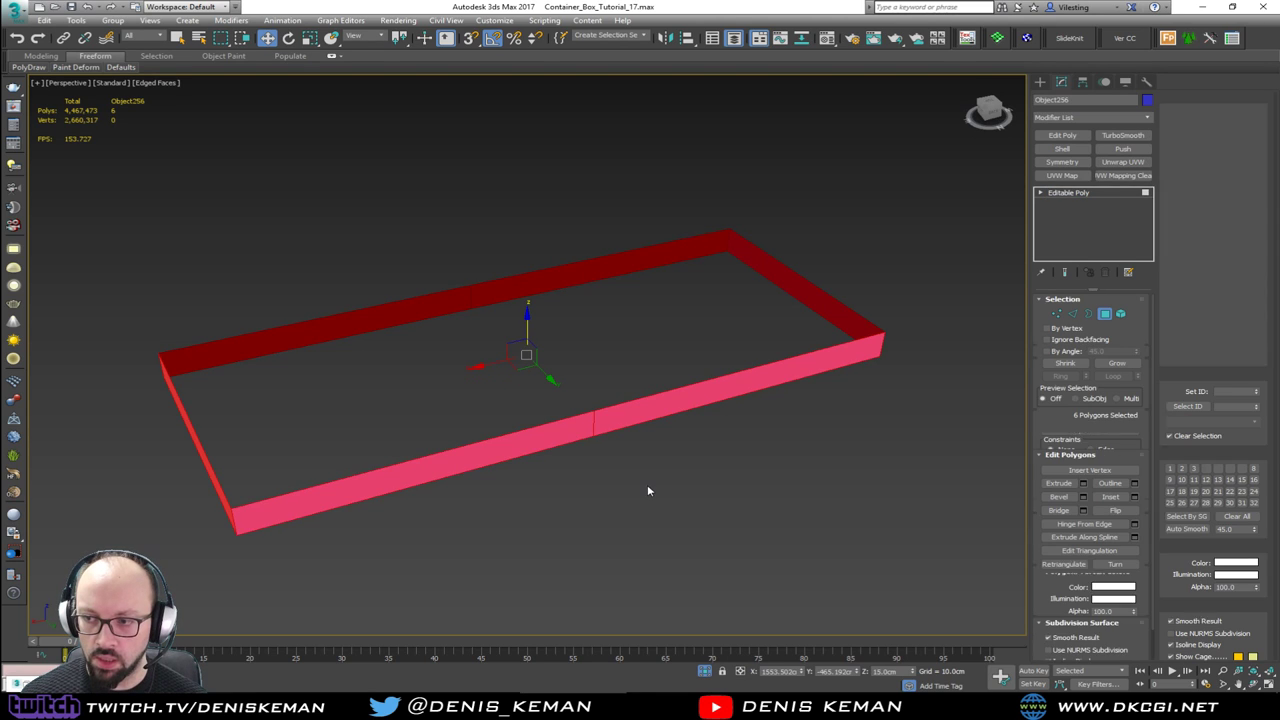
pyautogui.moveTo(647, 490); pyautogui.dragTo(497, 390)
pyautogui.press('Delete')
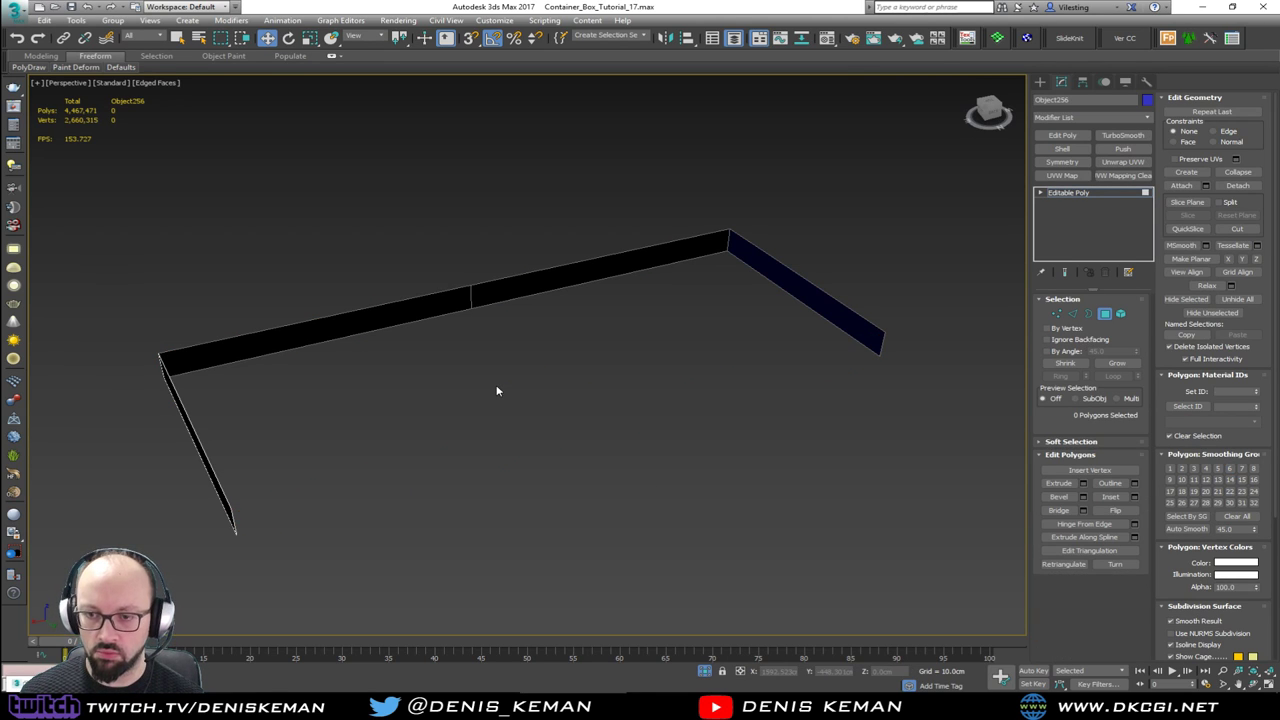
pyautogui.click(1105, 313)
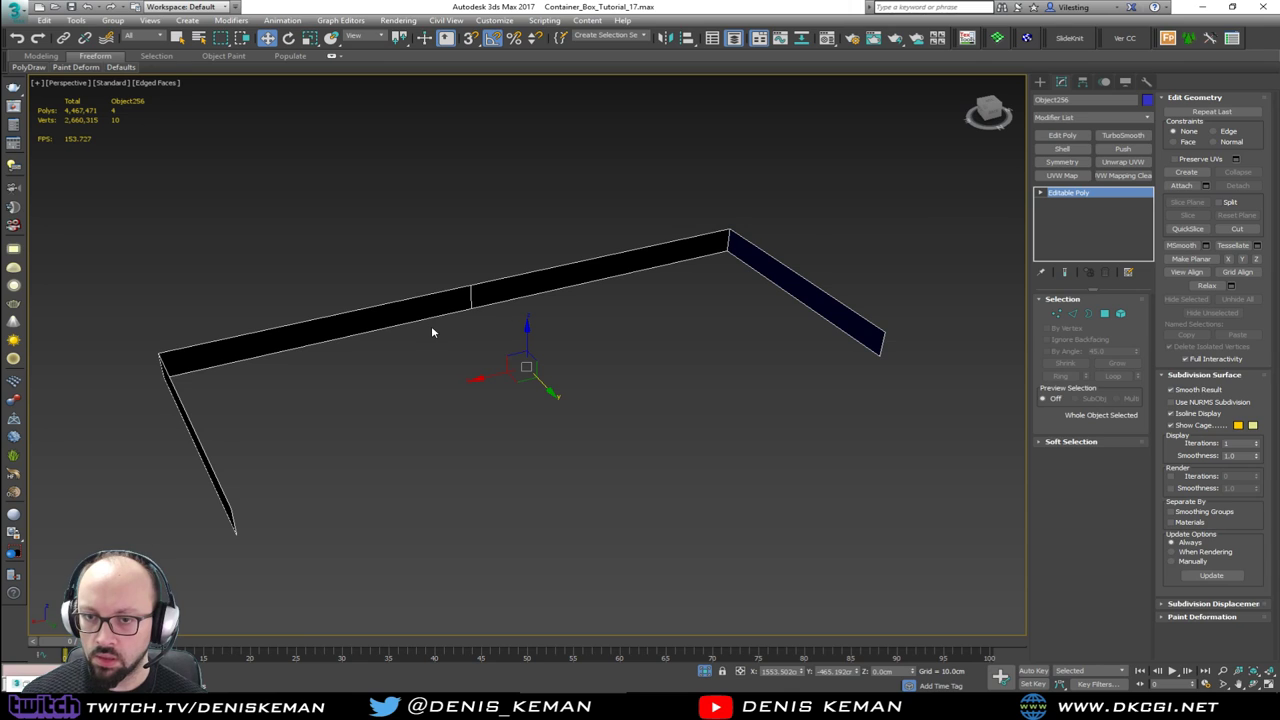
# Step: Chamfer the middle vertical edge of the strip's remaining long side by 30 cm with one segment
pyautogui.press('2')
pyautogui.click(470, 297)
pyautogui.keyDown('alt'); pyautogui.moveTo(470, 297); pyautogui.dragTo(682, 353, button='middle'); pyautogui.keyUp('alt')
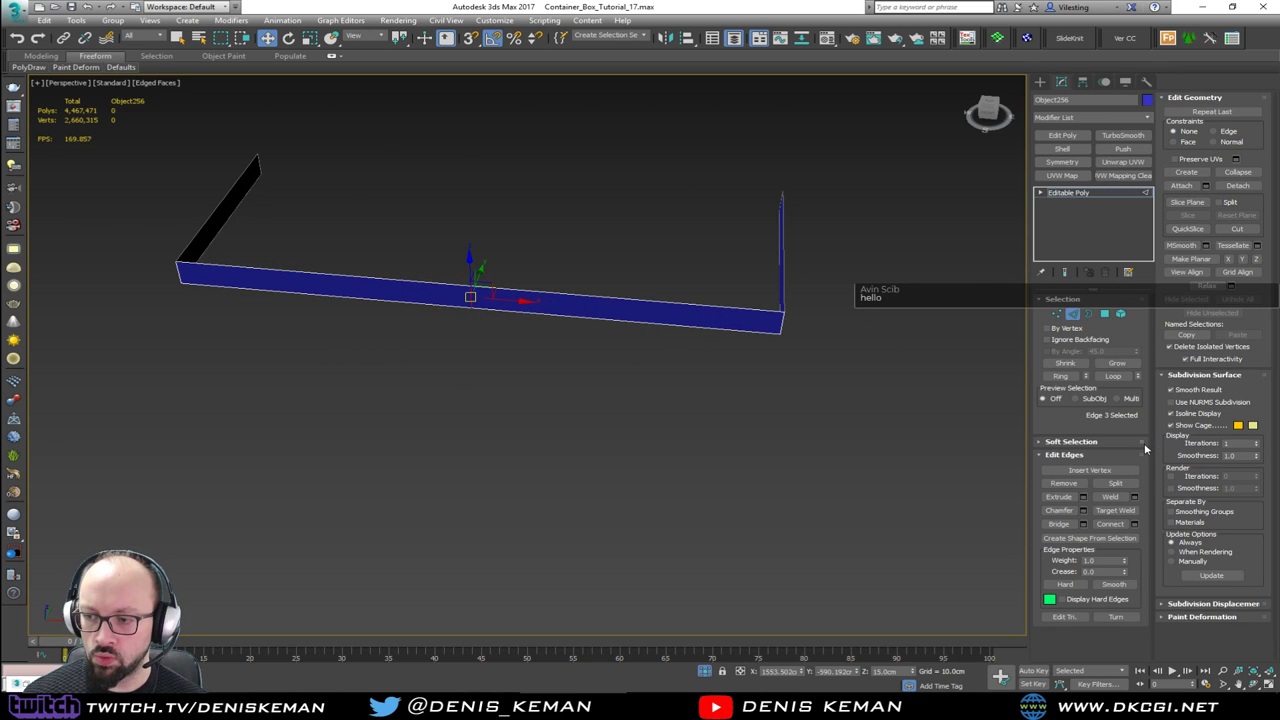
pyautogui.click(1083, 511)
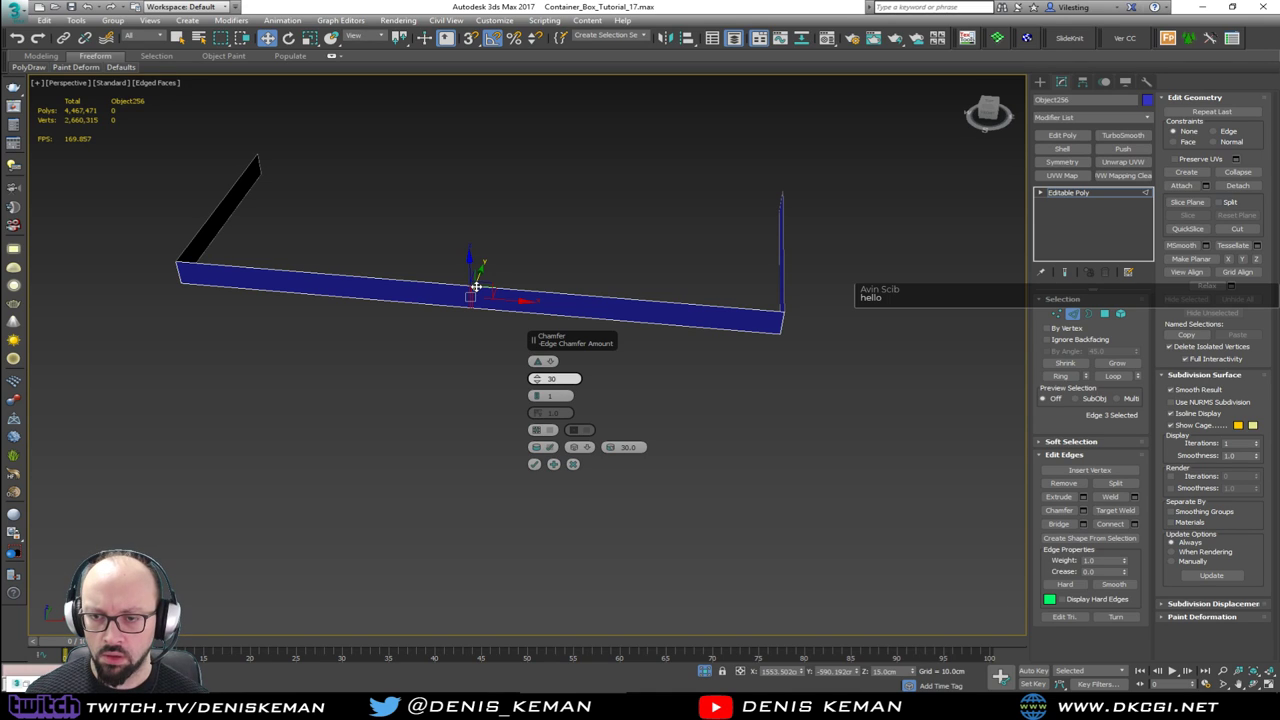
pyautogui.press('Return')
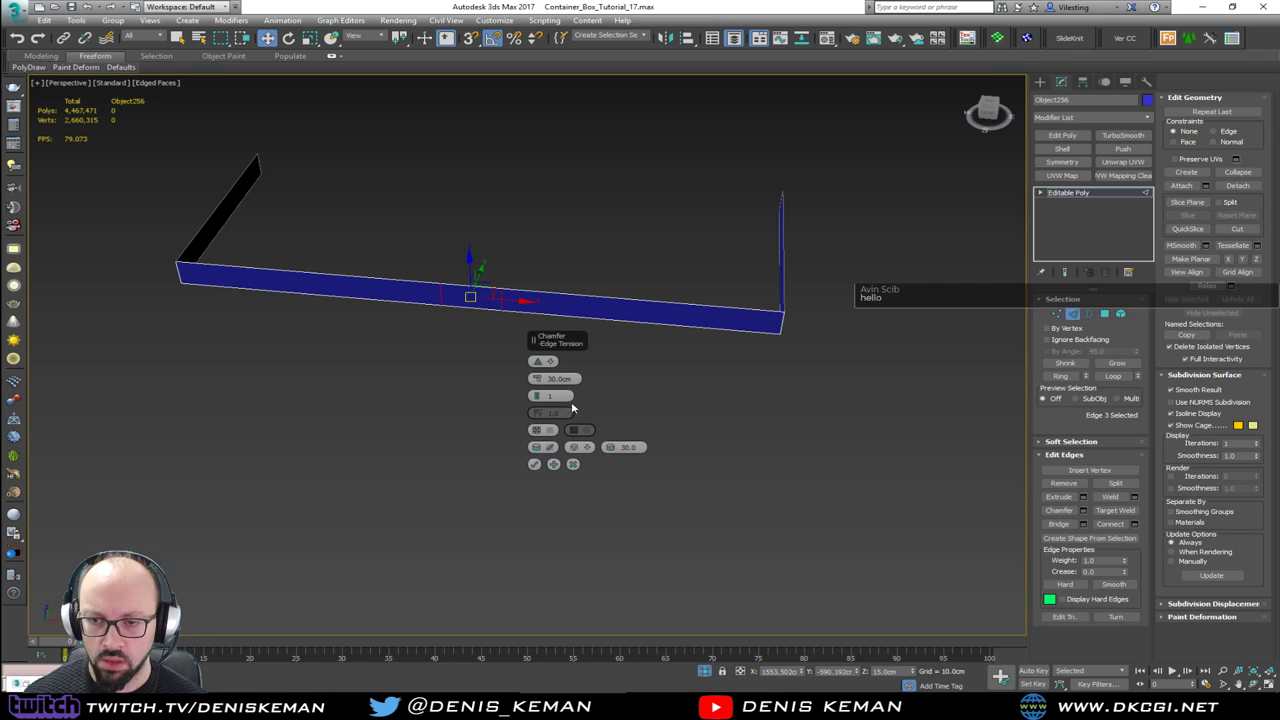
pyautogui.click(534, 465)
# Step: End isolation and examine how the strip and blue box sit against the container frame, barrels and ceiling elements around them
pyautogui.scroll(2, 491, 322)
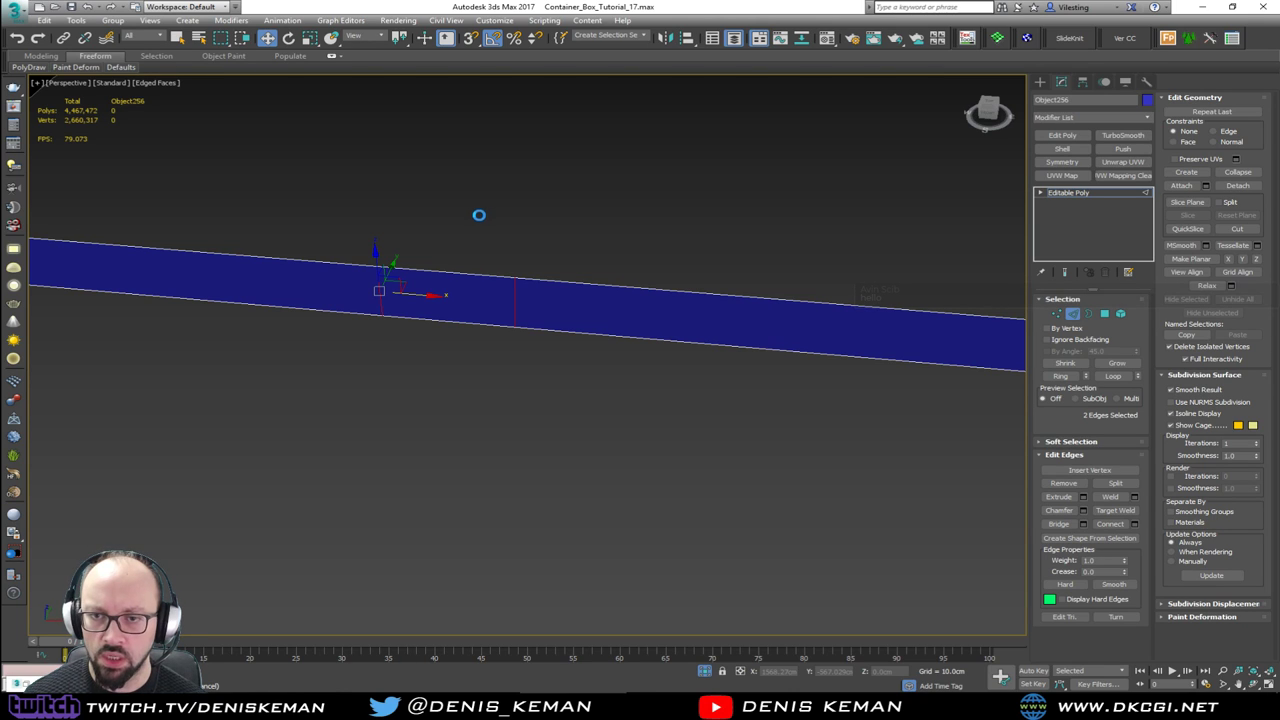
pyautogui.scroll(-2, 481, 226)
pyautogui.moveTo(481, 228); pyautogui.dragTo(479, 291, button='middle')
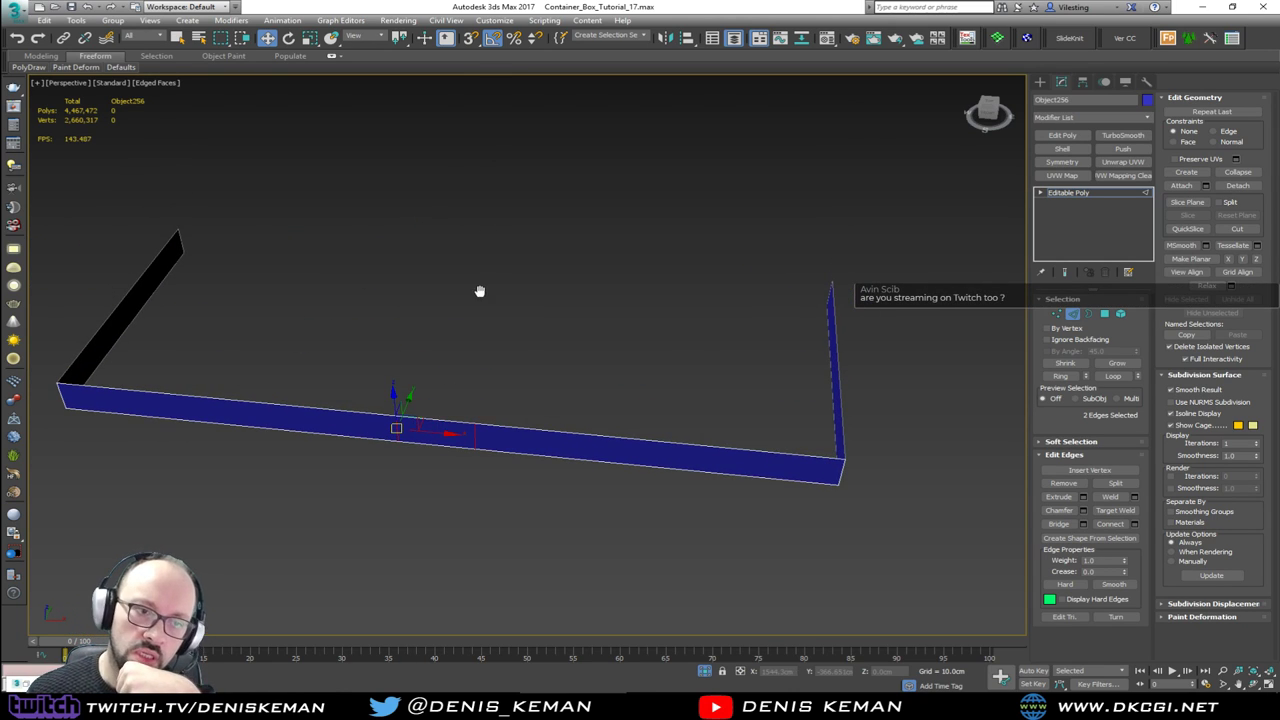
pyautogui.rightClick(480, 297)
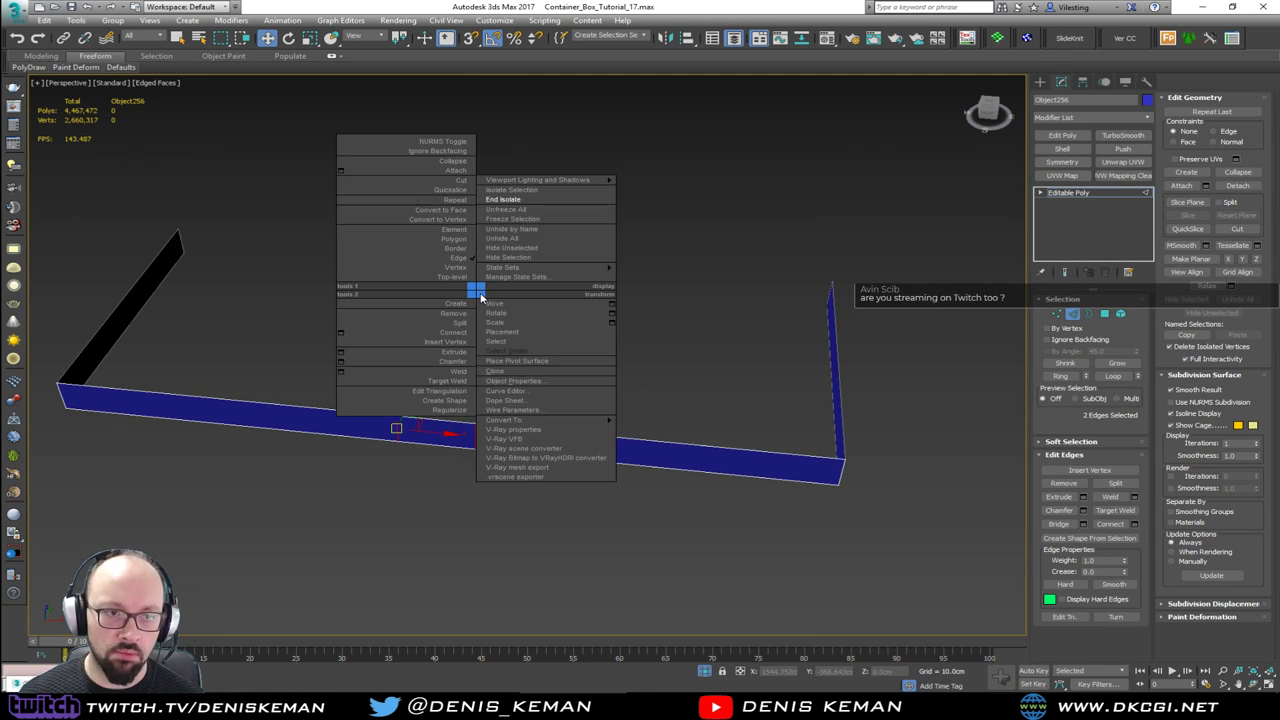
pyautogui.click(528, 204)
pyautogui.keyDown('alt'); pyautogui.moveTo(510, 271); pyautogui.dragTo(568, 249, button='middle'); pyautogui.keyUp('alt')
pyautogui.moveTo(380, 226); pyautogui.dragTo(446, 261, button='middle')
pyautogui.press('F3')
pyautogui.scroll(4, 476, 430)
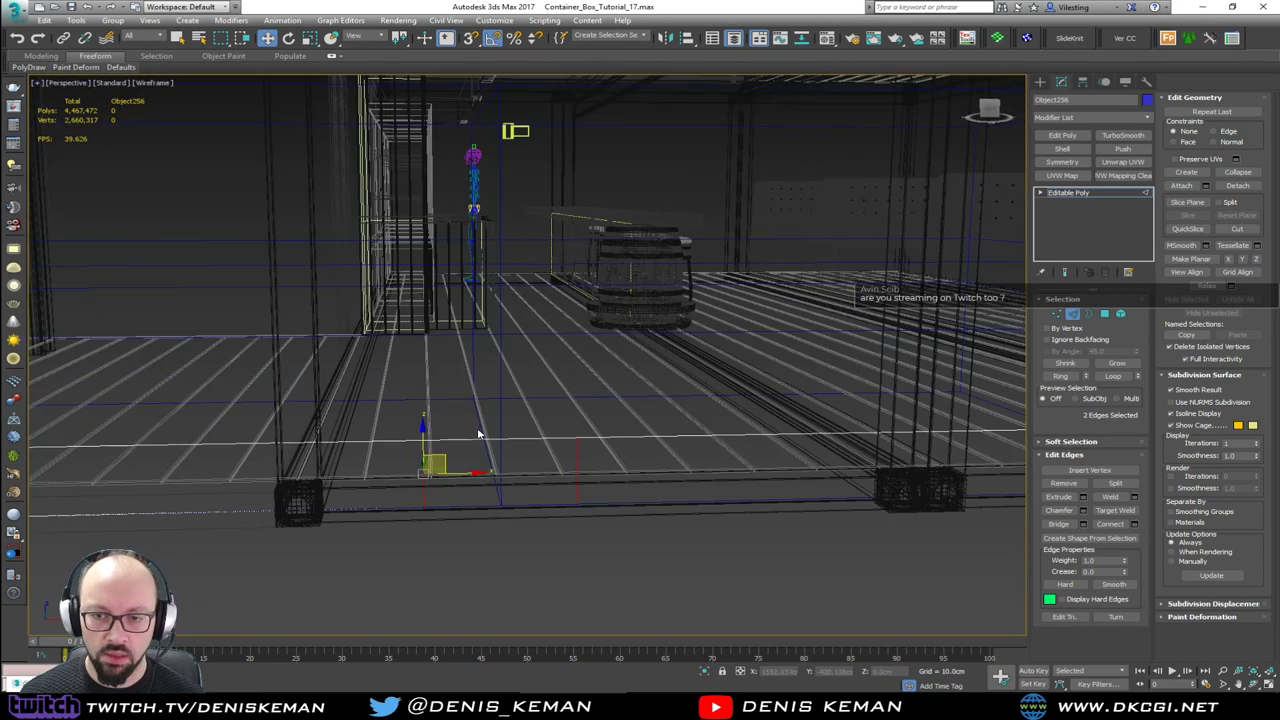
pyautogui.moveTo(488, 446); pyautogui.dragTo(400, 492, button='middle')
pyautogui.scroll(-6, 484, 522)
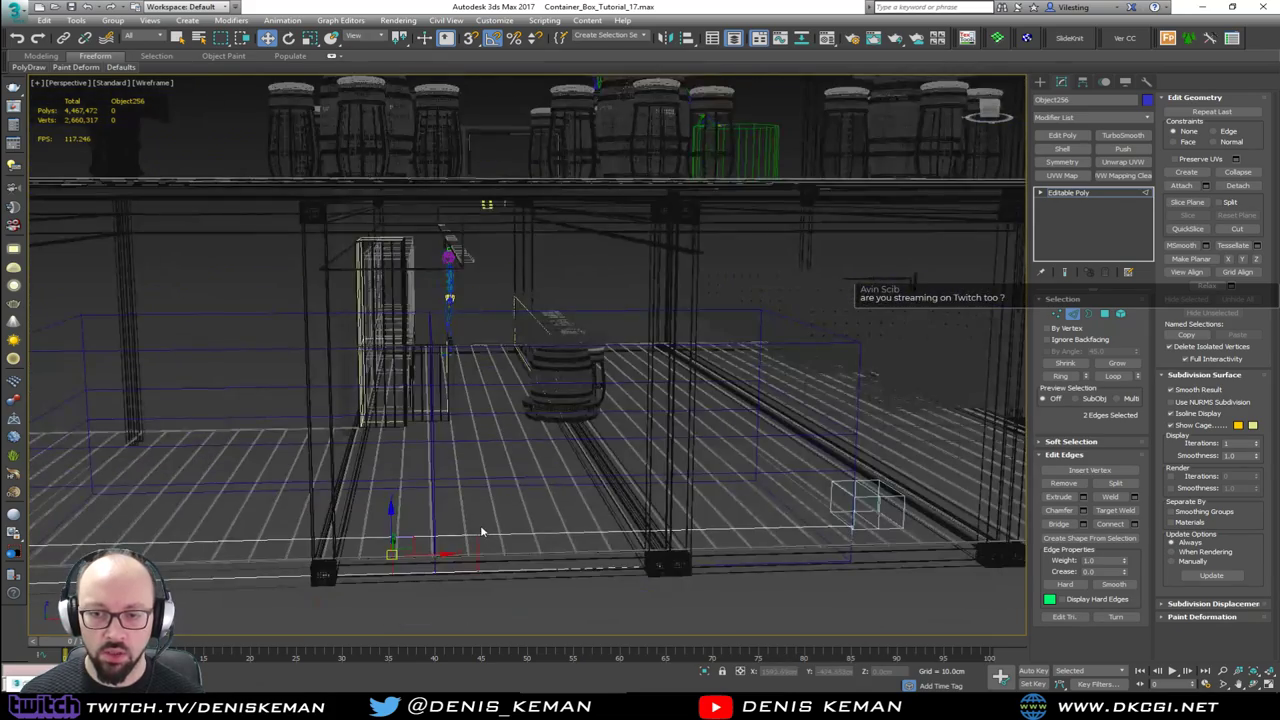
pyautogui.press('F3')
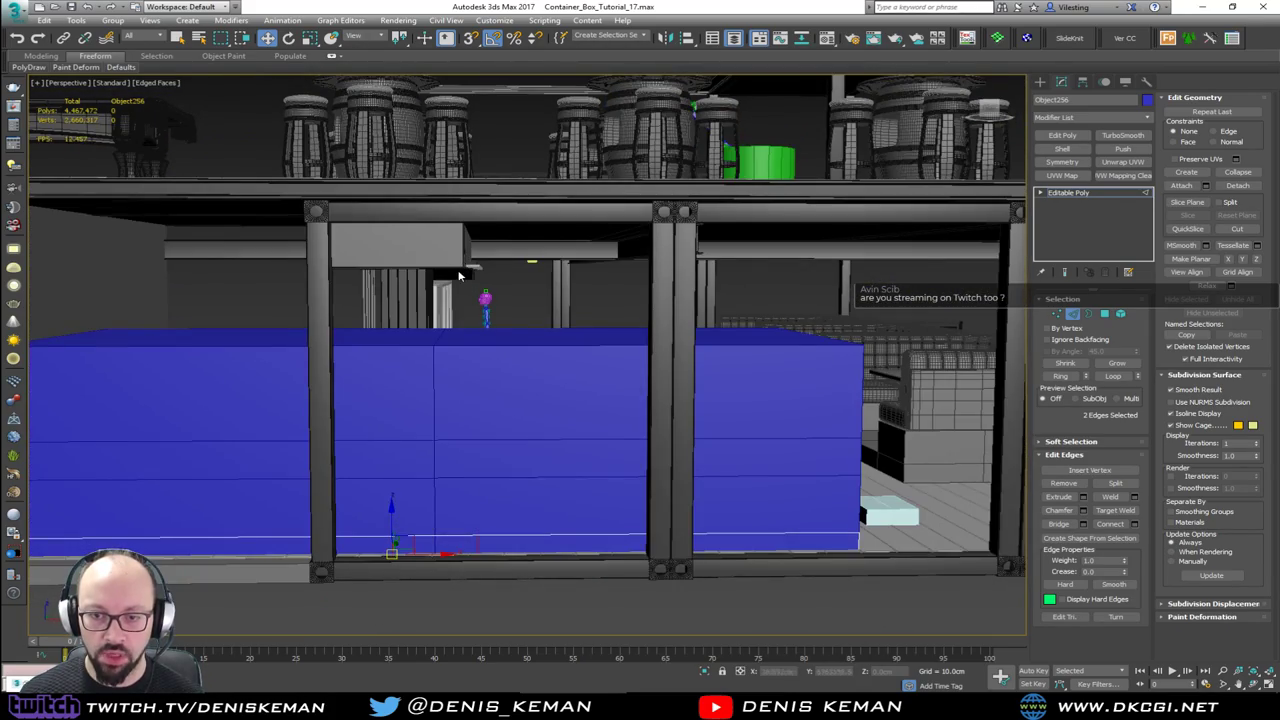
pyautogui.scroll(10, 460, 276)
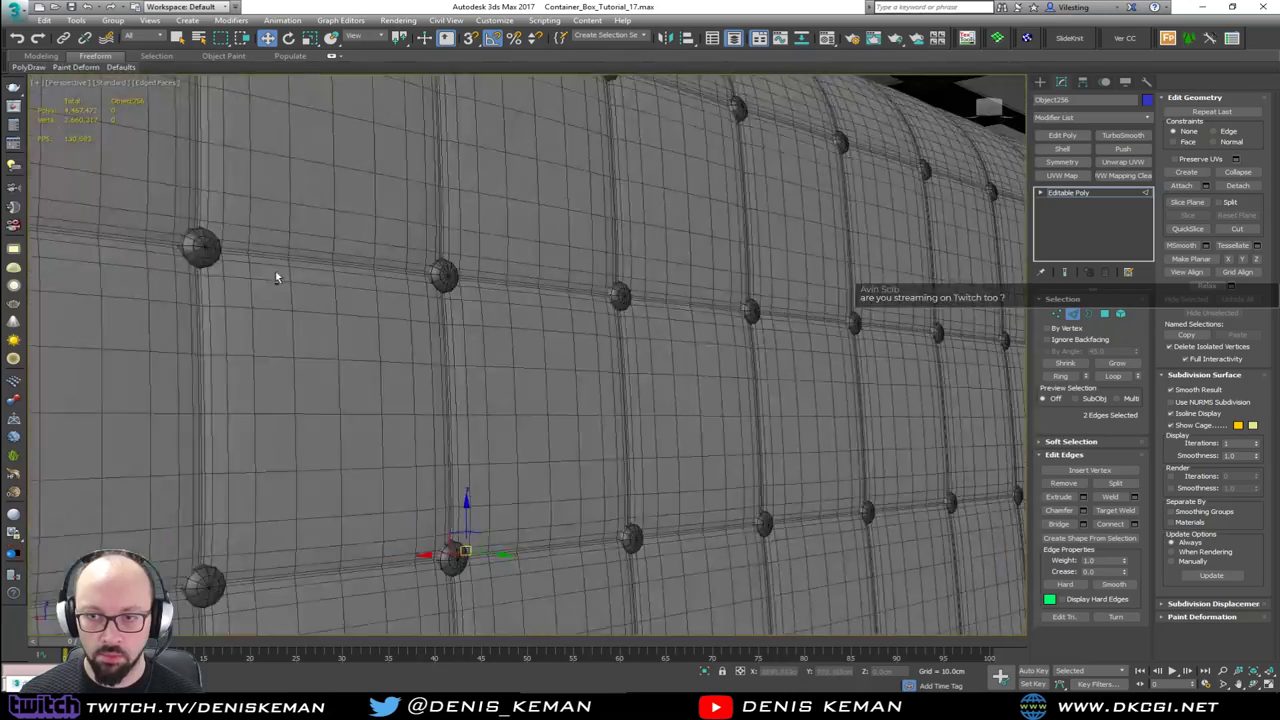
pyautogui.scroll(8, 257, 275)
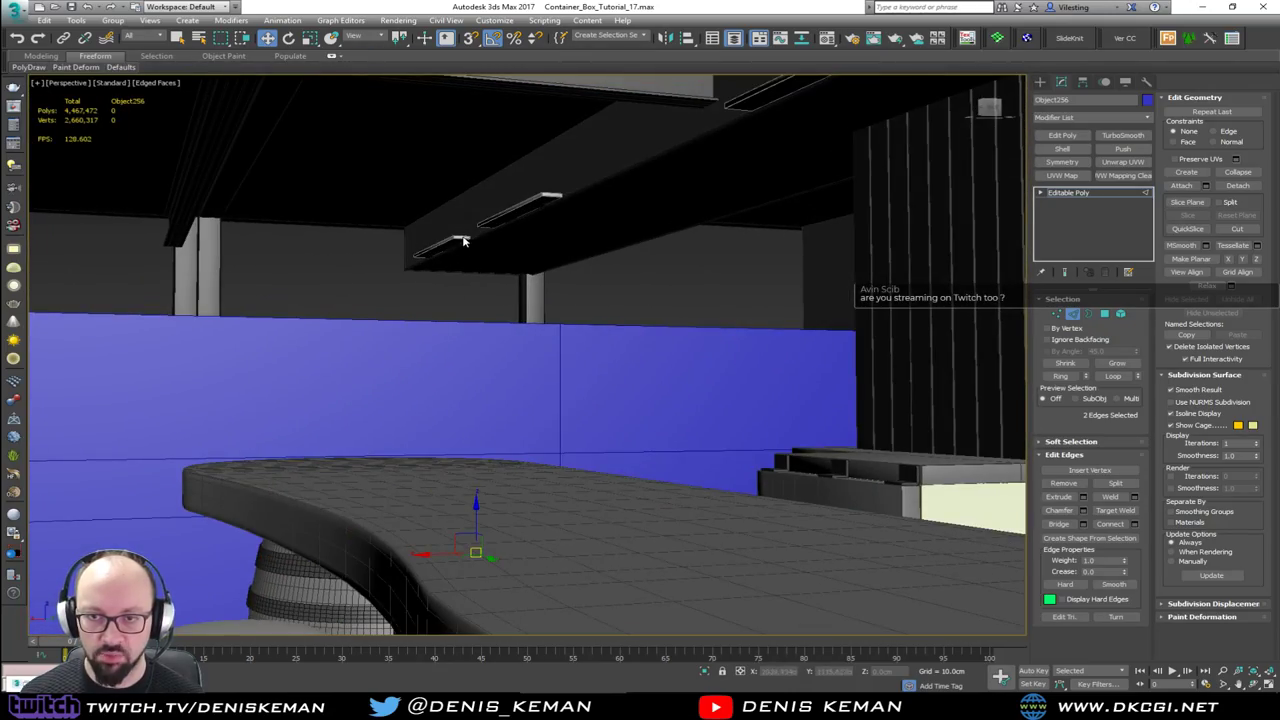
pyautogui.scroll(-10, 463, 241)
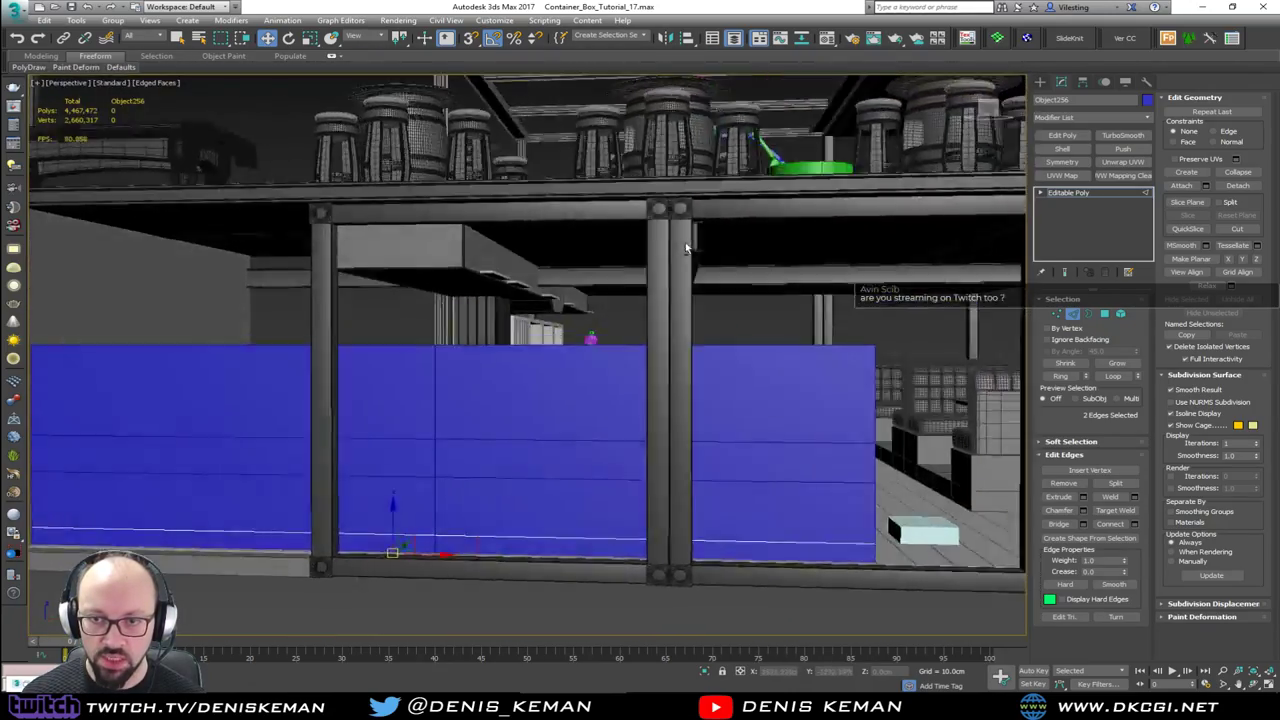
pyautogui.keyDown('alt'); pyautogui.moveTo(686, 248); pyautogui.dragTo(674, 271, button='middle'); pyautogui.keyUp('alt')
pyautogui.moveTo(519, 436); pyautogui.dragTo(580, 378, button='middle')
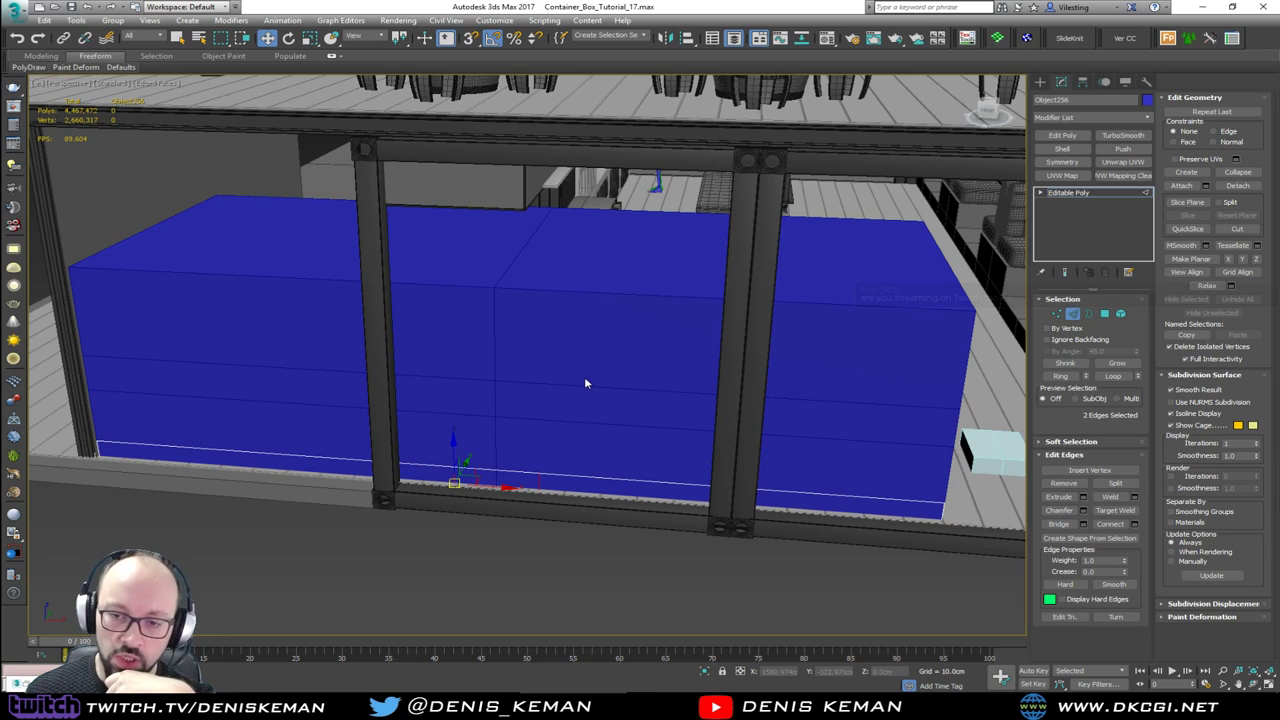
# Step: Leave edge editing on the U-shaped strip and isolate it again
pyautogui.click(1074, 314)
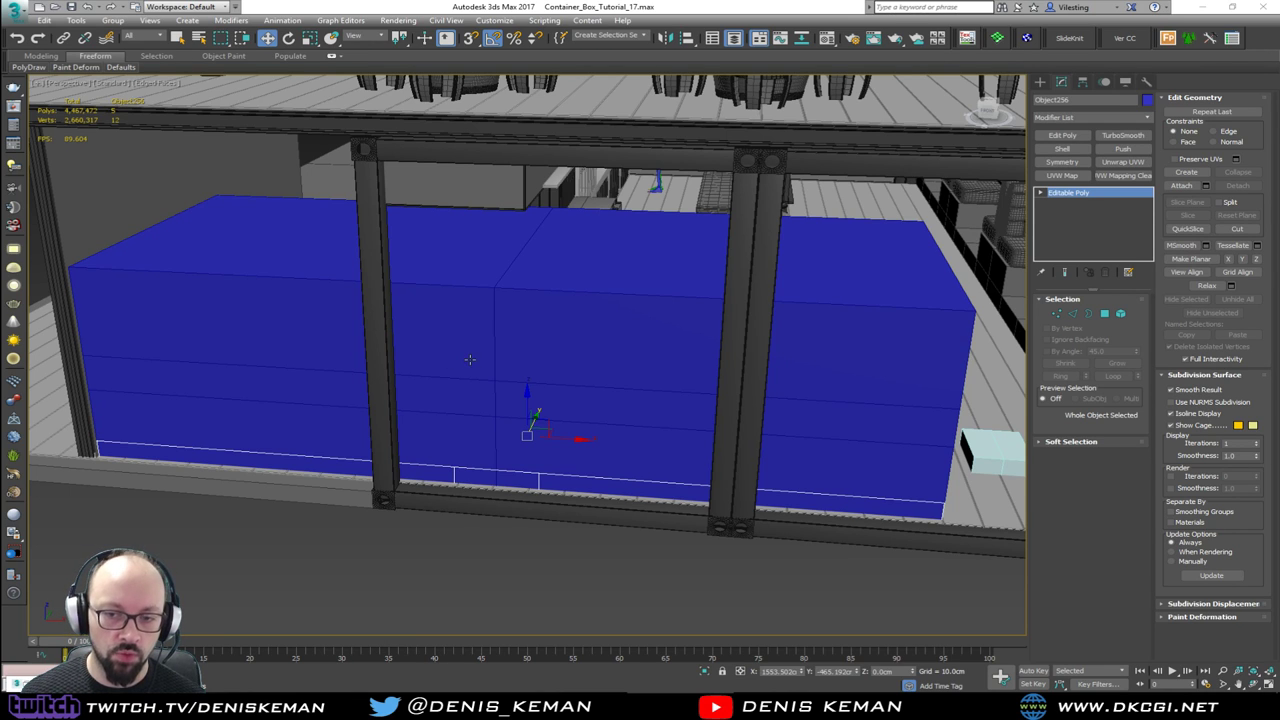
pyautogui.scroll(-3, 490, 303)
pyautogui.keyDown('alt'); pyautogui.moveTo(511, 354); pyautogui.dragTo(507, 390, button='middle'); pyautogui.keyUp('alt')
pyautogui.hotkey('alt', 'q')
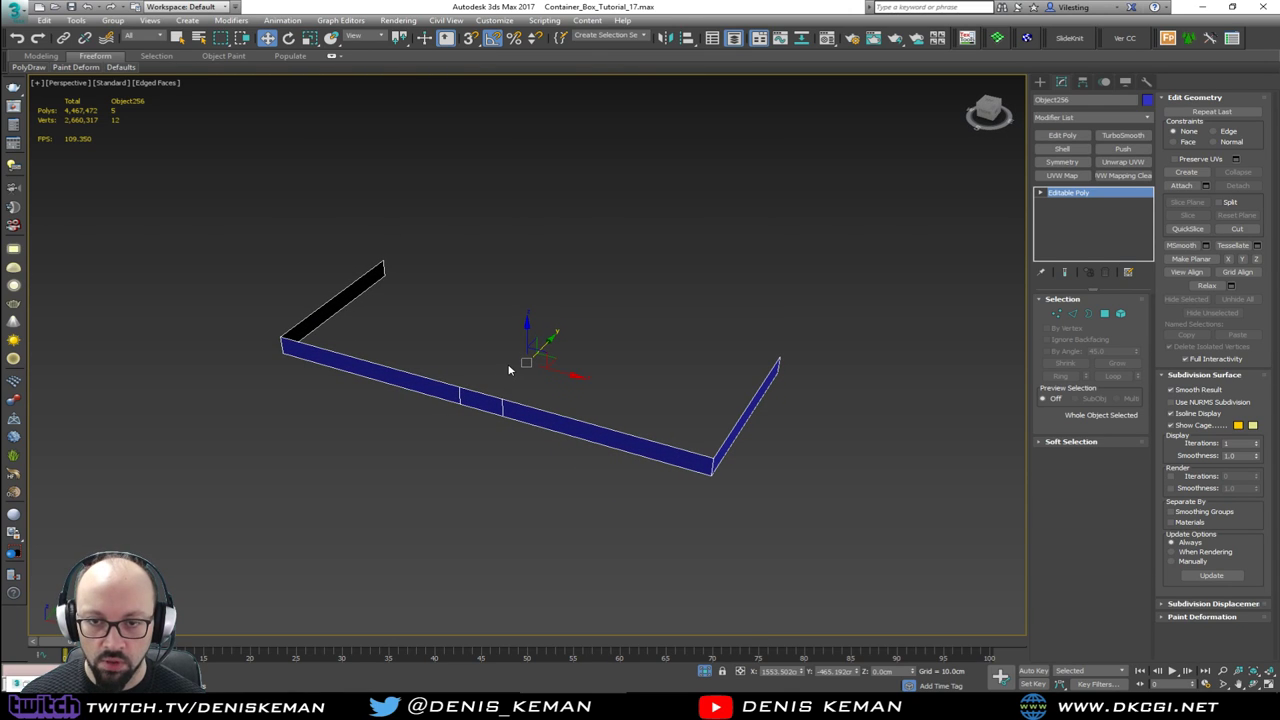
pyautogui.scroll(4, 508, 368)
pyautogui.scroll(-4, 508, 370)
pyautogui.moveTo(520, 345)
pyautogui.keyDown('alt'); pyautogui.mouseDown(button='middle')
pyautogui.moveTo(390, 346)
pyautogui.moveTo(506, 343)
pyautogui.mouseUp(button='middle'); pyautogui.keyUp('alt')
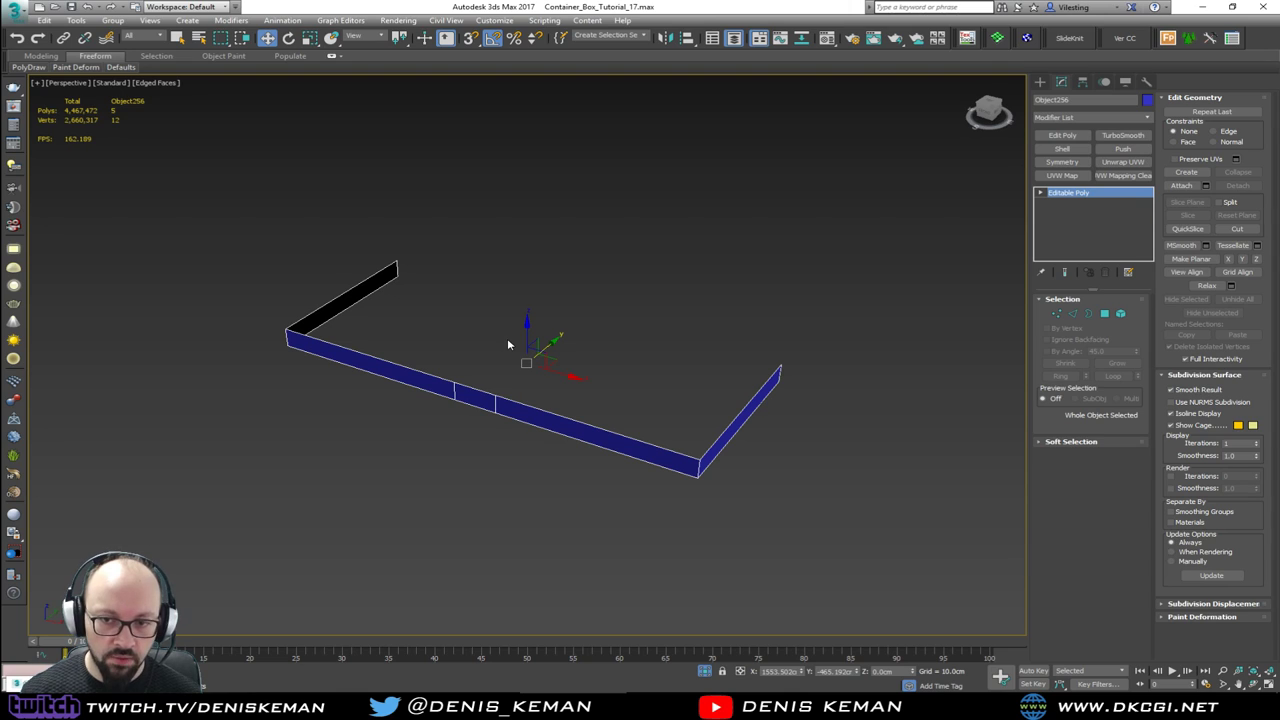
pyautogui.scroll(4, 508, 345)
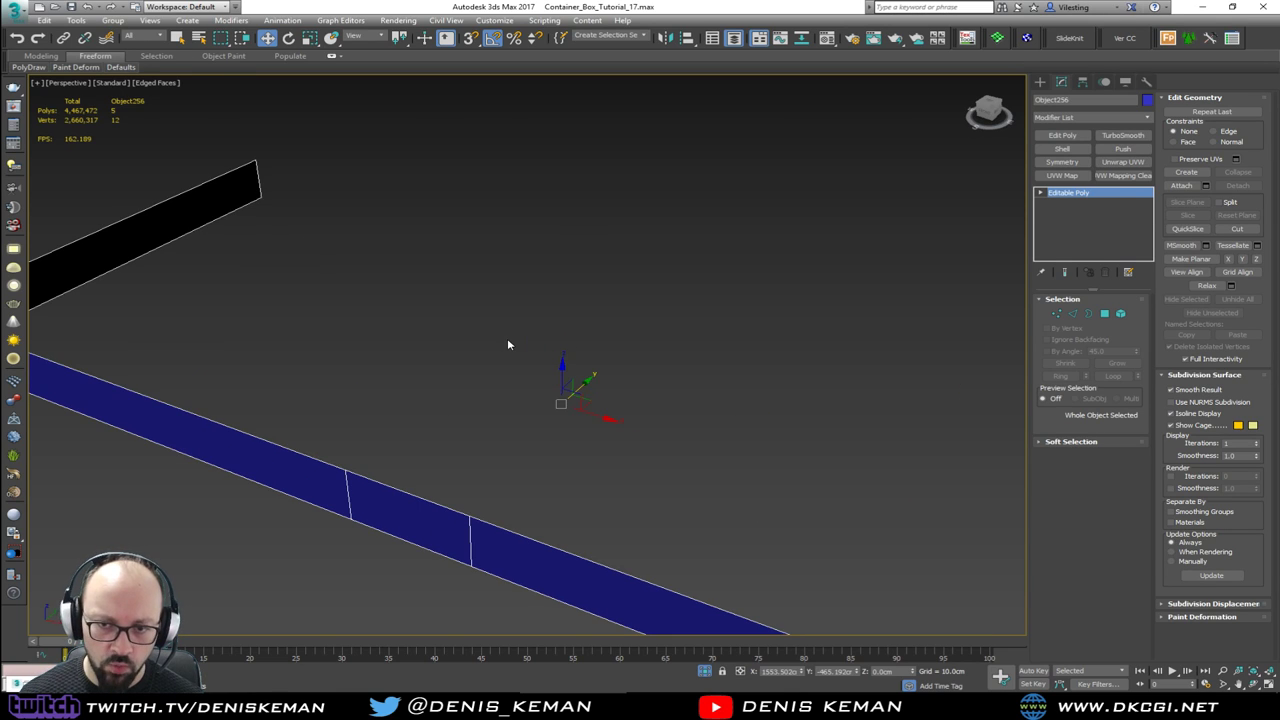
pyautogui.scroll(-4, 507, 345)
pyautogui.keyDown('alt'); pyautogui.moveTo(507, 345); pyautogui.dragTo(541, 335, button='middle'); pyautogui.keyUp('alt')
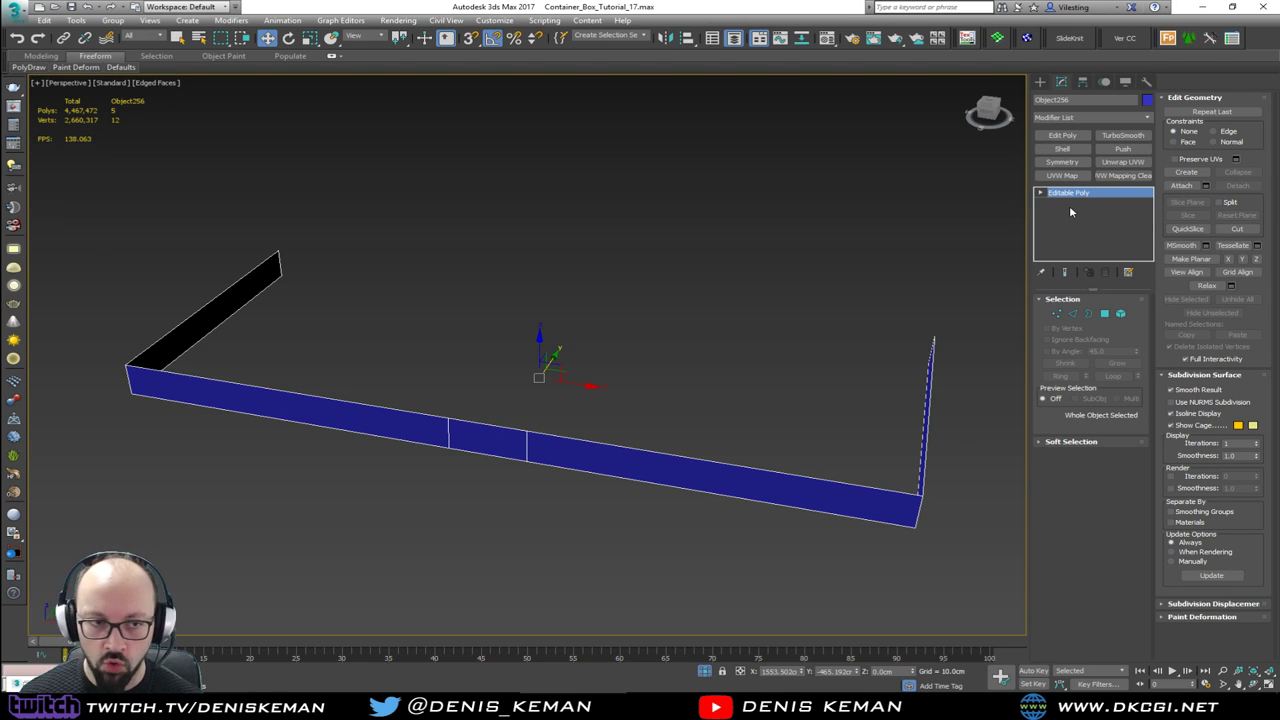
pyautogui.keyDown('alt'); pyautogui.moveTo(606, 286); pyautogui.dragTo(633, 292, button='middle'); pyautogui.keyUp('alt')
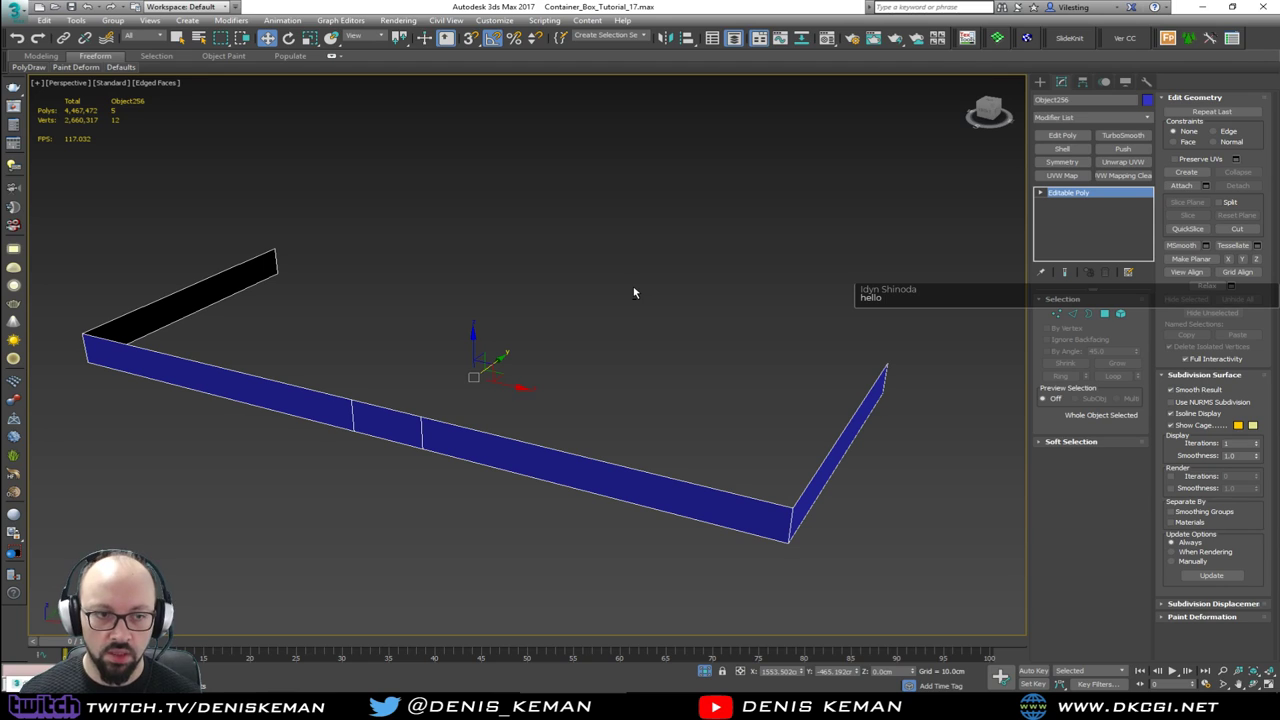
pyautogui.keyDown('alt'); pyautogui.moveTo(597, 291); pyautogui.dragTo(598, 305, button='middle'); pyautogui.keyUp('alt')
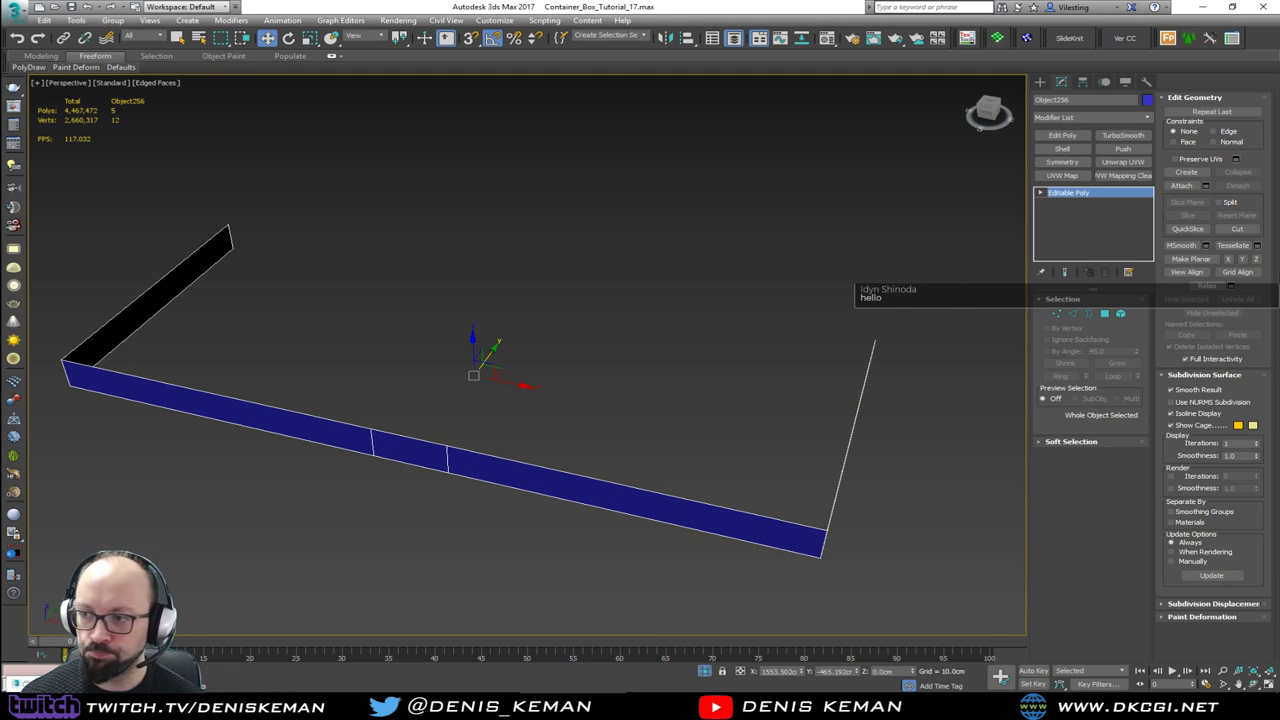
# Step: Add a Shell modifier to the U-shaped strip with a 30 cm inner amount and straightened corners
pyautogui.click(1063, 149)
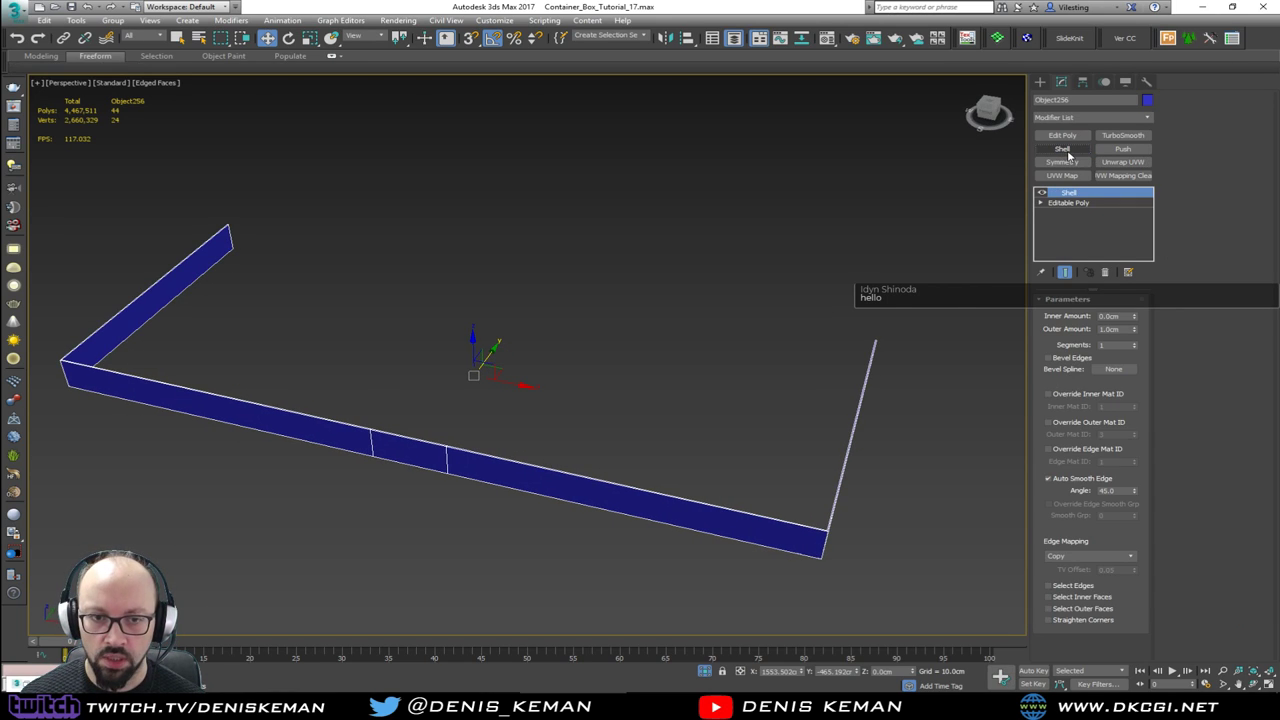
pyautogui.doubleClick(1112, 316)
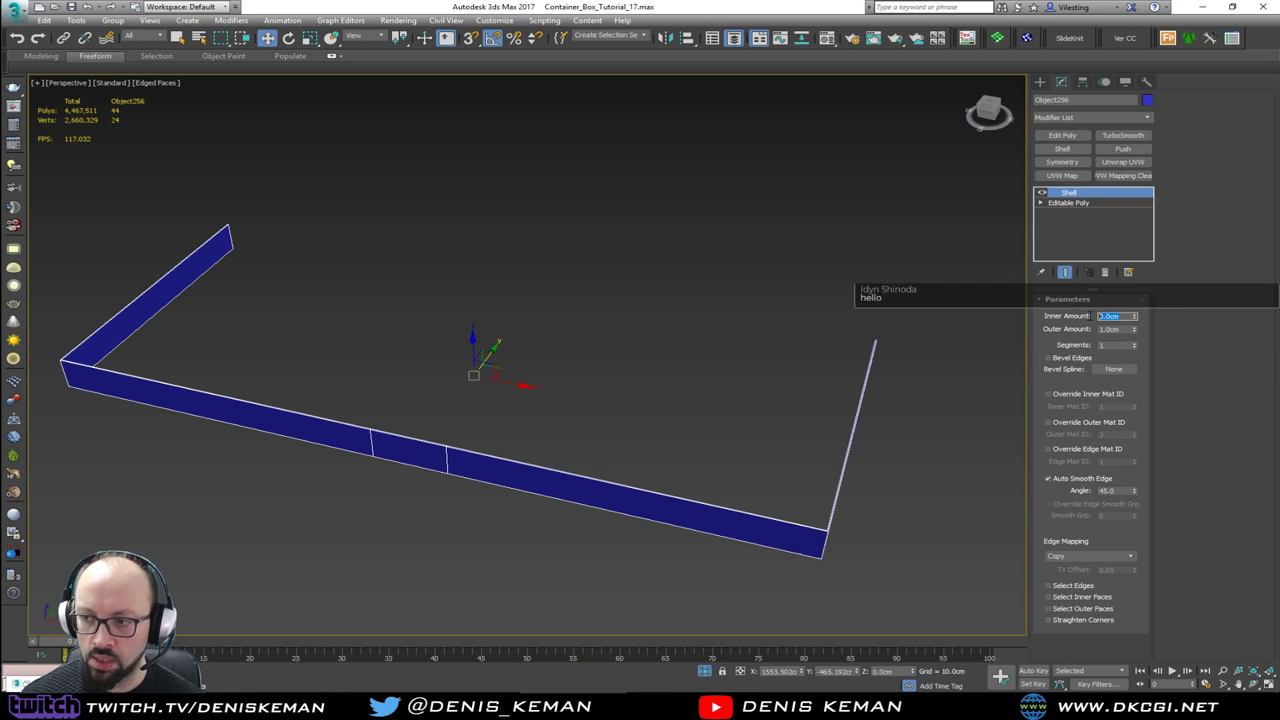
pyautogui.write('30')
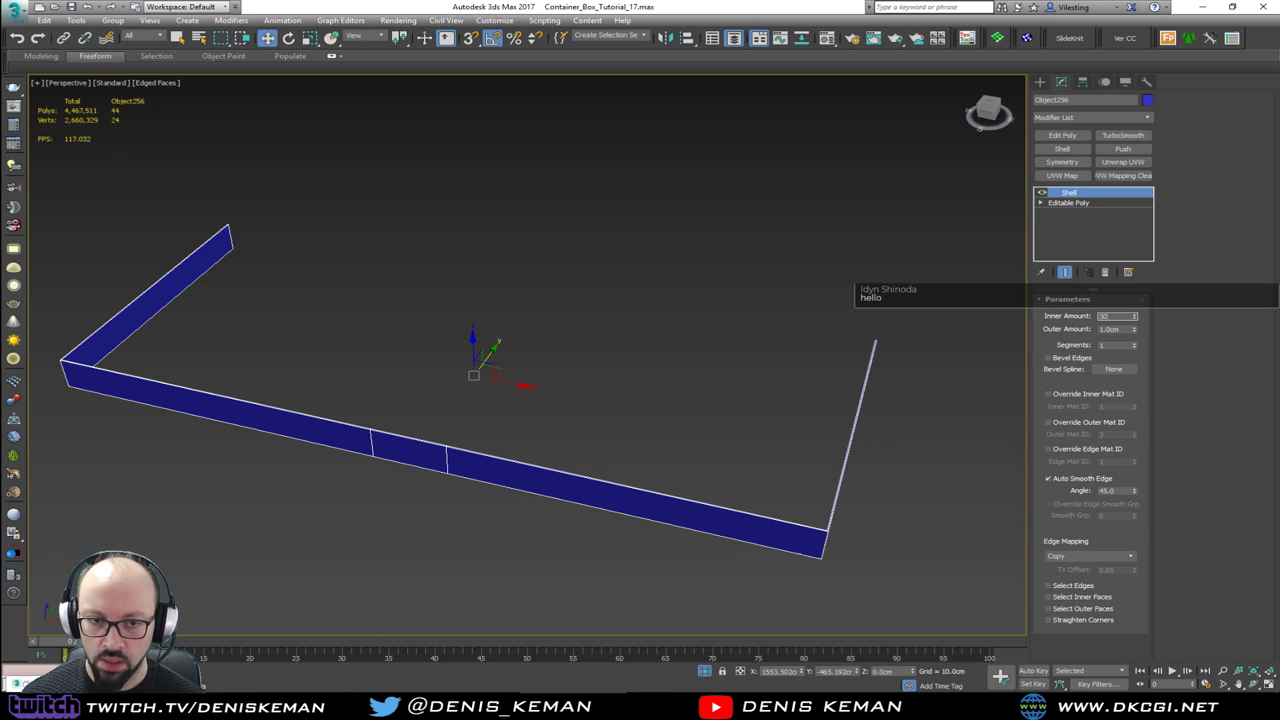
pyautogui.press('Return')
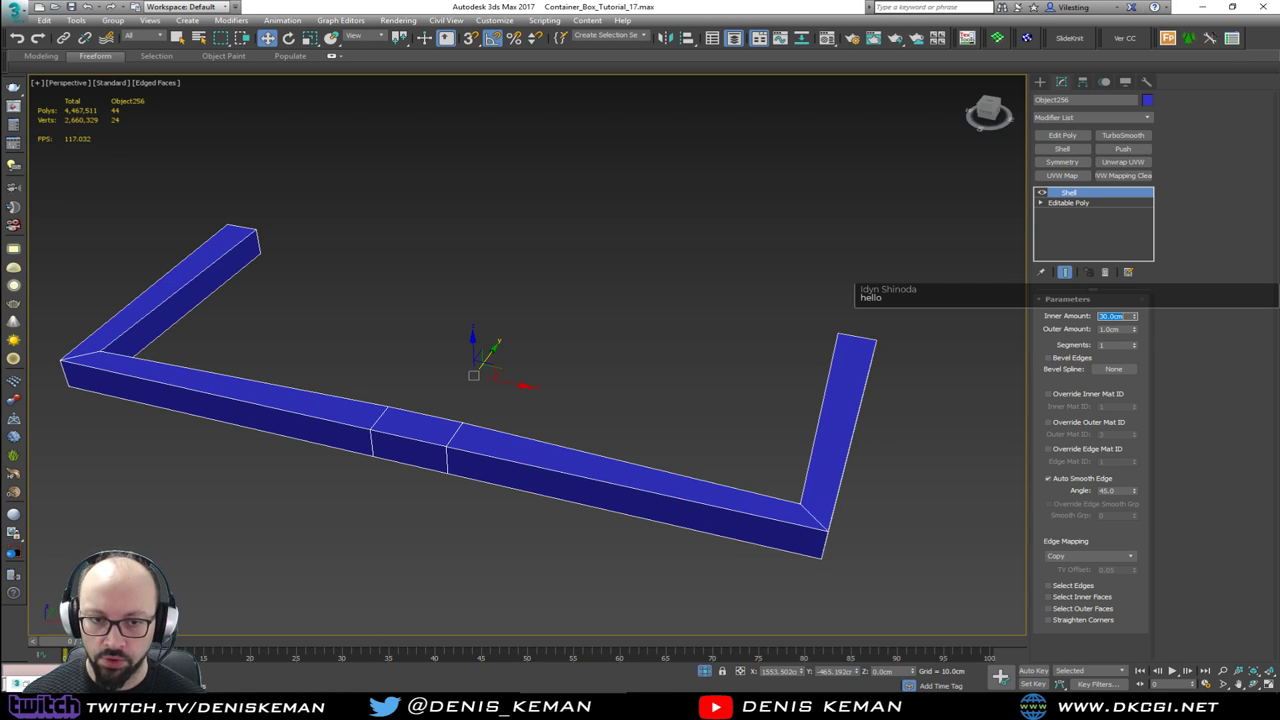
pyautogui.click(1082, 620)
pyautogui.keyDown('alt'); pyautogui.moveTo(803, 421); pyautogui.dragTo(572, 382, button='middle'); pyautogui.keyUp('alt')
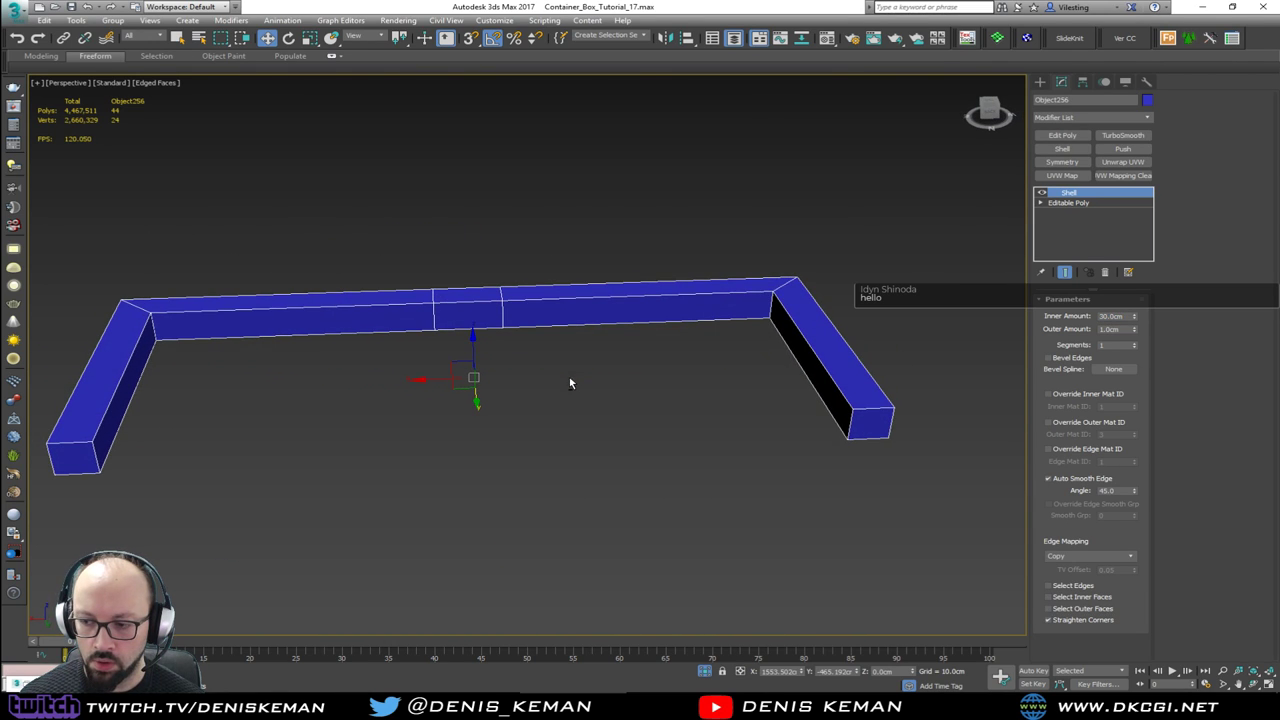
# Step: Set the shell's inner amount to 50 cm and its outer amount to 0 cm
pyautogui.click(1127, 316)
pyautogui.write('50')
pyautogui.press('Return')
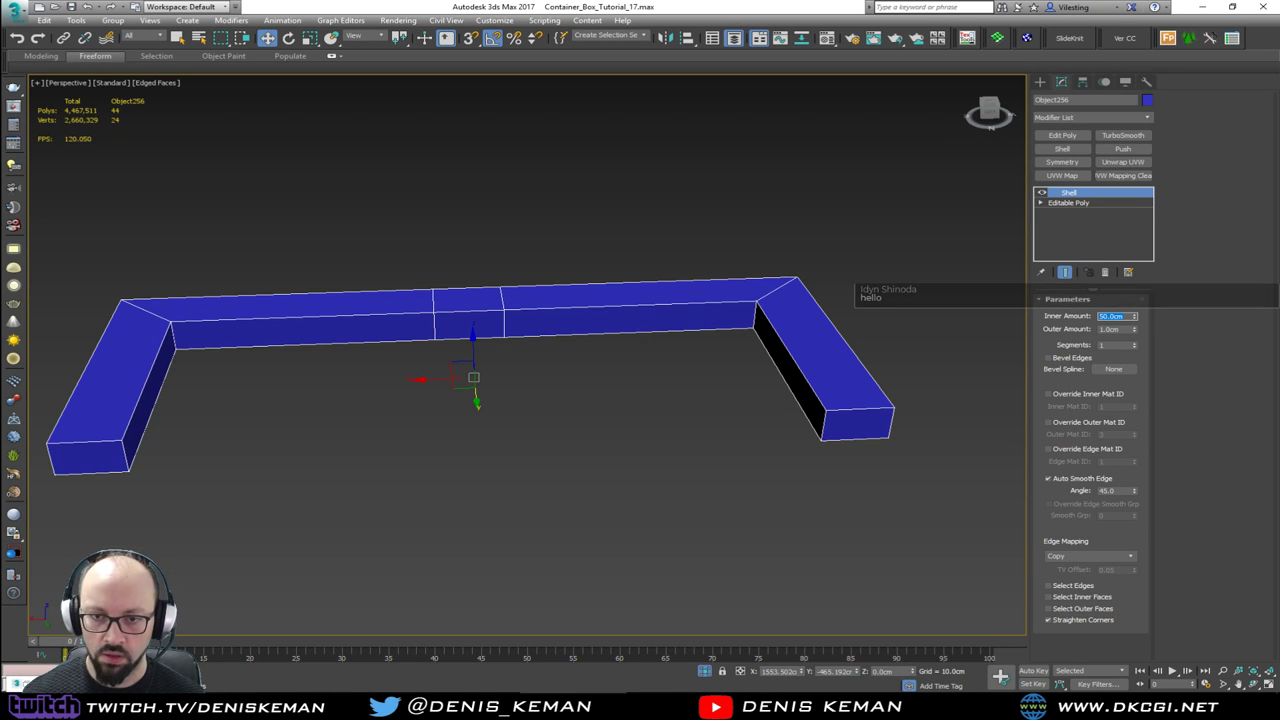
pyautogui.keyDown('alt'); pyautogui.moveTo(877, 289); pyautogui.dragTo(860, 277, button='middle'); pyautogui.keyUp('alt')
pyautogui.keyDown('alt'); pyautogui.moveTo(818, 274); pyautogui.dragTo(927, 301, button='middle'); pyautogui.keyUp('alt')
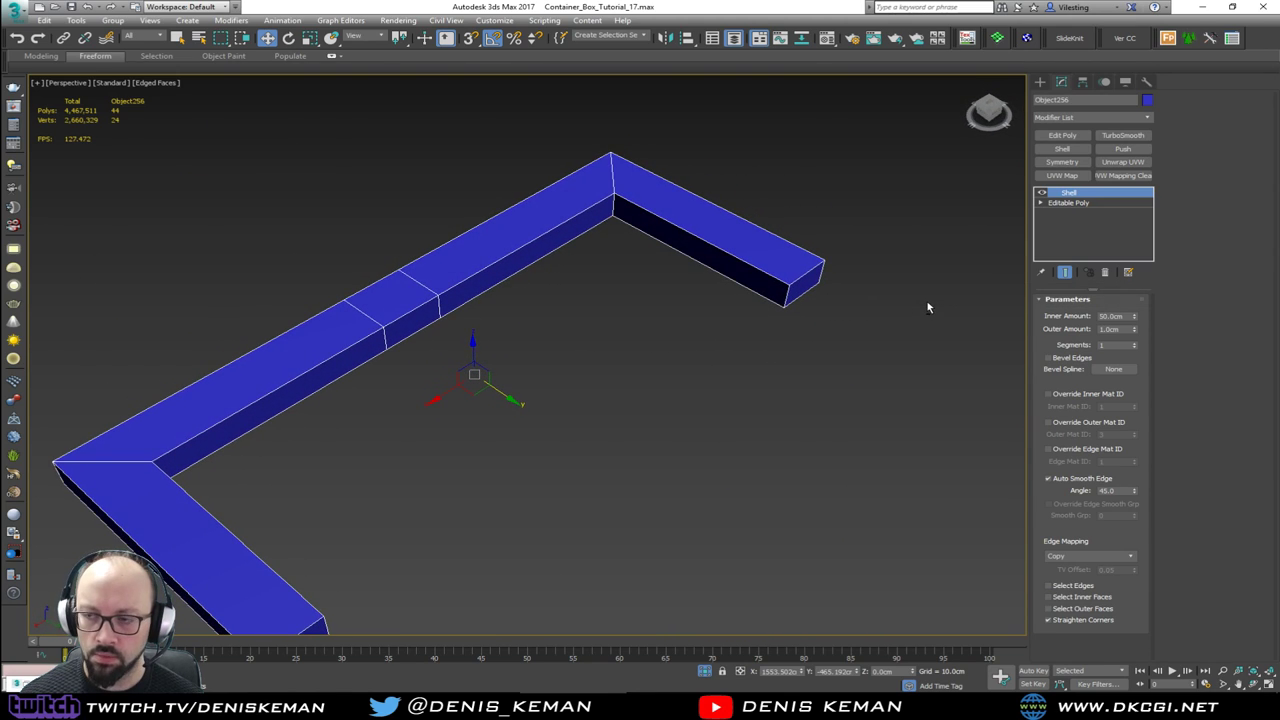
pyautogui.rightClick(1134, 331)
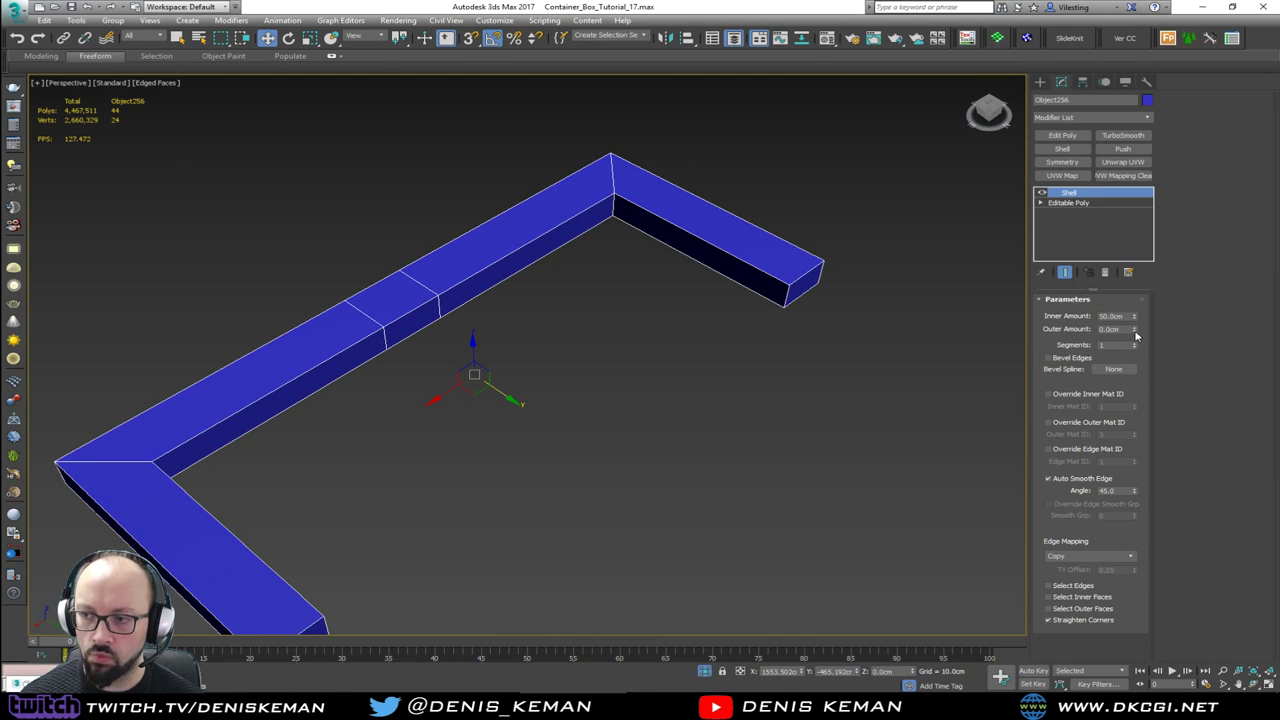
# Step: Add an Edit Poly modifier and extrude the short middle inner face into a third arm, snapped level with the ends of the side arms
pyautogui.click(1062, 135)
pyautogui.press('4')
pyautogui.click(423, 328)
pyautogui.click(1058, 585)
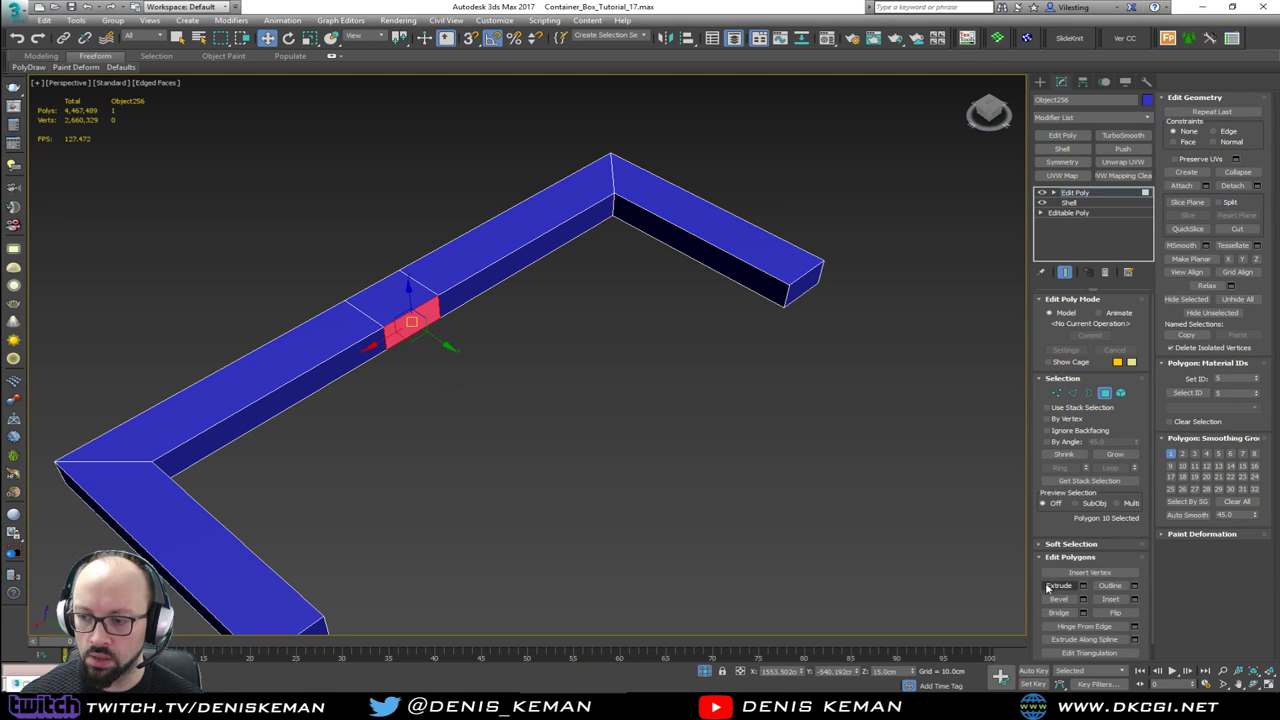
pyautogui.moveTo(419, 316); pyautogui.dragTo(380, 237)
pyautogui.press('w')
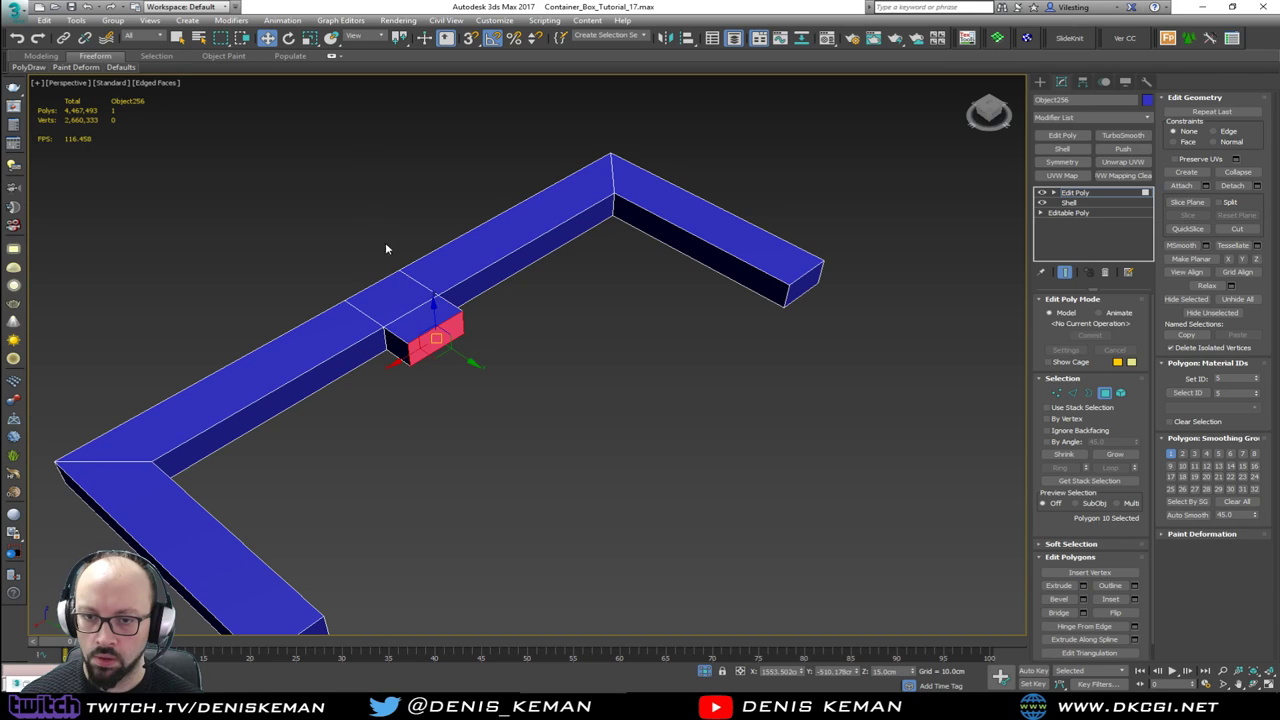
pyautogui.moveTo(470, 358); pyautogui.dragTo(786, 305)
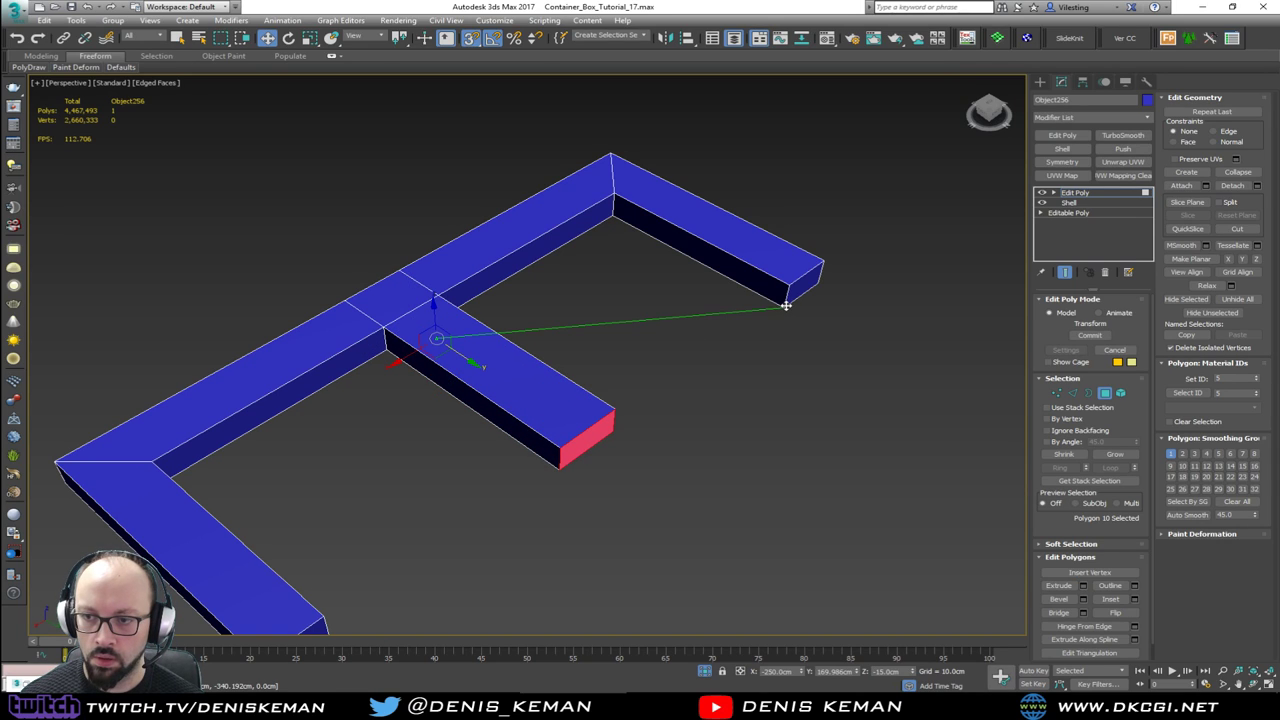
pyautogui.click(1104, 392)
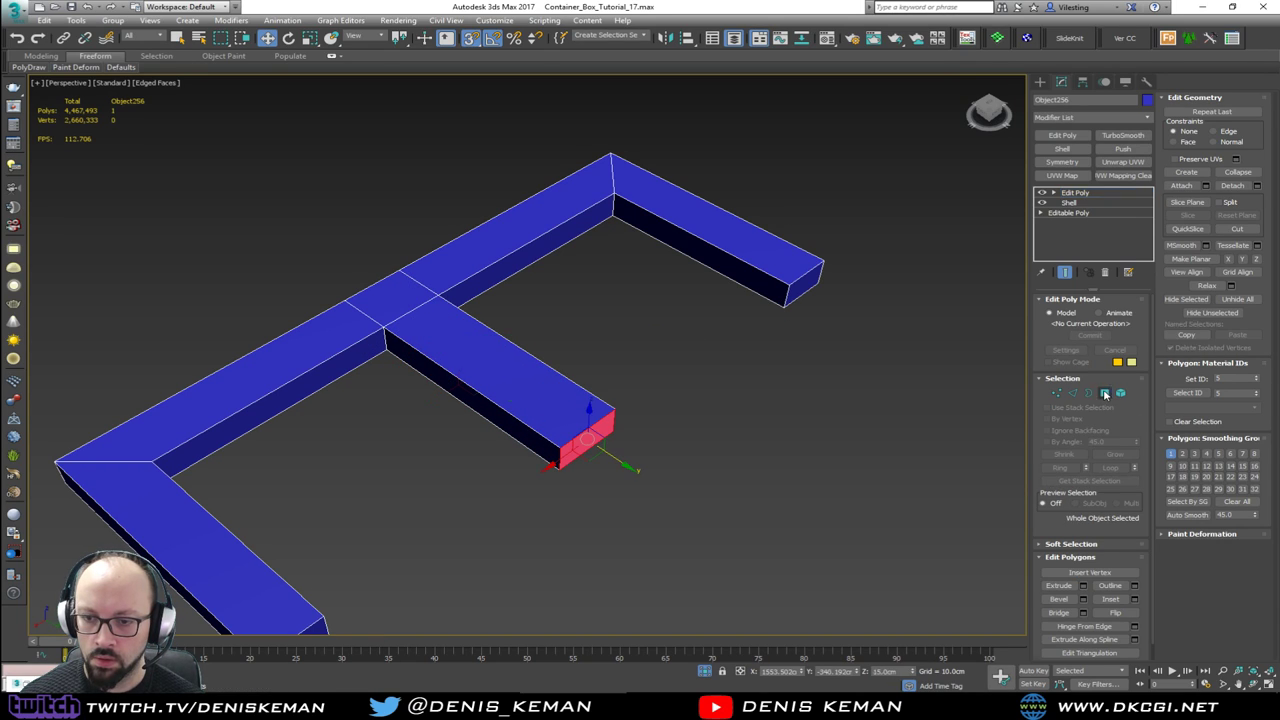
# Step: End isolation and delete the large blue box standing over the strip
pyautogui.keyDown('alt'); pyautogui.moveTo(620, 370); pyautogui.dragTo(597, 406, button='middle'); pyautogui.keyUp('alt')
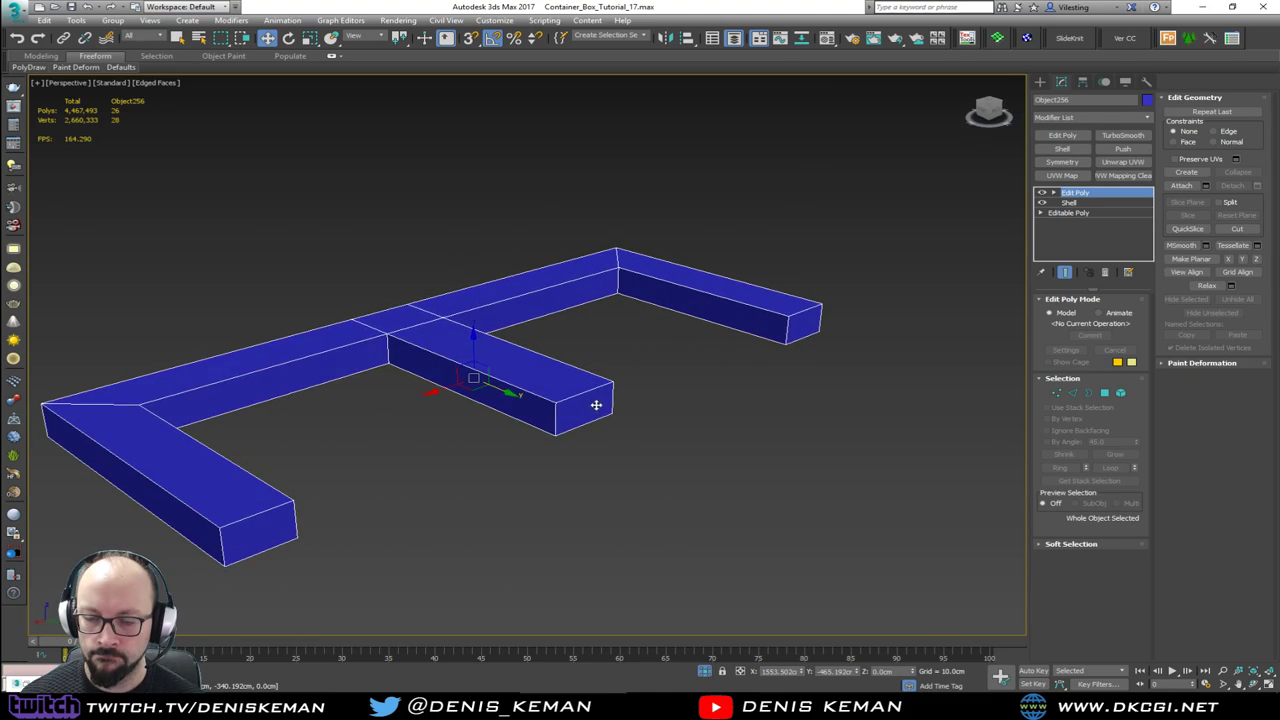
pyautogui.rightClick(425, 370)
pyautogui.moveTo(518, 346)
pyautogui.click(497, 279)
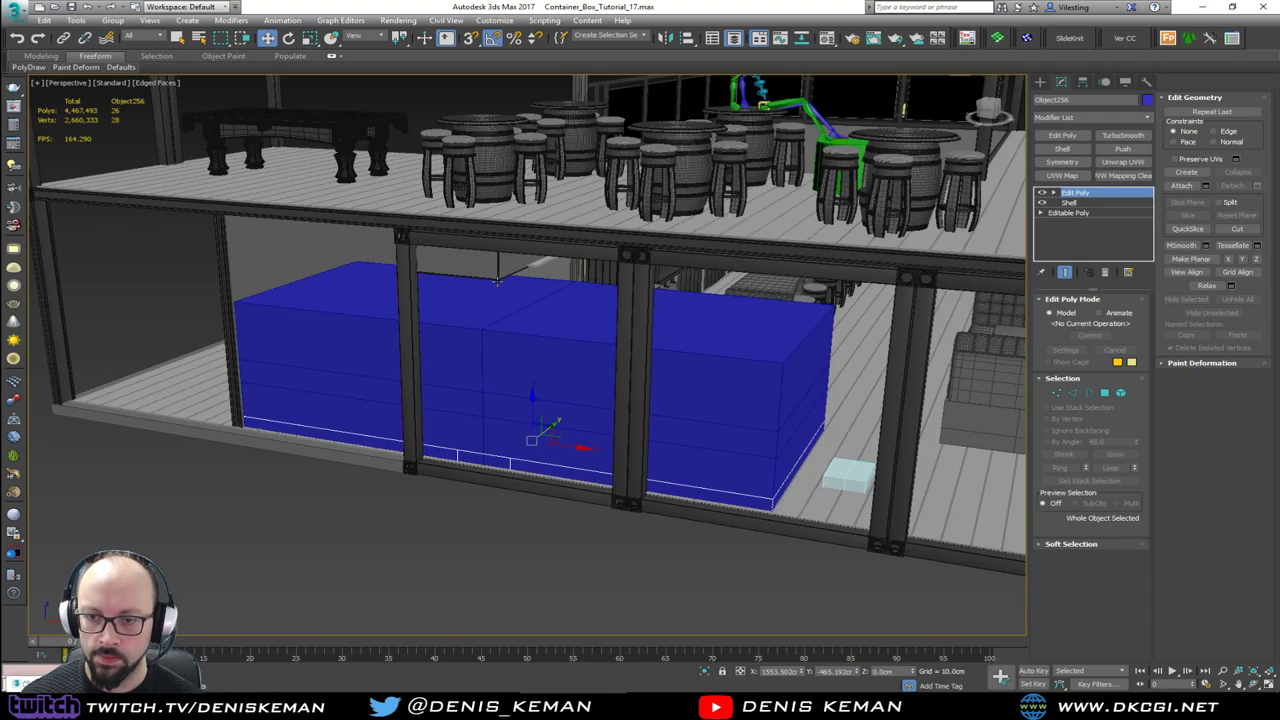
pyautogui.moveTo(534, 388)
pyautogui.keyDown('alt'); pyautogui.mouseDown(button='middle')
pyautogui.moveTo(390, 386)
pyautogui.moveTo(554, 390)
pyautogui.mouseUp(button='middle'); pyautogui.keyUp('alt')
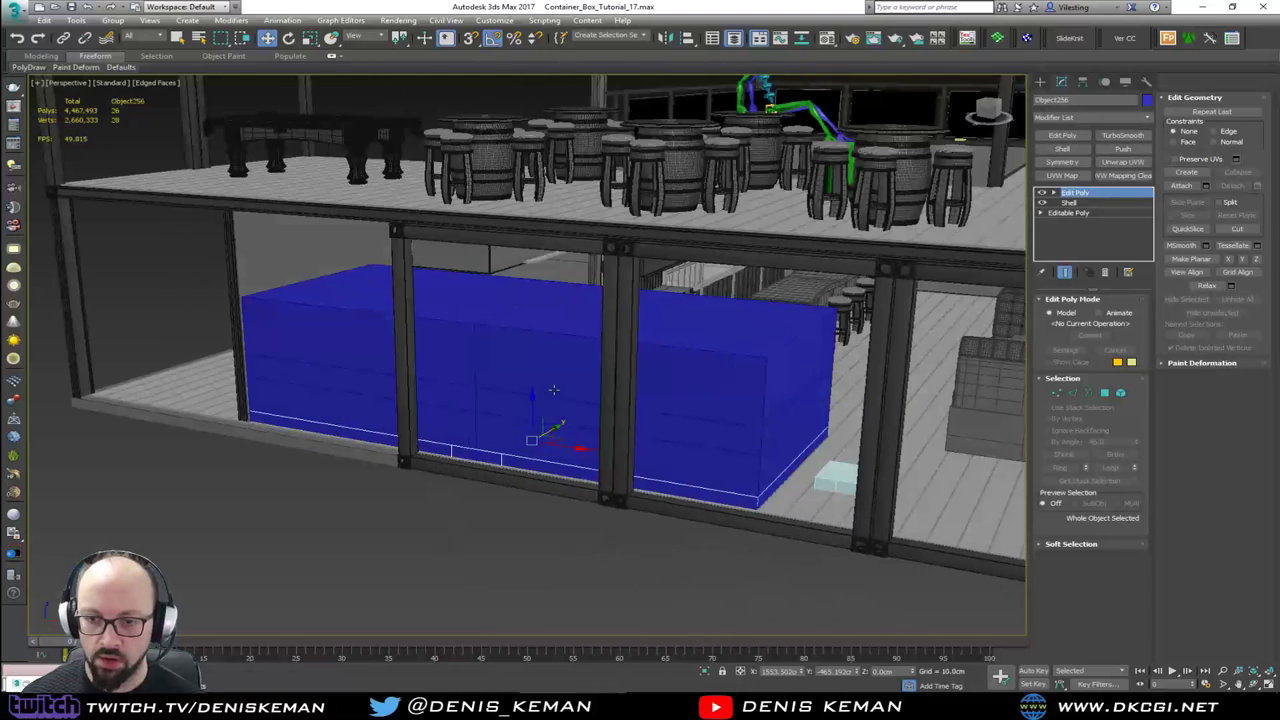
pyautogui.click(549, 390)
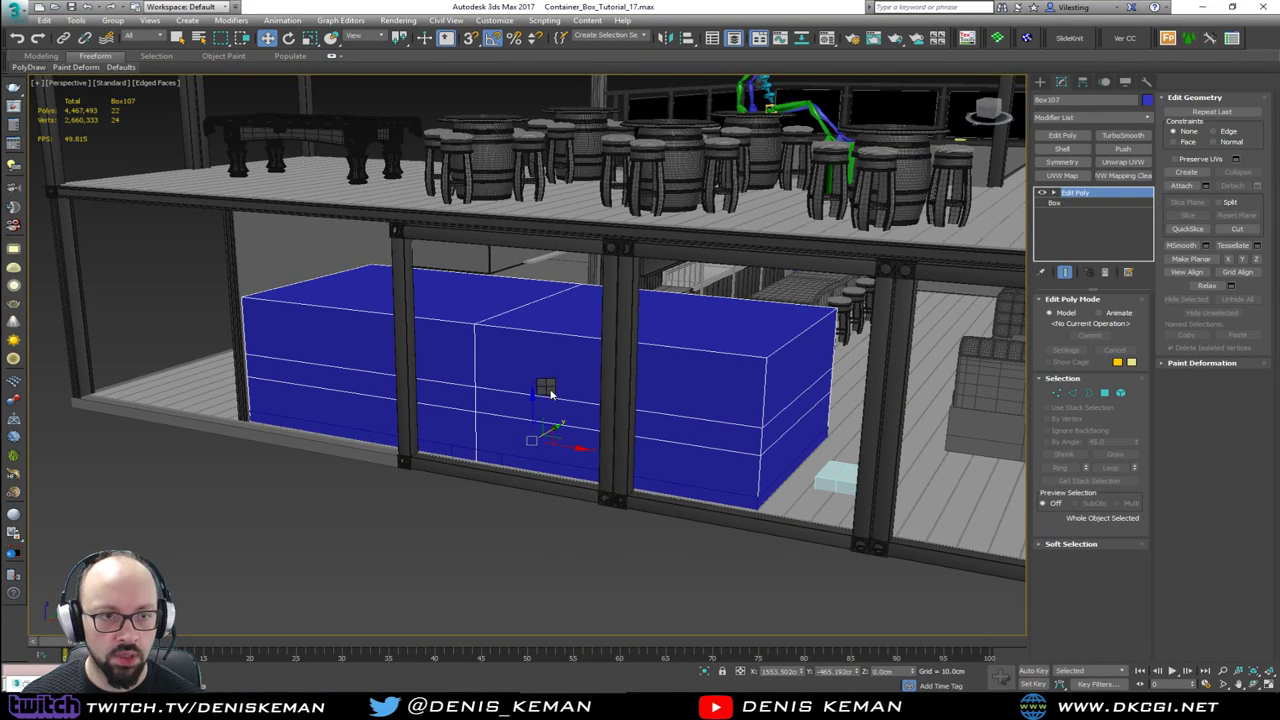
pyautogui.rightClick(549, 390)
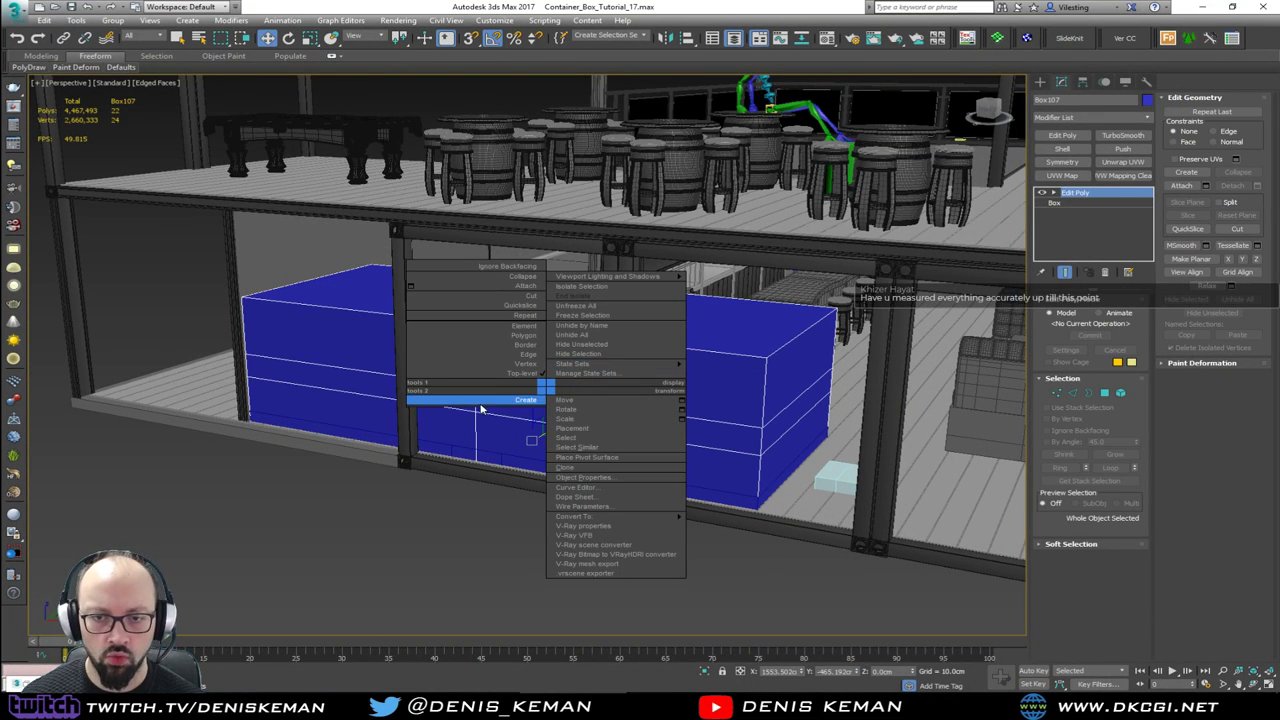
pyautogui.moveTo(466, 436); pyautogui.dragTo(465, 460, button='middle')
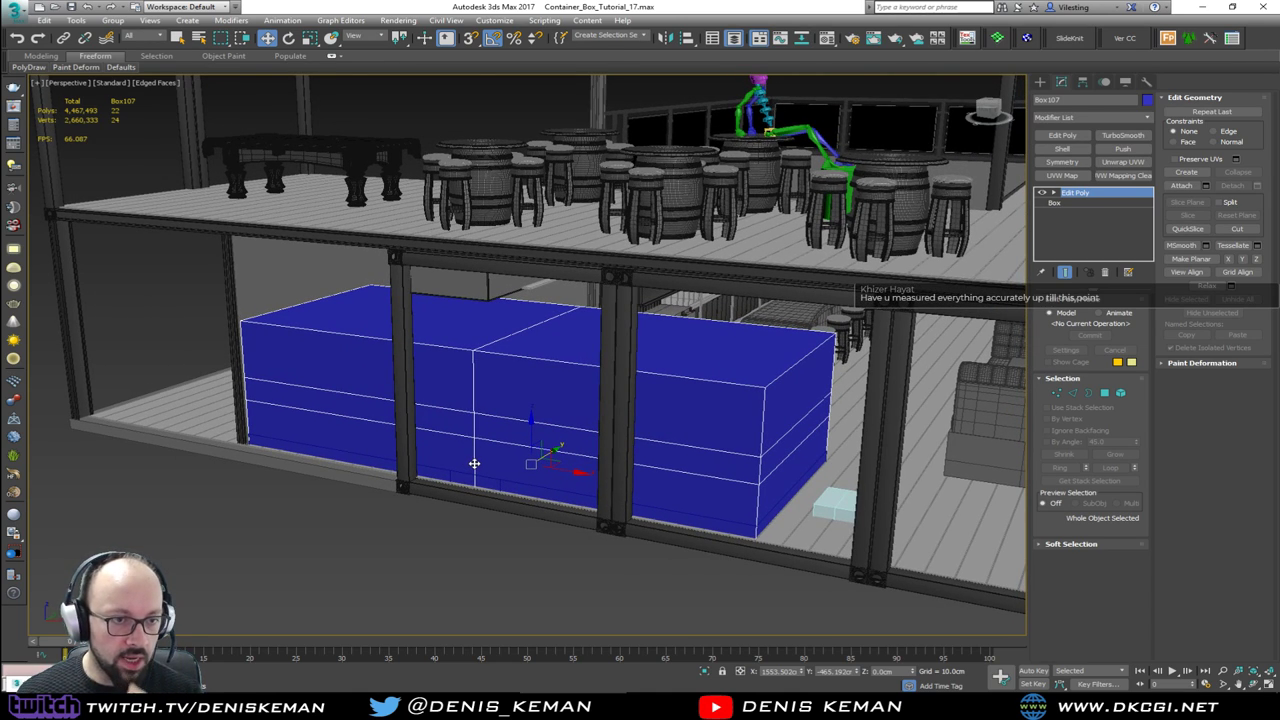
pyautogui.keyDown('alt'); pyautogui.moveTo(500, 450); pyautogui.dragTo(315, 445, button='middle'); pyautogui.keyUp('alt')
pyautogui.moveTo(445, 428)
pyautogui.keyDown('alt'); pyautogui.mouseDown(button='middle')
pyautogui.moveTo(489, 400)
pyautogui.moveTo(498, 415)
pyautogui.moveTo(430, 440)
pyautogui.moveTo(443, 414)
pyautogui.mouseUp(button='middle'); pyautogui.keyUp('alt')
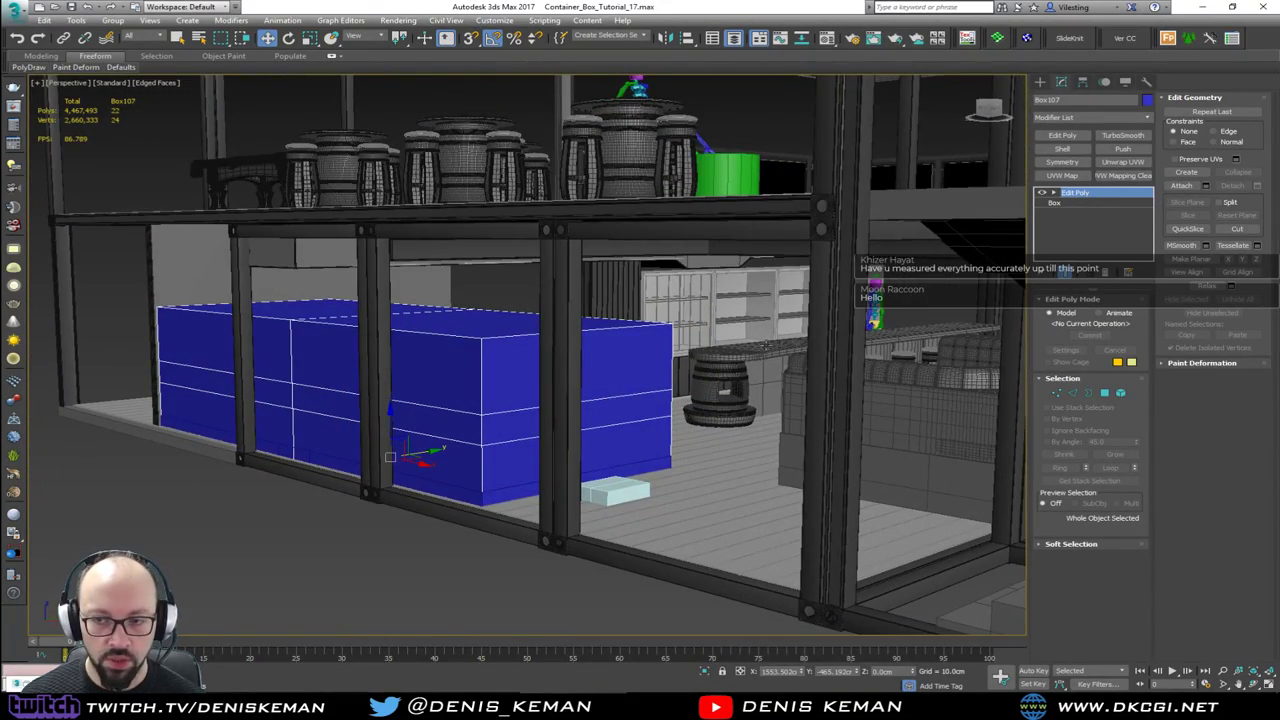
pyautogui.keyDown('alt'); pyautogui.moveTo(517, 386); pyautogui.dragTo(624, 404, button='middle'); pyautogui.keyUp('alt')
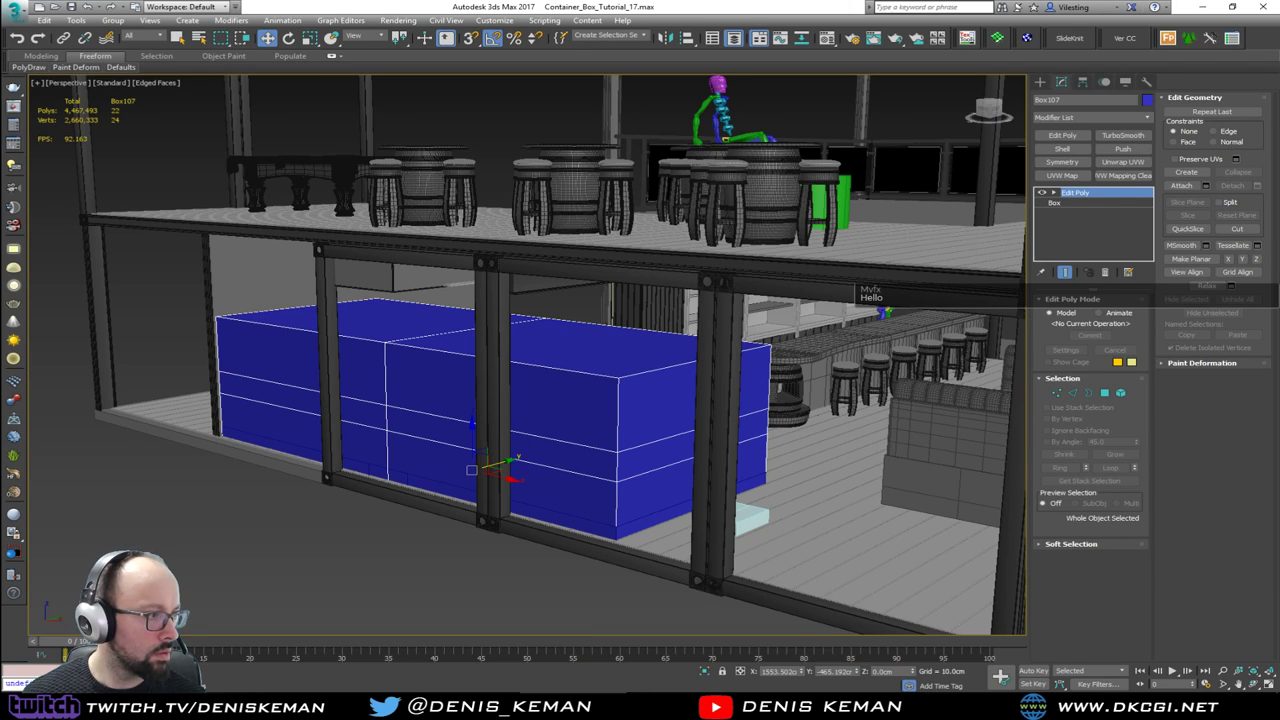
pyautogui.press('Delete')
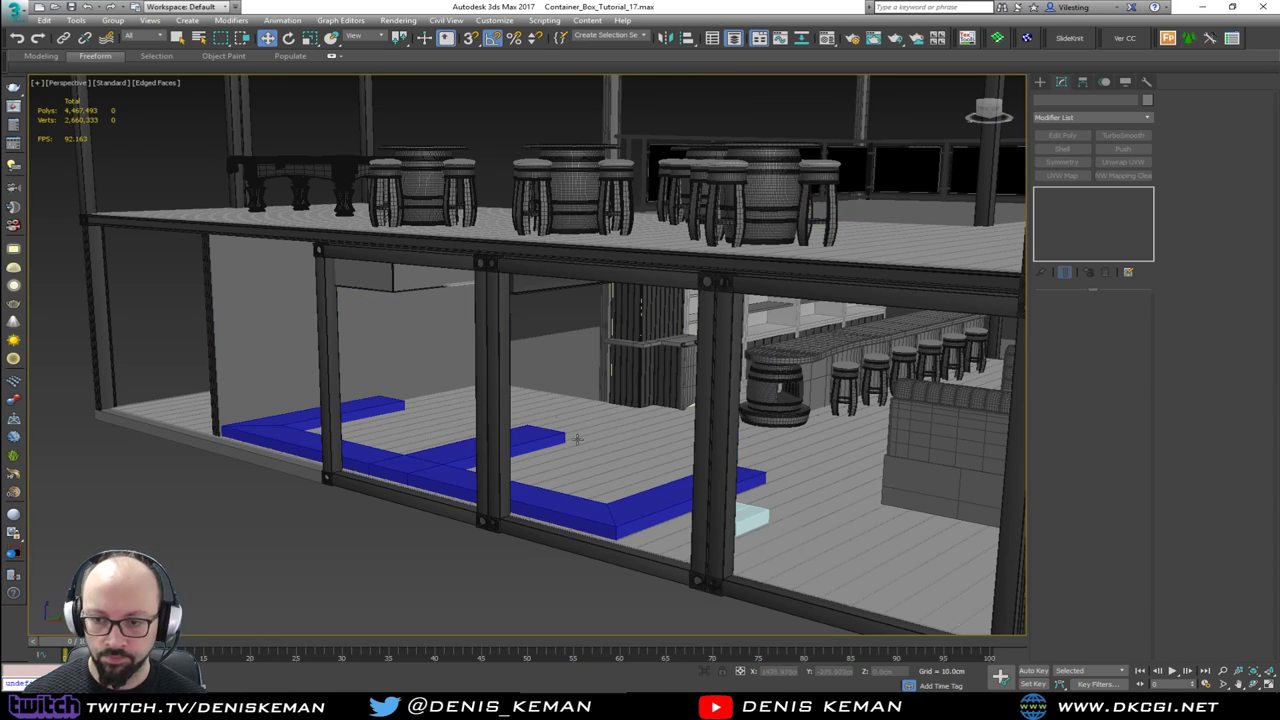
# Step: Inspect the blue three-armed base against the container frame without edged faces, and compare it with the Seating_01 reference photo
pyautogui.keyDown('alt'); pyautogui.moveTo(577, 439); pyautogui.dragTo(551, 438, button='middle'); pyautogui.keyUp('alt')
pyautogui.click(589, 506)
pyautogui.scroll(5, 589, 506)
pyautogui.press('F4')
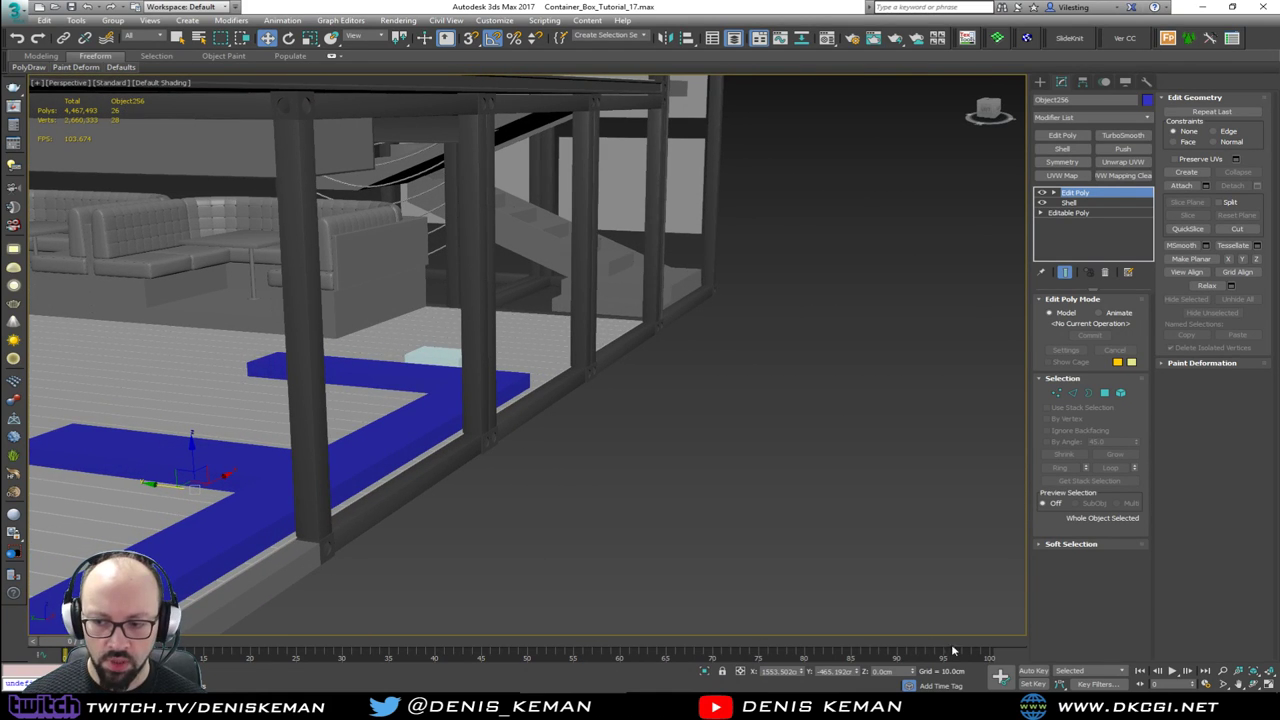
pyautogui.hotkey('alt', 'Tab')
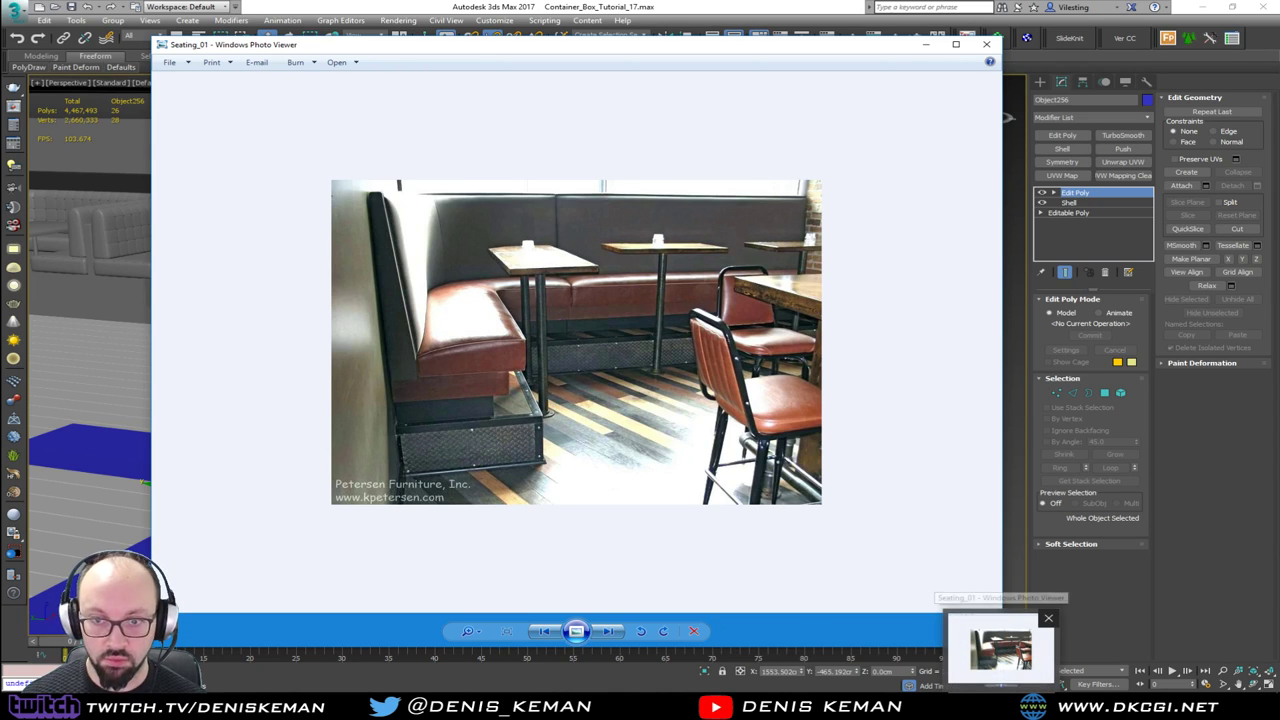
pyautogui.click(1001, 708)
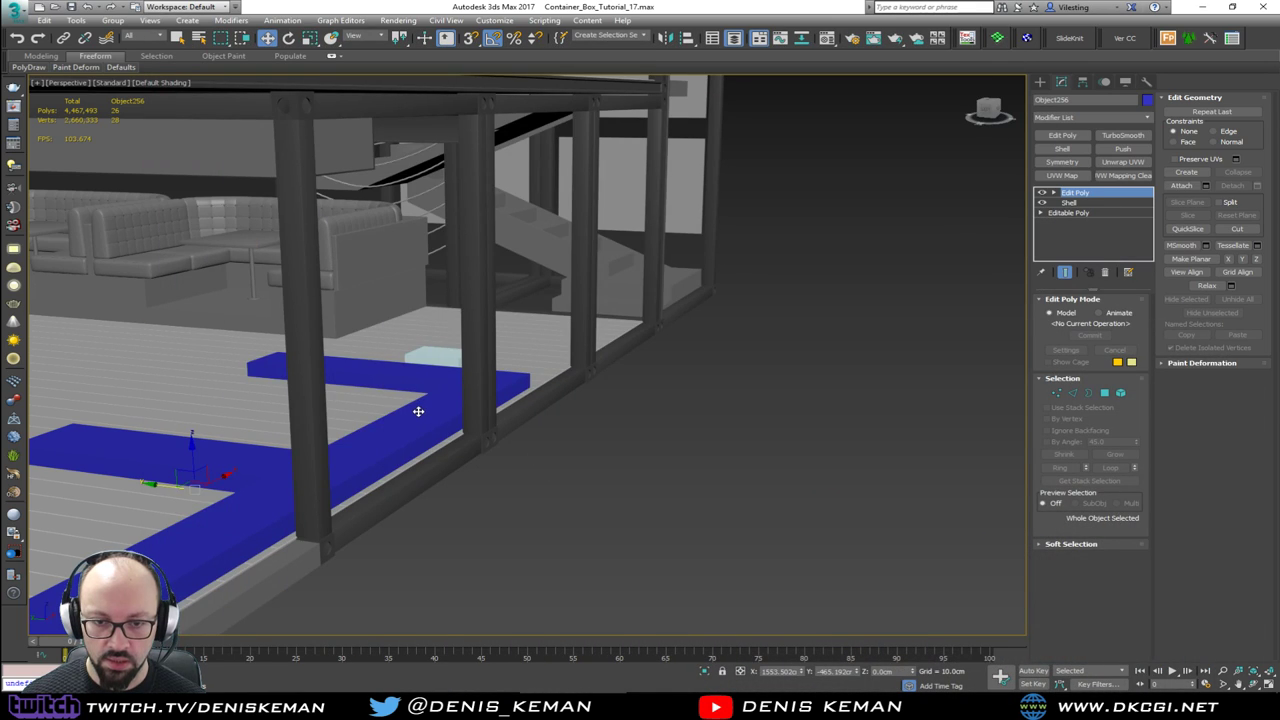
# Step: Show edged faces again and copy the existing booth's table over to the blue three-armed base as an independent copy
pyautogui.keyDown('alt'); pyautogui.moveTo(418, 411); pyautogui.dragTo(383, 418, button='middle'); pyautogui.keyUp('alt')
pyautogui.scroll(4, 459, 250)
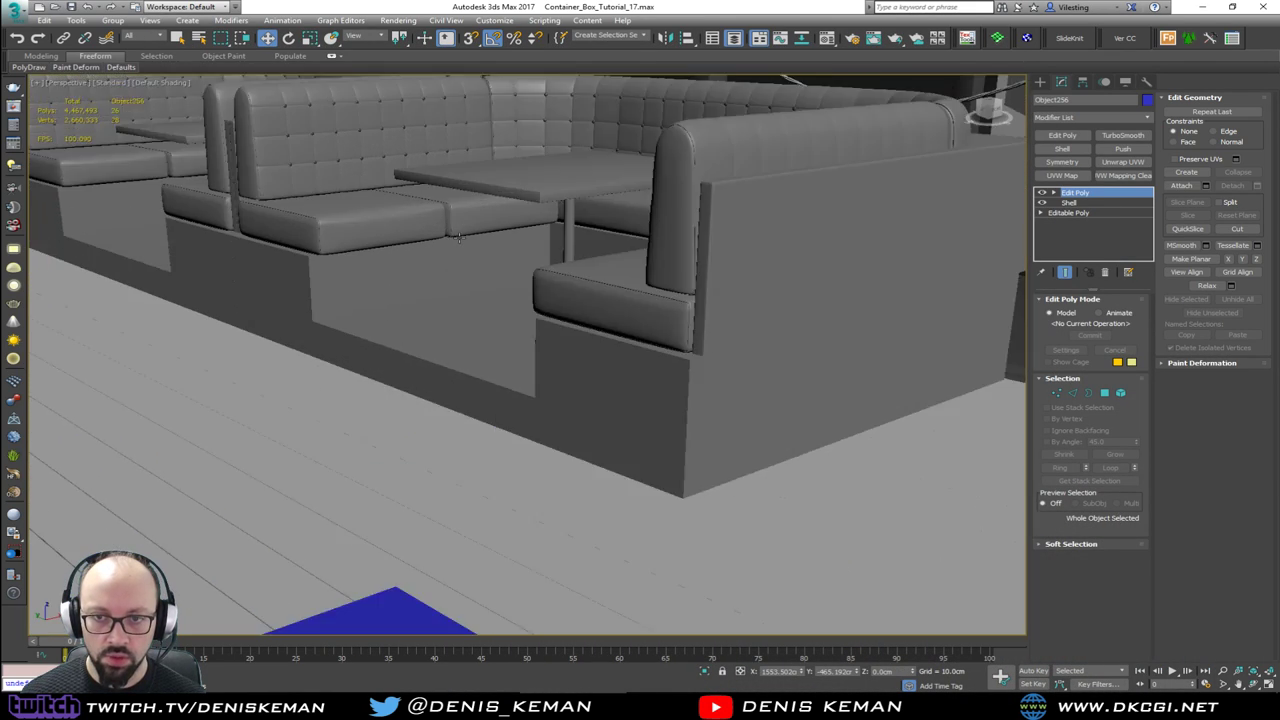
pyautogui.scroll(3, 459, 237)
pyautogui.press('F4')
pyautogui.click(633, 151)
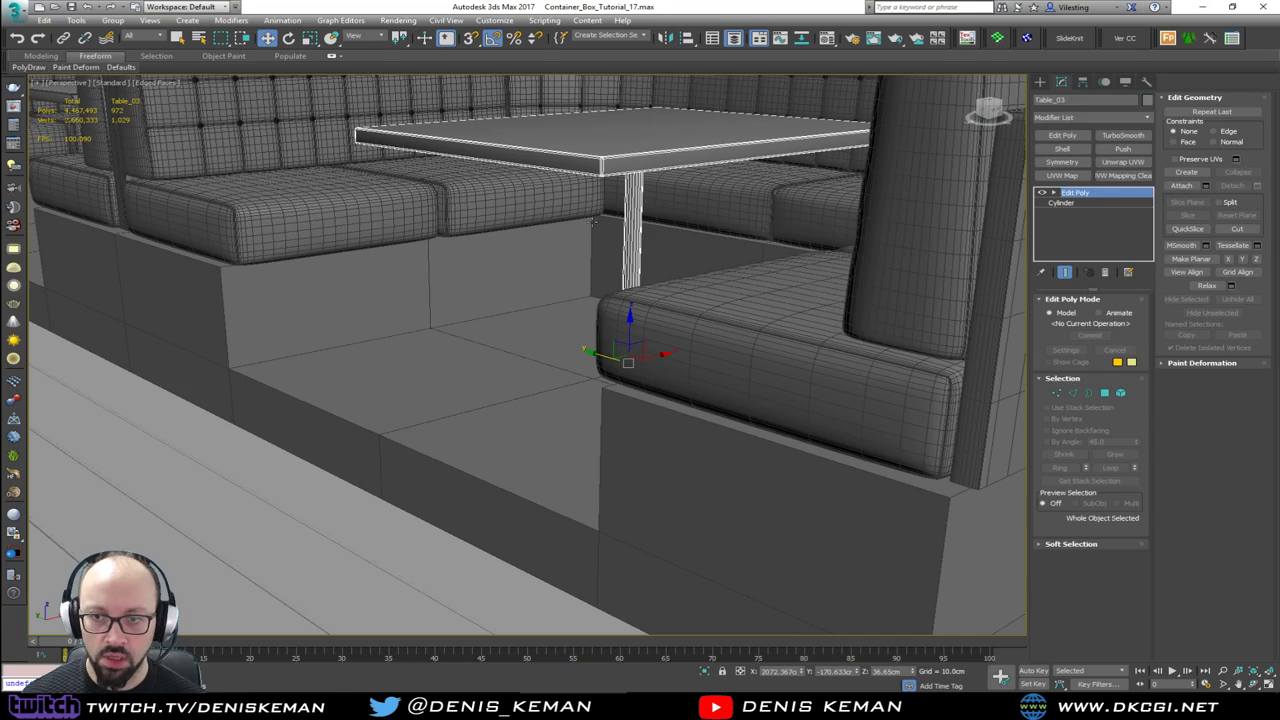
pyautogui.keyDown('alt'); pyautogui.moveTo(633, 151); pyautogui.dragTo(486, 202, button='middle'); pyautogui.keyUp('alt')
pyautogui.scroll(-6, 596, 236)
pyautogui.moveTo(486, 202); pyautogui.dragTo(510, 191, button='middle')
pyautogui.moveTo(557, 147)
pyautogui.keyDown('shift'); pyautogui.mouseDown()
pyautogui.moveTo(543, 110)
pyautogui.moveTo(445, 276)
pyautogui.moveTo(286, 400)
pyautogui.moveTo(237, 417)
pyautogui.mouseUp(); pyautogui.keyUp('shift')
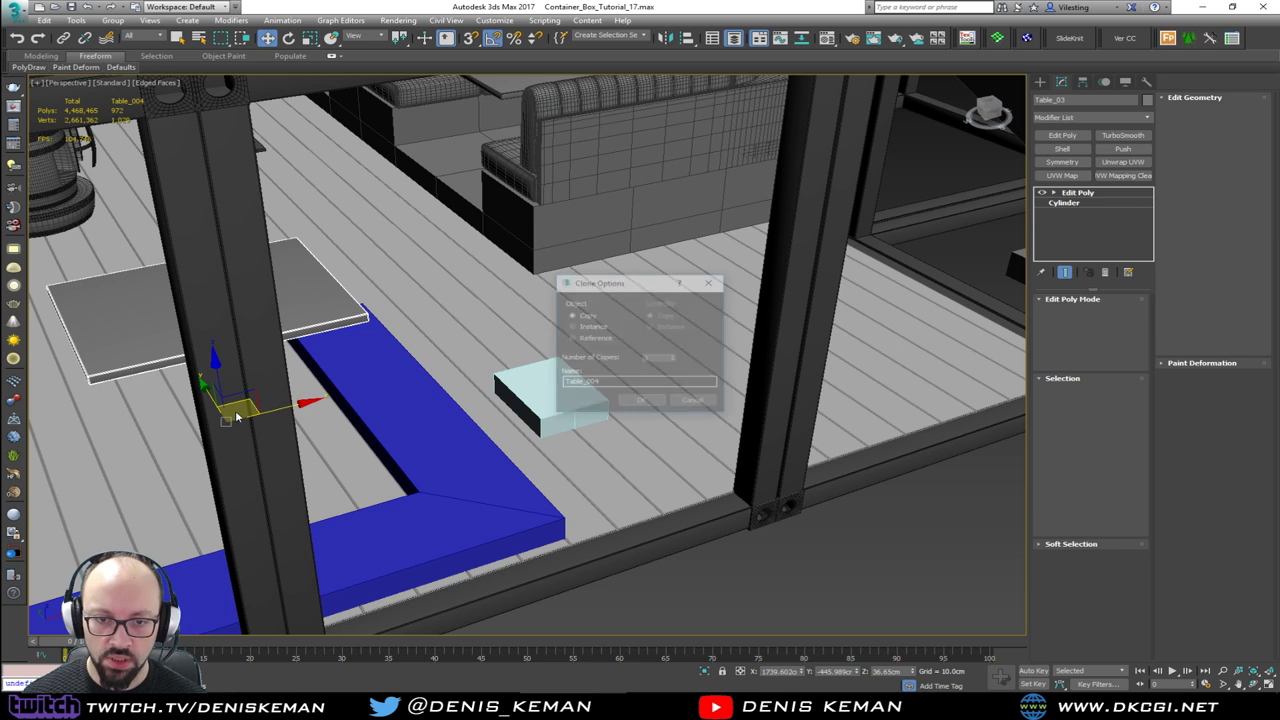
pyautogui.click(644, 401)
# Step: Lower the copied table with snapping towards the container floor between the arms of the blue base
pyautogui.press('z')
pyautogui.keyDown('alt'); pyautogui.moveTo(460, 403); pyautogui.dragTo(657, 391, button='middle'); pyautogui.keyUp('alt')
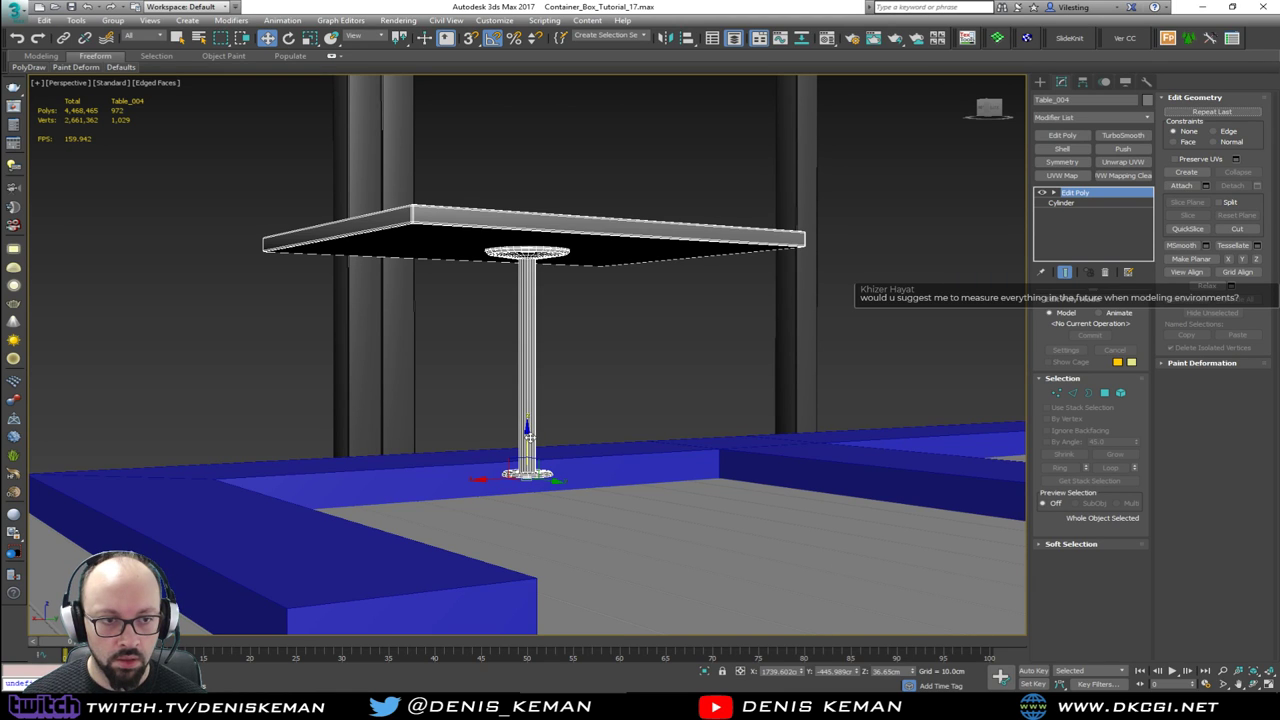
pyautogui.moveTo(527, 435); pyautogui.dragTo(529, 400, button='middle')
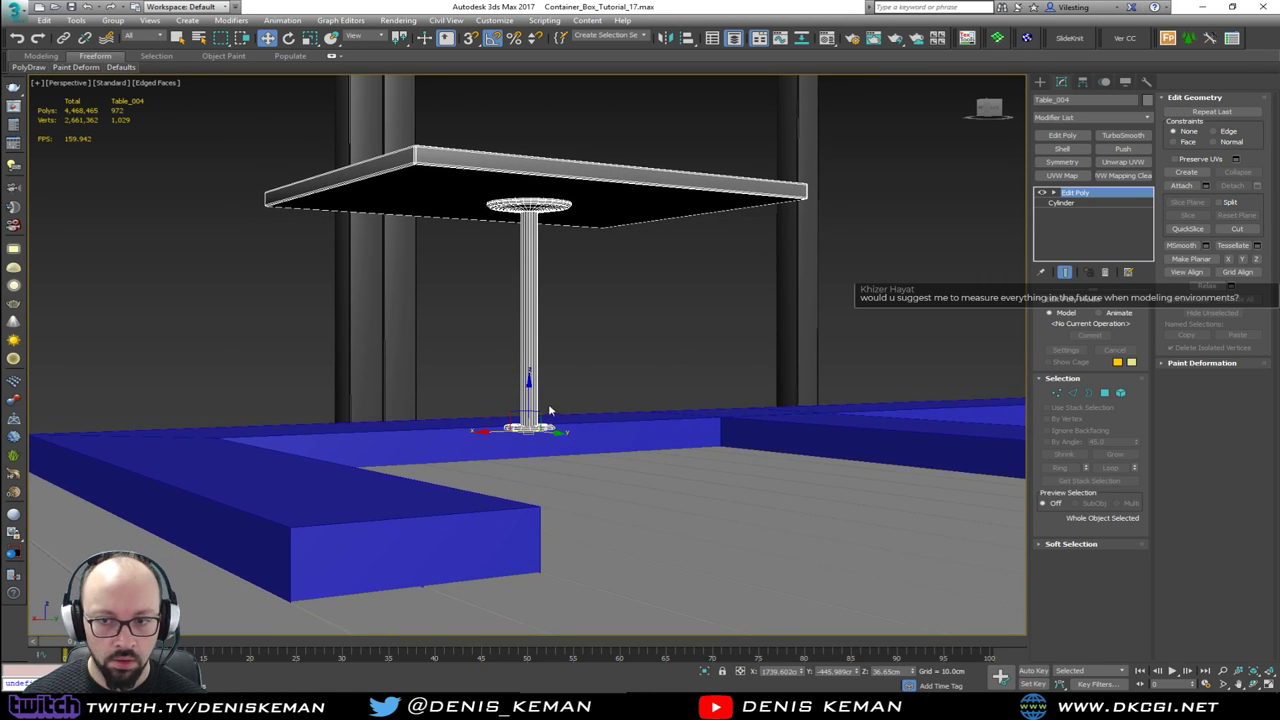
pyautogui.press('s')
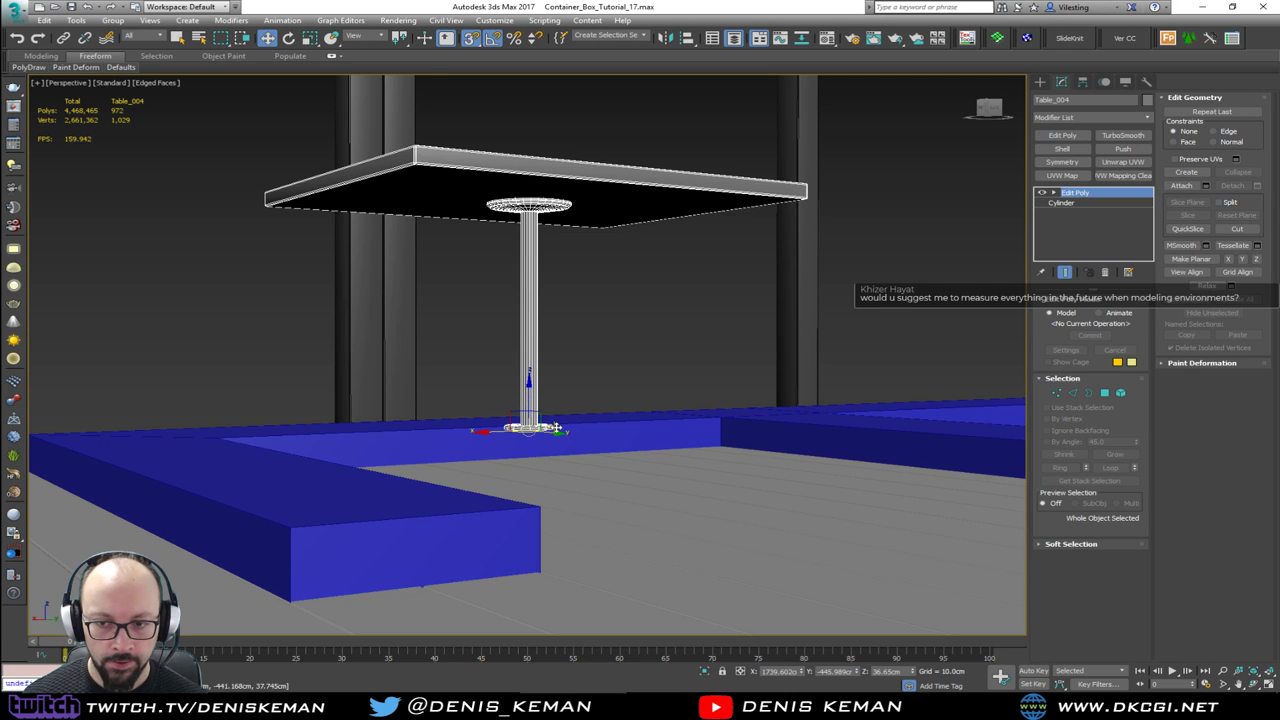
pyautogui.scroll(3, 556, 427)
pyautogui.moveTo(556, 427); pyautogui.dragTo(568, 340, button='middle')
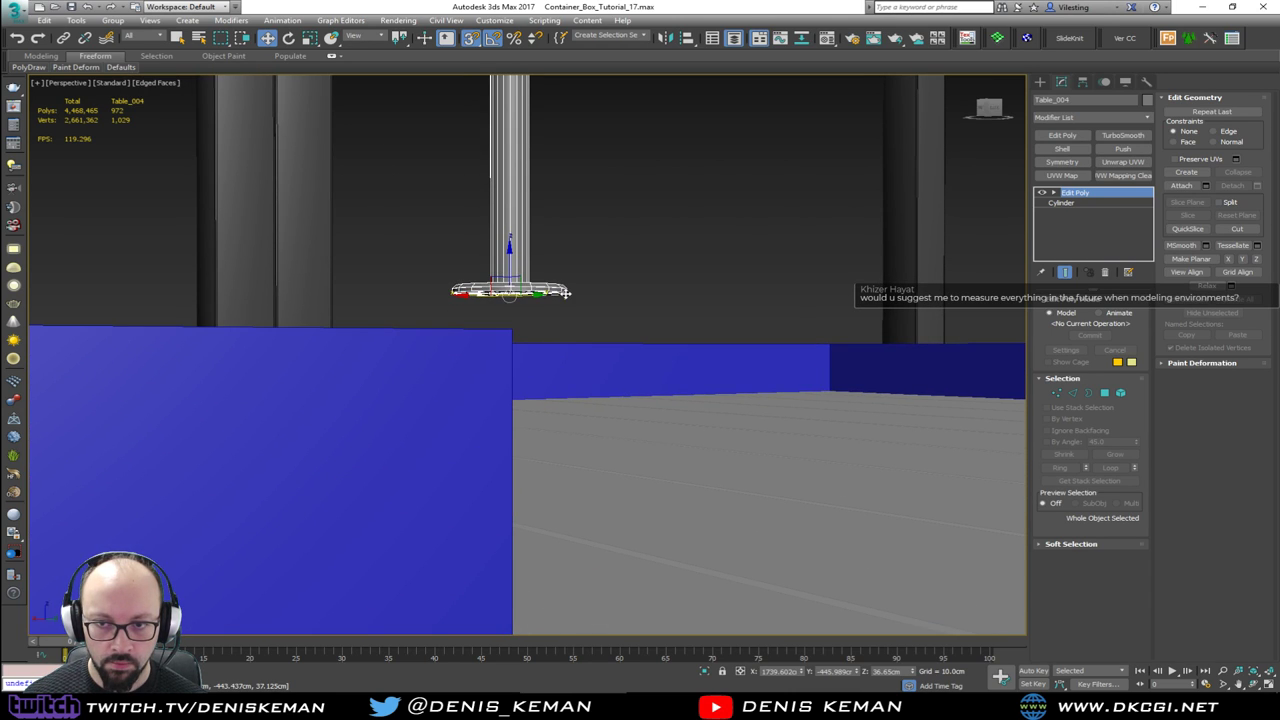
pyautogui.moveTo(565, 292); pyautogui.dragTo(582, 324)
pyautogui.rightClick(582, 324)
pyautogui.click(527, 260)
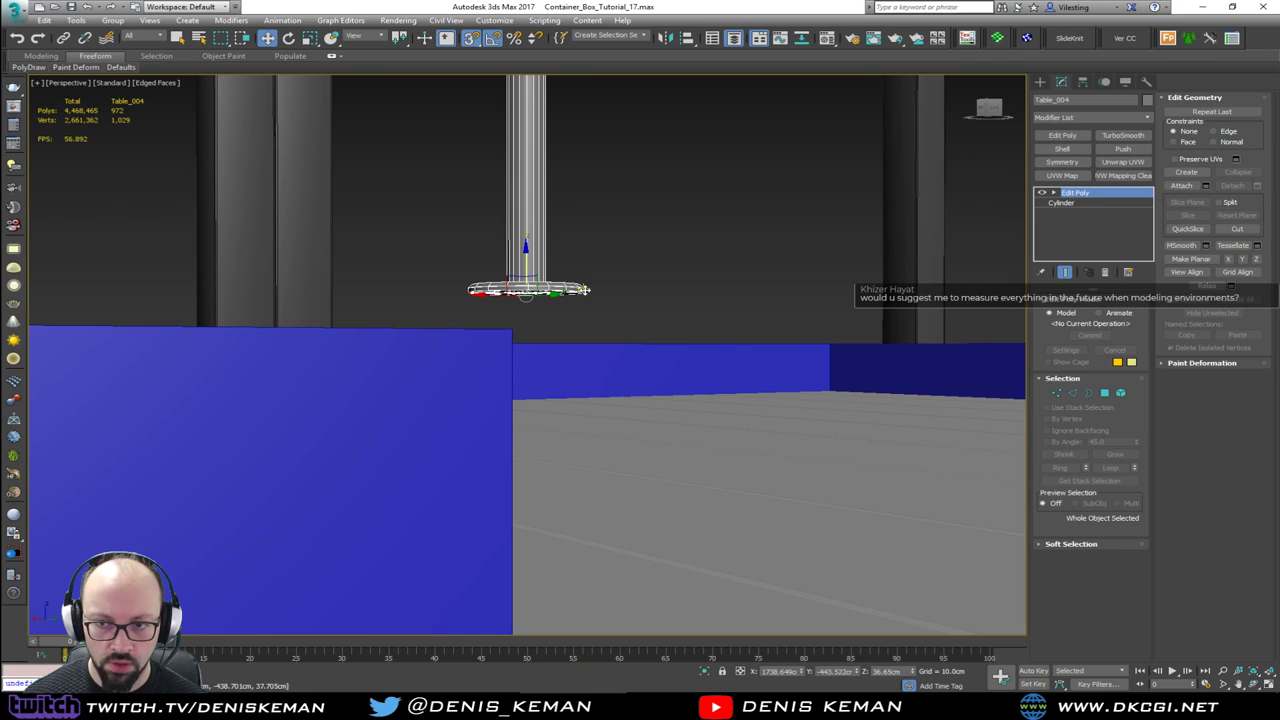
pyautogui.moveTo(582, 291); pyautogui.dragTo(834, 392)
pyautogui.keyDown('alt'); pyautogui.moveTo(834, 392); pyautogui.dragTo(645, 389, button='middle'); pyautogui.keyUp('alt')
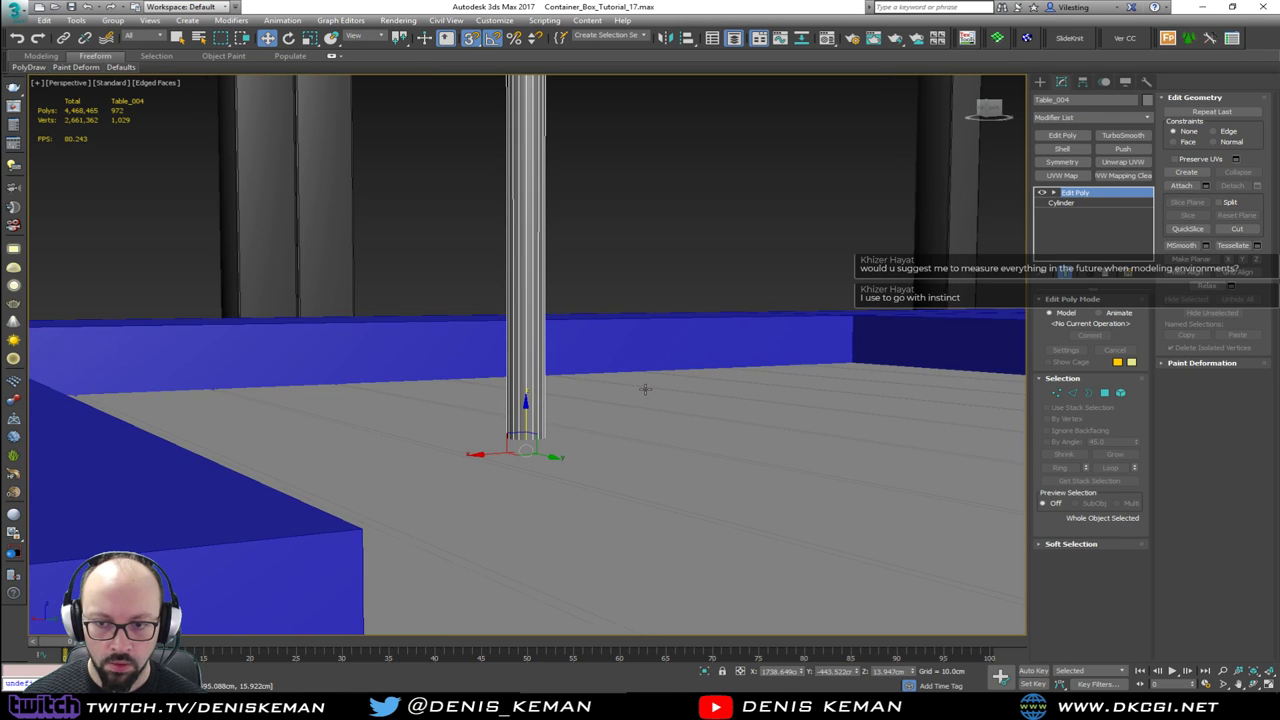
# Step: Snap the table up so its base rests on the floor, and rotate the table -90 degrees about the Z axis
pyautogui.press('s')
pyautogui.moveTo(533, 423); pyautogui.dragTo(533, 413)
pyautogui.moveTo(498, 404); pyautogui.dragTo(506, 442, button='middle')
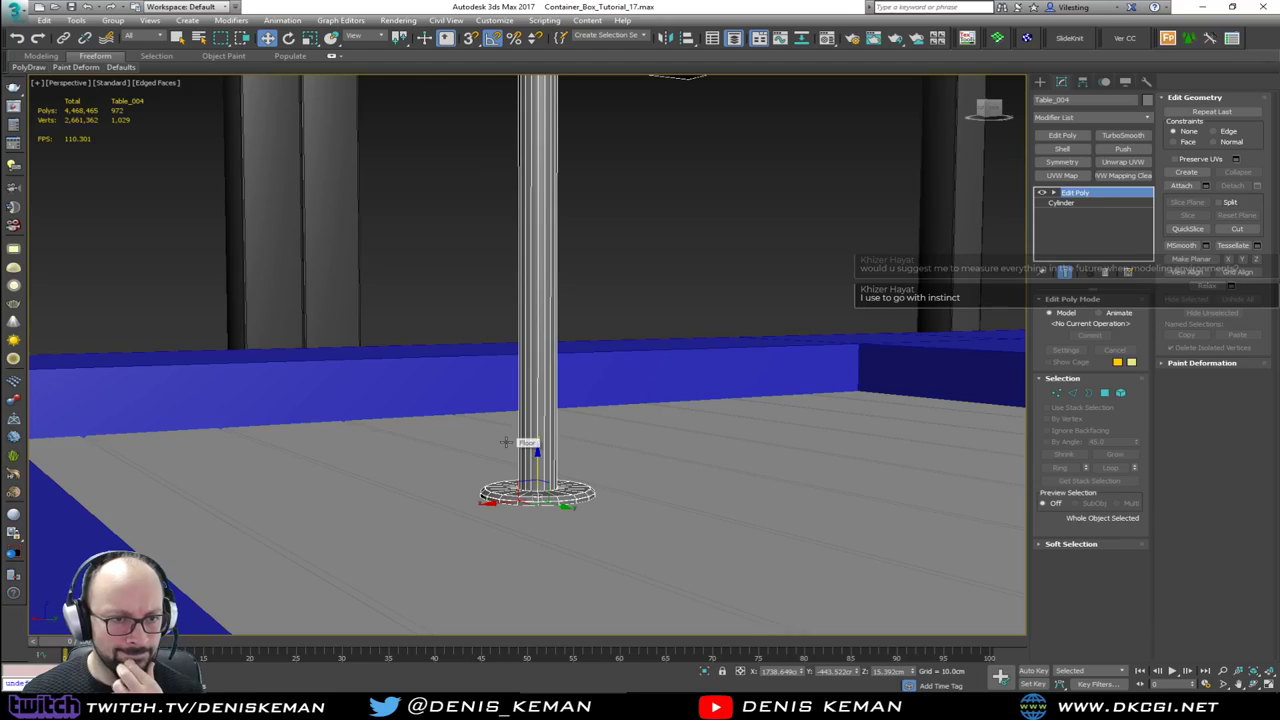
pyautogui.scroll(-5, 442, 377)
pyautogui.moveTo(442, 377); pyautogui.dragTo(545, 433, button='middle')
pyautogui.scroll(-3, 594, 390)
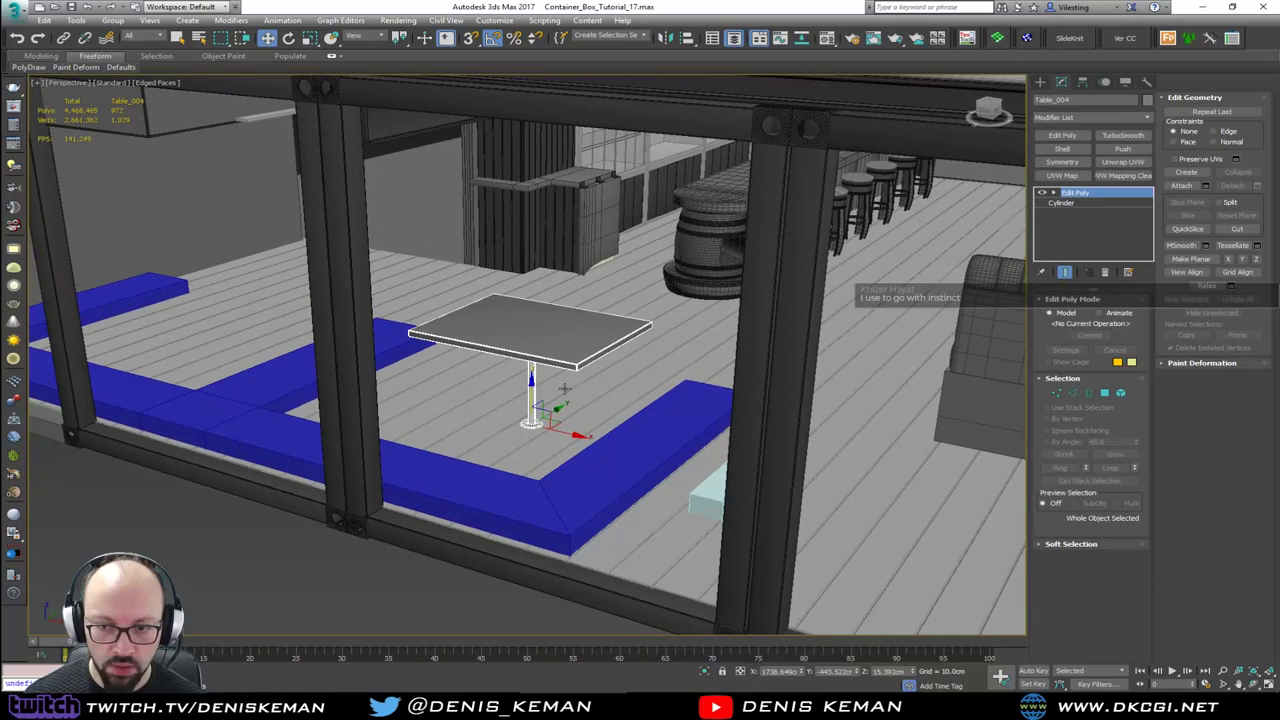
pyautogui.press('e')
pyautogui.moveTo(543, 444); pyautogui.dragTo(485, 445)
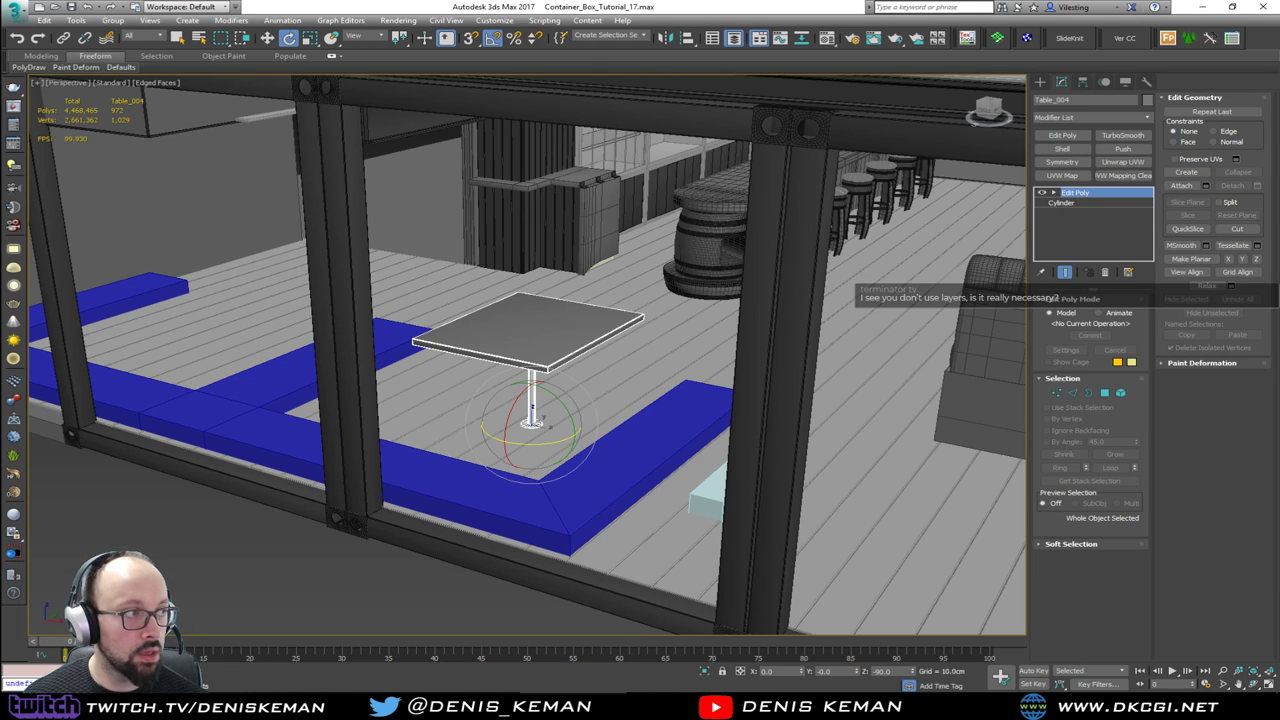
# Step: Review the scene's layers and the contents of the Bar_Tables_And_Furniture layer in the Scene Explorer
pyautogui.moveTo(0, 180); pyautogui.dragTo(266, 107)
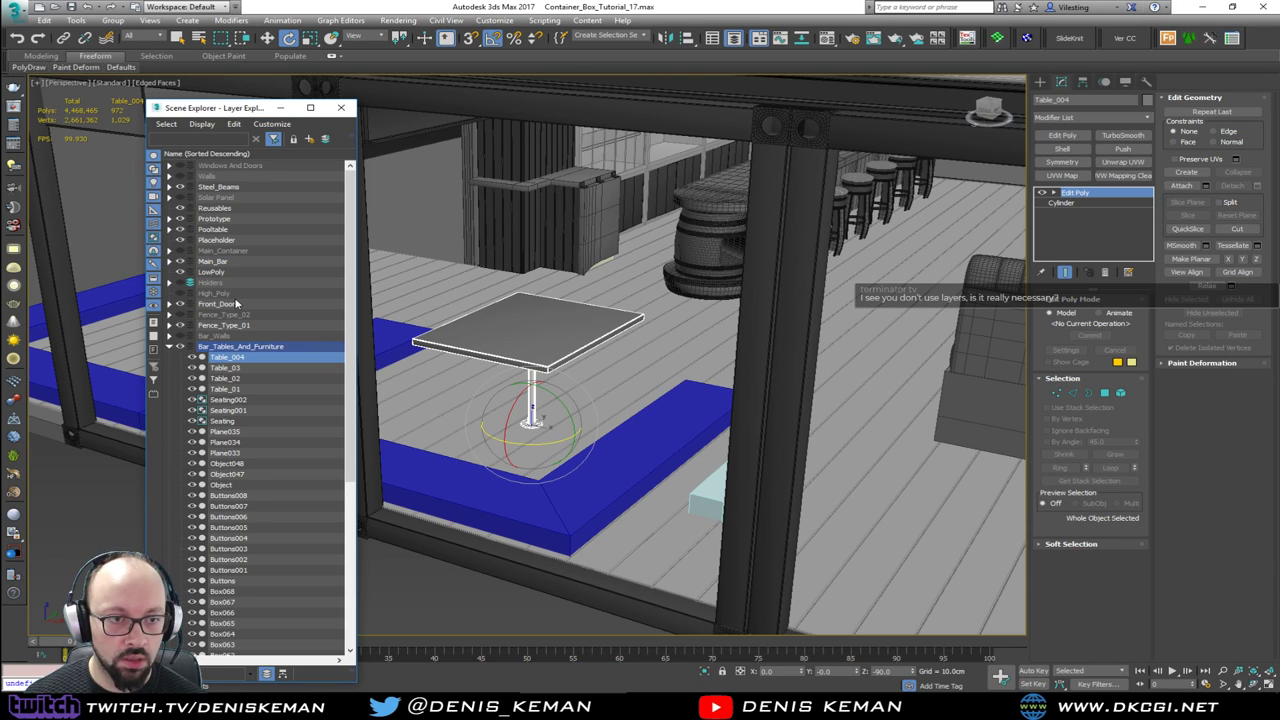
pyautogui.scroll(-2, 236, 303)
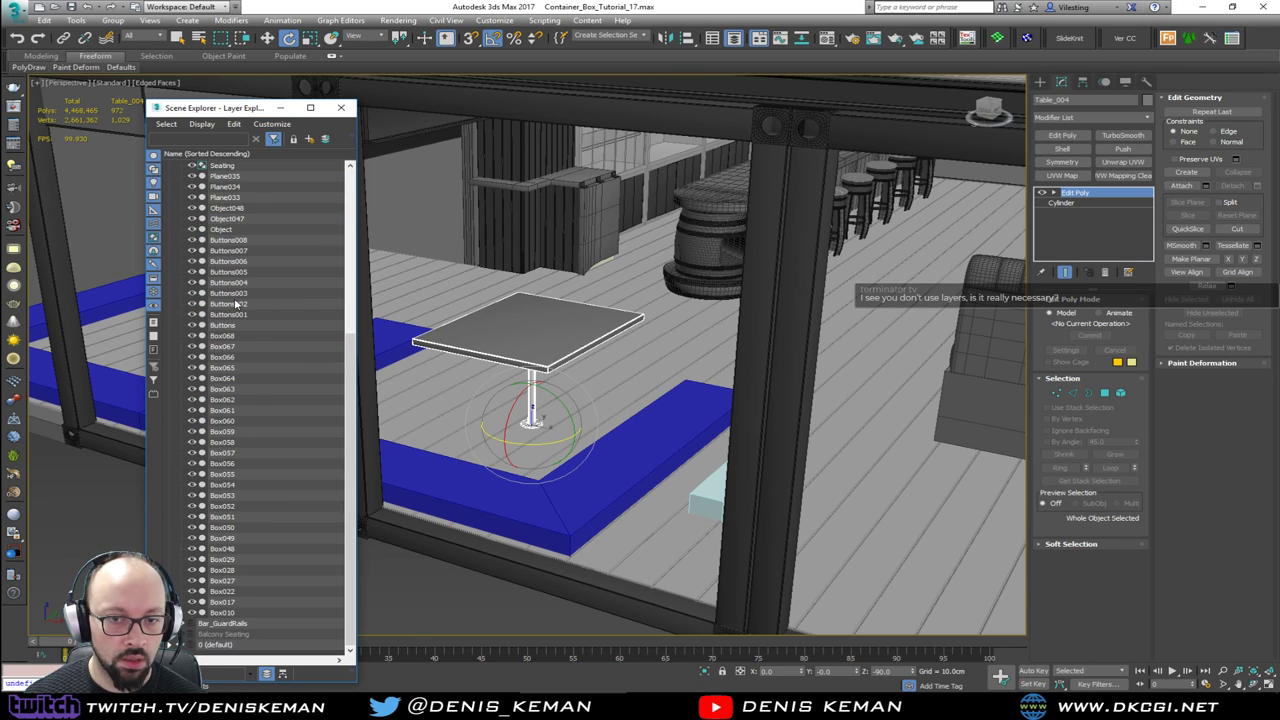
pyautogui.click(168, 304)
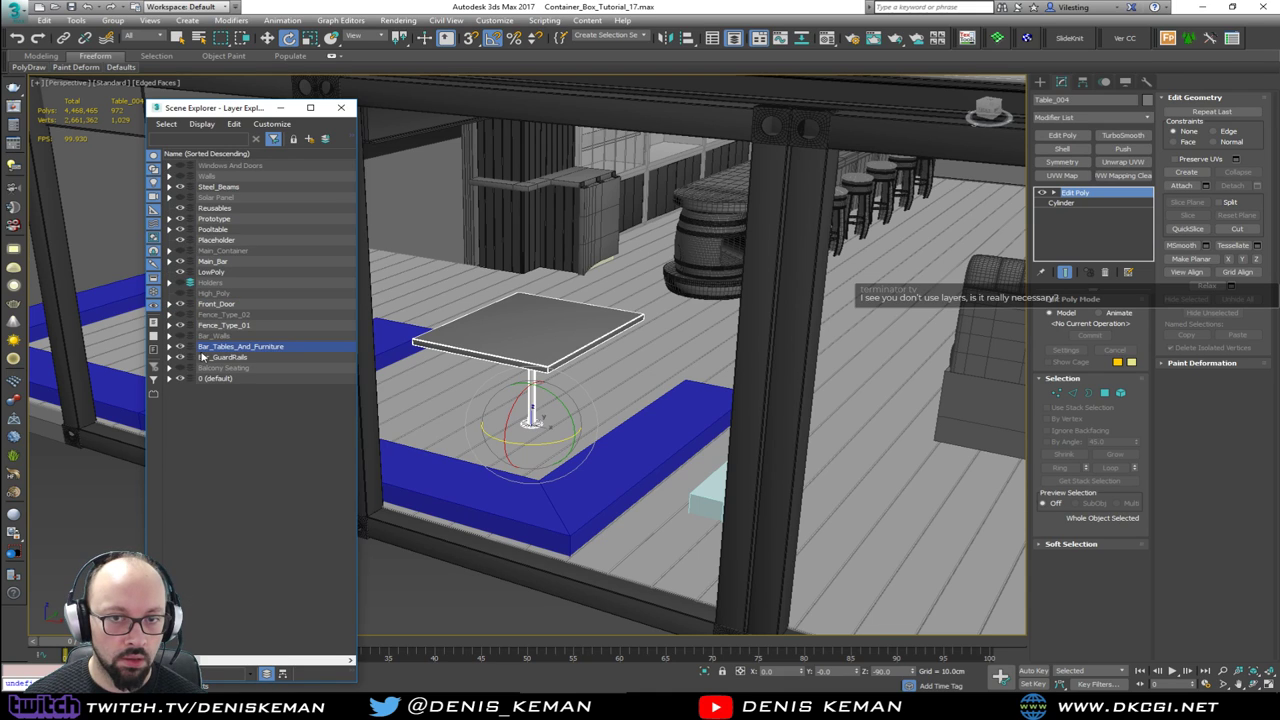
pyautogui.moveTo(251, 113); pyautogui.dragTo(281, 67)
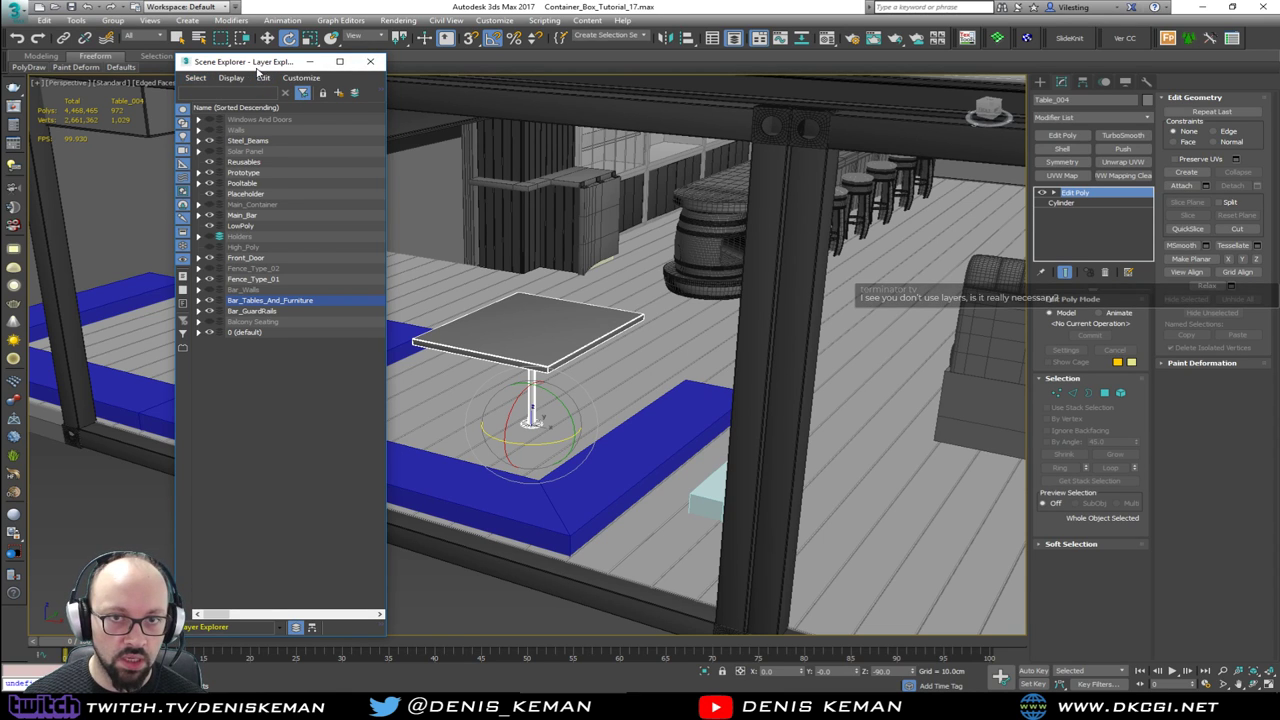
pyautogui.moveTo(251, 67); pyautogui.dragTo(170, 76)
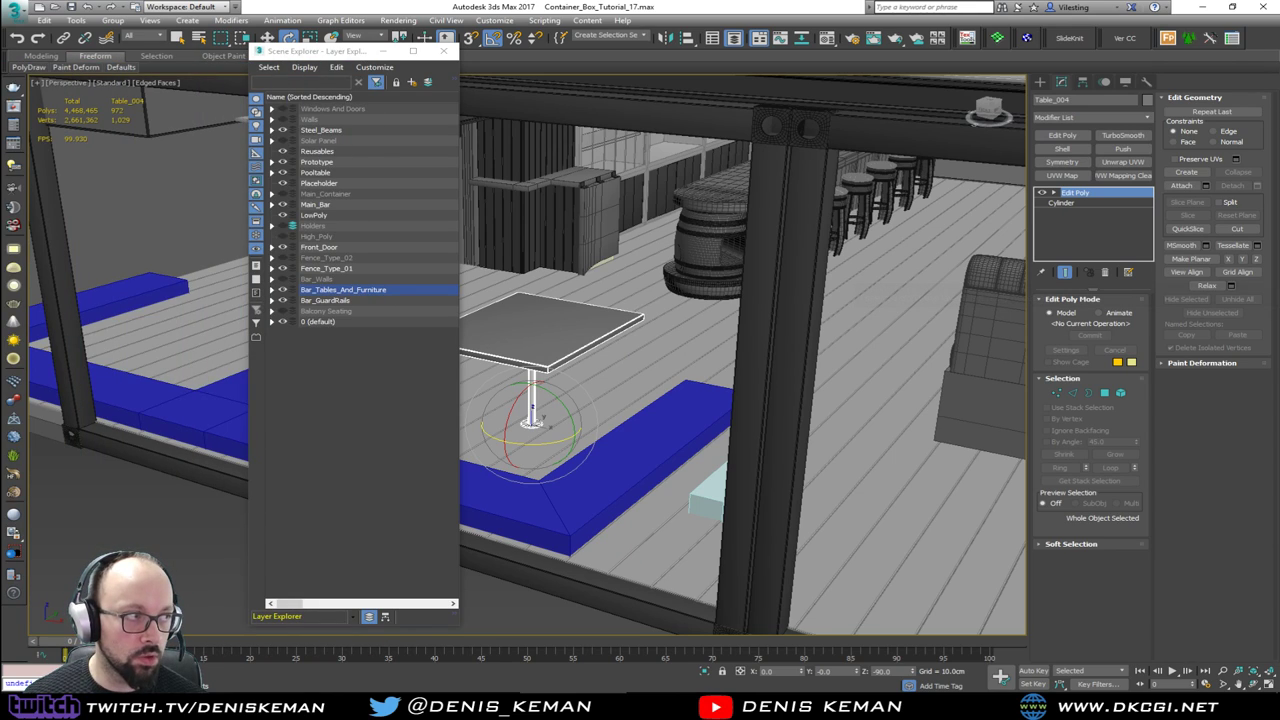
pyautogui.click(443, 51)
# Step: Move the table across the floor closer to the corner of the blue seating base
pyautogui.moveTo(308, 331); pyautogui.dragTo(465, 370, button='middle')
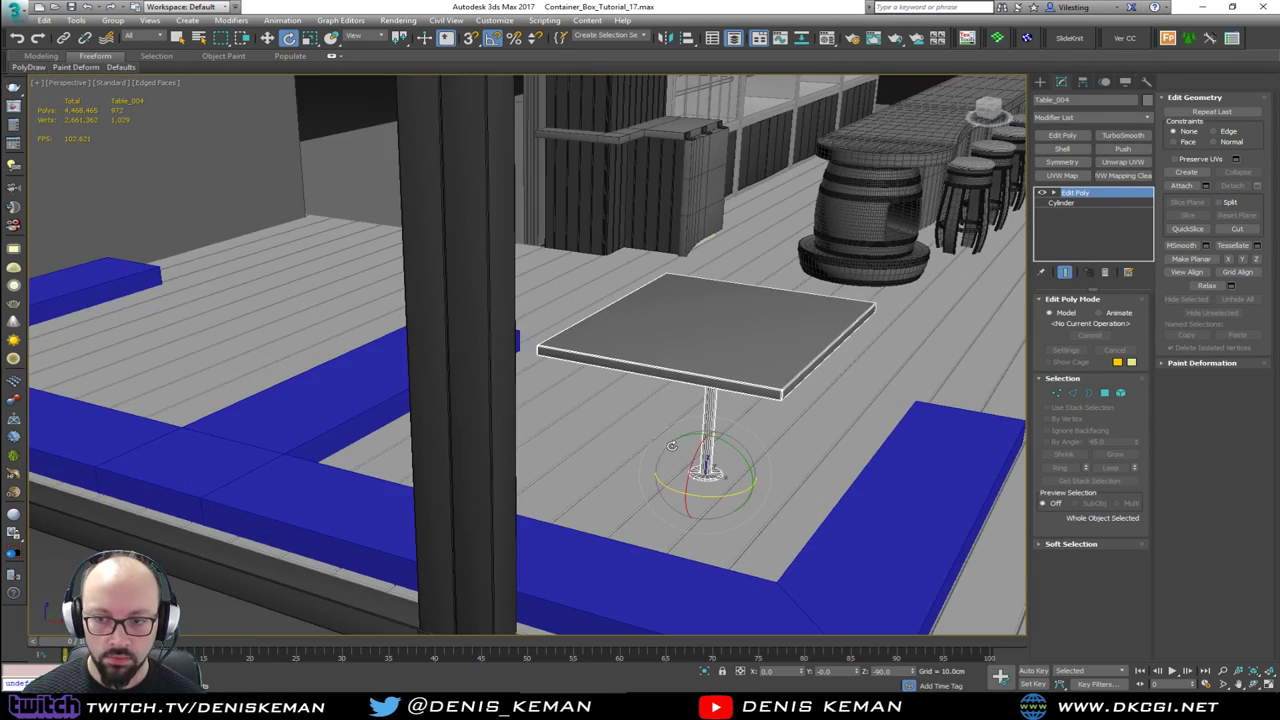
pyautogui.scroll(3, 619, 452)
pyautogui.press('w')
pyautogui.moveTo(707, 456); pyautogui.dragTo(748, 508)
# Step: Isolate the table and clone its leg with both end discs as an element, spacing the two legs apart under the tabletop
pyautogui.keyDown('alt'); pyautogui.moveTo(748, 508); pyautogui.dragTo(642, 419, button='middle'); pyautogui.keyUp('alt')
pyautogui.press('z')
pyautogui.click(1120, 392)
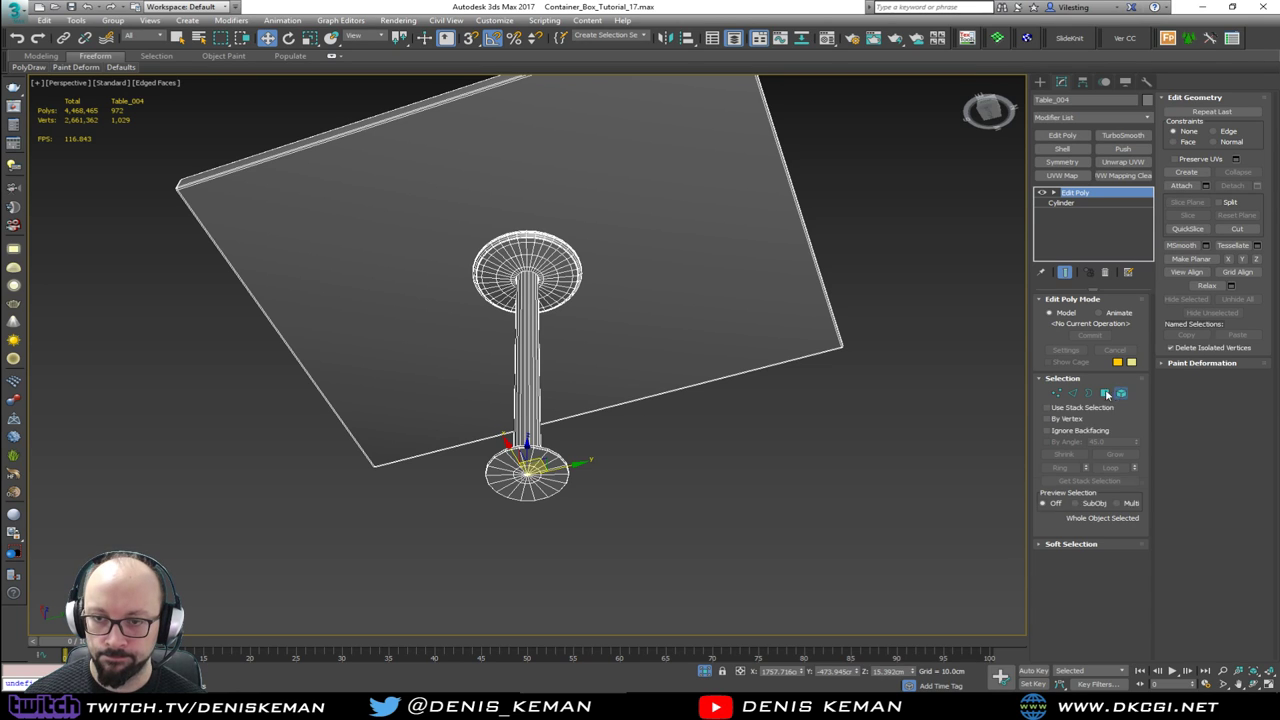
pyautogui.click(600, 300)
pyautogui.click(562, 277)
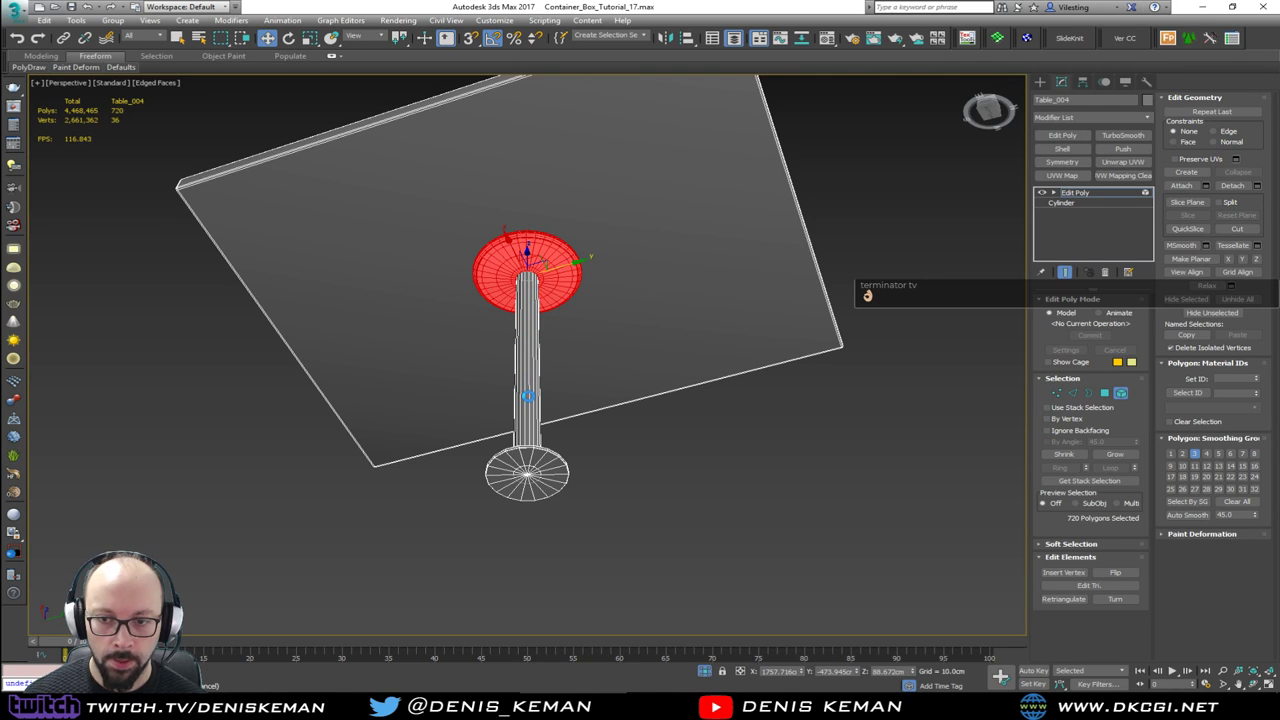
pyautogui.click(528, 398)
pyautogui.keyDown('ctrl'); pyautogui.click(557, 484); pyautogui.keyUp('ctrl')
pyautogui.keyDown('ctrl'); pyautogui.click(558, 267); pyautogui.keyUp('ctrl')
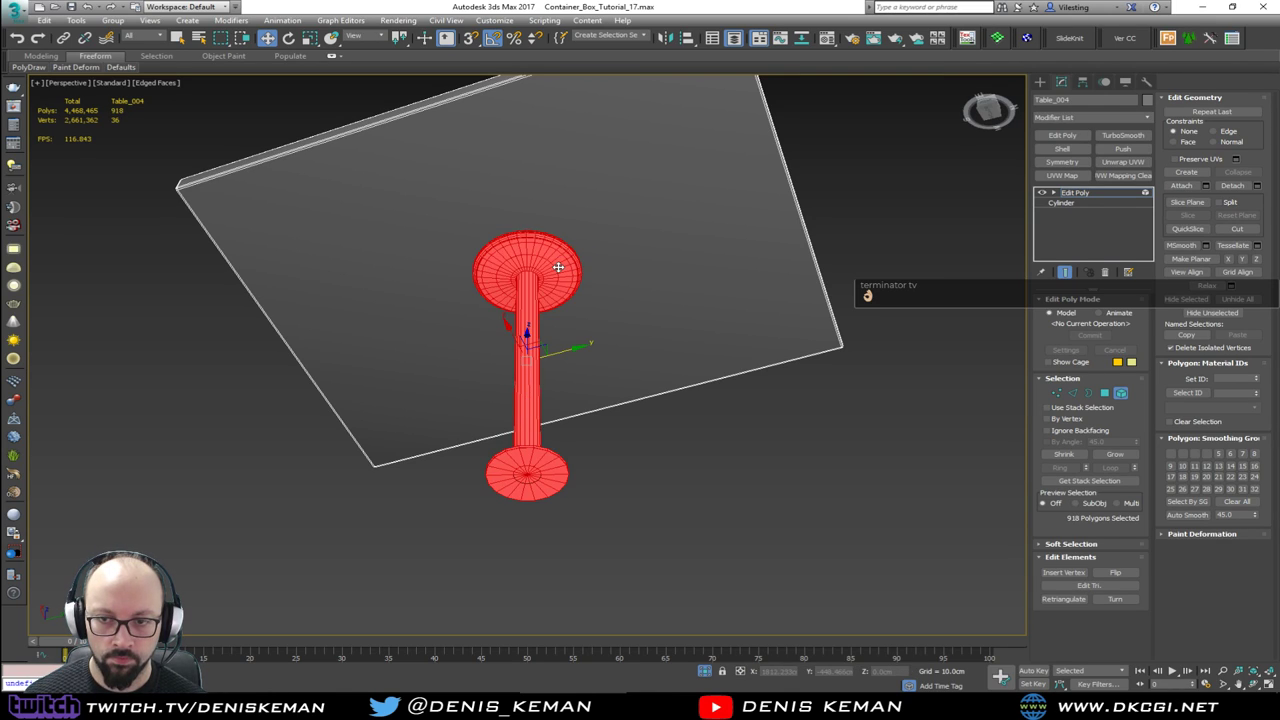
pyautogui.moveTo(566, 350)
pyautogui.mouseDown()
pyautogui.moveTo(415, 390)
pyautogui.moveTo(695, 300)
pyautogui.mouseUp()
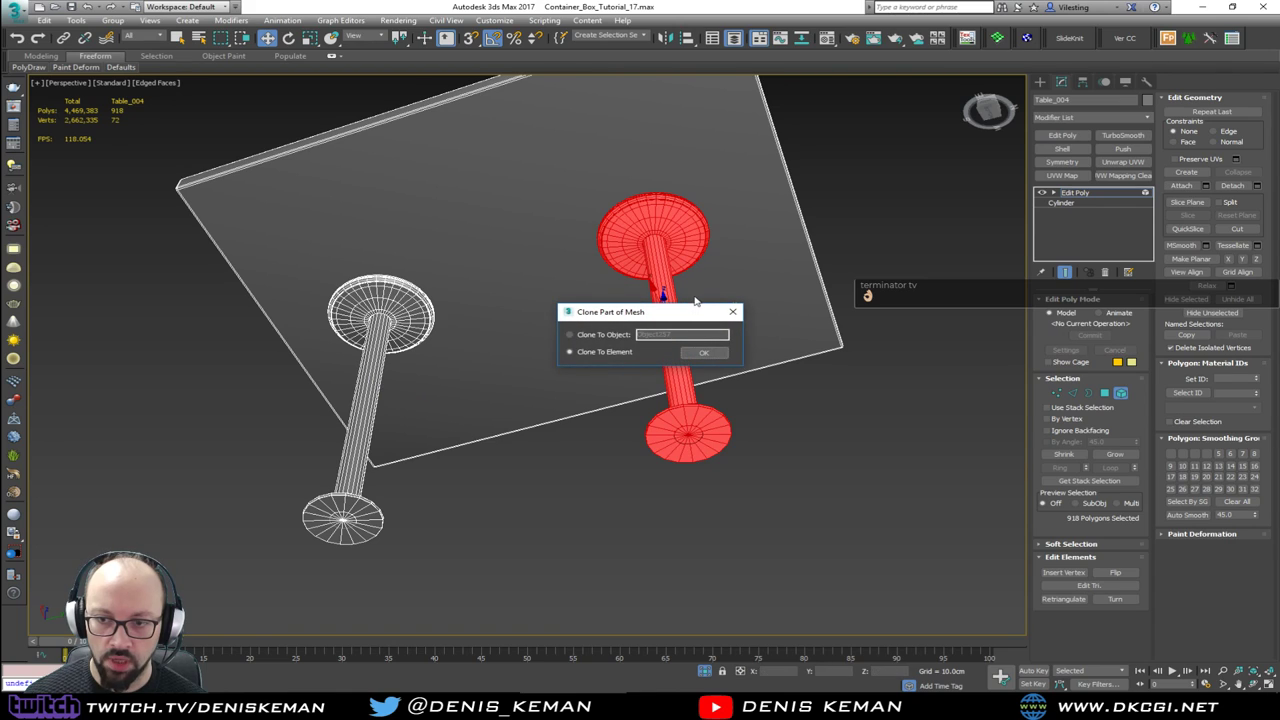
pyautogui.click(702, 355)
pyautogui.click(1121, 393)
pyautogui.click(810, 371)
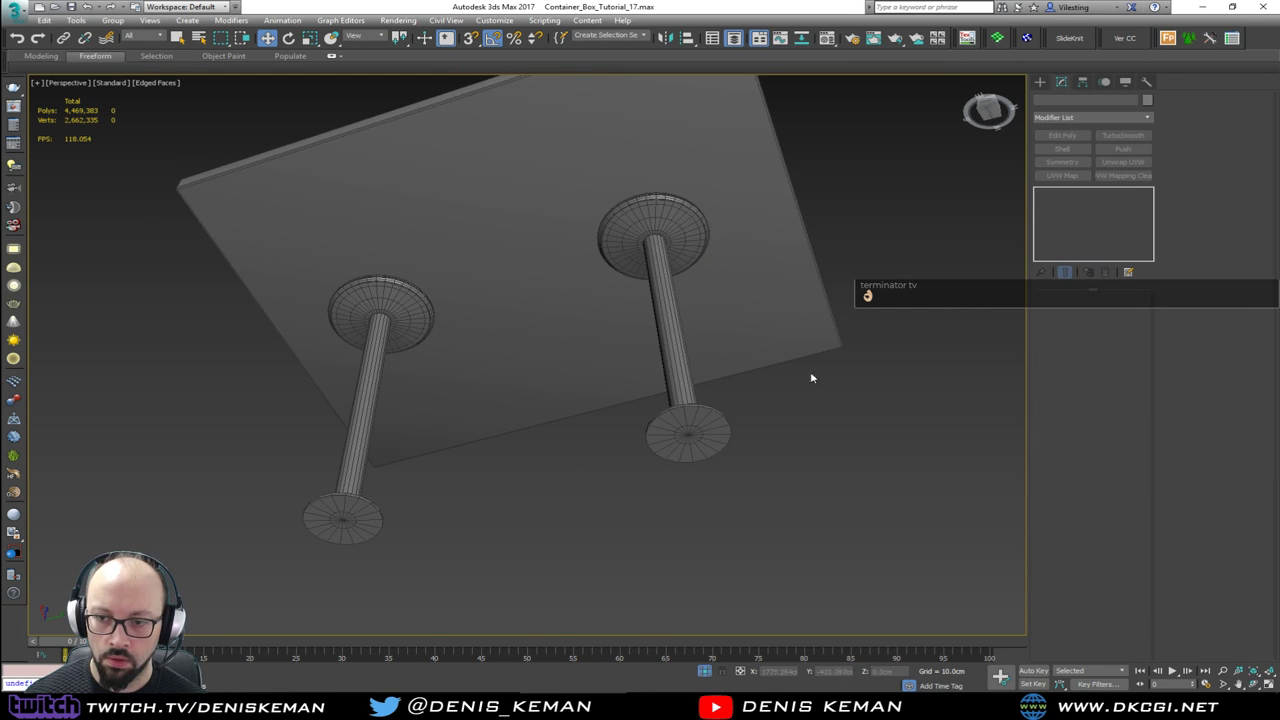
# Step: Compare the two-legged table with the Seating_01 reference photo
pyautogui.keyDown('alt'); pyautogui.moveTo(704, 346); pyautogui.dragTo(614, 425, button='middle'); pyautogui.keyUp('alt')
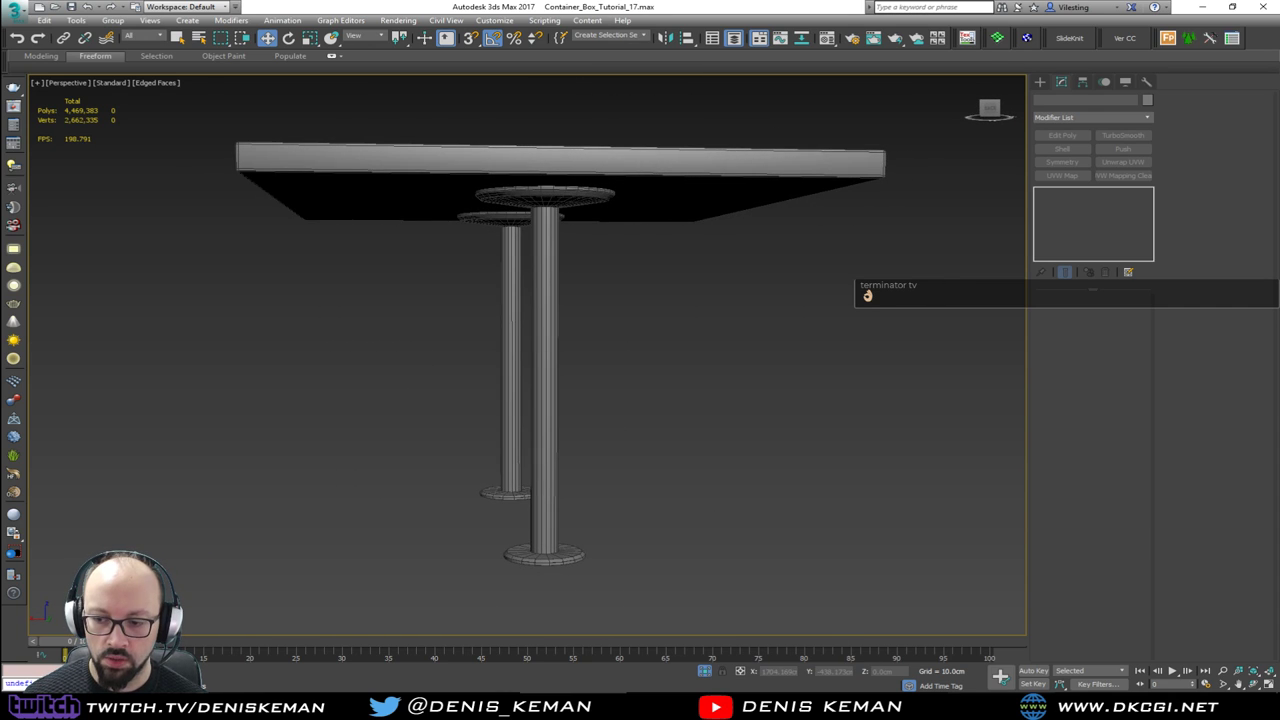
pyautogui.click(1000, 704)
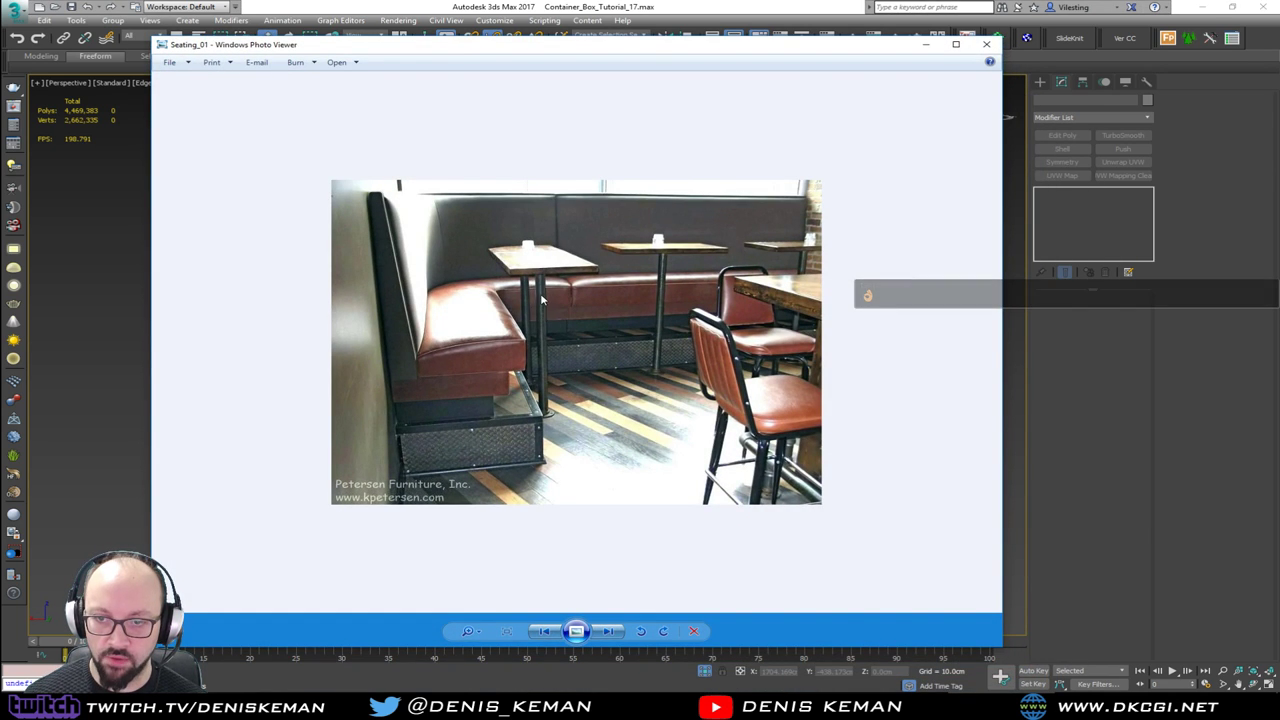
pyautogui.hotkey('alt', 'Tab')
pyautogui.keyDown('alt'); pyautogui.moveTo(580, 334); pyautogui.dragTo(616, 333, button='middle'); pyautogui.keyUp('alt')
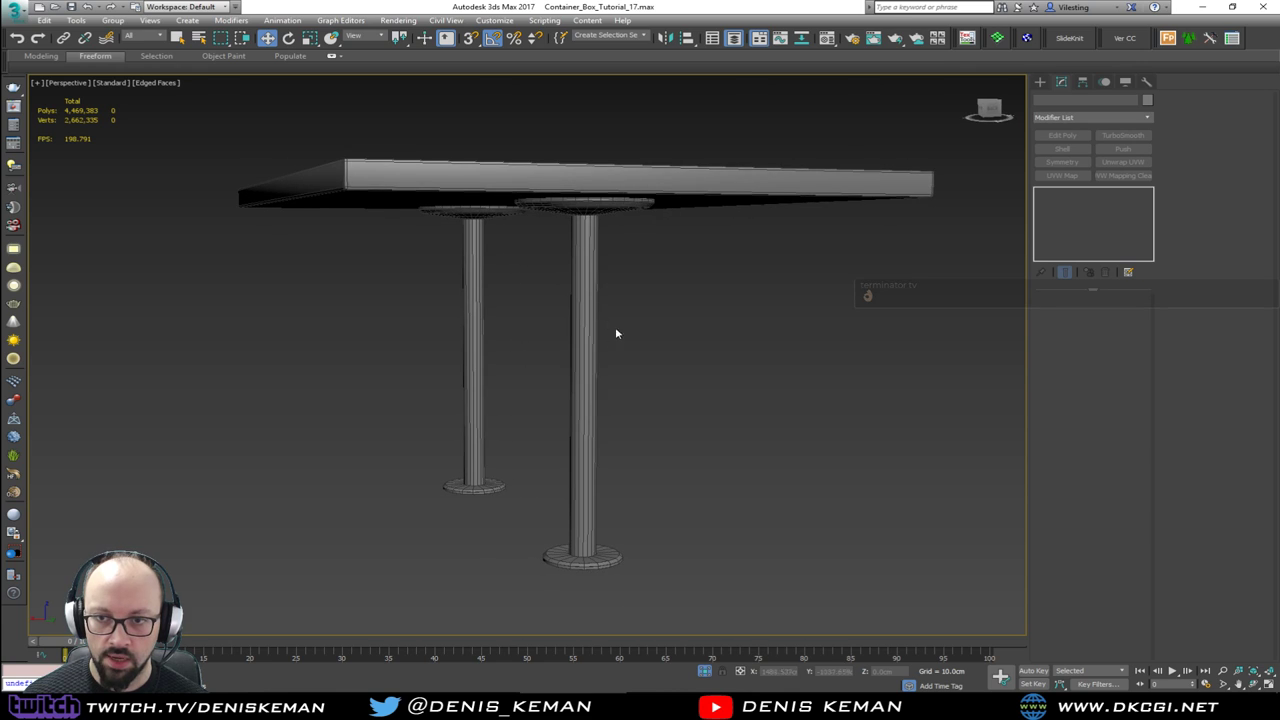
# Step: End the table's isolation and unhide the blue blockout box over the seating area
pyautogui.rightClick(615, 333)
pyautogui.click(663, 229)
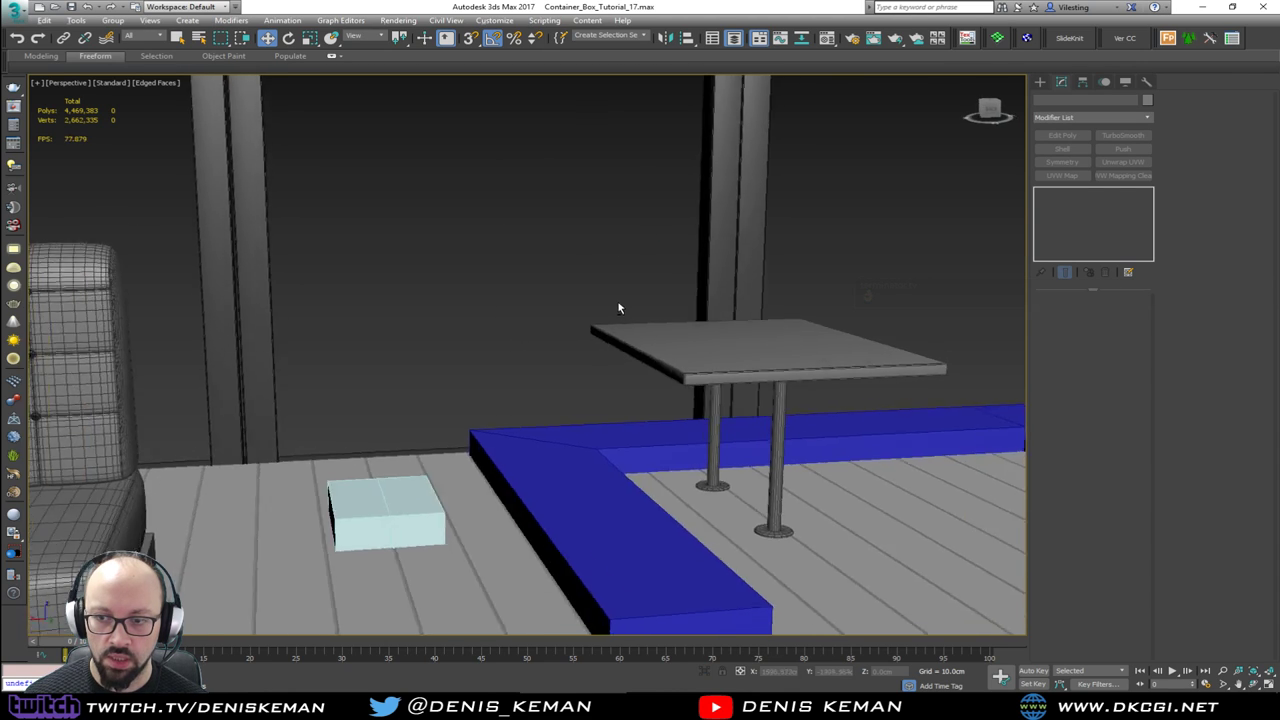
pyautogui.scroll(-4, 622, 294)
pyautogui.keyDown('alt'); pyautogui.moveTo(622, 297); pyautogui.dragTo(790, 307, button='middle'); pyautogui.keyUp('alt')
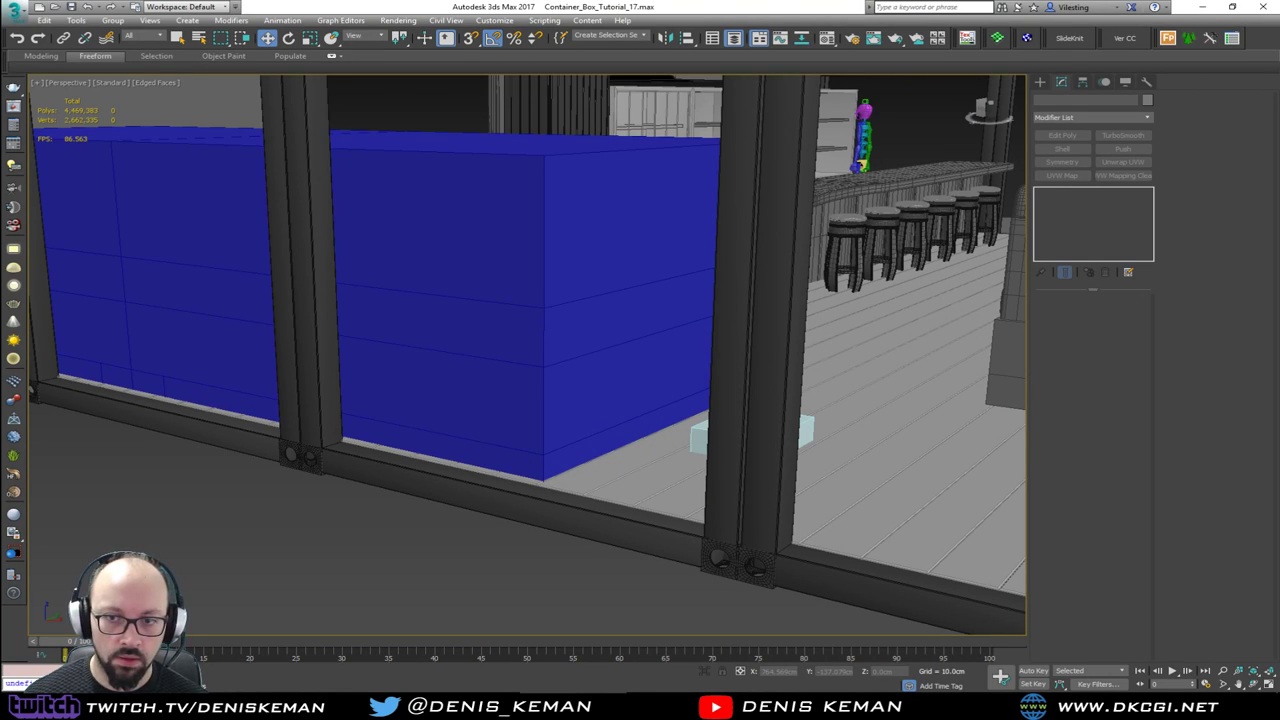
# Step: Select the table through wireframe display and isolate it together with the blue blockout box
pyautogui.press('F3')
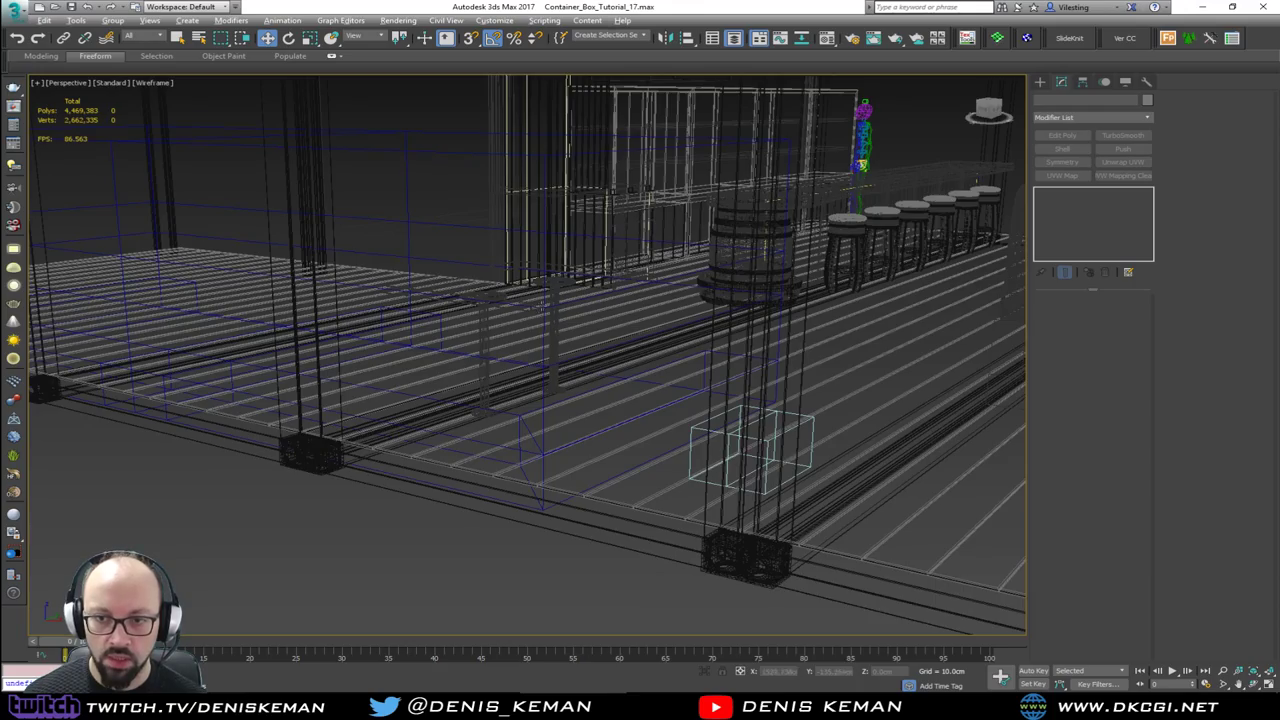
pyautogui.keyDown('alt'); pyautogui.moveTo(541, 307); pyautogui.dragTo(563, 338, button='middle'); pyautogui.keyUp('alt')
pyautogui.click(546, 318)
pyautogui.press('1')
pyautogui.hotkey('ctrl', 'a')
pyautogui.keyDown('alt'); pyautogui.moveTo(726, 331); pyautogui.dragTo(705, 340, button='middle'); pyautogui.keyUp('alt')
pyautogui.click(1053, 394)
pyautogui.press('F3')
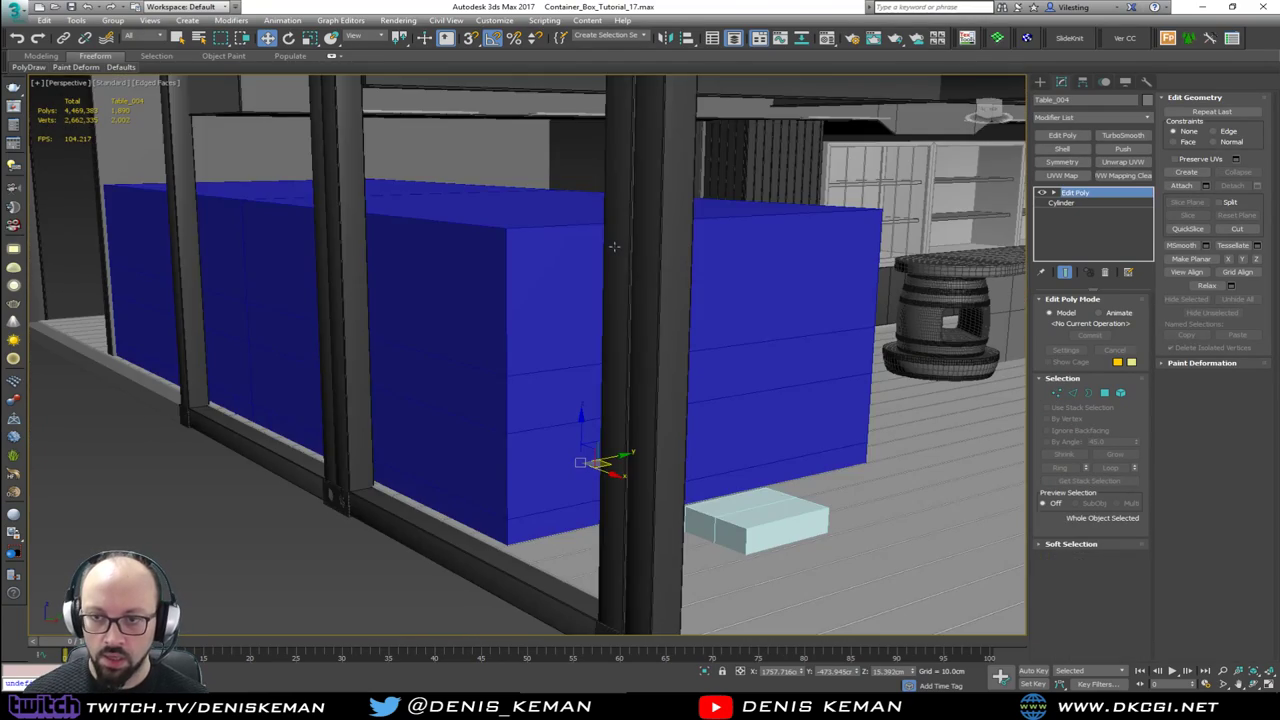
pyautogui.click(582, 231)
pyautogui.hotkey('alt', 'q')
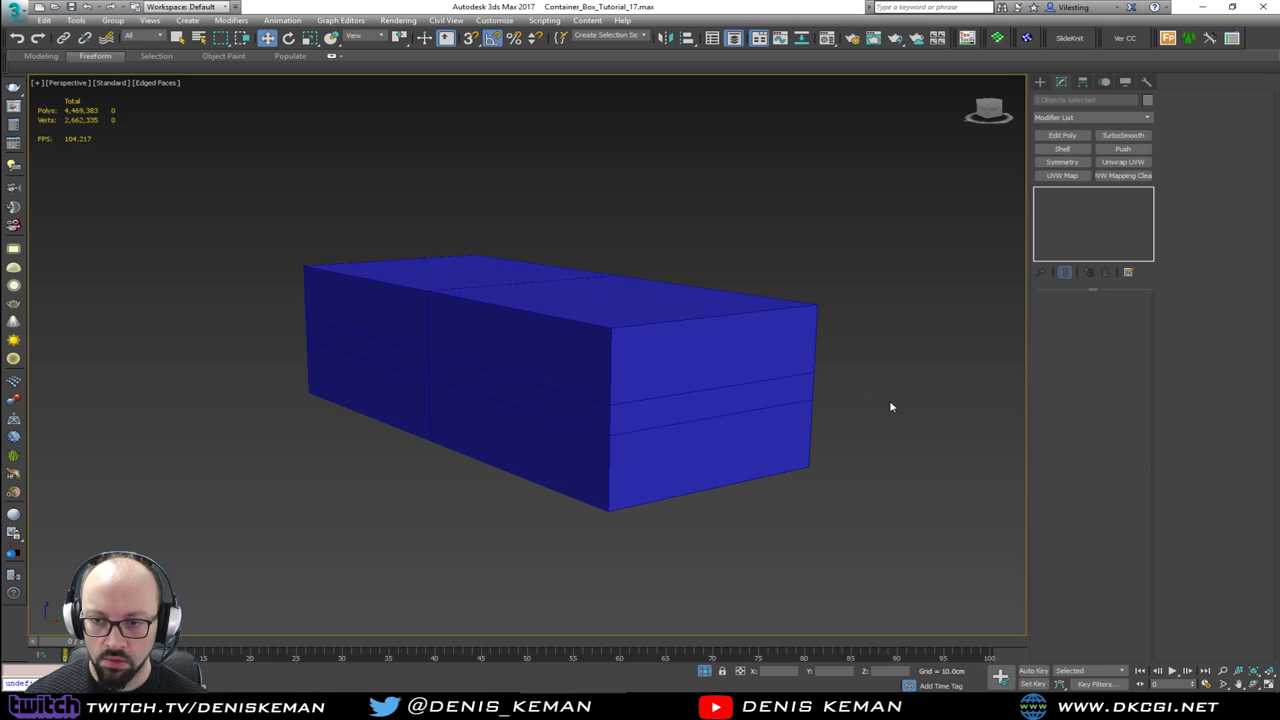
# Step: Turn on see-through display for the blockout box surrounding the table
pyautogui.click(889, 400)
pyautogui.press('F3')
pyautogui.press('F3')
pyautogui.click(750, 388)
pyautogui.hotkey('alt', 'x')
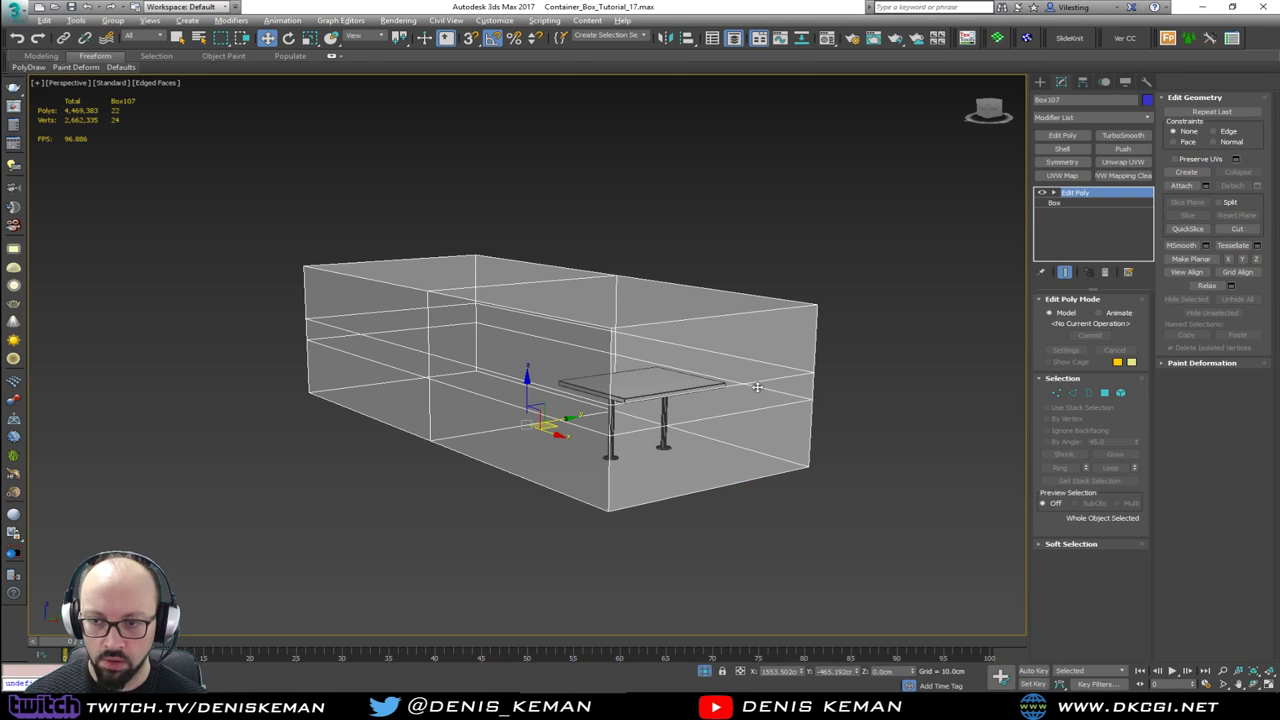
pyautogui.click(876, 384)
# Step: Check the table's height against the see-through box with the table selected, and end the isolation
pyautogui.keyDown('alt'); pyautogui.moveTo(876, 384); pyautogui.dragTo(773, 386, button='middle'); pyautogui.keyUp('alt')
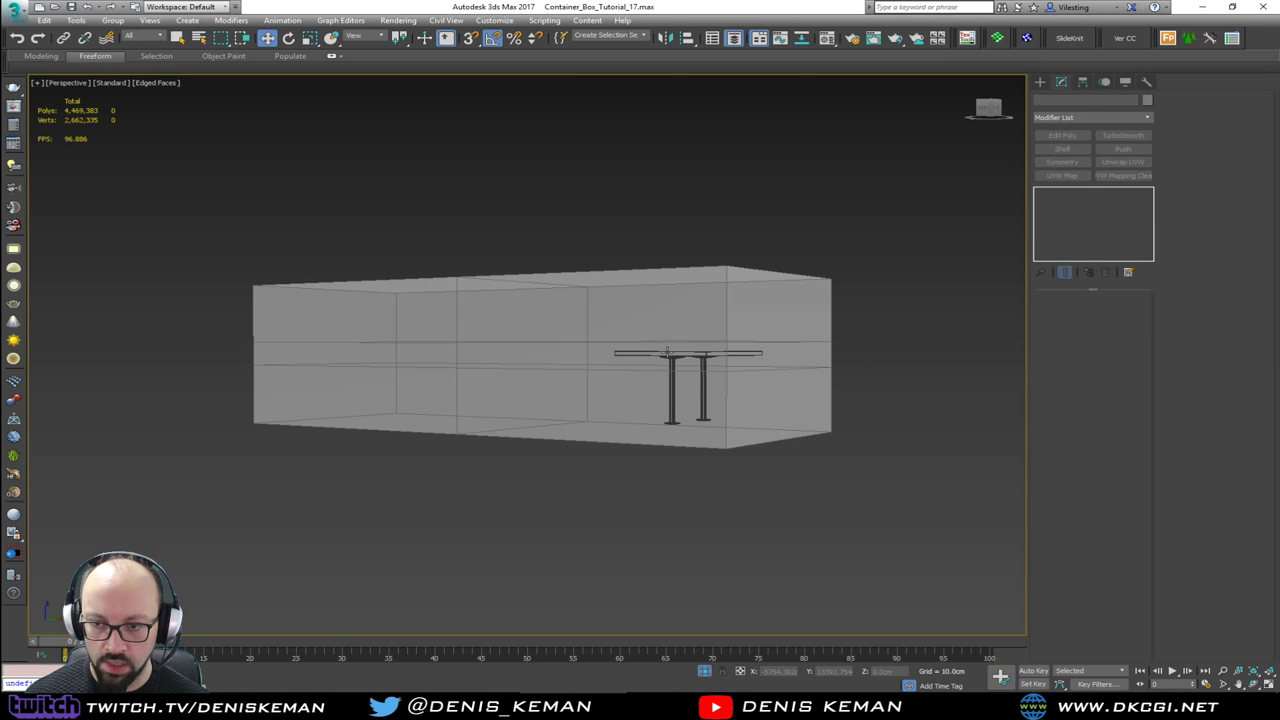
pyautogui.click(667, 352)
pyautogui.click(667, 352)
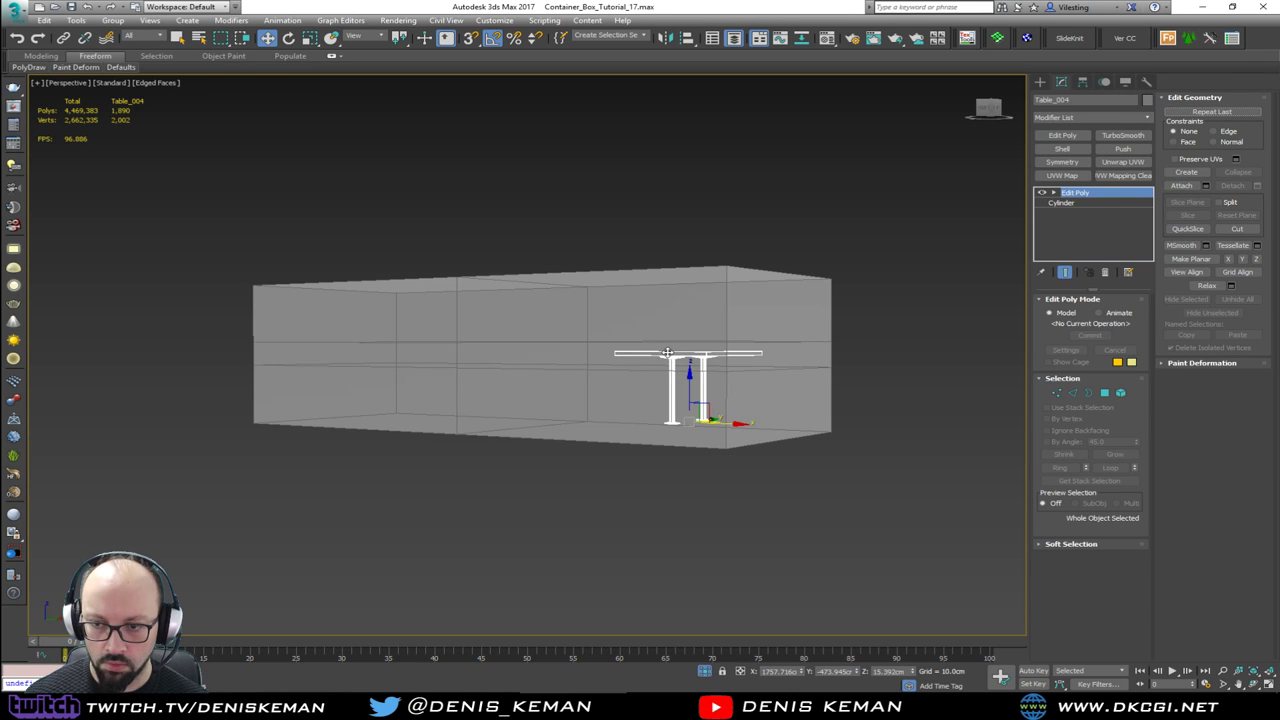
pyautogui.keyDown('alt'); pyautogui.moveTo(667, 352); pyautogui.dragTo(523, 363, button='middle'); pyautogui.keyUp('alt')
pyautogui.rightClick(687, 370)
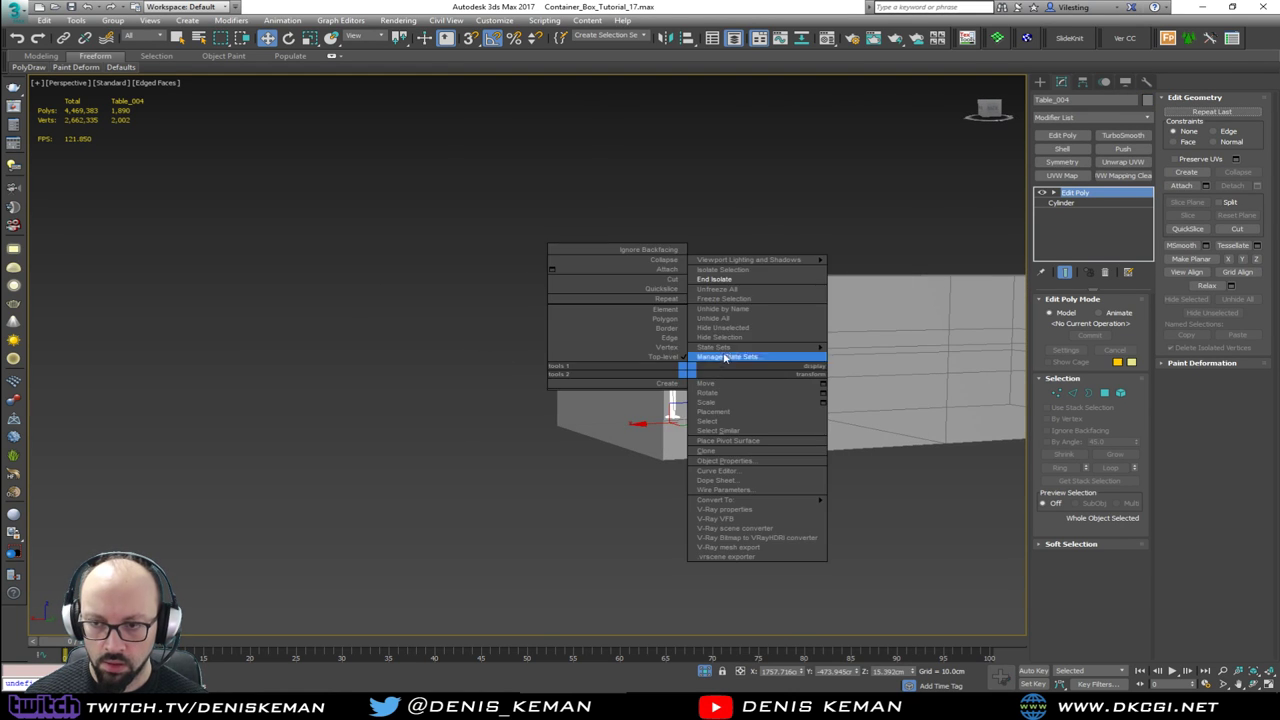
pyautogui.click(720, 280)
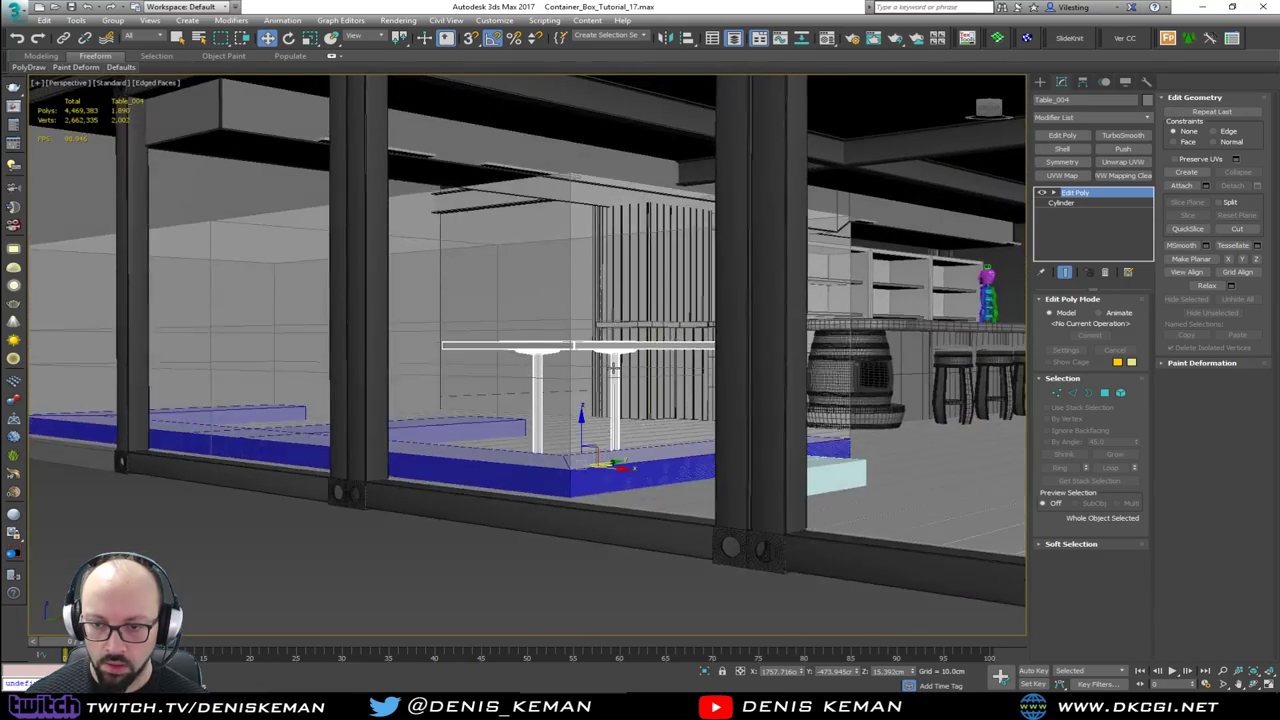
# Step: Try to raise the see-through blockout box up to floor level
pyautogui.keyDown('alt'); pyautogui.moveTo(613, 368); pyautogui.dragTo(438, 364, button='middle'); pyautogui.keyUp('alt')
pyautogui.click(480, 410)
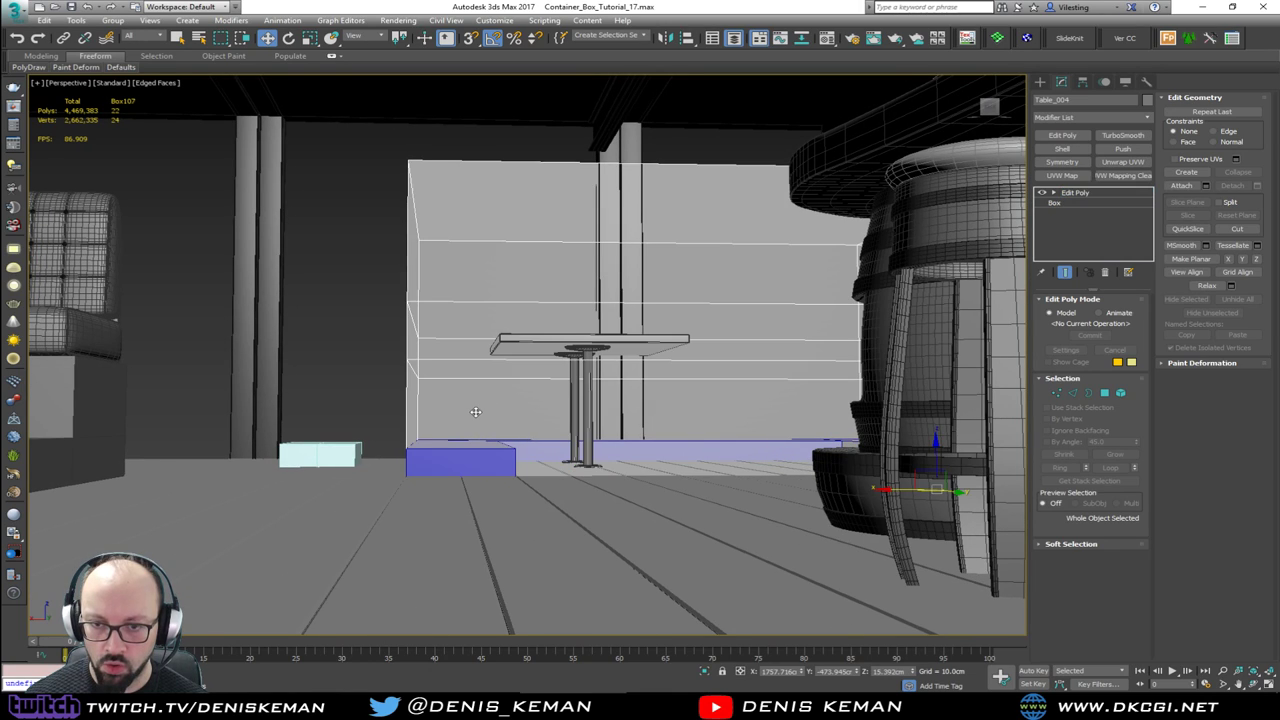
pyautogui.moveTo(933, 460); pyautogui.dragTo(933, 432)
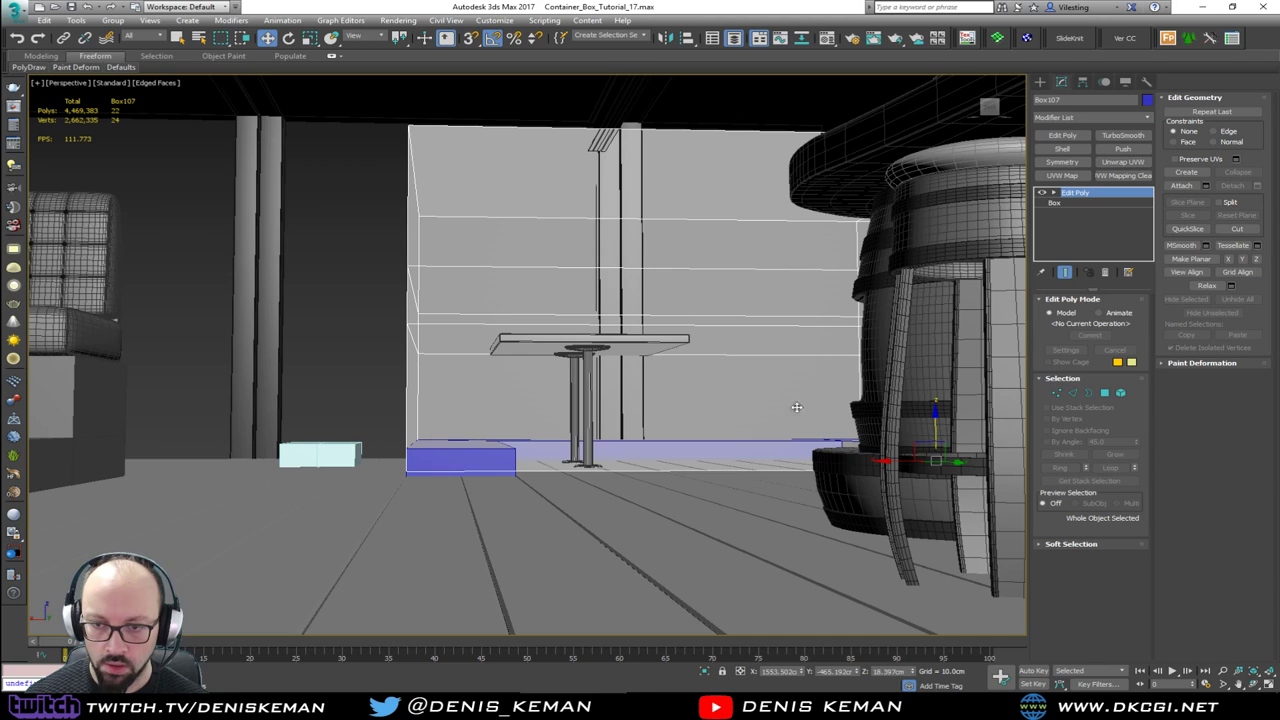
pyautogui.hotkey('ctrl', 'z')
# Step: Isolate the blockout box and the table together in wireframe display
pyautogui.press('F3')
pyautogui.keyDown('ctrl'); pyautogui.click(589, 396); pyautogui.keyUp('ctrl')
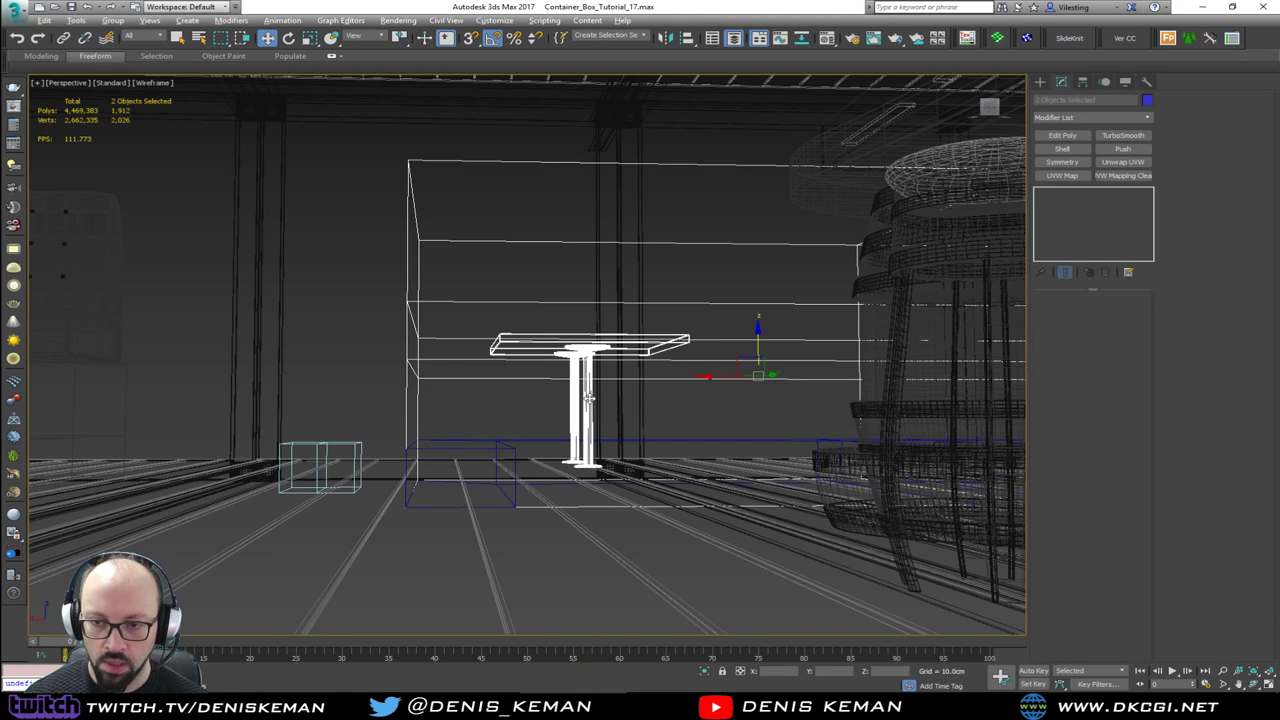
pyautogui.hotkey('alt', 'q')
# Step: Raise the blockout box vertically with snapping so its bottom lines up with the base of the table legs
pyautogui.click(535, 476)
pyautogui.moveTo(531, 454); pyautogui.dragTo(430, 375)
pyautogui.scroll(3, 306, 412)
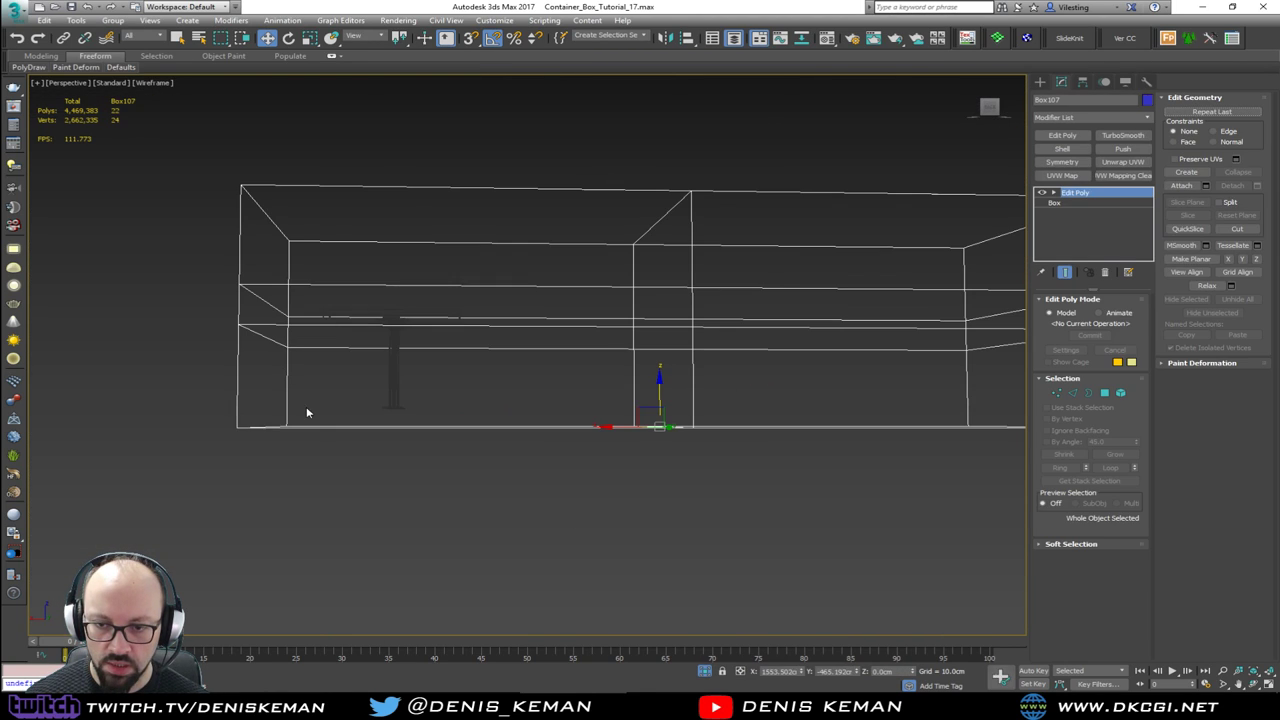
pyautogui.scroll(2, 372, 433)
pyautogui.press('s')
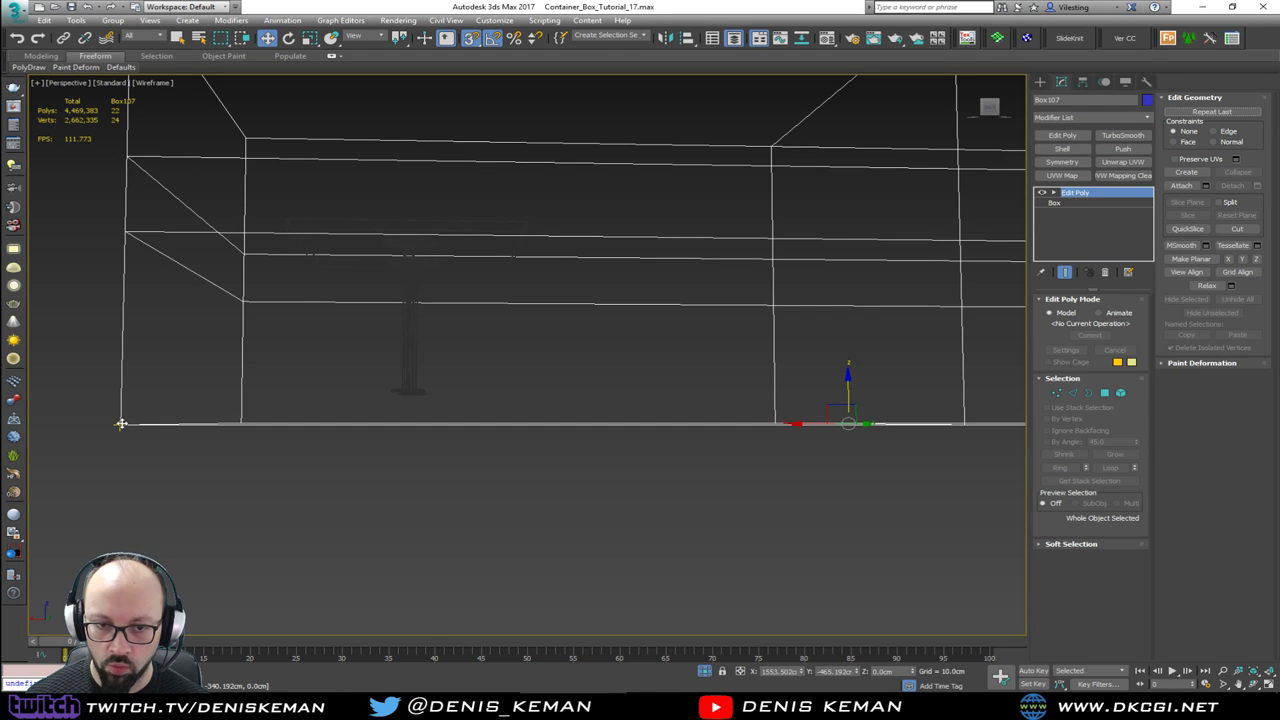
pyautogui.moveTo(120, 424); pyautogui.dragTo(399, 403)
pyautogui.moveTo(413, 395)
pyautogui.keyDown('alt'); pyautogui.mouseDown(button='middle')
pyautogui.moveTo(434, 380)
pyautogui.moveTo(429, 363)
pyautogui.moveTo(424, 408)
pyautogui.mouseUp(button='middle'); pyautogui.keyUp('alt')
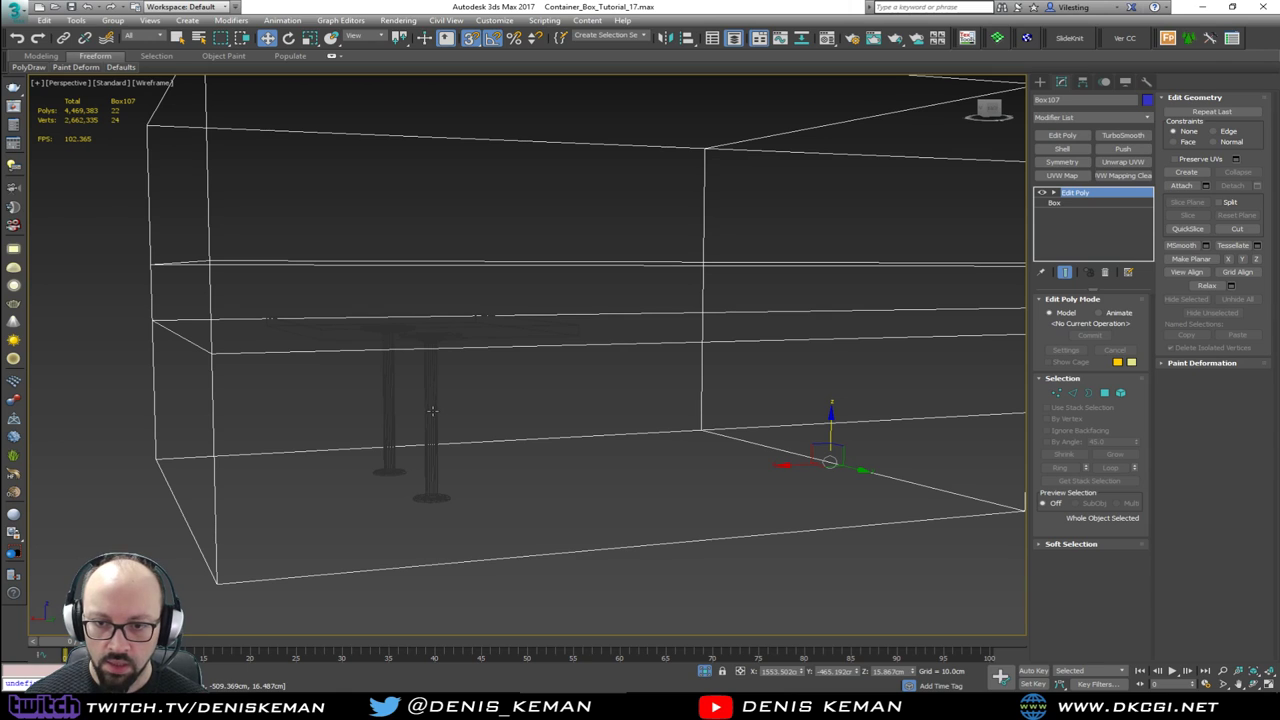
# Step: Raise the tabletop and upper leg vertices about 26.5 cm vertically, snapping the tabletop corner to the blockout box's edge height
pyautogui.click(431, 410)
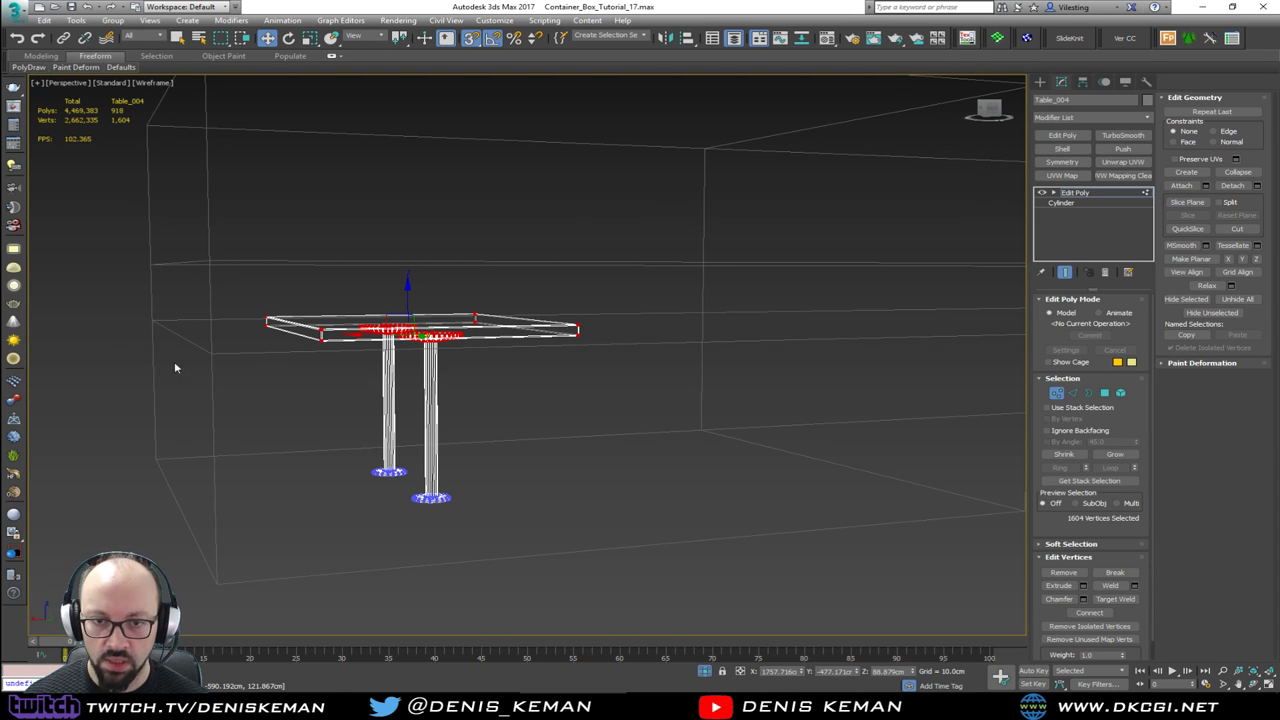
pyautogui.scroll(4, 276, 348)
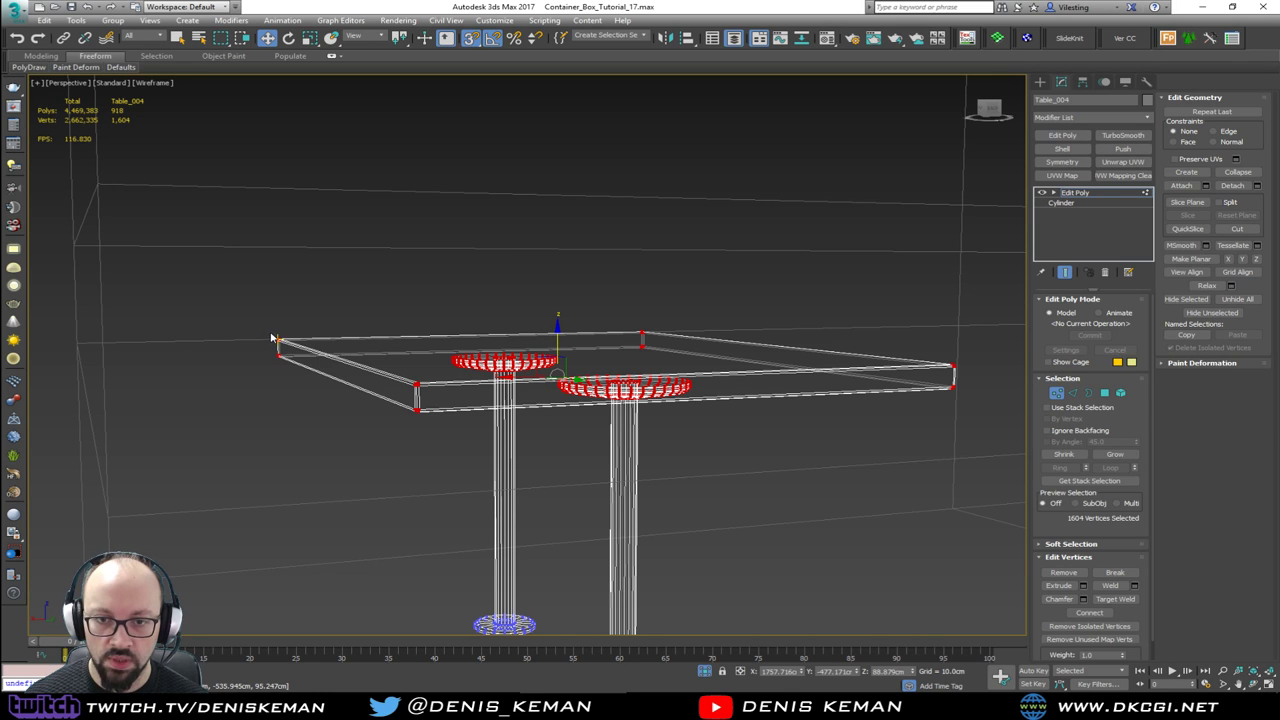
pyautogui.keyDown('alt'); pyautogui.moveTo(281, 341); pyautogui.dragTo(100, 189, button='middle'); pyautogui.keyUp('alt')
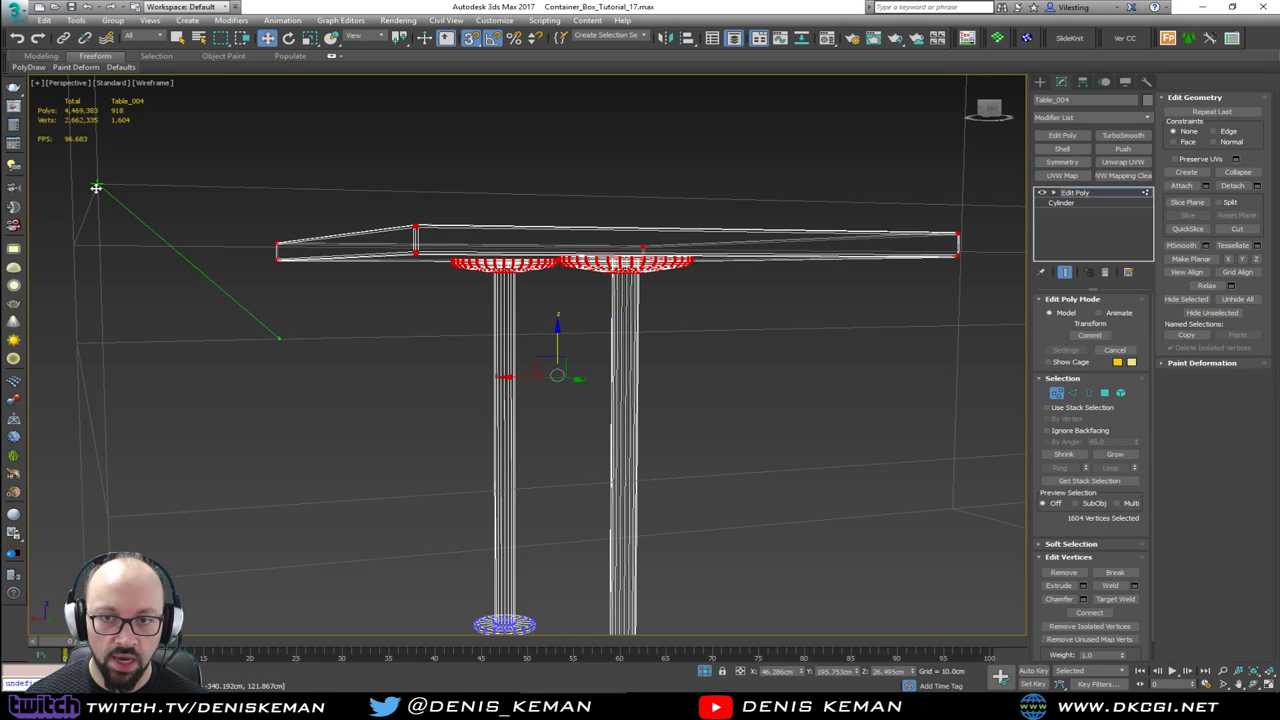
# Step: Check the raised tabletop's height against the blockout box in the front view, and leave vertex editing
pyautogui.keyDown('alt'); pyautogui.moveTo(190, 235); pyautogui.dragTo(177, 240, button='middle'); pyautogui.keyUp('alt')
pyautogui.hotkey('alt', 'w')
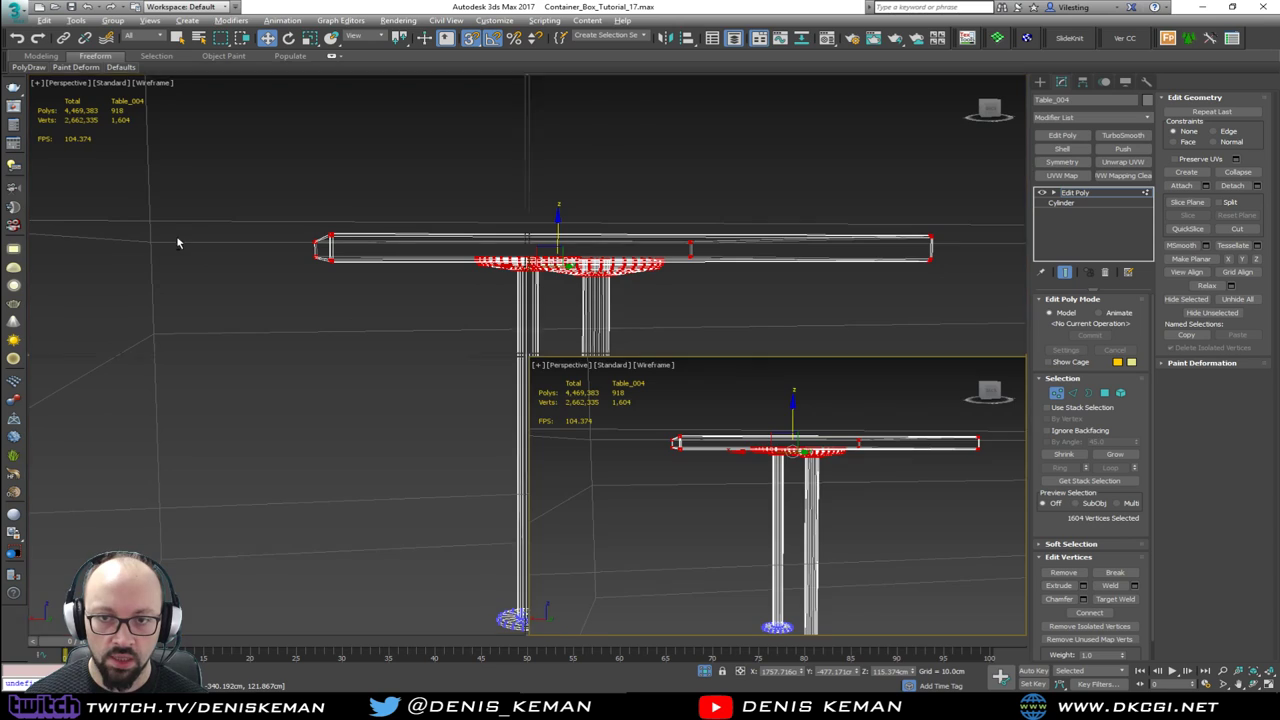
pyautogui.middleClick(718, 264)
pyautogui.hotkey('alt', 'w')
pyautogui.press('F3')
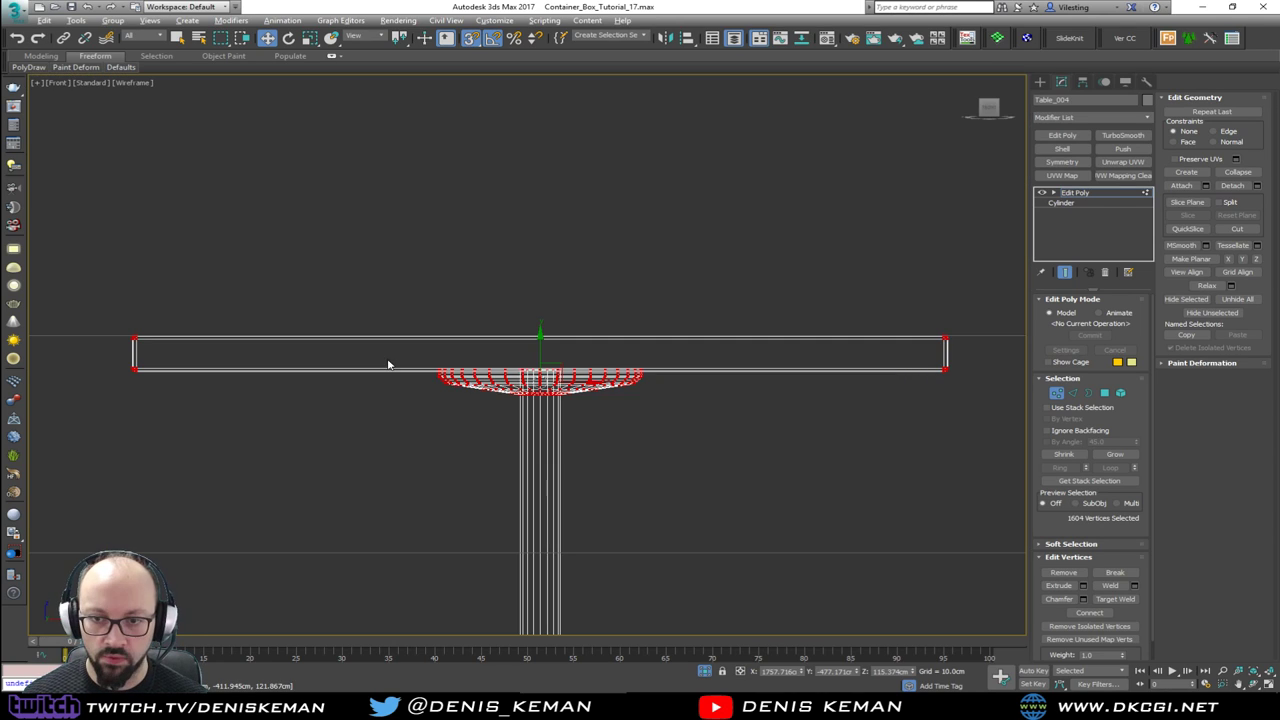
pyautogui.moveTo(389, 363); pyautogui.dragTo(605, 335, button='middle')
pyautogui.press('z')
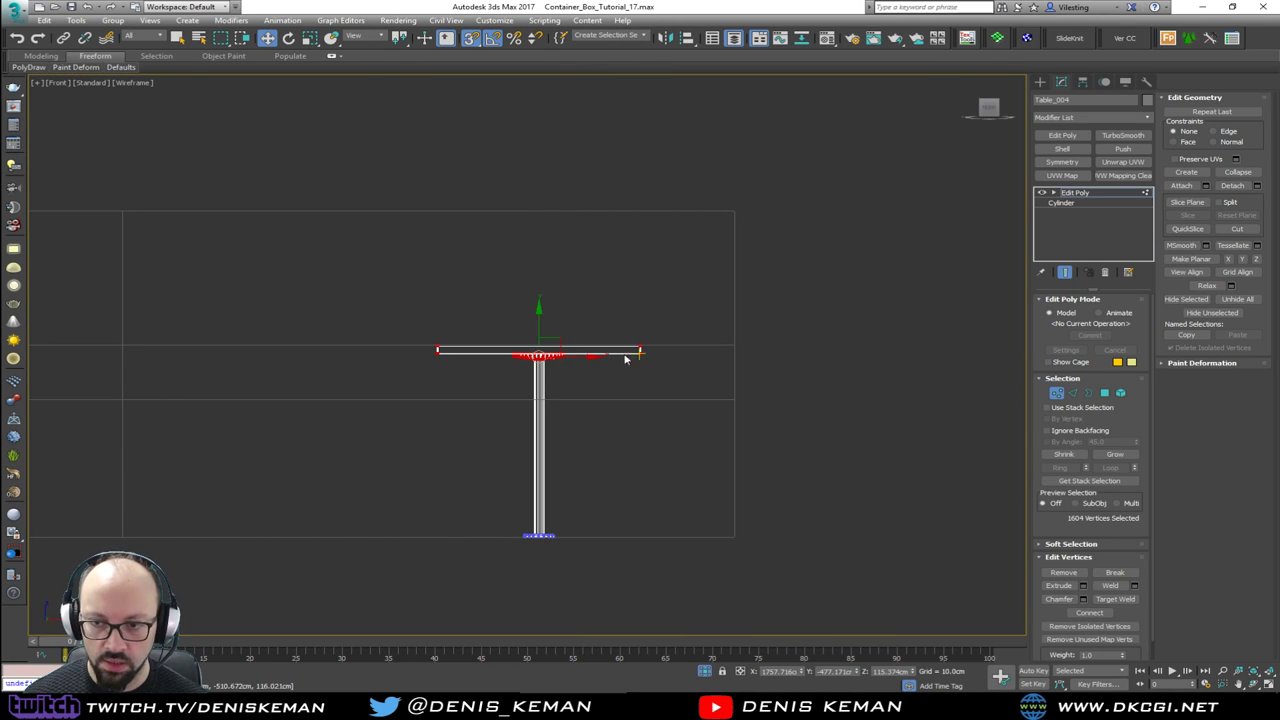
pyautogui.click(1057, 392)
pyautogui.press('F3')
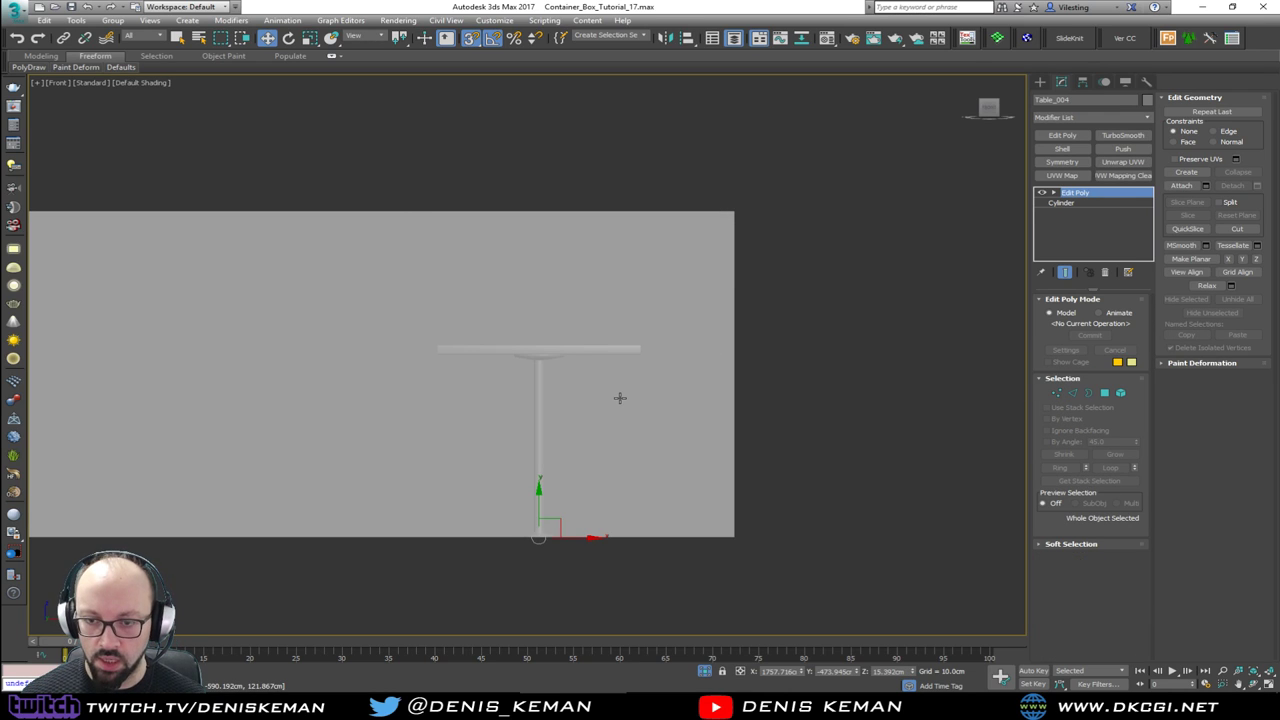
# Step: Return to the perspective view and end the isolation of the table and blockout box
pyautogui.hotkey('alt', 'w')
pyautogui.rightClick(738, 517)
pyautogui.hotkey('alt', 'w')
pyautogui.keyDown('alt'); pyautogui.moveTo(464, 392); pyautogui.dragTo(560, 440, button='middle'); pyautogui.keyUp('alt')
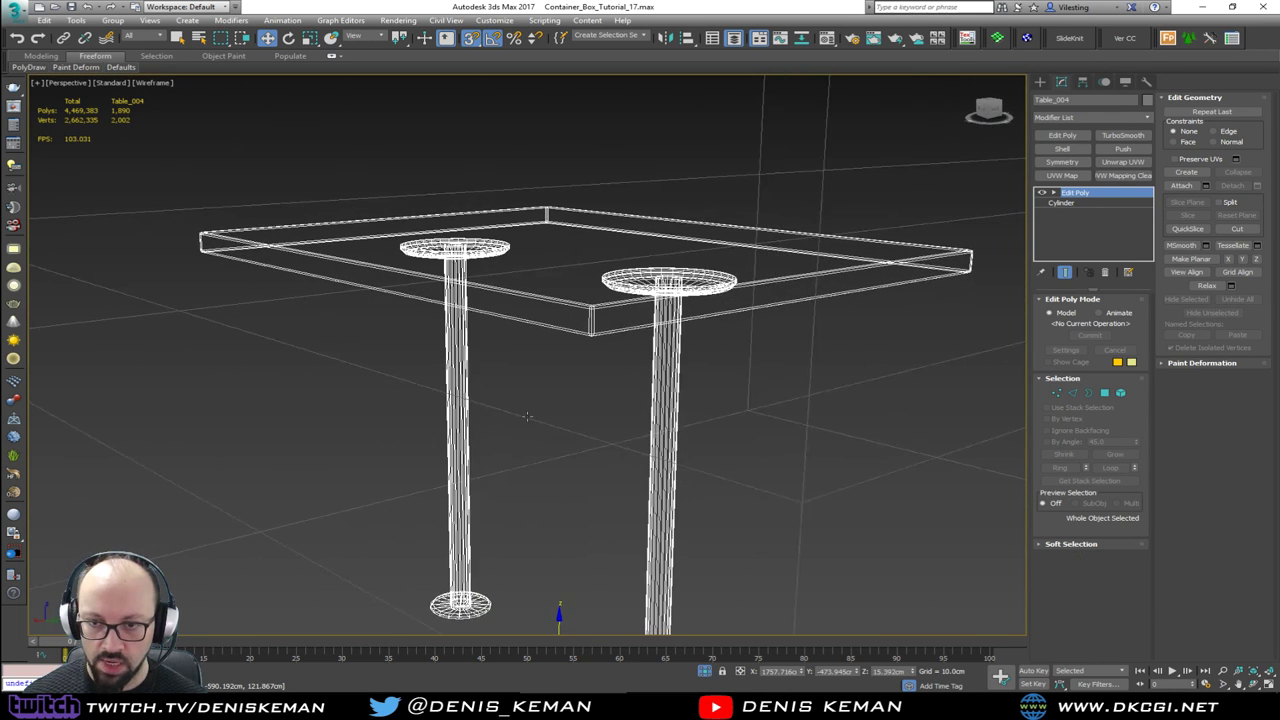
pyautogui.scroll(-4, 584, 370)
pyautogui.rightClick(540, 365)
pyautogui.click(575, 274)
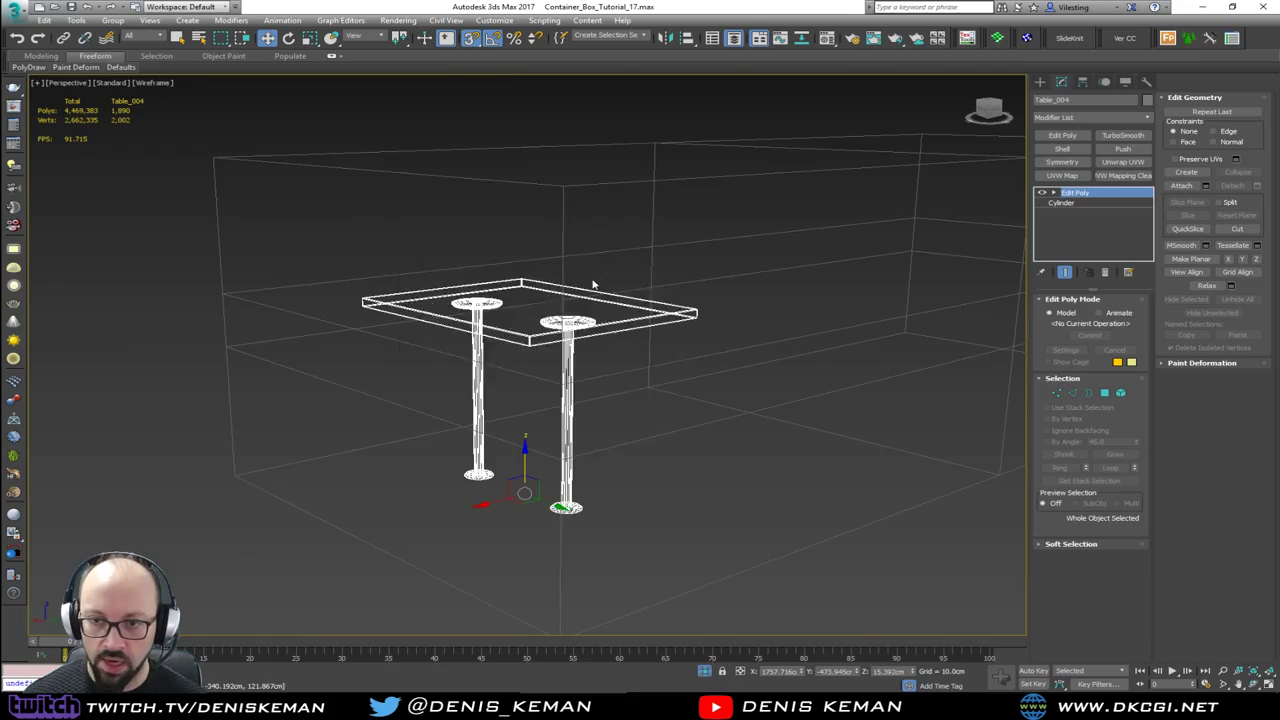
# Step: Switch the view back to shaded display and hide the see-through blockout box around the table
pyautogui.keyDown('alt'); pyautogui.moveTo(604, 323); pyautogui.dragTo(744, 326, button='middle'); pyautogui.keyUp('alt')
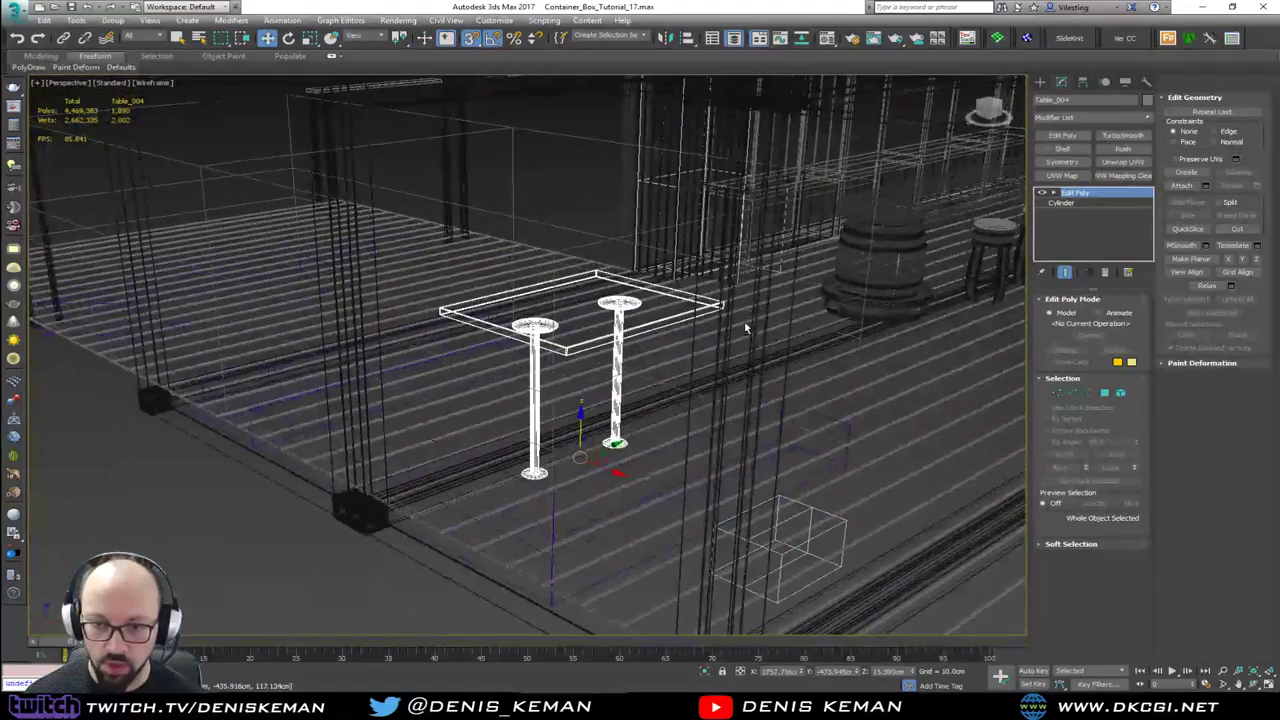
pyautogui.press('F3')
pyautogui.click(380, 586)
pyautogui.click(497, 429)
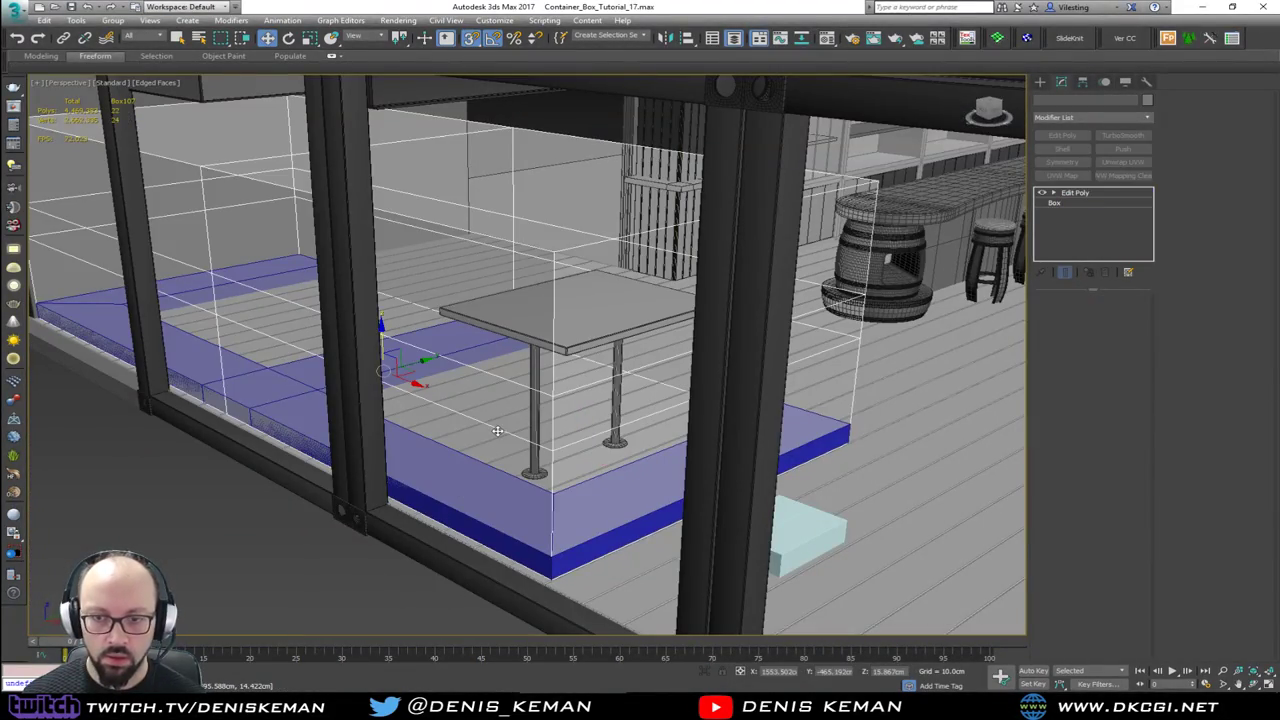
pyautogui.click(126, 461)
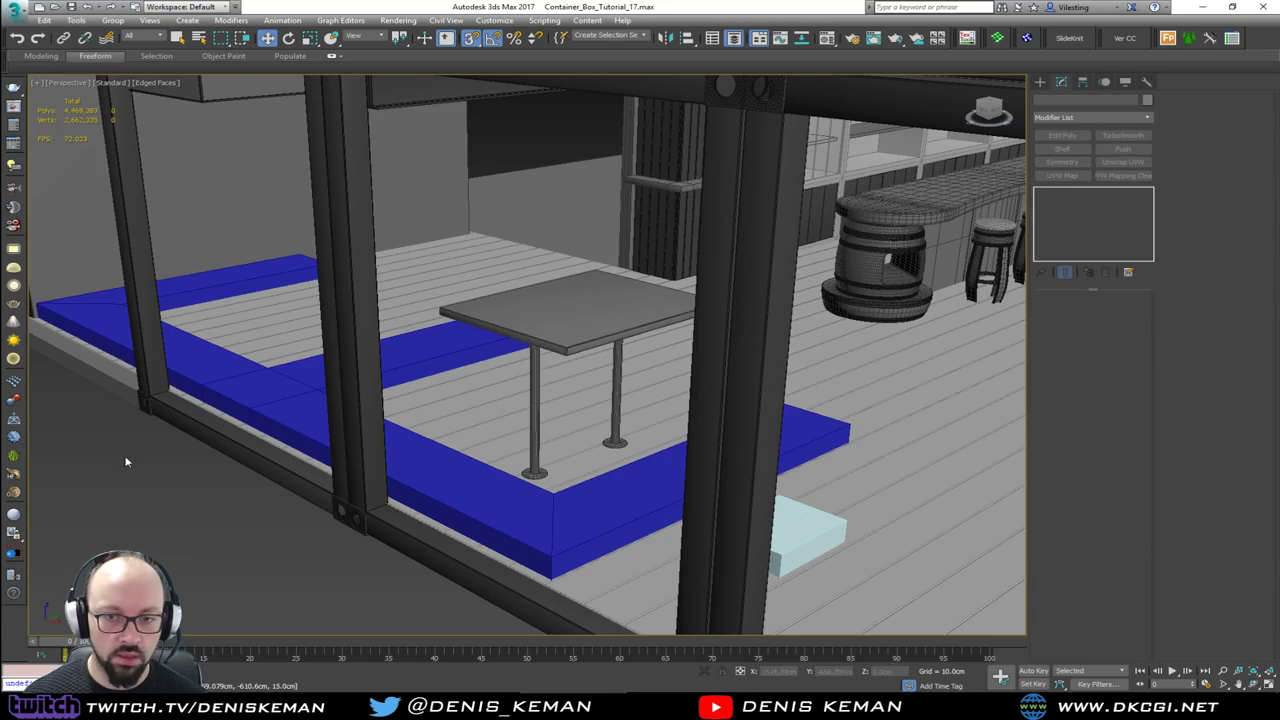
# Step: Turn off snapping and copy the table about 122 cm along the X axis toward the middle seating section
pyautogui.keyDown('alt'); pyautogui.moveTo(408, 488); pyautogui.dragTo(442, 487, button='middle'); pyautogui.keyUp('alt')
pyautogui.click(506, 337)
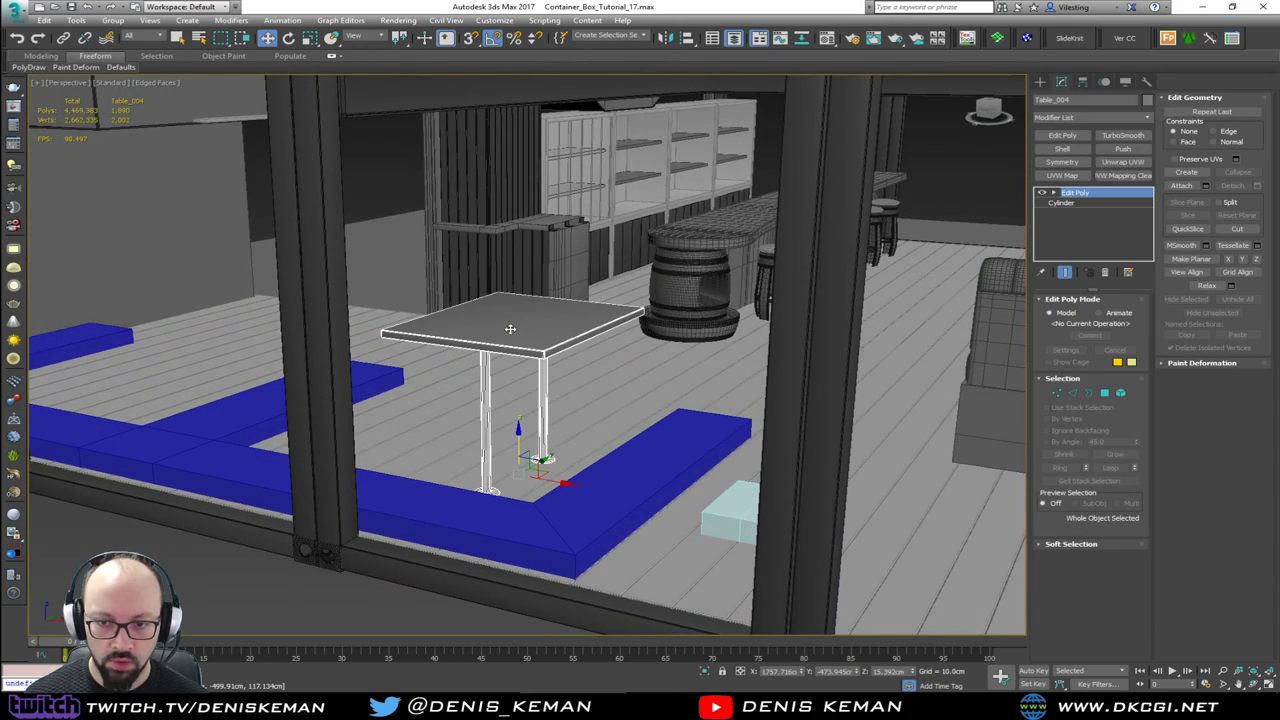
pyautogui.press('s')
pyautogui.keyDown('alt'); pyautogui.moveTo(511, 330); pyautogui.dragTo(569, 329, button='middle'); pyautogui.keyUp('alt')
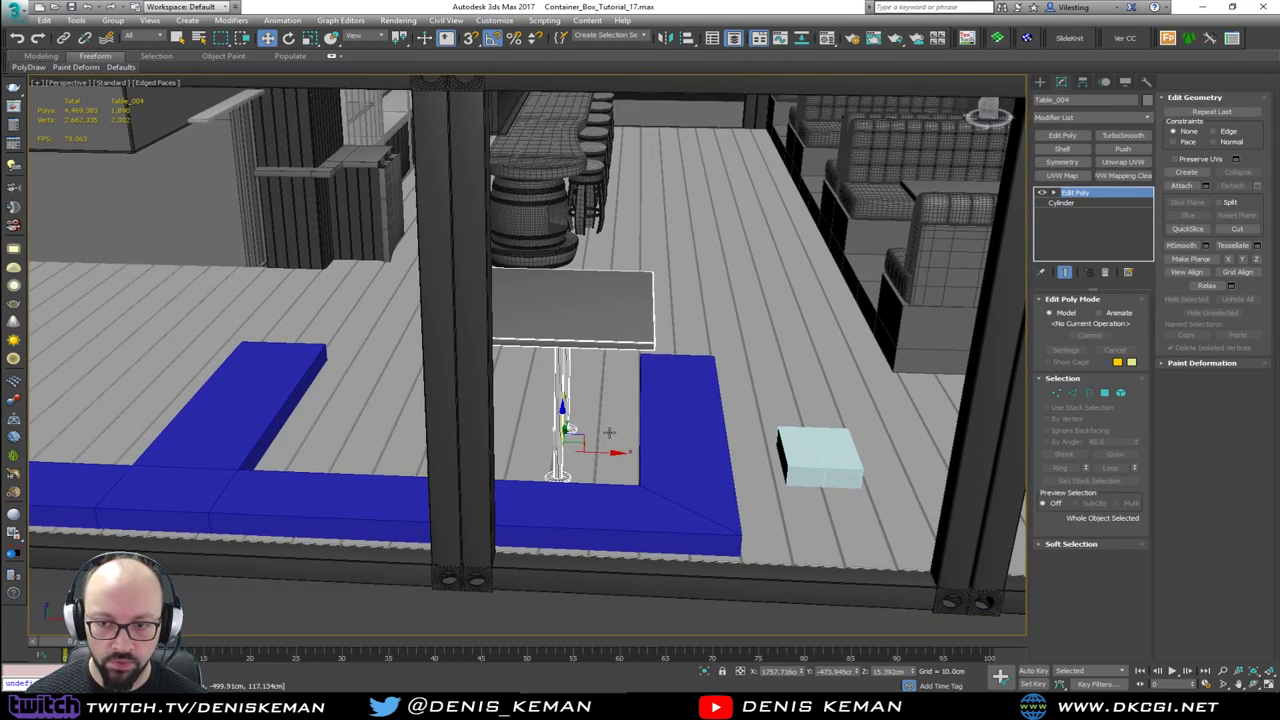
pyautogui.keyDown('shift'); pyautogui.moveTo(574, 452); pyautogui.dragTo(412, 432); pyautogui.keyUp('shift')
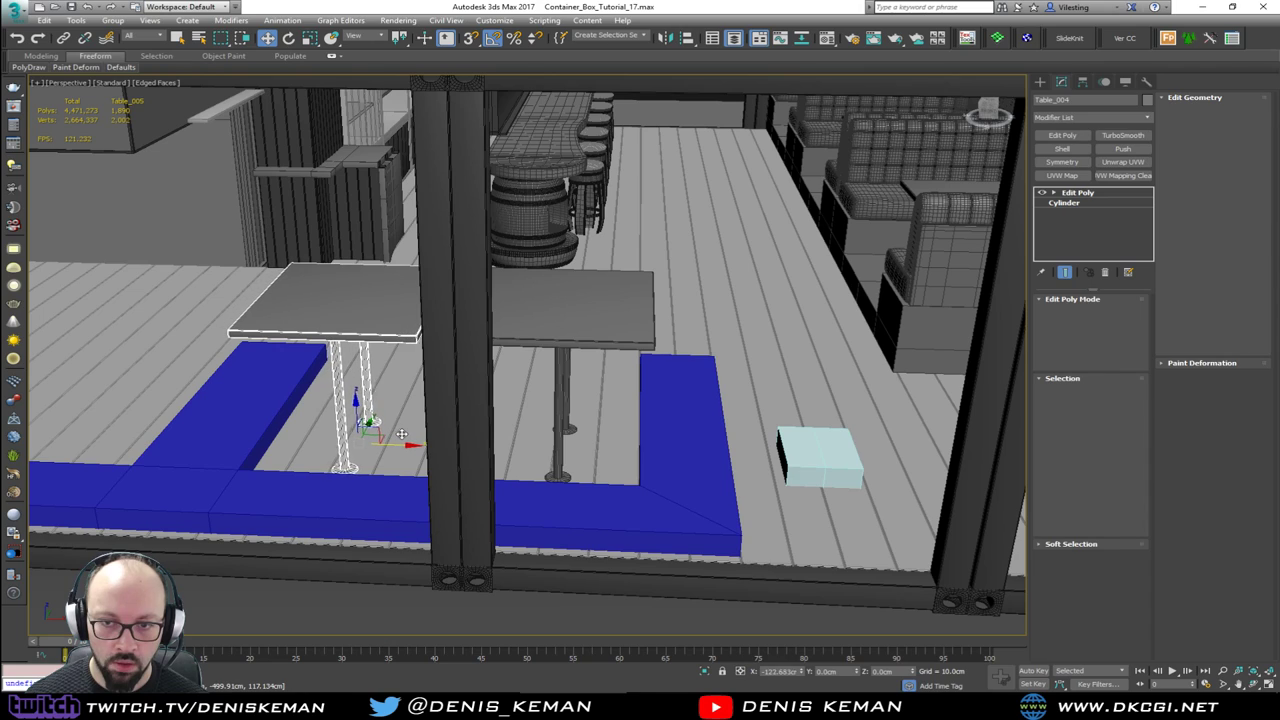
pyautogui.keyDown('shift'); pyautogui.moveTo(401, 434); pyautogui.dragTo(401, 434); pyautogui.keyUp('shift')
pyautogui.click(651, 406)
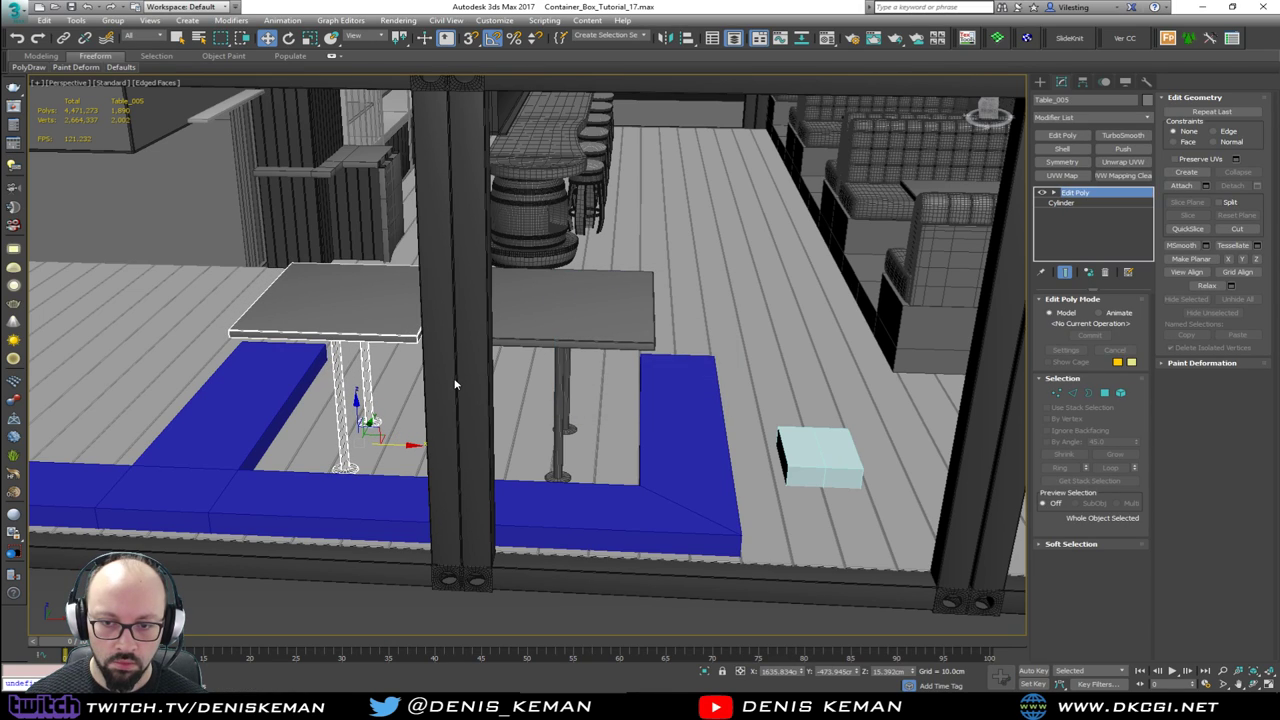
# Step: Shorten the middle seating section by moving its four end vertices about 89 cm along Y toward the long bench
pyautogui.keyDown('alt'); pyautogui.moveTo(455, 384); pyautogui.dragTo(617, 371, button='middle'); pyautogui.keyUp('alt')
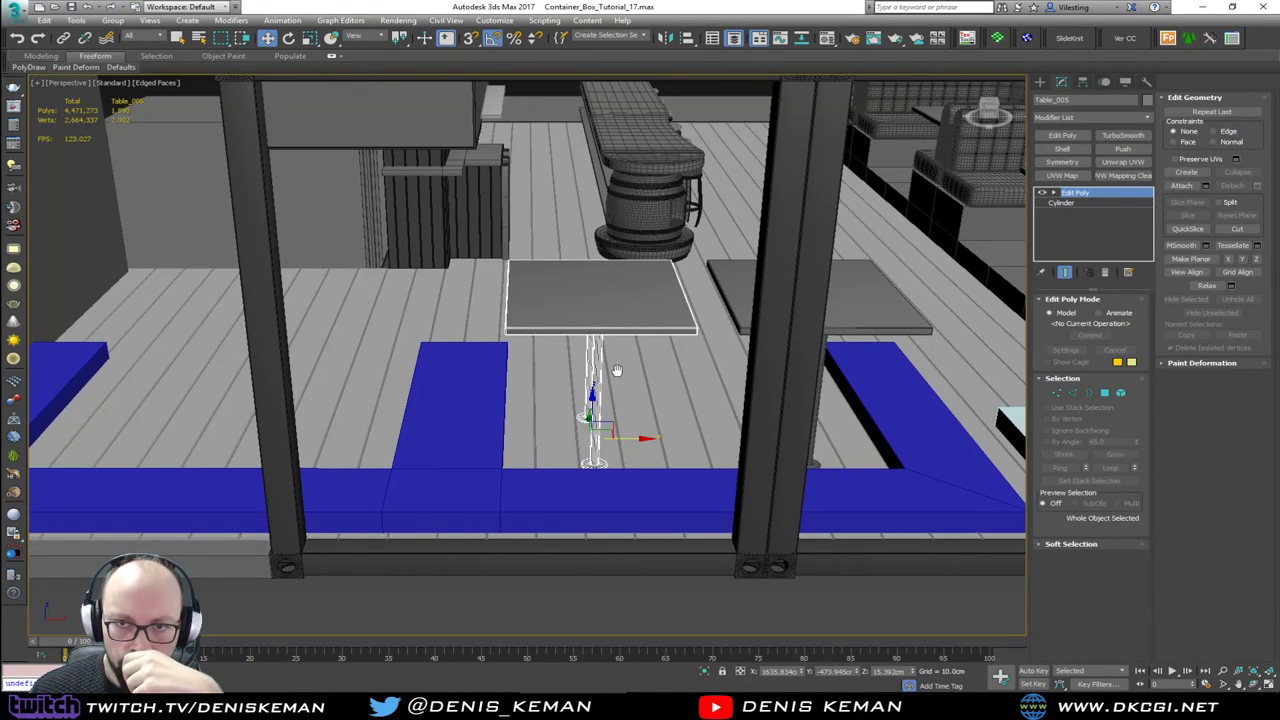
pyautogui.click(465, 410)
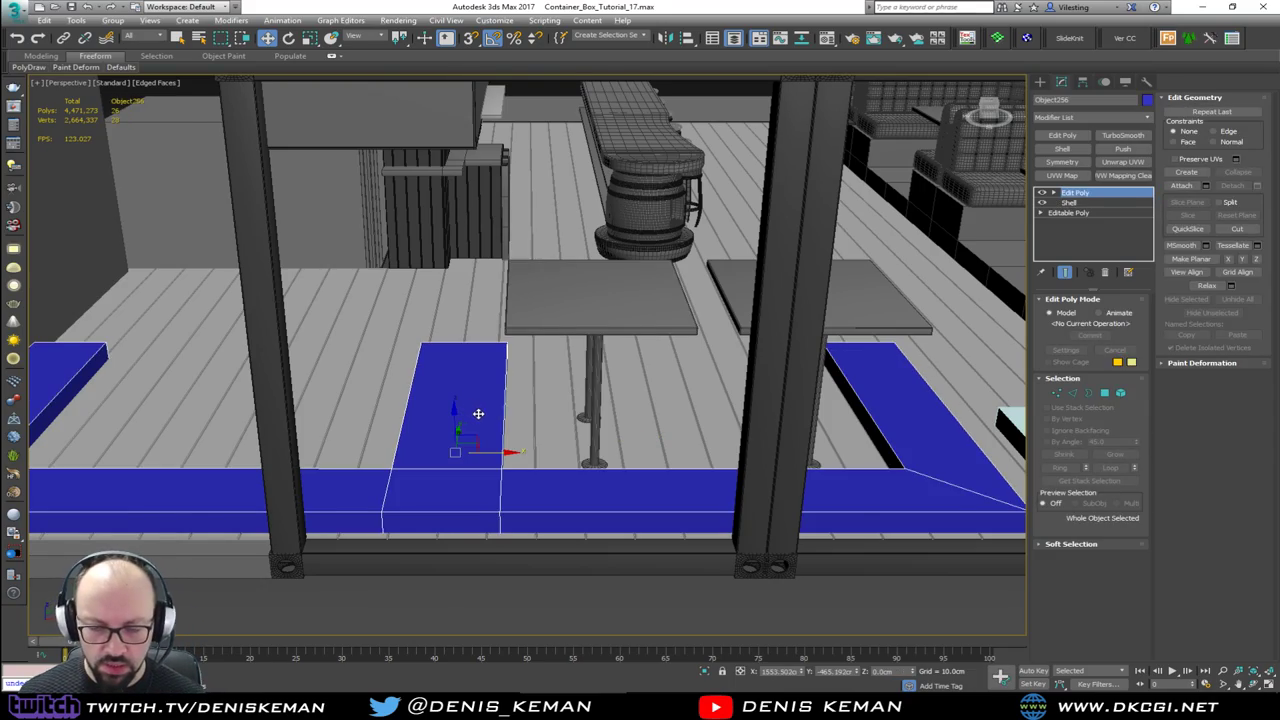
pyautogui.scroll(10, 465, 410)
pyautogui.keyDown('alt'); pyautogui.moveTo(352, 404); pyautogui.dragTo(540, 414, button='middle'); pyautogui.keyUp('alt')
pyautogui.press('1')
pyautogui.moveTo(419, 333); pyautogui.dragTo(257, 415)
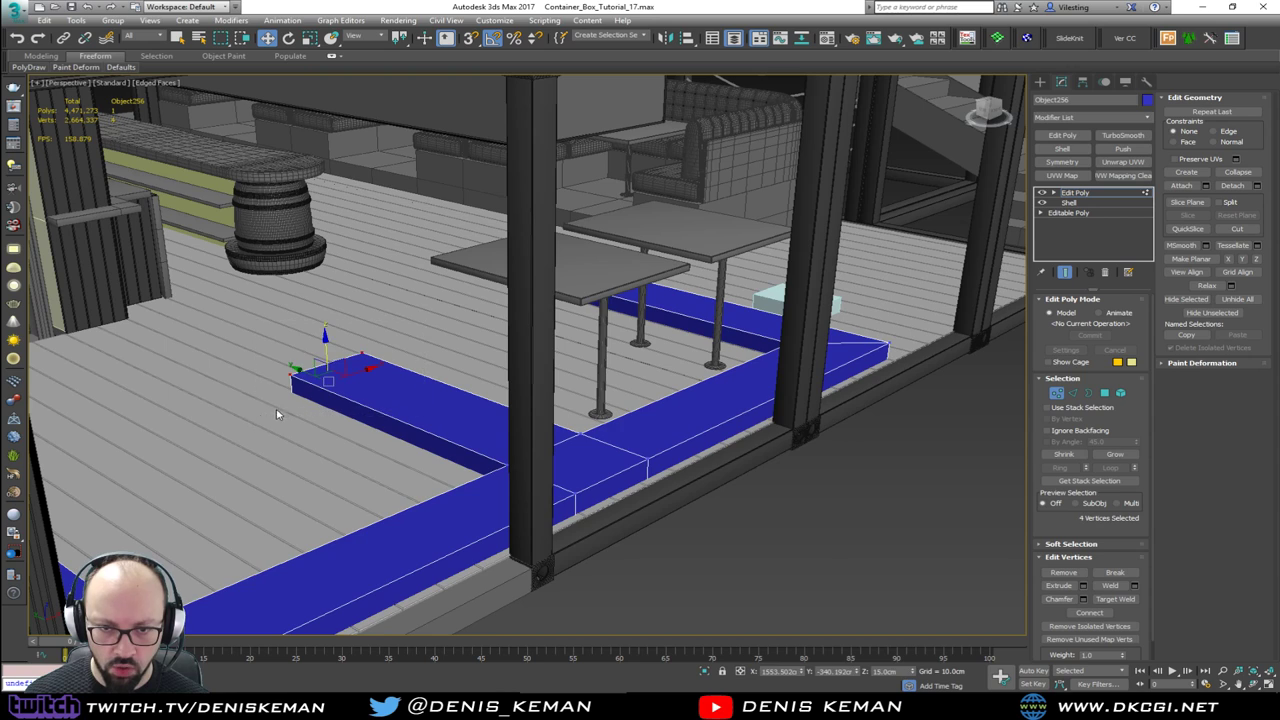
pyautogui.keyDown('alt'); pyautogui.moveTo(277, 411); pyautogui.dragTo(408, 395, button='middle'); pyautogui.keyUp('alt')
pyautogui.scroll(-5, 408, 401)
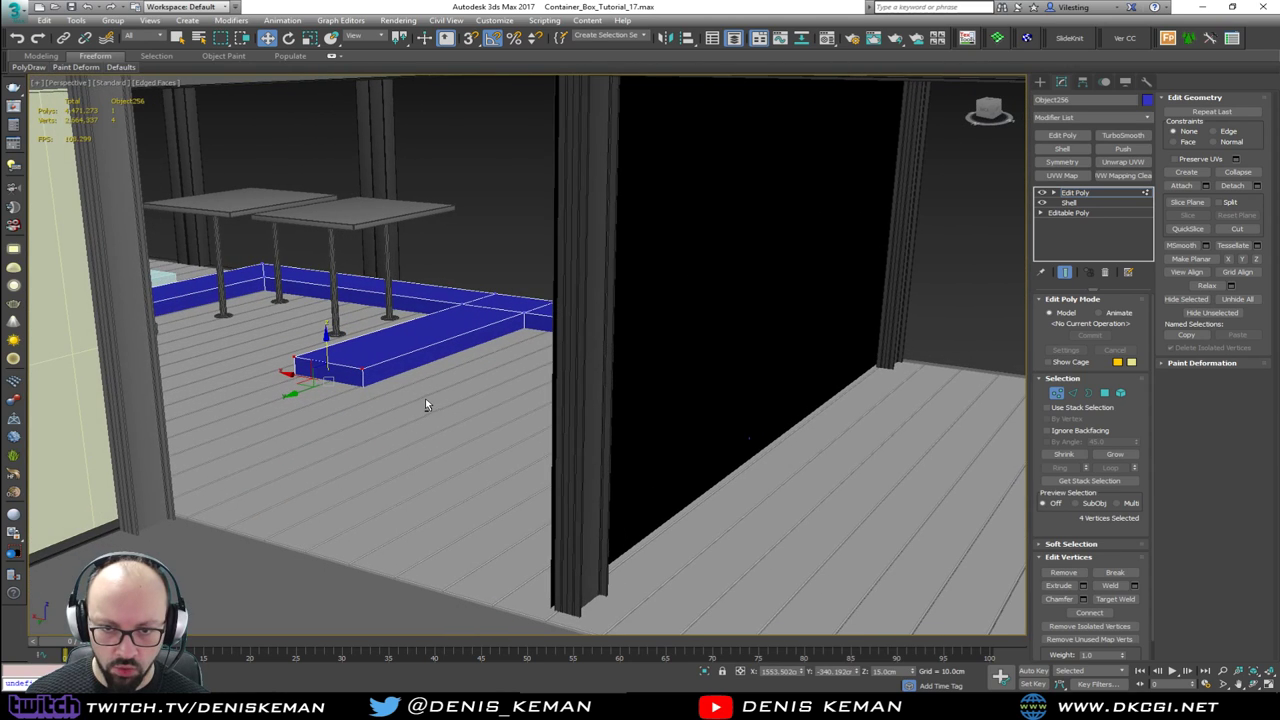
pyautogui.moveTo(309, 388); pyautogui.dragTo(395, 374)
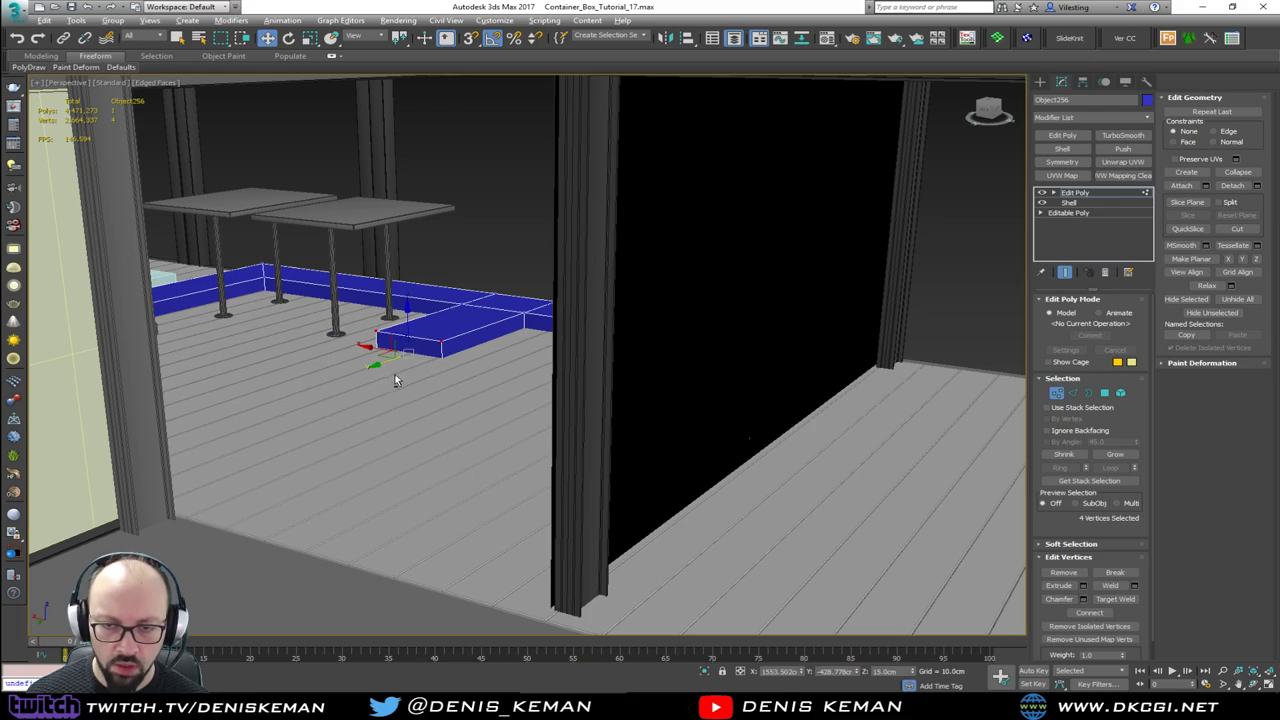
pyautogui.keyDown('alt'); pyautogui.moveTo(395, 374); pyautogui.dragTo(516, 371, button='middle'); pyautogui.keyUp('alt')
pyautogui.keyDown('alt'); pyautogui.moveTo(405, 350); pyautogui.dragTo(437, 346, button='middle'); pyautogui.keyUp('alt')
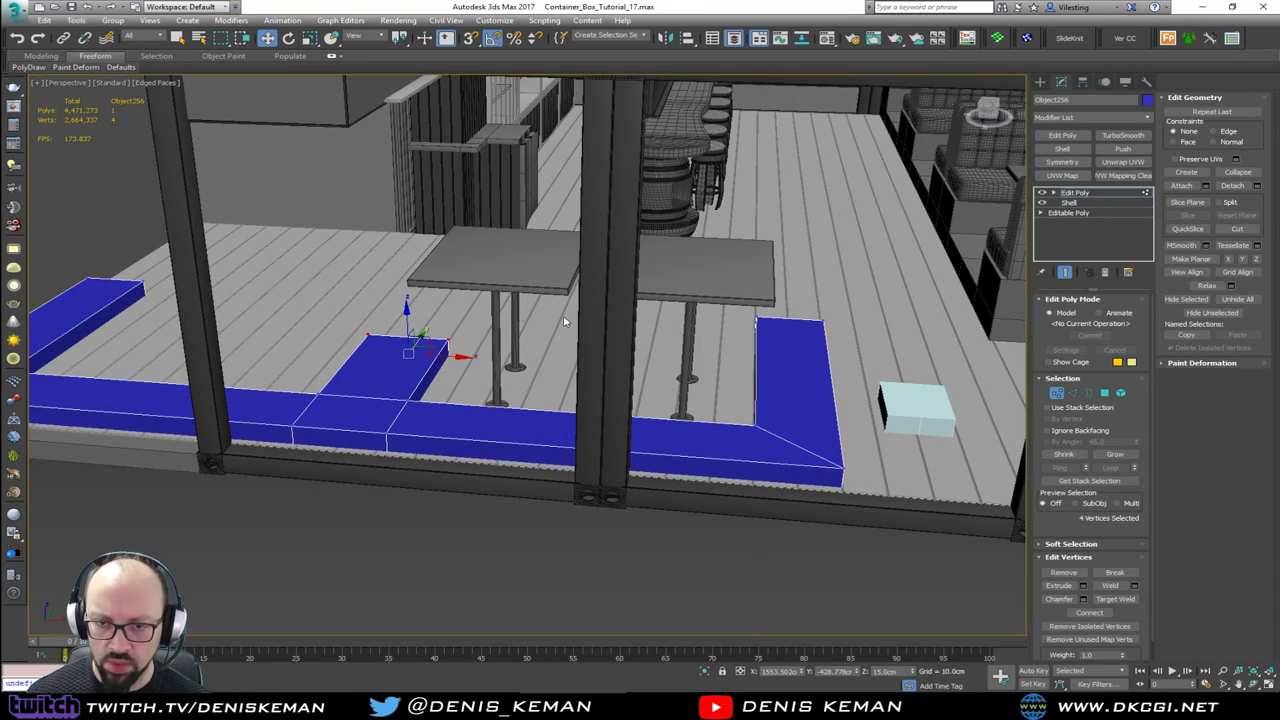
pyautogui.click(1059, 395)
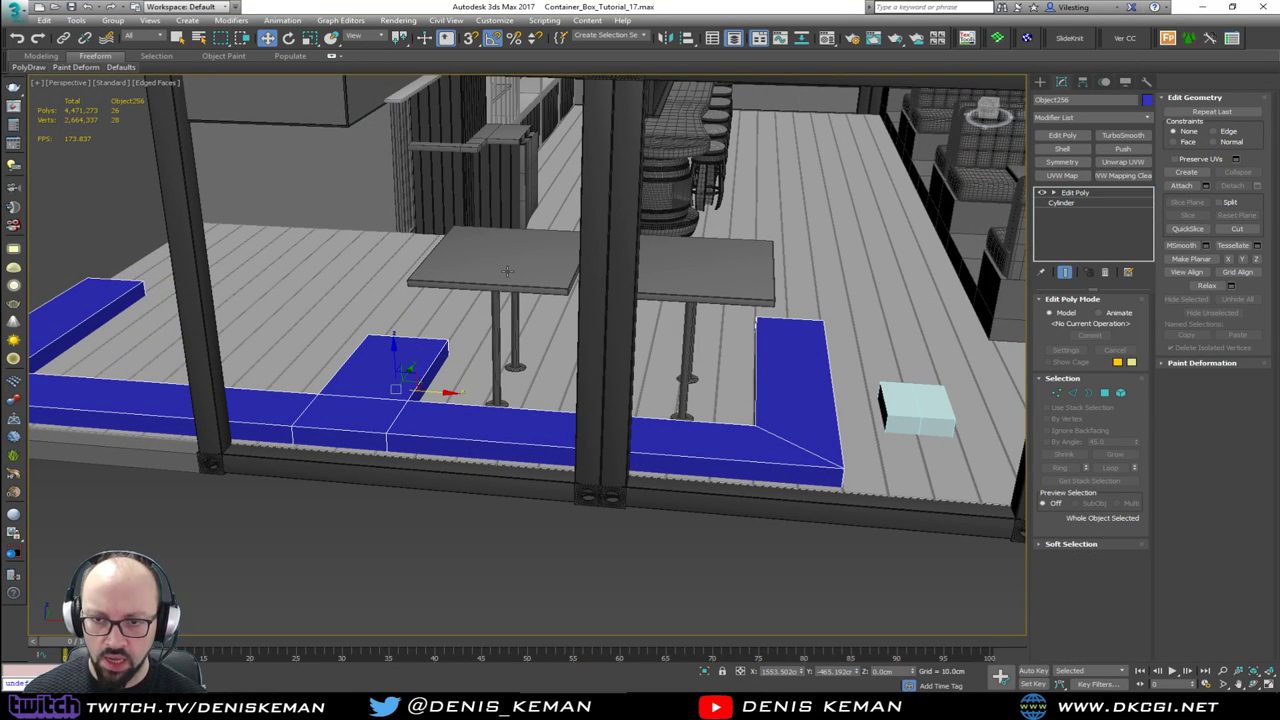
# Step: Delete the copied table and rotate the original table -90 degrees about the Z axis
pyautogui.click(507, 270)
pyautogui.click(688, 280)
pyautogui.press('e')
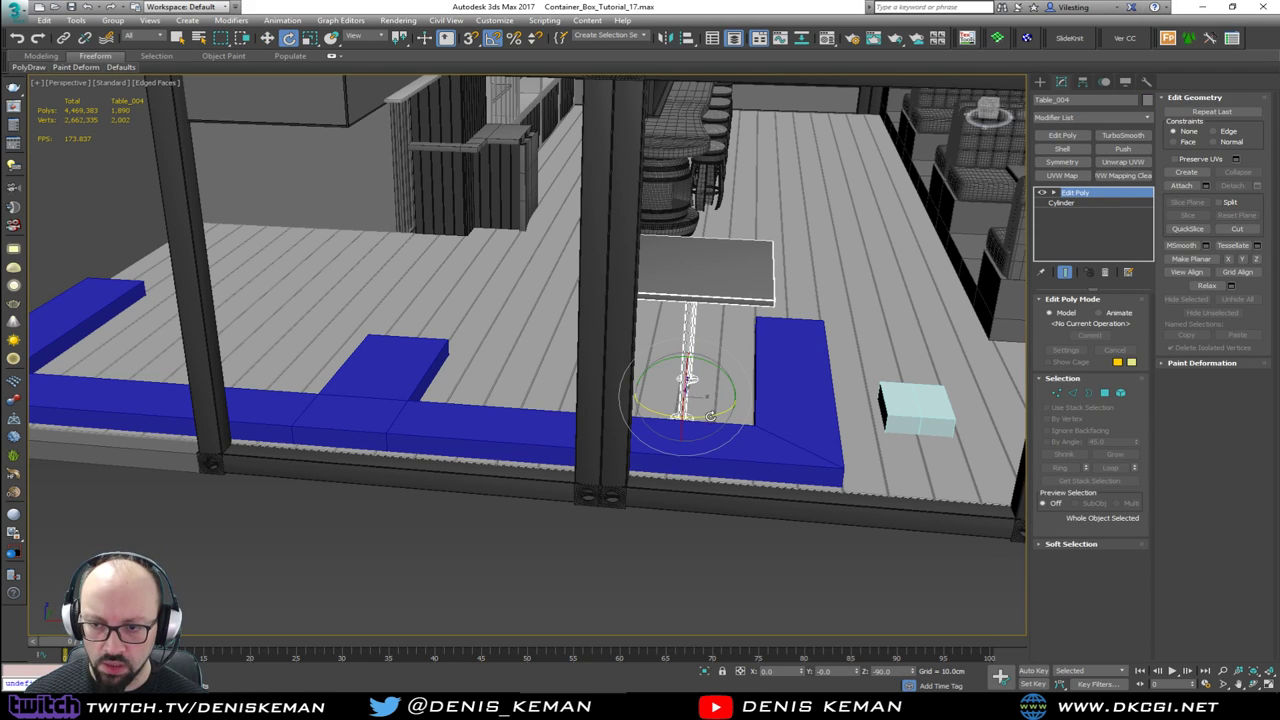
pyautogui.moveTo(710, 416); pyautogui.dragTo(651, 425)
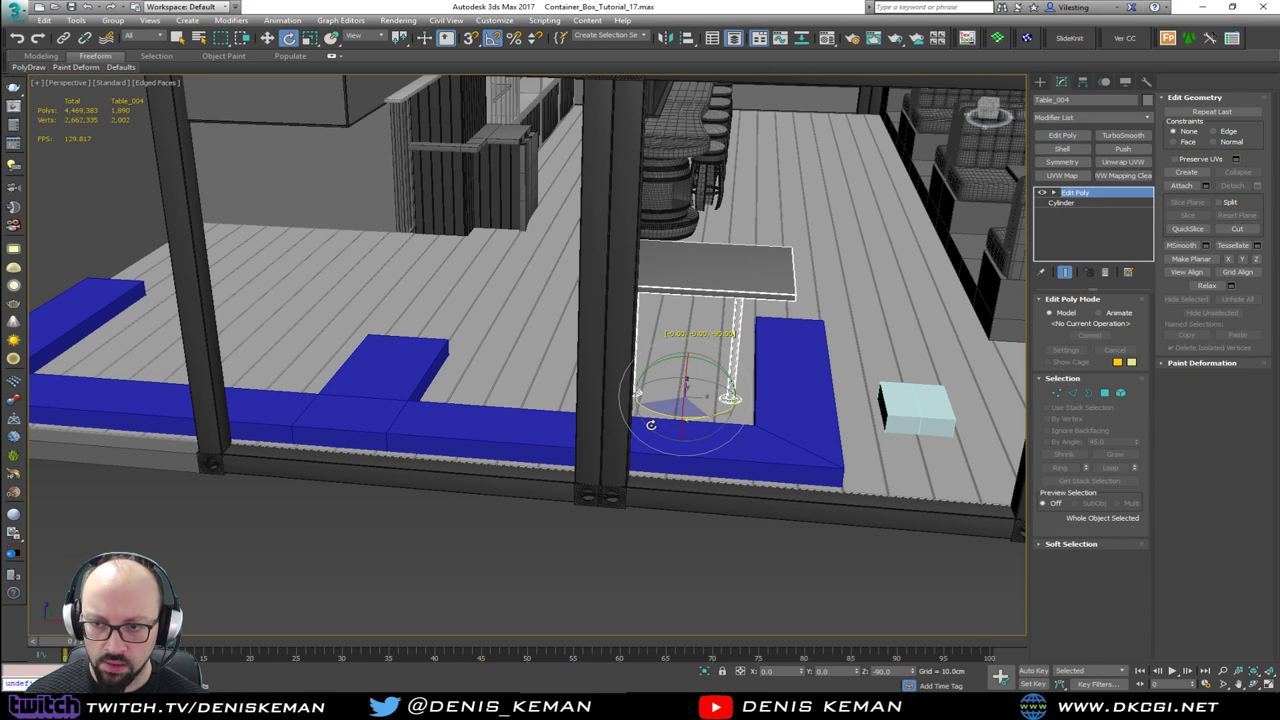
# Step: Move the rotated table about 57 cm along X toward the middle of the seating bay
pyautogui.press('w')
pyautogui.click(669, 403)
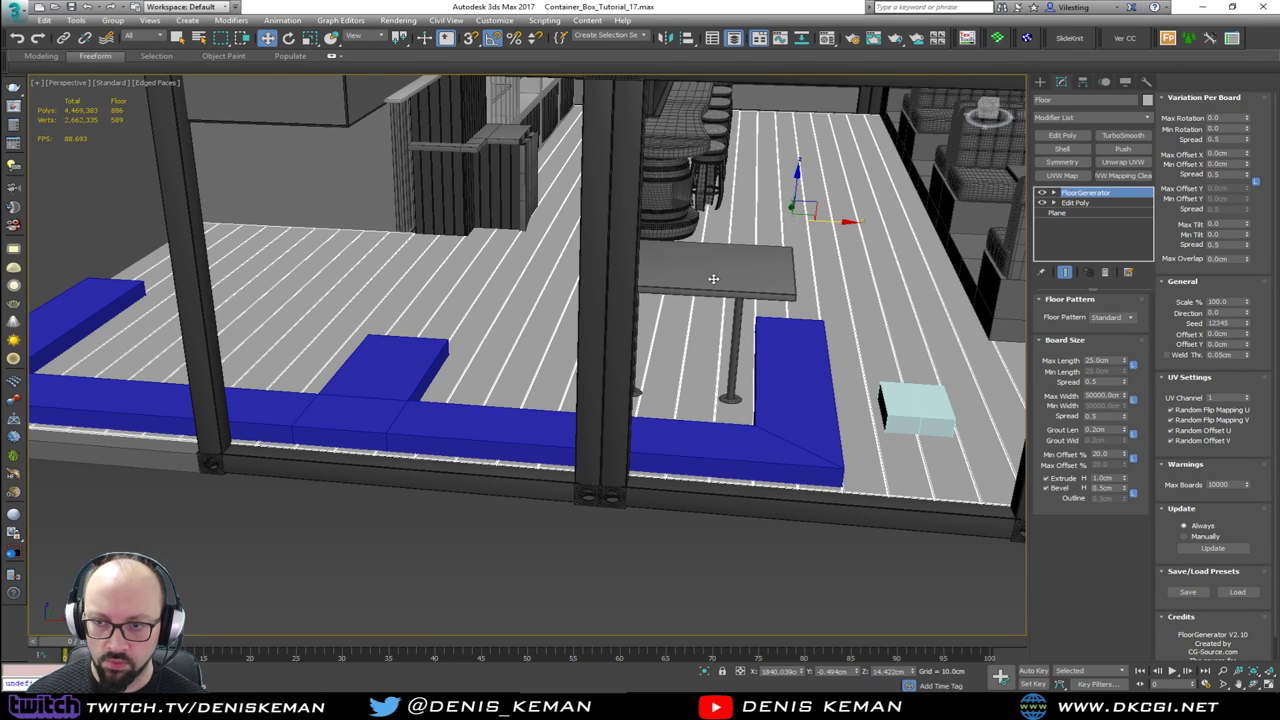
pyautogui.click(730, 365)
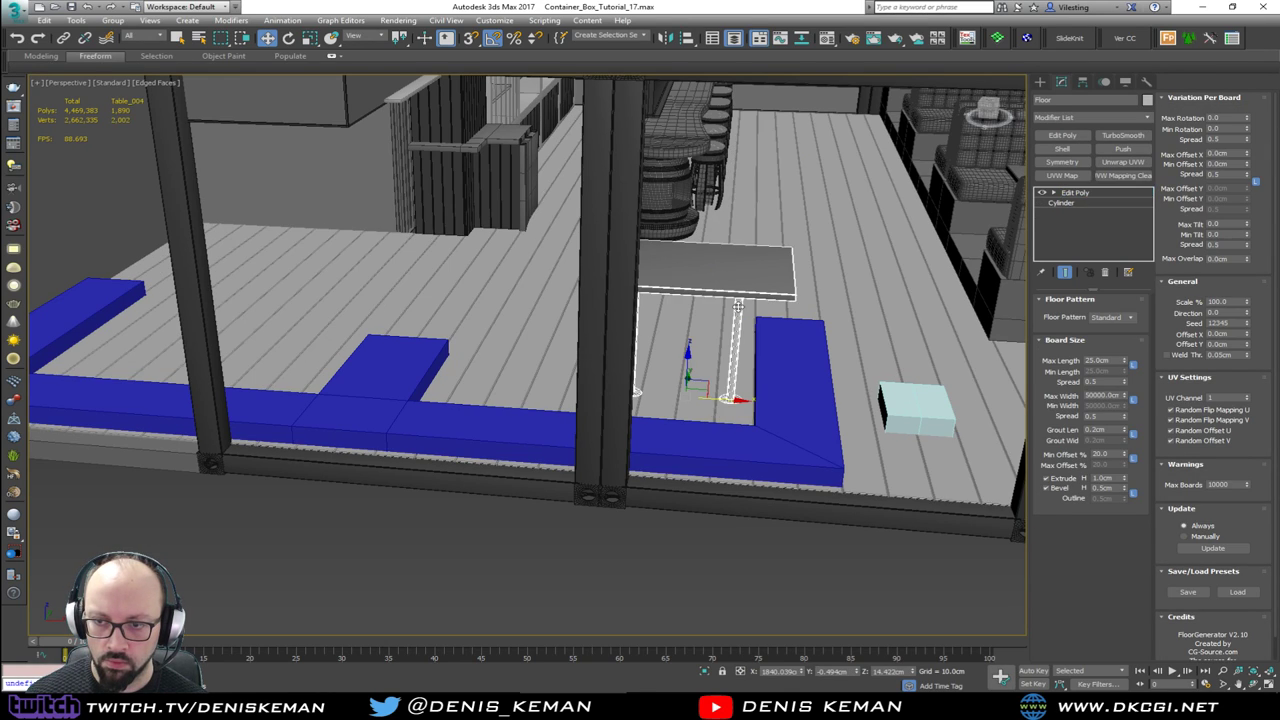
pyautogui.moveTo(718, 397); pyautogui.dragTo(635, 401)
pyautogui.keyDown('alt'); pyautogui.moveTo(559, 248); pyautogui.dragTo(571, 276, button='middle'); pyautogui.keyUp('alt')
# Step: Extend the tabletop toward the middle seating section by offsetting its end vertices -30 cm in X
pyautogui.click(571, 275)
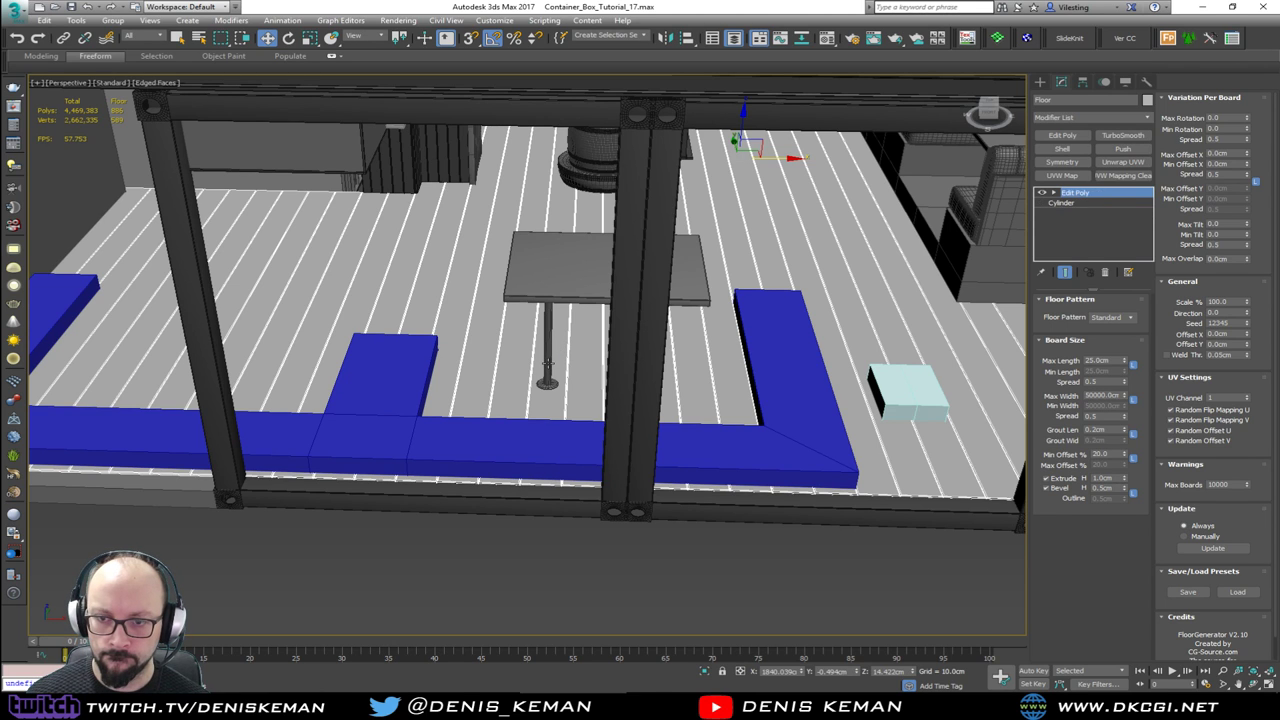
pyautogui.click(547, 362)
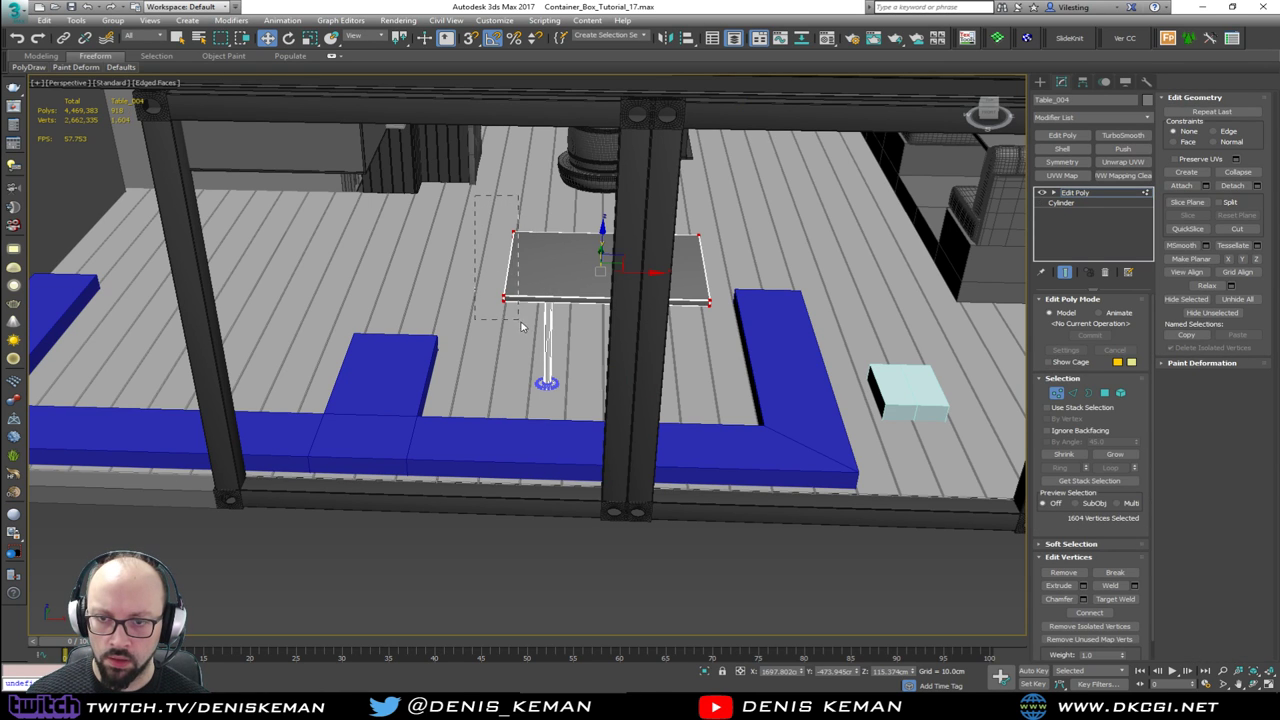
pyautogui.keyDown('alt'); pyautogui.moveTo(528, 336); pyautogui.dragTo(520, 295, button='middle'); pyautogui.keyUp('alt')
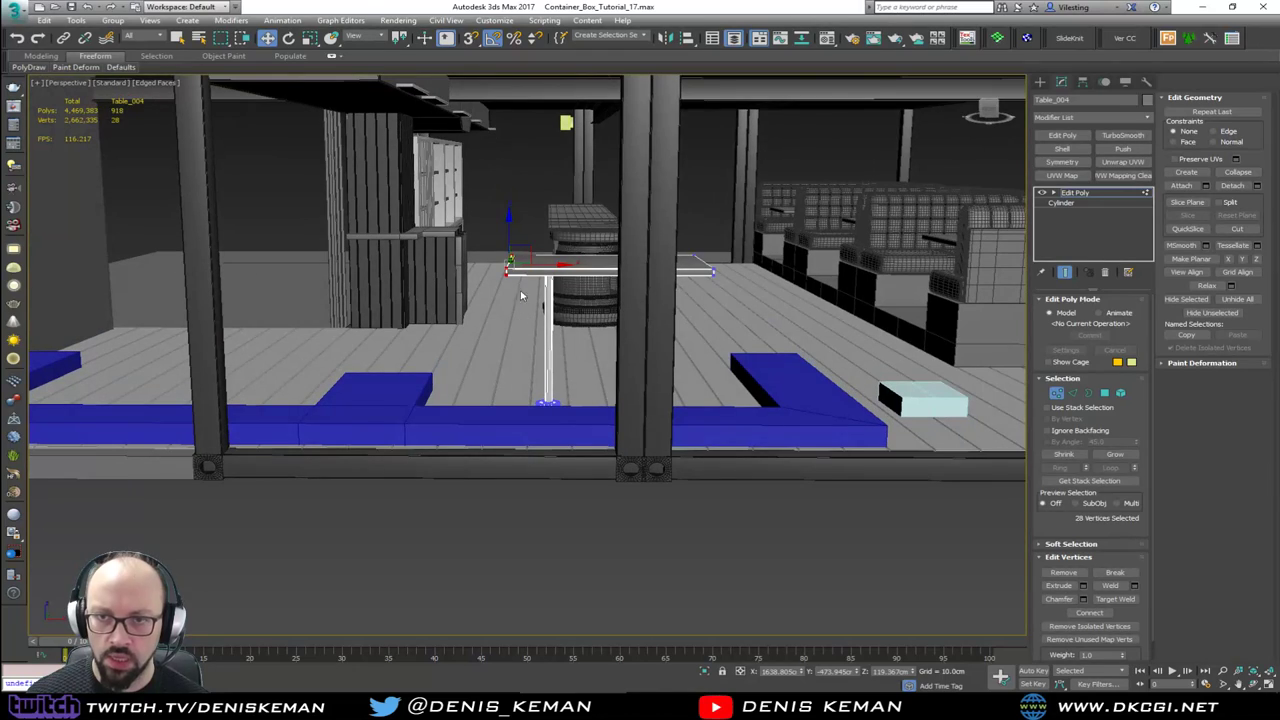
pyautogui.rightClick(267, 37)
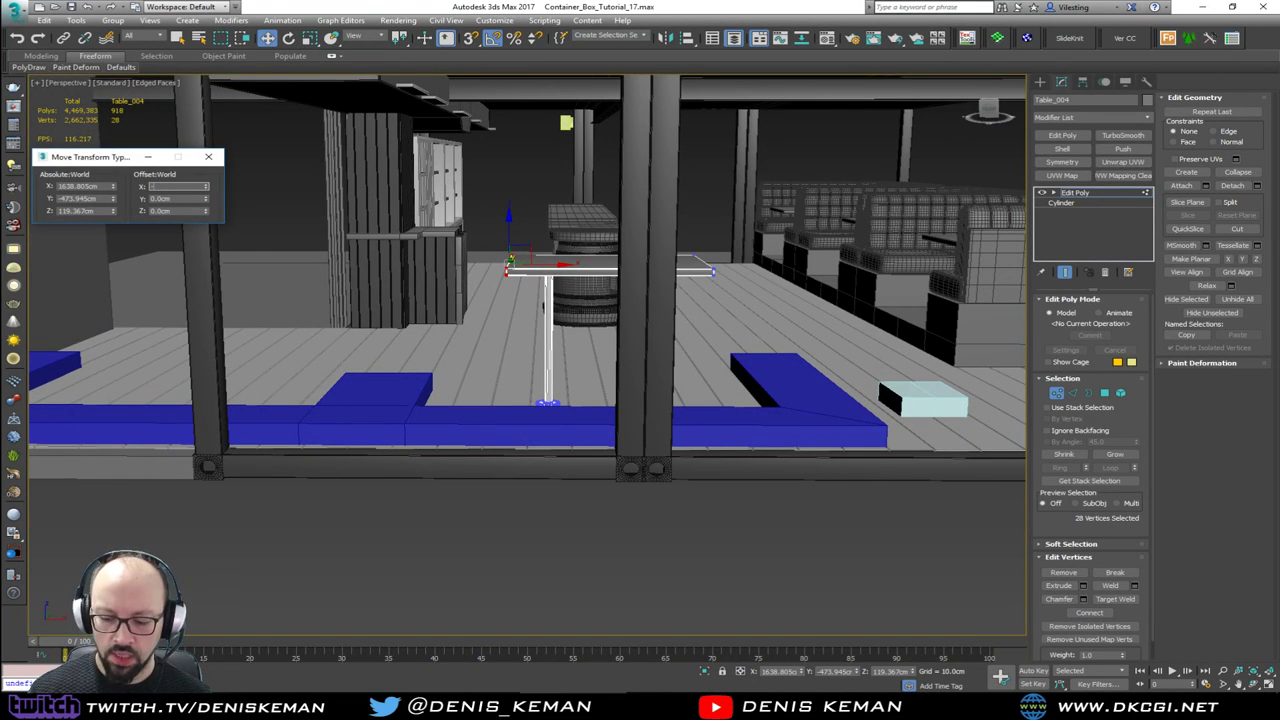
pyautogui.write('-30')
pyautogui.press('Return')
# Step: Extend the opposite end of the tabletop by offsetting its vertices 30 cm in X, and leave vertex editing
pyautogui.moveTo(746, 226); pyautogui.dragTo(716, 273)
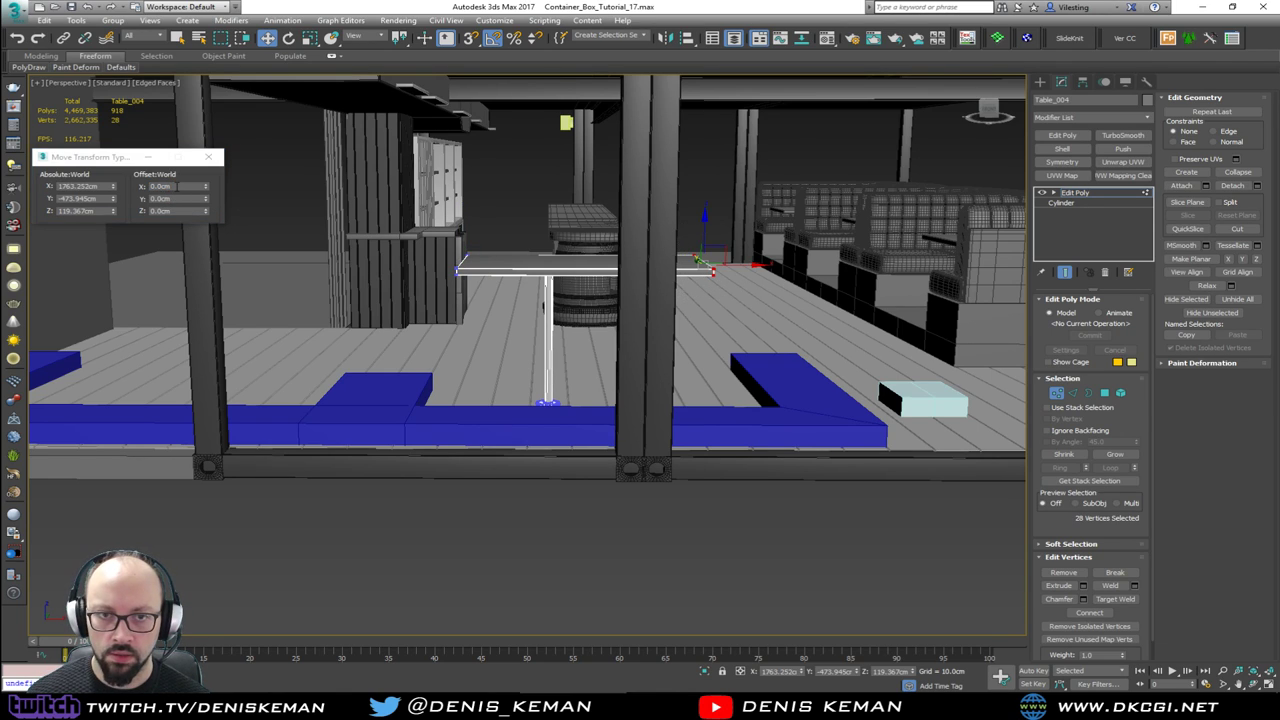
pyautogui.write('30')
pyautogui.press('Return')
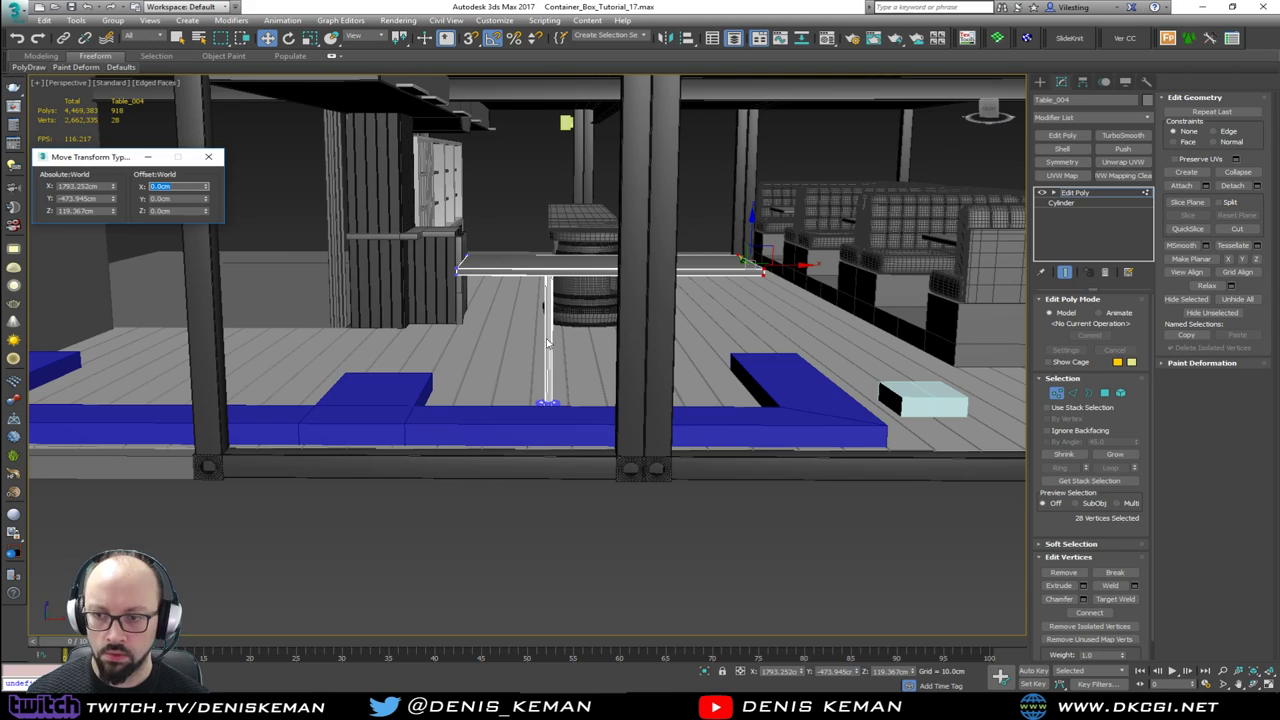
pyautogui.keyDown('alt'); pyautogui.moveTo(547, 343); pyautogui.dragTo(783, 393, button='middle'); pyautogui.keyUp('alt')
pyautogui.click(1057, 393)
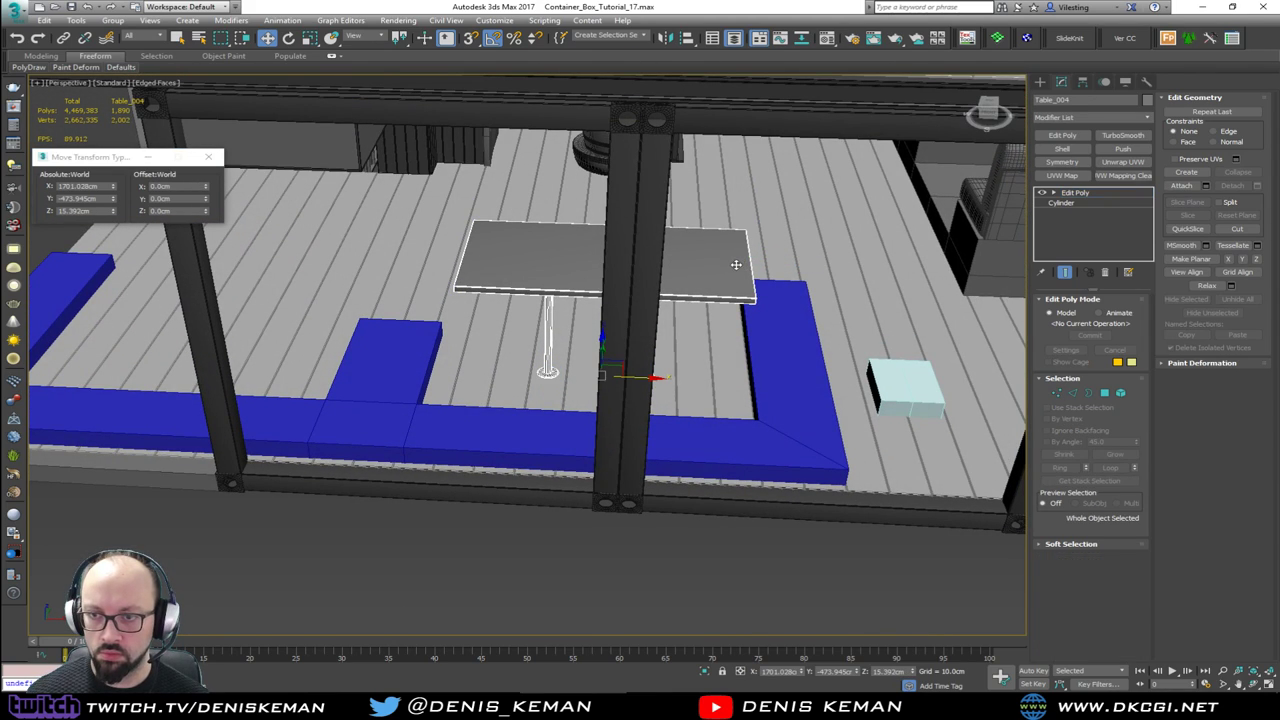
# Step: Center the table between the two seating sections, moving it about 10 cm along X and 9 cm along Y
pyautogui.moveTo(647, 378); pyautogui.dragTo(631, 378)
pyautogui.keyDown('alt'); pyautogui.moveTo(611, 366); pyautogui.dragTo(960, 318, button='middle'); pyautogui.keyUp('alt')
pyautogui.keyDown('alt'); pyautogui.moveTo(605, 386); pyautogui.dragTo(677, 360, button='middle'); pyautogui.keyUp('alt')
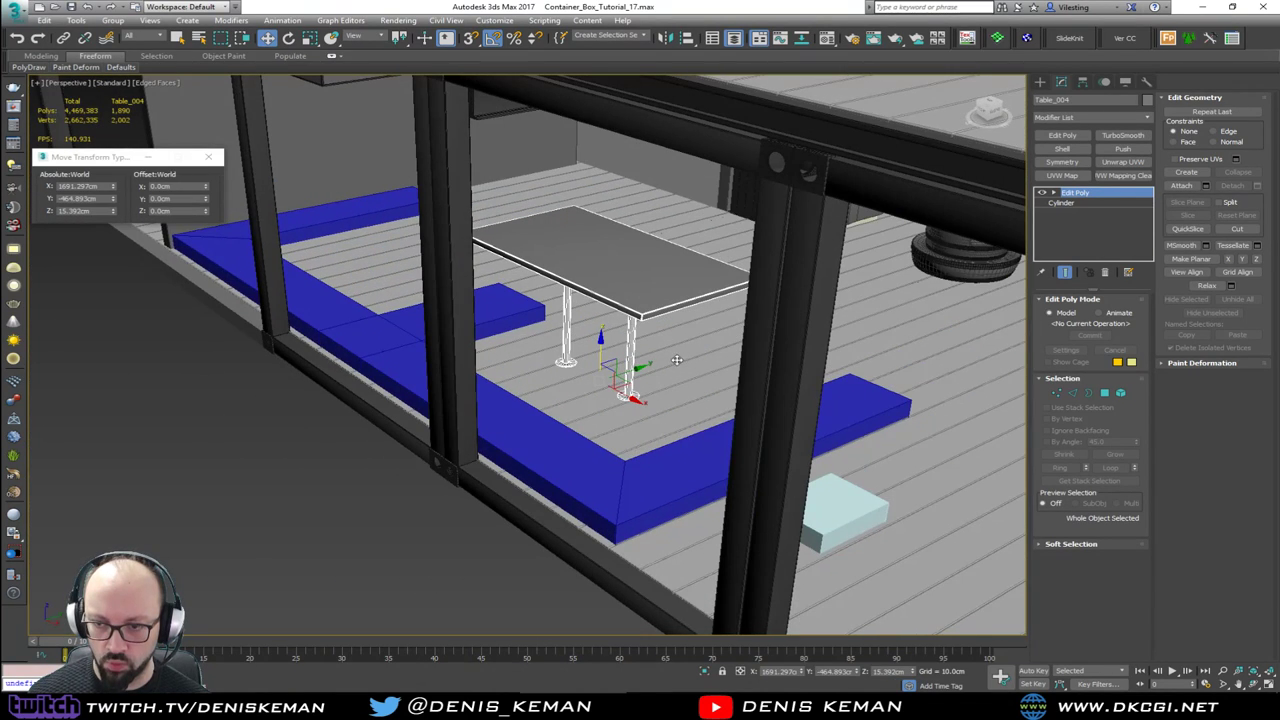
# Step: Shorten the two outer arms of the blue seating by moving their end vertices back along Y, and leave vertex editing
pyautogui.click(709, 457)
pyautogui.keyDown('alt'); pyautogui.moveTo(709, 457); pyautogui.dragTo(673, 384, button='middle'); pyautogui.keyUp('alt')
pyautogui.press('1')
pyautogui.press('F3')
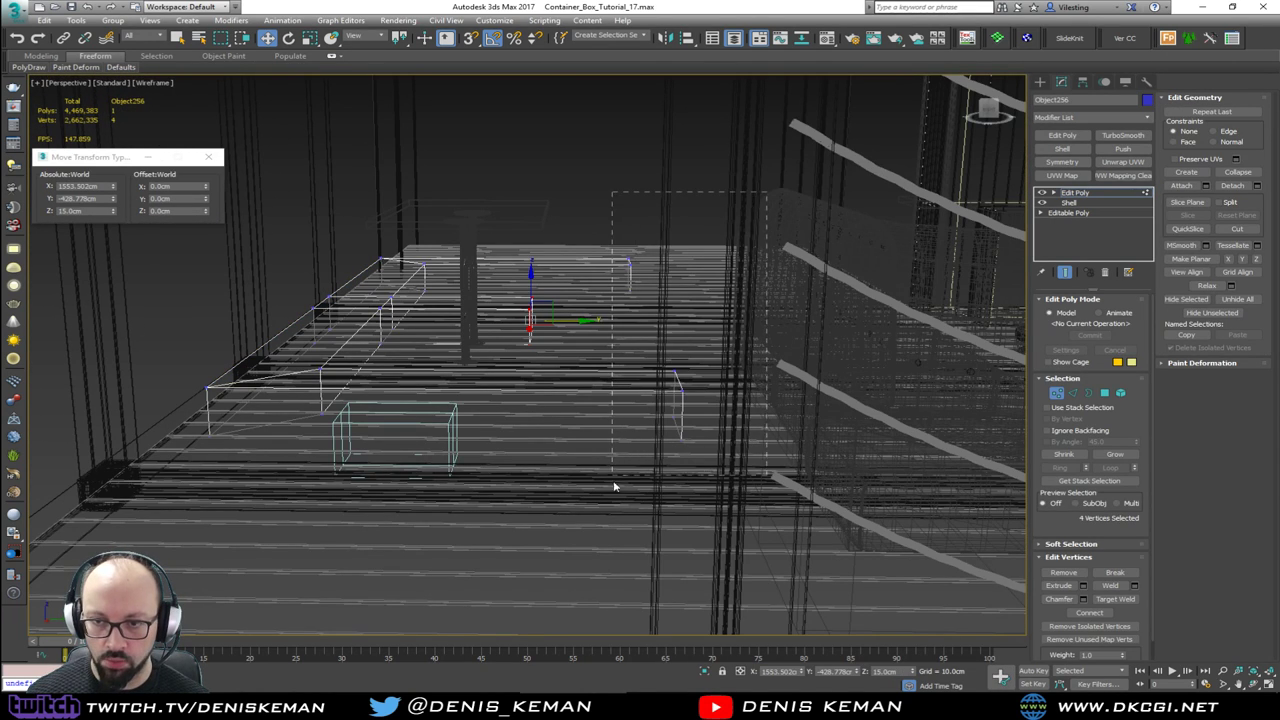
pyautogui.press('F3')
pyautogui.moveTo(680, 322); pyautogui.dragTo(631, 323)
pyautogui.keyDown('alt'); pyautogui.moveTo(686, 354); pyautogui.dragTo(651, 354, button='middle'); pyautogui.keyUp('alt')
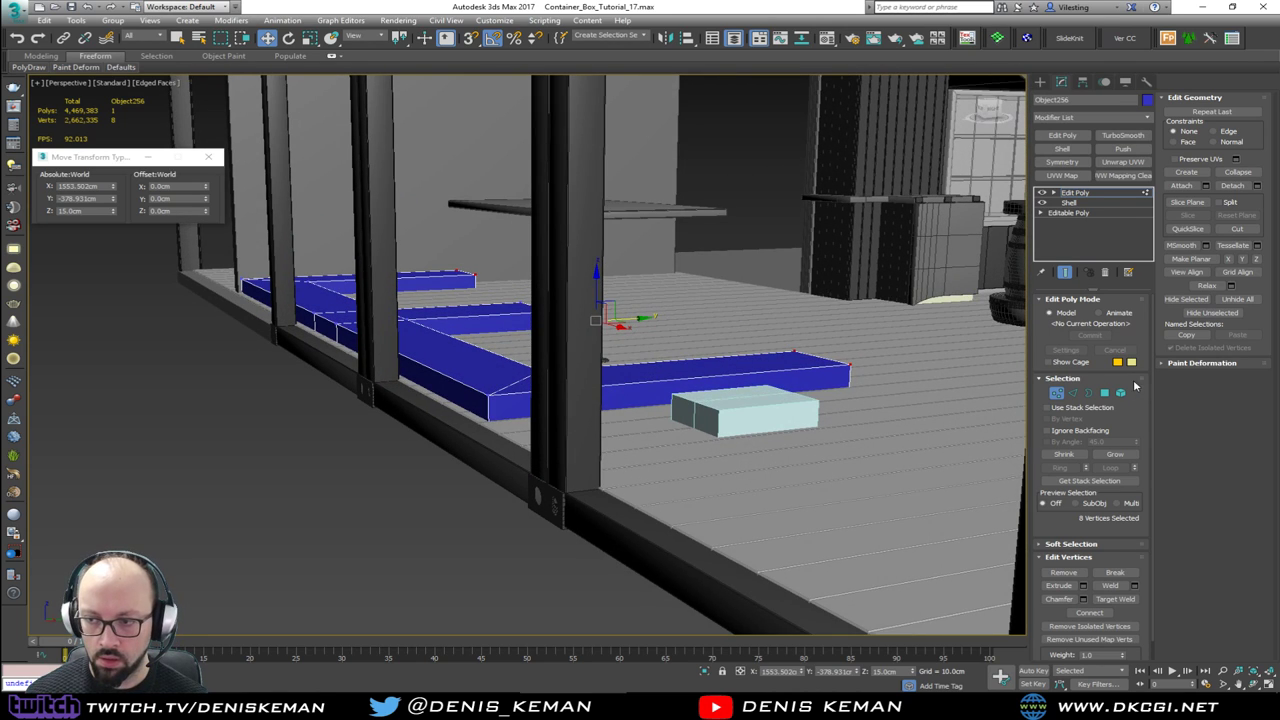
pyautogui.click(1059, 394)
# Step: Select the table together with the blue seating and isolate both objects
pyautogui.press('F3')
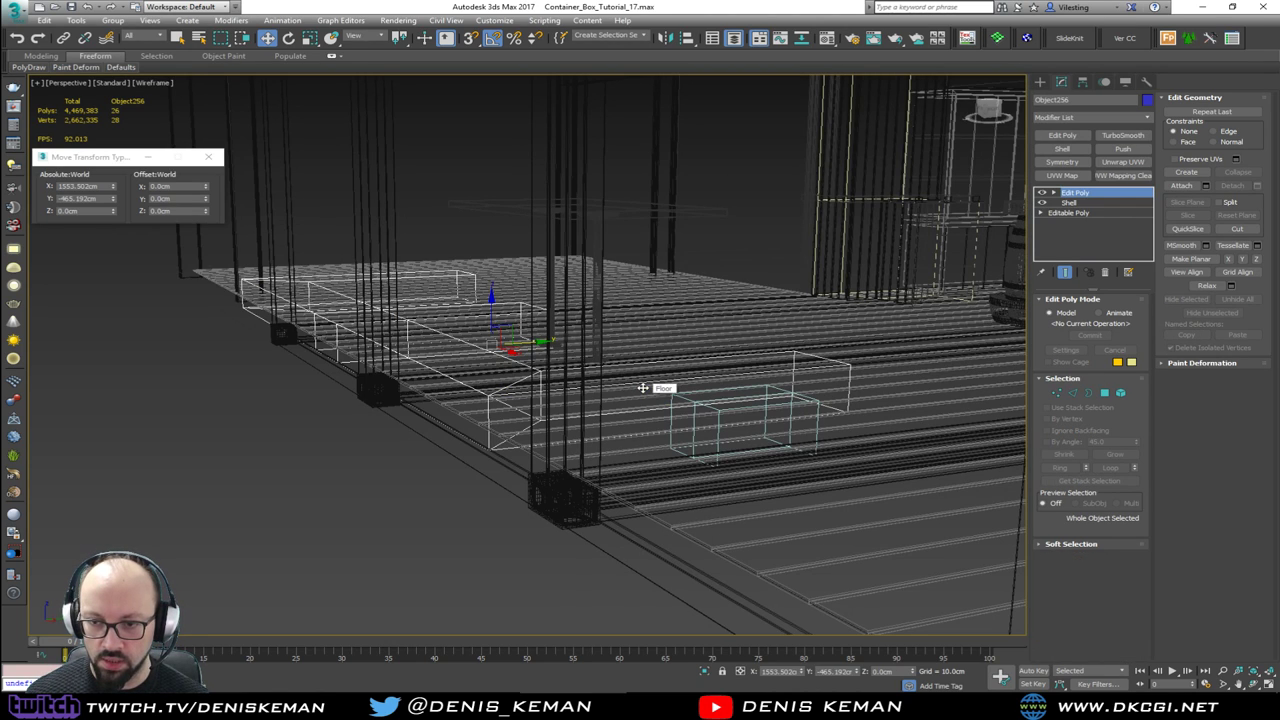
pyautogui.scroll(2, 504, 443)
pyautogui.keyDown('alt'); pyautogui.moveTo(504, 443); pyautogui.dragTo(503, 429, button='middle'); pyautogui.keyUp('alt')
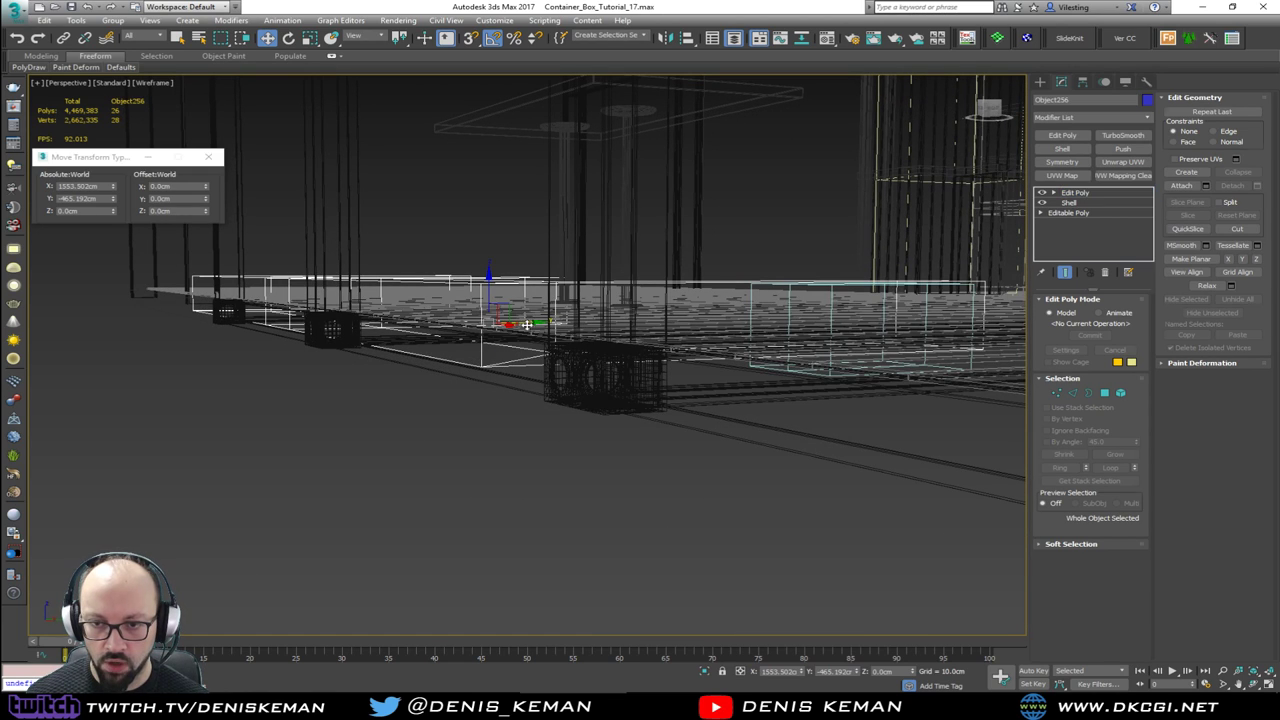
pyautogui.moveTo(533, 303)
pyautogui.mouseDown(button='middle')
pyautogui.moveTo(516, 390)
pyautogui.moveTo(531, 389)
pyautogui.mouseUp(button='middle')
pyautogui.press('F3')
pyautogui.keyDown('ctrl'); pyautogui.click(568, 379); pyautogui.keyUp('ctrl')
pyautogui.hotkey('alt', 'q')
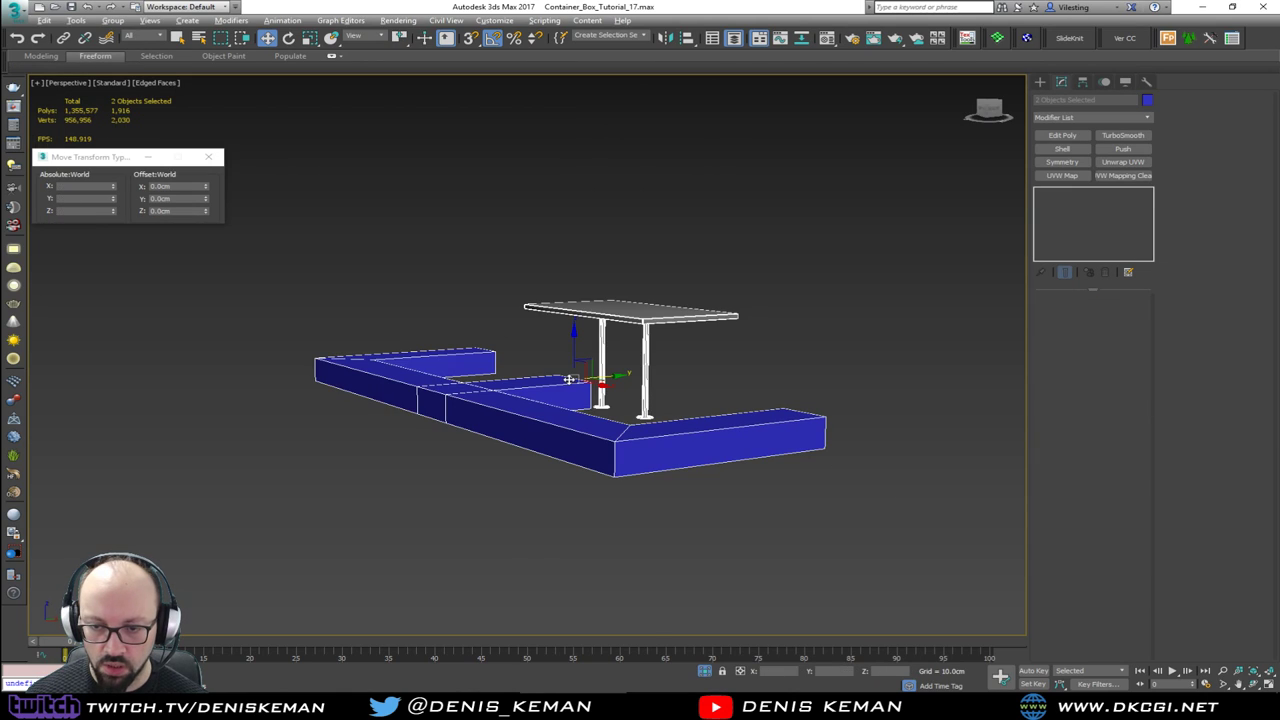
# Step: Raise the blue seating to Z 15.907 cm with 3D snapping on, using the bottom of its front corner as the snap point
pyautogui.click(620, 469)
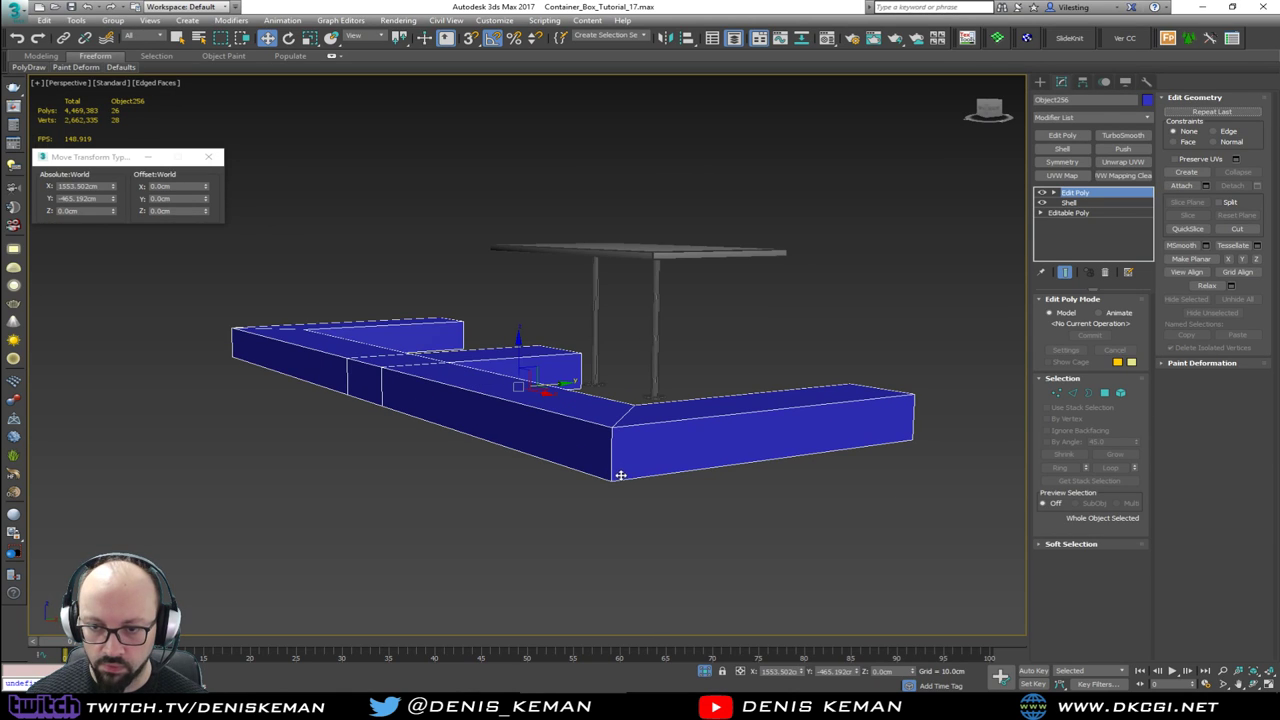
pyautogui.press('s')
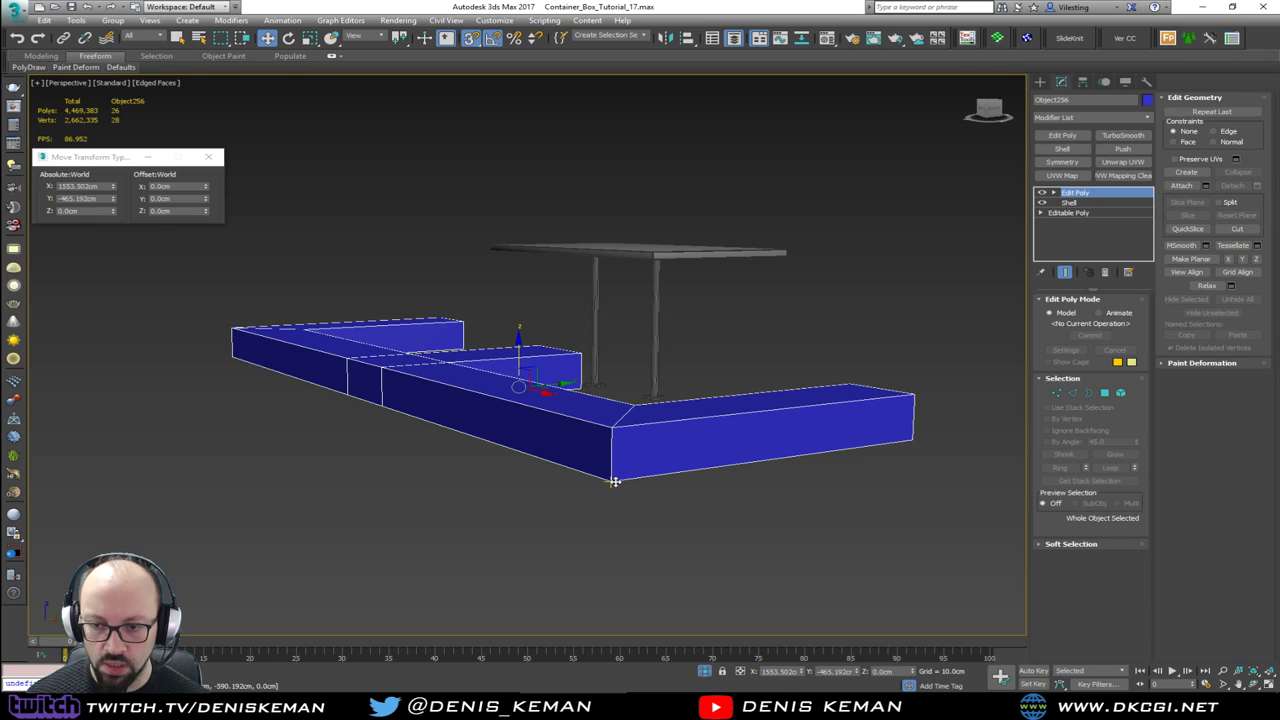
pyautogui.moveTo(614, 478); pyautogui.dragTo(657, 406)
pyautogui.keyDown('alt'); pyautogui.moveTo(658, 402); pyautogui.dragTo(590, 398, button='middle'); pyautogui.keyUp('alt')
pyautogui.press('F3')
pyautogui.press('F3')
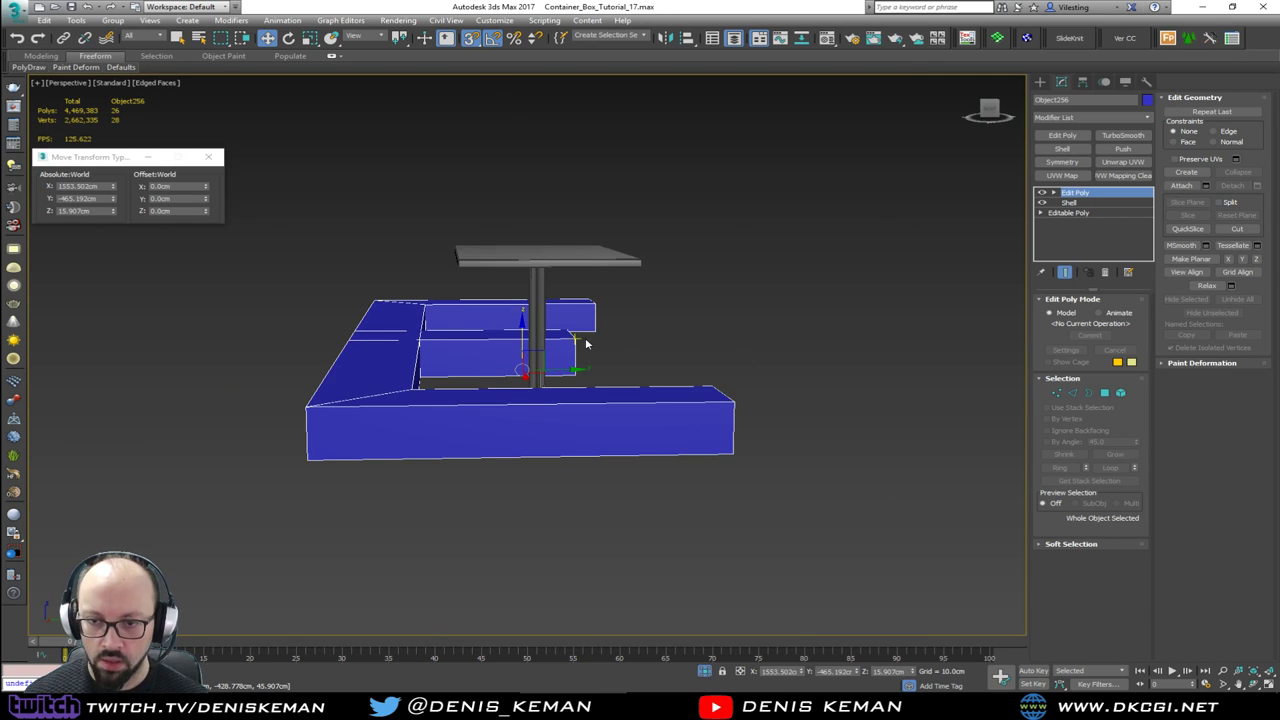
# Step: End the isolation to bring back the full scene and turn snapping off
pyautogui.rightClick(584, 338)
pyautogui.click(636, 246)
pyautogui.keyDown('alt'); pyautogui.moveTo(637, 252); pyautogui.dragTo(390, 255, button='middle'); pyautogui.keyUp('alt')
pyautogui.press('s')
pyautogui.scroll(-3, 390, 255)
# Step: Delete the light blue helper box beside the seating and close the Move Transform Type-In
pyautogui.click(640, 330)
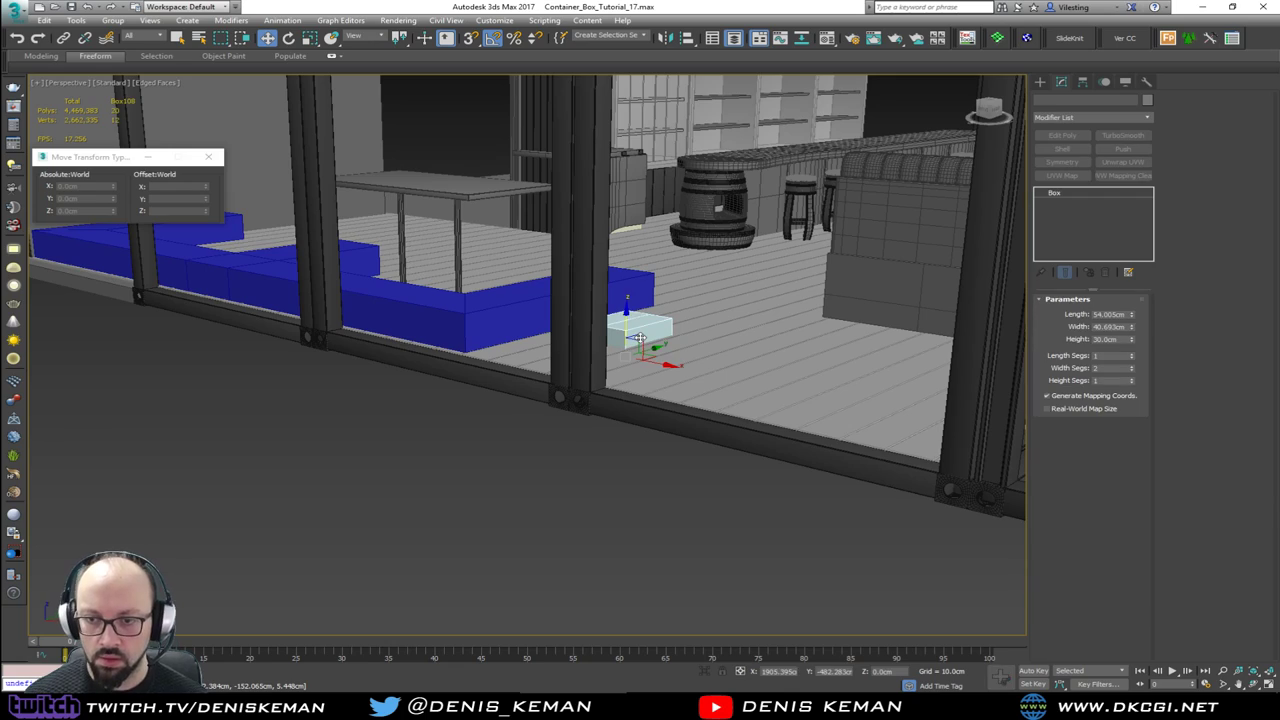
pyautogui.press('Delete')
pyautogui.keyDown('alt'); pyautogui.moveTo(473, 322); pyautogui.dragTo(290, 305, button='middle'); pyautogui.keyUp('alt')
pyautogui.click(208, 157)
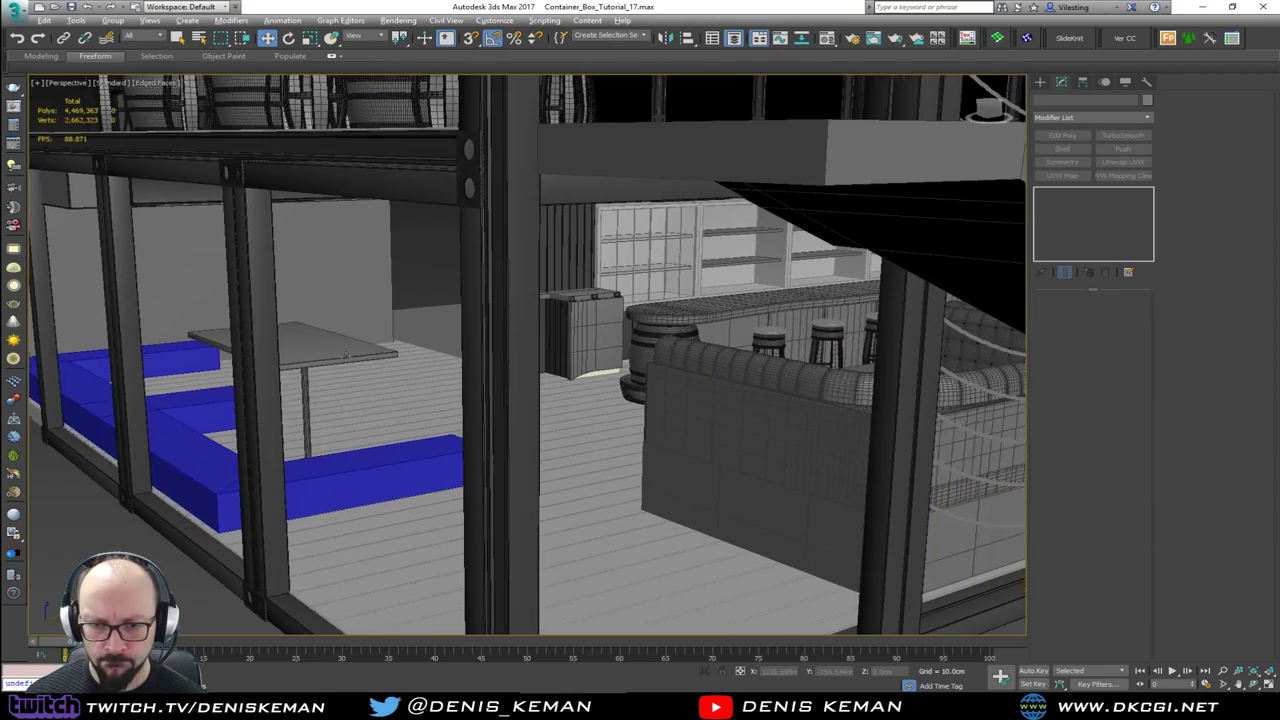
# Step: Switch to Windows Photo Viewer and examine the booth's metal-edged base in the Seating_01 reference photo, then return to 3ds Max
pyautogui.moveTo(346, 356)
pyautogui.keyDown('alt'); pyautogui.mouseDown(button='middle')
pyautogui.moveTo(380, 357)
pyautogui.moveTo(335, 356)
pyautogui.mouseUp(button='middle'); pyautogui.keyUp('alt')
pyautogui.hotkey('alt', 'Tab')
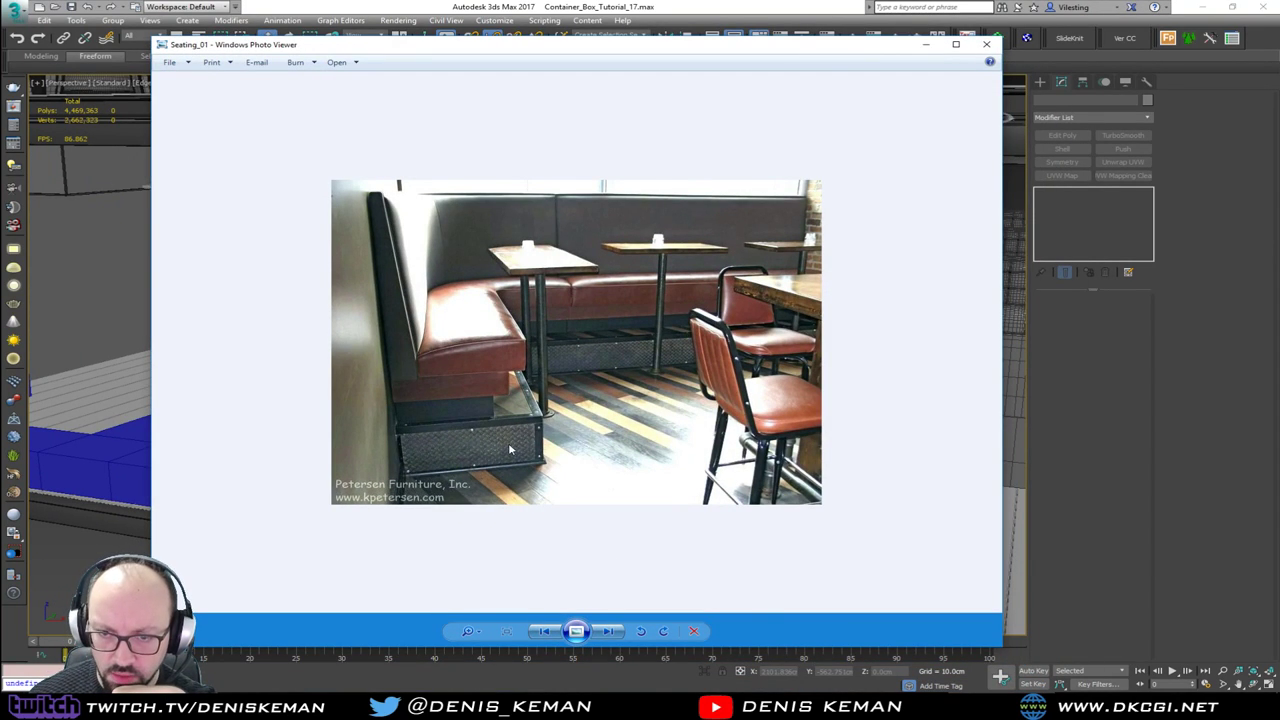
pyautogui.scroll(2, 509, 449)
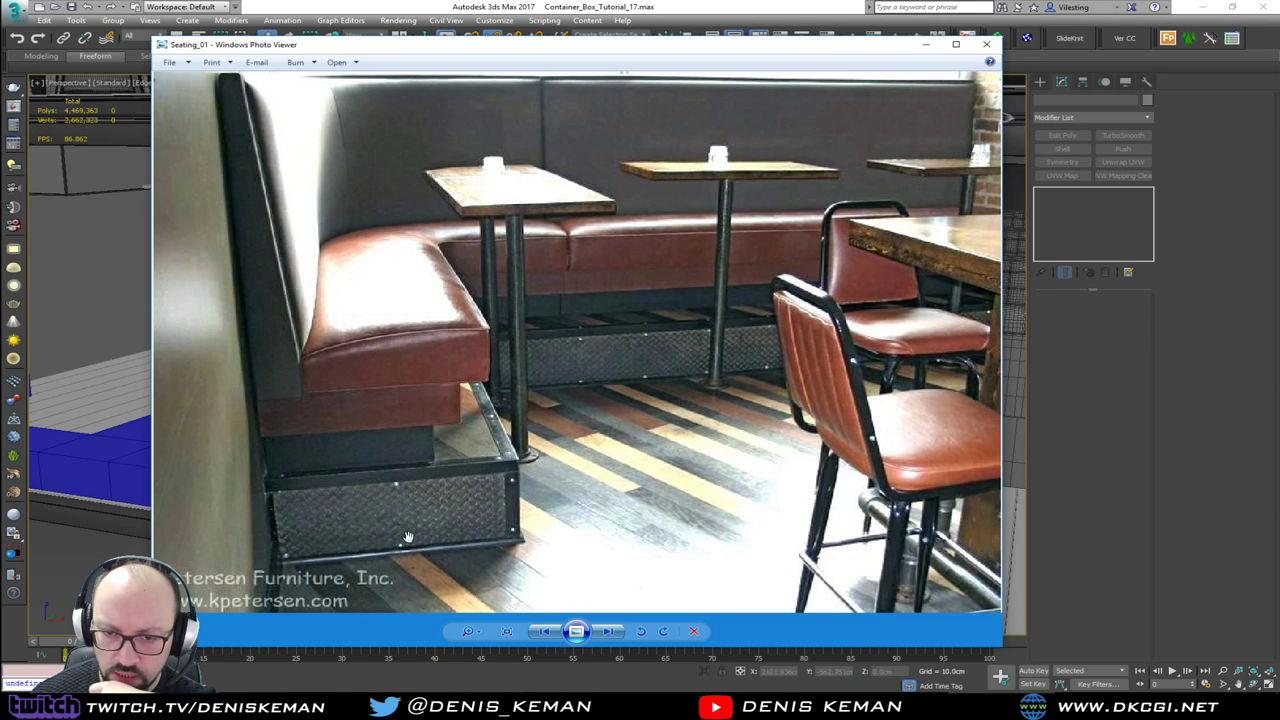
pyautogui.click(1001, 704)
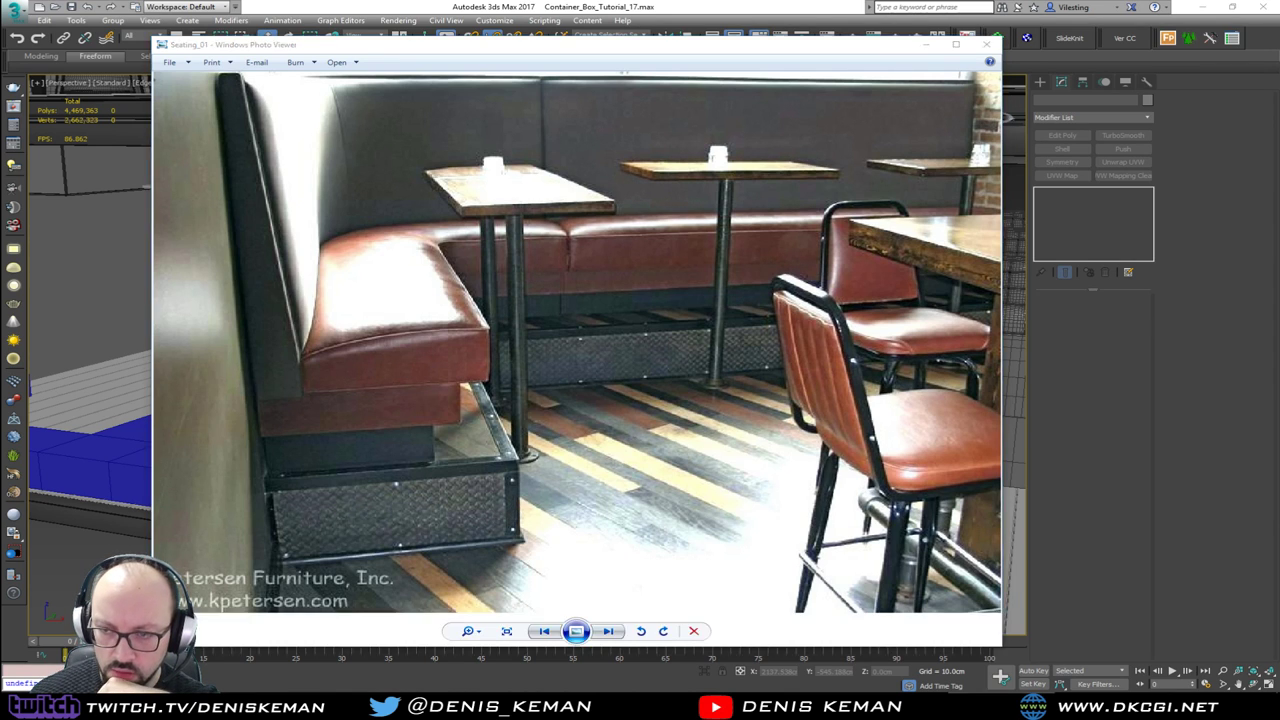
# Step: Select all six top polygons of the blue seating base
pyautogui.click(516, 483)
pyautogui.keyDown('alt'); pyautogui.moveTo(520, 458); pyautogui.dragTo(809, 254, button='middle'); pyautogui.keyUp('alt')
pyautogui.moveTo(482, 443); pyautogui.dragTo(690, 397, button='middle')
pyautogui.press('4')
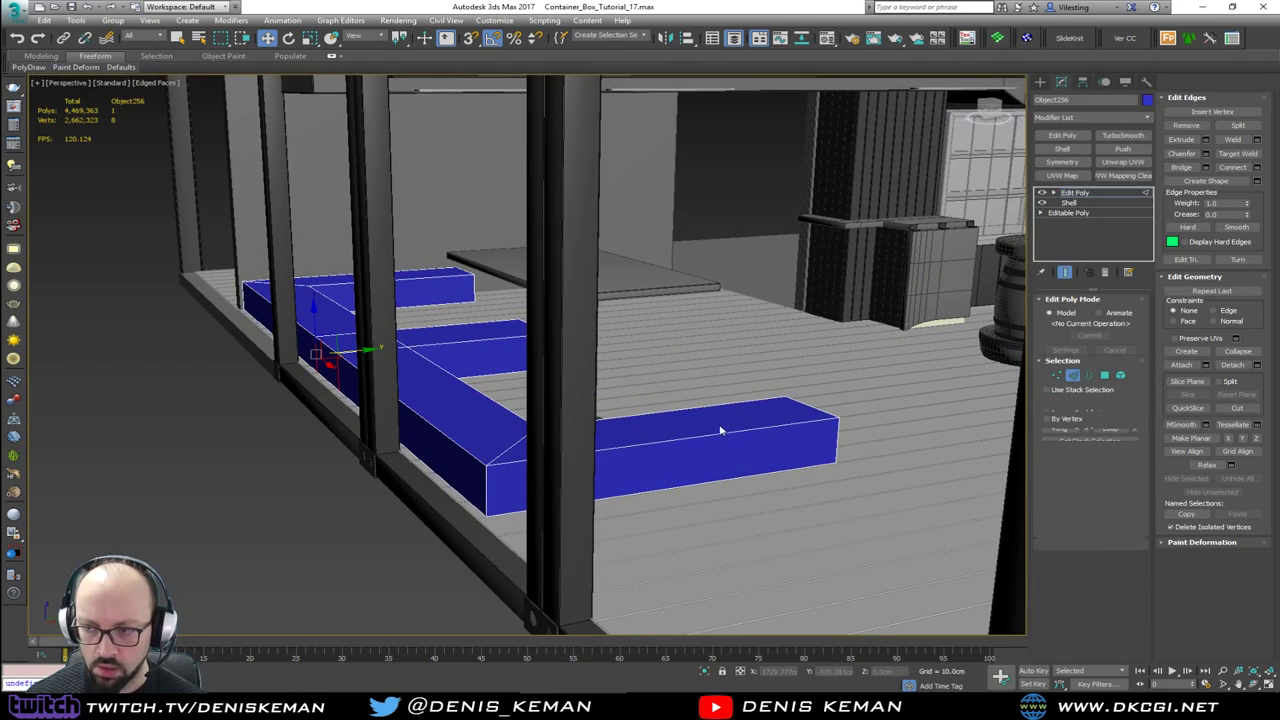
pyautogui.click(709, 430)
pyautogui.keyDown('ctrl'); pyautogui.click(487, 424); pyautogui.keyUp('ctrl')
pyautogui.keyDown('ctrl'); pyautogui.click(371, 350); pyautogui.keyUp('ctrl')
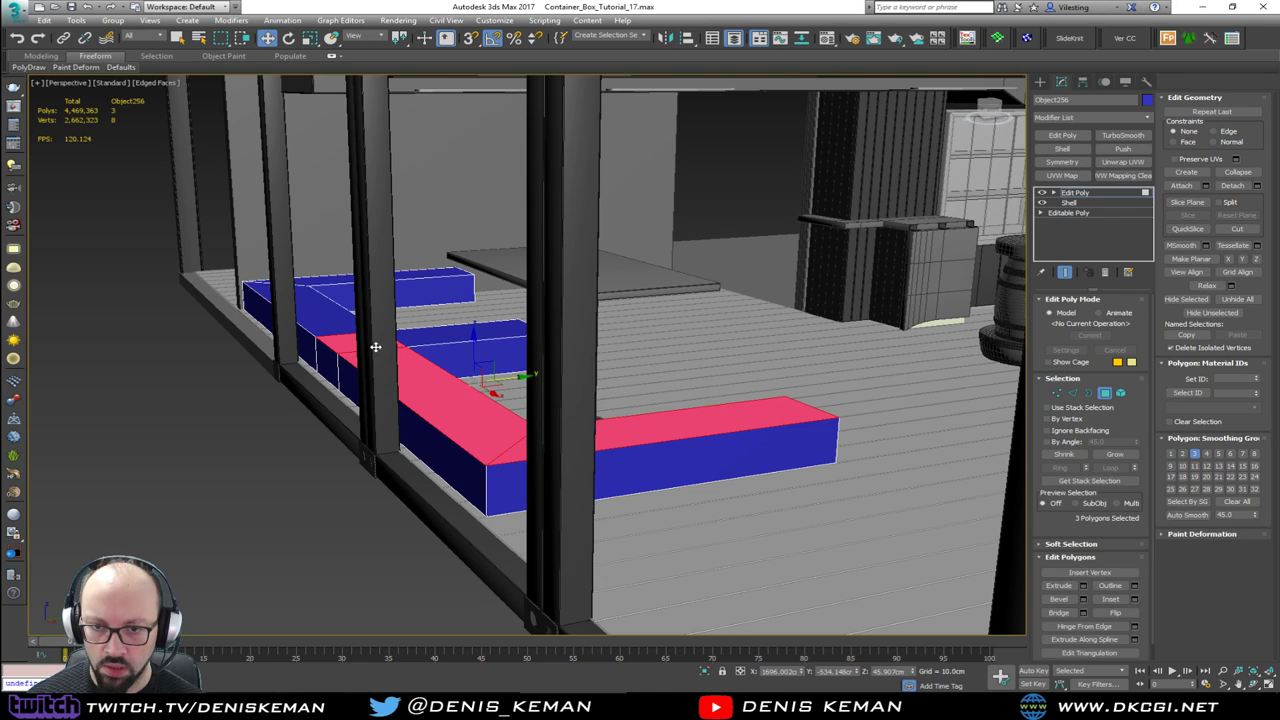
pyautogui.keyDown('ctrl'); pyautogui.click(400, 340); pyautogui.keyUp('ctrl')
pyautogui.keyDown('ctrl'); pyautogui.click(336, 322); pyautogui.keyUp('ctrl')
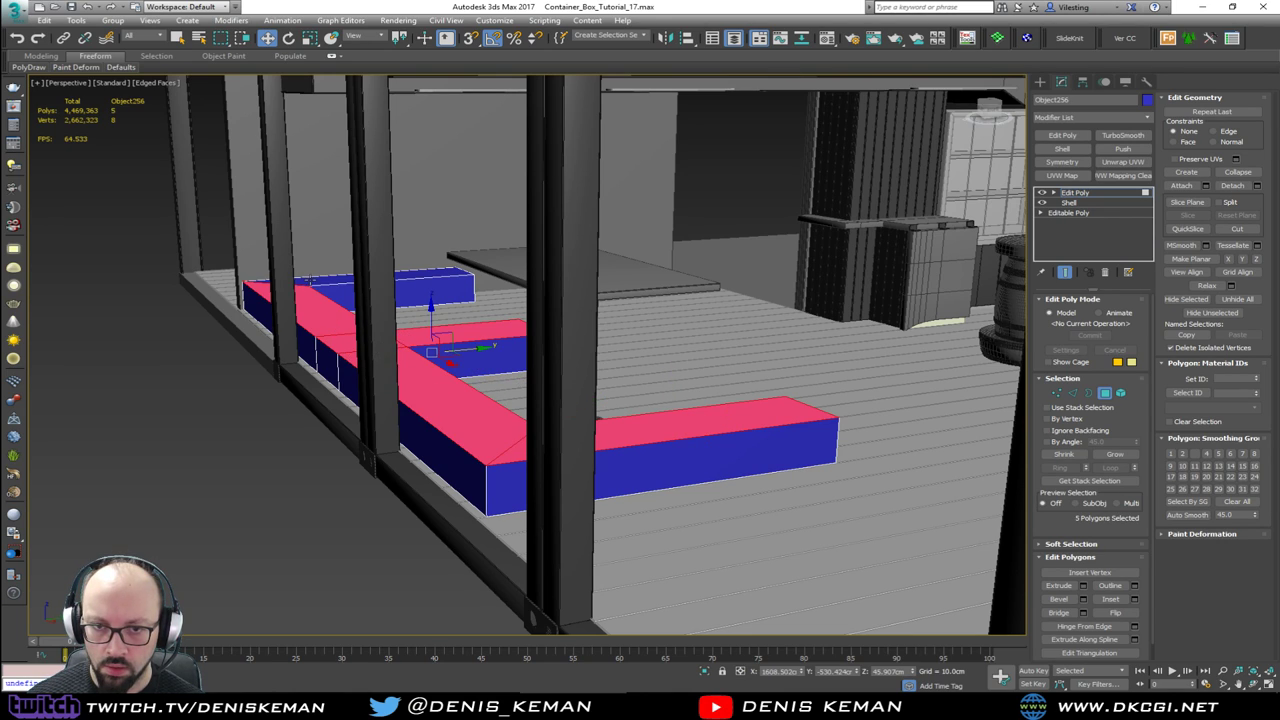
pyautogui.keyDown('ctrl'); pyautogui.click(310, 279); pyautogui.keyUp('ctrl')
# Step: Isolate the seating, convert the top polygon selection to edges, and deselect the inner dividing edges so only the top outline remains
pyautogui.hotkey('alt', 'q')
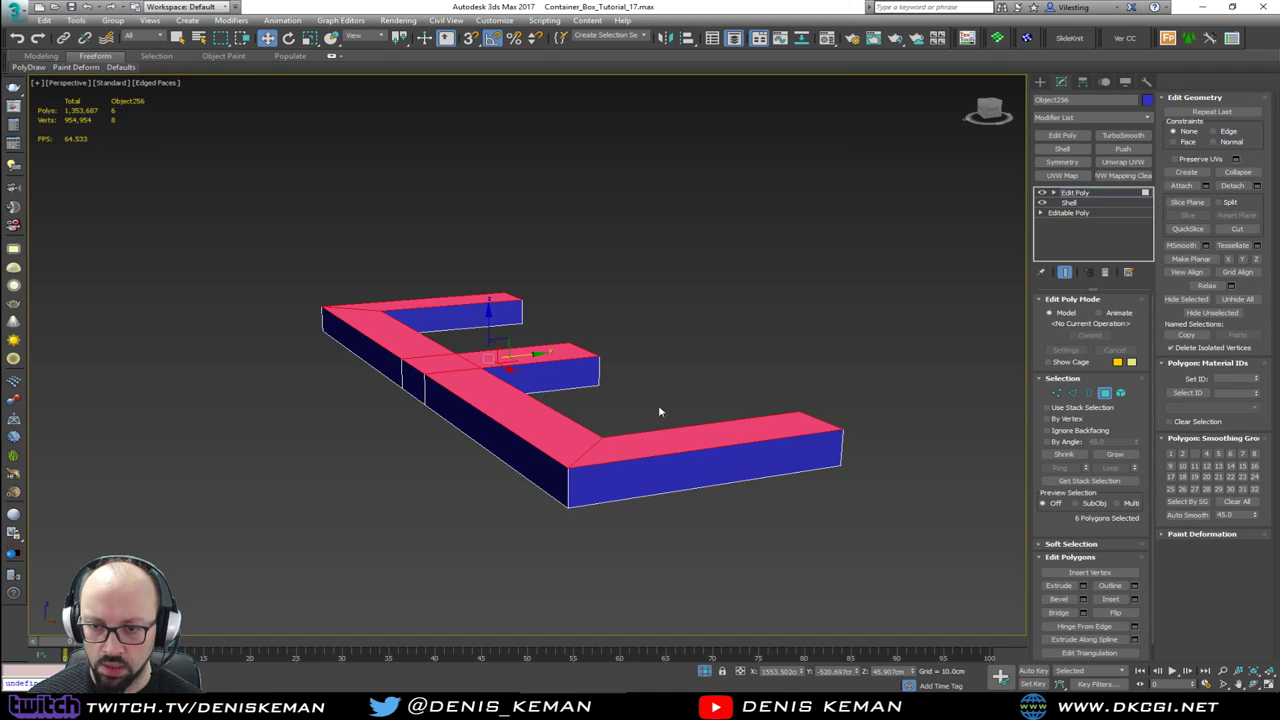
pyautogui.keyDown('alt'); pyautogui.moveTo(660, 411); pyautogui.dragTo(575, 423, button='middle'); pyautogui.keyUp('alt')
pyautogui.keyDown('ctrl'); pyautogui.click(1073, 393); pyautogui.keyUp('ctrl')
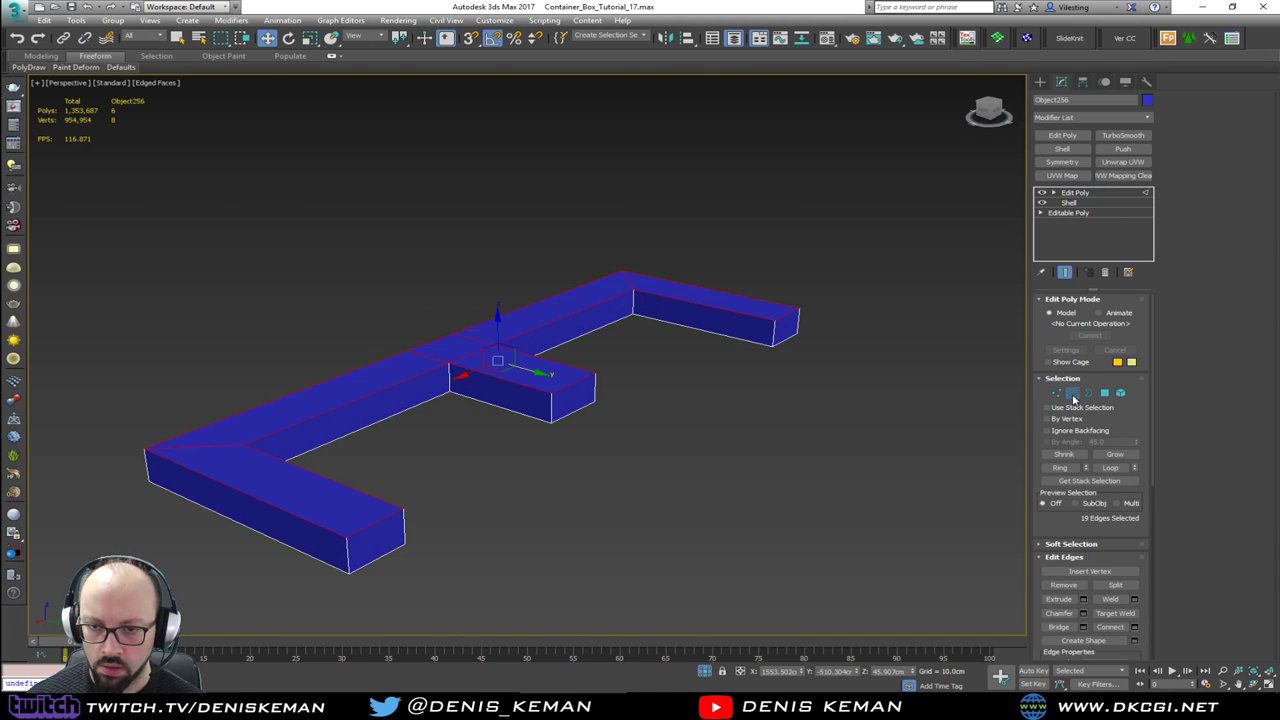
pyautogui.keyDown('alt'); pyautogui.click(207, 449); pyautogui.keyUp('alt')
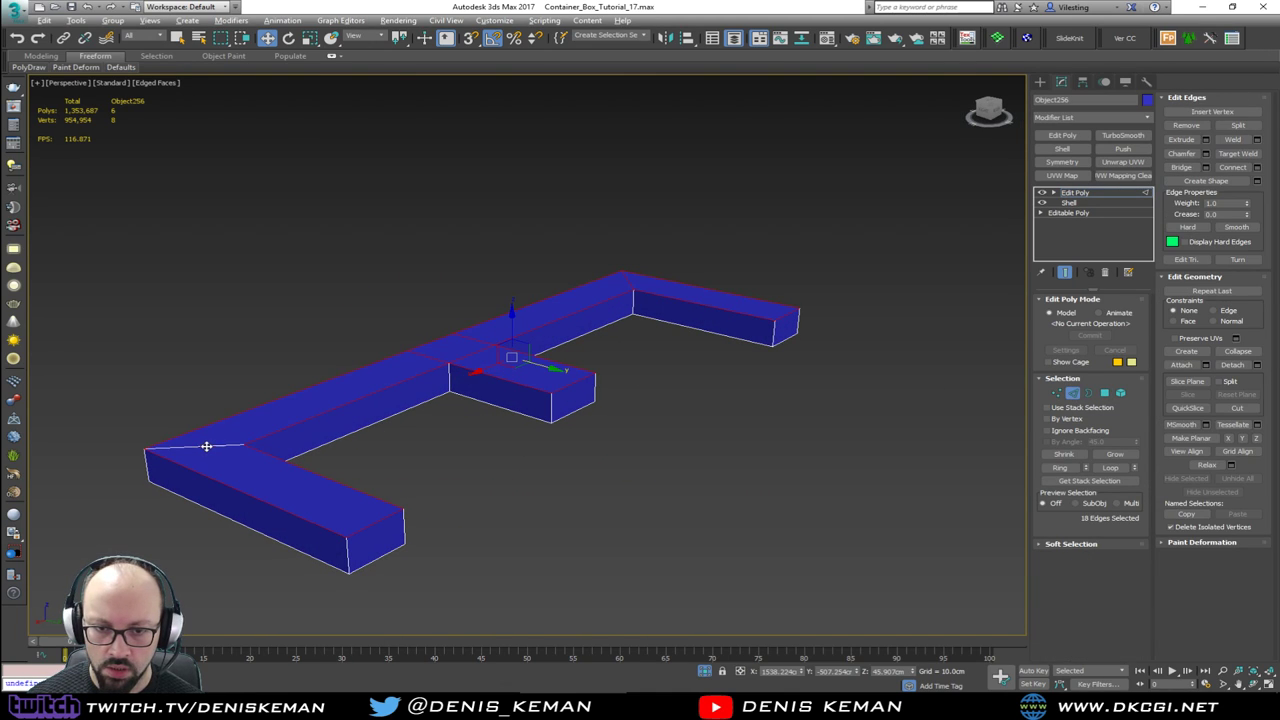
pyautogui.keyDown('alt'); pyautogui.click(424, 358); pyautogui.keyUp('alt')
pyautogui.keyDown('alt'); pyautogui.click(466, 355); pyautogui.keyUp('alt')
pyautogui.keyDown('alt'); pyautogui.click(472, 340); pyautogui.keyUp('alt')
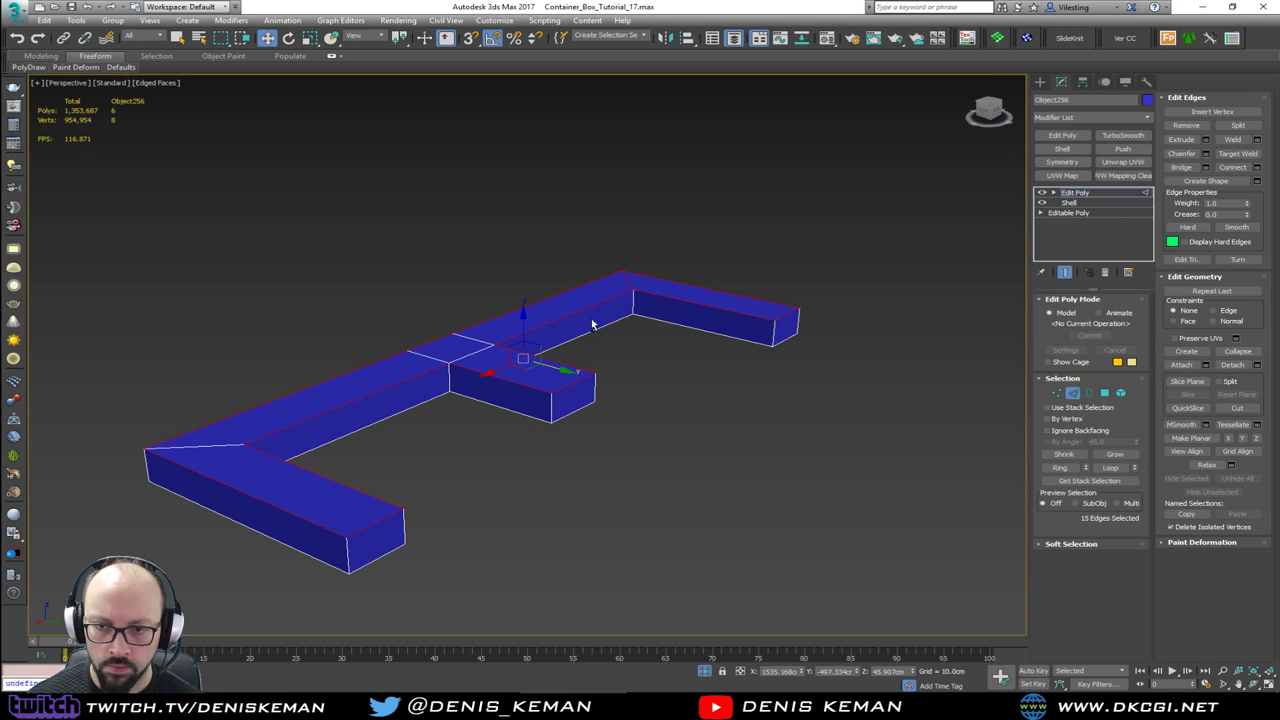
pyautogui.keyDown('alt'); pyautogui.click(626, 281); pyautogui.keyUp('alt')
# Step: Add the vertical edges at the free ends of all three seating arms to the edge selection
pyautogui.keyDown('ctrl'); pyautogui.click(772, 334); pyautogui.keyUp('ctrl')
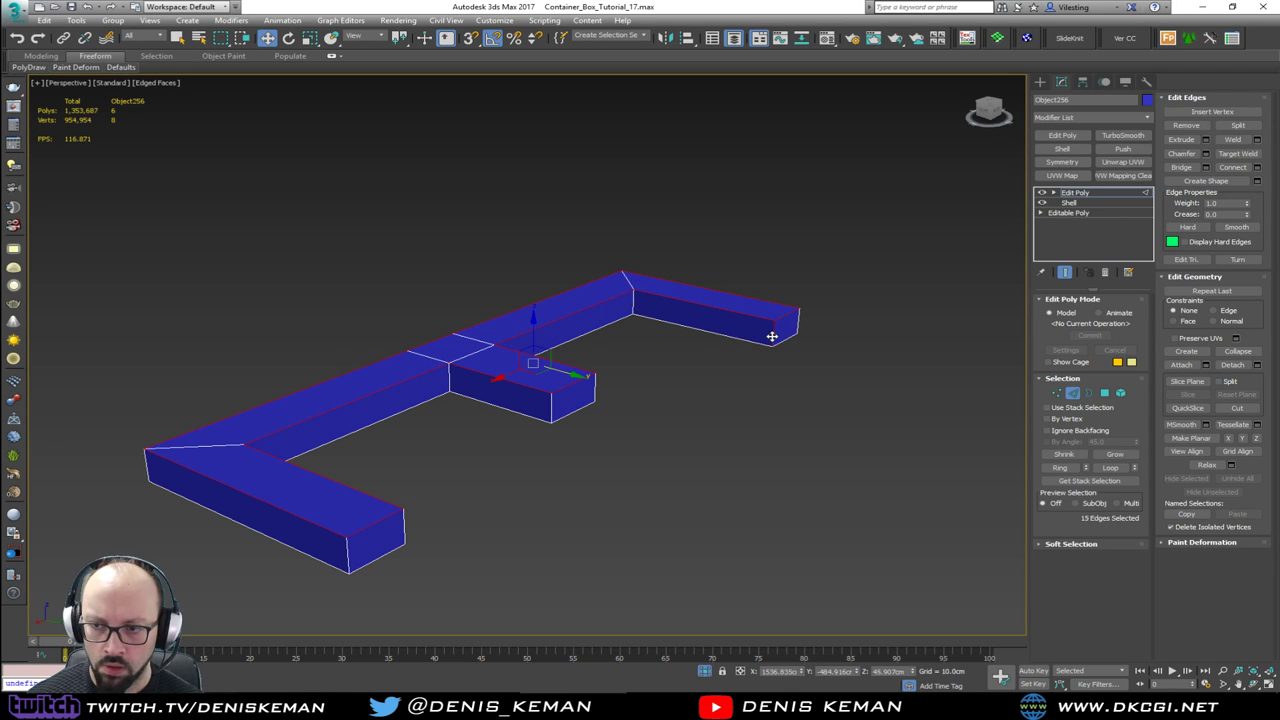
pyautogui.keyDown('ctrl'); pyautogui.click(797, 320); pyautogui.keyUp('ctrl')
pyautogui.keyDown('ctrl'); pyautogui.click(595, 393); pyautogui.keyUp('ctrl')
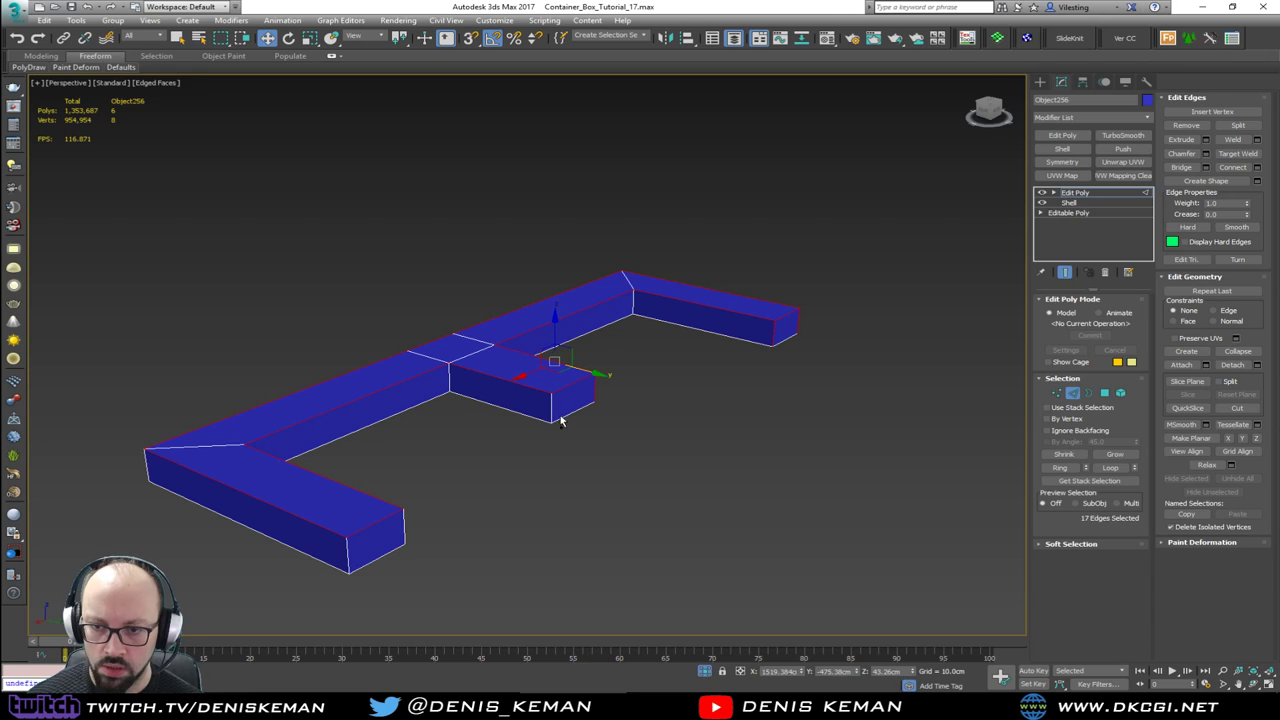
pyautogui.keyDown('ctrl'); pyautogui.click(551, 408); pyautogui.keyUp('ctrl')
pyautogui.keyDown('ctrl'); pyautogui.click(401, 529); pyautogui.keyUp('ctrl')
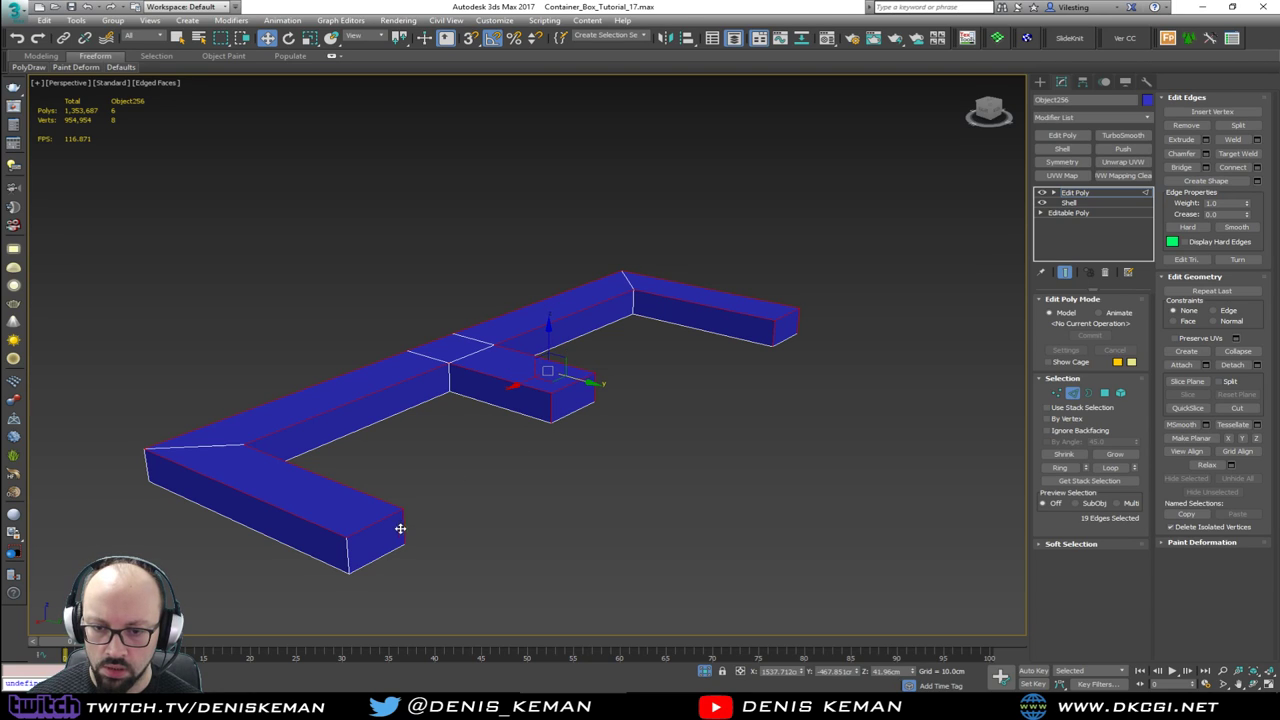
pyautogui.keyDown('ctrl'); pyautogui.click(347, 560); pyautogui.keyUp('ctrl')
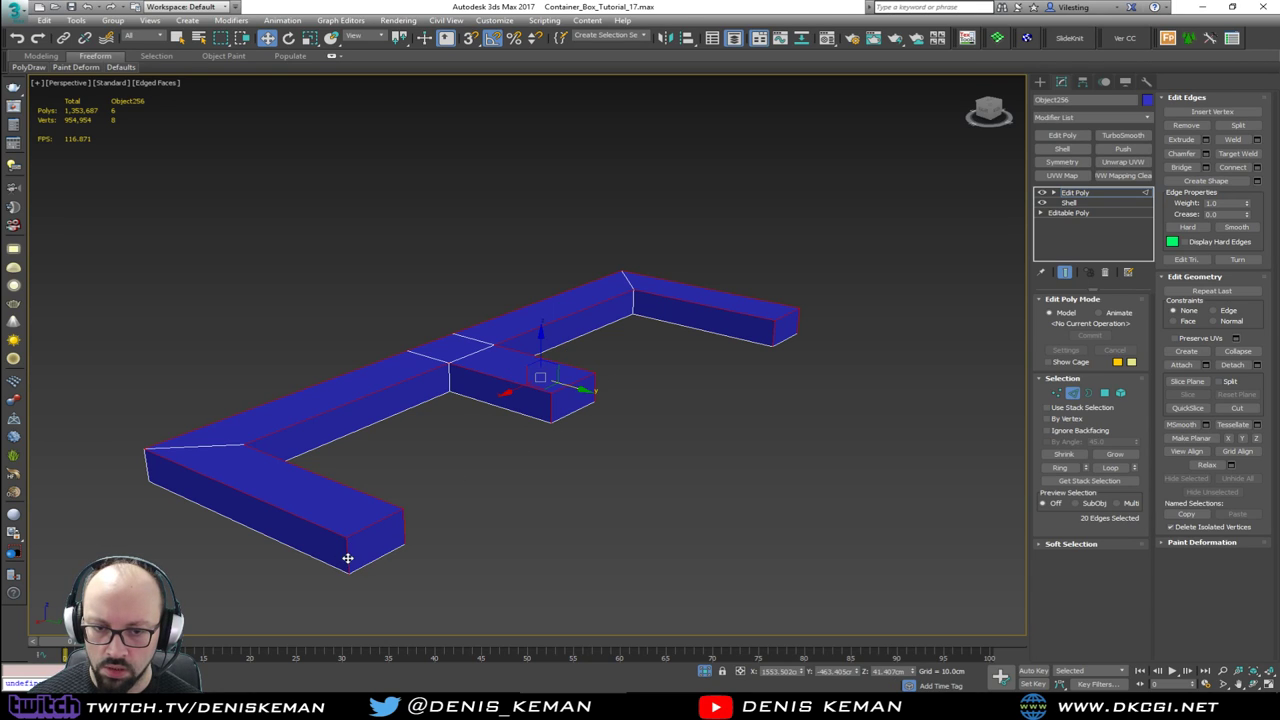
# Step: Add the remaining vertical edges at the seating's outer back corners and inner corners to the edge selection
pyautogui.keyDown('ctrl'); pyautogui.click(146, 470); pyautogui.keyUp('ctrl')
pyautogui.keyDown('alt'); pyautogui.moveTo(160, 468); pyautogui.dragTo(298, 427, button='middle'); pyautogui.keyUp('alt')
pyautogui.keyDown('ctrl'); pyautogui.click(282, 365); pyautogui.keyUp('ctrl')
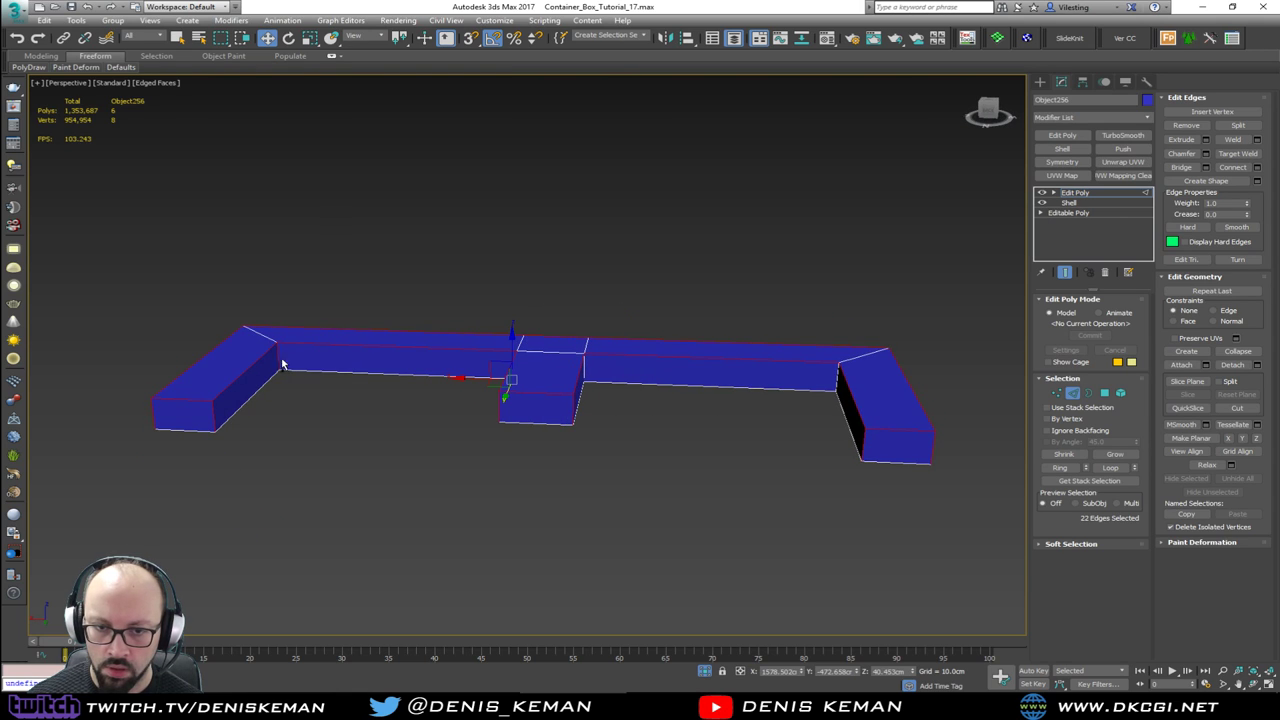
pyautogui.keyDown('alt'); pyautogui.moveTo(351, 385); pyautogui.dragTo(391, 374, button='middle'); pyautogui.keyUp('alt')
pyautogui.keyDown('ctrl'); pyautogui.click(473, 374); pyautogui.keyUp('ctrl')
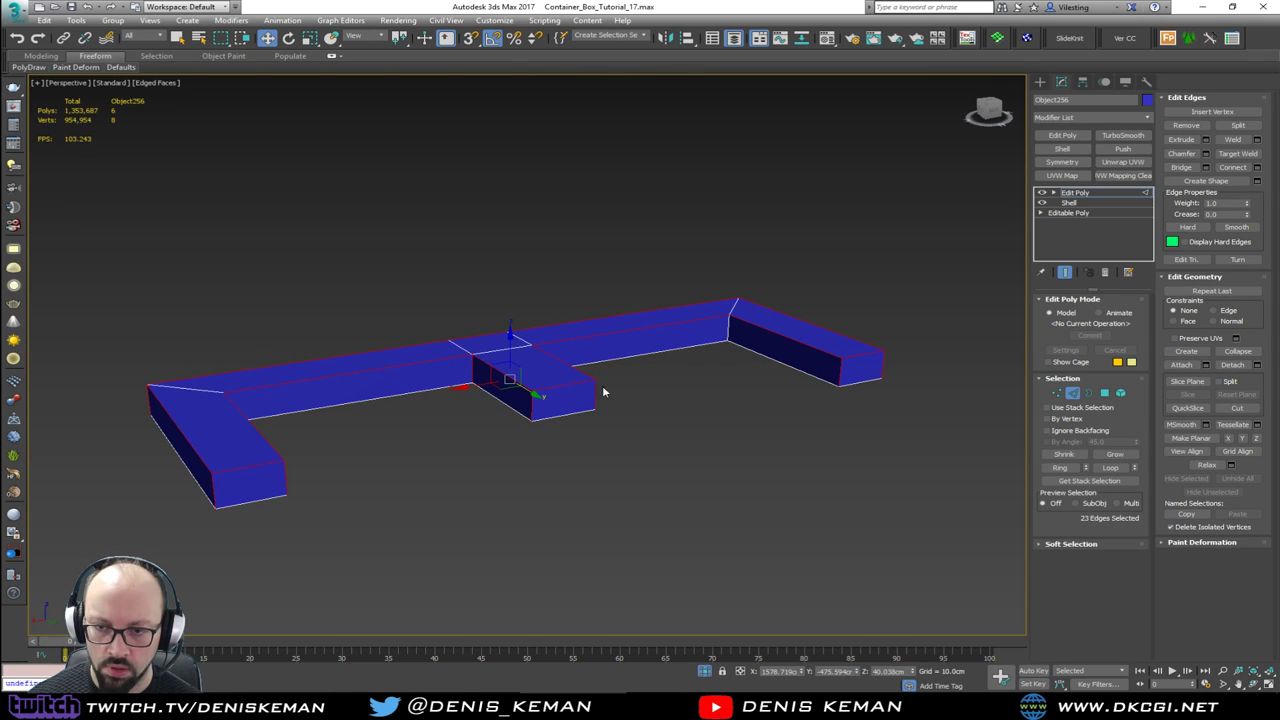
pyautogui.keyDown('ctrl'); pyautogui.click(729, 326); pyautogui.keyUp('ctrl')
pyautogui.keyDown('alt'); pyautogui.moveTo(729, 326); pyautogui.dragTo(634, 343, button='middle'); pyautogui.keyUp('alt')
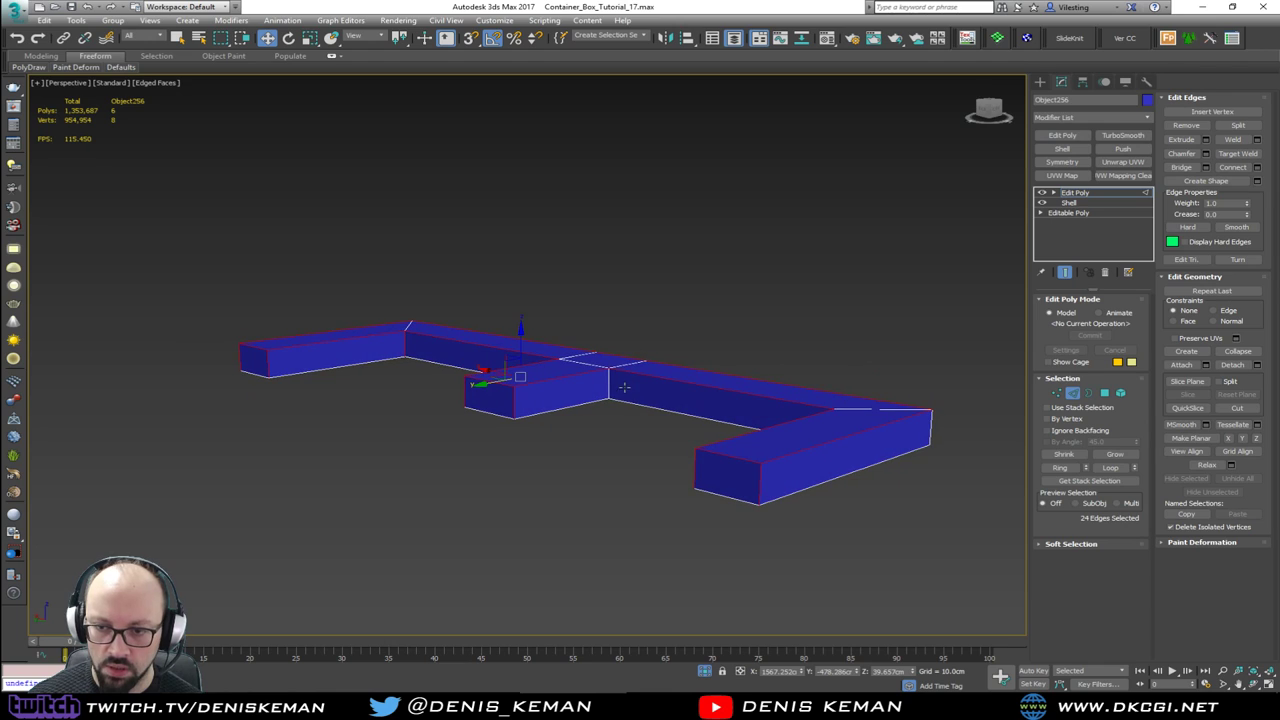
pyautogui.keyDown('ctrl'); pyautogui.click(608, 383); pyautogui.keyUp('ctrl')
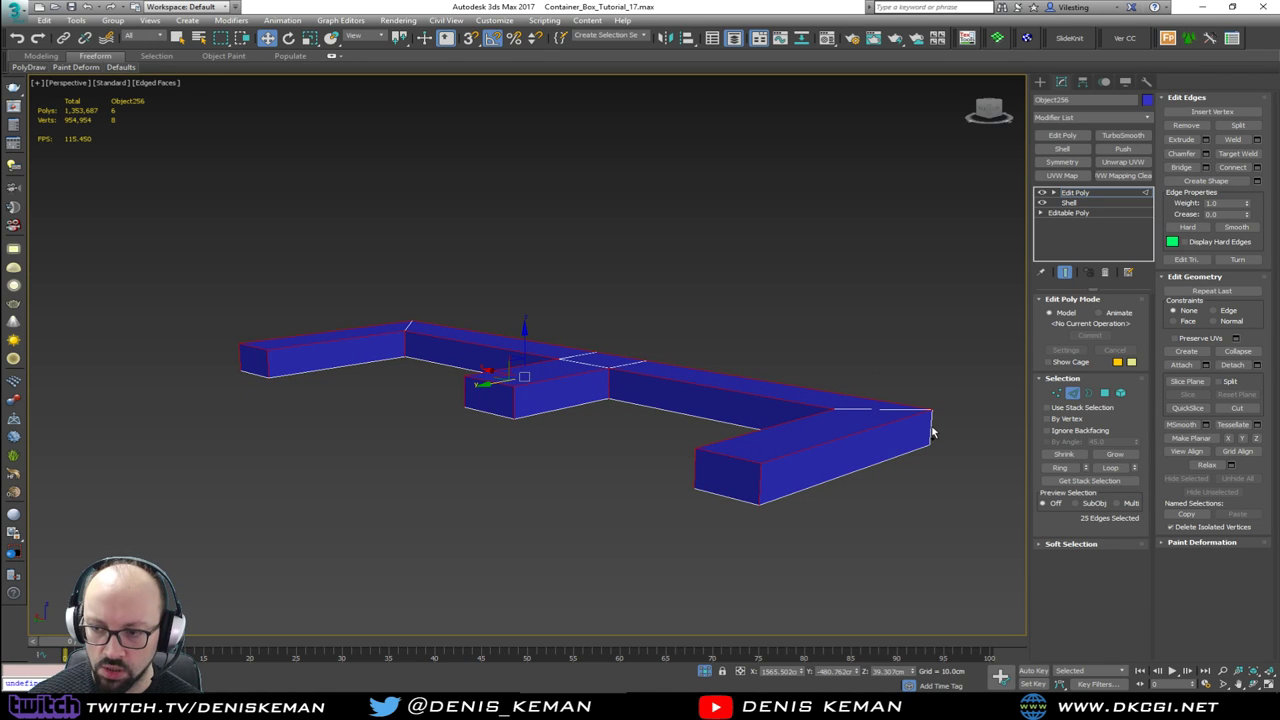
pyautogui.keyDown('ctrl'); pyautogui.click(931, 430); pyautogui.keyUp('ctrl')
pyautogui.keyDown('alt'); pyautogui.moveTo(928, 428); pyautogui.dragTo(566, 412, button='middle'); pyautogui.keyUp('alt')
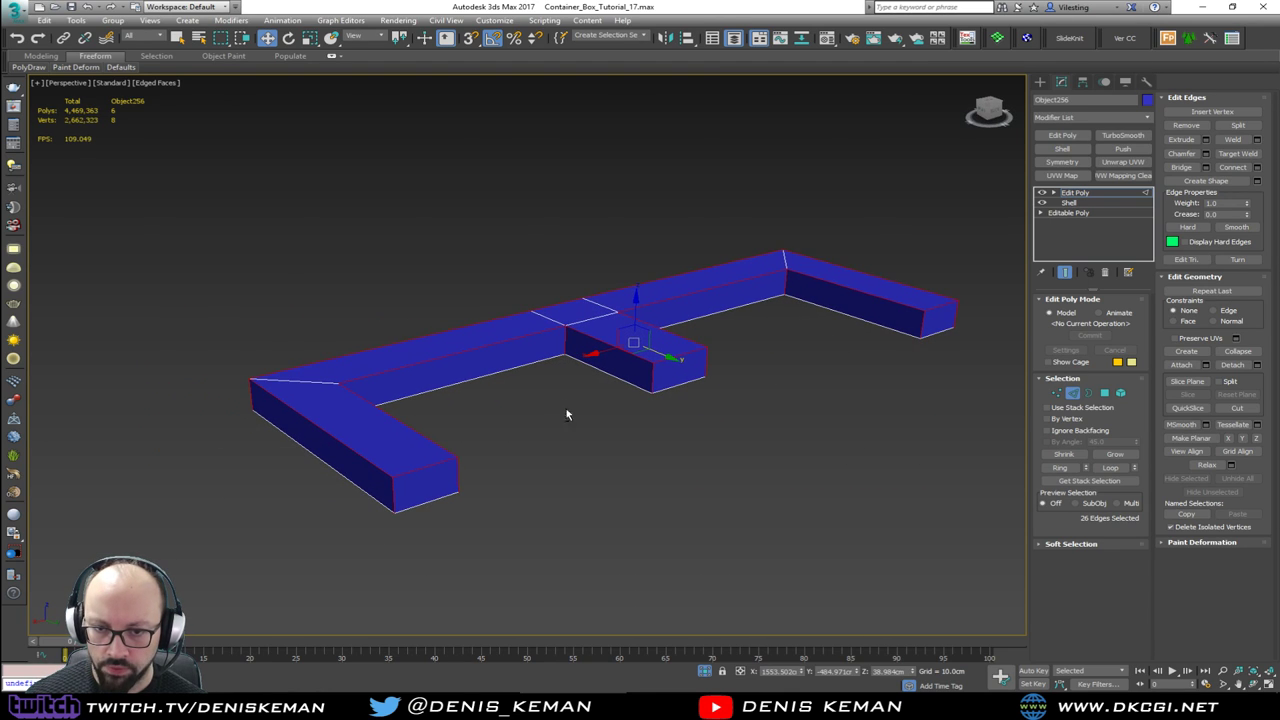
# Step: Create a linear shape named Metal_Corners from the selected edges, and leave edge editing
pyautogui.click(1258, 183)
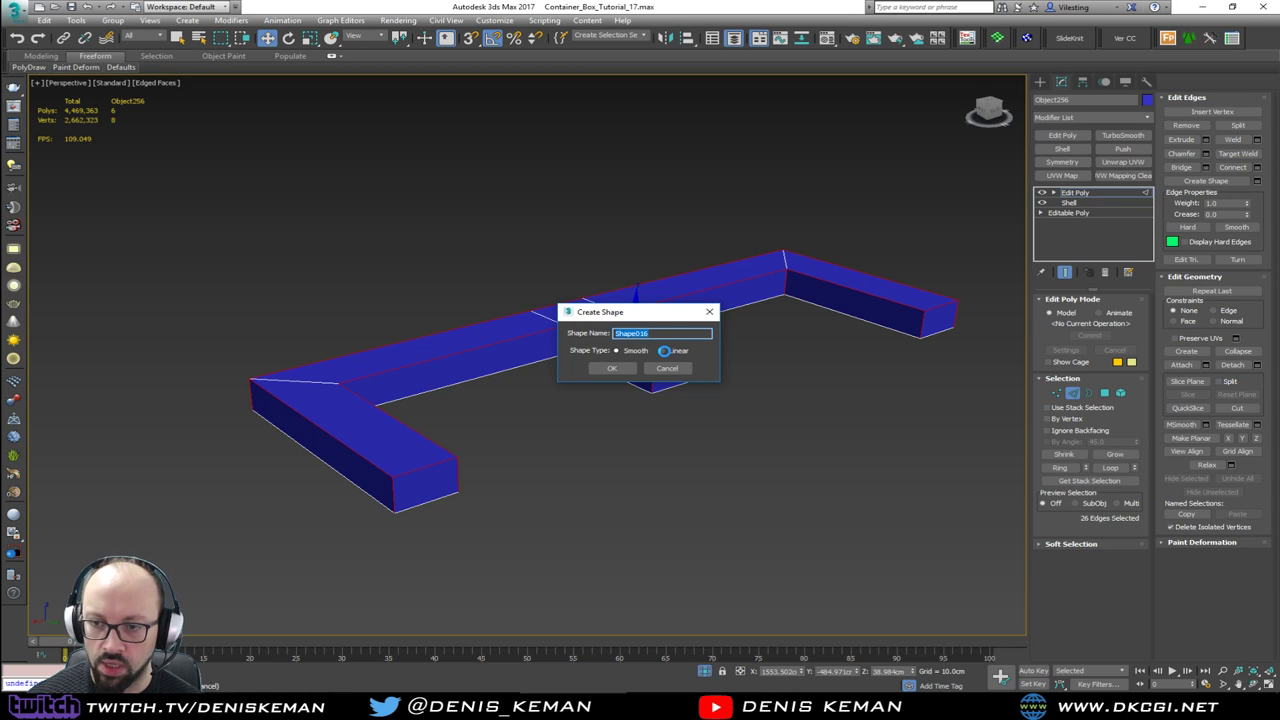
pyautogui.click(661, 351)
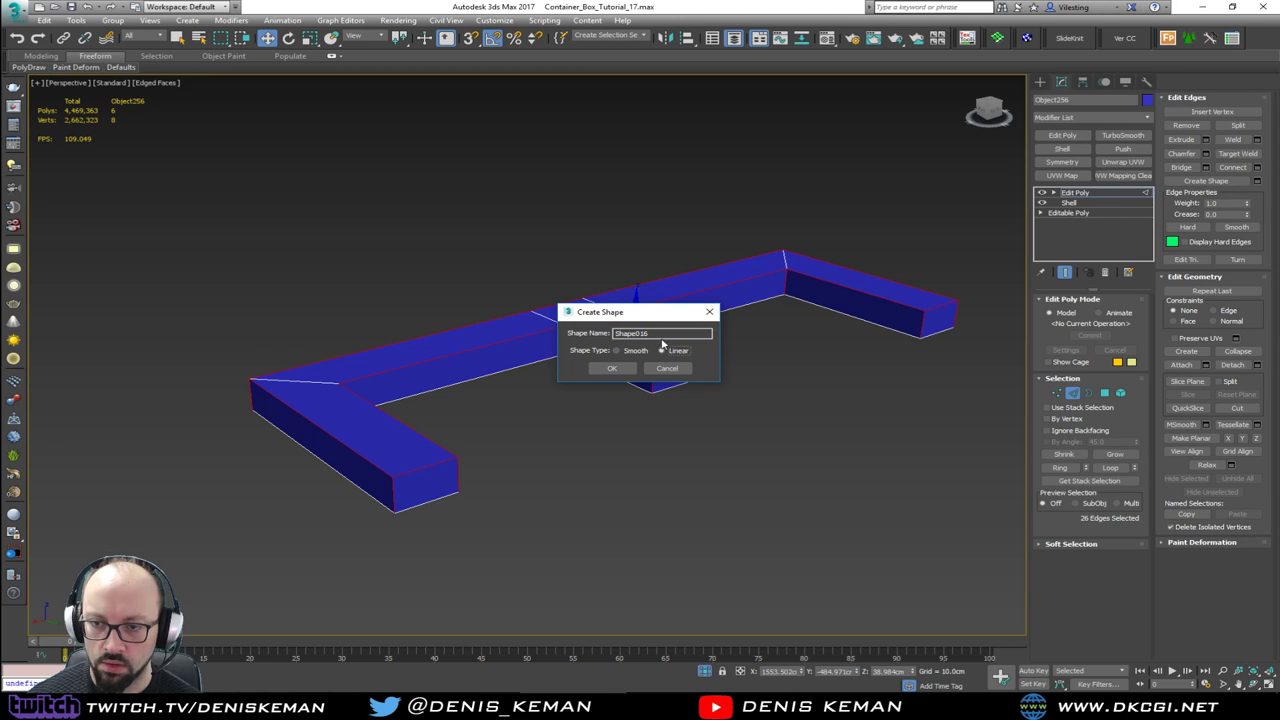
pyautogui.moveTo(655, 333); pyautogui.dragTo(570, 330)
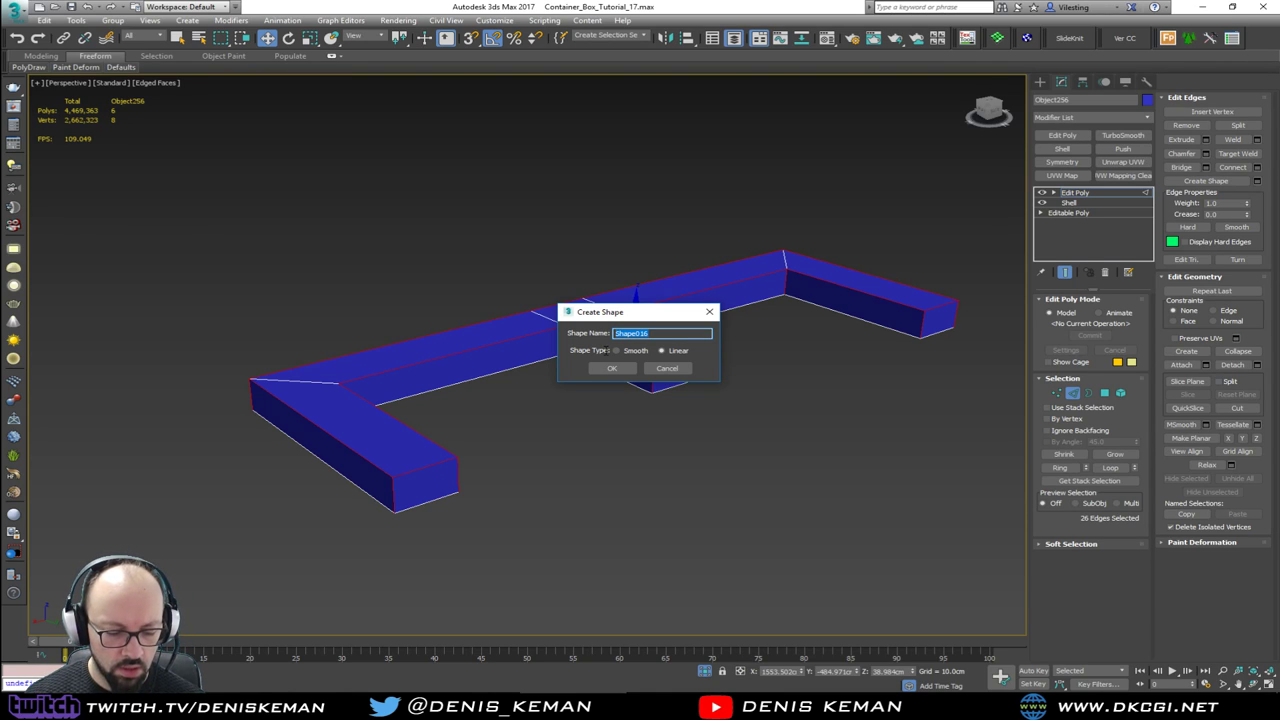
pyautogui.write('Corners')
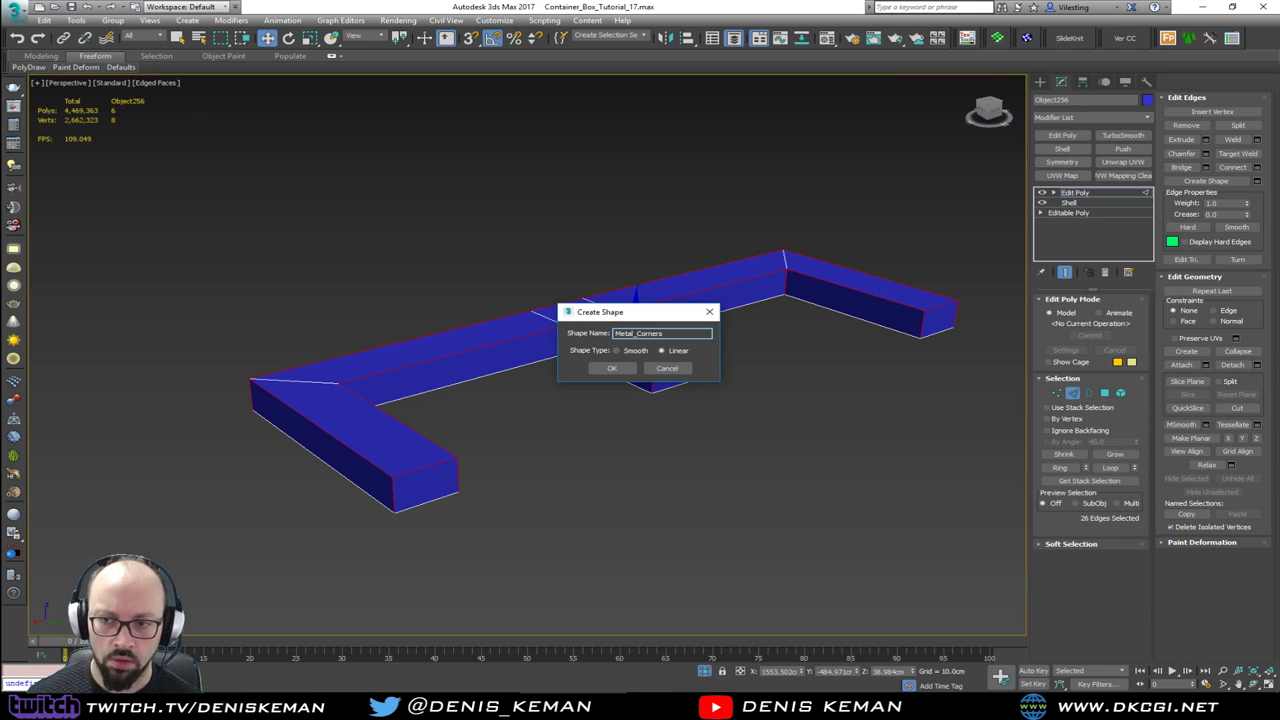
pyautogui.click(610, 368)
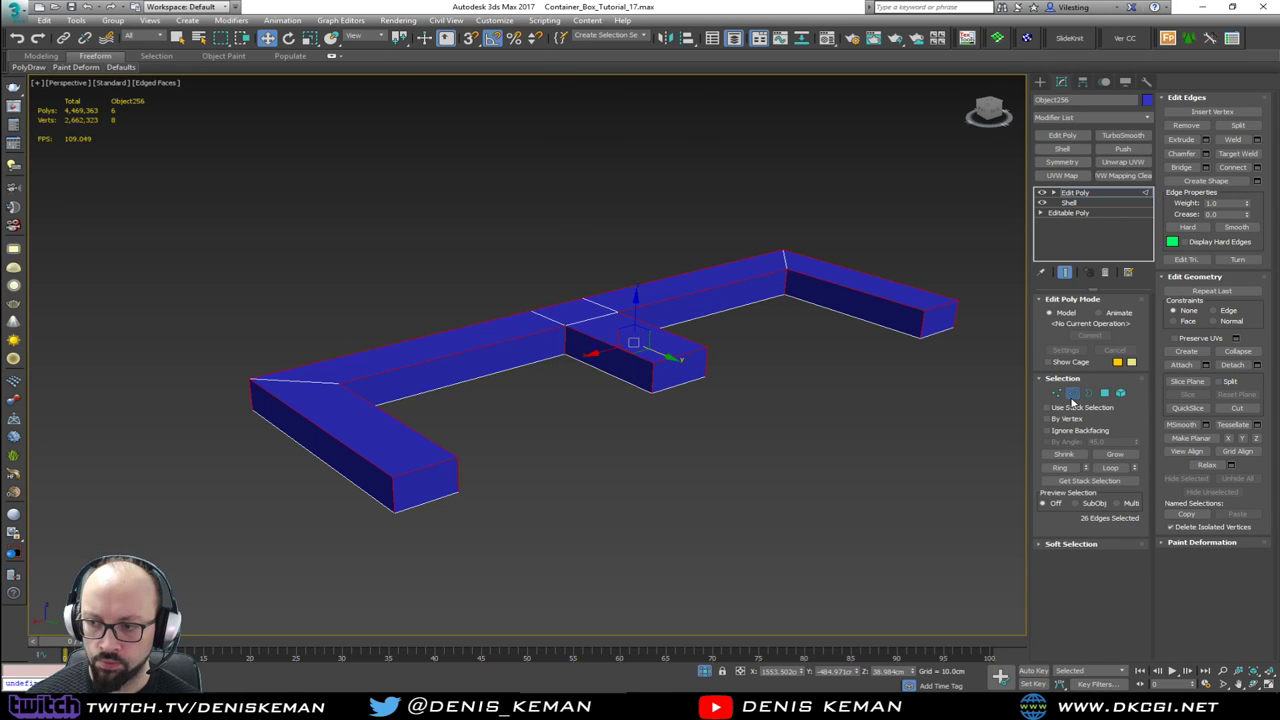
pyautogui.click(1072, 393)
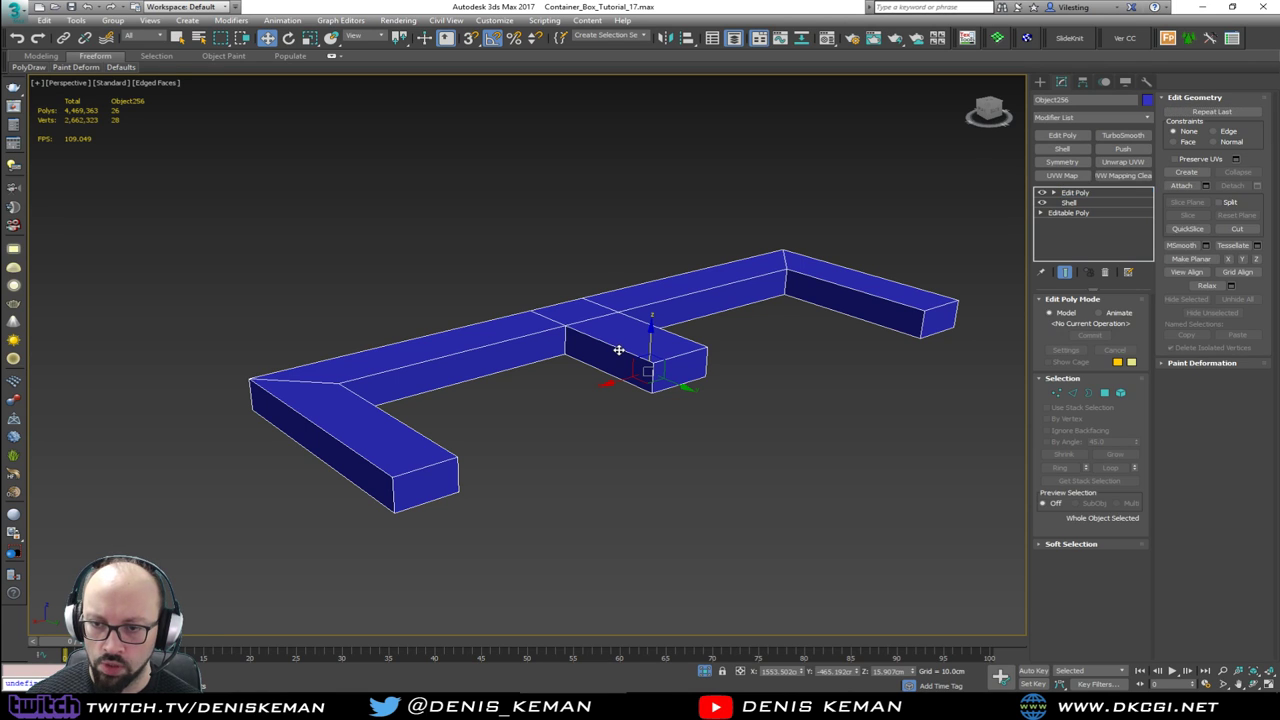
# Step: Leave isolation to bring back the Metal_Corners shape, and isolate it together with the seating base in shaded view
pyautogui.press('F3')
pyautogui.click(456, 298)
pyautogui.moveTo(441, 293); pyautogui.dragTo(345, 408)
pyautogui.click(449, 390)
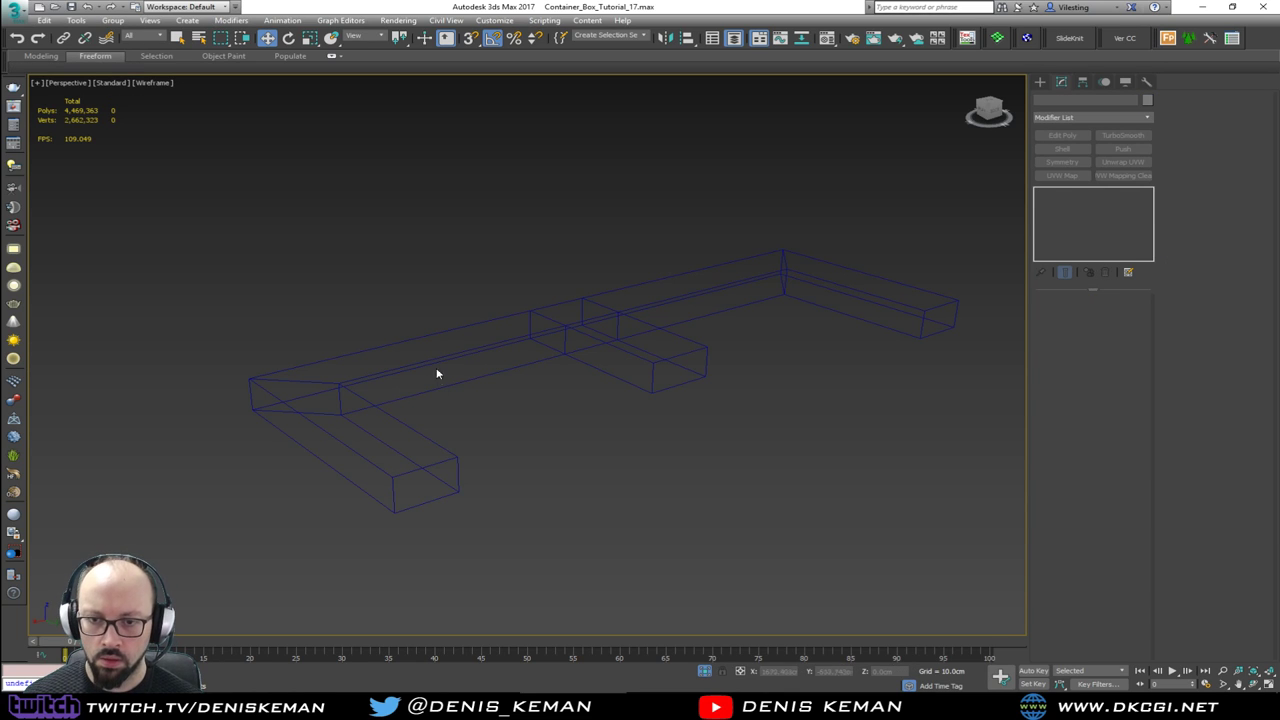
pyautogui.click(435, 362)
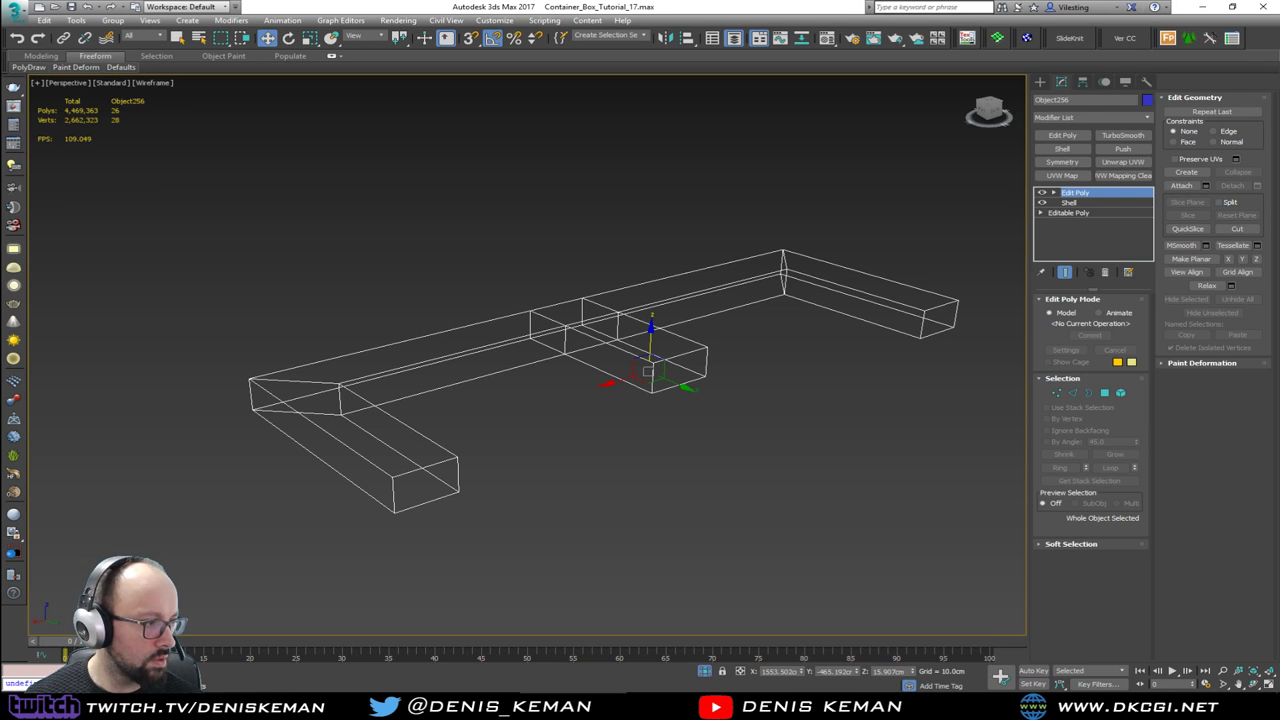
pyautogui.hotkey('alt', 'q')
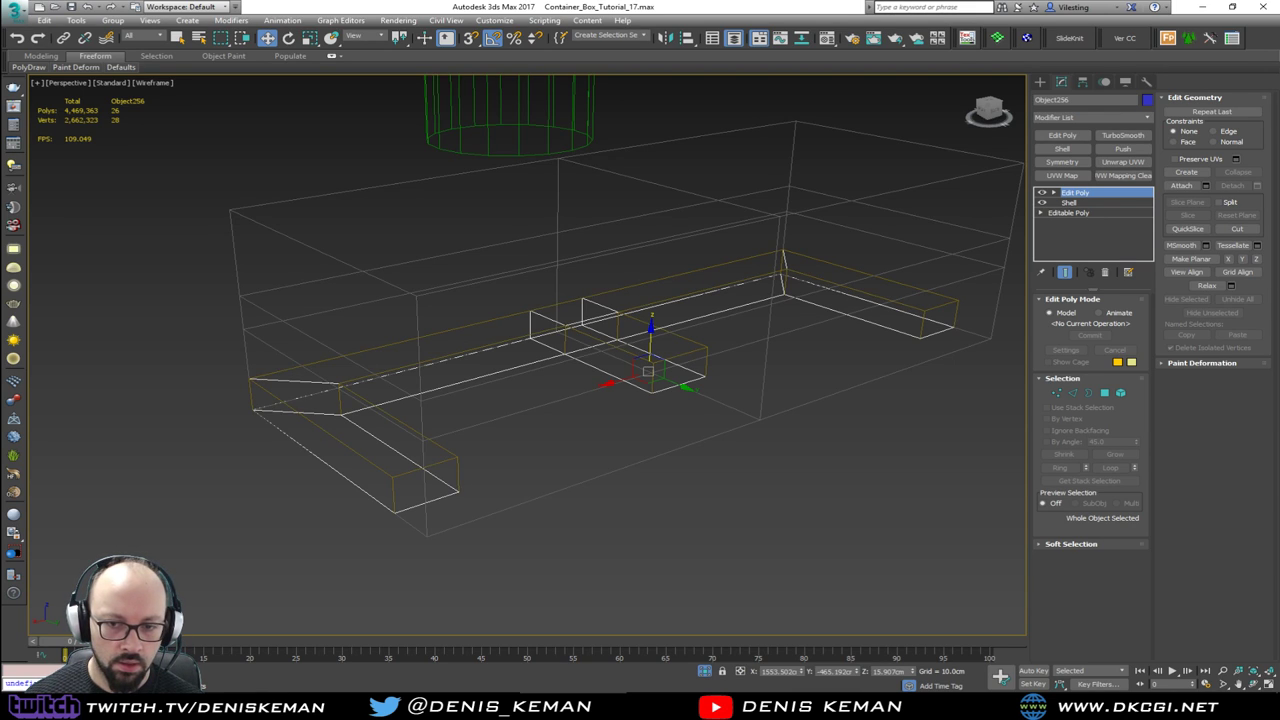
pyautogui.click(314, 428)
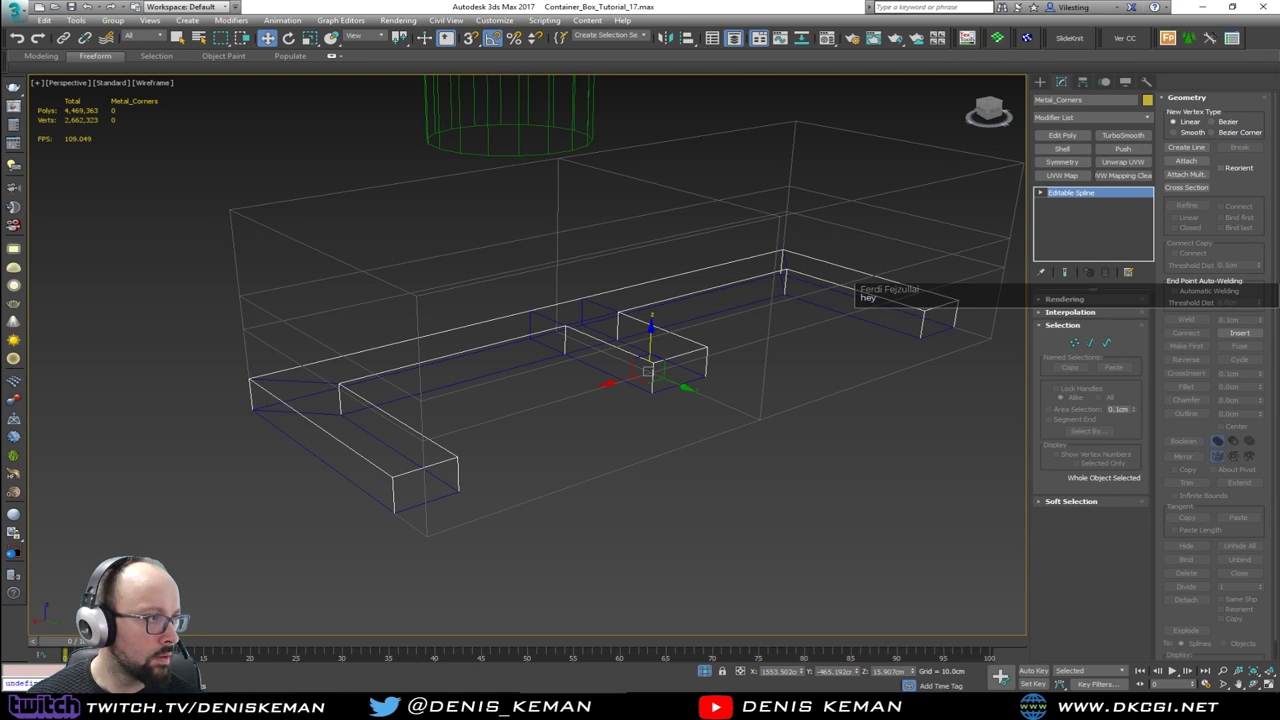
pyautogui.press('Delete')
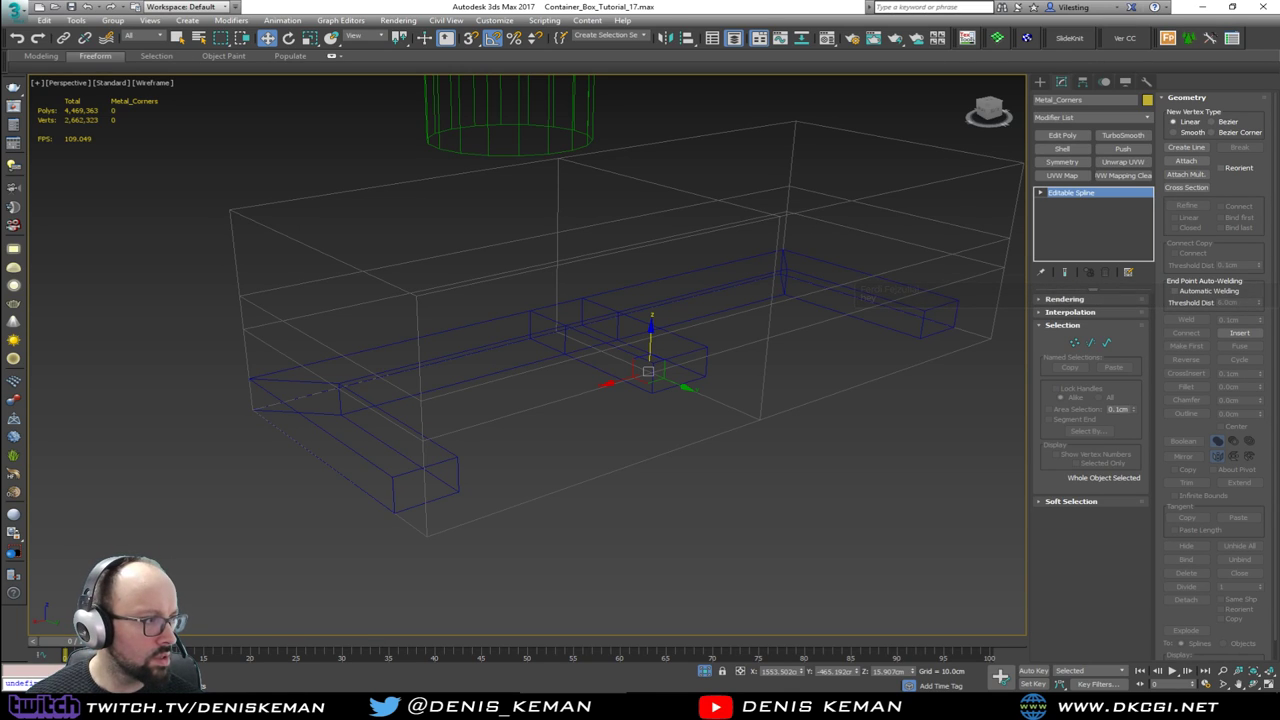
pyautogui.hotkey('alt', 'q')
pyautogui.press('F3')
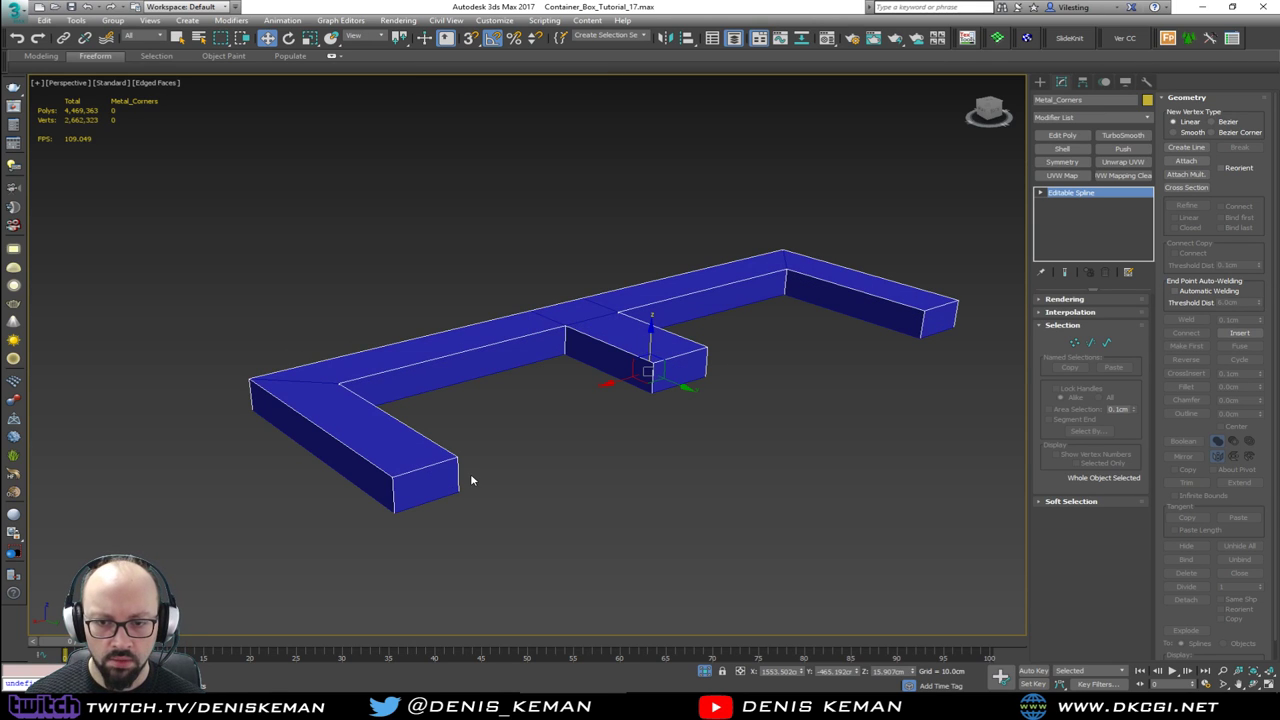
# Step: Select the Metal_Corners spline and enable its thickness in both the renderer and the viewport
pyautogui.click(450, 484)
pyautogui.scroll(5, 455, 488)
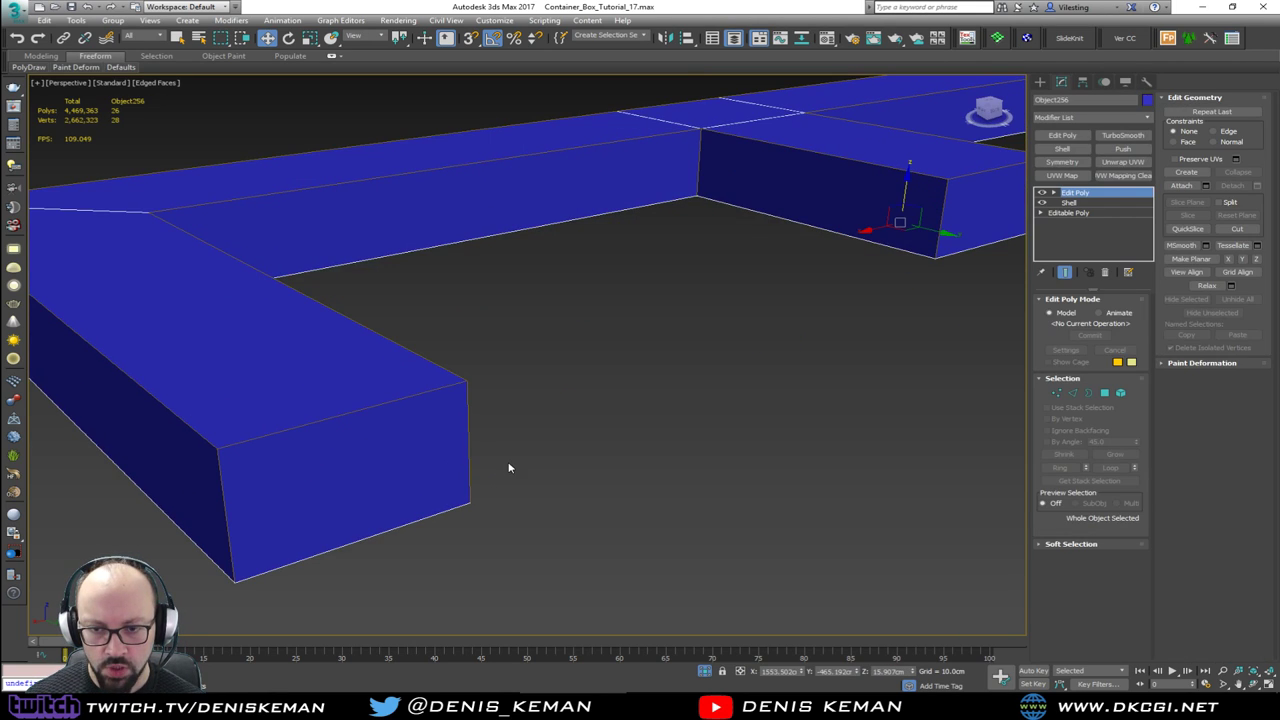
pyautogui.click(509, 464)
pyautogui.click(470, 455)
pyautogui.moveTo(430, 416); pyautogui.dragTo(538, 437, button='middle')
pyautogui.click(1251, 338)
pyautogui.click(1106, 299)
pyautogui.click(1079, 320)
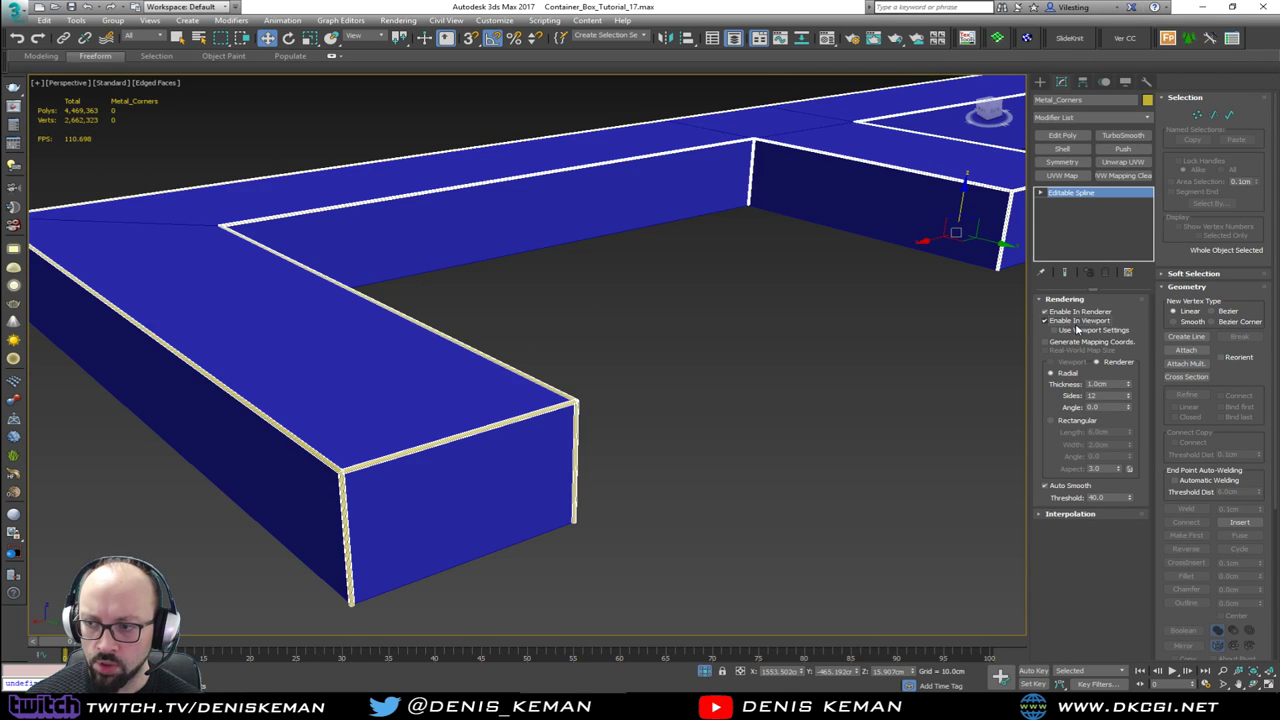
# Step: Switch the Metal_Corners spline's rendered cross-section from radial to rectangular
pyautogui.scroll(4, 460, 484)
pyautogui.press('F3')
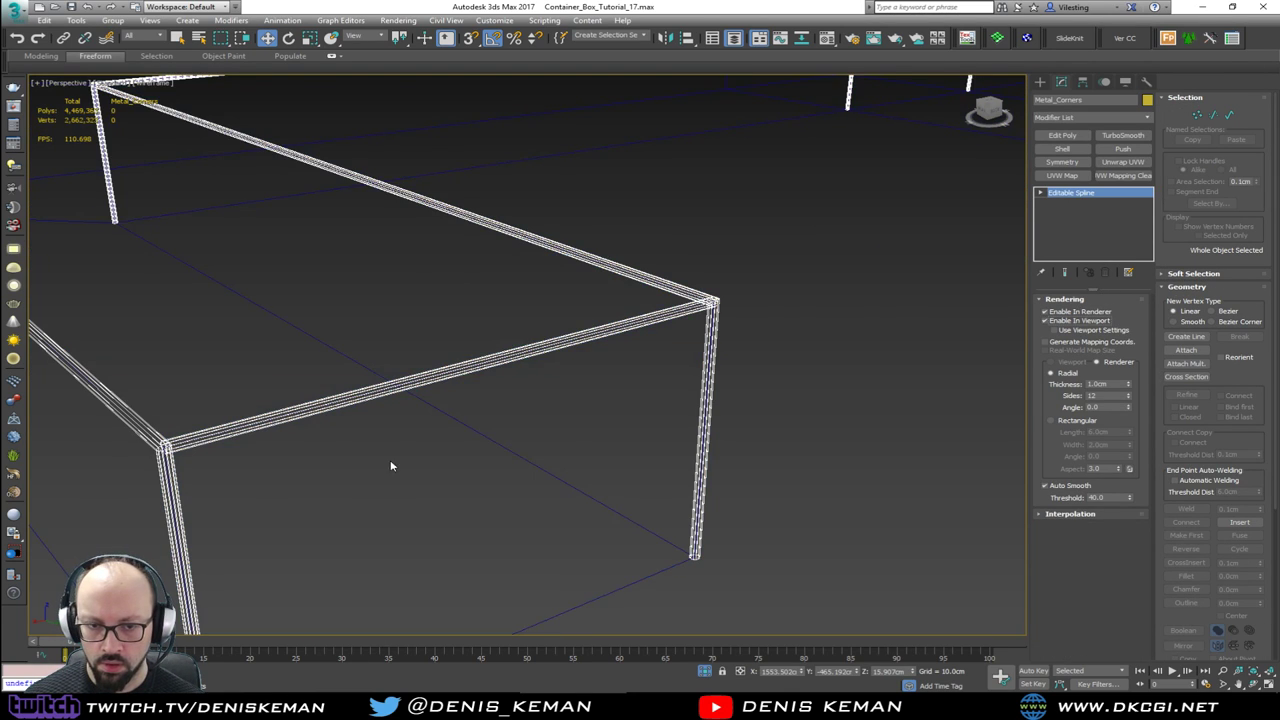
pyautogui.moveTo(391, 462)
pyautogui.mouseDown(button='middle')
pyautogui.moveTo(519, 441)
pyautogui.moveTo(431, 442)
pyautogui.mouseUp(button='middle')
pyautogui.press('F3')
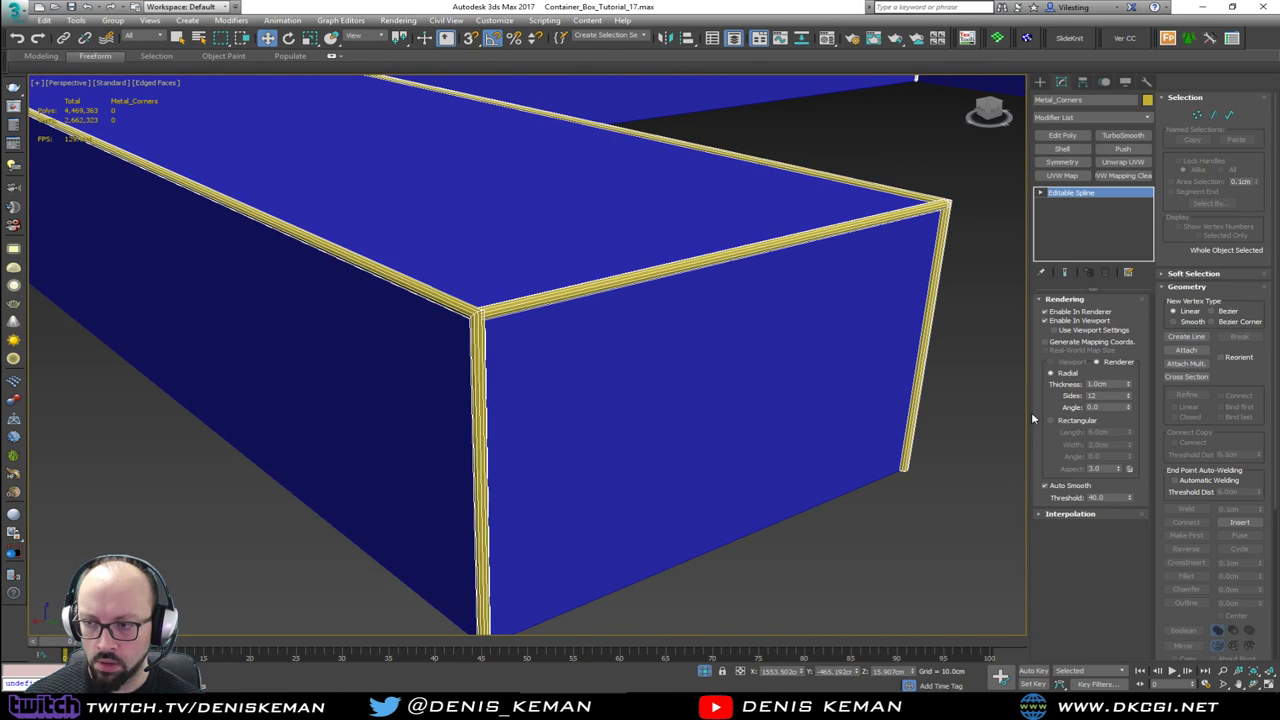
pyautogui.click(1078, 421)
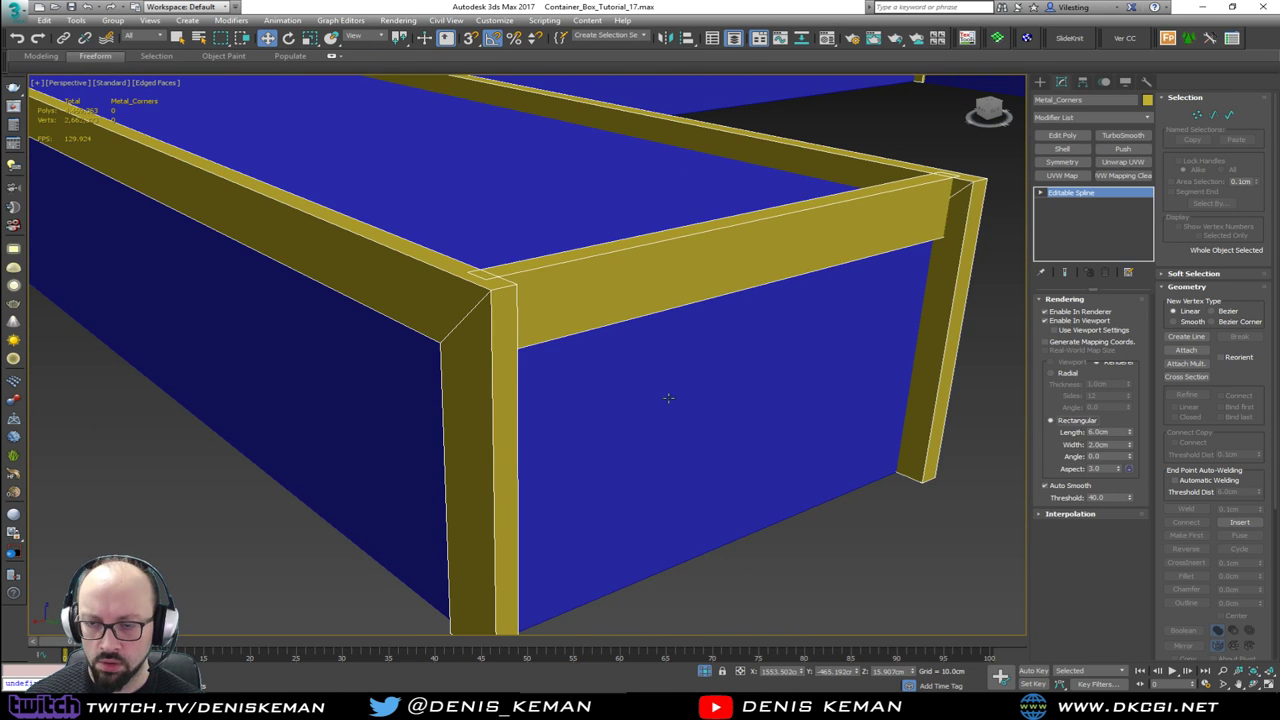
# Step: Set the rectangular trim profile's length to 2 cm
pyautogui.scroll(-8, 645, 388)
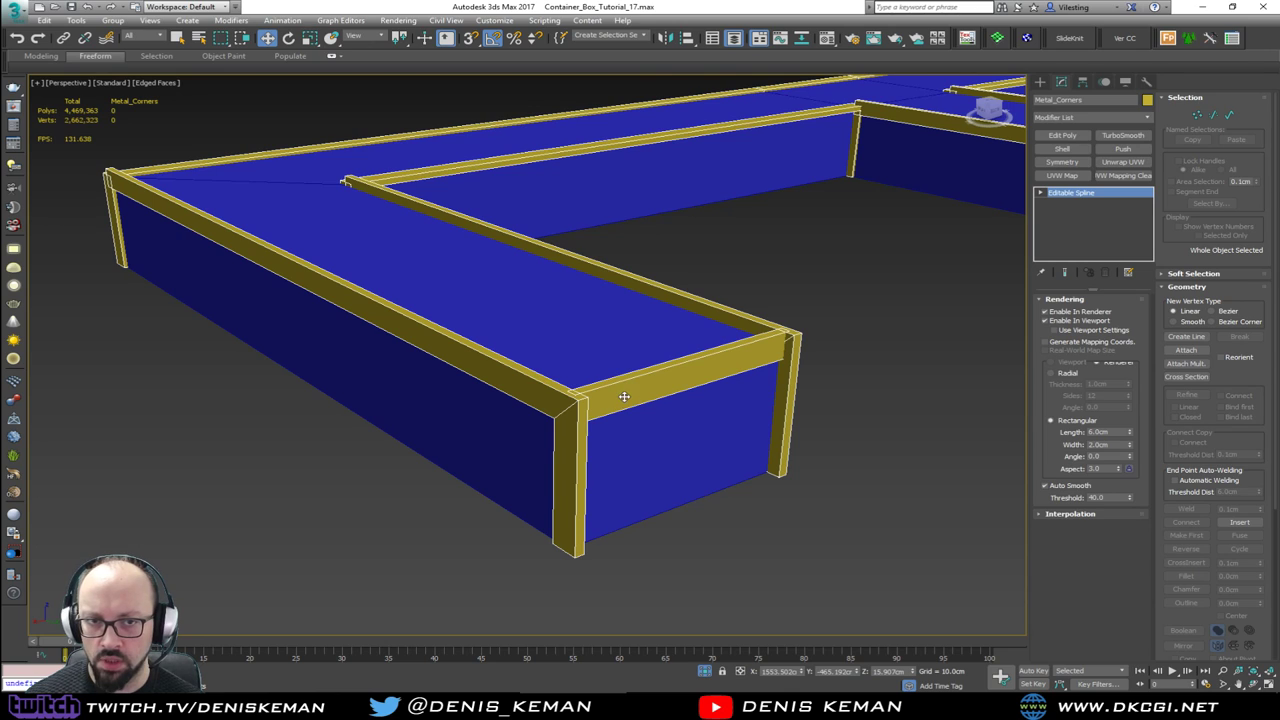
pyautogui.scroll(6, 652, 399)
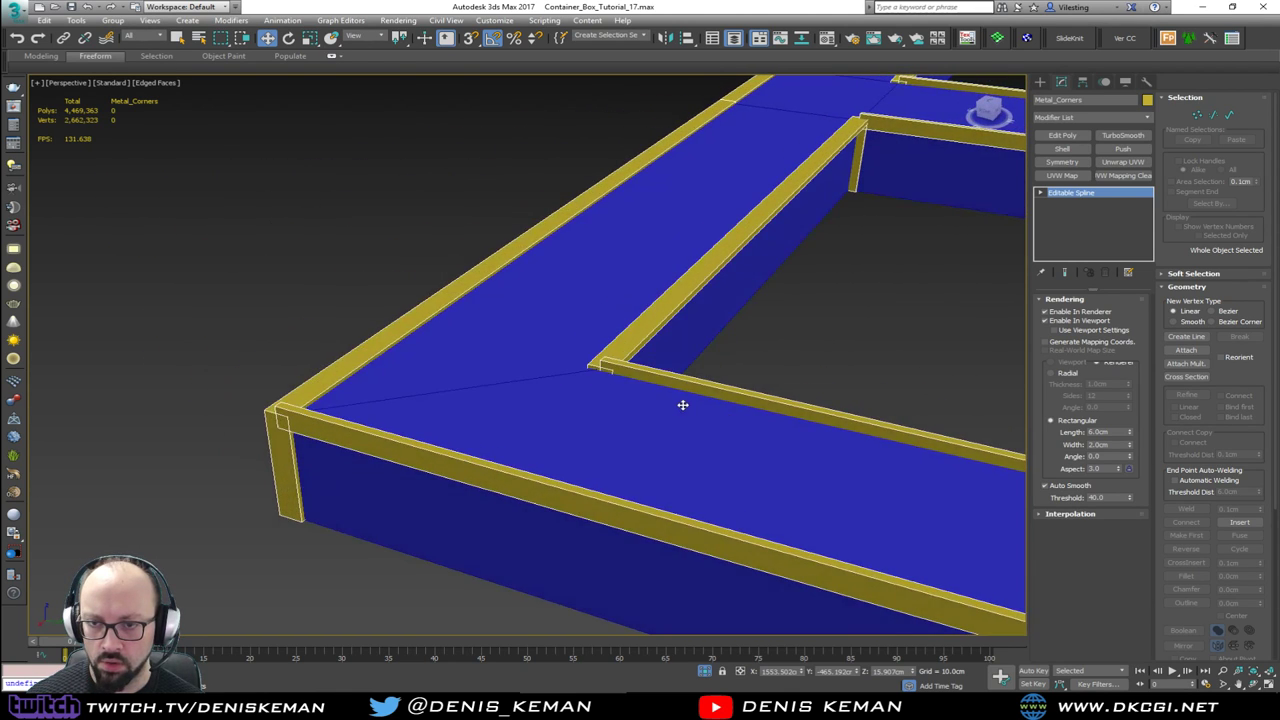
pyautogui.scroll(-2, 655, 400)
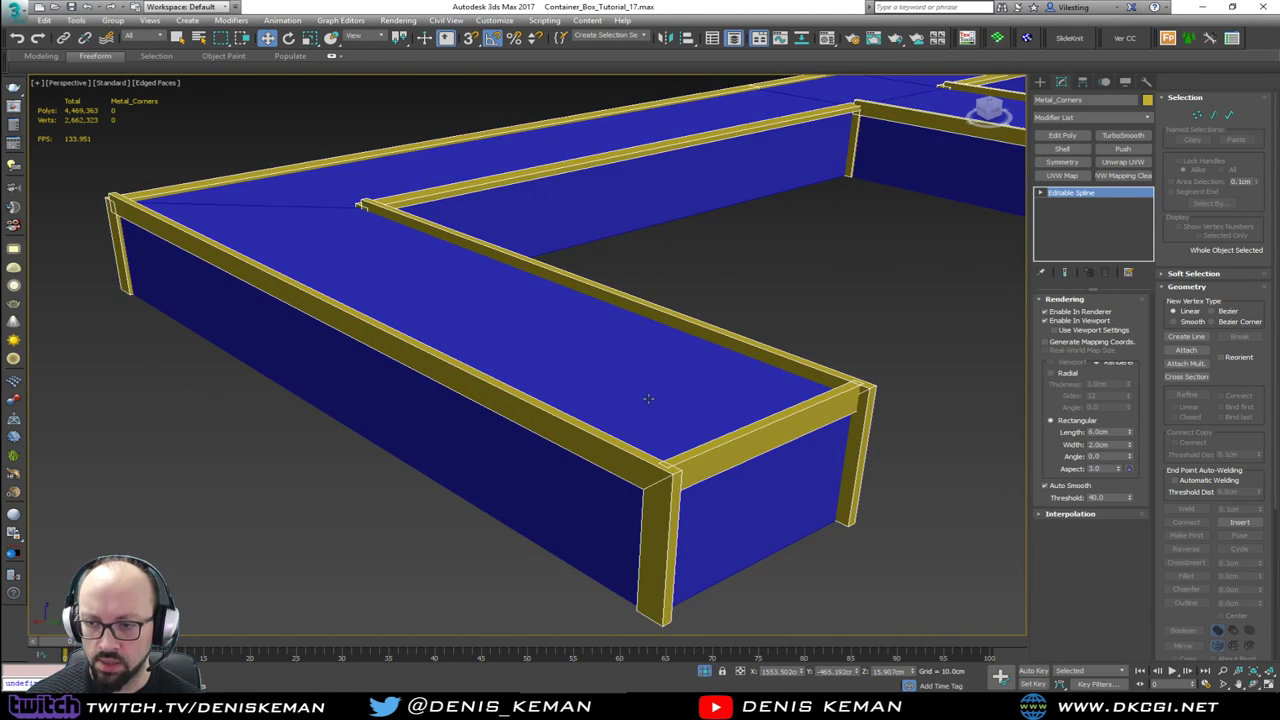
pyautogui.doubleClick(1096, 431)
pyautogui.write('3')
pyautogui.press('Return')
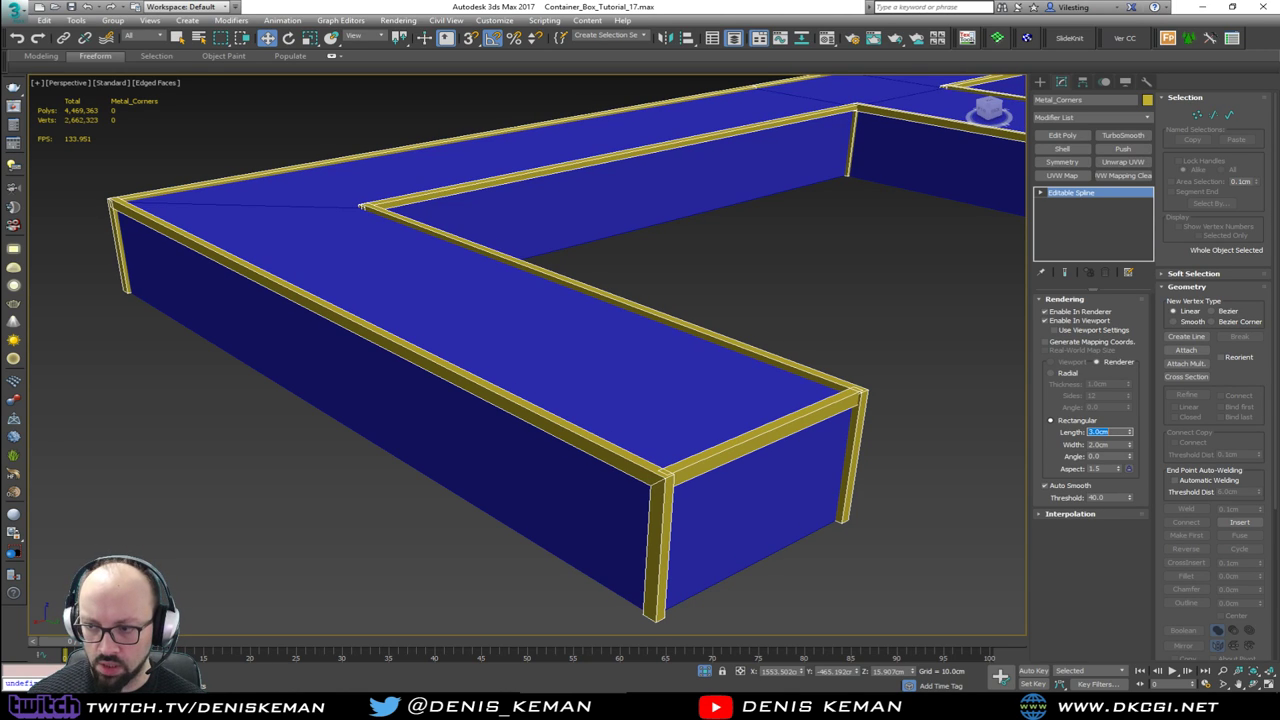
pyautogui.write('2')
pyautogui.press('Return')
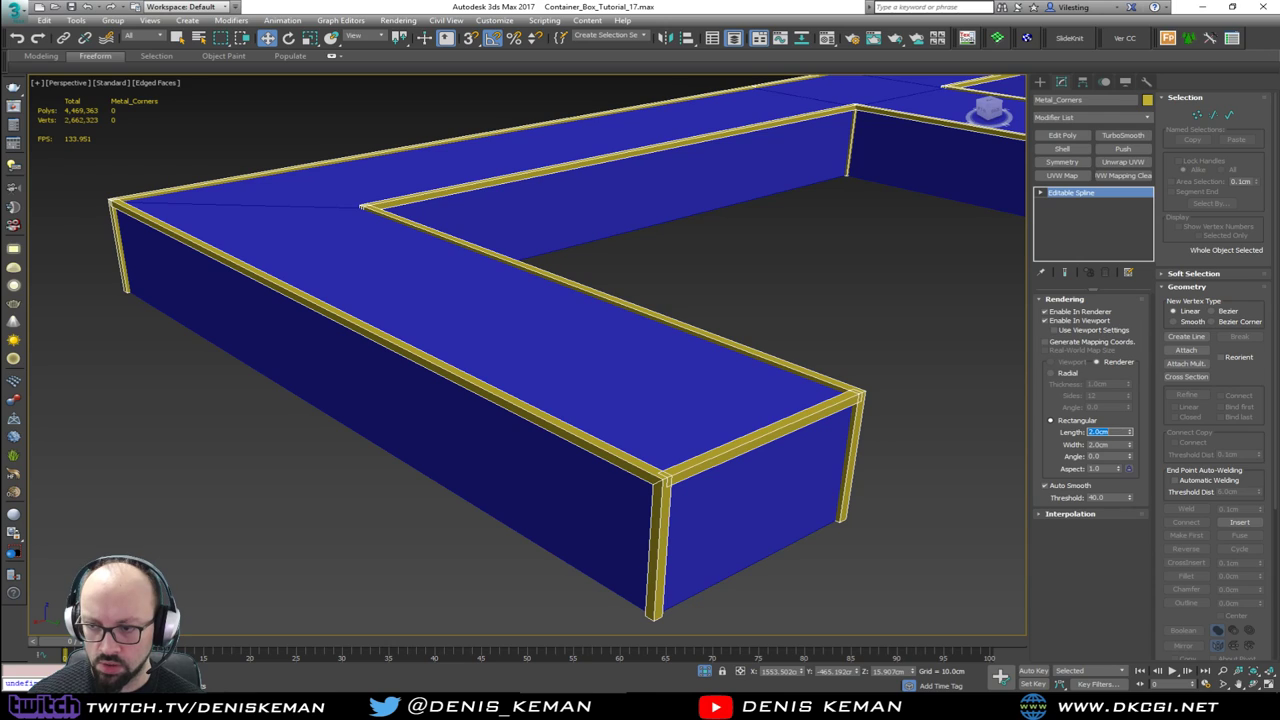
pyautogui.press('Tab')
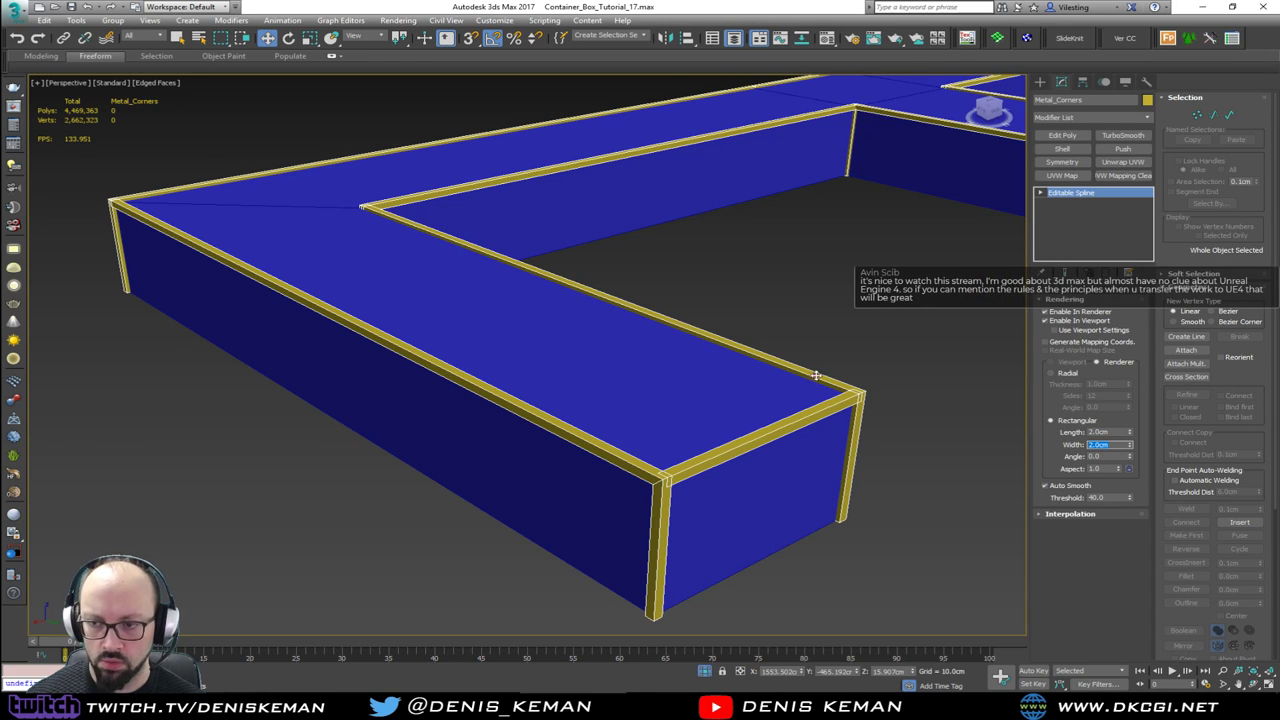
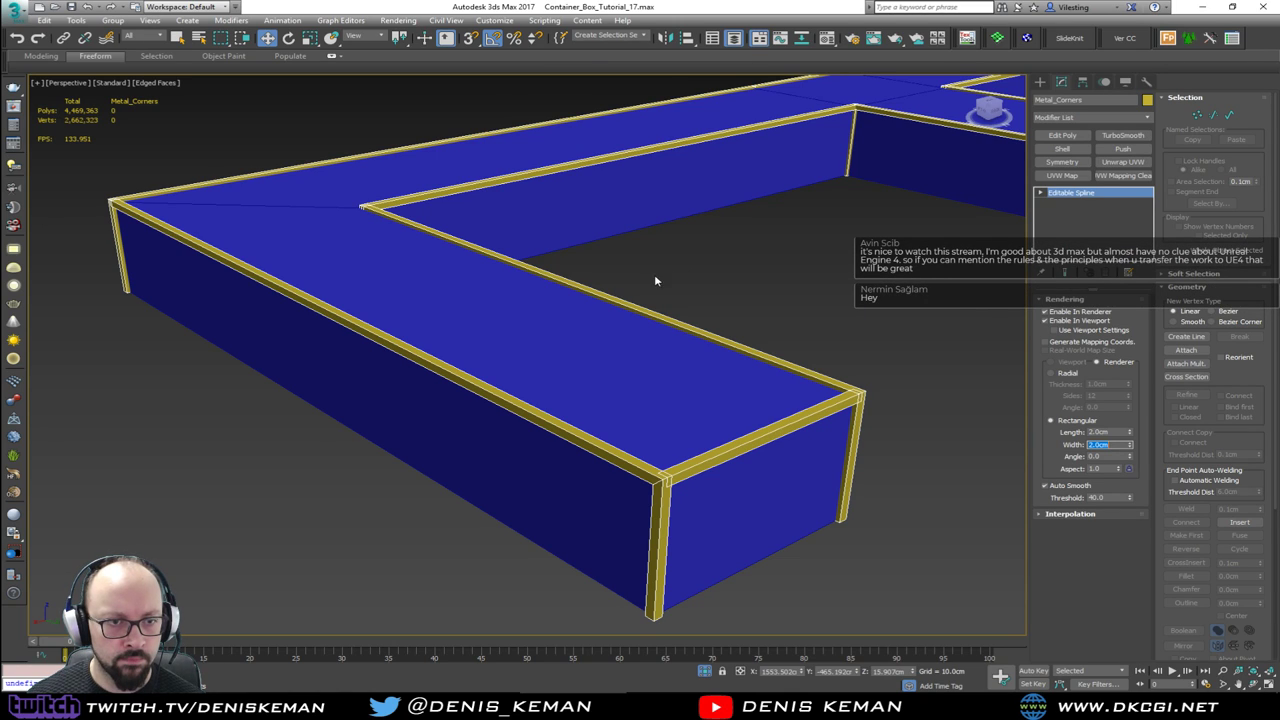
# Step: Deselect the trim and examine how it sits along the seating's top edges and corners
pyautogui.moveTo(655, 281); pyautogui.dragTo(584, 302, button='middle')
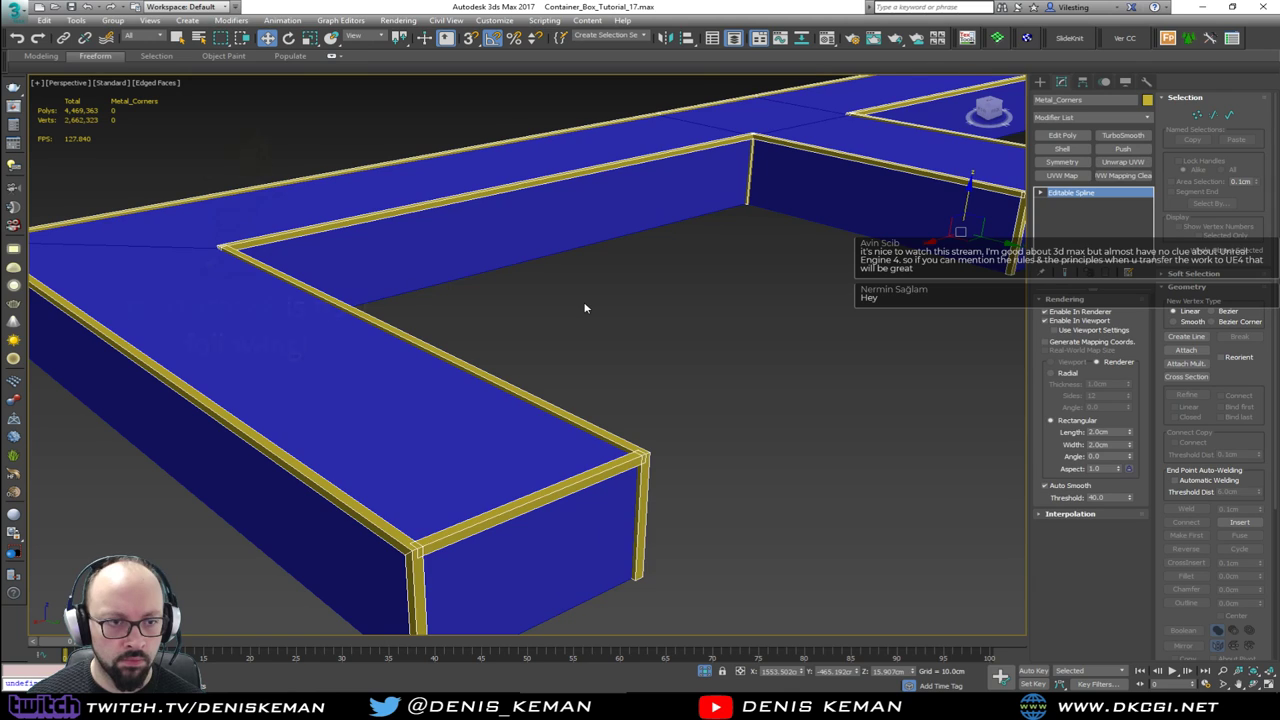
pyautogui.keyDown('alt'); pyautogui.moveTo(584, 304); pyautogui.dragTo(628, 326, button='middle'); pyautogui.keyUp('alt')
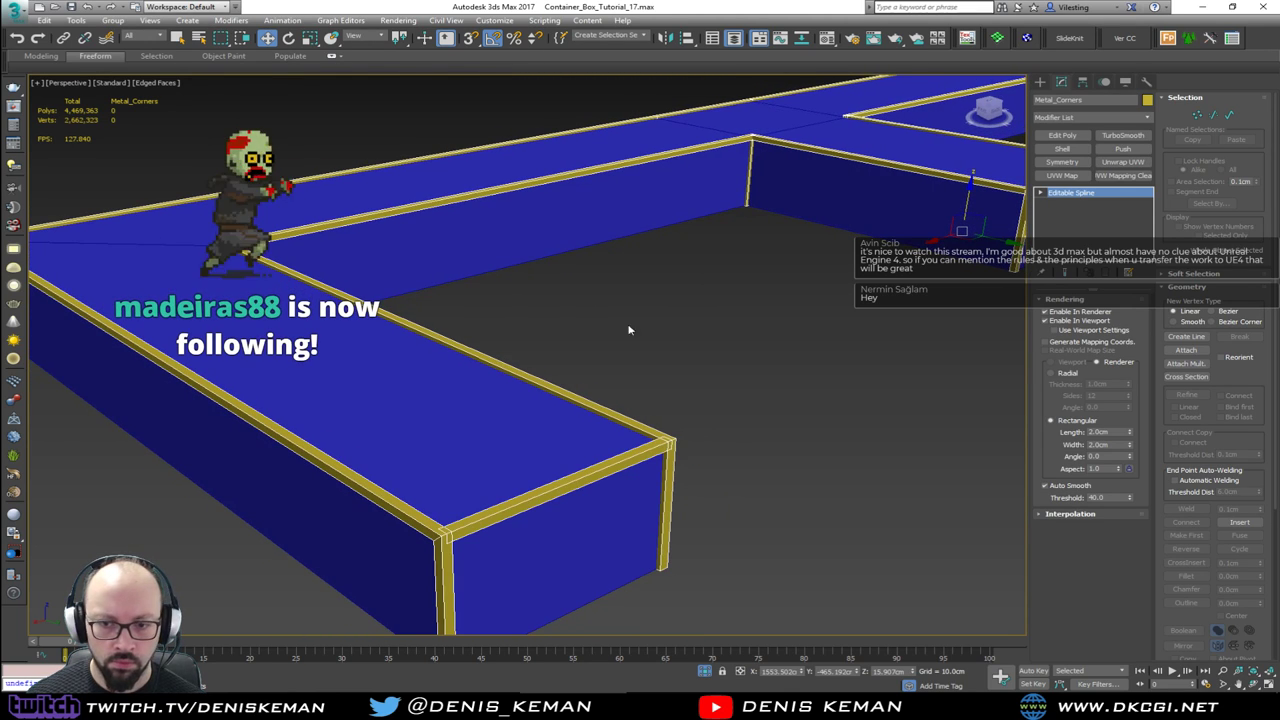
pyautogui.click(775, 364)
pyautogui.press('F3')
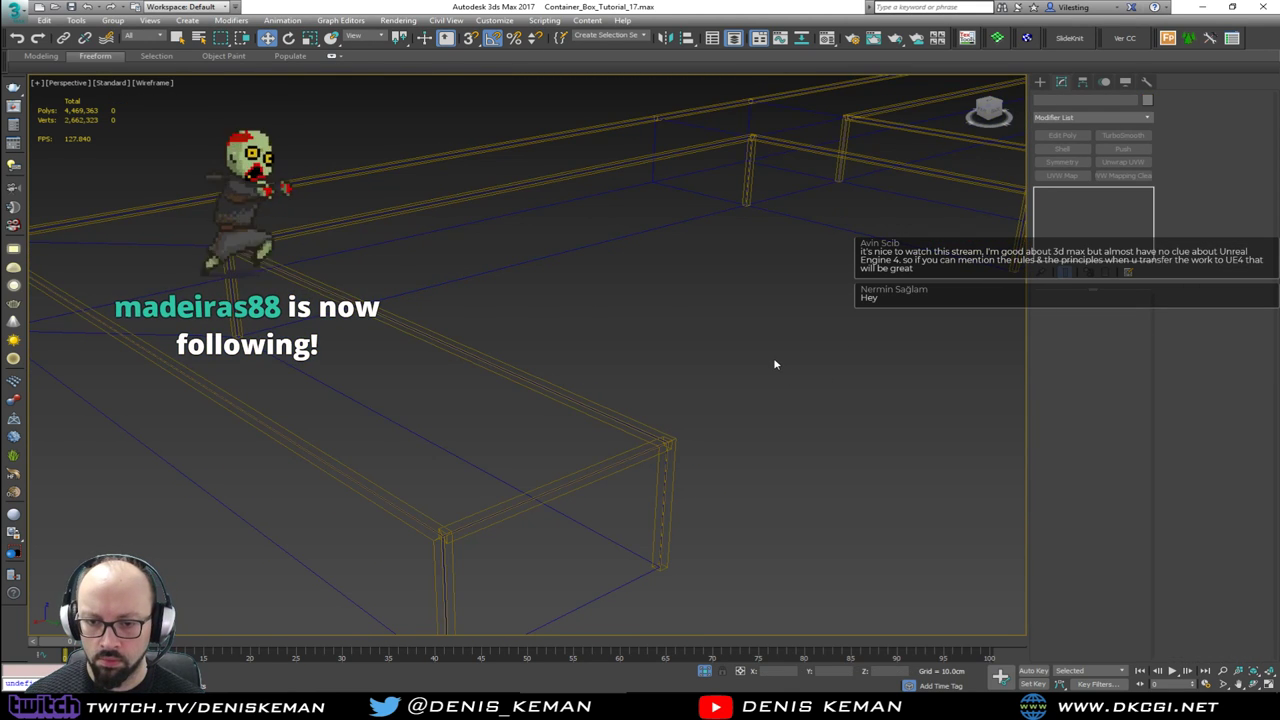
pyautogui.press('F3')
pyautogui.scroll(-6, 740, 366)
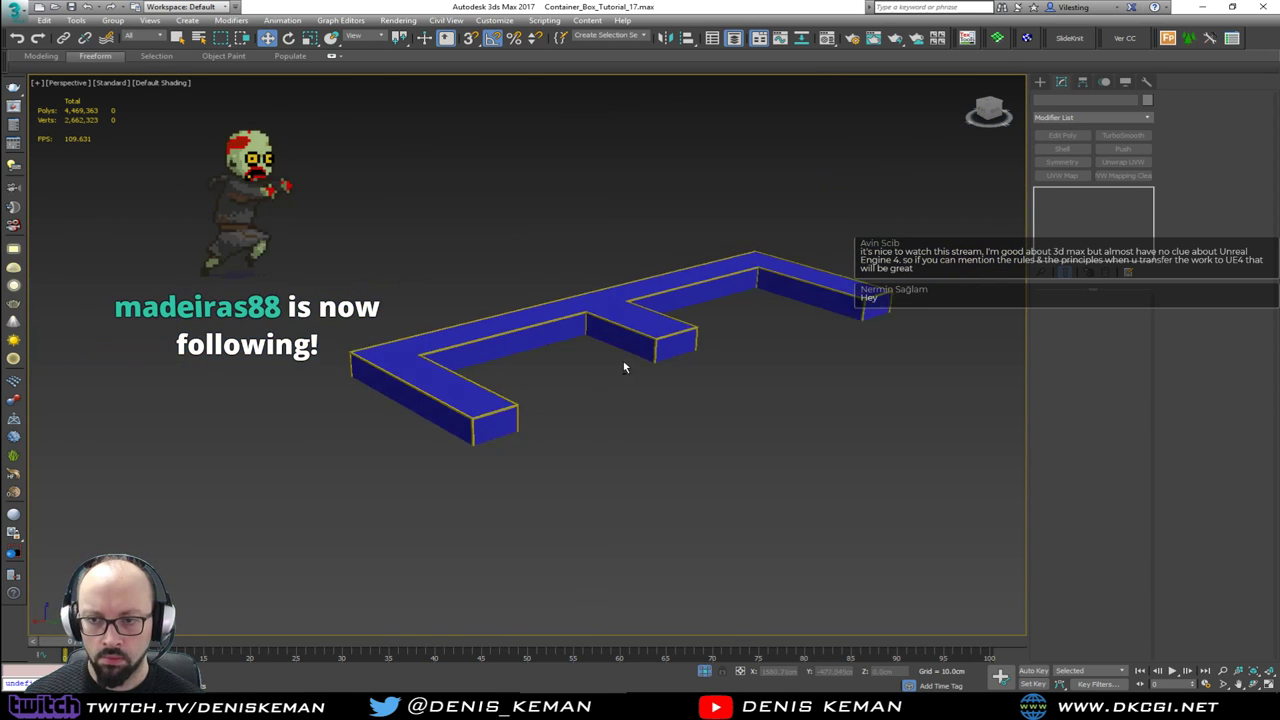
pyautogui.moveTo(624, 368)
pyautogui.keyDown('alt'); pyautogui.mouseDown(button='middle')
pyautogui.moveTo(570, 352)
pyautogui.moveTo(521, 362)
pyautogui.moveTo(639, 369)
pyautogui.mouseUp(button='middle'); pyautogui.keyUp('alt')
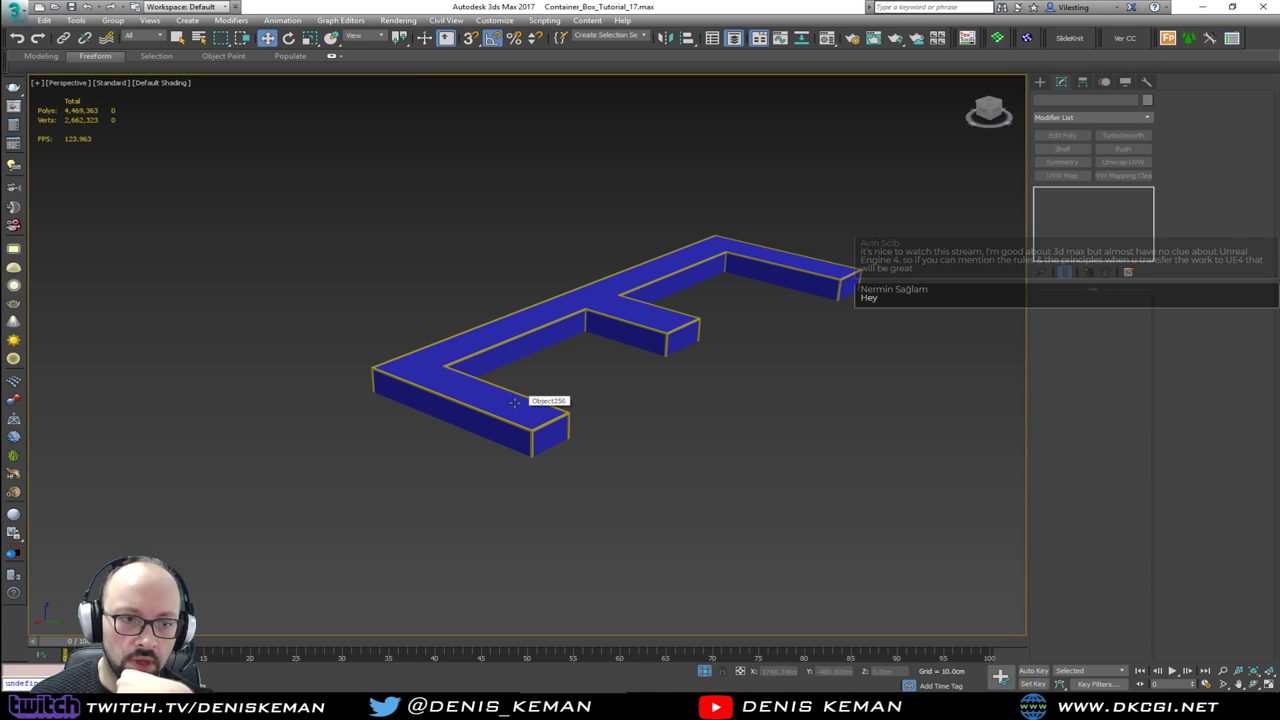
pyautogui.scroll(5, 512, 405)
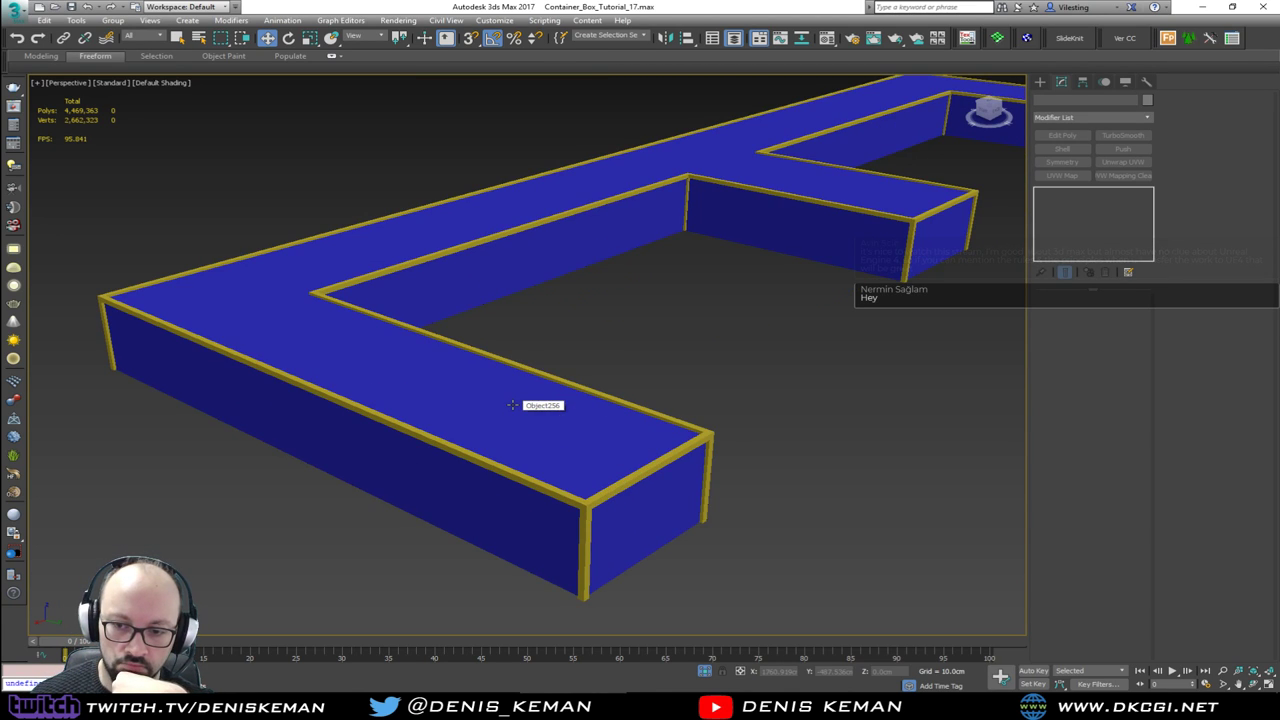
pyautogui.scroll(3, 601, 494)
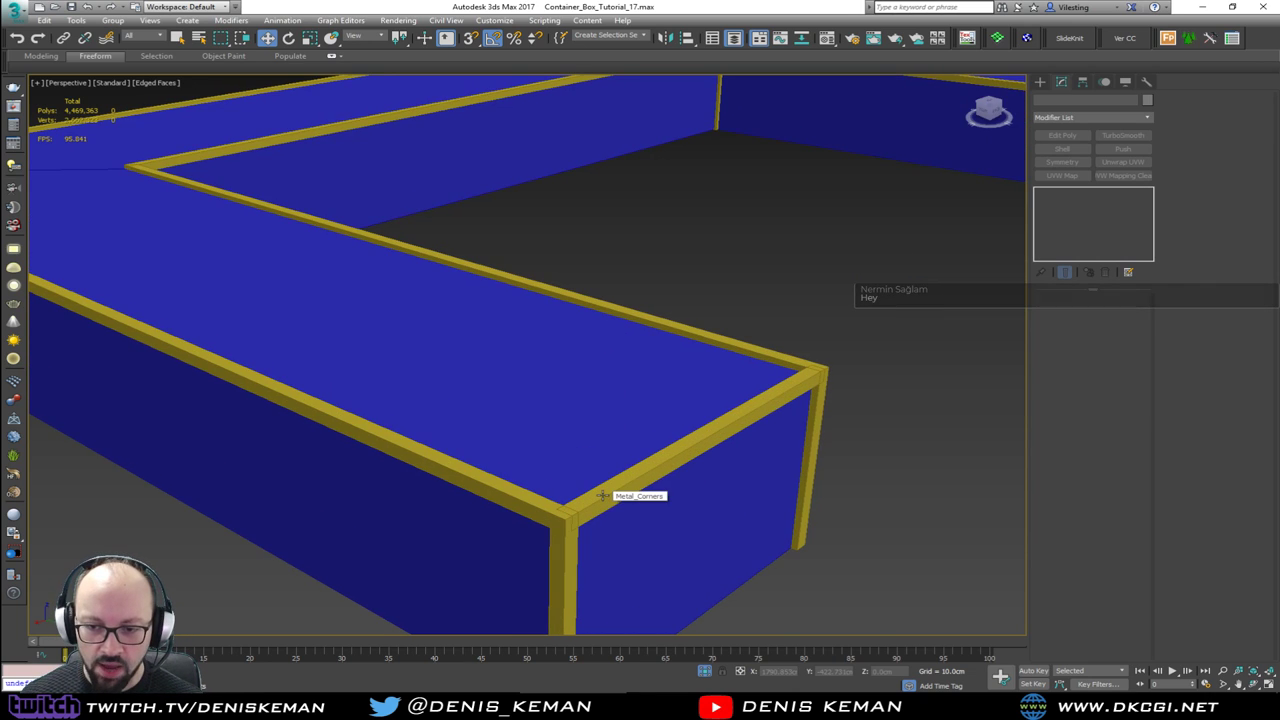
pyautogui.scroll(4, 601, 494)
pyautogui.scroll(-6, 588, 443)
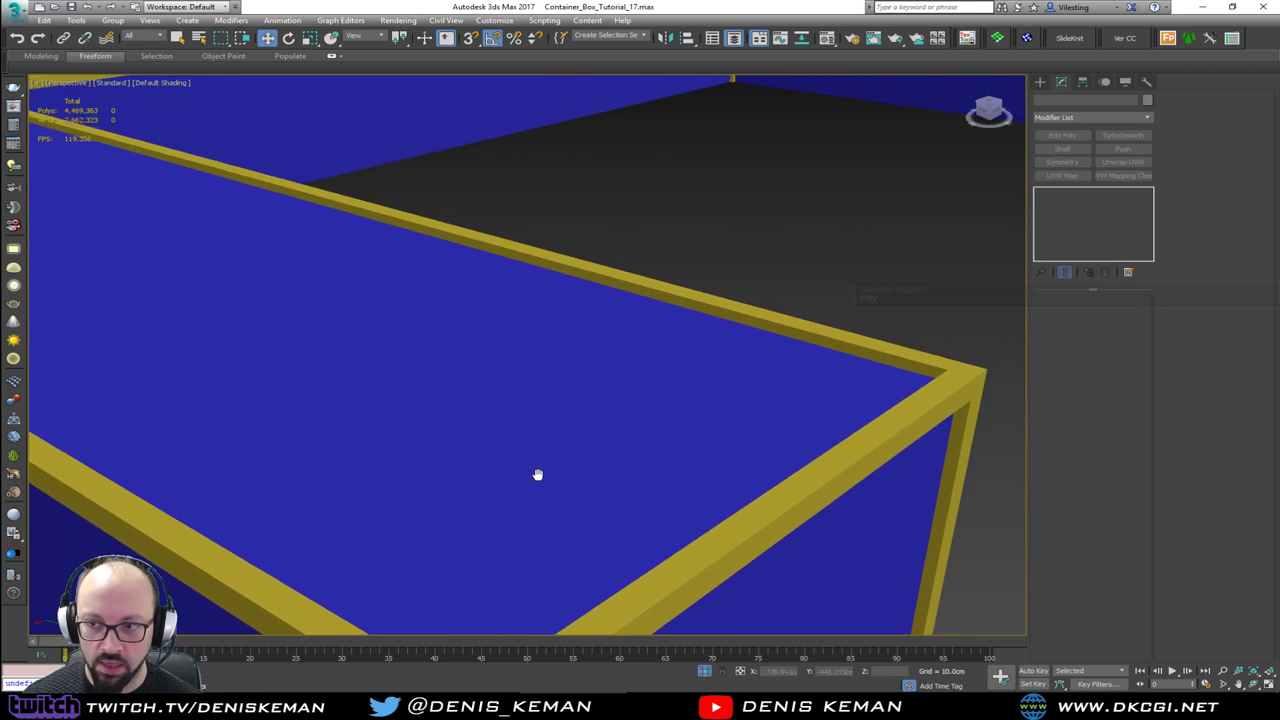
pyautogui.scroll(-5, 554, 259)
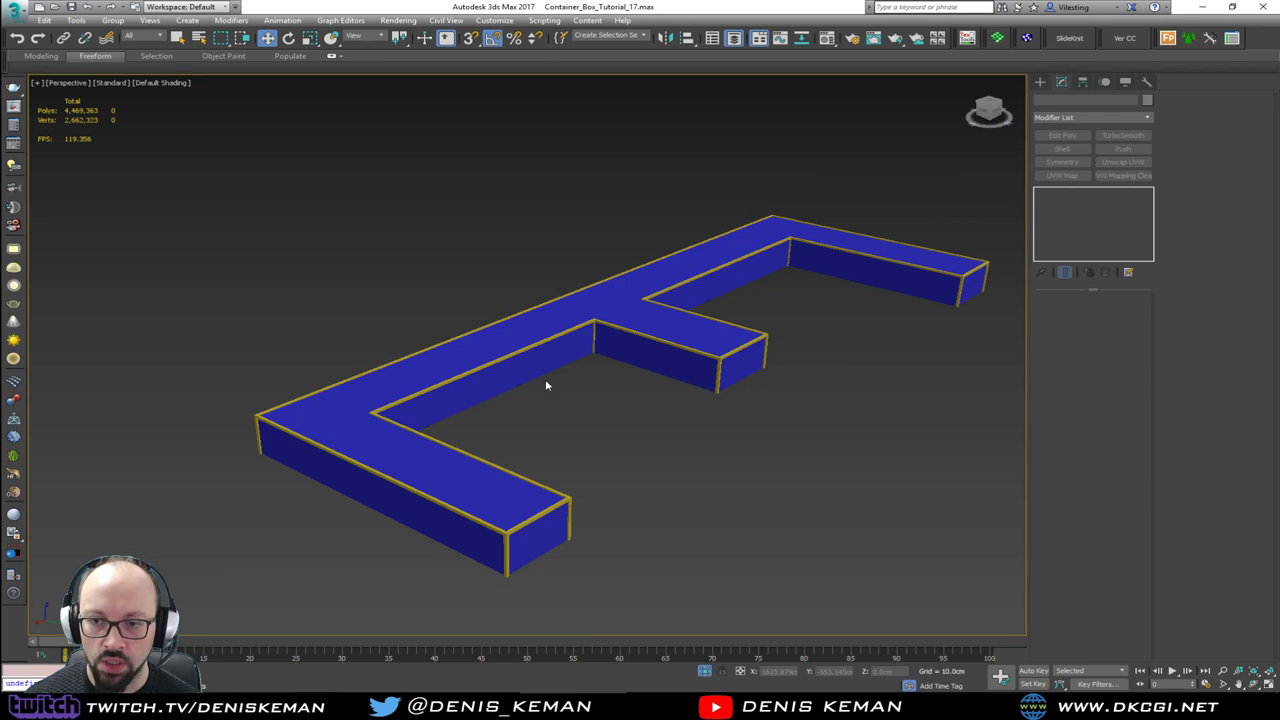
pyautogui.moveTo(548, 499); pyautogui.dragTo(563, 432, button='middle')
pyautogui.scroll(4, 563, 432)
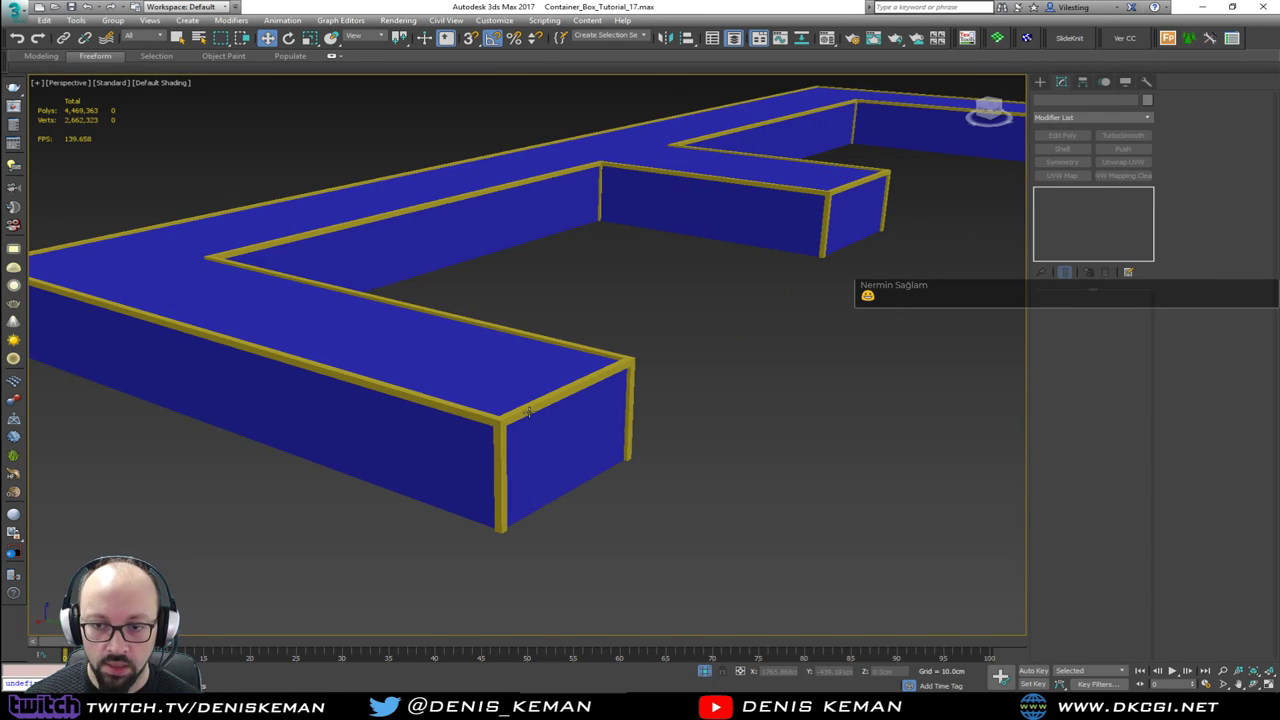
# Step: Select the Metal_Corners trim and turn on the edged-faces display
pyautogui.click(529, 412)
pyautogui.scroll(-4, 534, 480)
pyautogui.press('F4')
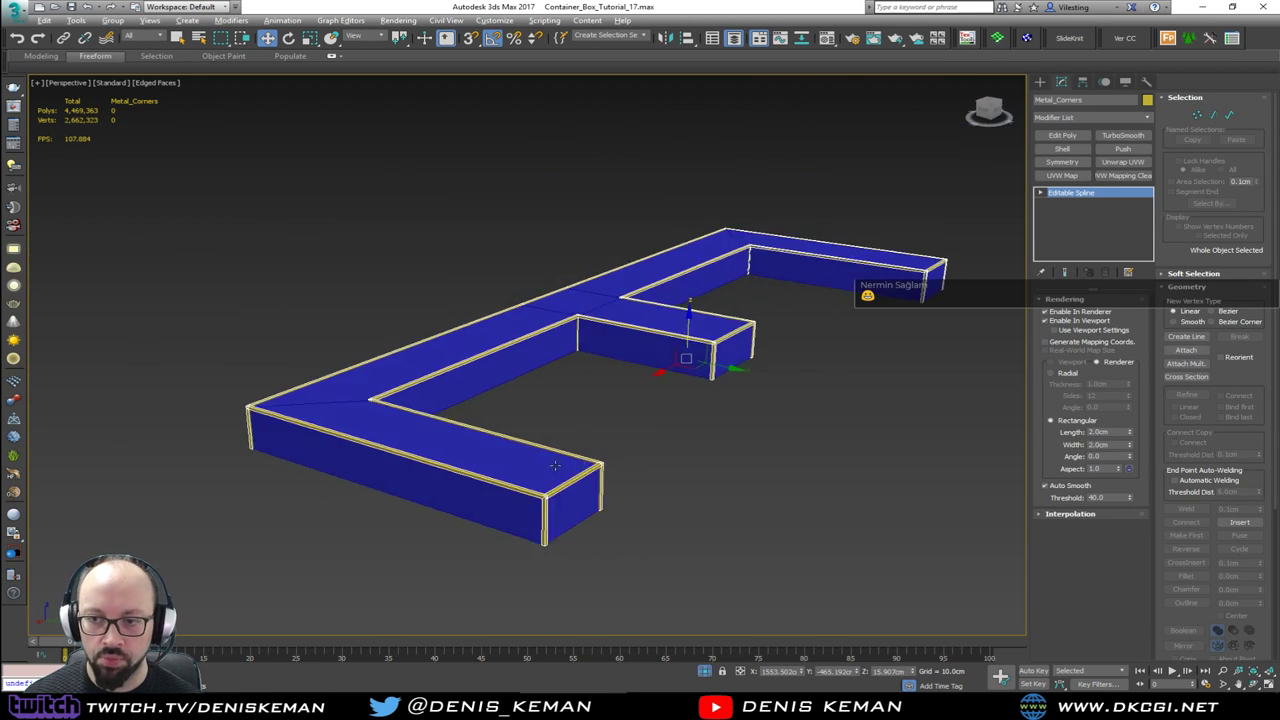
pyautogui.moveTo(554, 465)
pyautogui.keyDown('alt'); pyautogui.mouseDown(button='middle')
pyautogui.moveTo(600, 460)
pyautogui.moveTo(569, 450)
pyautogui.mouseUp(button='middle'); pyautogui.keyUp('alt')
pyautogui.press('1')
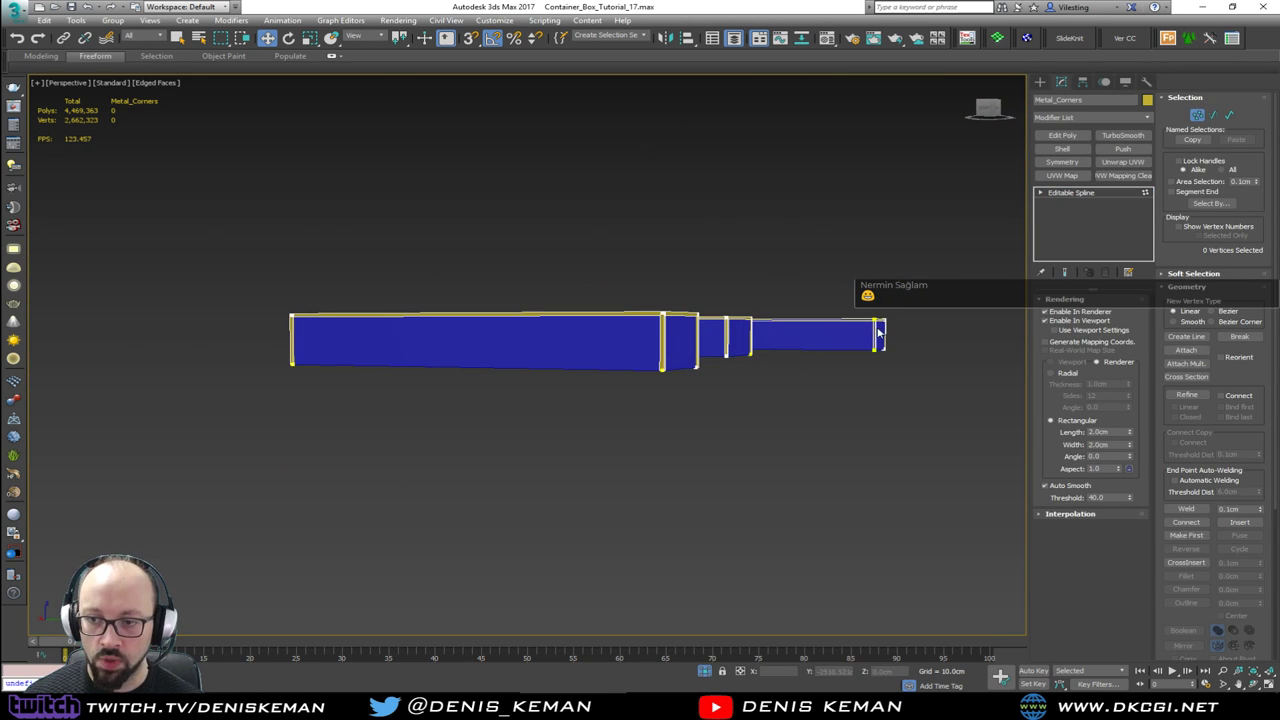
pyautogui.press('F3')
pyautogui.moveTo(648, 318)
pyautogui.mouseDown()
pyautogui.moveTo(268, 322)
pyautogui.moveTo(246, 334)
pyautogui.mouseUp()
pyautogui.press('F3')
pyautogui.scroll(5, 699, 337)
pyautogui.keyDown('alt'); pyautogui.moveTo(660, 324); pyautogui.dragTo(662, 335, button='middle'); pyautogui.keyUp('alt')
pyautogui.click(1083, 194)
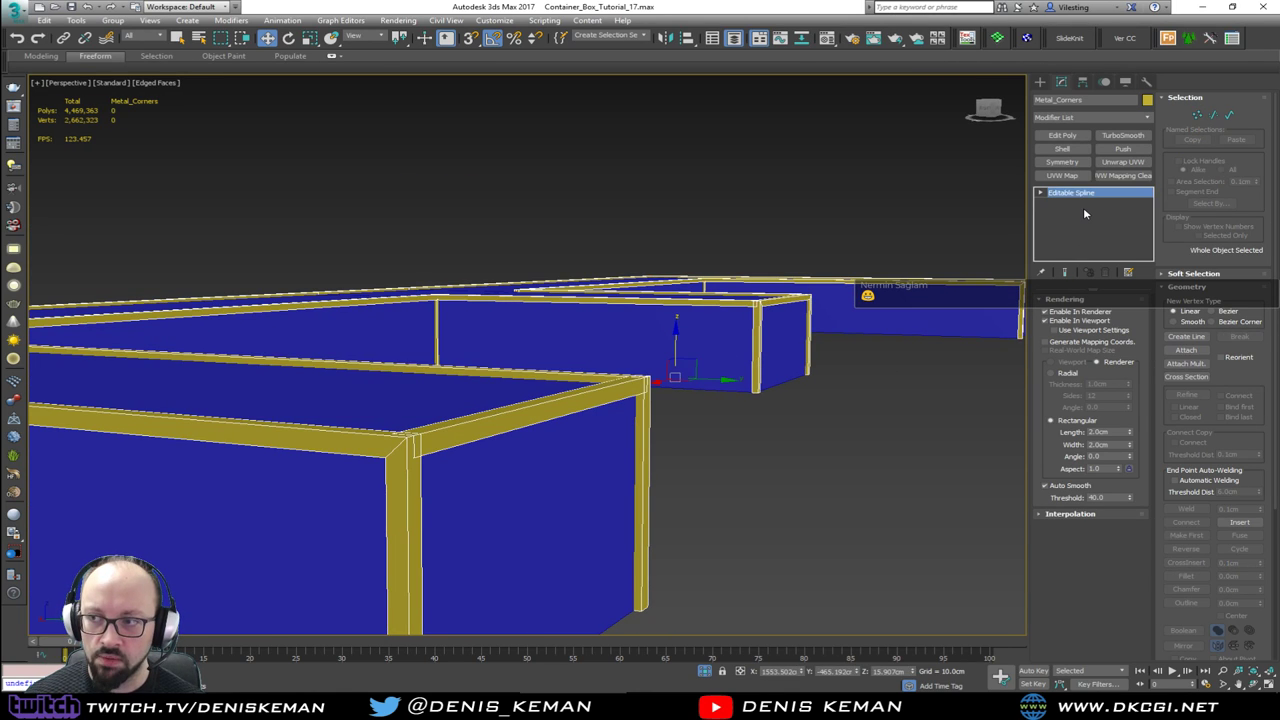
# Step: Add an Edit Poly modifier to the Metal_Corners trim and select all the vertices along its upper edge
pyautogui.click(1062, 136)
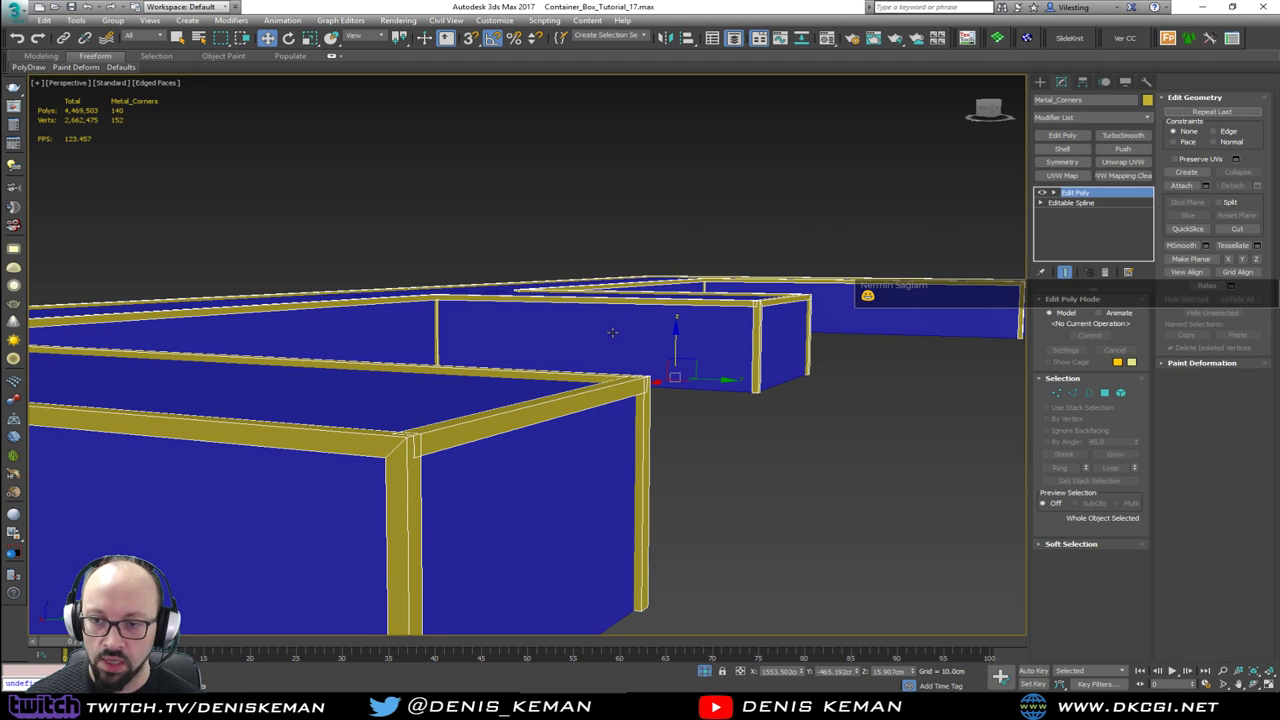
pyautogui.keyDown('alt'); pyautogui.moveTo(560, 360); pyautogui.dragTo(613, 366, button='middle'); pyautogui.keyUp('alt')
pyautogui.press('1')
pyautogui.moveTo(806, 336); pyautogui.dragTo(804, 308, button='middle')
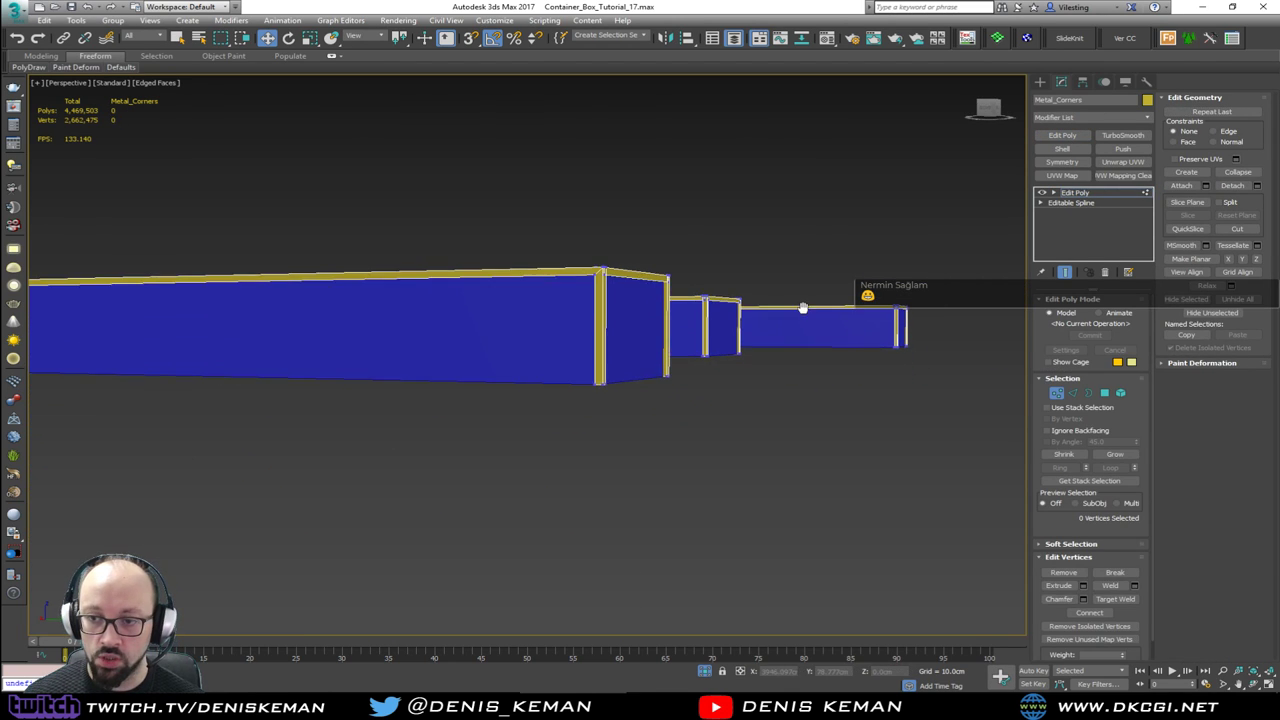
pyautogui.press('F3')
pyautogui.scroll(-3, 826, 310)
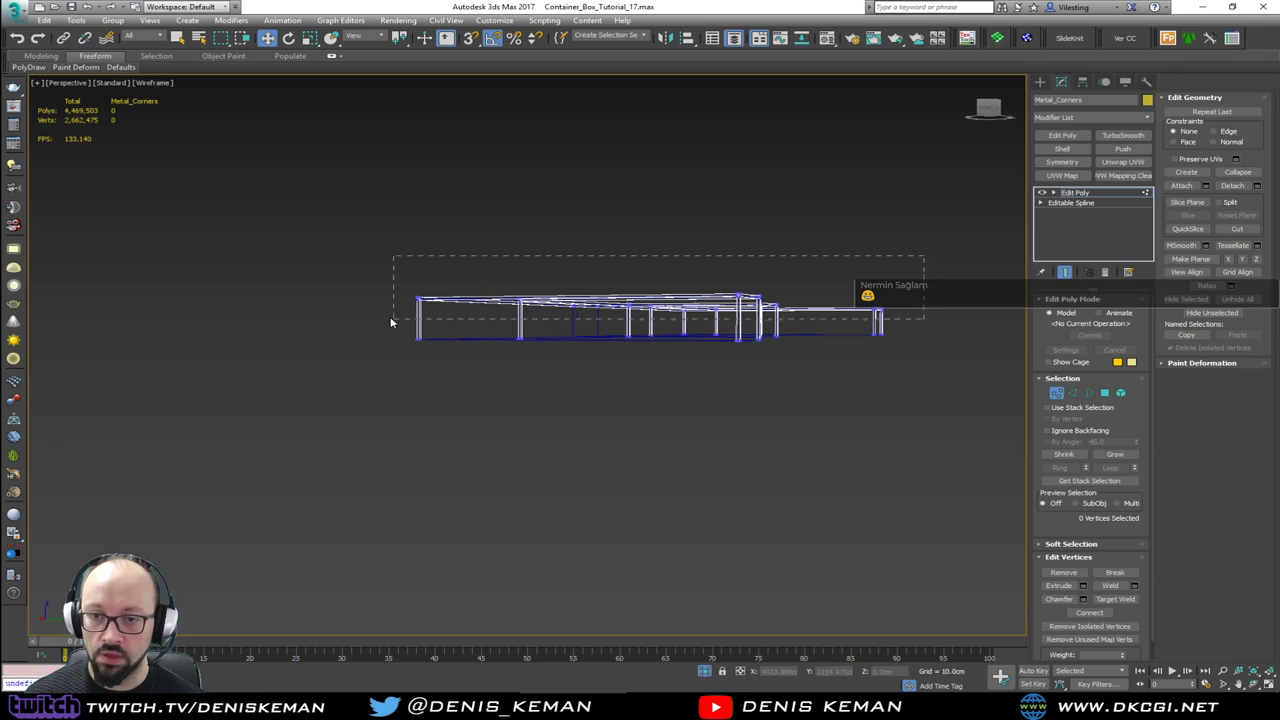
pyautogui.moveTo(366, 315); pyautogui.dragTo(366, 317)
pyautogui.press('F3')
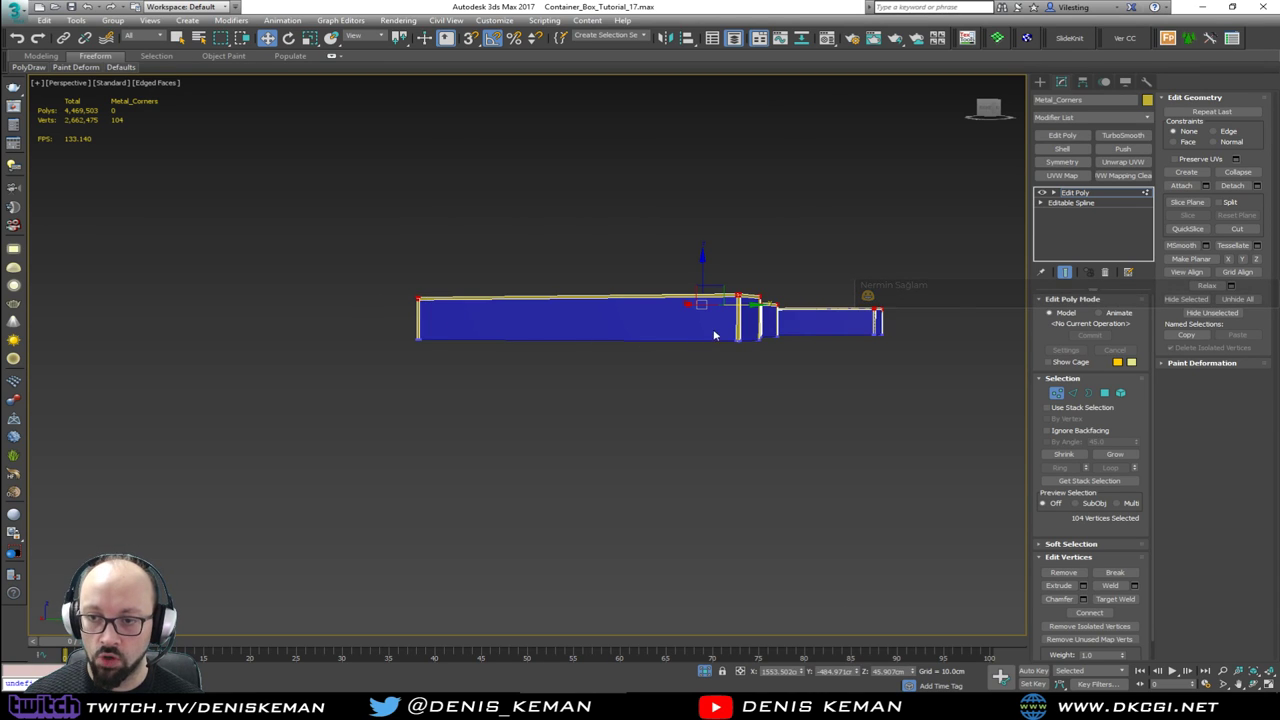
# Step: Lower the selected vertices with 3D snapping to sit flush with the seating base's upper surface, and leave vertex editing
pyautogui.scroll(4, 736, 308)
pyautogui.keyDown('alt'); pyautogui.moveTo(736, 302); pyautogui.dragTo(730, 312, button='middle'); pyautogui.keyUp('alt')
pyautogui.scroll(2, 566, 413)
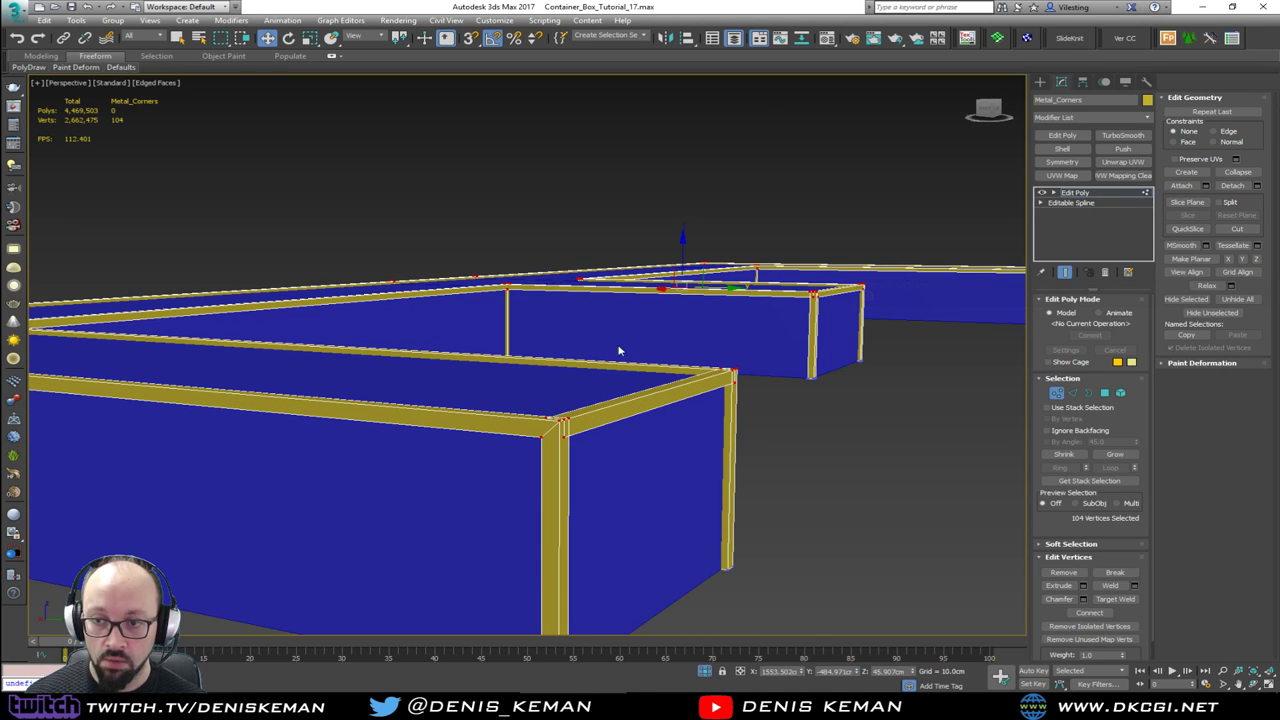
pyautogui.press('s')
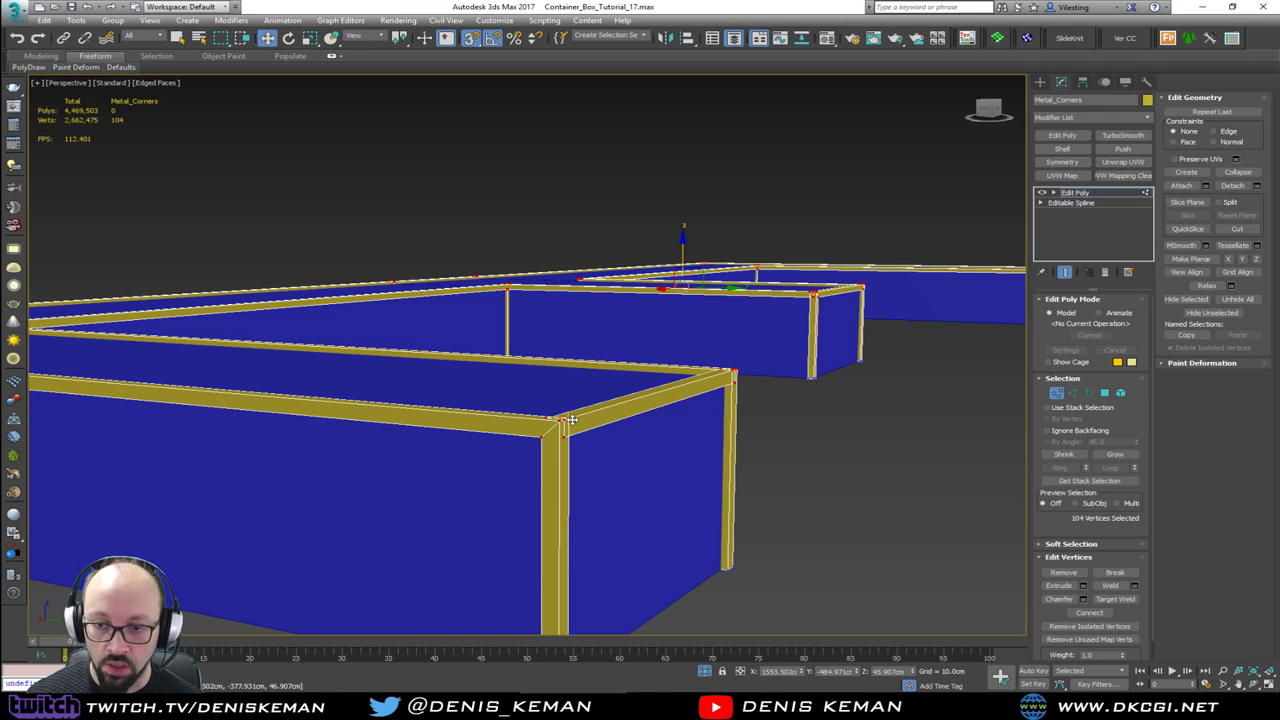
pyautogui.moveTo(568, 420)
pyautogui.mouseDown()
pyautogui.moveTo(554, 446)
pyautogui.moveTo(558, 431)
pyautogui.mouseUp()
pyautogui.keyDown('alt'); pyautogui.moveTo(558, 432); pyautogui.dragTo(593, 296, button='middle'); pyautogui.keyUp('alt')
pyautogui.click(1060, 396)
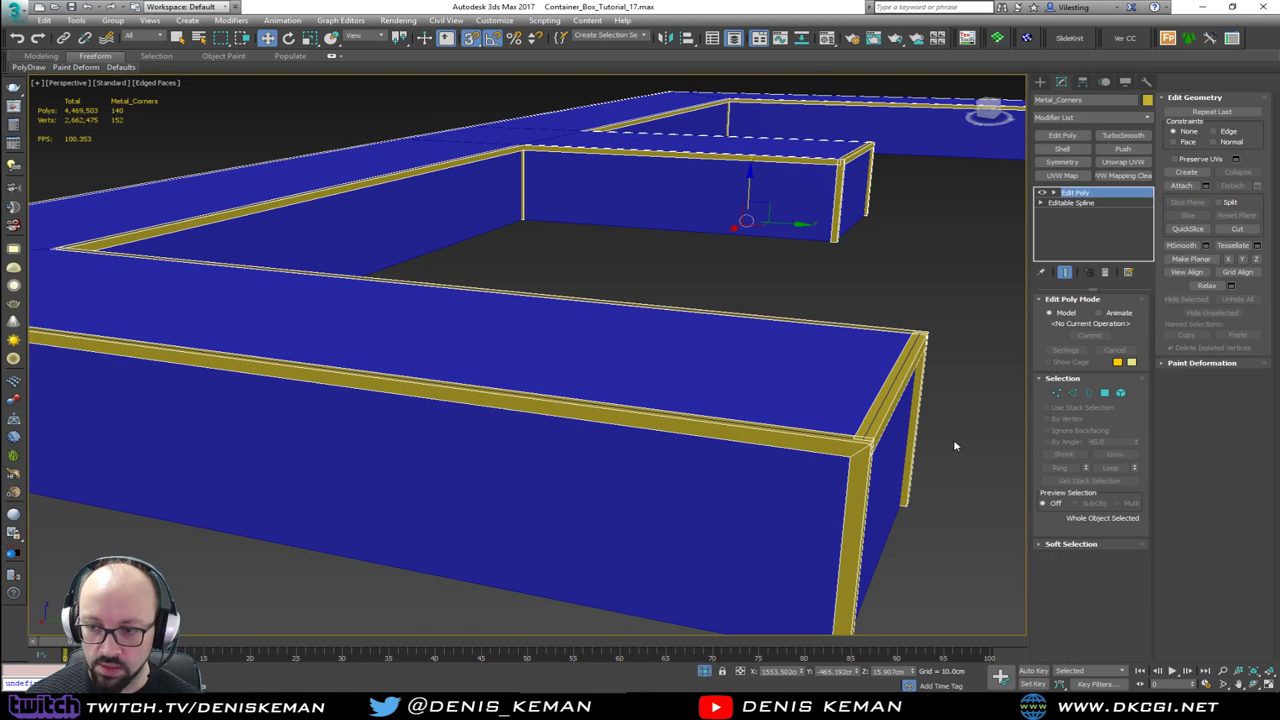
# Step: Deselect the trim, turn off the edged-faces display and examine how the trim meets the base's end corners
pyautogui.click(954, 449)
pyautogui.press('F3')
pyautogui.press('F3')
pyautogui.press('F4')
pyautogui.moveTo(800, 439); pyautogui.dragTo(603, 351, button='middle')
pyautogui.scroll(-3, 752, 460)
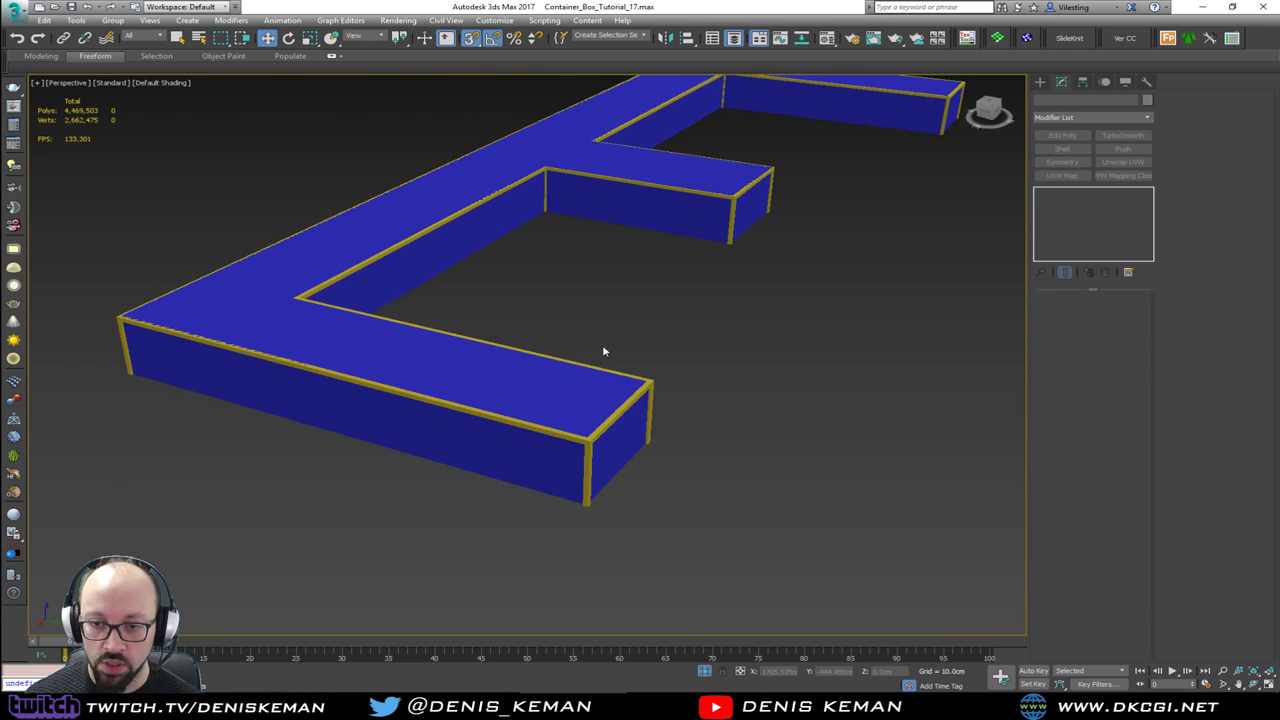
# Step: Set the Metal_Corners trim's object color to the dark gray custom color
pyautogui.click(589, 440)
pyautogui.scroll(3, 589, 440)
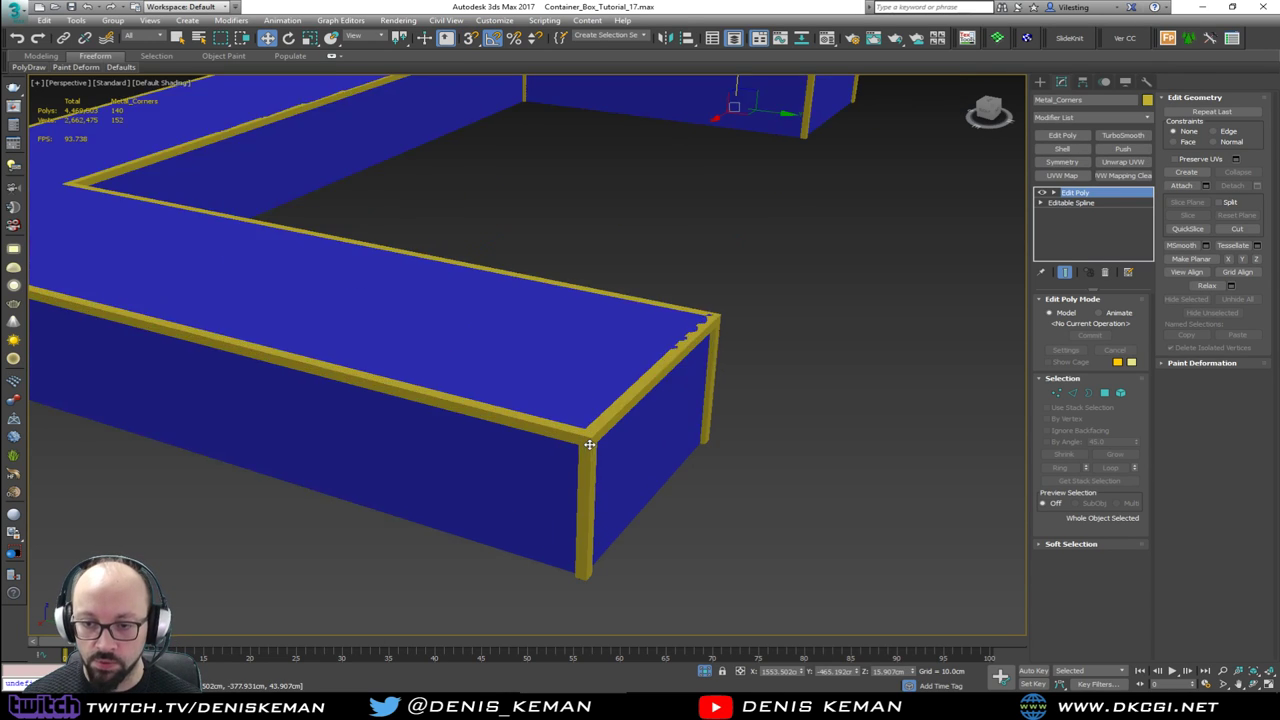
pyautogui.press('F3')
pyautogui.press('F3')
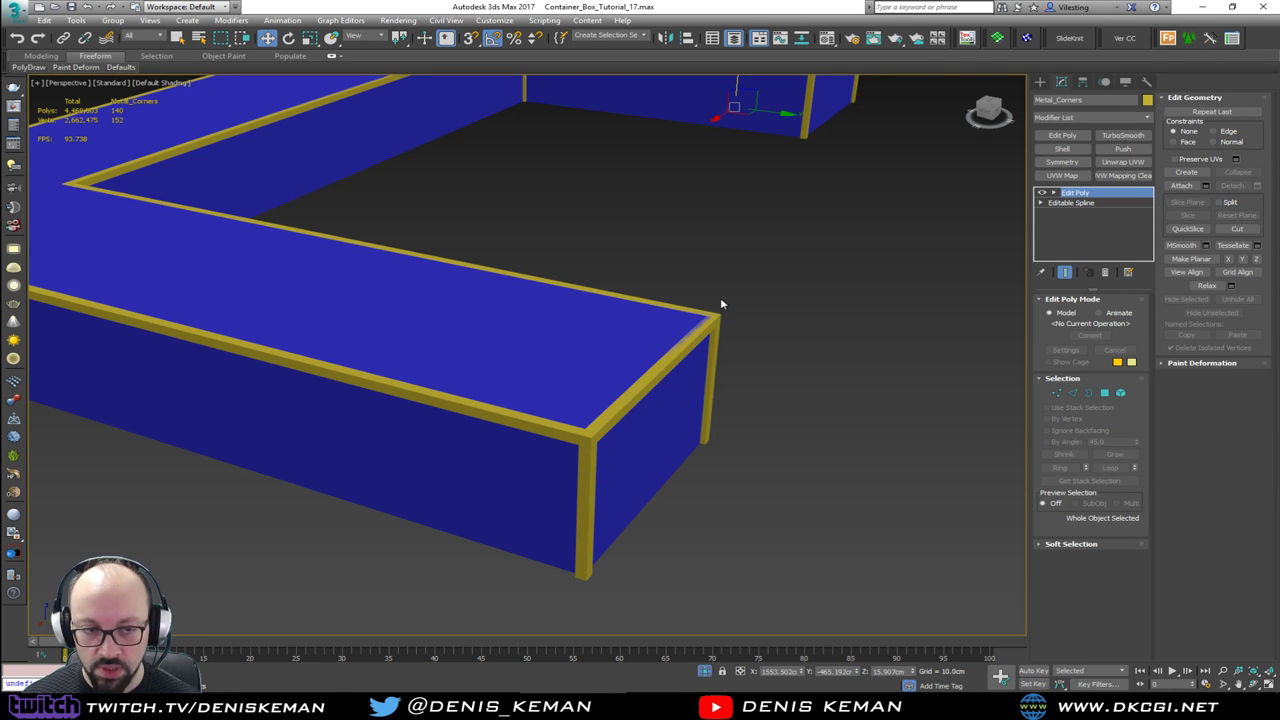
pyautogui.moveTo(721, 299); pyautogui.dragTo(667, 308, button='middle')
pyautogui.scroll(-3, 614, 371)
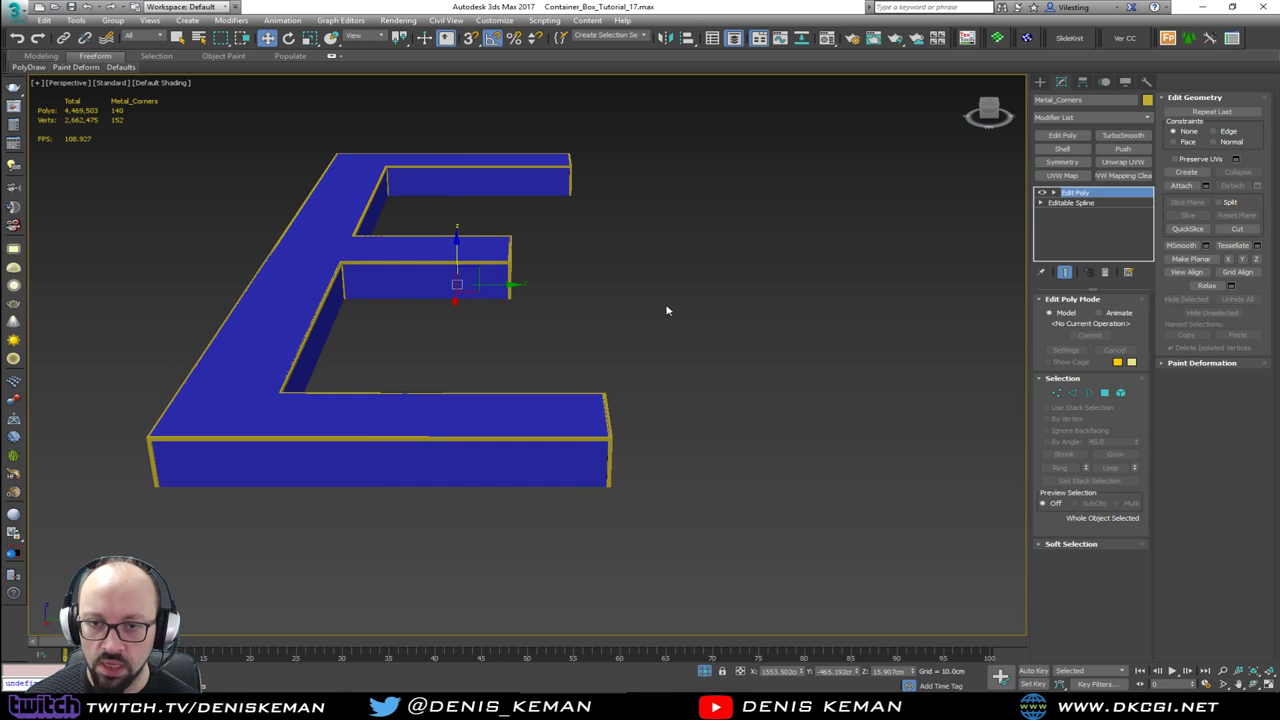
pyautogui.click(1147, 100)
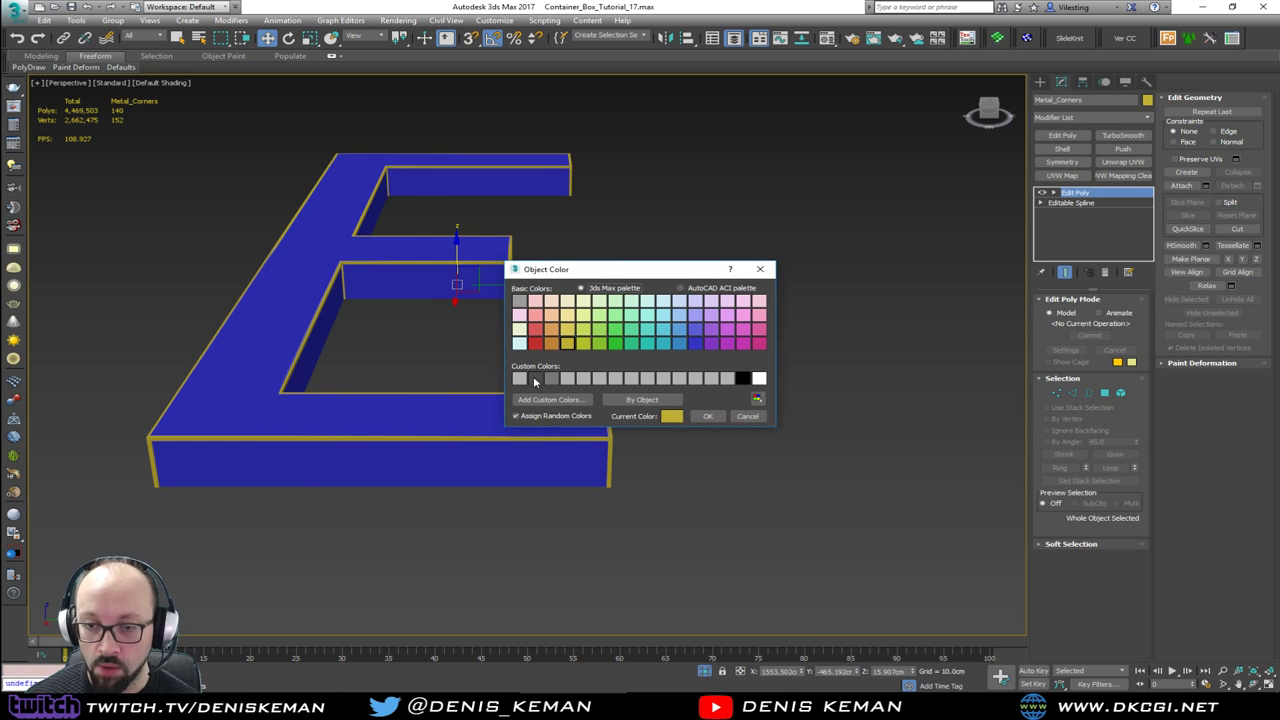
pyautogui.click(534, 378)
pyautogui.click(707, 416)
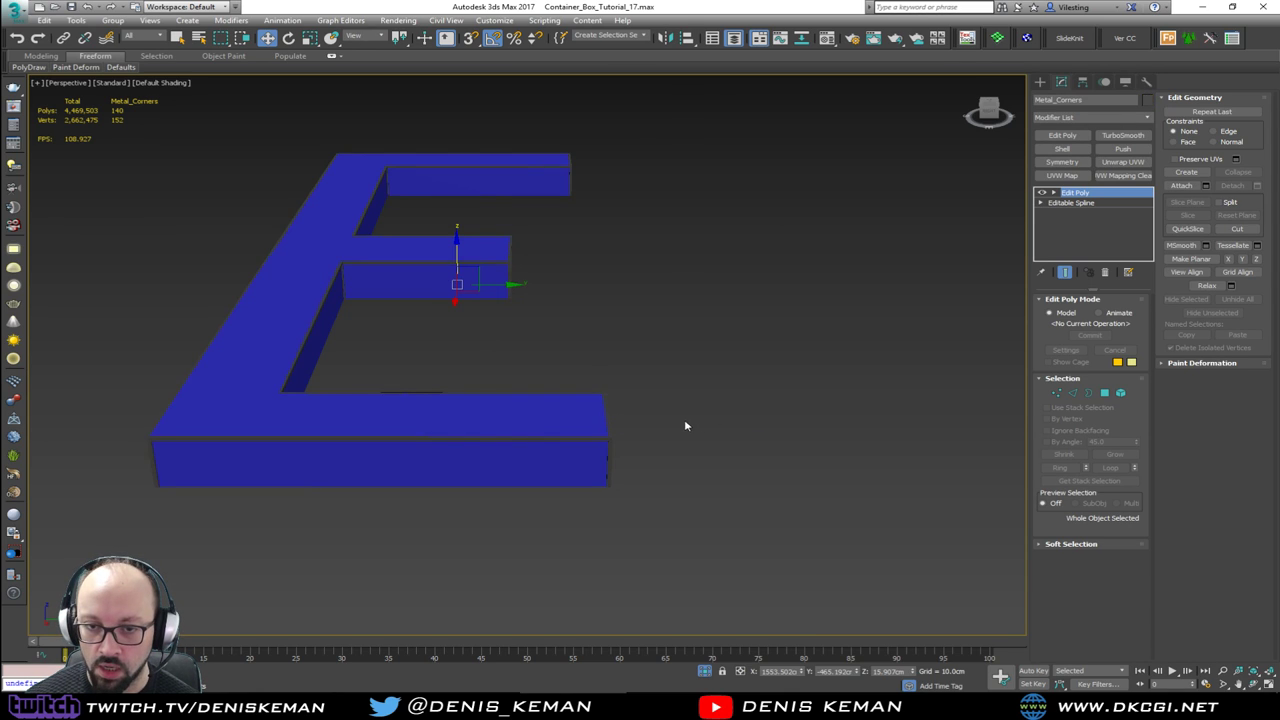
# Step: Set the seating base's object color to the light gray custom color and deselect it
pyautogui.keyDown('alt'); pyautogui.moveTo(685, 426); pyautogui.dragTo(547, 391, button='middle'); pyautogui.keyUp('alt')
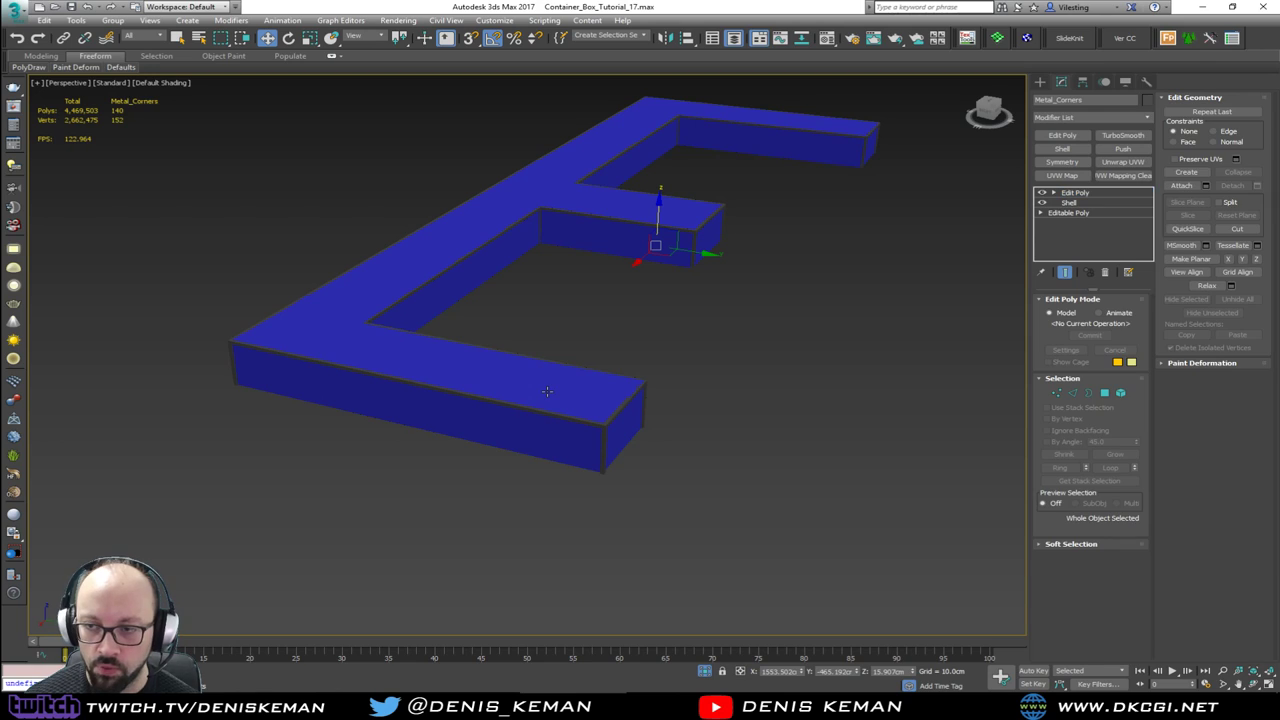
pyautogui.click(1072, 135)
pyautogui.click(1148, 101)
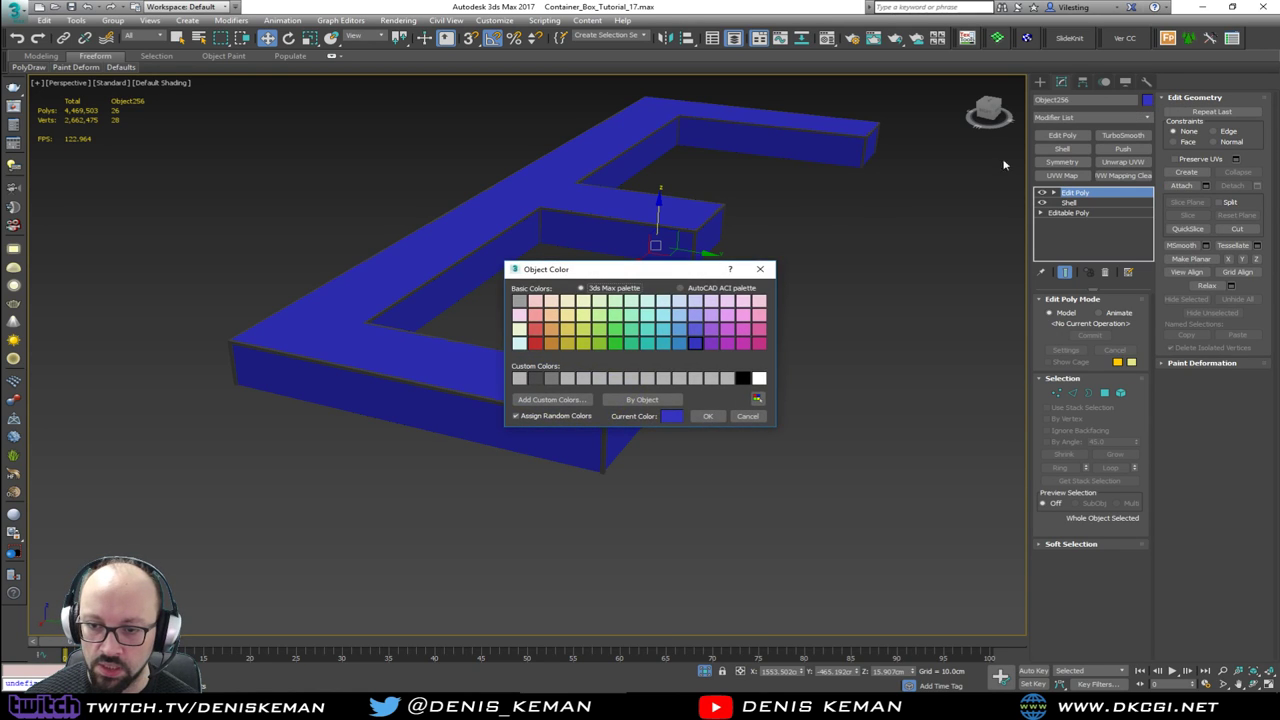
pyautogui.click(520, 378)
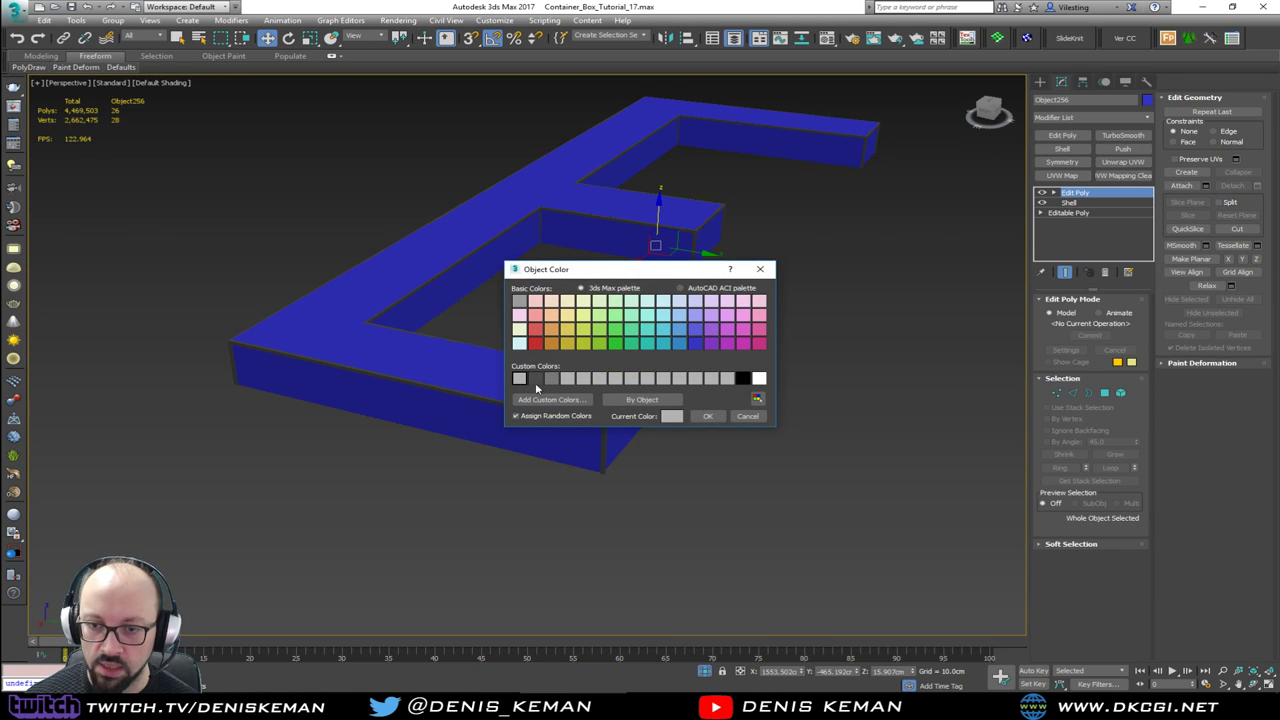
pyautogui.click(697, 419)
pyautogui.click(702, 422)
# Step: Select the Metal_Corners trim and its upper row of vertices for editing
pyautogui.moveTo(702, 422)
pyautogui.keyDown('alt'); pyautogui.mouseDown(button='middle')
pyautogui.moveTo(682, 412)
pyautogui.moveTo(693, 414)
pyautogui.mouseUp(button='middle'); pyautogui.keyUp('alt')
pyautogui.scroll(3, 524, 441)
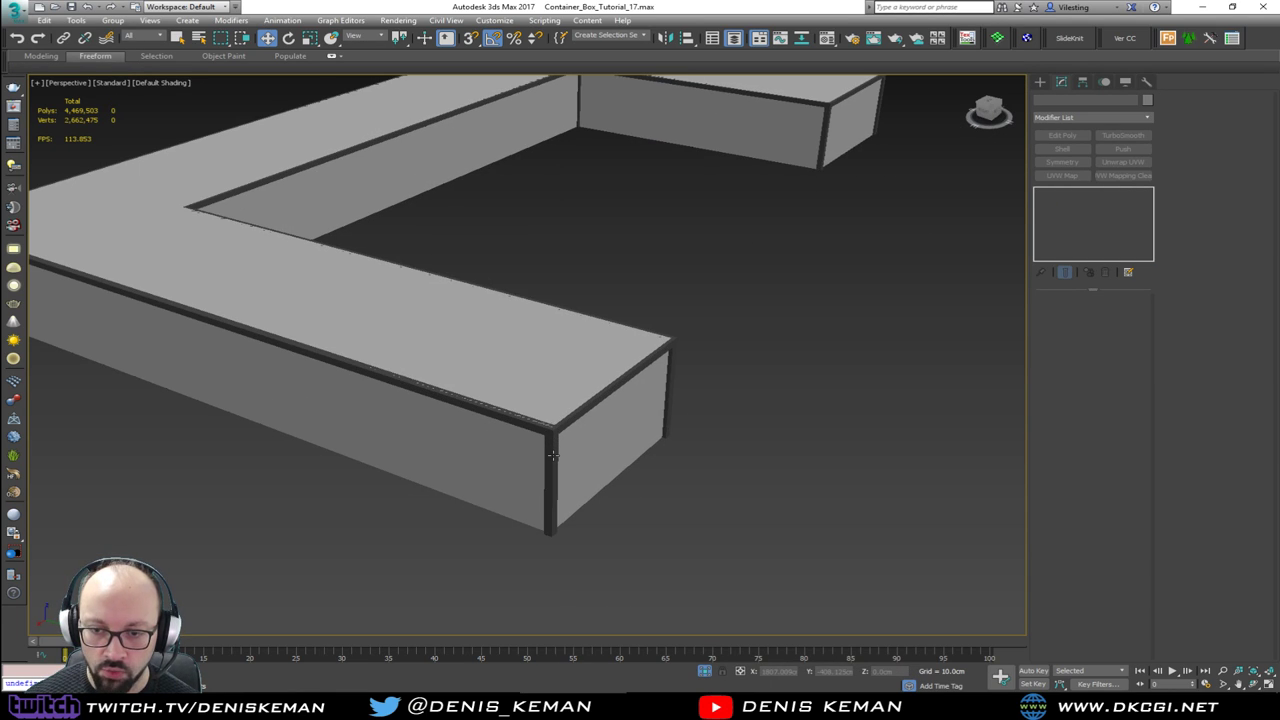
pyautogui.click(552, 455)
pyautogui.press('F3')
pyautogui.press('F3')
pyautogui.moveTo(572, 429); pyautogui.dragTo(606, 440, button='middle')
pyautogui.scroll(-5, 600, 449)
pyautogui.press('1')
pyautogui.hotkey('ctrl', 'a')
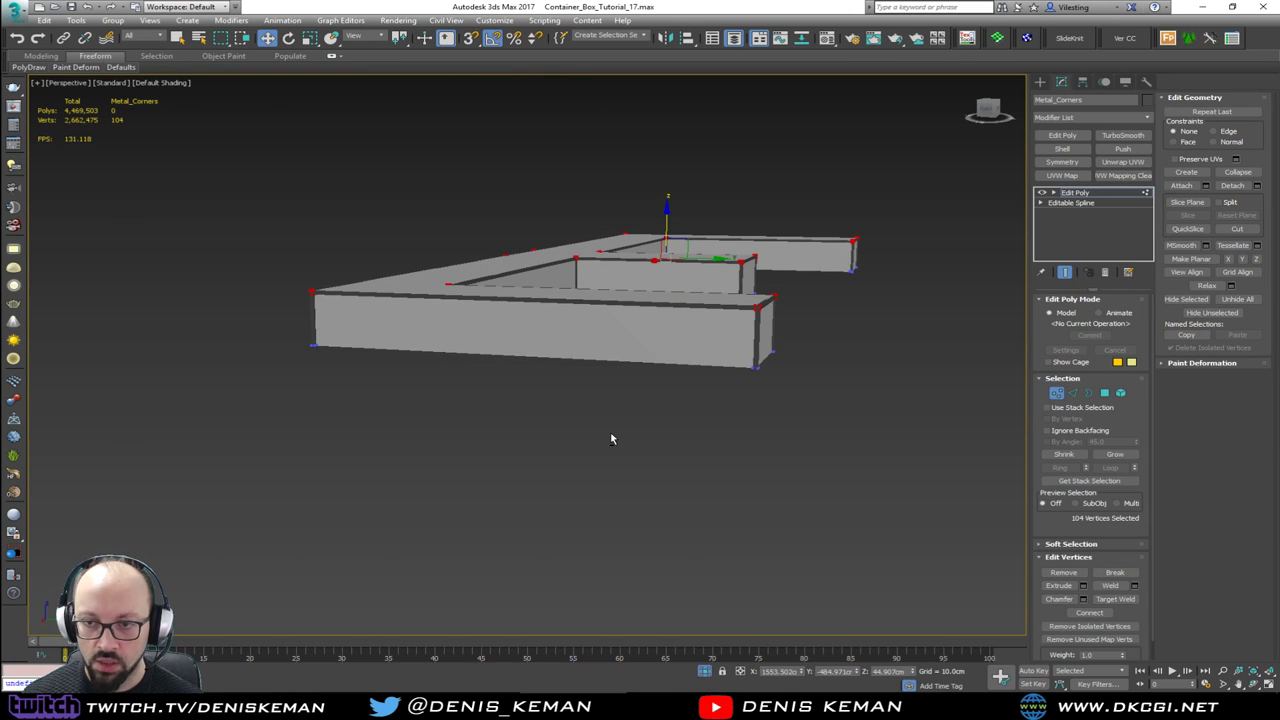
# Step: Raise the selected trim vertices about 0.19 cm above the seating base, leave vertex editing and deselect the trim
pyautogui.scroll(4, 761, 328)
pyautogui.moveTo(756, 303); pyautogui.dragTo(721, 358, button='middle')
pyautogui.scroll(2, 721, 358)
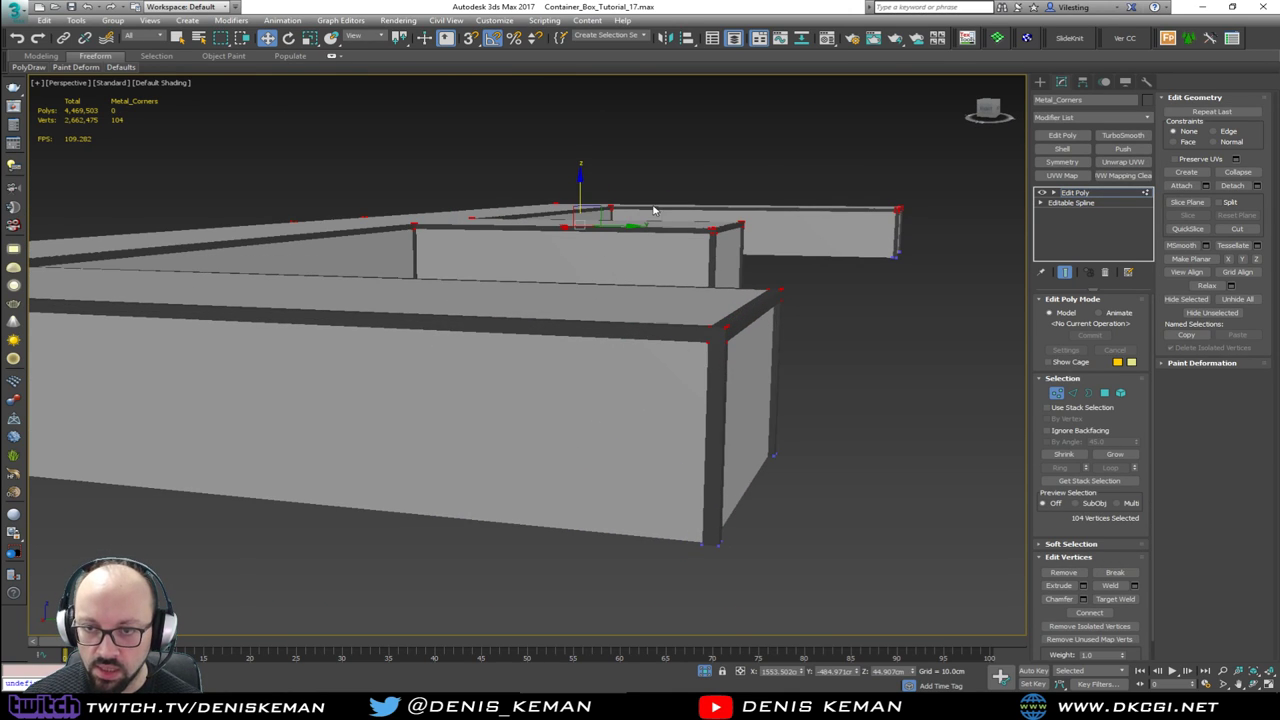
pyautogui.moveTo(579, 188); pyautogui.dragTo(577, 188)
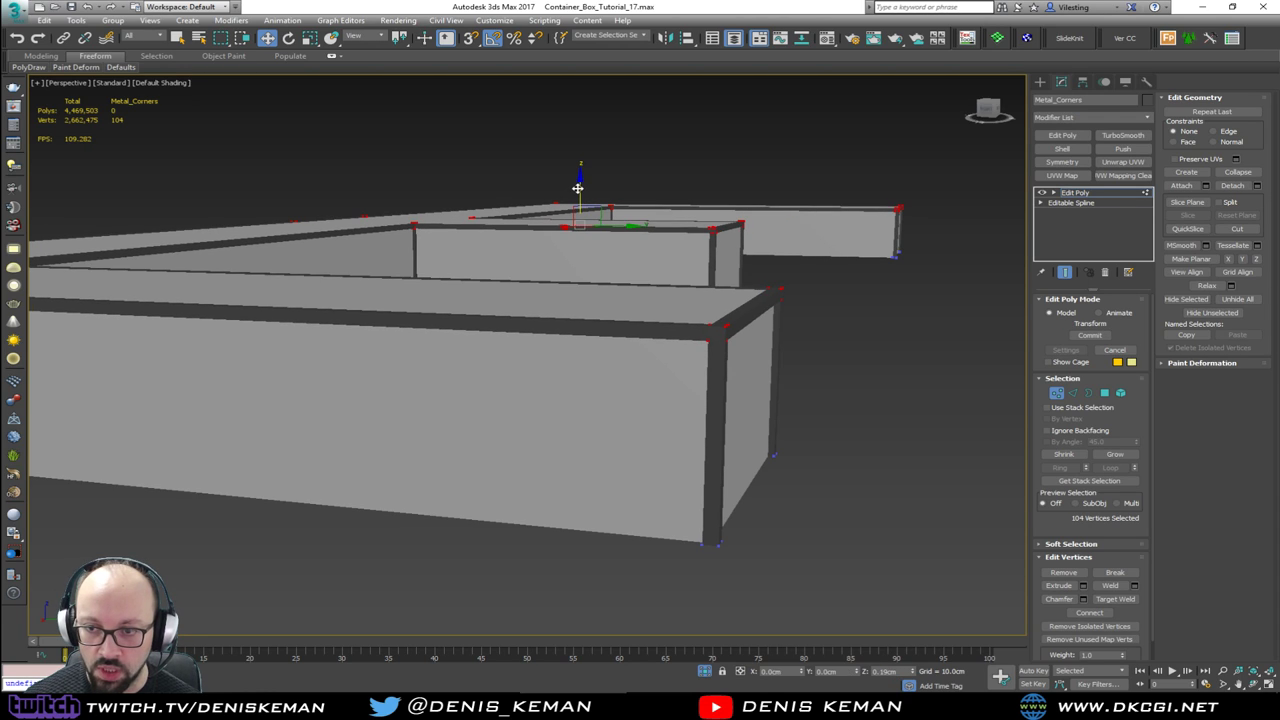
pyautogui.keyDown('alt'); pyautogui.moveTo(680, 250); pyautogui.dragTo(729, 286, button='middle'); pyautogui.keyUp('alt')
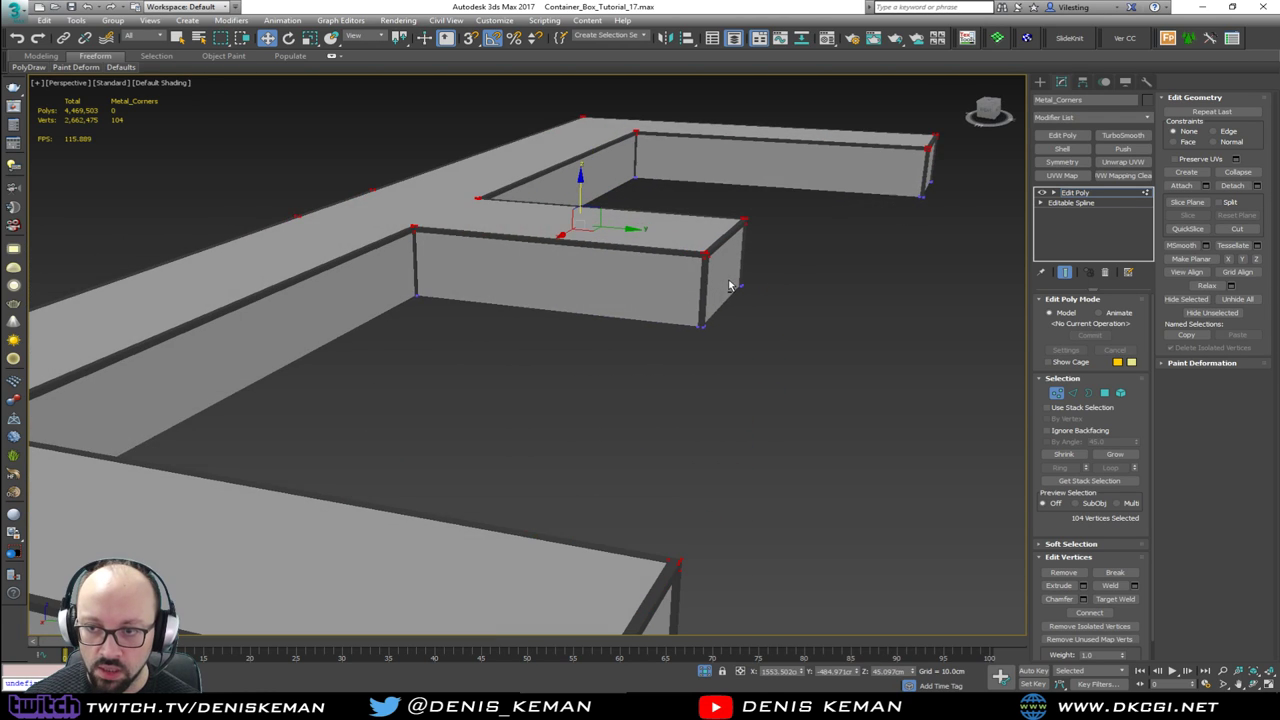
pyautogui.click(1062, 395)
pyautogui.click(786, 366)
# Step: Exit isolation and compare the trimmed seating base around the table with the Seating_01 reference photo
pyautogui.keyDown('alt'); pyautogui.moveTo(786, 366); pyautogui.dragTo(698, 365, button='middle'); pyautogui.keyUp('alt')
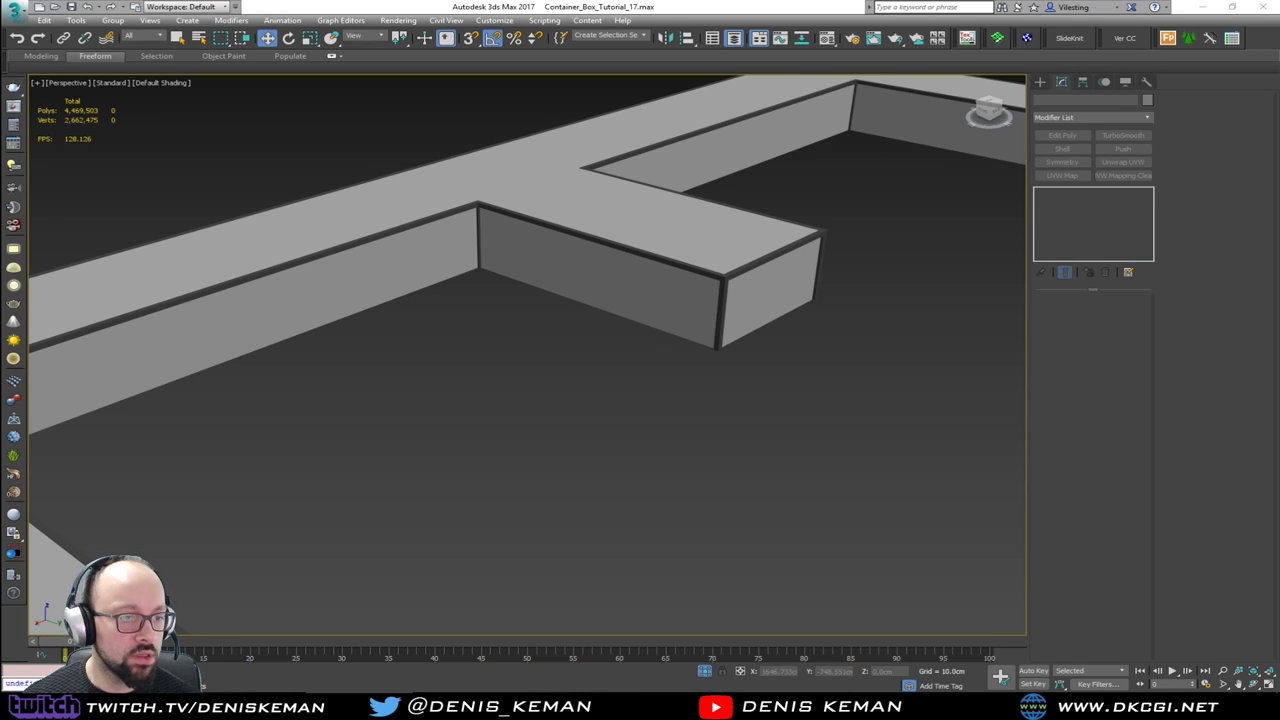
pyautogui.scroll(-5, 359, 378)
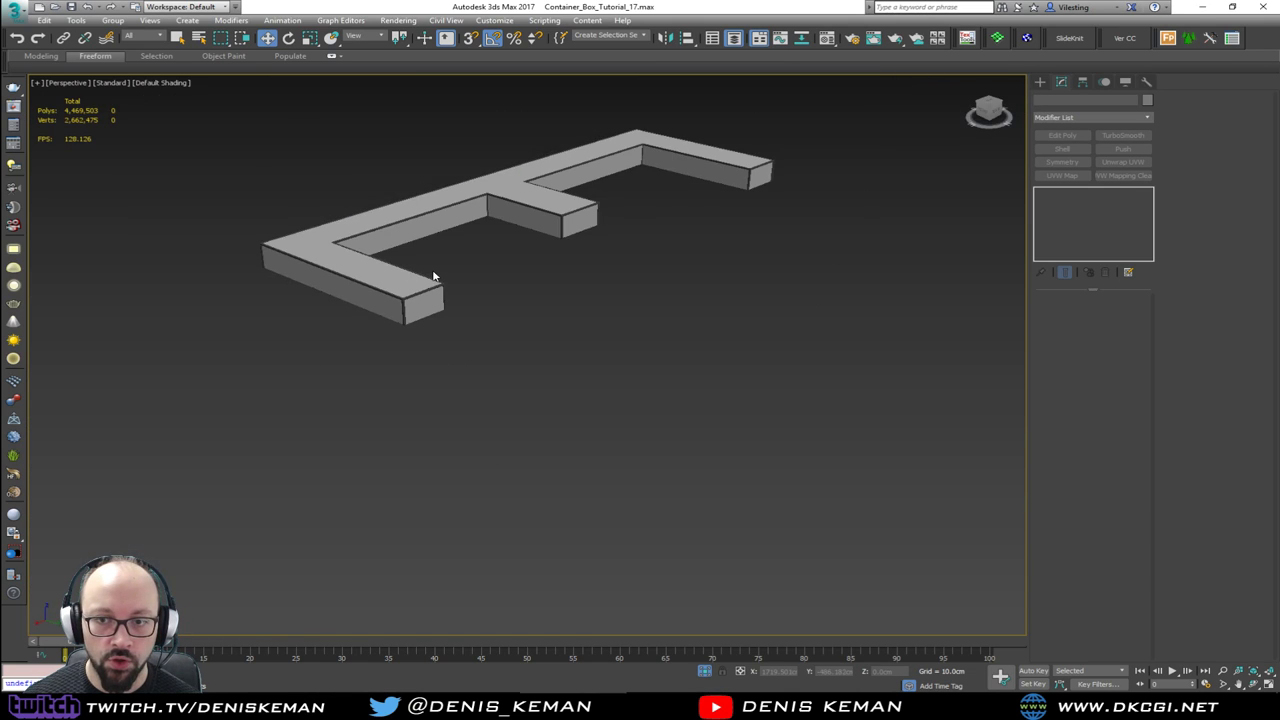
pyautogui.moveTo(434, 274)
pyautogui.keyDown('alt'); pyautogui.mouseDown(button='middle')
pyautogui.moveTo(340, 257)
pyautogui.moveTo(430, 262)
pyautogui.moveTo(449, 277)
pyautogui.mouseUp(button='middle'); pyautogui.keyUp('alt')
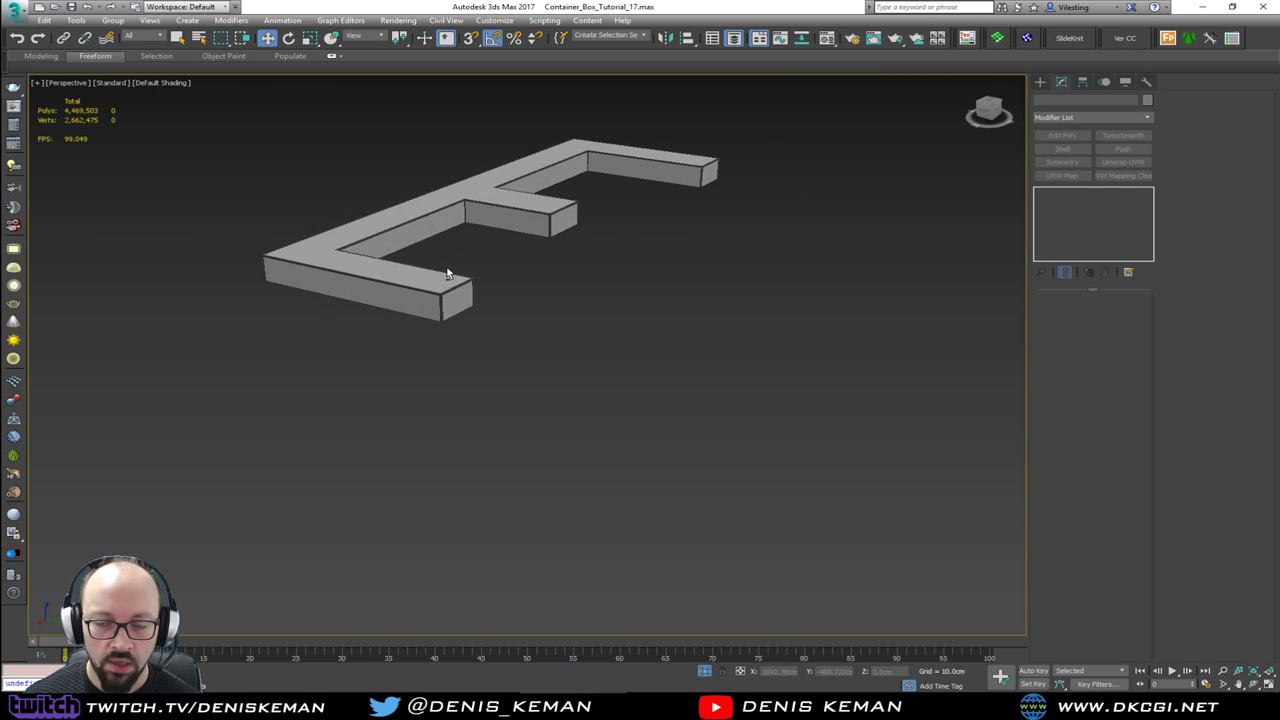
pyautogui.rightClick(475, 258)
pyautogui.click(500, 166)
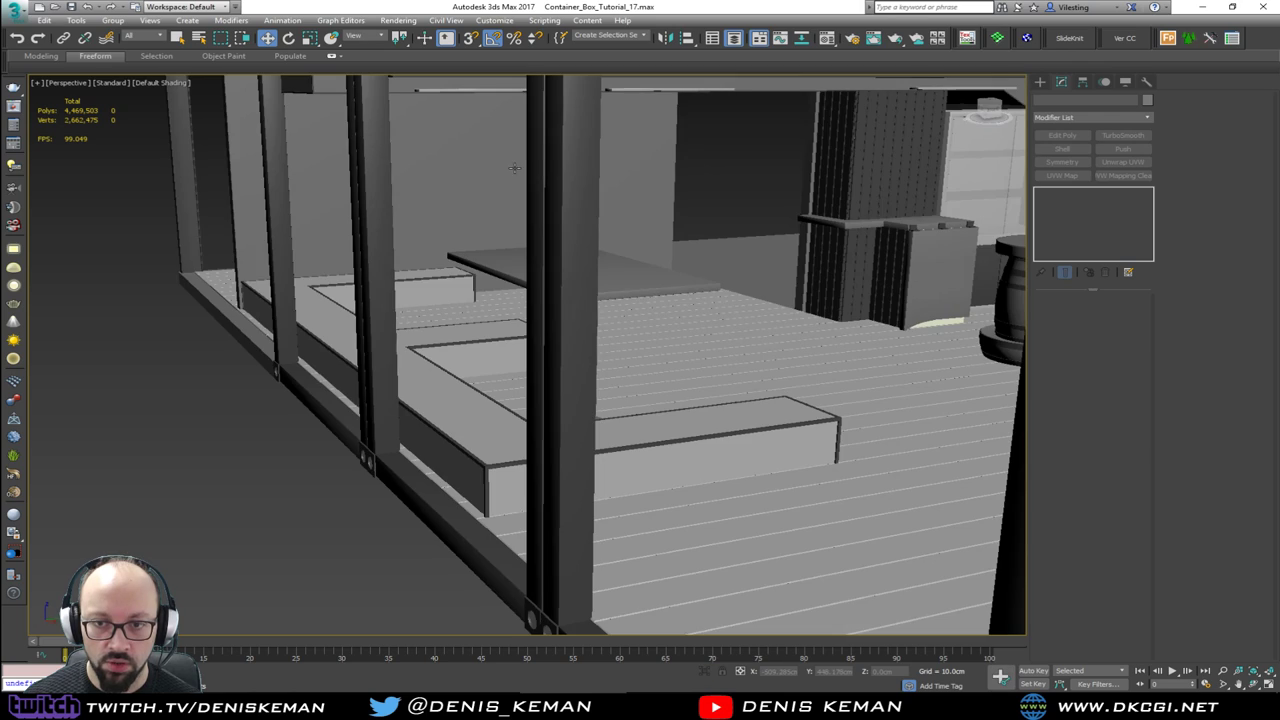
pyautogui.keyDown('alt'); pyautogui.moveTo(514, 212); pyautogui.dragTo(398, 258, button='middle'); pyautogui.keyUp('alt')
pyautogui.moveTo(507, 373); pyautogui.dragTo(482, 400, button='middle')
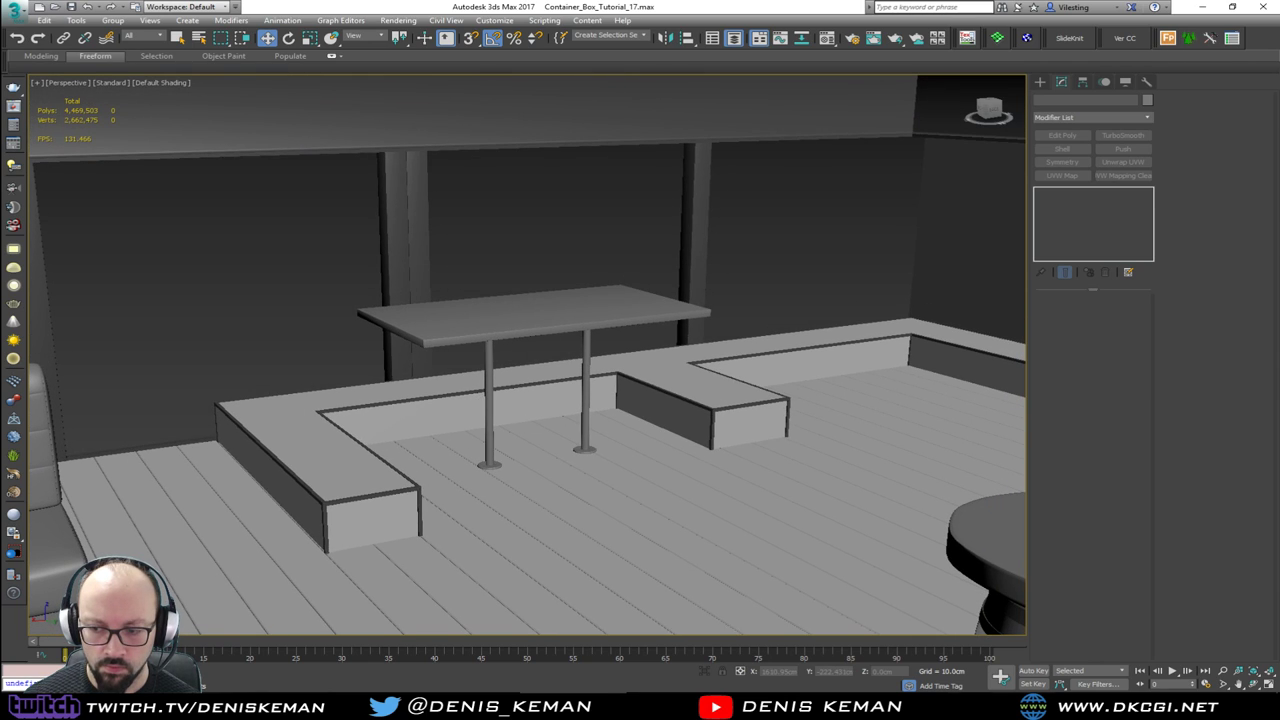
pyautogui.hotkey('alt', 'Tab')
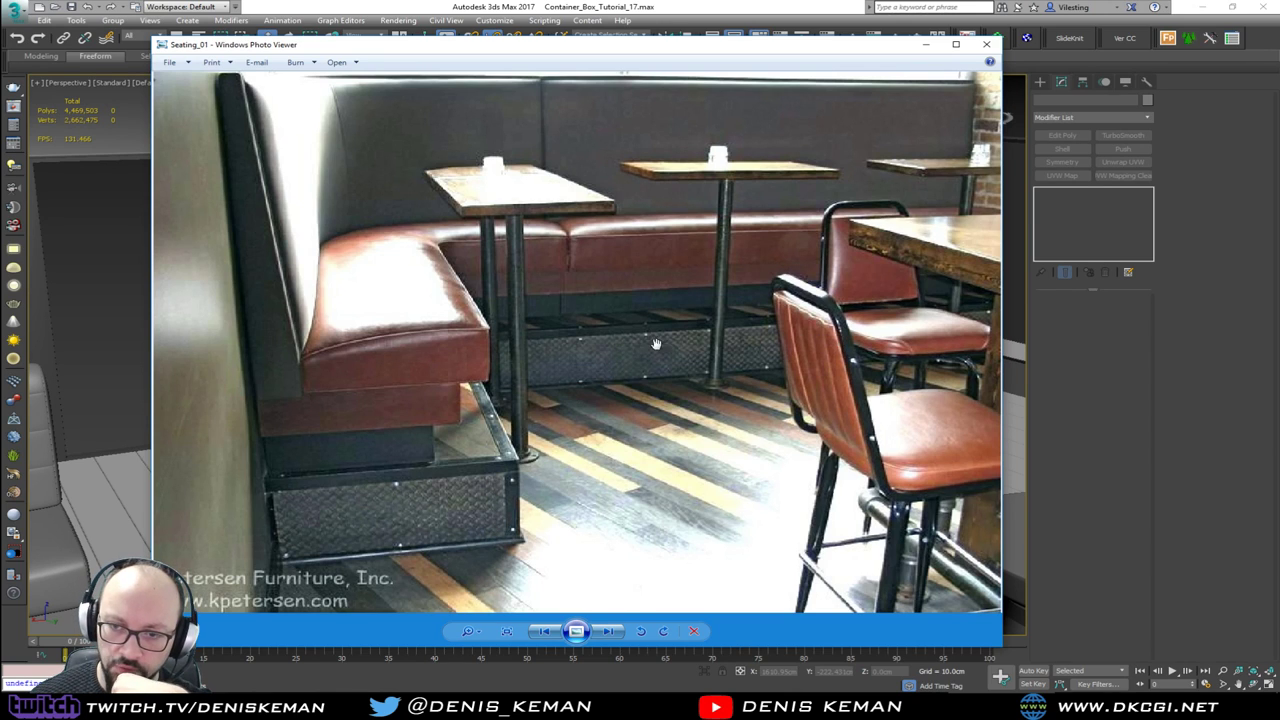
pyautogui.hotkey('alt', 'Tab')
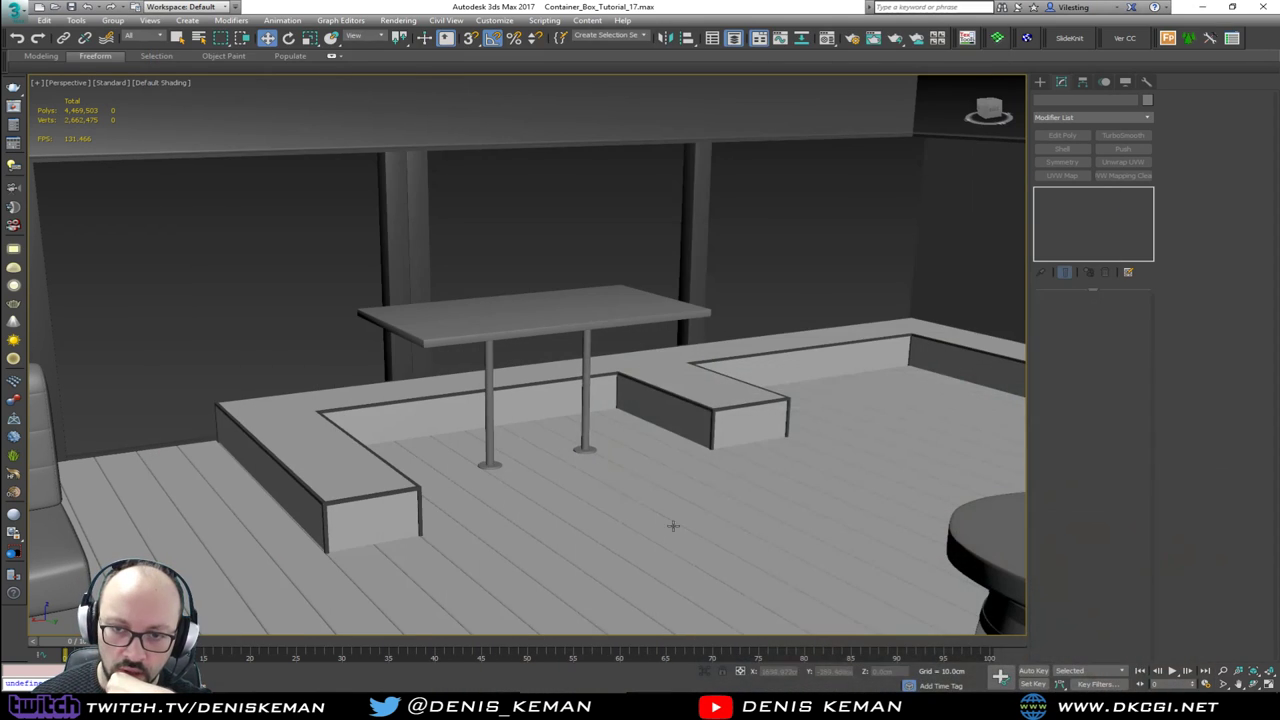
# Step: Turn on the edged-faces display, select the upholstered Seating002 booth and examine its form beside the new seating base
pyautogui.scroll(4, 351, 495)
pyautogui.press('F4')
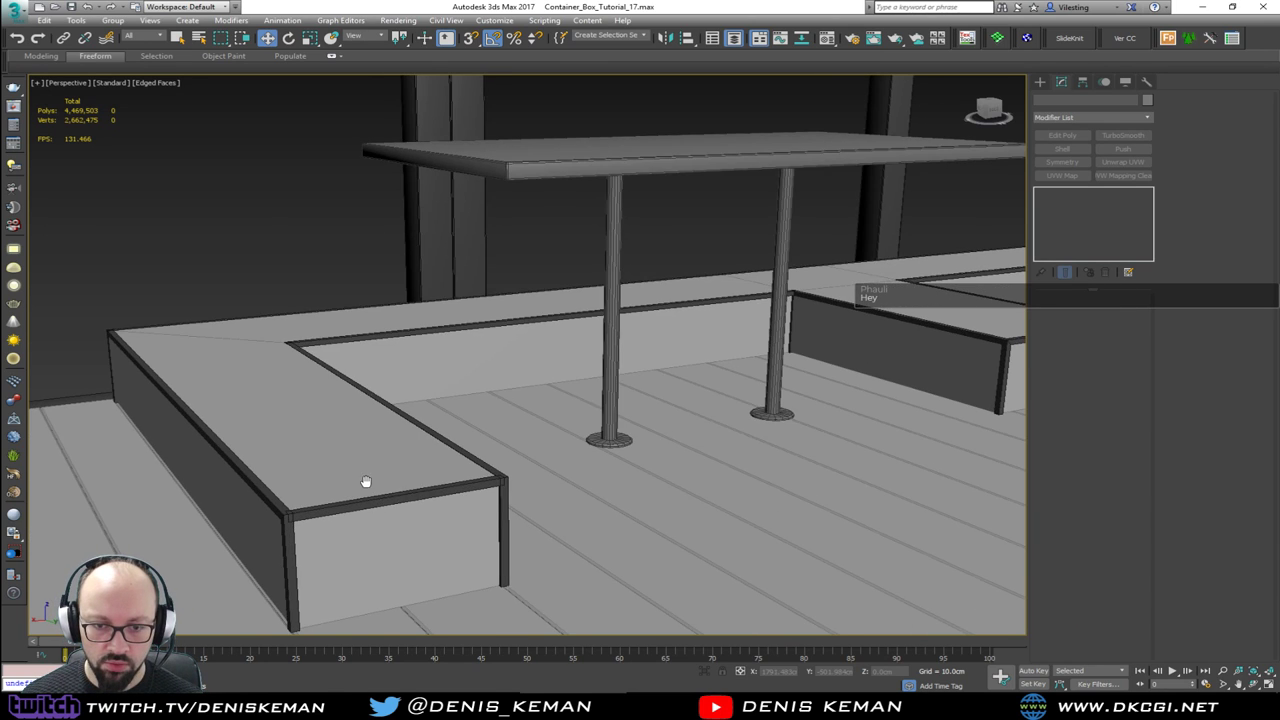
pyautogui.moveTo(366, 480)
pyautogui.mouseDown(button='middle')
pyautogui.moveTo(294, 430)
pyautogui.moveTo(343, 429)
pyautogui.moveTo(408, 400)
pyautogui.moveTo(467, 341)
pyautogui.moveTo(451, 343)
pyautogui.moveTo(426, 306)
pyautogui.moveTo(254, 289)
pyautogui.moveTo(404, 321)
pyautogui.moveTo(378, 320)
pyautogui.moveTo(429, 346)
pyautogui.moveTo(300, 320)
pyautogui.moveTo(403, 331)
pyautogui.moveTo(257, 323)
pyautogui.mouseUp(button='middle')
pyautogui.scroll(-5, 320, 451)
pyautogui.click(212, 295)
pyautogui.hotkey('alt', 'q')
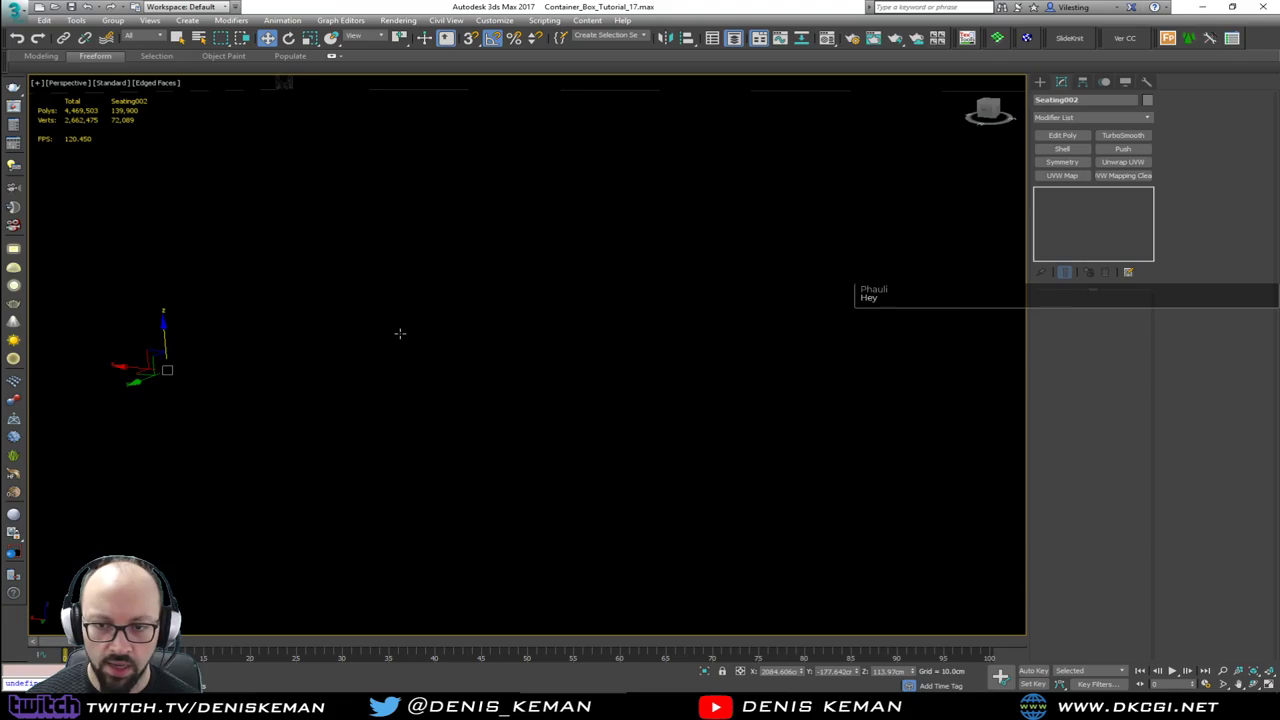
pyautogui.keyDown('alt'); pyautogui.moveTo(399, 333); pyautogui.dragTo(478, 387, button='middle'); pyautogui.keyUp('alt')
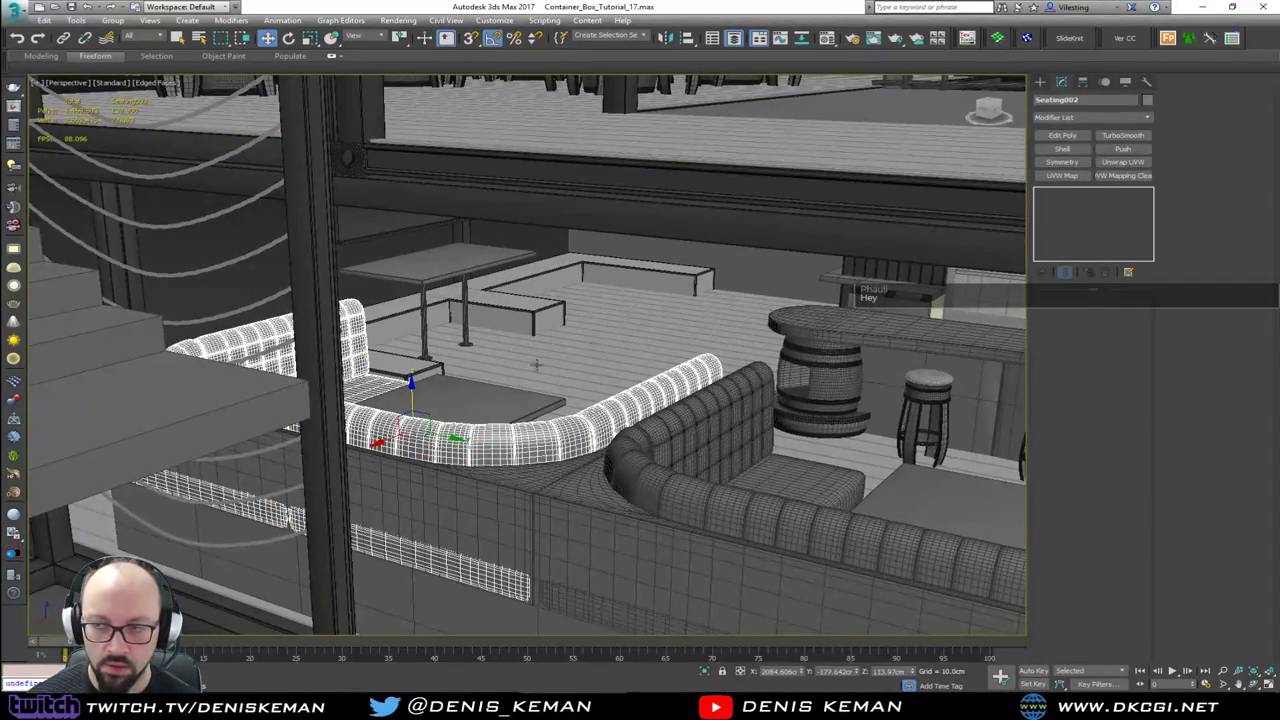
pyautogui.click(1041, 83)
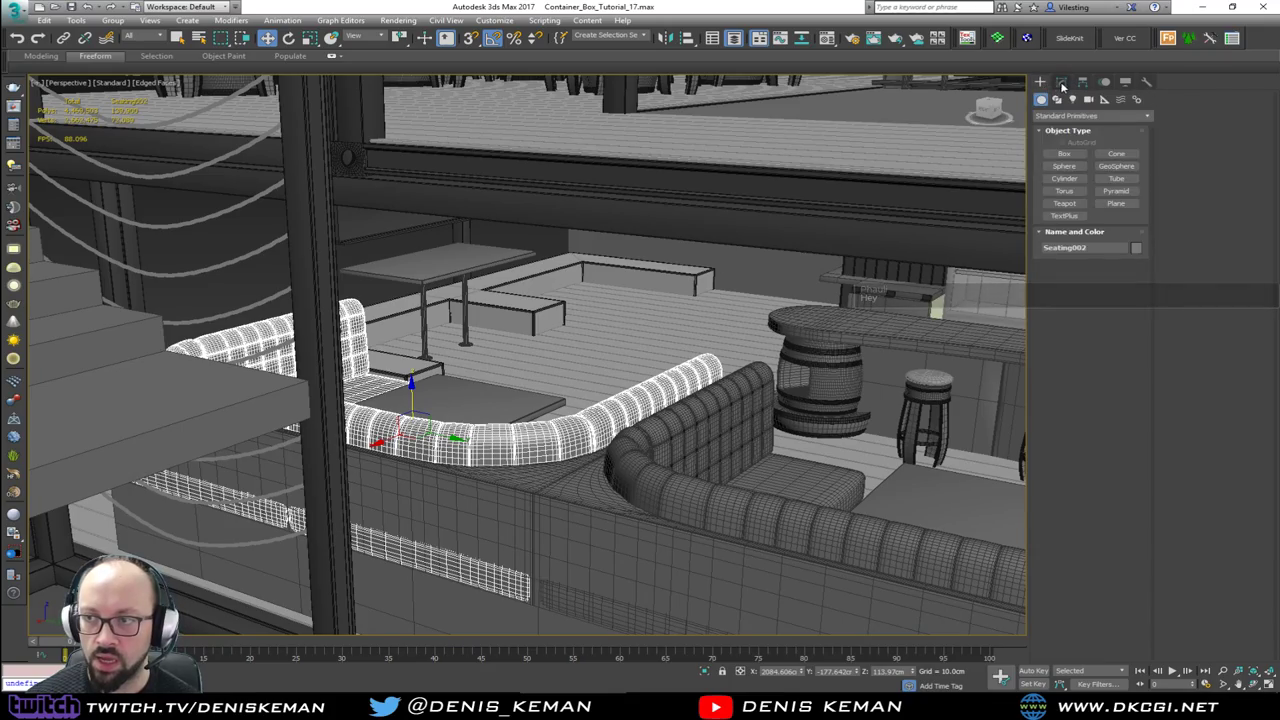
pyautogui.click(1062, 82)
pyautogui.moveTo(605, 259)
pyautogui.keyDown('alt'); pyautogui.mouseDown(button='middle')
pyautogui.moveTo(548, 251)
pyautogui.moveTo(587, 265)
pyautogui.mouseUp(button='middle'); pyautogui.keyUp('alt')
# Step: Zoom in on the seating base's middle arm, deselect the base and examine the space above it
pyautogui.click(570, 318)
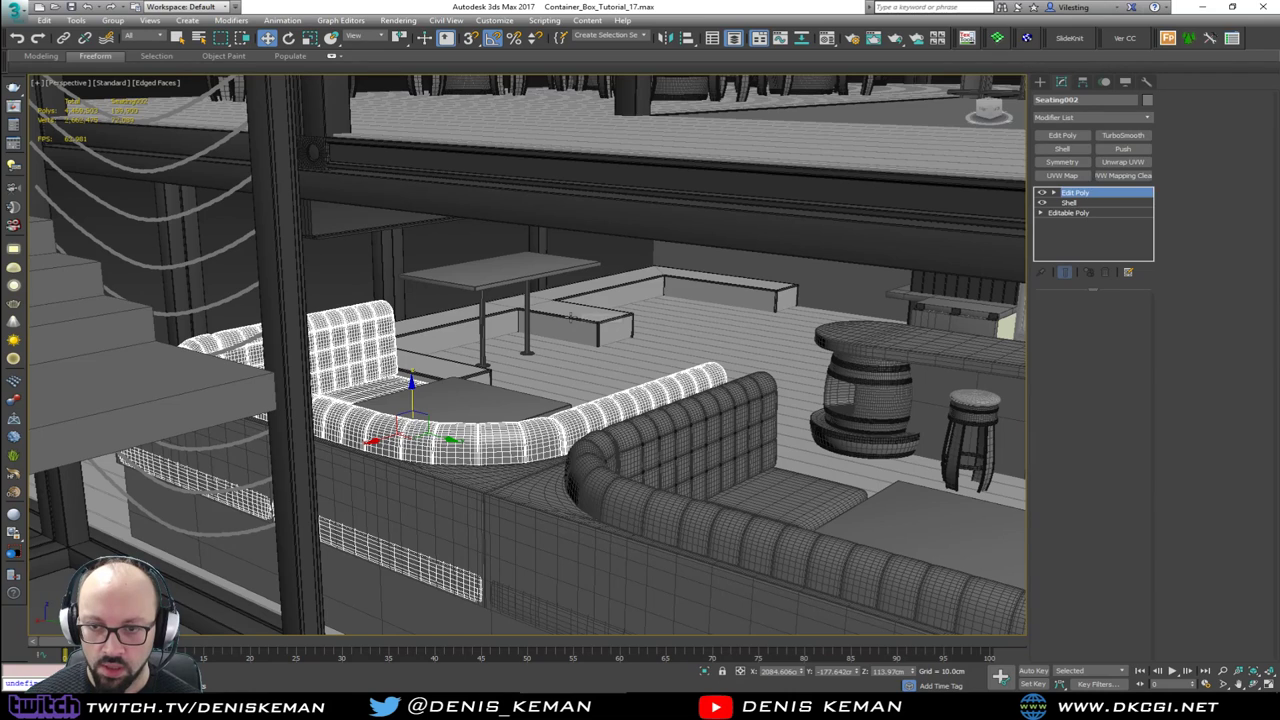
pyautogui.press('z')
pyautogui.scroll(3, 540, 320)
pyautogui.keyDown('alt'); pyautogui.moveTo(560, 330); pyautogui.dragTo(516, 318, button='middle'); pyautogui.keyUp('alt')
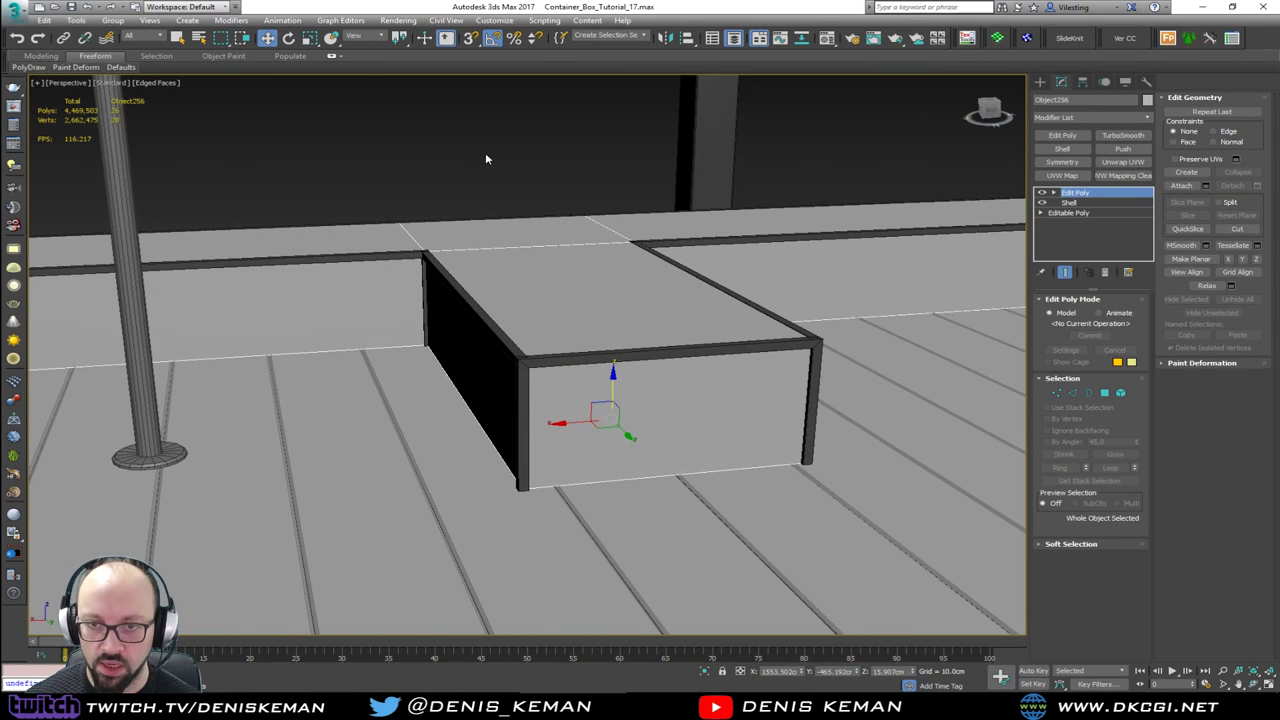
pyautogui.click(485, 152)
pyautogui.moveTo(485, 152); pyautogui.dragTo(411, 274, button='middle')
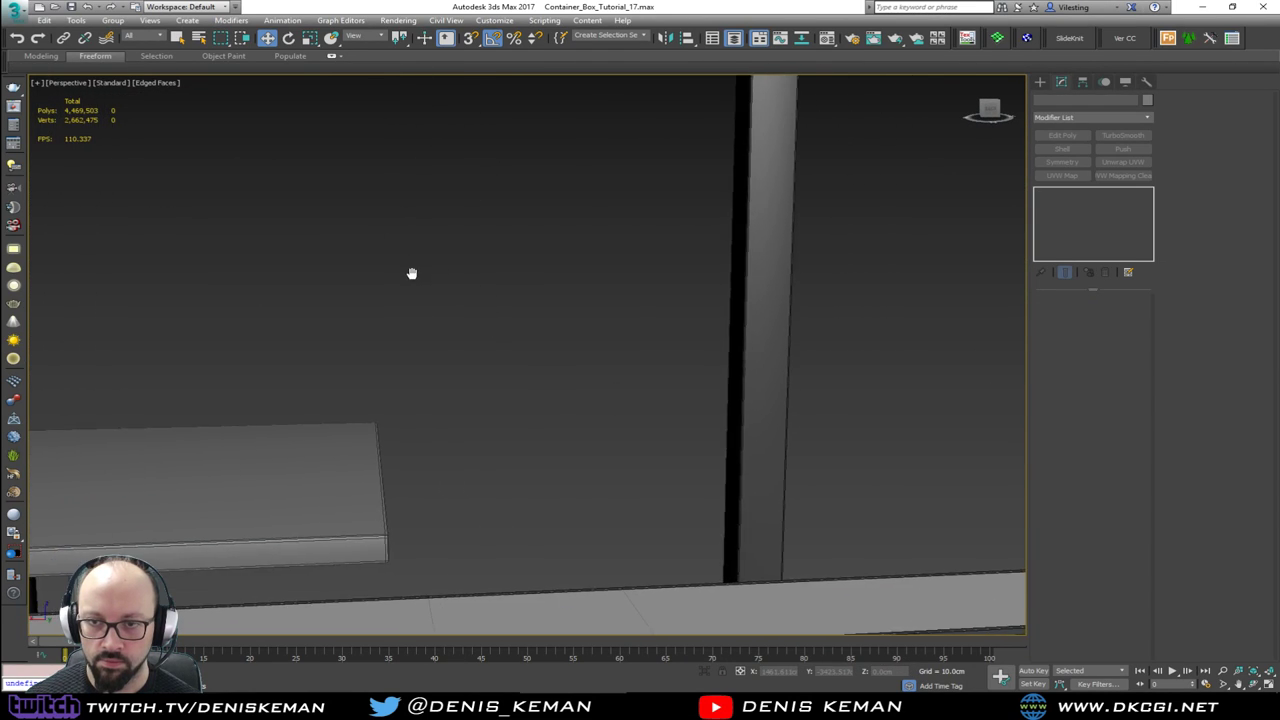
# Step: Add an Edit Poly modifier to the seating base and select the two top polygons of its middle arm
pyautogui.scroll(-3, 411, 275)
pyautogui.keyDown('alt'); pyautogui.moveTo(449, 312); pyautogui.dragTo(507, 317, button='middle'); pyautogui.keyUp('alt')
pyautogui.moveTo(507, 317); pyautogui.dragTo(588, 332, button='middle')
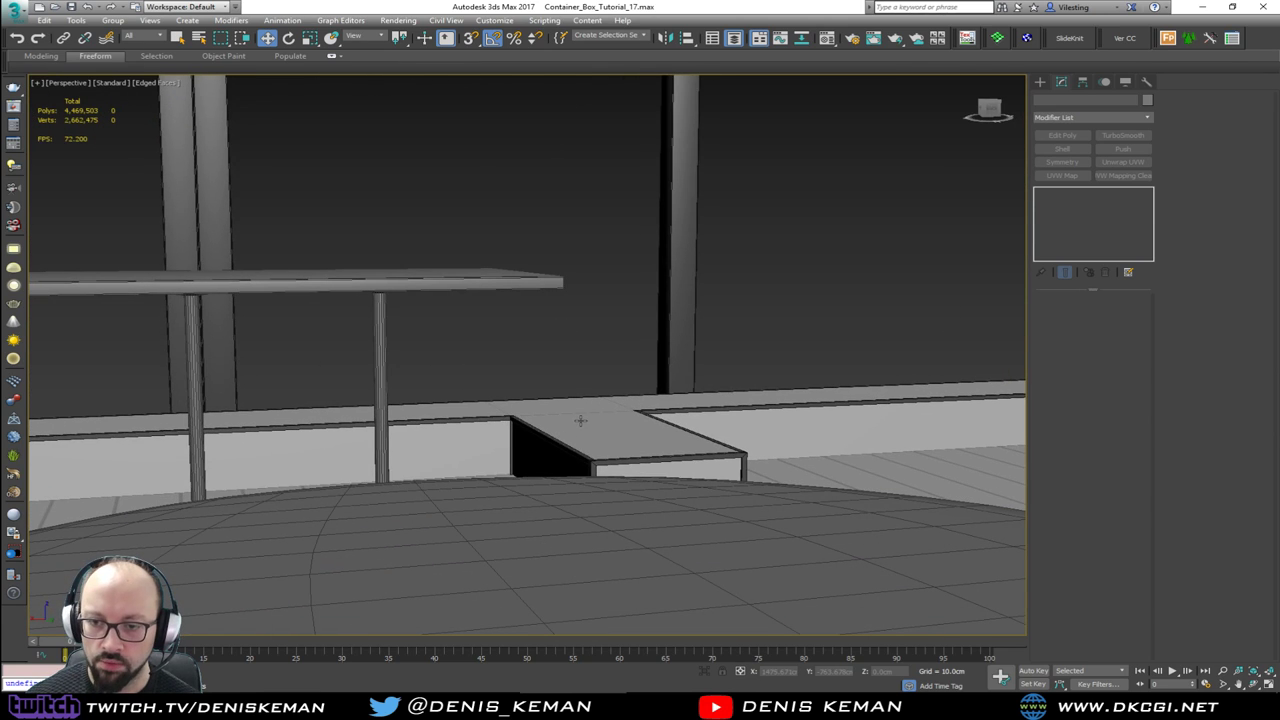
pyautogui.click(586, 420)
pyautogui.click(1062, 135)
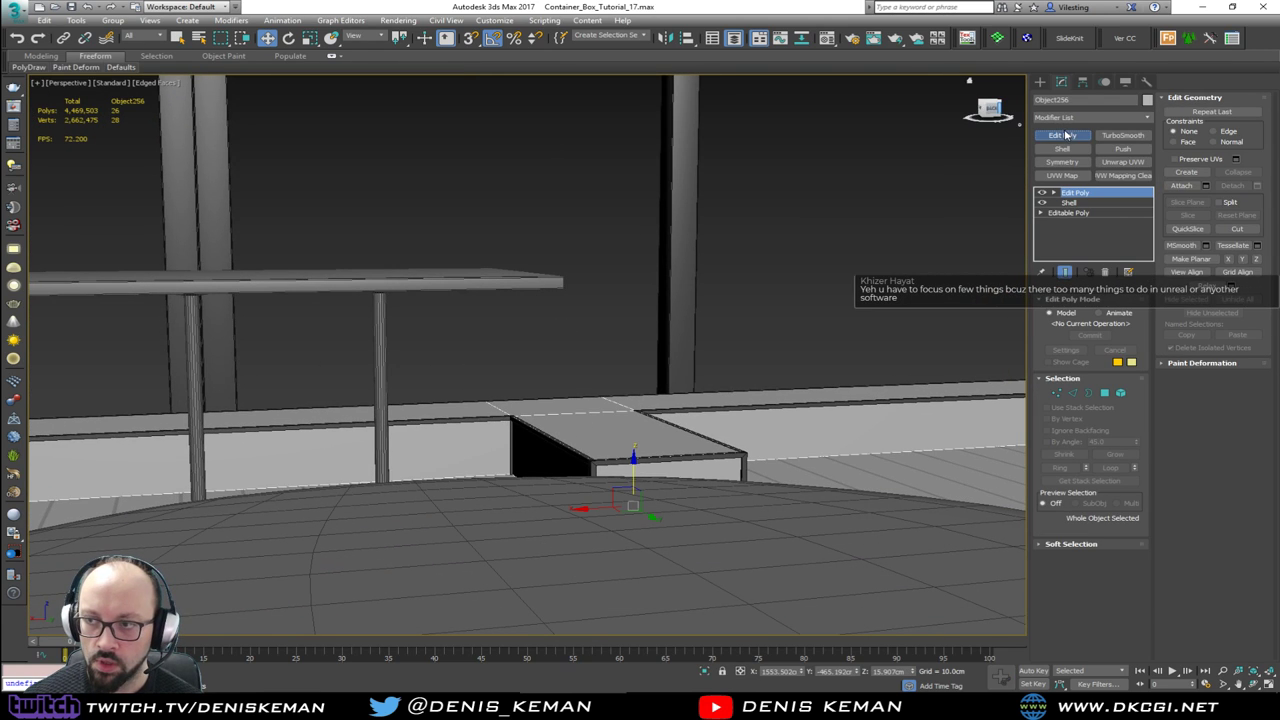
pyautogui.keyDown('alt'); pyautogui.moveTo(665, 330); pyautogui.dragTo(660, 283, button='middle'); pyautogui.keyUp('alt')
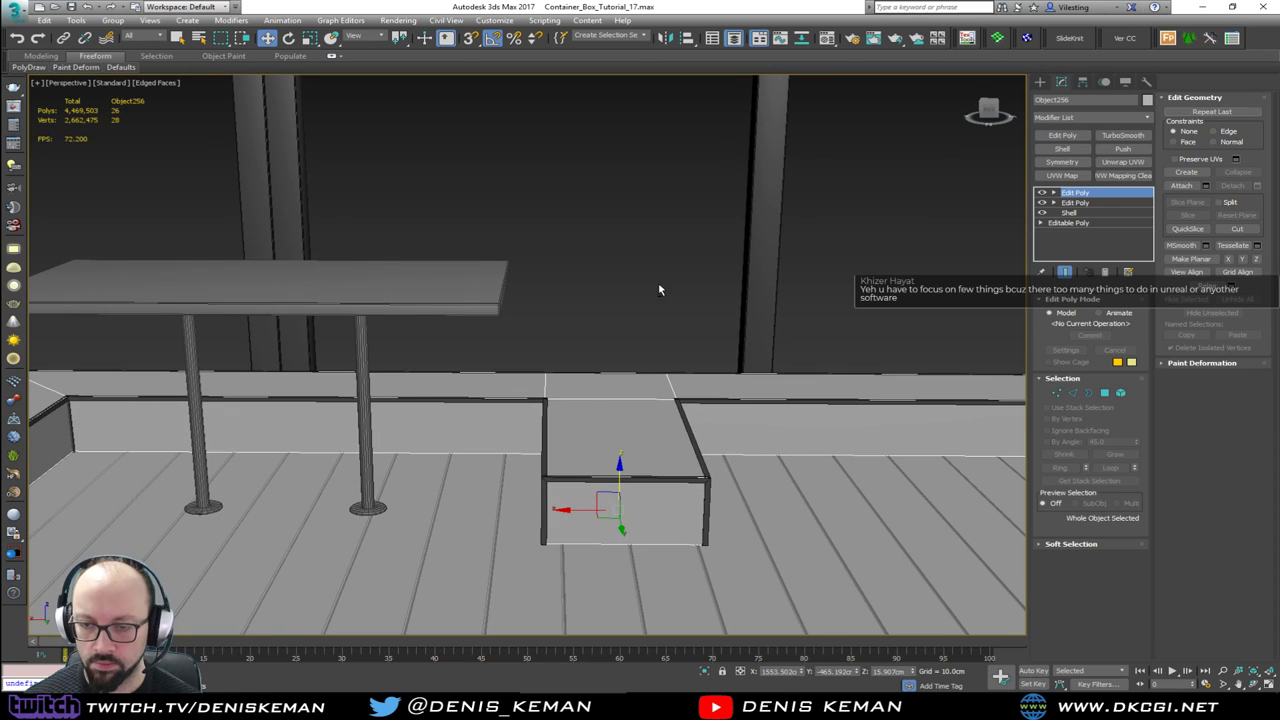
pyautogui.press('4')
pyautogui.click(621, 418)
pyautogui.keyDown('alt'); pyautogui.moveTo(621, 418); pyautogui.dragTo(918, 325, button='middle'); pyautogui.keyUp('alt')
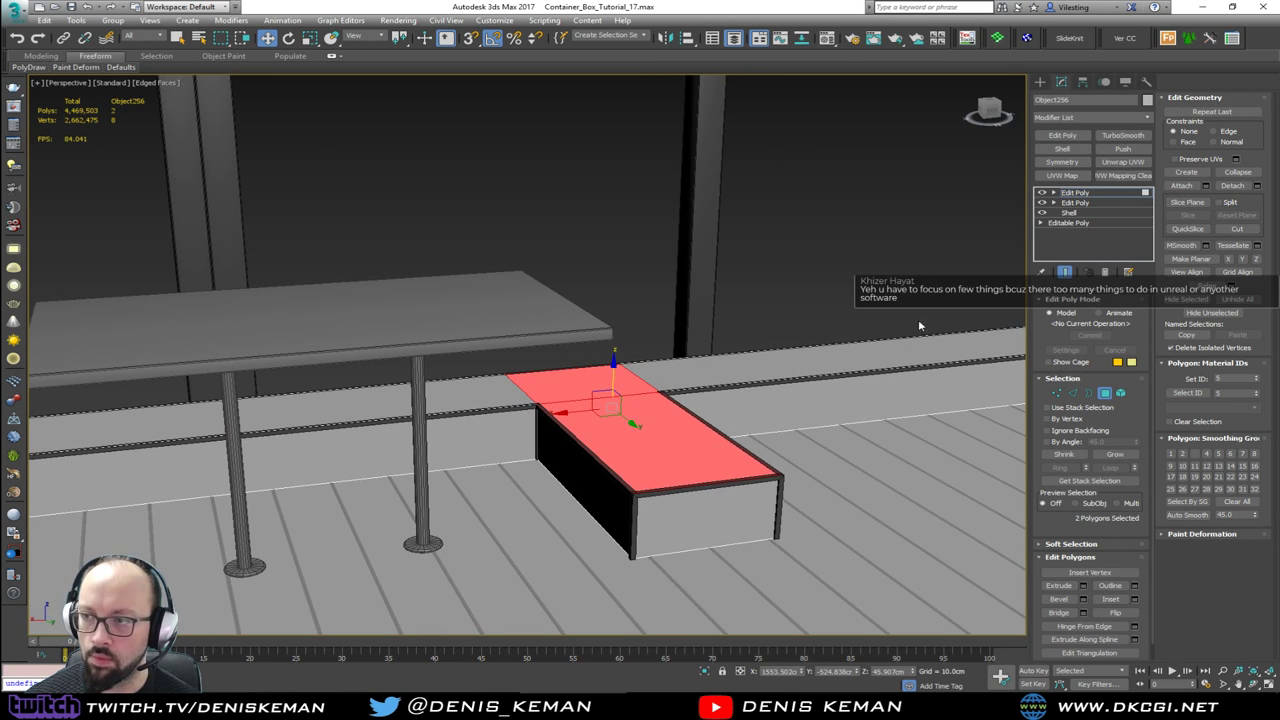
# Step: Extrude the middle arm's two top polygons upward by about 23.8 cm and leave polygon editing
pyautogui.click(1082, 585)
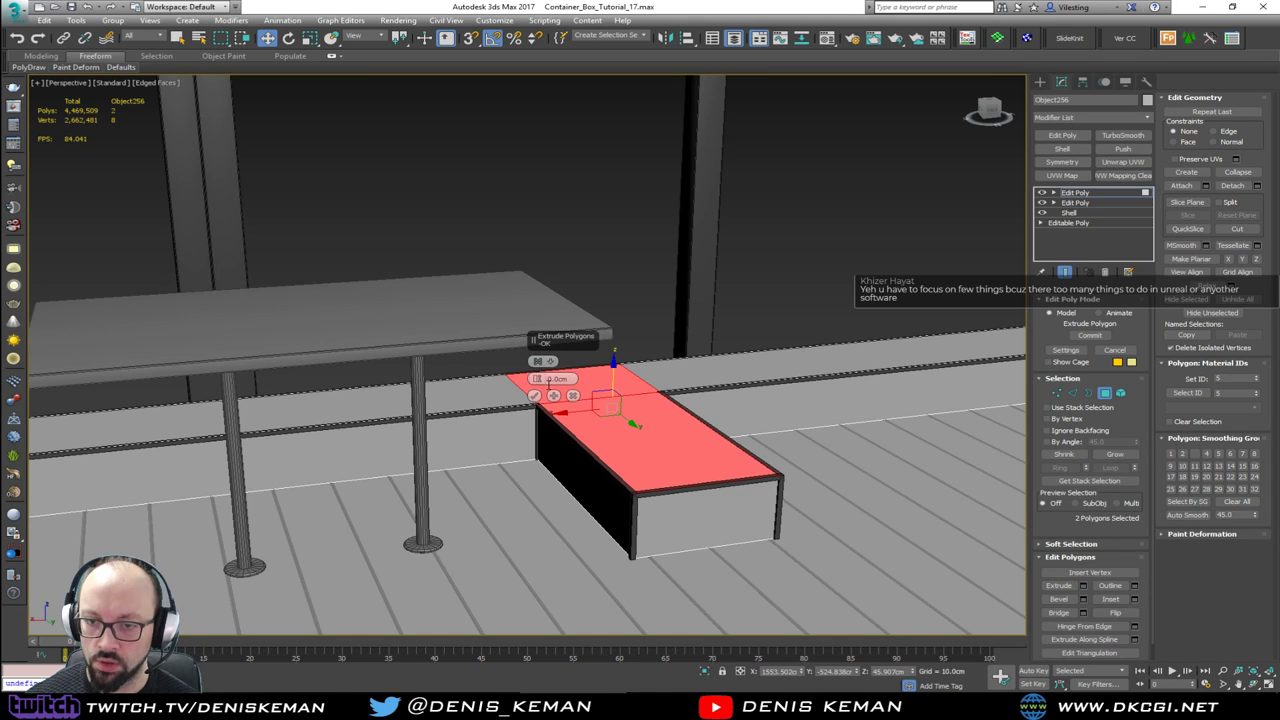
pyautogui.moveTo(536, 378); pyautogui.dragTo(575, 257)
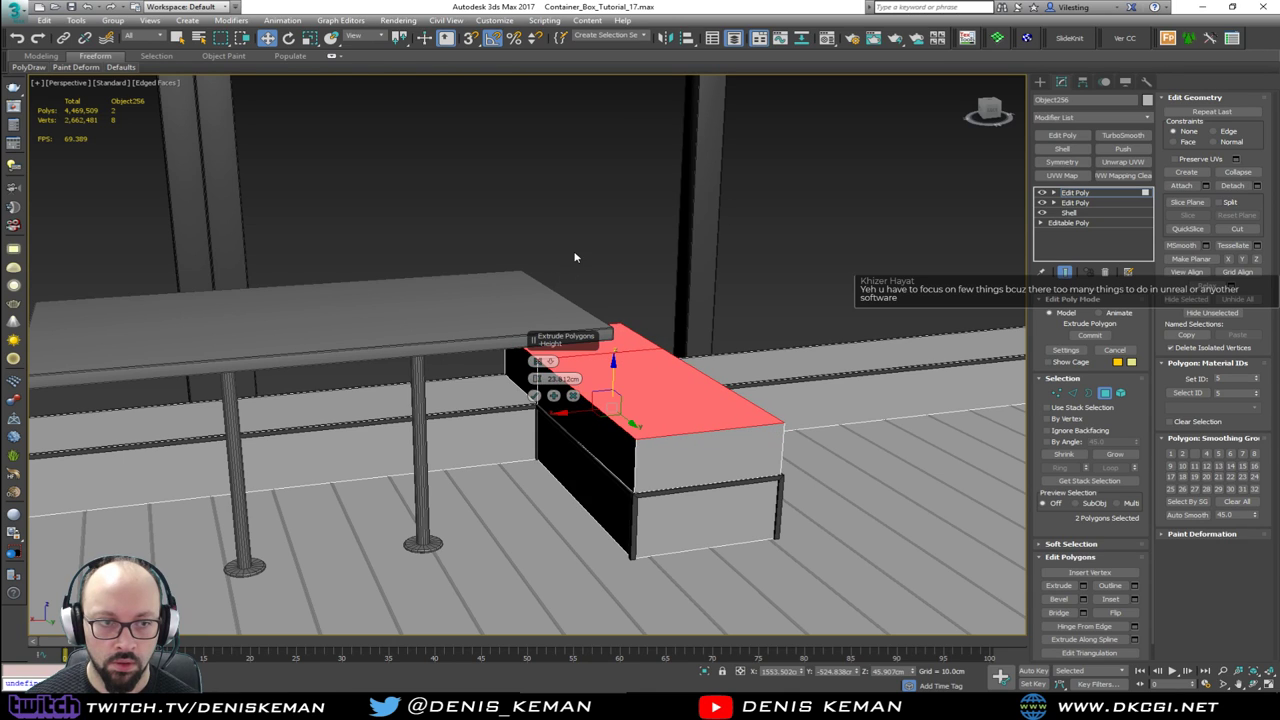
pyautogui.click(537, 399)
pyautogui.click(1106, 396)
# Step: Raise the extruded arm's top polygons to the underside of the overhead box beam, at a Z of about 239.9 cm
pyautogui.moveTo(587, 216); pyautogui.dragTo(745, 304, button='middle')
pyautogui.press('4')
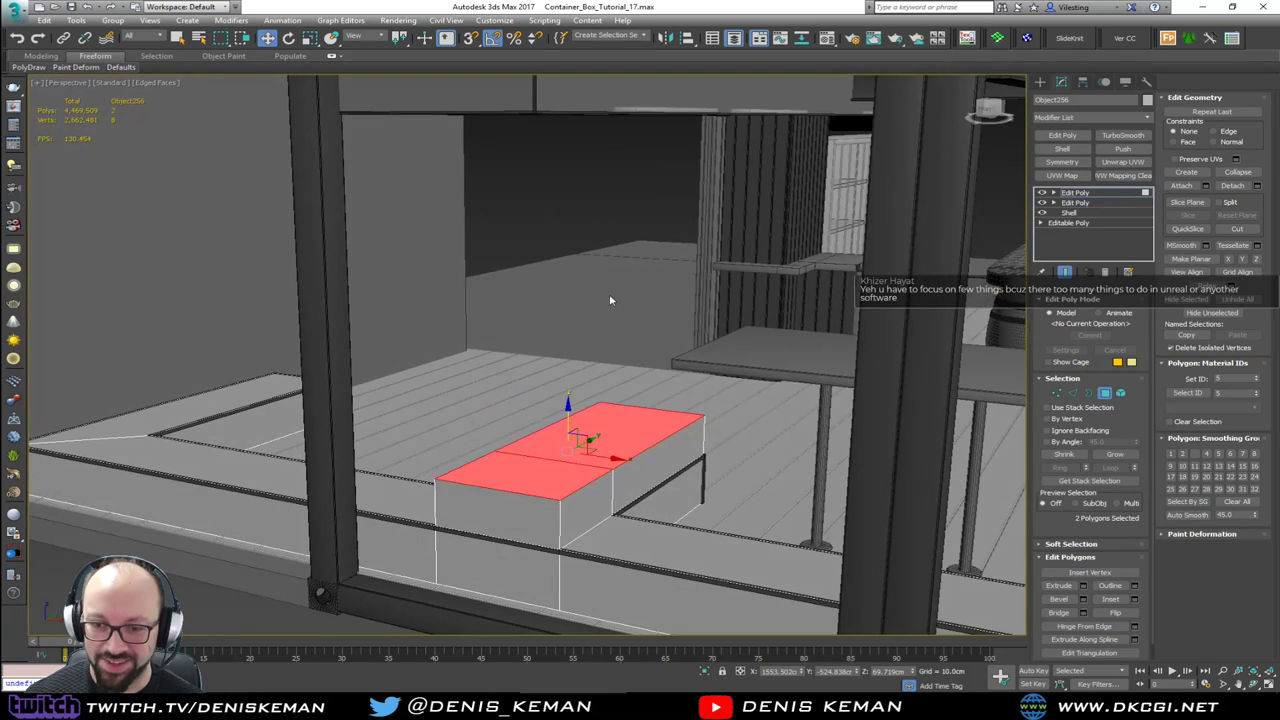
pyautogui.keyDown('alt'); pyautogui.moveTo(610, 299); pyautogui.dragTo(615, 326, button='middle'); pyautogui.keyUp('alt')
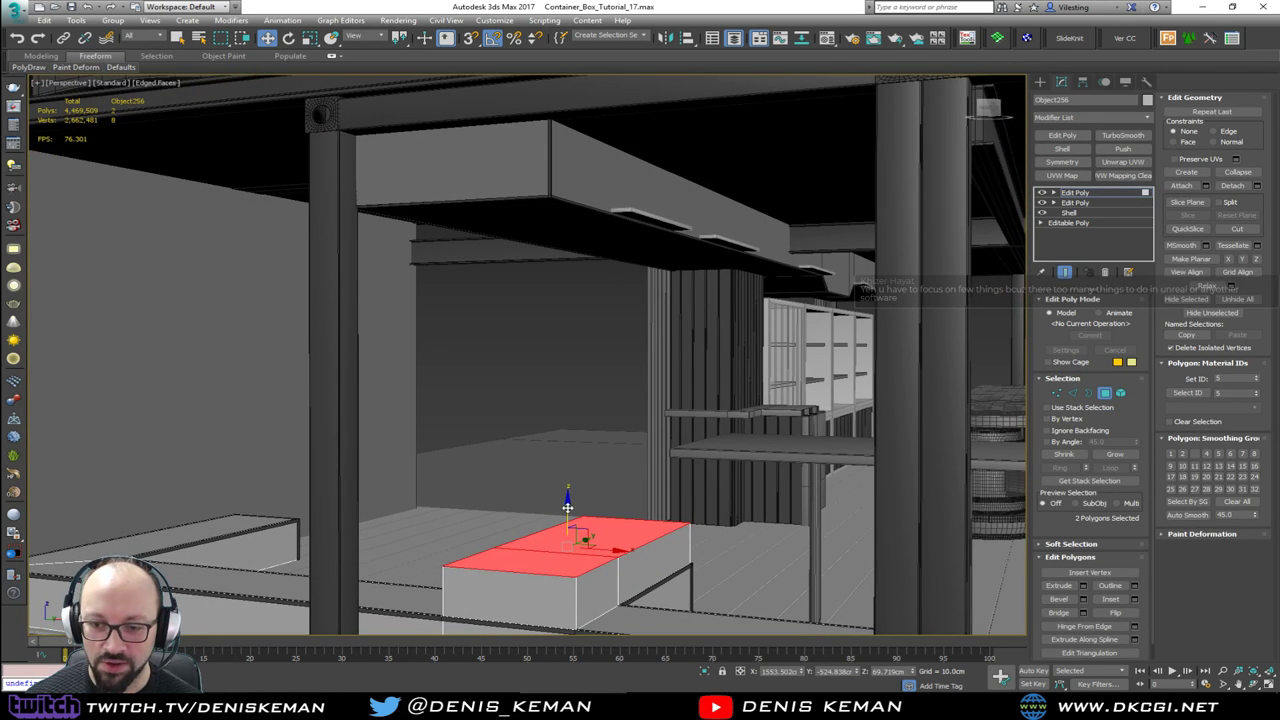
pyautogui.moveTo(567, 508); pyautogui.dragTo(548, 198)
pyautogui.keyDown('alt'); pyautogui.moveTo(548, 198); pyautogui.dragTo(588, 216, button='middle'); pyautogui.keyUp('alt')
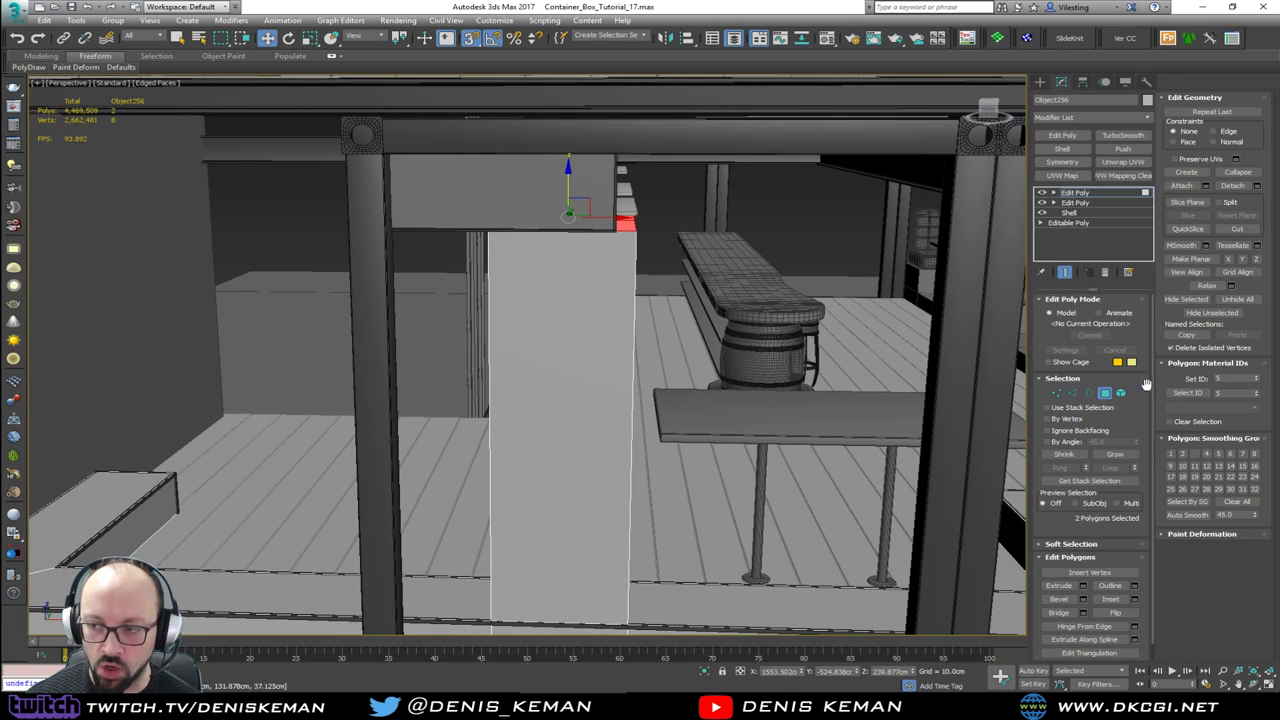
pyautogui.click(1104, 392)
# Step: Insert a vertical edge loop around the new column, in line with the side of the overhead beam
pyautogui.keyDown('alt'); pyautogui.moveTo(720, 330); pyautogui.dragTo(605, 294, button='middle'); pyautogui.keyUp('alt')
pyautogui.scroll(-3, 648, 353)
pyautogui.keyDown('alt'); pyautogui.moveTo(596, 291); pyautogui.dragTo(547, 134, button='middle'); pyautogui.keyUp('alt')
pyautogui.scroll(3, 539, 195)
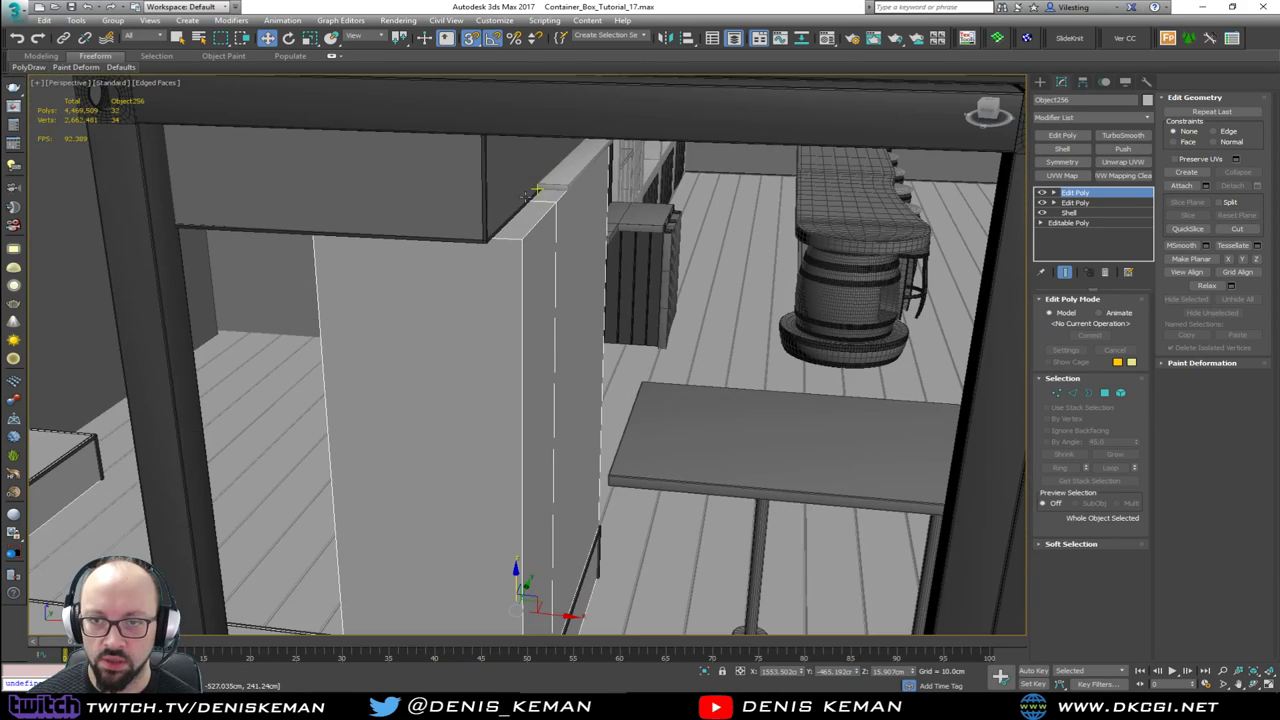
pyautogui.press('s')
pyautogui.moveTo(537, 197)
pyautogui.keyDown('alt'); pyautogui.mouseDown(button='middle')
pyautogui.moveTo(557, 206)
pyautogui.moveTo(533, 175)
pyautogui.moveTo(527, 186)
pyautogui.mouseUp(button='middle'); pyautogui.keyUp('alt')
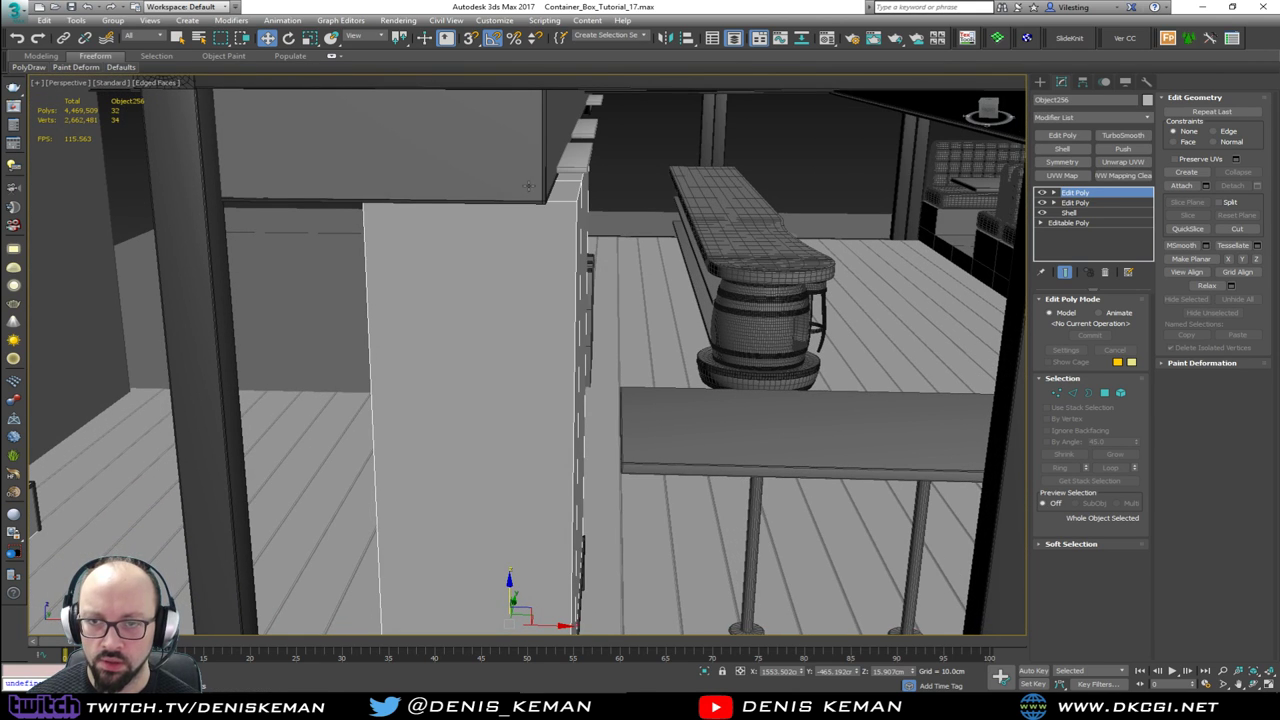
pyautogui.click(548, 205)
# Step: Select the two narrow top polygons of the column beside the beam and extrude them upward about 13 cm
pyautogui.press('4')
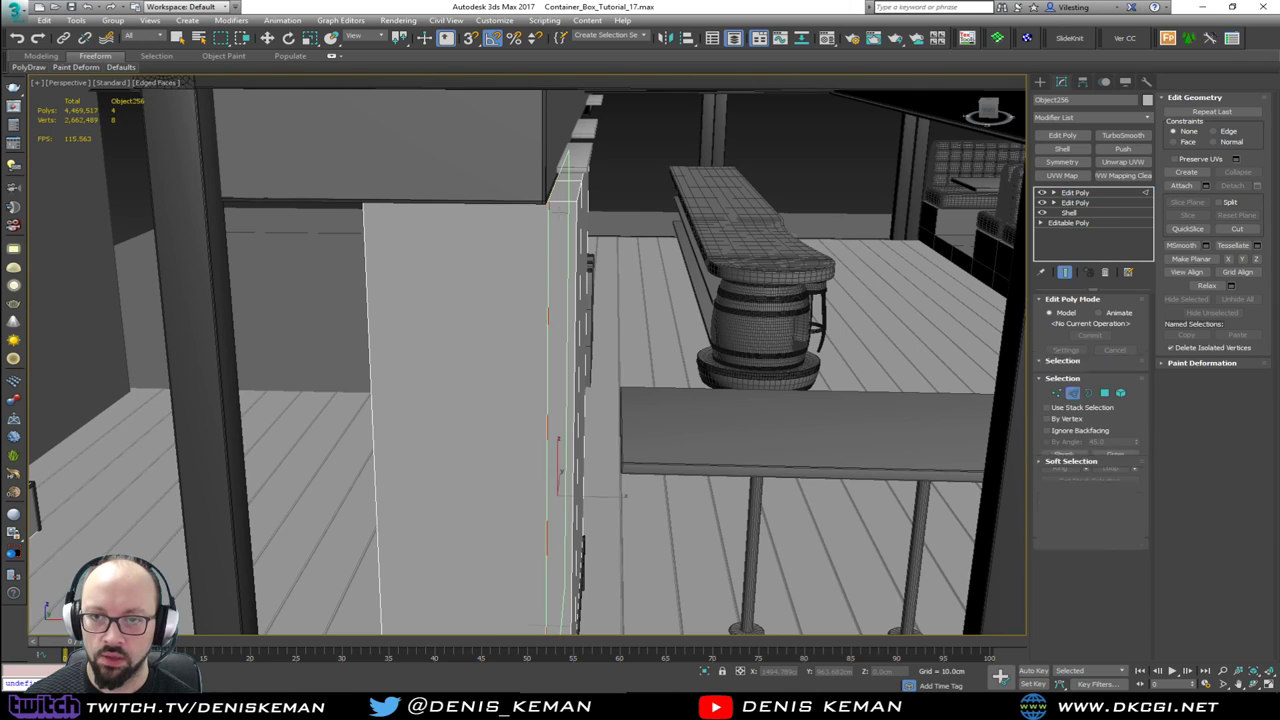
pyautogui.click(566, 186)
pyautogui.click(570, 180)
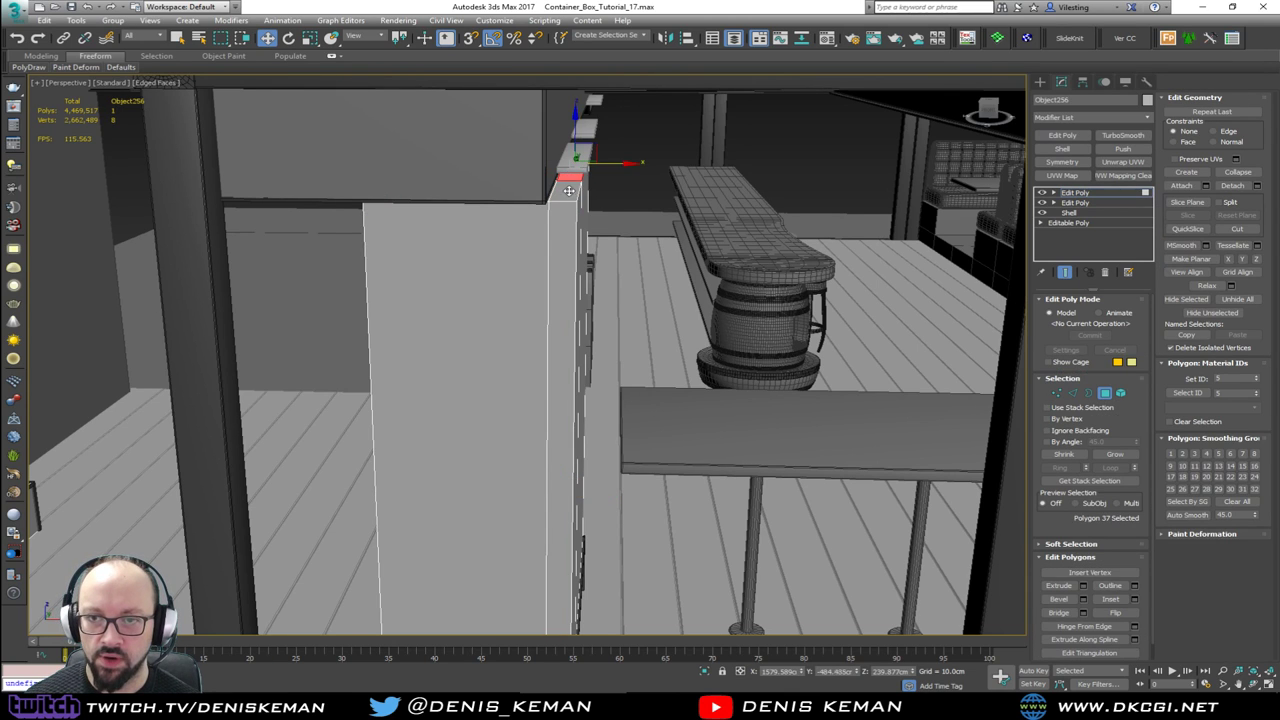
pyautogui.keyDown('ctrl'); pyautogui.click(569, 190); pyautogui.keyUp('ctrl')
pyautogui.keyDown('alt'); pyautogui.moveTo(569, 190); pyautogui.dragTo(540, 190, button='middle'); pyautogui.keyUp('alt')
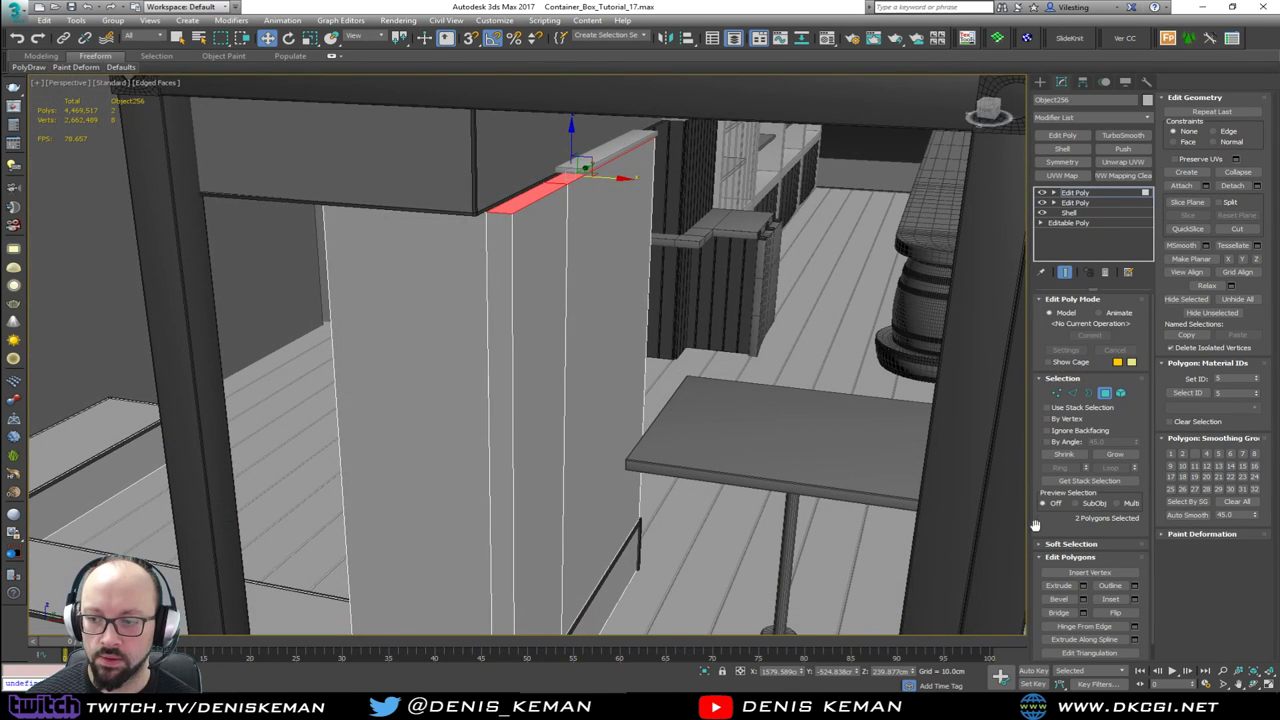
pyautogui.hotkey('shift', 'e')
pyautogui.moveTo(547, 181); pyautogui.dragTo(543, 129)
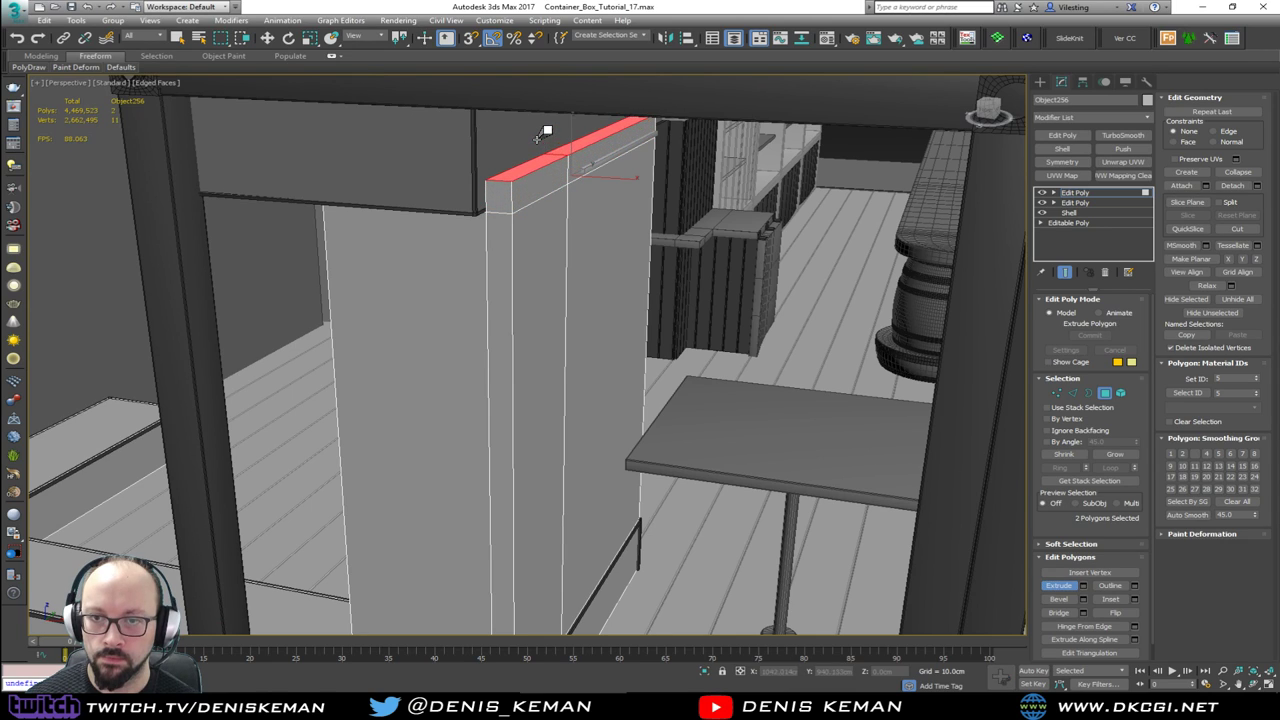
pyautogui.press('w')
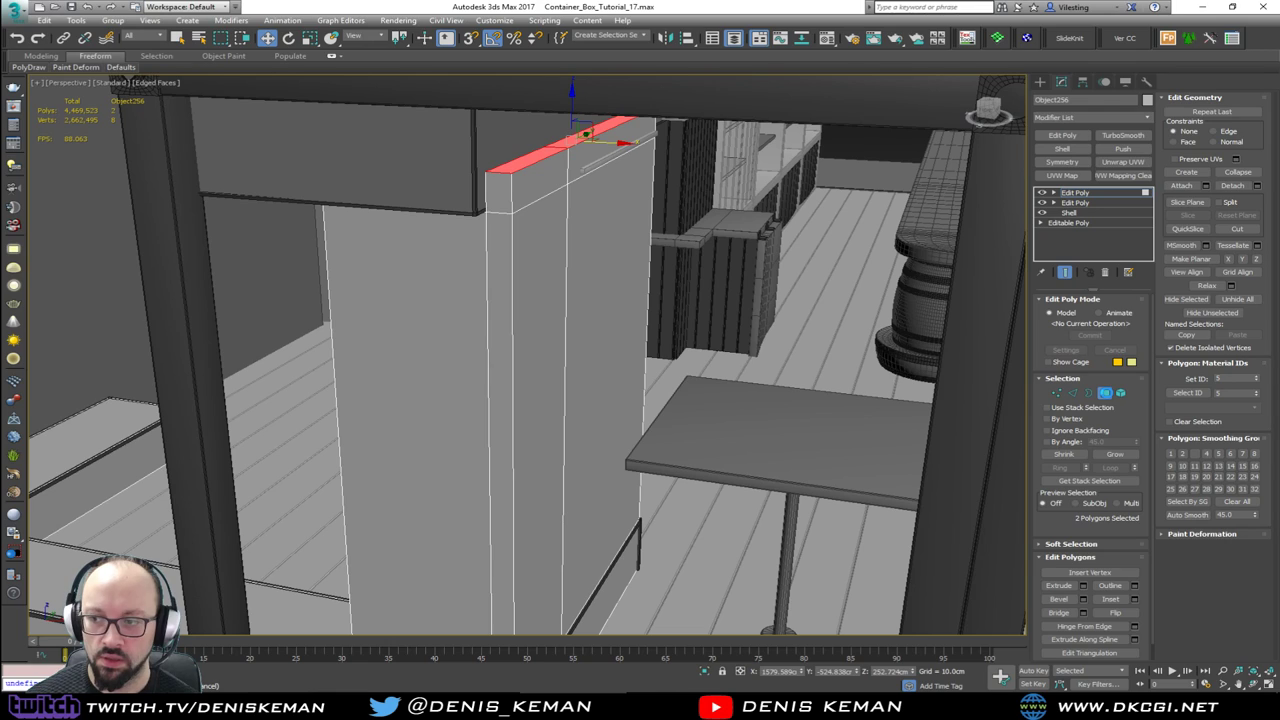
pyautogui.click(1105, 394)
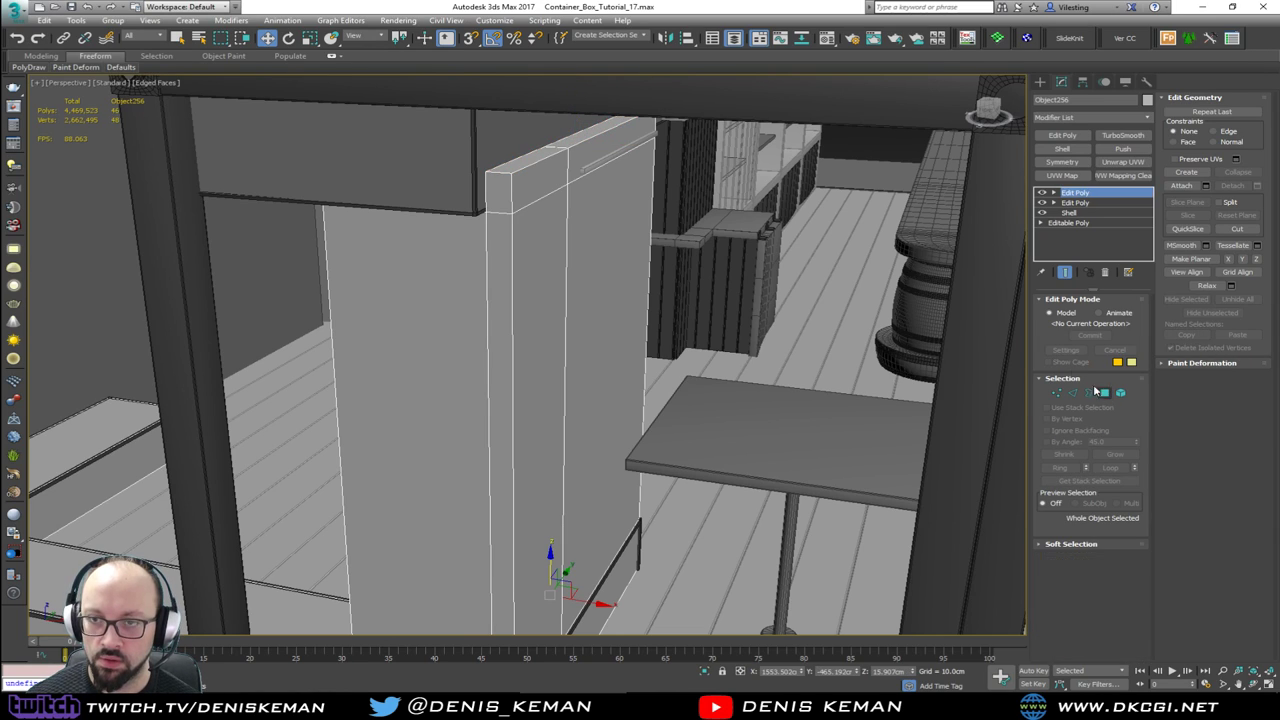
# Step: Delete the thin Box073 poking through the column and raise the column's narrow top polygons to a Z of about 274.9 cm
pyautogui.click(588, 166)
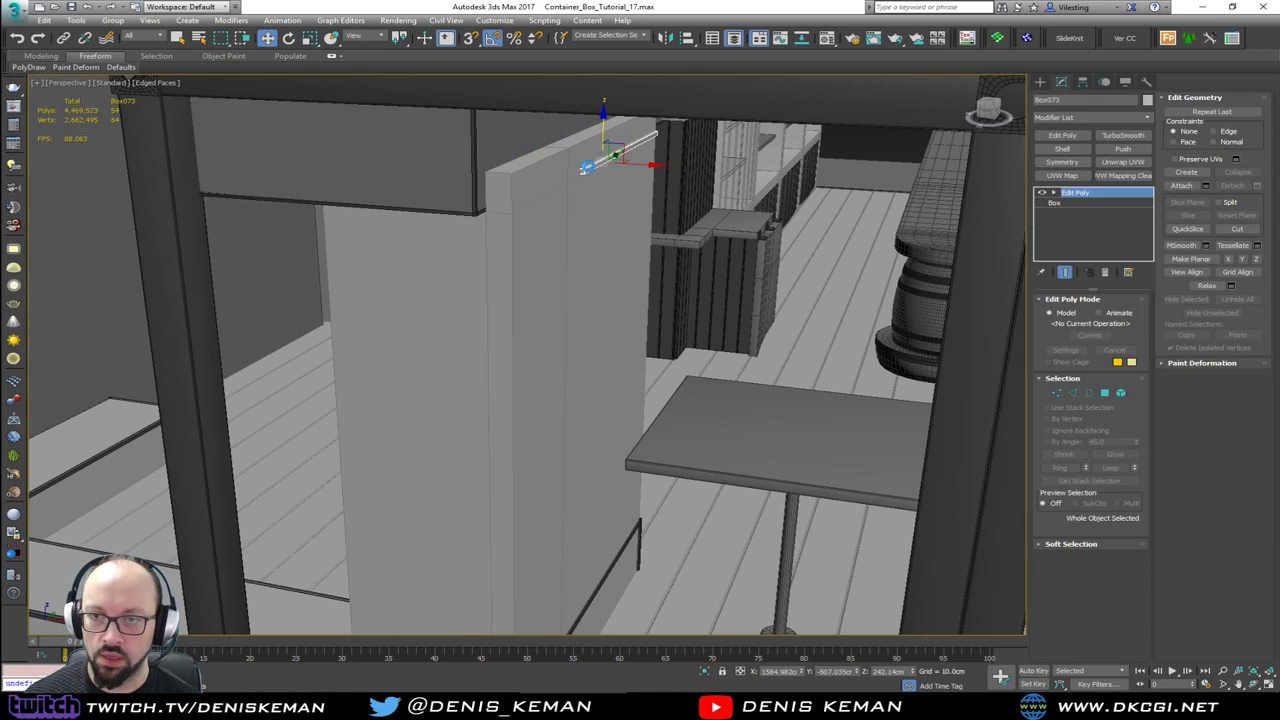
pyautogui.press('Delete')
pyautogui.click(571, 170)
pyautogui.press('4')
pyautogui.moveTo(571, 170); pyautogui.dragTo(593, 233, button='middle')
pyautogui.moveTo(589, 219); pyautogui.dragTo(594, 152)
pyautogui.keyDown('alt'); pyautogui.moveTo(601, 161); pyautogui.dragTo(451, 160, button='middle'); pyautogui.keyUp('alt')
pyautogui.scroll(2, 529, 189)
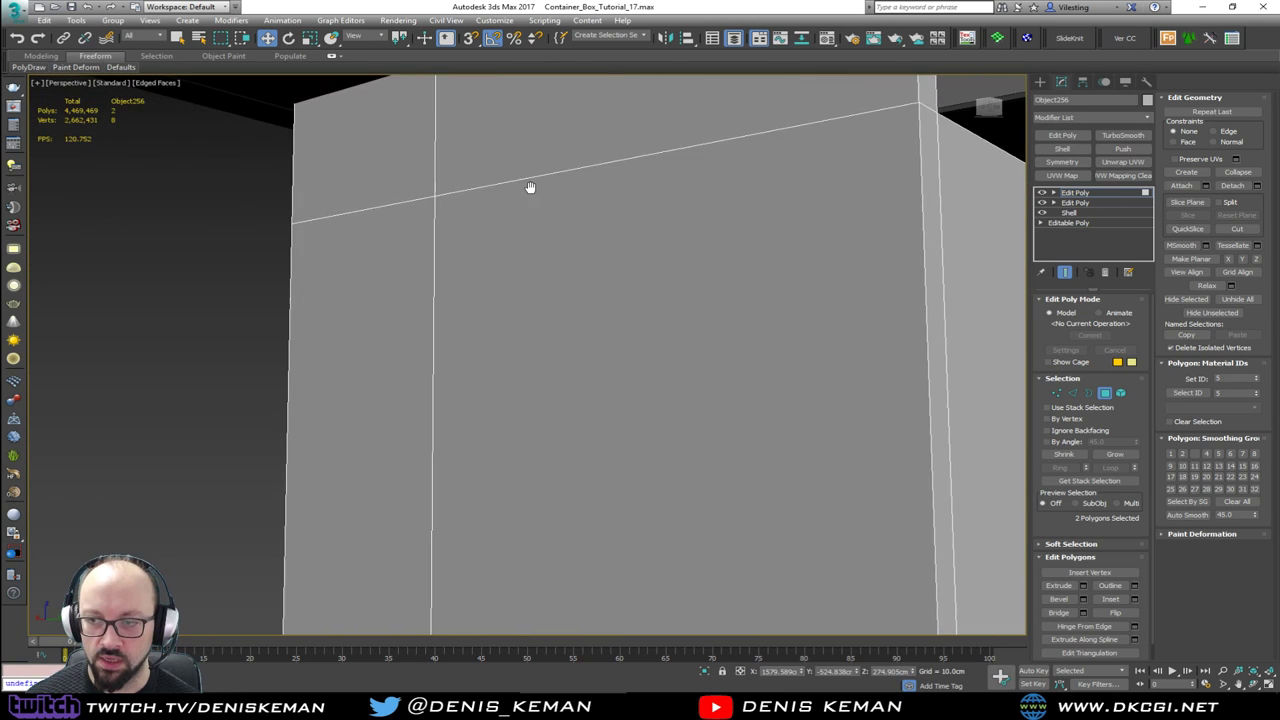
pyautogui.scroll(-3, 560, 237)
pyautogui.keyDown('alt'); pyautogui.moveTo(650, 260); pyautogui.dragTo(766, 259, button='middle'); pyautogui.keyUp('alt')
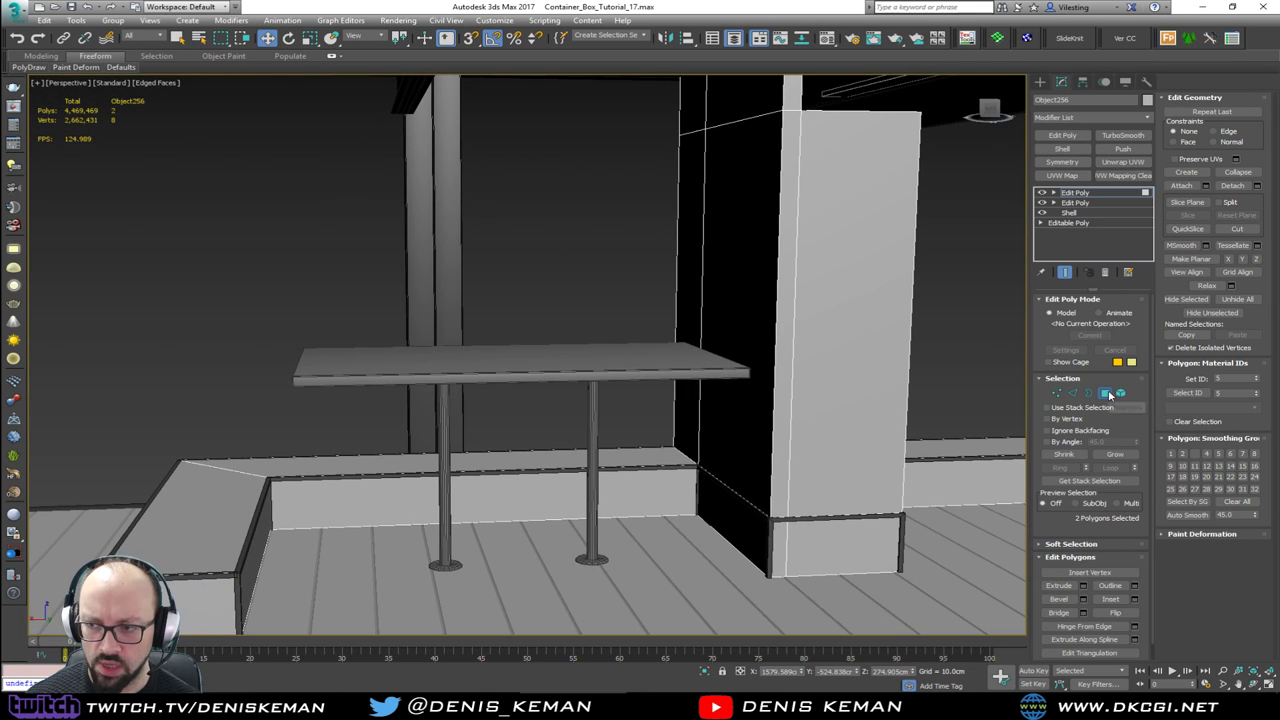
pyautogui.click(1105, 393)
pyautogui.keyDown('alt'); pyautogui.moveTo(740, 386); pyautogui.dragTo(722, 393, button='middle'); pyautogui.keyUp('alt')
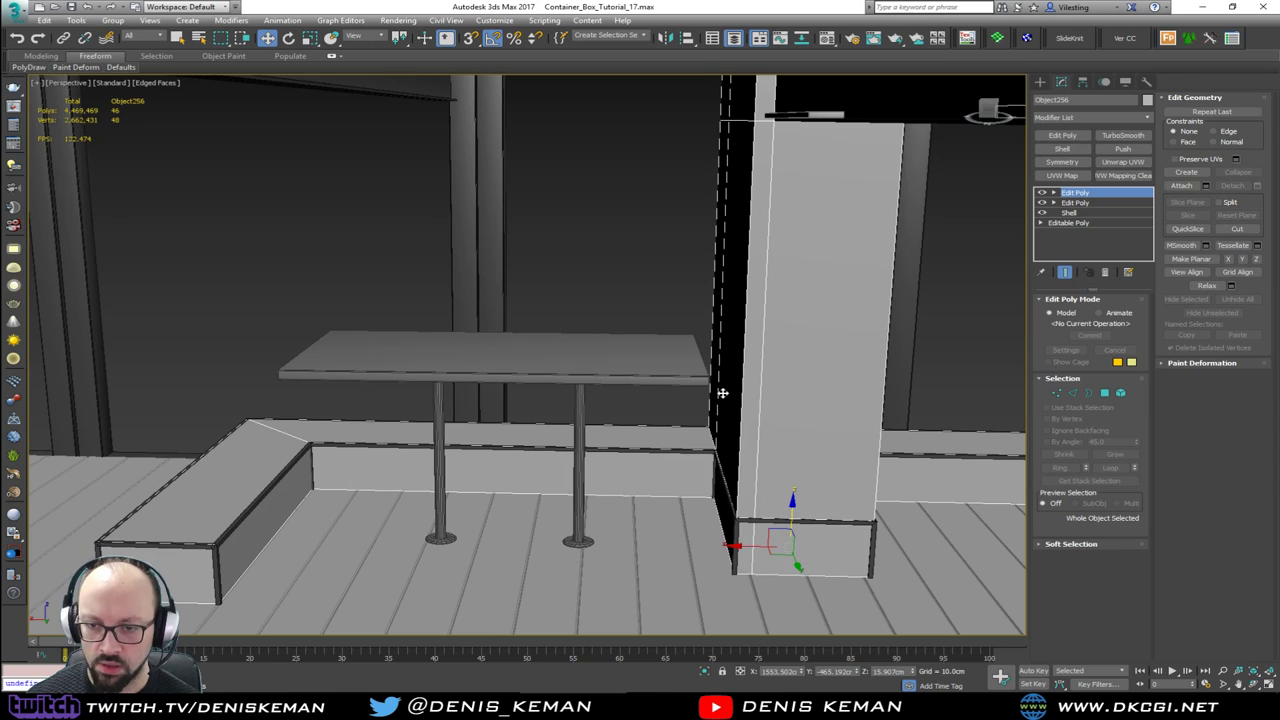
# Step: Select Table_004 and move it about 17 cm along X, away from the new column
pyautogui.click(580, 513)
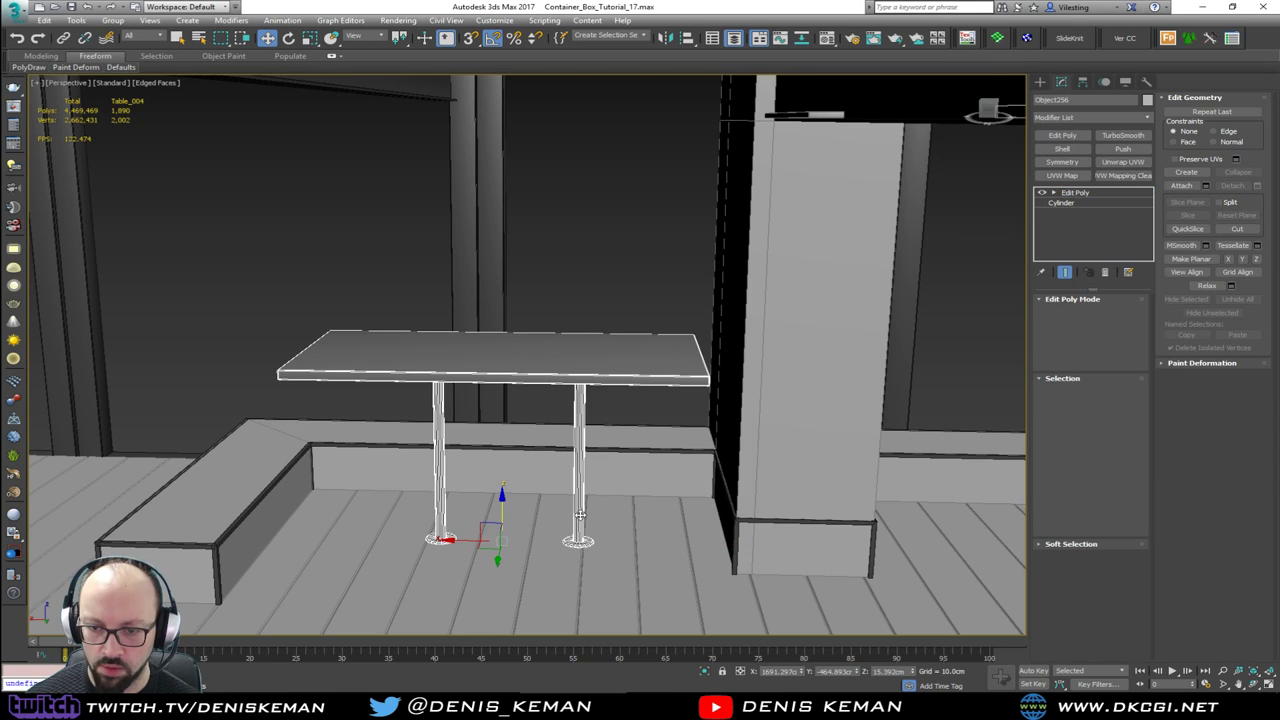
pyautogui.moveTo(466, 540); pyautogui.dragTo(431, 541)
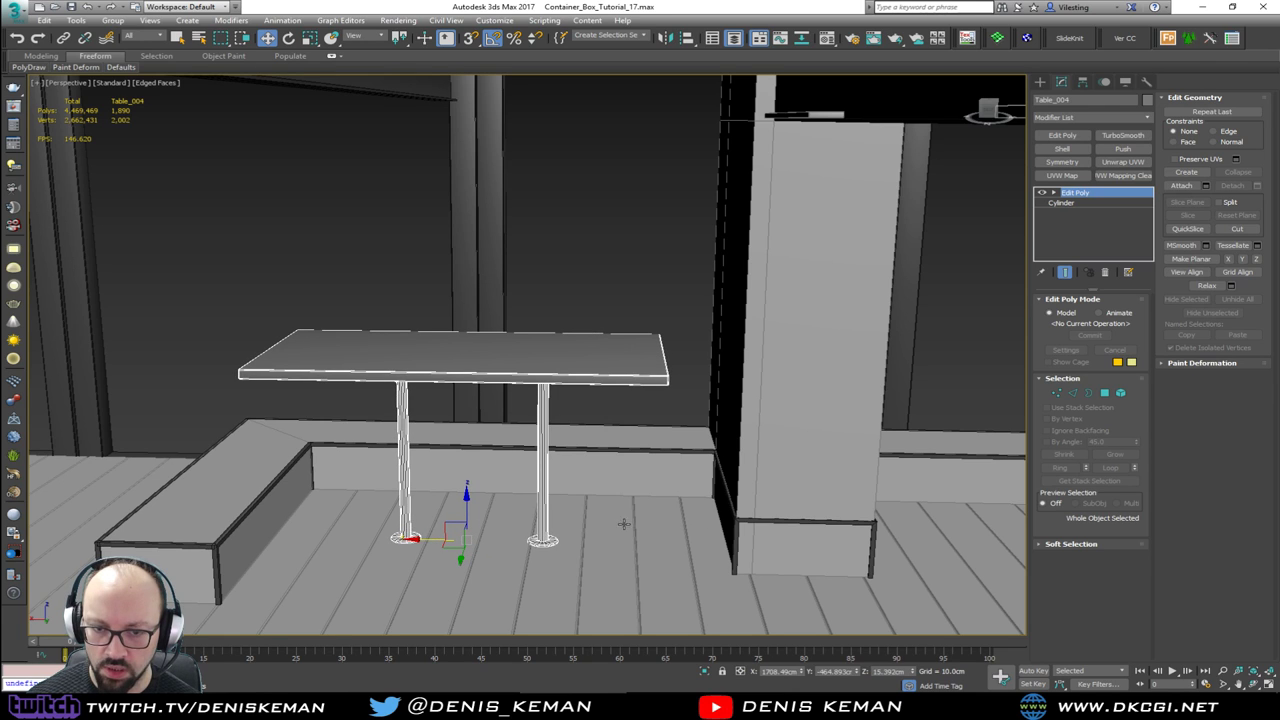
pyautogui.keyDown('alt'); pyautogui.moveTo(624, 525); pyautogui.dragTo(624, 481, button='middle'); pyautogui.keyUp('alt')
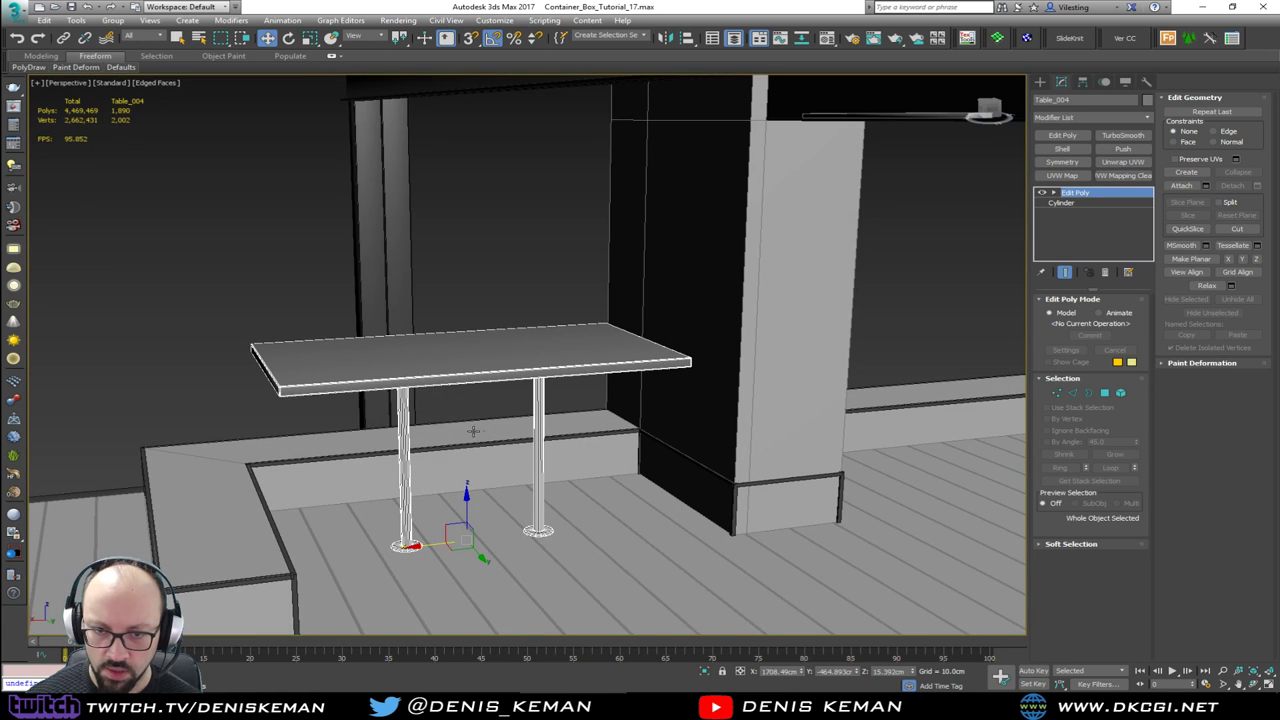
pyautogui.moveTo(473, 431)
pyautogui.mouseDown(button='middle')
pyautogui.moveTo(511, 446)
pyautogui.moveTo(457, 444)
pyautogui.mouseUp(button='middle')
# Step: Offset the vertices at the tabletop end farthest from the column by -10 cm in X
pyautogui.press('1')
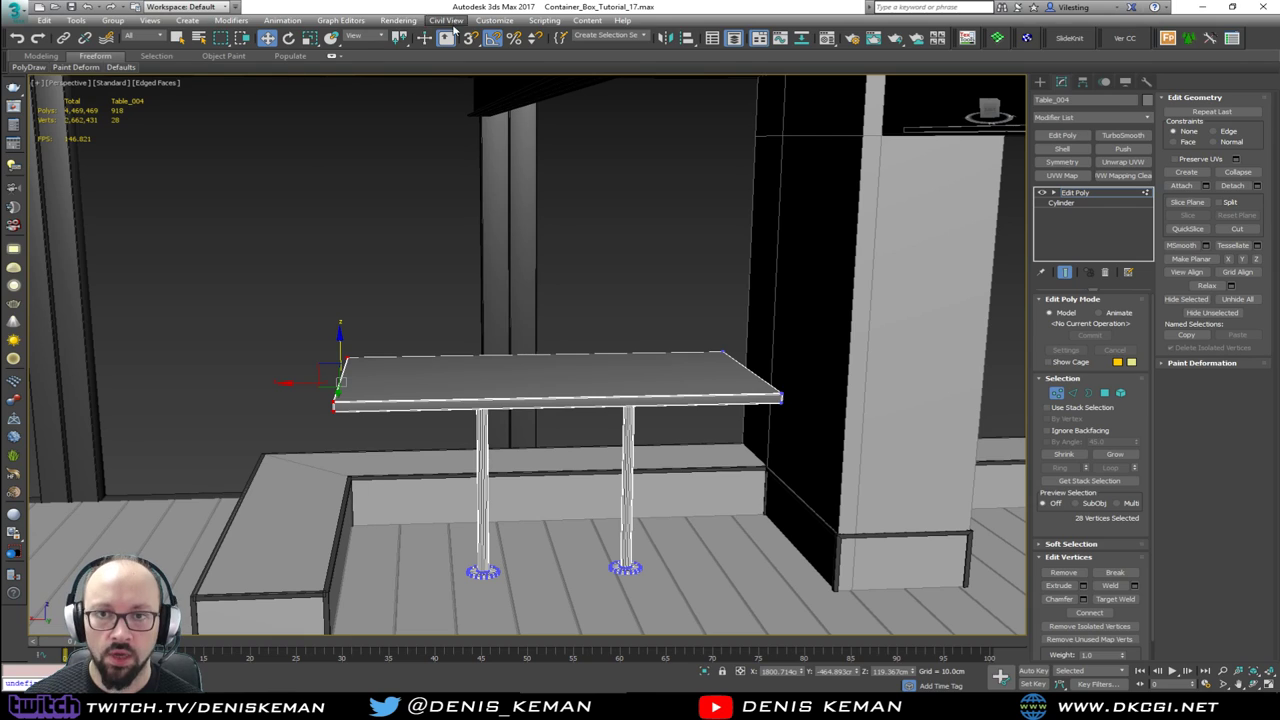
pyautogui.rightClick(266, 37)
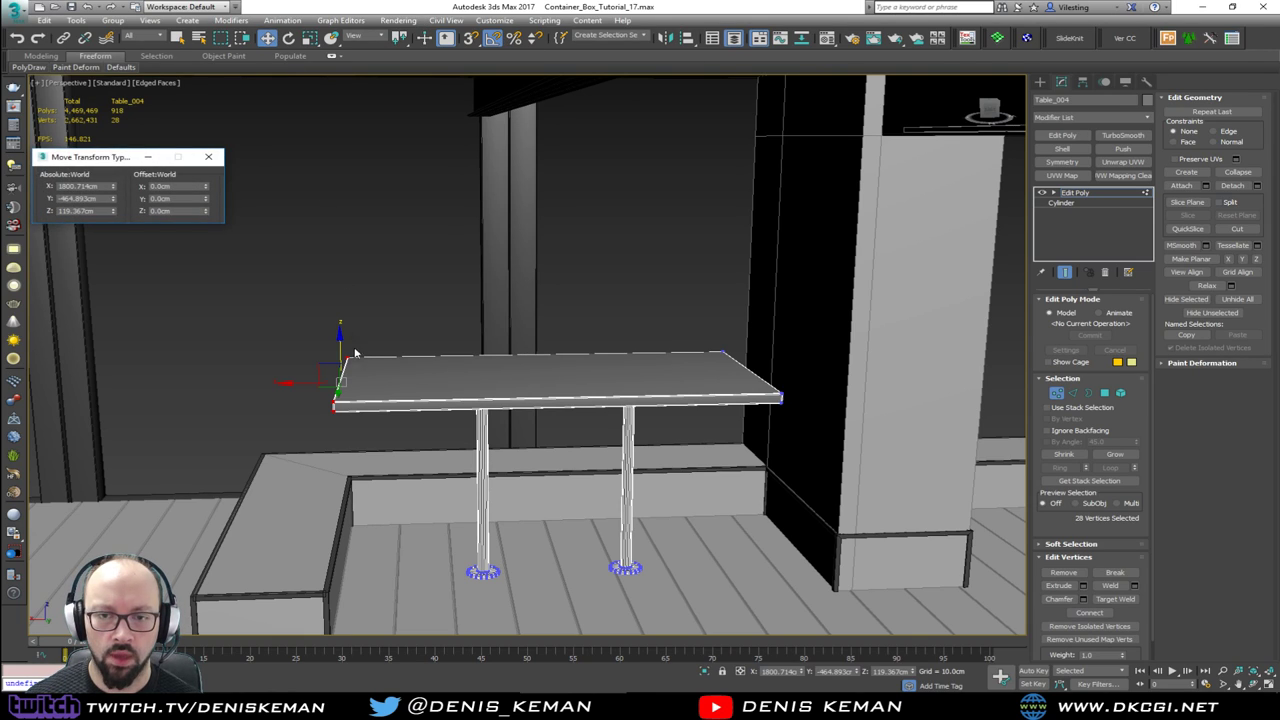
pyautogui.moveTo(176, 186); pyautogui.dragTo(126, 187)
pyautogui.write('-1')
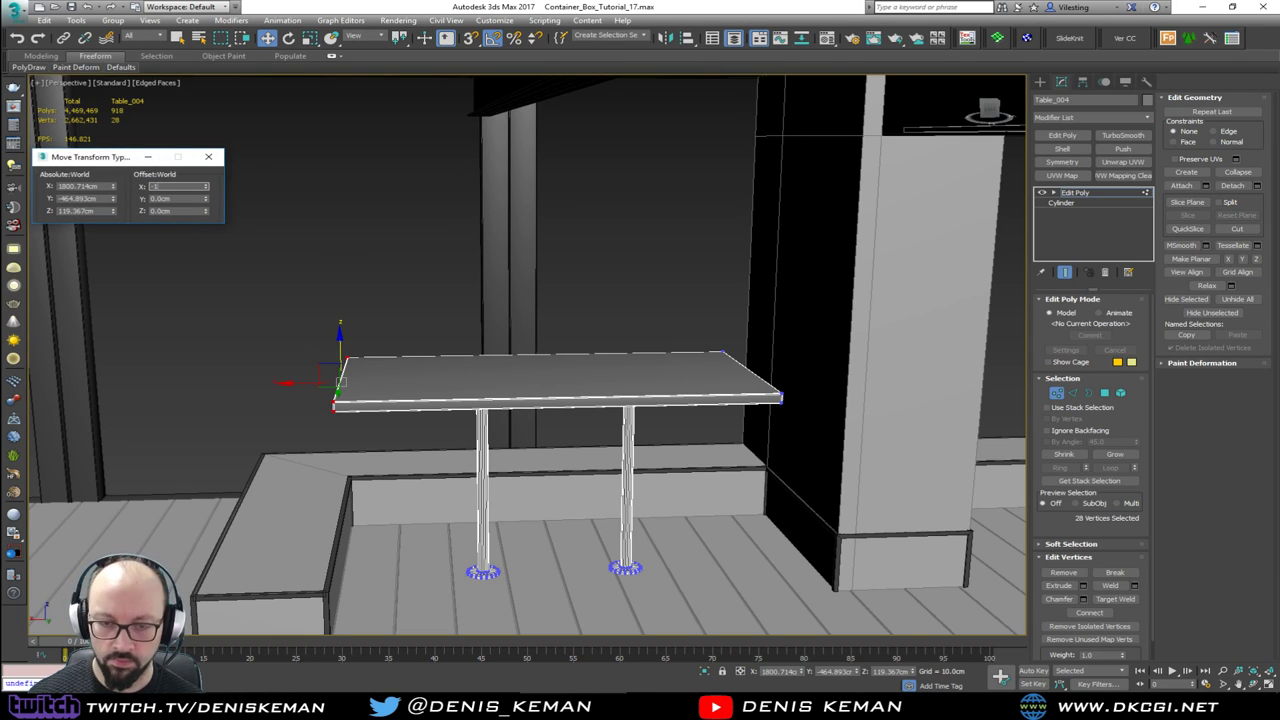
pyautogui.write('0')
pyautogui.press('Return')
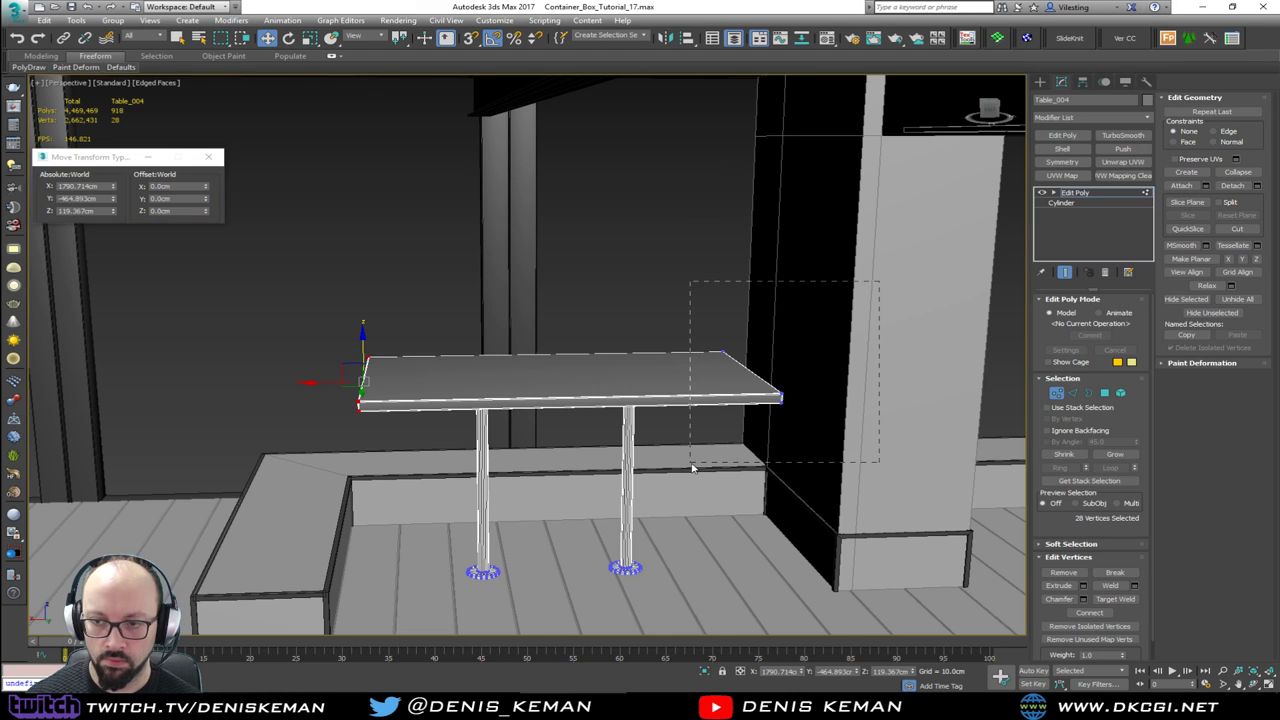
# Step: Offset the tabletop vertices nearest the column by 10 cm in X, leave vertex editing and deselect the table
pyautogui.moveTo(692, 466); pyautogui.dragTo(690, 463)
pyautogui.click(99, 179)
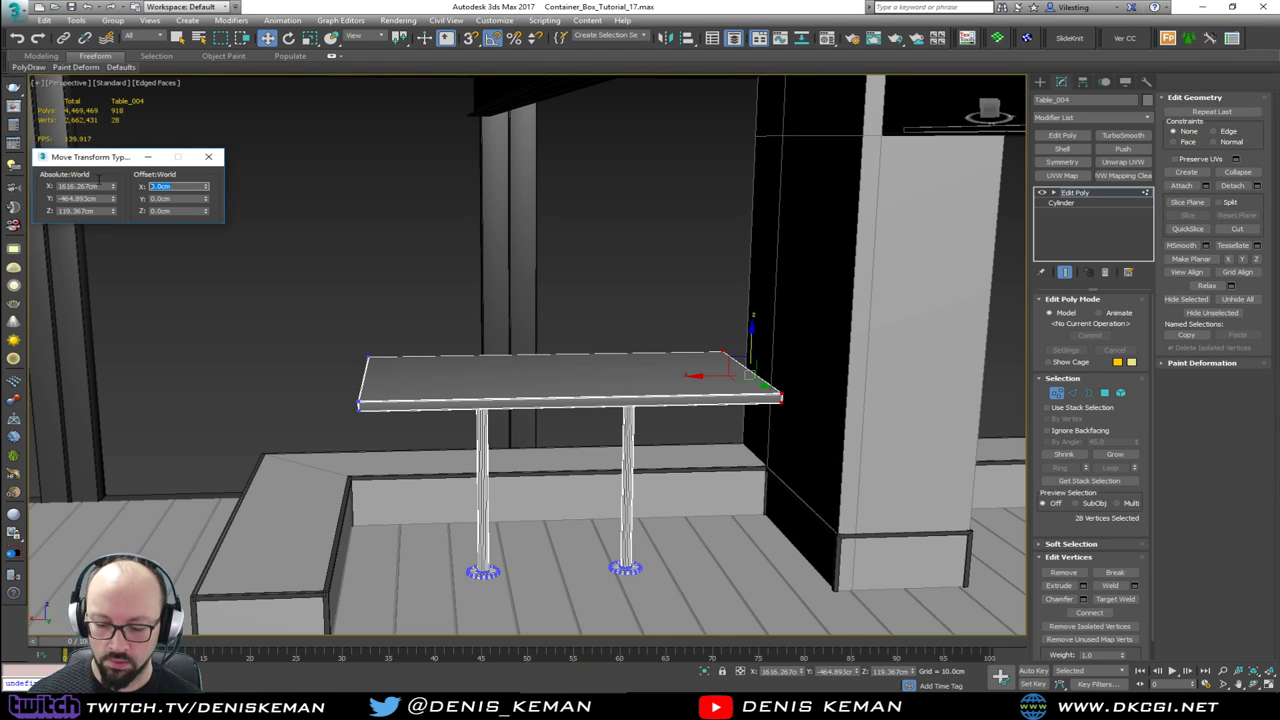
pyautogui.write('10')
pyautogui.press('Return')
pyautogui.click(208, 156)
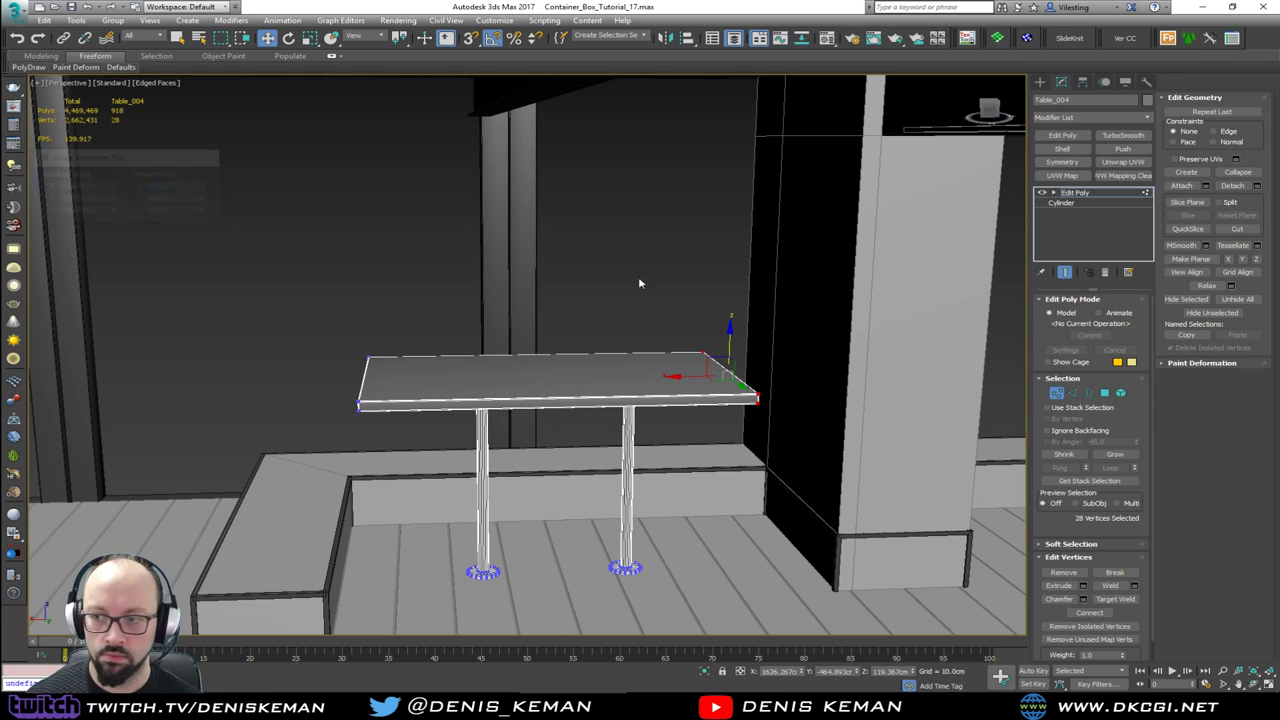
pyautogui.press('1')
pyautogui.click(632, 289)
# Step: Turn off the edged-faces display and examine the column, shortened table and seating base from inside and outside the building
pyautogui.keyDown('alt'); pyautogui.moveTo(632, 289); pyautogui.dragTo(584, 267, button='middle'); pyautogui.keyUp('alt')
pyautogui.moveTo(250, 271)
pyautogui.mouseDown(button='middle')
pyautogui.moveTo(591, 269)
pyautogui.moveTo(632, 275)
pyautogui.moveTo(632, 294)
pyautogui.moveTo(677, 277)
pyautogui.moveTo(618, 257)
pyautogui.moveTo(626, 266)
pyautogui.moveTo(574, 269)
pyautogui.moveTo(594, 293)
pyautogui.moveTo(591, 281)
pyautogui.mouseUp(button='middle')
pyautogui.press('F4')
pyautogui.scroll(-3, 632, 294)
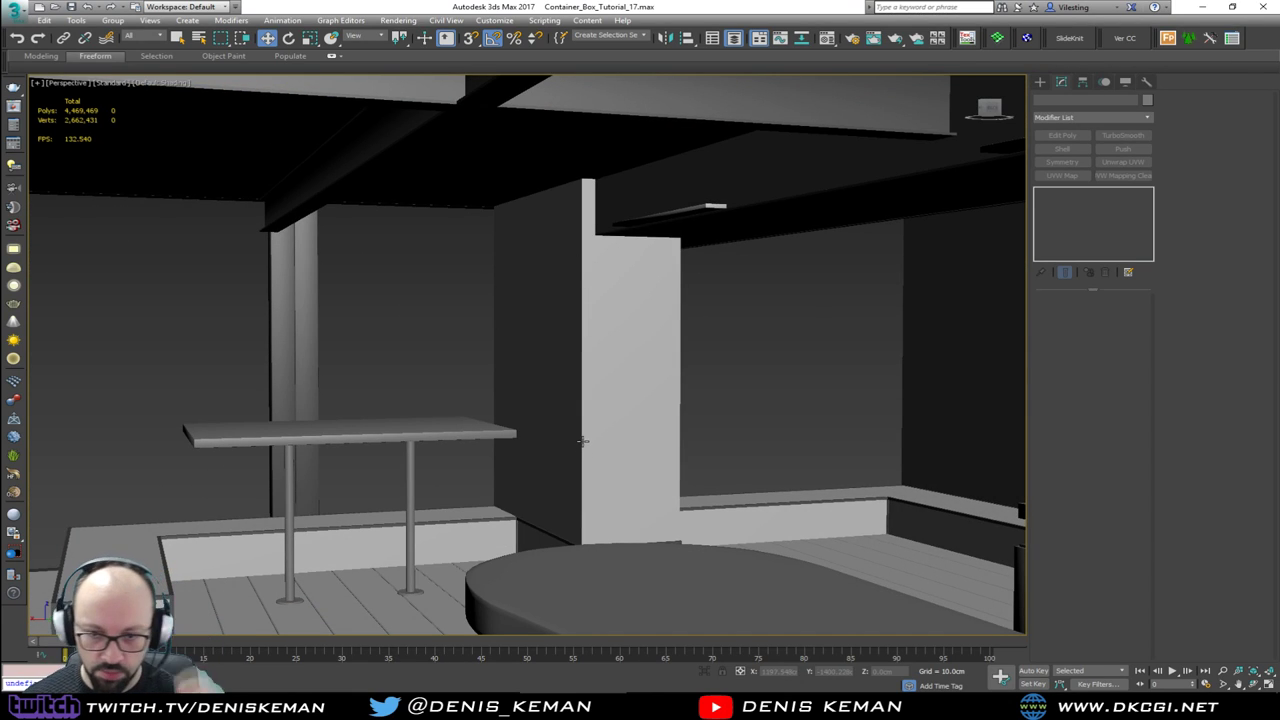
pyautogui.keyDown('alt'); pyautogui.moveTo(594, 371); pyautogui.dragTo(723, 314, button='middle'); pyautogui.keyUp('alt')
pyautogui.moveTo(390, 349); pyautogui.dragTo(633, 327, button='middle')
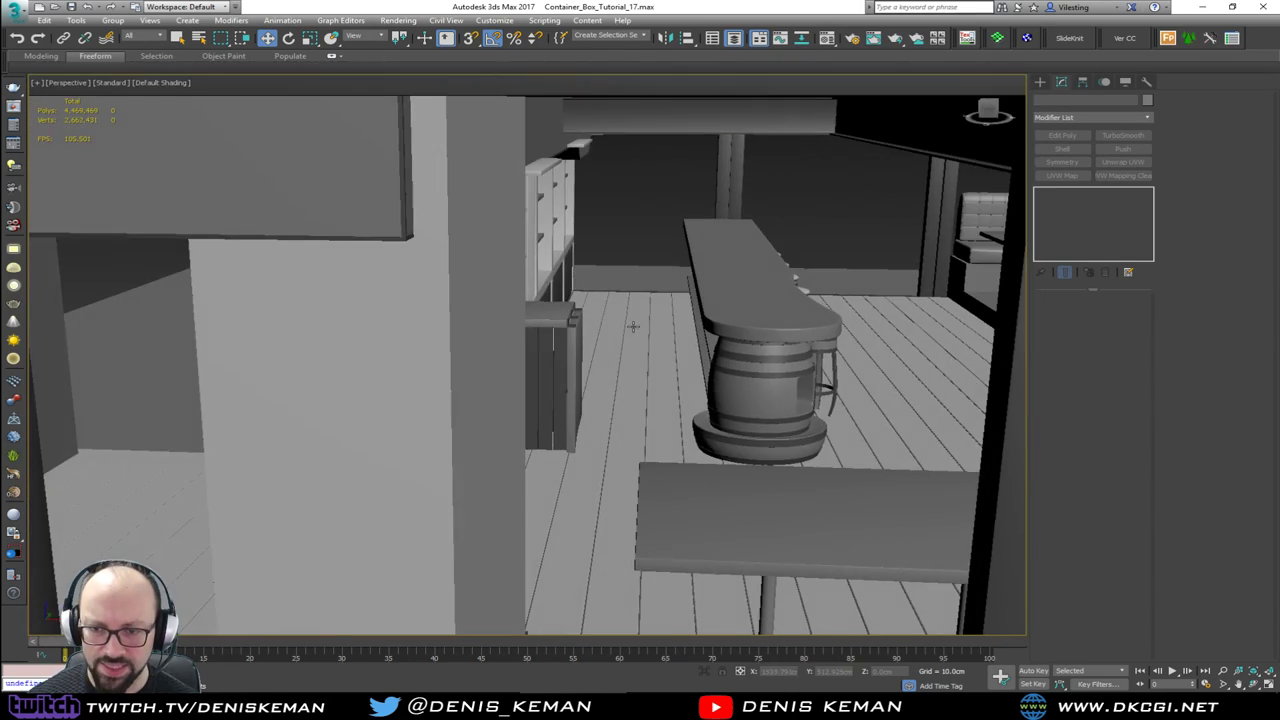
pyautogui.scroll(-10, 633, 326)
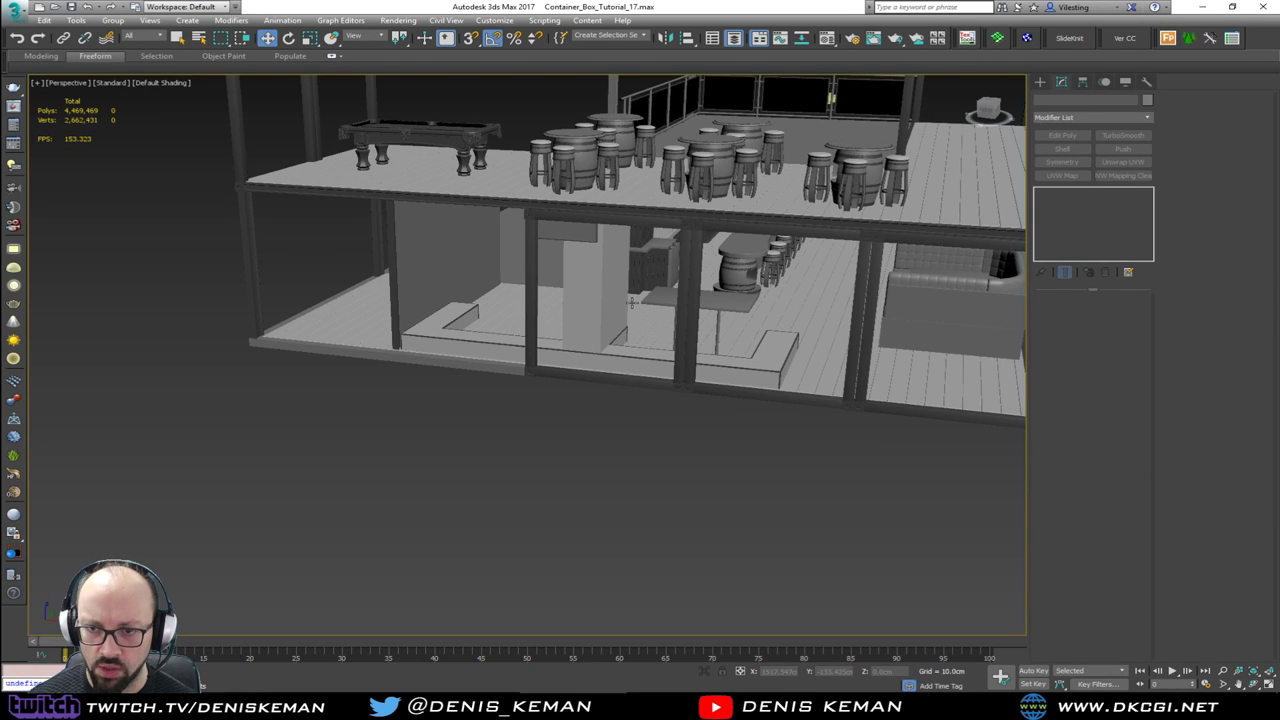
pyautogui.scroll(12, 631, 300)
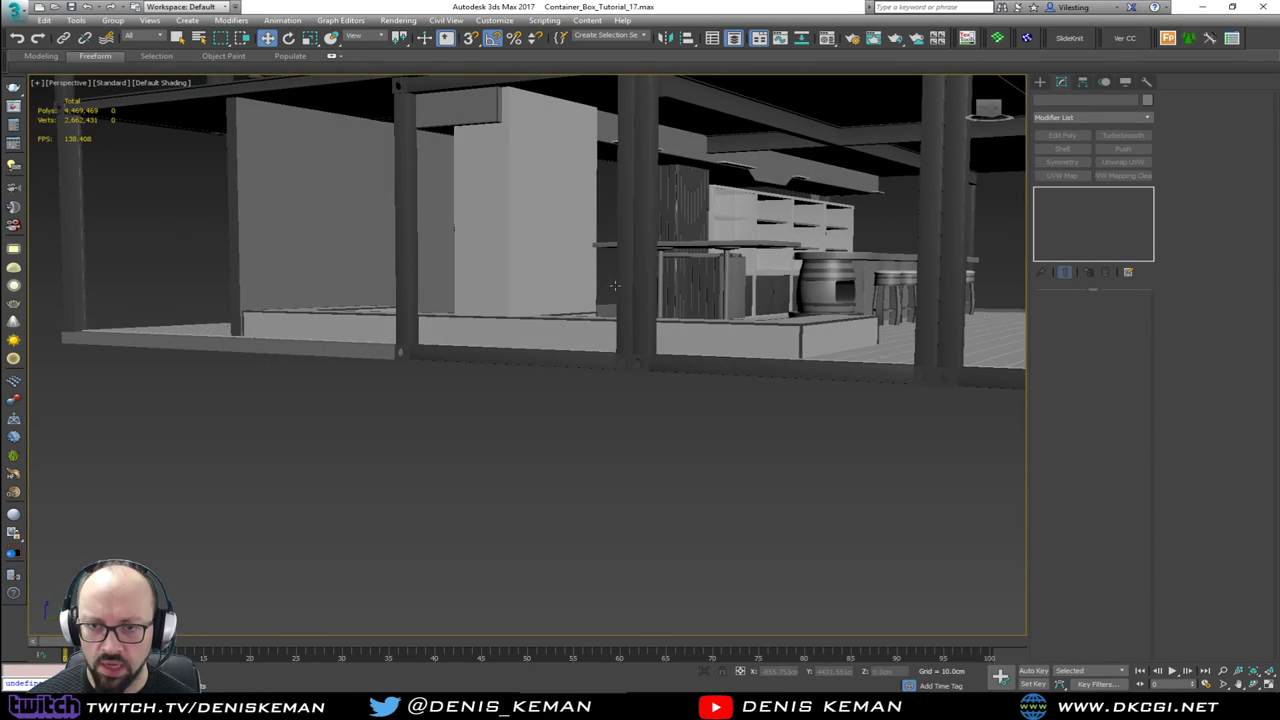
pyautogui.keyDown('alt'); pyautogui.moveTo(615, 286); pyautogui.dragTo(650, 296, button='middle'); pyautogui.keyUp('alt')
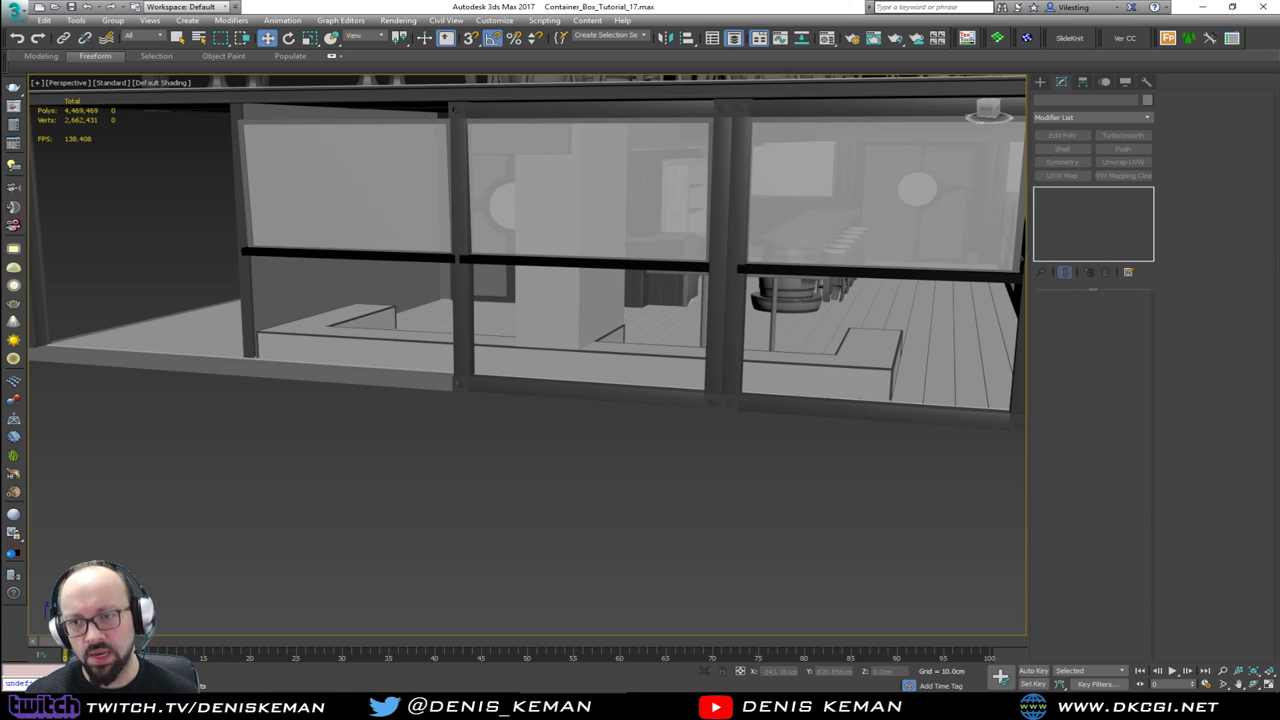
# Step: Nudge the window pane and its frame beside the column slightly along X to close the gap at the container post
pyautogui.moveTo(549, 354); pyautogui.dragTo(431, 400, button='middle')
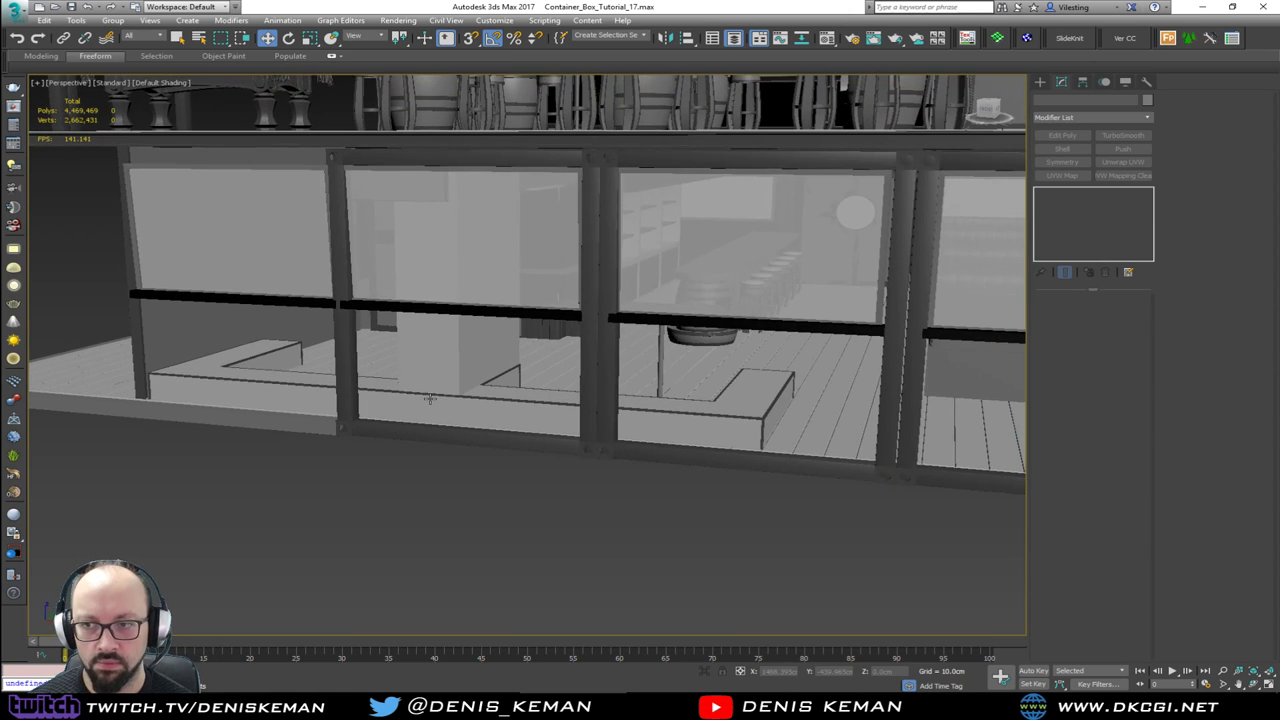
pyautogui.keyDown('alt'); pyautogui.moveTo(453, 343); pyautogui.dragTo(456, 354, button='middle'); pyautogui.keyUp('alt')
pyautogui.scroll(1, 456, 354)
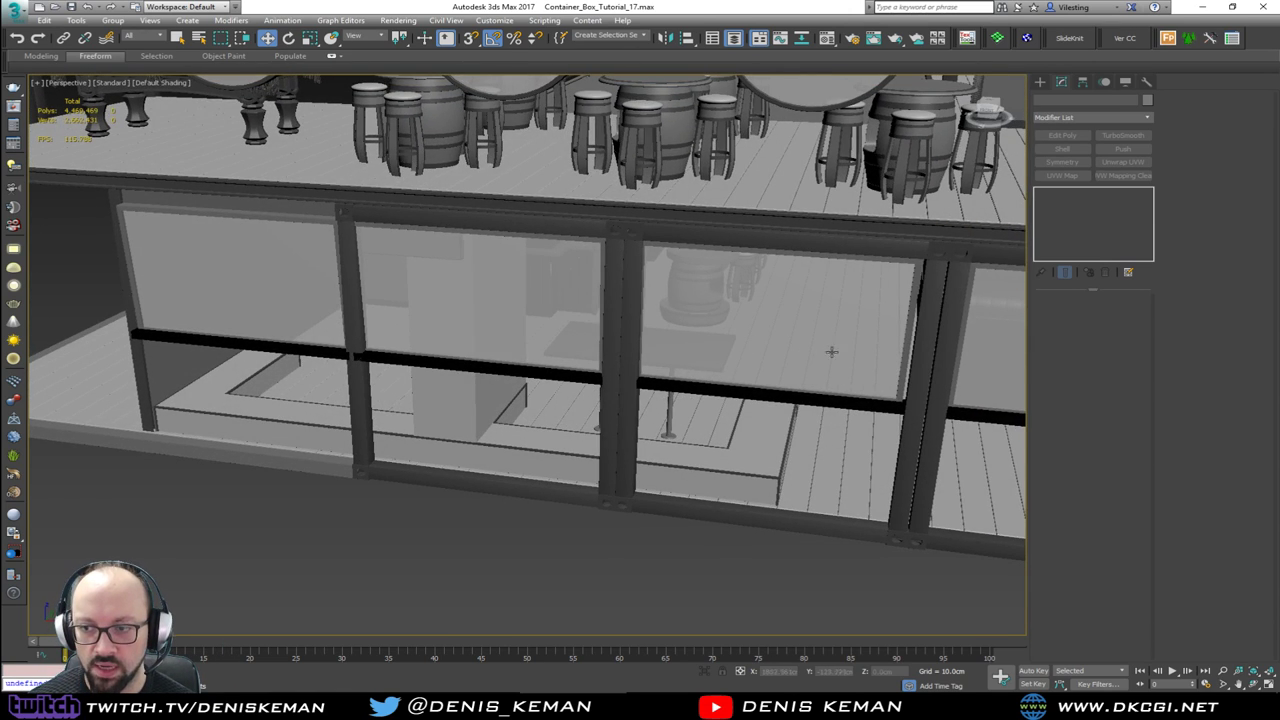
pyautogui.scroll(2, 831, 352)
pyautogui.click(885, 405)
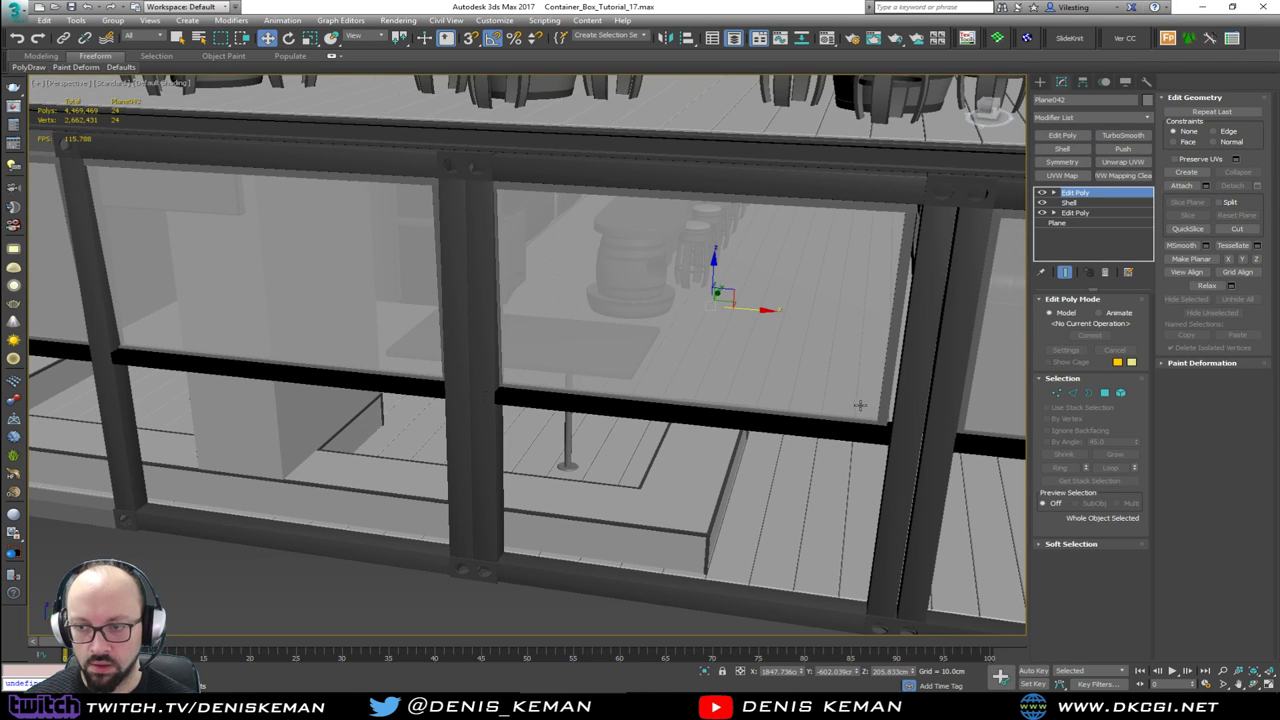
pyautogui.keyDown('ctrl'); pyautogui.click(798, 372); pyautogui.keyUp('ctrl')
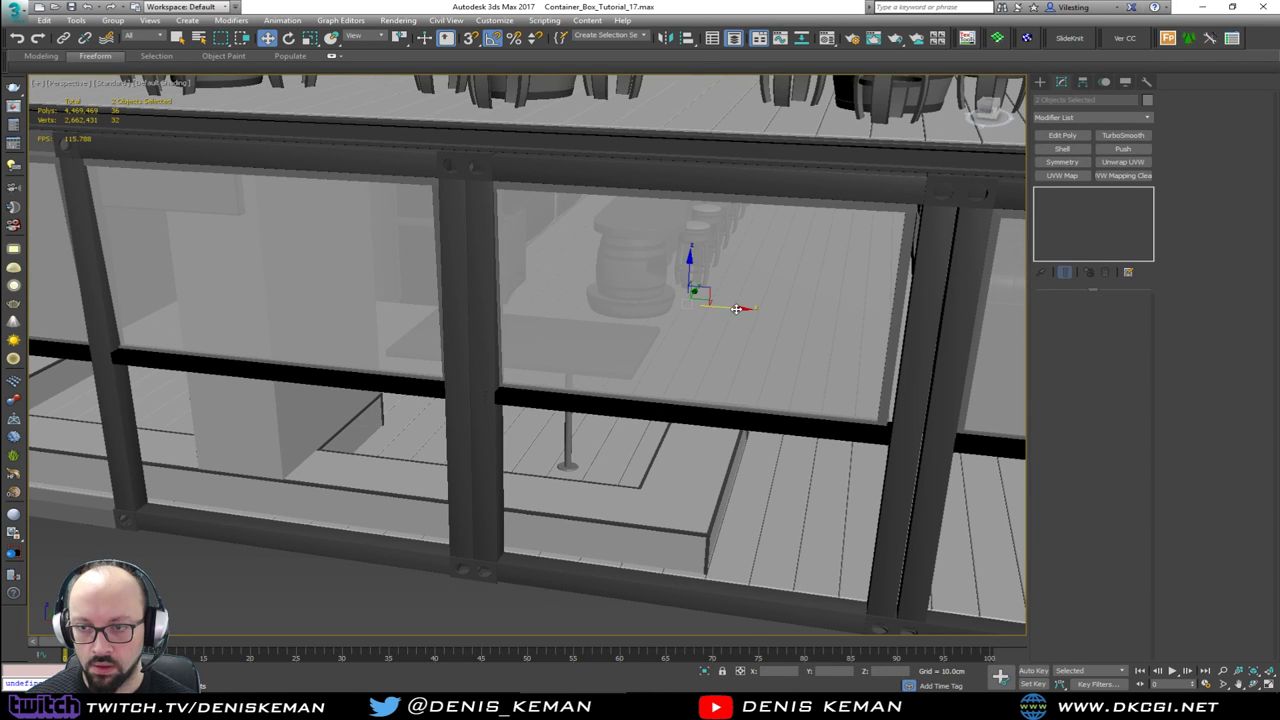
pyautogui.moveTo(736, 309); pyautogui.dragTo(743, 307)
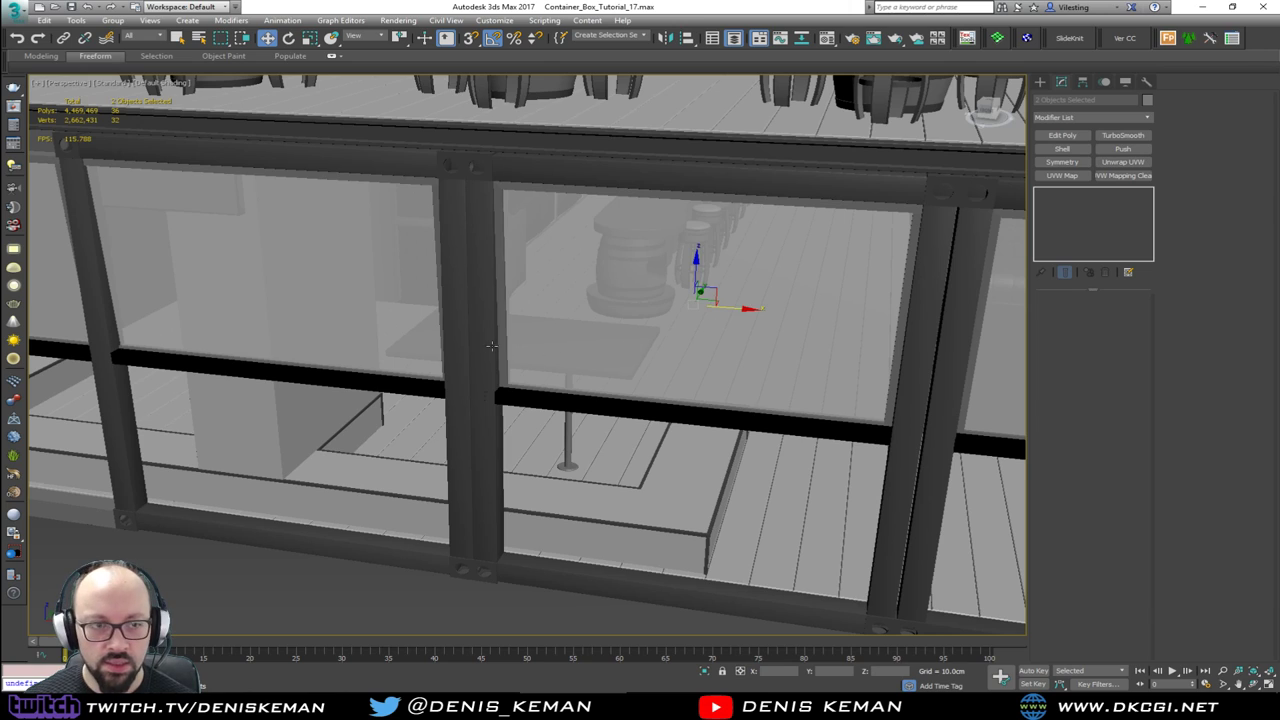
# Step: Select the window pane and frame directly behind the column and delete them
pyautogui.moveTo(489, 348); pyautogui.dragTo(676, 343, button='middle')
pyautogui.click(624, 372)
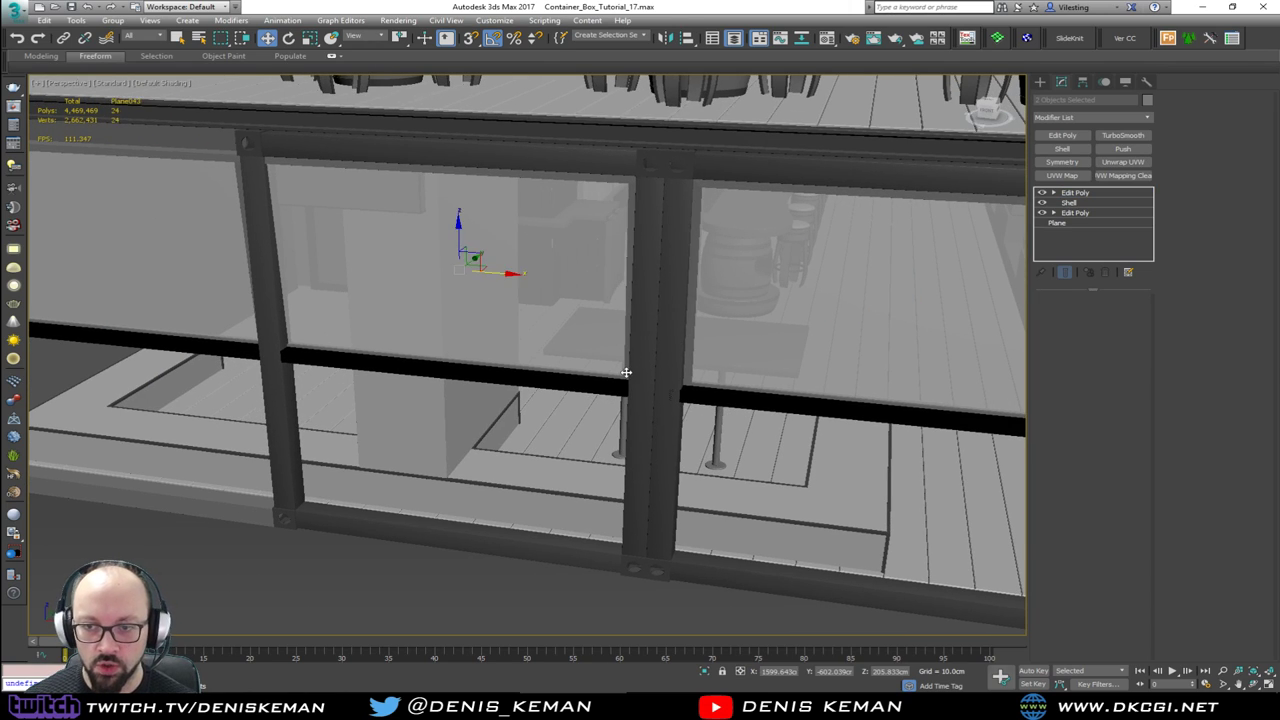
pyautogui.scroll(3, 624, 372)
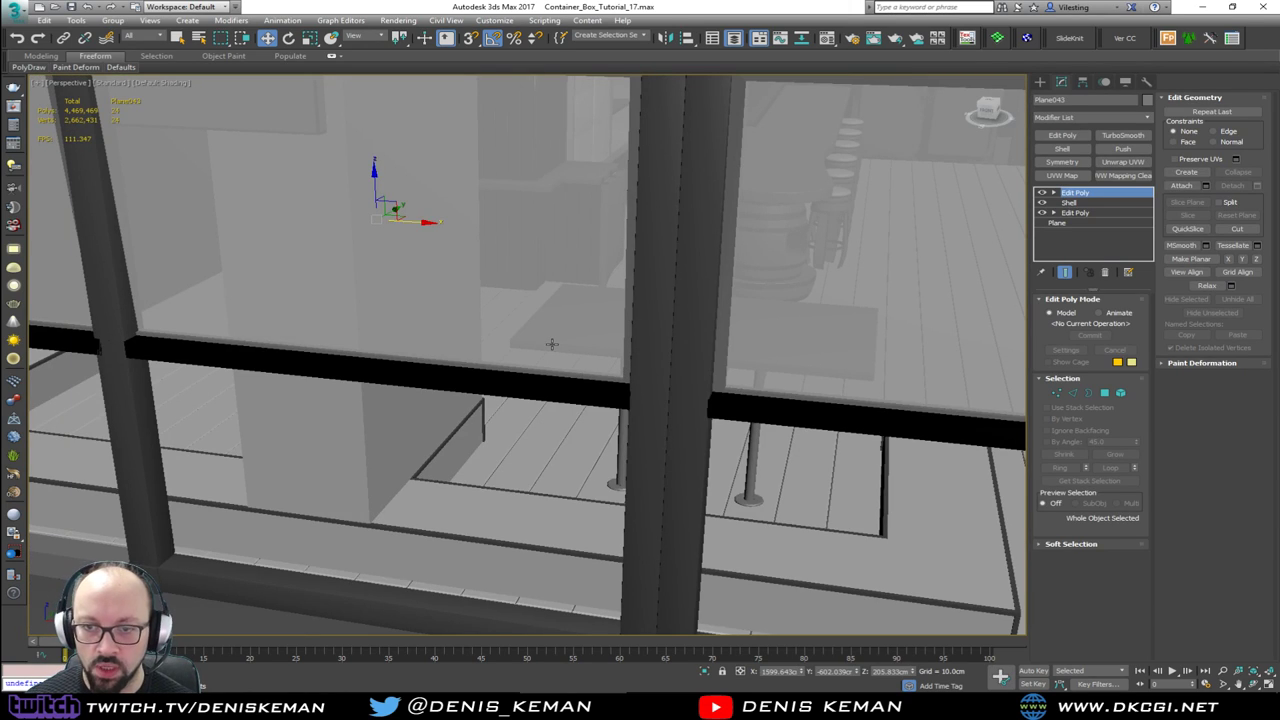
pyautogui.keyDown('ctrl'); pyautogui.click(552, 344); pyautogui.keyUp('ctrl')
pyautogui.moveTo(464, 277); pyautogui.dragTo(680, 315, button='middle')
pyautogui.scroll(-2, 680, 315)
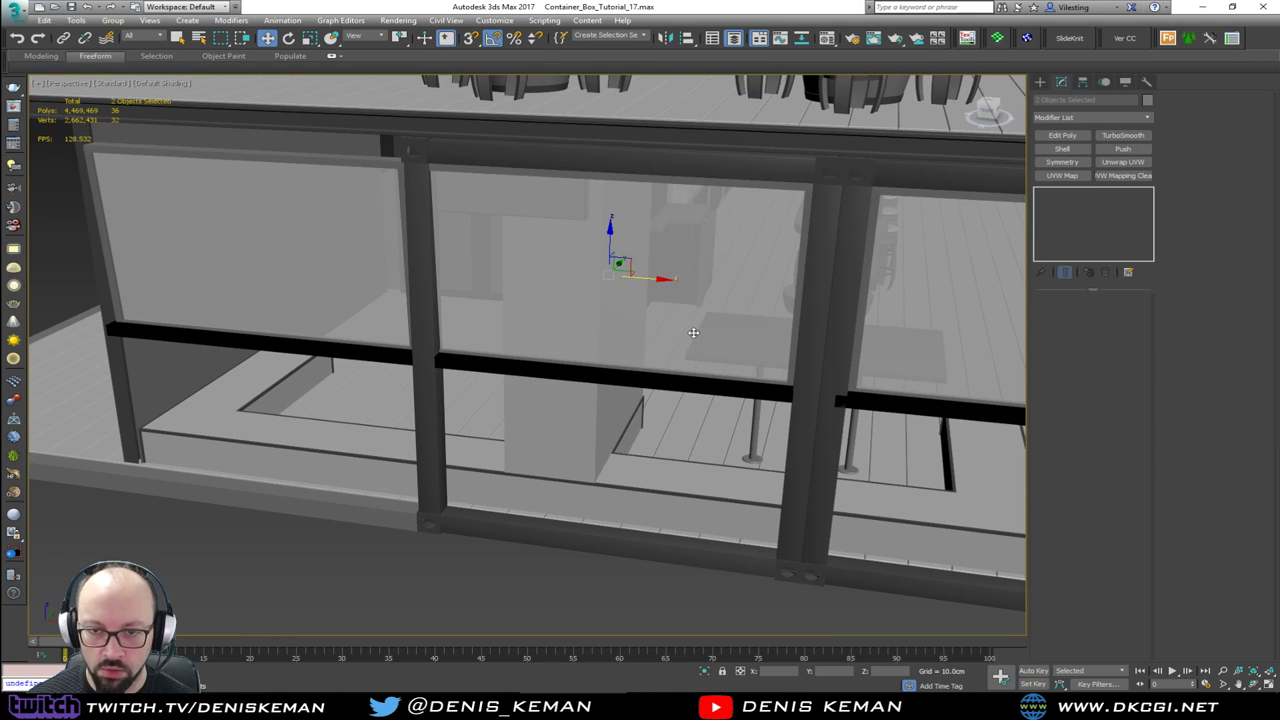
# Step: Delete the element of Windows_Covers_01 that lies beneath the removed window and leave element editing
pyautogui.click(697, 384)
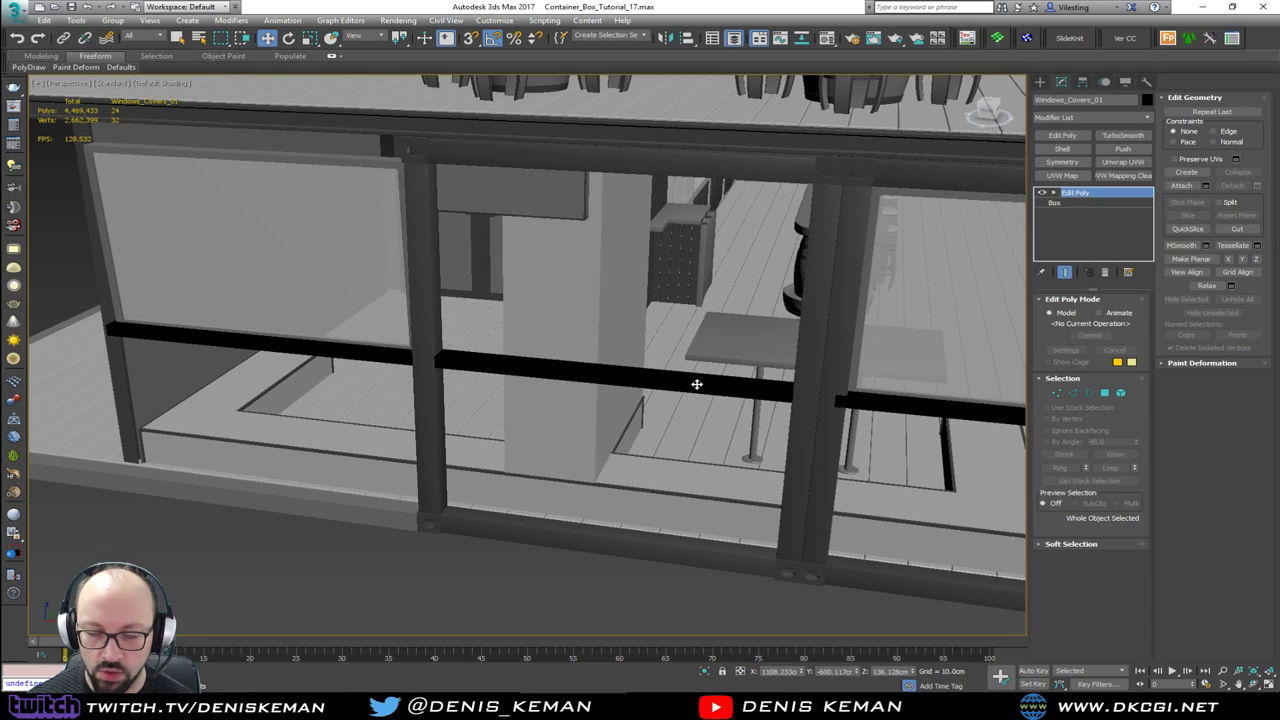
pyautogui.press('F3')
pyautogui.click(1120, 393)
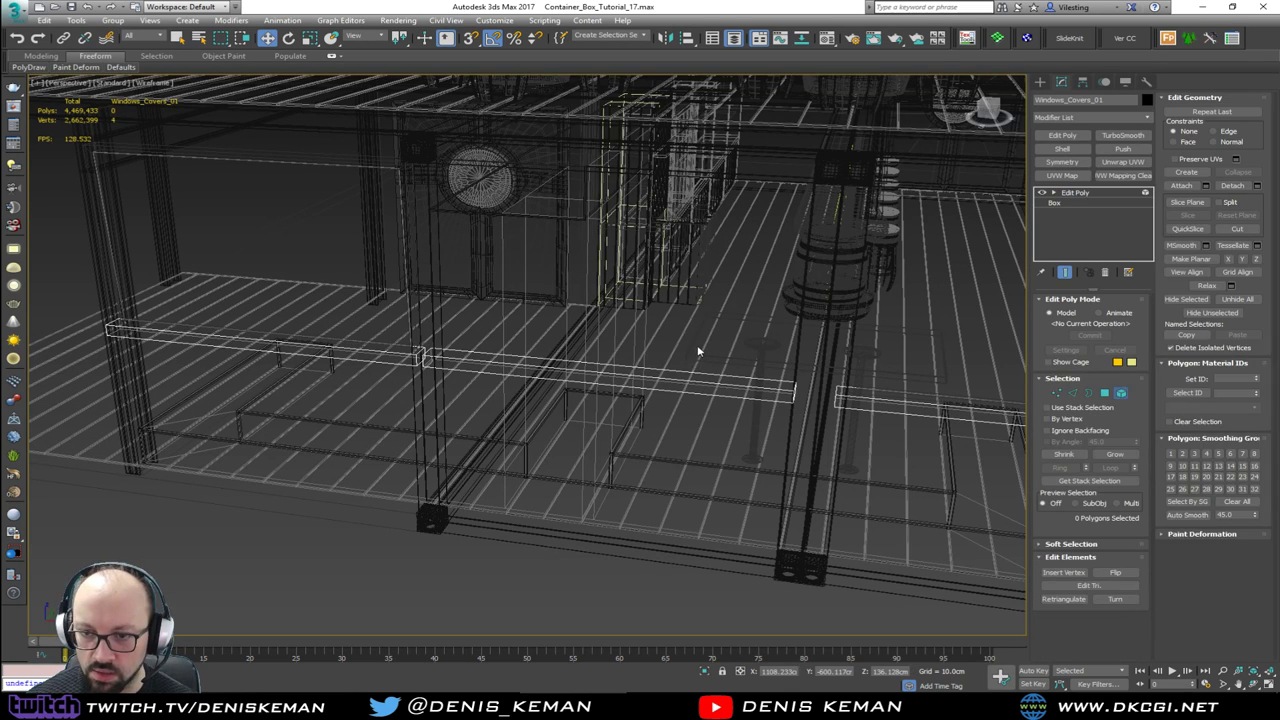
pyautogui.click(675, 385)
pyautogui.press('F3')
pyautogui.press('Delete')
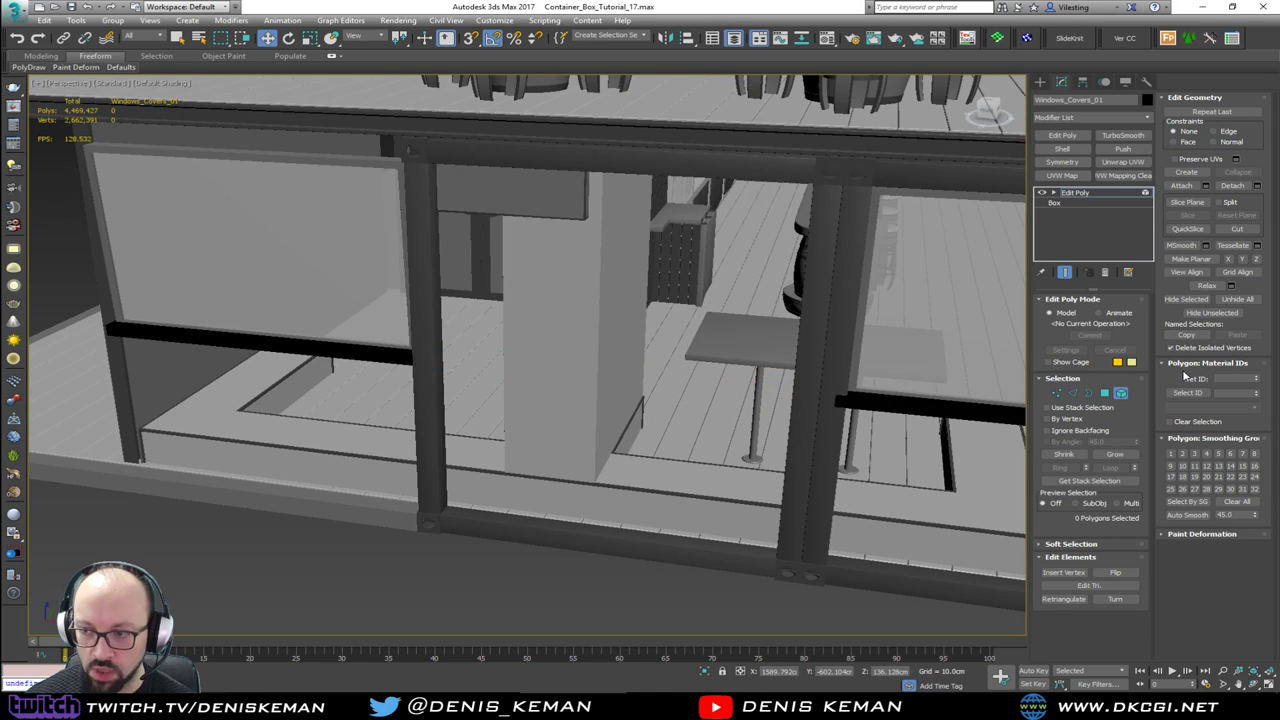
pyautogui.press('5')
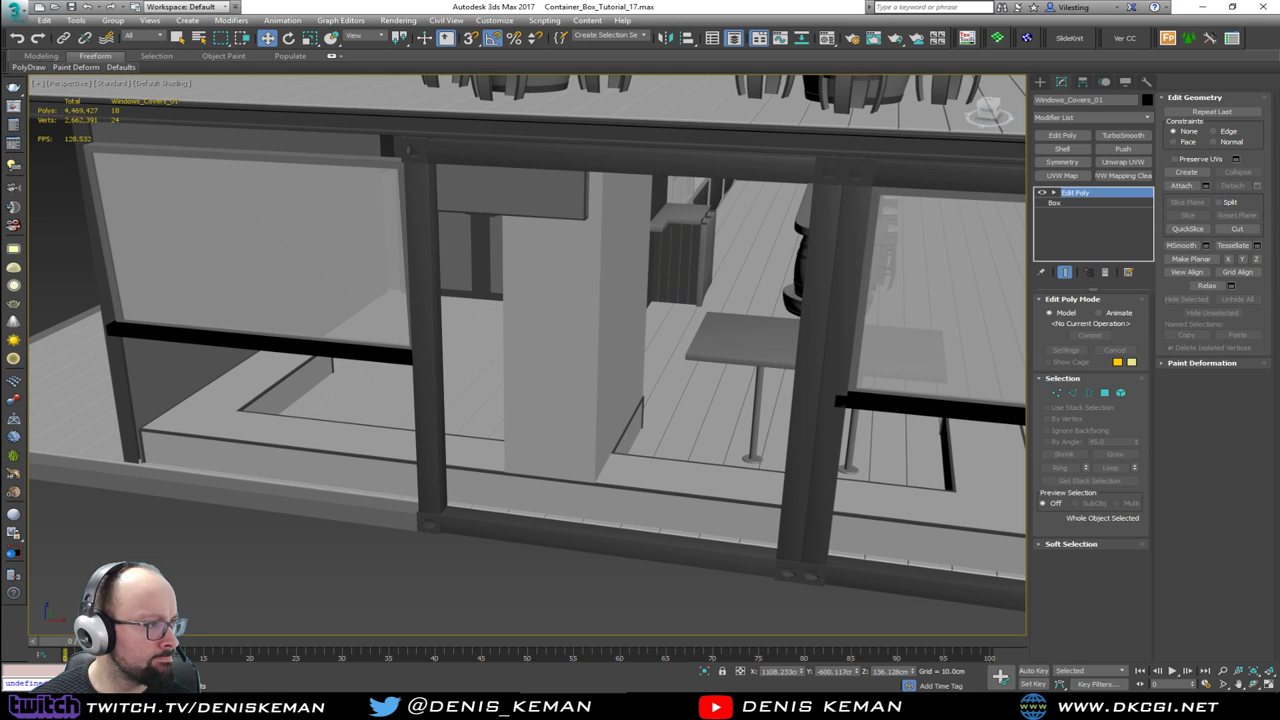
# Step: Show the outer walls again and raise the top vertices of Bar_Walls022 to the upper frame beam, closing the window opening
pyautogui.hotkey('ctrl', 'z')
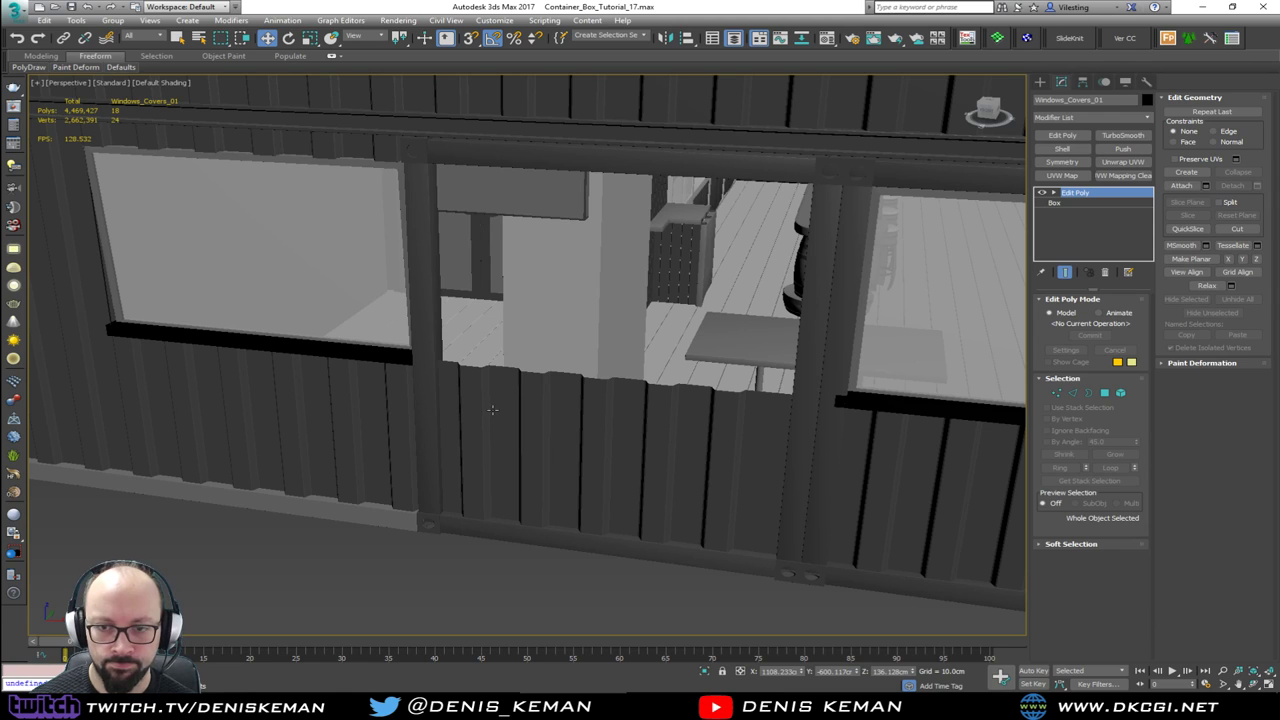
pyautogui.click(530, 406)
pyautogui.moveTo(534, 406); pyautogui.dragTo(558, 383, button='middle')
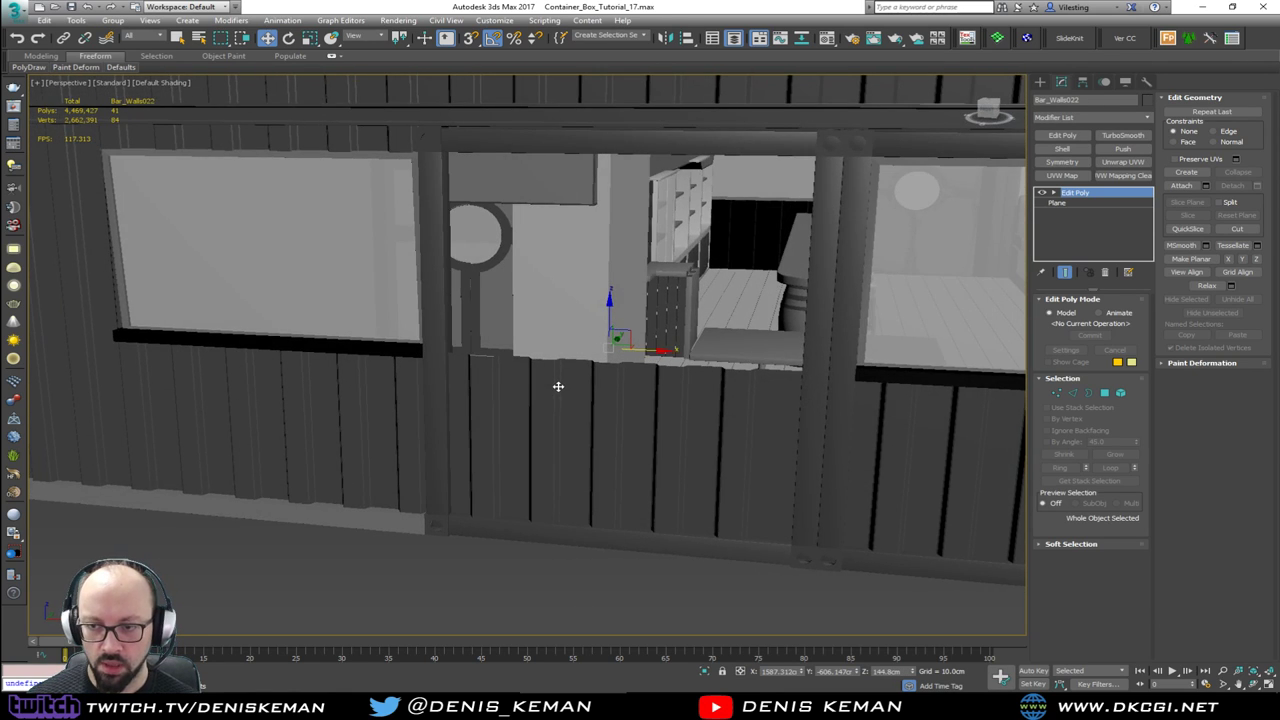
pyautogui.press('F3')
pyautogui.press('F3')
pyautogui.press('1')
pyautogui.keyDown('alt'); pyautogui.moveTo(786, 369); pyautogui.dragTo(814, 361, button='middle'); pyautogui.keyUp('alt')
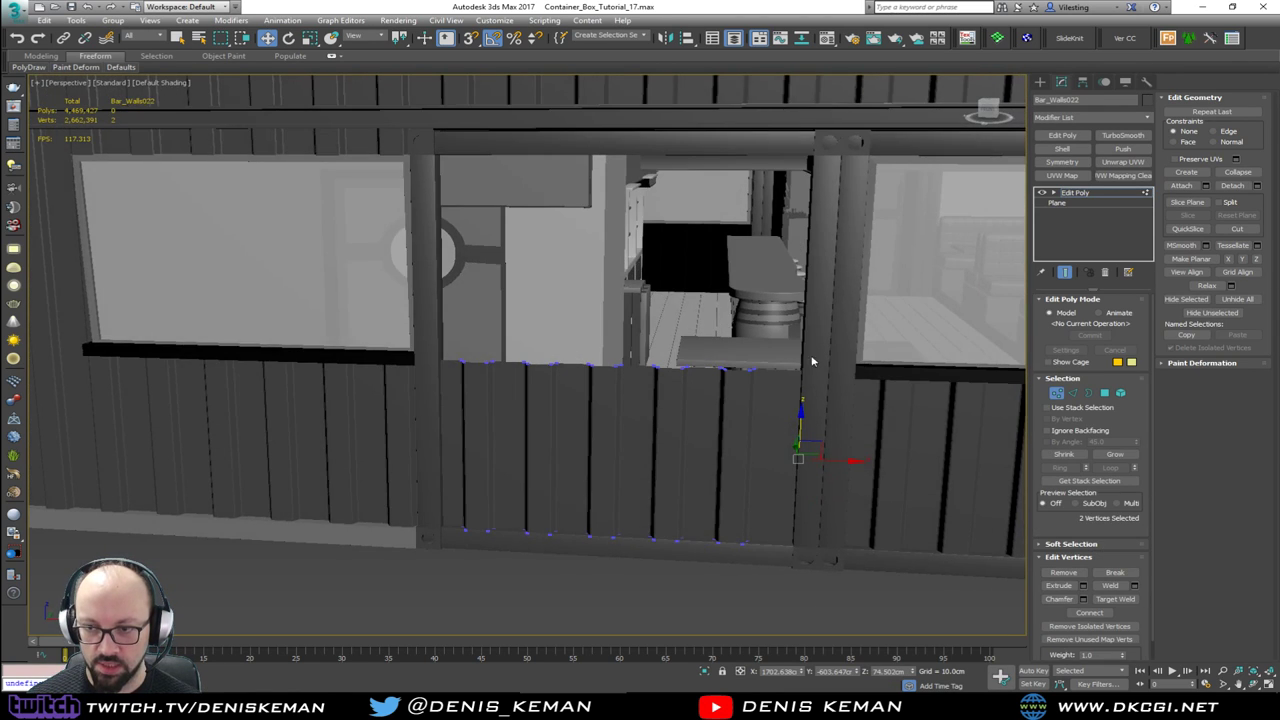
pyautogui.press('F3')
pyautogui.moveTo(840, 338); pyautogui.dragTo(321, 399)
pyautogui.press('F3')
pyautogui.moveTo(605, 325); pyautogui.dragTo(623, 111)
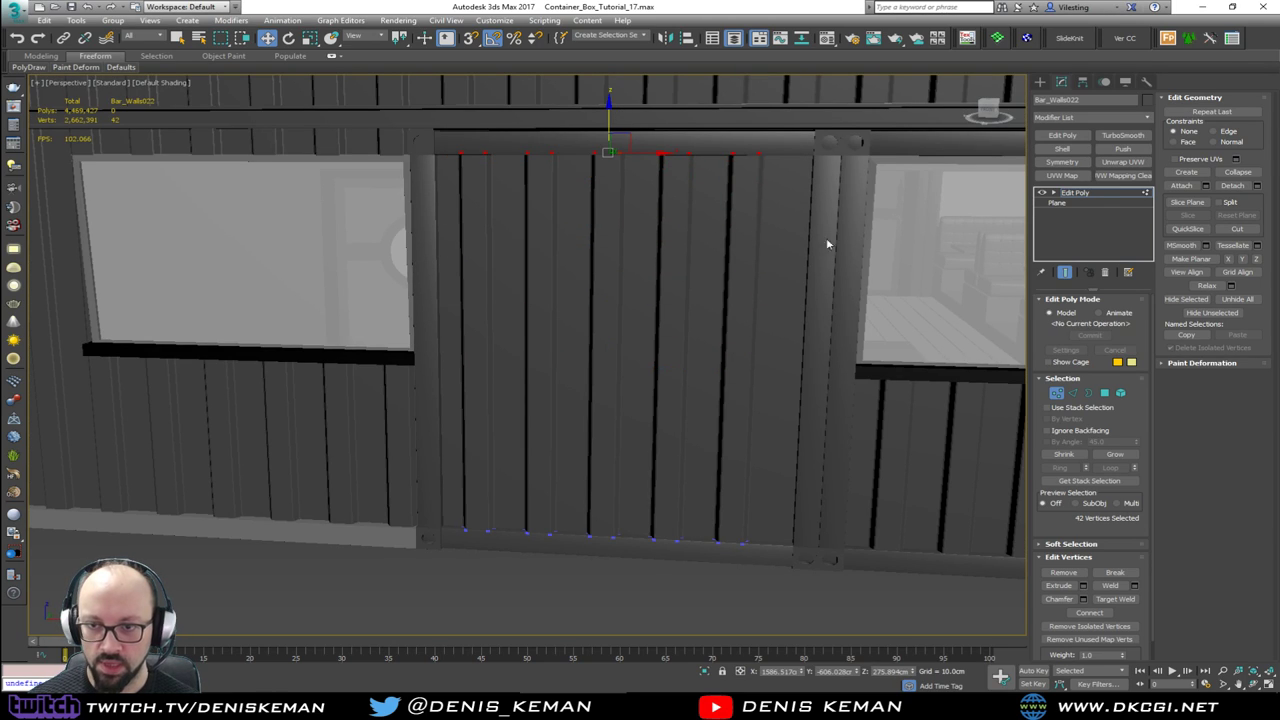
pyautogui.press('1')
pyautogui.click(765, 606)
# Step: Examine the closed wall section behind the column from inside and outside, in shaded and wireframe display
pyautogui.keyDown('alt'); pyautogui.moveTo(684, 478); pyautogui.dragTo(331, 334, button='middle'); pyautogui.keyUp('alt')
pyautogui.scroll(5, 360, 334)
pyautogui.moveTo(470, 354); pyautogui.dragTo(320, 351, button='middle')
pyautogui.scroll(-3, 330, 352)
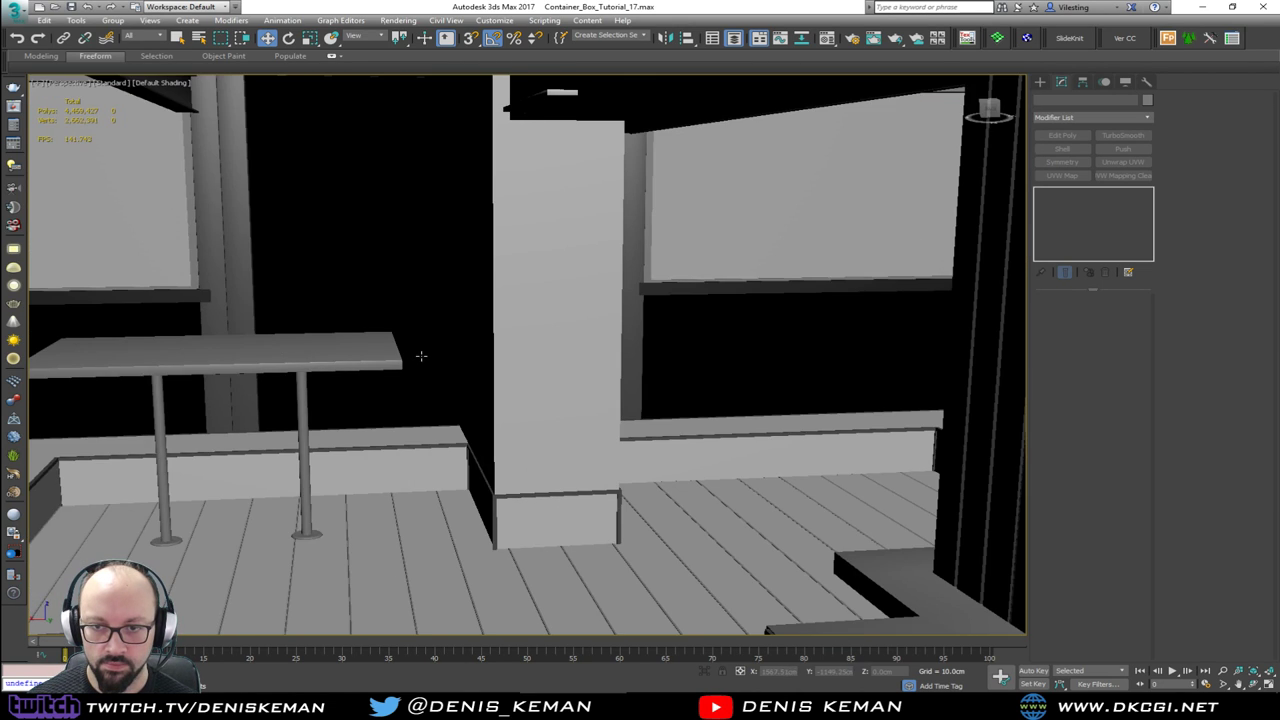
pyautogui.keyDown('alt'); pyautogui.moveTo(422, 356); pyautogui.dragTo(511, 355, button='middle'); pyautogui.keyUp('alt')
pyautogui.scroll(-2, 511, 358)
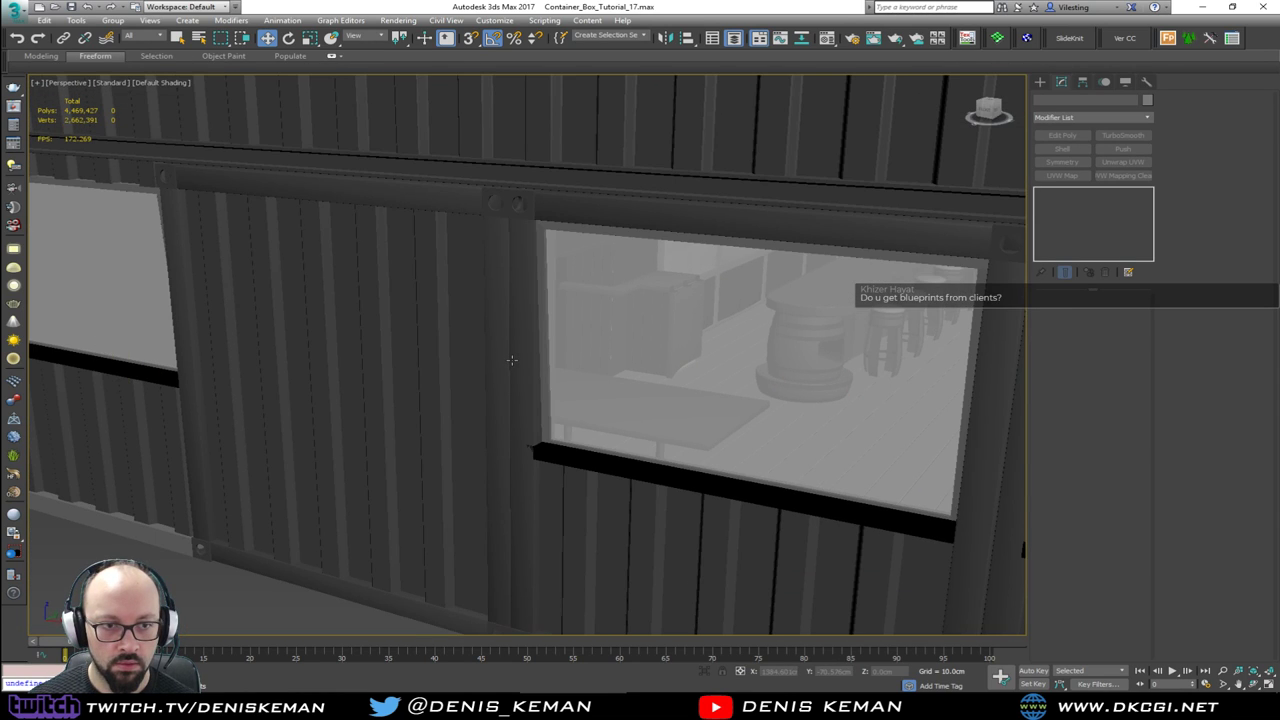
pyautogui.scroll(-2, 523, 403)
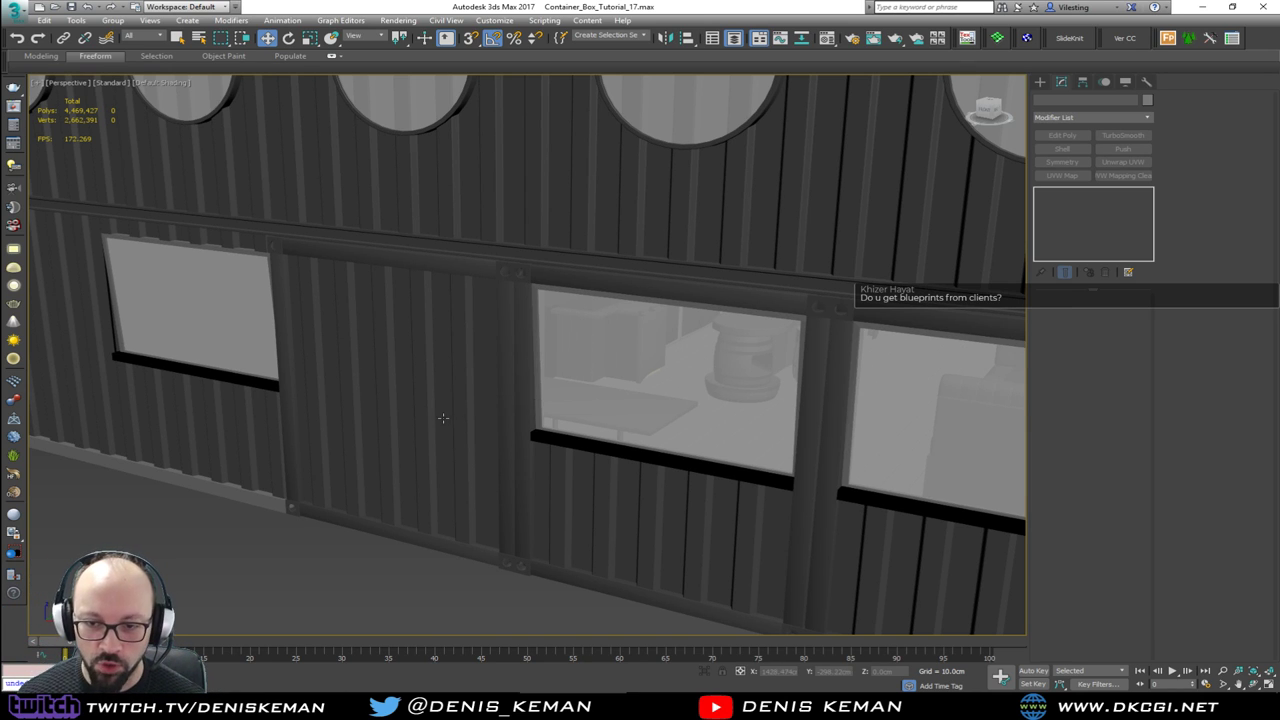
pyautogui.scroll(2, 443, 418)
pyautogui.press('F3')
pyautogui.moveTo(449, 418); pyautogui.dragTo(527, 378, button='middle')
pyautogui.scroll(-2, 582, 384)
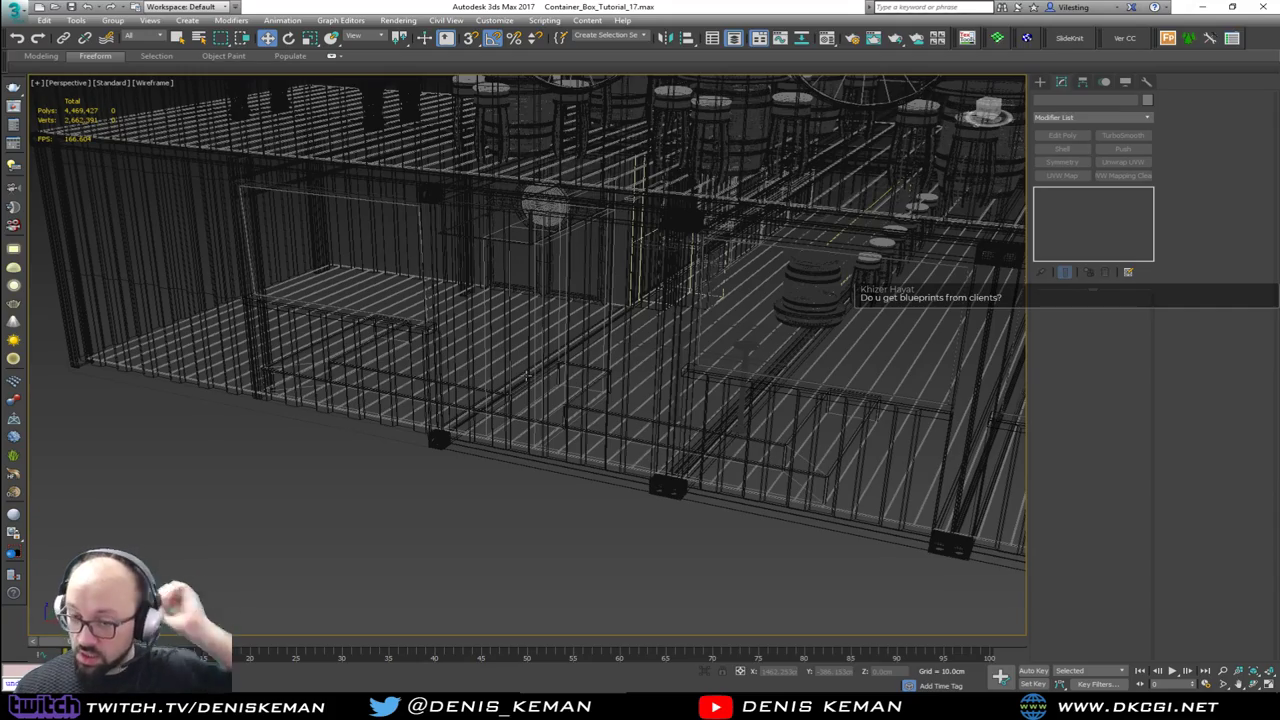
# Step: Examine the table, column and seating base from several angles inside the room
pyautogui.moveTo(696, 309)
pyautogui.mouseDown(button='middle')
pyautogui.moveTo(540, 297)
pyautogui.moveTo(562, 299)
pyautogui.moveTo(514, 323)
pyautogui.moveTo(434, 311)
pyautogui.mouseUp(button='middle')
pyautogui.scroll(5, 543, 334)
pyautogui.press('F3')
pyautogui.scroll(-2, 334, 306)
pyautogui.moveTo(334, 306)
pyautogui.mouseDown(button='middle')
pyautogui.moveTo(494, 354)
pyautogui.moveTo(480, 326)
pyautogui.moveTo(420, 317)
pyautogui.moveTo(574, 323)
pyautogui.moveTo(557, 323)
pyautogui.moveTo(557, 304)
pyautogui.mouseUp(button='middle')
pyautogui.scroll(-3, 557, 304)
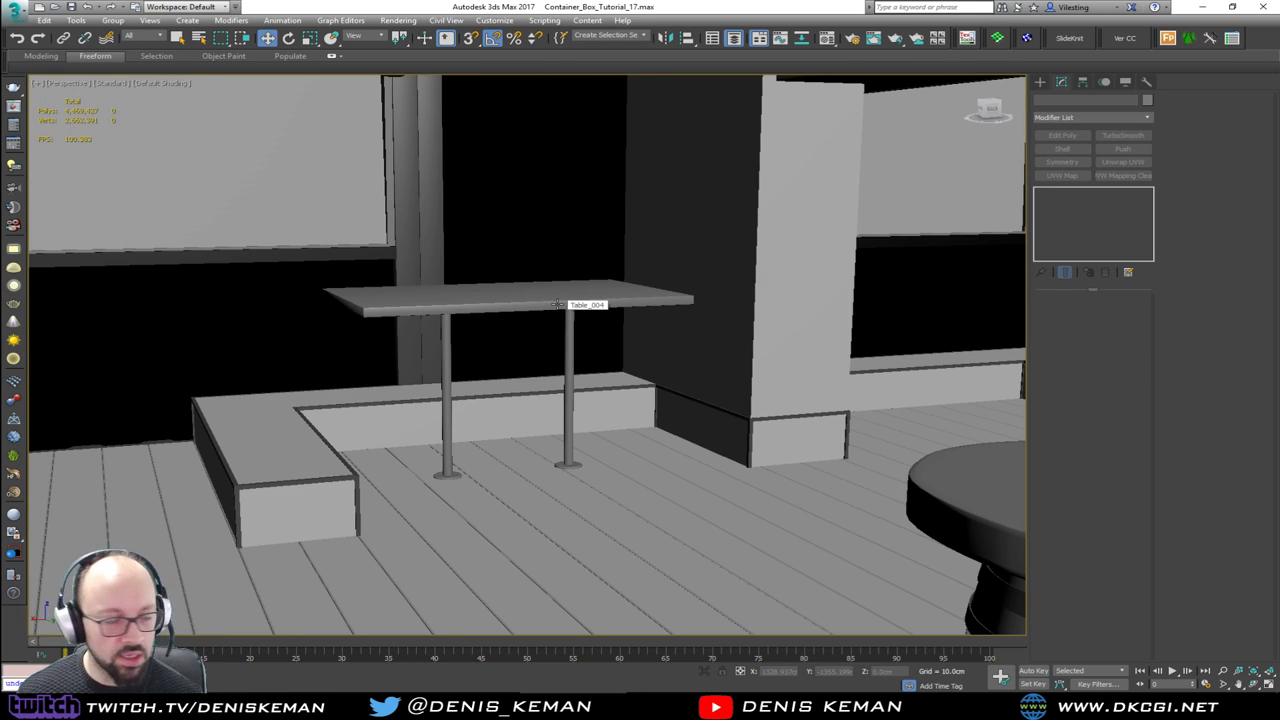
pyautogui.moveTo(570, 306)
pyautogui.mouseDown(button='middle')
pyautogui.moveTo(540, 298)
pyautogui.moveTo(556, 301)
pyautogui.mouseUp(button='middle')
pyautogui.scroll(-3, 556, 313)
pyautogui.scroll(5, 557, 302)
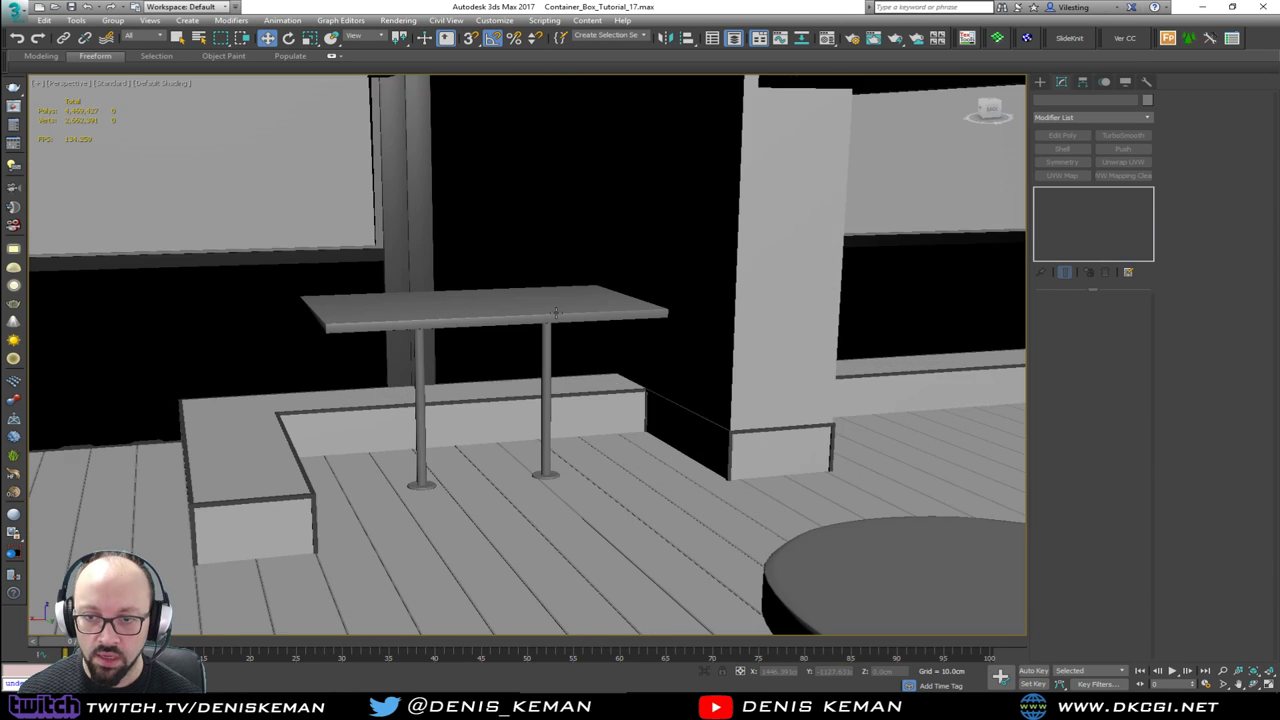
pyautogui.moveTo(753, 334); pyautogui.dragTo(515, 300, button='middle')
pyautogui.scroll(-2, 494, 303)
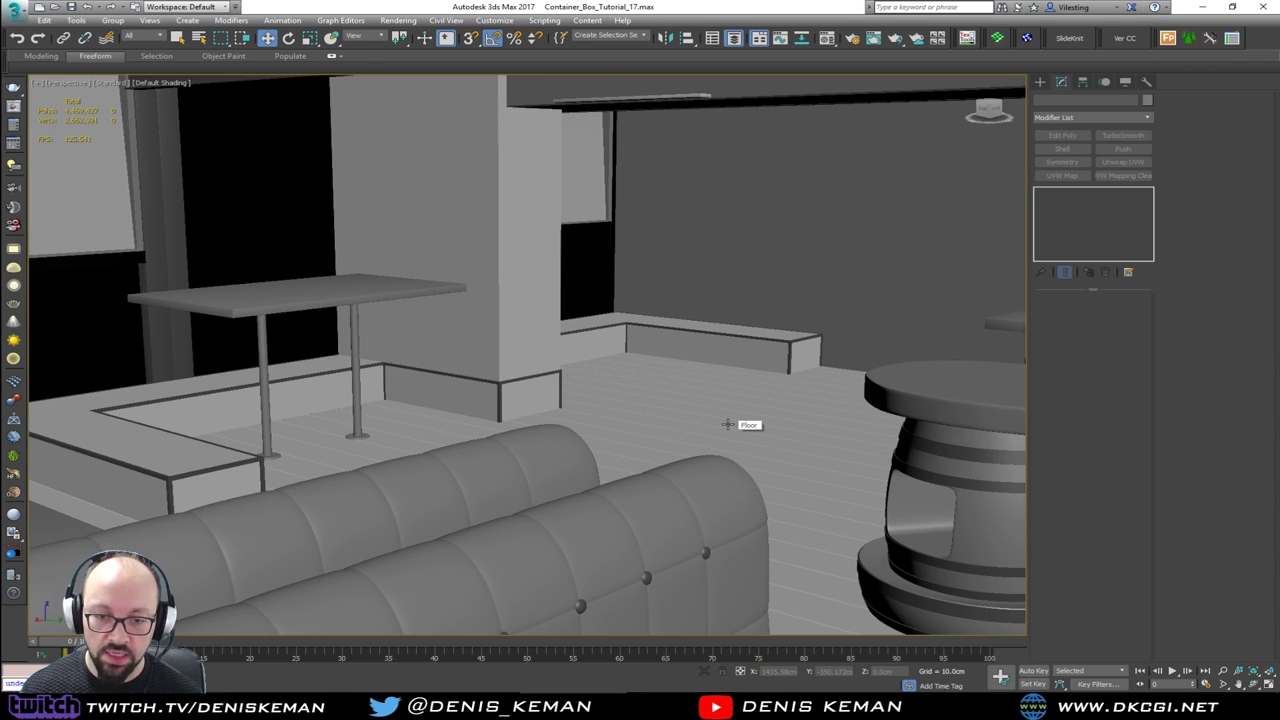
# Step: Clone Table_004 about 305 cm along negative X to the seating area on the other side of the column
pyautogui.keyDown('alt'); pyautogui.moveTo(728, 424); pyautogui.dragTo(591, 311, button='middle'); pyautogui.keyUp('alt')
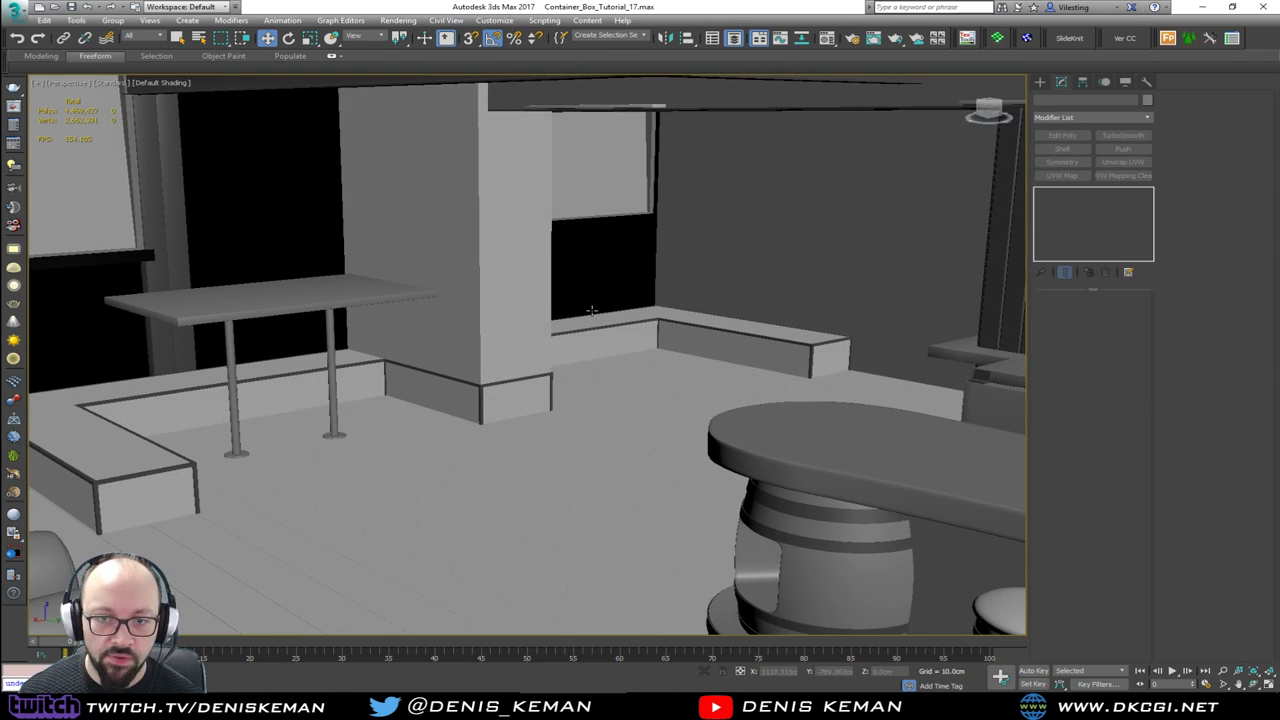
pyautogui.click(321, 297)
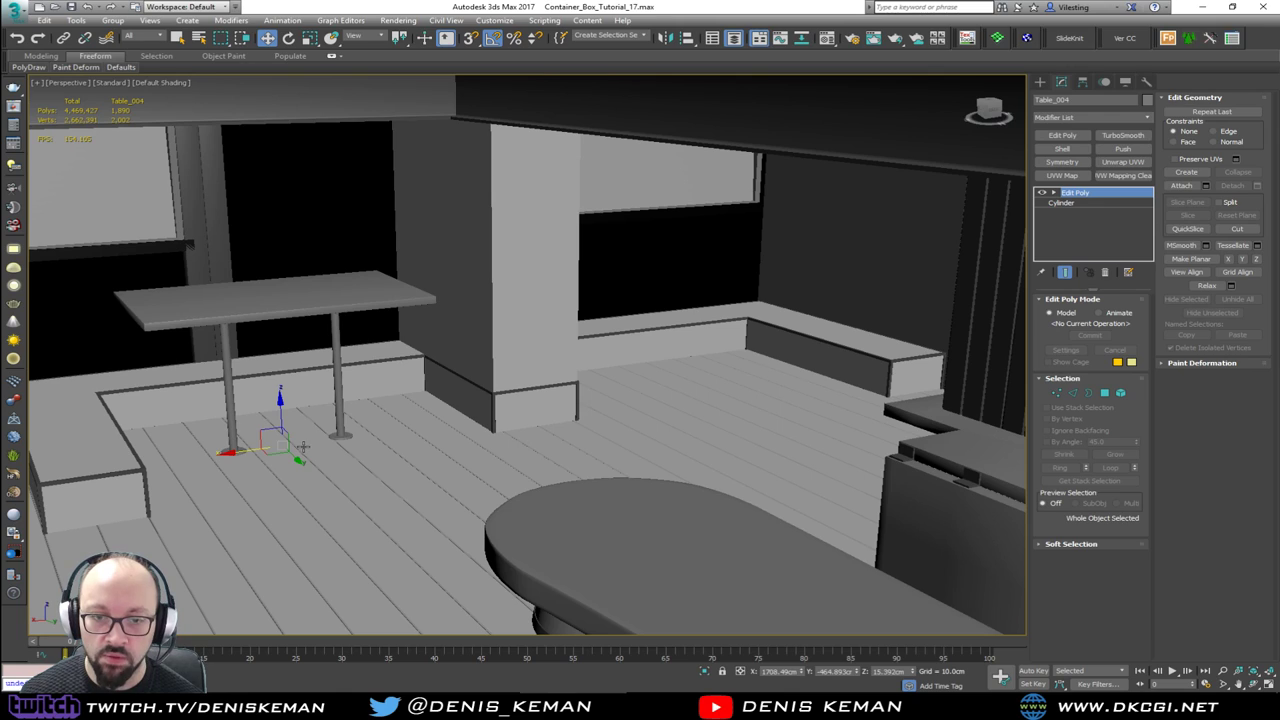
pyautogui.moveTo(302, 447)
pyautogui.keyDown('shift'); pyautogui.mouseDown()
pyautogui.moveTo(440, 405)
pyautogui.moveTo(657, 407)
pyautogui.mouseUp(); pyautogui.keyUp('shift')
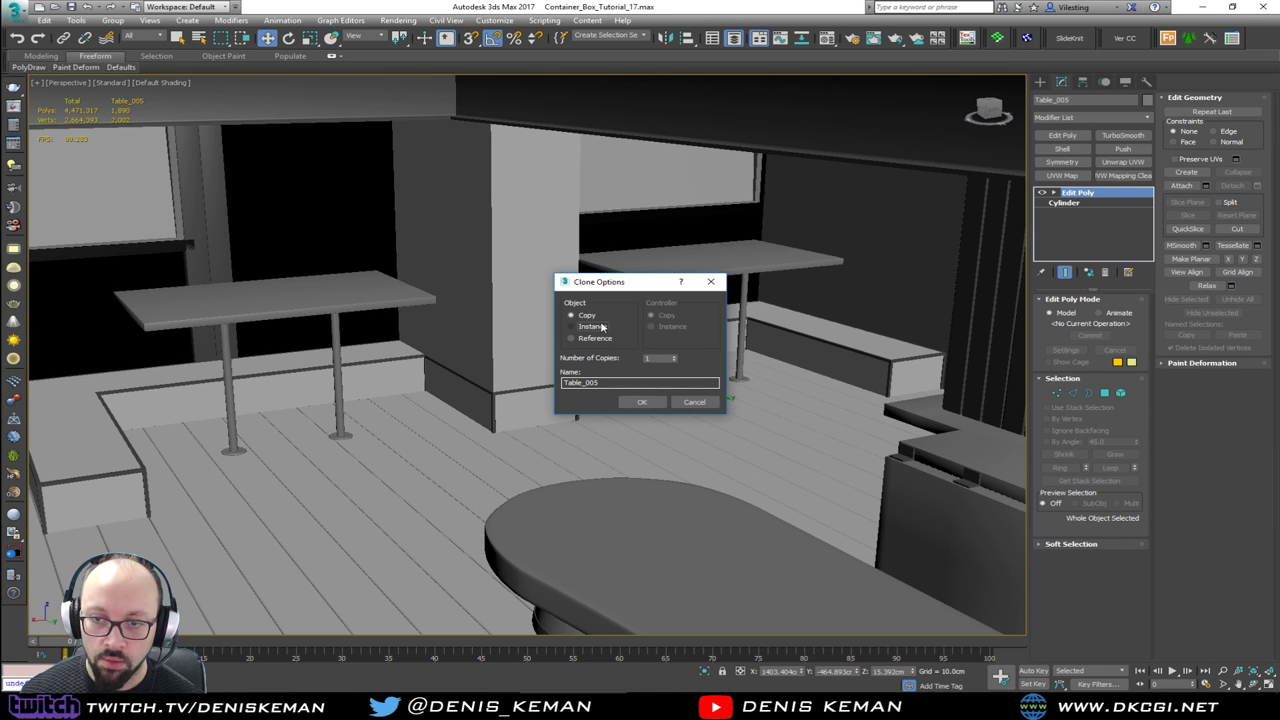
pyautogui.click(645, 403)
# Step: Examine both tables and the seating on either side of the column from around the bar
pyautogui.keyDown('alt'); pyautogui.moveTo(629, 399); pyautogui.dragTo(240, 392, button='middle'); pyautogui.keyUp('alt')
pyautogui.click(541, 581)
pyautogui.keyDown('alt'); pyautogui.moveTo(572, 484); pyautogui.dragTo(539, 482, button='middle'); pyautogui.keyUp('alt')
pyautogui.scroll(10, 380, 476)
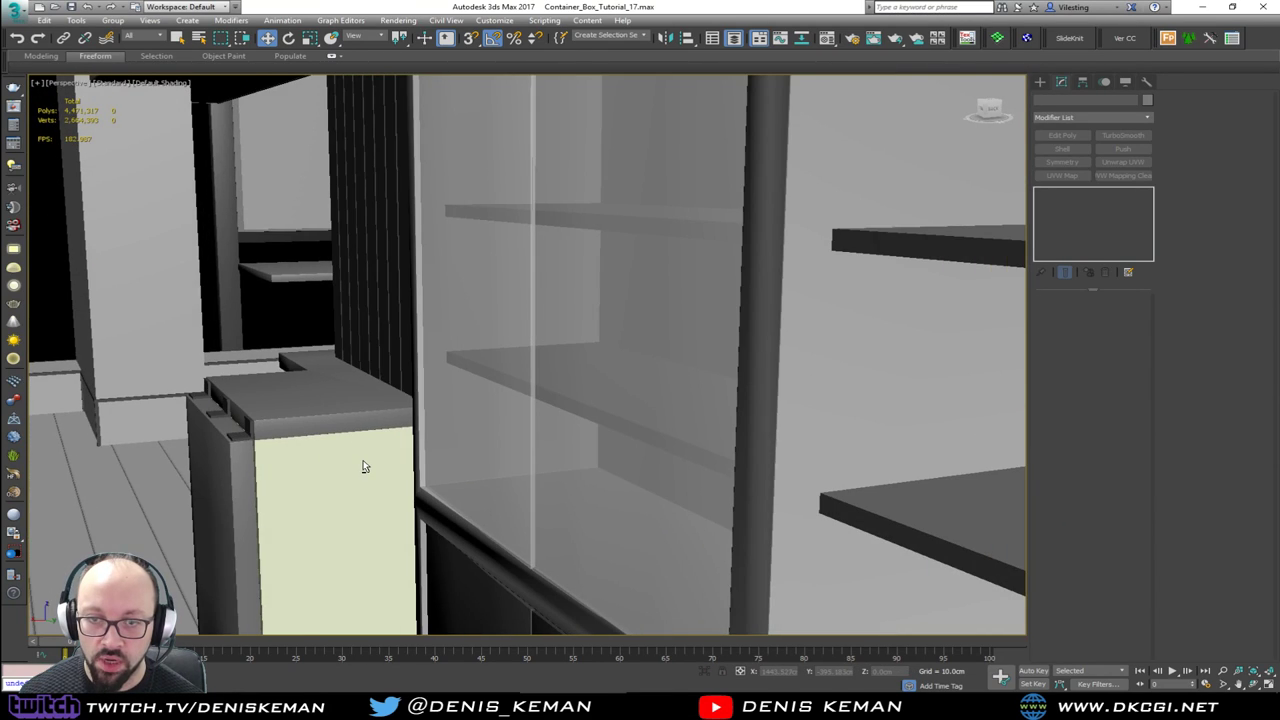
pyautogui.moveTo(363, 463); pyautogui.dragTo(836, 477, button='middle')
pyautogui.click(393, 381)
pyautogui.keyDown('alt'); pyautogui.moveTo(393, 381); pyautogui.dragTo(488, 433, button='middle'); pyautogui.keyUp('alt')
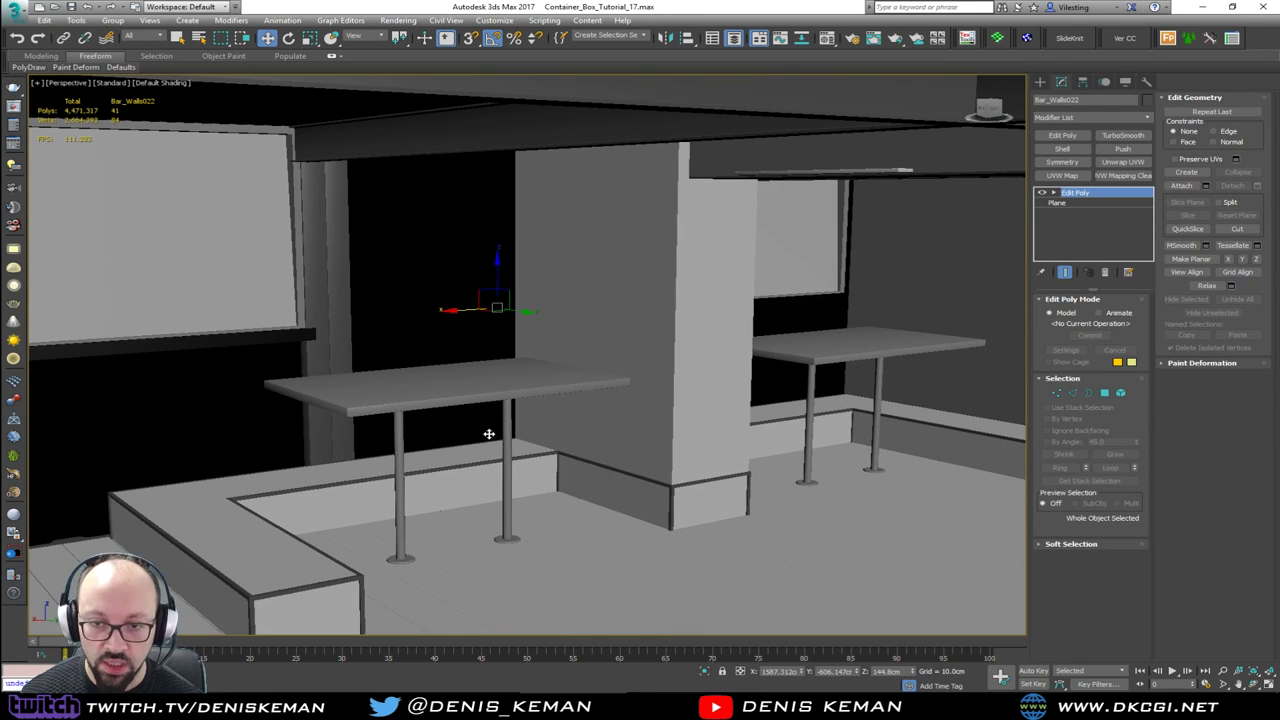
pyautogui.moveTo(502, 493); pyautogui.dragTo(401, 423, button='middle')
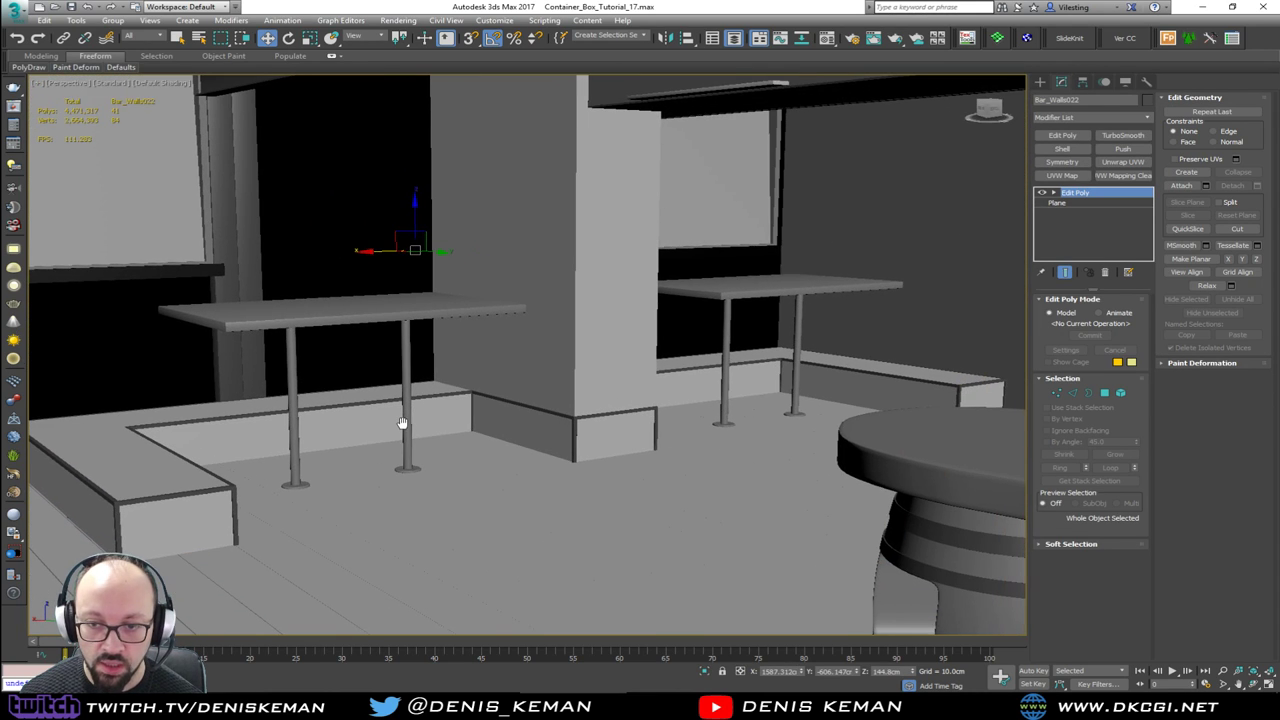
# Step: Inspect up close how the seating base and column meet the floor
pyautogui.click(589, 462)
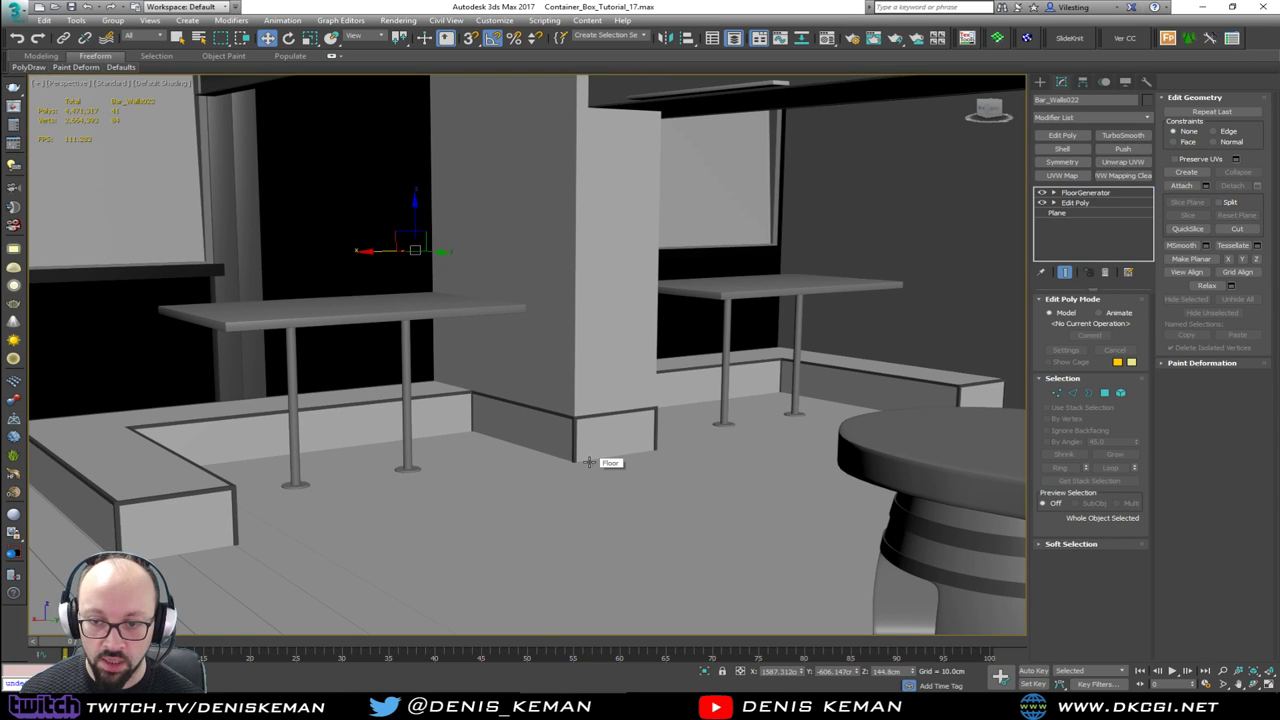
pyautogui.scroll(4, 589, 462)
pyautogui.moveTo(589, 462)
pyautogui.keyDown('alt'); pyautogui.mouseDown(button='middle')
pyautogui.moveTo(526, 489)
pyautogui.moveTo(505, 516)
pyautogui.moveTo(475, 437)
pyautogui.moveTo(634, 437)
pyautogui.moveTo(623, 474)
pyautogui.moveTo(552, 447)
pyautogui.moveTo(577, 447)
pyautogui.mouseUp(button='middle'); pyautogui.keyUp('alt')
pyautogui.scroll(3, 505, 516)
pyautogui.scroll(5, 492, 497)
pyautogui.scroll(2, 498, 497)
pyautogui.scroll(-5, 483, 466)
pyautogui.moveTo(255, 467); pyautogui.dragTo(533, 445, button='middle')
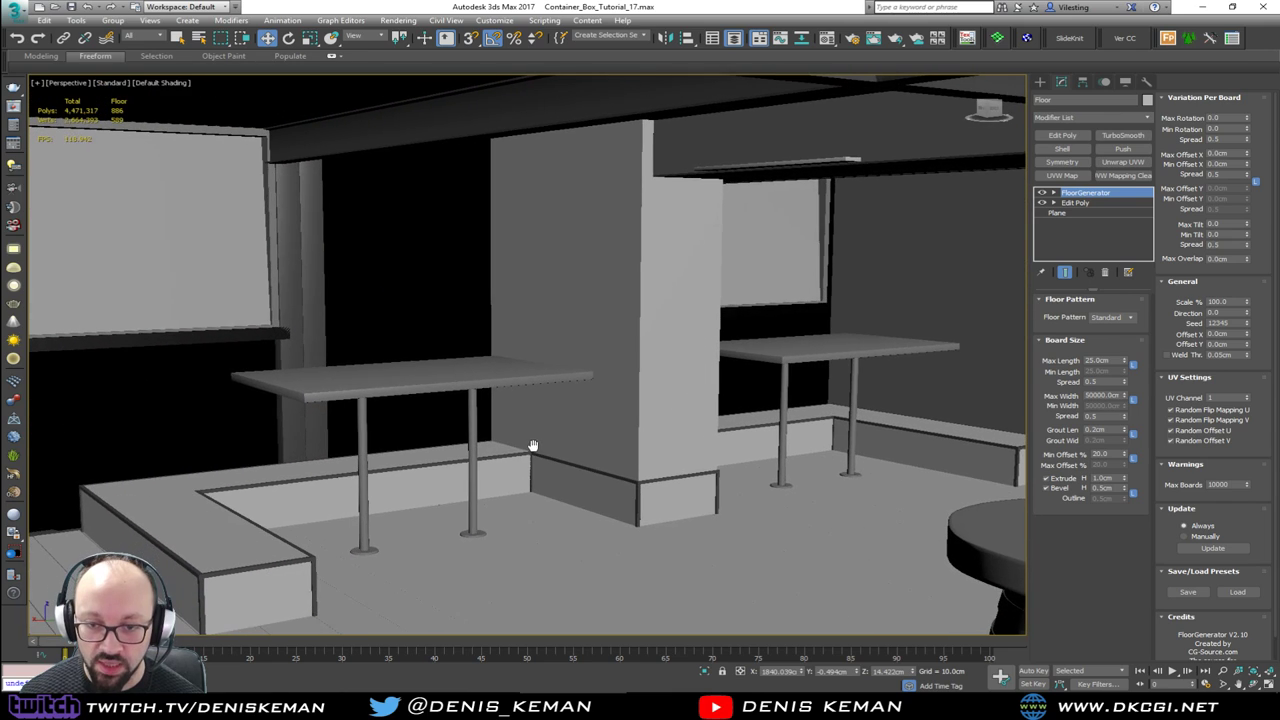
# Step: Turn on edged faces, isolate the booth base with its column, the edge trim and both tables, and clear the selection
pyautogui.click(444, 488)
pyautogui.press('z')
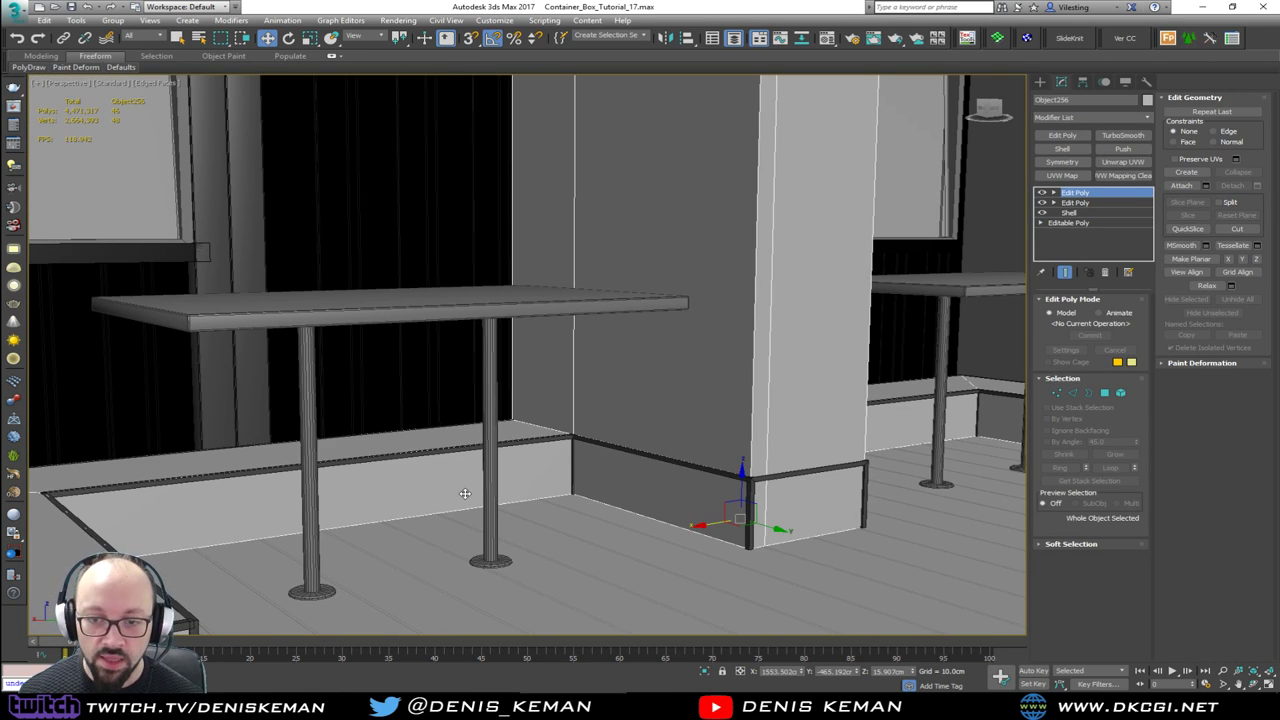
pyautogui.click(489, 493)
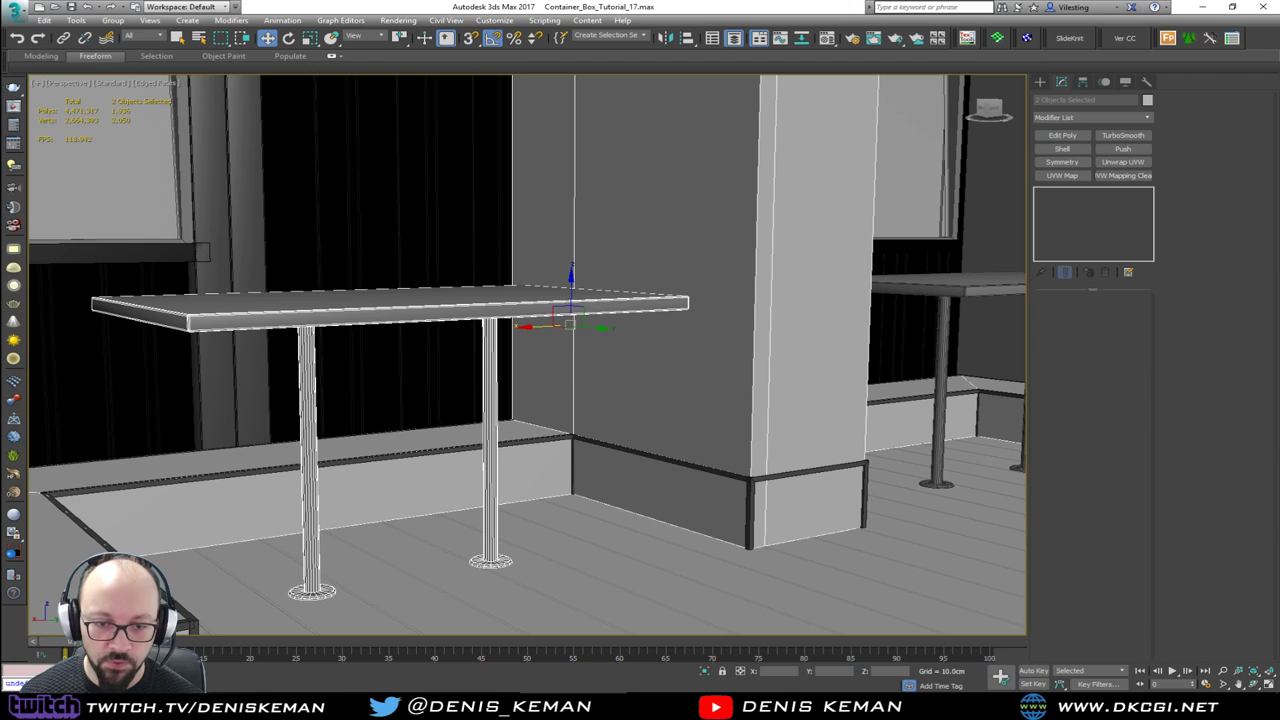
pyautogui.keyDown('ctrl'); pyautogui.click(433, 507); pyautogui.keyUp('ctrl')
pyautogui.moveTo(575, 460); pyautogui.dragTo(399, 517, button='middle')
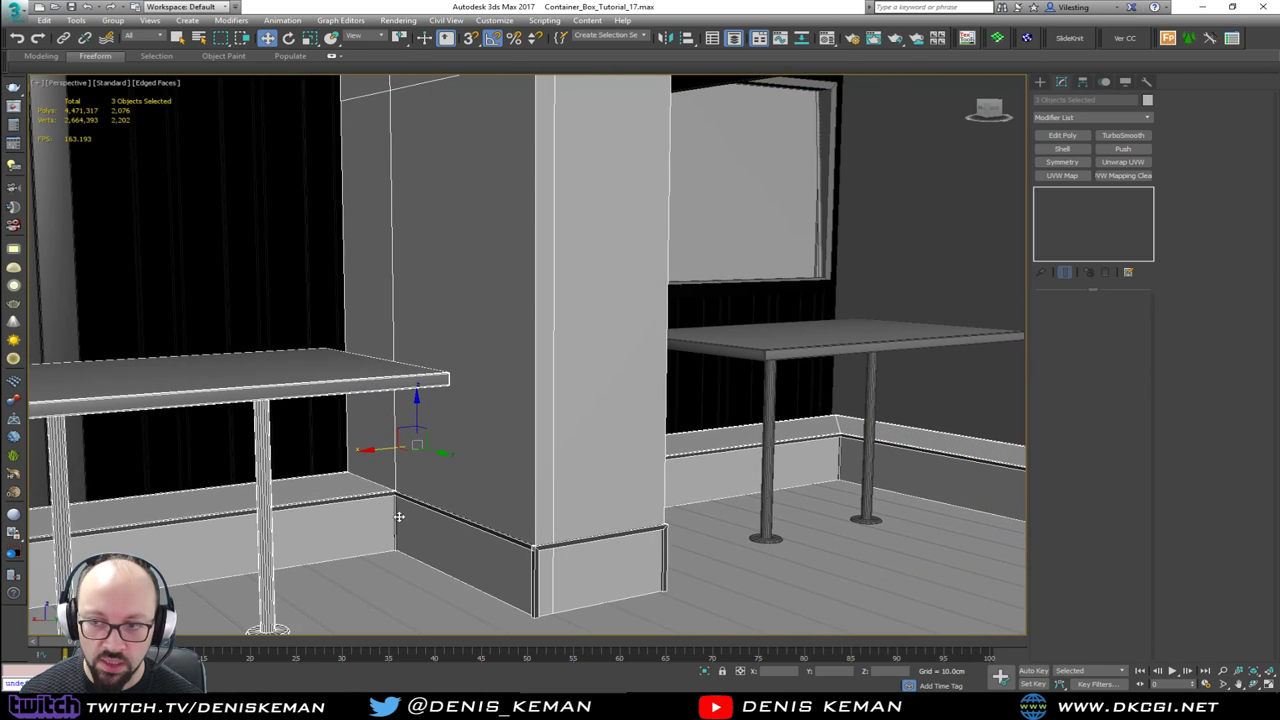
pyautogui.keyDown('ctrl'); pyautogui.click(774, 344); pyautogui.keyUp('ctrl')
pyautogui.hotkey('alt', 'q')
pyautogui.click(639, 478)
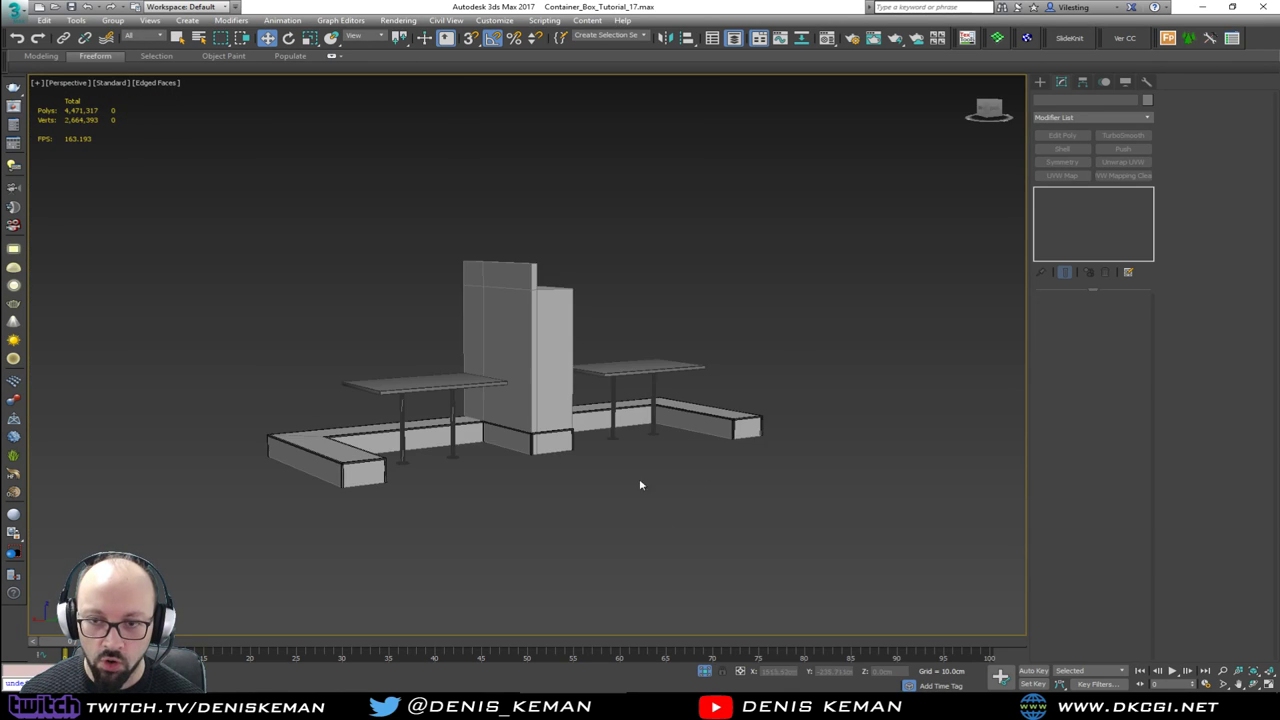
# Step: Compare the isolated booth with the Seating_01 reference photo, studying the seat's shape and curved corner, and put the photo away
pyautogui.keyDown('alt'); pyautogui.moveTo(639, 478); pyautogui.dragTo(537, 454, button='middle'); pyautogui.keyUp('alt')
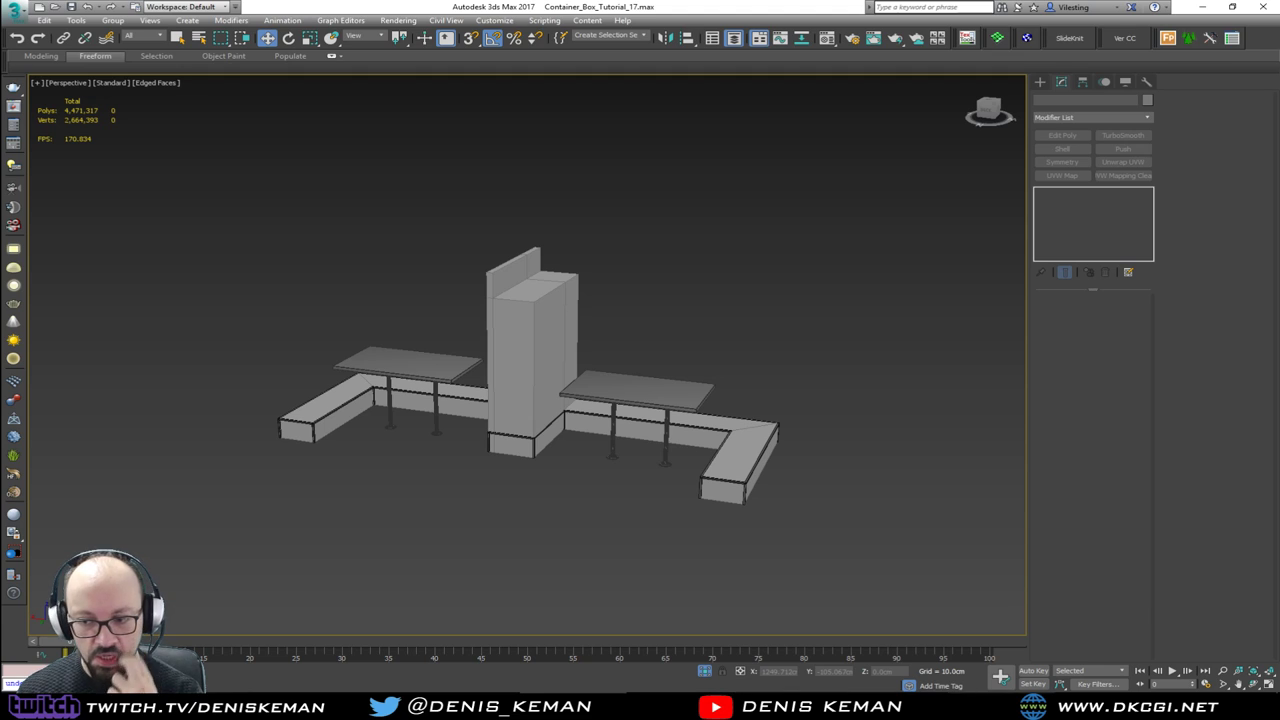
pyautogui.hotkey('alt', 'Tab')
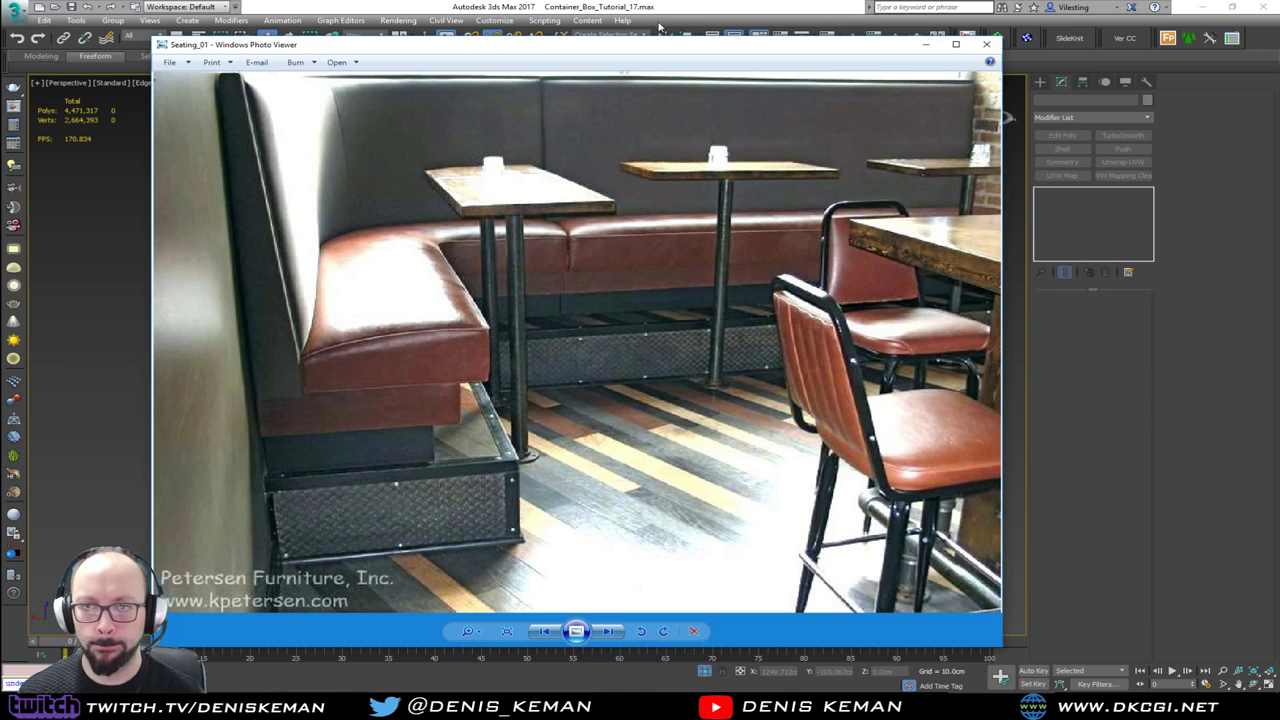
pyautogui.moveTo(662, 52); pyautogui.dragTo(0, 68)
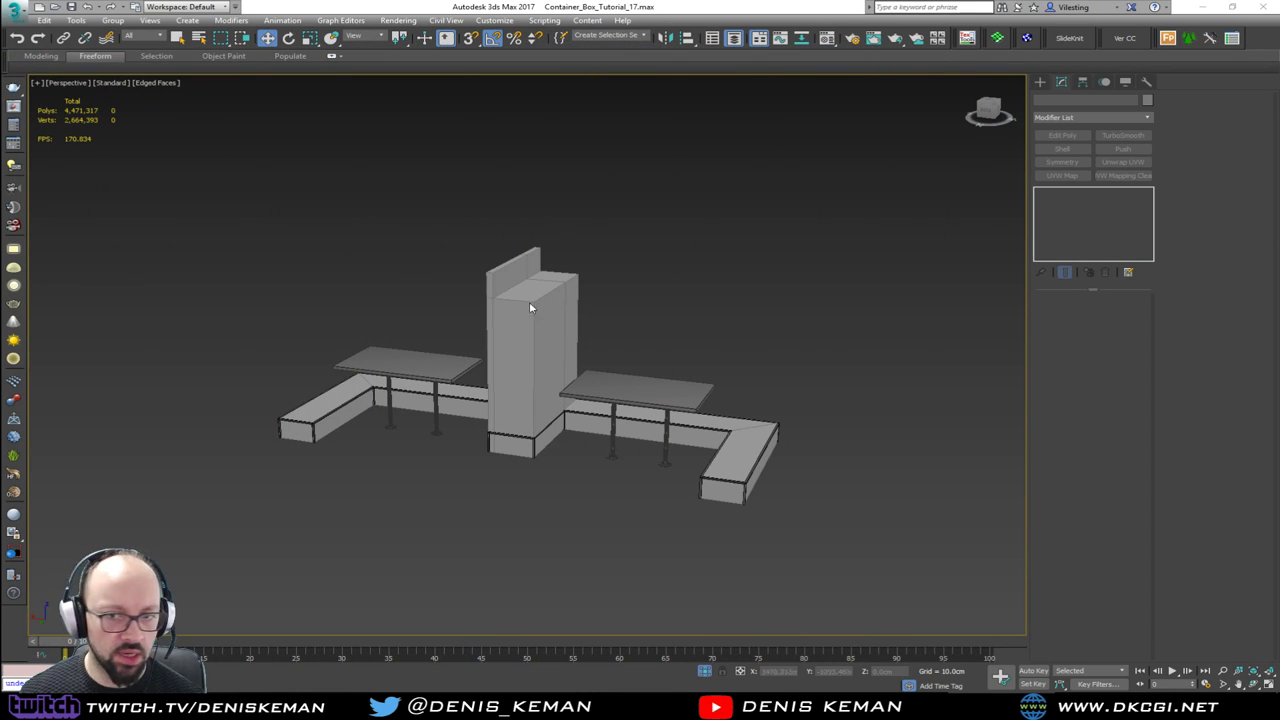
# Step: Fit the isolated booth in the Right, Top and Front views, and show the enlarged Front view in wireframe
pyautogui.scroll(-3, 497, 422)
pyautogui.hotkey('alt', 'w')
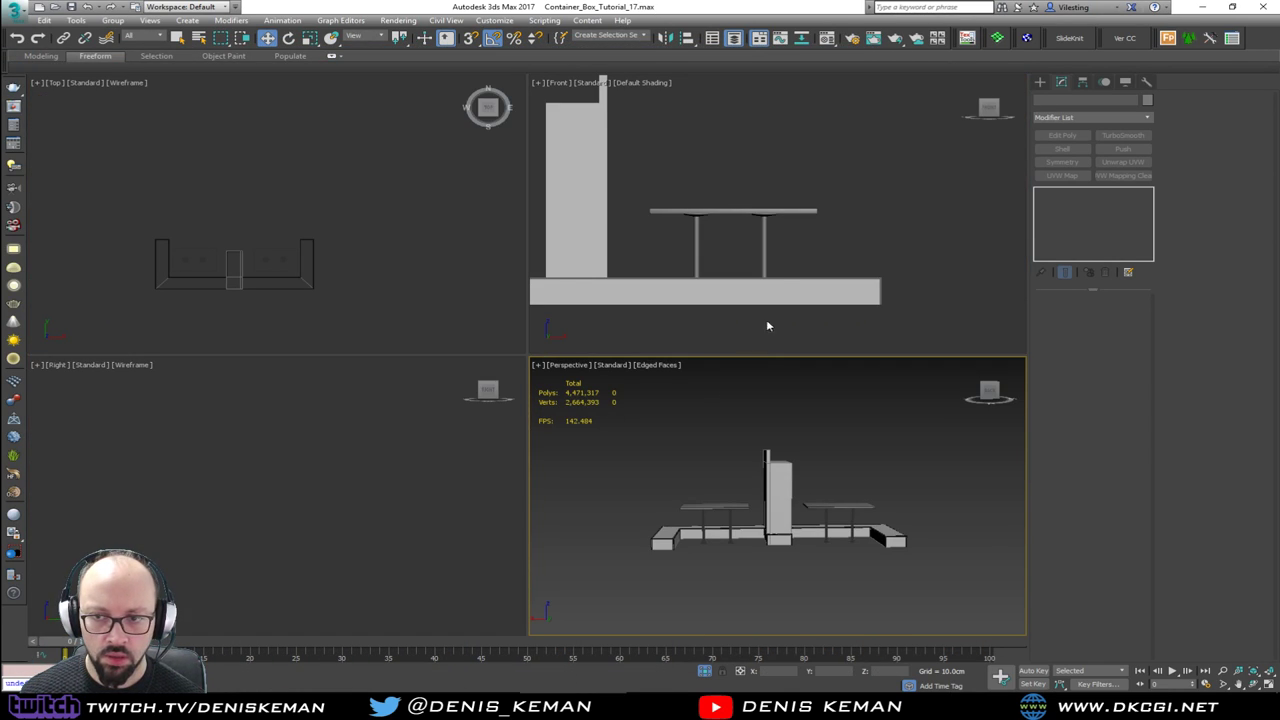
pyautogui.middleClick(261, 489)
pyautogui.press('z')
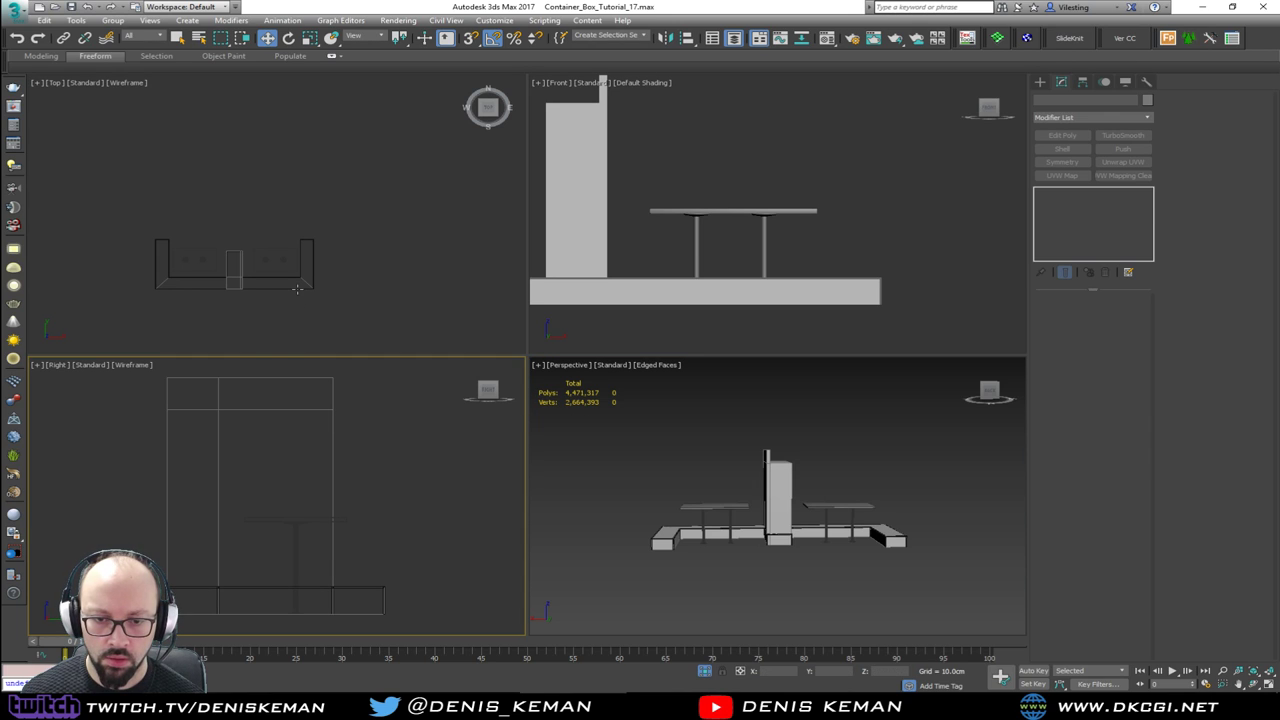
pyautogui.middleClick(240, 287)
pyautogui.press('z')
pyautogui.middleClick(760, 243)
pyautogui.press('z')
pyautogui.hotkey('alt', 'w')
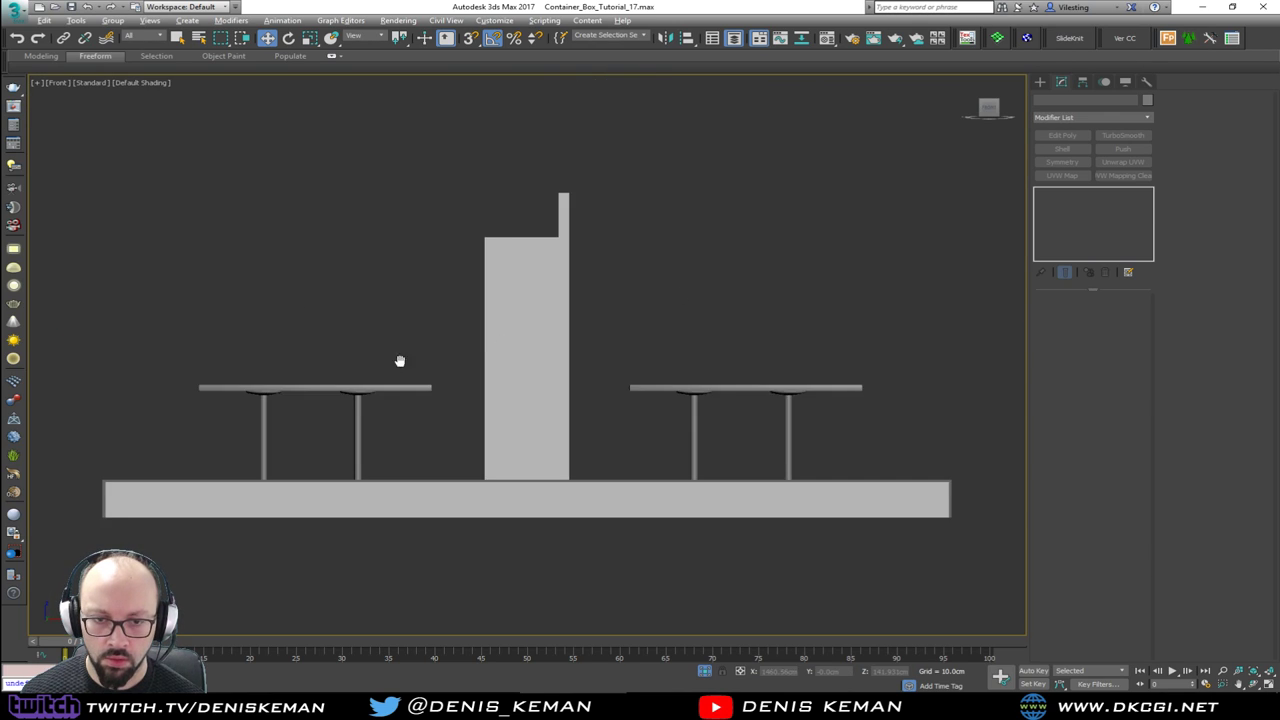
pyautogui.moveTo(400, 362); pyautogui.dragTo(728, 290, button='middle')
pyautogui.scroll(3, 544, 400)
pyautogui.press('F3')
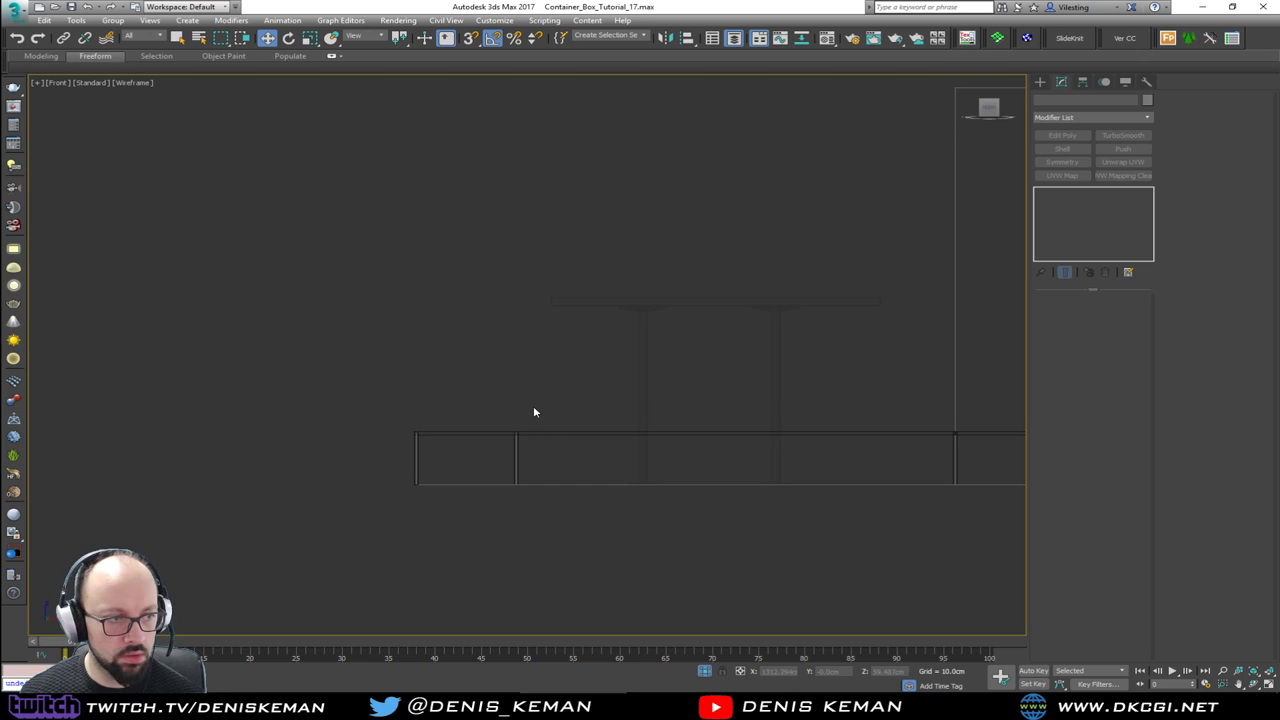
pyautogui.scroll(4, 519, 418)
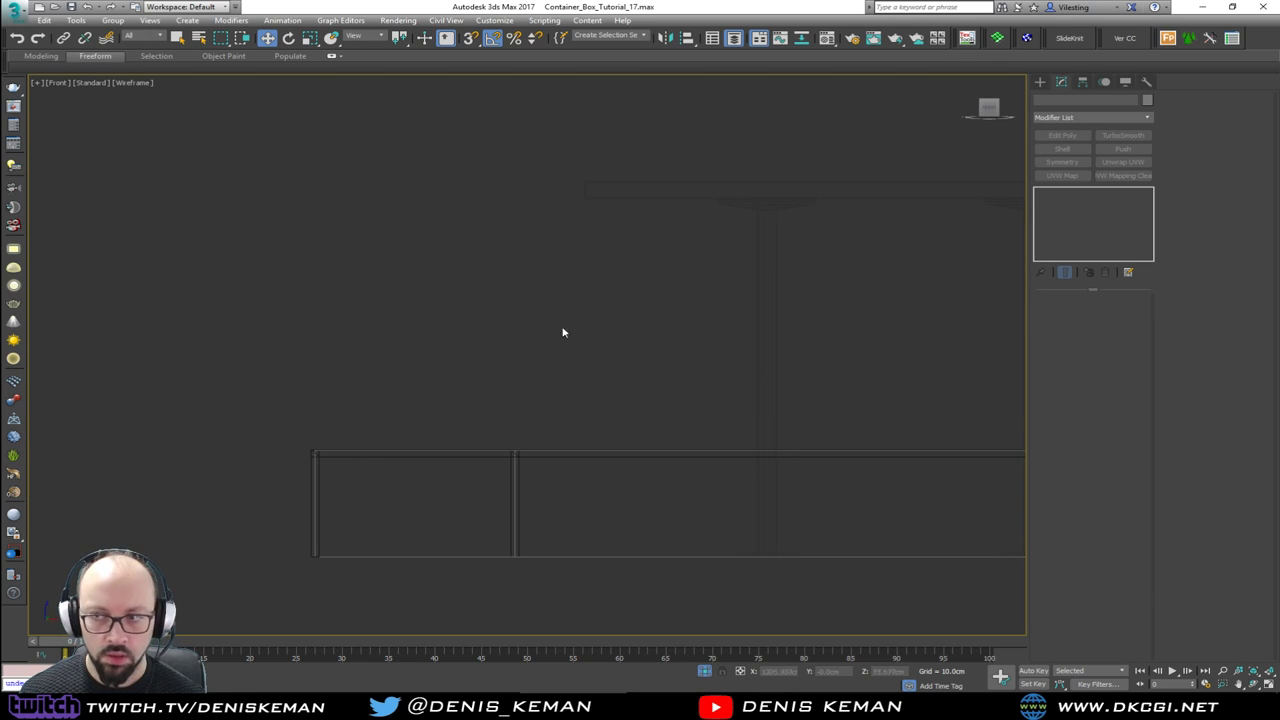
# Step: With snapping on, draw a box about 9.3 cm long on top of the seating base's end and set its width to 30 cm
pyautogui.click(1040, 82)
pyautogui.click(1063, 153)
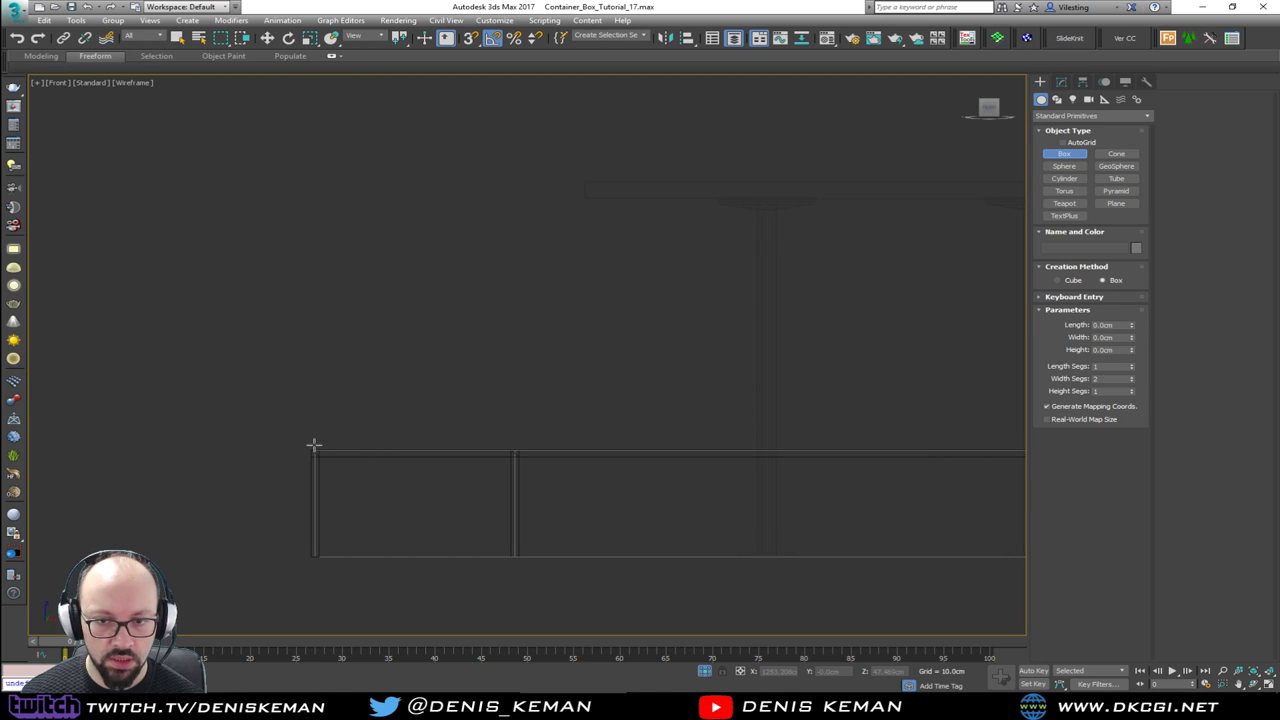
pyautogui.press('s')
pyautogui.moveTo(316, 446); pyautogui.dragTo(439, 414)
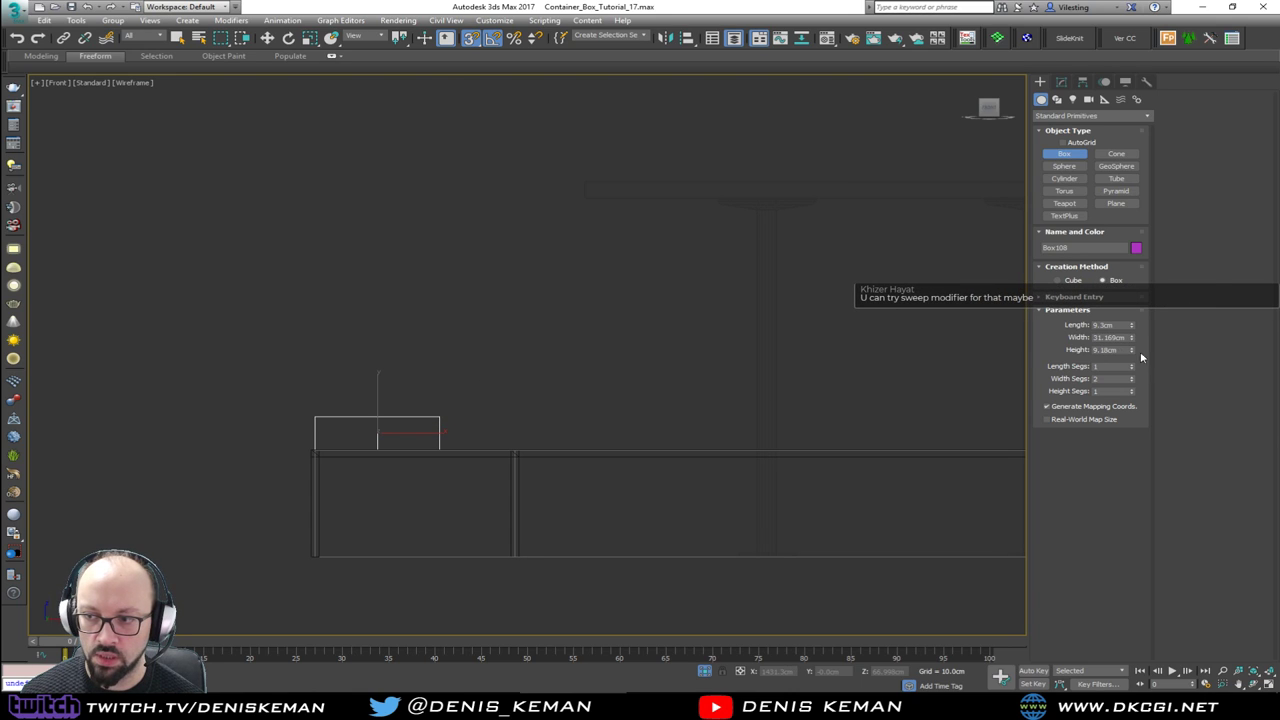
pyautogui.moveTo(1095, 338); pyautogui.dragTo(1160, 337)
pyautogui.write('30')
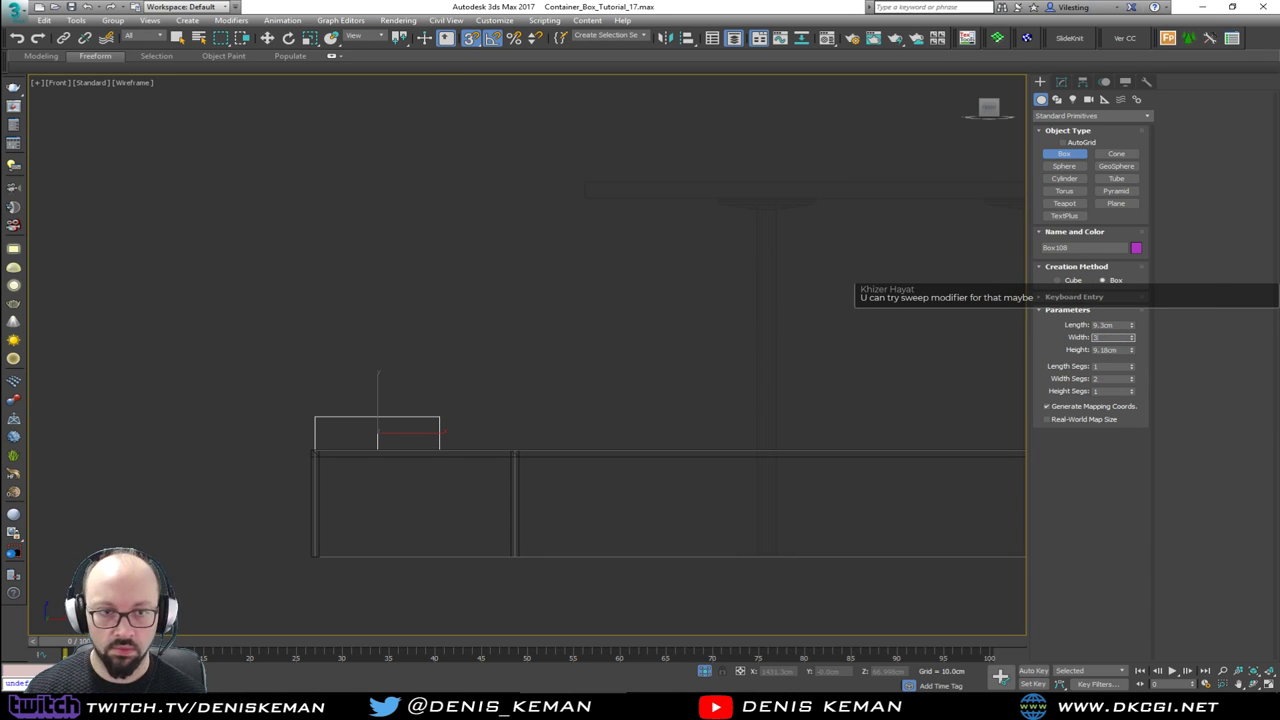
pyautogui.press('Return')
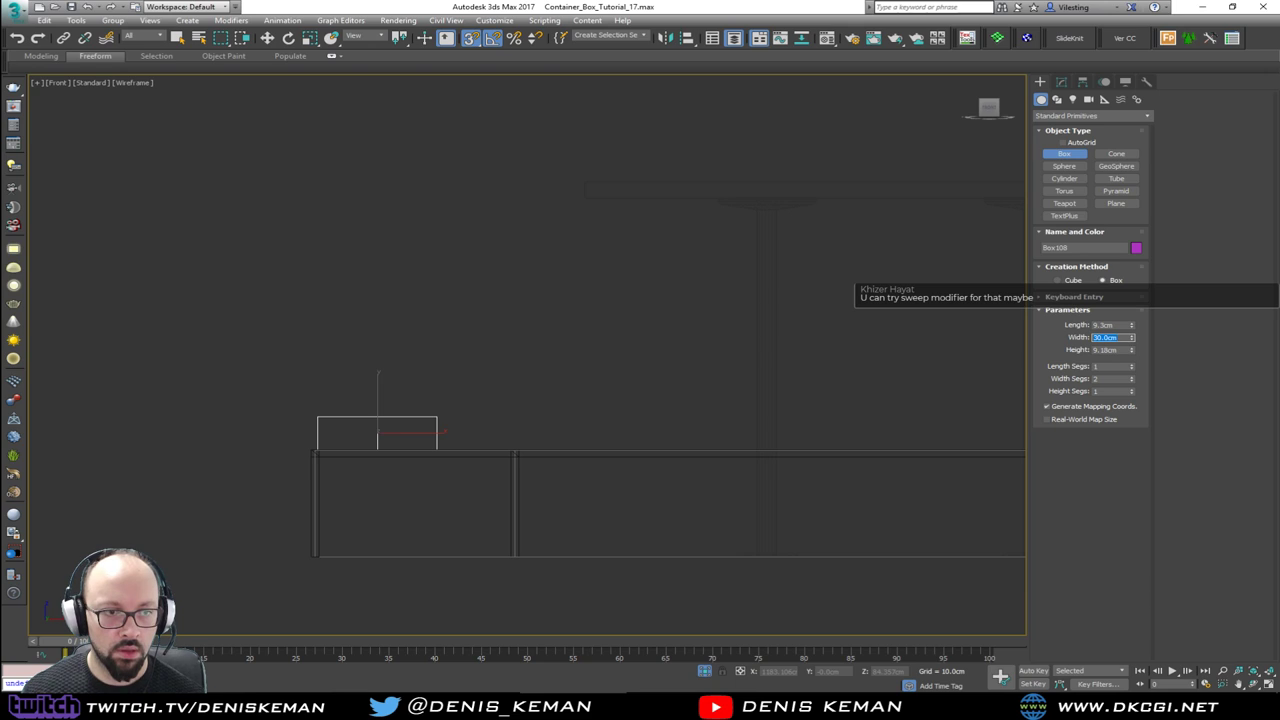
# Step: Check the new box on the seating base in the Perspective view and set its width segments to 1
pyautogui.hotkey('alt', 'Tab')
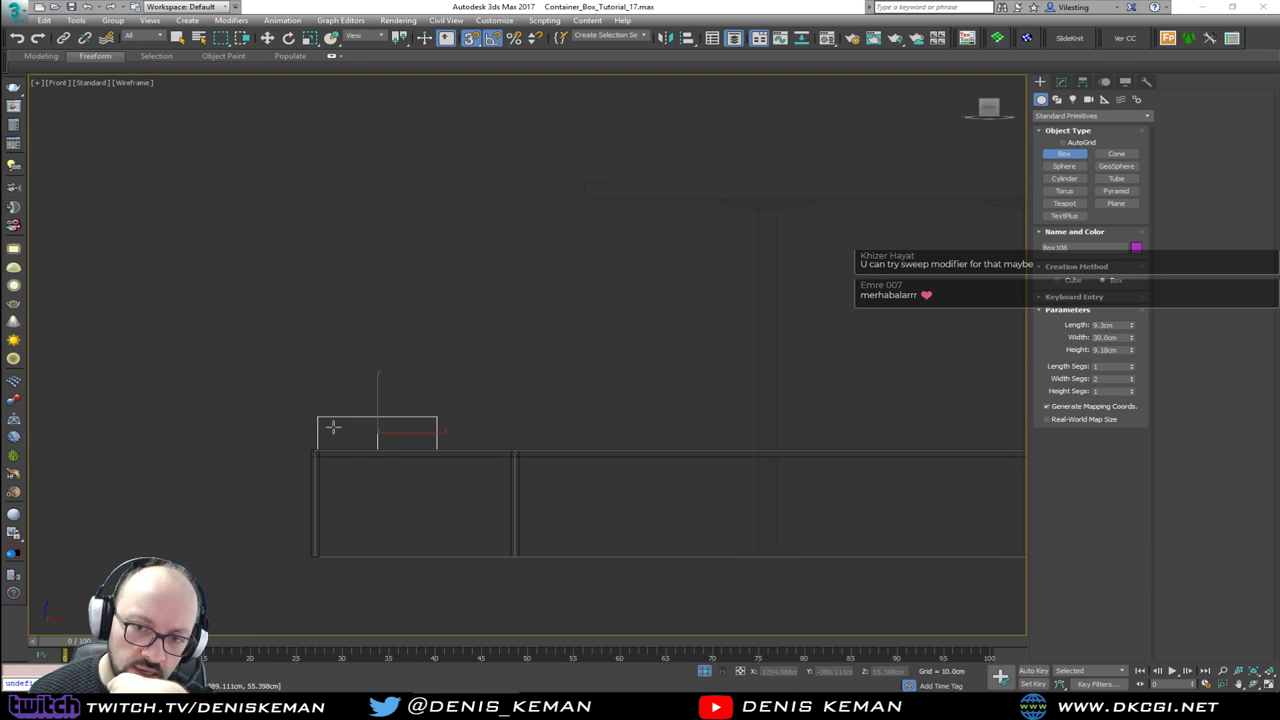
pyautogui.scroll(2, 654, 506)
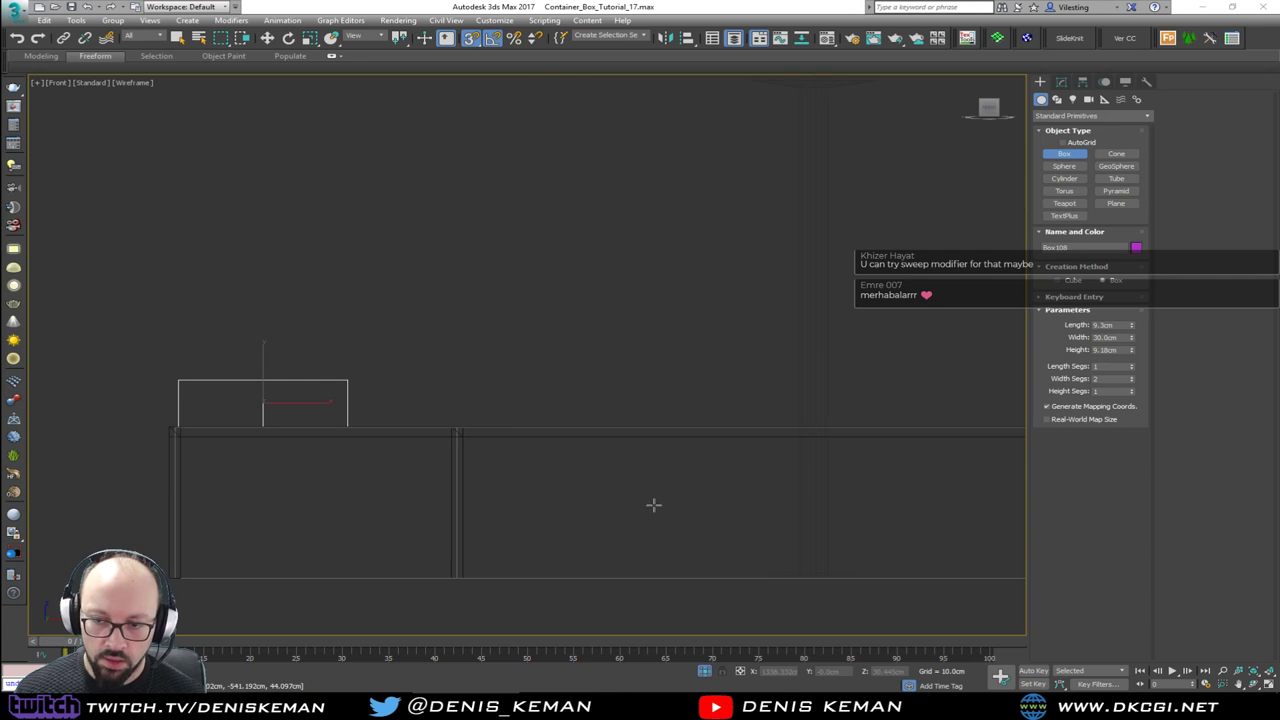
pyautogui.hotkey('alt', 'w')
pyautogui.middleClick(648, 517)
pyautogui.hotkey('alt', 'w')
pyautogui.keyDown('alt'); pyautogui.moveTo(680, 511); pyautogui.dragTo(634, 528, button='middle'); pyautogui.keyUp('alt')
pyautogui.scroll(4, 733, 437)
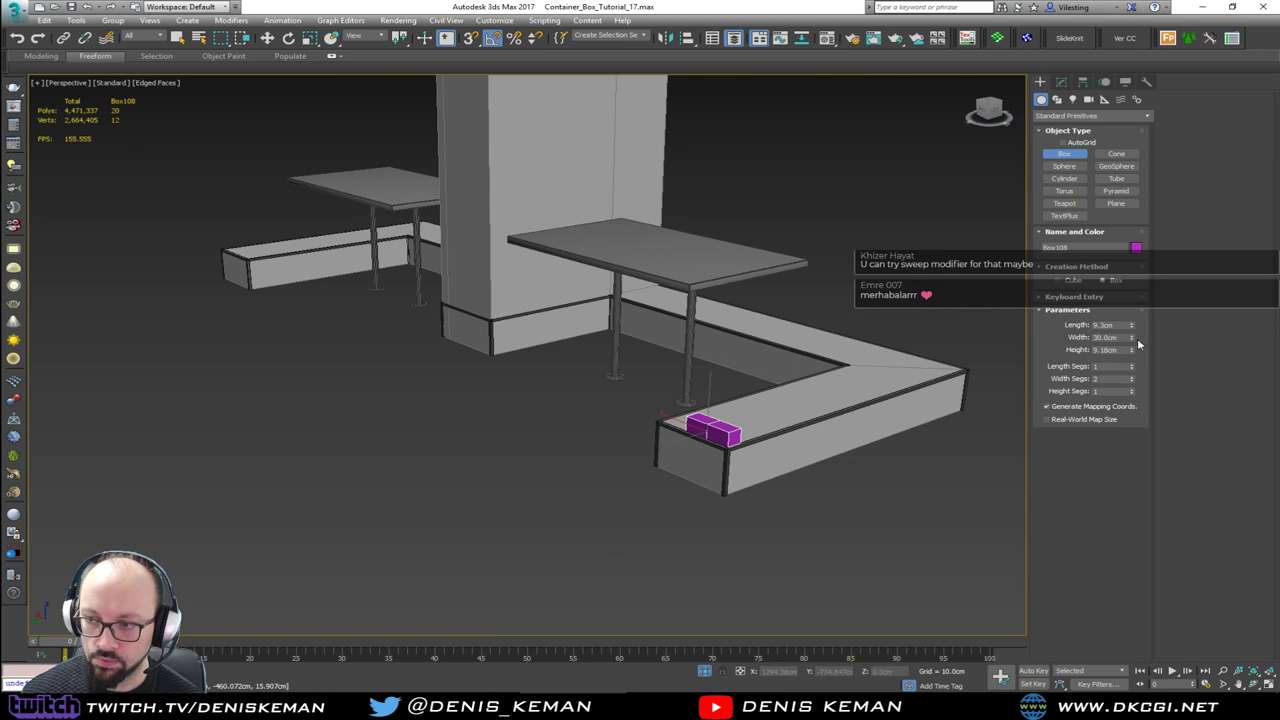
pyautogui.keyDown('alt'); pyautogui.moveTo(788, 429); pyautogui.dragTo(625, 446, button='middle'); pyautogui.keyUp('alt')
# Step: In the Top view, draw a rectangle spline about 191.7 by 253.7 cm from the box's pivot to the column's side within the seating base
pyautogui.hotkey('alt', 'w')
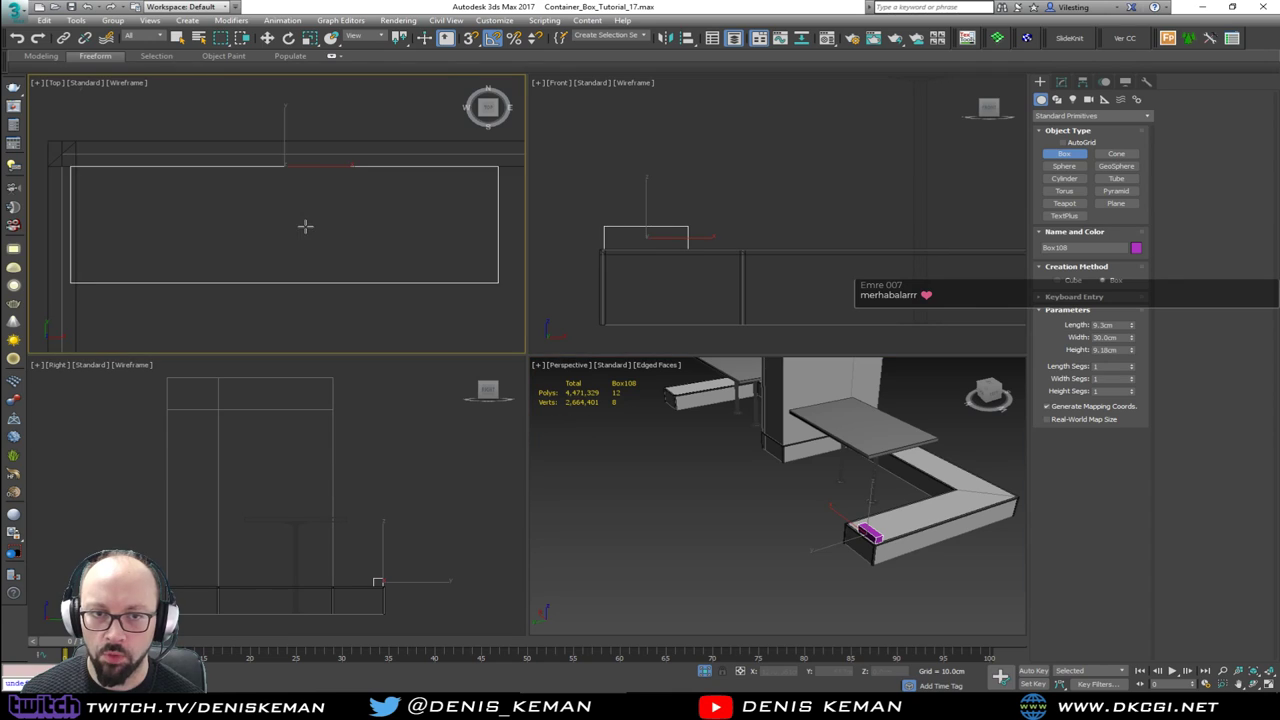
pyautogui.hotkey('alt', 'w')
pyautogui.scroll(-8, 306, 271)
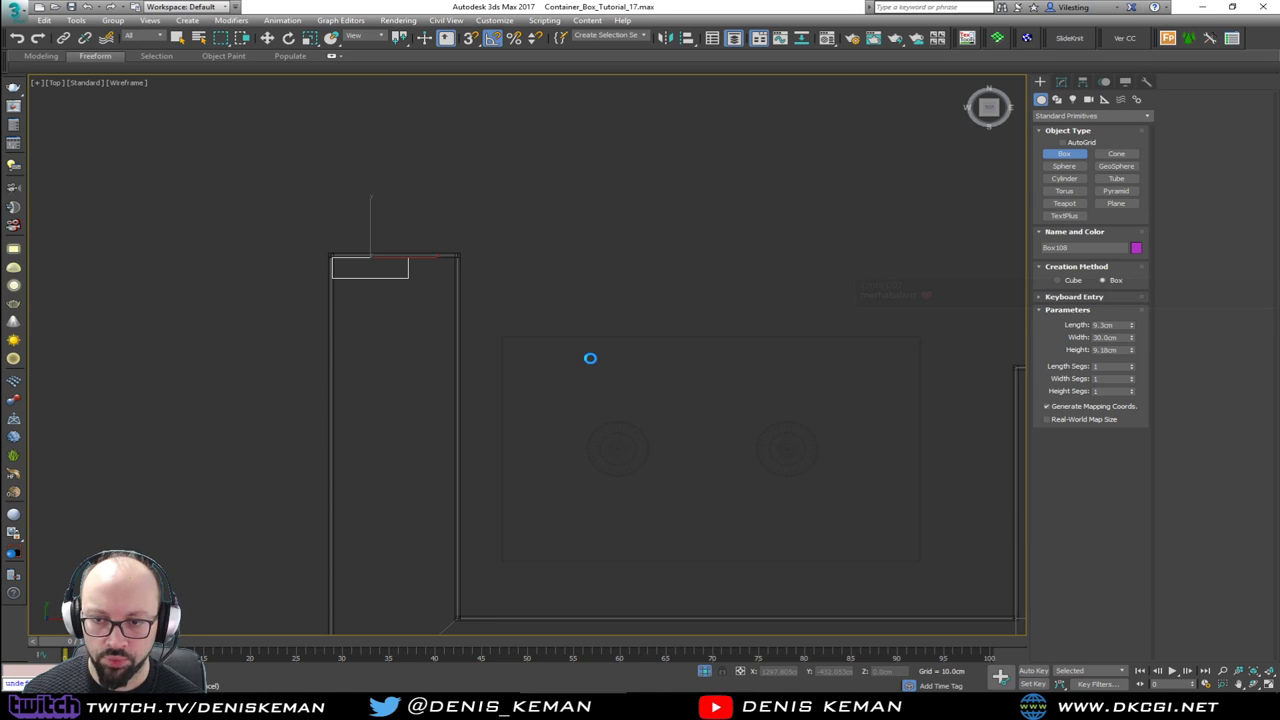
pyautogui.scroll(-2, 588, 362)
pyautogui.moveTo(586, 371); pyautogui.dragTo(417, 317, button='middle')
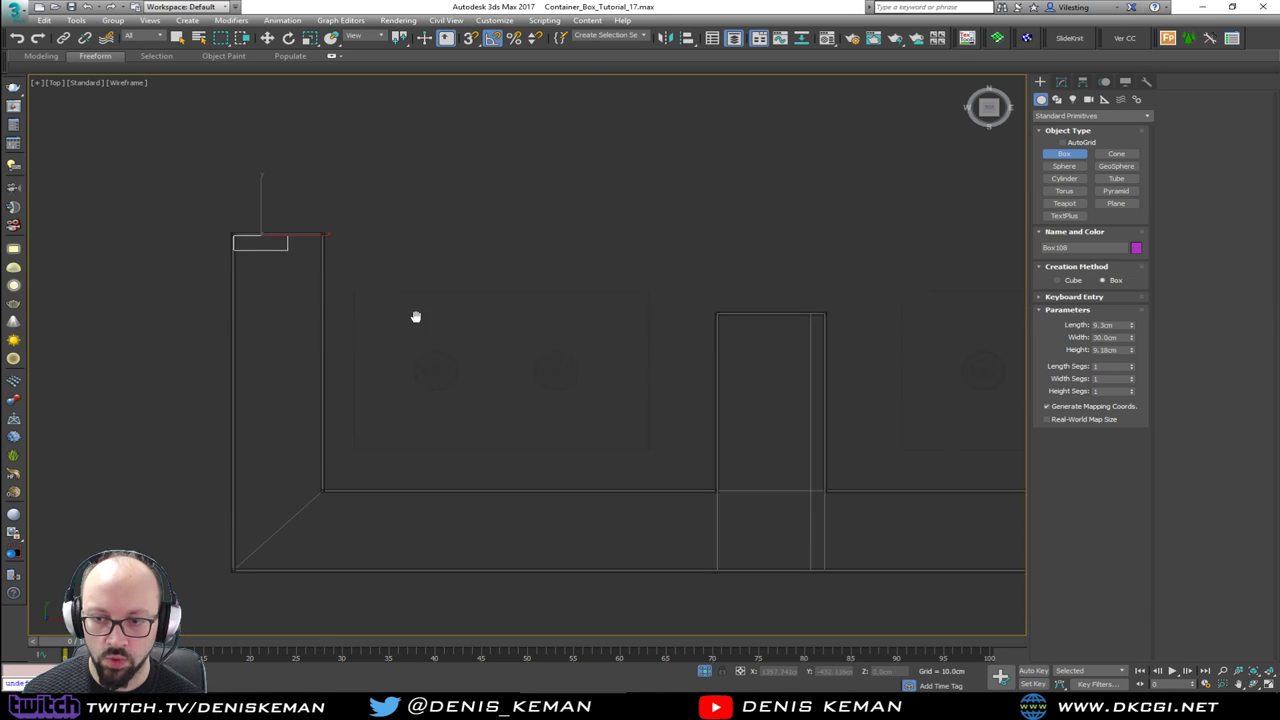
pyautogui.rightClick(502, 238)
pyautogui.keyDown('ctrl'); pyautogui.rightClick(446, 205); pyautogui.keyUp('ctrl')
pyautogui.click(491, 144)
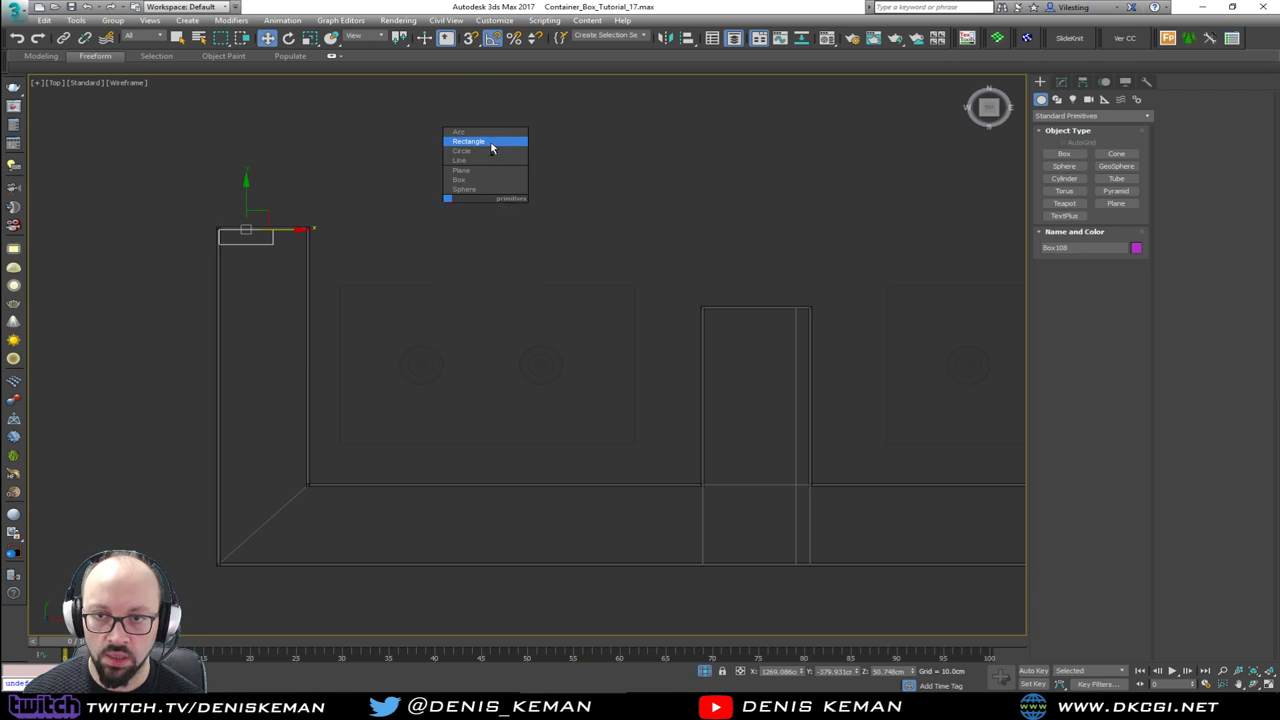
pyautogui.click(490, 148)
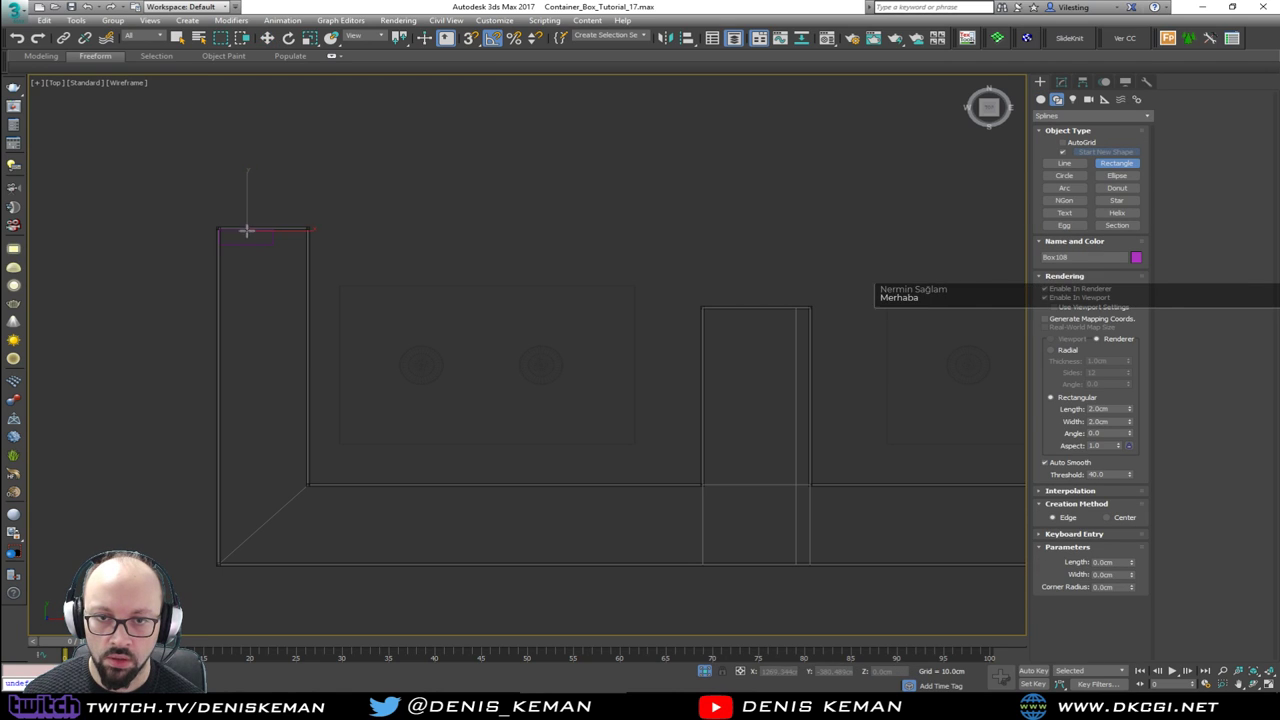
pyautogui.moveTo(246, 231); pyautogui.dragTo(703, 536)
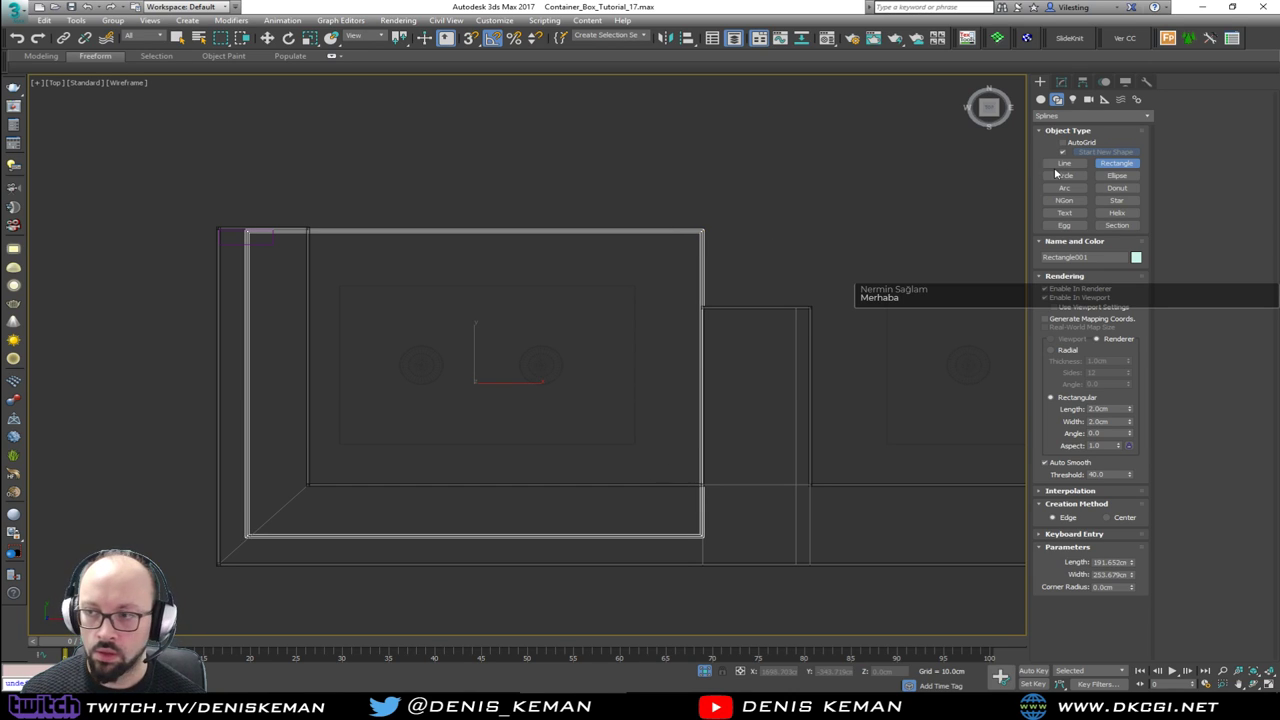
# Step: Disable the rectangle's rendered thickness in renderer and viewport, and convert it to an Editable Spline
pyautogui.click(1073, 309)
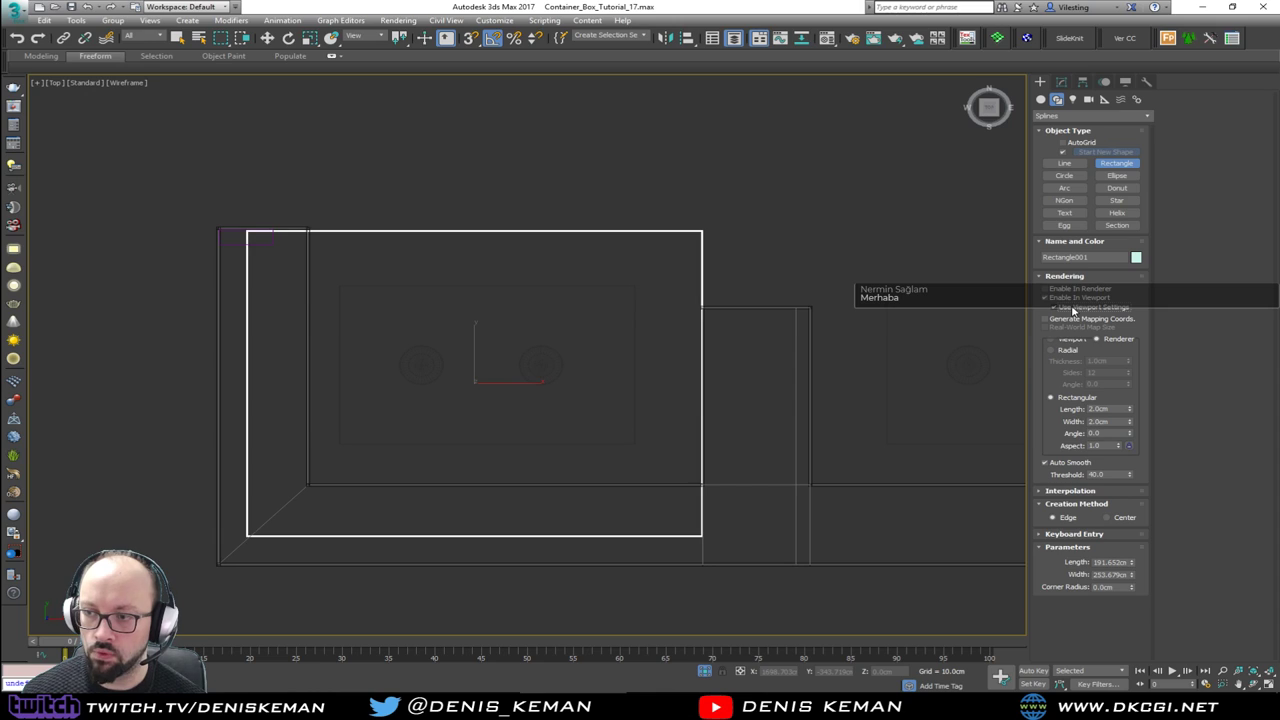
pyautogui.click(1064, 83)
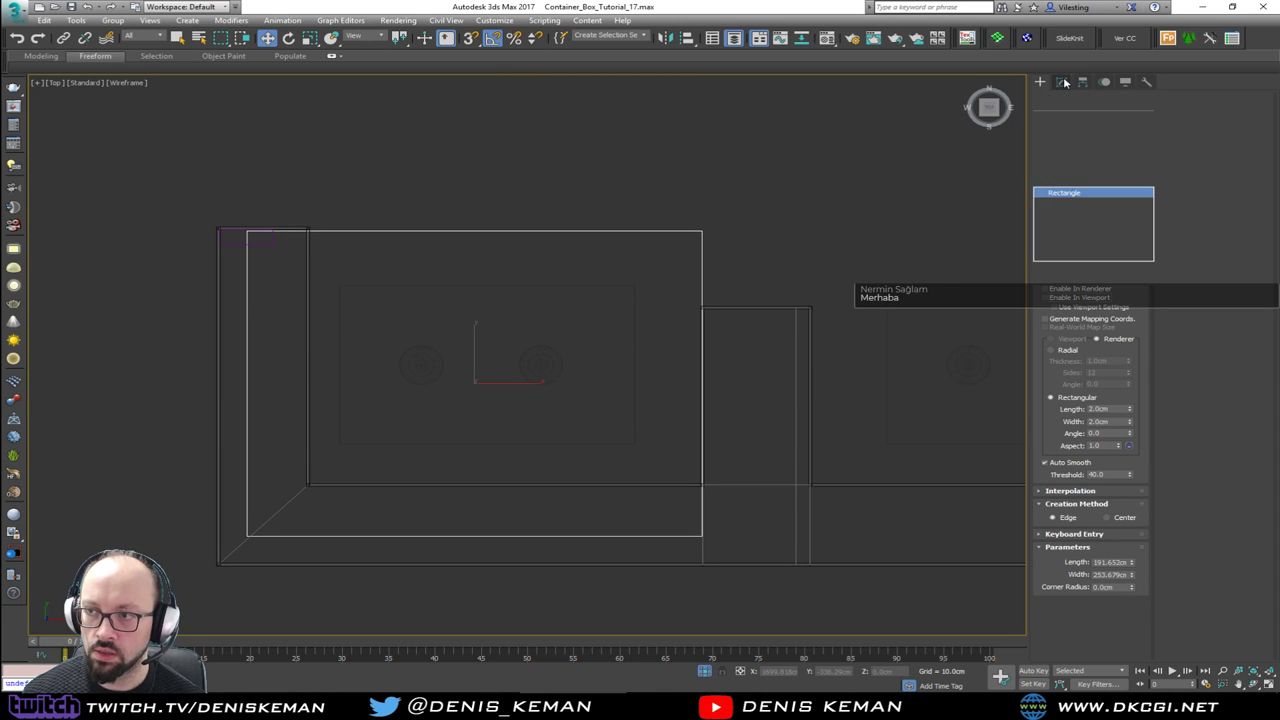
pyautogui.rightClick(481, 342)
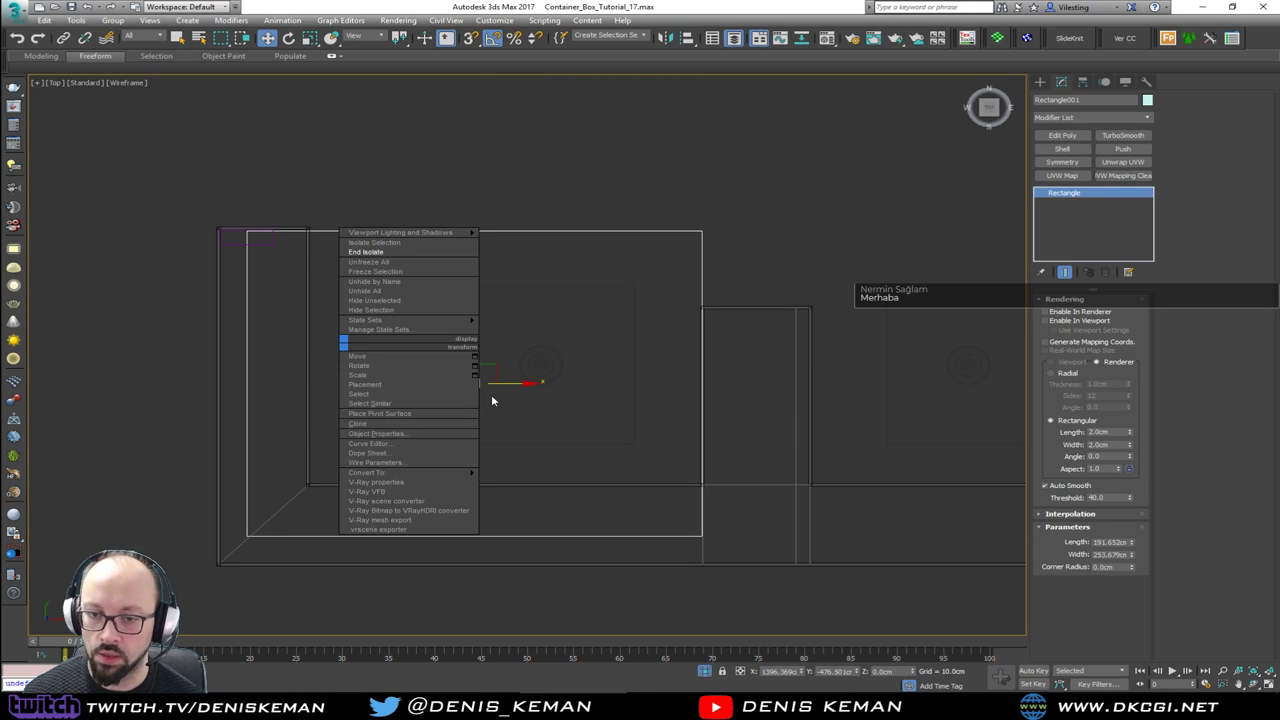
pyautogui.moveTo(445, 470)
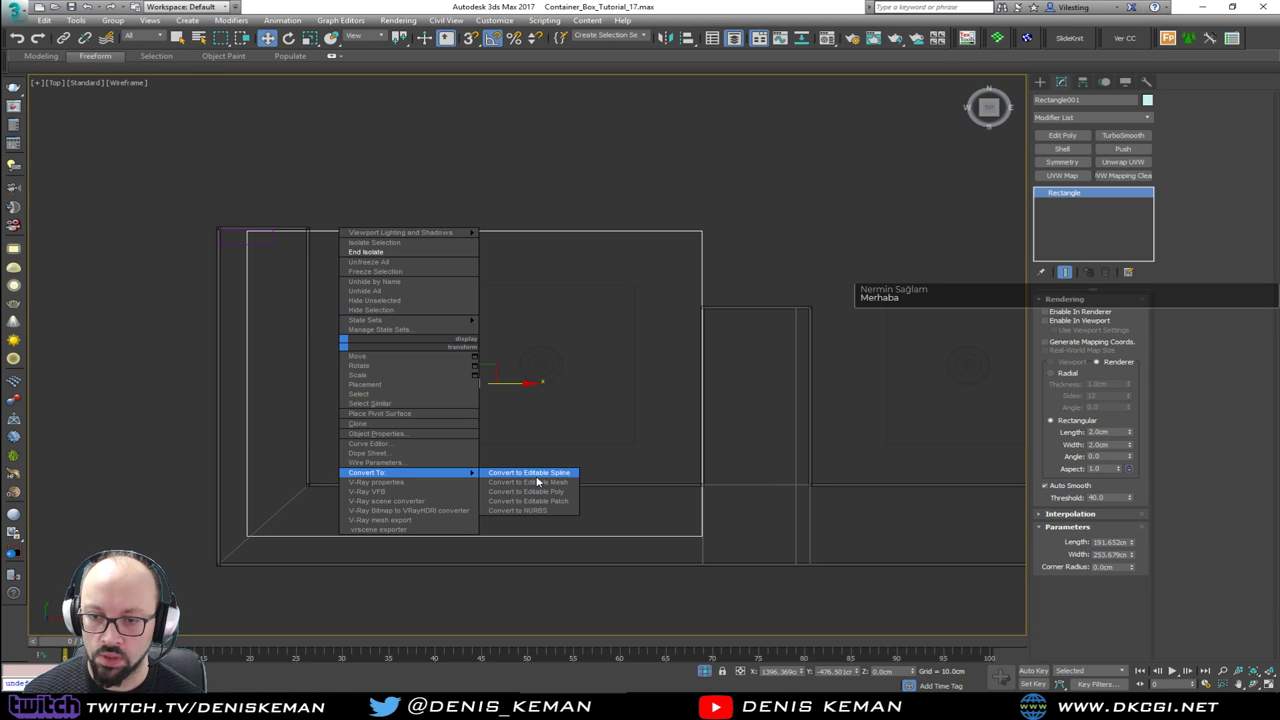
pyautogui.click(533, 473)
# Step: Delete the rectangle's two segments on the open front and column side, leaving an L-shaped path along the seating
pyautogui.press('3')
pyautogui.moveTo(757, 220); pyautogui.dragTo(629, 277)
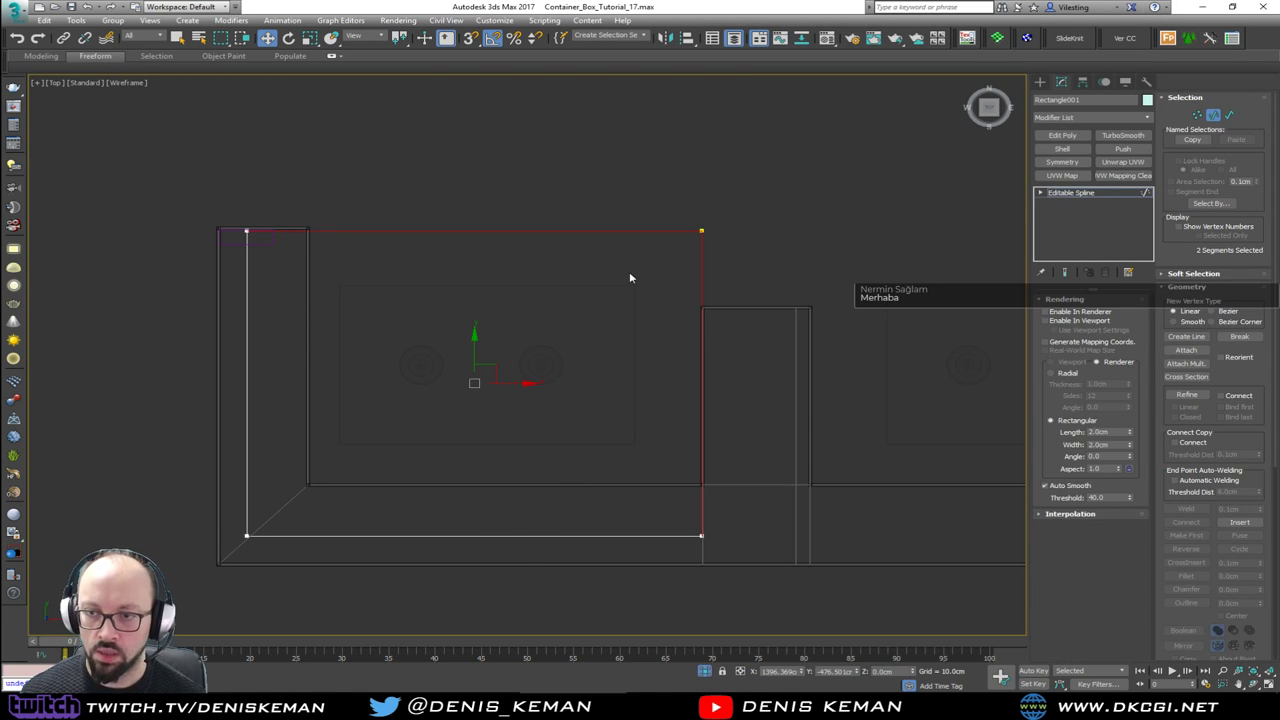
pyautogui.press('Delete')
# Step: Fillet the corner vertex of the L-shaped path by about 36 cm and leave vertex editing
pyautogui.moveTo(306, 491); pyautogui.dragTo(224, 552)
pyautogui.press('1')
pyautogui.moveTo(308, 511); pyautogui.dragTo(220, 562)
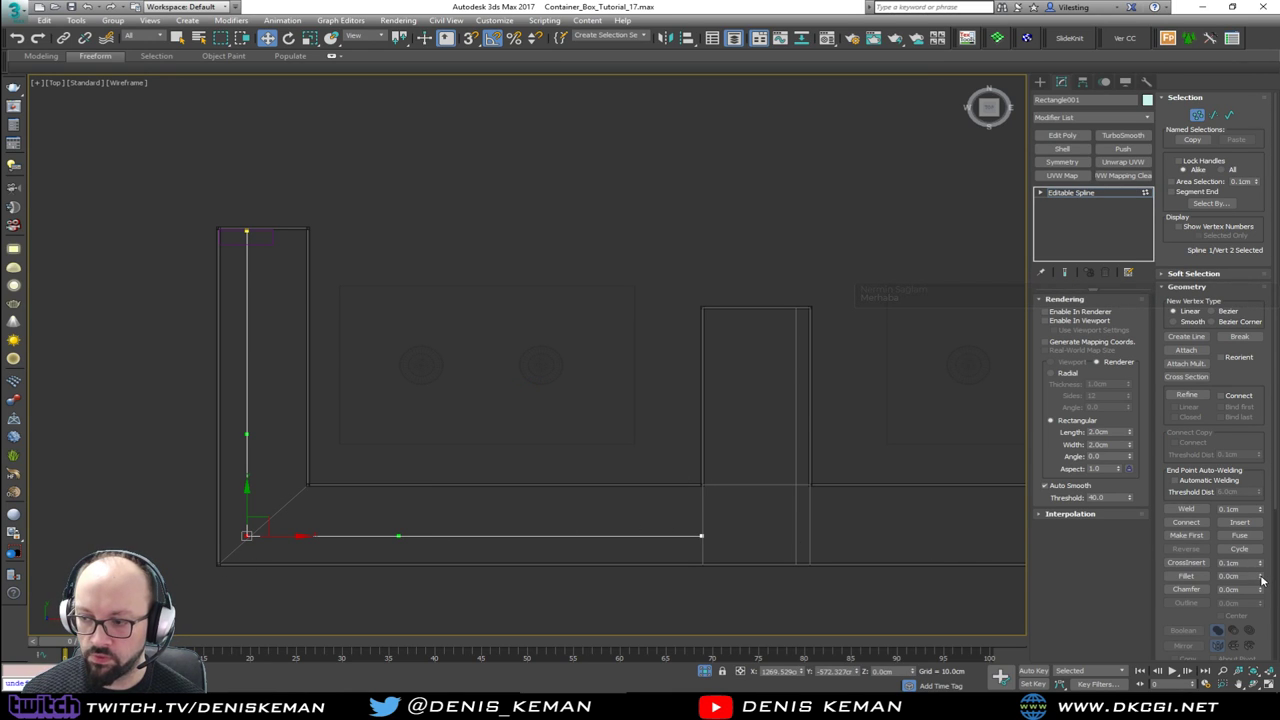
pyautogui.moveTo(1260, 577); pyautogui.dragTo(1262, 556)
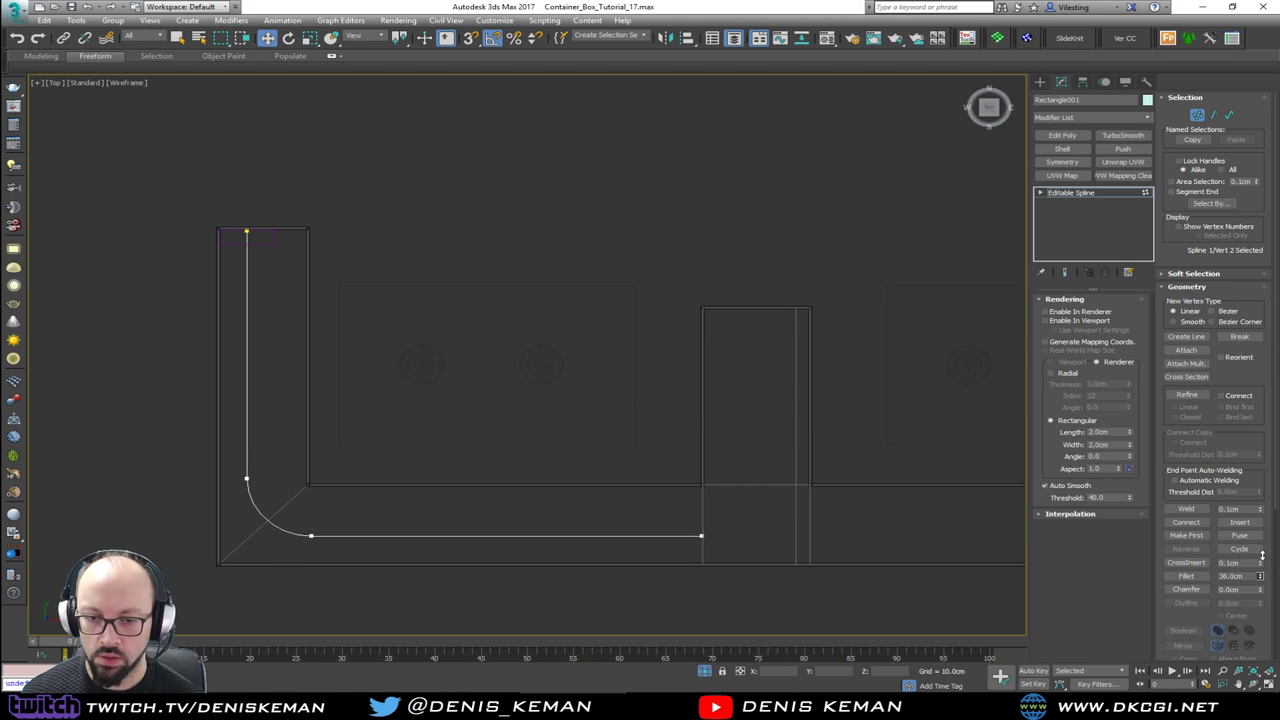
pyautogui.click(1198, 116)
# Step: Raise the filleted path vertically in the Perspective view to the top of the seating base
pyautogui.hotkey('alt', 'w')
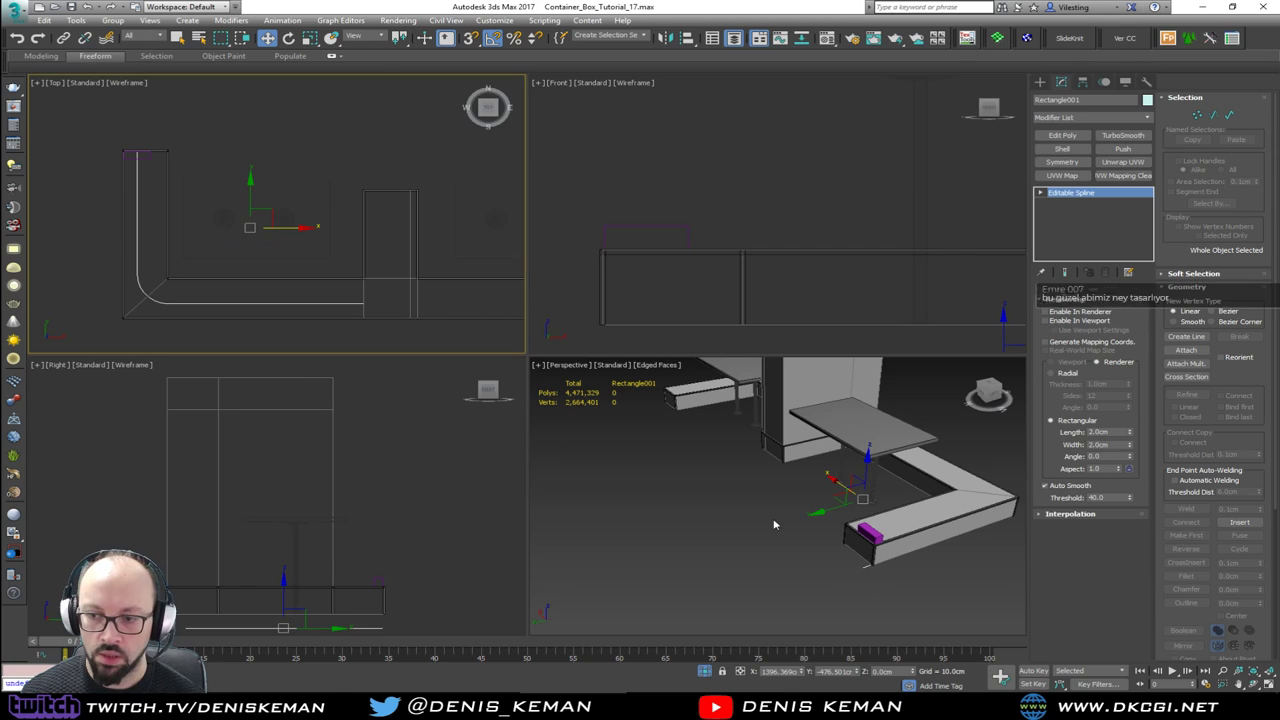
pyautogui.middleClick(775, 522)
pyautogui.hotkey('alt', 'w')
pyautogui.keyDown('alt'); pyautogui.moveTo(781, 516); pyautogui.dragTo(626, 509, button='middle'); pyautogui.keyUp('alt')
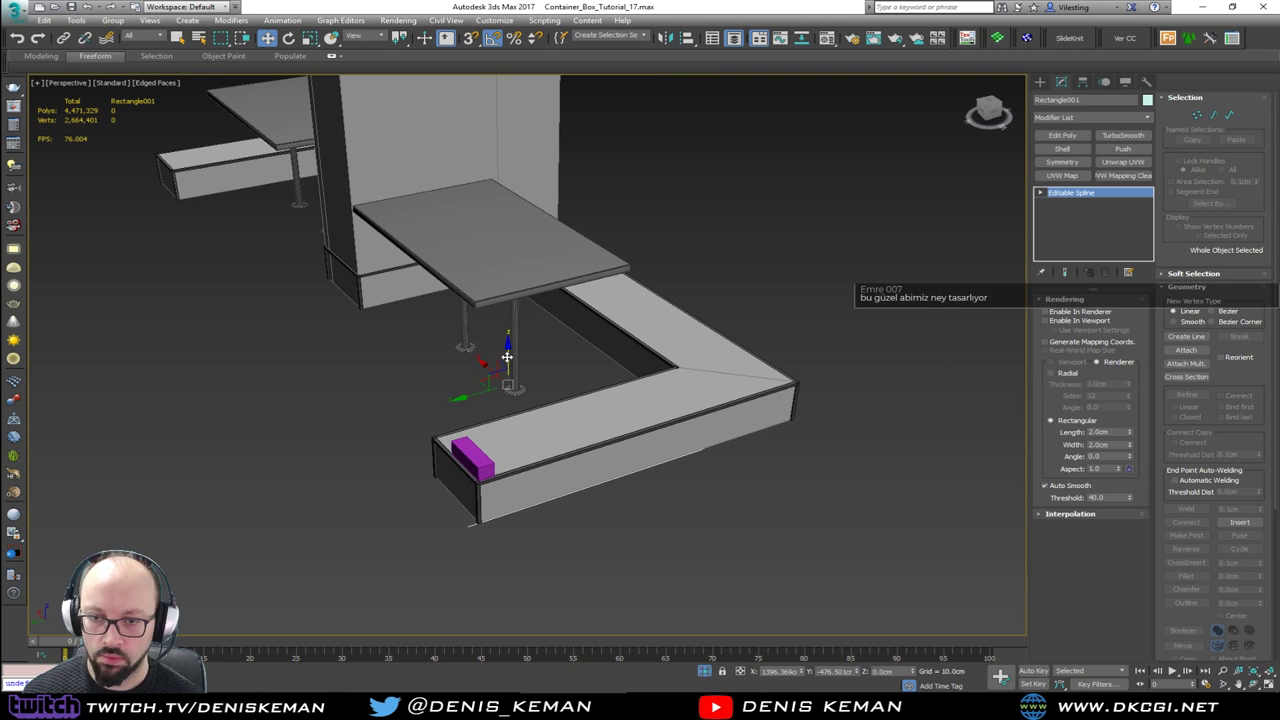
pyautogui.moveTo(512, 322); pyautogui.dragTo(515, 280)
# Step: Add an Edit Poly modifier to the small purple box on the seating base and select its end face
pyautogui.click(473, 458)
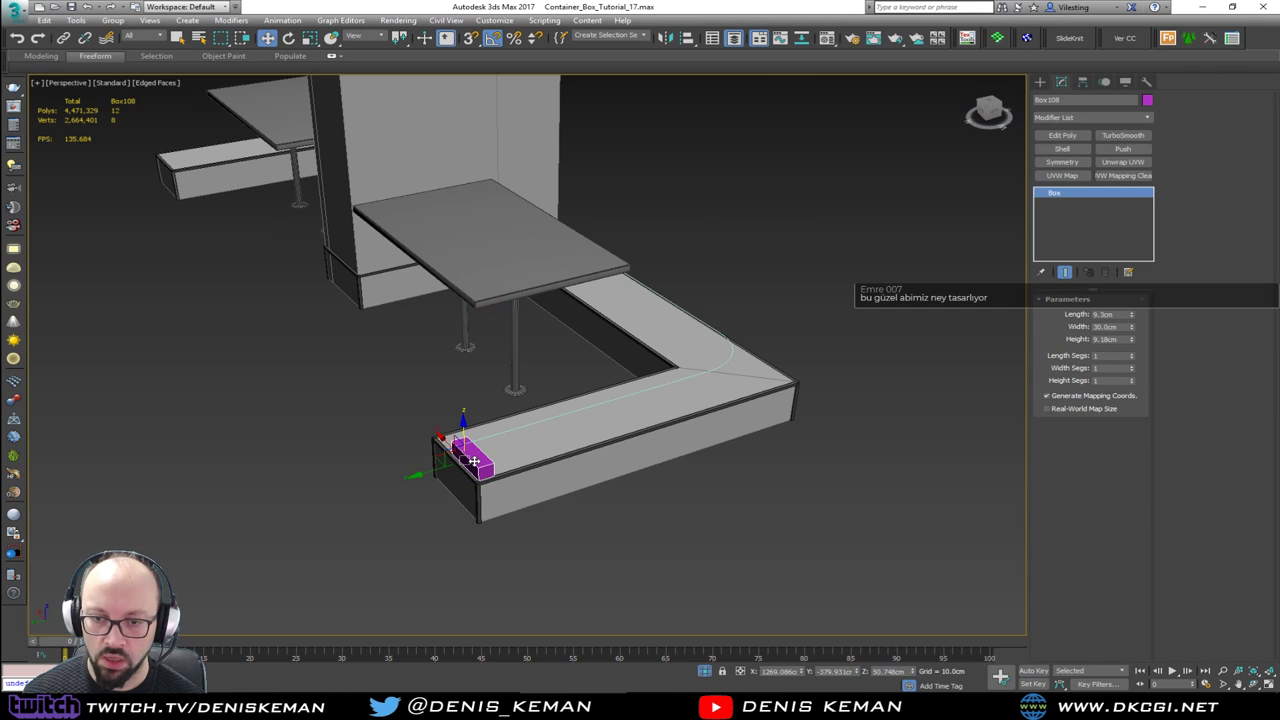
pyautogui.scroll(3, 474, 460)
pyautogui.click(1062, 135)
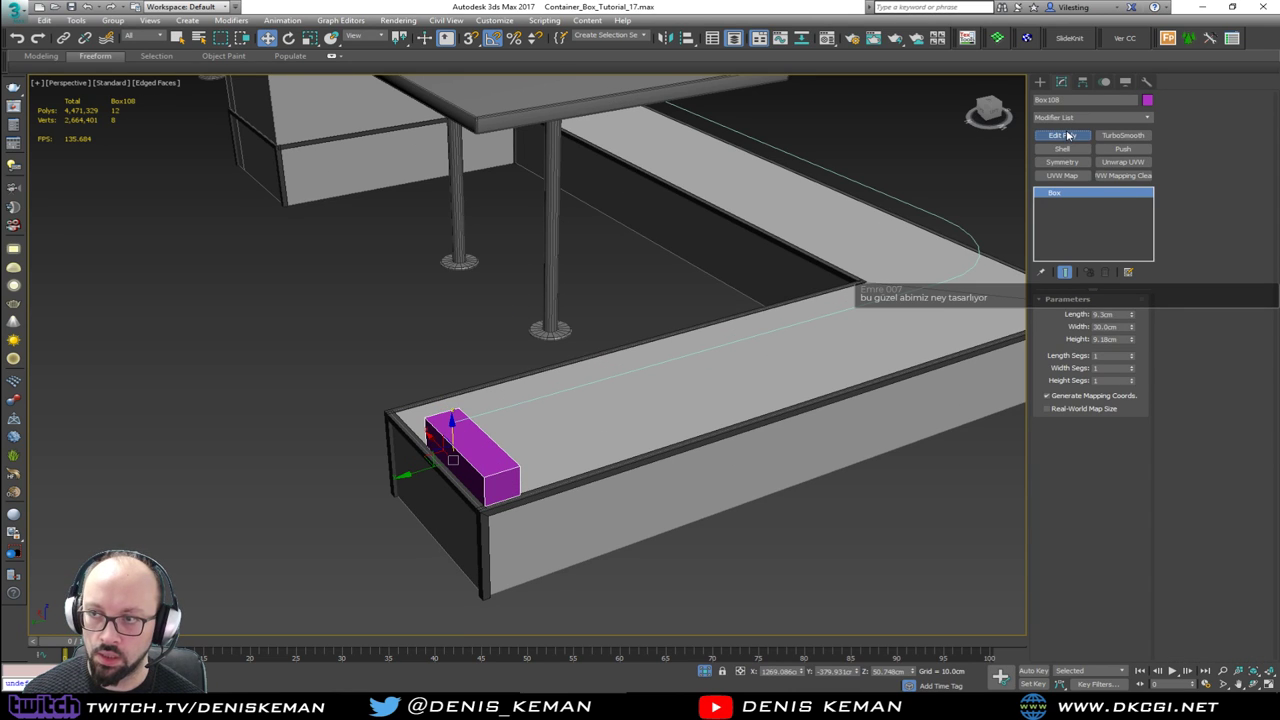
pyautogui.press('4')
pyautogui.click(464, 475)
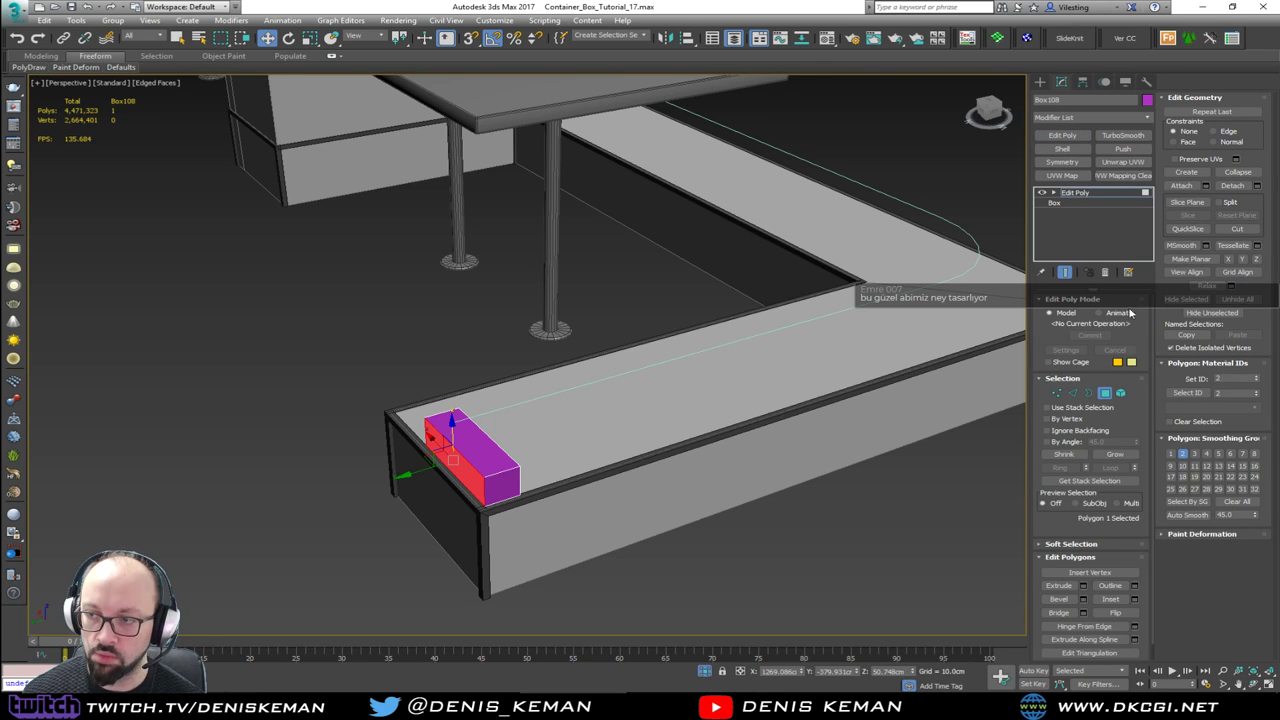
# Step: Create a linear shape from the edges of the box's end face, leave edge editing and save the scene
pyautogui.keyDown('ctrl'); pyautogui.click(1072, 393); pyautogui.keyUp('ctrl')
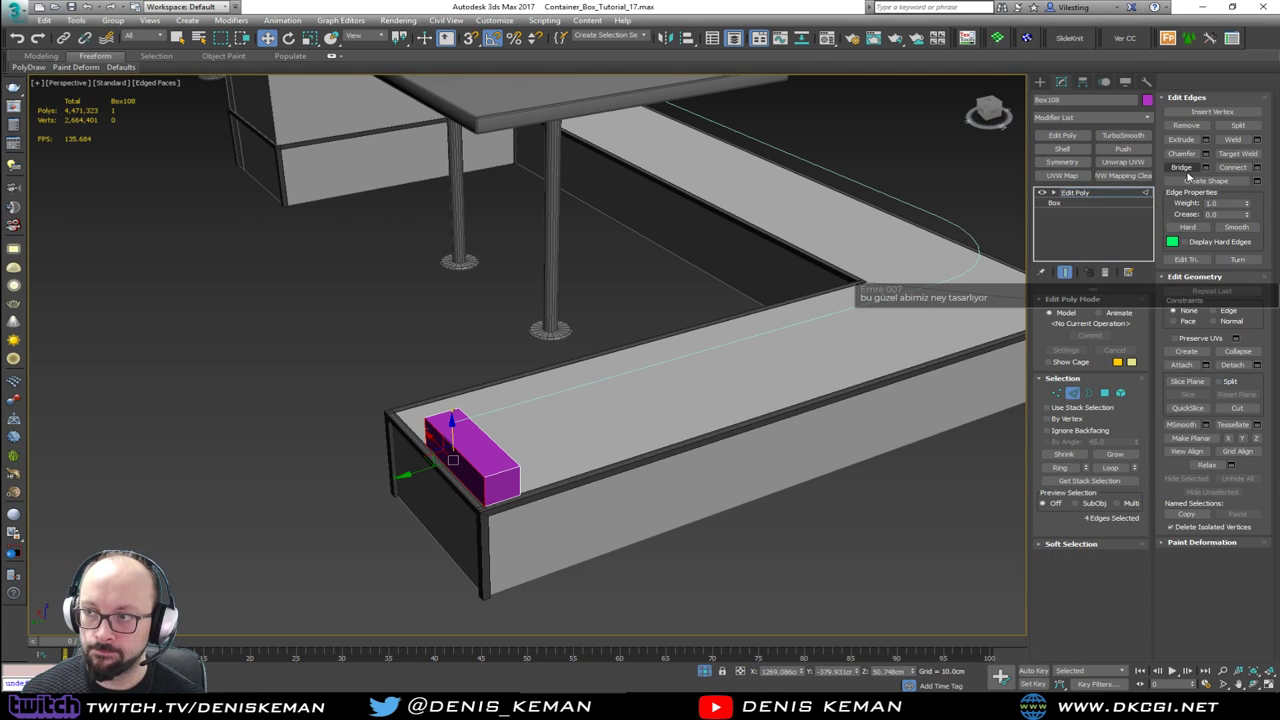
pyautogui.click(1250, 181)
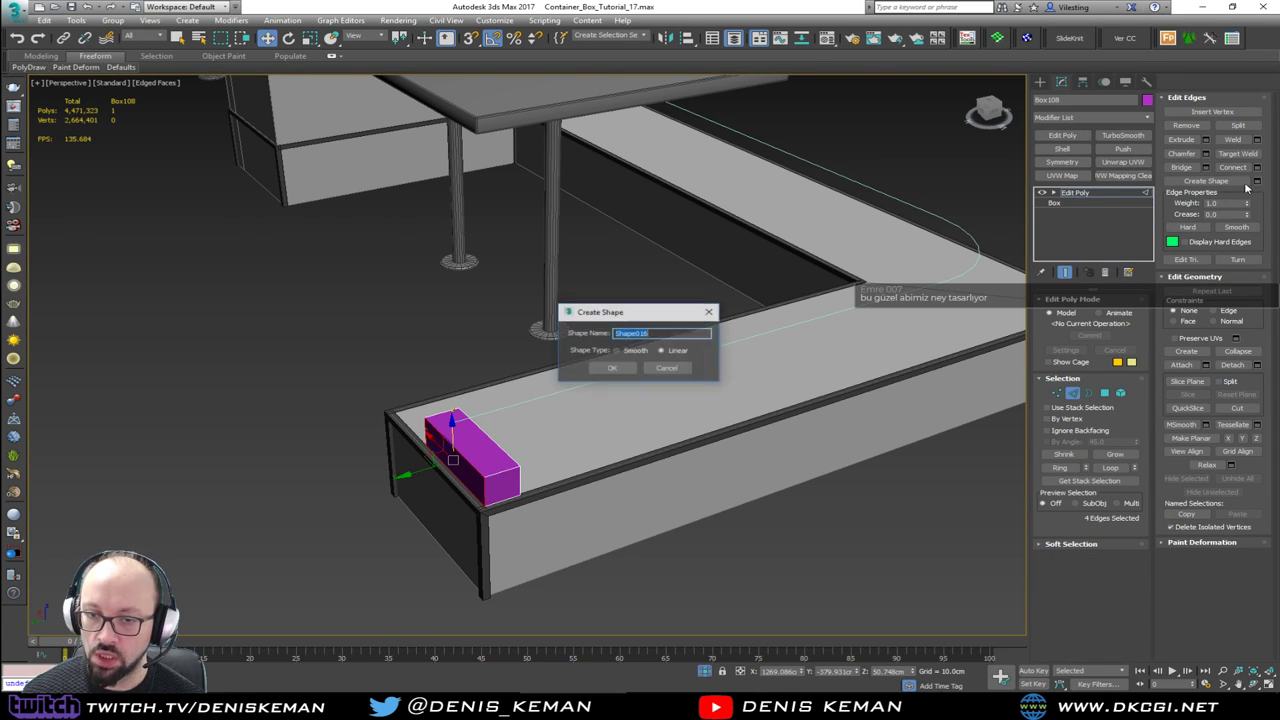
pyautogui.click(632, 368)
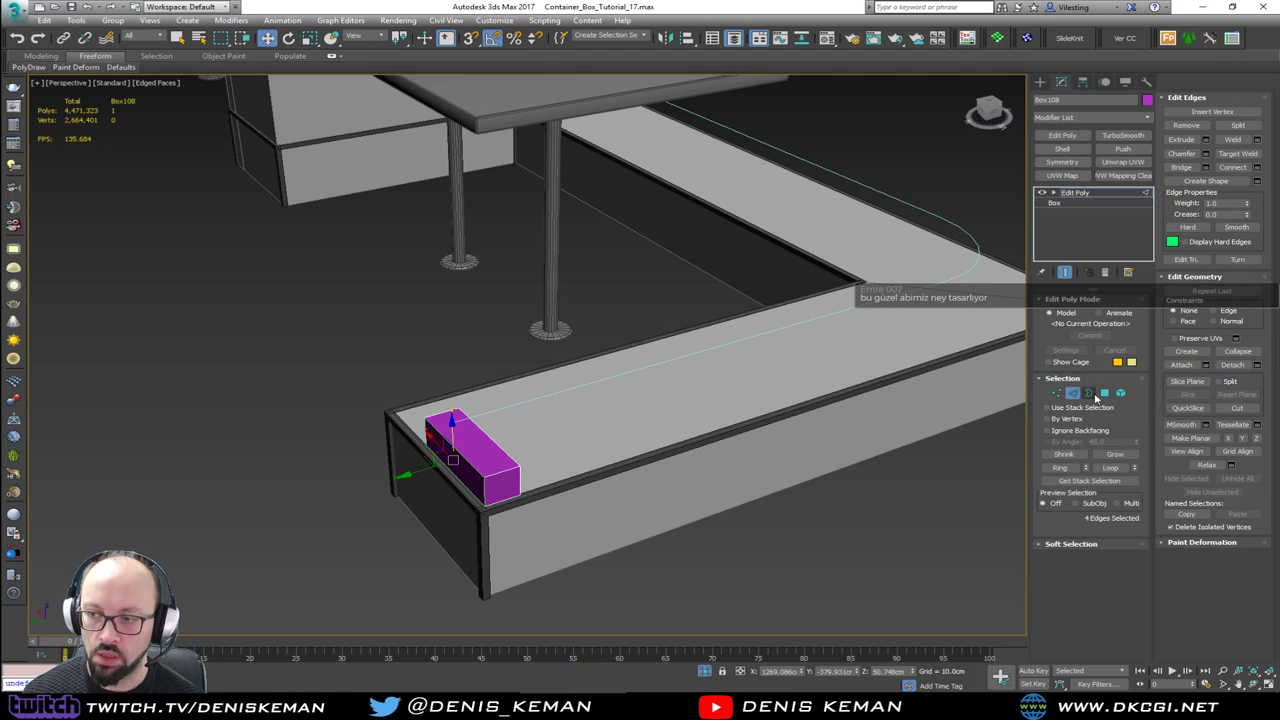
pyautogui.click(1073, 394)
pyautogui.click(14, 12)
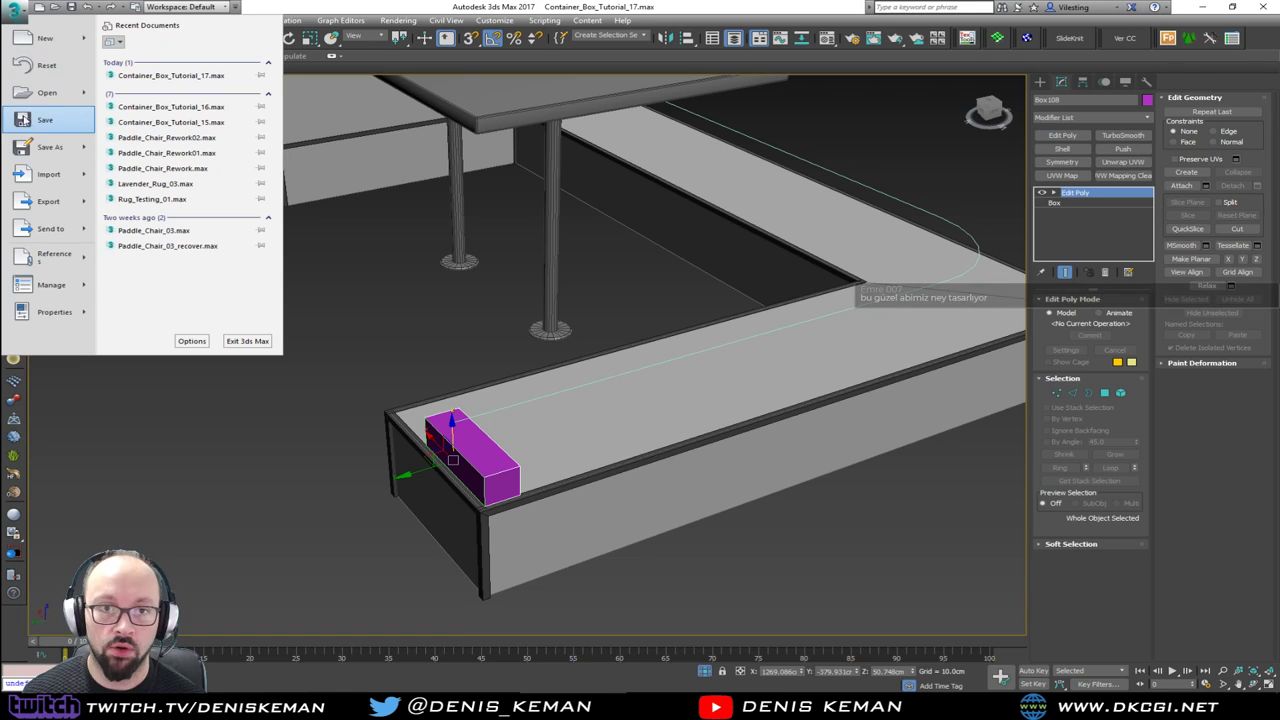
pyautogui.click(28, 122)
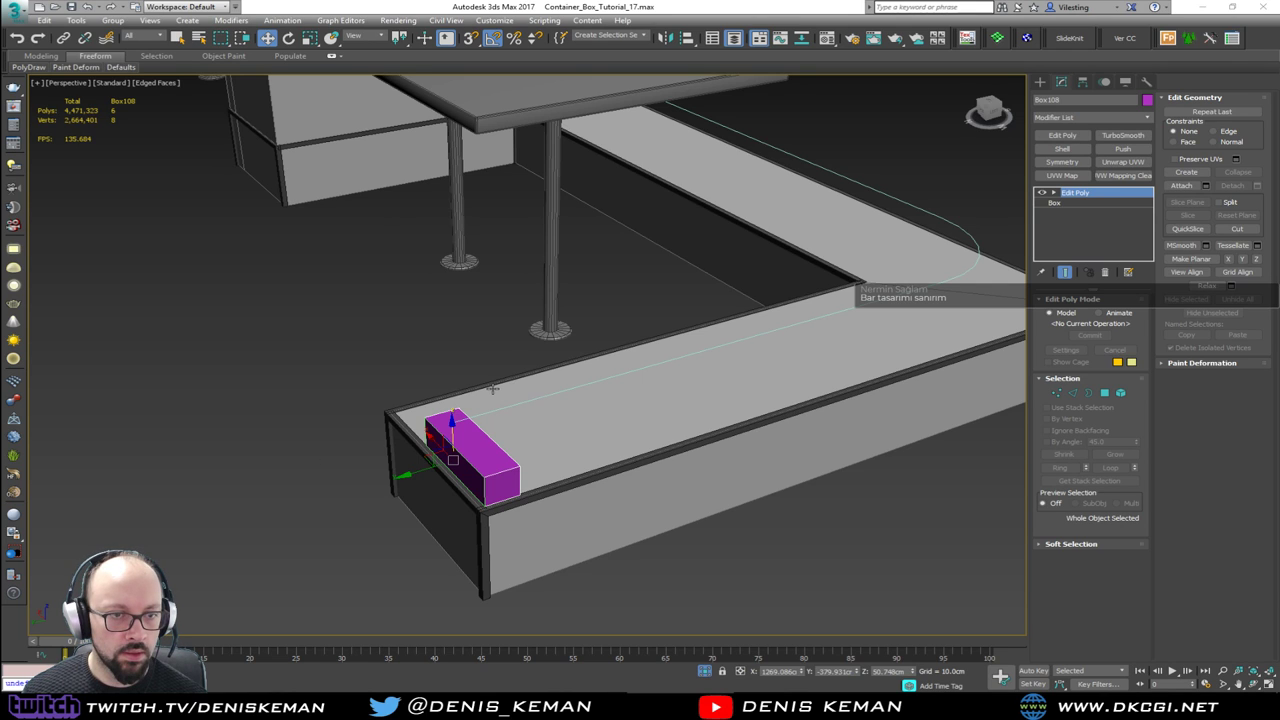
# Step: Isolate the rectangular profile shape together with the L-shaped path and clear the selection
pyautogui.keyDown('alt'); pyautogui.moveTo(492, 388); pyautogui.dragTo(544, 383, button='middle'); pyautogui.keyUp('alt')
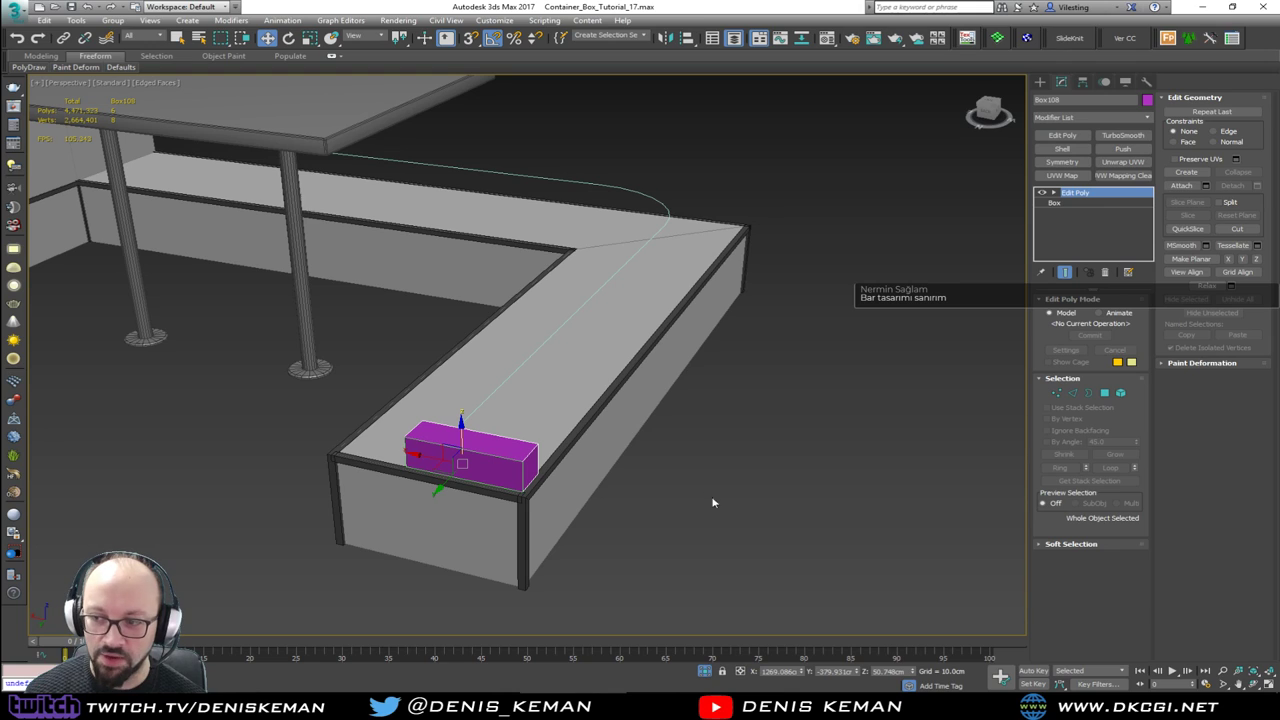
pyautogui.click(758, 488)
pyautogui.scroll(2, 475, 445)
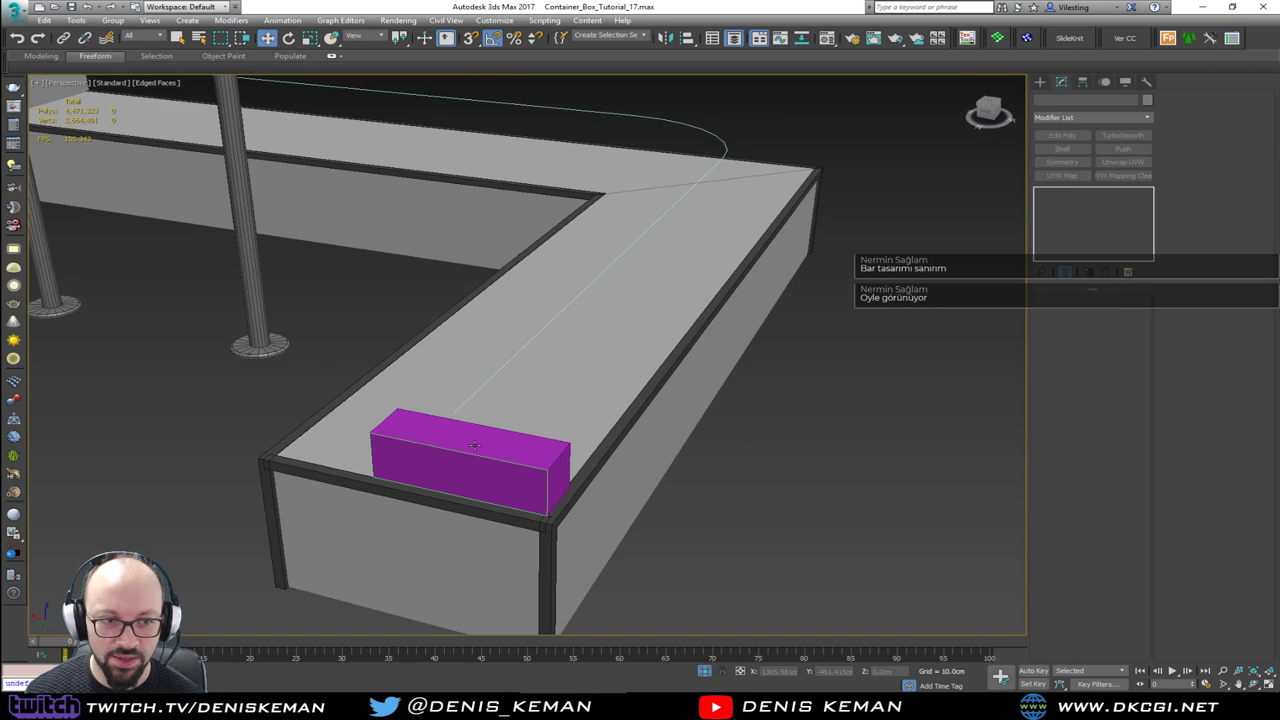
pyautogui.scroll(2, 475, 445)
pyautogui.click(478, 459)
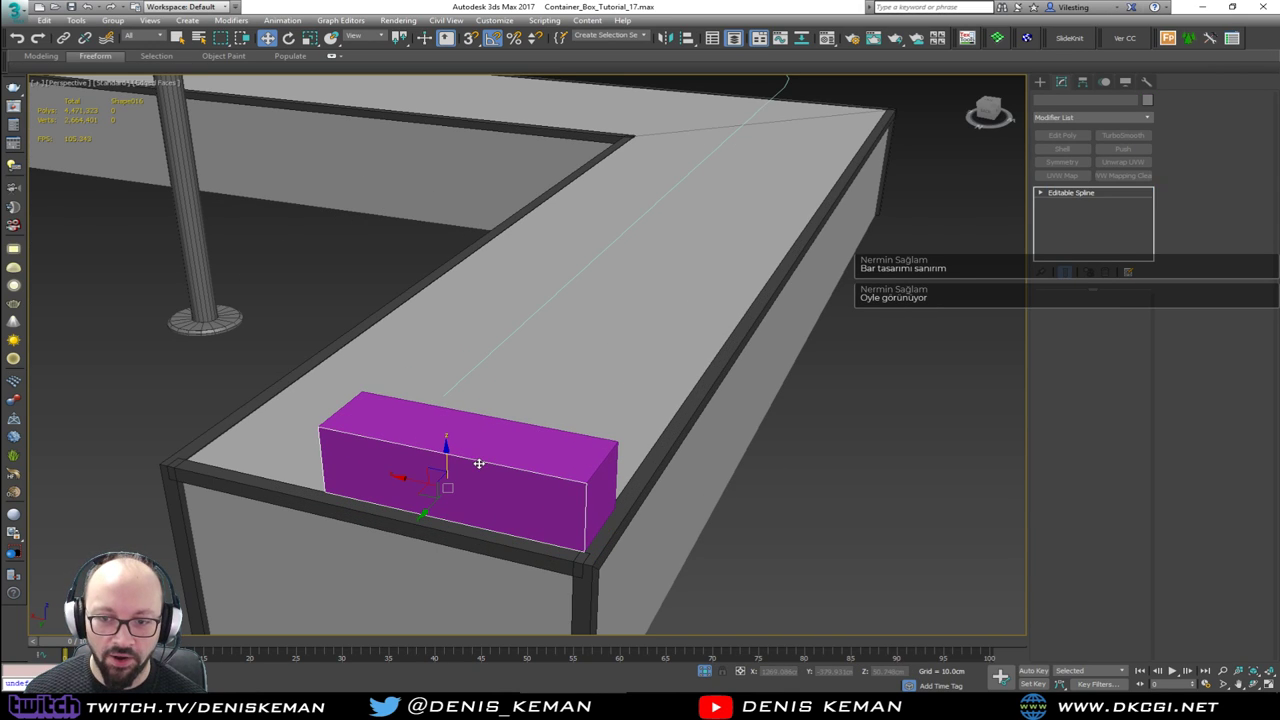
pyautogui.keyDown('alt'); pyautogui.moveTo(478, 462); pyautogui.dragTo(533, 402, button='middle'); pyautogui.keyUp('alt')
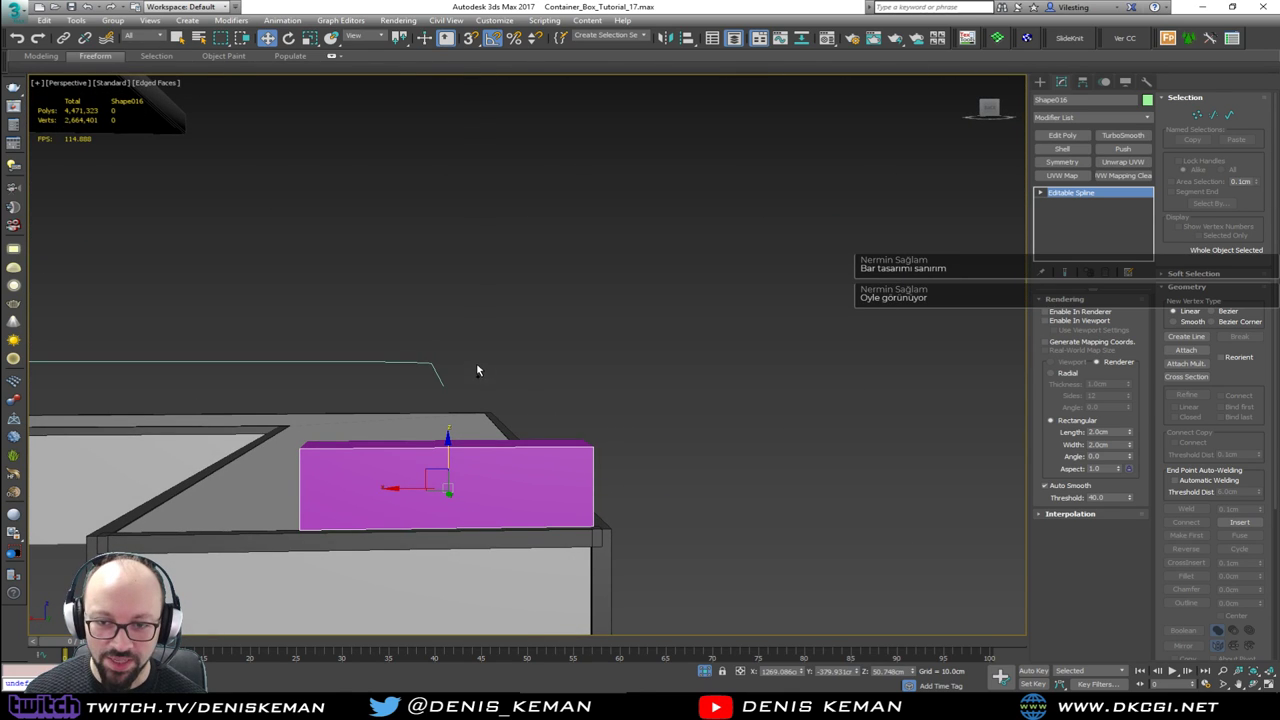
pyautogui.keyDown('ctrl'); pyautogui.moveTo(471, 350); pyautogui.dragTo(415, 370); pyautogui.keyUp('ctrl')
pyautogui.hotkey('alt', 'q')
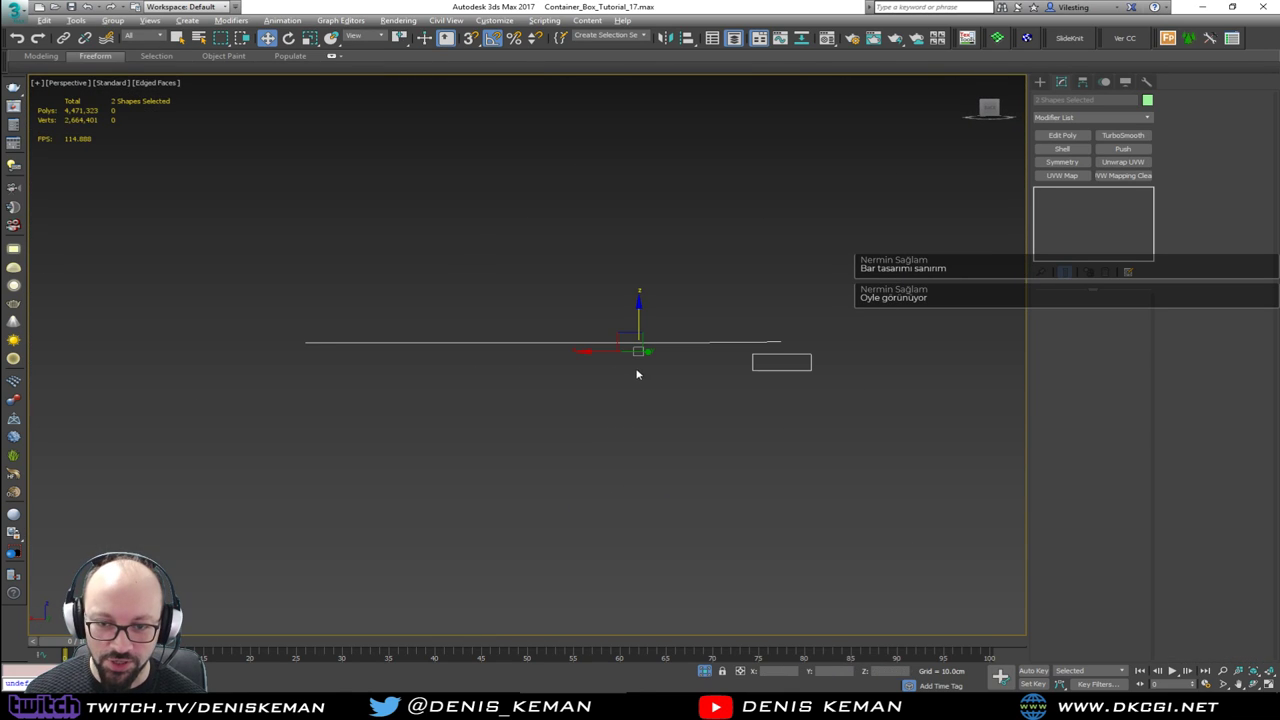
pyautogui.click(698, 374)
pyautogui.keyDown('alt'); pyautogui.moveTo(698, 374); pyautogui.dragTo(657, 387, button='middle'); pyautogui.keyUp('alt')
pyautogui.moveTo(731, 421); pyautogui.dragTo(678, 451)
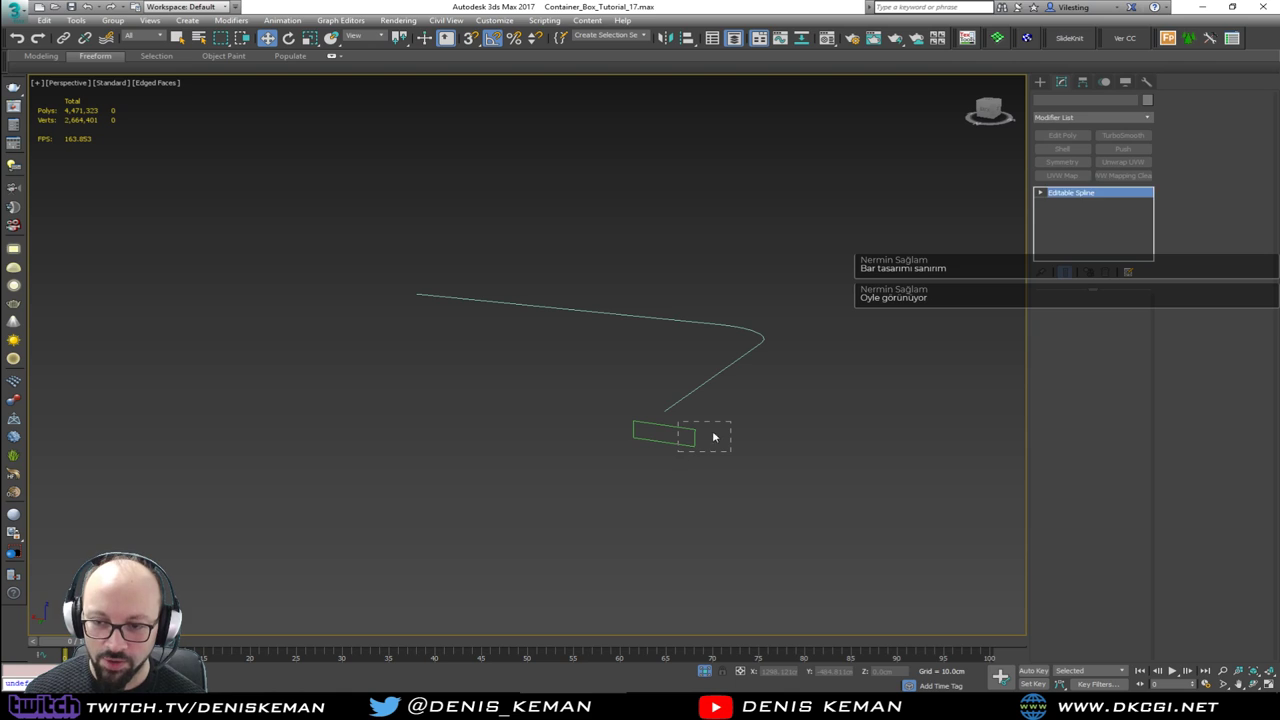
pyautogui.click(734, 417)
pyautogui.keyDown('alt'); pyautogui.moveTo(734, 417); pyautogui.dragTo(698, 432, button='middle'); pyautogui.keyUp('alt')
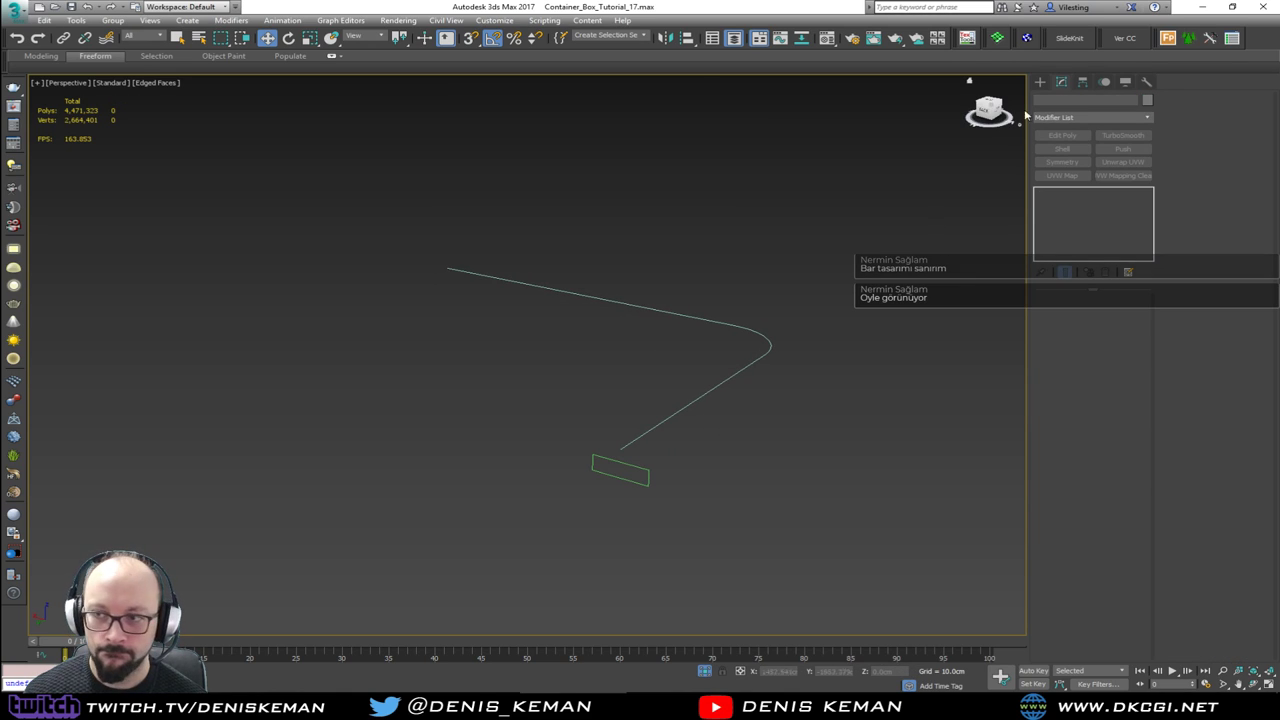
# Step: Try applying a Sweep modifier to the rectangular profile shape
pyautogui.click(1041, 82)
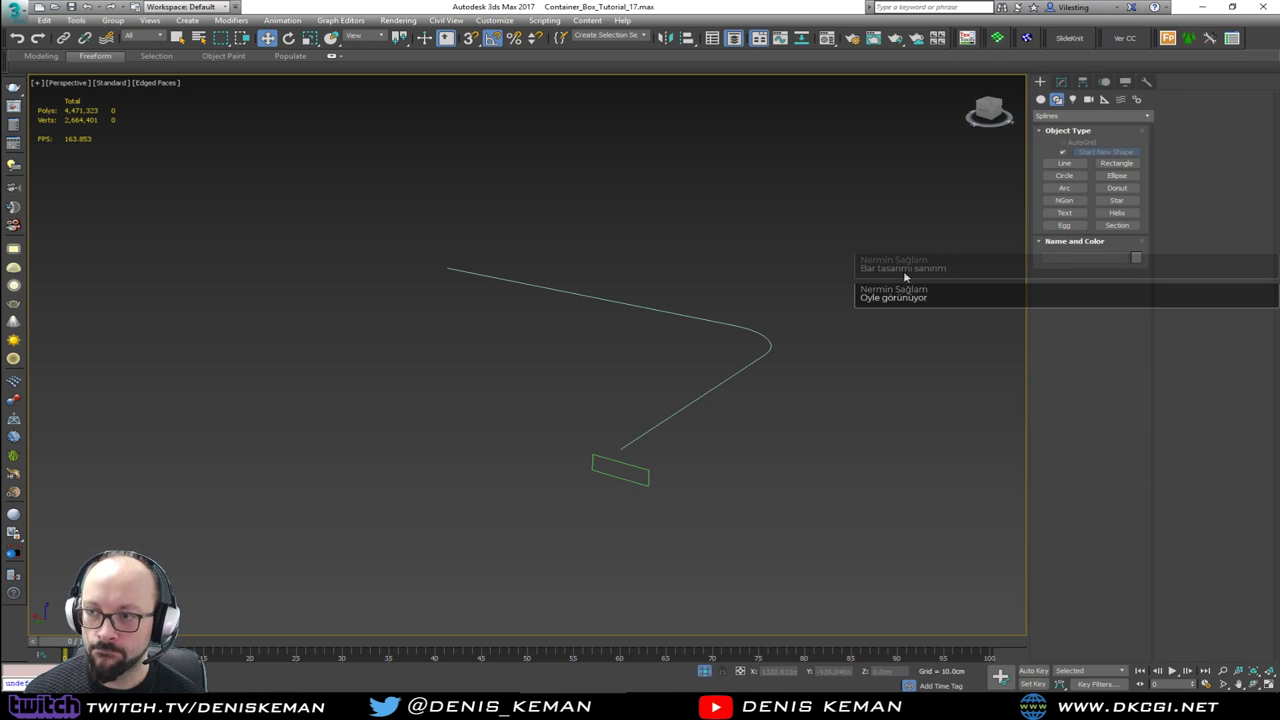
pyautogui.click(655, 490)
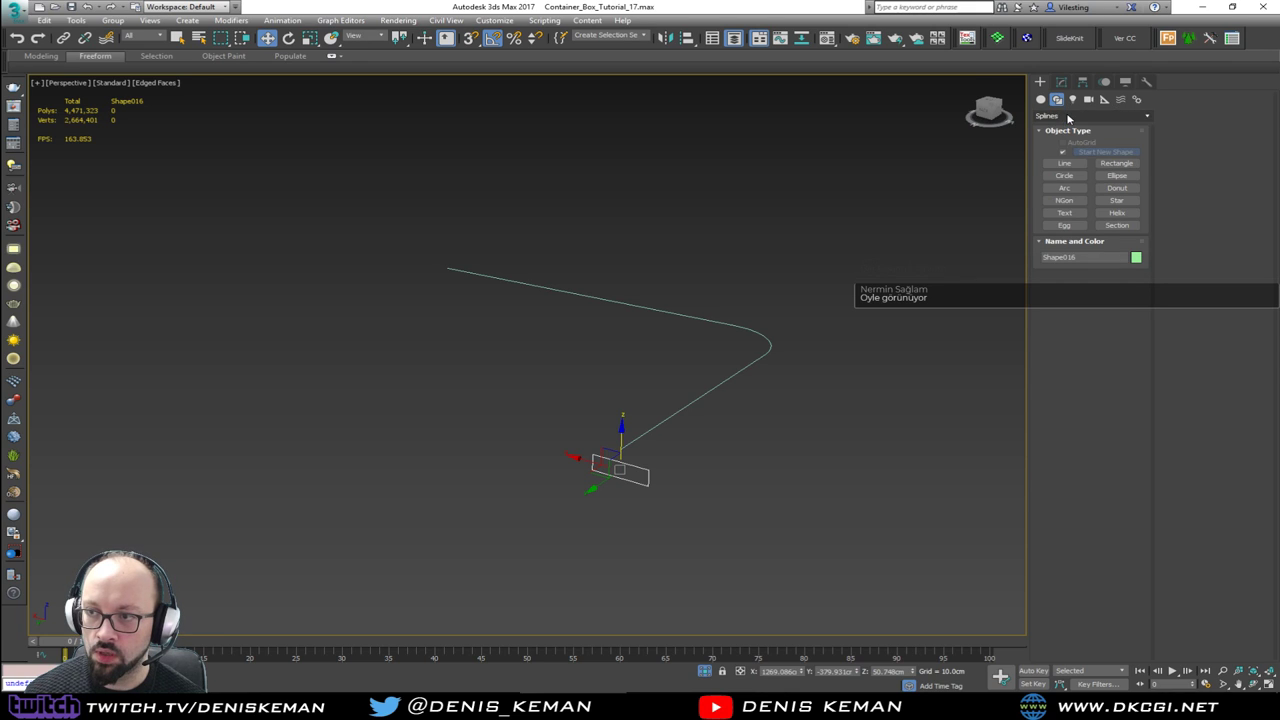
pyautogui.click(1059, 83)
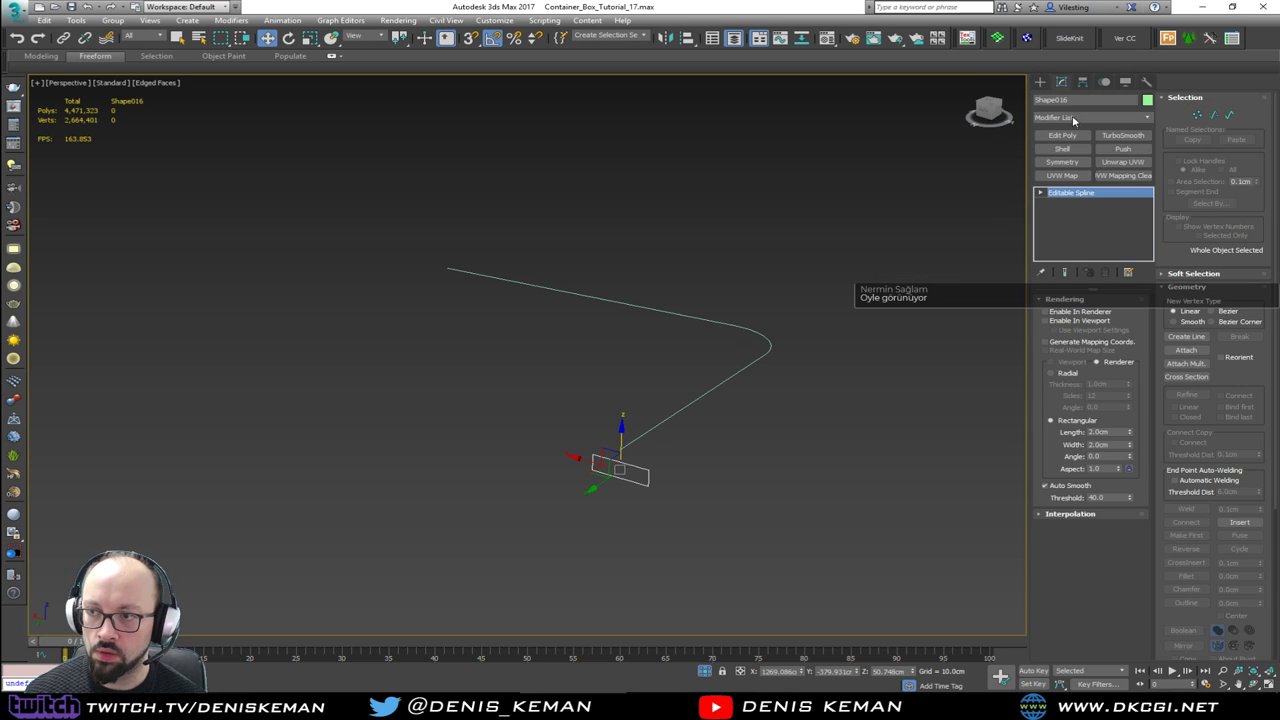
pyautogui.click(1073, 121)
pyautogui.press('s')
pyautogui.press('s')
pyautogui.press('s')
pyautogui.press('s')
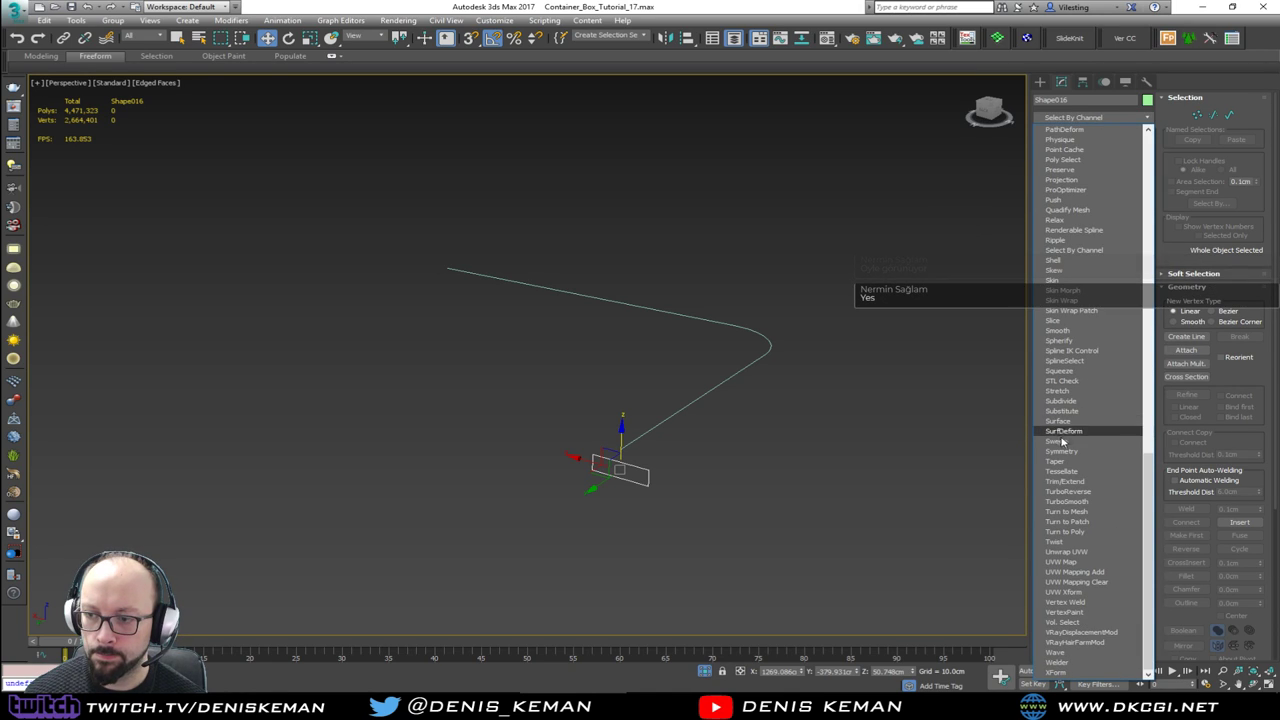
pyautogui.click(1058, 441)
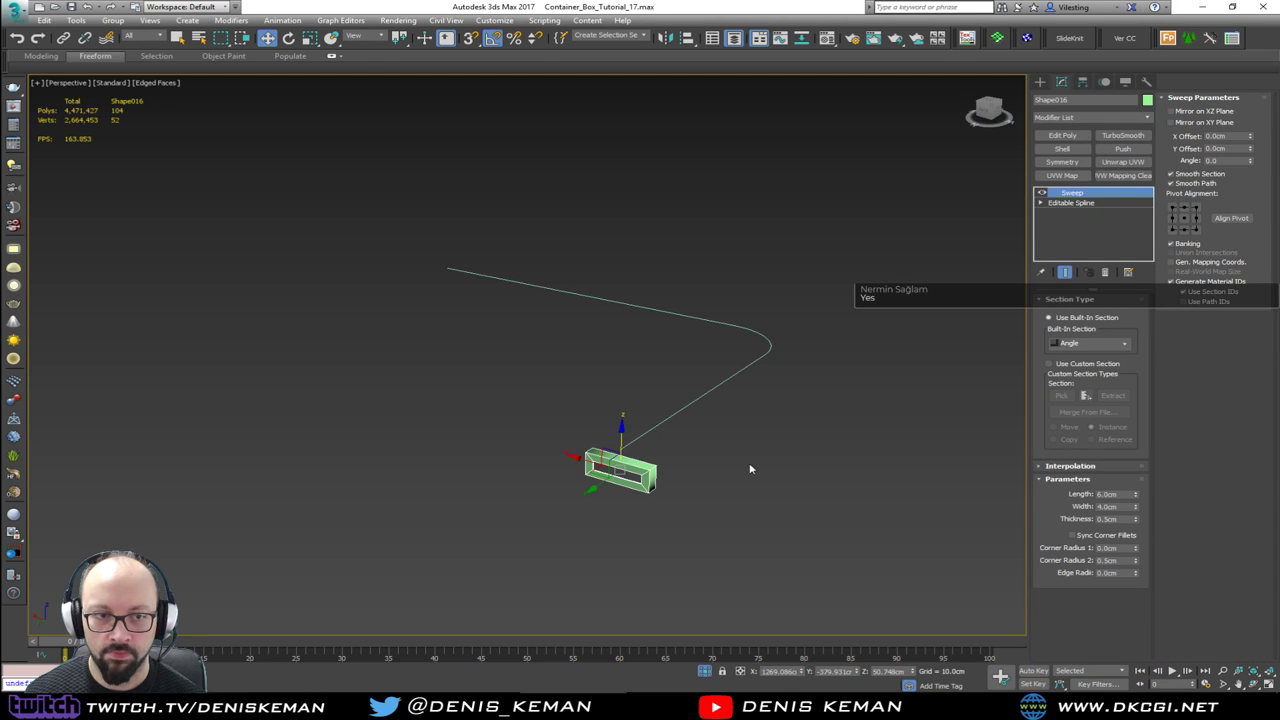
# Step: Try the L-shaped path as the Sweep's custom section, and remove the modifier from the profile shape
pyautogui.scroll(3, 637, 472)
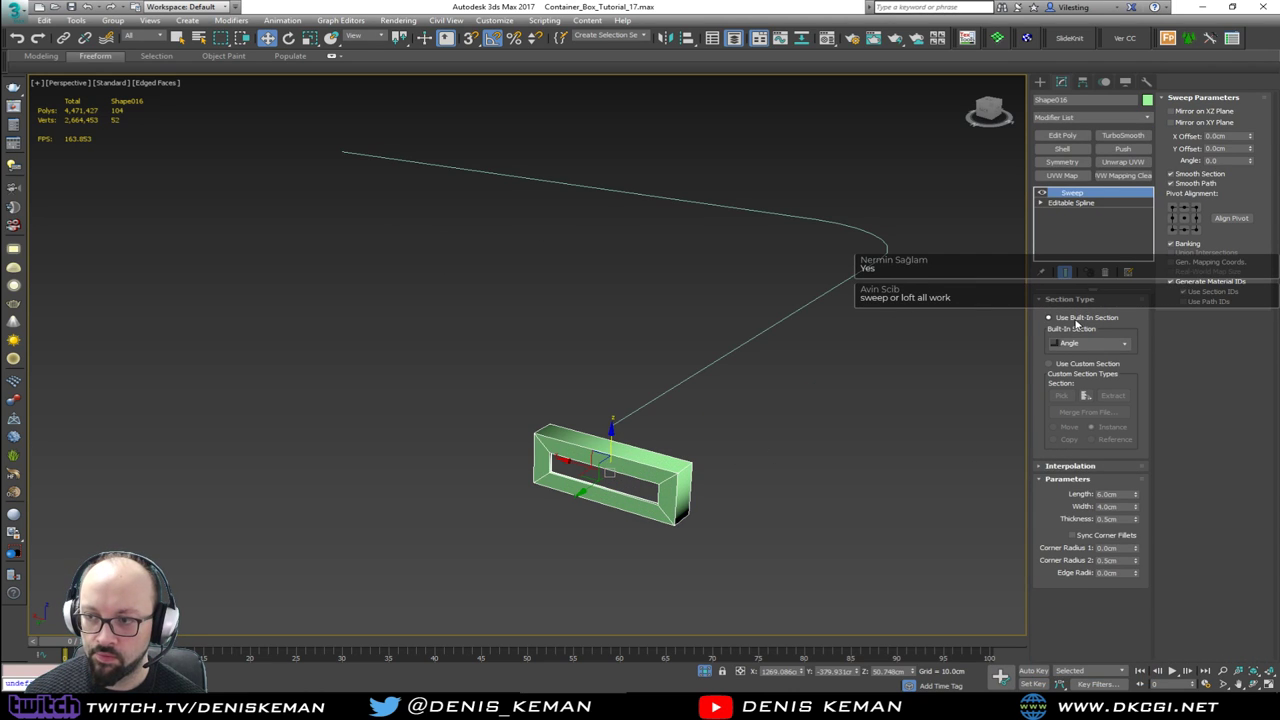
pyautogui.click(1089, 366)
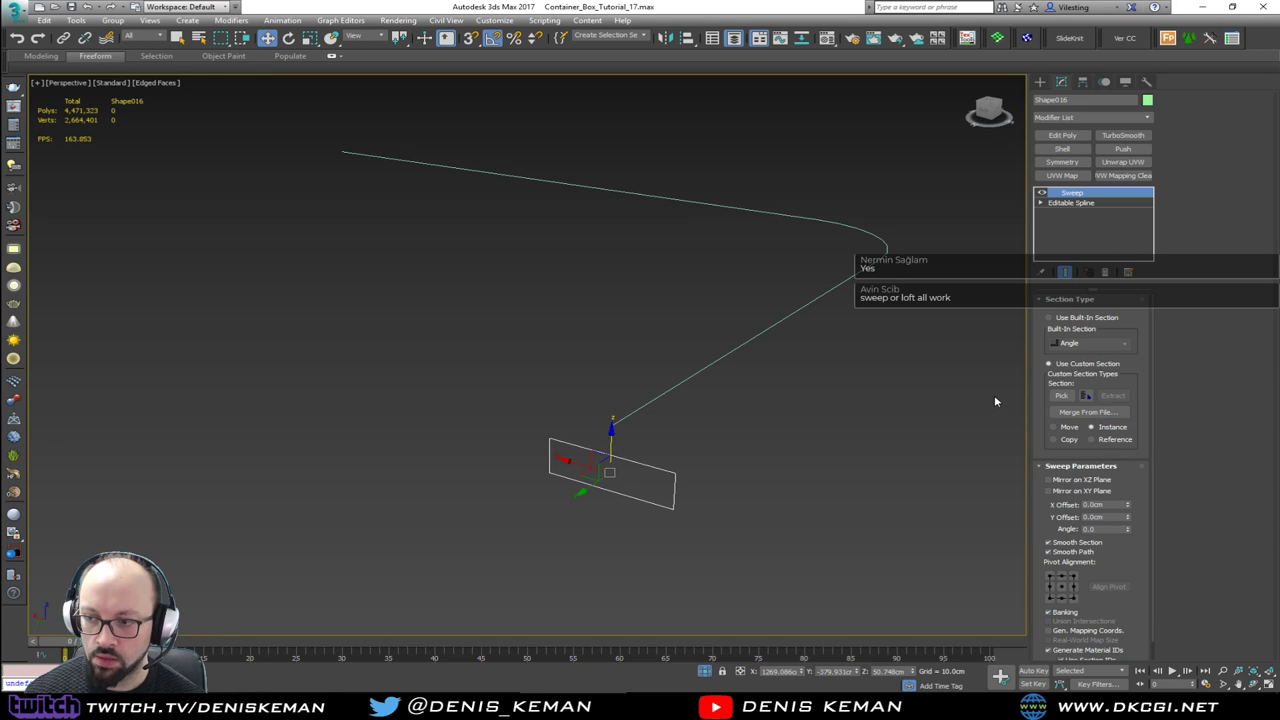
pyautogui.click(1061, 395)
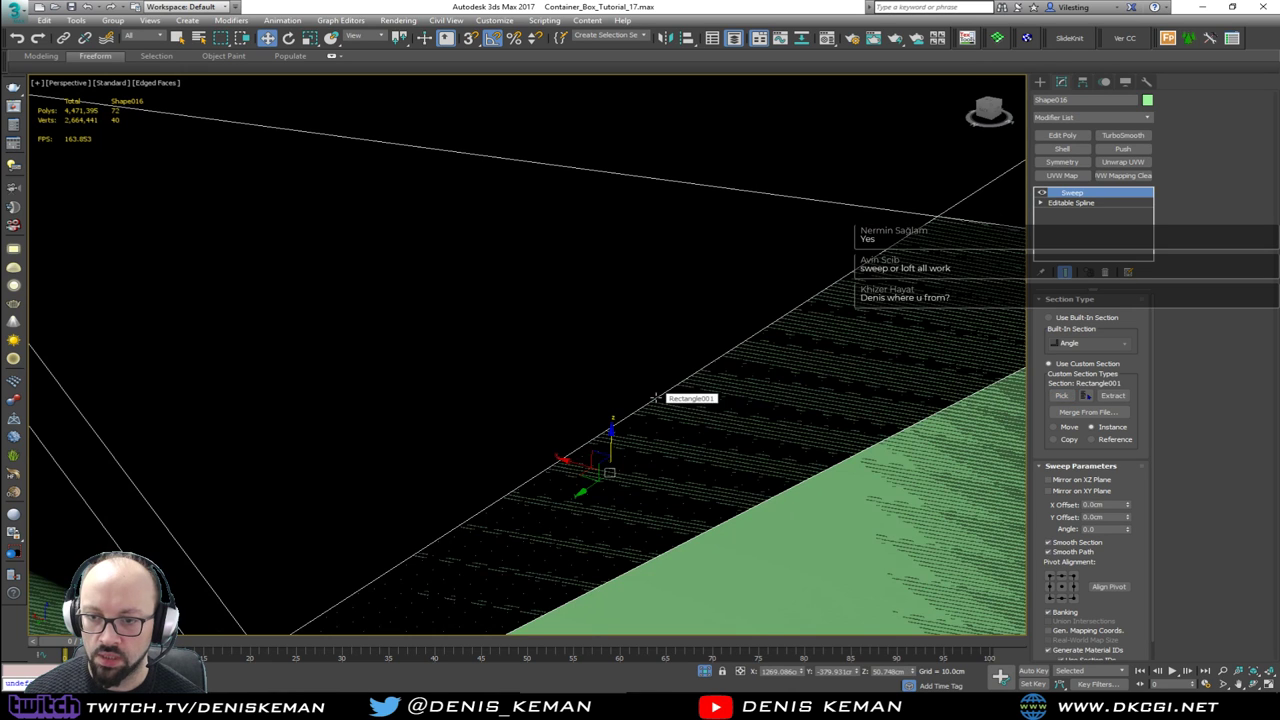
pyautogui.click(655, 398)
pyautogui.moveTo(644, 400)
pyautogui.keyDown('alt'); pyautogui.mouseDown(button='middle')
pyautogui.moveTo(660, 394)
pyautogui.moveTo(657, 410)
pyautogui.mouseUp(button='middle'); pyautogui.keyUp('alt')
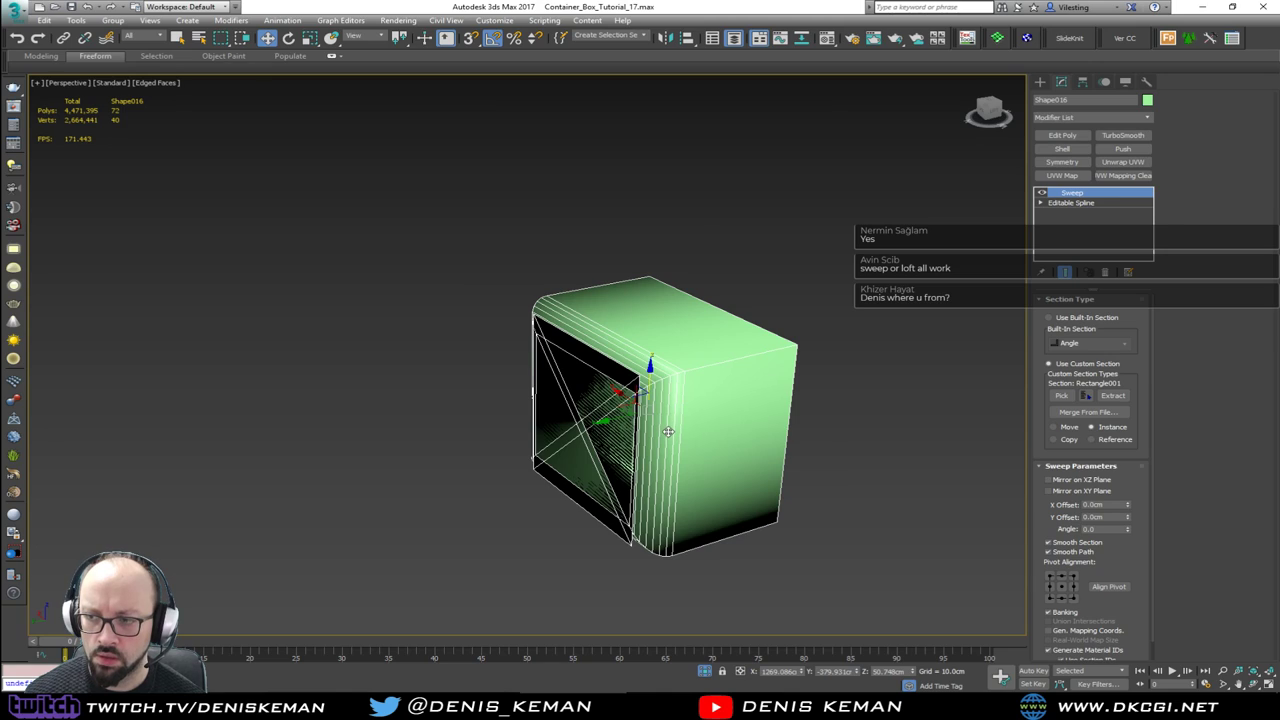
pyautogui.scroll(2, 670, 430)
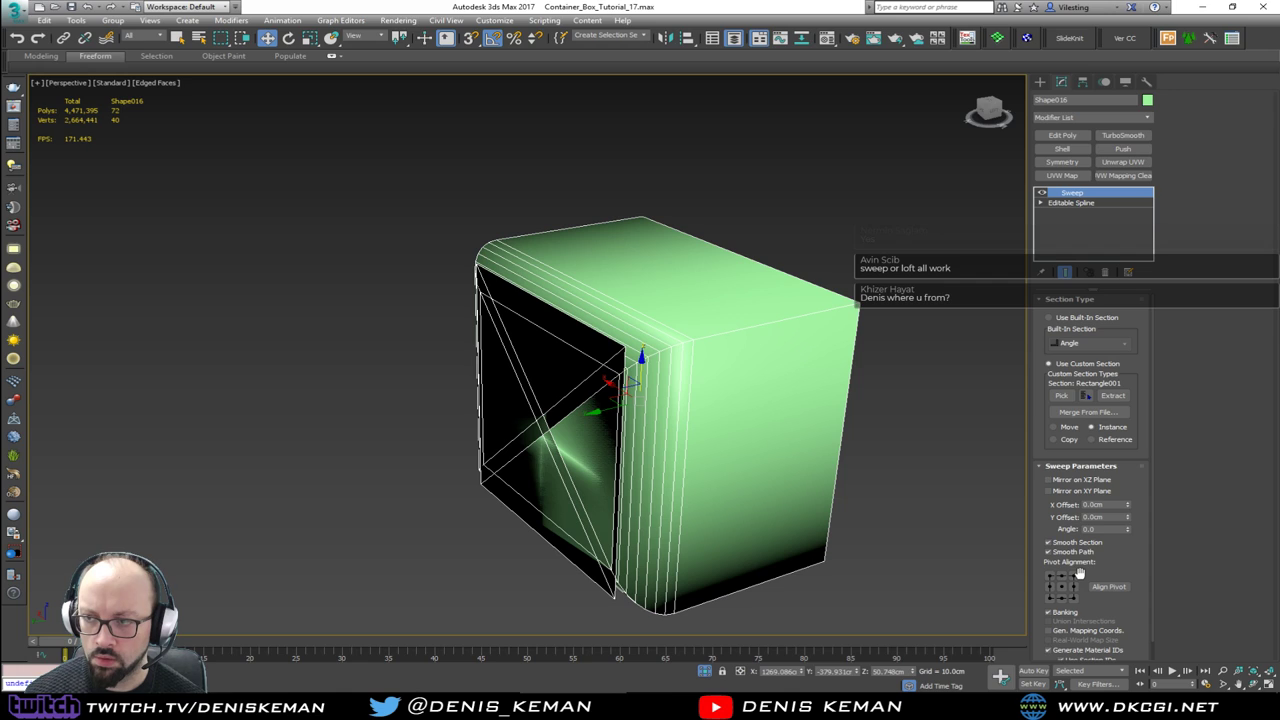
pyautogui.click(1105, 272)
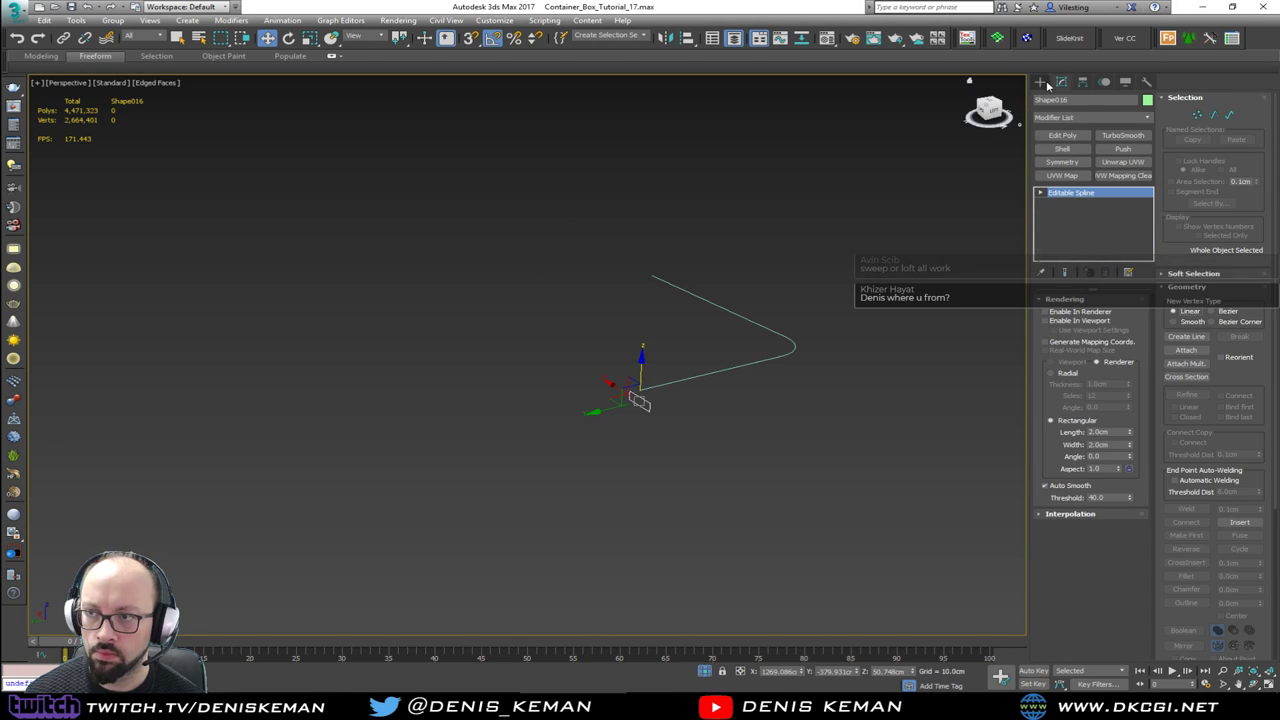
# Step: Look through the Compound Objects and Extended Primitives categories for a tool to build the seat from the profile and path
pyautogui.click(1040, 81)
pyautogui.click(1041, 99)
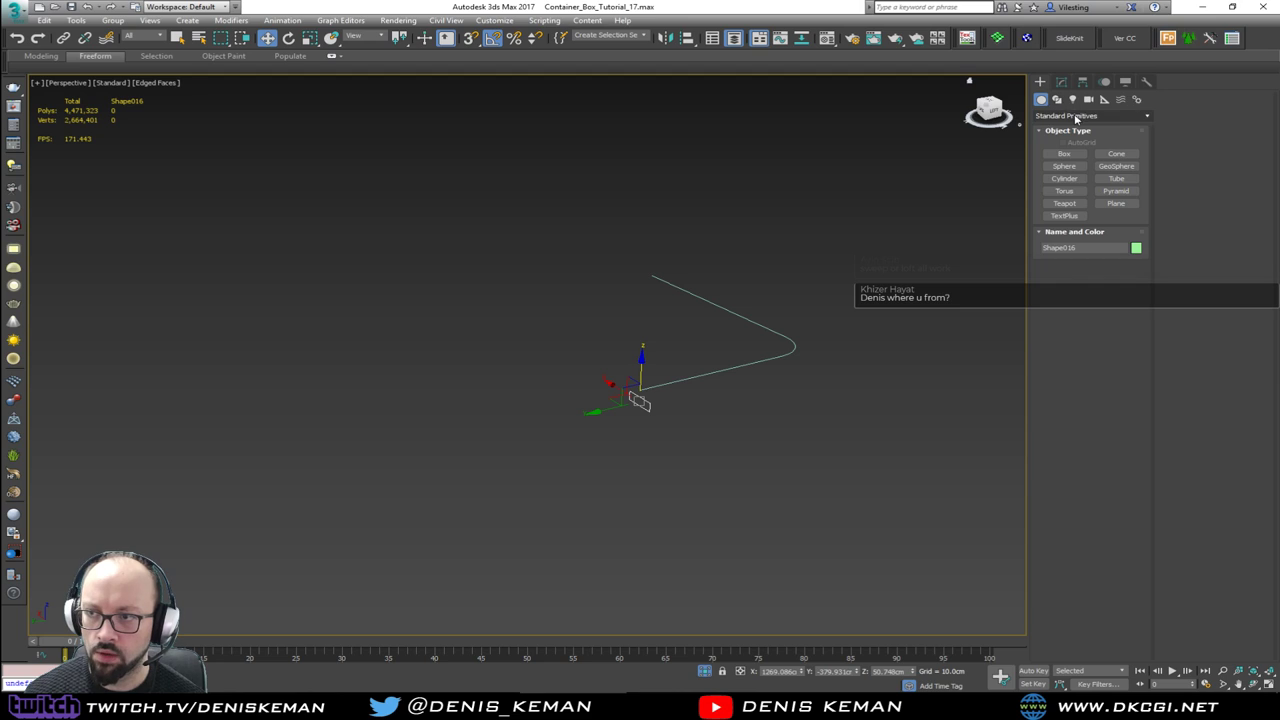
pyautogui.click(1070, 116)
pyautogui.click(1077, 150)
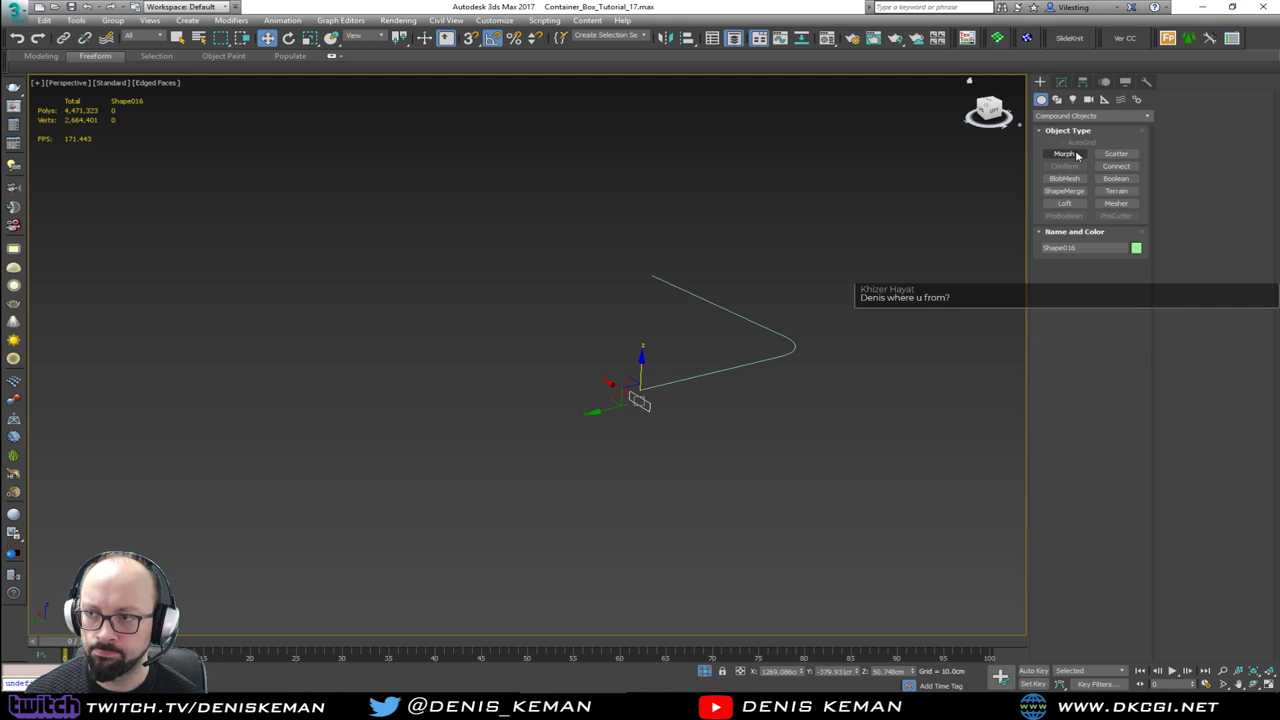
pyautogui.keyDown('alt'); pyautogui.moveTo(812, 379); pyautogui.dragTo(723, 375, button='middle'); pyautogui.keyUp('alt')
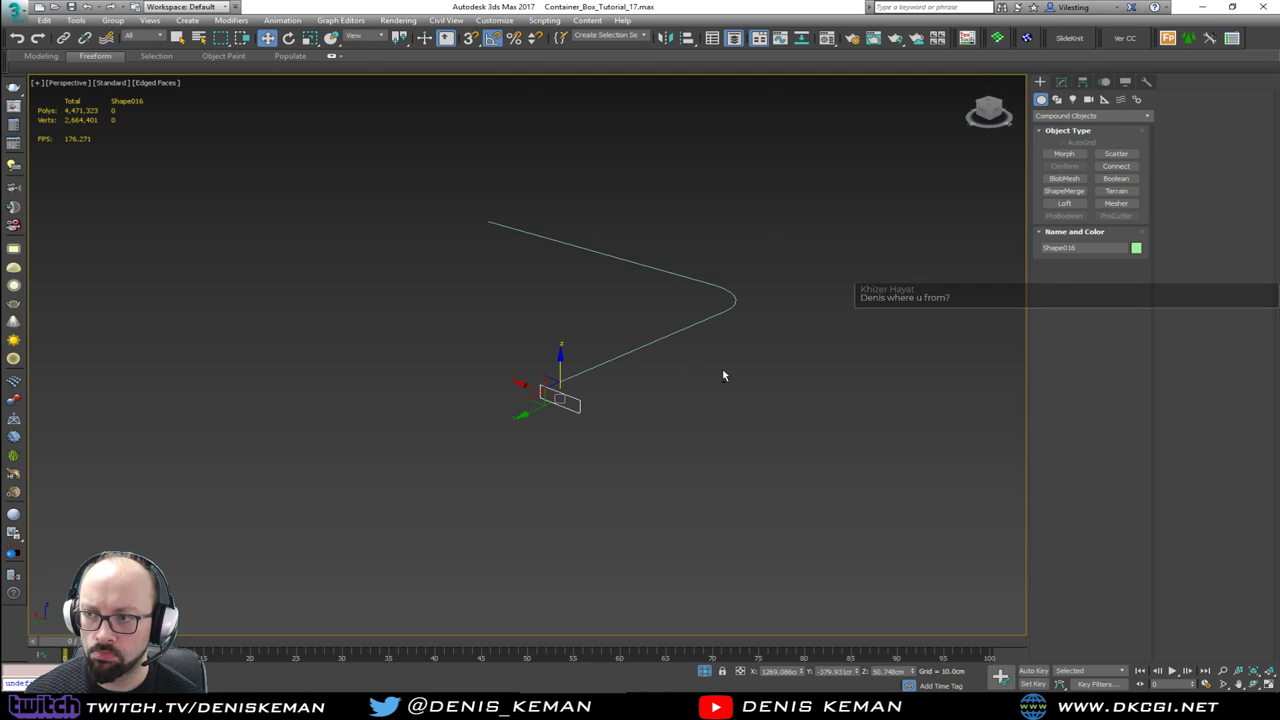
pyautogui.scroll(4, 590, 412)
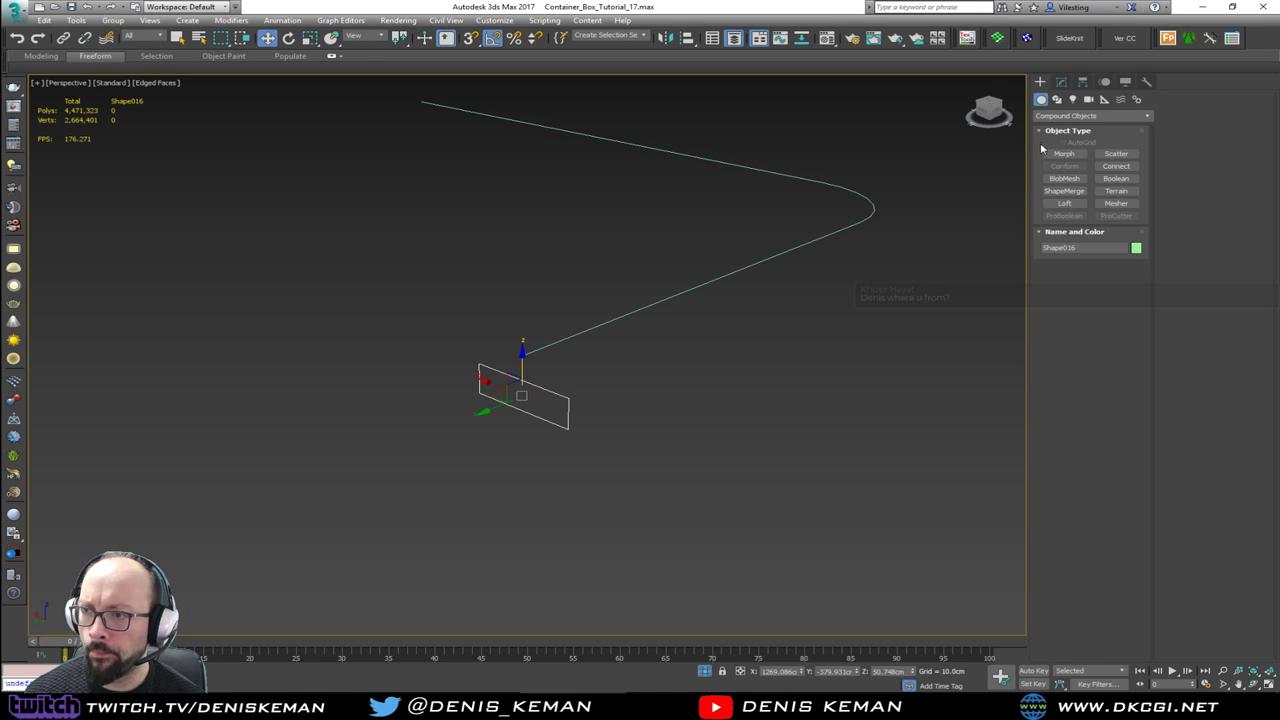
pyautogui.click(1058, 117)
pyautogui.click(1063, 138)
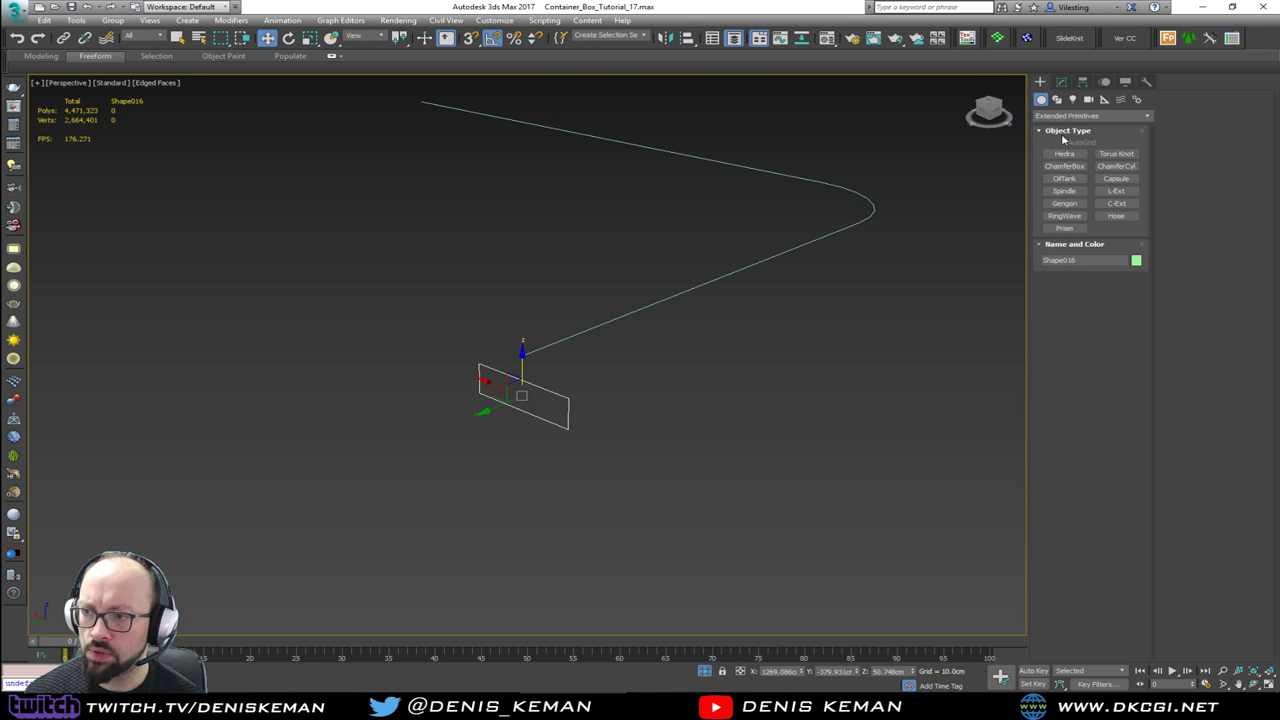
pyautogui.click(1062, 117)
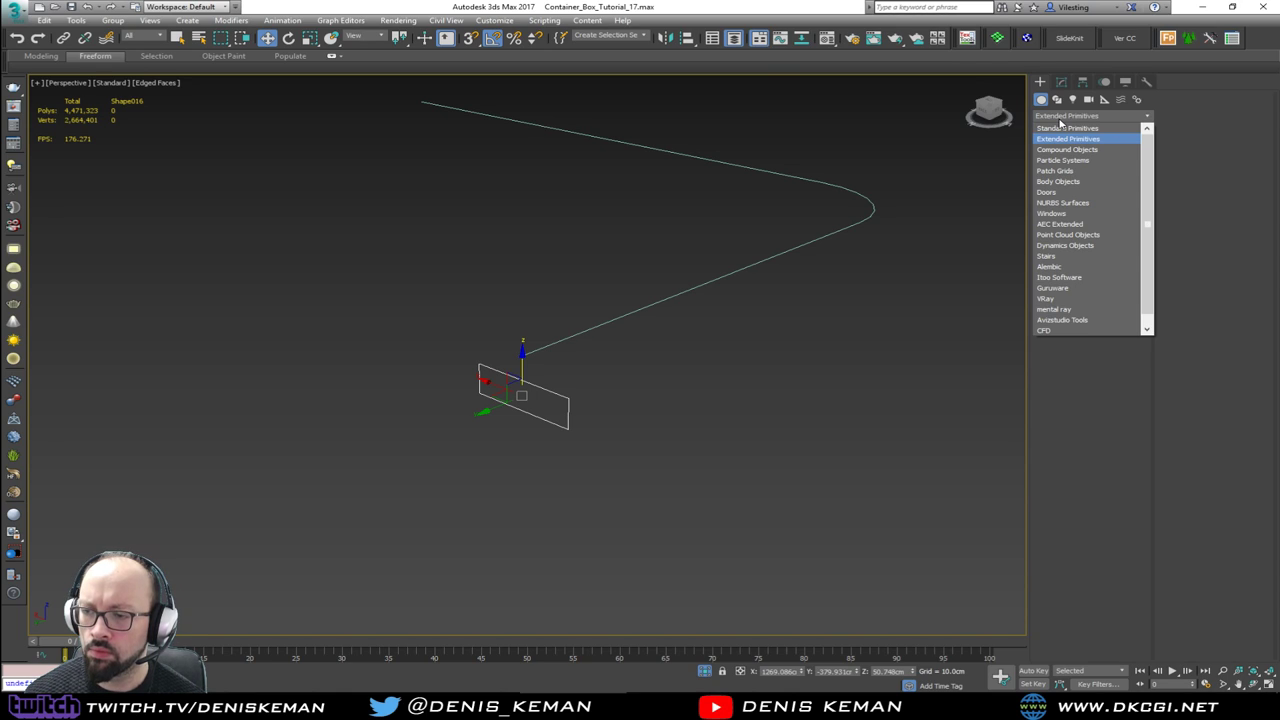
pyautogui.click(1066, 149)
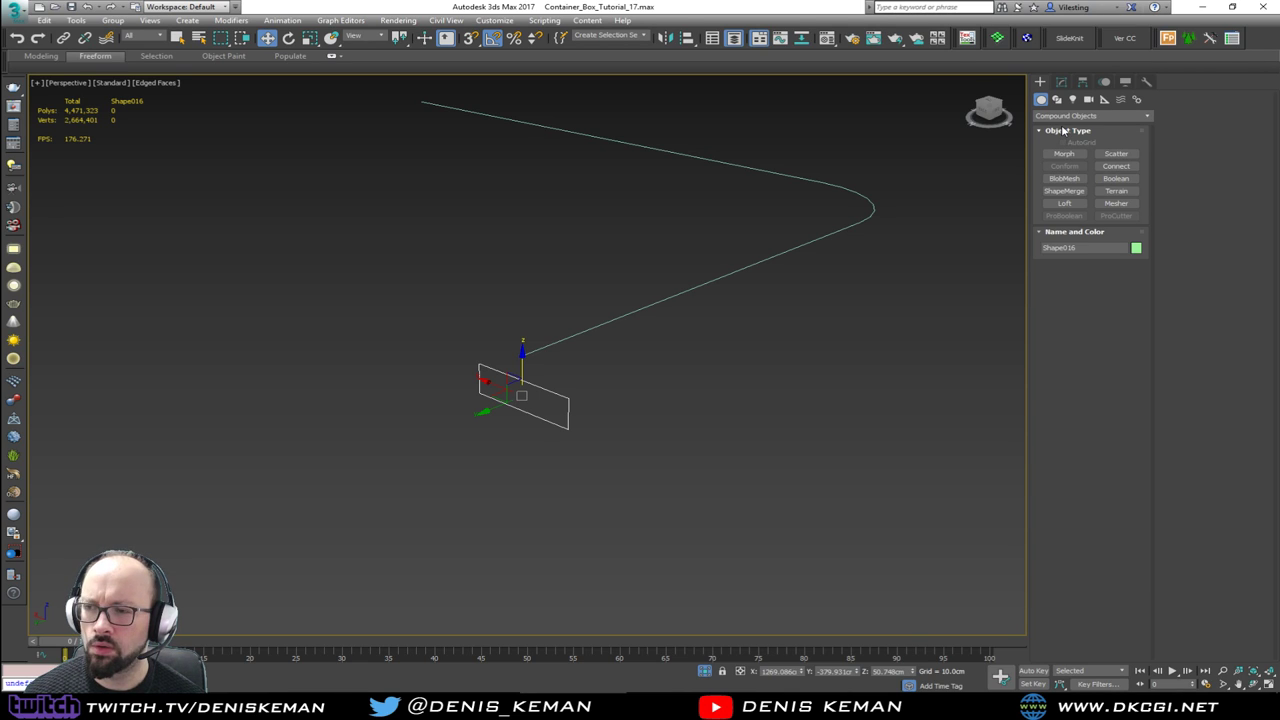
pyautogui.click(1066, 116)
pyautogui.click(1066, 129)
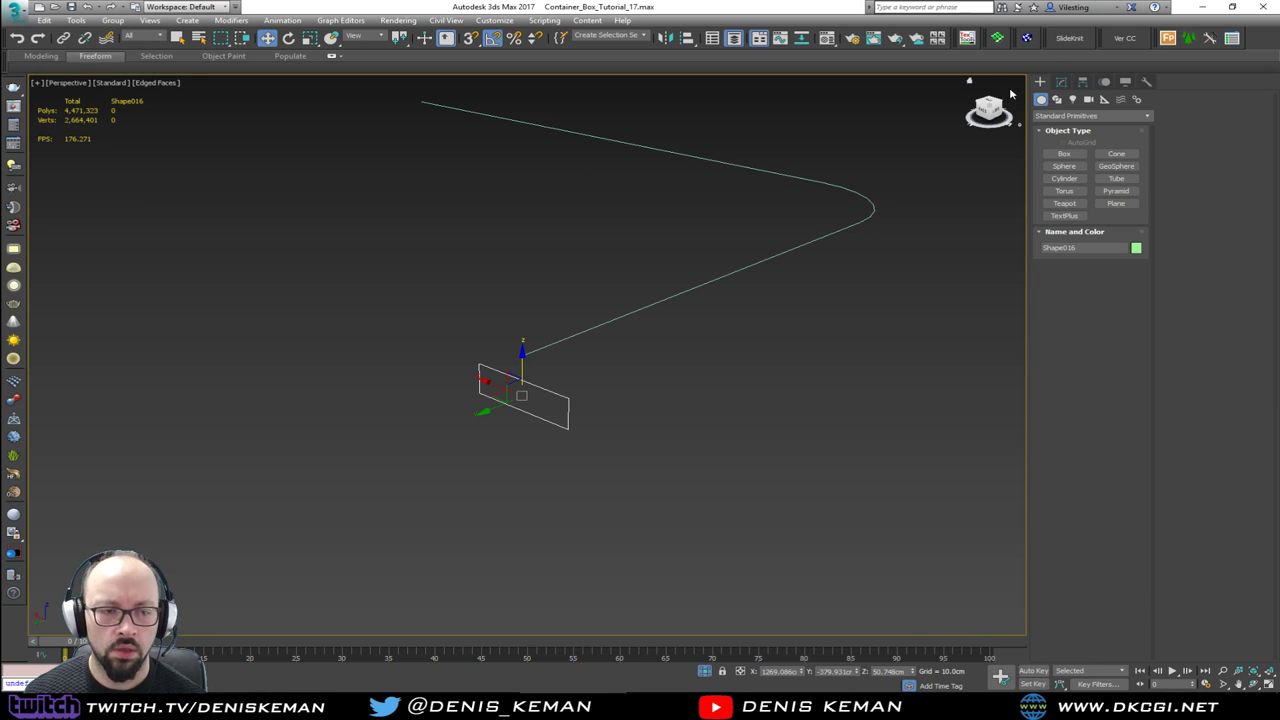
pyautogui.click(1061, 82)
pyautogui.scroll(1, 660, 328)
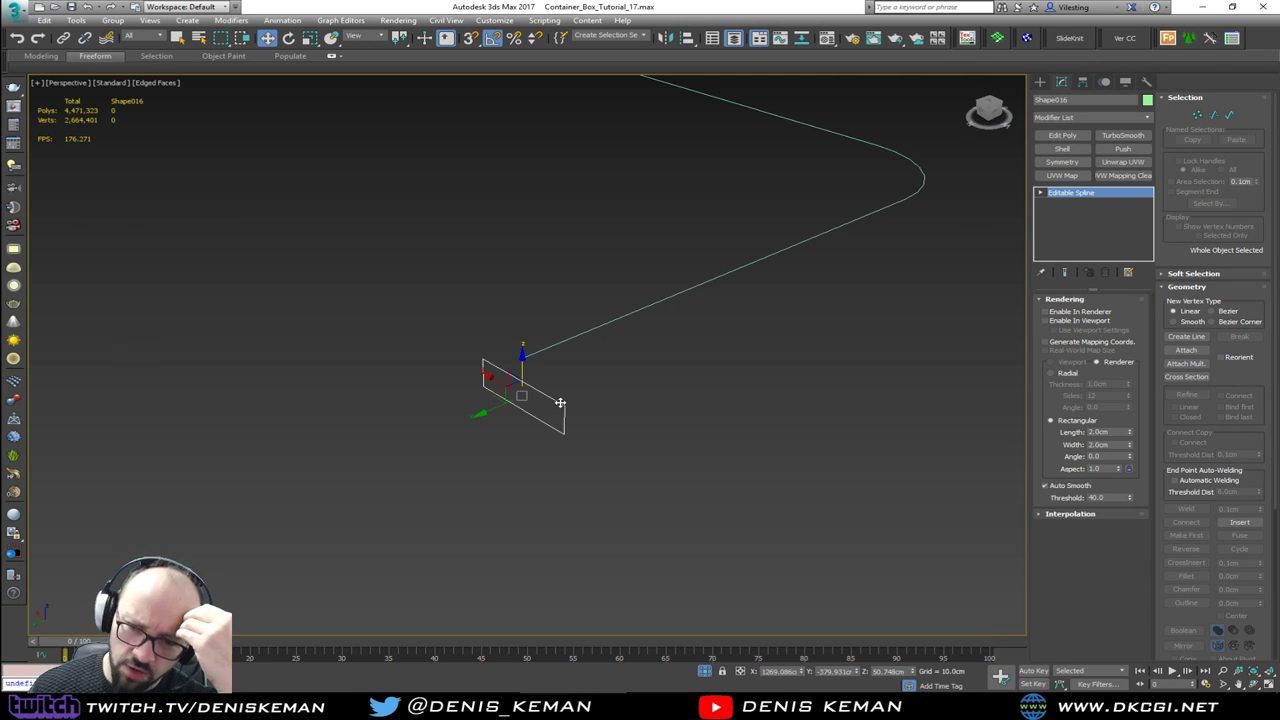
# Step: Look through the modifiers available for the rectangular profile shape for one that runs it along the L-shaped path
pyautogui.moveTo(560, 402); pyautogui.dragTo(512, 459, button='middle')
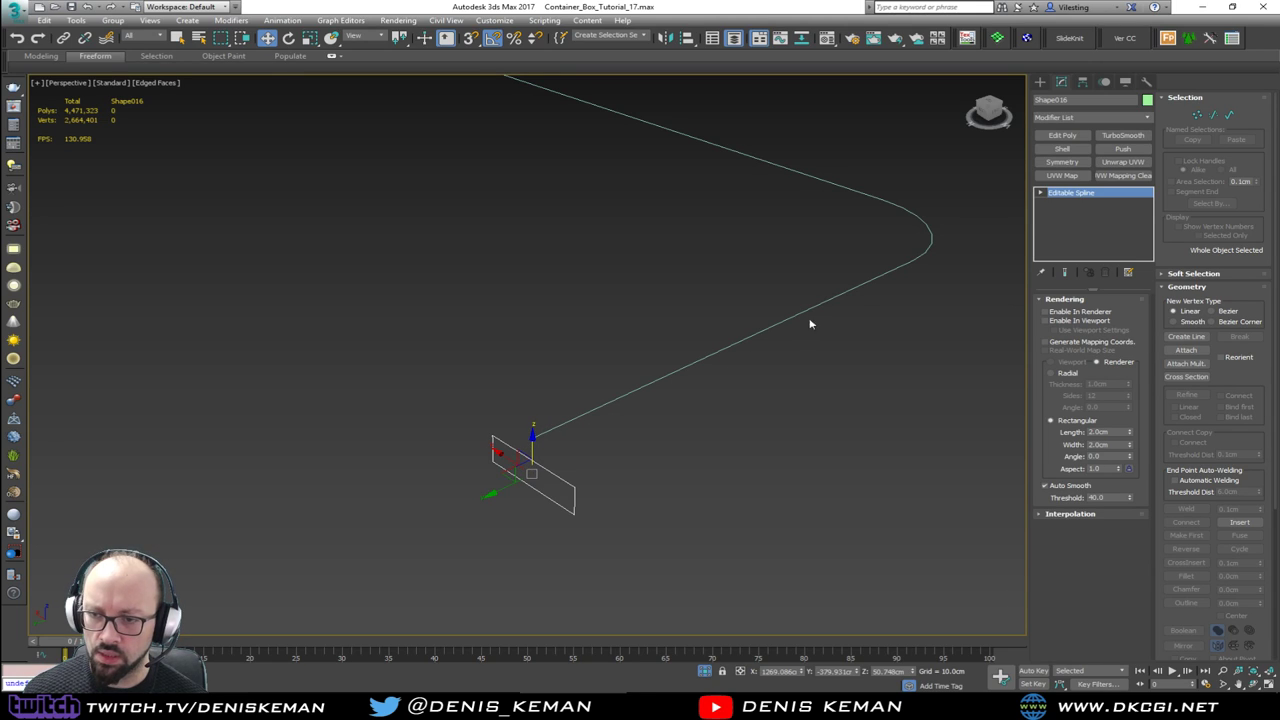
pyautogui.moveTo(728, 148); pyautogui.dragTo(722, 196, button='middle')
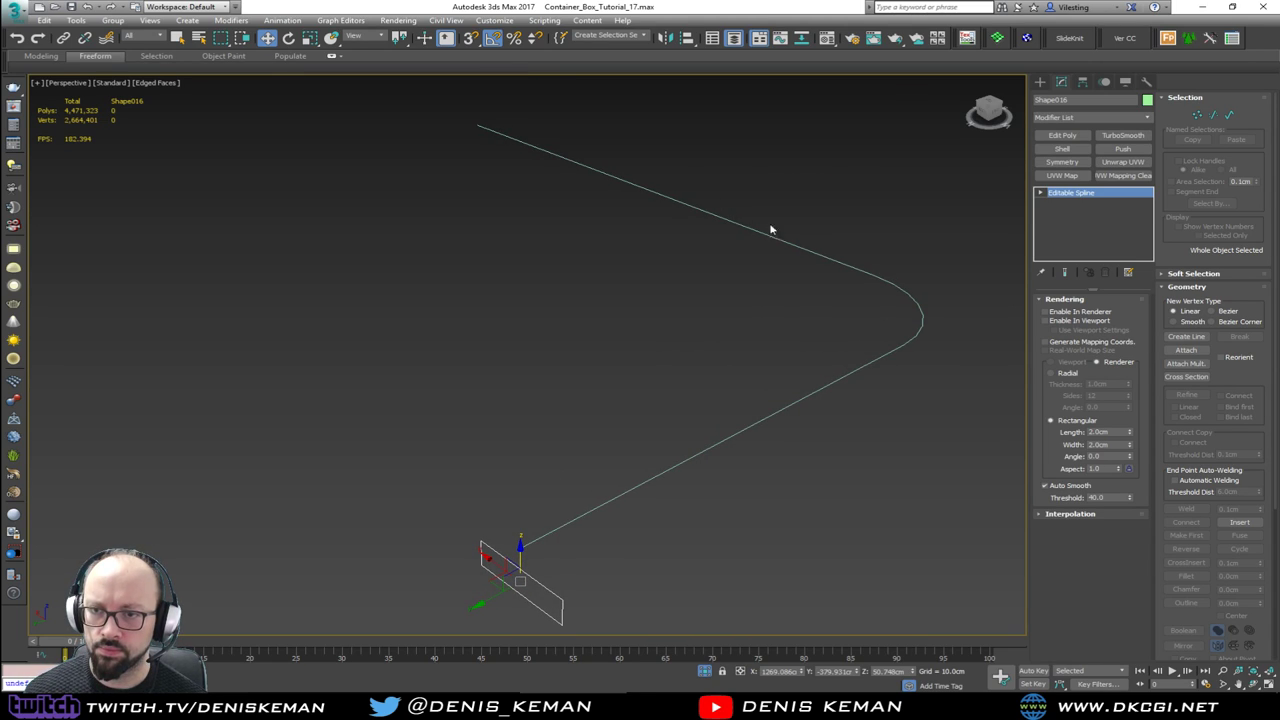
pyautogui.click(1062, 118)
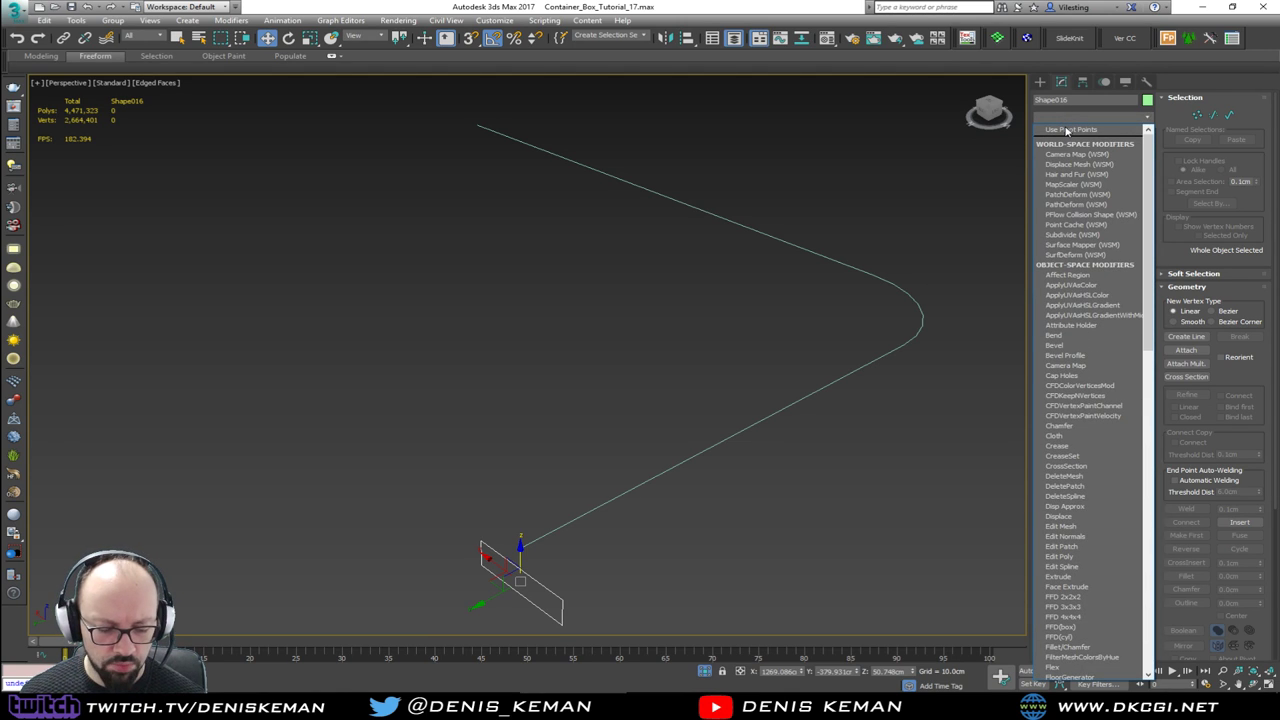
pyautogui.scroll(-8, 1077, 330)
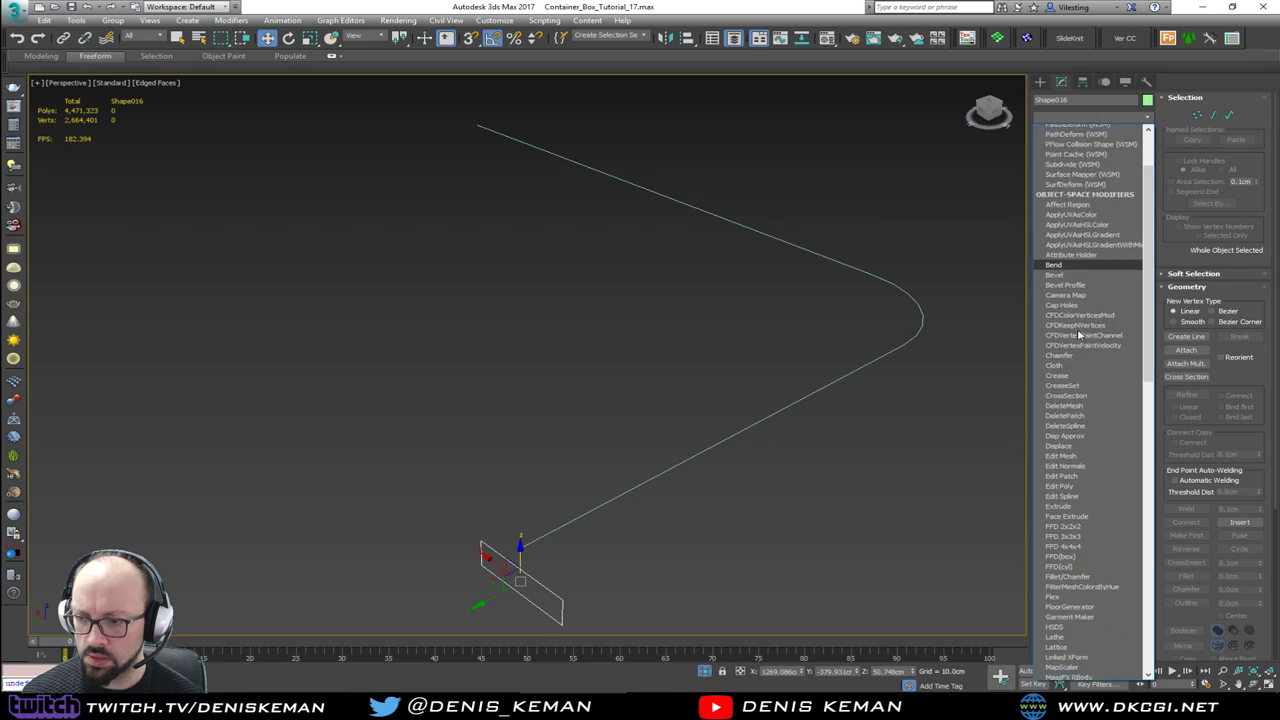
pyautogui.press('s')
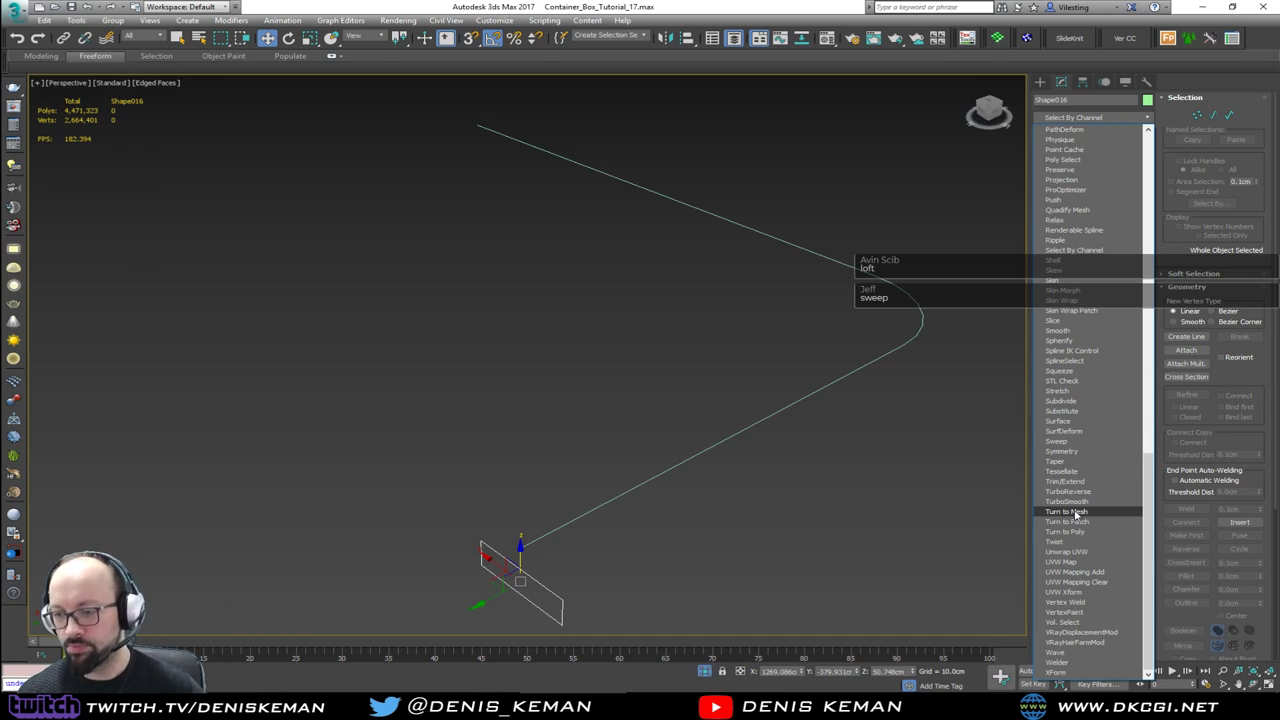
pyautogui.scroll(8, 1078, 450)
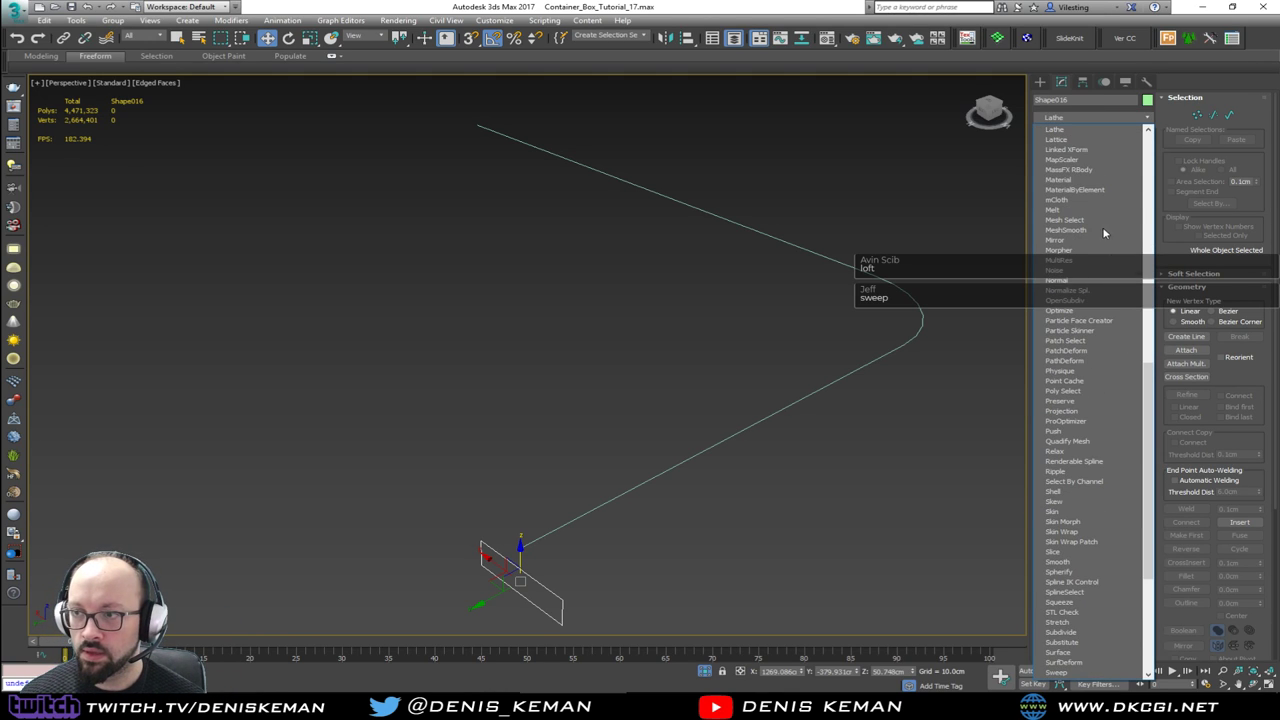
pyautogui.scroll(-1, 1038, 170)
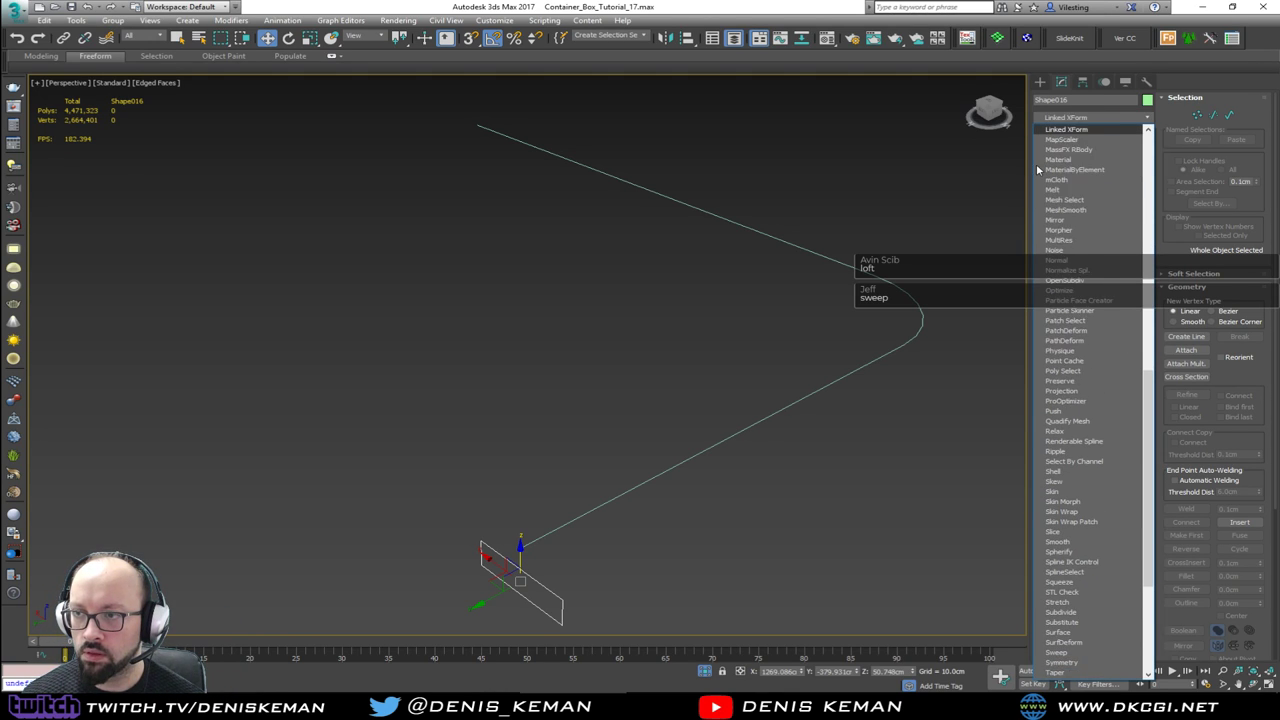
pyautogui.click(1060, 110)
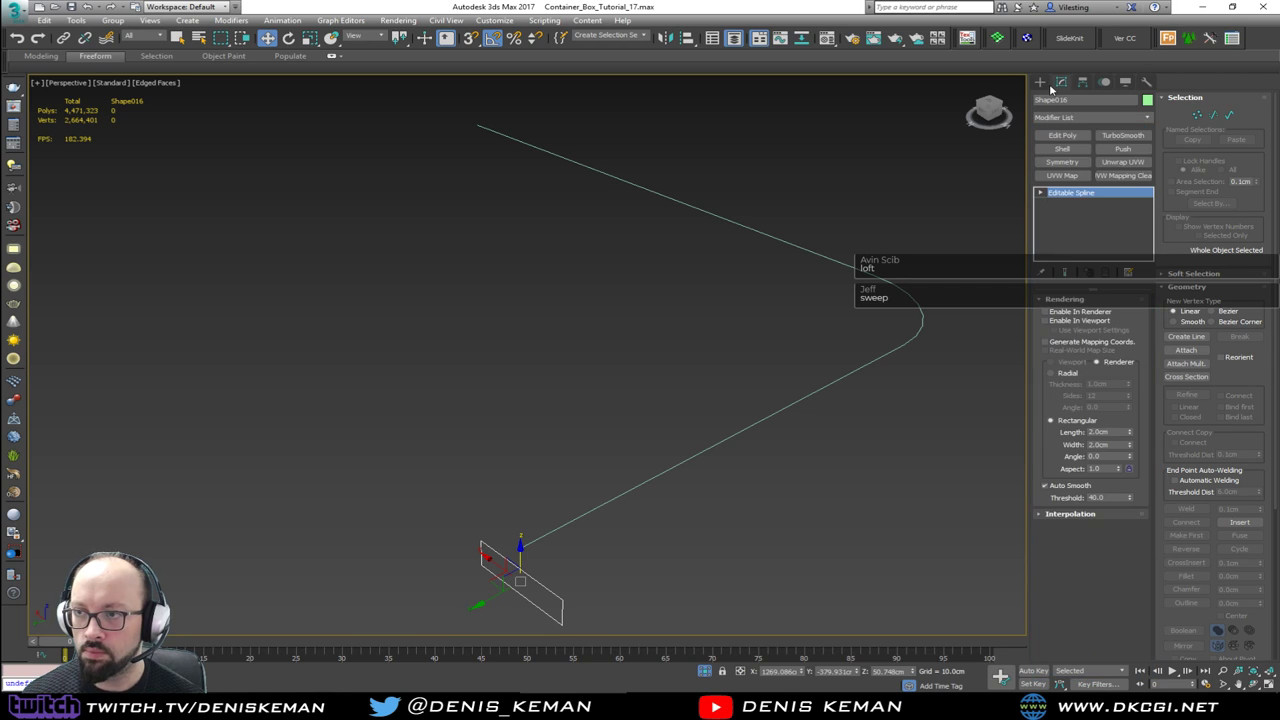
# Step: Create a Loft compound object from the rectangular profile shape, using the L-shaped spline as its path
pyautogui.click(1041, 83)
pyautogui.click(1068, 117)
pyautogui.click(1066, 149)
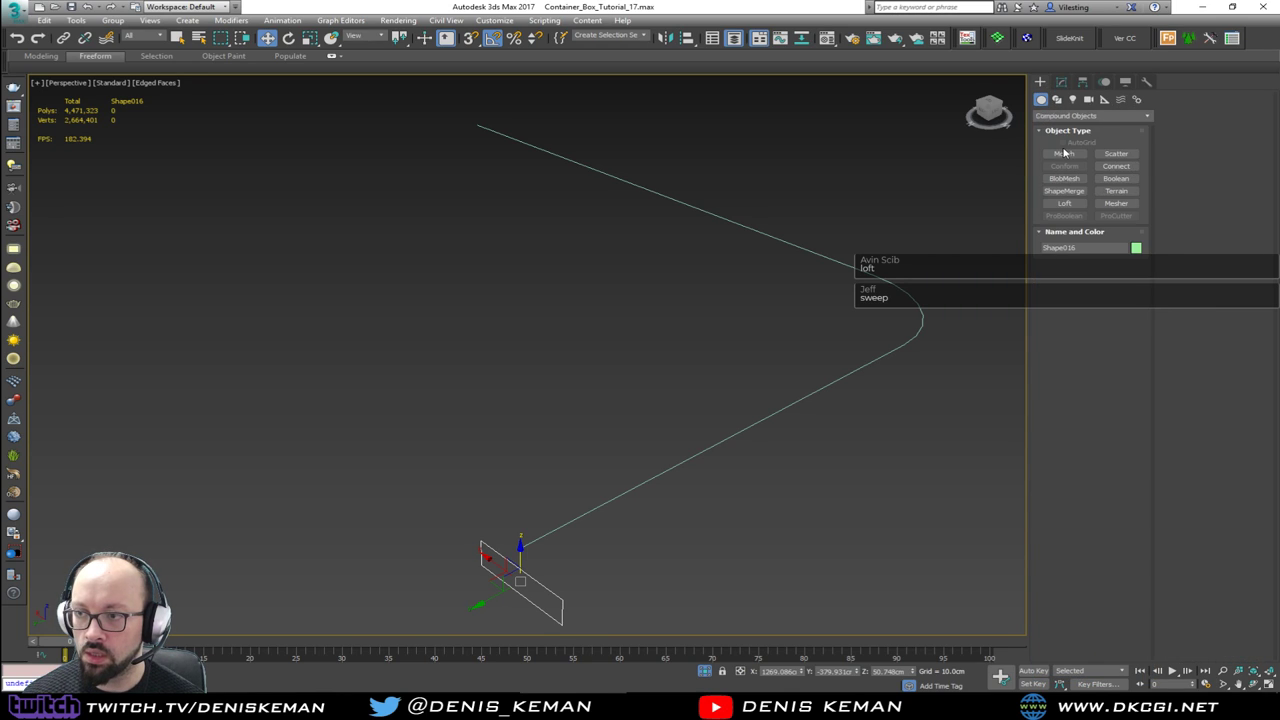
pyautogui.click(1064, 203)
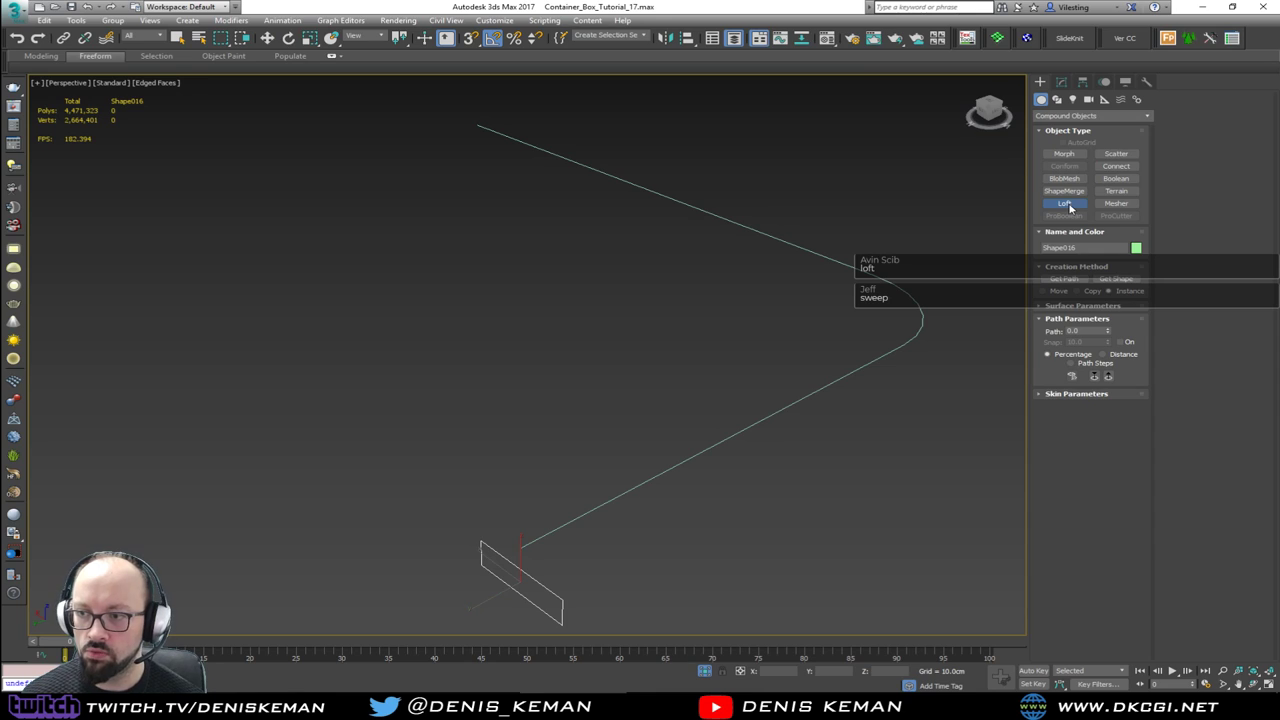
pyautogui.moveTo(831, 366); pyautogui.dragTo(884, 296, button='middle')
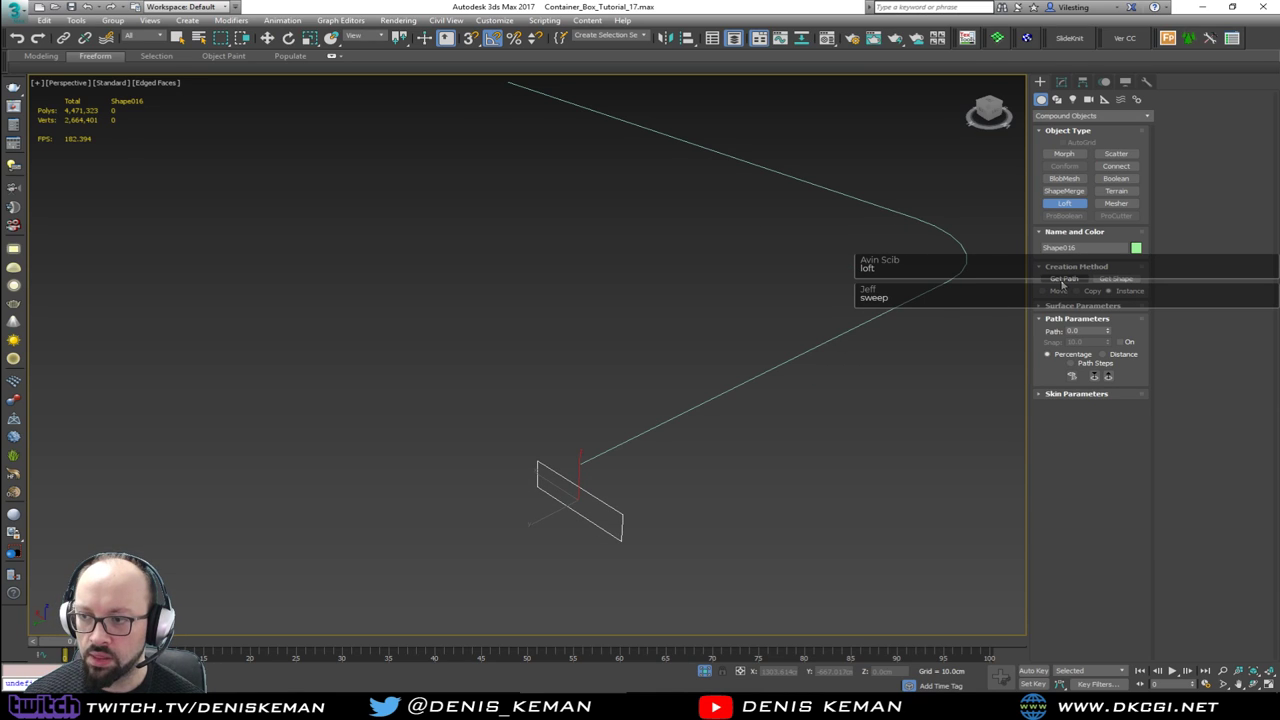
pyautogui.click(1064, 280)
pyautogui.click(752, 377)
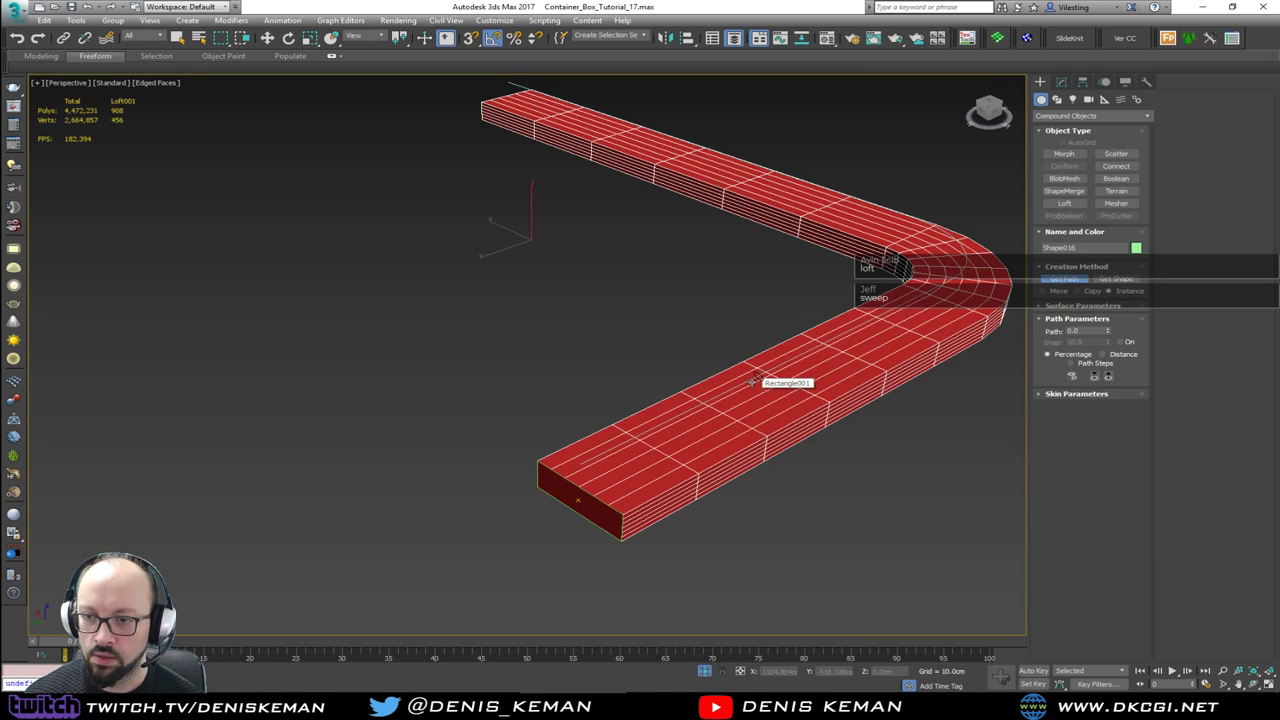
pyautogui.press('w')
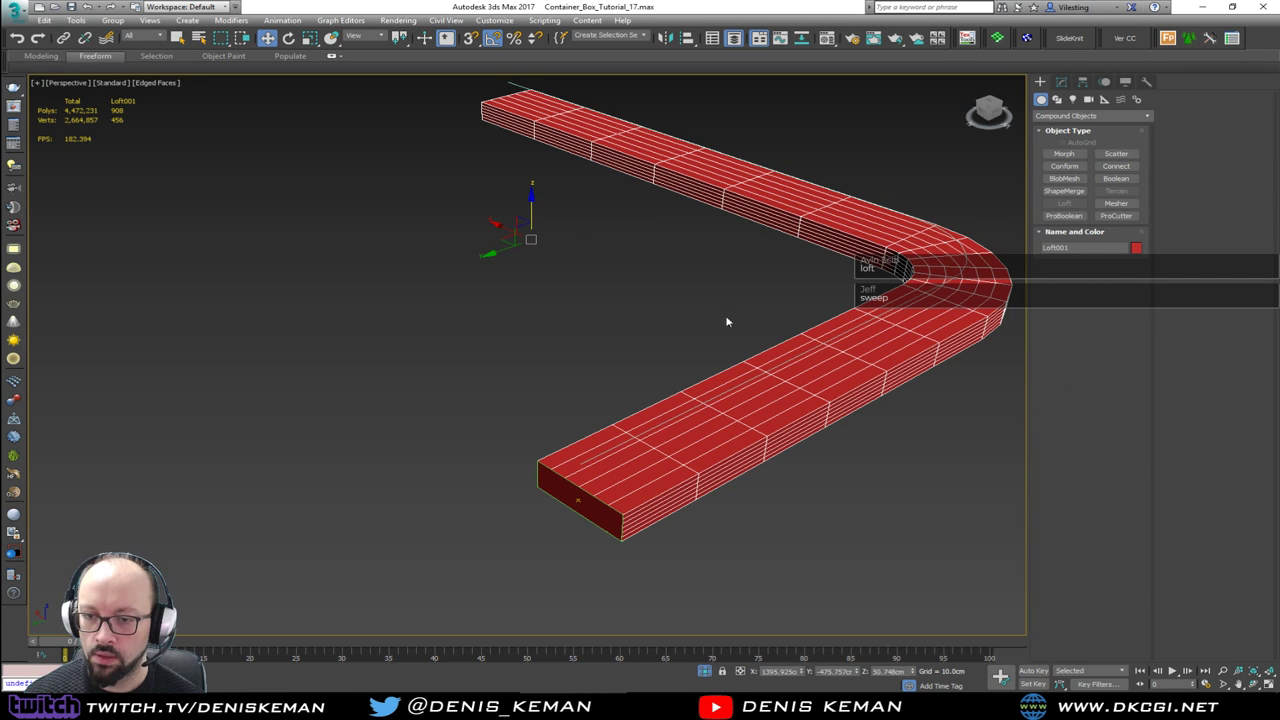
# Step: Examine the lofted seat's end, rounded corner and offset from the path spline from several angles
pyautogui.moveTo(729, 320)
pyautogui.keyDown('alt'); pyautogui.mouseDown(button='middle')
pyautogui.moveTo(803, 314)
pyautogui.moveTo(809, 294)
pyautogui.moveTo(734, 332)
pyautogui.mouseUp(button='middle'); pyautogui.keyUp('alt')
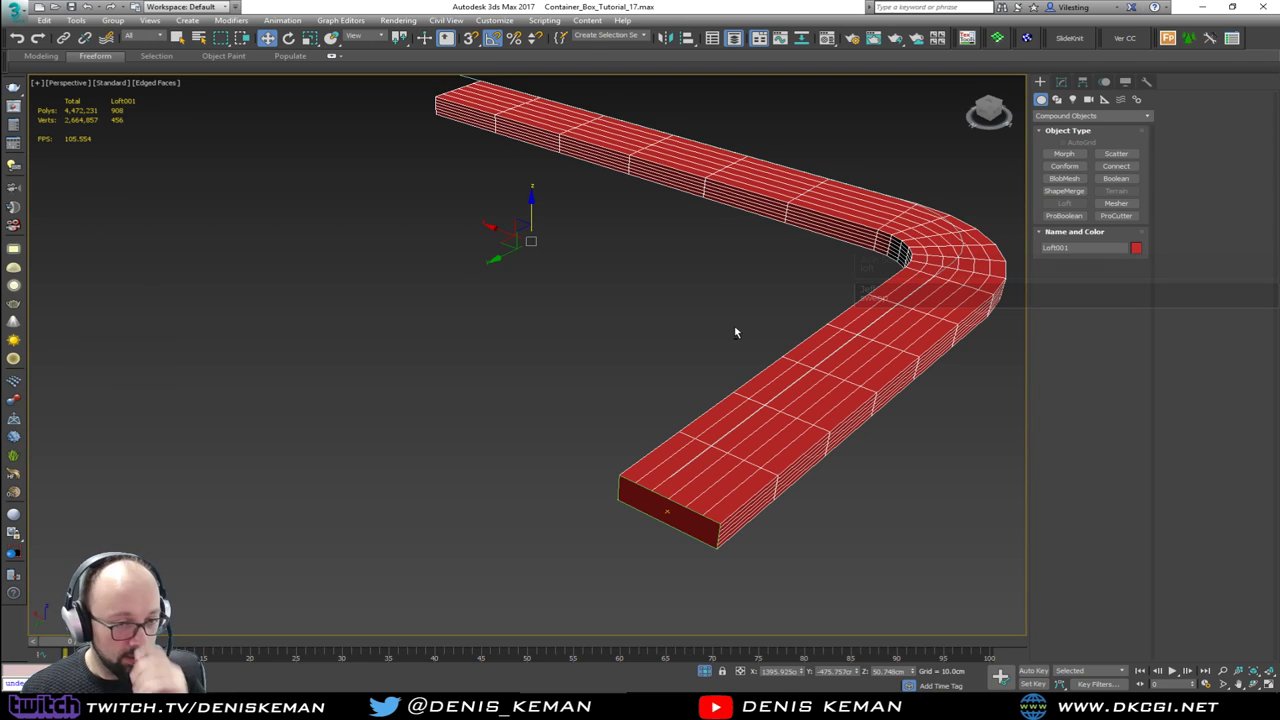
pyautogui.keyDown('alt'); pyautogui.moveTo(734, 332); pyautogui.dragTo(630, 292, button='middle'); pyautogui.keyUp('alt')
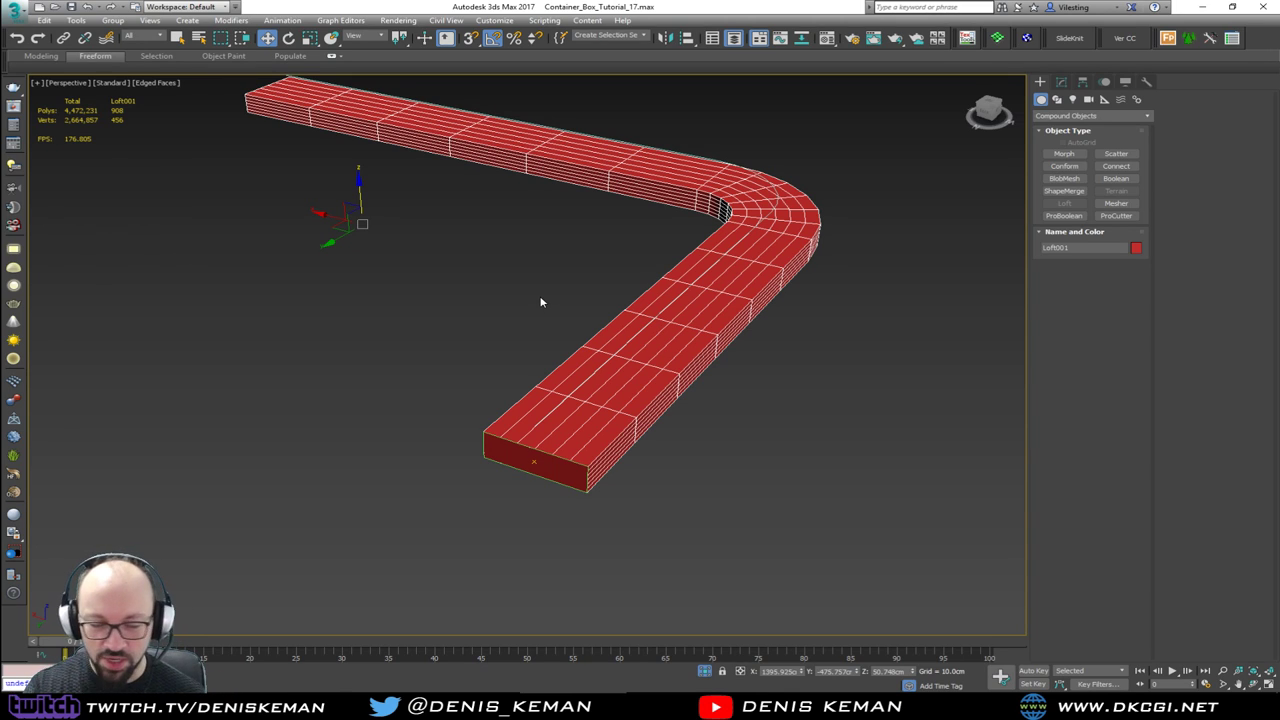
pyautogui.keyDown('alt'); pyautogui.moveTo(629, 252); pyautogui.dragTo(580, 309, button='middle'); pyautogui.keyUp('alt')
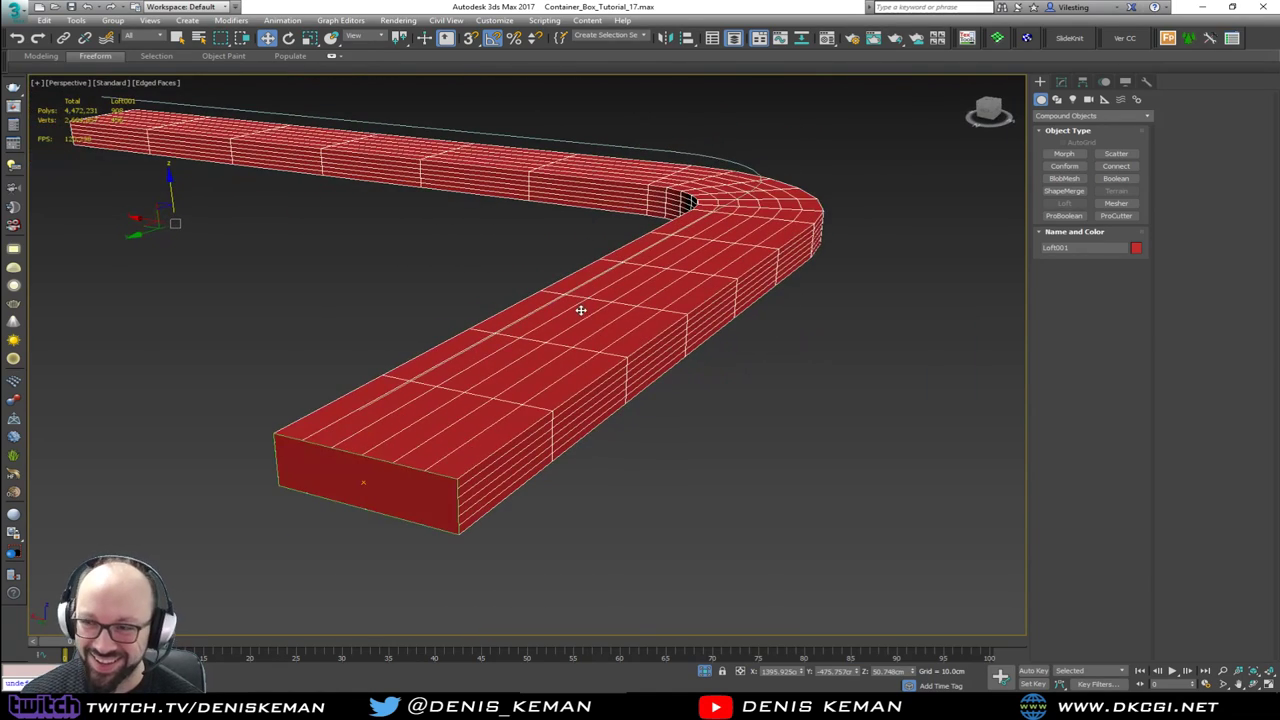
pyautogui.click(1061, 82)
pyautogui.scroll(2, 809, 251)
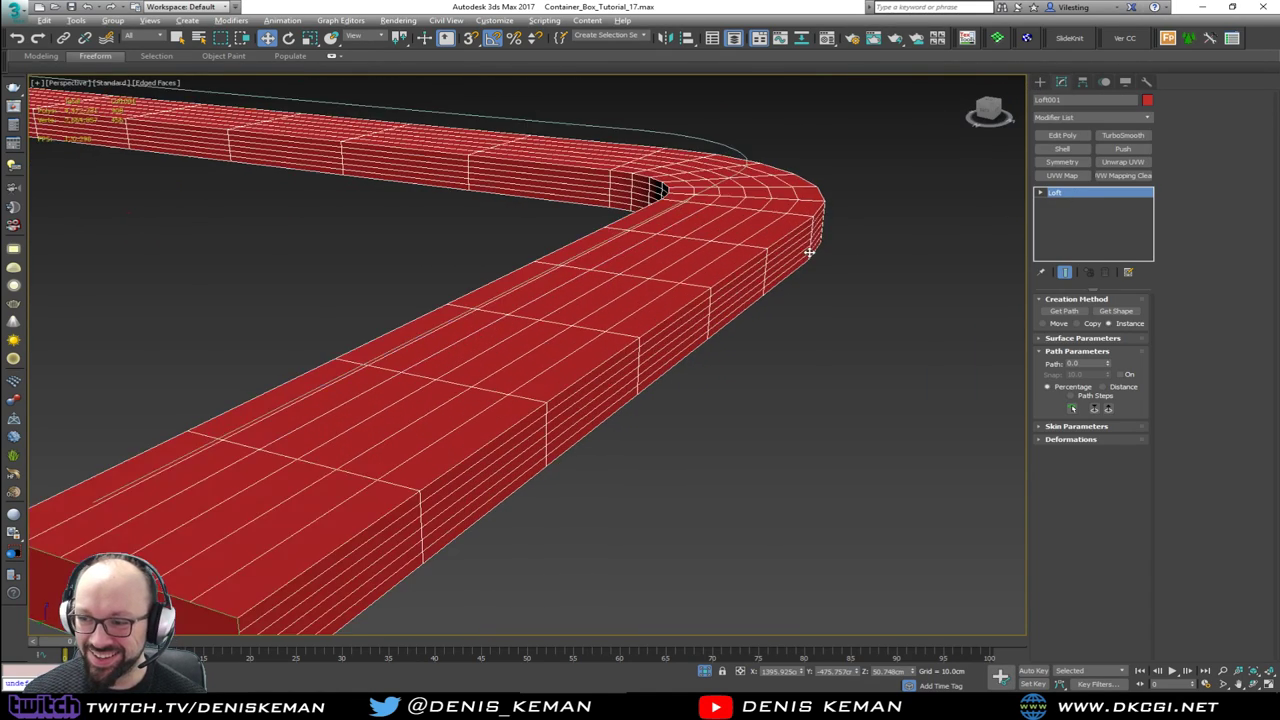
pyautogui.keyDown('alt'); pyautogui.moveTo(809, 251); pyautogui.dragTo(791, 257, button='middle'); pyautogui.keyUp('alt')
pyautogui.moveTo(618, 255); pyautogui.dragTo(845, 119, button='middle')
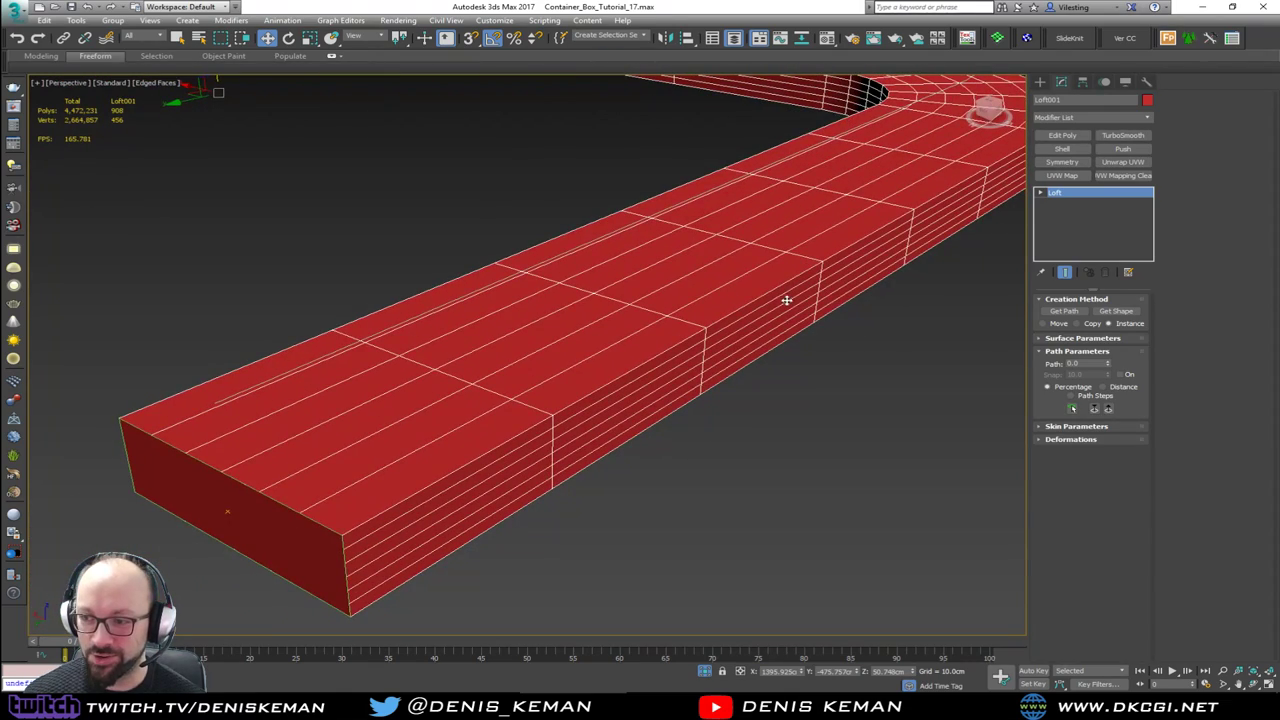
pyautogui.moveTo(787, 300); pyautogui.dragTo(797, 324, button='middle')
pyautogui.scroll(-3, 791, 340)
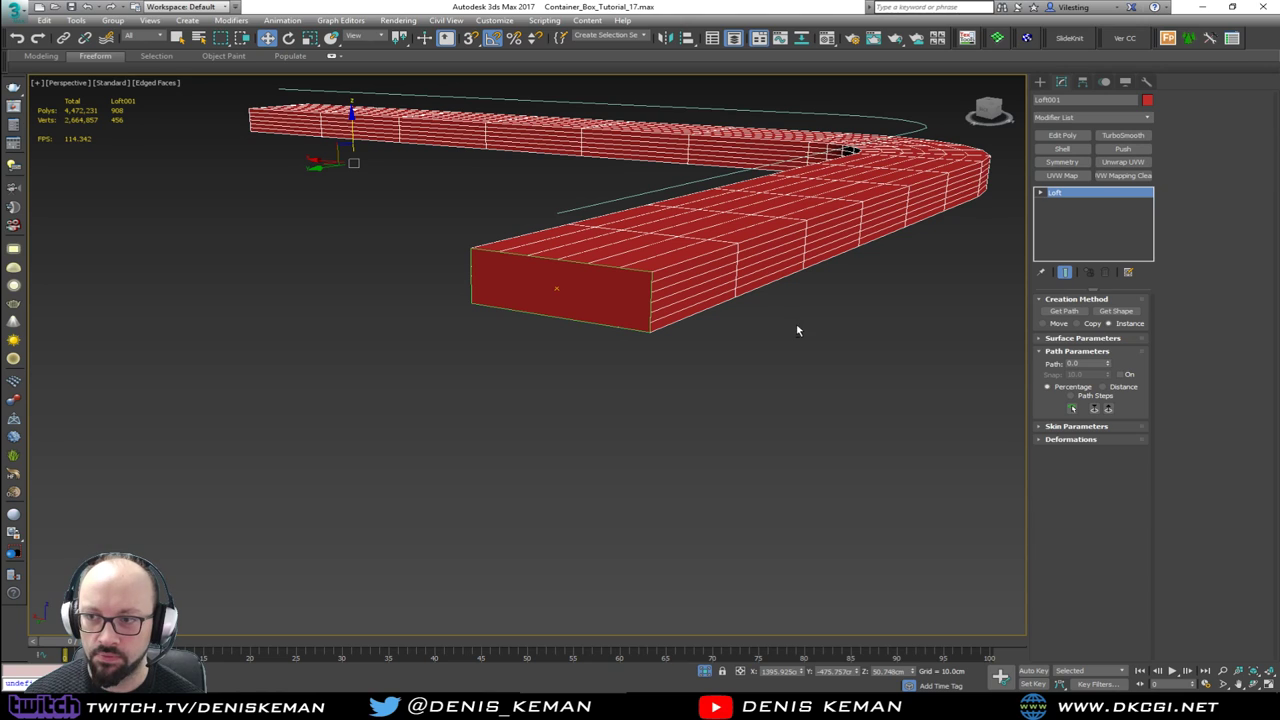
pyautogui.keyDown('alt'); pyautogui.moveTo(629, 200); pyautogui.dragTo(620, 273, button='middle'); pyautogui.keyUp('alt')
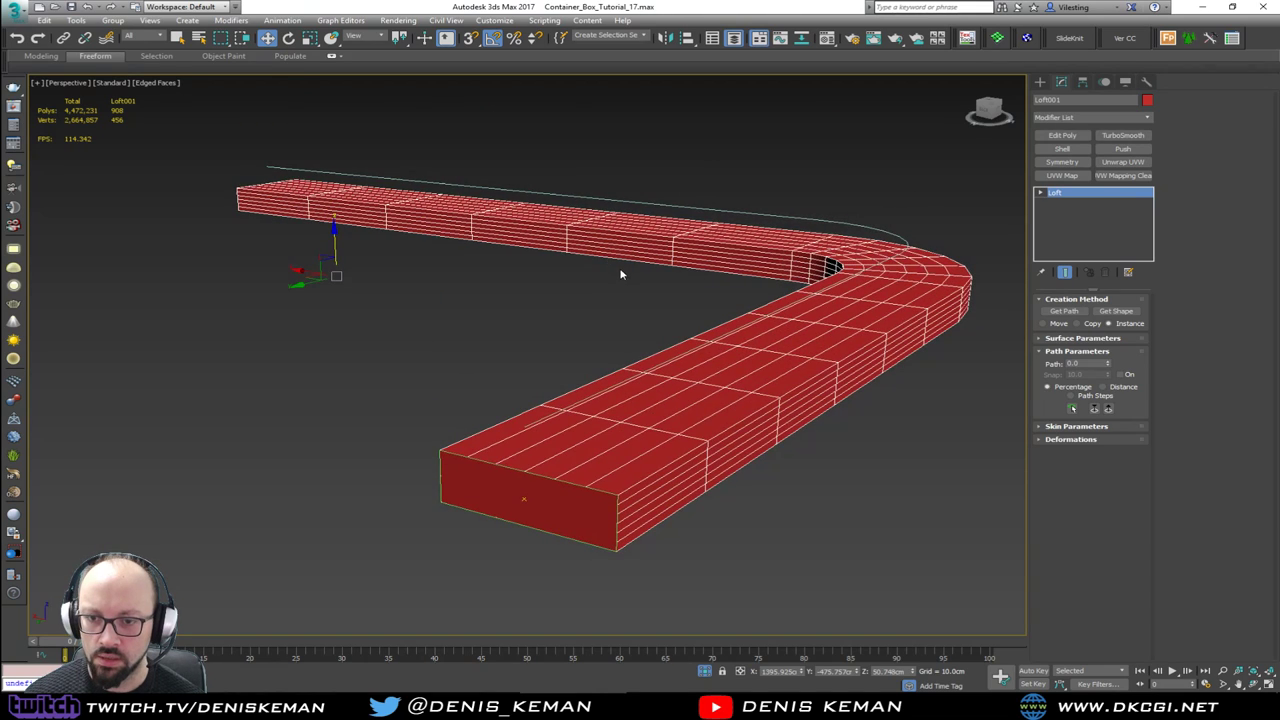
pyautogui.click(557, 365)
pyautogui.keyDown('alt'); pyautogui.moveTo(680, 349); pyautogui.dragTo(706, 337, button='middle'); pyautogui.keyUp('alt')
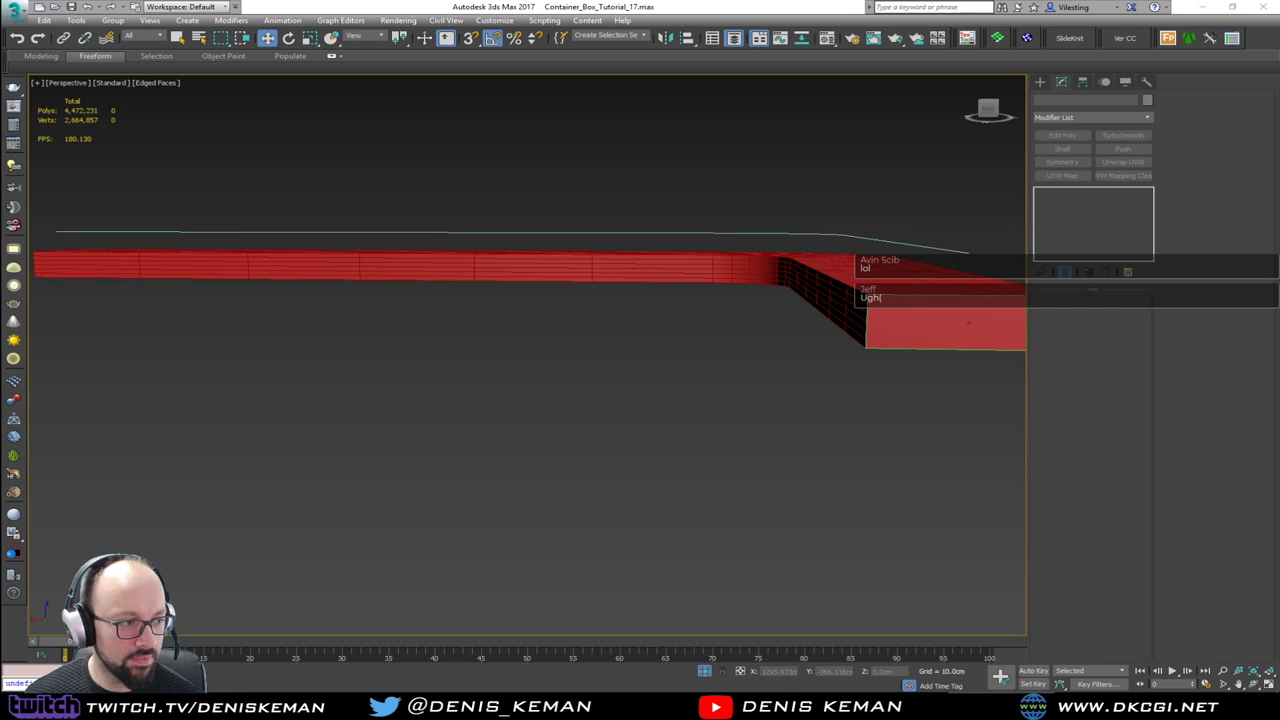
pyautogui.moveTo(975, 340); pyautogui.dragTo(585, 419, button='middle')
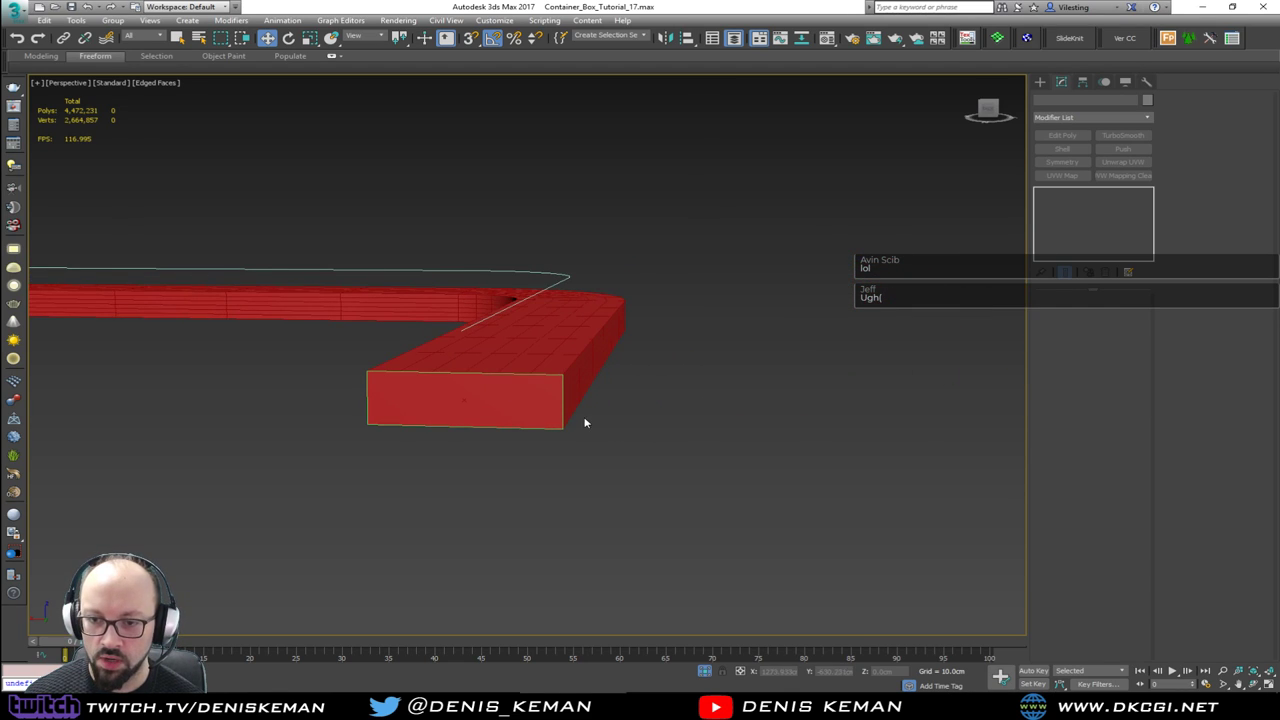
# Step: Clone the rectangular profile shape straight up as an independent copy resting on top of the seat's open end
pyautogui.click(563, 410)
pyautogui.scroll(3, 563, 410)
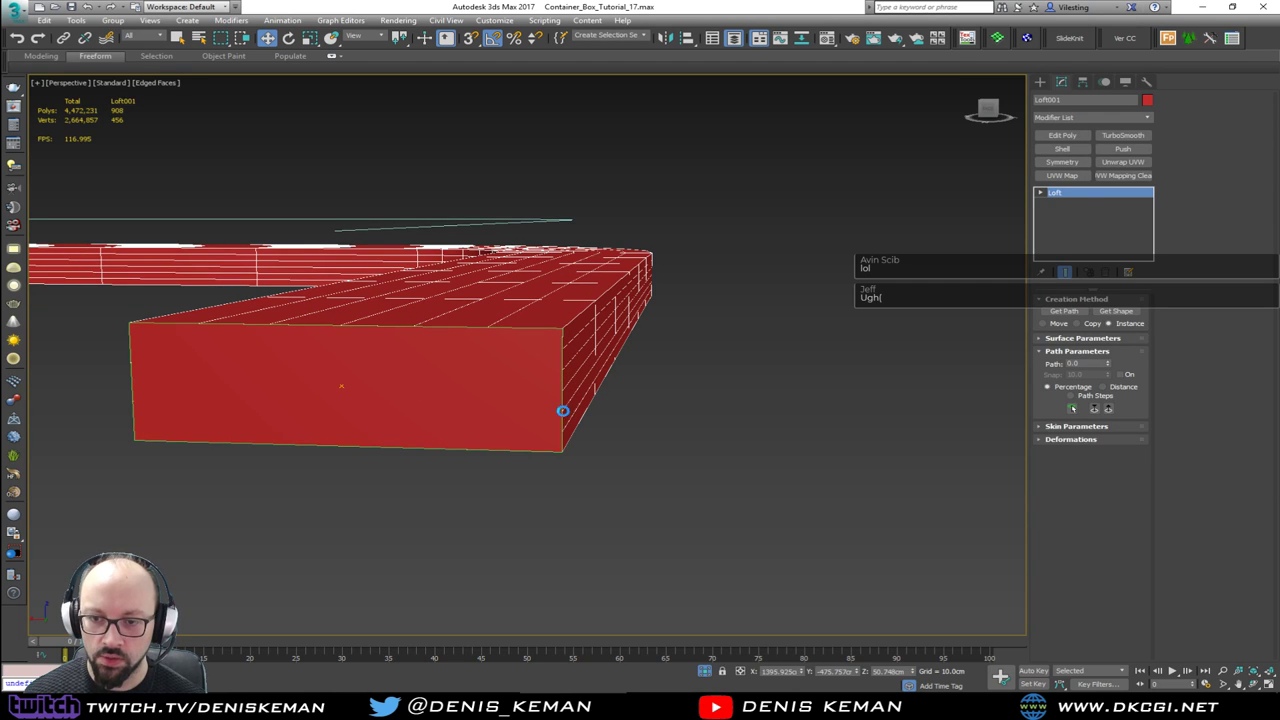
pyautogui.click(563, 411)
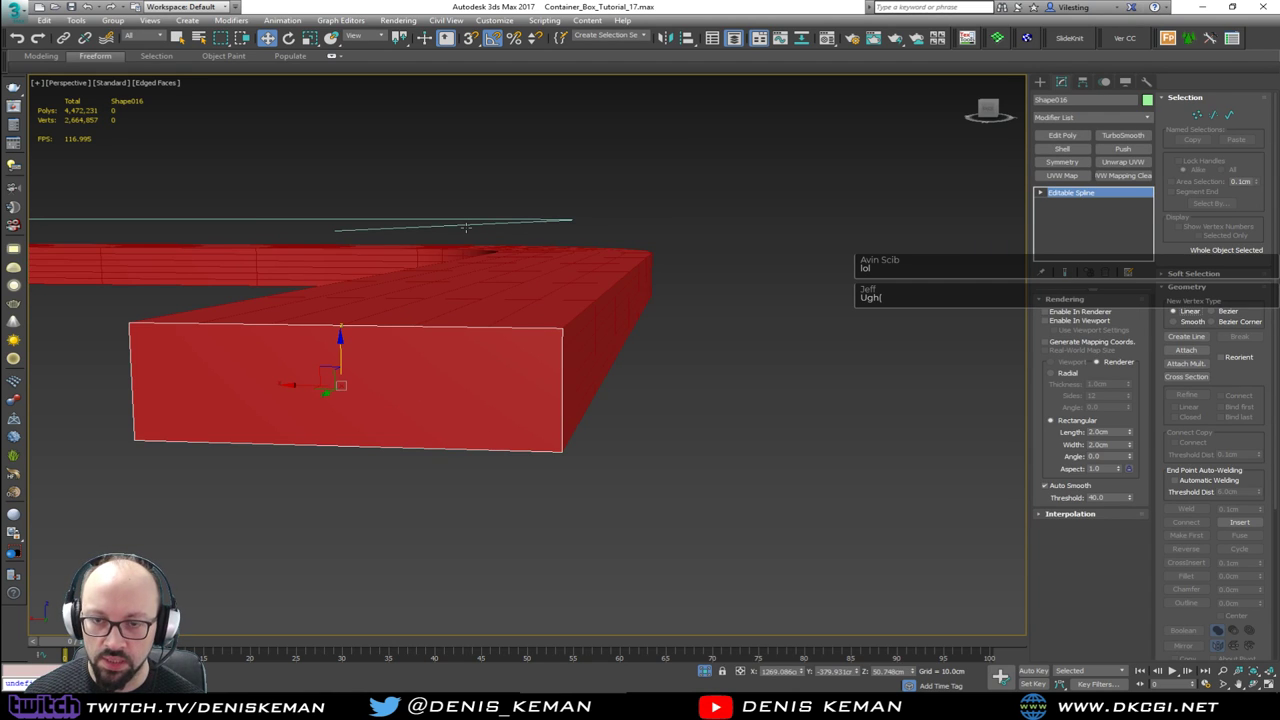
pyautogui.moveTo(465, 228); pyautogui.dragTo(498, 253, button='middle')
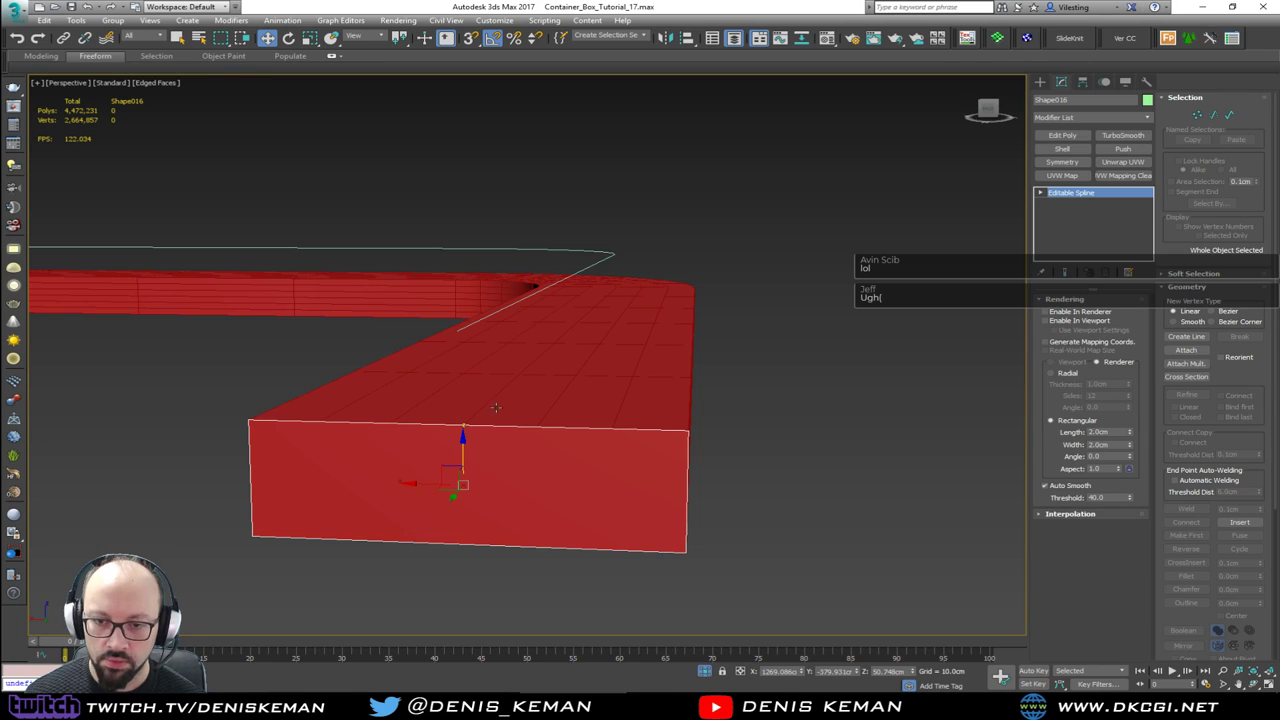
pyautogui.keyDown('shift'); pyautogui.moveTo(464, 452); pyautogui.dragTo(499, 338); pyautogui.keyUp('shift')
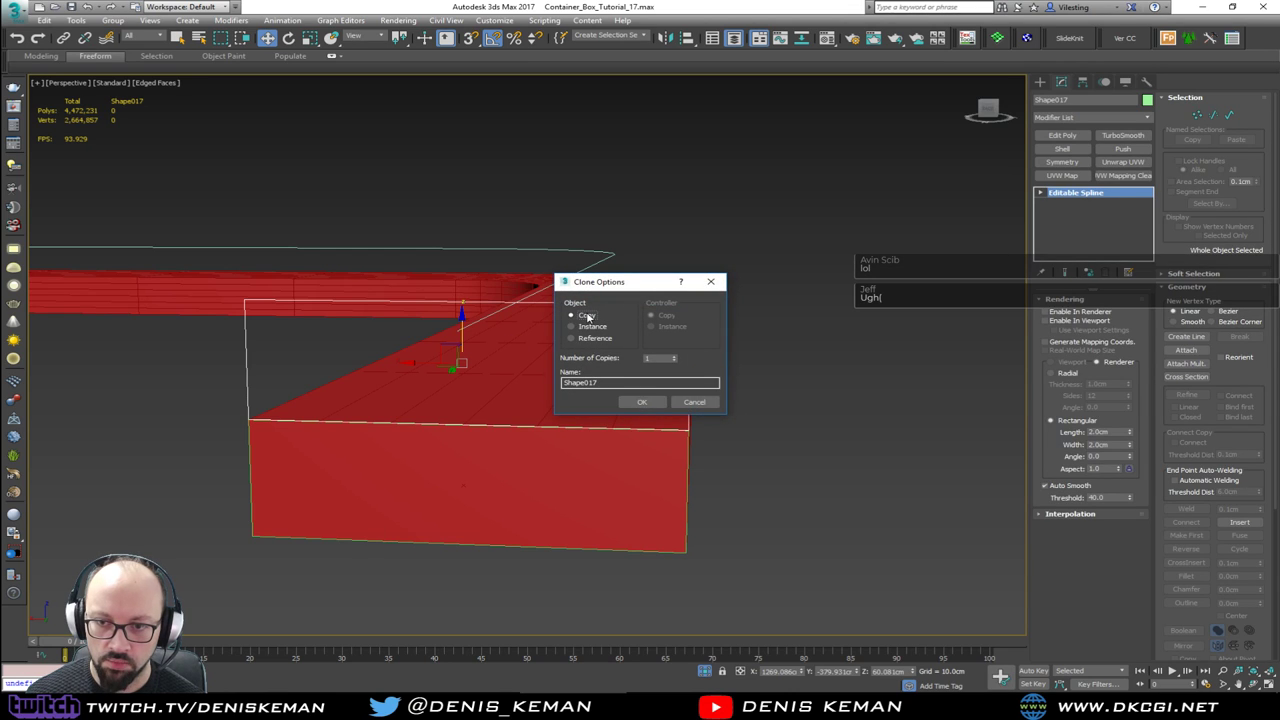
pyautogui.click(642, 401)
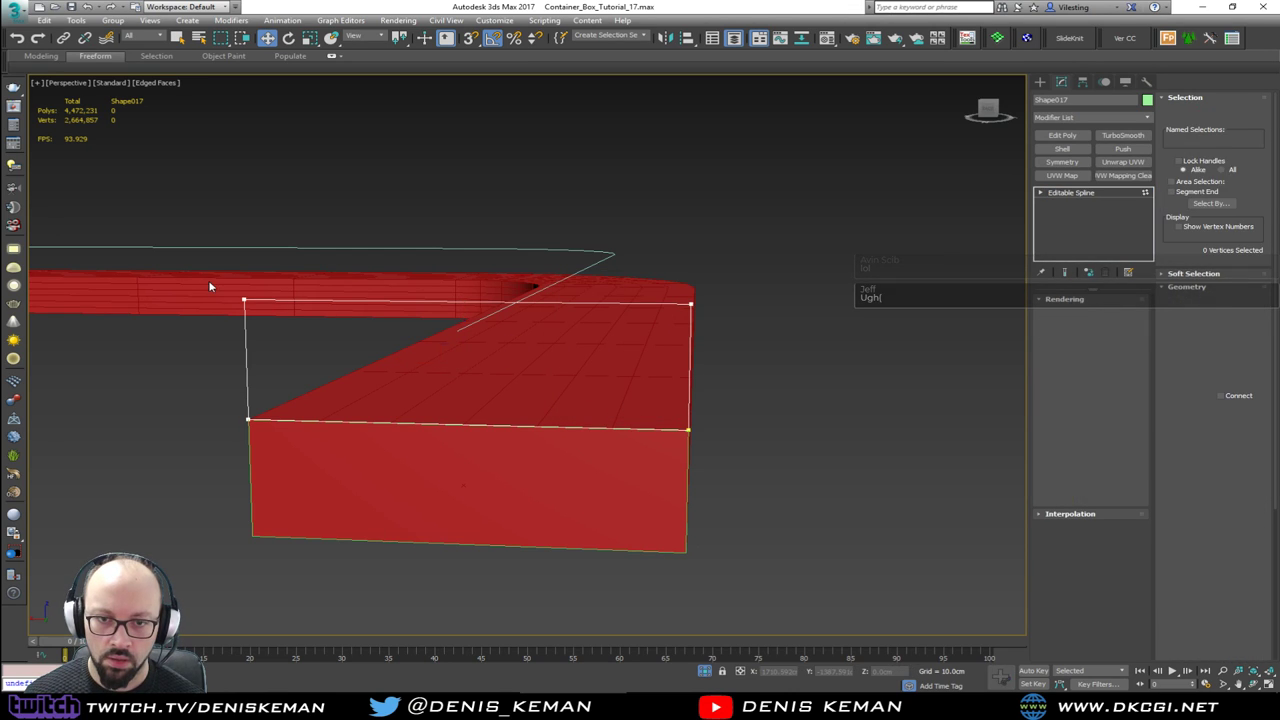
pyautogui.moveTo(209, 287); pyautogui.dragTo(283, 410)
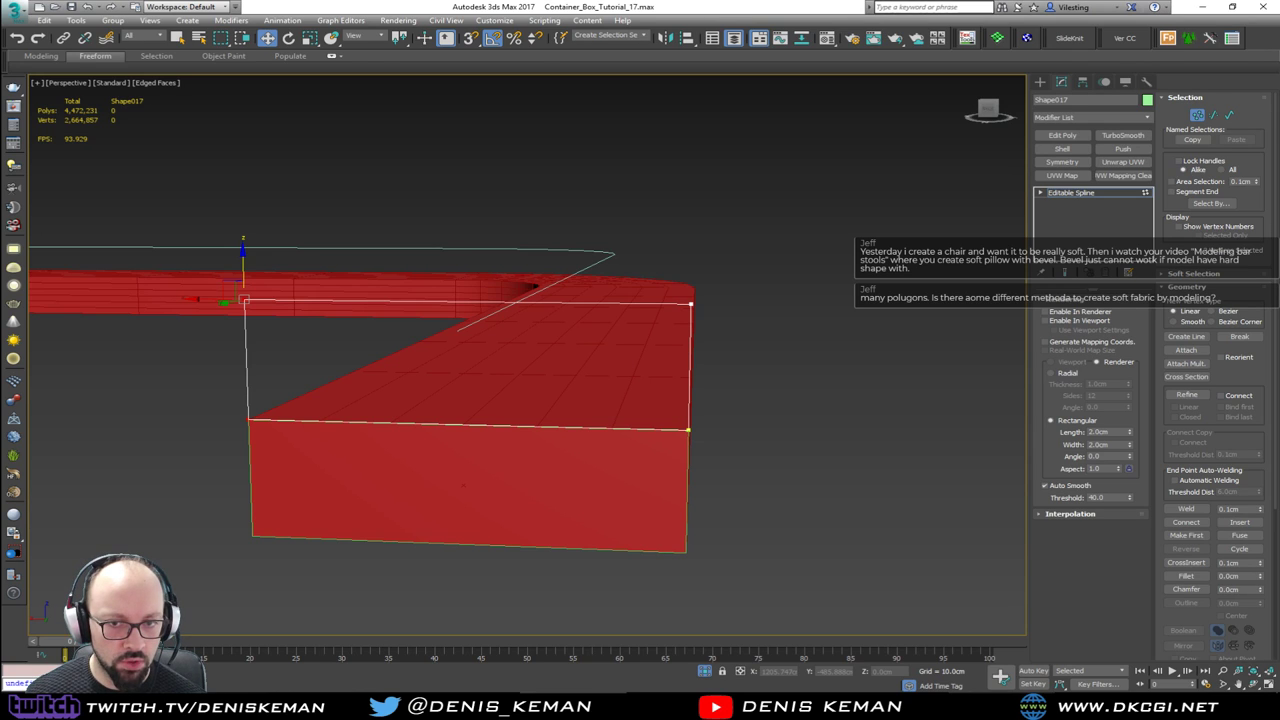
pyautogui.moveTo(506, 329); pyautogui.dragTo(600, 318, button='middle')
pyautogui.scroll(-3, 600, 318)
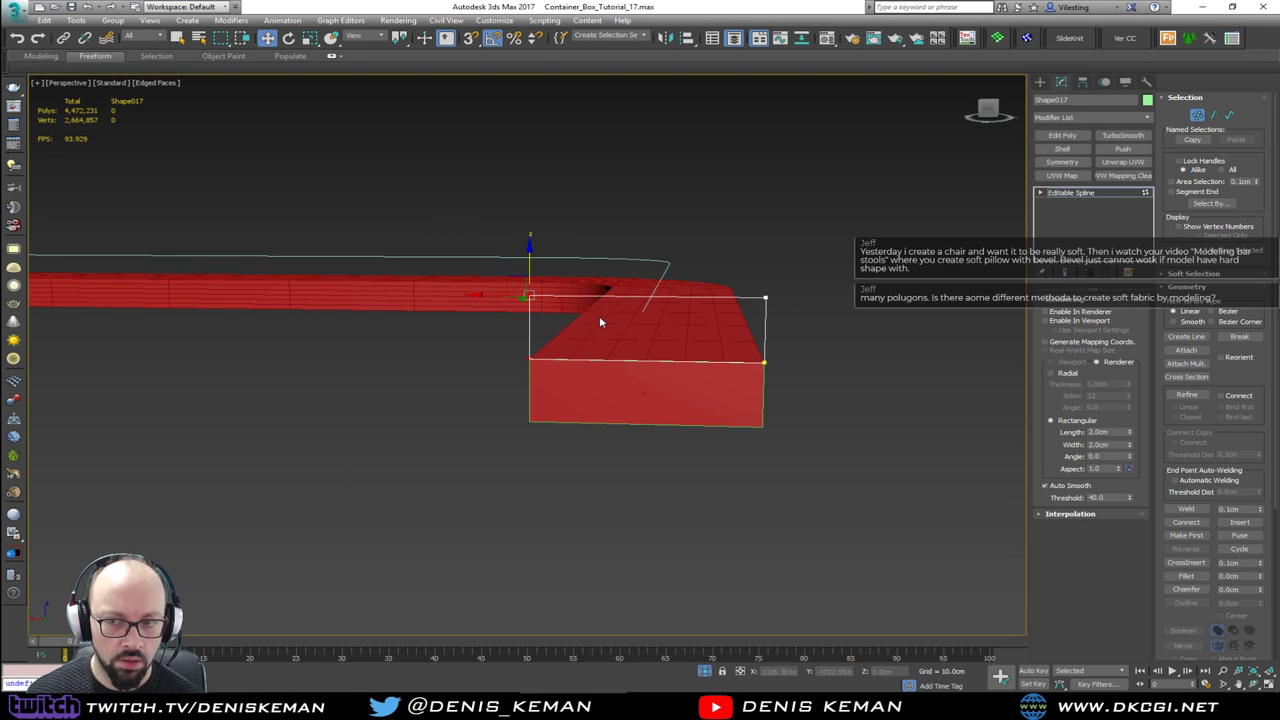
pyautogui.rightClick(614, 322)
pyautogui.click(628, 330)
# Step: End the isolation and inspect the lofted seat and copied profile on the bench frame within the room
pyautogui.rightClick(644, 309)
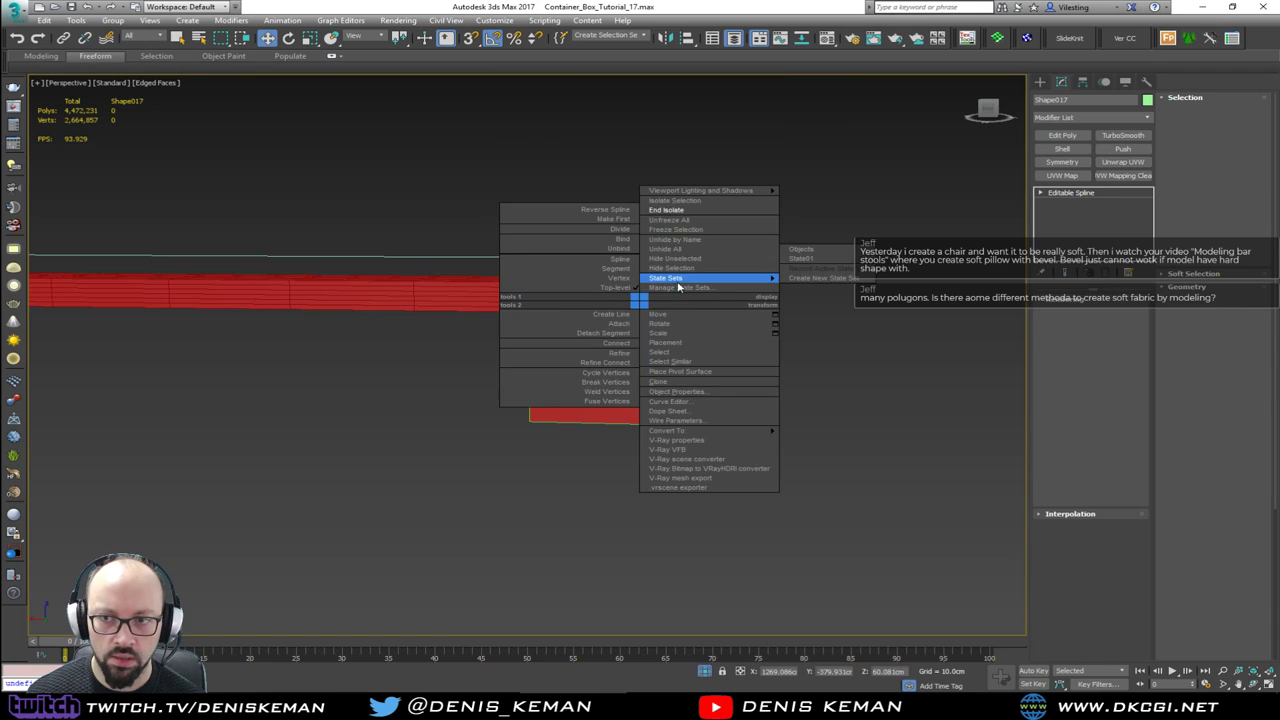
pyautogui.click(680, 213)
pyautogui.keyDown('alt'); pyautogui.moveTo(674, 291); pyautogui.dragTo(640, 345, button='middle'); pyautogui.keyUp('alt')
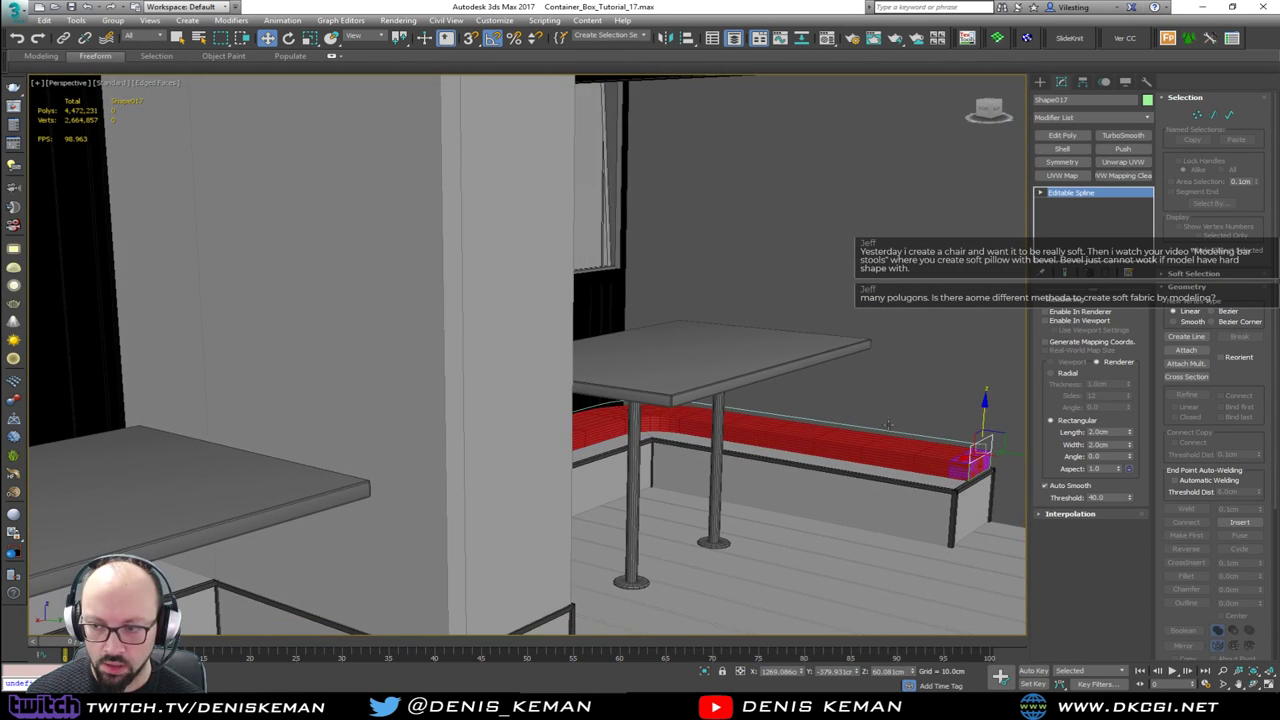
pyautogui.moveTo(930, 445); pyautogui.dragTo(745, 366, button='middle')
pyautogui.scroll(4, 745, 366)
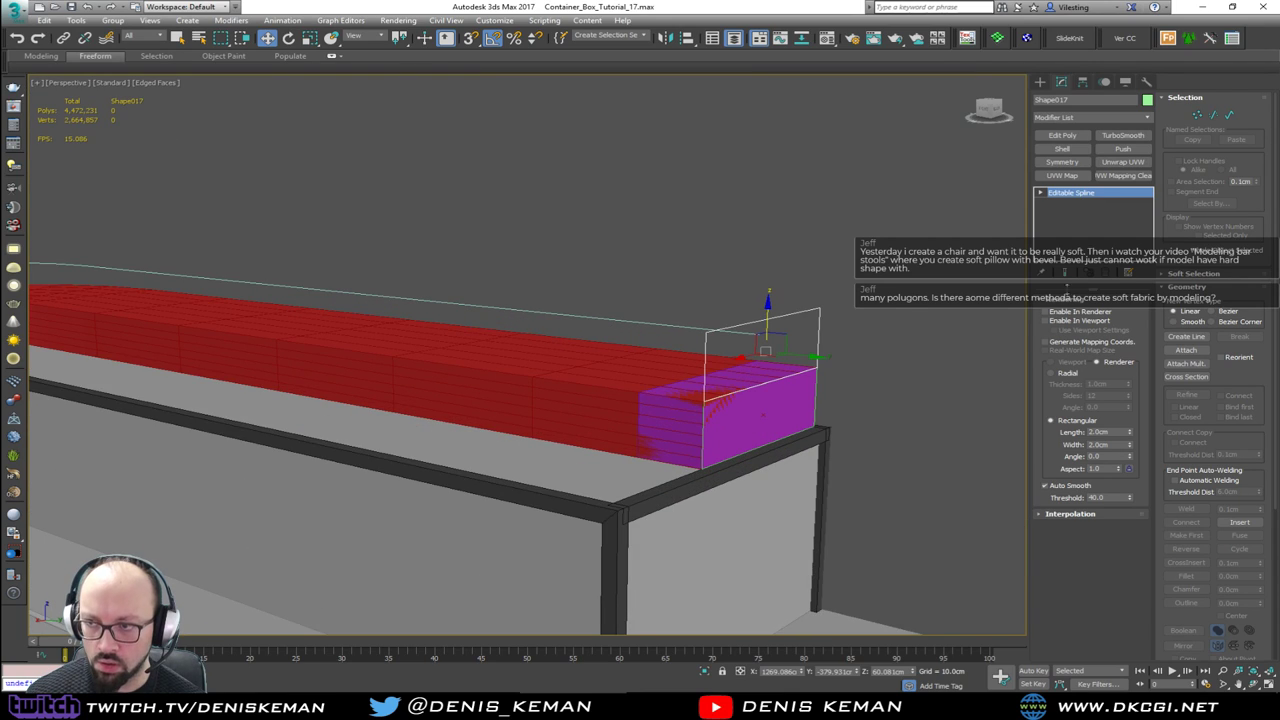
# Step: Isolate the lofted seat together with both profile shapes and the L-shaped path, and clear the selection
pyautogui.keyDown('ctrl'); pyautogui.click(680, 399); pyautogui.keyUp('ctrl')
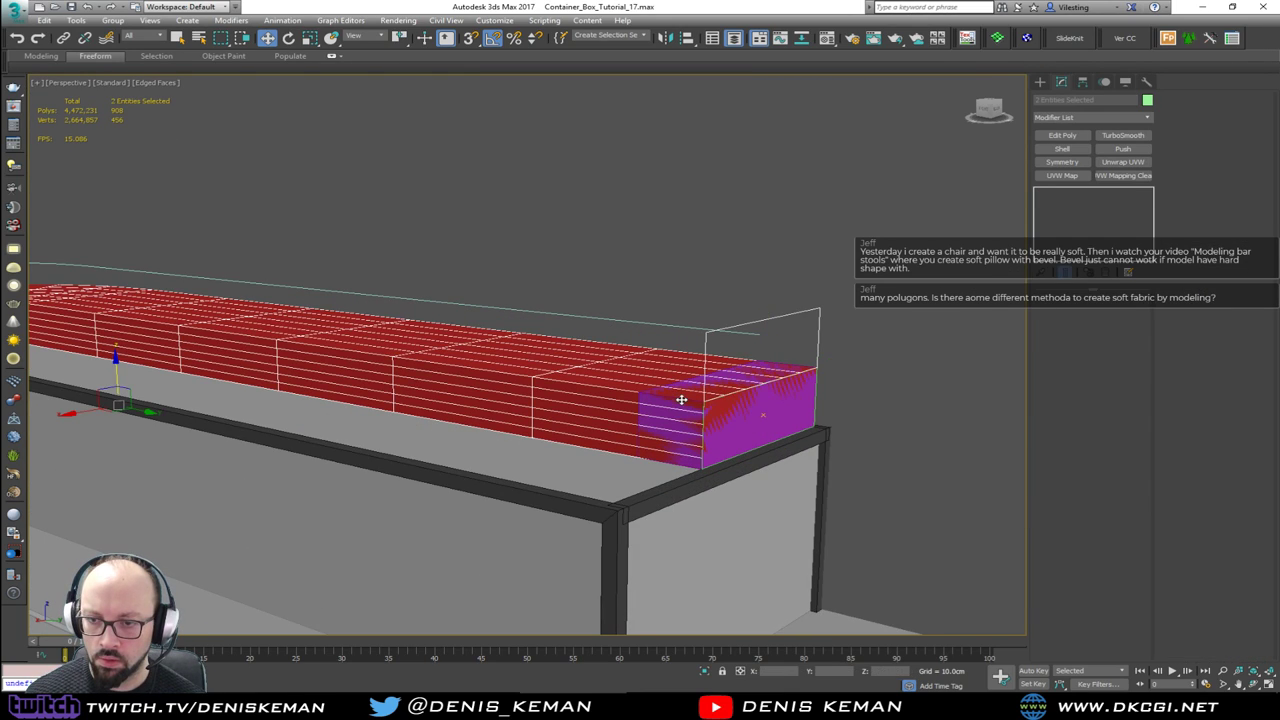
pyautogui.keyDown('ctrl'); pyautogui.click(703, 457); pyautogui.keyUp('ctrl')
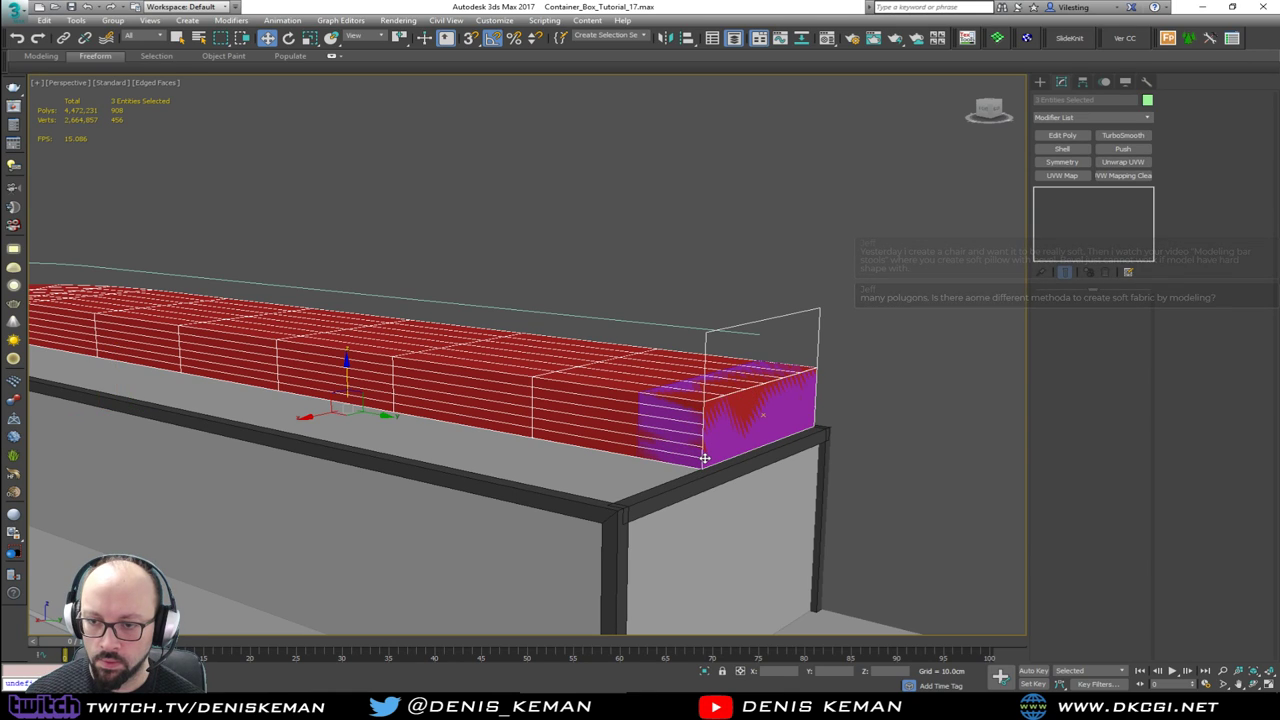
pyautogui.keyDown('ctrl'); pyautogui.click(676, 328); pyautogui.keyUp('ctrl')
pyautogui.hotkey('alt', 'q')
pyautogui.click(711, 369)
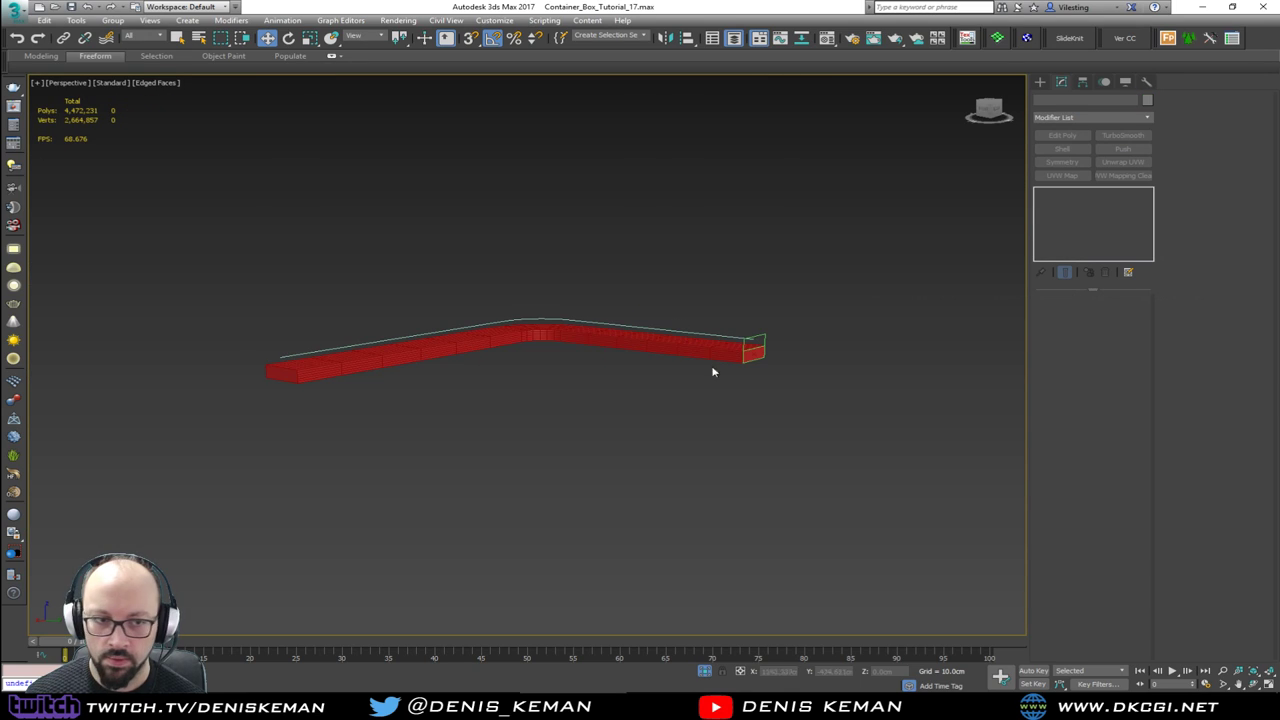
pyautogui.keyDown('alt'); pyautogui.moveTo(711, 369); pyautogui.dragTo(516, 337, button='middle'); pyautogui.keyUp('alt')
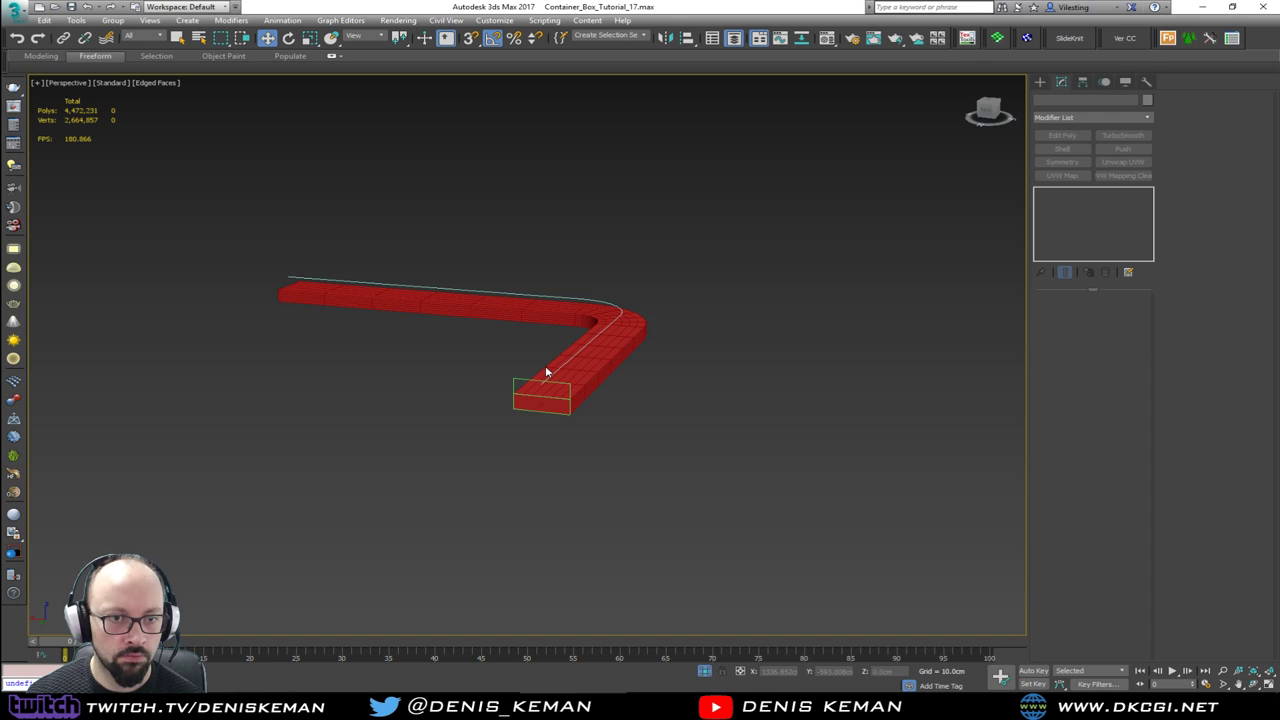
pyautogui.scroll(8, 546, 371)
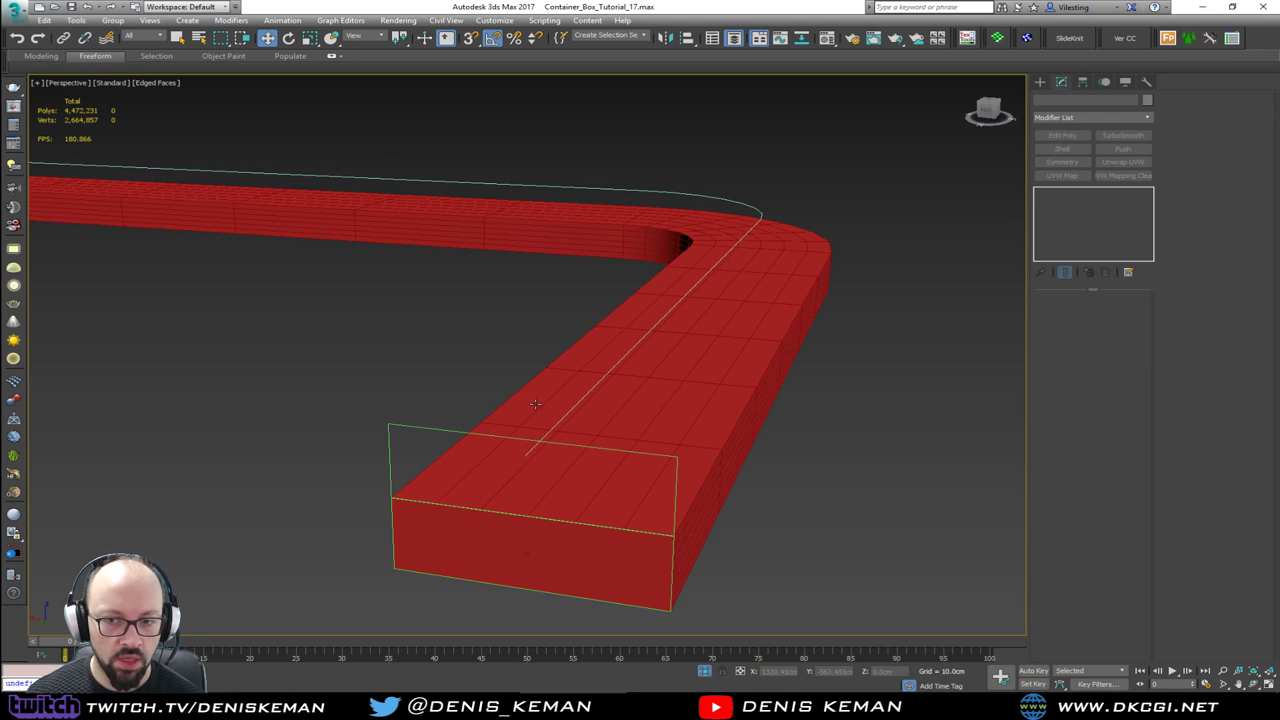
# Step: Isolate the red seat loft, its path and profile splines together with the grey wall and base object
pyautogui.click(412, 425)
pyautogui.keyDown('alt'); pyautogui.moveTo(483, 413); pyautogui.dragTo(451, 396, button='middle'); pyautogui.keyUp('alt')
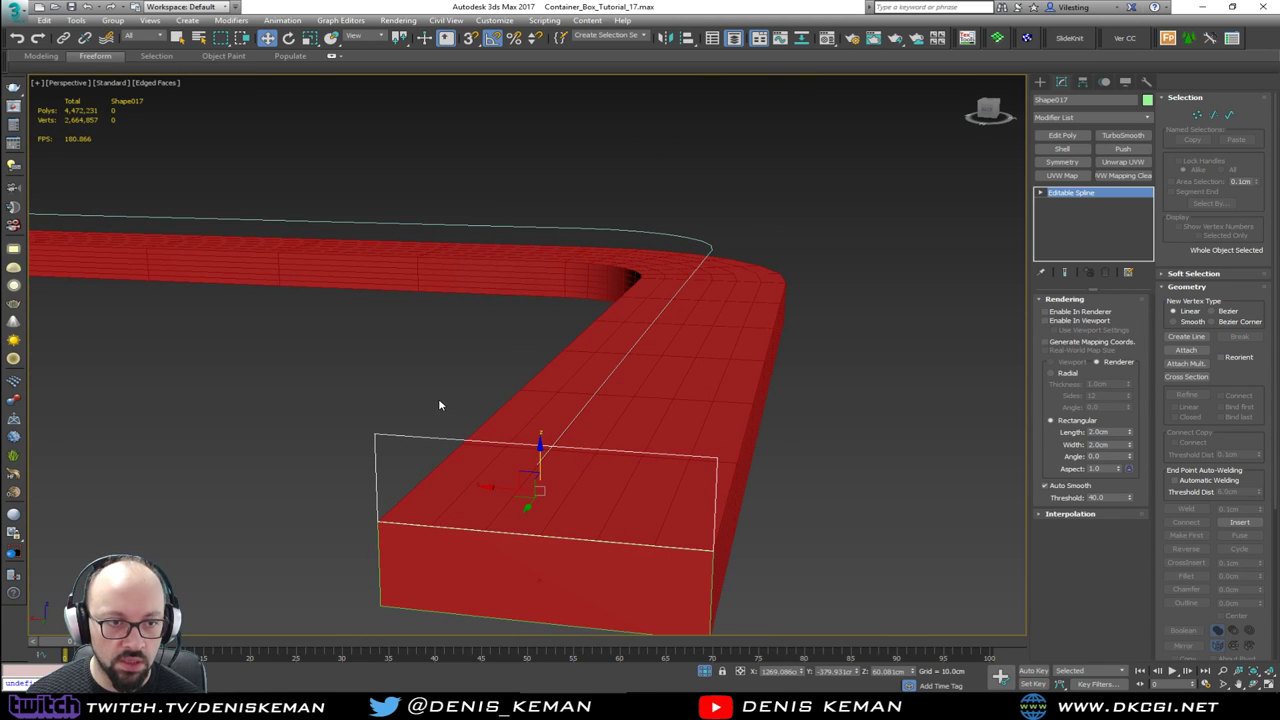
pyautogui.moveTo(271, 371); pyautogui.dragTo(1005, 612)
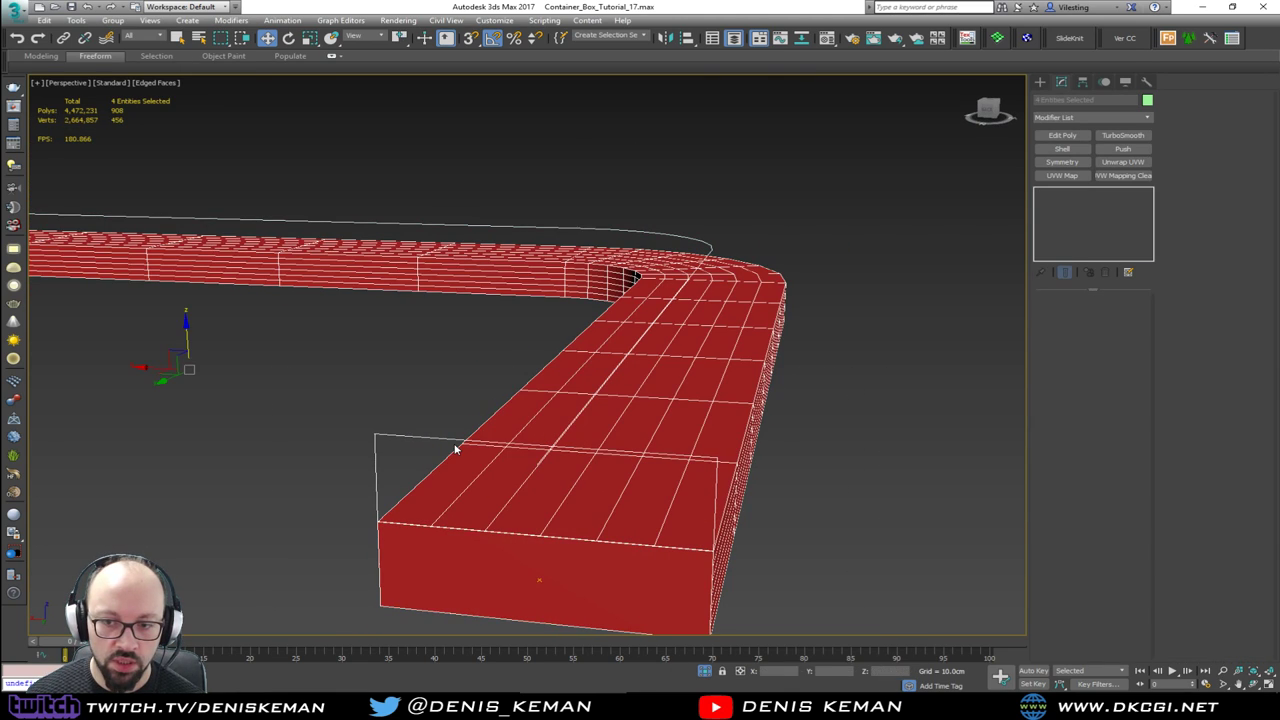
pyautogui.rightClick(454, 449)
pyautogui.click(497, 354)
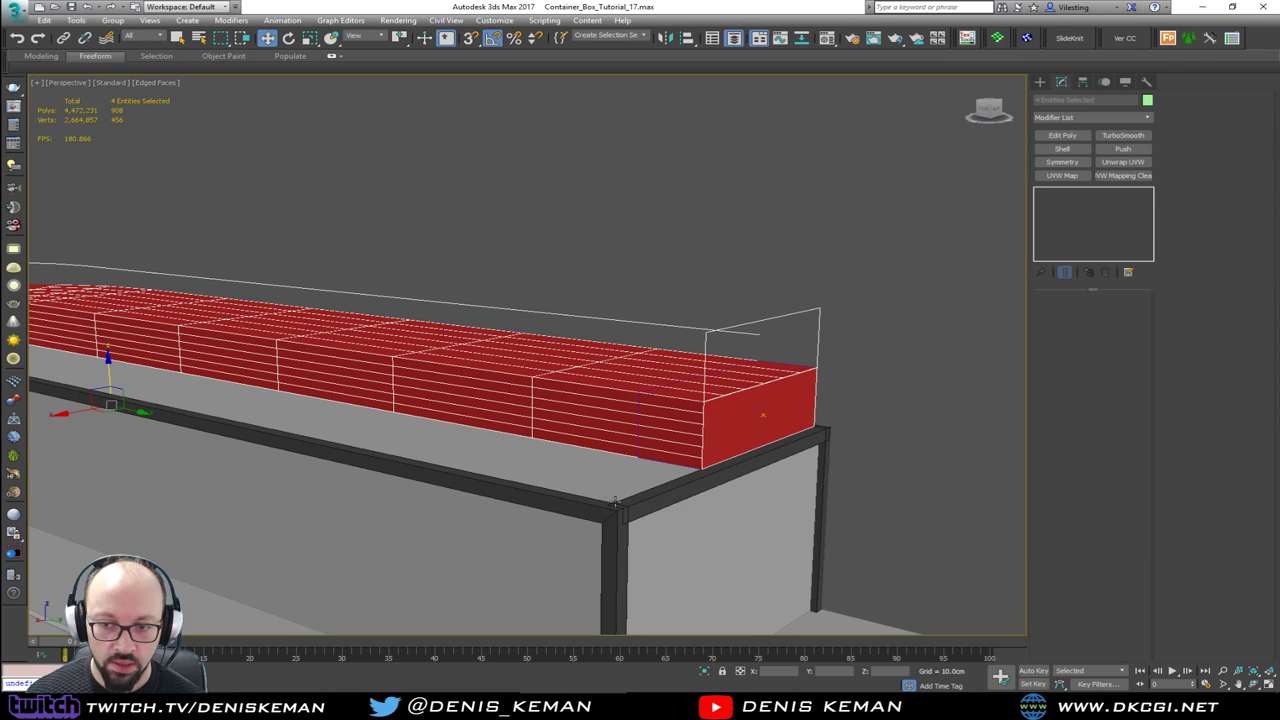
pyautogui.keyDown('ctrl'); pyautogui.click(604, 483); pyautogui.keyUp('ctrl')
pyautogui.hotkey('alt', 'q')
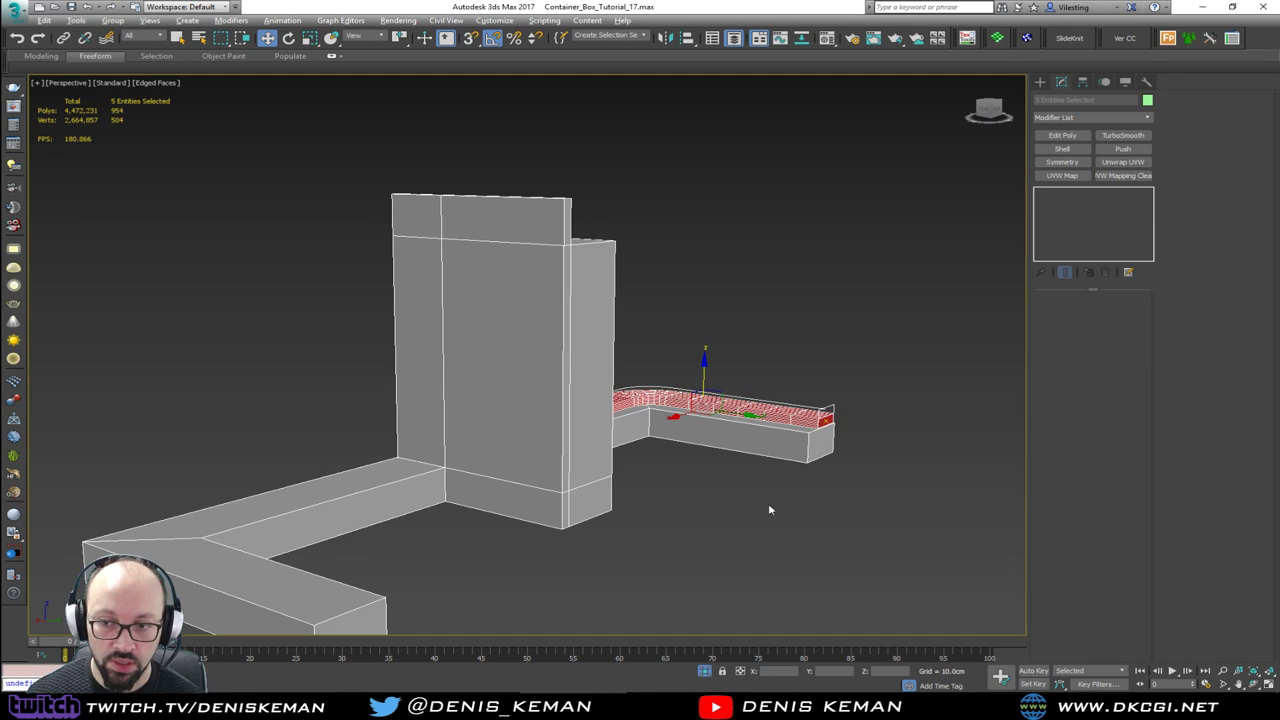
# Step: Widen the upper rectangular profile spline by moving its two inner vertices outward so they overhang the red seat block
pyautogui.click(768, 507)
pyautogui.keyDown('alt'); pyautogui.moveTo(768, 507); pyautogui.dragTo(629, 476, button='middle'); pyautogui.keyUp('alt')
pyautogui.moveTo(706, 515); pyautogui.dragTo(563, 403, button='middle')
pyautogui.scroll(3, 651, 368)
pyautogui.click(635, 372)
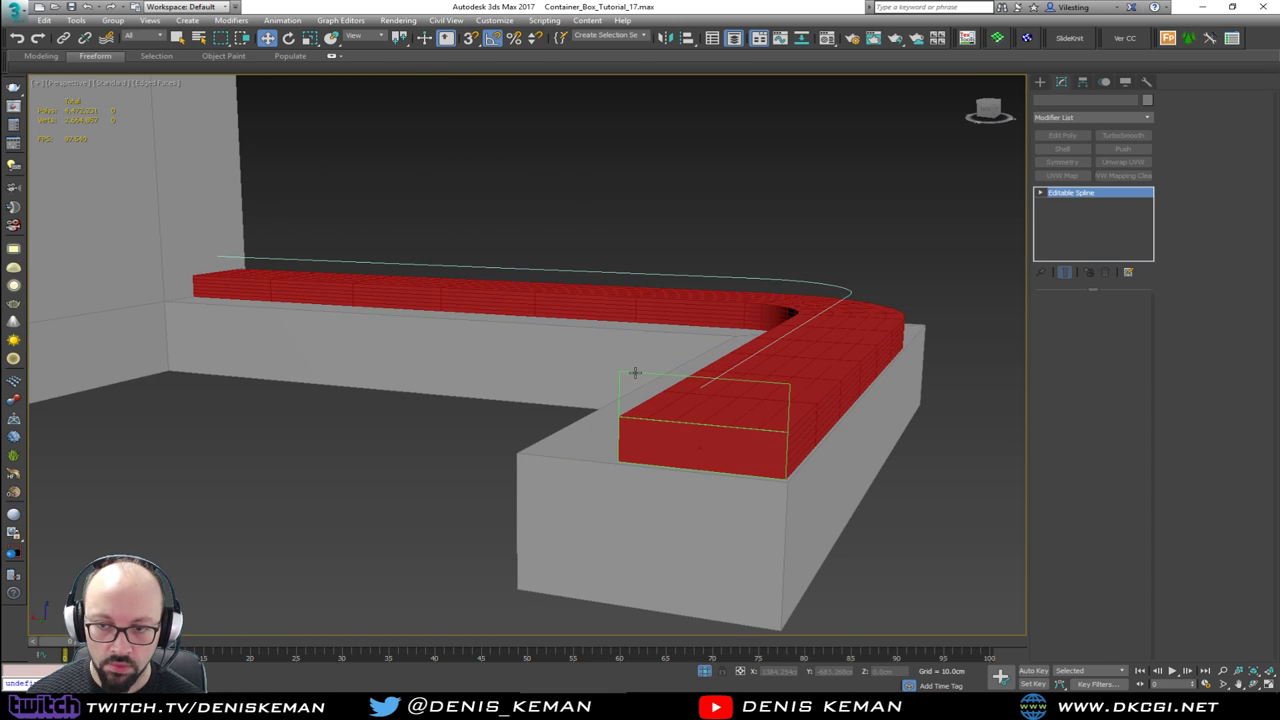
pyautogui.scroll(3, 635, 372)
pyautogui.press('1')
pyautogui.moveTo(657, 330); pyautogui.dragTo(549, 506)
pyautogui.keyDown('alt'); pyautogui.moveTo(563, 503); pyautogui.dragTo(630, 505, button='middle'); pyautogui.keyUp('alt')
pyautogui.moveTo(630, 510); pyautogui.dragTo(557, 419)
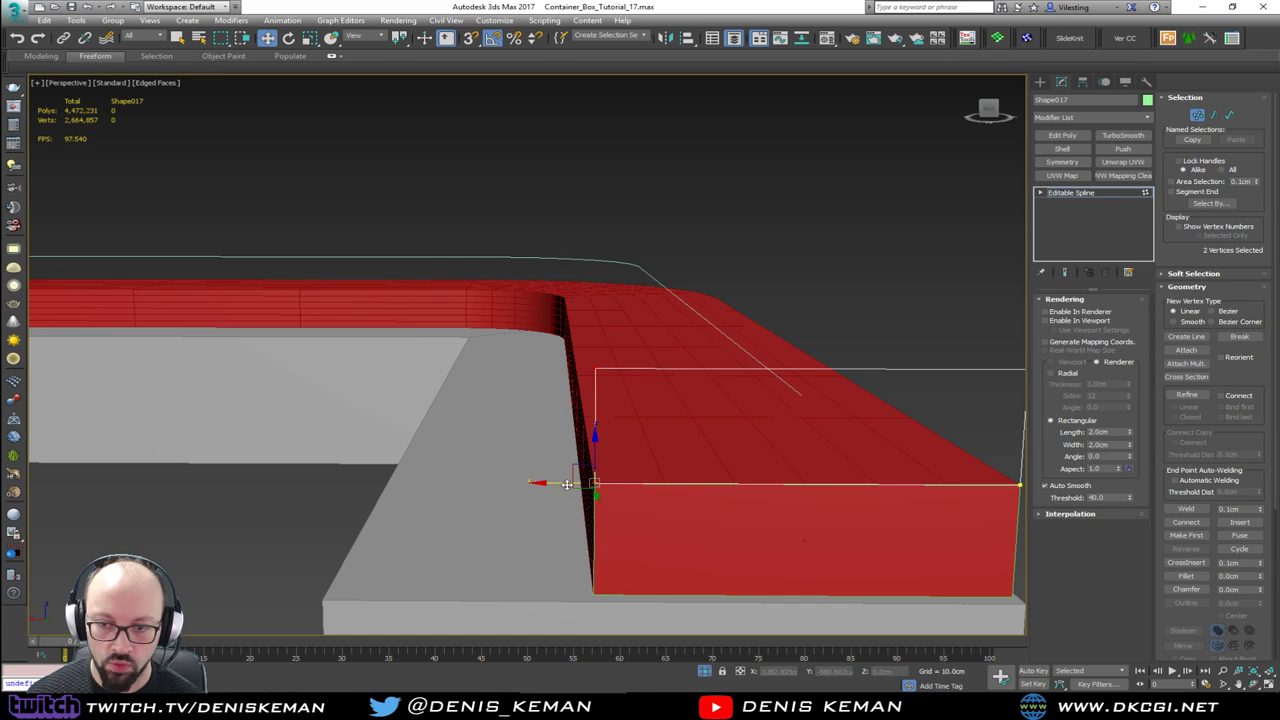
pyautogui.moveTo(566, 481); pyautogui.dragTo(487, 485)
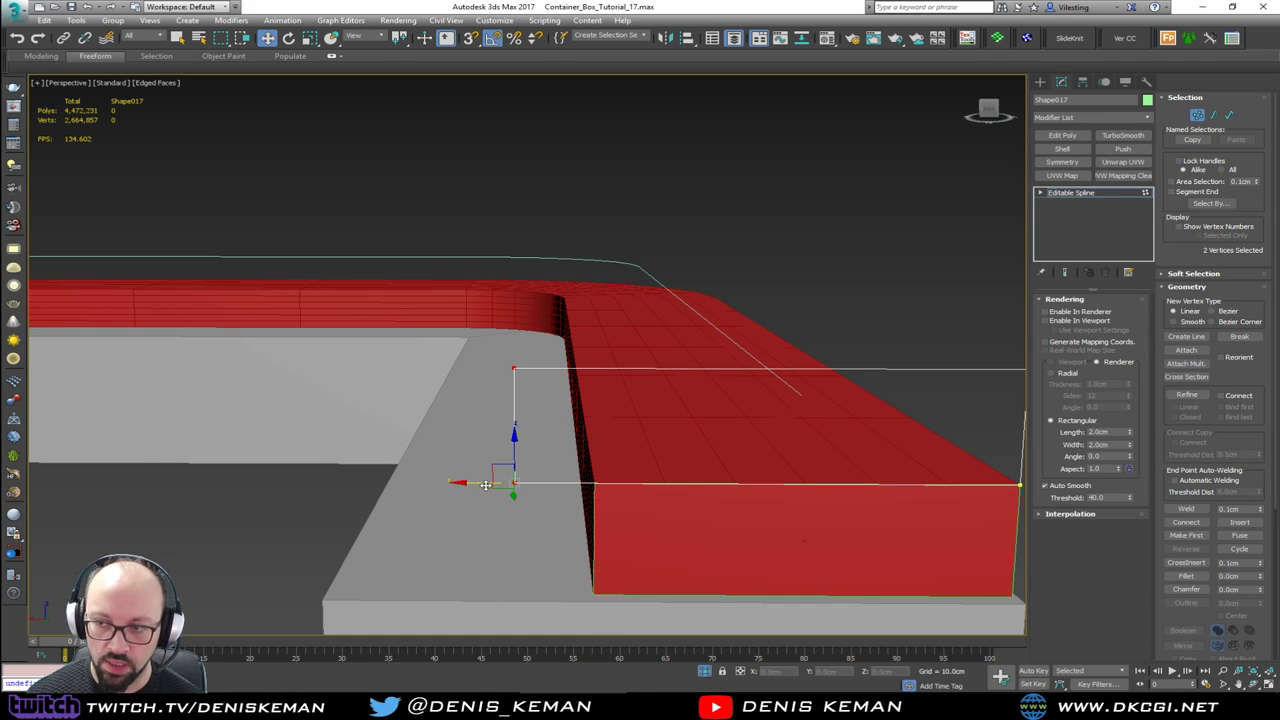
pyautogui.press('1')
# Step: Loft the widened upper profile along the curved path spline as an instance to form the seat cushion
pyautogui.click(1041, 82)
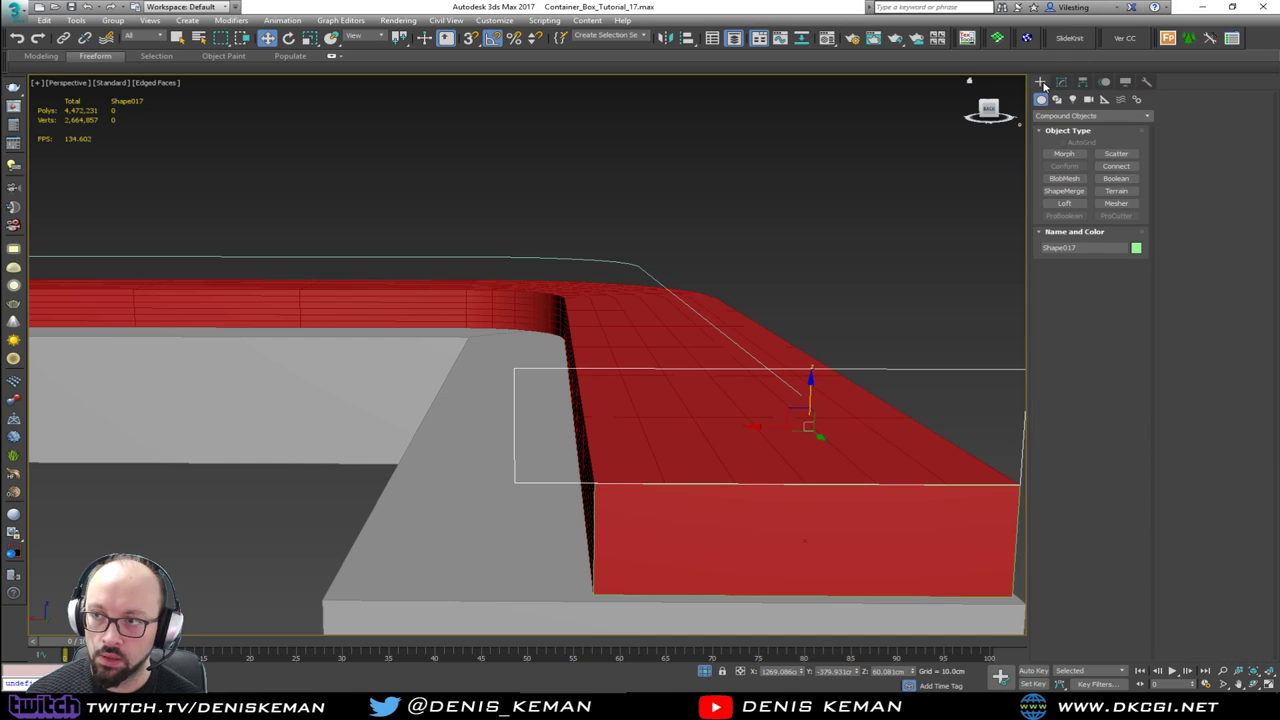
pyautogui.click(1064, 203)
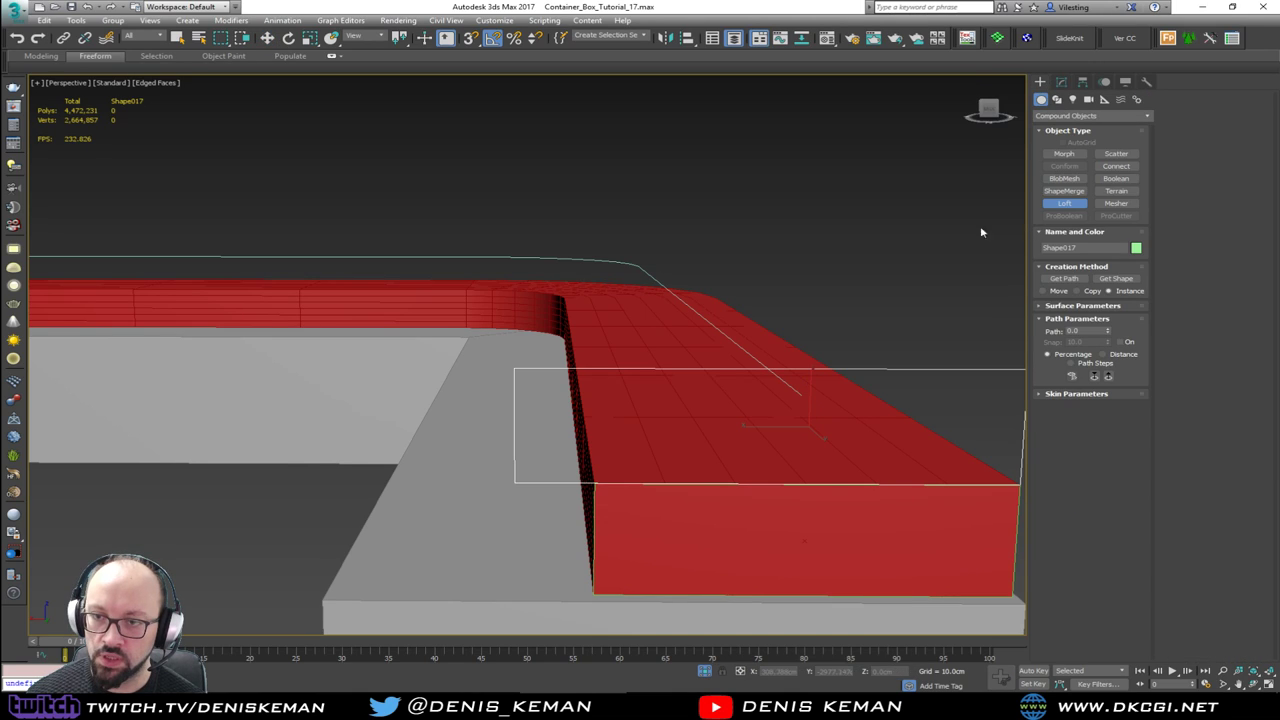
pyautogui.click(1065, 279)
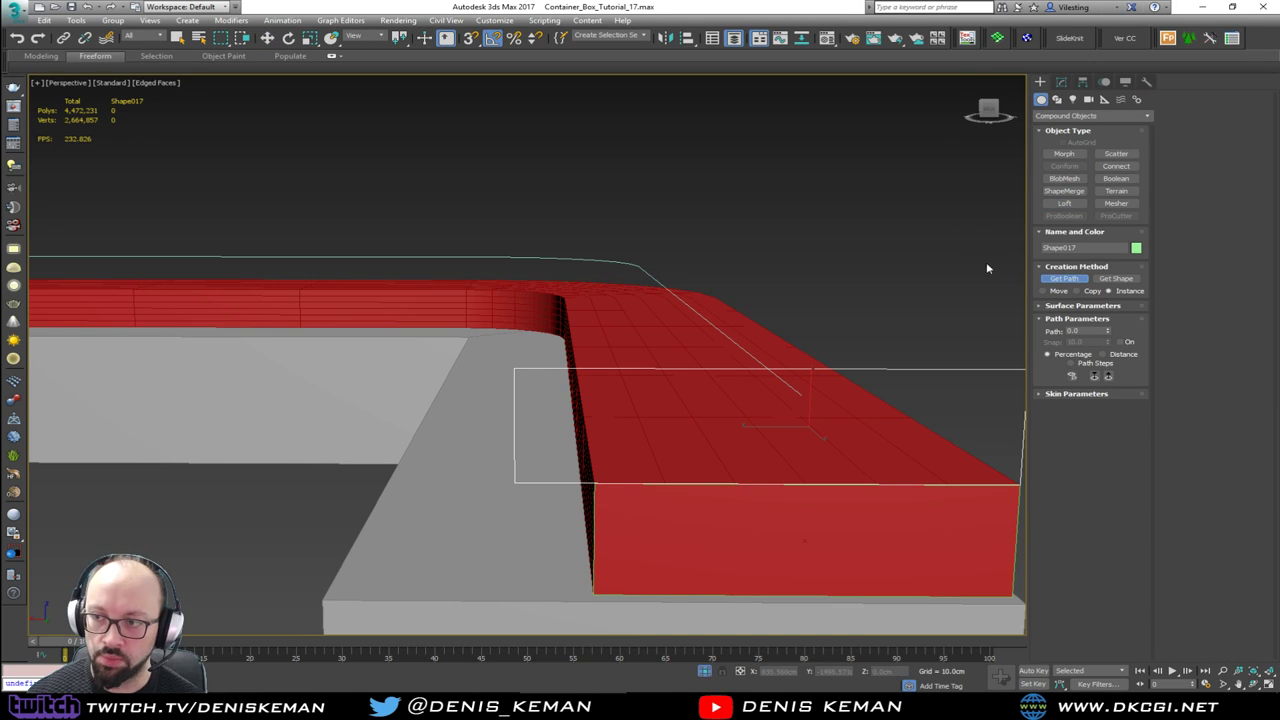
pyautogui.click(646, 271)
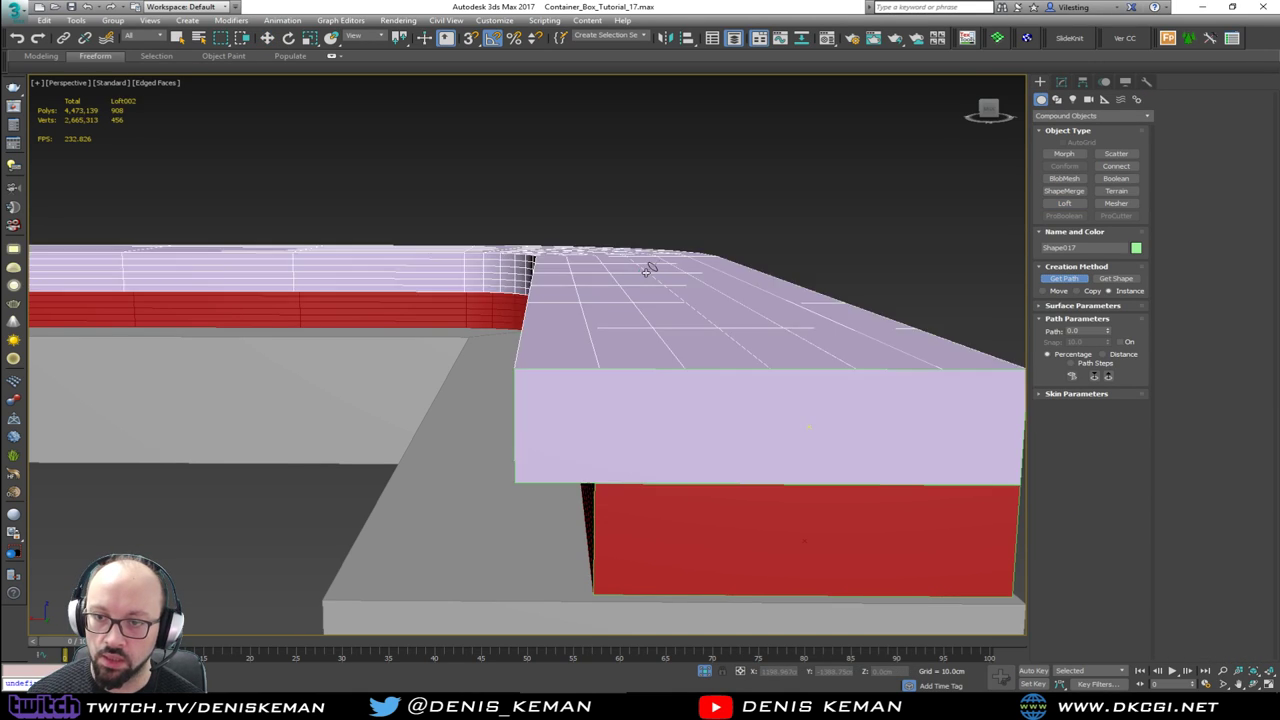
pyautogui.rightClick(724, 188)
pyautogui.press('1')
pyautogui.press('1')
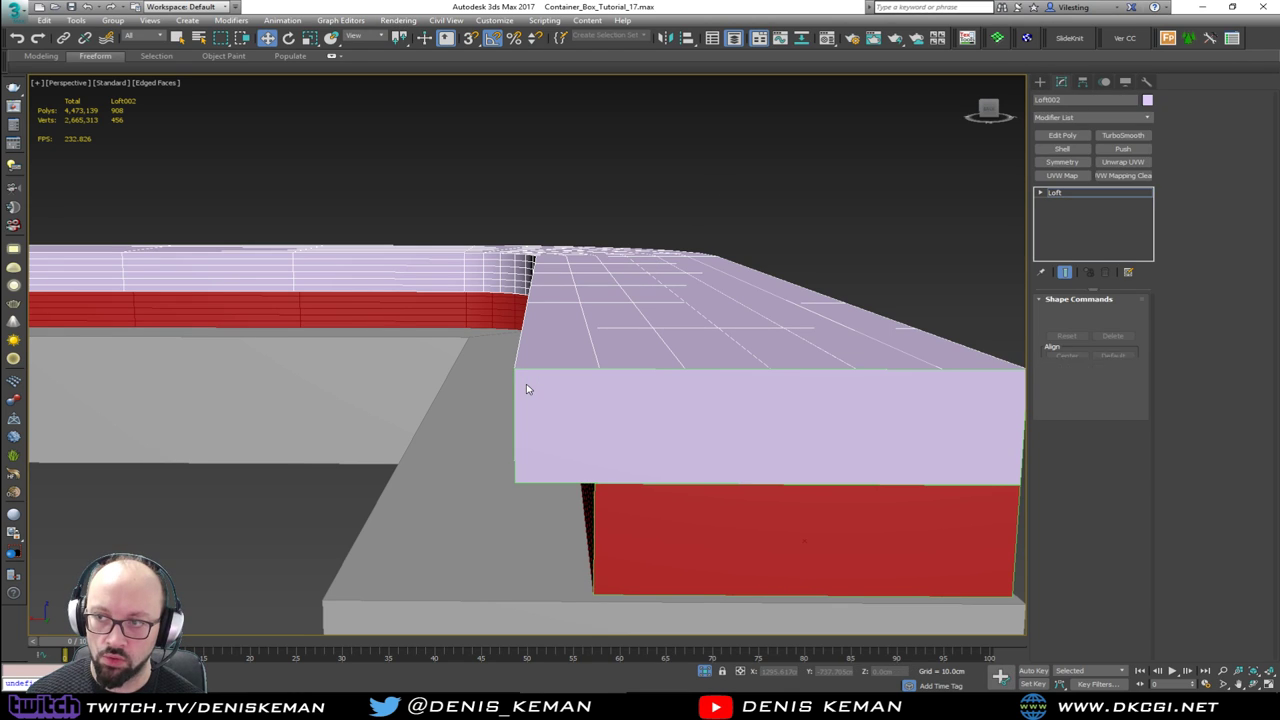
# Step: Fillet the two inner corner vertices of the upper profile spline to round the cushion's front edge
pyautogui.click(516, 478)
pyautogui.press('1')
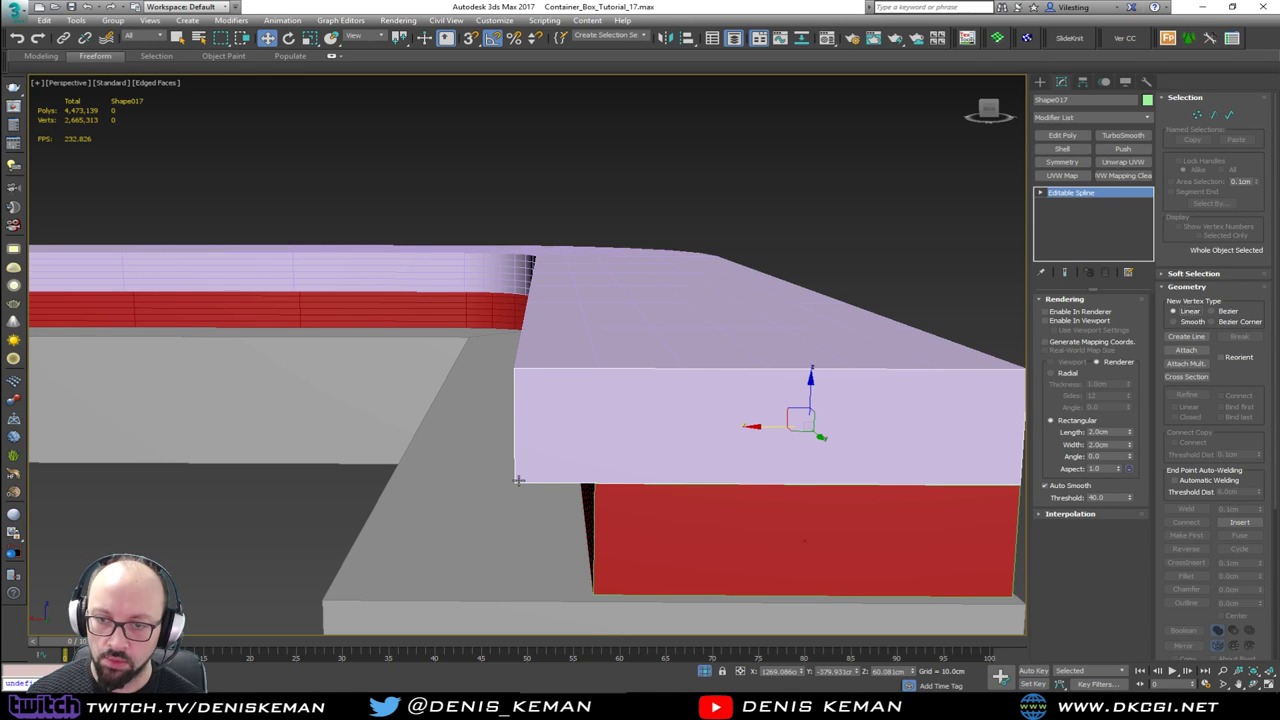
pyautogui.click(513, 362)
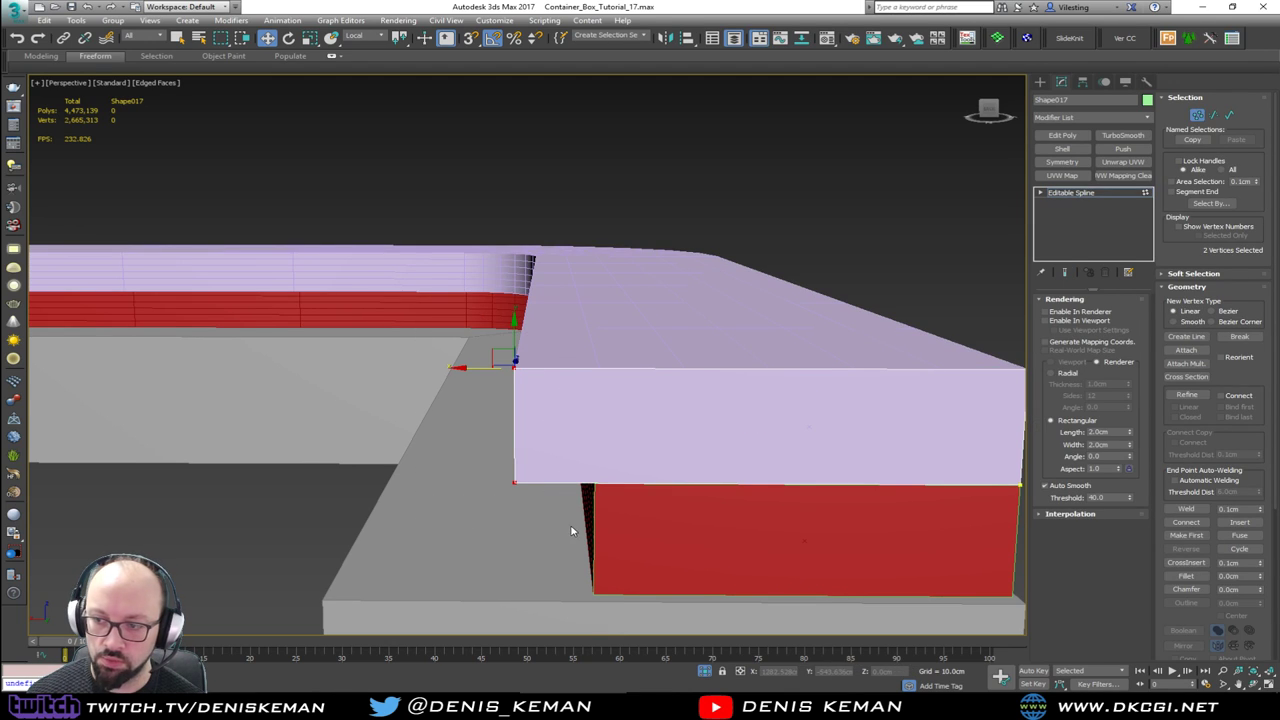
pyautogui.click(1186, 576)
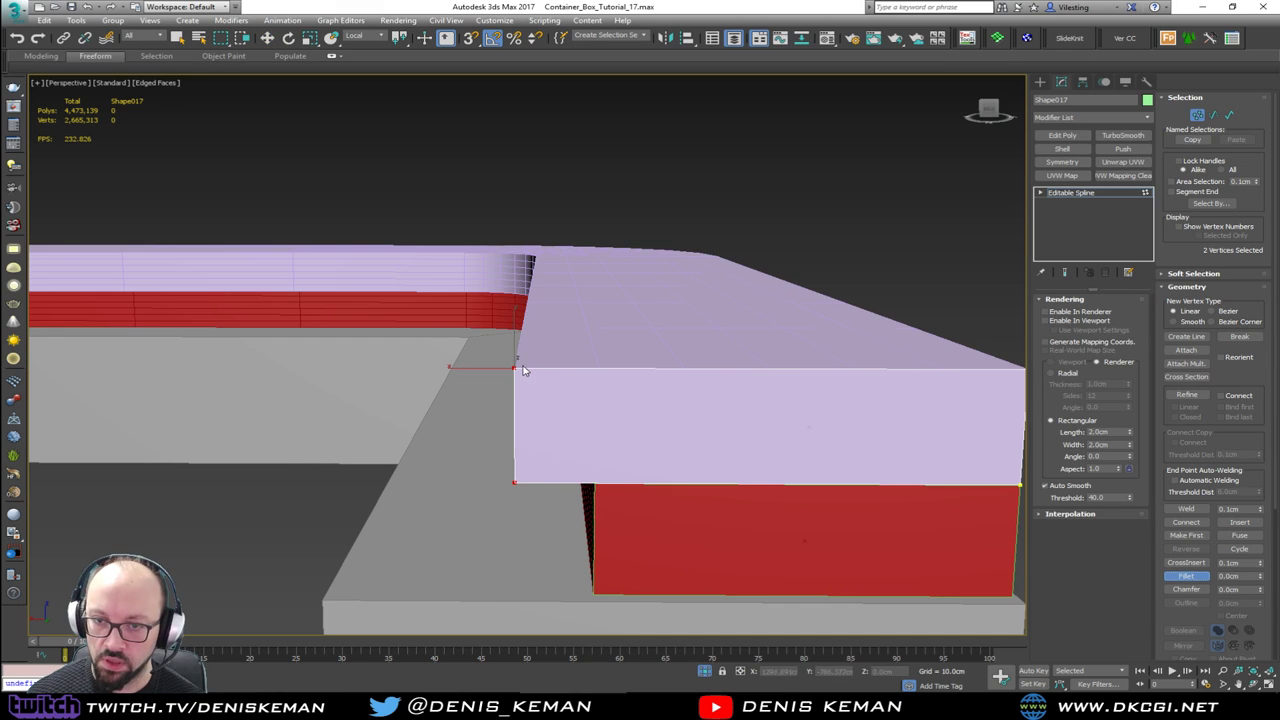
pyautogui.moveTo(515, 367); pyautogui.dragTo(520, 365)
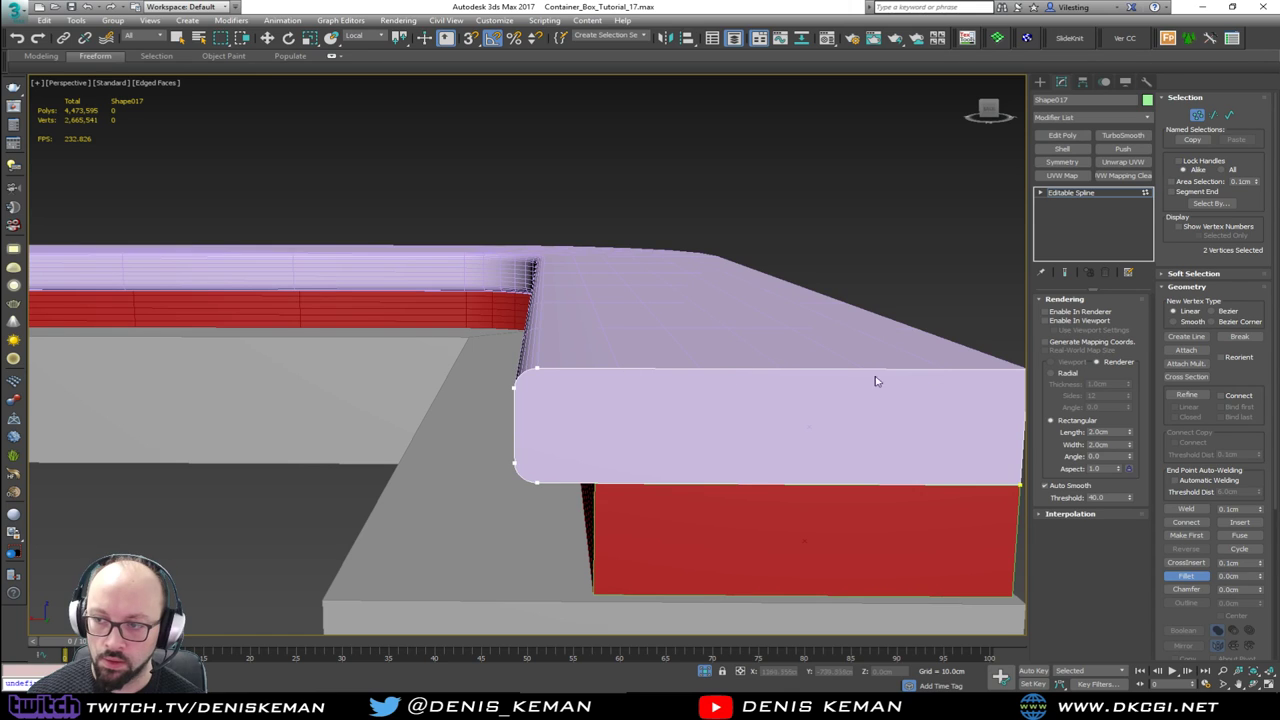
pyautogui.press('w')
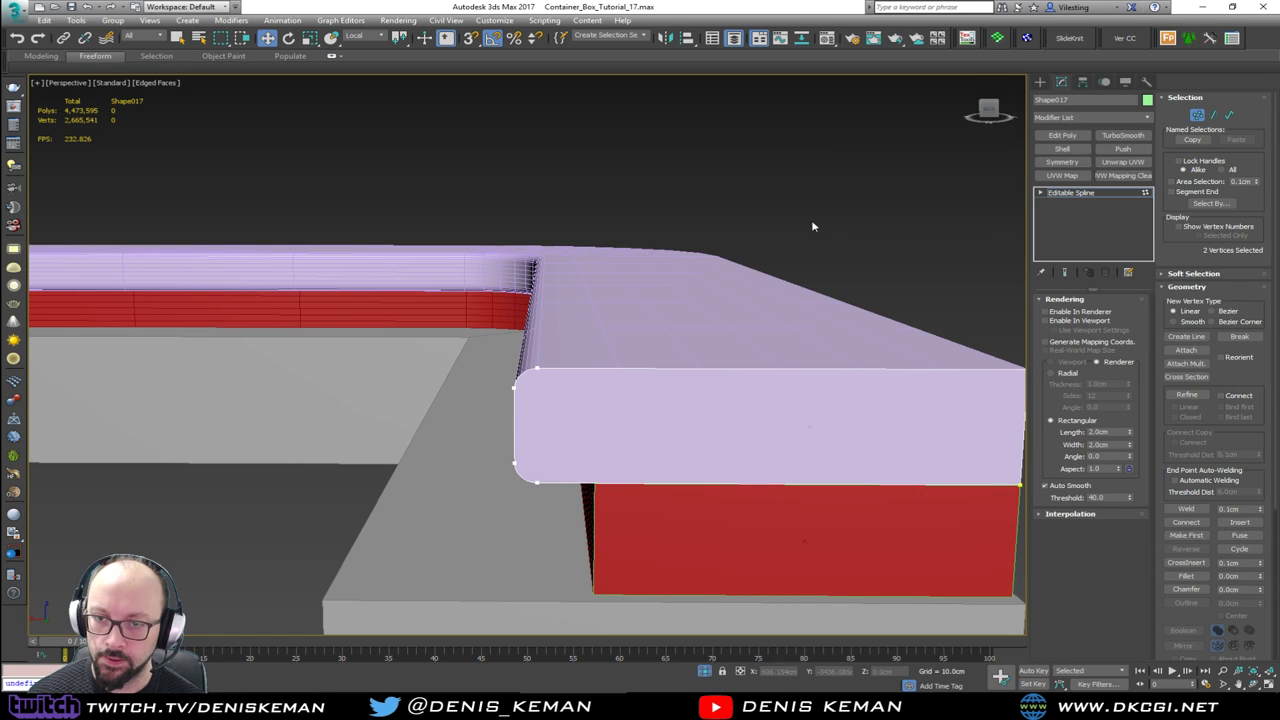
pyautogui.click(1081, 193)
pyautogui.click(884, 189)
# Step: Turn off the edged-faces display so the lofted seat shows with plain shading
pyautogui.keyDown('alt'); pyautogui.moveTo(693, 278); pyautogui.dragTo(659, 265, button='middle'); pyautogui.keyUp('alt')
pyautogui.scroll(-3, 686, 277)
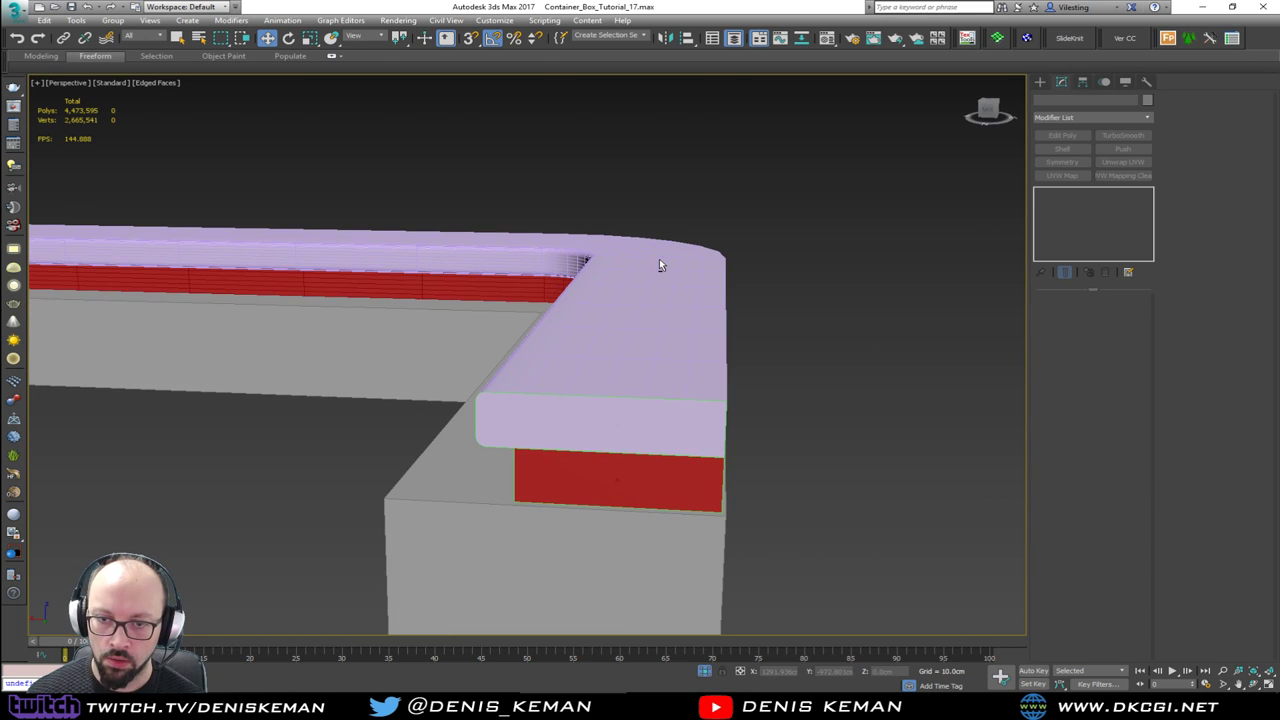
pyautogui.press('F4')
pyautogui.keyDown('alt'); pyautogui.moveTo(574, 237); pyautogui.dragTo(620, 245, button='middle'); pyautogui.keyUp('alt')
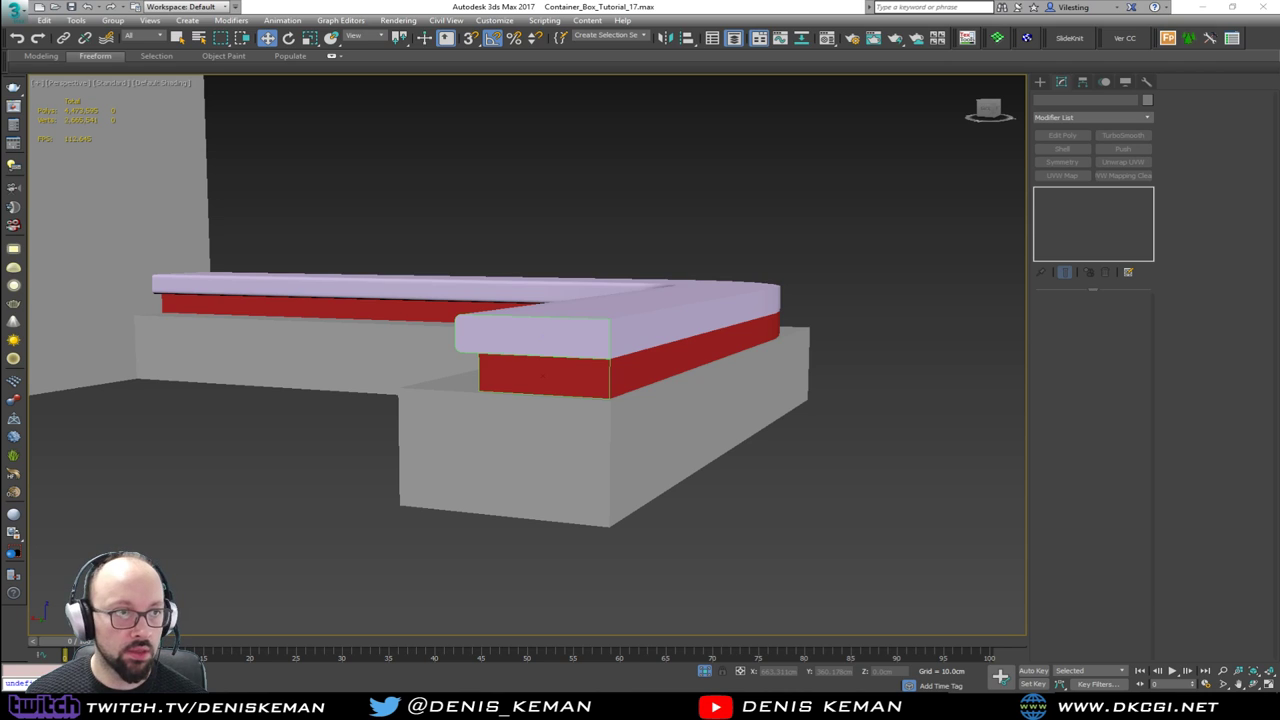
# Step: Compare the lofted seat's layers, overhang and rounded corner with the Seating_01 reference photo
pyautogui.moveTo(0, 14); pyautogui.dragTo(871, 30)
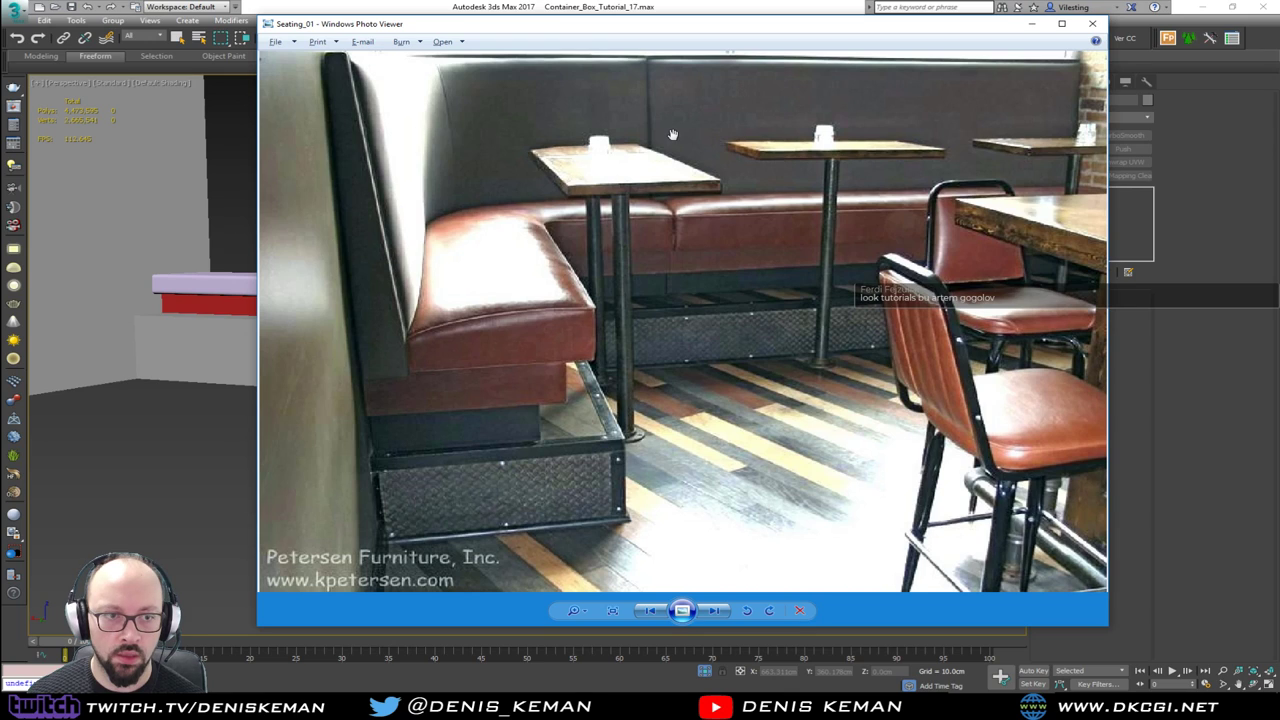
pyautogui.moveTo(675, 31); pyautogui.dragTo(0, 77)
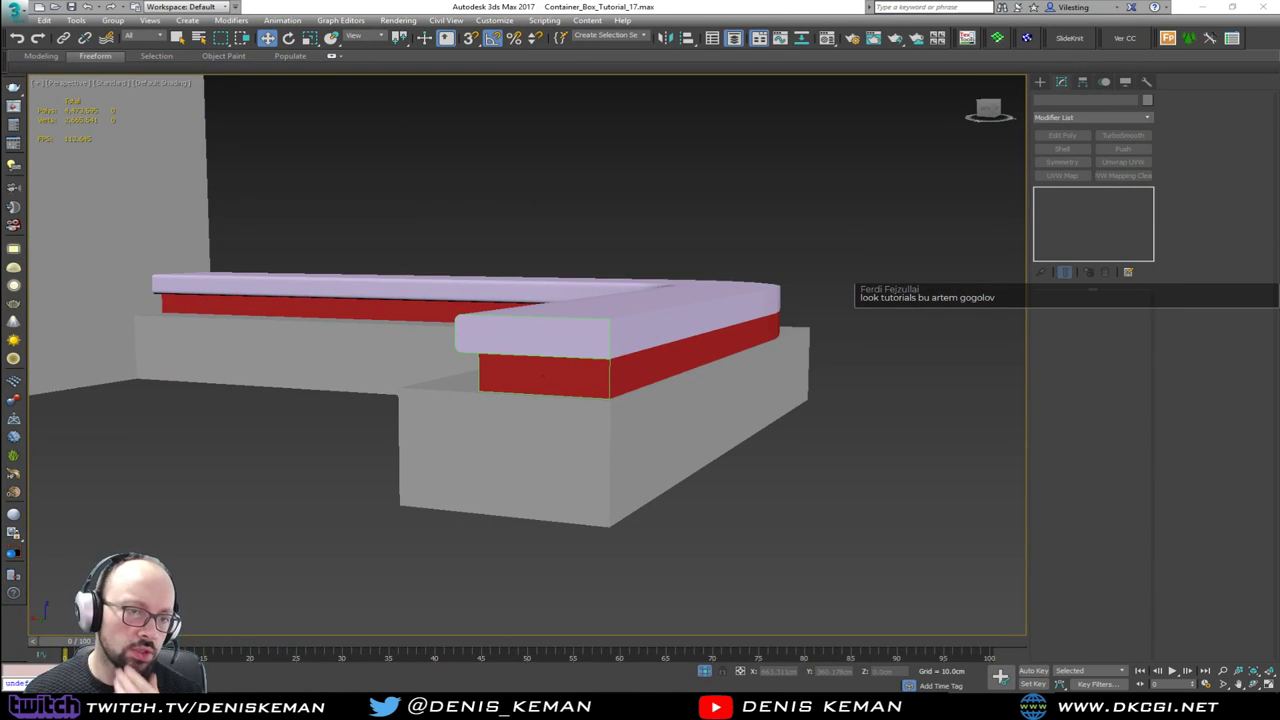
pyautogui.keyDown('alt'); pyautogui.moveTo(571, 349); pyautogui.dragTo(589, 364, button='middle'); pyautogui.keyUp('alt')
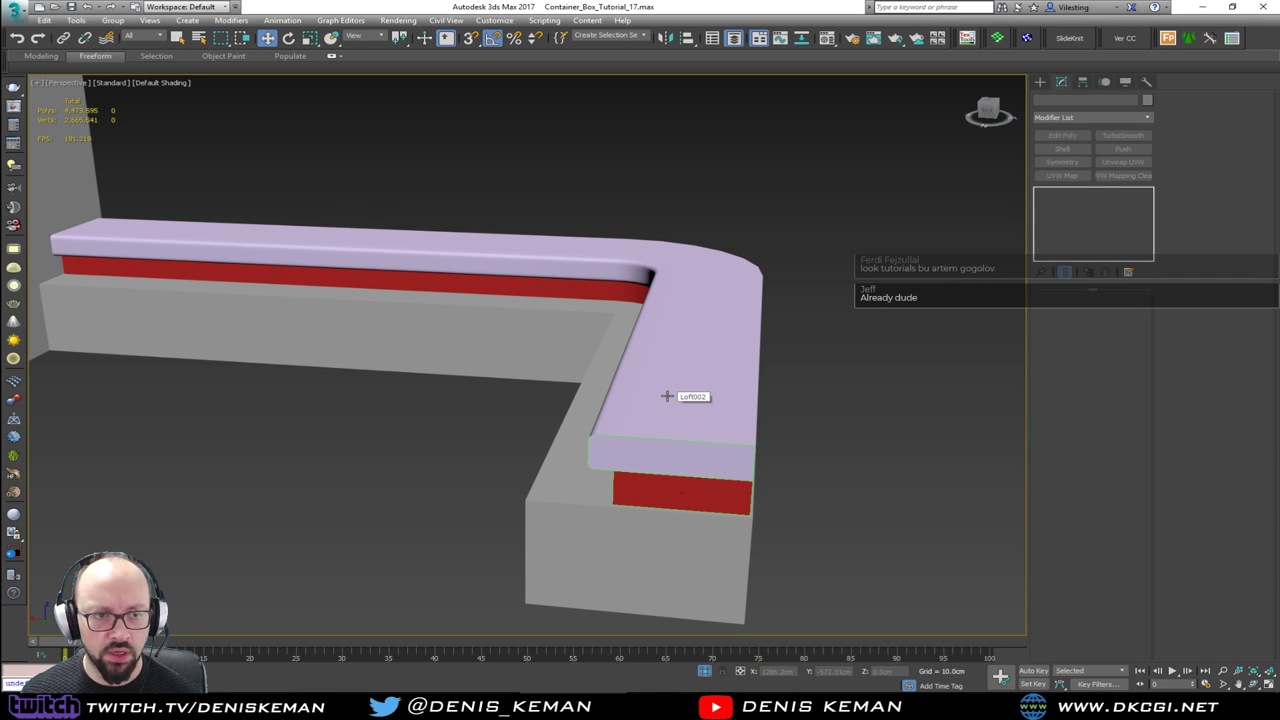
pyautogui.keyDown('alt'); pyautogui.moveTo(717, 415); pyautogui.dragTo(703, 420, button='middle'); pyautogui.keyUp('alt')
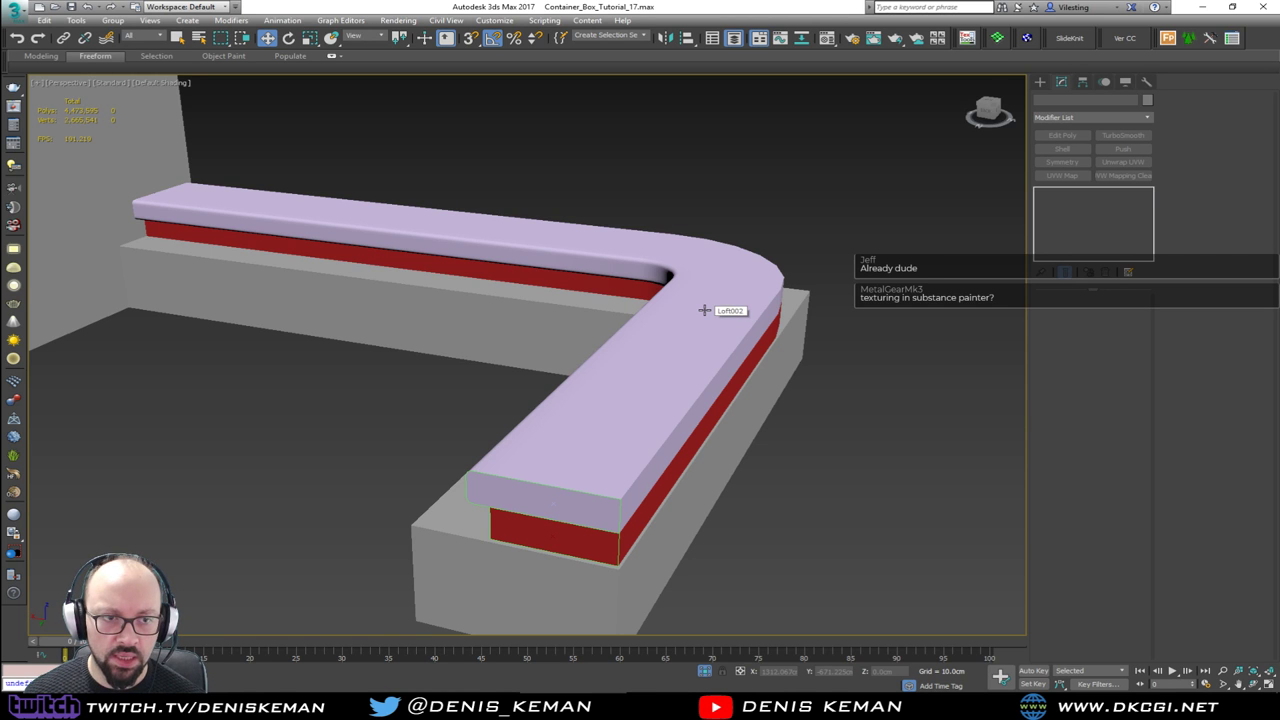
pyautogui.scroll(6, 667, 348)
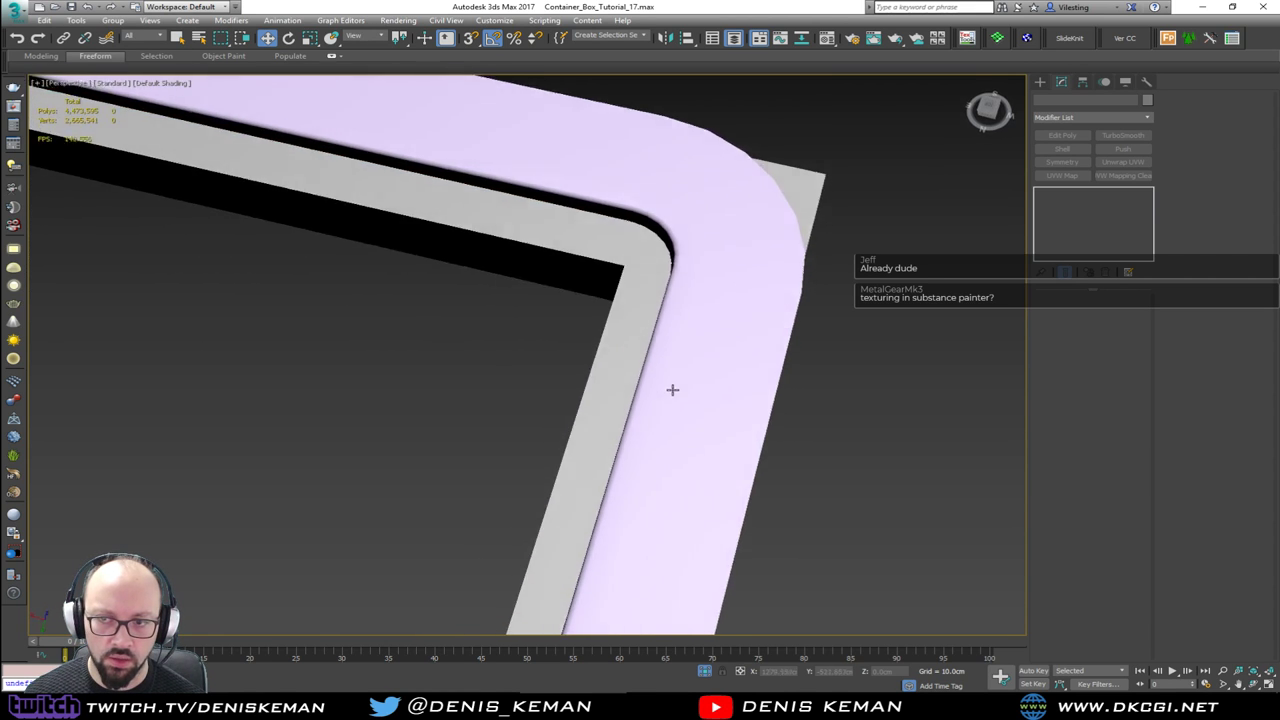
pyautogui.keyDown('alt'); pyautogui.moveTo(672, 390); pyautogui.dragTo(685, 330, button='middle'); pyautogui.keyUp('alt')
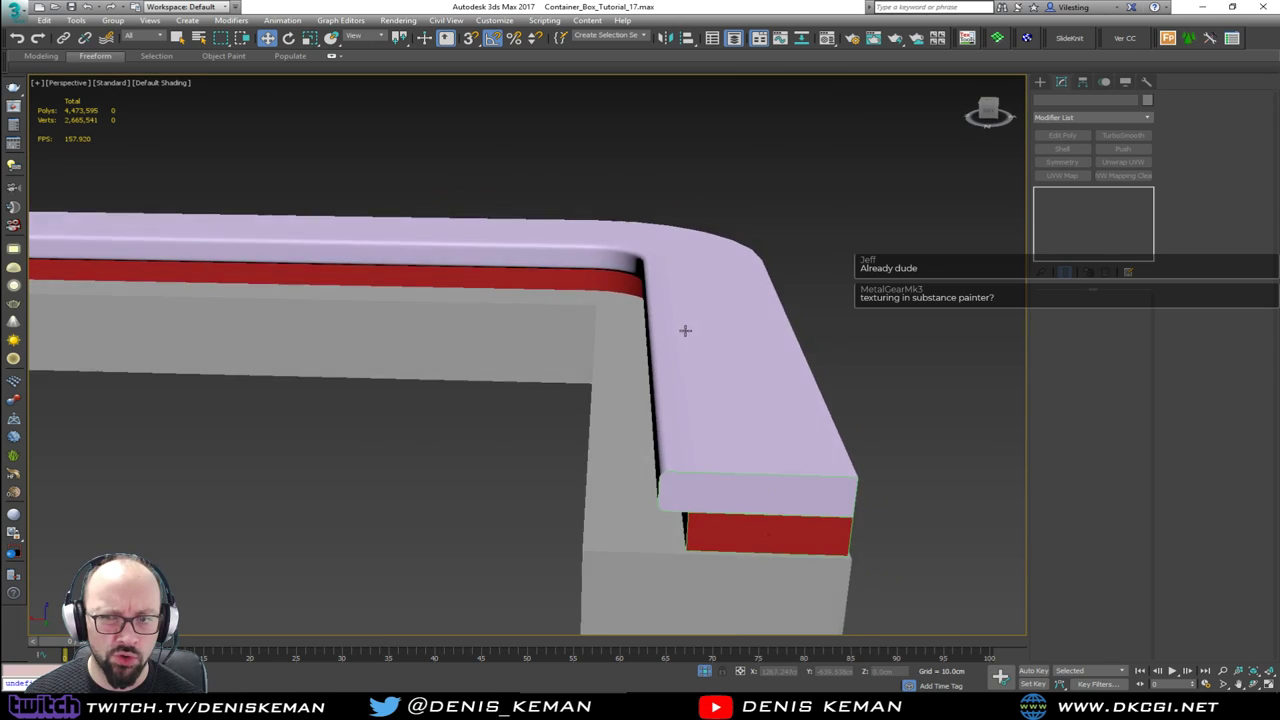
pyautogui.scroll(-5, 678, 326)
pyautogui.keyDown('alt'); pyautogui.moveTo(631, 374); pyautogui.dragTo(657, 346, button='middle'); pyautogui.keyUp('alt')
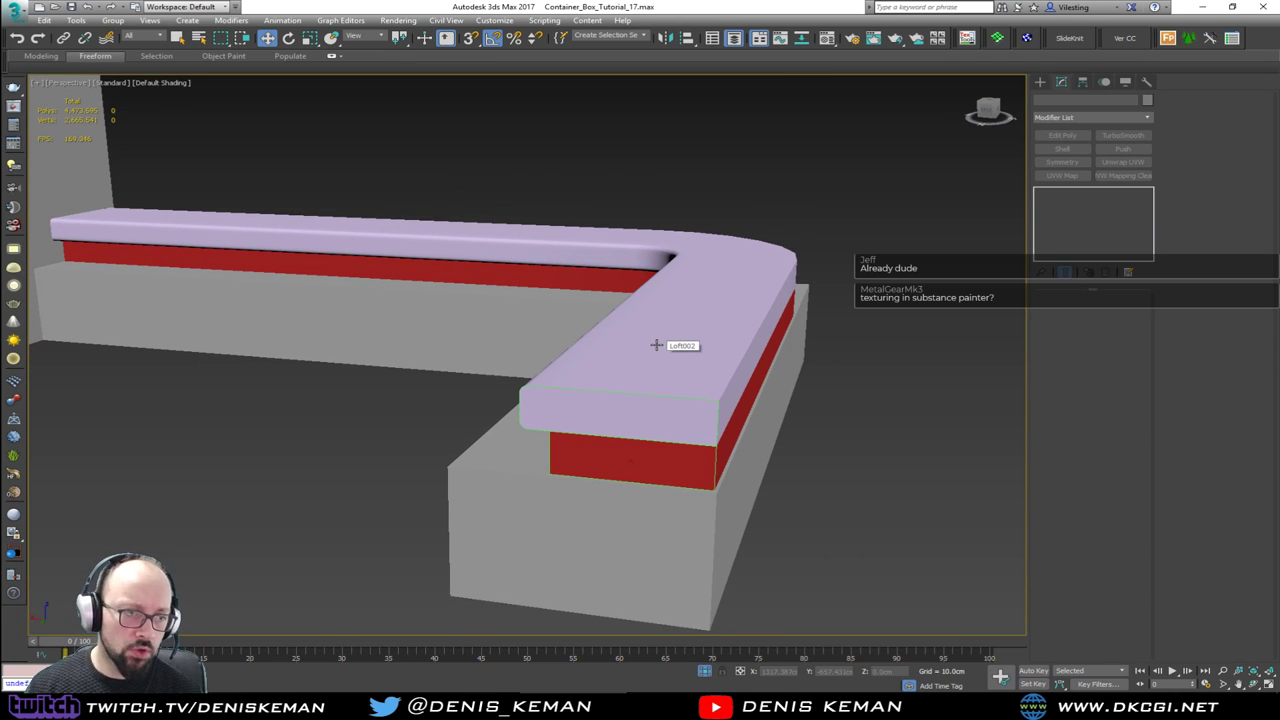
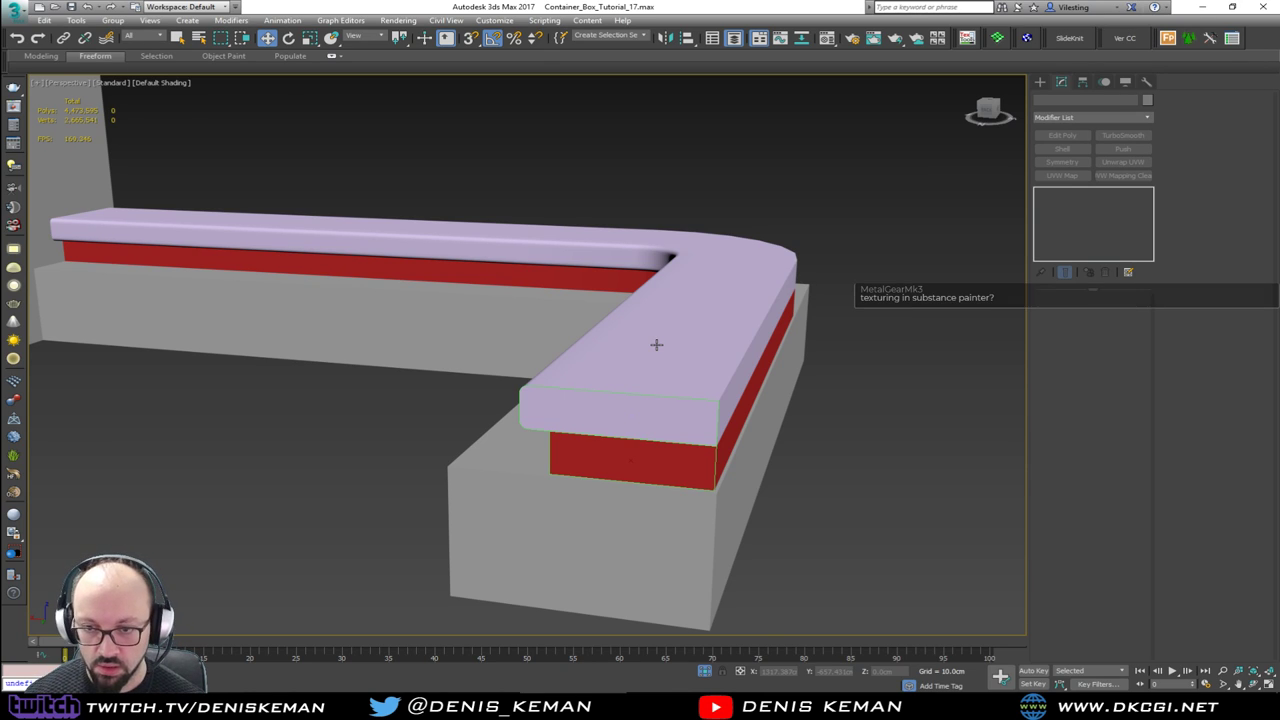
# Step: Clone the red block's rectangular profile spline upward as one independent copy resting above the lilac cushion
pyautogui.scroll(3, 639, 405)
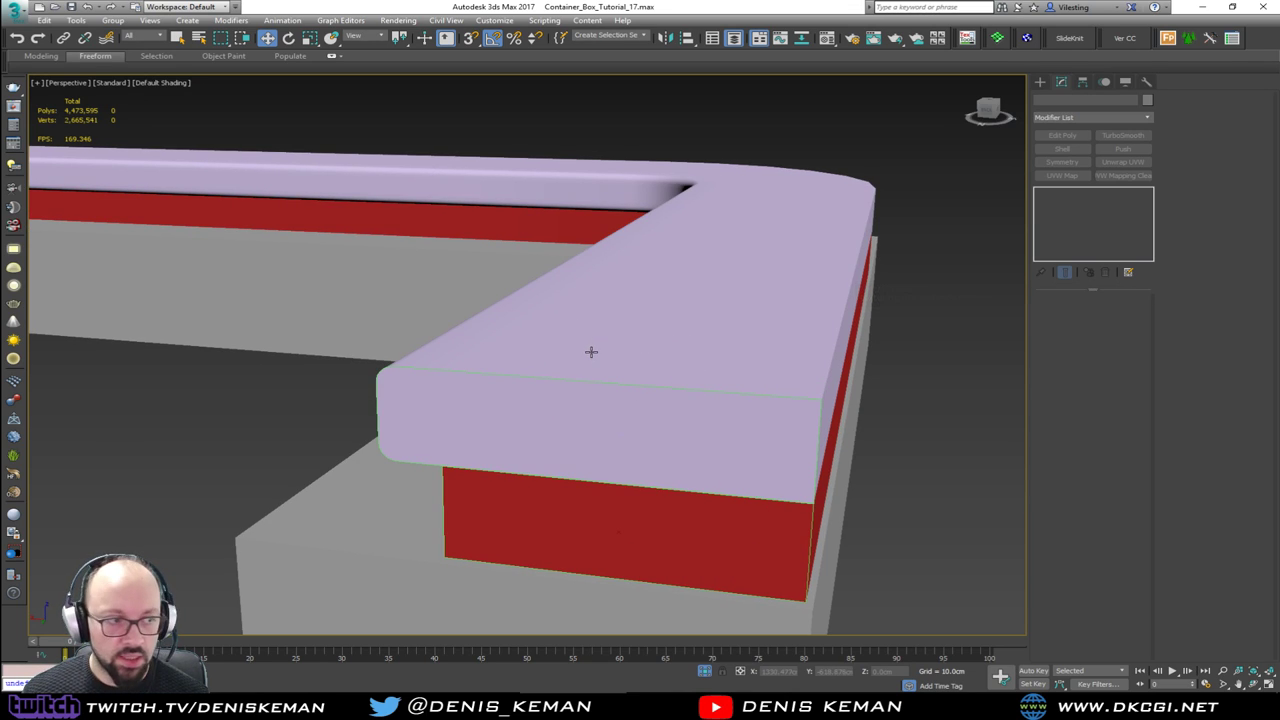
pyautogui.click(610, 382)
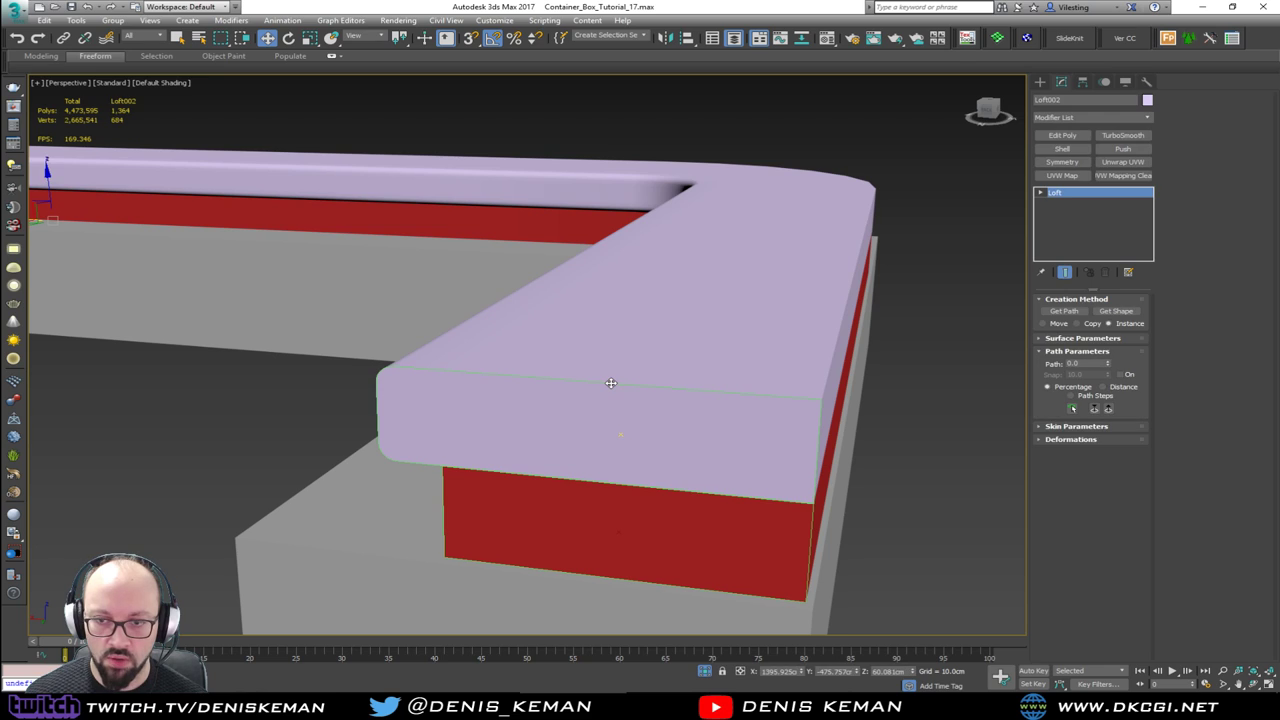
pyautogui.press('F3')
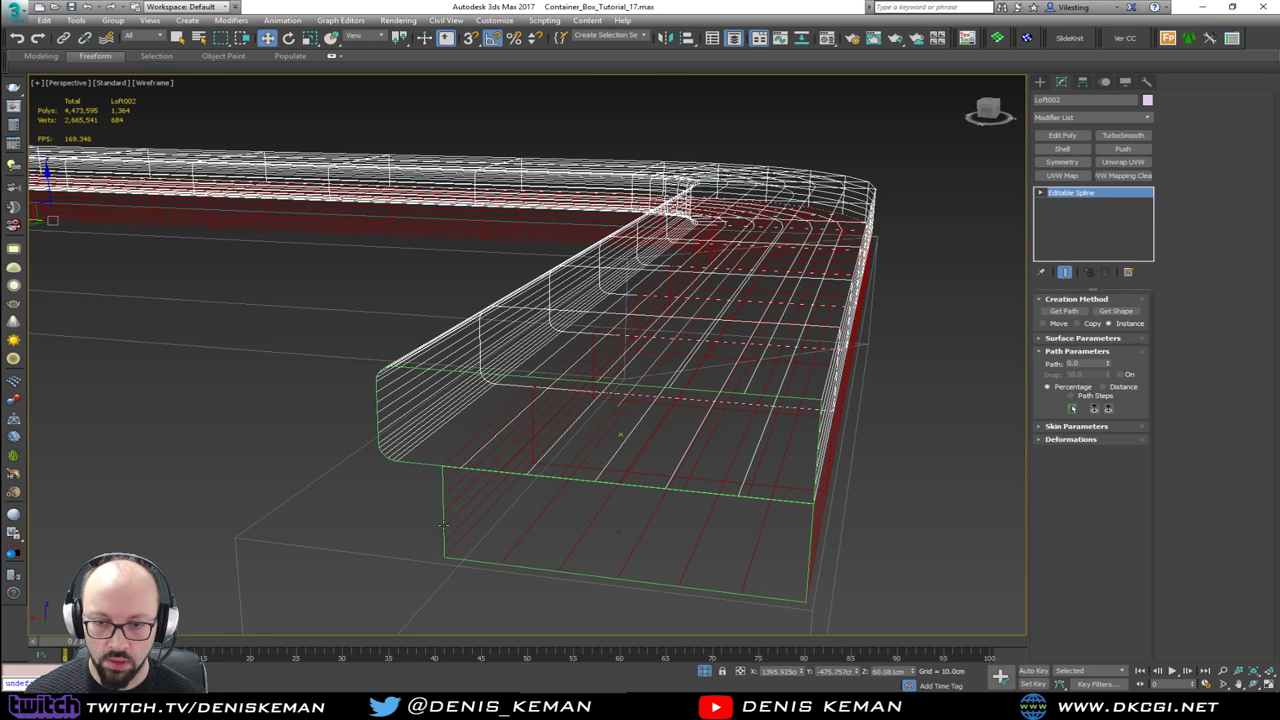
pyautogui.click(446, 524)
pyautogui.press('F3')
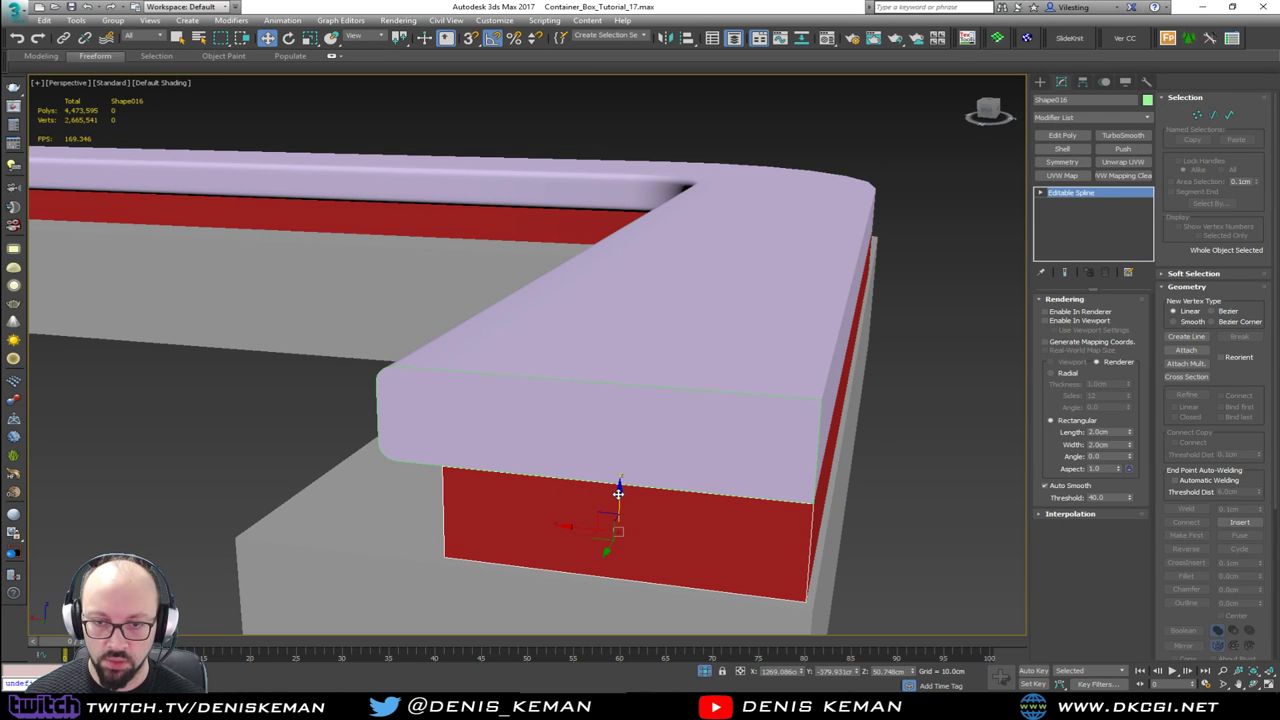
pyautogui.click(634, 326)
pyautogui.moveTo(634, 326); pyautogui.dragTo(648, 296)
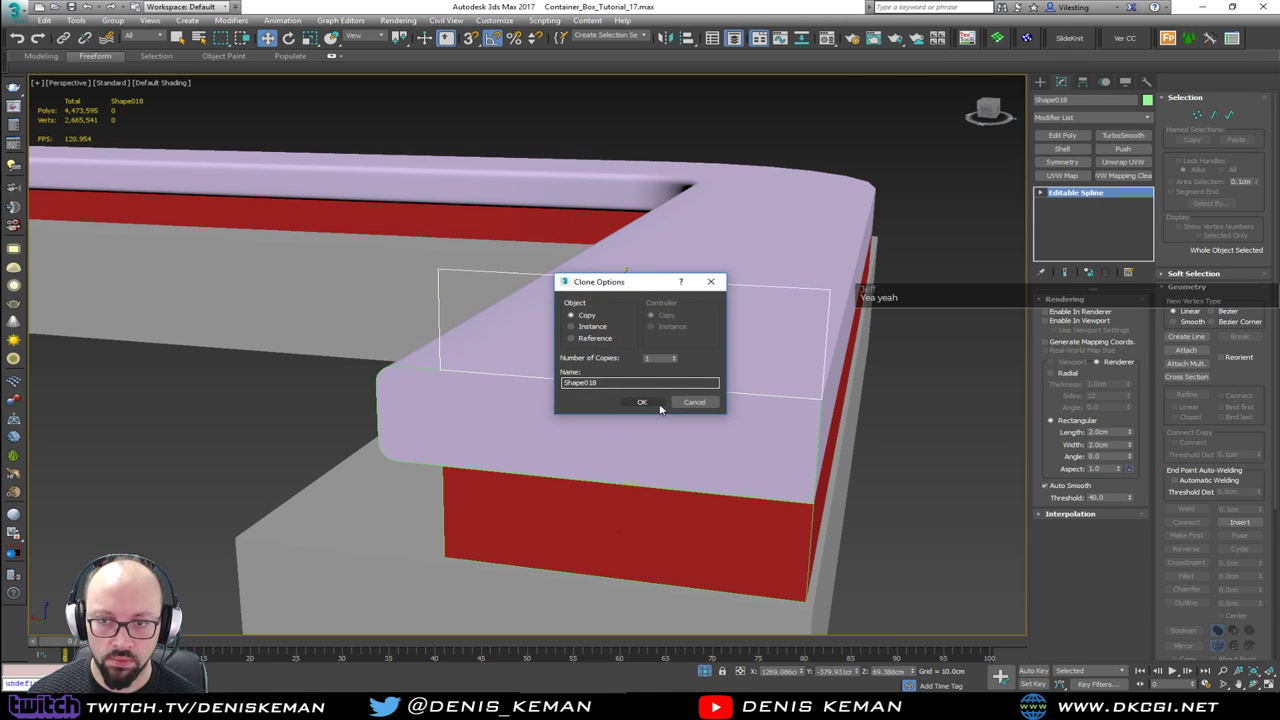
pyautogui.click(642, 402)
# Step: Move the copied profile's two inner vertices outward so it extends well past the lilac cushion's front edge
pyautogui.scroll(2, 646, 406)
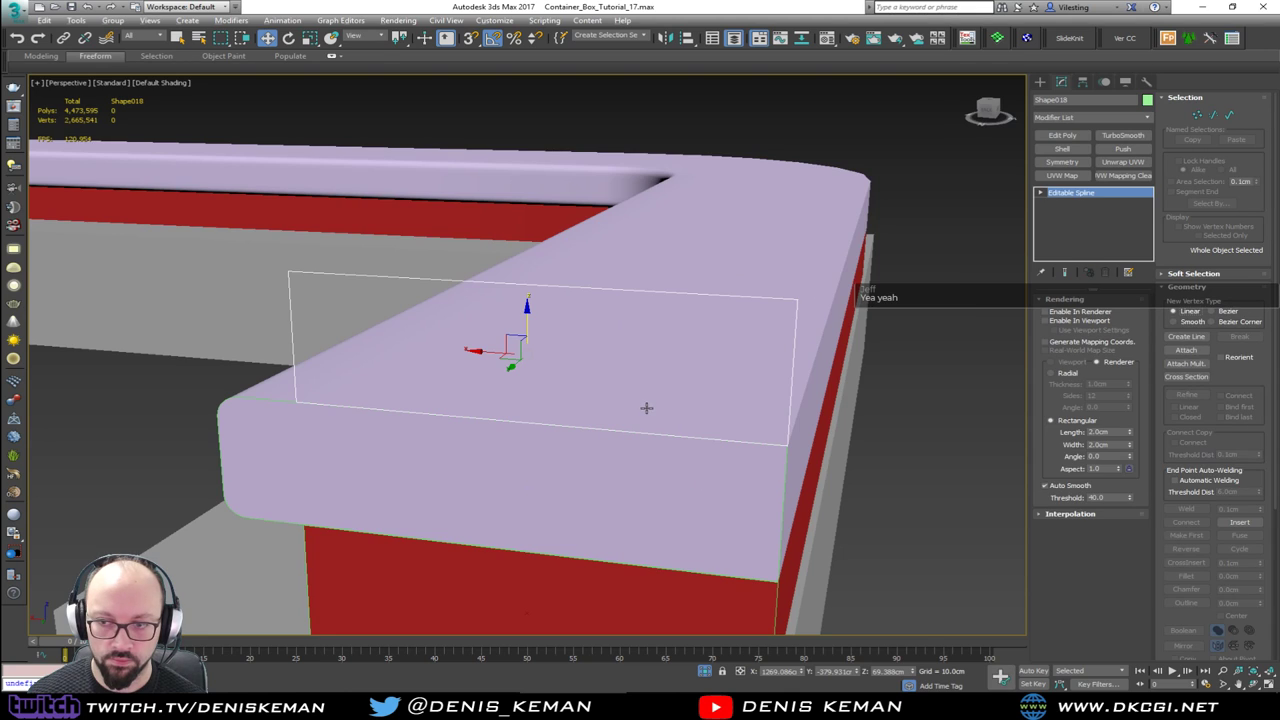
pyautogui.moveTo(646, 406)
pyautogui.keyDown('alt'); pyautogui.mouseDown(button='middle')
pyautogui.moveTo(617, 389)
pyautogui.moveTo(697, 407)
pyautogui.moveTo(600, 324)
pyautogui.mouseUp(button='middle'); pyautogui.keyUp('alt')
pyautogui.press('1')
pyautogui.moveTo(484, 210); pyautogui.dragTo(288, 472)
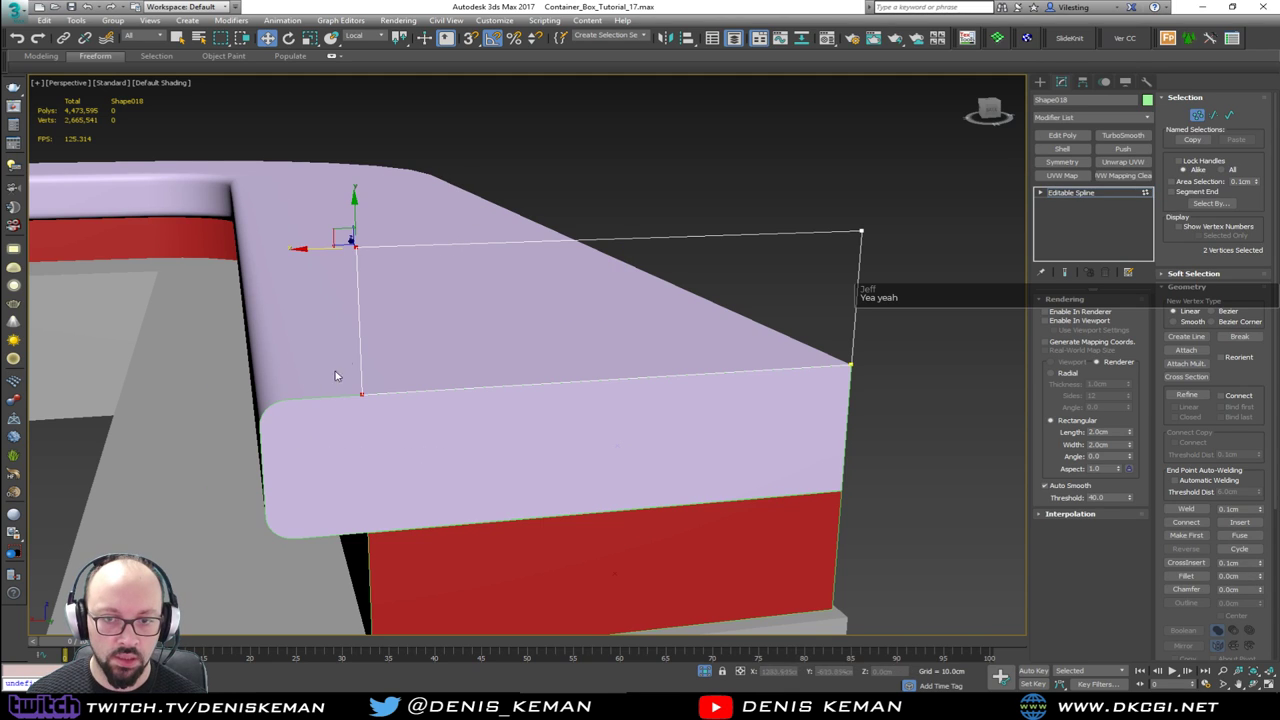
pyautogui.moveTo(309, 249); pyautogui.dragTo(89, 258)
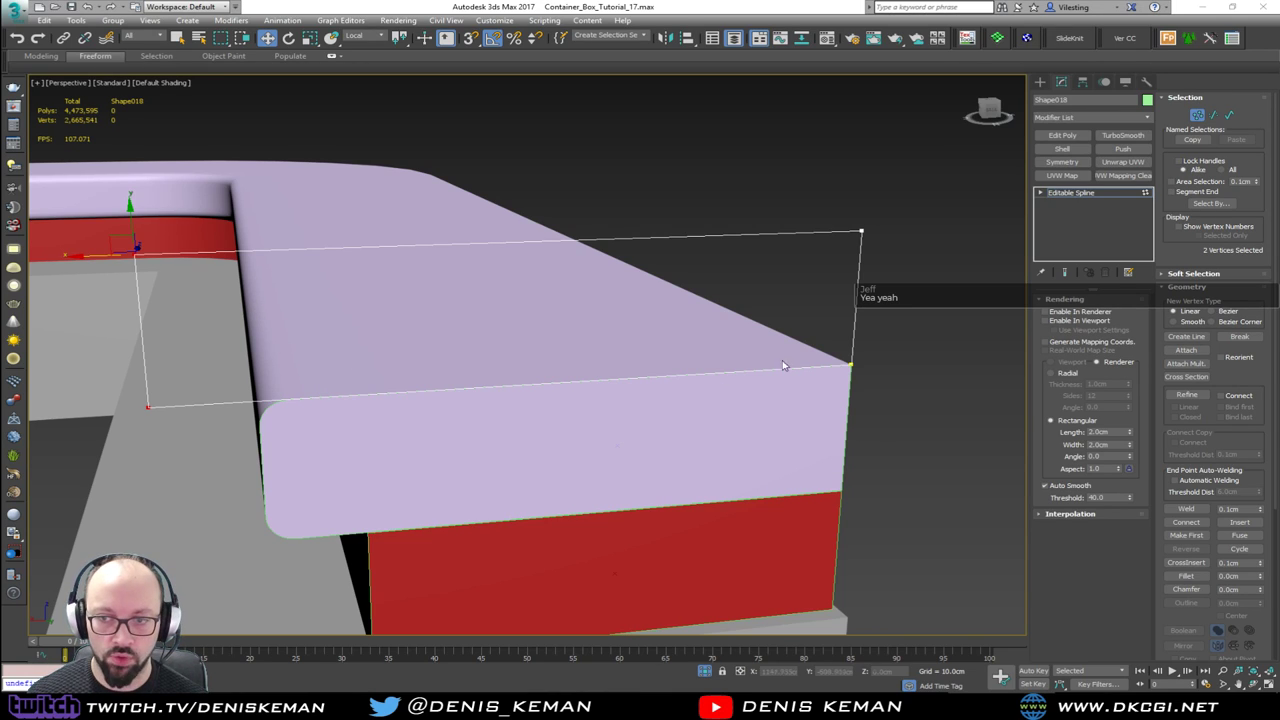
# Step: Lower the copied profile's rear upper vertex by about 2.4 cm and convert it to a Bezier Corner vertex
pyautogui.moveTo(920, 203); pyautogui.dragTo(850, 240)
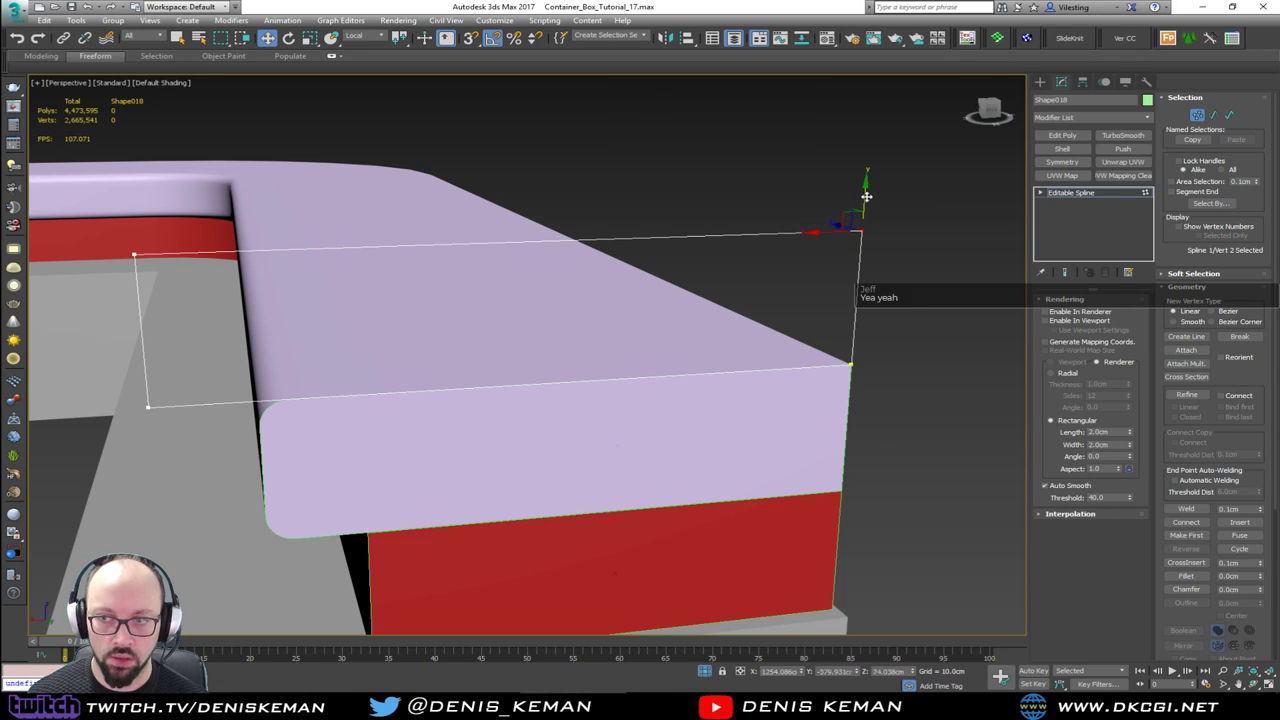
pyautogui.moveTo(866, 196); pyautogui.dragTo(864, 231)
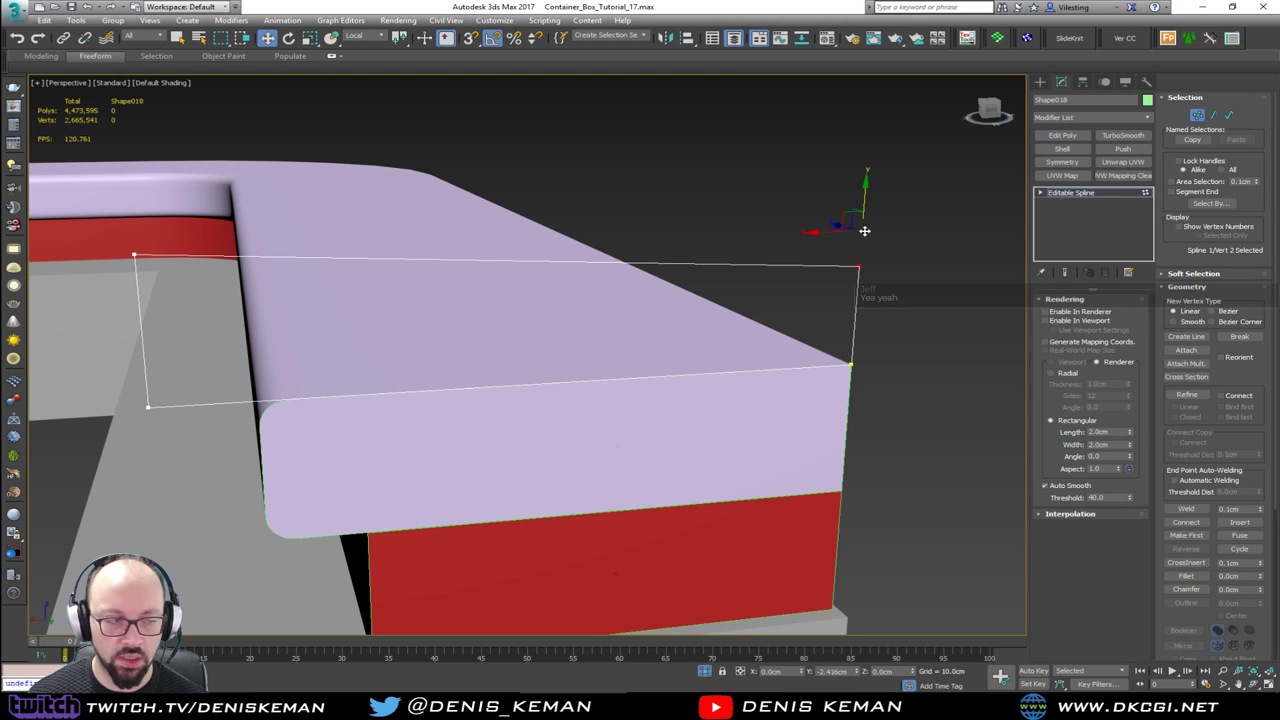
pyautogui.rightClick(852, 268)
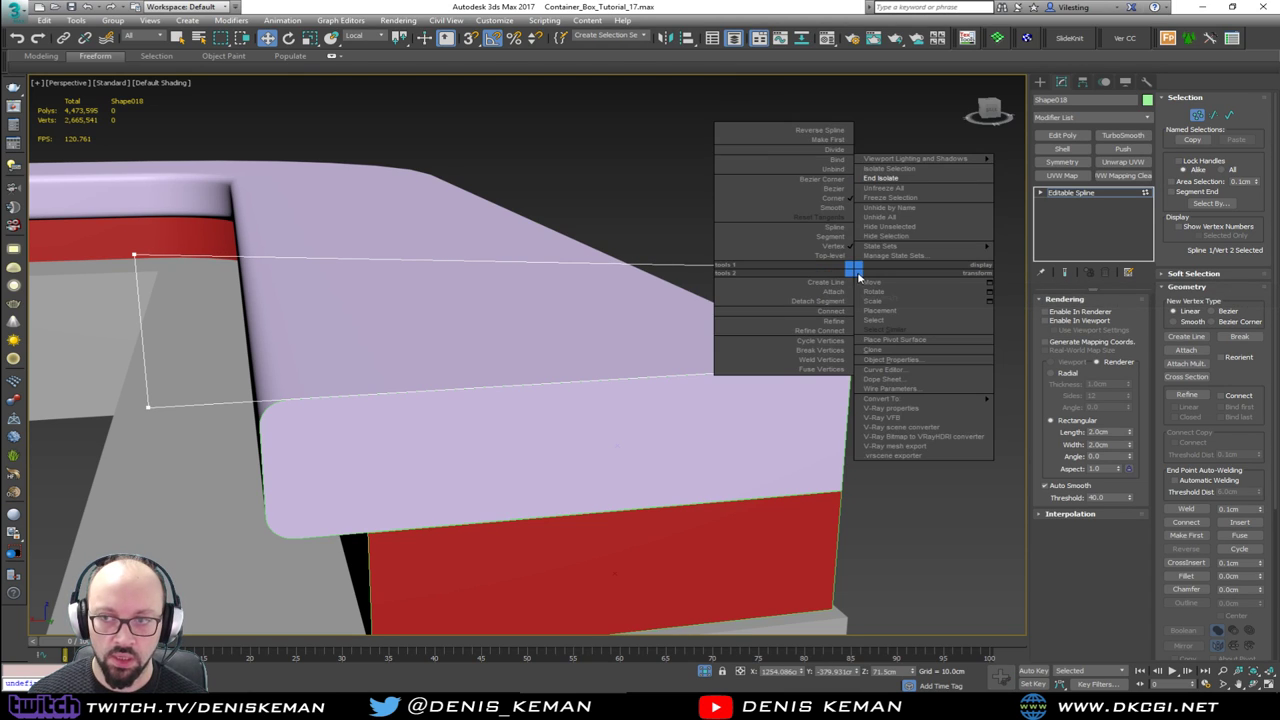
pyautogui.click(836, 179)
# Step: Try to bow the profile's top edge upward with the rear upper vertex's tangent handle, and undo the attempts
pyautogui.moveTo(642, 262); pyautogui.dragTo(644, 218)
pyautogui.moveTo(644, 218)
pyautogui.keyDown('alt'); pyautogui.mouseDown(button='middle')
pyautogui.moveTo(614, 230)
pyautogui.moveTo(661, 222)
pyautogui.mouseUp(button='middle'); pyautogui.keyUp('alt')
pyautogui.hotkey('ctrl', 'z')
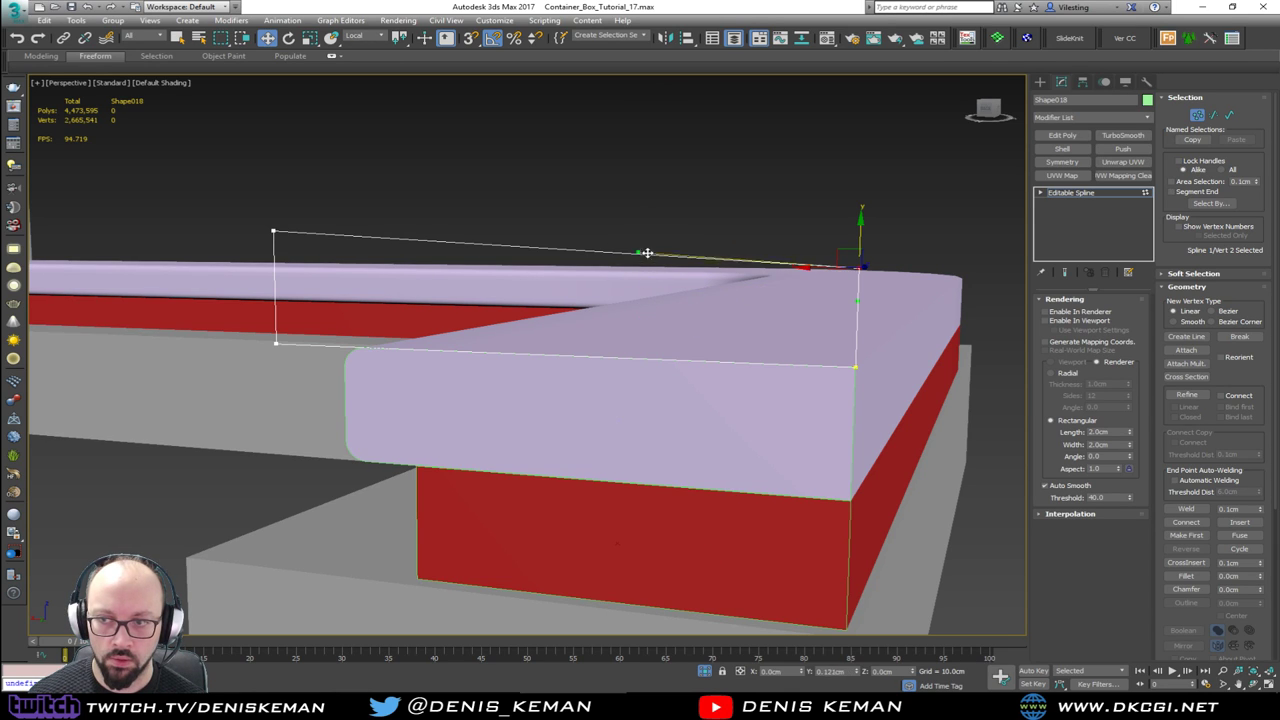
pyautogui.keyDown('alt'); pyautogui.moveTo(646, 246); pyautogui.dragTo(811, 237, button='middle'); pyautogui.keyUp('alt')
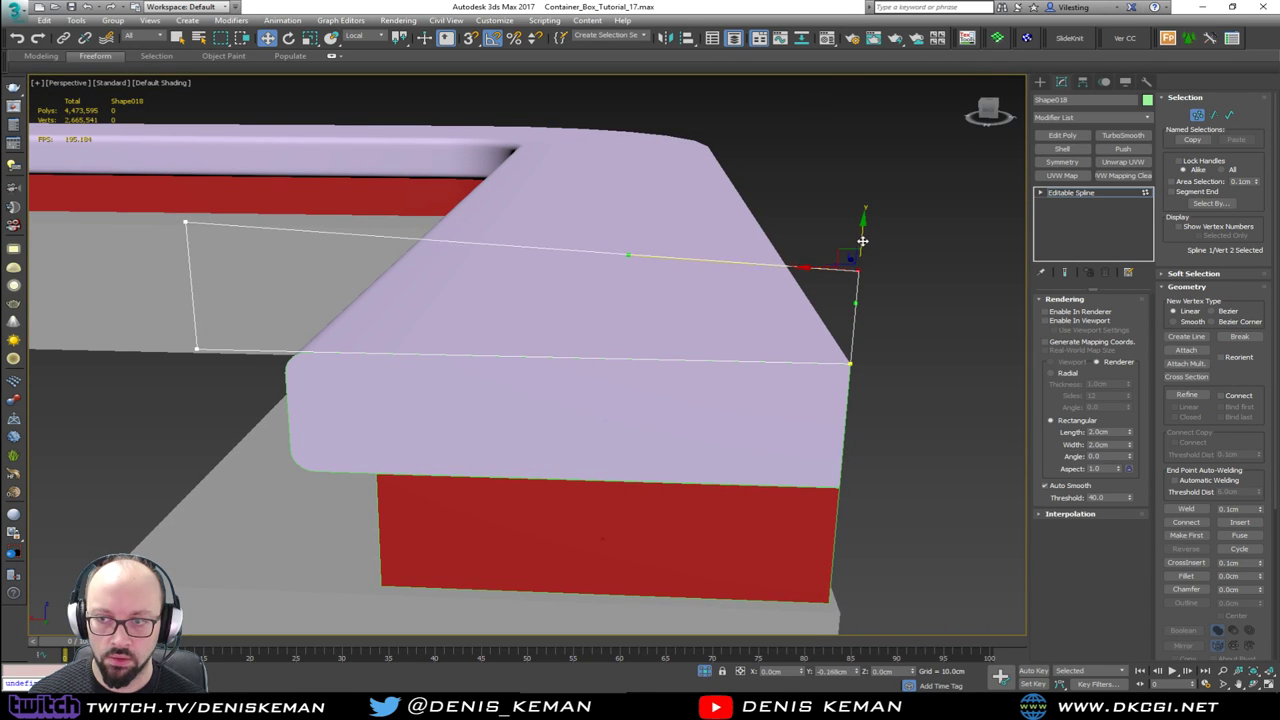
pyautogui.moveTo(862, 241); pyautogui.dragTo(861, 269)
pyautogui.moveTo(627, 282); pyautogui.dragTo(694, 150)
pyautogui.hotkey('ctrl', 'z')
pyautogui.hotkey('ctrl', 'z')
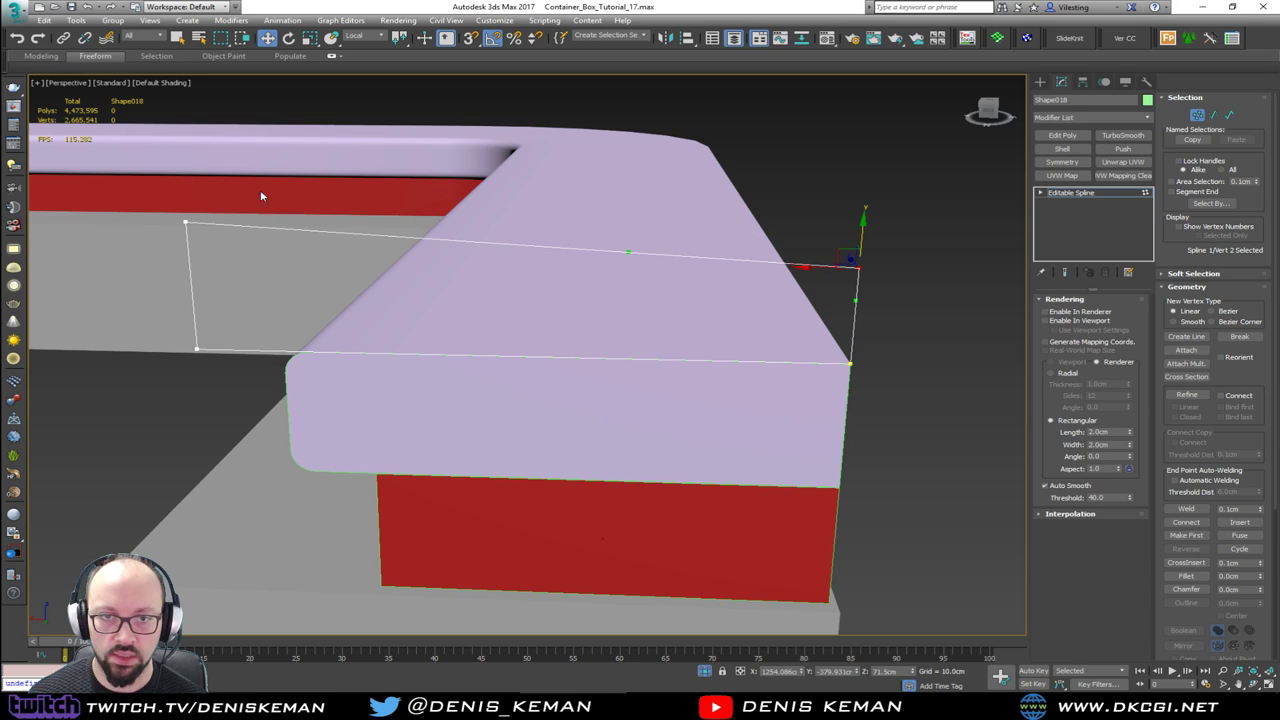
# Step: Convert the profile's front upper vertex to Bezier Corner and try to raise the rear upper vertex's tangent handle
pyautogui.click(186, 222)
pyautogui.keyDown('alt'); pyautogui.moveTo(163, 251); pyautogui.dragTo(271, 266, button='middle'); pyautogui.keyUp('alt')
pyautogui.rightClick(211, 214)
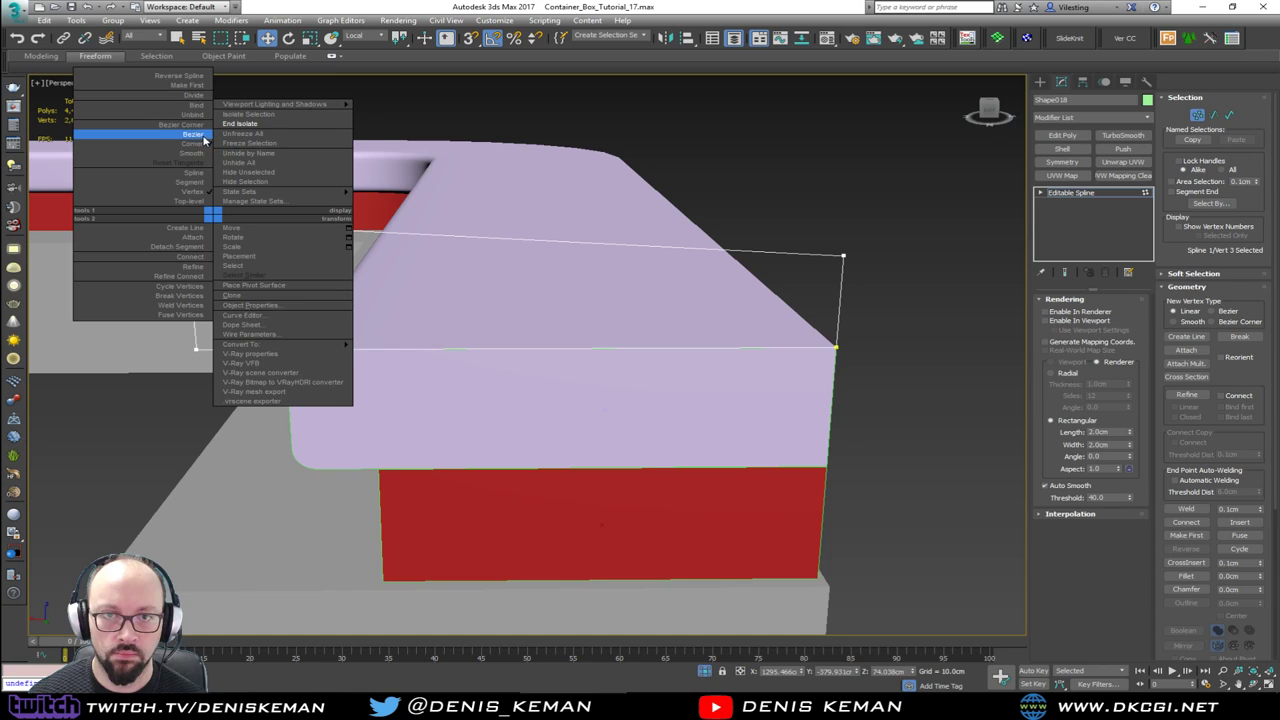
pyautogui.click(203, 128)
pyautogui.keyDown('alt'); pyautogui.moveTo(201, 231); pyautogui.dragTo(259, 236, button='middle'); pyautogui.keyUp('alt')
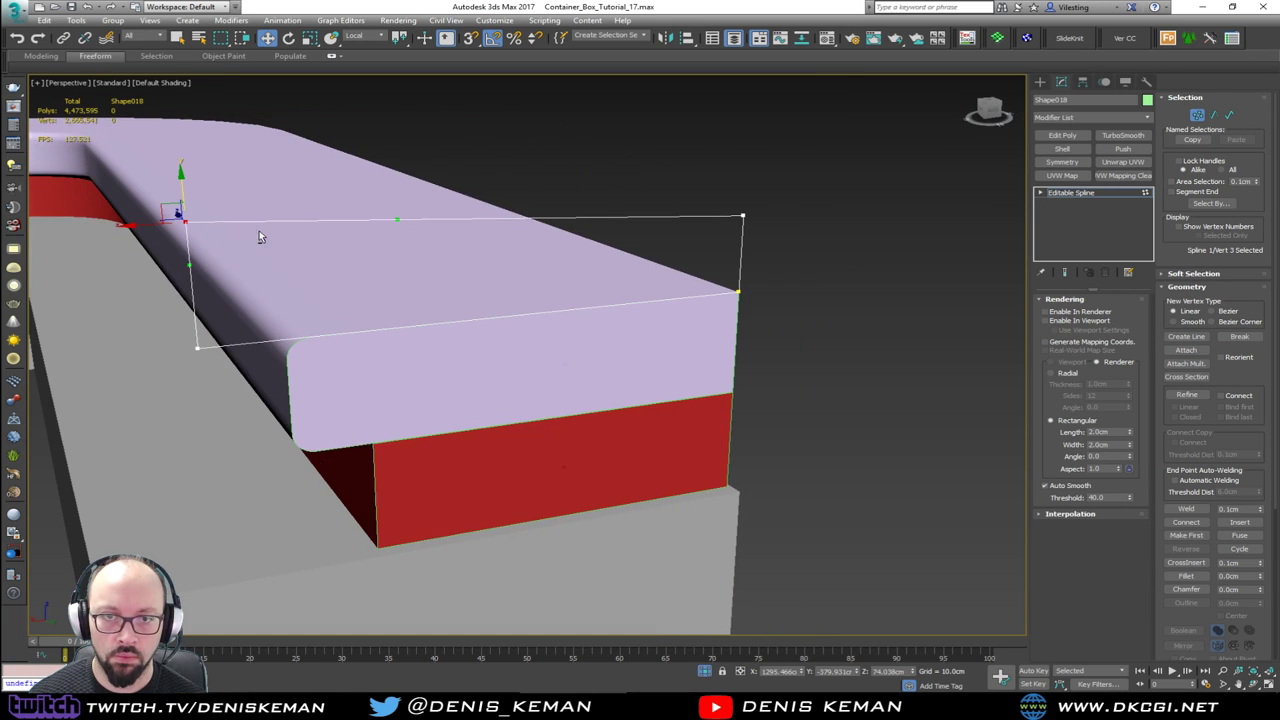
pyautogui.click(742, 215)
pyautogui.moveTo(588, 218); pyautogui.dragTo(584, 174)
pyautogui.hotkey('ctrl', 'z')
pyautogui.hotkey('ctrl', 'z')
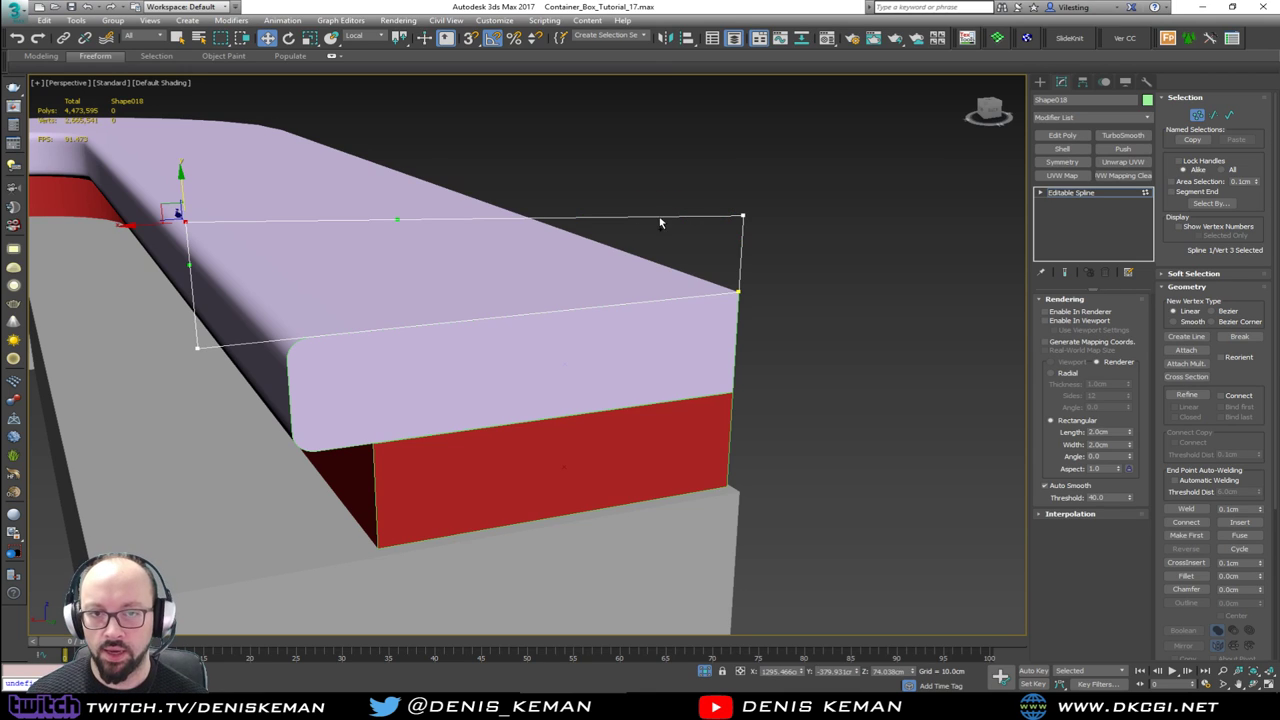
# Step: Change the profile's rear upper vertex to the Smooth type
pyautogui.click(742, 215)
pyautogui.rightClick(736, 214)
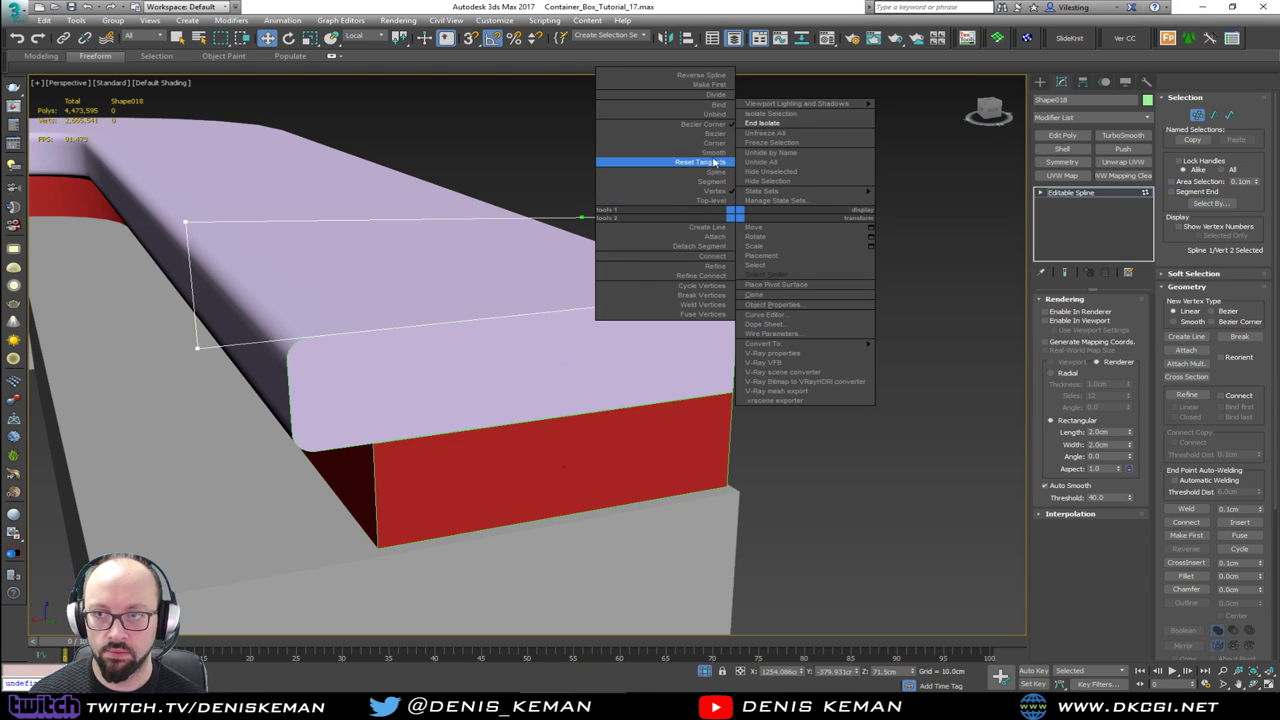
pyautogui.click(712, 153)
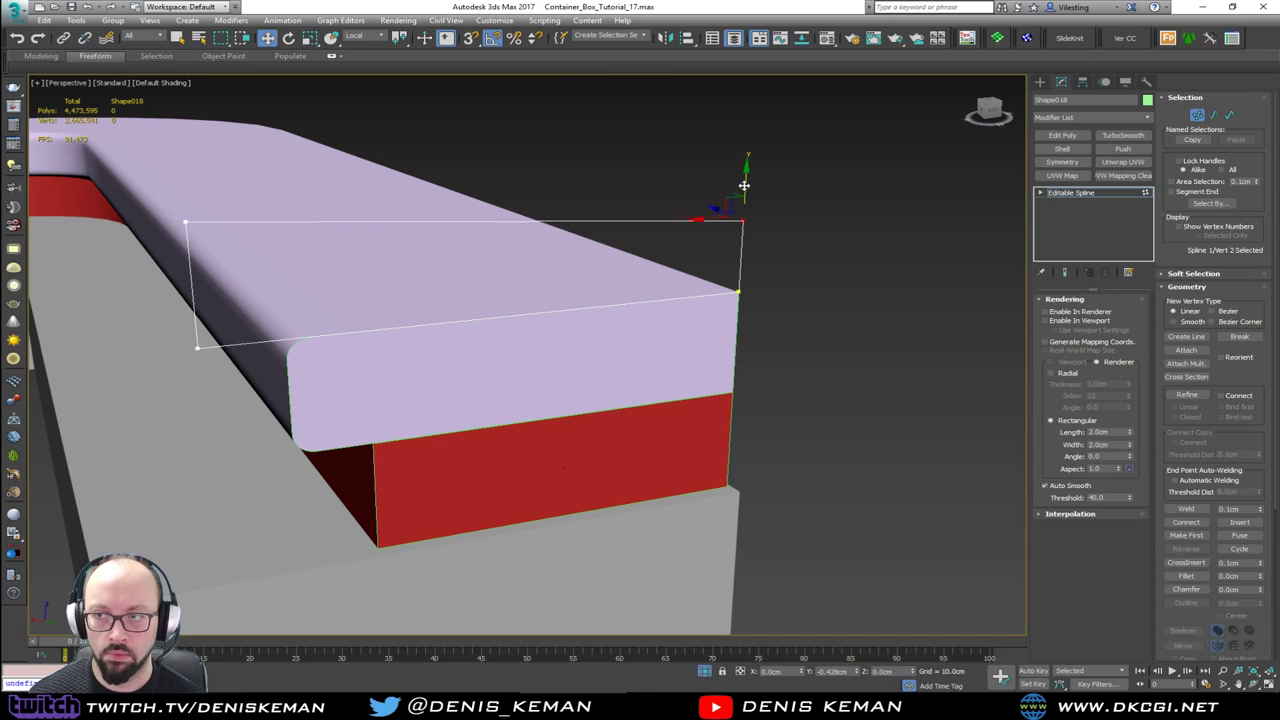
# Step: Reset the copied profile's transform with Reset XForm and convert it to an Editable Spline again
pyautogui.click(1197, 115)
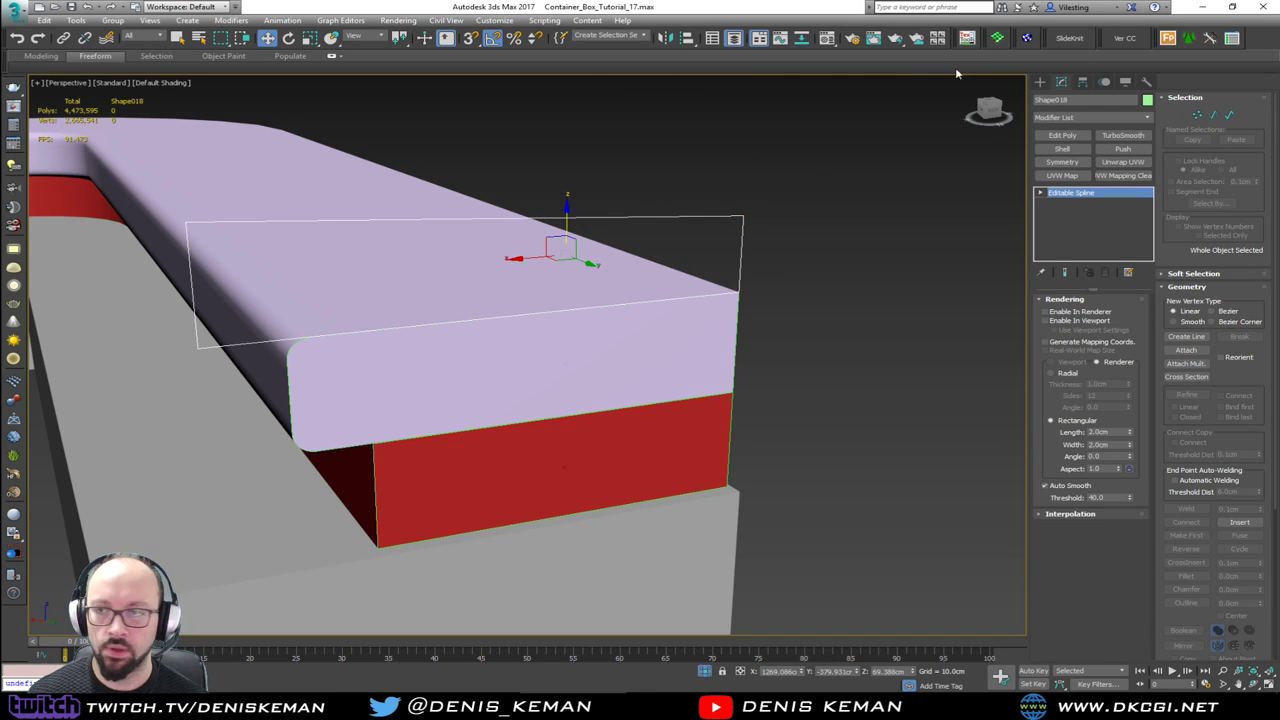
pyautogui.click(1147, 82)
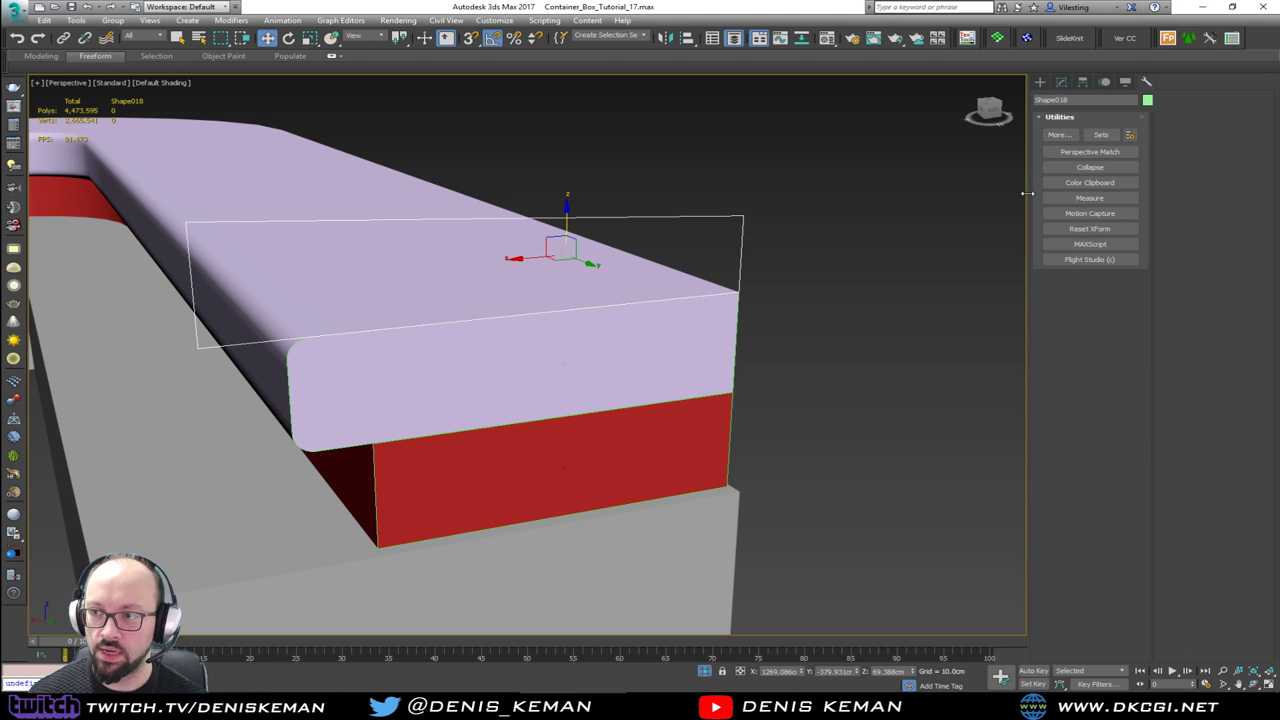
pyautogui.click(1111, 229)
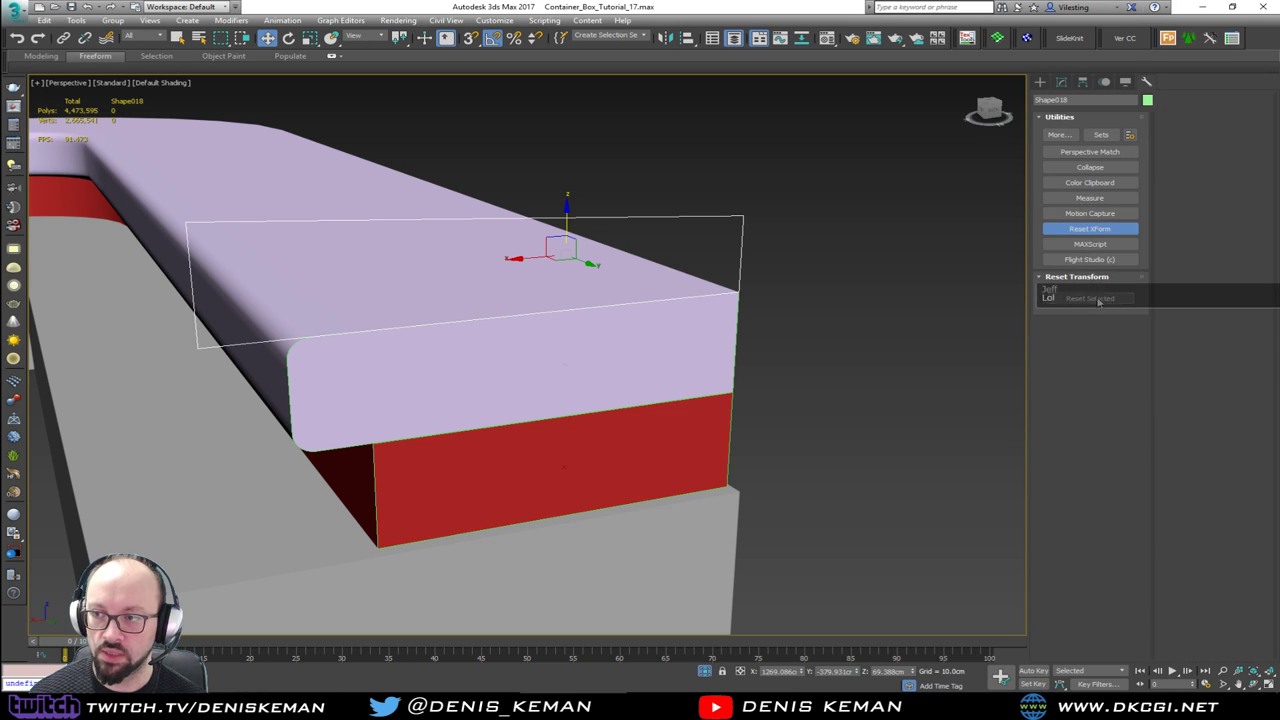
pyautogui.rightClick(631, 262)
pyautogui.moveTo(737, 386)
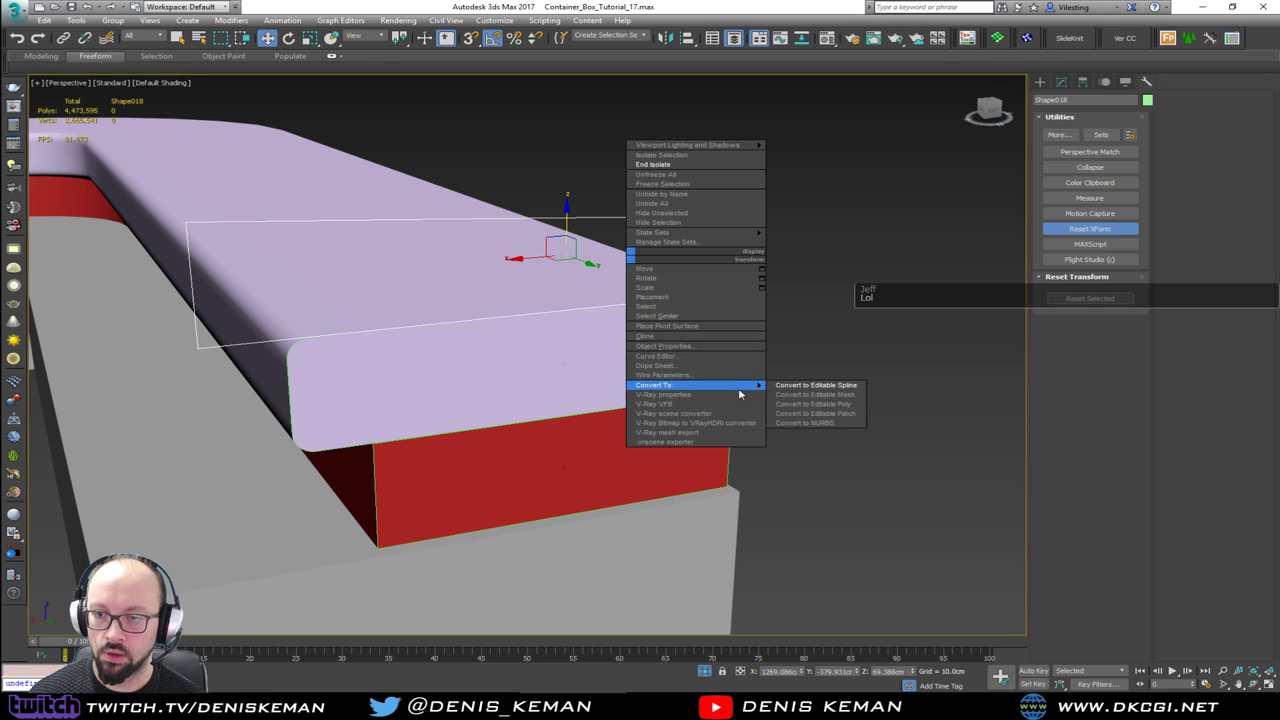
pyautogui.click(808, 386)
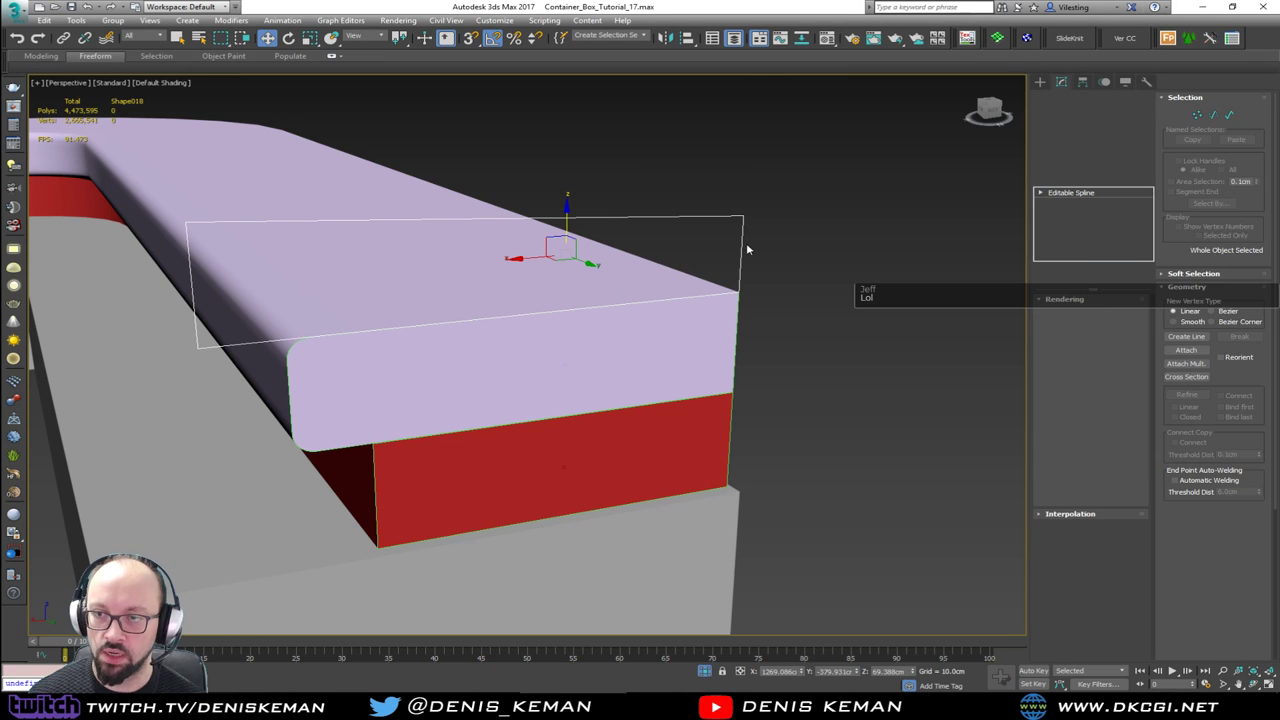
# Step: Change the profile's rear upper vertex to Bezier and try to pull its tangent handle upward
pyautogui.press('1')
pyautogui.click(745, 220)
pyautogui.rightClick(747, 218)
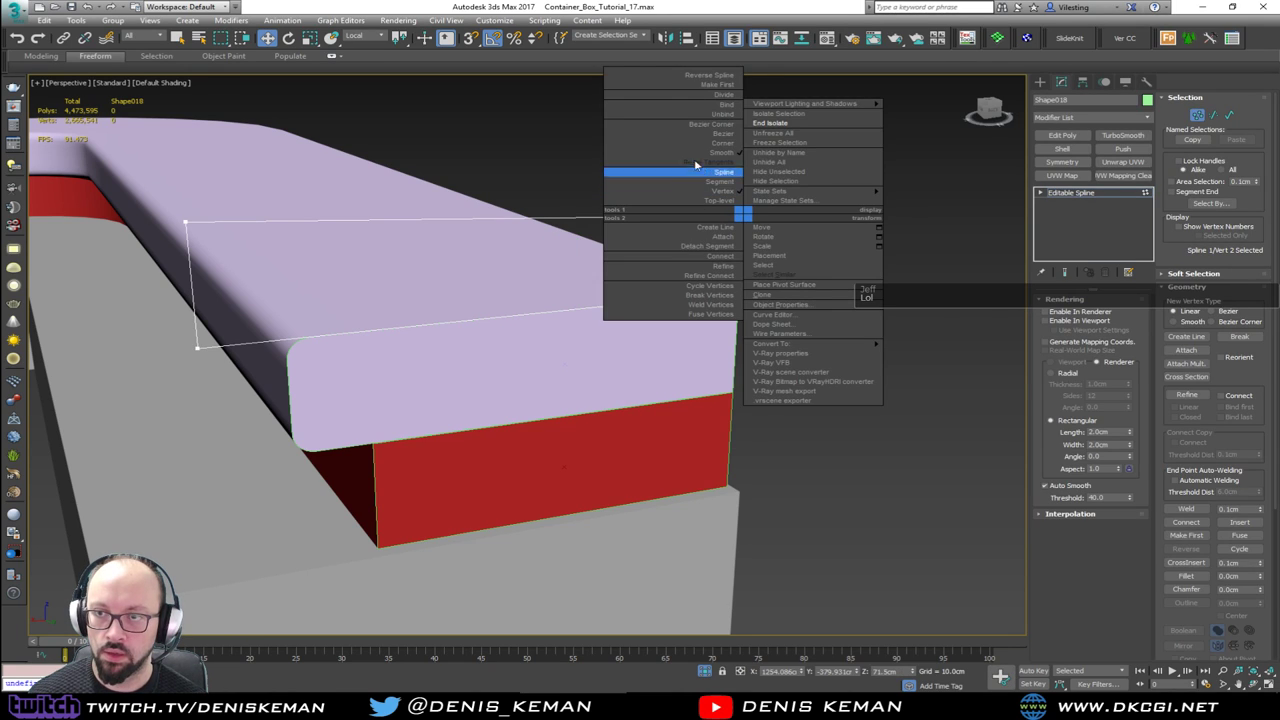
pyautogui.click(724, 133)
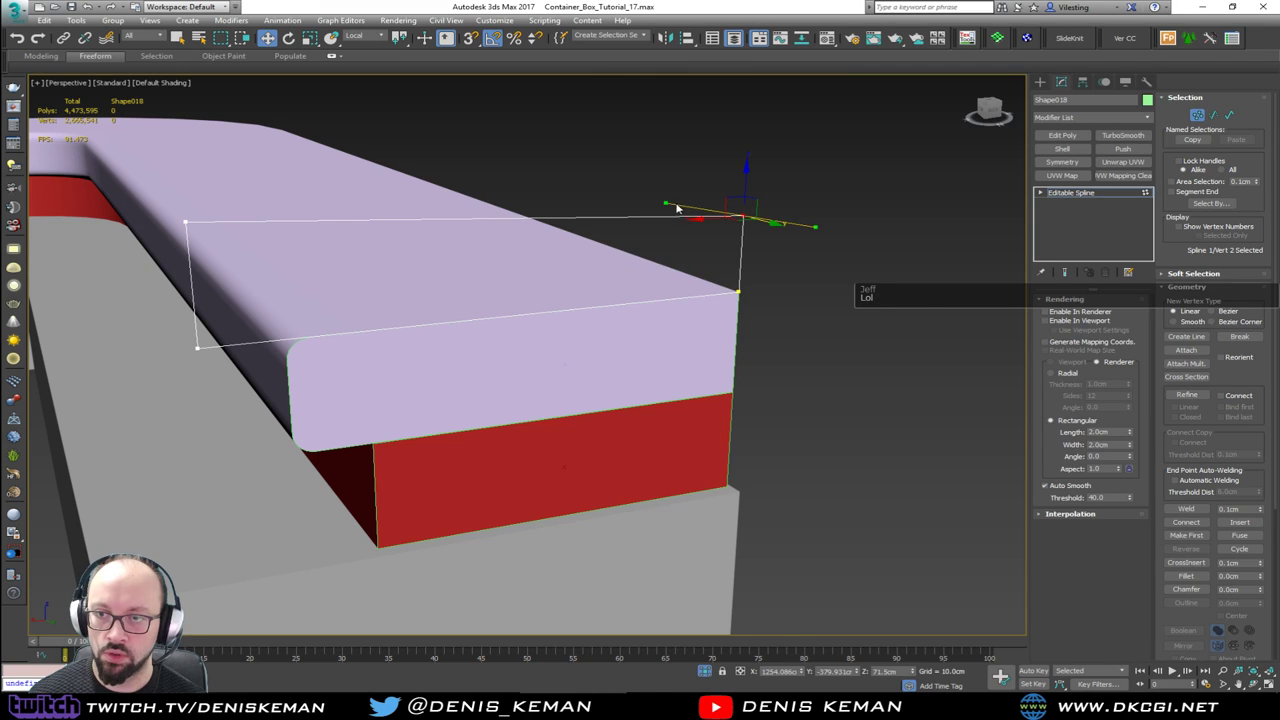
pyautogui.moveTo(666, 203); pyautogui.dragTo(673, 164)
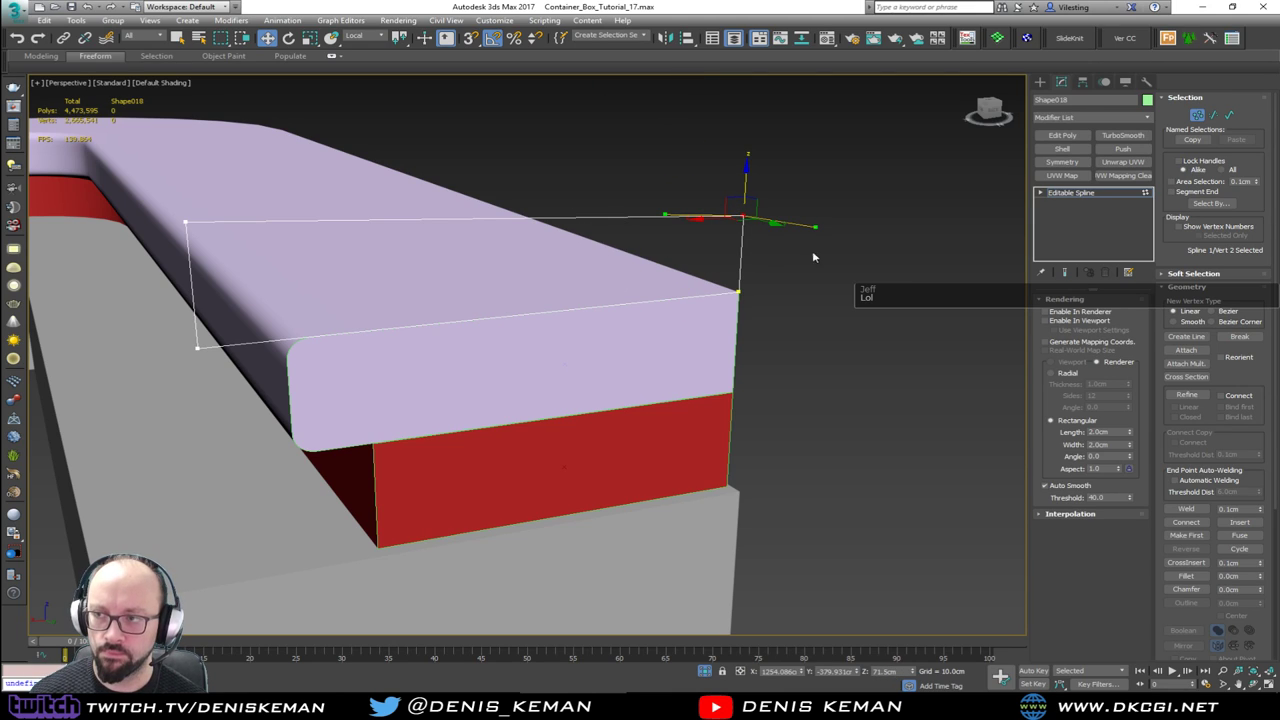
# Step: Remove the rear upper vertex, try the front upper vertex's tangent handle, and delete the whole copied profile spline
pyautogui.press('Delete')
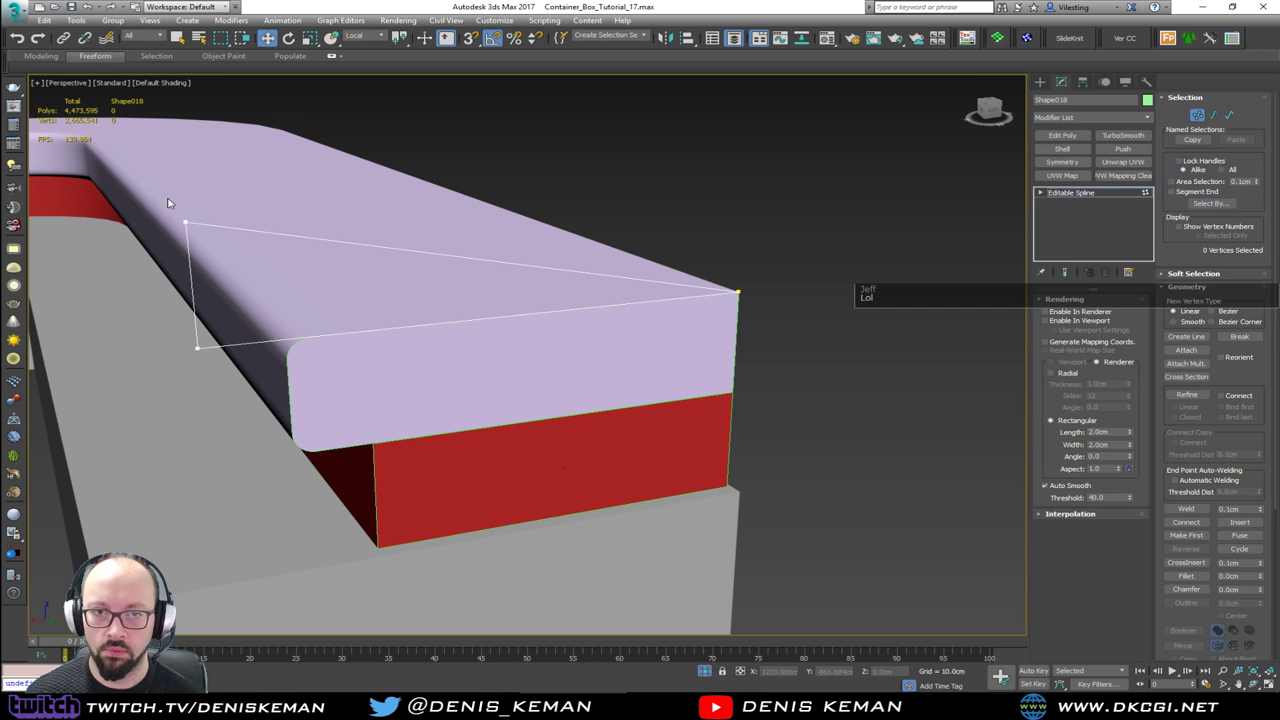
pyautogui.click(185, 222)
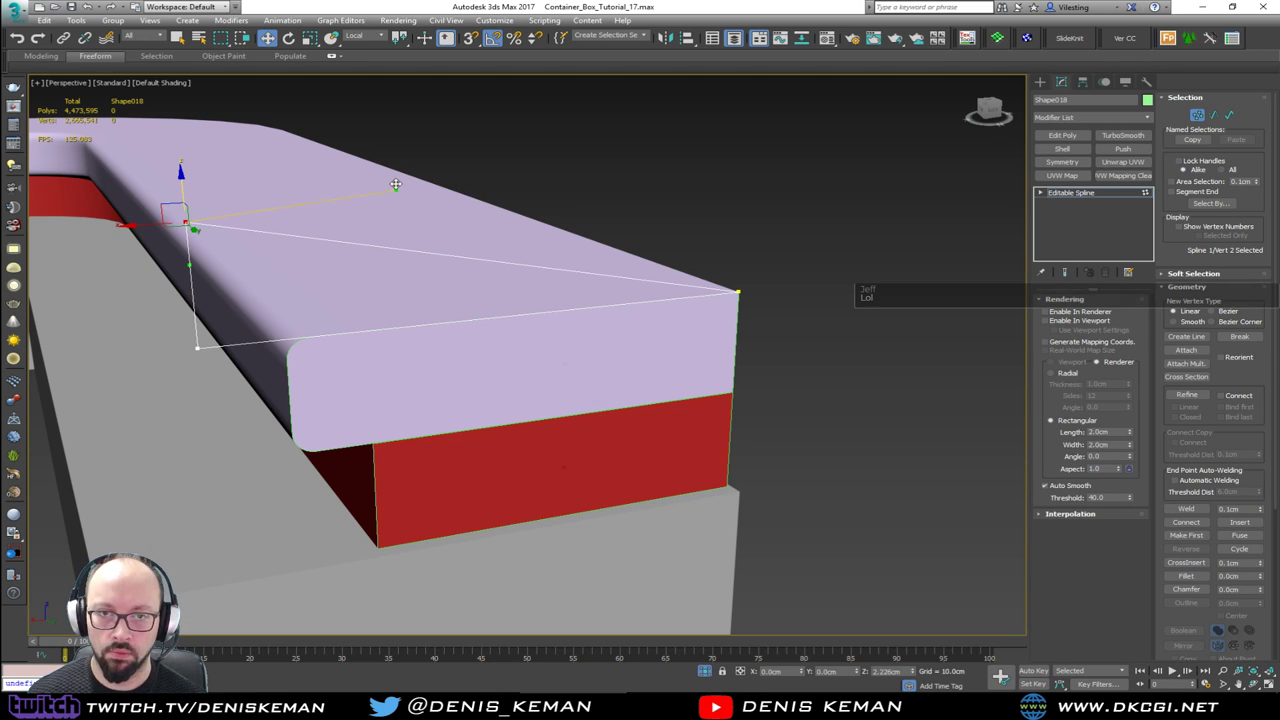
pyautogui.click(1198, 116)
pyautogui.press('Delete')
# Step: Draw a rectangle spline about 45 cm wide and 16.5 cm high in the Front view, resting on the lilac cushion from its back edge
pyautogui.hotkey('alt', 'w')
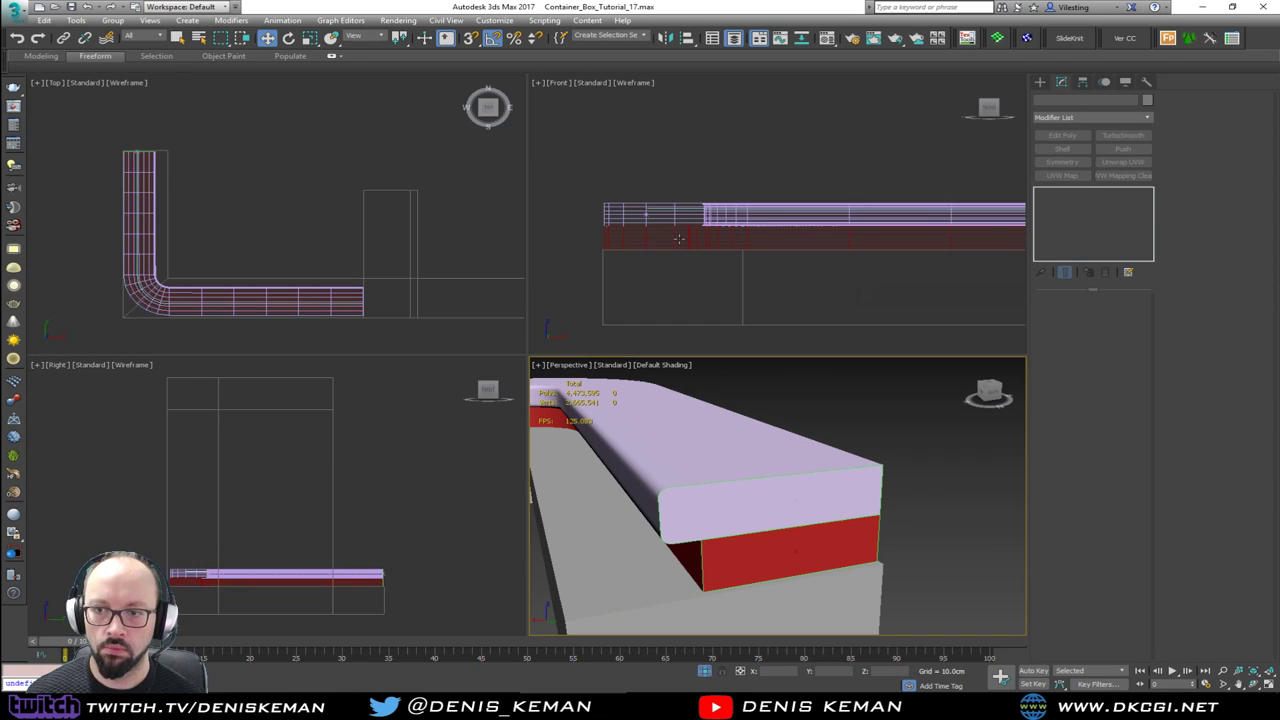
pyautogui.middleClick(382, 483)
pyautogui.middleClick(570, 300)
pyautogui.moveTo(304, 265); pyautogui.dragTo(185, 187, button='middle')
pyautogui.moveTo(898, 205); pyautogui.dragTo(979, 216, button='middle')
pyautogui.hotkey('alt', 'w')
pyautogui.moveTo(416, 334); pyautogui.dragTo(737, 329, button='middle')
pyautogui.moveTo(540, 334); pyautogui.dragTo(618, 334, button='middle')
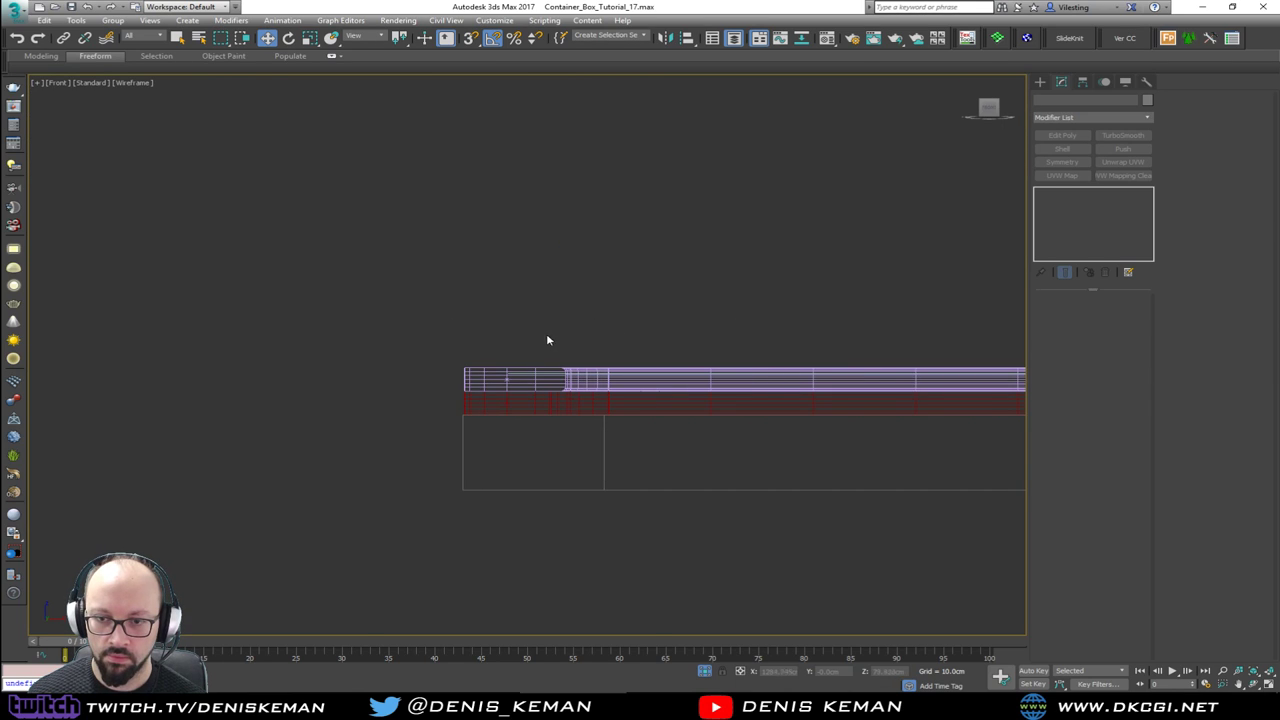
pyautogui.scroll(5, 544, 338)
pyautogui.click(1039, 82)
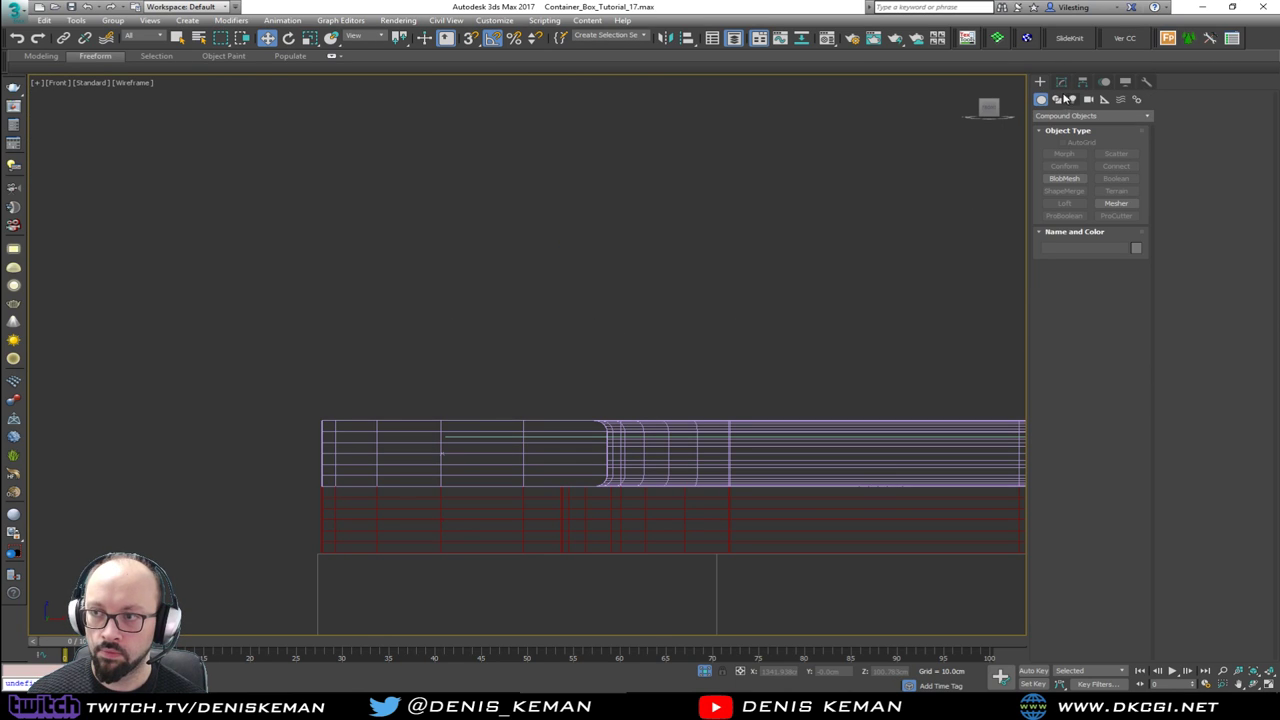
pyautogui.rightClick(509, 312)
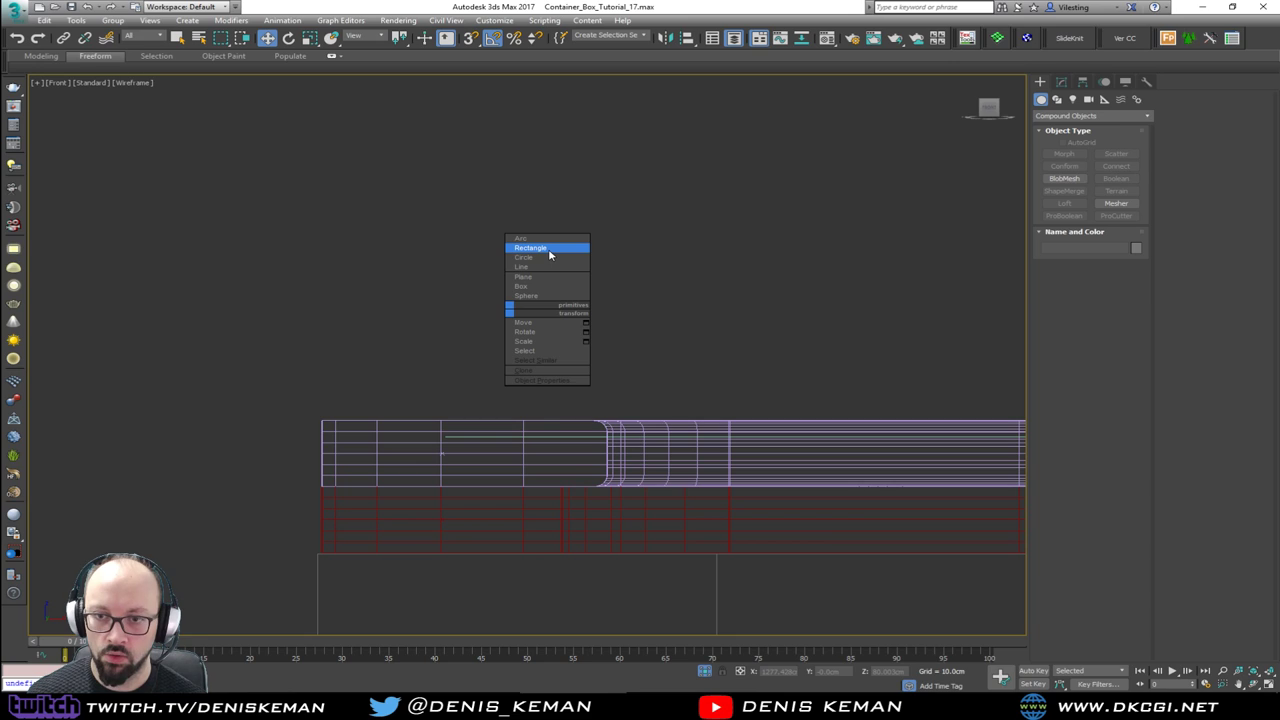
pyautogui.click(549, 248)
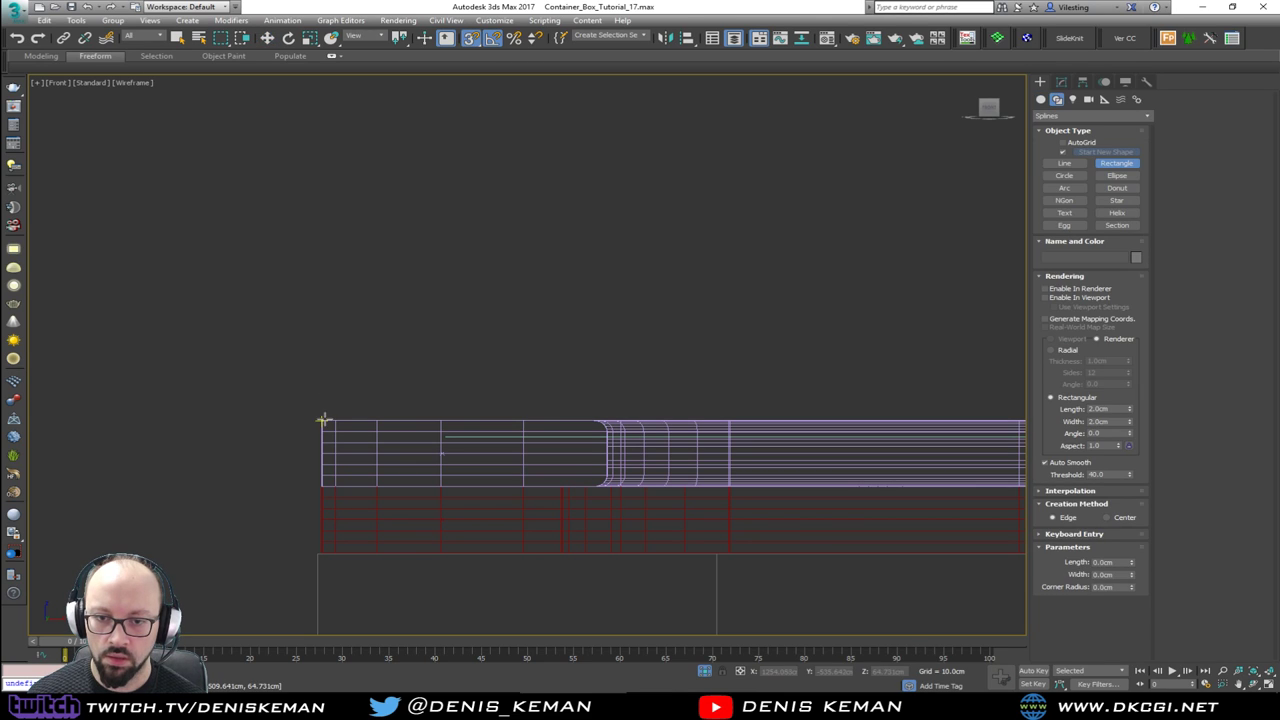
pyautogui.moveTo(322, 420); pyautogui.dragTo(682, 304)
pyautogui.press('w')
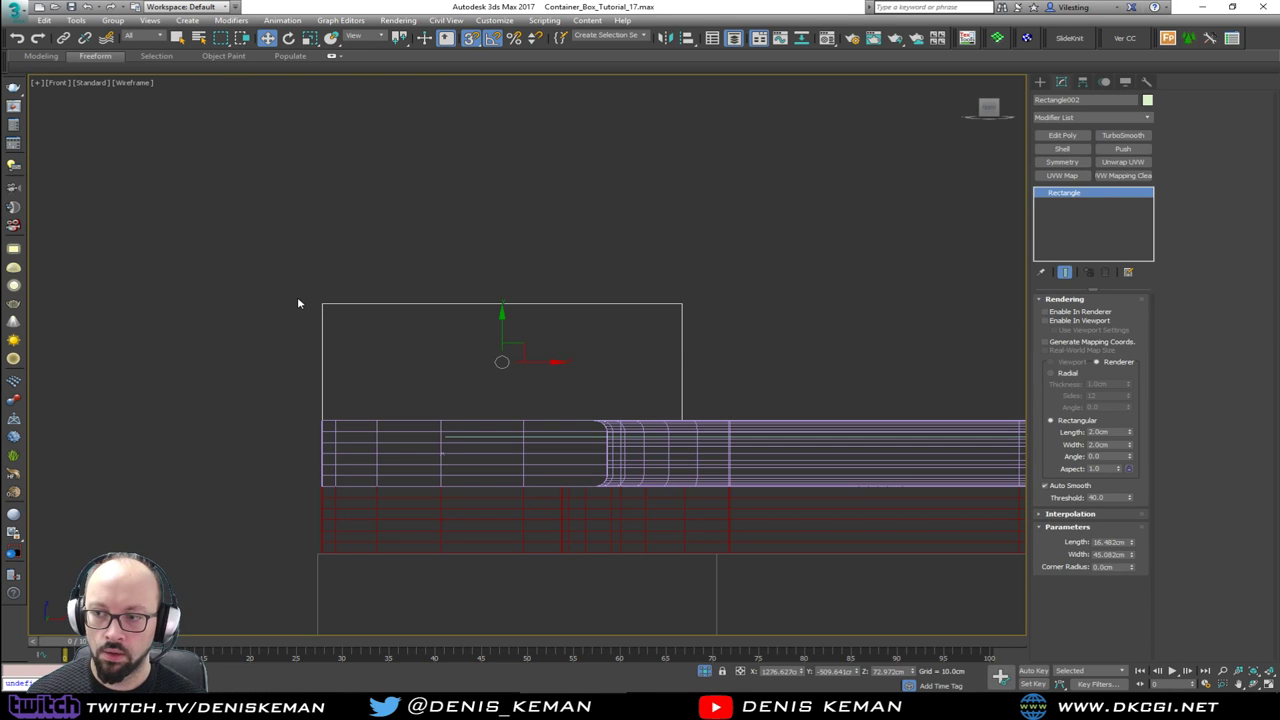
# Step: Convert the rectangle to an Editable Spline and lower its rear upper vertex, bowing the top edge upward with the tangent handle
pyautogui.rightClick(505, 298)
pyautogui.moveTo(480, 428)
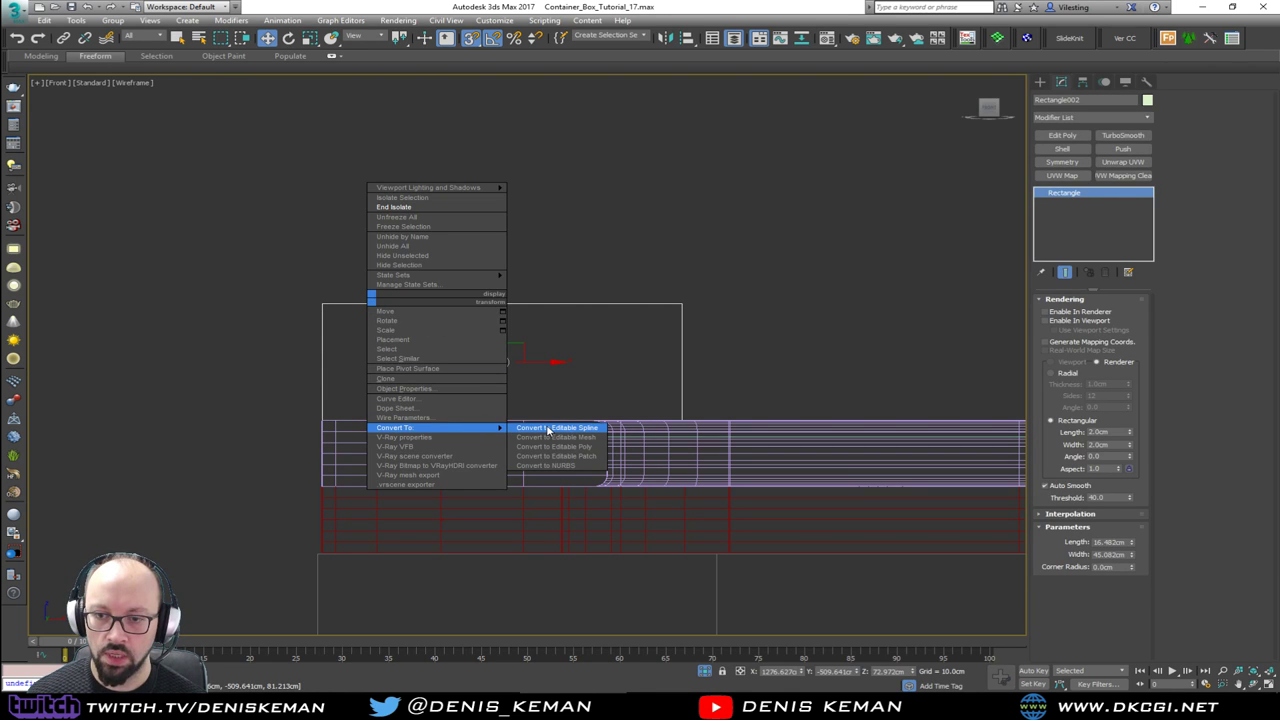
pyautogui.click(548, 428)
pyautogui.press('1')
pyautogui.moveTo(294, 287); pyautogui.dragTo(360, 326)
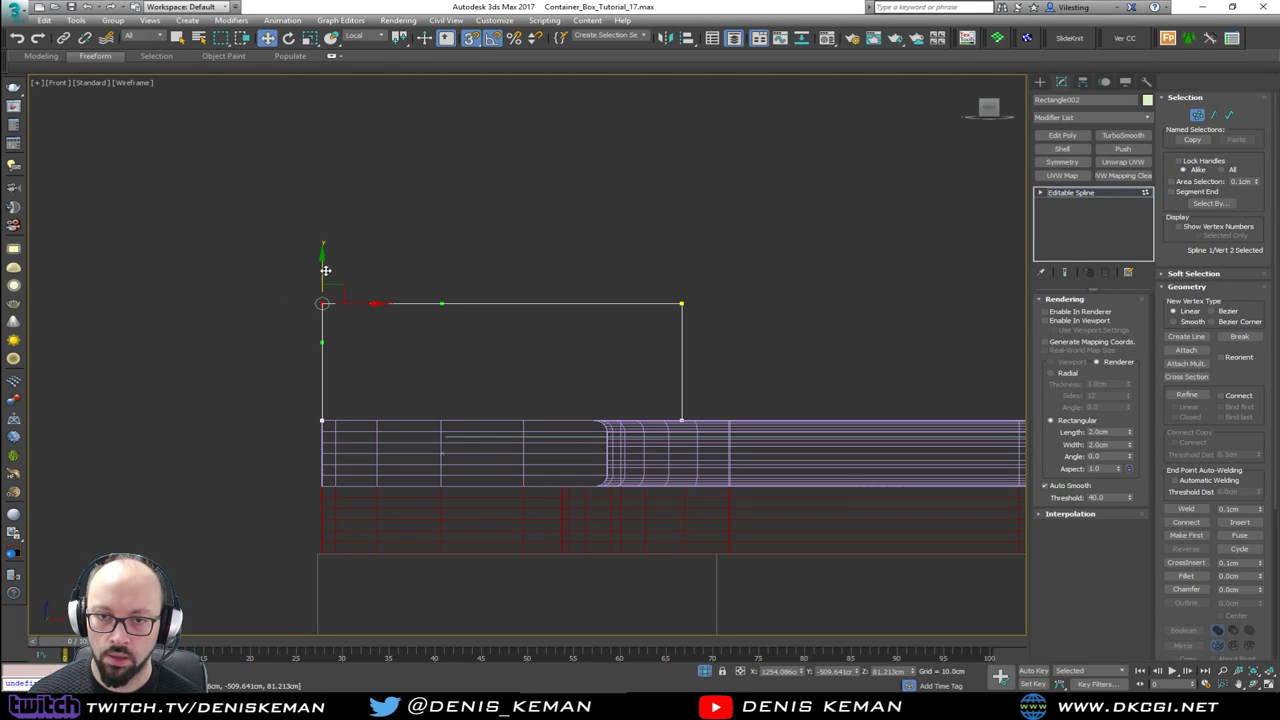
pyautogui.moveTo(441, 304); pyautogui.dragTo(441, 262)
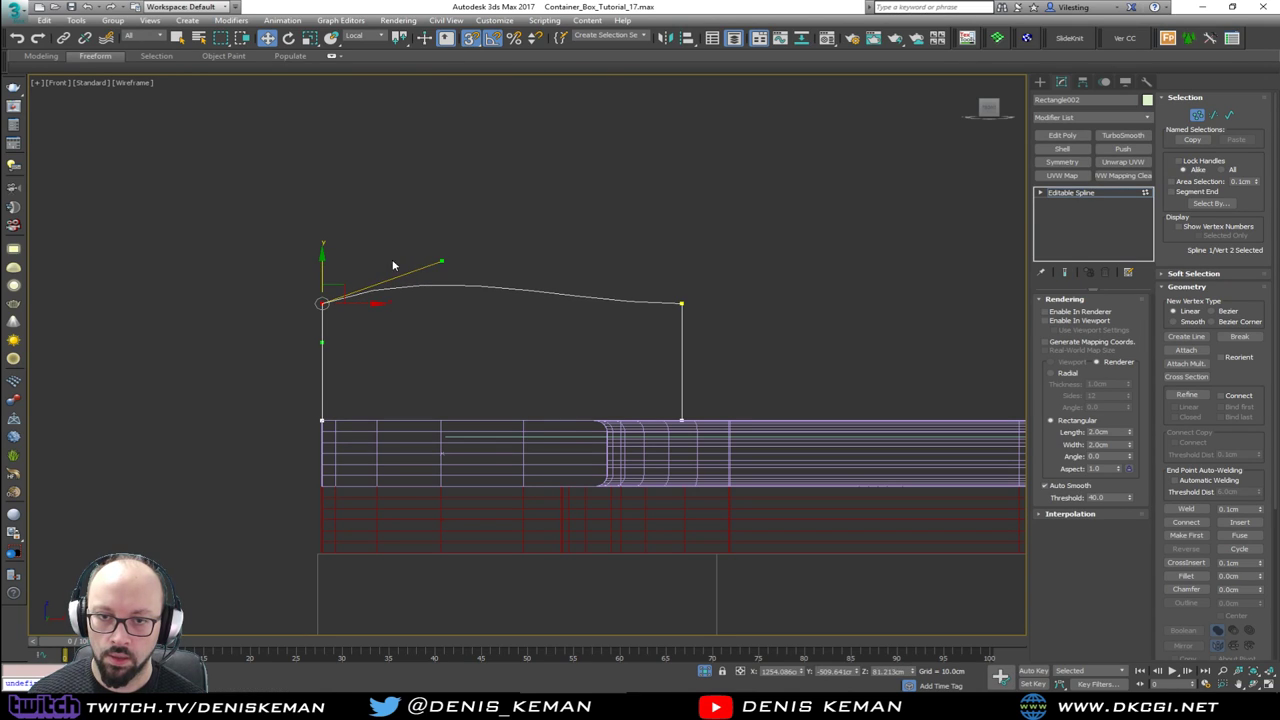
pyautogui.moveTo(323, 269); pyautogui.dragTo(310, 358)
pyautogui.press('s')
pyautogui.click(624, 307)
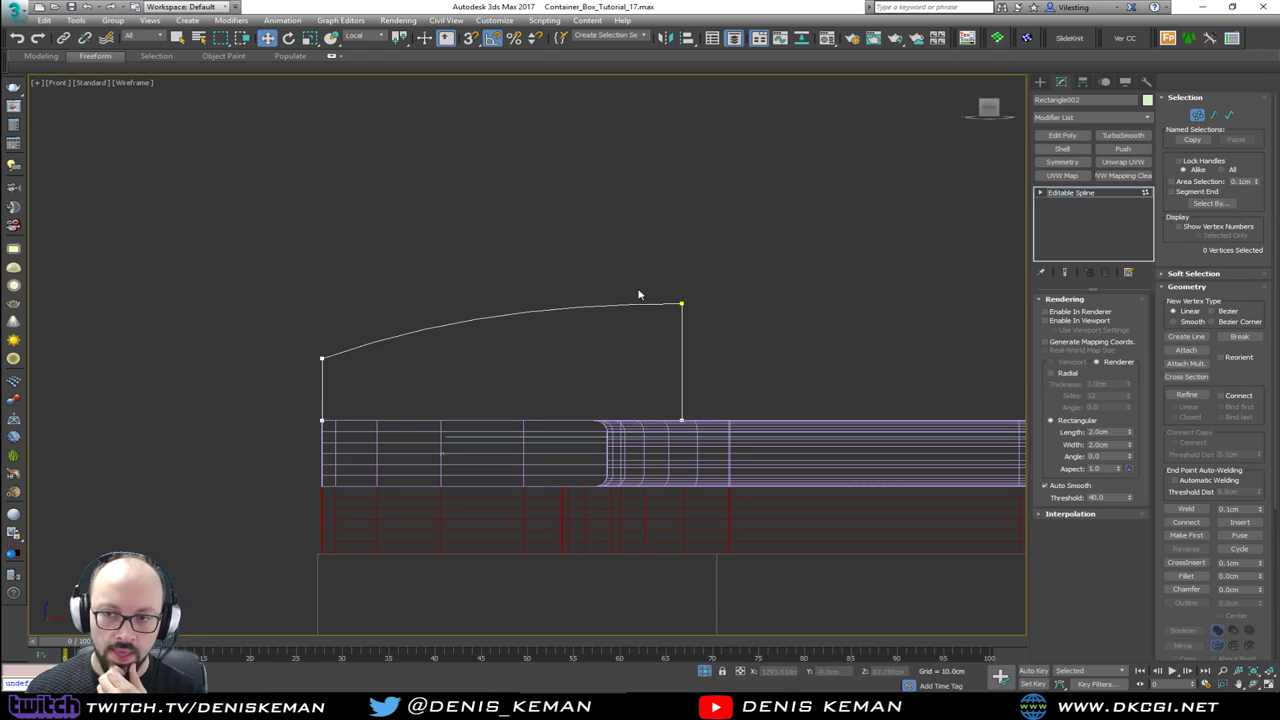
# Step: Fillet the new profile's two front corners, giving the upper one a larger radius than the lower one
pyautogui.click(682, 304)
pyautogui.click(1186, 576)
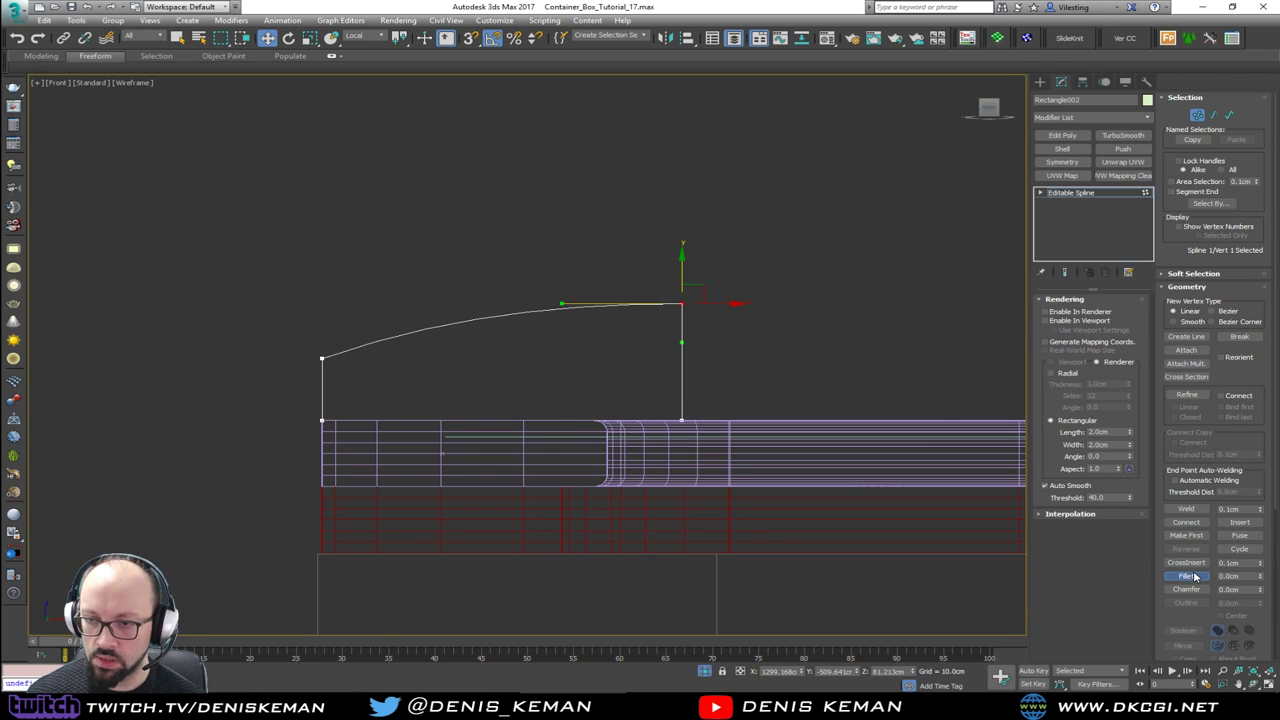
pyautogui.moveTo(681, 304); pyautogui.dragTo(681, 262)
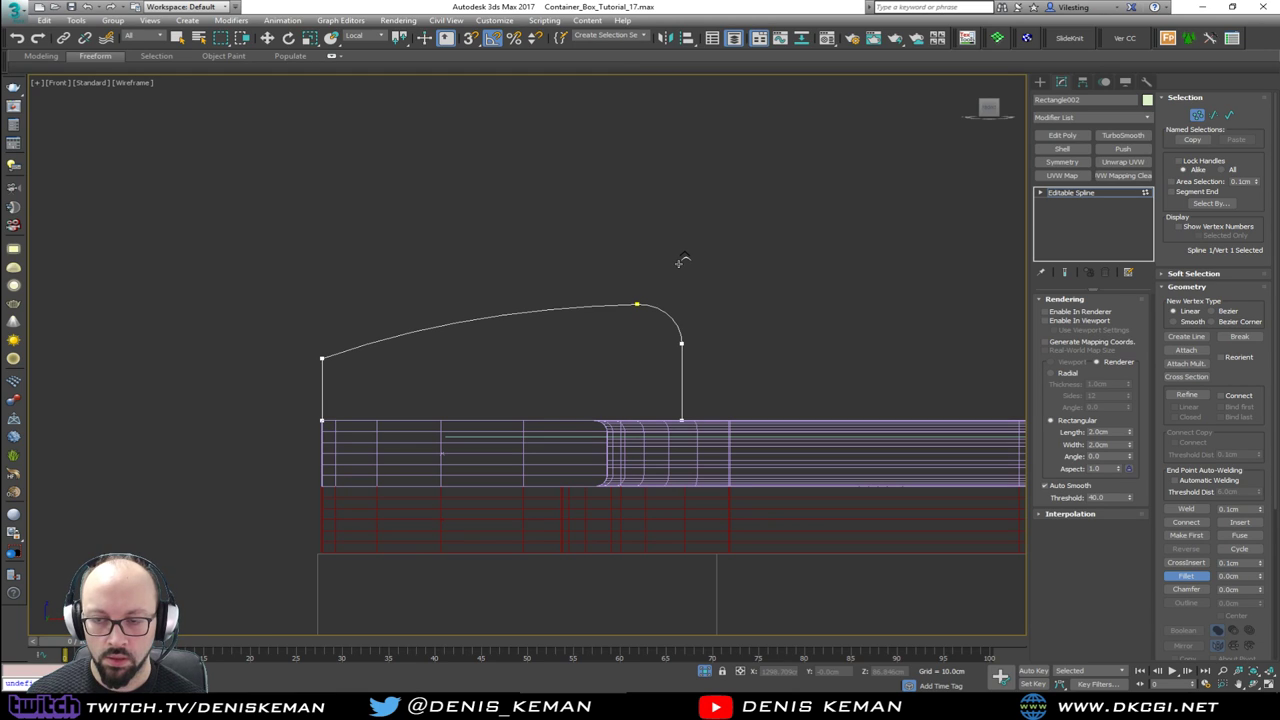
pyautogui.moveTo(682, 418); pyautogui.dragTo(688, 398)
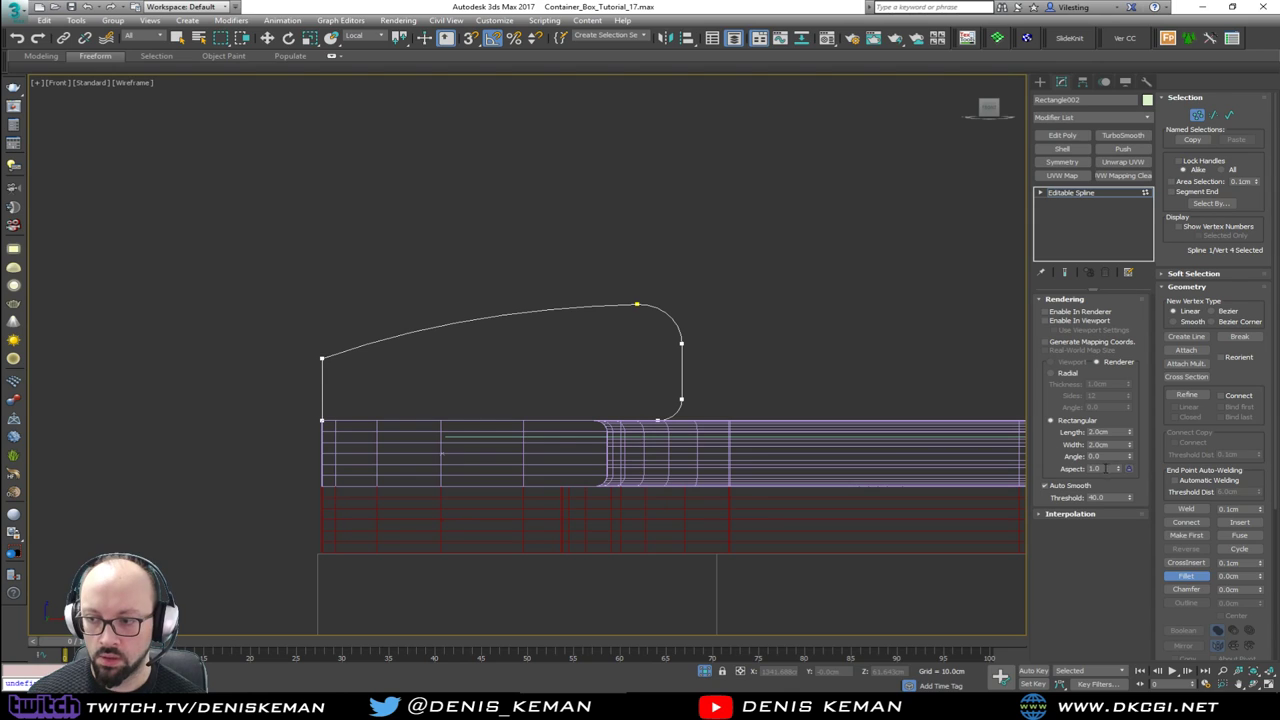
pyautogui.press('w')
pyautogui.click(734, 343)
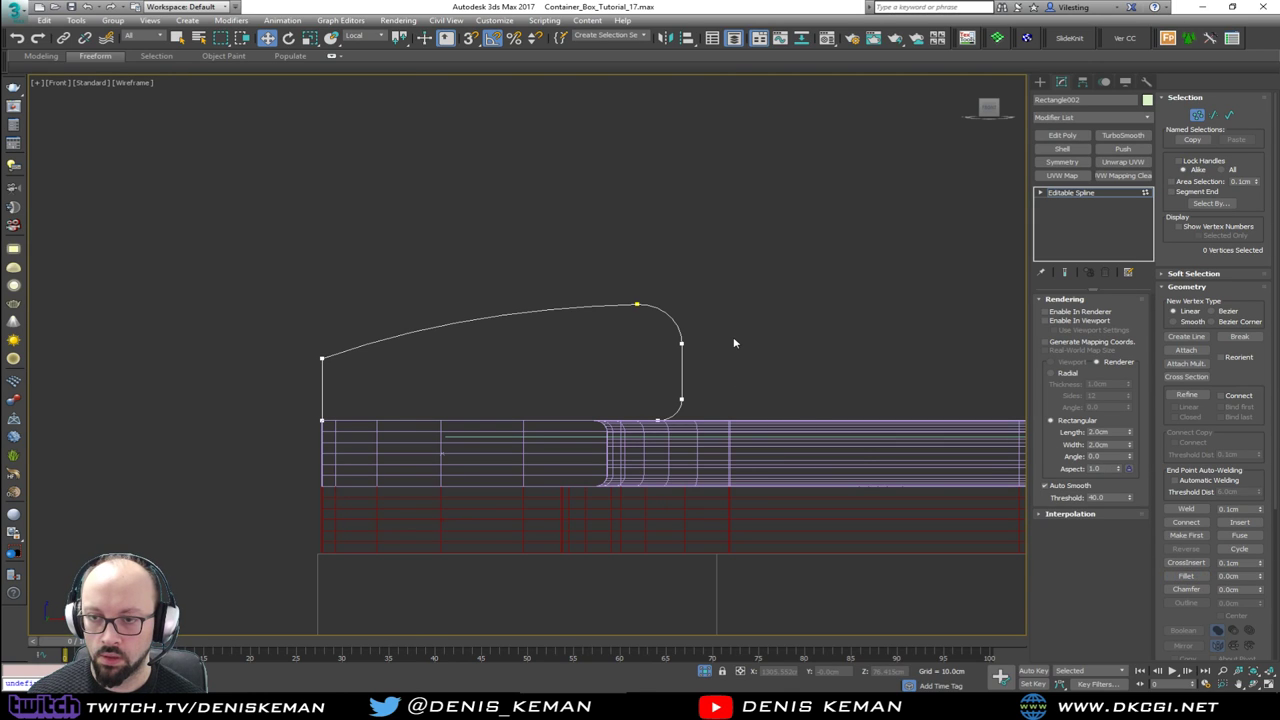
# Step: Finish vertex editing and move the cushion profile spline in the Perspective view to the near end of the bench, above the lilac layer
pyautogui.press('1')
pyautogui.click(734, 343)
pyautogui.hotkey('alt', 'w')
pyautogui.rightClick(834, 510)
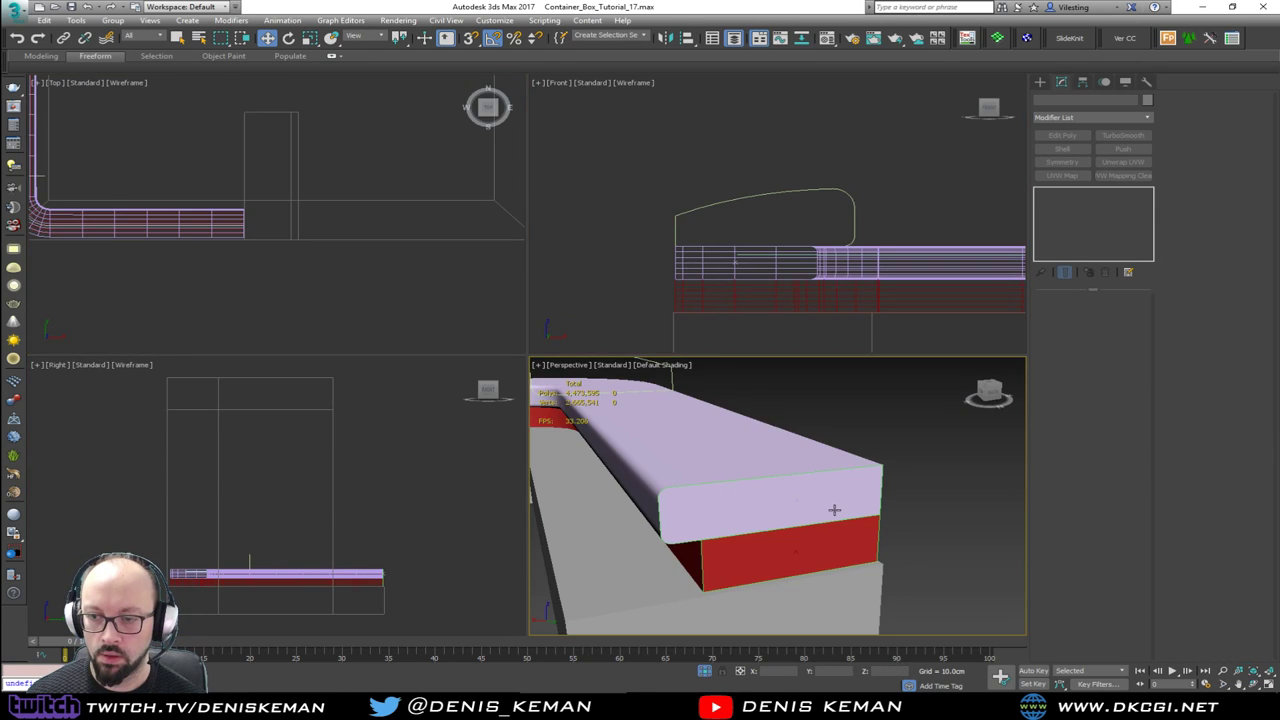
pyautogui.hotkey('alt', 'w')
pyautogui.keyDown('alt'); pyautogui.moveTo(569, 343); pyautogui.dragTo(474, 197, button='middle'); pyautogui.keyUp('alt')
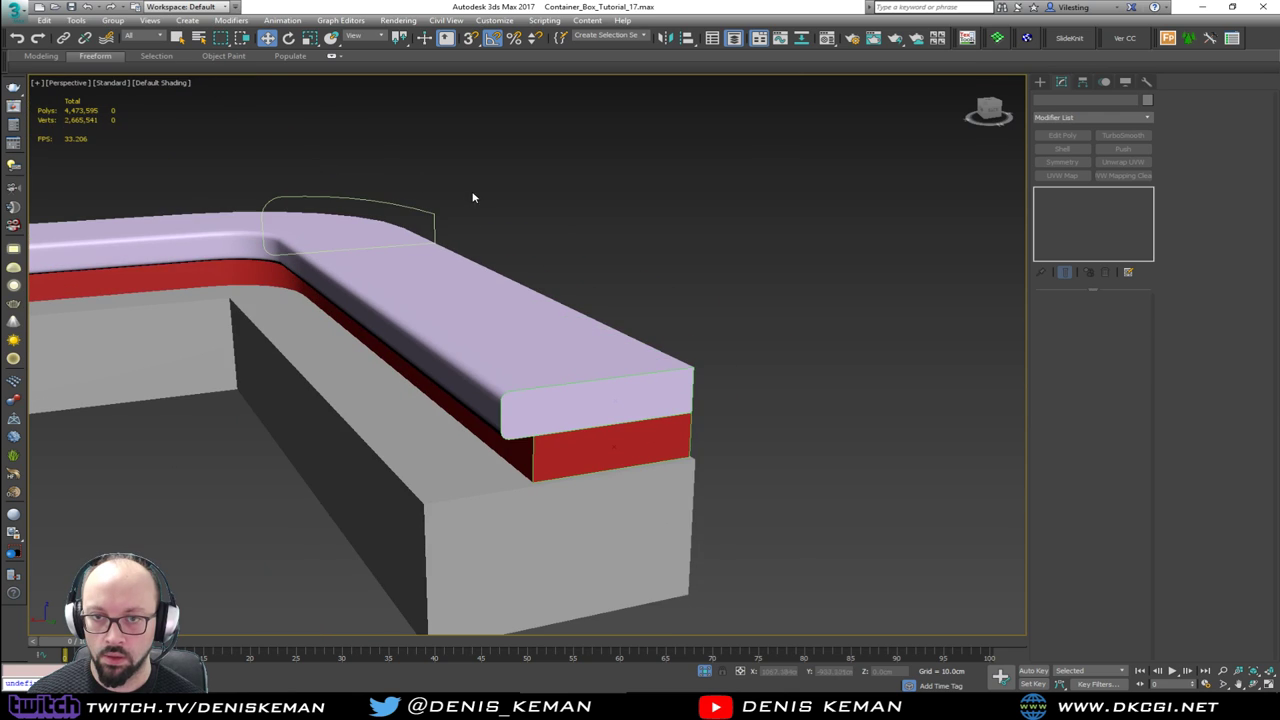
pyautogui.click(427, 225)
pyautogui.moveTo(330, 222); pyautogui.dragTo(589, 321)
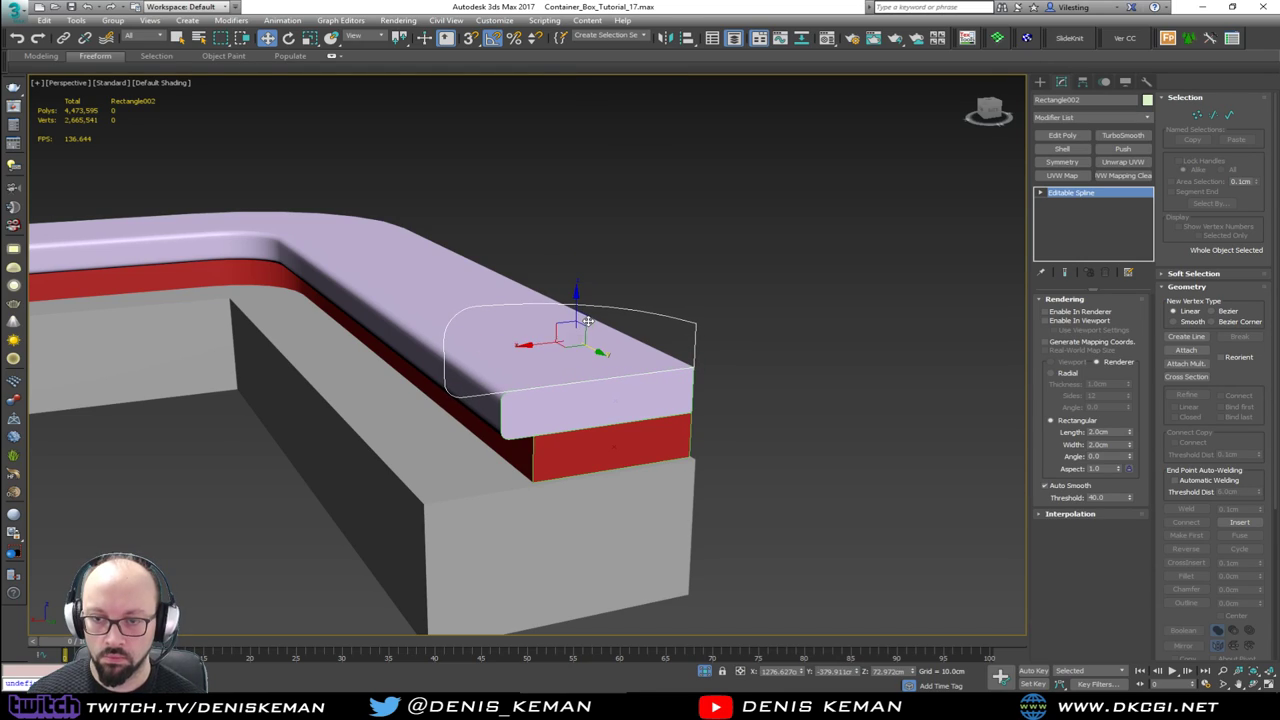
pyautogui.press('F3')
pyautogui.moveTo(589, 321)
pyautogui.keyDown('alt'); pyautogui.mouseDown(button='middle')
pyautogui.moveTo(532, 331)
pyautogui.moveTo(578, 292)
pyautogui.moveTo(610, 391)
pyautogui.moveTo(500, 457)
pyautogui.moveTo(417, 419)
pyautogui.mouseUp(button='middle'); pyautogui.keyUp('alt')
# Step: Loft the rounded cushion profile along the corner path spline above the bench to form the top cushion
pyautogui.click(613, 403)
pyautogui.keyDown('alt'); pyautogui.moveTo(261, 398); pyautogui.dragTo(640, 363, button='middle'); pyautogui.keyUp('alt')
pyautogui.click(640, 363)
pyautogui.click(536, 393)
pyautogui.press('F3')
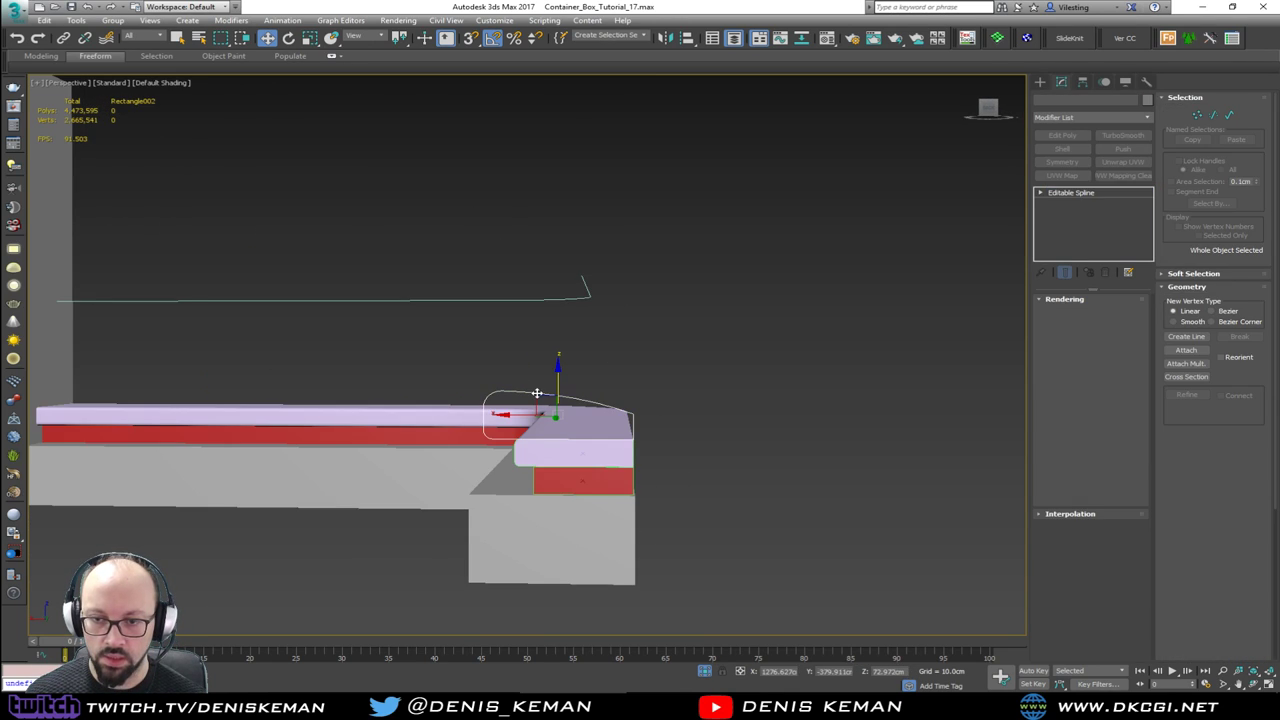
pyautogui.click(1040, 82)
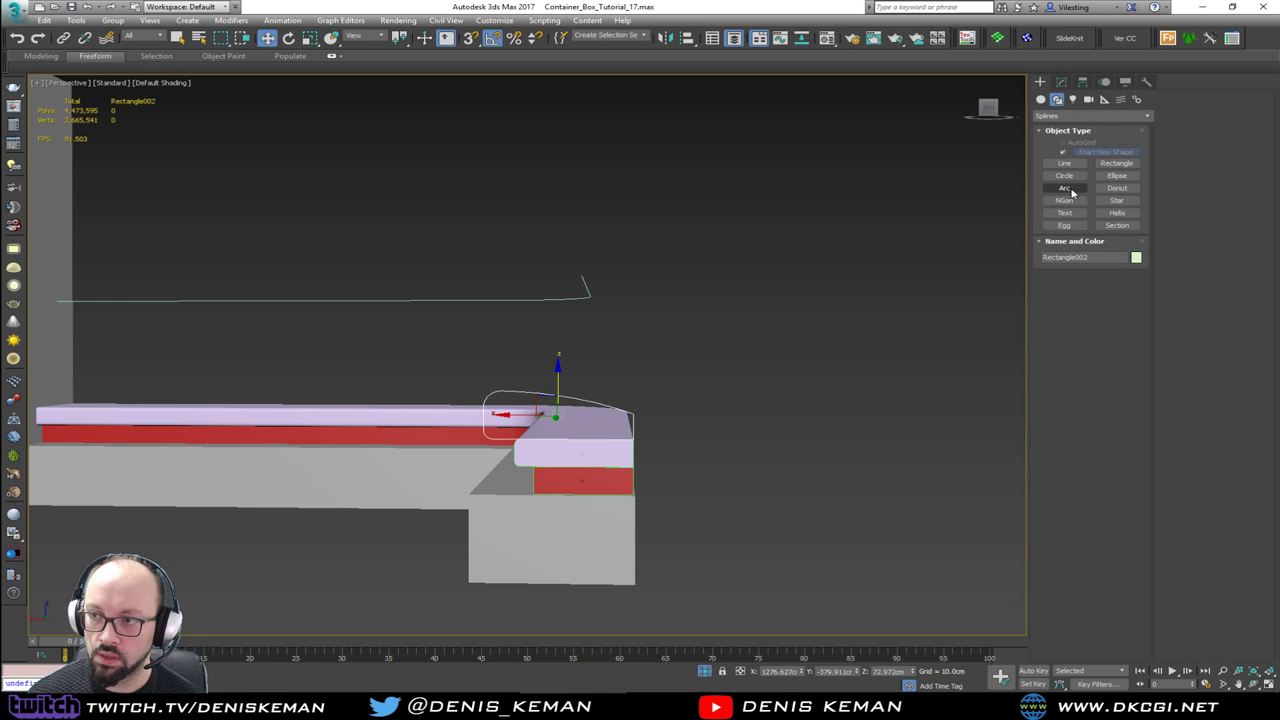
pyautogui.click(1042, 100)
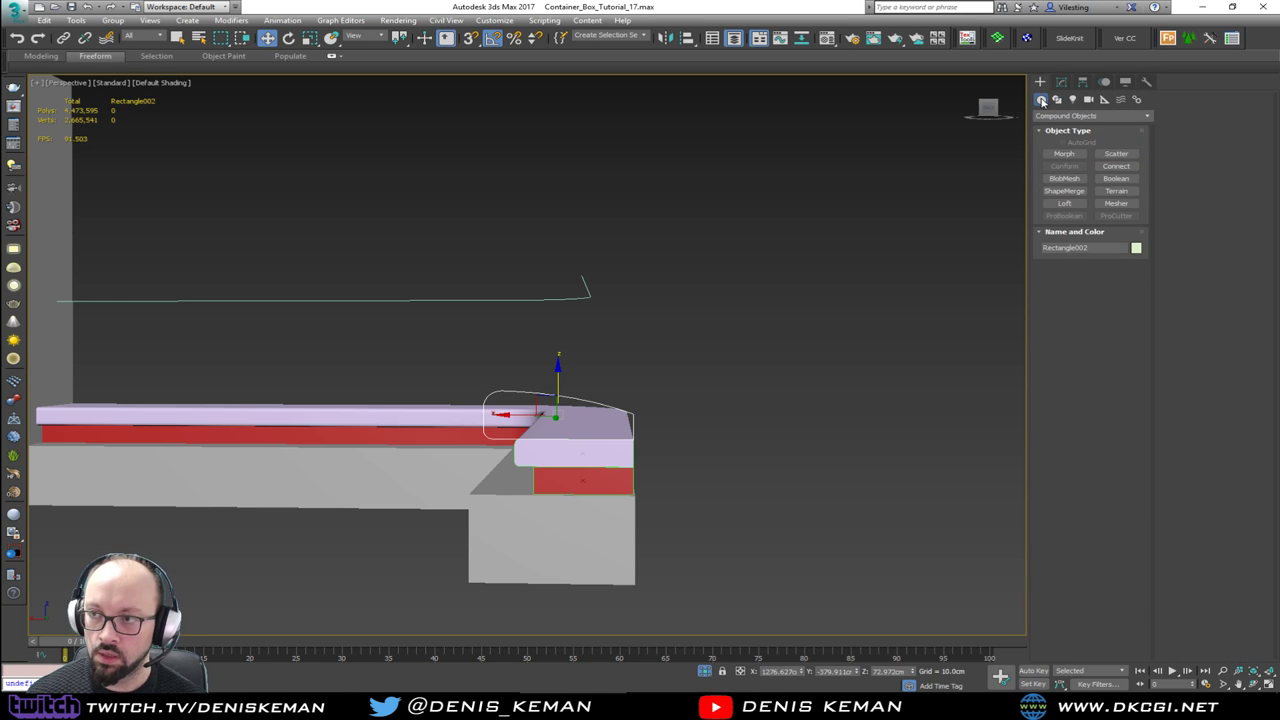
pyautogui.click(1070, 204)
pyautogui.click(1064, 279)
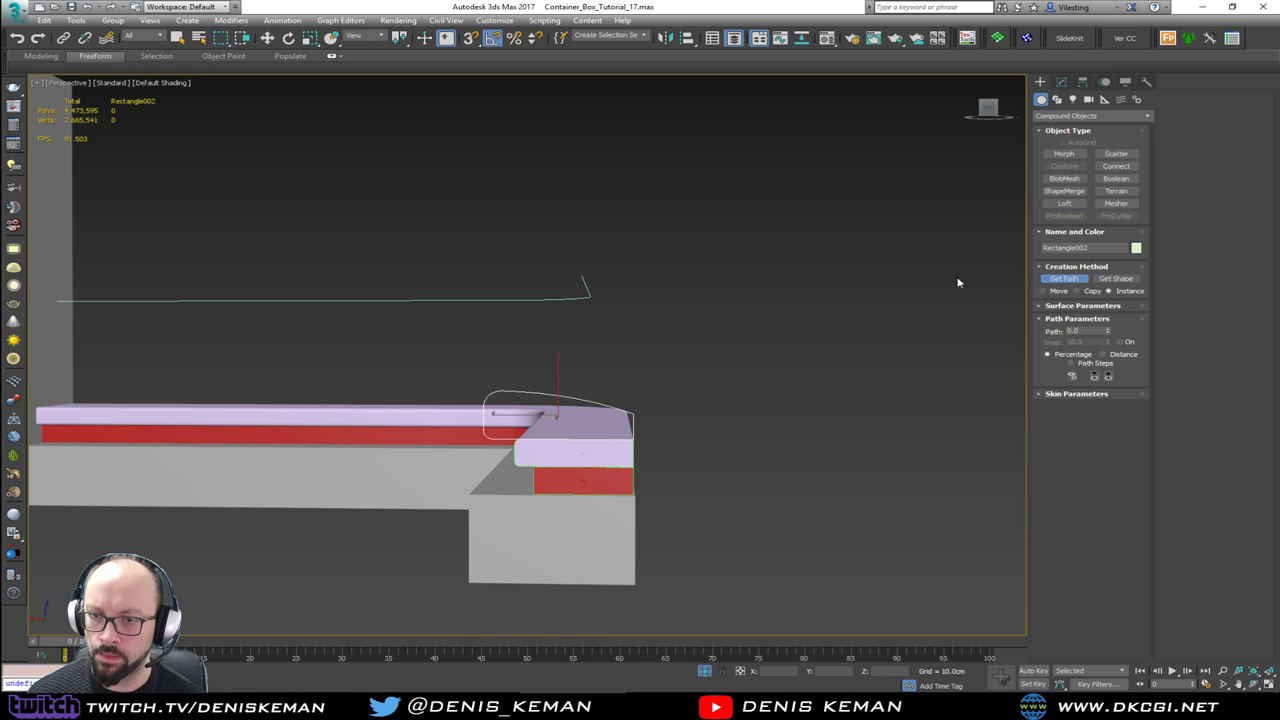
pyautogui.click(588, 290)
pyautogui.rightClick(720, 337)
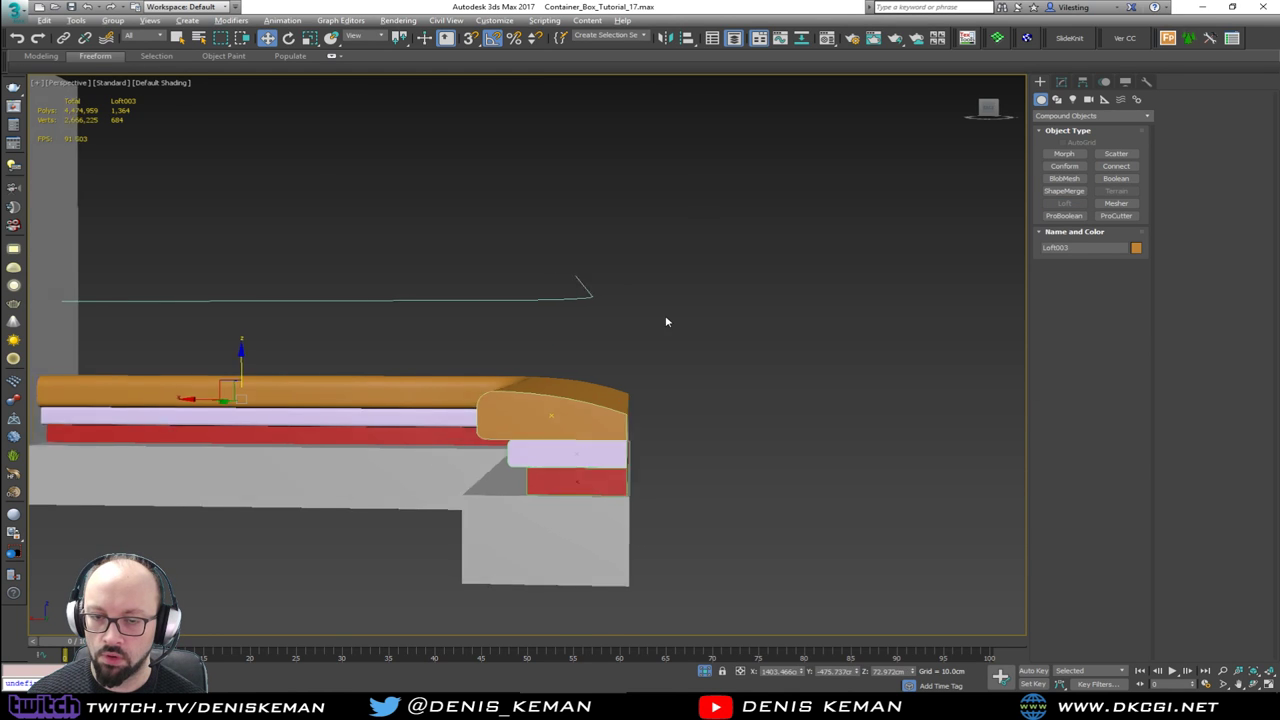
# Step: Set the top cushion loft's shape steps to 2 in its skin parameters, with edged faces displayed
pyautogui.keyDown('alt'); pyautogui.moveTo(666, 320); pyautogui.dragTo(706, 340, button='middle'); pyautogui.keyUp('alt')
pyautogui.click(1062, 82)
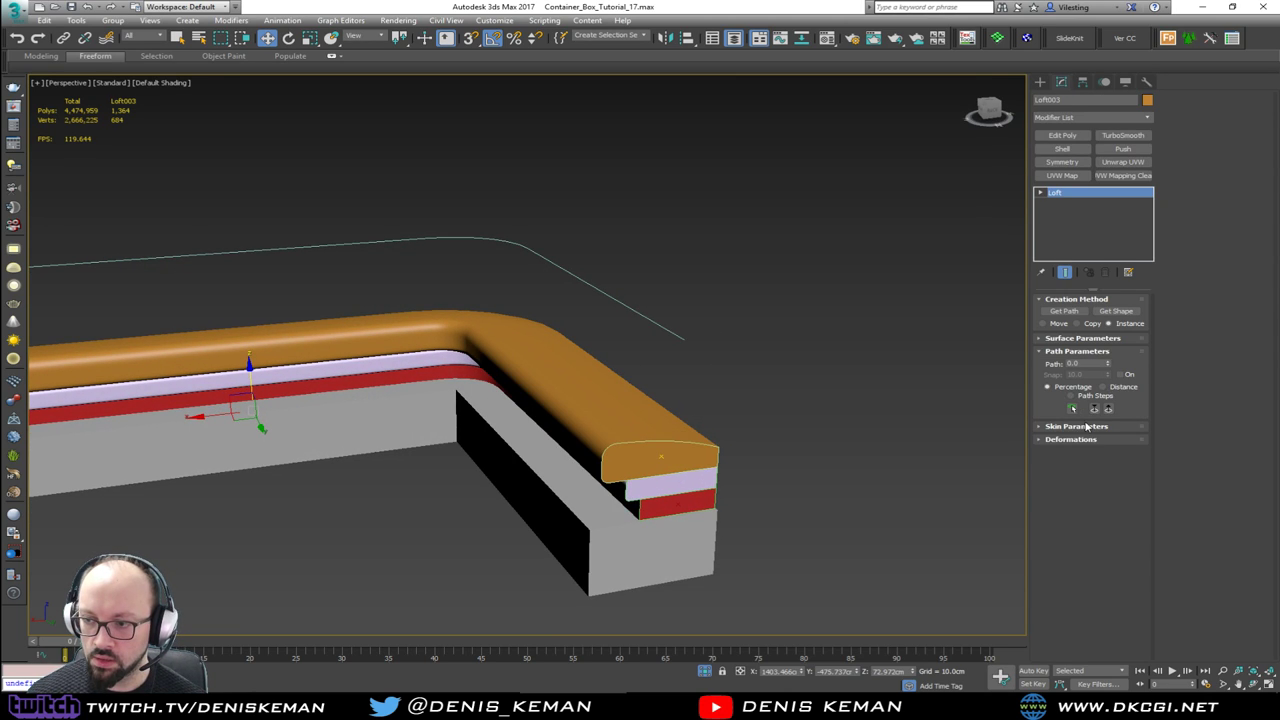
pyautogui.click(1077, 427)
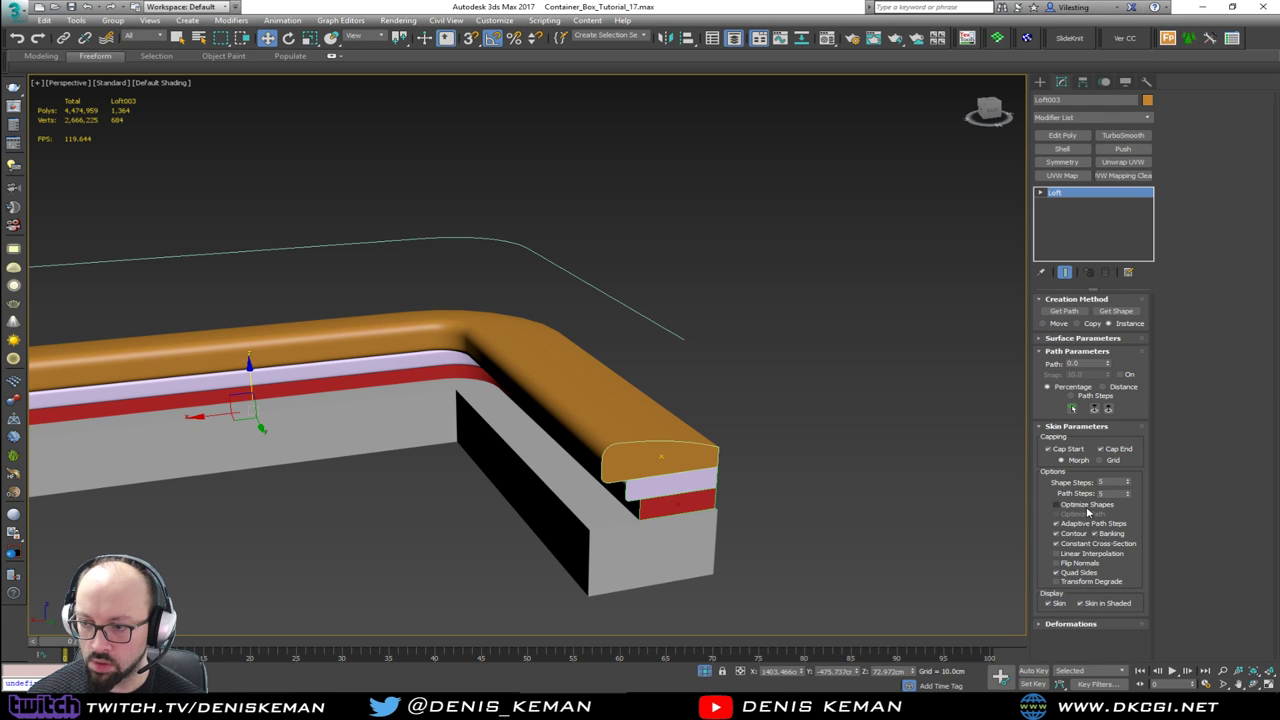
pyautogui.moveTo(700, 469); pyautogui.dragTo(718, 459, button='middle')
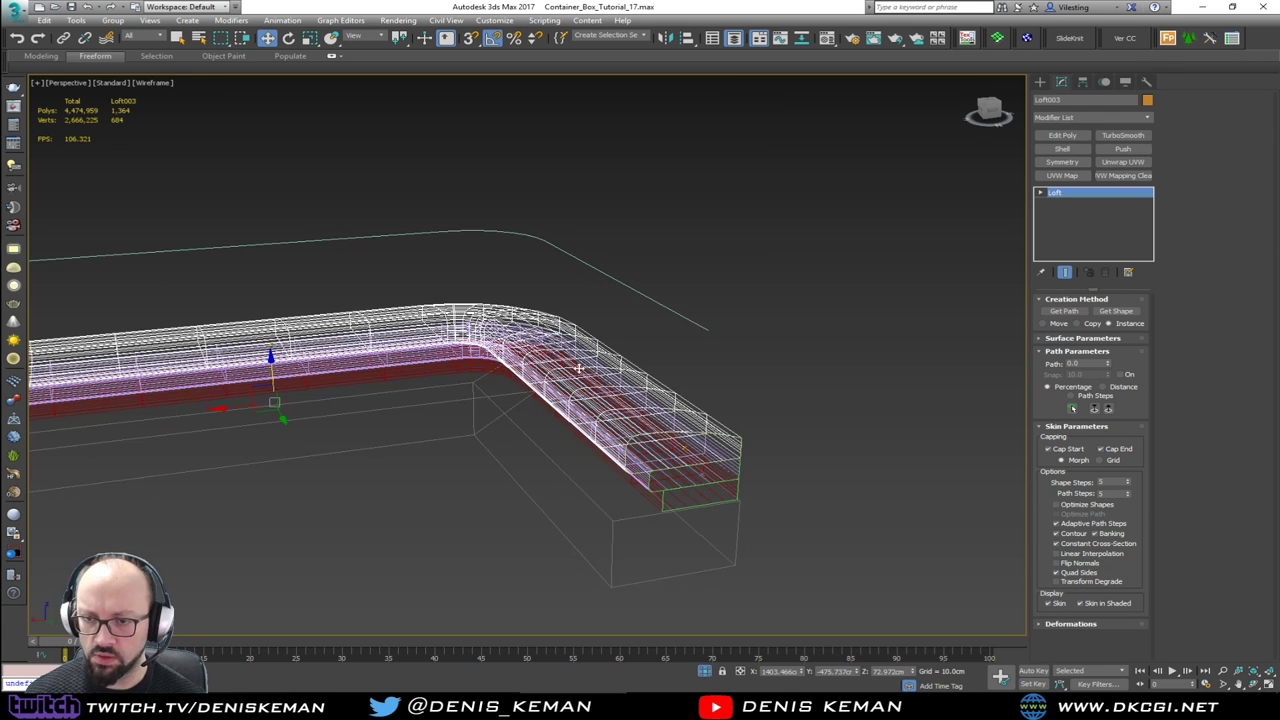
pyautogui.moveTo(503, 314); pyautogui.dragTo(523, 346, button='middle')
pyautogui.scroll(3, 505, 342)
pyautogui.scroll(2, 491, 337)
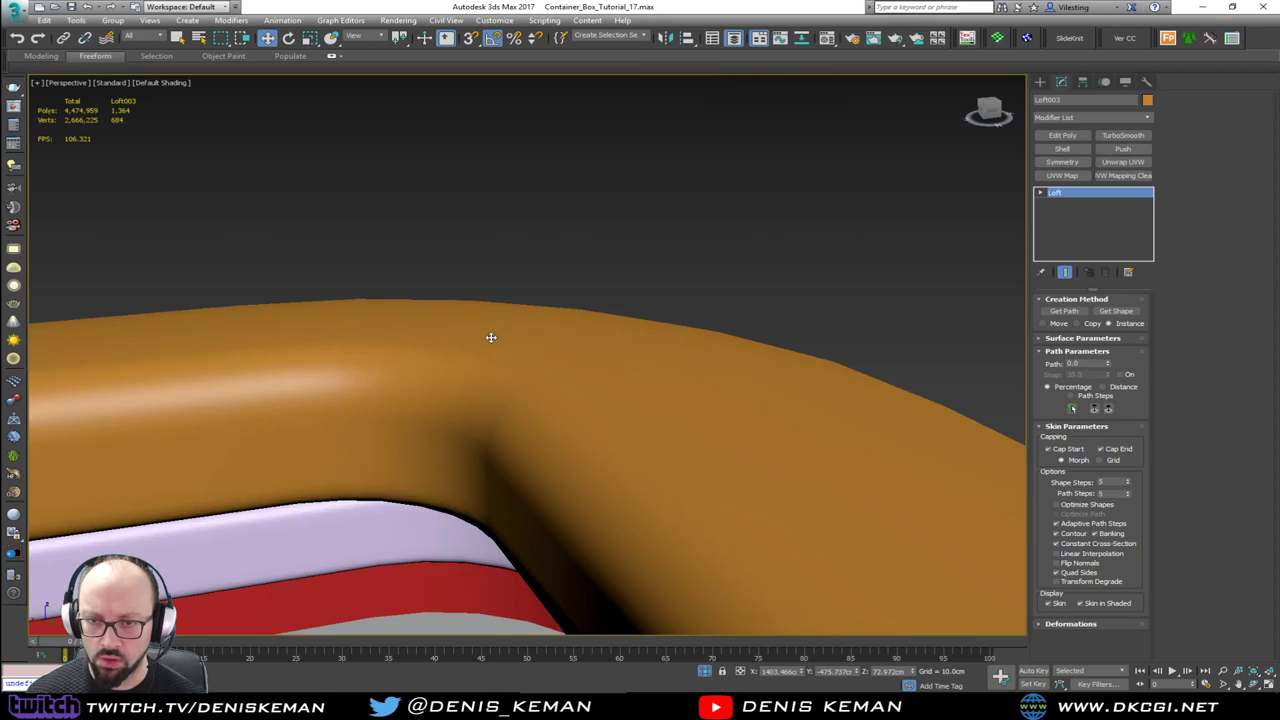
pyautogui.press('F4')
pyautogui.click(1129, 486)
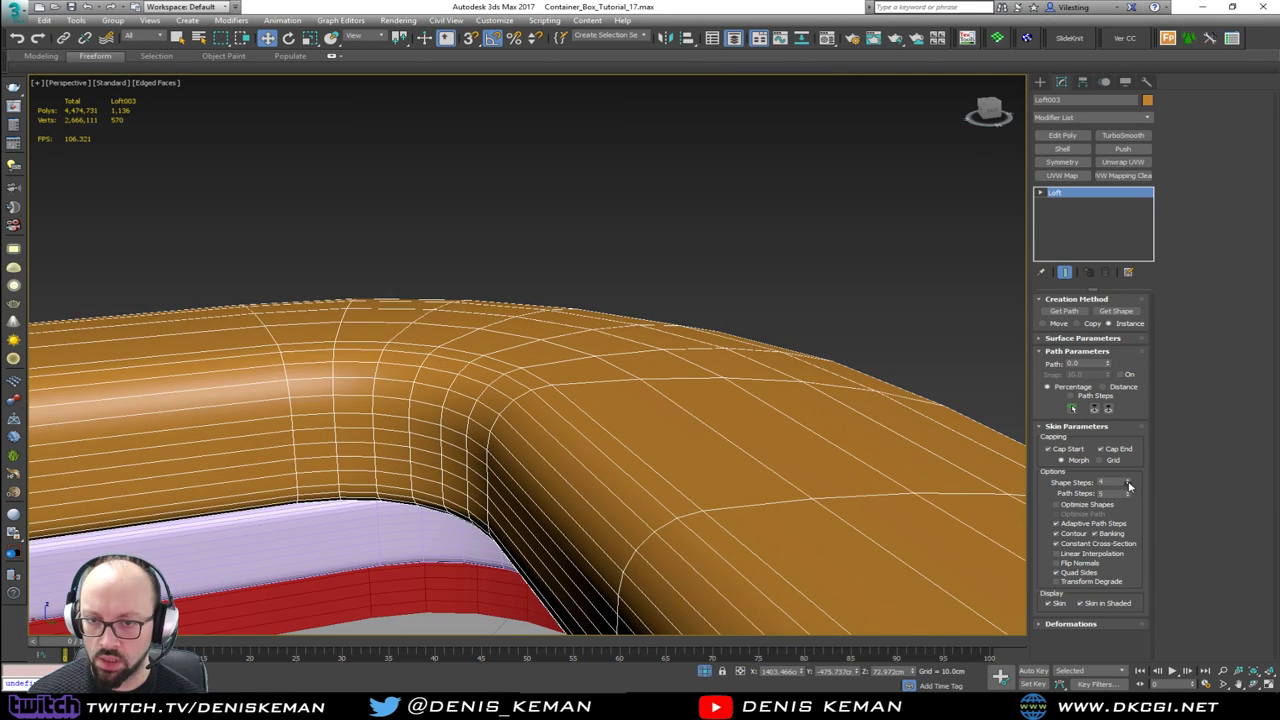
pyautogui.click(1129, 486)
pyautogui.click(1129, 486)
pyautogui.click(1129, 486)
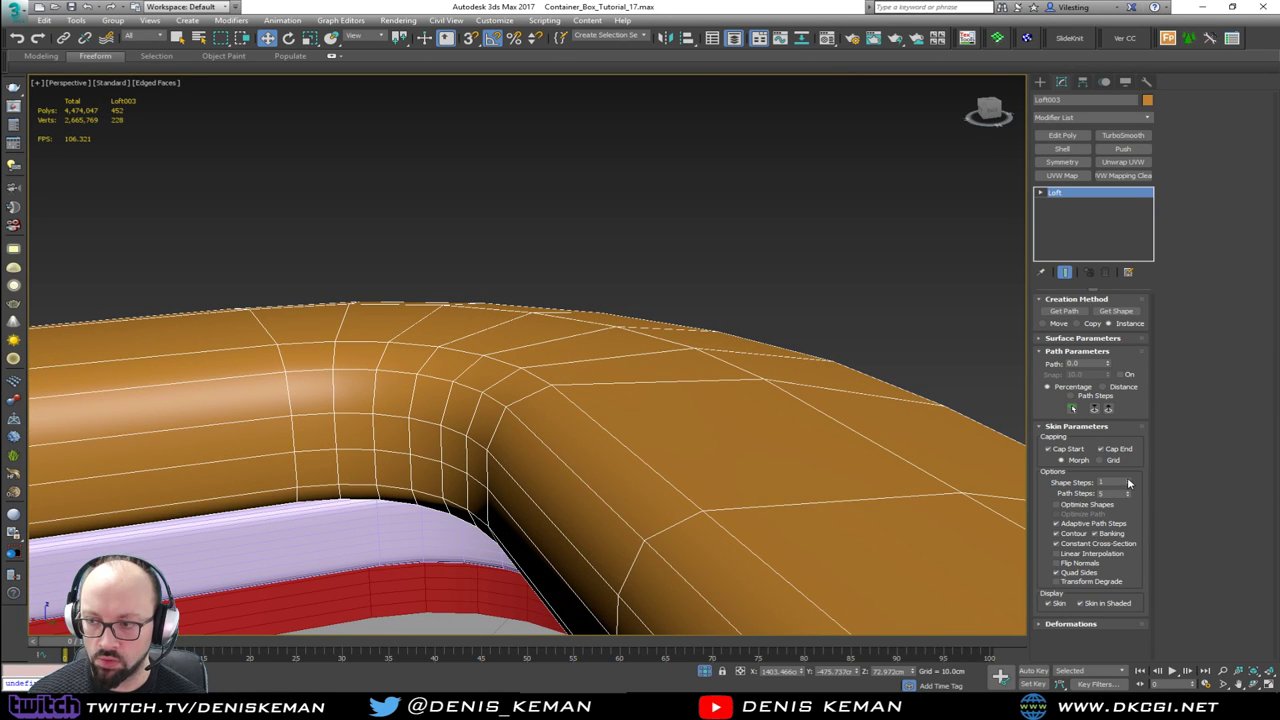
pyautogui.click(1129, 481)
# Step: Set the top cushion loft's path steps to 3
pyautogui.scroll(-10, 571, 366)
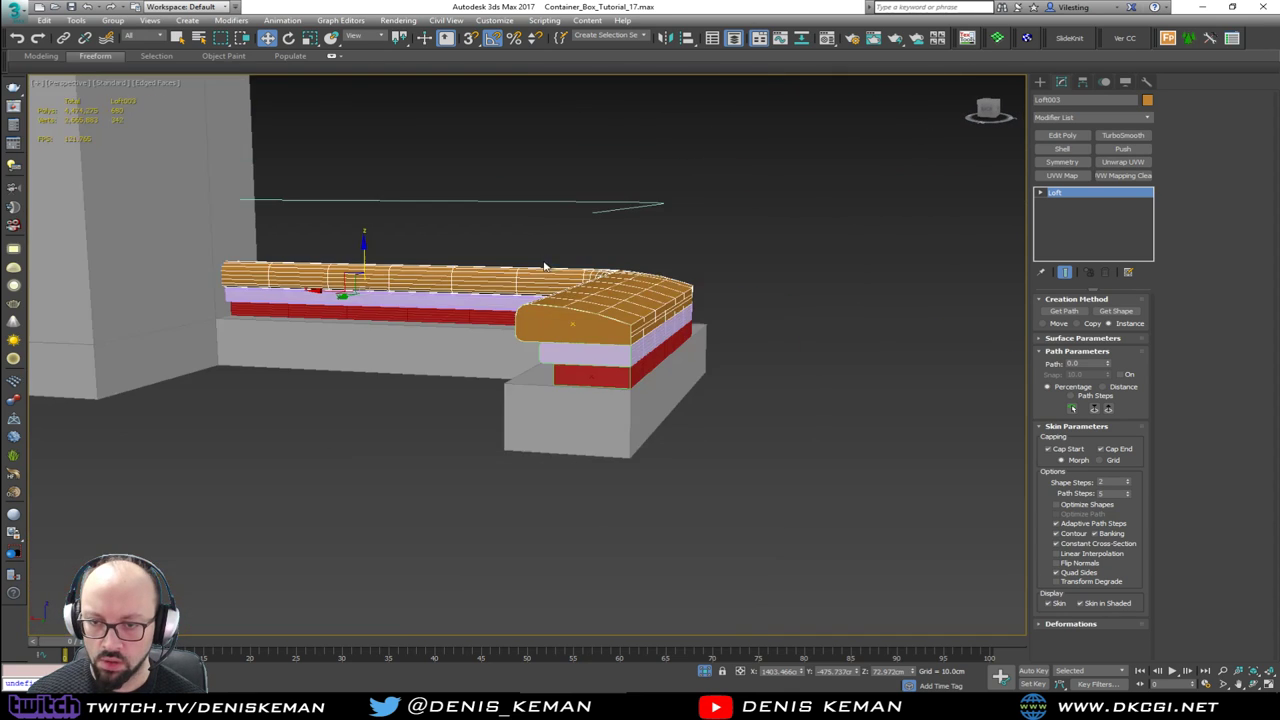
pyautogui.keyDown('alt'); pyautogui.moveTo(544, 267); pyautogui.dragTo(642, 292, button='middle'); pyautogui.keyUp('alt')
pyautogui.scroll(2, 642, 292)
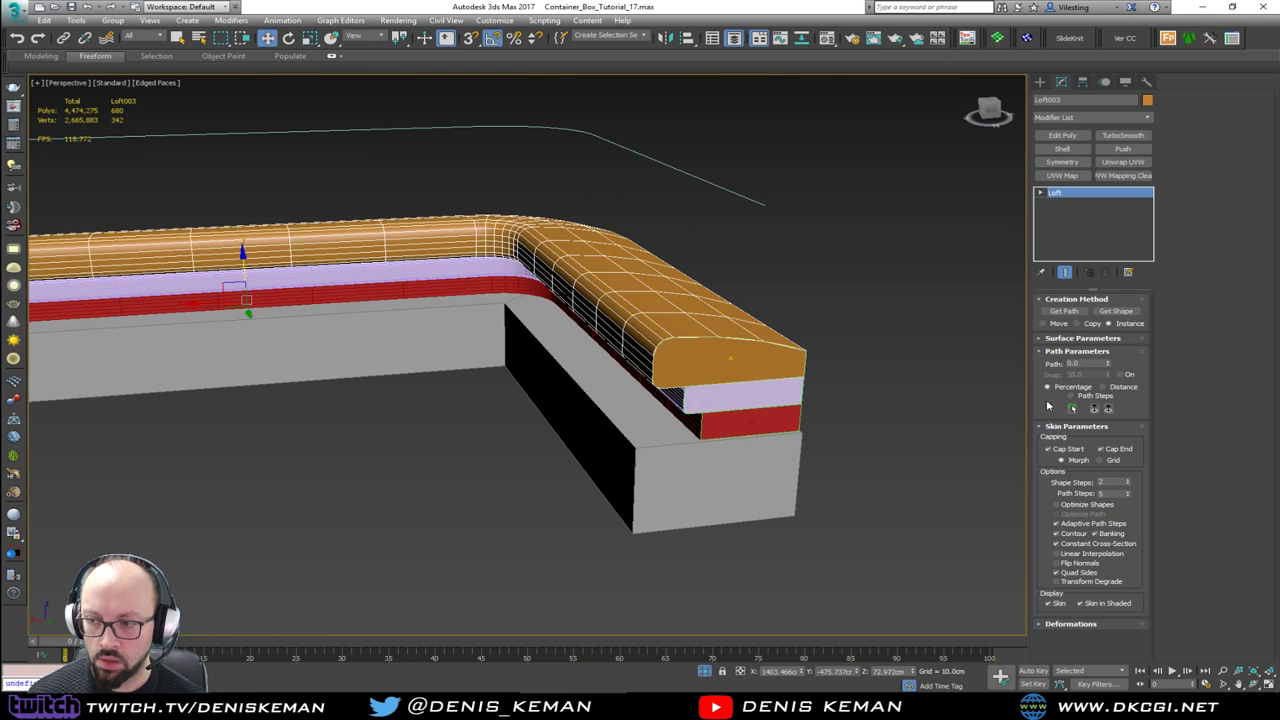
pyautogui.click(1128, 497)
pyautogui.click(1128, 497)
pyautogui.click(1128, 497)
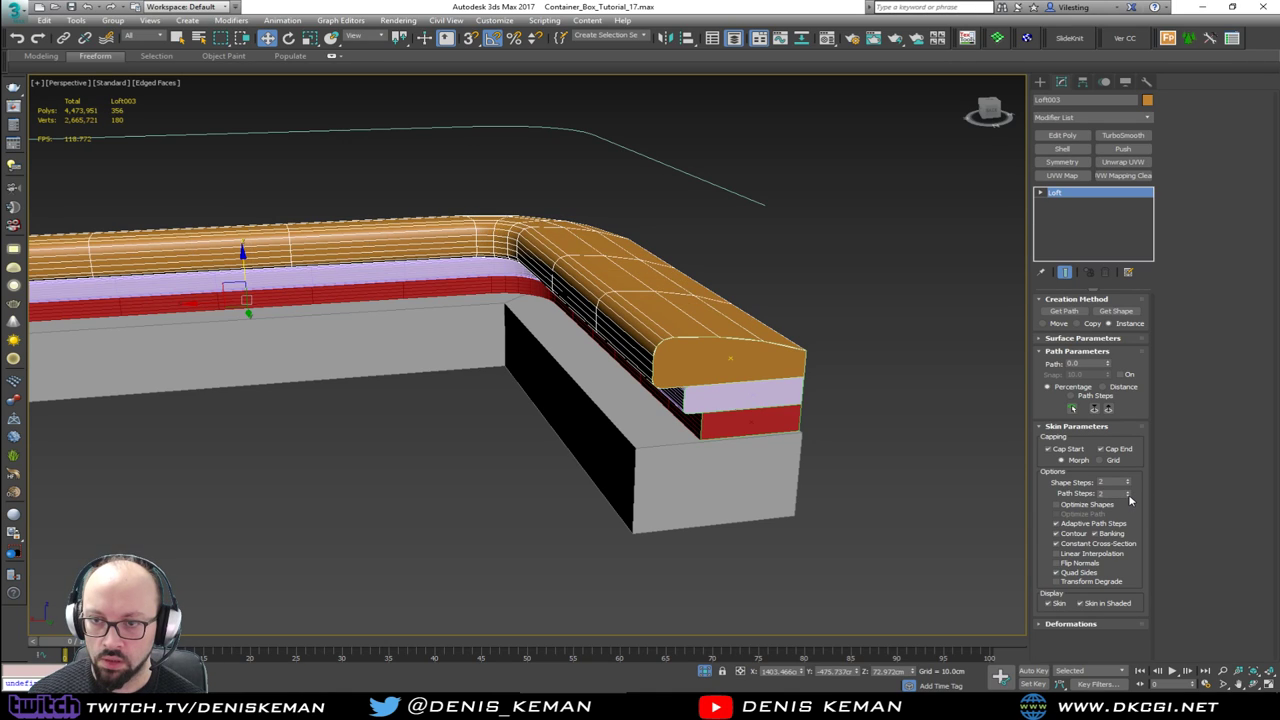
pyautogui.click(1128, 497)
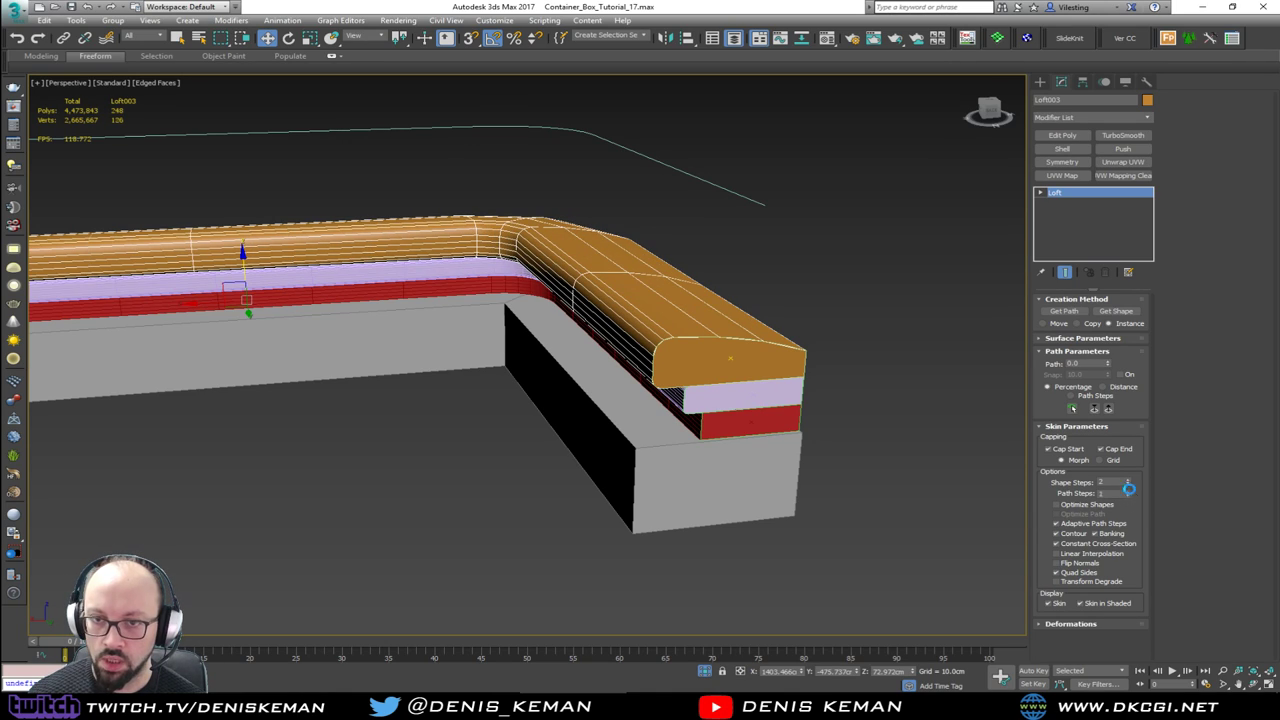
pyautogui.click(1128, 491)
pyautogui.click(1128, 491)
# Step: Compare the stacked seat profile at the bench end with the restaurant seating reference photo
pyautogui.keyDown('alt'); pyautogui.moveTo(573, 262); pyautogui.dragTo(479, 206, button='middle'); pyautogui.keyUp('alt')
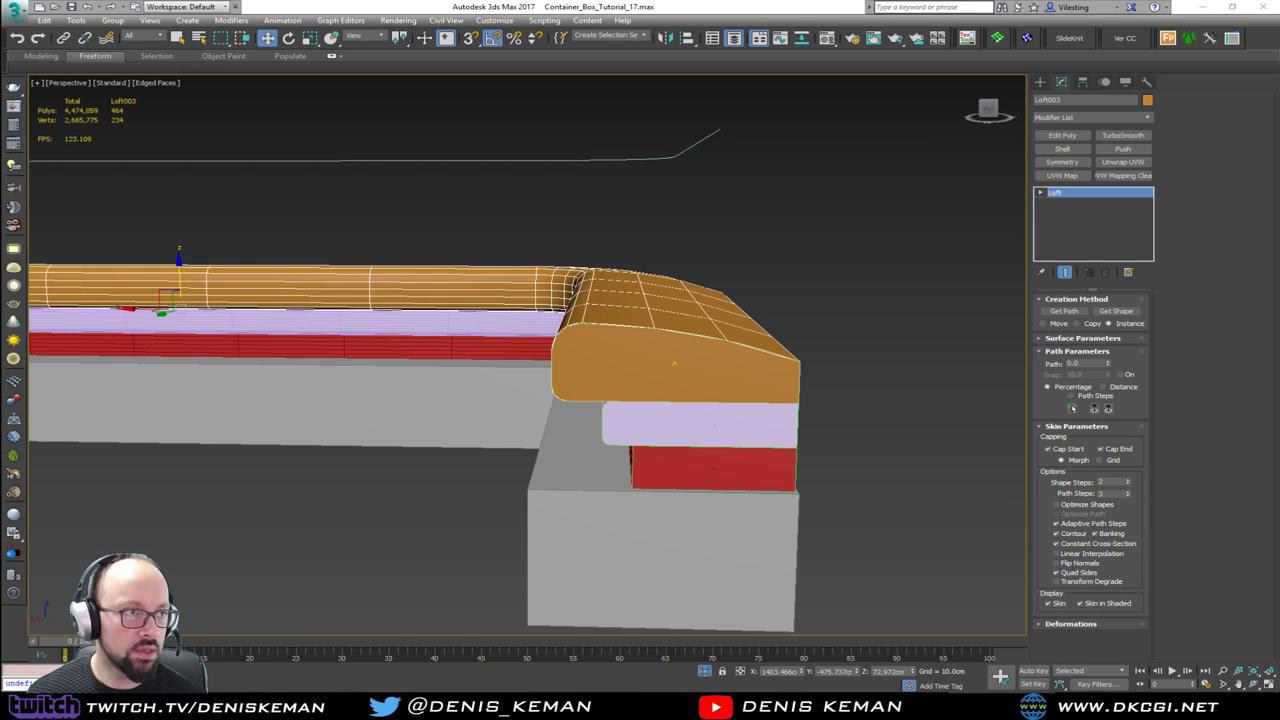
pyautogui.moveTo(0, 66); pyautogui.dragTo(782, 69)
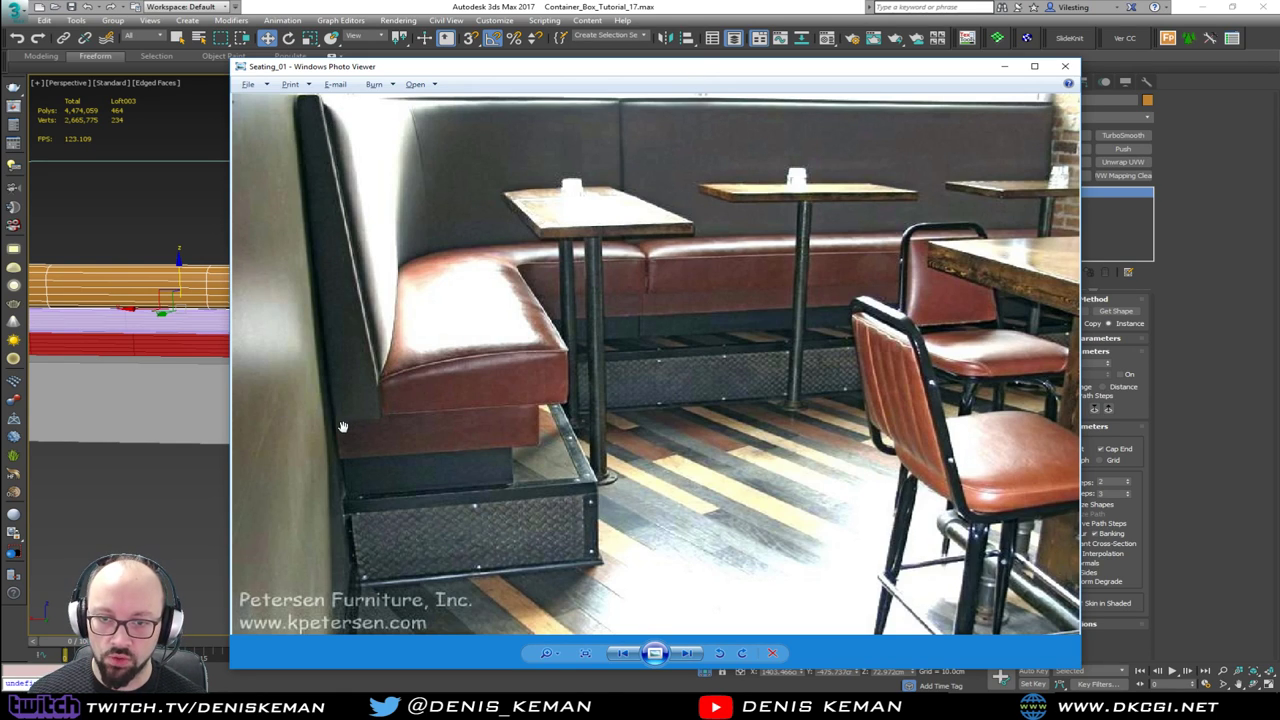
pyautogui.moveTo(669, 65); pyautogui.dragTo(2, 90)
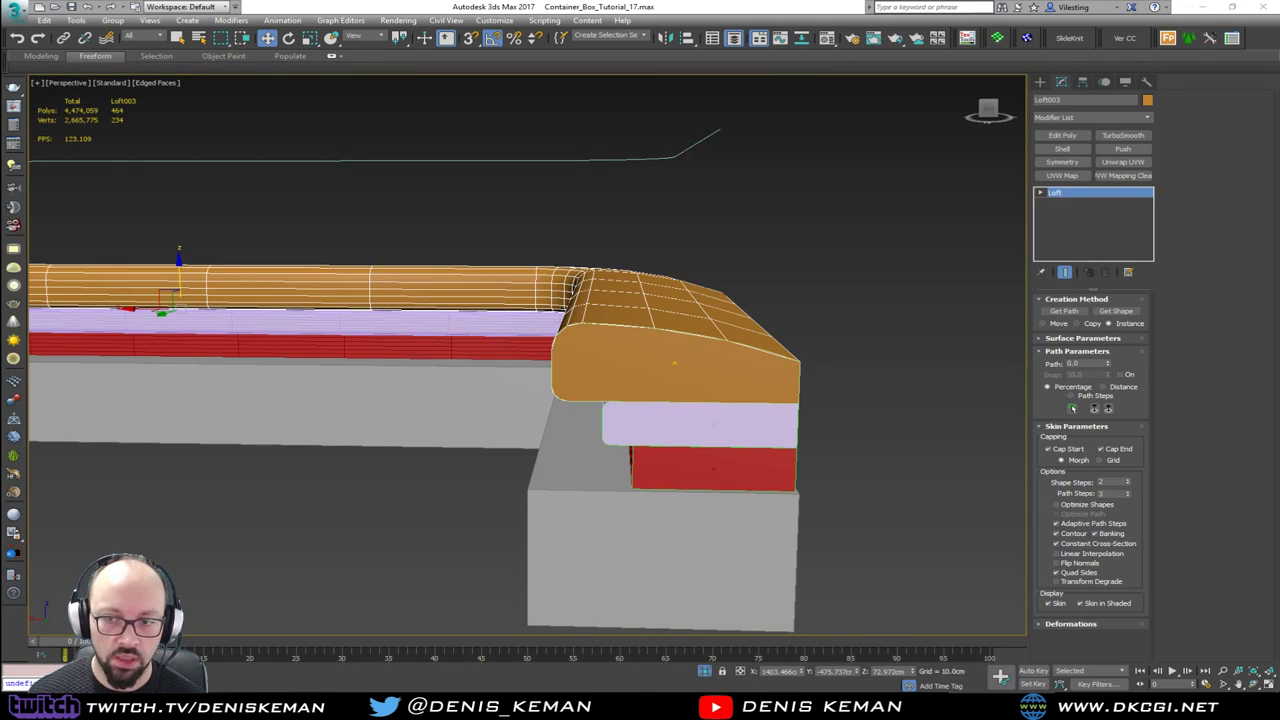
# Step: Move the two rear vertices of the top cushion's profile spline about 8 cm toward the front edge, narrowing the cushion
pyautogui.click(895, 369)
pyautogui.scroll(5, 790, 385)
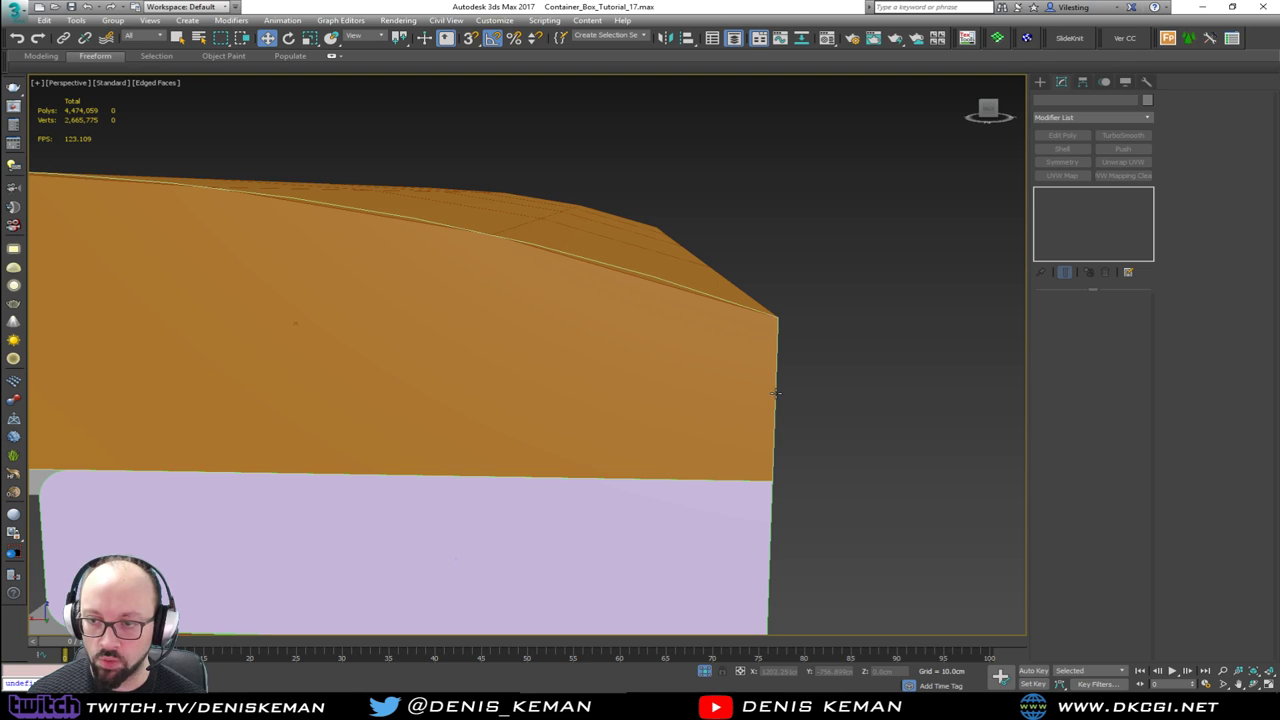
pyautogui.click(776, 392)
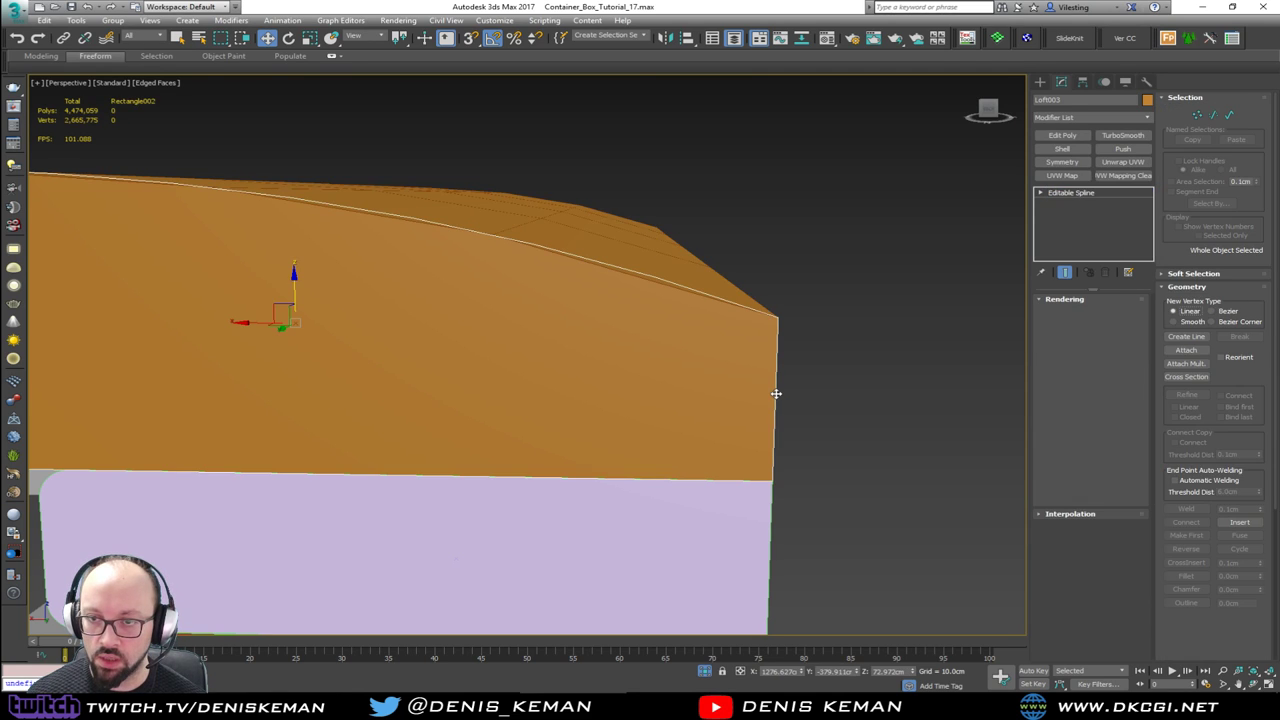
pyautogui.scroll(-5, 776, 393)
pyautogui.press('1')
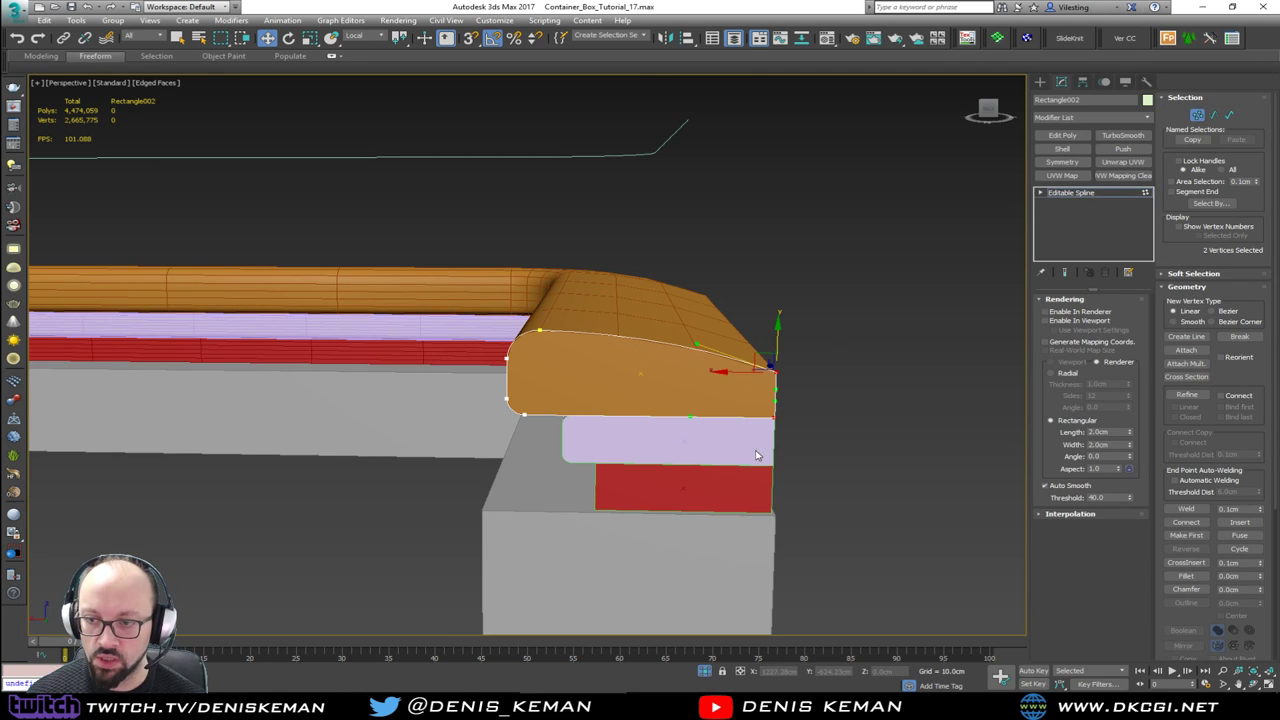
pyautogui.moveTo(714, 378); pyautogui.dragTo(679, 372)
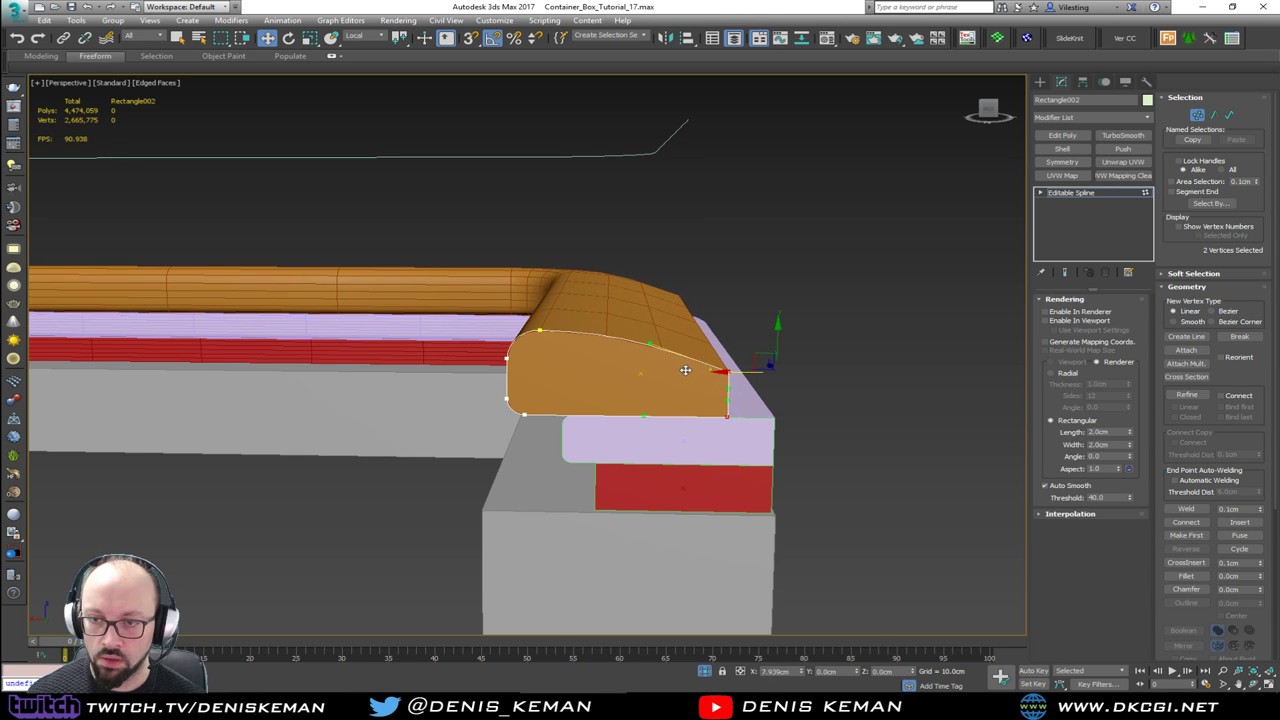
pyautogui.keyDown('alt'); pyautogui.moveTo(682, 371); pyautogui.dragTo(706, 401, button='middle'); pyautogui.keyUp('alt')
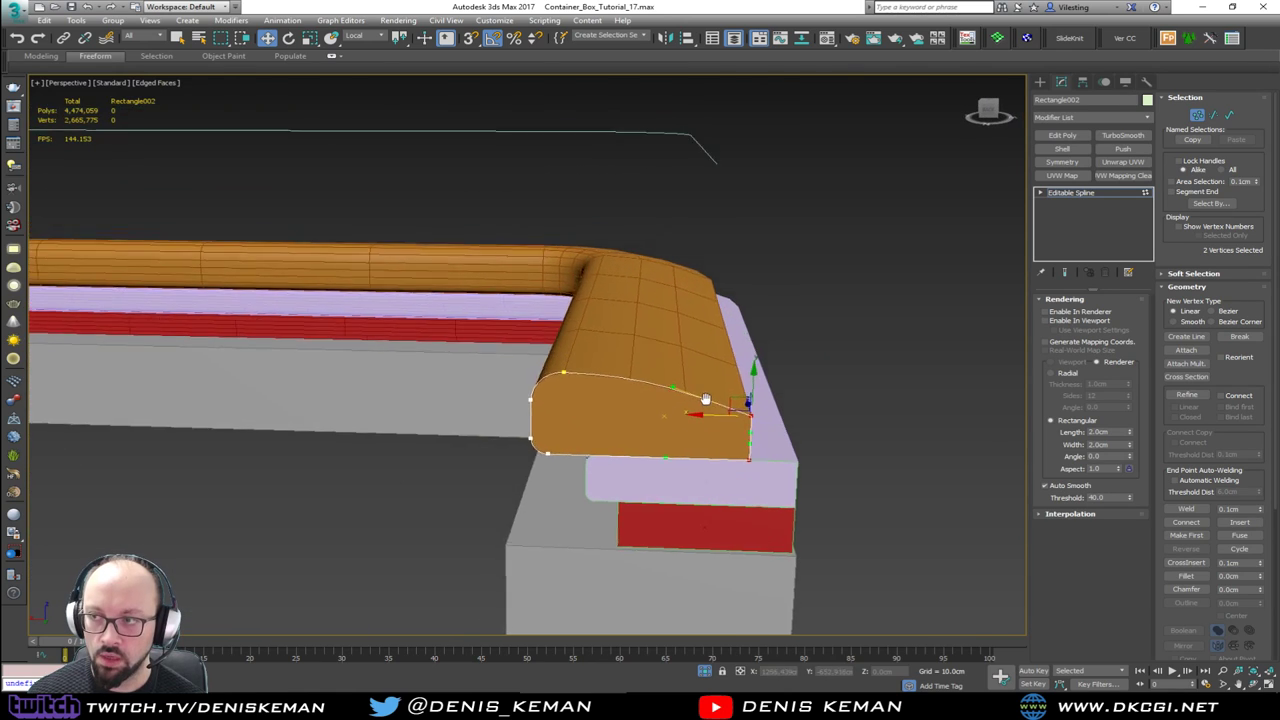
pyautogui.scroll(-4, 706, 401)
pyautogui.click(1198, 117)
pyautogui.click(877, 342)
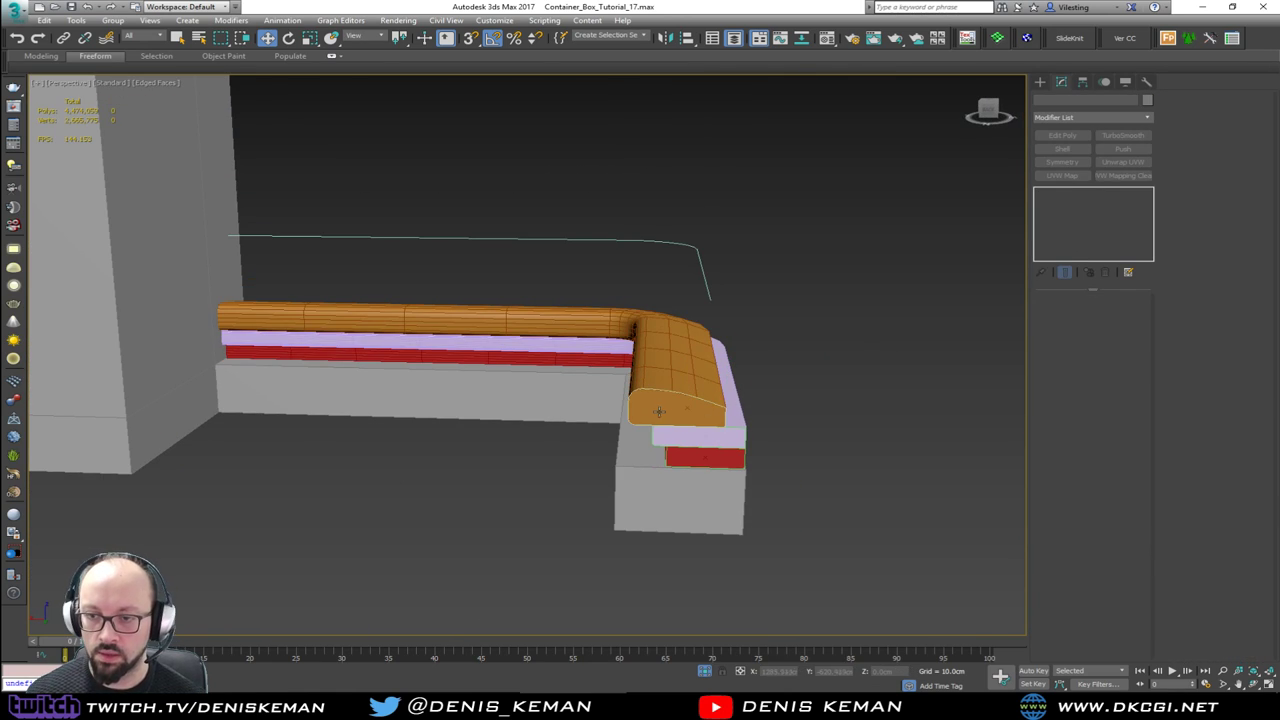
# Step: Select the three lofted layers, orange, lilac and red, and change their object color to dark gray
pyautogui.scroll(-3, 657, 411)
pyautogui.press('F3')
pyautogui.press('F3')
pyautogui.press('F4')
pyautogui.scroll(3, 658, 412)
pyautogui.scroll(-1, 658, 412)
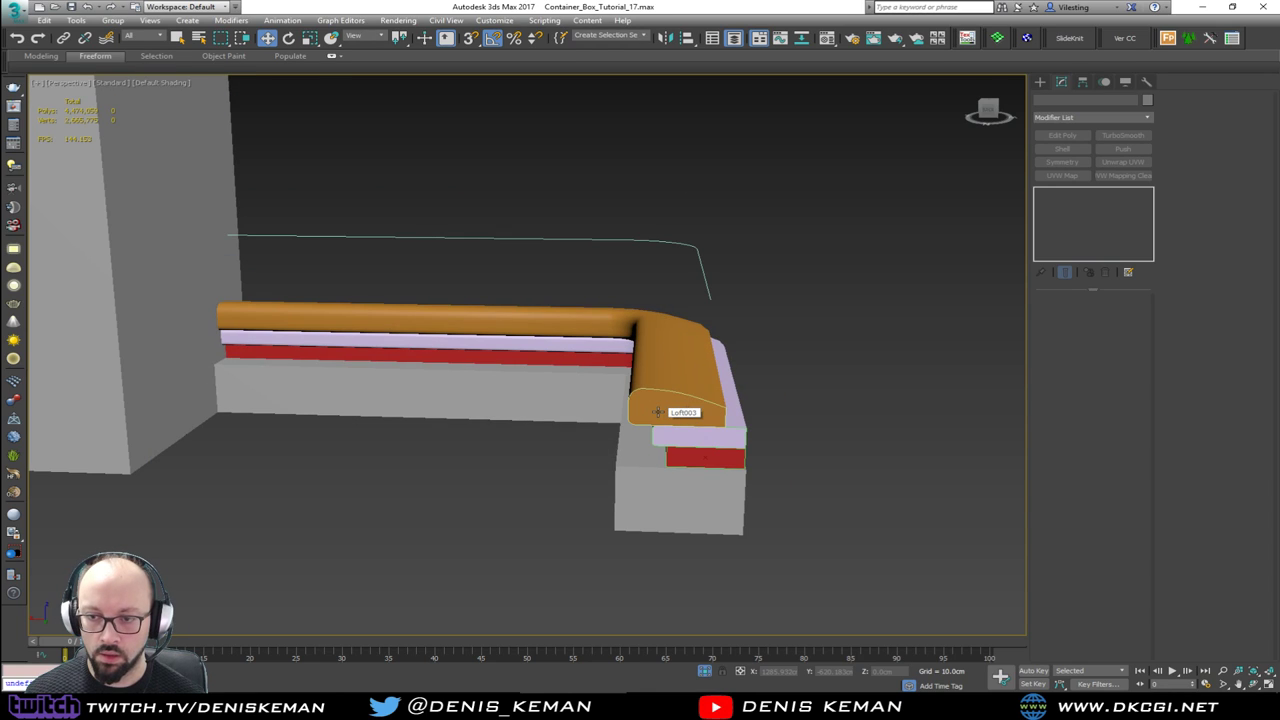
pyautogui.scroll(2, 662, 418)
pyautogui.press('F4')
pyautogui.click(680, 429)
pyautogui.keyDown('ctrl'); pyautogui.click(720, 454); pyautogui.keyUp('ctrl')
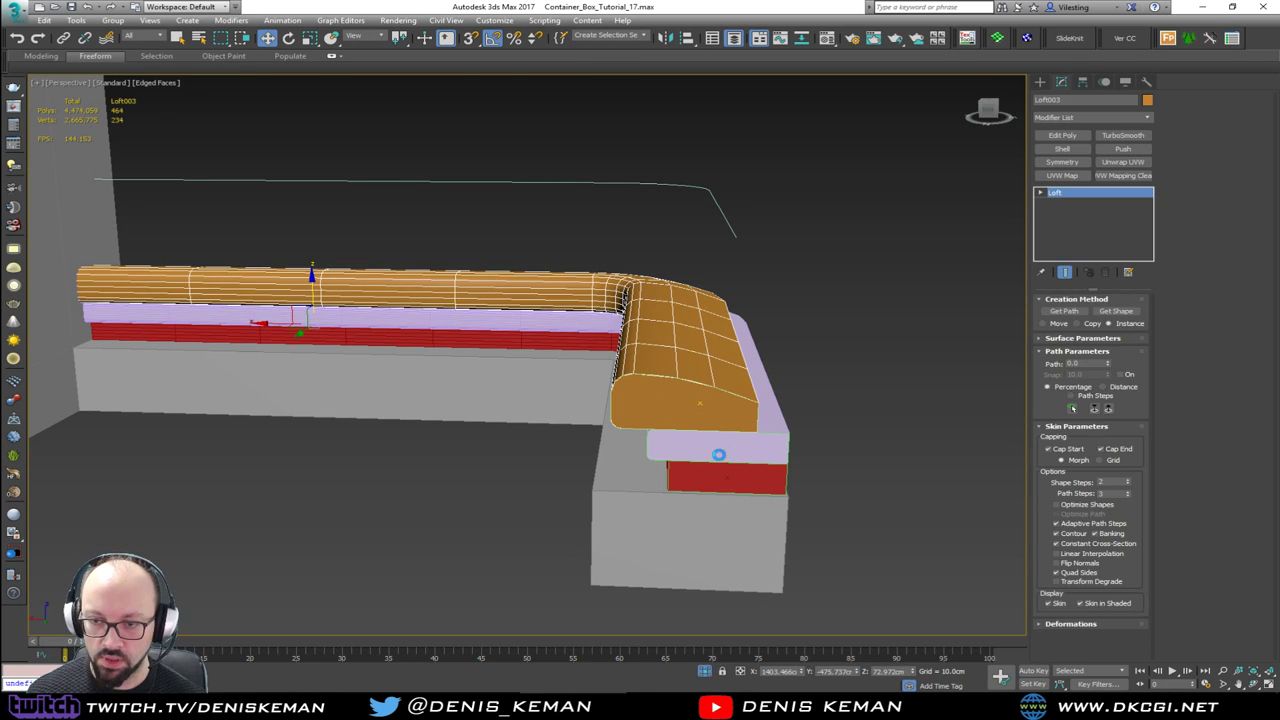
pyautogui.keyDown('ctrl'); pyautogui.click(728, 476); pyautogui.keyUp('ctrl')
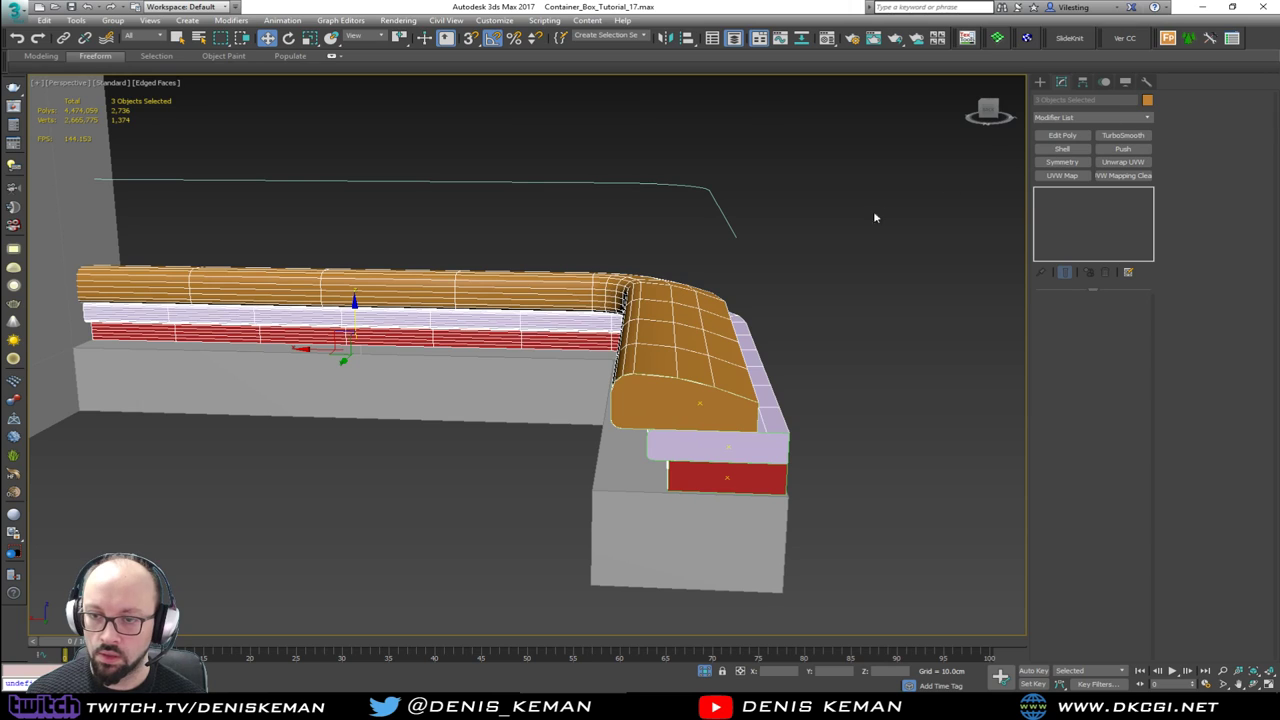
pyautogui.click(553, 378)
pyautogui.click(708, 415)
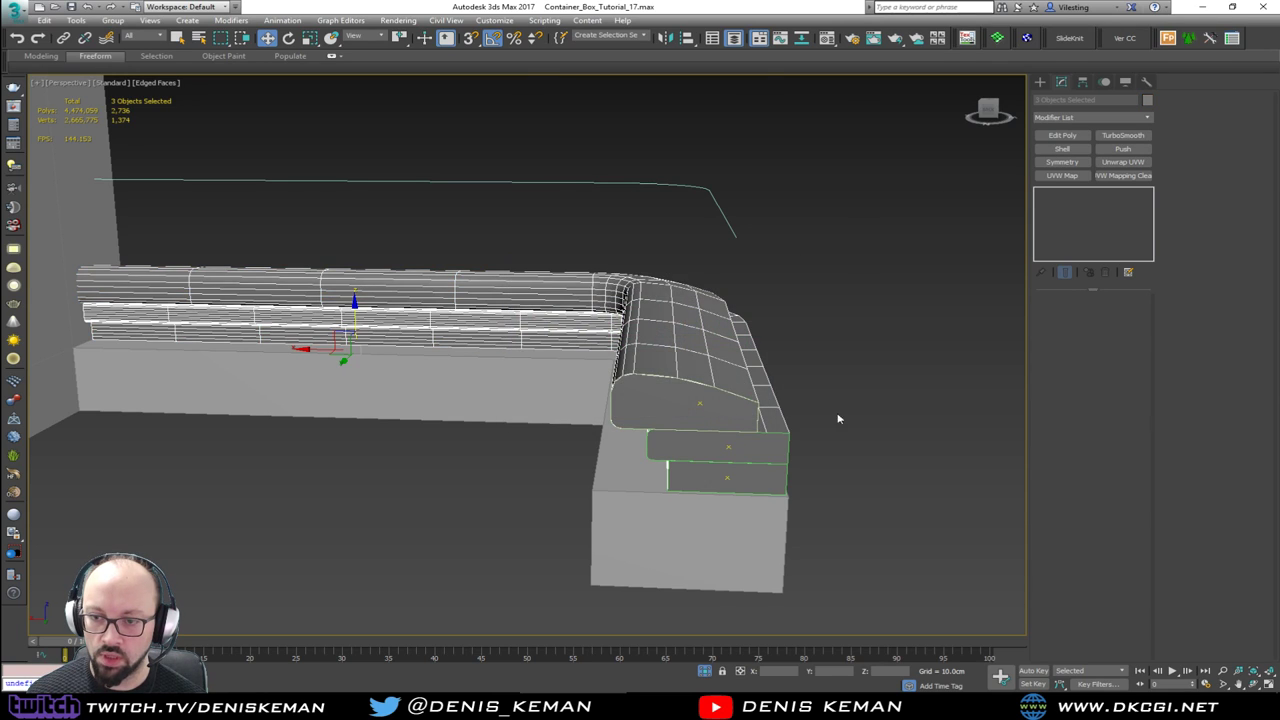
pyautogui.click(837, 420)
# Step: Examine the gray stacked bench layers around the corner and open end from several angles, and return to the four-view layout
pyautogui.keyDown('alt'); pyautogui.moveTo(777, 386); pyautogui.dragTo(676, 358, button='middle'); pyautogui.keyUp('alt')
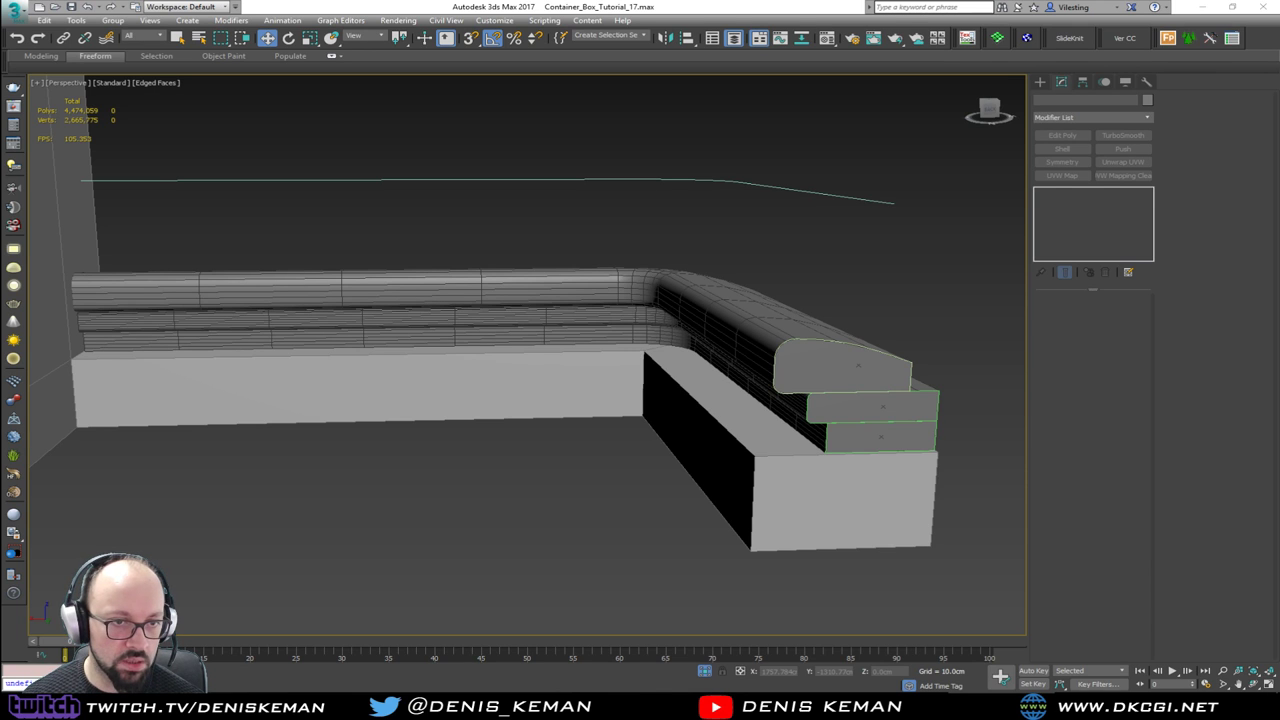
pyautogui.moveTo(724, 365)
pyautogui.keyDown('alt'); pyautogui.mouseDown(button='middle')
pyautogui.moveTo(760, 394)
pyautogui.moveTo(703, 427)
pyautogui.moveTo(703, 362)
pyautogui.mouseUp(button='middle'); pyautogui.keyUp('alt')
pyautogui.moveTo(500, 456); pyautogui.dragTo(348, 439, button='middle')
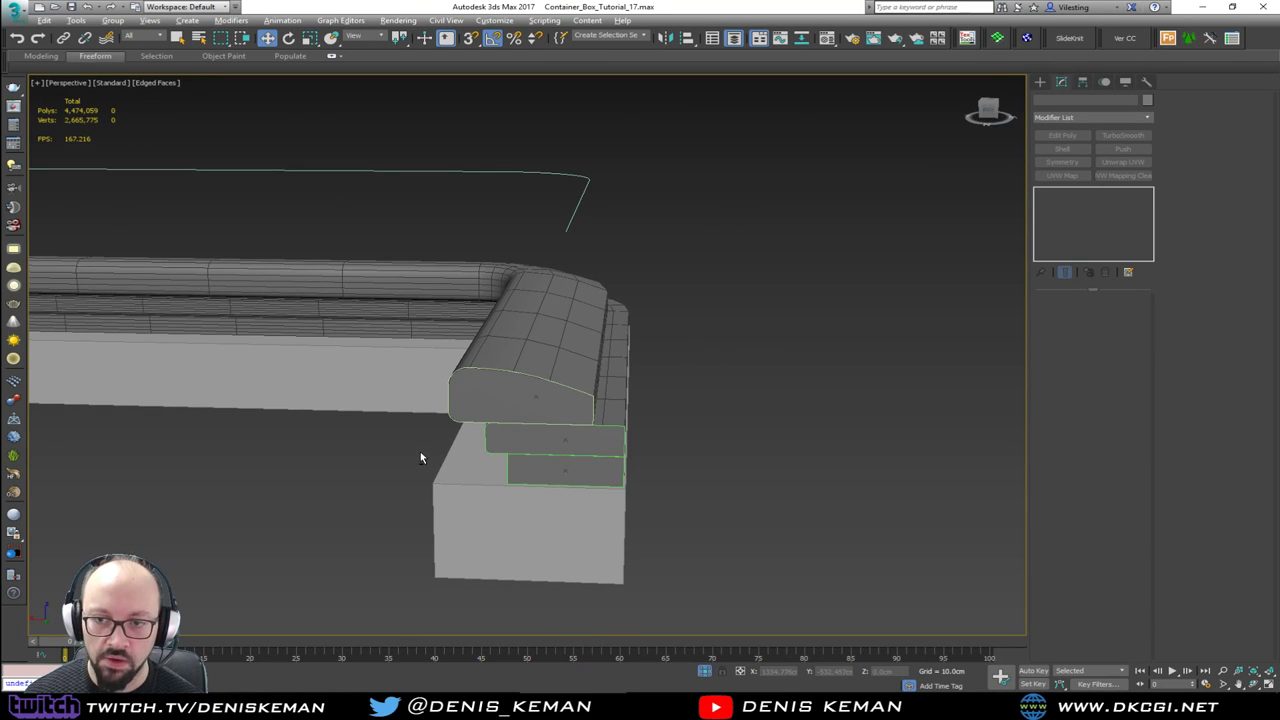
pyautogui.moveTo(423, 457)
pyautogui.keyDown('alt'); pyautogui.mouseDown(button='middle')
pyautogui.moveTo(429, 443)
pyautogui.moveTo(415, 457)
pyautogui.mouseUp(button='middle'); pyautogui.keyUp('alt')
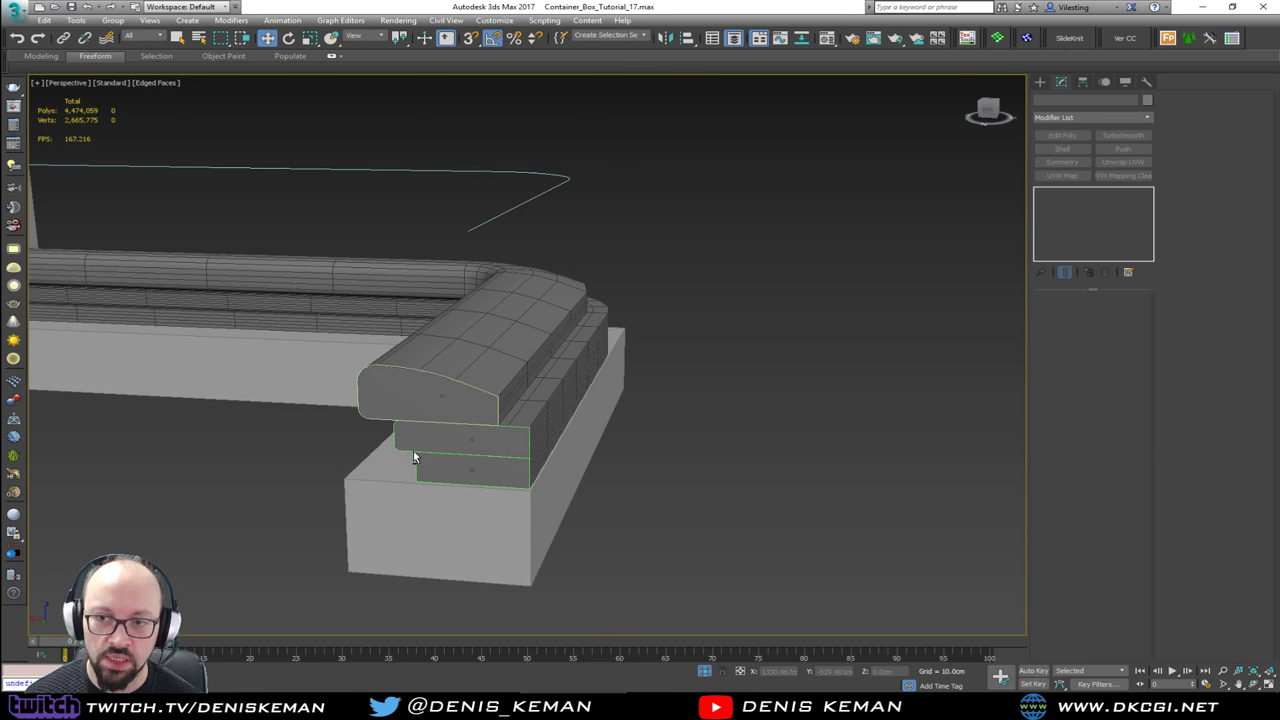
pyautogui.hotkey('alt', 'w')
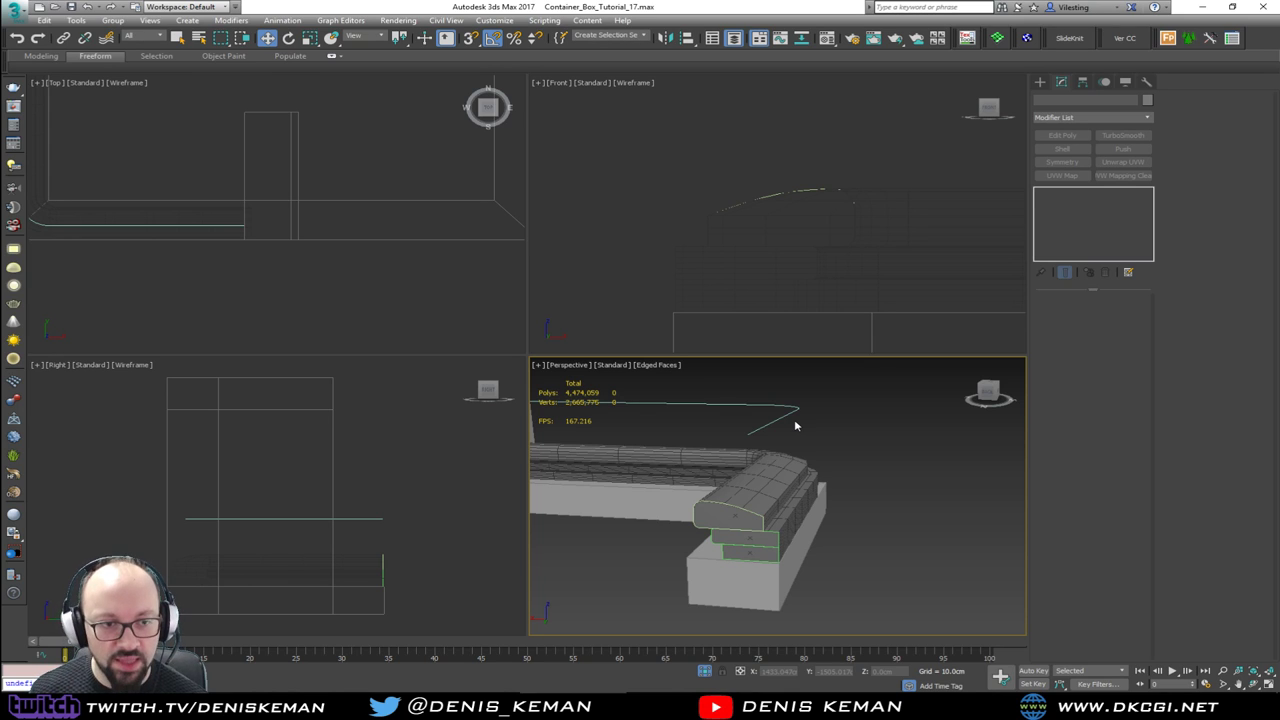
# Step: Compare the stacked bench profile at the corner and open end with the seat and backrest in the restaurant seating reference photo
pyautogui.moveTo(728, 431); pyautogui.dragTo(755, 428, button='middle')
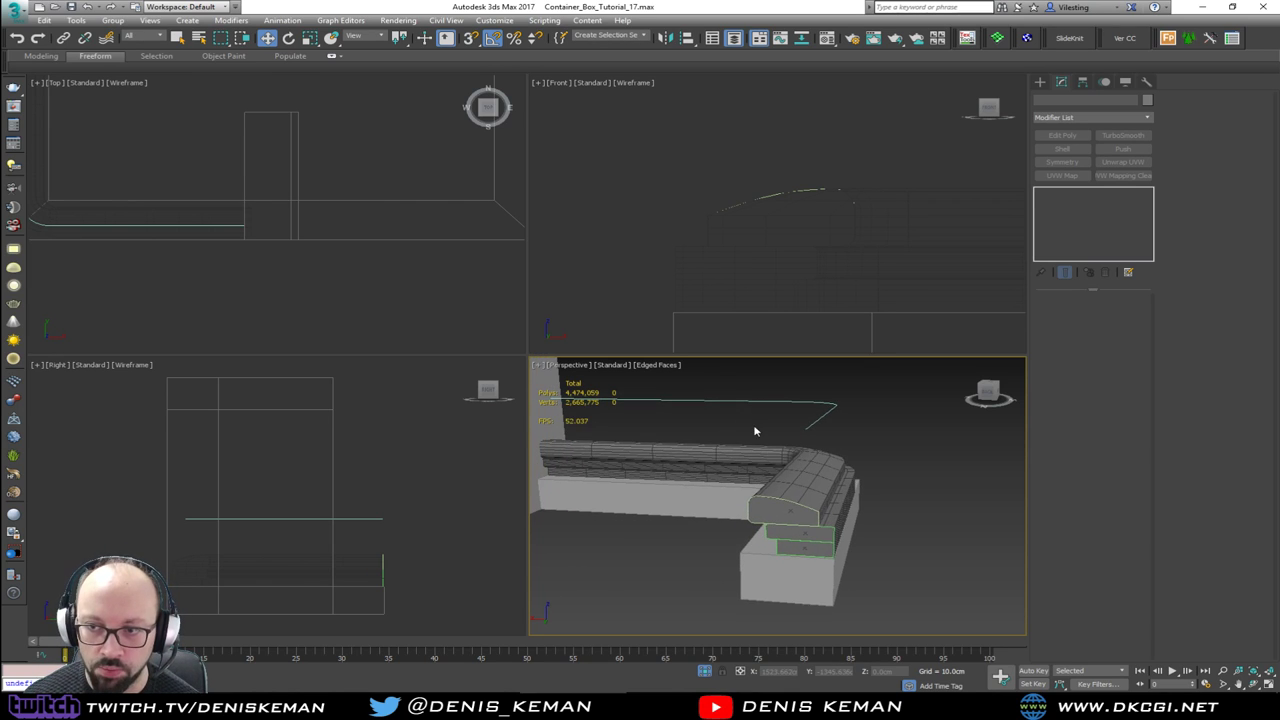
pyautogui.hotkey('alt', 'w')
pyautogui.keyDown('alt'); pyautogui.moveTo(600, 380); pyautogui.dragTo(665, 375, button='middle'); pyautogui.keyUp('alt')
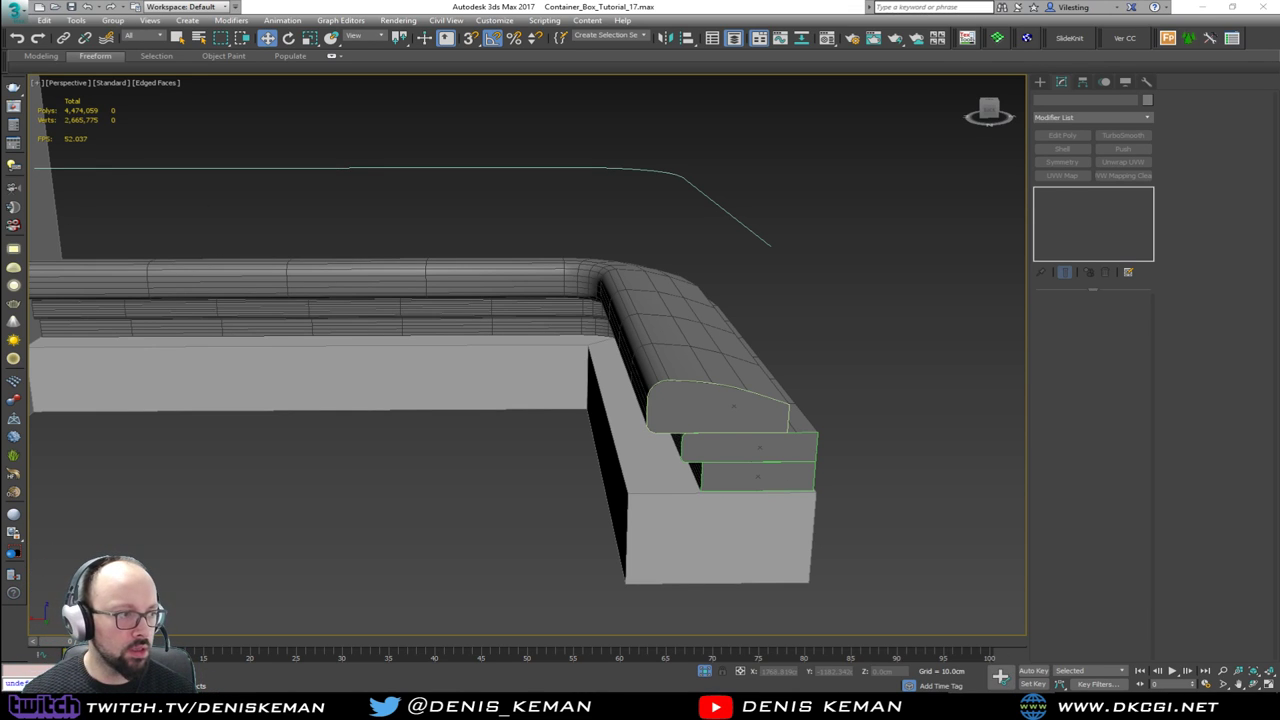
pyautogui.moveTo(2, 91); pyautogui.dragTo(586, 88)
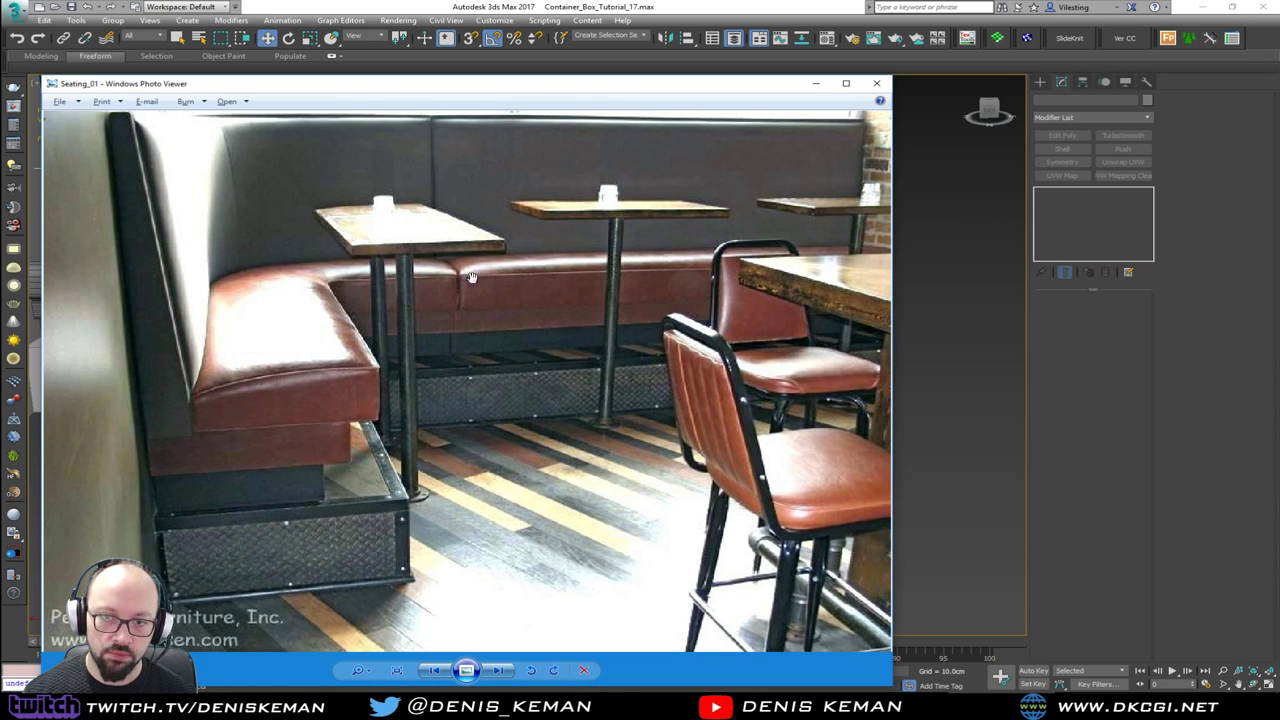
pyautogui.scroll(3, 290, 400)
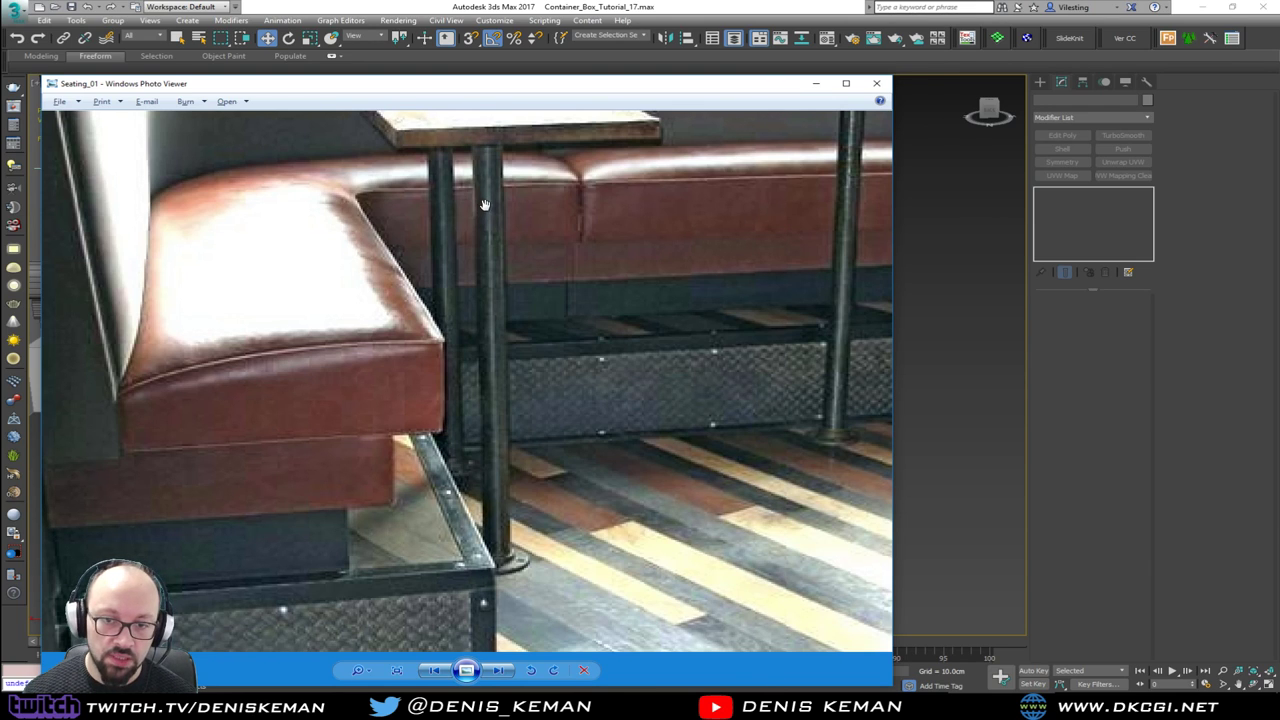
pyautogui.moveTo(356, 232); pyautogui.dragTo(422, 330)
pyautogui.moveTo(692, 91); pyautogui.dragTo(0, 92)
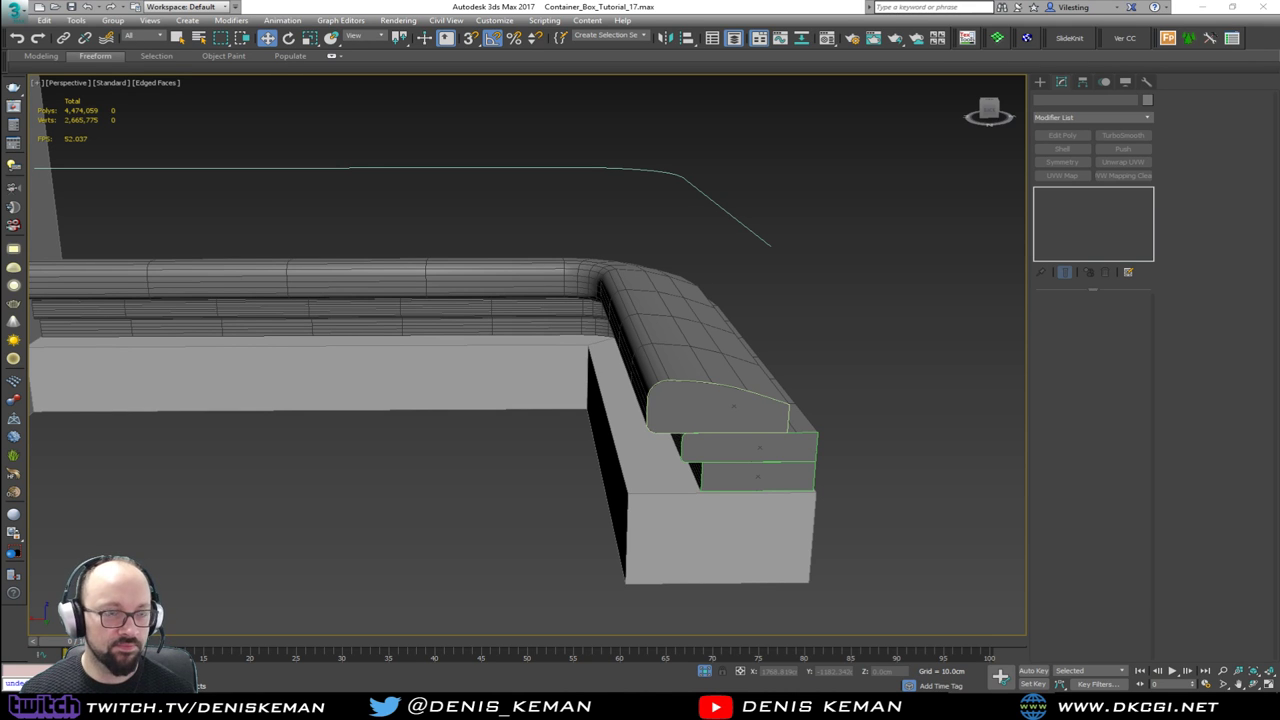
pyautogui.keyDown('alt'); pyautogui.moveTo(714, 343); pyautogui.dragTo(564, 400, button='middle'); pyautogui.keyUp('alt')
pyautogui.scroll(2, 673, 391)
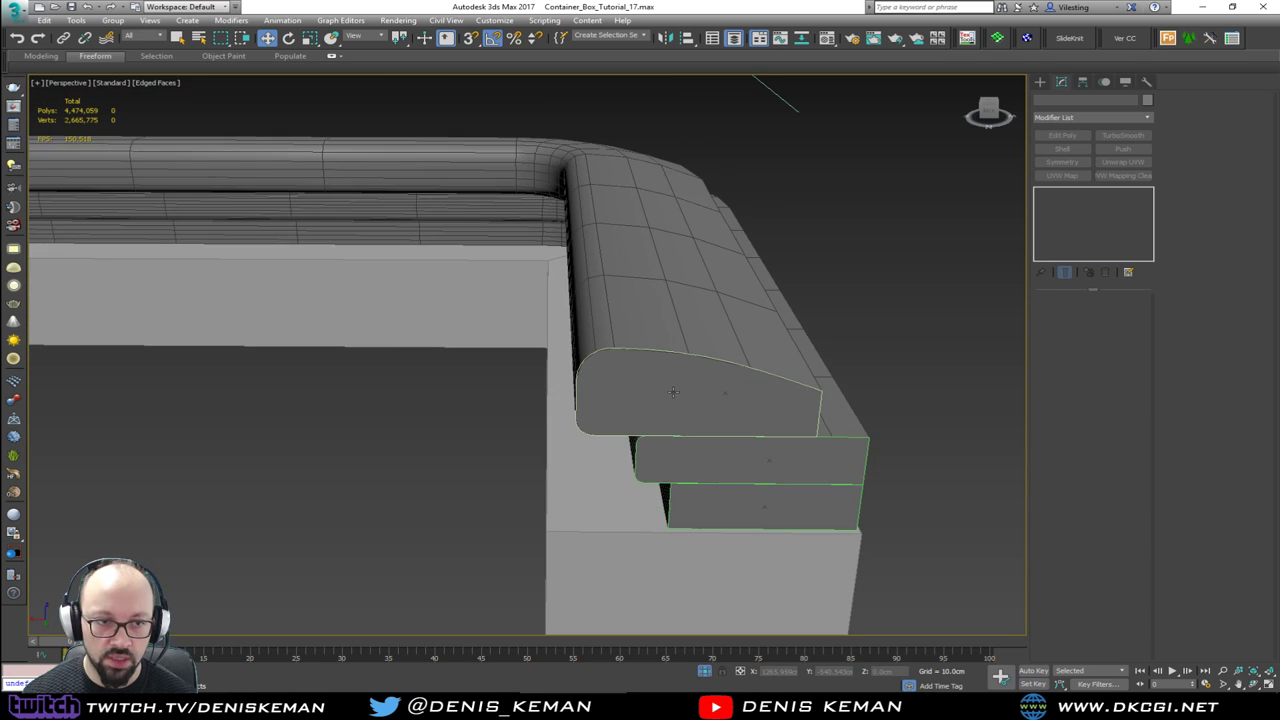
pyautogui.scroll(-3, 643, 354)
# Step: Draw a small, nearly square rectangle in the front view, snapped to the rear top corner of the lower layers behind the cushion
pyautogui.hotkey('alt', 'w')
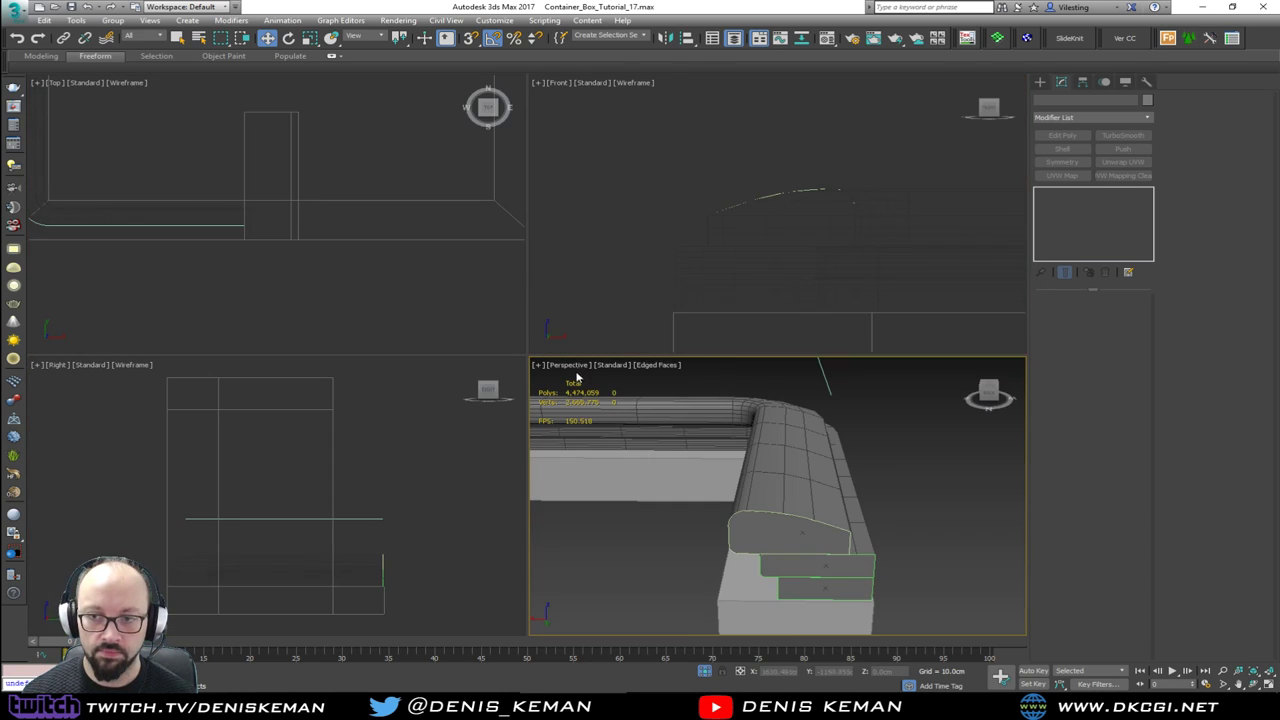
pyautogui.rightClick(358, 497)
pyautogui.rightClick(731, 243)
pyautogui.hotkey('alt', 'w')
pyautogui.moveTo(403, 289); pyautogui.dragTo(469, 384, button='middle')
pyautogui.keyDown('ctrl'); pyautogui.rightClick(478, 265); pyautogui.keyUp('ctrl')
pyautogui.click(502, 202)
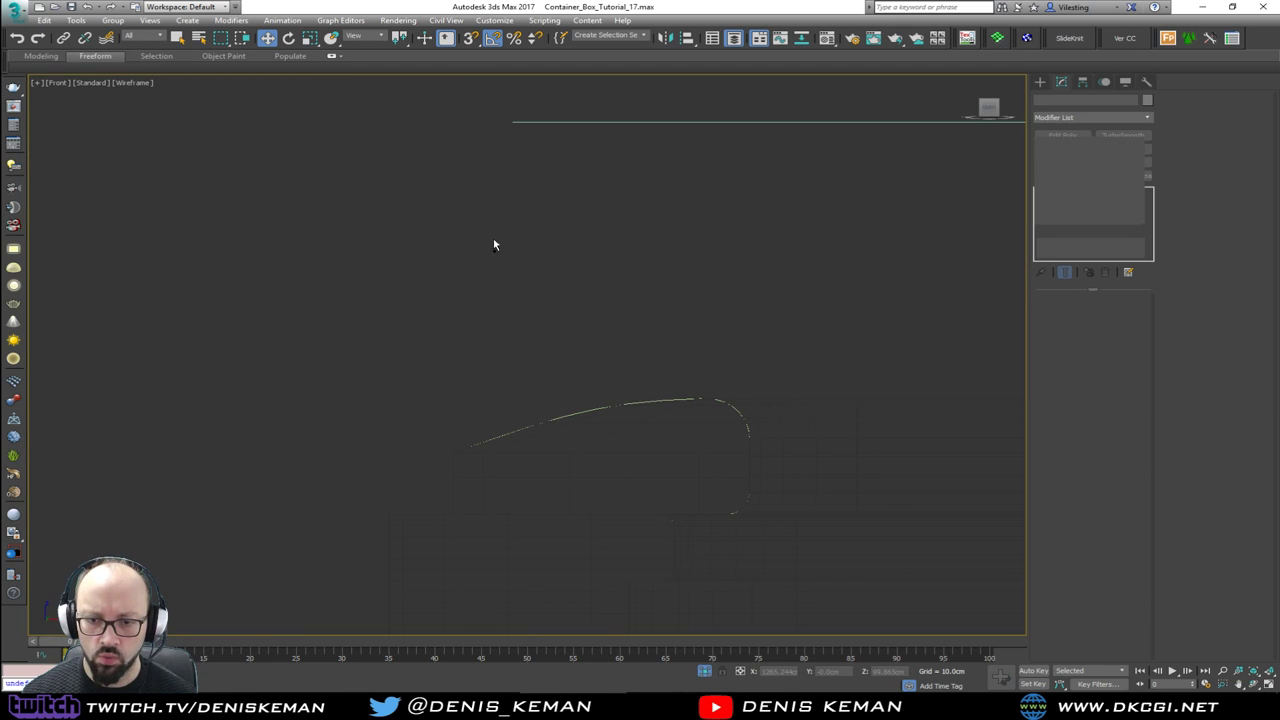
pyautogui.press('s')
pyautogui.moveTo(389, 513)
pyautogui.mouseDown()
pyautogui.moveTo(426, 451)
pyautogui.moveTo(453, 452)
pyautogui.mouseUp()
pyautogui.rightClick(369, 429)
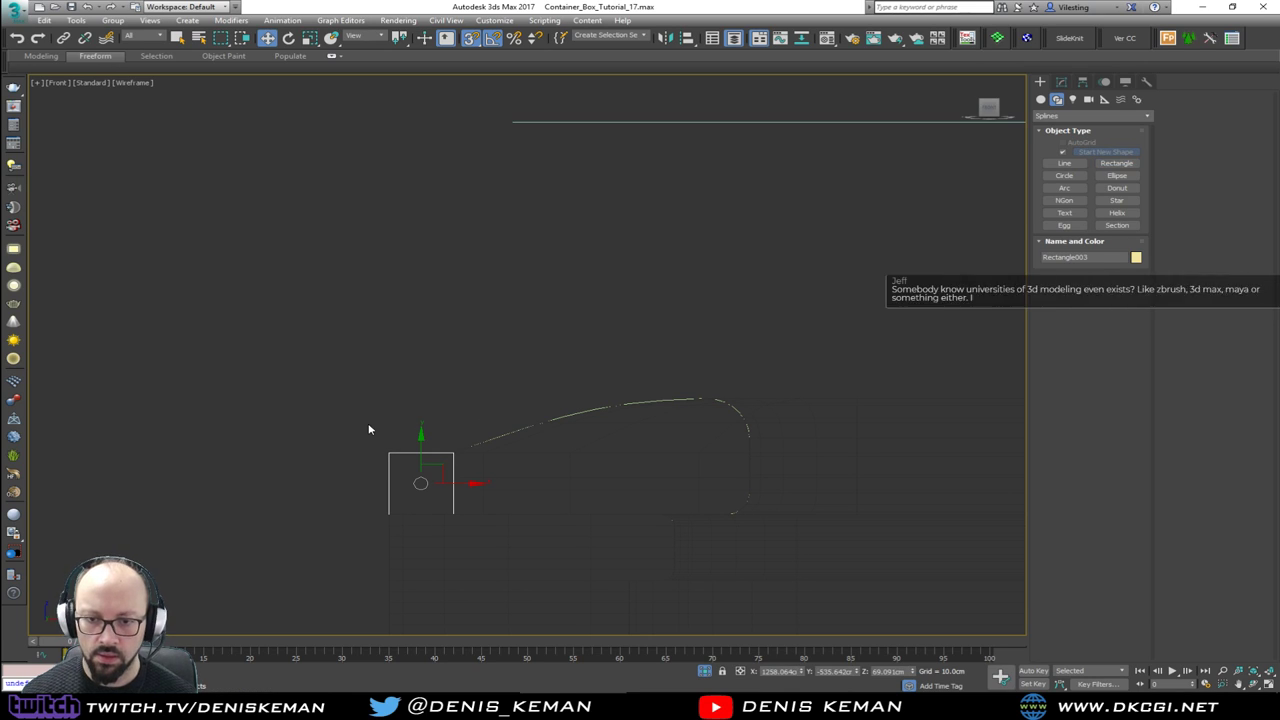
# Step: Convert the small rectangle behind the cushion to an editable spline
pyautogui.press('1')
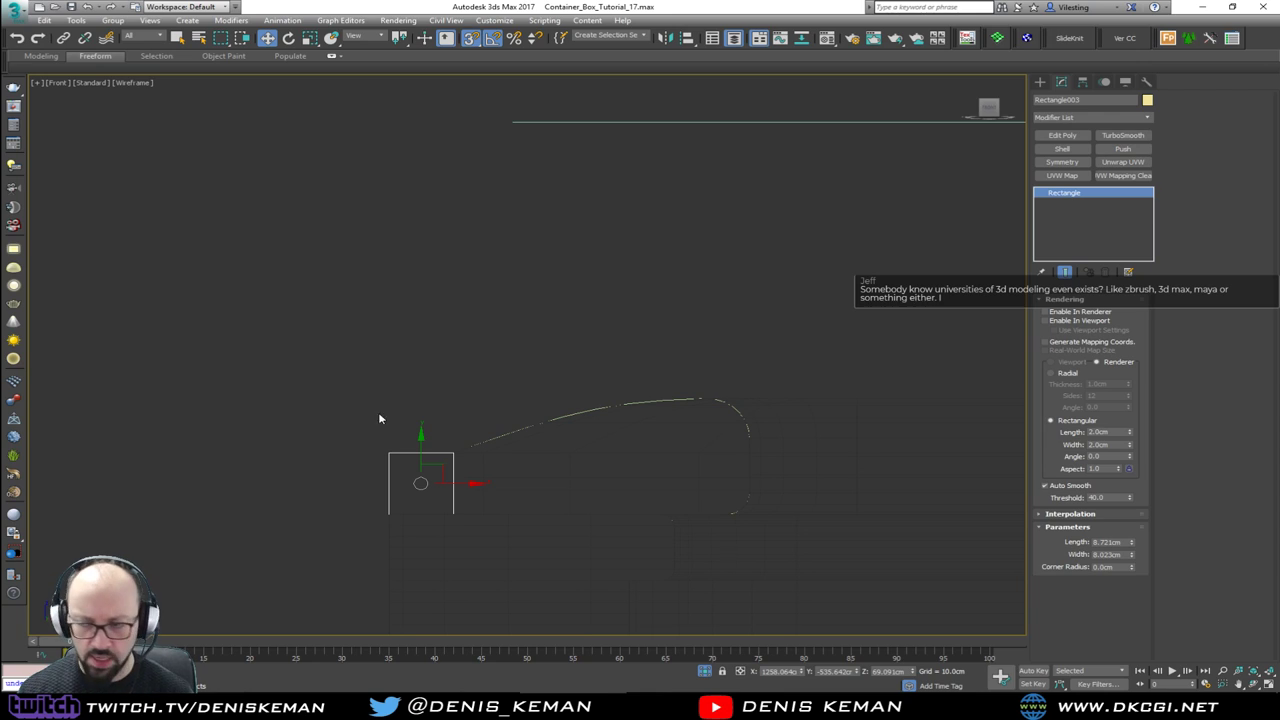
pyautogui.press('s')
pyautogui.moveTo(421, 385); pyautogui.dragTo(424, 336, button='middle')
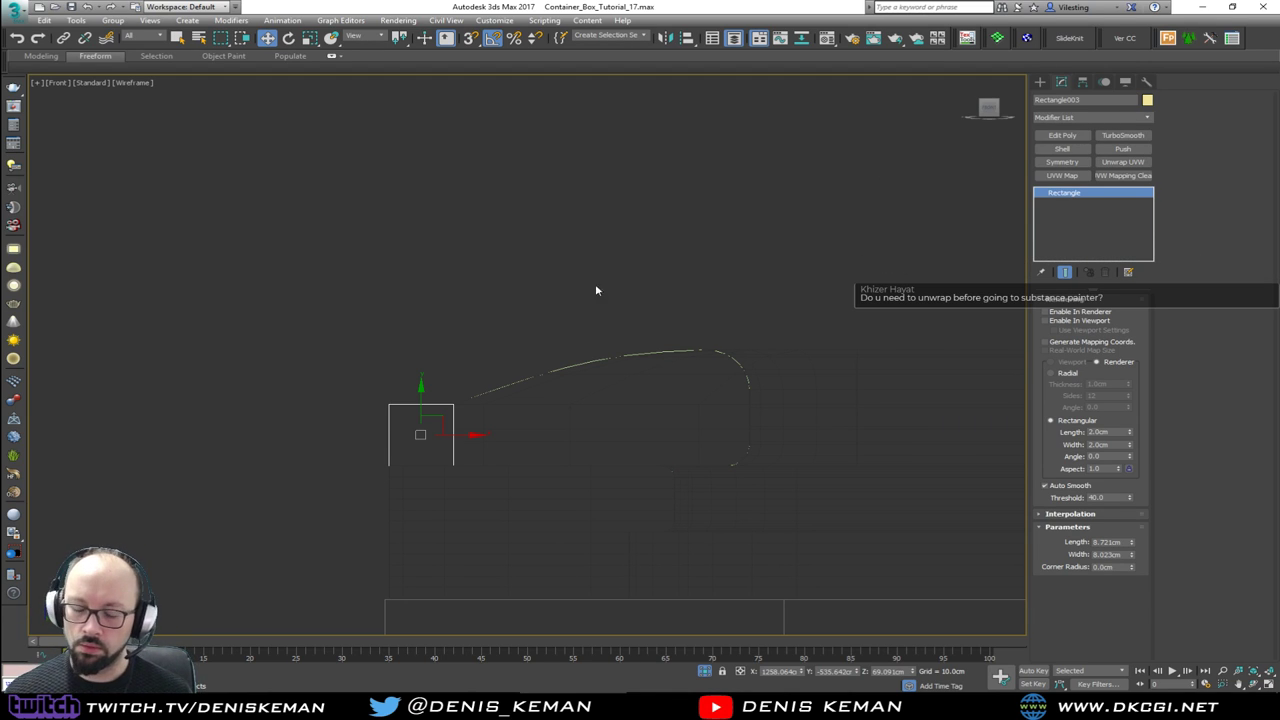
pyautogui.rightClick(468, 370)
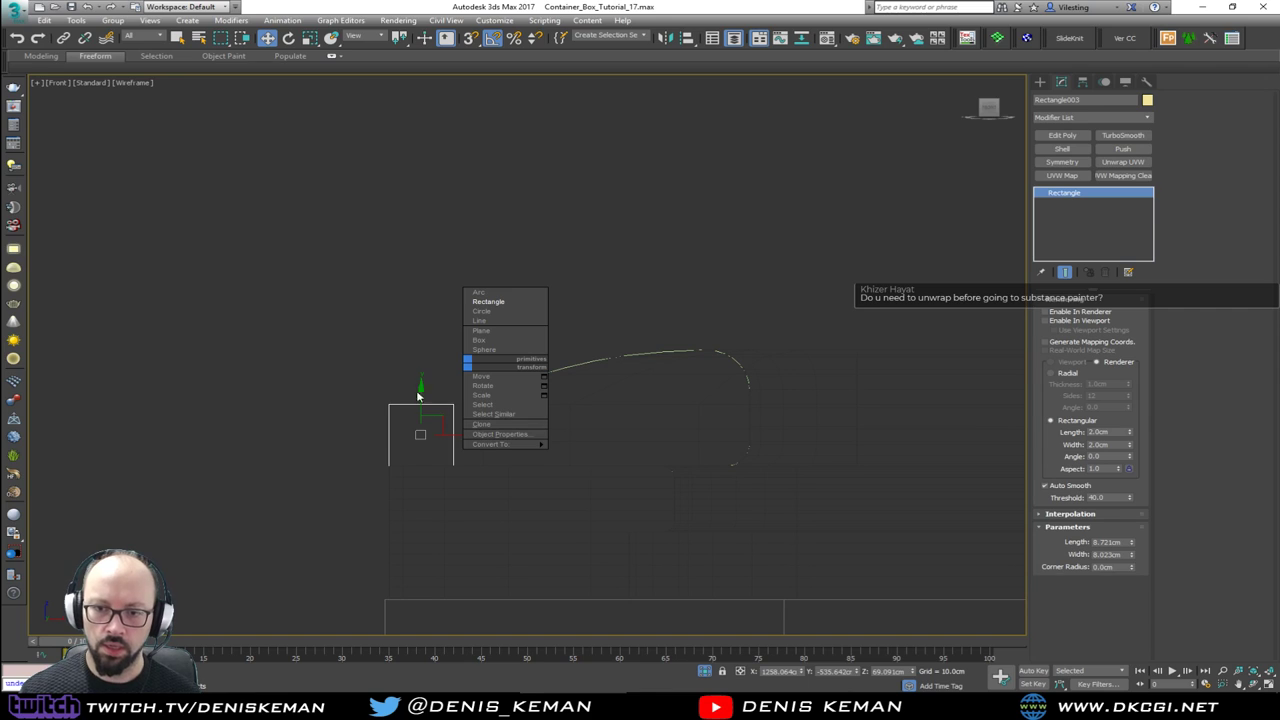
pyautogui.moveTo(500, 447)
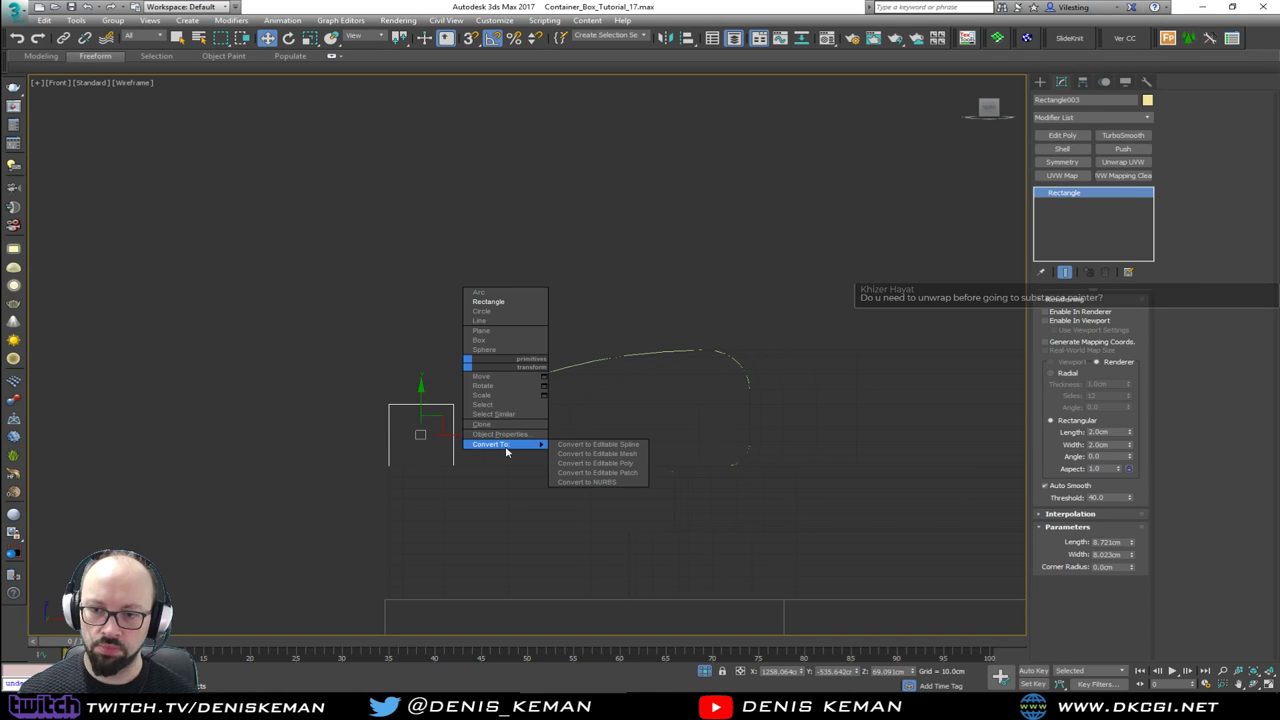
pyautogui.click(568, 444)
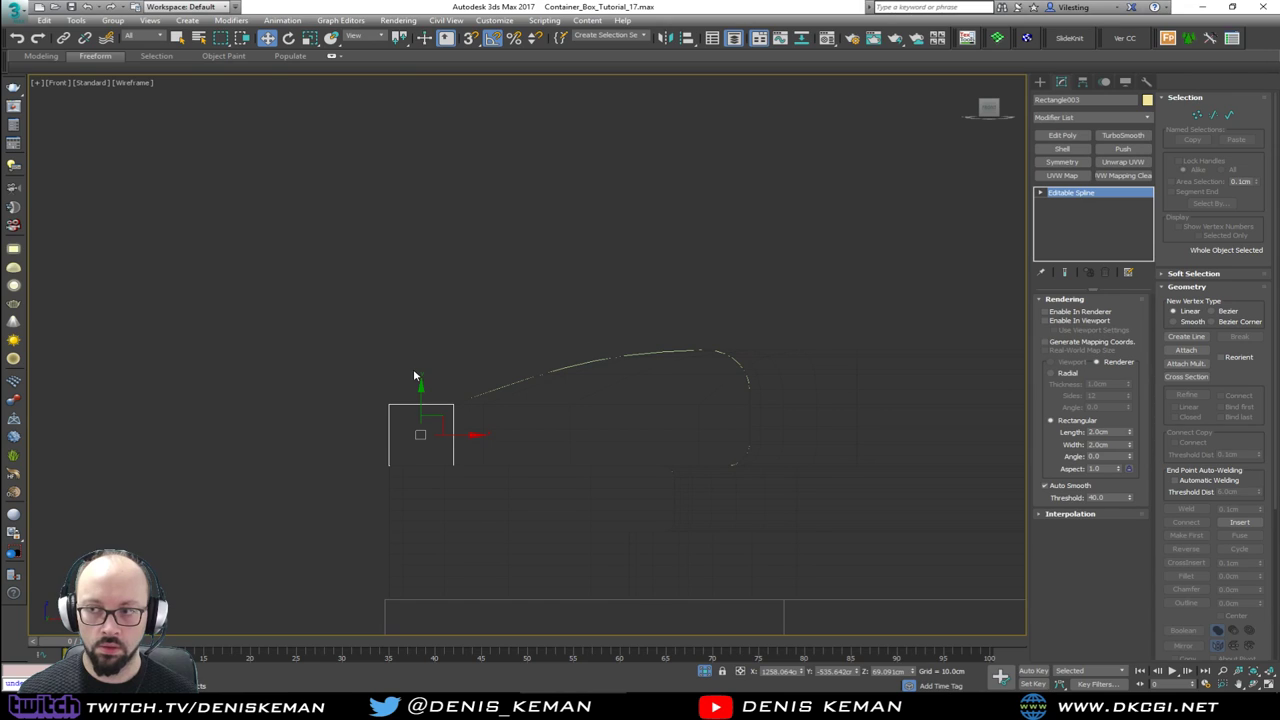
# Step: Raise the rectangle's two top vertices well above the cushion to form a tall, narrow backrest profile
pyautogui.press('1')
pyautogui.moveTo(337, 357); pyautogui.dragTo(526, 450)
pyautogui.scroll(-3, 414, 400)
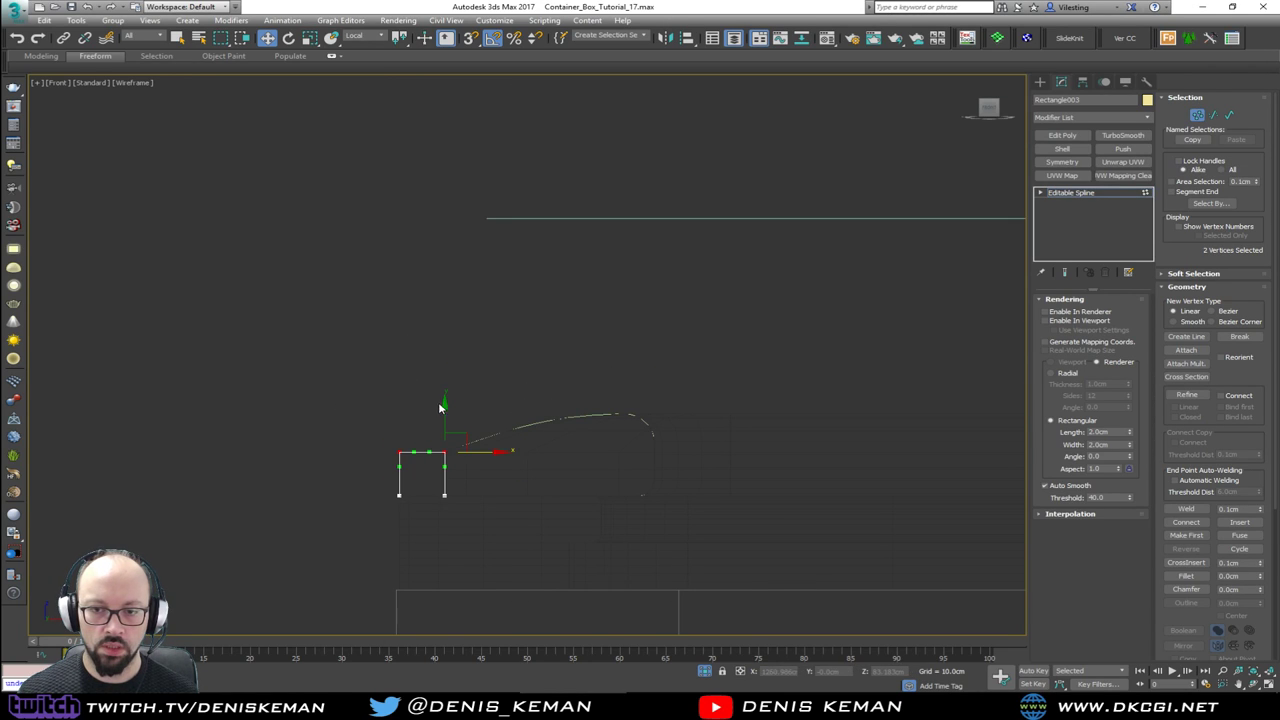
pyautogui.moveTo(440, 407); pyautogui.dragTo(450, 151)
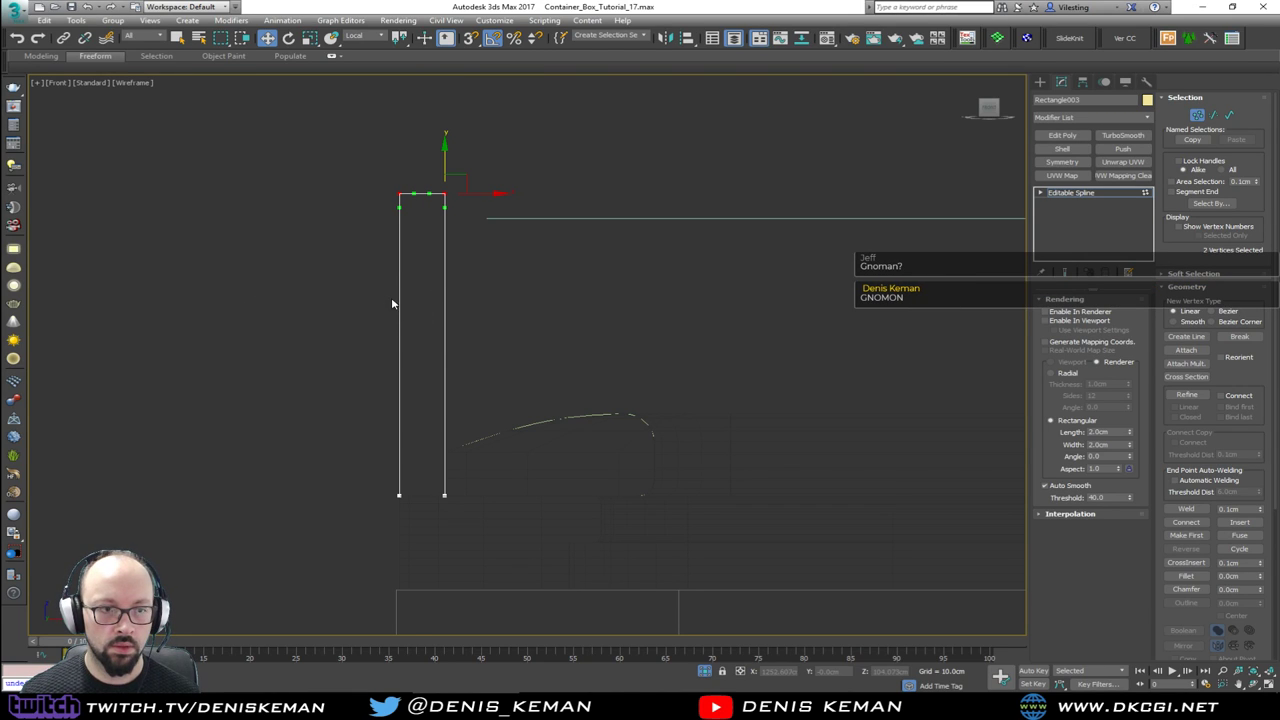
# Step: Insert a vertex with Refine on the backrest profile's front edge, level with the rear end of the cushion's curve
pyautogui.moveTo(392, 303); pyautogui.dragTo(414, 320, button='middle')
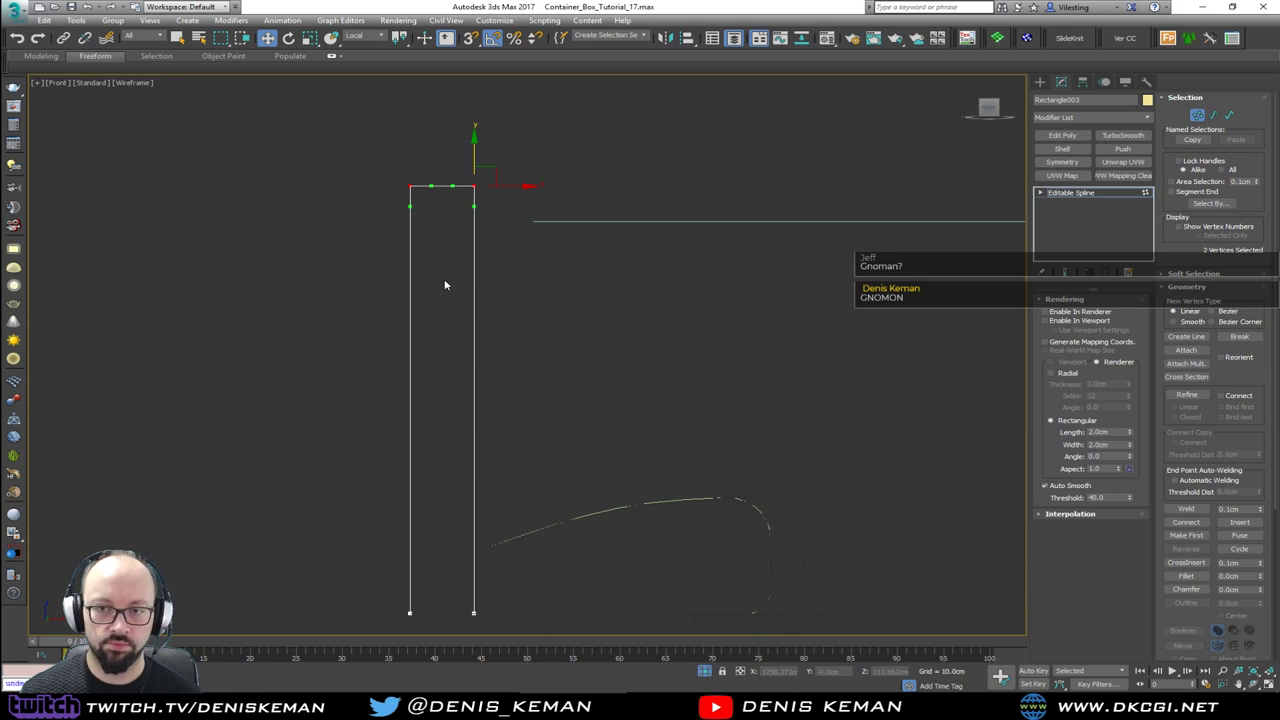
pyautogui.scroll(4, 443, 240)
pyautogui.scroll(-2, 449, 271)
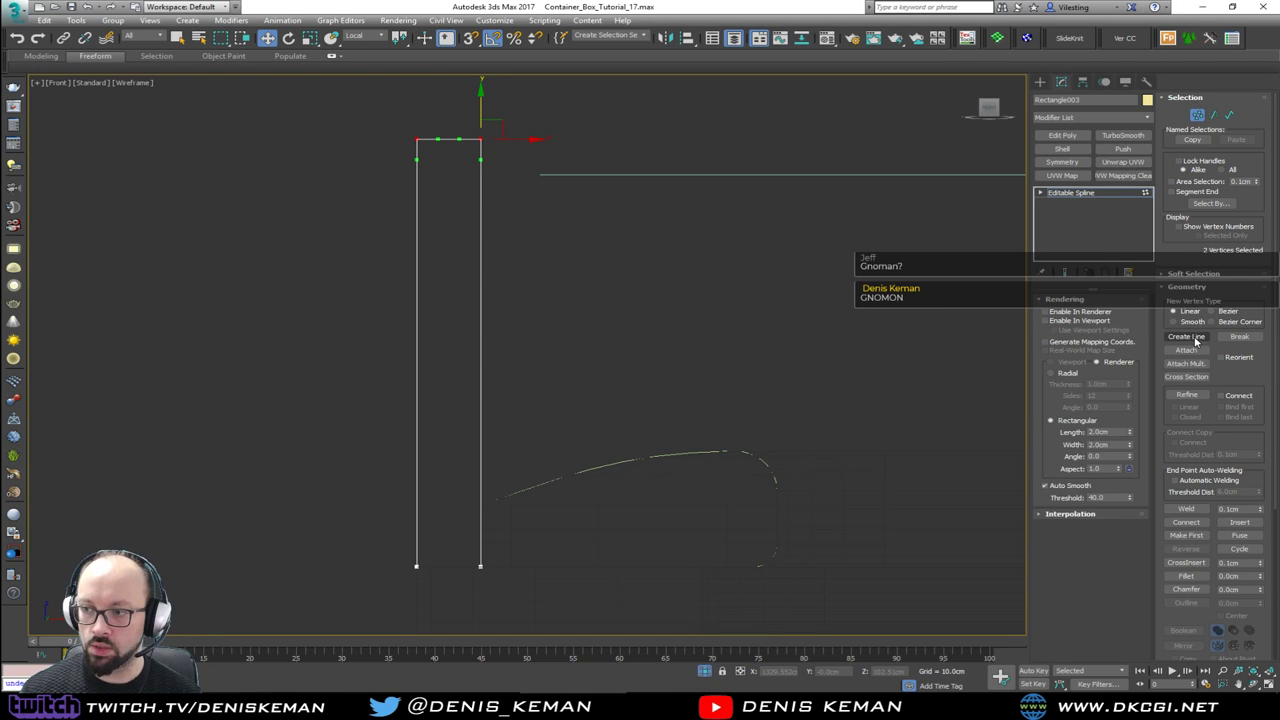
pyautogui.click(1187, 395)
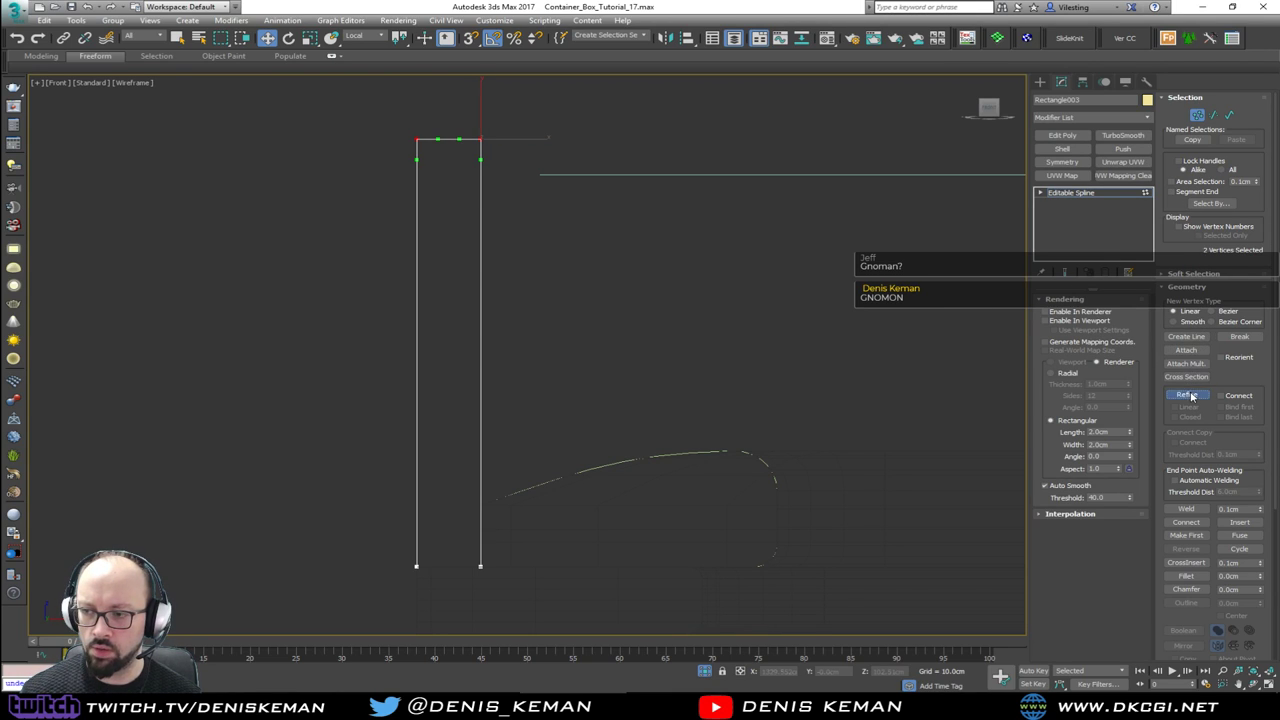
pyautogui.click(481, 500)
pyautogui.rightClick(567, 378)
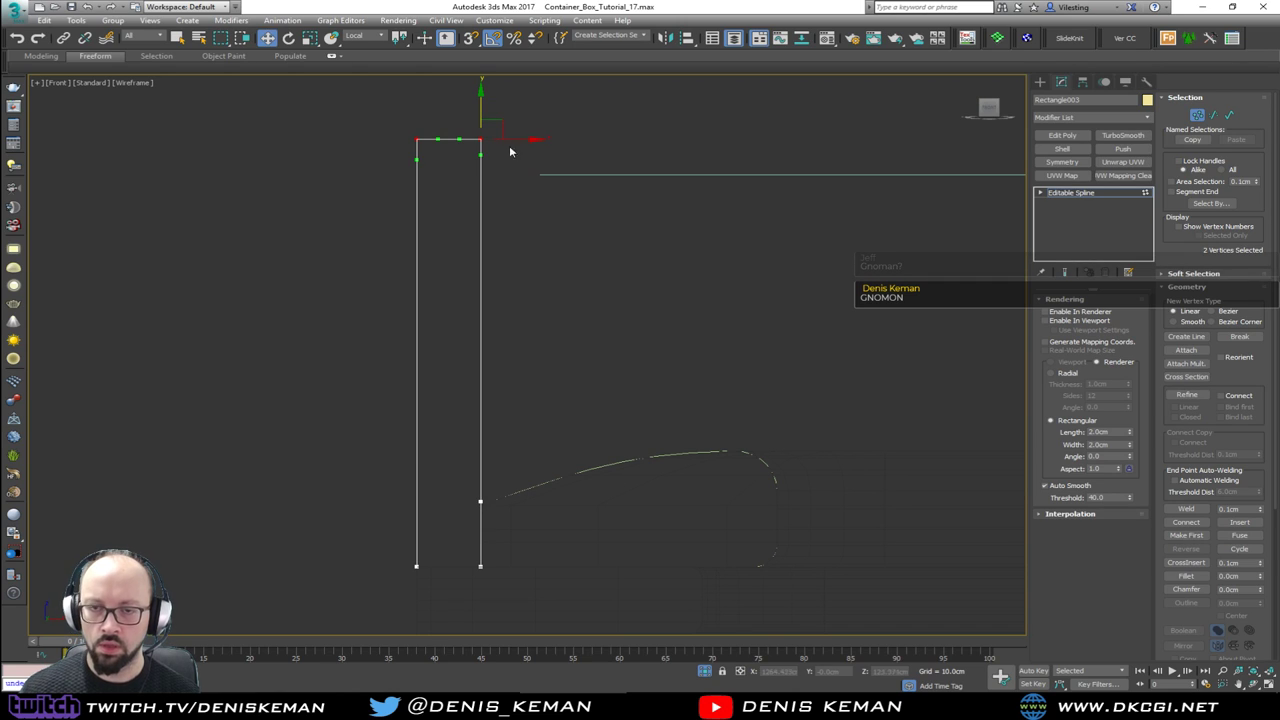
# Step: Move the backrest profile's top front vertex back toward the rear edge so the profile tapers upward, and finish vertex editing
pyautogui.moveTo(598, 110); pyautogui.dragTo(471, 145)
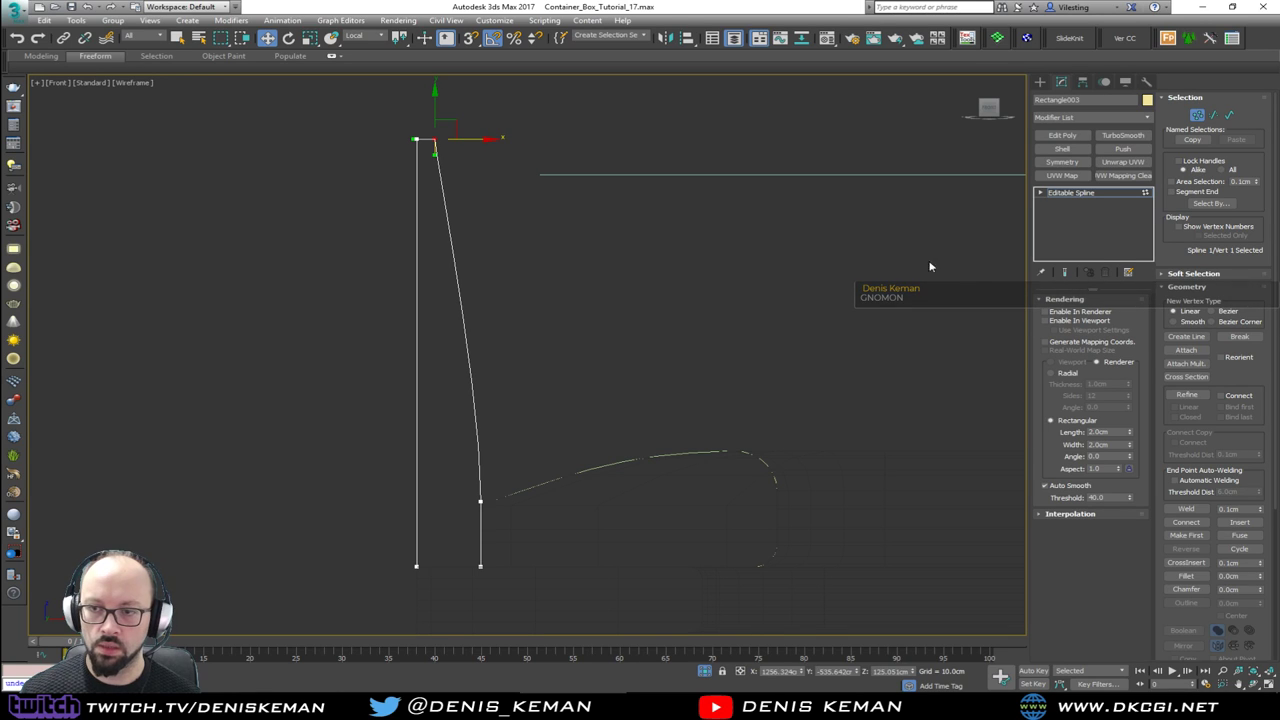
pyautogui.click(1197, 116)
pyautogui.moveTo(600, 343); pyautogui.dragTo(598, 308, button='middle')
# Step: Loft the backrest profile along the L-shaped path line above the bench in the perspective view, using Get Path
pyautogui.hotkey('alt', 'w')
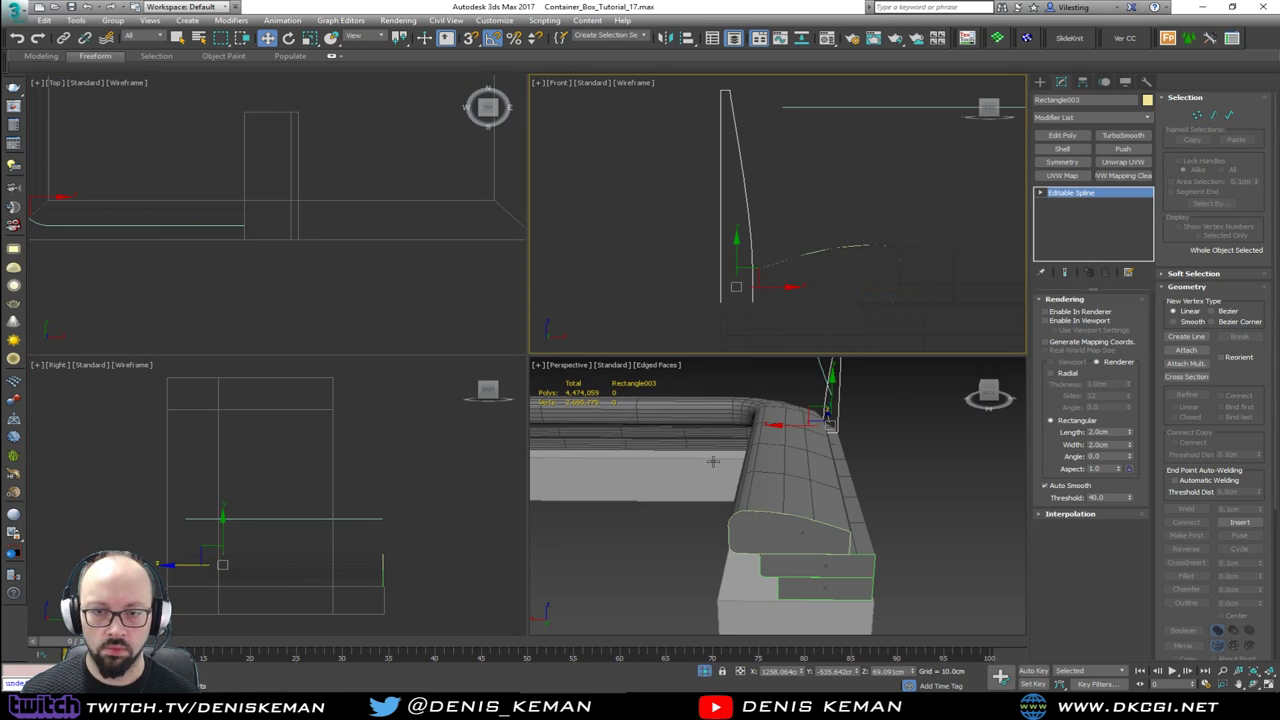
pyautogui.rightClick(714, 461)
pyautogui.hotkey('alt', 'w')
pyautogui.scroll(-4, 608, 394)
pyautogui.keyDown('alt'); pyautogui.moveTo(608, 394); pyautogui.dragTo(619, 360, button='middle'); pyautogui.keyUp('alt')
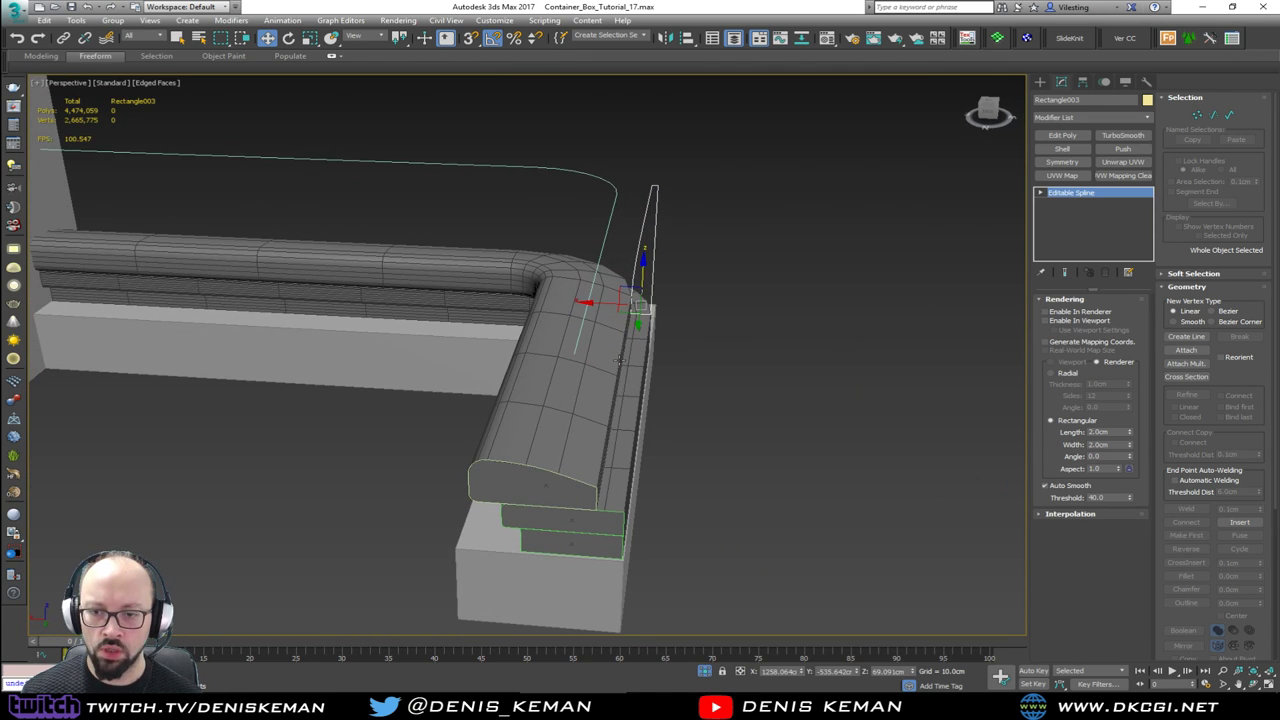
pyautogui.keyDown('alt'); pyautogui.moveTo(678, 391); pyautogui.dragTo(678, 377, button='middle'); pyautogui.keyUp('alt')
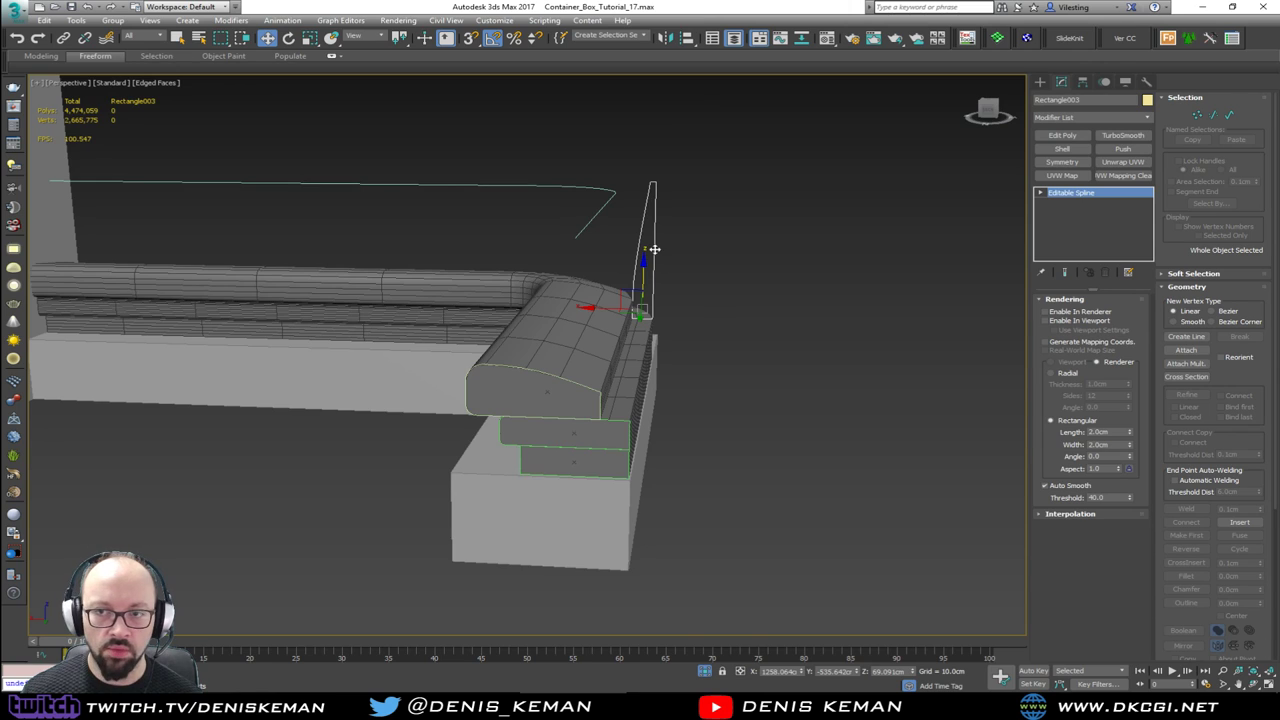
pyautogui.moveTo(718, 305)
pyautogui.keyDown('alt'); pyautogui.mouseDown(button='middle')
pyautogui.moveTo(694, 251)
pyautogui.moveTo(676, 383)
pyautogui.moveTo(671, 316)
pyautogui.moveTo(680, 300)
pyautogui.moveTo(712, 312)
pyautogui.mouseUp(button='middle'); pyautogui.keyUp('alt')
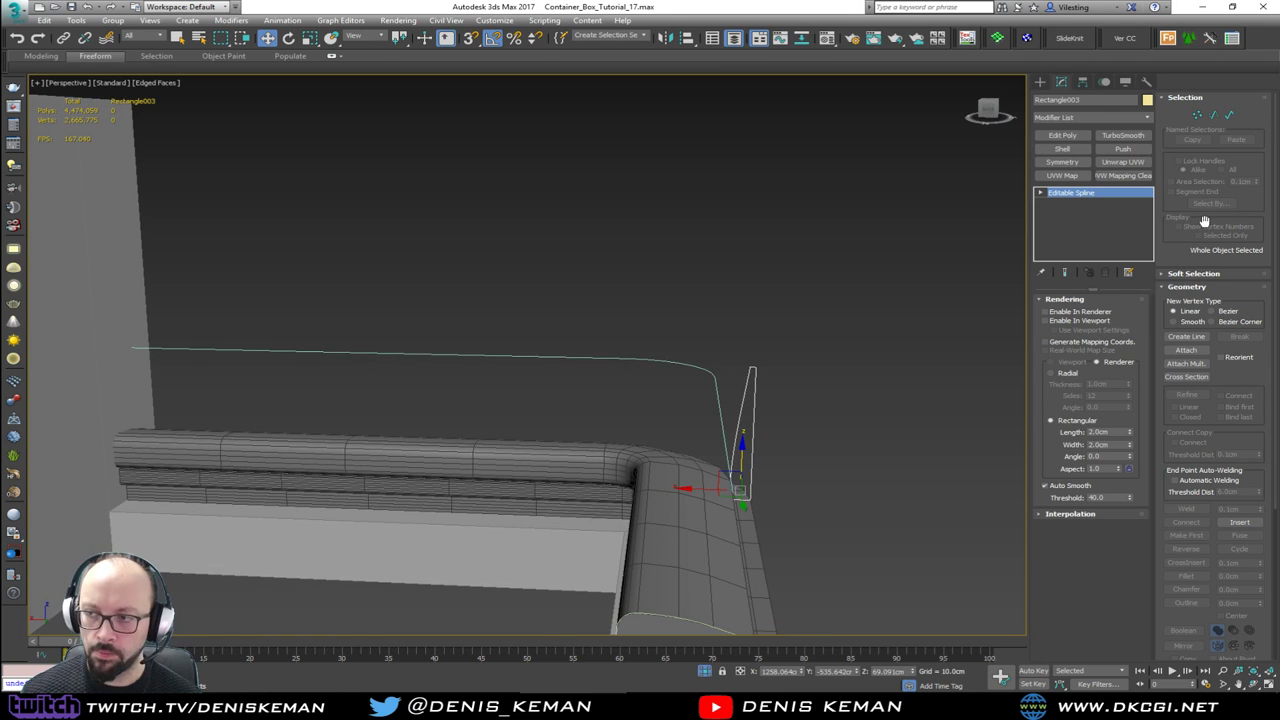
pyautogui.click(1040, 82)
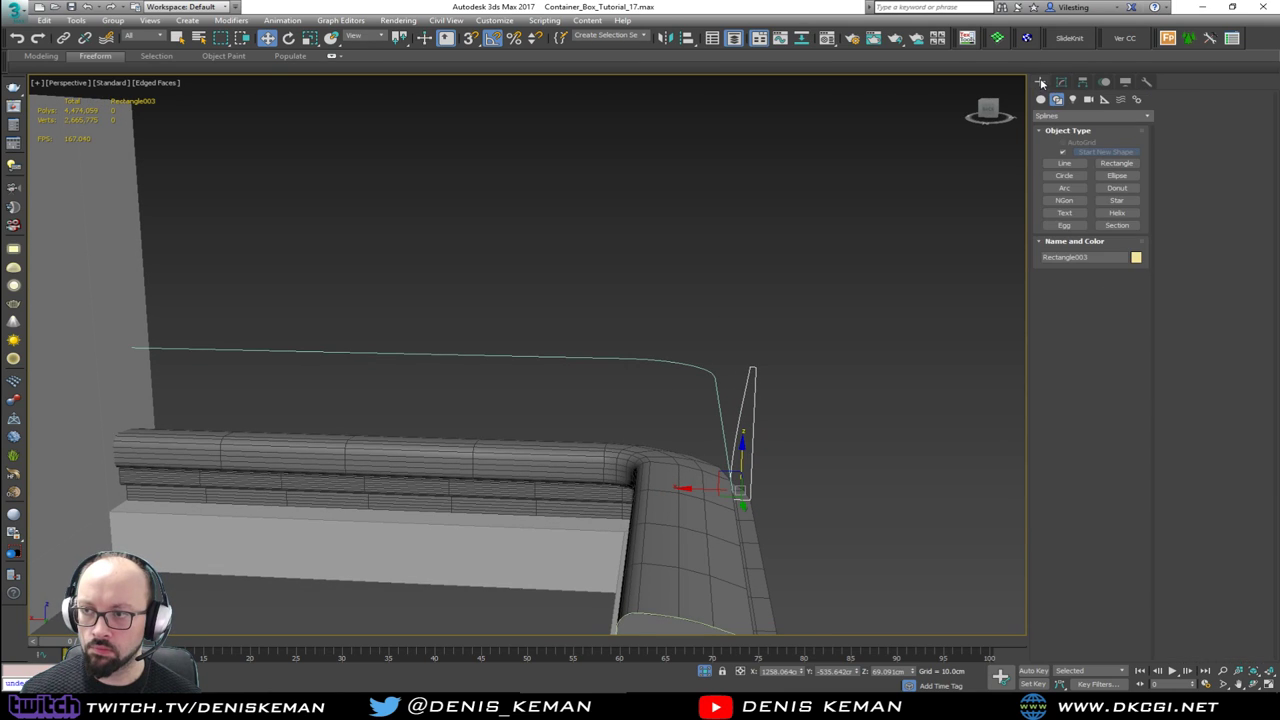
pyautogui.click(1041, 99)
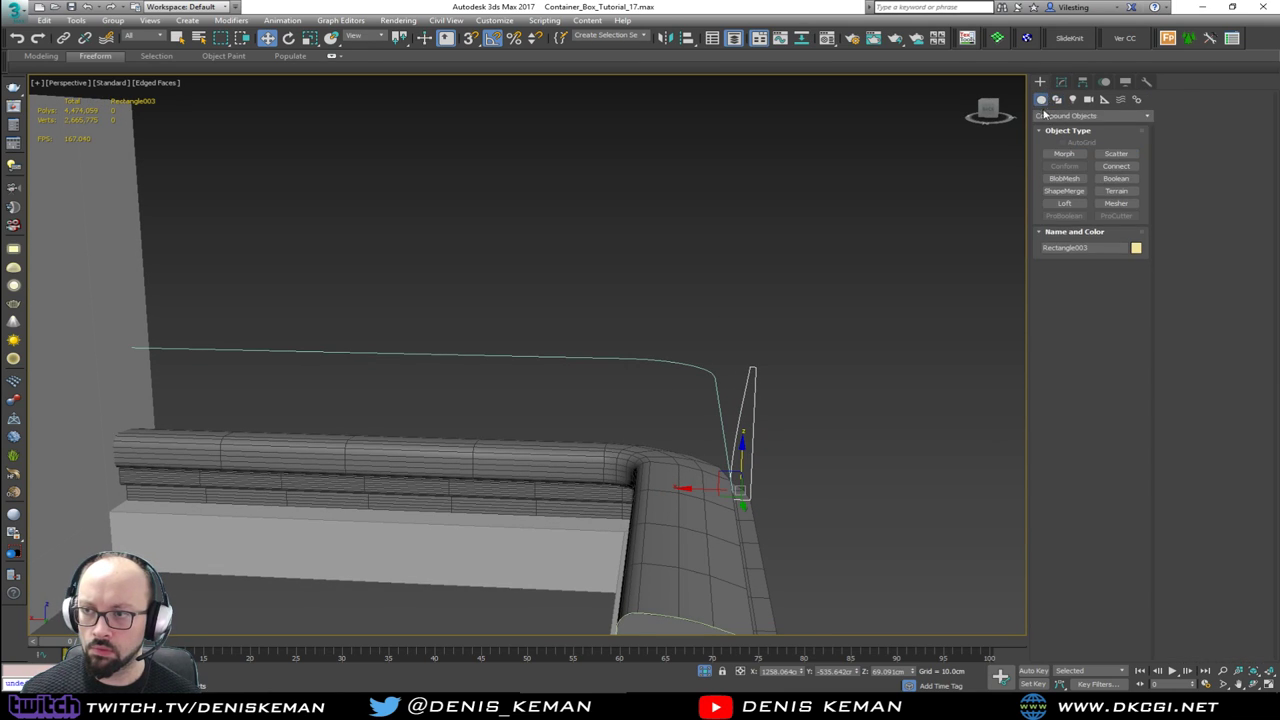
pyautogui.click(1066, 204)
pyautogui.click(1068, 280)
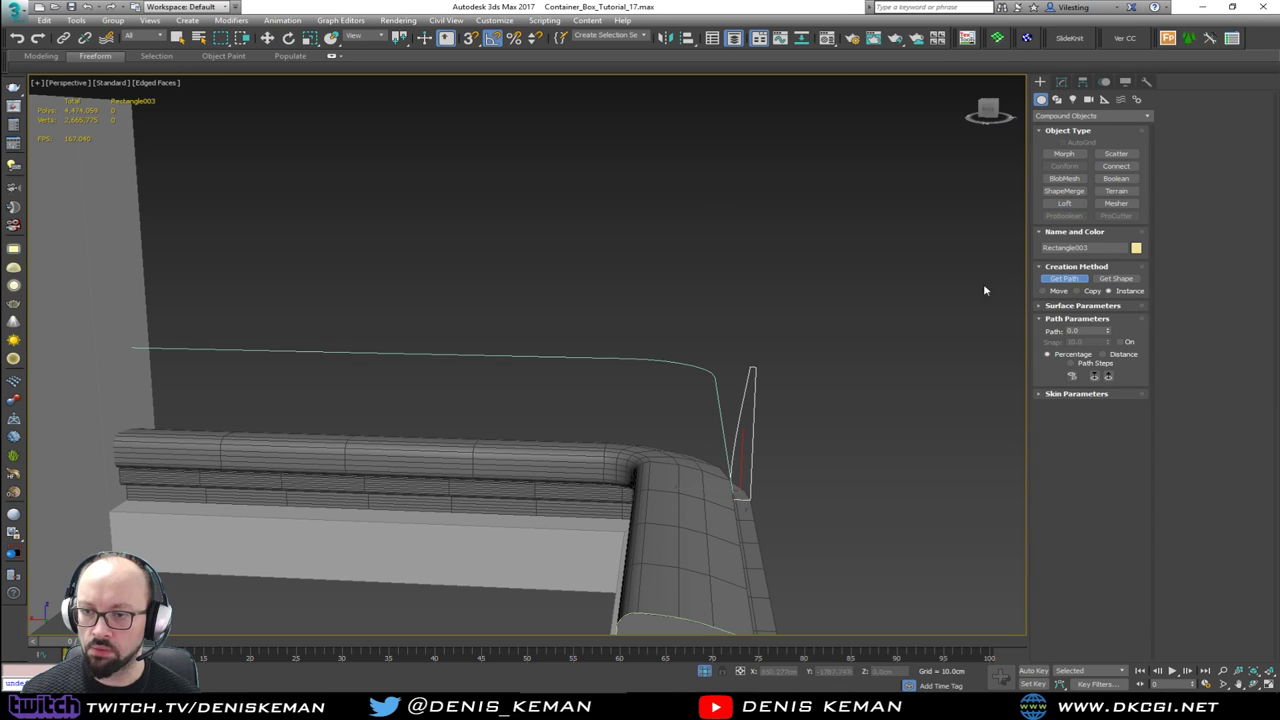
pyautogui.click(695, 367)
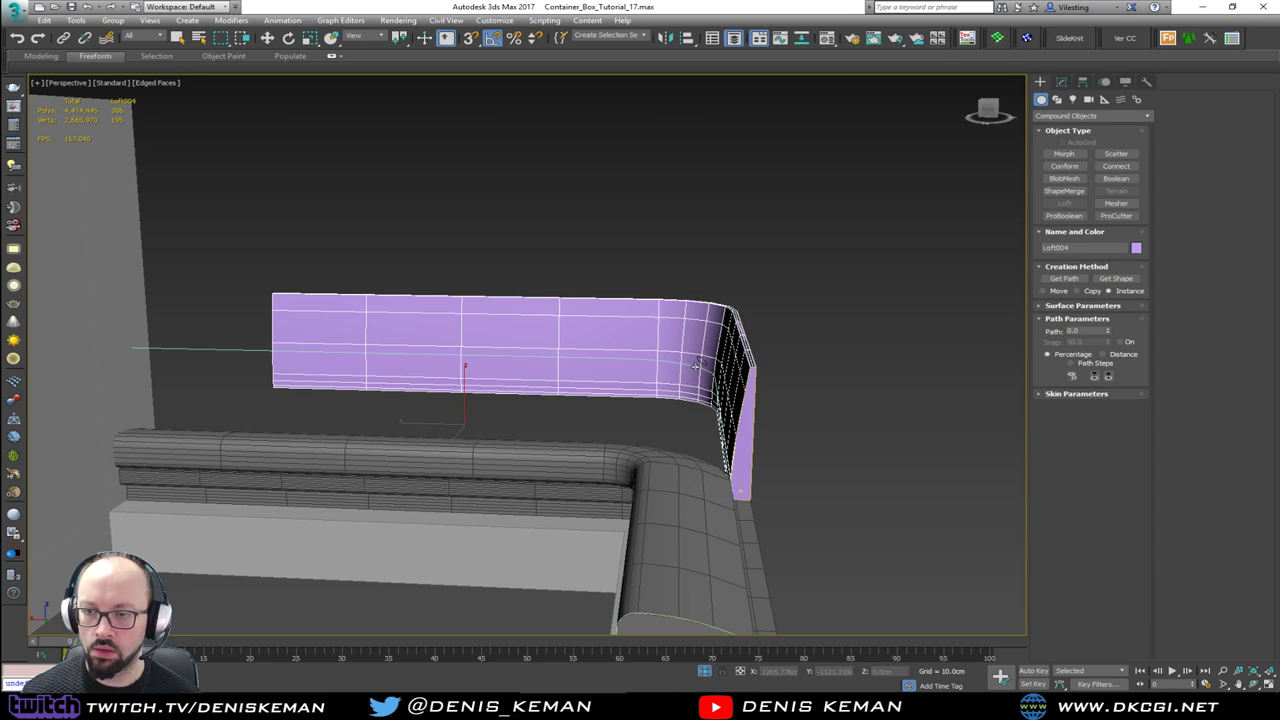
# Step: Inspect the lofted backrest around the corner and try to open its parameters for modification
pyautogui.keyDown('alt'); pyautogui.moveTo(782, 361); pyautogui.dragTo(762, 262, button='middle'); pyautogui.keyUp('alt')
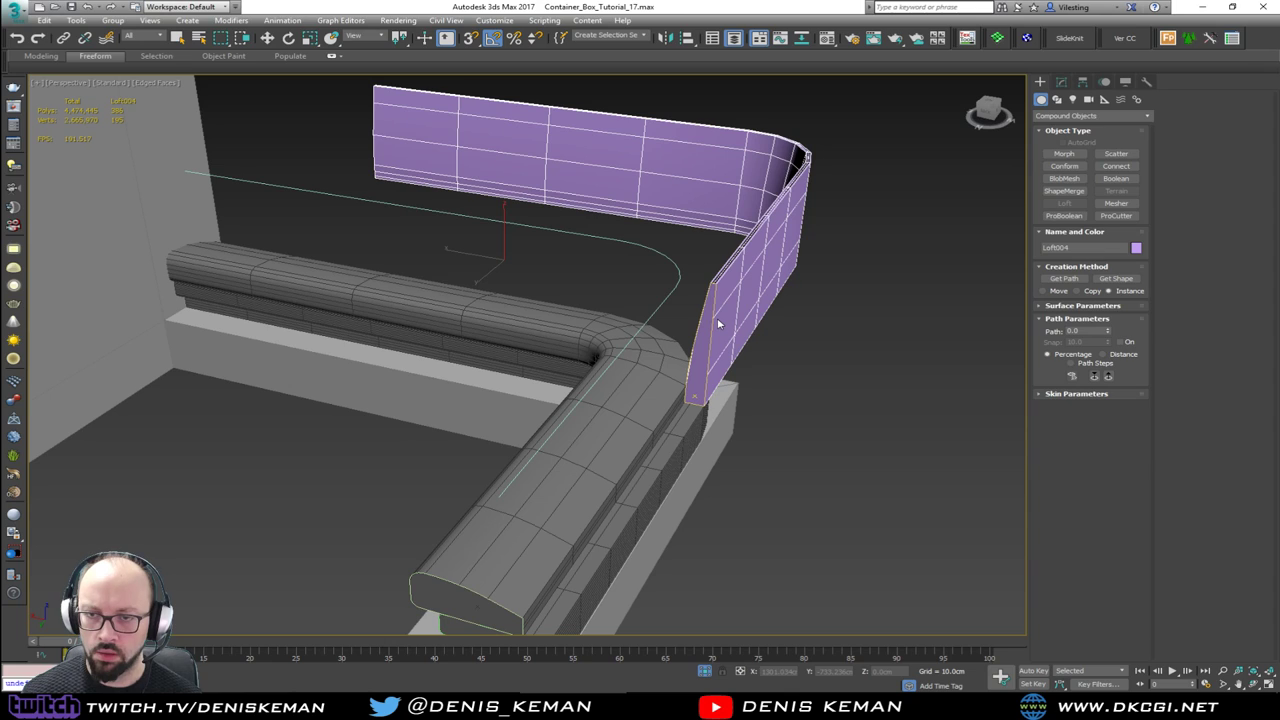
pyautogui.press('w')
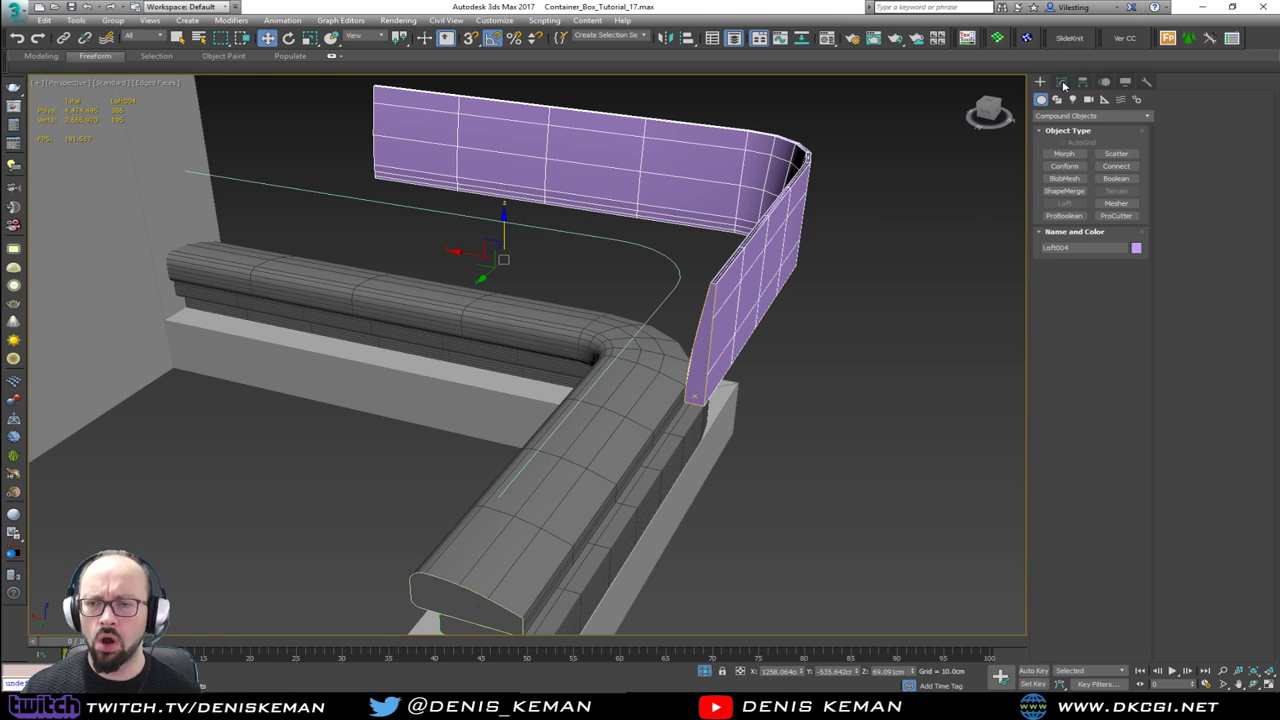
pyautogui.click(1063, 85)
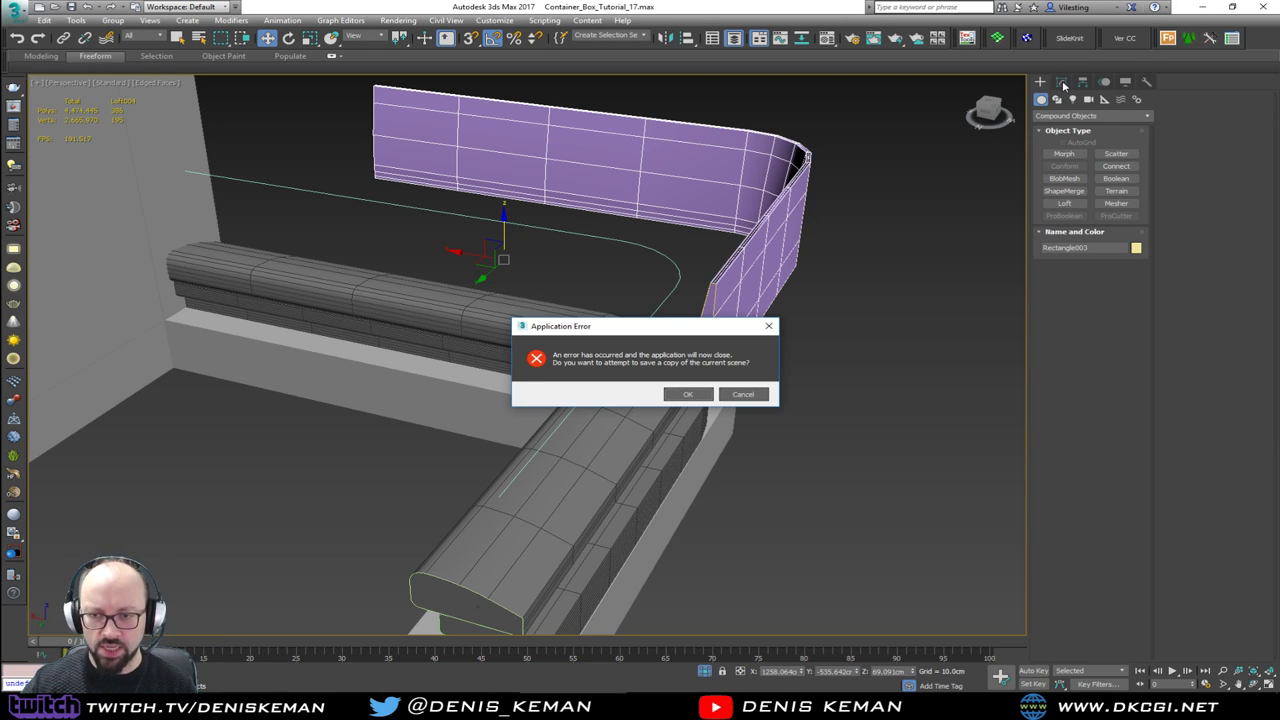
# Step: Accept saving a copy of the current scene after the application error, and close the error report without sending it
pyautogui.click(704, 393)
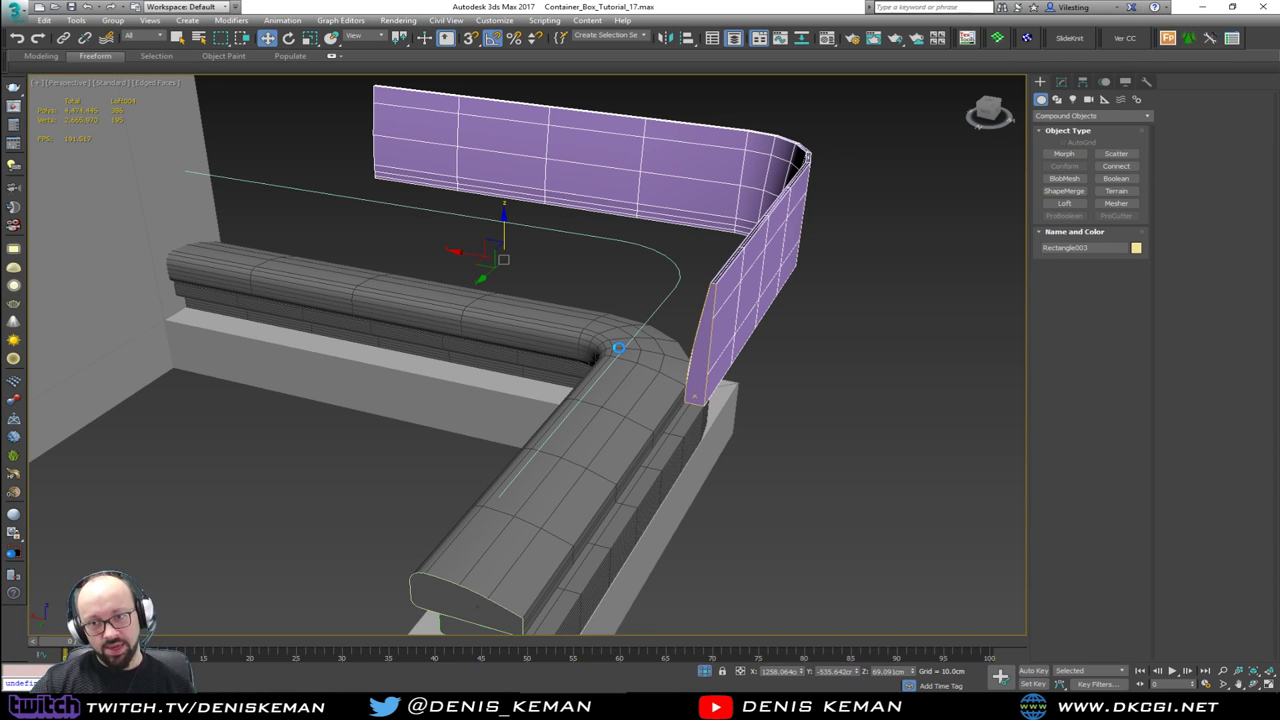
pyautogui.click(740, 411)
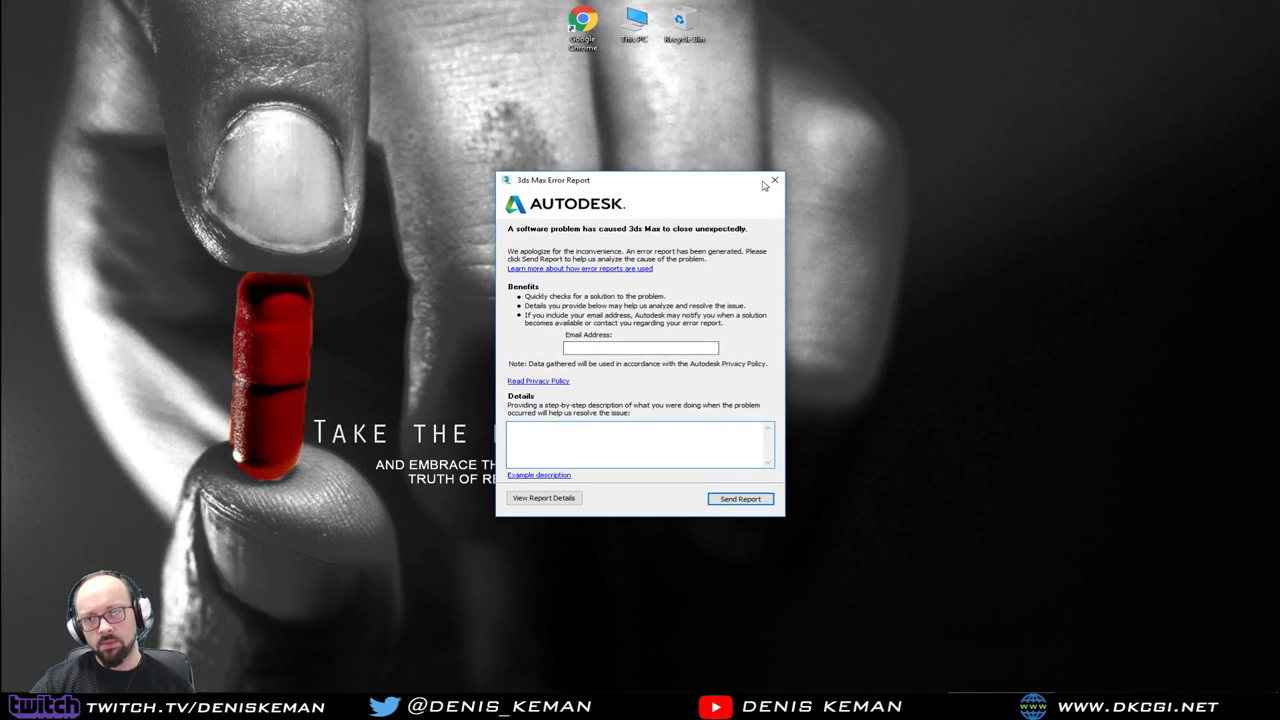
pyautogui.click(773, 181)
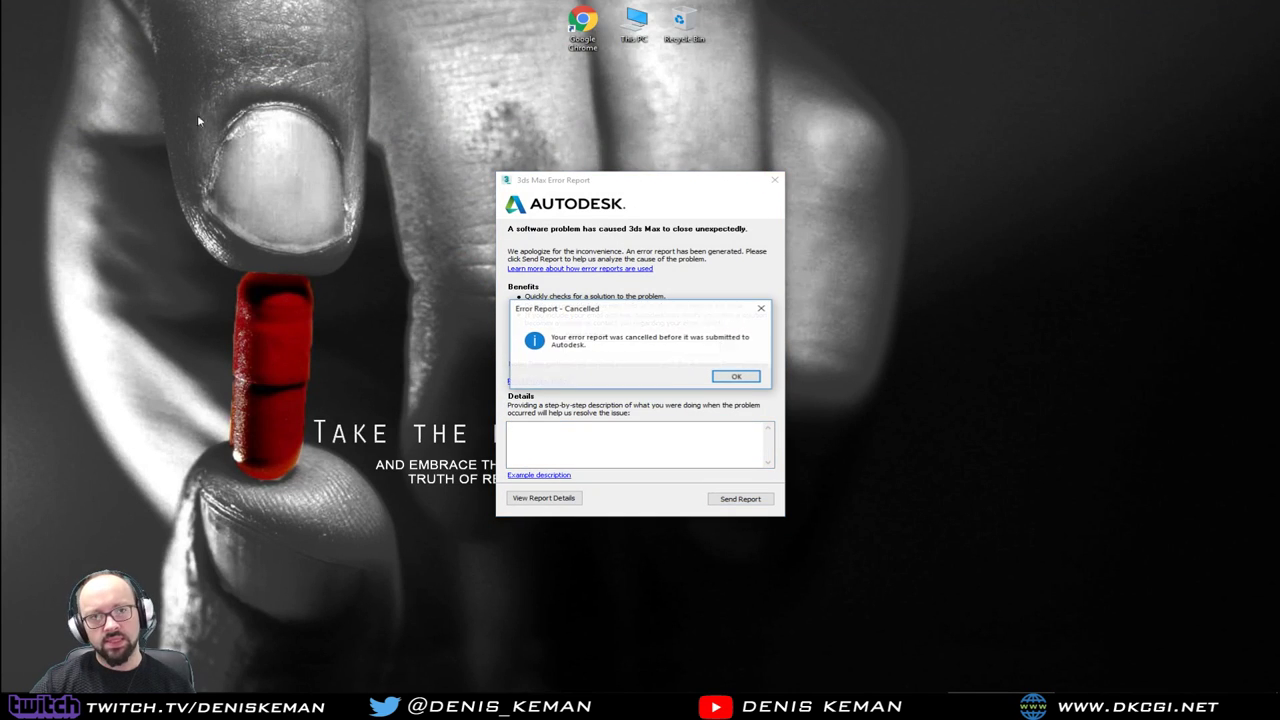
# Step: Dismiss the cancelled error report notice and select the tapered backrest profile at the bench end in the reopened scene
pyautogui.click(737, 377)
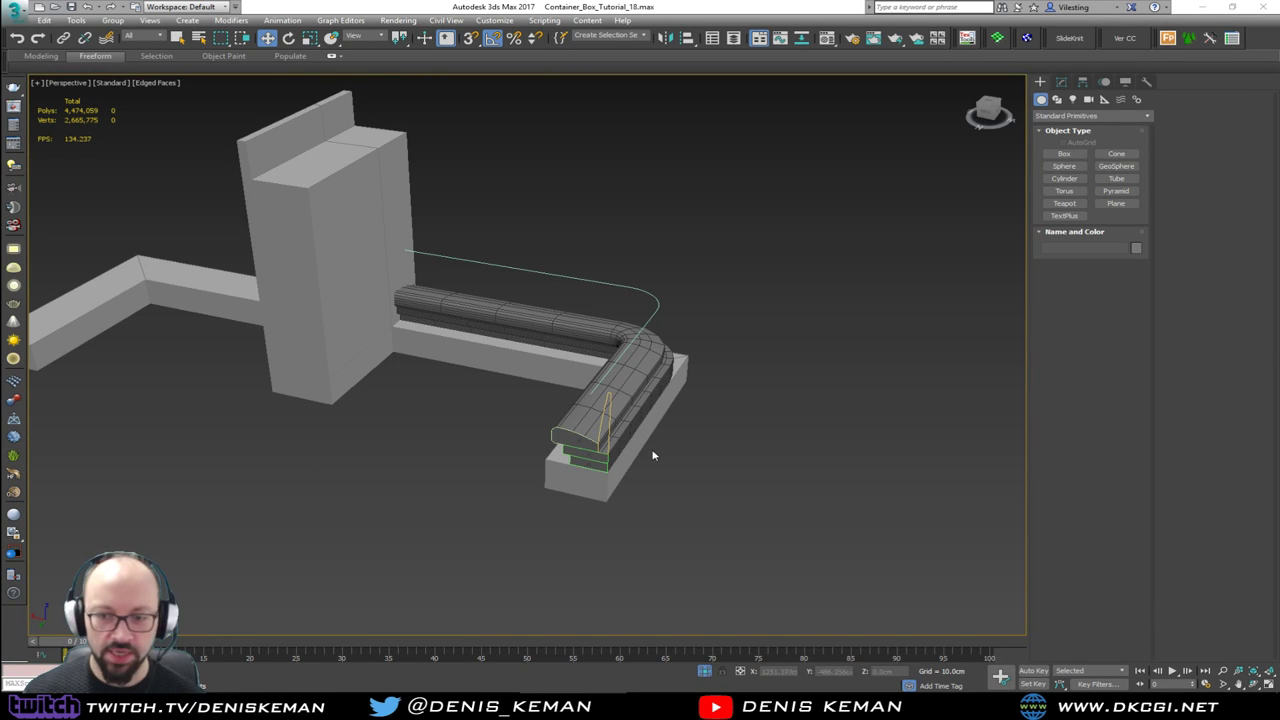
pyautogui.keyDown('alt'); pyautogui.moveTo(651, 451); pyautogui.dragTo(681, 425, button='middle'); pyautogui.keyUp('alt')
pyautogui.keyDown('alt'); pyautogui.moveTo(710, 371); pyautogui.dragTo(710, 386, button='middle'); pyautogui.keyUp('alt')
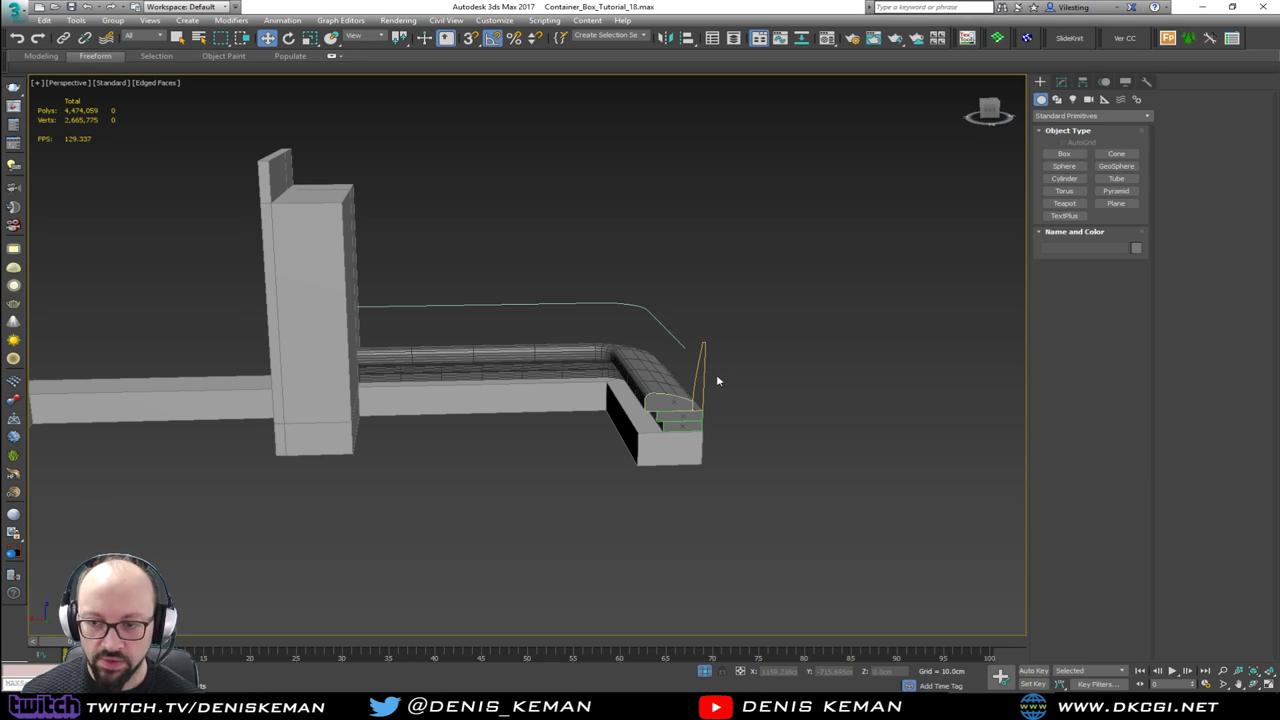
pyautogui.scroll(2, 714, 372)
pyautogui.moveTo(707, 366); pyautogui.dragTo(697, 366)
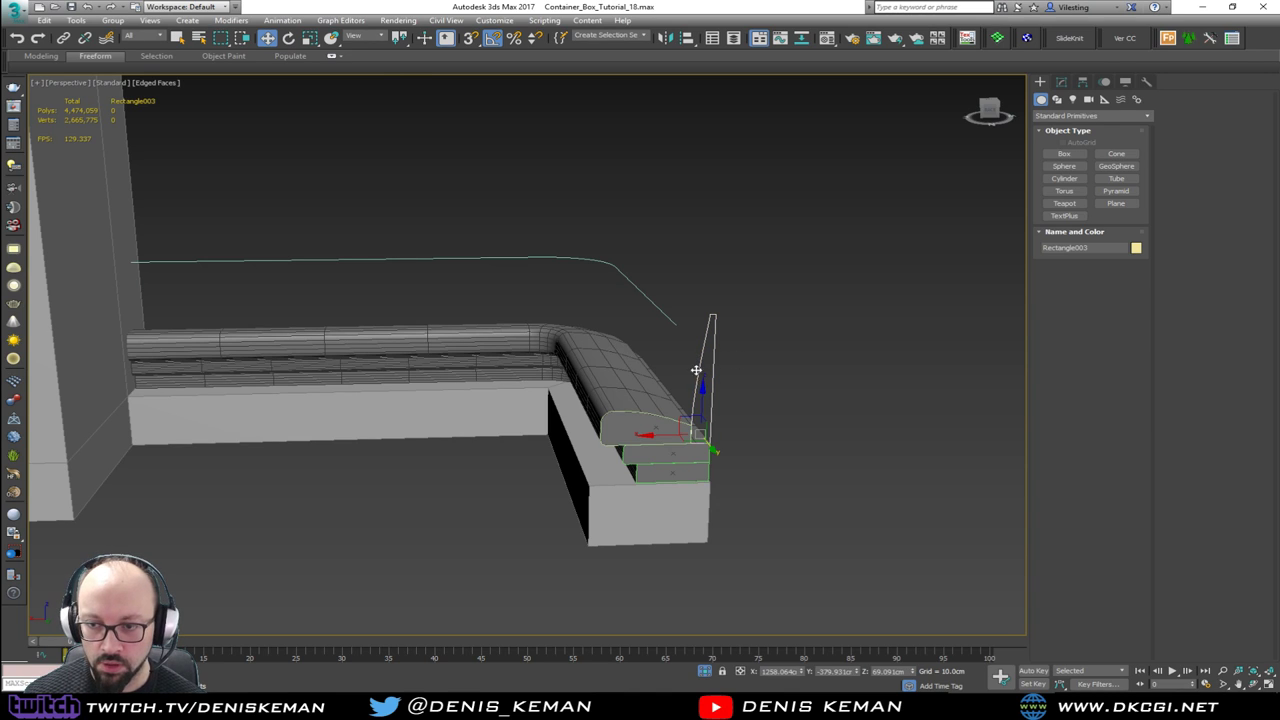
pyautogui.keyDown('alt'); pyautogui.moveTo(677, 391); pyautogui.dragTo(699, 399, button='middle'); pyautogui.keyUp('alt')
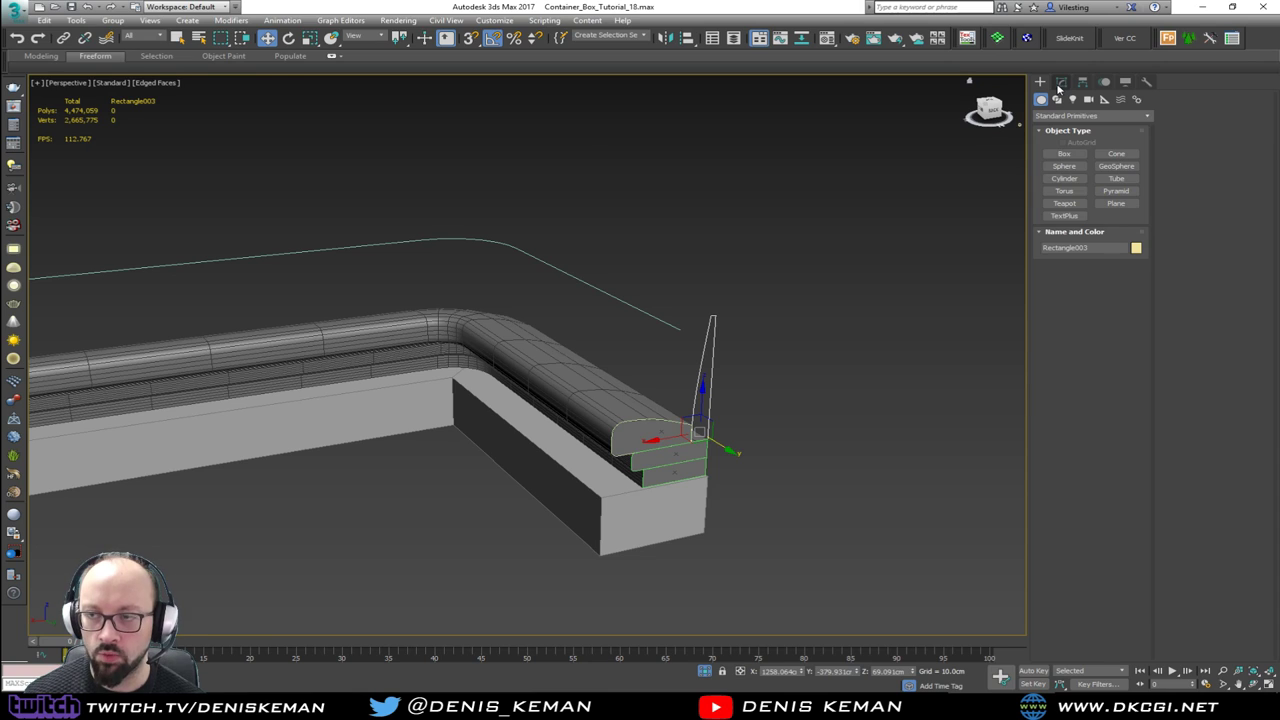
pyautogui.keyDown('alt'); pyautogui.moveTo(583, 141); pyautogui.dragTo(689, 214, button='middle'); pyautogui.keyUp('alt')
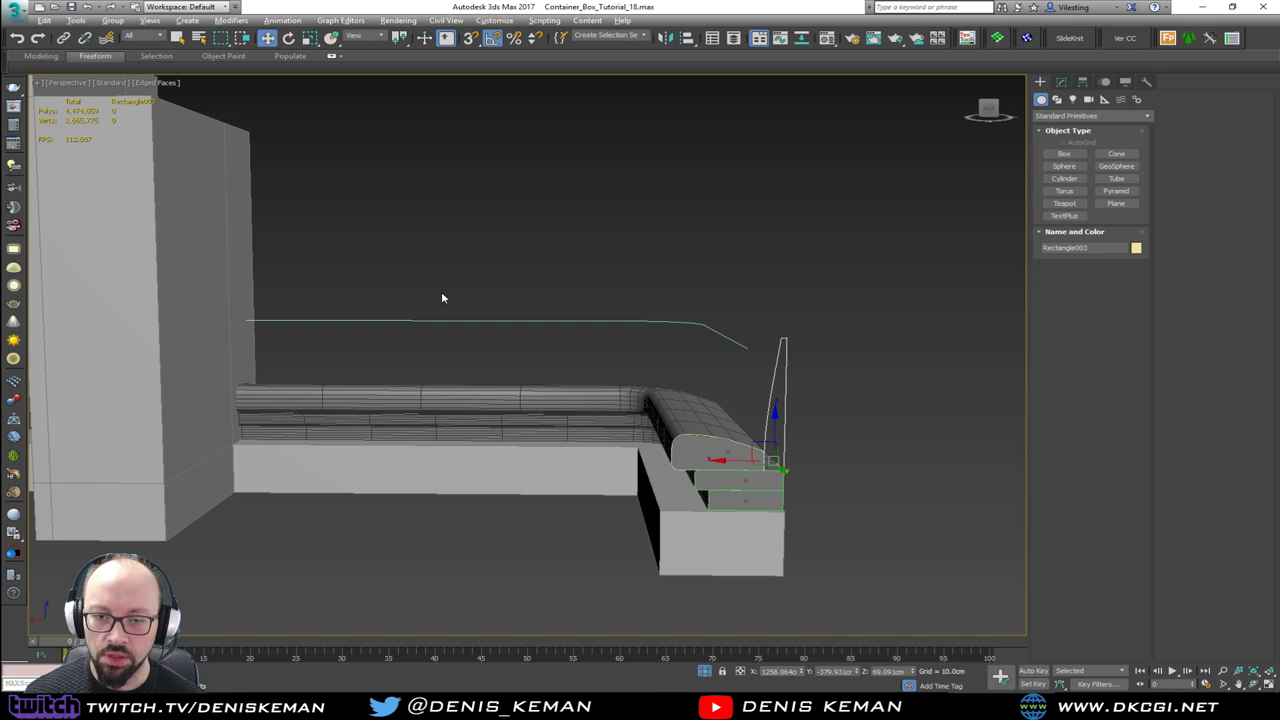
pyautogui.keyDown('alt'); pyautogui.moveTo(442, 294); pyautogui.dragTo(420, 310, button='middle'); pyautogui.keyUp('alt')
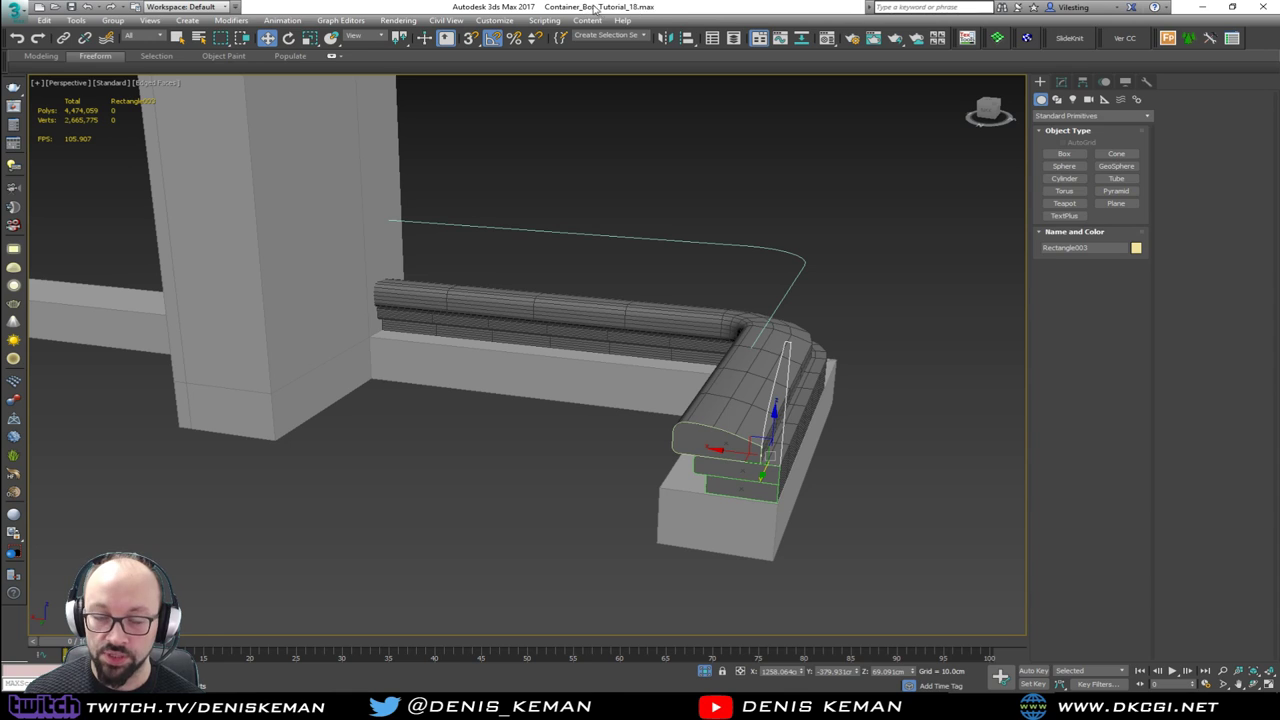
pyautogui.scroll(1, 709, 208)
pyautogui.keyDown('alt'); pyautogui.moveTo(709, 208); pyautogui.dragTo(743, 214, button='middle'); pyautogui.keyUp('alt')
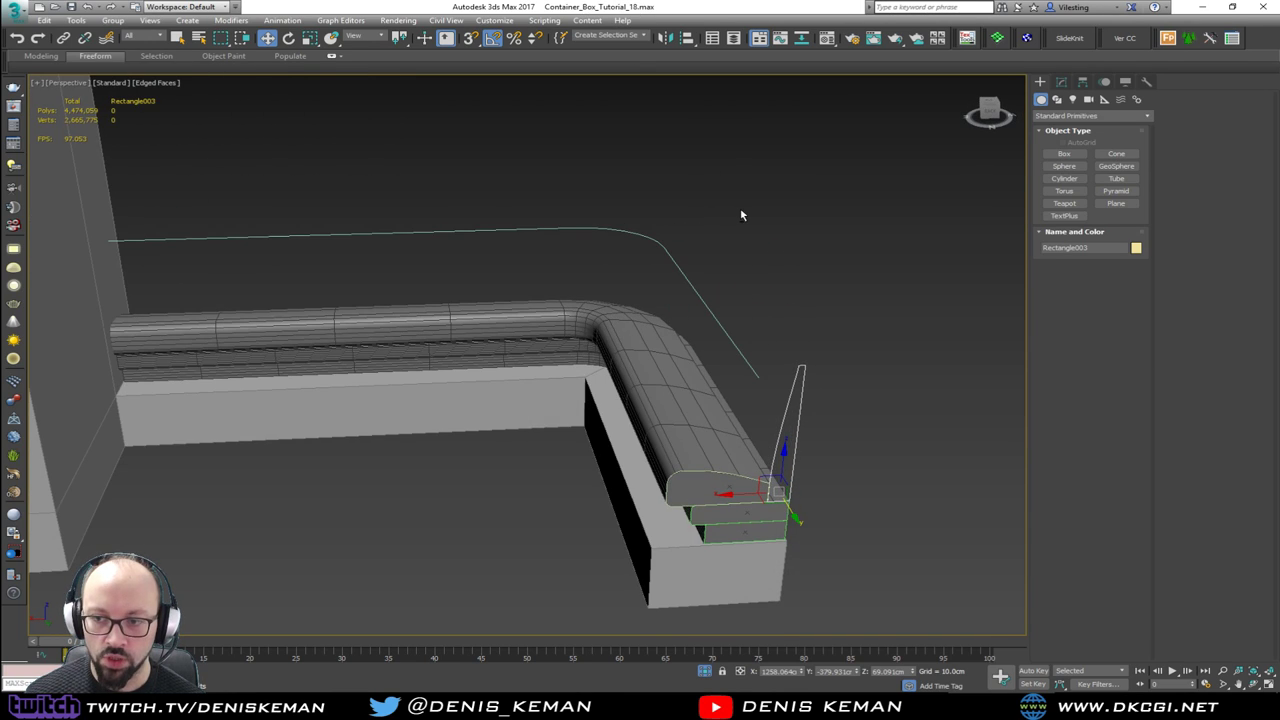
# Step: Loft the selected backrest profile along the L-shaped path line above the bench, using the Loft compound object
pyautogui.click(1053, 115)
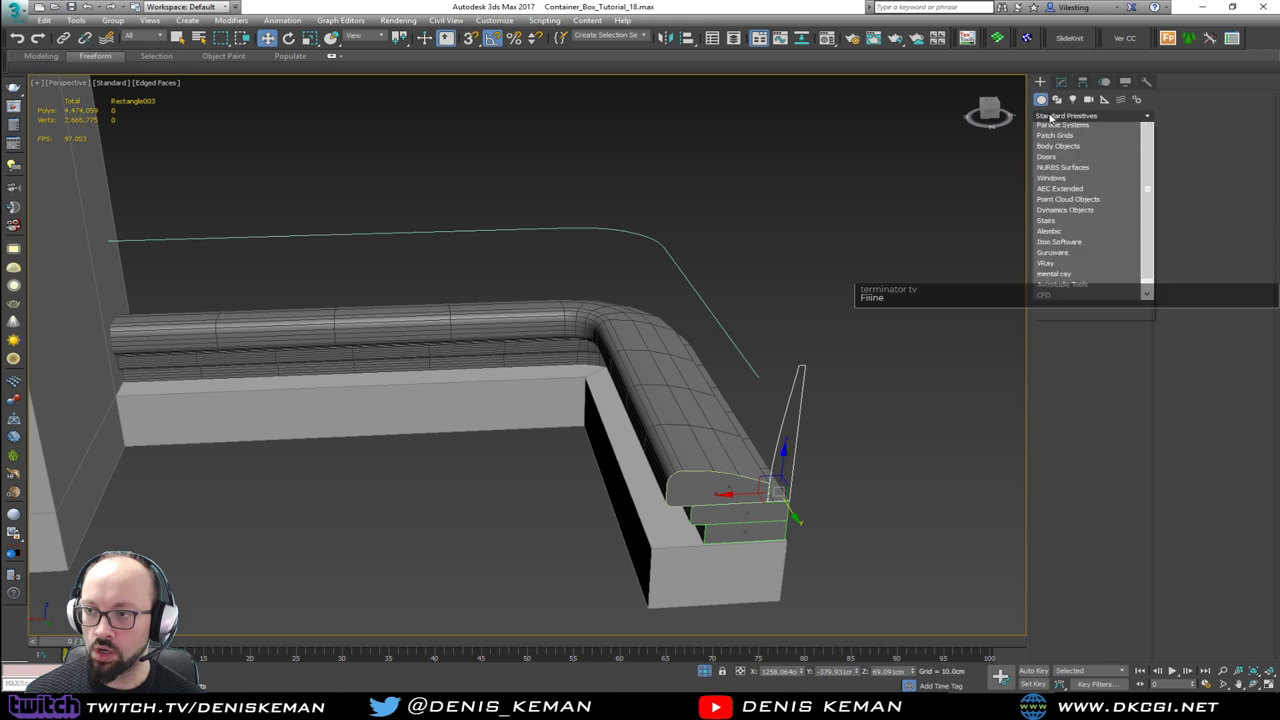
pyautogui.click(1062, 151)
pyautogui.click(1064, 203)
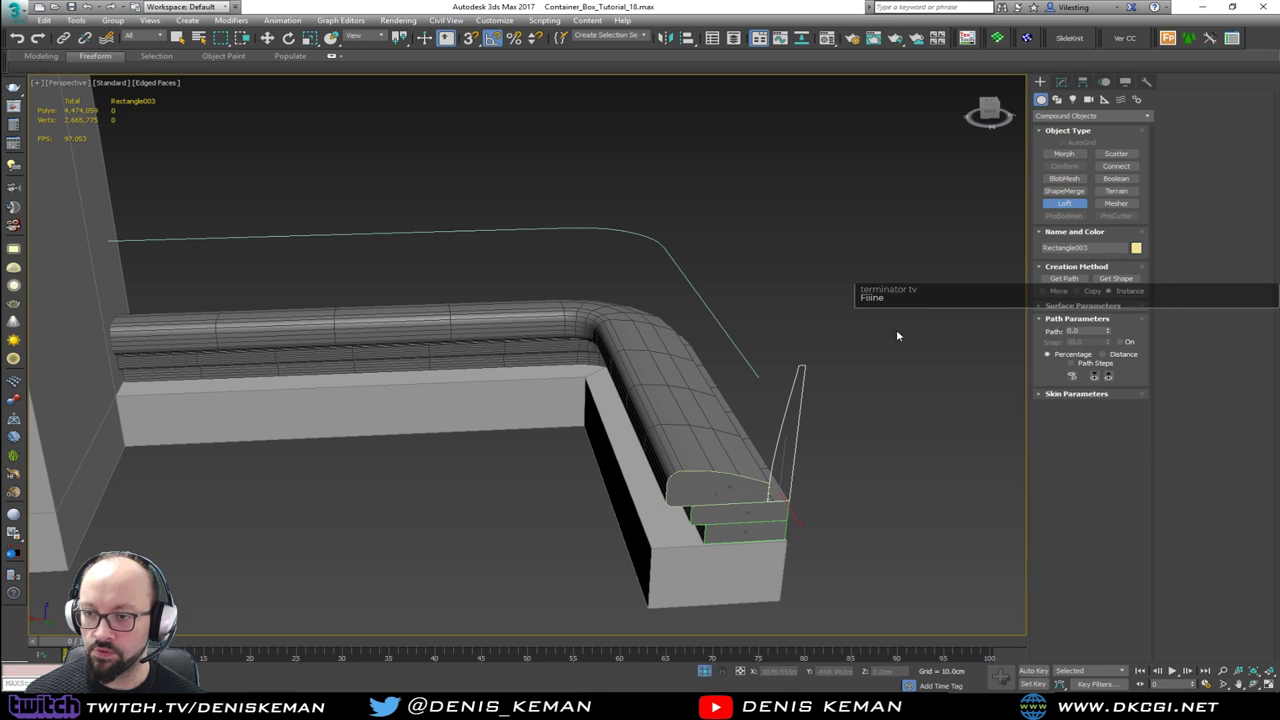
pyautogui.click(746, 360)
pyautogui.rightClick(829, 310)
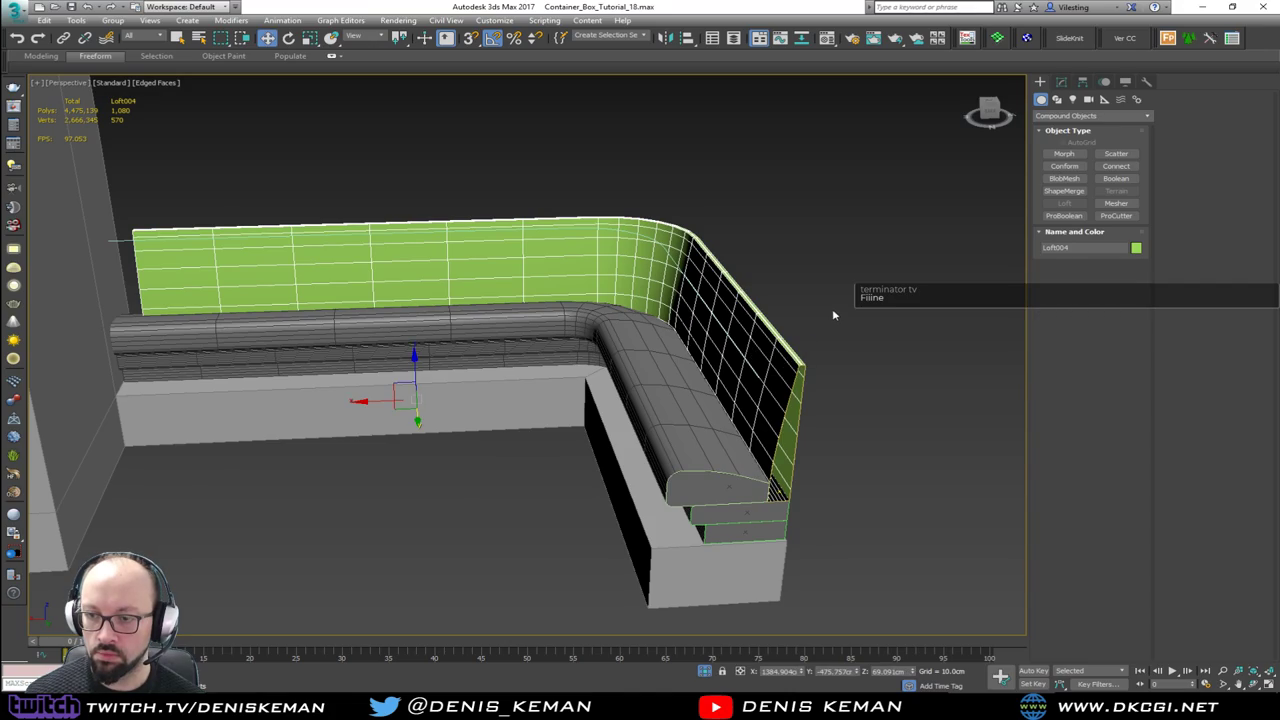
# Step: Show the new backrest loft's skin parameters and reduce its Shape Steps to 1
pyautogui.keyDown('alt'); pyautogui.moveTo(832, 308); pyautogui.dragTo(595, 295, button='middle'); pyautogui.keyUp('alt')
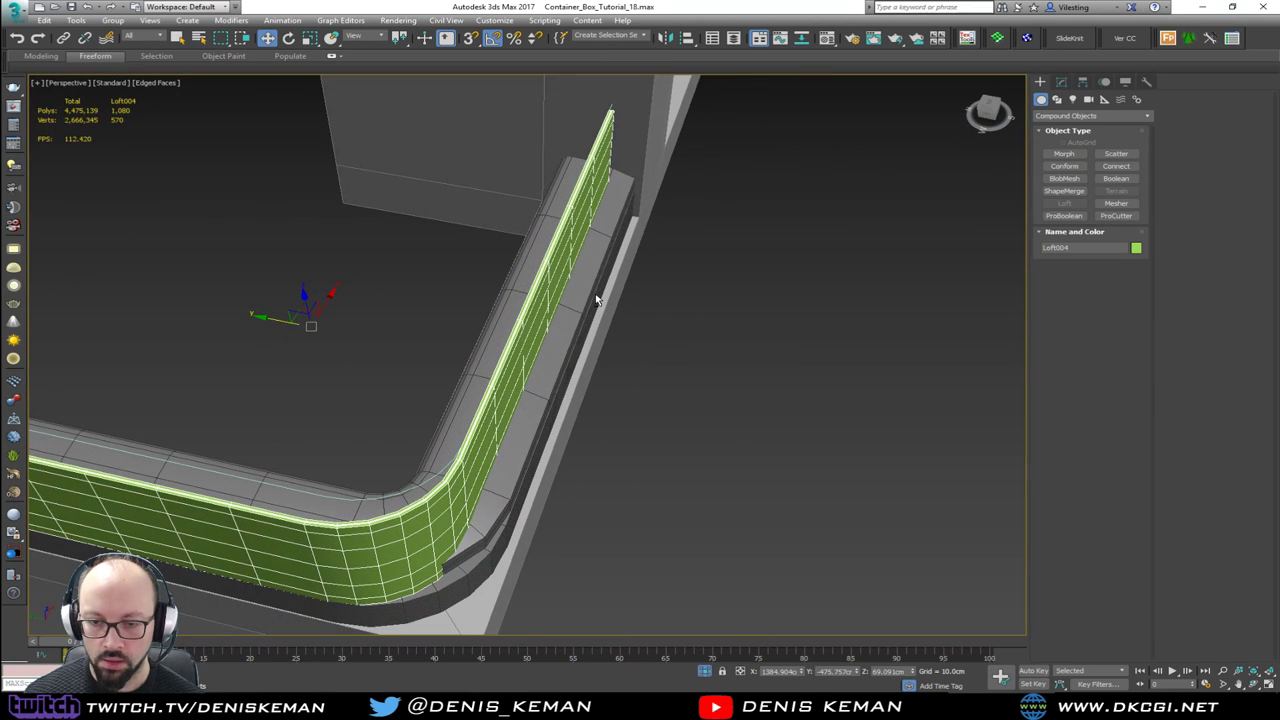
pyautogui.click(1062, 82)
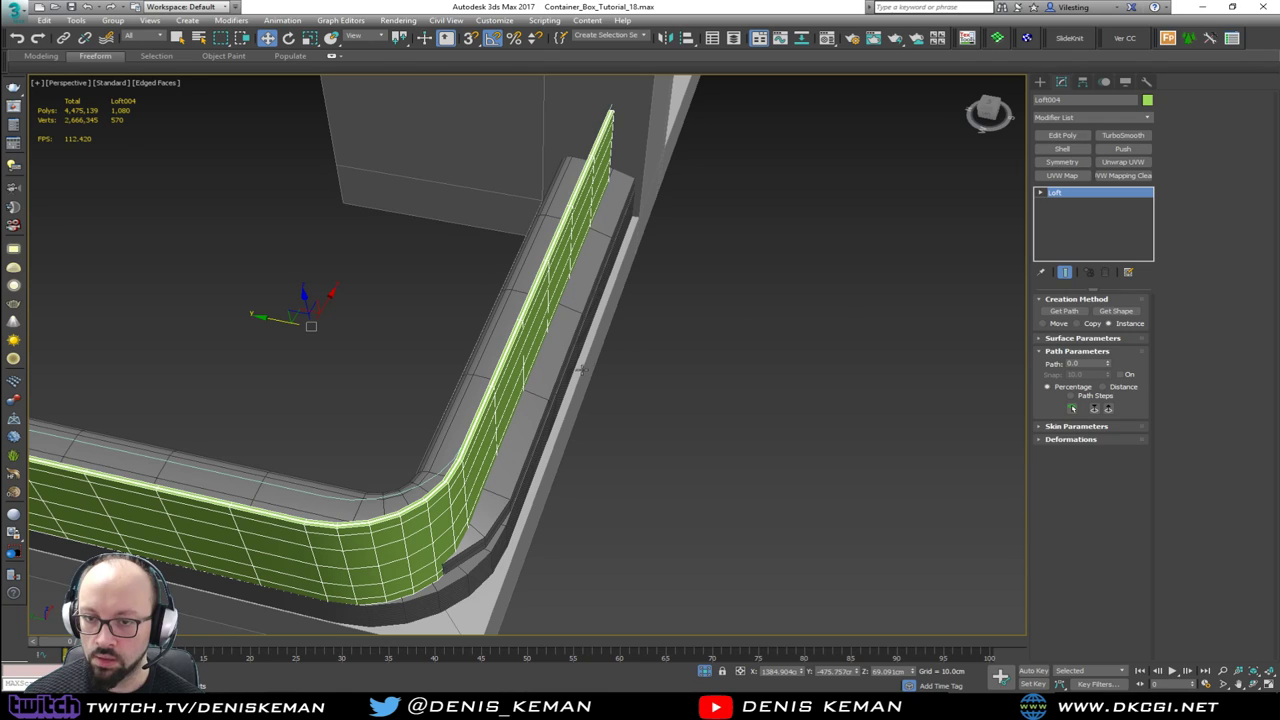
pyautogui.click(1078, 339)
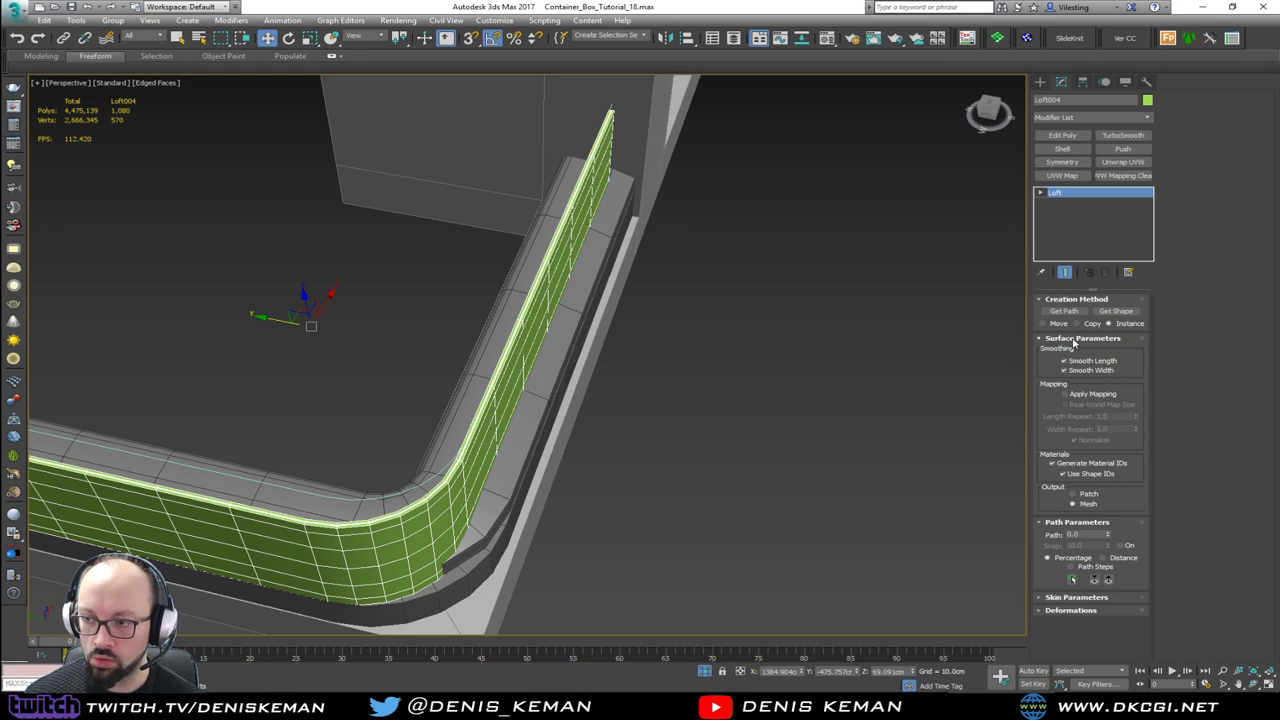
pyautogui.click(1078, 339)
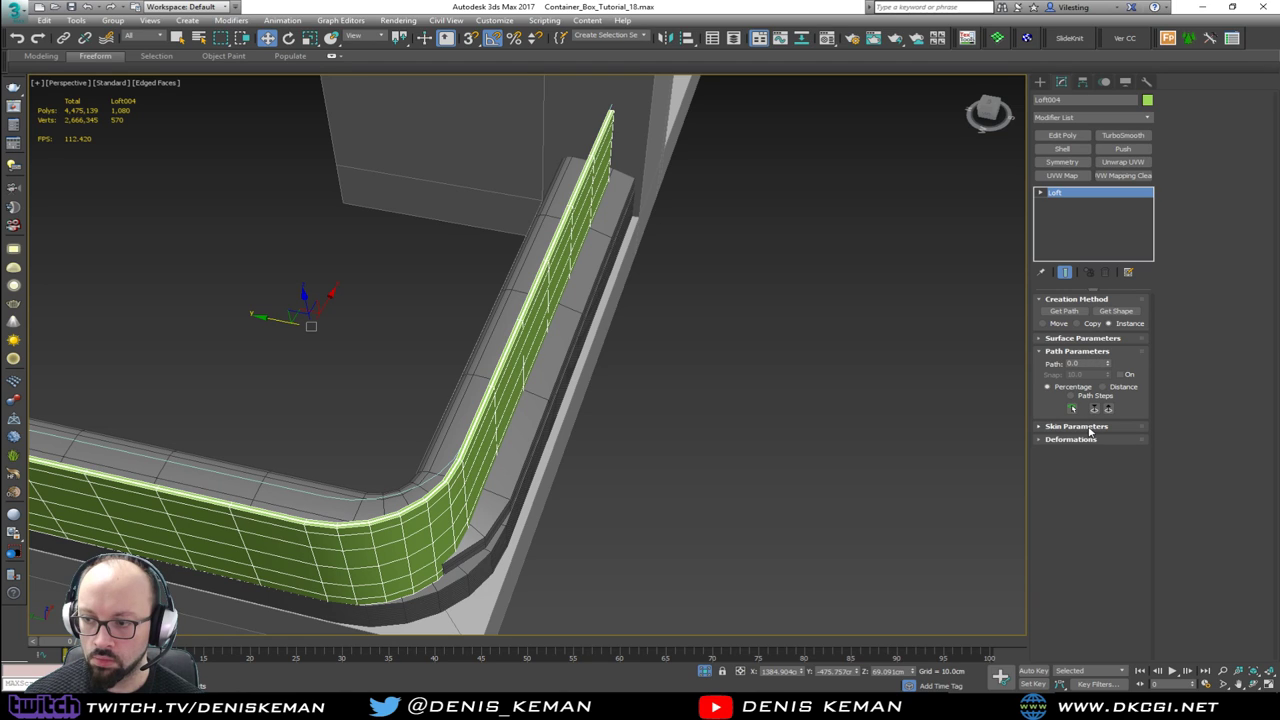
pyautogui.click(1077, 427)
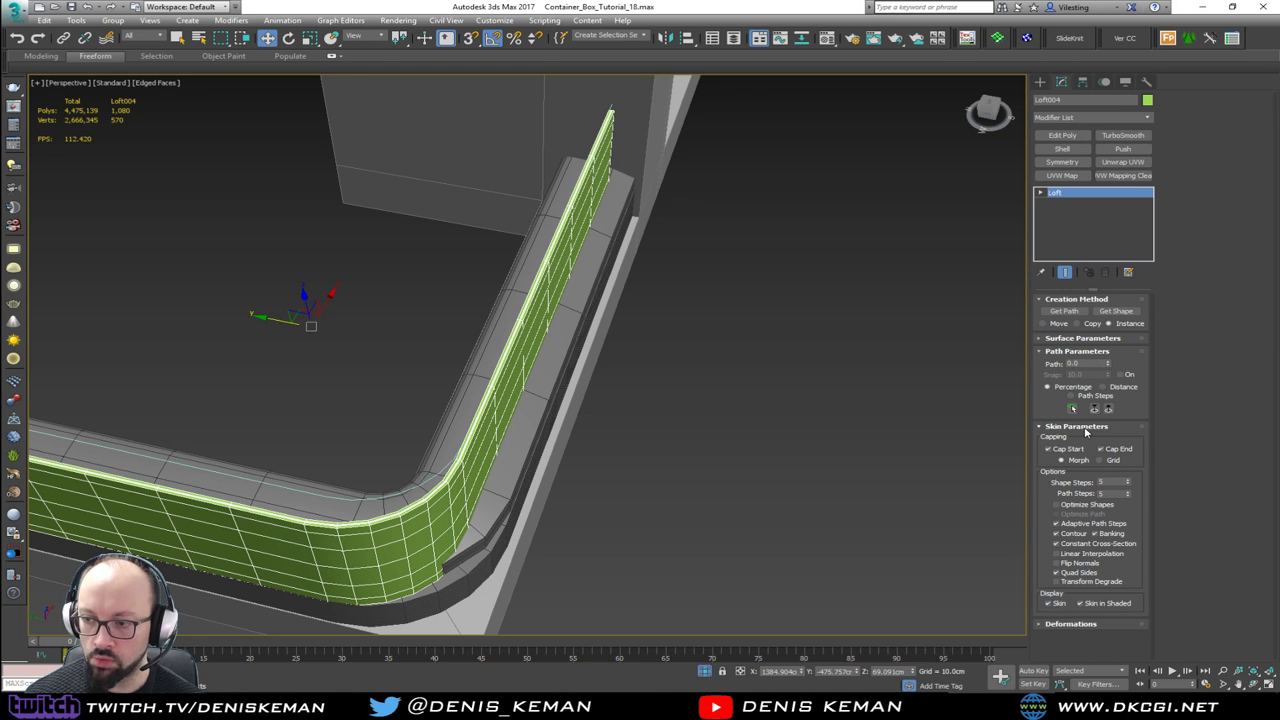
pyautogui.doubleClick(1128, 486)
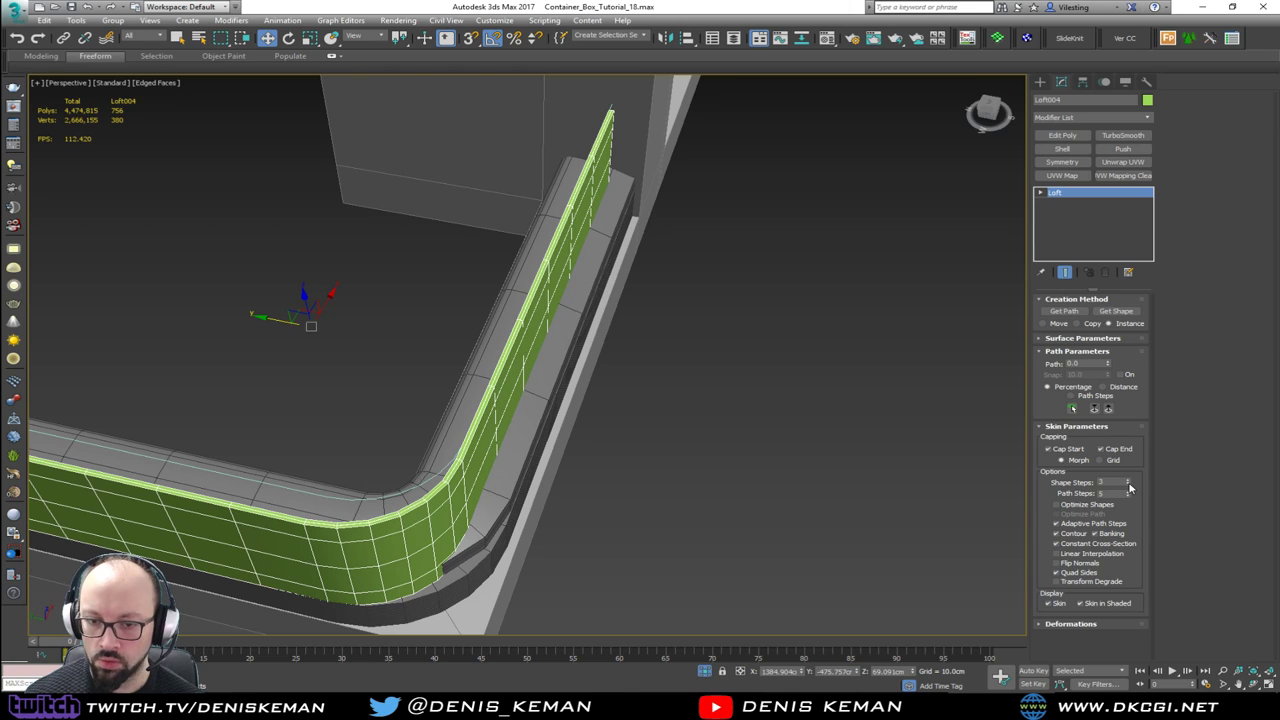
pyautogui.click(1128, 486)
pyautogui.click(1128, 486)
pyautogui.click(1046, 450)
pyautogui.keyDown('alt'); pyautogui.moveTo(640, 340); pyautogui.dragTo(781, 318, button='middle'); pyautogui.keyUp('alt')
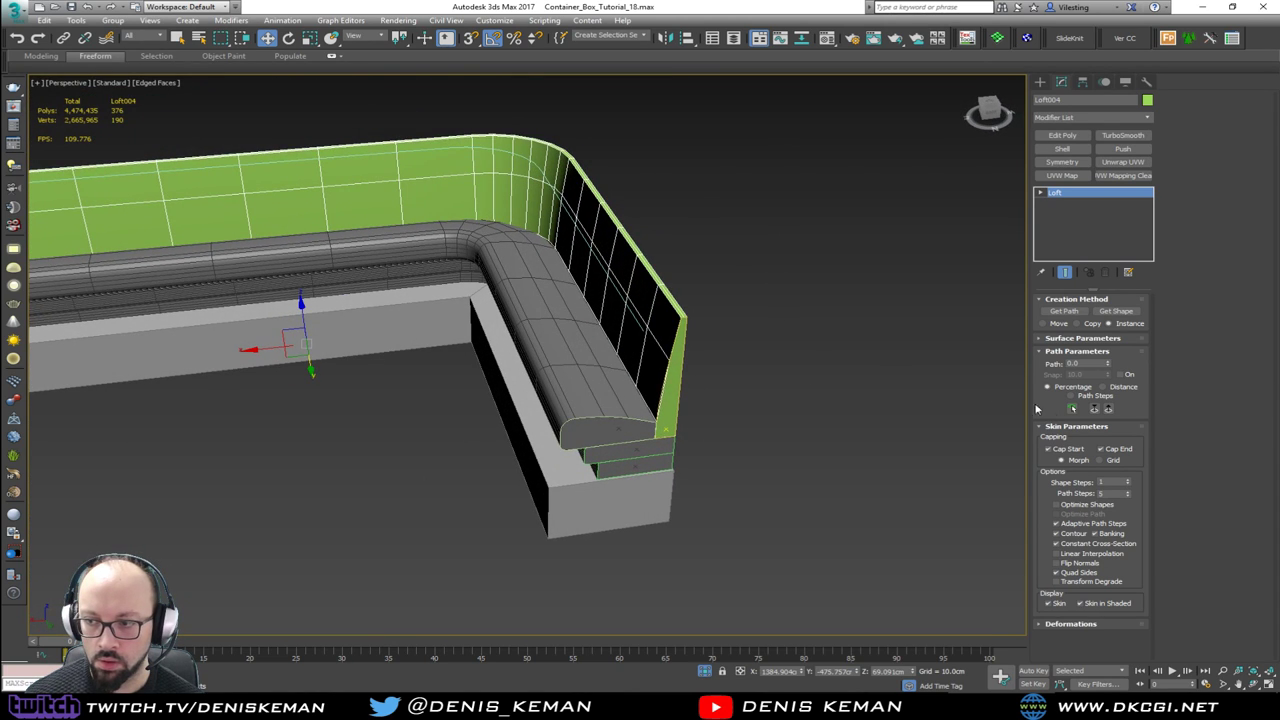
# Step: Set the backrest loft's Path Steps to 3 for fewer divisions along its length
pyautogui.click(1128, 496)
pyautogui.click(1128, 496)
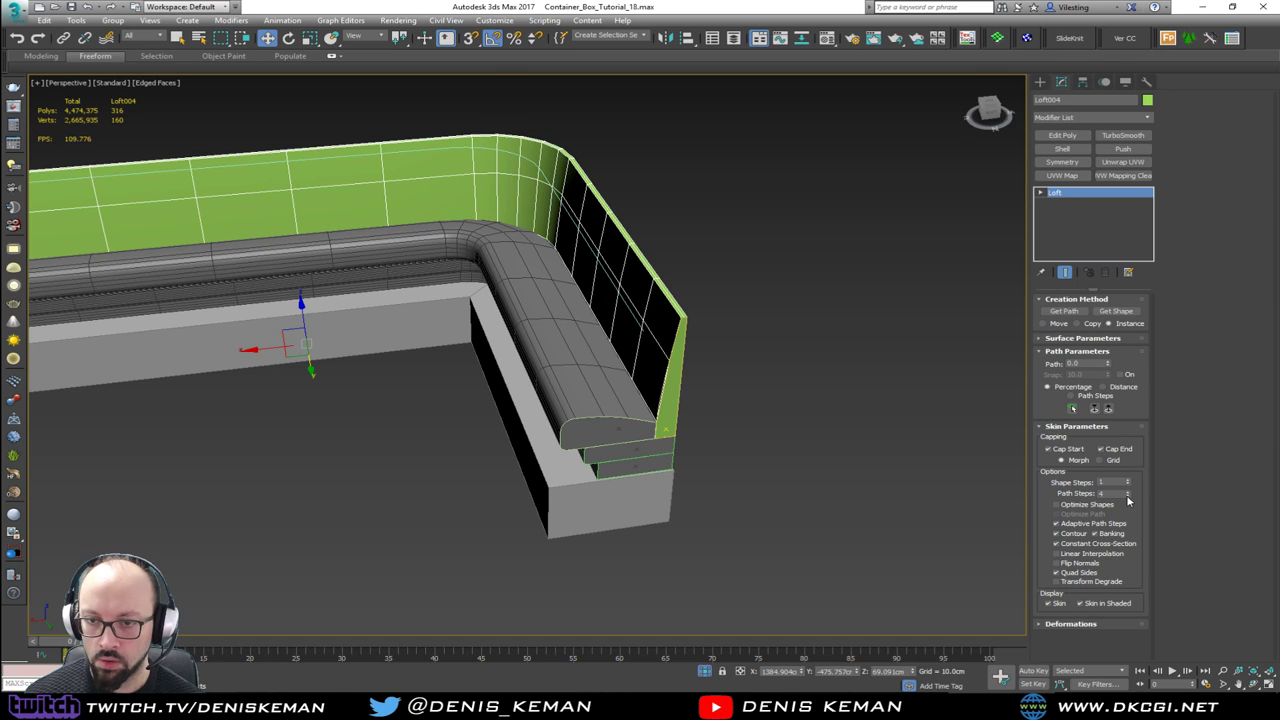
pyautogui.click(1128, 496)
pyautogui.click(1128, 496)
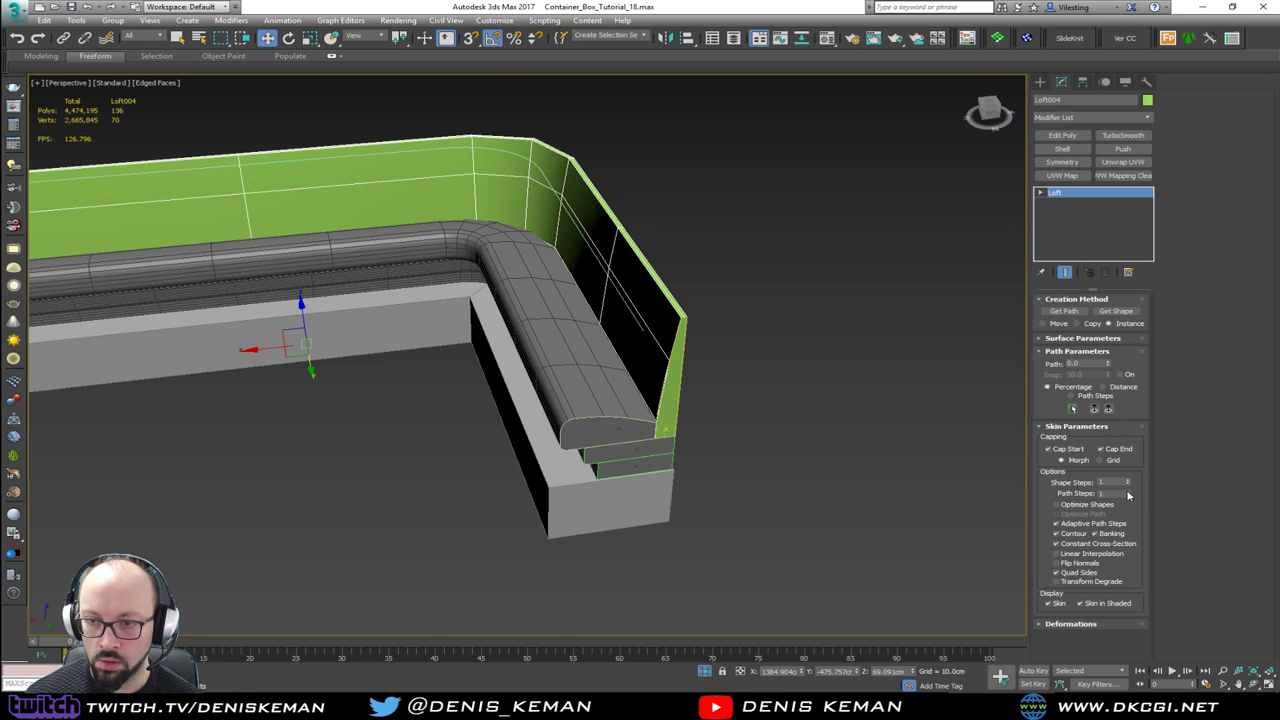
pyautogui.click(1128, 492)
# Step: Add an Edit Poly modifier to the backrest and select the vertices at its end beside the tall block
pyautogui.keyDown('alt'); pyautogui.moveTo(590, 303); pyautogui.dragTo(517, 197, button='middle'); pyautogui.keyUp('alt')
pyautogui.press('F3')
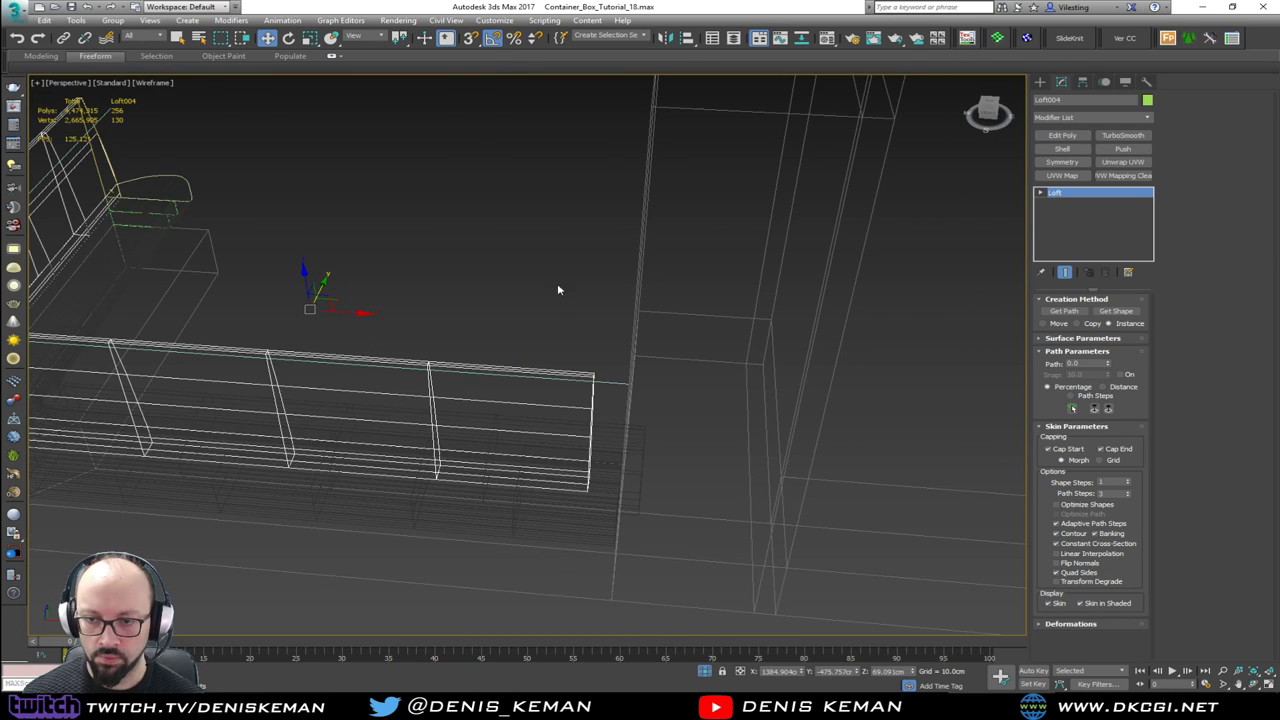
pyautogui.scroll(5, 604, 384)
pyautogui.scroll(-5, 603, 386)
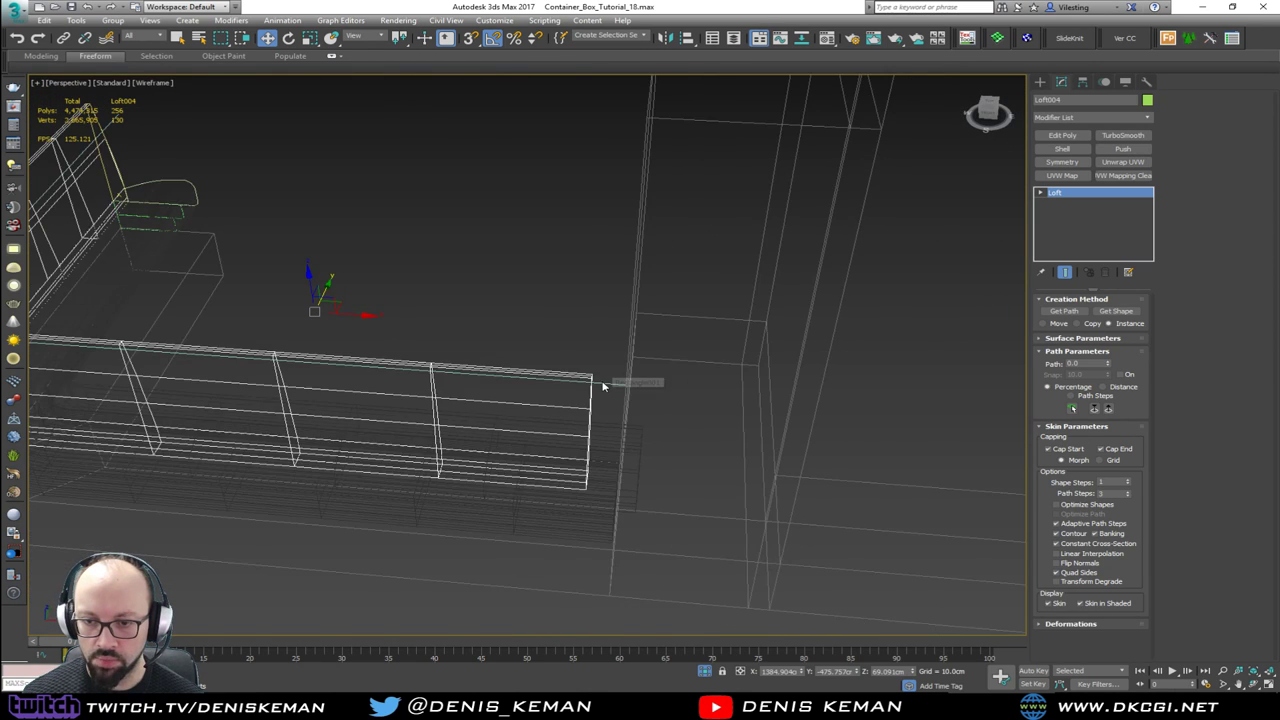
pyautogui.press('F3')
pyautogui.moveTo(603, 386)
pyautogui.mouseDown(button='middle')
pyautogui.moveTo(586, 326)
pyautogui.moveTo(569, 333)
pyautogui.moveTo(591, 334)
pyautogui.moveTo(568, 323)
pyautogui.moveTo(595, 325)
pyautogui.mouseUp(button='middle')
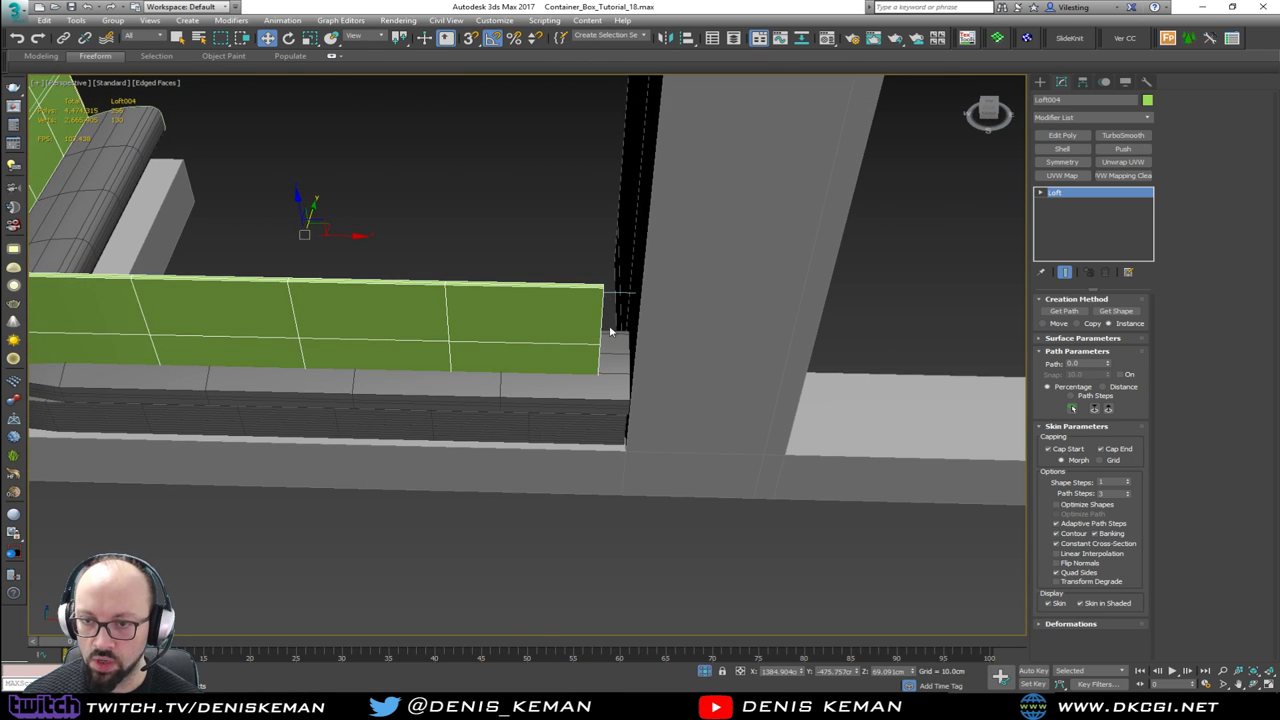
pyautogui.click(1058, 136)
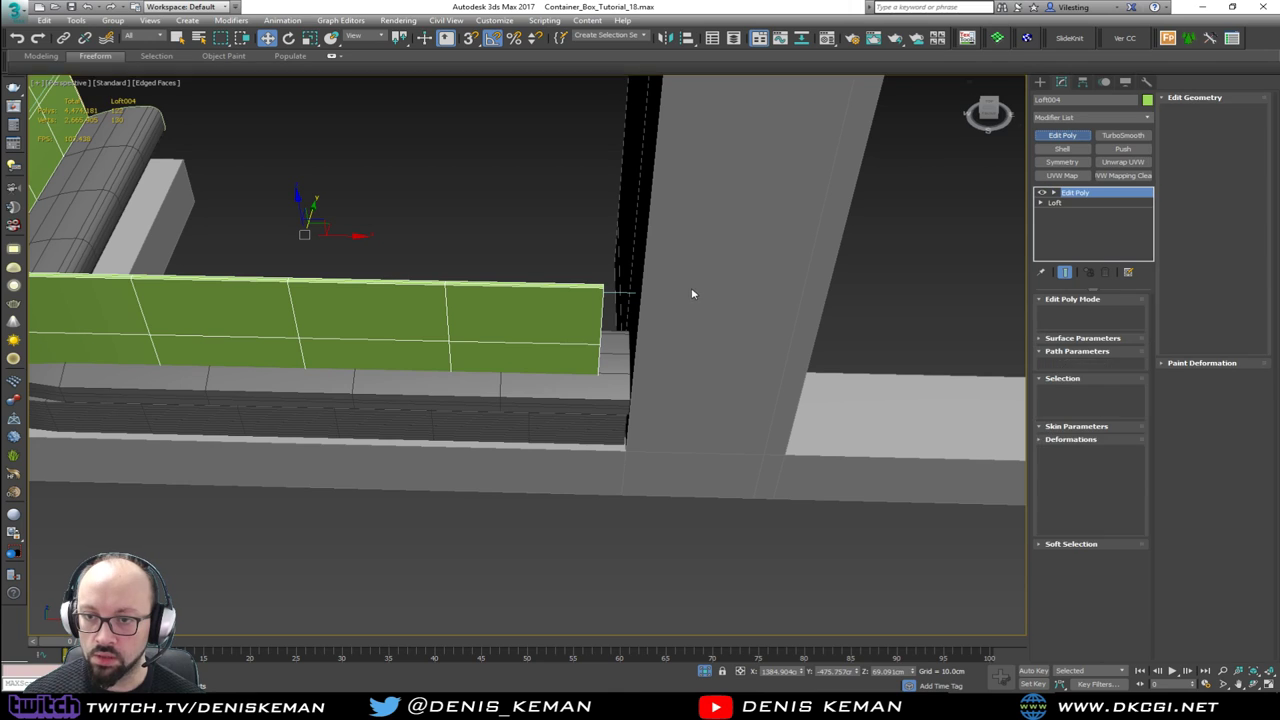
pyautogui.press('1')
pyautogui.press('F3')
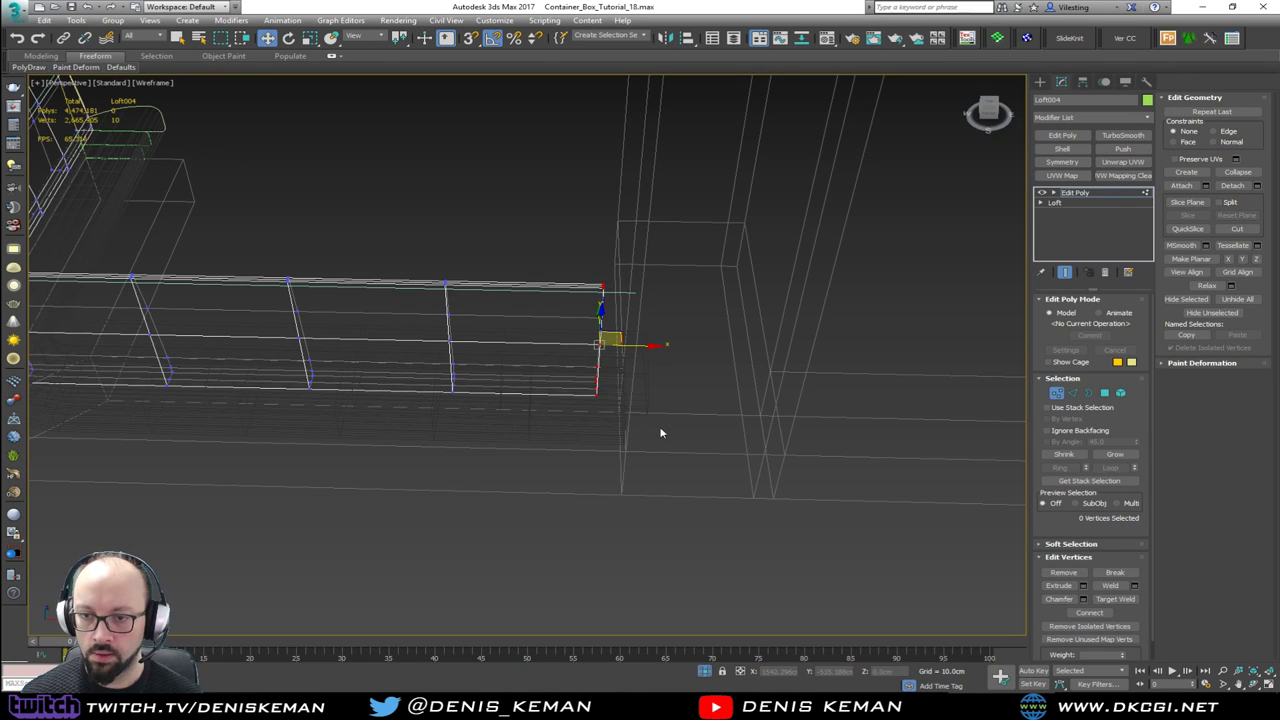
# Step: Extend the selection to the four vertex rings of the section beside the tall block and move them outward to the bench's rear edge
pyautogui.keyDown('alt'); pyautogui.moveTo(660, 432); pyautogui.dragTo(704, 310, button='middle'); pyautogui.keyUp('alt')
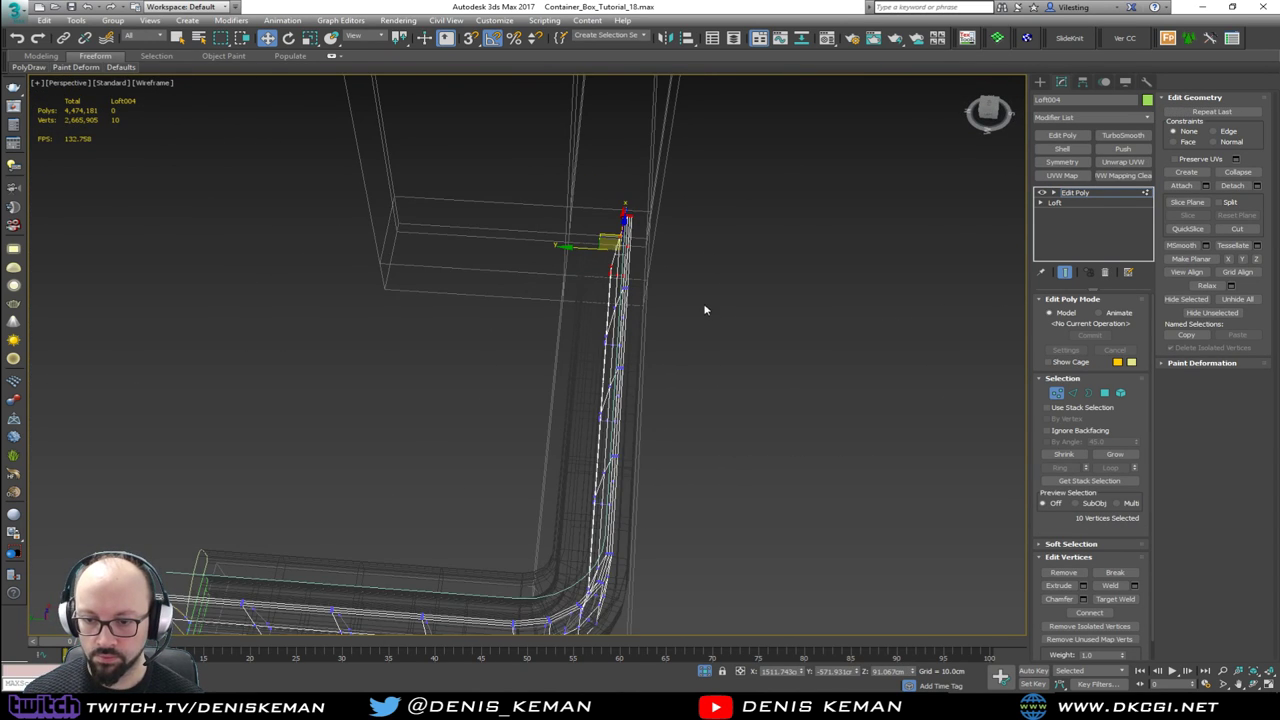
pyautogui.keyDown('alt'); pyautogui.moveTo(705, 242); pyautogui.dragTo(538, 320, button='middle'); pyautogui.keyUp('alt')
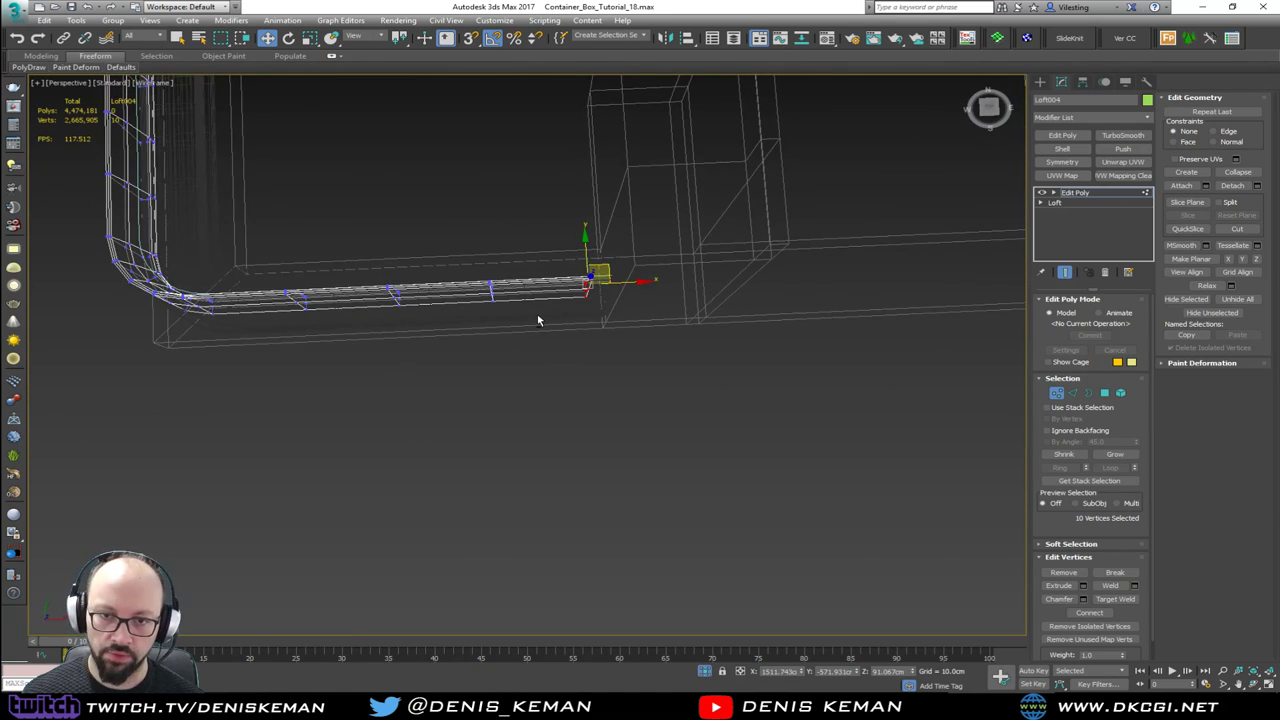
pyautogui.moveTo(616, 398)
pyautogui.keyDown('alt'); pyautogui.mouseDown(button='middle')
pyautogui.moveTo(760, 374)
pyautogui.moveTo(518, 425)
pyautogui.moveTo(466, 409)
pyautogui.moveTo(423, 331)
pyautogui.moveTo(478, 313)
pyautogui.mouseUp(button='middle'); pyautogui.keyUp('alt')
pyautogui.press('F3')
pyautogui.press('F3')
pyautogui.keyDown('alt'); pyautogui.moveTo(380, 347); pyautogui.dragTo(418, 357, button='middle'); pyautogui.keyUp('alt')
pyautogui.scroll(6, 400, 430)
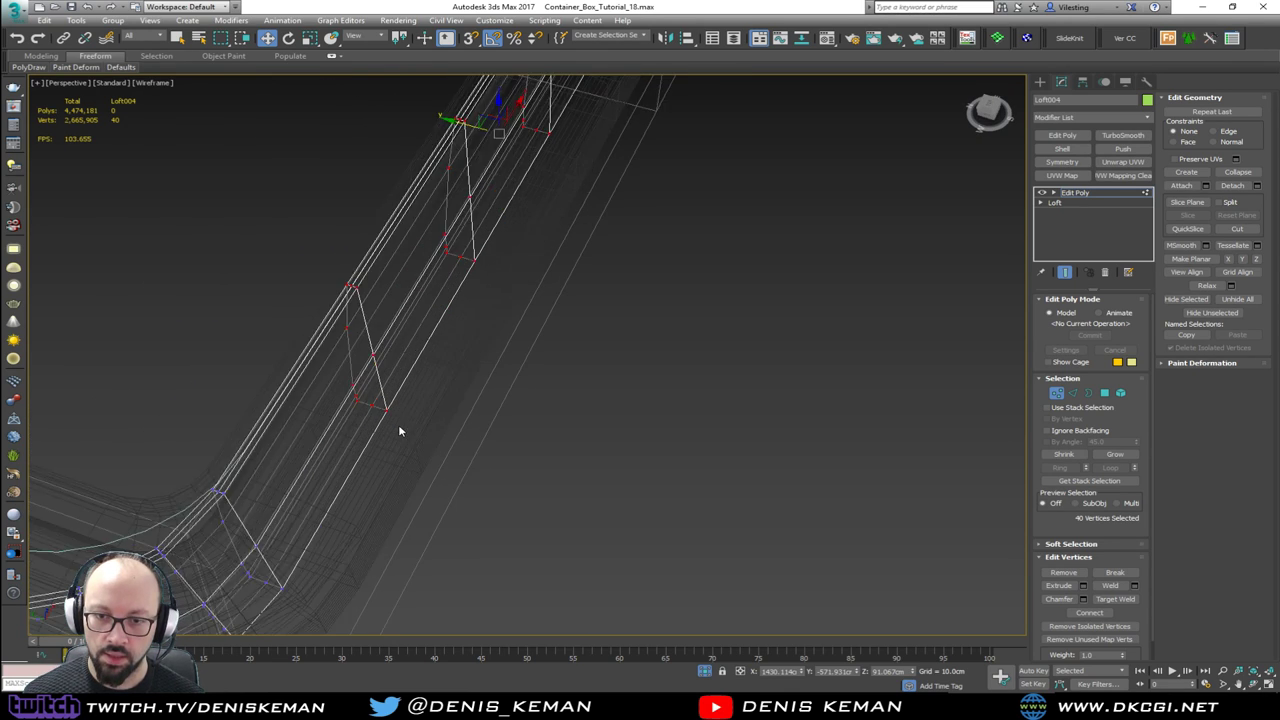
pyautogui.moveTo(381, 402); pyautogui.dragTo(428, 456)
pyautogui.press('F3')
pyautogui.moveTo(428, 456)
pyautogui.keyDown('alt'); pyautogui.mouseDown(button='middle')
pyautogui.moveTo(475, 437)
pyautogui.moveTo(444, 419)
pyautogui.moveTo(501, 363)
pyautogui.moveTo(586, 400)
pyautogui.moveTo(678, 351)
pyautogui.moveTo(606, 354)
pyautogui.moveTo(525, 279)
pyautogui.moveTo(600, 360)
pyautogui.moveTo(396, 361)
pyautogui.moveTo(327, 387)
pyautogui.moveTo(271, 441)
pyautogui.moveTo(321, 430)
pyautogui.moveTo(356, 389)
pyautogui.moveTo(516, 360)
pyautogui.moveTo(543, 400)
pyautogui.moveTo(517, 432)
pyautogui.mouseUp(button='middle'); pyautogui.keyUp('alt')
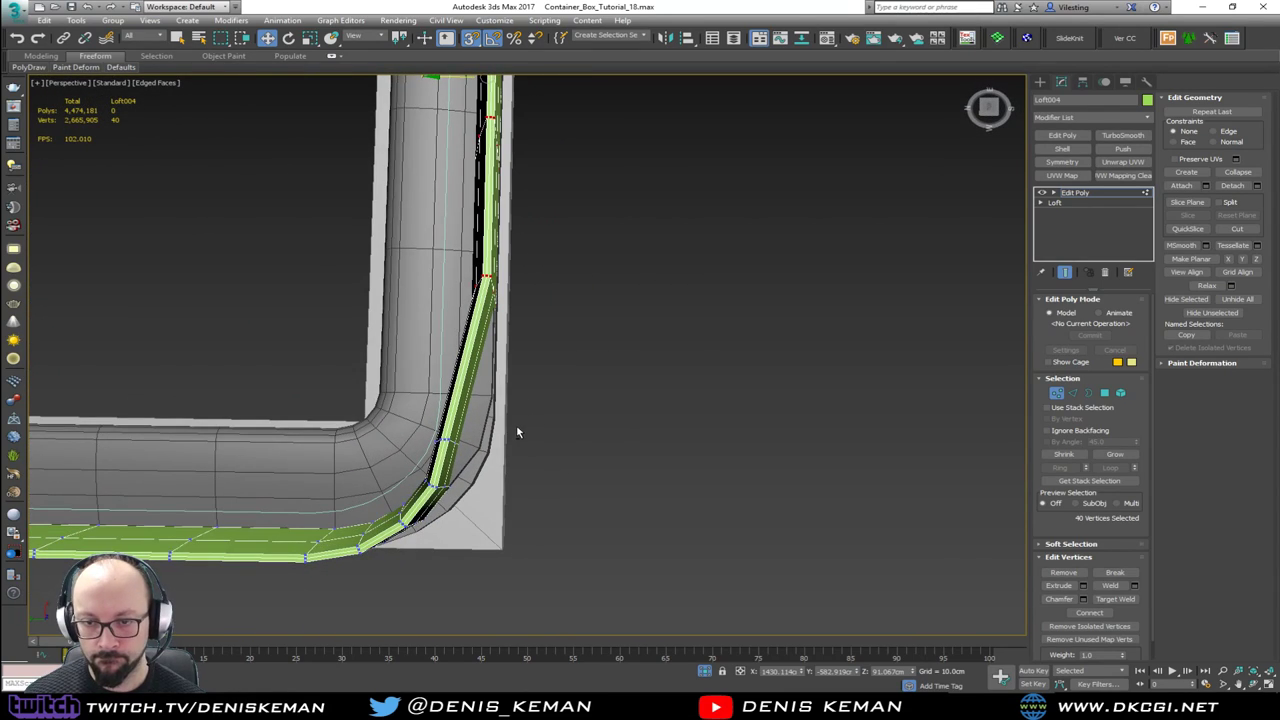
# Step: Move the backrest's first corner vertex ring outward to align with the straightened section
pyautogui.scroll(4, 399, 470)
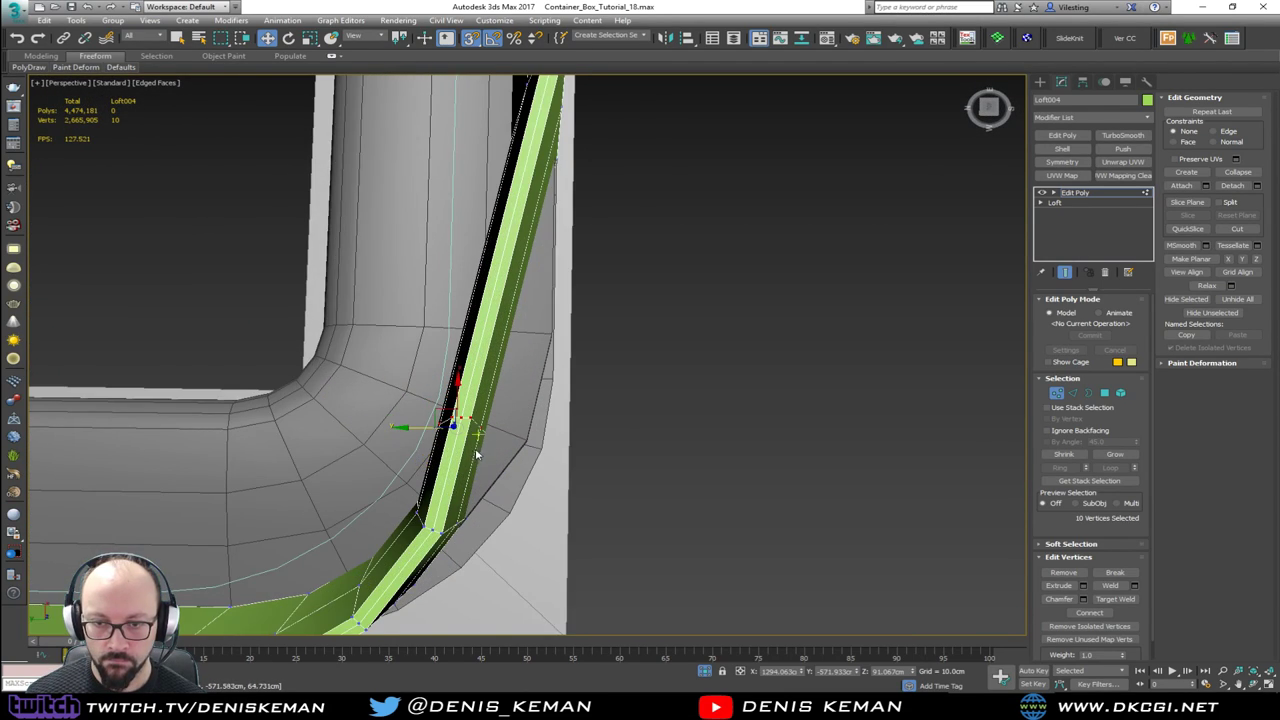
pyautogui.keyDown('alt'); pyautogui.moveTo(439, 459); pyautogui.dragTo(469, 444, button='middle'); pyautogui.keyUp('alt')
pyautogui.press('F3')
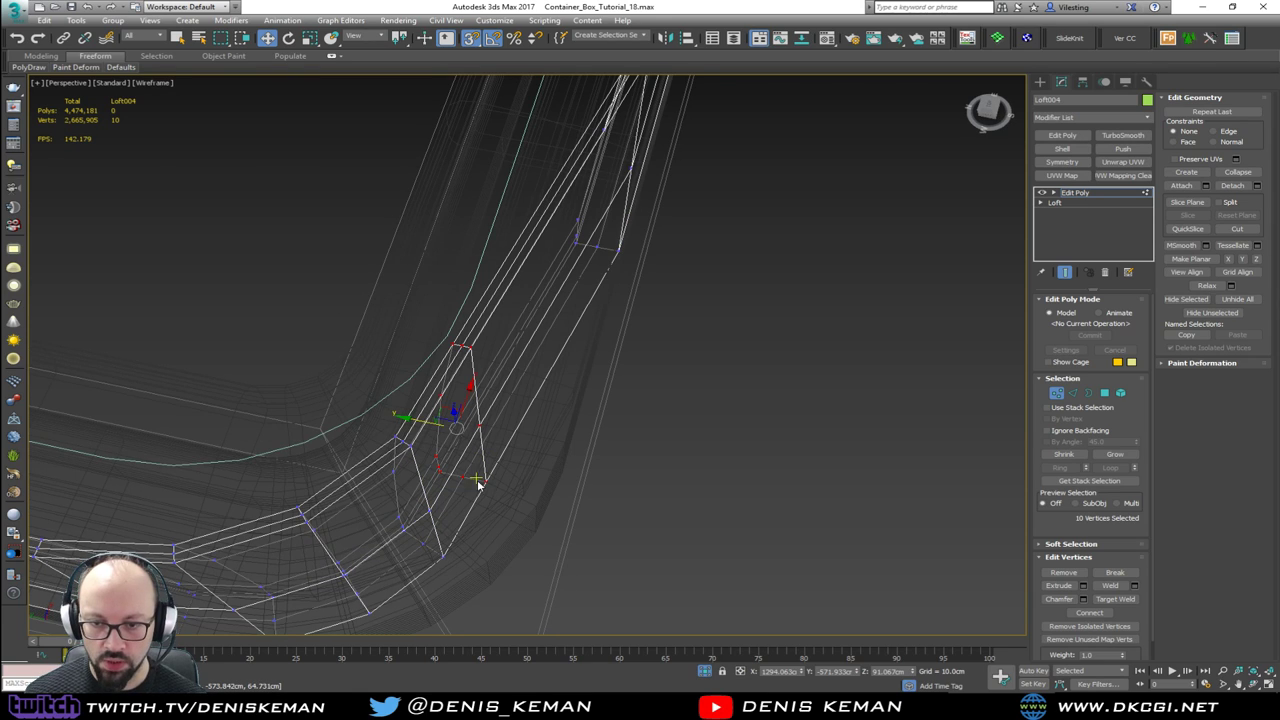
pyautogui.moveTo(442, 470)
pyautogui.keyDown('alt'); pyautogui.mouseDown(button='middle')
pyautogui.moveTo(514, 503)
pyautogui.moveTo(530, 470)
pyautogui.moveTo(575, 465)
pyautogui.mouseUp(button='middle'); pyautogui.keyUp('alt')
pyautogui.press('F3')
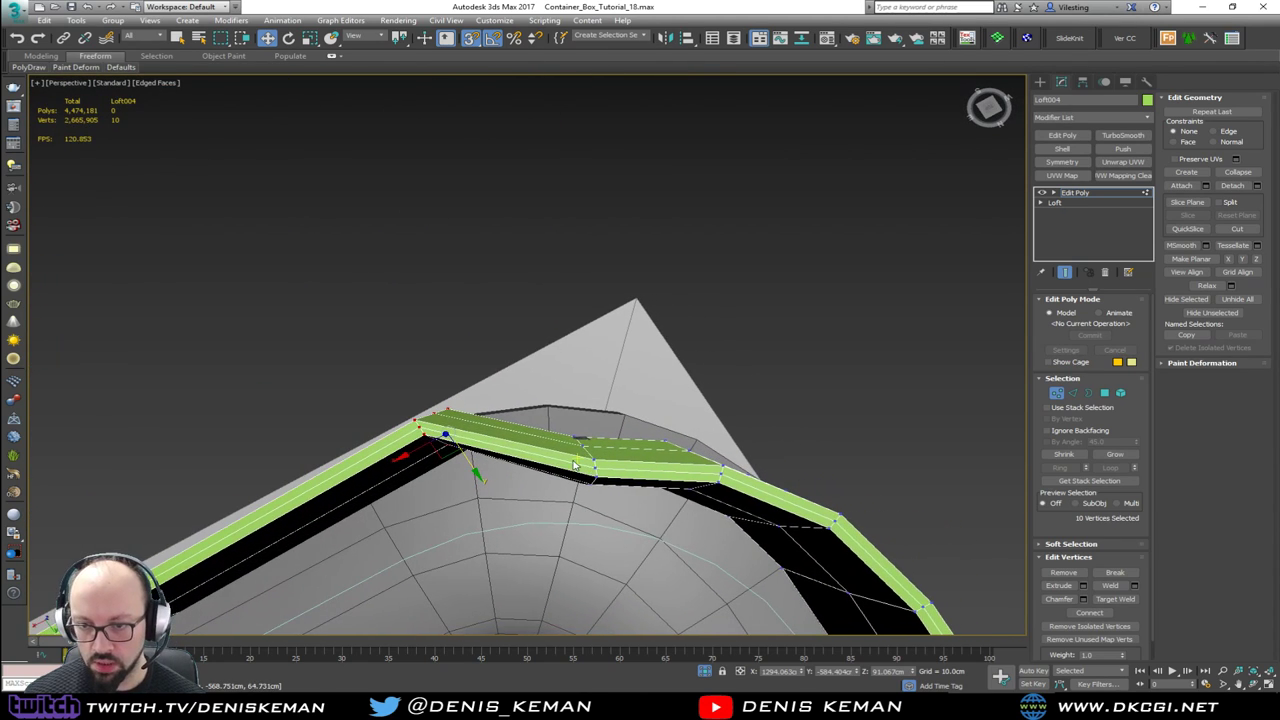
# Step: Select the next vertex ring around the backrest corner and move it outward toward the seat's rear curve
pyautogui.press('F3')
pyautogui.moveTo(622, 527); pyautogui.dragTo(586, 428)
pyautogui.press('F3')
pyautogui.keyDown('alt'); pyautogui.moveTo(586, 434); pyautogui.dragTo(374, 428, button='middle'); pyautogui.keyUp('alt')
pyautogui.press('F3')
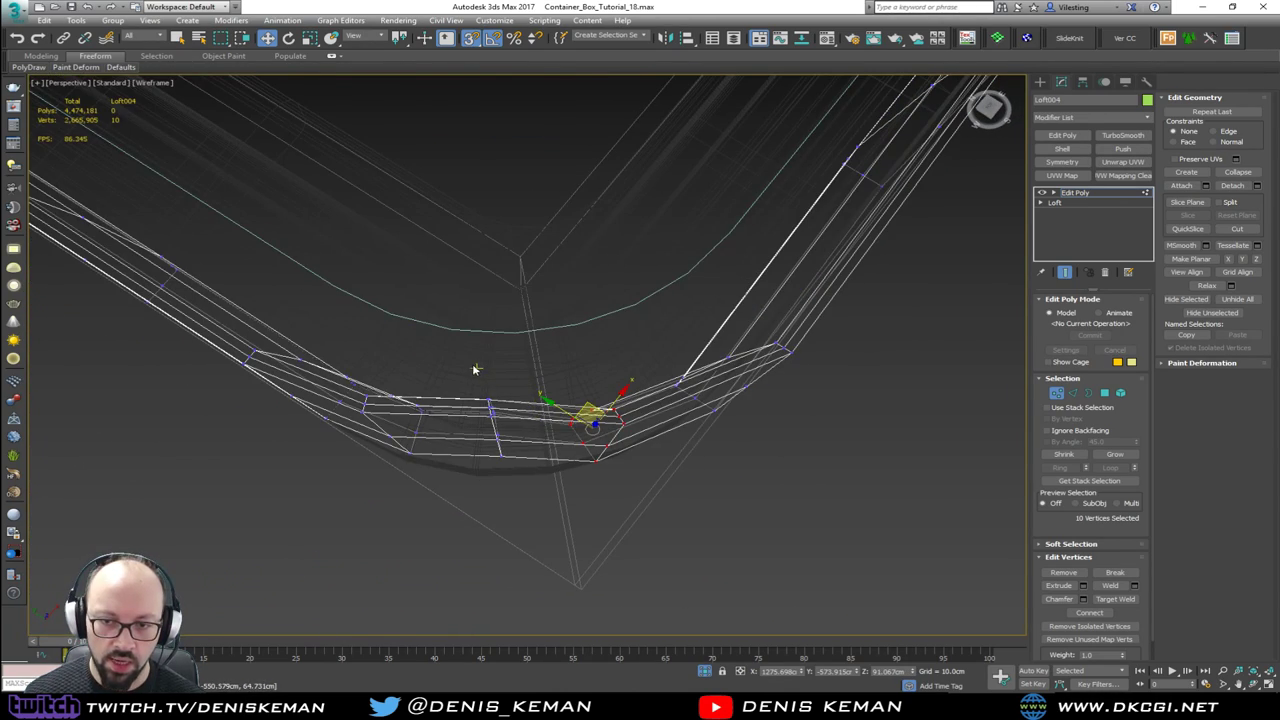
pyautogui.press('F3')
# Step: Move the middle corner ring outward to round the backrest's bend, then finish vertex editing and deselect the backrest
pyautogui.moveTo(527, 480)
pyautogui.keyDown('alt'); pyautogui.mouseDown(button='middle')
pyautogui.moveTo(678, 481)
pyautogui.moveTo(587, 480)
pyautogui.mouseUp(button='middle'); pyautogui.keyUp('alt')
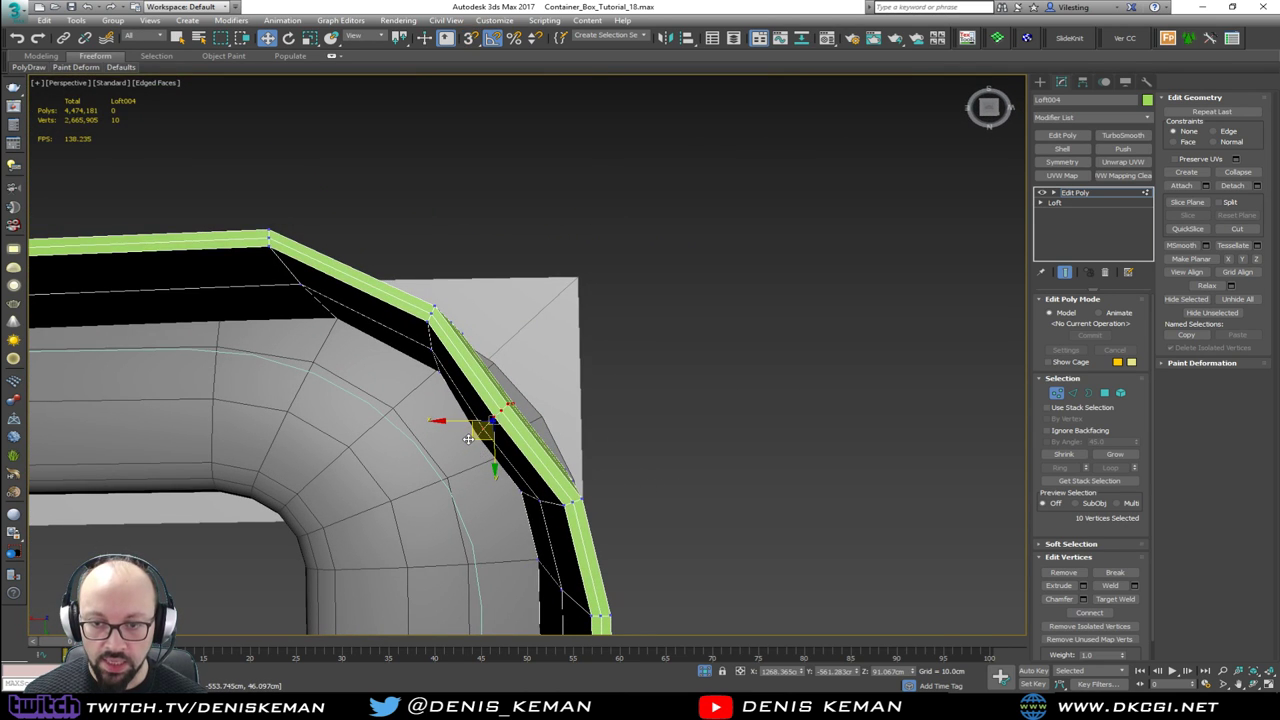
pyautogui.moveTo(468, 438); pyautogui.dragTo(484, 430)
pyautogui.keyDown('alt'); pyautogui.moveTo(487, 428); pyautogui.dragTo(965, 449, button='middle'); pyautogui.keyUp('alt')
pyautogui.click(1055, 393)
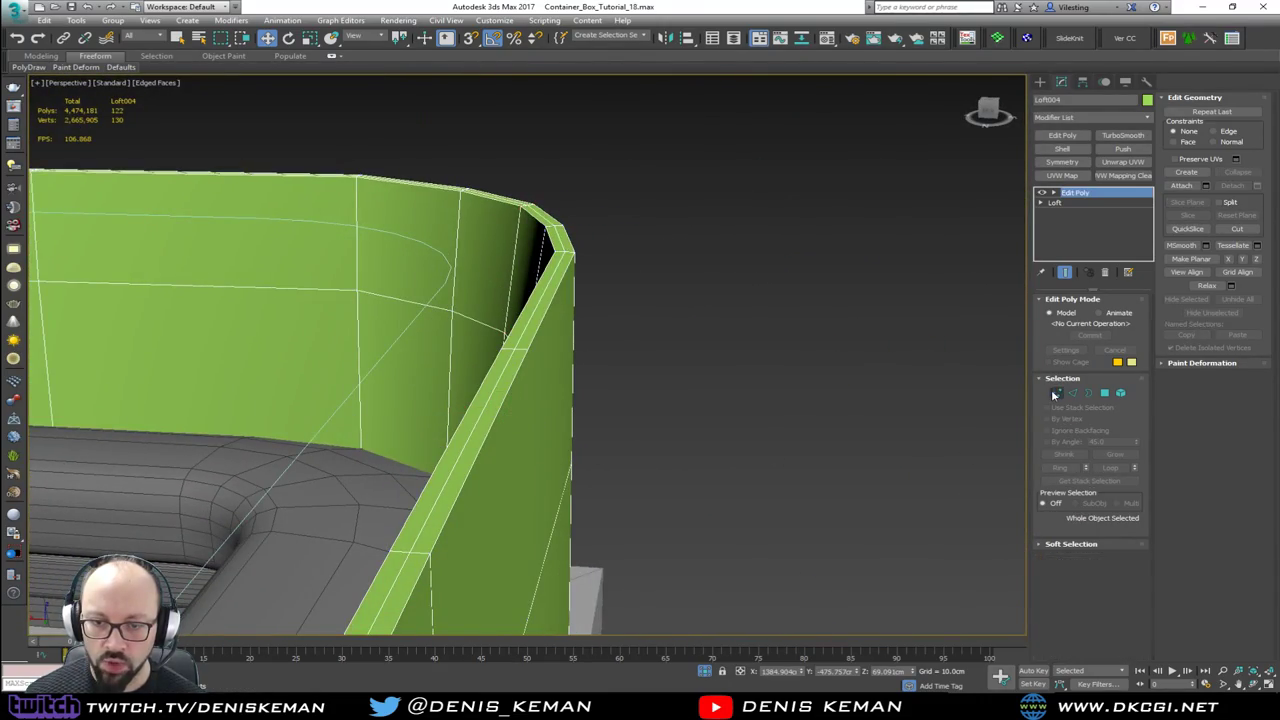
pyautogui.click(770, 399)
pyautogui.keyDown('alt'); pyautogui.moveTo(686, 466); pyautogui.dragTo(734, 320, button='middle'); pyautogui.keyUp('alt')
pyautogui.scroll(-5, 704, 308)
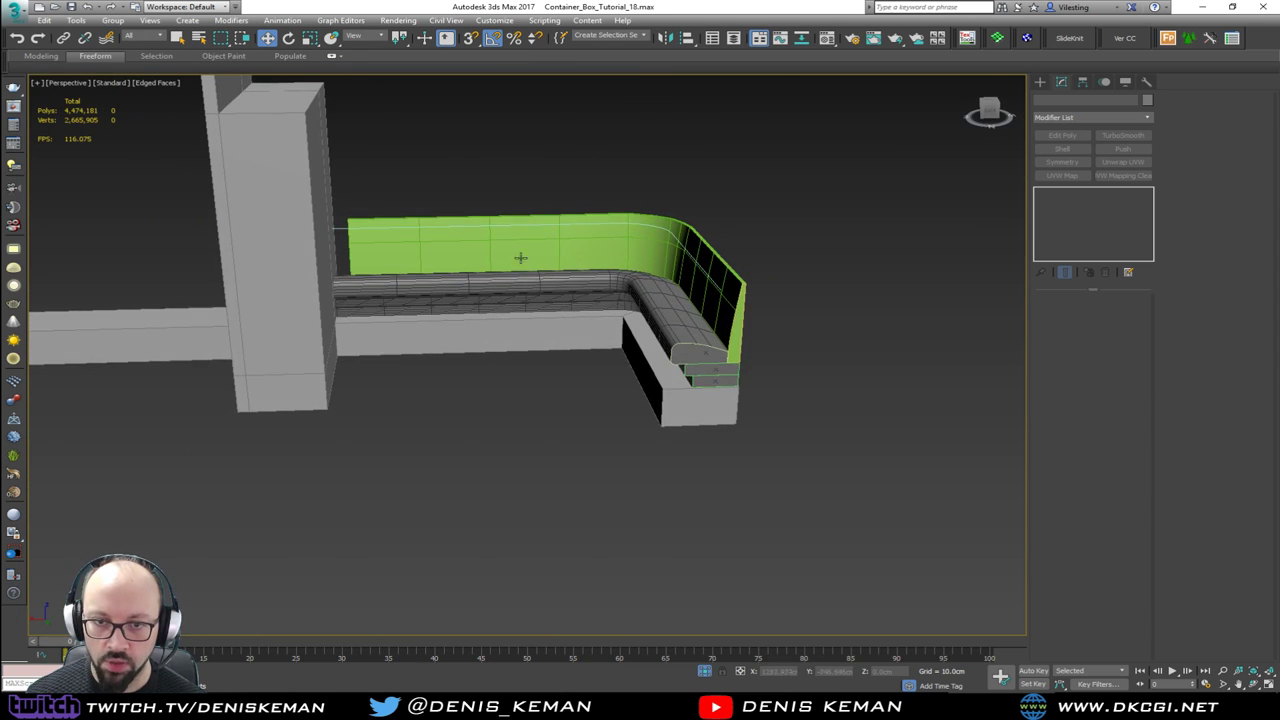
# Step: Select the backrest's end vertex ring beside the tall block, move it along X to meet the block, and finish vertex editing
pyautogui.keyDown('alt'); pyautogui.moveTo(520, 258); pyautogui.dragTo(500, 274, button='middle'); pyautogui.keyUp('alt')
pyautogui.click(516, 275)
pyautogui.press('1')
pyautogui.press('F3')
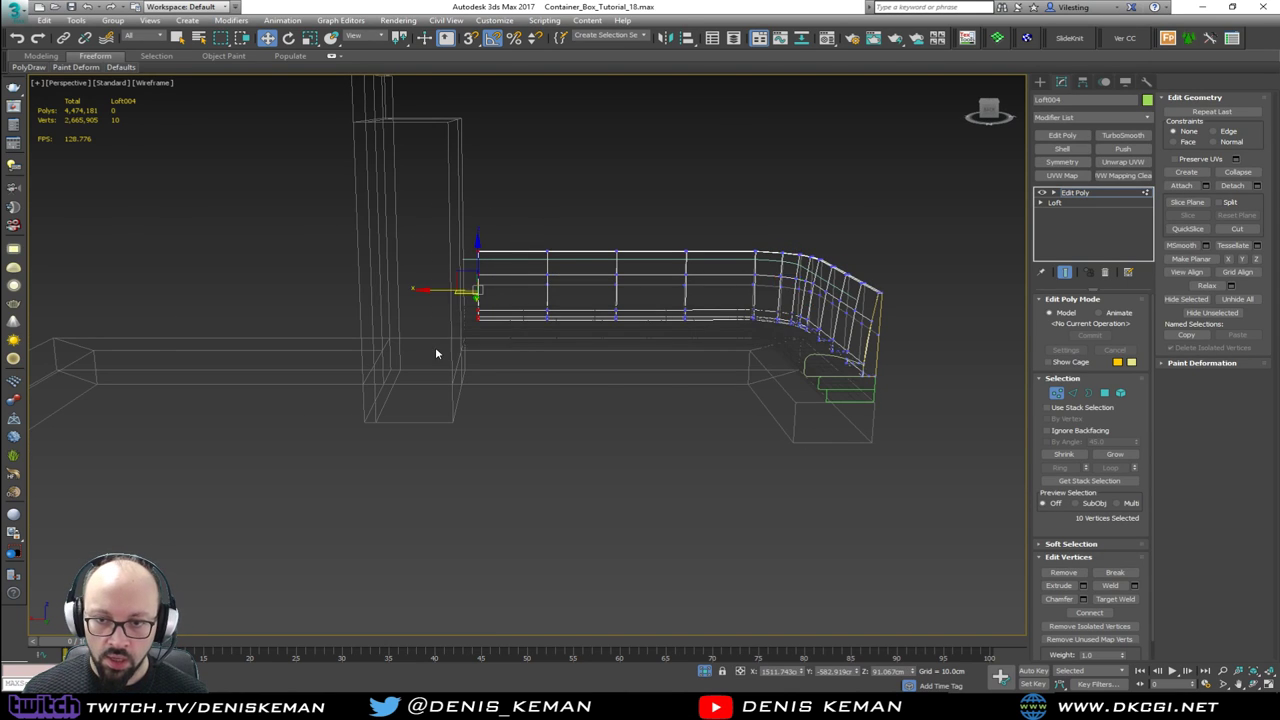
pyautogui.press('F3')
pyautogui.scroll(4, 437, 350)
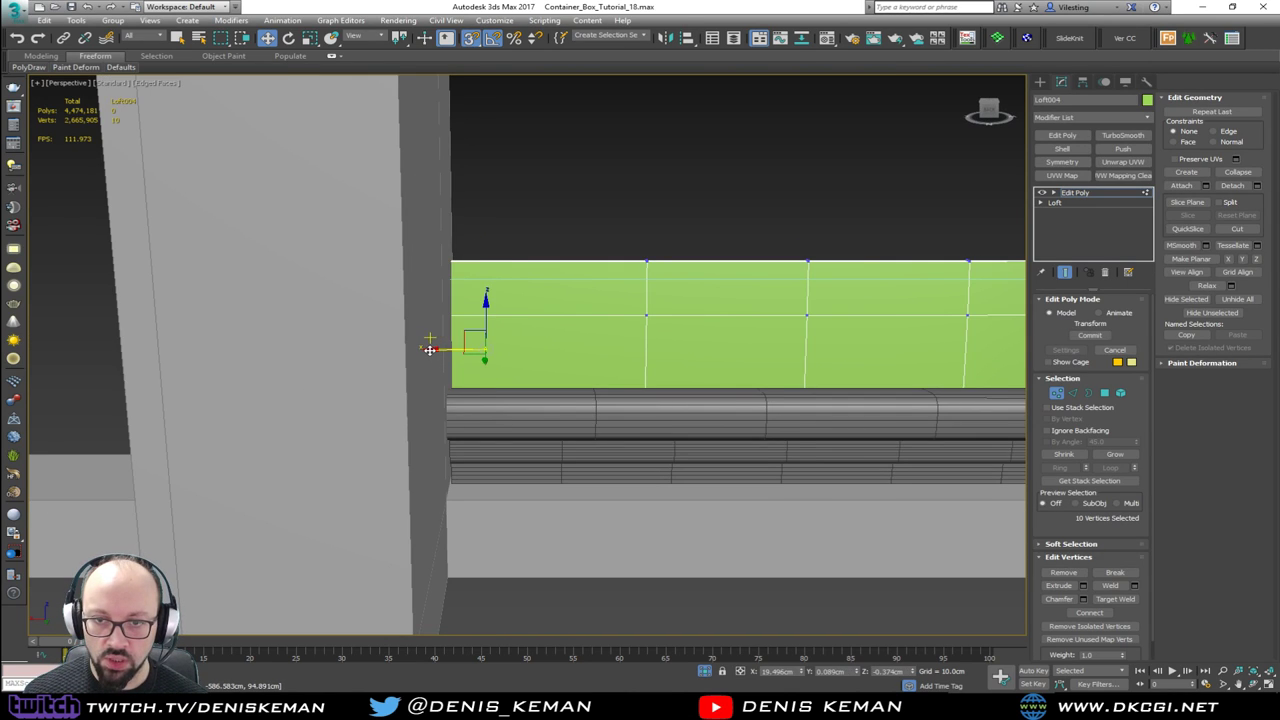
pyautogui.press('F3')
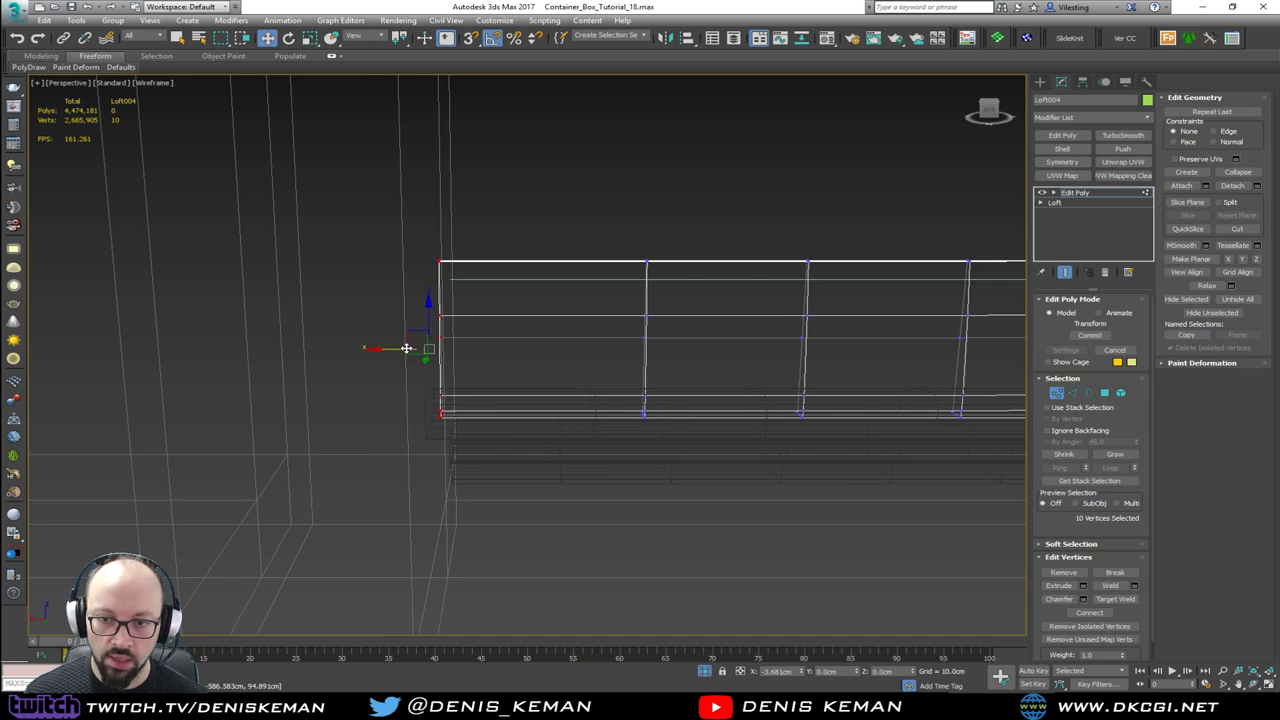
pyautogui.press('F3')
pyautogui.moveTo(402, 349)
pyautogui.keyDown('alt'); pyautogui.mouseDown(button='middle')
pyautogui.moveTo(277, 366)
pyautogui.moveTo(295, 375)
pyautogui.mouseUp(button='middle'); pyautogui.keyUp('alt')
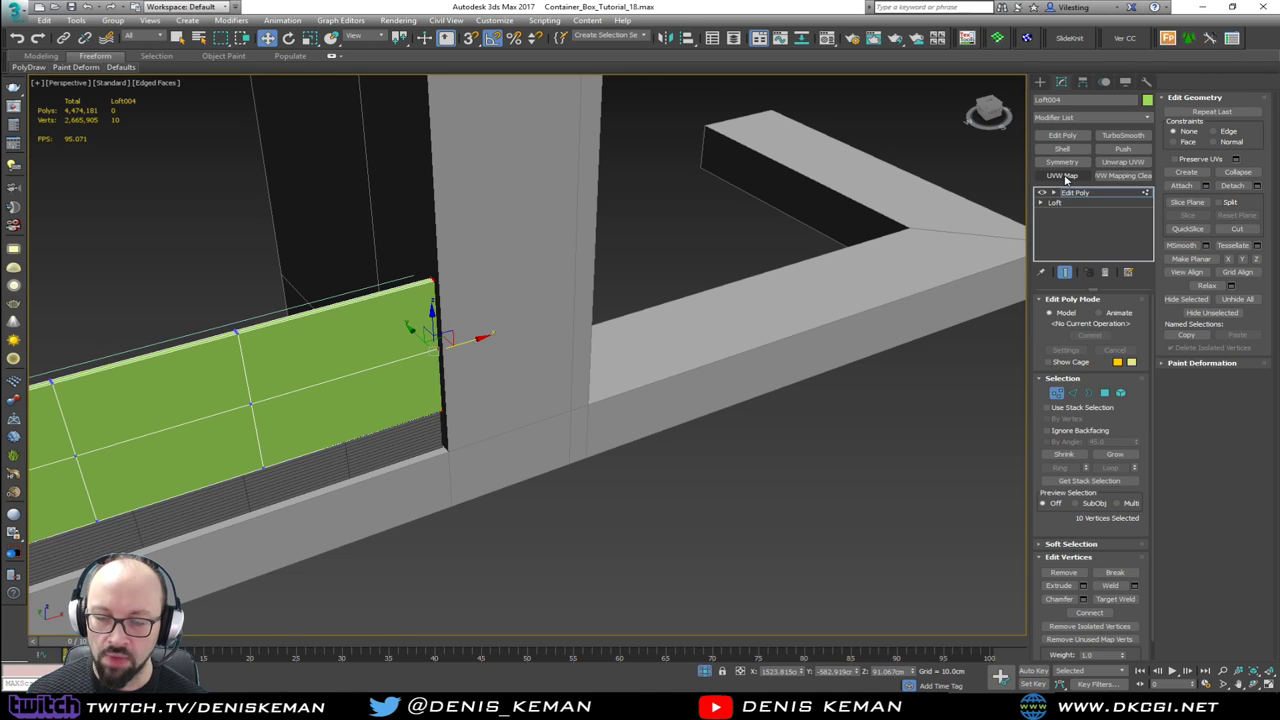
pyautogui.keyDown('alt'); pyautogui.moveTo(640, 345); pyautogui.dragTo(701, 334, button='middle'); pyautogui.keyUp('alt')
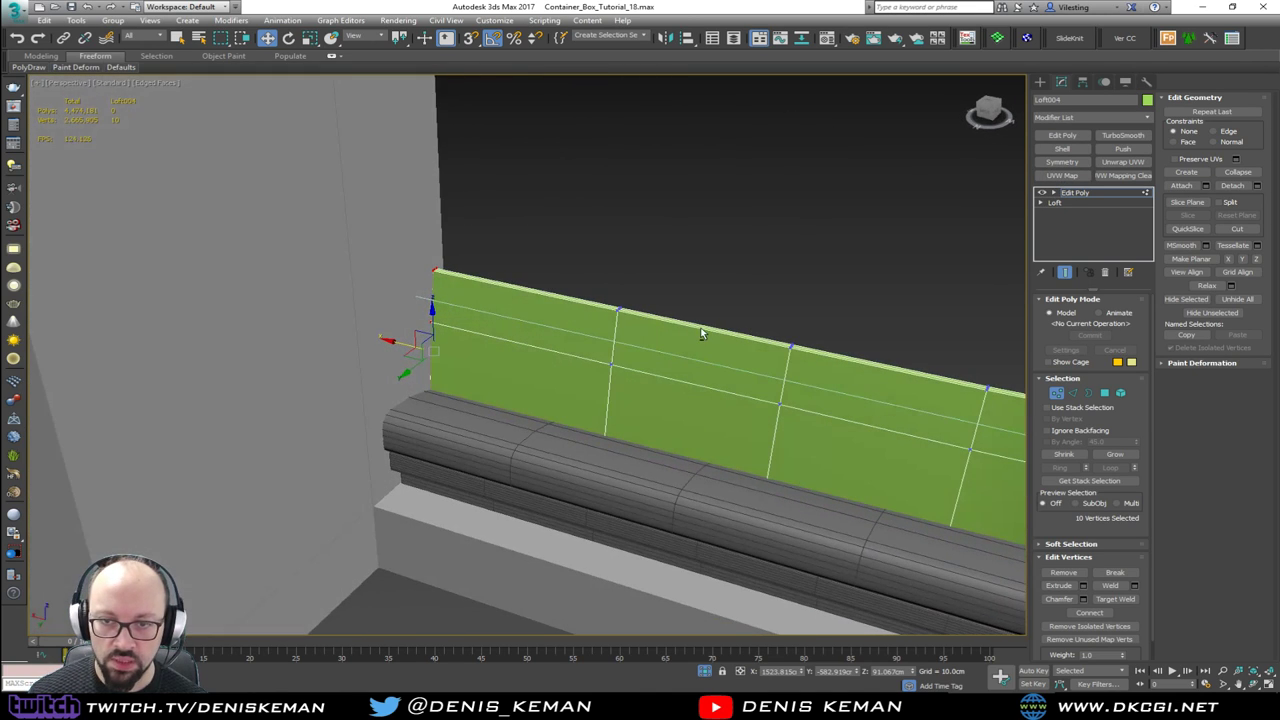
pyautogui.click(1057, 396)
pyautogui.click(746, 249)
# Step: Inspect the bench's backrest, rounded corner and seat cushion from several angles
pyautogui.moveTo(780, 376); pyautogui.dragTo(804, 350, button='middle')
pyautogui.scroll(-4, 613, 275)
pyautogui.scroll(4, 820, 354)
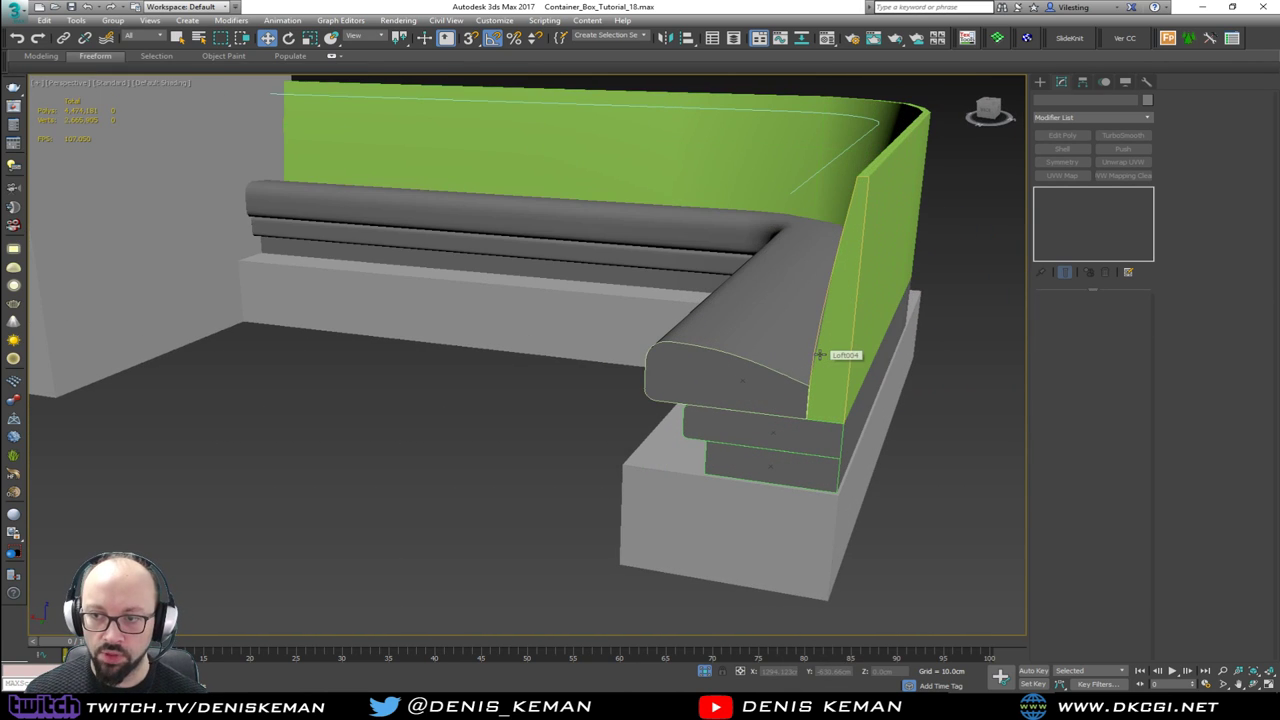
pyautogui.scroll(-8, 706, 371)
pyautogui.moveTo(706, 371)
pyautogui.keyDown('alt'); pyautogui.mouseDown(button='middle')
pyautogui.moveTo(618, 380)
pyautogui.moveTo(690, 373)
pyautogui.mouseUp(button='middle'); pyautogui.keyUp('alt')
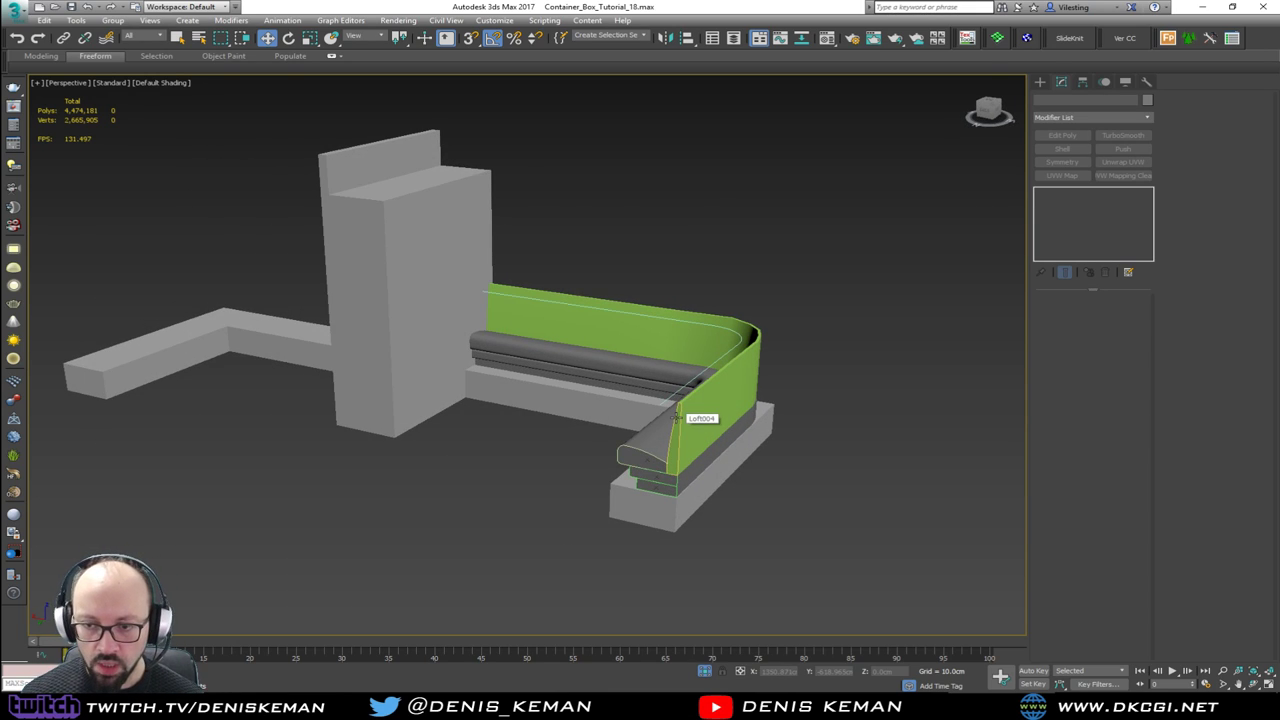
pyautogui.scroll(3, 677, 412)
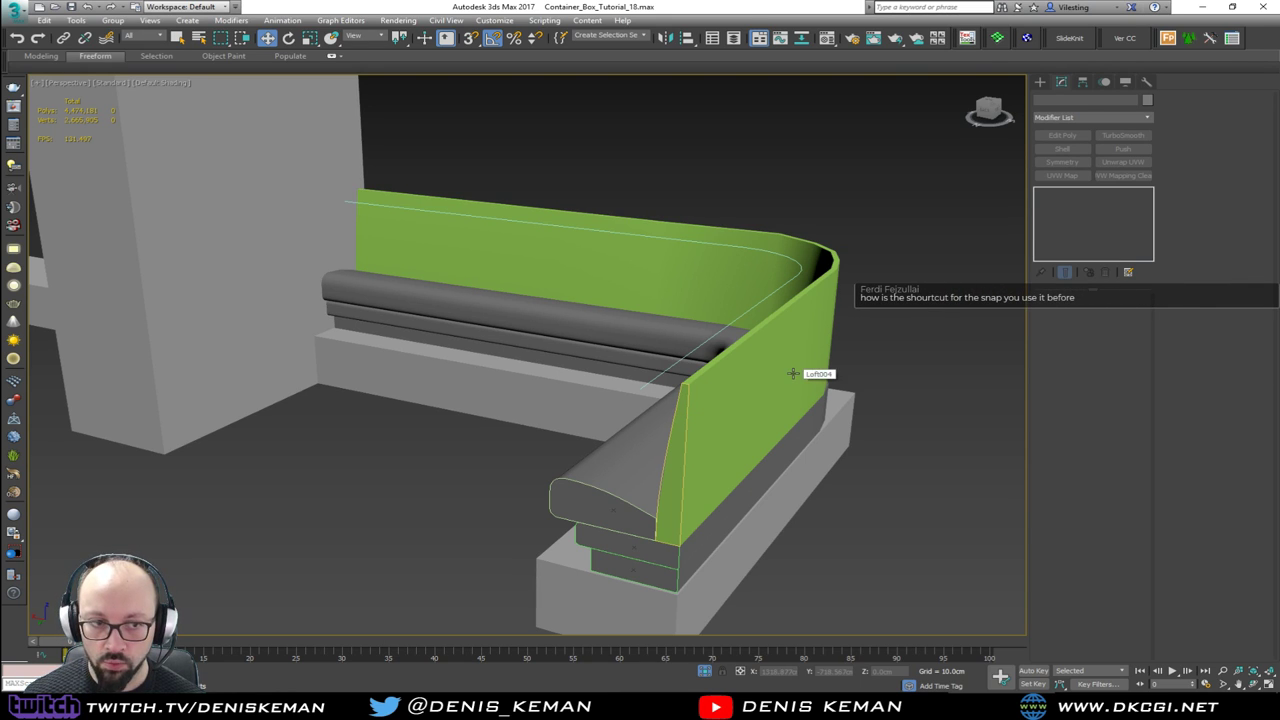
pyautogui.moveTo(795, 372); pyautogui.dragTo(645, 368, button='middle')
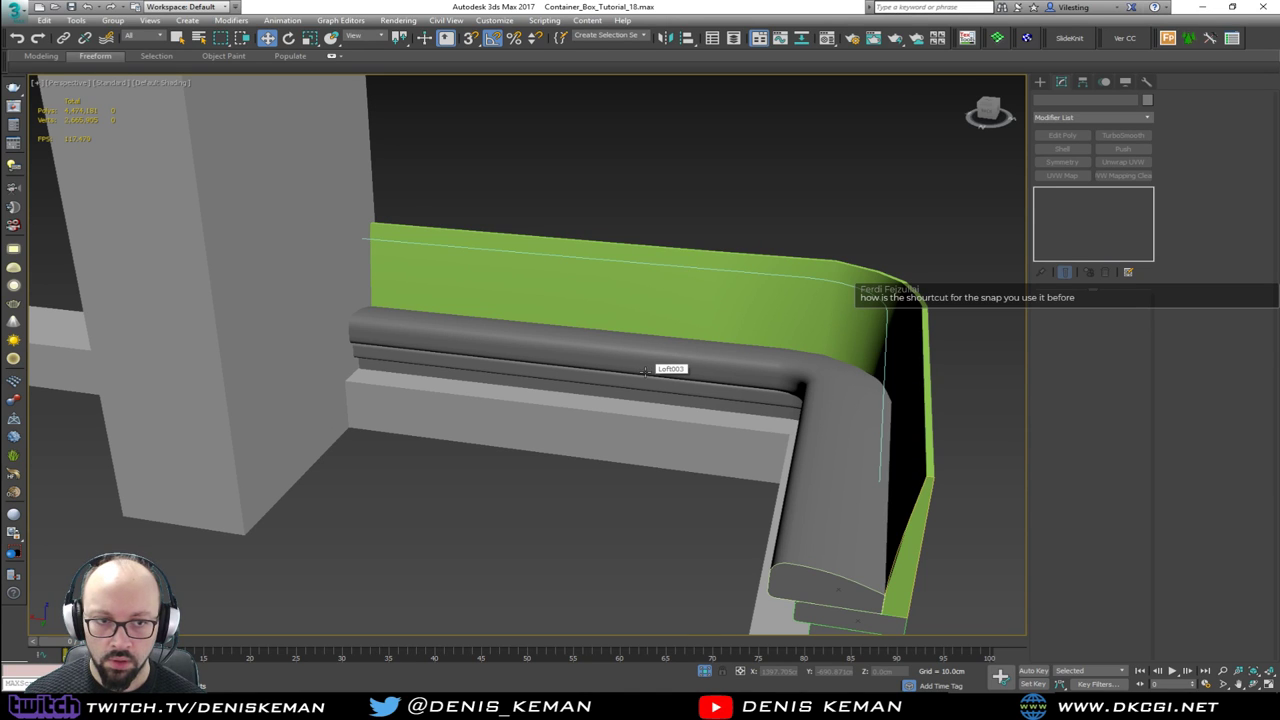
pyautogui.moveTo(648, 401); pyautogui.dragTo(506, 306, button='middle')
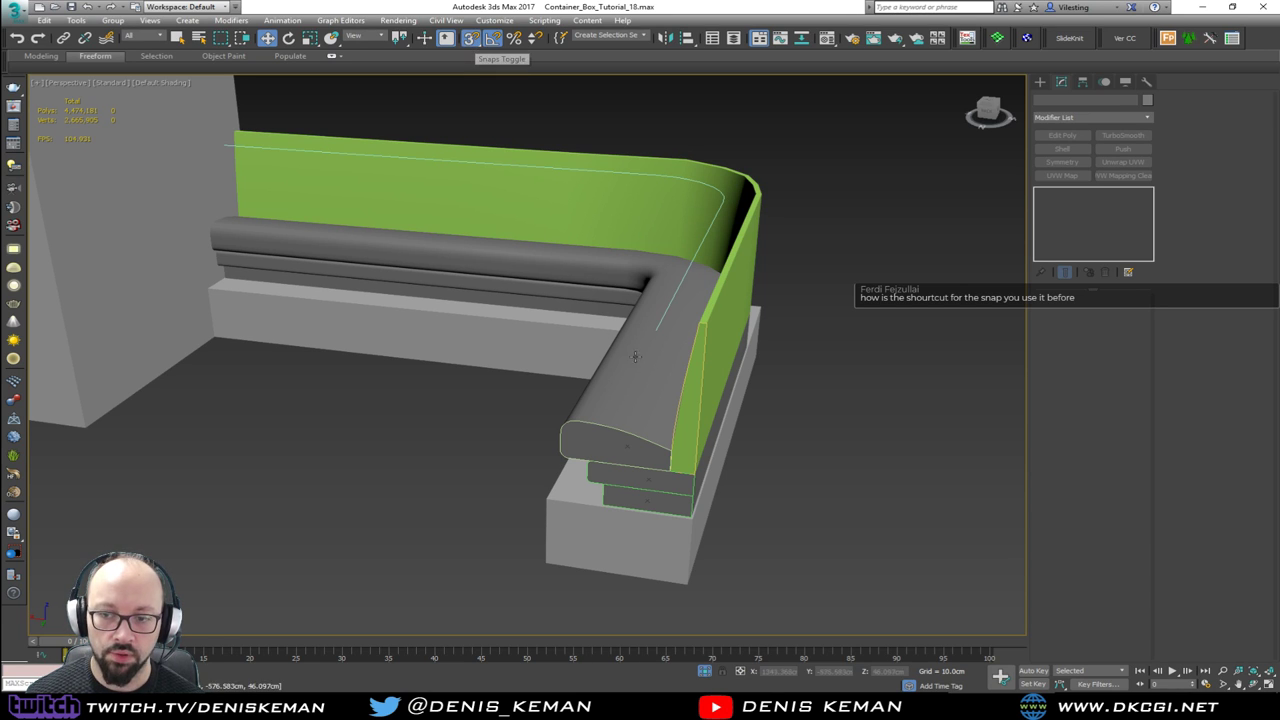
pyautogui.keyDown('alt'); pyautogui.moveTo(522, 324); pyautogui.dragTo(765, 389, button='middle'); pyautogui.keyUp('alt')
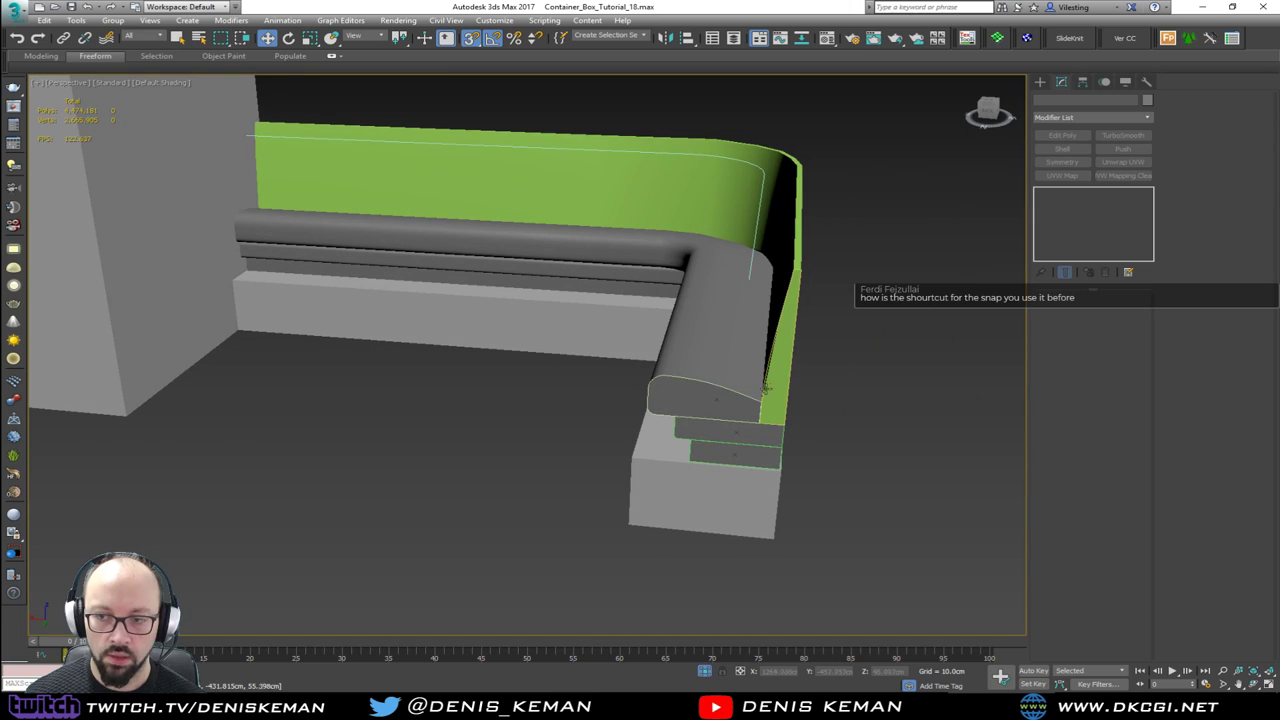
# Step: Change the backrest's object color from the custom colors to the dark grey of the seat layers, then deselect it
pyautogui.click(780, 391)
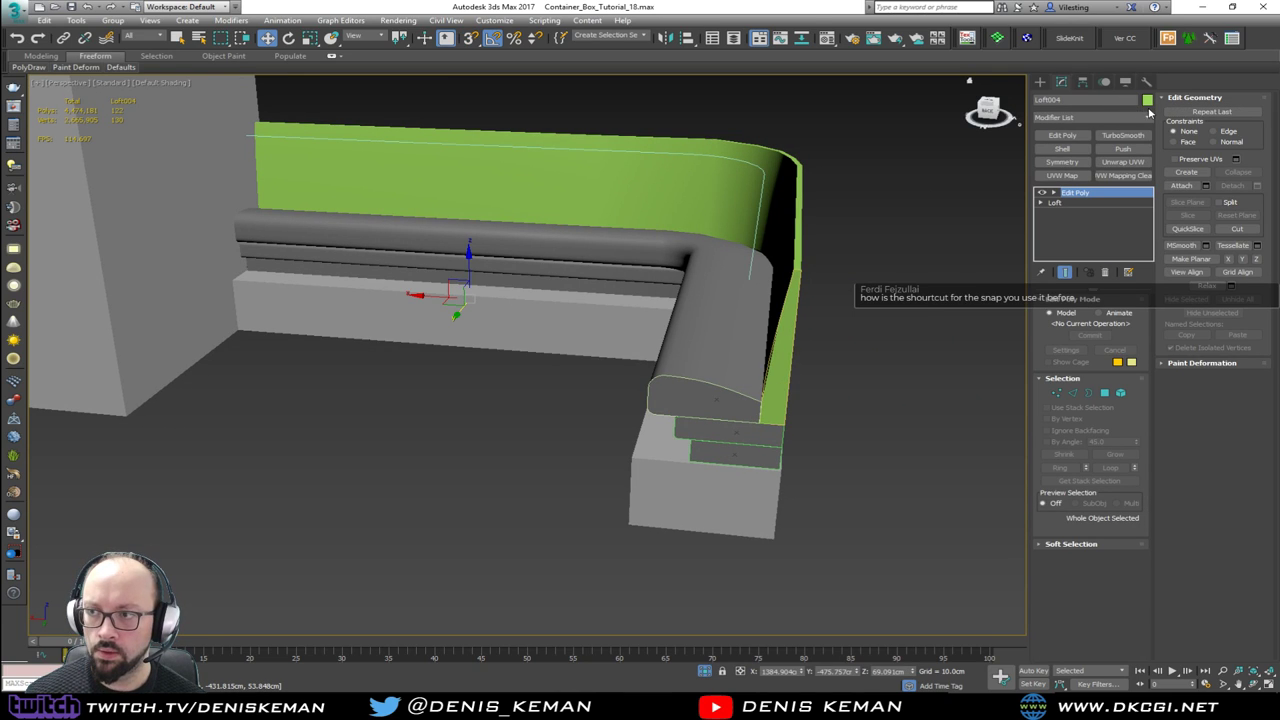
pyautogui.click(1146, 100)
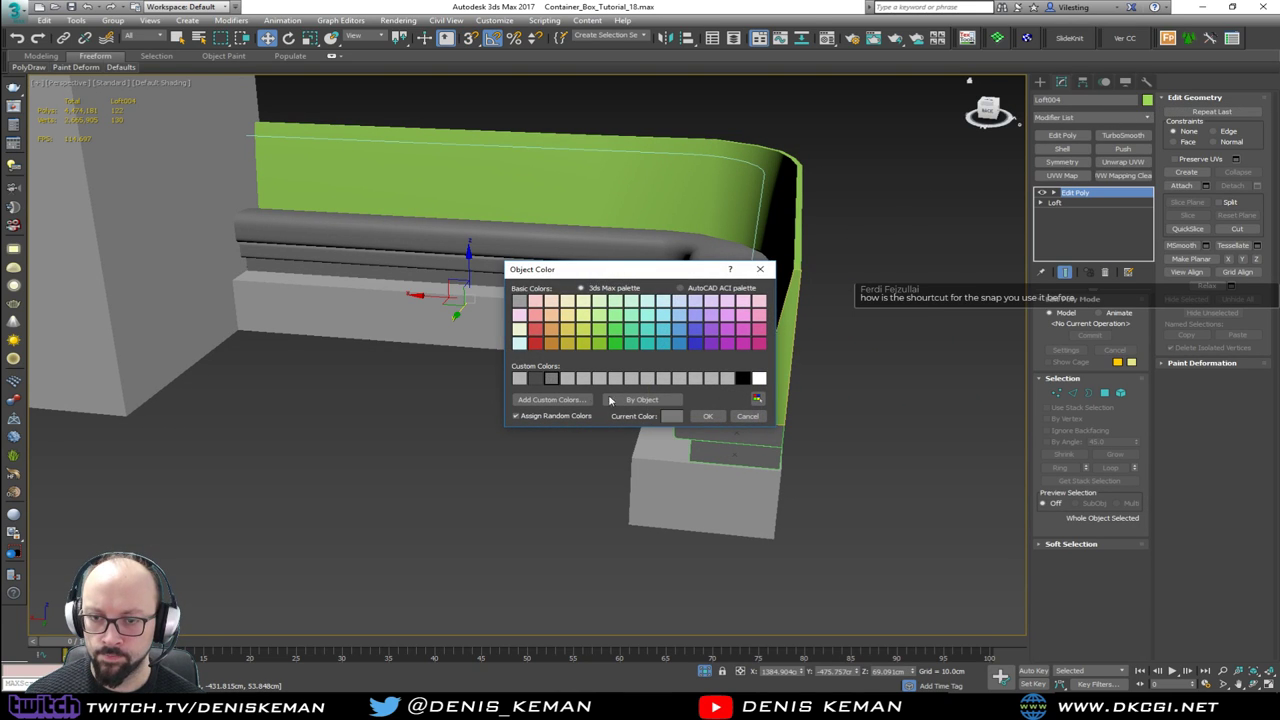
pyautogui.click(714, 416)
pyautogui.click(880, 330)
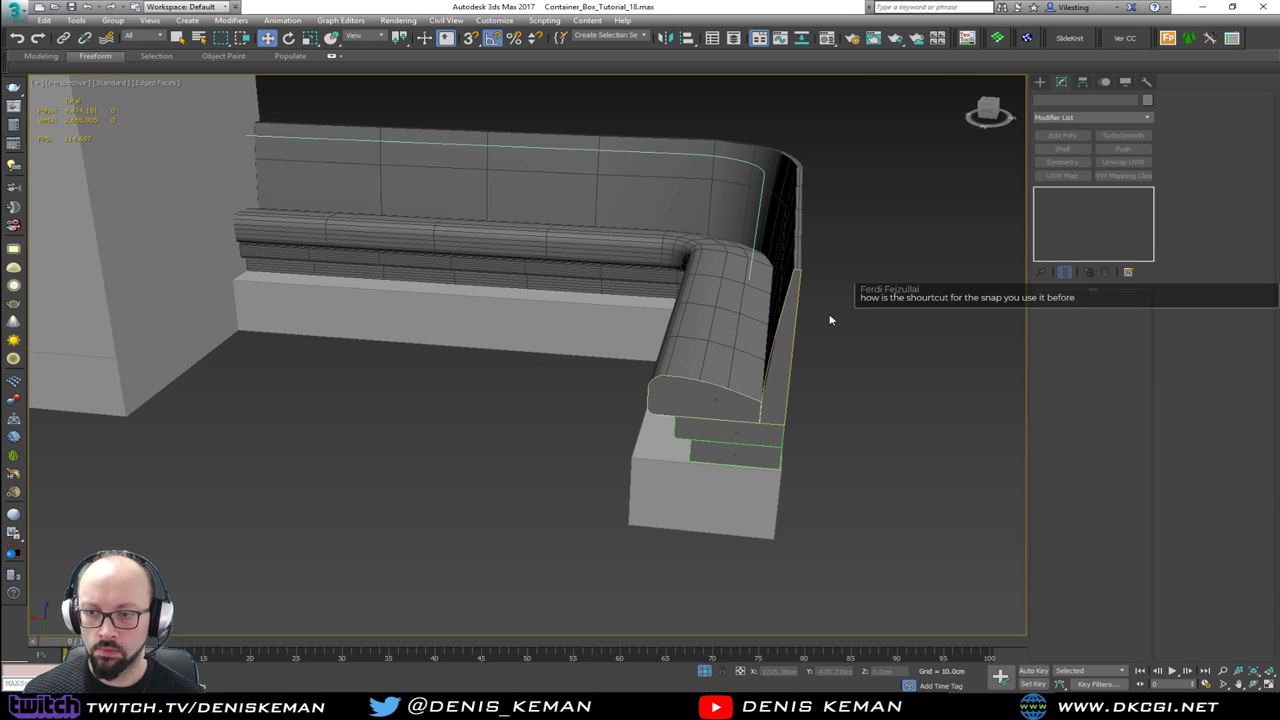
pyautogui.scroll(-3, 820, 321)
pyautogui.keyDown('alt'); pyautogui.moveTo(820, 321); pyautogui.dragTo(793, 338, button='middle'); pyautogui.keyUp('alt')
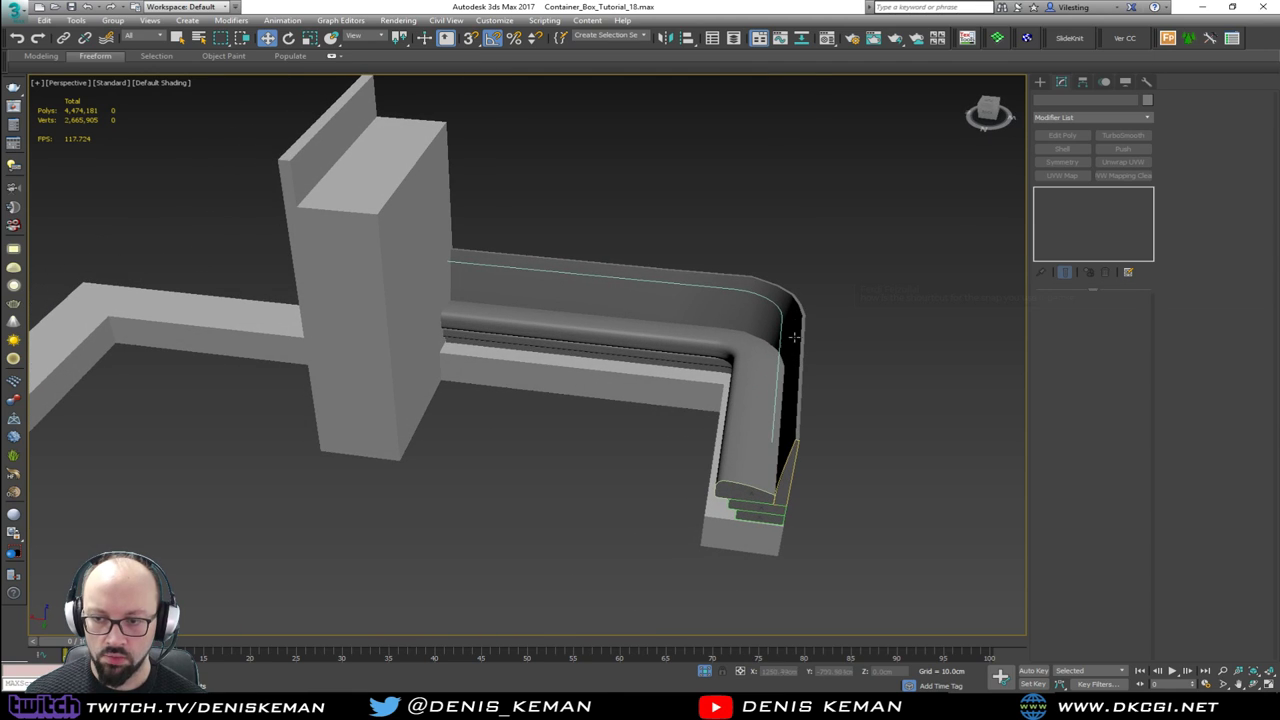
# Step: Select the backrest's end vertex ring again and move it along X away from the tall block to open a gap
pyautogui.click(774, 406)
pyautogui.keyDown('alt'); pyautogui.moveTo(731, 339); pyautogui.dragTo(694, 316, button='middle'); pyautogui.keyUp('alt')
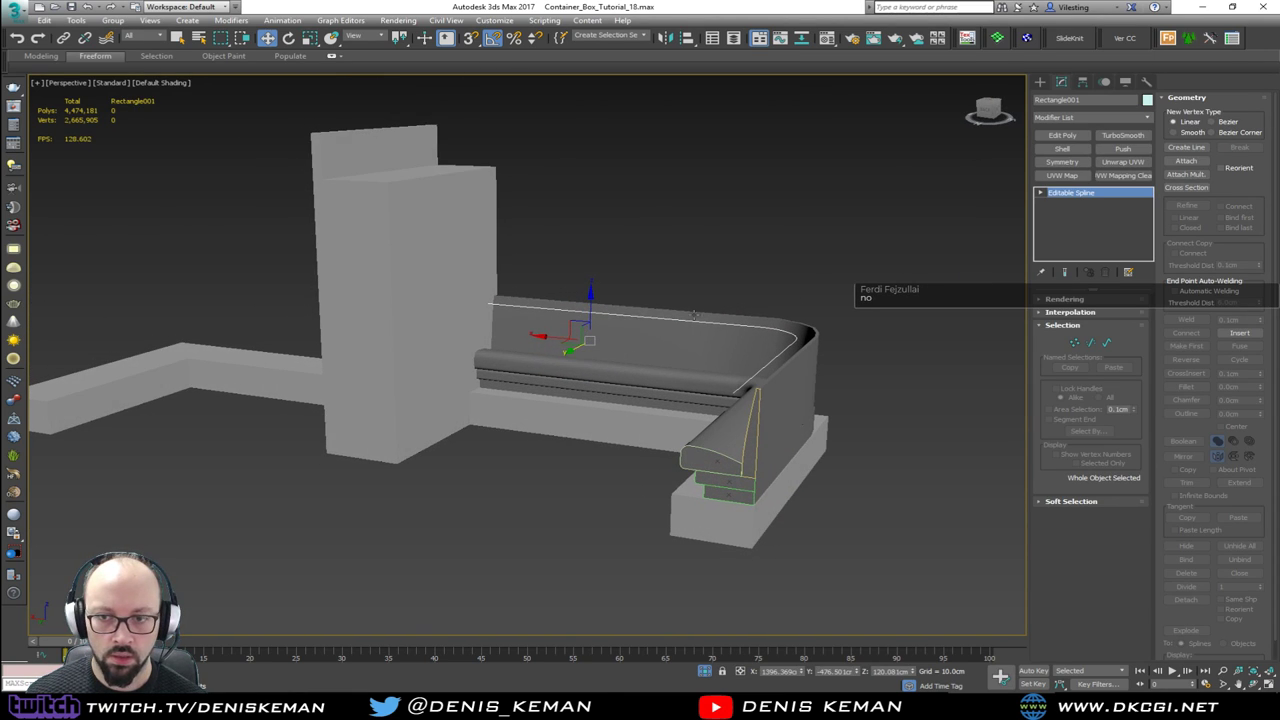
pyautogui.click(610, 291)
pyautogui.scroll(6, 543, 313)
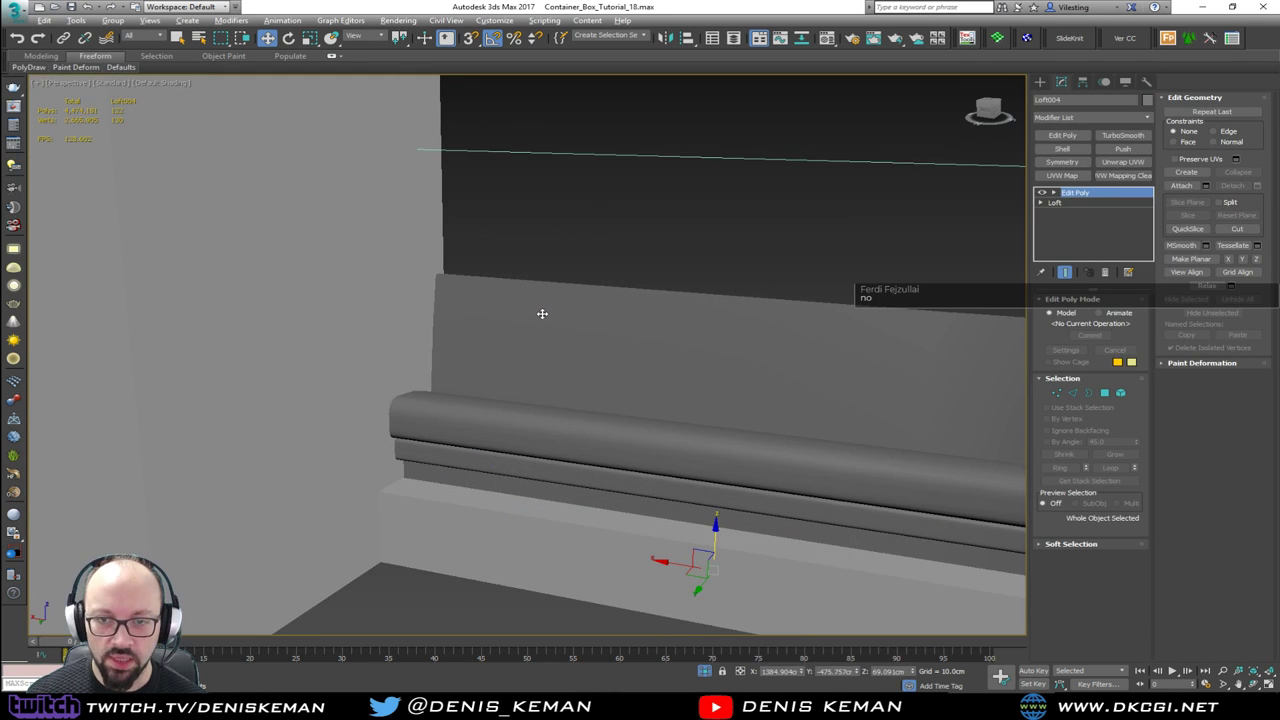
pyautogui.moveTo(601, 303); pyautogui.dragTo(690, 284, button='middle')
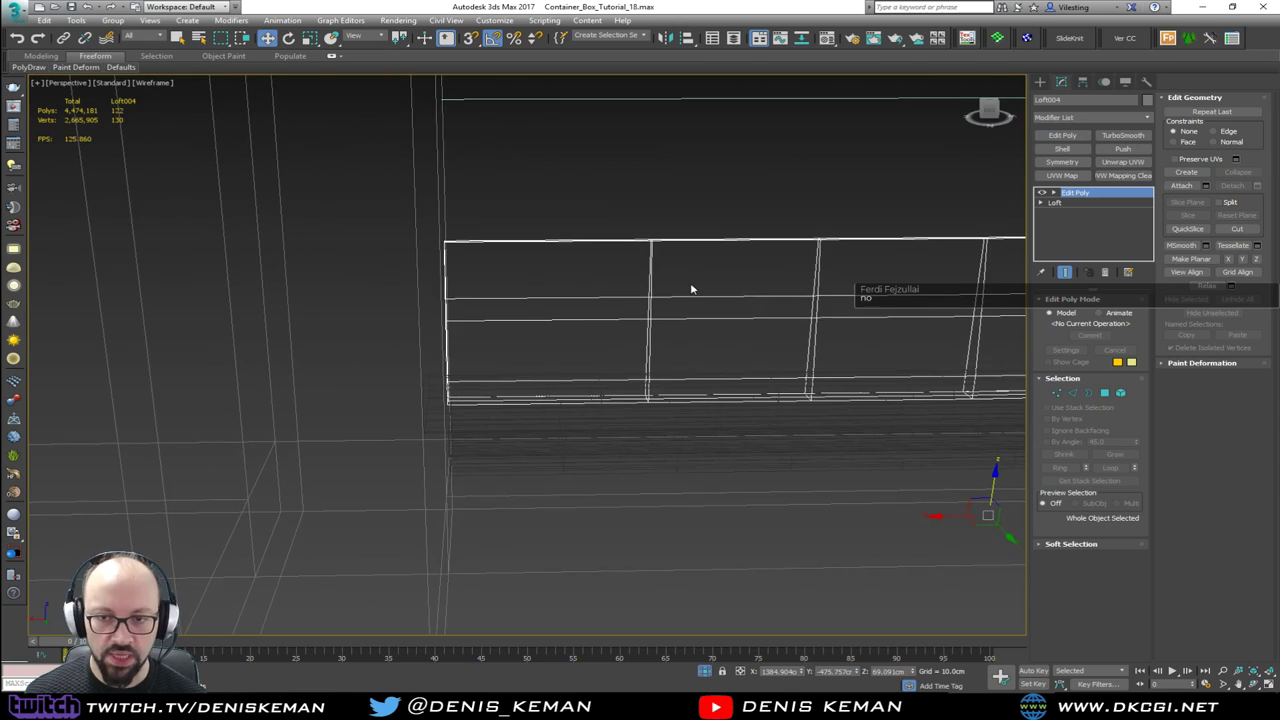
pyautogui.press('1')
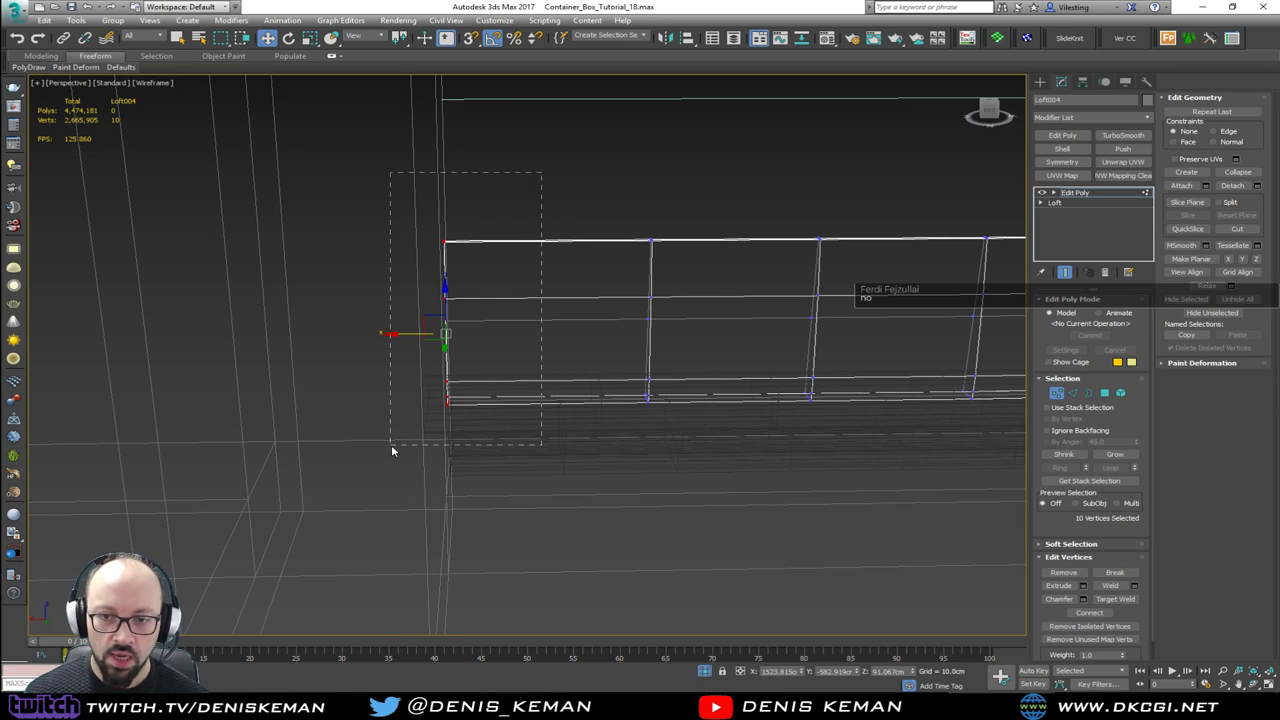
pyautogui.moveTo(391, 446); pyautogui.dragTo(391, 446)
pyautogui.keyDown('alt'); pyautogui.moveTo(391, 446); pyautogui.dragTo(410, 398, button='middle'); pyautogui.keyUp('alt')
pyautogui.press('F3')
pyautogui.moveTo(417, 332); pyautogui.dragTo(473, 326)
# Step: Open the Grid and Snap Settings to check the active Vertex snap option, and close them
pyautogui.moveTo(473, 323); pyautogui.dragTo(392, 219, button='middle')
pyautogui.scroll(-2, 484, 349)
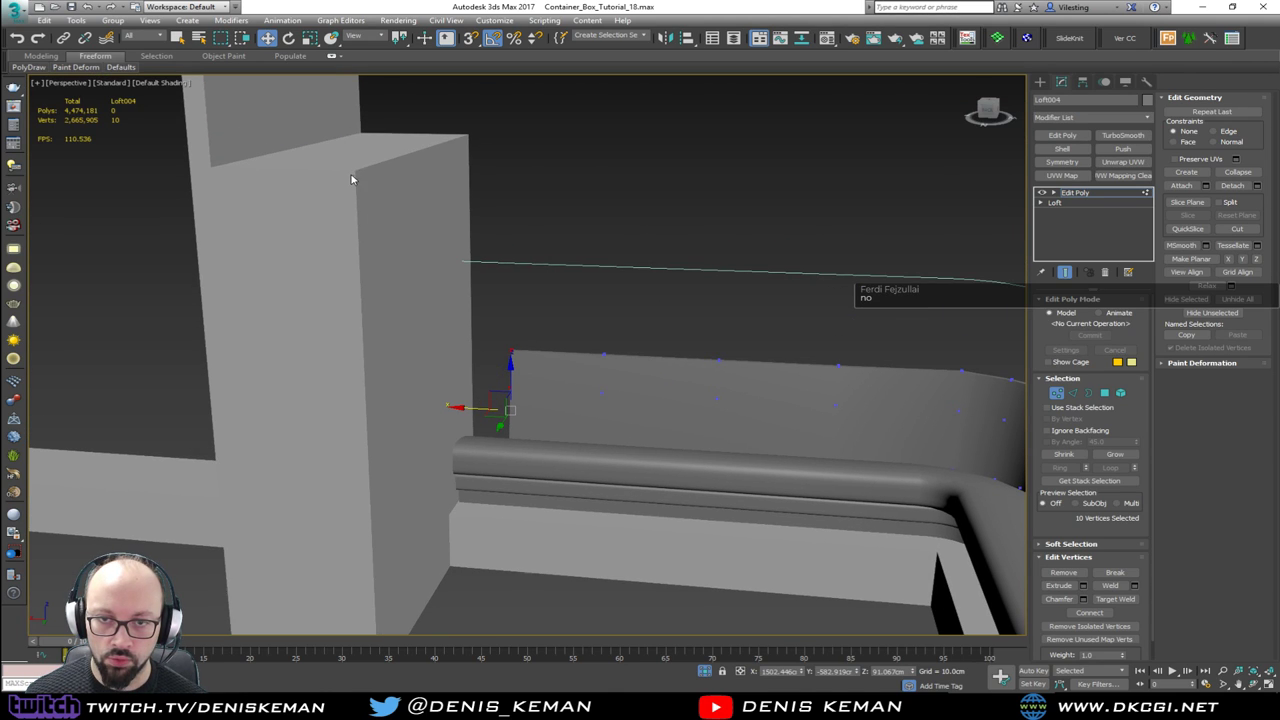
pyautogui.keyDown('alt'); pyautogui.moveTo(354, 180); pyautogui.dragTo(491, 314, button='middle'); pyautogui.keyUp('alt')
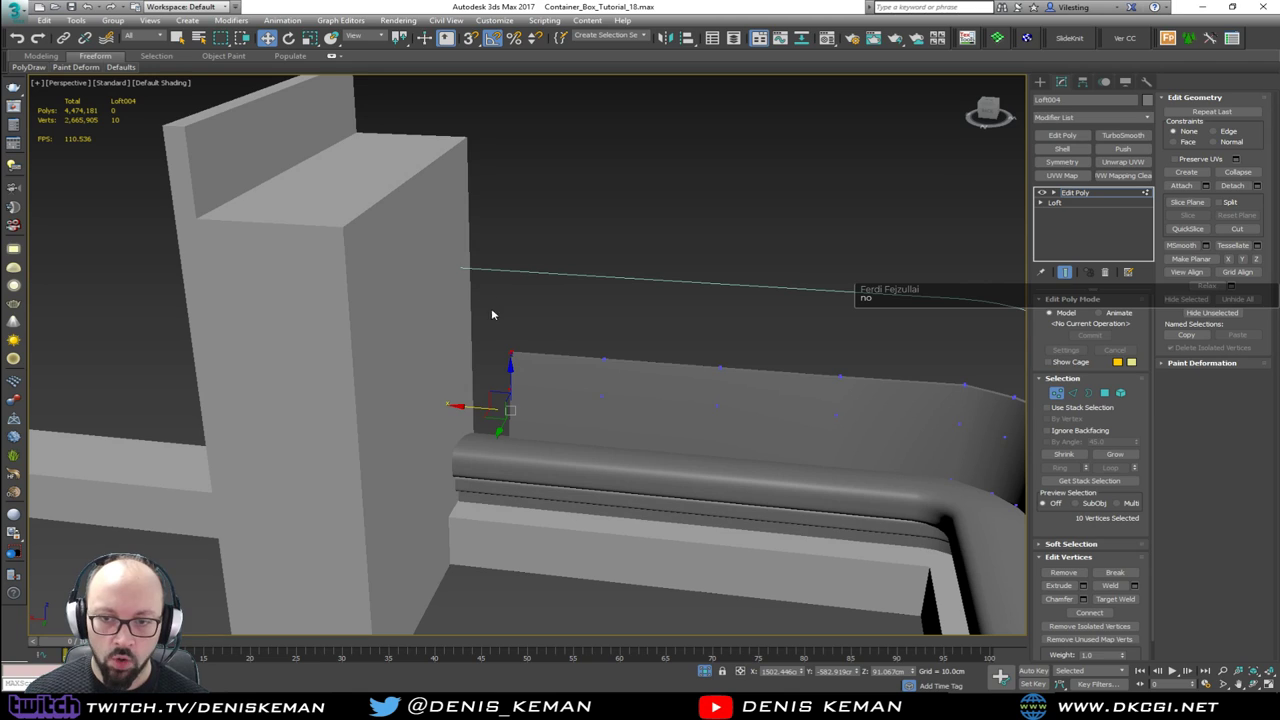
pyautogui.rightClick(472, 39)
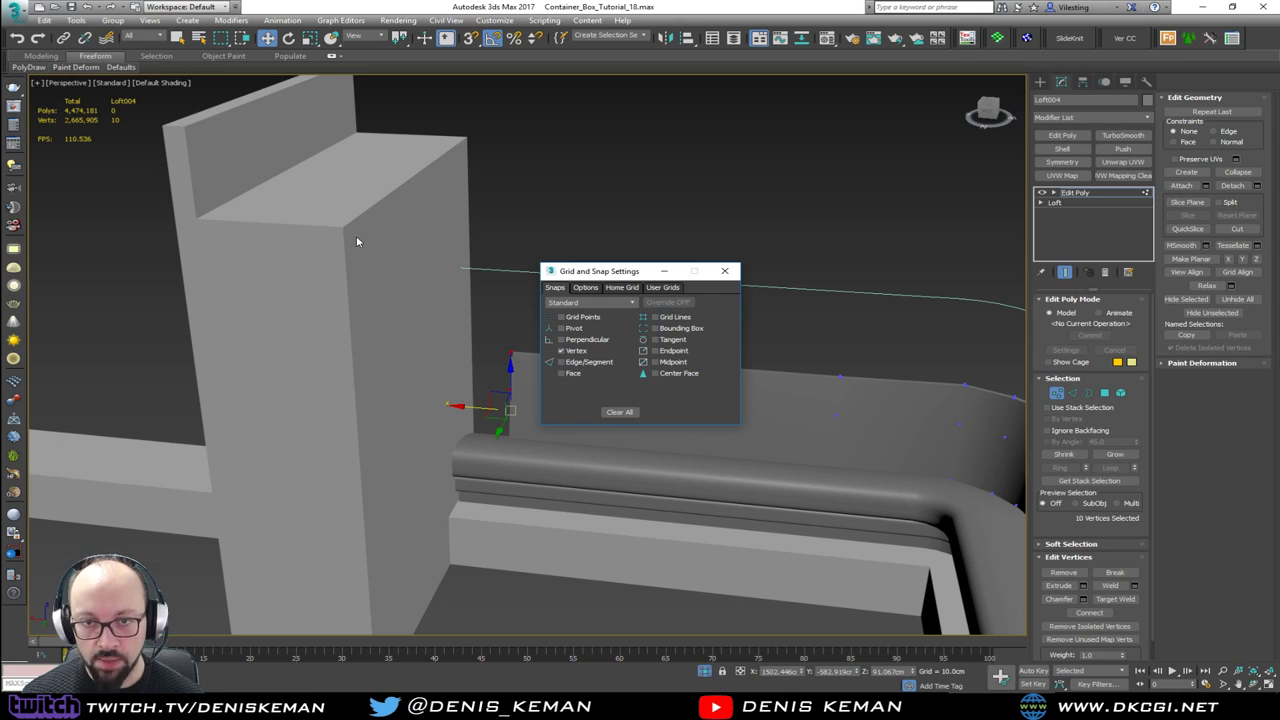
pyautogui.click(725, 271)
pyautogui.moveTo(723, 280)
pyautogui.keyDown('alt'); pyautogui.mouseDown(button='middle')
pyautogui.moveTo(677, 289)
pyautogui.moveTo(718, 255)
pyautogui.mouseUp(button='middle'); pyautogui.keyUp('alt')
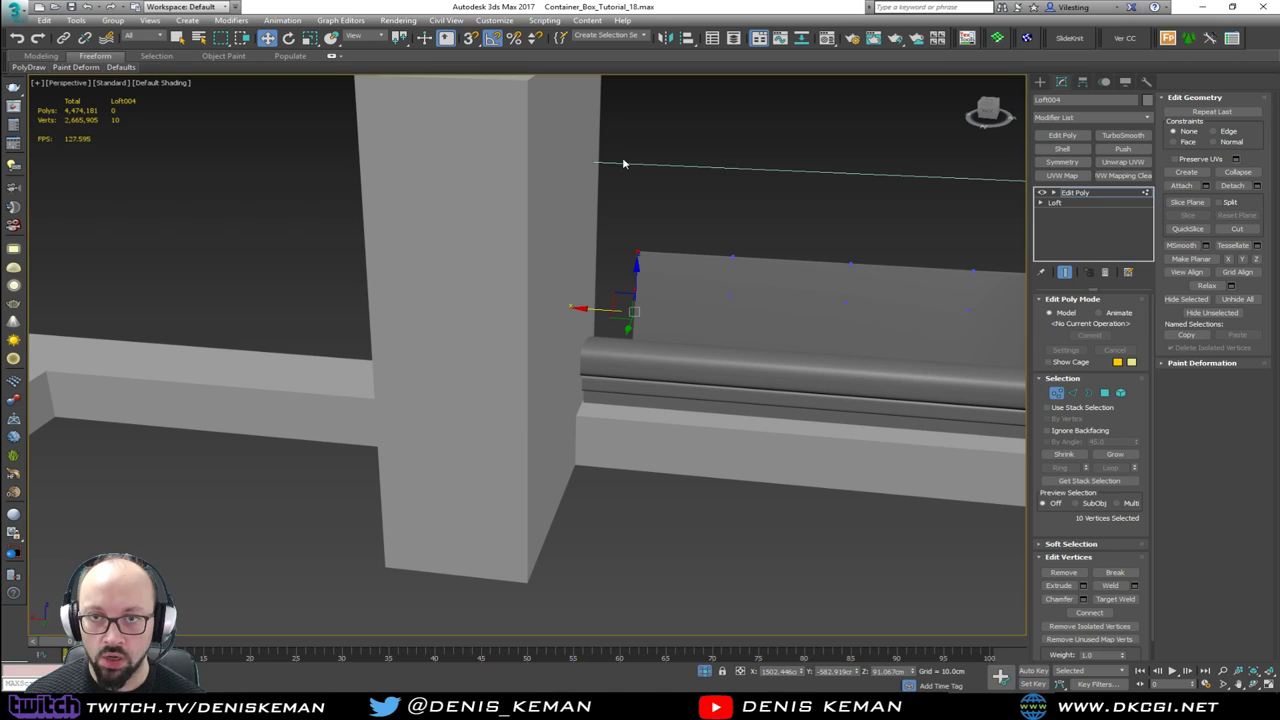
# Step: Enable 3D snapping, snap the backrest's end ring along X to the tall block's lower corner, and leave vertex editing
pyautogui.press('s')
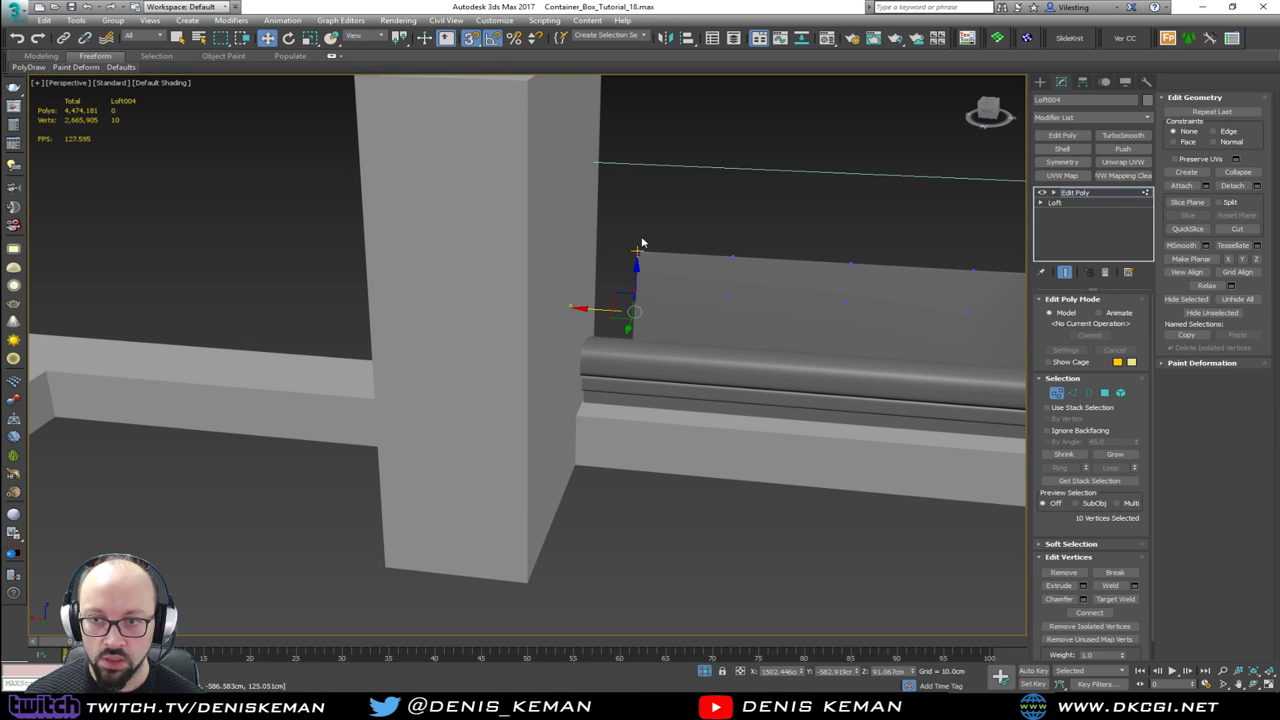
pyautogui.keyDown('alt'); pyautogui.moveTo(639, 250); pyautogui.dragTo(626, 266, button='middle'); pyautogui.keyUp('alt')
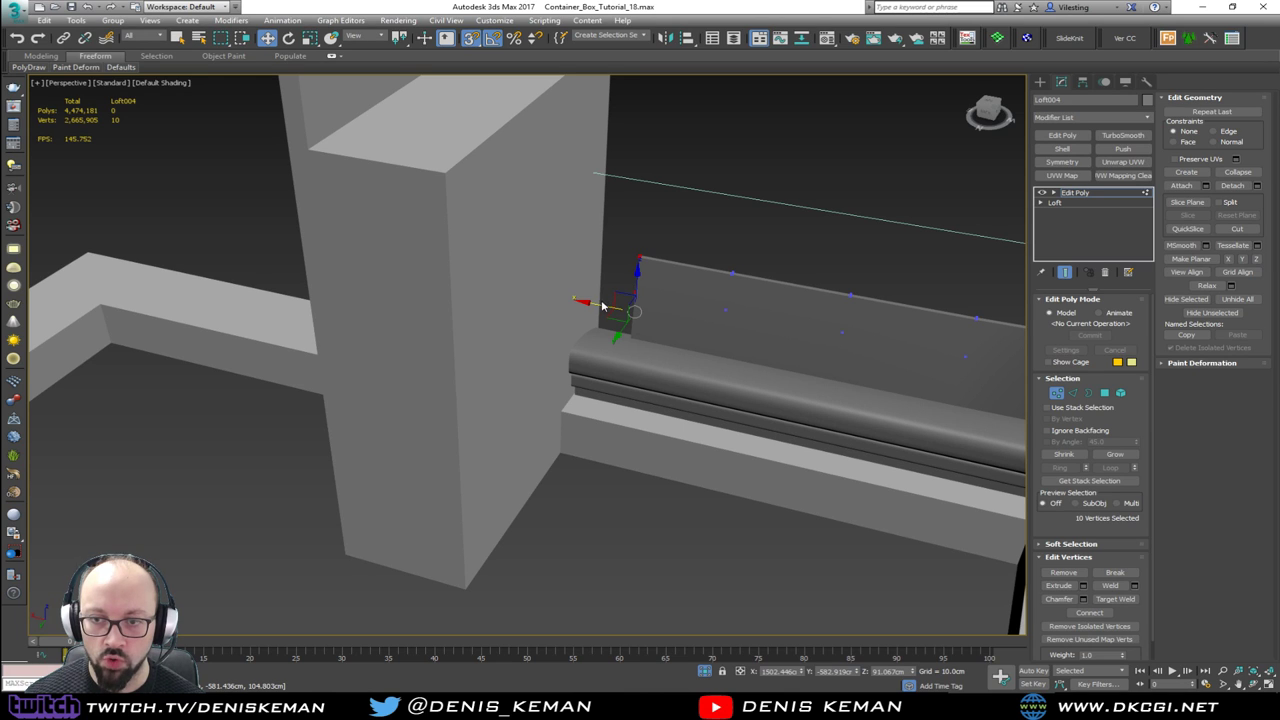
pyautogui.moveTo(623, 294)
pyautogui.keyDown('alt'); pyautogui.mouseDown(button='middle')
pyautogui.moveTo(629, 307)
pyautogui.moveTo(620, 291)
pyautogui.mouseUp(button='middle'); pyautogui.keyUp('alt')
pyautogui.scroll(2, 634, 303)
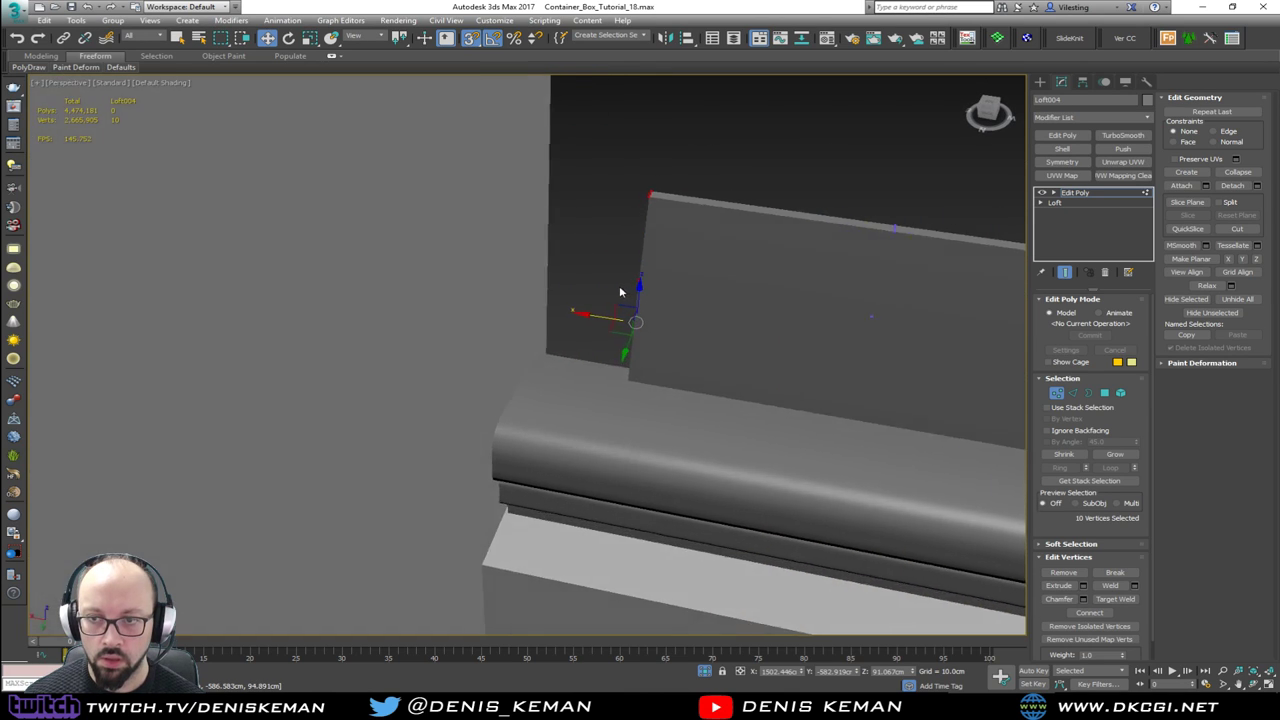
pyautogui.scroll(-2, 614, 280)
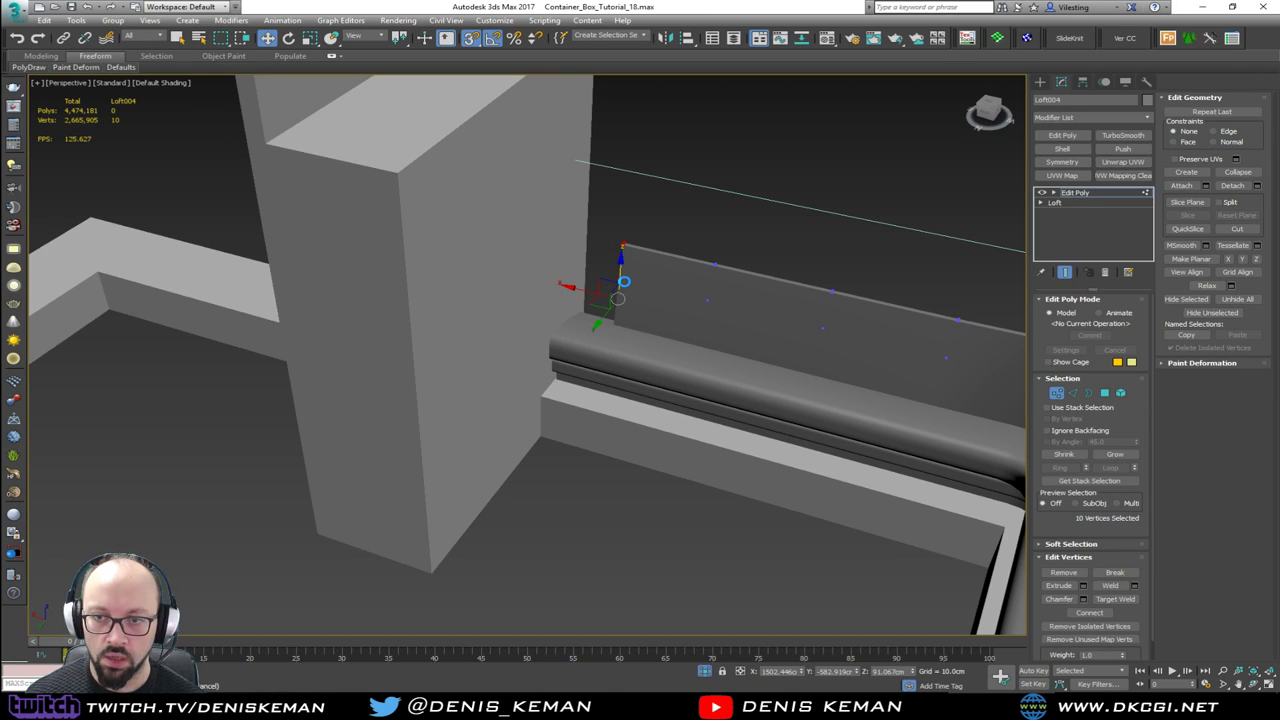
pyautogui.keyDown('alt'); pyautogui.moveTo(612, 285); pyautogui.dragTo(635, 253, button='middle'); pyautogui.keyUp('alt')
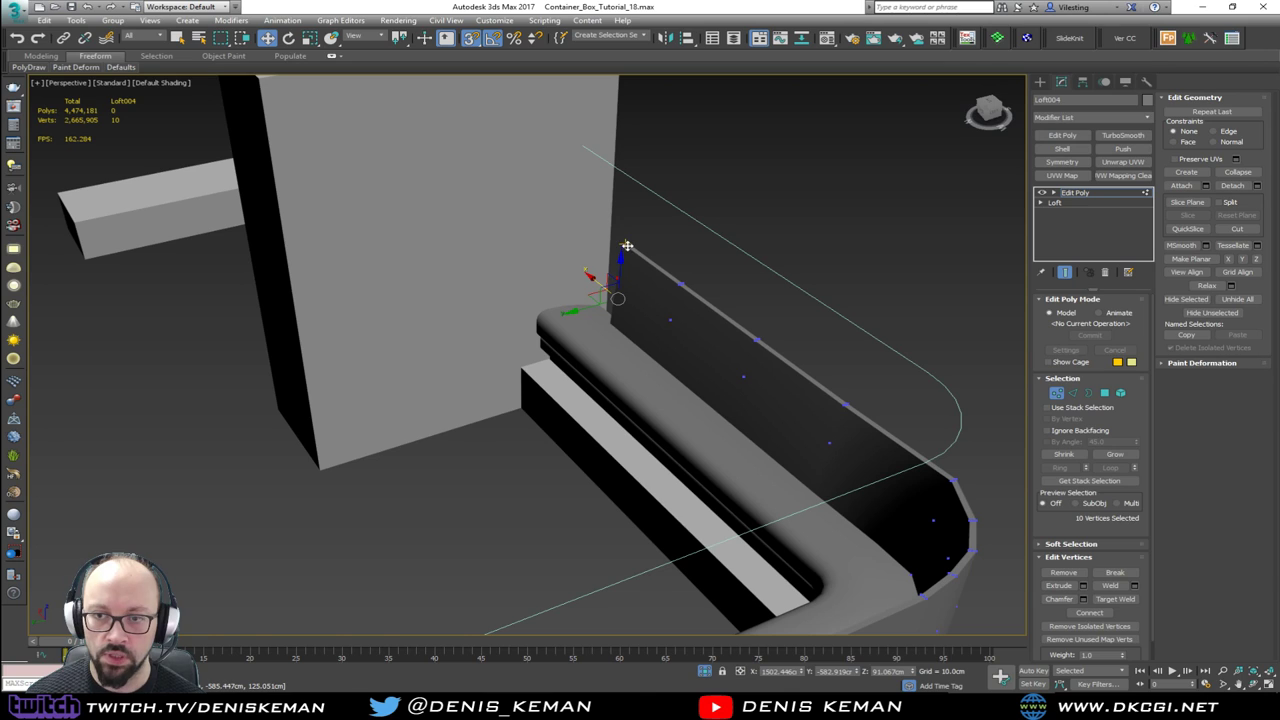
pyautogui.moveTo(627, 245); pyautogui.dragTo(325, 472)
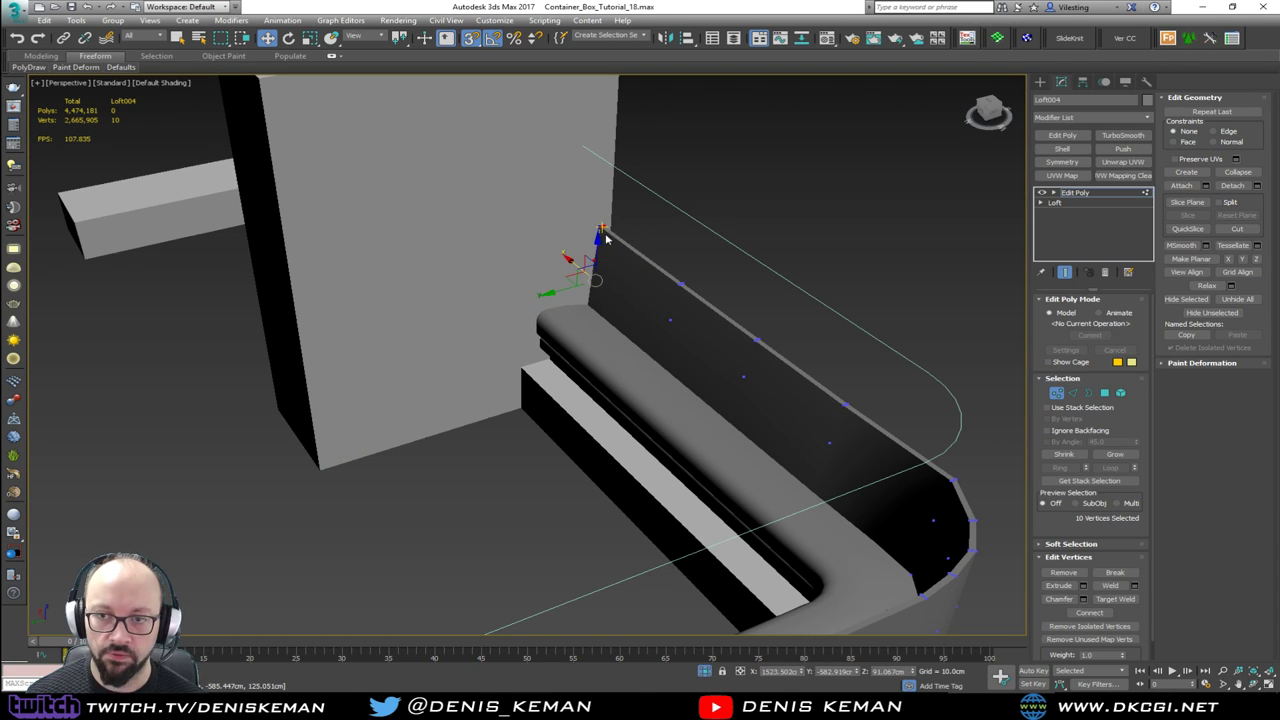
pyautogui.keyDown('alt'); pyautogui.moveTo(570, 295); pyautogui.dragTo(597, 269, button='middle'); pyautogui.keyUp('alt')
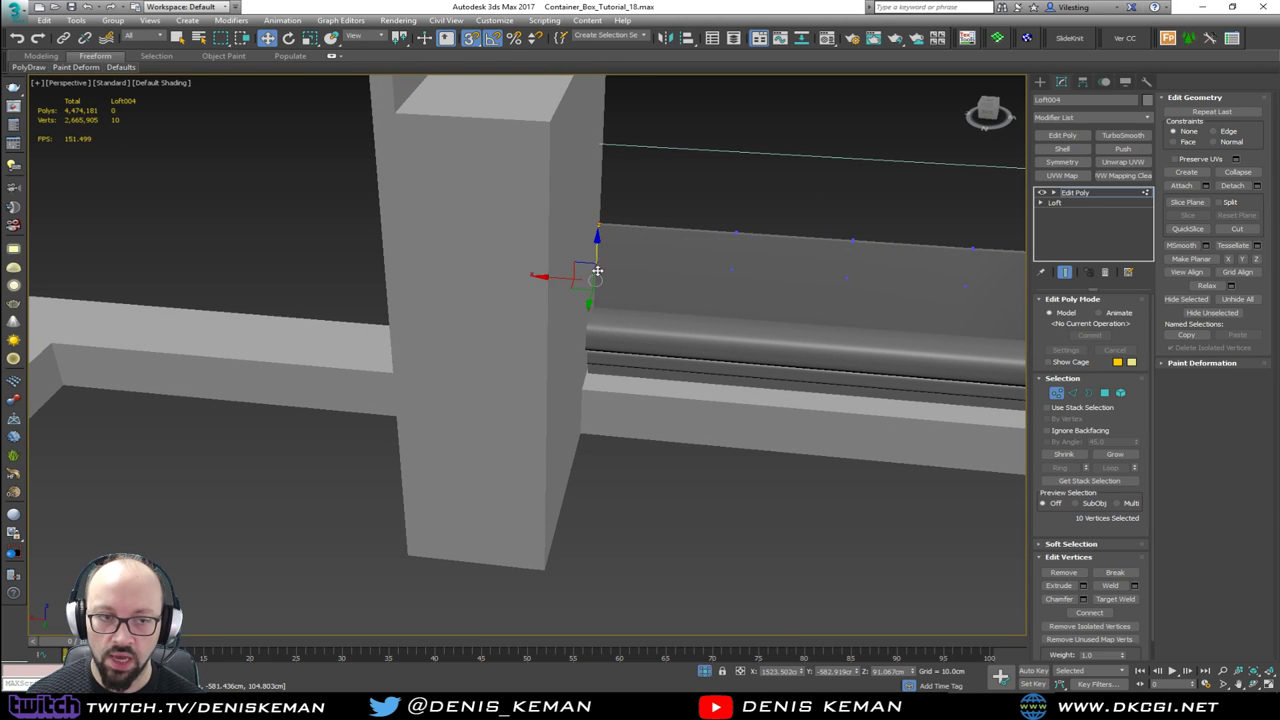
pyautogui.moveTo(640, 227); pyautogui.dragTo(572, 252, button='middle')
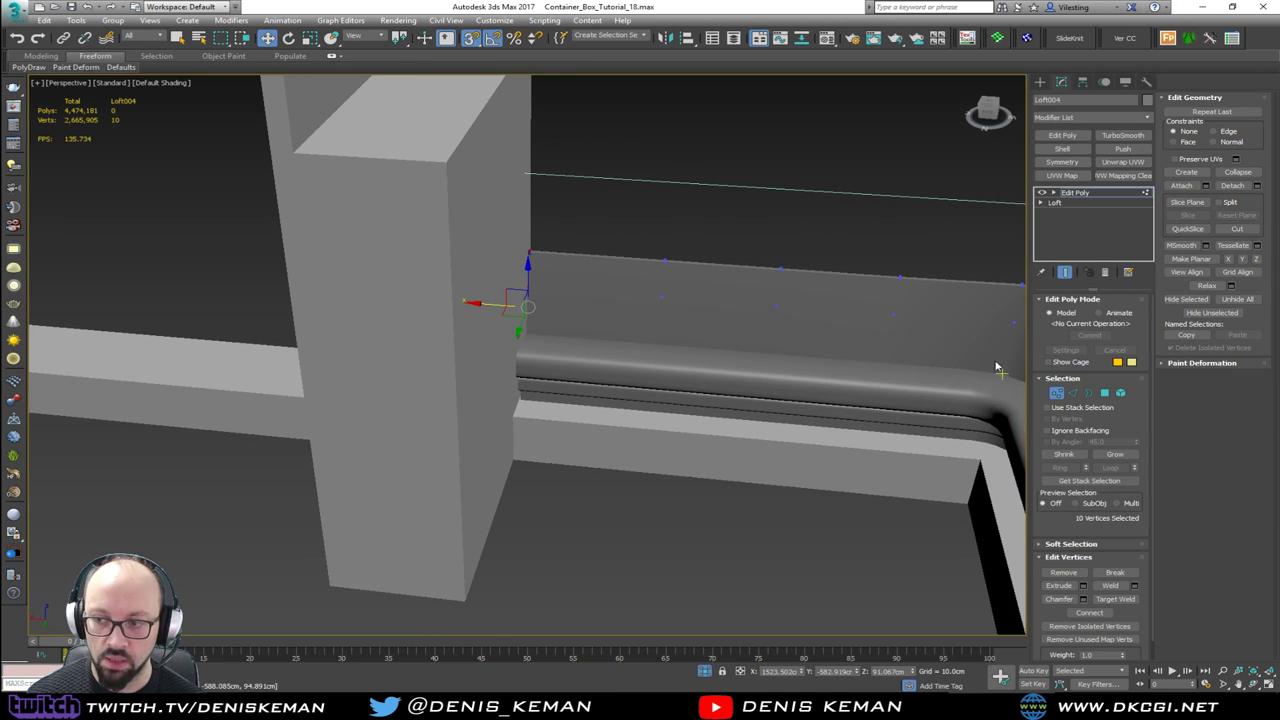
pyautogui.click(1056, 394)
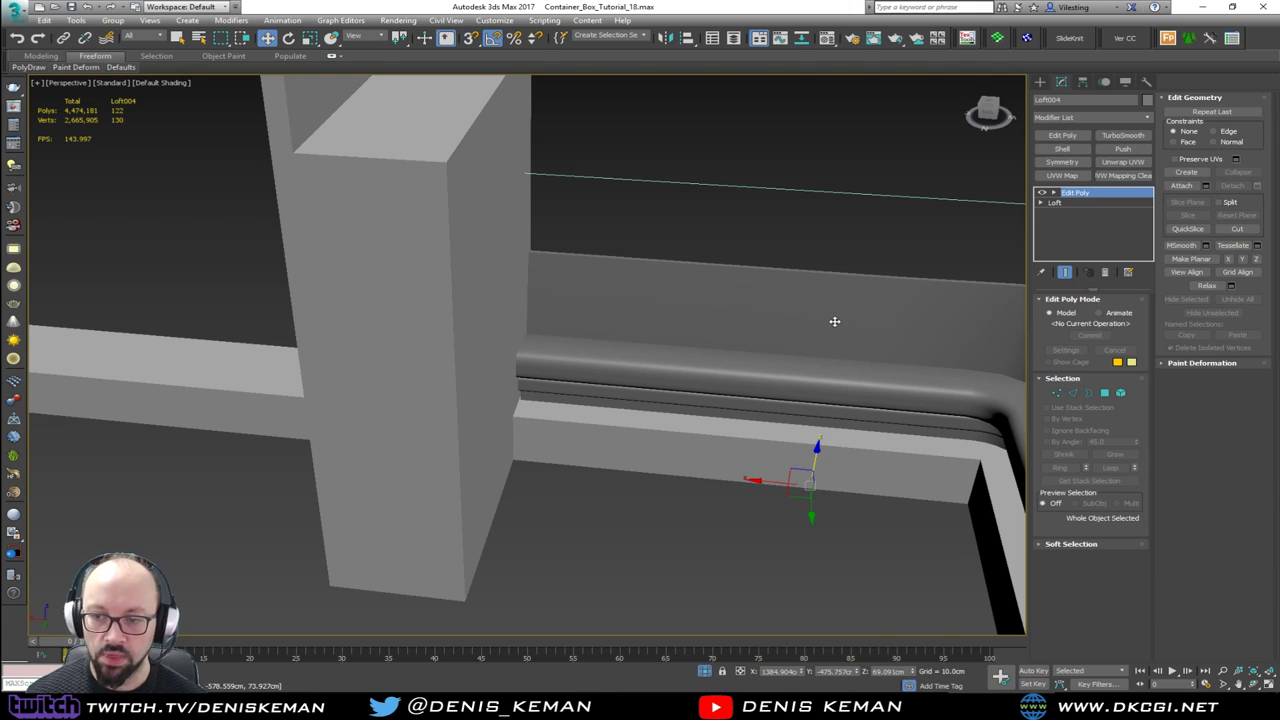
# Step: Try to fillet the inner top vertex of the backrest's end profile spline to round the lofted edge
pyautogui.keyDown('alt'); pyautogui.moveTo(834, 320); pyautogui.dragTo(643, 271, button='middle'); pyautogui.keyUp('alt')
pyautogui.press('F3')
pyautogui.press('F3')
pyautogui.keyDown('alt'); pyautogui.moveTo(831, 289); pyautogui.dragTo(709, 180, button='middle'); pyautogui.keyUp('alt')
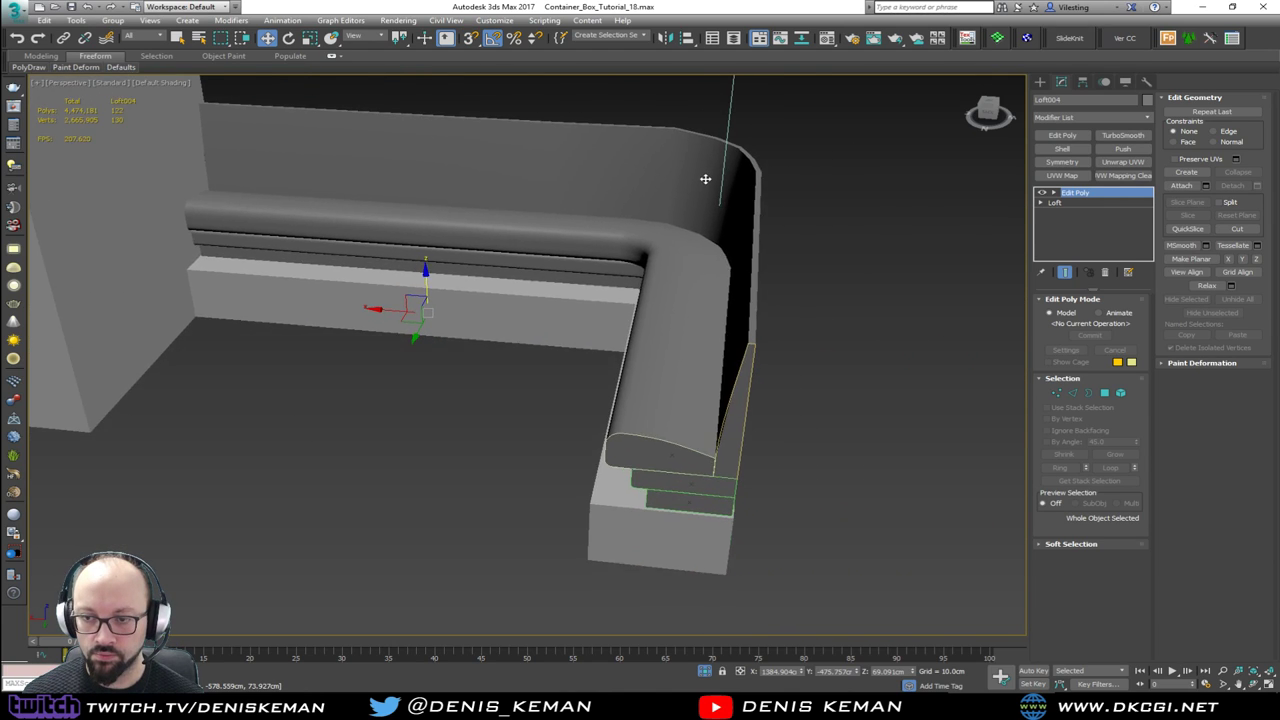
pyautogui.press('F3')
pyautogui.scroll(5, 764, 356)
pyautogui.press('F3')
pyautogui.click(778, 403)
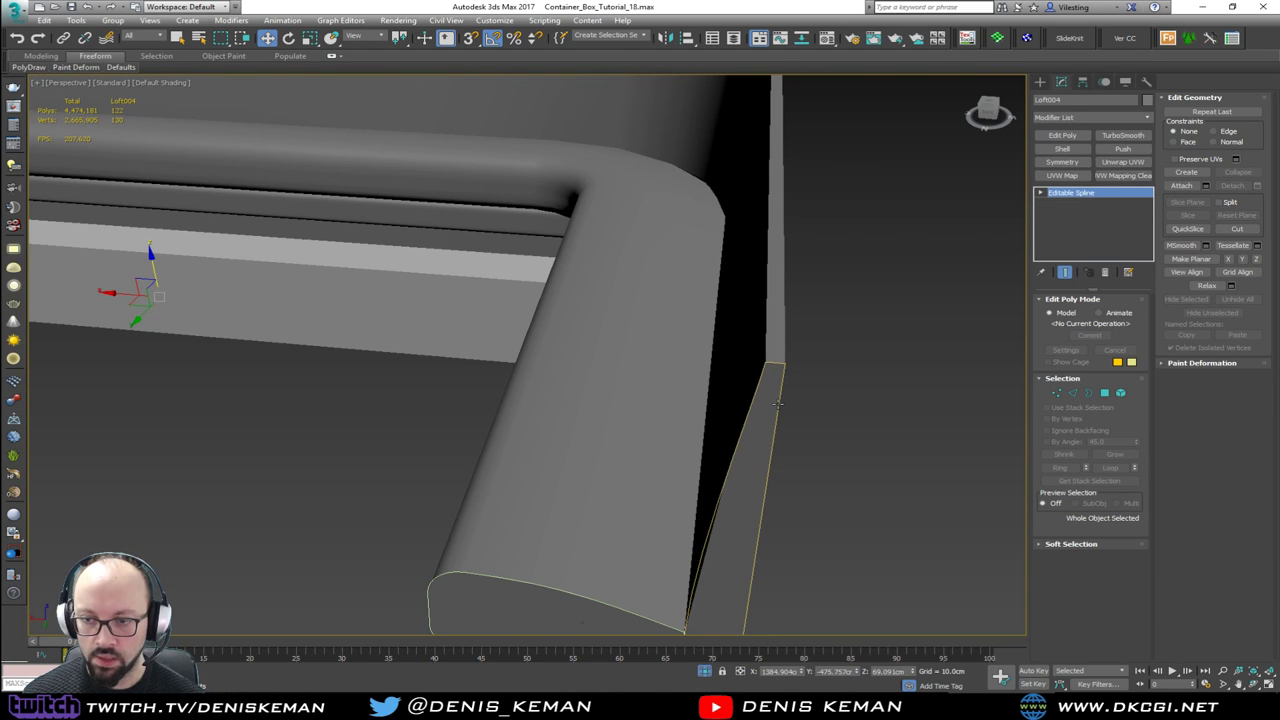
pyautogui.press('1')
pyautogui.click(762, 372)
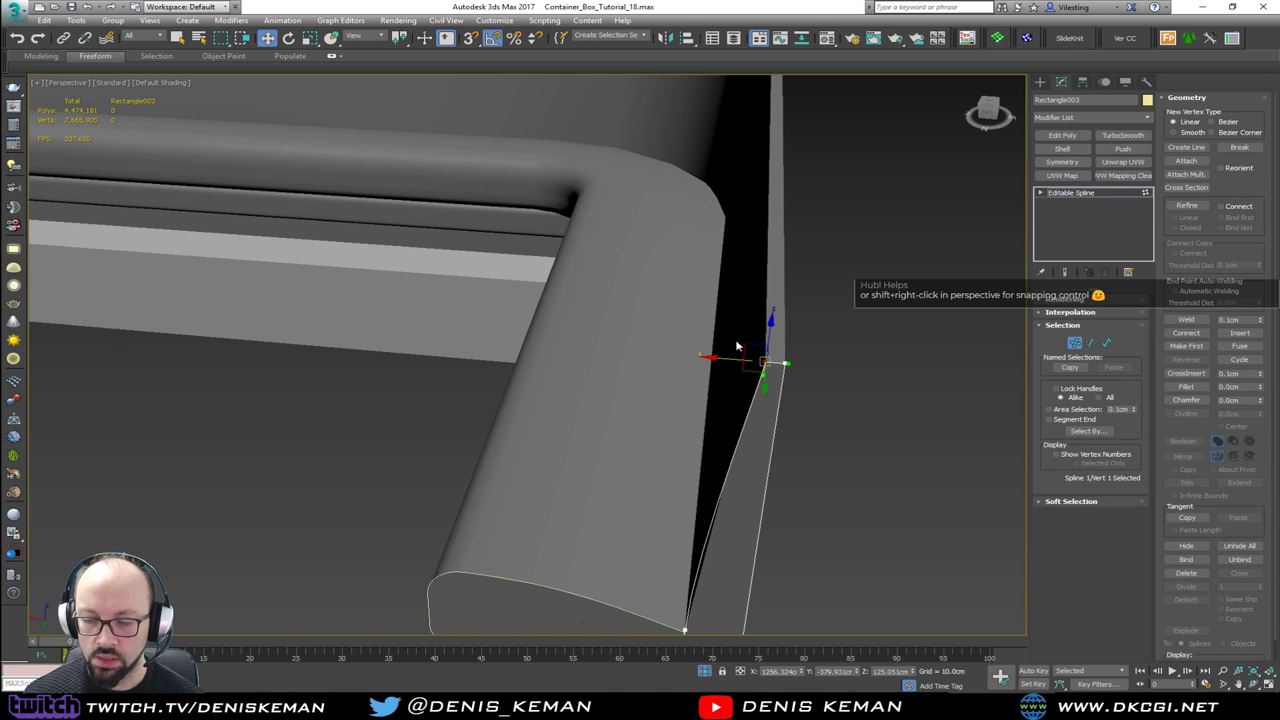
pyautogui.scroll(-1, 1191, 622)
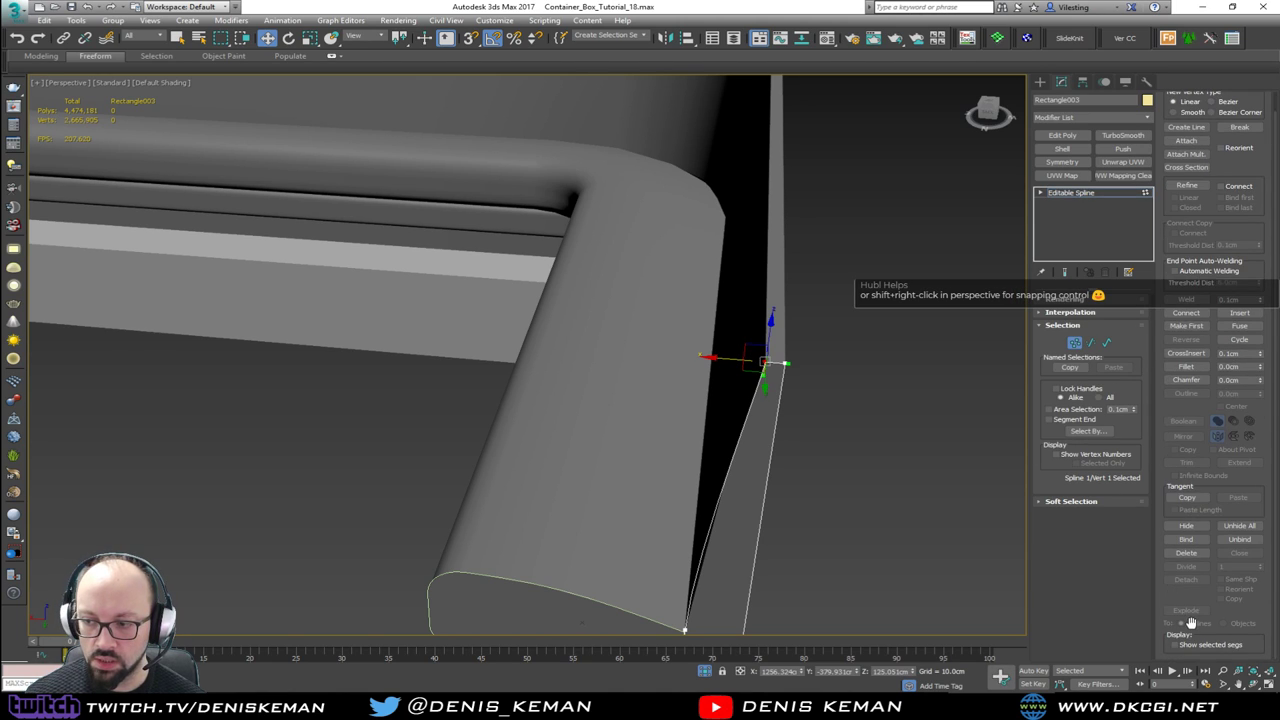
pyautogui.click(1186, 367)
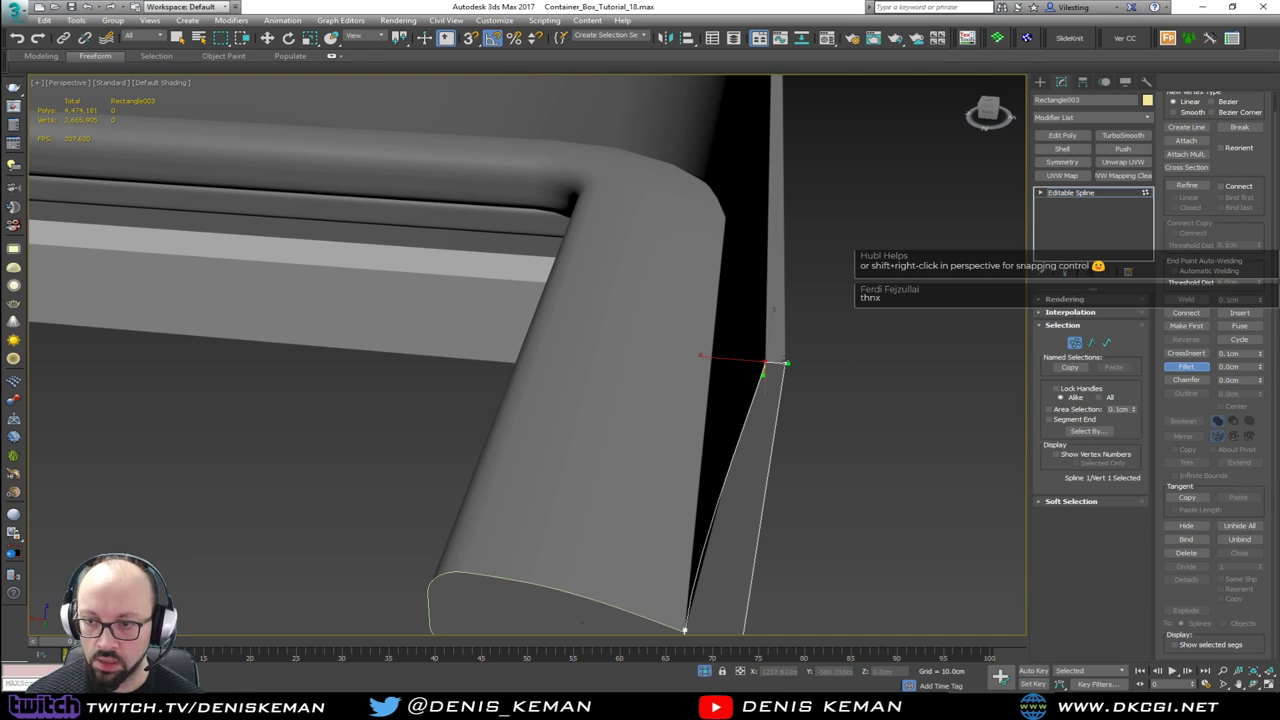
pyautogui.moveTo(770, 356); pyautogui.dragTo(772, 350)
pyautogui.keyDown('alt'); pyautogui.moveTo(754, 251); pyautogui.dragTo(701, 350, button='middle'); pyautogui.keyUp('alt')
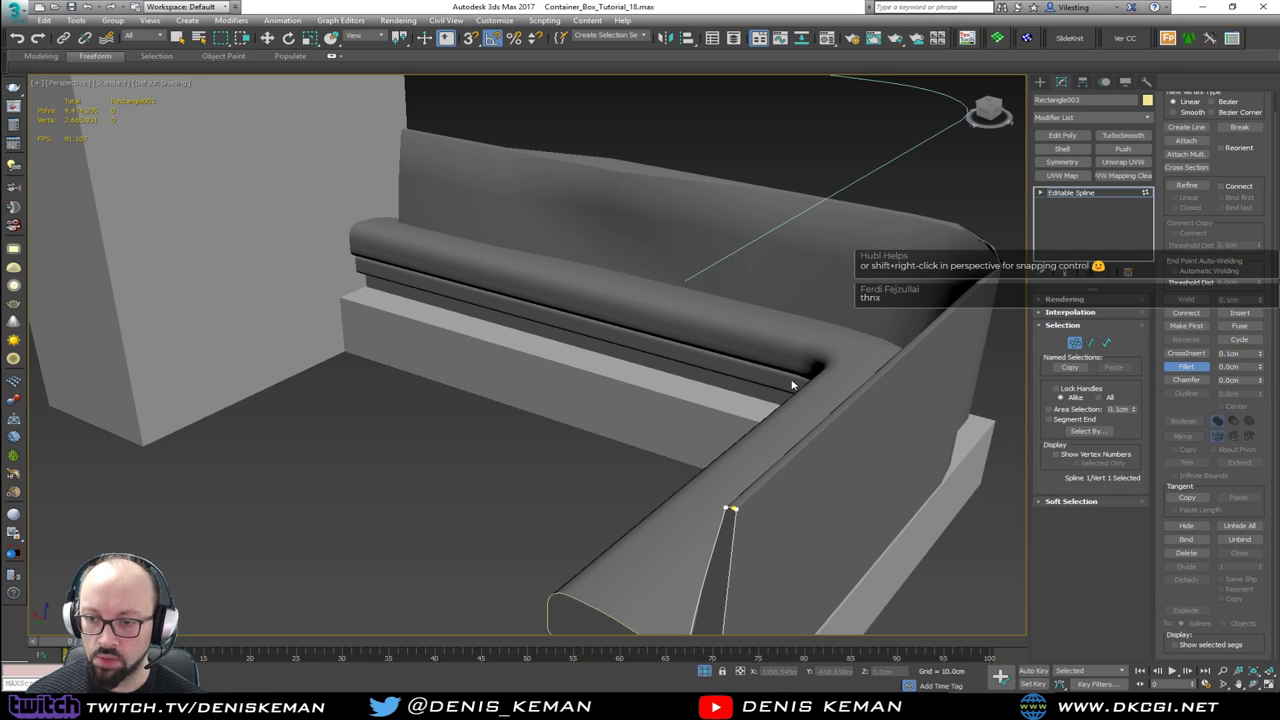
pyautogui.scroll(-4, 792, 385)
pyautogui.scroll(4, 796, 392)
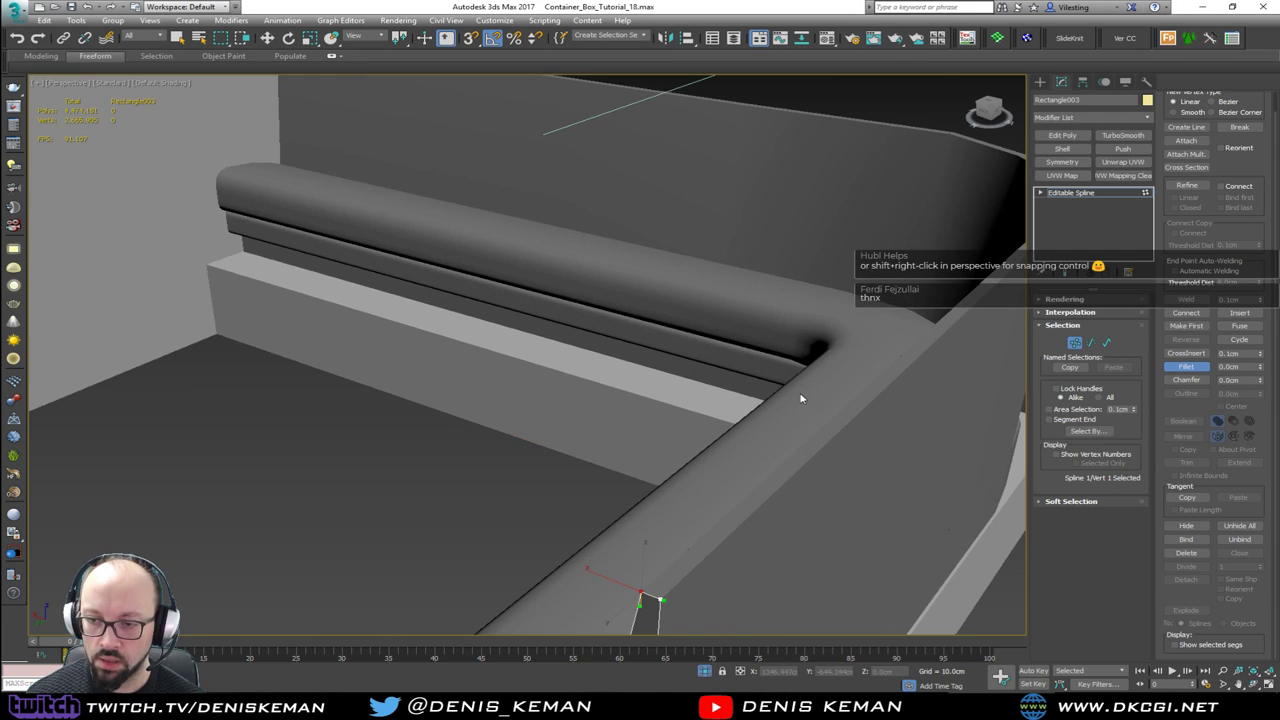
pyautogui.rightClick(909, 397)
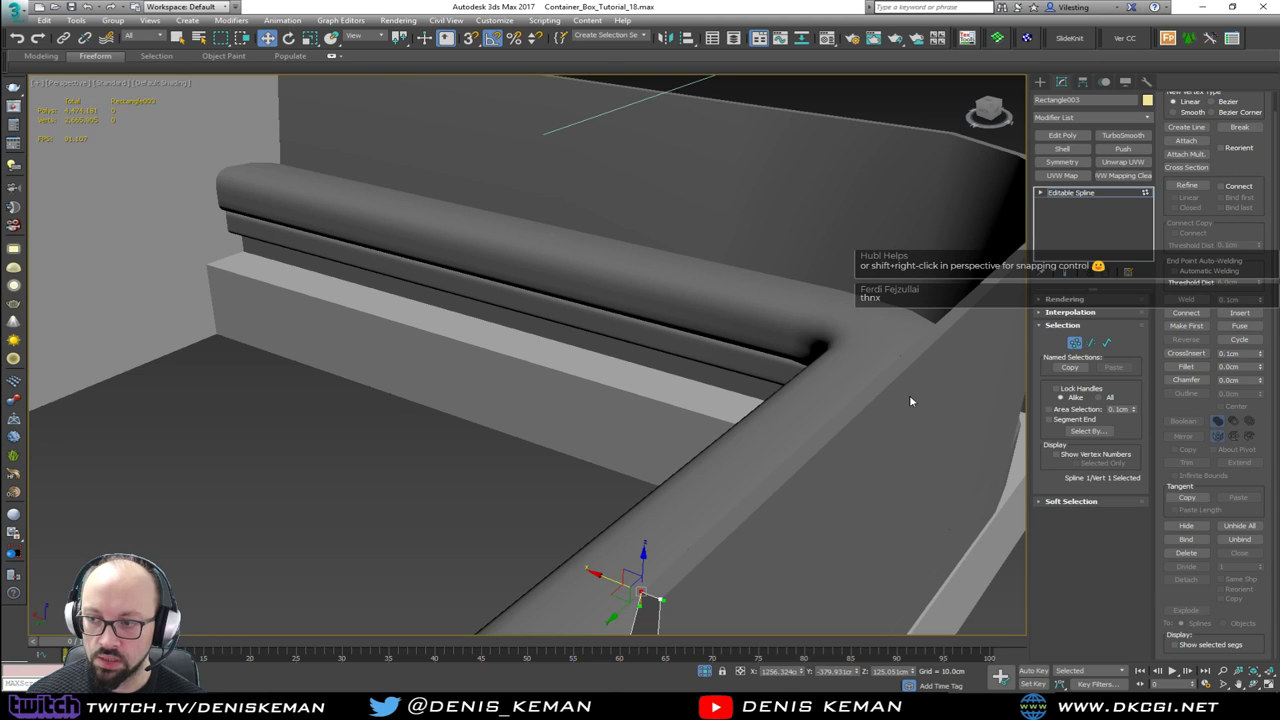
pyautogui.press('1')
# Step: Chamfer the backrest's inner top edge loop by 1.0 cm with 4 segments, and leave edge editing
pyautogui.click(881, 450)
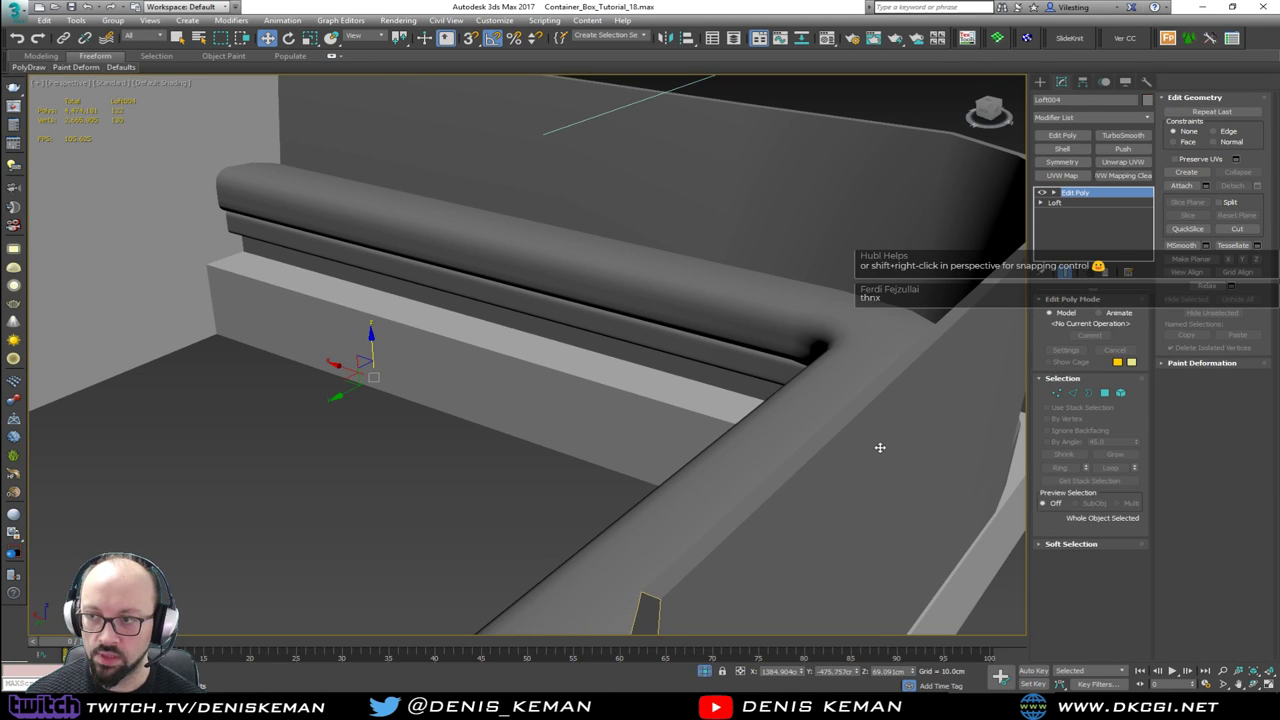
pyautogui.press('2')
pyautogui.press('F3')
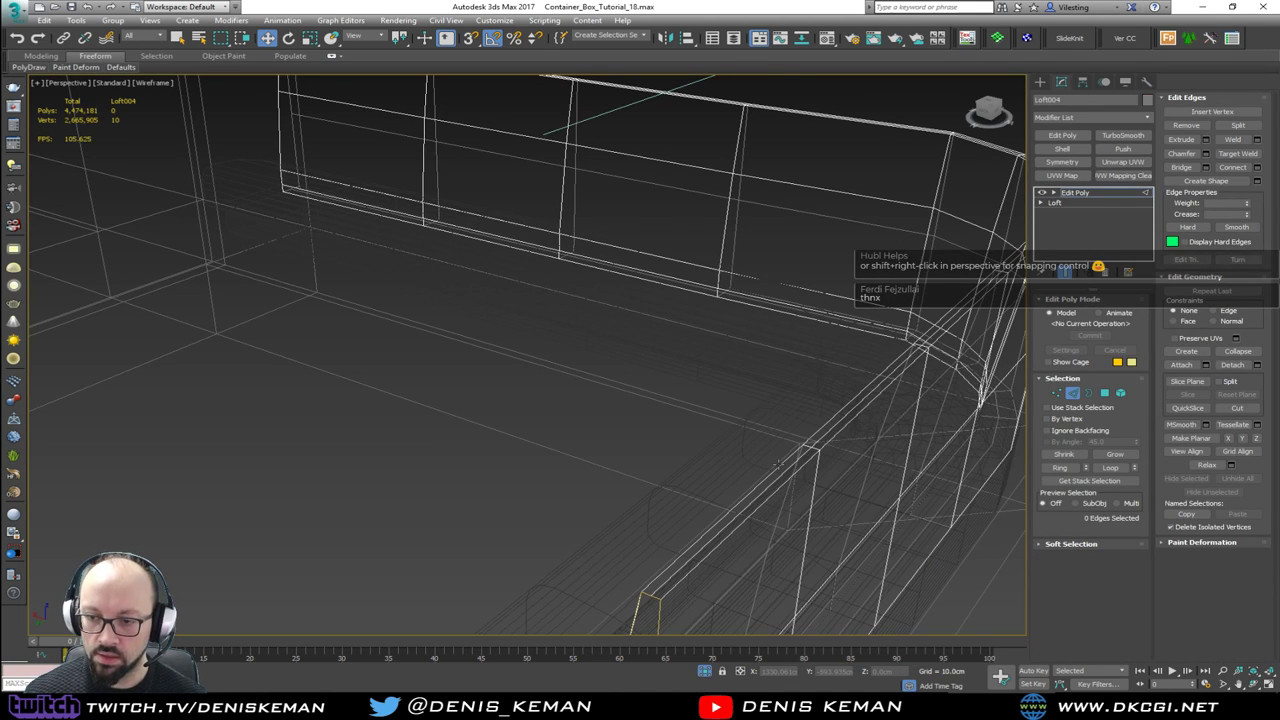
pyautogui.press('2')
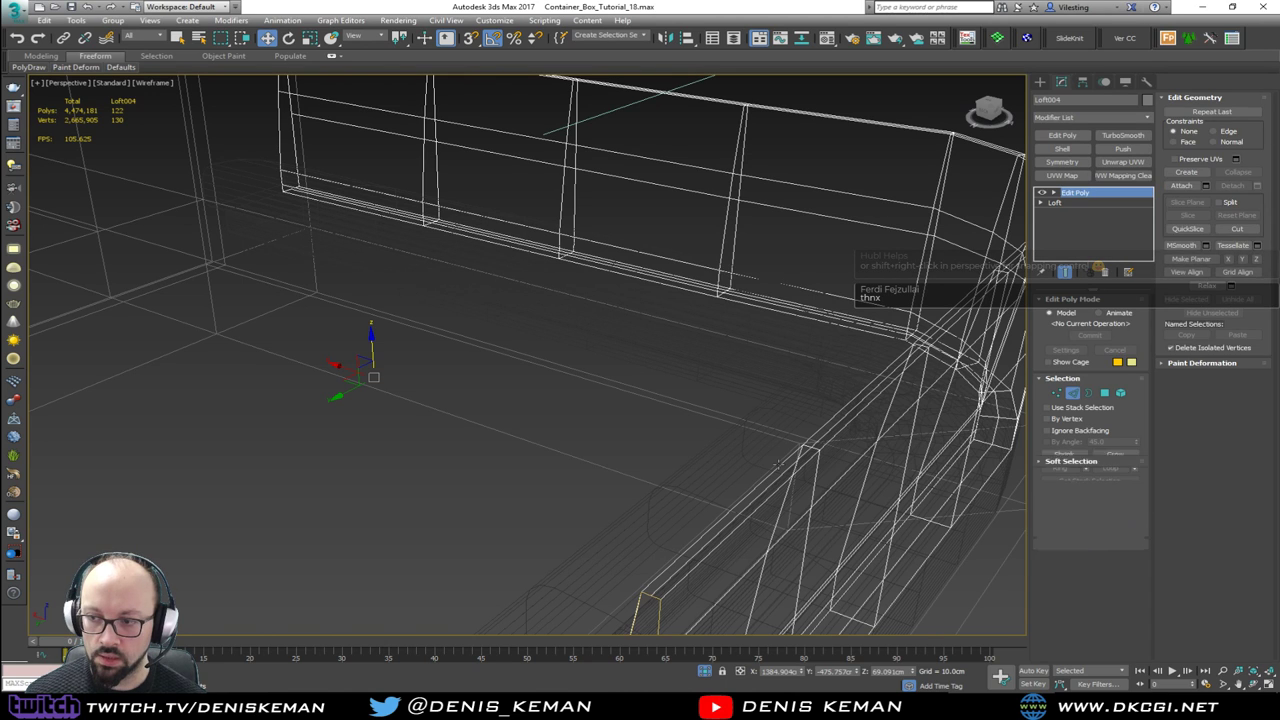
pyautogui.press('2')
pyautogui.doubleClick(778, 463)
pyautogui.press('F3')
pyautogui.moveTo(779, 464)
pyautogui.keyDown('alt'); pyautogui.mouseDown(button='middle')
pyautogui.moveTo(803, 411)
pyautogui.moveTo(663, 354)
pyautogui.moveTo(632, 361)
pyautogui.mouseUp(button='middle'); pyautogui.keyUp('alt')
pyautogui.moveTo(815, 300); pyautogui.dragTo(808, 362, button='middle')
pyautogui.click(1204, 155)
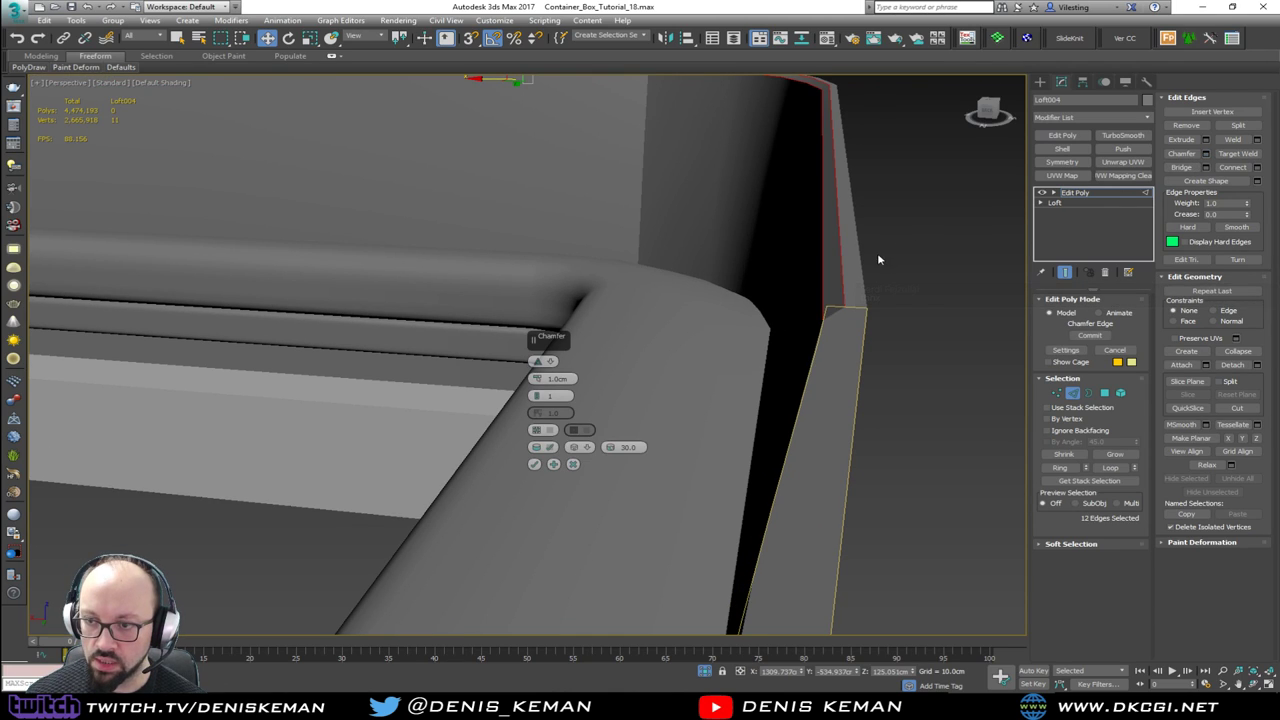
pyautogui.click(537, 393)
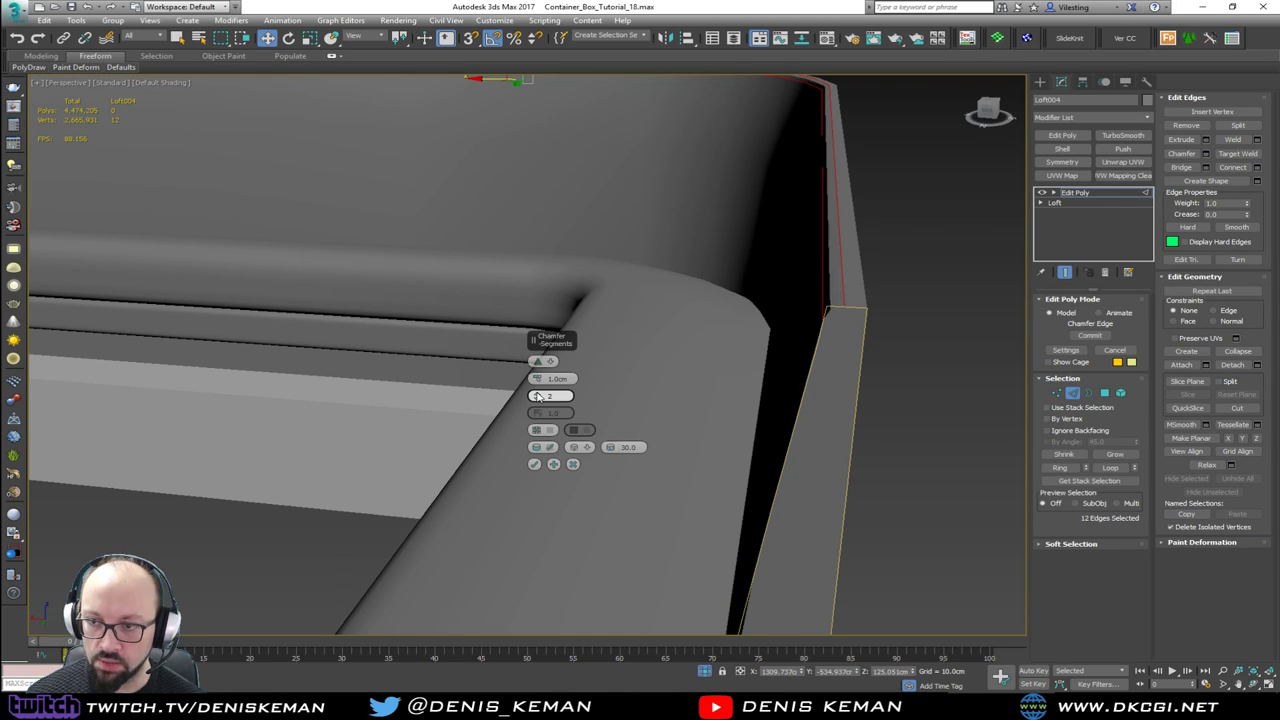
pyautogui.click(537, 393)
pyautogui.moveTo(538, 397); pyautogui.dragTo(538, 396)
pyautogui.press('F3')
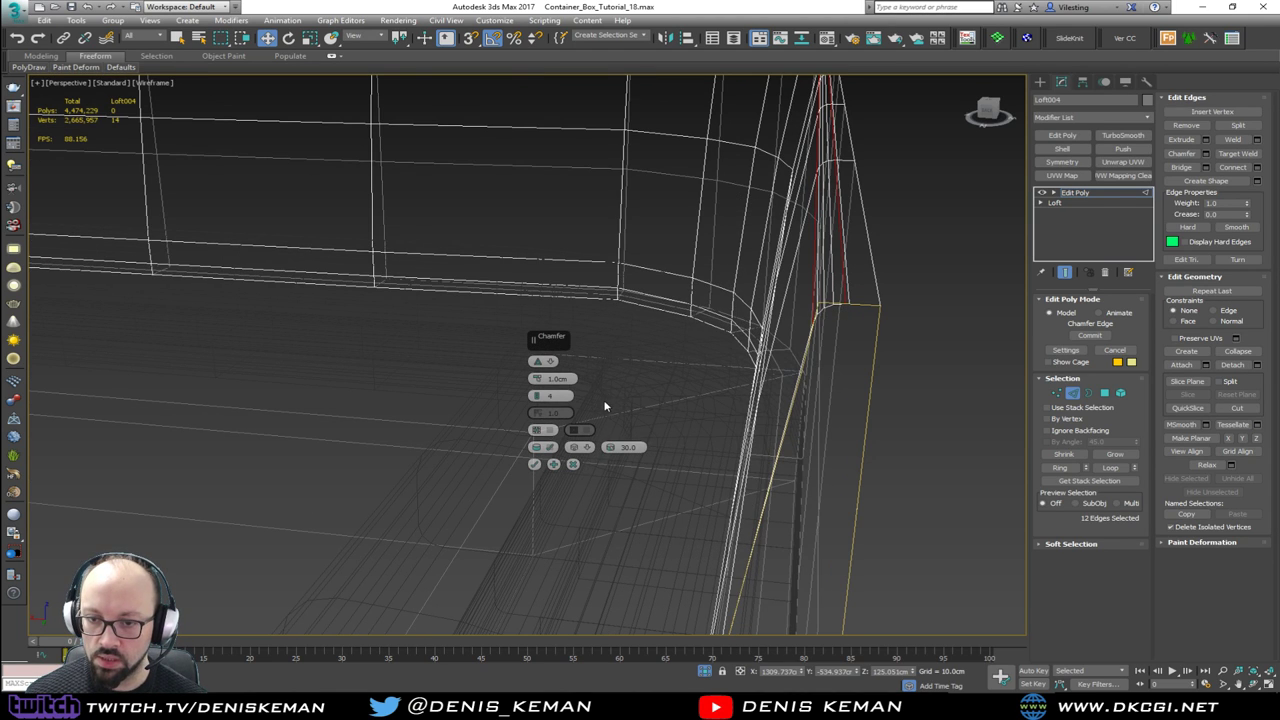
pyautogui.click(534, 464)
pyautogui.click(1073, 393)
# Step: Deselect the backrest and examine its rounded top edge and the whole corner bench in shaded view
pyautogui.press('F3')
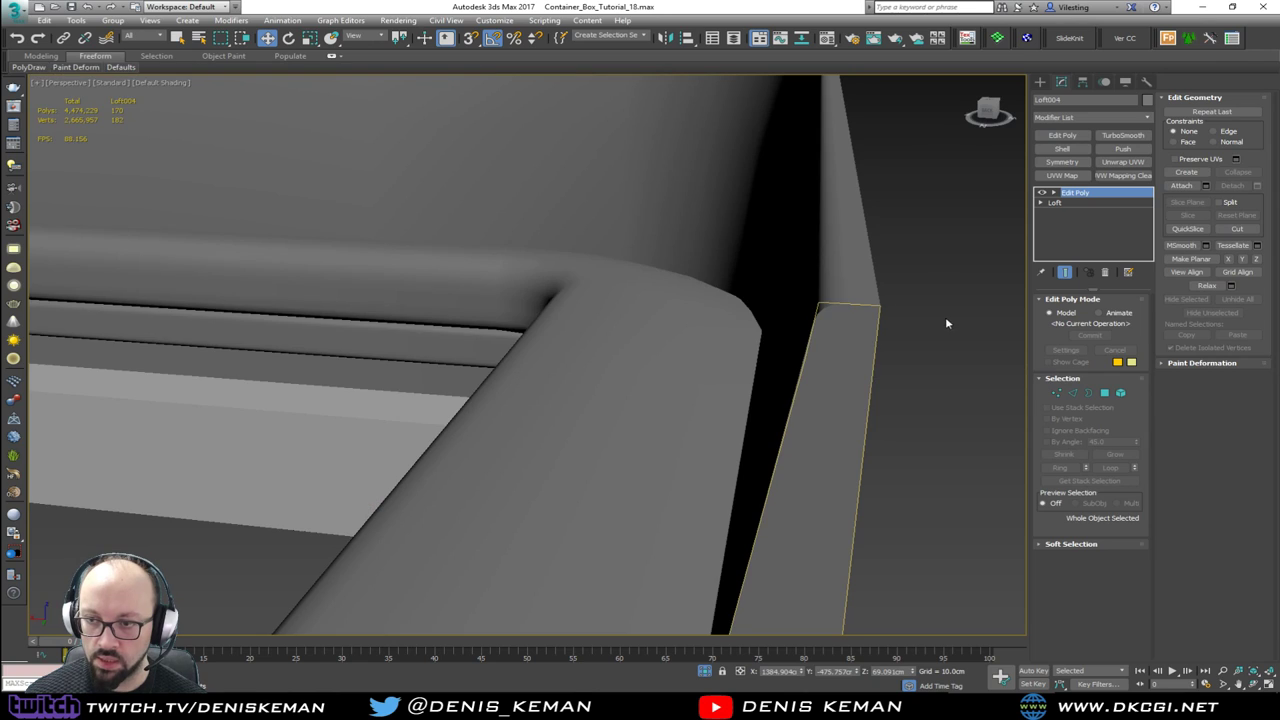
pyautogui.click(916, 311)
pyautogui.press('F4')
pyautogui.moveTo(766, 172); pyautogui.dragTo(786, 247, button='middle')
pyautogui.scroll(-5, 784, 234)
pyautogui.press('F4')
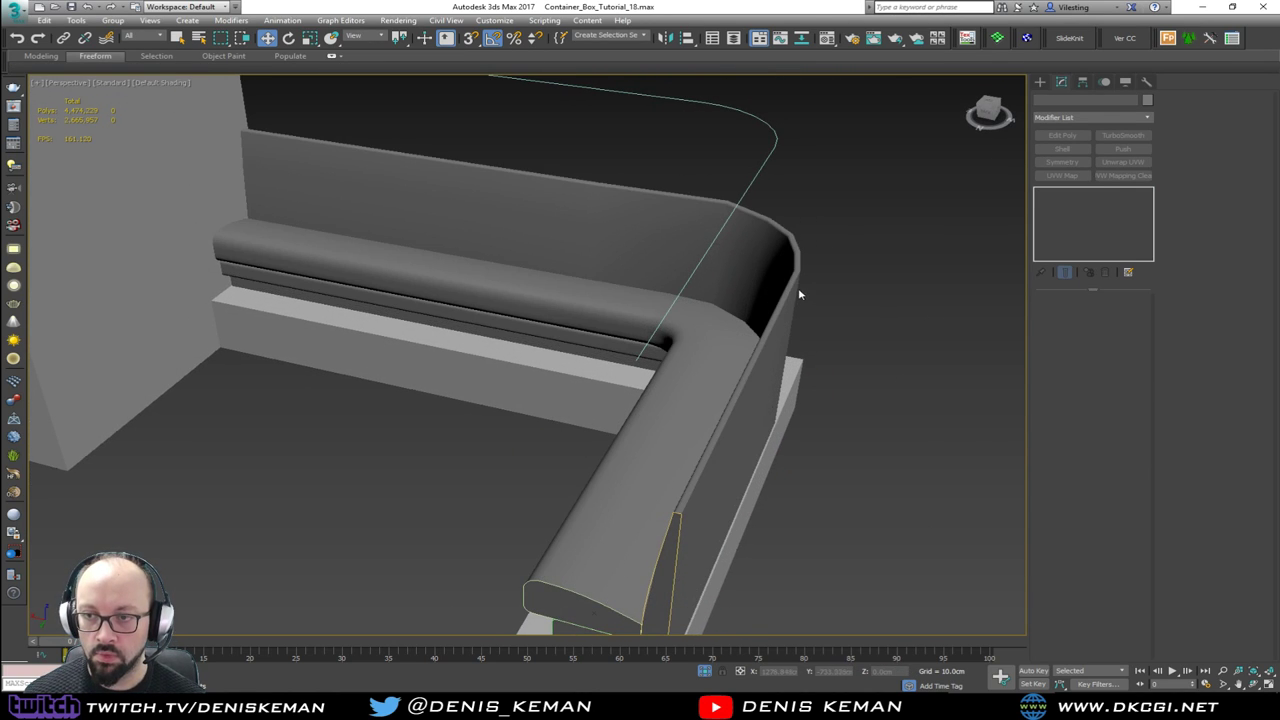
pyautogui.moveTo(800, 291)
pyautogui.keyDown('alt'); pyautogui.mouseDown(button='middle')
pyautogui.moveTo(834, 257)
pyautogui.moveTo(877, 246)
pyautogui.moveTo(823, 246)
pyautogui.mouseUp(button='middle'); pyautogui.keyUp('alt')
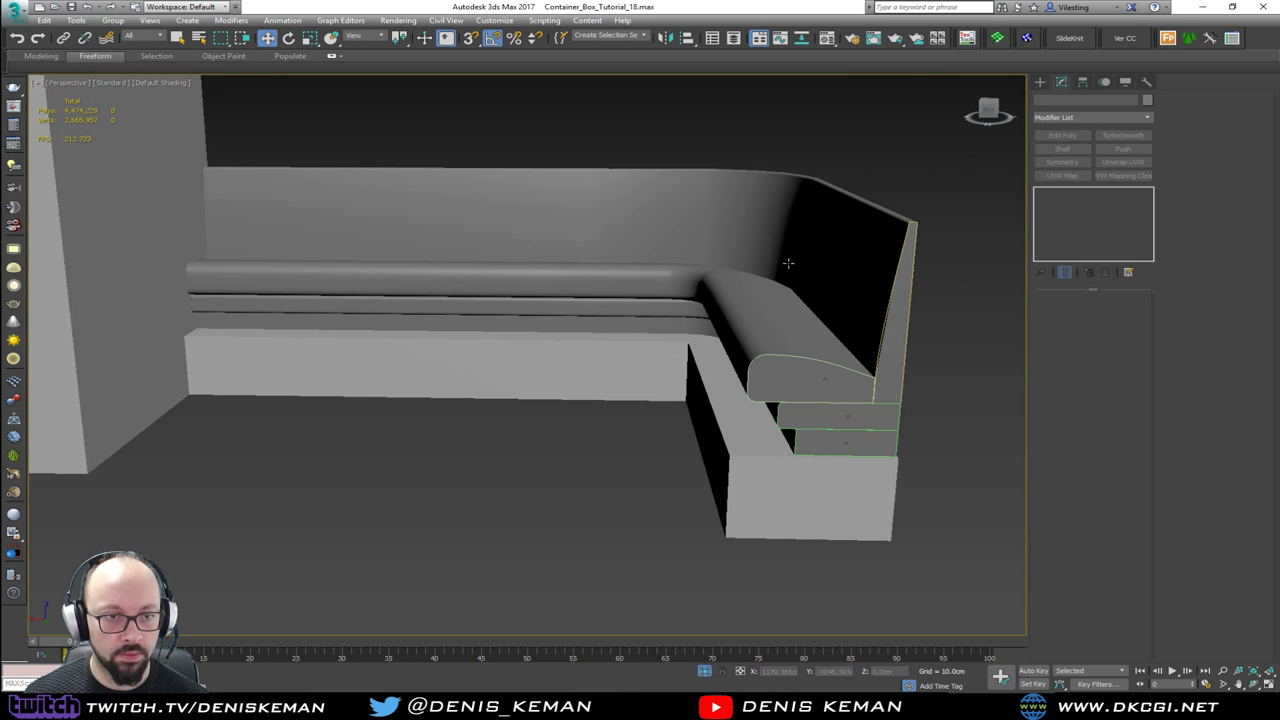
pyautogui.scroll(-5, 608, 293)
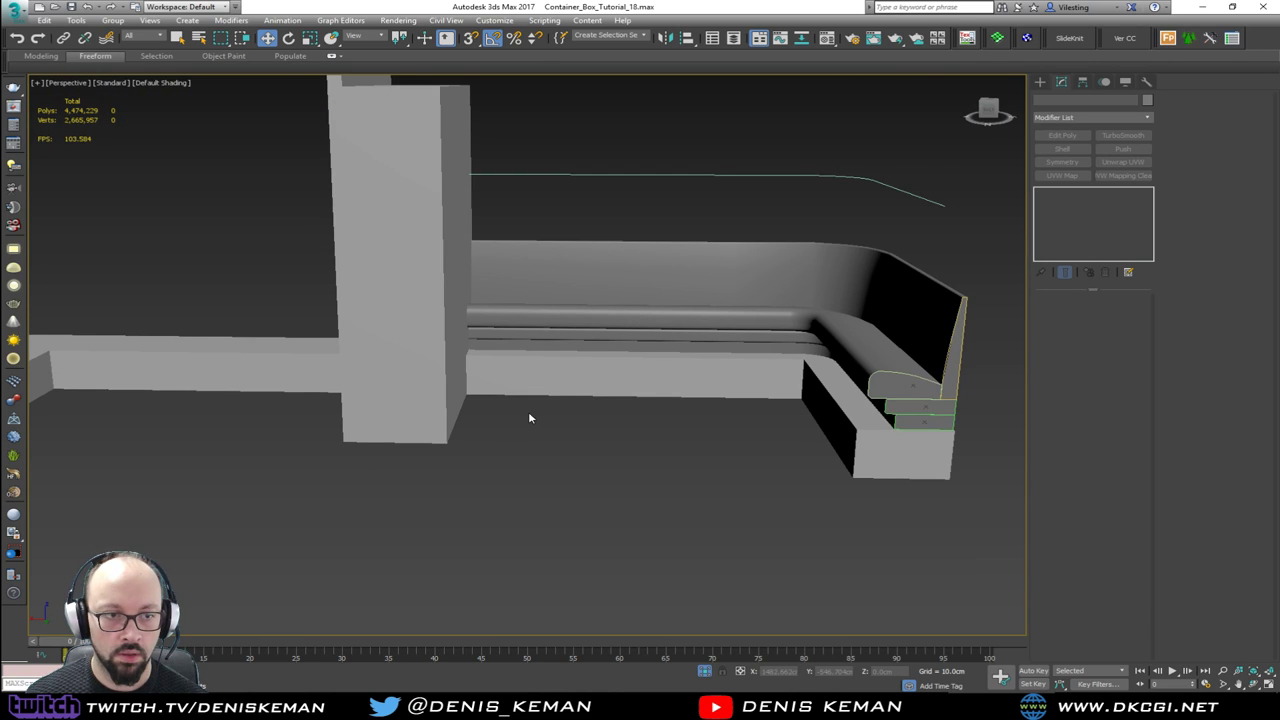
# Step: Open the Grid and Snap Settings from the viewport's snap options, review the Snaps choices, and close them
pyautogui.keyDown('shift'); pyautogui.rightClick(530, 420); pyautogui.keyUp('shift')
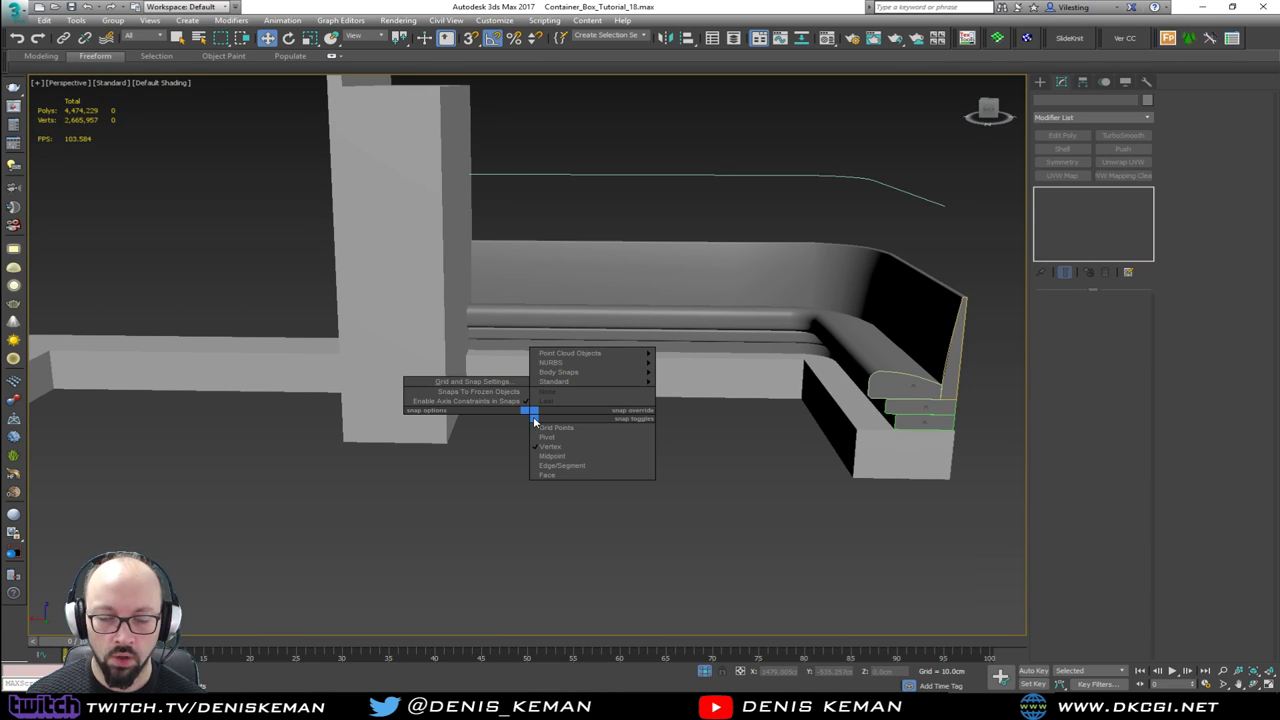
pyautogui.click(493, 384)
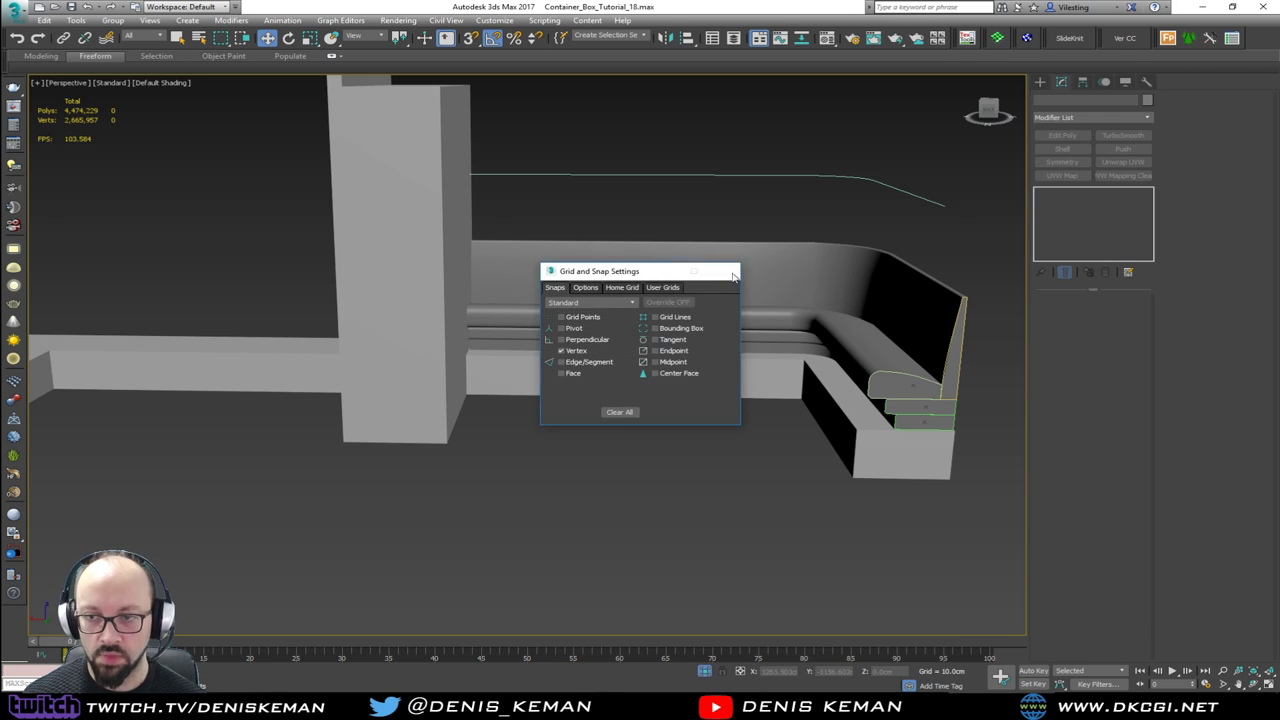
pyautogui.click(733, 272)
# Step: Bring up the viewport's transform commands and its snap options, show the Body Snaps choices, and dismiss them
pyautogui.keyDown('alt'); pyautogui.moveTo(607, 412); pyautogui.dragTo(597, 423, button='middle'); pyautogui.keyUp('alt')
pyautogui.rightClick(591, 422)
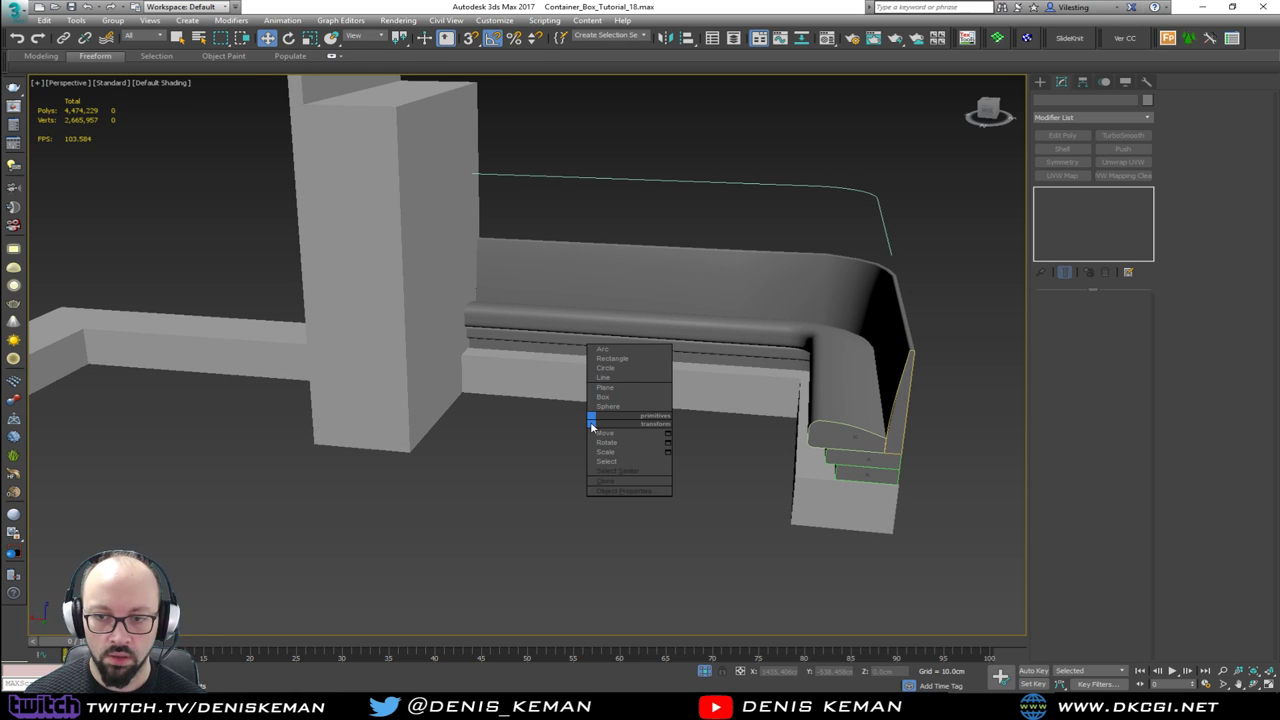
pyautogui.click(569, 431)
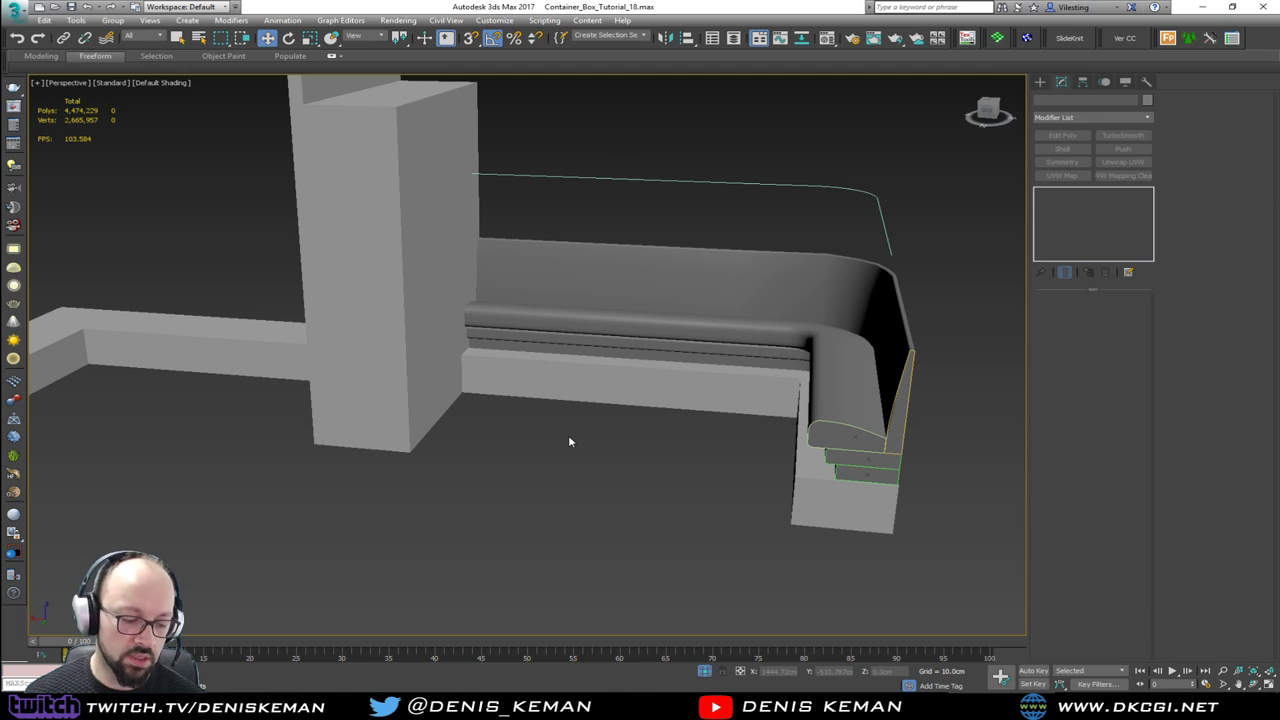
pyautogui.rightClick(569, 437)
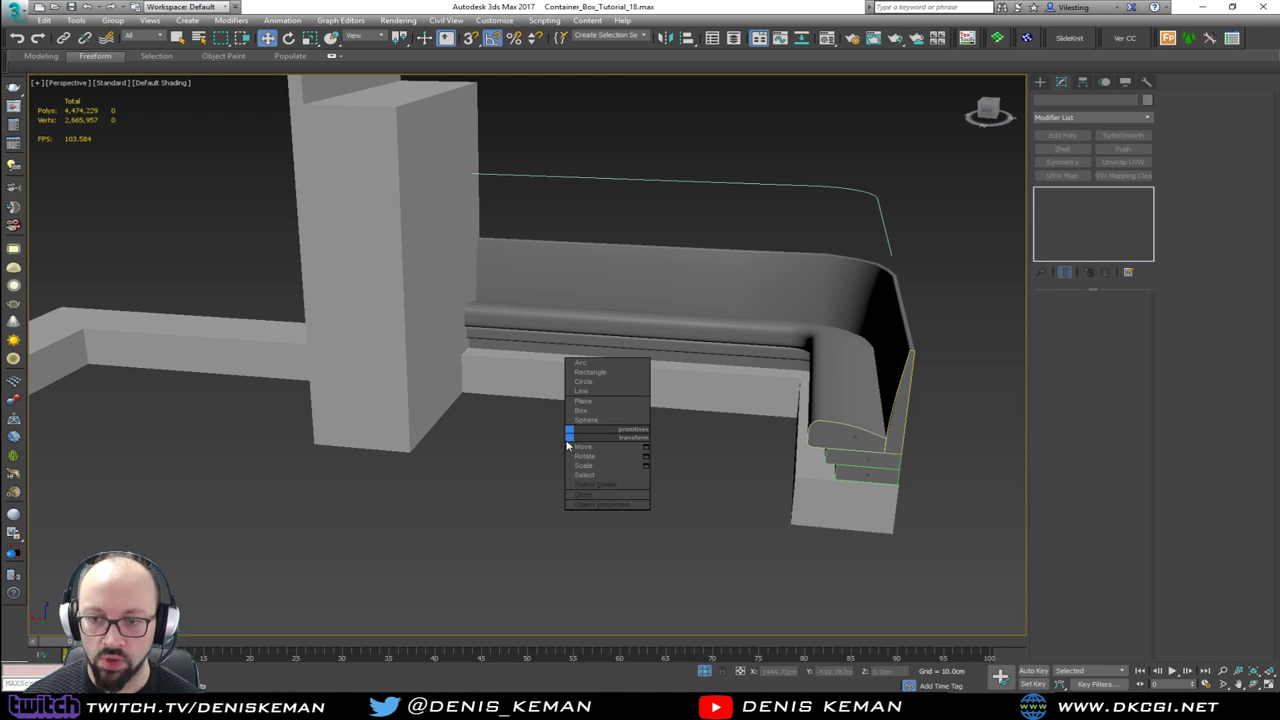
pyautogui.keyDown('shift'); pyautogui.rightClick(545, 451); pyautogui.keyUp('shift')
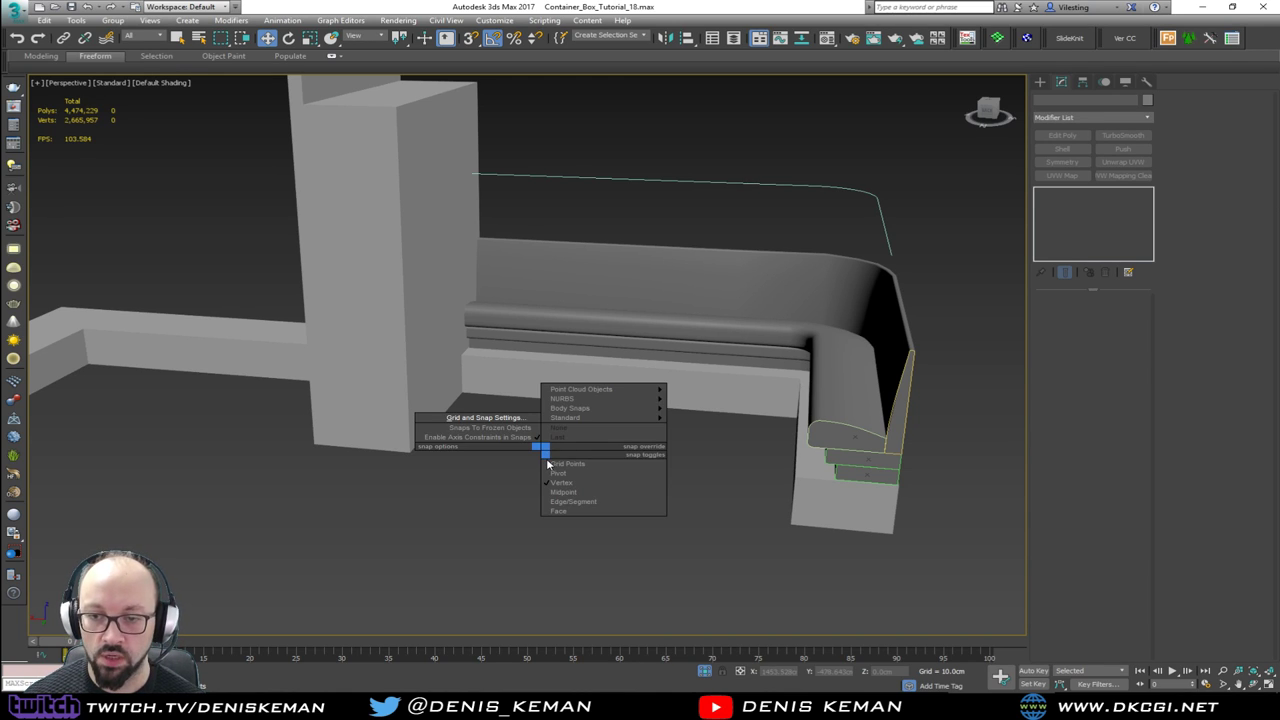
pyautogui.moveTo(580, 408)
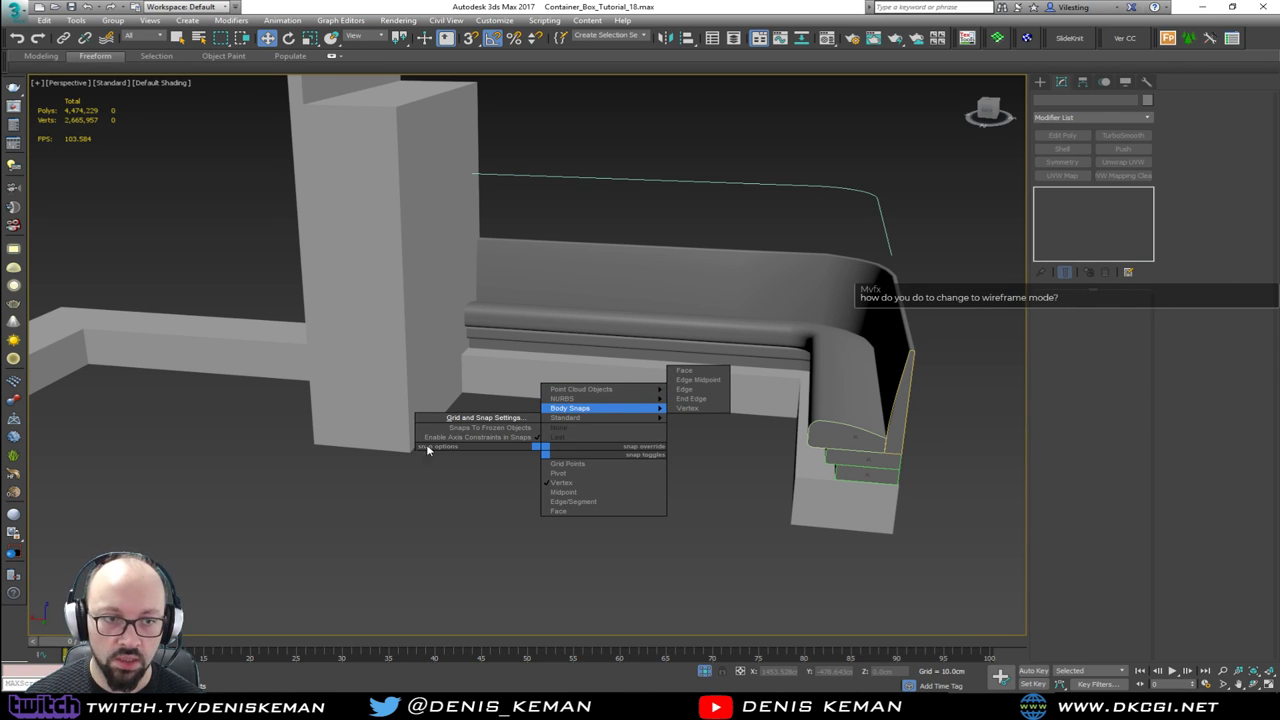
pyautogui.click(448, 506)
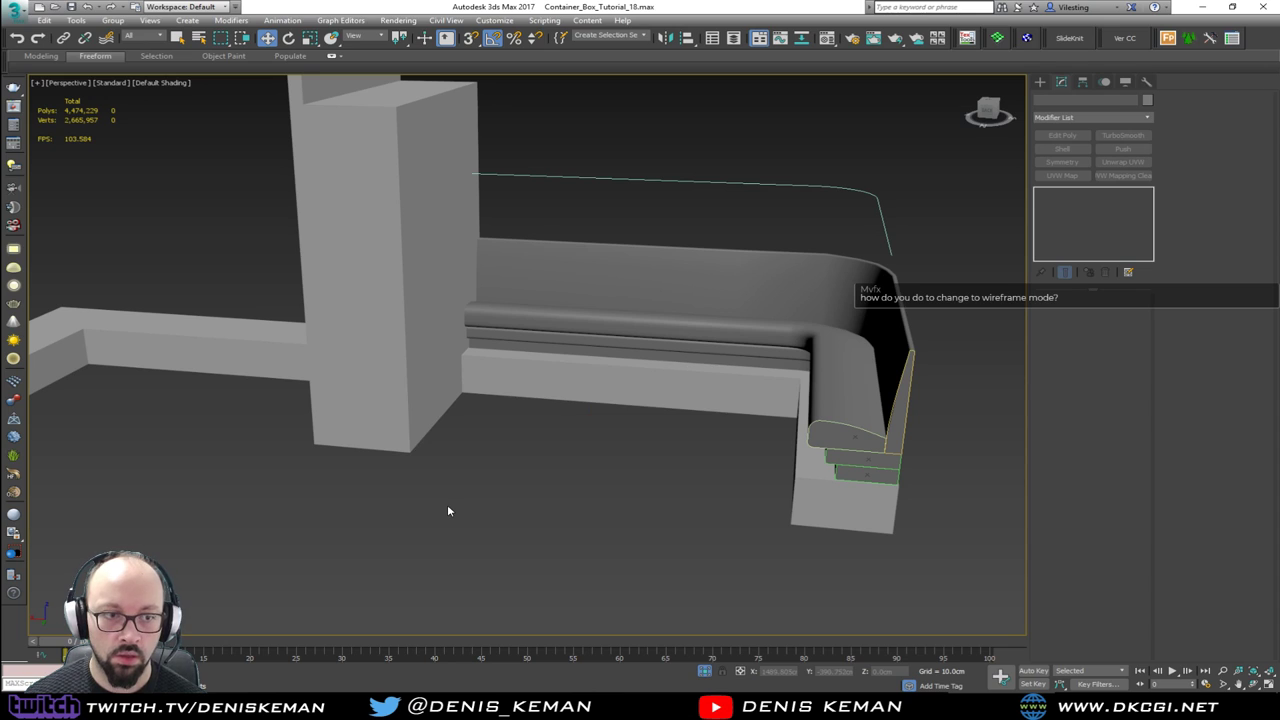
# Step: Switch the viewport to wireframe and back to shaded, and turn on the Edged Faces display
pyautogui.moveTo(407, 386); pyautogui.dragTo(465, 422, button='middle')
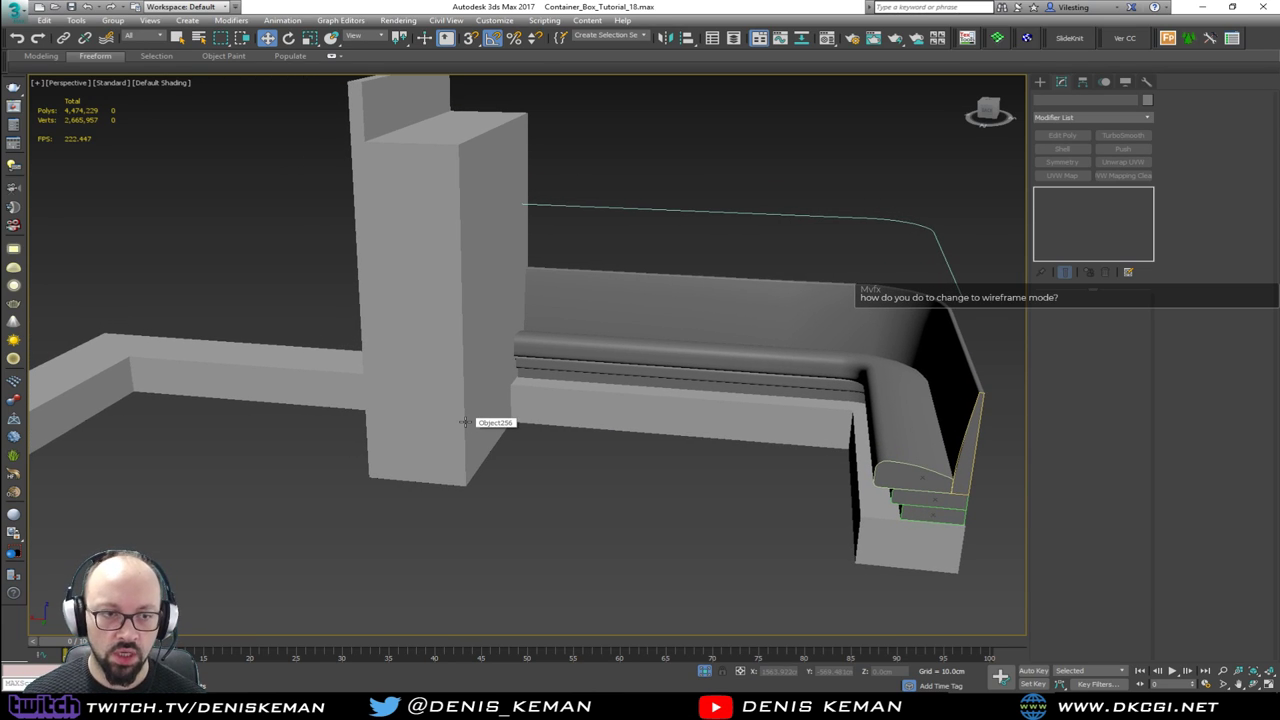
pyautogui.press('F3')
pyautogui.press('F3')
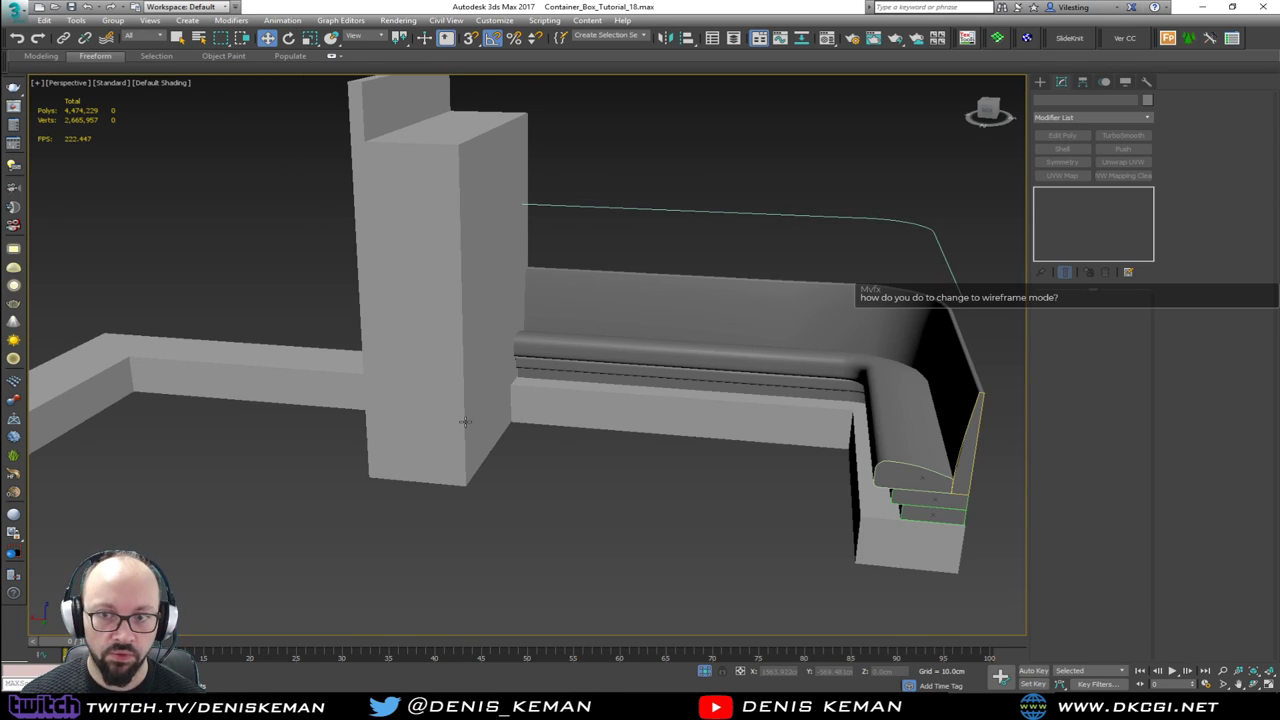
pyautogui.press('F4')
pyautogui.keyDown('alt'); pyautogui.moveTo(465, 424); pyautogui.dragTo(703, 415, button='middle'); pyautogui.keyUp('alt')
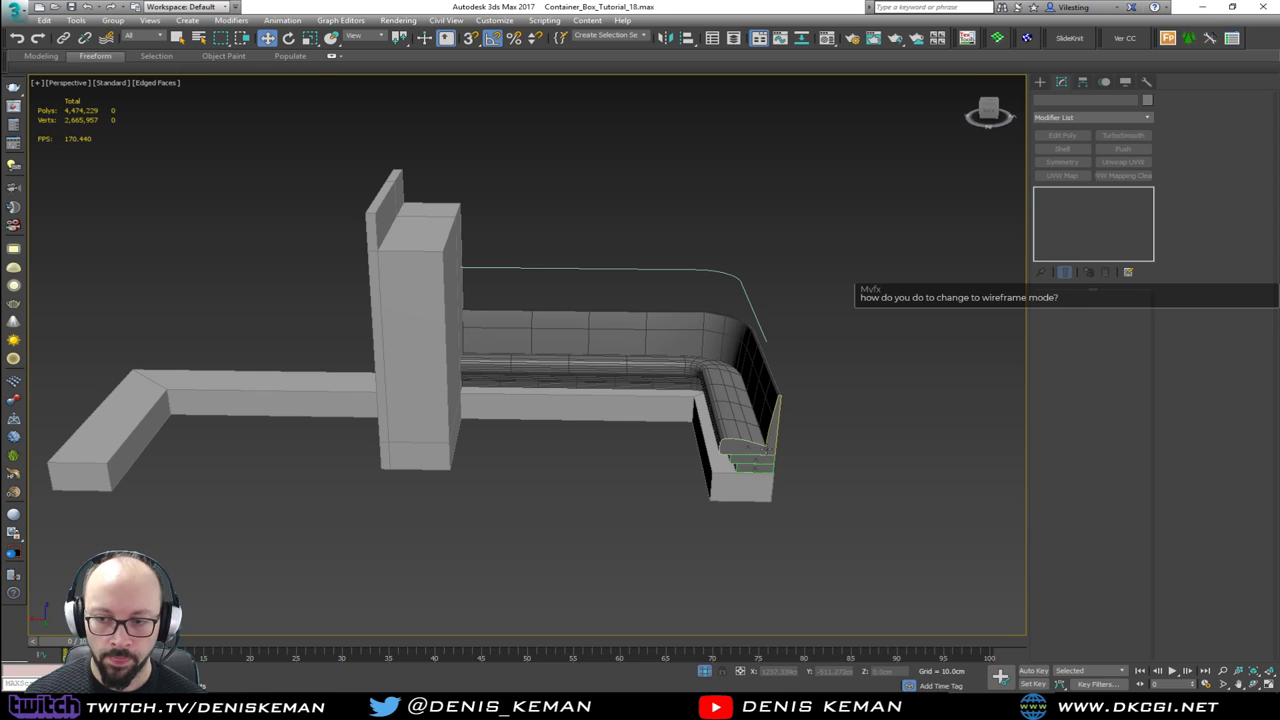
# Step: Select the cushion, both seat layers and the backrest, and mirror them along X as a copy
pyautogui.scroll(5, 777, 443)
pyautogui.click(714, 449)
pyautogui.scroll(3, 710, 452)
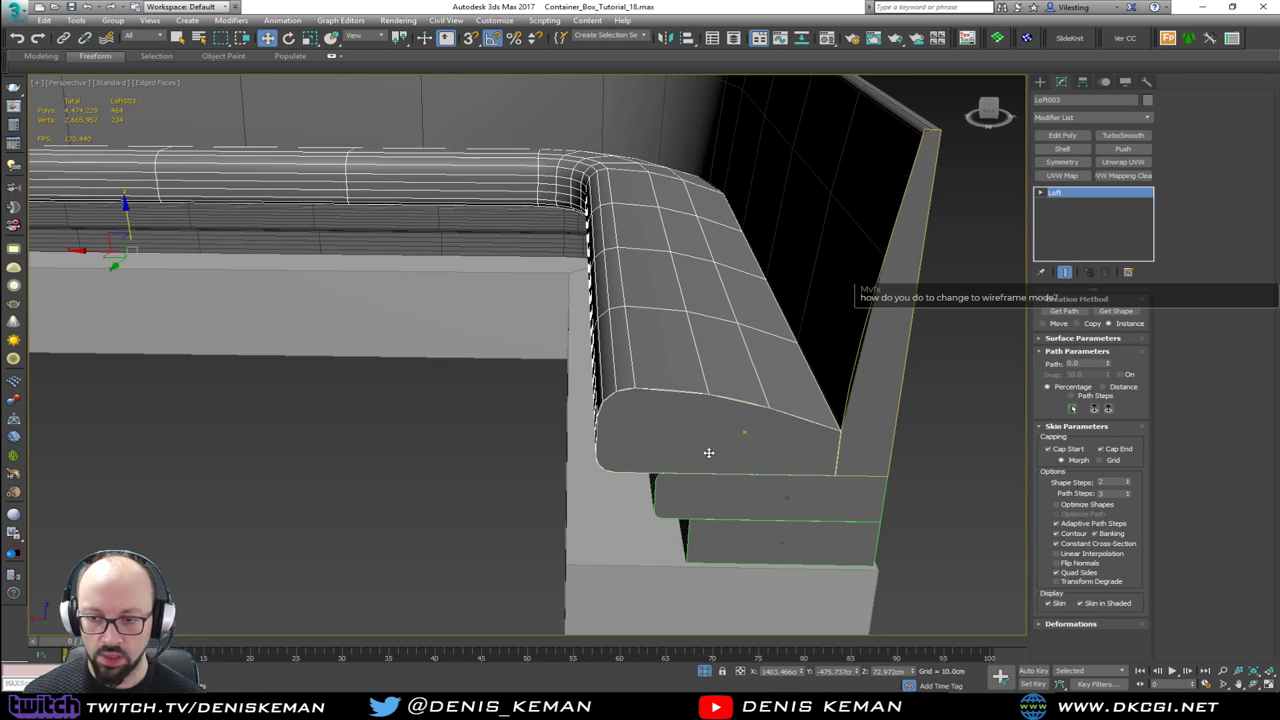
pyautogui.keyDown('ctrl'); pyautogui.click(726, 493); pyautogui.keyUp('ctrl')
pyautogui.keyDown('ctrl'); pyautogui.click(738, 546); pyautogui.keyUp('ctrl')
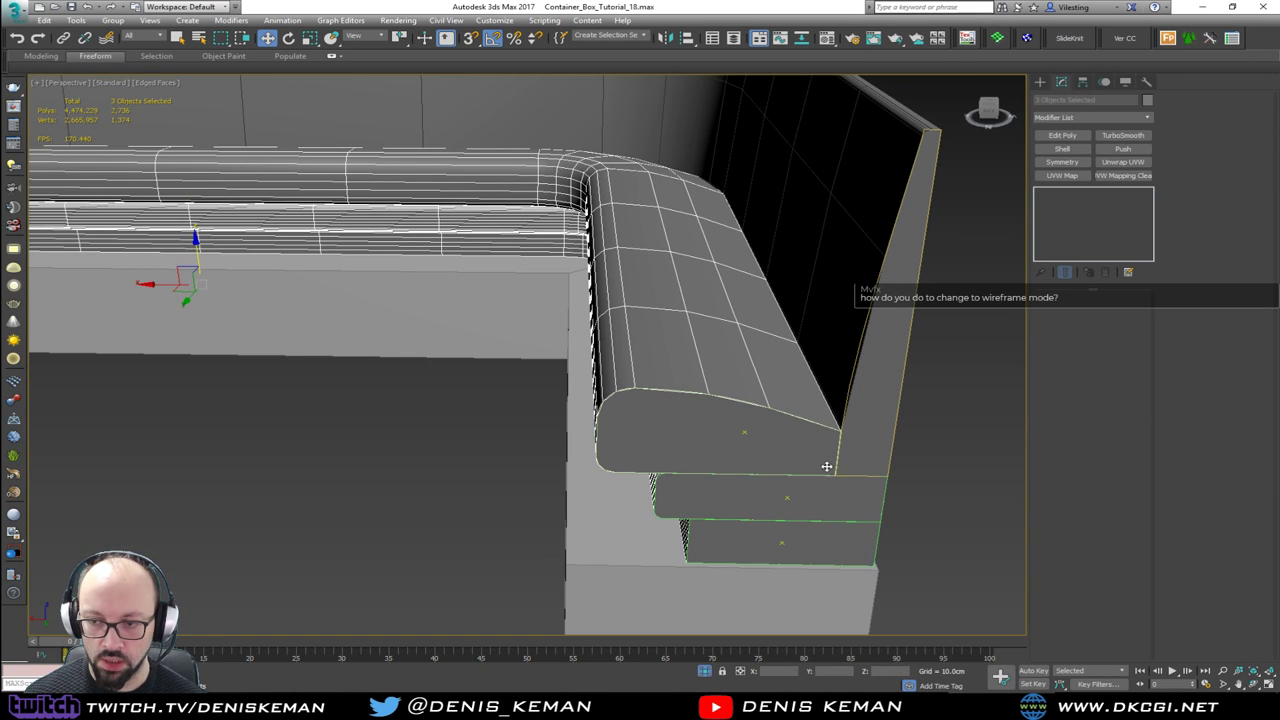
pyautogui.keyDown('ctrl'); pyautogui.click(857, 449); pyautogui.keyUp('ctrl')
pyautogui.scroll(-6, 454, 329)
pyautogui.scroll(2, 657, 342)
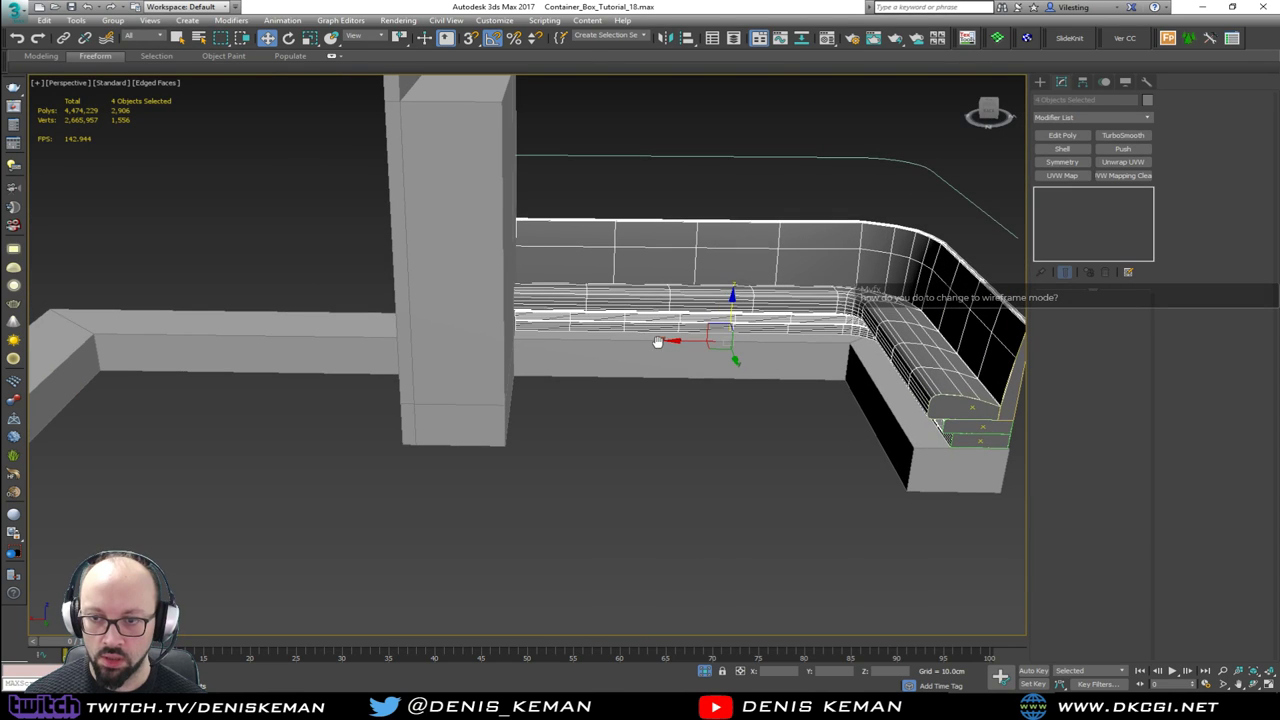
pyautogui.click(666, 38)
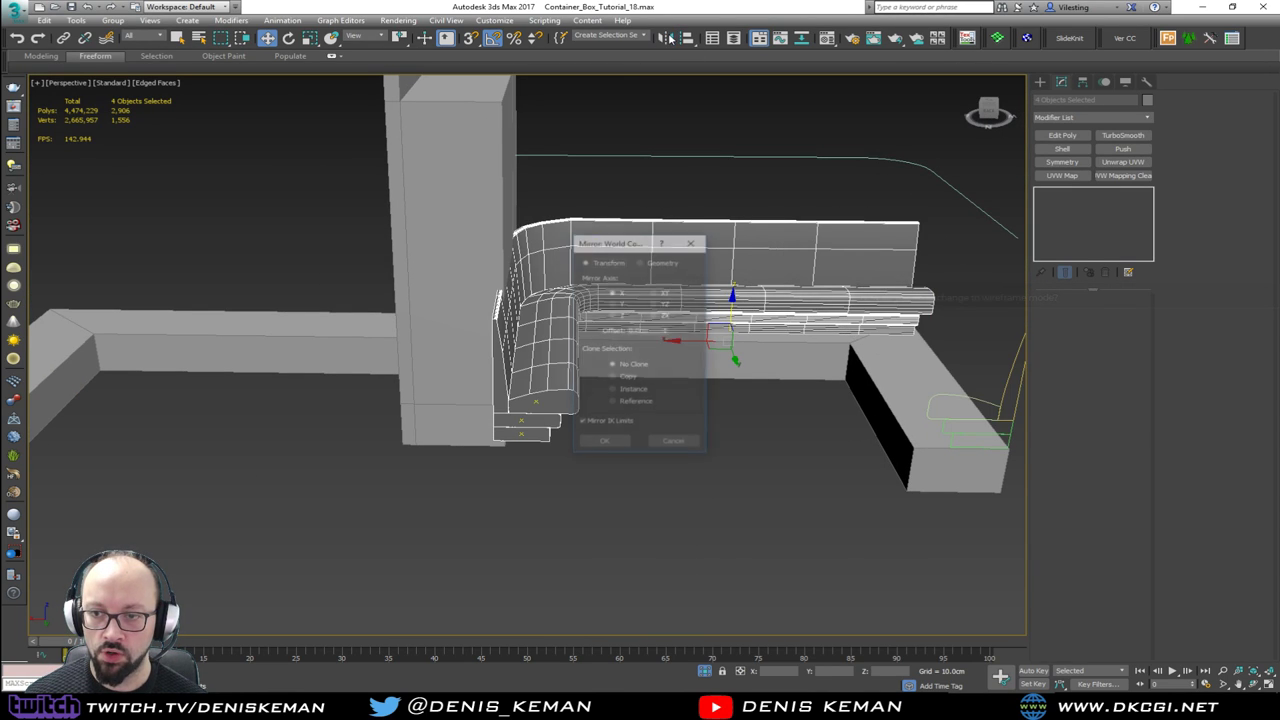
pyautogui.click(628, 377)
pyautogui.click(603, 443)
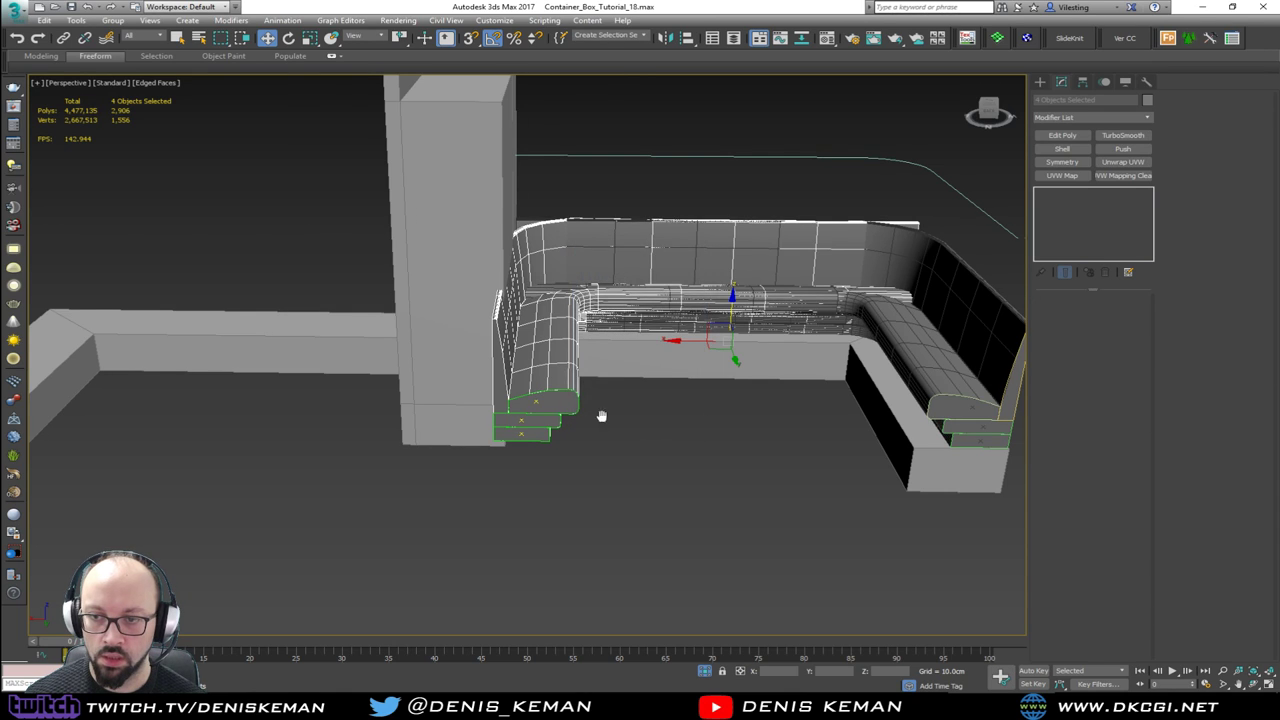
# Step: Move the mirrored bench set along X past the tall block to the base on its other side
pyautogui.scroll(-4, 718, 388)
pyautogui.moveTo(718, 381); pyautogui.dragTo(401, 342)
pyautogui.scroll(2, 438, 360)
pyautogui.scroll(3, 229, 409)
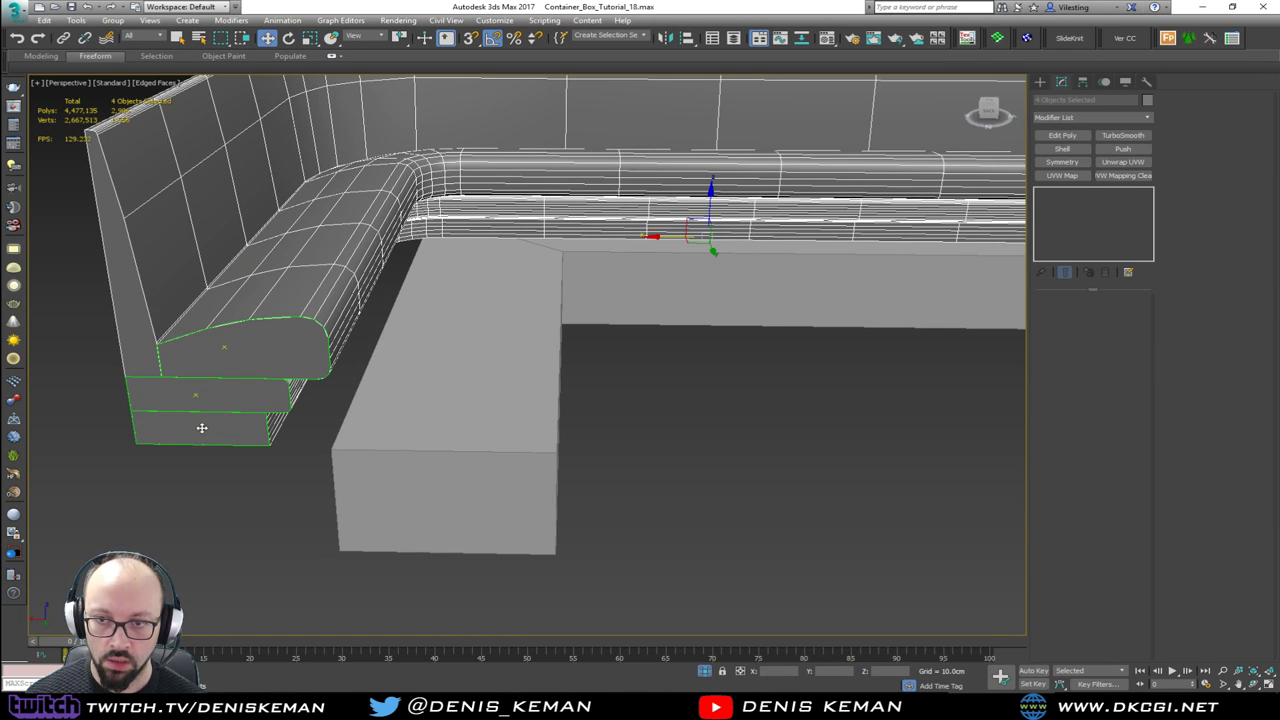
# Step: Turn on snapping and move the mirrored bench set along X so its end corner lines up with the base's outer corner
pyautogui.press('s')
pyautogui.moveTo(137, 443); pyautogui.dragTo(335, 445)
pyautogui.moveTo(397, 400); pyautogui.dragTo(215, 449, button='middle')
pyautogui.scroll(-2, 195, 450)
pyautogui.moveTo(470, 410); pyautogui.dragTo(717, 423, button='middle')
pyautogui.scroll(-3, 149, 393)
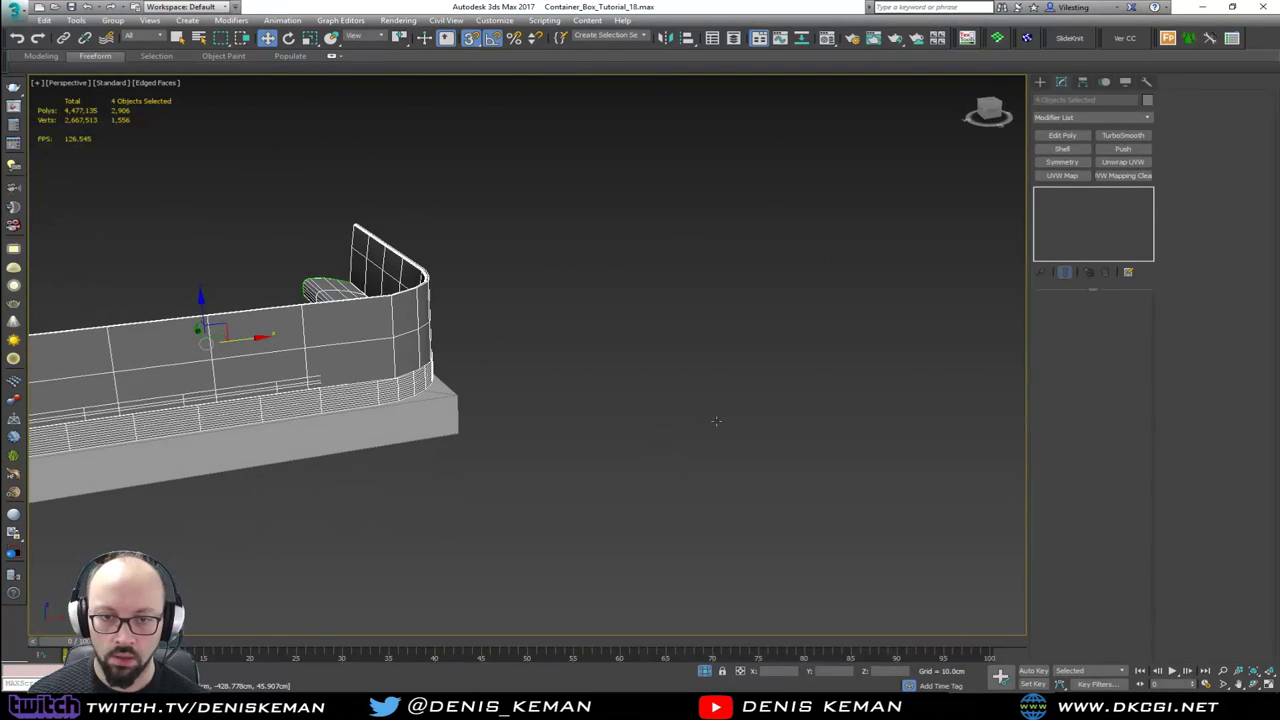
pyautogui.moveTo(214, 392); pyautogui.dragTo(165, 396, button='middle')
# Step: Deselect the bench set, turn off Edged Faces and end the isolation to bring back the whole scene
pyautogui.click(454, 443)
pyautogui.press('F4')
pyautogui.moveTo(557, 408)
pyautogui.keyDown('alt'); pyautogui.mouseDown(button='middle')
pyautogui.moveTo(474, 411)
pyautogui.moveTo(546, 371)
pyautogui.moveTo(410, 459)
pyautogui.mouseUp(button='middle'); pyautogui.keyUp('alt')
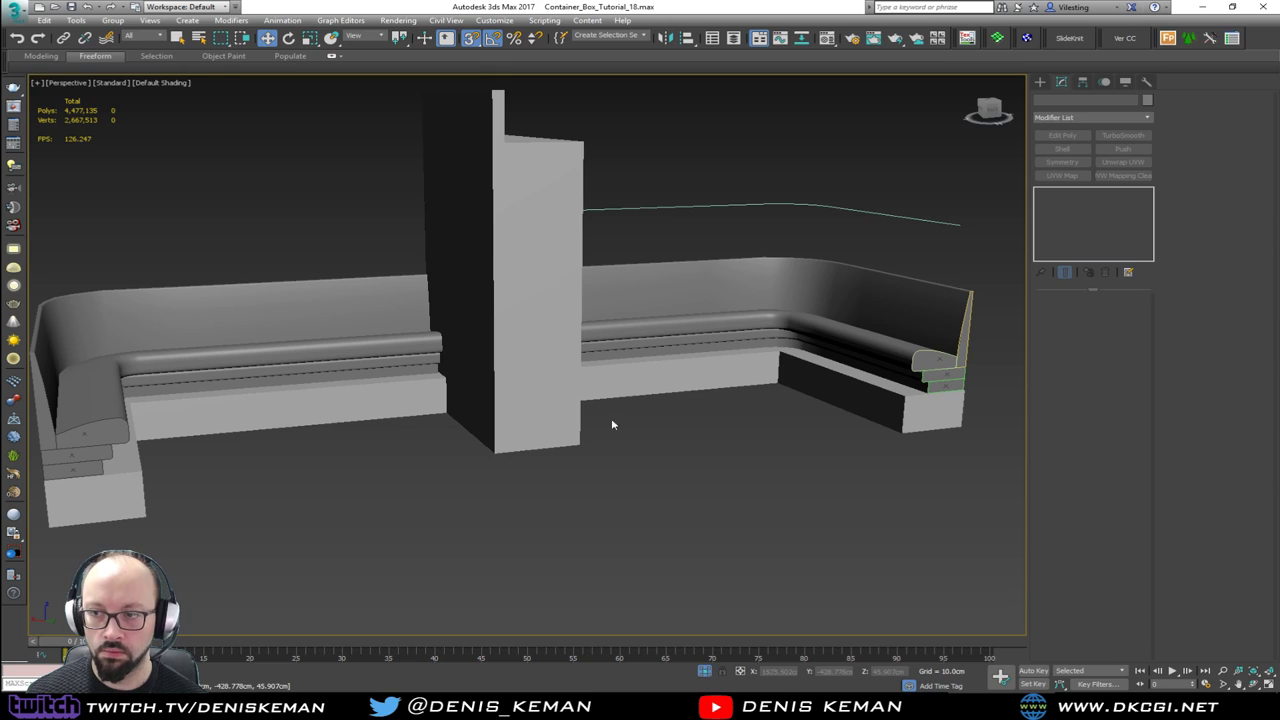
pyautogui.rightClick(705, 429)
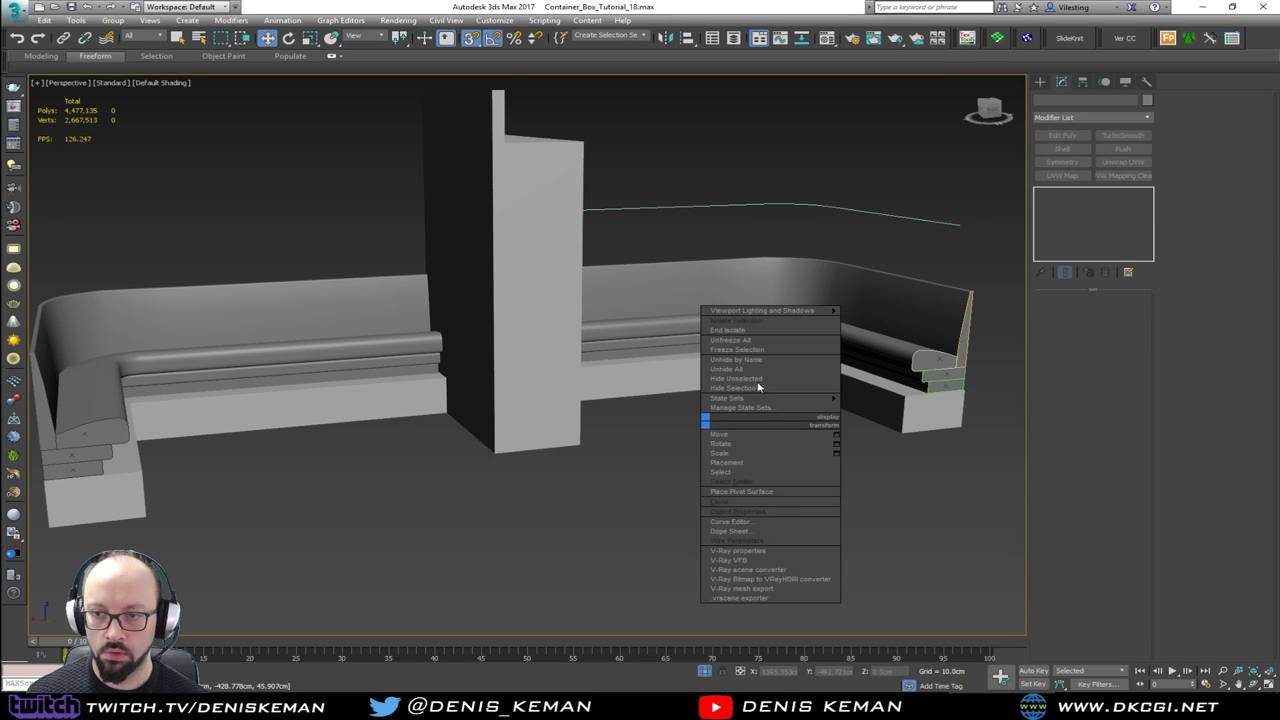
pyautogui.click(759, 337)
pyautogui.press('z')
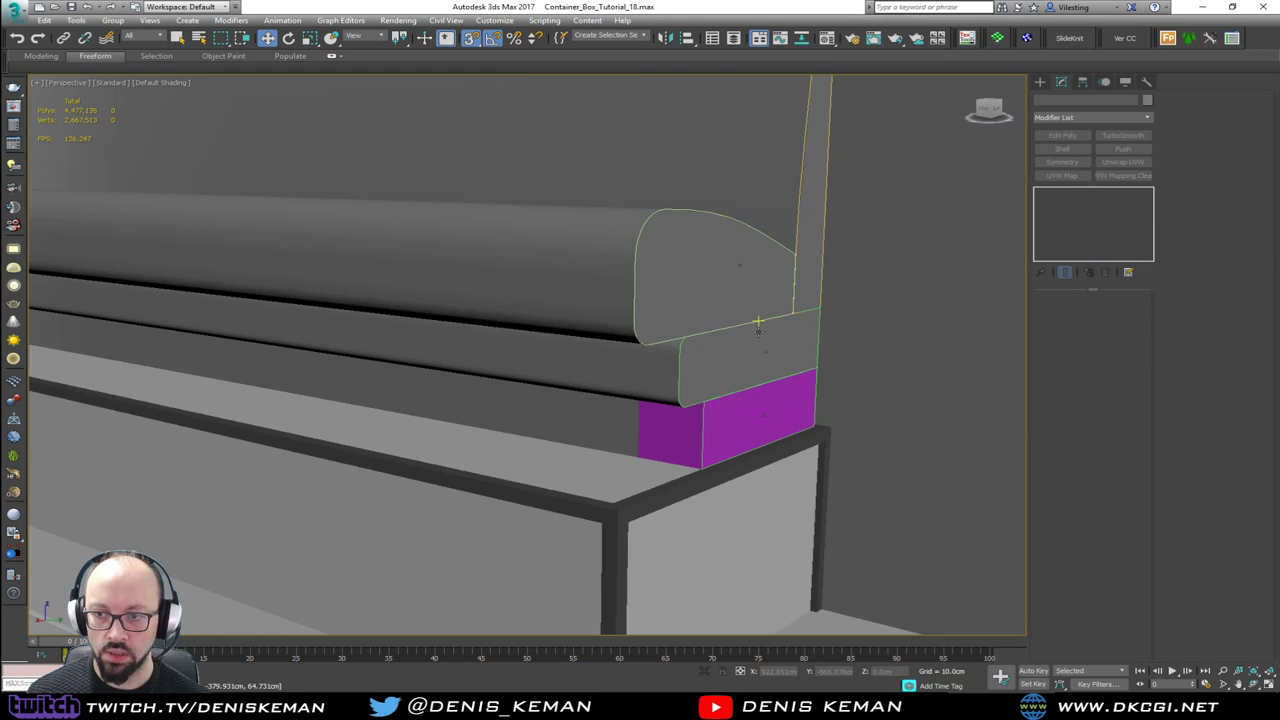
# Step: Select the leftover purple box beneath the seat layers at the original bench's end and delete it
pyautogui.scroll(-5, 628, 390)
pyautogui.scroll(5, 640, 408)
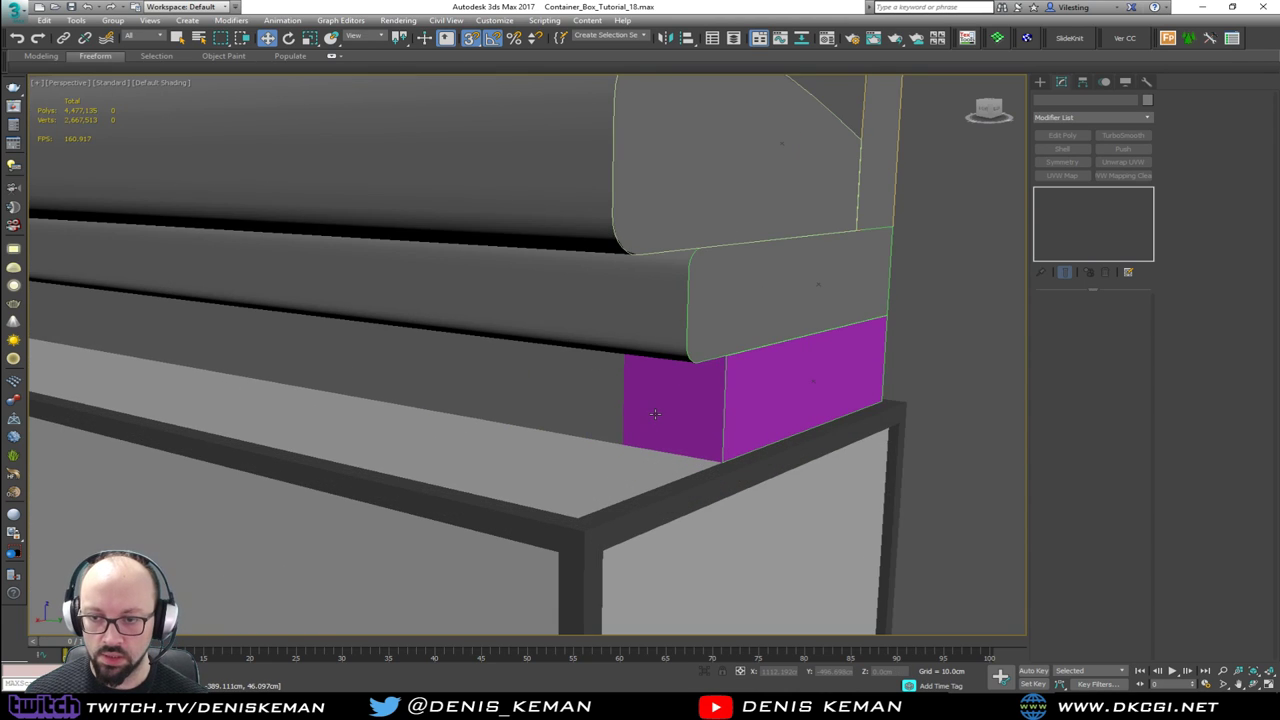
pyautogui.press('F3')
pyautogui.click(646, 414)
pyautogui.click(622, 413)
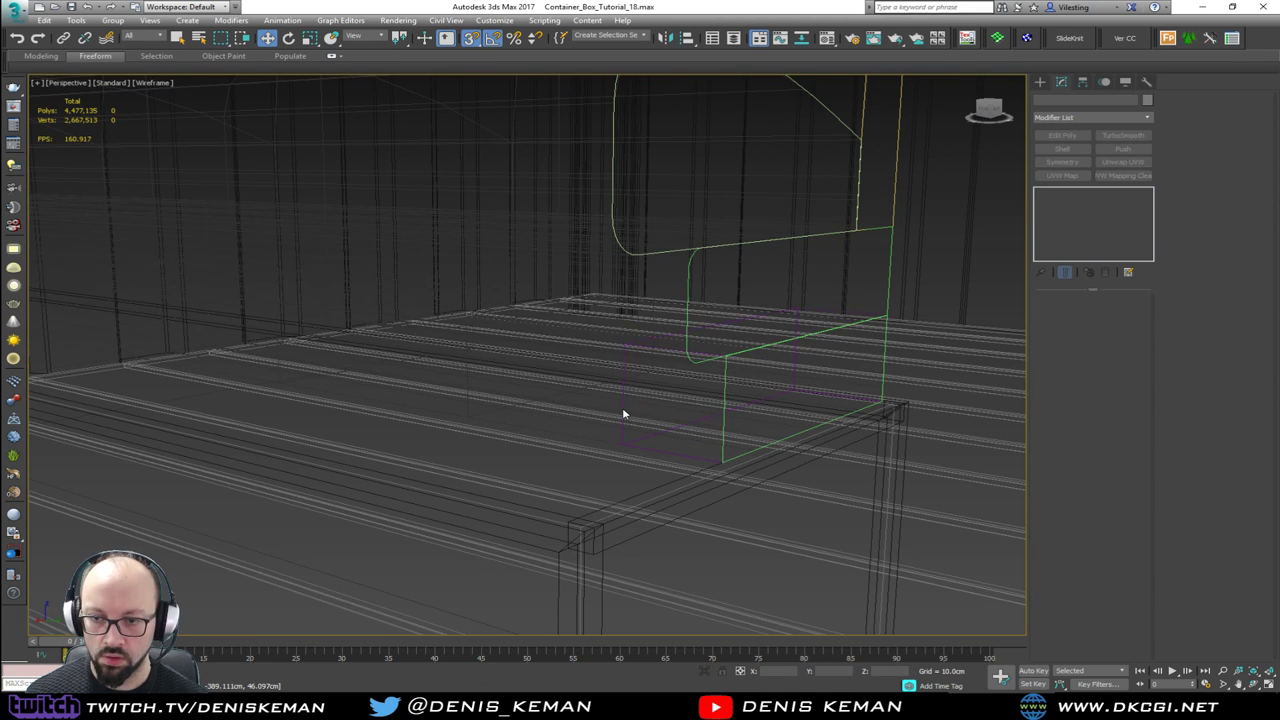
pyautogui.click(622, 412)
pyautogui.press('F3')
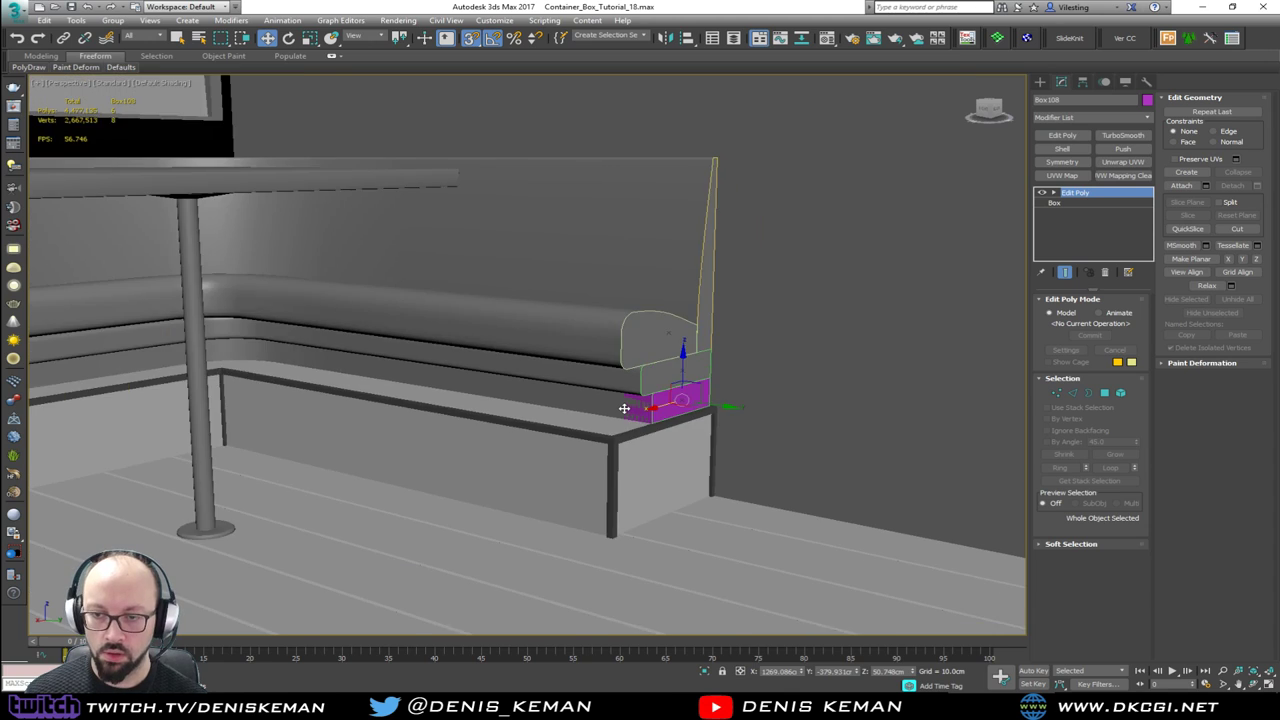
pyautogui.scroll(-2, 624, 409)
pyautogui.press('Delete')
pyautogui.scroll(-4, 680, 431)
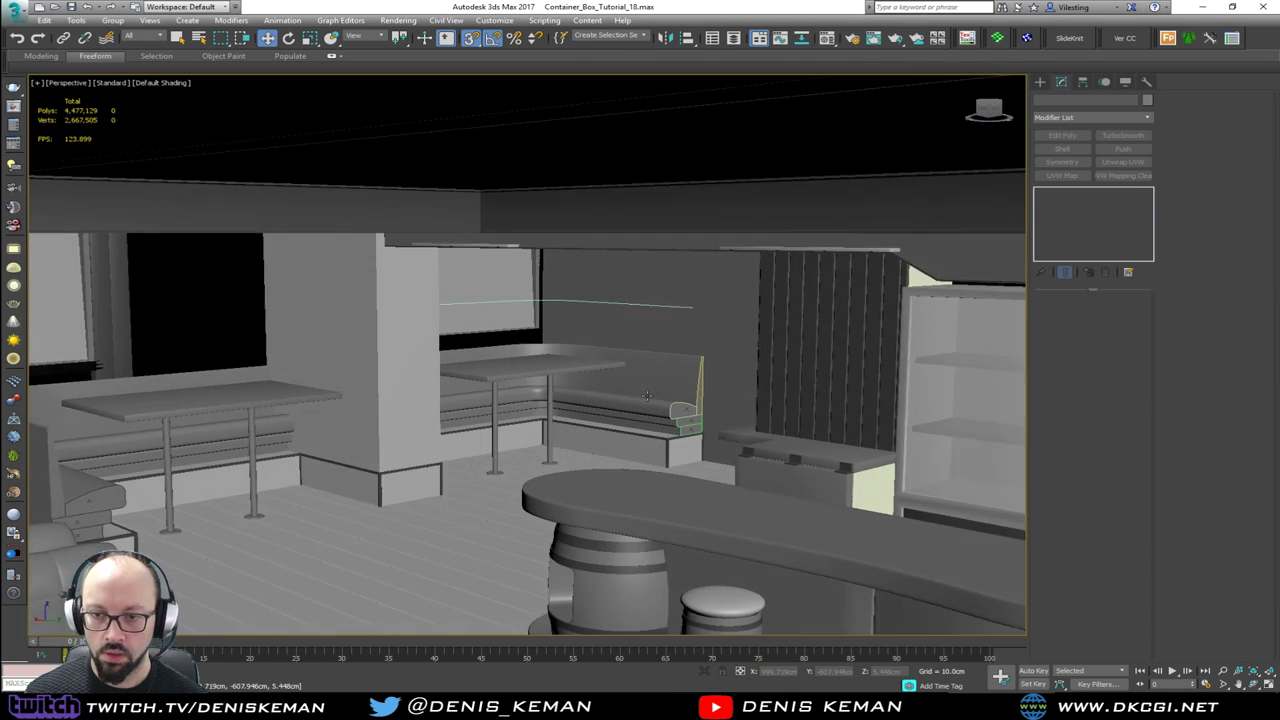
# Step: Examine both corner benches beside the pillar and from outside the container, with snapping turned off
pyautogui.scroll(3, 647, 397)
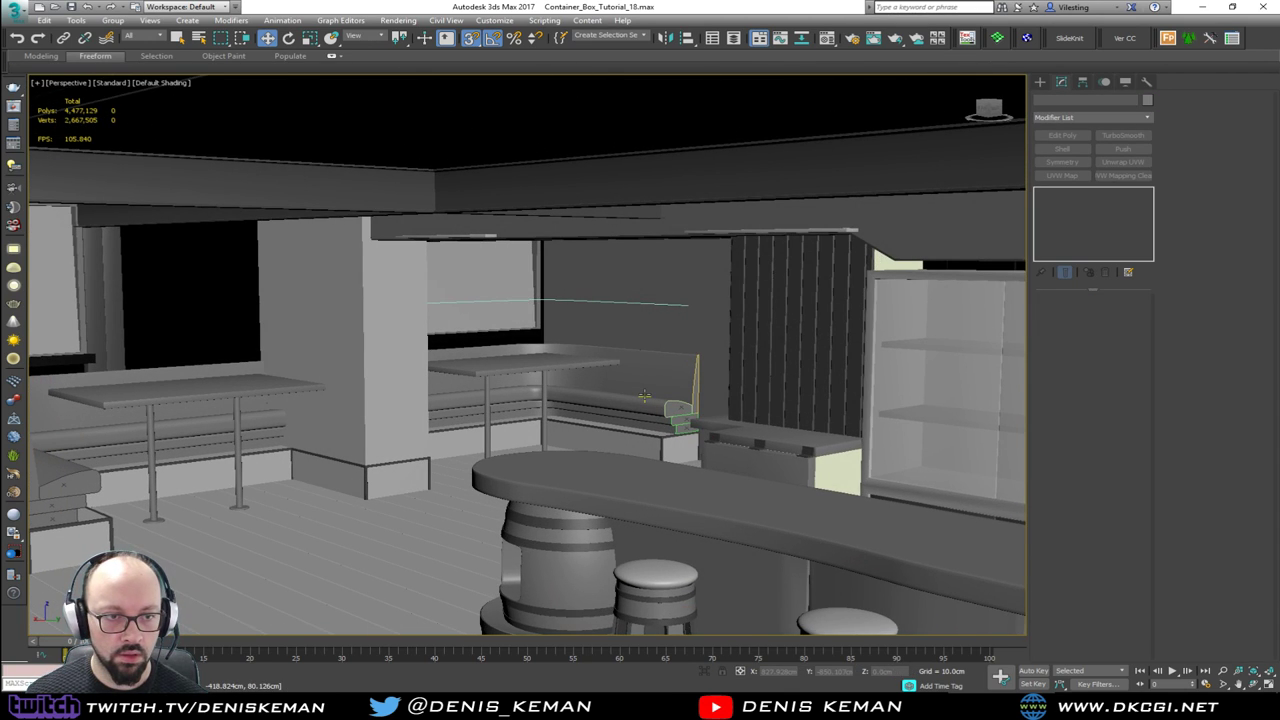
pyautogui.moveTo(645, 395)
pyautogui.mouseDown(button='middle')
pyautogui.moveTo(591, 380)
pyautogui.moveTo(639, 380)
pyautogui.mouseUp(button='middle')
pyautogui.scroll(-5, 639, 380)
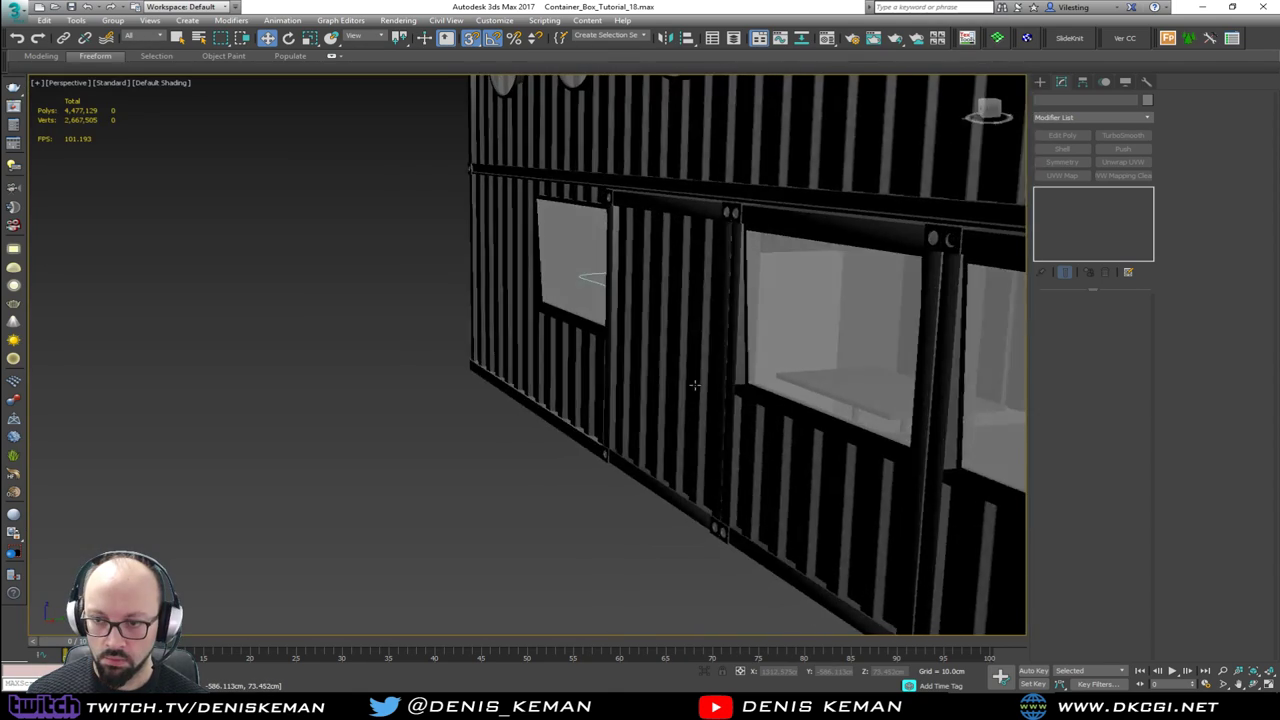
pyautogui.scroll(6, 645, 384)
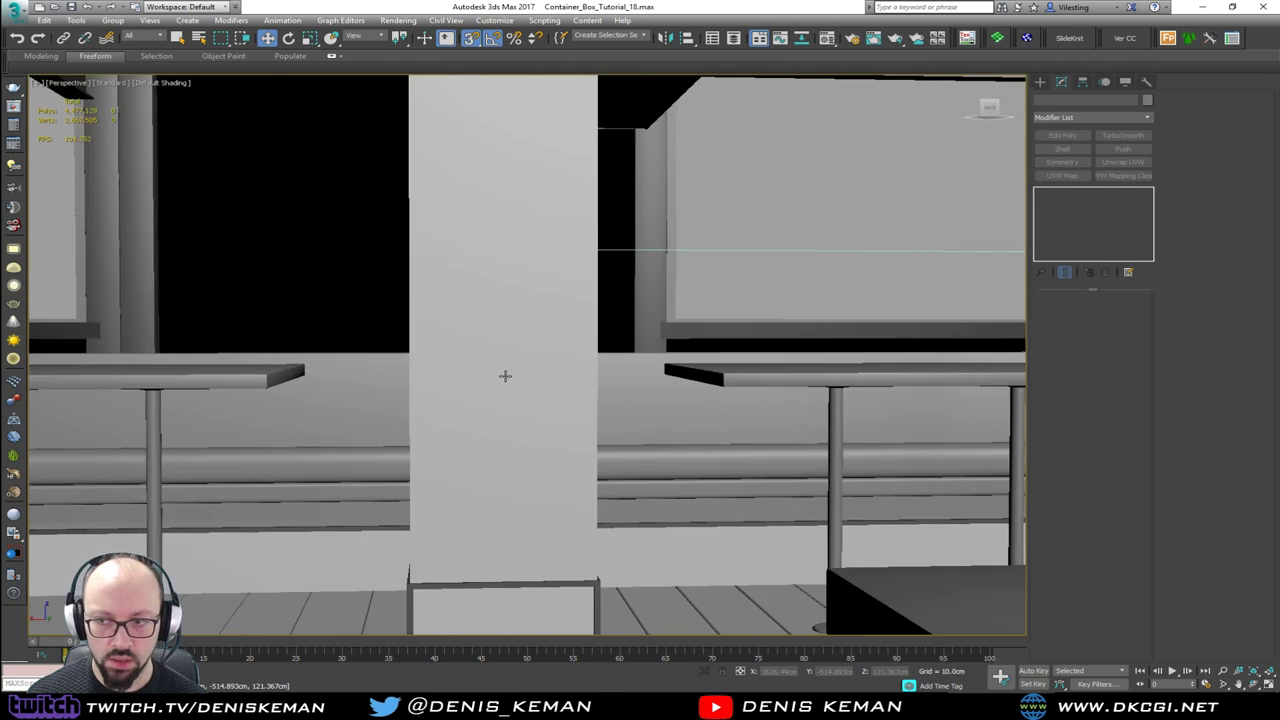
pyautogui.keyDown('alt'); pyautogui.moveTo(505, 376); pyautogui.dragTo(537, 380, button='middle'); pyautogui.keyUp('alt')
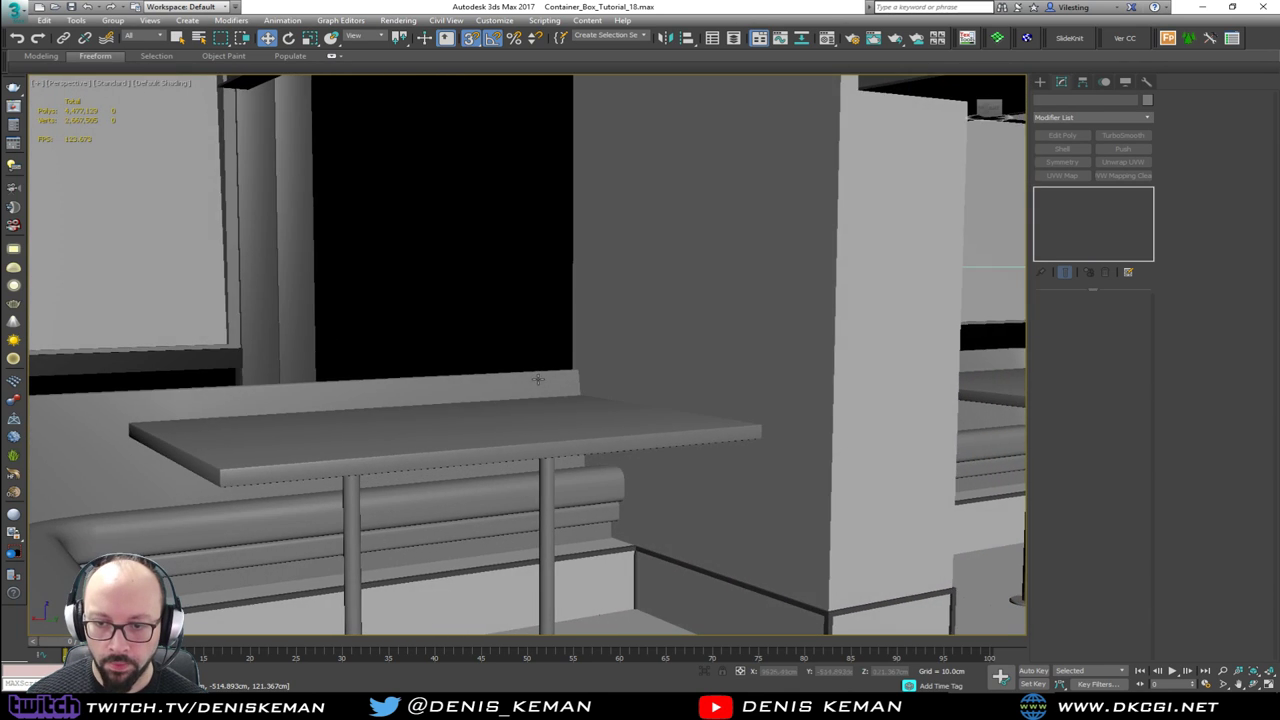
pyautogui.scroll(-3, 511, 337)
pyautogui.keyDown('alt'); pyautogui.moveTo(511, 337); pyautogui.dragTo(423, 357, button='middle'); pyautogui.keyUp('alt')
pyautogui.scroll(-3, 460, 355)
pyautogui.scroll(-12, 470, 352)
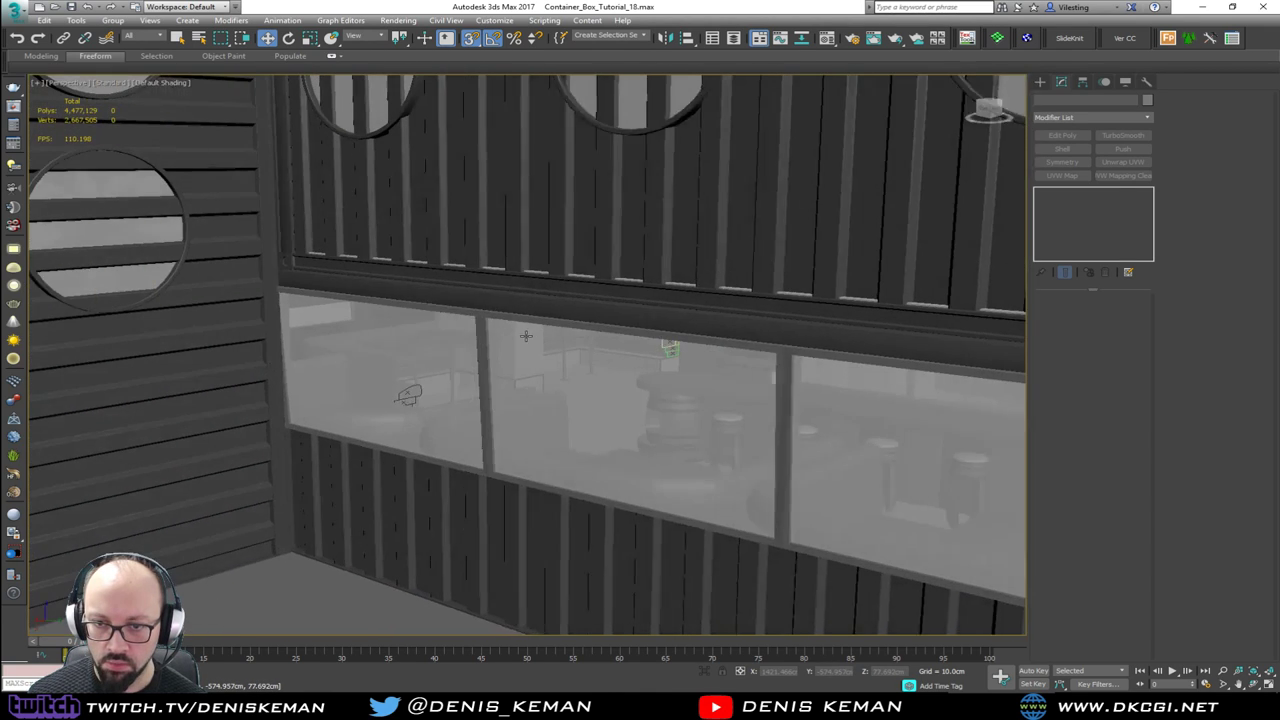
pyautogui.press('s')
pyautogui.keyDown('alt'); pyautogui.moveTo(526, 336); pyautogui.dragTo(441, 313, button='middle'); pyautogui.keyUp('alt')
pyautogui.scroll(-8, 440, 313)
pyautogui.scroll(4, 553, 322)
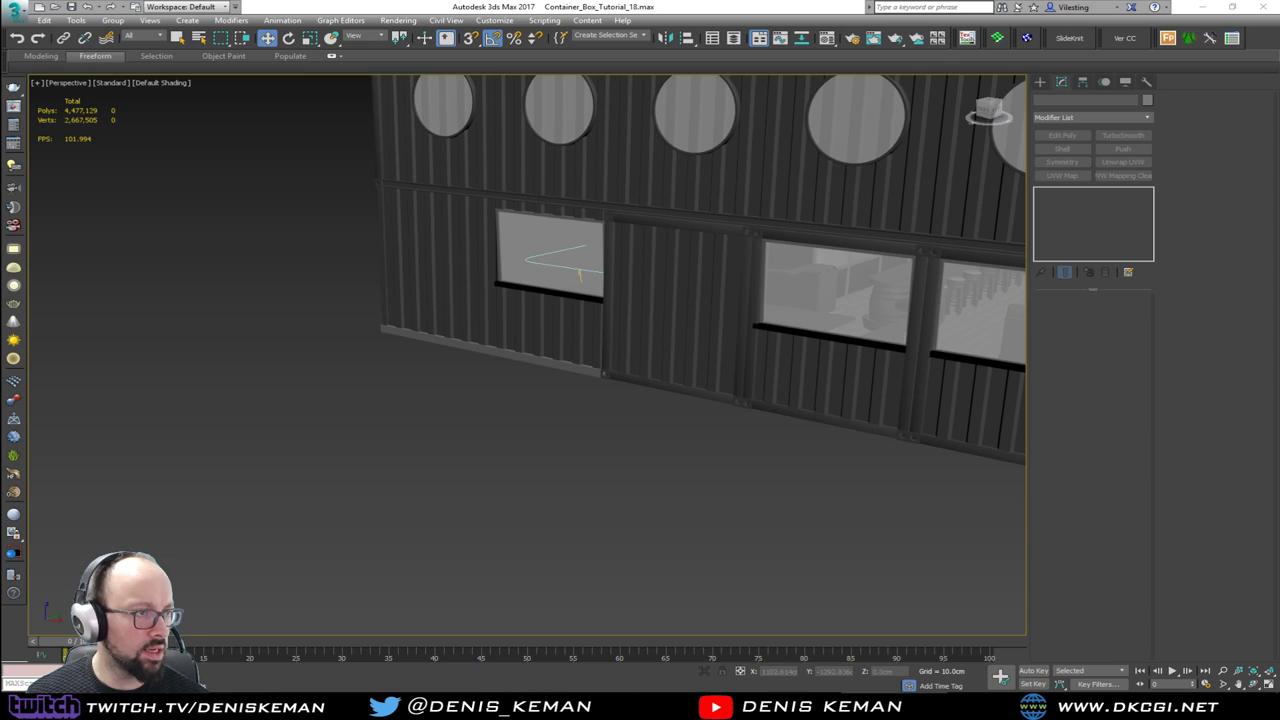
# Step: Open the Layer Explorer and hide the Bar_Walls and Windows And Doors layers to expose the bar's interior
pyautogui.click(734, 38)
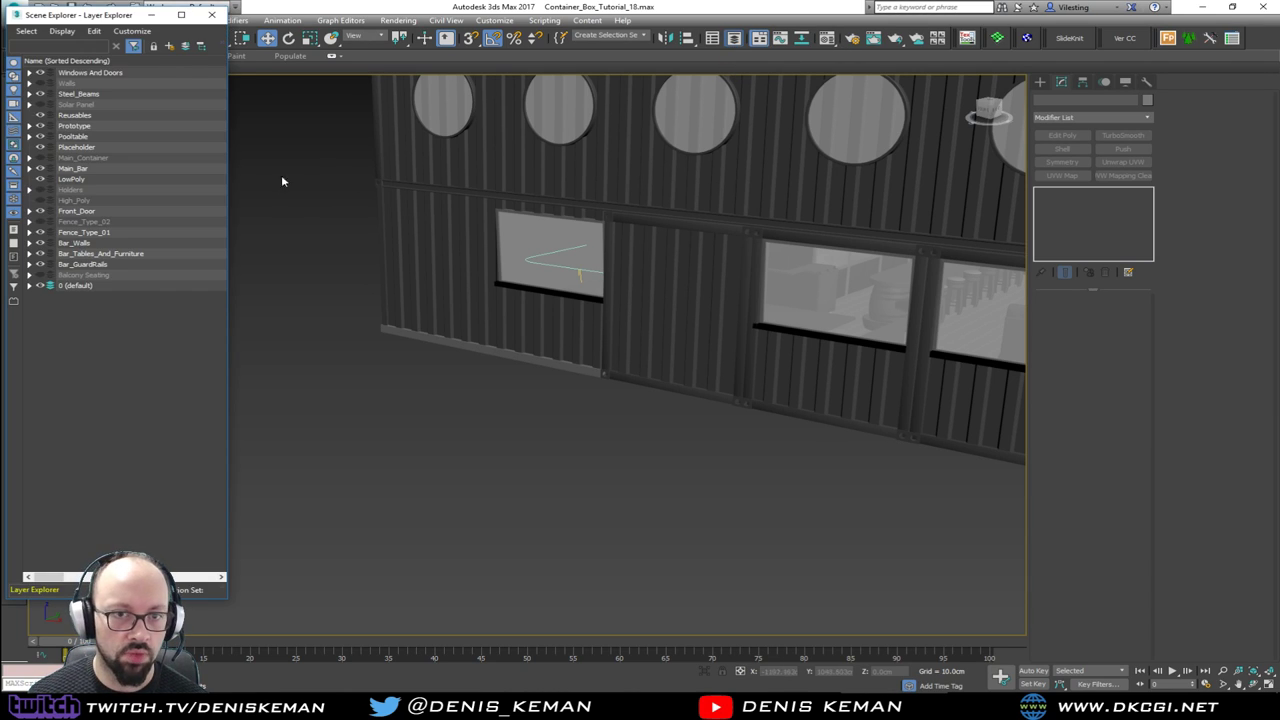
pyautogui.click(41, 243)
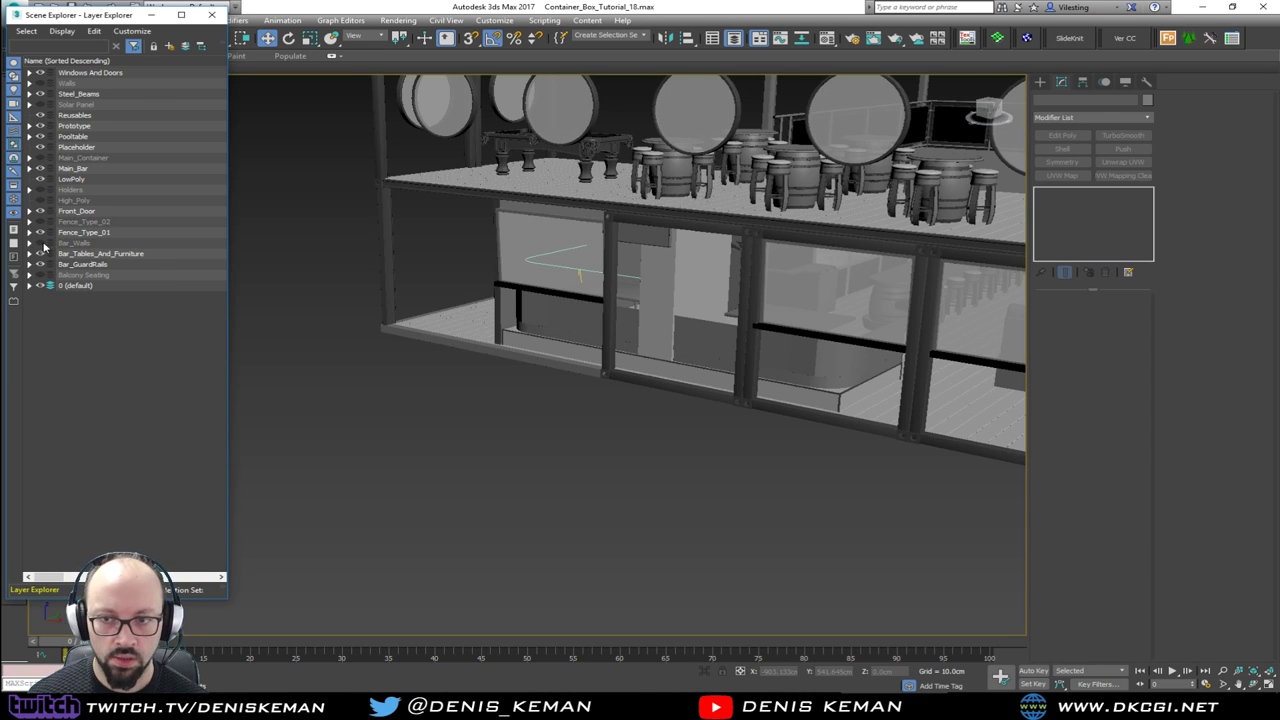
pyautogui.keyDown('alt'); pyautogui.moveTo(822, 370); pyautogui.dragTo(404, 281, button='middle'); pyautogui.keyUp('alt')
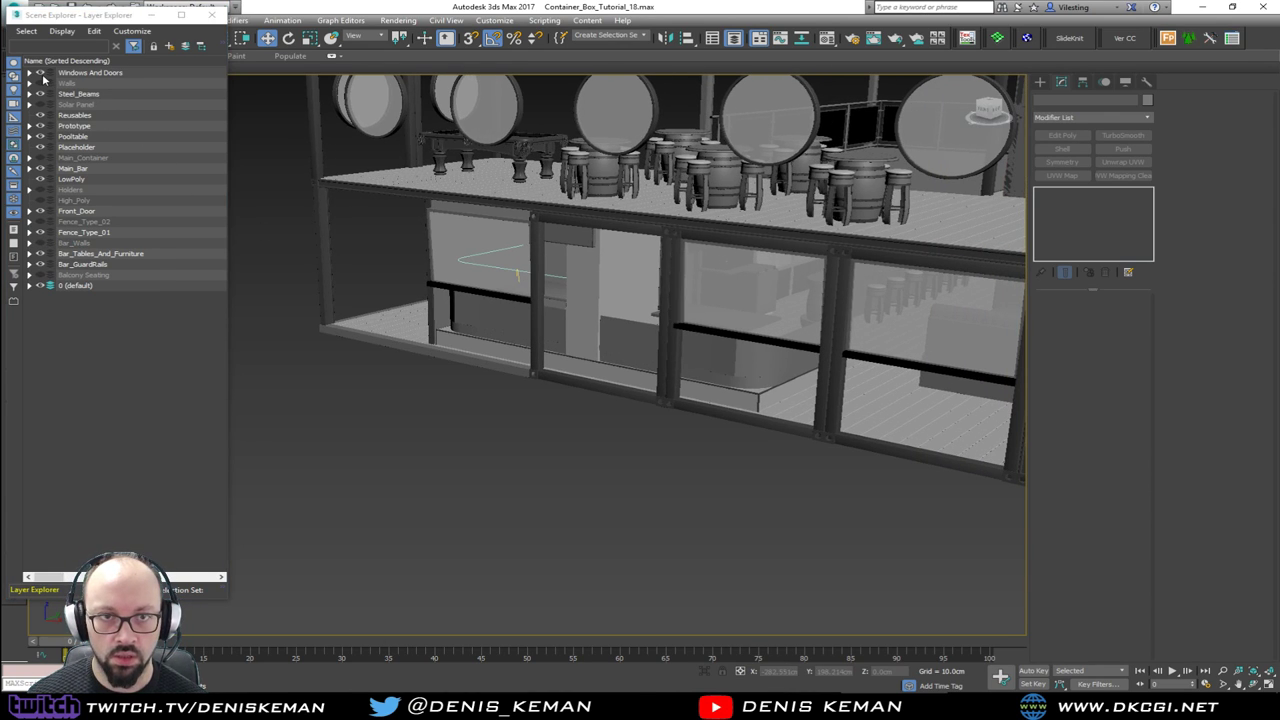
pyautogui.click(41, 74)
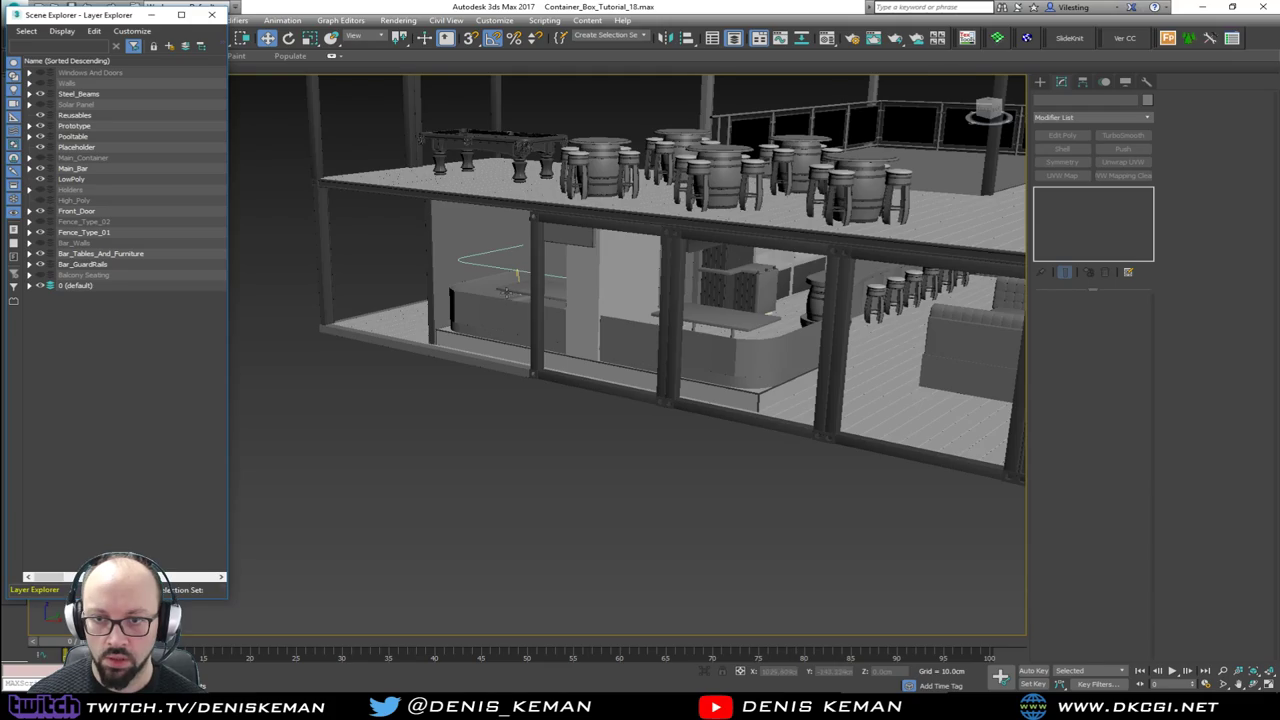
pyautogui.keyDown('alt'); pyautogui.moveTo(506, 292); pyautogui.dragTo(400, 294, button='middle'); pyautogui.keyUp('alt')
pyautogui.moveTo(517, 320); pyautogui.dragTo(892, 285, button='middle')
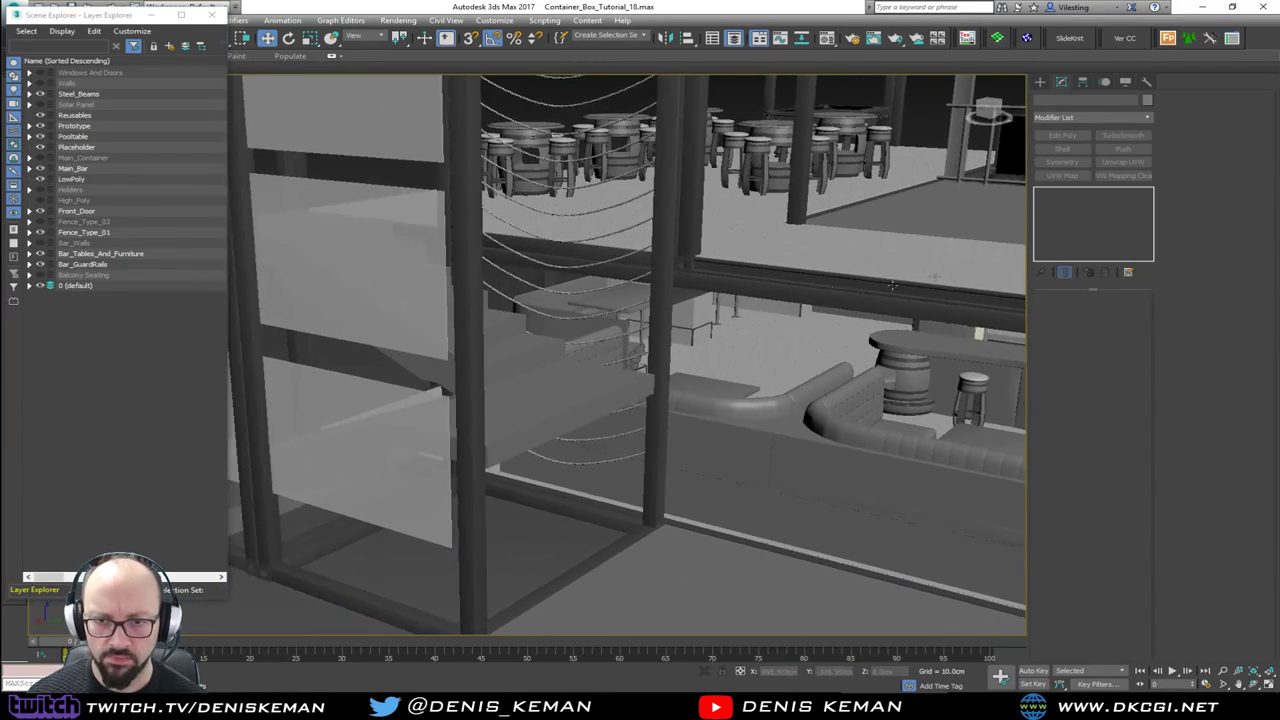
# Step: Select the glass panel Plane075 at the staircase and add it to the active Windows And Doors layer
pyautogui.click(398, 313)
pyautogui.keyDown('alt'); pyautogui.moveTo(400, 309); pyautogui.dragTo(630, 354, button='middle'); pyautogui.keyUp('alt')
pyautogui.press('F3')
pyautogui.press('F3')
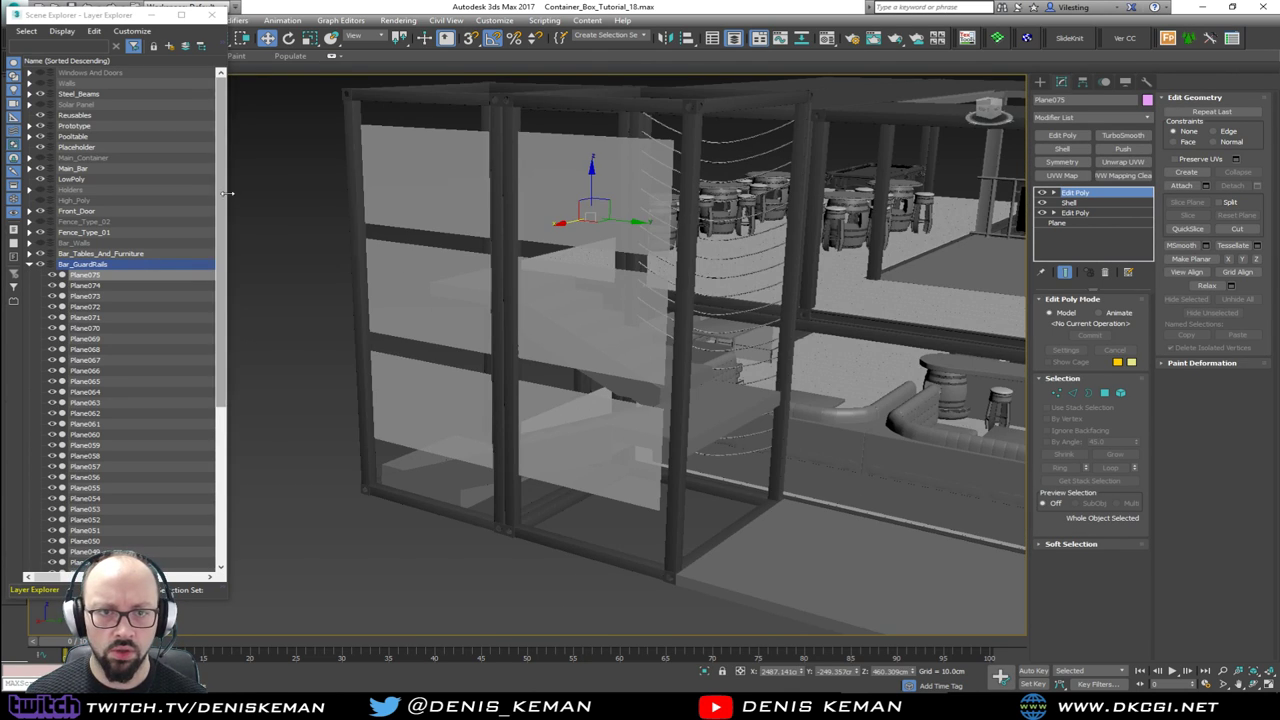
pyautogui.scroll(2, 304, 322)
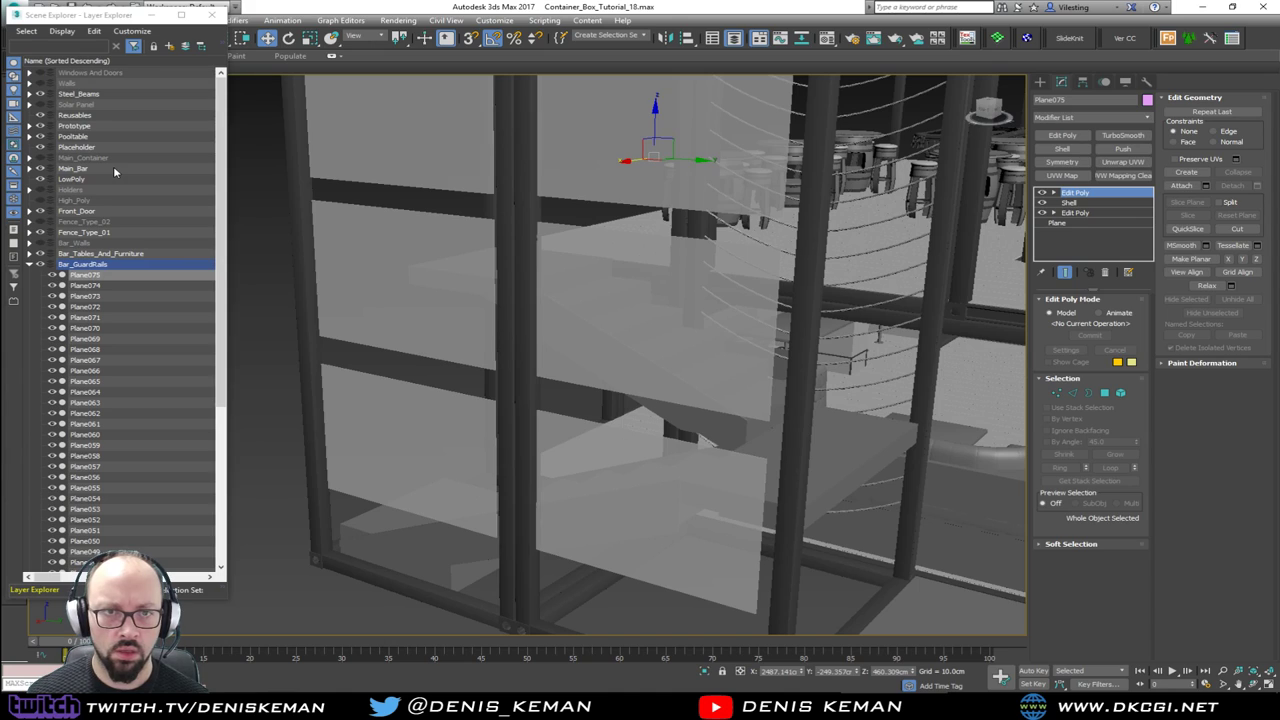
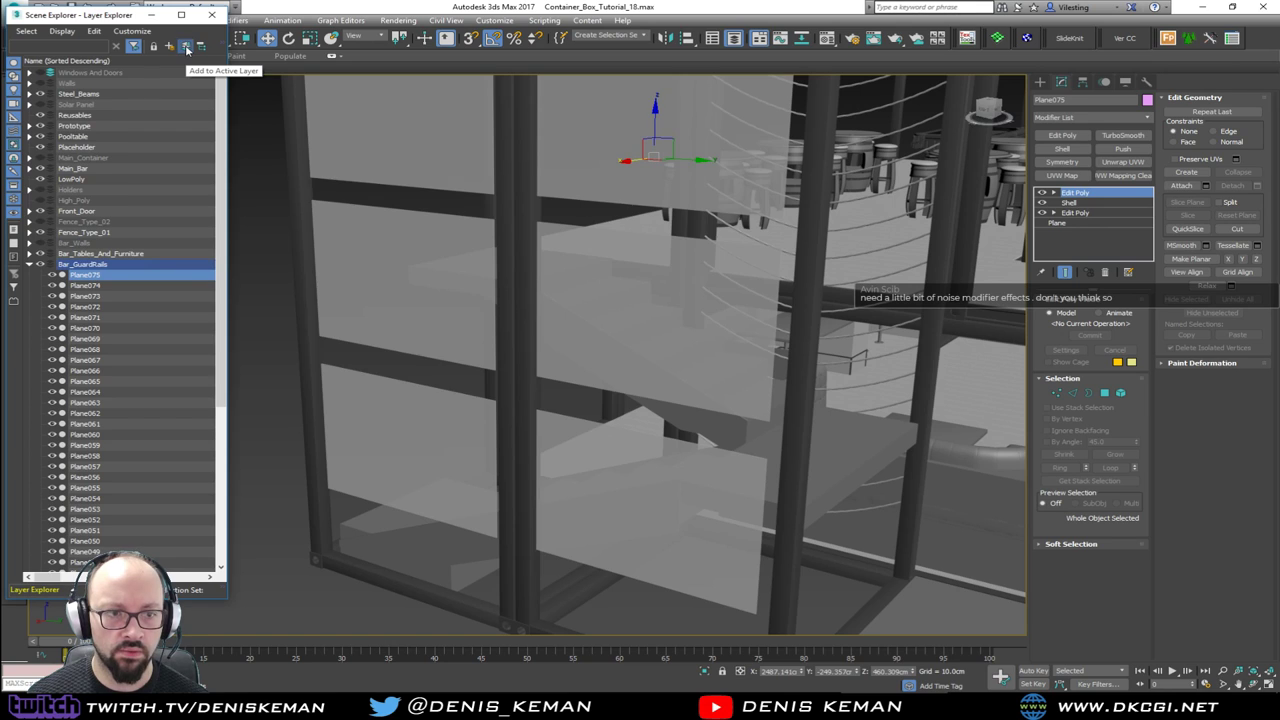
pyautogui.click(186, 48)
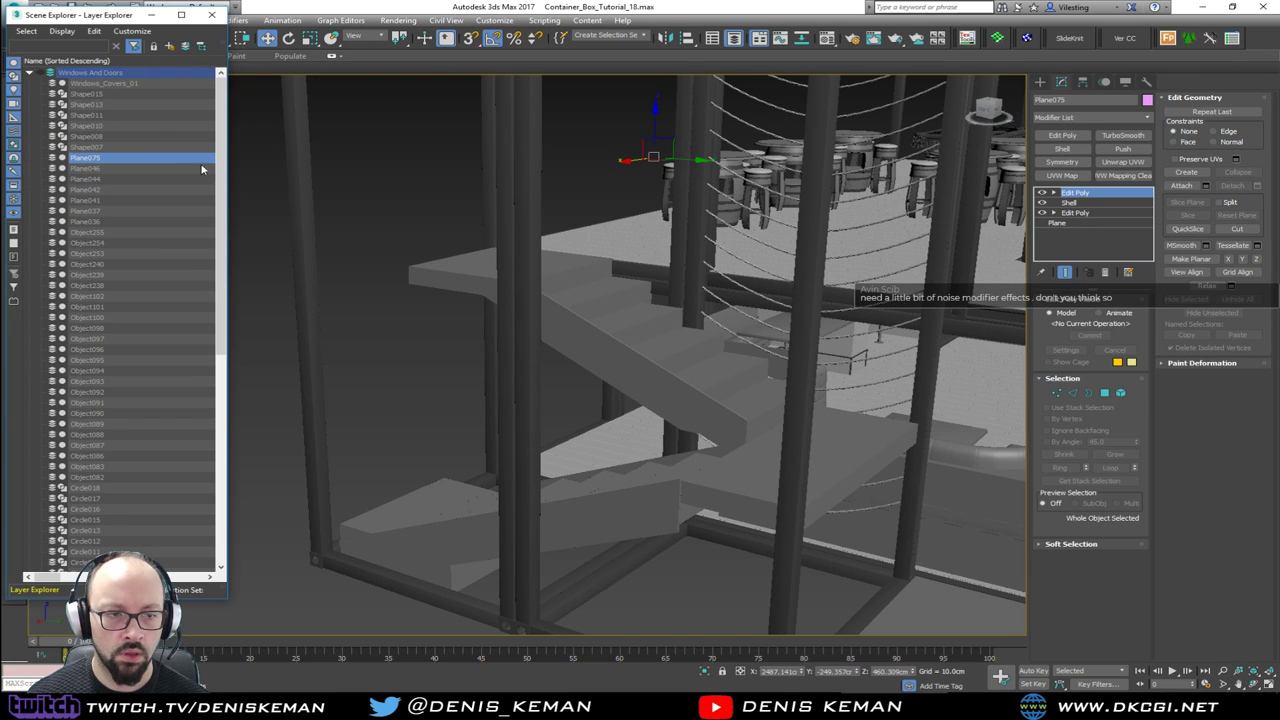
# Step: Examine the mirrored bench and its table from several sides, close the Layer Explorer and clear the selection
pyautogui.moveTo(475, 407); pyautogui.dragTo(343, 320, button='middle')
pyautogui.keyDown('alt'); pyautogui.moveTo(610, 320); pyautogui.dragTo(456, 331, button='middle'); pyautogui.keyUp('alt')
pyautogui.scroll(6, 455, 331)
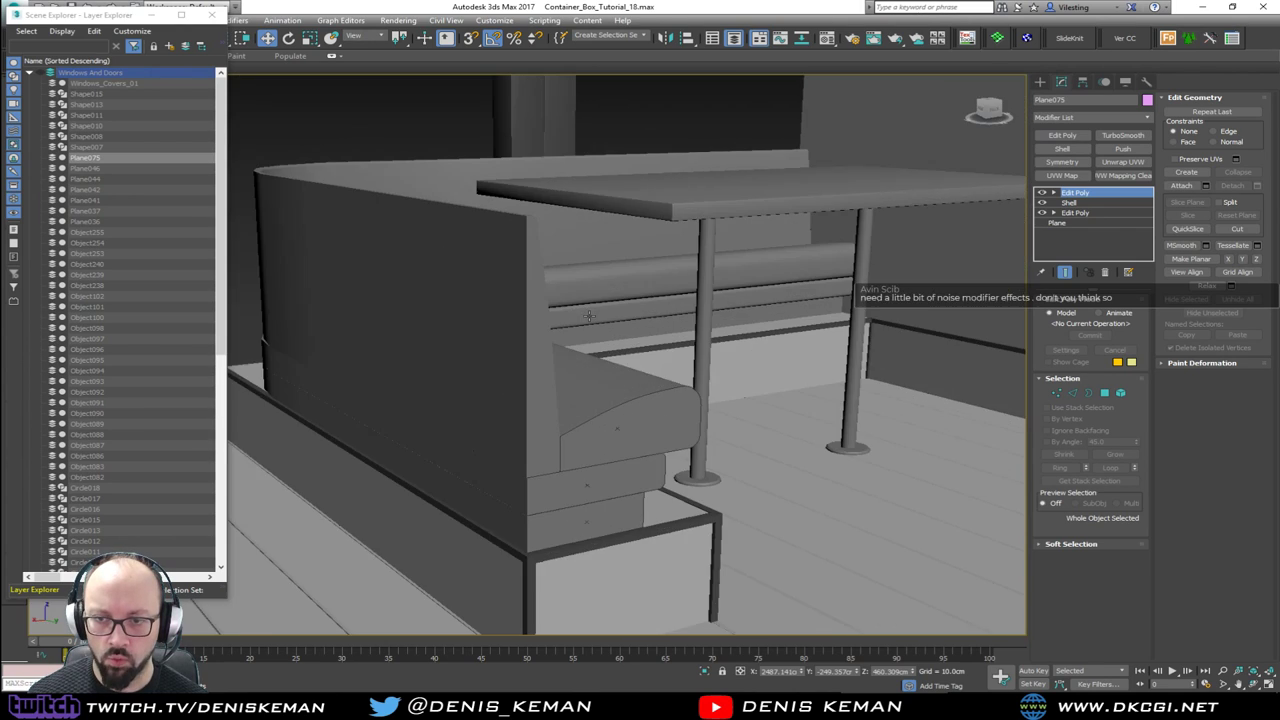
pyautogui.keyDown('alt'); pyautogui.moveTo(589, 316); pyautogui.dragTo(474, 328, button='middle'); pyautogui.keyUp('alt')
pyautogui.scroll(-2, 474, 328)
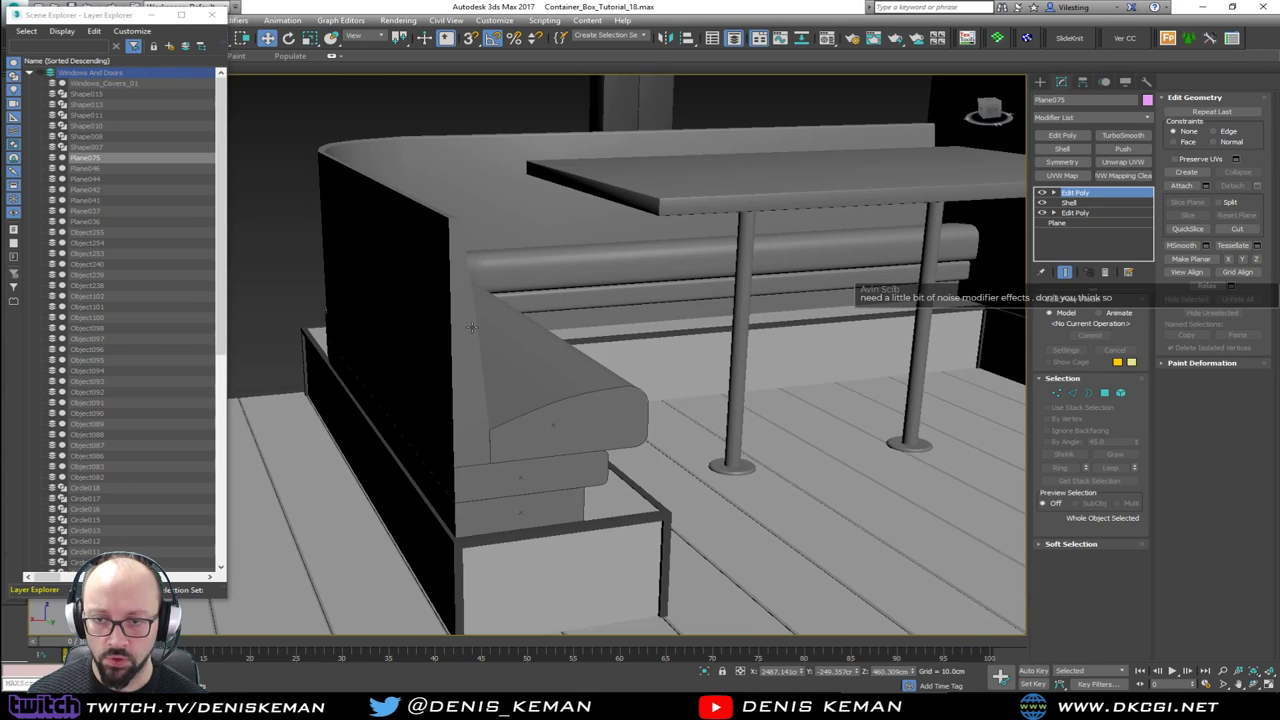
pyautogui.moveTo(530, 362); pyautogui.dragTo(338, 352, button='middle')
pyautogui.scroll(-6, 422, 347)
pyautogui.scroll(4, 413, 343)
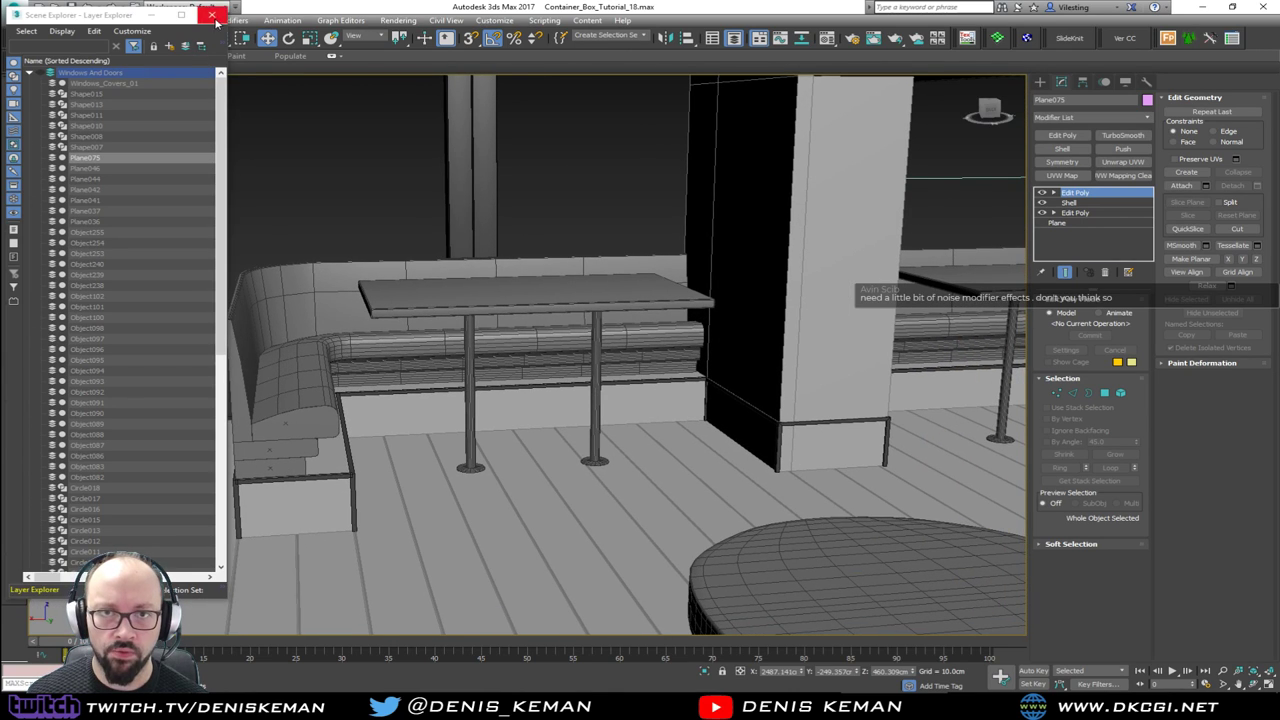
pyautogui.click(214, 17)
pyautogui.moveTo(700, 385); pyautogui.dragTo(580, 318, button='middle')
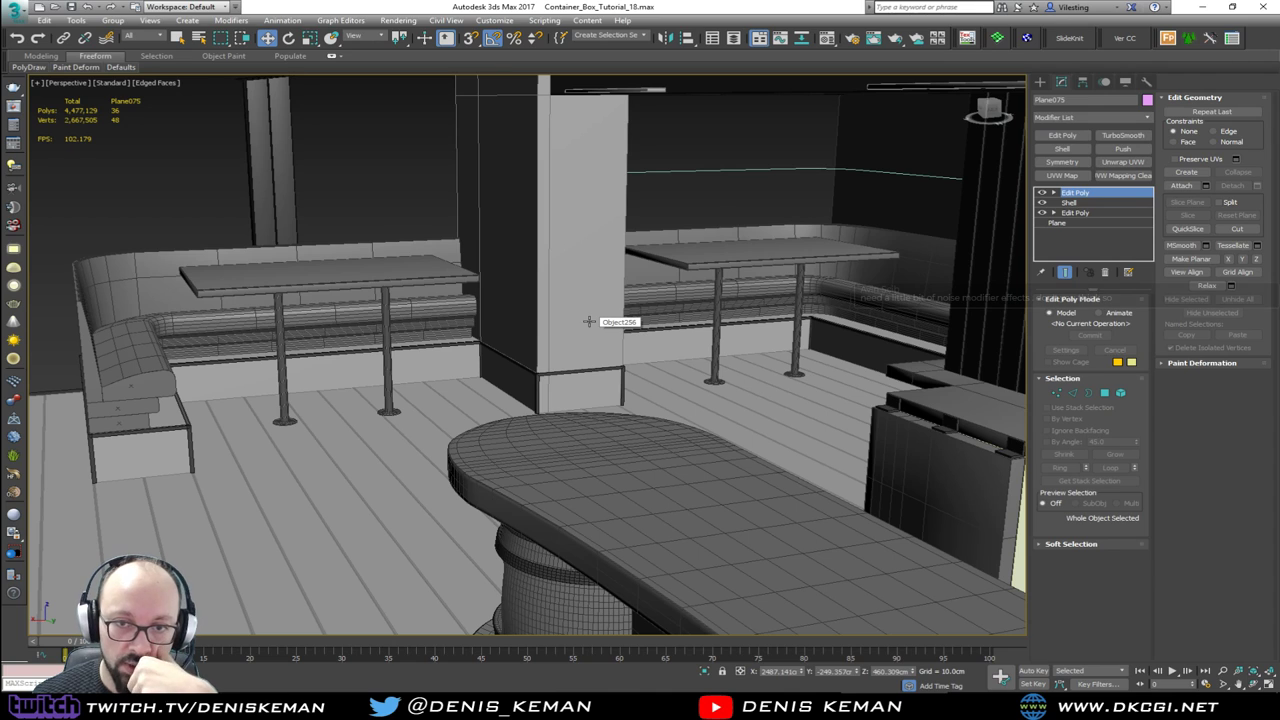
pyautogui.click(430, 186)
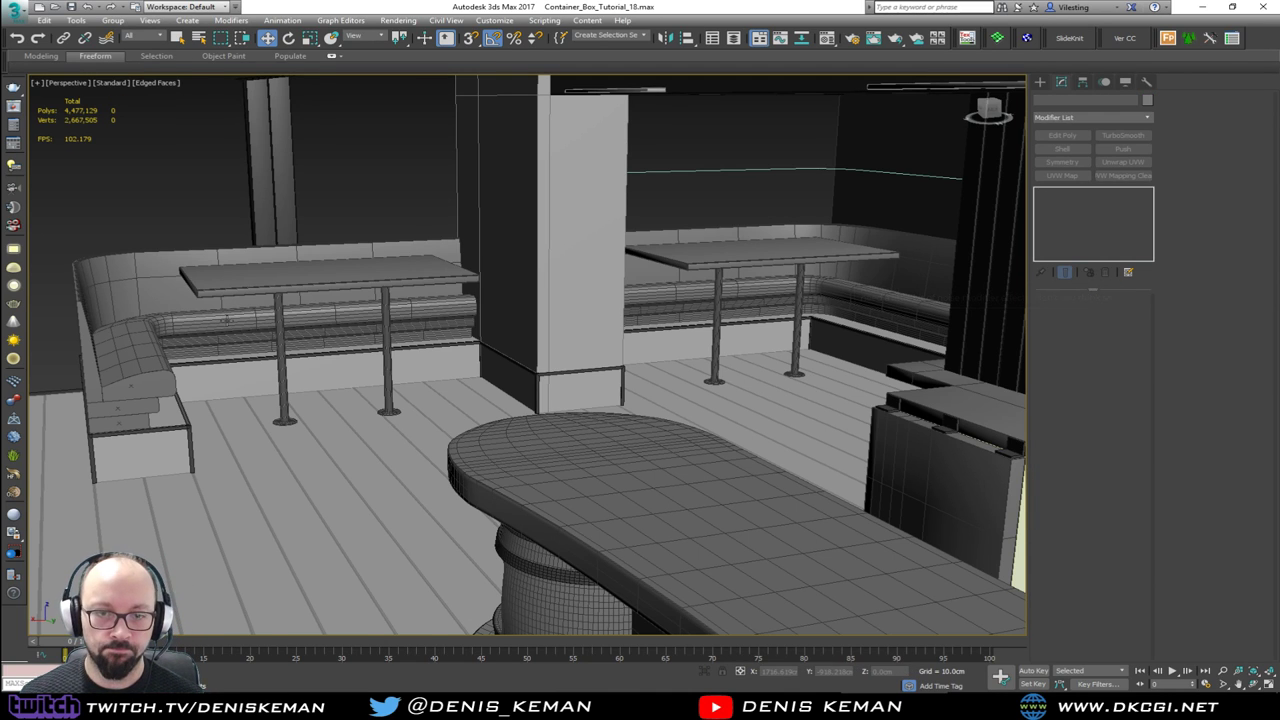
# Step: Compare the plain corner benches with the button-tufted sofas, checking the sofa mesh with Edged Faces on and off
pyautogui.press('F4')
pyautogui.scroll(2, 227, 319)
pyautogui.moveTo(267, 328); pyautogui.dragTo(388, 334, button='middle')
pyautogui.scroll(-2, 471, 349)
pyautogui.moveTo(598, 340); pyautogui.dragTo(426, 337, button='middle')
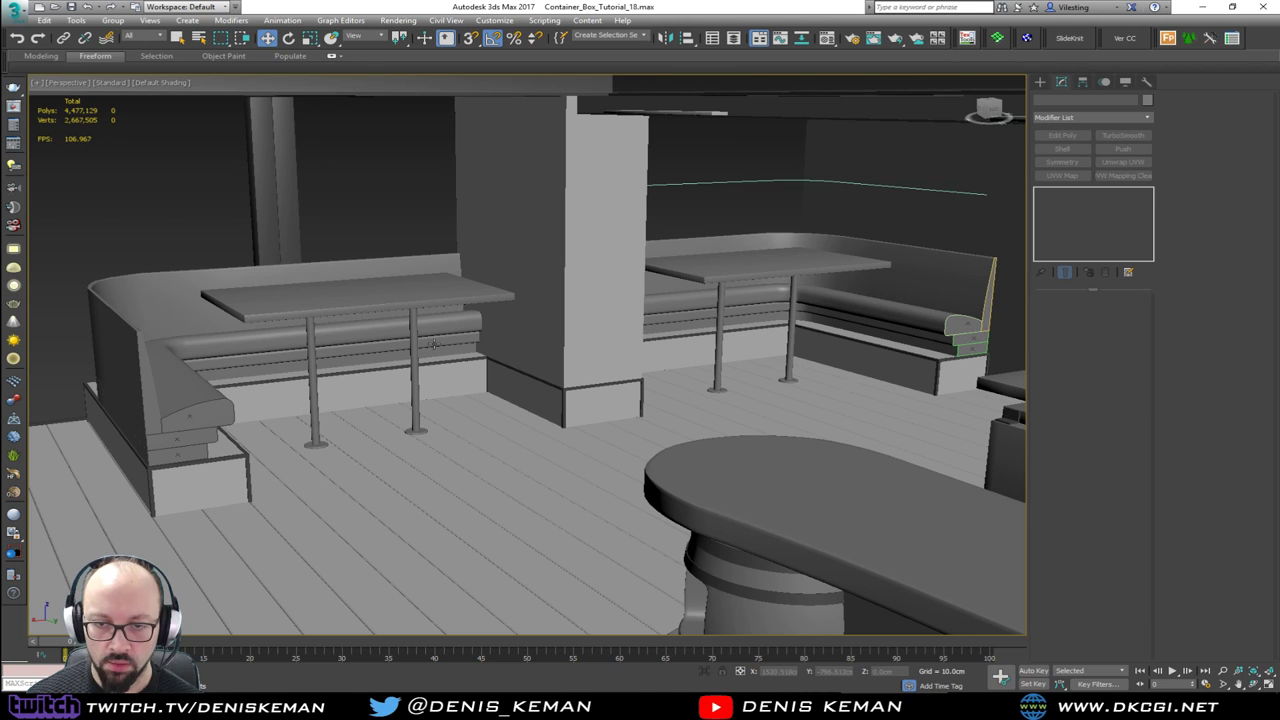
pyautogui.moveTo(289, 388)
pyautogui.keyDown('alt'); pyautogui.mouseDown(button='middle')
pyautogui.moveTo(611, 309)
pyautogui.moveTo(283, 380)
pyautogui.moveTo(536, 341)
pyautogui.moveTo(463, 317)
pyautogui.moveTo(503, 349)
pyautogui.moveTo(501, 379)
pyautogui.moveTo(614, 363)
pyautogui.moveTo(536, 383)
pyautogui.mouseUp(button='middle'); pyautogui.keyUp('alt')
pyautogui.press('F4')
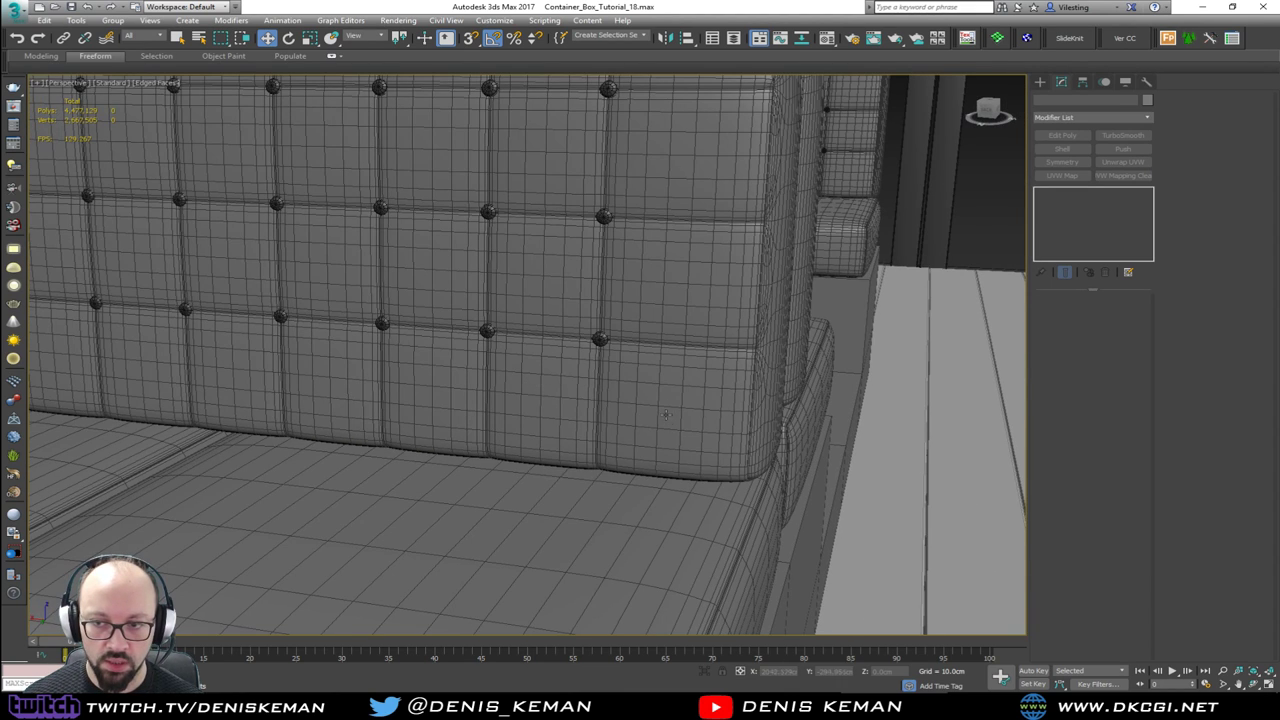
pyautogui.press('F4')
pyautogui.moveTo(400, 283); pyautogui.dragTo(443, 365, button='middle')
pyautogui.scroll(-4, 443, 377)
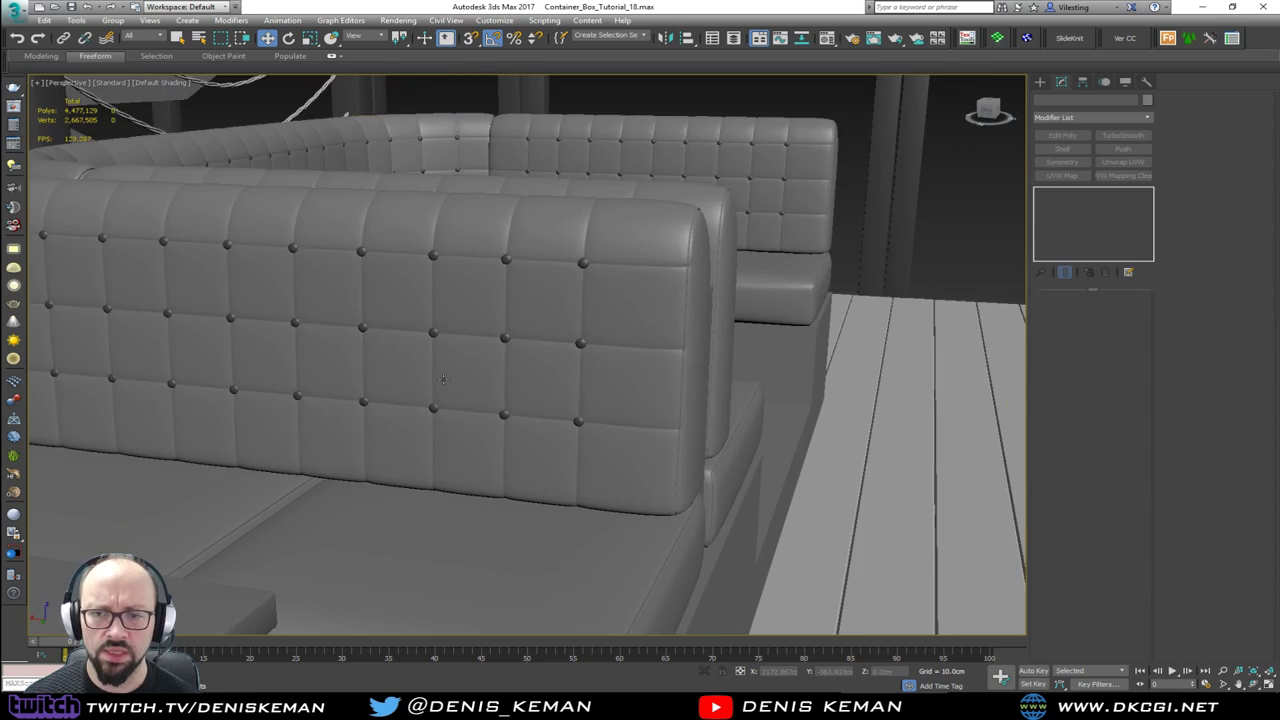
pyautogui.moveTo(636, 342); pyautogui.dragTo(724, 273, button='middle')
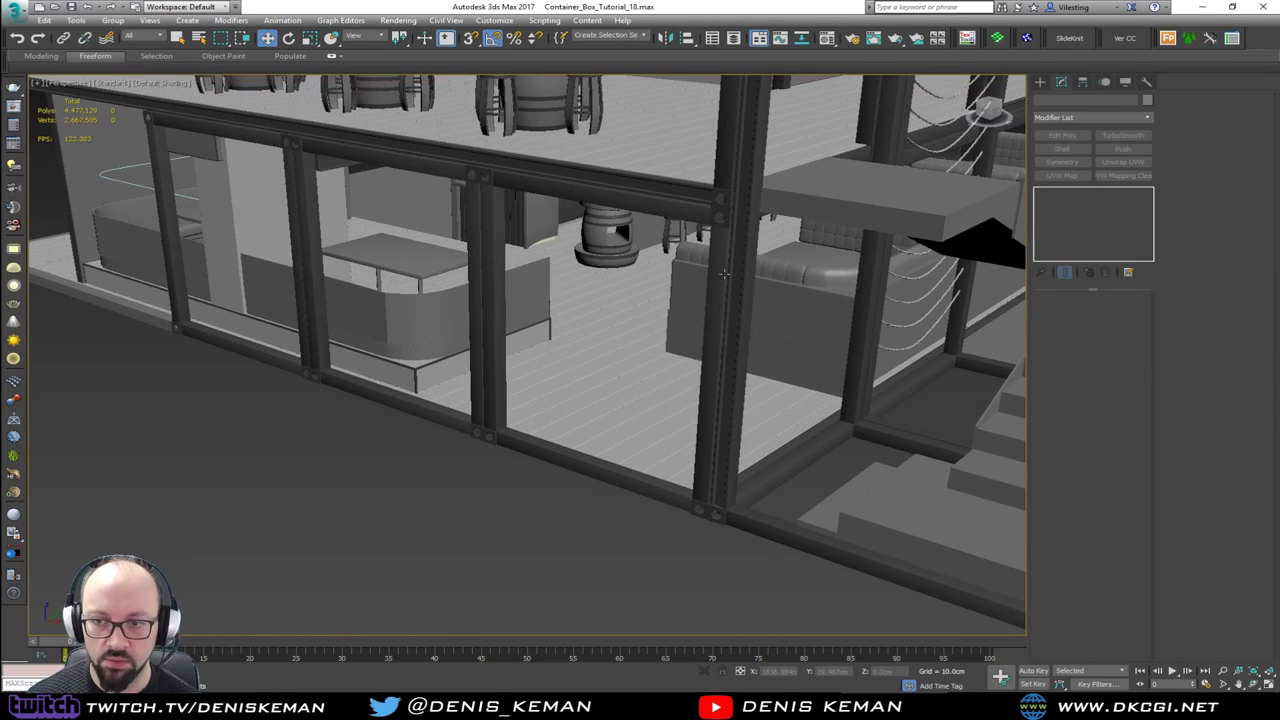
# Step: Select the mirrored bench's curved backrest, view it alongside the tufted sofas and the bar, and deselect it
pyautogui.click(373, 314)
pyautogui.scroll(15, 373, 314)
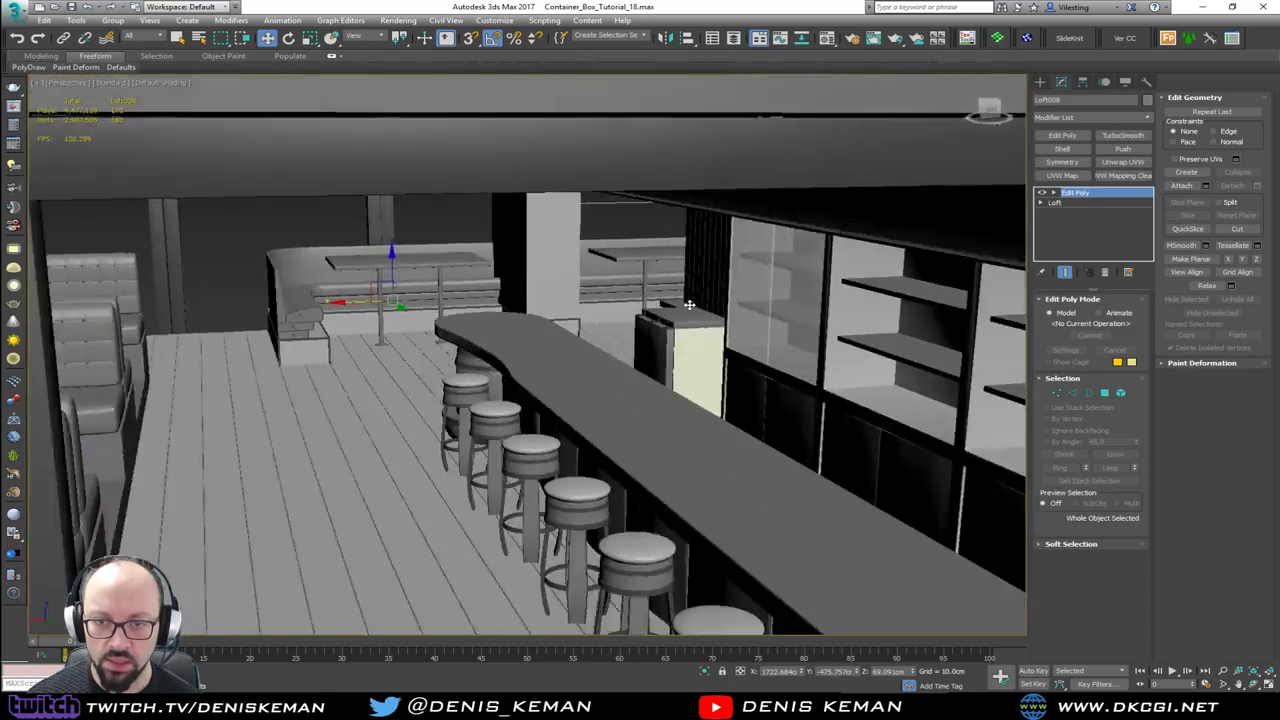
pyautogui.keyDown('alt'); pyautogui.moveTo(689, 305); pyautogui.dragTo(714, 303, button='middle'); pyautogui.keyUp('alt')
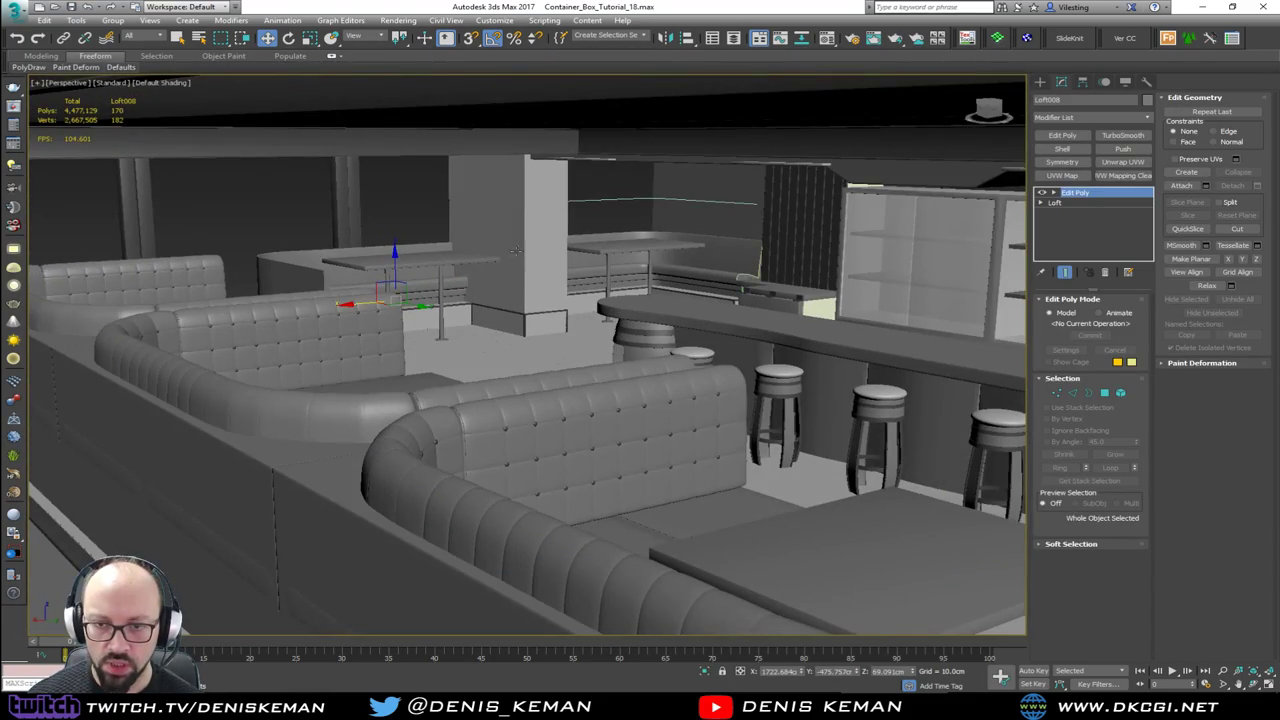
pyautogui.scroll(10, 517, 250)
pyautogui.click(267, 195)
pyautogui.moveTo(440, 232); pyautogui.dragTo(487, 291, button='middle')
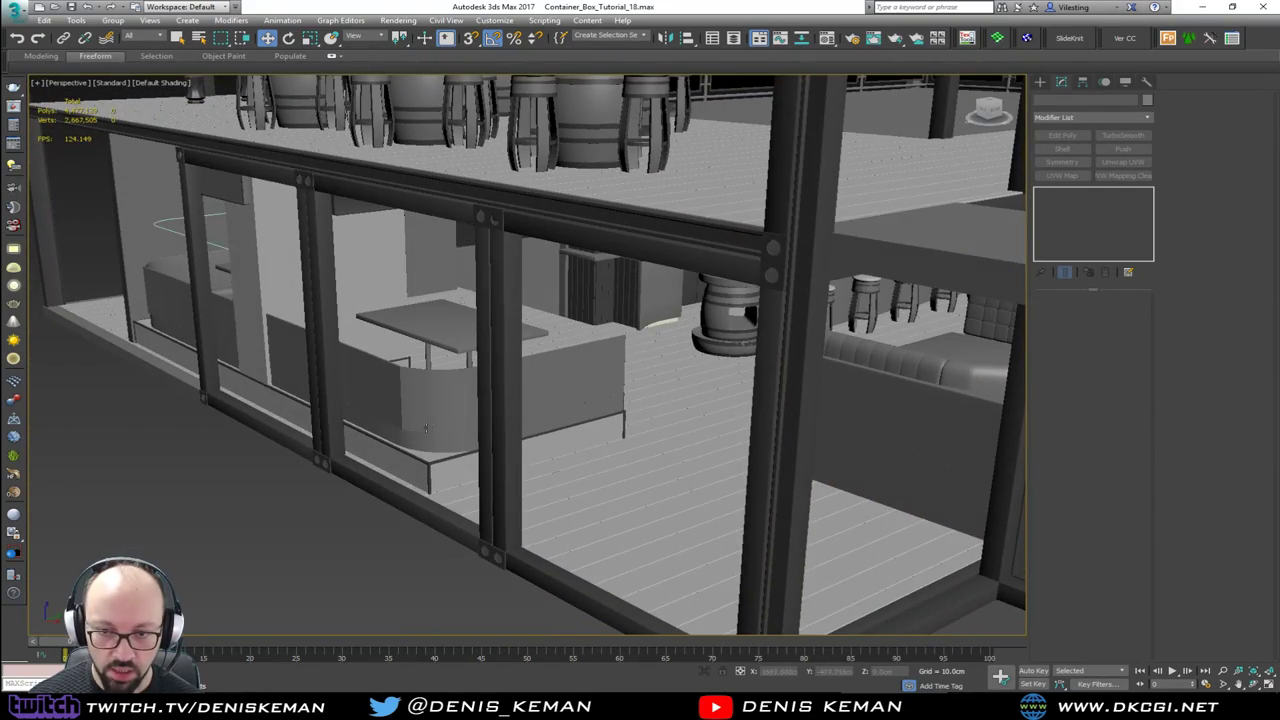
# Step: Examine the two corner benches, their tables and the pillar from inside the bar, with Edged Faces on and off
pyautogui.scroll(4, 425, 428)
pyautogui.scroll(10, 425, 430)
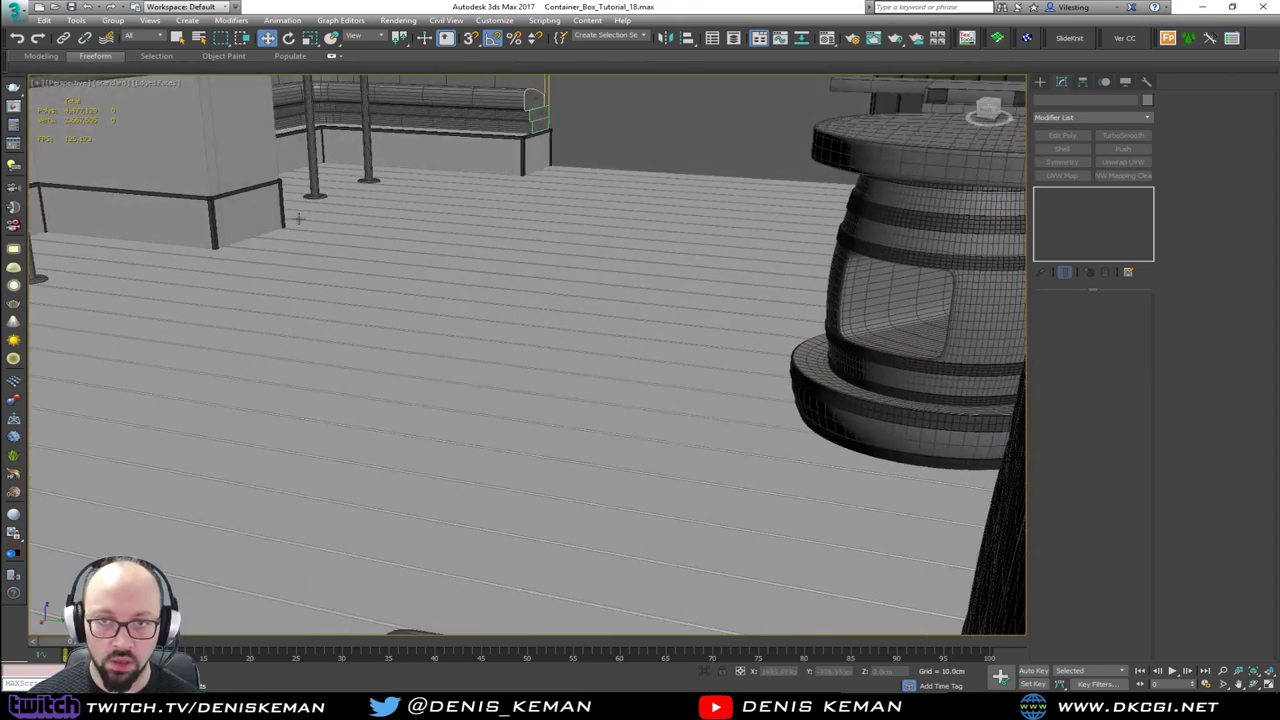
pyautogui.moveTo(299, 219); pyautogui.dragTo(439, 336, button='middle')
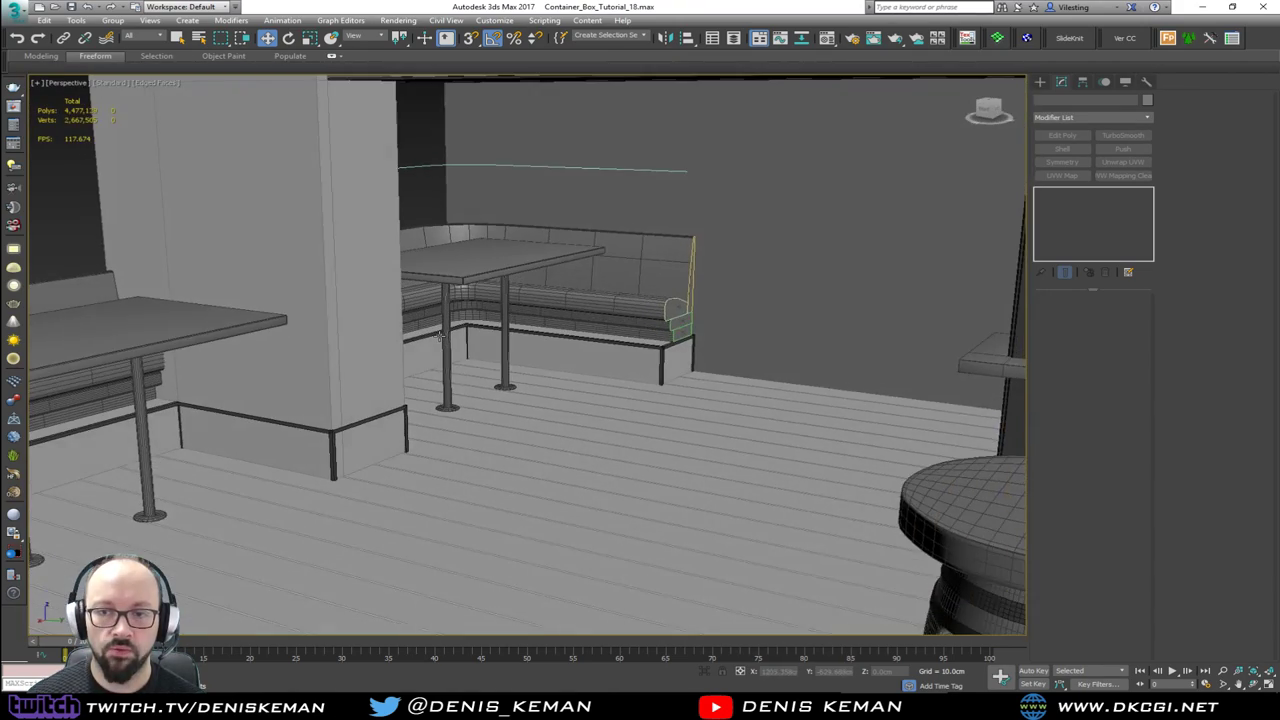
pyautogui.scroll(3, 428, 334)
pyautogui.scroll(-3, 594, 349)
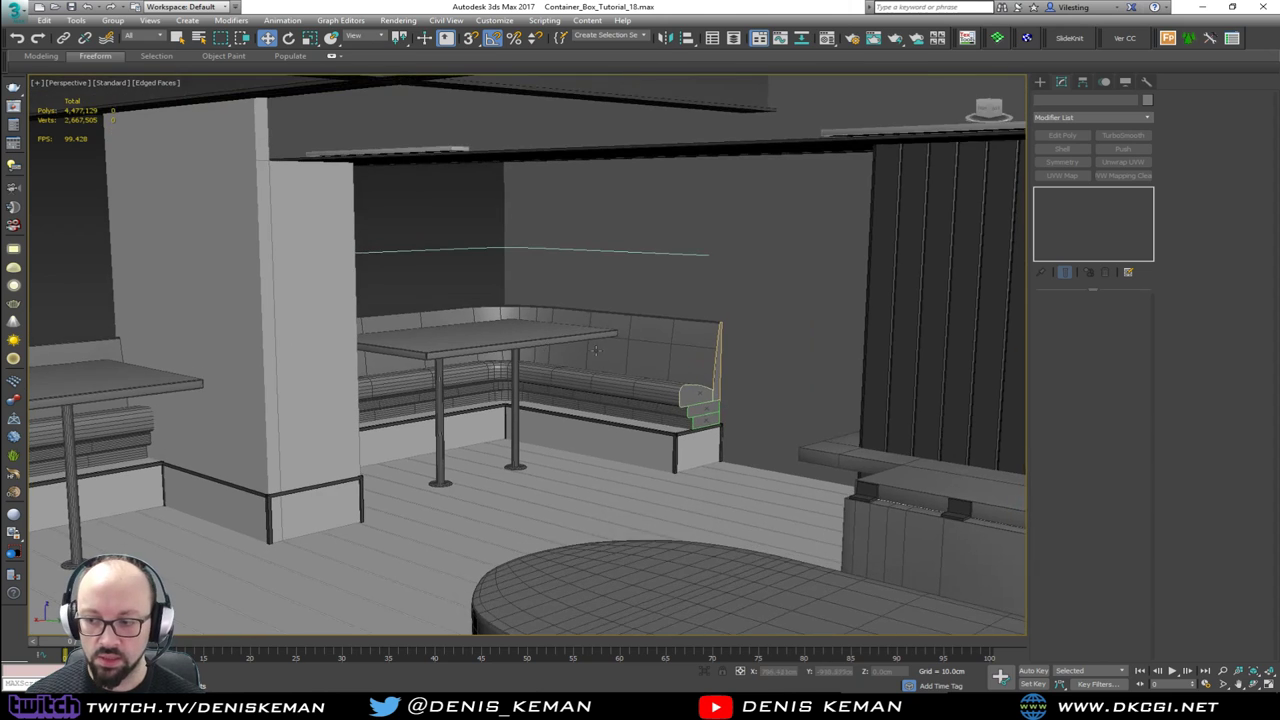
pyautogui.keyDown('alt'); pyautogui.moveTo(620, 343); pyautogui.dragTo(683, 344, button='middle'); pyautogui.keyUp('alt')
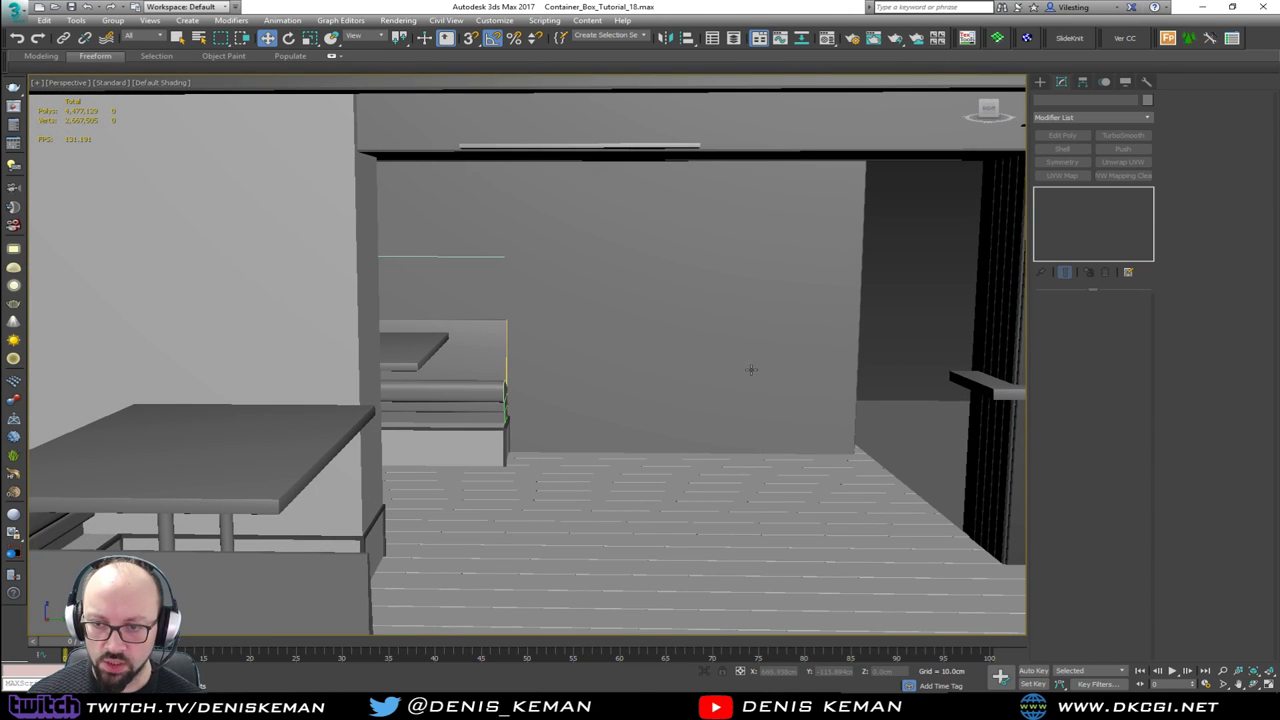
# Step: Select the Bathroom_Wall beside the corner bench, view it and the benches from outside, and clear the selection
pyautogui.click(683, 334)
pyautogui.scroll(-5, 560, 346)
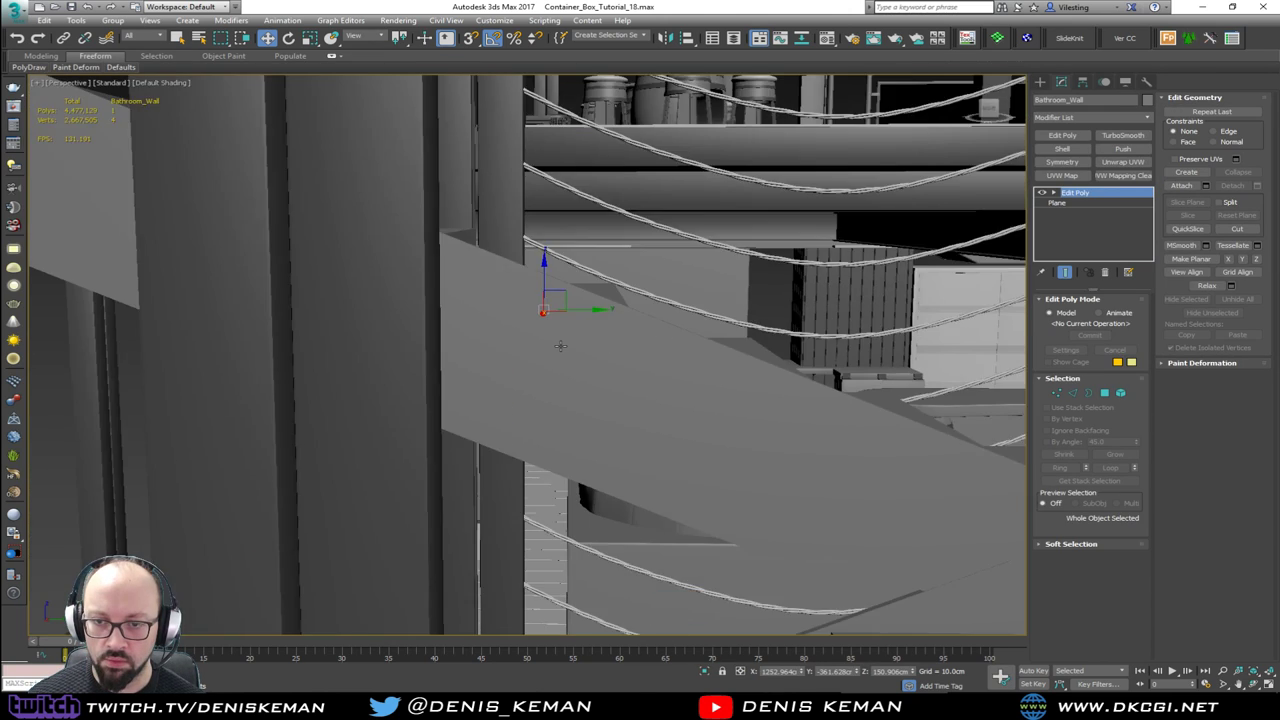
pyautogui.keyDown('alt'); pyautogui.moveTo(560, 346); pyautogui.dragTo(672, 350, button='middle'); pyautogui.keyUp('alt')
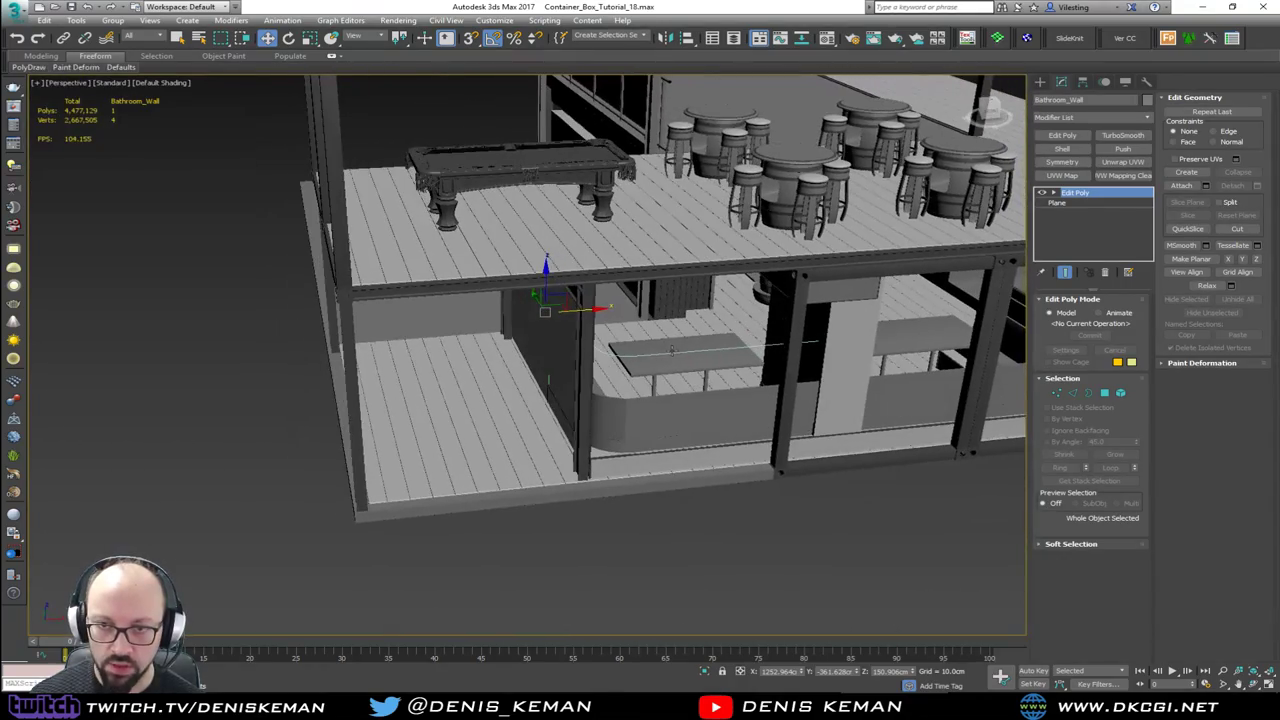
pyautogui.click(776, 558)
pyautogui.moveTo(666, 414); pyautogui.dragTo(440, 292, button='middle')
pyautogui.keyDown('alt'); pyautogui.moveTo(179, 306); pyautogui.dragTo(676, 328, button='middle'); pyautogui.keyUp('alt')
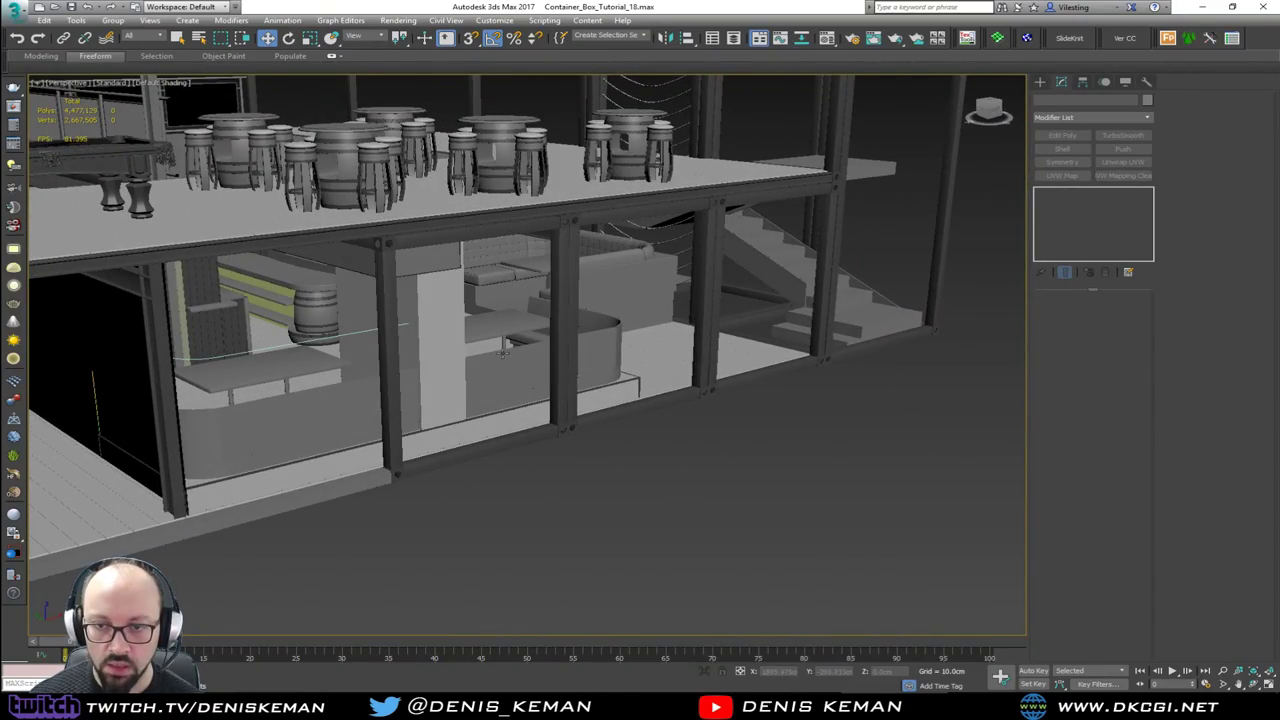
# Step: Examine the upper floor's barrel tables, railings and pool table together with the seating area below from several sides
pyautogui.keyDown('alt'); pyautogui.moveTo(505, 345); pyautogui.dragTo(323, 434, button='middle'); pyautogui.keyUp('alt')
pyautogui.keyDown('alt'); pyautogui.moveTo(405, 408); pyautogui.dragTo(379, 391, button='middle'); pyautogui.keyUp('alt')
pyautogui.keyDown('alt'); pyautogui.moveTo(371, 242); pyautogui.dragTo(371, 300, button='middle'); pyautogui.keyUp('alt')
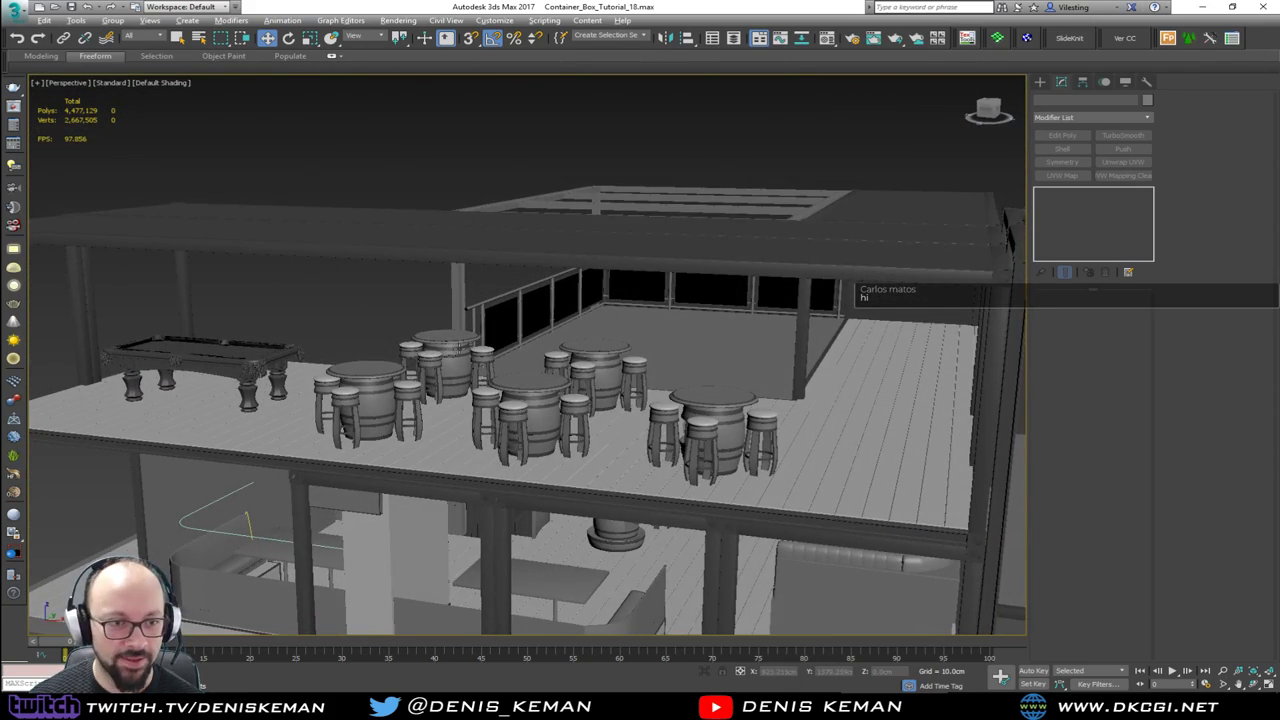
pyautogui.keyDown('alt'); pyautogui.moveTo(460, 348); pyautogui.dragTo(489, 336, button='middle'); pyautogui.keyUp('alt')
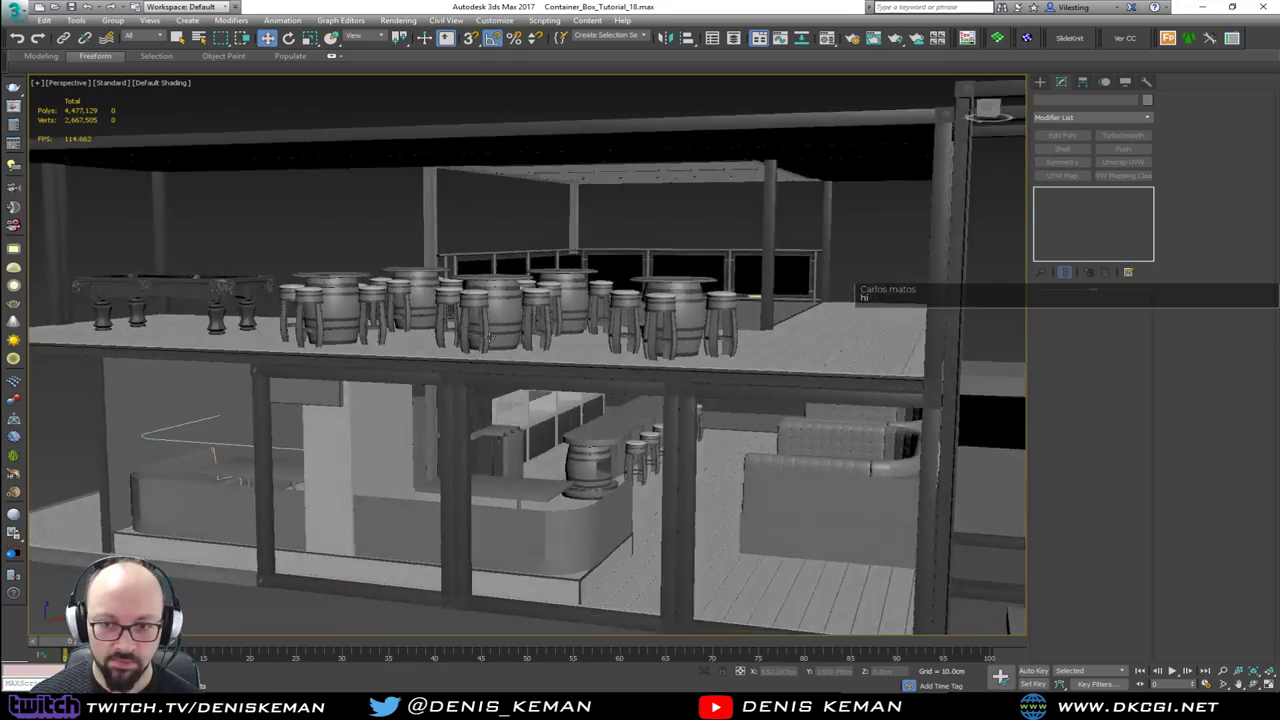
pyautogui.moveTo(371, 255)
pyautogui.keyDown('alt'); pyautogui.mouseDown(button='middle')
pyautogui.moveTo(300, 255)
pyautogui.moveTo(365, 245)
pyautogui.mouseUp(button='middle'); pyautogui.keyUp('alt')
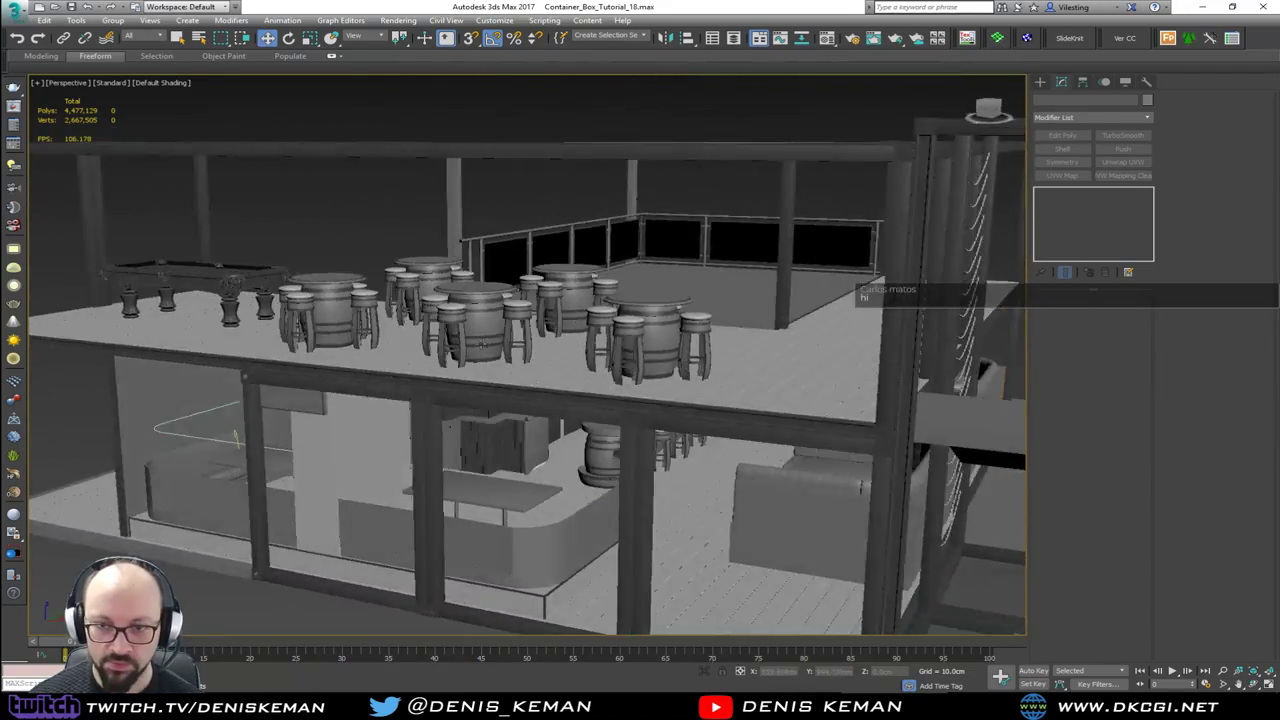
pyautogui.keyDown('alt'); pyautogui.moveTo(481, 342); pyautogui.dragTo(395, 318, button='middle'); pyautogui.keyUp('alt')
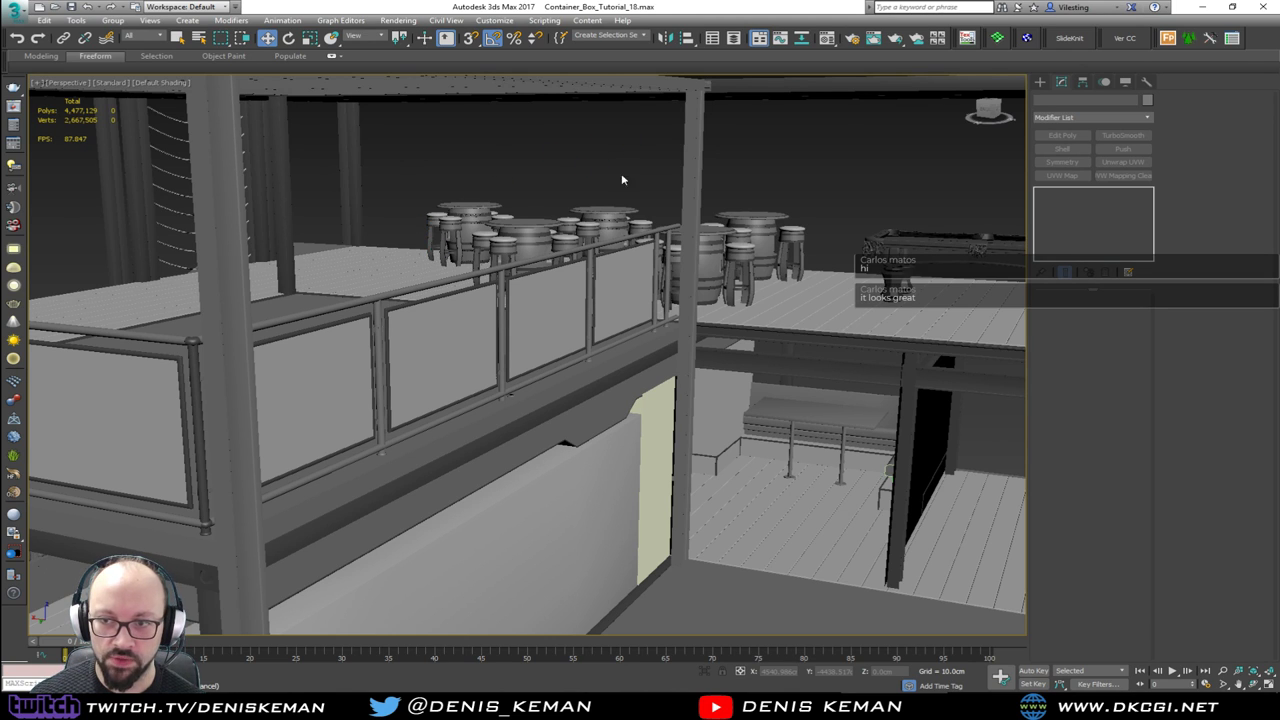
pyautogui.keyDown('alt'); pyautogui.moveTo(622, 180); pyautogui.dragTo(597, 320, button='middle'); pyautogui.keyUp('alt')
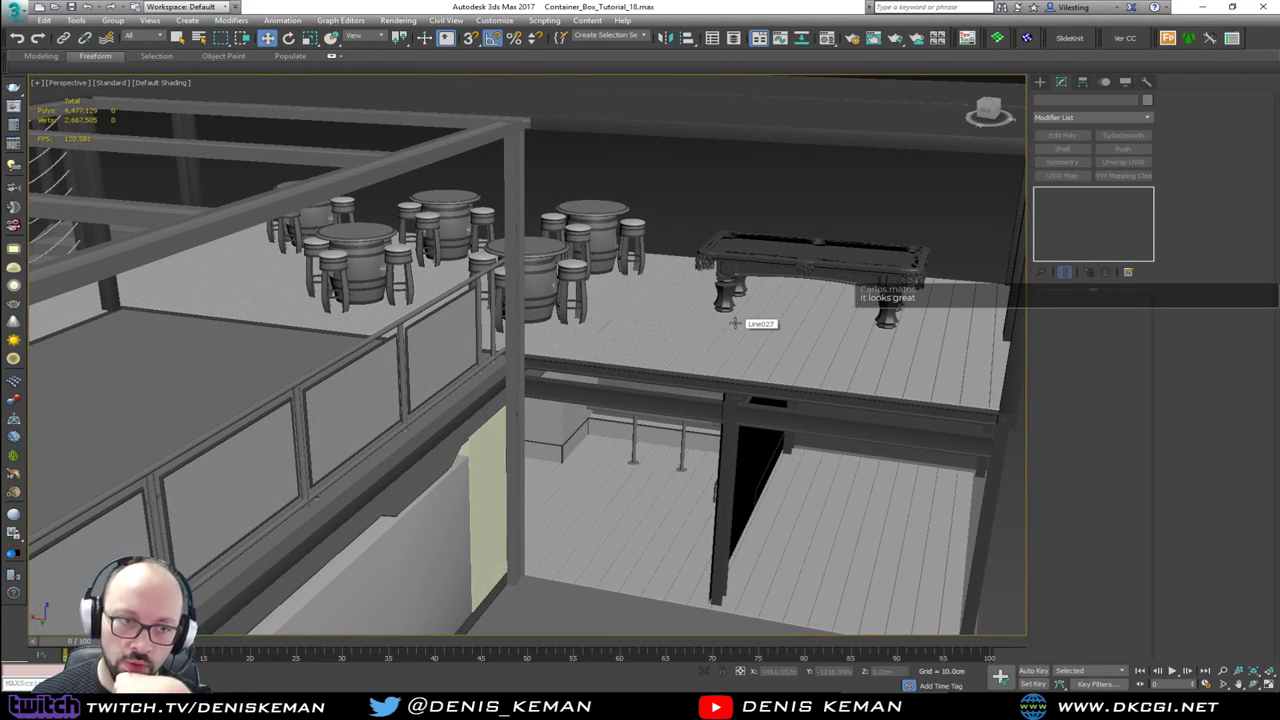
# Step: Select the pool table for a close look, deselect it, and check its mesh with Edged Faces
pyautogui.click(830, 265)
pyautogui.scroll(6, 829, 266)
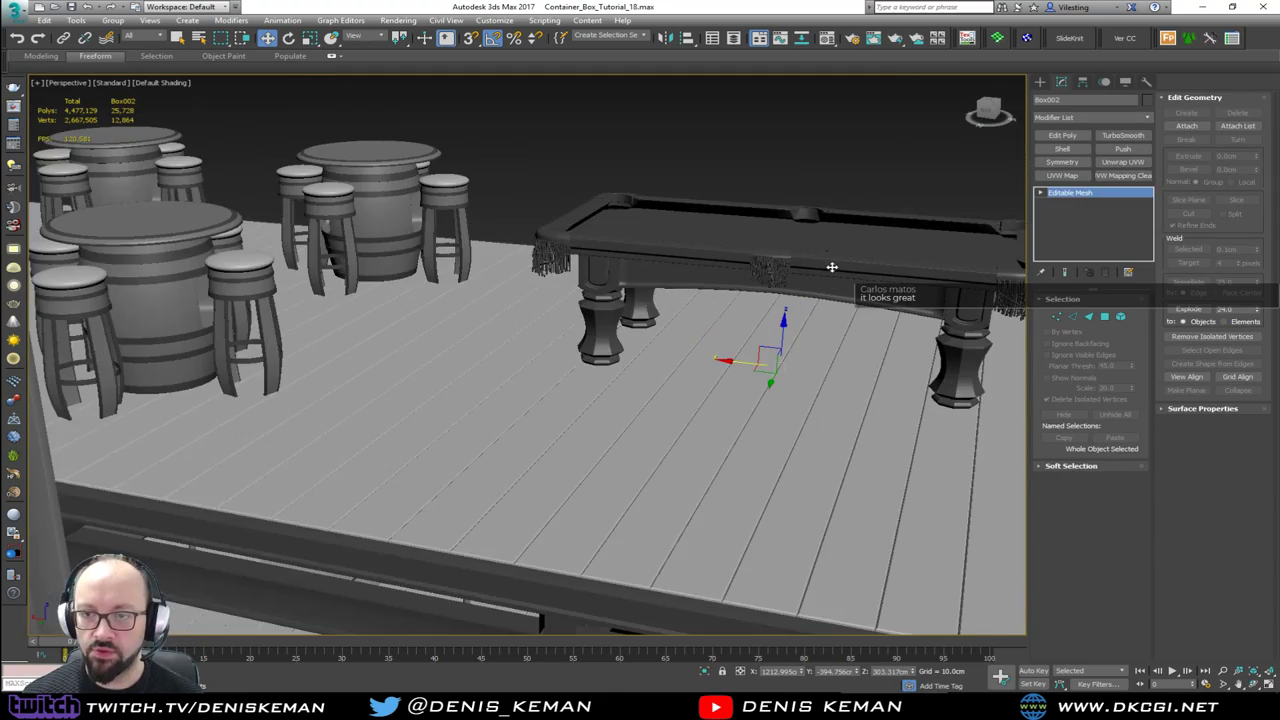
pyautogui.scroll(-5, 679, 272)
pyautogui.click(711, 166)
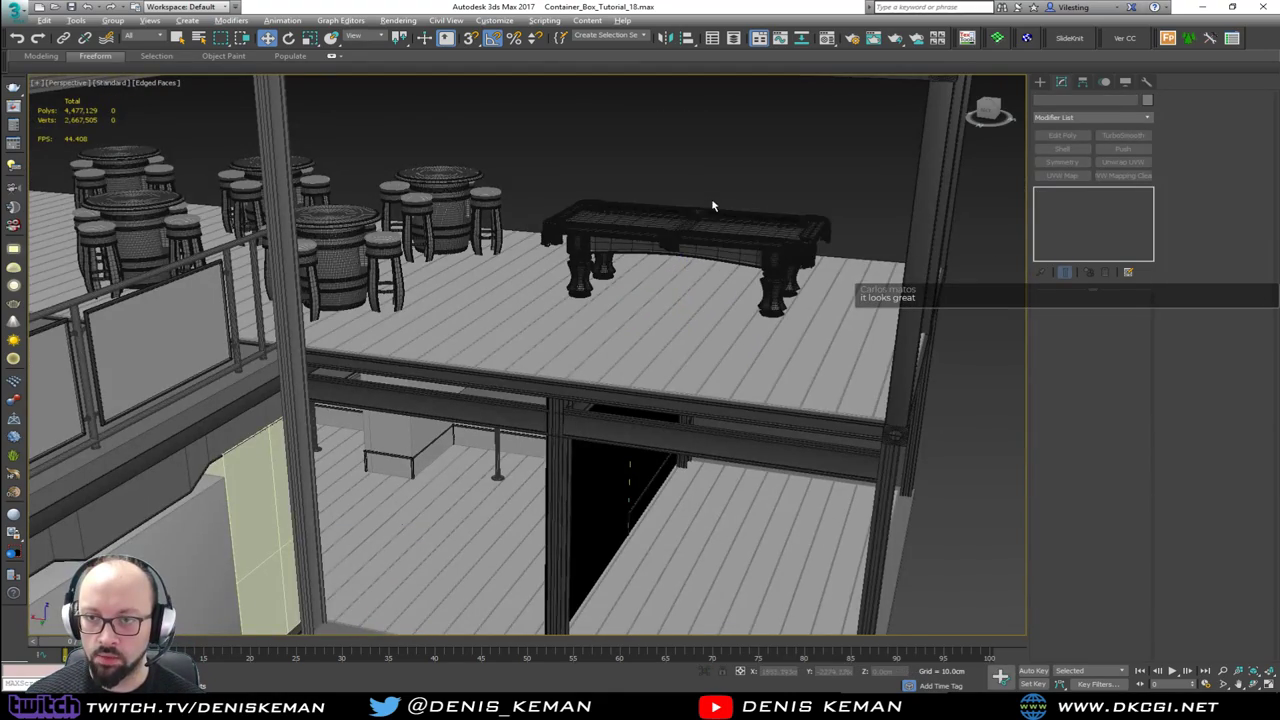
pyautogui.moveTo(711, 204)
pyautogui.keyDown('alt'); pyautogui.mouseDown(button='middle')
pyautogui.moveTo(714, 216)
pyautogui.moveTo(684, 205)
pyautogui.moveTo(589, 314)
pyautogui.moveTo(654, 306)
pyautogui.moveTo(660, 280)
pyautogui.mouseUp(button='middle'); pyautogui.keyUp('alt')
pyautogui.press('F4')
# Step: Inspect both corner benches and the pillar between them from outside the building and from the bar area
pyautogui.moveTo(695, 500); pyautogui.dragTo(406, 218, button='middle')
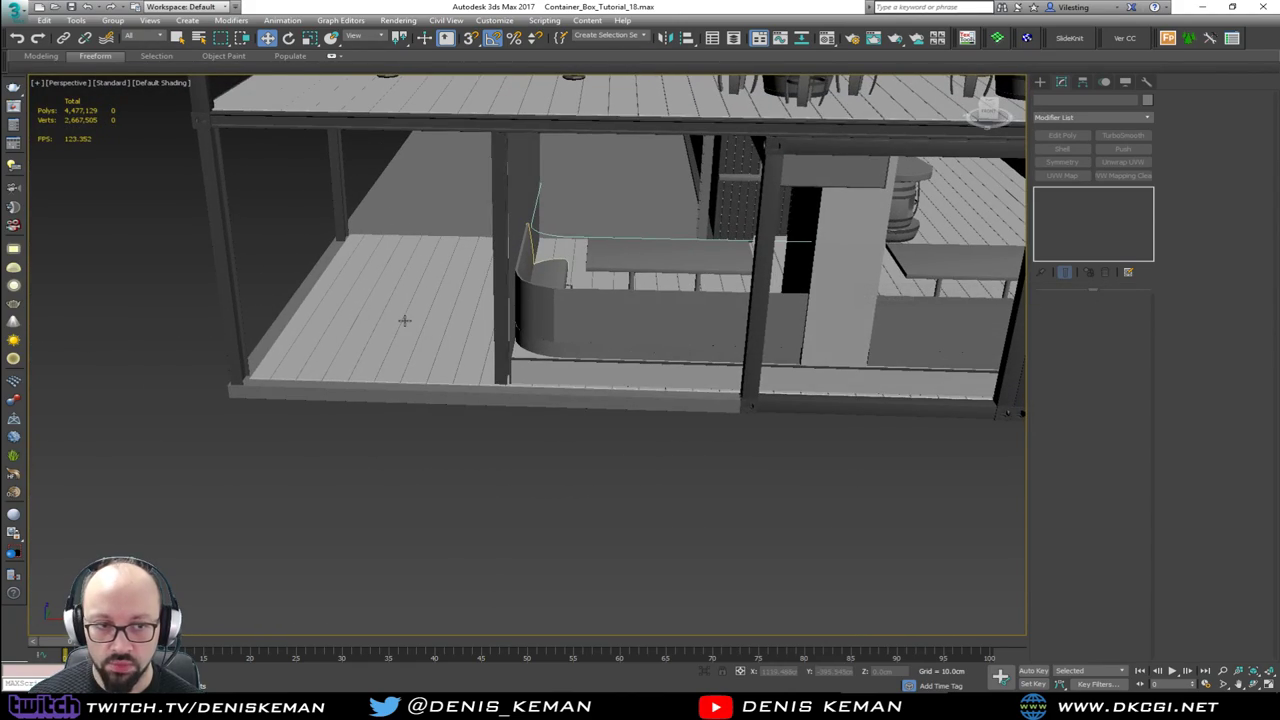
pyautogui.keyDown('alt'); pyautogui.moveTo(404, 320); pyautogui.dragTo(233, 311, button='middle'); pyautogui.keyUp('alt')
pyautogui.moveTo(475, 311); pyautogui.dragTo(623, 360, button='middle')
pyautogui.moveTo(480, 256); pyautogui.dragTo(503, 314, button='middle')
pyautogui.scroll(3, 517, 320)
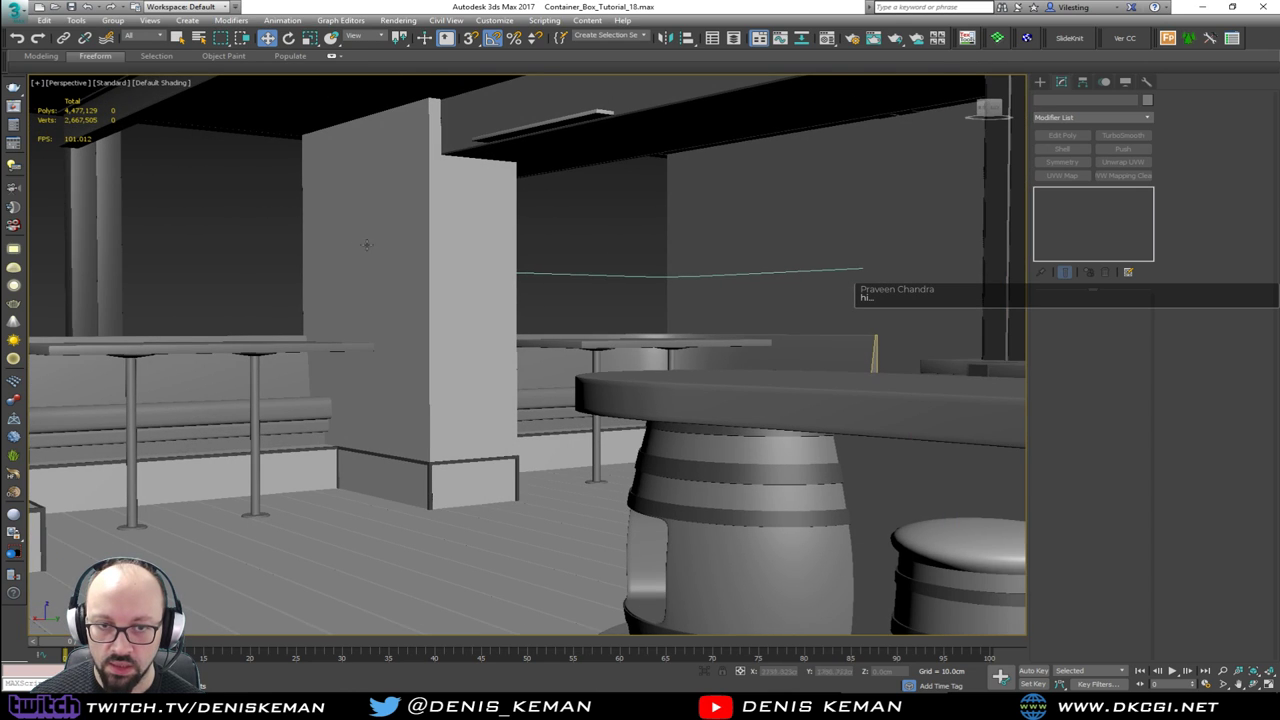
pyautogui.moveTo(366, 244); pyautogui.dragTo(634, 346, button='middle')
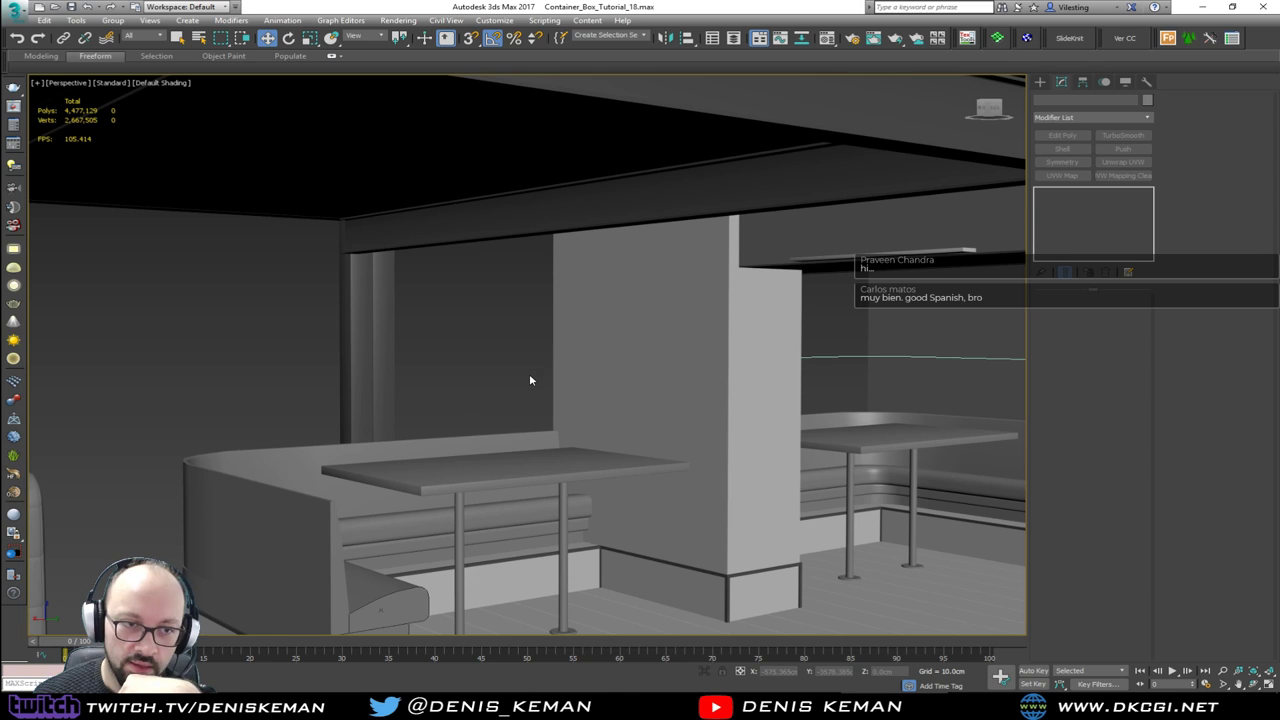
# Step: Review the whole container bar from all sides, including the tufted sofas, bar counter, staircase and empty room behind the bathroom wall
pyautogui.scroll(-15, 530, 380)
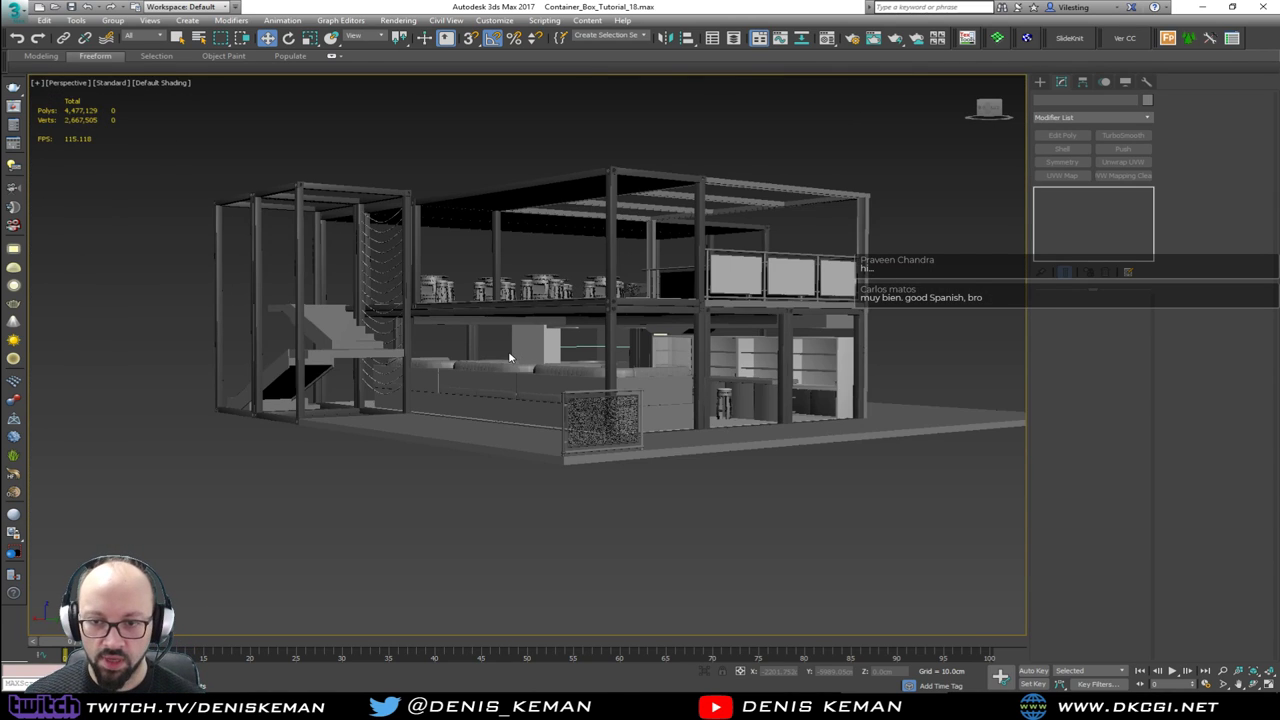
pyautogui.keyDown('alt'); pyautogui.moveTo(546, 362); pyautogui.dragTo(449, 377, button='middle'); pyautogui.keyUp('alt')
pyautogui.scroll(5, 332, 370)
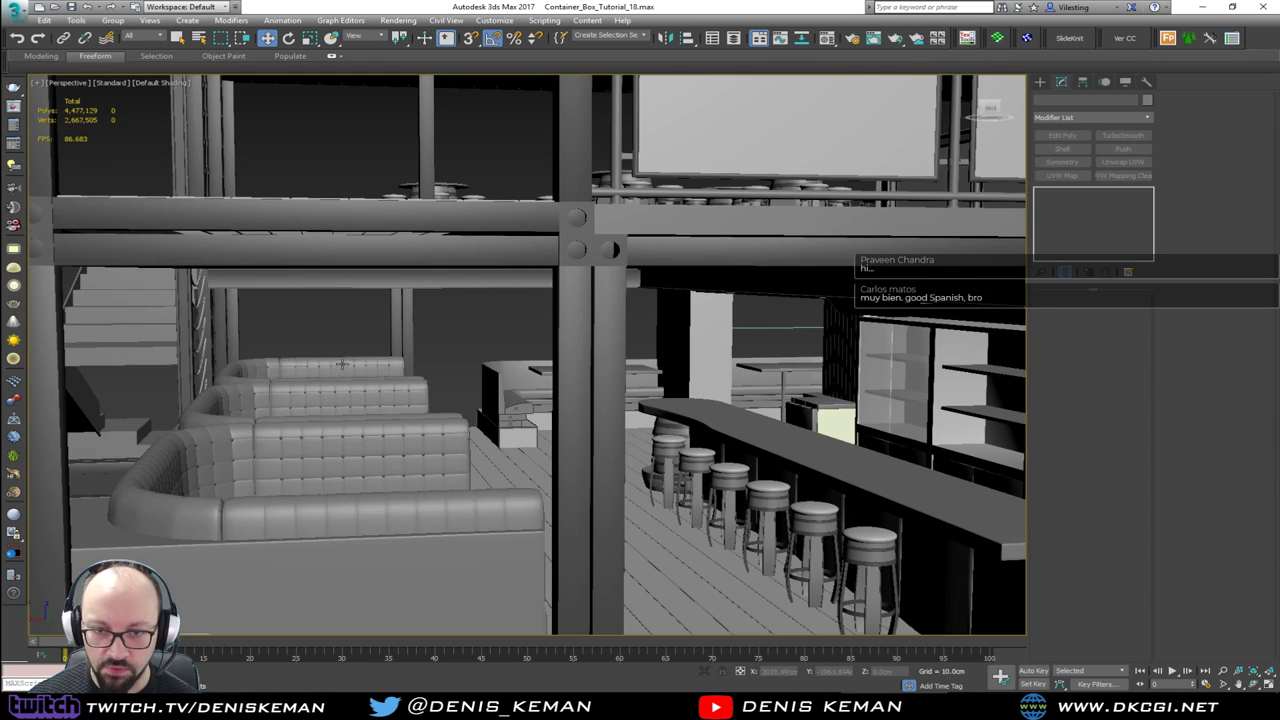
pyautogui.keyDown('alt'); pyautogui.moveTo(342, 364); pyautogui.dragTo(281, 313, button='middle'); pyautogui.keyUp('alt')
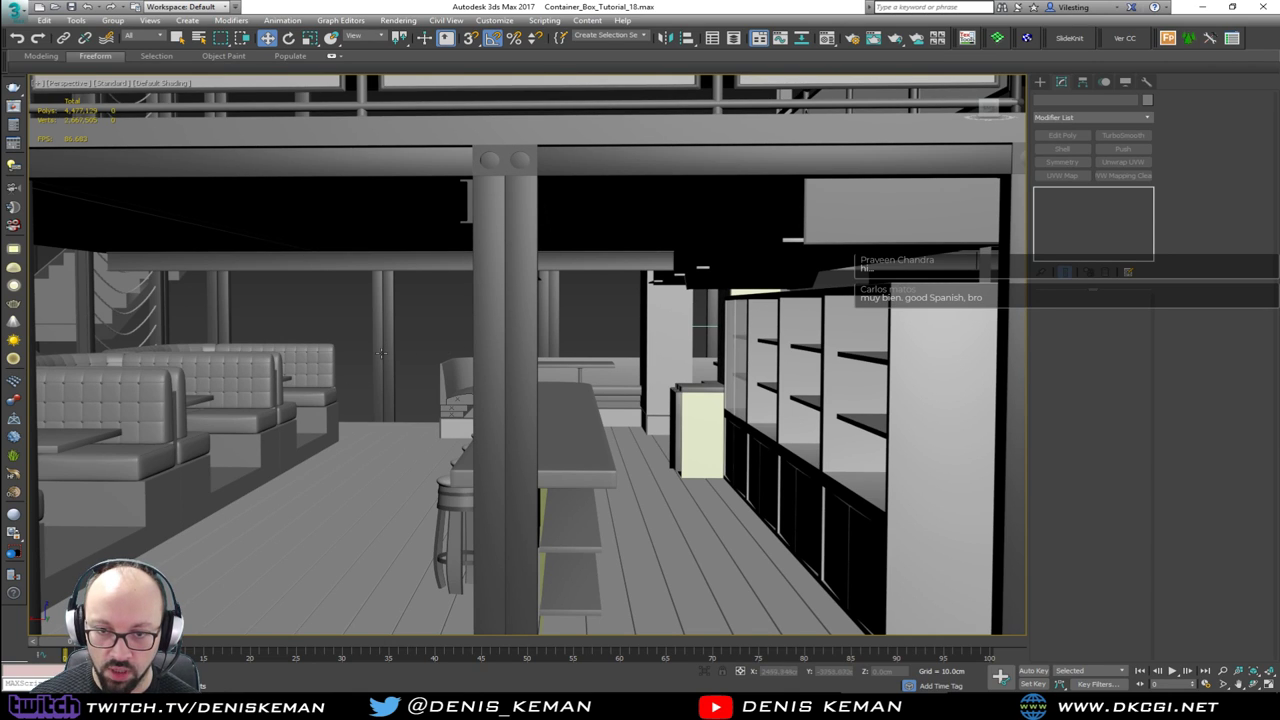
pyautogui.keyDown('alt'); pyautogui.moveTo(381, 353); pyautogui.dragTo(316, 258, button='middle'); pyautogui.keyUp('alt')
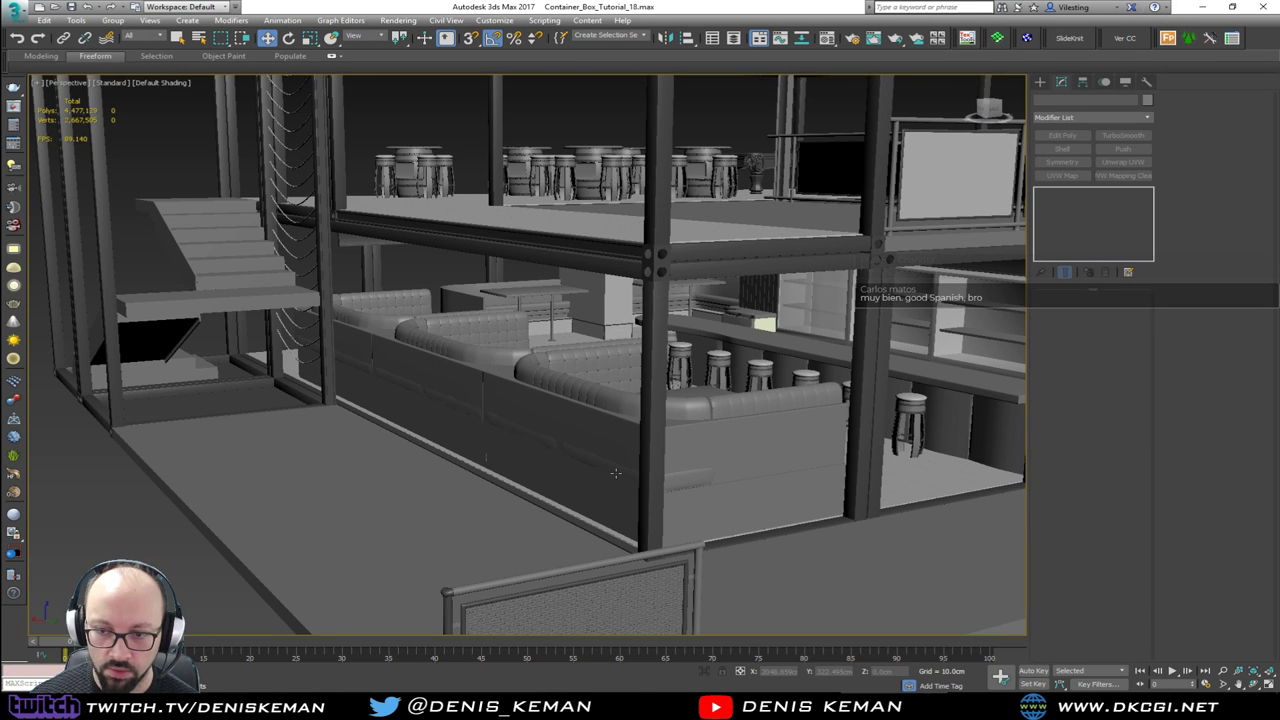
pyautogui.scroll(-8, 616, 473)
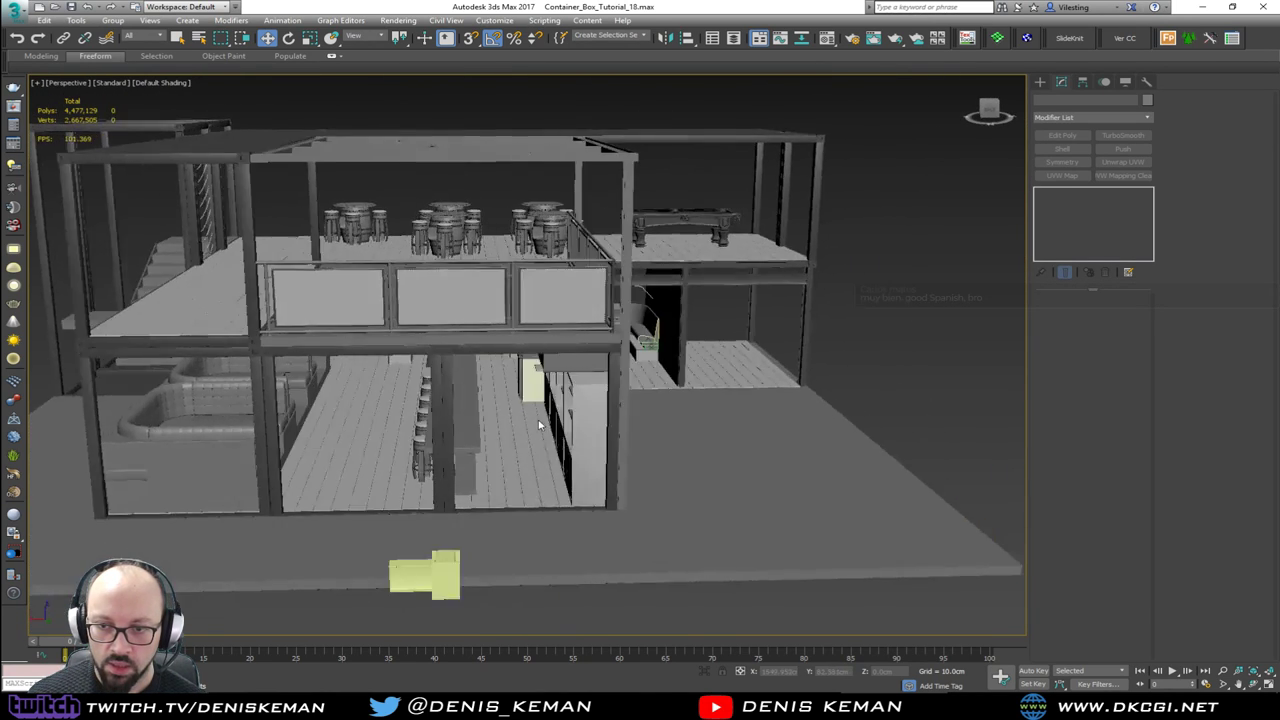
pyautogui.keyDown('alt'); pyautogui.moveTo(540, 425); pyautogui.dragTo(263, 348, button='middle'); pyautogui.keyUp('alt')
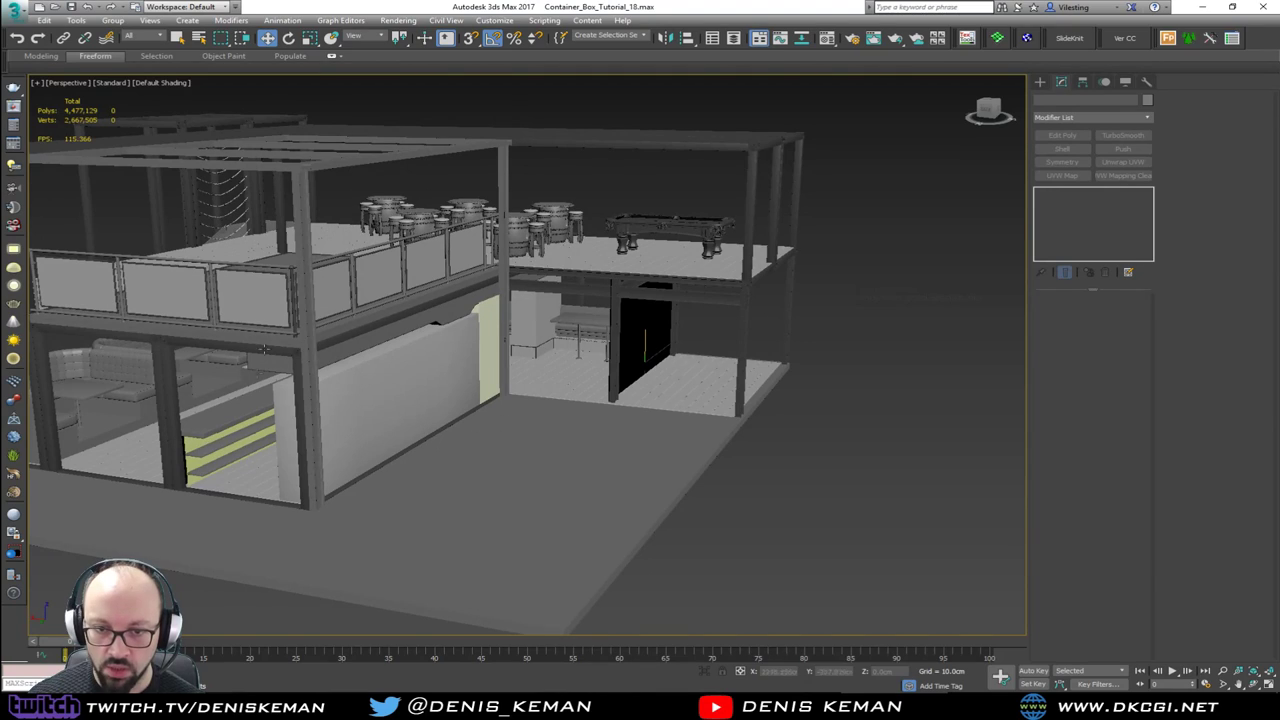
pyautogui.keyDown('alt'); pyautogui.moveTo(656, 417); pyautogui.dragTo(613, 441, button='middle'); pyautogui.keyUp('alt')
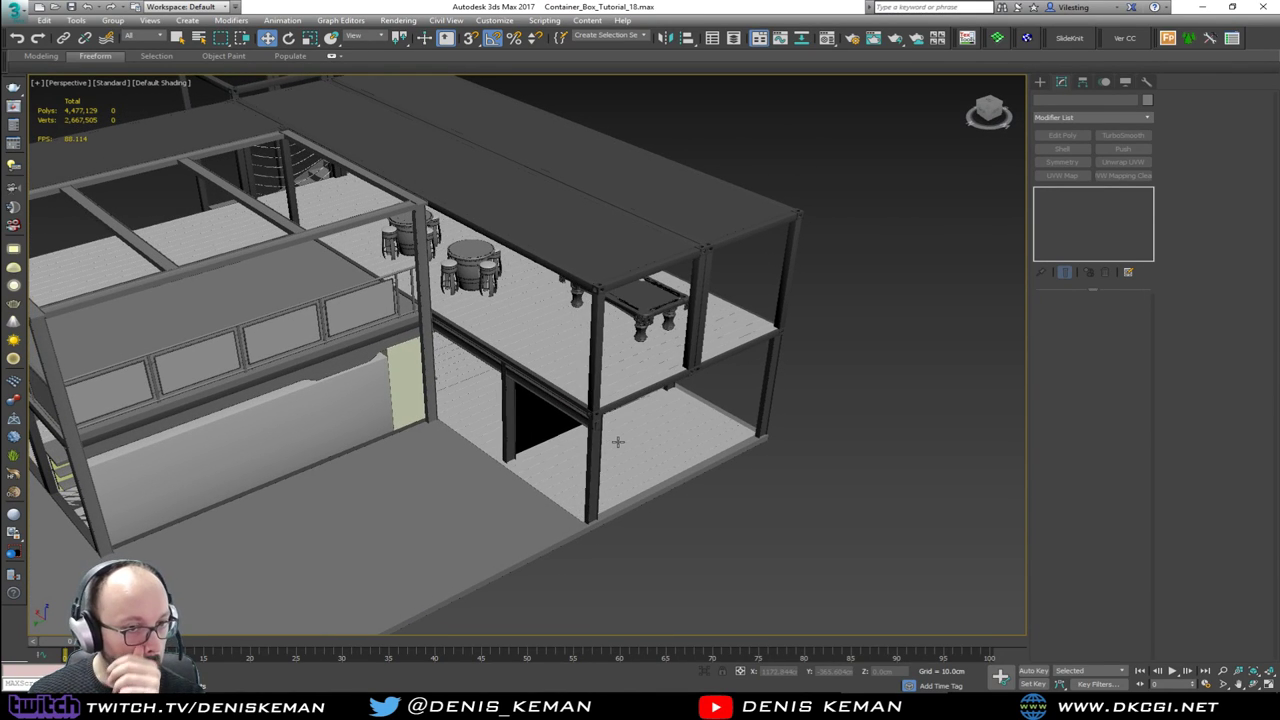
pyautogui.scroll(8, 520, 354)
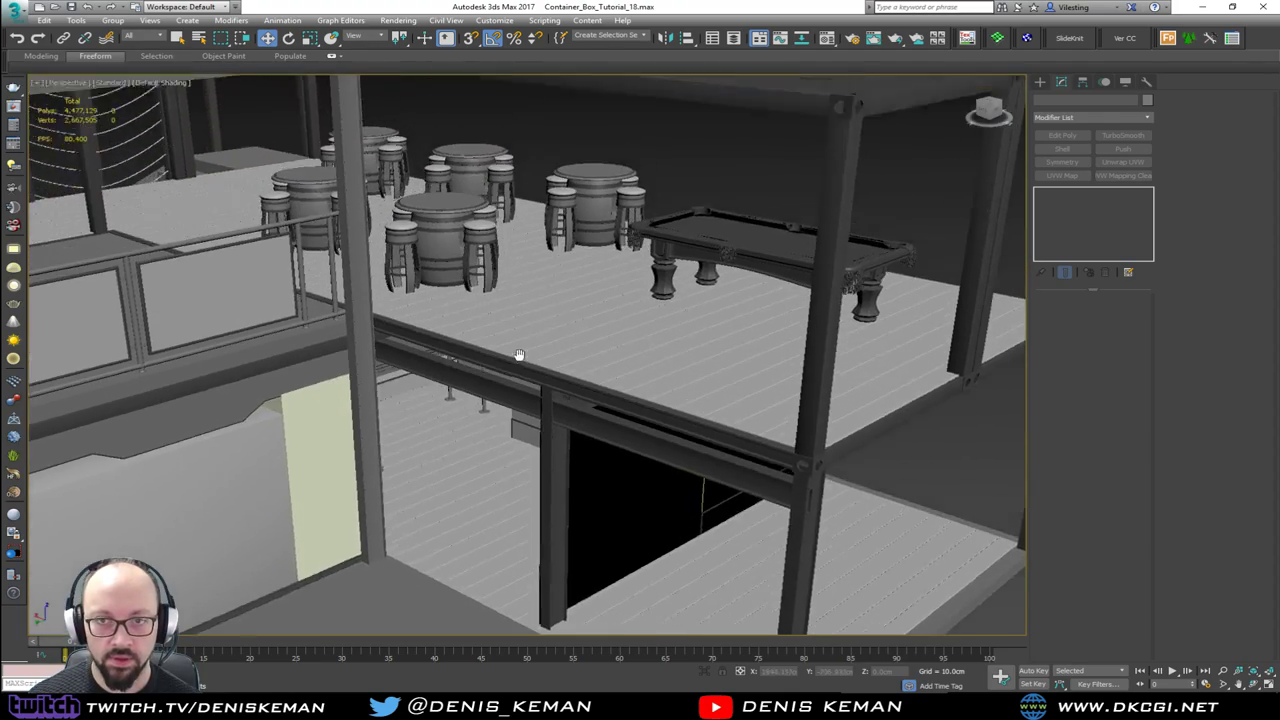
pyautogui.moveTo(519, 355); pyautogui.dragTo(642, 376, button='middle')
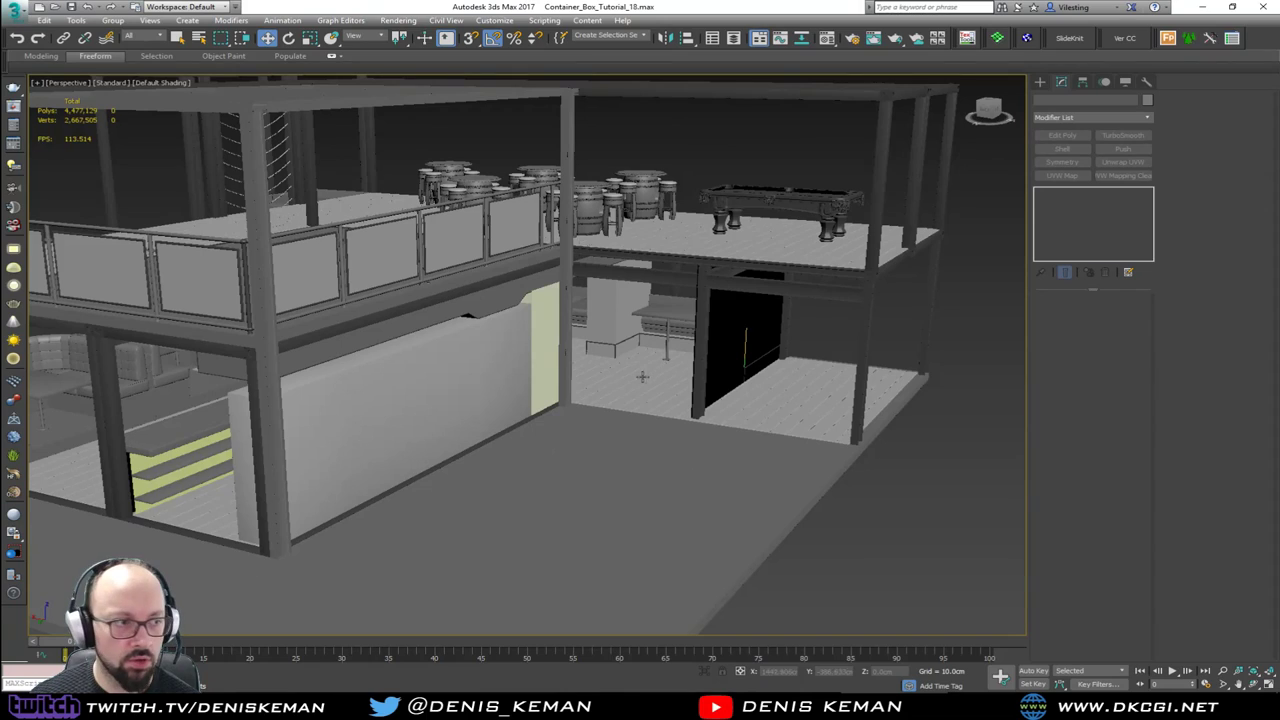
# Step: Unhide all objects in the scene together with all layers
pyautogui.rightClick(442, 401)
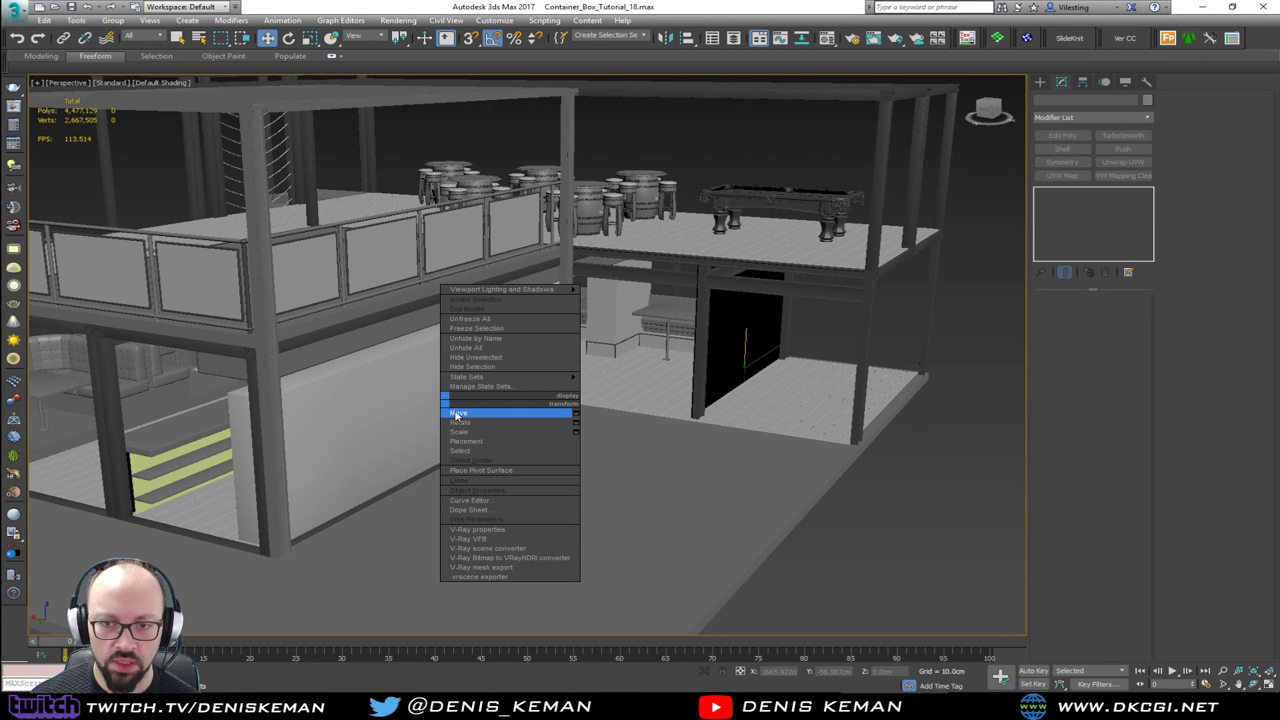
pyautogui.click(468, 347)
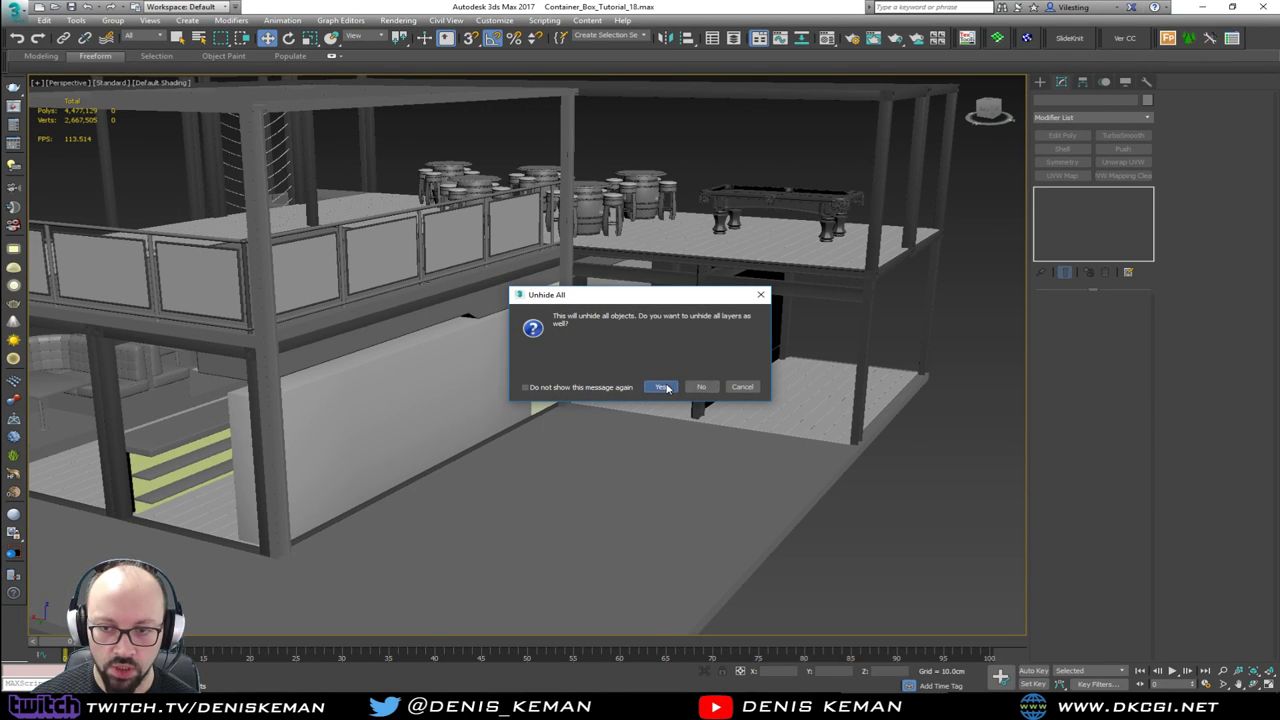
pyautogui.click(663, 387)
pyautogui.scroll(-6, 497, 408)
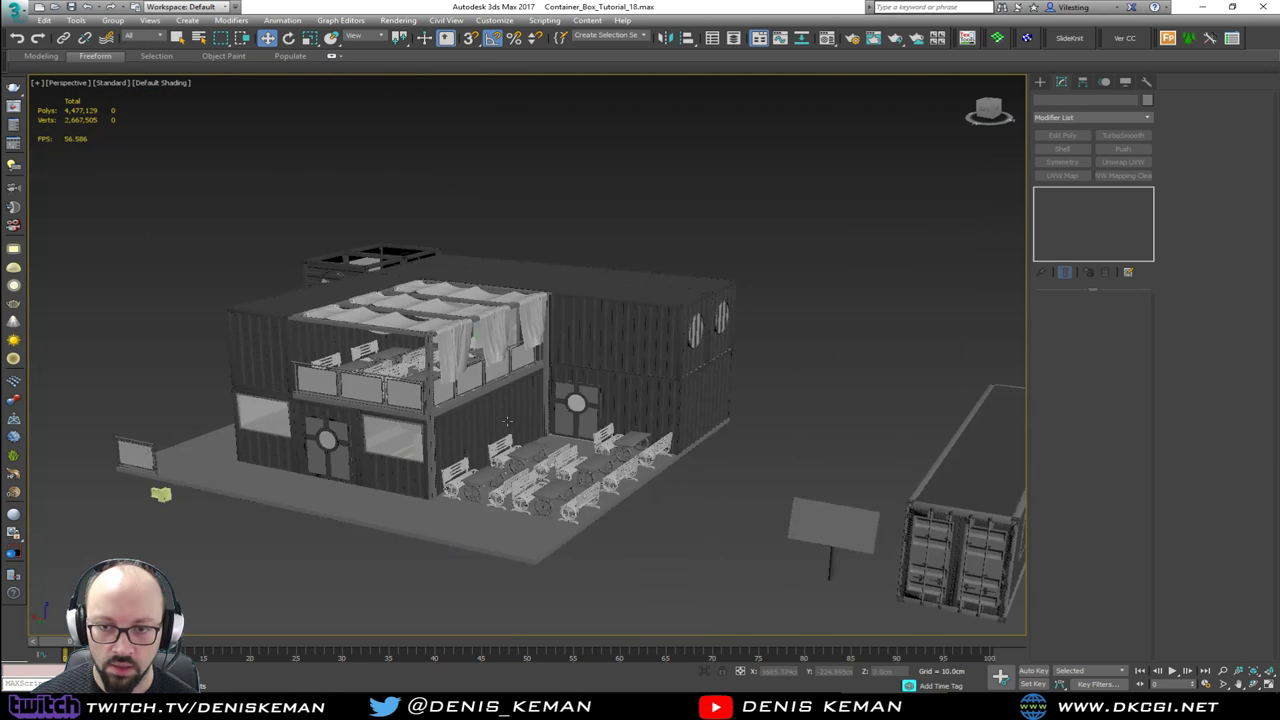
# Step: Select the standalone container's ceiling and hide its Main_Container layer in the Layer Explorer
pyautogui.keyDown('alt'); pyautogui.moveTo(507, 421); pyautogui.dragTo(708, 378, button='middle'); pyautogui.keyUp('alt')
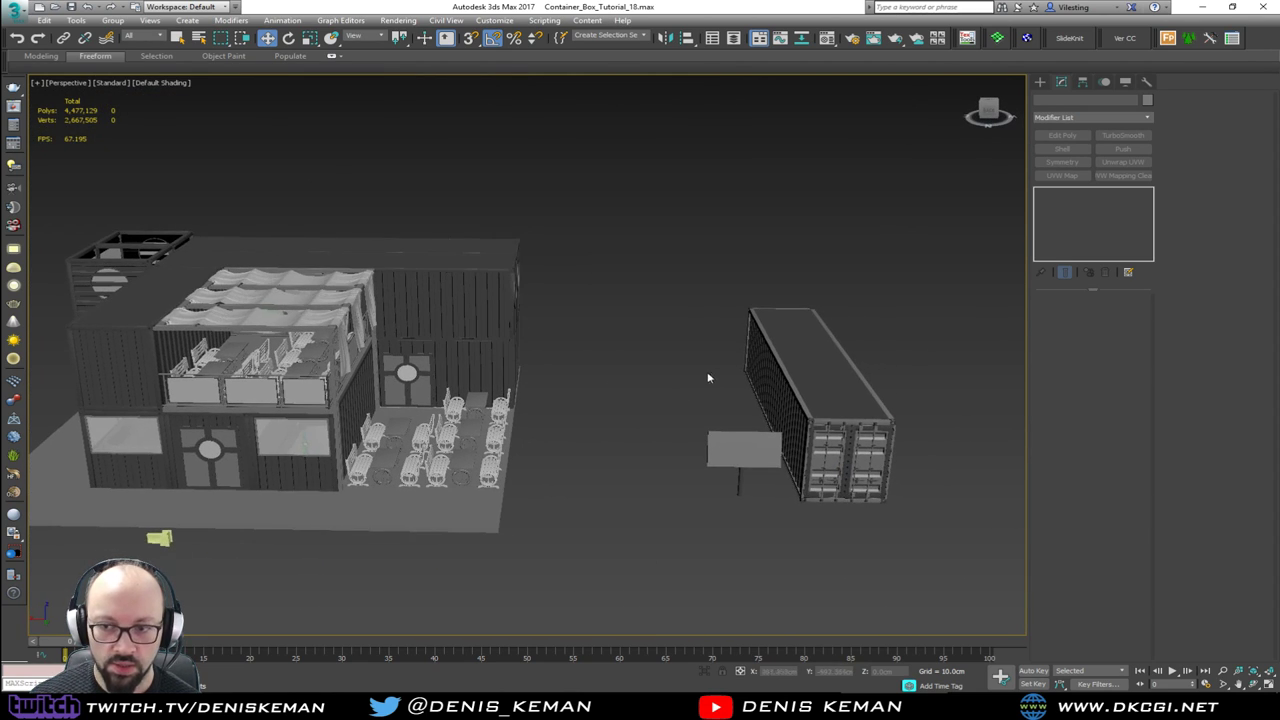
pyautogui.keyDown('alt'); pyautogui.moveTo(690, 304); pyautogui.dragTo(605, 225, button='middle'); pyautogui.keyUp('alt')
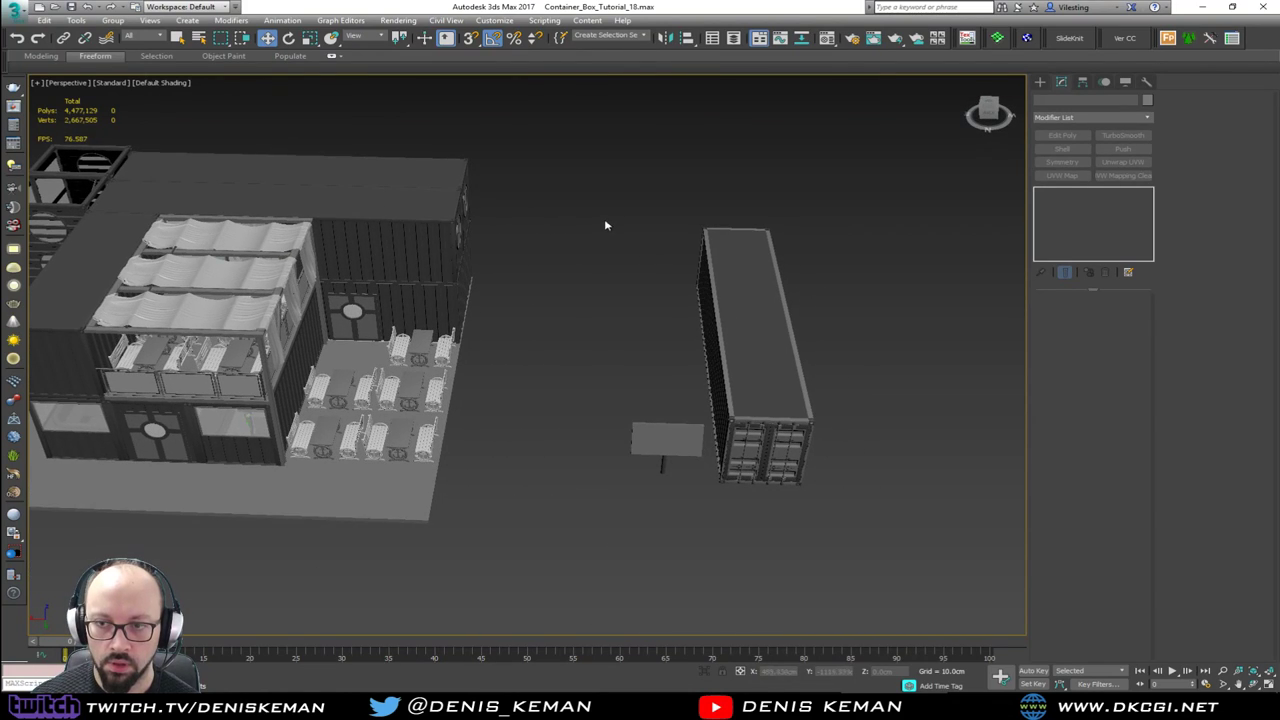
pyautogui.click(718, 272)
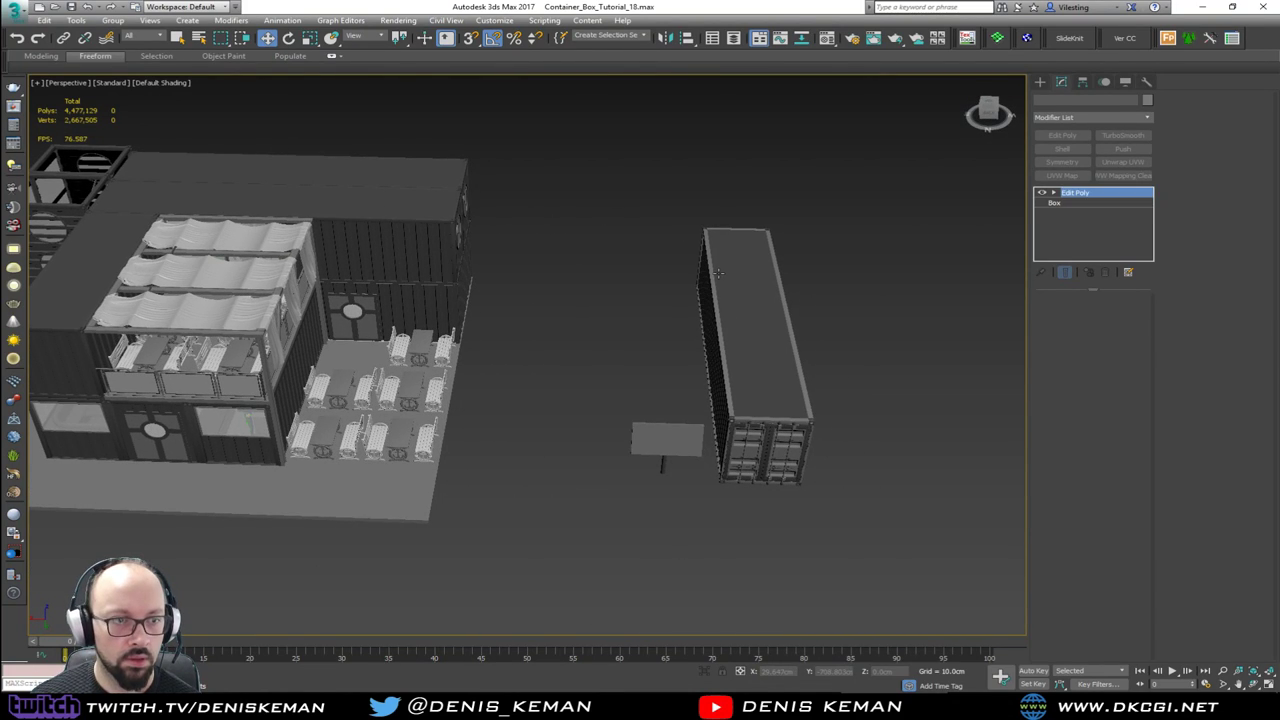
pyautogui.click(734, 39)
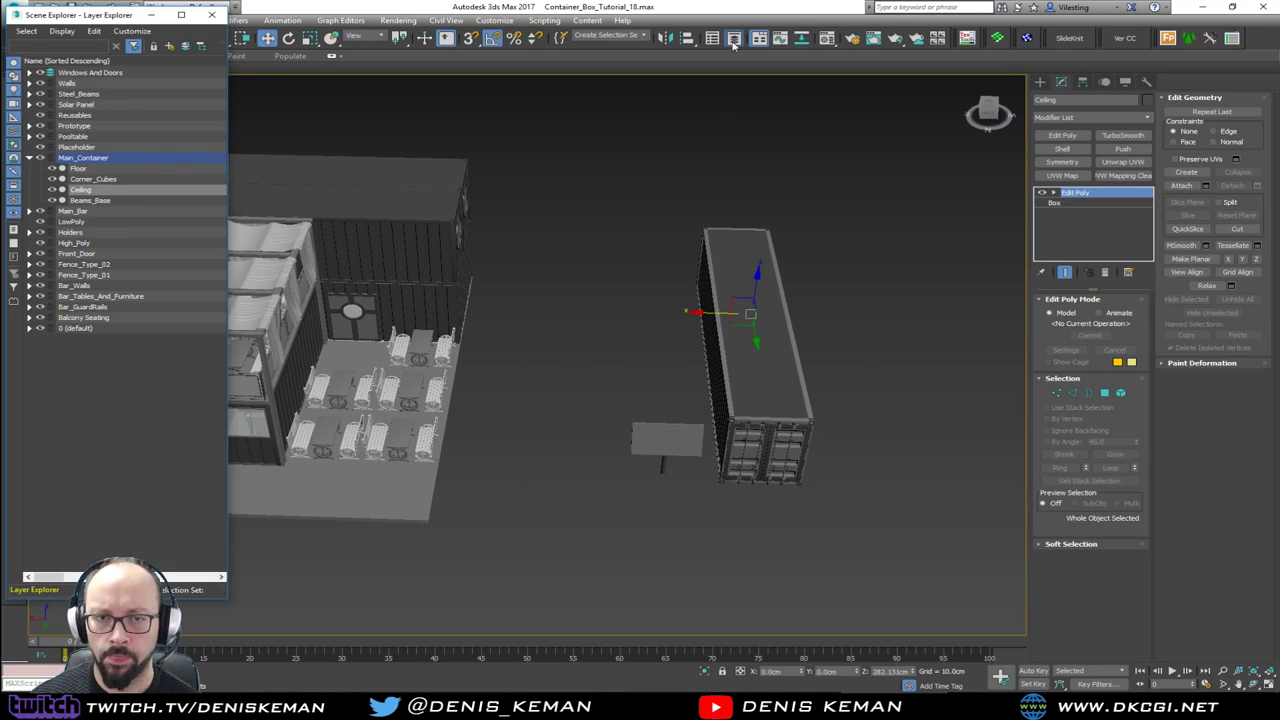
pyautogui.click(40, 158)
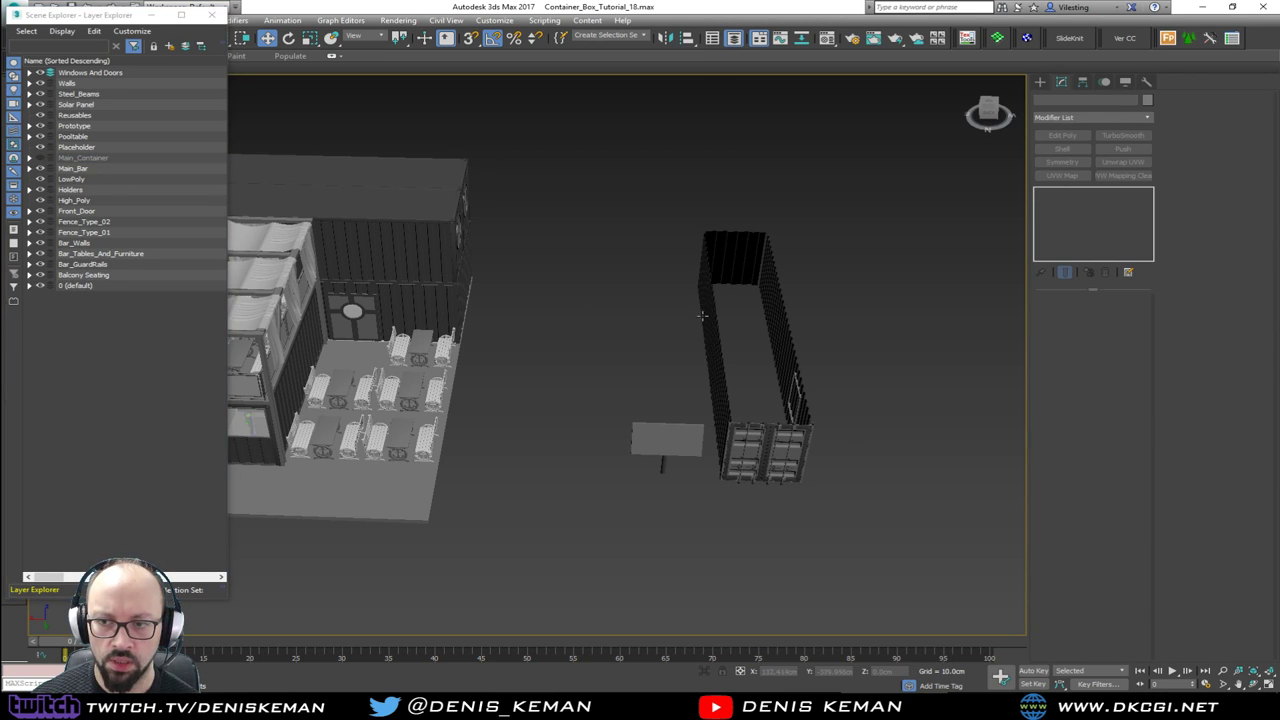
# Step: Hide the Walls and Front_Door layers so the standalone container's remaining walls and doors leave the scene
pyautogui.click(349, 233)
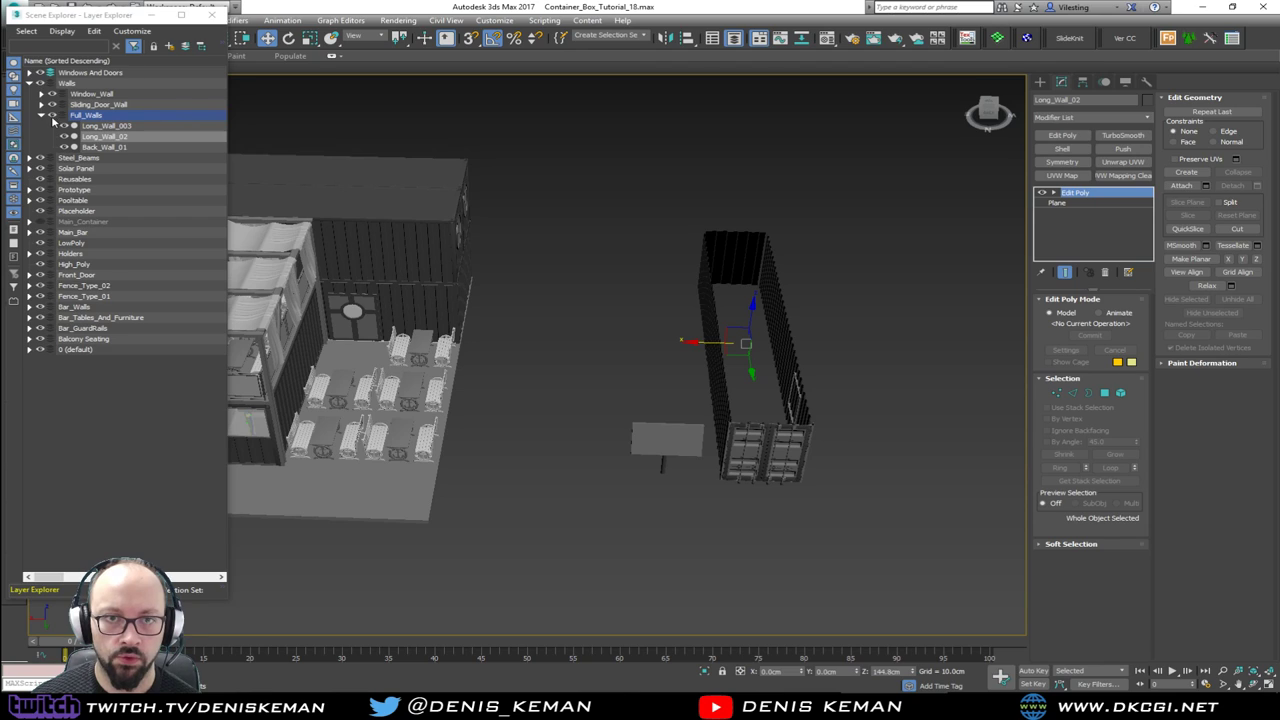
pyautogui.click(40, 83)
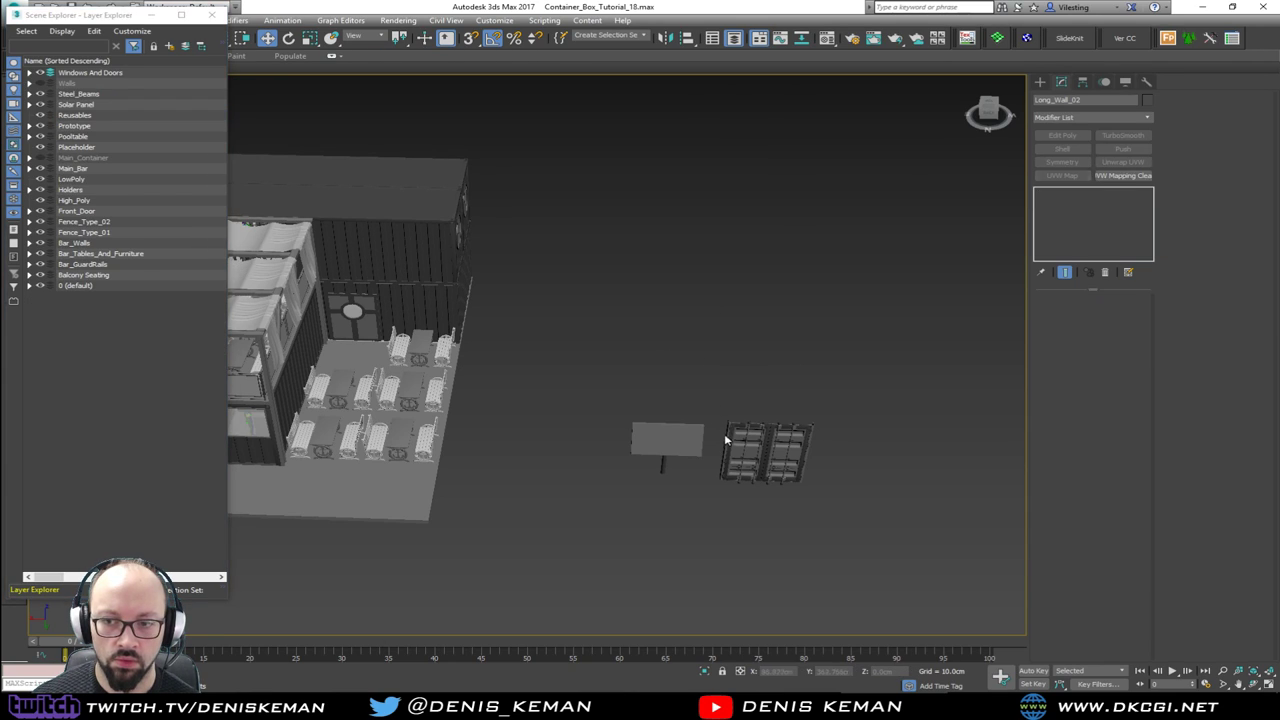
pyautogui.click(700, 430)
pyautogui.click(566, 247)
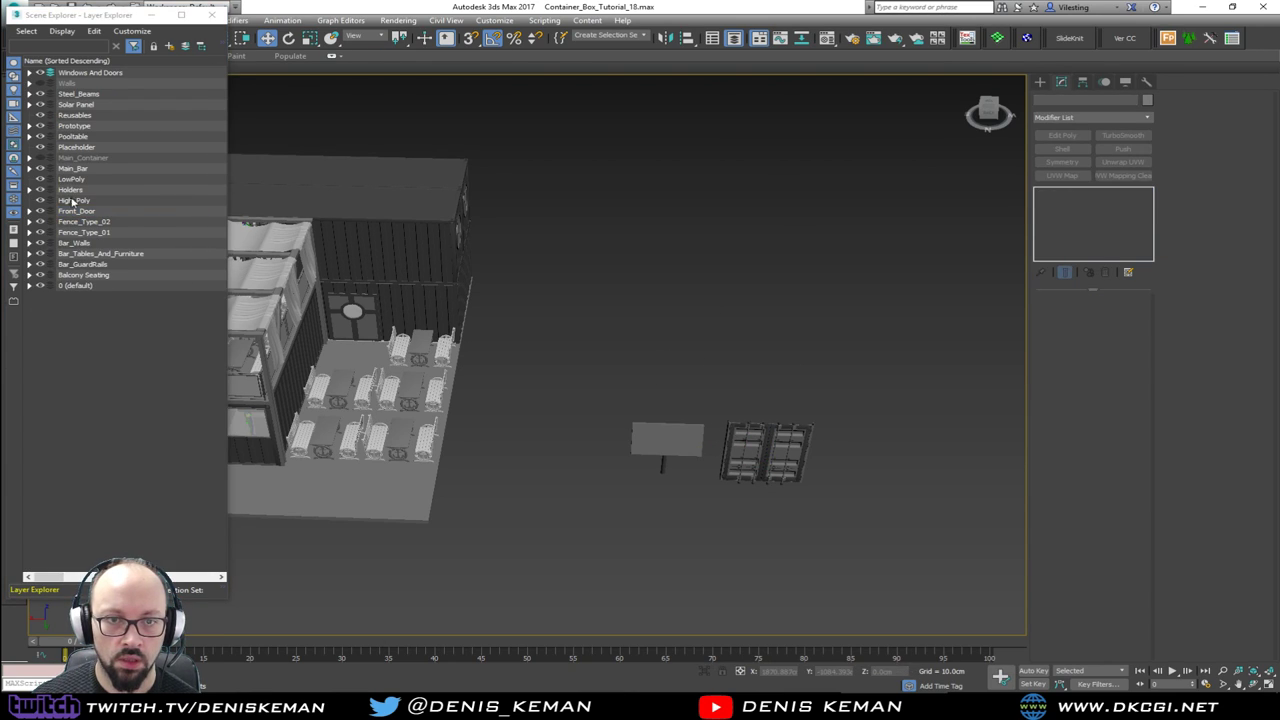
pyautogui.click(40, 211)
# Step: Identify the layer of the standalone solar panel and hide the Solar Panel layer
pyautogui.click(680, 437)
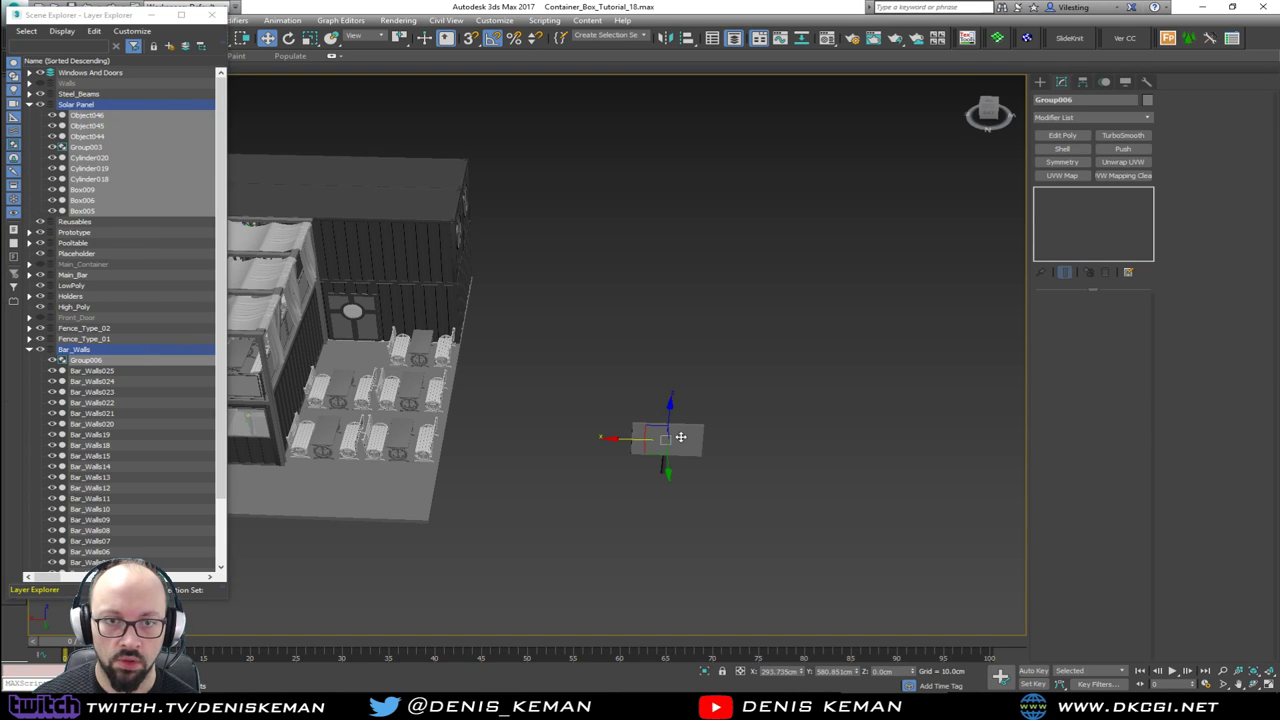
pyautogui.click(620, 297)
pyautogui.click(40, 105)
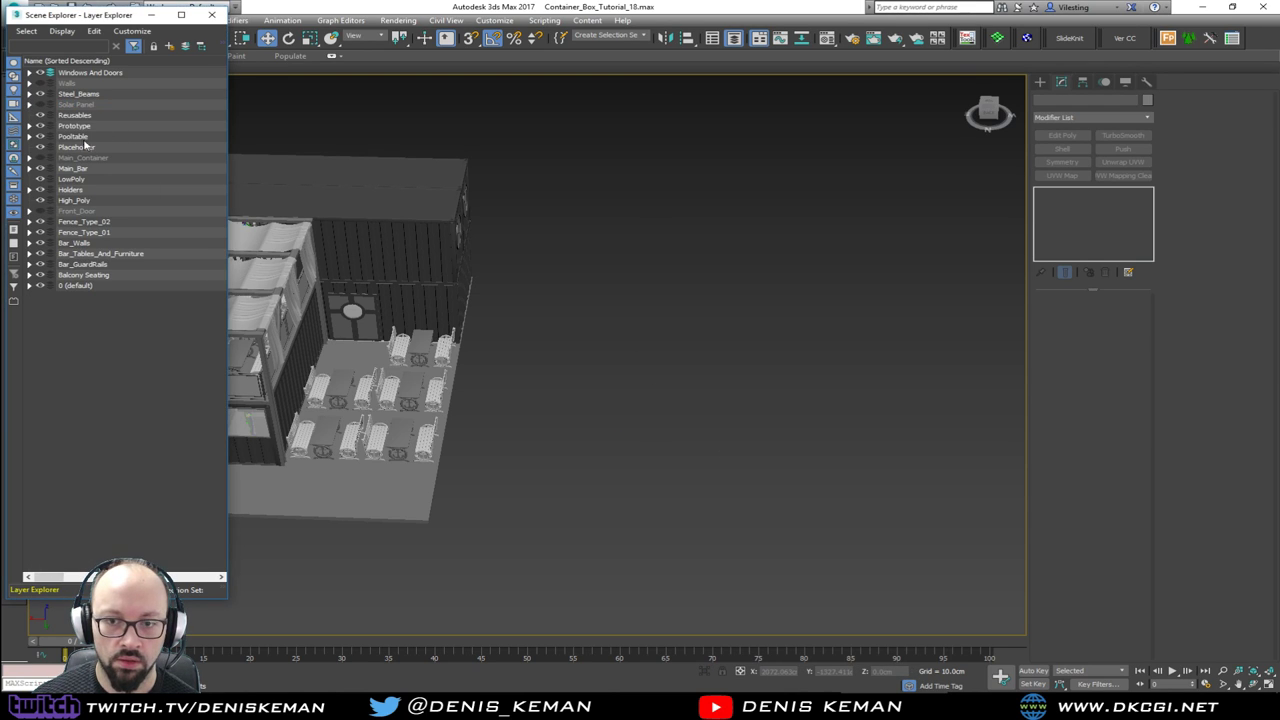
# Step: Delete the two stray steel beams, Steel_Beam_002 and Steel_Beam_004, lying in front of the building and close the Layer Explorer
pyautogui.press('z')
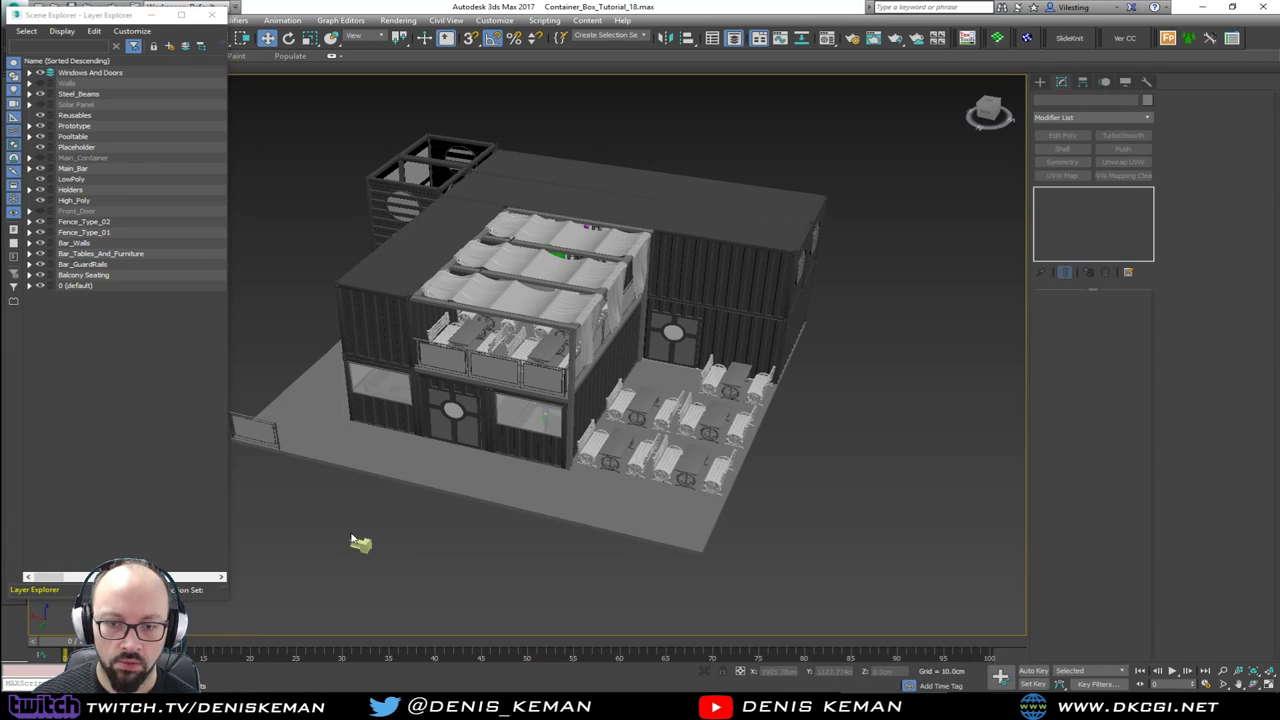
pyautogui.click(356, 542)
pyautogui.scroll(3, 380, 549)
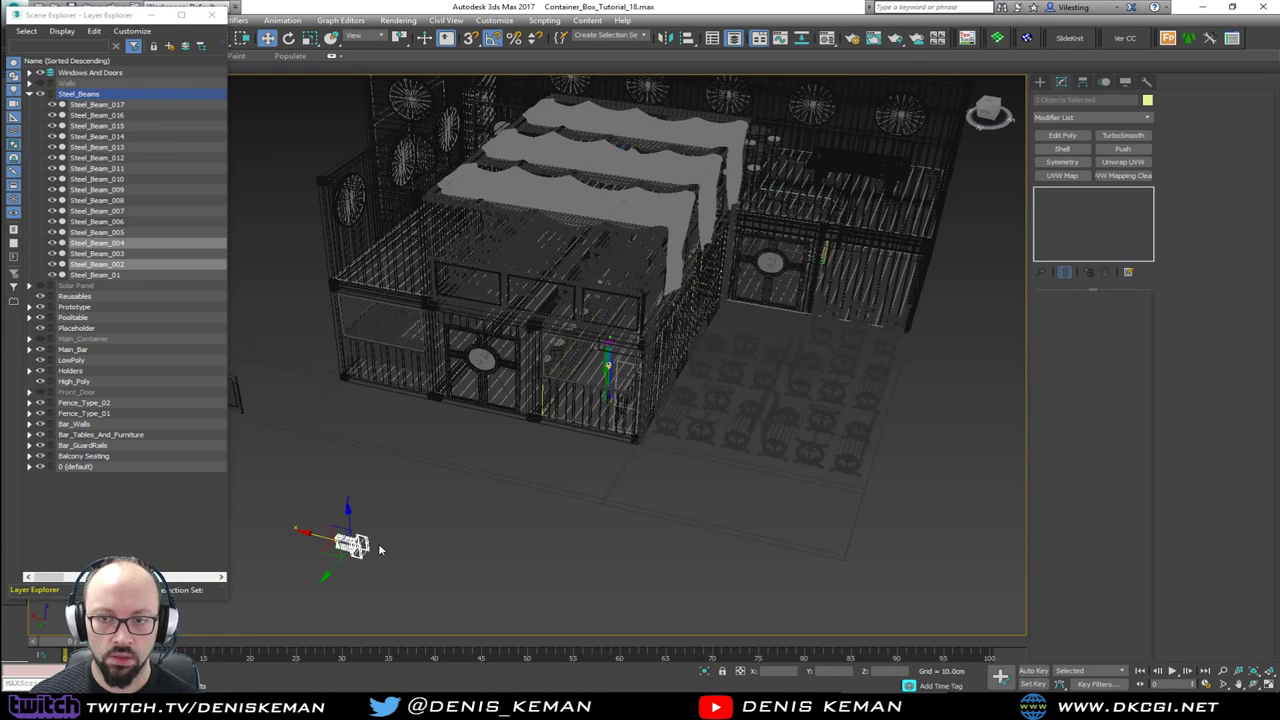
pyautogui.moveTo(456, 518); pyautogui.dragTo(558, 502, button='middle')
pyautogui.scroll(2, 450, 554)
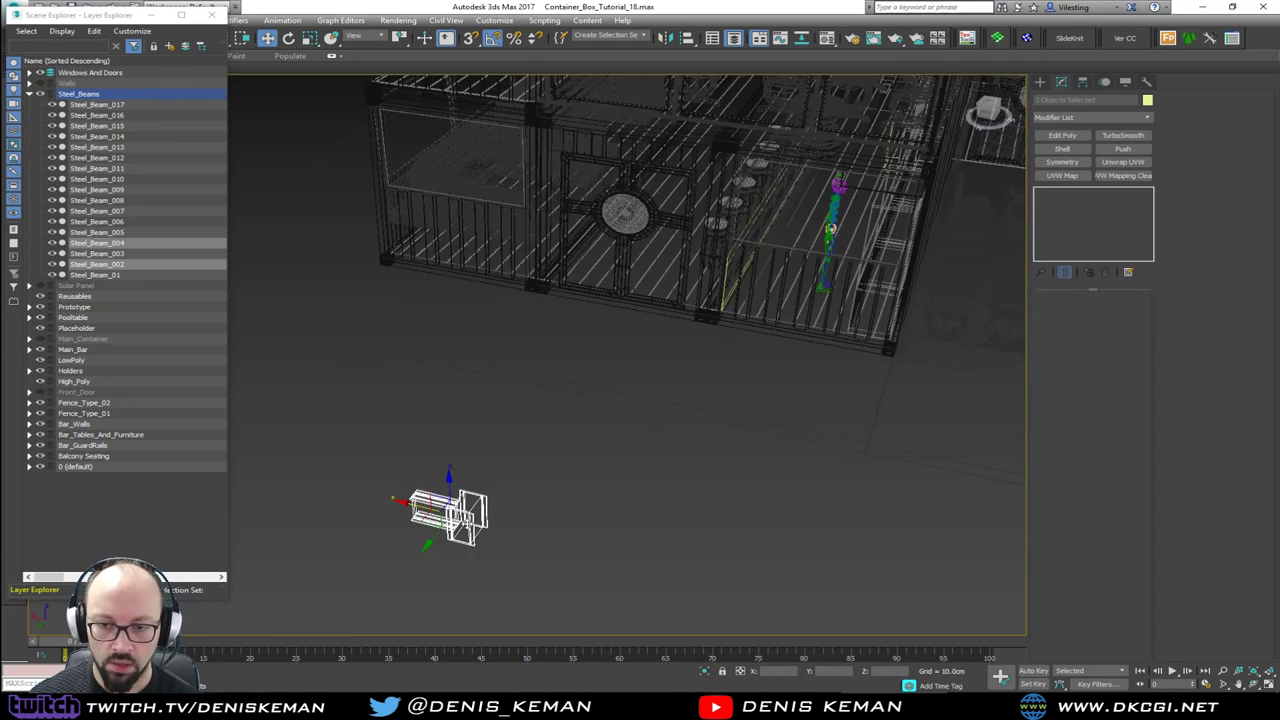
pyautogui.scroll(-4, 466, 524)
pyautogui.press('Delete')
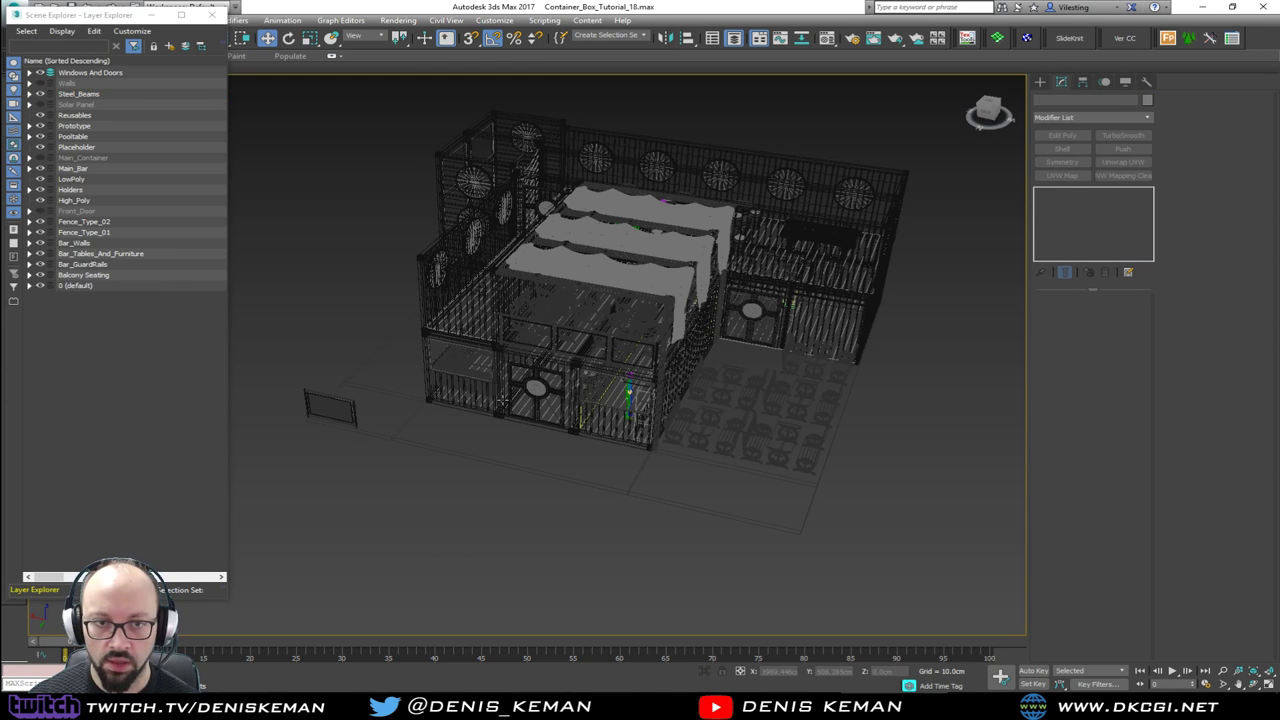
pyautogui.moveTo(463, 521)
pyautogui.keyDown('alt'); pyautogui.mouseDown(button='middle')
pyautogui.moveTo(559, 397)
pyautogui.moveTo(466, 397)
pyautogui.mouseUp(button='middle'); pyautogui.keyUp('alt')
pyautogui.moveTo(613, 359); pyautogui.dragTo(512, 382, button='middle')
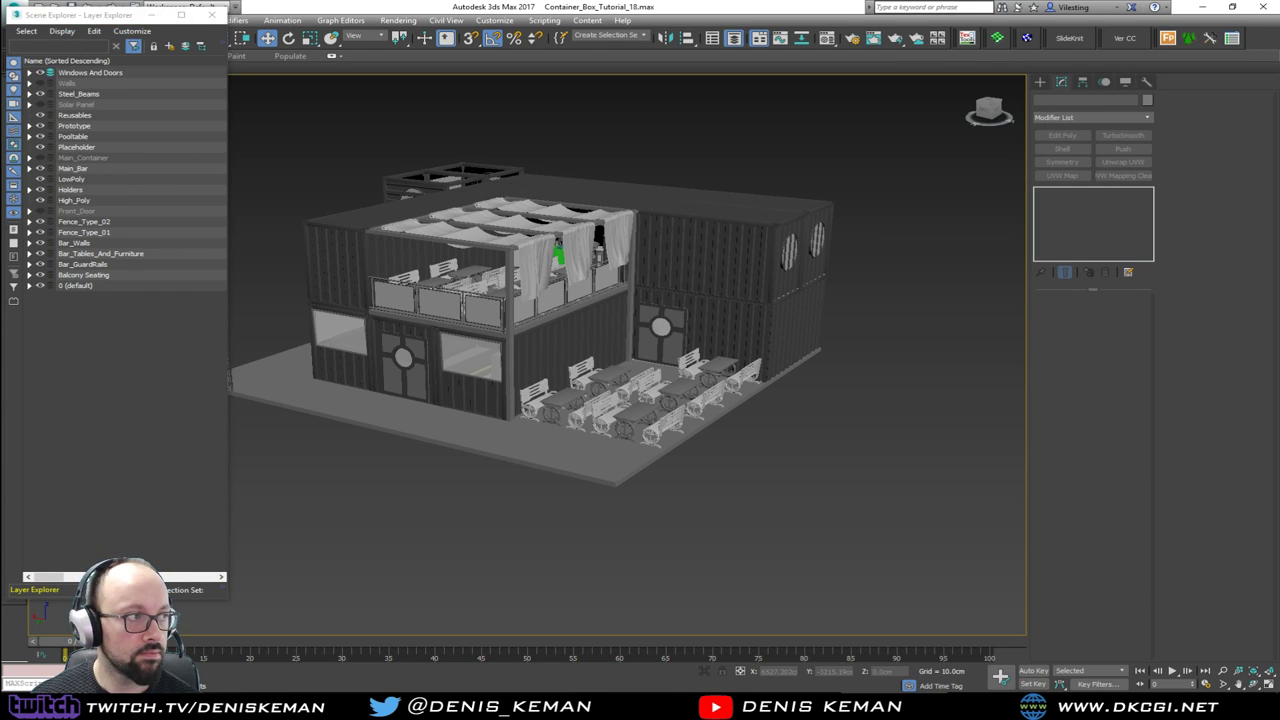
pyautogui.click(211, 15)
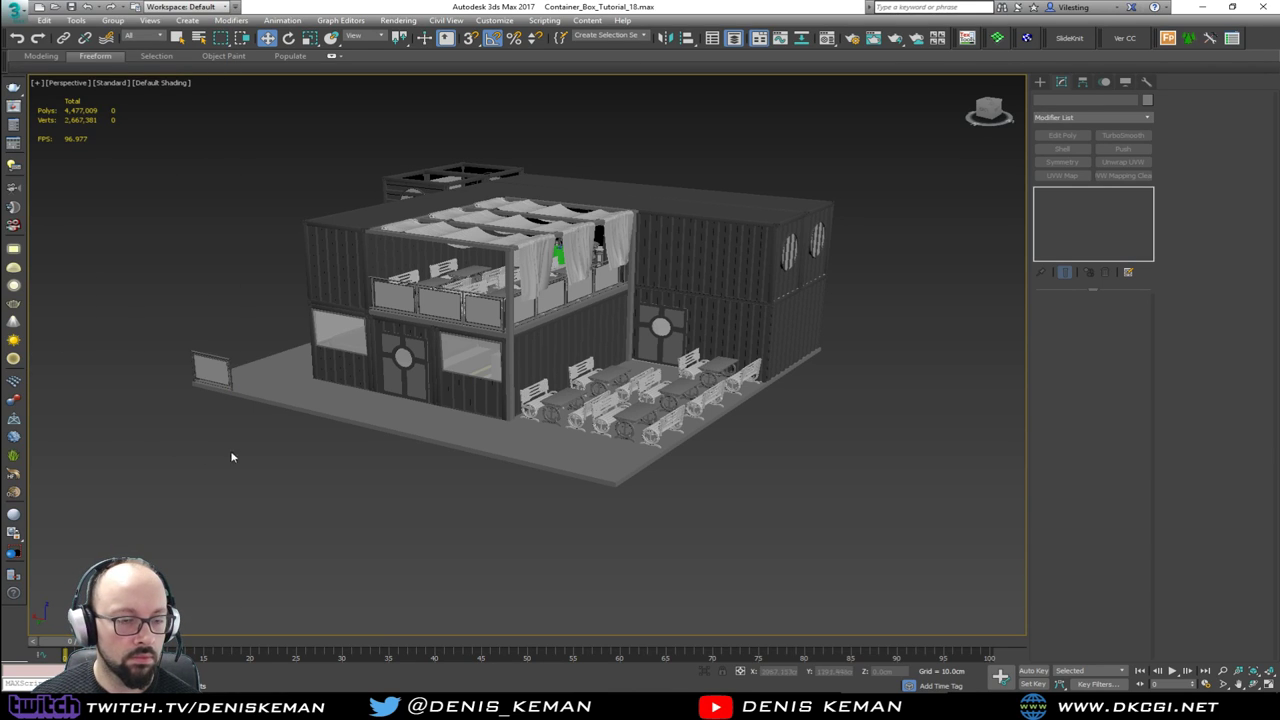
# Step: Turn on edged faces and isolate the stair tower's horizontally ribbed wall together with its three round window frames
pyautogui.scroll(15, 478, 399)
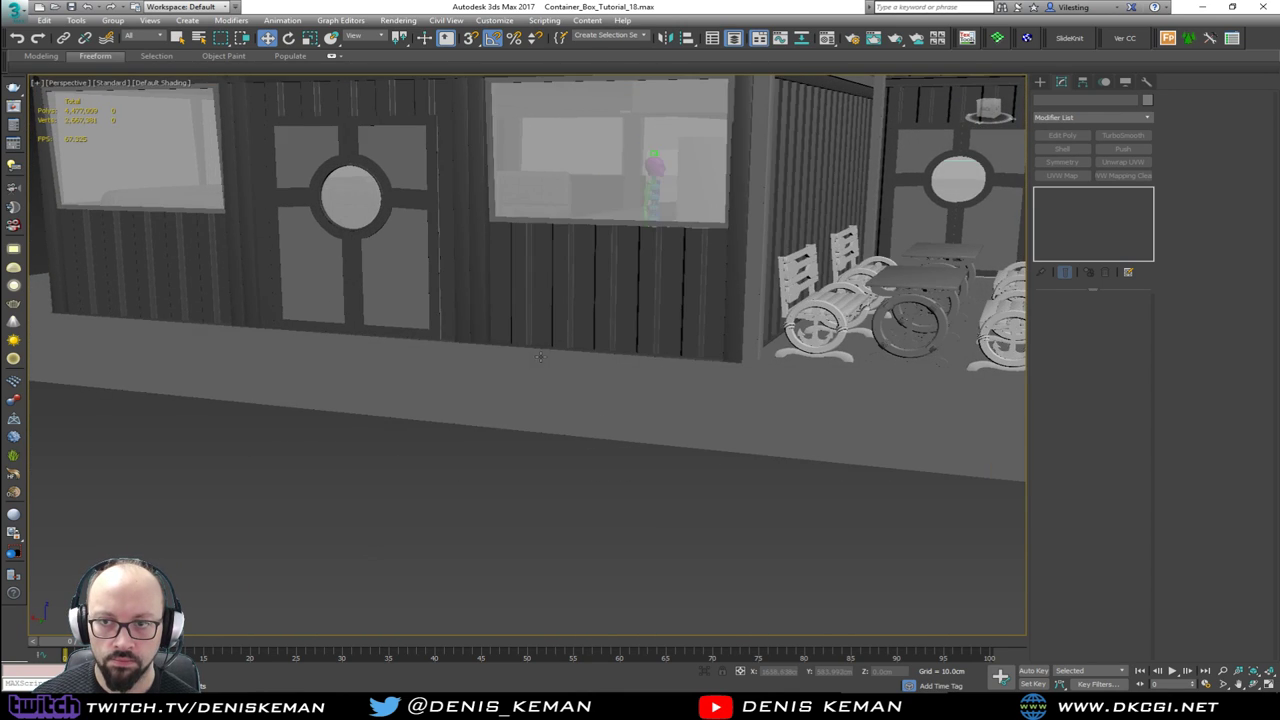
pyautogui.moveTo(540, 357); pyautogui.dragTo(336, 362, button='middle')
pyautogui.keyDown('alt'); pyautogui.moveTo(333, 290); pyautogui.dragTo(477, 291, button='middle'); pyautogui.keyUp('alt')
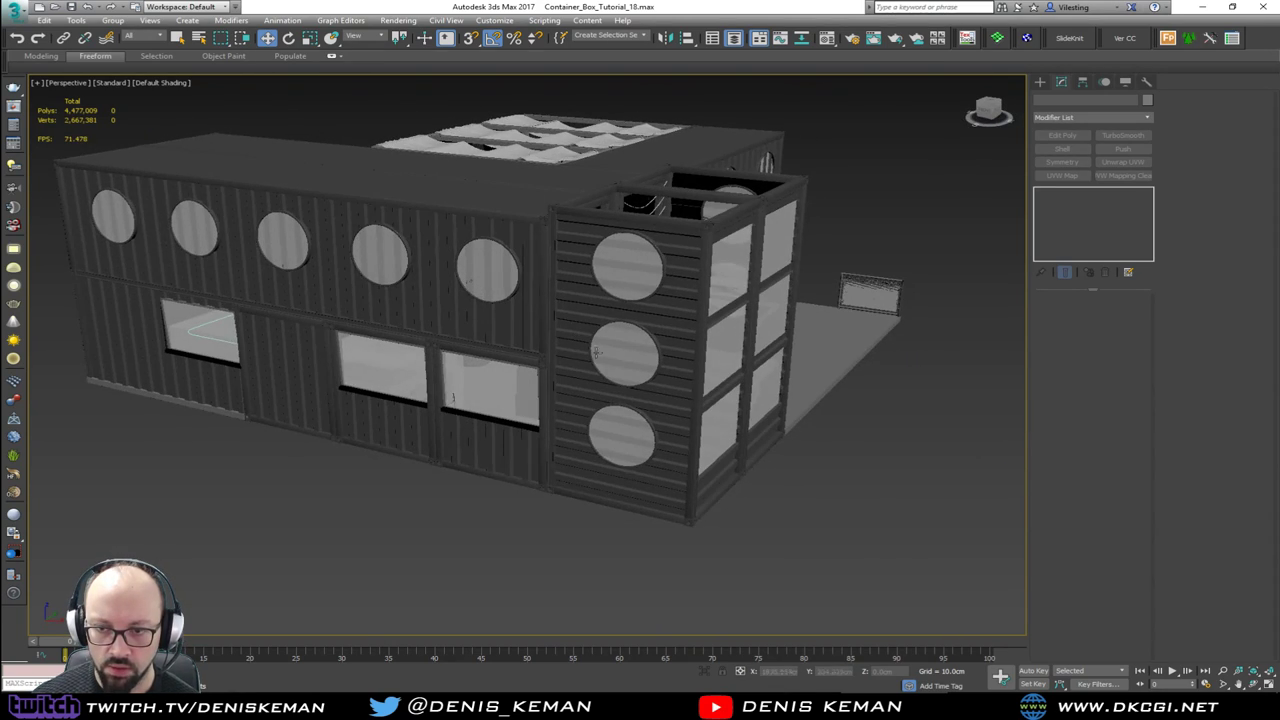
pyautogui.scroll(5, 660, 362)
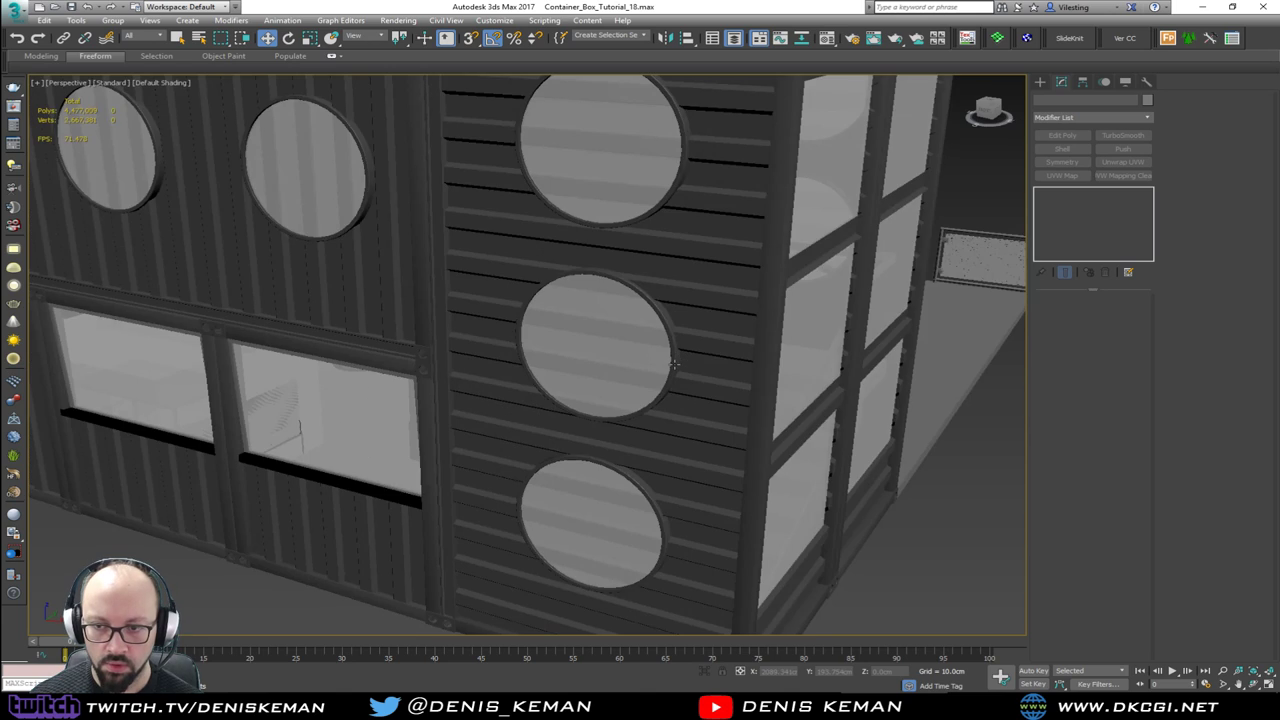
pyautogui.click(674, 365)
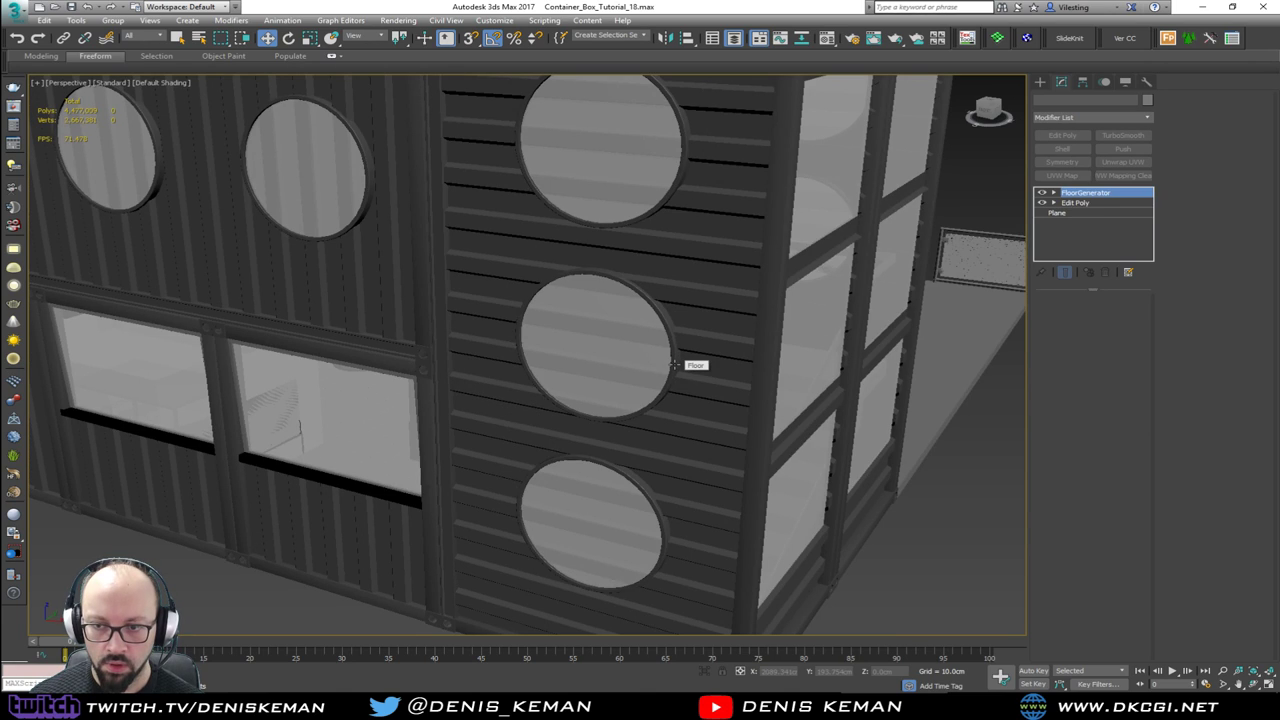
pyautogui.press('F4')
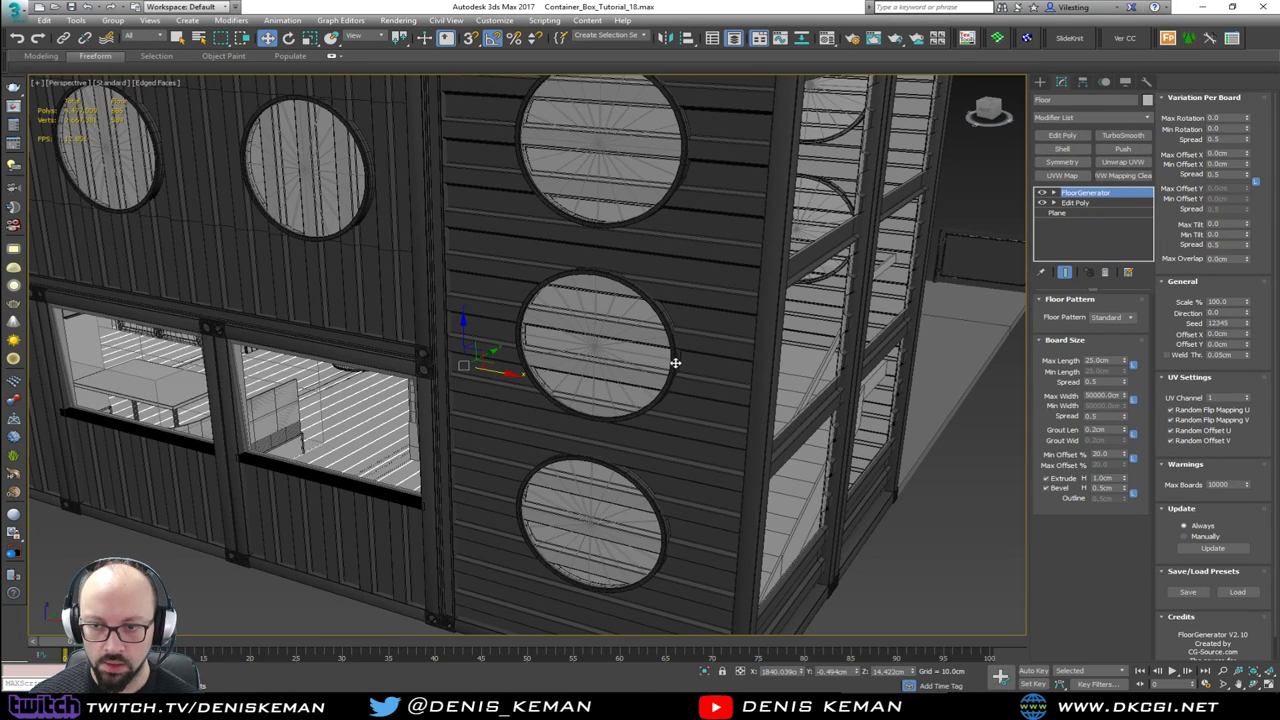
pyautogui.click(675, 364)
pyautogui.keyDown('ctrl'); pyautogui.click(675, 189); pyautogui.keyUp('ctrl')
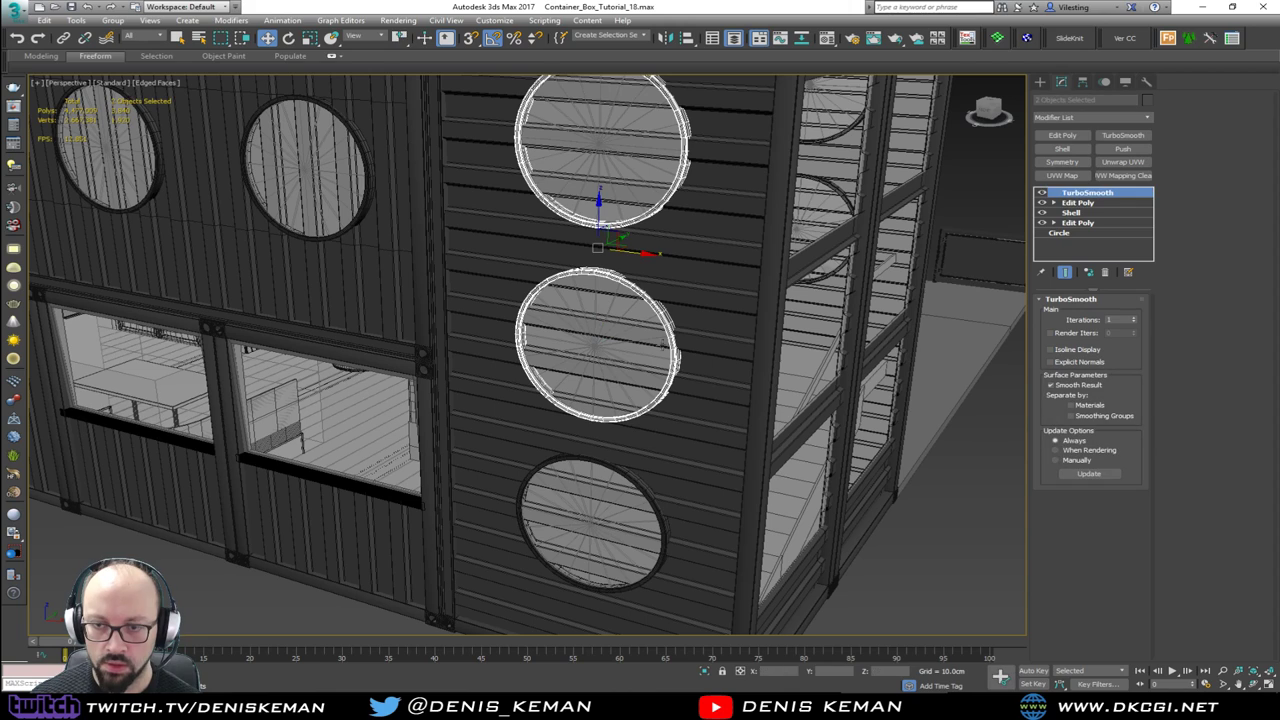
pyautogui.keyDown('ctrl'); pyautogui.click(662, 519); pyautogui.keyUp('ctrl')
pyautogui.keyDown('ctrl'); pyautogui.click(690, 520); pyautogui.keyUp('ctrl')
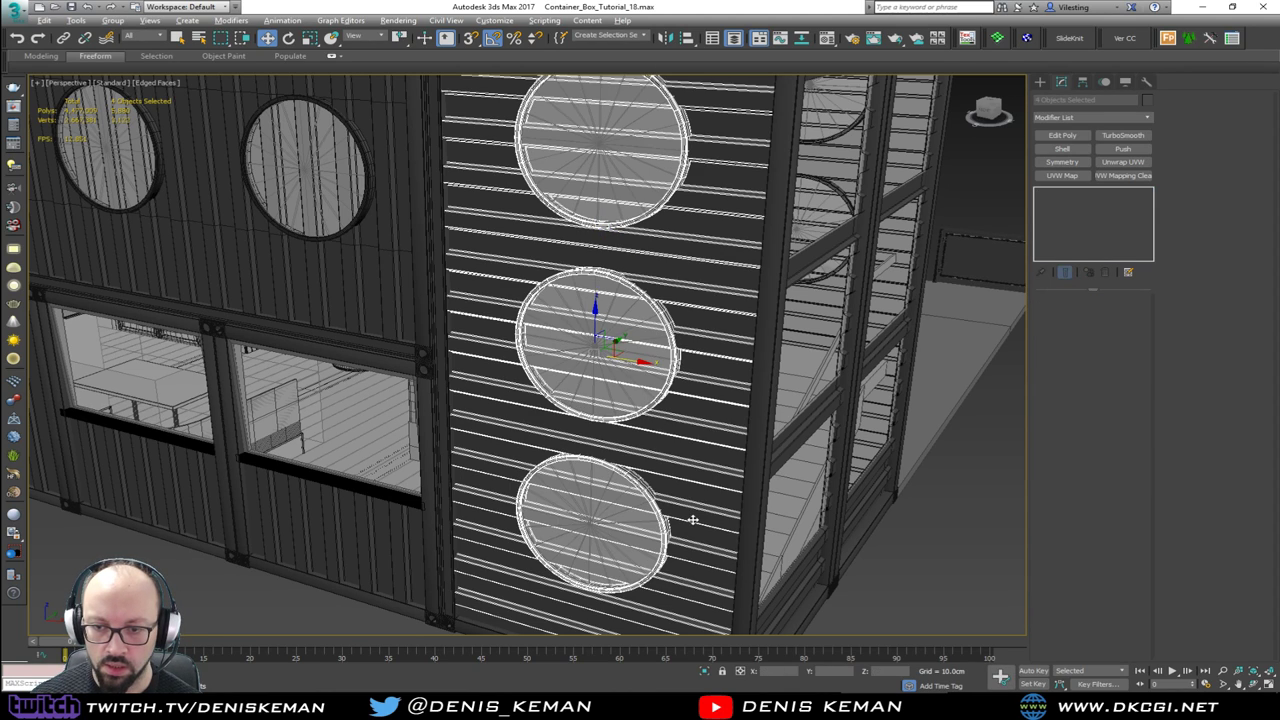
pyautogui.hotkey('alt', 'q')
pyautogui.click(756, 484)
# Step: In the maximized Front view, draw a circle spline of about 65.8 cm radius over the ribbed wall's uppermost round window frame
pyautogui.keyDown('alt'); pyautogui.moveTo(583, 397); pyautogui.dragTo(623, 380, button='middle'); pyautogui.keyUp('alt')
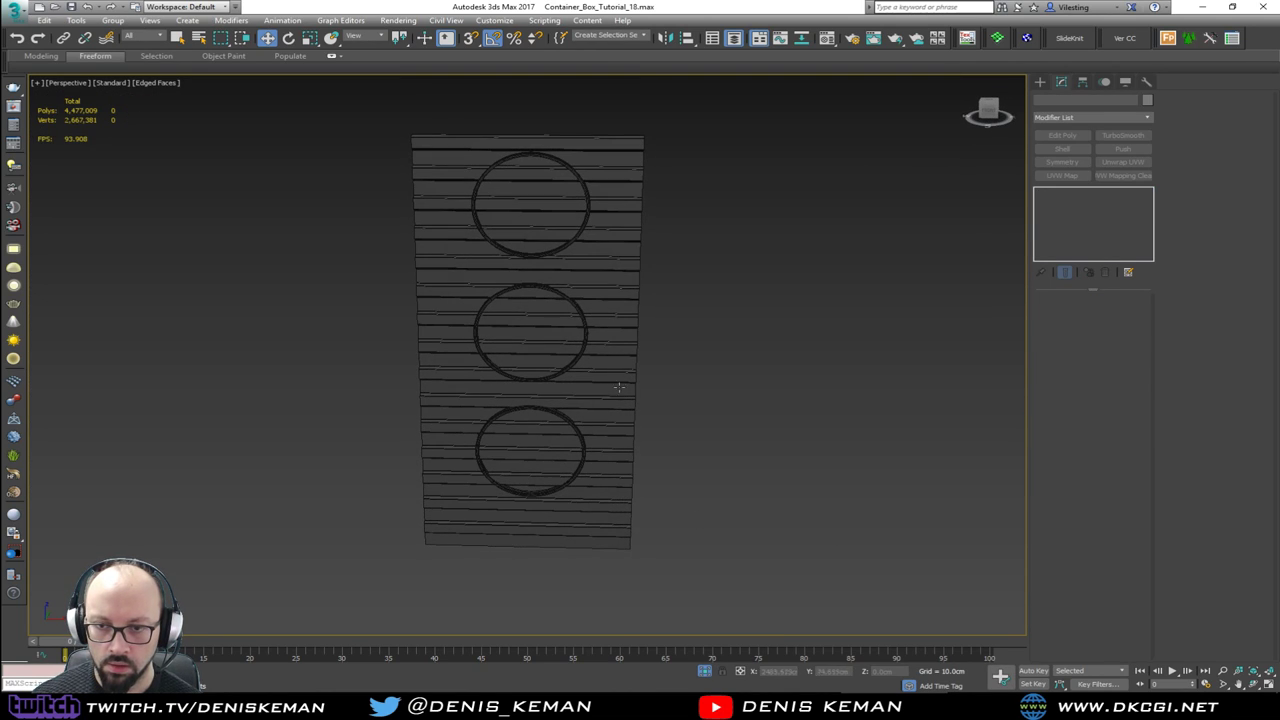
pyautogui.click(607, 377)
pyautogui.hotkey('alt', 'w')
pyautogui.rightClick(686, 214)
pyautogui.press('z')
pyautogui.rightClick(380, 260)
pyautogui.press('z')
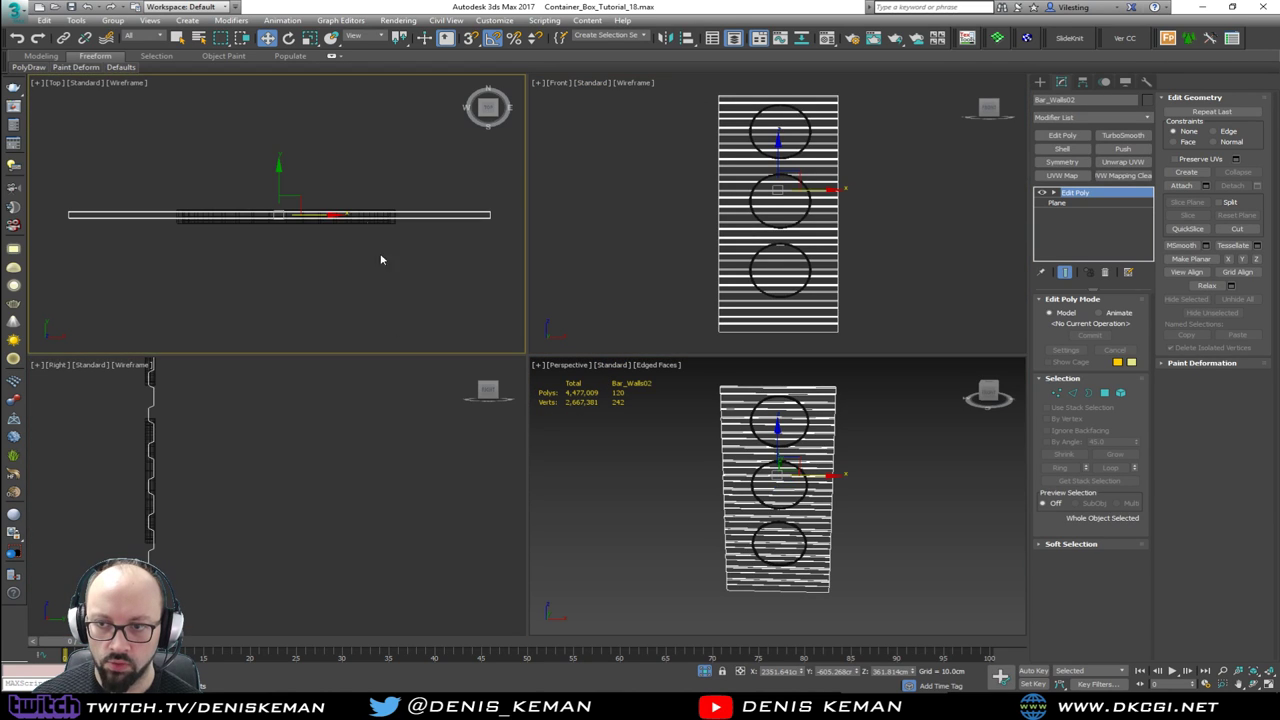
pyautogui.rightClick(415, 418)
pyautogui.press('z')
pyautogui.rightClick(688, 281)
pyautogui.hotkey('alt', 'w')
pyautogui.moveTo(675, 195); pyautogui.dragTo(675, 279, button='middle')
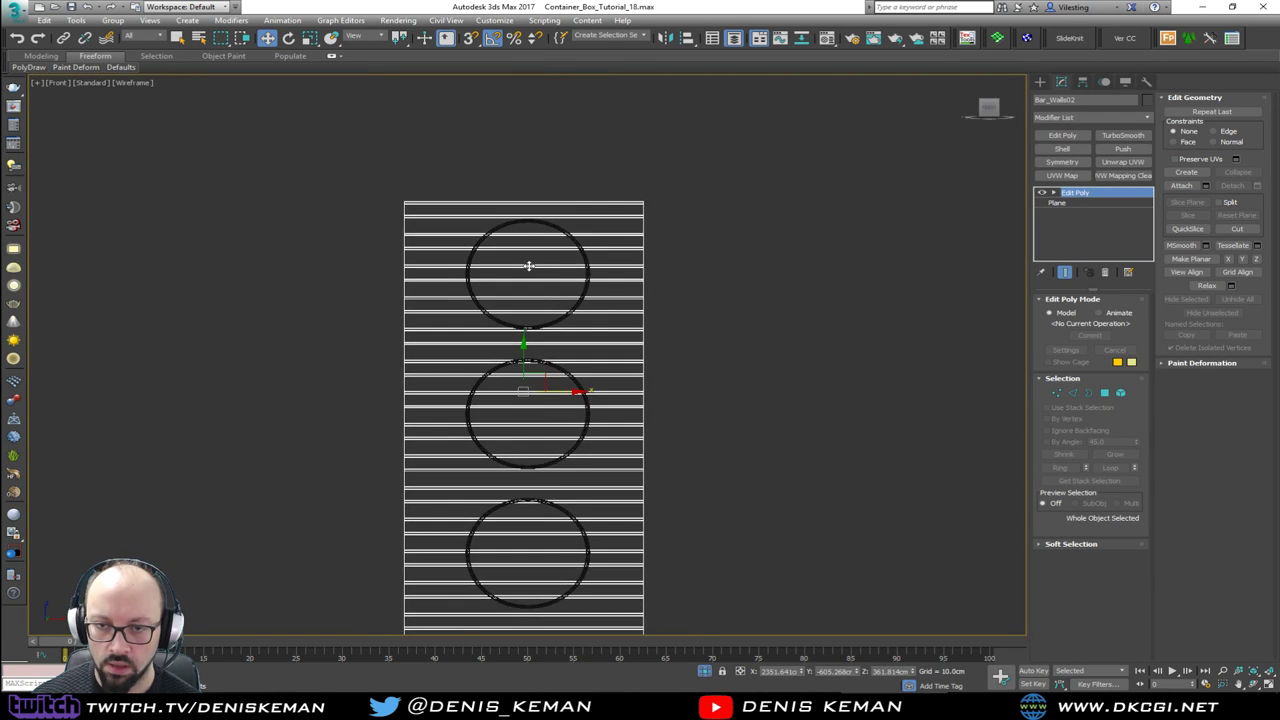
pyautogui.scroll(4, 671, 277)
pyautogui.rightClick(757, 249)
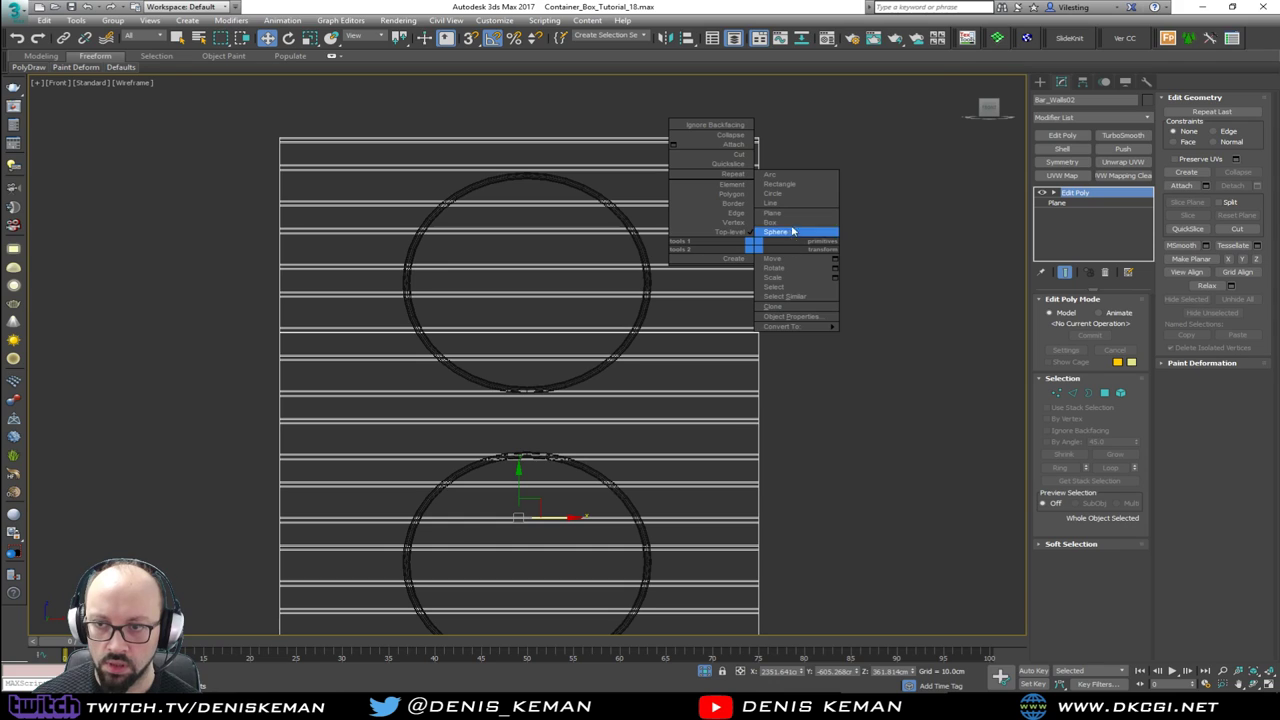
pyautogui.click(775, 193)
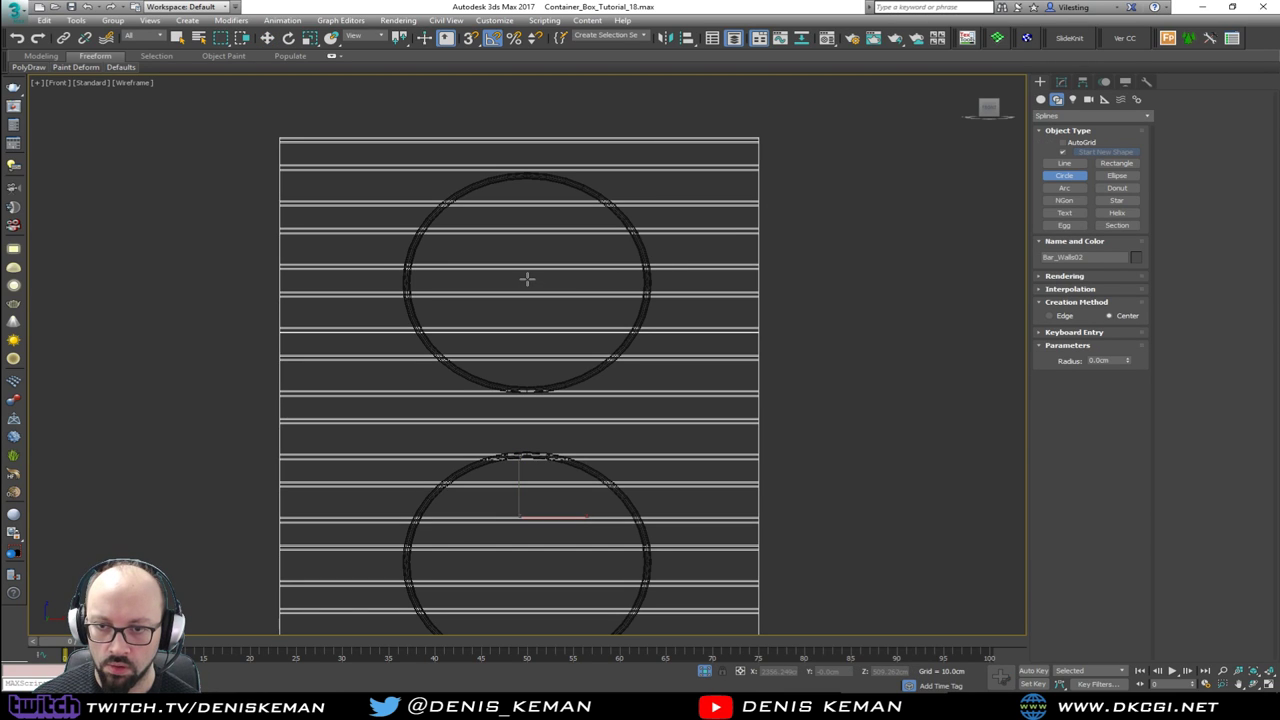
pyautogui.moveTo(527, 279); pyautogui.dragTo(647, 278)
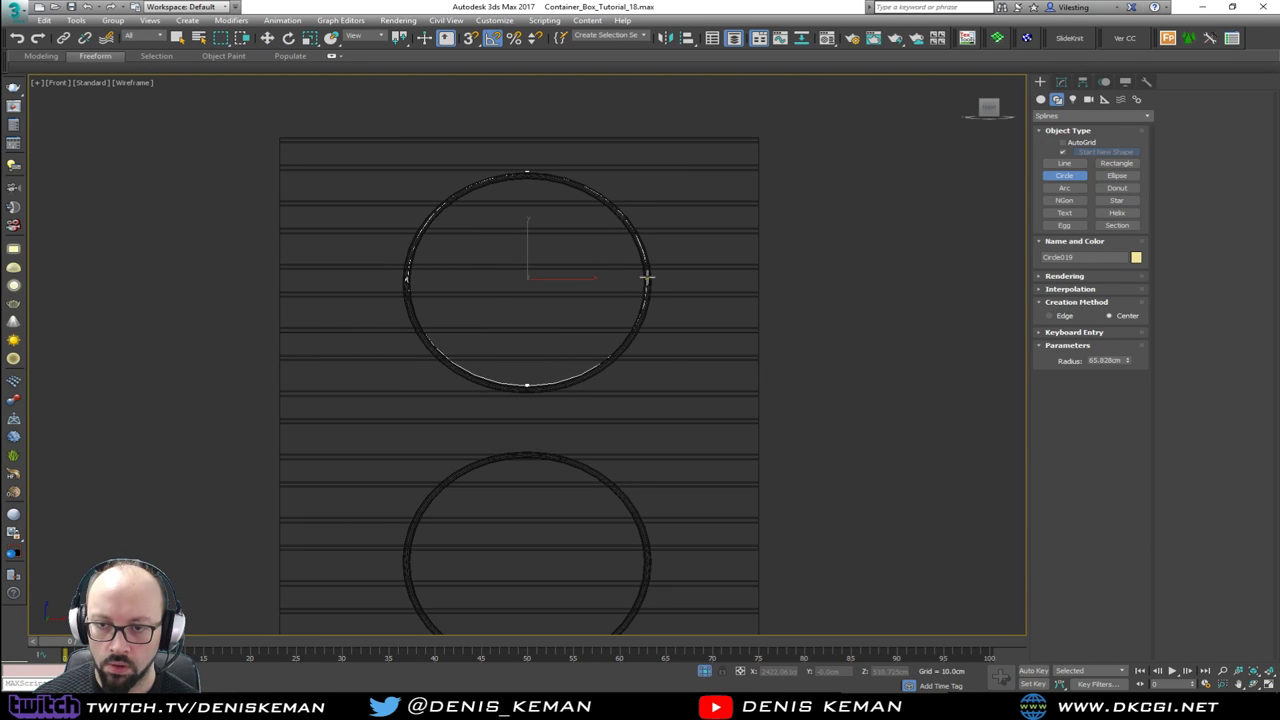
# Step: Align the new circle to the uppermost window frame, pivot point to pivot point, on the X, Y and Z positions
pyautogui.press('w')
pyautogui.hotkey('alt', 'a')
pyautogui.click(630, 347)
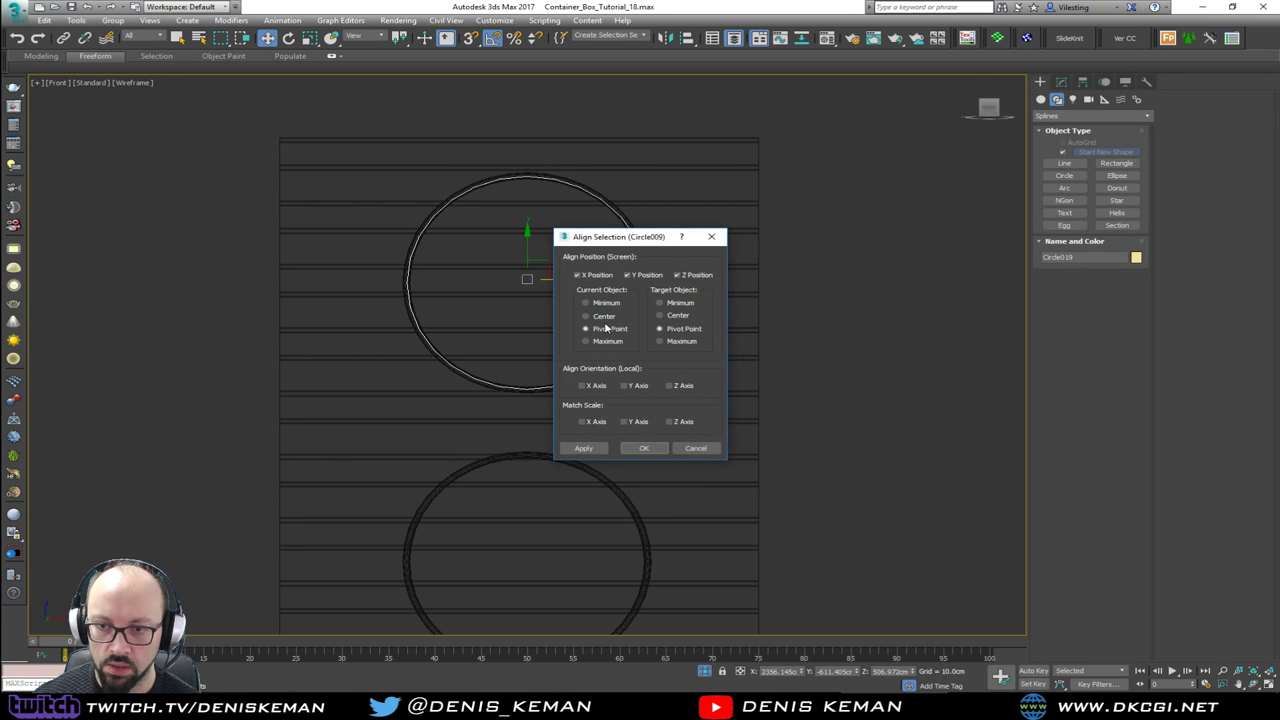
pyautogui.click(644, 448)
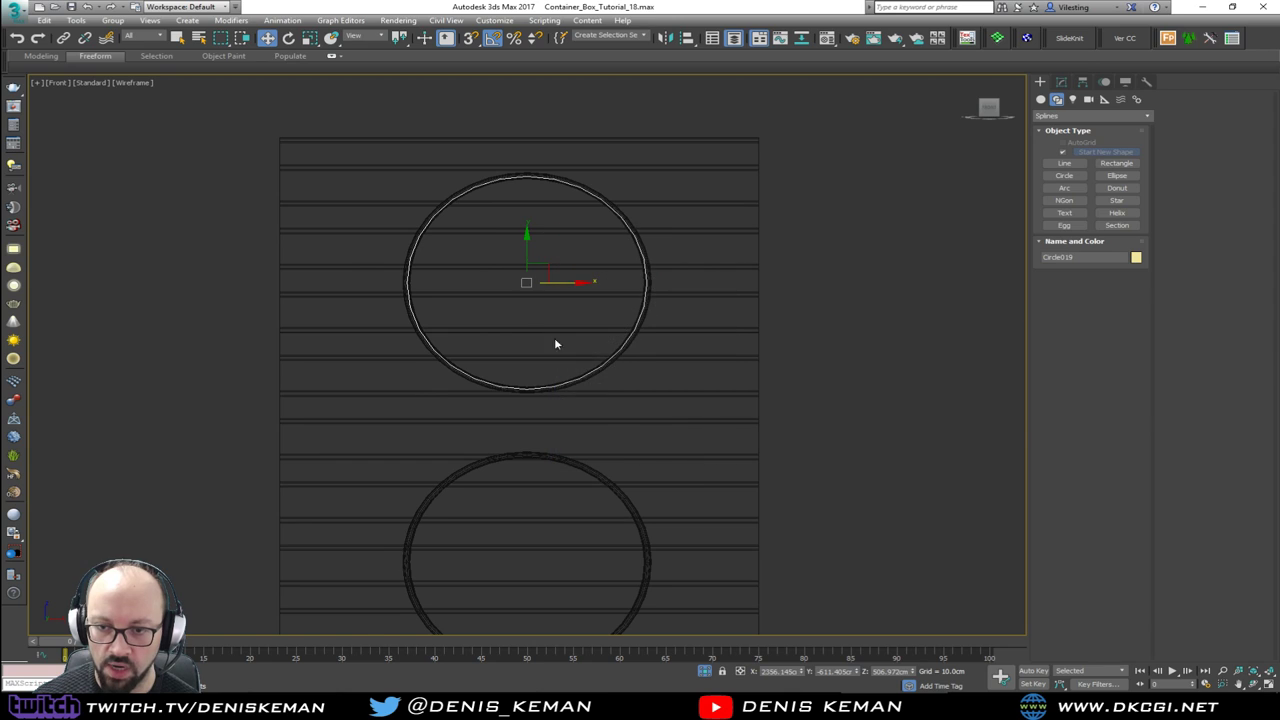
pyautogui.scroll(4, 526, 294)
pyautogui.scroll(-4, 526, 294)
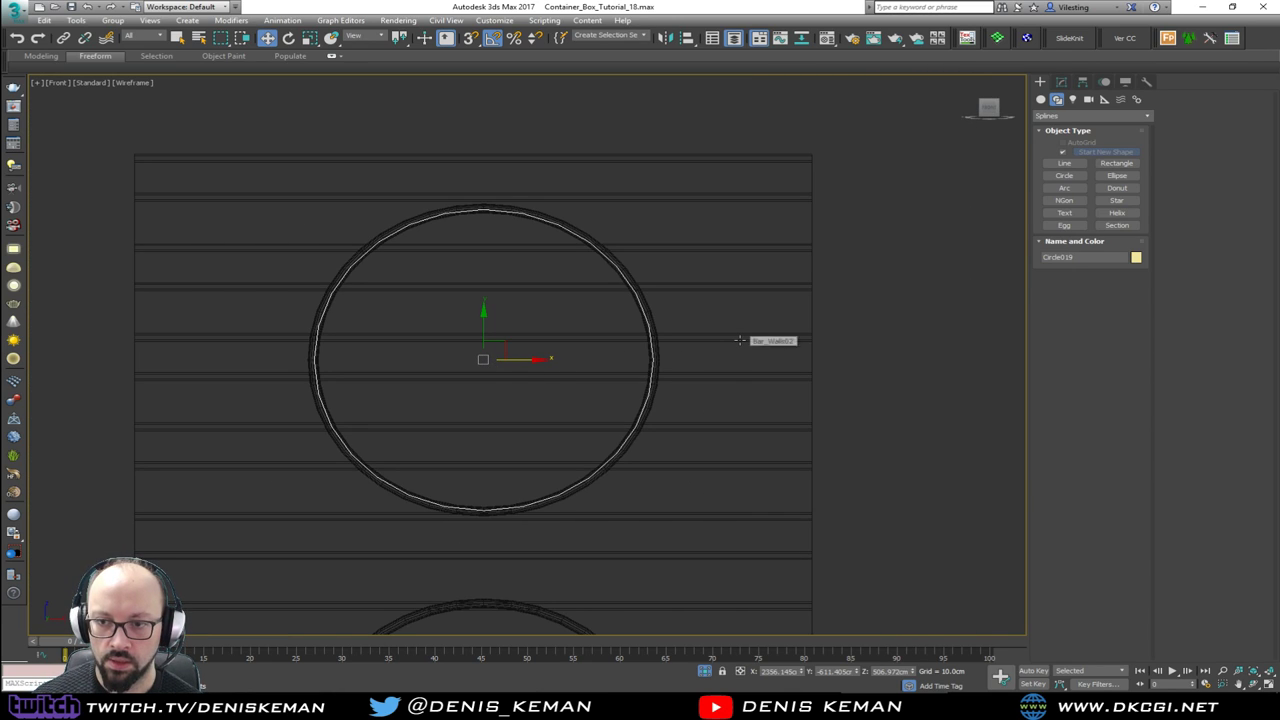
# Step: Save the scene and bring up the Compound Objects creation tools
pyautogui.click(13, 16)
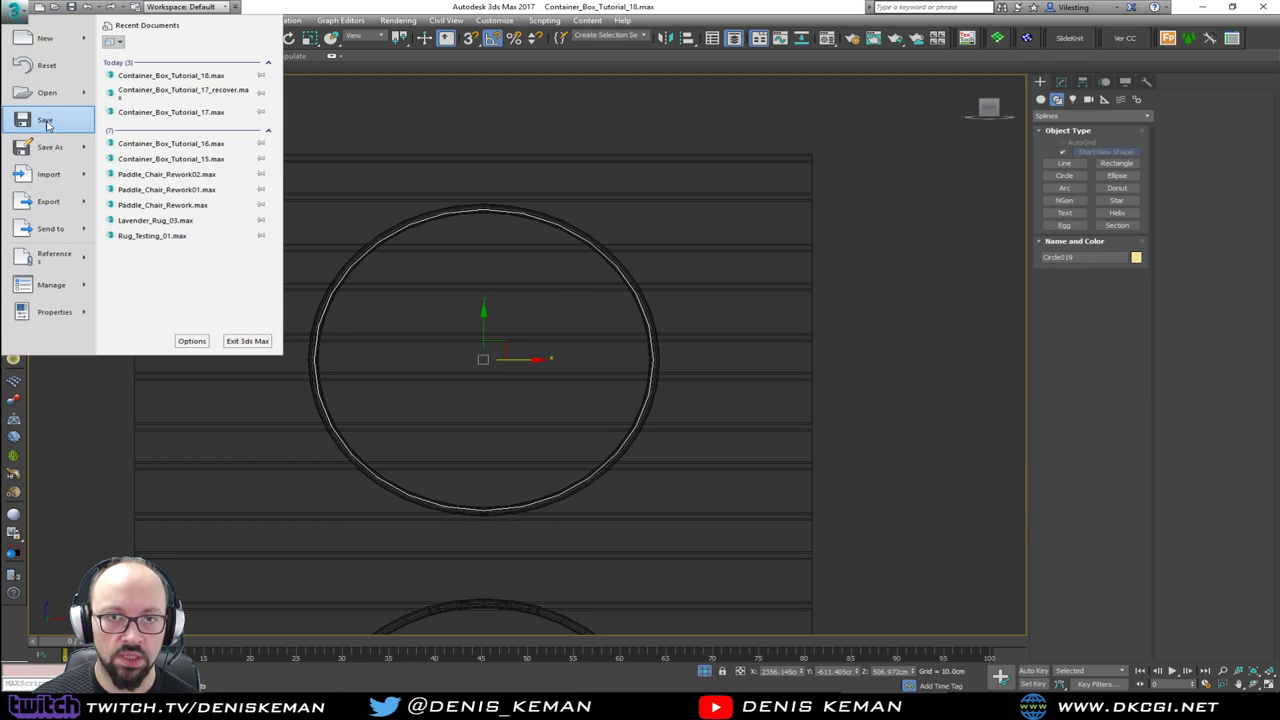
pyautogui.click(46, 124)
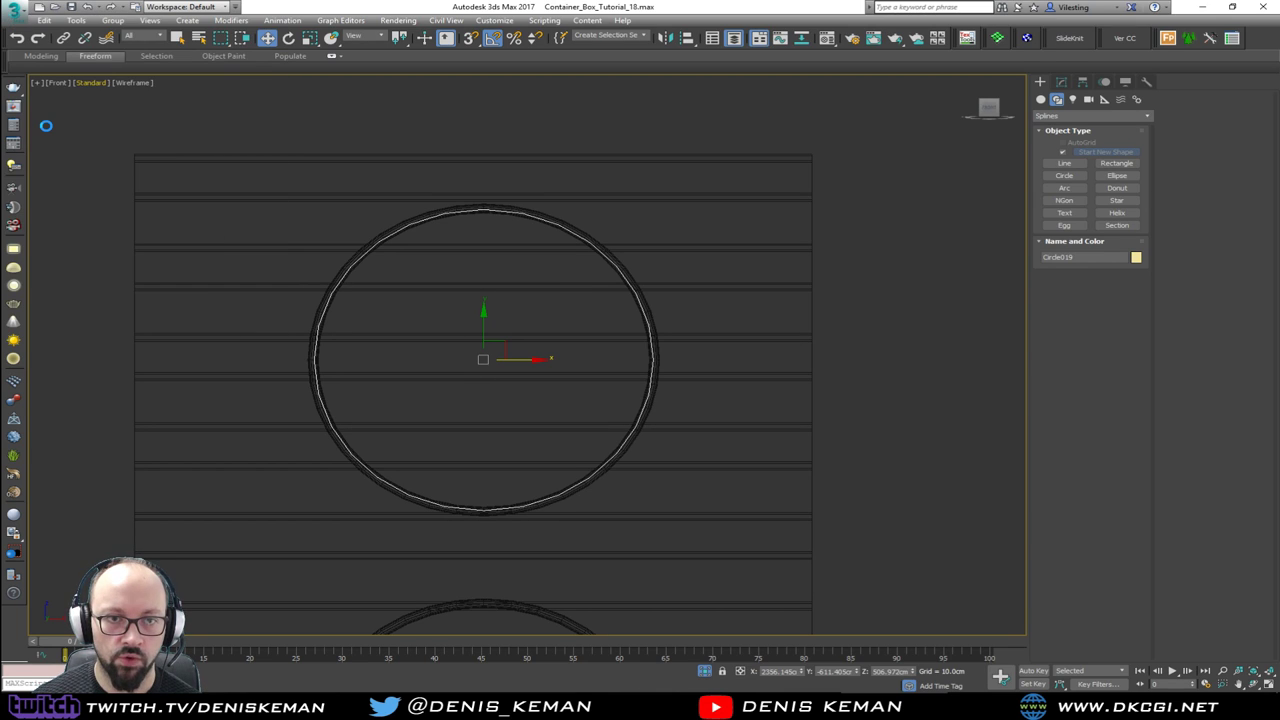
pyautogui.click(1041, 100)
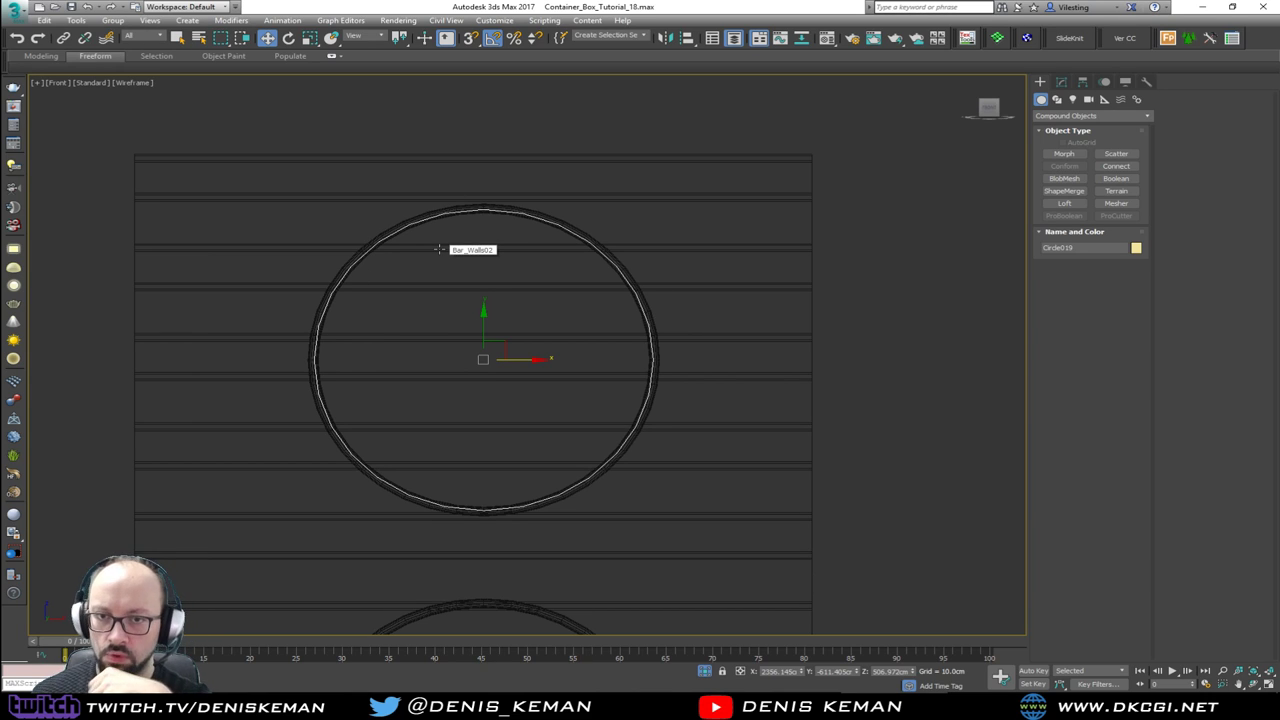
# Step: Move the circle spline out in front of the corrugated wall panel, to a Y position of about -654 cm
pyautogui.hotkey('alt', 'w')
pyautogui.rightClick(691, 437)
pyautogui.hotkey('alt', 'w')
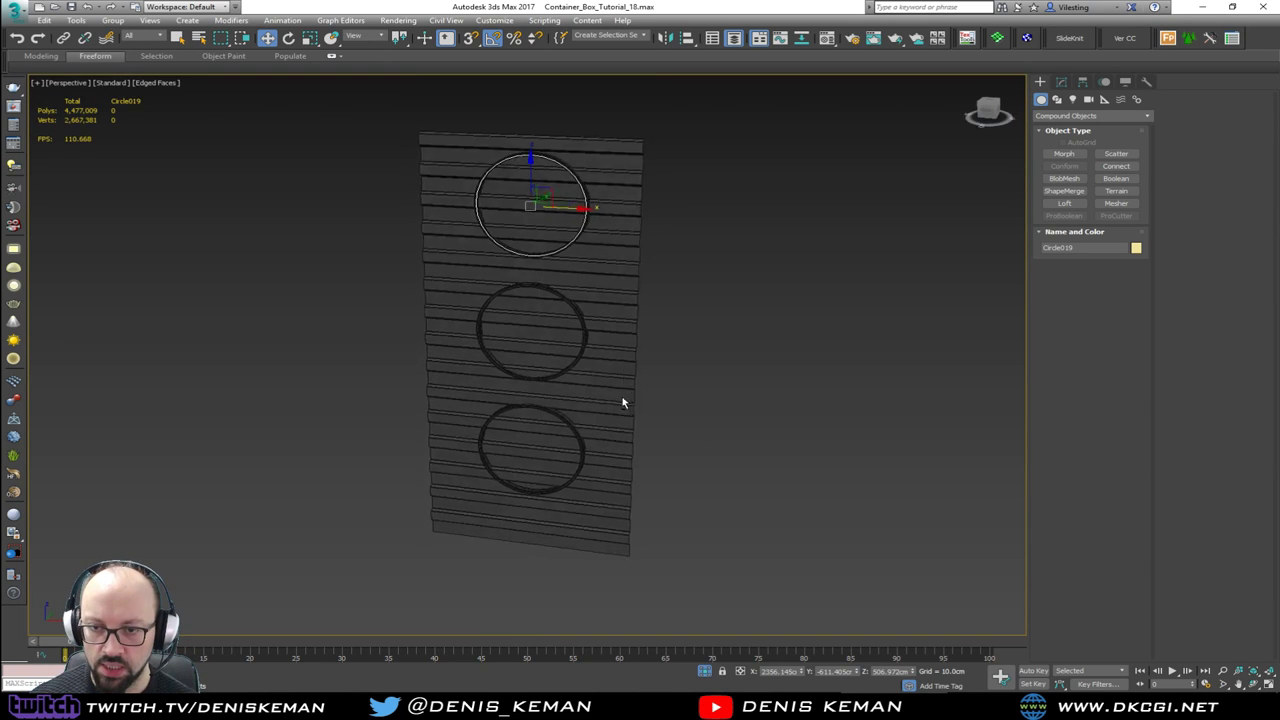
pyautogui.keyDown('alt'); pyautogui.moveTo(622, 403); pyautogui.dragTo(572, 296, button='middle'); pyautogui.keyUp('alt')
pyautogui.moveTo(576, 197); pyautogui.dragTo(547, 202)
pyautogui.keyDown('alt'); pyautogui.moveTo(547, 202); pyautogui.dragTo(591, 223, button='middle'); pyautogui.keyUp('alt')
pyautogui.hotkey('alt', 'w')
pyautogui.rightClick(606, 242)
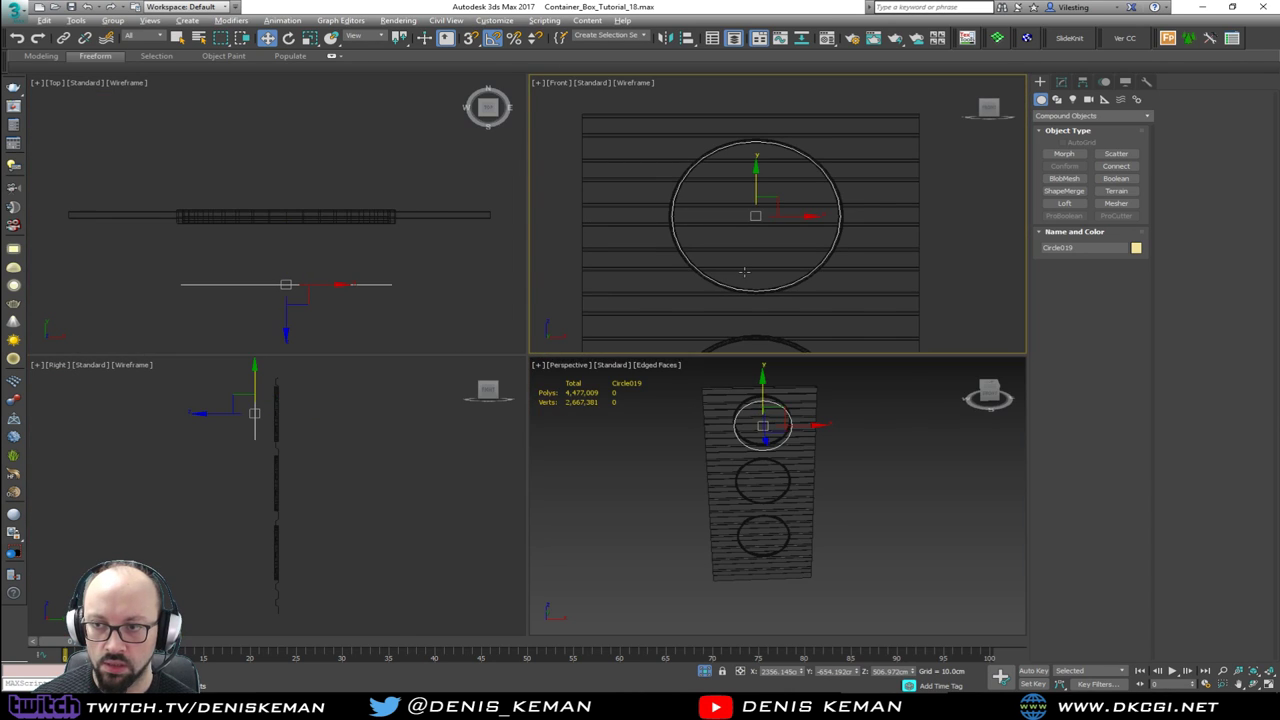
pyautogui.hotkey('alt', 'w')
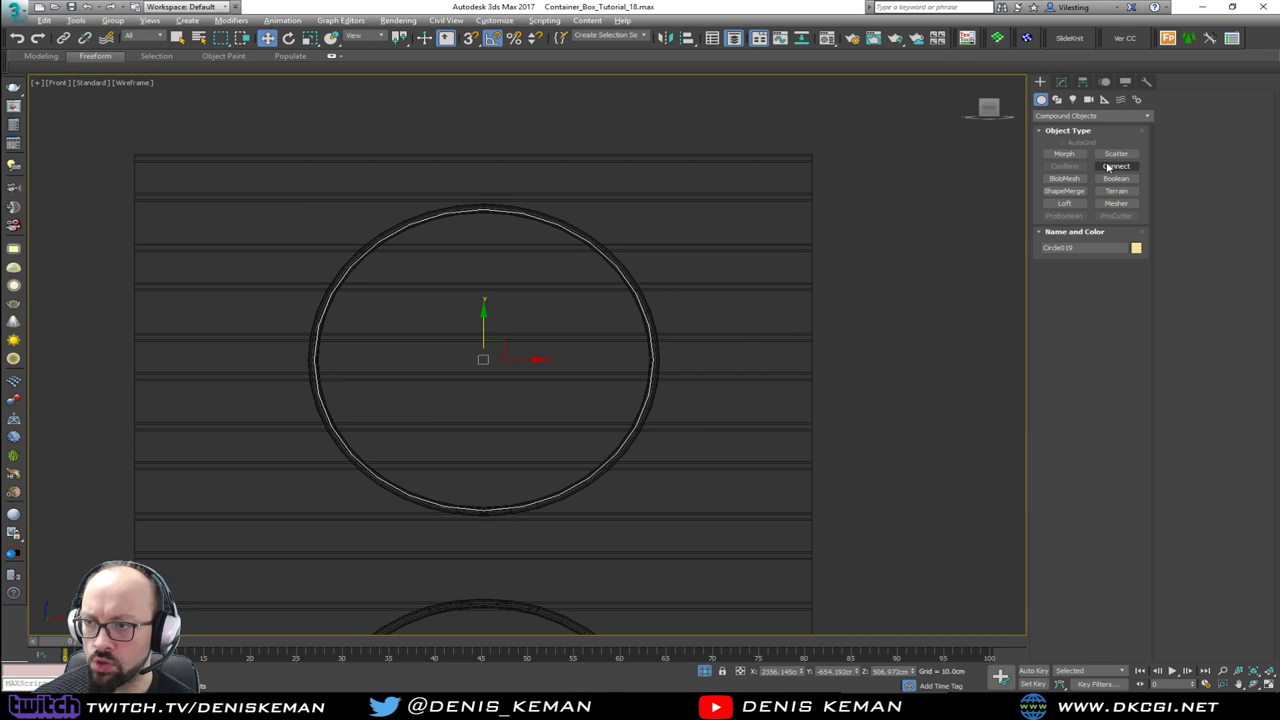
pyautogui.click(1064, 191)
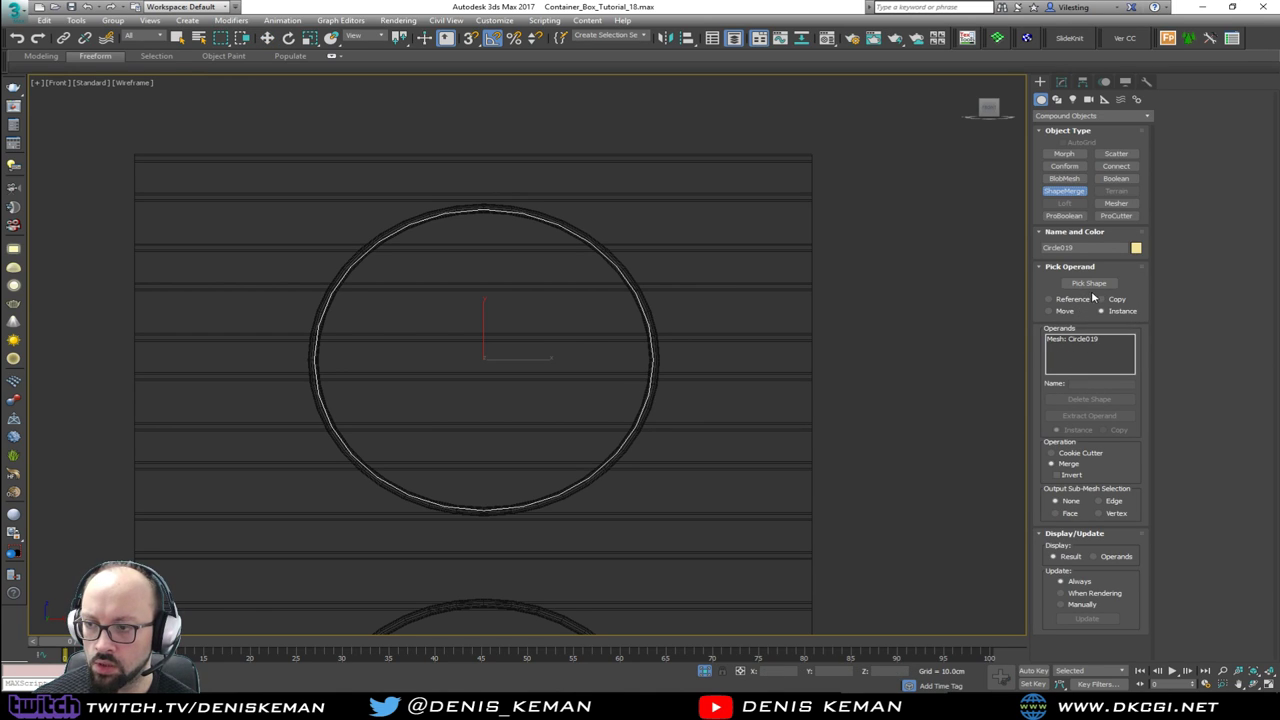
pyautogui.click(1090, 284)
pyautogui.rightClick(891, 298)
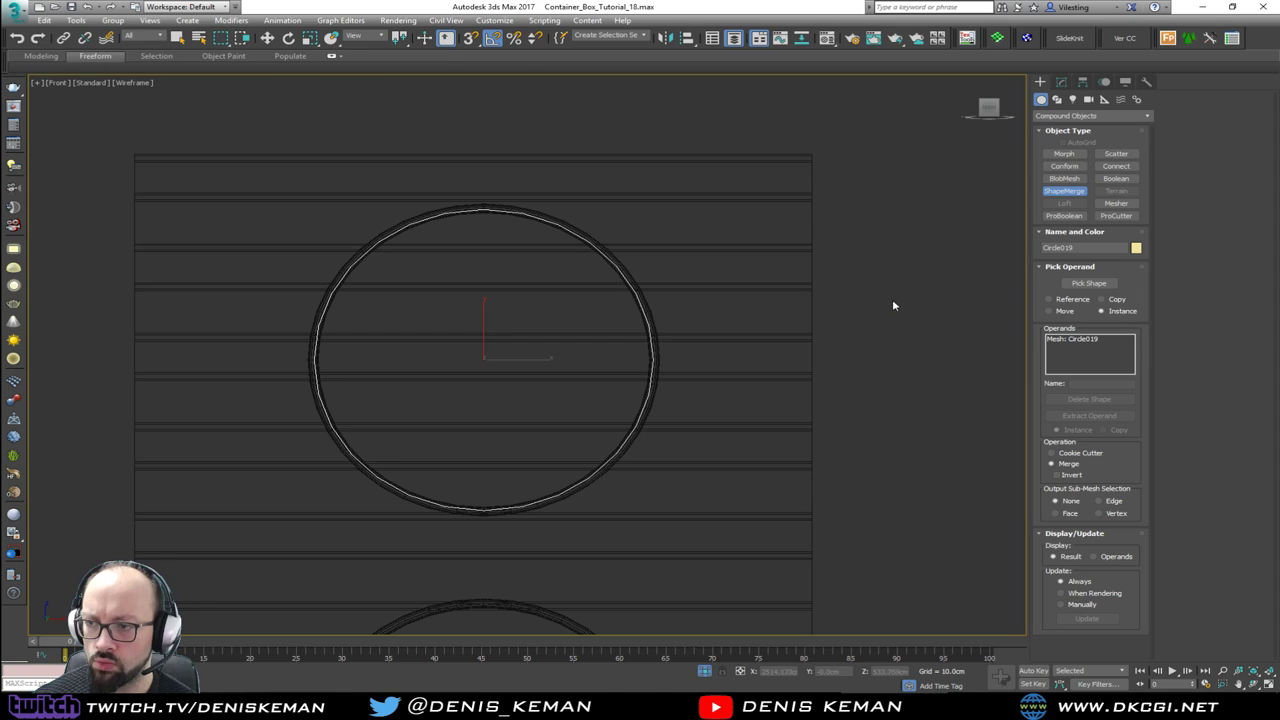
pyautogui.rightClick(893, 306)
# Step: Try to ShapeMerge the circle spline onto the corrugated wall panel as an instance
pyautogui.moveTo(849, 250); pyautogui.dragTo(790, 300)
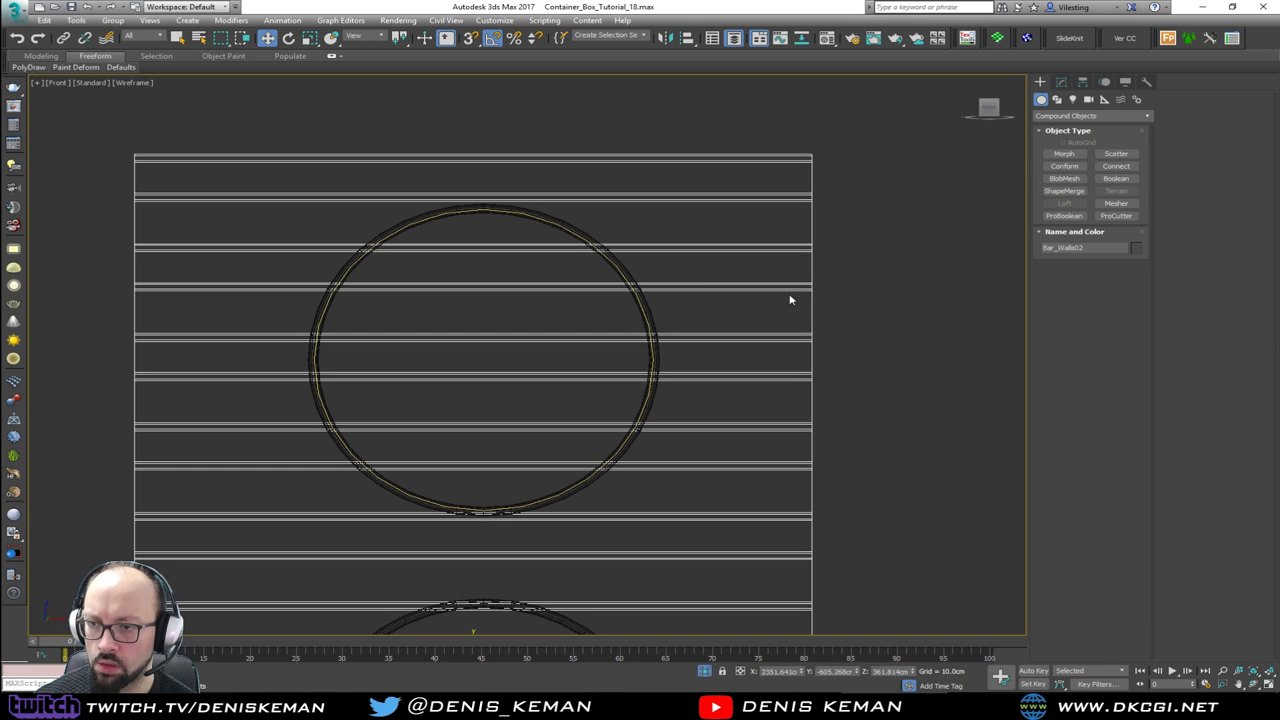
pyautogui.click(1064, 190)
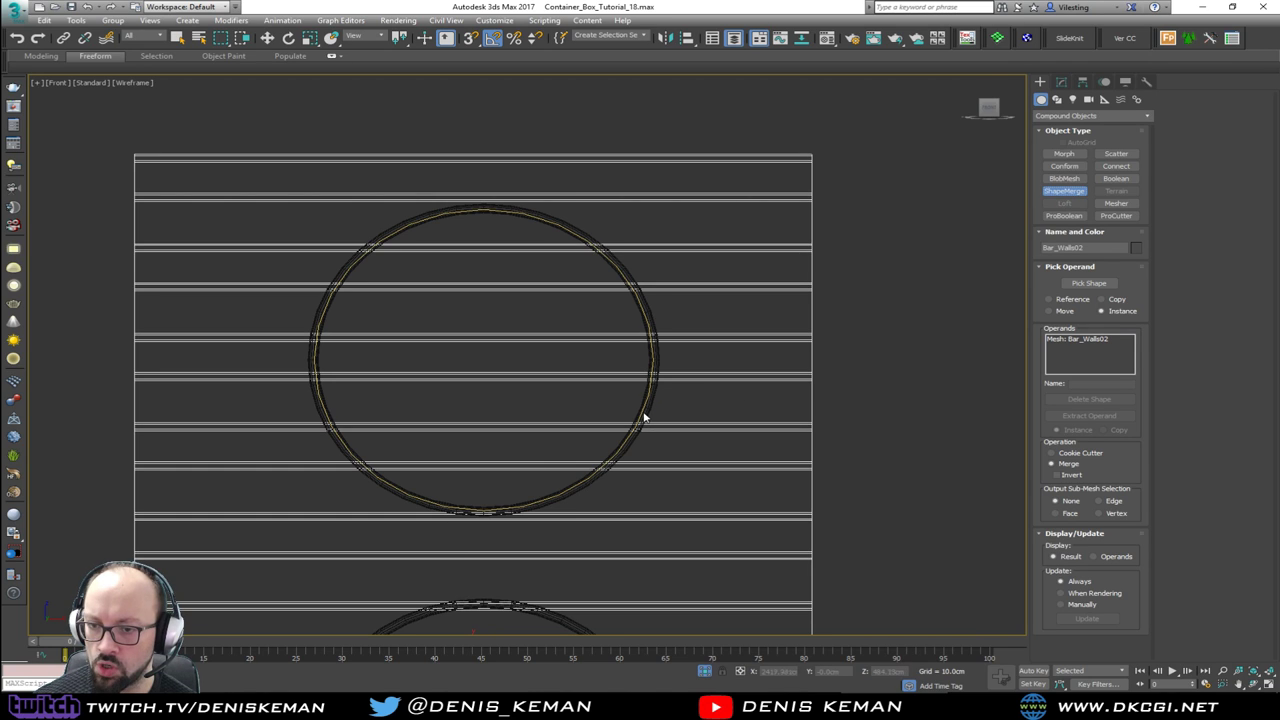
pyautogui.scroll(5, 643, 420)
pyautogui.scroll(1, 637, 417)
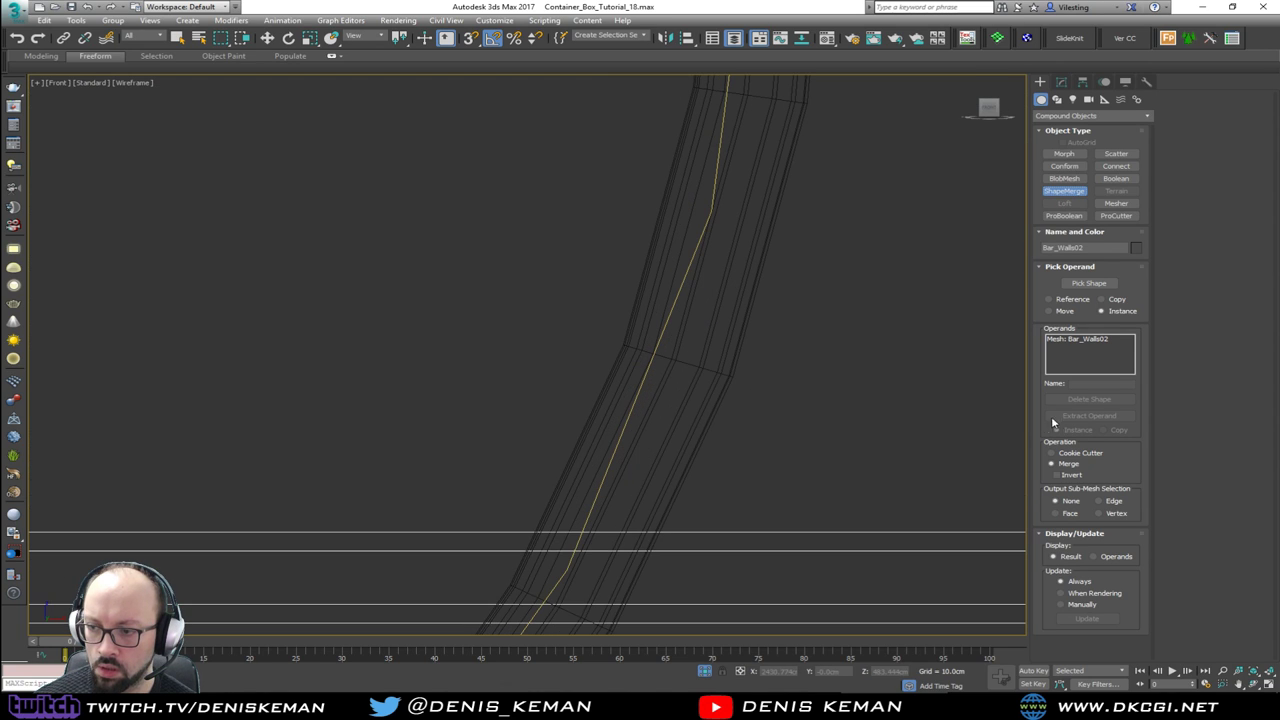
pyautogui.click(1088, 283)
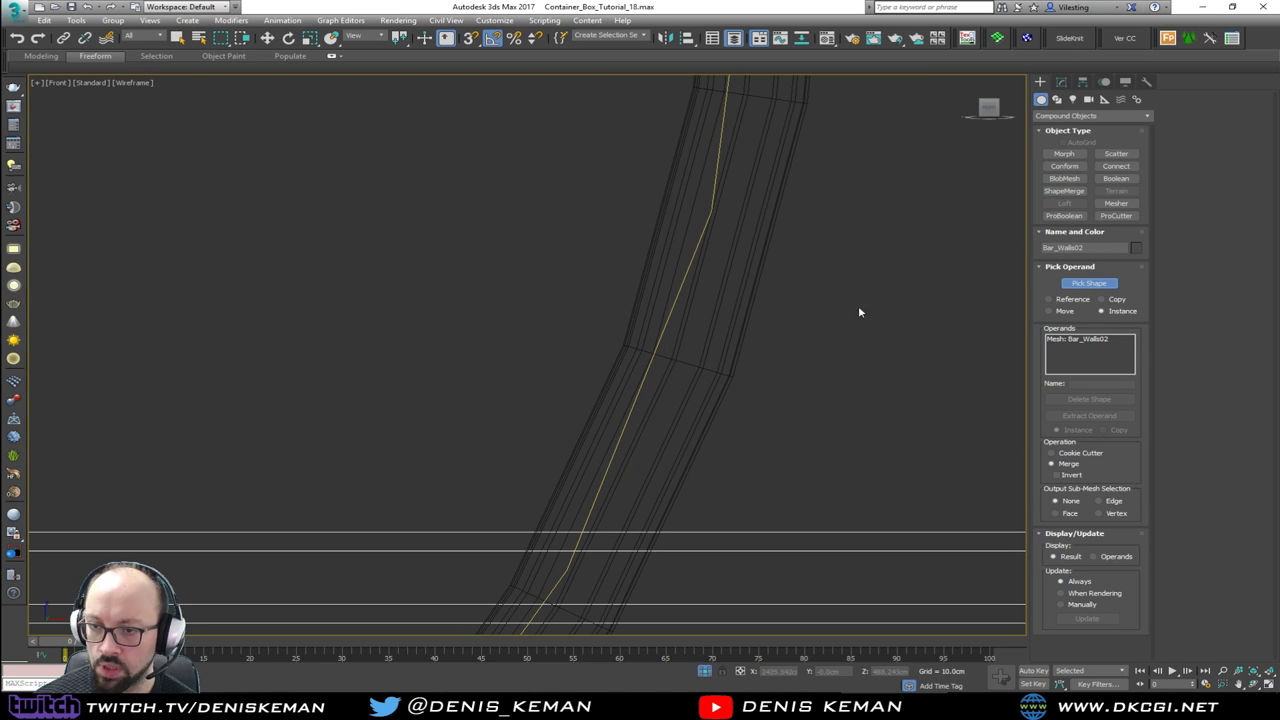
pyautogui.rightClick(669, 321)
pyautogui.rightClick(671, 337)
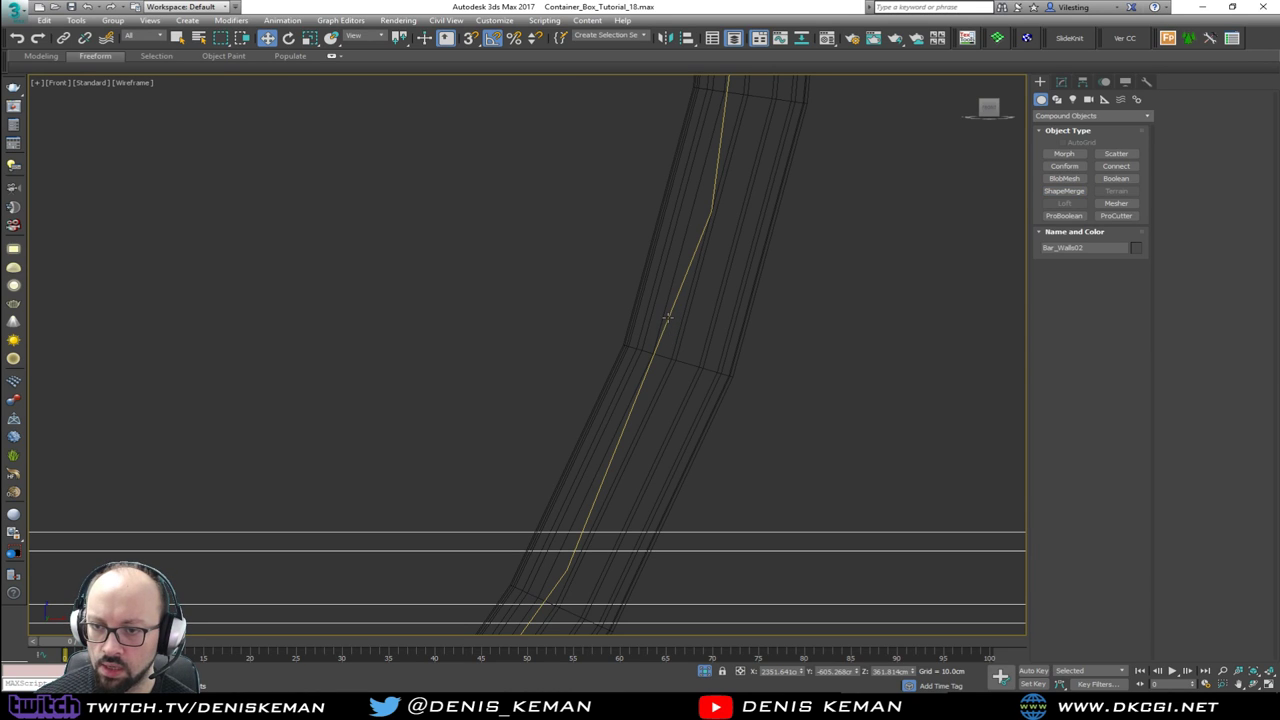
# Step: Try a ShapeMerge with the circle spline as the base object instead of the wall
pyautogui.click(667, 318)
pyautogui.scroll(-6, 666, 316)
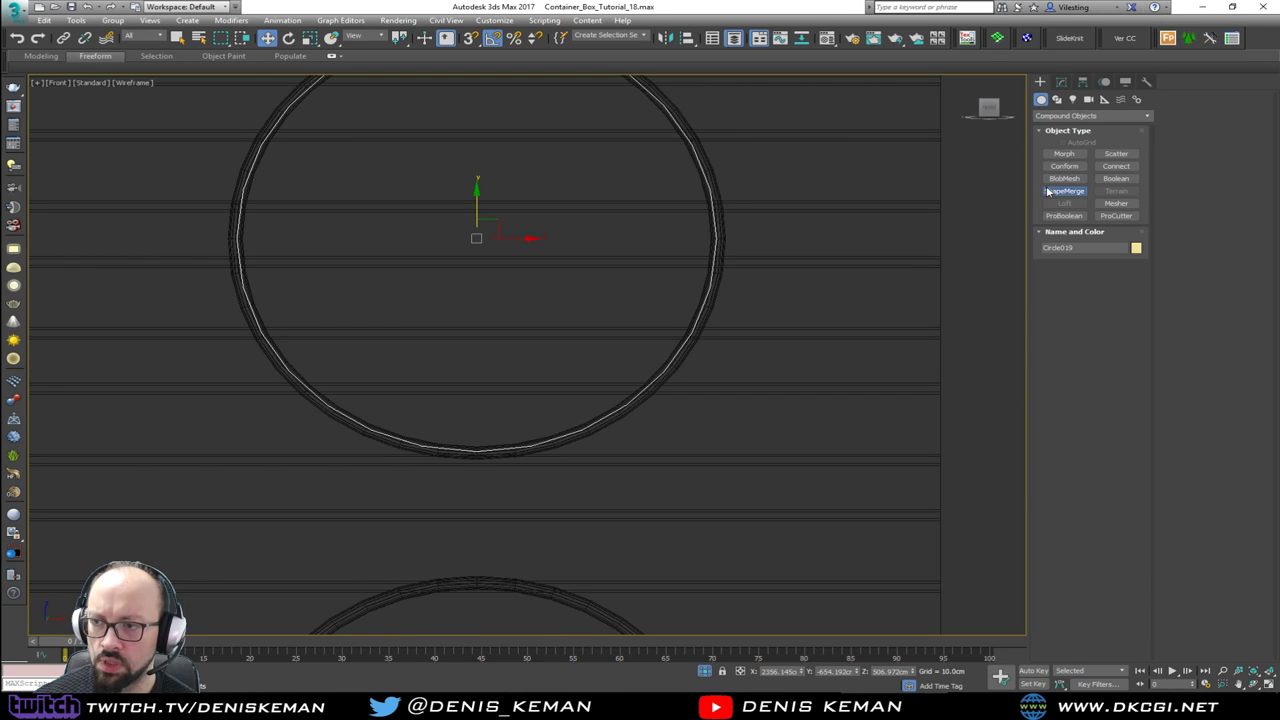
pyautogui.click(1060, 191)
pyautogui.click(1088, 284)
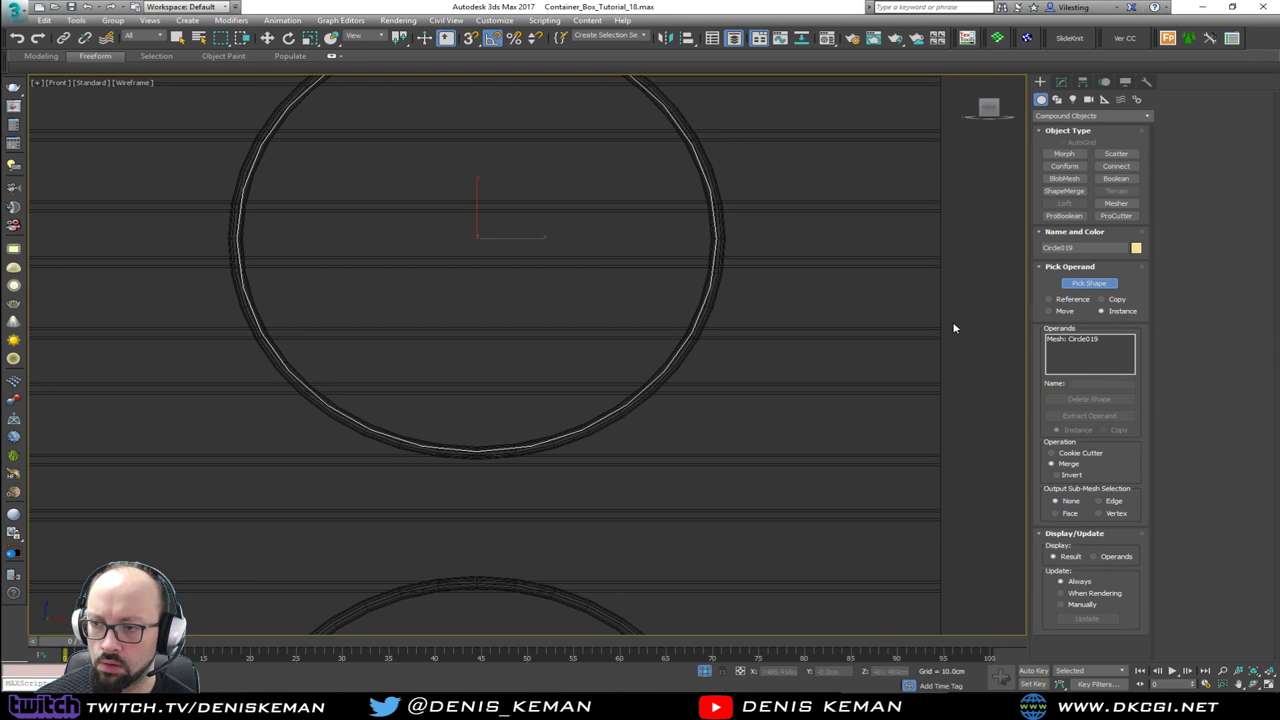
pyautogui.rightClick(842, 340)
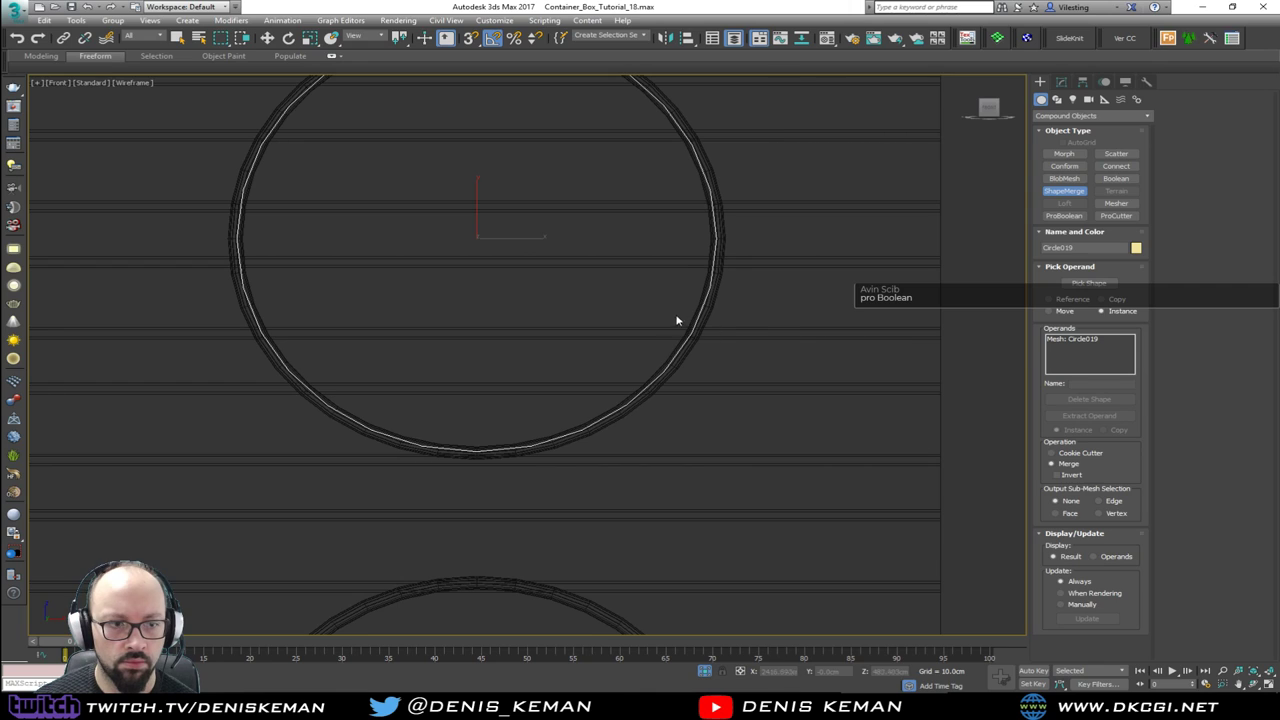
pyautogui.scroll(-4, 676, 320)
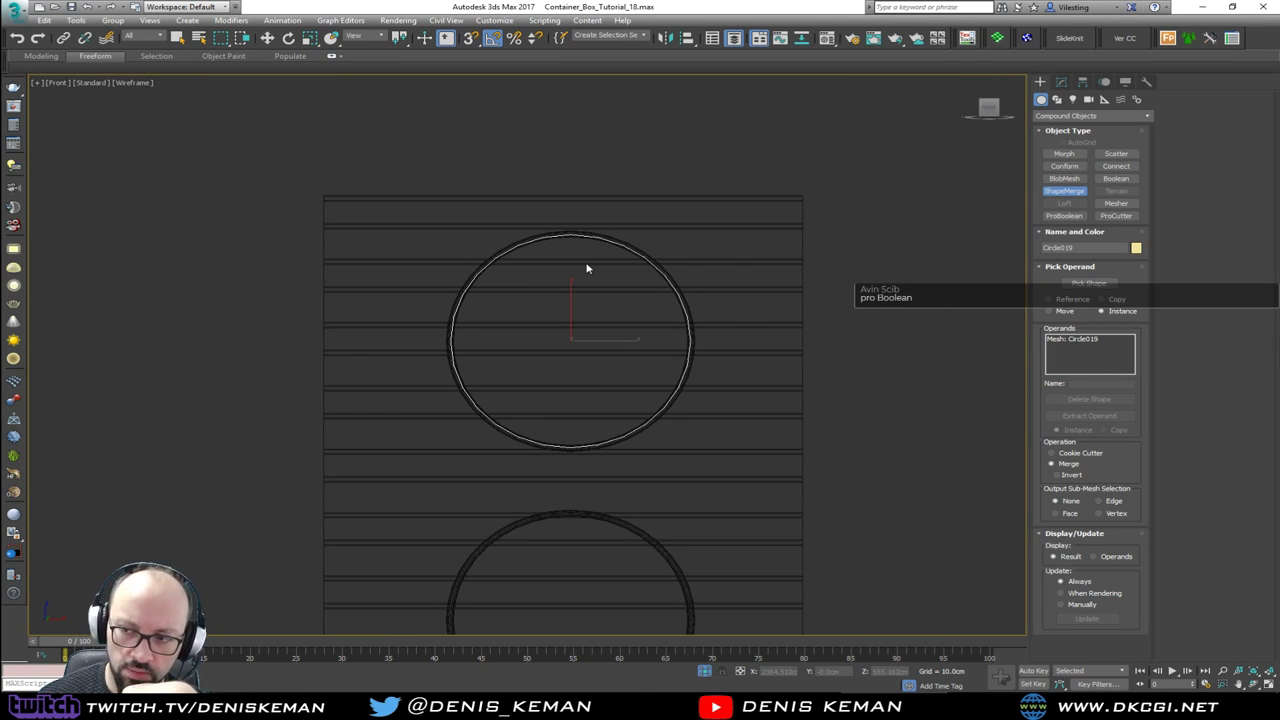
# Step: Convert the circle into a ProBoolean object and inspect it beside the wall in the Perspective view
pyautogui.click(1068, 215)
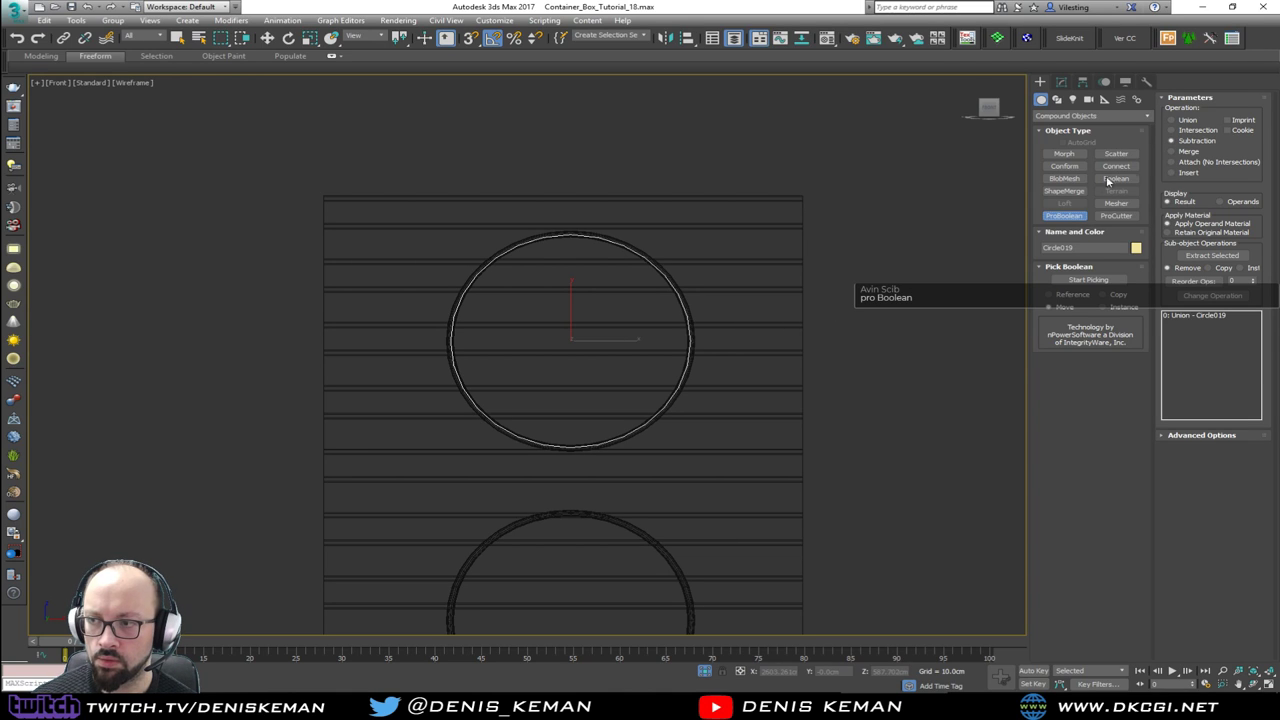
pyautogui.rightClick(998, 260)
pyautogui.hotkey('alt', 'w')
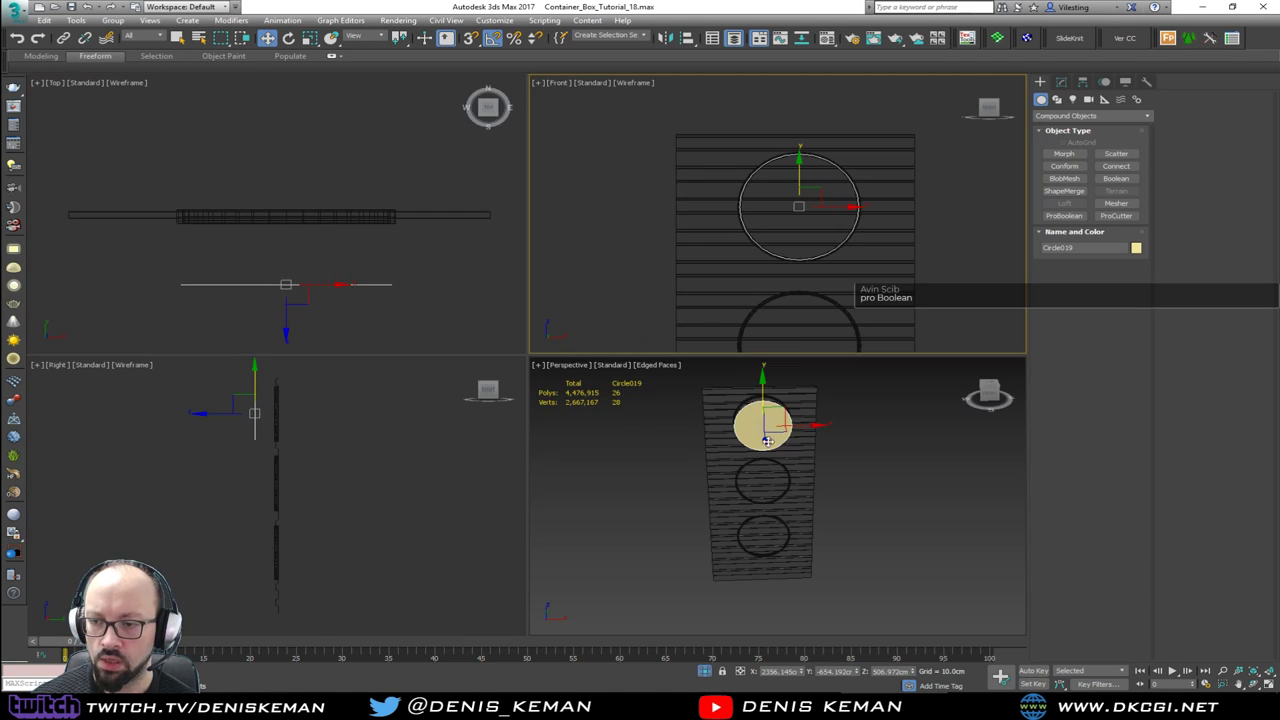
pyautogui.rightClick(744, 419)
pyautogui.hotkey('alt', 'w')
pyautogui.keyDown('alt'); pyautogui.moveTo(745, 419); pyautogui.dragTo(655, 420, button='middle'); pyautogui.keyUp('alt')
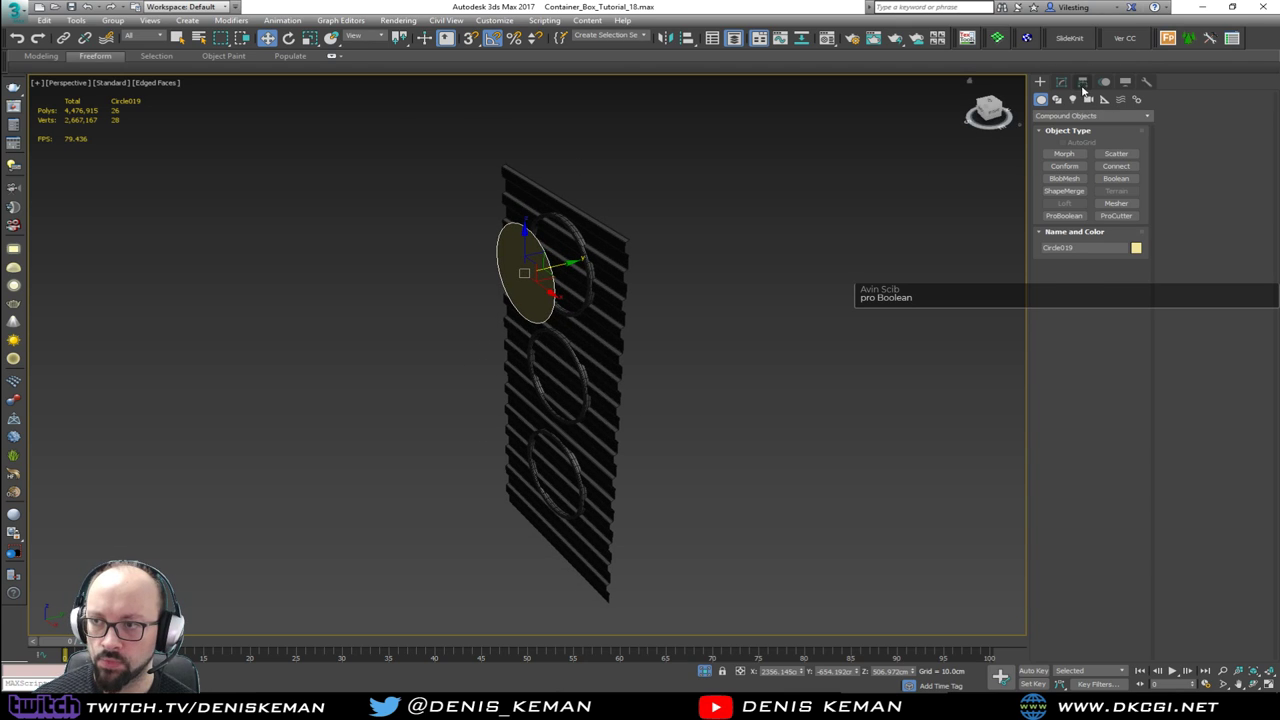
# Step: Try a Shell modifier on the disc with an outer amount of about 68 cm, and remove the modifier
pyautogui.click(1061, 83)
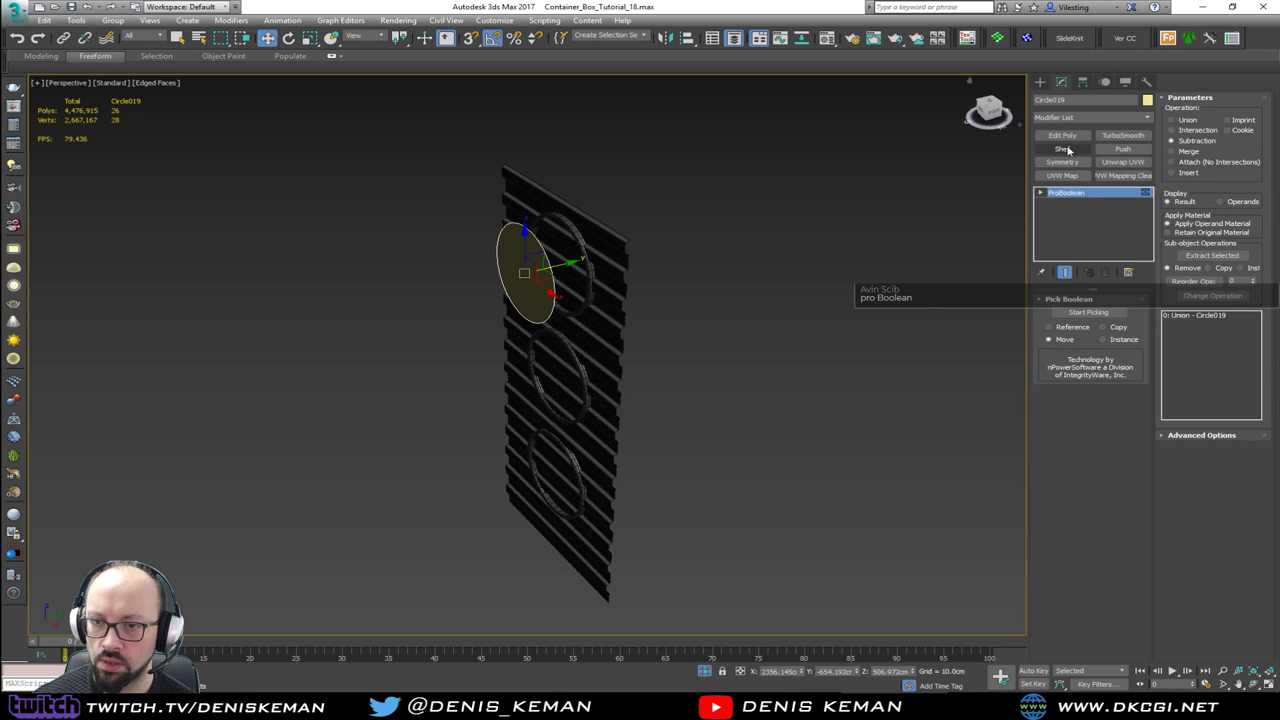
pyautogui.click(1062, 149)
pyautogui.moveTo(1135, 330); pyautogui.dragTo(806, 481)
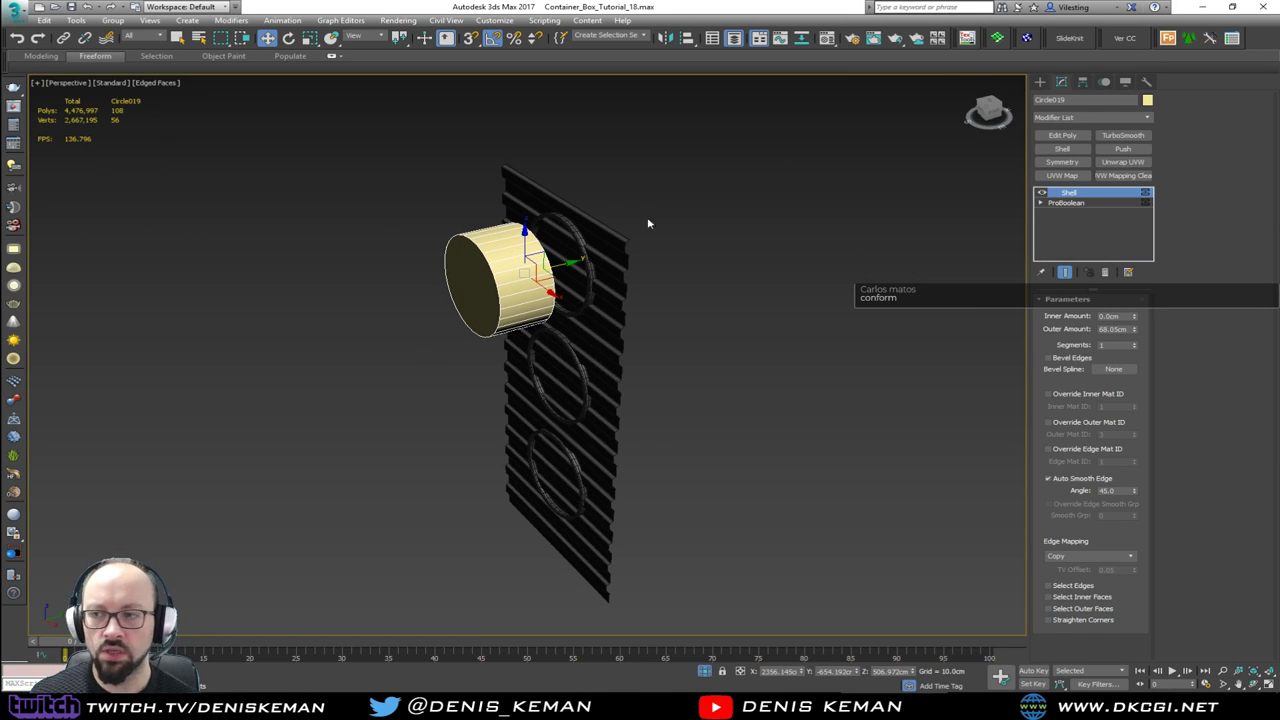
pyautogui.click(1107, 275)
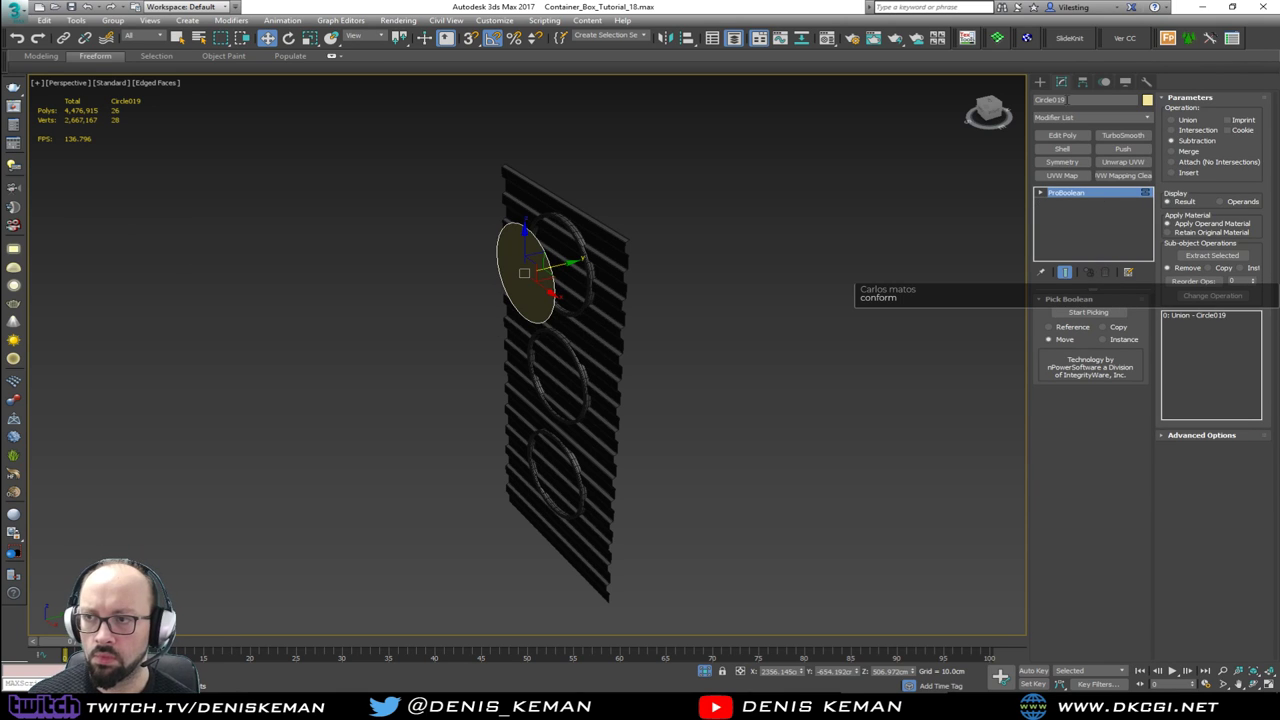
# Step: Delete the converted circle disc in front of the wall
pyautogui.click(1045, 84)
pyautogui.keyDown('alt'); pyautogui.moveTo(861, 218); pyautogui.dragTo(798, 259, button='middle'); pyautogui.keyUp('alt')
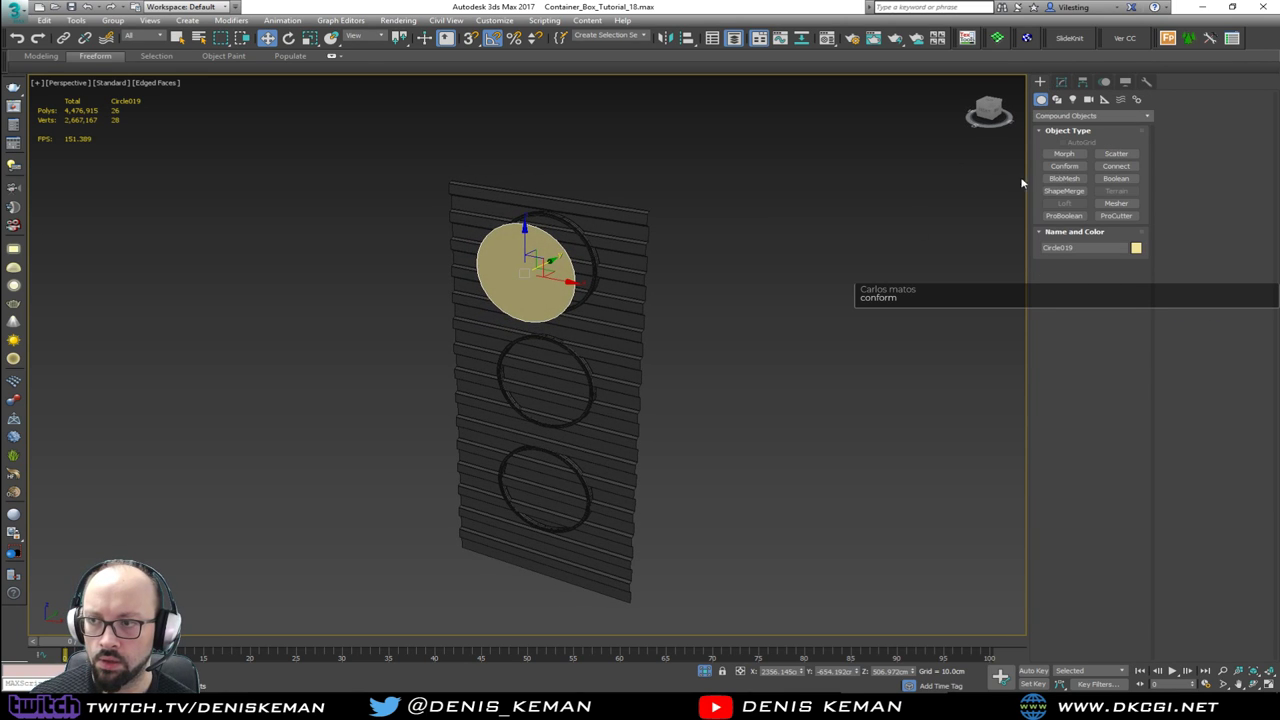
pyautogui.click(1062, 84)
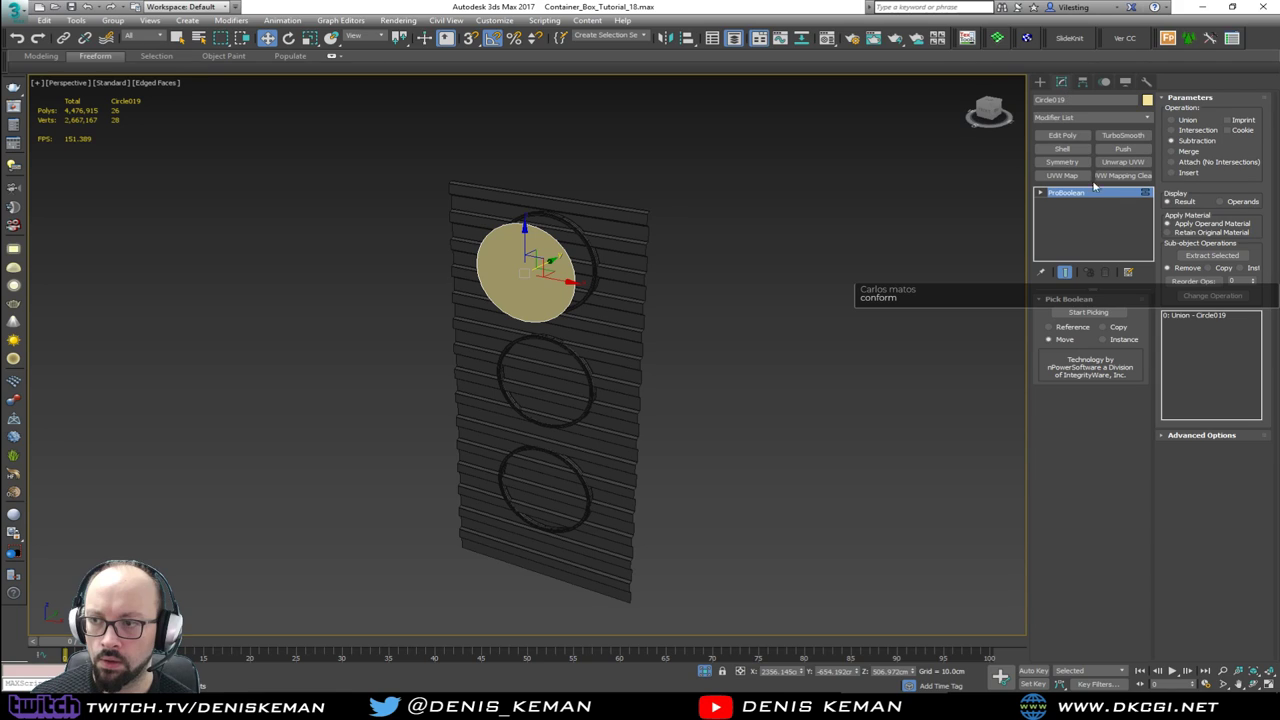
pyautogui.press('Delete')
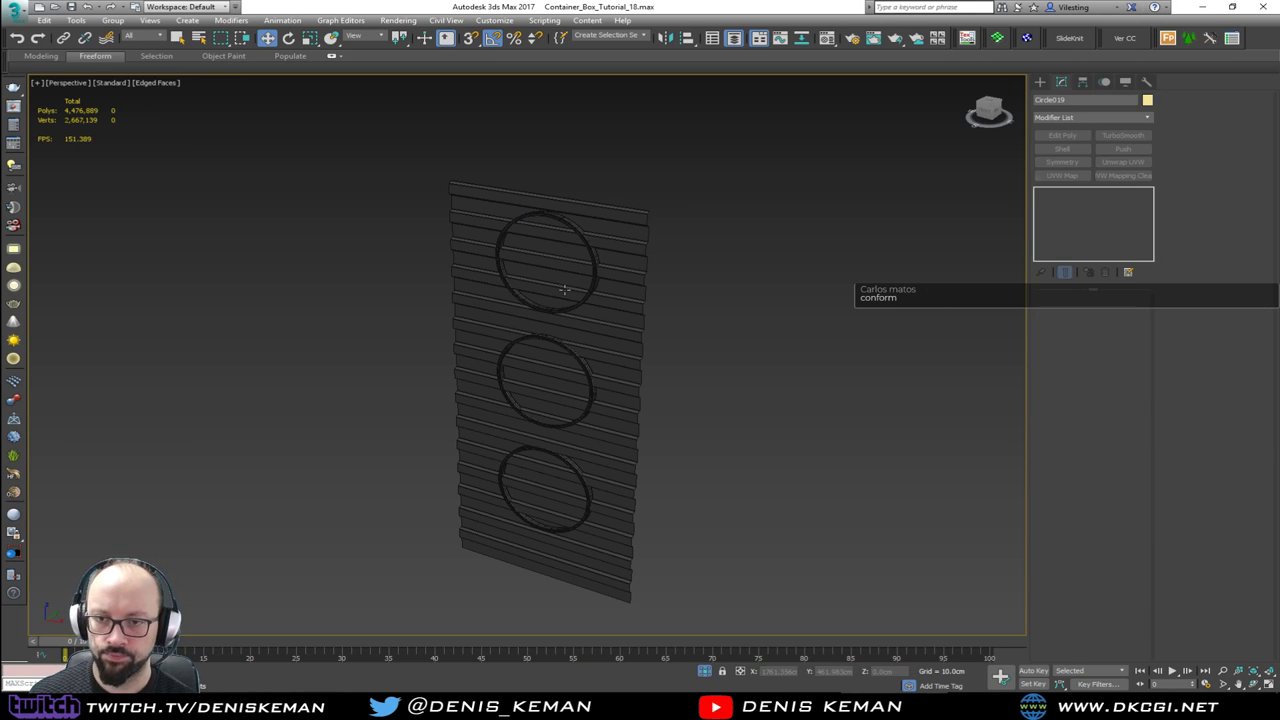
# Step: Draw a new circle spline in the Front view, centred in the wall's uppermost ring, with a radius of about 64 cm
pyautogui.hotkey('alt', 'w')
pyautogui.rightClick(679, 283)
pyautogui.hotkey('alt', 'w')
pyautogui.rightClick(560, 291)
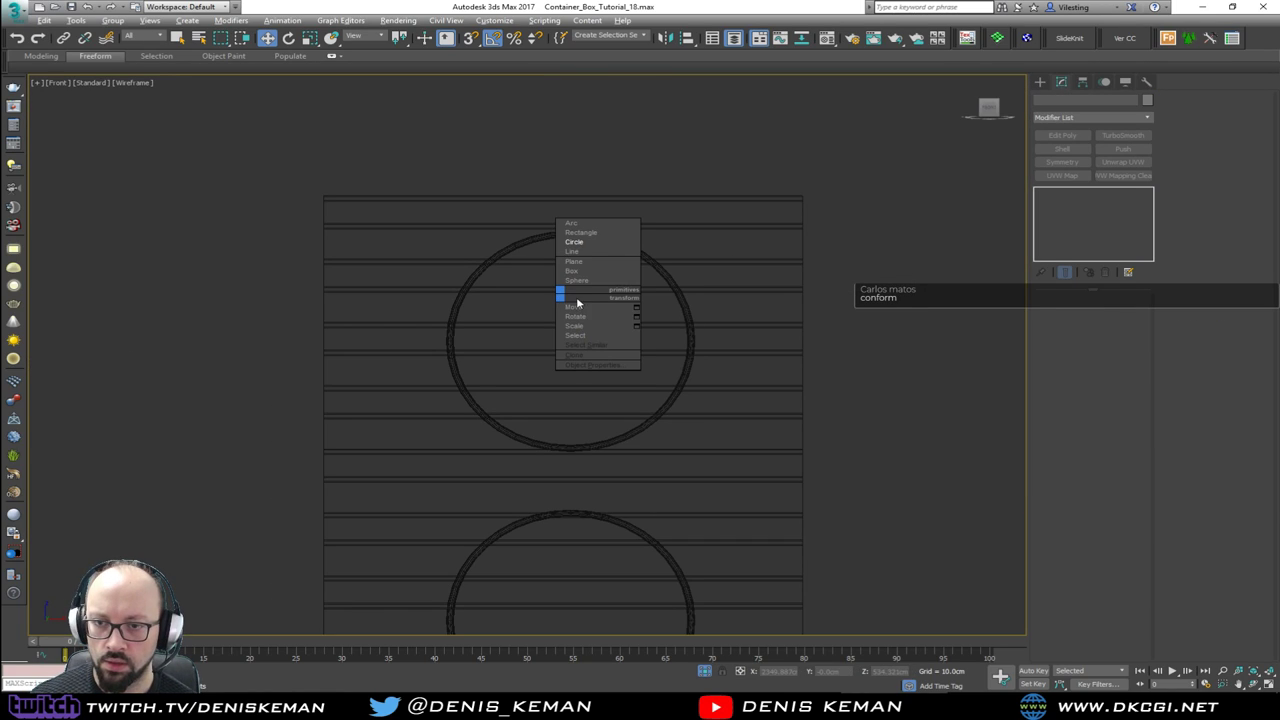
pyautogui.click(597, 244)
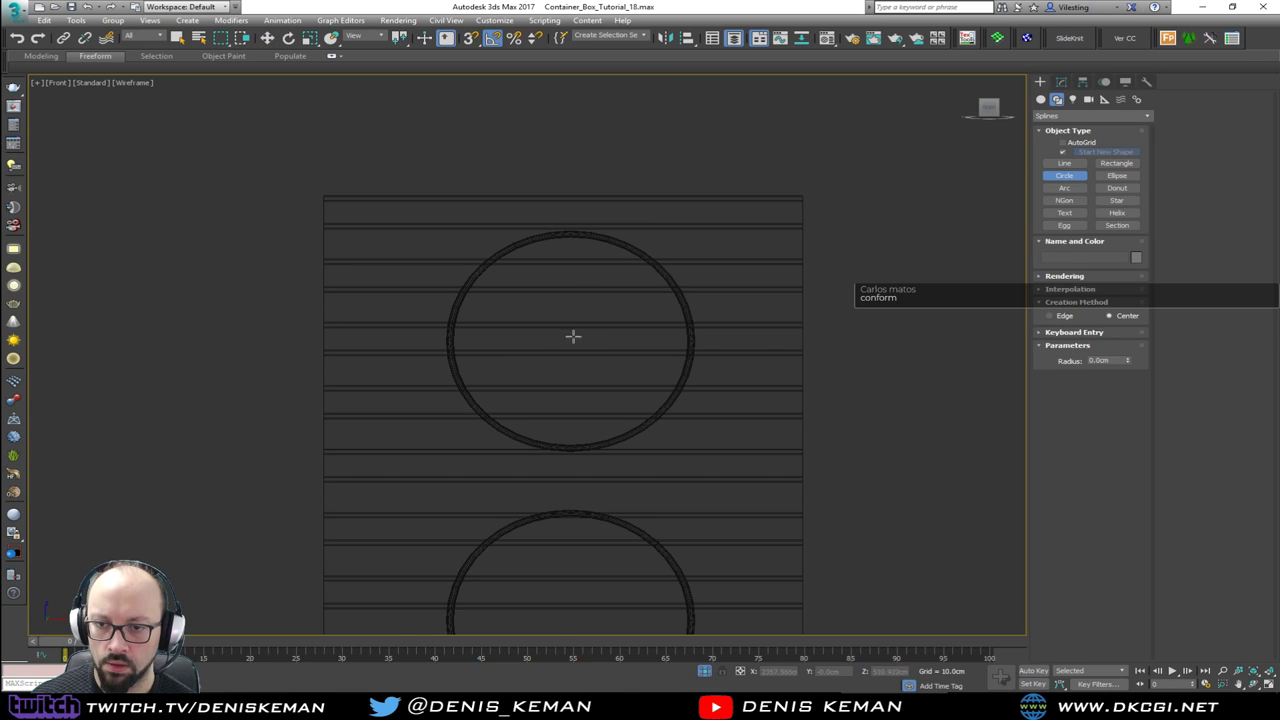
pyautogui.moveTo(573, 336); pyautogui.dragTo(690, 338)
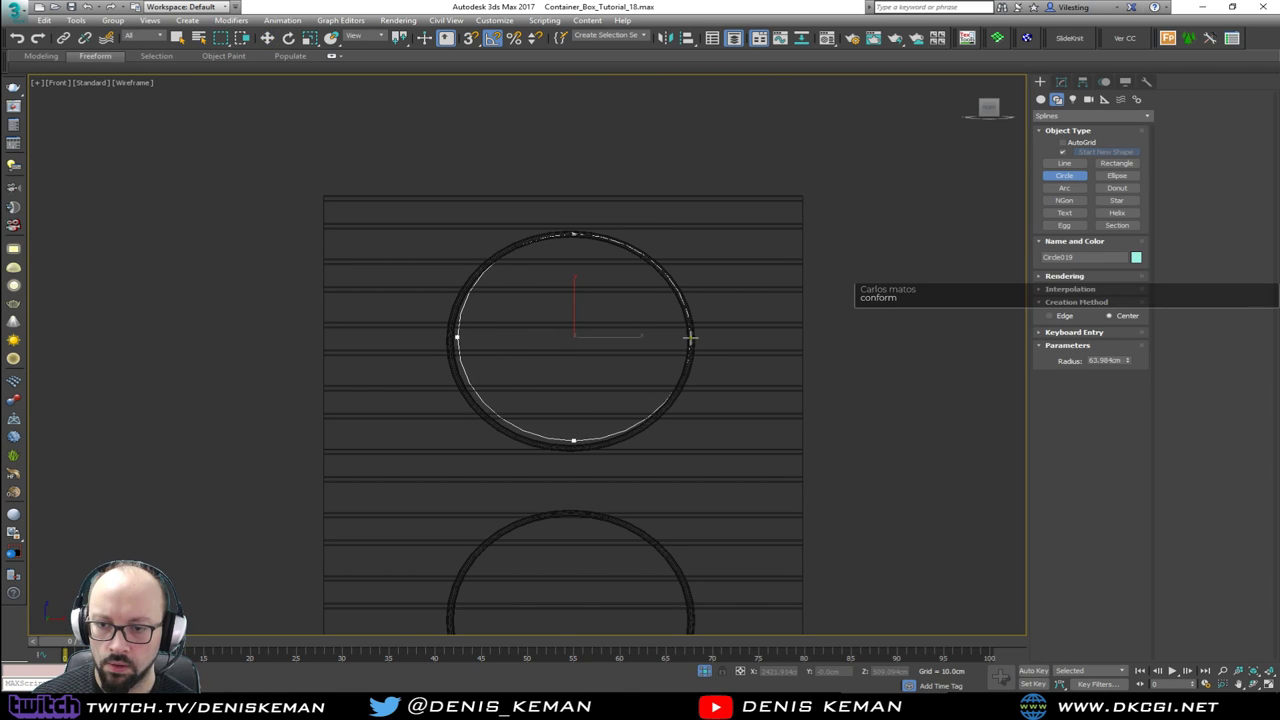
# Step: Align the new circle to the uppermost ring, pivot to pivot on X, Y and Z, and enlarge its radius to 66.544 cm
pyautogui.rightClick(628, 435)
pyautogui.click(623, 439)
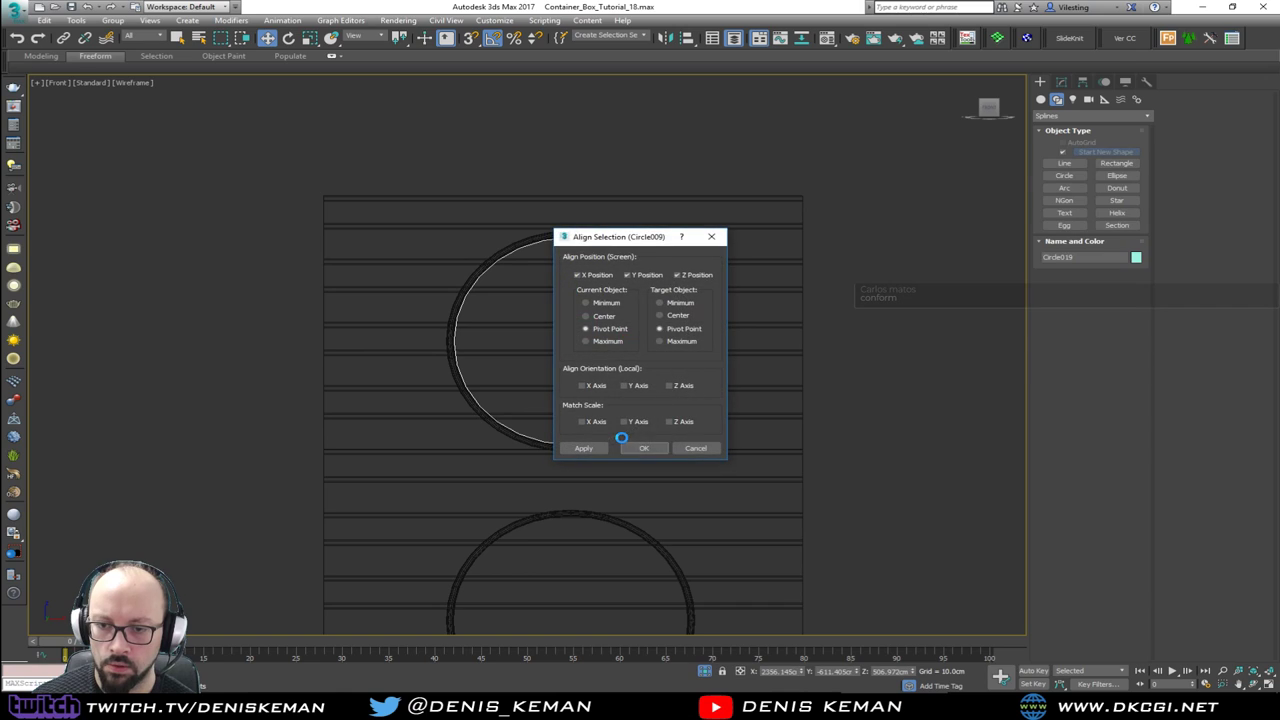
pyautogui.click(643, 448)
pyautogui.click(1061, 81)
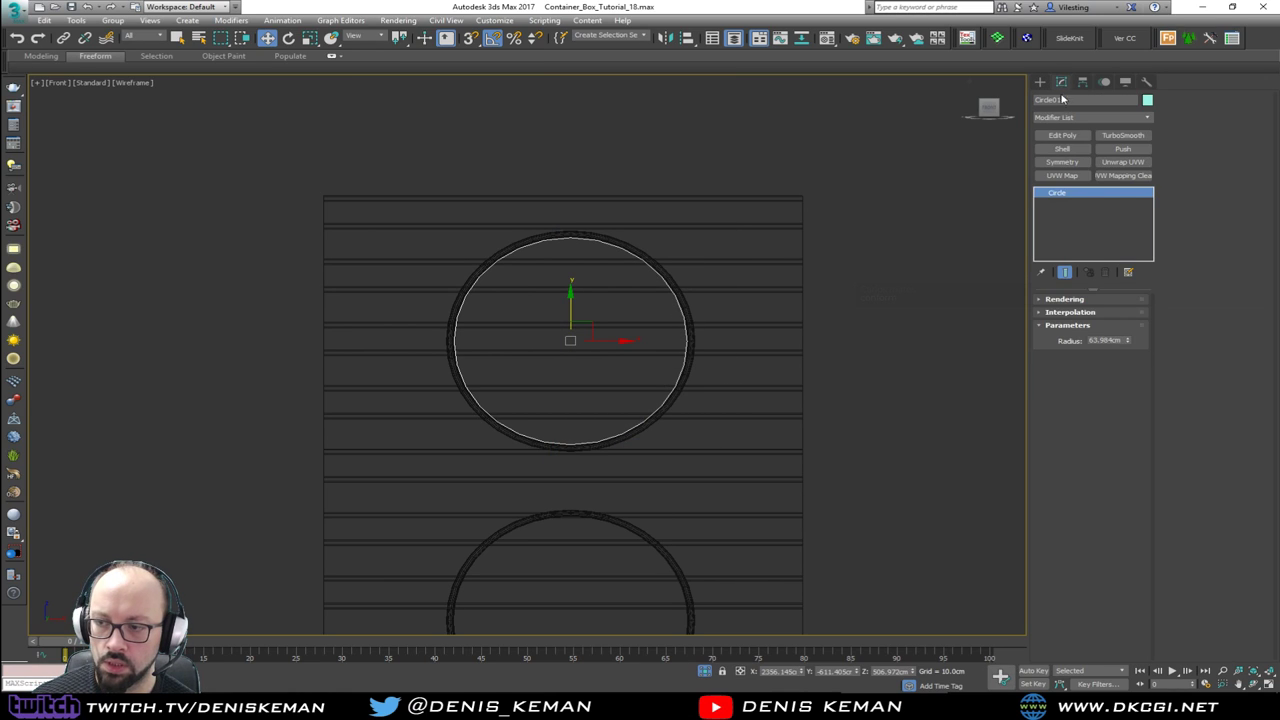
pyautogui.moveTo(1128, 341); pyautogui.dragTo(1127, 339)
pyautogui.scroll(2, 599, 318)
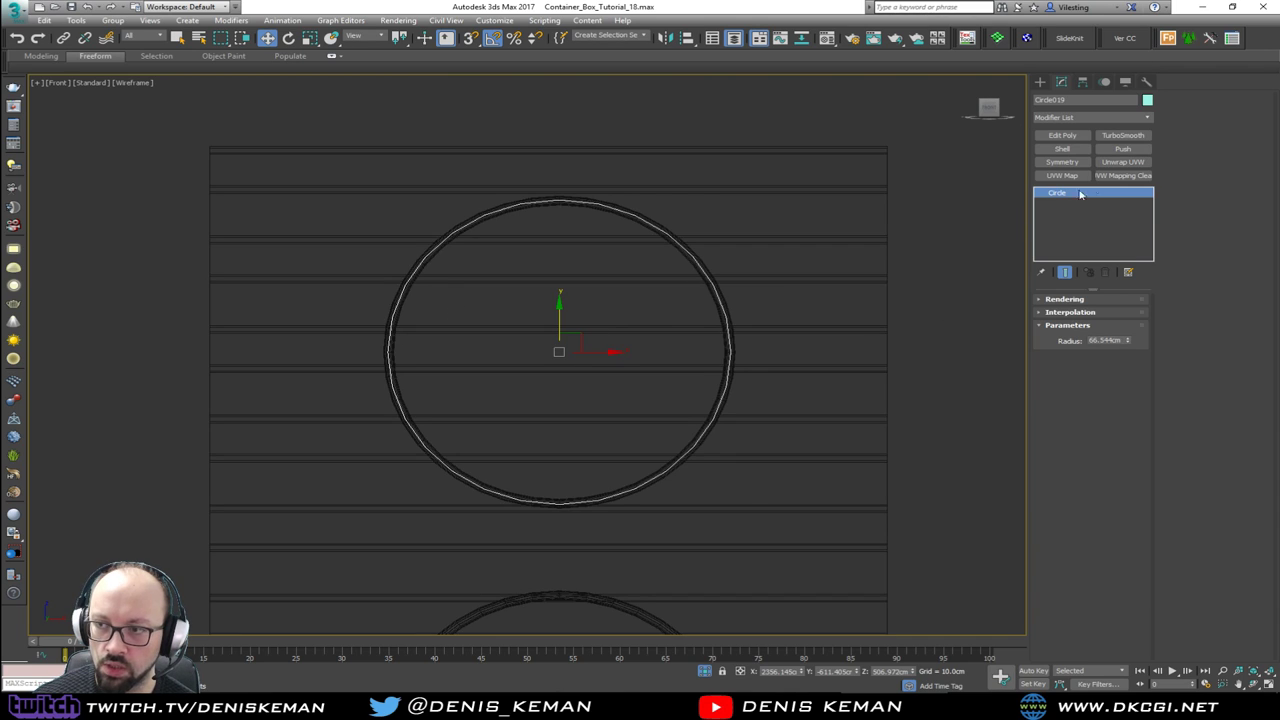
pyautogui.click(1040, 83)
pyautogui.click(1063, 117)
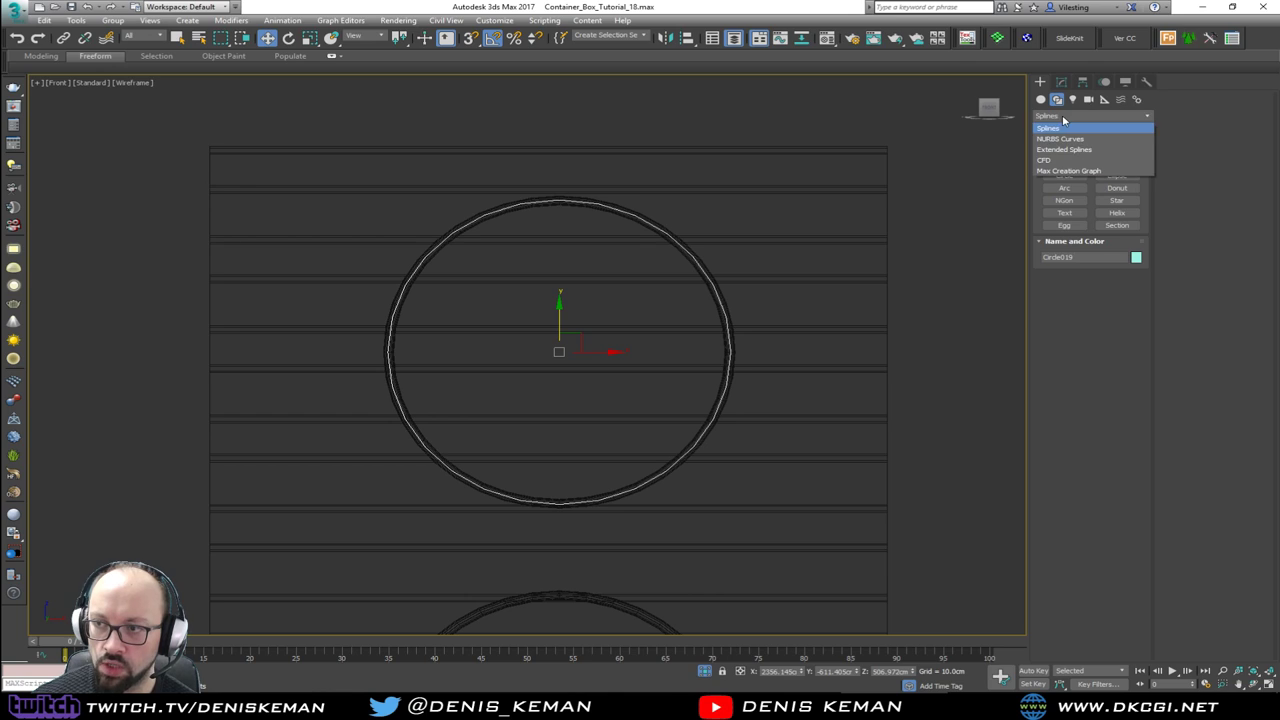
pyautogui.click(1055, 101)
pyautogui.click(1041, 99)
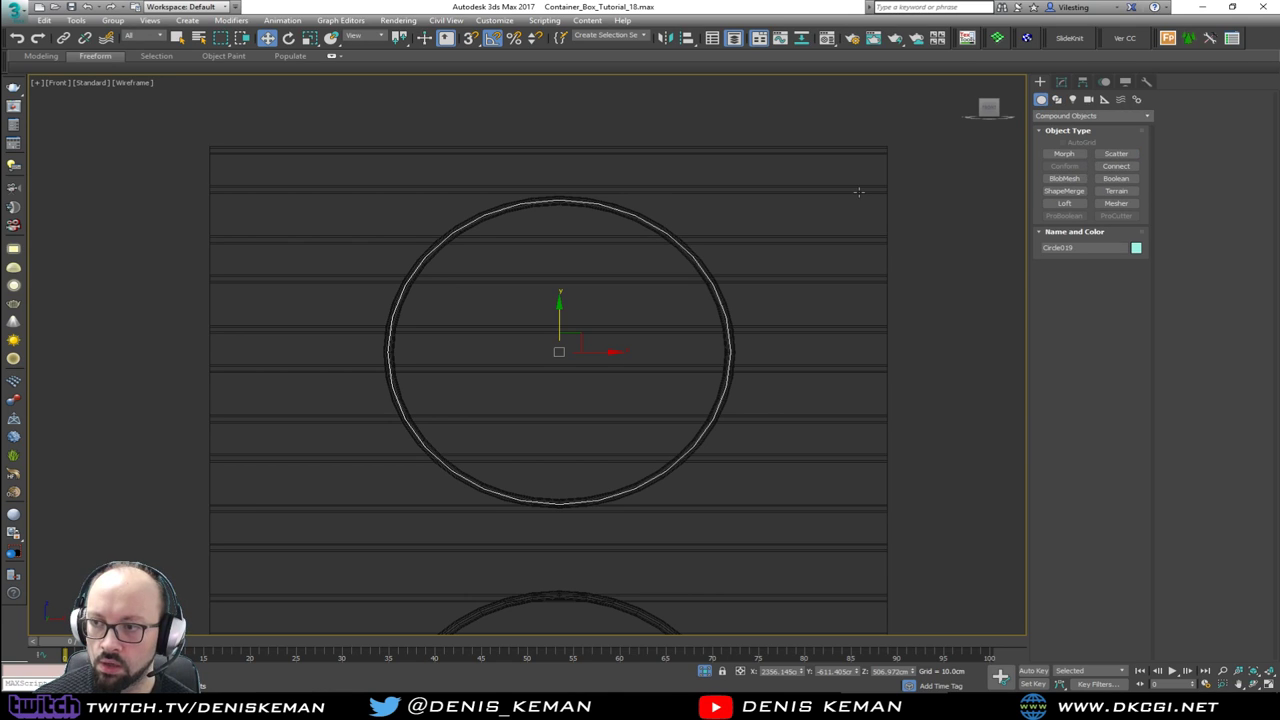
pyautogui.press('1')
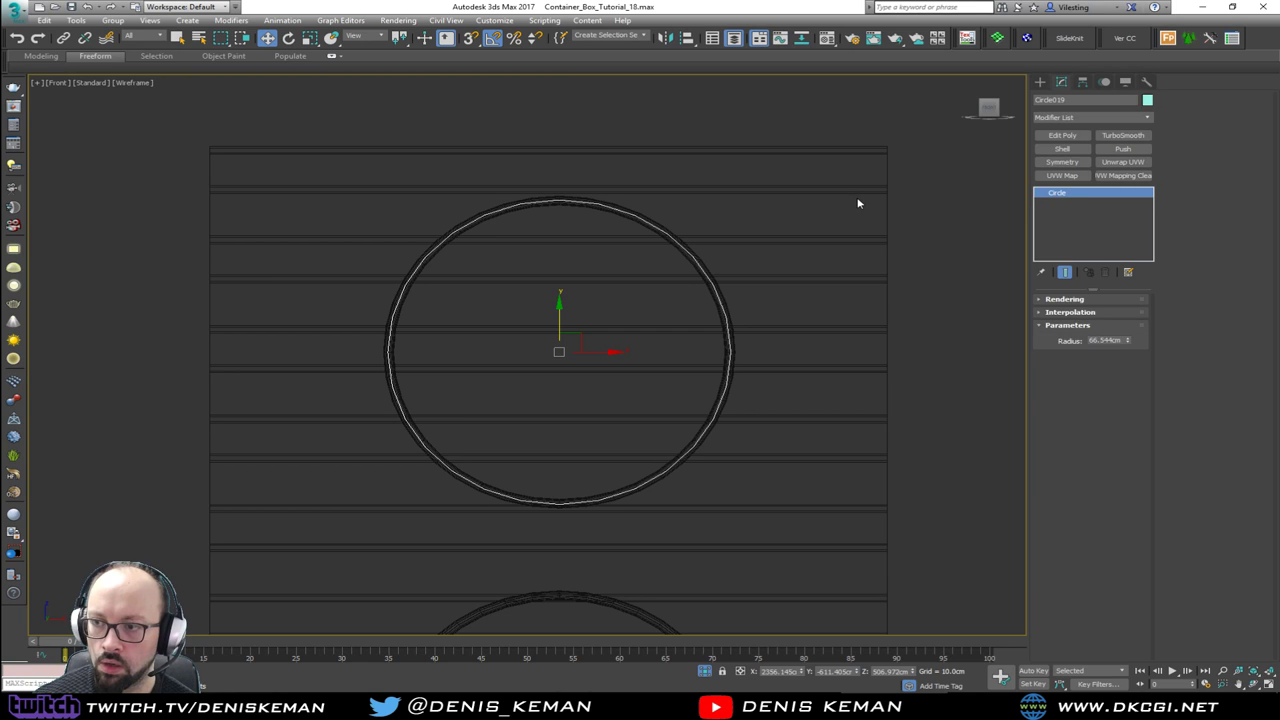
pyautogui.click(1044, 81)
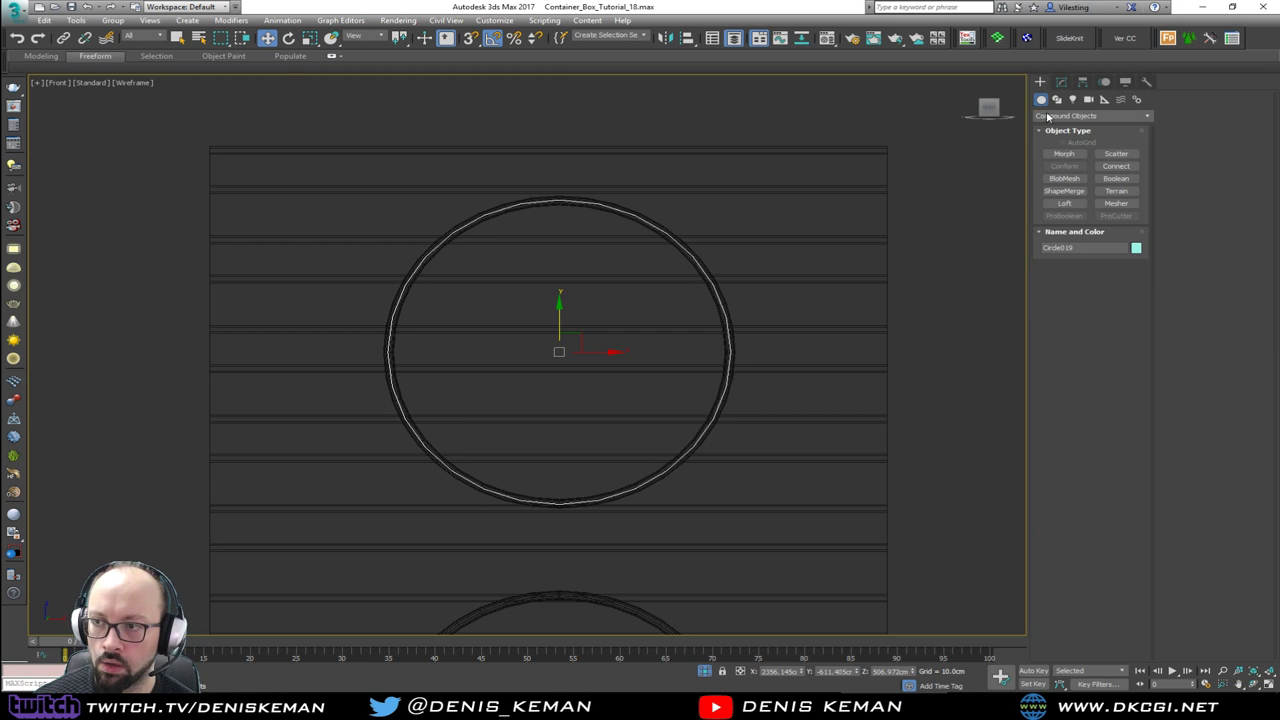
pyautogui.click(886, 282)
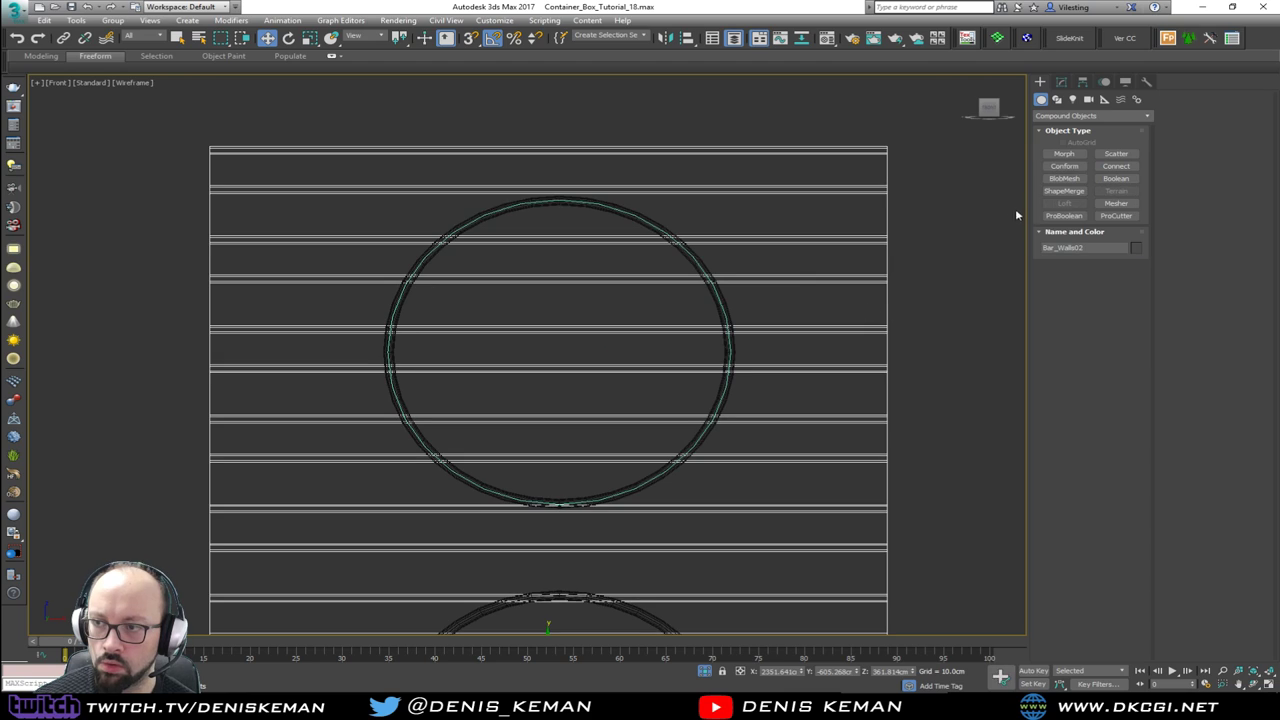
pyautogui.click(1063, 167)
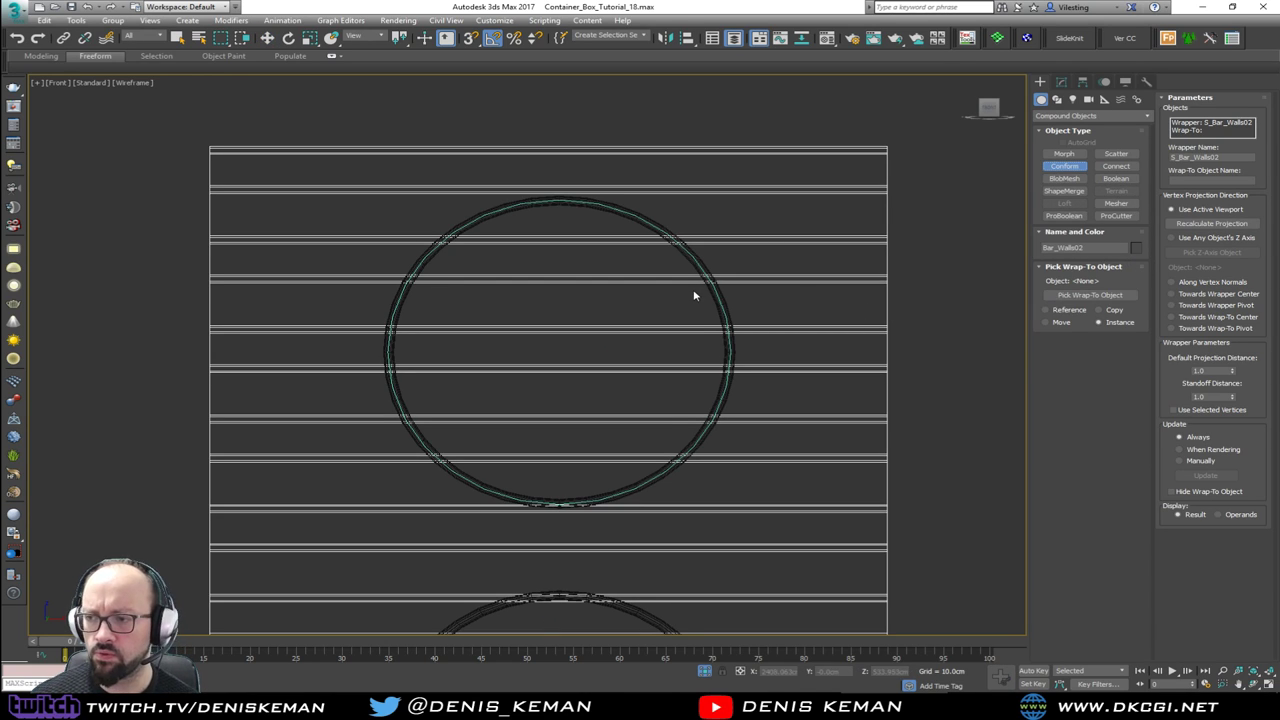
pyautogui.scroll(4, 698, 338)
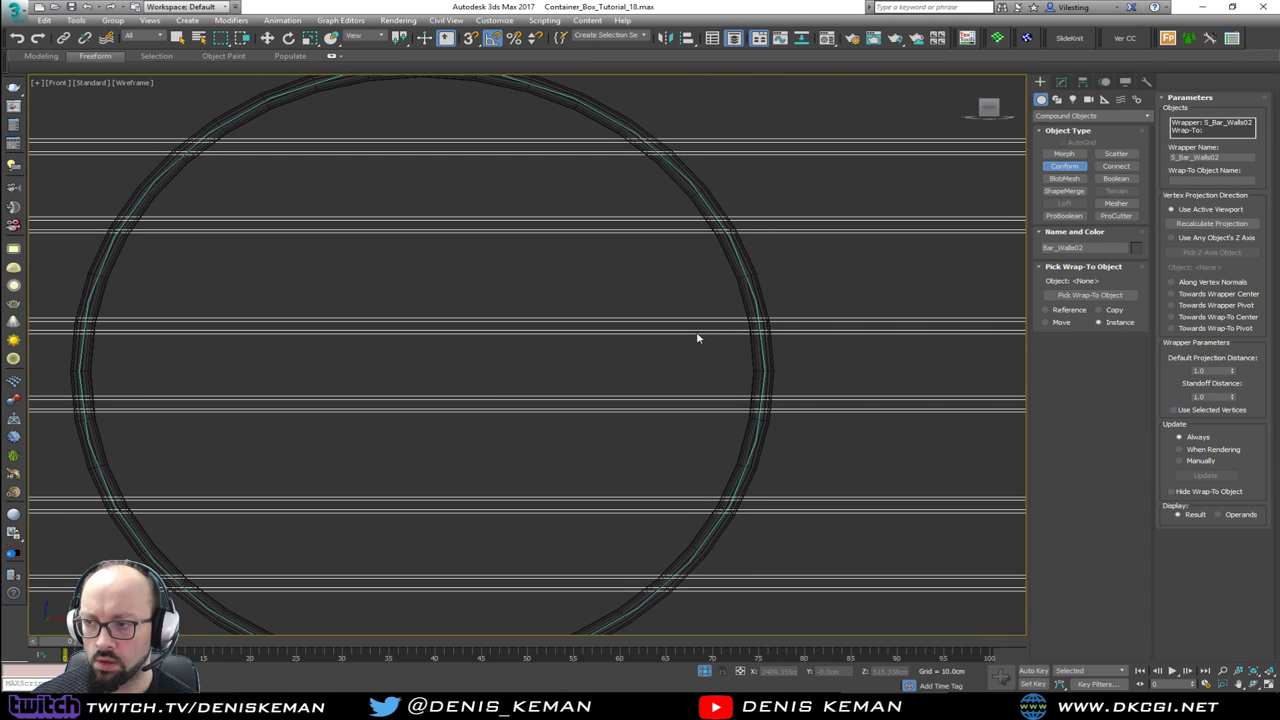
pyautogui.rightClick(764, 373)
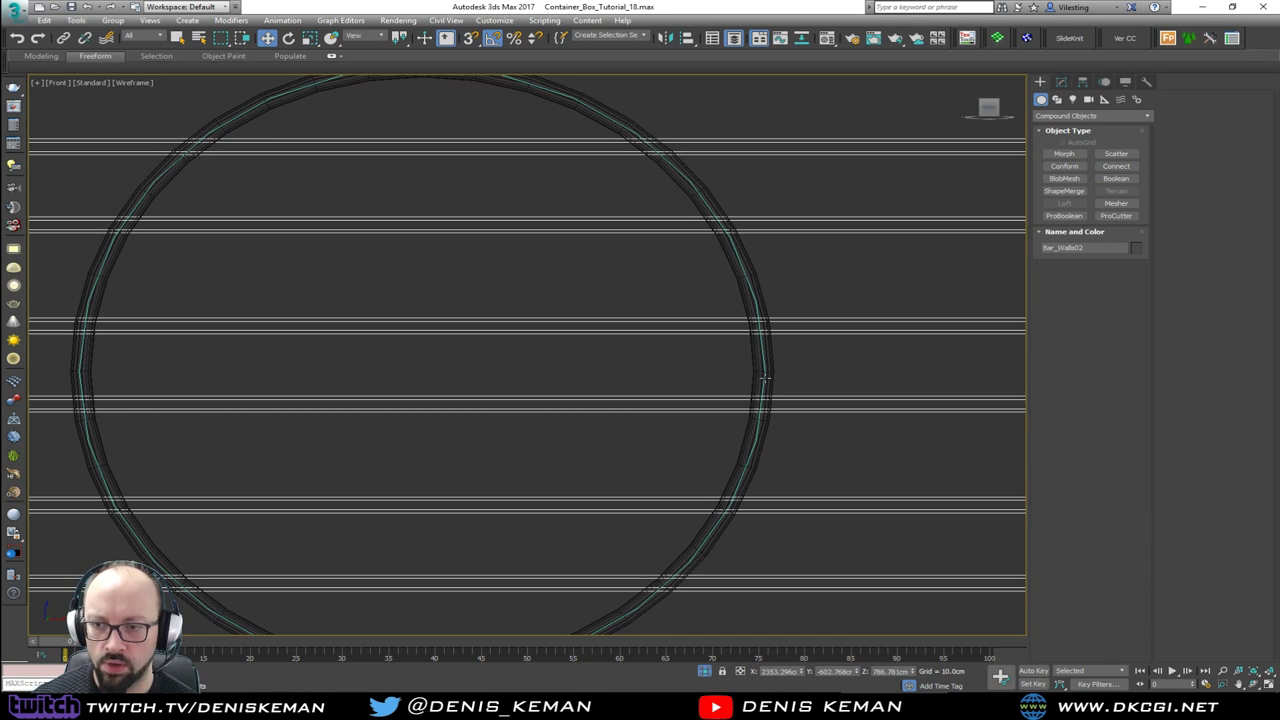
# Step: Turn the circle at the uppermost ring into a cylinder with Edit Poly and a 68.05 cm outer Shell, and push it through the wall
pyautogui.click(763, 374)
pyautogui.hotkey('alt', 'w')
pyautogui.rightClick(872, 476)
pyautogui.hotkey('alt', 'w')
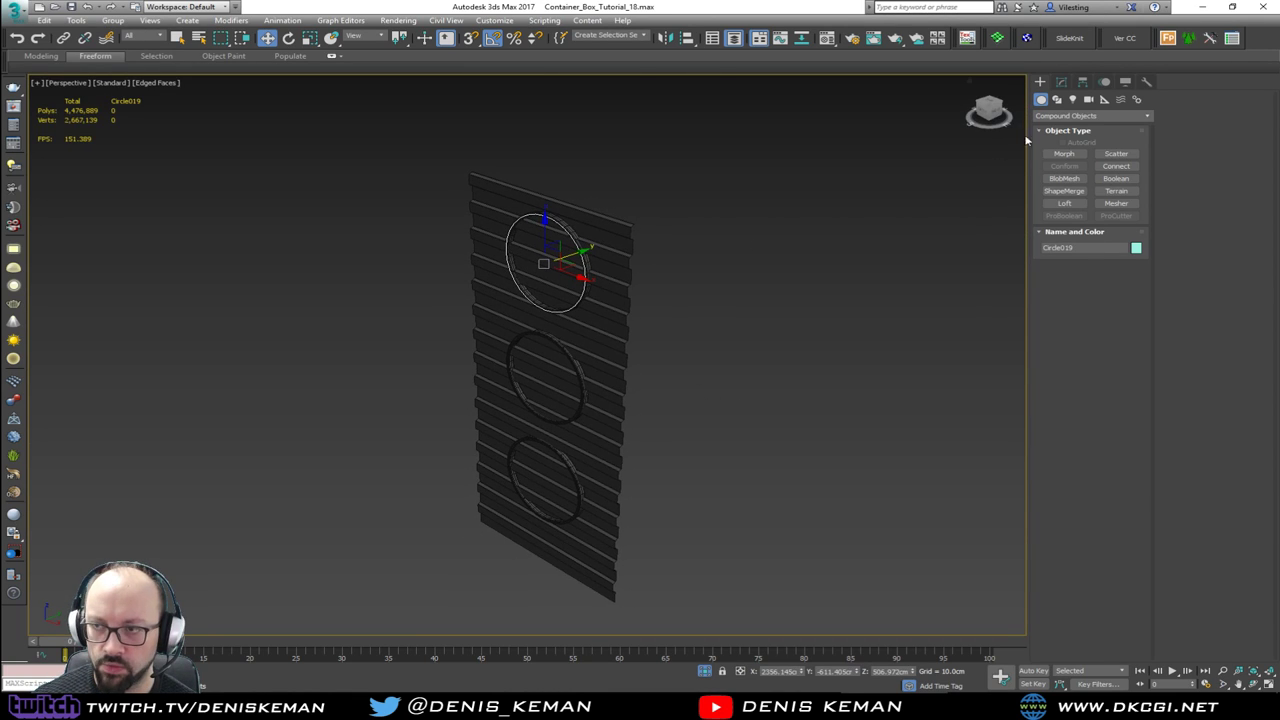
pyautogui.click(1061, 81)
pyautogui.click(1070, 136)
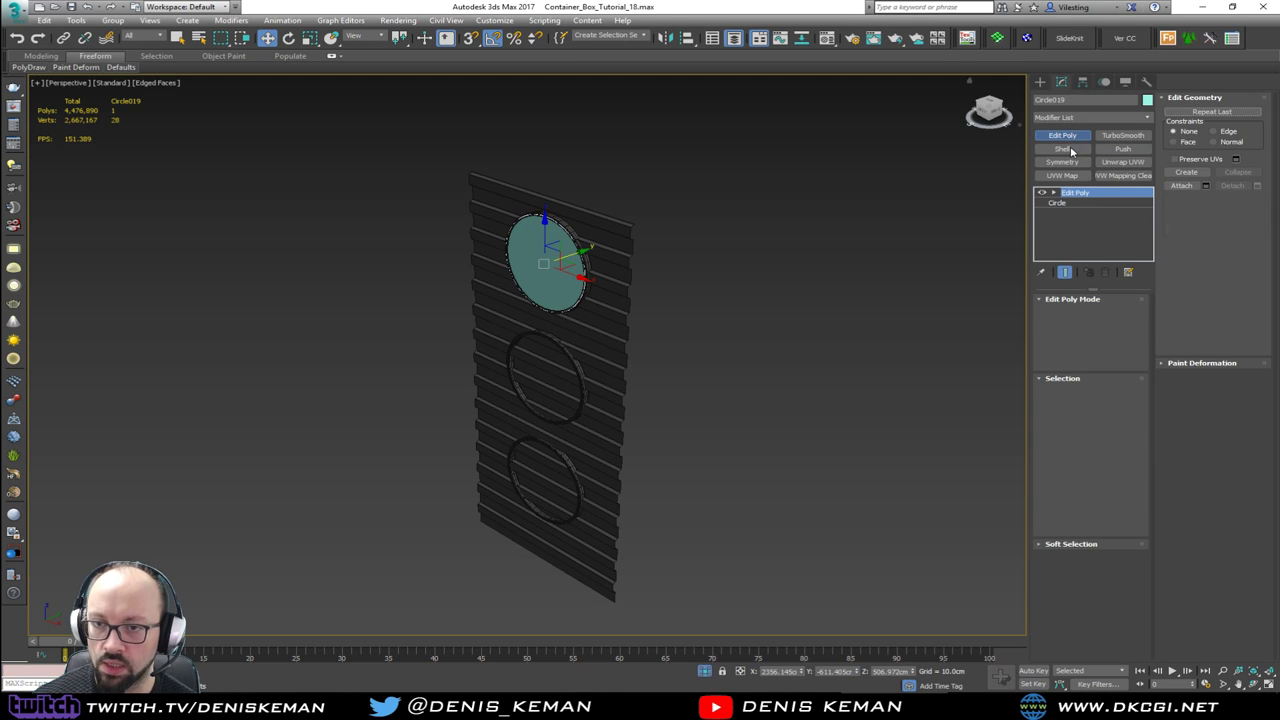
pyautogui.click(1062, 148)
pyautogui.scroll(5, 614, 226)
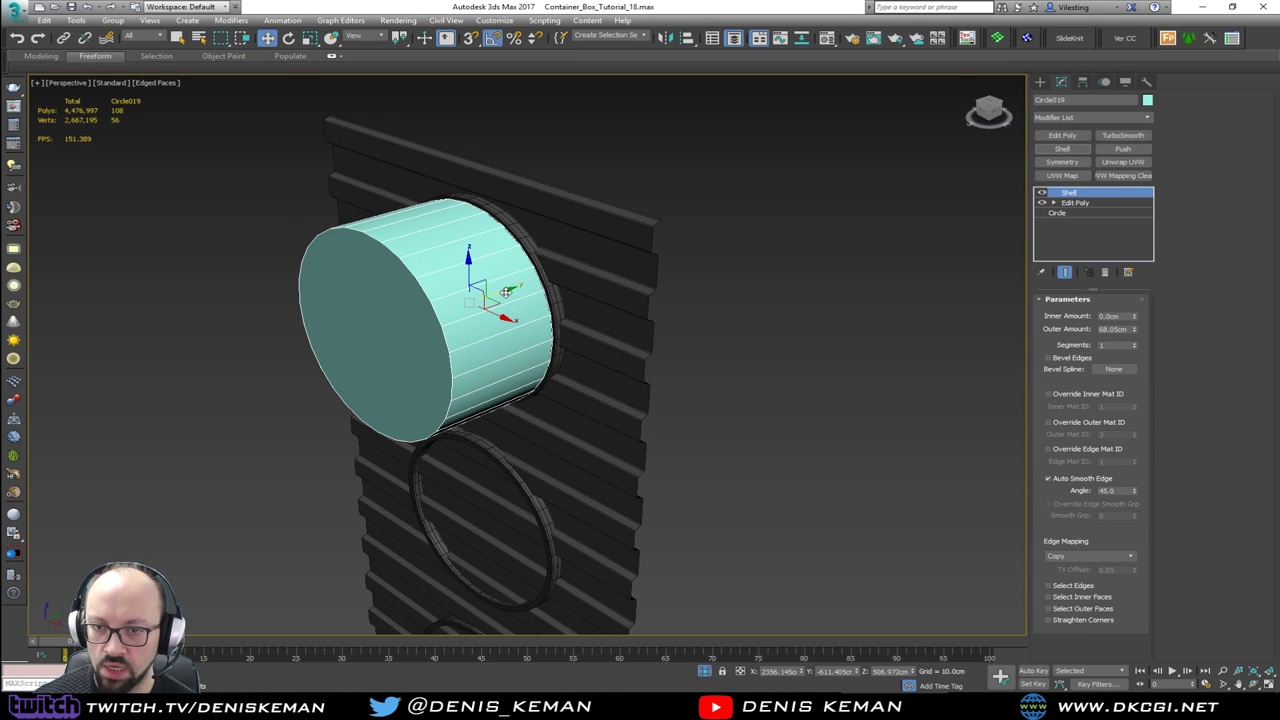
pyautogui.moveTo(506, 292); pyautogui.dragTo(566, 281)
# Step: Copy the cylinder down to the middle ring, align it pivot to pivot on X, Y and Z, and push it through the wall
pyautogui.moveTo(560, 283); pyautogui.dragTo(577, 143, button='middle')
pyautogui.moveTo(566, 145)
pyautogui.keyDown('shift'); pyautogui.mouseDown()
pyautogui.moveTo(569, 323)
pyautogui.moveTo(556, 388)
pyautogui.mouseUp(); pyautogui.keyUp('shift')
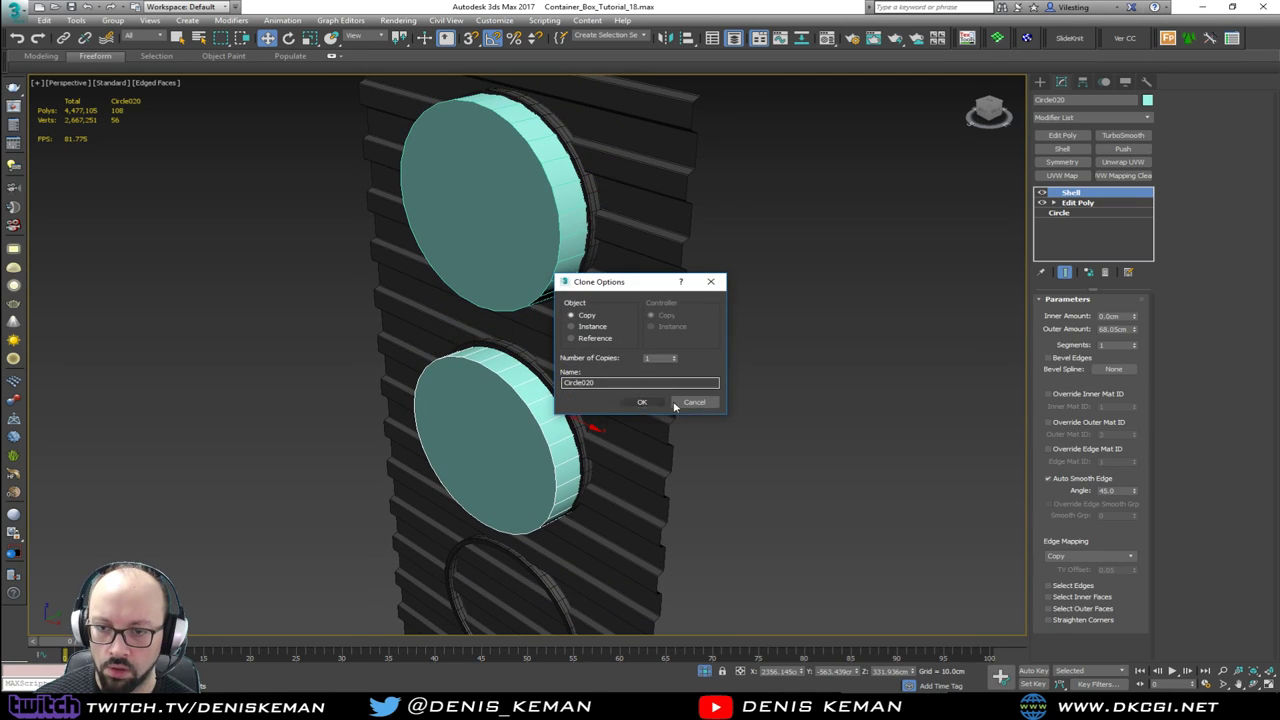
pyautogui.press('Return')
pyautogui.hotkey('alt', 'a')
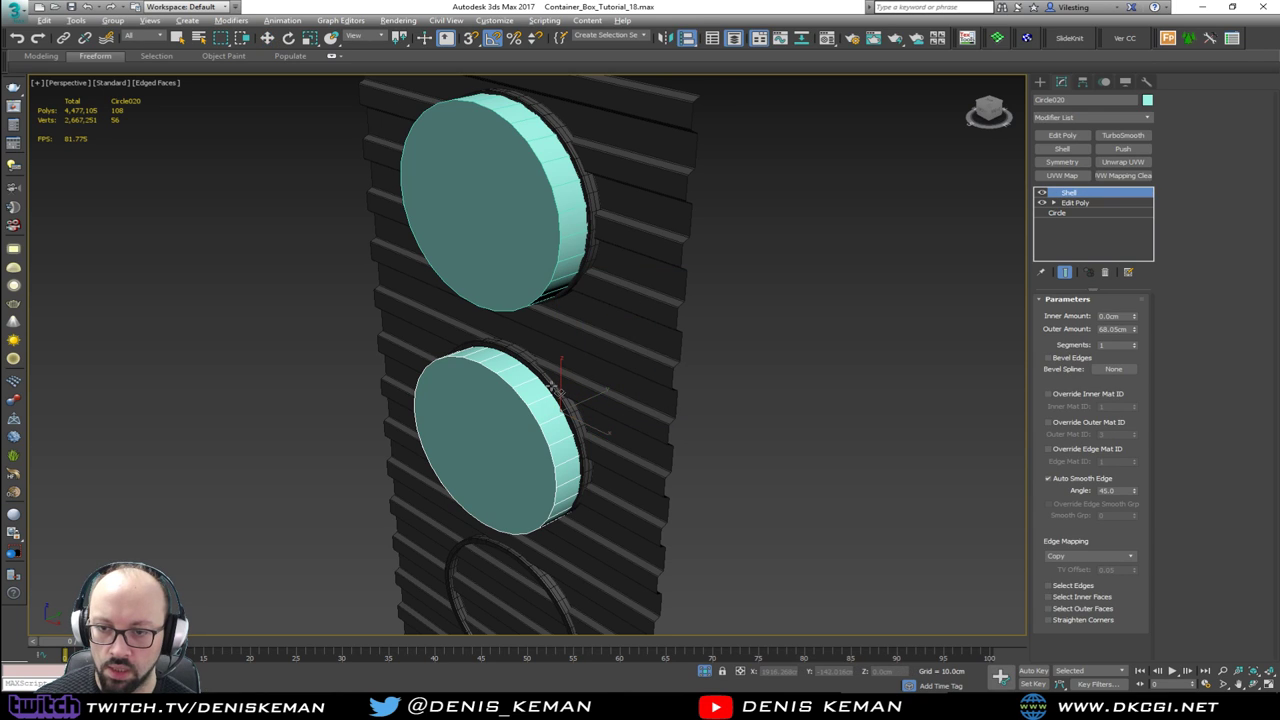
pyautogui.click(556, 390)
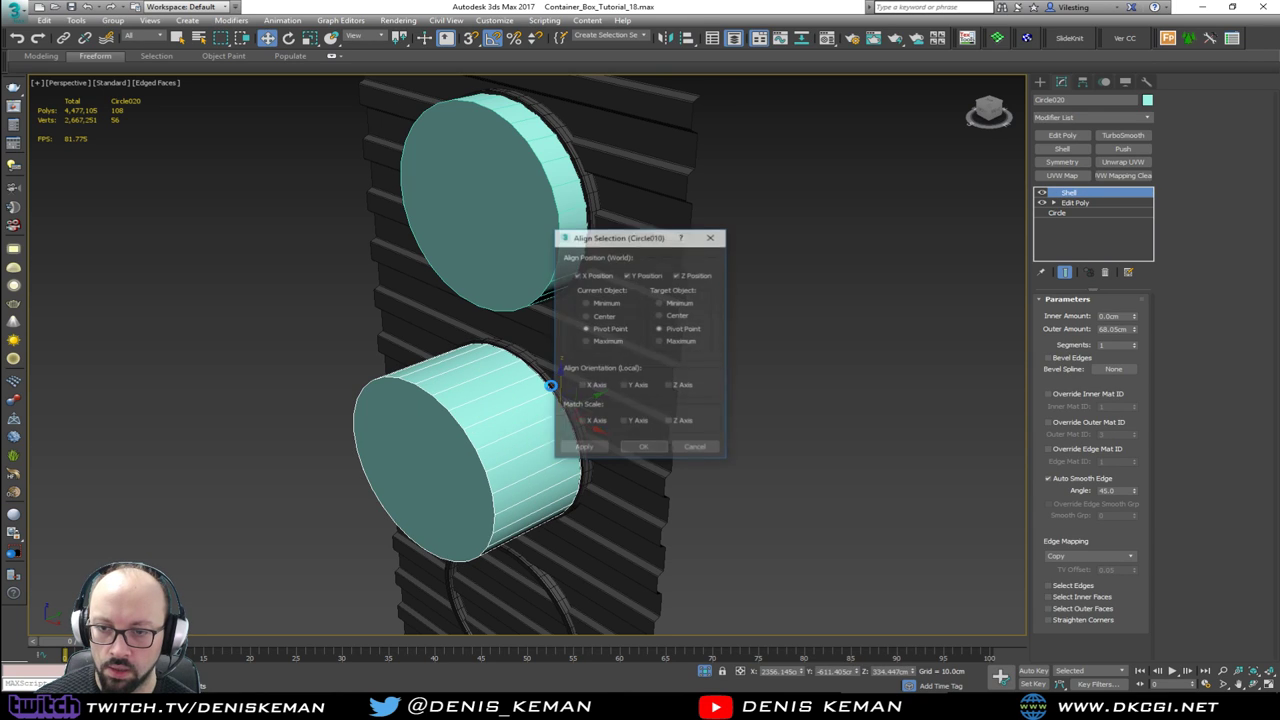
pyautogui.click(644, 448)
pyautogui.moveTo(526, 403)
pyautogui.keyDown('alt'); pyautogui.mouseDown(button='middle')
pyautogui.moveTo(590, 410)
pyautogui.moveTo(612, 280)
pyautogui.mouseUp(button='middle'); pyautogui.keyUp('alt')
# Step: Make another copy at the lowest ring, align it pivot to pivot on X, Y and Z, and push it through the wall
pyautogui.keyDown('shift'); pyautogui.moveTo(589, 258); pyautogui.dragTo(579, 427); pyautogui.keyUp('shift')
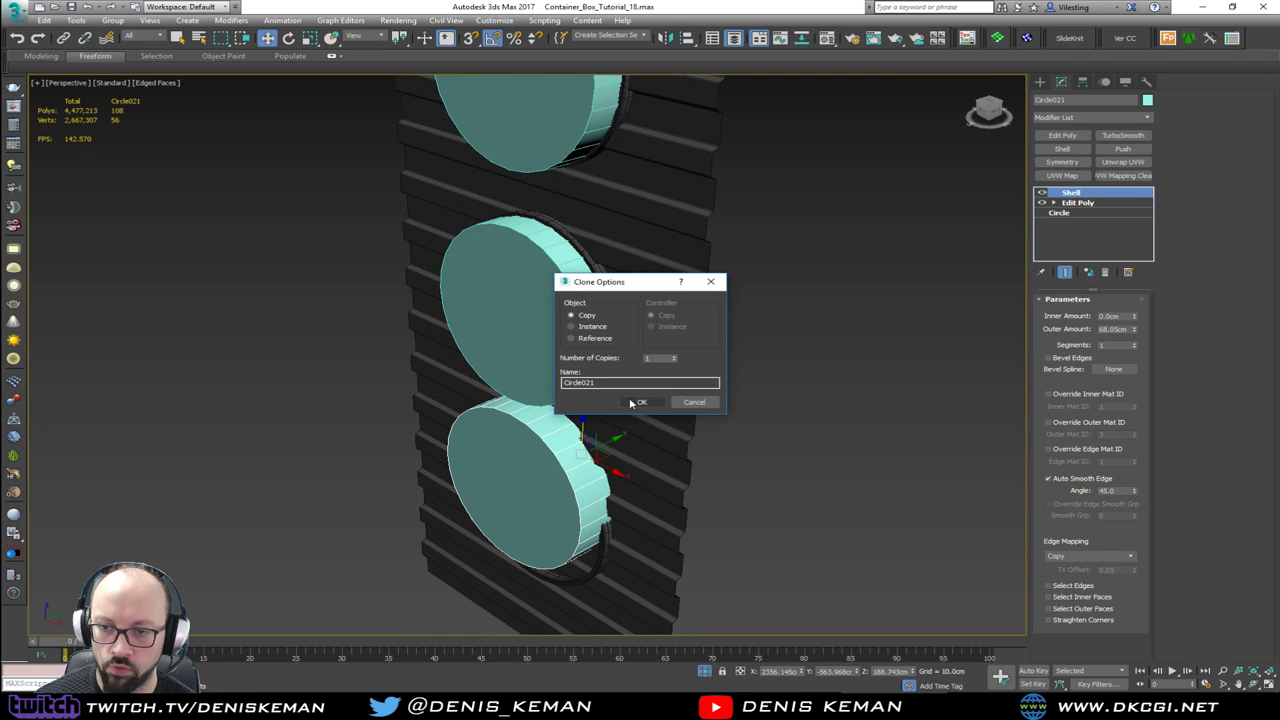
pyautogui.click(630, 399)
pyautogui.click(603, 538)
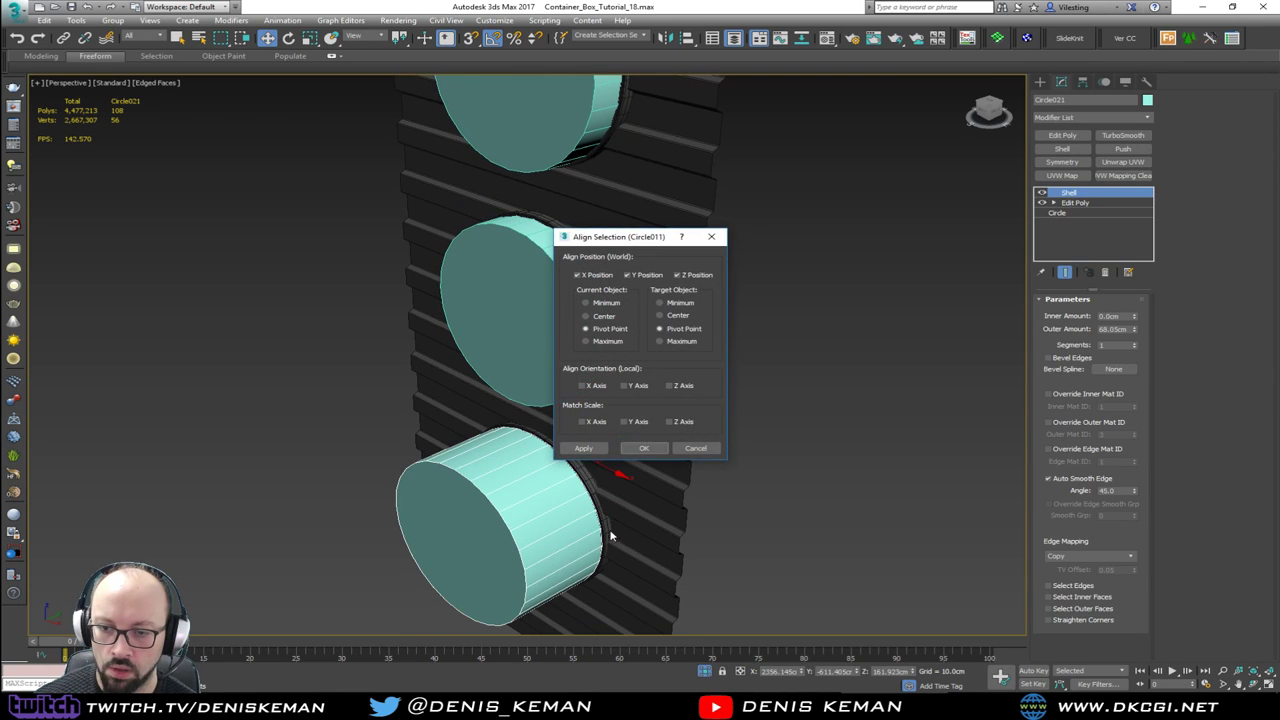
pyautogui.click(644, 448)
pyautogui.moveTo(581, 486); pyautogui.dragTo(634, 471)
# Step: Add an Edit Poly modifier to the lowest cylinder and attach the middle and uppermost cylinders to it
pyautogui.moveTo(707, 275); pyautogui.dragTo(695, 353, button='middle')
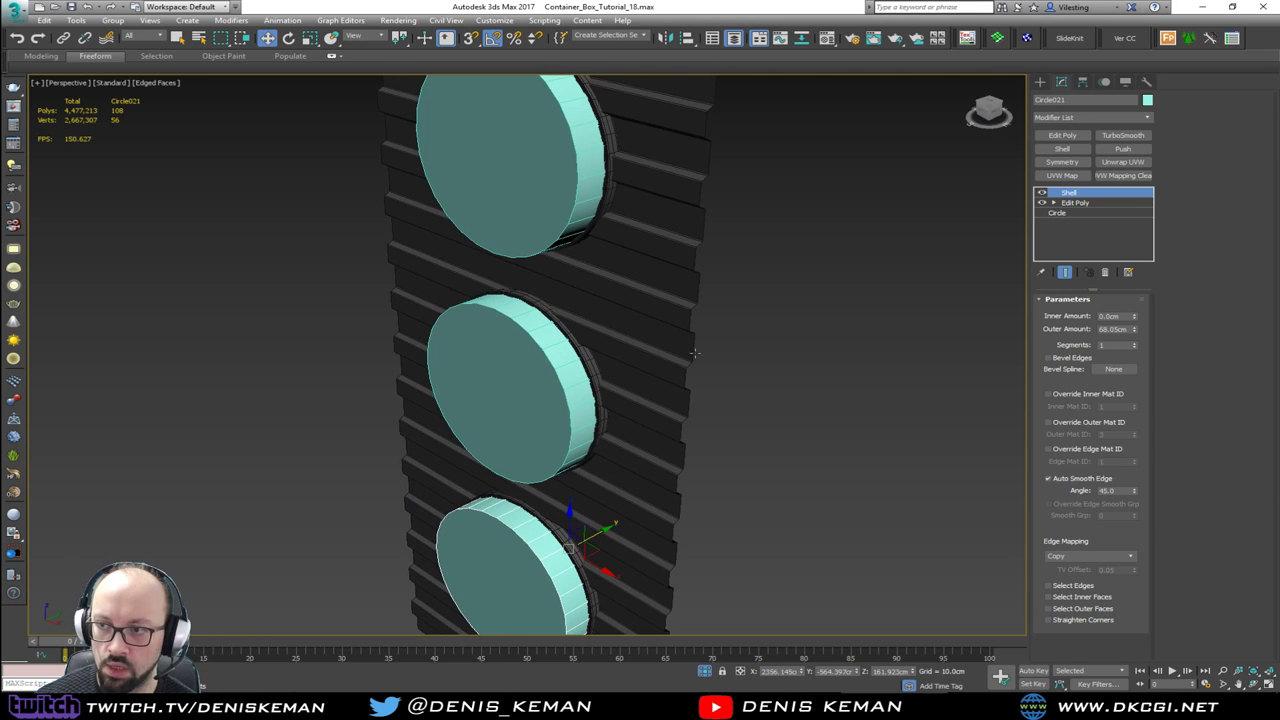
pyautogui.click(1060, 135)
pyautogui.click(1183, 187)
pyautogui.click(500, 395)
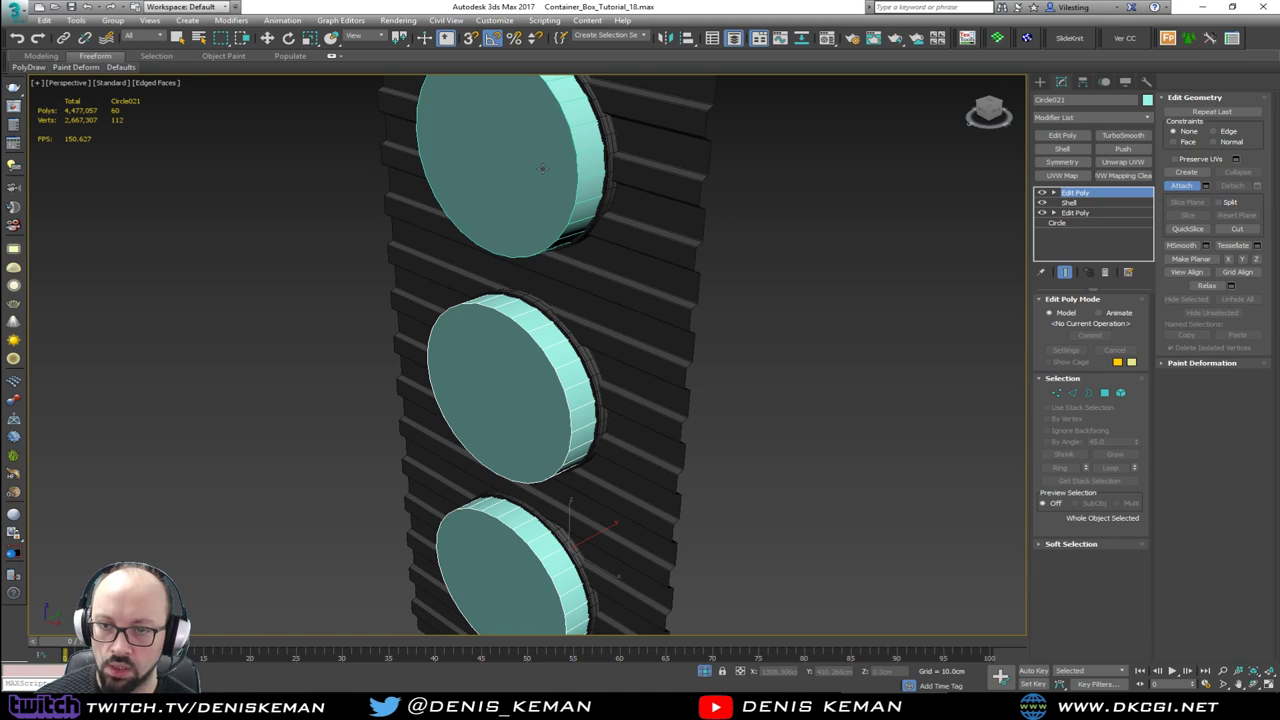
pyautogui.click(543, 168)
pyautogui.rightClick(692, 325)
# Step: Subtract the attached cylinders from the corrugated wall with ProBoolean to cut the three round openings
pyautogui.click(788, 356)
pyautogui.click(681, 299)
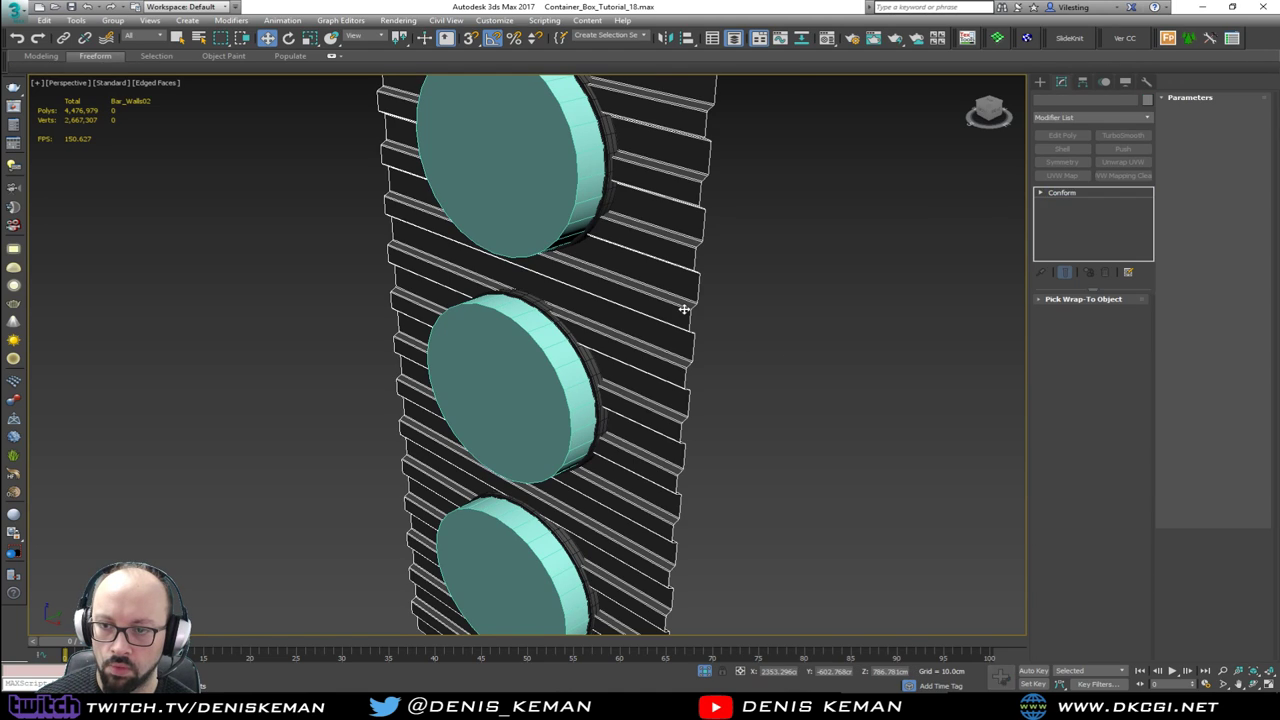
pyautogui.click(1040, 82)
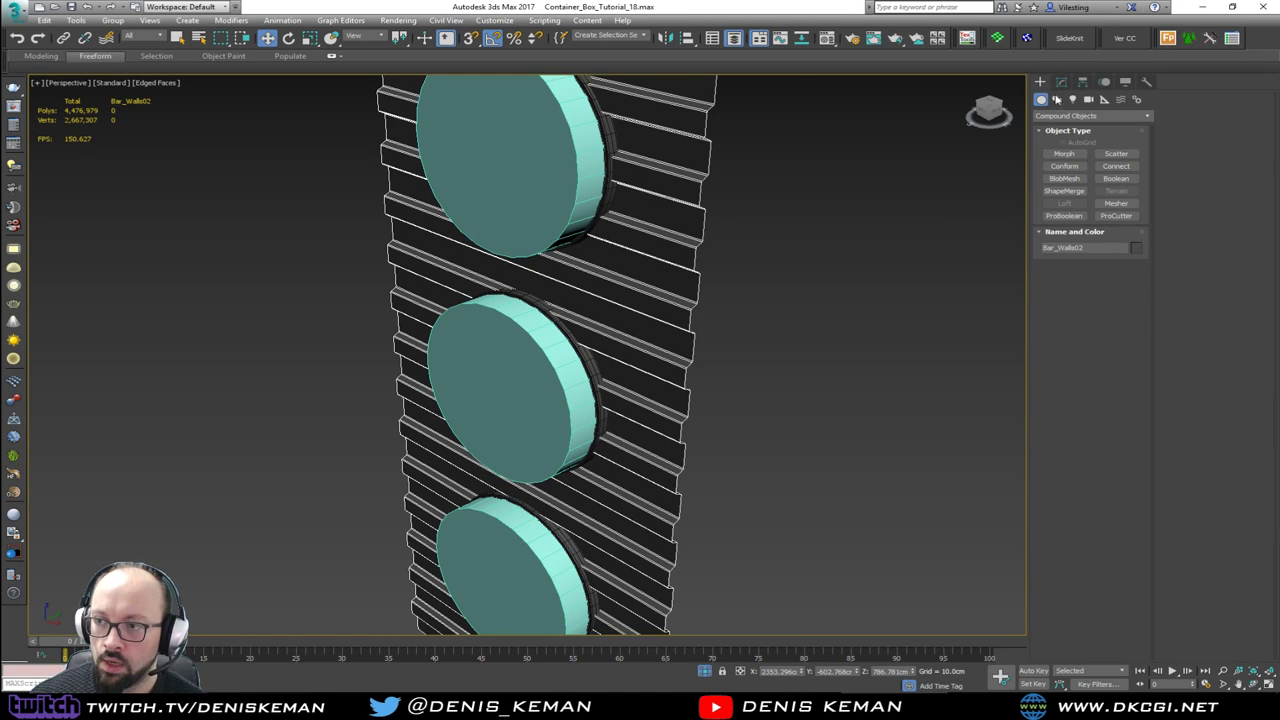
pyautogui.click(1064, 216)
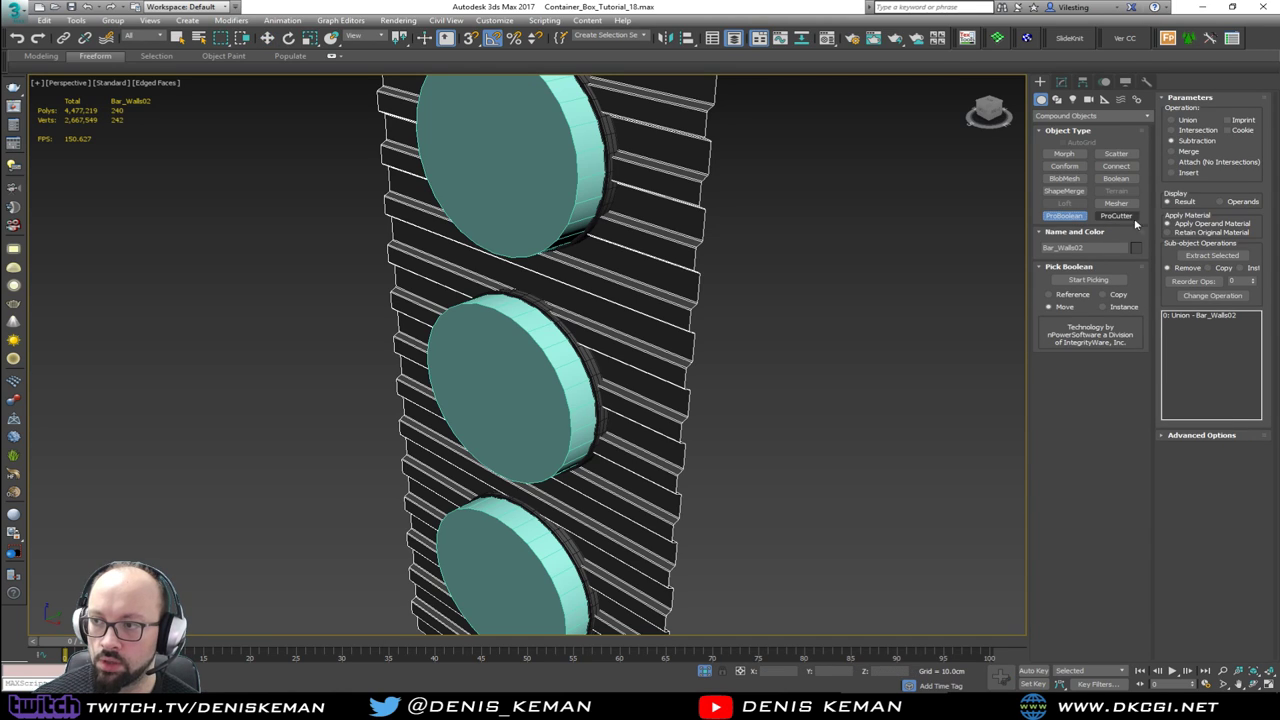
pyautogui.click(1089, 280)
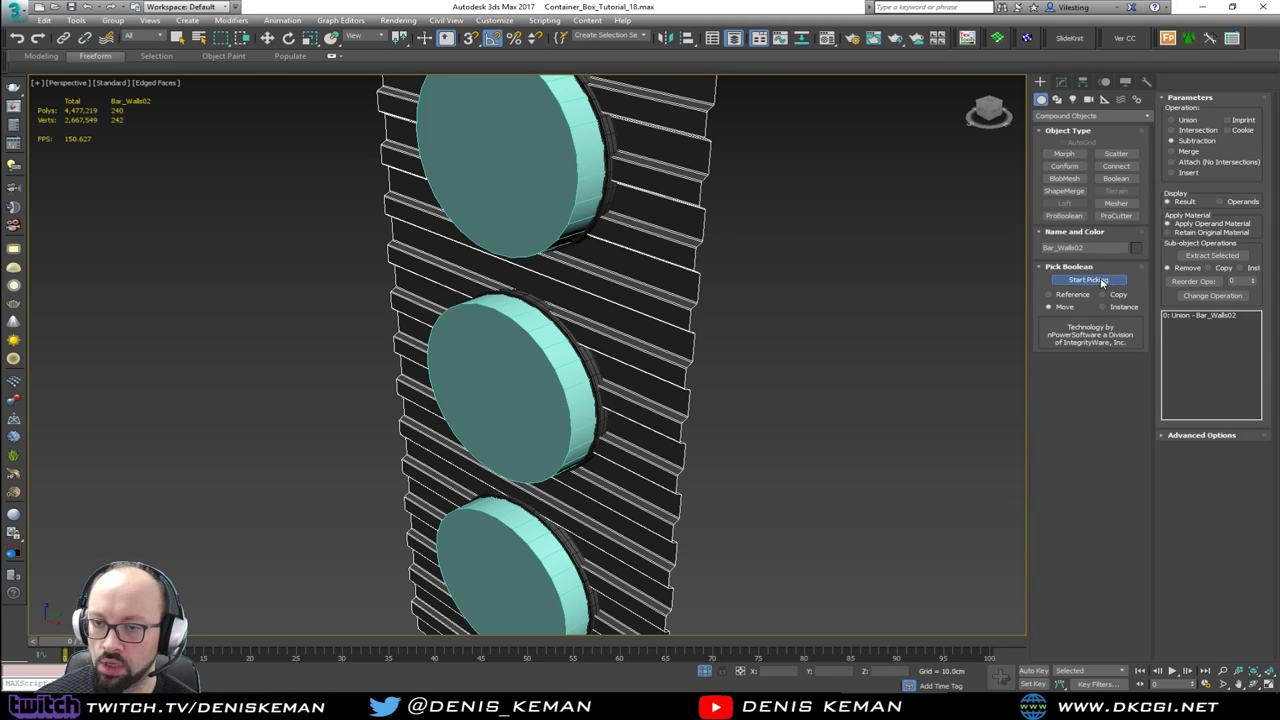
pyautogui.click(493, 378)
pyautogui.press('w')
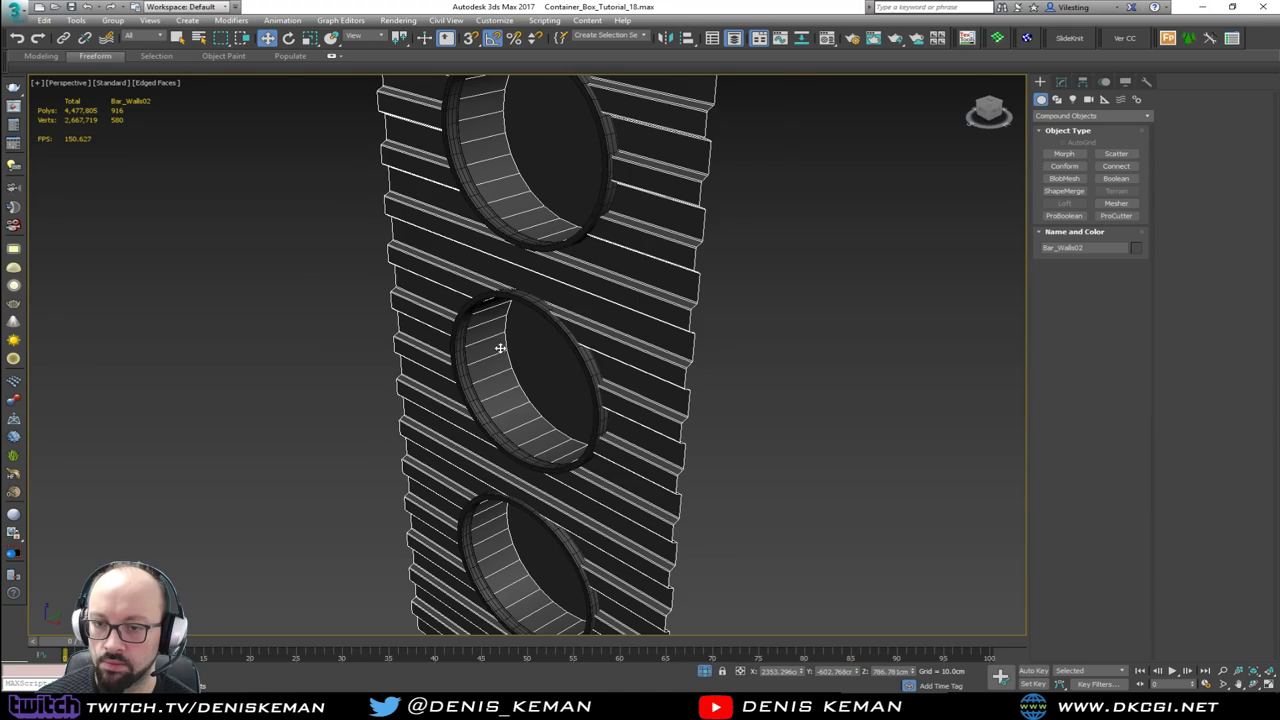
# Step: Add an Edit Poly modifier to the wall and delete the leftover cylinder faces protruding behind the three openings
pyautogui.keyDown('alt'); pyautogui.moveTo(500, 349); pyautogui.dragTo(470, 300, button='middle'); pyautogui.keyUp('alt')
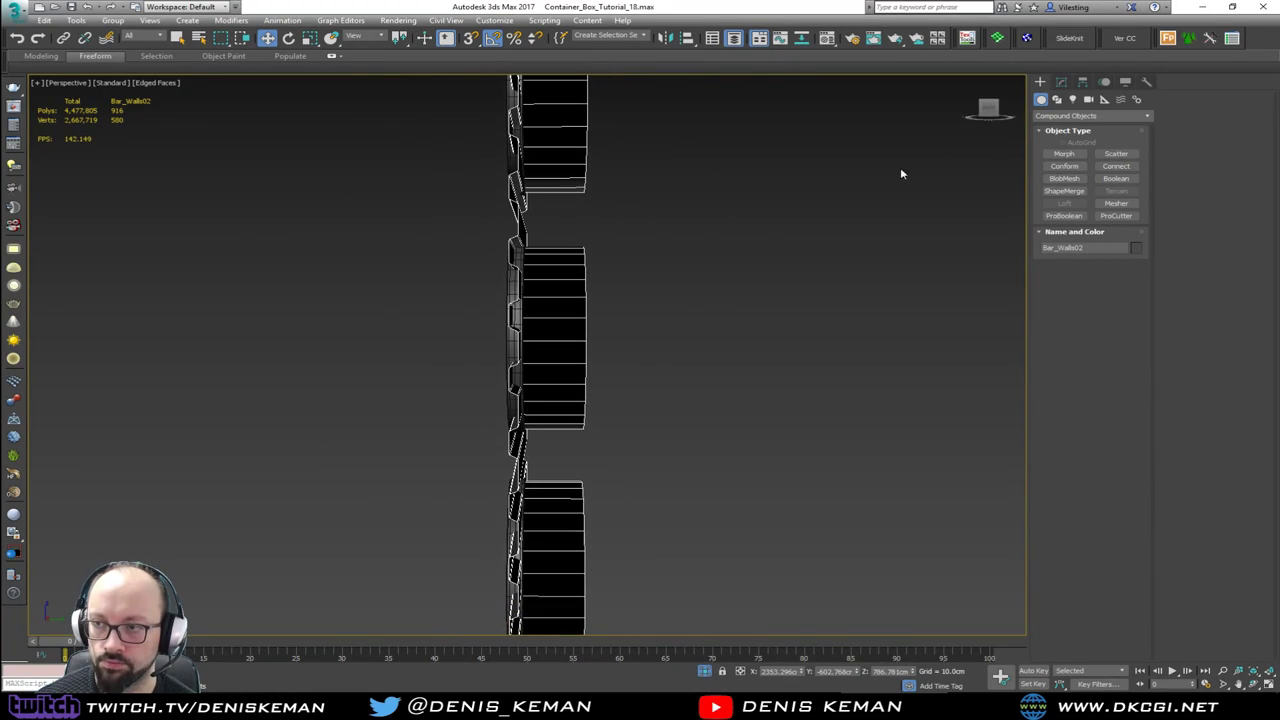
pyautogui.click(1061, 82)
pyautogui.click(1078, 140)
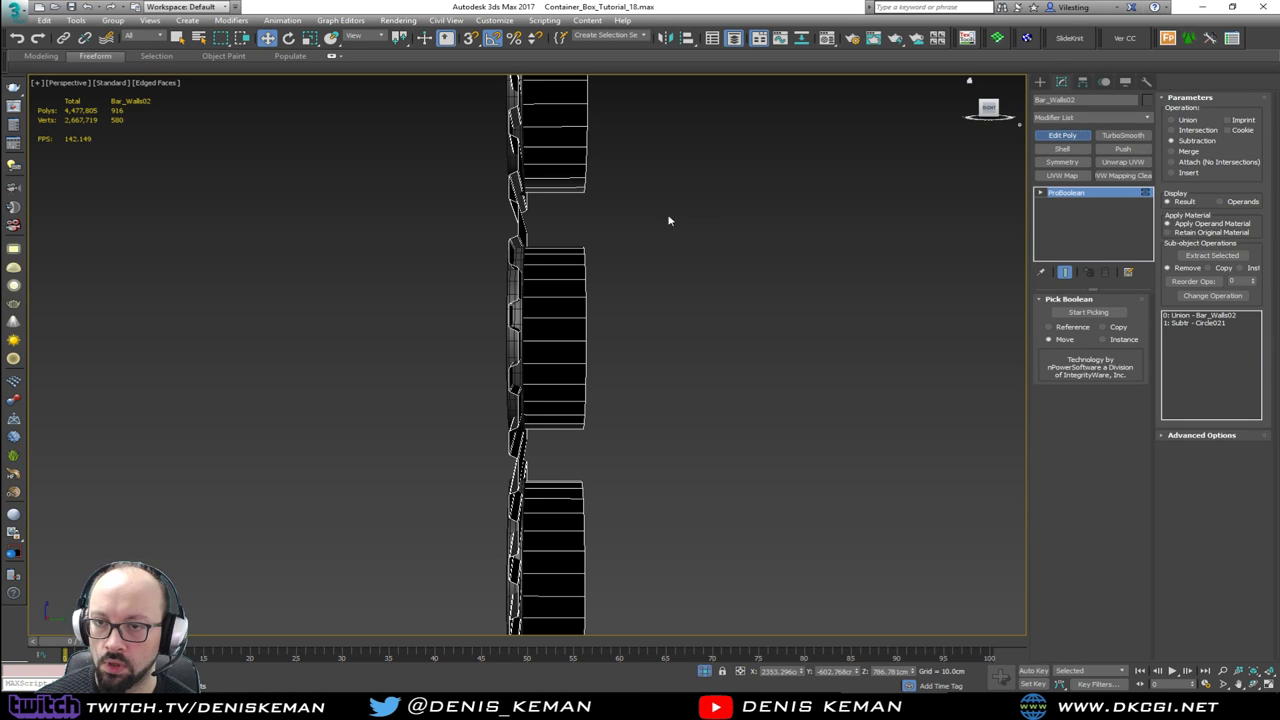
pyautogui.moveTo(623, 233); pyautogui.dragTo(647, 166, button='middle')
pyautogui.scroll(-2, 627, 177)
pyautogui.press('2')
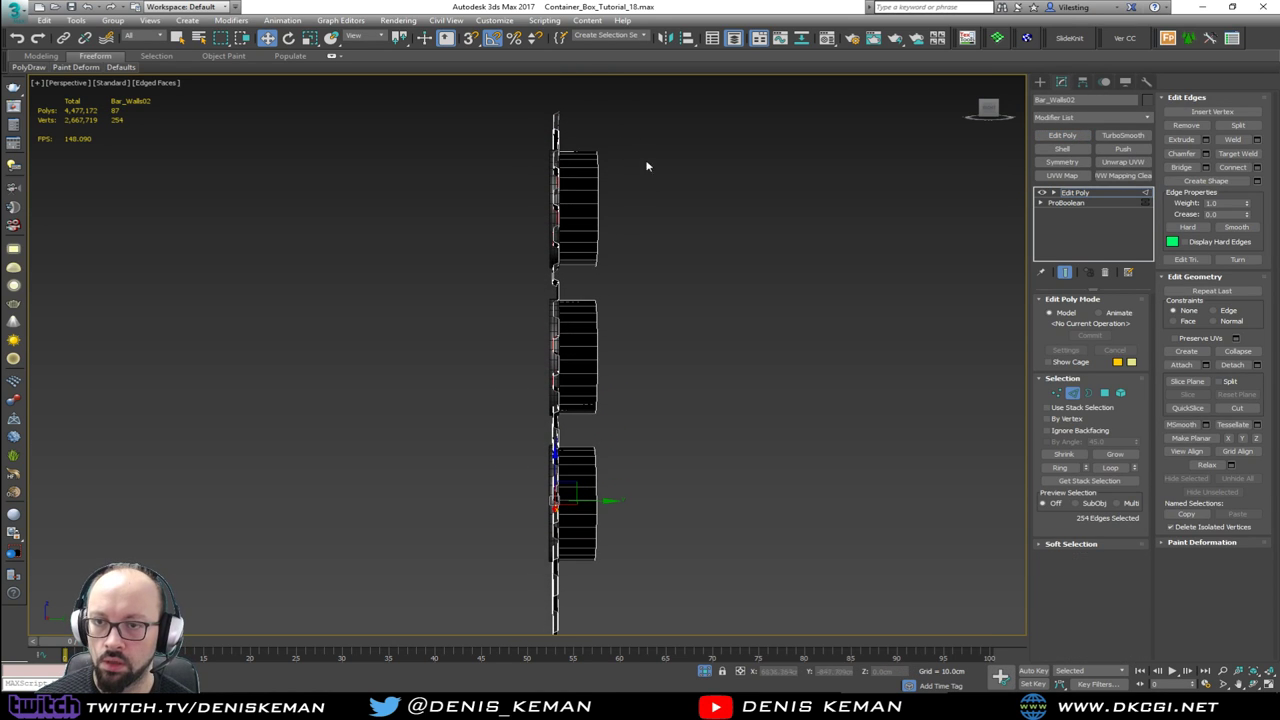
pyautogui.moveTo(590, 597); pyautogui.dragTo(580, 602)
pyautogui.keyDown('alt'); pyautogui.moveTo(583, 470); pyautogui.dragTo(566, 476, button='middle'); pyautogui.keyUp('alt')
pyautogui.press('Delete')
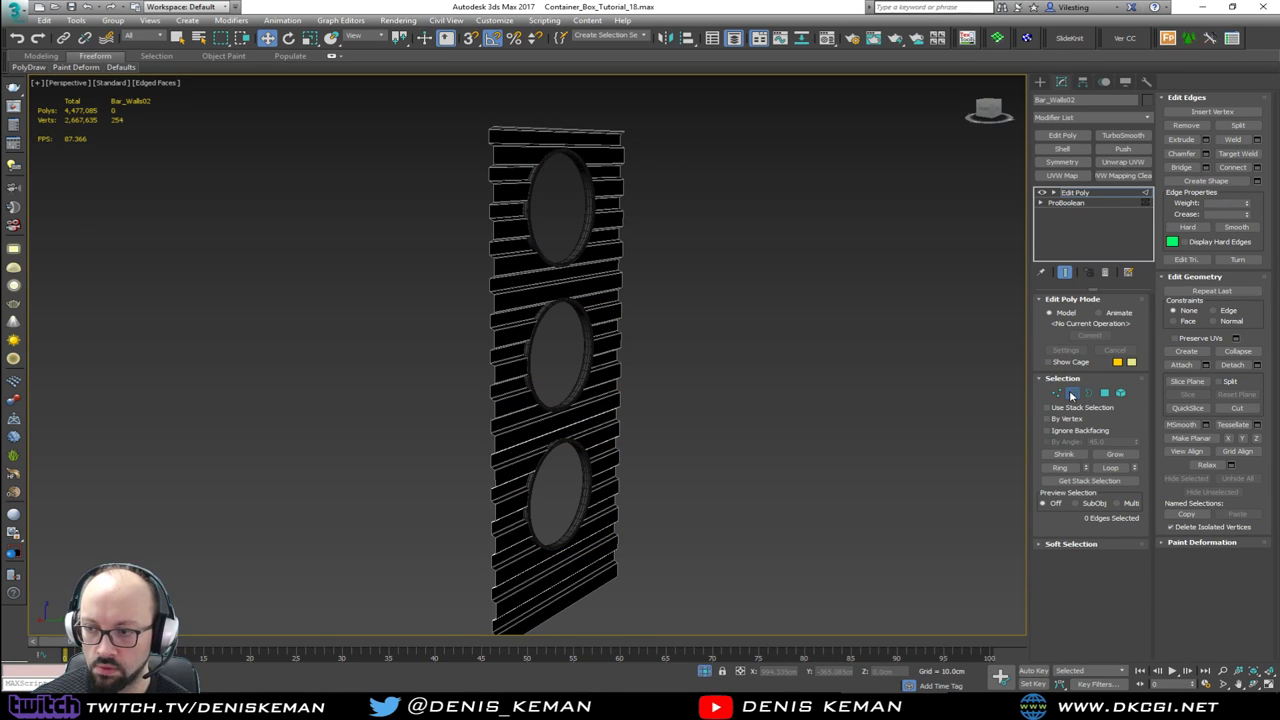
pyautogui.click(1072, 395)
# Step: End the wall's isolation, deselect it, and display the Perspective view in default shading without edged faces
pyautogui.keyDown('alt'); pyautogui.moveTo(500, 363); pyautogui.dragTo(557, 288, button='middle'); pyautogui.keyUp('alt')
pyautogui.rightClick(553, 283)
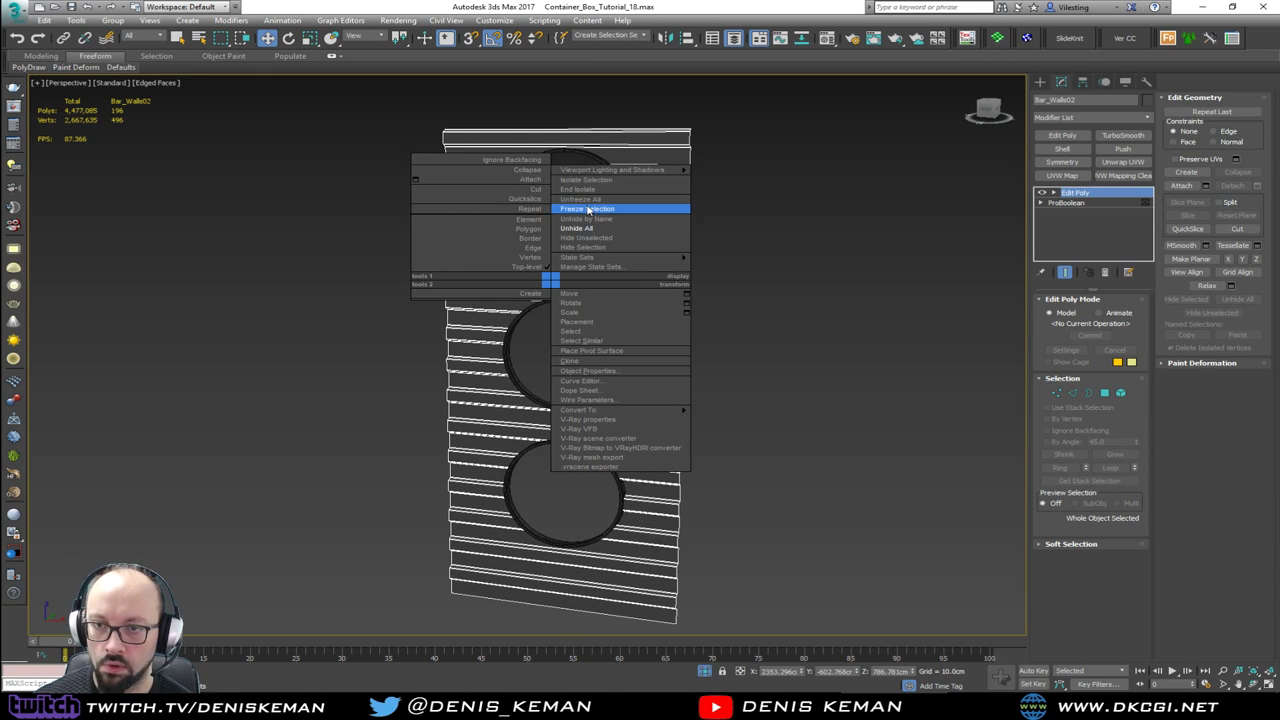
pyautogui.click(578, 189)
pyautogui.click(959, 512)
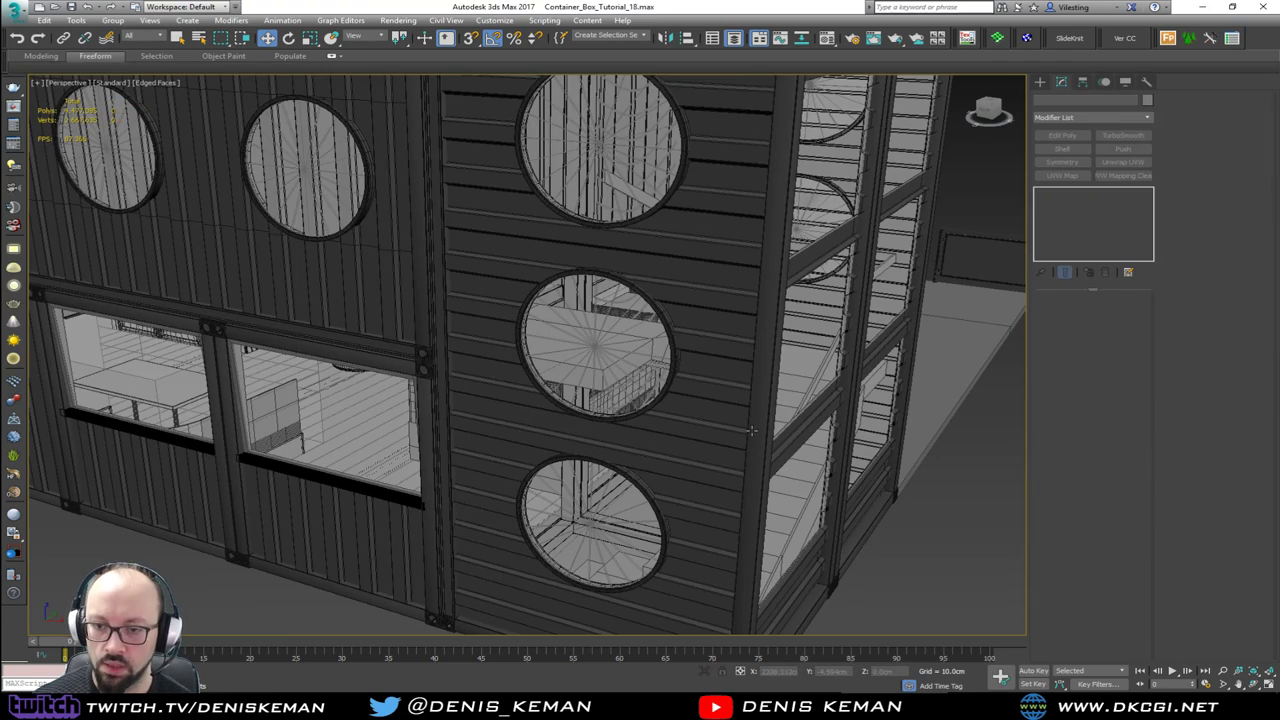
pyautogui.press('F3')
pyautogui.press('F3')
pyautogui.press('F4')
# Step: Examine the cut openings from around the building and save the scene under its current file name
pyautogui.moveTo(570, 362); pyautogui.dragTo(354, 367, button='middle')
pyautogui.scroll(-3, 460, 401)
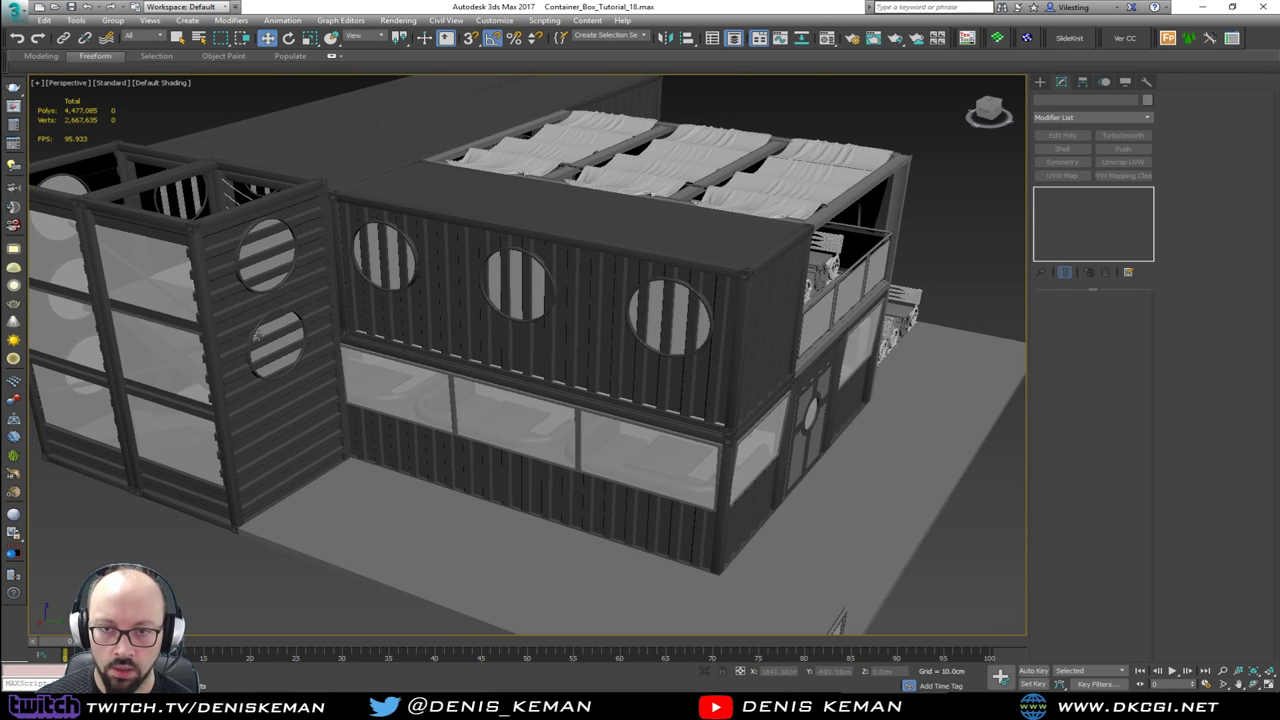
pyautogui.keyDown('alt'); pyautogui.moveTo(270, 335); pyautogui.dragTo(378, 331, button='middle'); pyautogui.keyUp('alt')
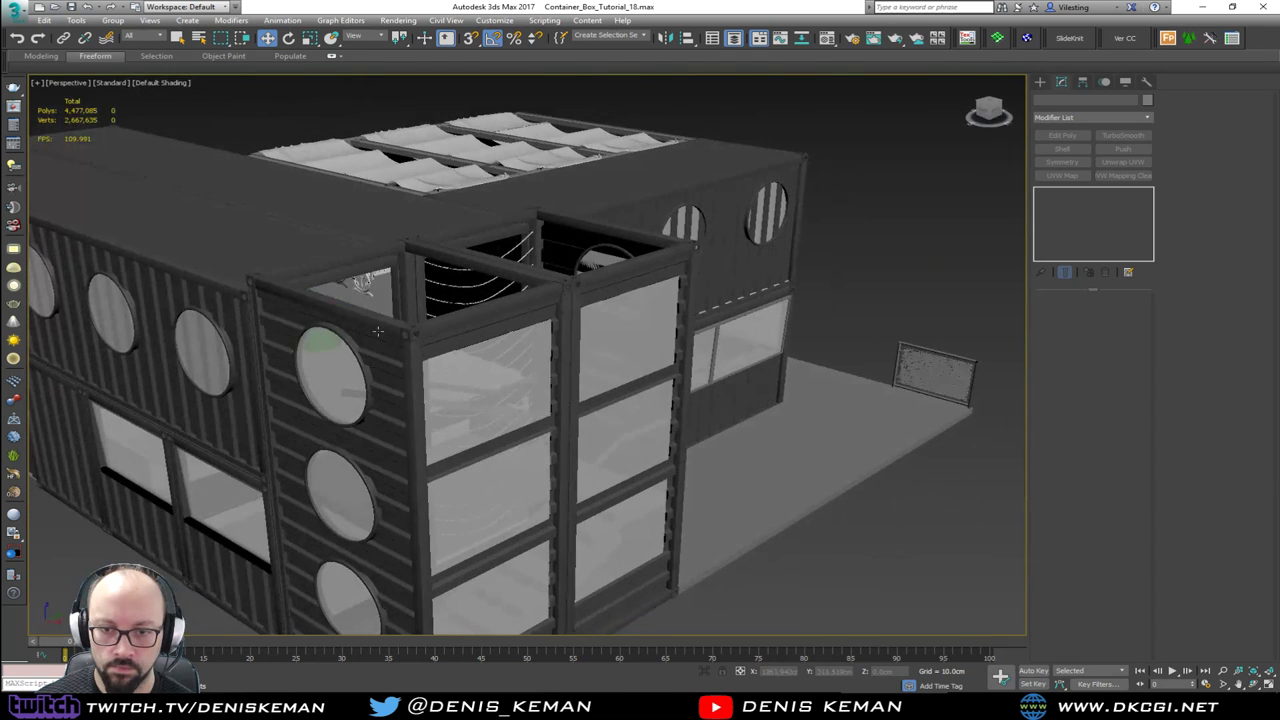
pyautogui.click(24, 12)
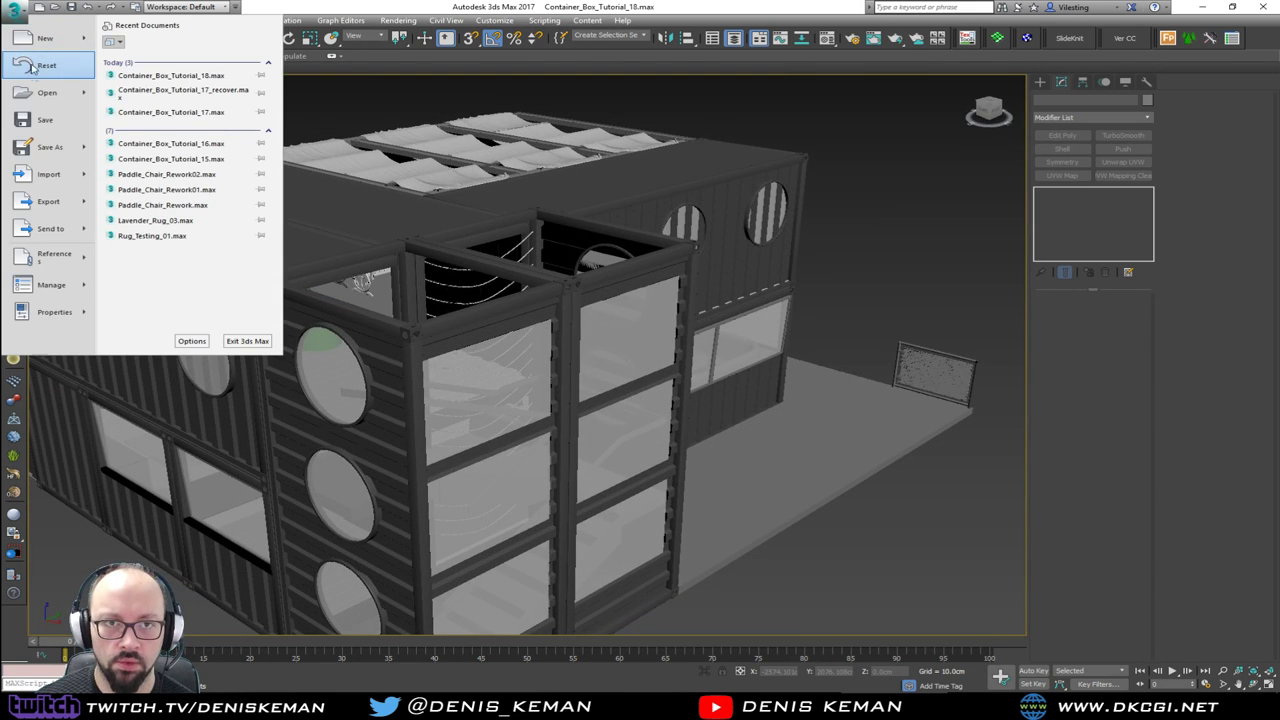
pyautogui.click(37, 117)
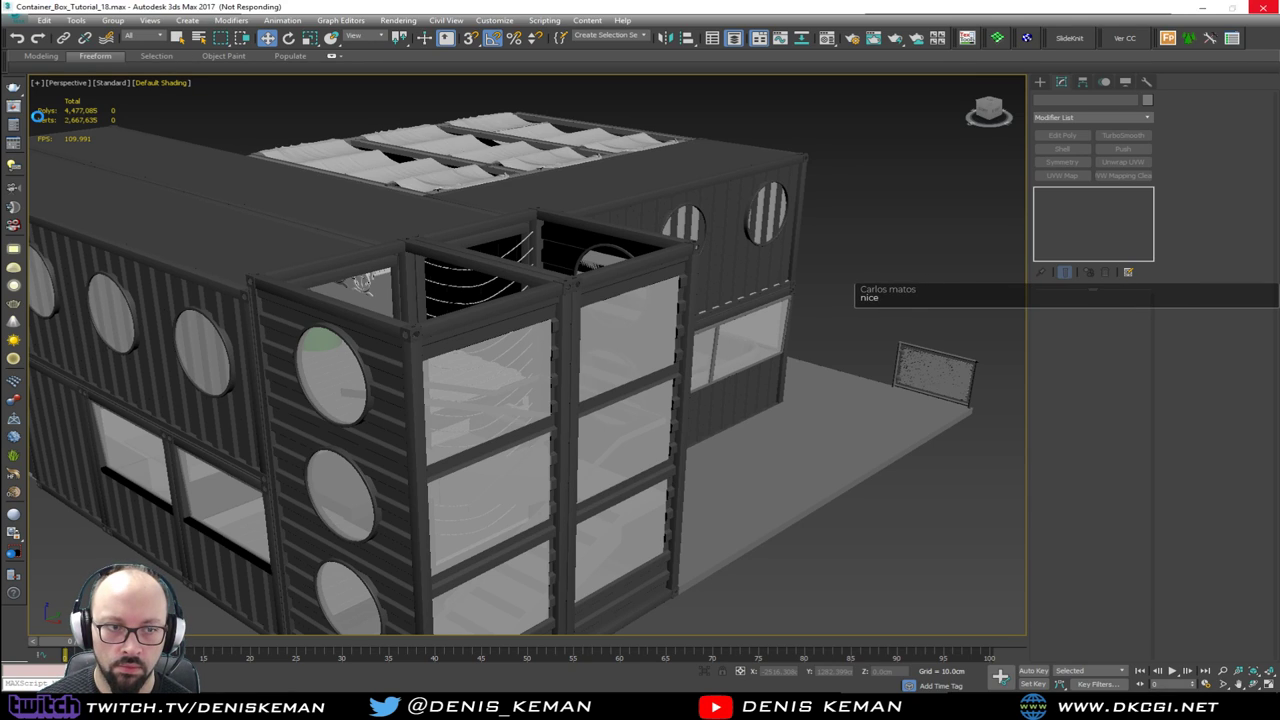
# Step: Isolate the corrugated wall with the three openings and undo its face cleanup and ProBoolean subtraction
pyautogui.moveTo(343, 383); pyautogui.dragTo(397, 340, button='middle')
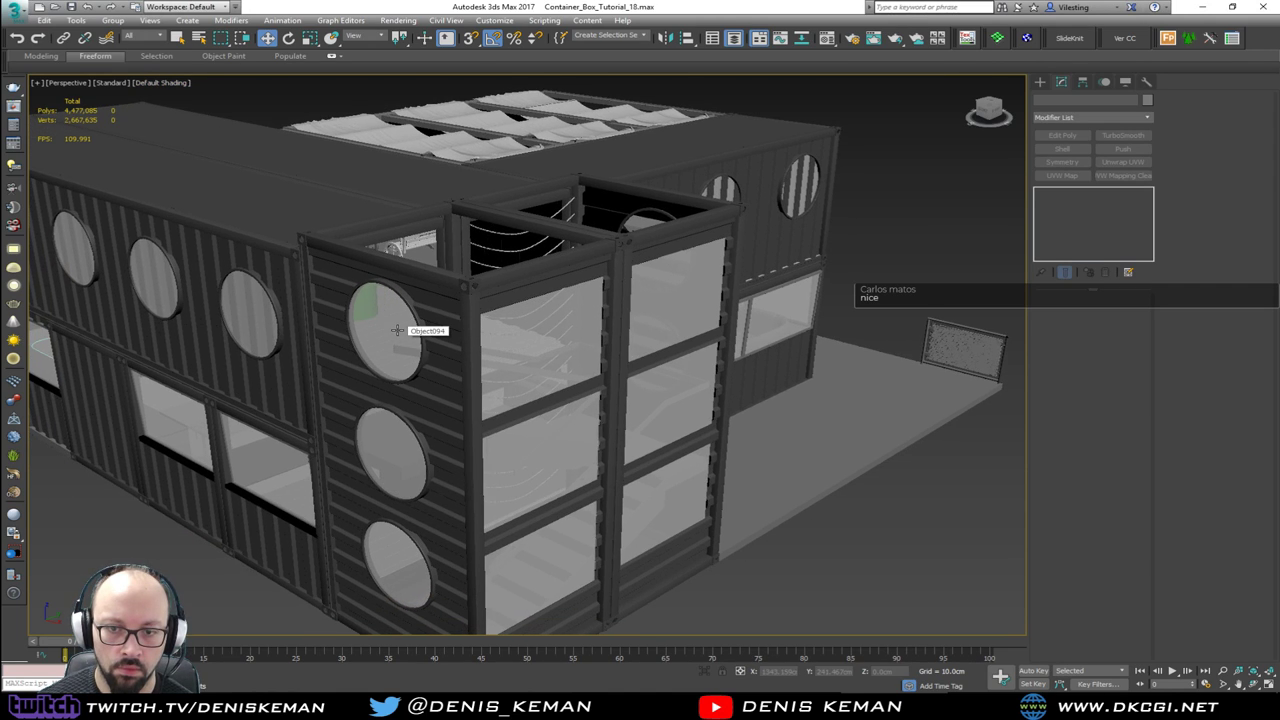
pyautogui.click(397, 330)
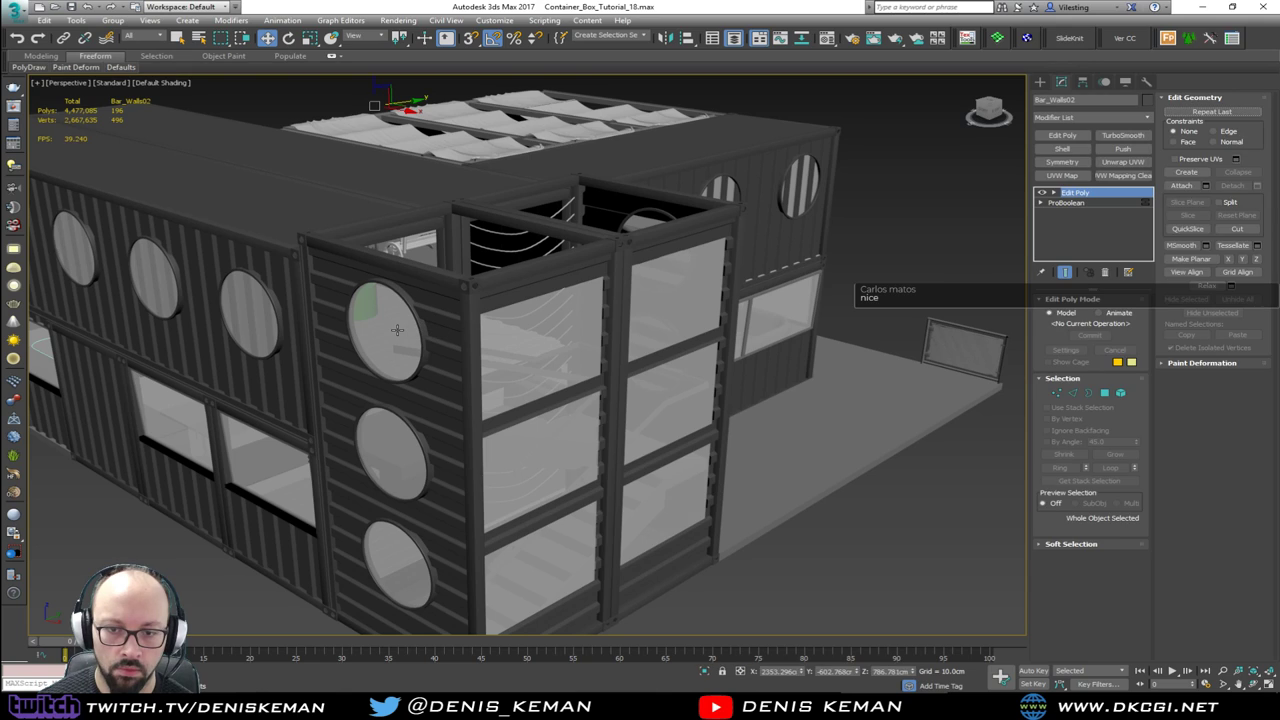
pyautogui.hotkey('alt', 'q')
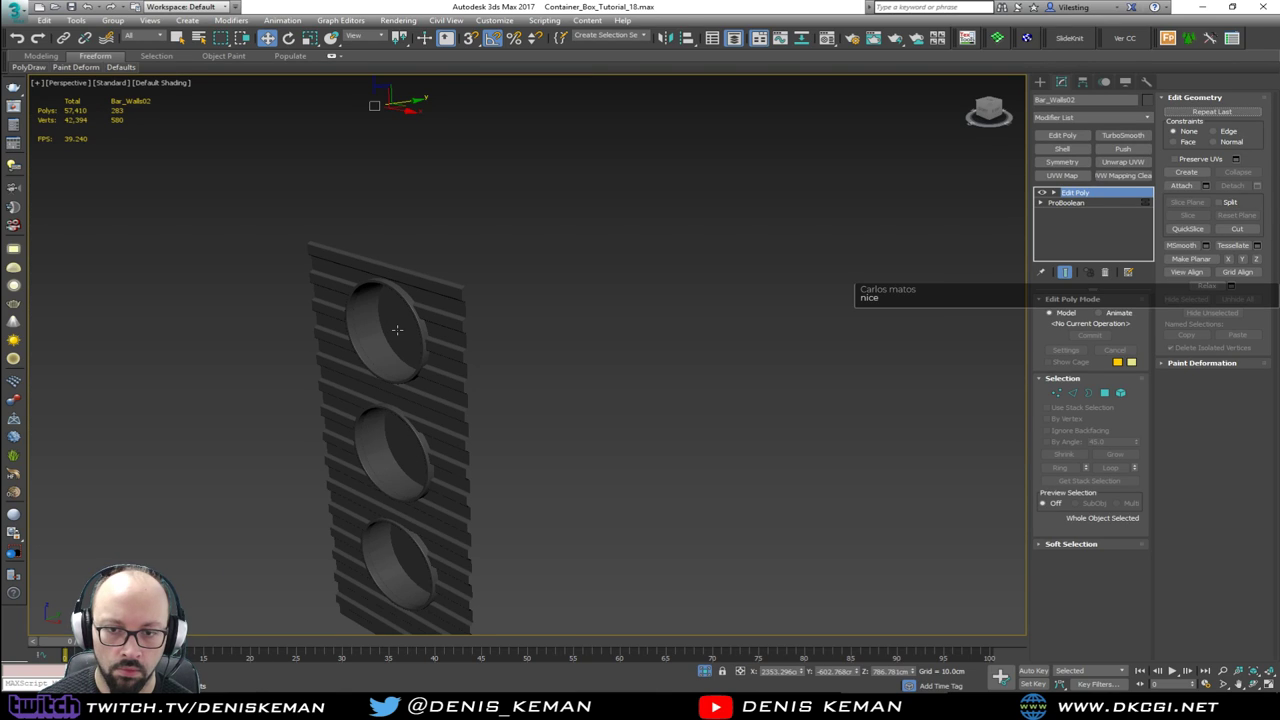
pyautogui.hotkey('ctrl', 'z')
pyautogui.hotkey('ctrl', 'z')
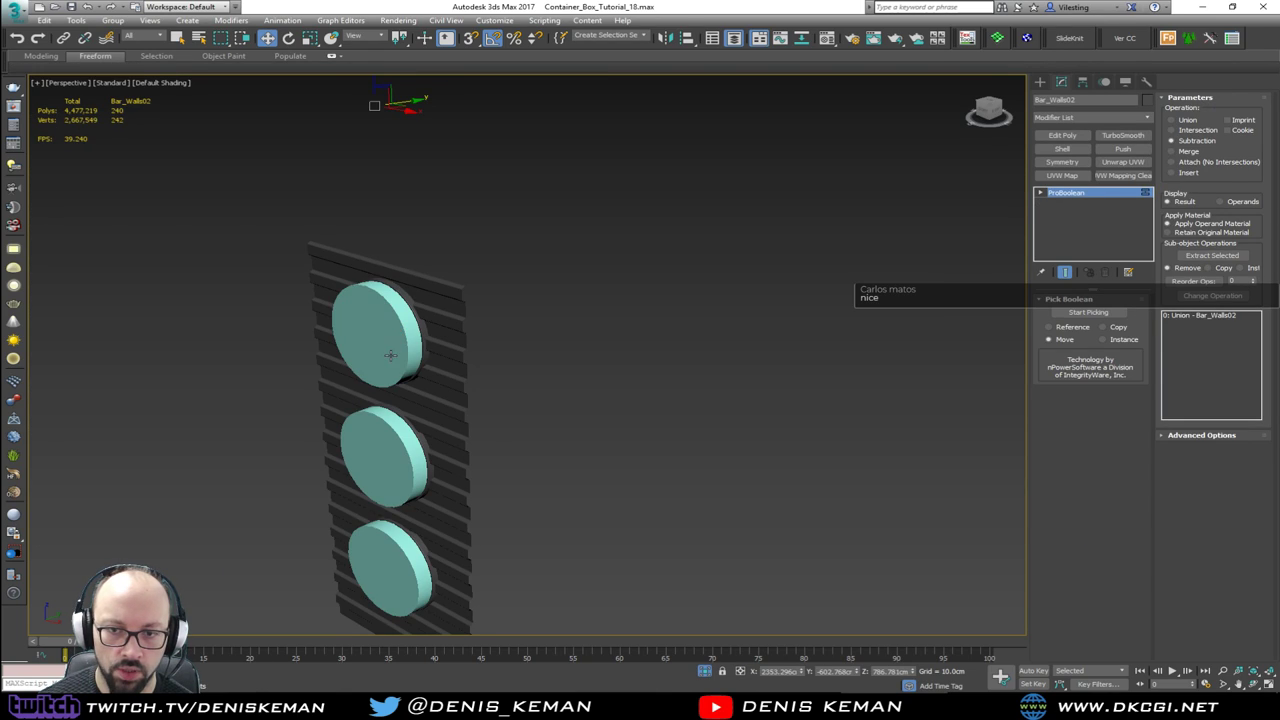
# Step: Clone the three attached cylinders as a copy placed in front of the wall along the Y axis
pyautogui.click(391, 355)
pyautogui.moveTo(391, 355); pyautogui.dragTo(436, 269, button='middle')
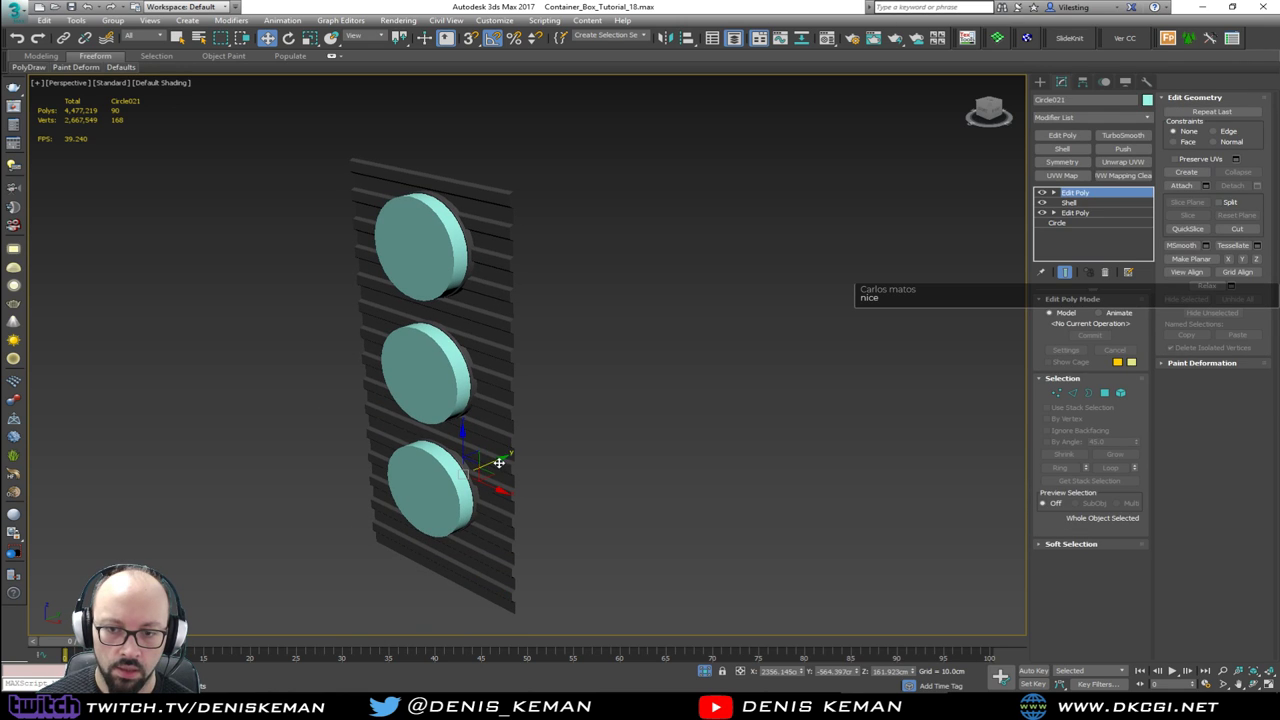
pyautogui.moveTo(499, 462)
pyautogui.keyDown('shift'); pyautogui.mouseDown()
pyautogui.moveTo(331, 531)
pyautogui.moveTo(400, 514)
pyautogui.mouseUp(); pyautogui.keyUp('shift')
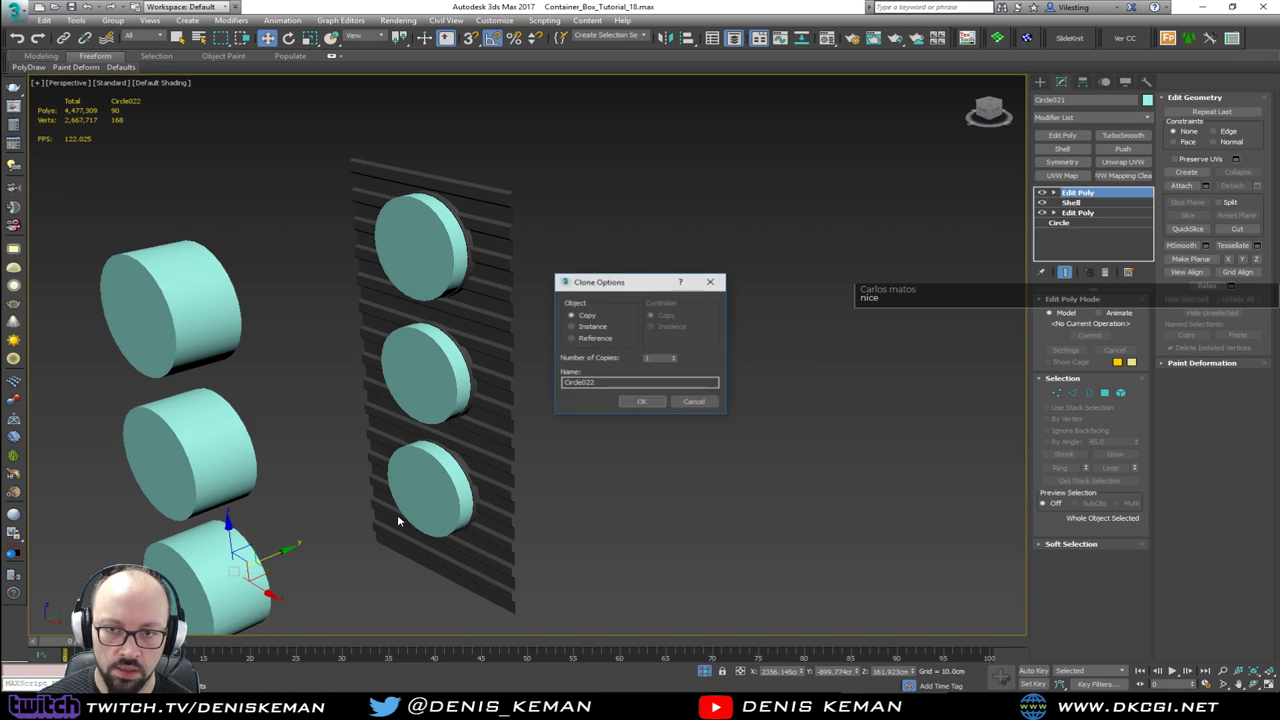
pyautogui.click(641, 402)
# Step: Subtract the original attached cylinders from the corrugated wall with its ProBoolean
pyautogui.click(509, 350)
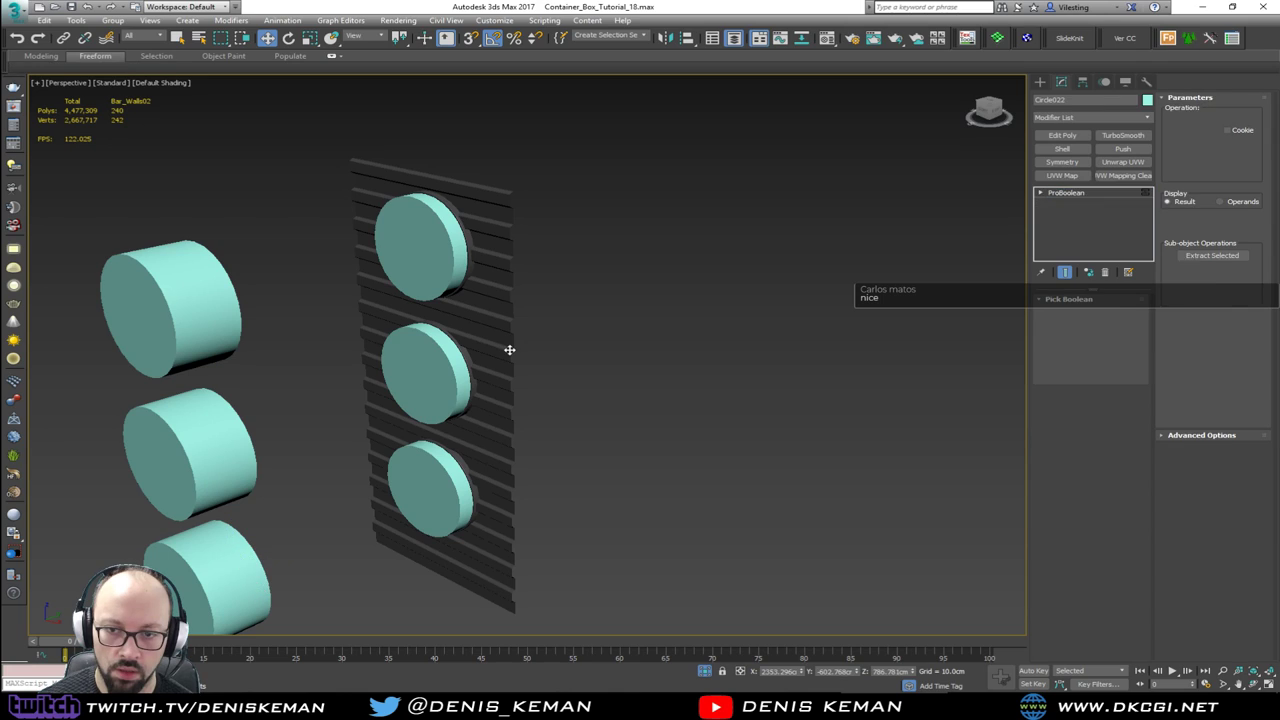
pyautogui.click(1088, 312)
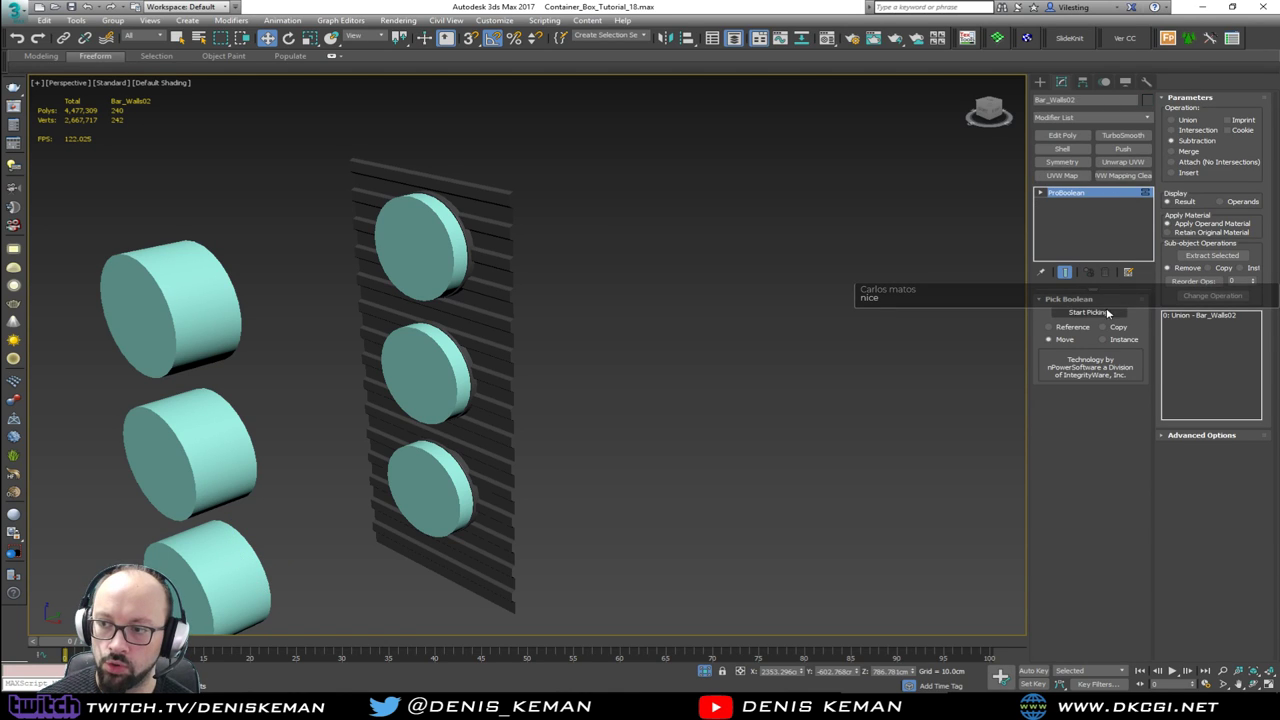
pyautogui.click(423, 266)
pyautogui.rightClick(604, 307)
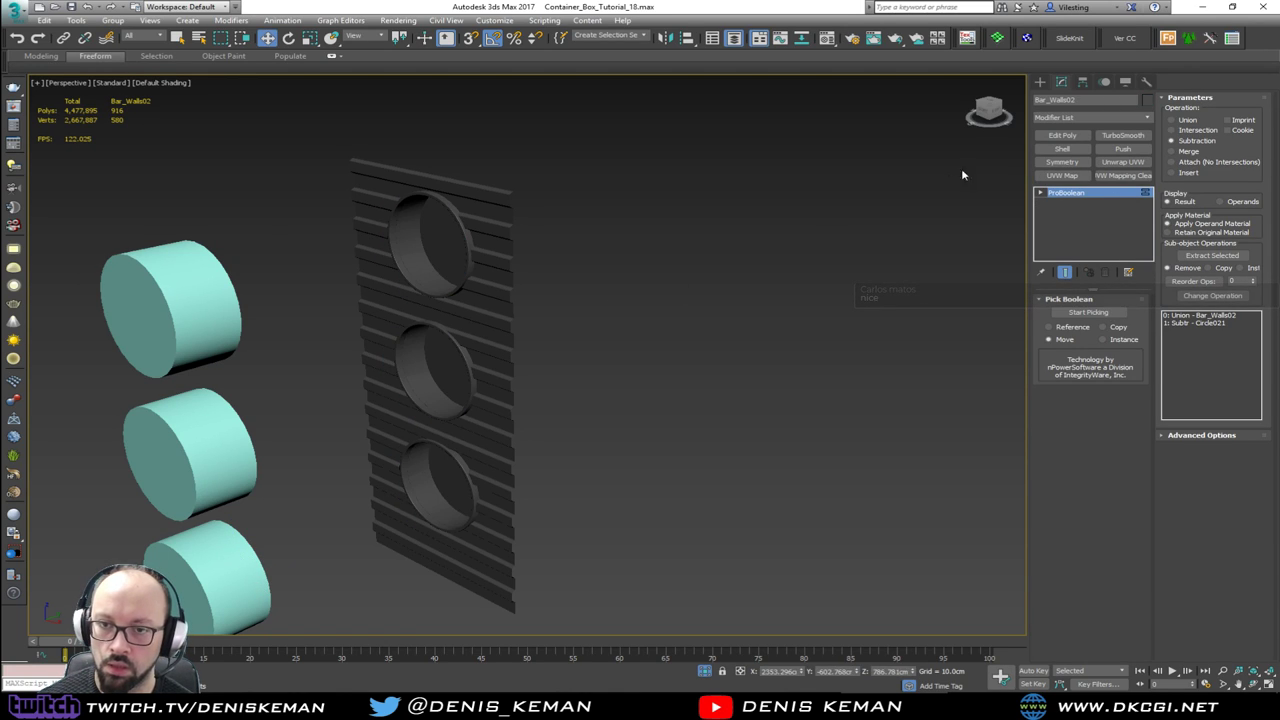
# Step: Add an Edit Poly modifier to the wall and delete the cylinder edges protruding behind it, working in the Right view
pyautogui.click(1062, 135)
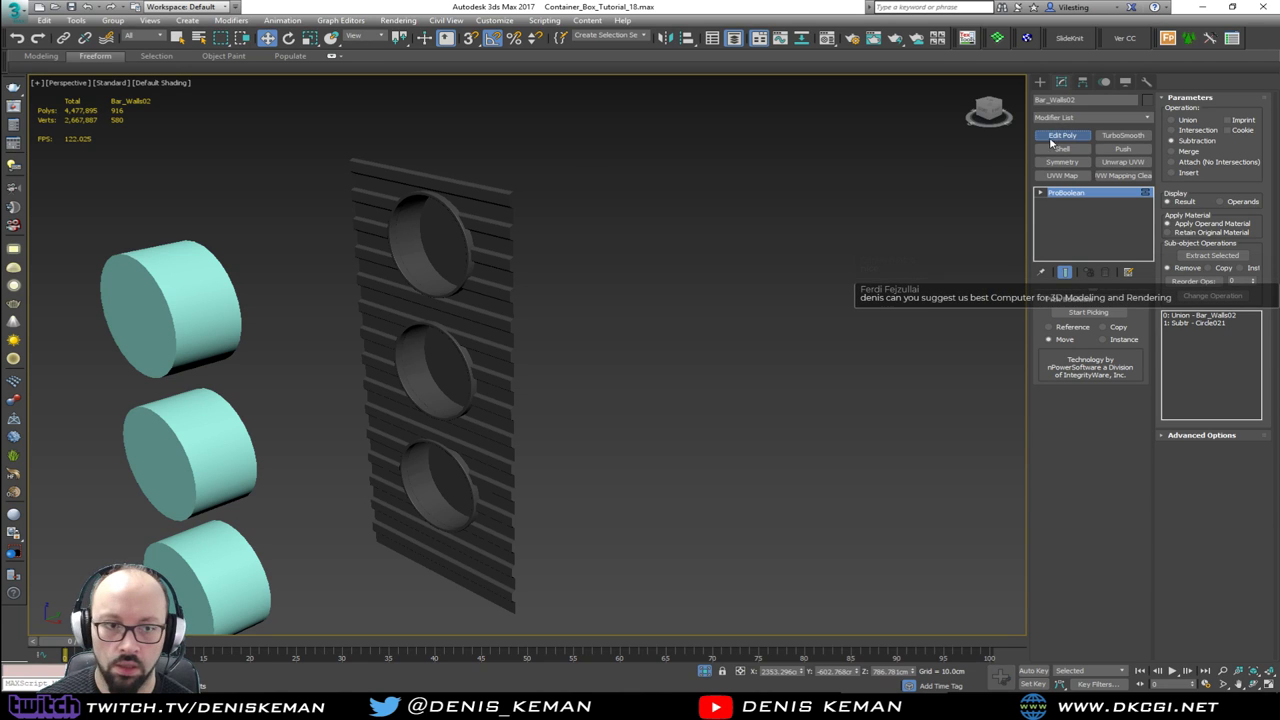
pyautogui.press('2')
pyautogui.keyDown('alt'); pyautogui.moveTo(527, 337); pyautogui.dragTo(463, 302, button='middle'); pyautogui.keyUp('alt')
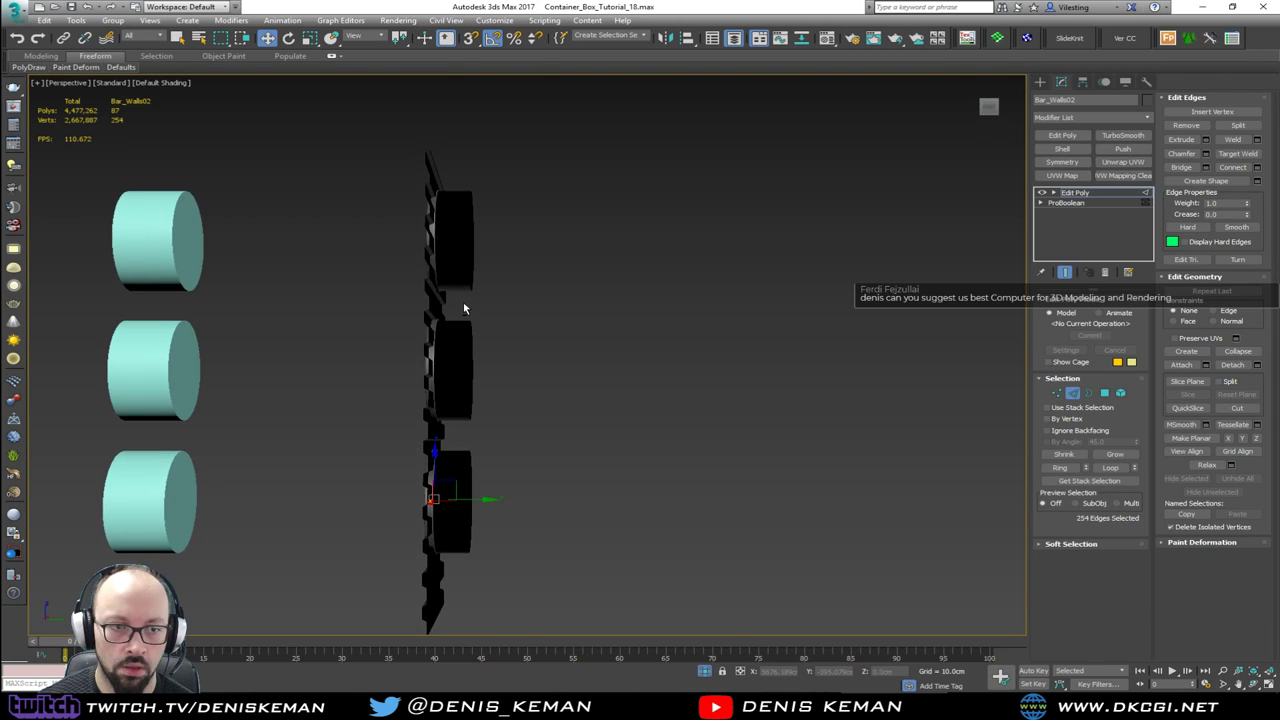
pyautogui.hotkey('alt', 'w')
pyautogui.rightClick(651, 246)
pyautogui.rightClick(334, 447)
pyautogui.hotkey('alt', 'w')
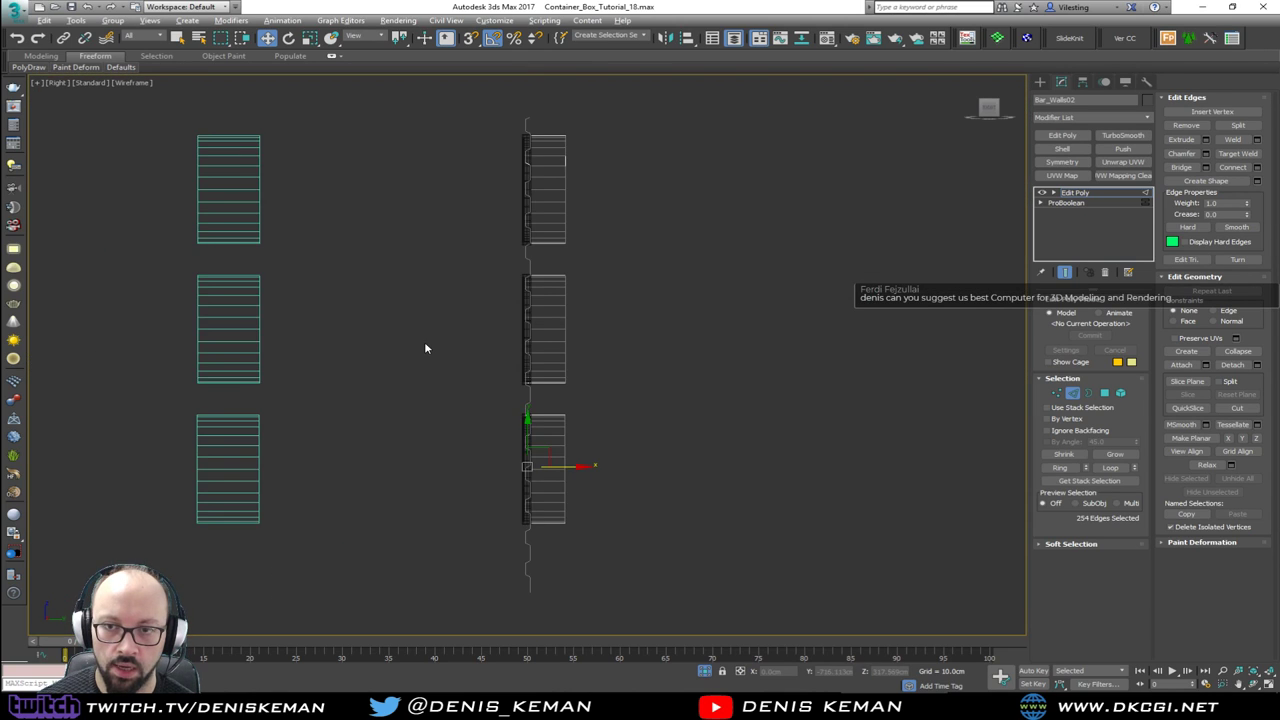
pyautogui.moveTo(426, 349); pyautogui.dragTo(408, 349, button='middle')
pyautogui.moveTo(576, 349); pyautogui.dragTo(538, 597)
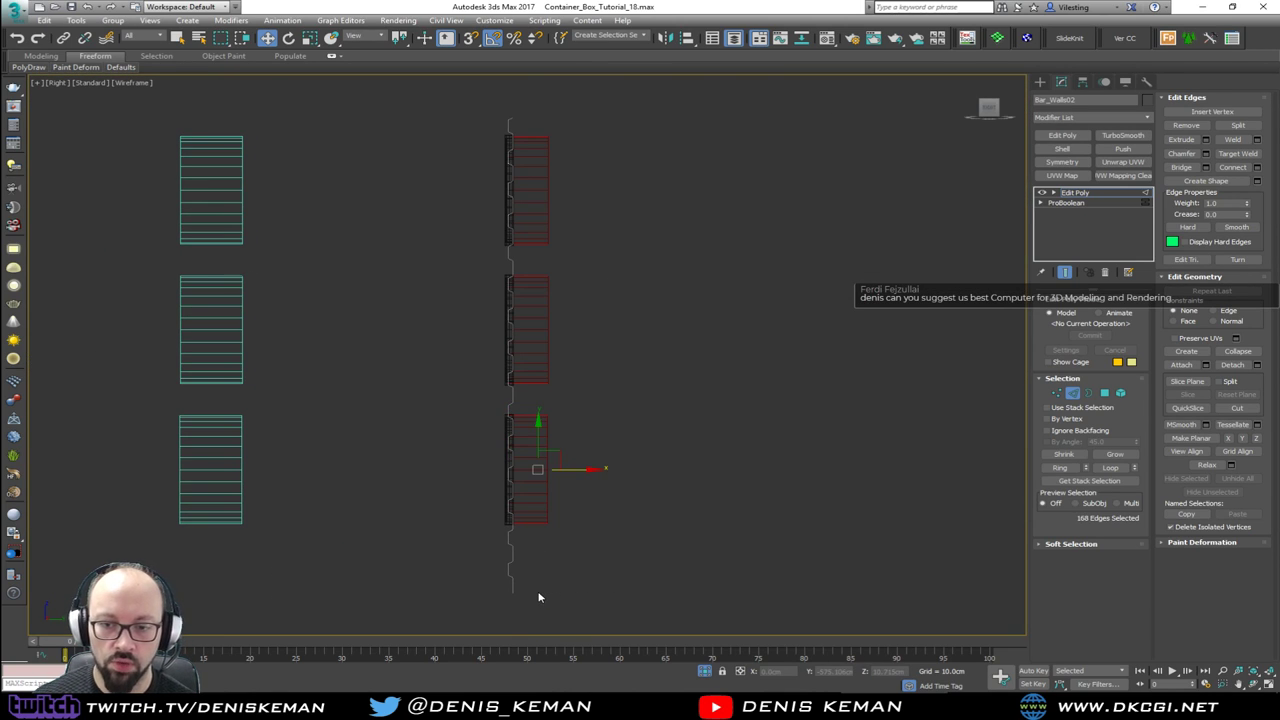
pyautogui.click(1085, 394)
pyautogui.hotkey('alt', 'w')
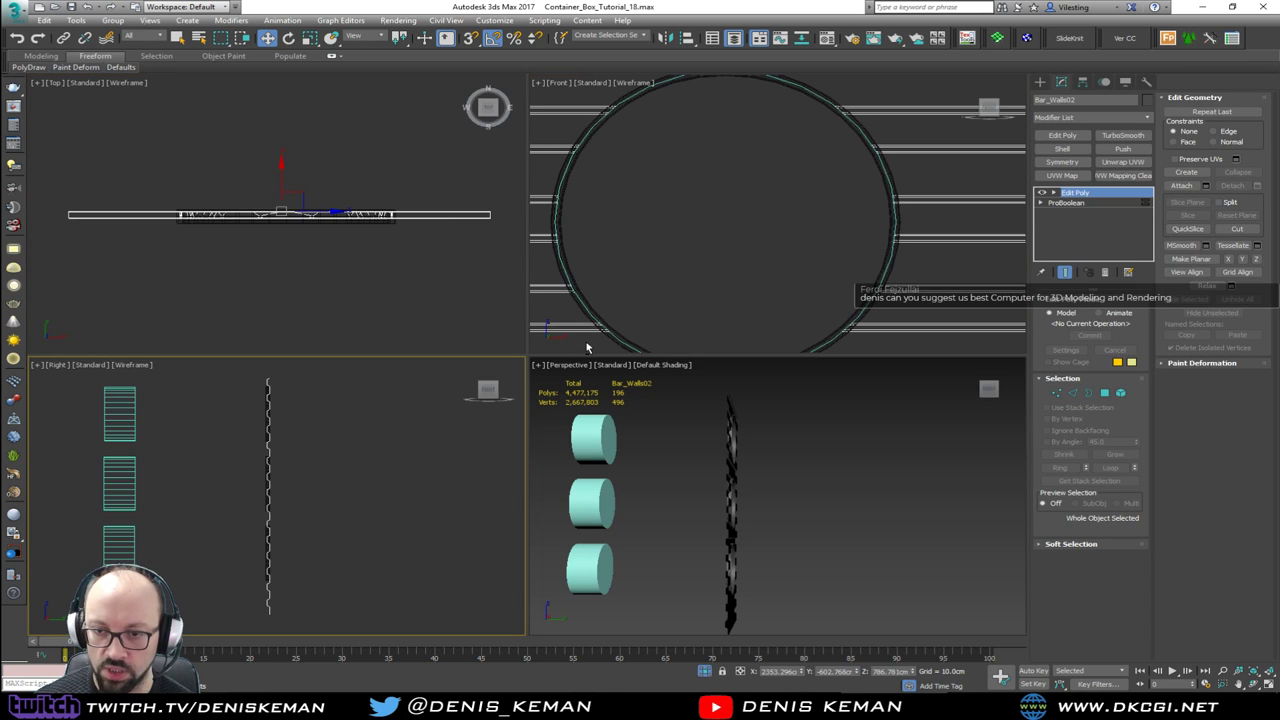
# Step: End the isolation in the Perspective view and convert the cut wall to Editable Poly
pyautogui.middleClick(718, 470)
pyautogui.hotkey('alt', 'w')
pyautogui.keyDown('alt'); pyautogui.moveTo(489, 441); pyautogui.dragTo(590, 462, button='middle'); pyautogui.keyUp('alt')
pyautogui.rightClick(548, 435)
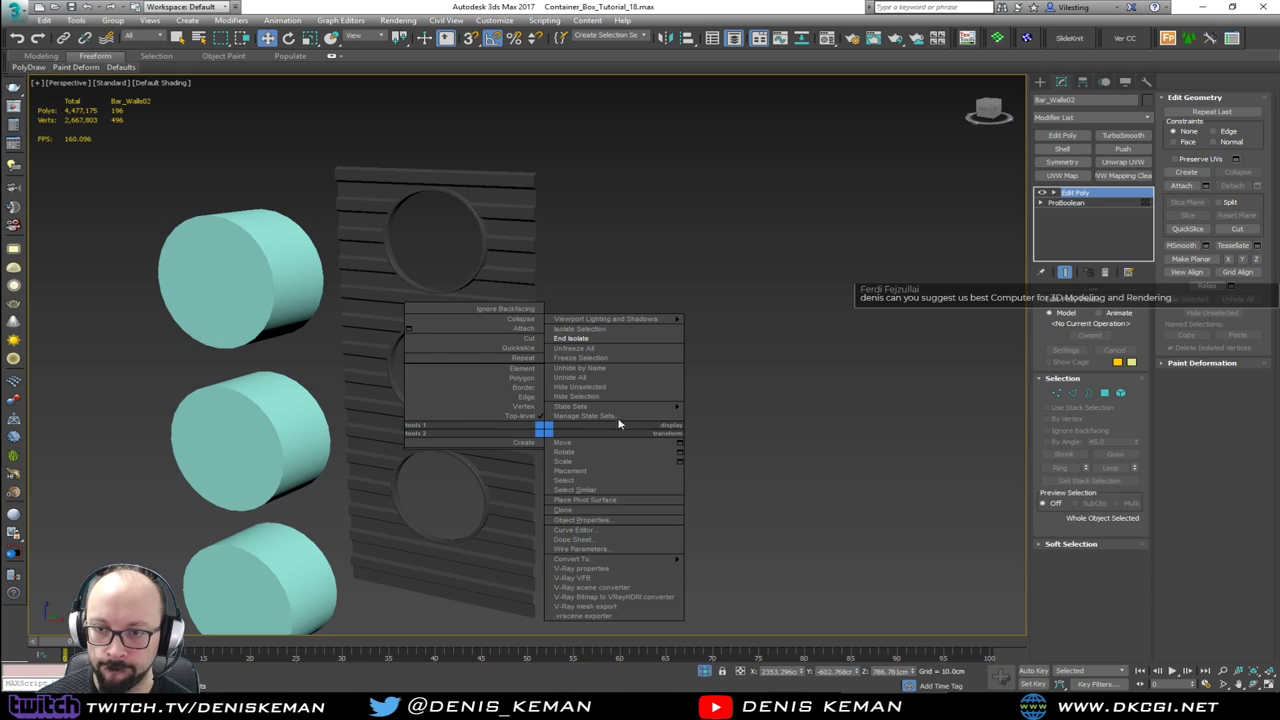
pyautogui.click(606, 339)
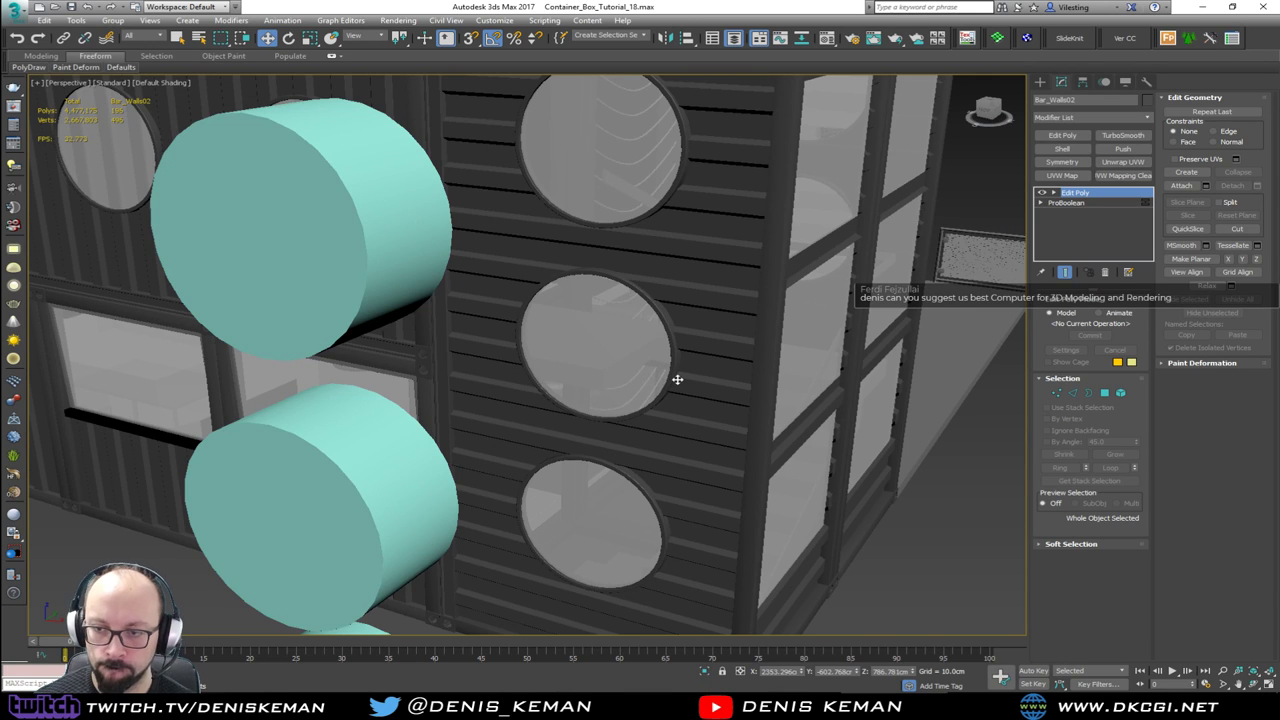
pyautogui.rightClick(593, 297)
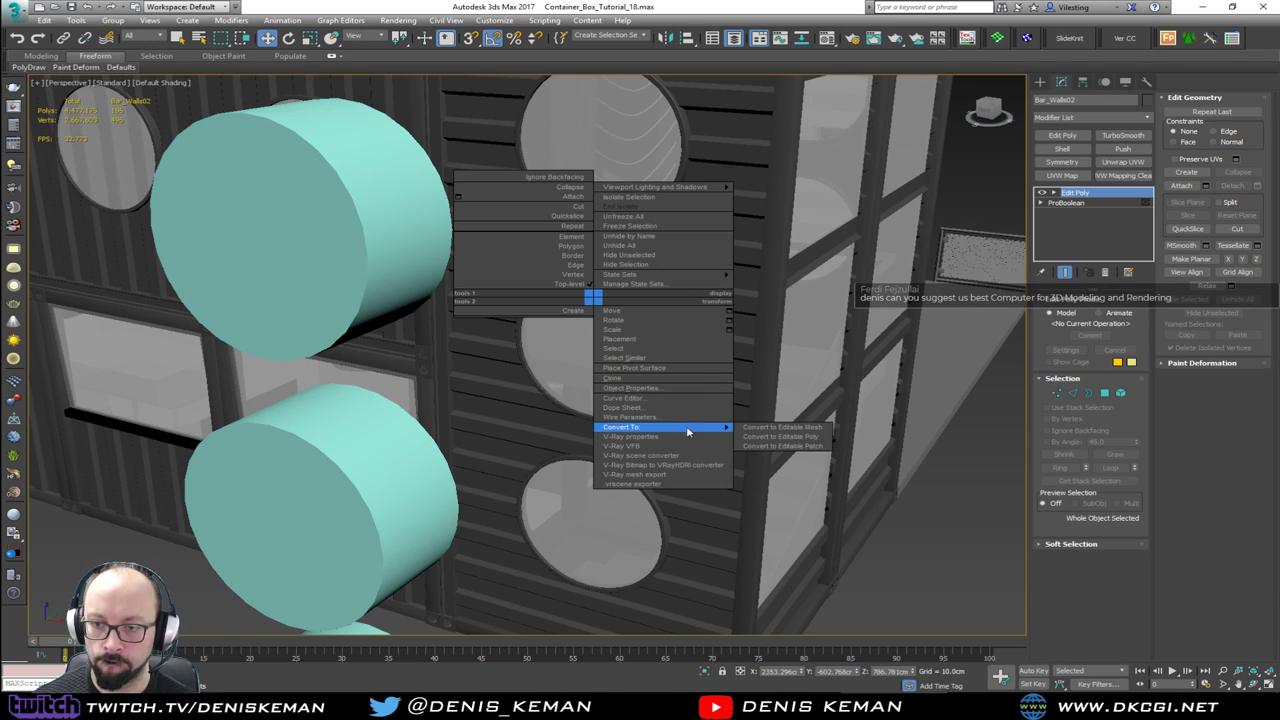
pyautogui.moveTo(720, 428)
pyautogui.click(778, 438)
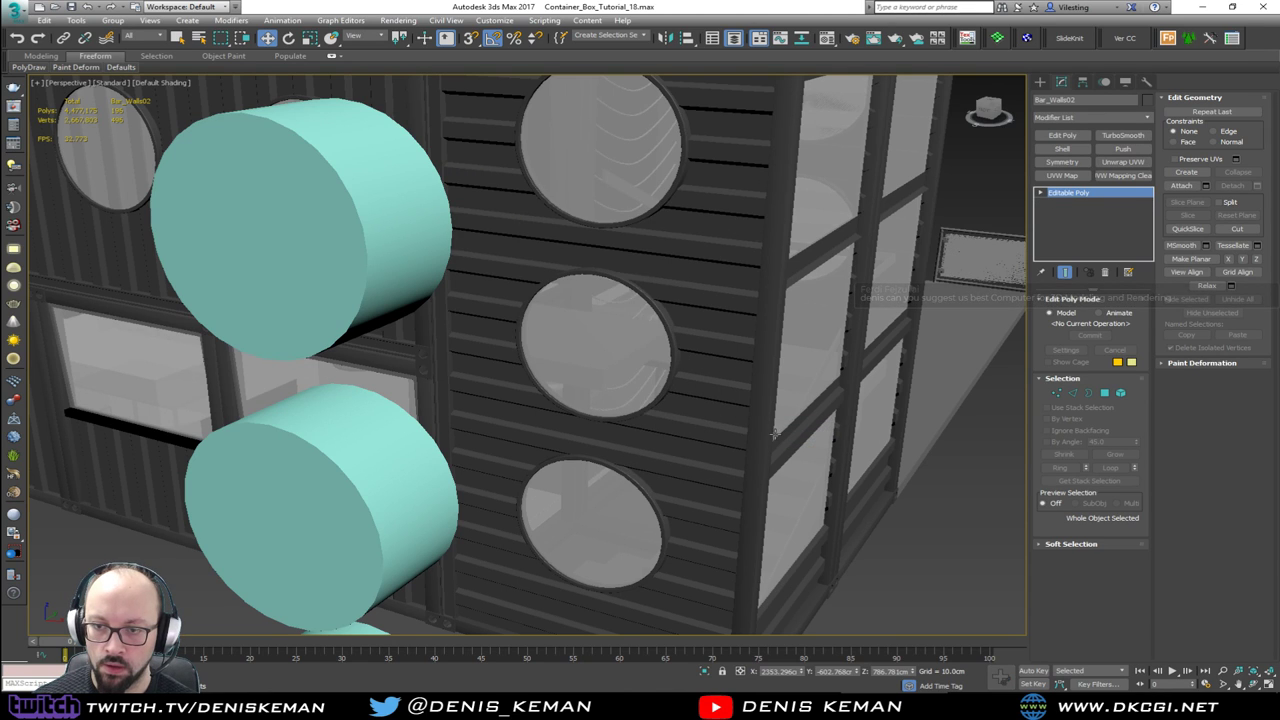
# Step: Delete the two lower cylinder elements of the copied cylinders, keeping only the uppermost one
pyautogui.scroll(-5, 570, 400)
pyautogui.scroll(3, 570, 400)
pyautogui.keyDown('alt'); pyautogui.moveTo(570, 400); pyautogui.dragTo(548, 262, button='middle'); pyautogui.keyUp('alt')
pyautogui.click(660, 194)
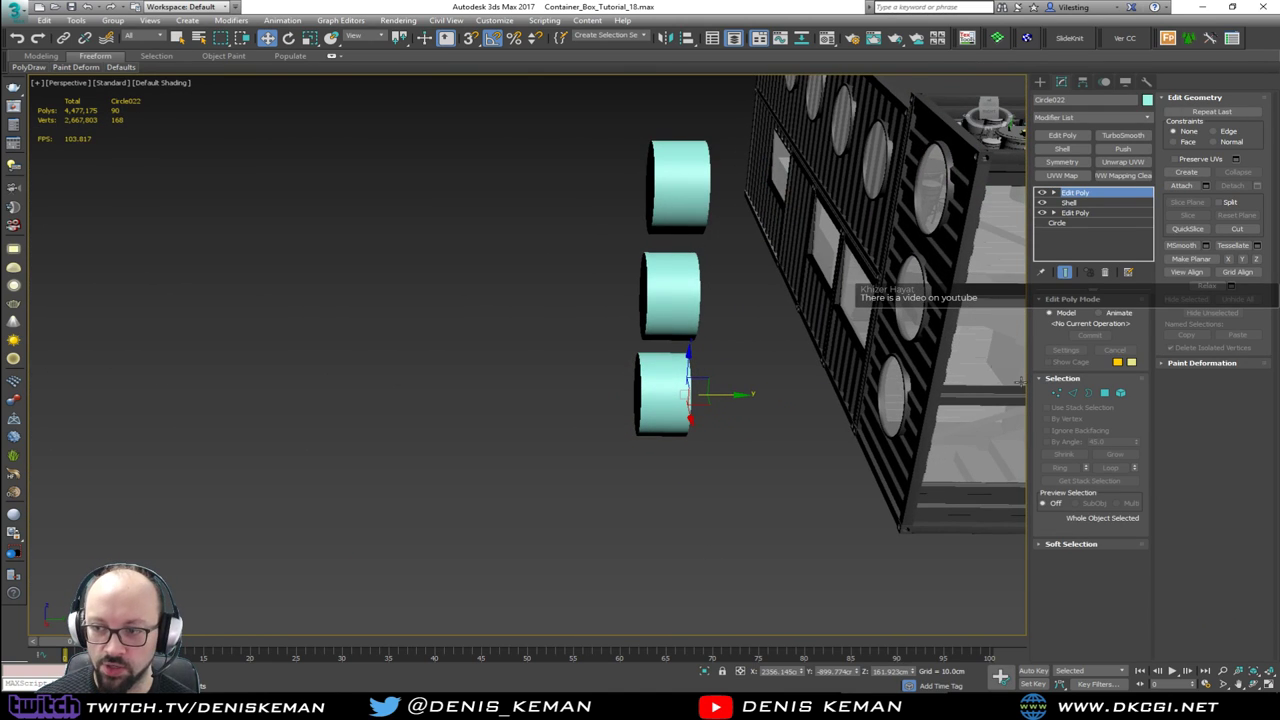
pyautogui.click(1120, 393)
pyautogui.moveTo(740, 467); pyautogui.dragTo(600, 300)
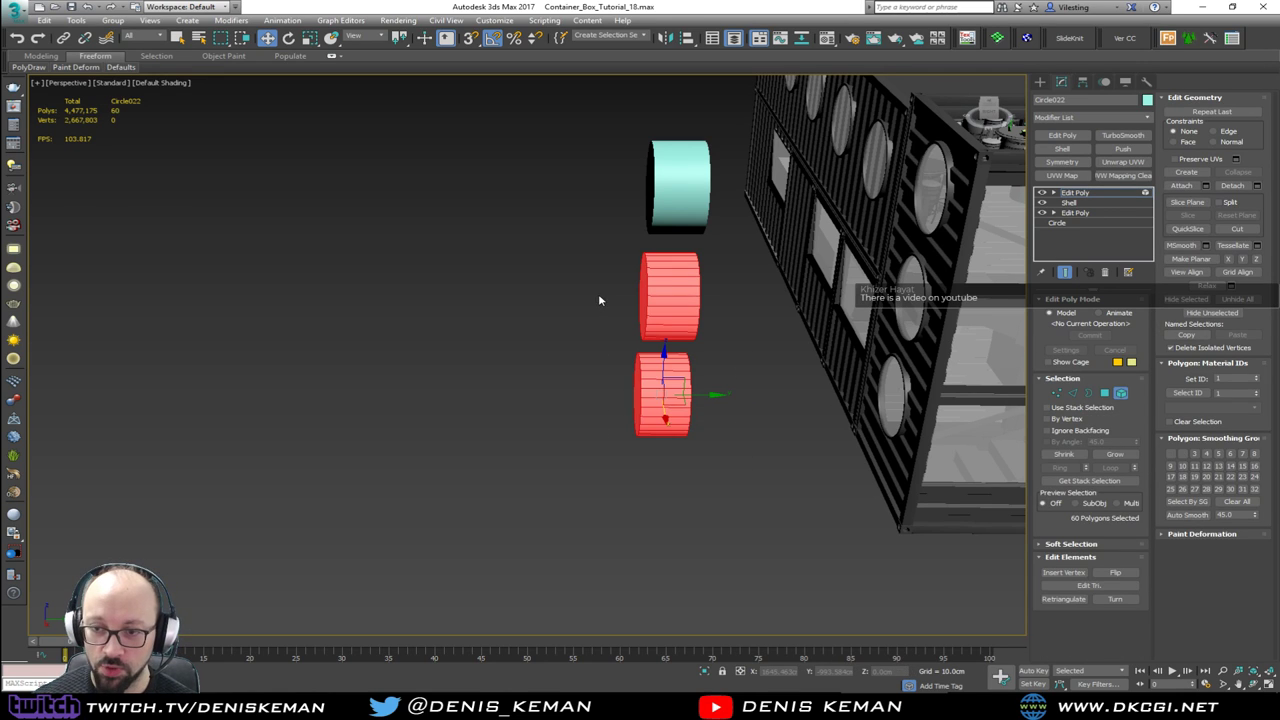
pyautogui.press('Delete')
pyautogui.click(1120, 393)
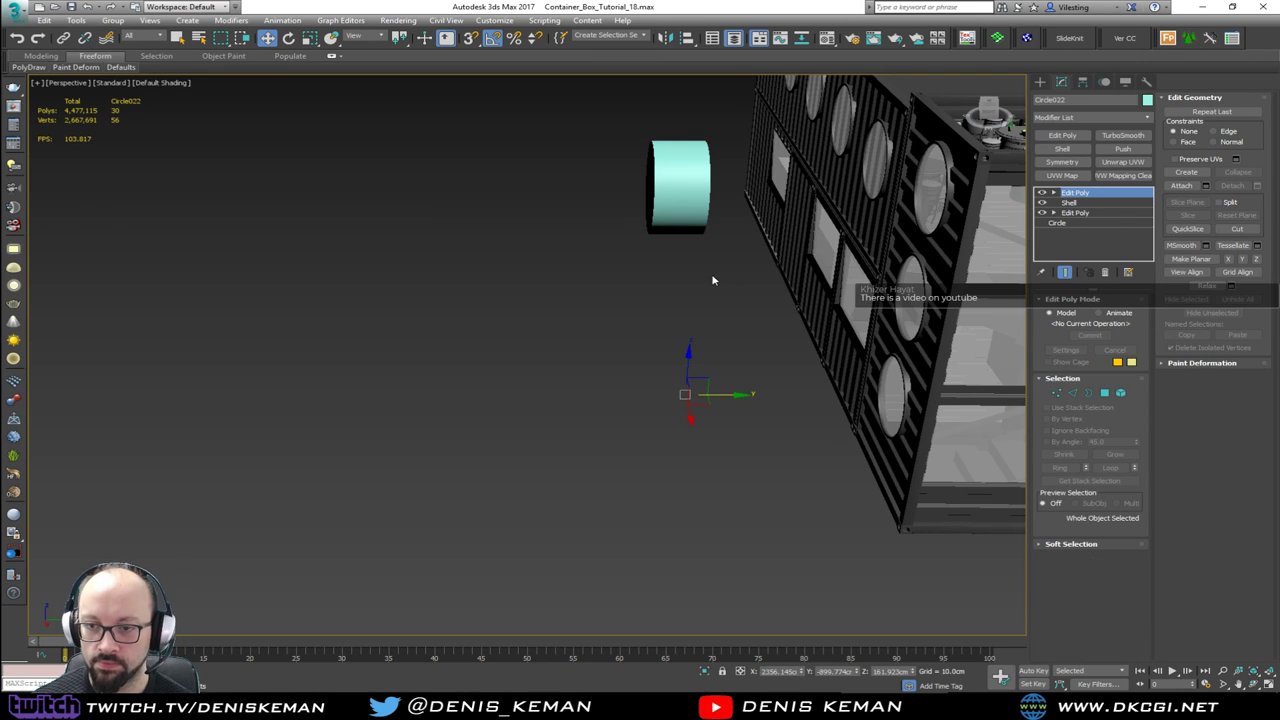
# Step: Center the pivot of the copied cylinder object on its remaining cylinder
pyautogui.keyDown('alt'); pyautogui.moveTo(714, 277); pyautogui.dragTo(808, 288, button='middle'); pyautogui.keyUp('alt')
pyautogui.click(1082, 82)
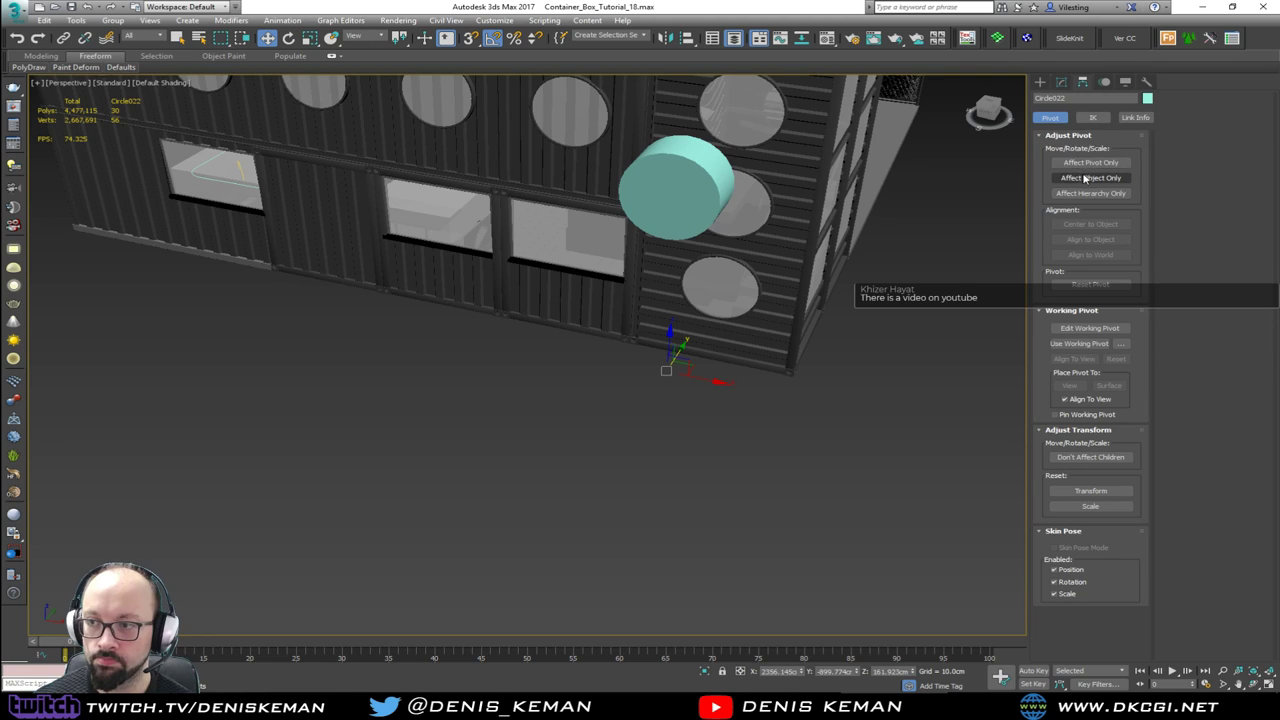
pyautogui.click(1090, 162)
pyautogui.click(1088, 225)
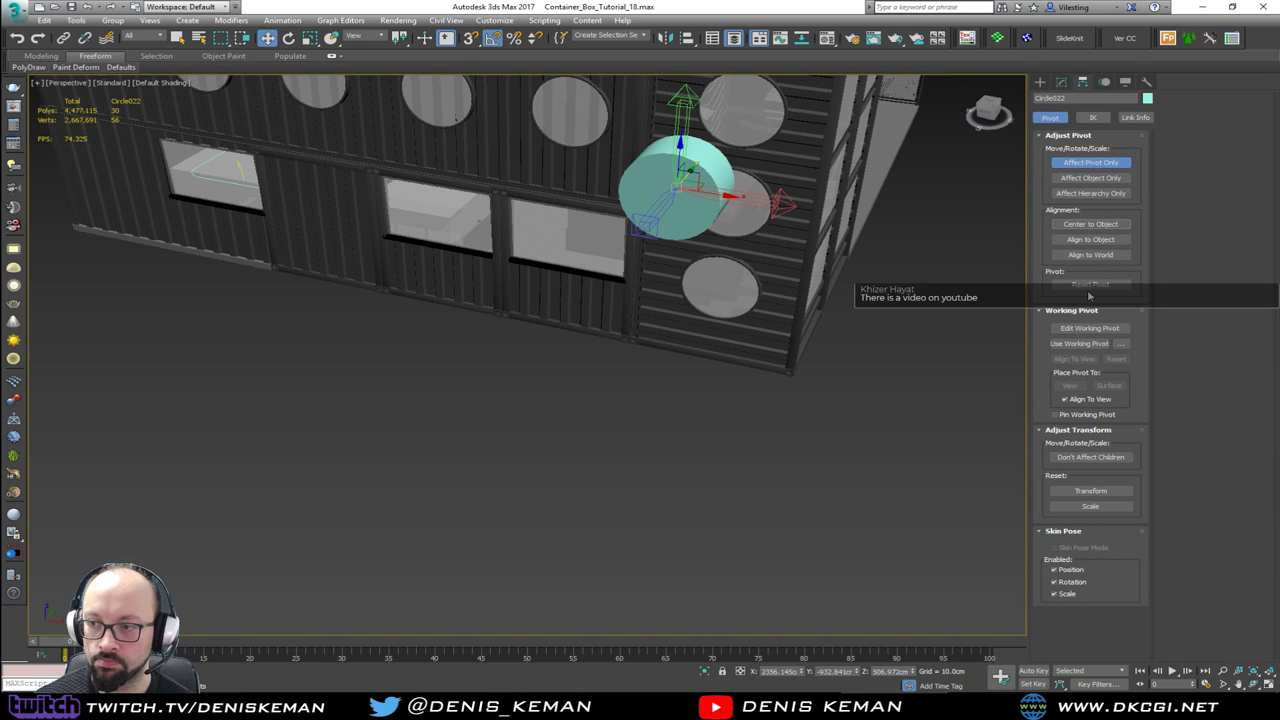
pyautogui.click(1088, 162)
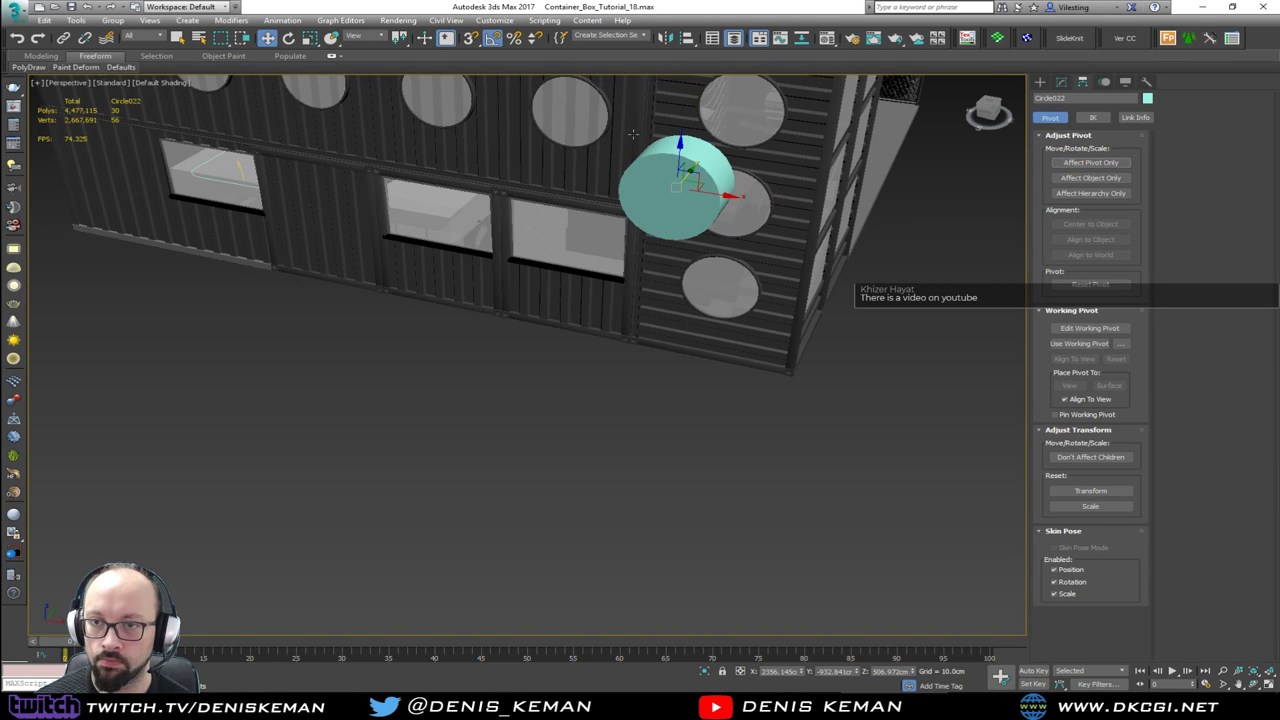
# Step: Align the cylinder pivot to pivot in X, Y and Z with the upper-floor window ring nearest the corner container
pyautogui.moveTo(591, 80); pyautogui.dragTo(593, 190, button='middle')
pyautogui.scroll(5, 593, 190)
pyautogui.hotkey('alt', 'a')
pyautogui.click(595, 195)
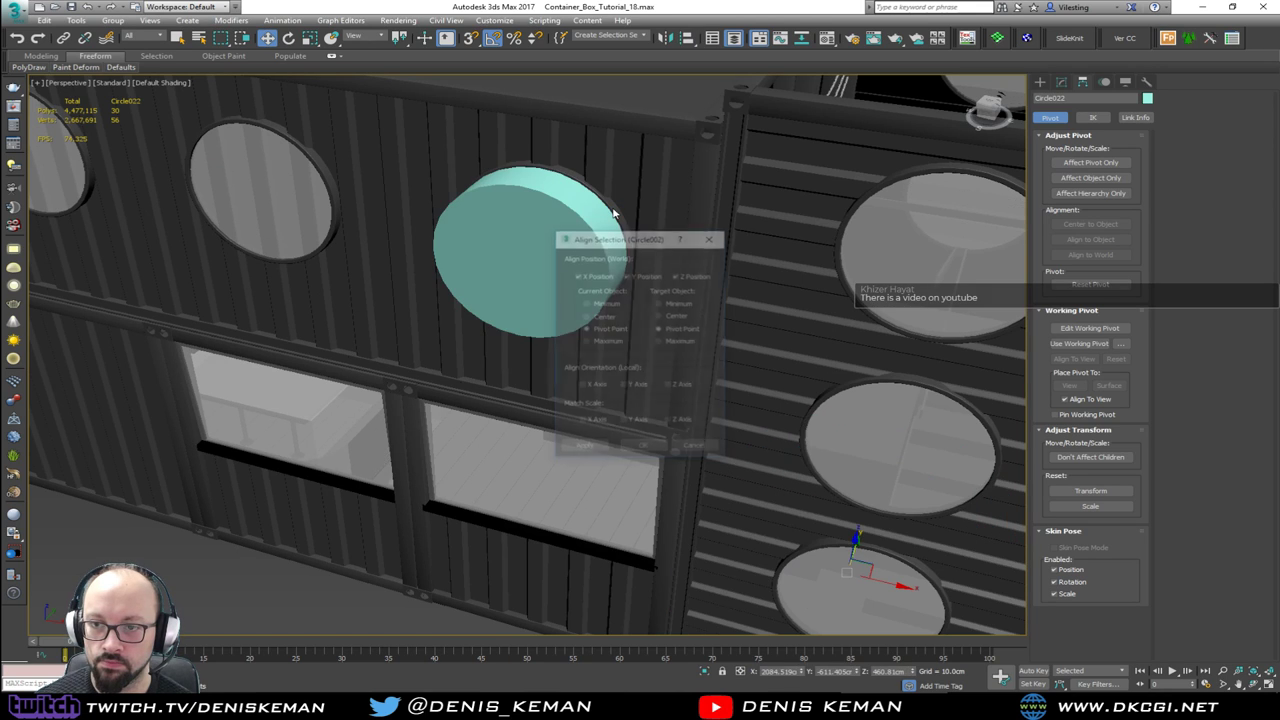
pyautogui.click(647, 451)
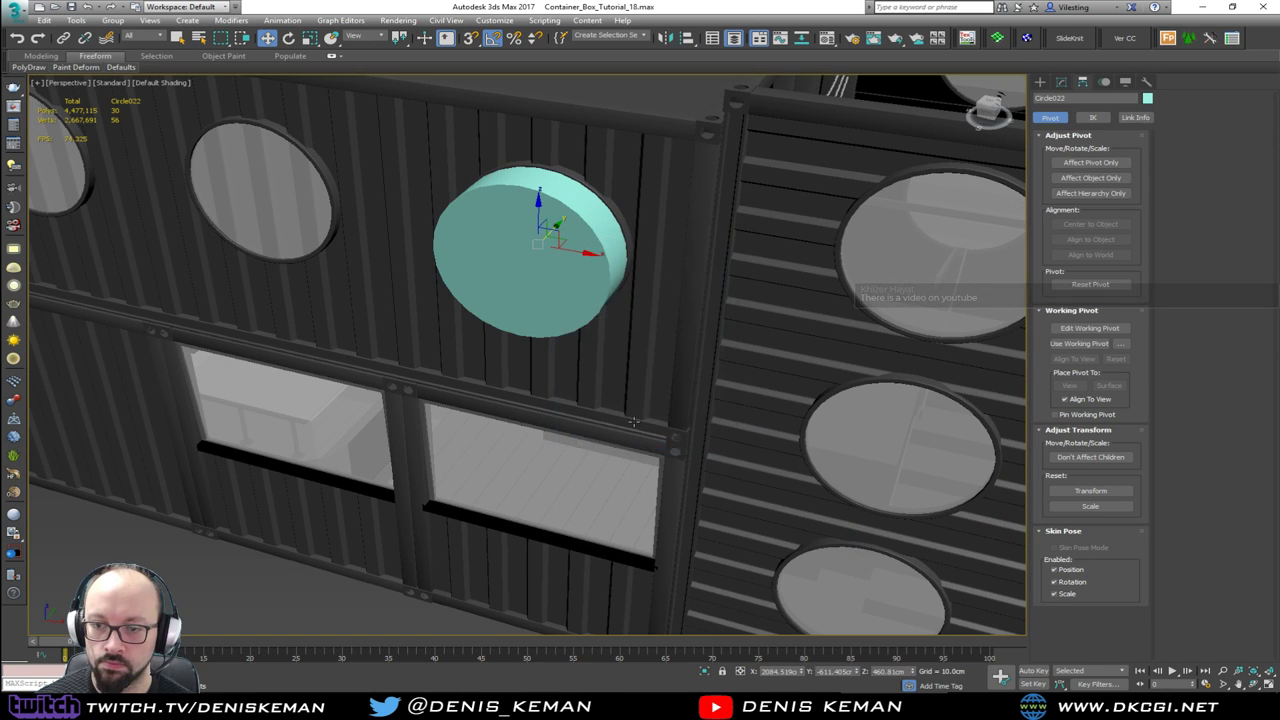
pyautogui.press('z')
pyautogui.moveTo(591, 318)
pyautogui.keyDown('alt'); pyautogui.mouseDown(button='middle')
pyautogui.moveTo(545, 321)
pyautogui.moveTo(644, 318)
pyautogui.mouseUp(button='middle'); pyautogui.keyUp('alt')
pyautogui.press('F3')
pyautogui.press('F3')
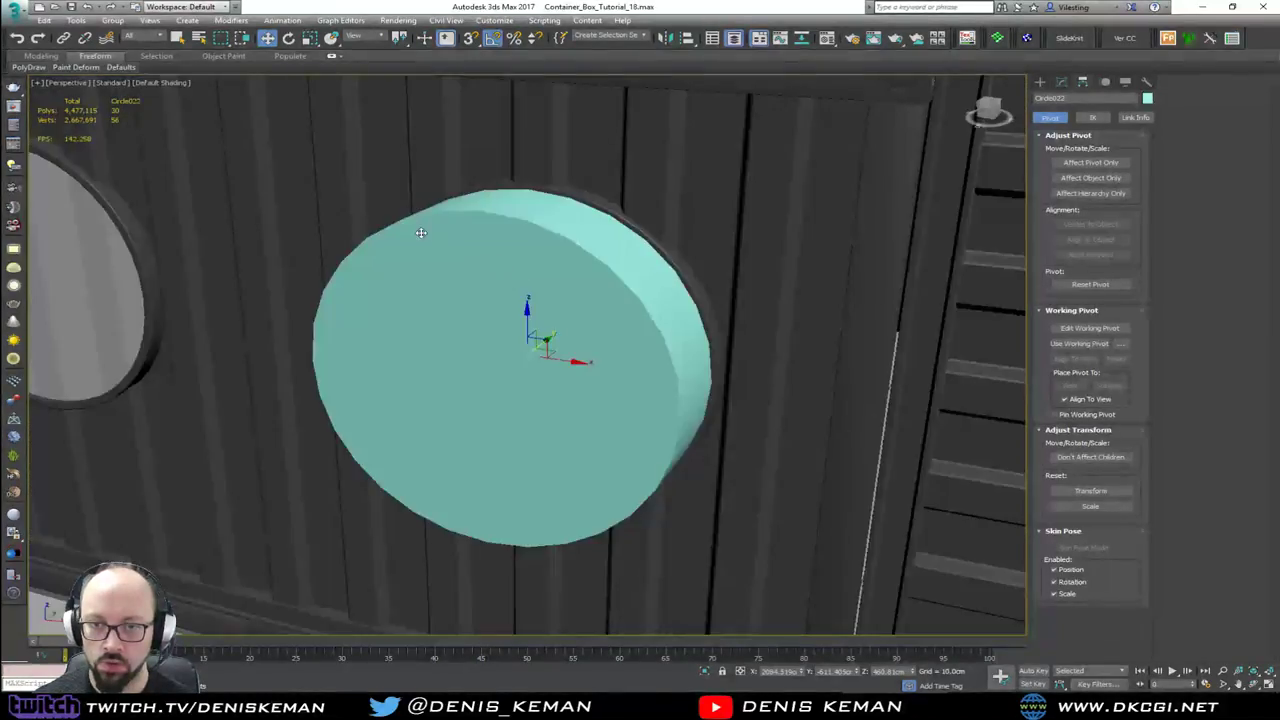
# Step: Clone the aligned cylinder along the upper wall as four copies about 149 cm apart on the X axis
pyautogui.moveTo(421, 233); pyautogui.dragTo(760, 330, button='middle')
pyautogui.scroll(-3, 760, 330)
pyautogui.moveTo(573, 334); pyautogui.dragTo(675, 360, button='middle')
pyautogui.scroll(-4, 675, 360)
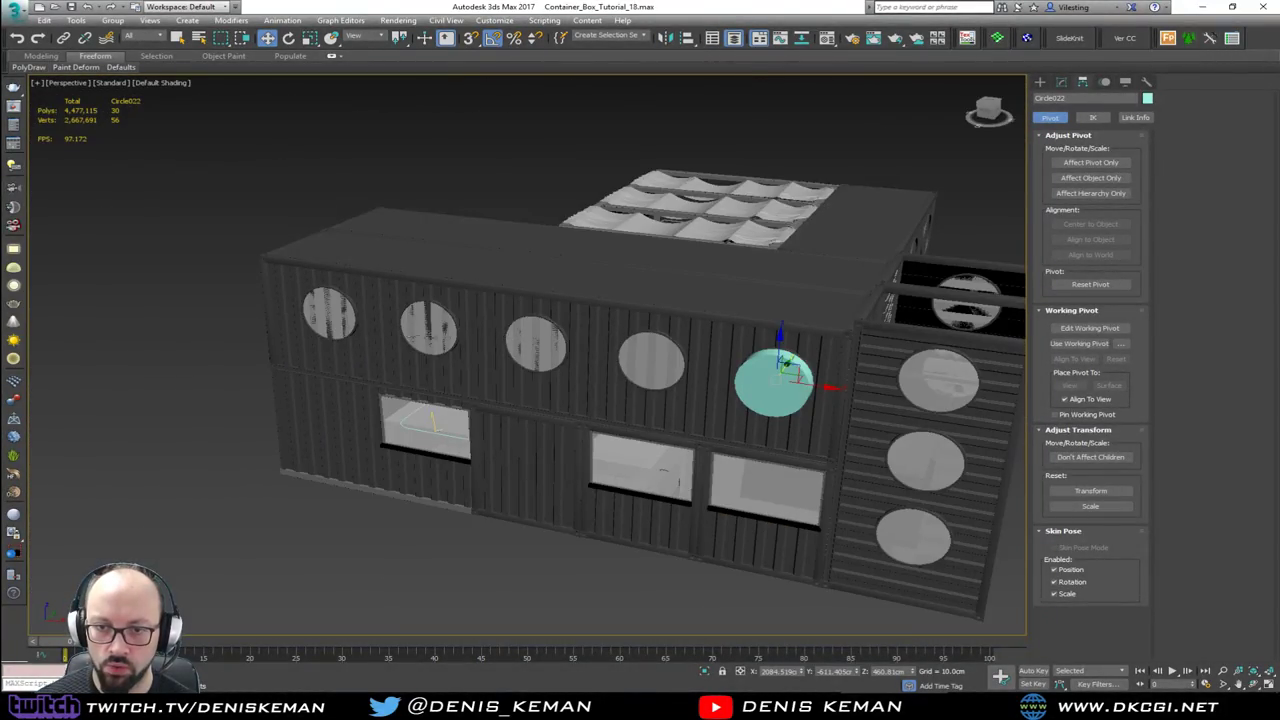
pyautogui.scroll(4, 606, 376)
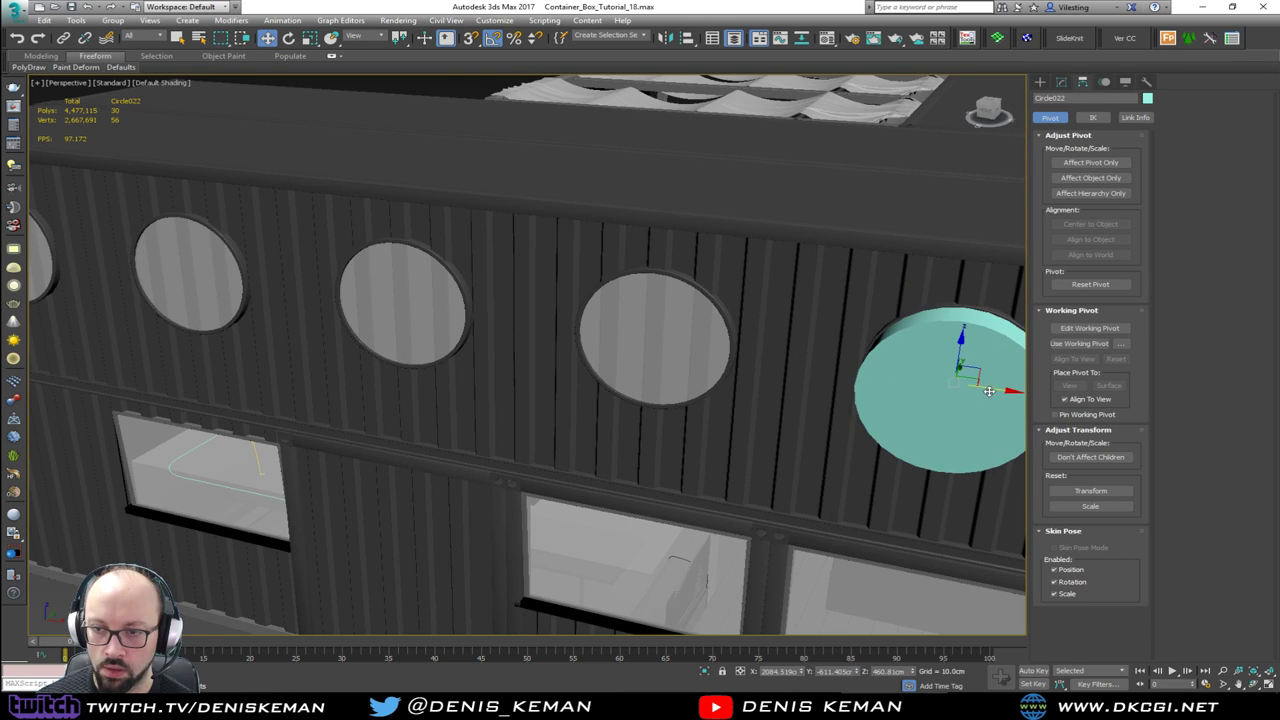
pyautogui.keyDown('shift'); pyautogui.moveTo(985, 397); pyautogui.dragTo(796, 369); pyautogui.keyUp('shift')
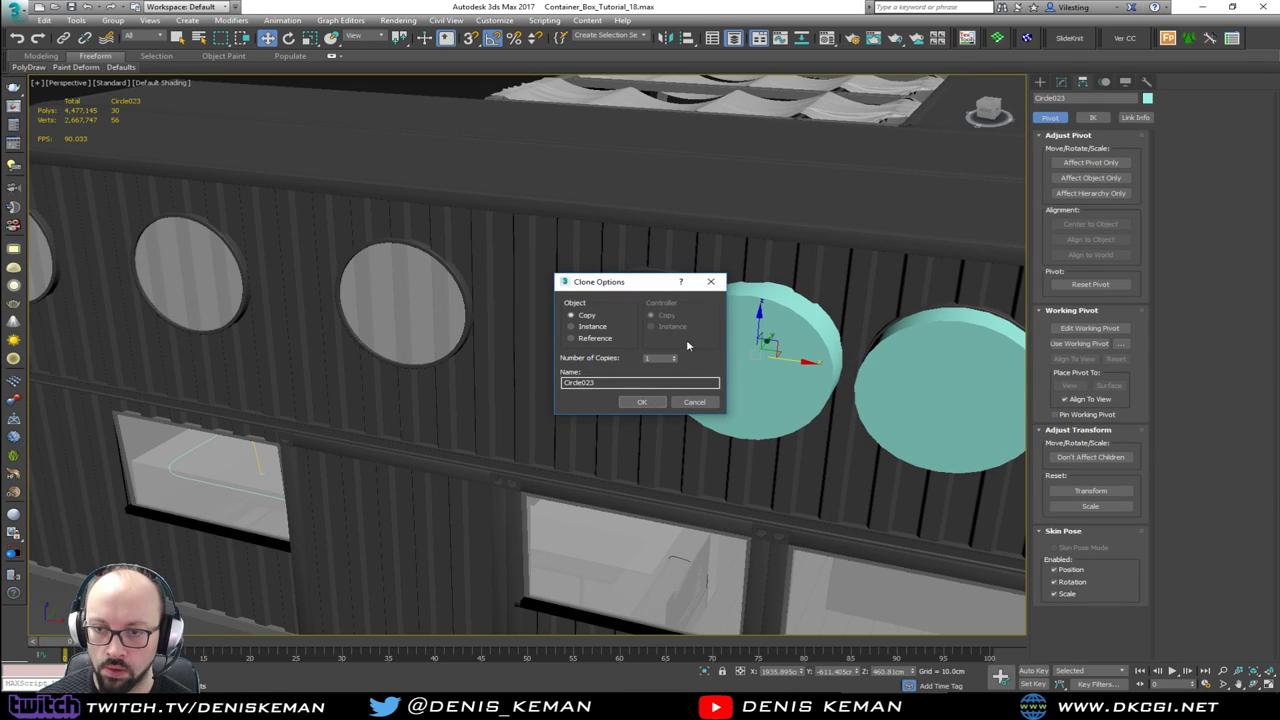
pyautogui.click(646, 402)
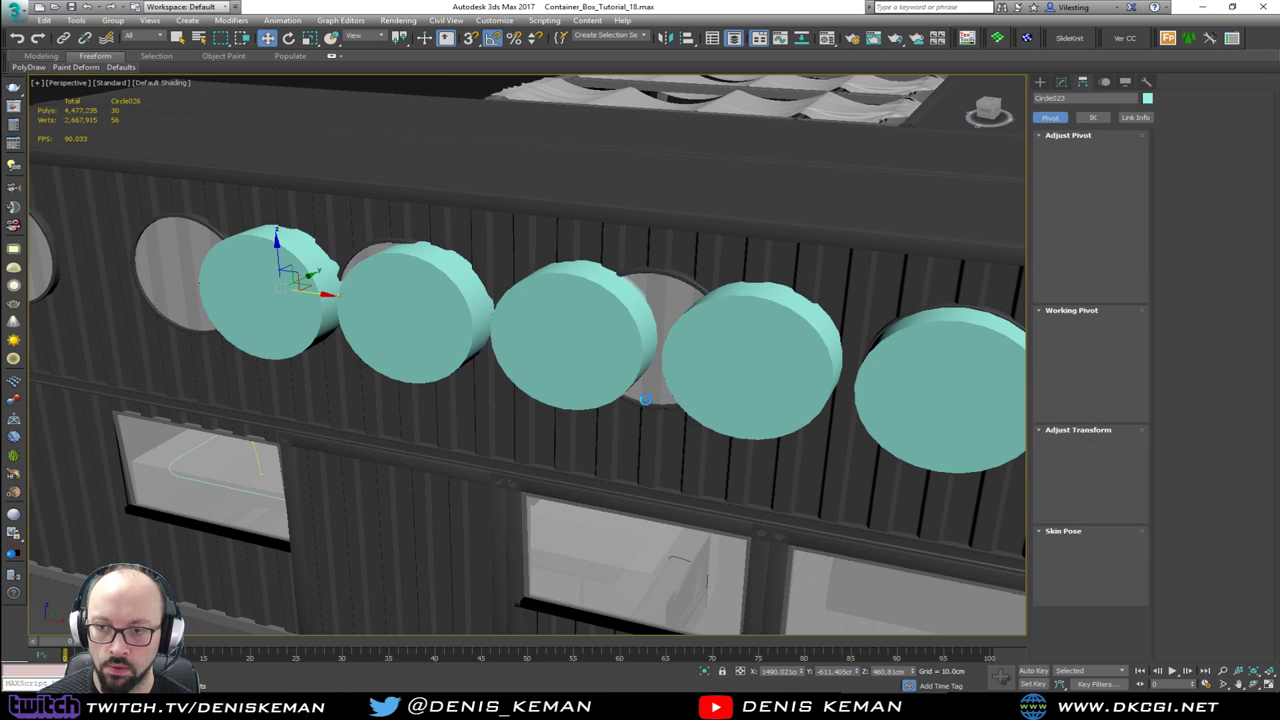
# Step: Align the first cylinder copy with the second window ring from the corner container
pyautogui.click(771, 366)
pyautogui.scroll(3, 675, 275)
pyautogui.hotkey('alt', 'a')
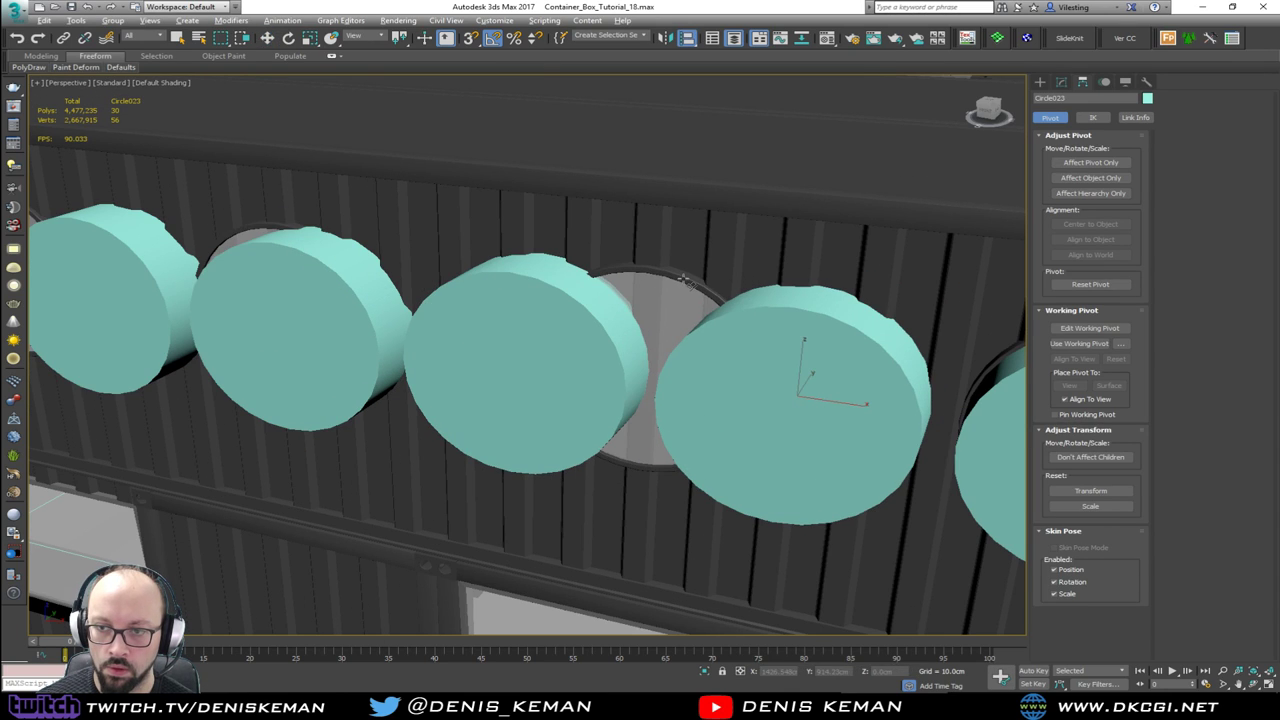
pyautogui.click(675, 275)
pyautogui.click(645, 443)
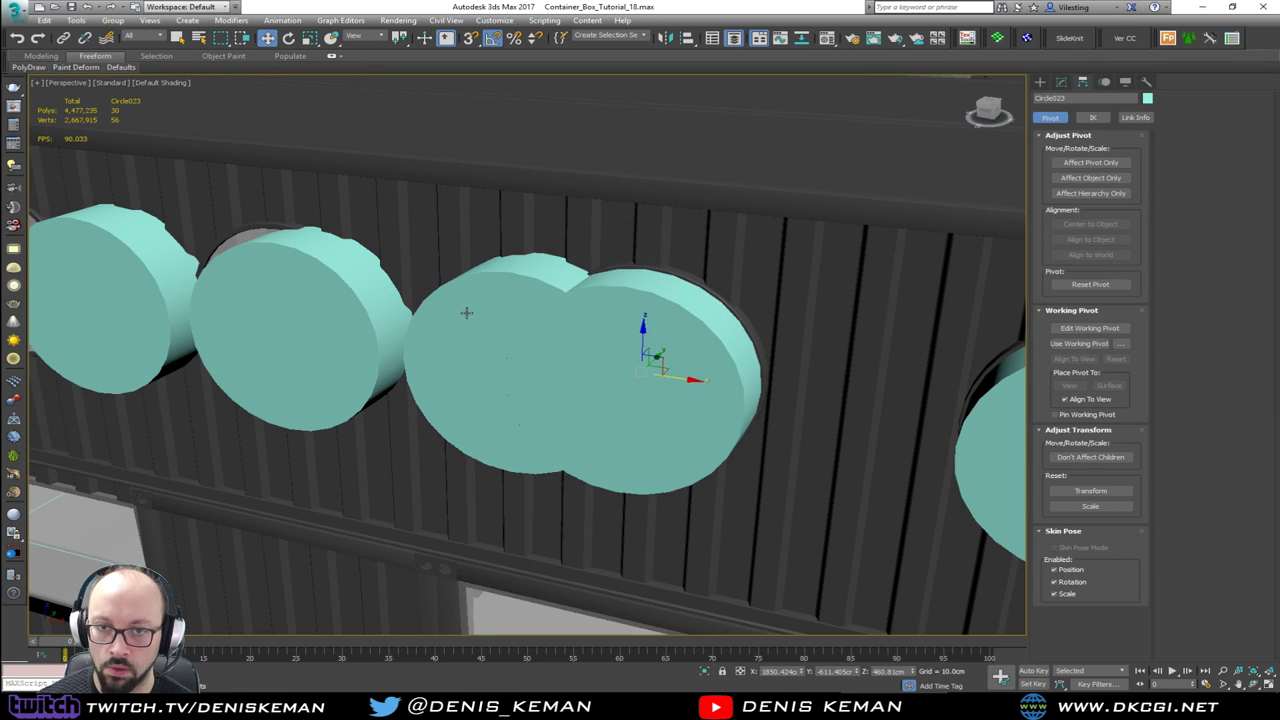
# Step: Align the third cylinder copy with the third window ring from the corner container
pyautogui.moveTo(352, 258); pyautogui.dragTo(601, 337, button='middle')
pyautogui.click(580, 358)
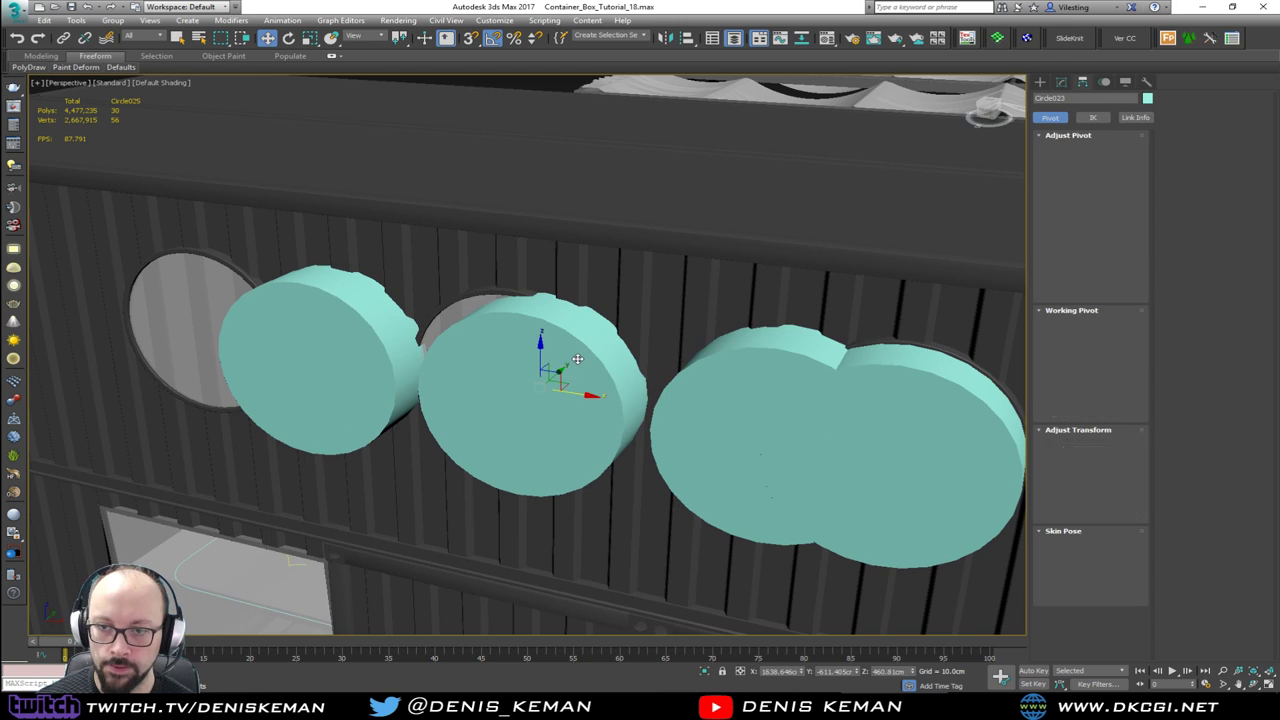
pyautogui.click(493, 292)
pyautogui.click(645, 447)
# Step: Align the second cylinder copy pivot to pivot in X, Y and Z with the fourth window ring from the corner container
pyautogui.click(730, 400)
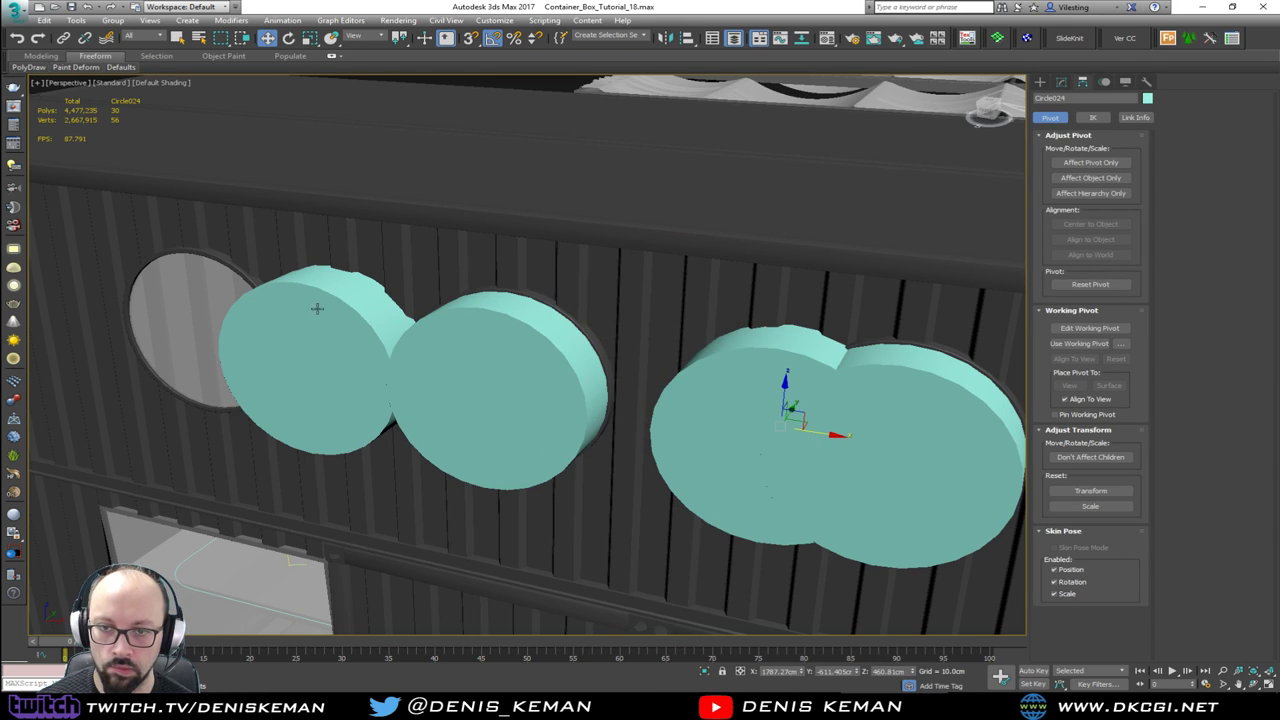
pyautogui.click(214, 255)
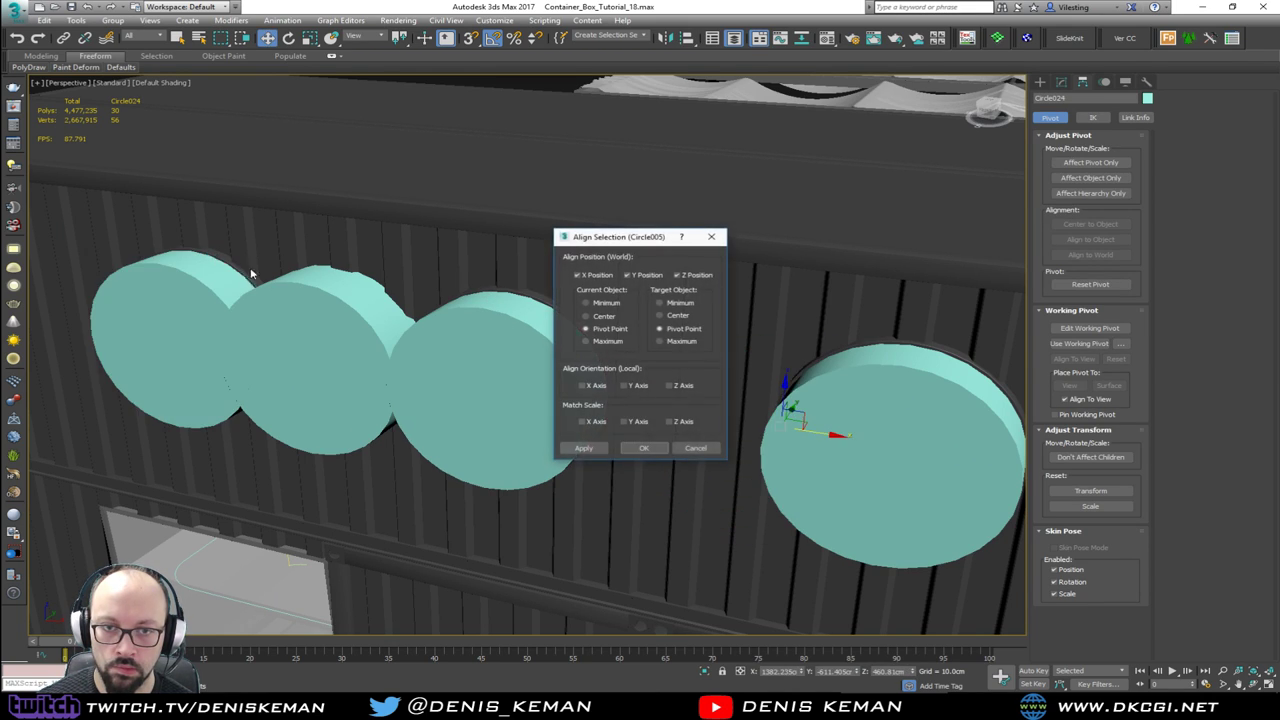
pyautogui.click(645, 447)
# Step: Align the fourth cylinder copy pivot to pivot with the fifth window ring, at the far end of the upper wall
pyautogui.click(352, 343)
pyautogui.moveTo(352, 280); pyautogui.dragTo(515, 304, button='middle')
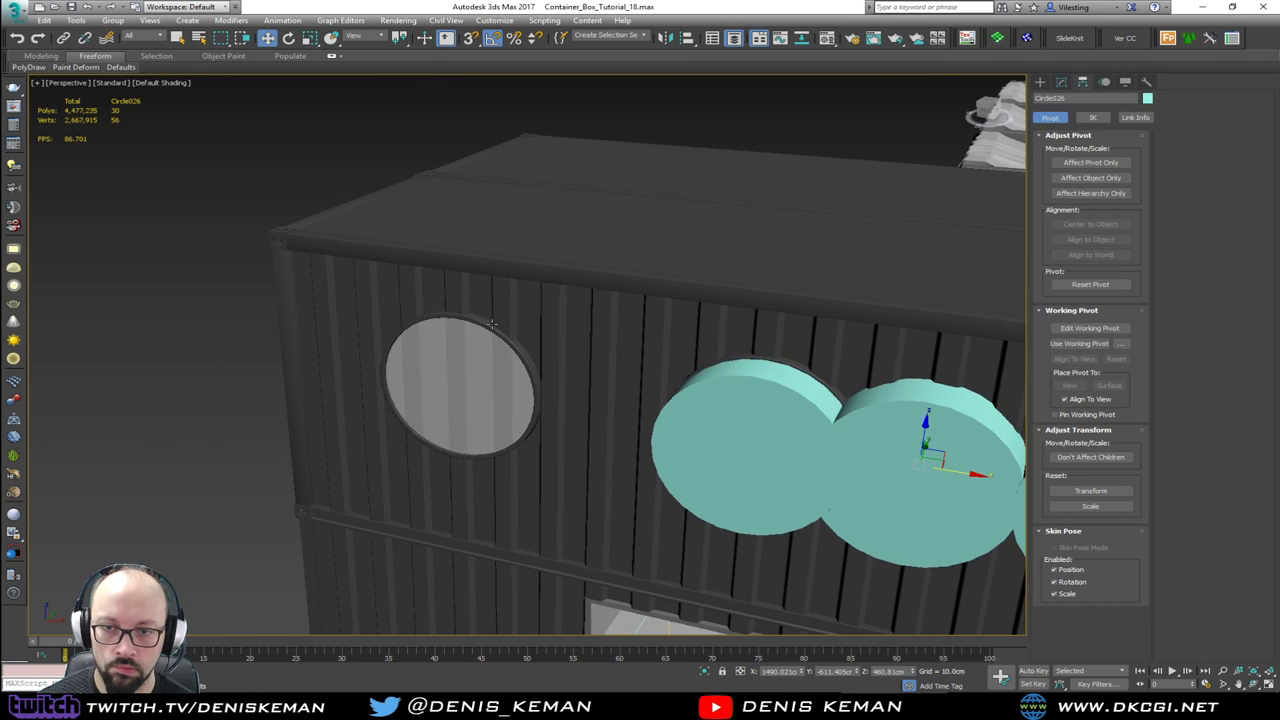
pyautogui.scroll(2, 486, 324)
pyautogui.hotkey('alt', 'a')
pyautogui.click(479, 320)
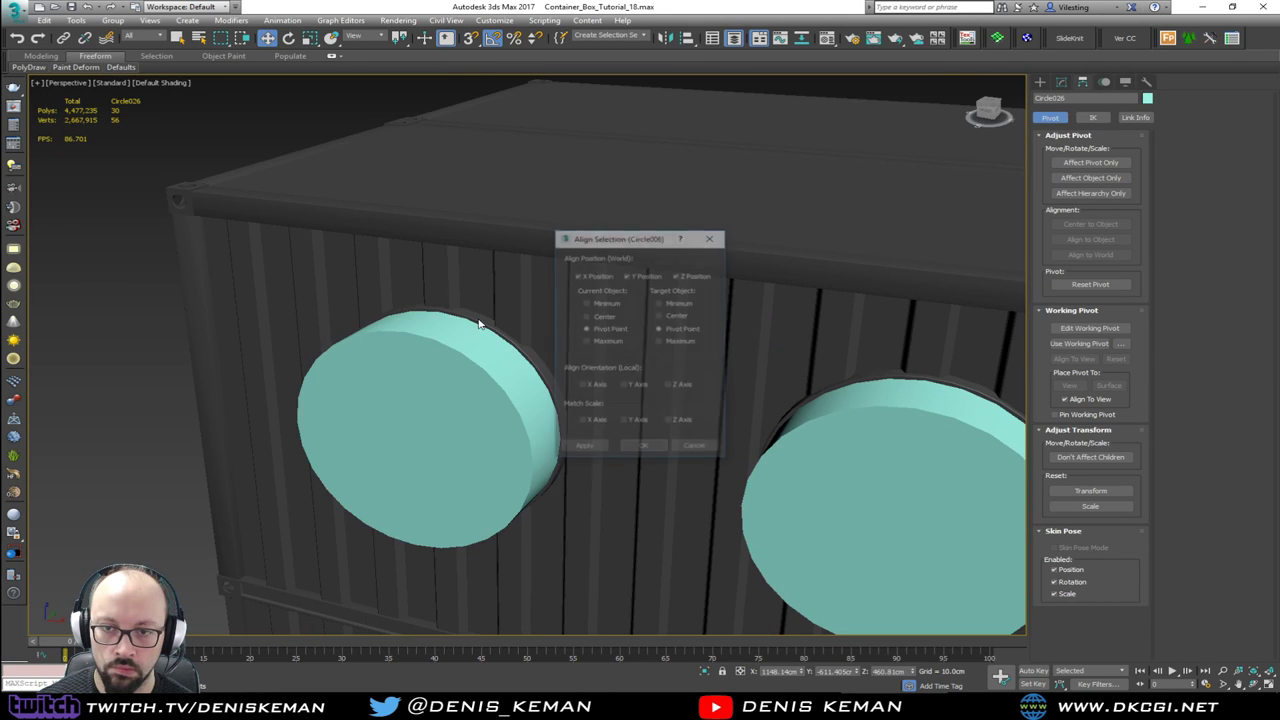
pyautogui.click(645, 447)
pyautogui.scroll(-5, 600, 330)
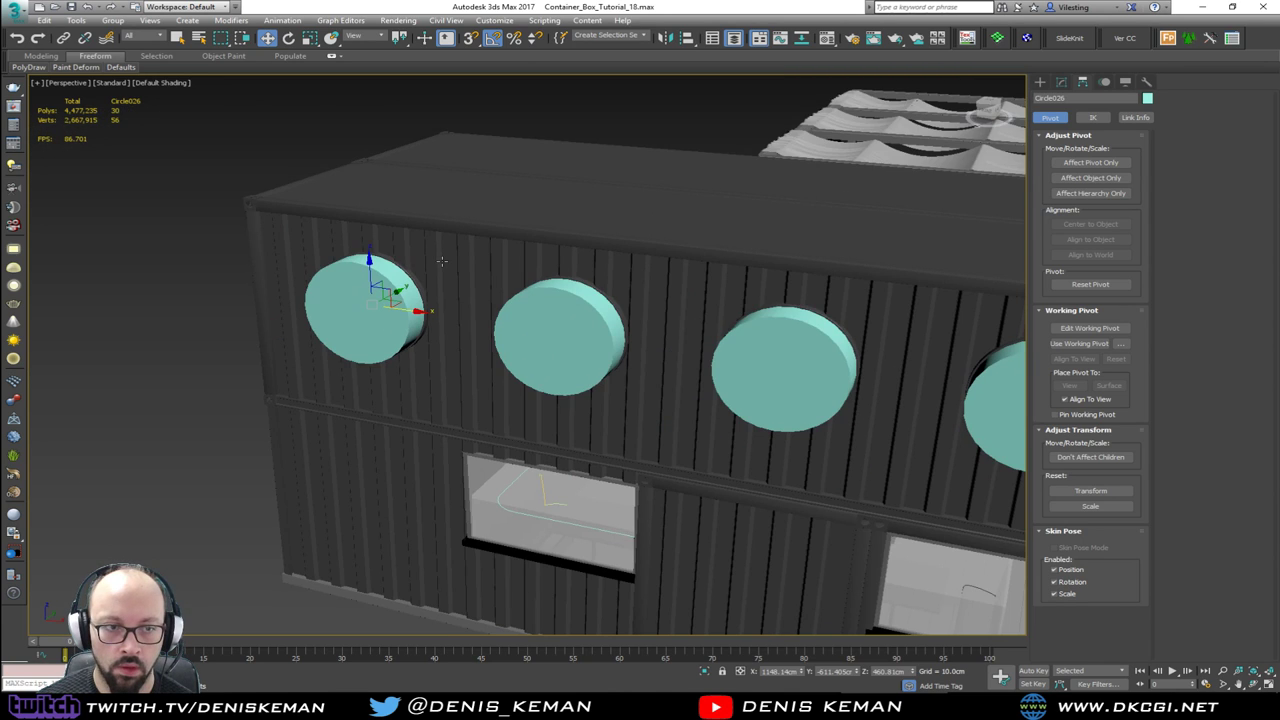
# Step: Clone the far-end cylinder as one spare copy about 414 cm away along the X axis, beyond the container's end
pyautogui.keyDown('alt'); pyautogui.moveTo(522, 280); pyautogui.dragTo(409, 189, button='middle'); pyautogui.keyUp('alt')
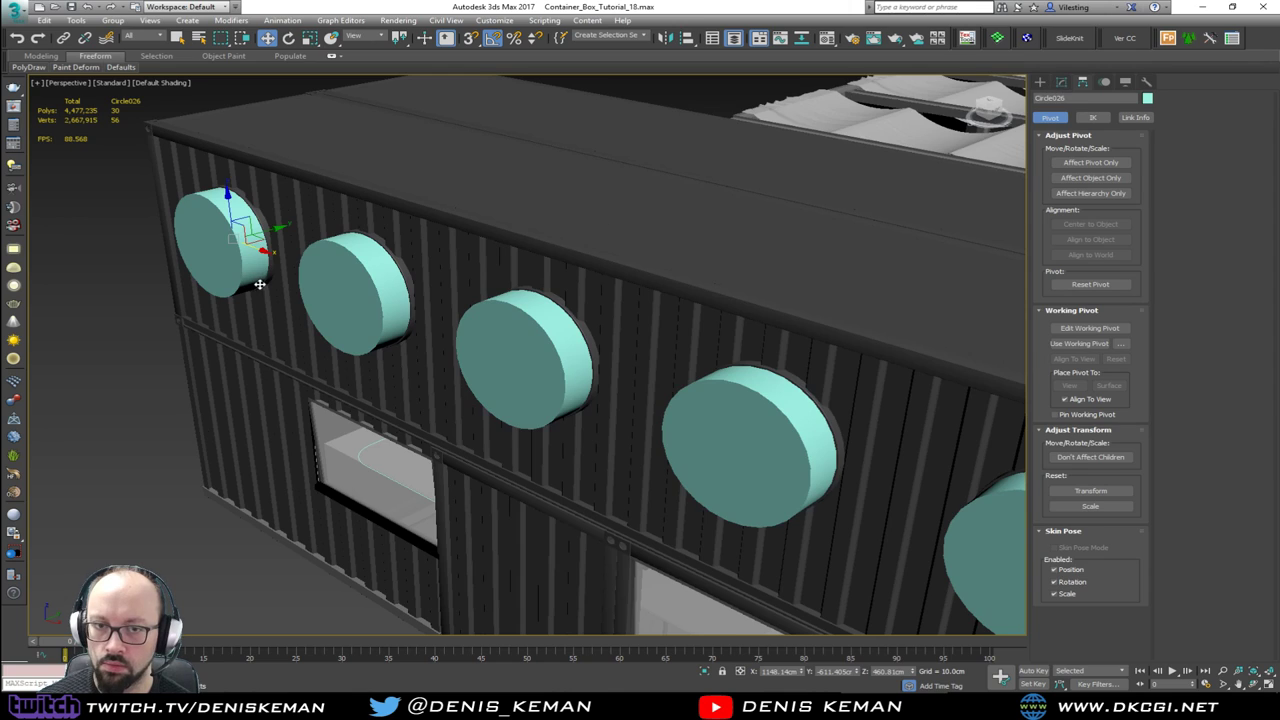
pyautogui.scroll(-2, 259, 284)
pyautogui.moveTo(259, 284); pyautogui.dragTo(460, 337, button='middle')
pyautogui.keyDown('shift'); pyautogui.moveTo(490, 341); pyautogui.dragTo(280, 255); pyautogui.keyUp('shift')
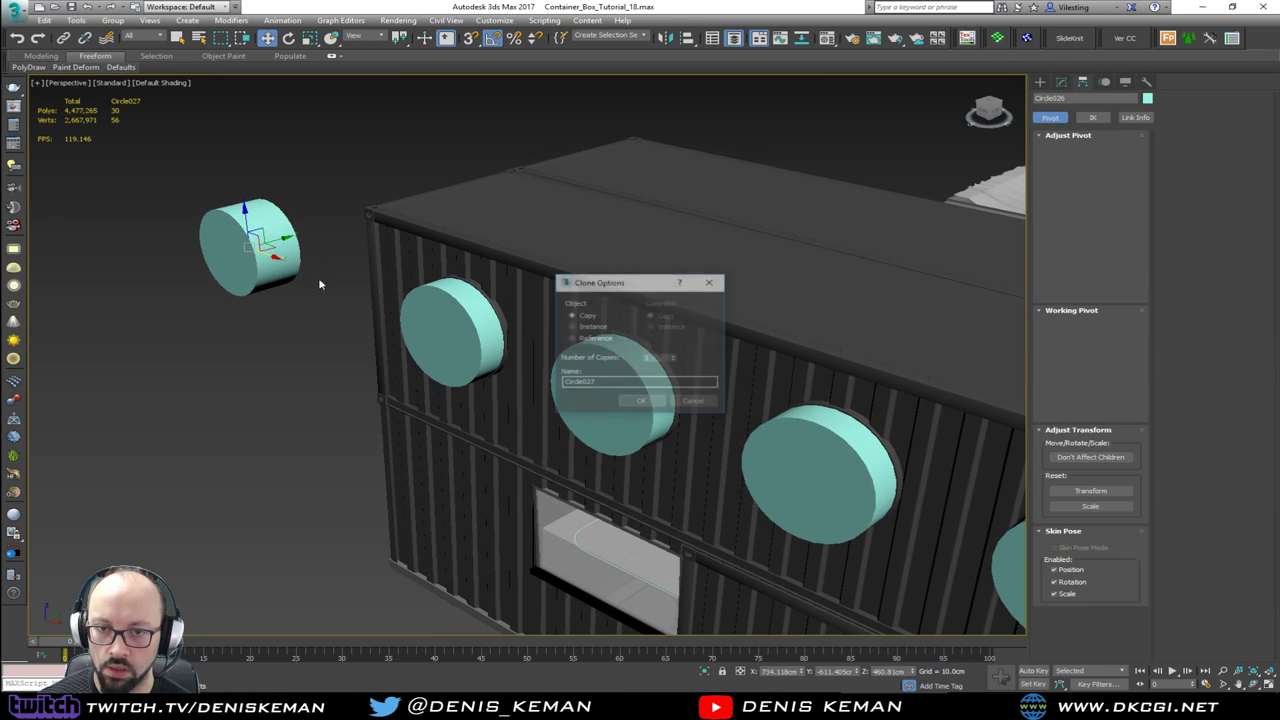
pyautogui.click(640, 404)
# Step: Try to attach the neighbouring cylinder to the far-end cylinder with Edit Poly, and undo the last attach
pyautogui.click(491, 340)
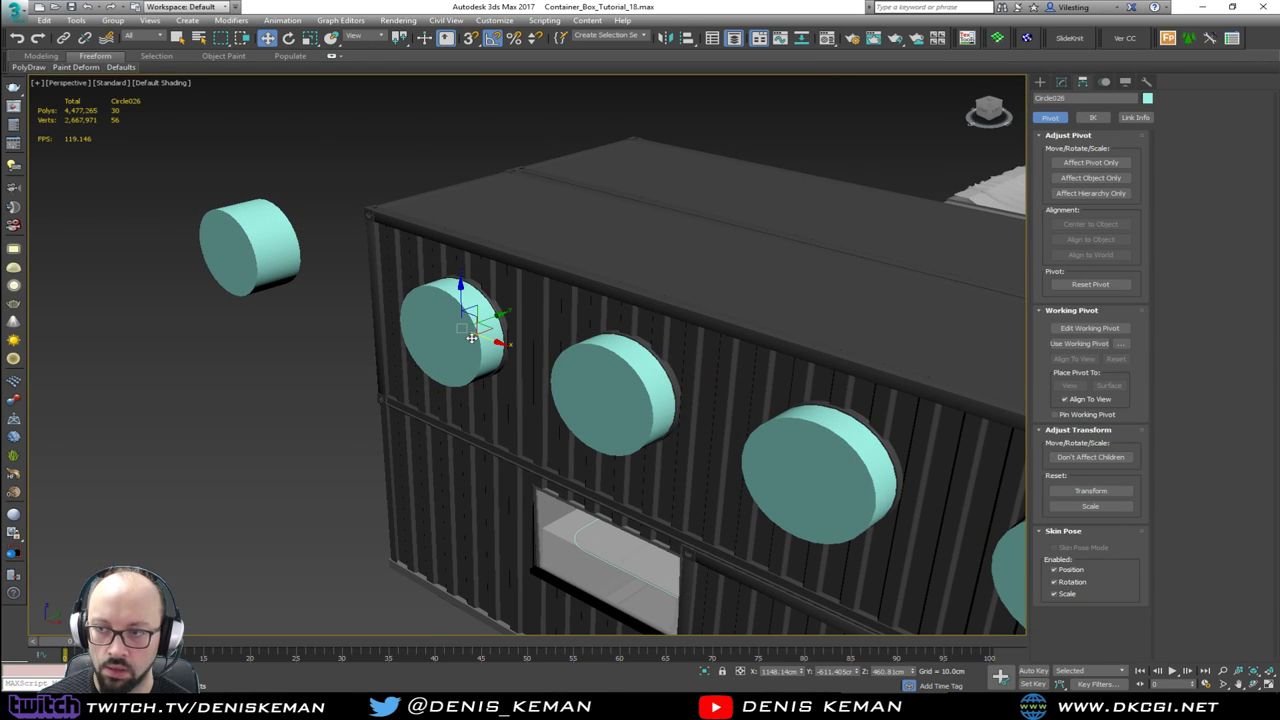
pyautogui.moveTo(646, 348); pyautogui.dragTo(446, 250, button='middle')
pyautogui.scroll(-3, 446, 250)
pyautogui.click(1061, 81)
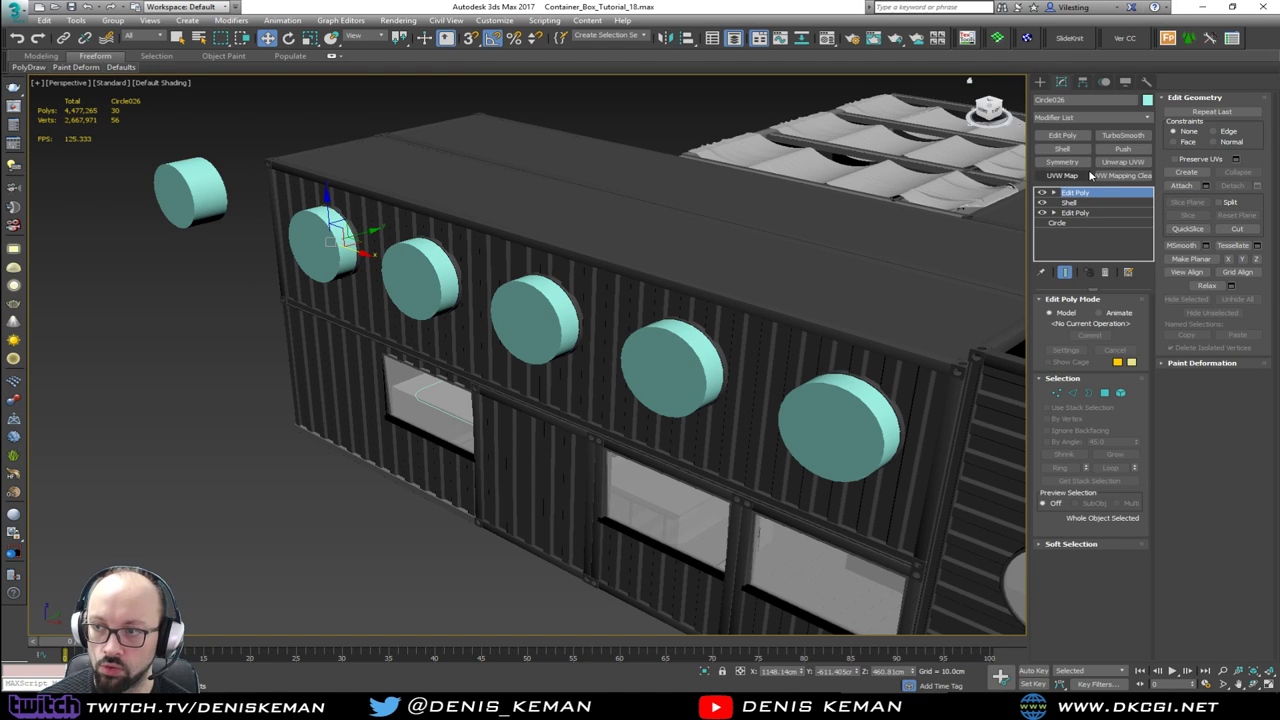
pyautogui.click(1181, 185)
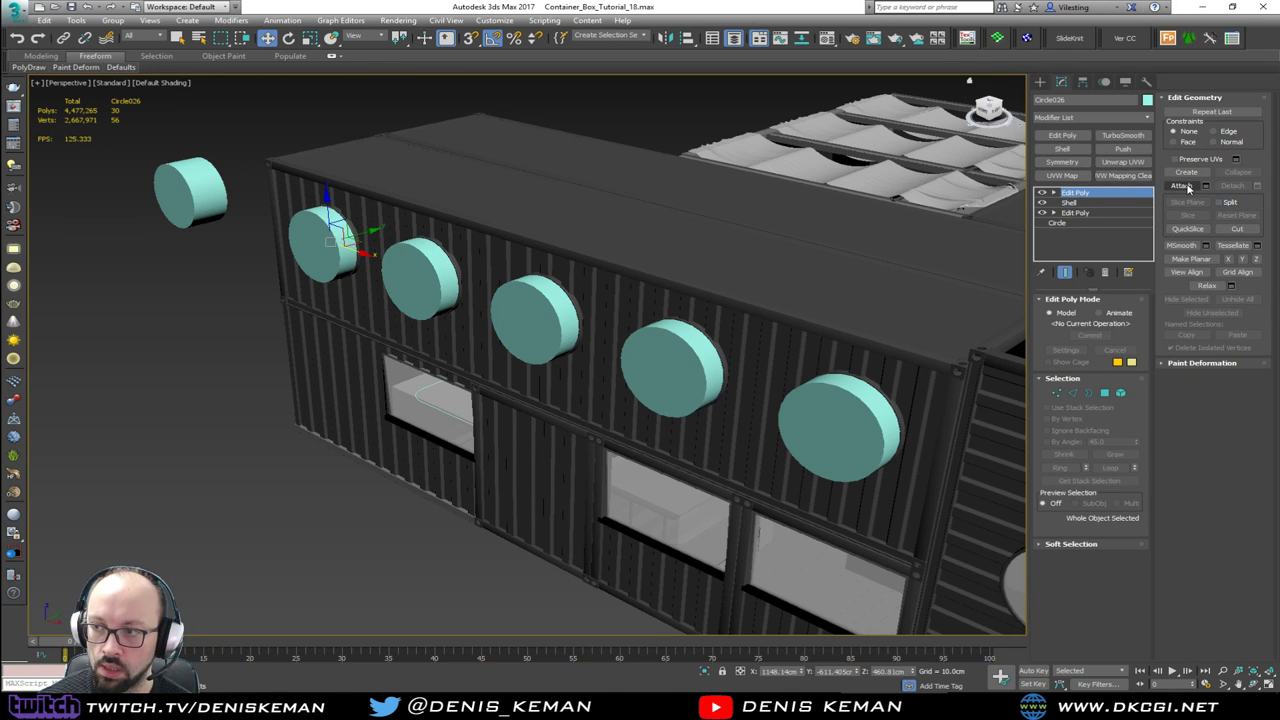
pyautogui.click(420, 294)
pyautogui.press('F4')
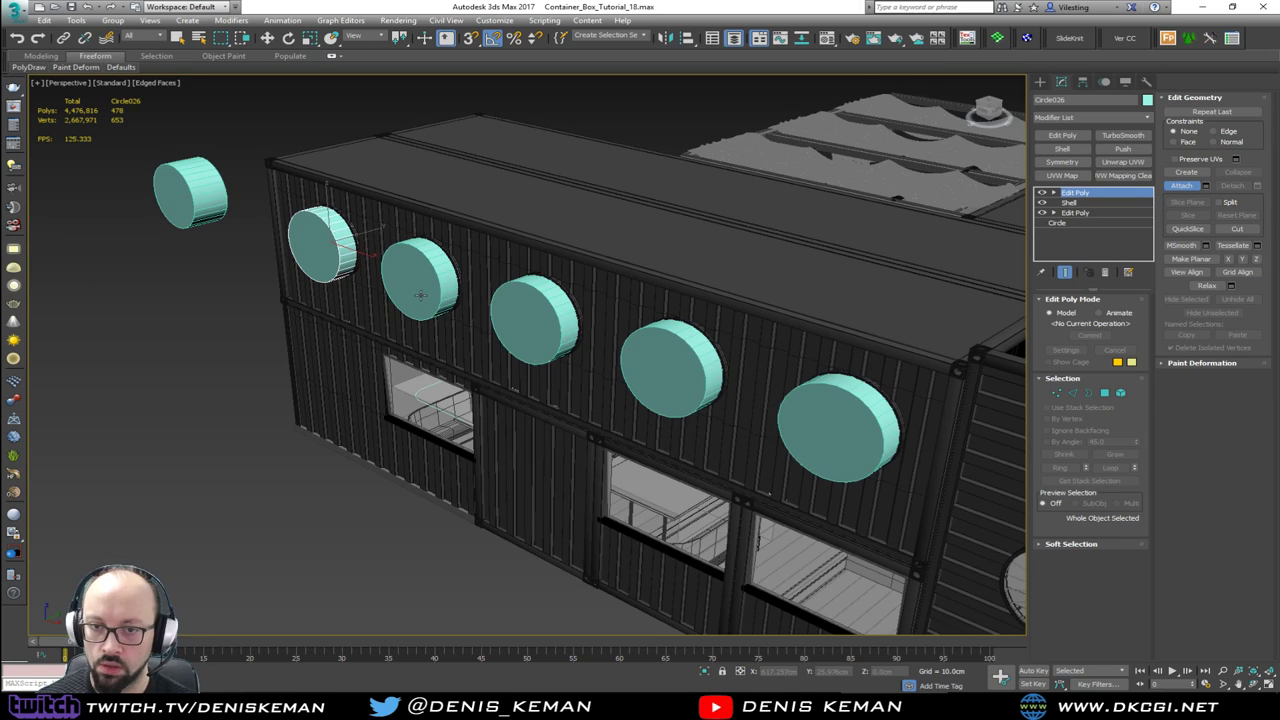
pyautogui.click(437, 302)
pyautogui.press('F3')
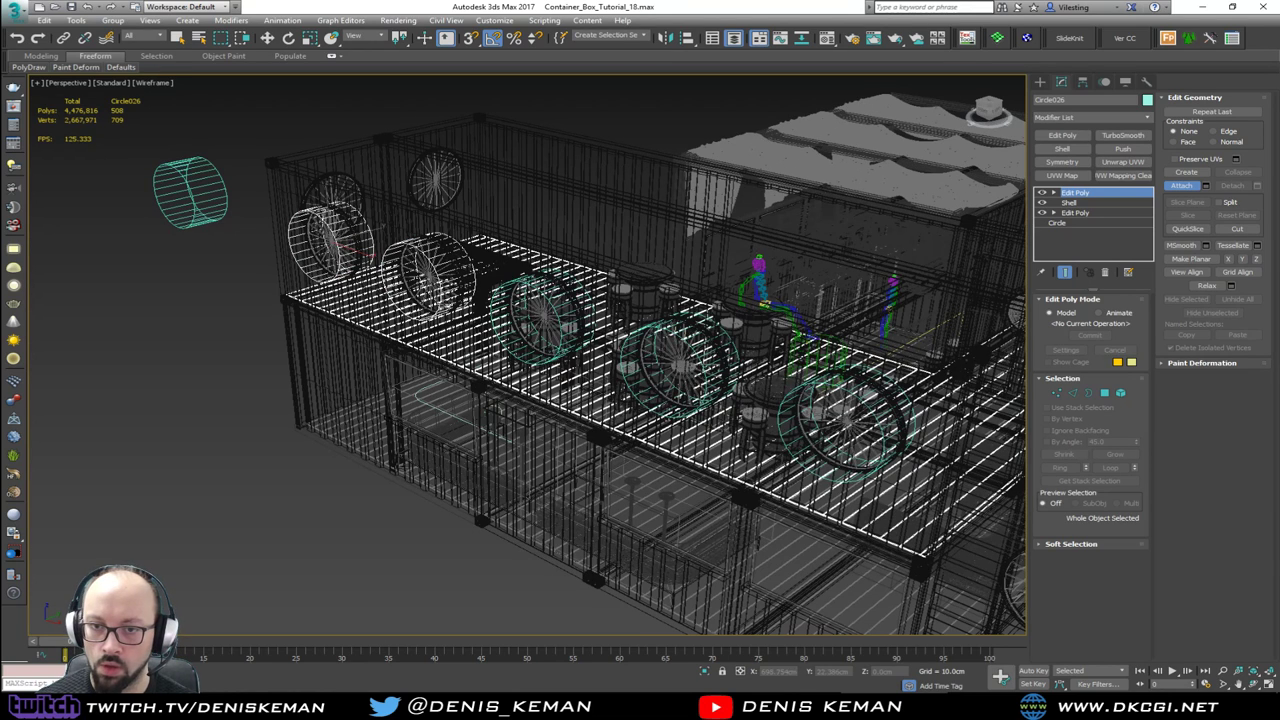
pyautogui.hotkey('ctrl', 'z')
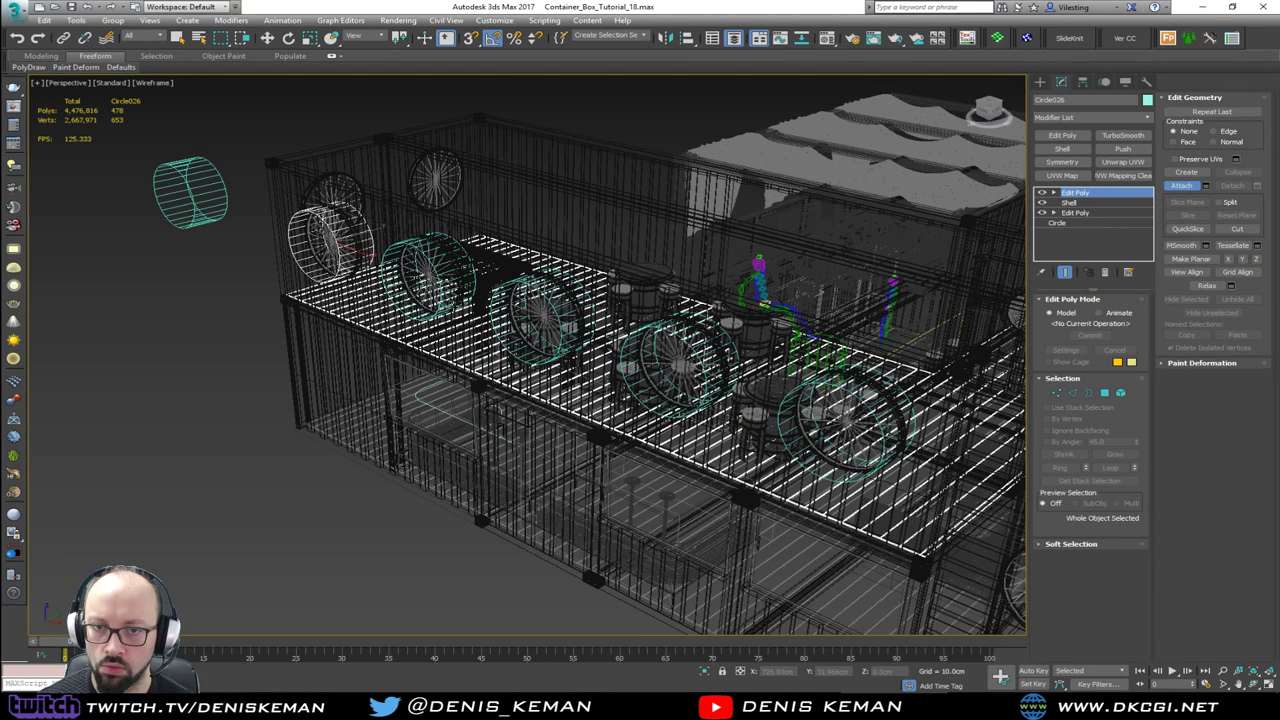
pyautogui.moveTo(482, 398); pyautogui.dragTo(530, 412, button='middle')
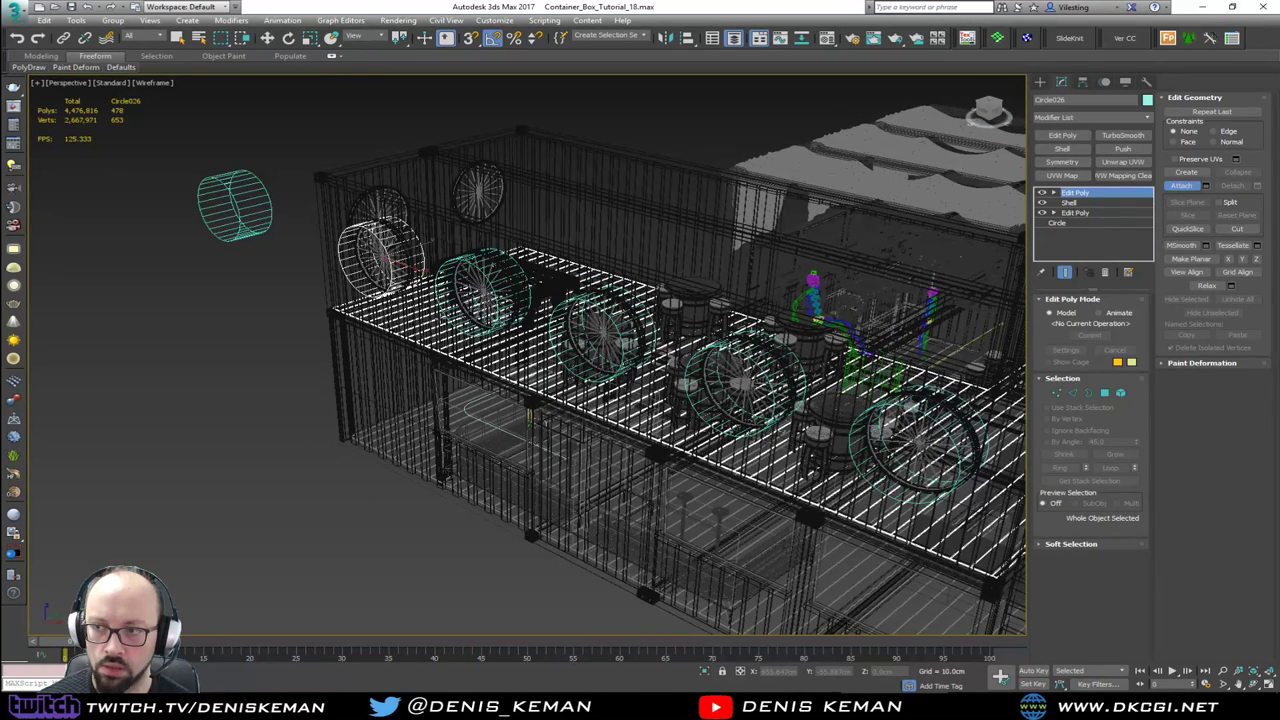
pyautogui.rightClick(390, 342)
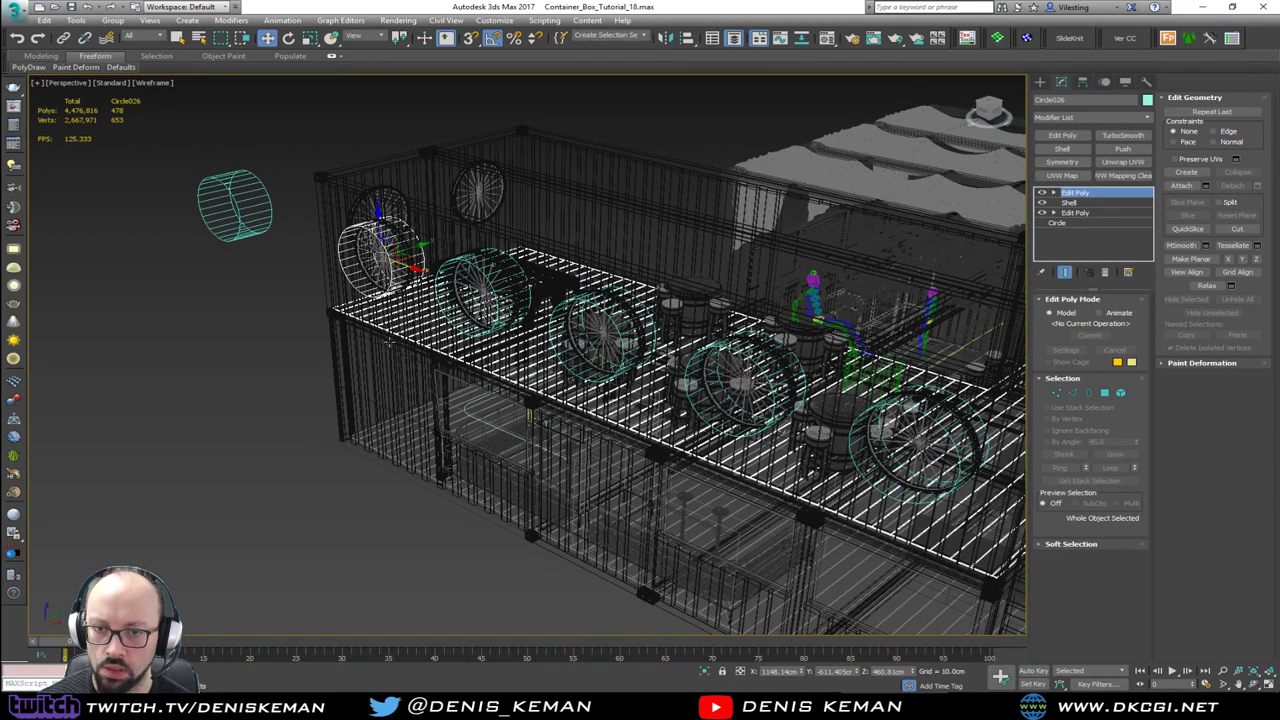
# Step: Detach the far-end cylinder element from the wrongly attached floor planks into its own object
pyautogui.click(299, 343)
pyautogui.scroll(3, 386, 278)
pyautogui.click(387, 285)
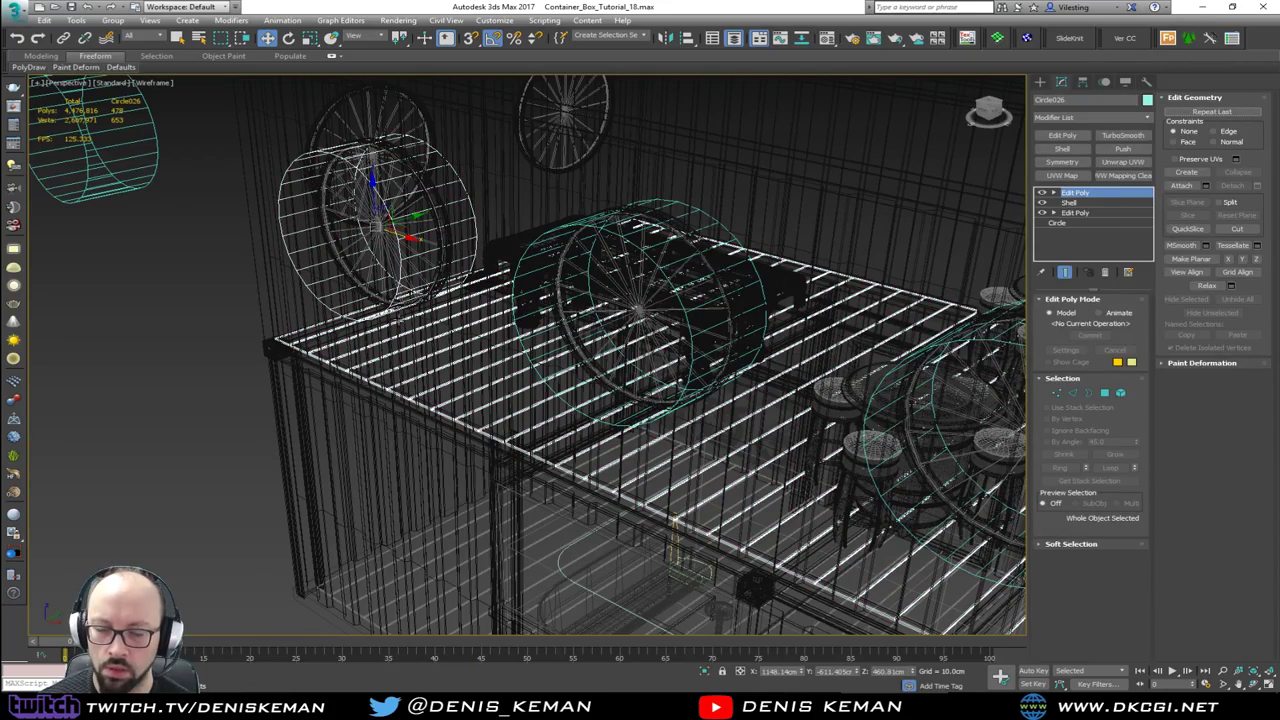
pyautogui.moveTo(399, 326)
pyautogui.keyDown('alt'); pyautogui.mouseDown(button='middle')
pyautogui.moveTo(404, 305)
pyautogui.moveTo(410, 317)
pyautogui.moveTo(323, 331)
pyautogui.moveTo(428, 336)
pyautogui.mouseUp(button='middle'); pyautogui.keyUp('alt')
pyautogui.press('F3')
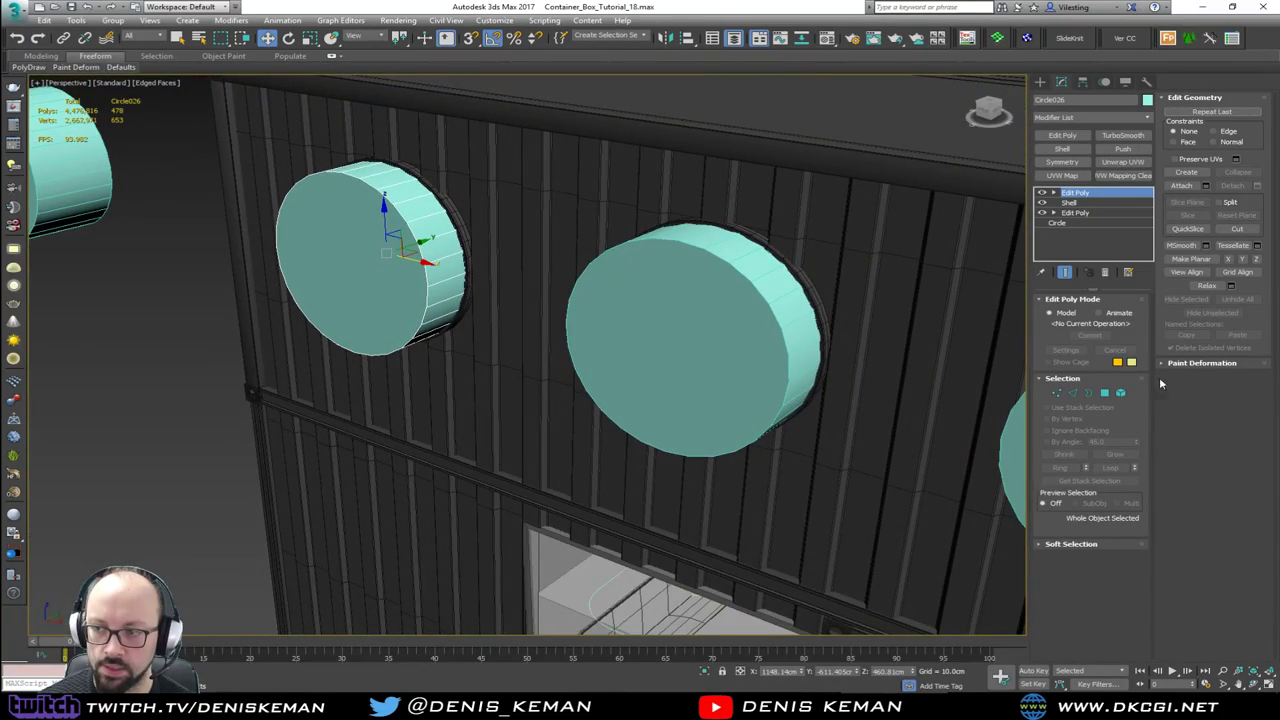
pyautogui.click(1121, 393)
pyautogui.press('F3')
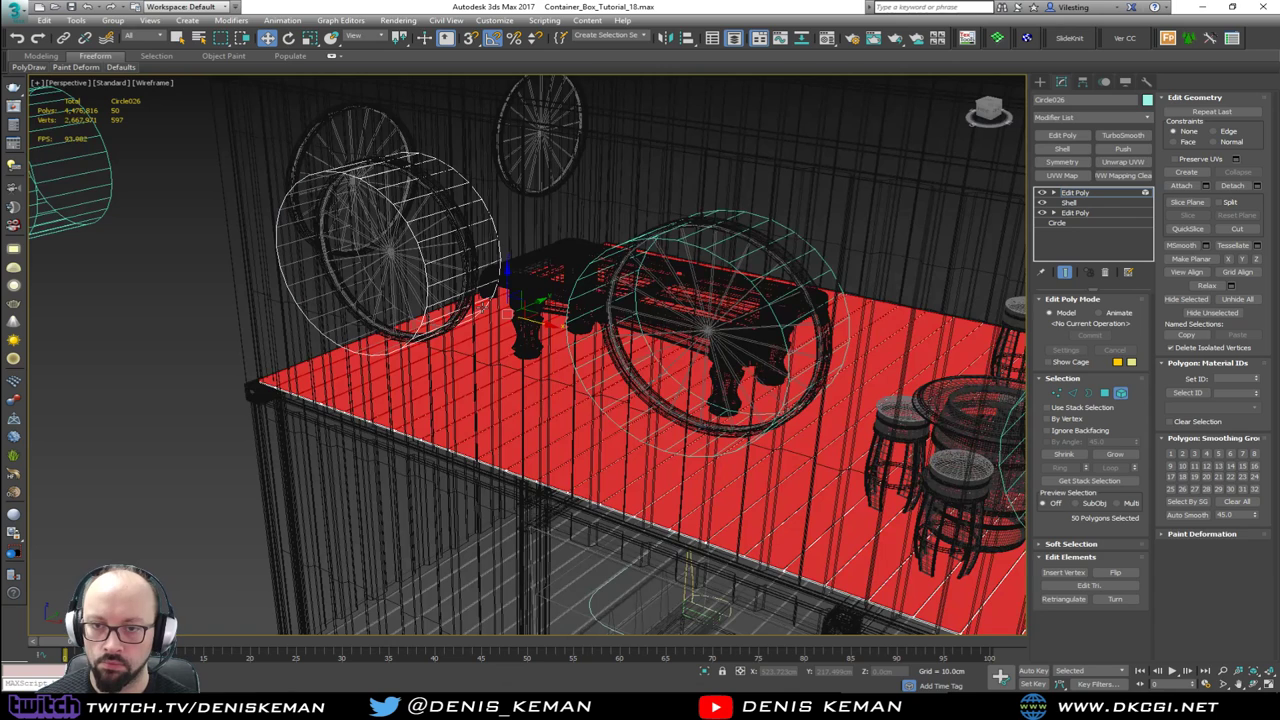
pyautogui.click(197, 360)
pyautogui.click(309, 236)
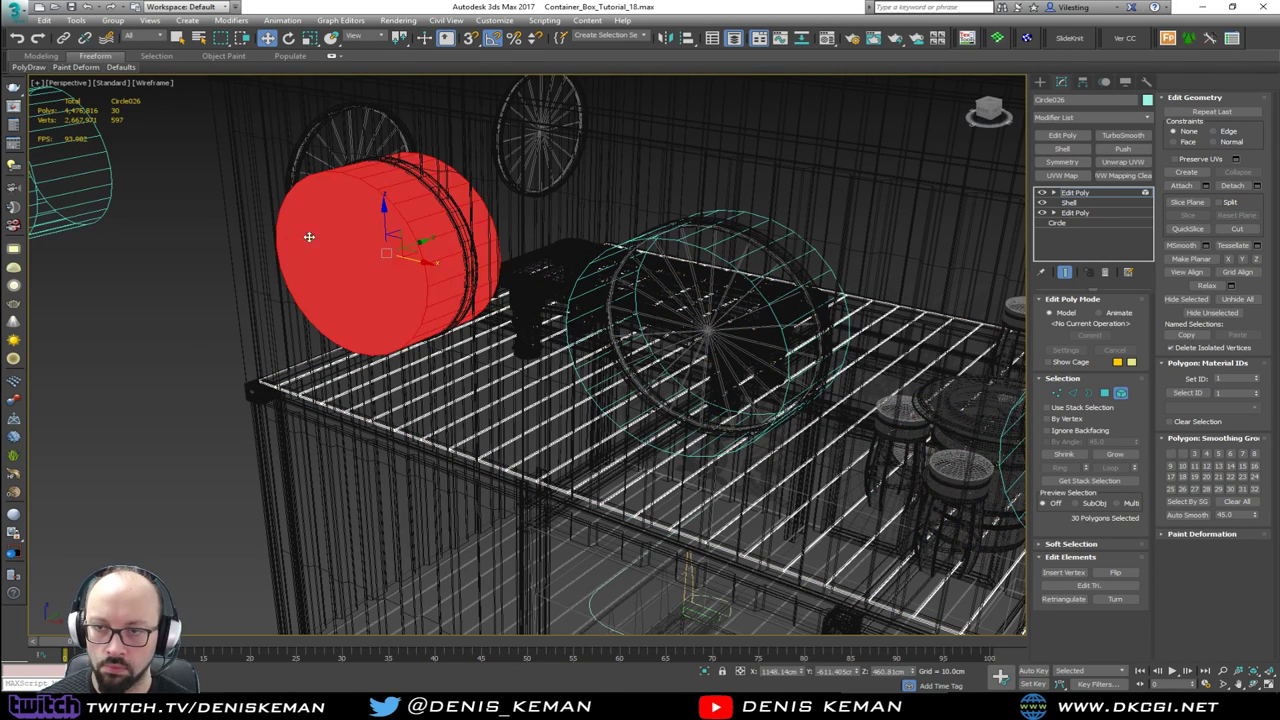
pyautogui.click(1258, 187)
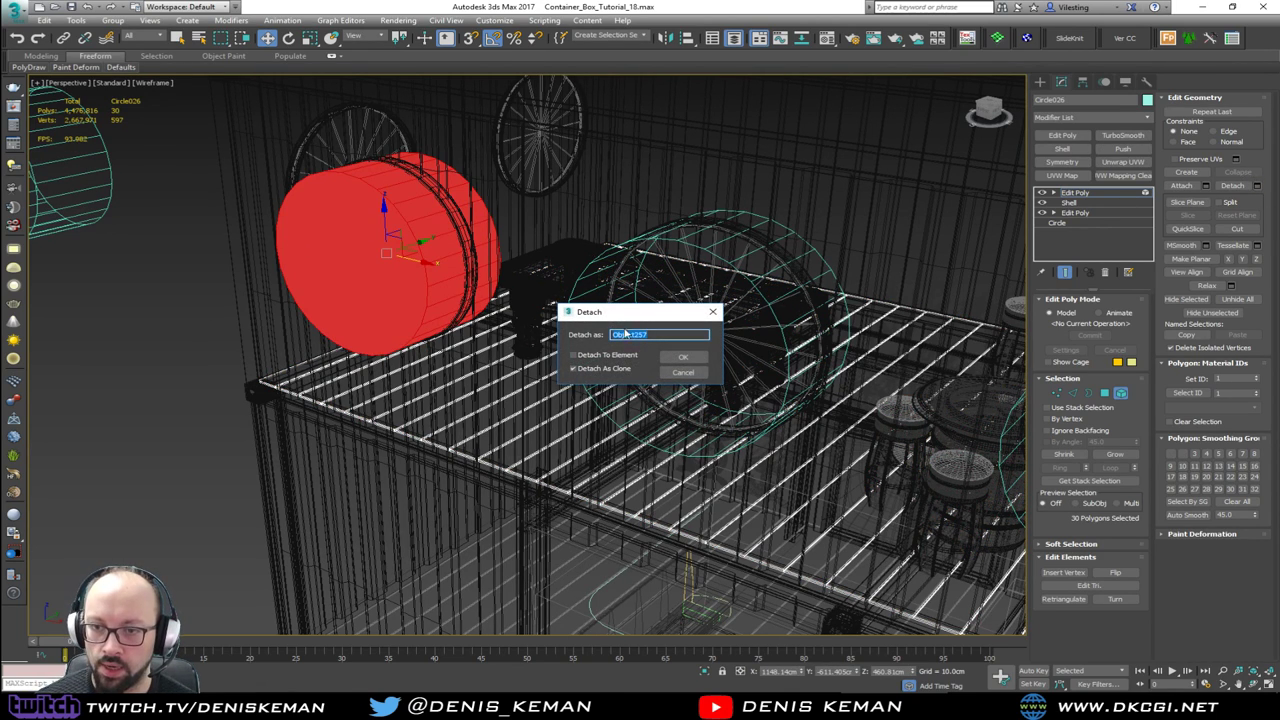
pyautogui.click(683, 357)
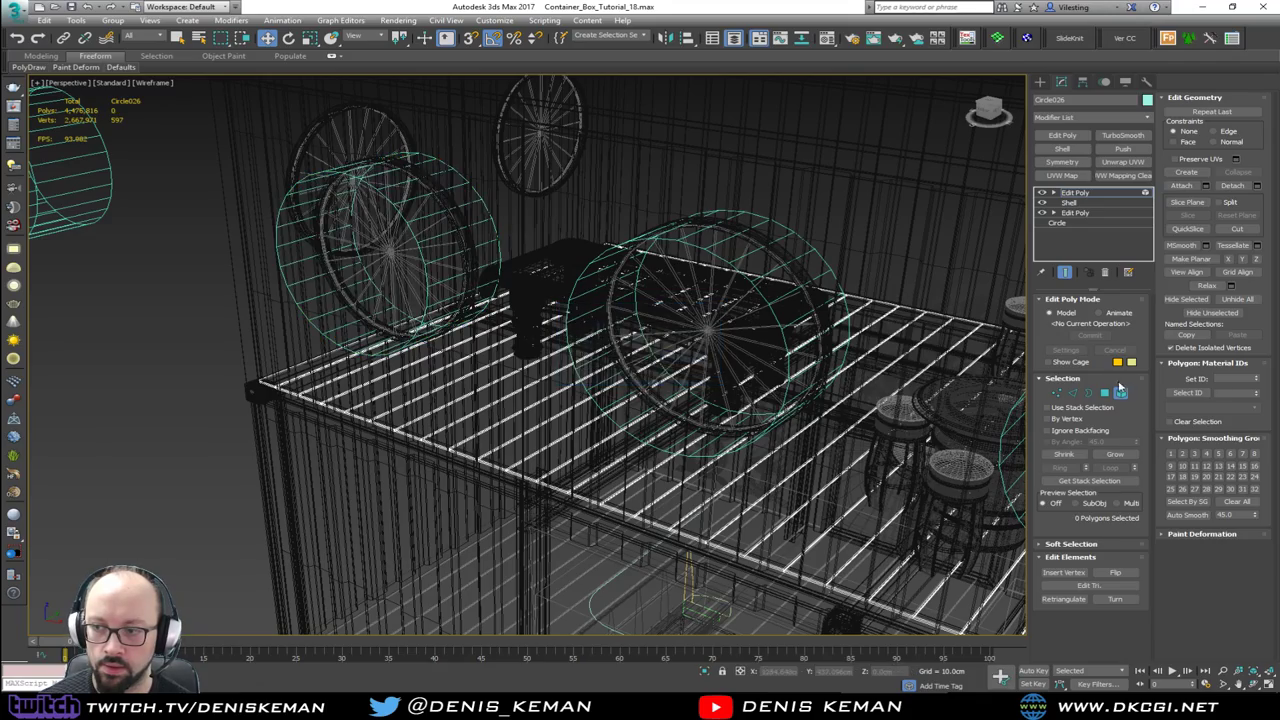
pyautogui.click(1121, 394)
# Step: Give the floor planks object a gray custom object color and deselect it
pyautogui.moveTo(569, 312); pyautogui.dragTo(376, 298, button='middle')
pyautogui.press('F3')
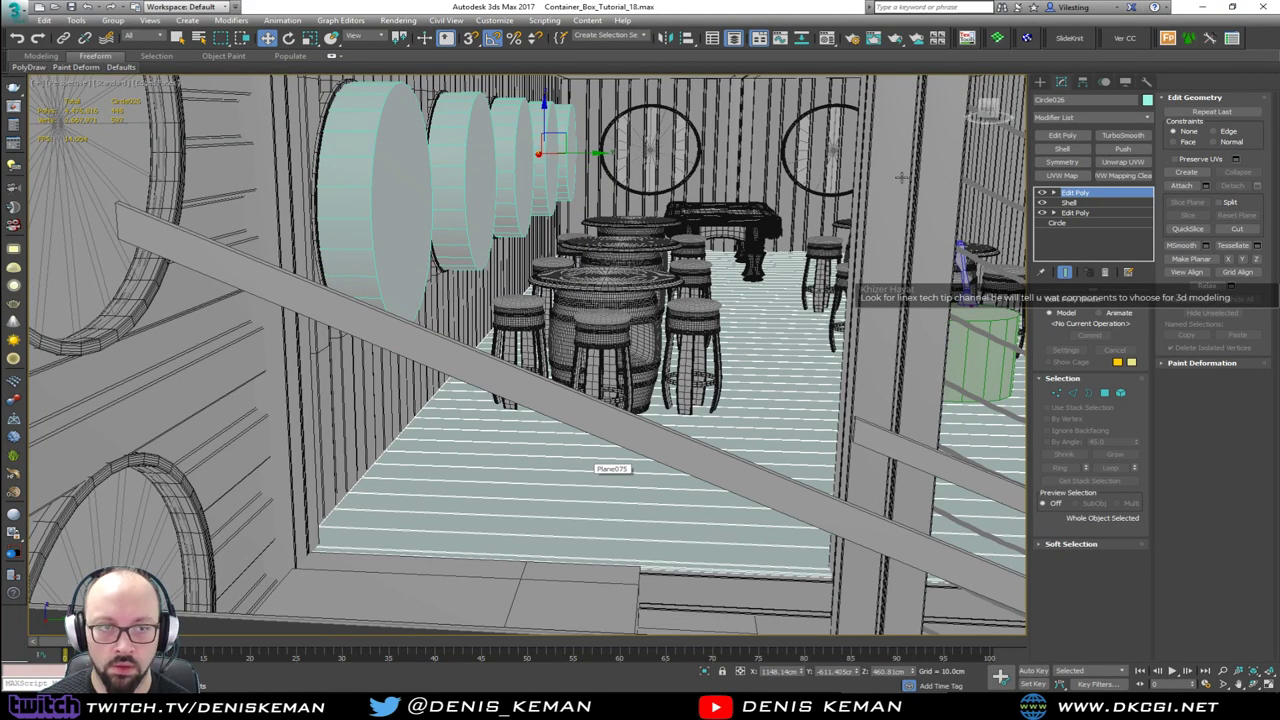
pyautogui.click(1147, 99)
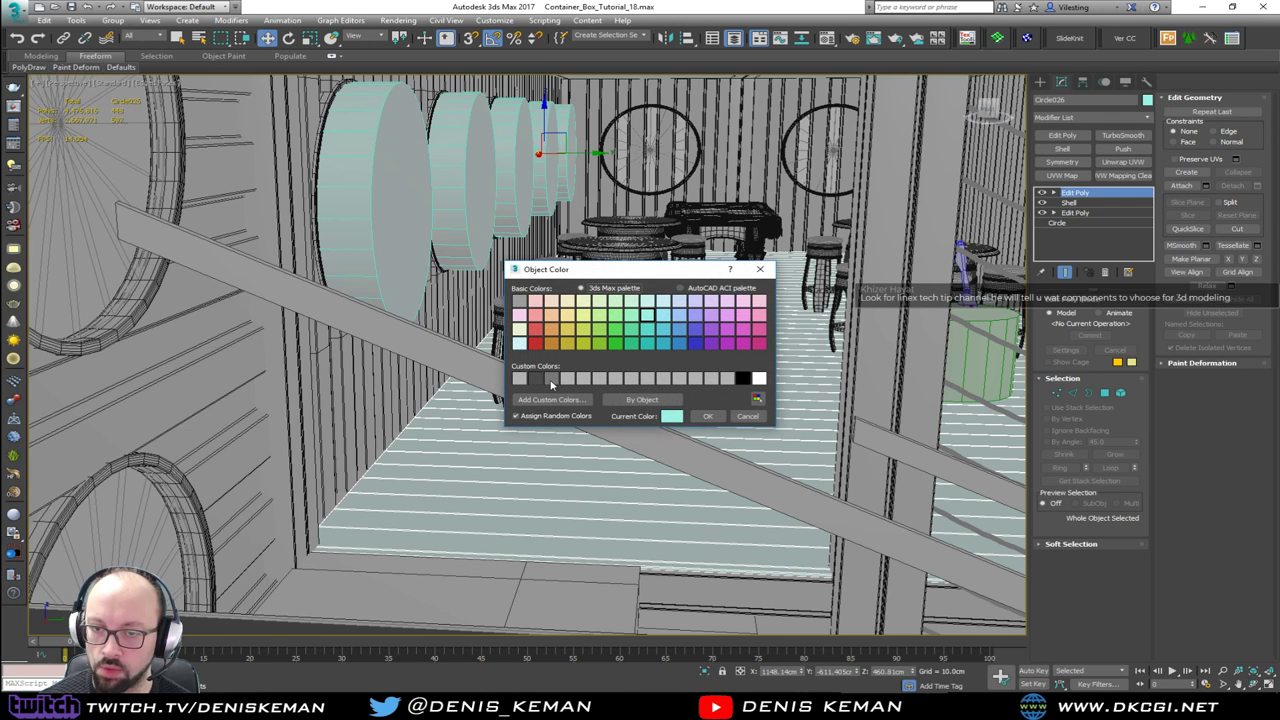
pyautogui.click(704, 416)
pyautogui.keyDown('alt'); pyautogui.moveTo(295, 378); pyautogui.dragTo(332, 394, button='middle'); pyautogui.keyUp('alt')
pyautogui.click(250, 426)
# Step: Select the five cylinders placed in the upper-floor window rings, without the spare copy, and isolate them
pyautogui.scroll(-3, 378, 282)
pyautogui.moveTo(378, 282); pyautogui.dragTo(406, 364, button='middle')
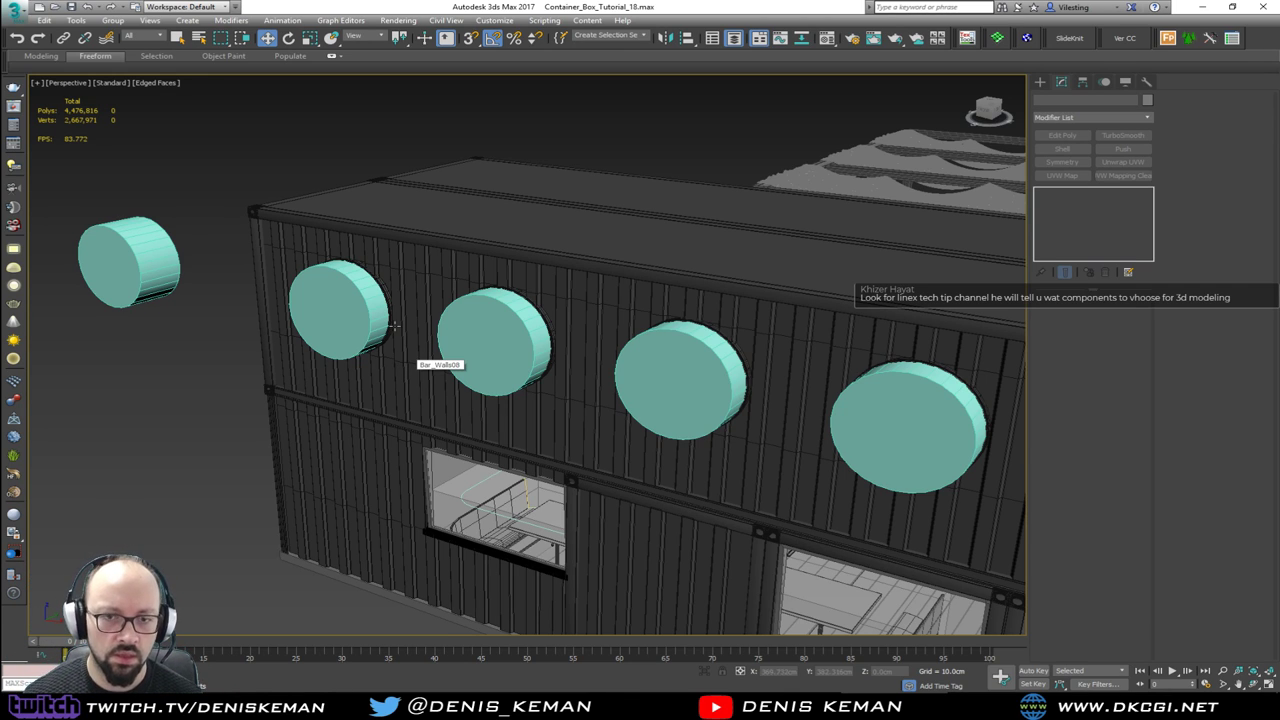
pyautogui.click(340, 329)
pyautogui.press('F3')
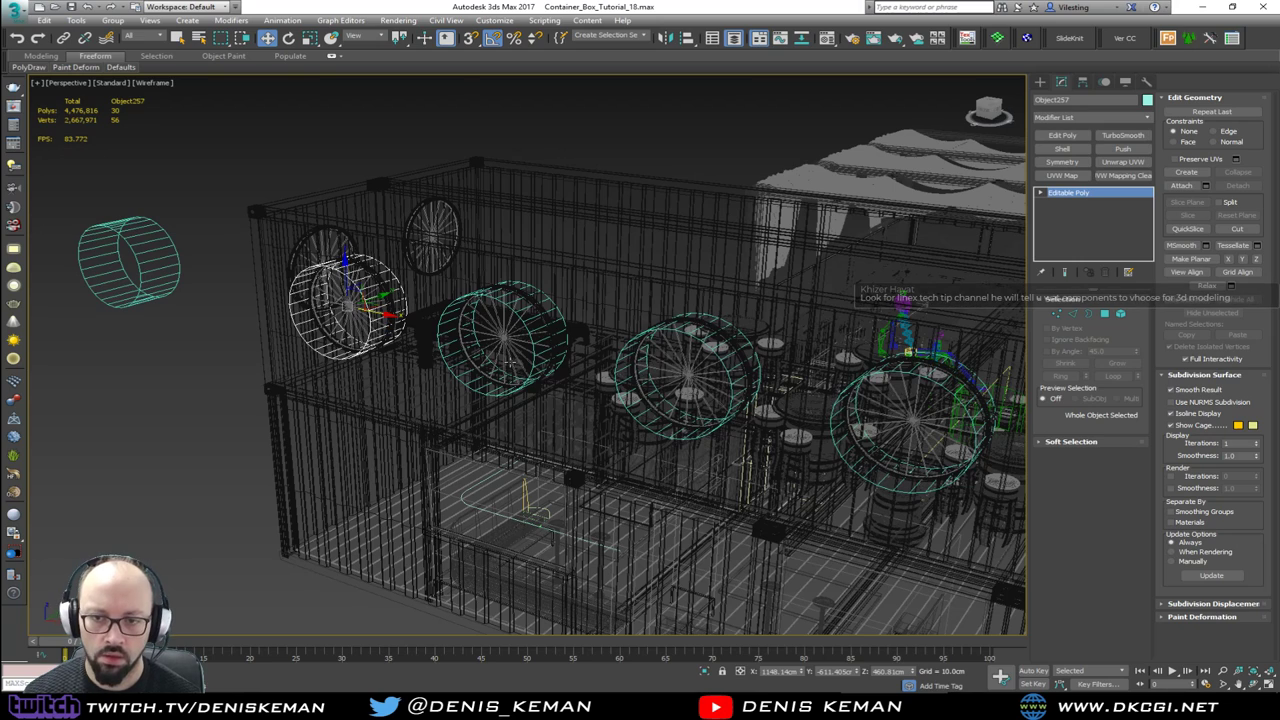
pyautogui.press('F3')
pyautogui.keyDown('ctrl'); pyautogui.click(528, 362); pyautogui.keyUp('ctrl')
pyautogui.keyDown('ctrl'); pyautogui.click(711, 396); pyautogui.keyUp('ctrl')
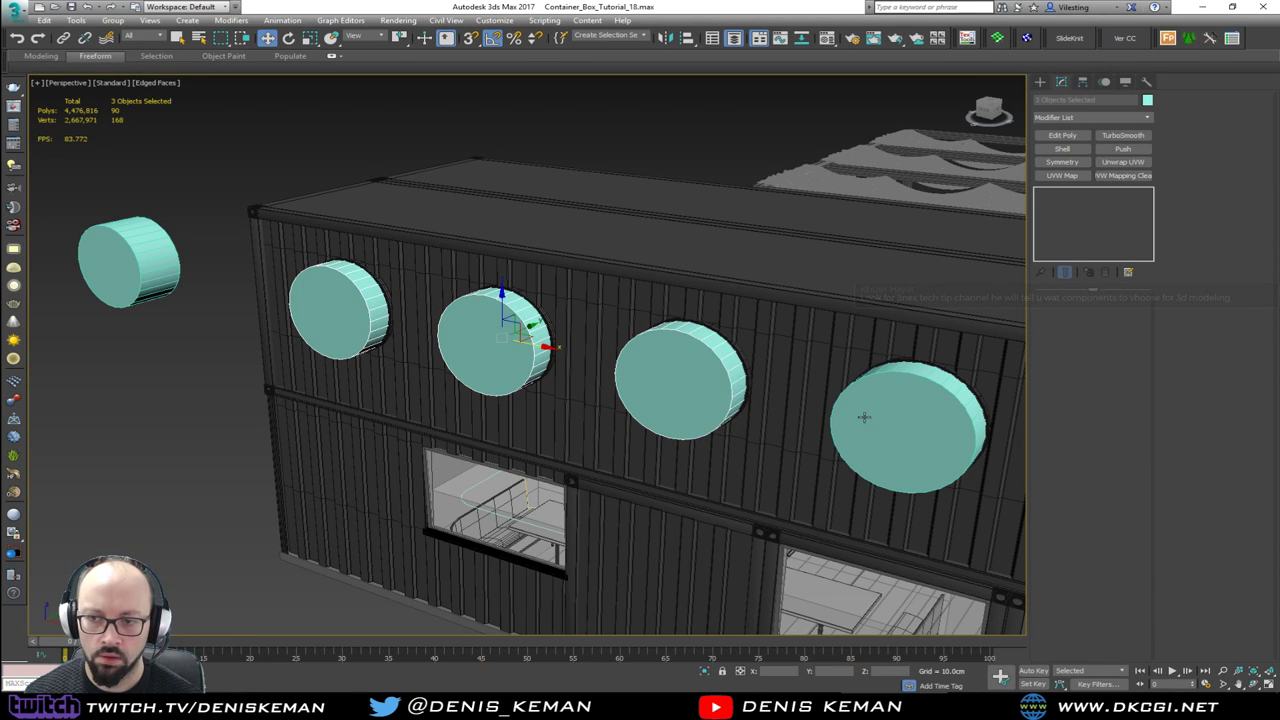
pyautogui.keyDown('ctrl'); pyautogui.click(864, 417); pyautogui.keyUp('ctrl')
pyautogui.keyDown('alt'); pyautogui.moveTo(864, 417); pyautogui.dragTo(666, 363, button='middle'); pyautogui.keyUp('alt')
pyautogui.keyDown('ctrl'); pyautogui.click(739, 377); pyautogui.keyUp('ctrl')
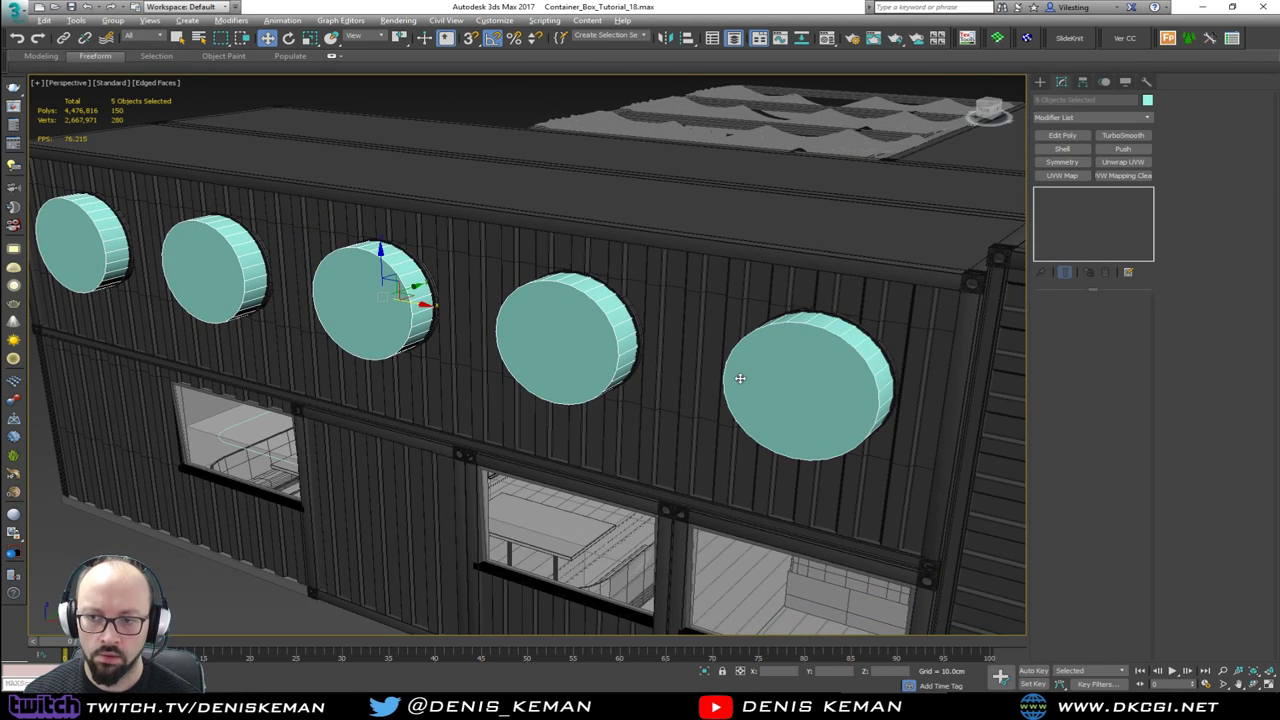
pyautogui.hotkey('alt', 'q')
# Step: Attach the other four cylinders to the far-end cylinder as one editable poly and exit isolation
pyautogui.click(359, 307)
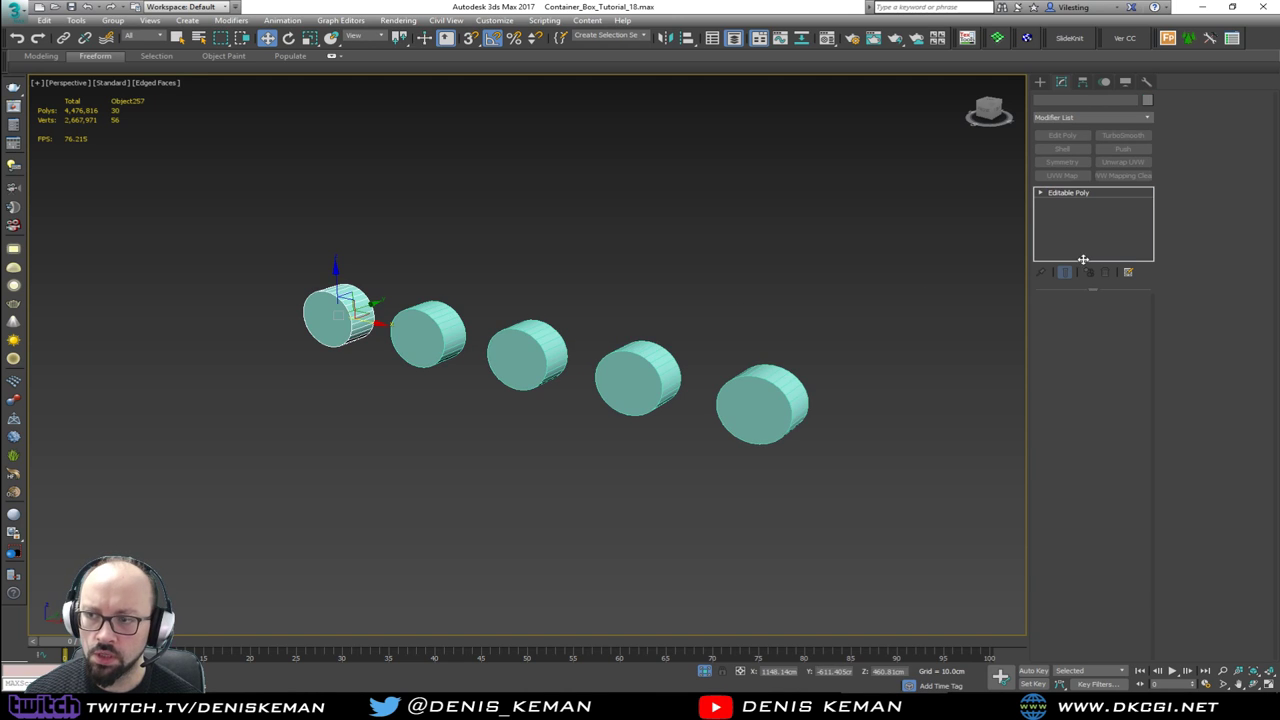
pyautogui.click(1181, 185)
pyautogui.click(462, 330)
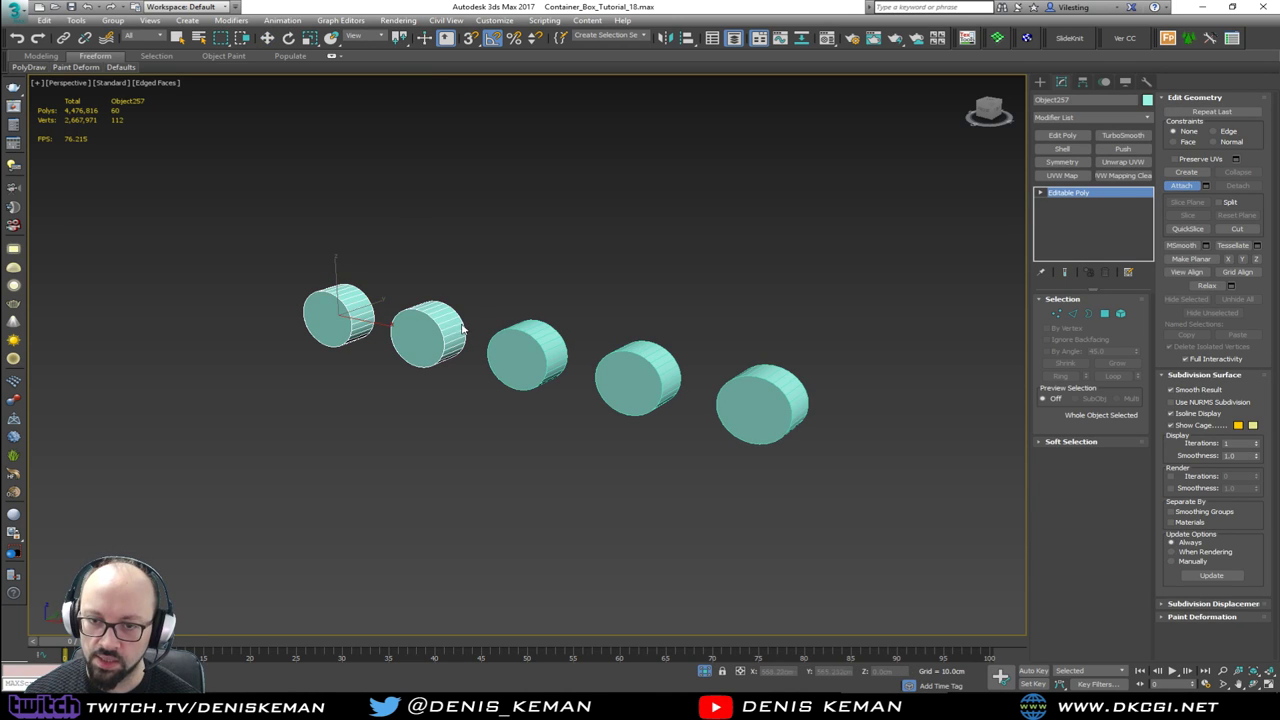
pyautogui.click(560, 360)
pyautogui.click(630, 376)
pyautogui.click(745, 384)
pyautogui.rightClick(745, 384)
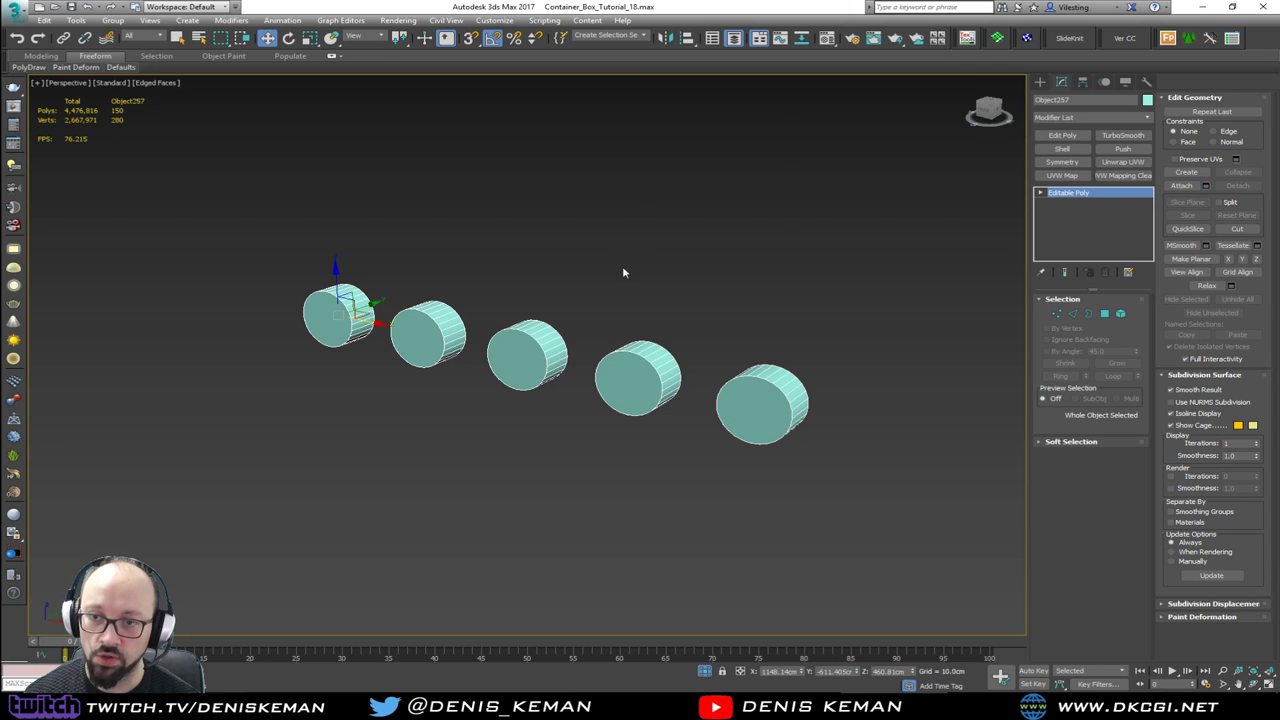
pyautogui.rightClick(645, 215)
pyautogui.click(680, 121)
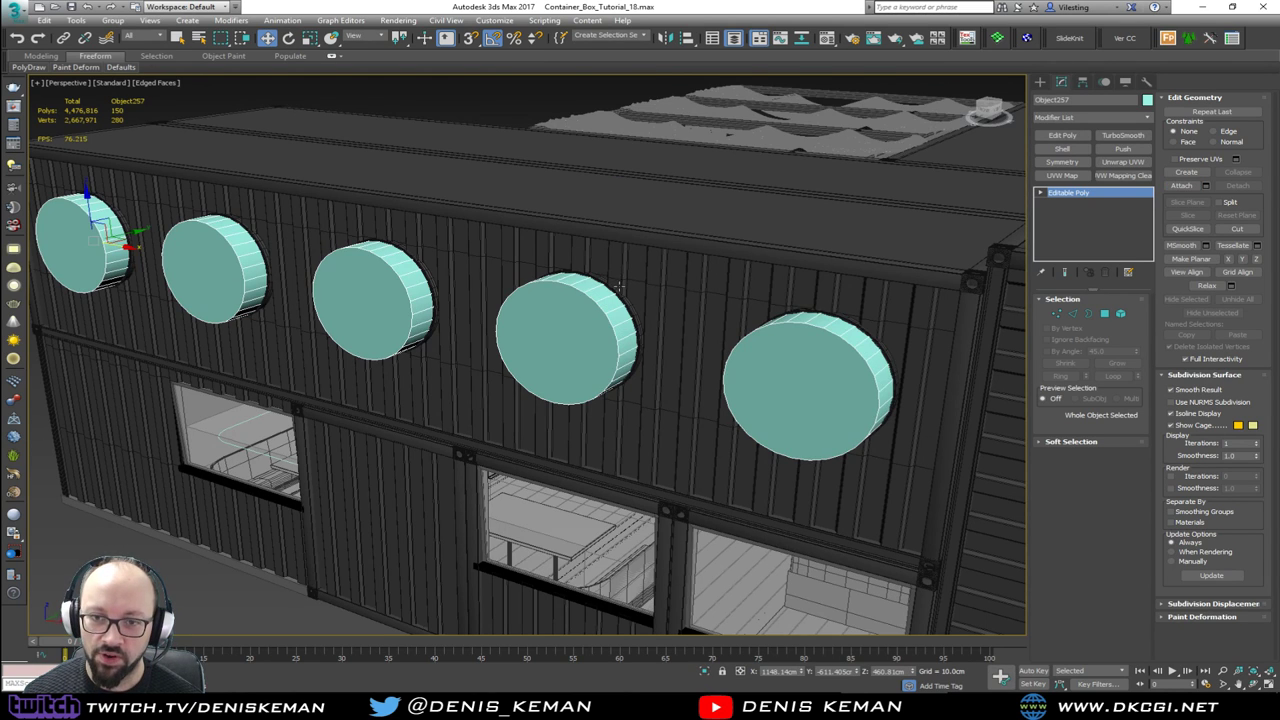
# Step: Isolate the joined cylinders together with the corrugated upper-floor wall and select only the wall
pyautogui.keyDown('alt'); pyautogui.moveTo(619, 287); pyautogui.dragTo(702, 367, button='middle'); pyautogui.keyUp('alt')
pyautogui.keyDown('ctrl'); pyautogui.click(773, 403); pyautogui.keyUp('ctrl')
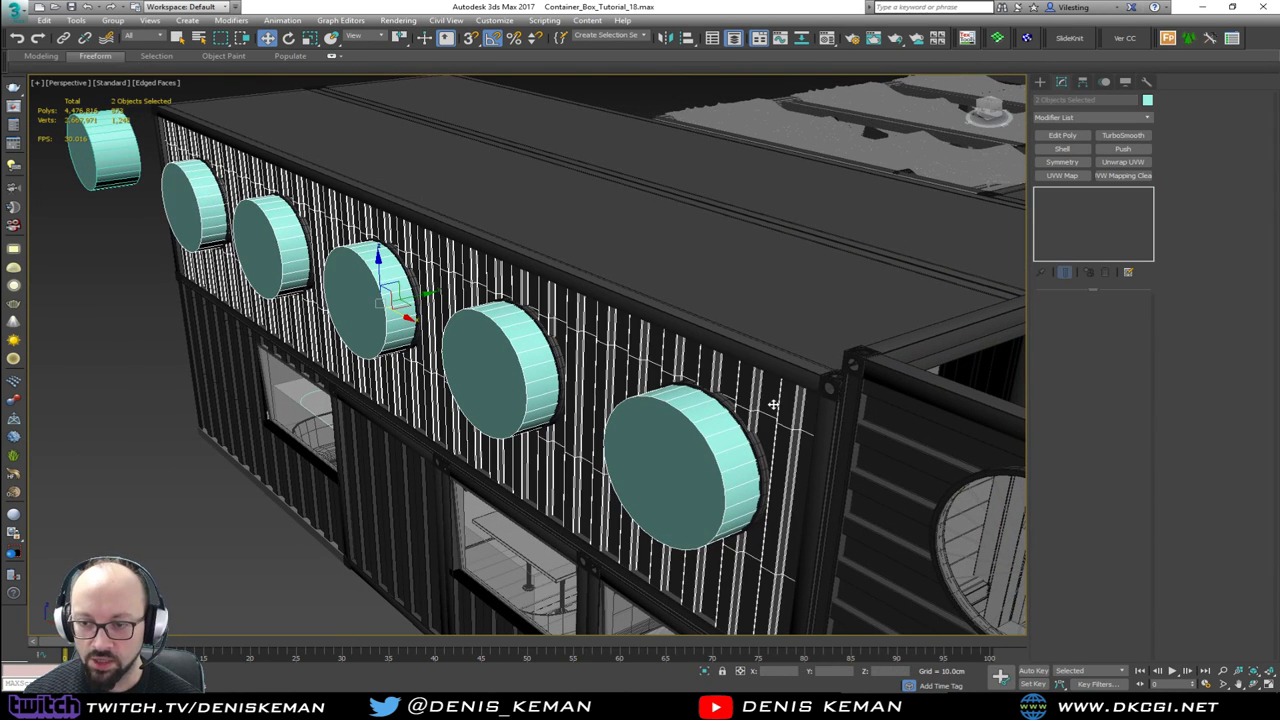
pyautogui.hotkey('alt', 'q')
pyautogui.click(830, 450)
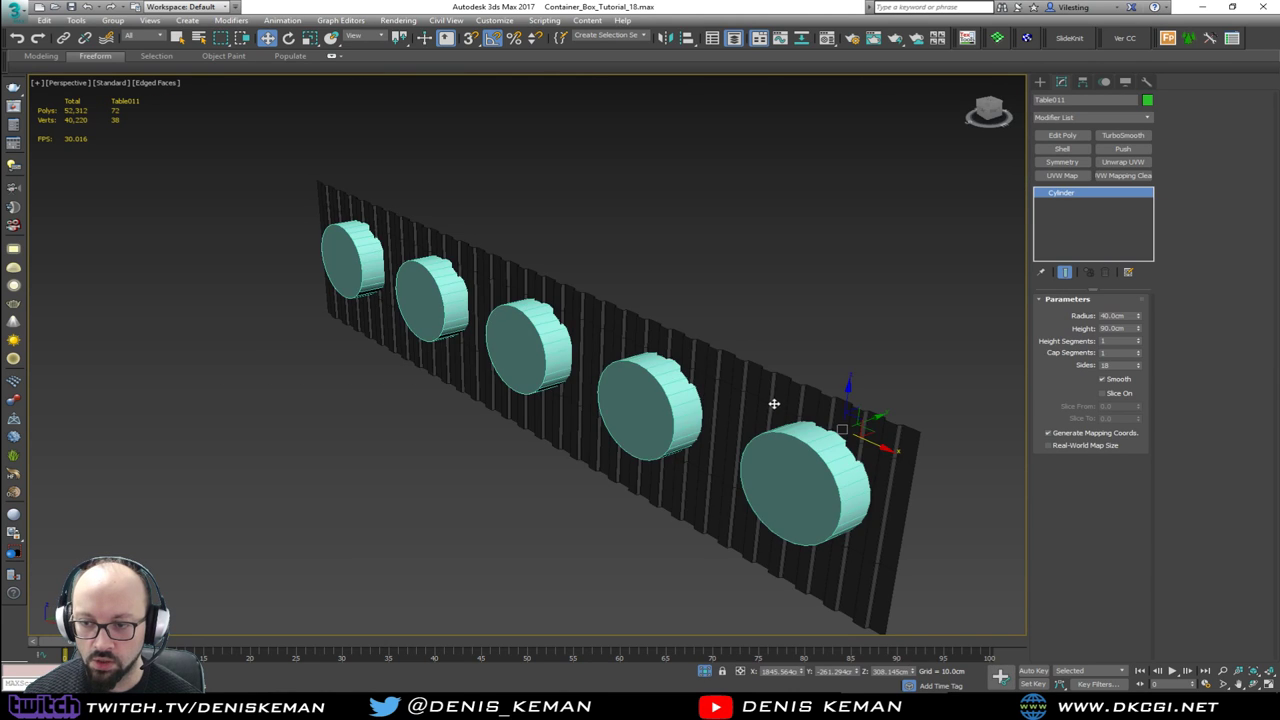
pyautogui.keyDown('alt'); pyautogui.moveTo(851, 405); pyautogui.dragTo(785, 483, button='middle'); pyautogui.keyUp('alt')
pyautogui.press('F3')
pyautogui.click(778, 531)
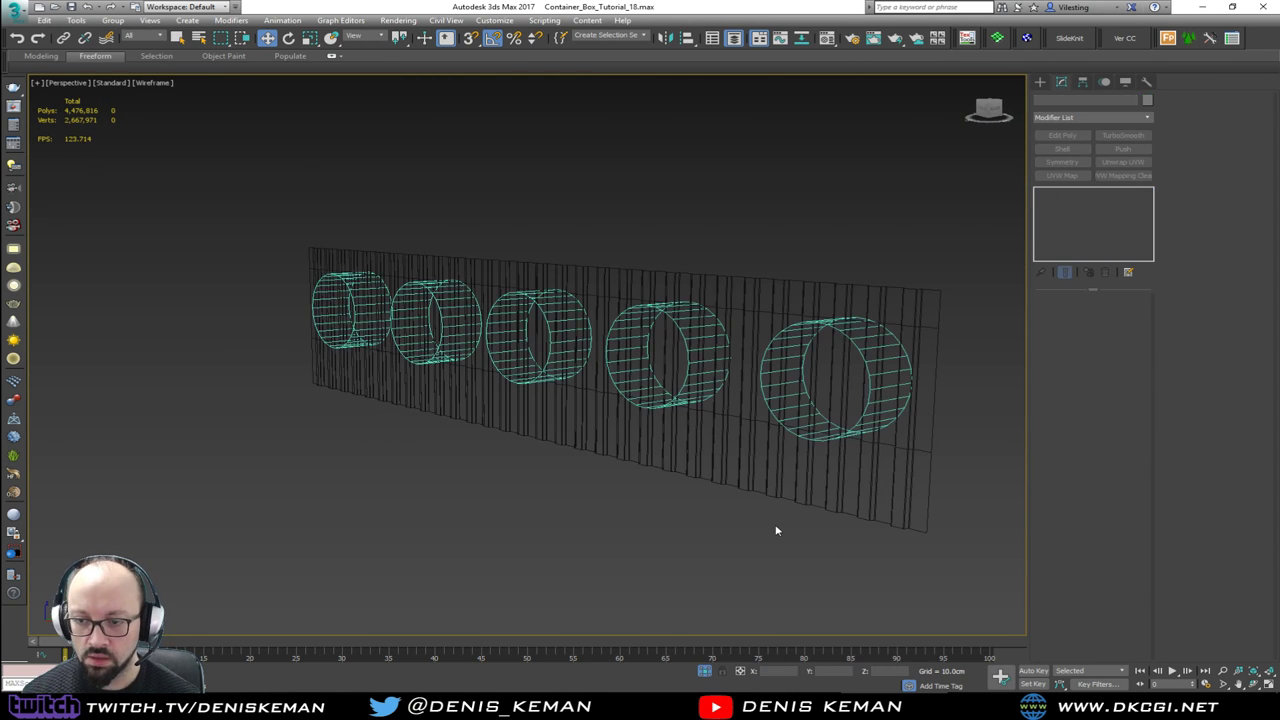
pyautogui.click(783, 488)
pyautogui.press('F3')
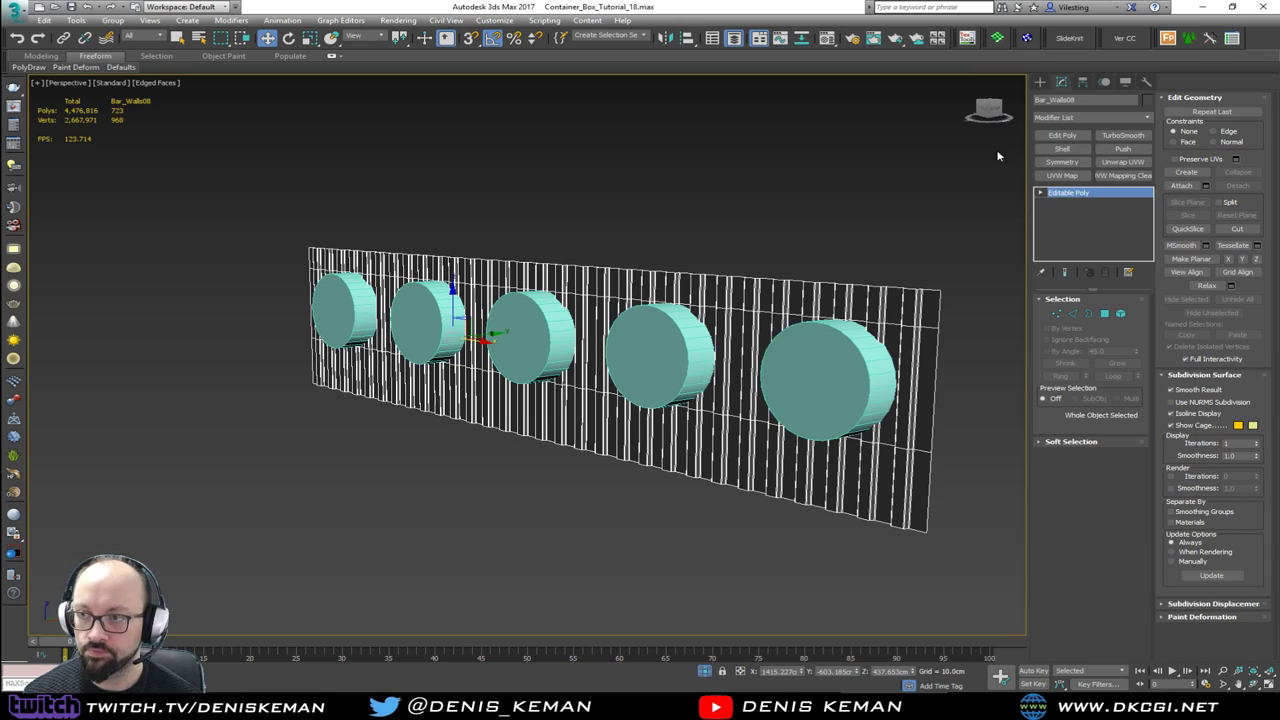
# Step: Subtract the five joined cylinders from the corrugated upper-floor wall with ProBoolean
pyautogui.click(1041, 83)
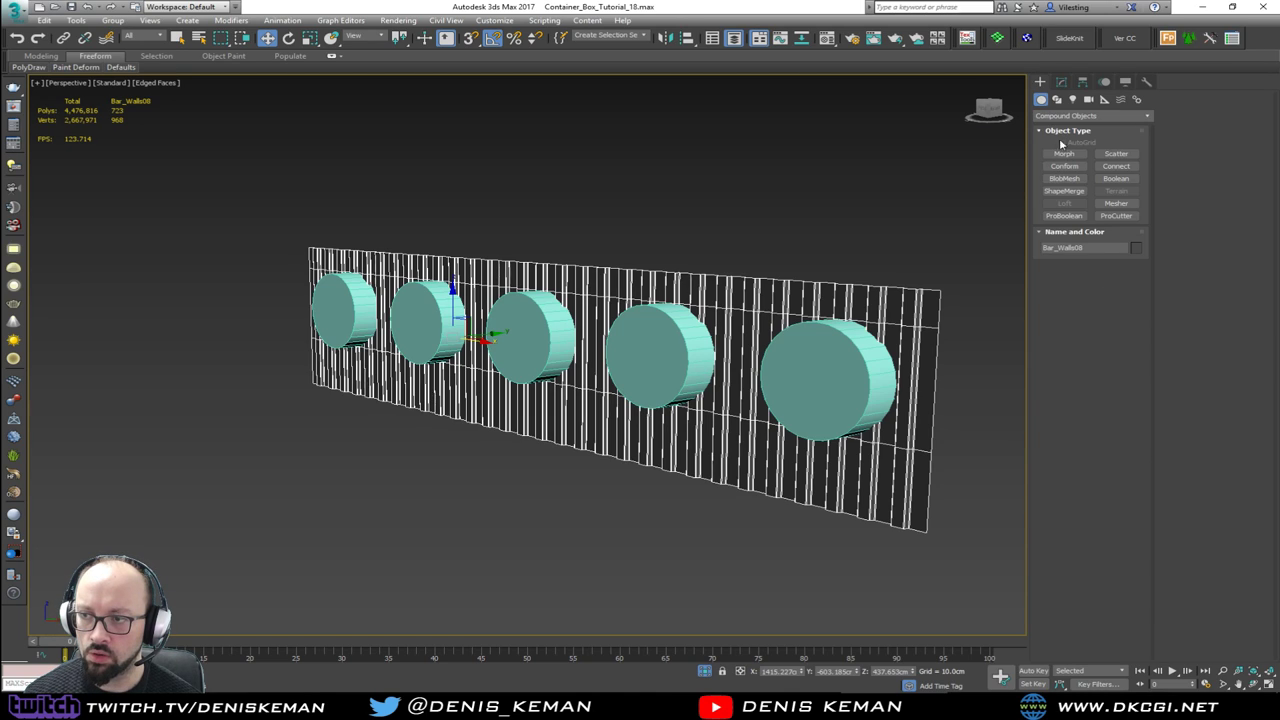
pyautogui.click(1077, 217)
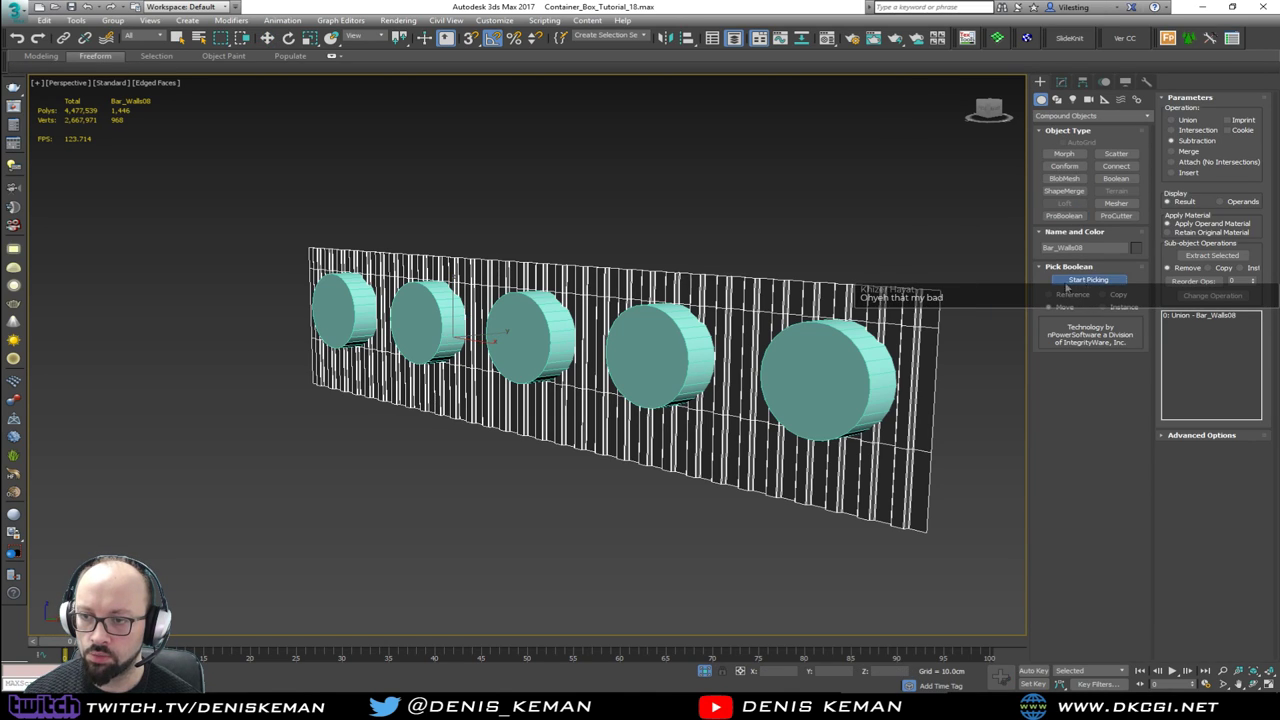
pyautogui.click(1075, 280)
pyautogui.click(868, 358)
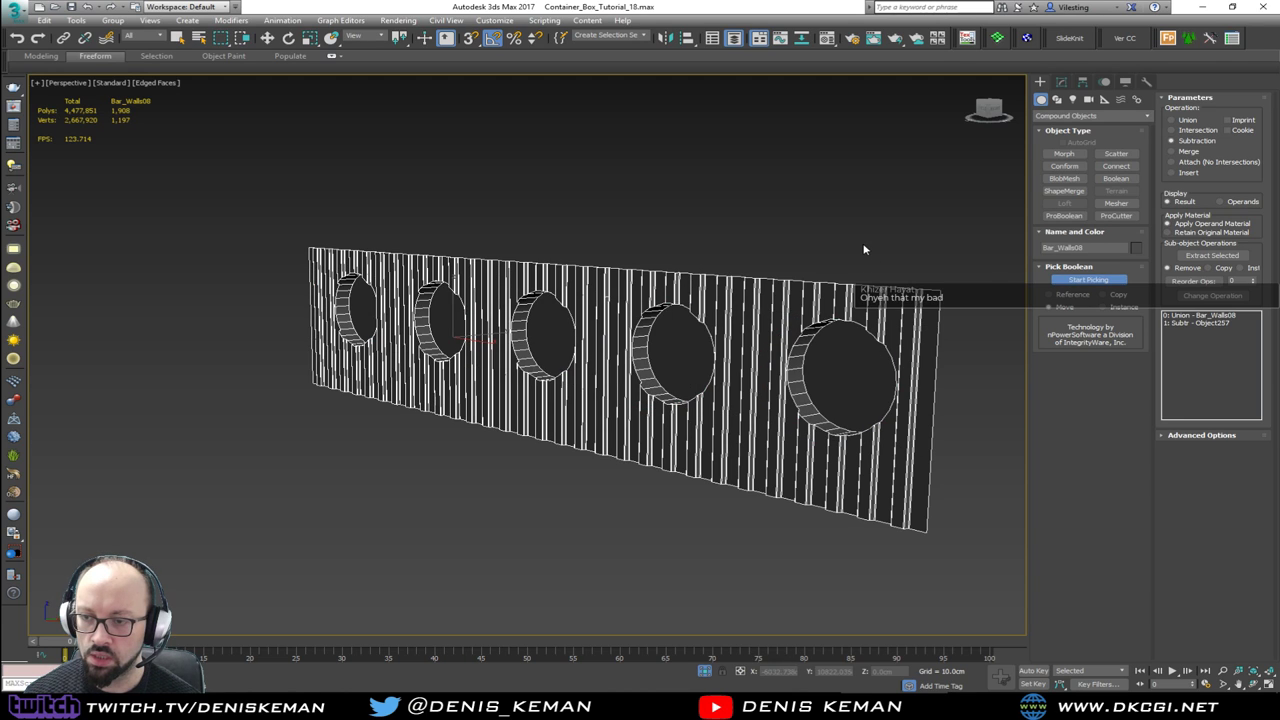
pyautogui.press('w')
pyautogui.keyDown('alt'); pyautogui.moveTo(772, 250); pyautogui.dragTo(723, 256, button='middle'); pyautogui.keyUp('alt')
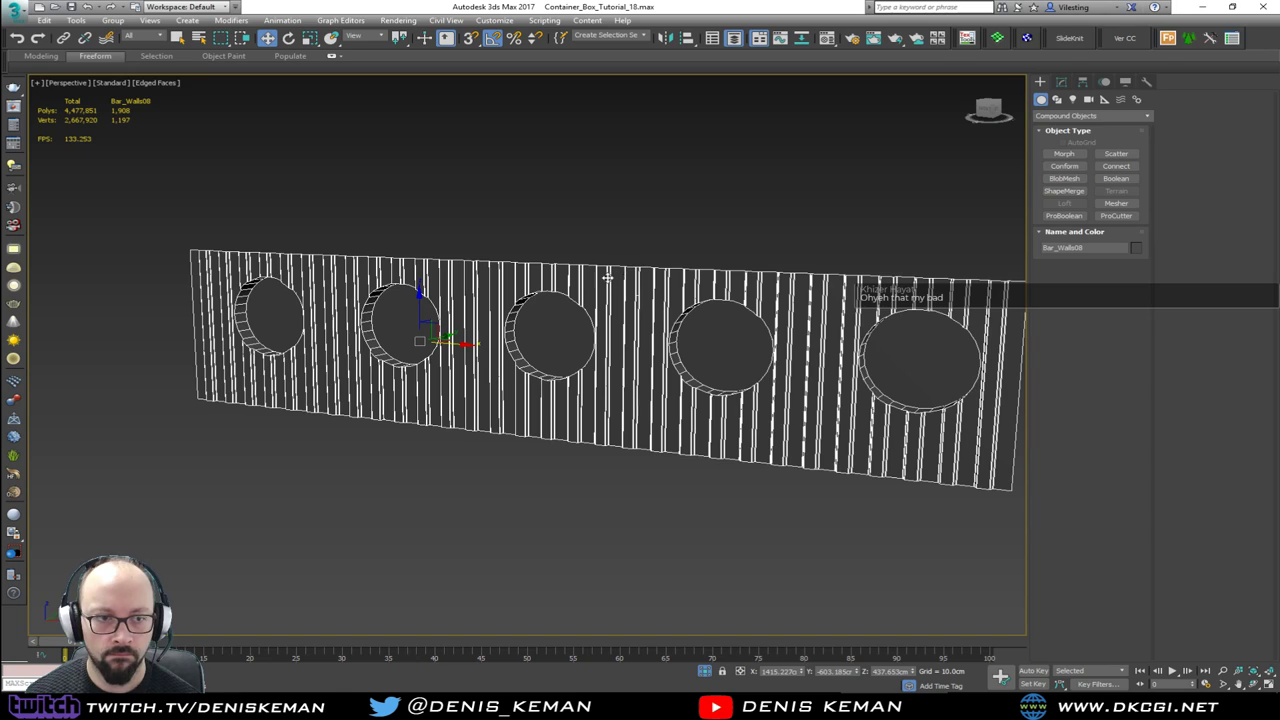
pyautogui.rightClick(594, 313)
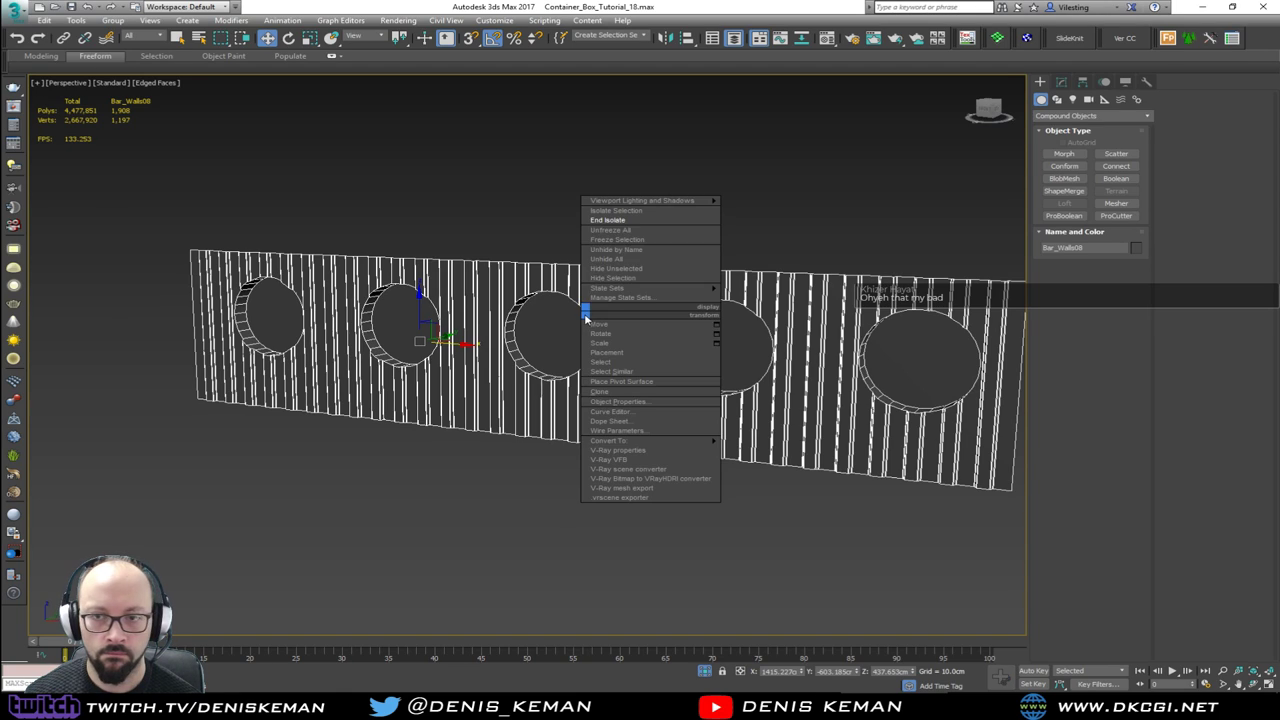
pyautogui.click(632, 221)
pyautogui.keyDown('alt'); pyautogui.moveTo(632, 221); pyautogui.dragTo(605, 320, button='middle'); pyautogui.keyUp('alt')
pyautogui.hotkey('alt', 'q')
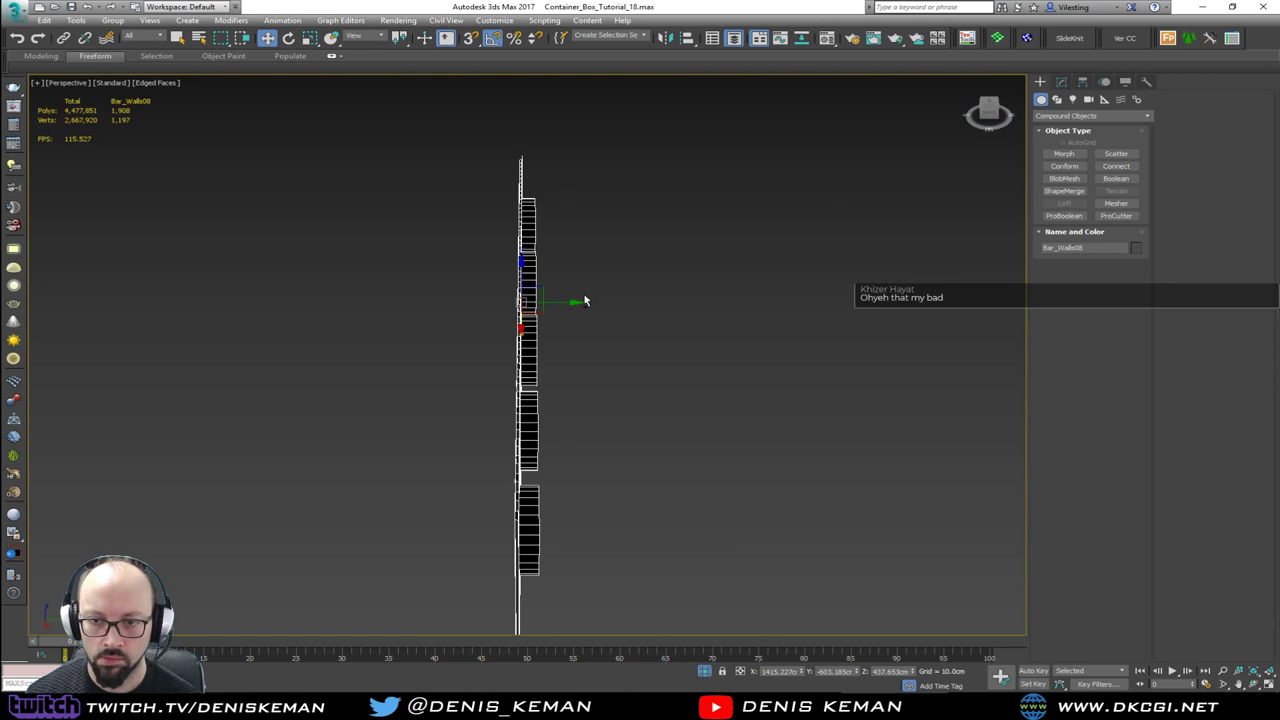
# Step: Add an Edit Poly modifier to the cut wall and delete the selected cylinder polygons left inside the five window holes
pyautogui.click(1061, 83)
pyautogui.click(1062, 135)
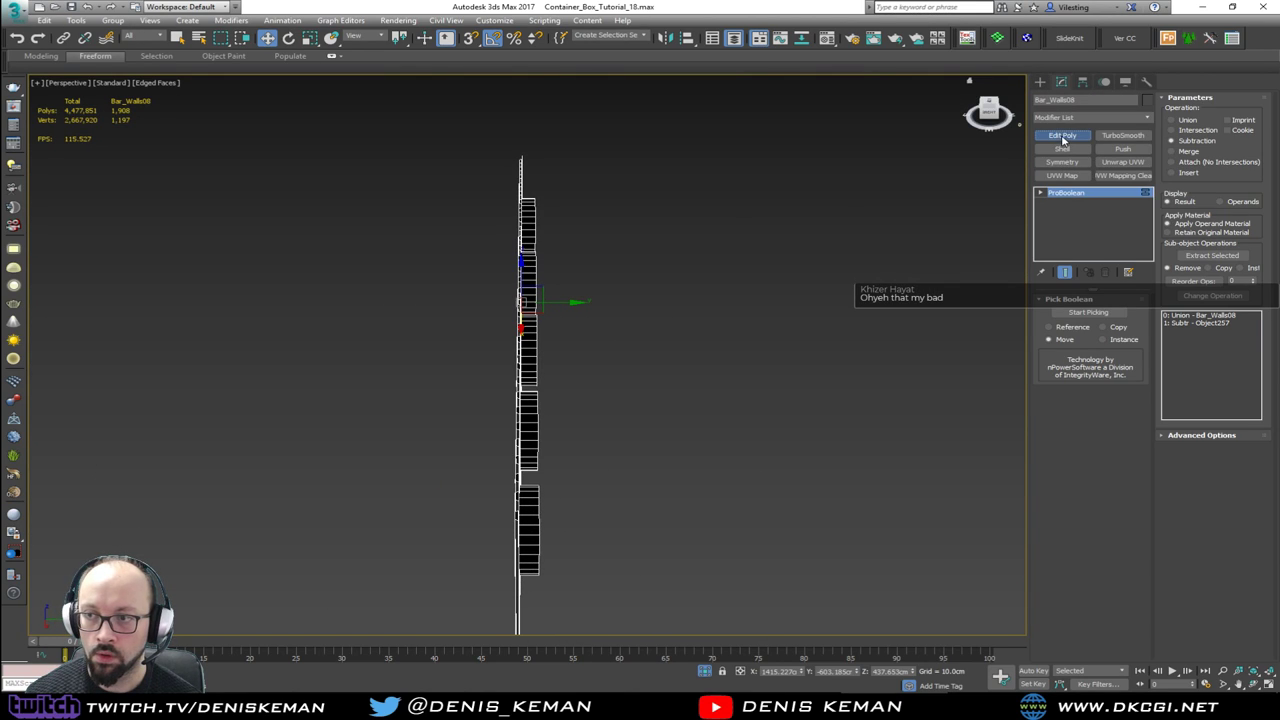
pyautogui.moveTo(666, 232); pyautogui.dragTo(560, 300, button='middle')
pyautogui.press('4')
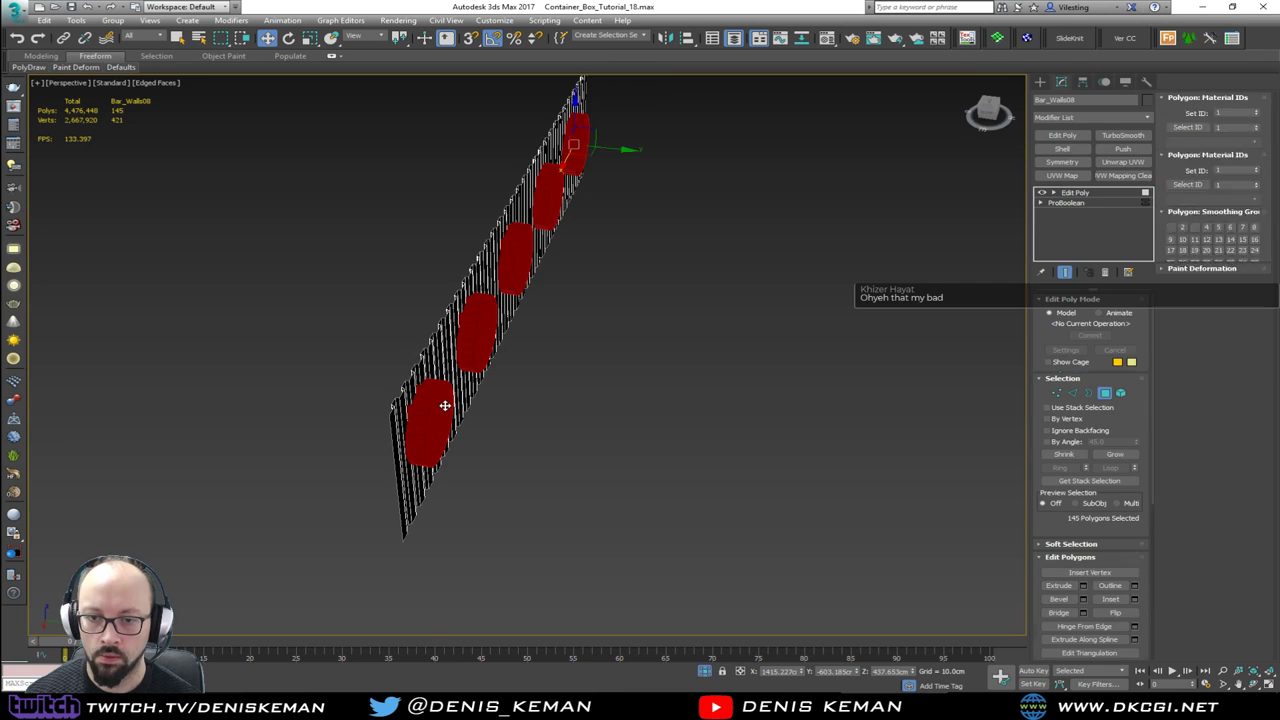
pyautogui.click(444, 405)
pyautogui.hotkey('ctrl', 'z')
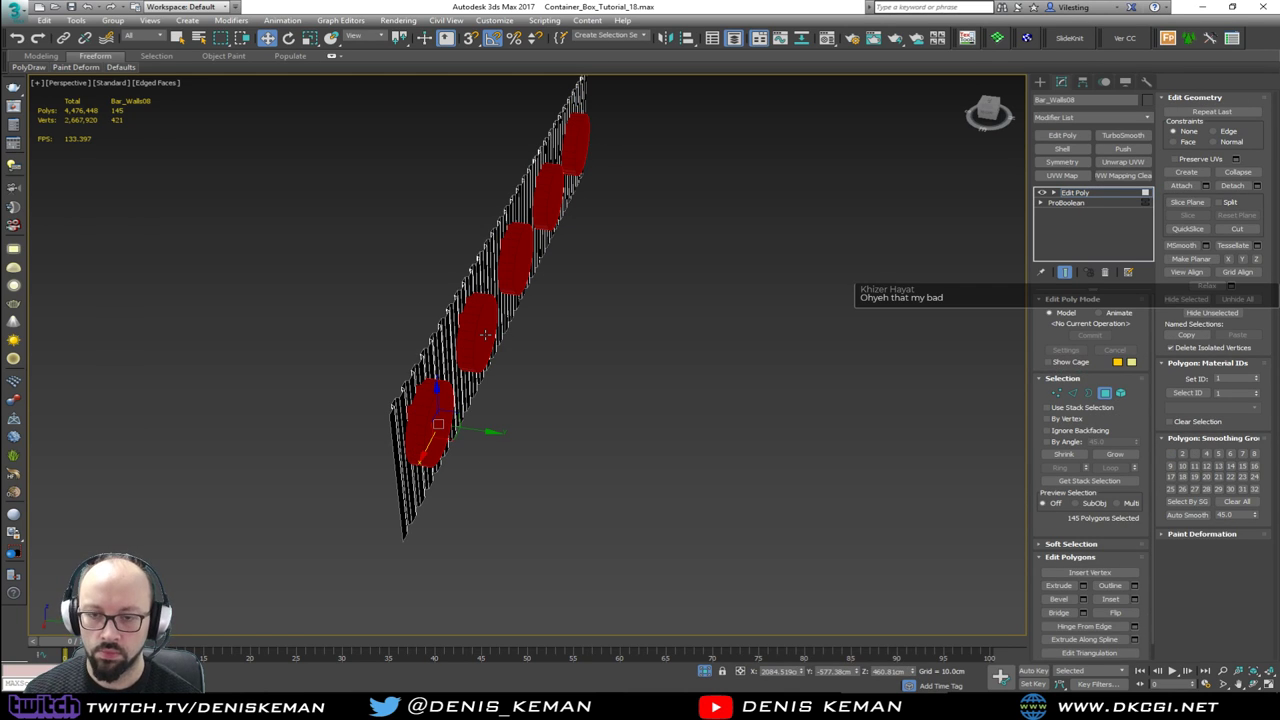
pyautogui.press('Delete')
pyautogui.click(1106, 394)
pyautogui.keyDown('alt'); pyautogui.moveTo(666, 340); pyautogui.dragTo(742, 338, button='middle'); pyautogui.keyUp('alt')
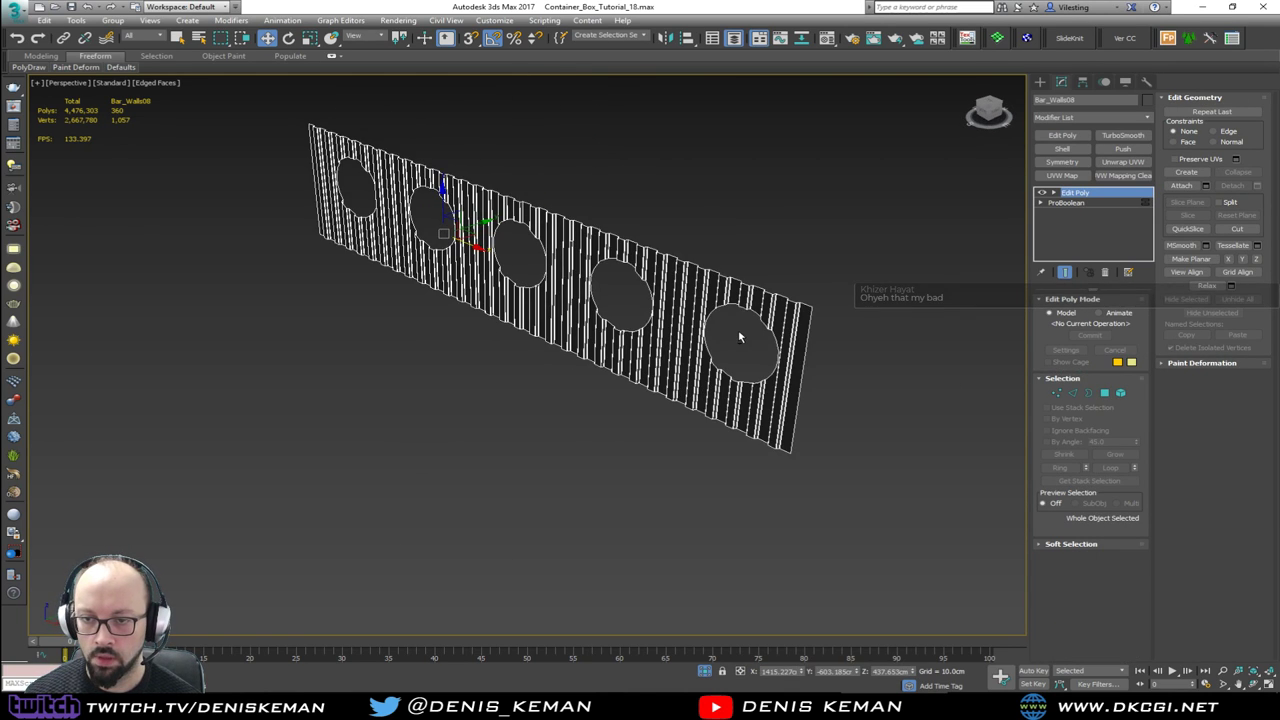
# Step: Exit isolation, deselect the wall and turn off the edged-faces display
pyautogui.rightClick(672, 335)
pyautogui.click(700, 241)
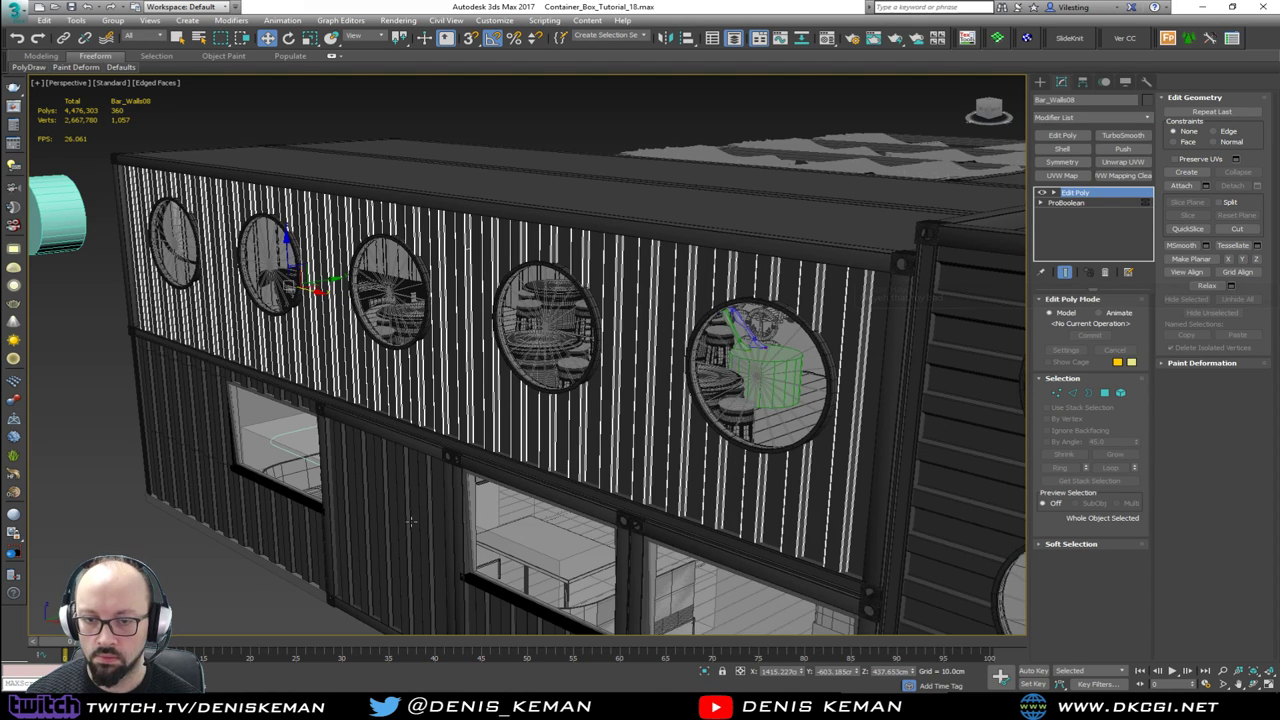
pyautogui.click(105, 470)
pyautogui.press('F4')
pyautogui.moveTo(497, 377)
pyautogui.mouseDown(button='middle')
pyautogui.moveTo(340, 345)
pyautogui.moveTo(527, 333)
pyautogui.moveTo(336, 332)
pyautogui.moveTo(666, 357)
pyautogui.moveTo(491, 343)
pyautogui.moveTo(315, 352)
pyautogui.moveTo(510, 362)
pyautogui.mouseUp(button='middle')
pyautogui.scroll(-3, 340, 345)
pyautogui.scroll(5, 716, 388)
# Step: Clone the spare cylinder beside the container and rotate the copy about its vertical axis to face the end wall
pyautogui.click(857, 329)
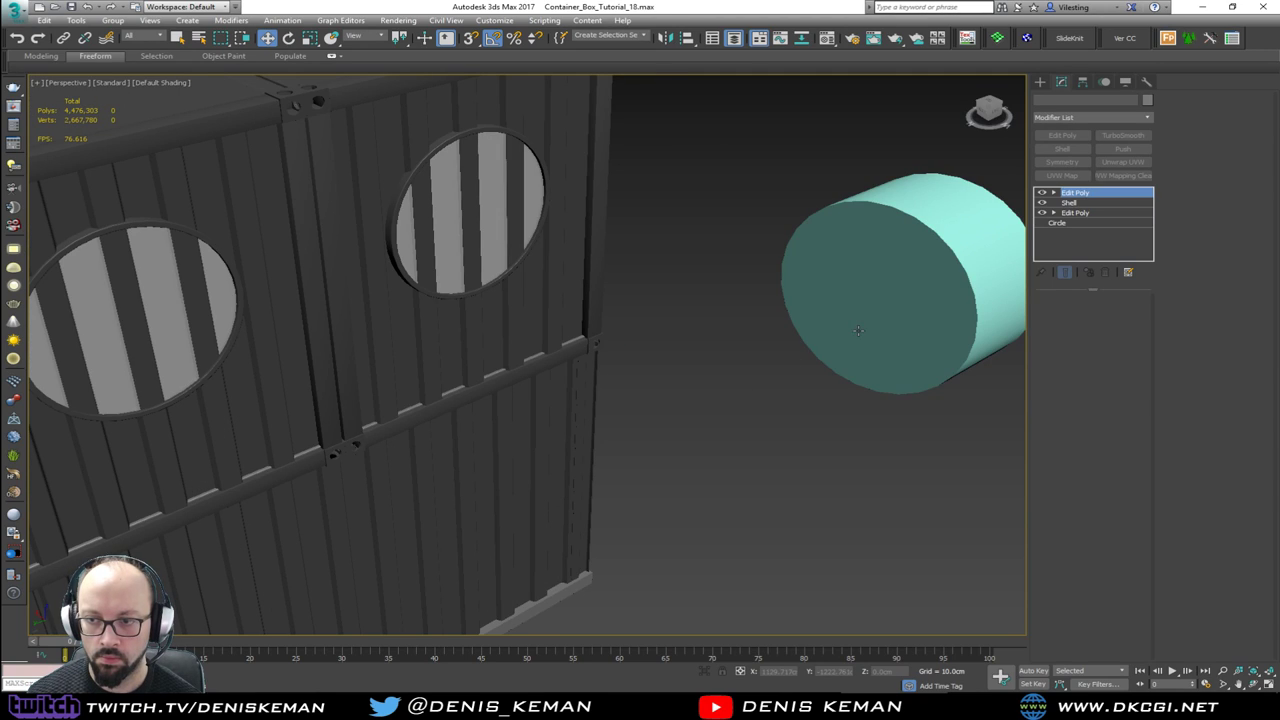
pyautogui.keyDown('shift'); pyautogui.moveTo(734, 357); pyautogui.dragTo(547, 448); pyautogui.keyUp('shift')
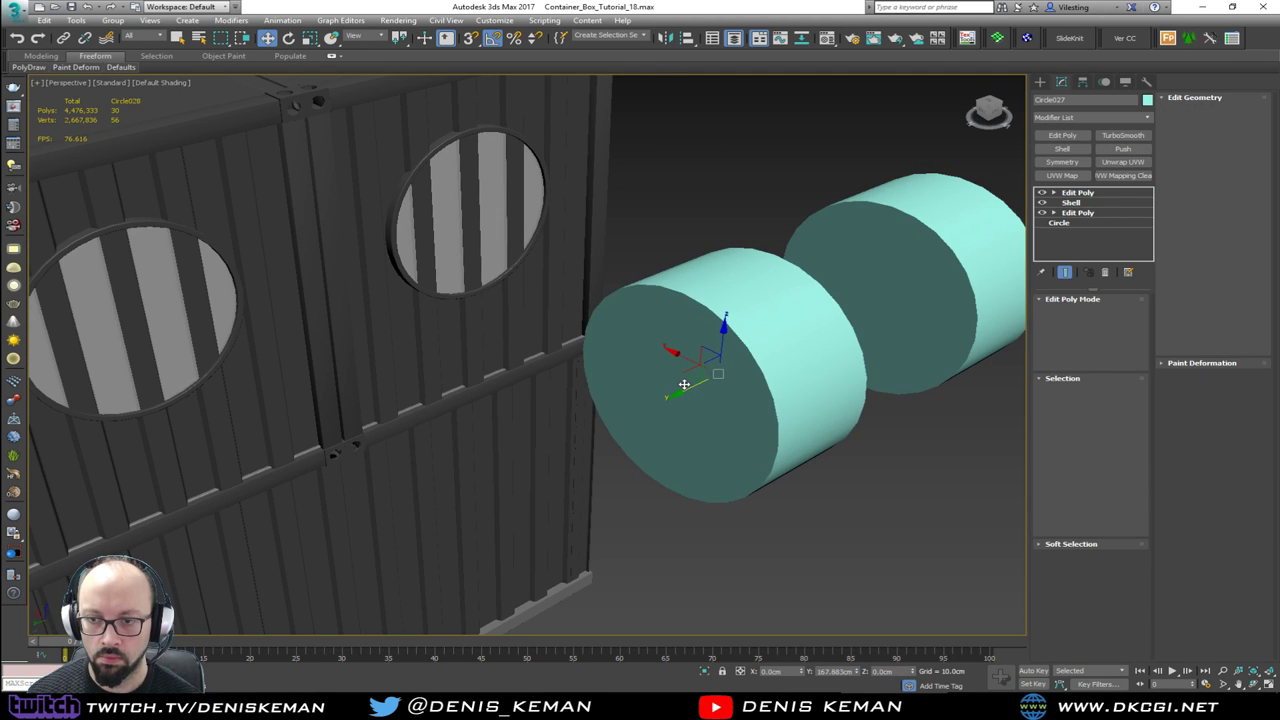
pyautogui.click(645, 403)
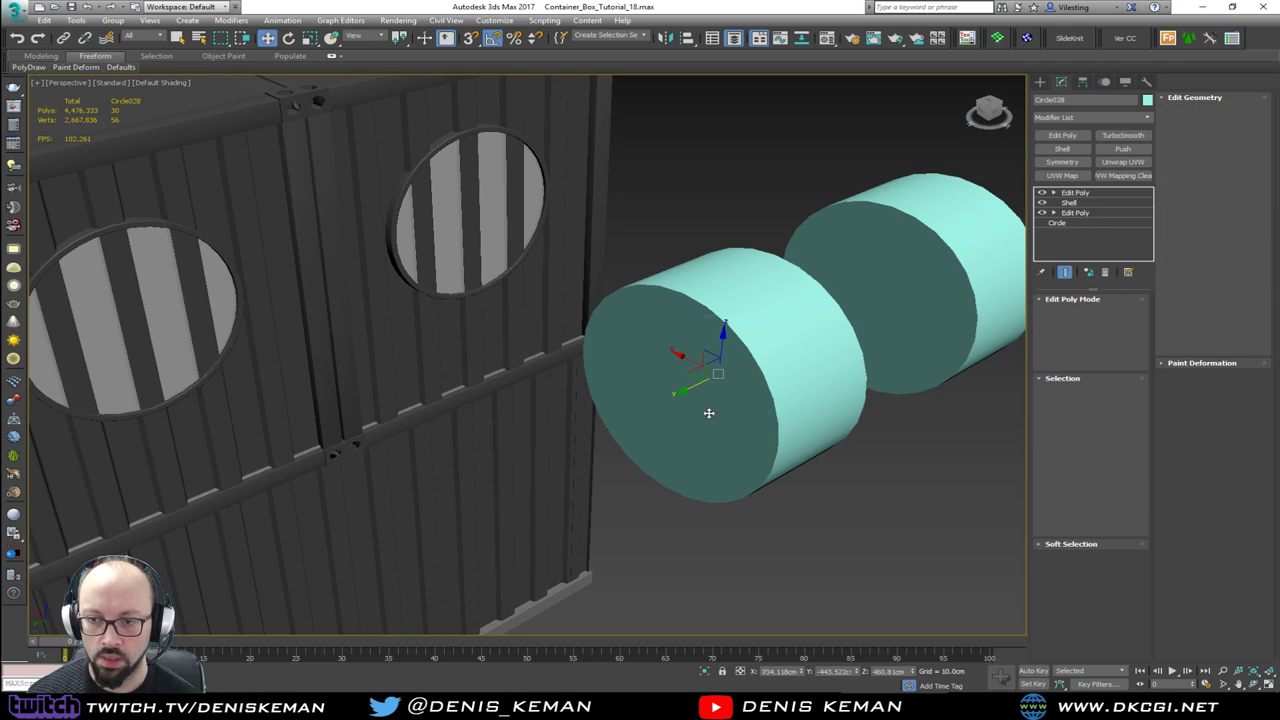
pyautogui.press('e')
pyautogui.moveTo(730, 401); pyautogui.dragTo(670, 403)
# Step: Align the rotated cylinder to the end-wall window ring nearest the corner, pivot to pivot on X, Y and Z position
pyautogui.hotkey('alt', 'a')
pyautogui.click(205, 387)
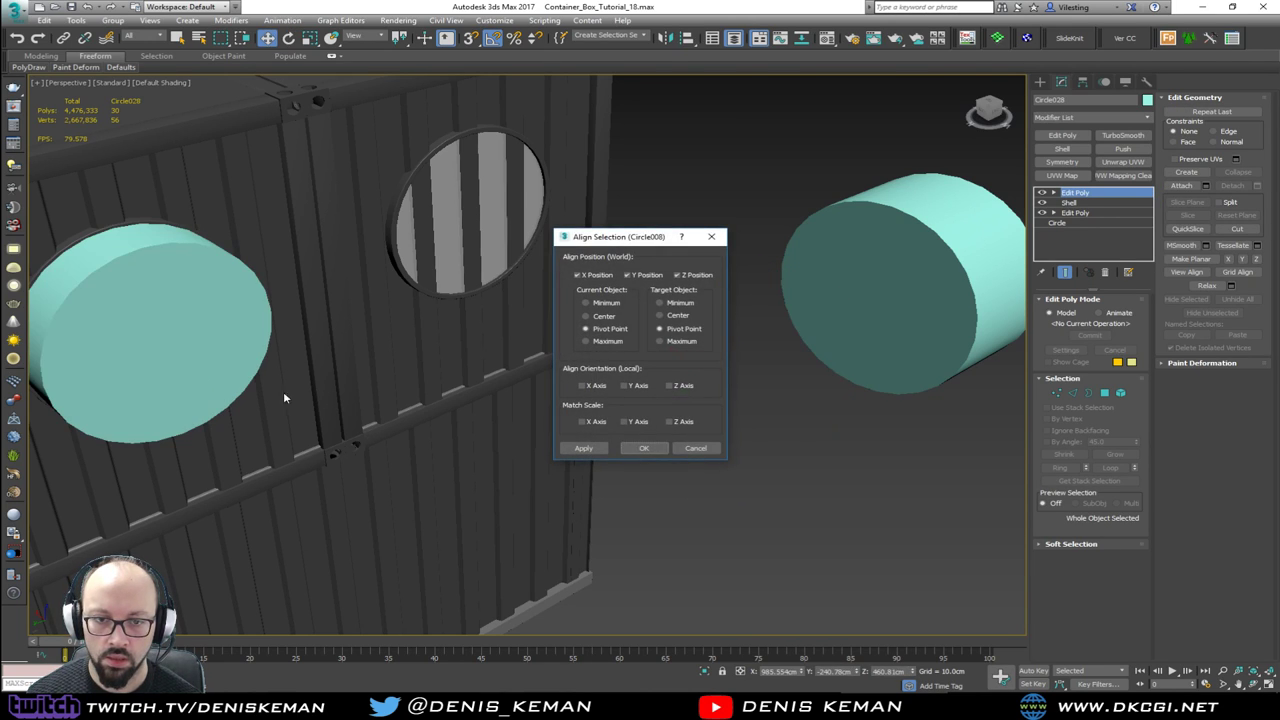
pyautogui.click(644, 448)
pyautogui.moveTo(644, 448)
pyautogui.keyDown('alt'); pyautogui.mouseDown(button='middle')
pyautogui.moveTo(508, 363)
pyautogui.moveTo(426, 349)
pyautogui.mouseUp(button='middle'); pyautogui.keyUp('alt')
pyautogui.press('F3')
pyautogui.press('F3')
# Step: Subtract the aligned cylinder from the first end-wall panel with ProBoolean
pyautogui.click(374, 307)
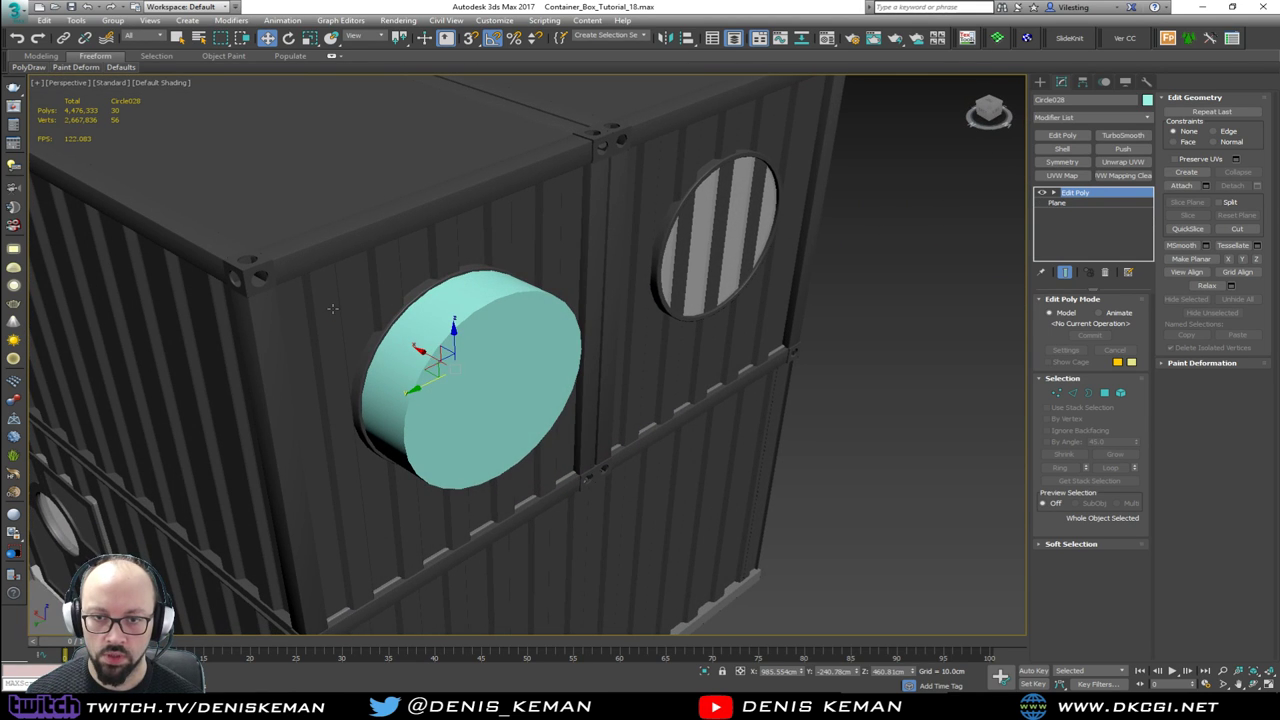
pyautogui.click(1040, 81)
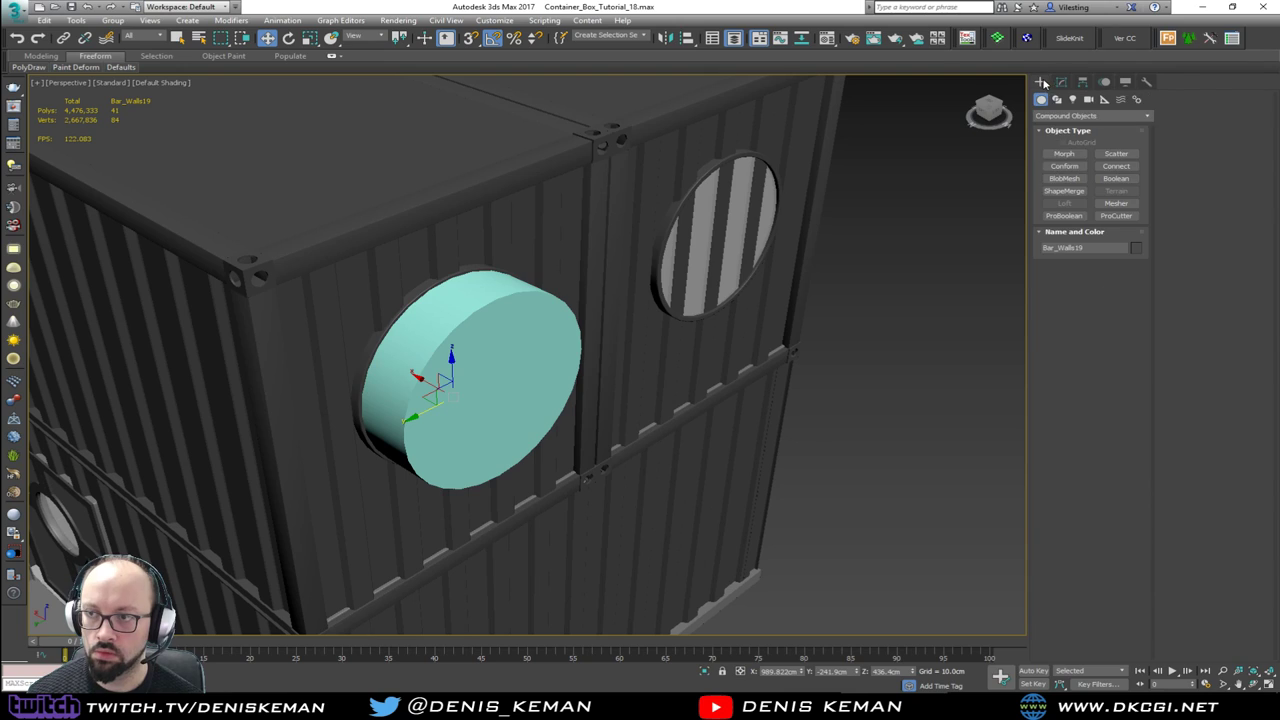
pyautogui.click(1064, 215)
pyautogui.click(1099, 281)
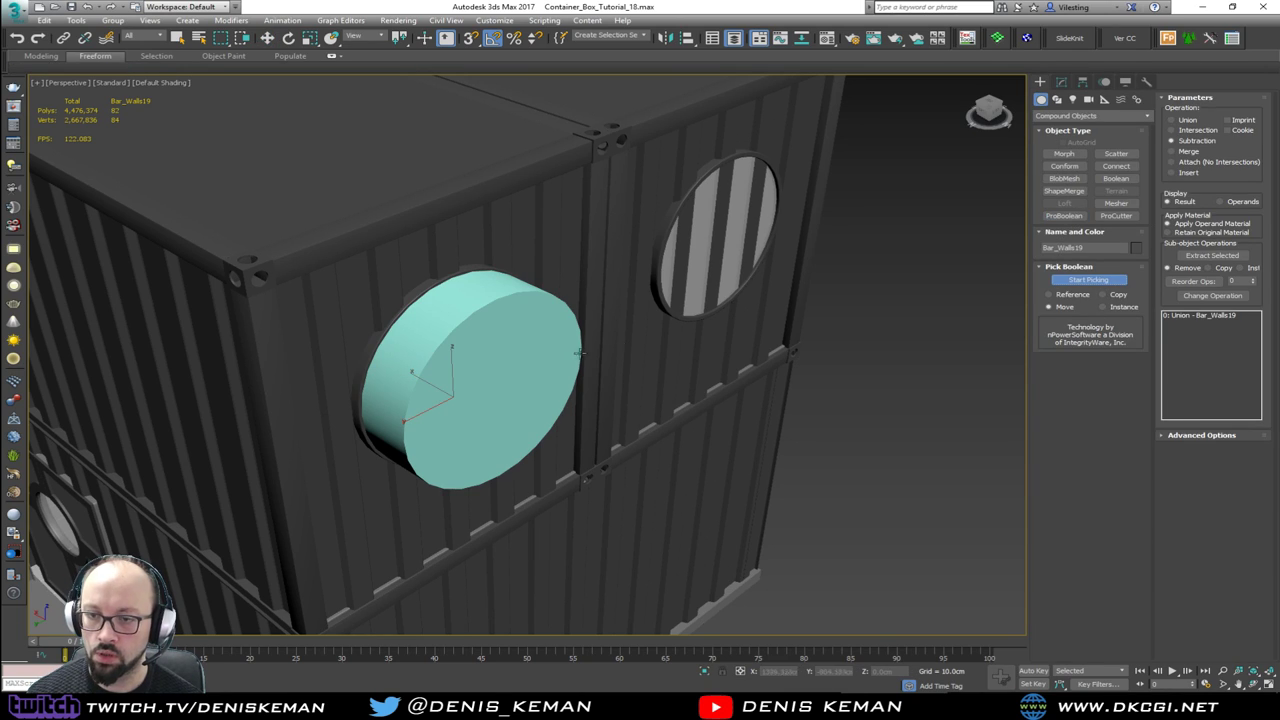
pyautogui.click(542, 369)
pyautogui.press('w')
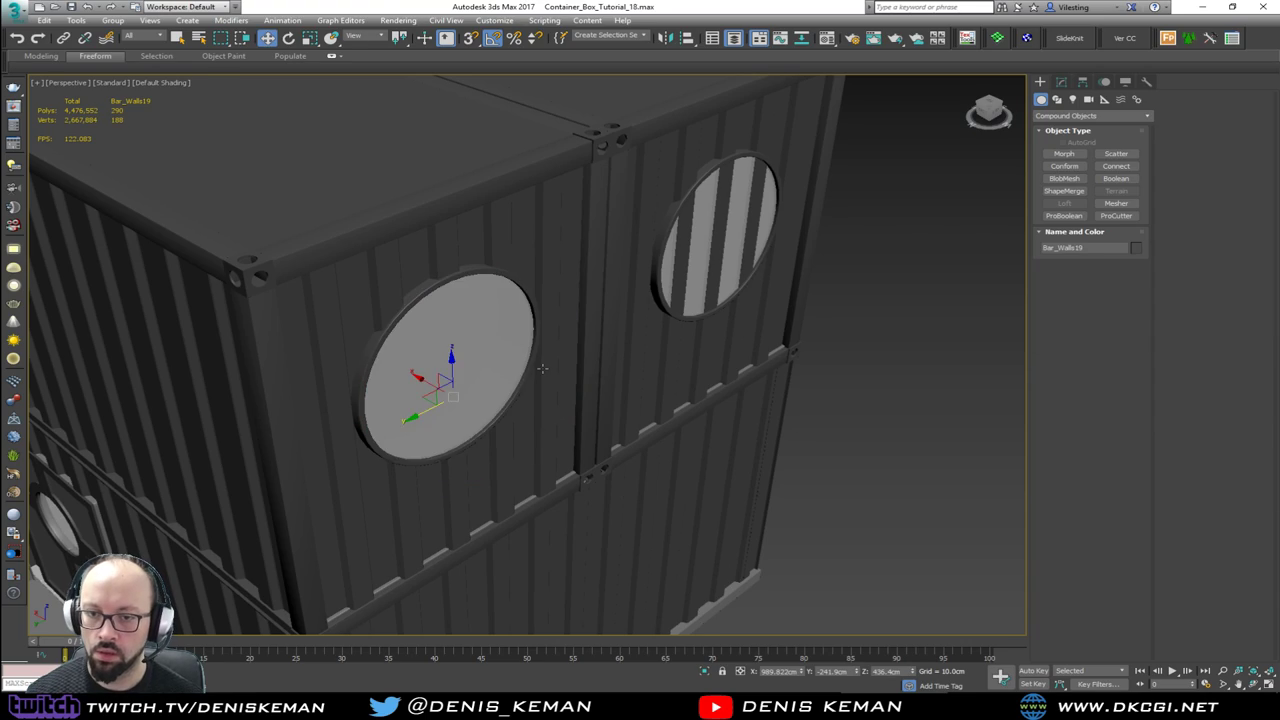
# Step: Add an Edit Poly modifier to the first end-wall panel and delete the cylinder polygons left in its window hole
pyautogui.press('F3')
pyautogui.keyDown('alt'); pyautogui.moveTo(543, 369); pyautogui.dragTo(646, 368, button='middle'); pyautogui.keyUp('alt')
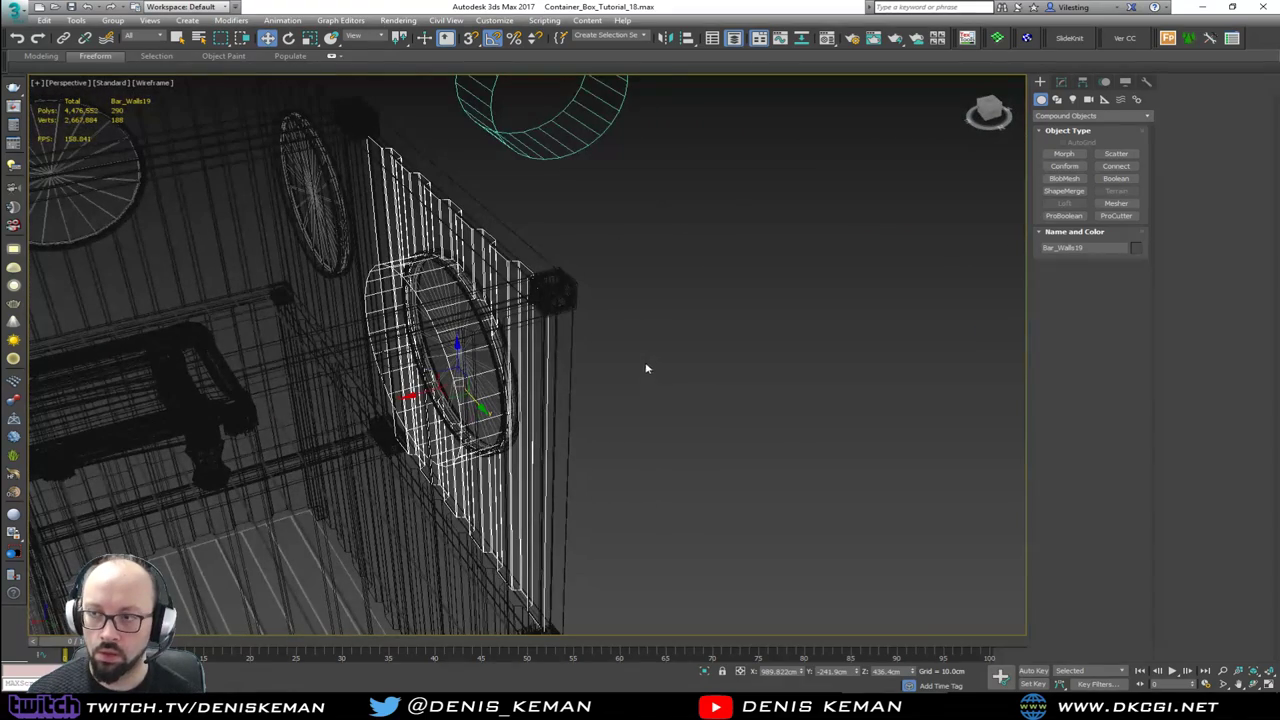
pyautogui.click(1061, 82)
pyautogui.click(1067, 135)
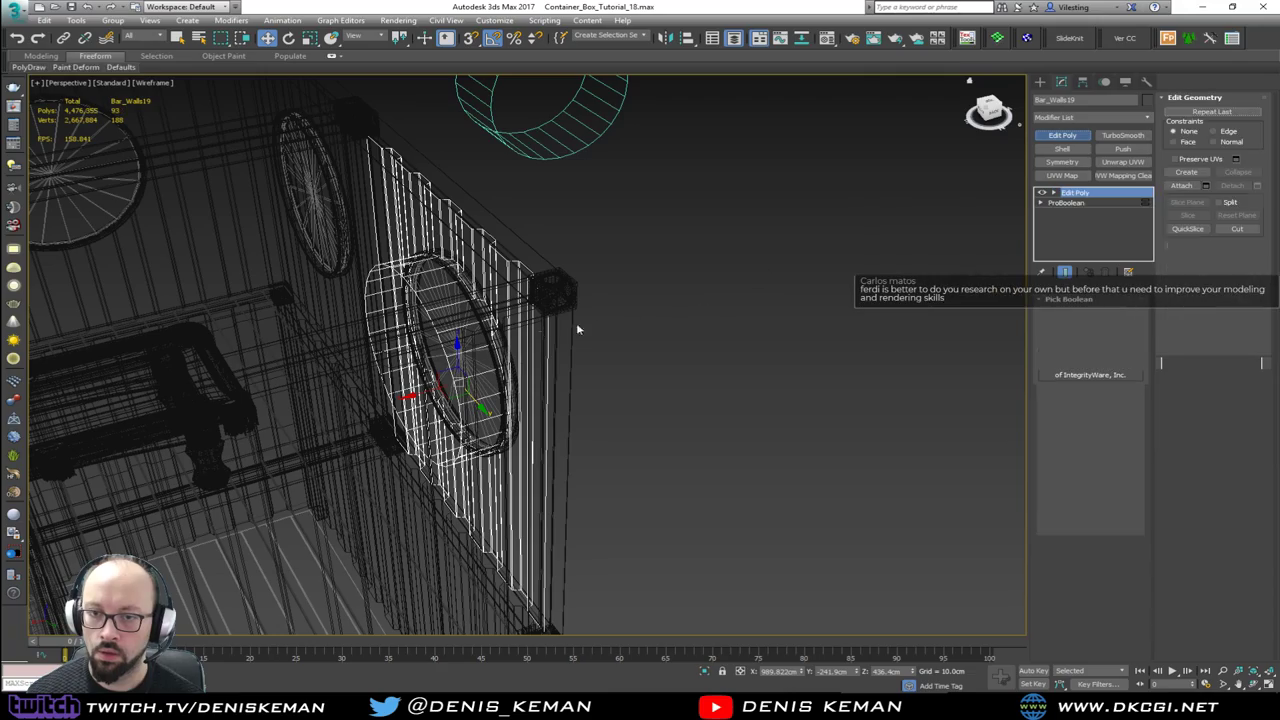
pyautogui.press('4')
pyautogui.click(474, 348)
pyautogui.press('Delete')
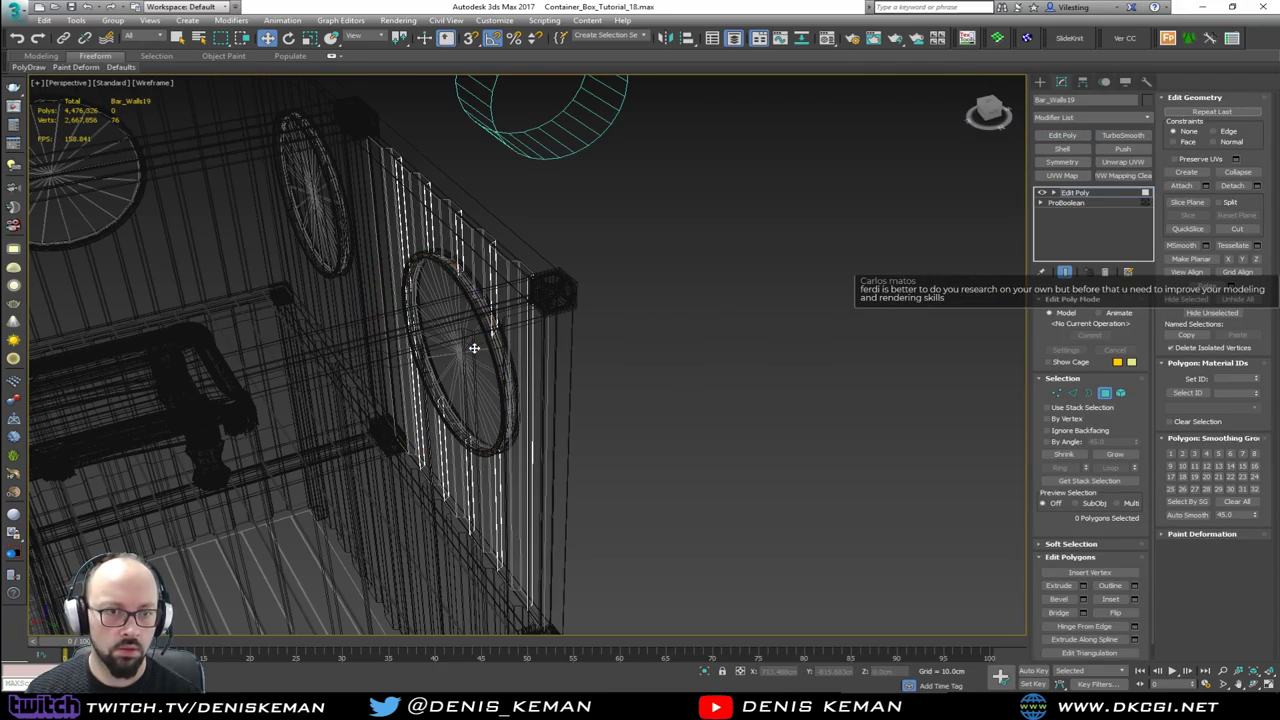
# Step: Return to shaded display, leave polygon editing and deselect the first end-wall panel
pyautogui.moveTo(503, 348)
pyautogui.keyDown('alt'); pyautogui.mouseDown(button='middle')
pyautogui.moveTo(398, 337)
pyautogui.moveTo(384, 307)
pyautogui.mouseUp(button='middle'); pyautogui.keyUp('alt')
pyautogui.scroll(-3, 385, 310)
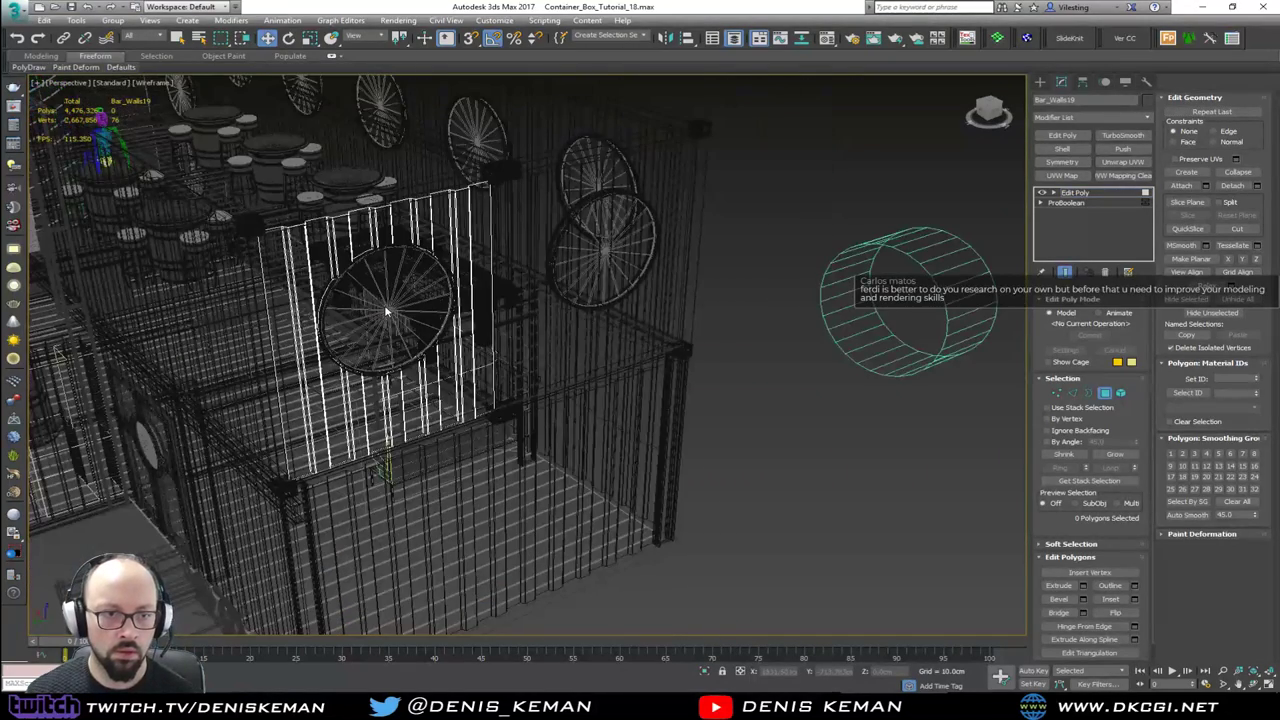
pyautogui.press('F3')
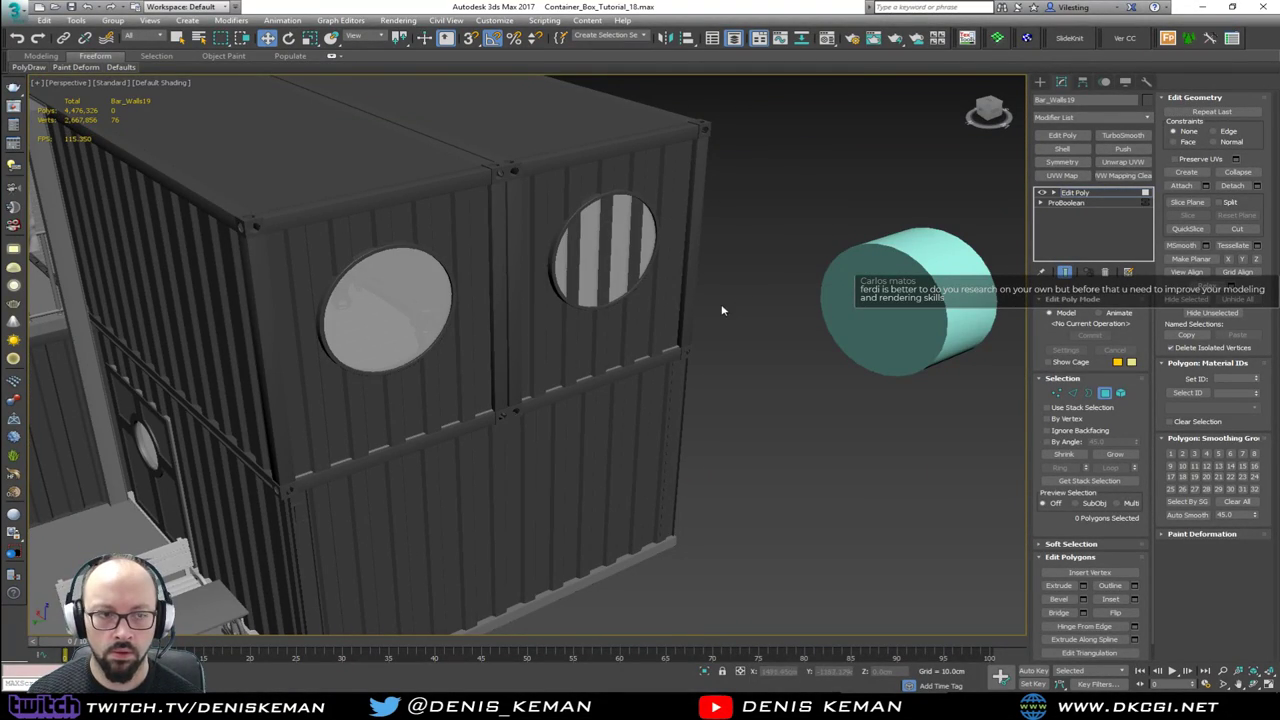
pyautogui.keyDown('alt'); pyautogui.moveTo(722, 310); pyautogui.dragTo(652, 328, button='middle'); pyautogui.keyUp('alt')
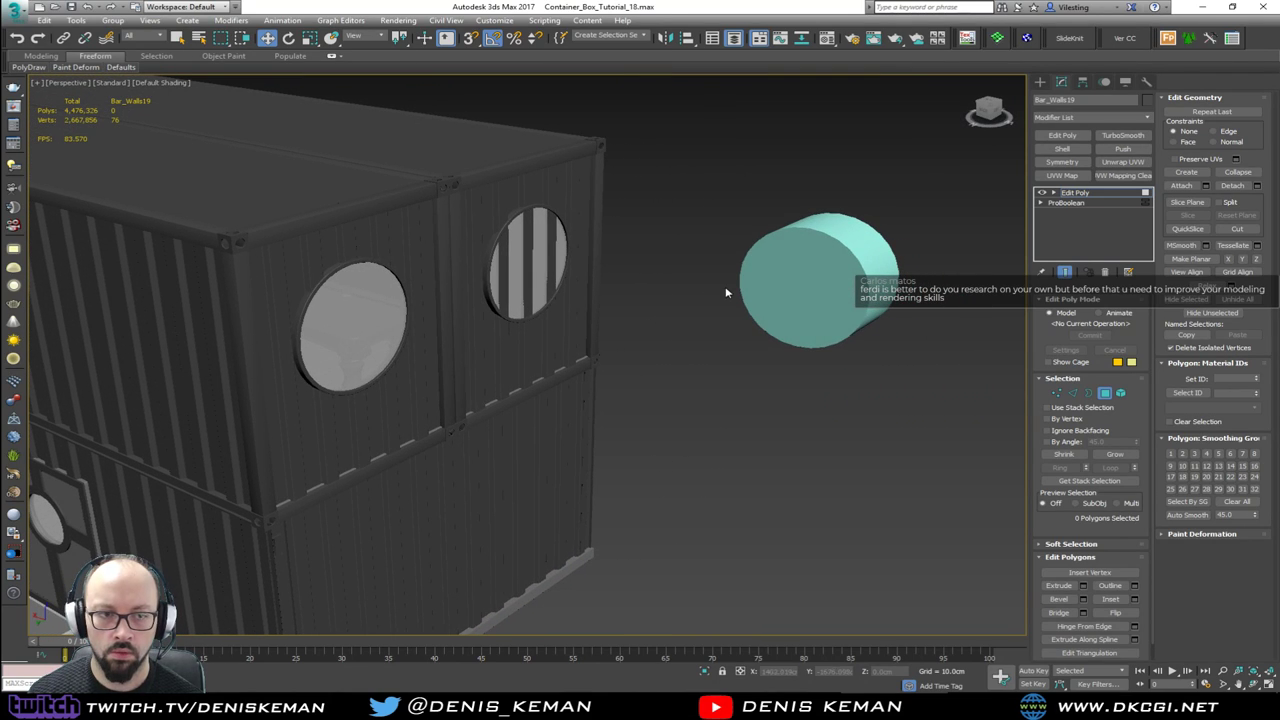
pyautogui.rightClick(703, 298)
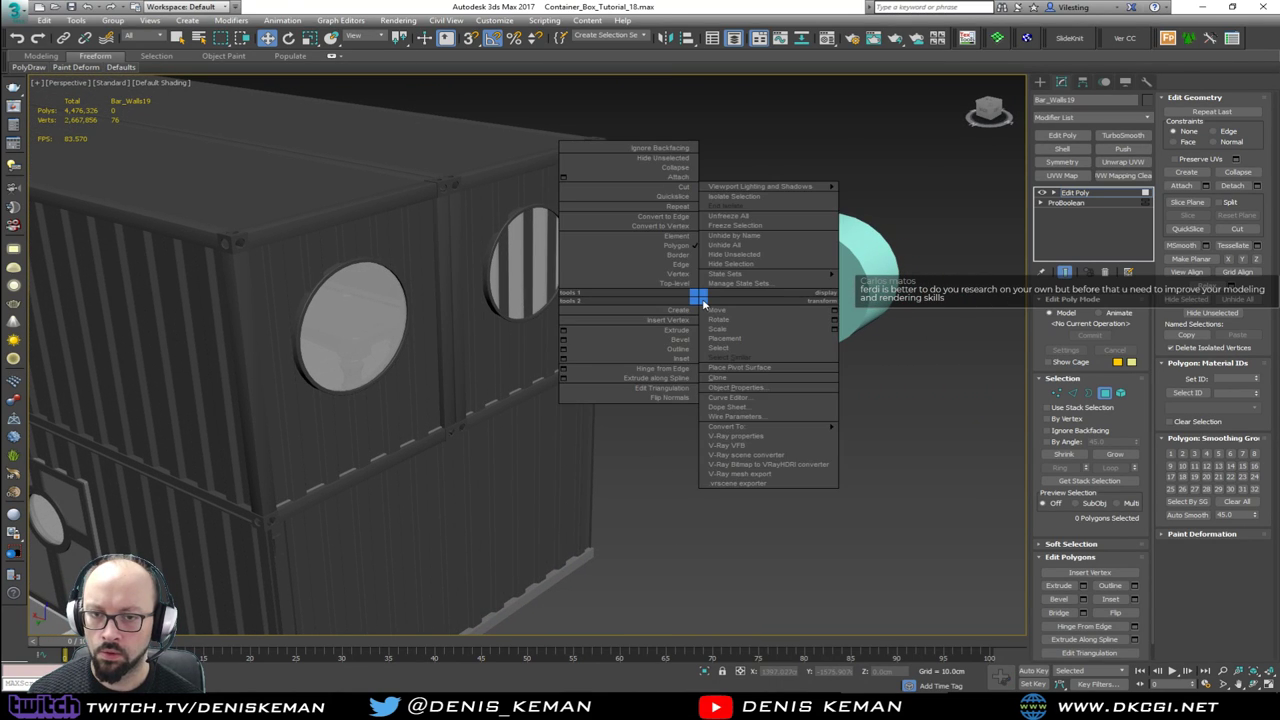
pyautogui.click(702, 298)
pyautogui.click(684, 352)
pyautogui.click(685, 356)
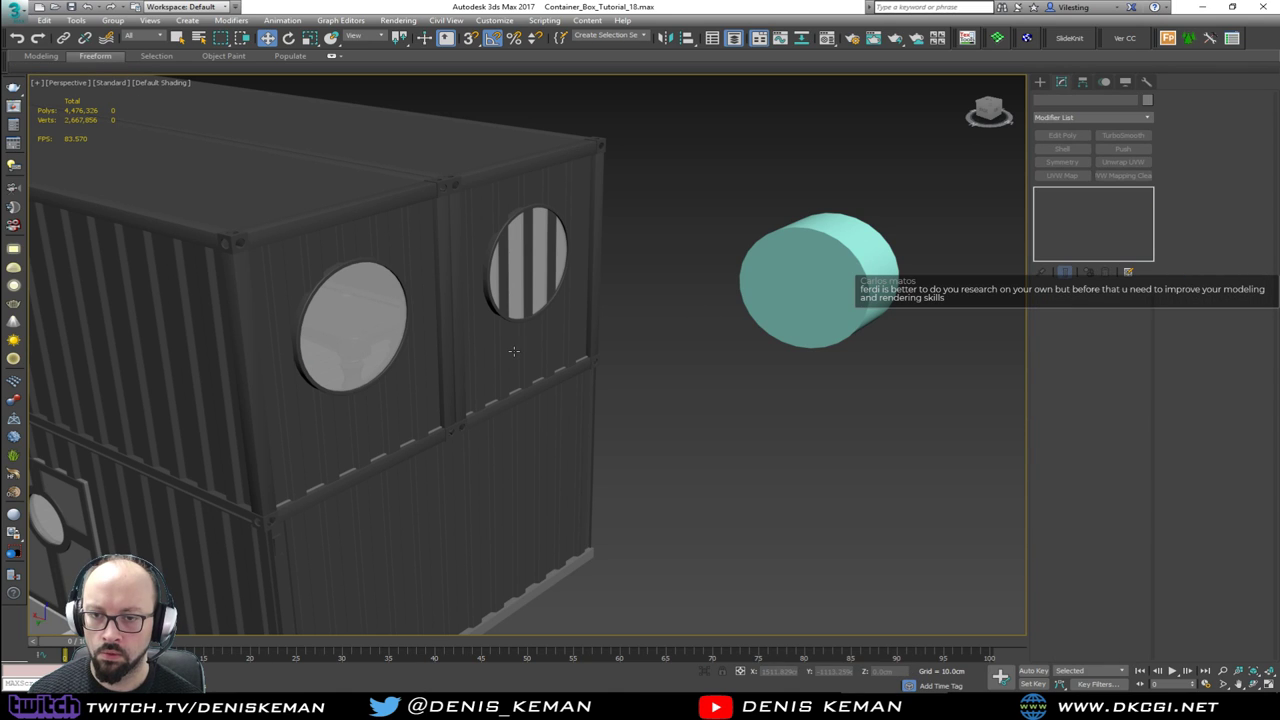
# Step: Clone the spare cylinder again and rotate the copy -90 degrees about the Z axis
pyautogui.click(800, 293)
pyautogui.keyDown('shift'); pyautogui.moveTo(800, 300); pyautogui.dragTo(721, 348); pyautogui.keyUp('shift')
pyautogui.click(646, 401)
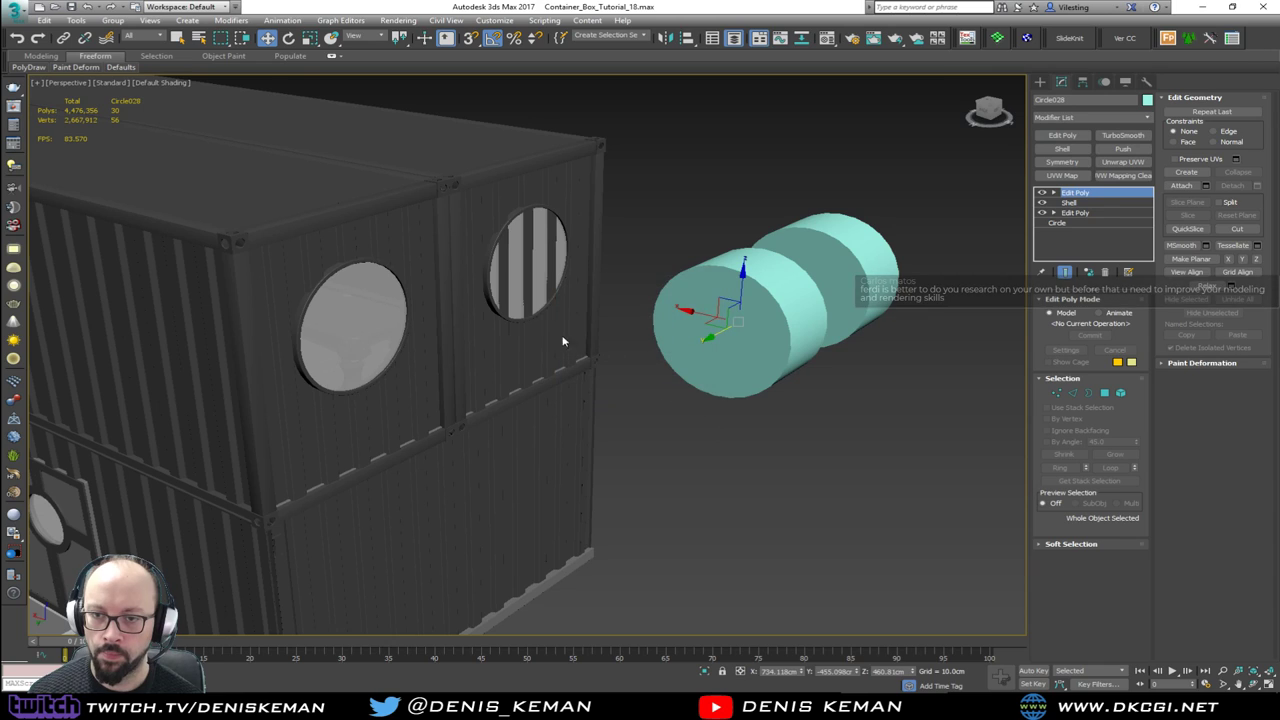
pyautogui.scroll(3, 483, 280)
pyautogui.press('e')
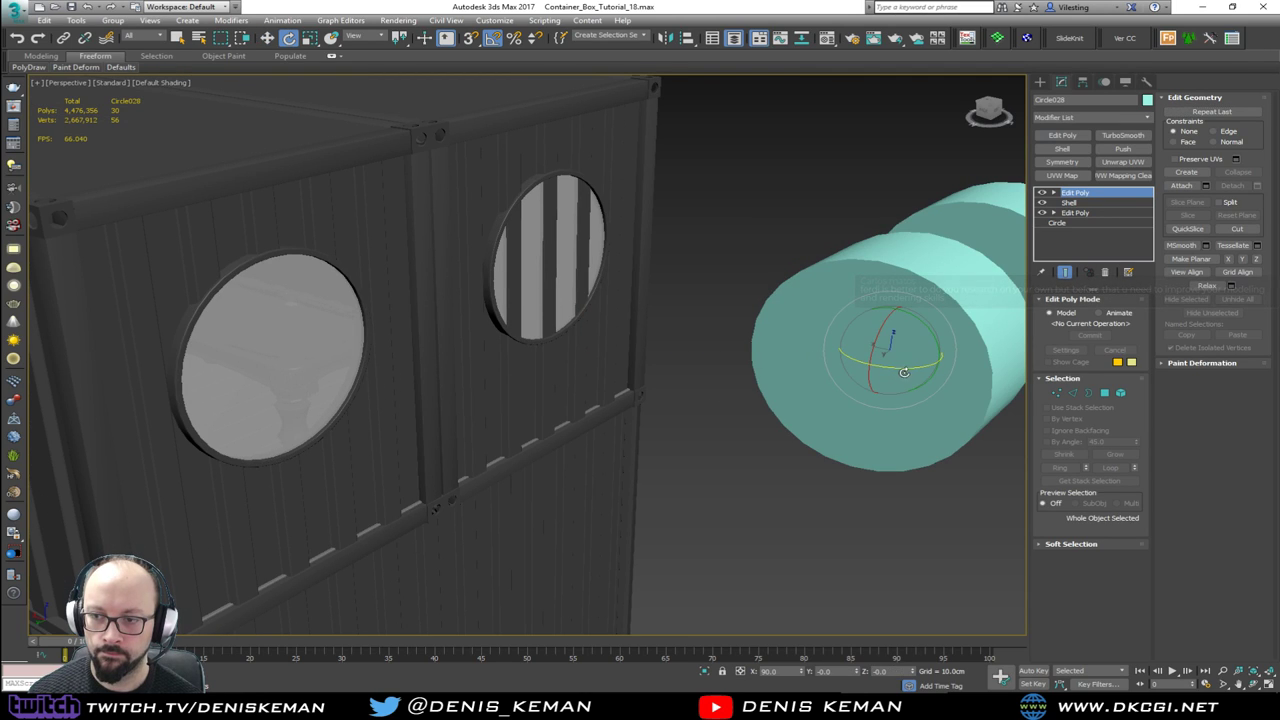
pyautogui.moveTo(904, 372); pyautogui.dragTo(840, 373)
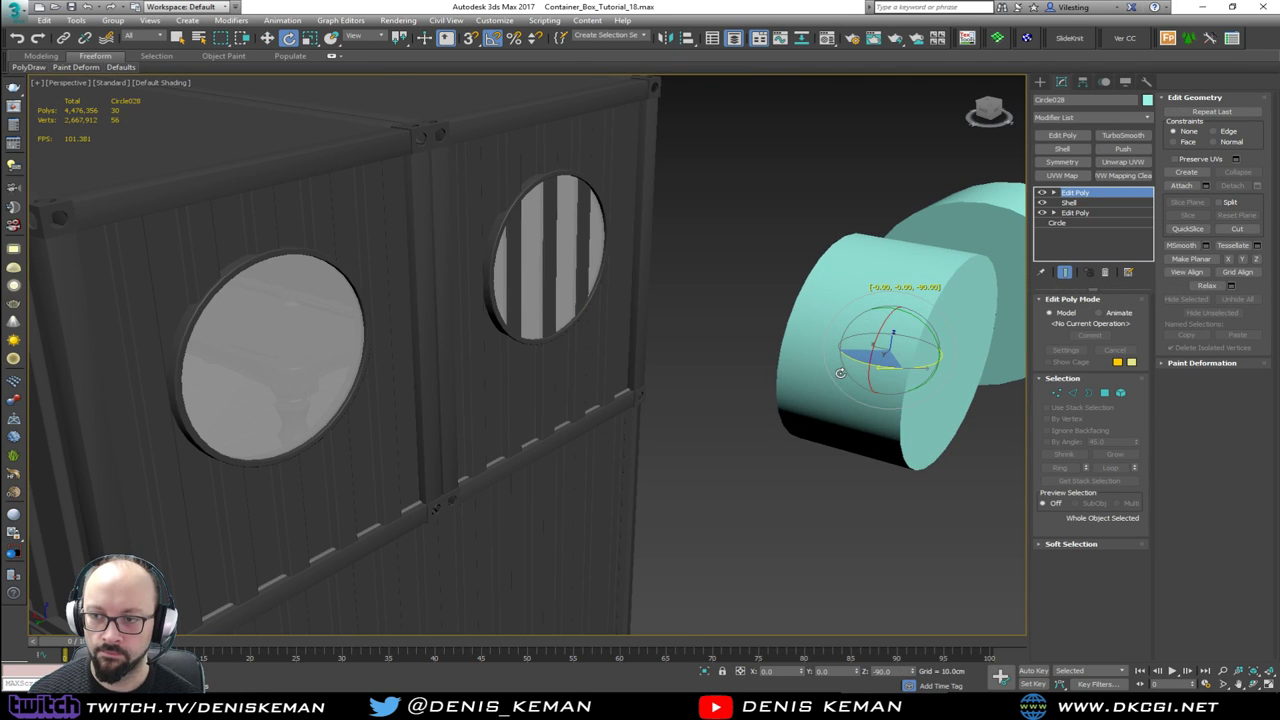
# Step: Align the new cylinder to the second end-wall window ring, pivot to pivot on X, Y and Z position
pyautogui.press('q')
pyautogui.click(498, 316)
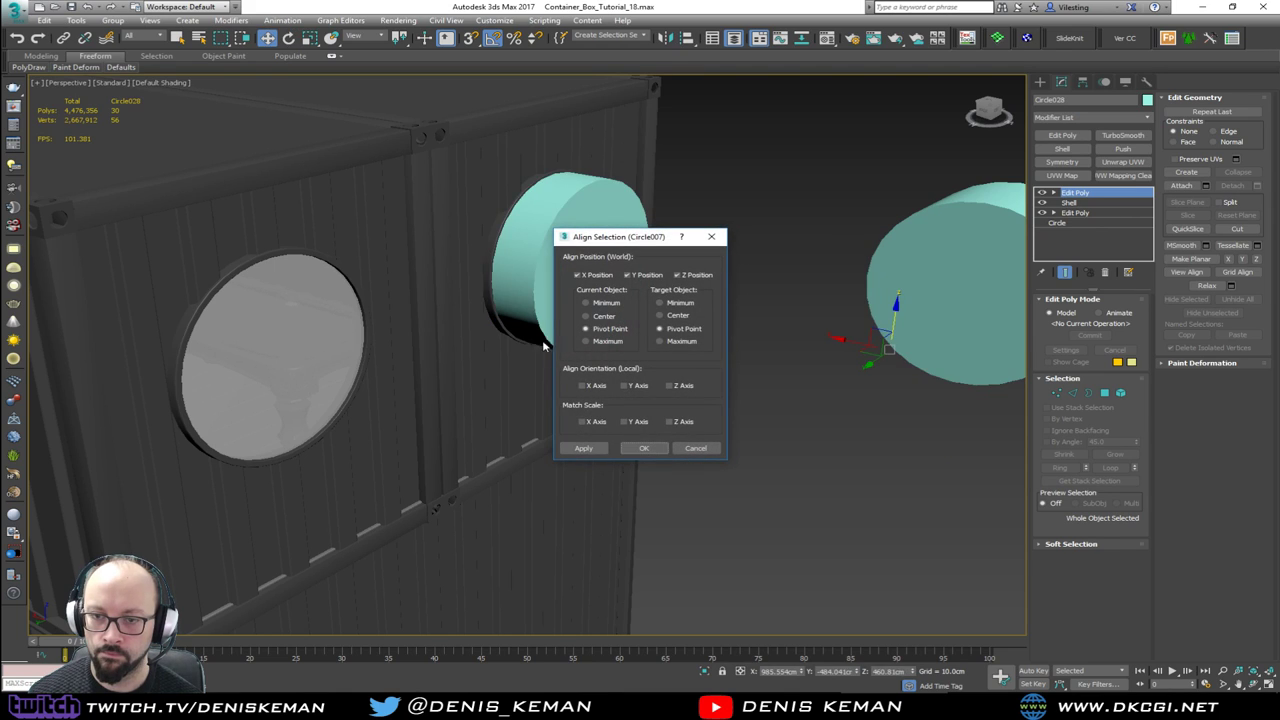
pyautogui.click(640, 448)
# Step: Isolate the aligned cylinder together with the second end-wall panel and select only the panel
pyautogui.keyDown('ctrl'); pyautogui.click(538, 398); pyautogui.keyUp('ctrl')
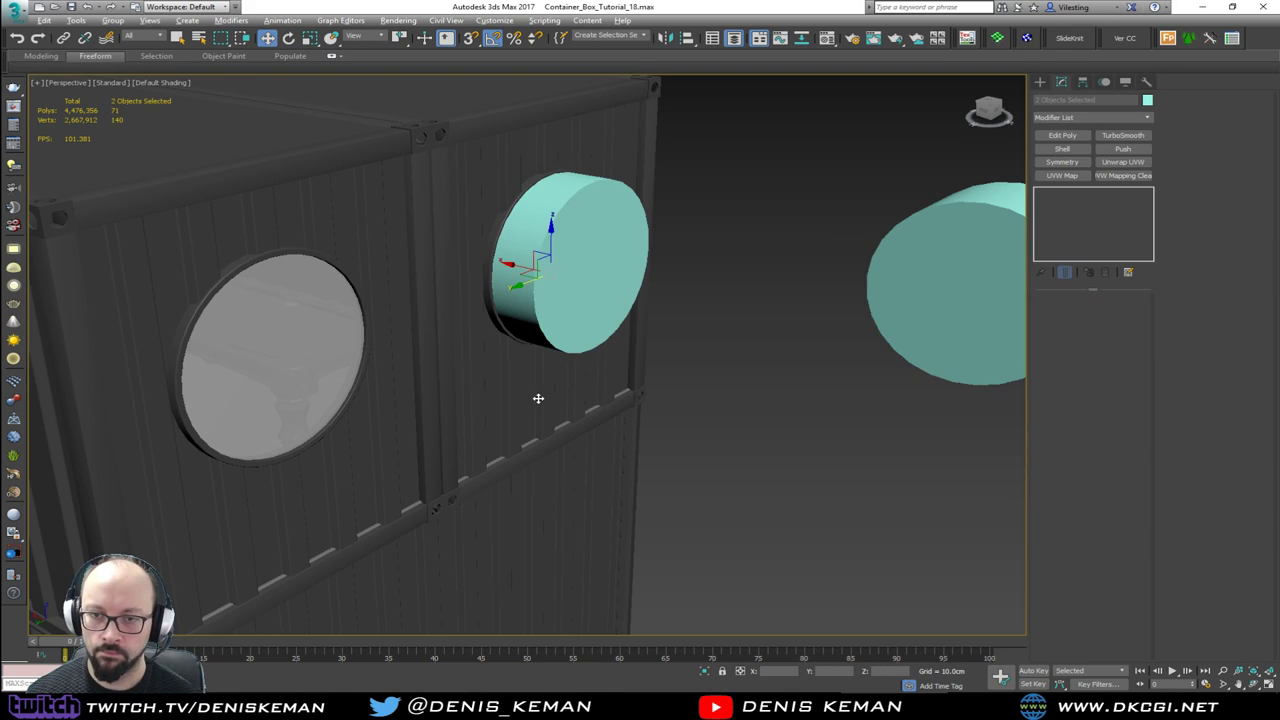
pyautogui.hotkey('alt', 'q')
pyautogui.click(733, 337)
pyautogui.click(471, 423)
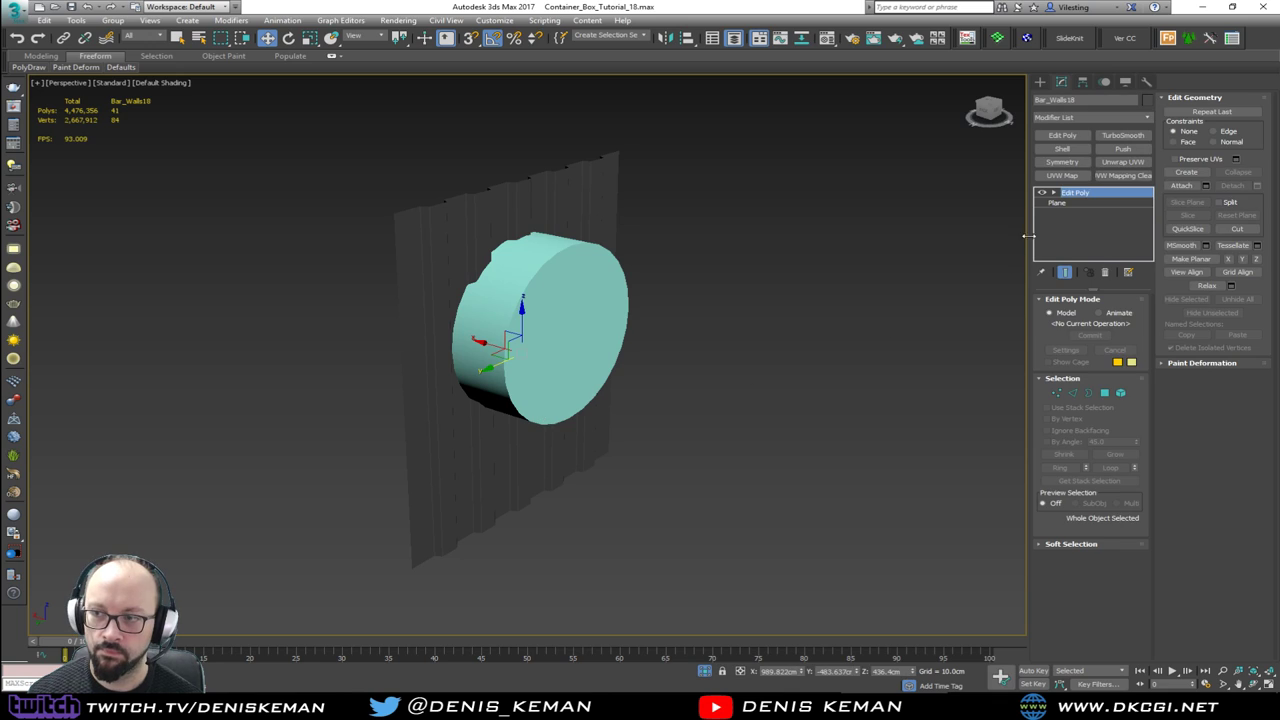
# Step: Subtract the aligned cylinder from the second end-wall panel with ProBoolean
pyautogui.click(1183, 187)
pyautogui.rightClick(655, 330)
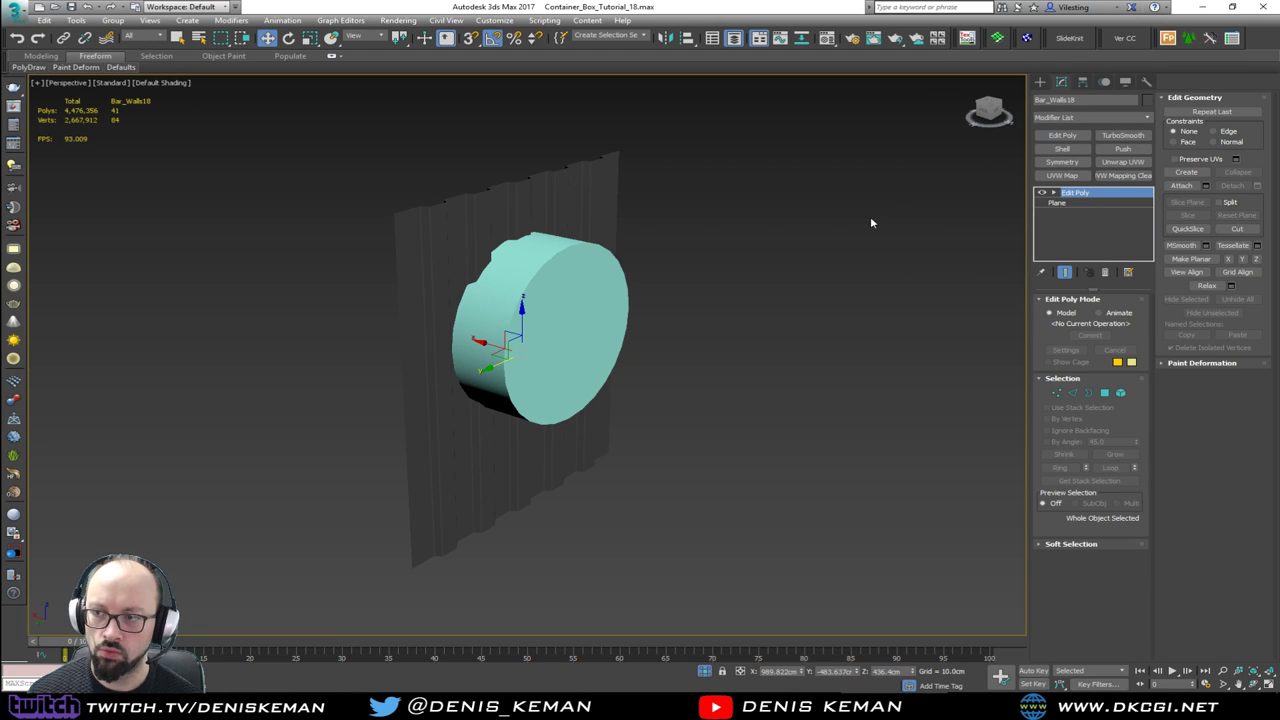
pyautogui.click(1041, 83)
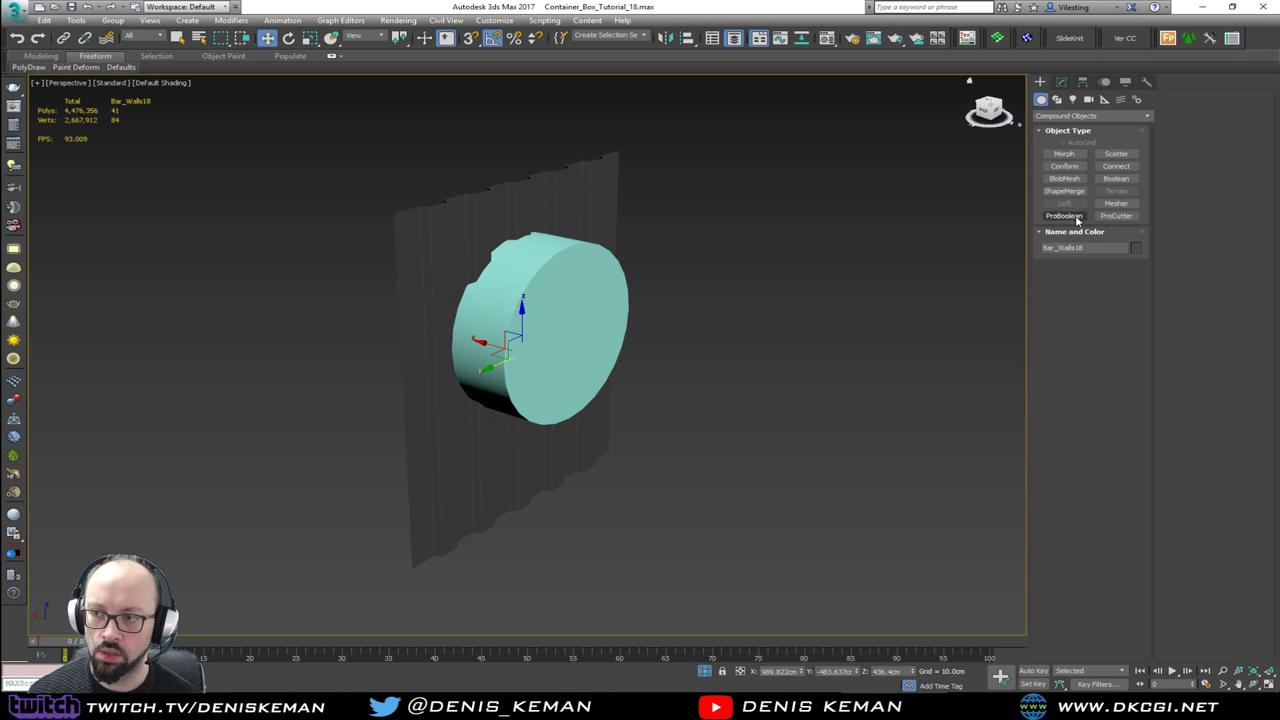
pyautogui.click(1065, 216)
pyautogui.click(1097, 284)
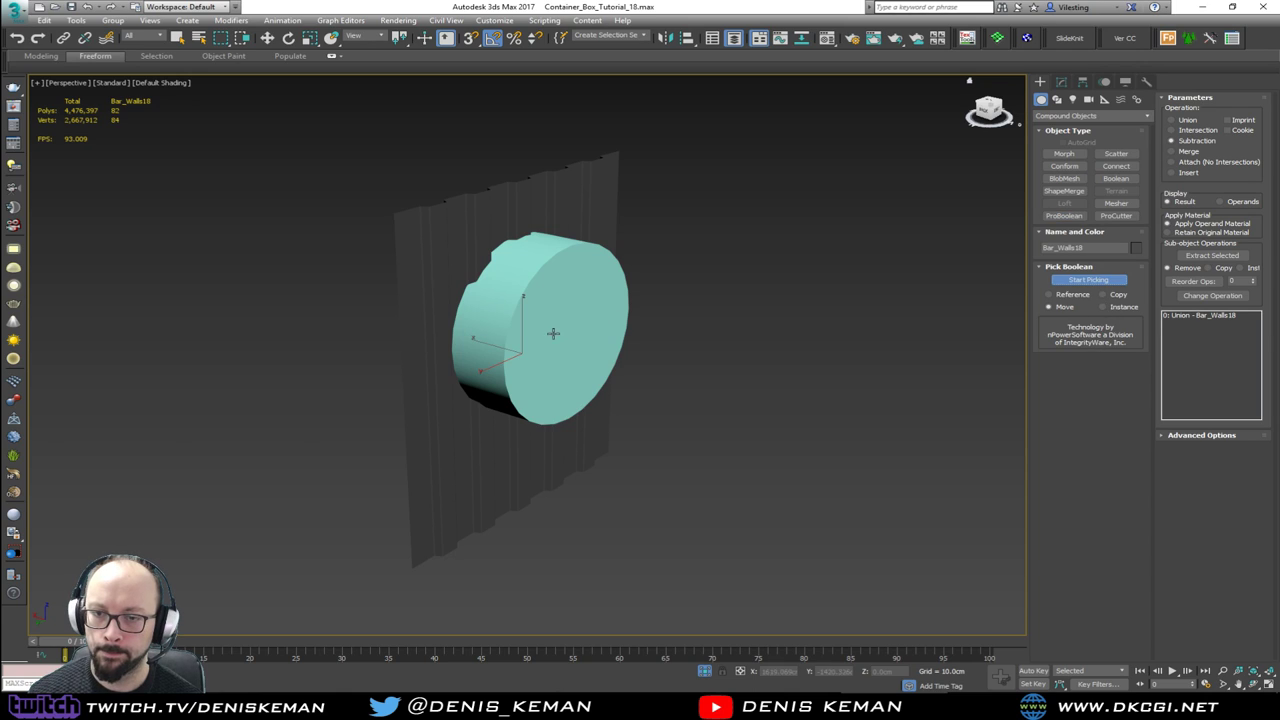
pyautogui.click(553, 334)
pyautogui.rightClick(621, 343)
# Step: Add an Edit Poly modifier to the cut end-wall panel and delete the leftover cylinder polygons inside the opening
pyautogui.click(1062, 83)
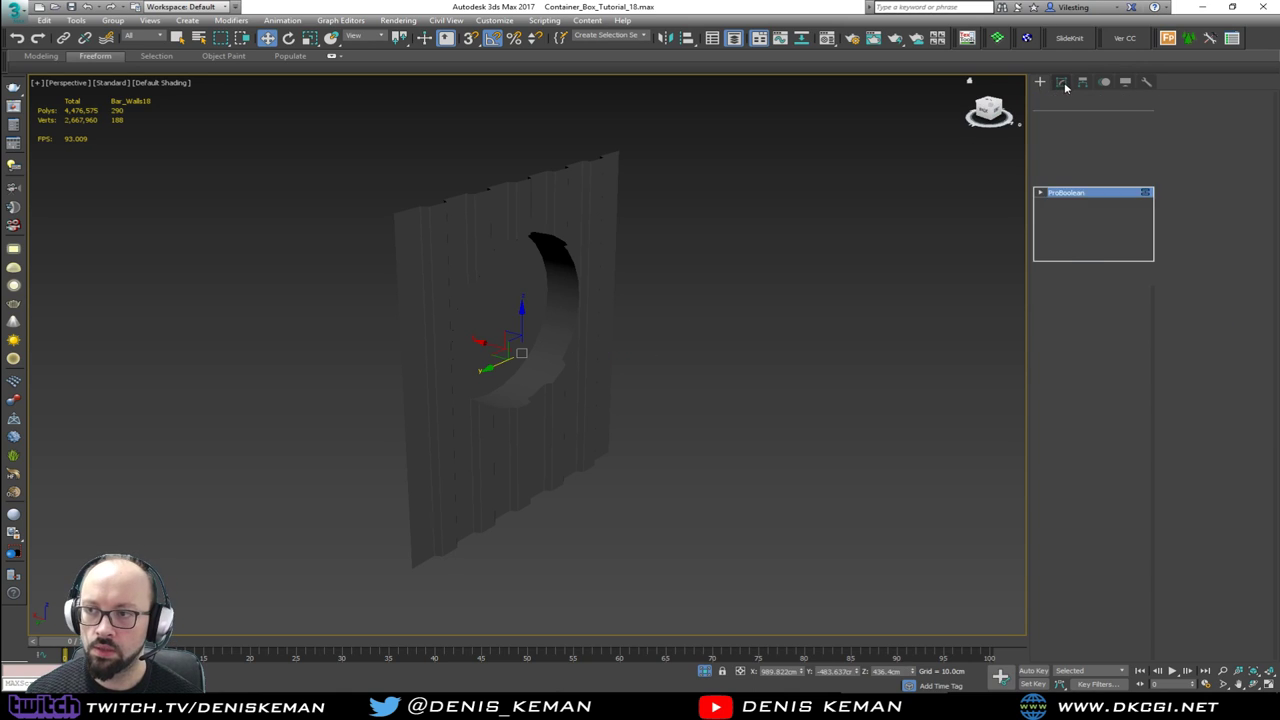
pyautogui.click(1065, 137)
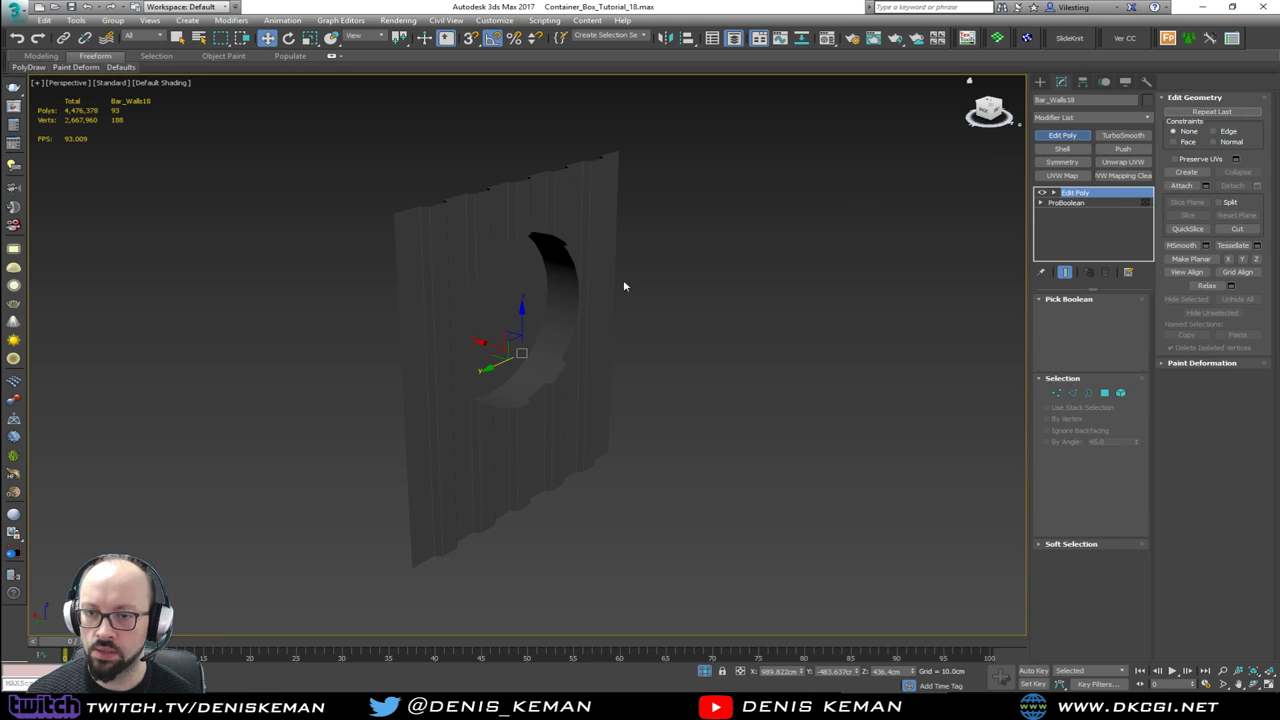
pyautogui.press('4')
pyautogui.moveTo(545, 298)
pyautogui.keyDown('alt'); pyautogui.mouseDown(button='middle')
pyautogui.moveTo(642, 304)
pyautogui.moveTo(529, 302)
pyautogui.mouseUp(button='middle'); pyautogui.keyUp('alt')
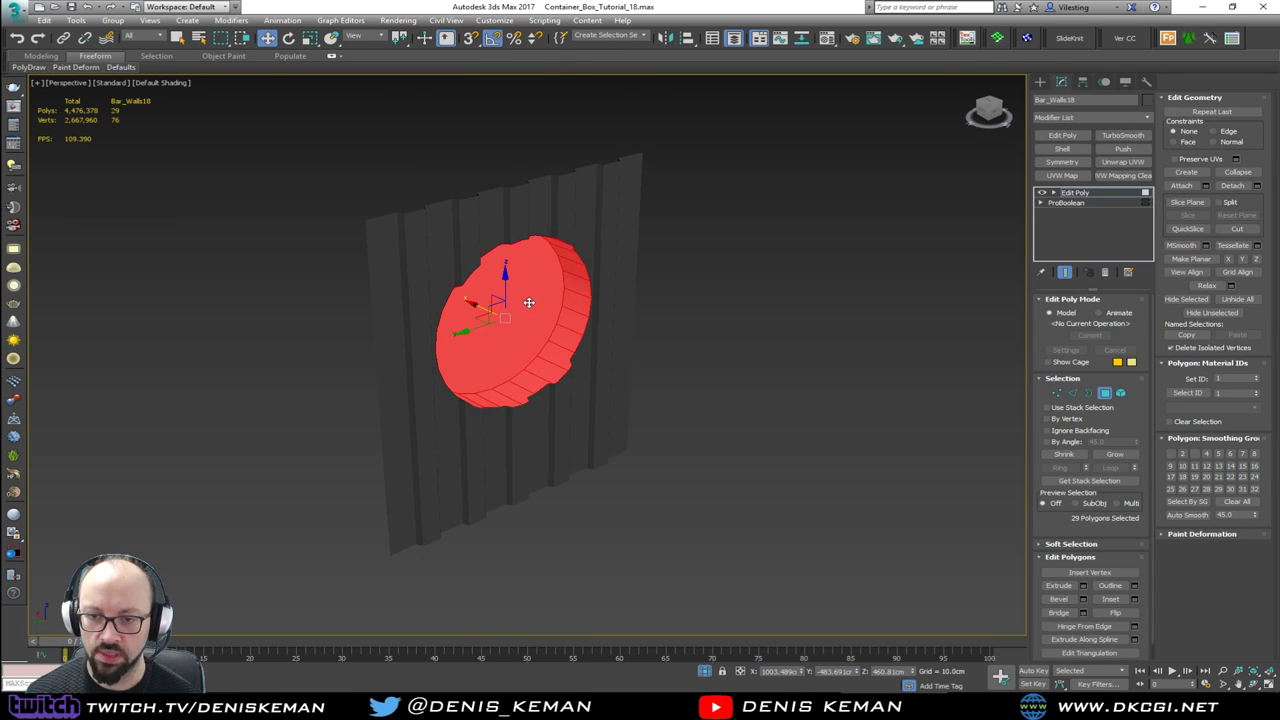
pyautogui.press('Delete')
pyautogui.click(1106, 391)
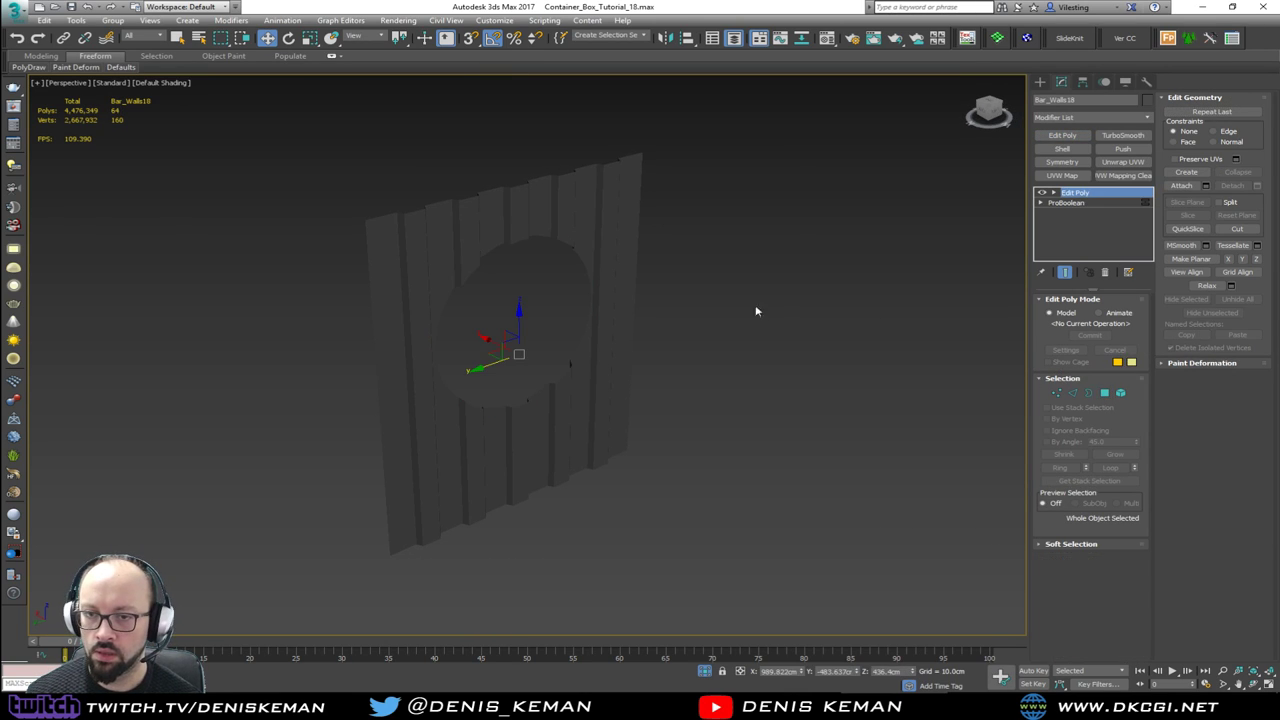
# Step: Exit isolation and move the spare cylinder out in front of the long side wall with three round windows
pyautogui.rightClick(655, 275)
pyautogui.click(714, 188)
pyautogui.keyDown('alt'); pyautogui.moveTo(716, 182); pyautogui.dragTo(334, 66, button='middle'); pyautogui.keyUp('alt')
pyautogui.click(851, 526)
pyautogui.keyDown('alt'); pyautogui.moveTo(667, 356); pyautogui.dragTo(915, 224, button='middle'); pyautogui.keyUp('alt')
pyautogui.click(886, 163)
pyautogui.moveTo(915, 224); pyautogui.dragTo(297, 314)
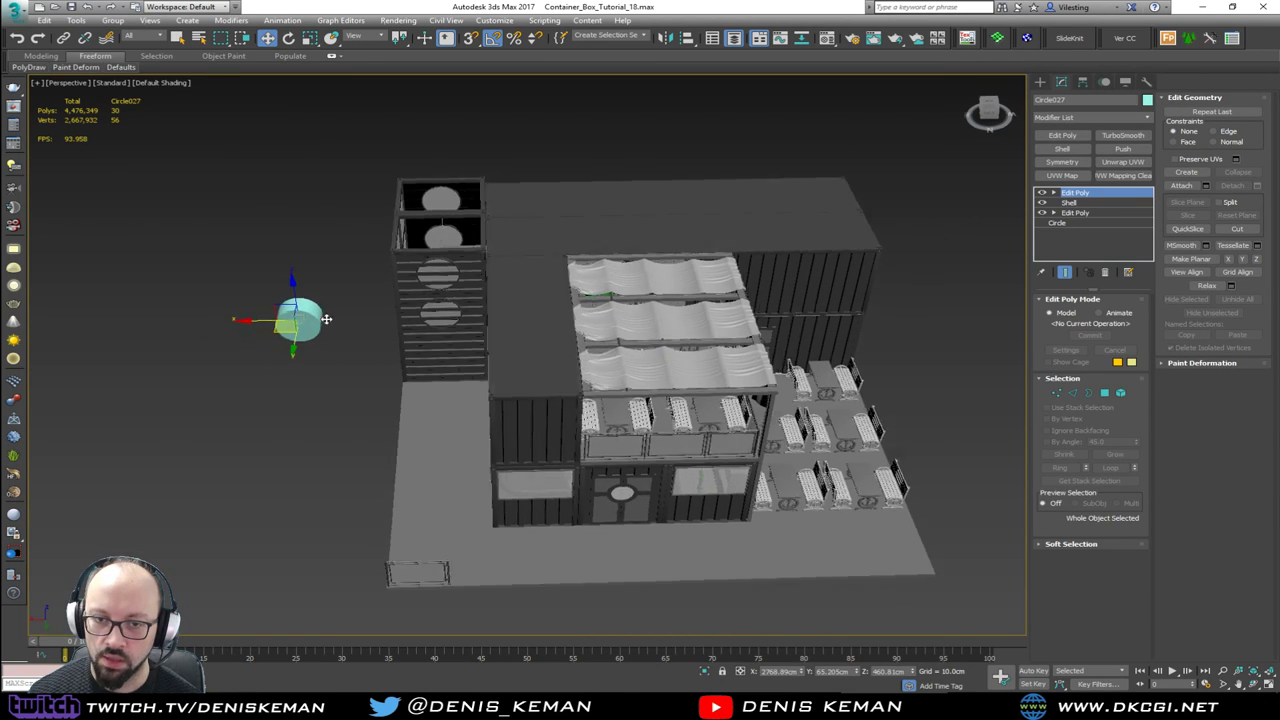
# Step: Clone the spare cylinder three times as copies along the Y axis, placing the last copy farther away as a spare
pyautogui.keyDown('alt'); pyautogui.moveTo(297, 314); pyautogui.dragTo(397, 320, button='middle'); pyautogui.keyUp('alt')
pyautogui.moveTo(517, 240); pyautogui.dragTo(555, 244, button='middle')
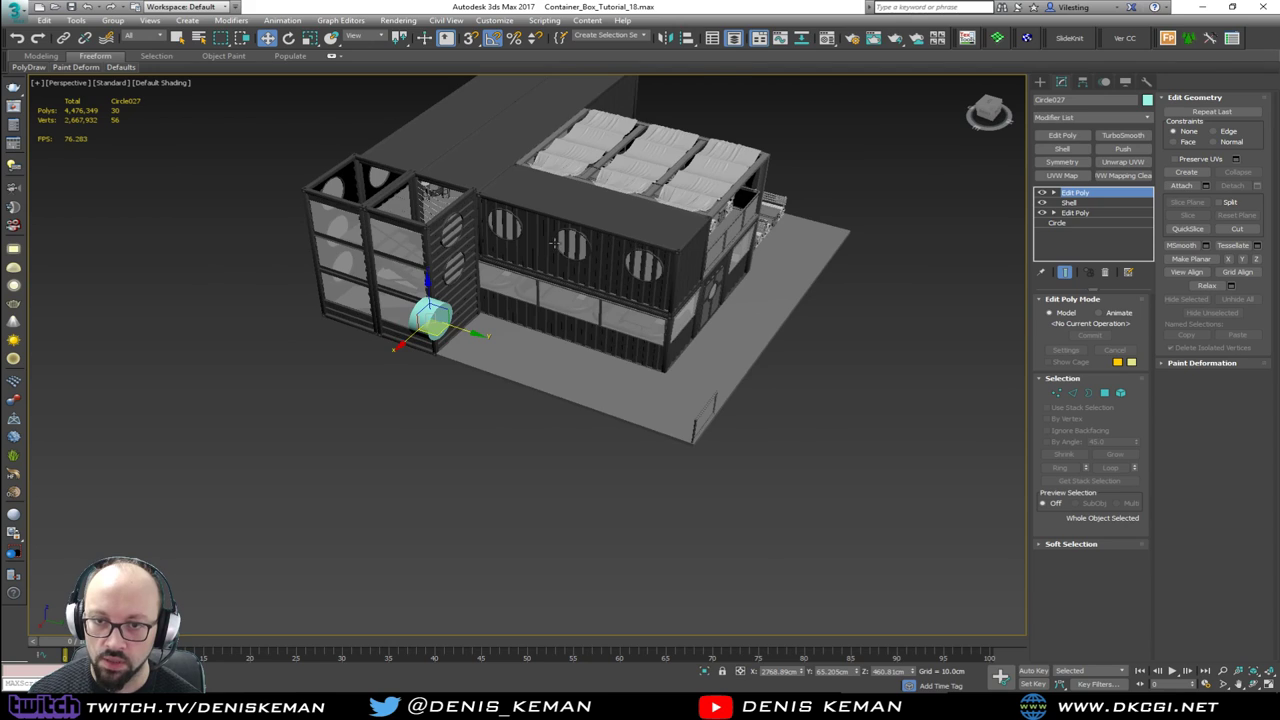
pyautogui.scroll(3, 555, 244)
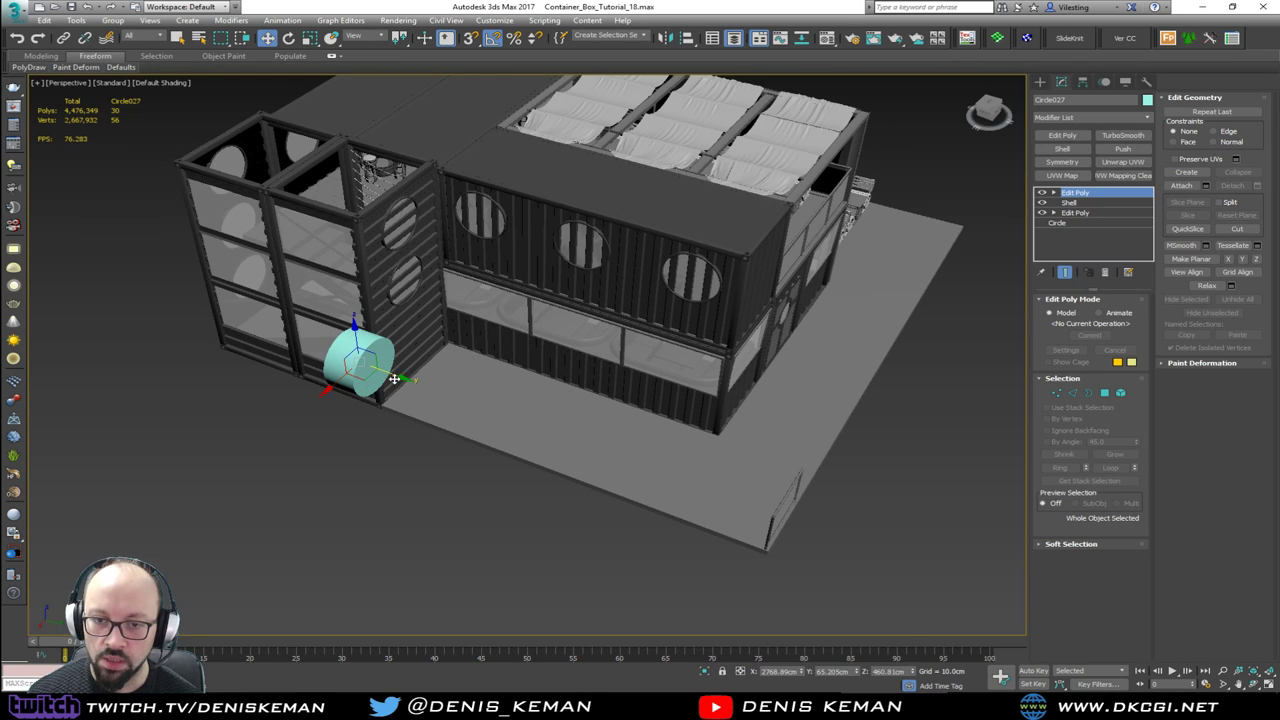
pyautogui.keyDown('shift'); pyautogui.moveTo(395, 378); pyautogui.dragTo(475, 403); pyautogui.keyUp('shift')
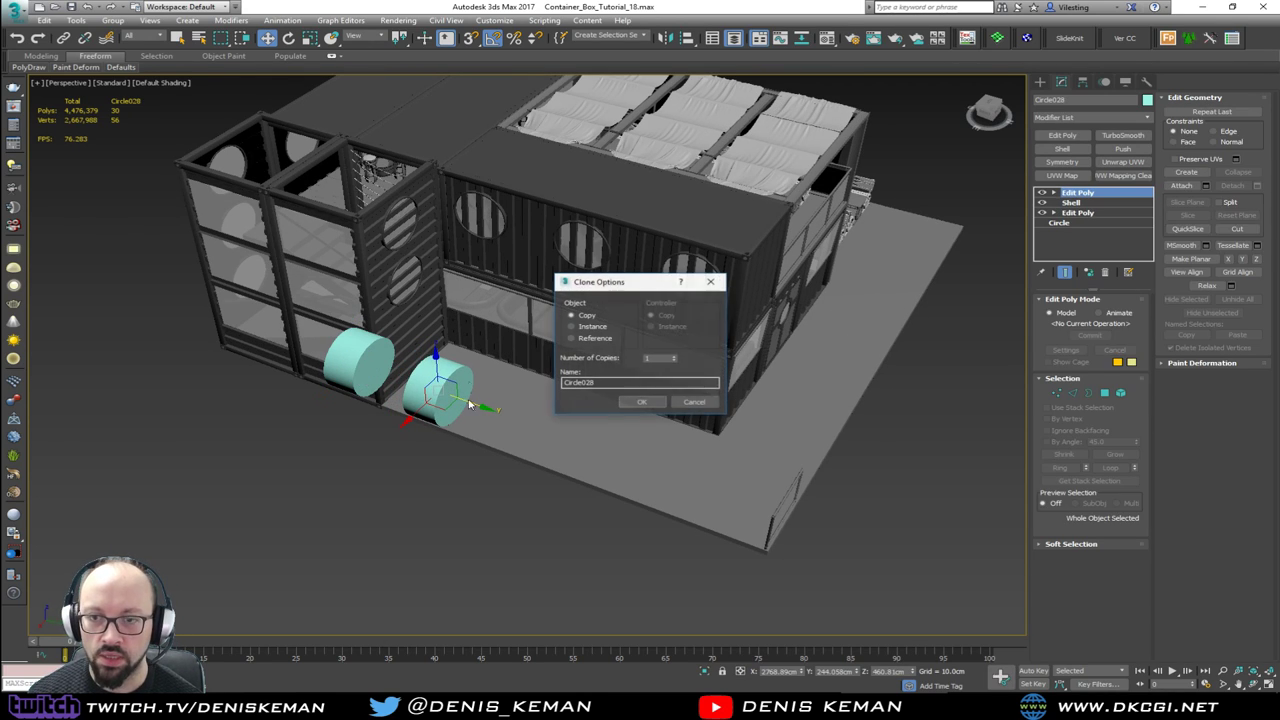
pyautogui.click(644, 402)
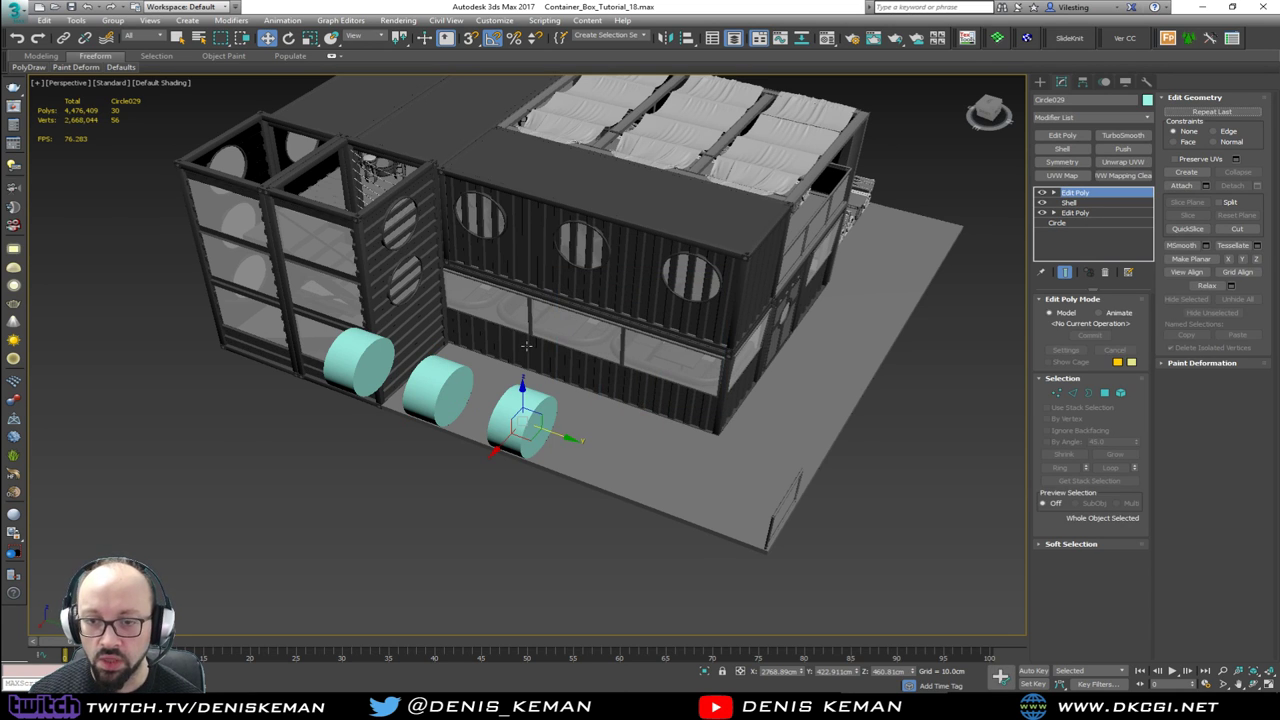
pyautogui.scroll(3, 529, 355)
pyautogui.moveTo(529, 355); pyautogui.dragTo(534, 256, button='middle')
pyautogui.keyDown('alt'); pyautogui.moveTo(566, 314); pyautogui.dragTo(535, 388, button='middle'); pyautogui.keyUp('alt')
pyautogui.keyDown('shift'); pyautogui.moveTo(547, 395); pyautogui.dragTo(710, 550); pyautogui.keyUp('shift')
pyautogui.click(643, 402)
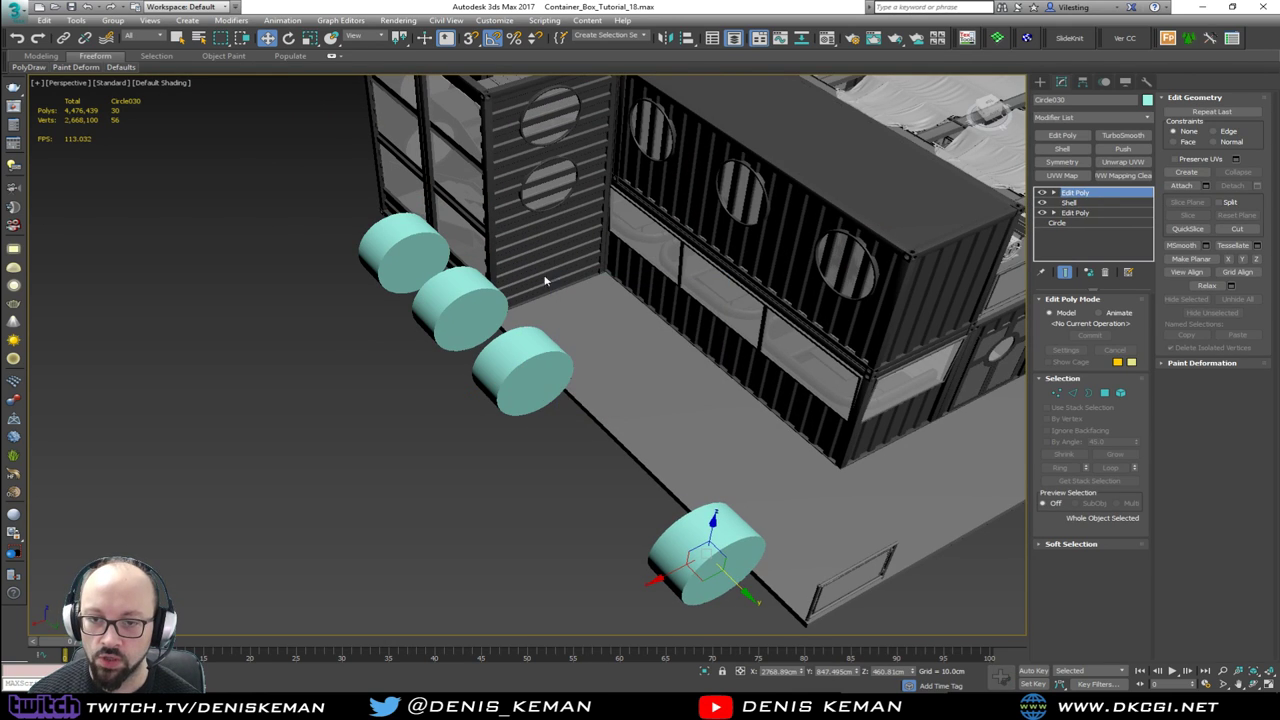
# Step: Rotate each of the three grouped cylinders 90 degrees about the Z axis to face the side wall, leaving out the distant spare
pyautogui.keyDown('alt'); pyautogui.moveTo(522, 256); pyautogui.dragTo(456, 322, button='middle'); pyautogui.keyUp('alt')
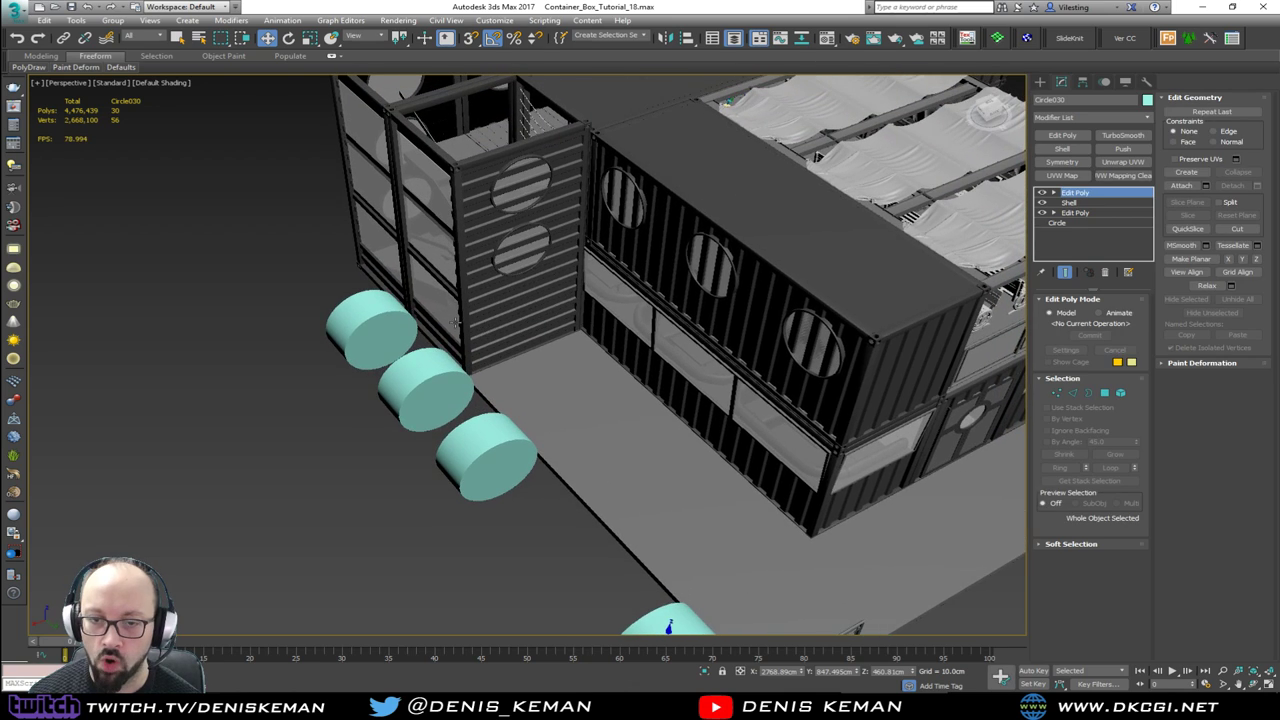
pyautogui.click(371, 328)
pyautogui.press('e')
pyautogui.moveTo(370, 362); pyautogui.dragTo(314, 379)
pyautogui.click(430, 399)
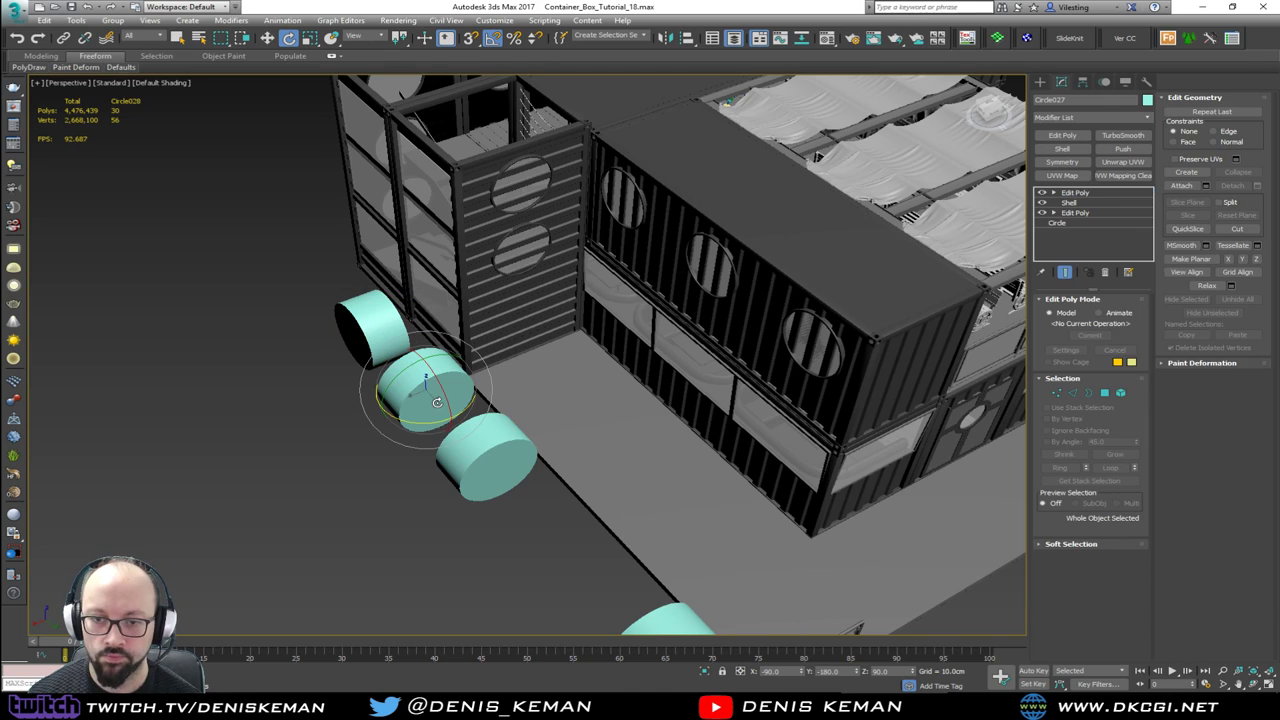
pyautogui.moveTo(440, 415); pyautogui.dragTo(388, 434)
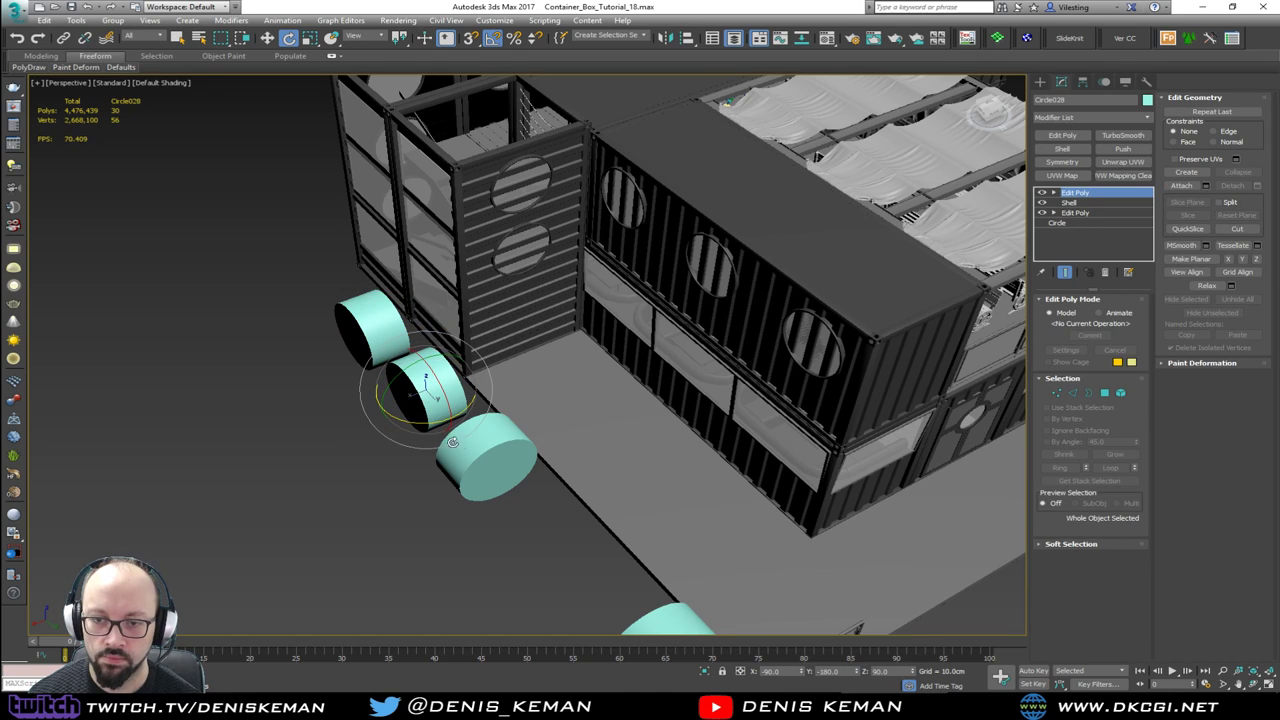
pyautogui.click(476, 449)
pyautogui.moveTo(527, 480); pyautogui.dragTo(470, 504)
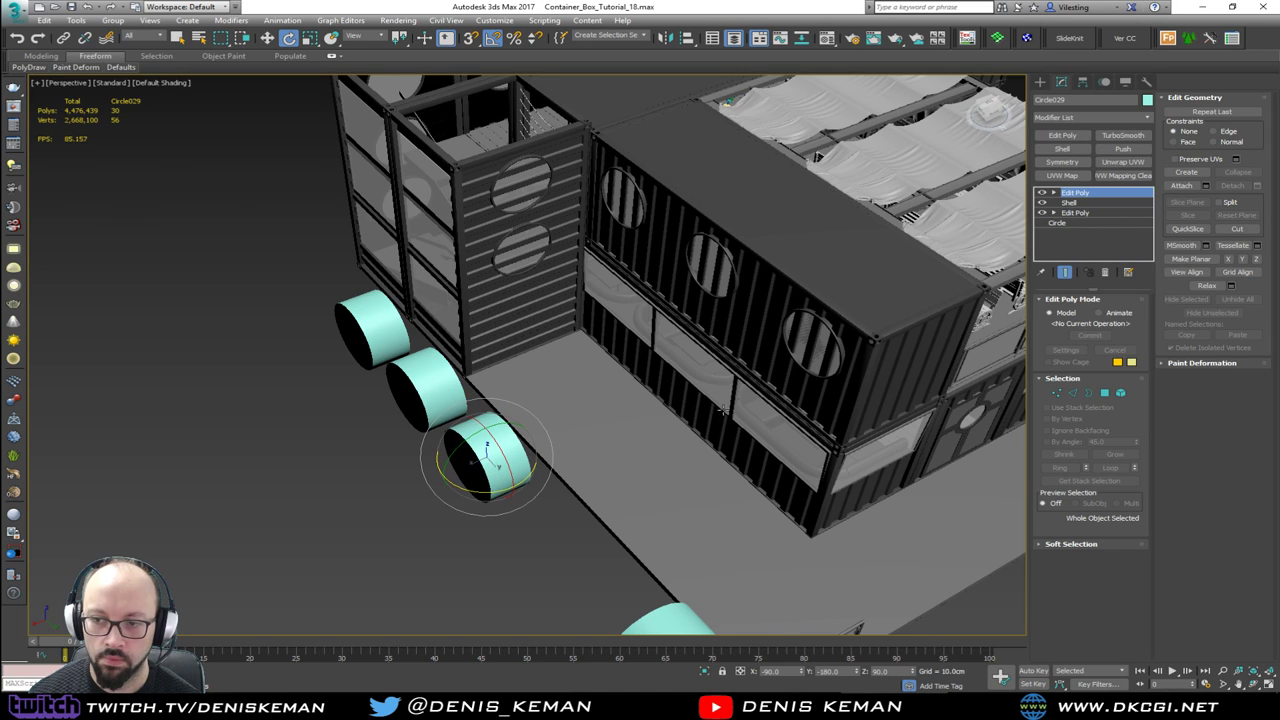
# Step: Align the selected cylinder to the side-wall window ring nearest the building corner, pivot to pivot on X, Y and Z position
pyautogui.scroll(2, 836, 368)
pyautogui.press('w')
pyautogui.hotkey('alt', 'a')
pyautogui.click(848, 342)
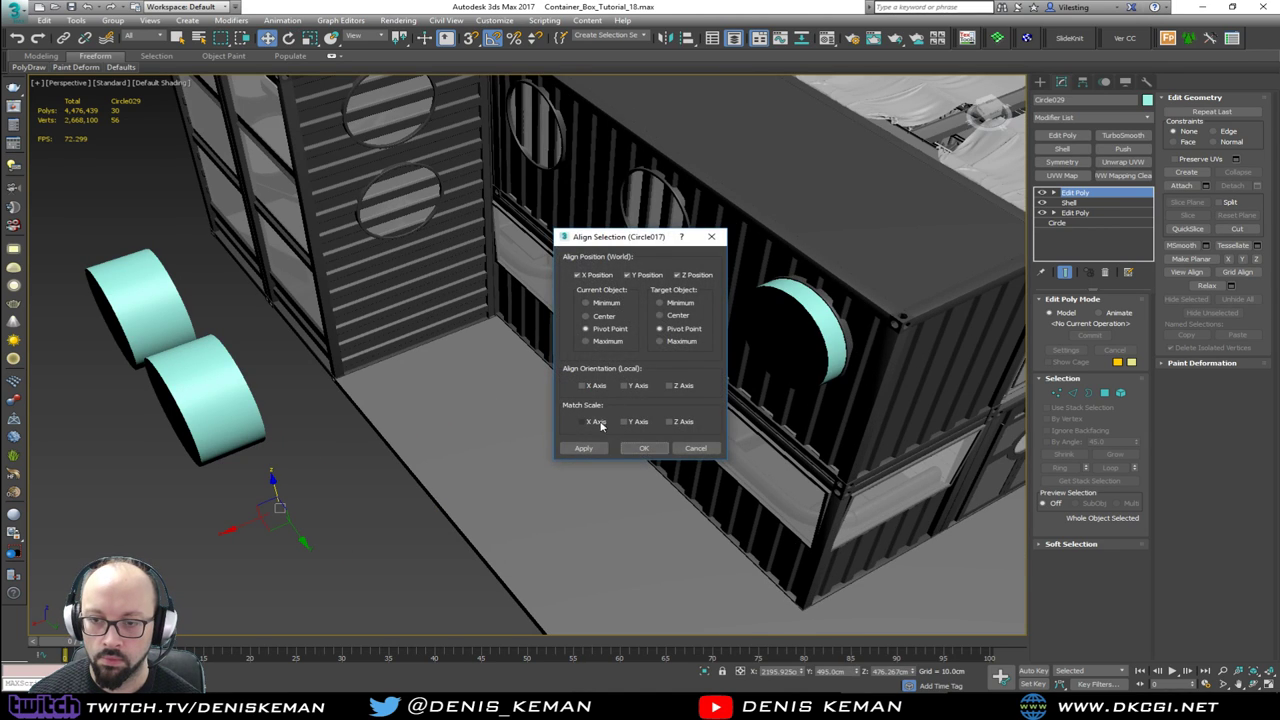
pyautogui.click(645, 449)
# Step: Align the other two rotated cylinders to the middle and innermost side-wall window rings, pivot to pivot on X, Y and Z position
pyautogui.click(245, 406)
pyautogui.click(245, 405)
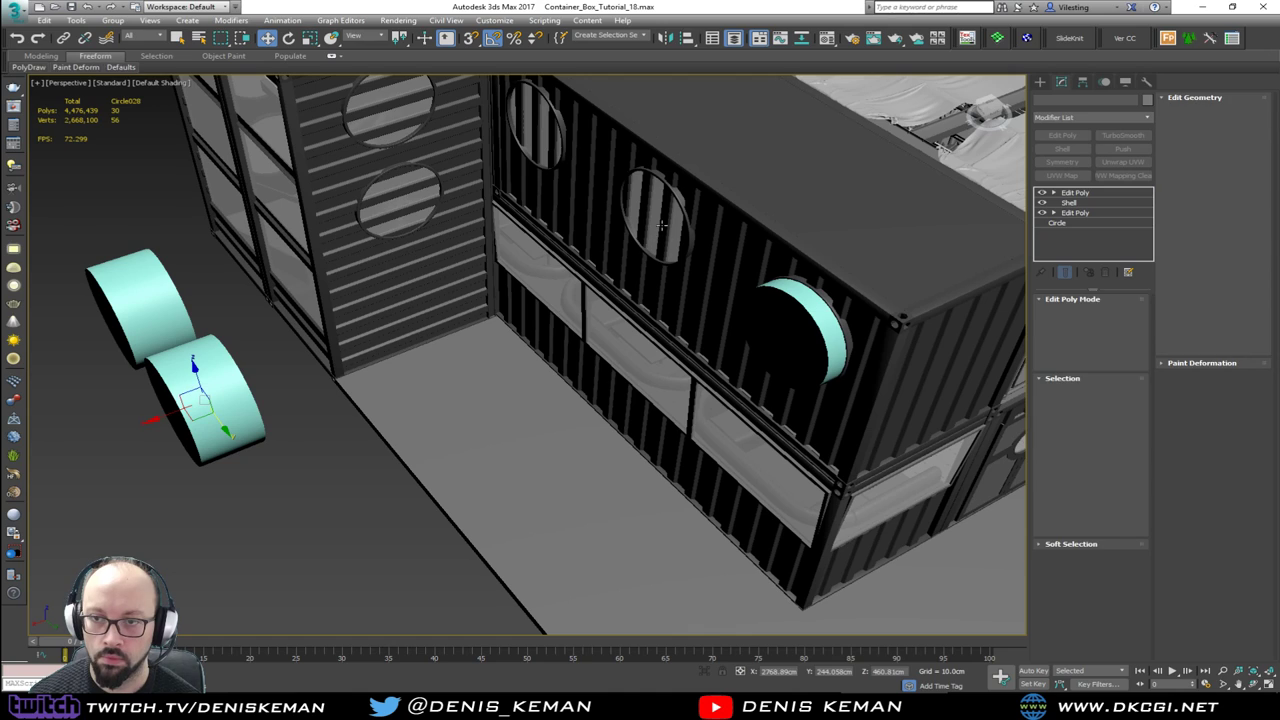
pyautogui.click(679, 200)
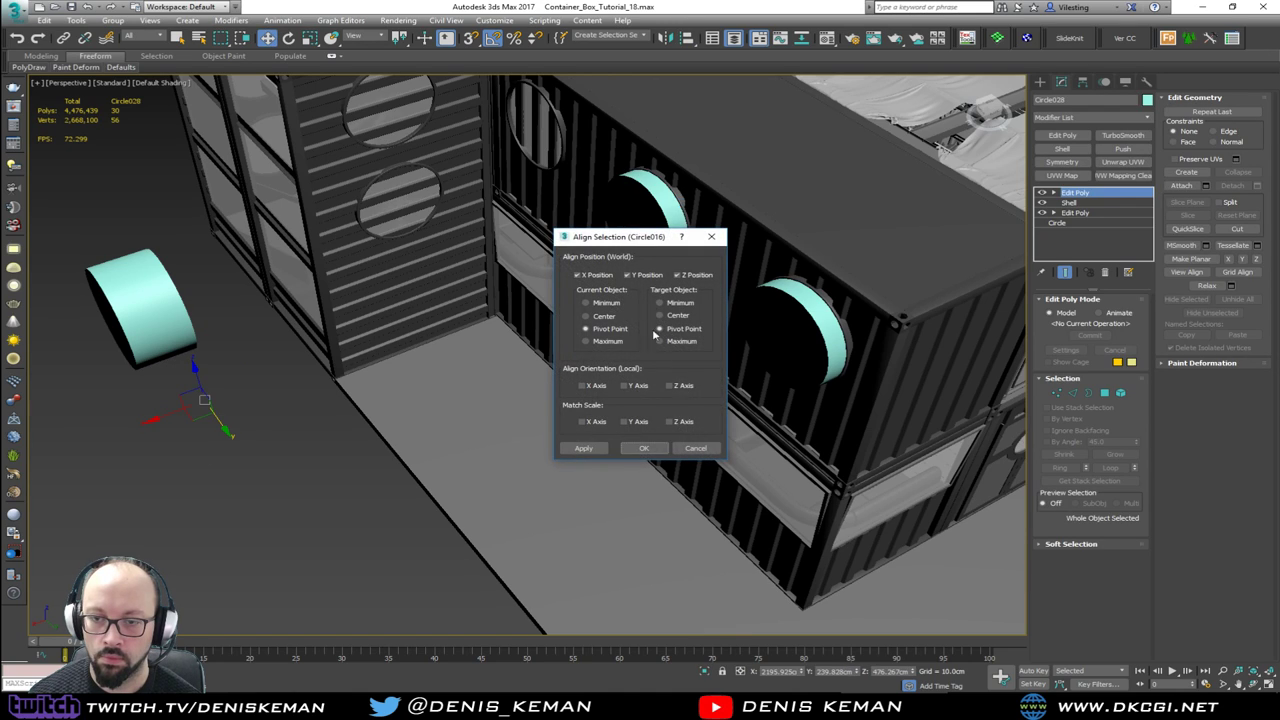
pyautogui.click(645, 448)
pyautogui.click(170, 305)
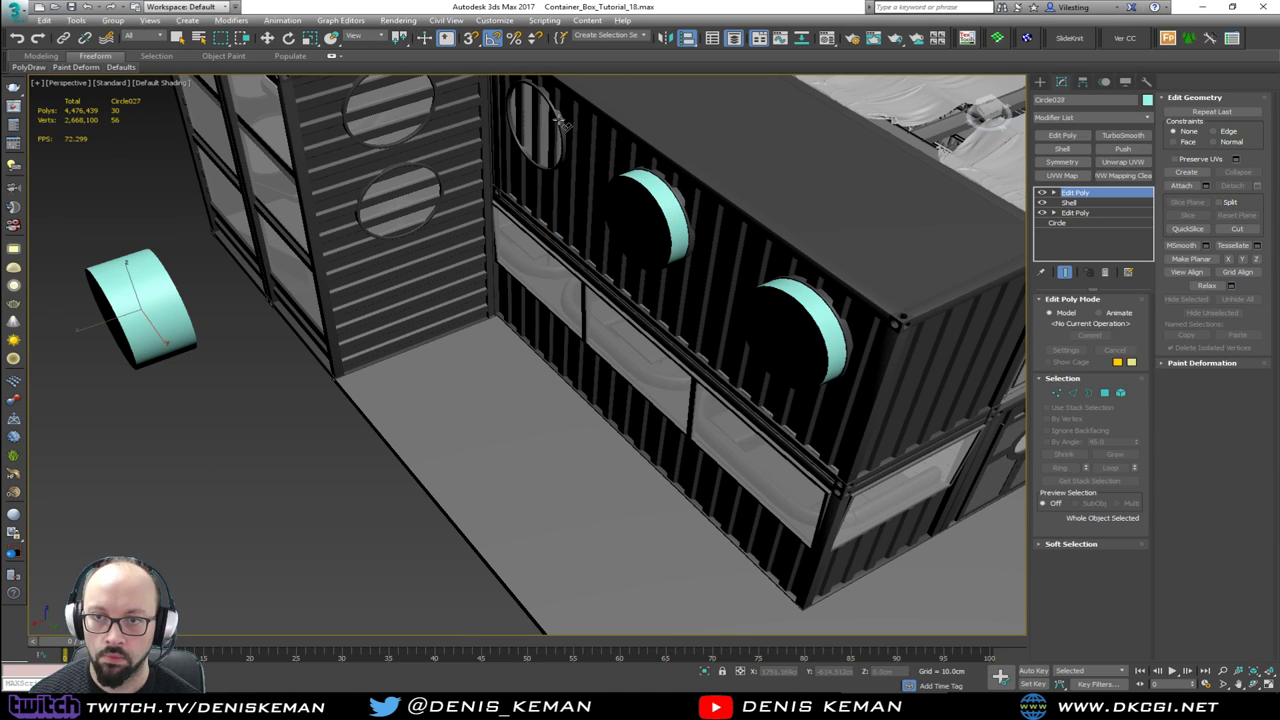
pyautogui.click(562, 122)
pyautogui.click(645, 448)
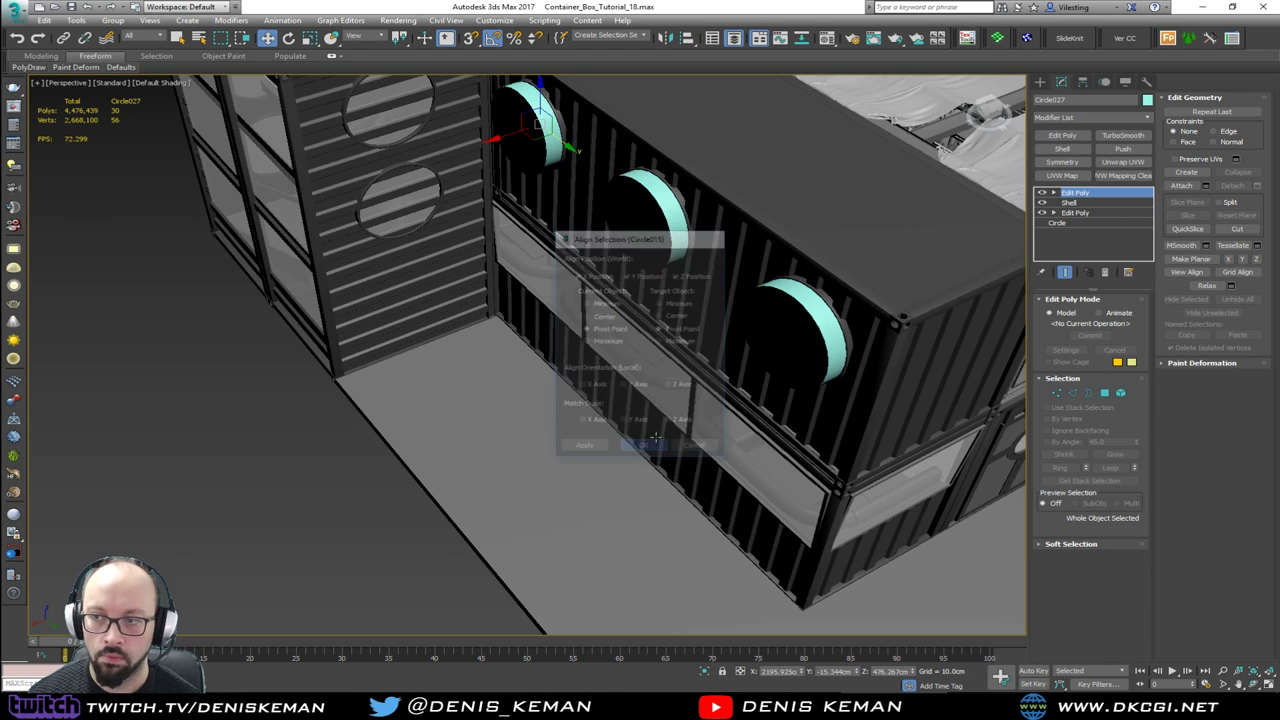
# Step: Attach the other two aligned cylinders to the selected one and turn on edged-face display
pyautogui.press('F3')
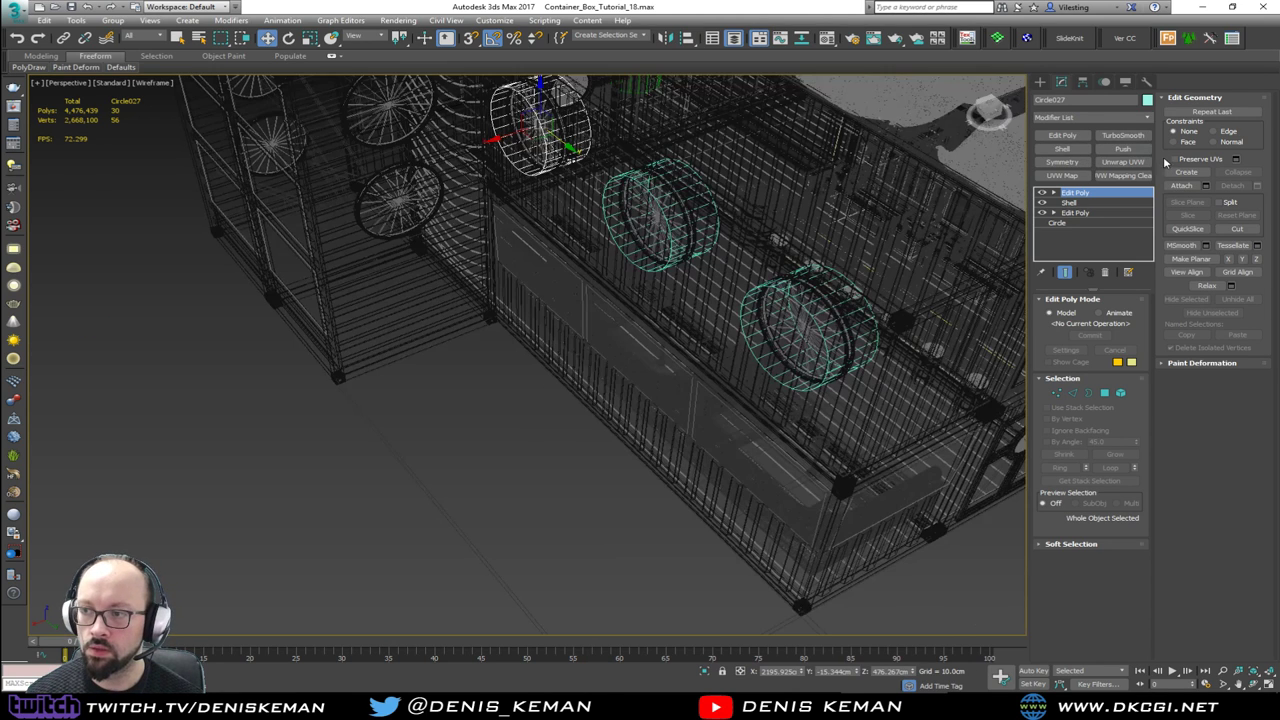
pyautogui.click(1183, 186)
pyautogui.scroll(8, 674, 238)
pyautogui.press('F3')
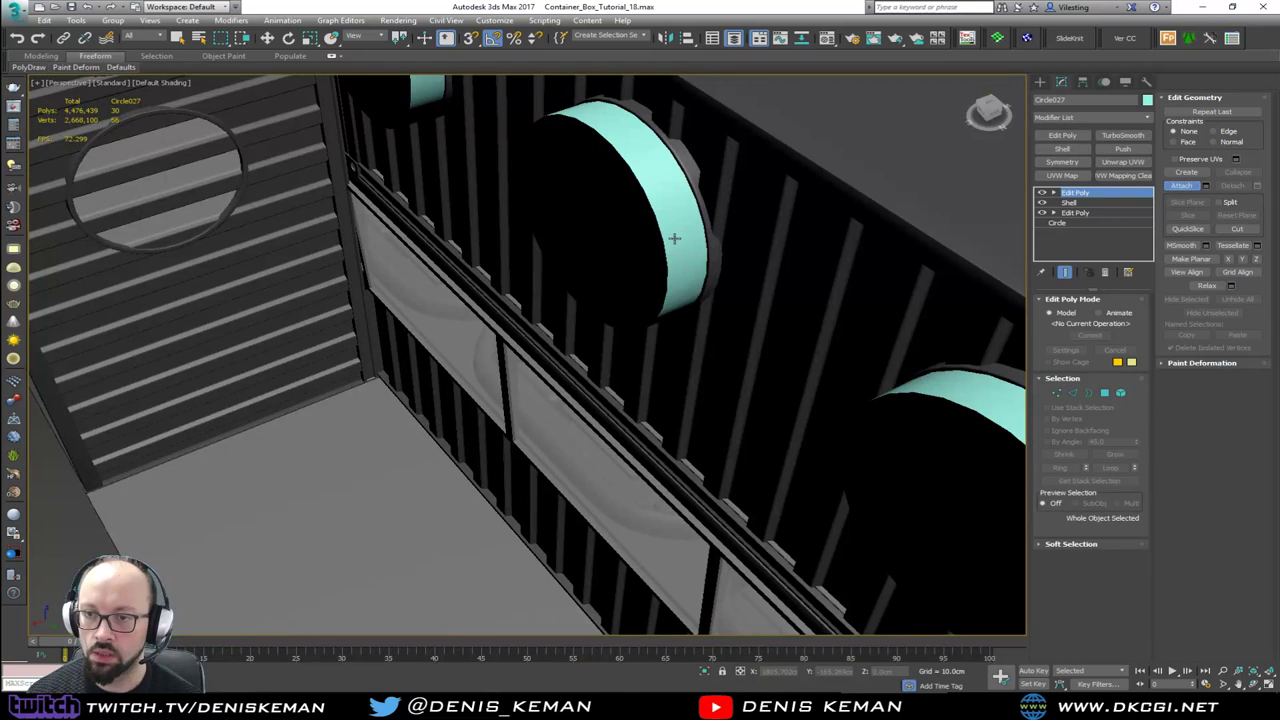
pyautogui.press('F3')
pyautogui.press('F3')
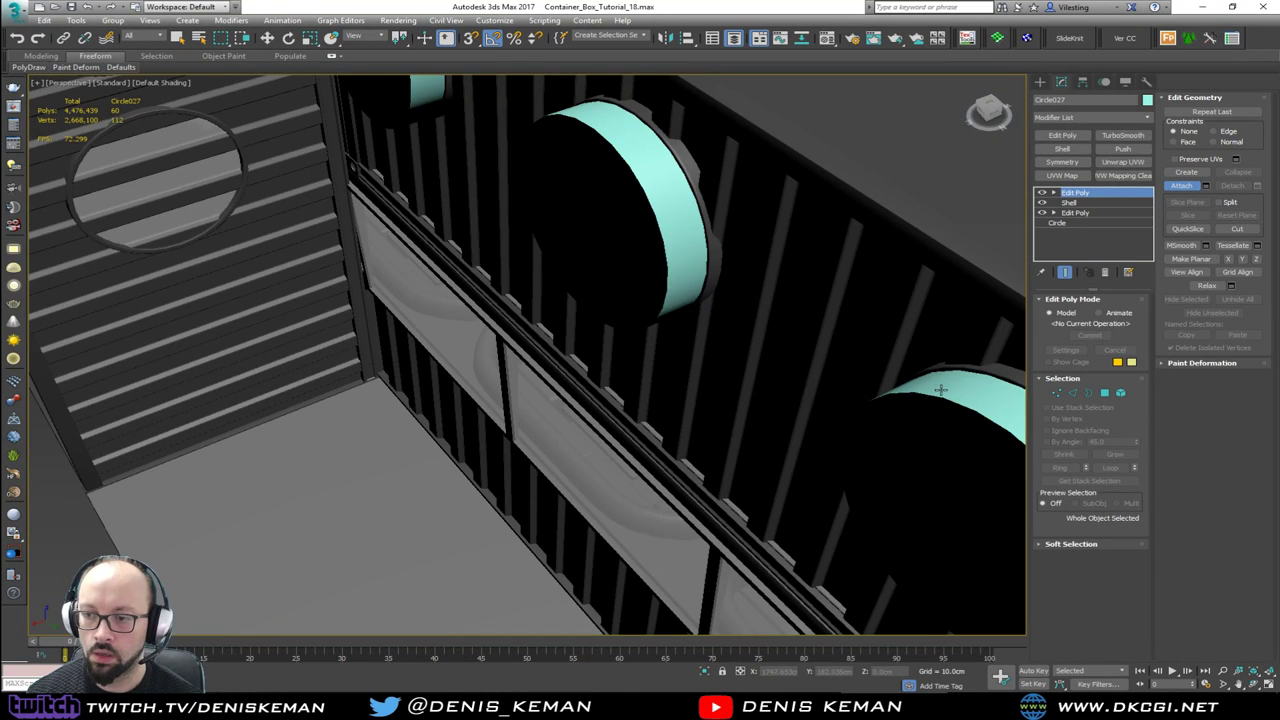
pyautogui.press('F4')
pyautogui.click(940, 390)
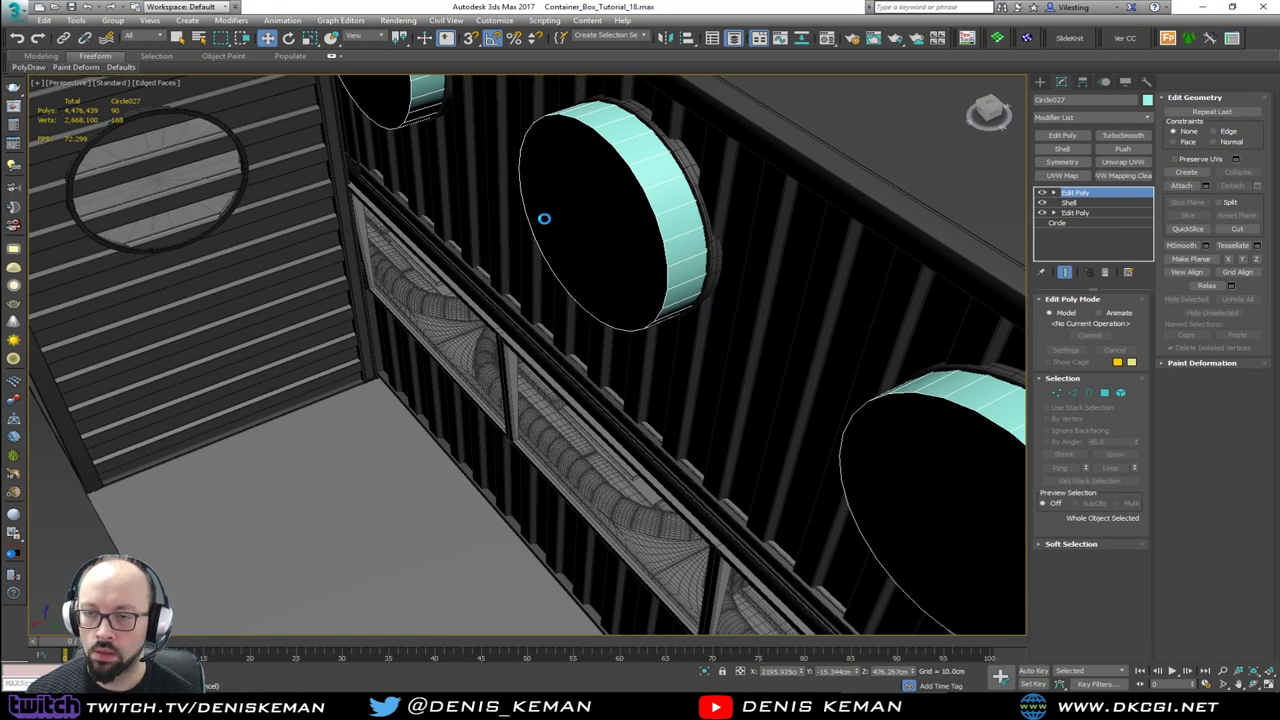
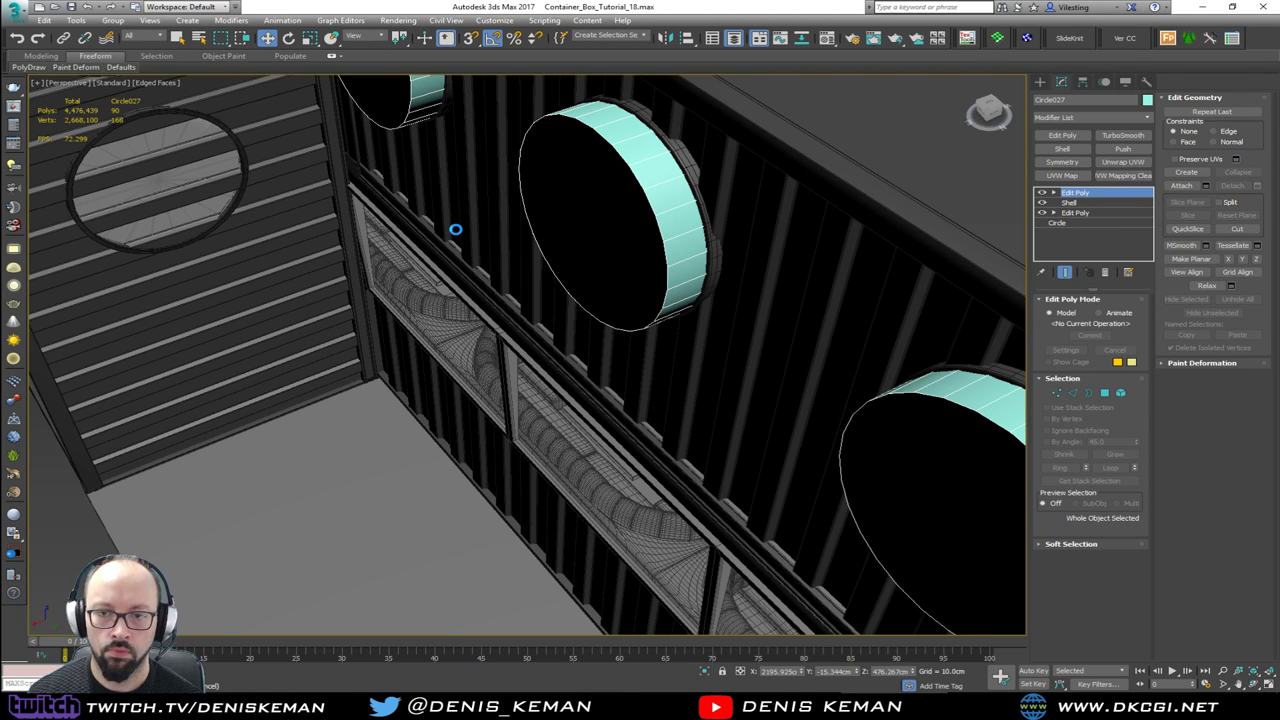
# Step: Isolate the attached cylinders together with the upper side-wall panel and select only the panel
pyautogui.scroll(-3, 456, 229)
pyautogui.moveTo(520, 256); pyautogui.dragTo(400, 270, button='middle')
pyautogui.keyDown('alt'); pyautogui.moveTo(400, 270); pyautogui.dragTo(445, 233, button='middle'); pyautogui.keyUp('alt')
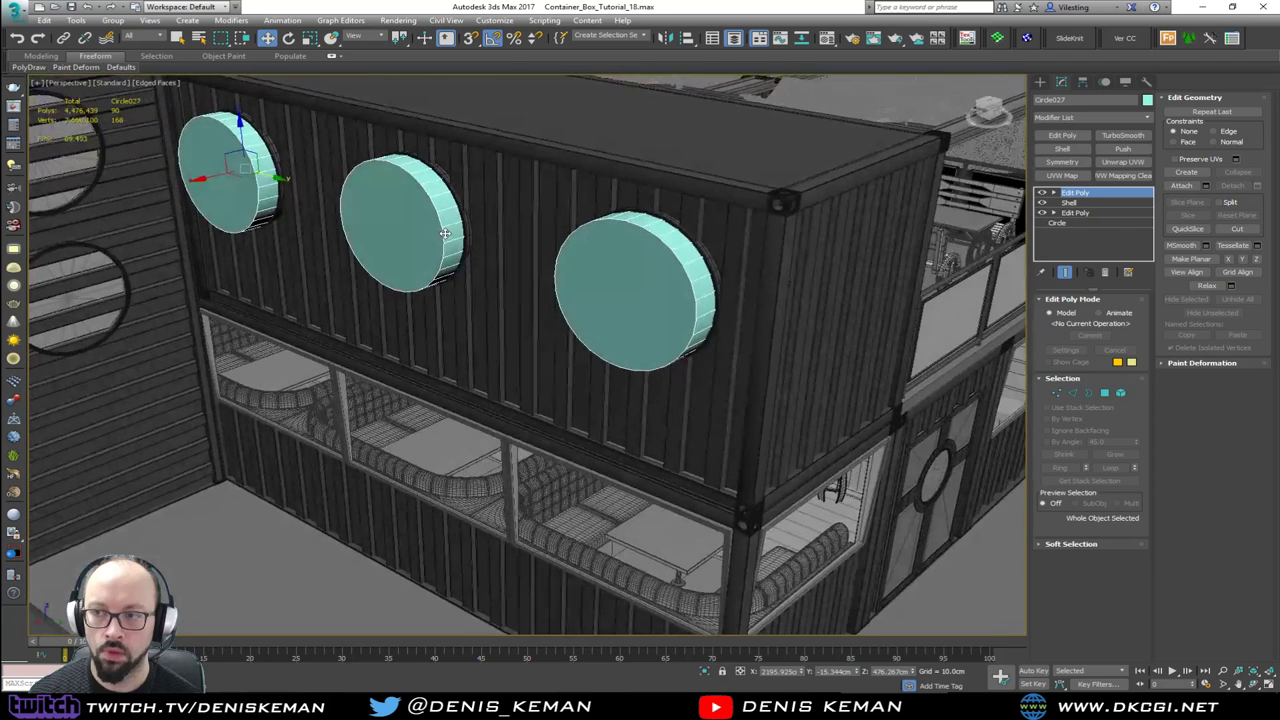
pyautogui.keyDown('ctrl'); pyautogui.click(490, 279); pyautogui.keyUp('ctrl')
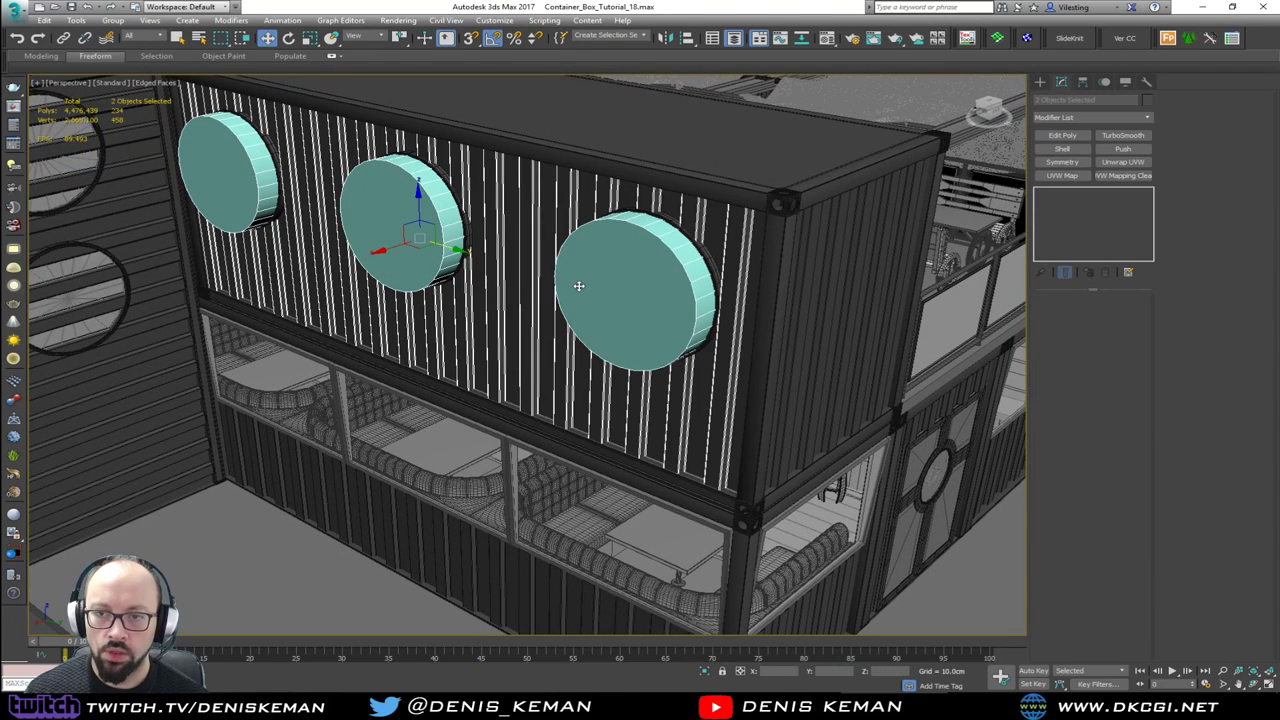
pyautogui.hotkey('alt', 'q')
pyautogui.click(823, 203)
pyautogui.click(606, 339)
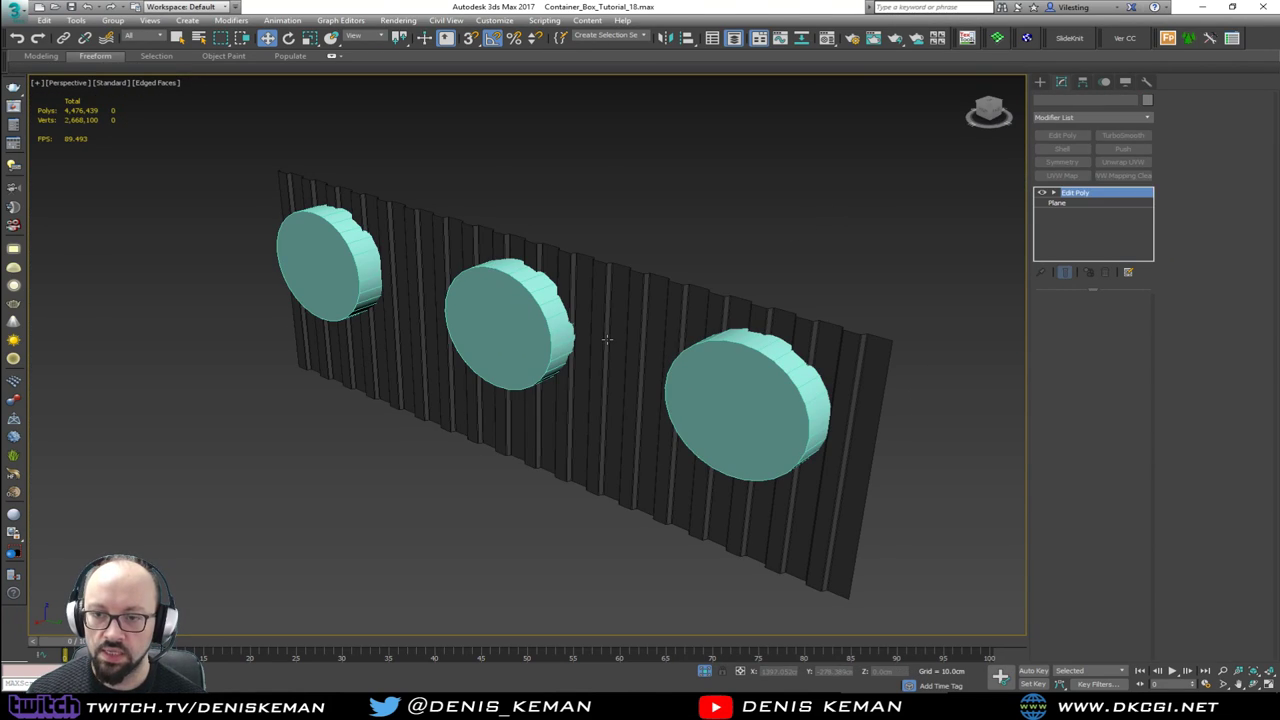
# Step: Subtract the attached cylinders from the side-wall panel with ProBoolean to cut all three window openings
pyautogui.click(1041, 82)
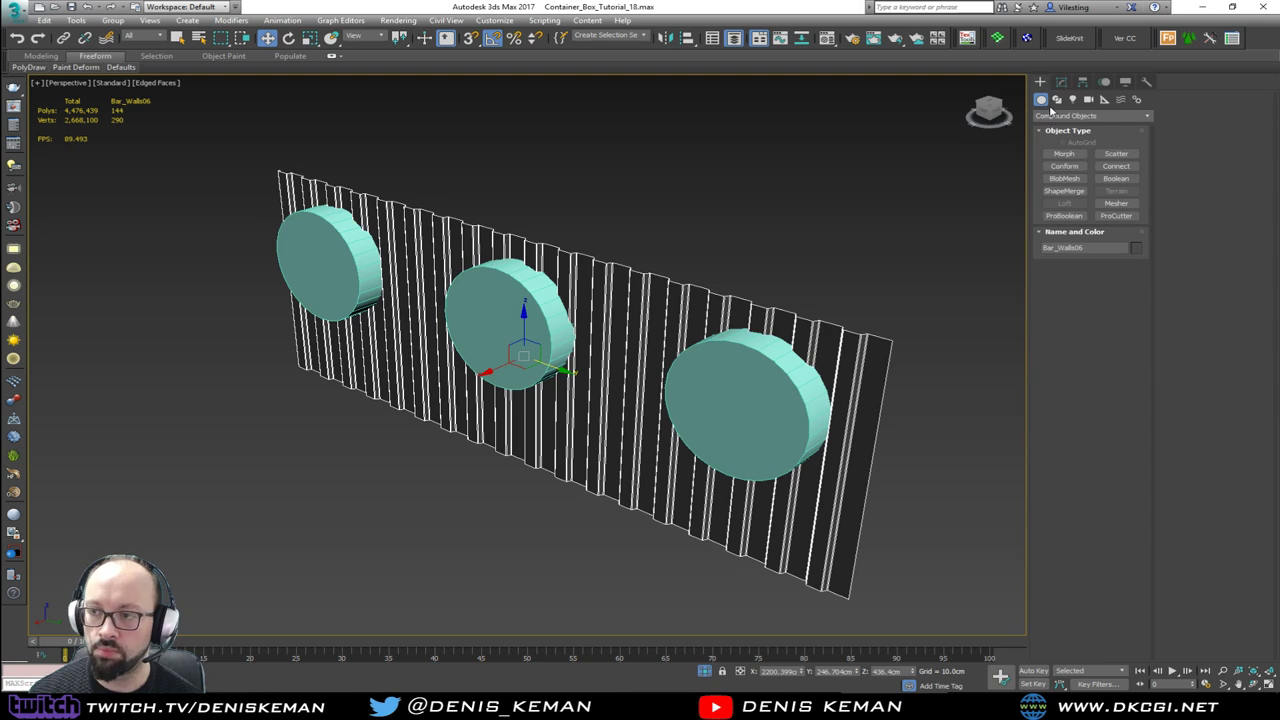
pyautogui.click(1064, 216)
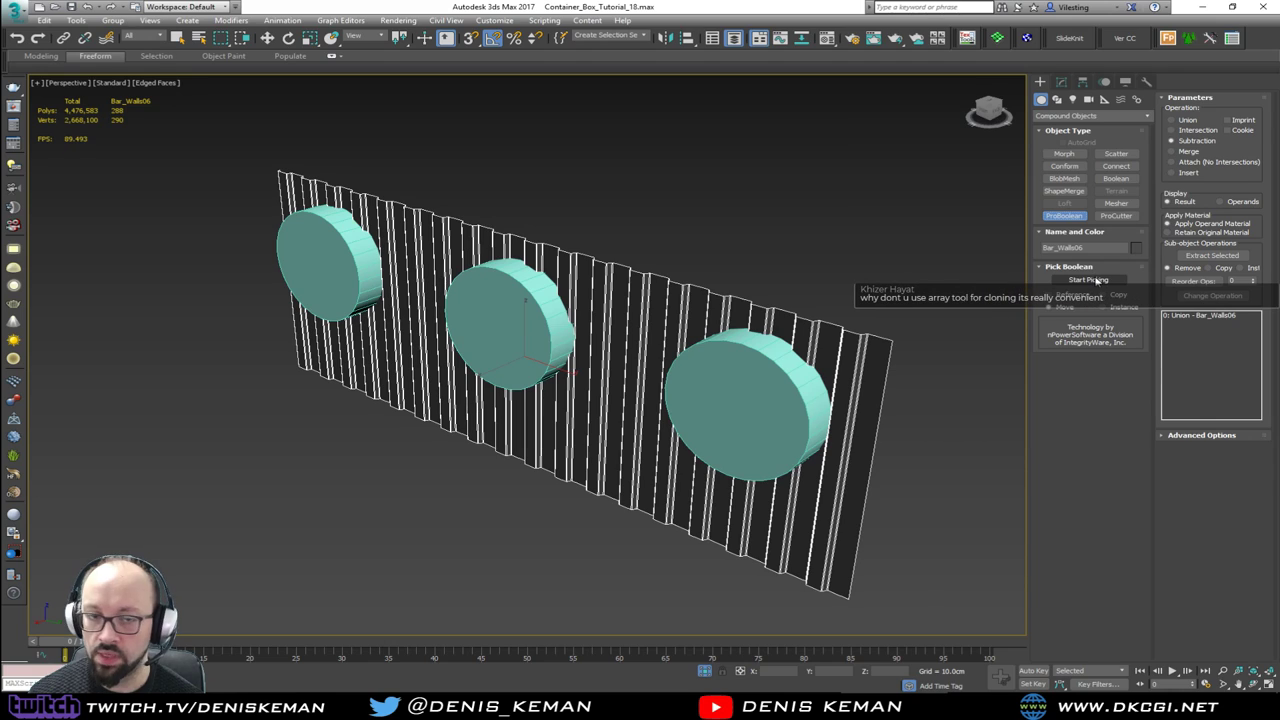
pyautogui.keyDown('alt'); pyautogui.moveTo(571, 296); pyautogui.dragTo(551, 296, button='middle'); pyautogui.keyUp('alt')
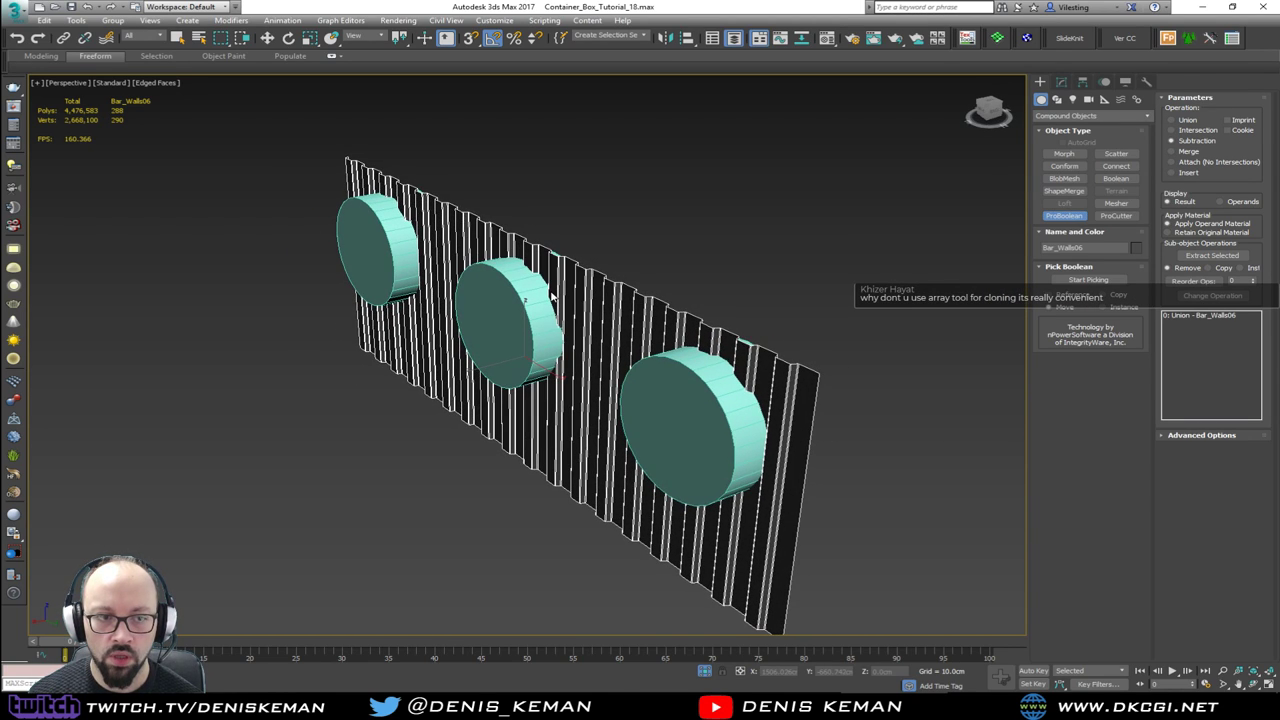
pyautogui.click(1090, 280)
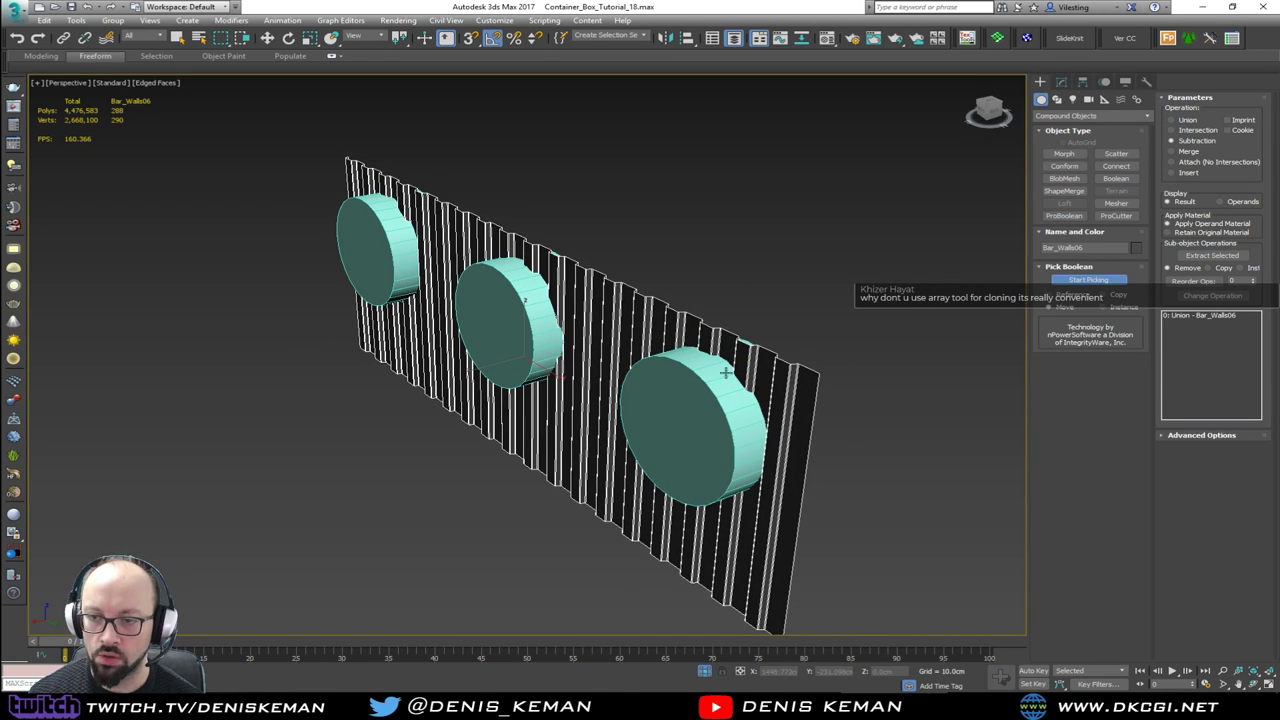
pyautogui.click(694, 399)
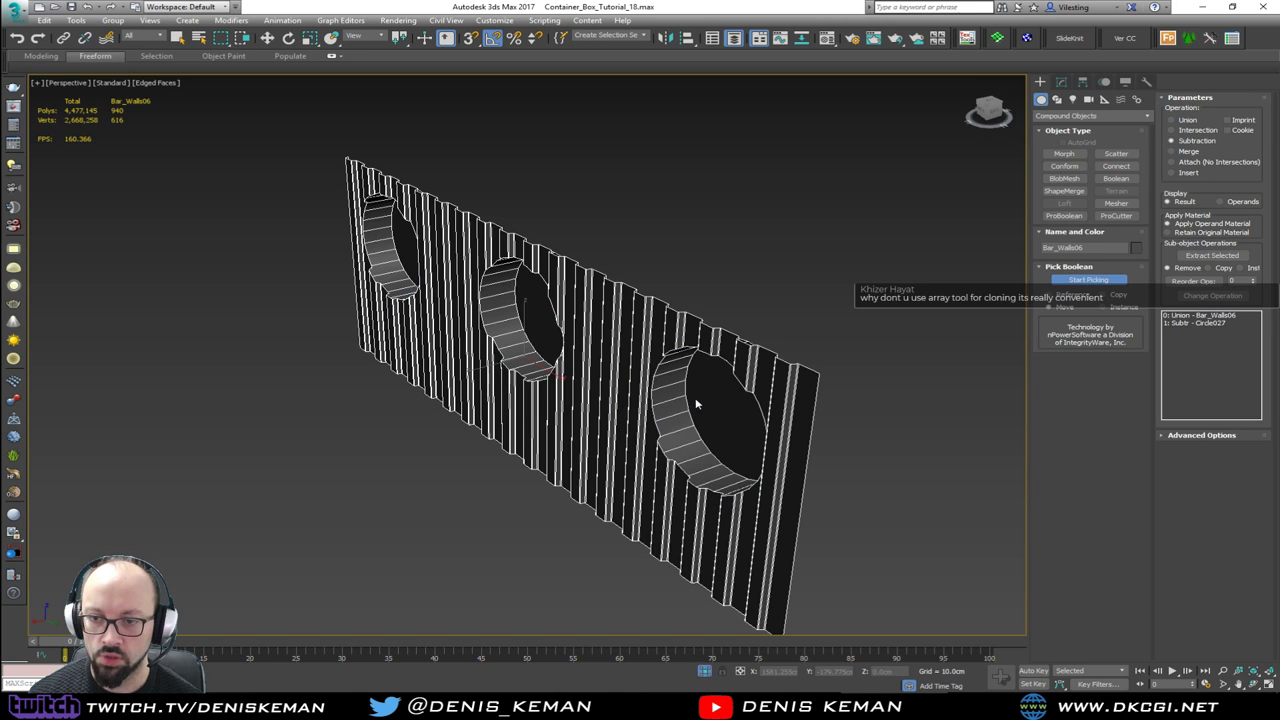
# Step: Add an Edit Poly modifier to the cut side-wall panel and delete the selected polygons lining the three round openings
pyautogui.rightClick(698, 404)
pyautogui.keyDown('alt'); pyautogui.moveTo(715, 341); pyautogui.dragTo(1024, 150, button='middle'); pyautogui.keyUp('alt')
pyautogui.click(1061, 81)
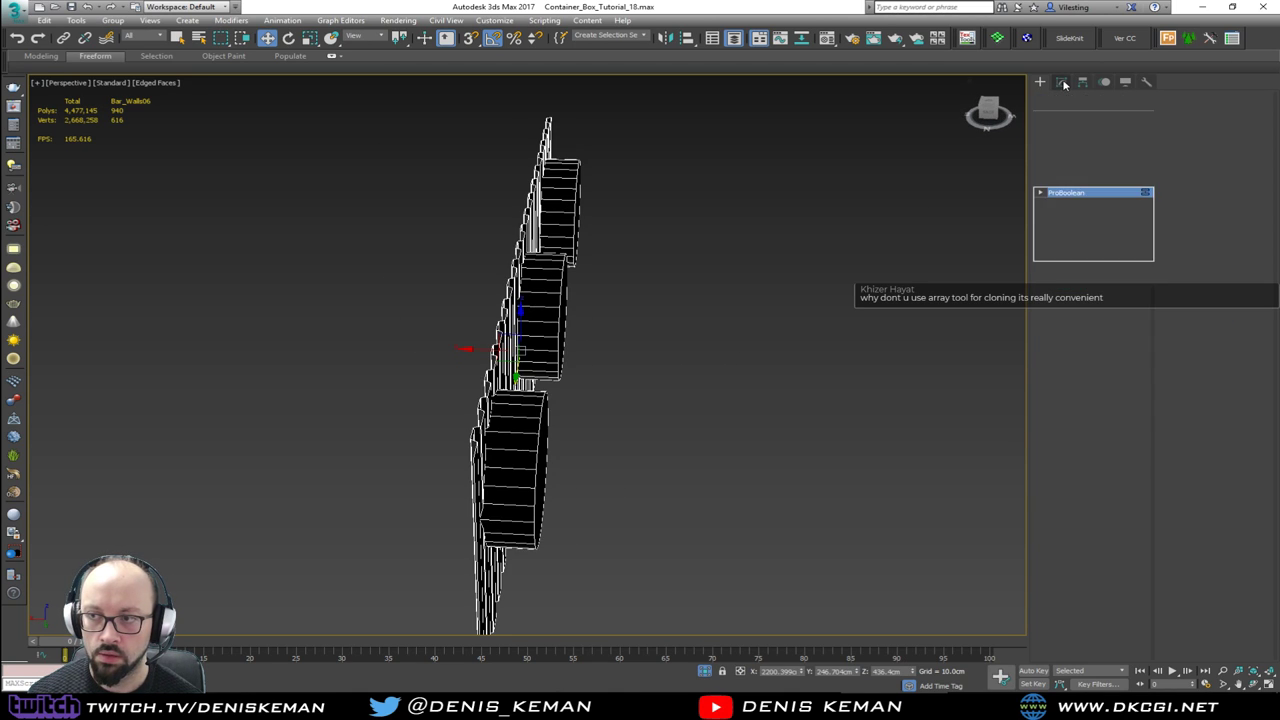
pyautogui.click(1062, 135)
pyautogui.press('4')
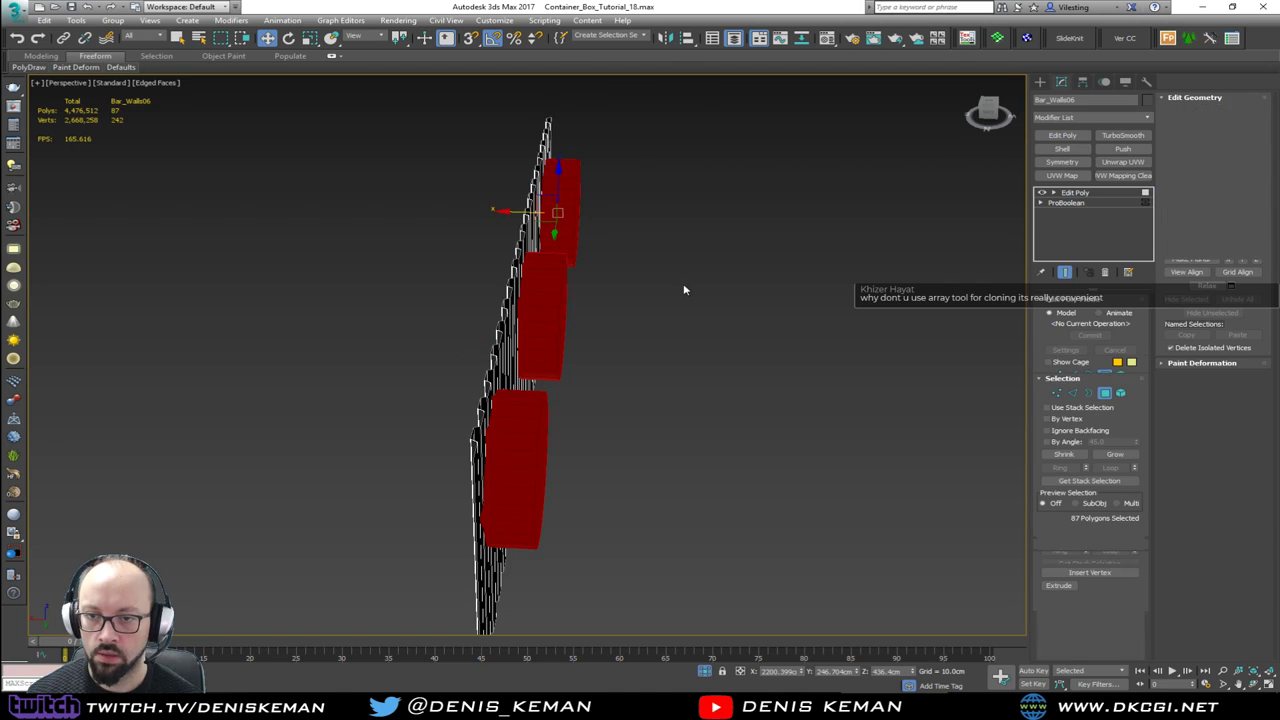
pyautogui.click(600, 321)
pyautogui.click(1104, 394)
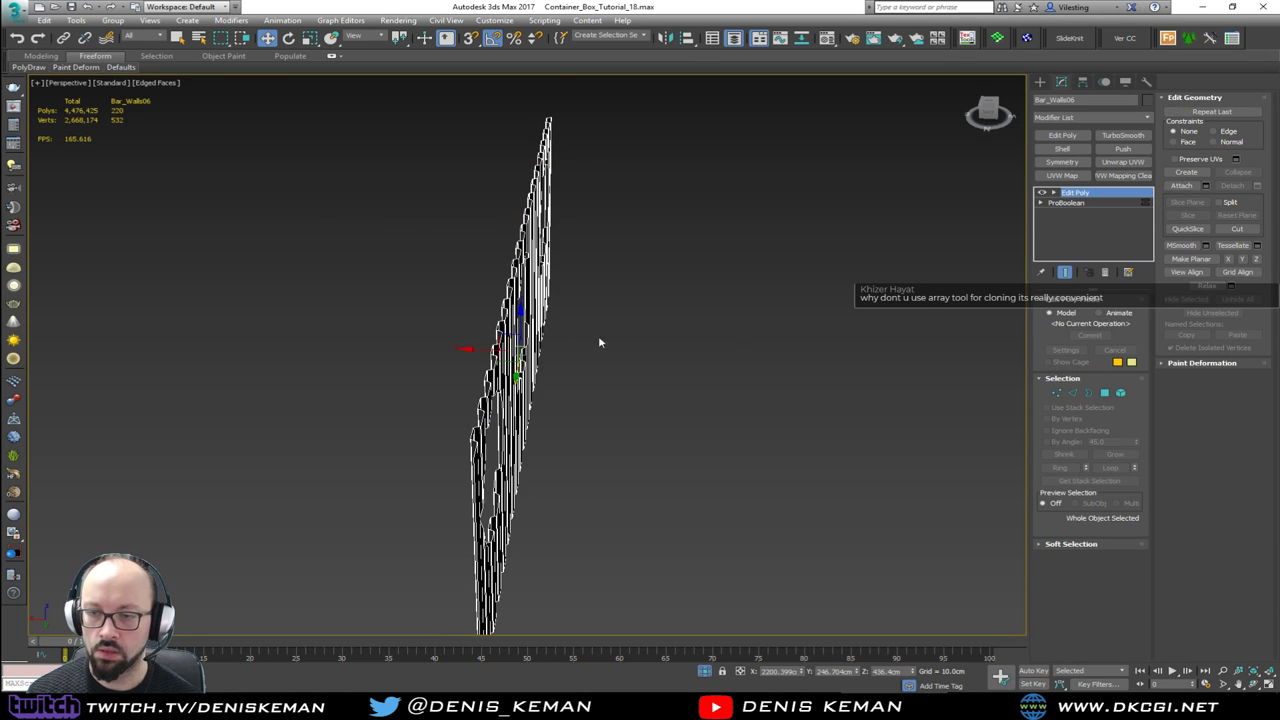
# Step: End isolation of the side-wall panel, clear the selection and turn off edged-face display
pyautogui.keyDown('alt'); pyautogui.moveTo(598, 335); pyautogui.dragTo(622, 311, button='middle'); pyautogui.keyUp('alt')
pyautogui.rightClick(616, 311)
pyautogui.click(647, 217)
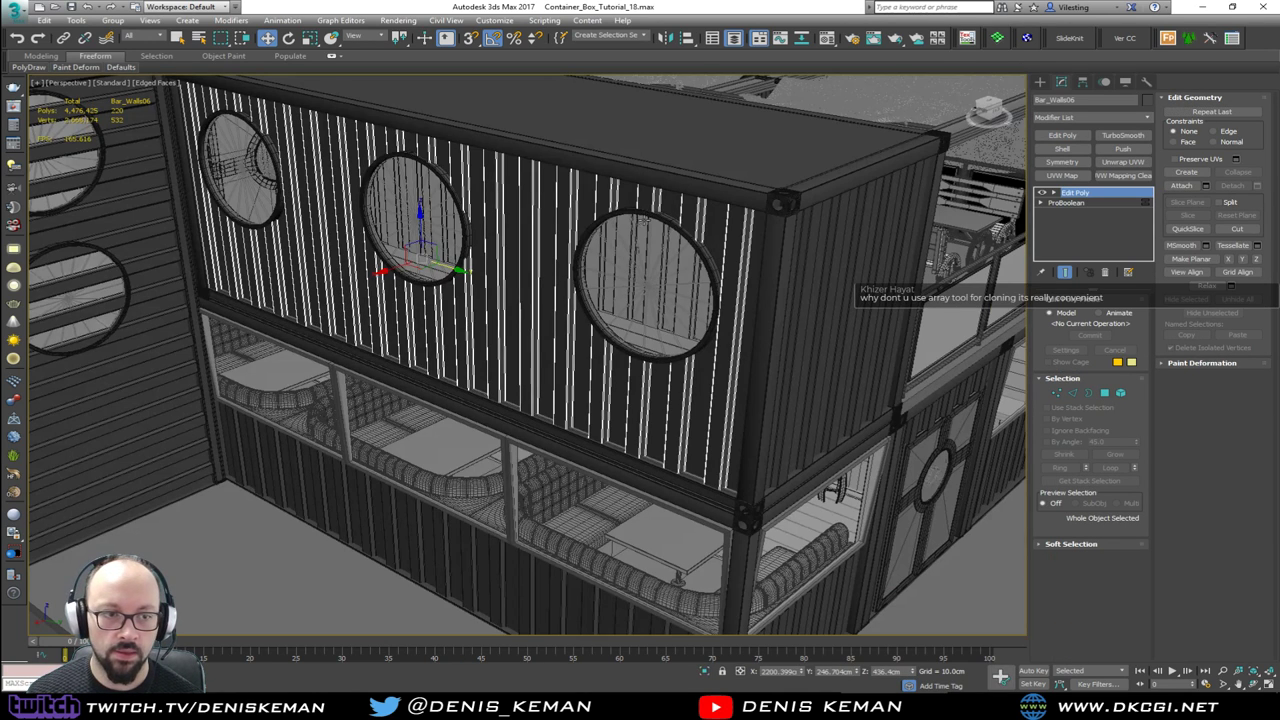
pyautogui.moveTo(423, 281); pyautogui.dragTo(431, 248, button='middle')
pyautogui.scroll(-3, 431, 248)
pyautogui.keyDown('alt'); pyautogui.moveTo(341, 366); pyautogui.dragTo(410, 371, button='middle'); pyautogui.keyUp('alt')
pyautogui.click(852, 237)
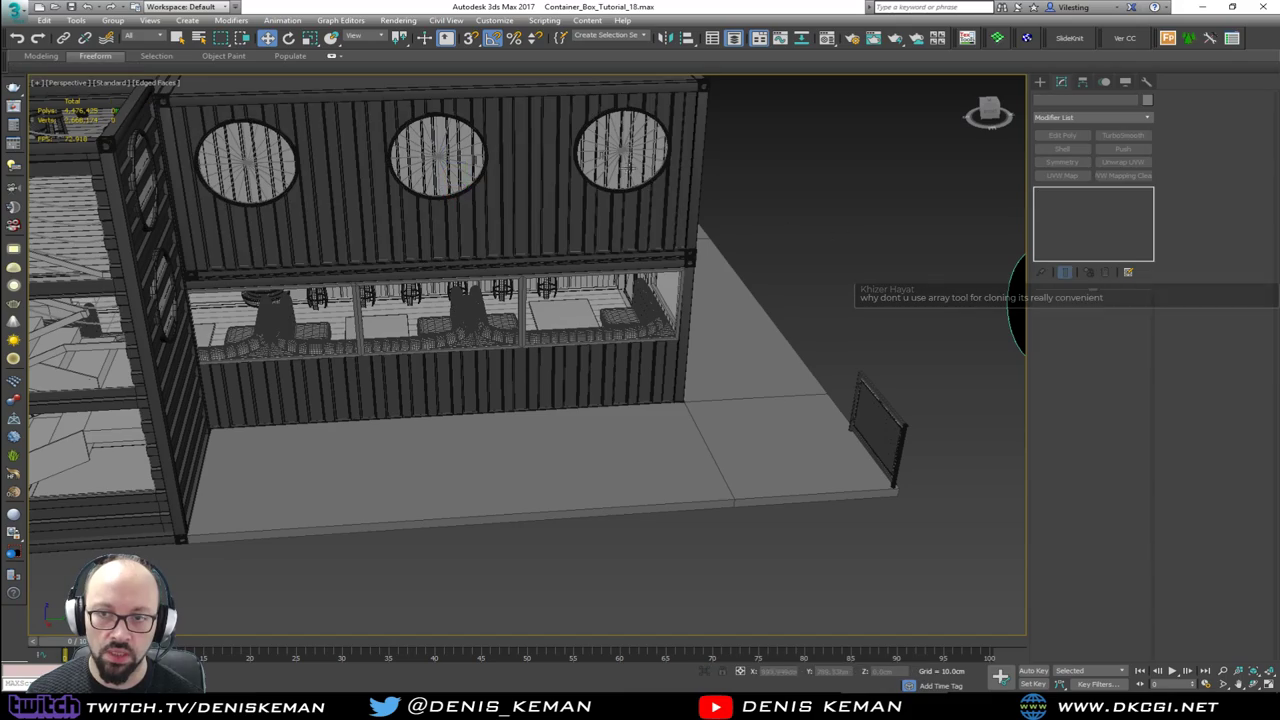
pyautogui.press('F4')
# Step: Select the remaining cylinder and clone it as one independent copy placed beyond the tower
pyautogui.keyDown('alt'); pyautogui.moveTo(552, 230); pyautogui.dragTo(426, 344, button='middle'); pyautogui.keyUp('alt')
pyautogui.click(608, 428)
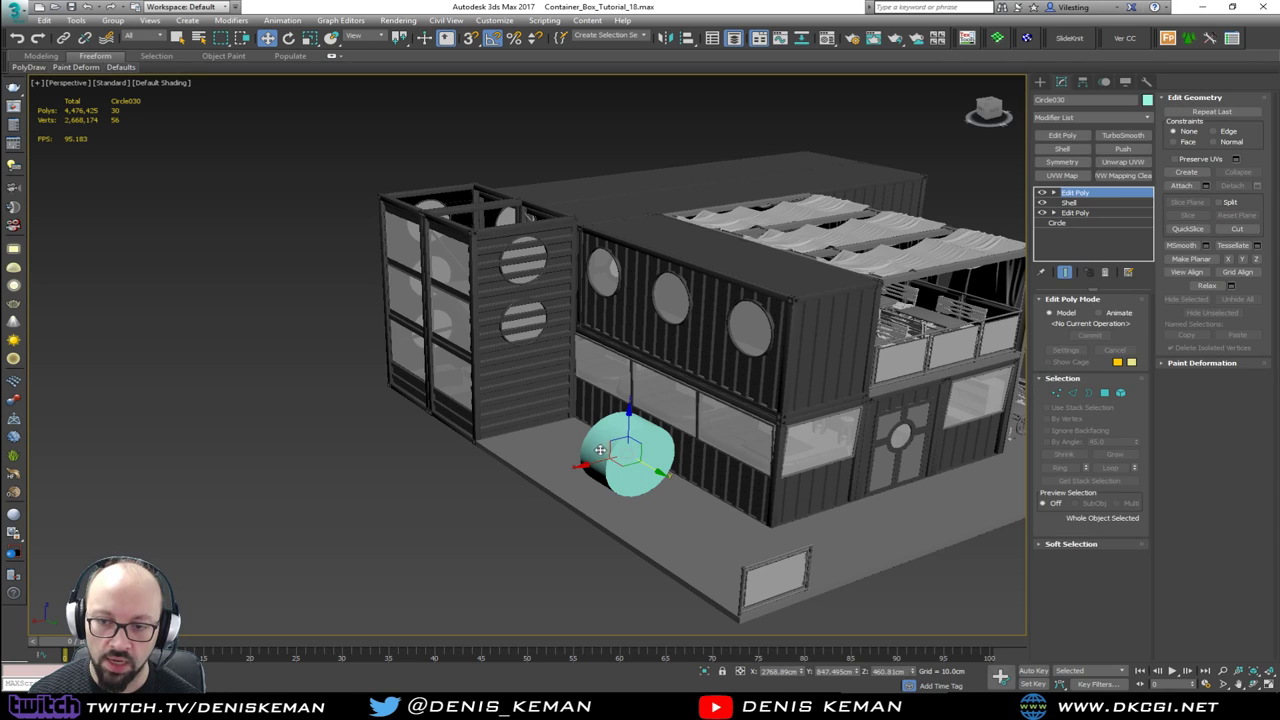
pyautogui.moveTo(648, 463)
pyautogui.mouseDown()
pyautogui.moveTo(440, 360)
pyautogui.moveTo(317, 350)
pyautogui.mouseUp()
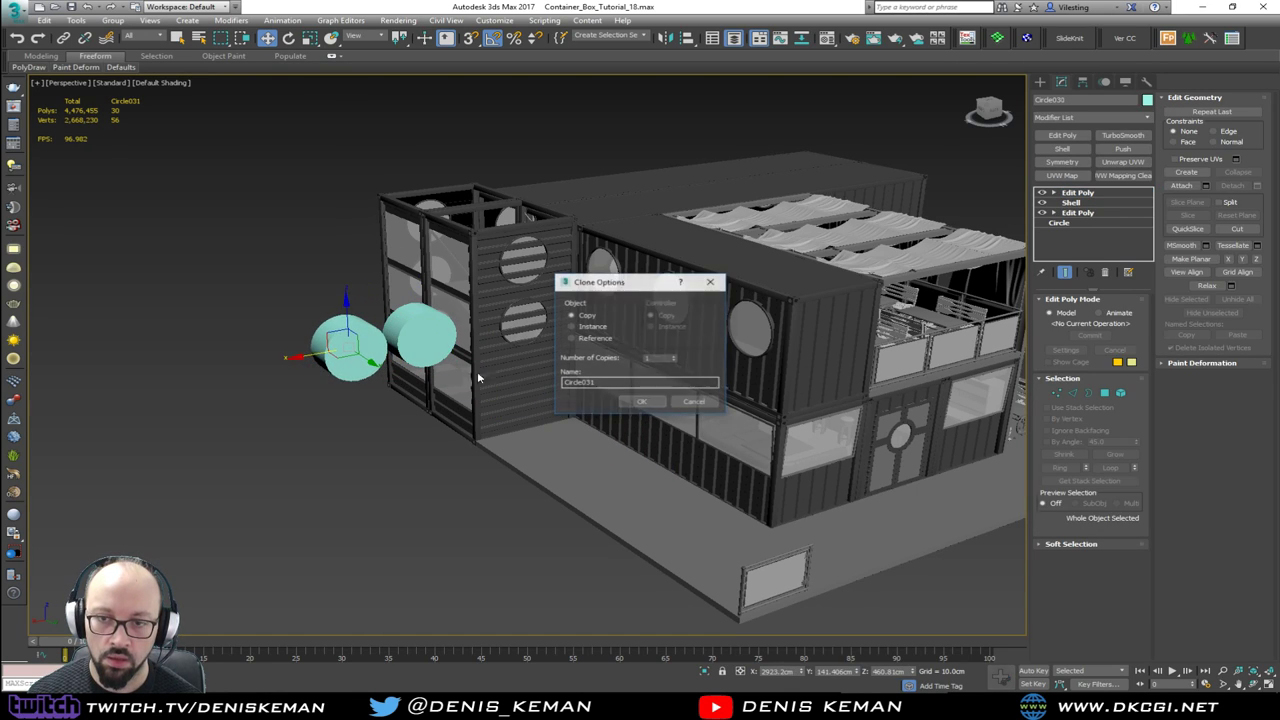
pyautogui.click(642, 402)
# Step: Align the copied cylinder to the upper round window ring on the tower's horizontally ribbed wall
pyautogui.scroll(10, 522, 302)
pyautogui.hotkey('alt', 'a')
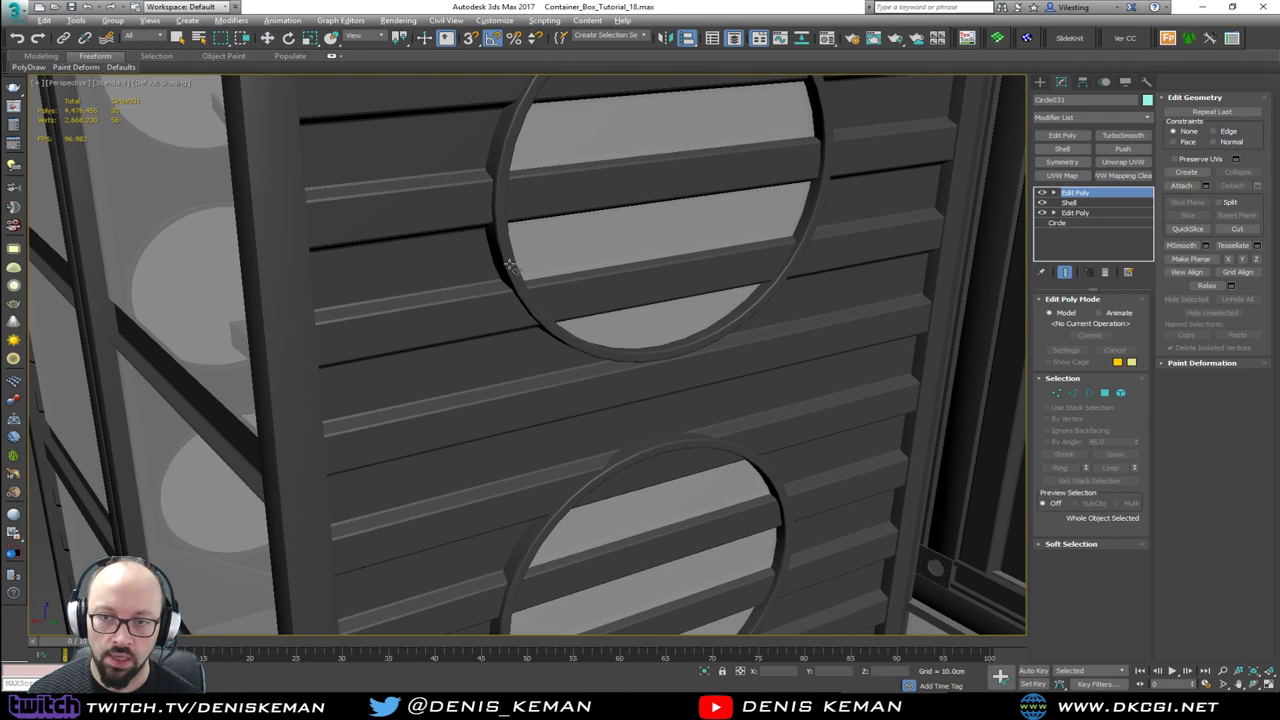
pyautogui.click(509, 266)
pyautogui.click(640, 449)
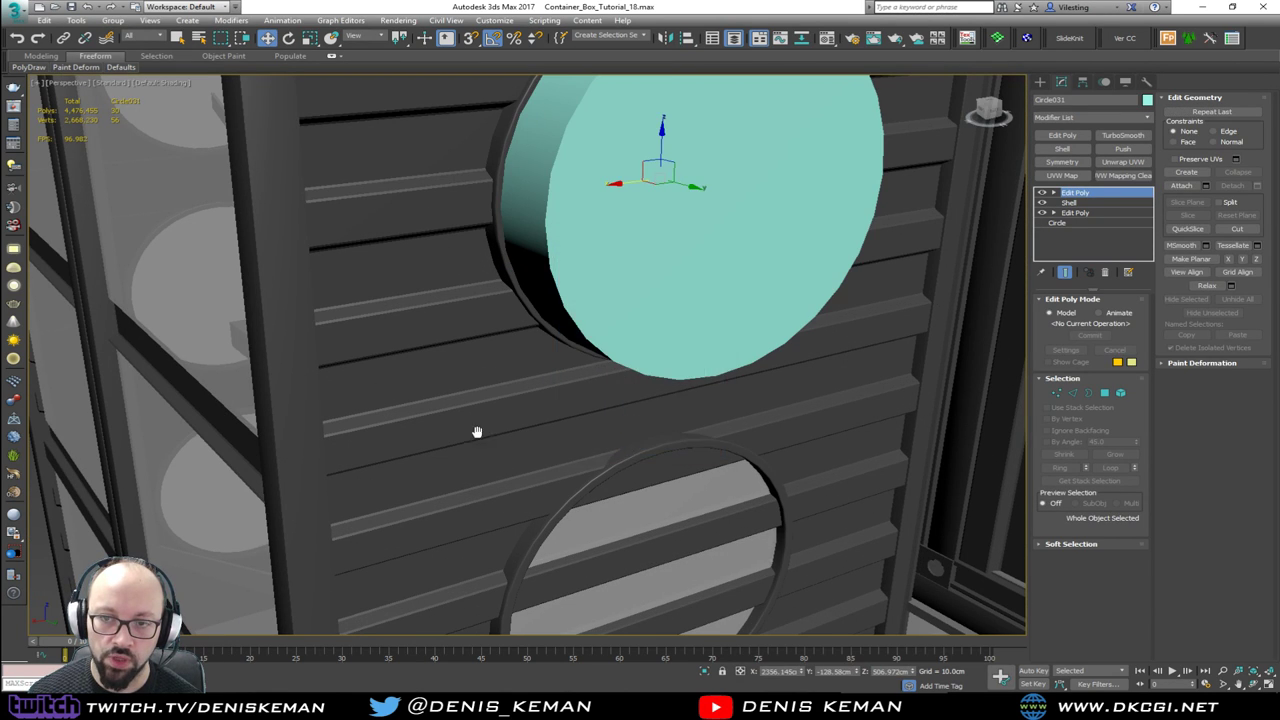
# Step: Align the original cylinder to the lower round window ring on the same tower wall
pyautogui.scroll(-4, 470, 390)
pyautogui.click(365, 412)
pyautogui.hotkey('alt', 'a')
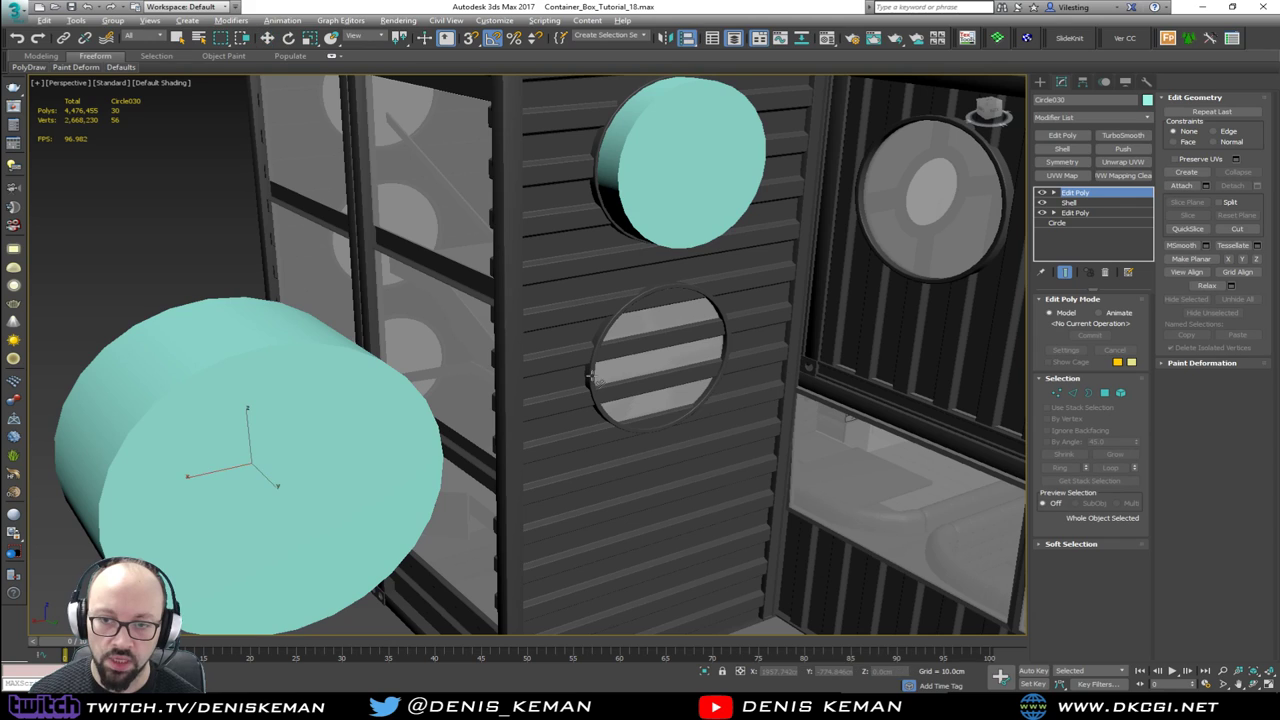
pyautogui.click(620, 395)
pyautogui.click(645, 449)
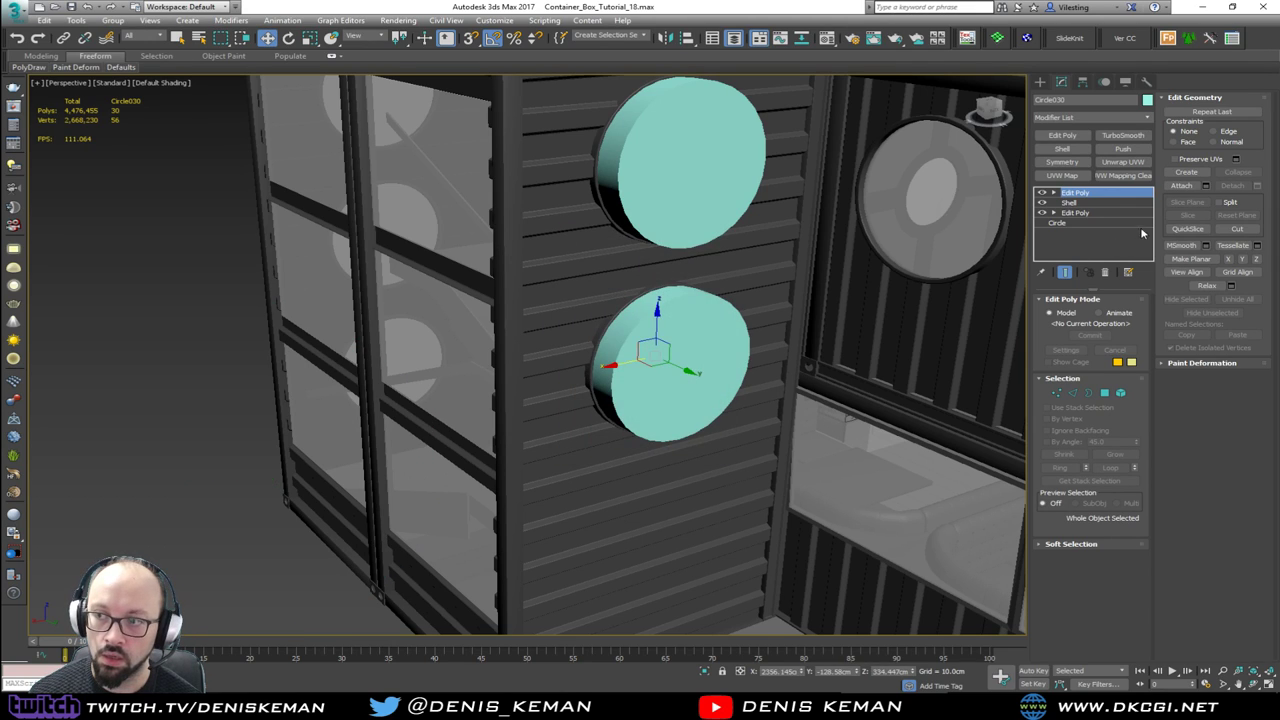
# Step: Attach the upper cylinder to the lower one and turn on edged-face display
pyautogui.click(1181, 186)
pyautogui.press('F4')
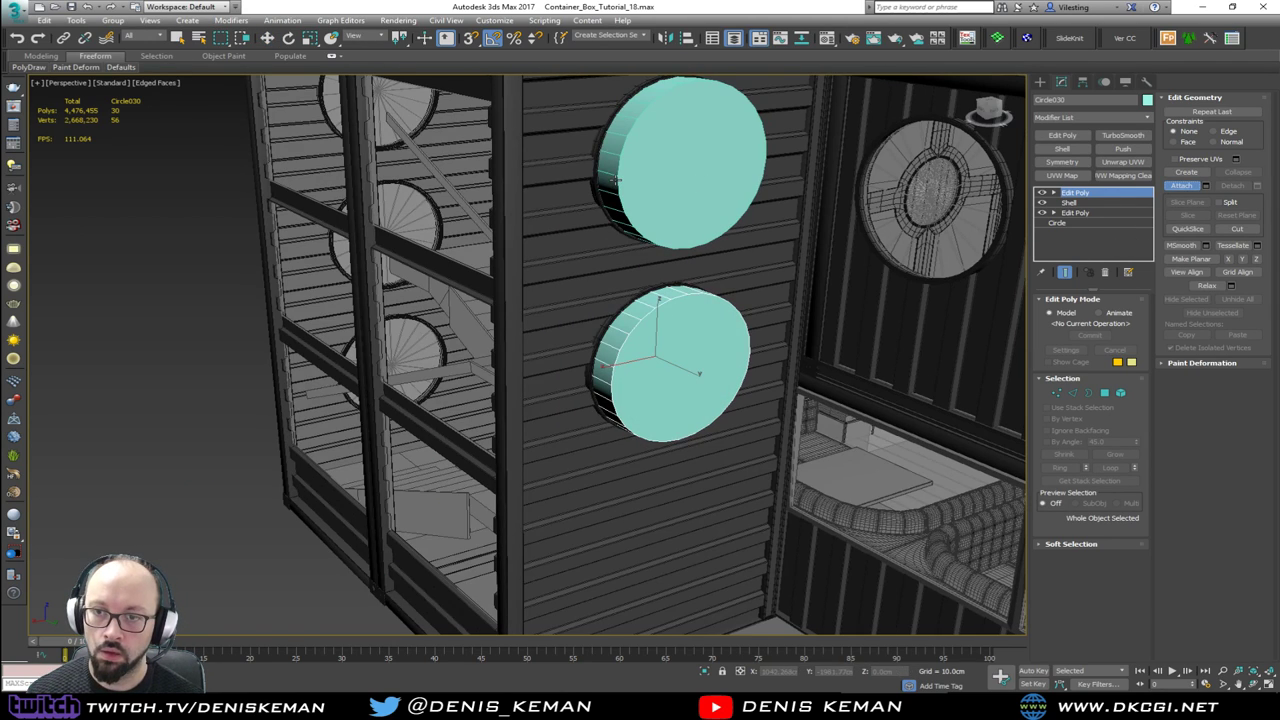
pyautogui.click(618, 182)
pyautogui.press('w')
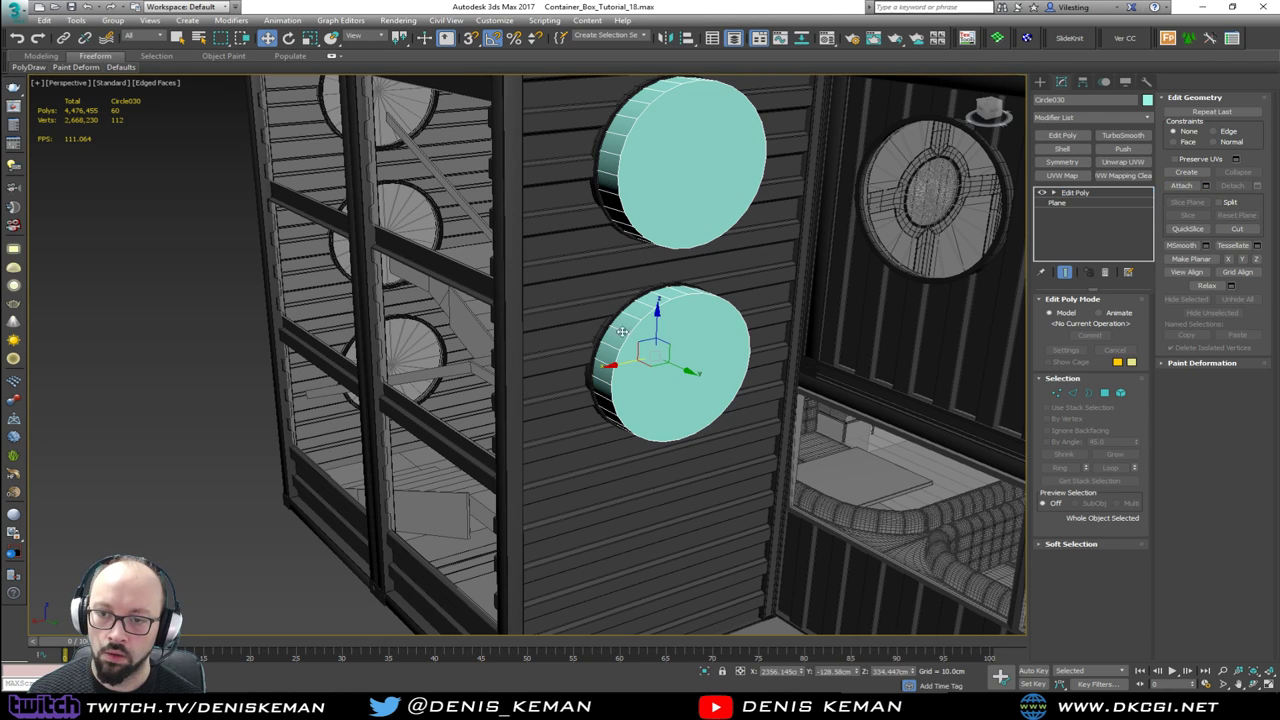
# Step: Isolate the attached cylinders with the tower's ribbed wall panel and subtract them from the panel using ProBoolean
pyautogui.keyDown('ctrl'); pyautogui.click(586, 316); pyautogui.keyUp('ctrl')
pyautogui.hotkey('alt', 'q')
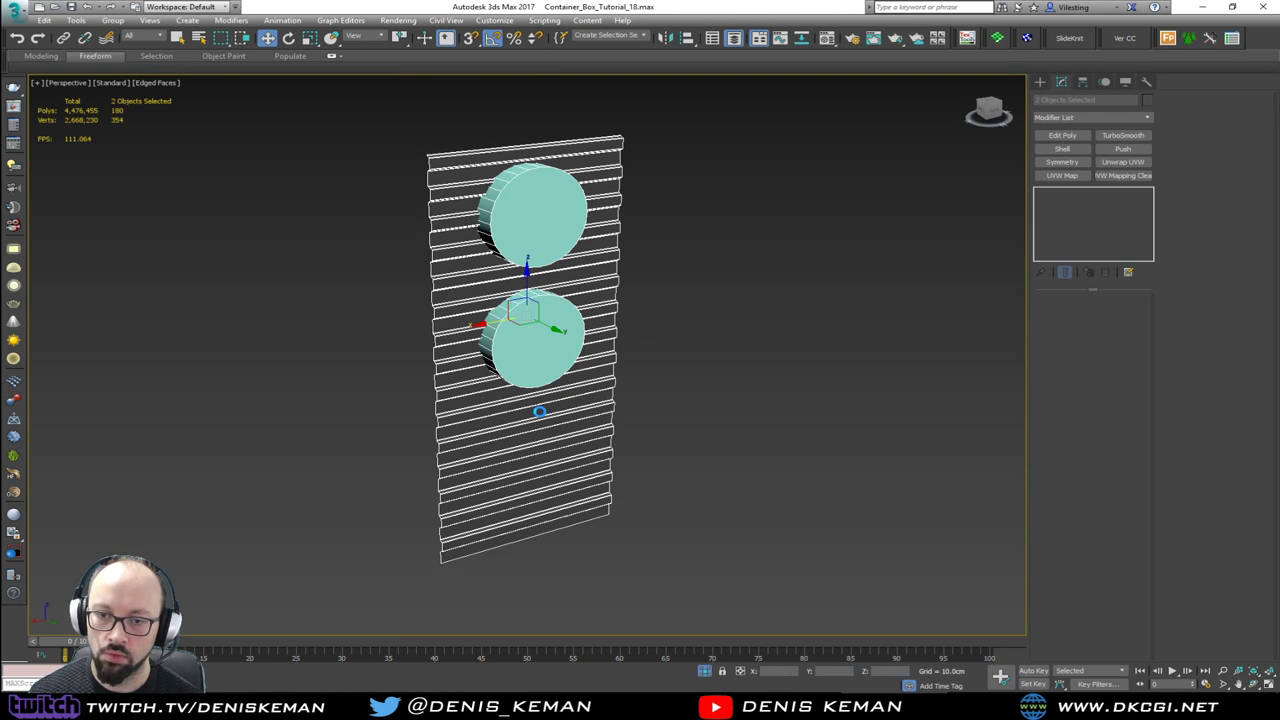
pyautogui.click(539, 411)
pyautogui.click(1040, 82)
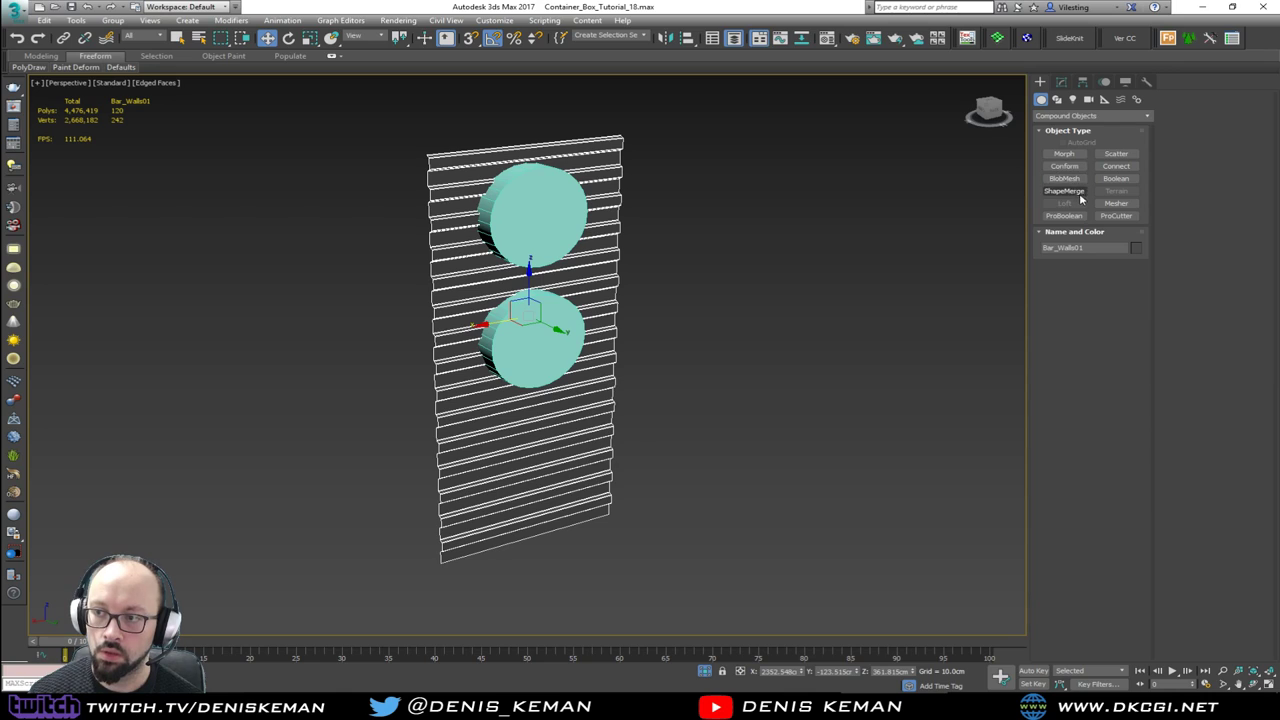
pyautogui.click(1078, 216)
pyautogui.click(1089, 279)
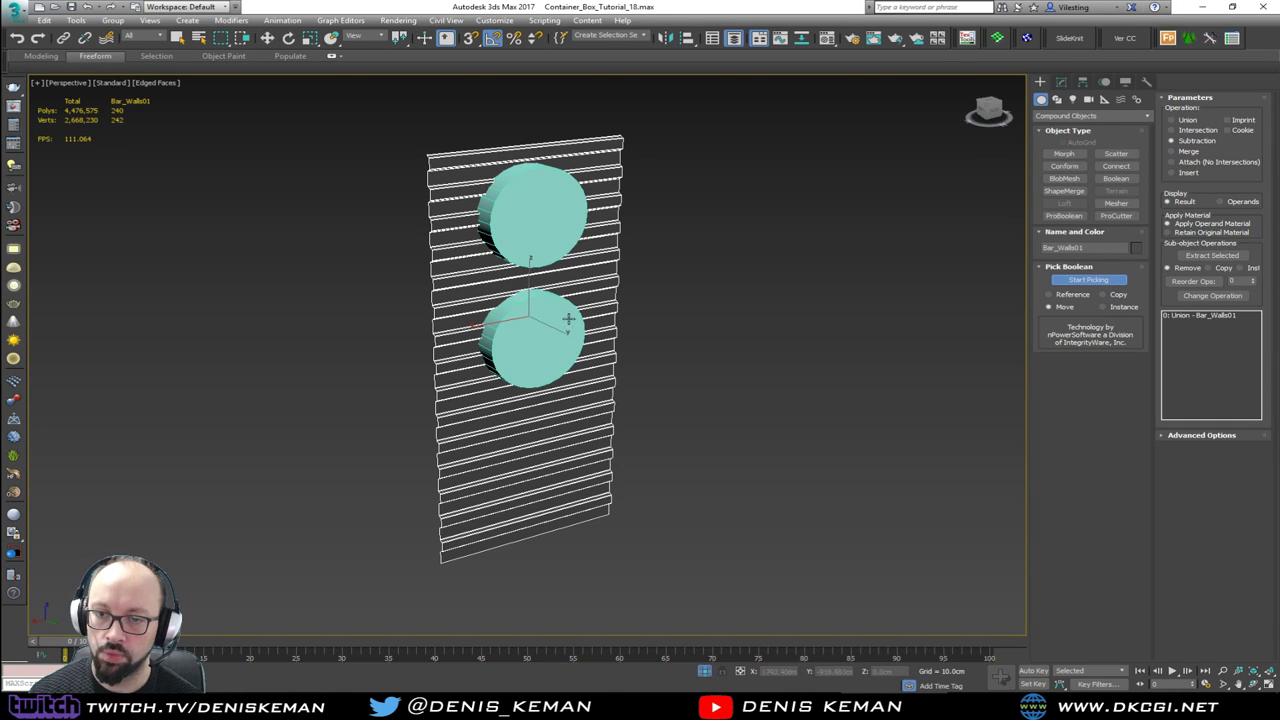
pyautogui.click(566, 318)
# Step: Add an Edit Poly modifier to the tower panel and delete the polygons lining its two round openings
pyautogui.click(1062, 83)
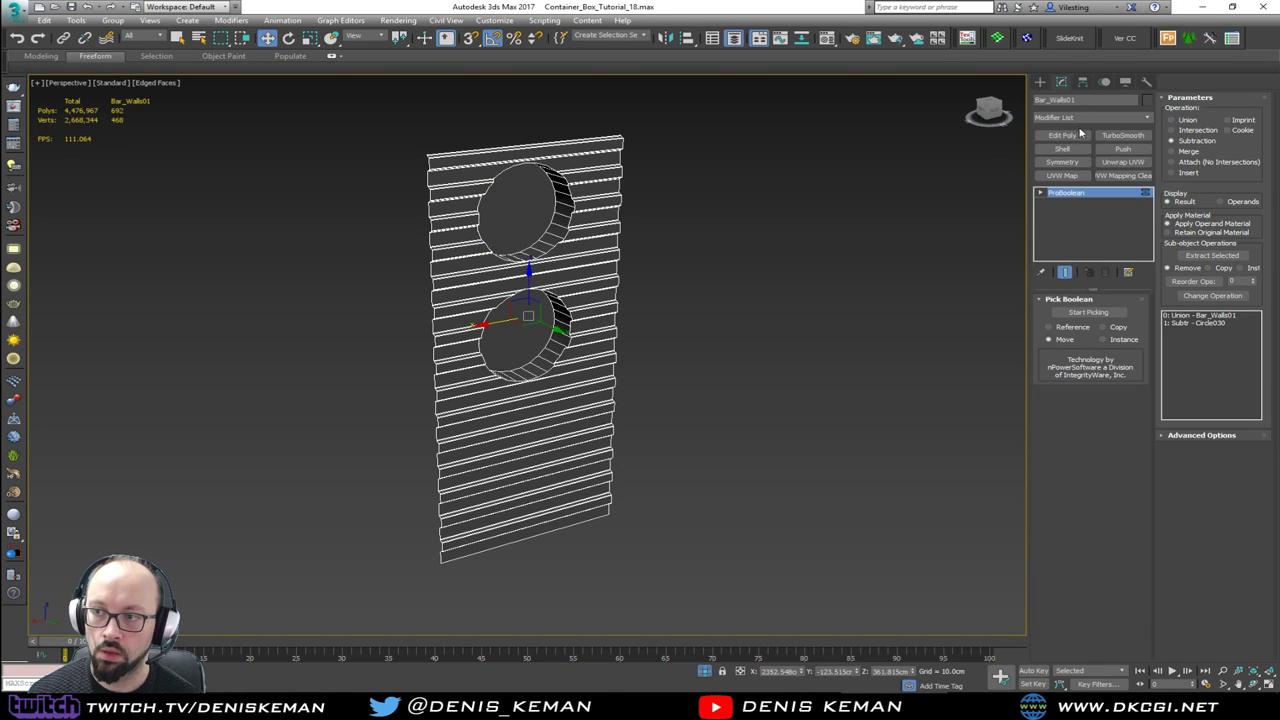
pyautogui.click(1078, 136)
pyautogui.press('4')
pyautogui.click(698, 252)
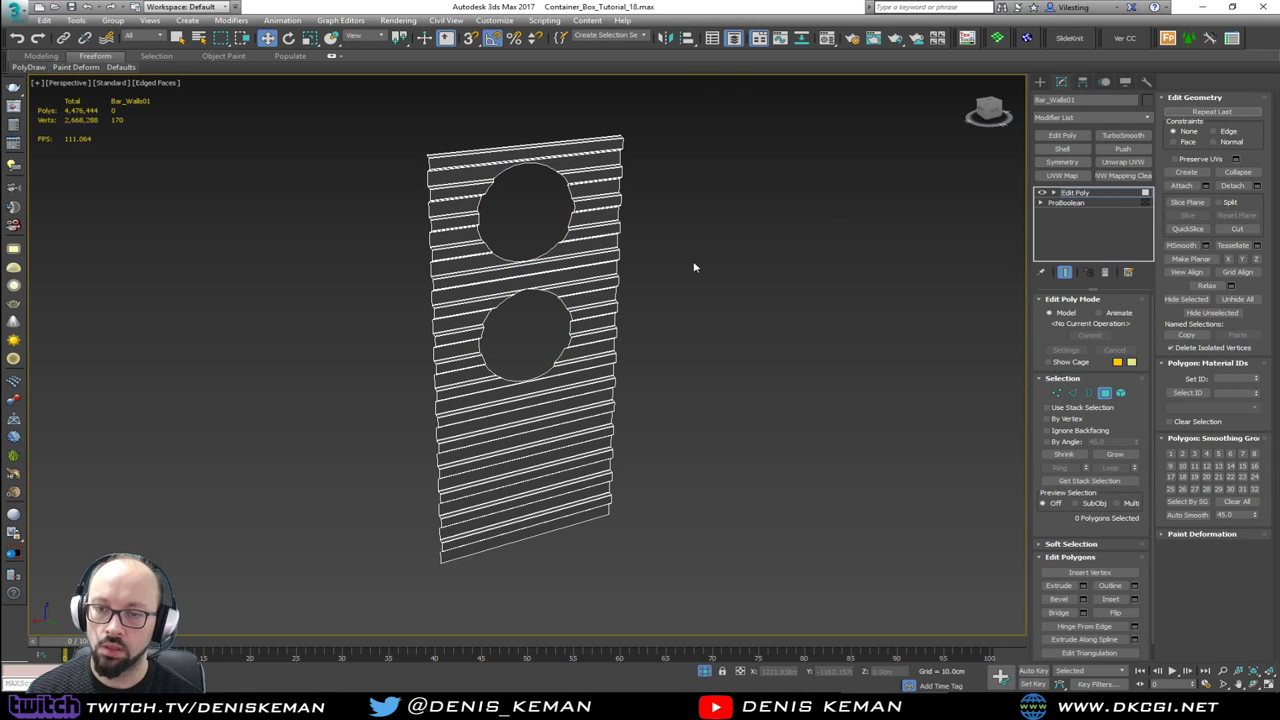
pyautogui.click(1104, 393)
# Step: End isolation of the tower panel, clear the selection and turn off edged-face display
pyautogui.rightClick(686, 314)
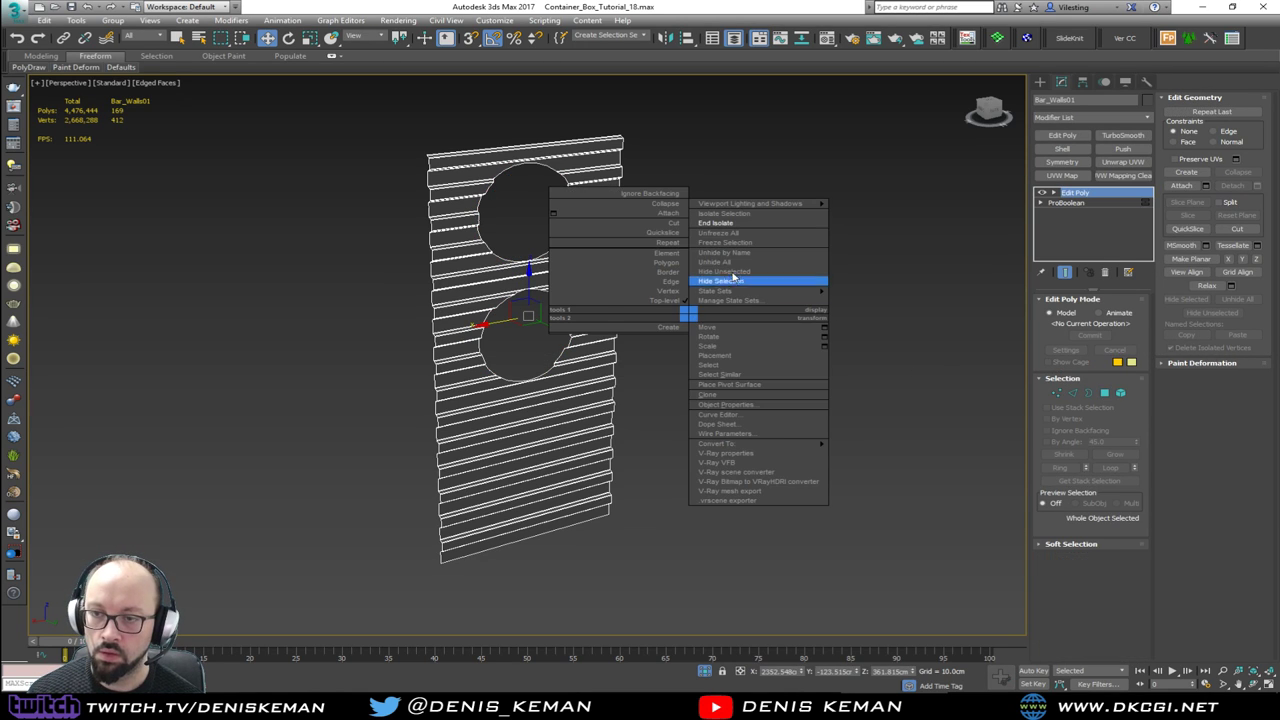
pyautogui.click(737, 224)
pyautogui.click(164, 318)
pyautogui.scroll(-2, 560, 350)
pyautogui.moveTo(590, 345)
pyautogui.keyDown('alt'); pyautogui.mouseDown(button='middle')
pyautogui.moveTo(556, 349)
pyautogui.moveTo(679, 327)
pyautogui.moveTo(578, 320)
pyautogui.moveTo(508, 342)
pyautogui.moveTo(409, 297)
pyautogui.mouseUp(button='middle'); pyautogui.keyUp('alt')
pyautogui.press('F4')
# Step: Examine the building's exterior from several sides, including the terrace, upper container walls and outdoor seating
pyautogui.scroll(-2, 553, 349)
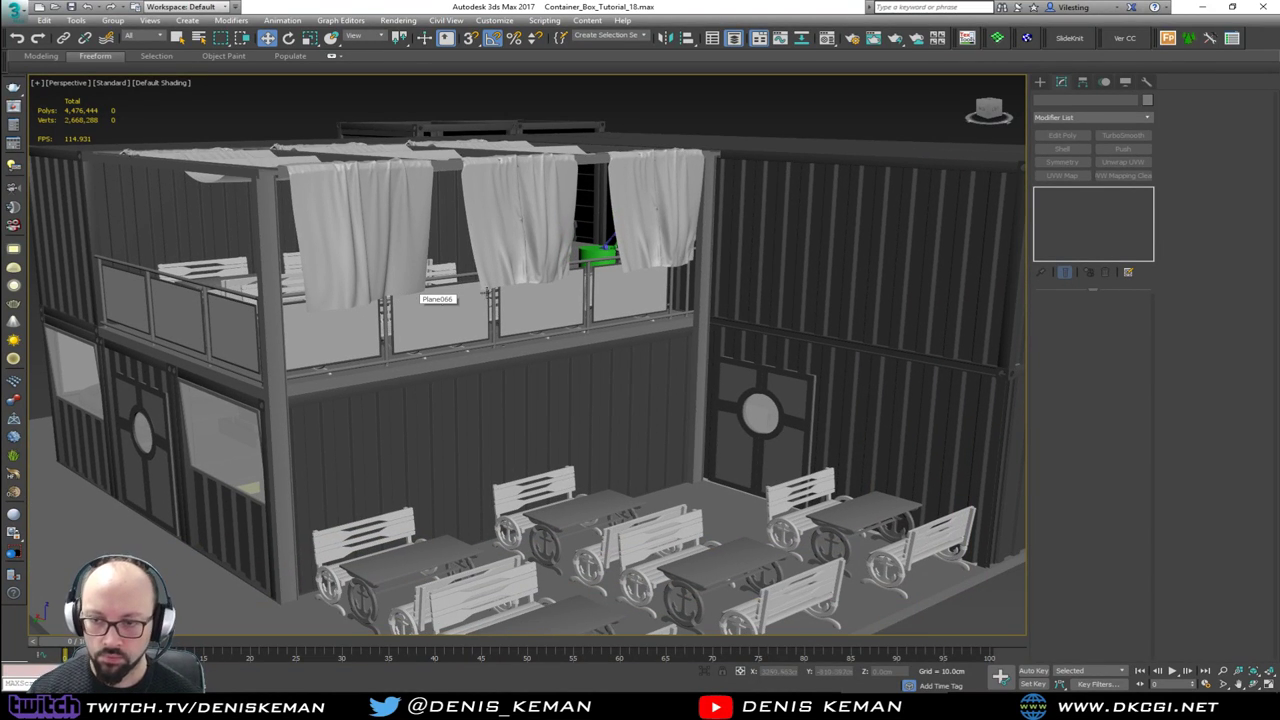
pyautogui.keyDown('alt'); pyautogui.moveTo(895, 388); pyautogui.dragTo(607, 206, button='middle'); pyautogui.keyUp('alt')
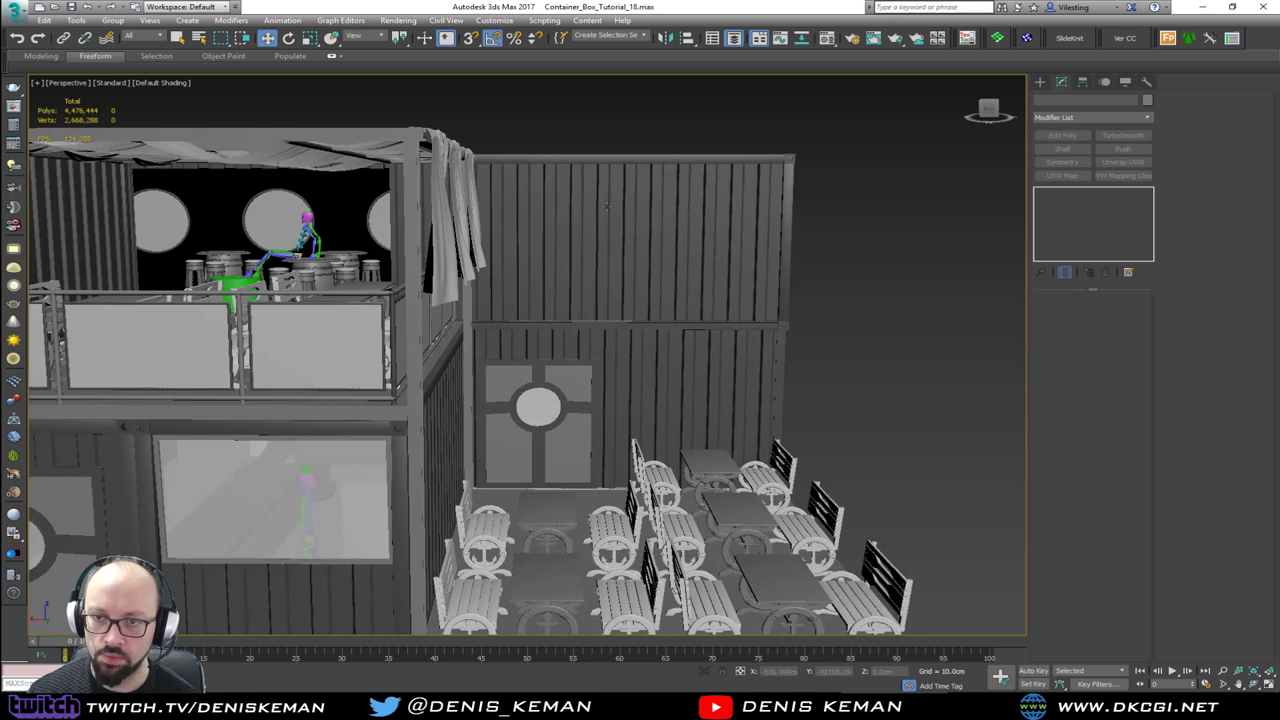
pyautogui.keyDown('alt'); pyautogui.moveTo(756, 196); pyautogui.dragTo(750, 211, button='middle'); pyautogui.keyUp('alt')
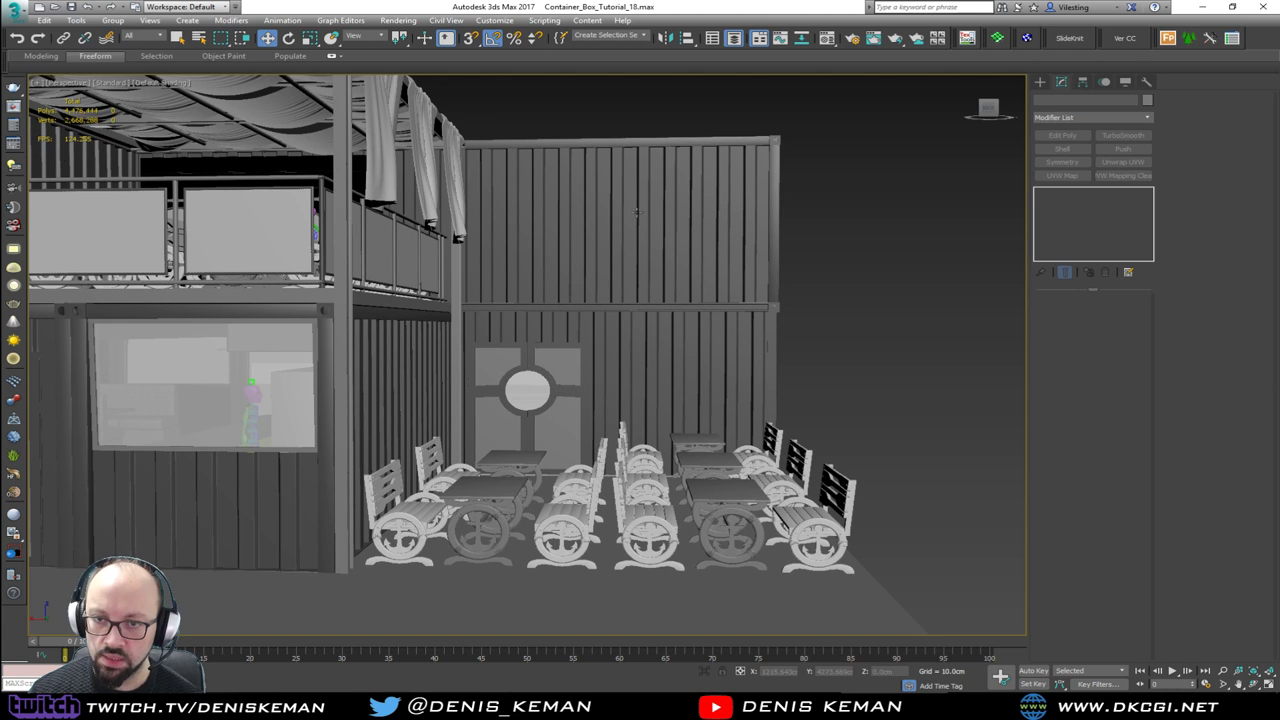
pyautogui.keyDown('alt'); pyautogui.moveTo(636, 212); pyautogui.dragTo(592, 203, button='middle'); pyautogui.keyUp('alt')
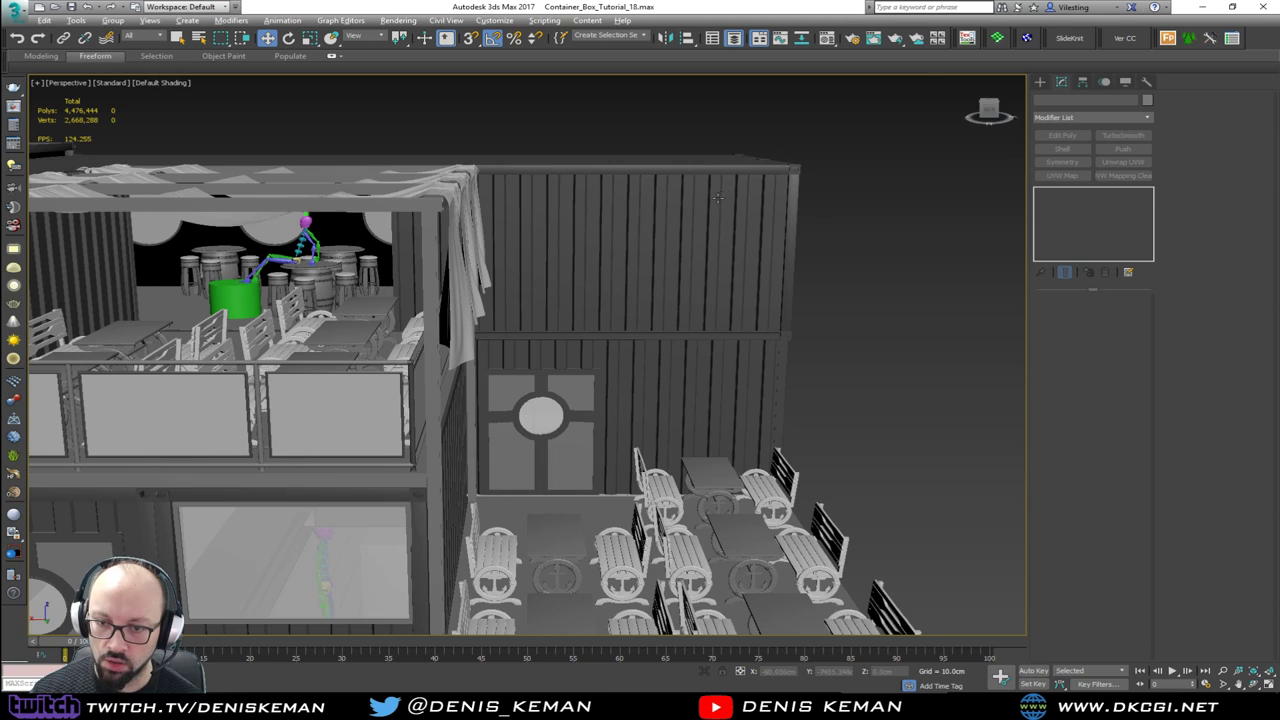
pyautogui.keyDown('alt'); pyautogui.moveTo(718, 198); pyautogui.dragTo(477, 243, button='middle'); pyautogui.keyUp('alt')
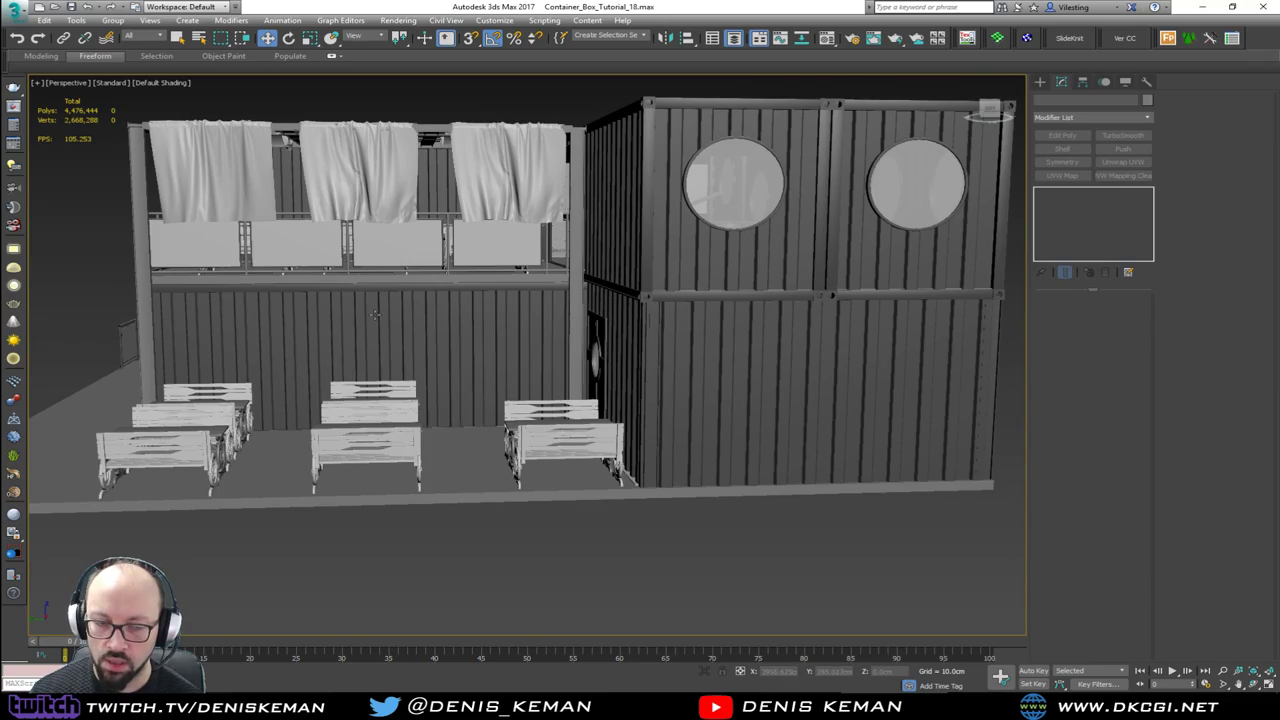
pyautogui.moveTo(374, 315)
pyautogui.keyDown('alt'); pyautogui.mouseDown(button='middle')
pyautogui.moveTo(535, 312)
pyautogui.moveTo(399, 328)
pyautogui.moveTo(524, 330)
pyautogui.moveTo(464, 308)
pyautogui.moveTo(519, 315)
pyautogui.moveTo(508, 306)
pyautogui.moveTo(561, 268)
pyautogui.mouseUp(button='middle'); pyautogui.keyUp('alt')
# Step: Examine the ground-floor bar interior in wireframe and shaded display, including the counter, stools and seating booths
pyautogui.press('F3')
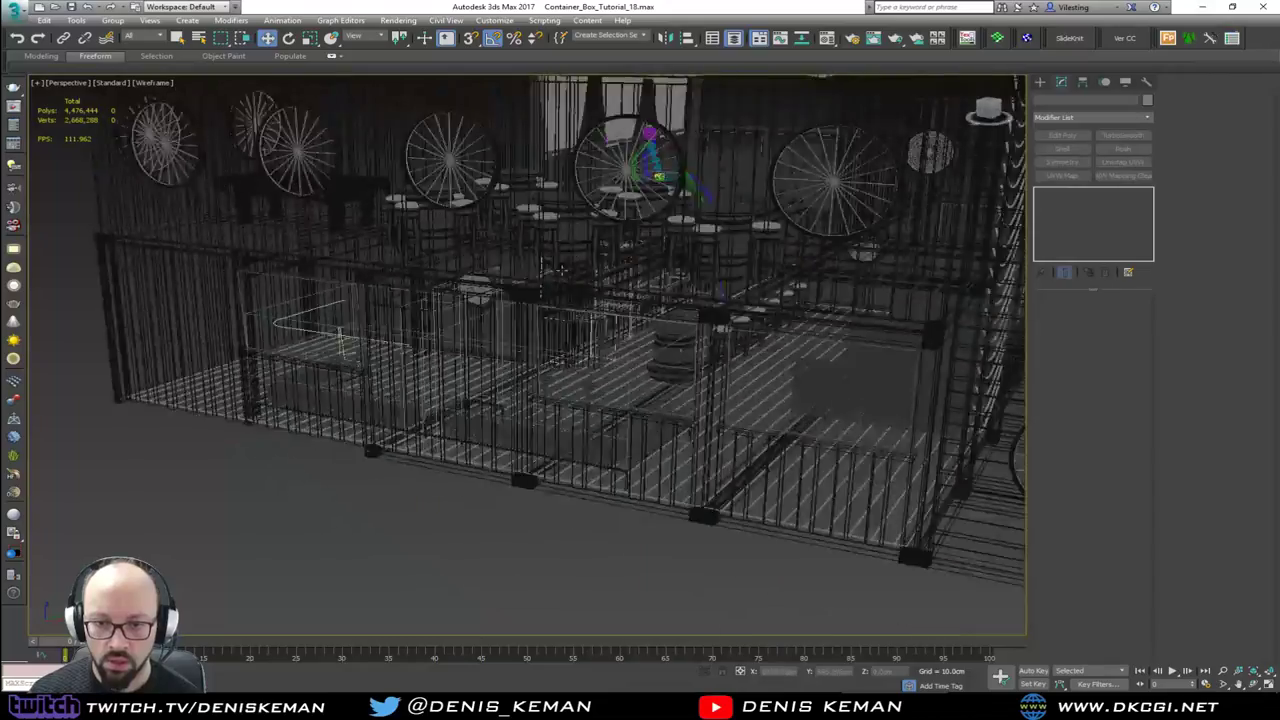
pyautogui.keyDown('alt'); pyautogui.moveTo(650, 269); pyautogui.dragTo(383, 346, button='middle'); pyautogui.keyUp('alt')
pyautogui.scroll(4, 383, 346)
pyautogui.scroll(5, 580, 296)
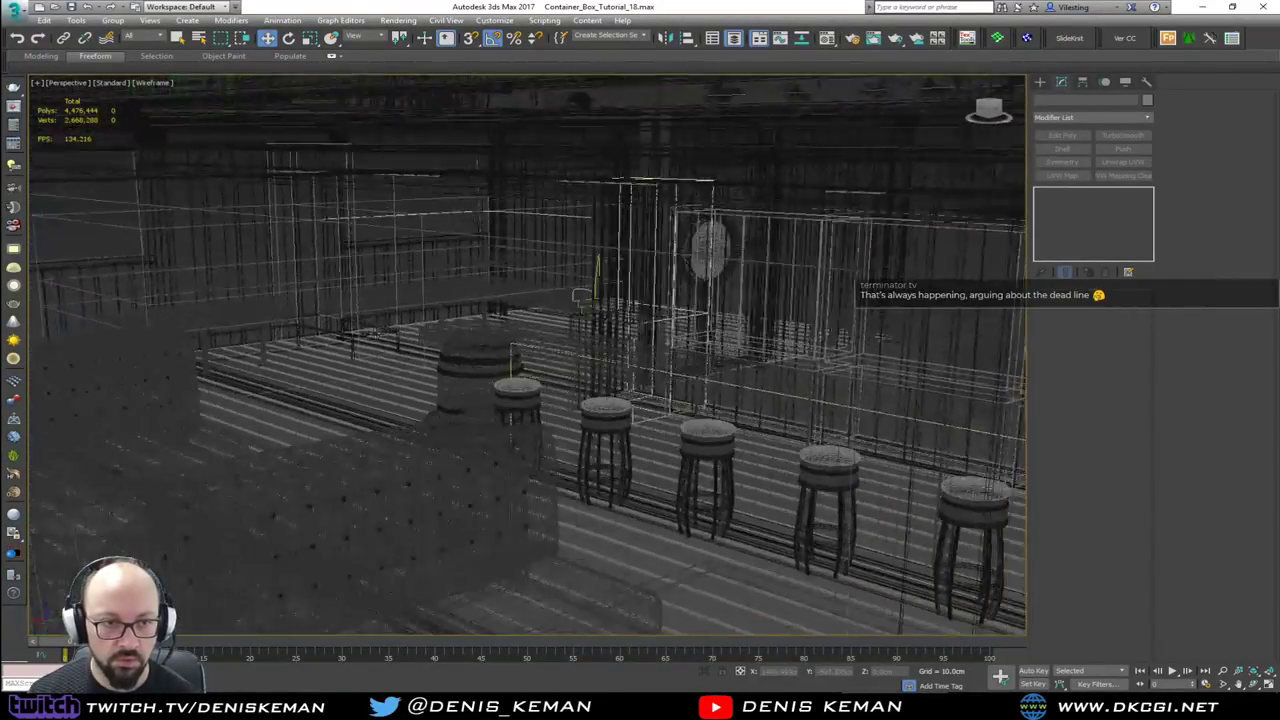
pyautogui.moveTo(403, 323); pyautogui.dragTo(508, 354, button='middle')
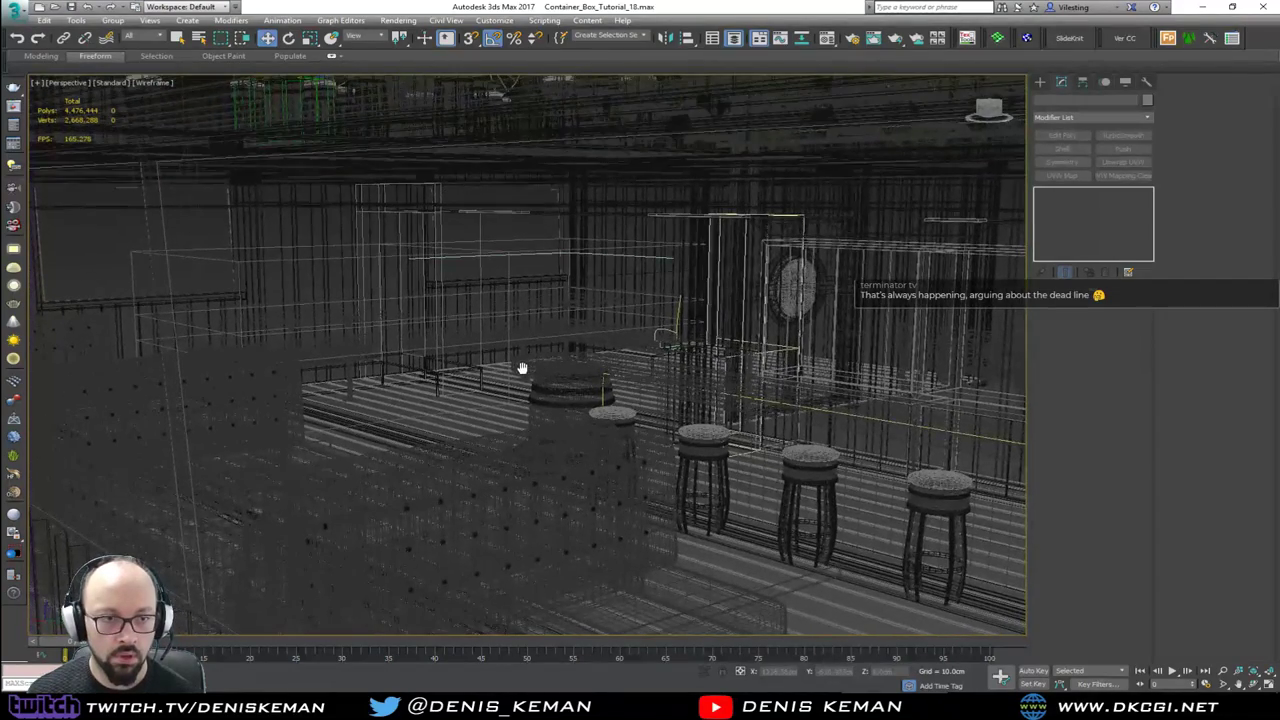
pyautogui.press('F3')
pyautogui.scroll(-2, 518, 370)
pyautogui.scroll(2, 514, 369)
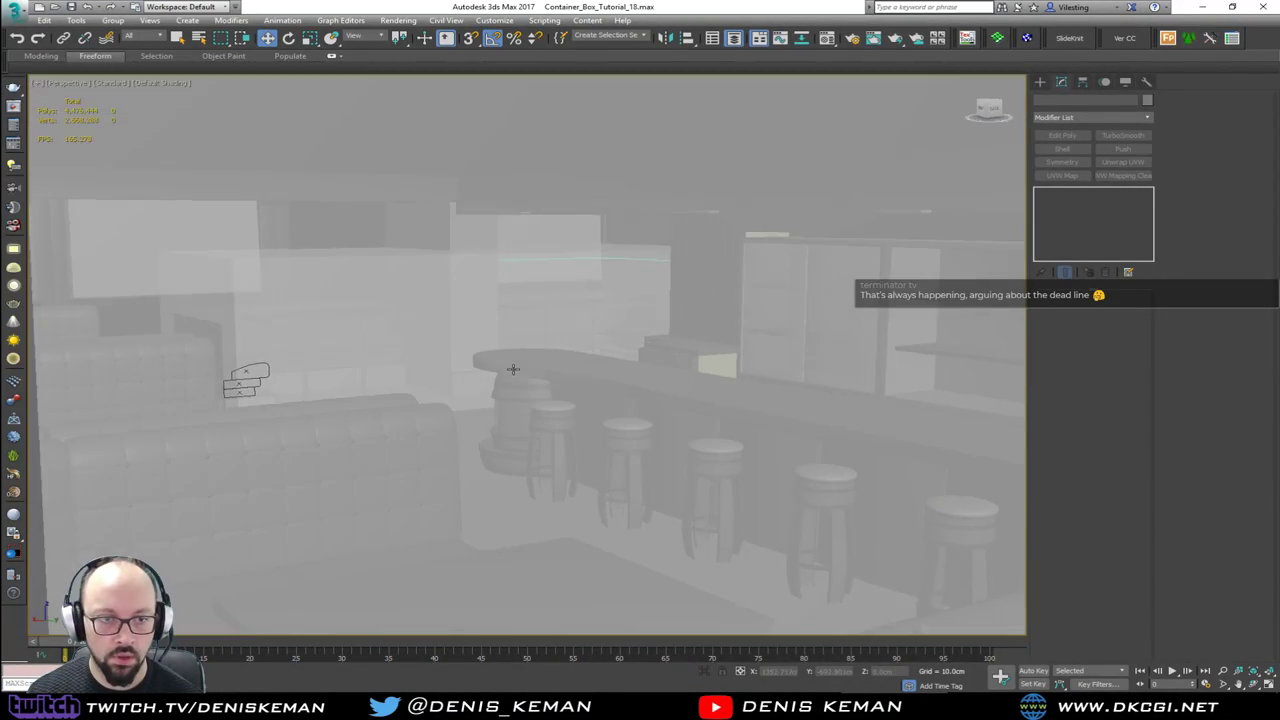
pyautogui.scroll(-1, 516, 368)
pyautogui.keyDown('alt'); pyautogui.moveTo(504, 351); pyautogui.dragTo(502, 365, button='middle'); pyautogui.keyUp('alt')
pyautogui.scroll(-3, 578, 451)
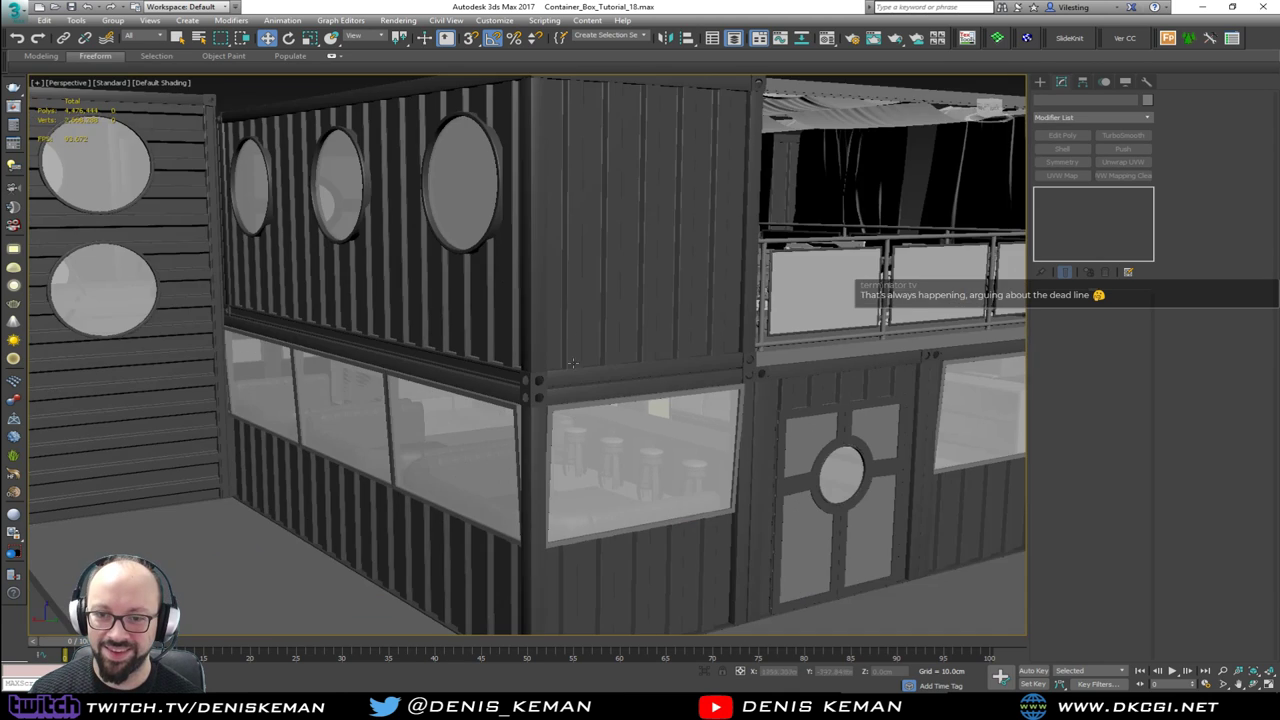
pyautogui.keyDown('alt'); pyautogui.moveTo(566, 208); pyautogui.dragTo(537, 511, button='middle'); pyautogui.keyUp('alt')
pyautogui.scroll(12, 524, 365)
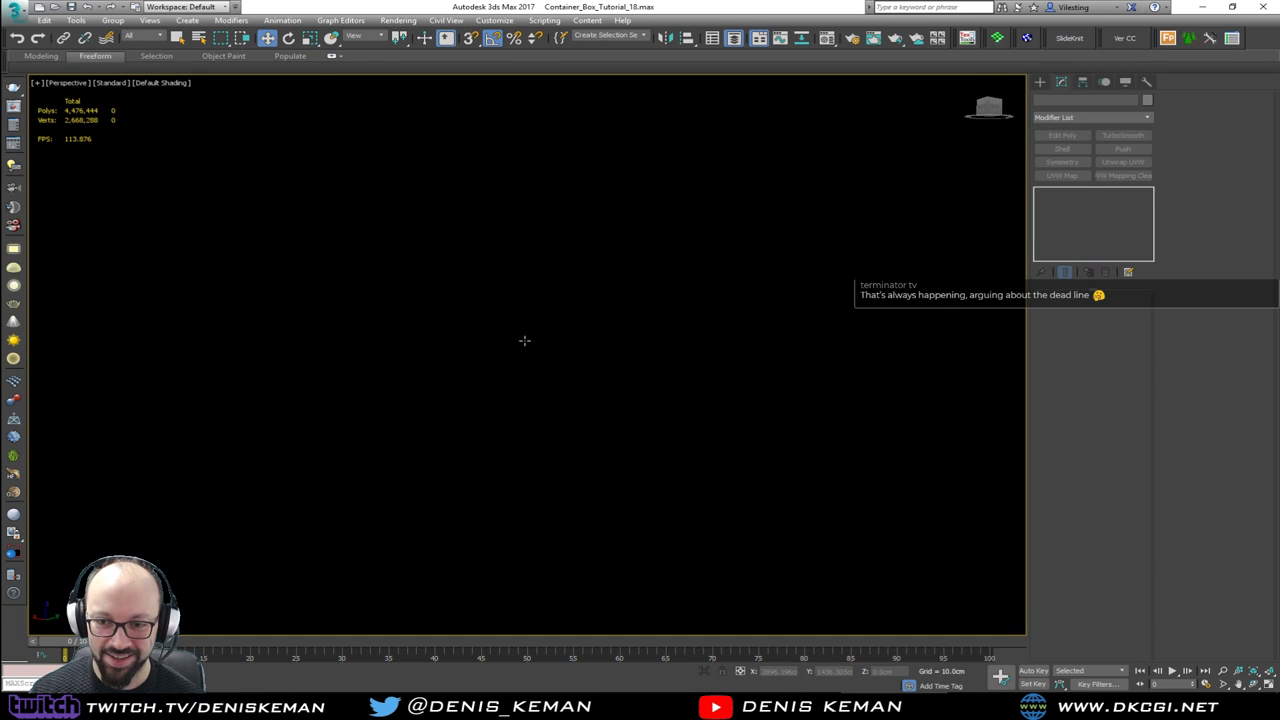
pyautogui.moveTo(524, 340); pyautogui.dragTo(602, 334, button='middle')
pyautogui.scroll(-2, 603, 310)
pyautogui.scroll(1, 600, 331)
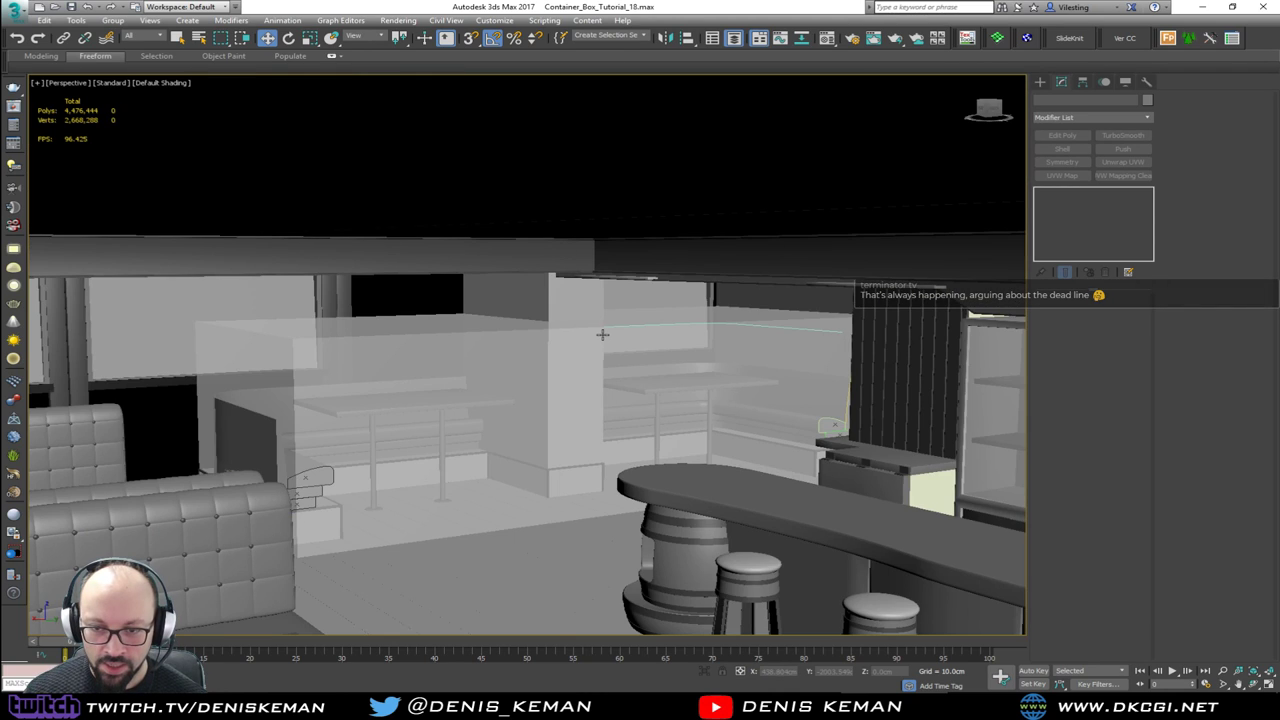
pyautogui.keyDown('alt'); pyautogui.moveTo(510, 395); pyautogui.dragTo(502, 356, button='middle'); pyautogui.keyUp('alt')
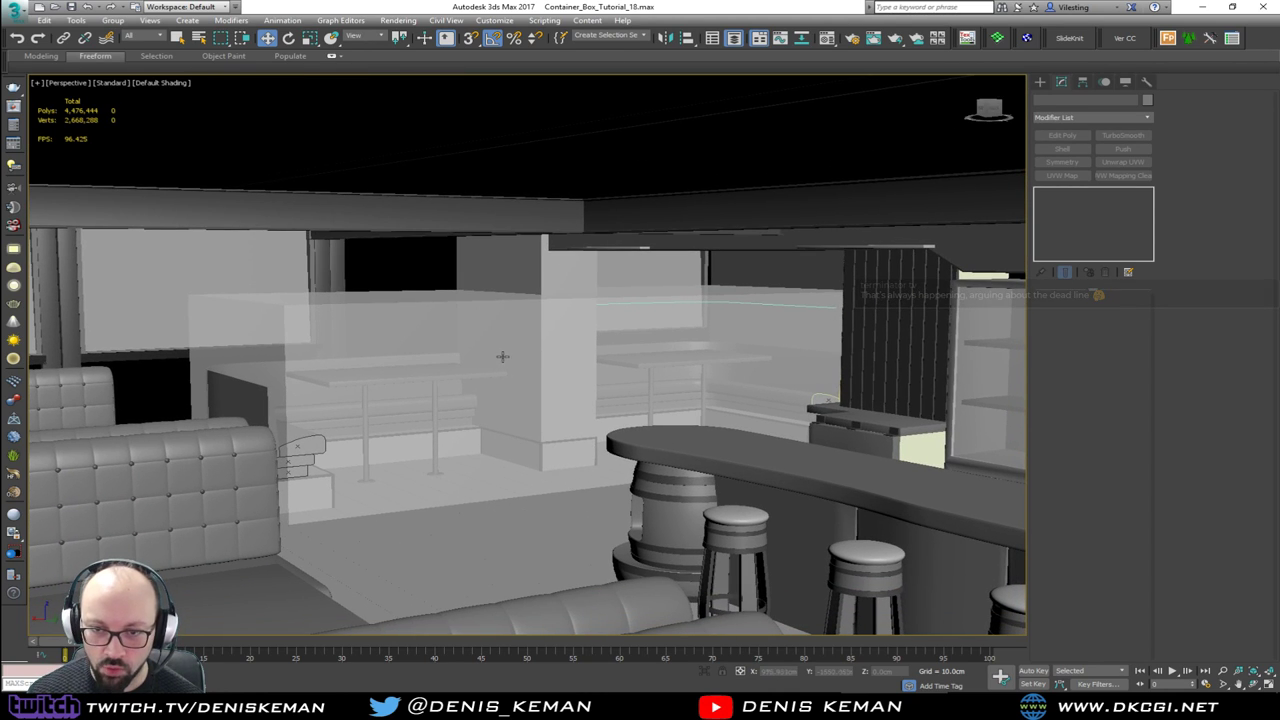
# Step: Turn on edged-face display and delete the large see-through box enclosing the bar's booth tables
pyautogui.scroll(3, 503, 352)
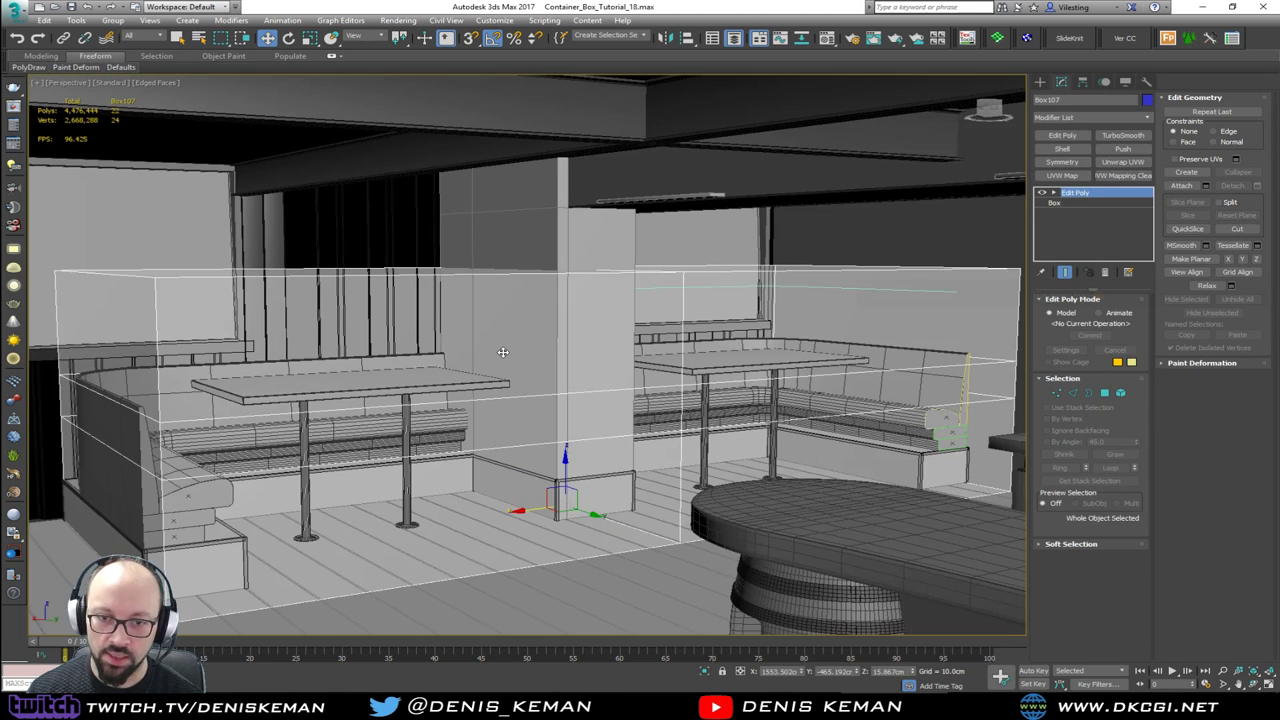
pyautogui.keyDown('alt'); pyautogui.moveTo(503, 362); pyautogui.dragTo(541, 377, button='middle'); pyautogui.keyUp('alt')
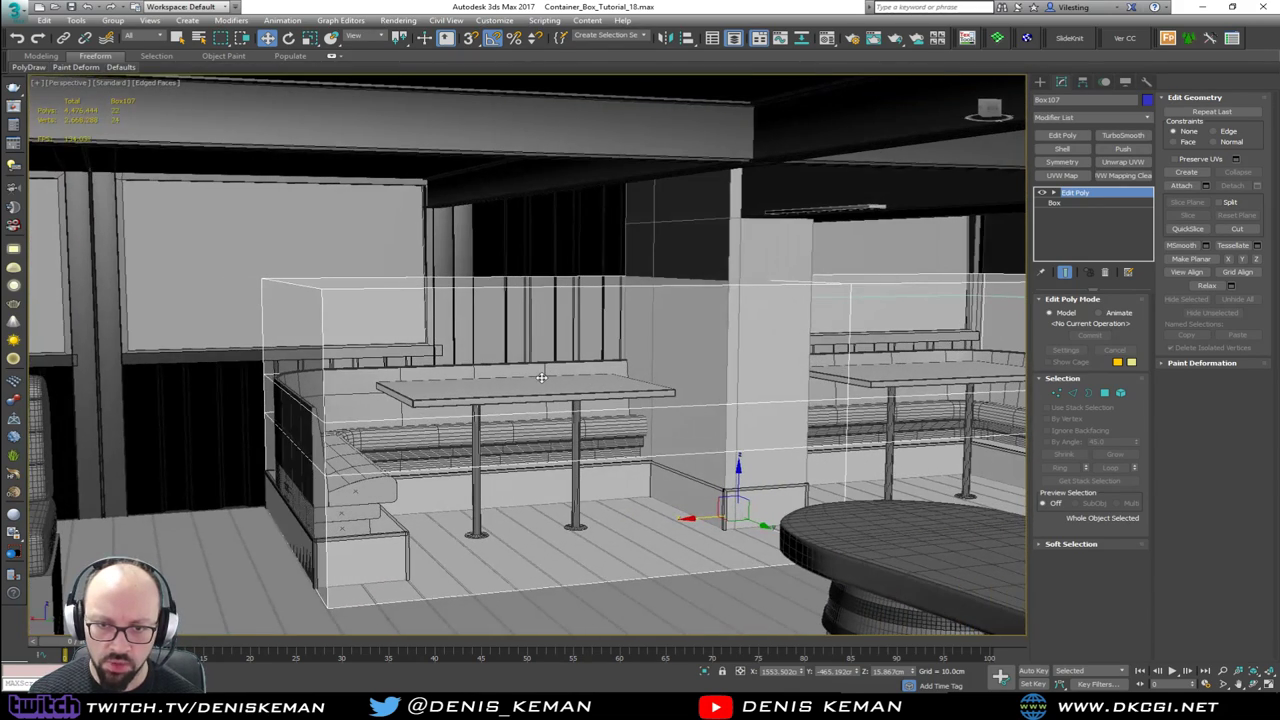
pyautogui.keyDown('alt'); pyautogui.moveTo(300, 425); pyautogui.dragTo(384, 388, button='middle'); pyautogui.keyUp('alt')
pyautogui.press('Delete')
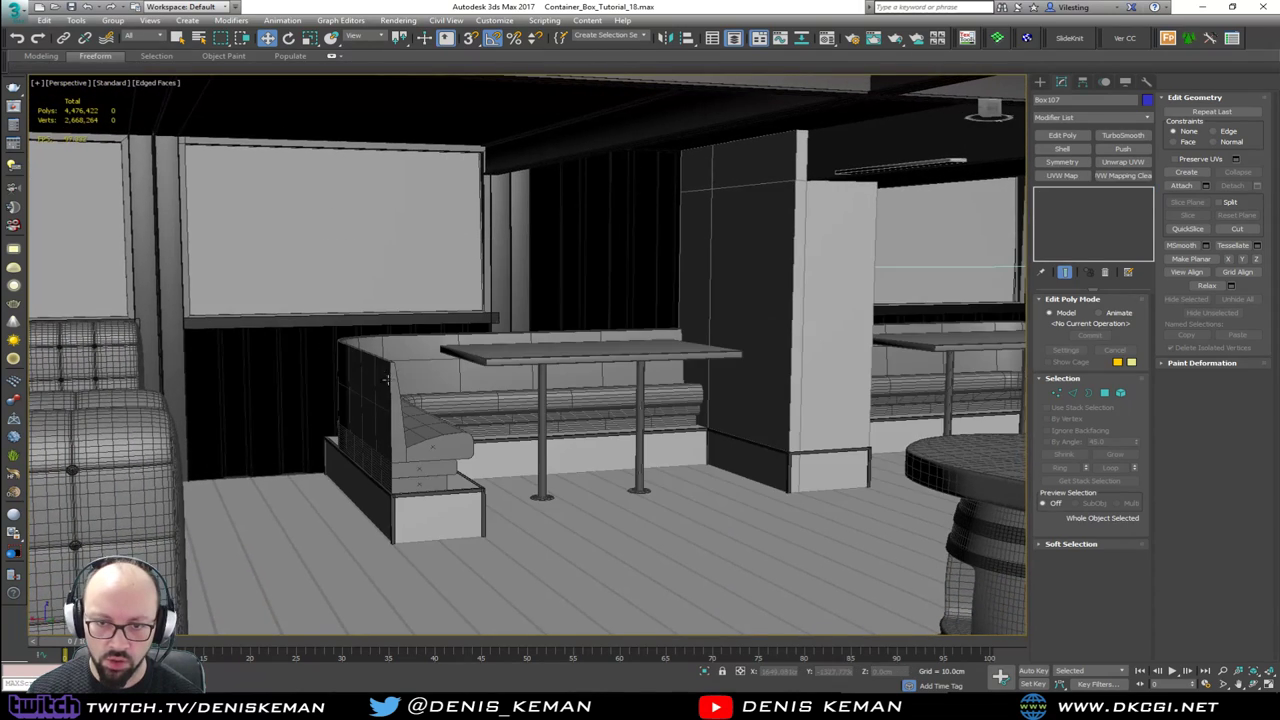
# Step: Select the top row of vertices on the backrest of the booth bench beside the pillar
pyautogui.click(384, 388)
pyautogui.press('z')
pyautogui.scroll(2, 390, 395)
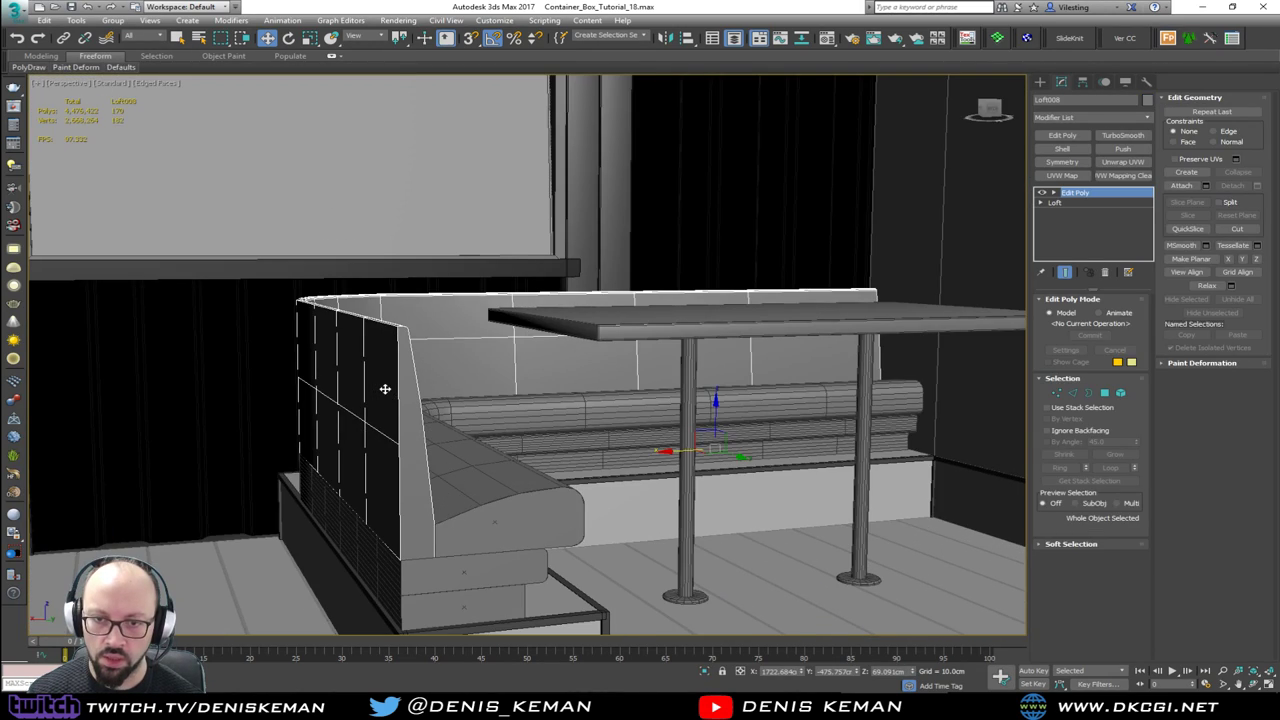
pyautogui.press('1')
pyautogui.press('F3')
pyautogui.keyDown('alt'); pyautogui.moveTo(421, 403); pyautogui.dragTo(409, 394, button='middle'); pyautogui.keyUp('alt')
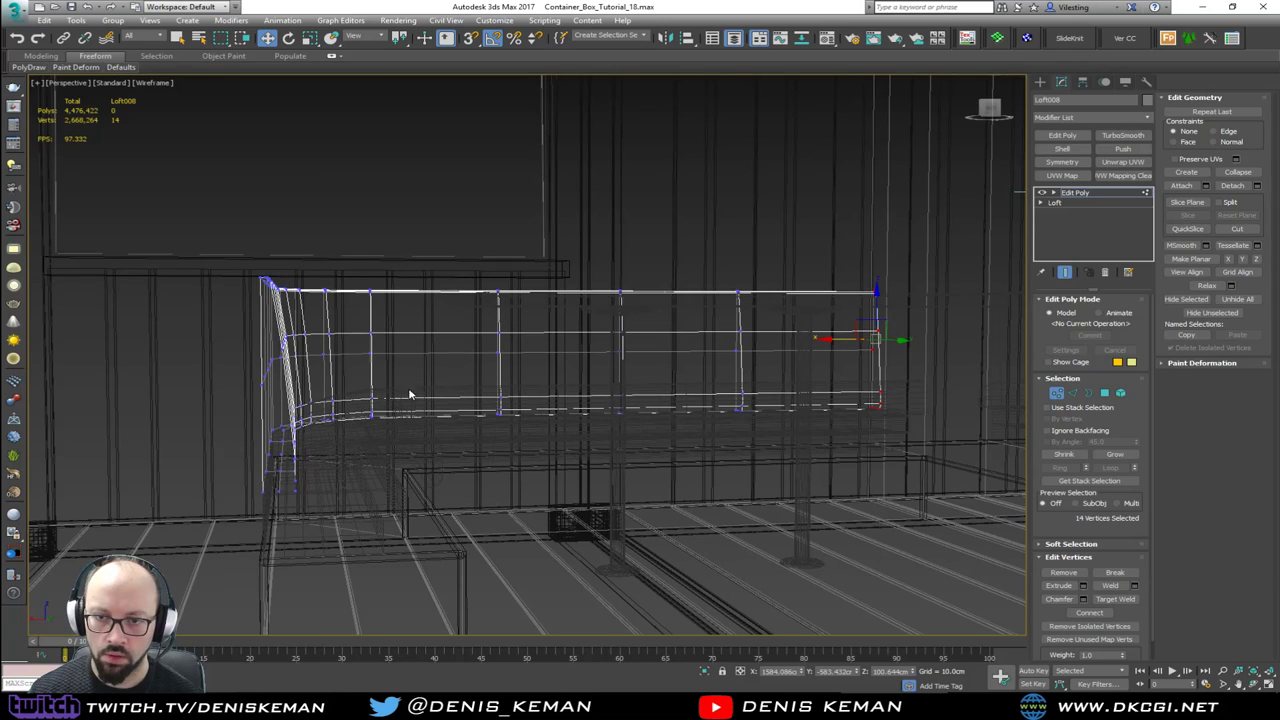
pyautogui.moveTo(330, 312); pyautogui.dragTo(202, 308)
pyautogui.press('F3')
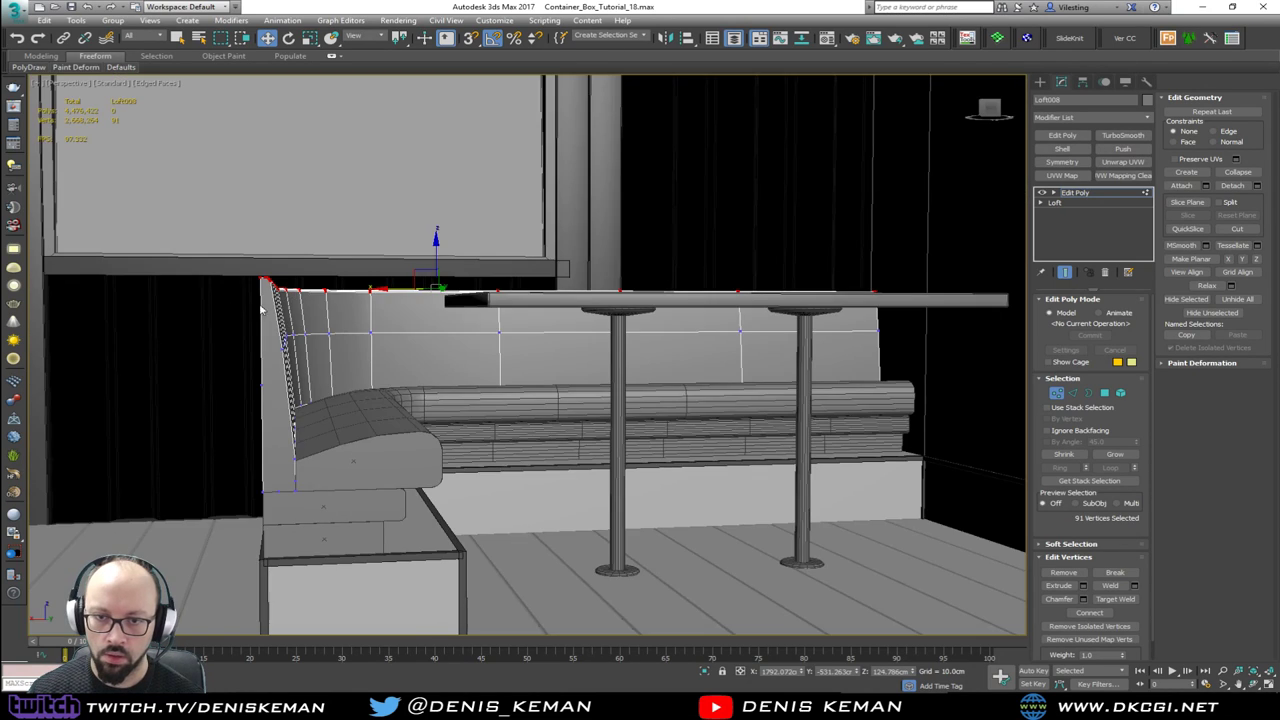
pyautogui.moveTo(373, 287); pyautogui.dragTo(397, 364, button='middle')
pyautogui.moveTo(463, 339); pyautogui.dragTo(465, 273)
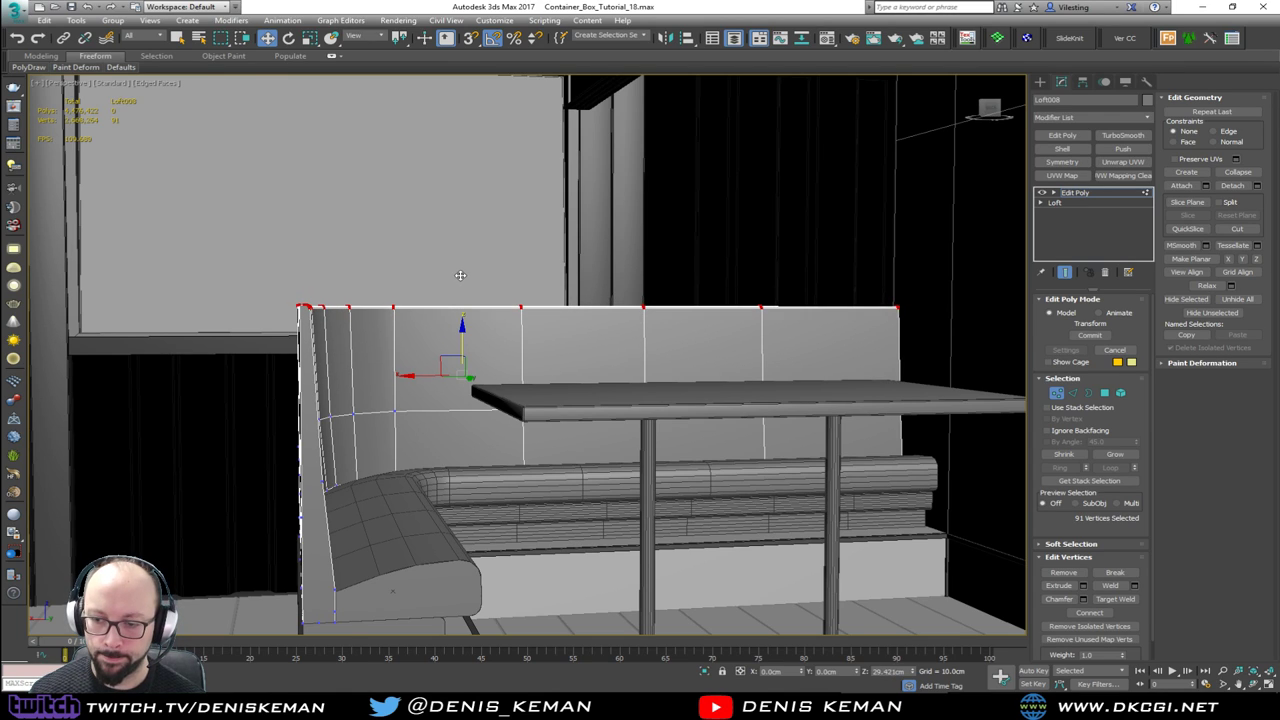
pyautogui.hotkey('ctrl', 'z')
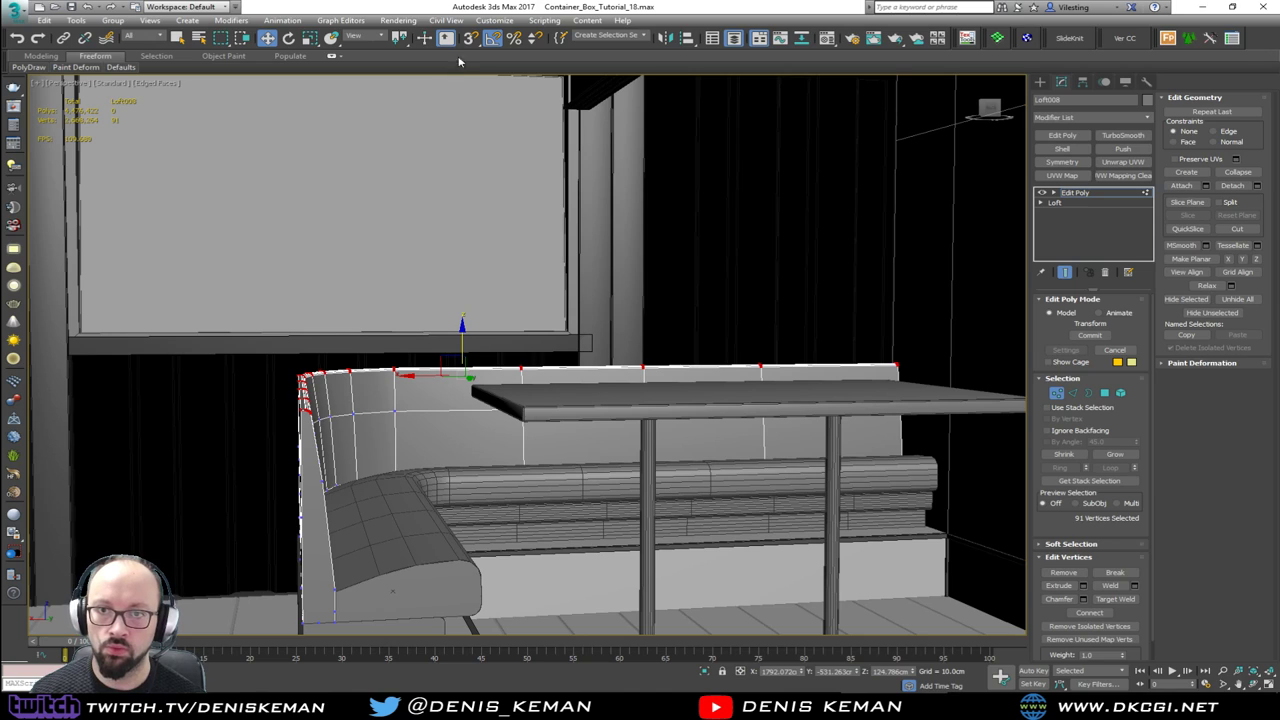
# Step: Offset the backrest's top vertices by 40 cm and then -10 cm in Z, and leave vertex editing
pyautogui.rightClick(267, 39)
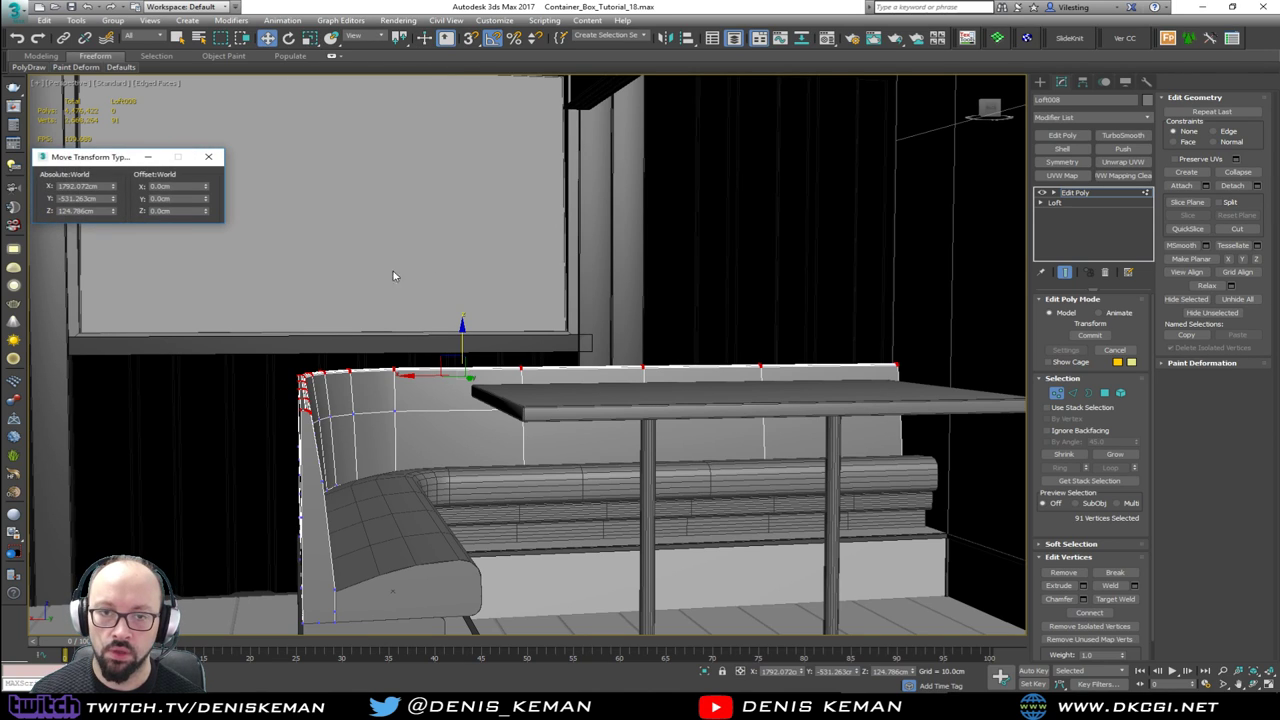
pyautogui.write('40')
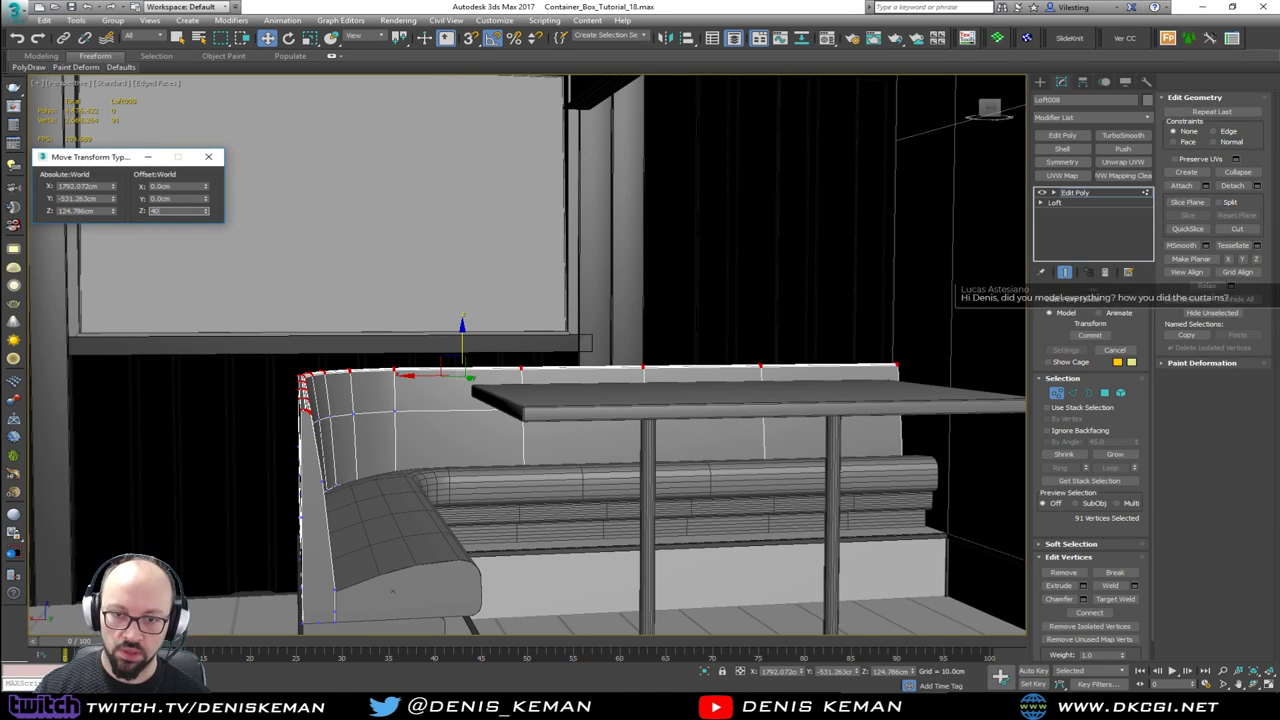
pyautogui.press('Return')
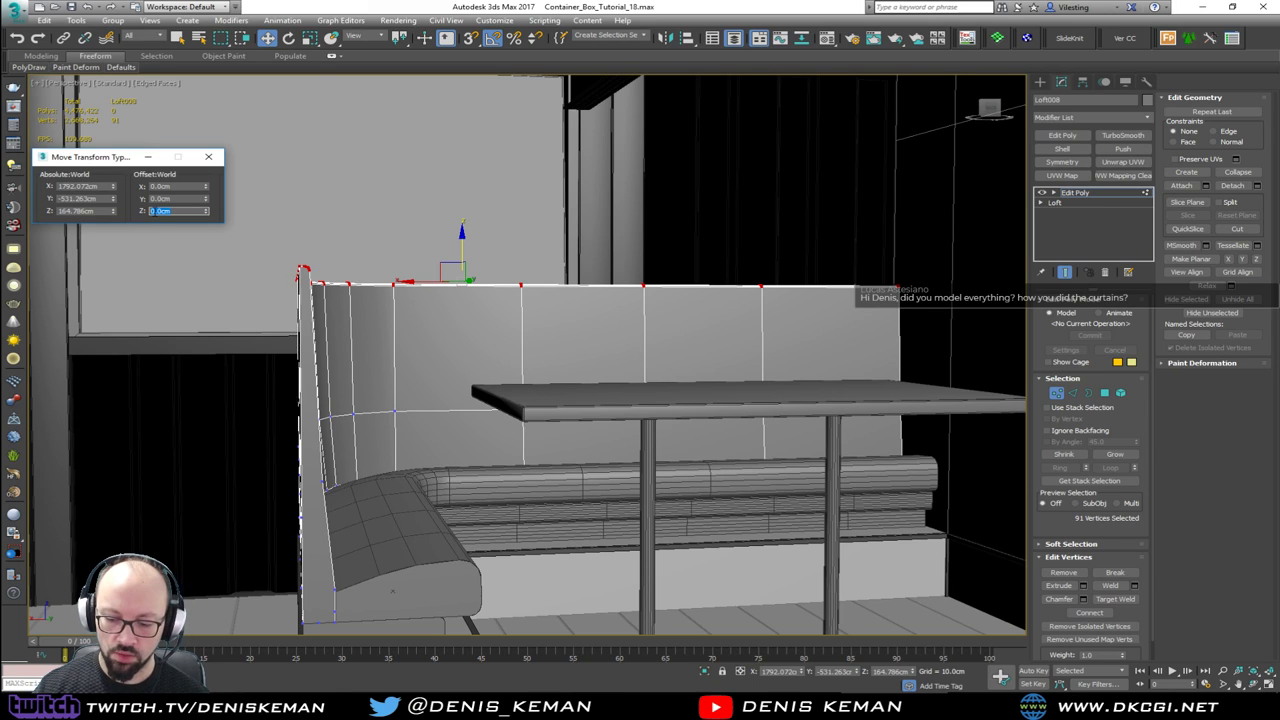
pyautogui.write('-10')
pyautogui.press('Return')
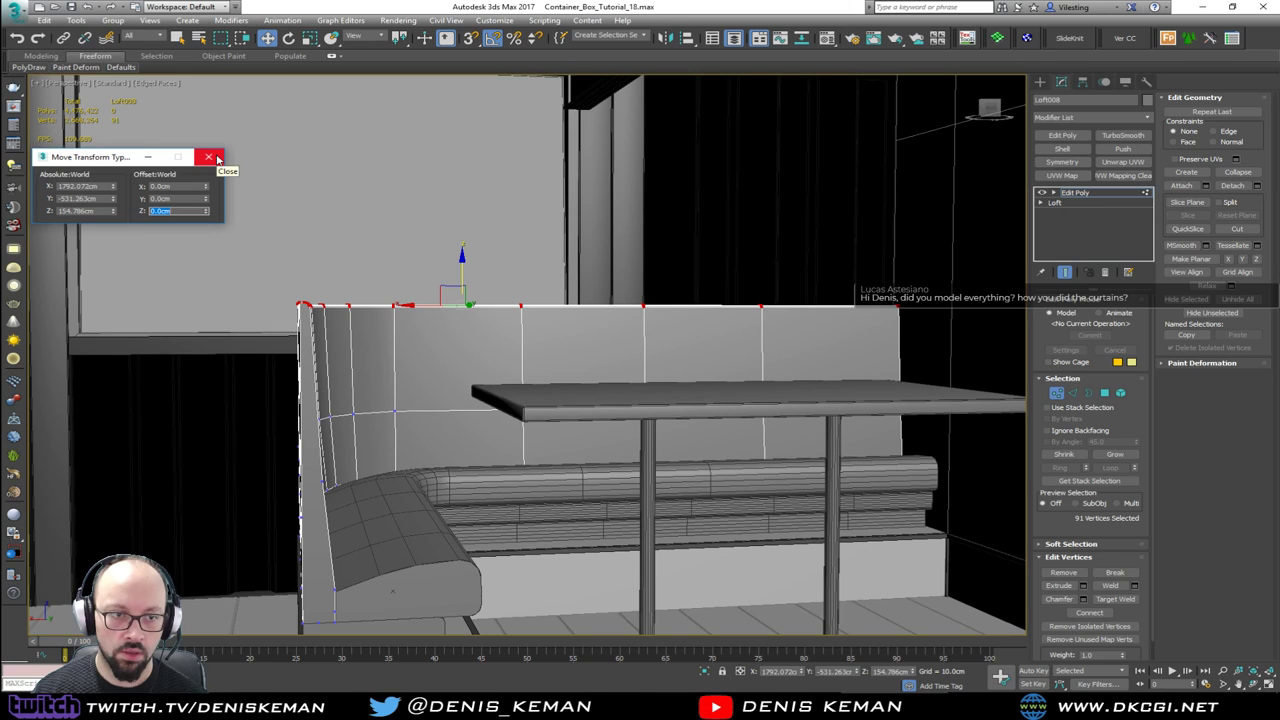
pyautogui.click(209, 157)
pyautogui.moveTo(582, 352); pyautogui.dragTo(323, 383, button='middle')
pyautogui.press('1')
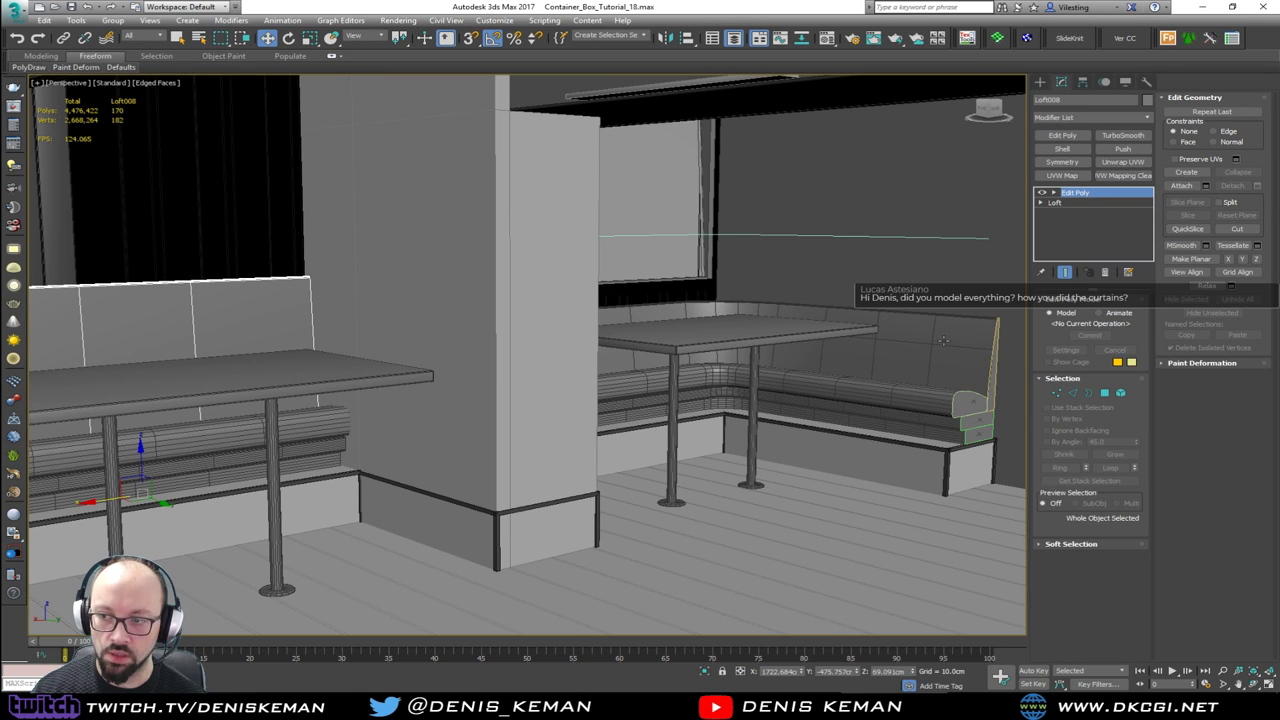
# Step: Select the top row of vertices on the backrest of the booth bench on the other side of the pillar
pyautogui.click(950, 345)
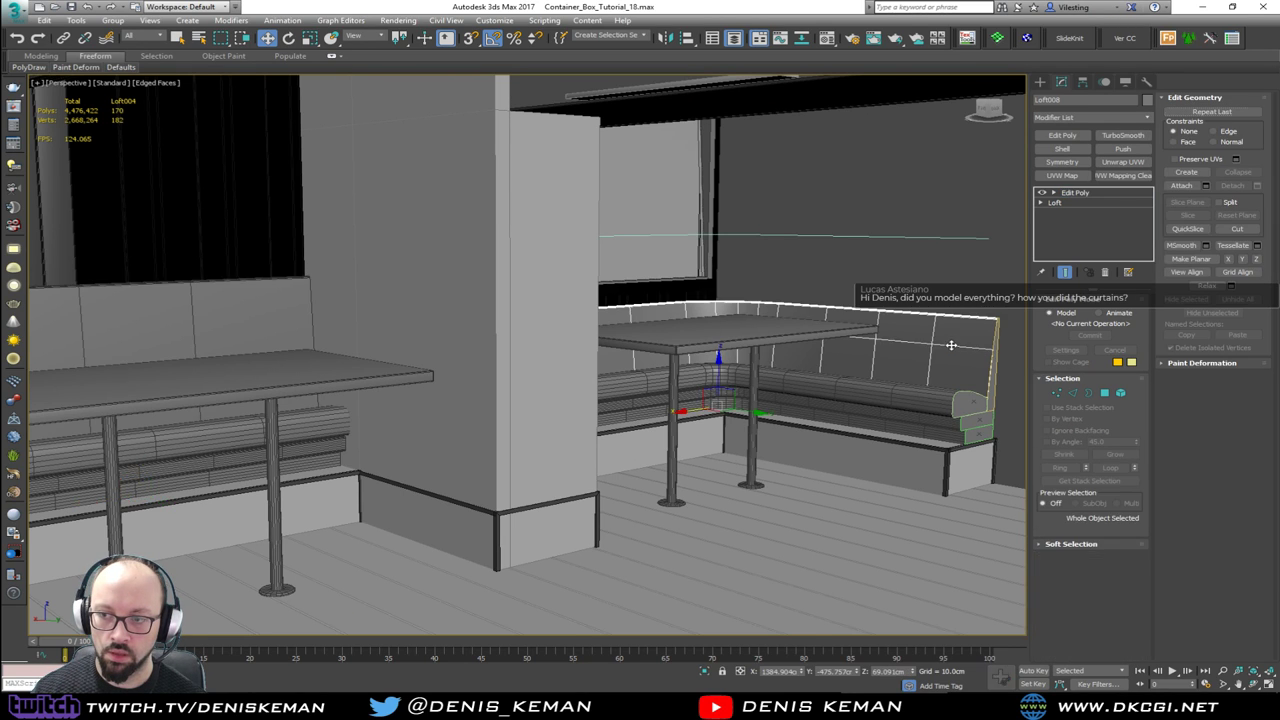
pyautogui.press('z')
pyautogui.press('F3')
pyautogui.keyDown('alt'); pyautogui.moveTo(881, 349); pyautogui.dragTo(606, 338, button='middle'); pyautogui.keyUp('alt')
pyautogui.press('1')
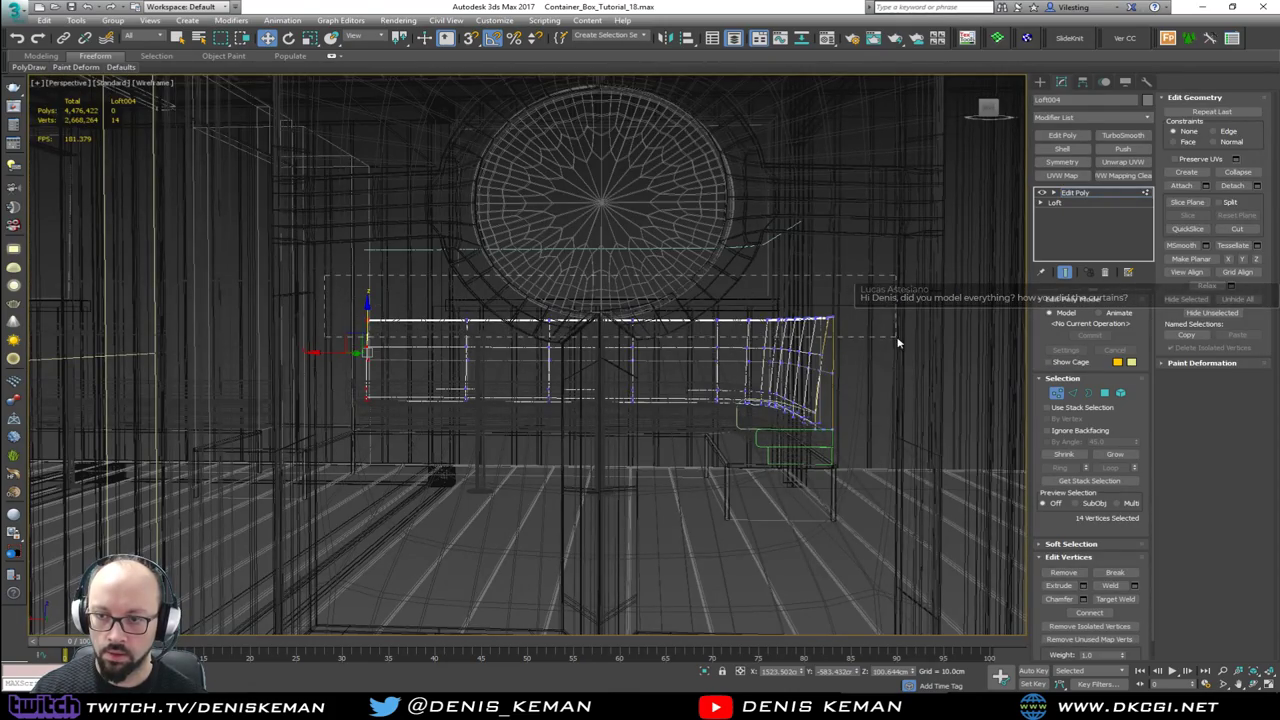
pyautogui.press('F3')
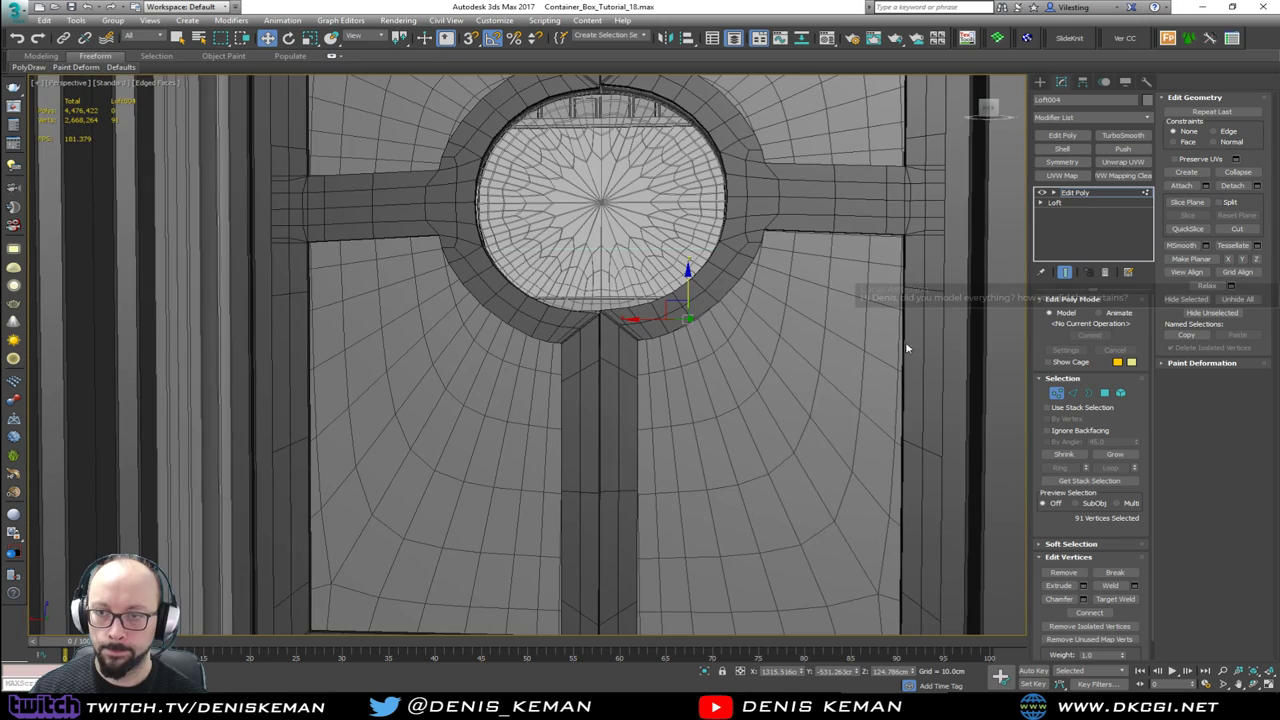
# Step: Raise this backrest's top vertices by 30 cm in Z, leave vertex editing and clear the selection
pyautogui.rightClick(268, 42)
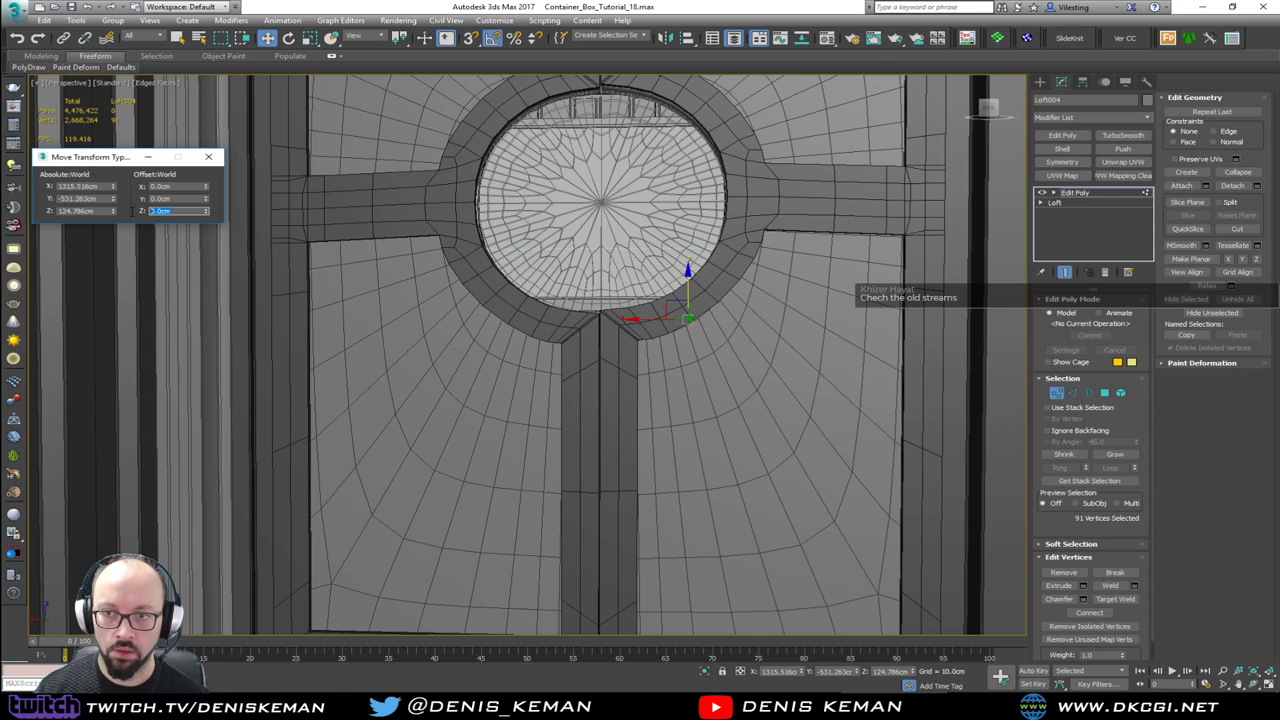
pyautogui.click(207, 156)
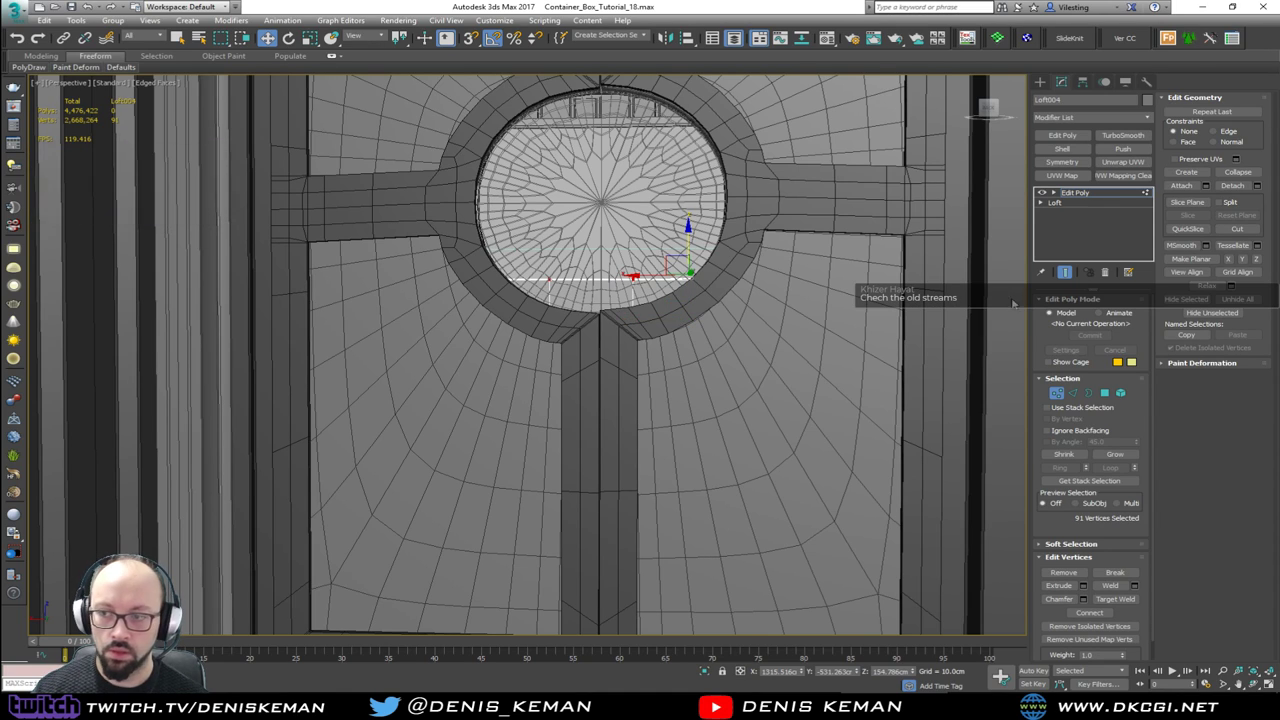
pyautogui.click(1057, 394)
pyautogui.scroll(-5, 588, 300)
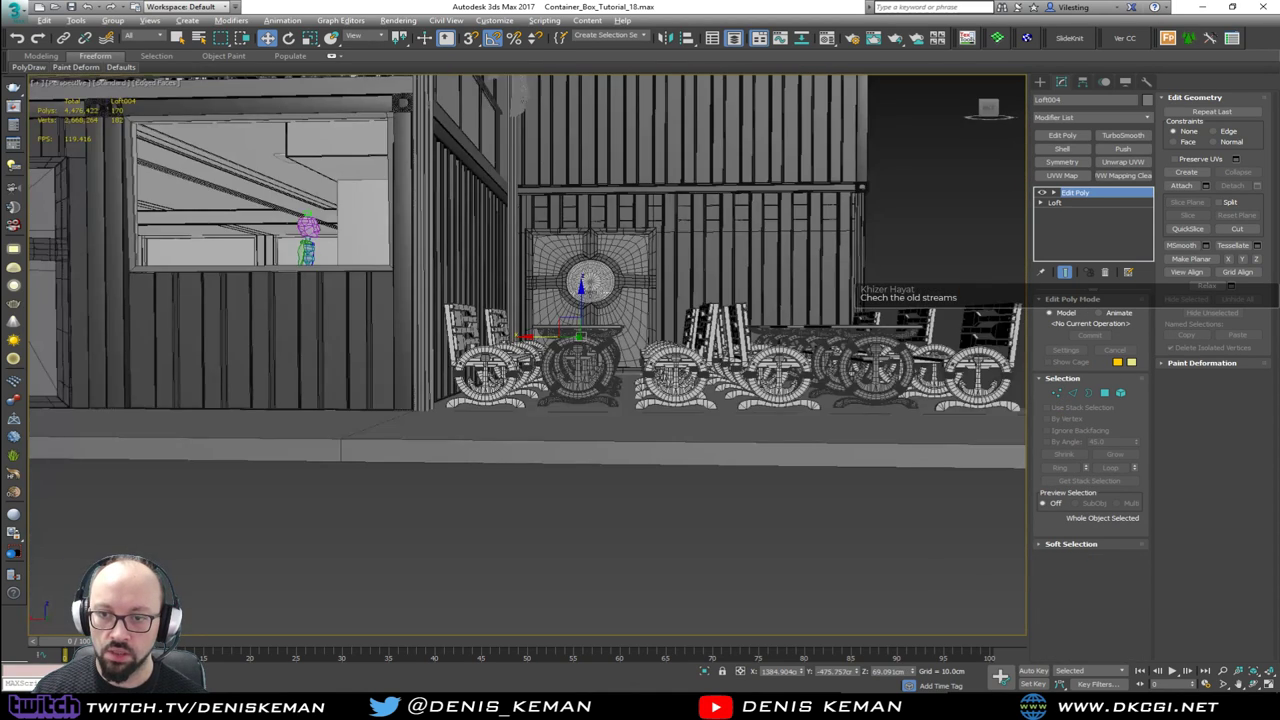
pyautogui.moveTo(588, 300)
pyautogui.keyDown('alt'); pyautogui.mouseDown(button='middle')
pyautogui.moveTo(963, 466)
pyautogui.moveTo(533, 326)
pyautogui.moveTo(469, 330)
pyautogui.moveTo(460, 307)
pyautogui.moveTo(689, 290)
pyautogui.moveTo(594, 183)
pyautogui.mouseUp(button='middle'); pyautogui.keyUp('alt')
pyautogui.click(963, 466)
# Step: Turn off edged-face display and examine the building's exterior from the street and patio sides in shaded and wireframe display
pyautogui.scroll(5, 469, 313)
pyautogui.press('F4')
pyautogui.scroll(-3, 594, 183)
pyautogui.moveTo(620, 330); pyautogui.dragTo(73, 242, button='middle')
pyautogui.scroll(-3, 563, 245)
pyautogui.keyDown('alt'); pyautogui.moveTo(603, 265); pyautogui.dragTo(786, 366, button='middle'); pyautogui.keyUp('alt')
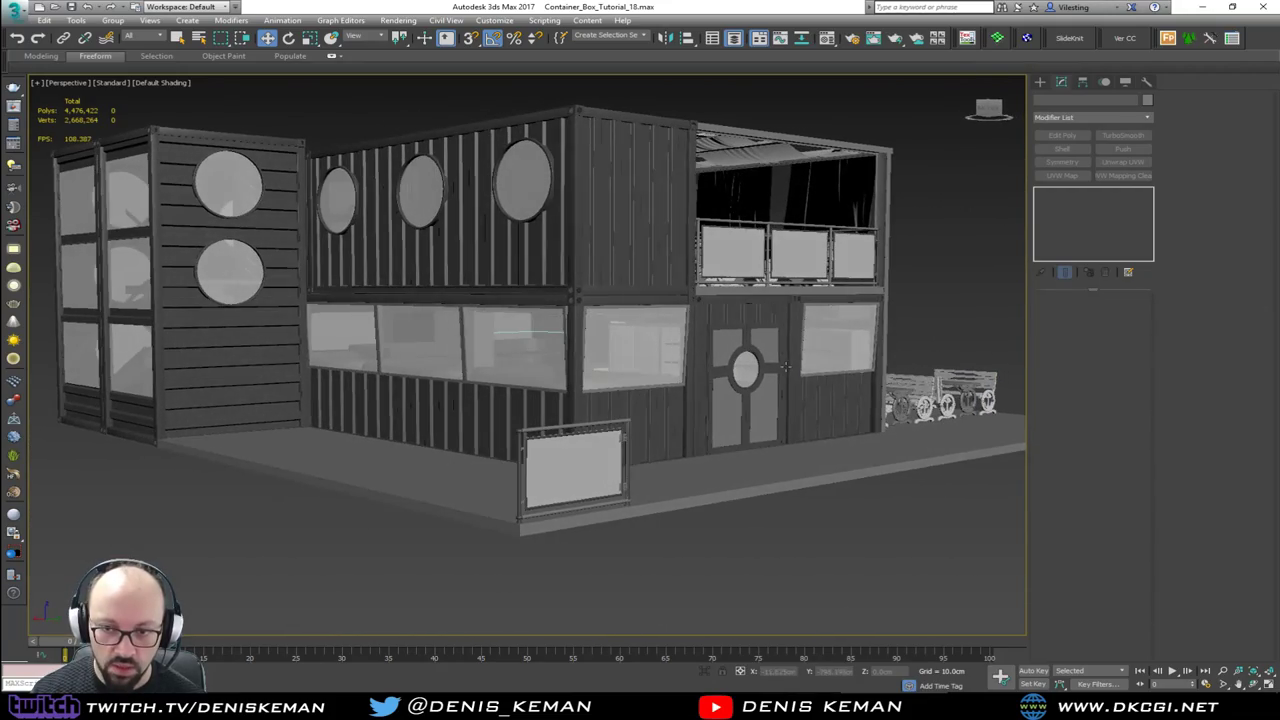
pyautogui.keyDown('alt'); pyautogui.moveTo(664, 338); pyautogui.dragTo(555, 355, button='middle'); pyautogui.keyUp('alt')
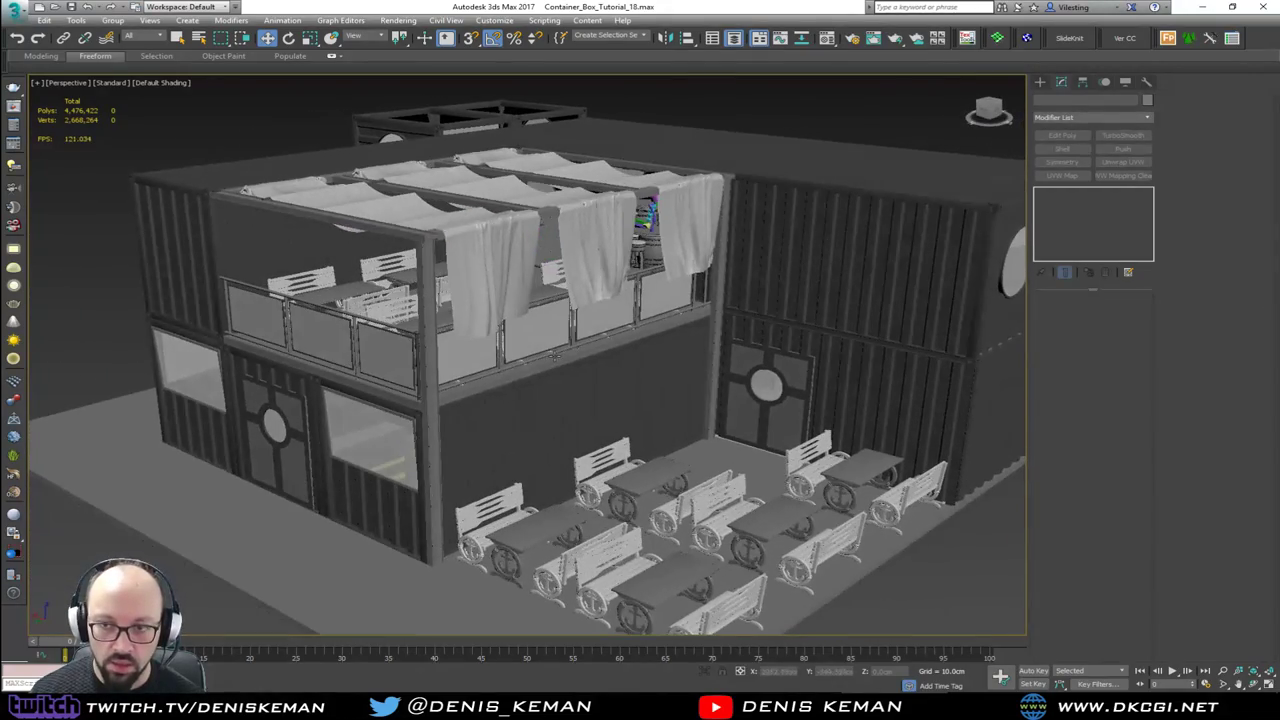
pyautogui.scroll(5, 590, 343)
pyautogui.press('F3')
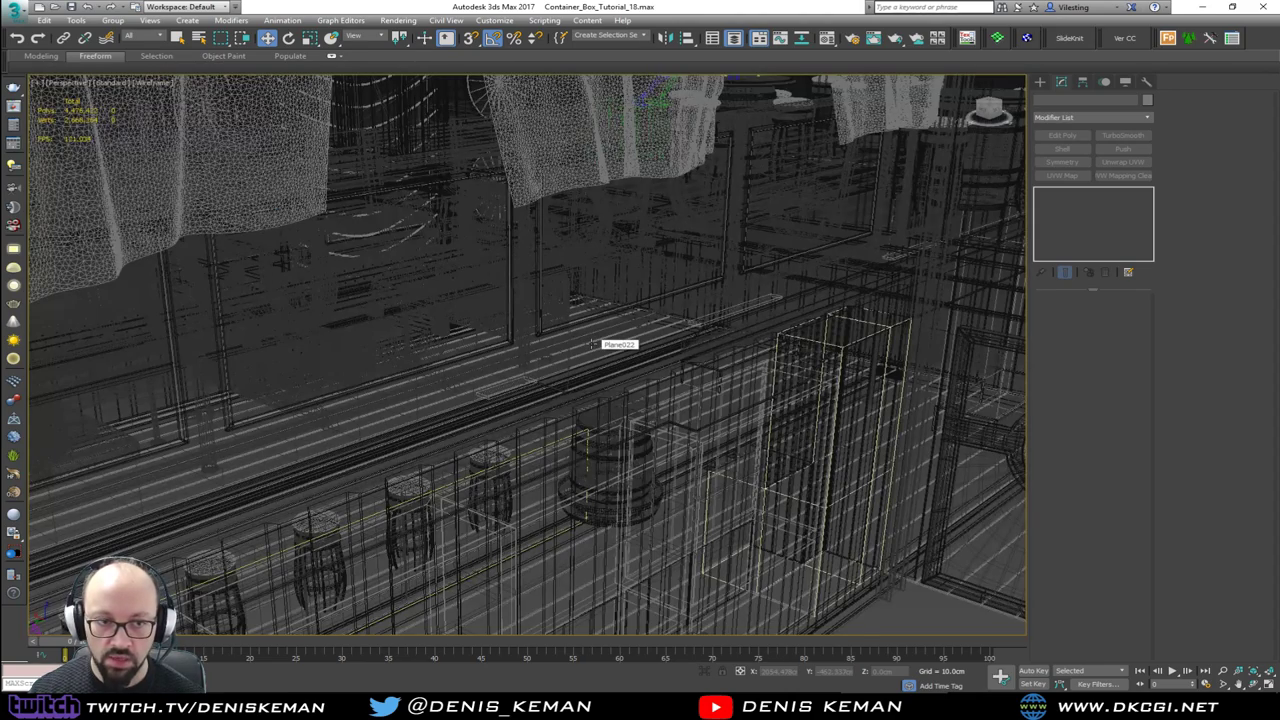
pyautogui.scroll(-8, 603, 340)
pyautogui.keyDown('alt'); pyautogui.moveTo(603, 340); pyautogui.dragTo(637, 350, button='middle'); pyautogui.keyUp('alt')
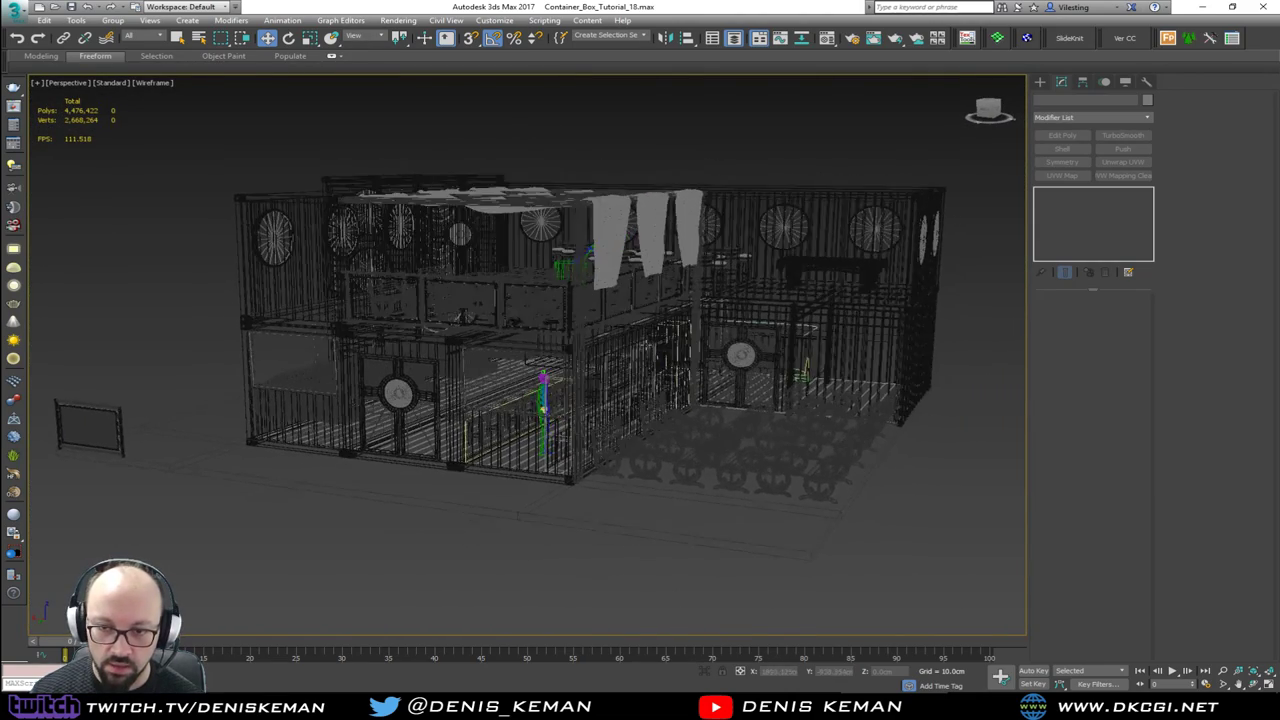
pyautogui.keyDown('alt'); pyautogui.moveTo(564, 312); pyautogui.dragTo(603, 340, button='middle'); pyautogui.keyUp('alt')
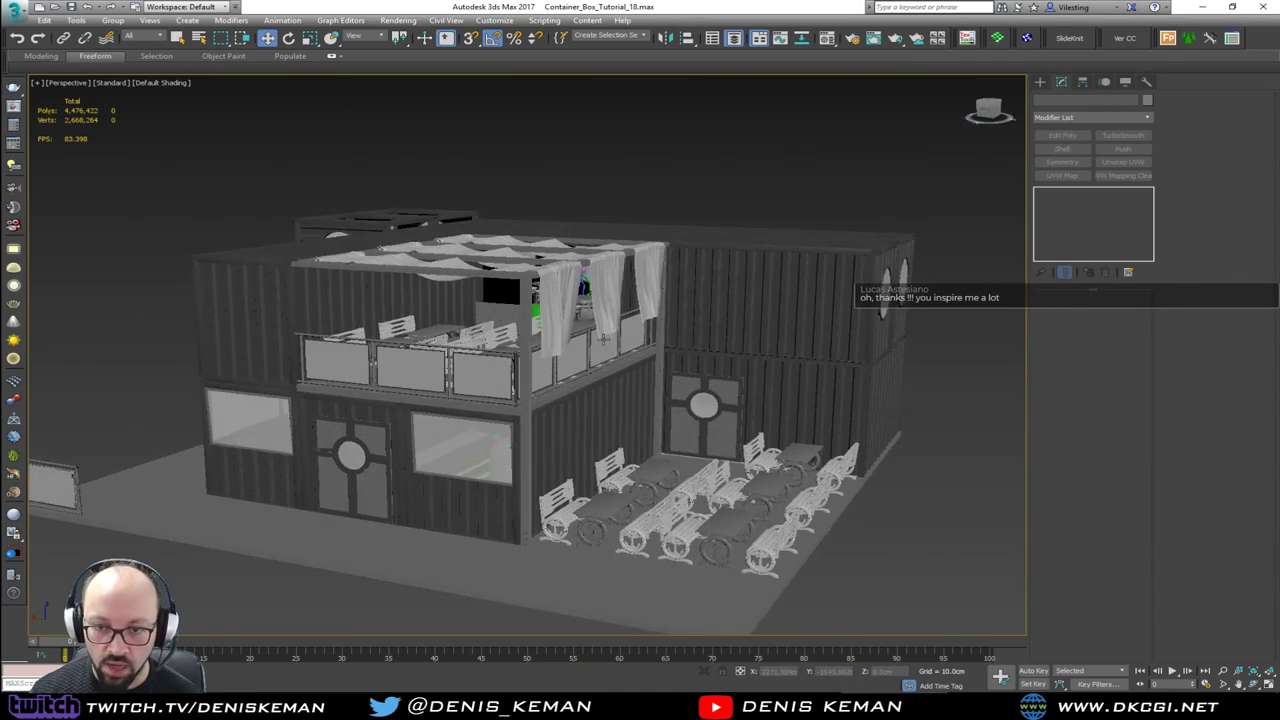
pyautogui.keyDown('alt'); pyautogui.moveTo(554, 262); pyautogui.dragTo(601, 347, button='middle'); pyautogui.keyUp('alt')
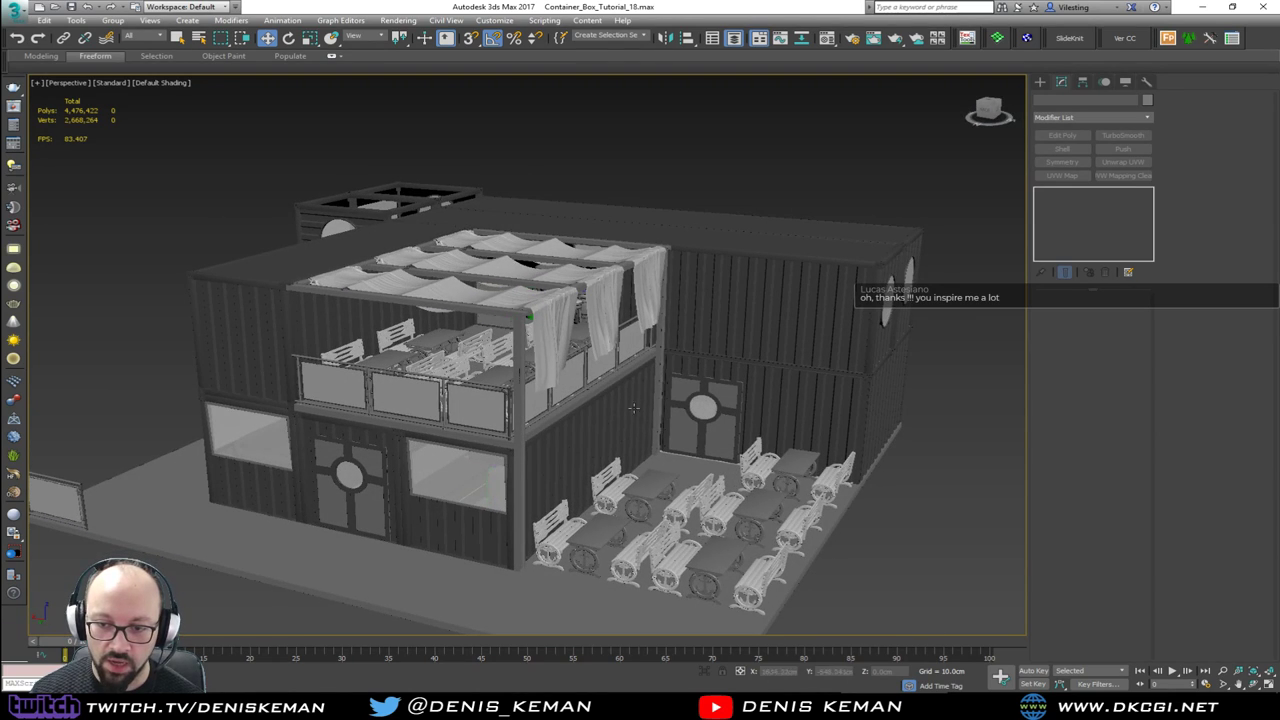
pyautogui.keyDown('alt'); pyautogui.moveTo(529, 316); pyautogui.dragTo(598, 285, button='middle'); pyautogui.keyUp('alt')
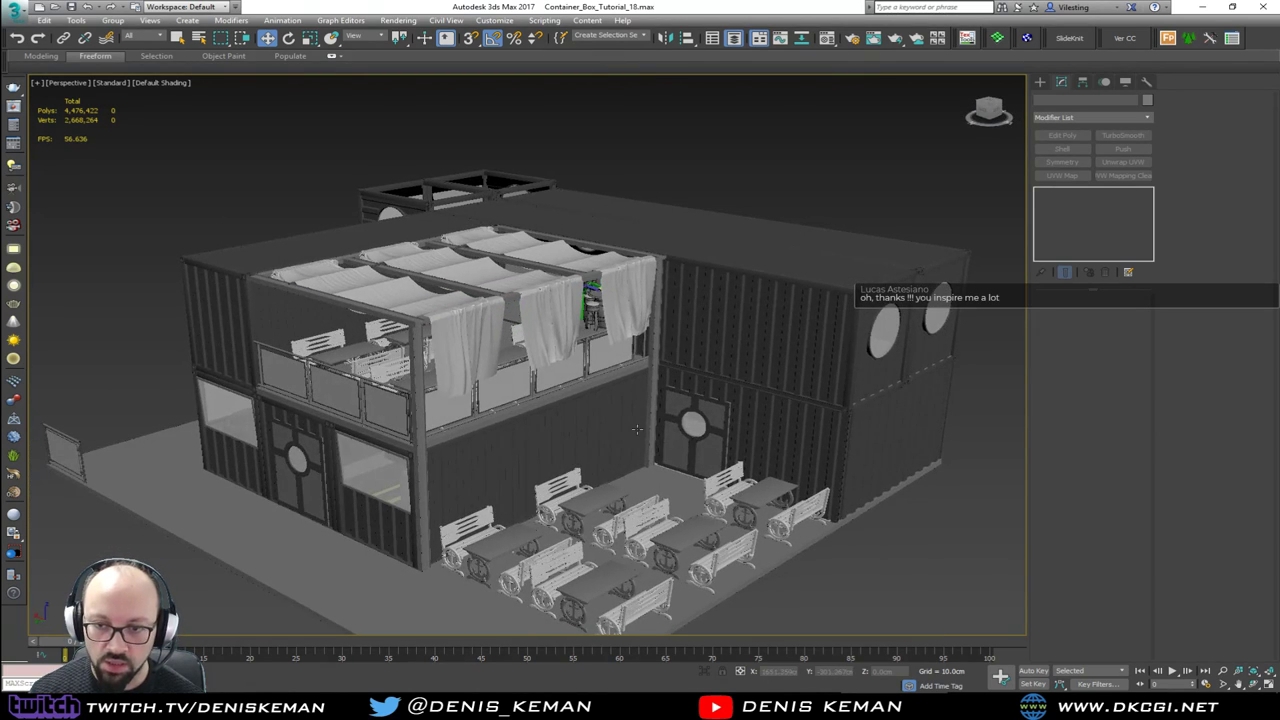
# Step: Examine the roof terrace's curtains and railings and the patio seating up close in shaded display
pyautogui.scroll(5, 482, 385)
pyautogui.moveTo(474, 368); pyautogui.dragTo(423, 297, button='middle')
pyautogui.scroll(-3, 423, 297)
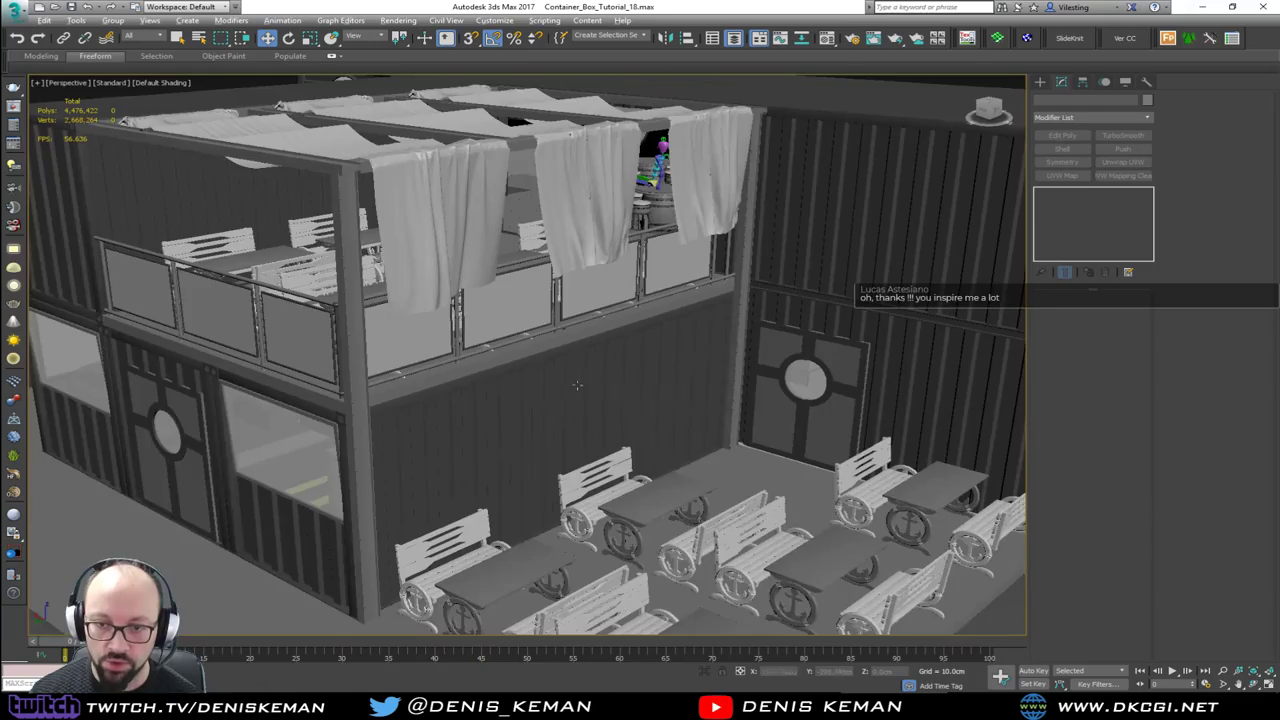
pyautogui.keyDown('alt'); pyautogui.moveTo(577, 385); pyautogui.dragTo(434, 342, button='middle'); pyautogui.keyUp('alt')
pyautogui.scroll(6, 473, 346)
pyautogui.scroll(2, 551, 349)
pyautogui.scroll(-6, 535, 350)
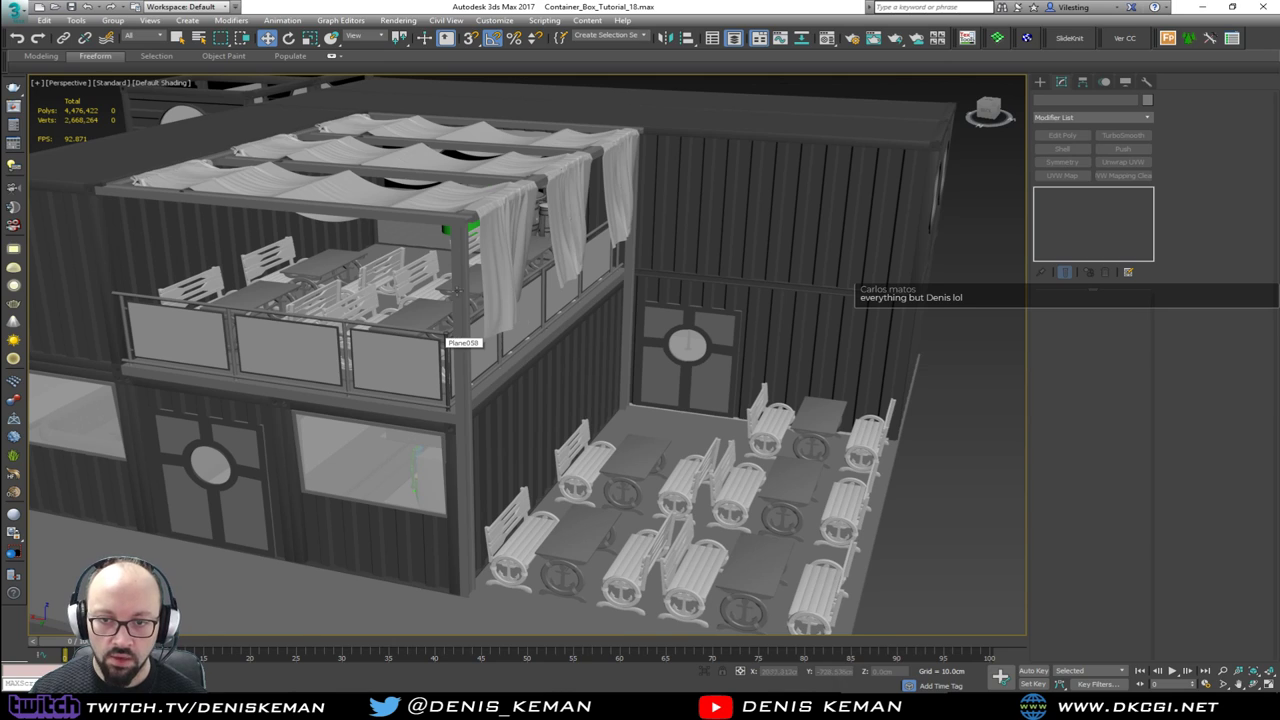
pyautogui.scroll(-7, 456, 291)
pyautogui.keyDown('alt'); pyautogui.moveTo(456, 291); pyautogui.dragTo(487, 368, button='middle'); pyautogui.keyUp('alt')
pyautogui.scroll(5, 492, 372)
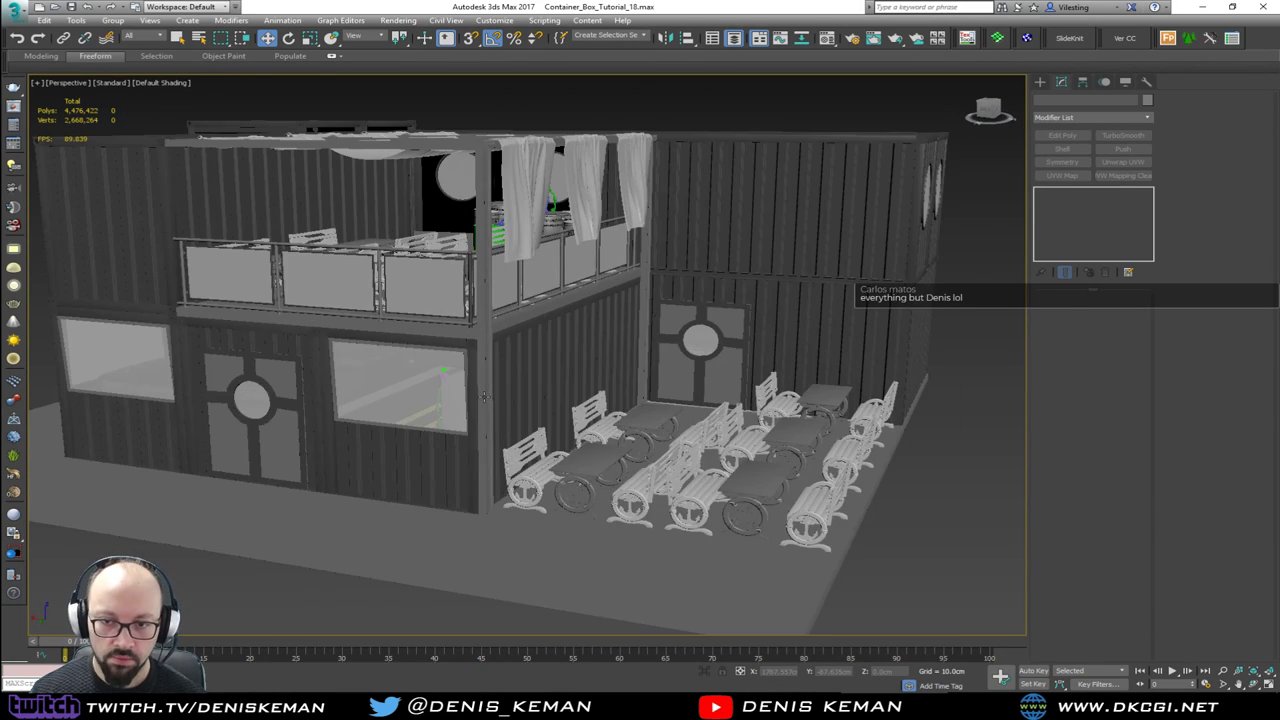
pyautogui.scroll(2, 484, 397)
# Step: Examine the entrance facade and the stair tower's glazing and staircase with edged faces on and off
pyautogui.press('F4')
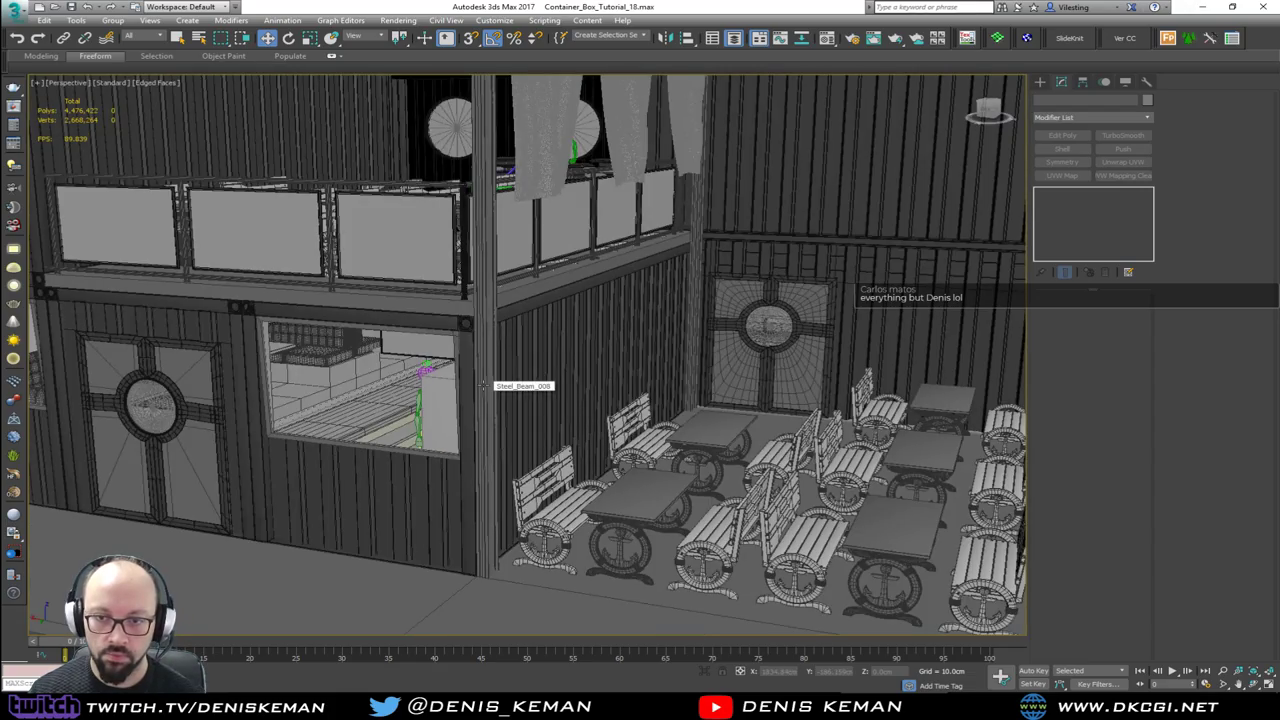
pyautogui.keyDown('alt'); pyautogui.moveTo(482, 386); pyautogui.dragTo(536, 374, button='middle'); pyautogui.keyUp('alt')
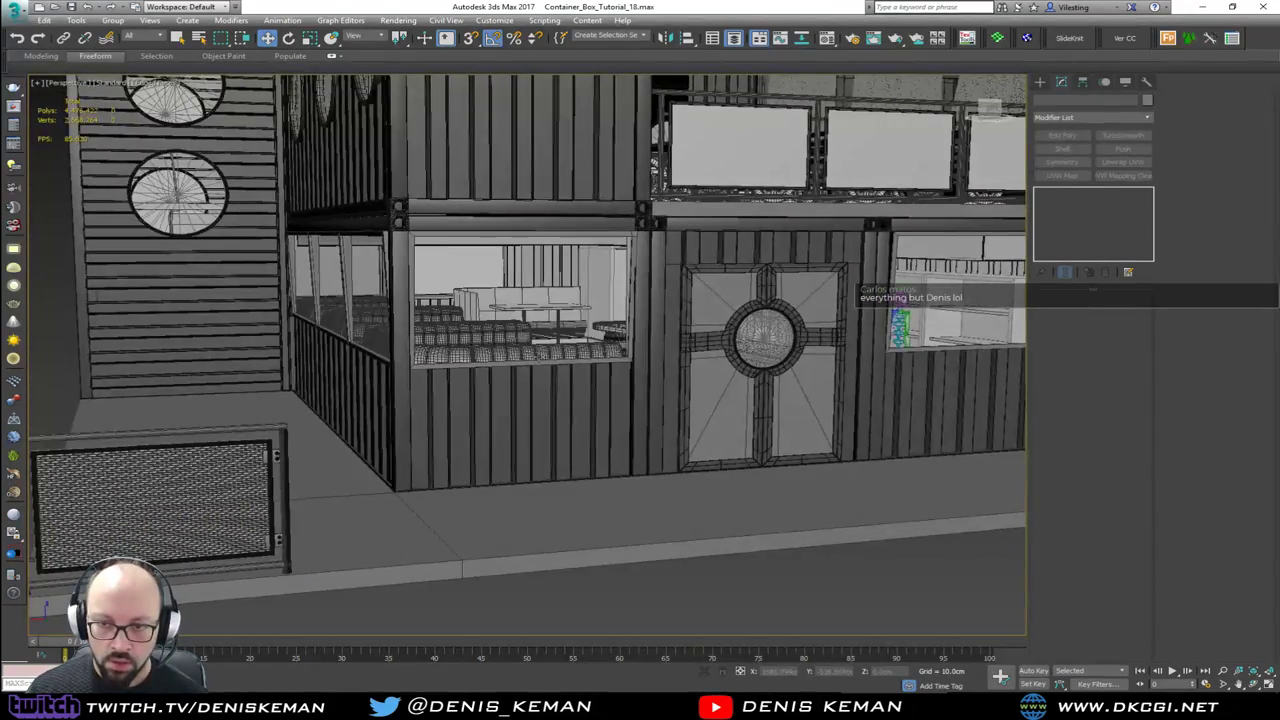
pyautogui.scroll(5, 537, 316)
pyautogui.moveTo(530, 304); pyautogui.dragTo(446, 318, button='middle')
pyautogui.scroll(5, 250, 314)
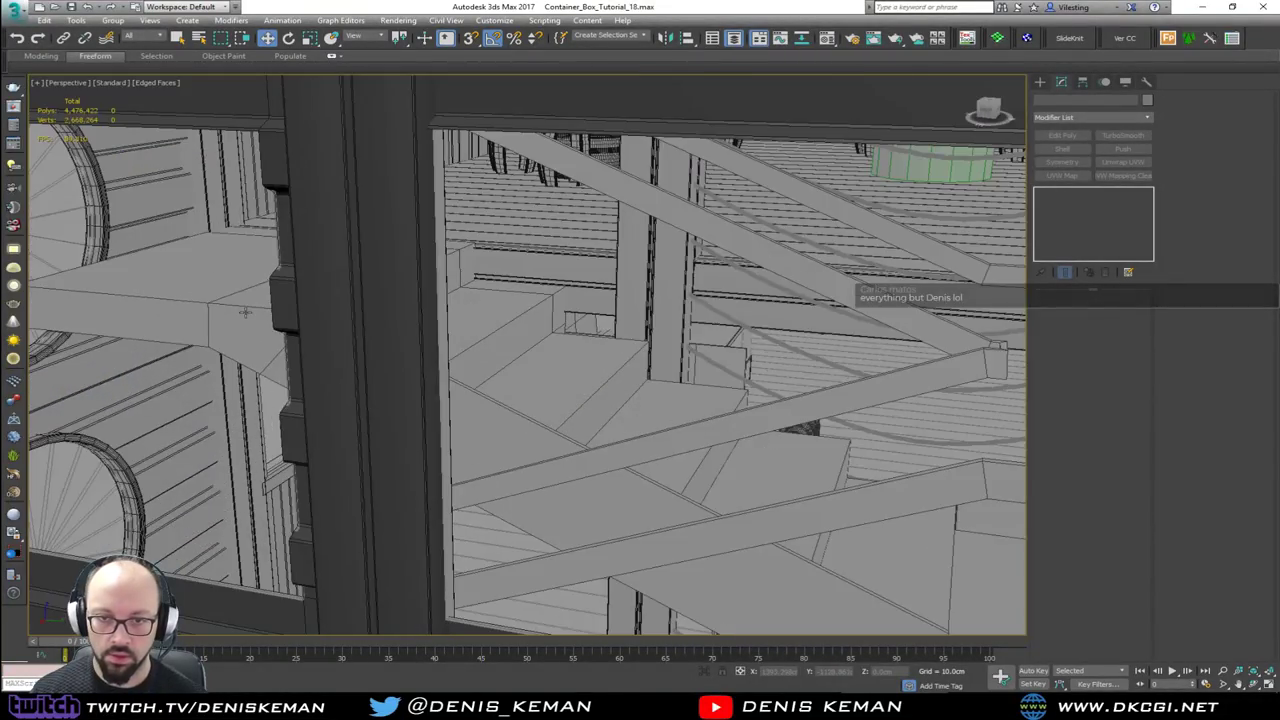
pyautogui.moveTo(250, 315); pyautogui.dragTo(455, 349, button='middle')
pyautogui.scroll(-3, 478, 318)
pyautogui.press('F4')
pyautogui.scroll(-5, 490, 324)
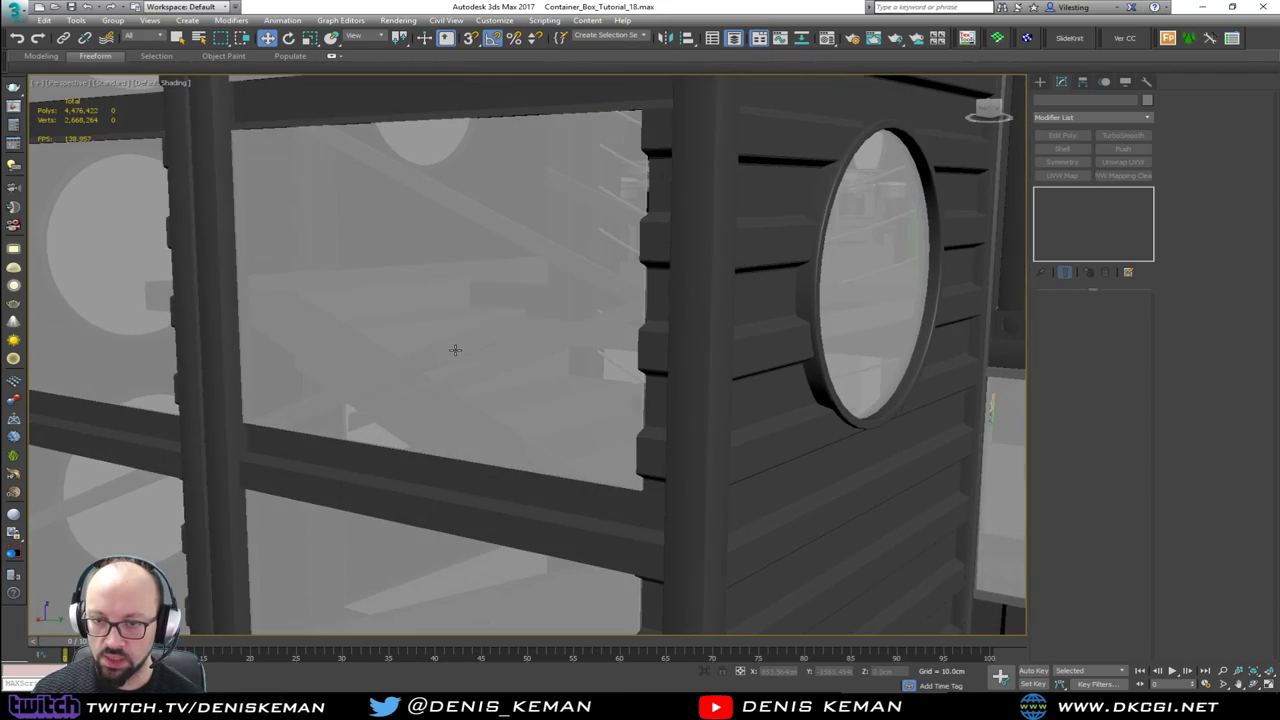
pyautogui.scroll(-10, 452, 352)
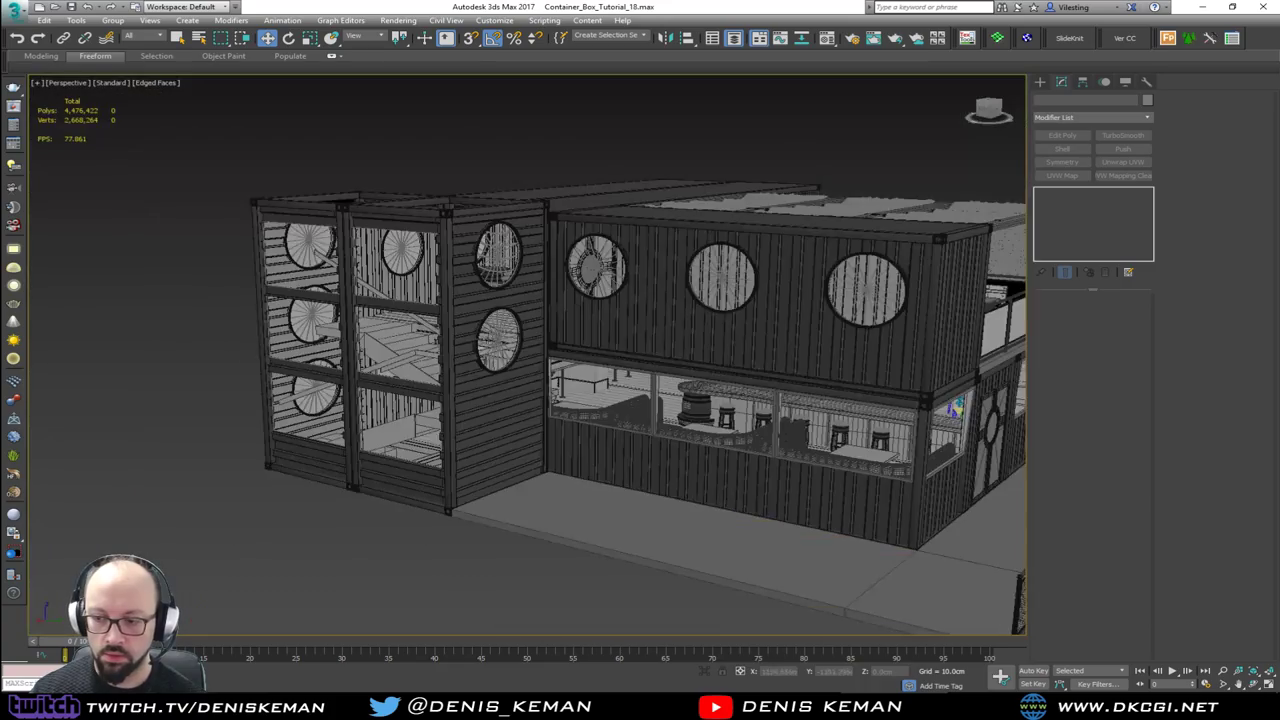
# Step: Isolate the upper container with five round windows together with its plank floor, and clear the selection
pyautogui.keyDown('alt'); pyautogui.moveTo(452, 352); pyautogui.dragTo(190, 322, button='middle'); pyautogui.keyUp('alt')
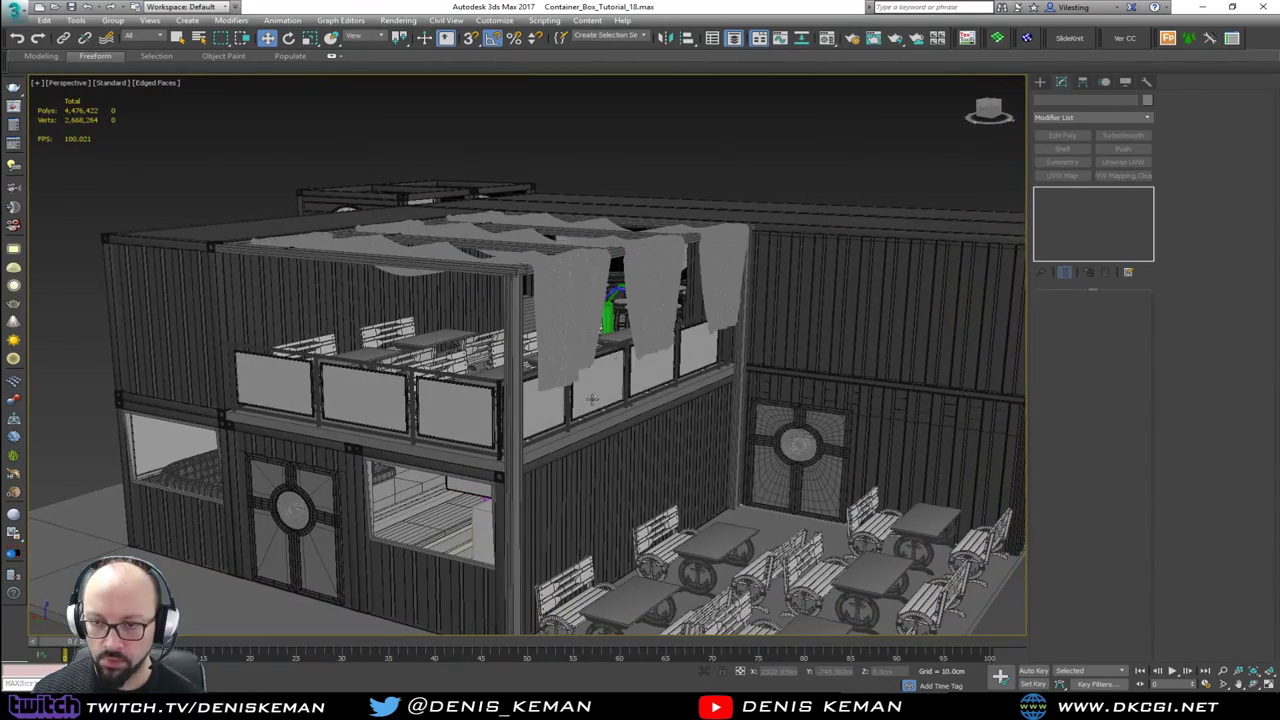
pyautogui.keyDown('alt'); pyautogui.moveTo(592, 399); pyautogui.dragTo(514, 364, button='middle'); pyautogui.keyUp('alt')
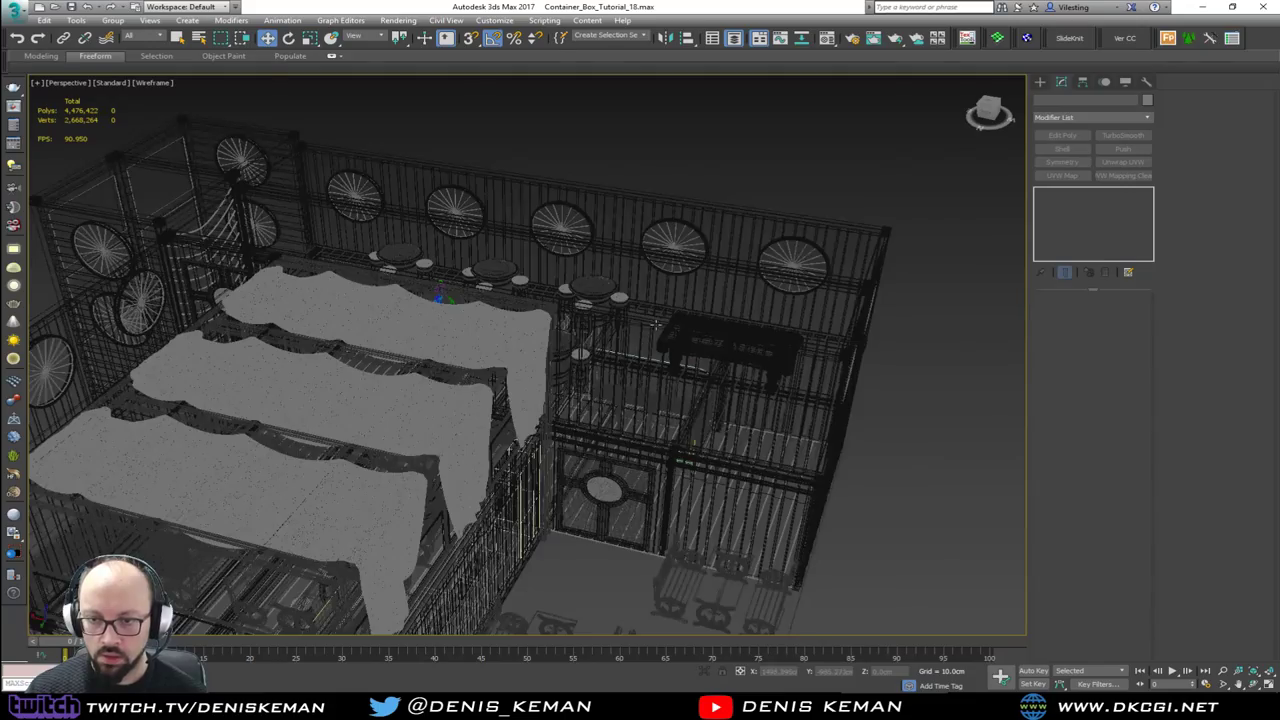
pyautogui.scroll(3, 656, 325)
pyautogui.moveTo(656, 325)
pyautogui.keyDown('alt'); pyautogui.mouseDown(button='middle')
pyautogui.moveTo(590, 440)
pyautogui.moveTo(658, 424)
pyautogui.moveTo(777, 277)
pyautogui.moveTo(789, 223)
pyautogui.moveTo(760, 222)
pyautogui.moveTo(850, 262)
pyautogui.mouseUp(button='middle'); pyautogui.keyUp('alt')
pyautogui.press('F3')
pyautogui.moveTo(750, 268); pyautogui.dragTo(674, 326, button='middle')
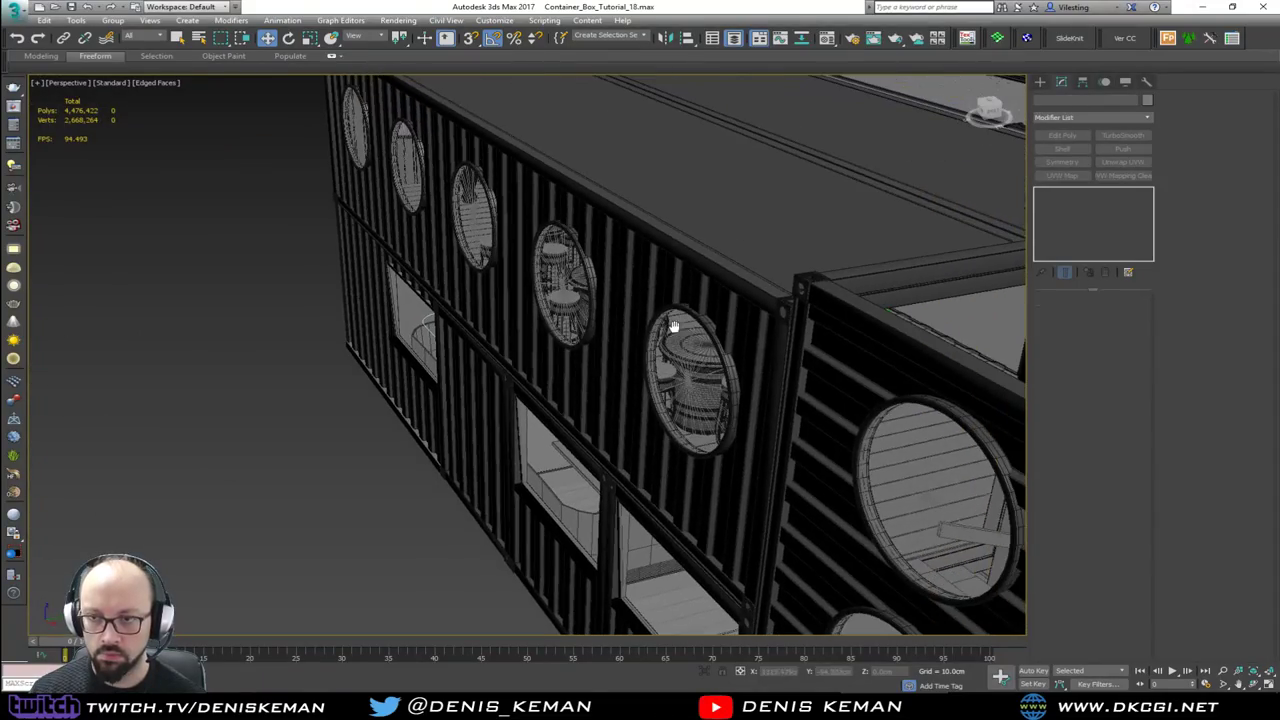
pyautogui.click(722, 307)
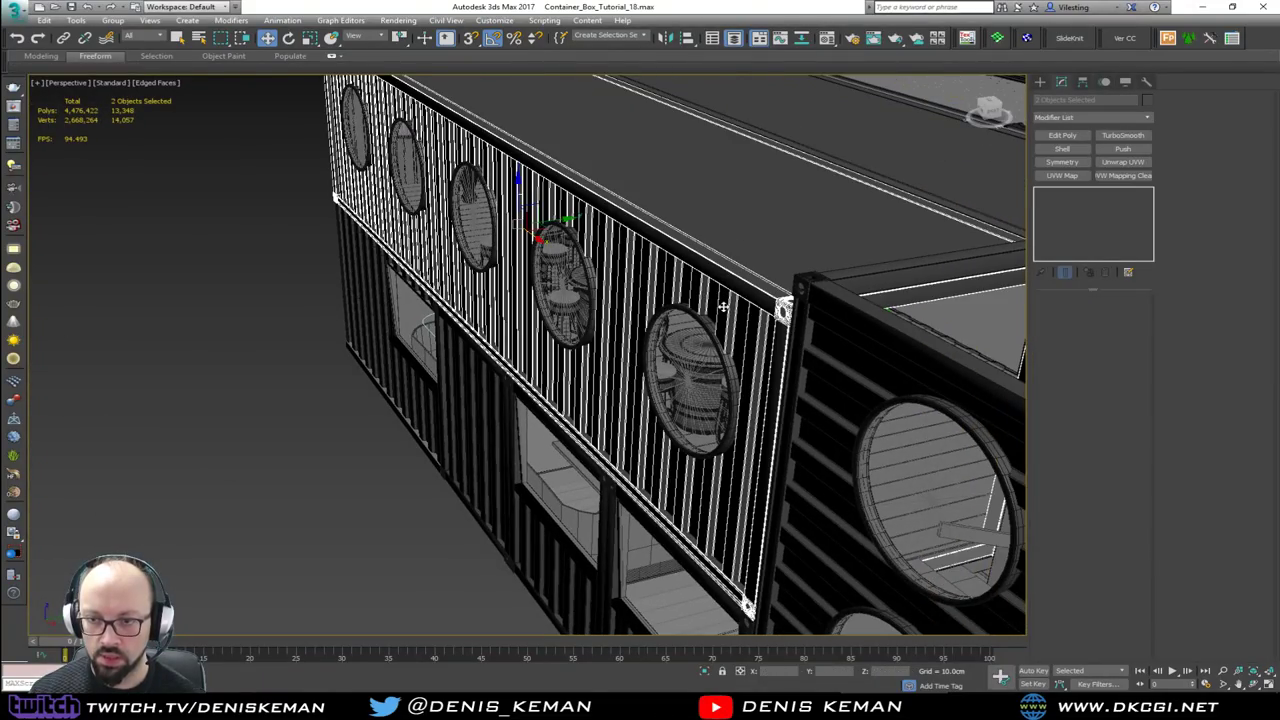
pyautogui.keyDown('alt'); pyautogui.moveTo(620, 316); pyautogui.dragTo(778, 302, button='middle'); pyautogui.keyUp('alt')
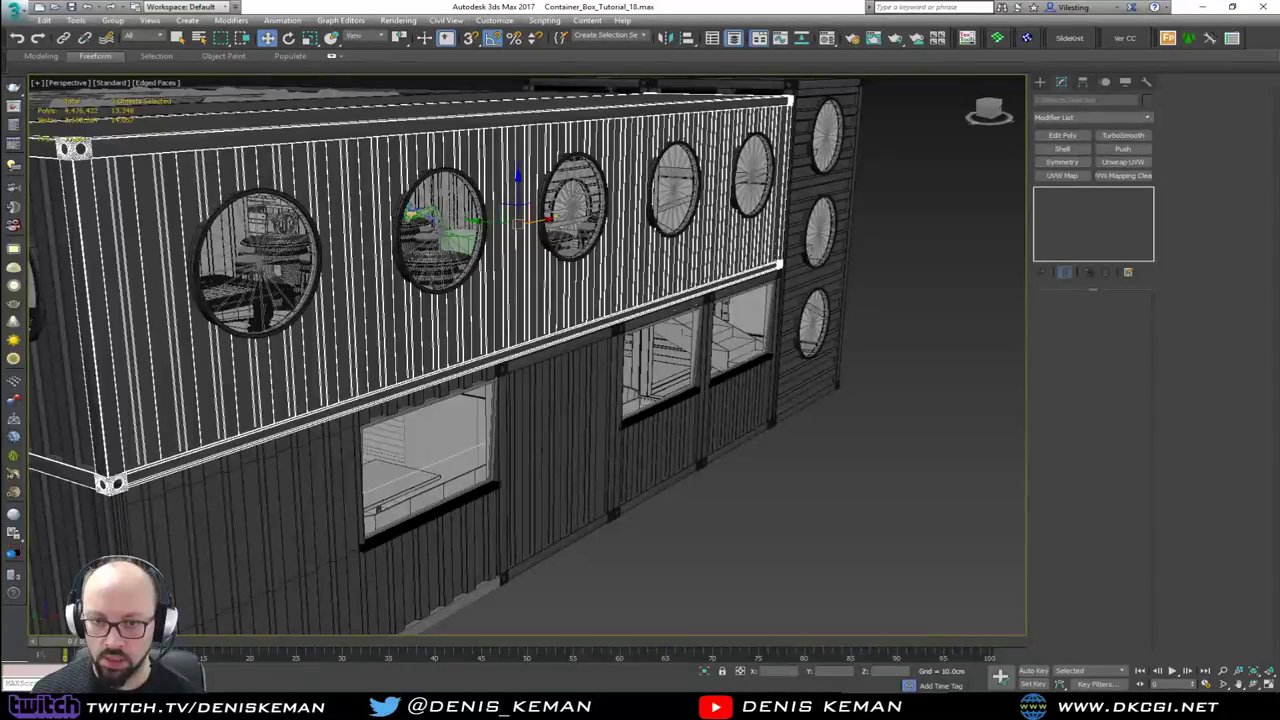
pyautogui.keyDown('alt'); pyautogui.moveTo(516, 338); pyautogui.dragTo(700, 334, button='middle'); pyautogui.keyUp('alt')
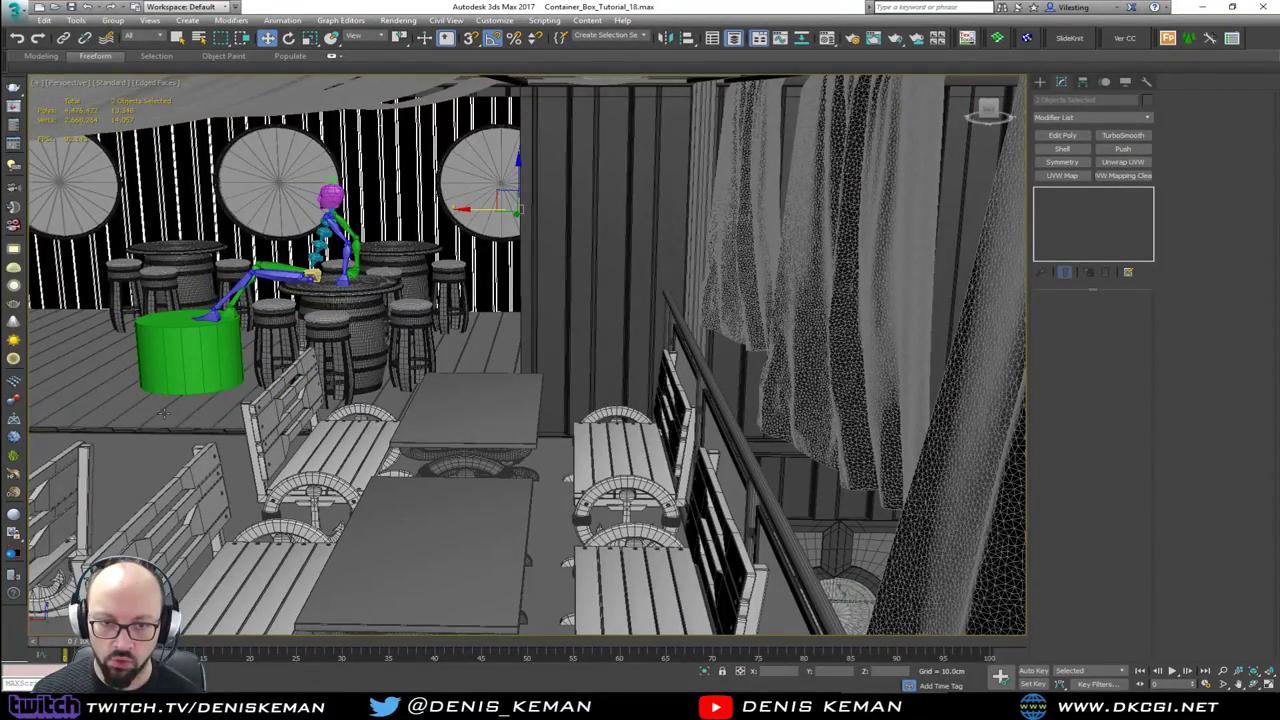
pyautogui.hotkey('alt', 'q')
pyautogui.click(567, 405)
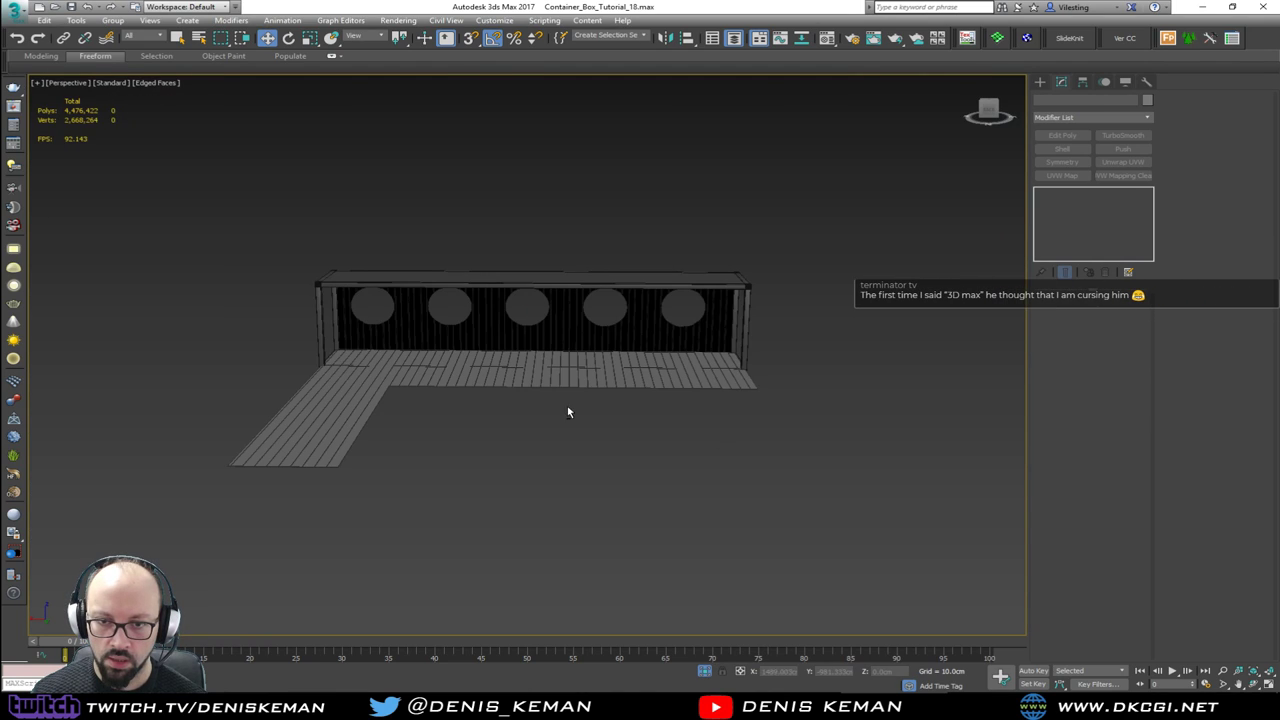
# Step: Examine the isolated container's frame, plank floor and corrugated wall with round openings from several angles
pyautogui.moveTo(567, 405)
pyautogui.keyDown('alt'); pyautogui.mouseDown(button='middle')
pyautogui.moveTo(523, 405)
pyautogui.moveTo(516, 419)
pyautogui.mouseUp(button='middle'); pyautogui.keyUp('alt')
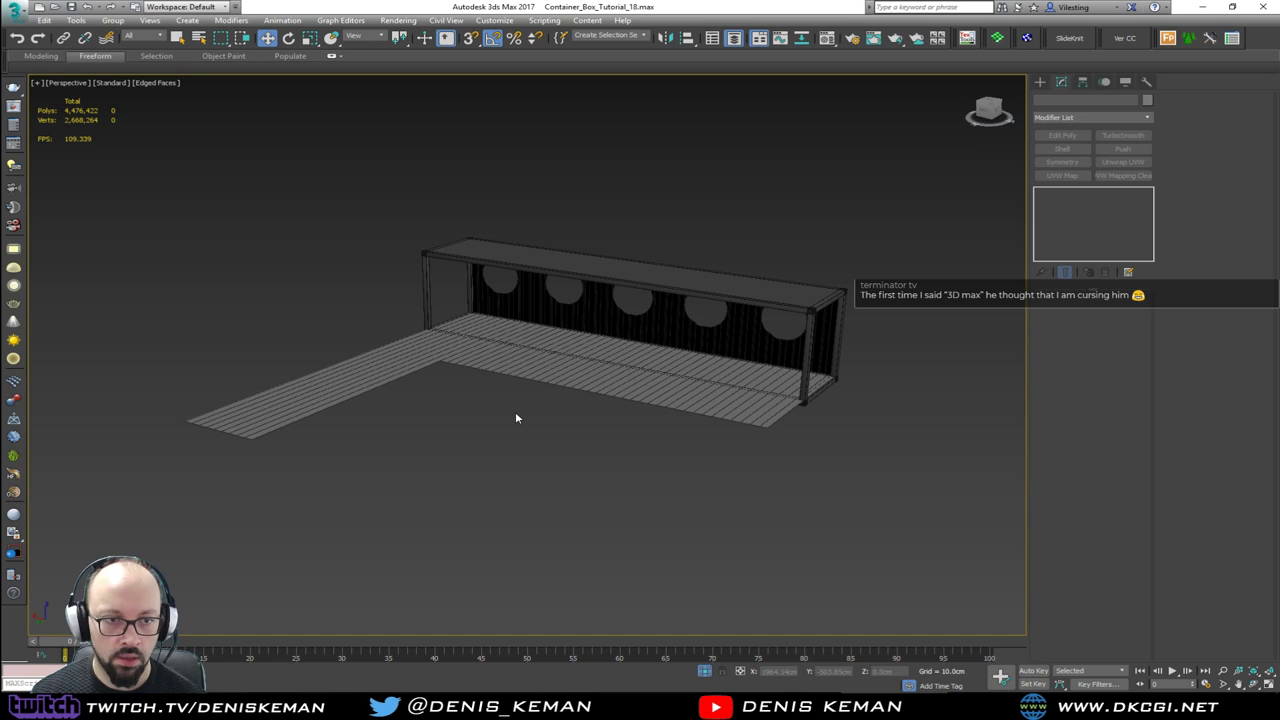
pyautogui.moveTo(533, 400); pyautogui.dragTo(349, 363, button='middle')
pyautogui.scroll(-2, 522, 395)
pyautogui.scroll(8, 341, 363)
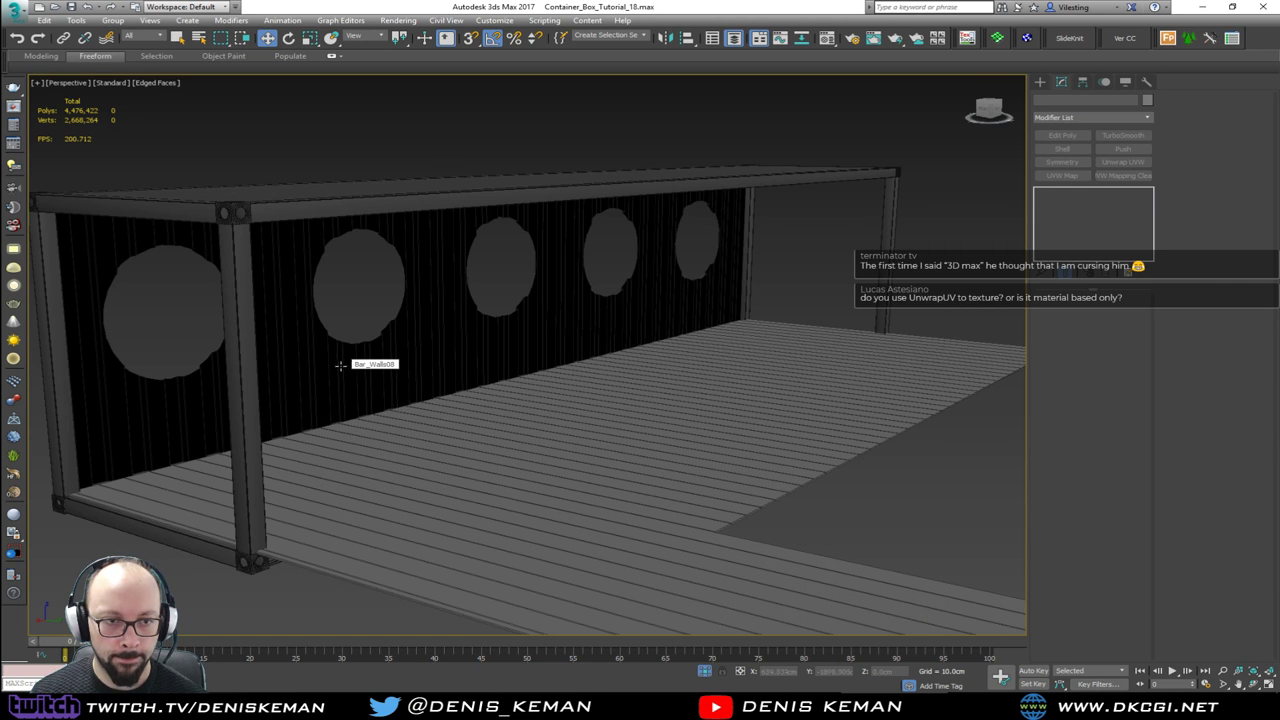
pyautogui.moveTo(341, 366); pyautogui.dragTo(515, 381, button='middle')
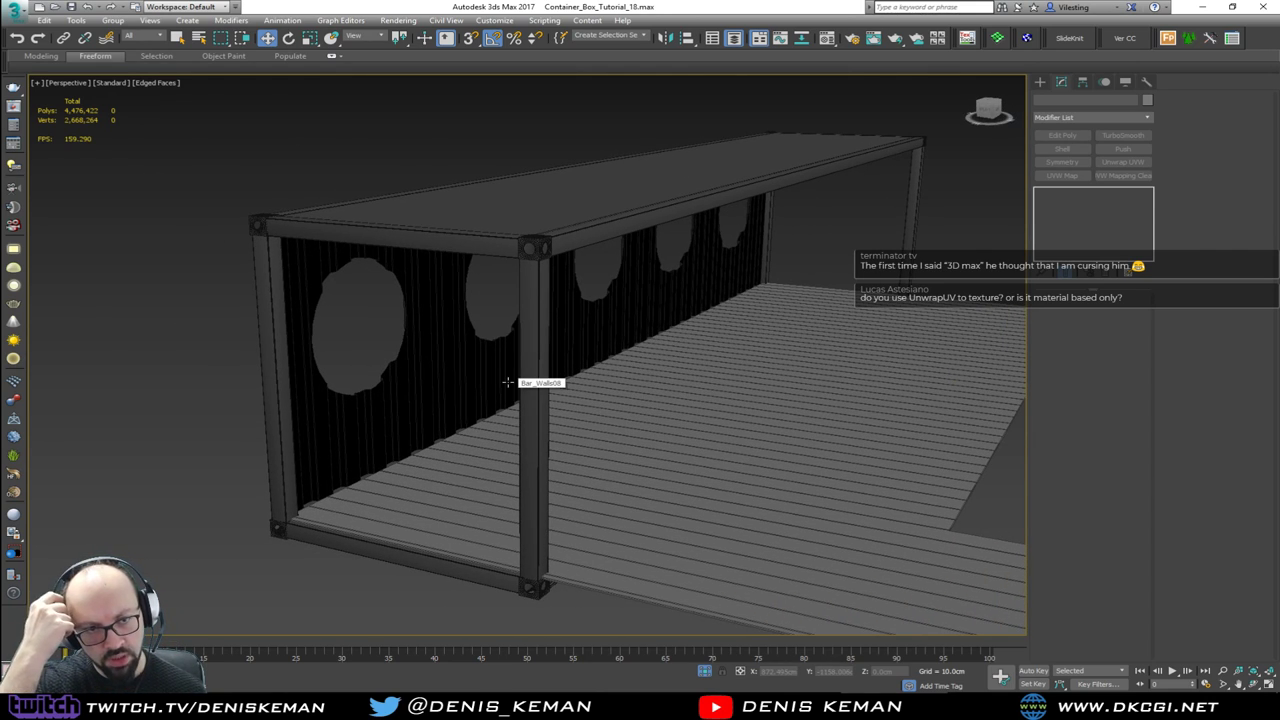
pyautogui.keyDown('alt'); pyautogui.moveTo(515, 391); pyautogui.dragTo(360, 386, button='middle'); pyautogui.keyUp('alt')
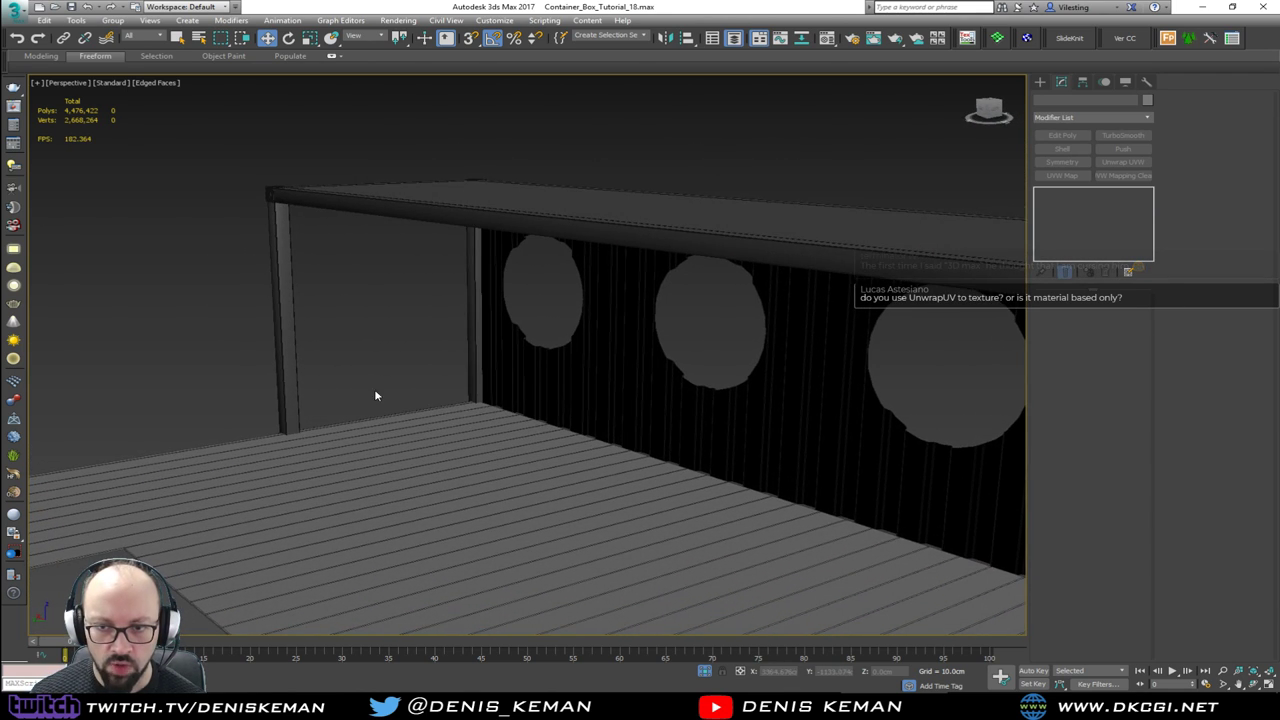
pyautogui.moveTo(448, 411); pyautogui.dragTo(440, 343, button='middle')
pyautogui.scroll(-3, 440, 343)
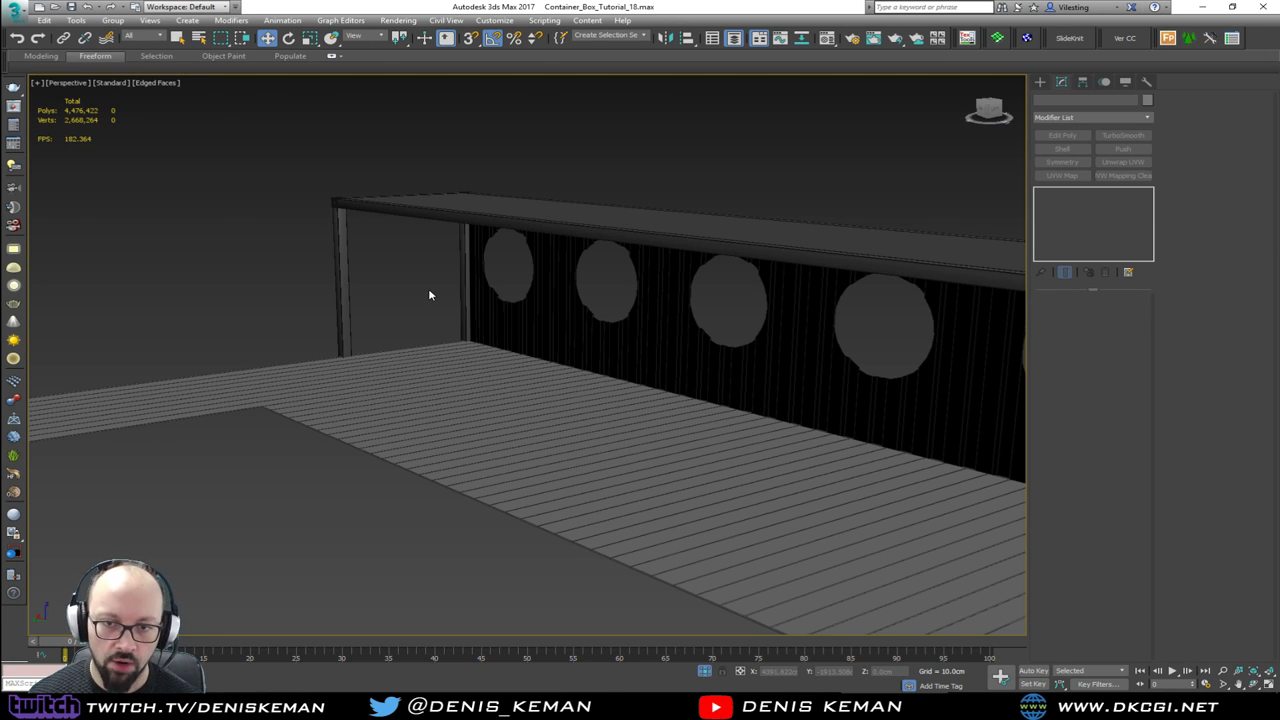
pyautogui.scroll(5, 428, 288)
pyautogui.scroll(-5, 429, 290)
pyautogui.keyDown('alt'); pyautogui.moveTo(486, 346); pyautogui.dragTo(620, 354, button='middle'); pyautogui.keyUp('alt')
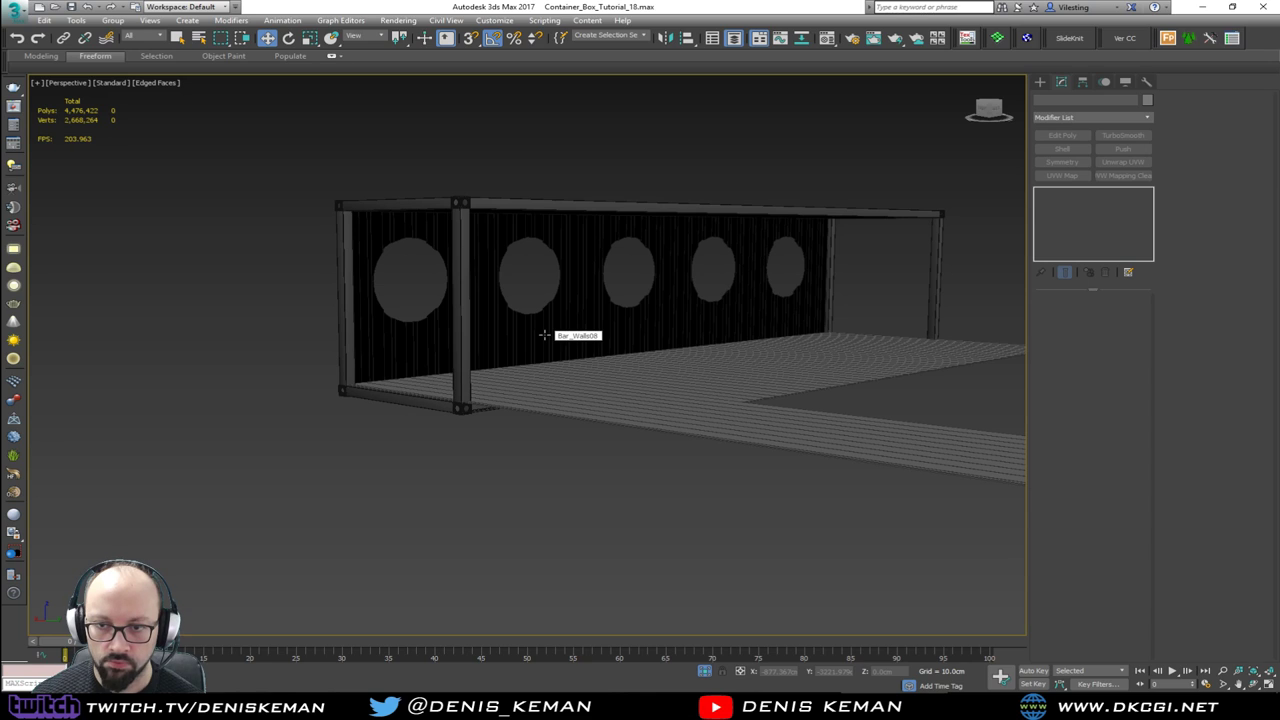
pyautogui.keyDown('alt'); pyautogui.moveTo(544, 335); pyautogui.dragTo(458, 330, button='middle'); pyautogui.keyUp('alt')
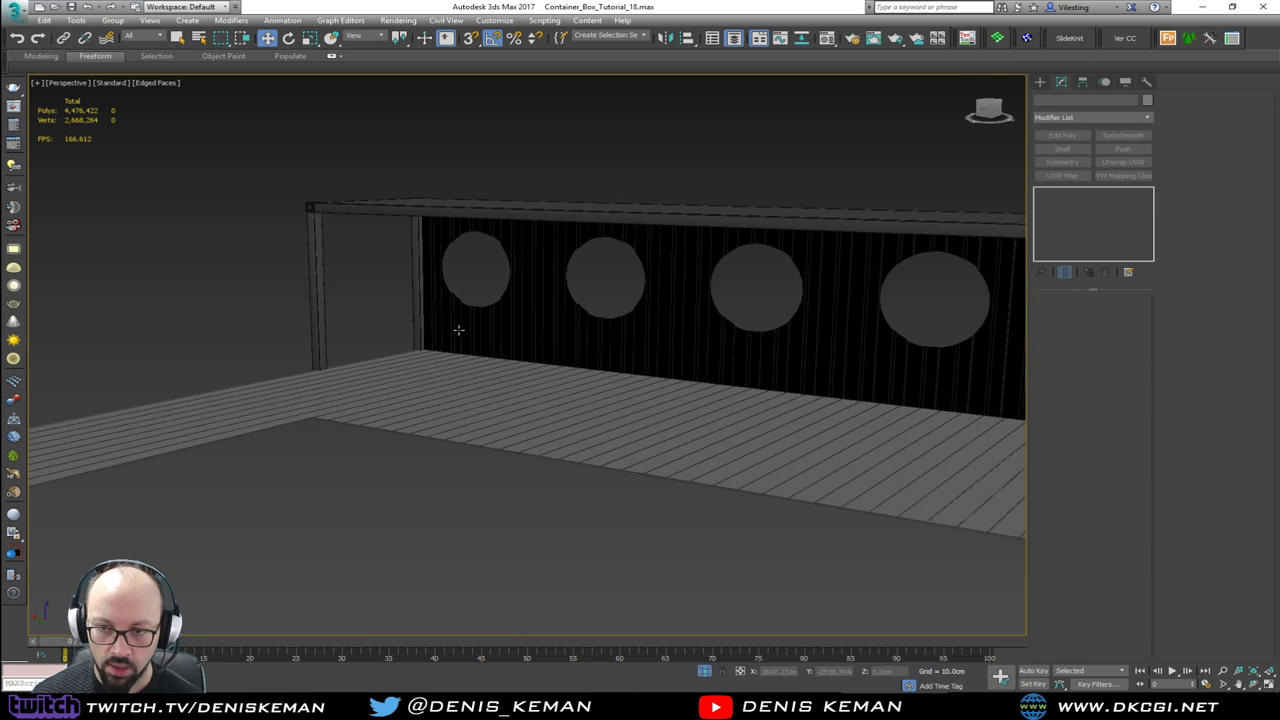
# Step: Isolate only the corrugated wall with the five round openings and show it fitted in a maximized Front view
pyautogui.click(518, 330)
pyautogui.hotkey('alt', 'q')
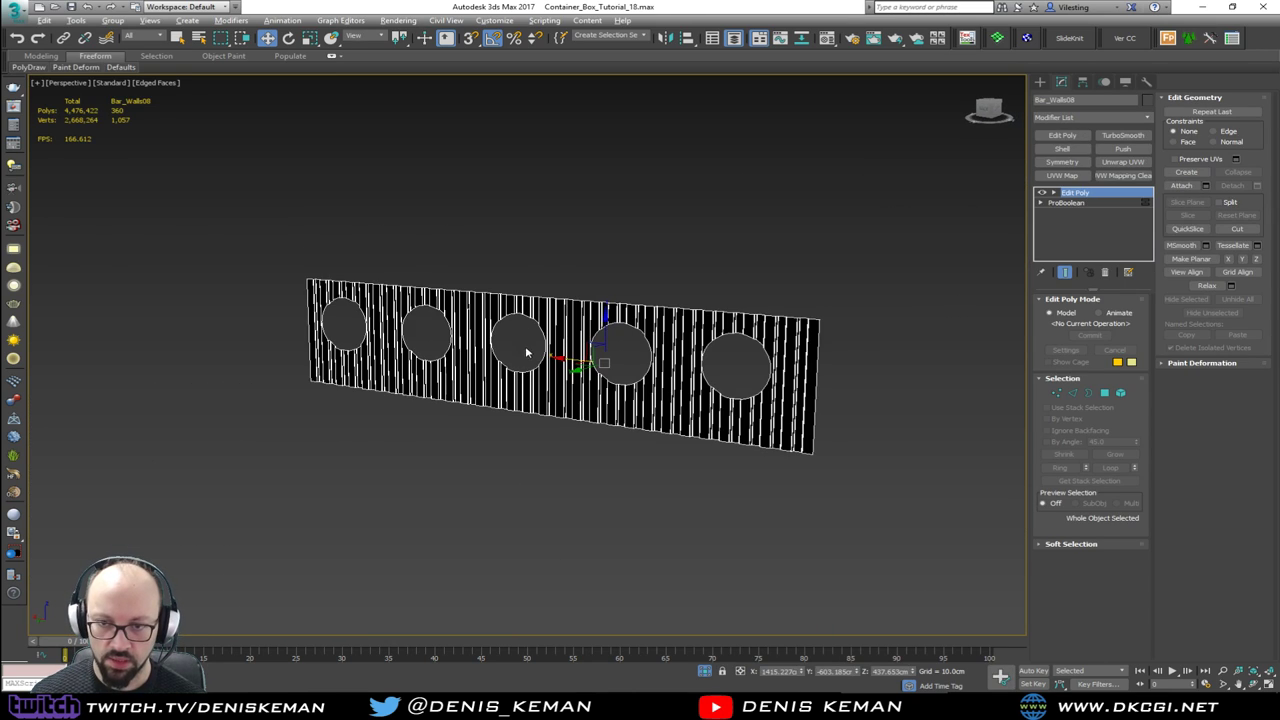
pyautogui.click(528, 437)
pyautogui.hotkey('alt', 'w')
pyautogui.click(591, 294)
pyautogui.press('z')
pyautogui.click(386, 286)
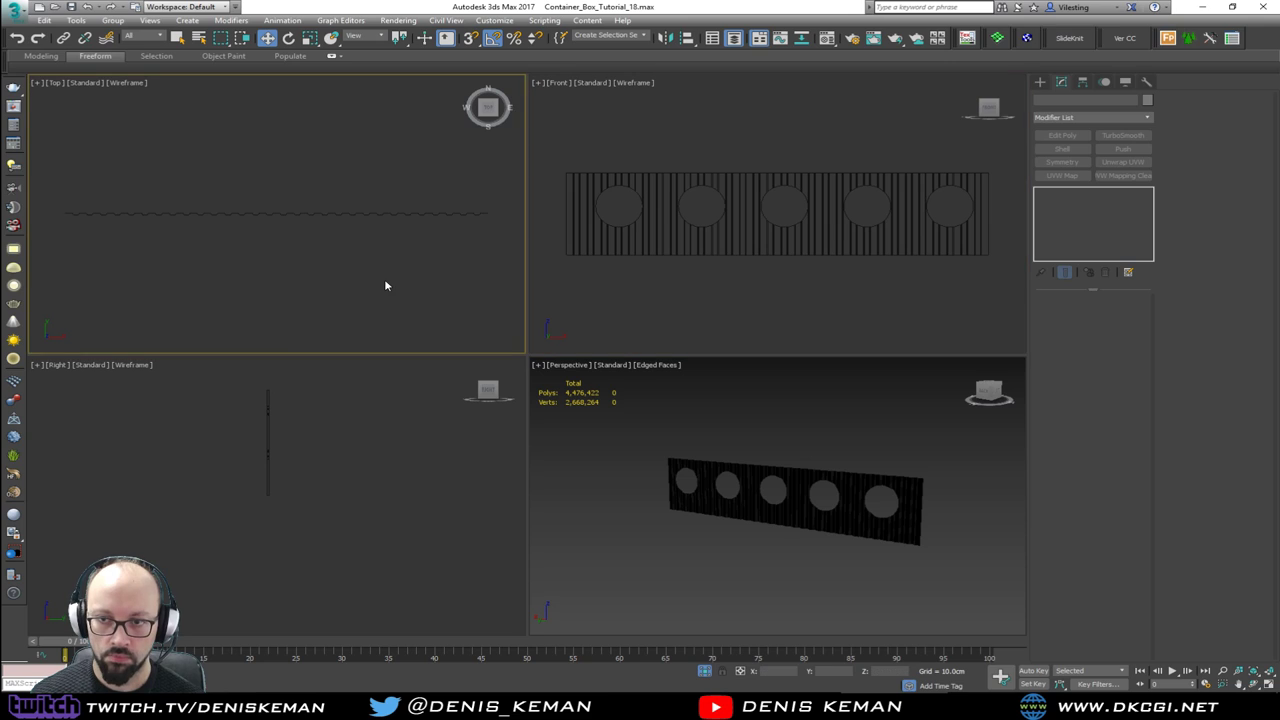
pyautogui.press('z')
pyautogui.click(440, 420)
pyautogui.press('z')
pyautogui.click(717, 274)
pyautogui.hotkey('alt', 'w')
# Step: Try covering the wall's full outline with a plane reduced to one length segment and one width segment
pyautogui.rightClick(386, 213)
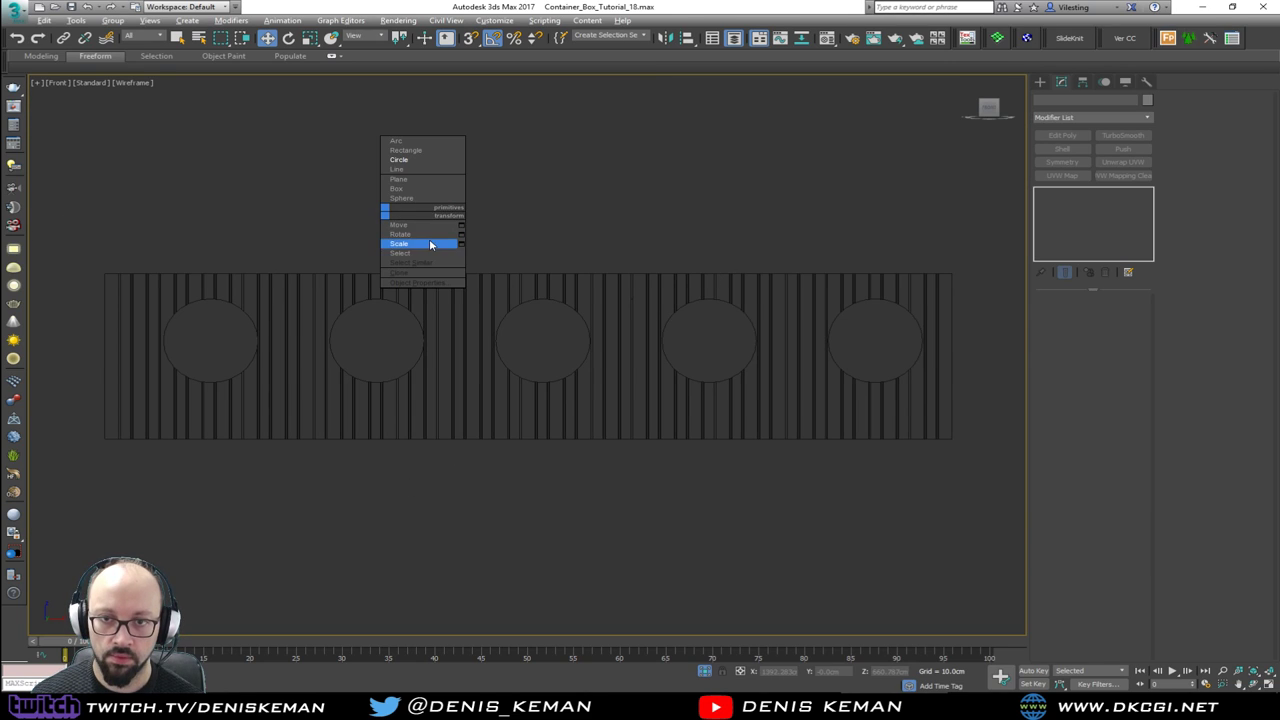
pyautogui.click(423, 179)
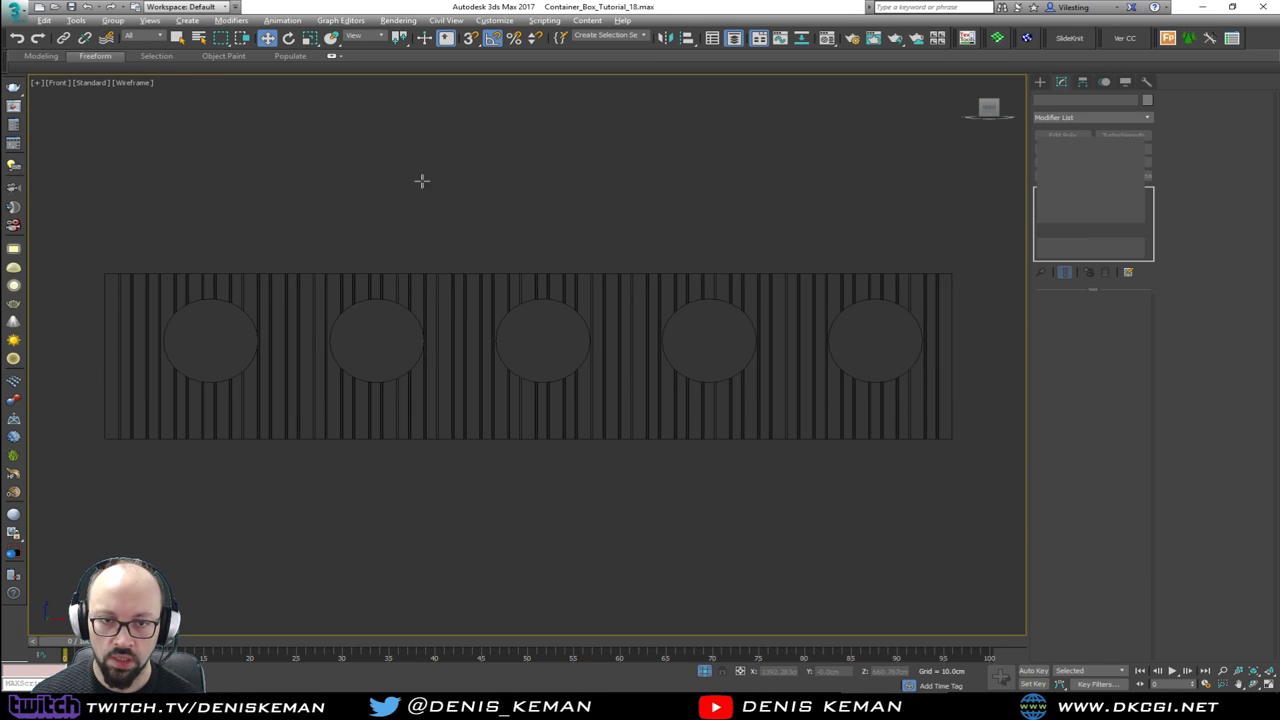
pyautogui.moveTo(104, 273); pyautogui.dragTo(955, 438)
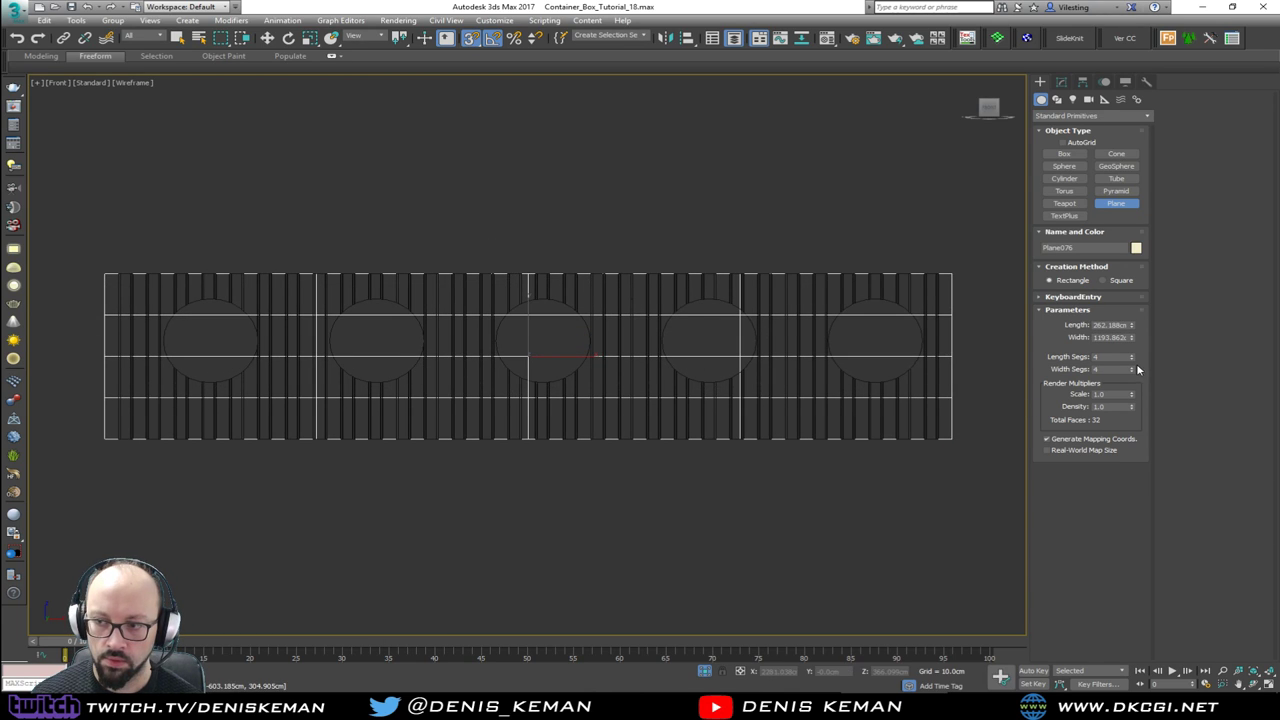
pyautogui.rightClick(1132, 357)
pyautogui.rightClick(1132, 370)
pyautogui.click(1061, 83)
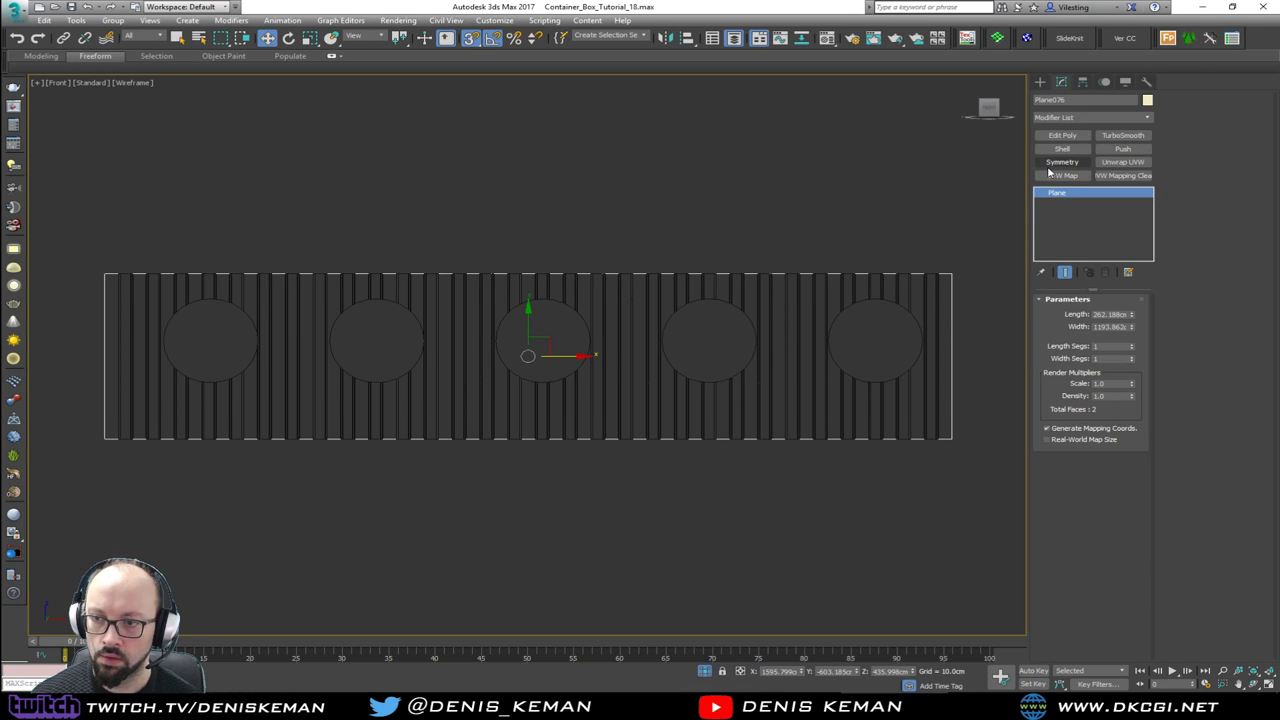
pyautogui.click(752, 213)
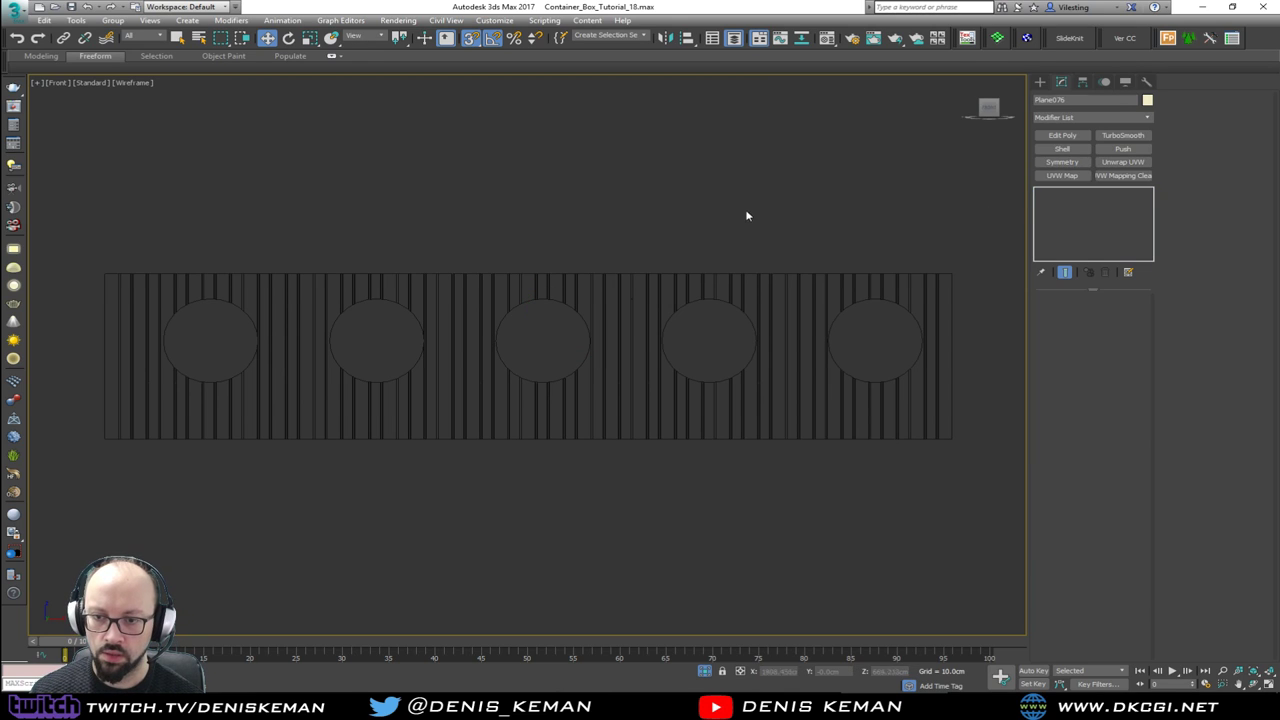
# Step: Create a Smooth-type shape from all the wall's borders, including the outer outline and round openings, and leave border editing
pyautogui.moveTo(716, 218); pyautogui.dragTo(678, 292)
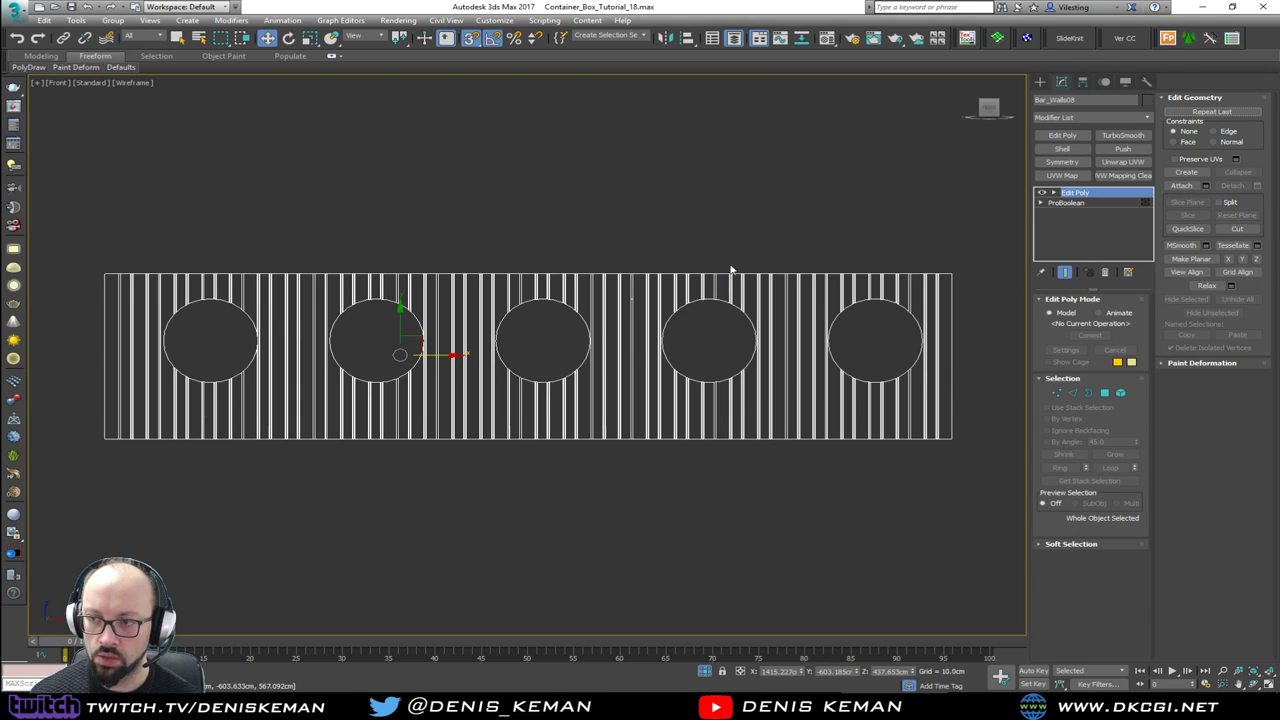
pyautogui.press('3')
pyautogui.moveTo(597, 243); pyautogui.dragTo(585, 304)
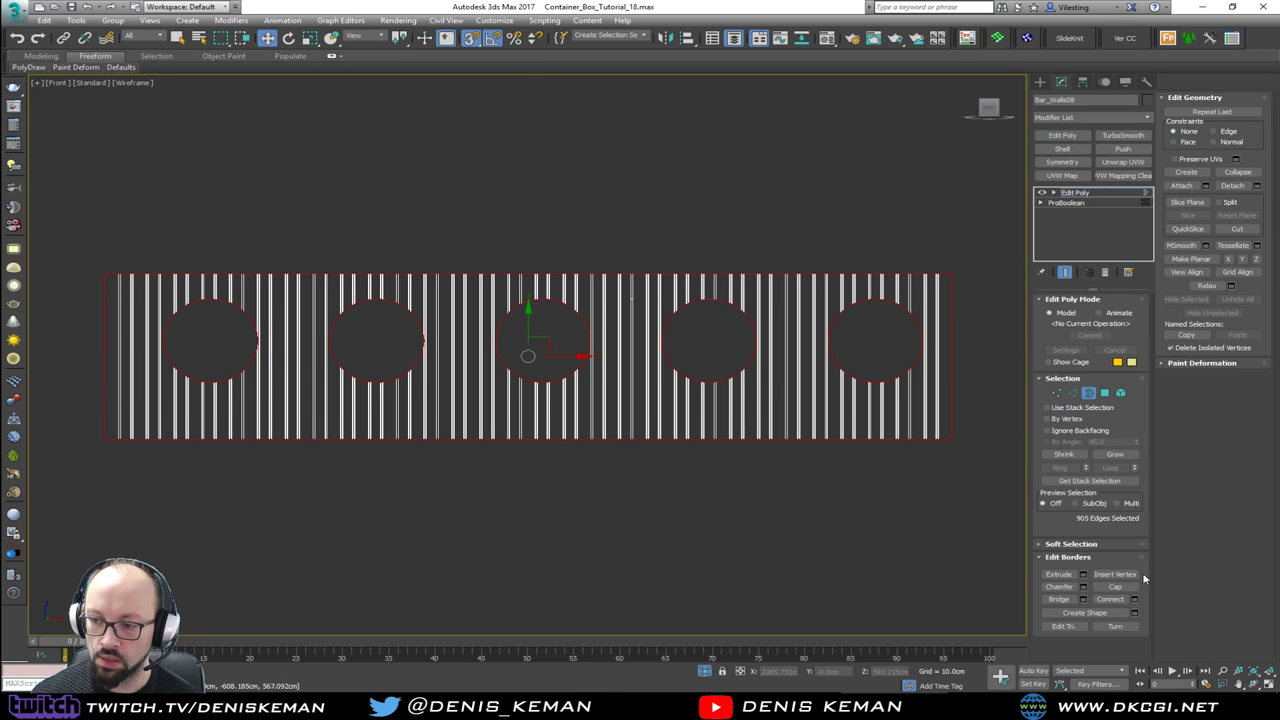
pyautogui.click(1135, 613)
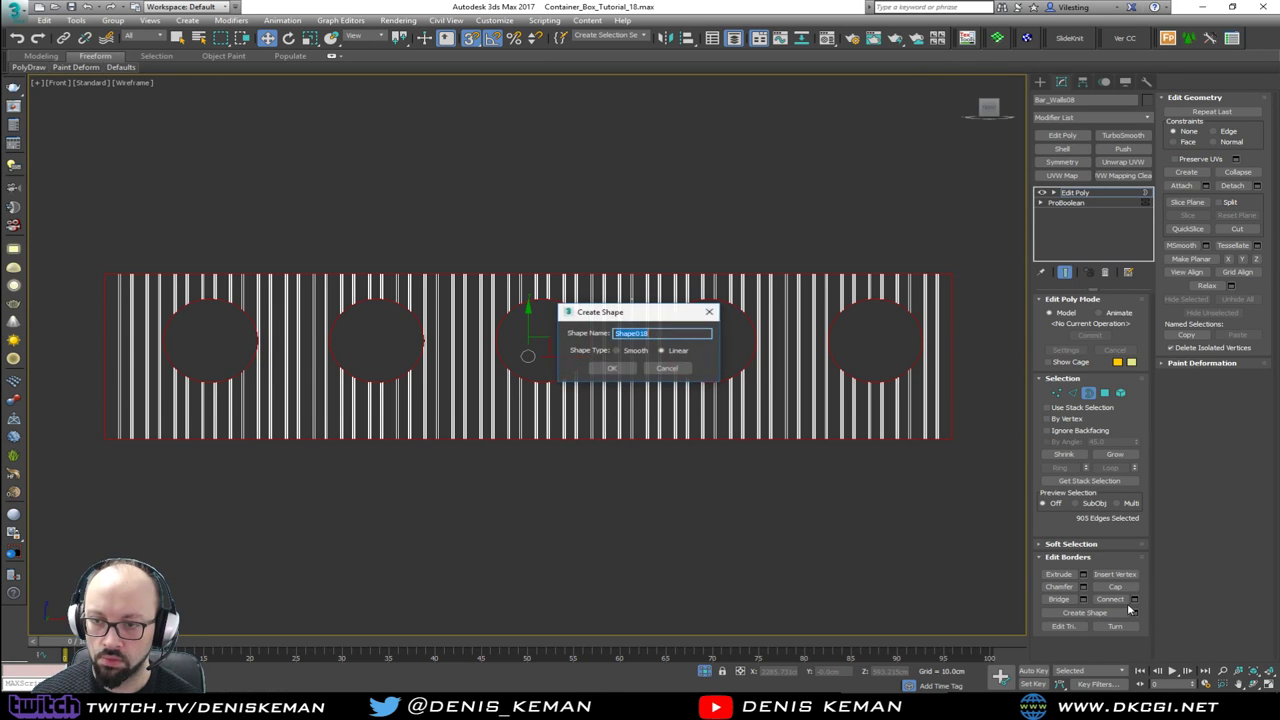
pyautogui.click(616, 350)
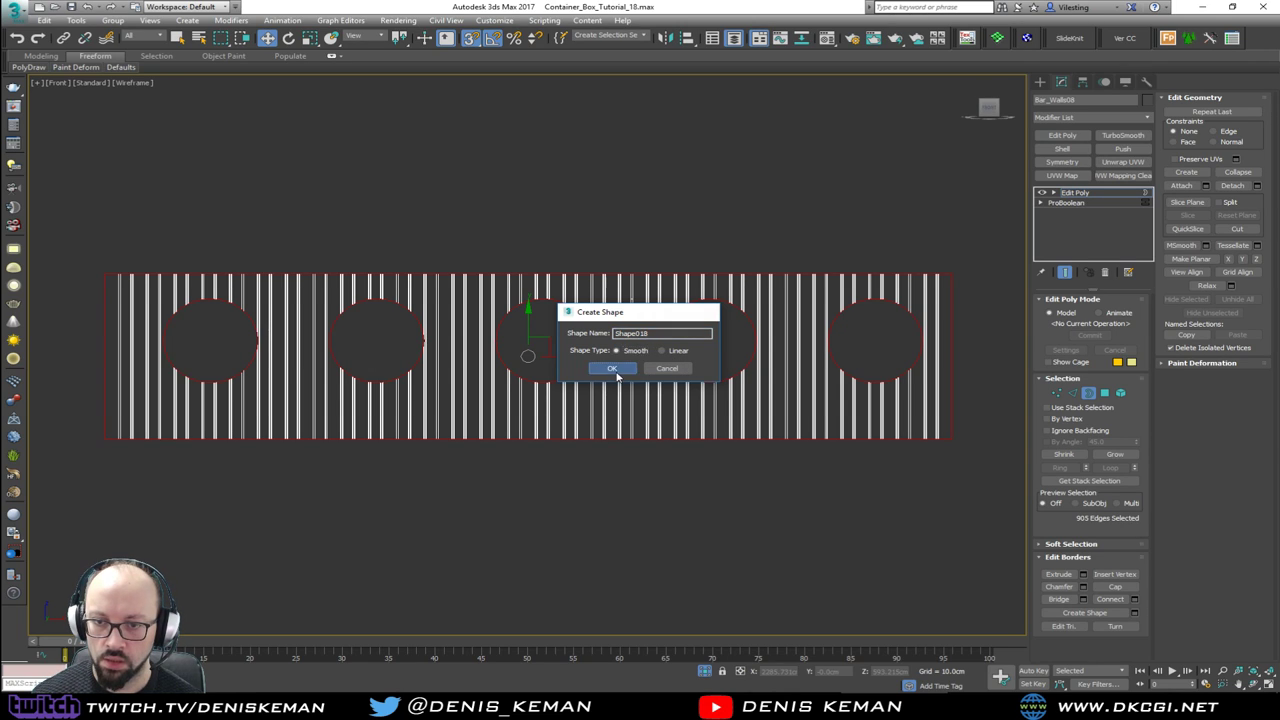
pyautogui.click(613, 368)
pyautogui.click(1089, 392)
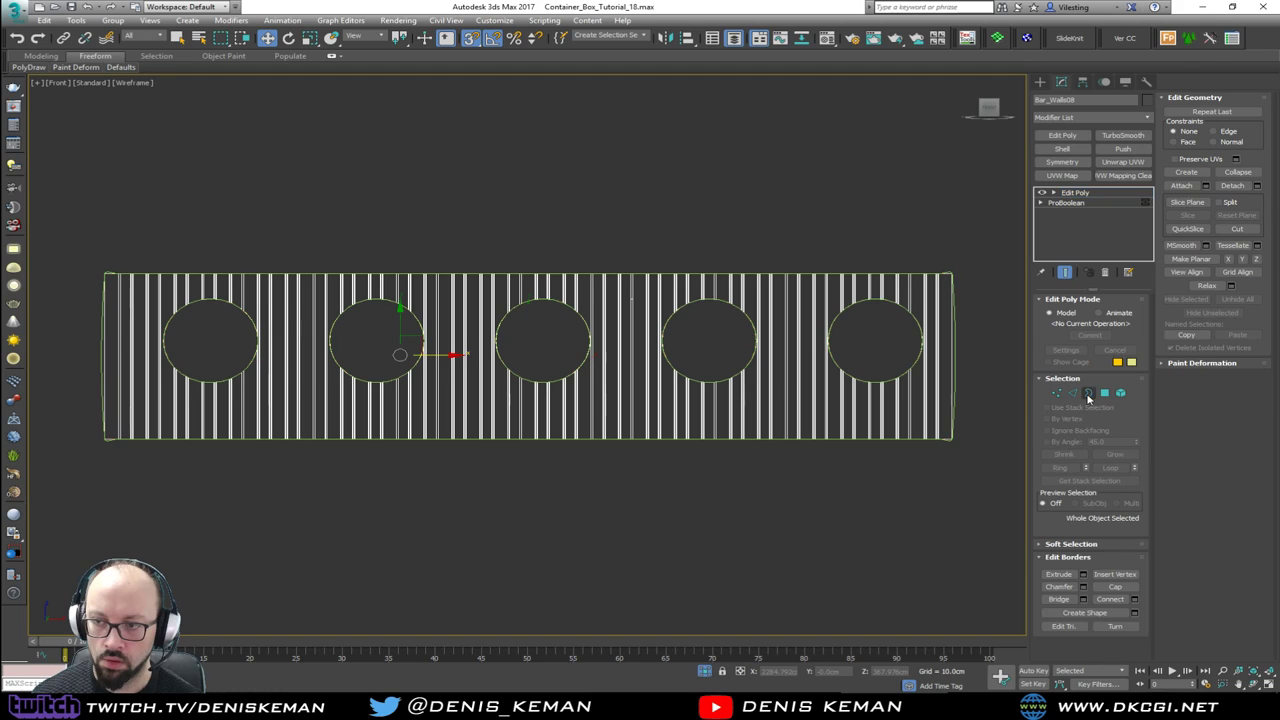
# Step: Convert the four outer corner vertices of the spline shape extracted from the wall to the Corner type
pyautogui.click(967, 403)
pyautogui.click(955, 390)
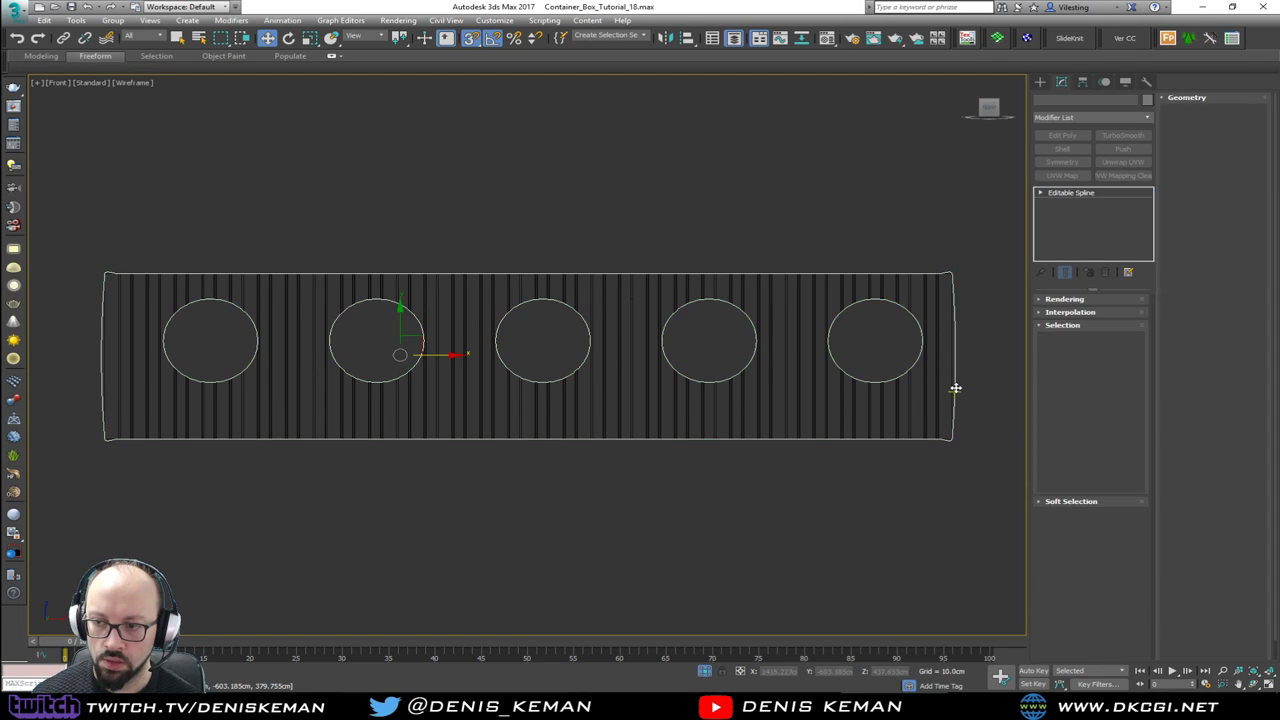
pyautogui.press('1')
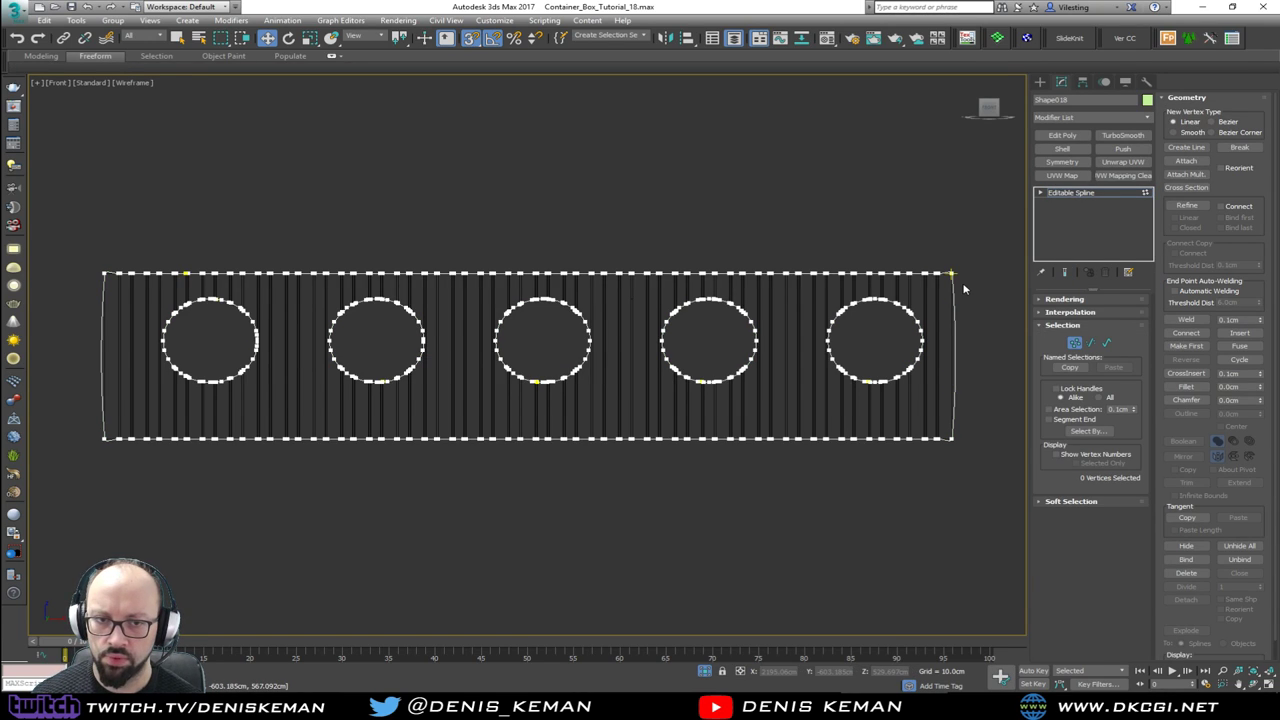
pyautogui.scroll(2, 964, 275)
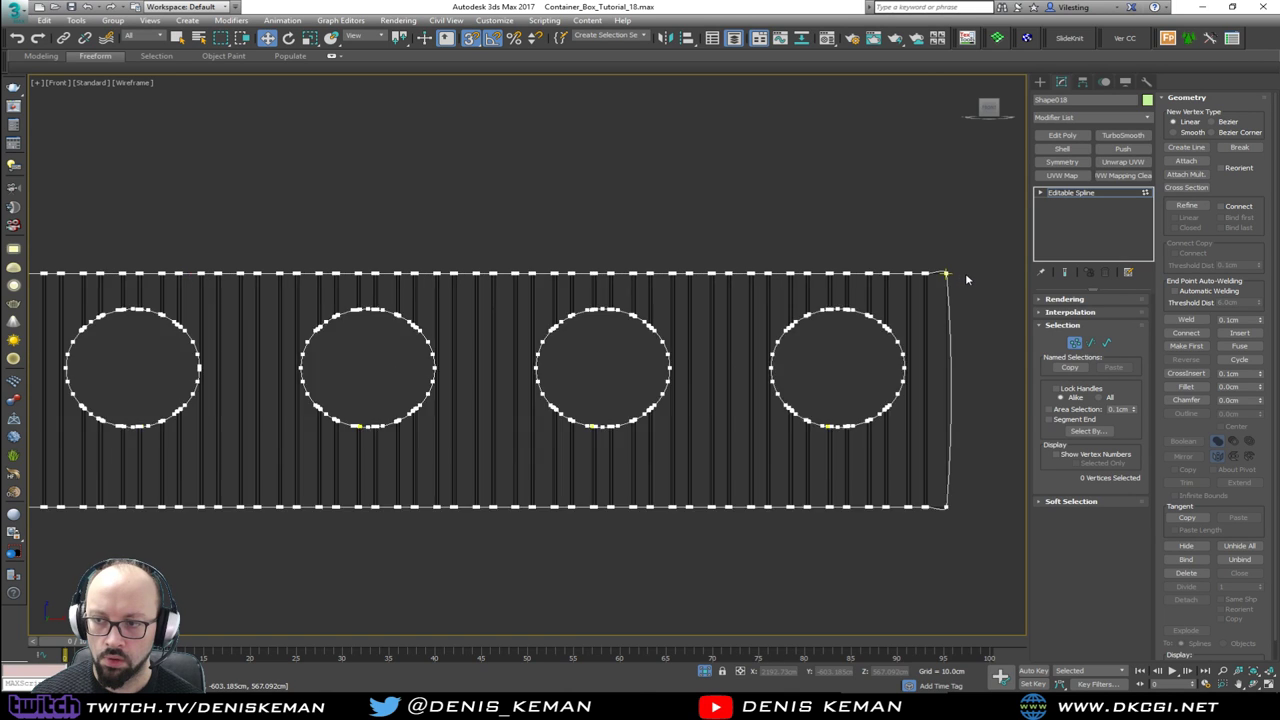
pyautogui.click(940, 271)
pyautogui.moveTo(950, 505); pyautogui.dragTo(948, 428, button='middle')
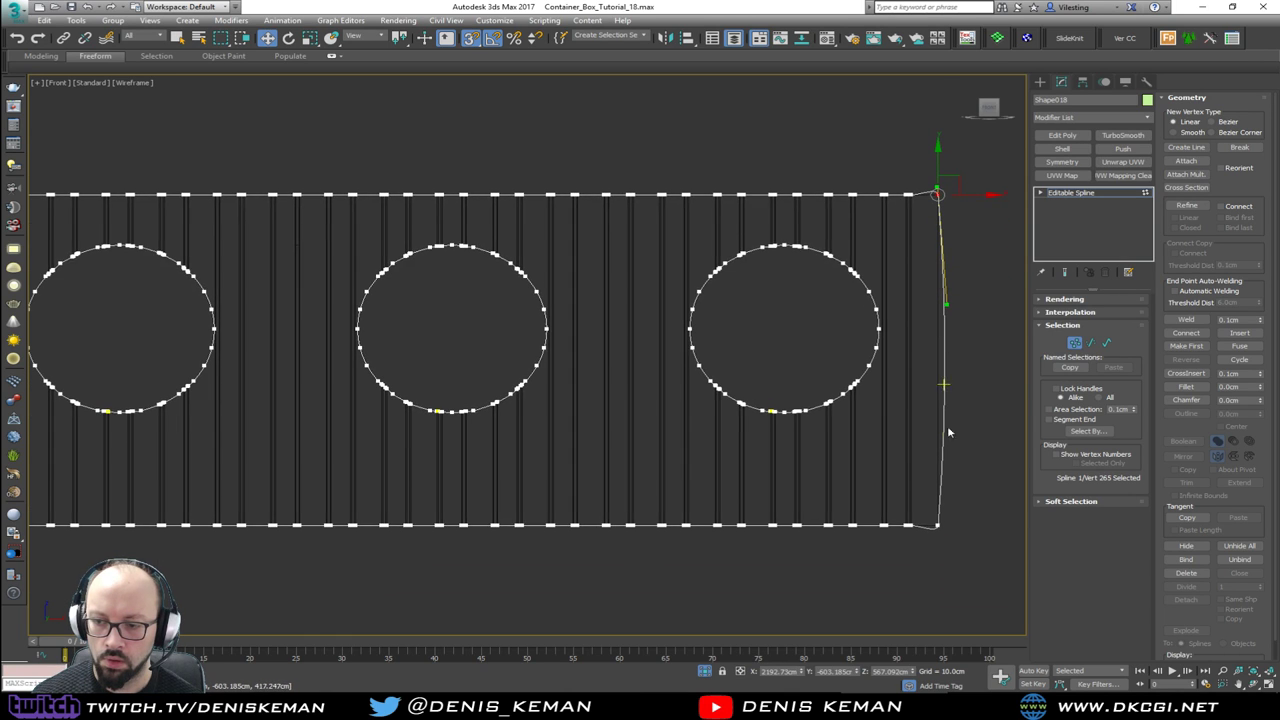
pyautogui.keyDown('ctrl'); pyautogui.click(938, 525); pyautogui.keyUp('ctrl')
pyautogui.moveTo(360, 332); pyautogui.dragTo(752, 334, button='middle')
pyautogui.scroll(-3, 752, 334)
pyautogui.moveTo(171, 250); pyautogui.dragTo(203, 281)
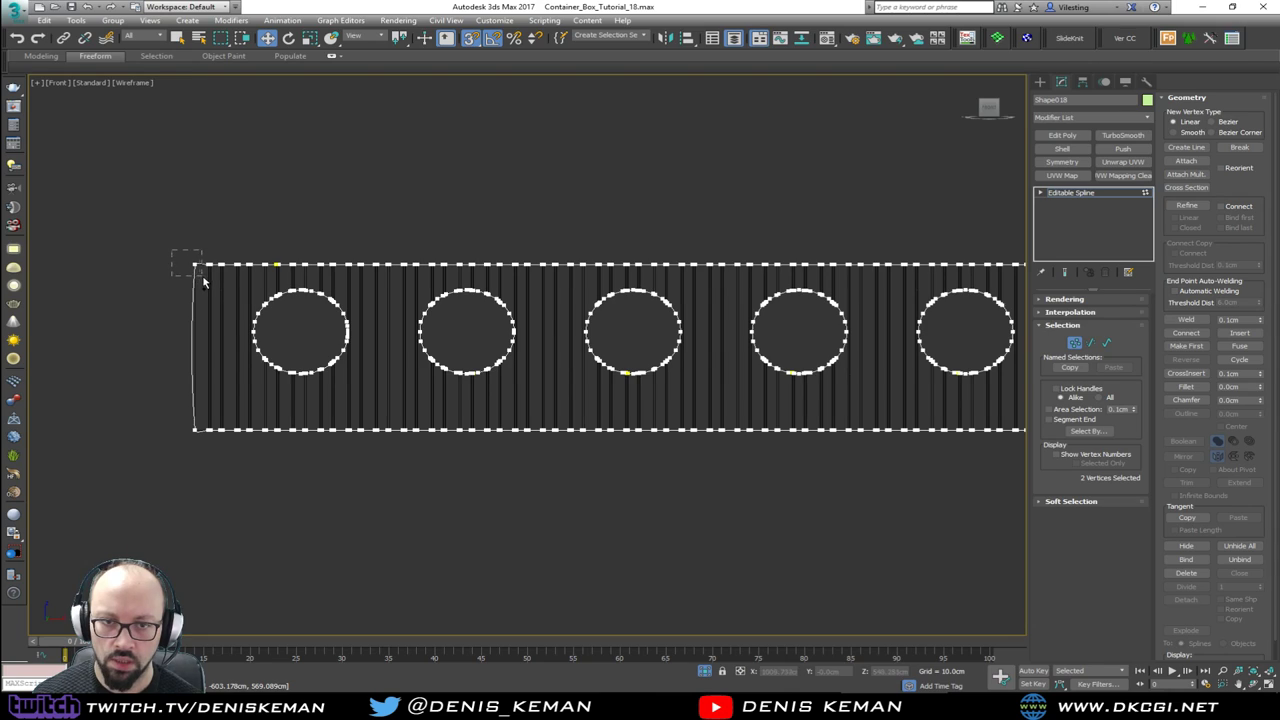
pyautogui.keyDown('ctrl'); pyautogui.moveTo(180, 409); pyautogui.dragTo(199, 446); pyautogui.keyUp('ctrl')
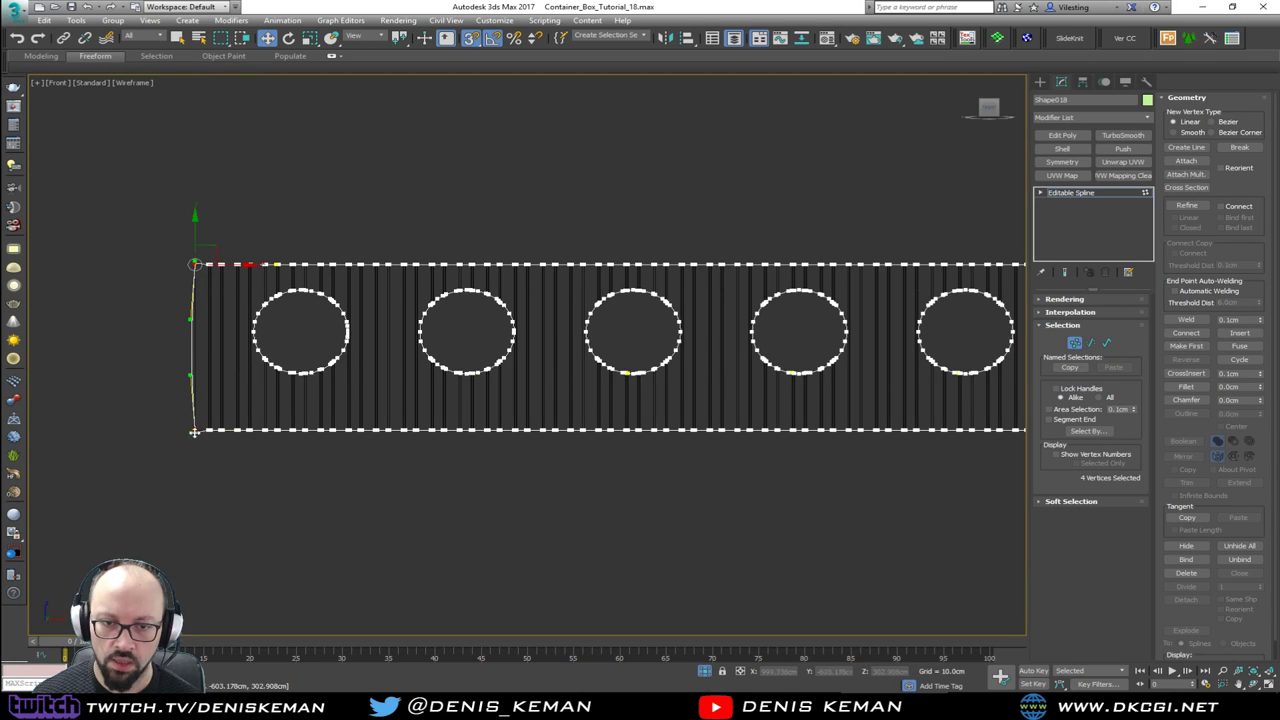
pyautogui.rightClick(195, 435)
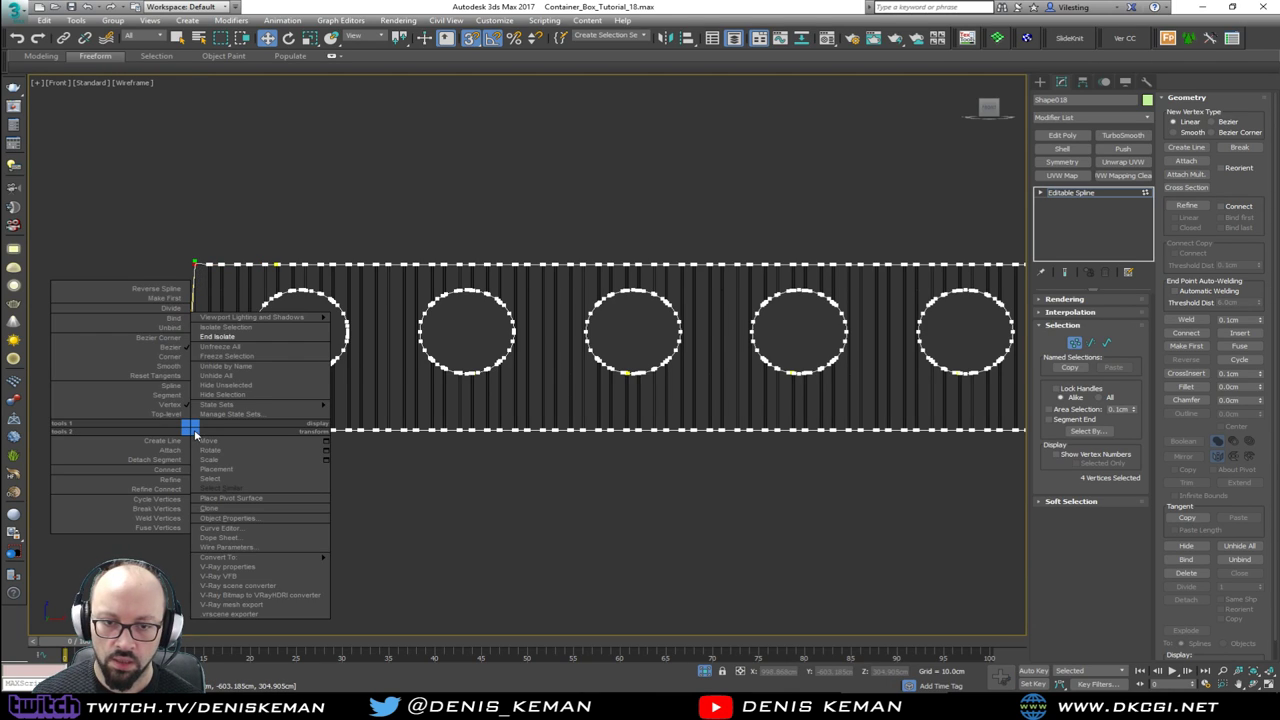
pyautogui.click(183, 357)
# Step: Delete the intermediate vertices along the spline outline's upper and lower edges, keeping only the four corner vertices
pyautogui.scroll(-3, 230, 315)
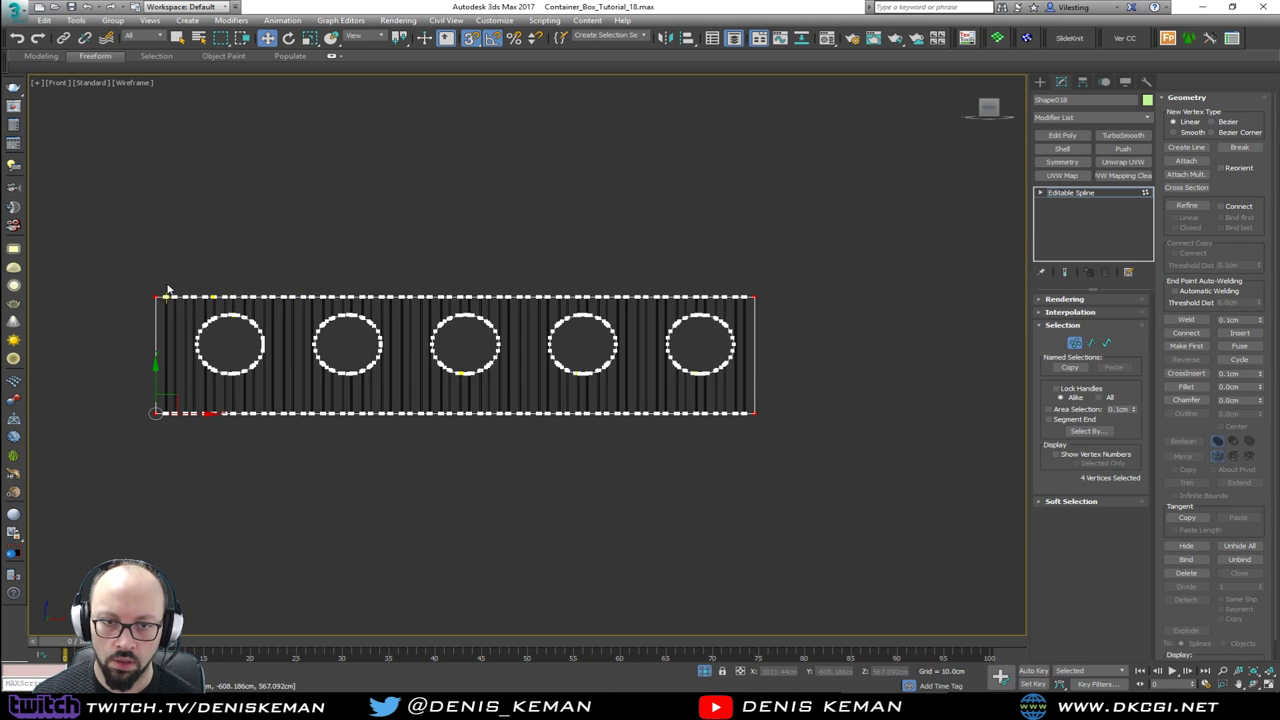
pyautogui.press('s')
pyautogui.moveTo(160, 294); pyautogui.dragTo(748, 314)
pyautogui.rightClick(203, 307)
pyautogui.click(168, 286)
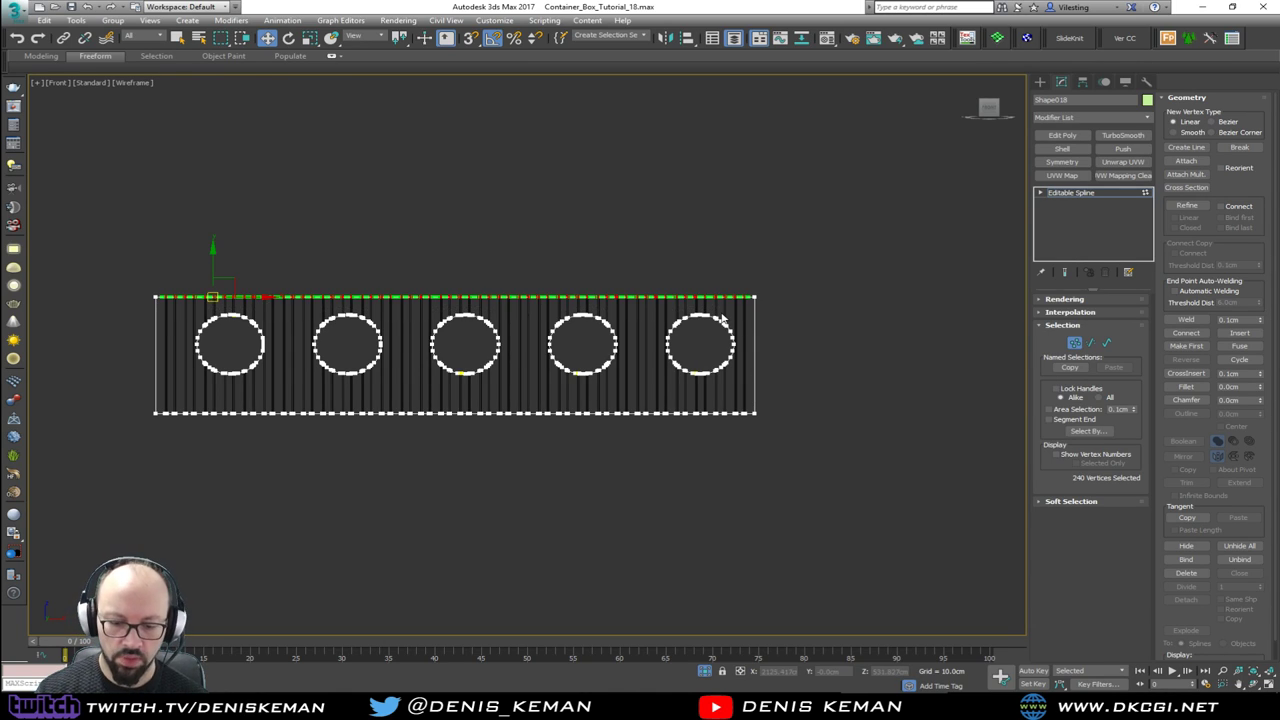
pyautogui.press('Delete')
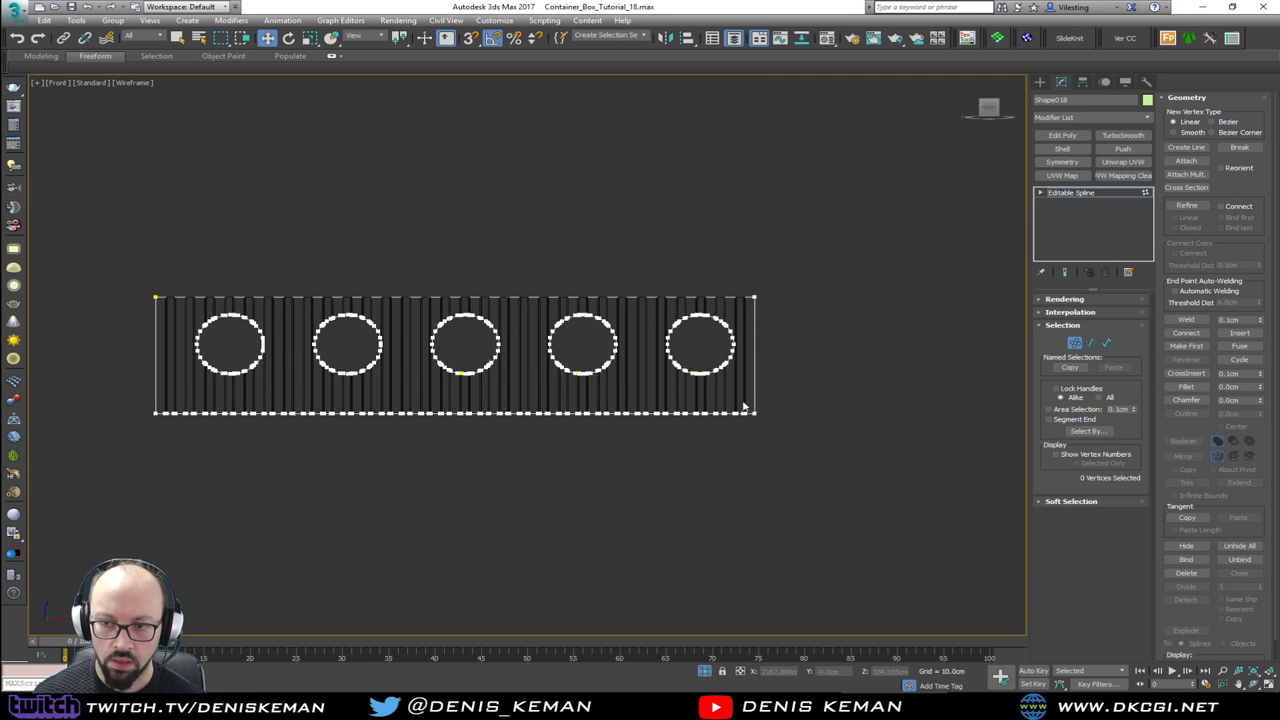
pyautogui.moveTo(431, 440); pyautogui.dragTo(162, 433)
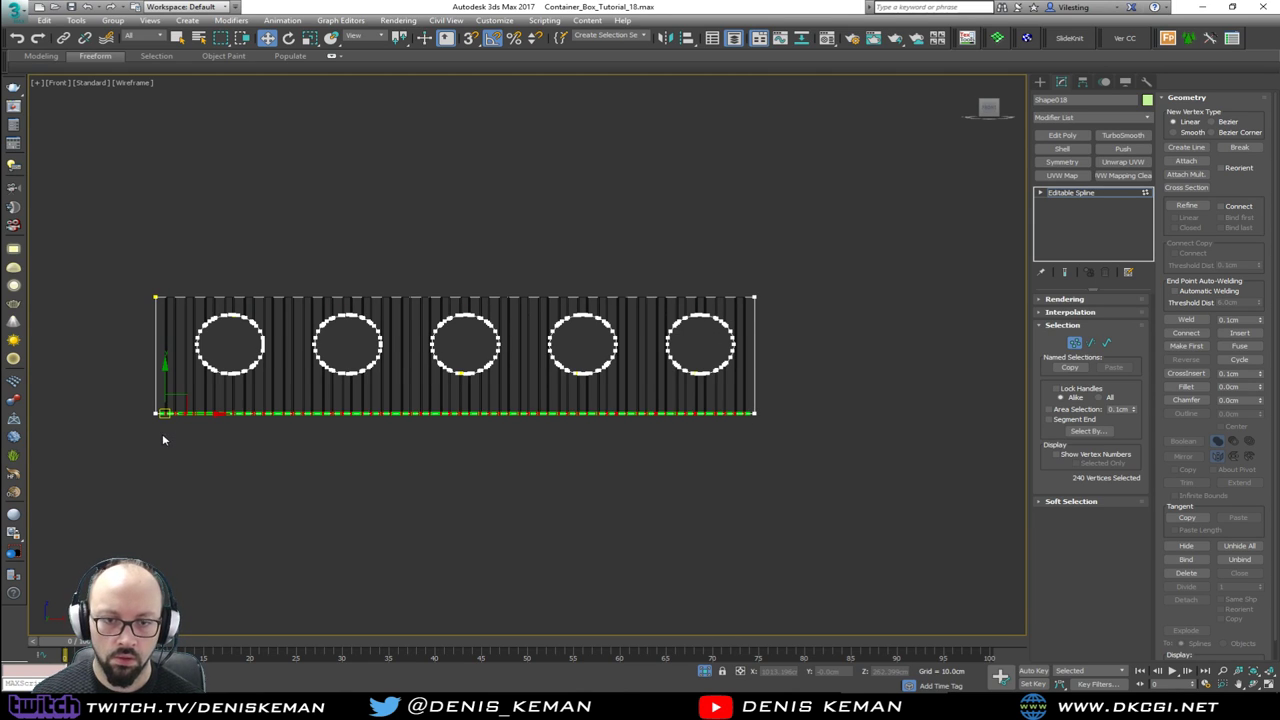
pyautogui.press('Delete')
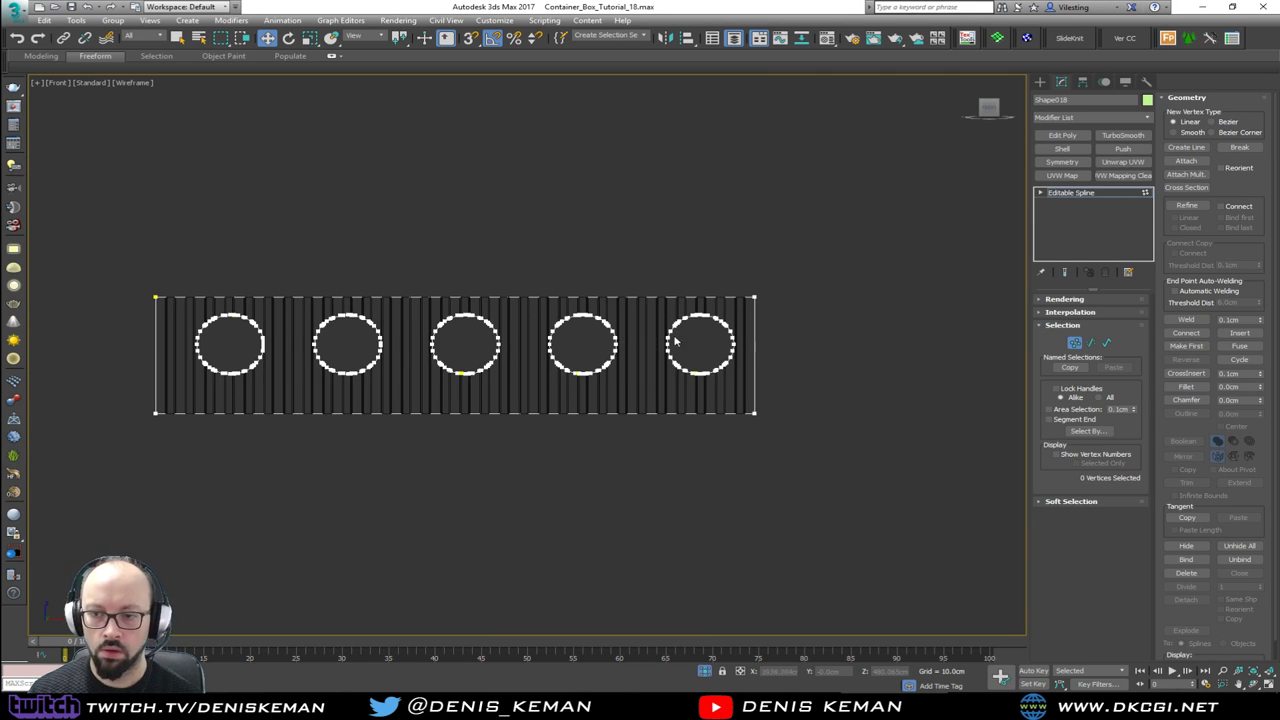
# Step: Leave vertex editing and inspect the extracted spline's round openings at an angle in a maximized Perspective view
pyautogui.click(1074, 342)
pyautogui.hotkey('alt', 'w')
pyautogui.click(772, 469)
pyautogui.hotkey('alt', 'w')
pyautogui.keyDown('alt'); pyautogui.moveTo(772, 469); pyautogui.dragTo(575, 386, button='middle'); pyautogui.keyUp('alt')
pyautogui.scroll(2, 416, 389)
pyautogui.scroll(3, 418, 388)
pyautogui.keyDown('alt'); pyautogui.moveTo(420, 386); pyautogui.dragTo(480, 391, button='middle'); pyautogui.keyUp('alt')
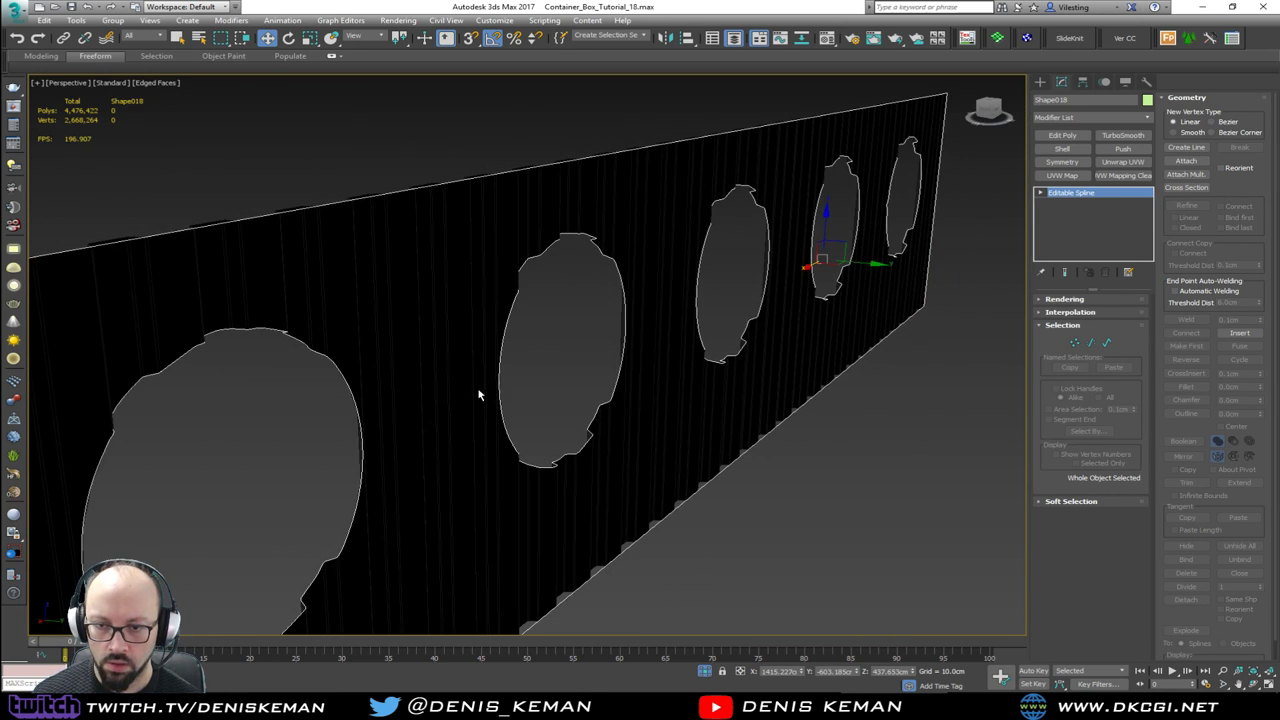
pyautogui.scroll(2, 475, 394)
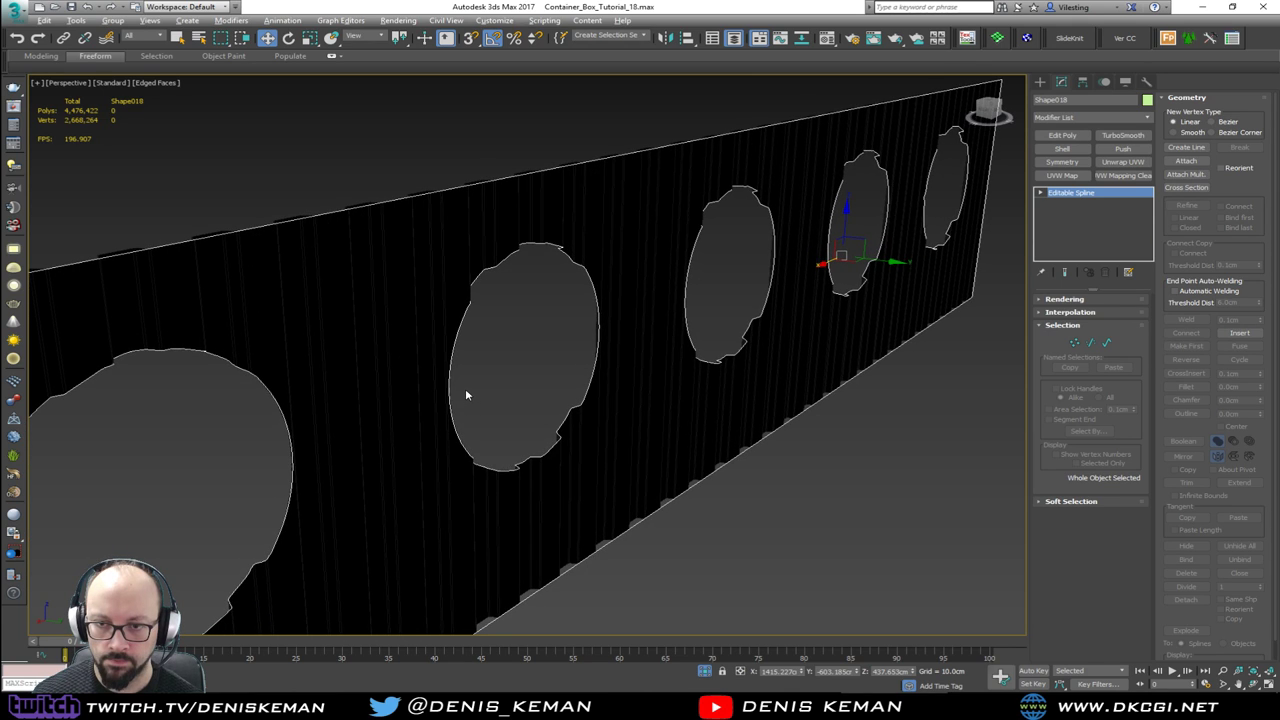
pyautogui.scroll(-3, 465, 388)
pyautogui.keyDown('alt'); pyautogui.moveTo(465, 388); pyautogui.dragTo(486, 323, button='middle'); pyautogui.keyUp('alt')
# Step: Select the middle opening's vertices, examine how they follow the corrugation from both sides, and leave vertex editing
pyautogui.press('1')
pyautogui.moveTo(432, 268); pyautogui.dragTo(594, 383)
pyautogui.keyDown('alt'); pyautogui.moveTo(594, 383); pyautogui.dragTo(495, 402, button='middle'); pyautogui.keyUp('alt')
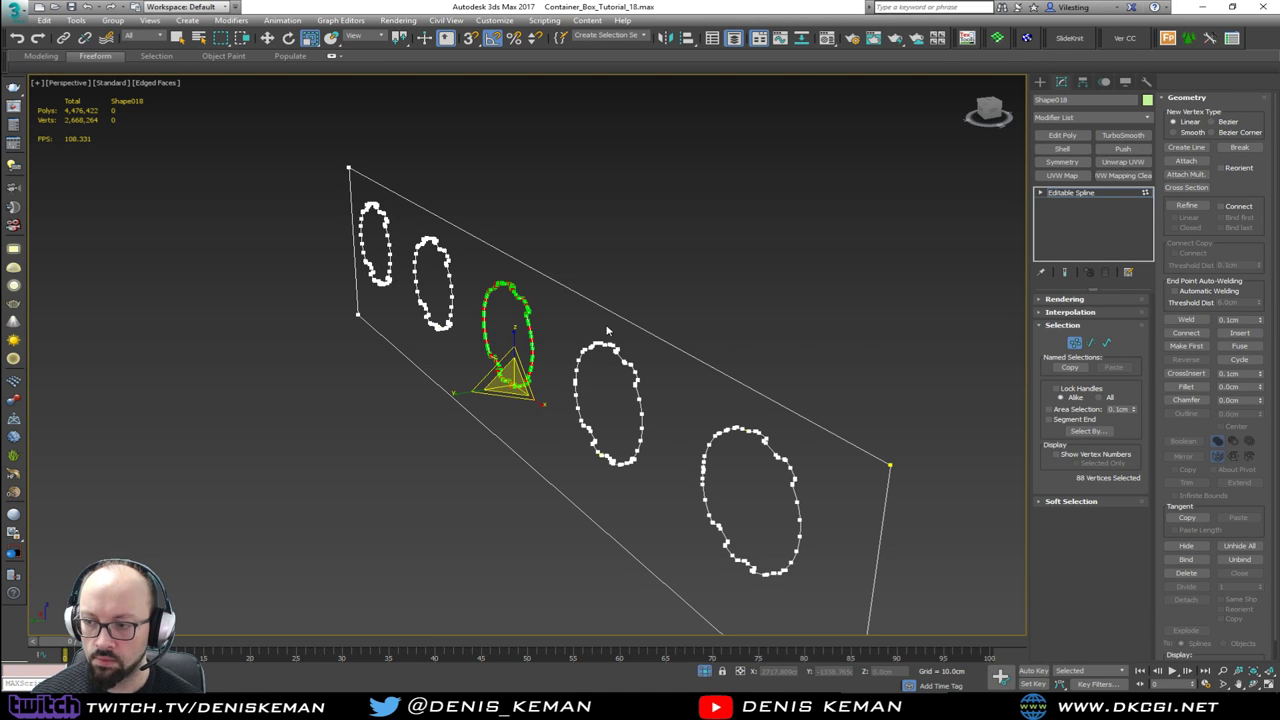
pyautogui.keyDown('alt'); pyautogui.moveTo(607, 331); pyautogui.dragTo(528, 350, button='middle'); pyautogui.keyUp('alt')
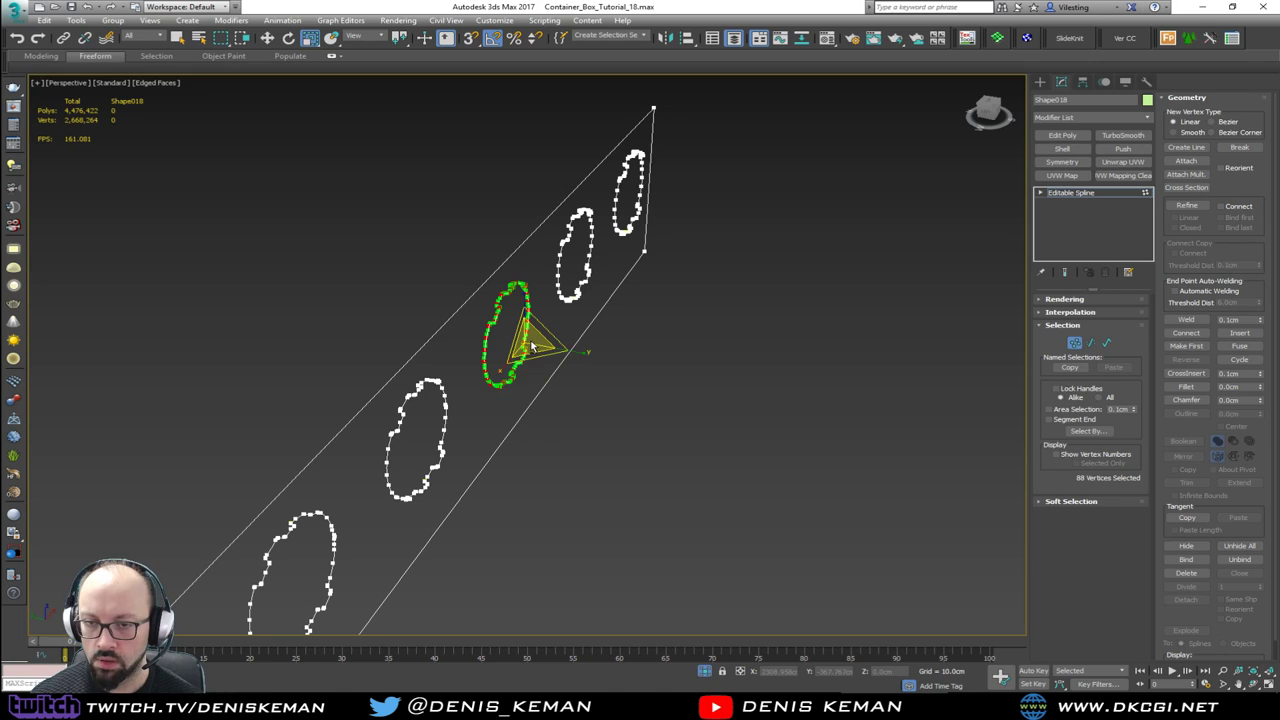
pyautogui.scroll(-2, 1250, 245)
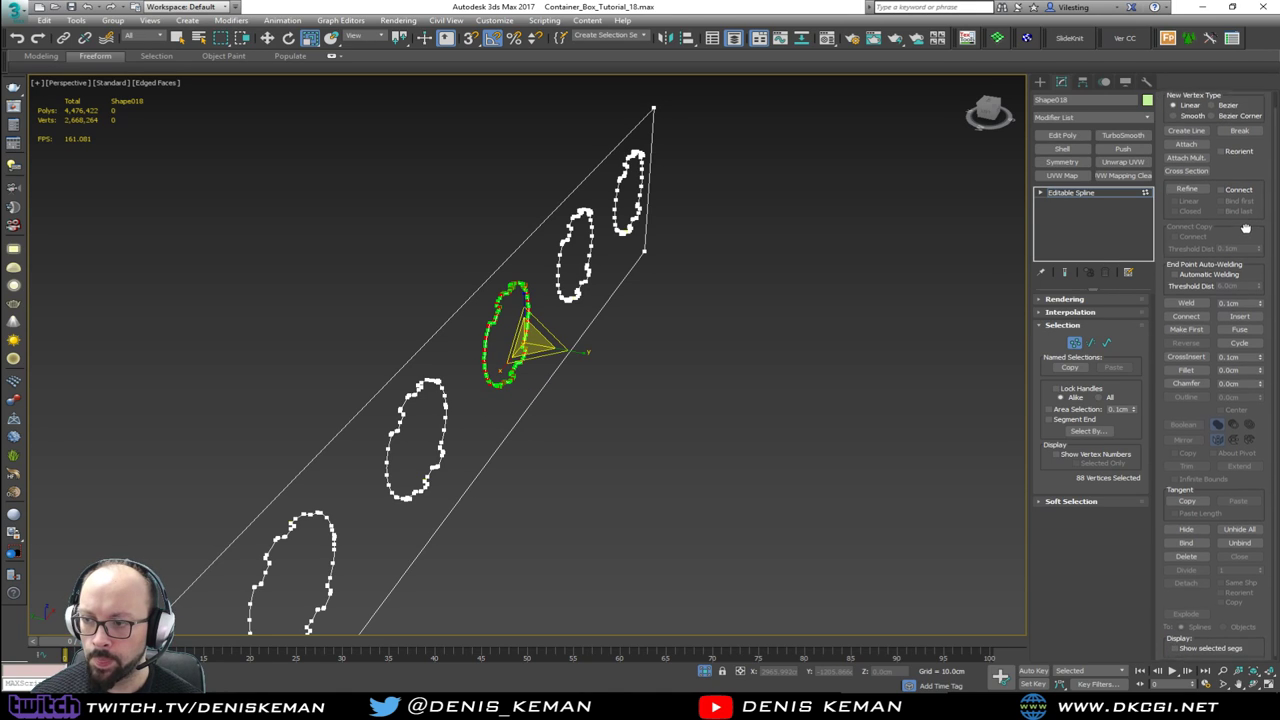
pyautogui.scroll(2, 1245, 78)
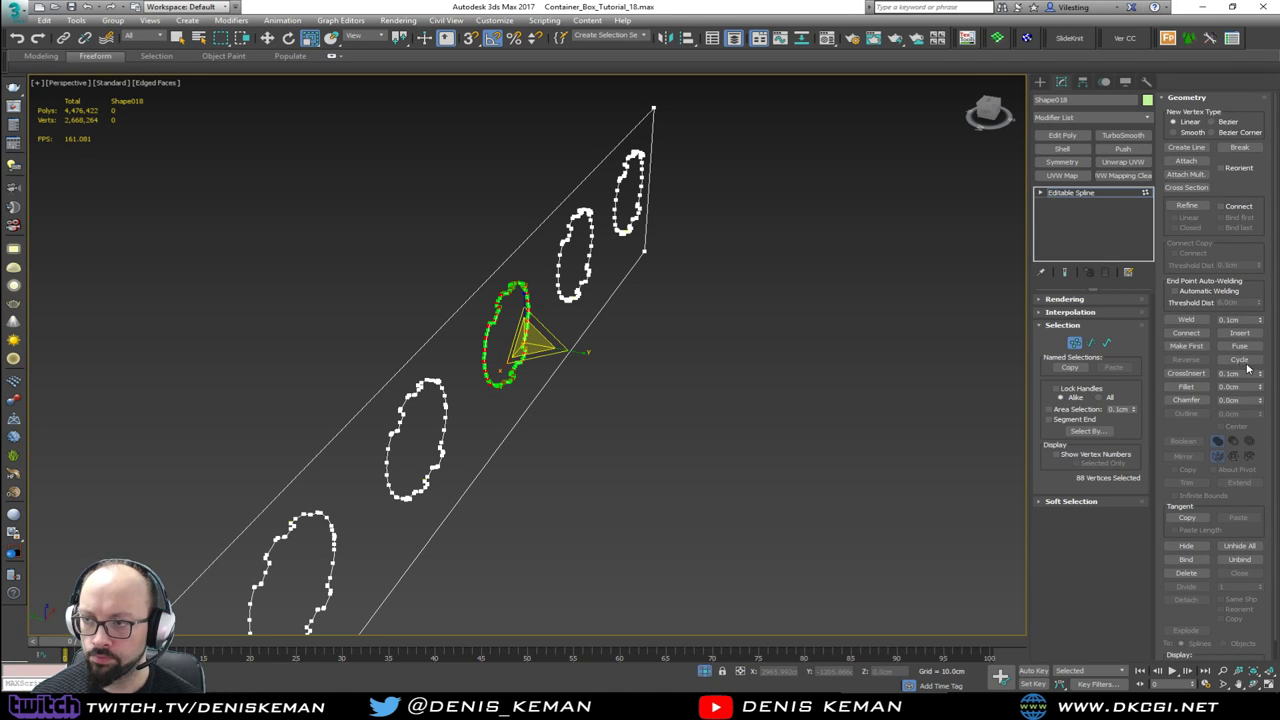
pyautogui.click(1074, 342)
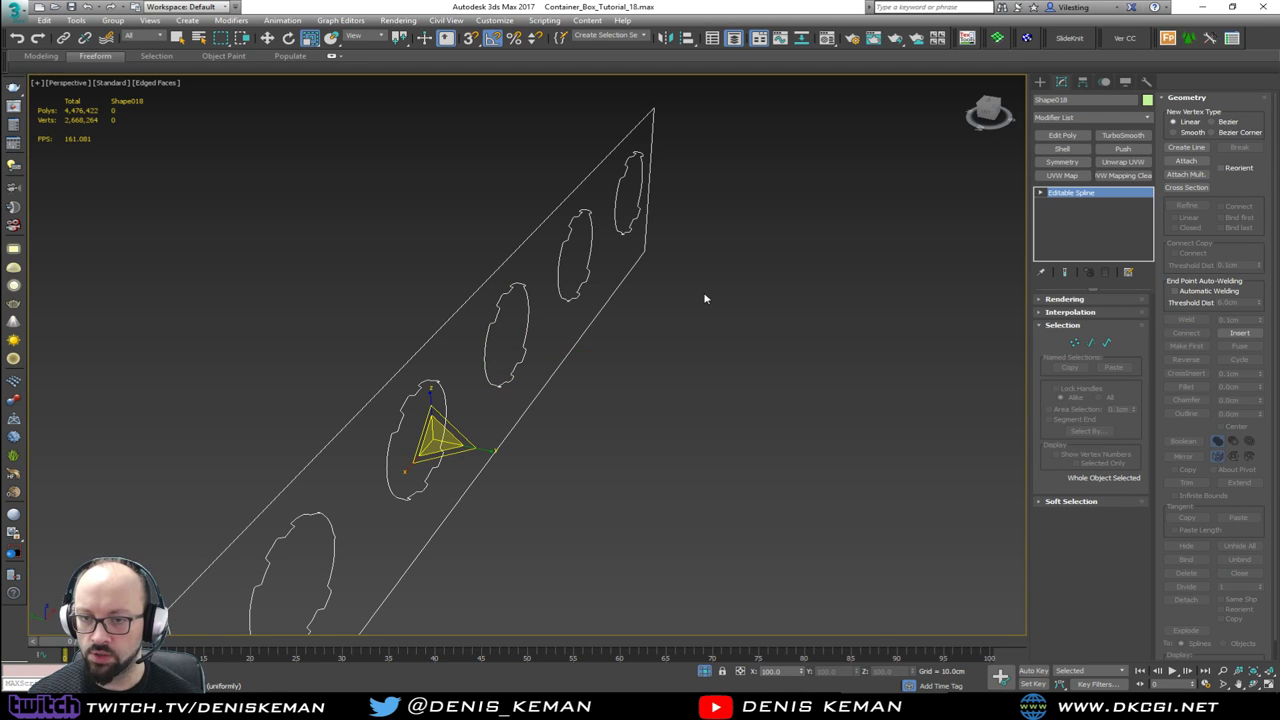
pyautogui.keyDown('alt'); pyautogui.moveTo(694, 302); pyautogui.dragTo(799, 296, button='middle'); pyautogui.keyUp('alt')
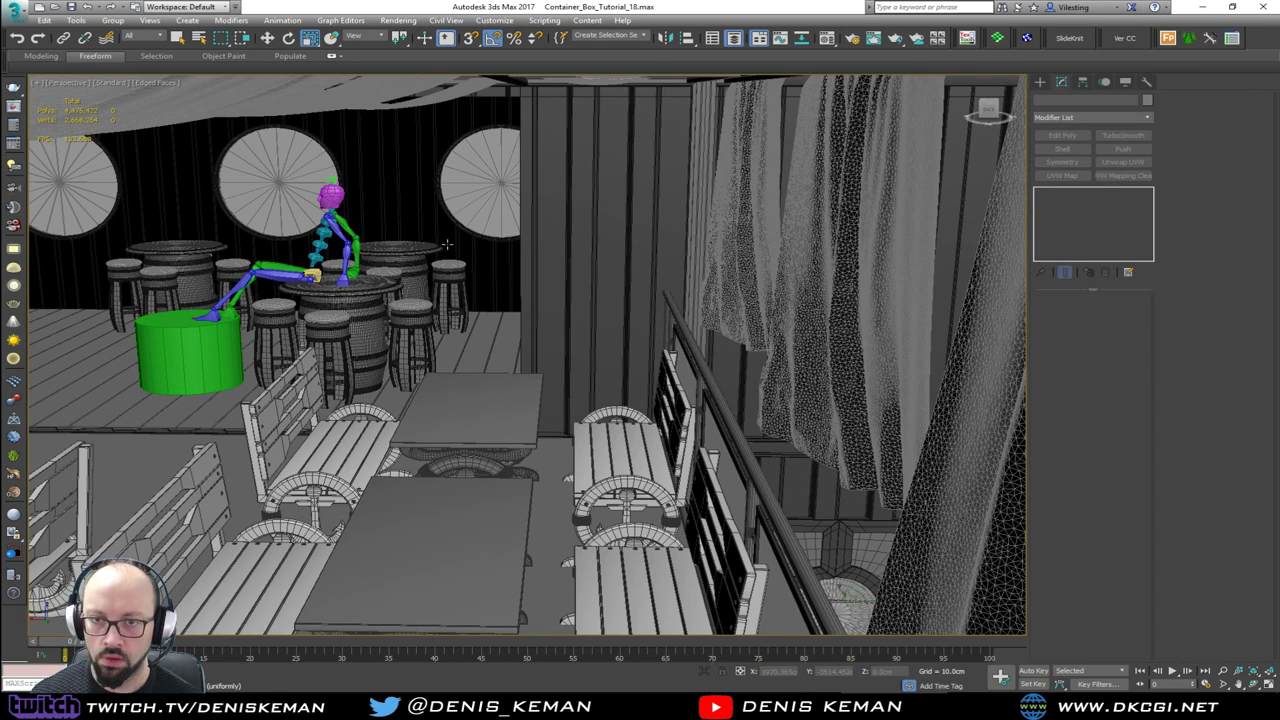
# Step: Isolate the corrugated wall with the five round openings and show it in a maximized Front view
pyautogui.click(447, 244)
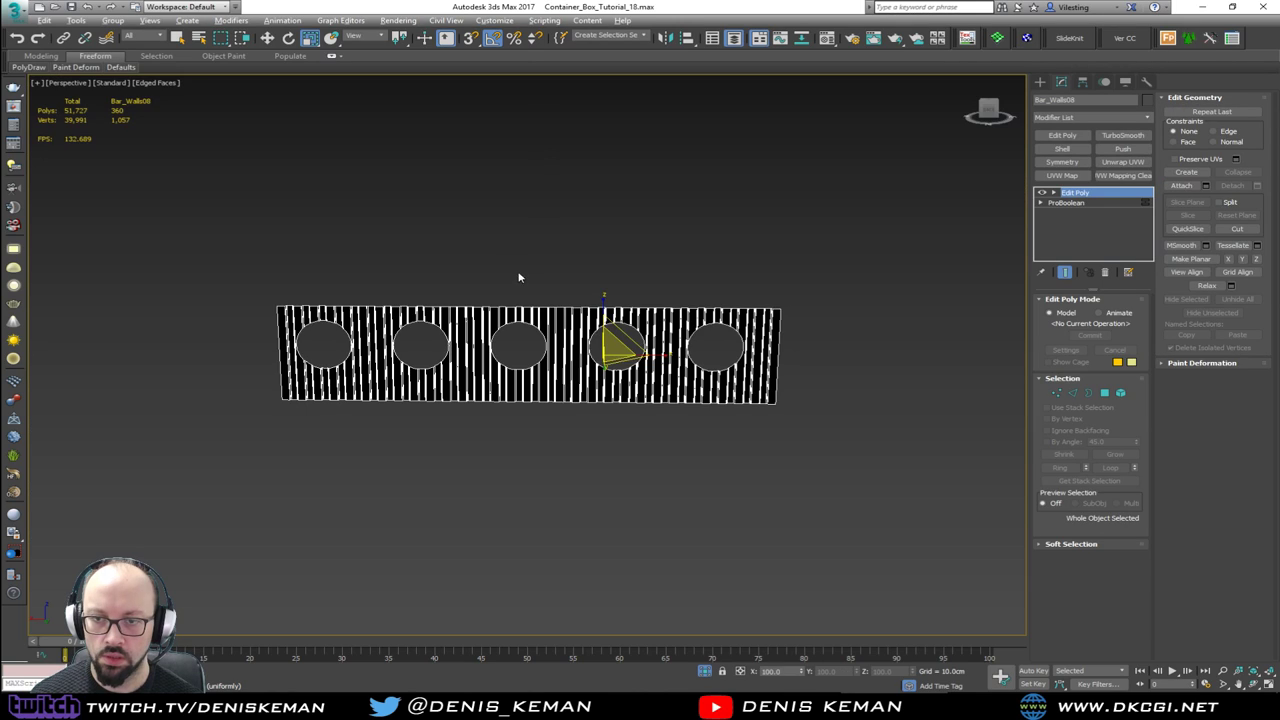
pyautogui.hotkey('alt', 'q')
pyautogui.hotkey('alt', 'w')
pyautogui.middleClick(649, 226)
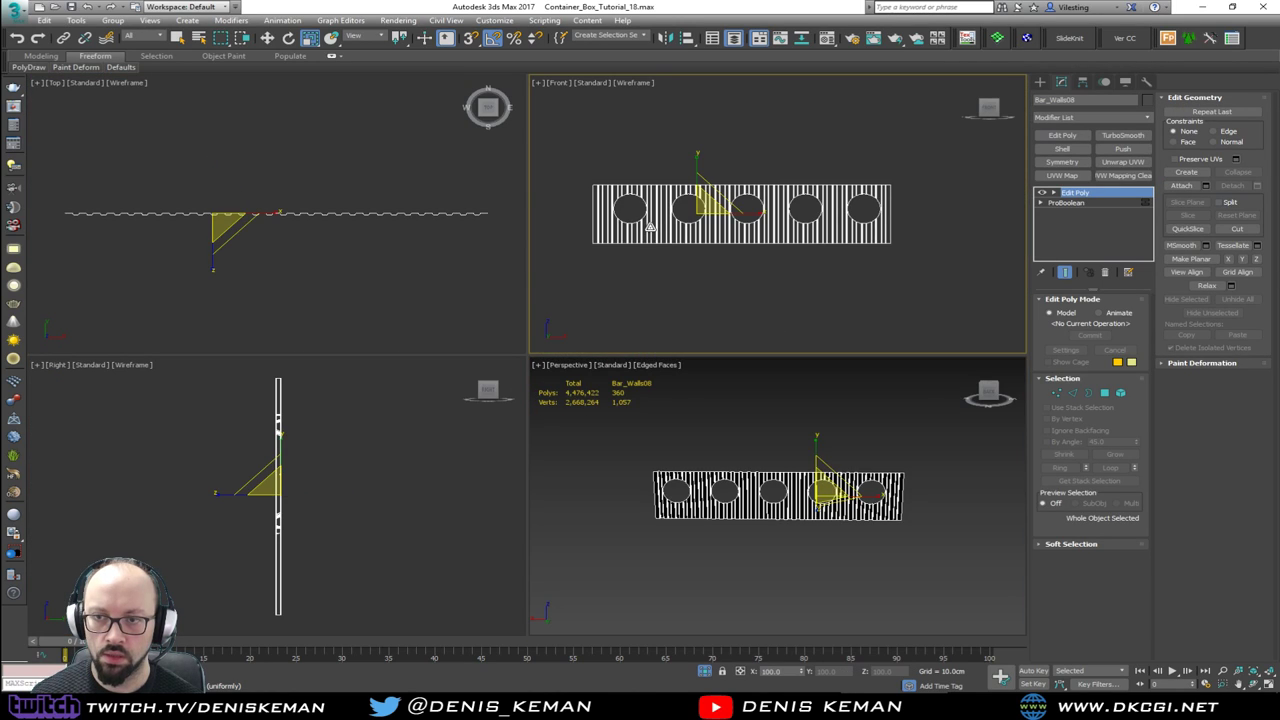
pyautogui.hotkey('alt', 'w')
# Step: Draw a one-segment plane about 1194 by 262 cm over the wall's full outline and add an Edit Poly modifier
pyautogui.click(454, 222)
pyautogui.rightClick(408, 197)
pyautogui.click(428, 164)
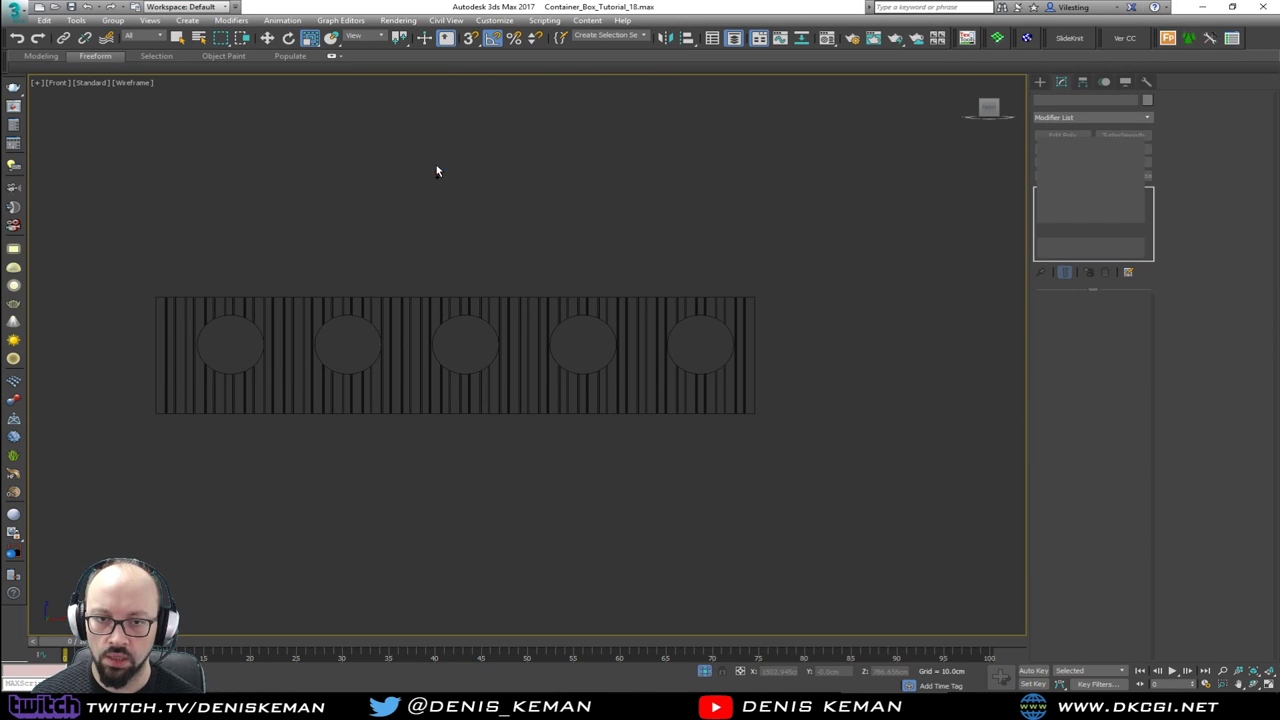
pyautogui.moveTo(157, 295); pyautogui.dragTo(762, 416)
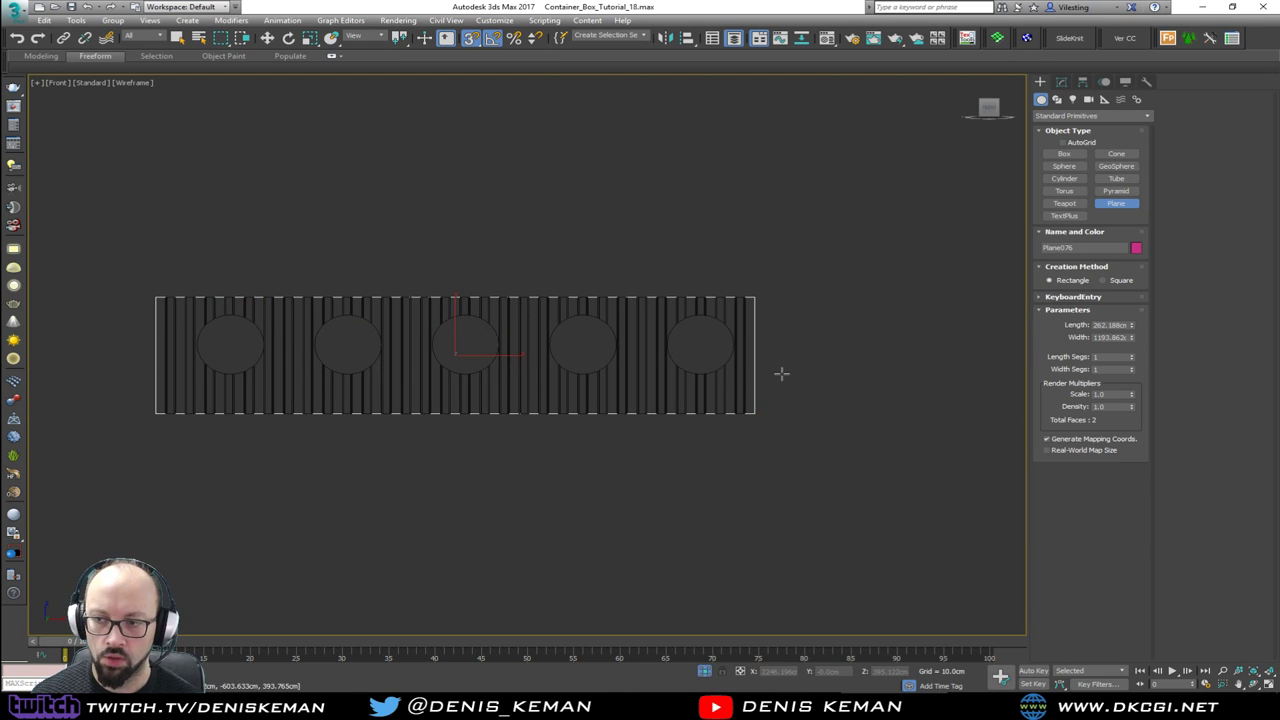
pyautogui.press('s')
pyautogui.scroll(2, 786, 368)
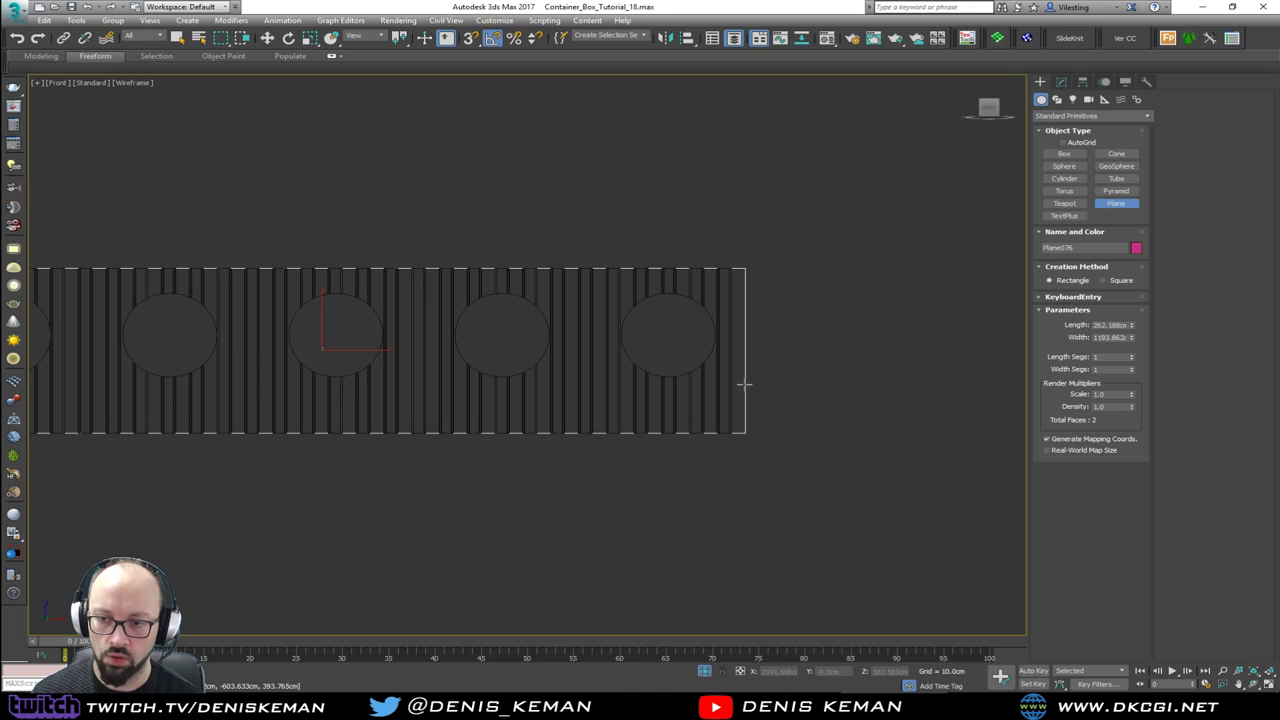
pyautogui.rightClick(733, 374)
pyautogui.click(1061, 82)
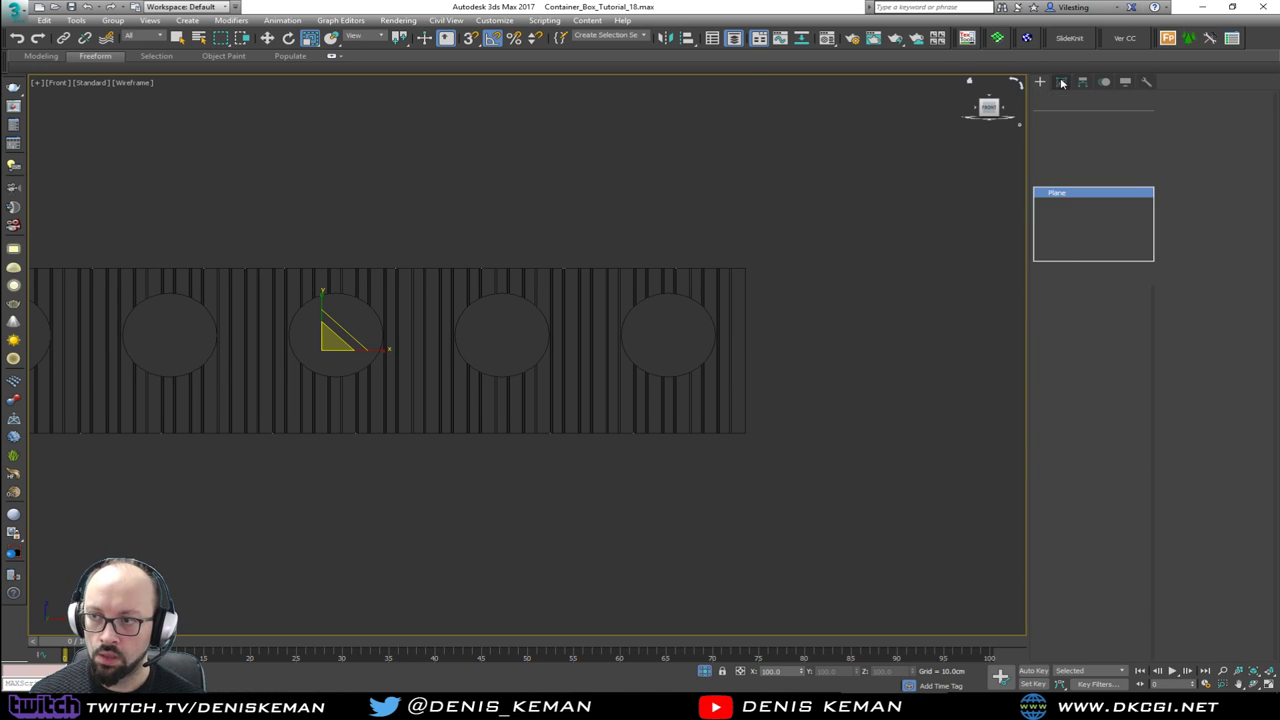
pyautogui.click(1059, 136)
pyautogui.moveTo(734, 339); pyautogui.dragTo(813, 324, button='middle')
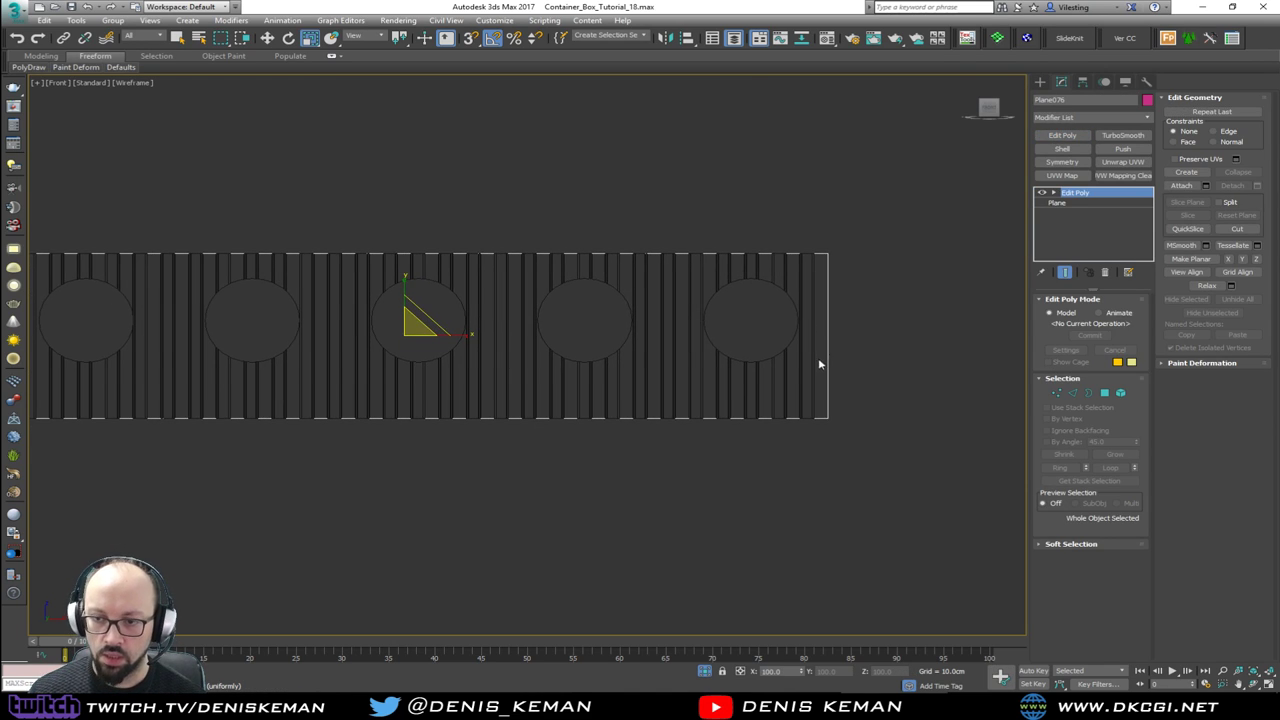
# Step: Try adding a horizontal edge across the plane just below the round openings
pyautogui.hotkey('alt', 'c')
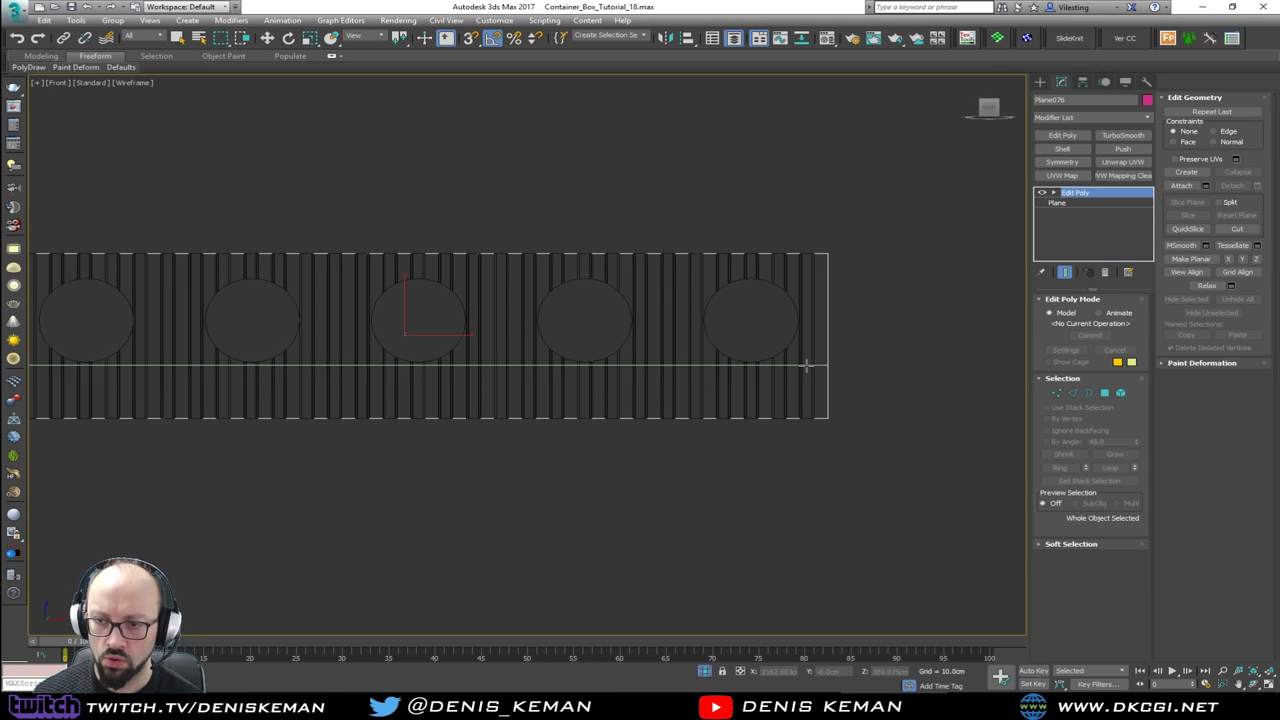
pyautogui.press('2')
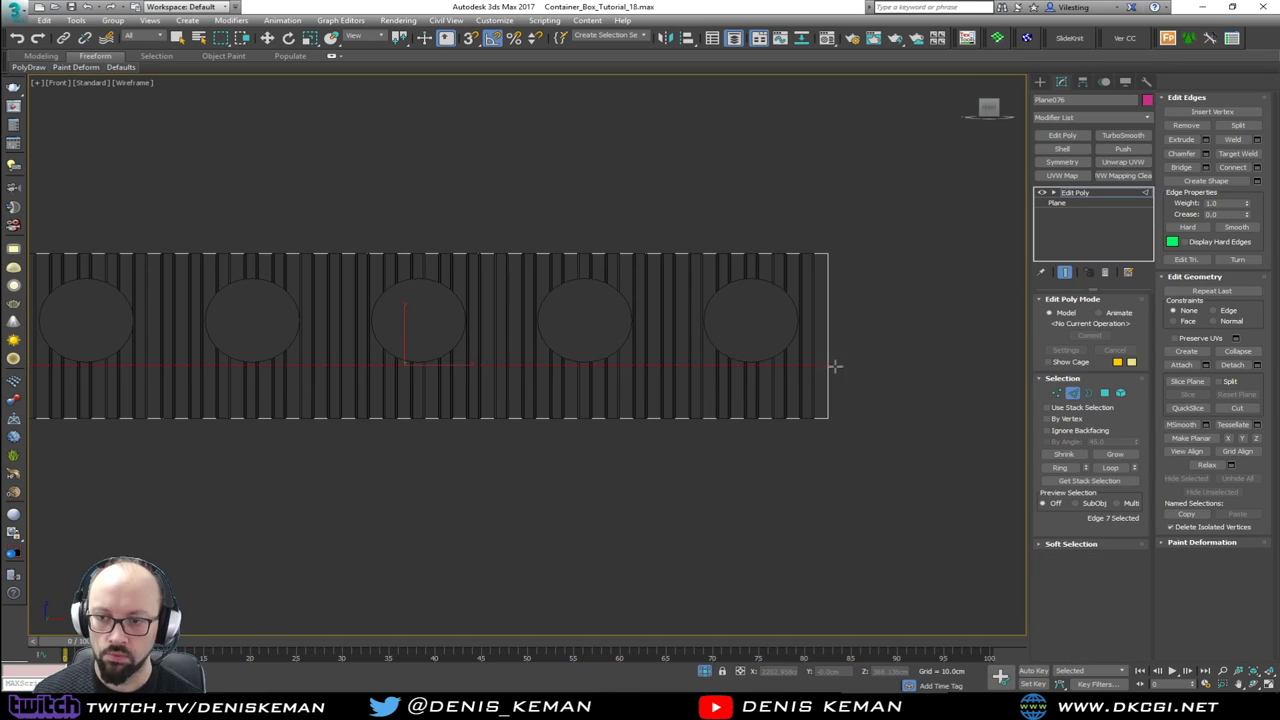
pyautogui.press('w')
pyautogui.click(806, 365)
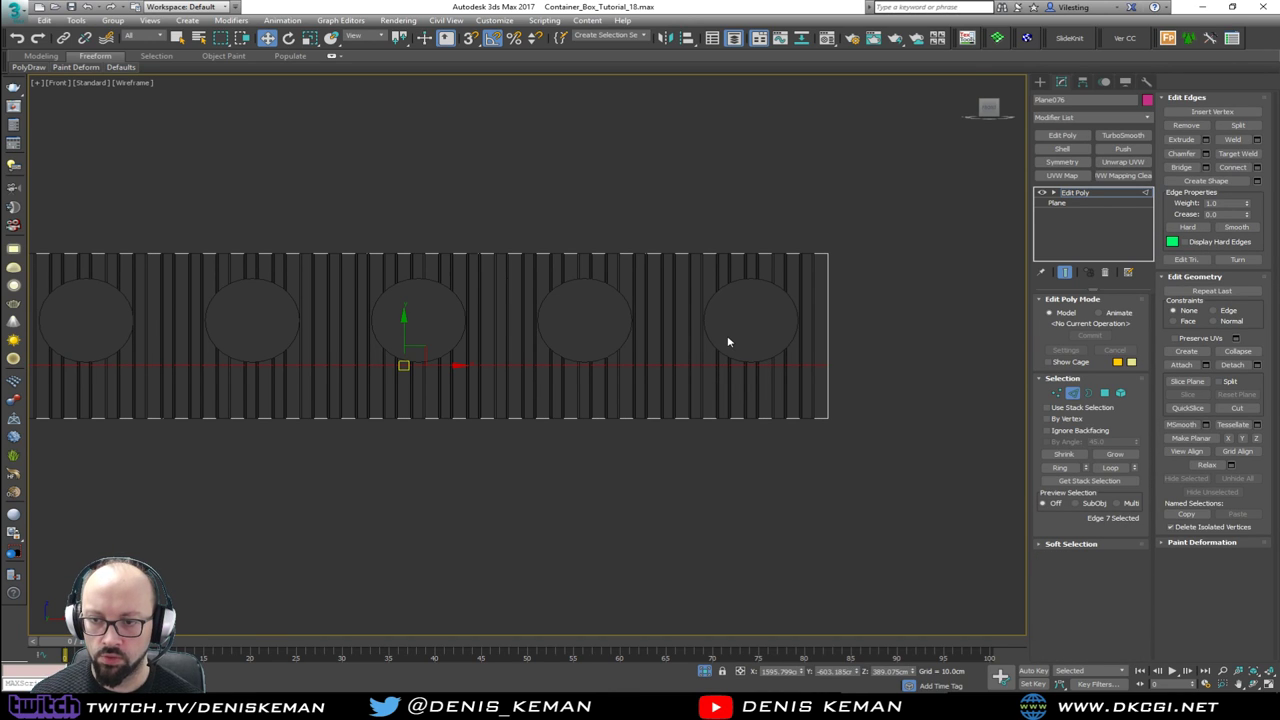
pyautogui.click(728, 342)
pyautogui.moveTo(514, 209); pyautogui.dragTo(787, 230, button='middle')
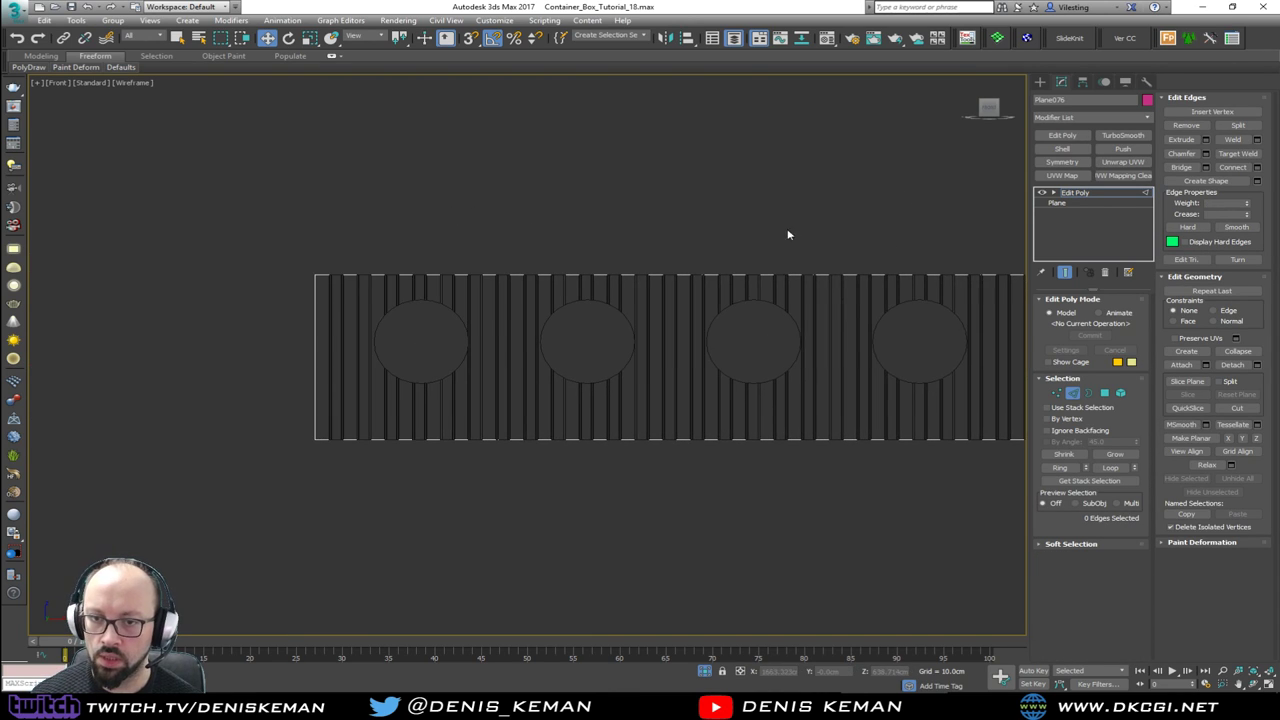
# Step: Draw a circle spline with a radius of about 64 cm over the wall's first round opening and center it horizontally
pyautogui.rightClick(545, 263)
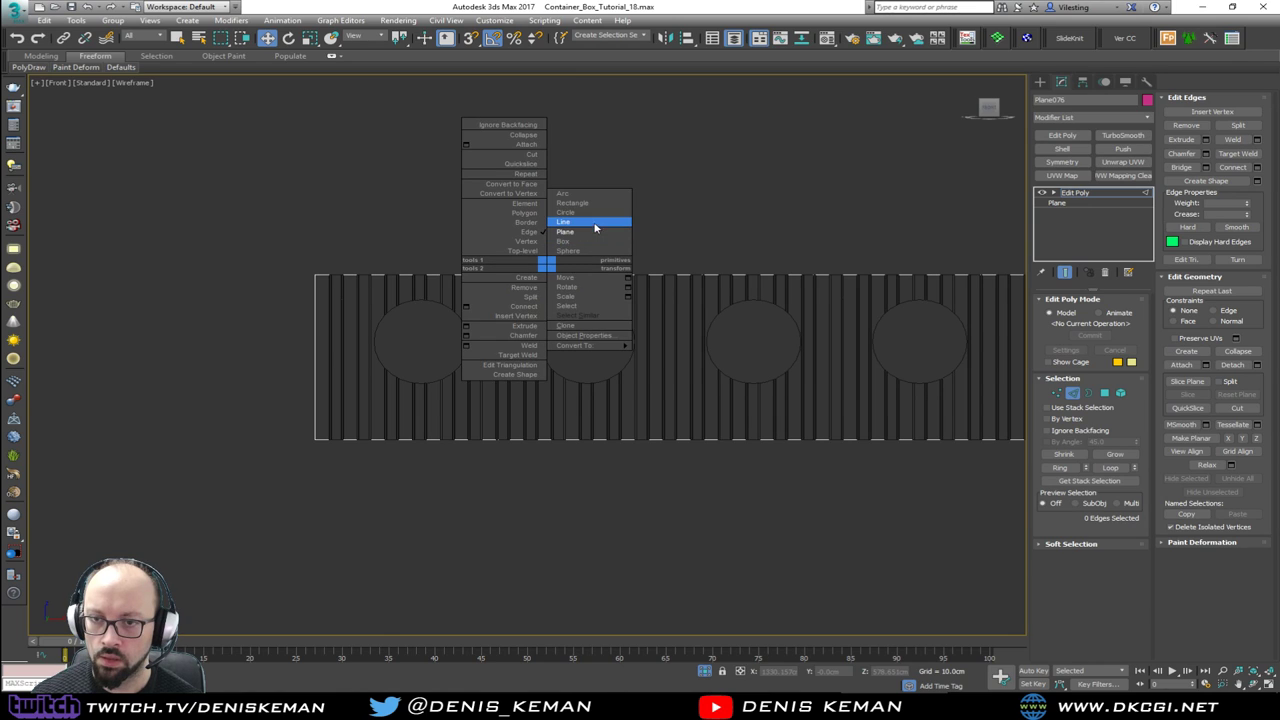
pyautogui.click(595, 220)
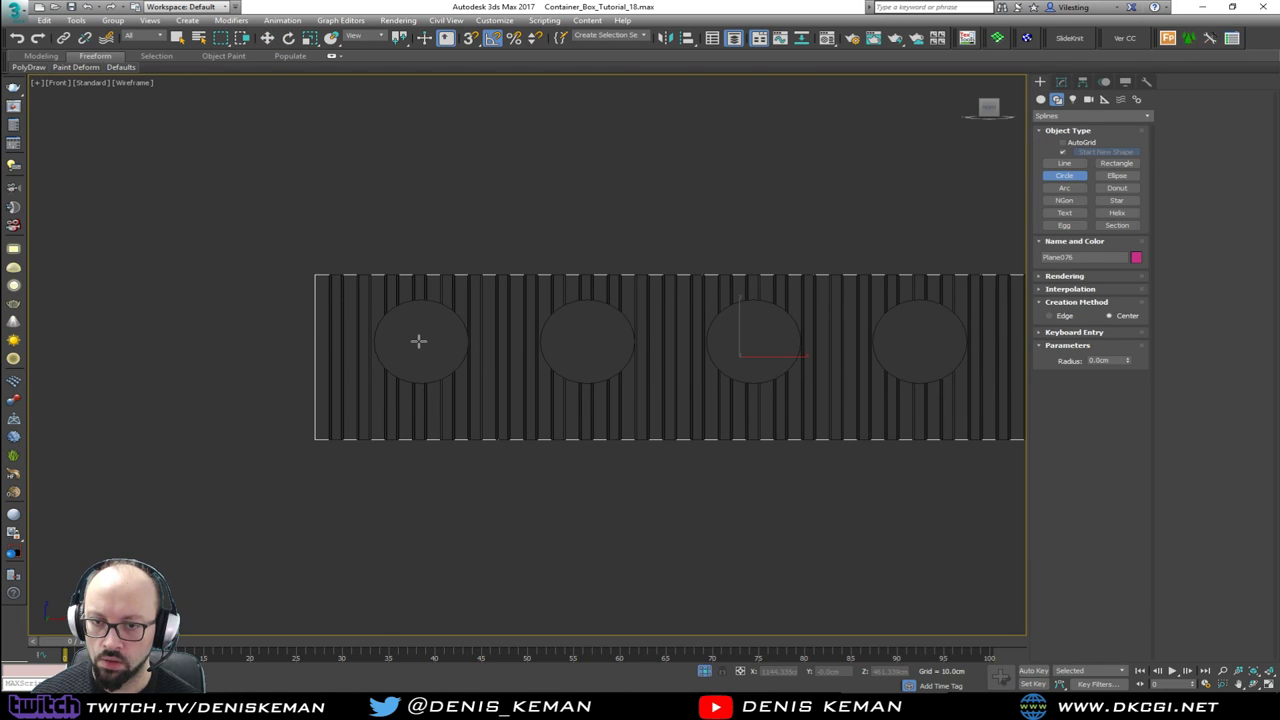
pyautogui.moveTo(419, 341); pyautogui.dragTo(457, 358)
pyautogui.scroll(4, 458, 358)
pyautogui.rightClick(446, 327)
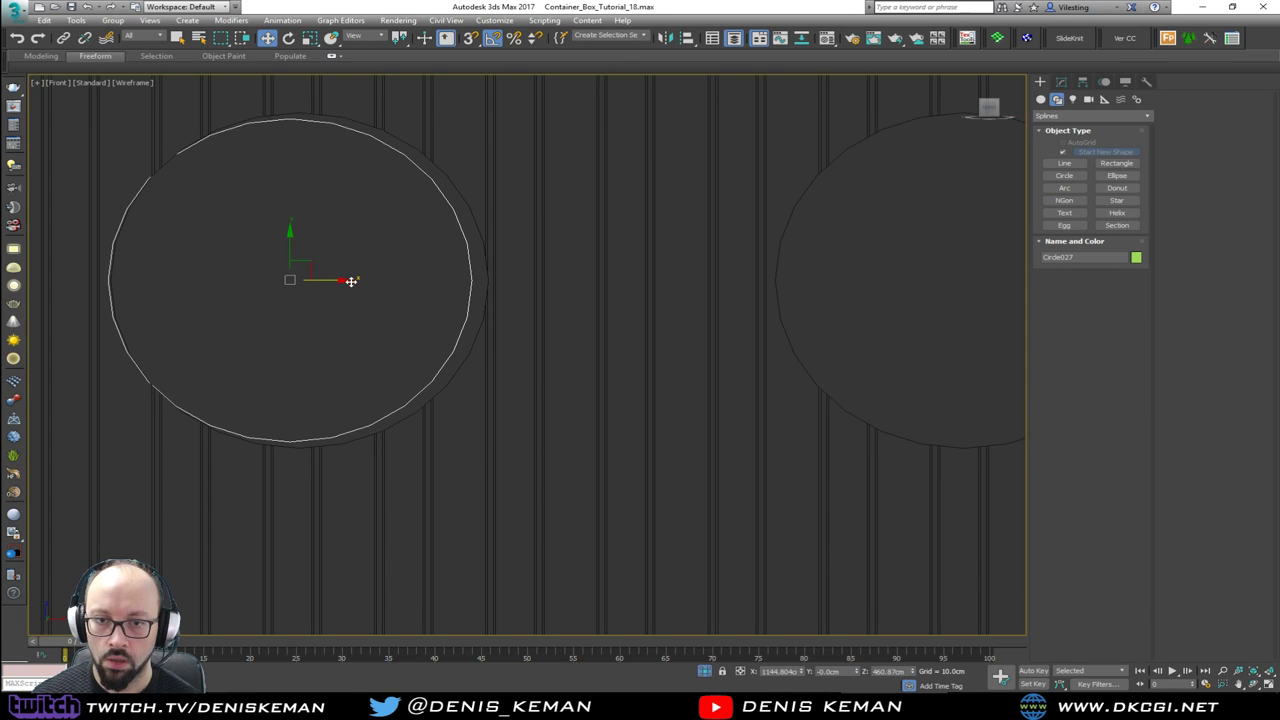
pyautogui.moveTo(351, 281); pyautogui.dragTo(348, 283)
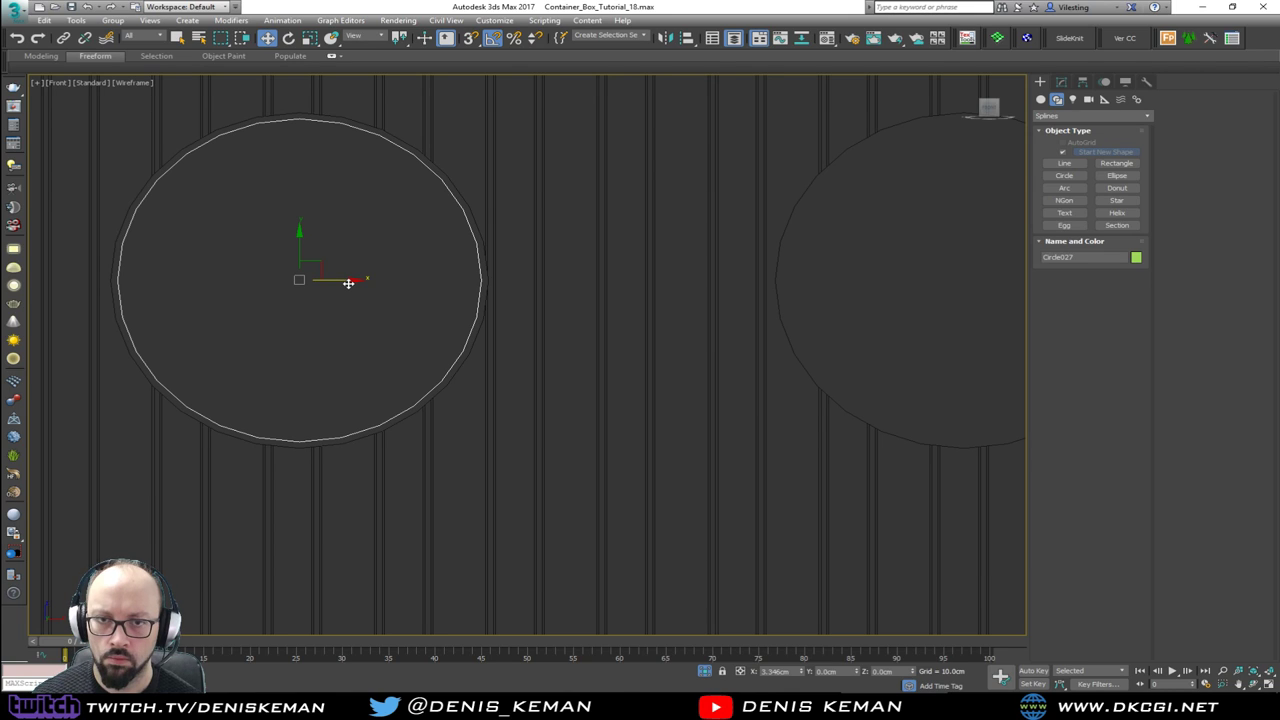
# Step: Set the circle spline's radius to 66.5 cm so it matches the edge of the first round opening
pyautogui.click(1061, 83)
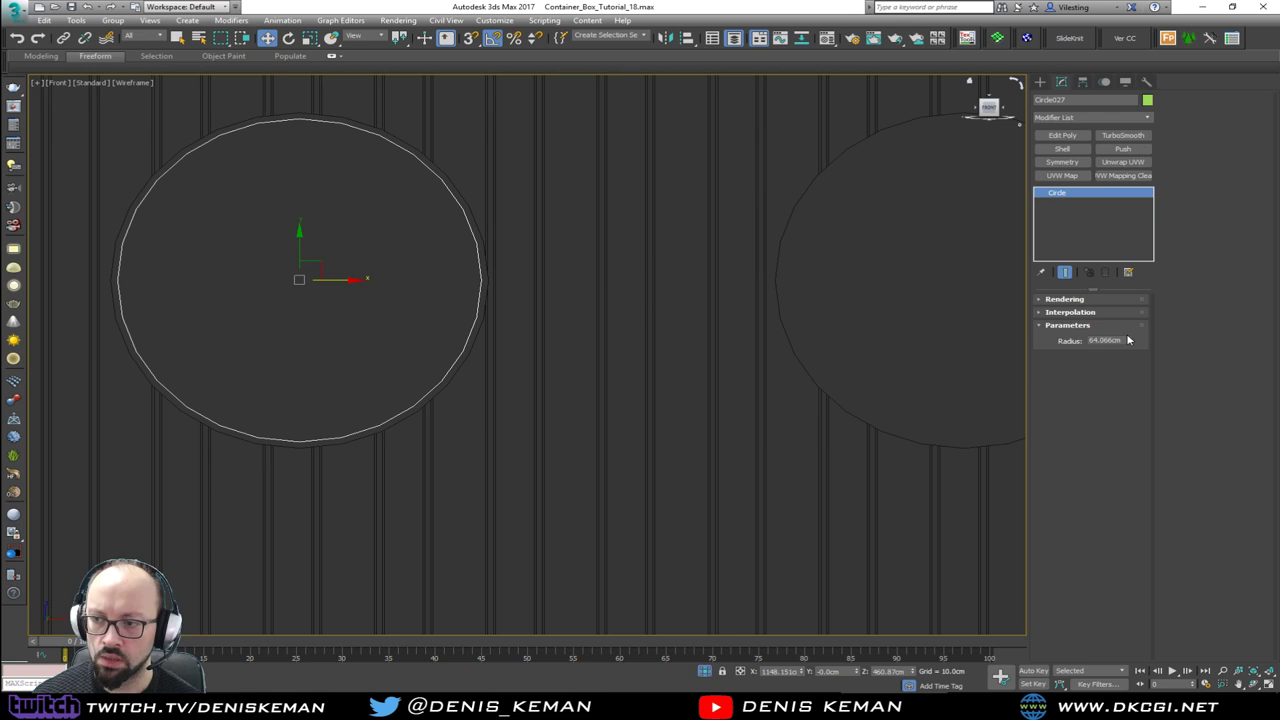
pyautogui.doubleClick(1118, 340)
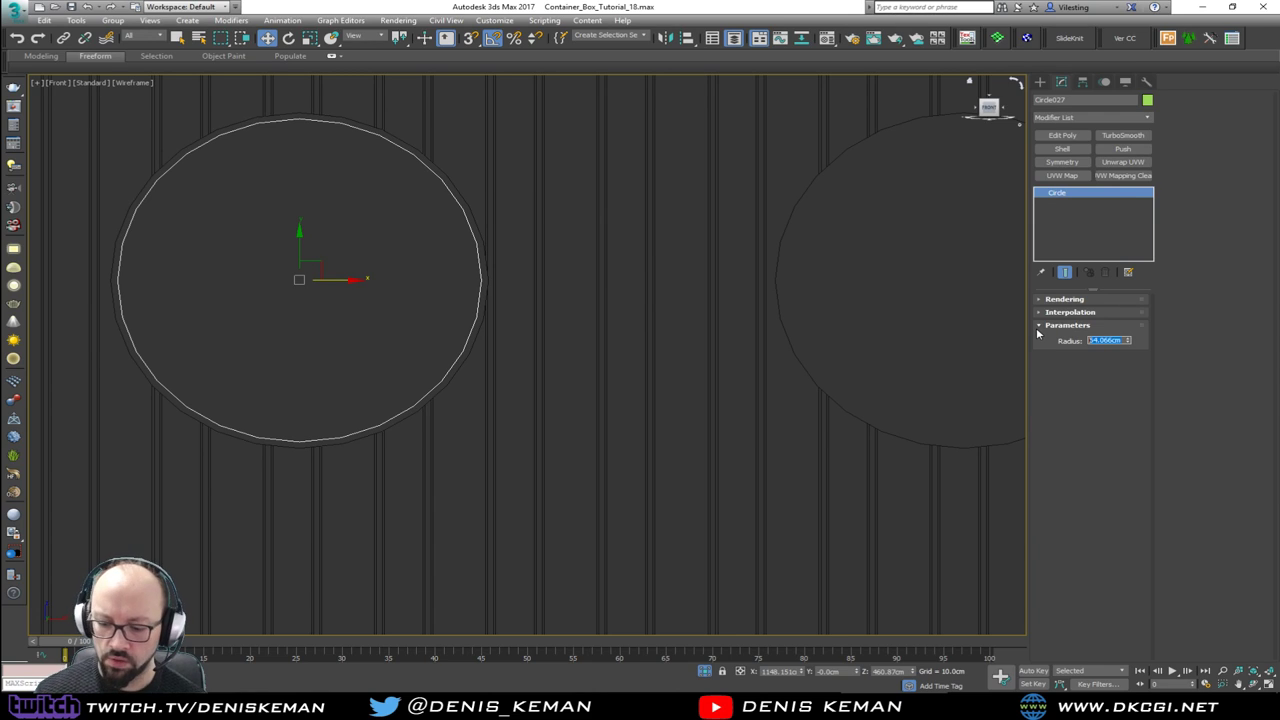
pyautogui.write('65')
pyautogui.press('Return')
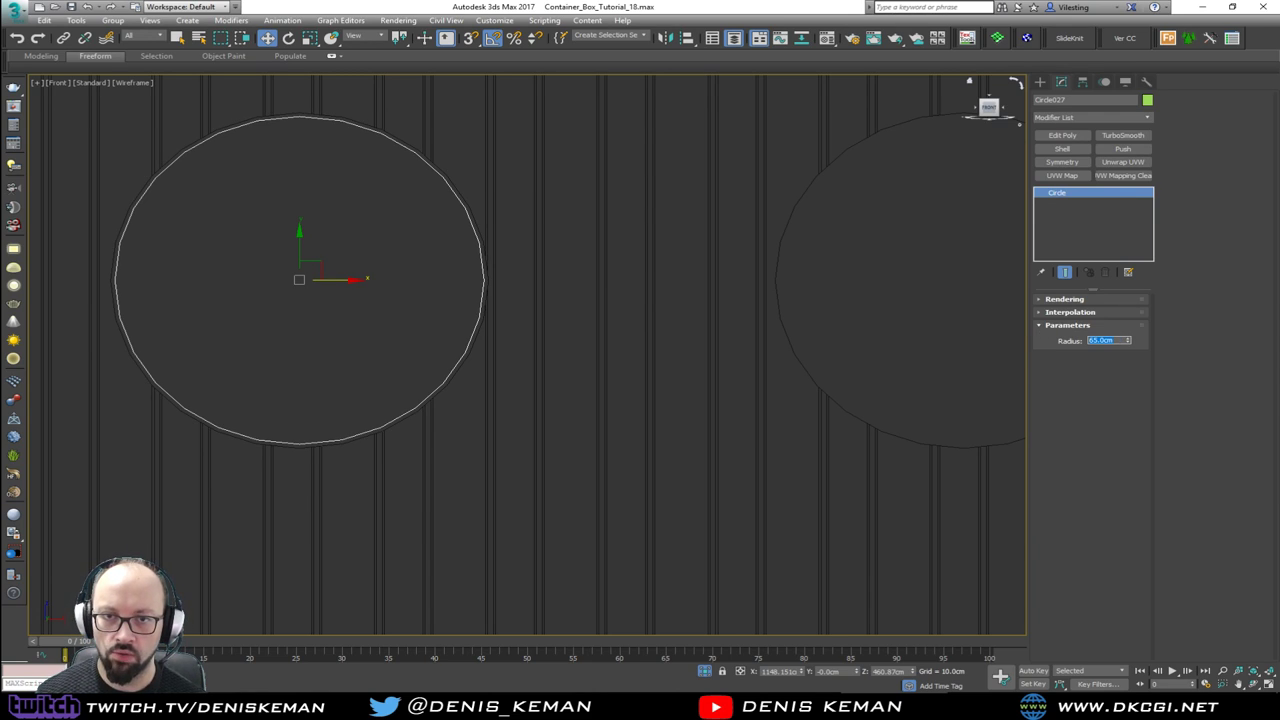
pyautogui.write('66')
pyautogui.press('Return')
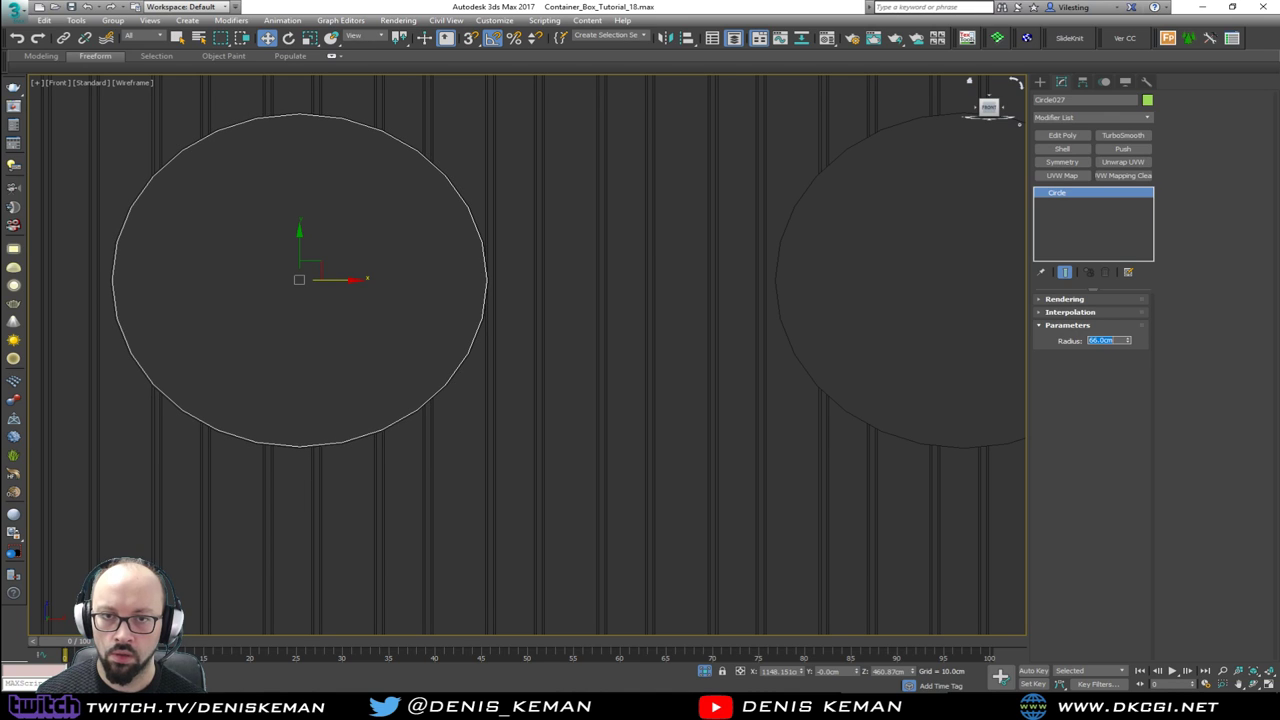
pyautogui.scroll(8, 311, 468)
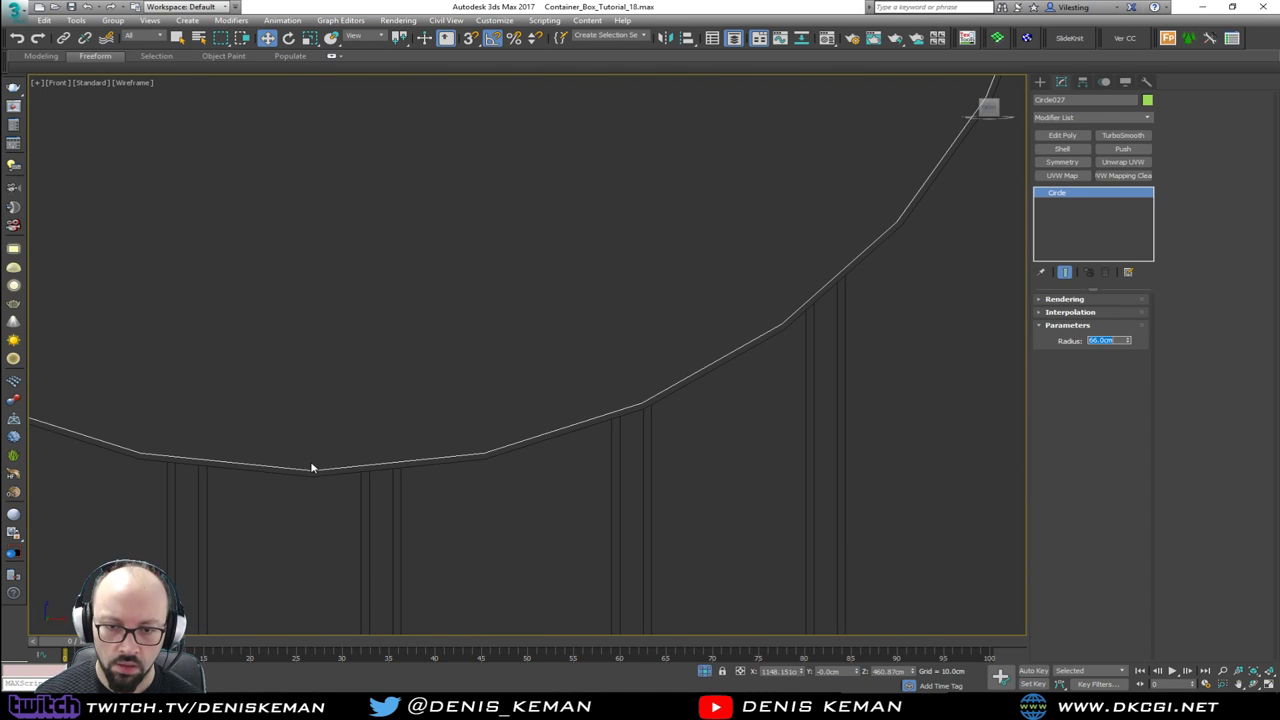
pyautogui.scroll(2, 325, 471)
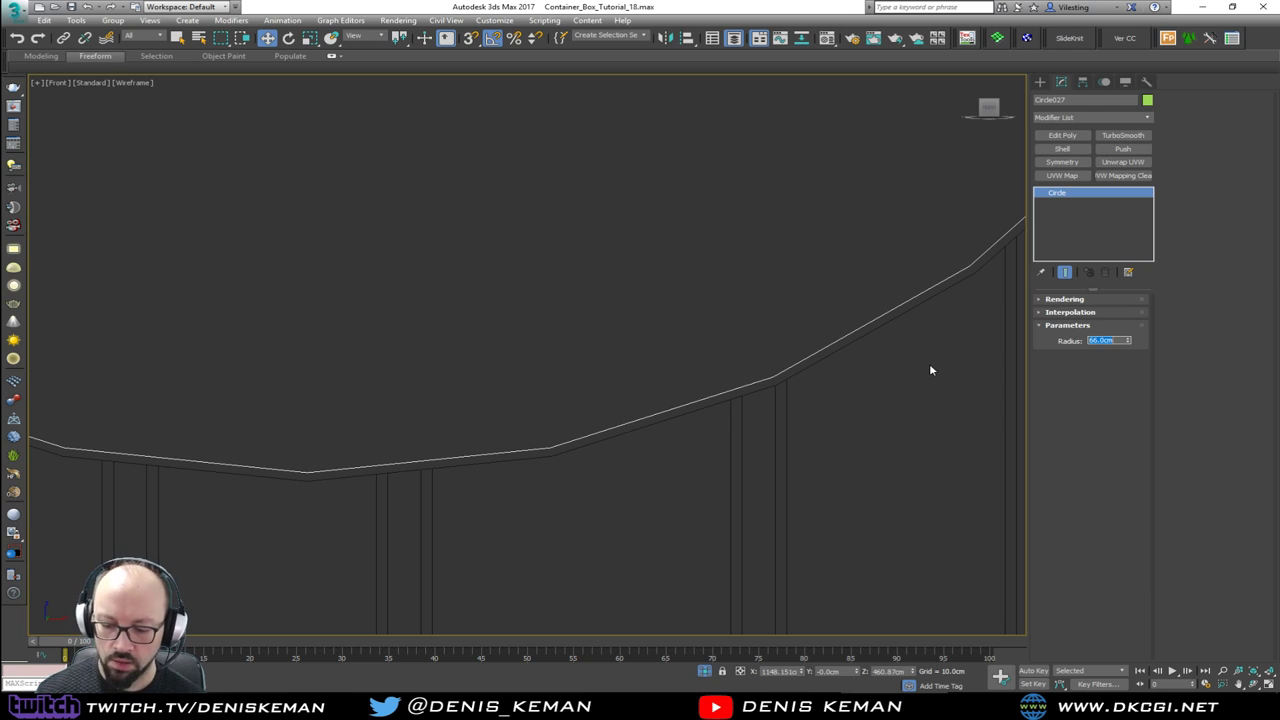
pyautogui.write('6')
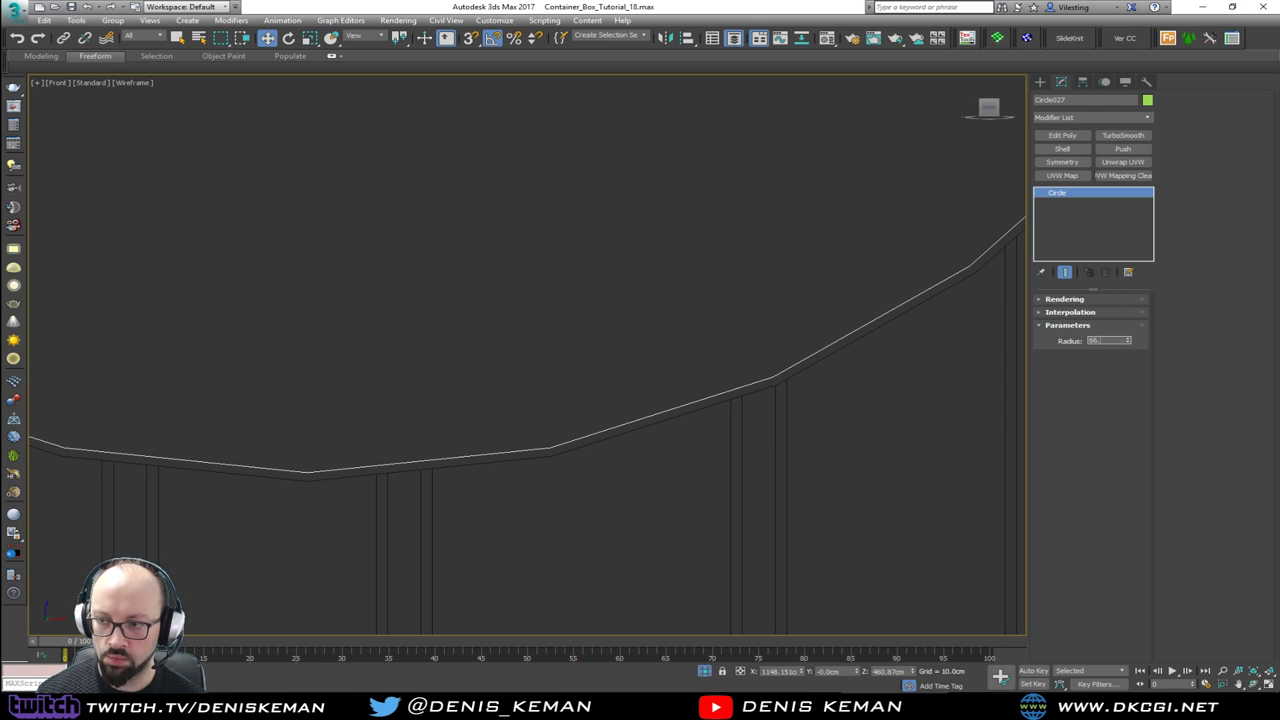
pyautogui.press('Return')
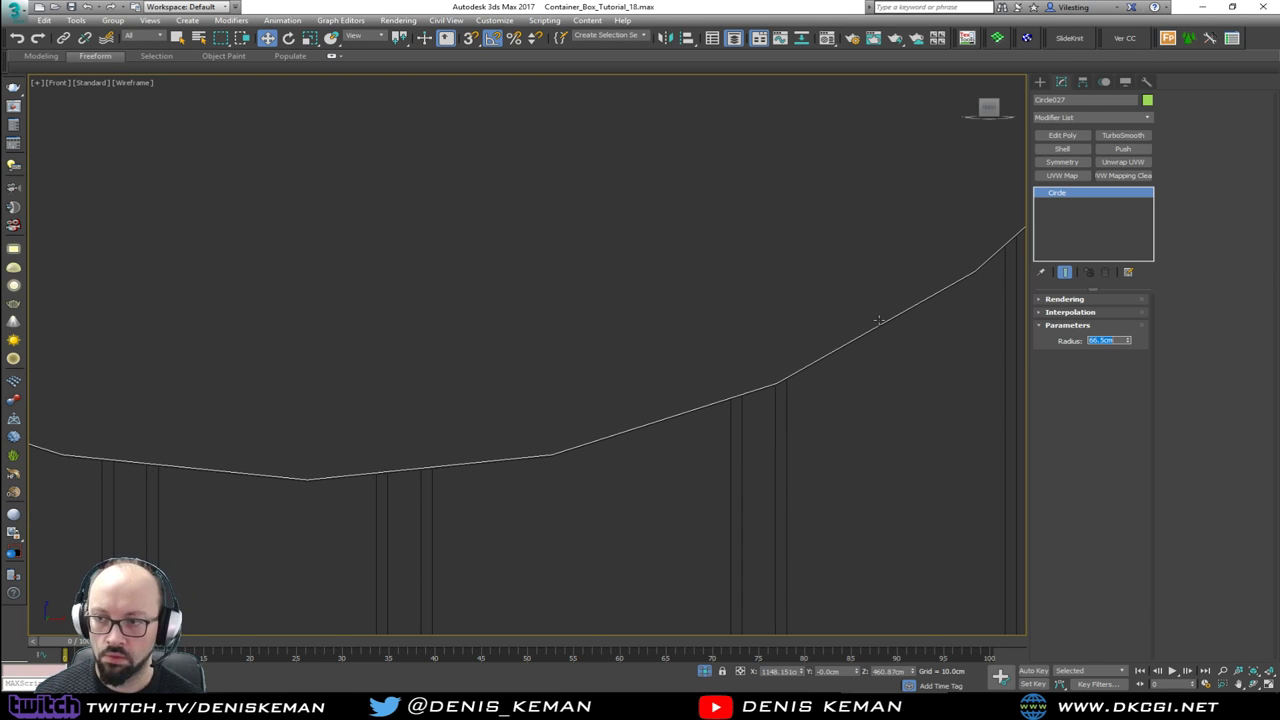
pyautogui.scroll(-10, 666, 377)
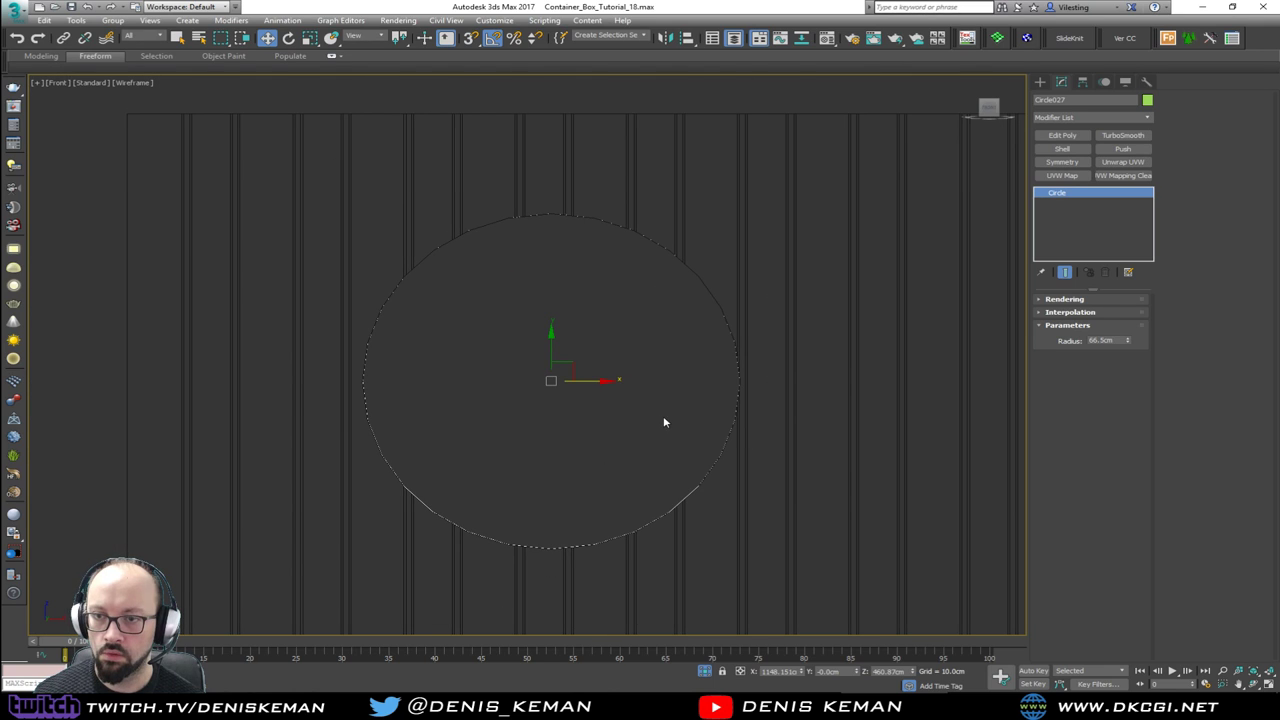
pyautogui.scroll(-4, 619, 378)
pyautogui.moveTo(697, 420); pyautogui.dragTo(443, 383, button='middle')
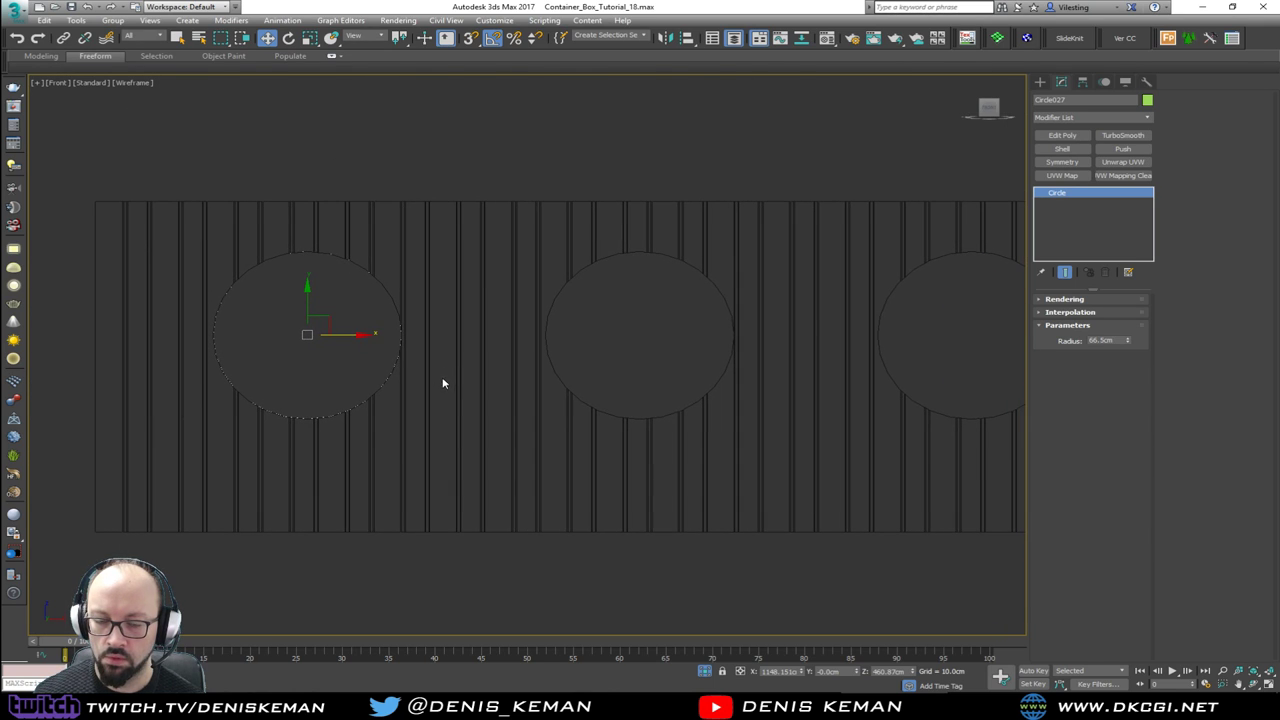
pyautogui.keyDown('shift'); pyautogui.moveTo(353, 333); pyautogui.dragTo(655, 334); pyautogui.keyUp('shift')
pyautogui.click(692, 401)
# Step: Enable snapping and copy the circle from the first round opening onto the second, using its lowest point as the reference
pyautogui.scroll(5, 317, 417)
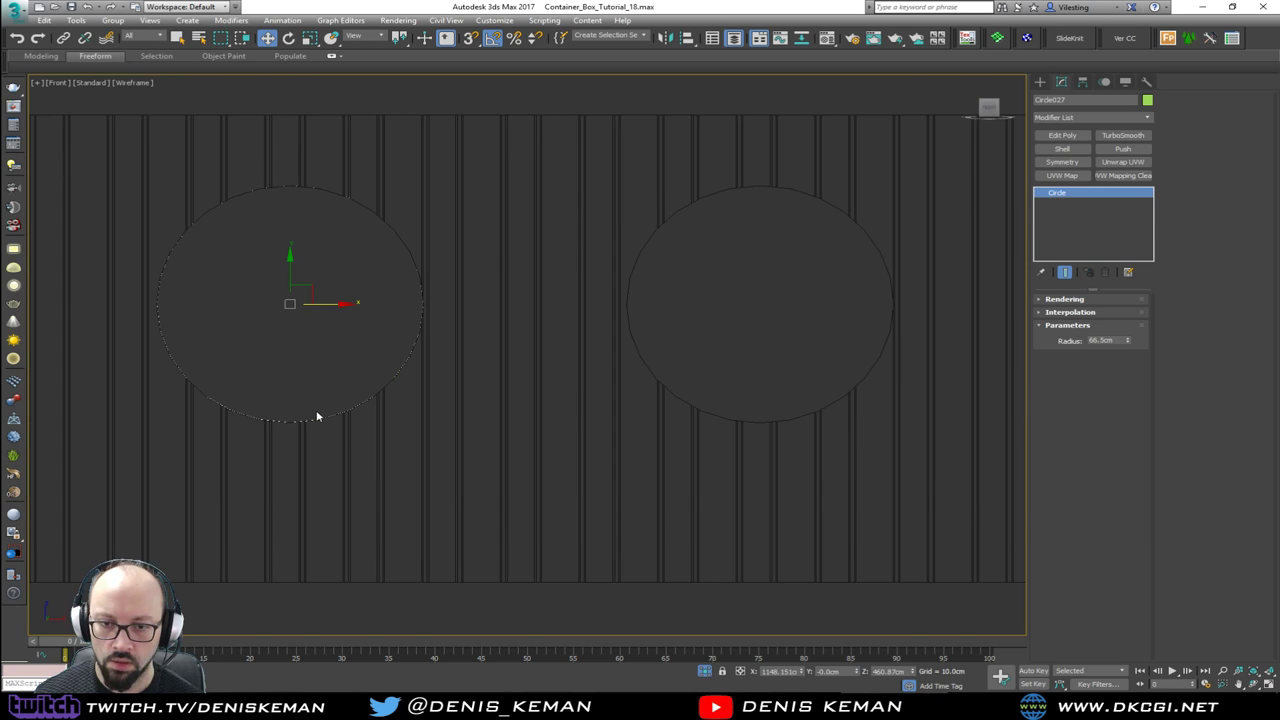
pyautogui.press('s')
pyautogui.scroll(-3, 194, 446)
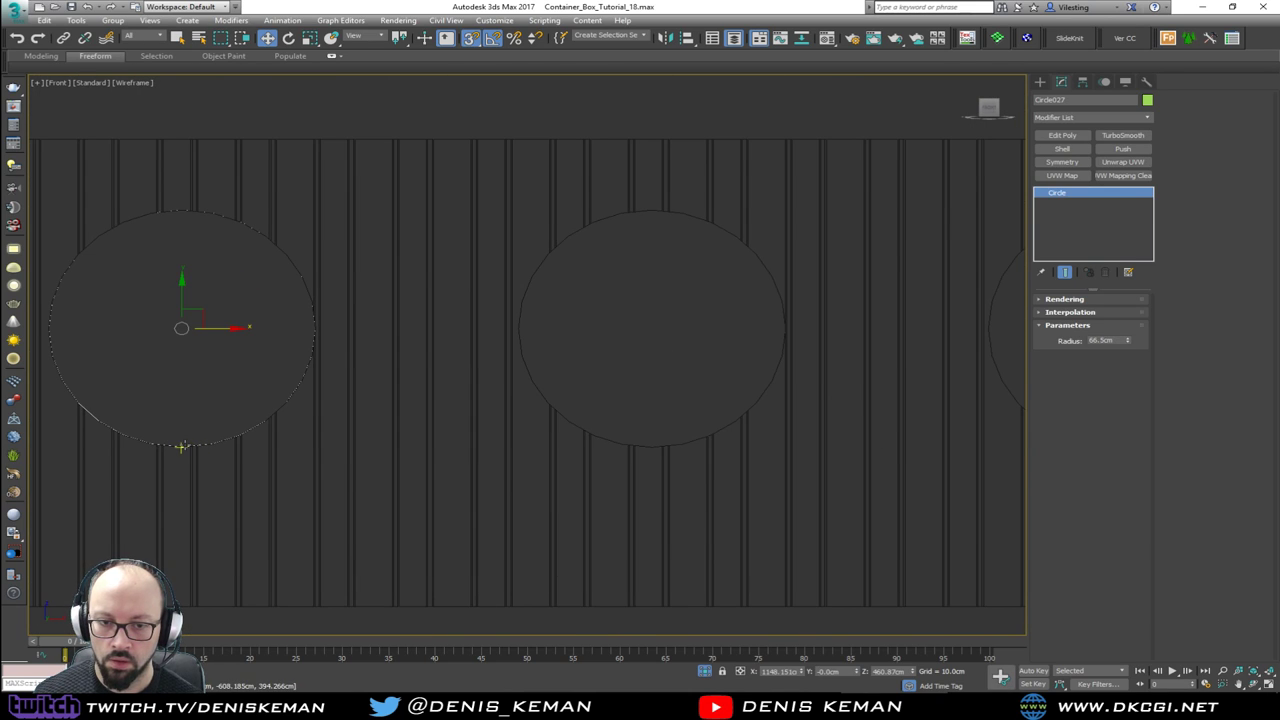
pyautogui.click(195, 448)
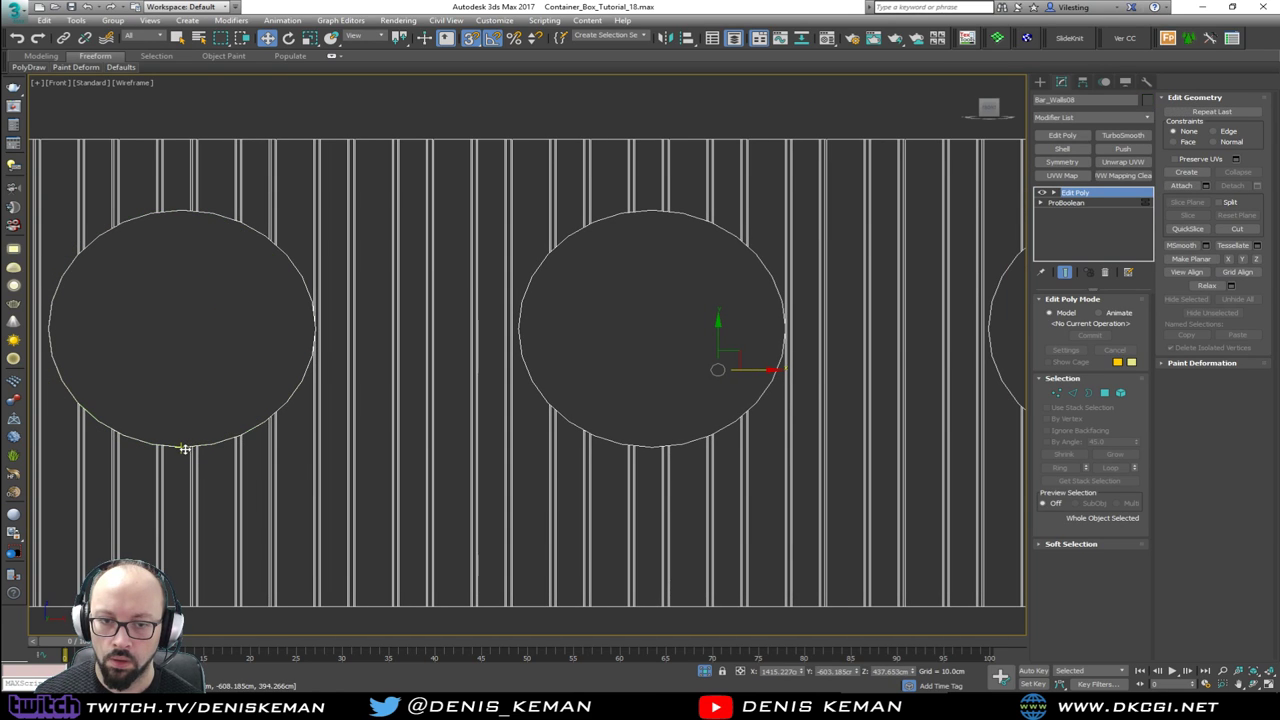
pyautogui.click(183, 448)
pyautogui.click(184, 448)
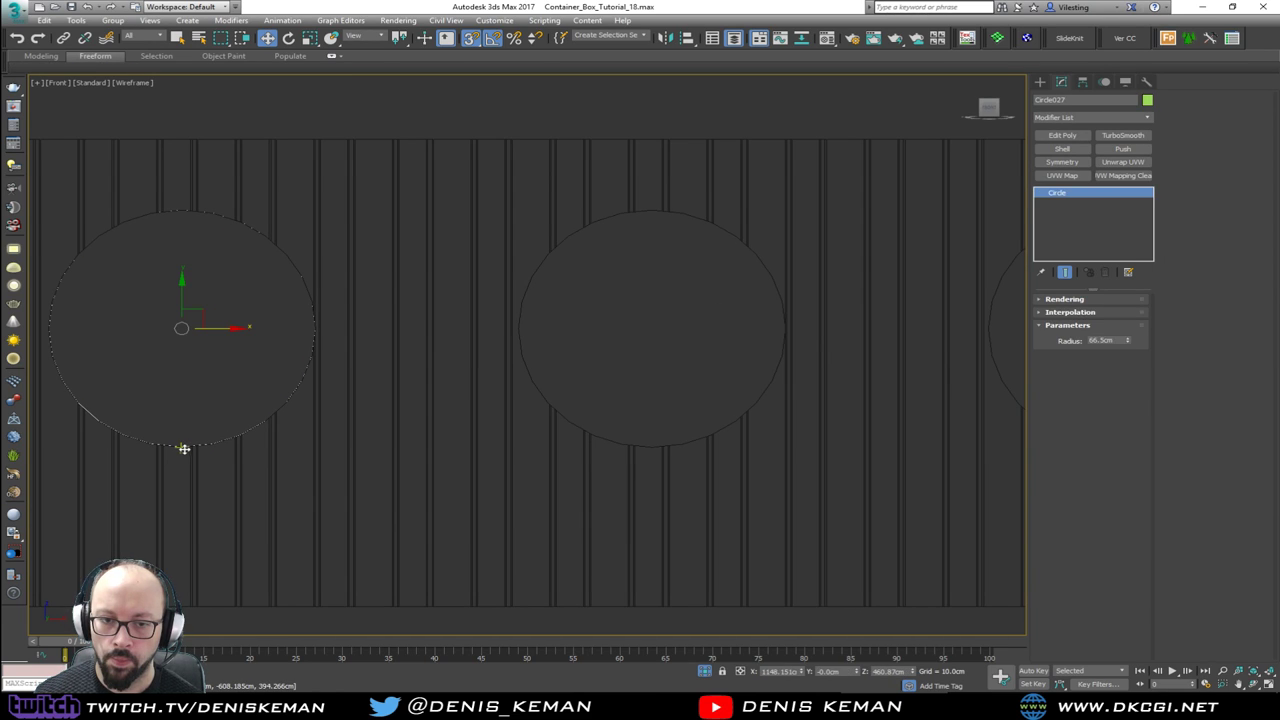
pyautogui.moveTo(184, 448); pyautogui.dragTo(654, 458)
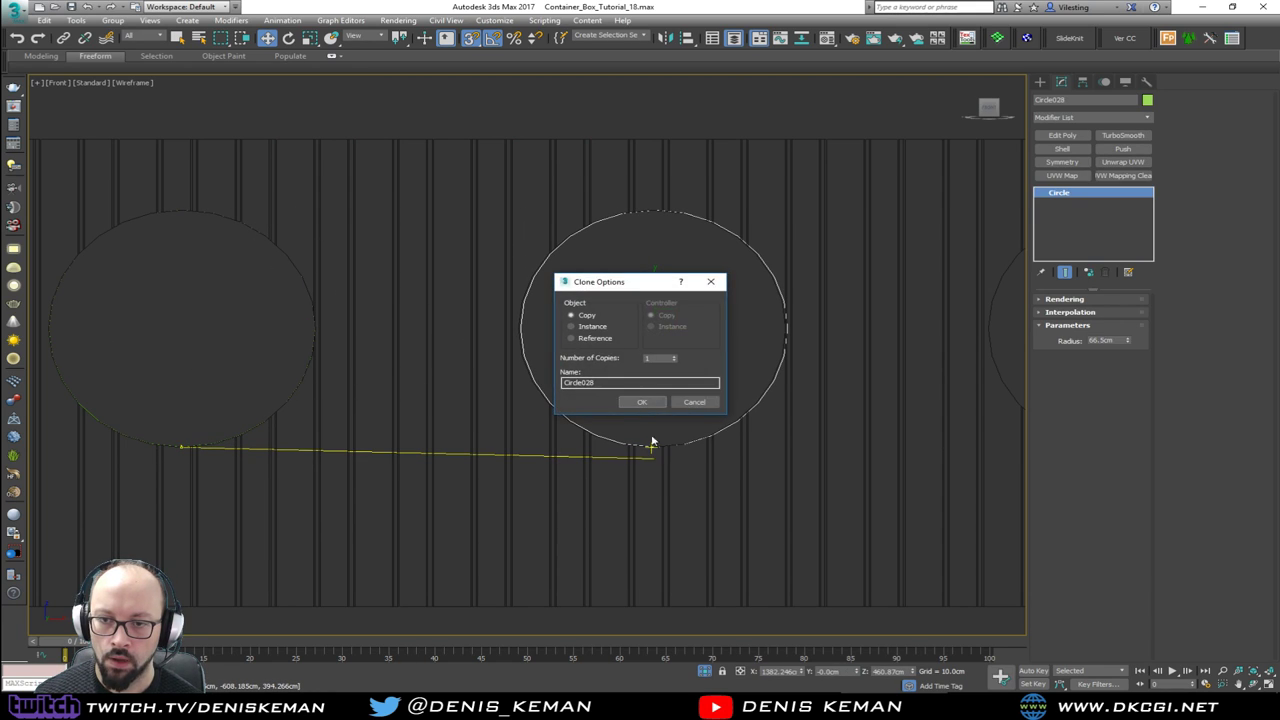
# Step: Clone the circle as five evenly spaced copies along the wall and delete the surplus copy beyond the wall's end
pyautogui.doubleClick(674, 357)
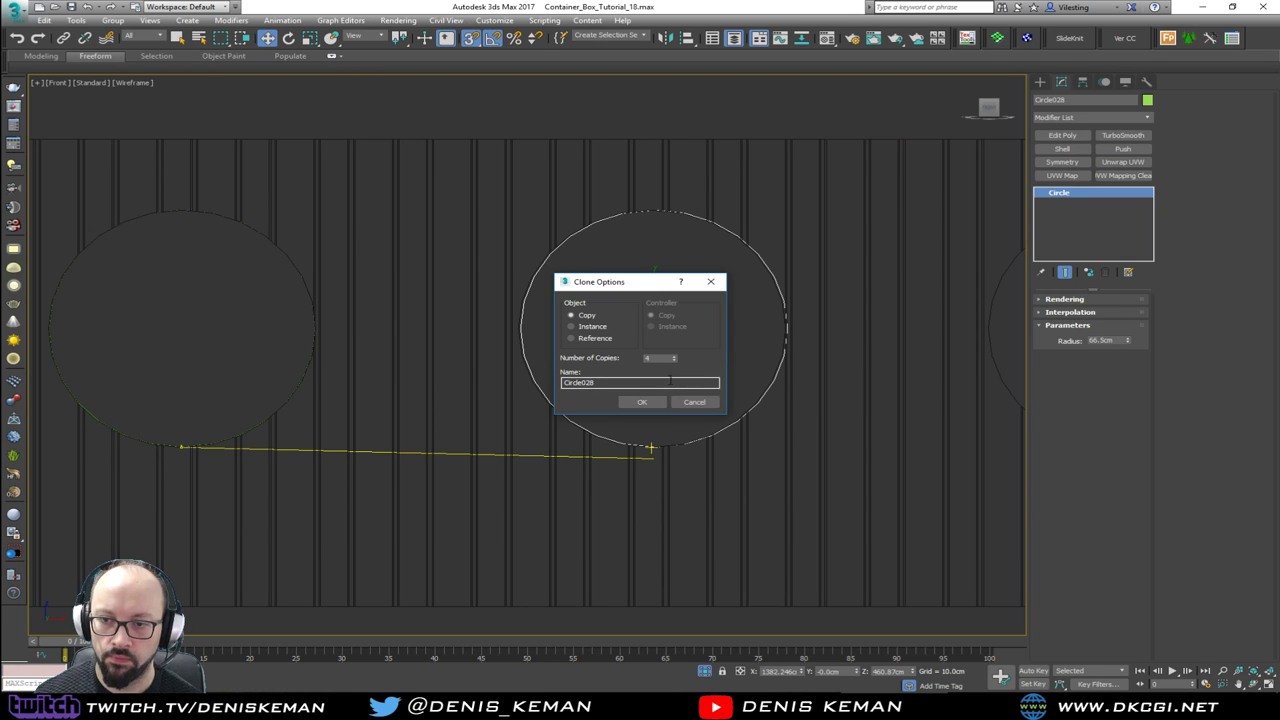
pyautogui.click(675, 356)
pyautogui.click(645, 401)
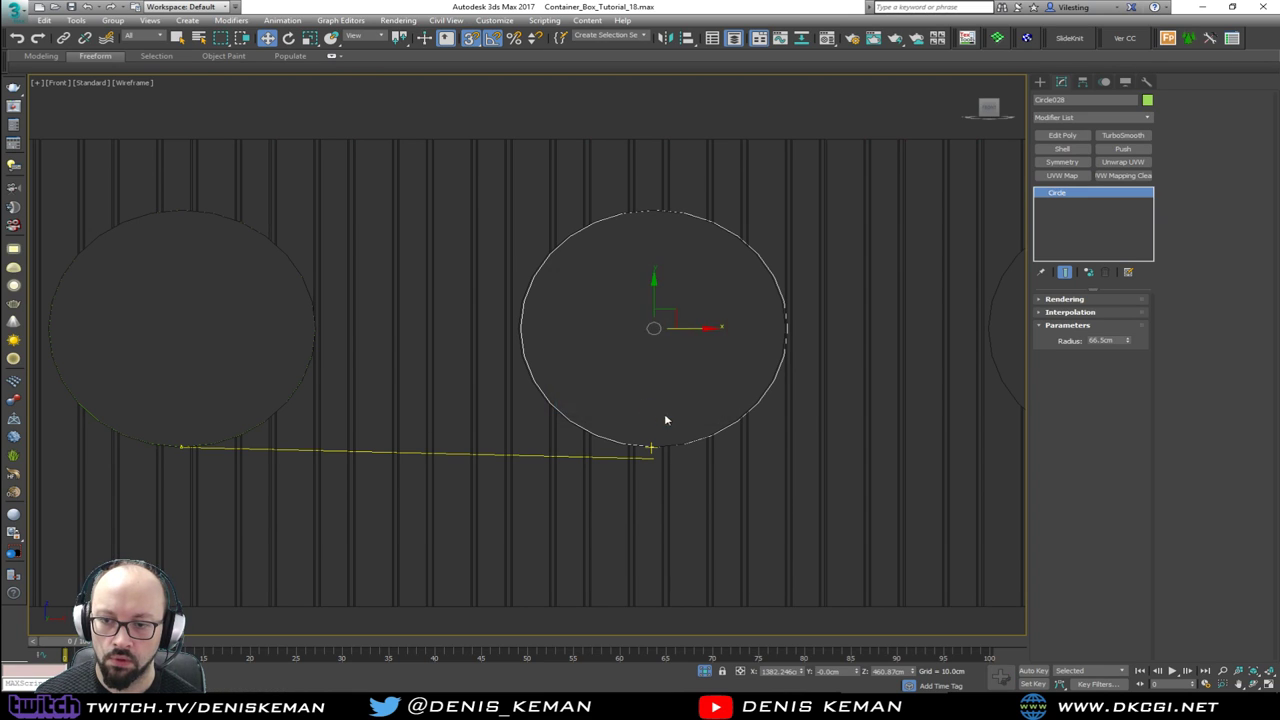
pyautogui.scroll(-5, 367, 379)
pyautogui.scroll(-2, 848, 407)
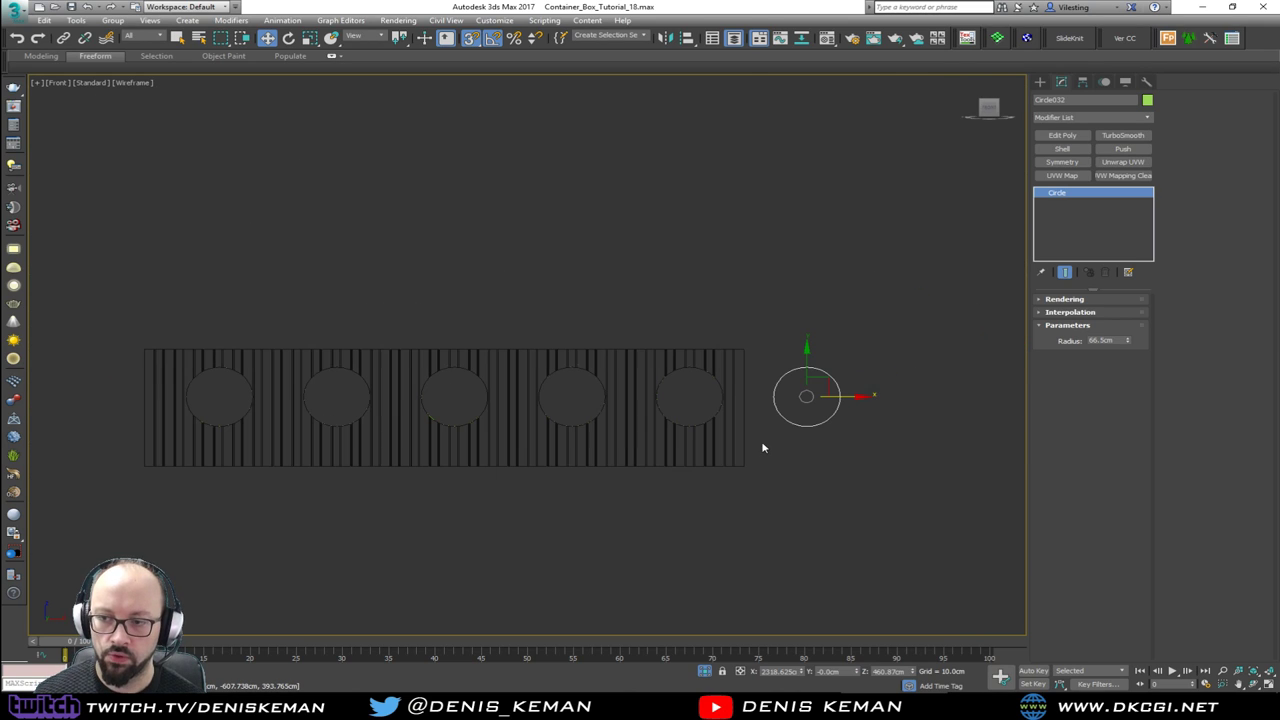
pyautogui.moveTo(866, 462); pyautogui.dragTo(789, 368)
pyautogui.press('Delete')
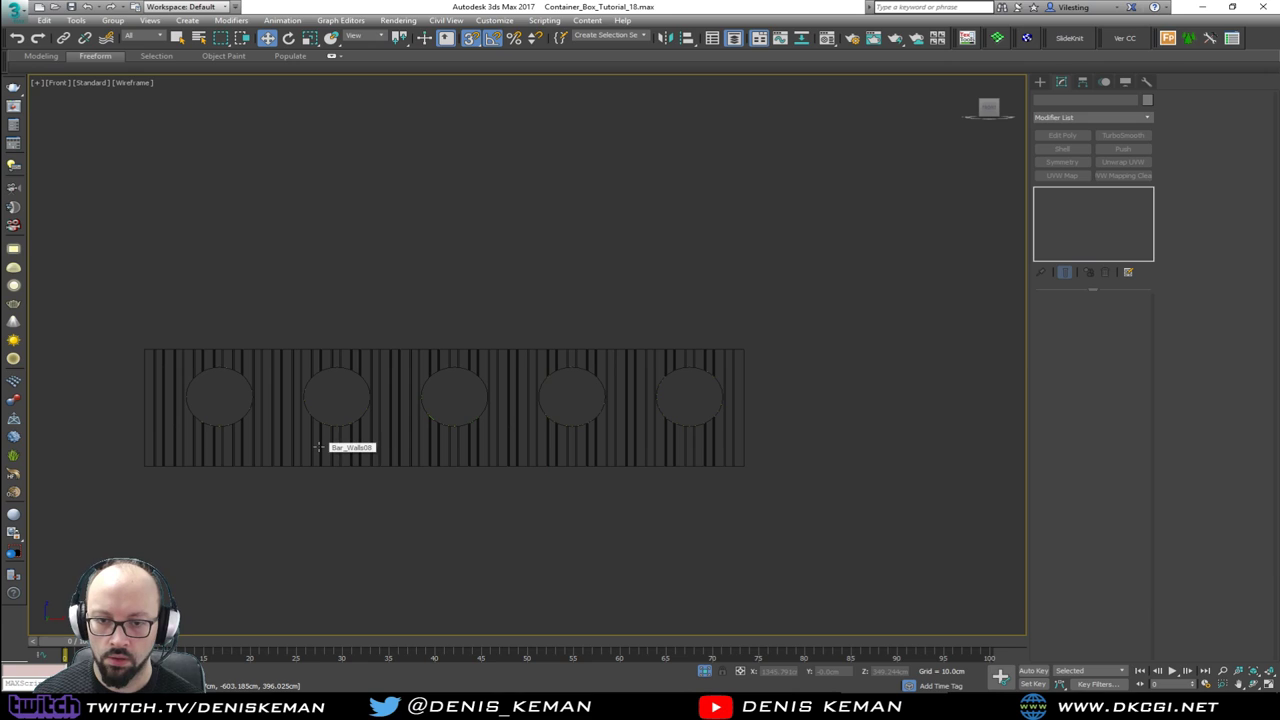
# Step: Hide the corrugated wall object so only the five circles and the flat plane remain in view
pyautogui.click(246, 374)
pyautogui.rightClick(254, 370)
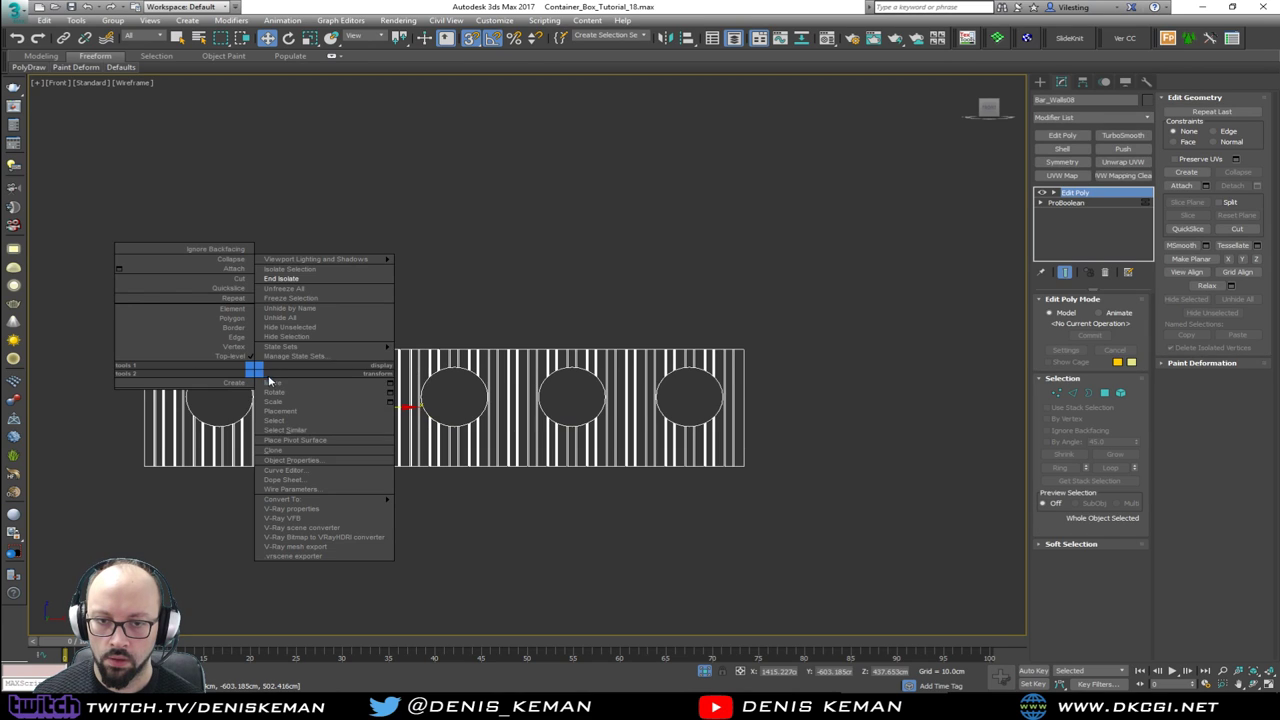
pyautogui.click(291, 337)
pyautogui.click(286, 356)
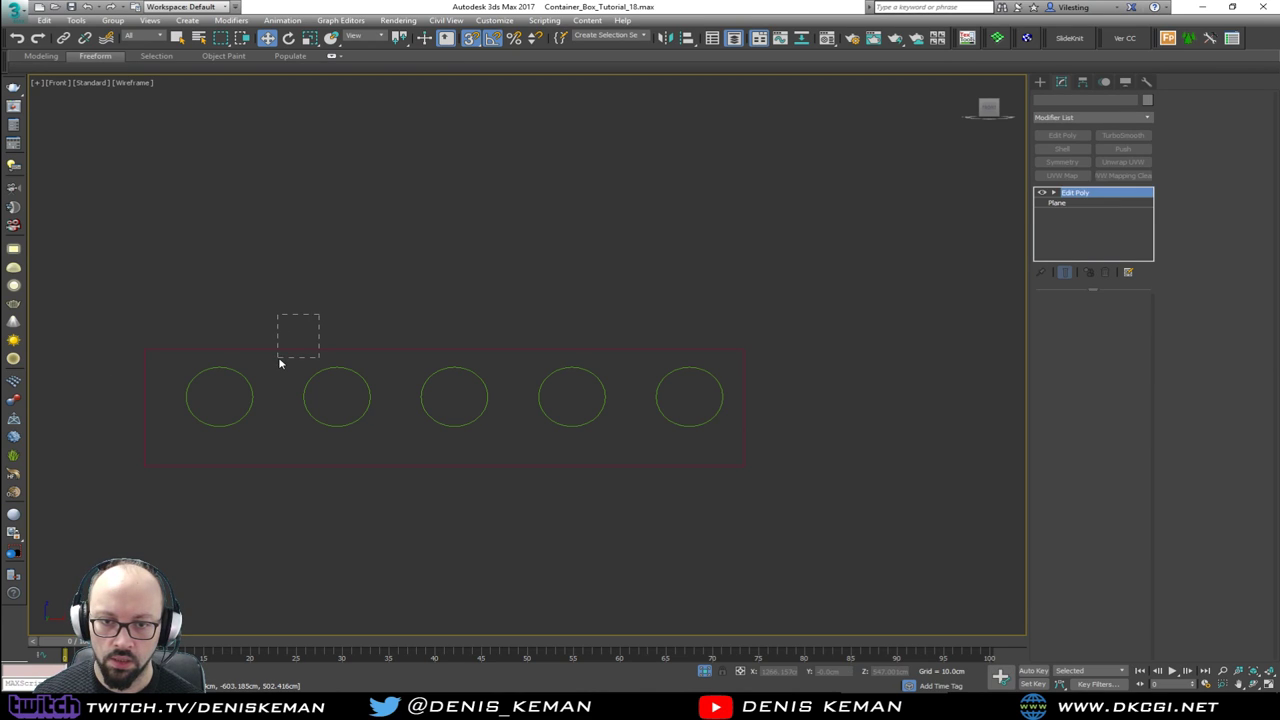
pyautogui.click(473, 445)
pyautogui.scroll(2, 226, 437)
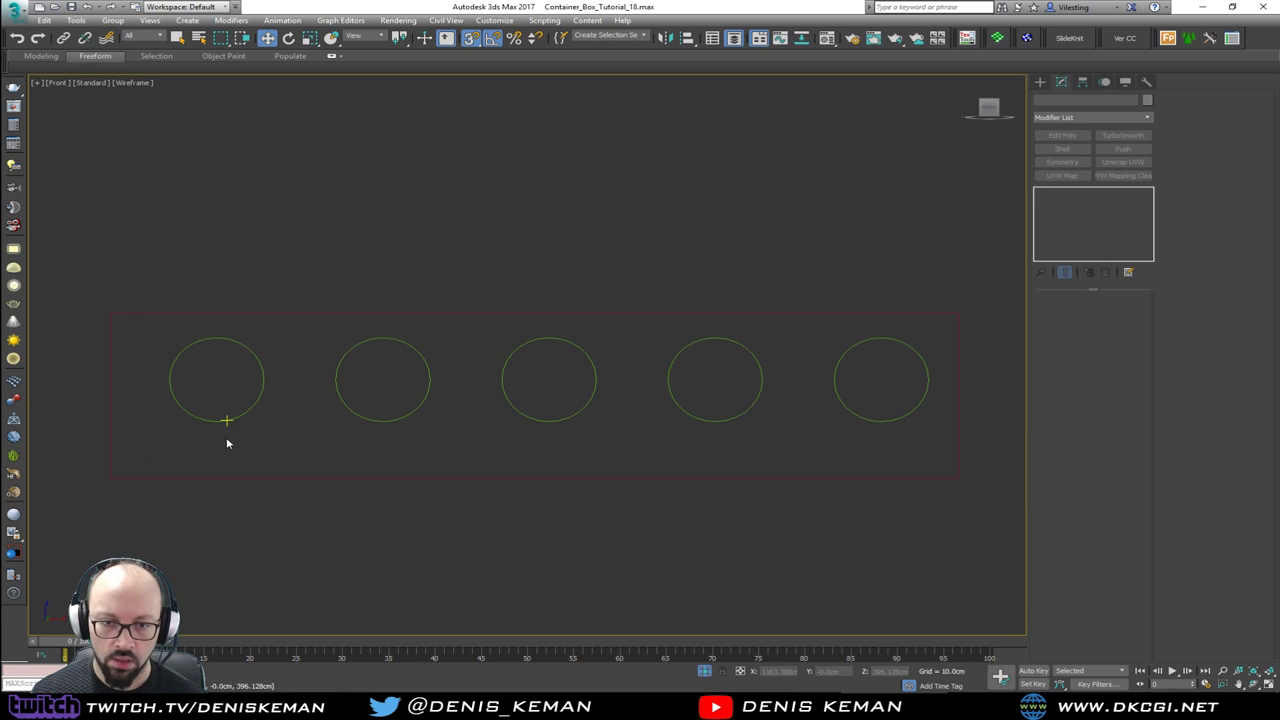
# Step: Examine the plane and its long horizontal dividing edge relative to the circles in the perspective view
pyautogui.click(110, 430)
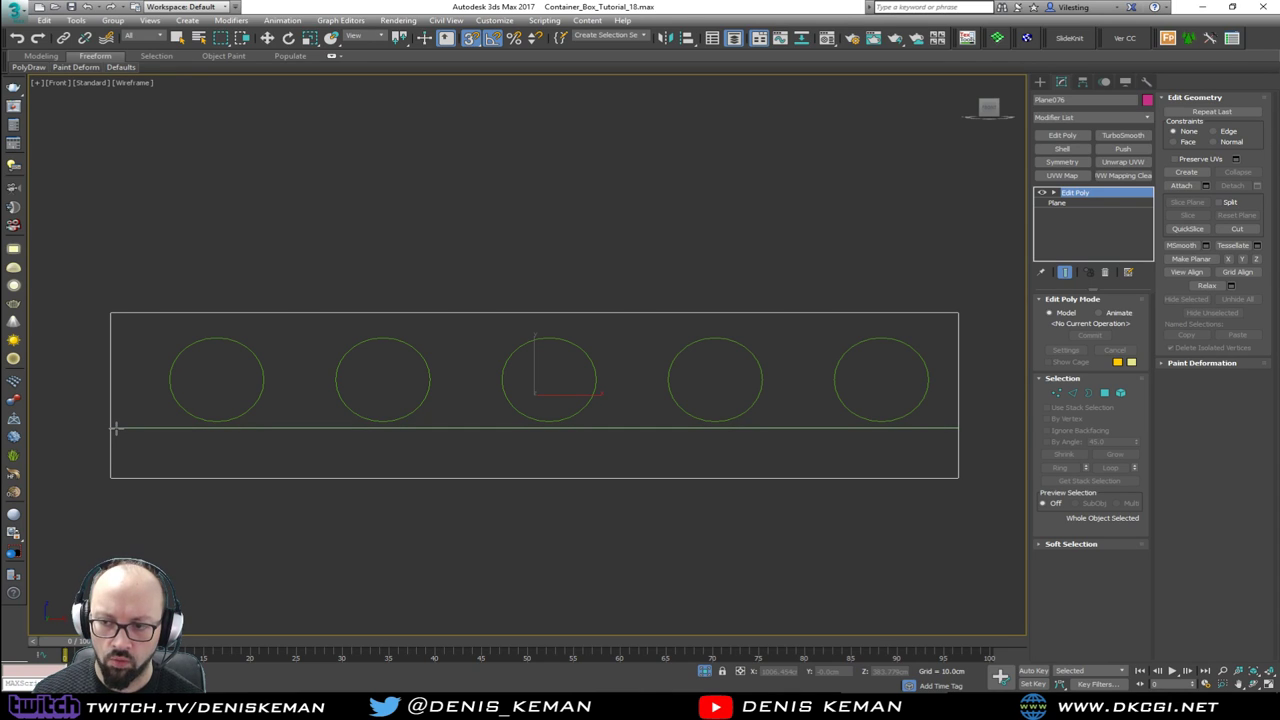
pyautogui.click(116, 428)
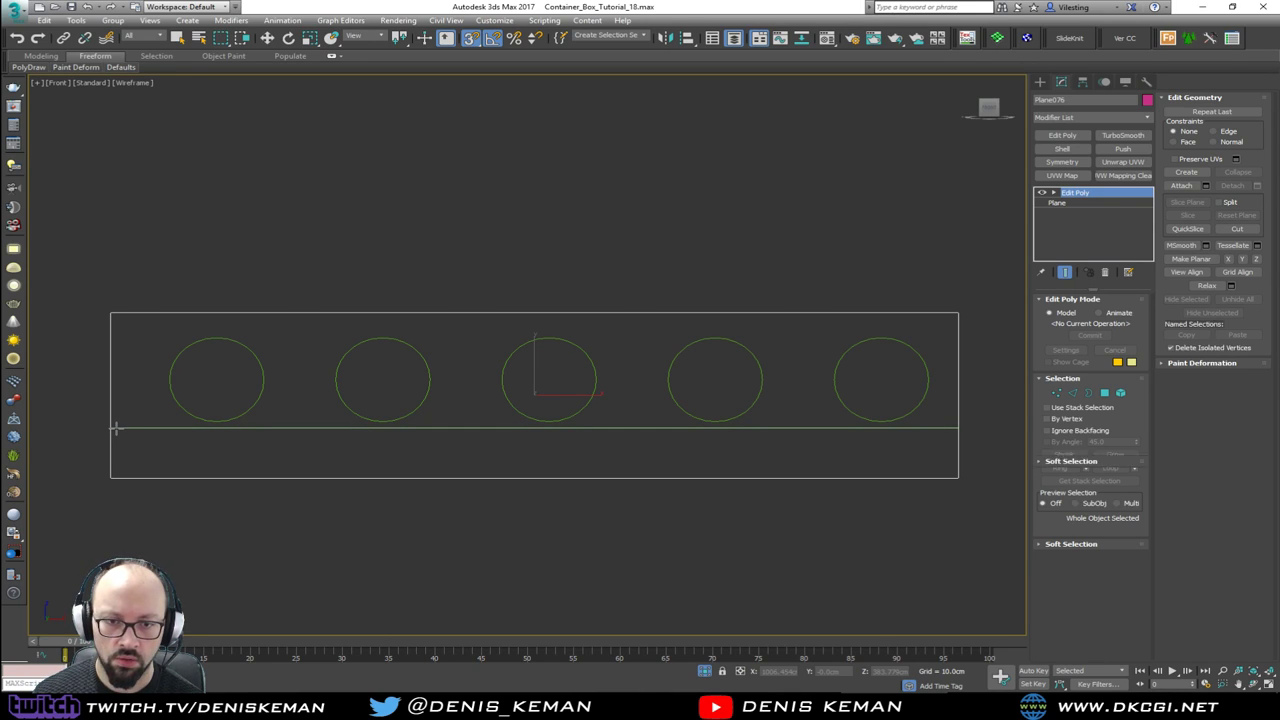
pyautogui.rightClick(205, 450)
pyautogui.hotkey('alt', 'w')
pyautogui.middleClick(720, 528)
pyautogui.hotkey('alt', 'w')
pyautogui.keyDown('alt'); pyautogui.moveTo(720, 528); pyautogui.dragTo(749, 449, button='middle'); pyautogui.keyUp('alt')
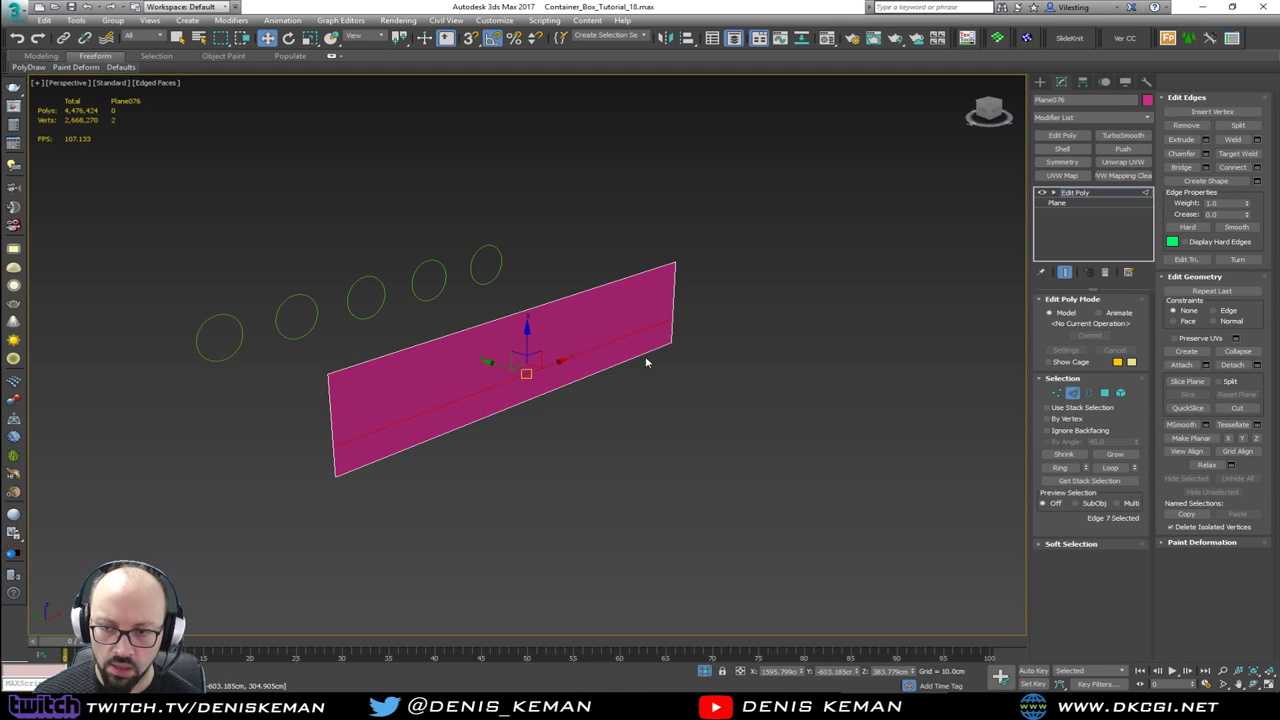
pyautogui.scroll(2, 610, 378)
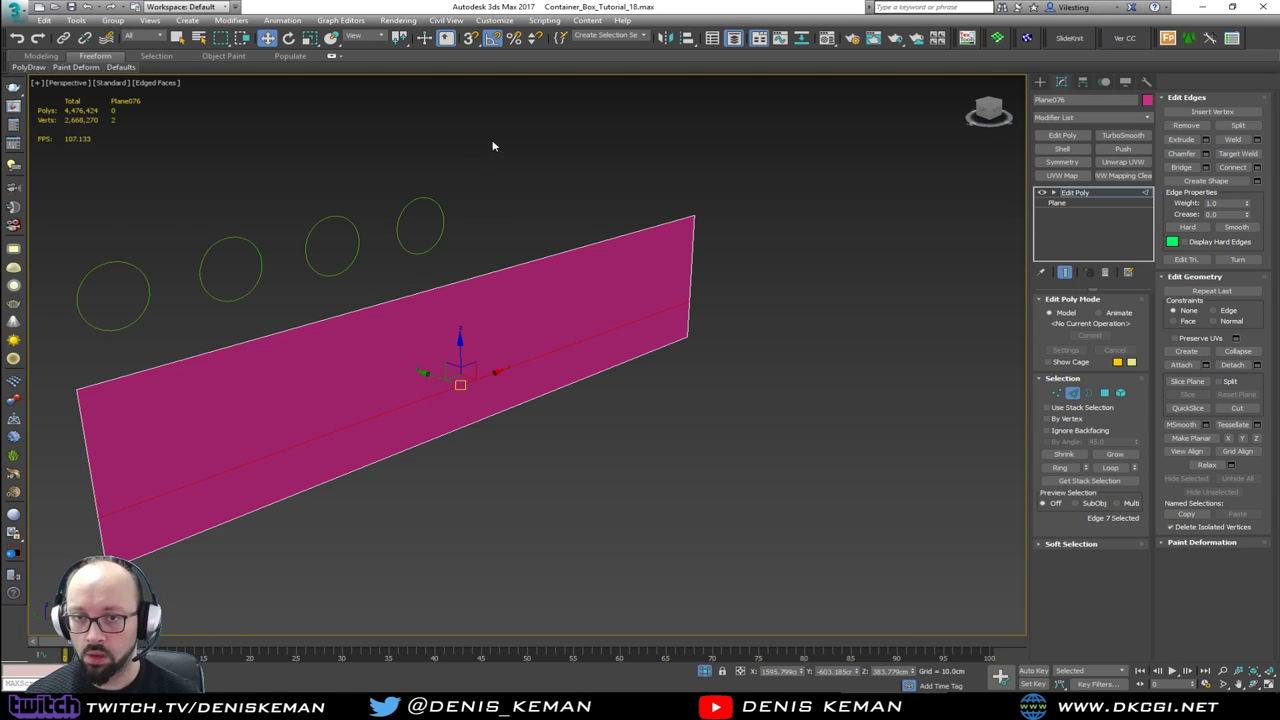
pyautogui.click(403, 219)
pyautogui.moveTo(386, 262); pyautogui.dragTo(446, 280, button='middle')
pyautogui.press('2')
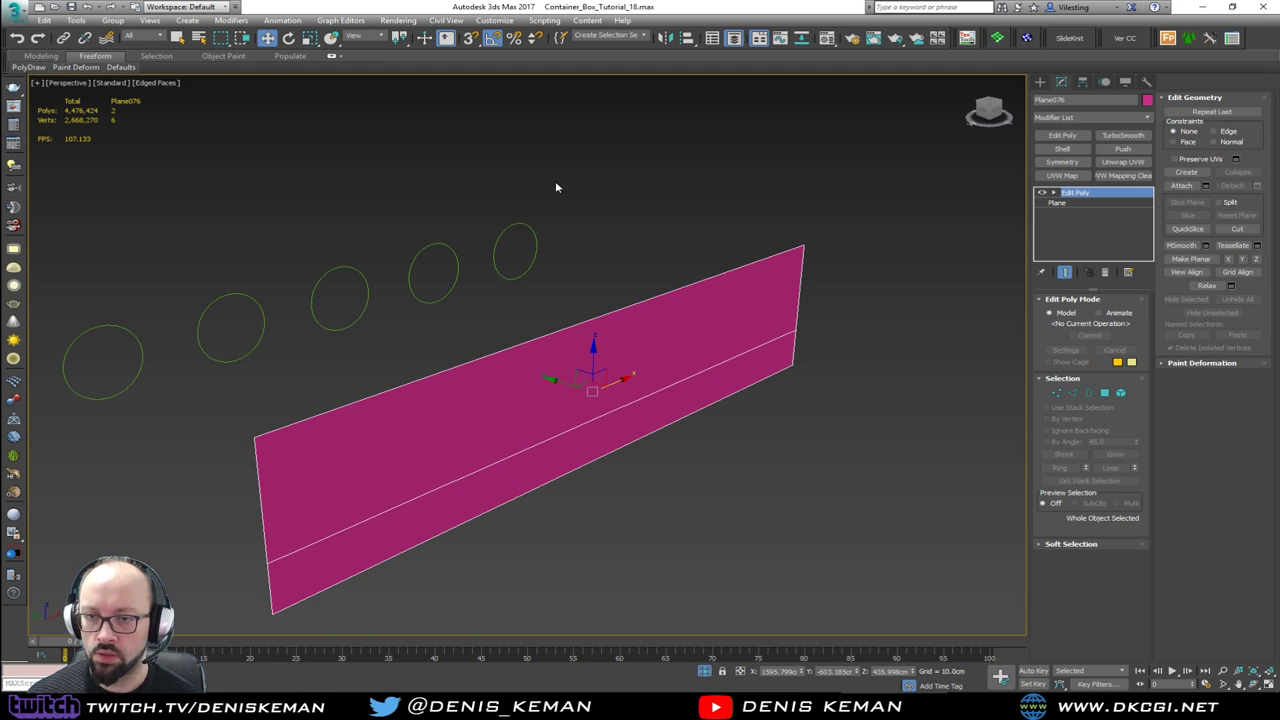
# Step: Convert the farthest circle to an editable spline and attach the other four circles to it
pyautogui.moveTo(563, 163); pyautogui.dragTo(486, 257)
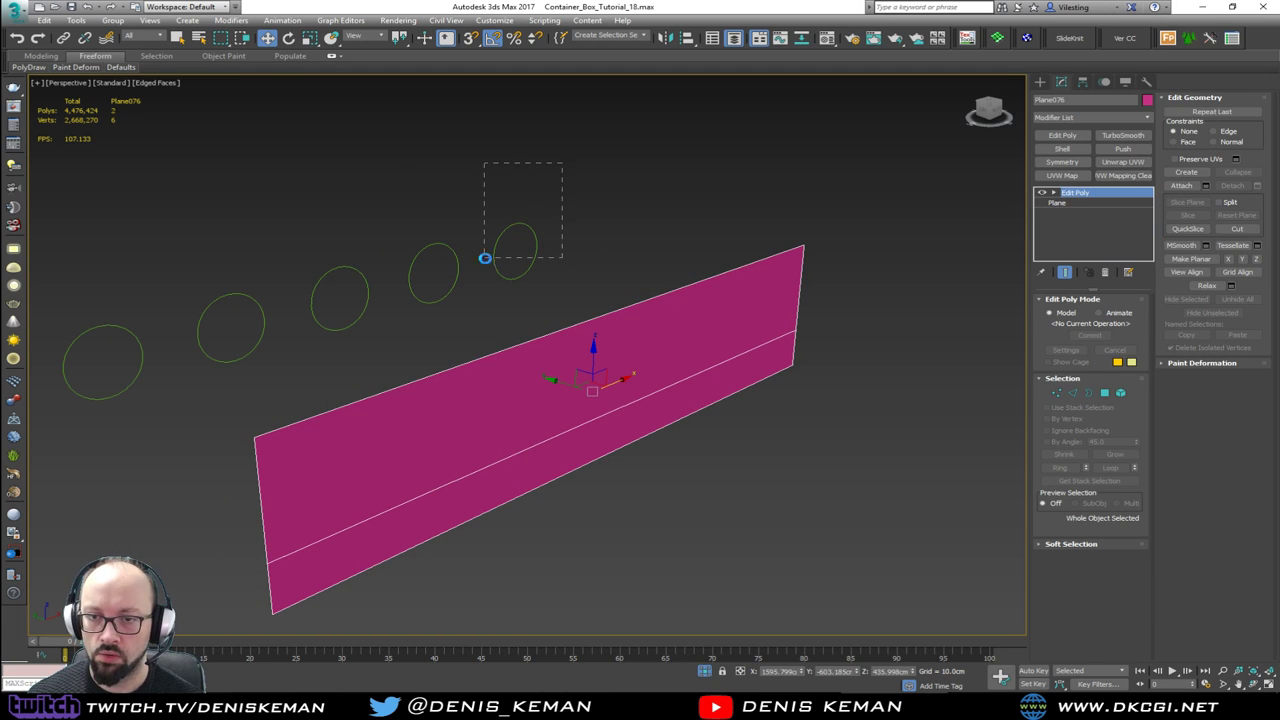
pyautogui.rightClick(591, 210)
pyautogui.moveTo(671, 345)
pyautogui.click(755, 345)
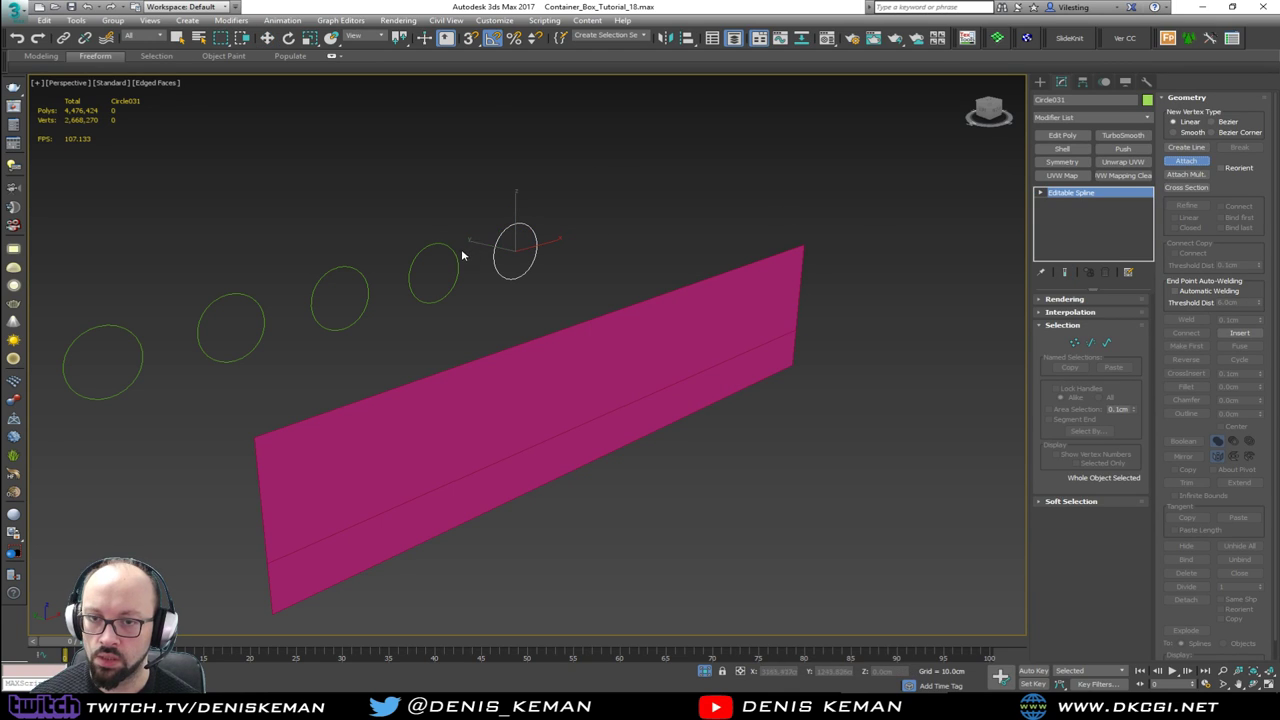
pyautogui.click(354, 285)
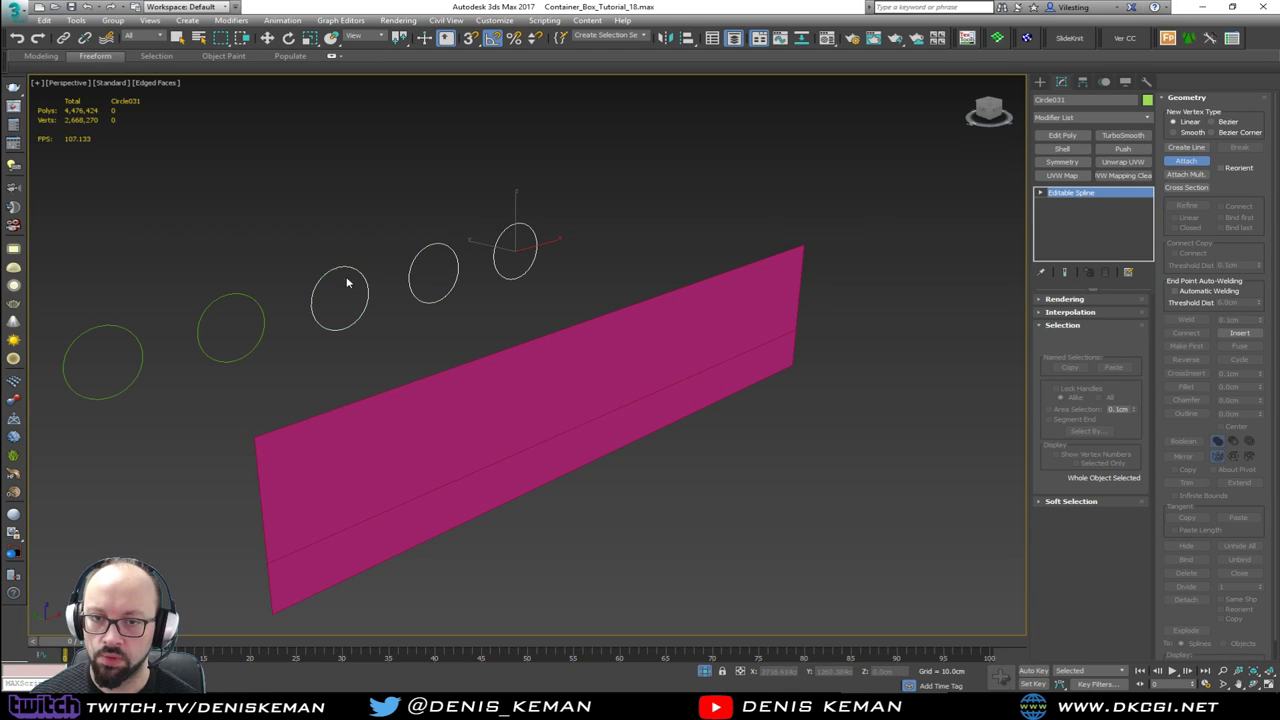
pyautogui.click(258, 301)
pyautogui.click(139, 342)
pyautogui.rightClick(193, 287)
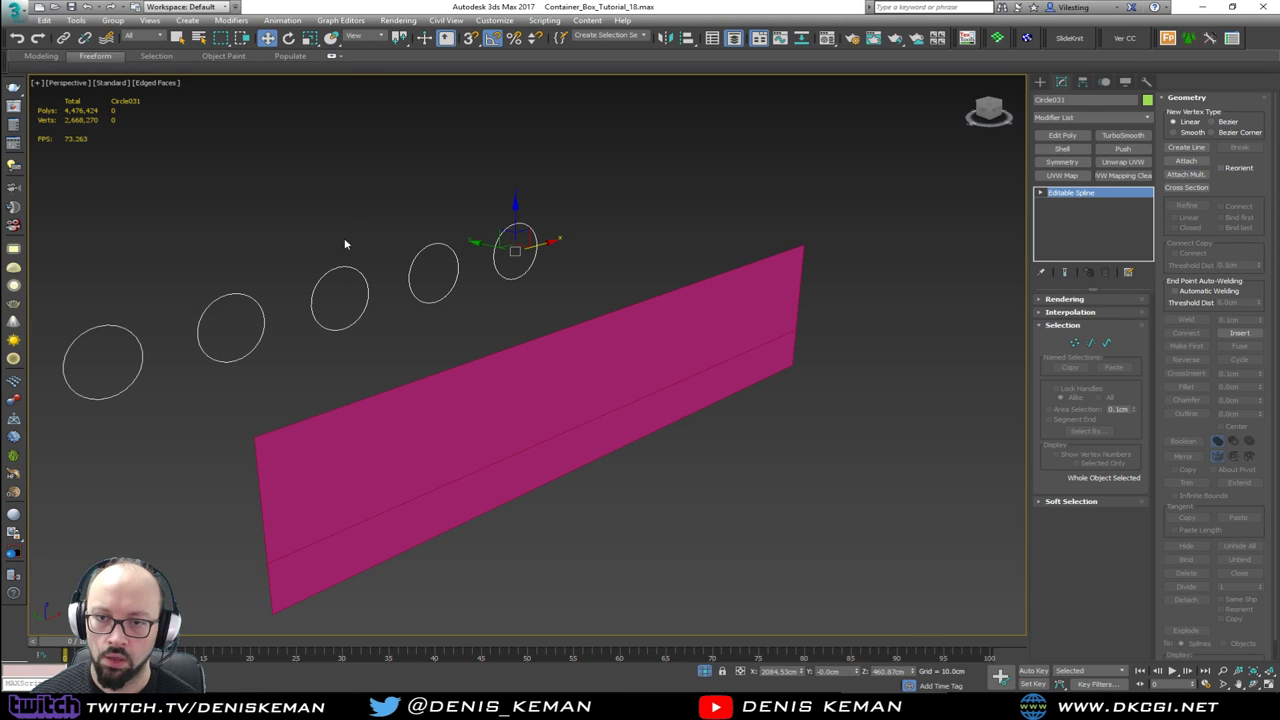
# Step: Set the interpolation of the combined circle spline to 3 steps
pyautogui.click(467, 232)
pyautogui.click(514, 252)
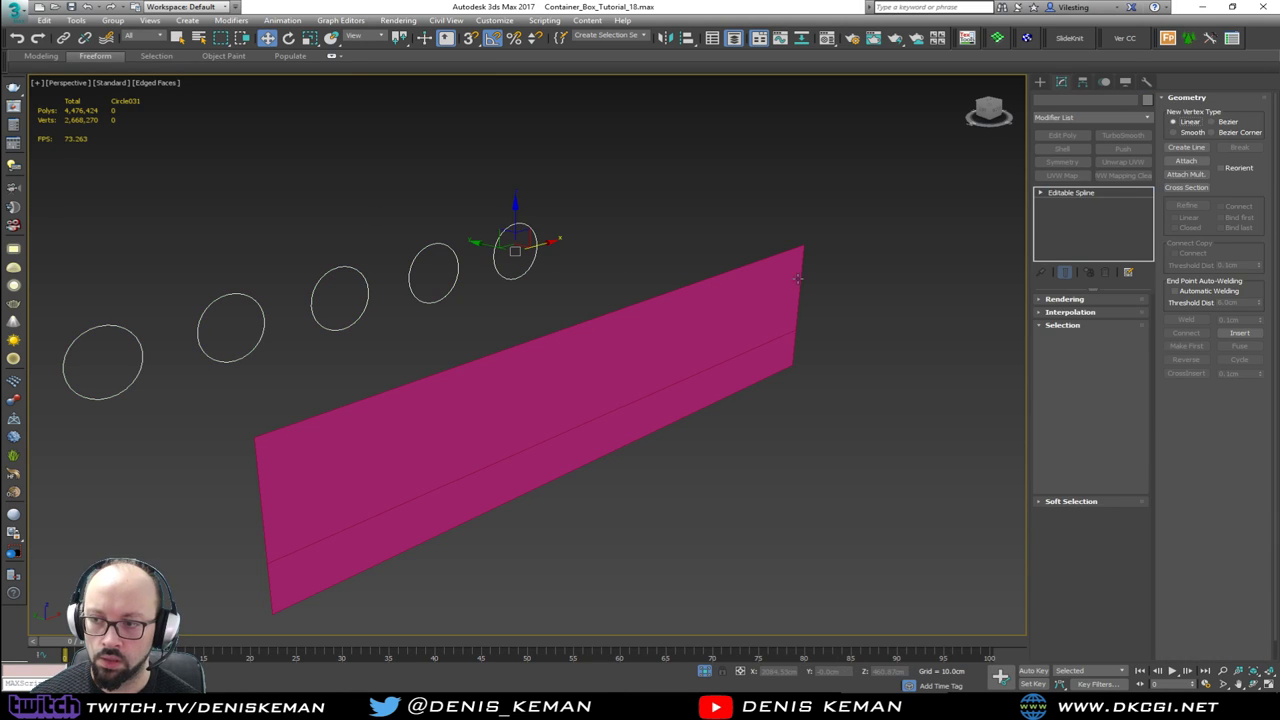
pyautogui.click(1064, 299)
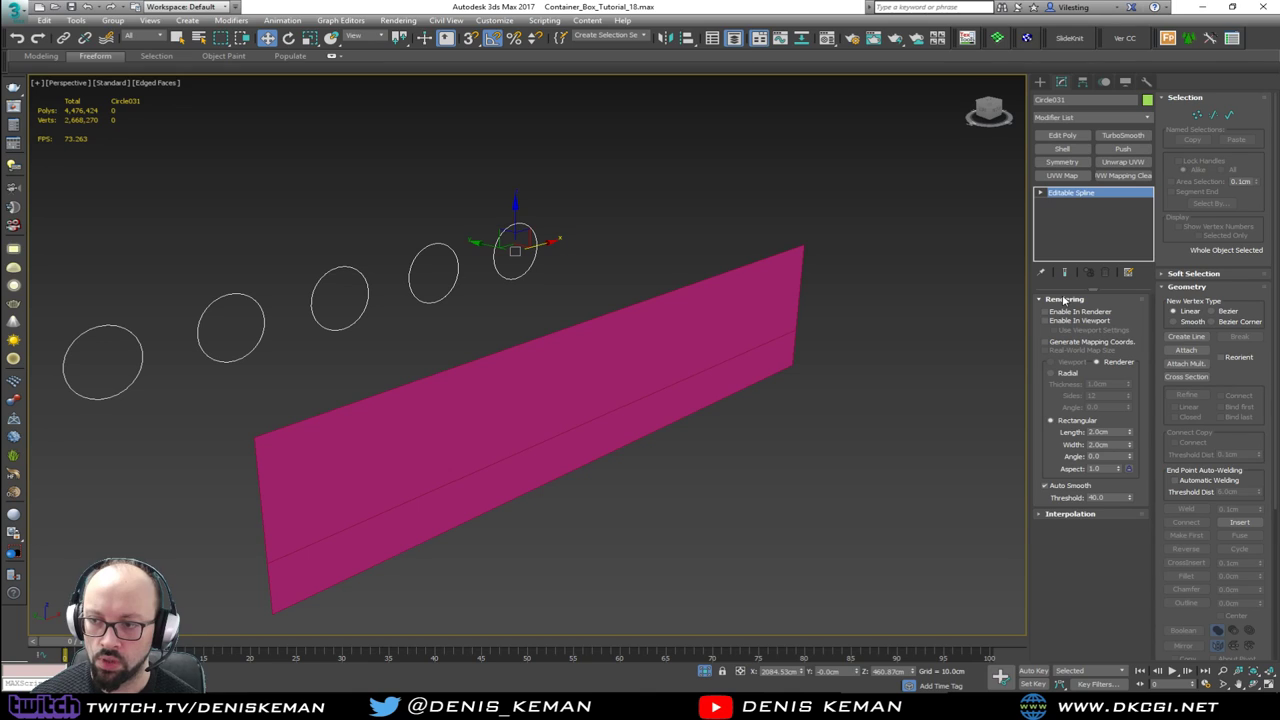
pyautogui.click(1064, 299)
pyautogui.click(1064, 312)
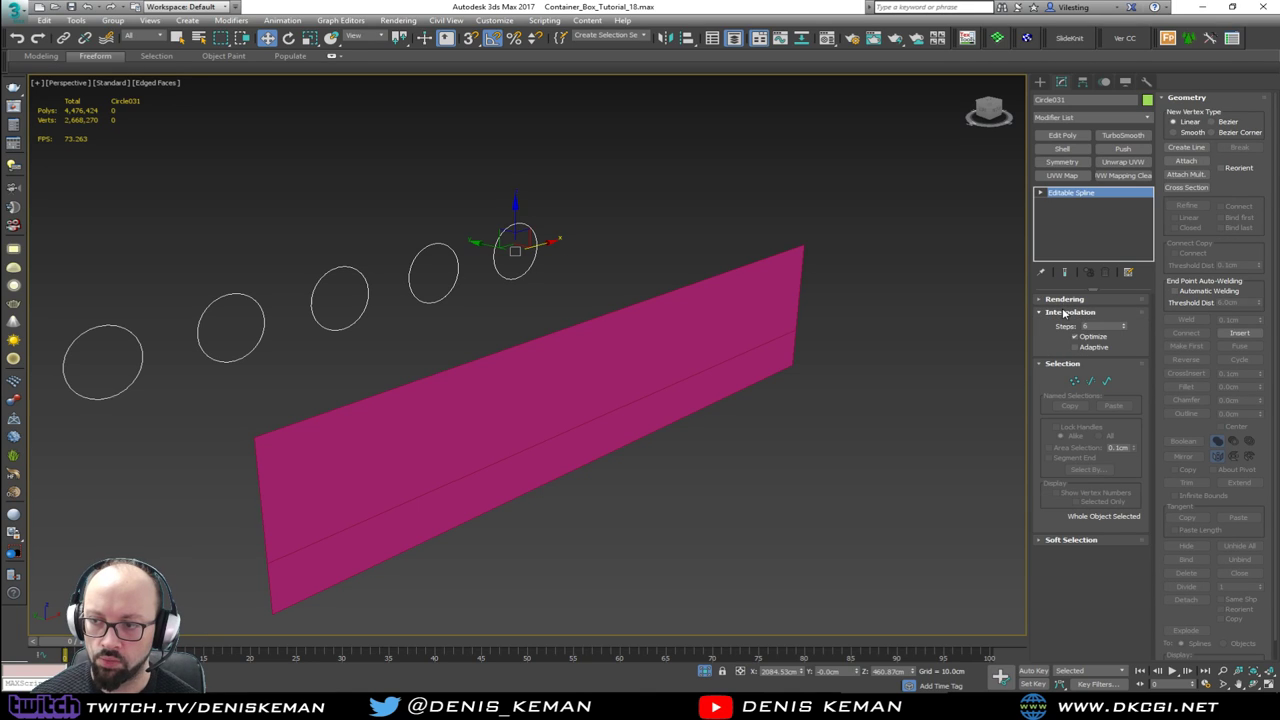
pyautogui.click(1124, 331)
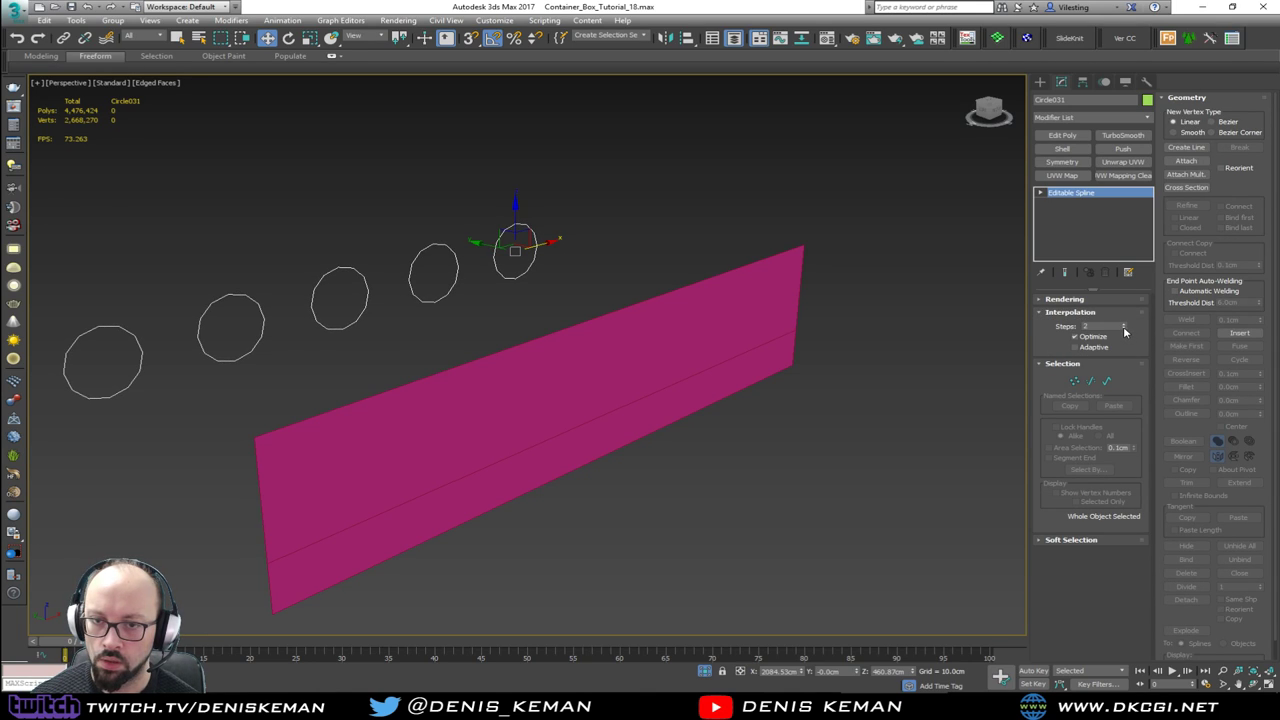
pyautogui.scroll(3, 430, 358)
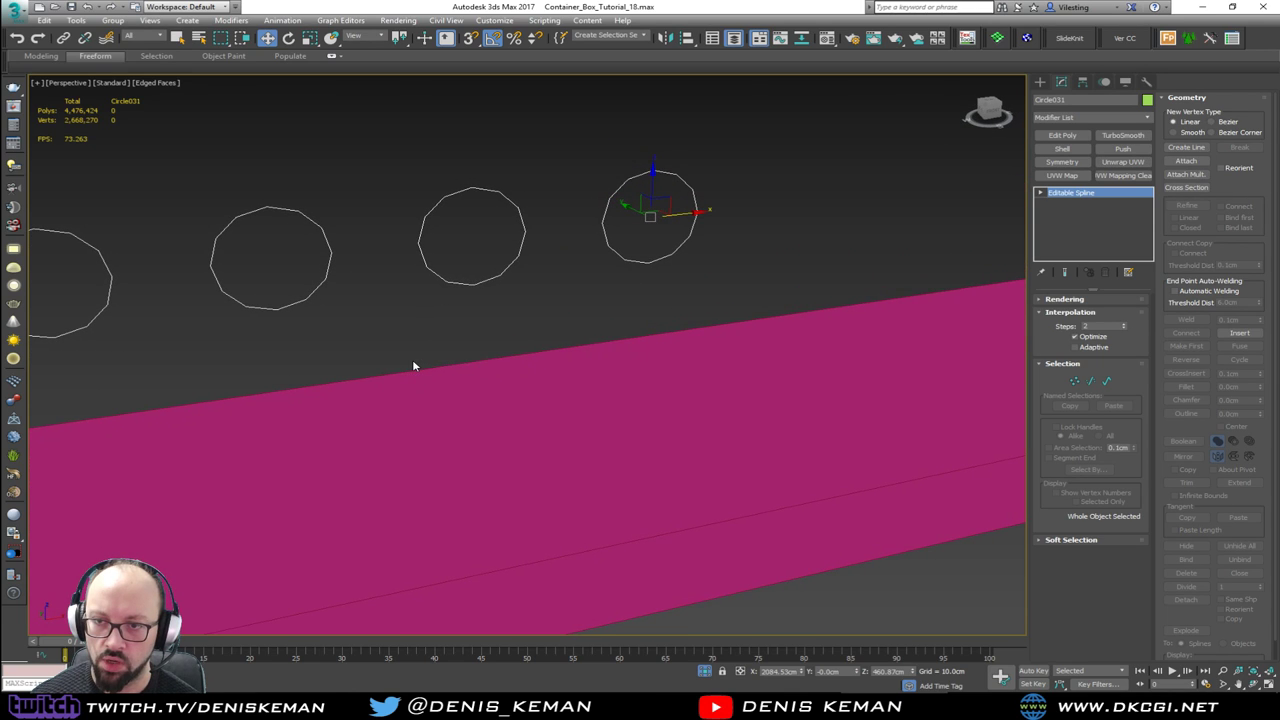
pyautogui.moveTo(516, 355); pyautogui.dragTo(574, 320, button='middle')
pyautogui.scroll(-2, 574, 320)
pyautogui.scroll(3, 449, 358)
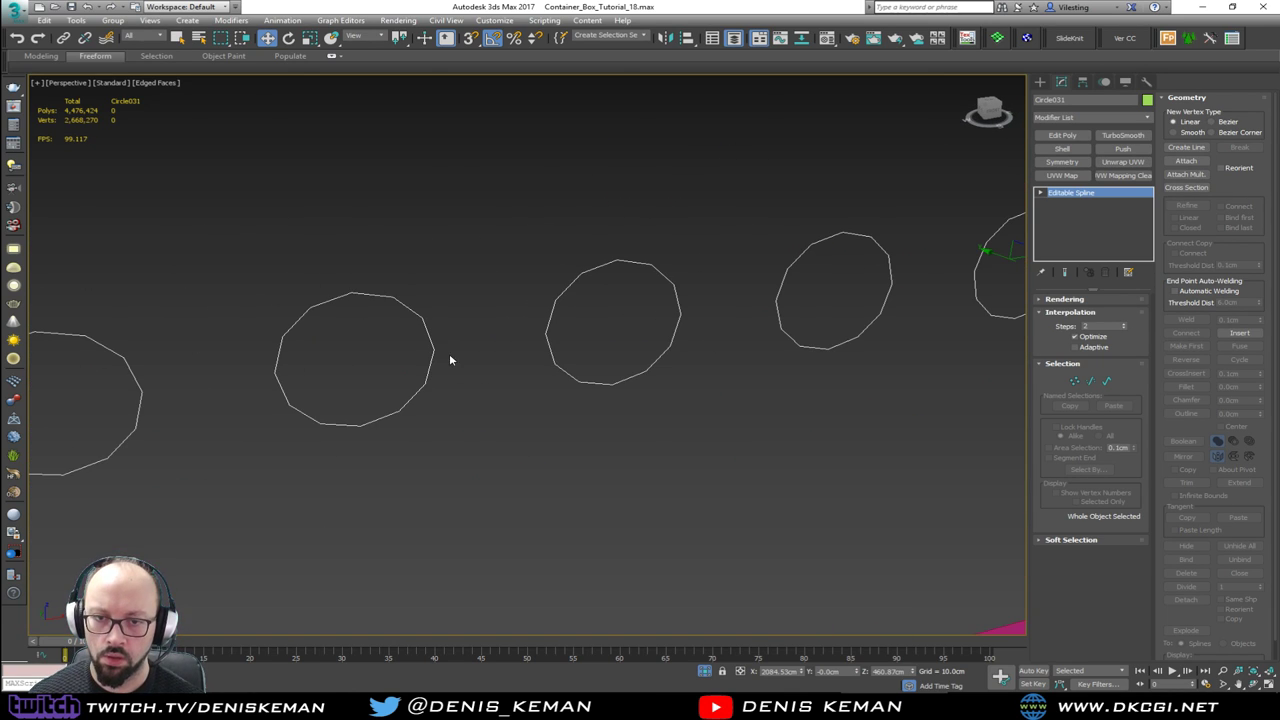
pyautogui.click(1123, 325)
pyautogui.scroll(-5, 471, 366)
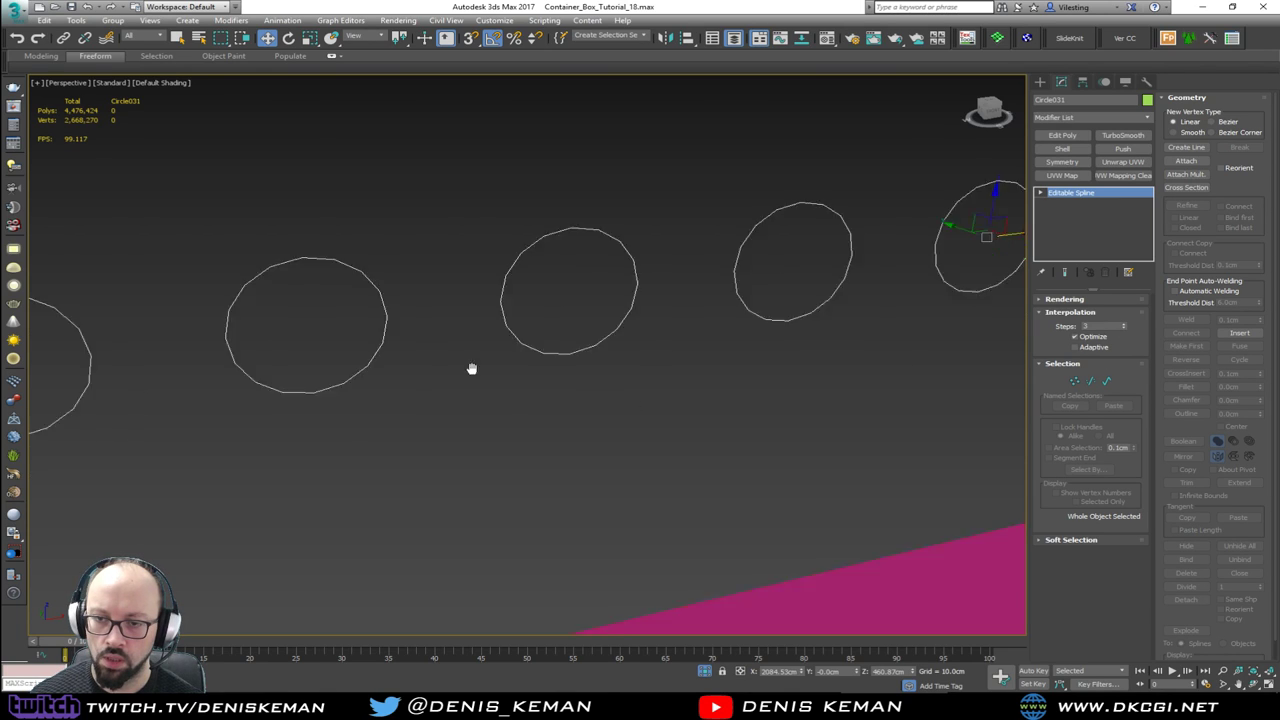
pyautogui.keyDown('alt'); pyautogui.moveTo(658, 261); pyautogui.dragTo(714, 237, button='middle'); pyautogui.keyUp('alt')
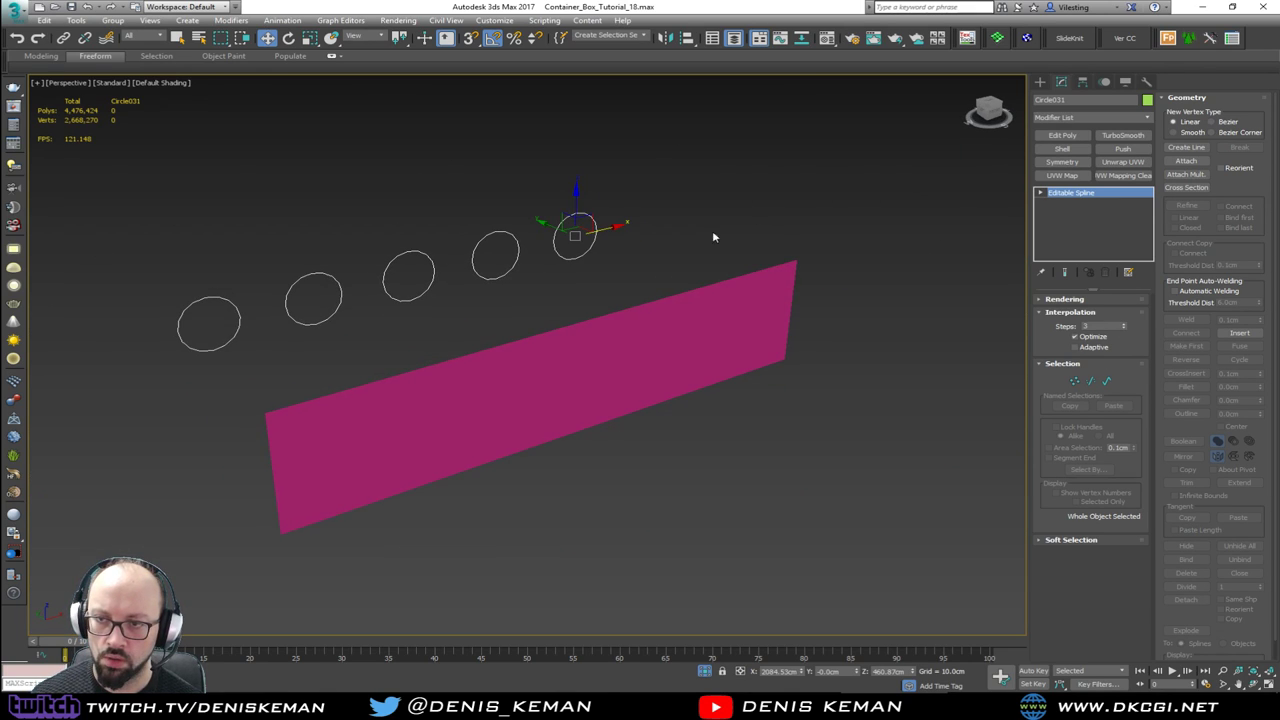
# Step: Turn the circles into solid discs with Edit Poly and Shell modifiers and move them so they intersect the plane
pyautogui.click(1061, 135)
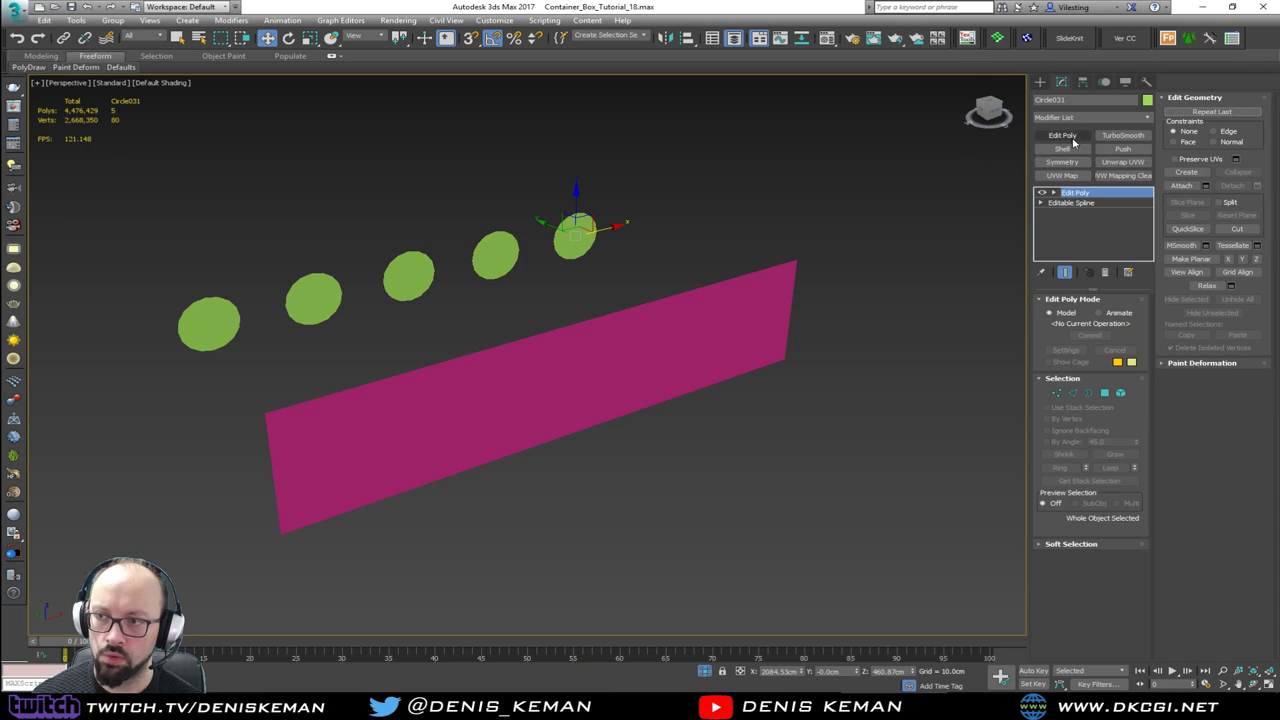
pyautogui.click(1062, 148)
pyautogui.moveTo(567, 228); pyautogui.dragTo(718, 324)
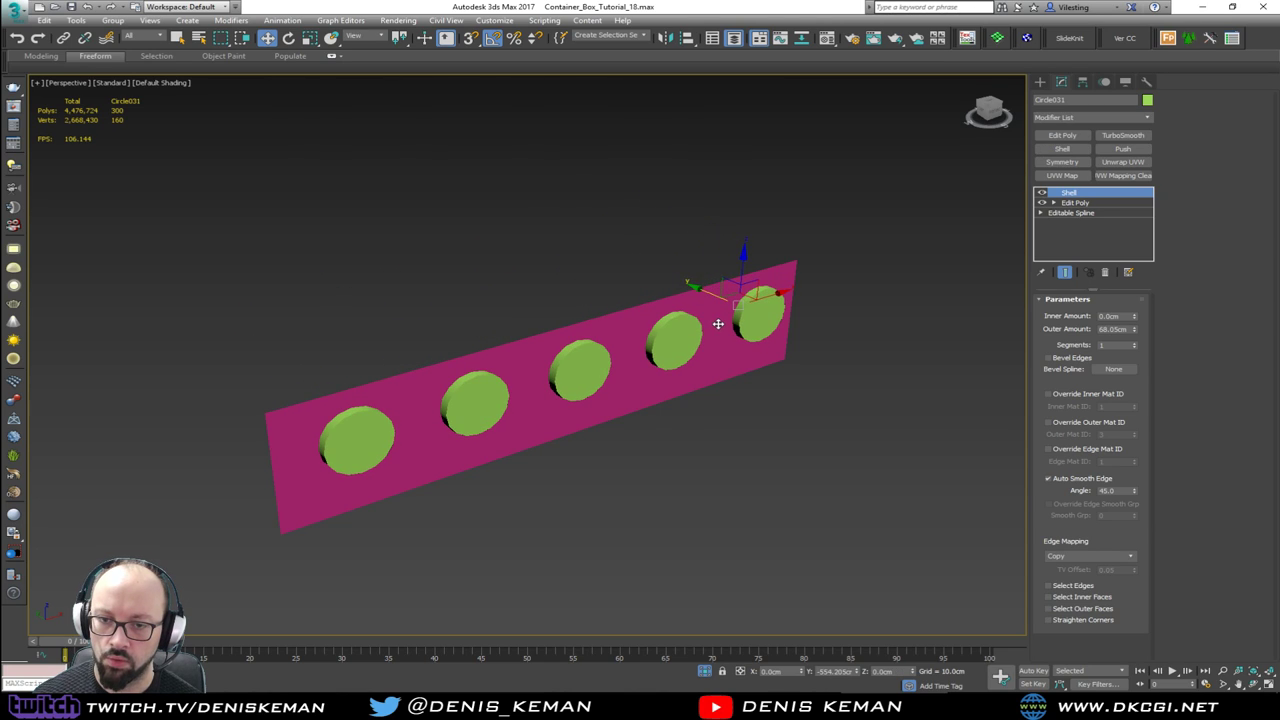
# Step: Subtract the five discs from the plane with a ProBoolean compound object
pyautogui.click(680, 389)
pyautogui.click(1041, 82)
pyautogui.click(1041, 83)
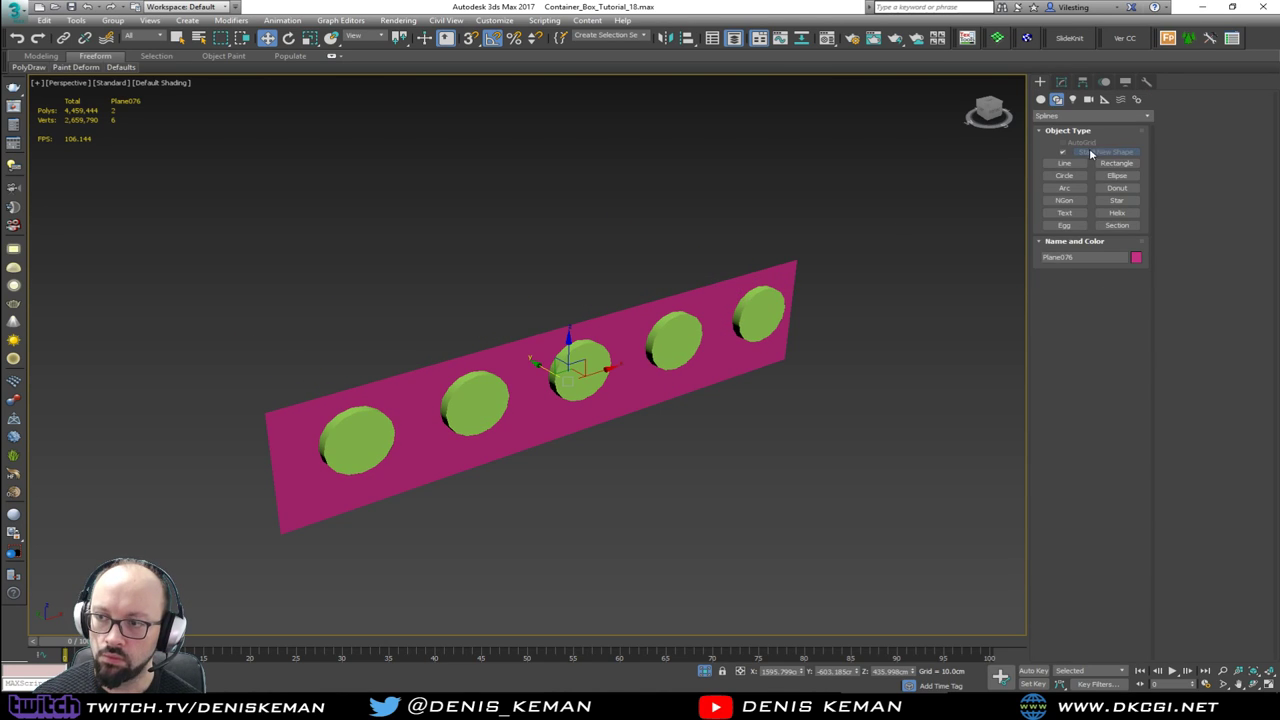
pyautogui.click(1041, 99)
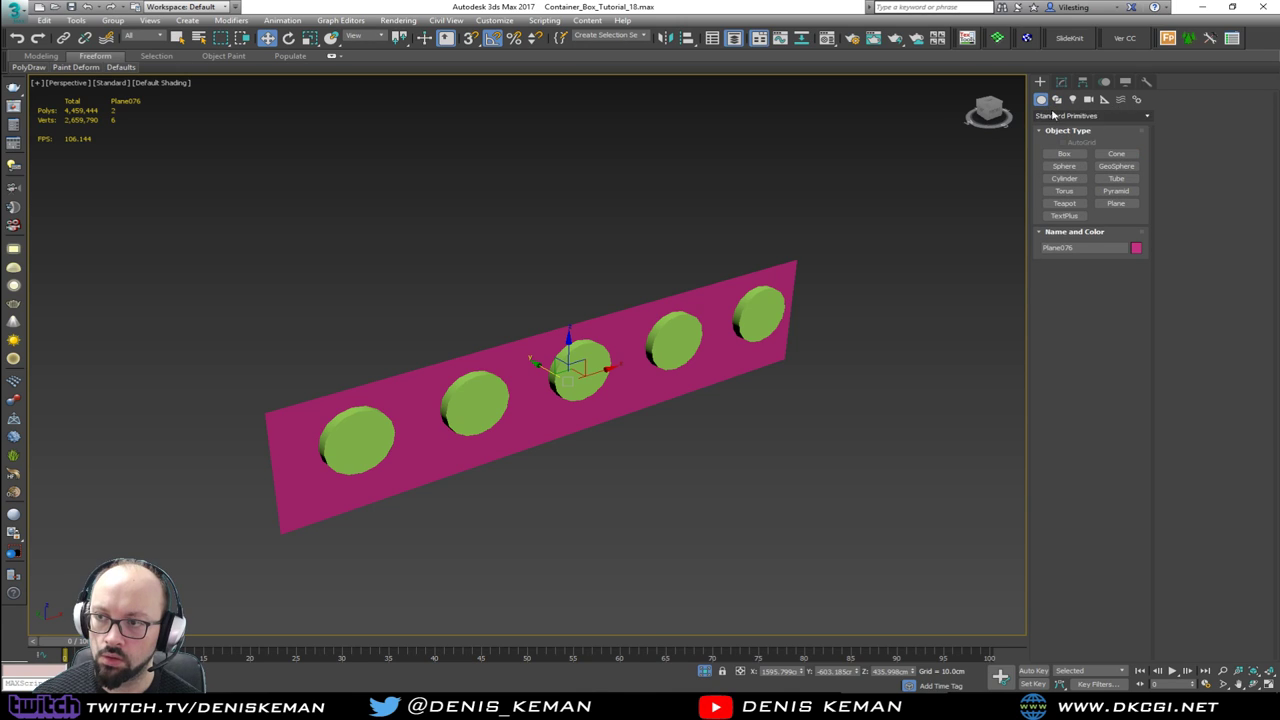
pyautogui.click(1057, 117)
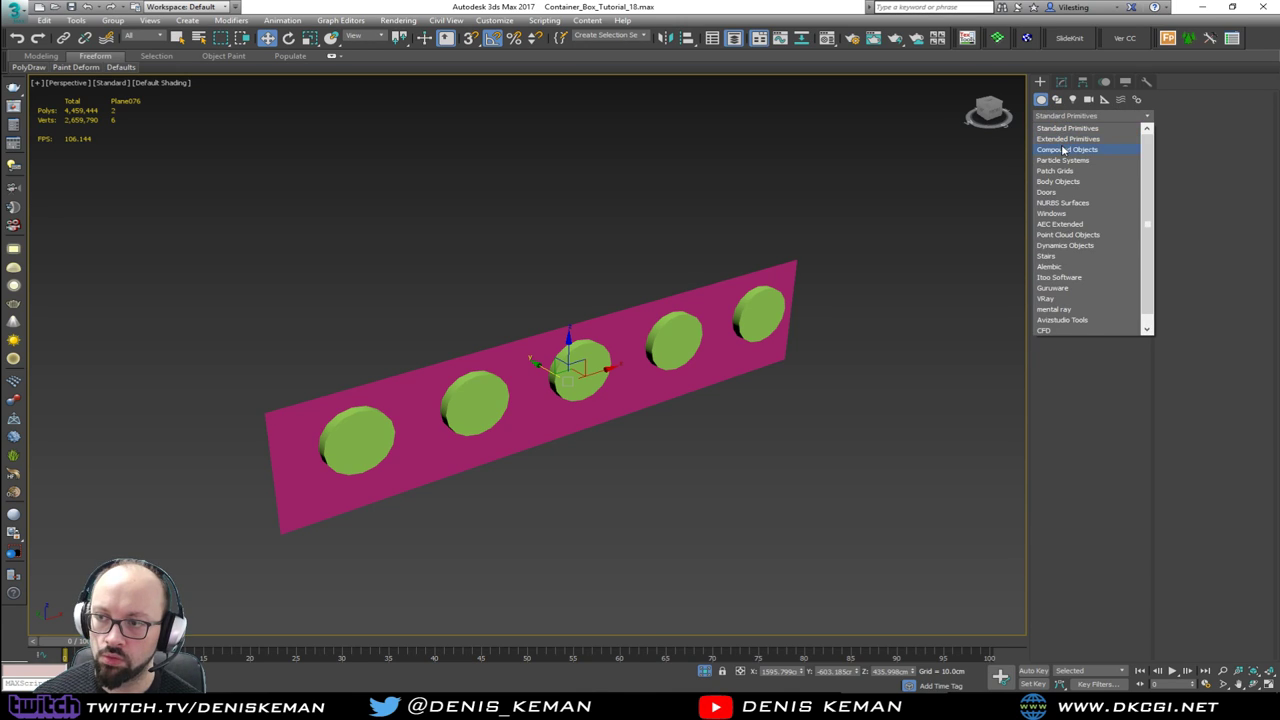
pyautogui.click(1063, 150)
pyautogui.click(1071, 195)
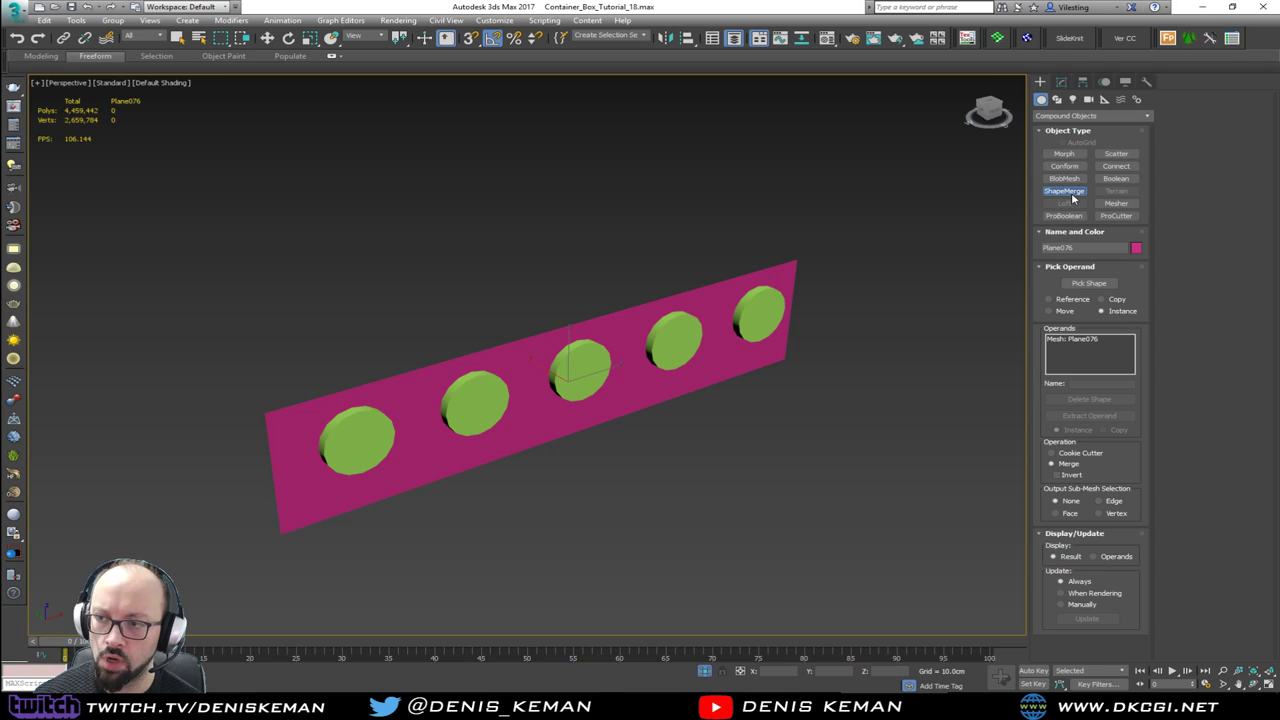
pyautogui.click(1064, 216)
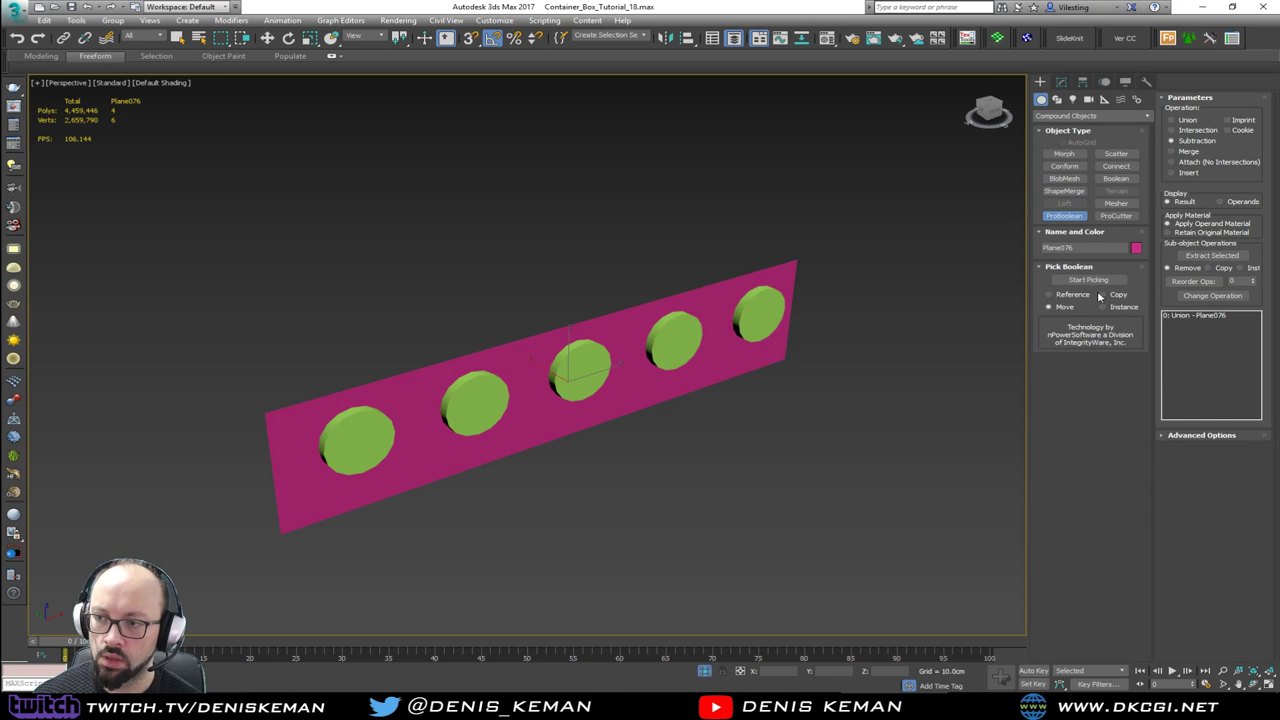
pyautogui.click(1088, 280)
pyautogui.click(760, 321)
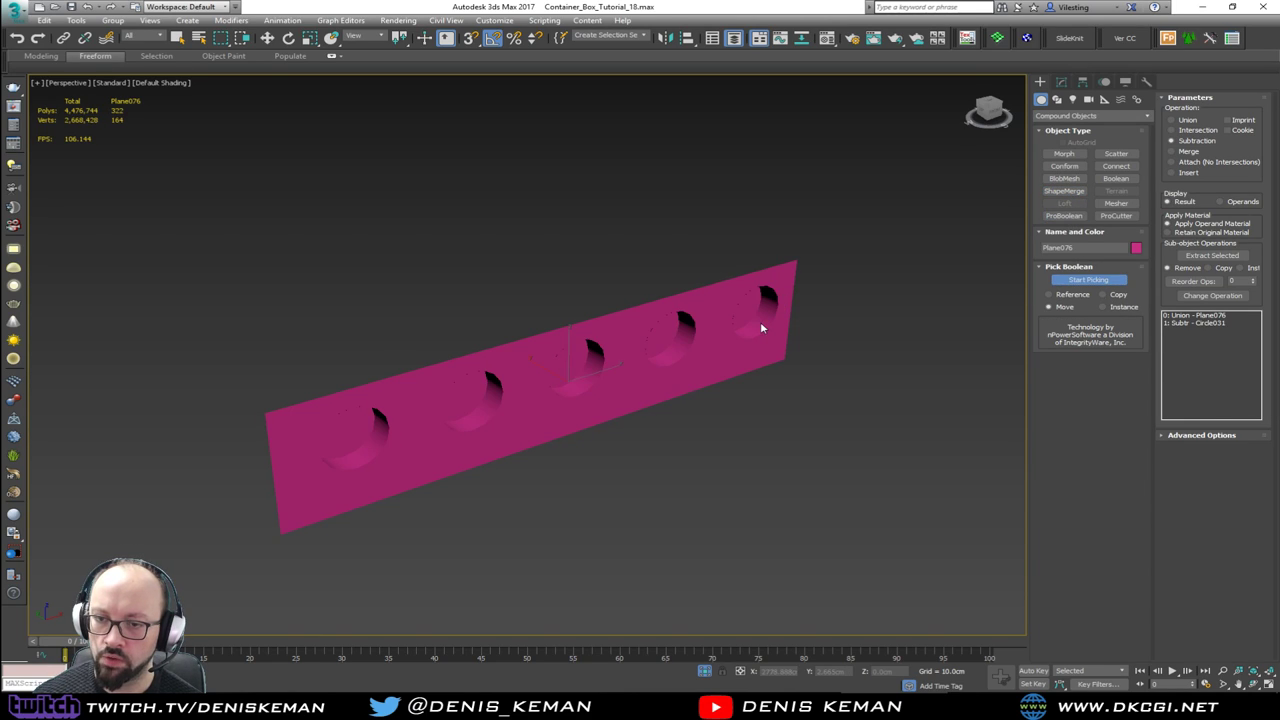
# Step: Add an Edit Poly modifier to the cut plane and delete the disc-shaped polygons left behind the holes
pyautogui.press('w')
pyautogui.scroll(3, 760, 321)
pyautogui.press('F4')
pyautogui.keyDown('alt'); pyautogui.moveTo(762, 328); pyautogui.dragTo(914, 296, button='middle'); pyautogui.keyUp('alt')
pyautogui.click(1062, 82)
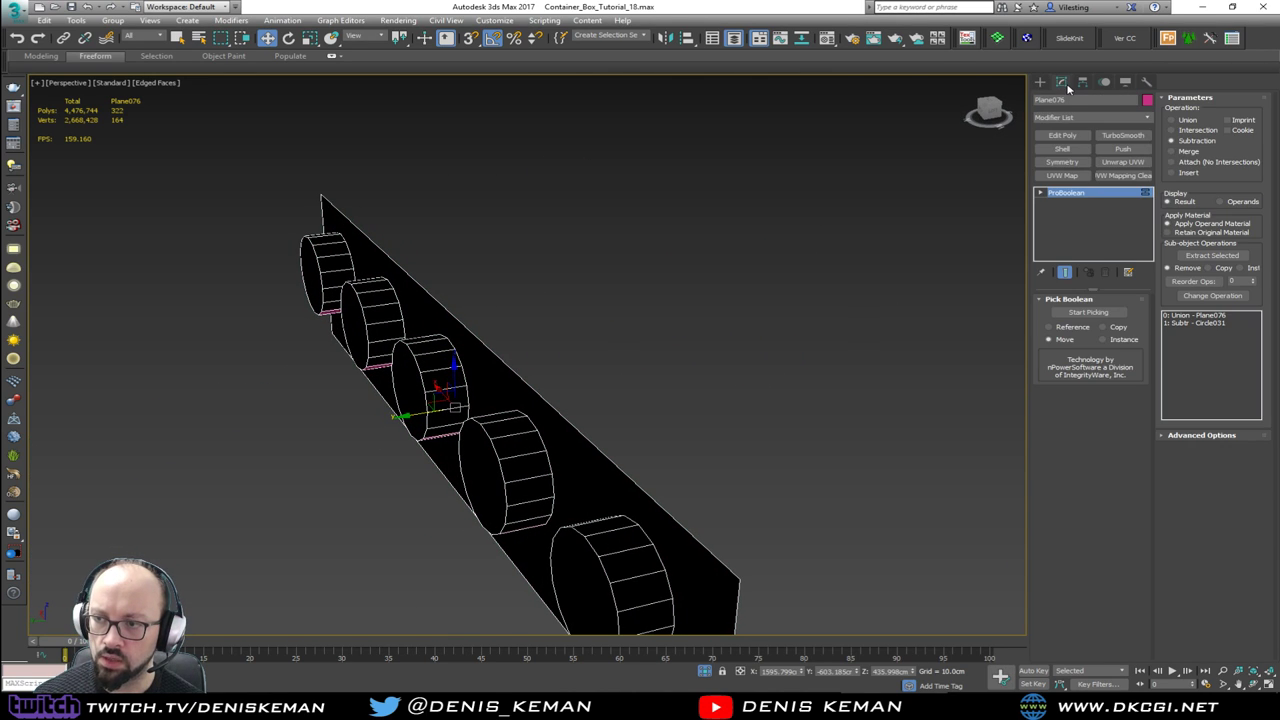
pyautogui.click(1060, 135)
pyautogui.press('4')
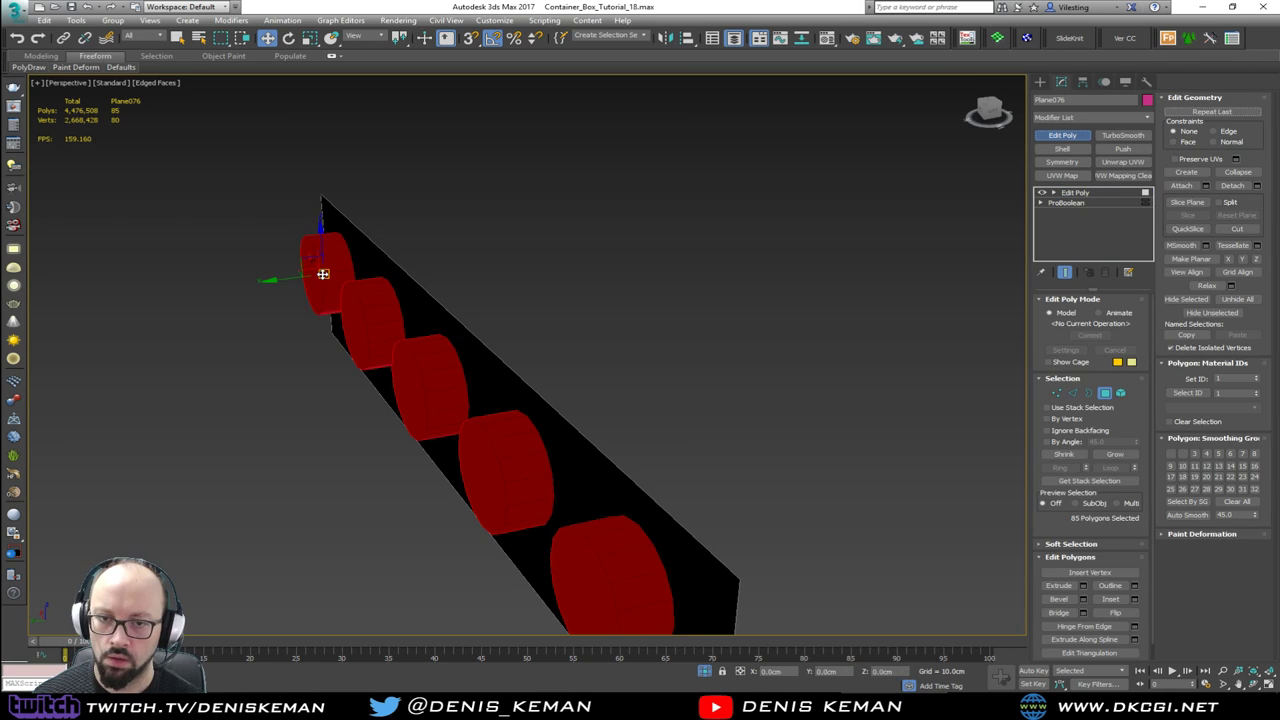
pyautogui.press('Delete')
# Step: Connect the facing mid-height vertices of each pair of neighbouring holes with a horizontal edge across the plane
pyautogui.keyDown('alt'); pyautogui.moveTo(545, 386); pyautogui.dragTo(393, 384, button='middle'); pyautogui.keyUp('alt')
pyautogui.press('1')
pyautogui.hotkey('ctrl', 'a')
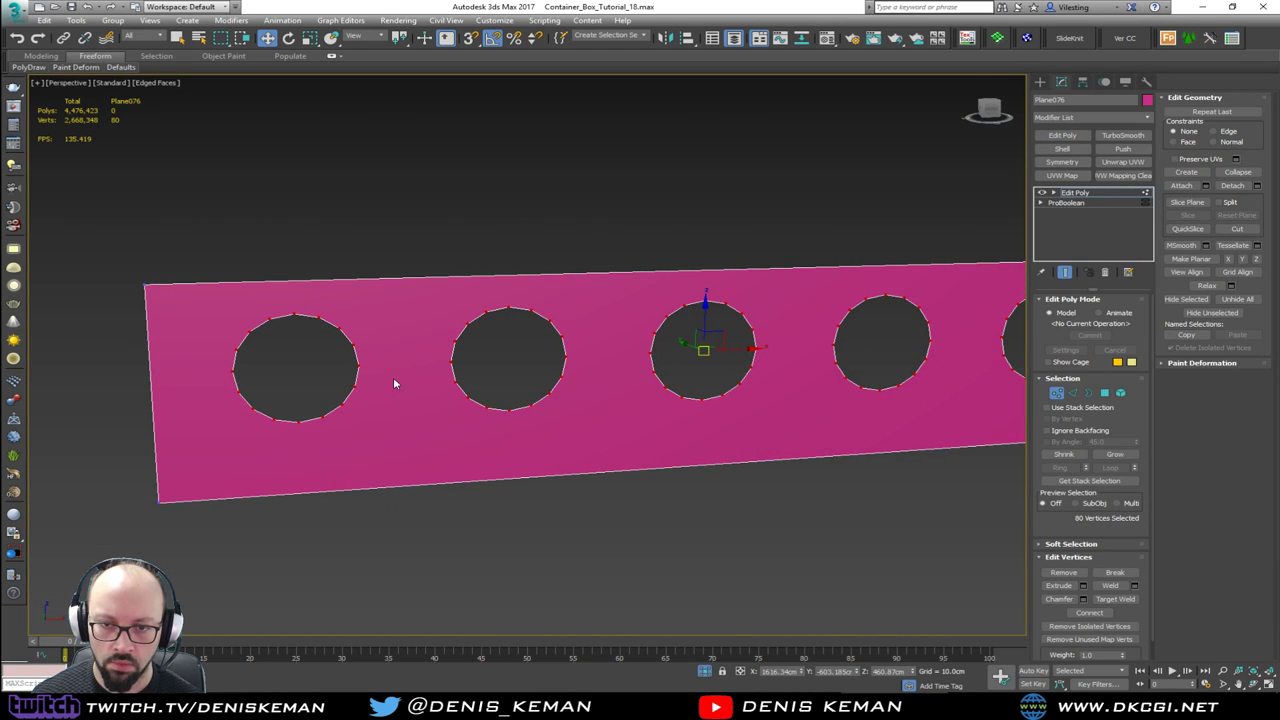
pyautogui.moveTo(377, 374); pyautogui.dragTo(336, 376)
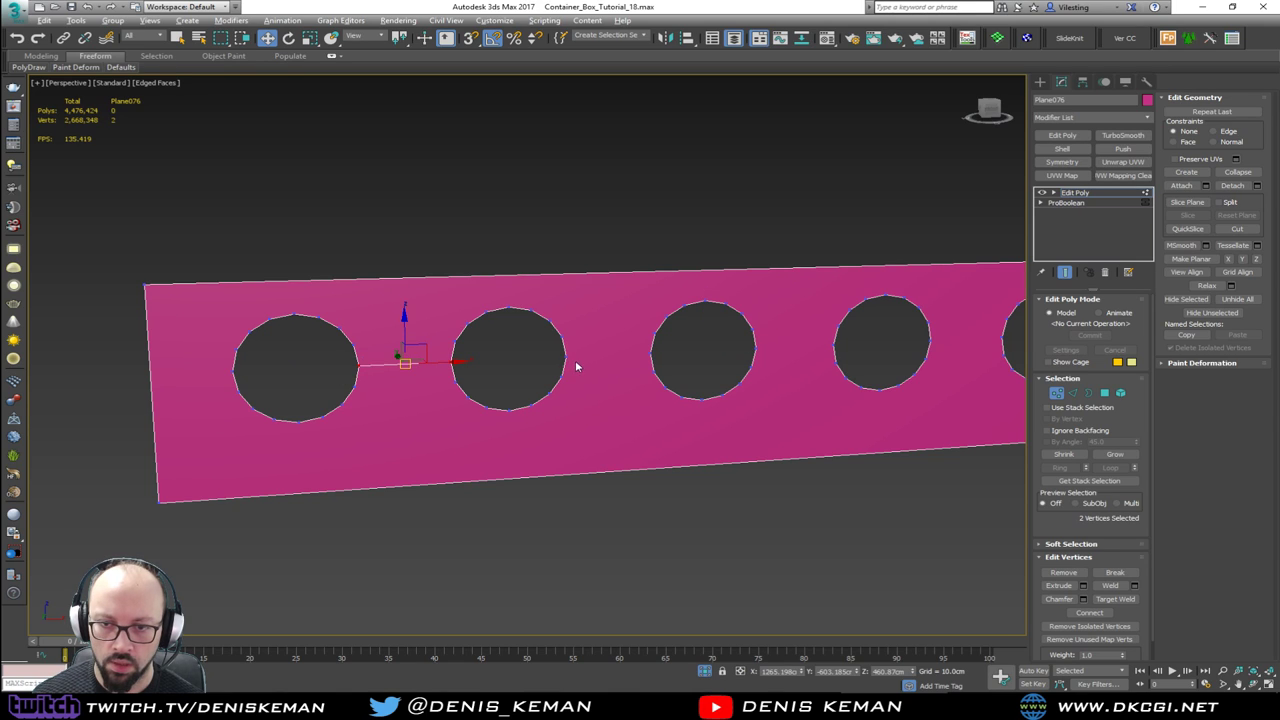
pyautogui.moveTo(671, 362); pyautogui.dragTo(683, 363)
pyautogui.moveTo(683, 363); pyautogui.dragTo(549, 364, button='middle')
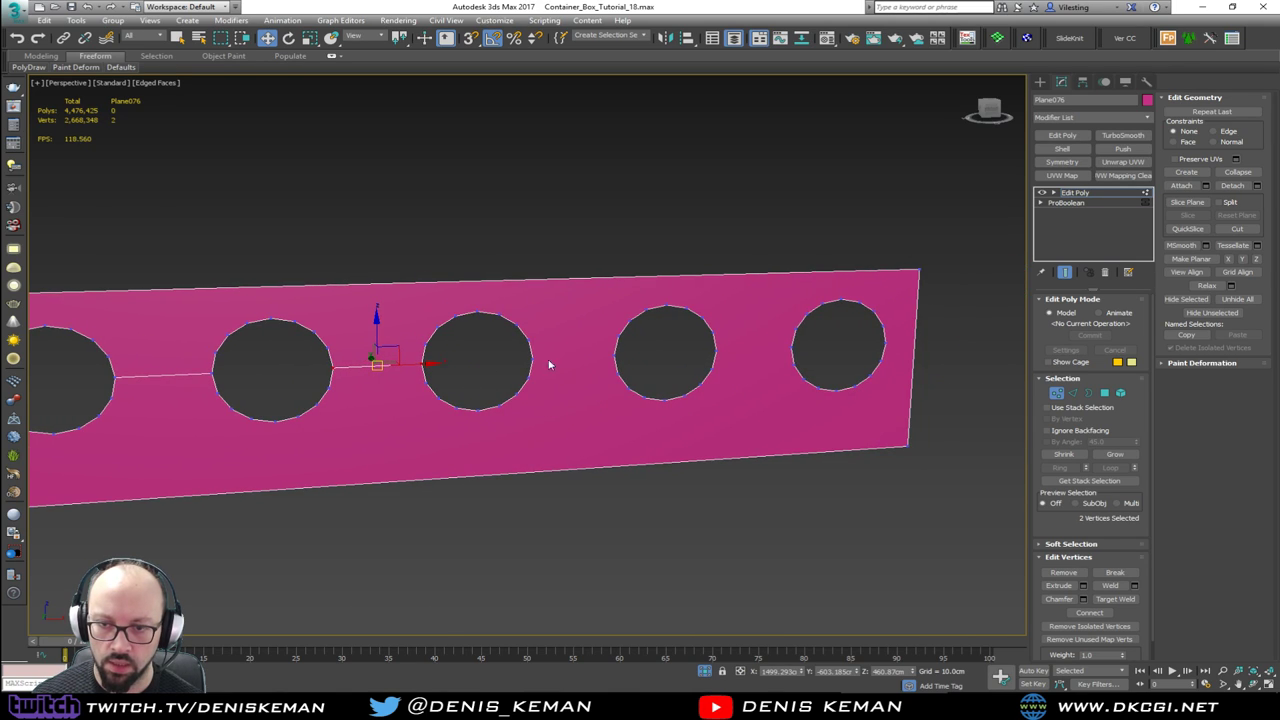
pyautogui.moveTo(525, 358); pyautogui.dragTo(630, 369)
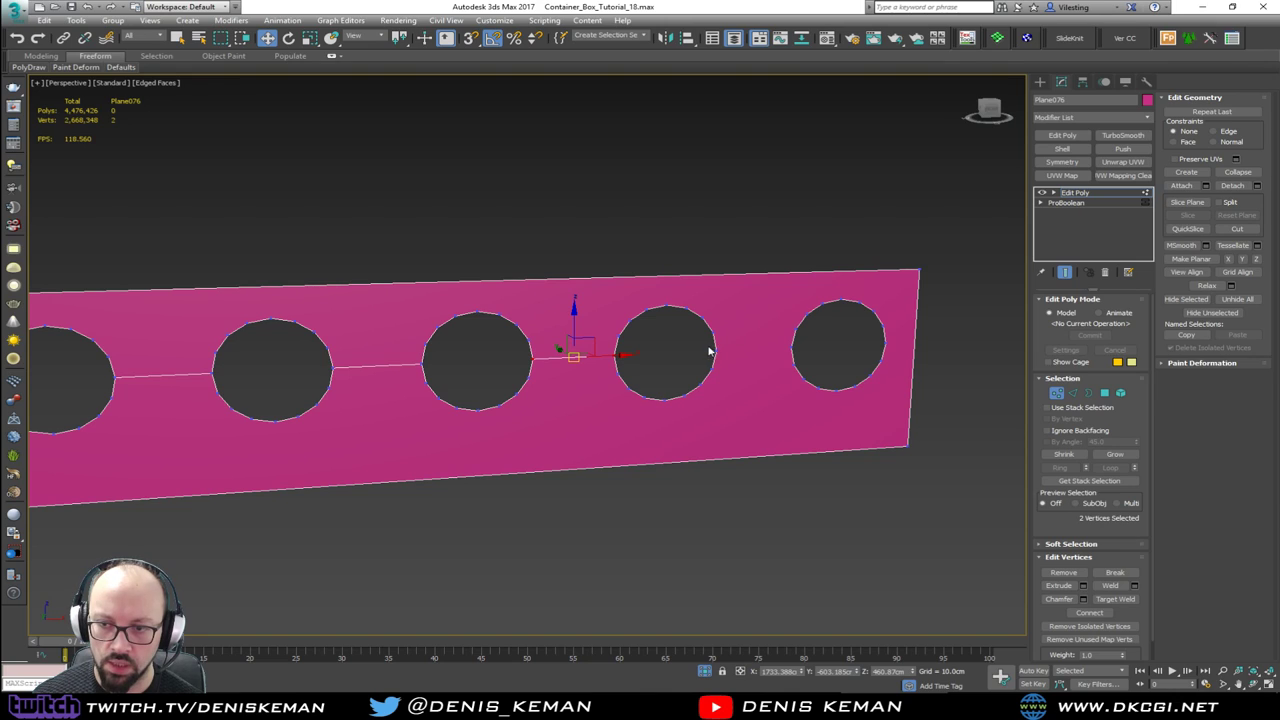
pyautogui.moveTo(815, 362); pyautogui.dragTo(815, 362)
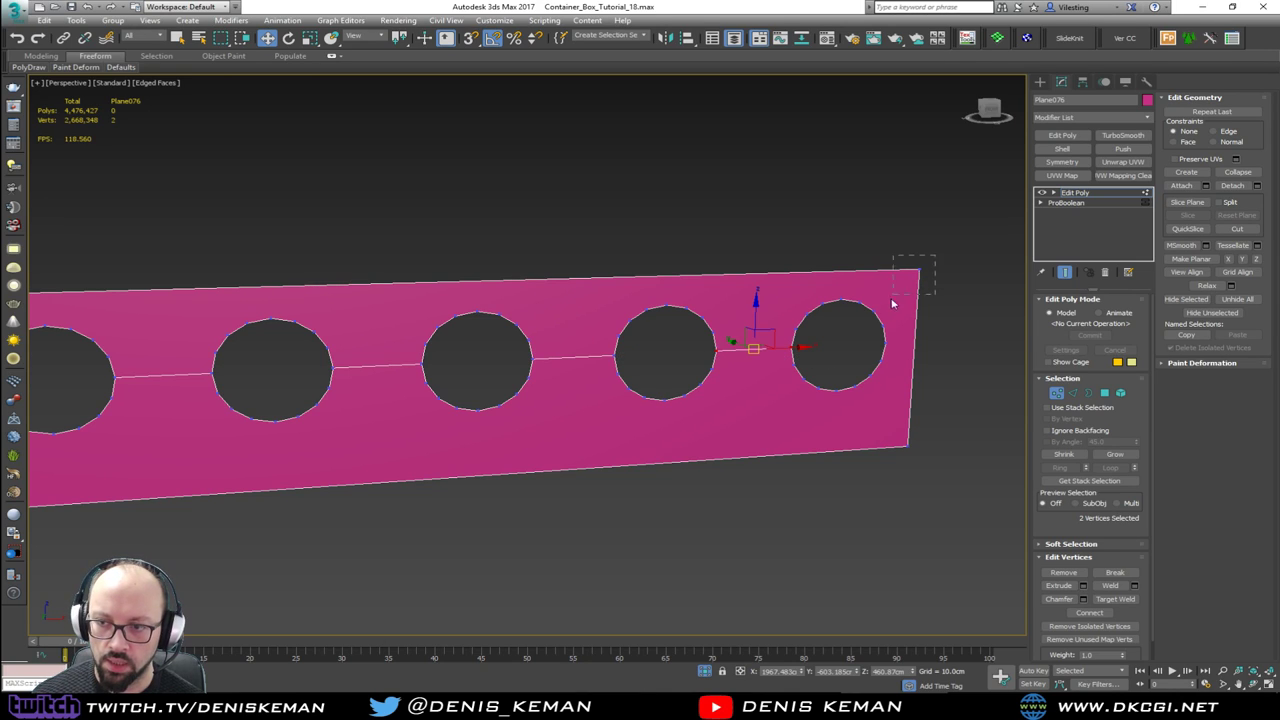
# Step: Connect the plane's four corner vertices to the nearest vertices of the two outermost holes, then leave vertex editing
pyautogui.moveTo(870, 320); pyautogui.dragTo(870, 320)
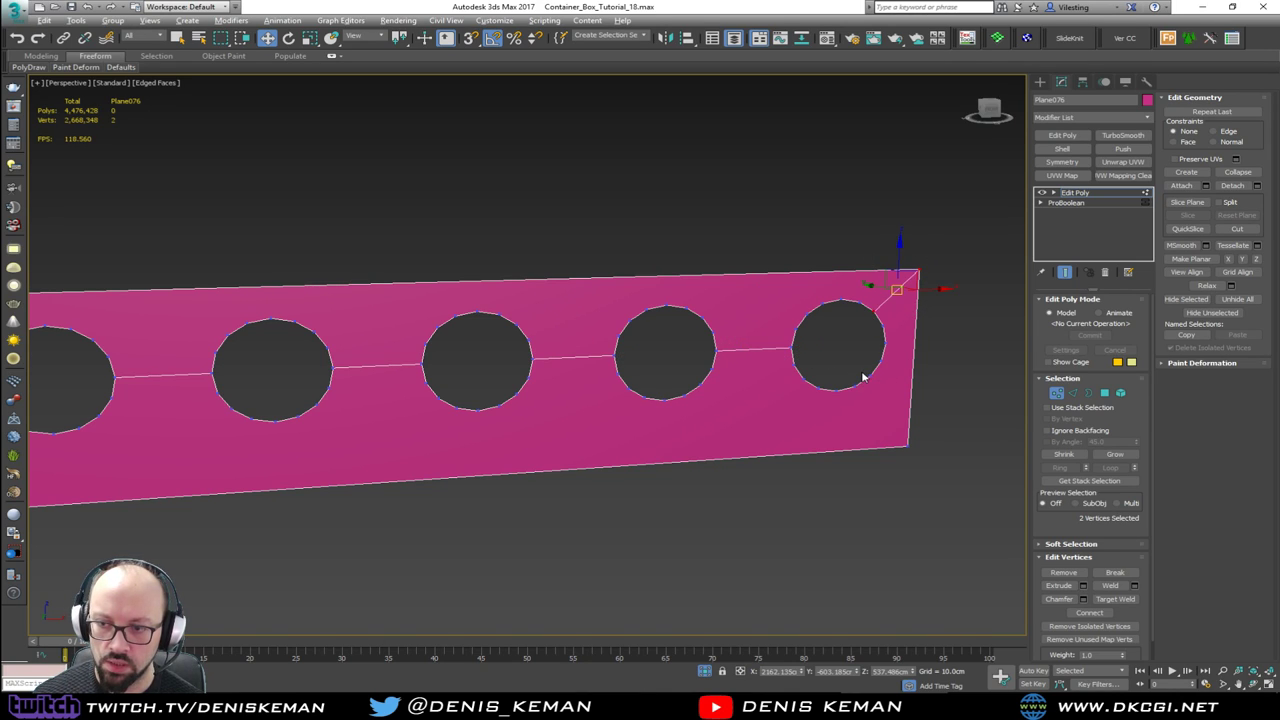
pyautogui.click(855, 387)
pyautogui.keyDown('ctrl'); pyautogui.click(907, 446); pyautogui.keyUp('ctrl')
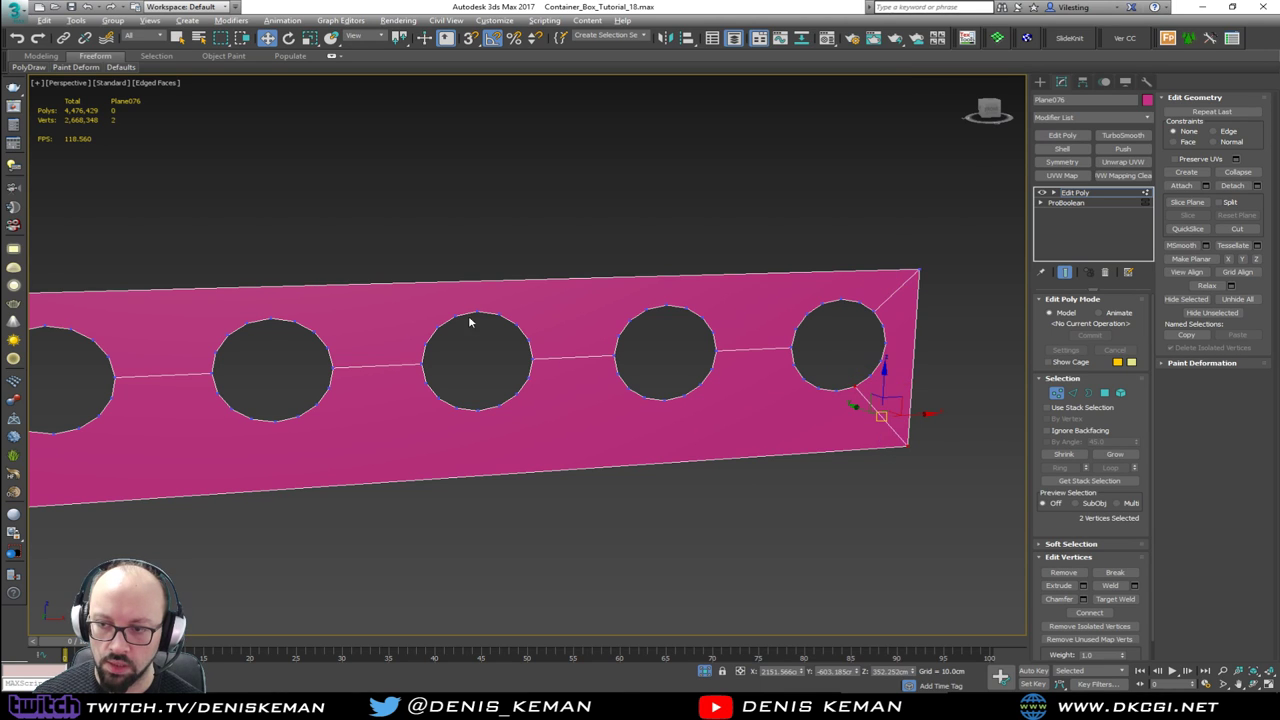
pyautogui.moveTo(469, 317); pyautogui.dragTo(770, 293, button='middle')
pyautogui.keyDown('ctrl'); pyautogui.click(377, 320); pyautogui.keyUp('ctrl')
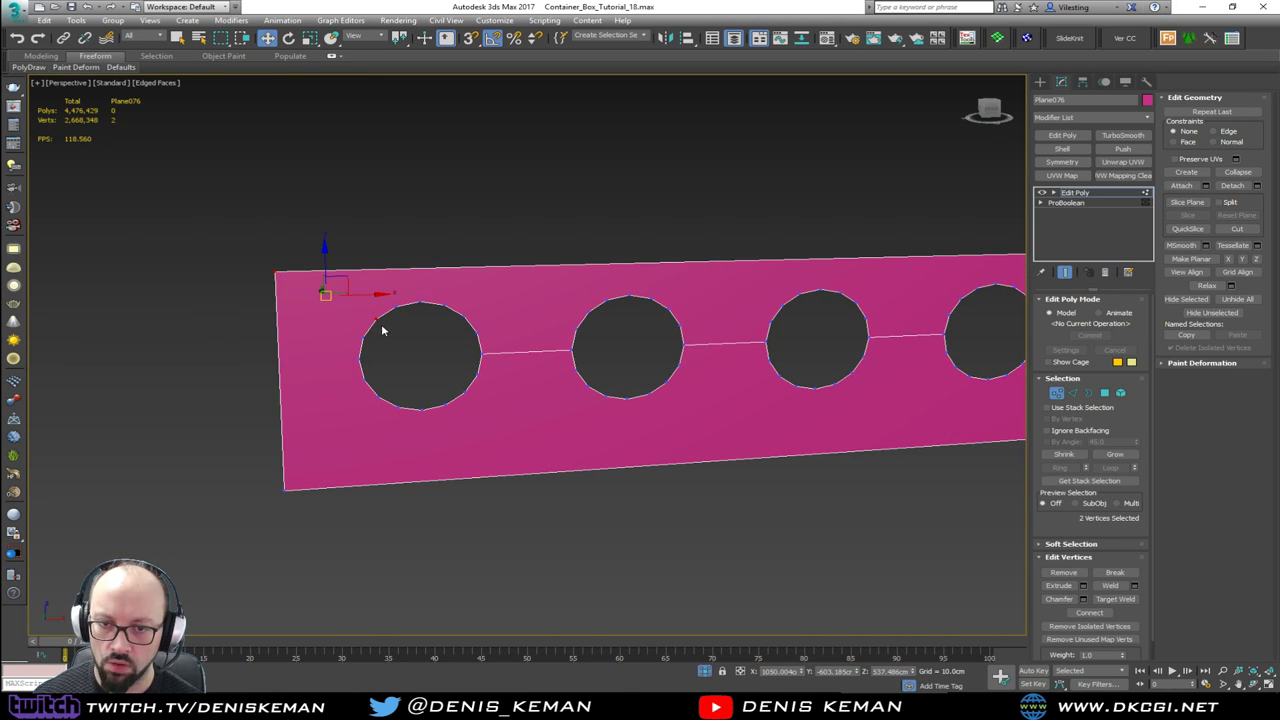
pyautogui.click(378, 398)
pyautogui.keyDown('ctrl'); pyautogui.moveTo(321, 450); pyautogui.dragTo(272, 525); pyautogui.keyUp('ctrl')
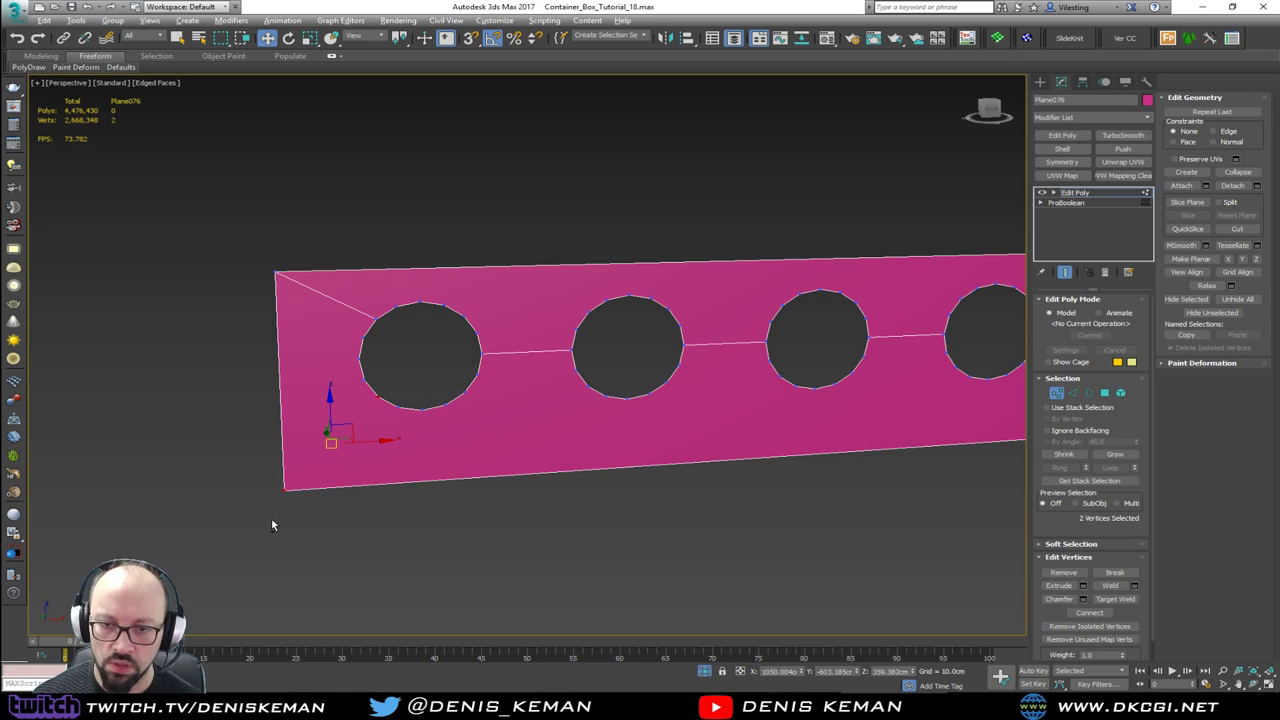
pyautogui.click(1056, 392)
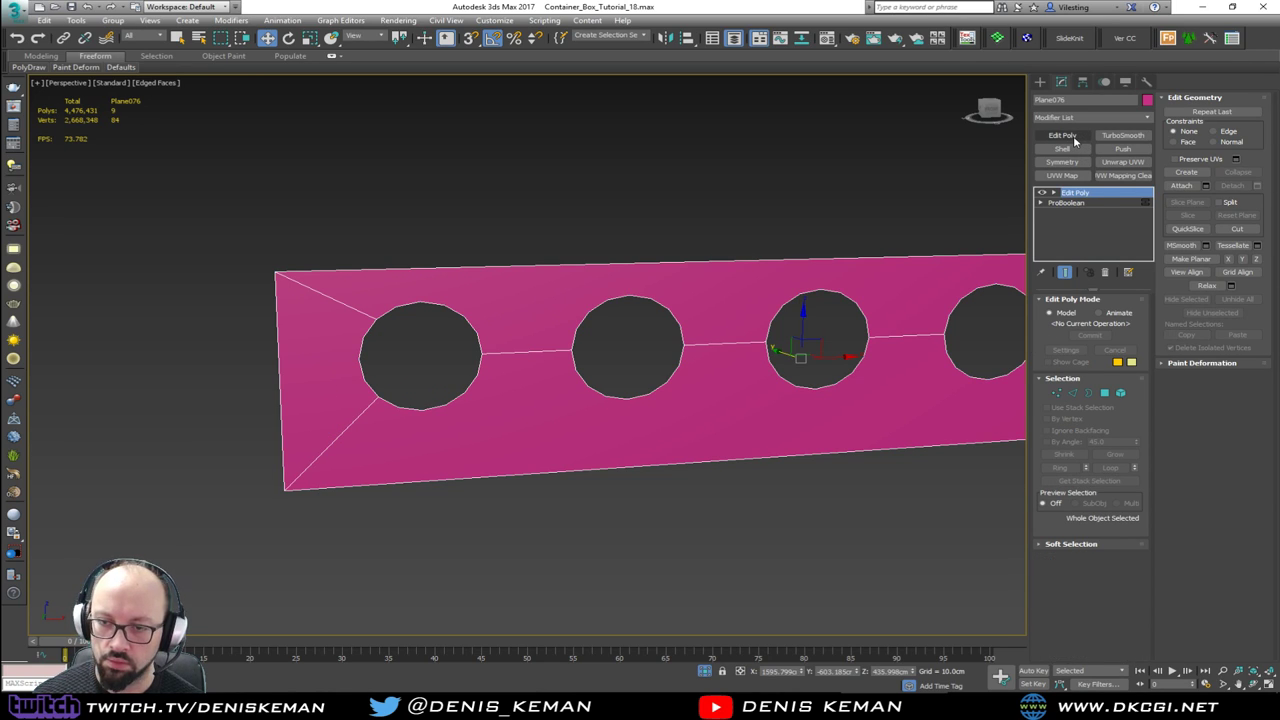
# Step: End isolation of the cut plane and inspect its fit around the round windows from inside and outside the container
pyautogui.keyDown('alt'); pyautogui.moveTo(711, 263); pyautogui.dragTo(525, 270, button='middle'); pyautogui.keyUp('alt')
pyautogui.rightClick(538, 352)
pyautogui.click(591, 268)
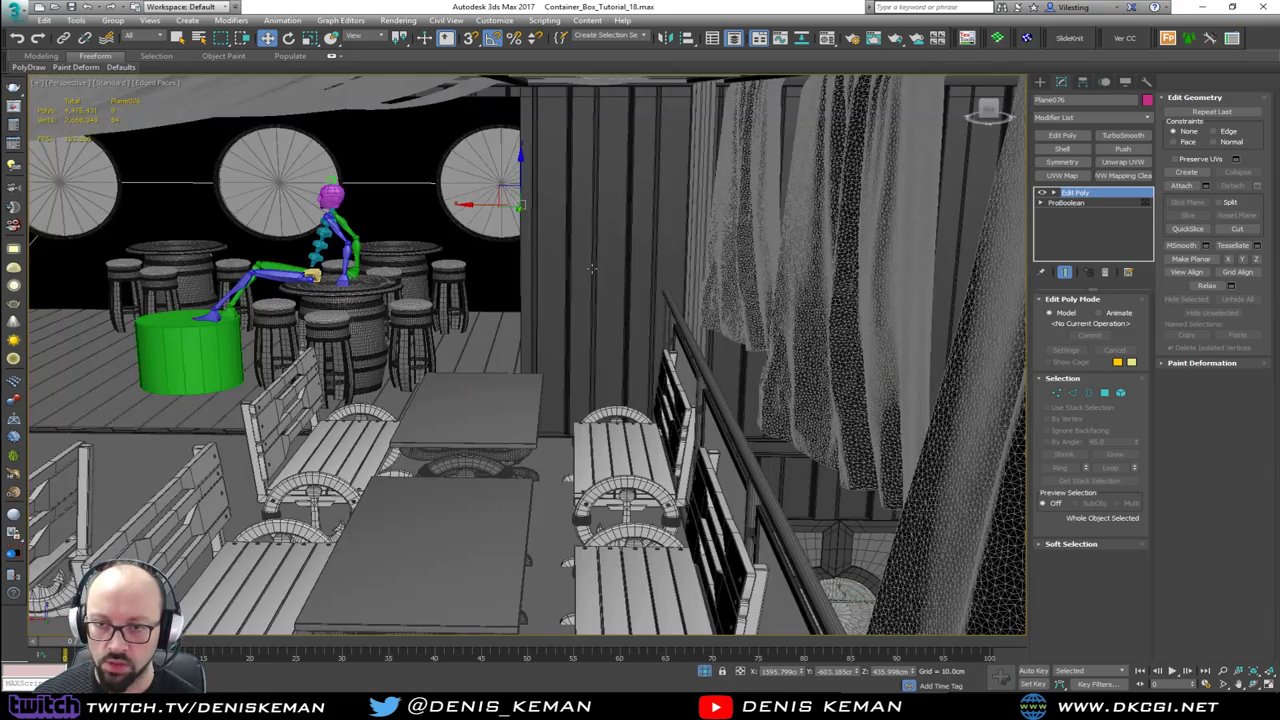
pyautogui.scroll(-10, 600, 286)
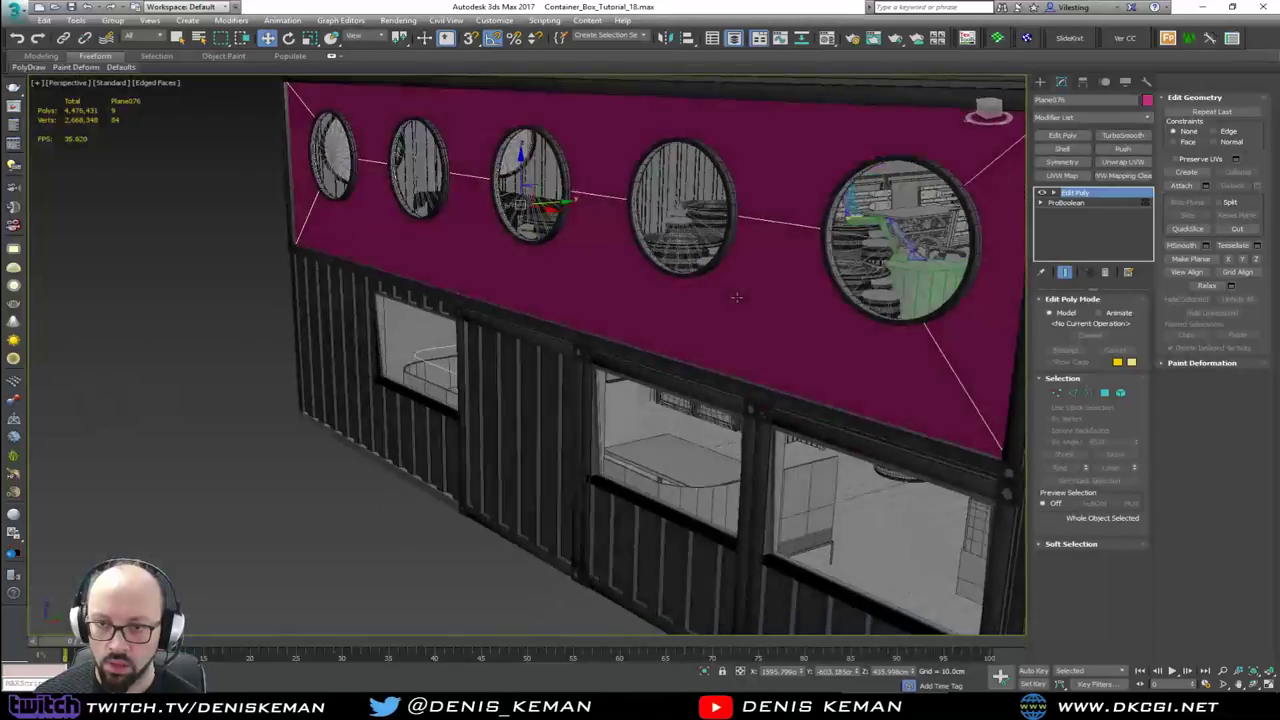
pyautogui.keyDown('alt'); pyautogui.moveTo(736, 297); pyautogui.dragTo(601, 275, button='middle'); pyautogui.keyUp('alt')
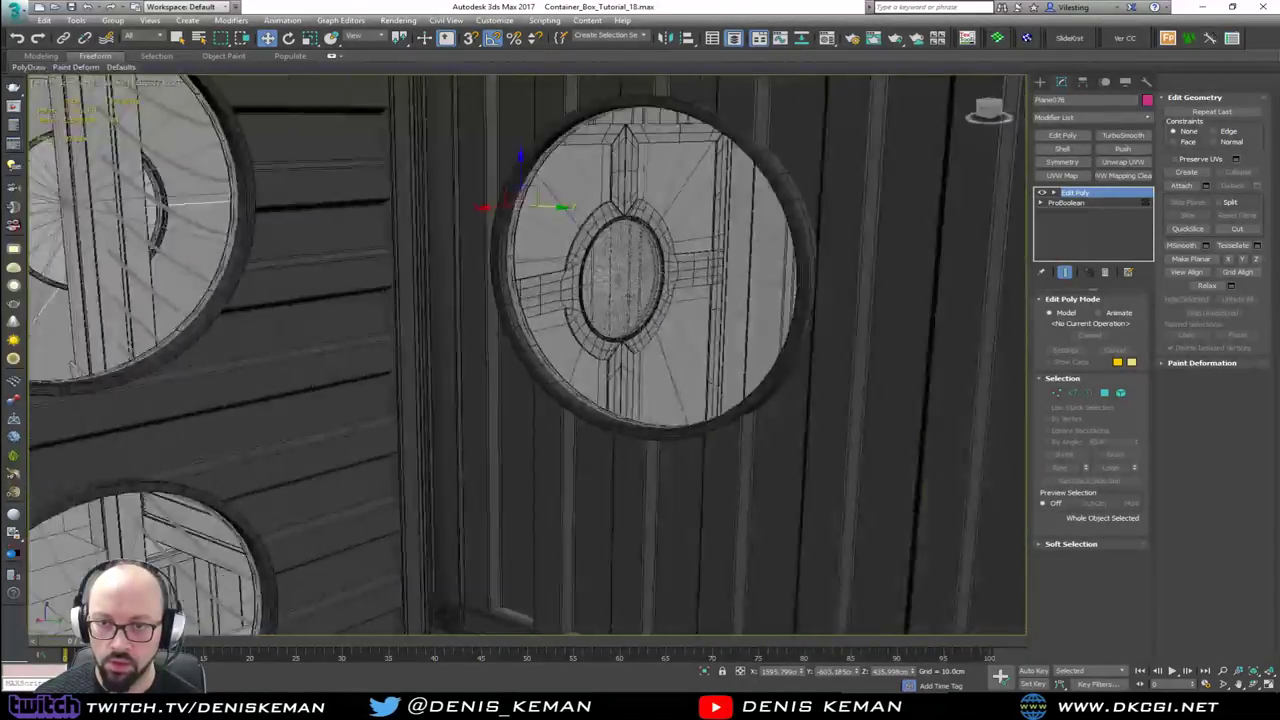
pyautogui.scroll(-8, 415, 306)
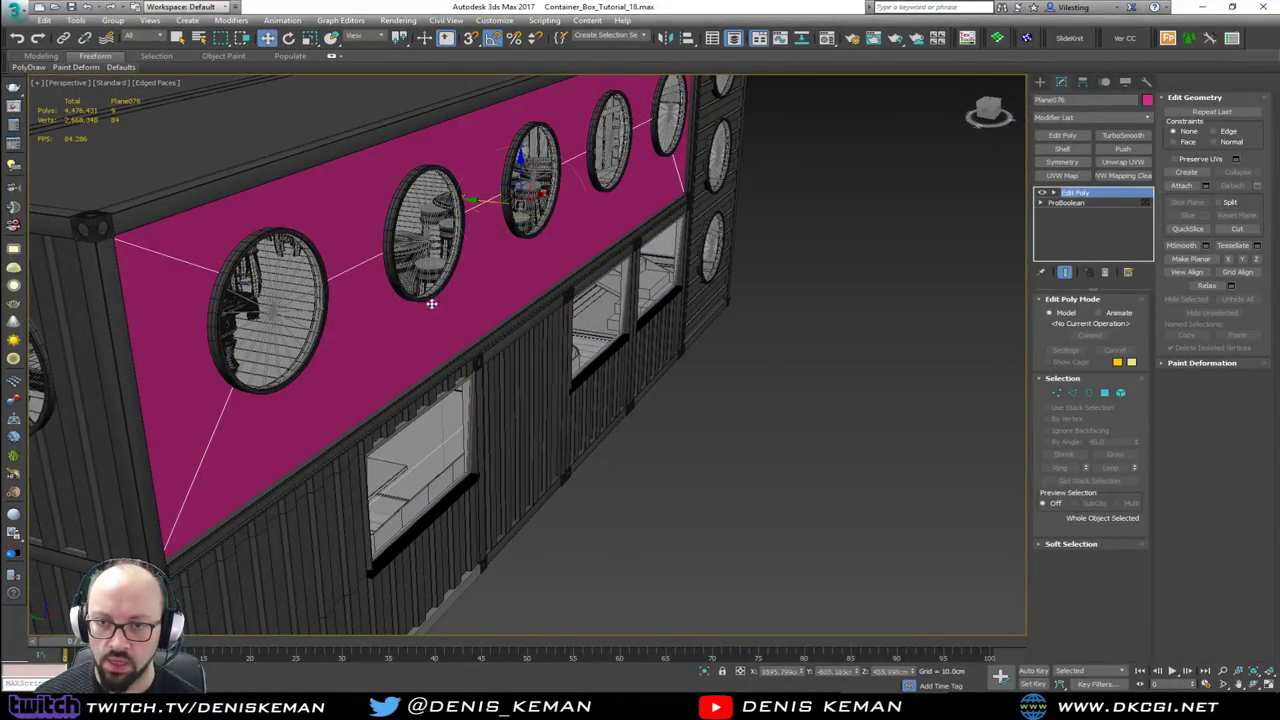
pyautogui.press('e')
pyautogui.moveTo(552, 182); pyautogui.dragTo(576, 291)
pyautogui.keyDown('alt'); pyautogui.moveTo(576, 291); pyautogui.dragTo(551, 227, button='middle'); pyautogui.keyUp('alt')
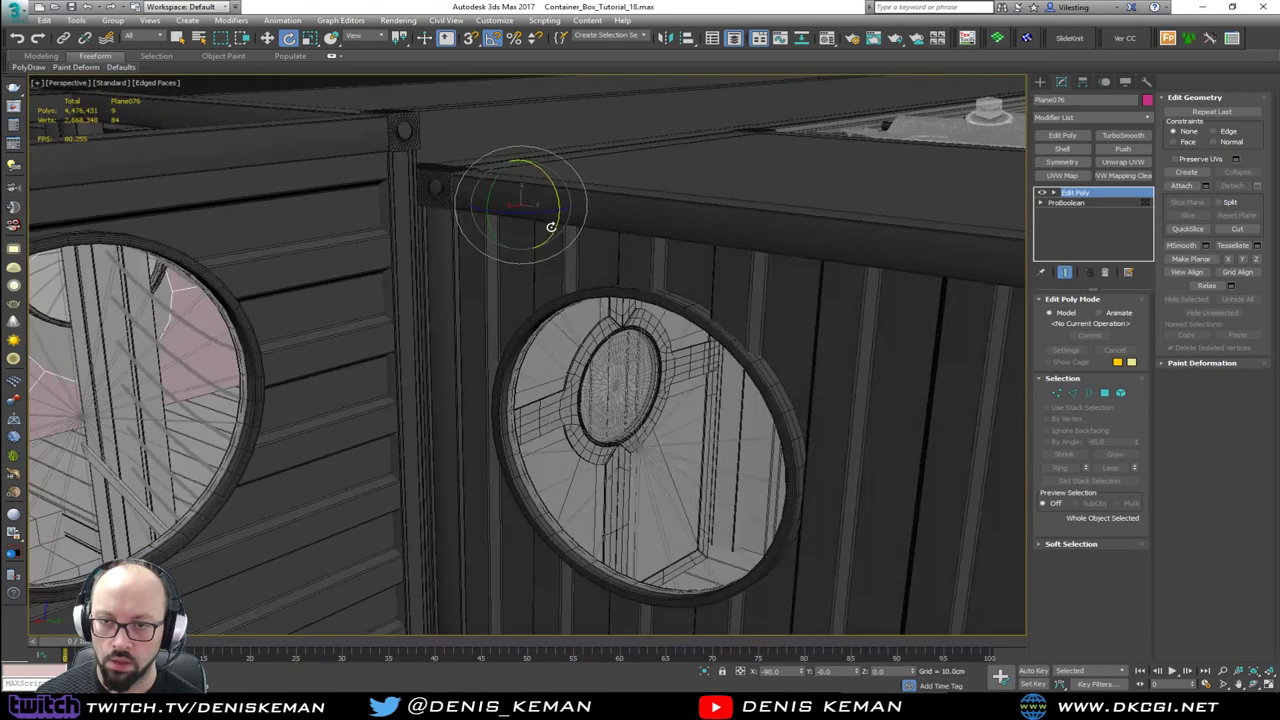
# Step: Flip all polygons of the cut plane so its front side faces the container's interior, then leave polygon editing
pyautogui.scroll(-5, 551, 226)
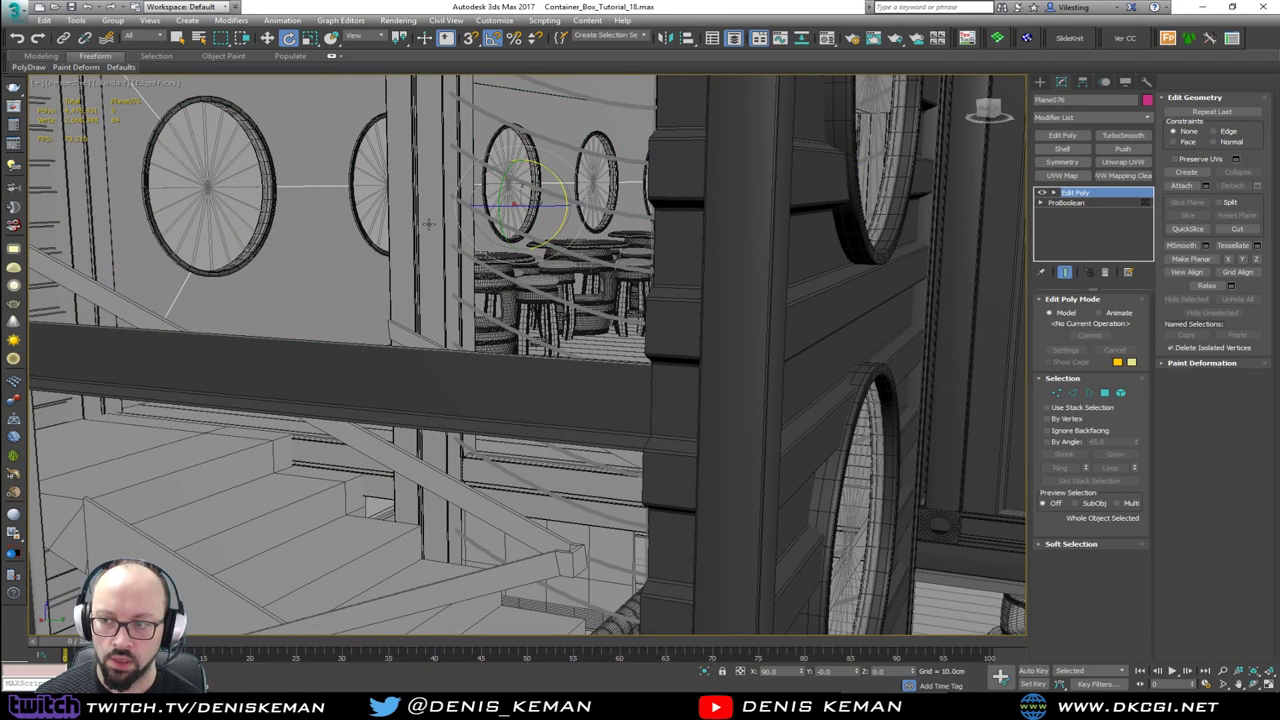
pyautogui.press('4')
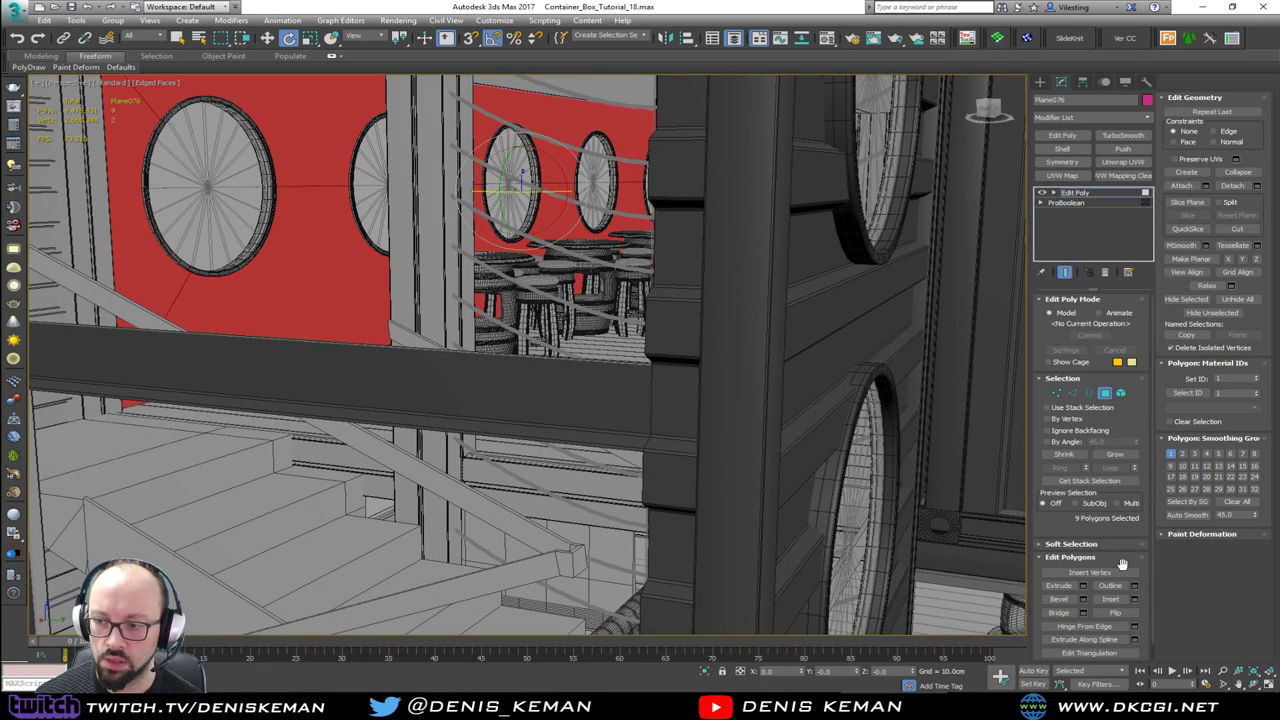
pyautogui.click(1126, 612)
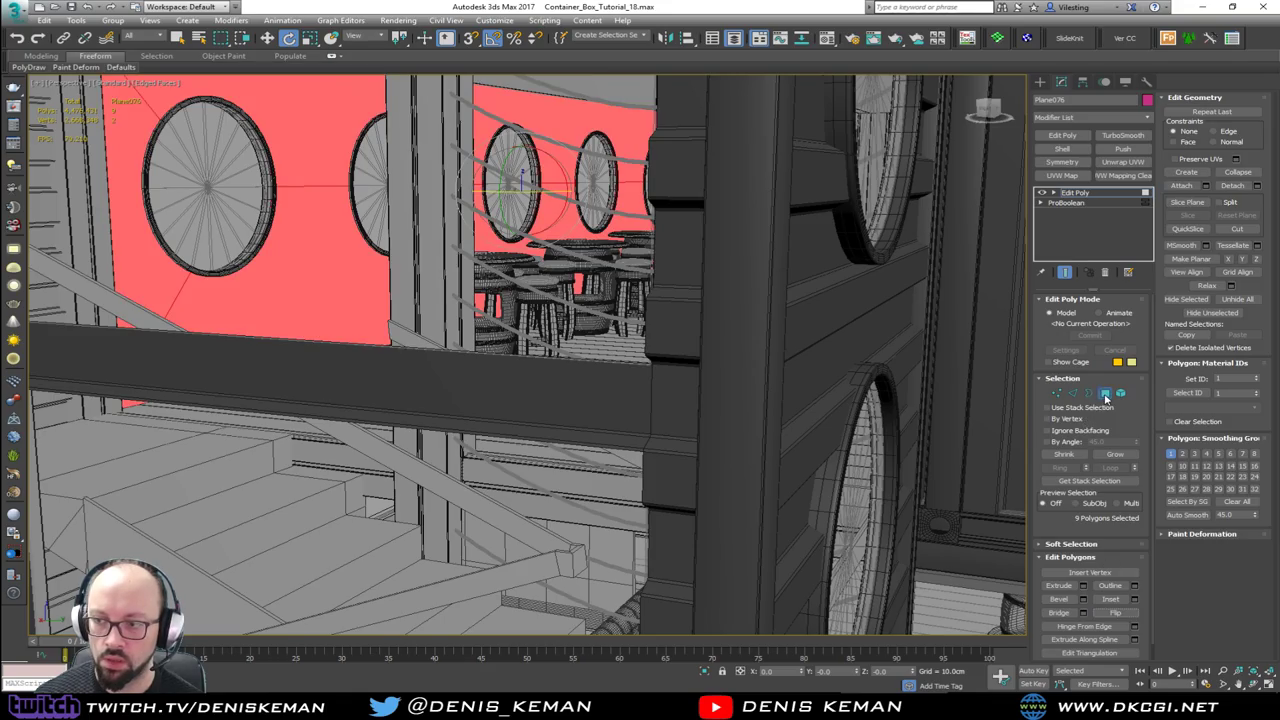
pyautogui.click(1105, 394)
# Step: Add the five round window frames along the bar wall to the plane's selection, excluding their spokes, and isolate these six objects in shaded view
pyautogui.scroll(10, 751, 335)
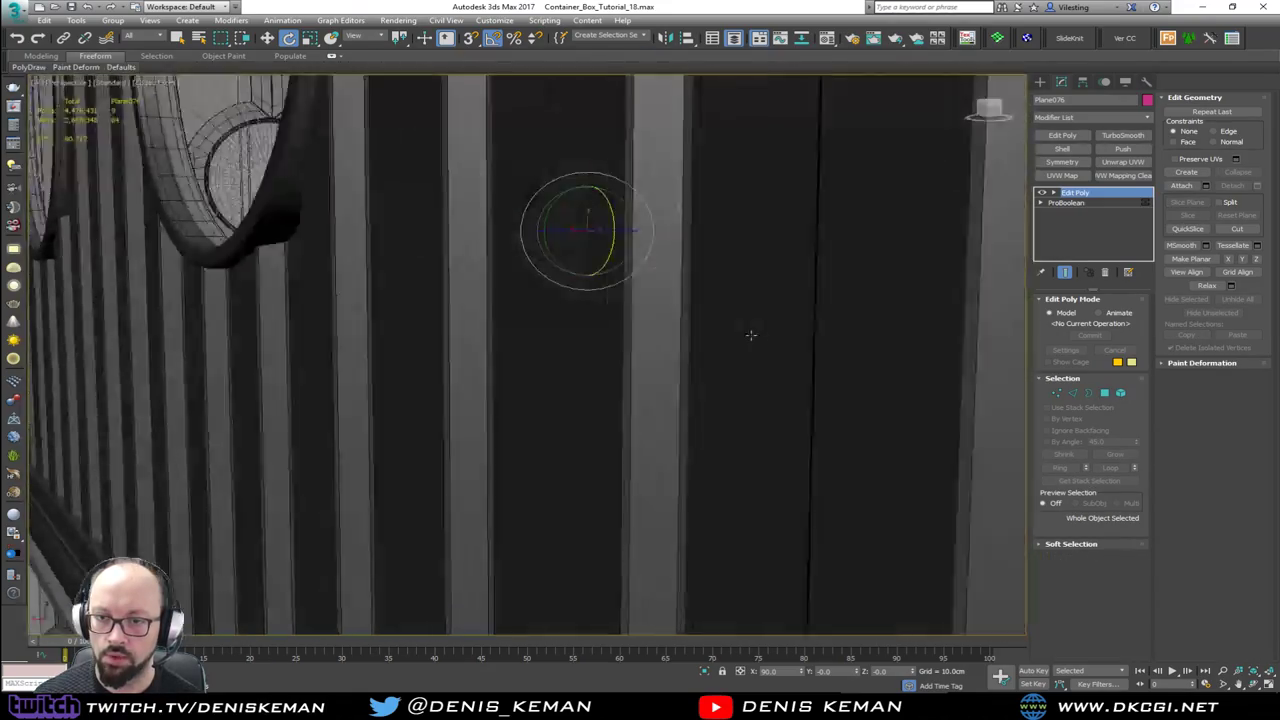
pyautogui.scroll(-15, 751, 335)
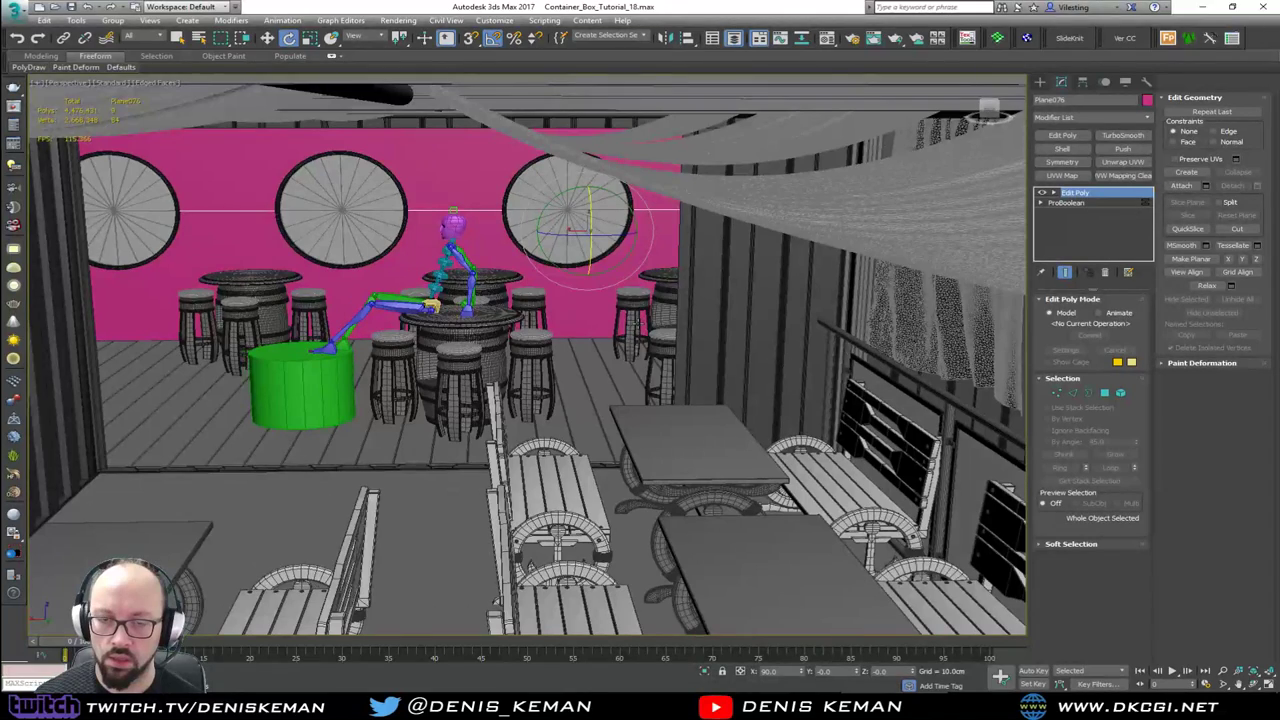
pyautogui.scroll(-2, 751, 335)
pyautogui.click(371, 260)
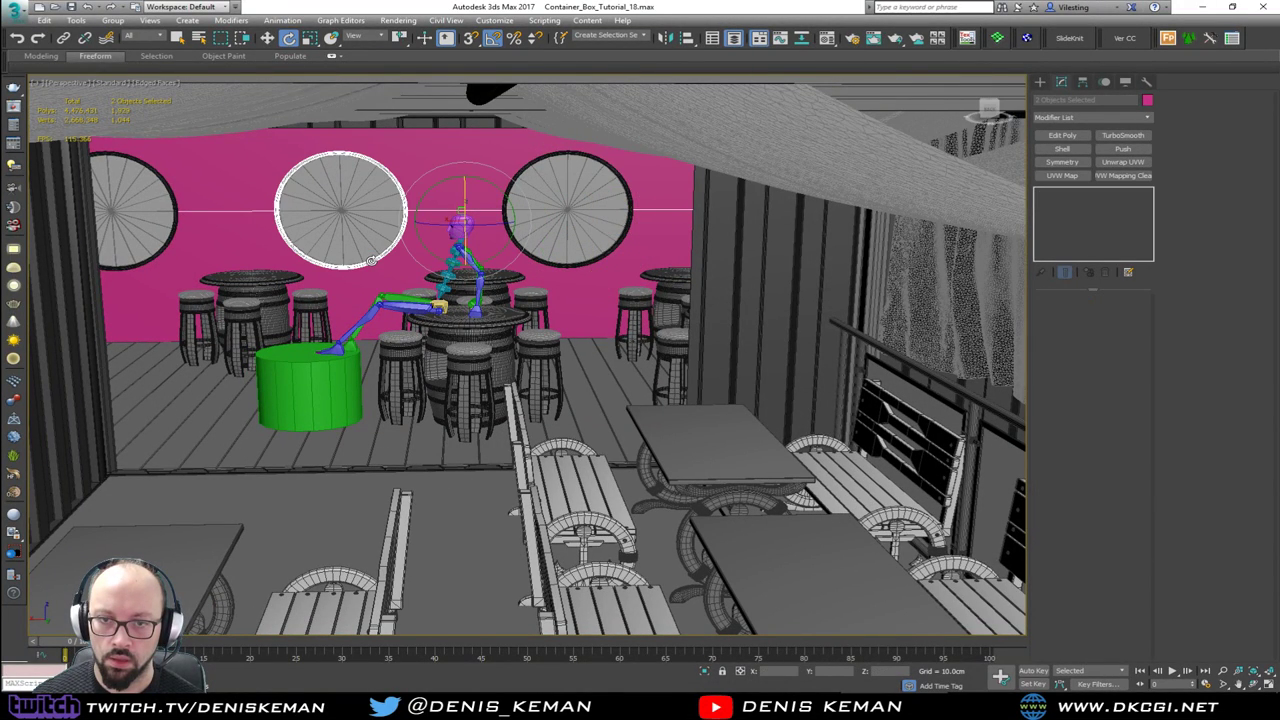
pyautogui.keyDown('ctrl'); pyautogui.click(159, 249); pyautogui.keyUp('ctrl')
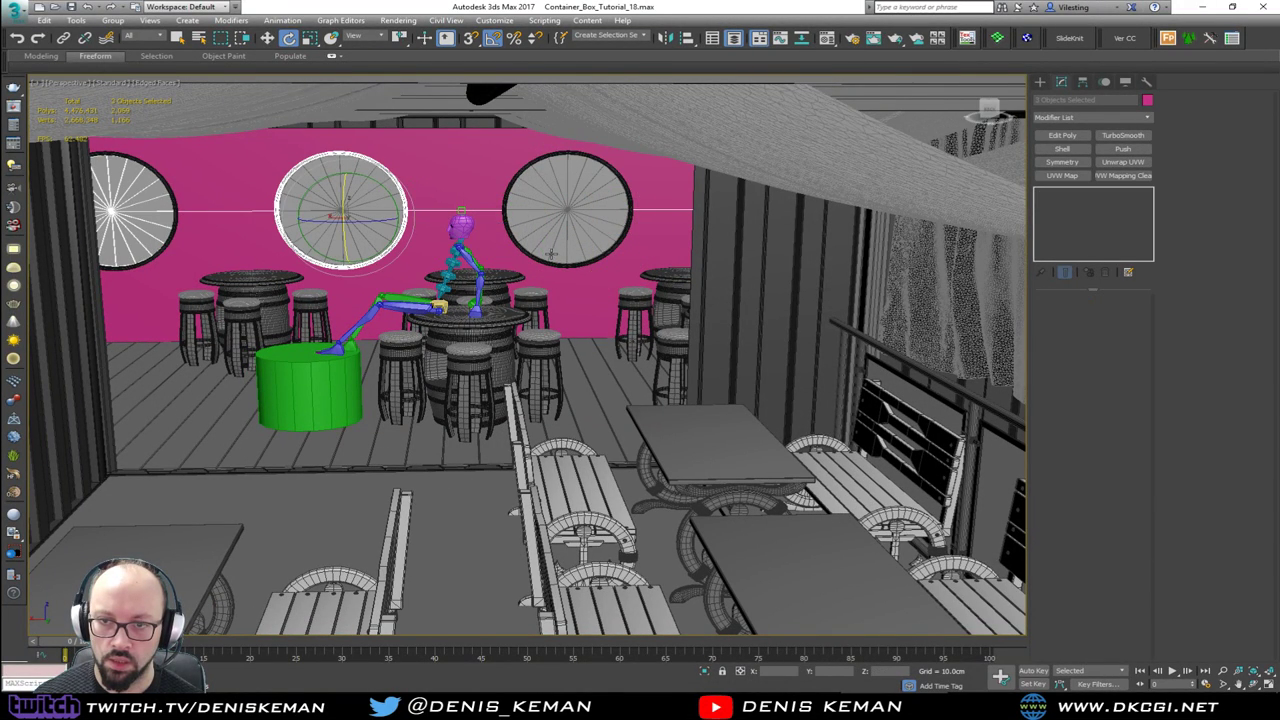
pyautogui.hotkey('ctrl', 'z')
pyautogui.keyDown('ctrl'); pyautogui.click(158, 248); pyautogui.keyUp('ctrl')
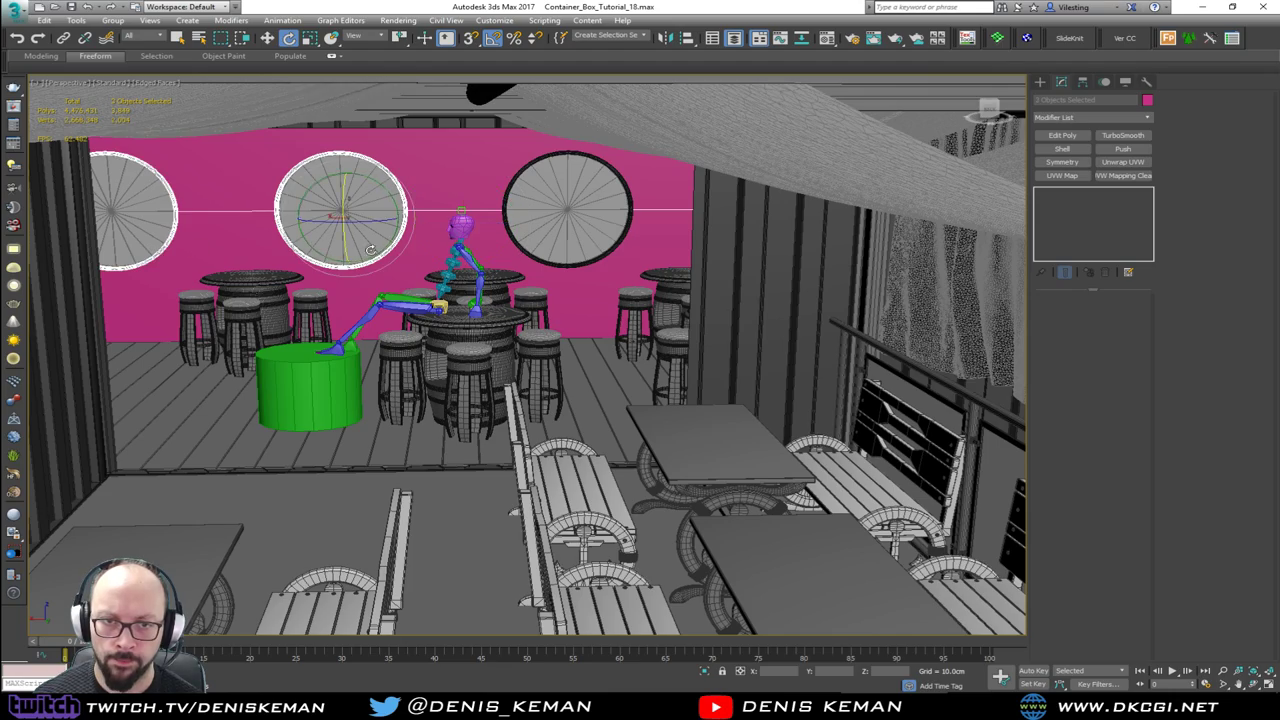
pyautogui.keyDown('ctrl'); pyautogui.click(556, 265); pyautogui.keyUp('ctrl')
pyautogui.moveTo(563, 266)
pyautogui.keyDown('alt'); pyautogui.mouseDown(button='middle')
pyautogui.moveTo(629, 266)
pyautogui.moveTo(549, 285)
pyautogui.moveTo(612, 273)
pyautogui.moveTo(580, 271)
pyautogui.moveTo(617, 277)
pyautogui.moveTo(558, 273)
pyautogui.mouseUp(button='middle'); pyautogui.keyUp('alt')
pyautogui.keyDown('ctrl'); pyautogui.click(623, 269); pyautogui.keyUp('ctrl')
pyautogui.scroll(1, 626, 271)
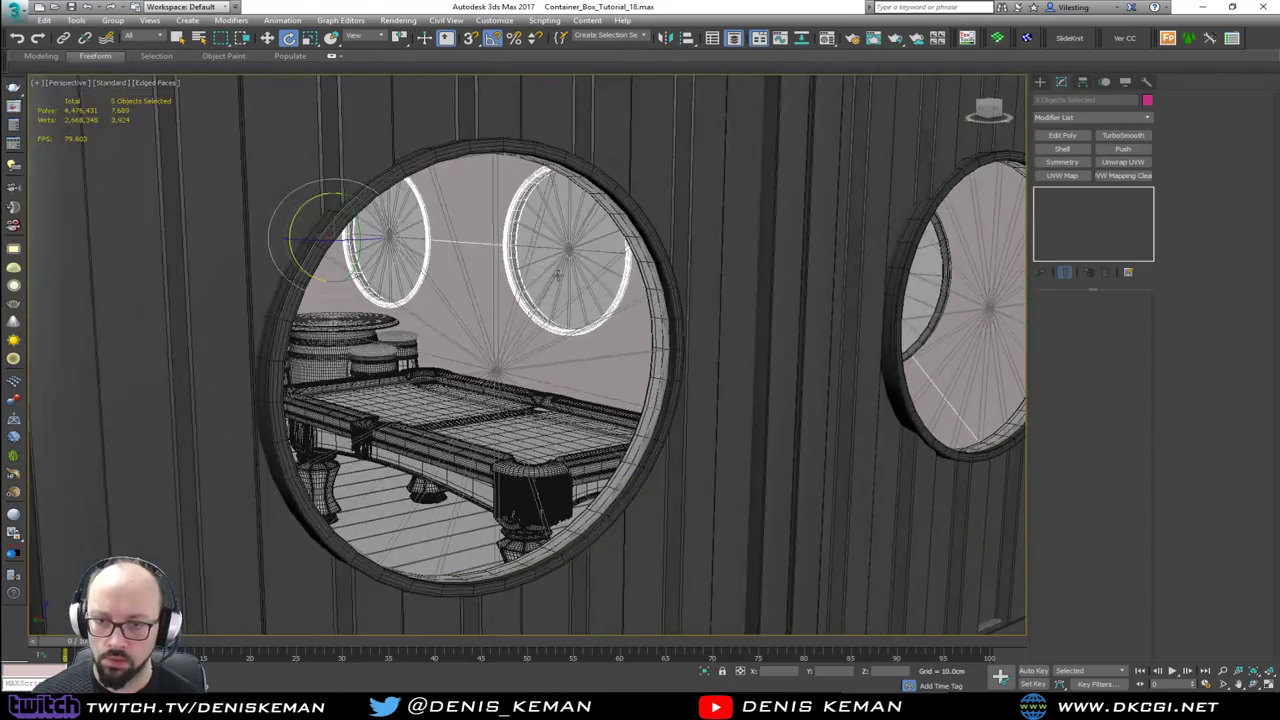
pyautogui.press('F3')
pyautogui.keyDown('ctrl'); pyautogui.click(822, 373); pyautogui.keyUp('ctrl')
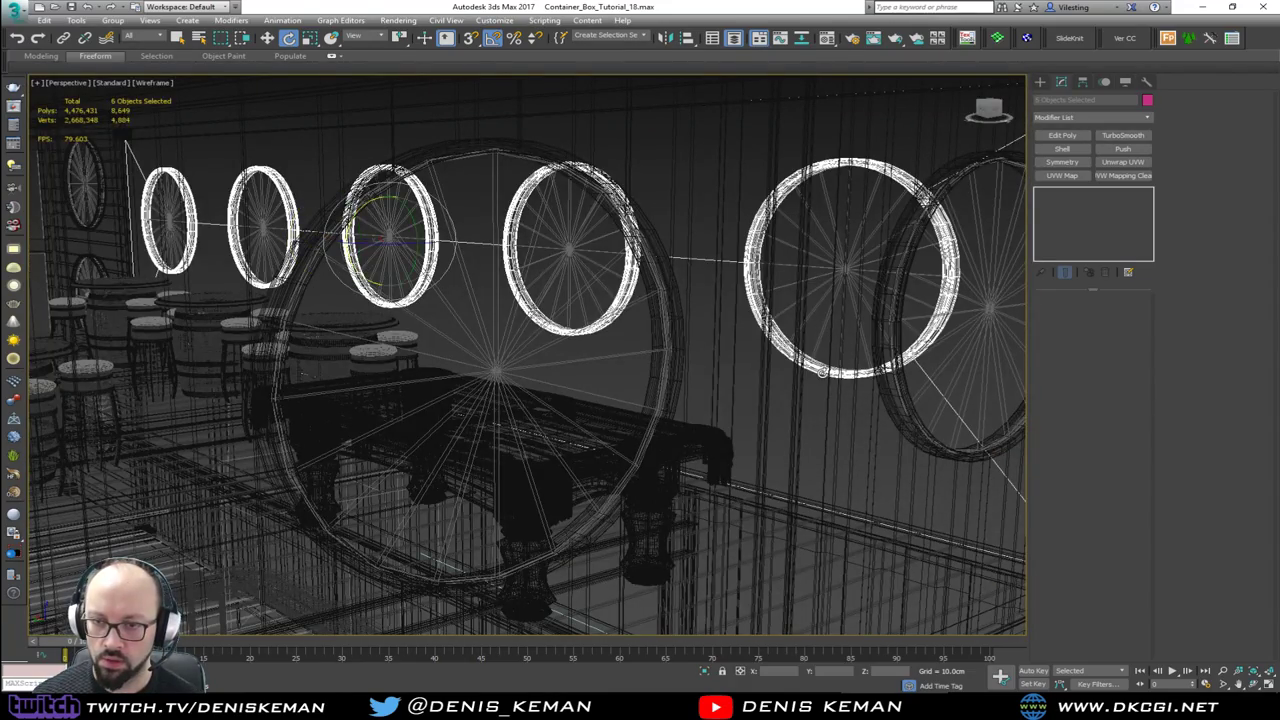
pyautogui.moveTo(344, 288); pyautogui.dragTo(529, 328, button='middle')
pyautogui.hotkey('alt', 'q')
pyautogui.press('F3')
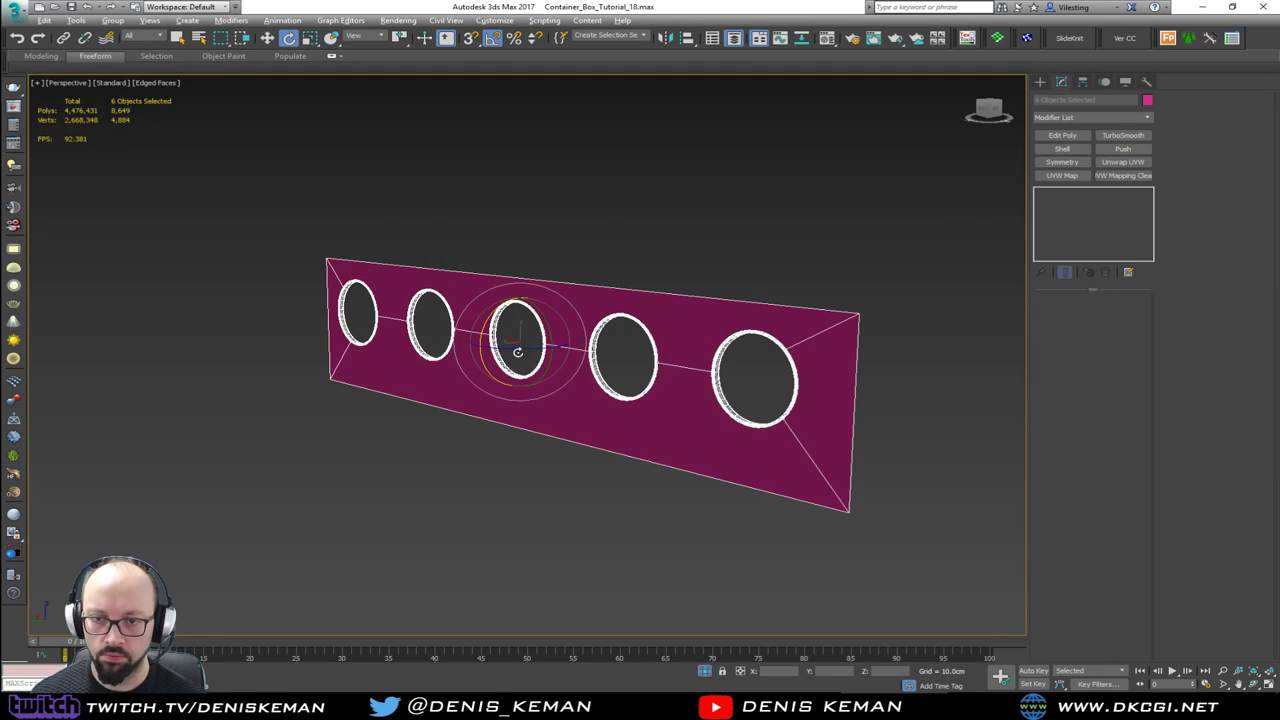
# Step: Clear the six-object selection and select only the cut wall plane
pyautogui.click(466, 444)
pyautogui.keyDown('alt'); pyautogui.moveTo(466, 444); pyautogui.dragTo(575, 400, button='middle'); pyautogui.keyUp('alt')
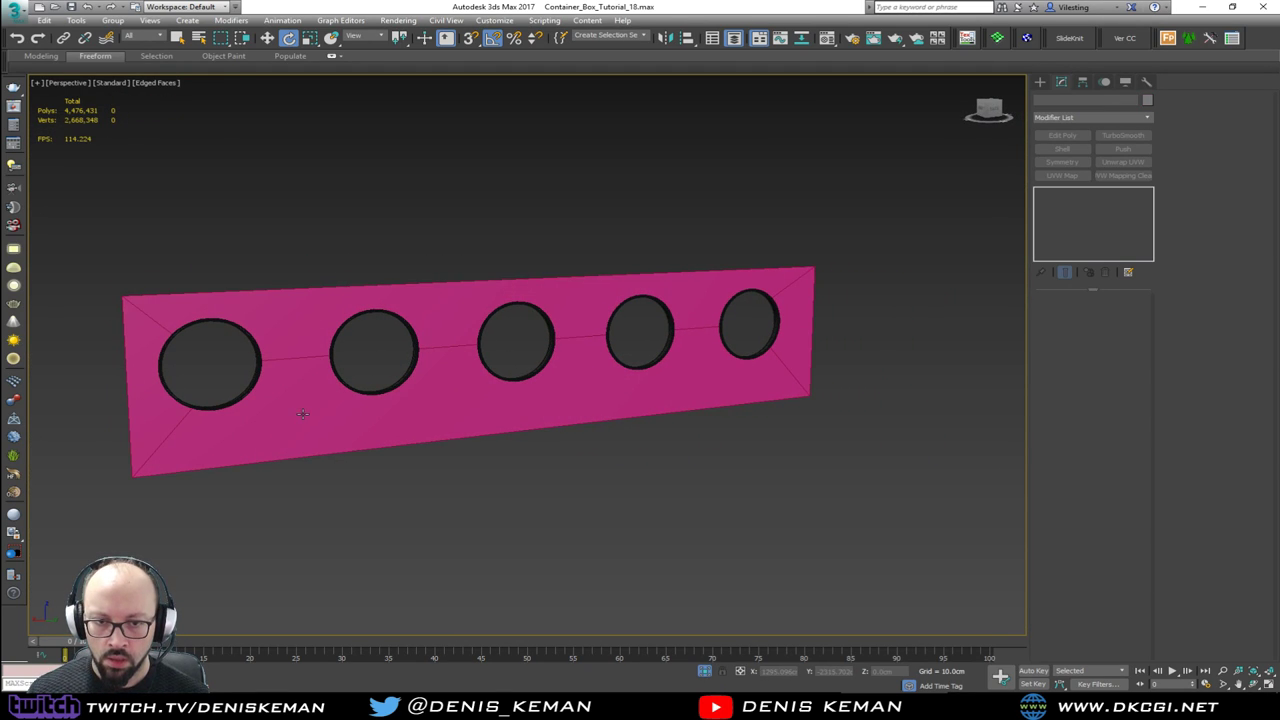
pyautogui.scroll(2, 302, 413)
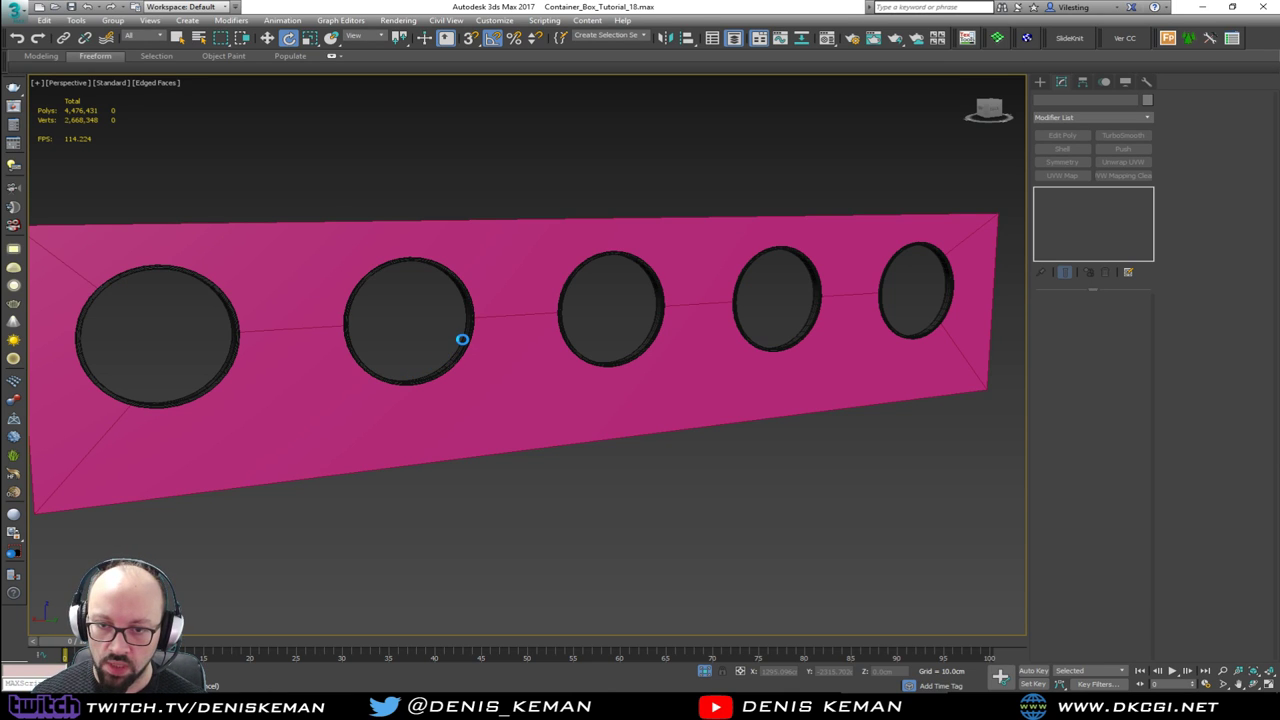
pyautogui.click(471, 410)
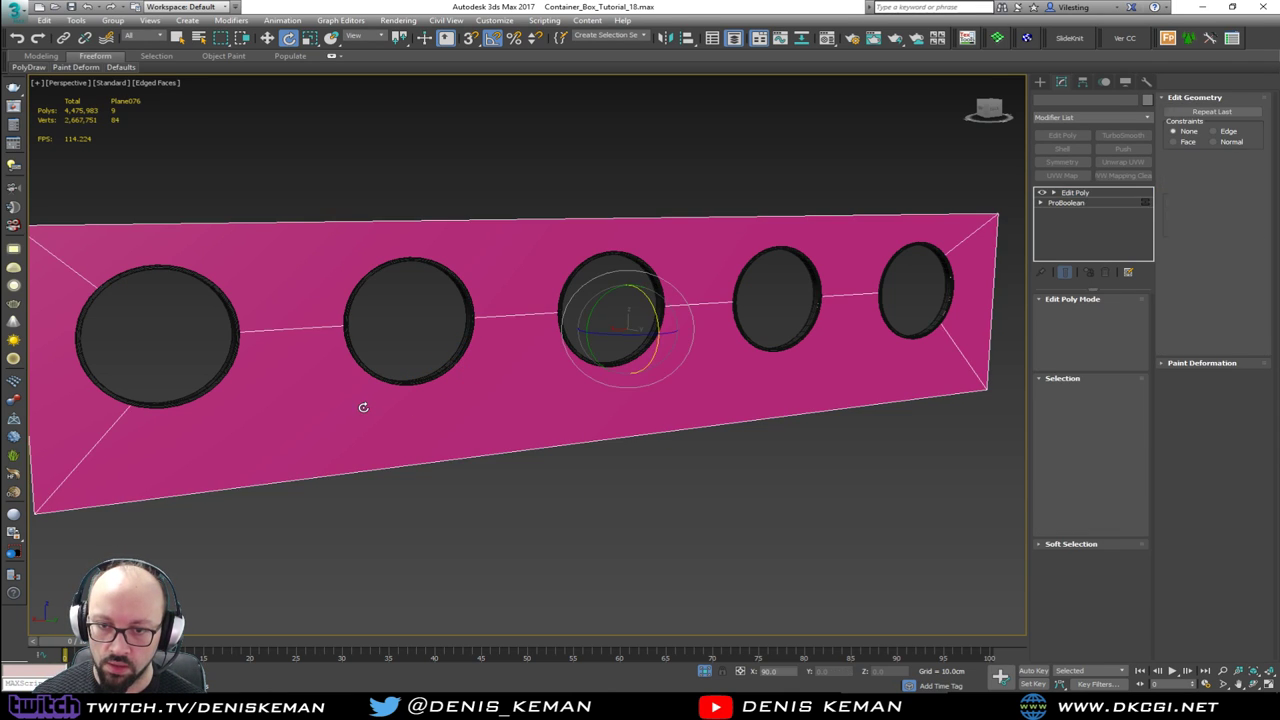
pyautogui.moveTo(360, 409); pyautogui.dragTo(477, 373, button='middle')
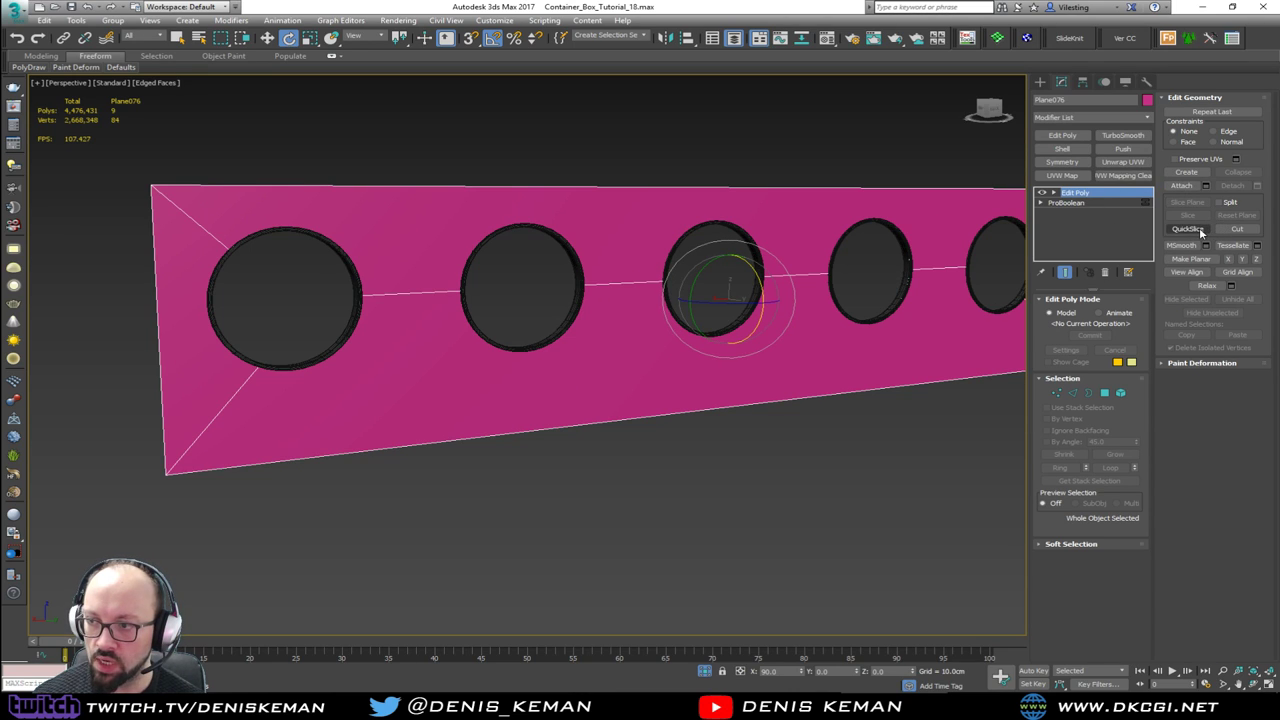
pyautogui.press('2')
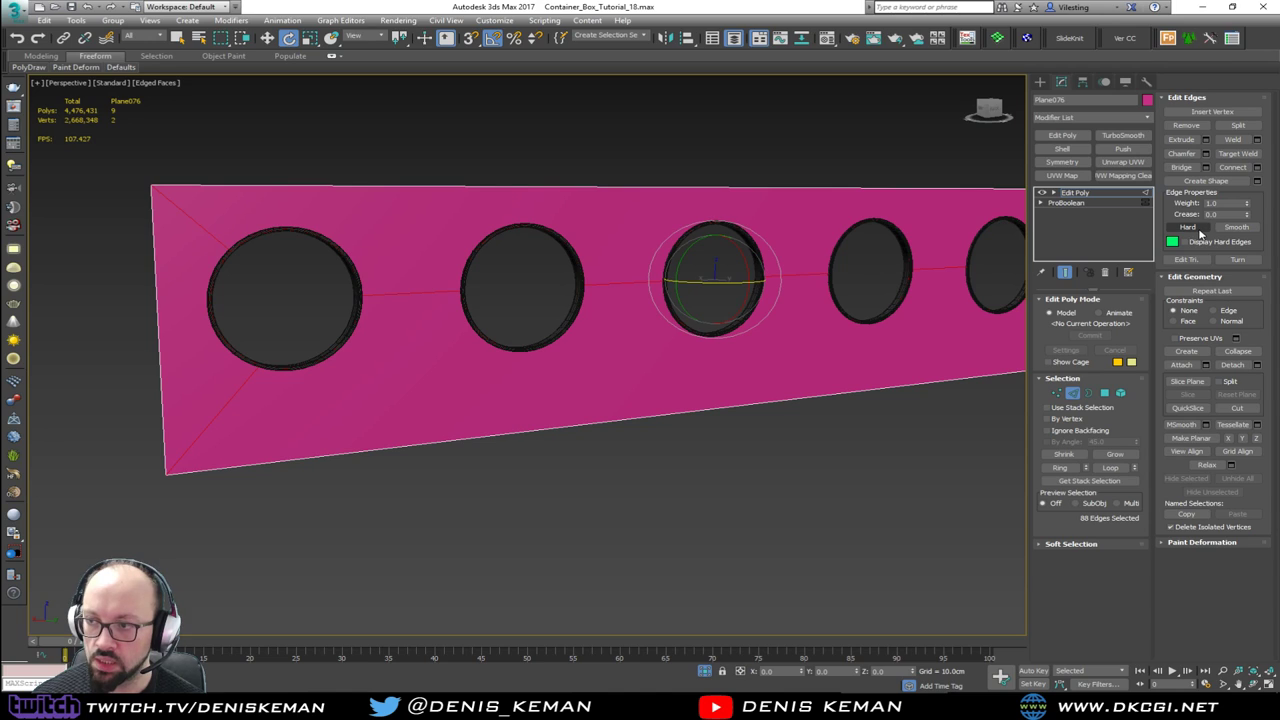
pyautogui.click(1187, 381)
pyautogui.scroll(-3, 626, 231)
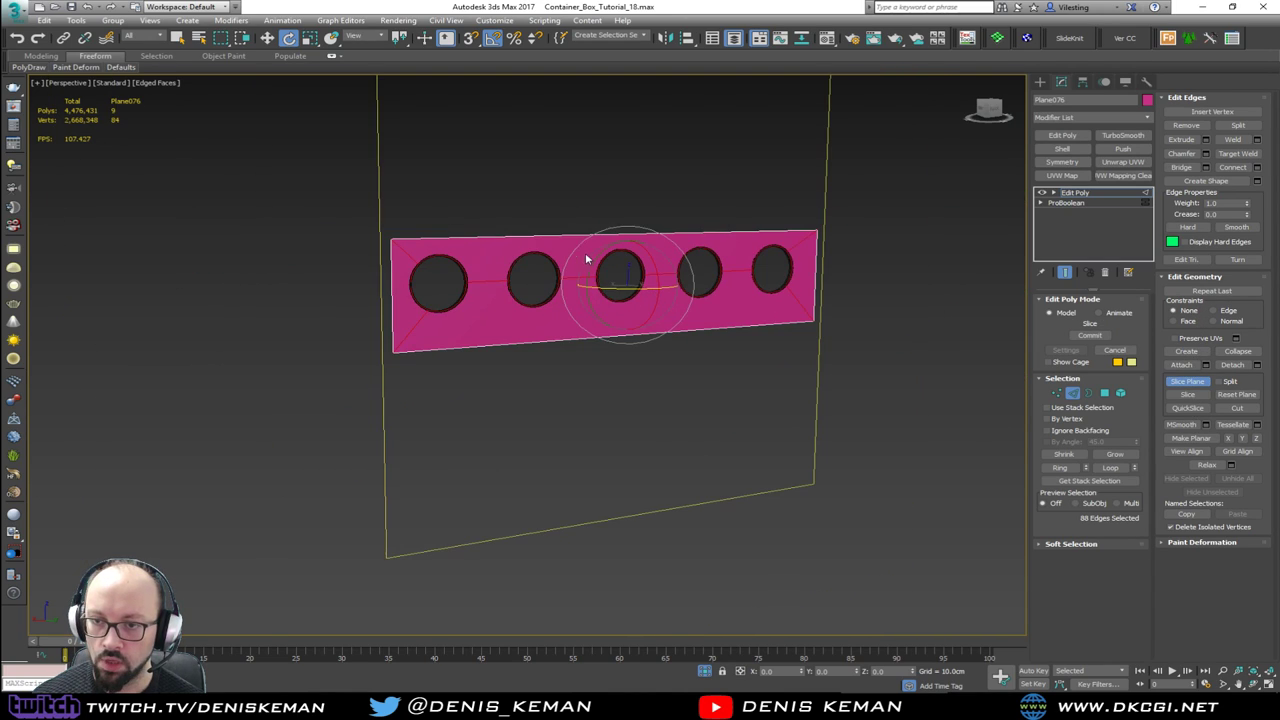
pyautogui.scroll(3, 610, 262)
pyautogui.press('w')
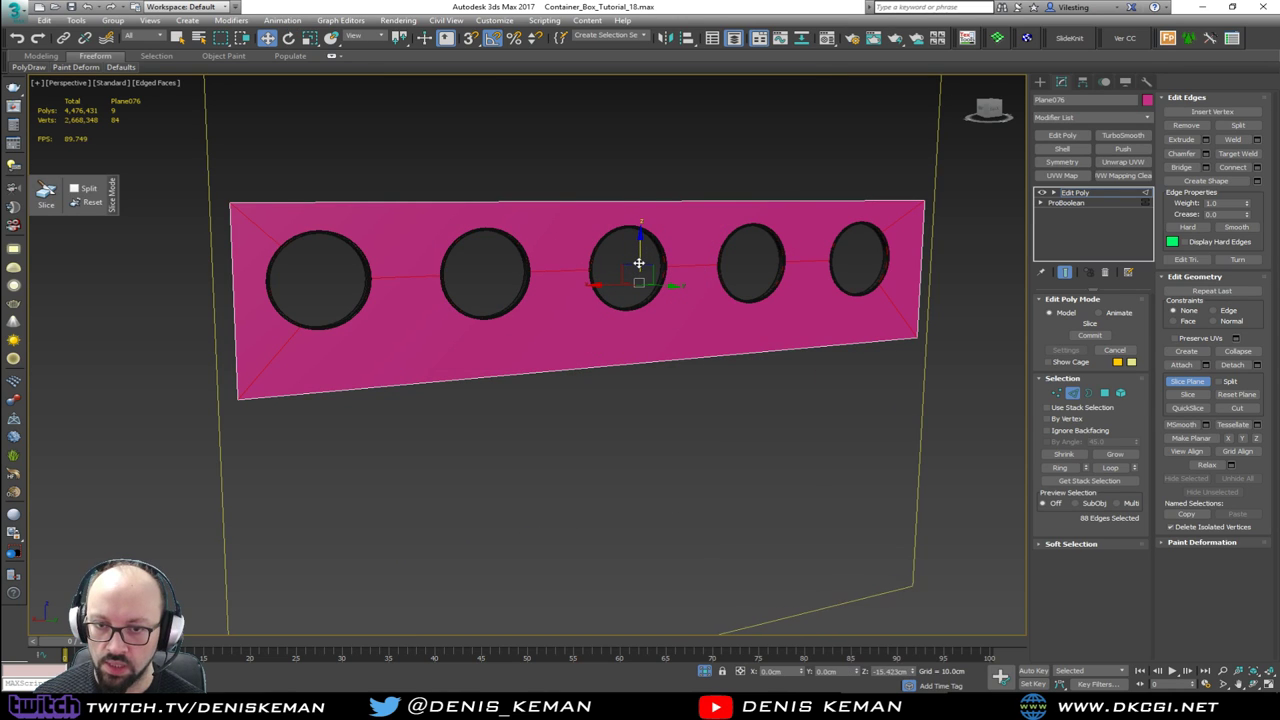
pyautogui.press('e')
pyautogui.moveTo(651, 258); pyautogui.dragTo(660, 337)
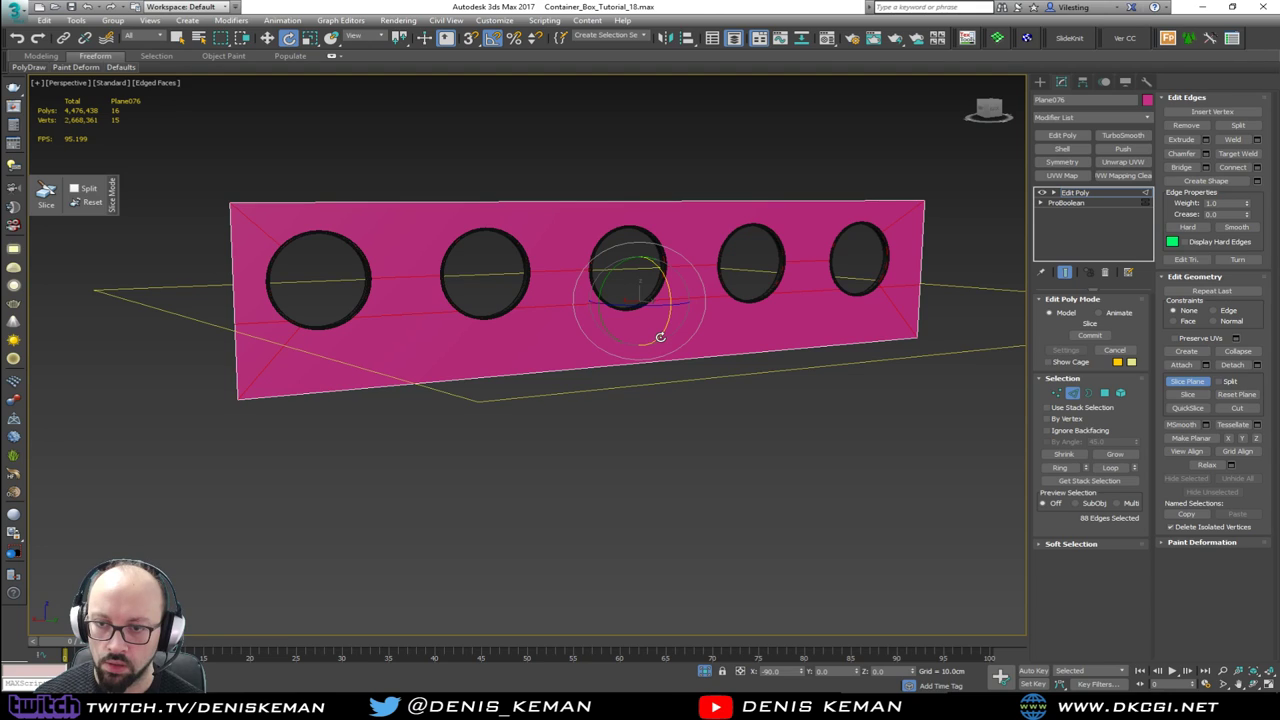
pyautogui.press('w')
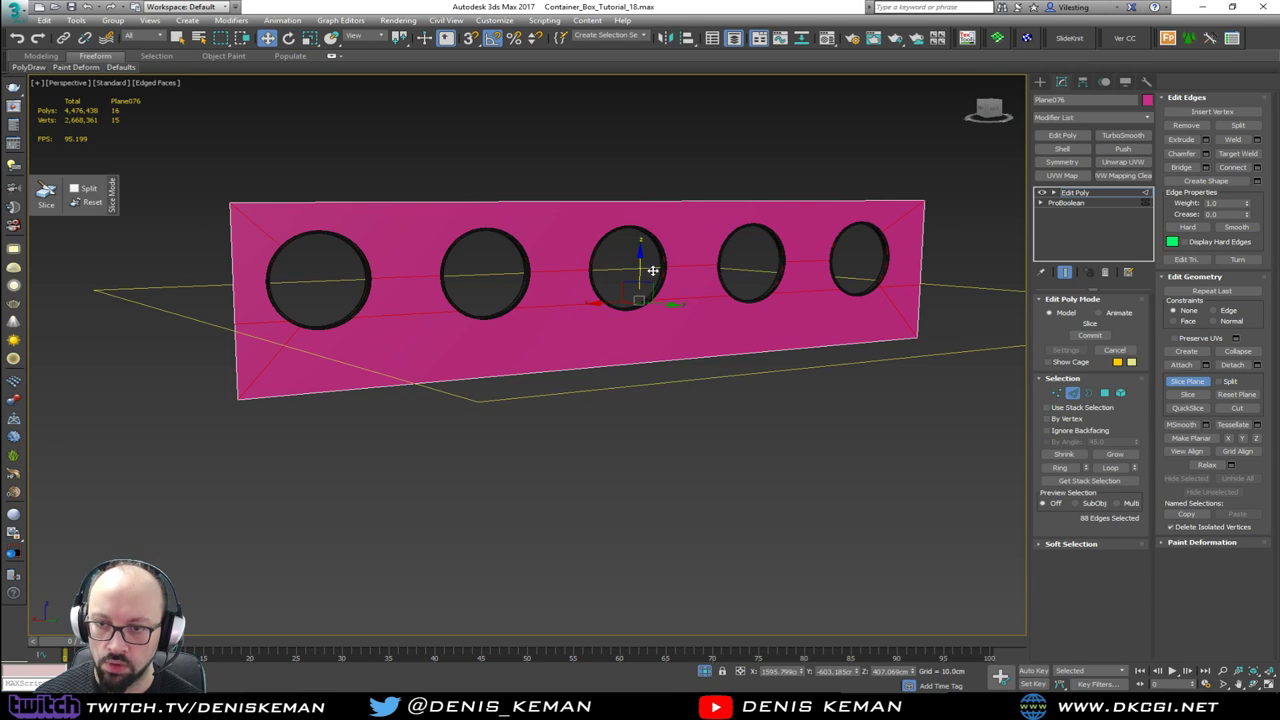
pyautogui.moveTo(645, 268); pyautogui.dragTo(642, 272)
pyautogui.scroll(4, 271, 337)
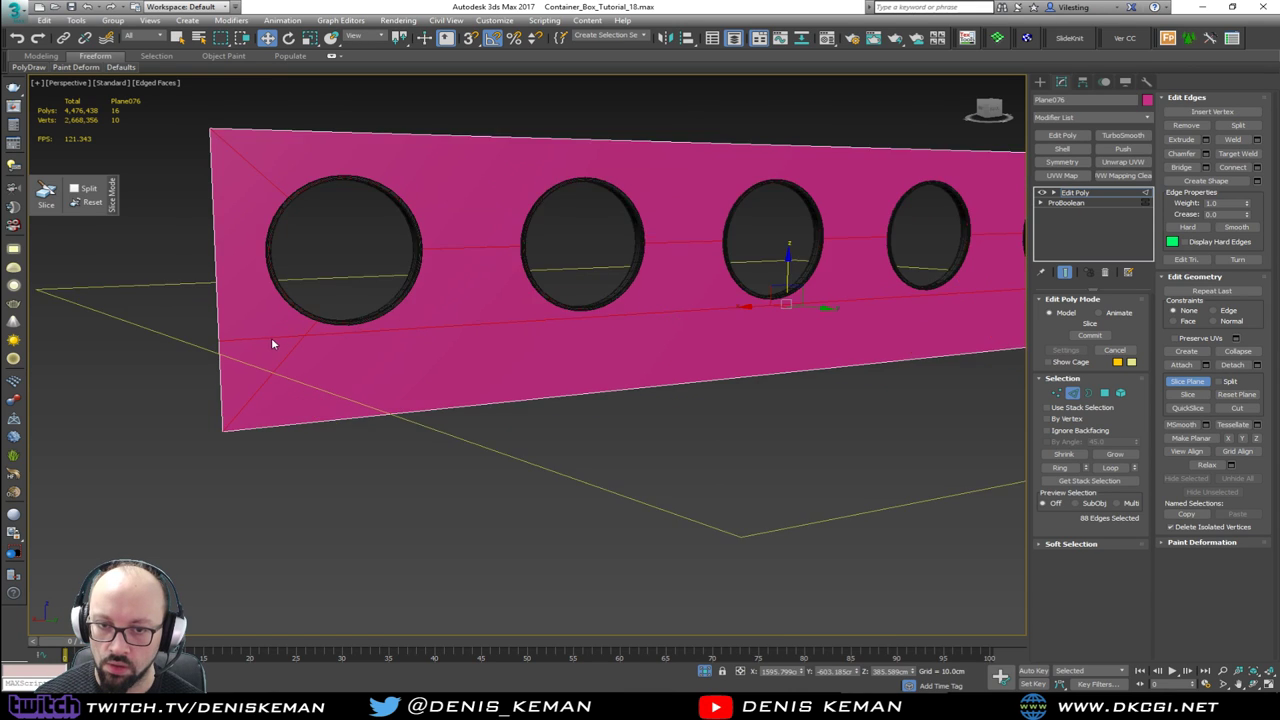
pyautogui.moveTo(326, 331); pyautogui.dragTo(317, 332, button='middle')
pyautogui.scroll(-4, 330, 334)
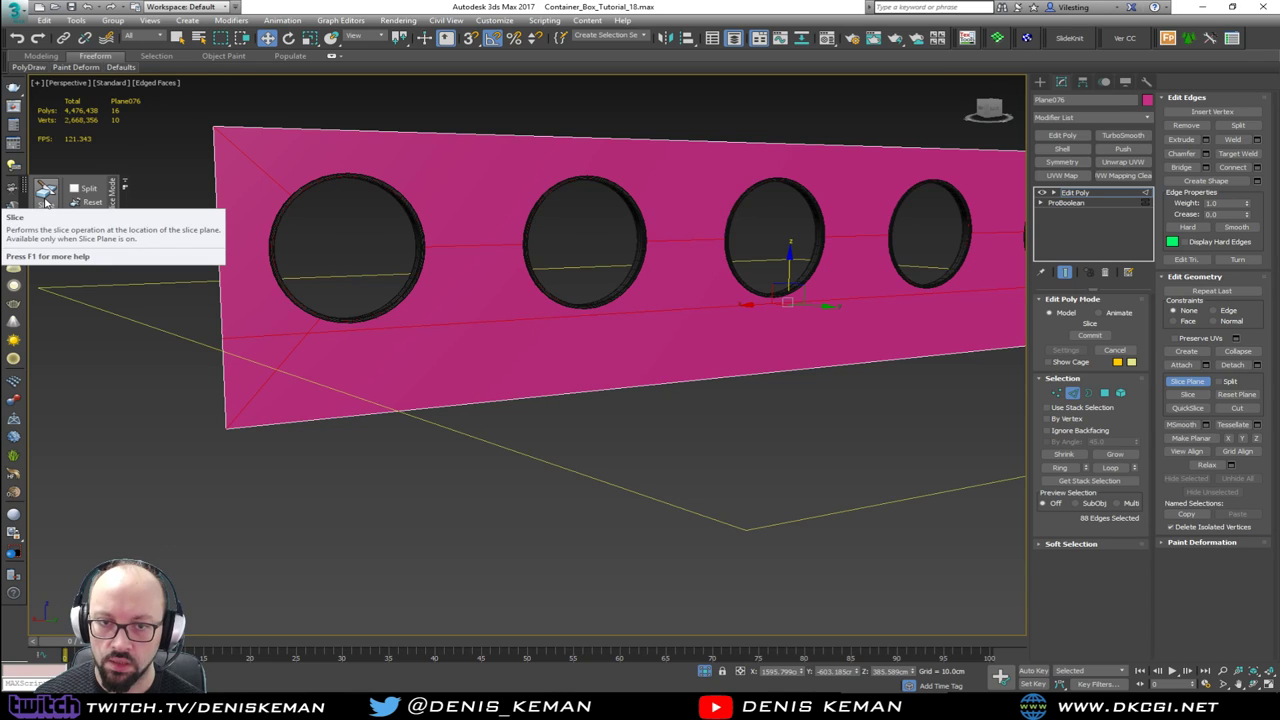
pyautogui.click(1073, 393)
# Step: Create a standard primitive box about 109 cm long, 69 cm wide and 61 cm high beside the wall plane
pyautogui.click(1040, 82)
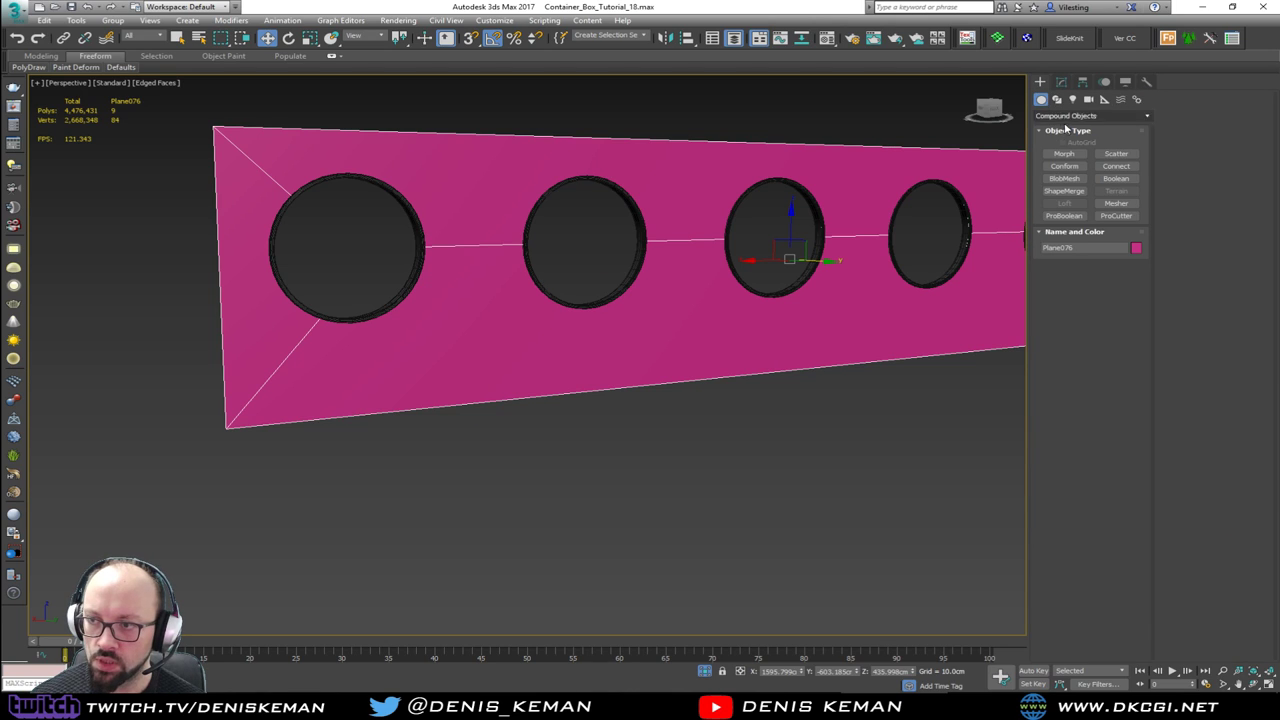
pyautogui.click(1090, 115)
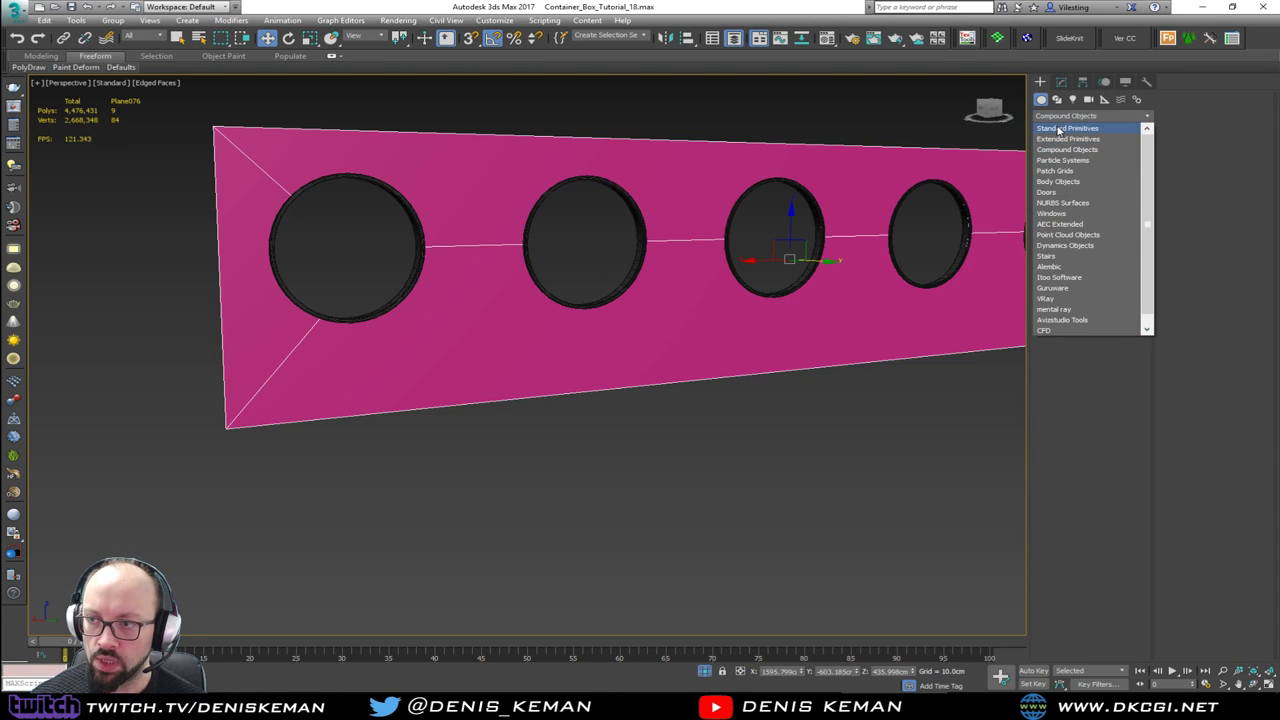
pyautogui.click(1085, 127)
pyautogui.click(1064, 153)
pyautogui.moveTo(480, 580); pyautogui.dragTo(476, 606)
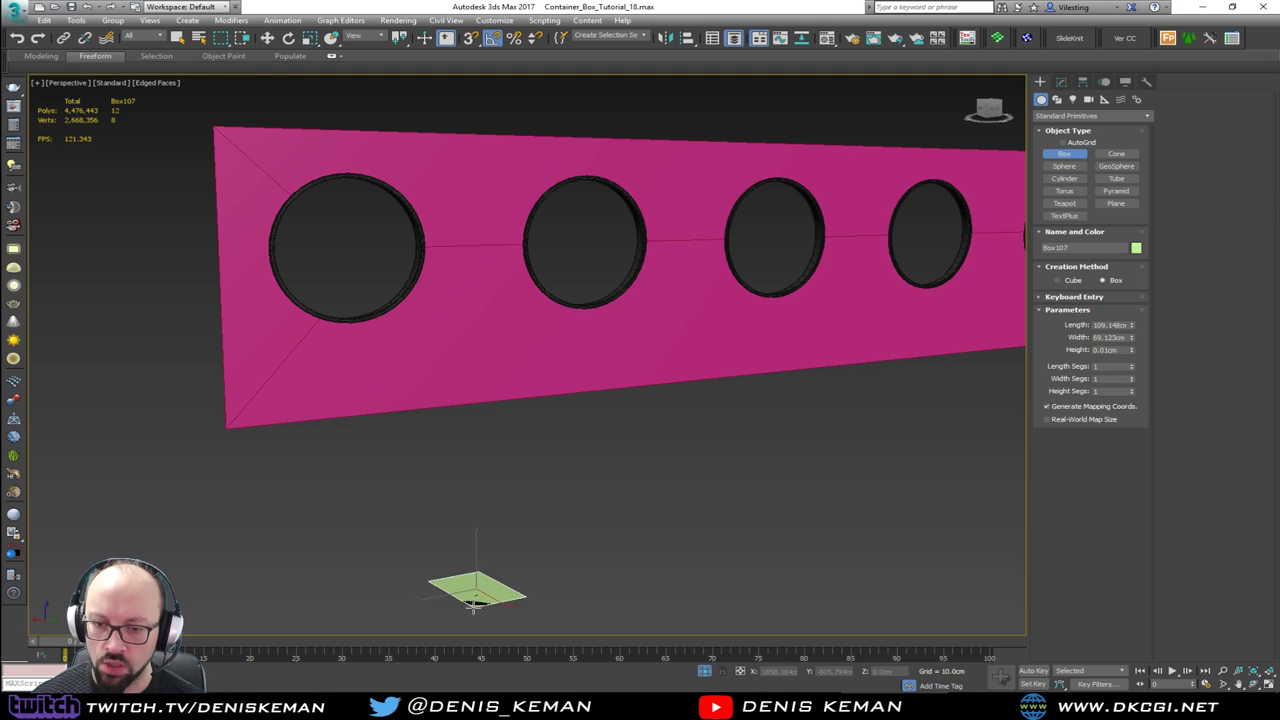
pyautogui.press('w')
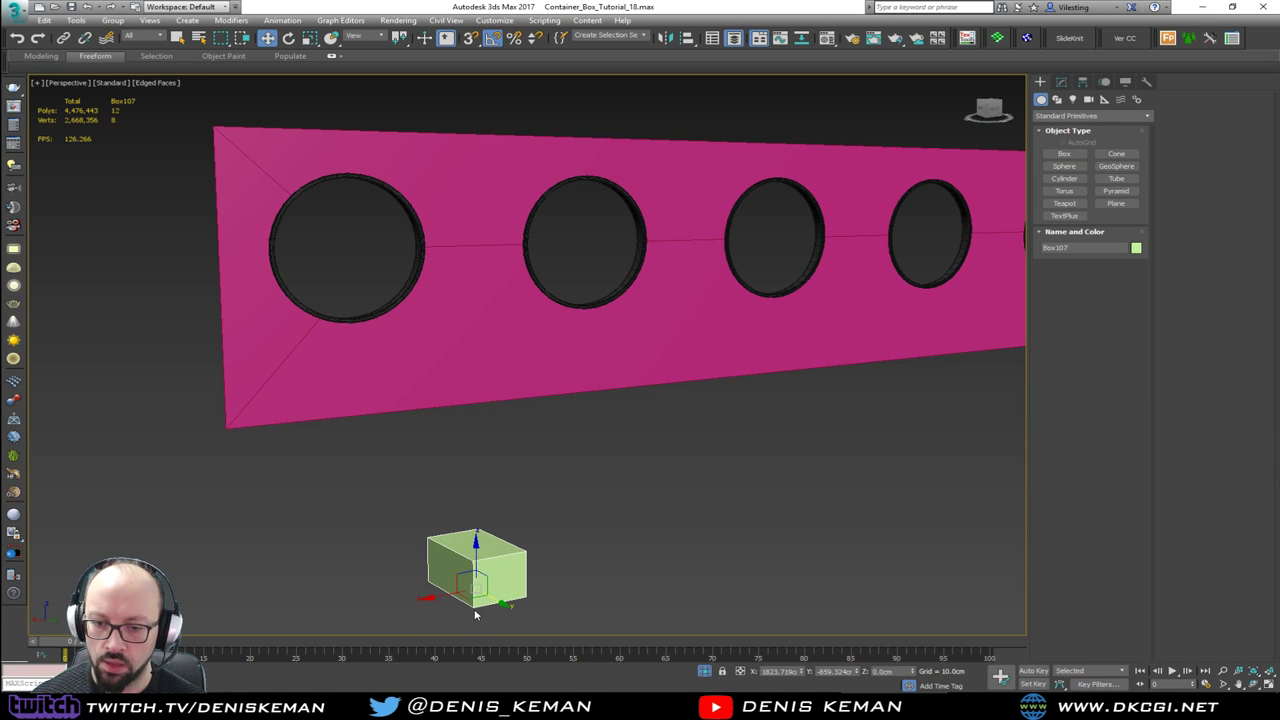
# Step: Snap the box's base onto the wall plane's lower corner below the outermost hole
pyautogui.press('s')
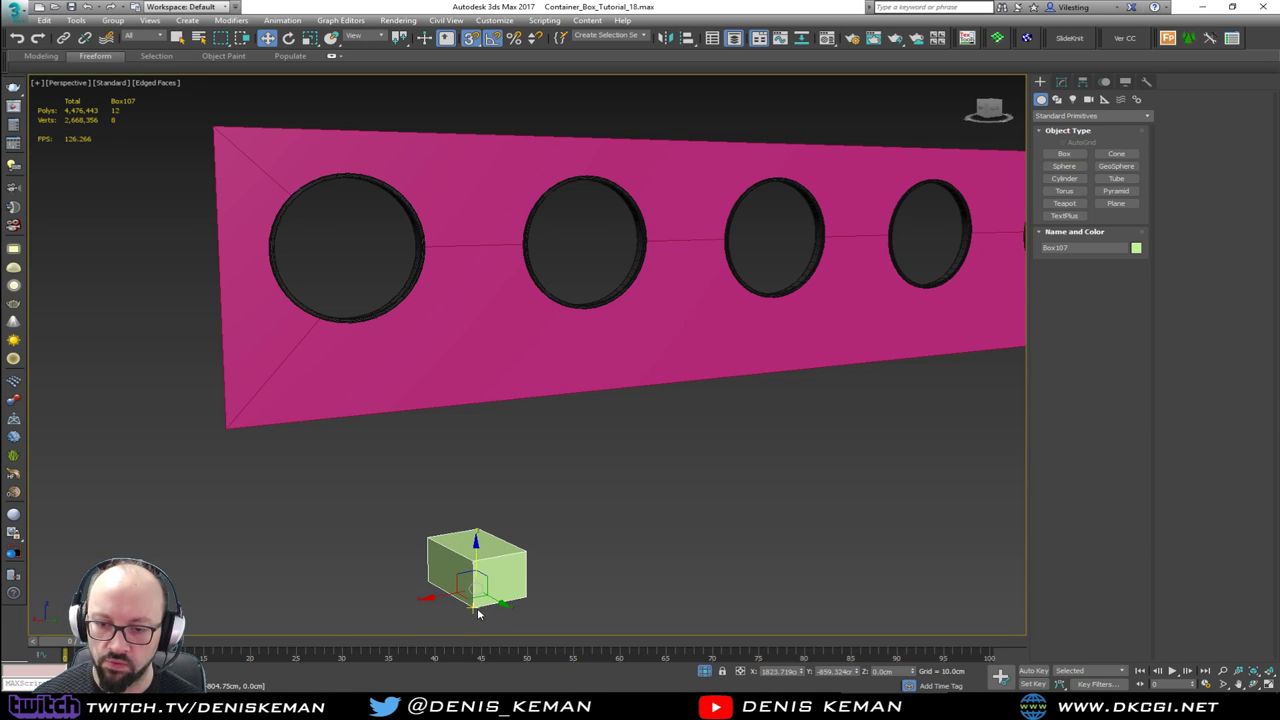
pyautogui.moveTo(478, 612); pyautogui.dragTo(230, 428)
pyautogui.moveTo(475, 367); pyautogui.dragTo(205, 436)
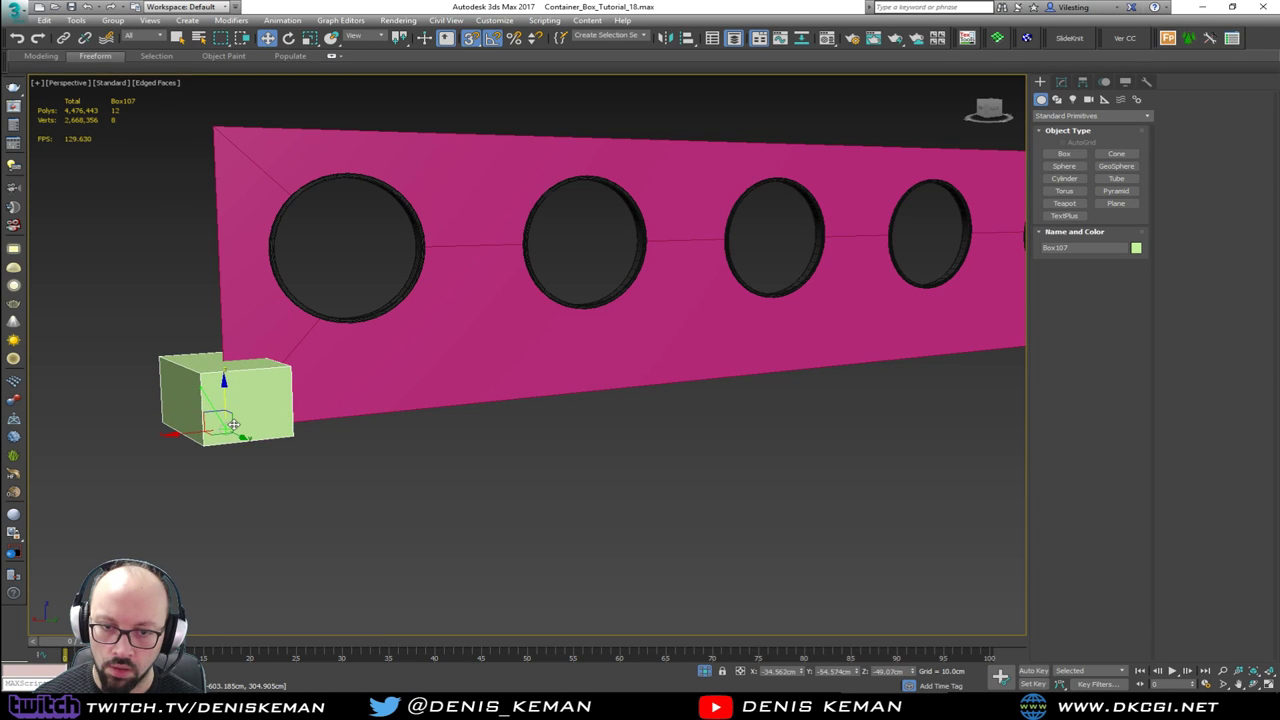
# Step: Move the box along X to beneath the outermost hole and set its height to 80 cm
pyautogui.click(1061, 82)
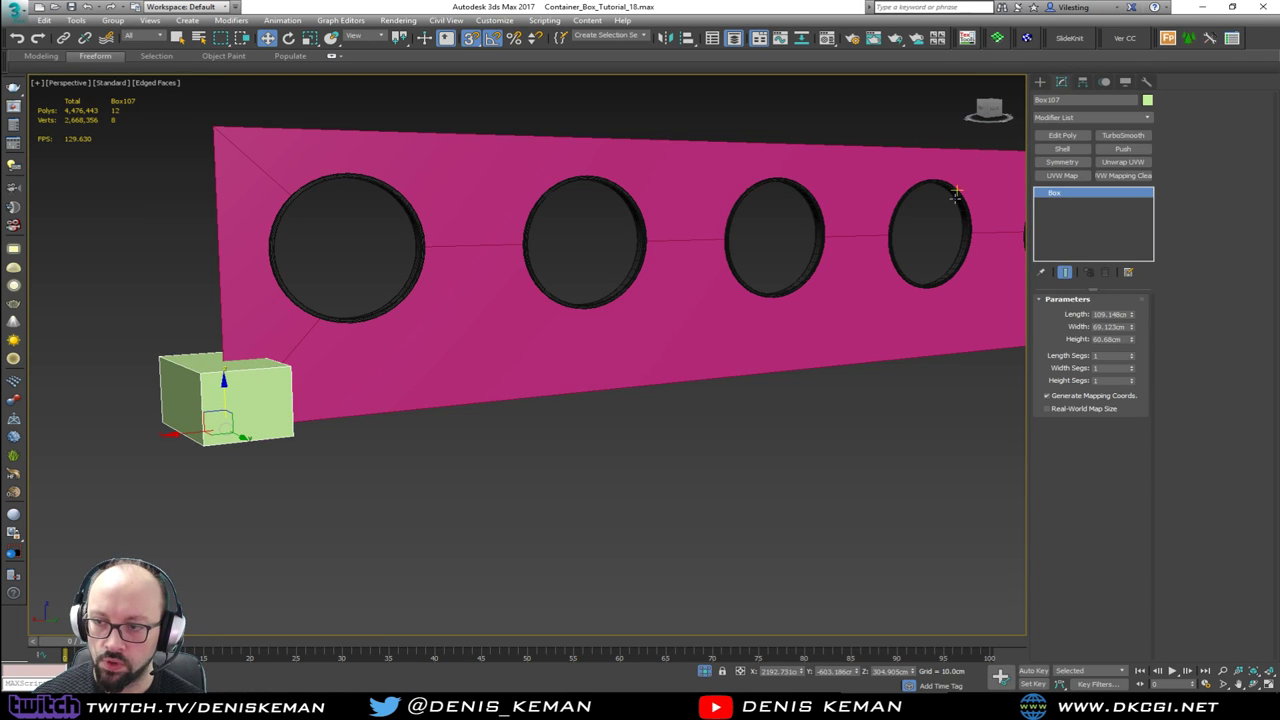
pyautogui.moveTo(1131, 339); pyautogui.dragTo(1131, 302)
pyautogui.press('s')
pyautogui.moveTo(196, 433); pyautogui.dragTo(340, 428)
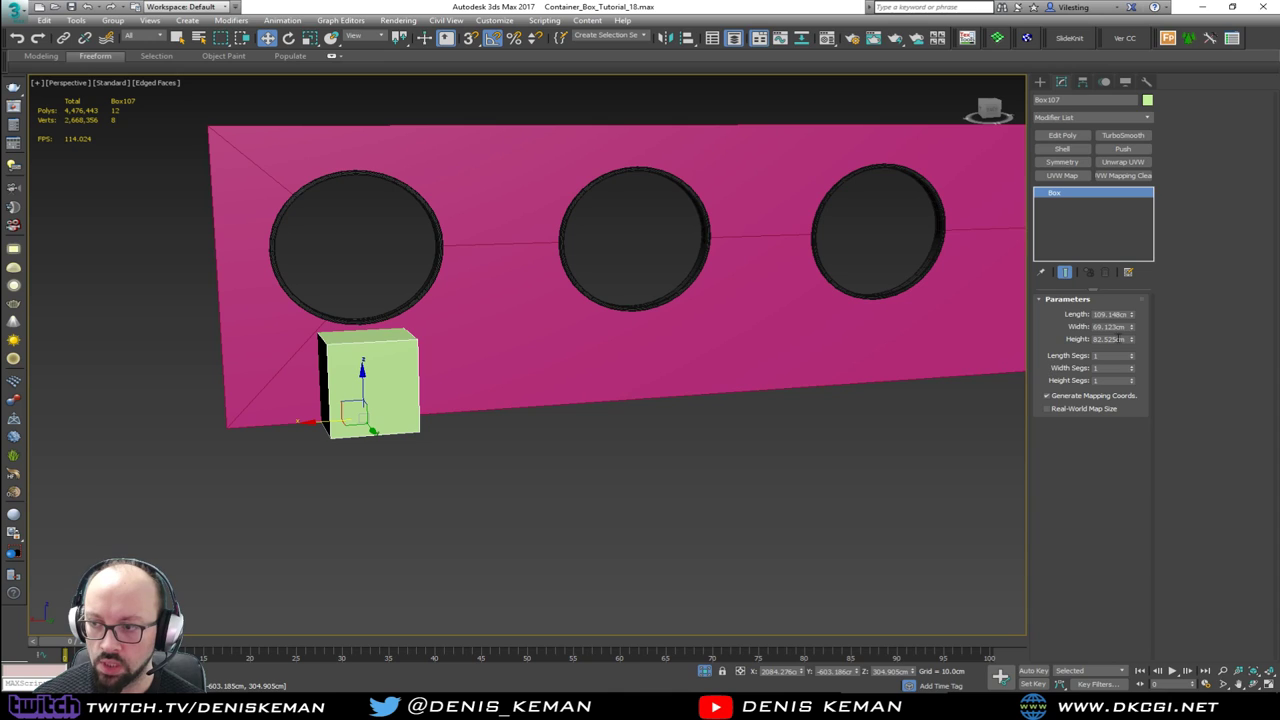
pyautogui.doubleClick(1110, 339)
pyautogui.write('80')
pyautogui.press('Return')
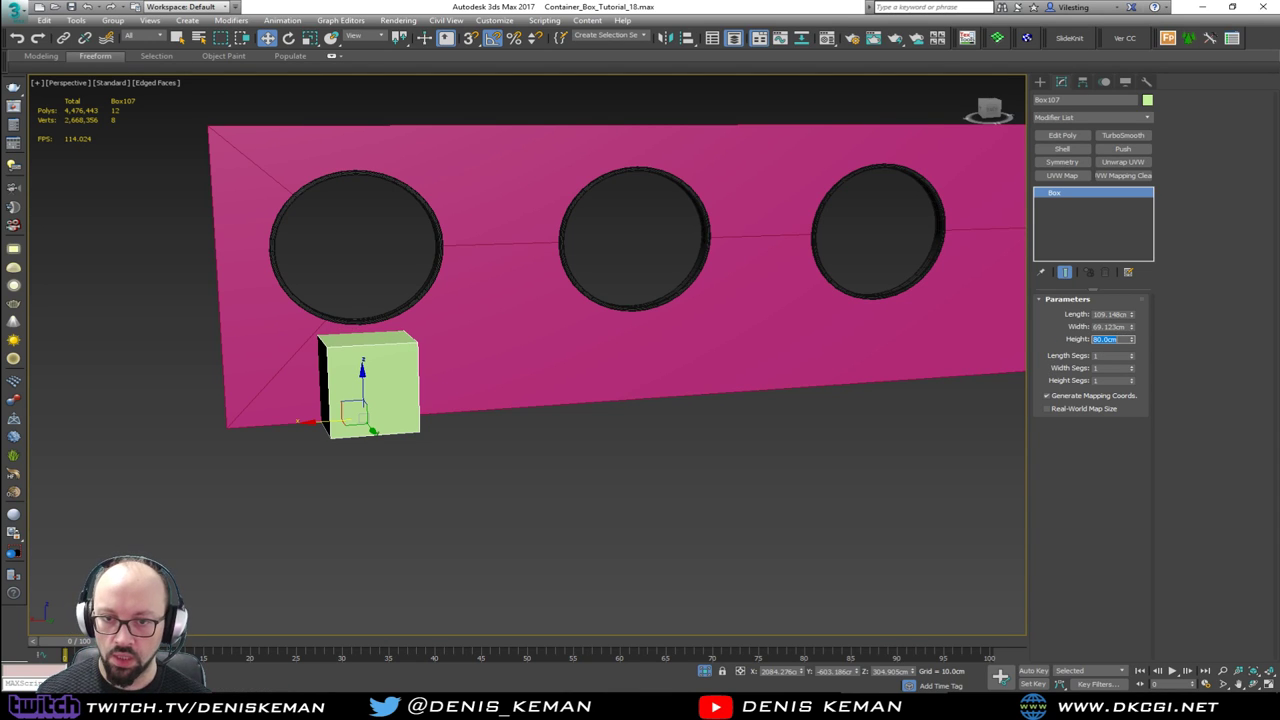
# Step: Slice the wall plane horizontally with Slice Plane just below the holes, near the box's upper face, and clear the edge selection
pyautogui.click(468, 379)
pyautogui.press('2')
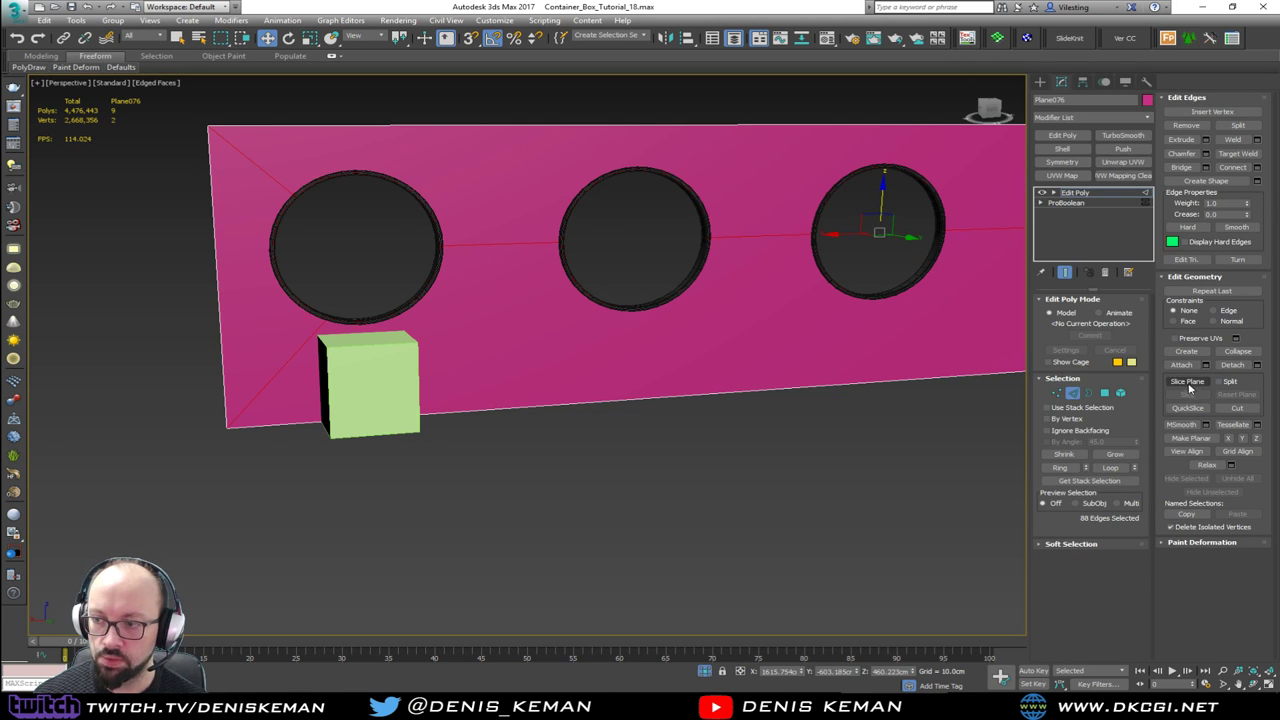
pyautogui.click(1187, 381)
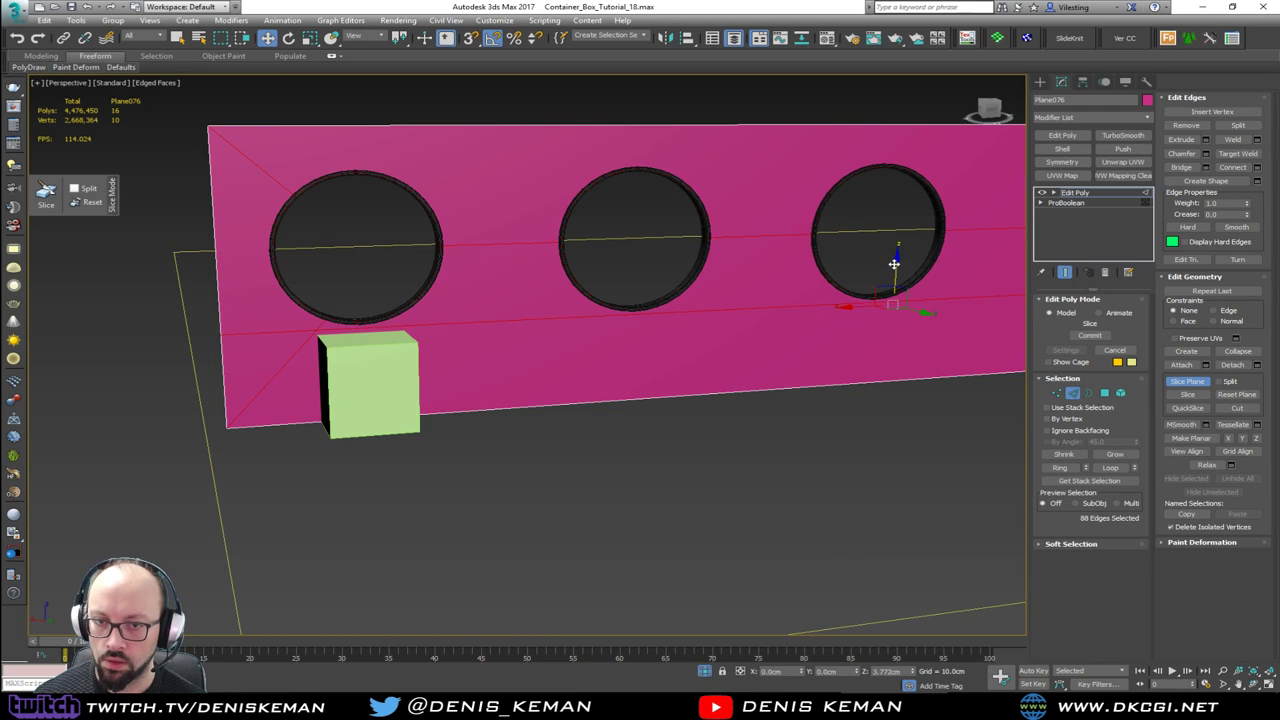
pyautogui.click(46, 194)
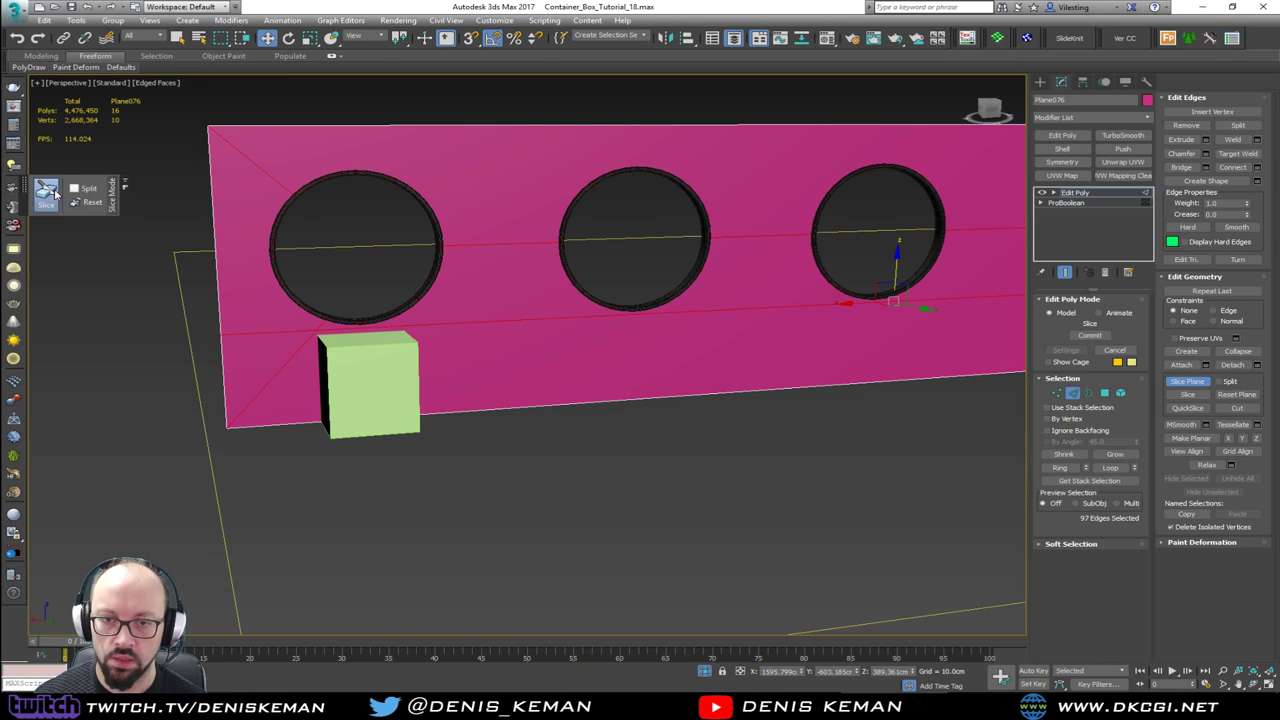
pyautogui.rightClick(918, 390)
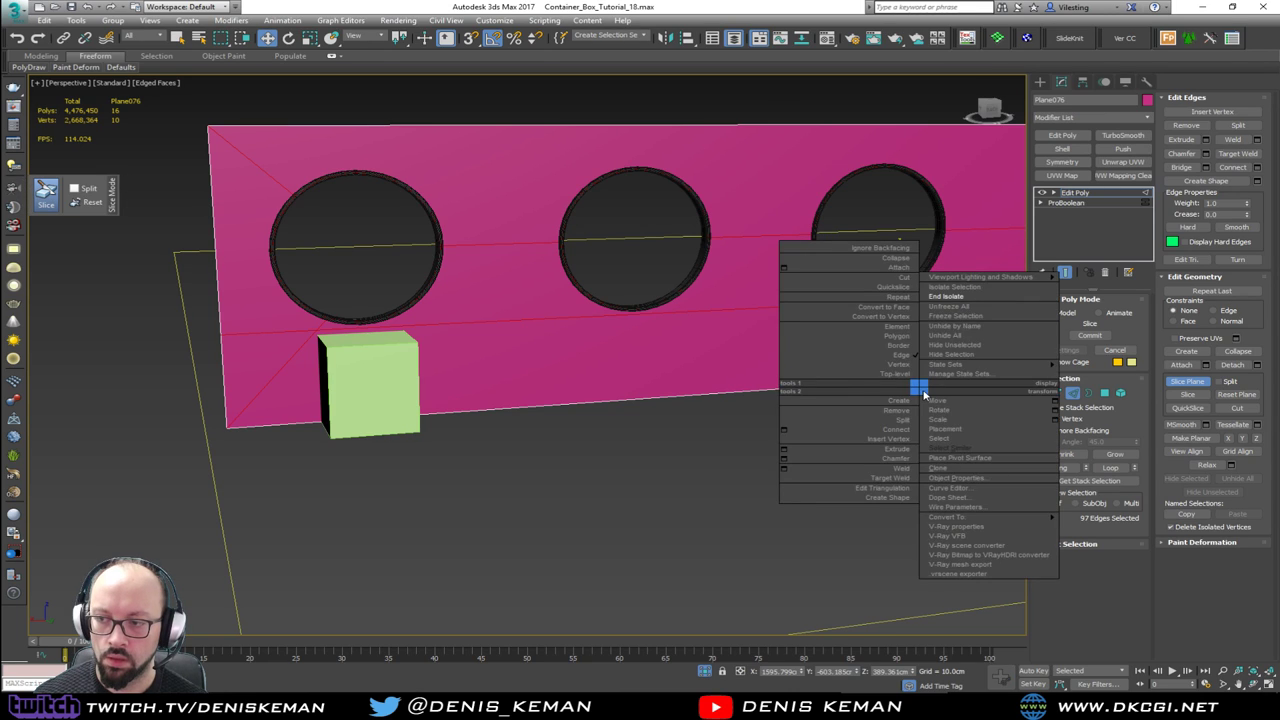
pyautogui.click(1188, 382)
pyautogui.click(610, 465)
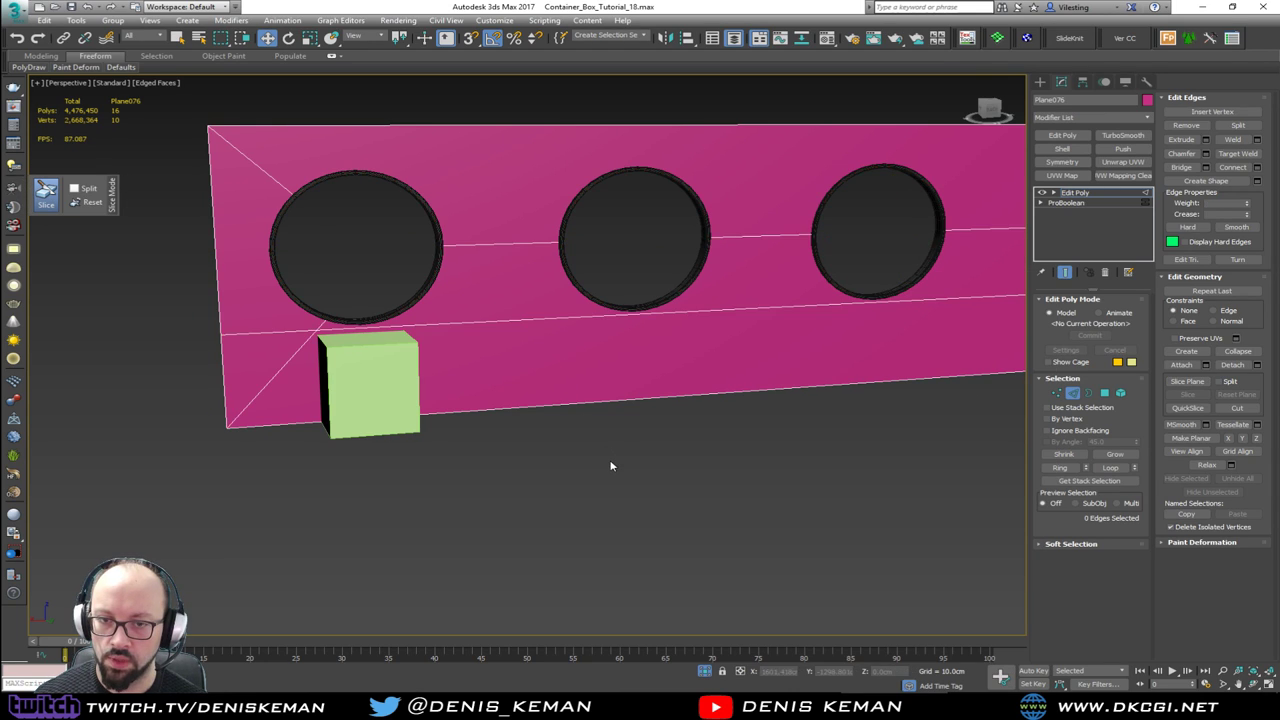
# Step: Select the whole row of sliced edges and snap it vertically to the height of the box's upper face
pyautogui.doubleClick(499, 320)
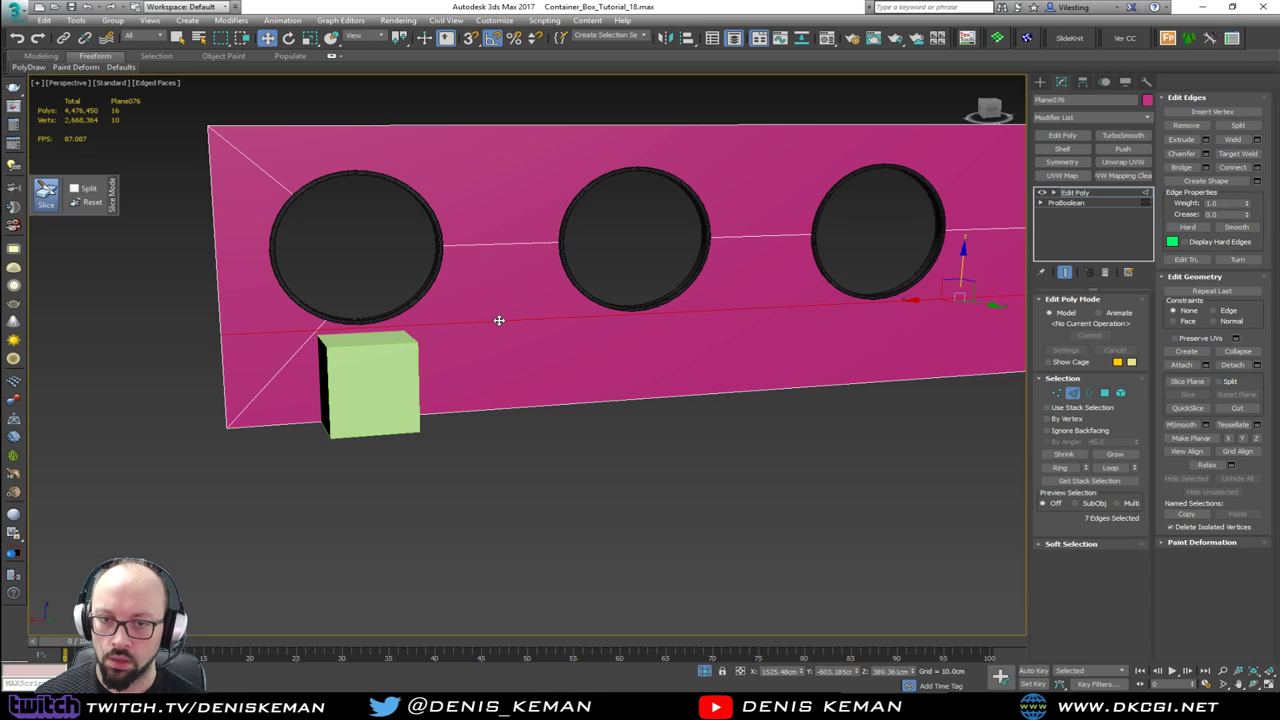
pyautogui.moveTo(580, 318); pyautogui.dragTo(488, 327, button='middle')
pyautogui.scroll(-2, 337, 294)
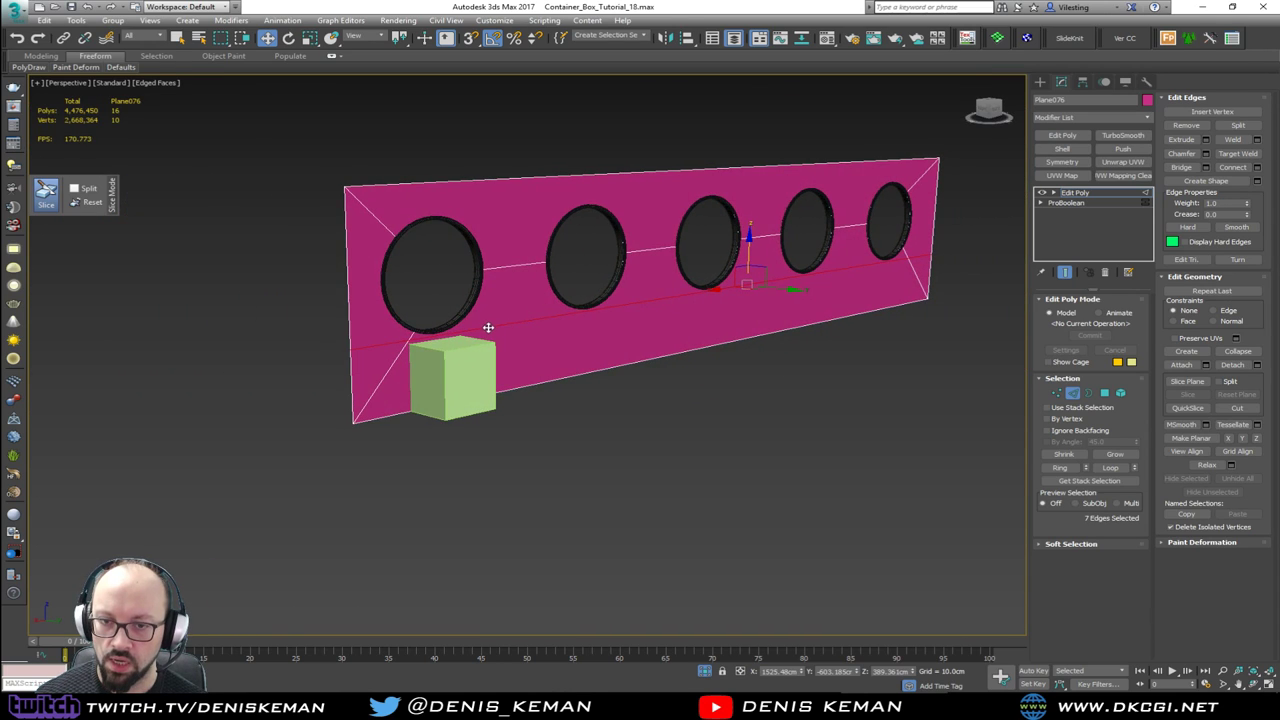
pyautogui.moveTo(747, 256); pyautogui.dragTo(497, 341)
pyautogui.press('s')
pyautogui.scroll(5, 499, 351)
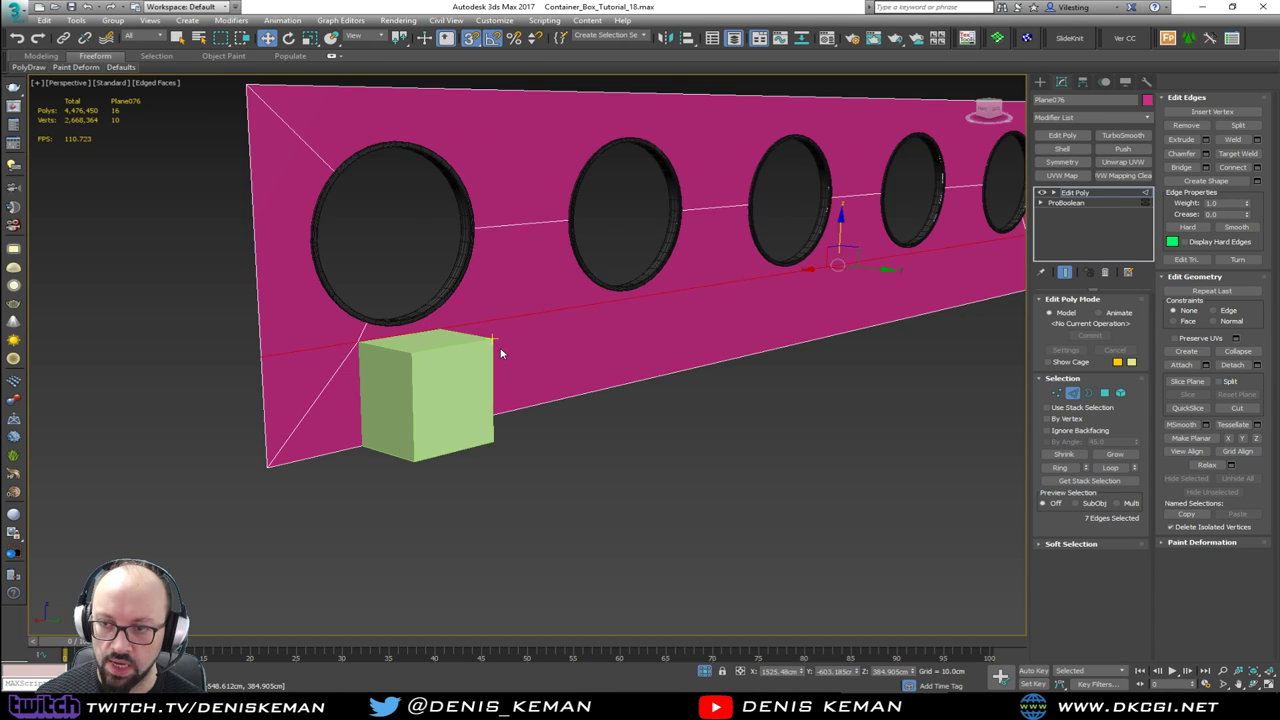
# Step: Connect the sliced row's outer end vertex to the outermost hole's lower vertex where the corner diagonal ends, showing the wireframe
pyautogui.keyDown('alt'); pyautogui.moveTo(267, 374); pyautogui.dragTo(291, 362, button='middle'); pyautogui.keyUp('alt')
pyautogui.press('1')
pyautogui.click(128, 307)
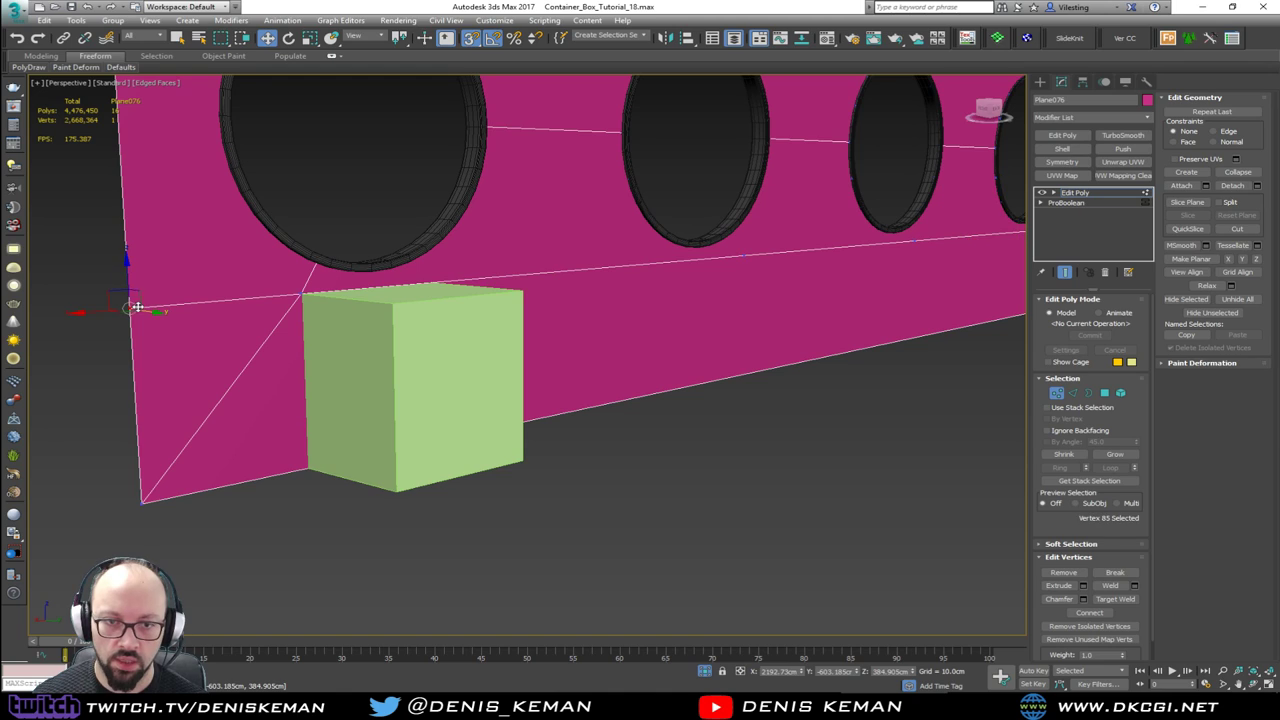
pyautogui.press('s')
pyautogui.press('F3')
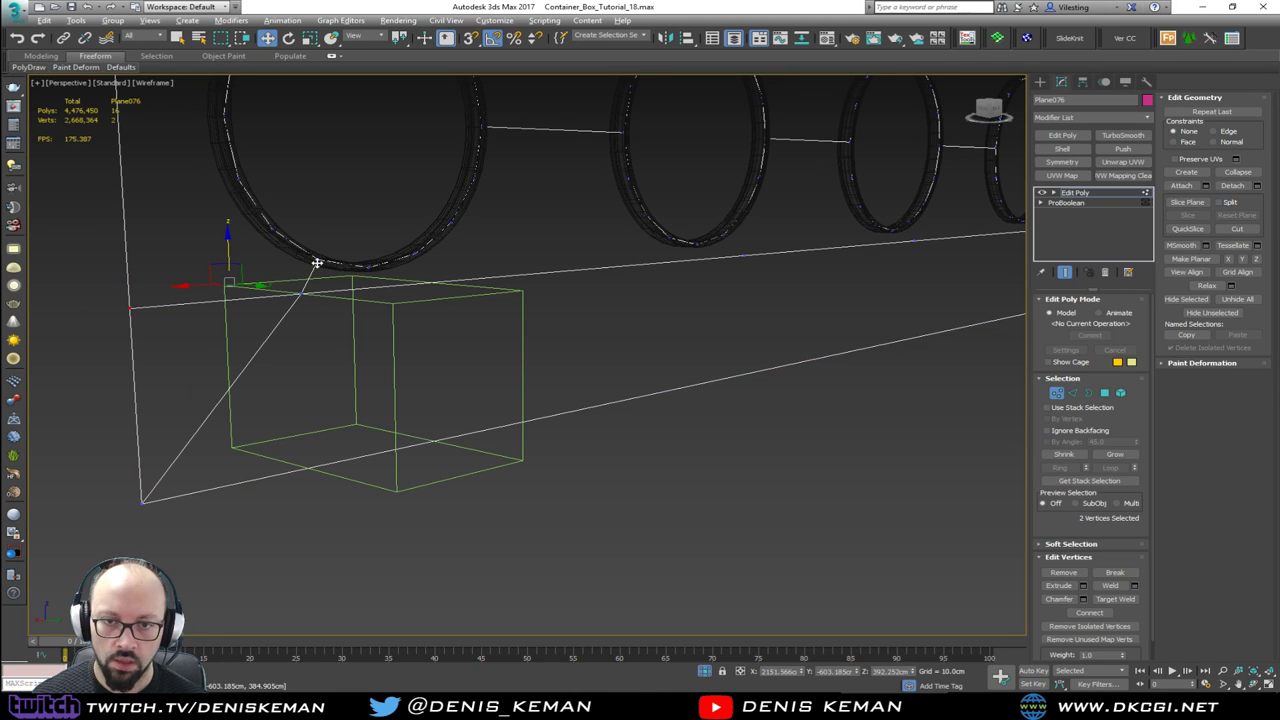
# Step: Remove the short diagonal edge between the outermost hole and the sliced row, then return to vertex editing
pyautogui.press('2')
pyautogui.click(290, 312)
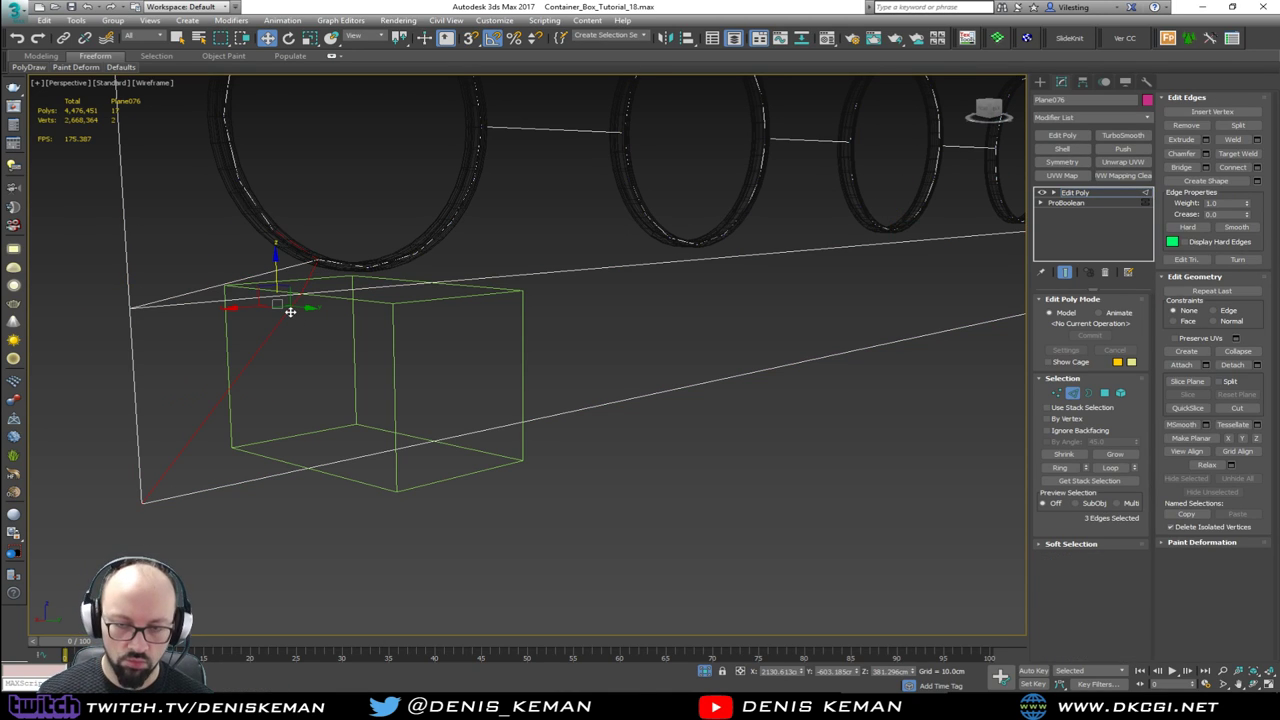
pyautogui.keyDown('alt'); pyautogui.moveTo(277, 256); pyautogui.dragTo(278, 259); pyautogui.keyUp('alt')
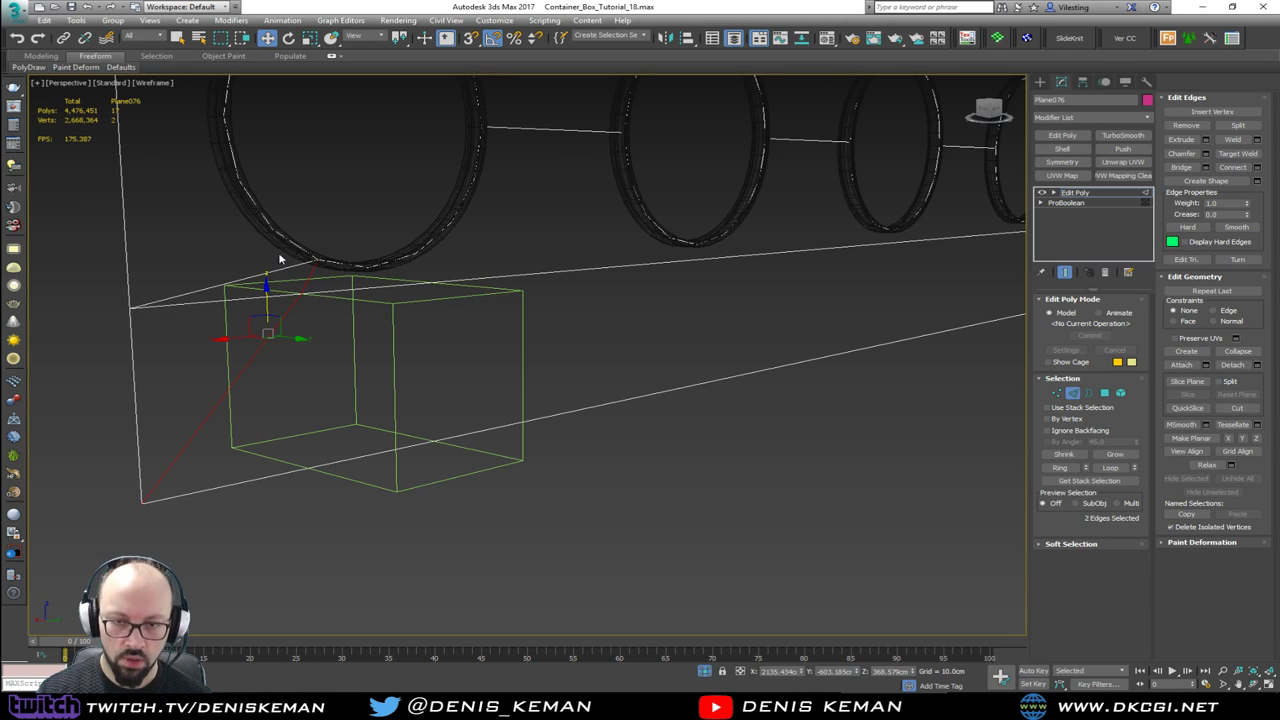
pyautogui.hotkey('ctrl', 'BackSpace')
pyautogui.hotkey('ctrl', 'z')
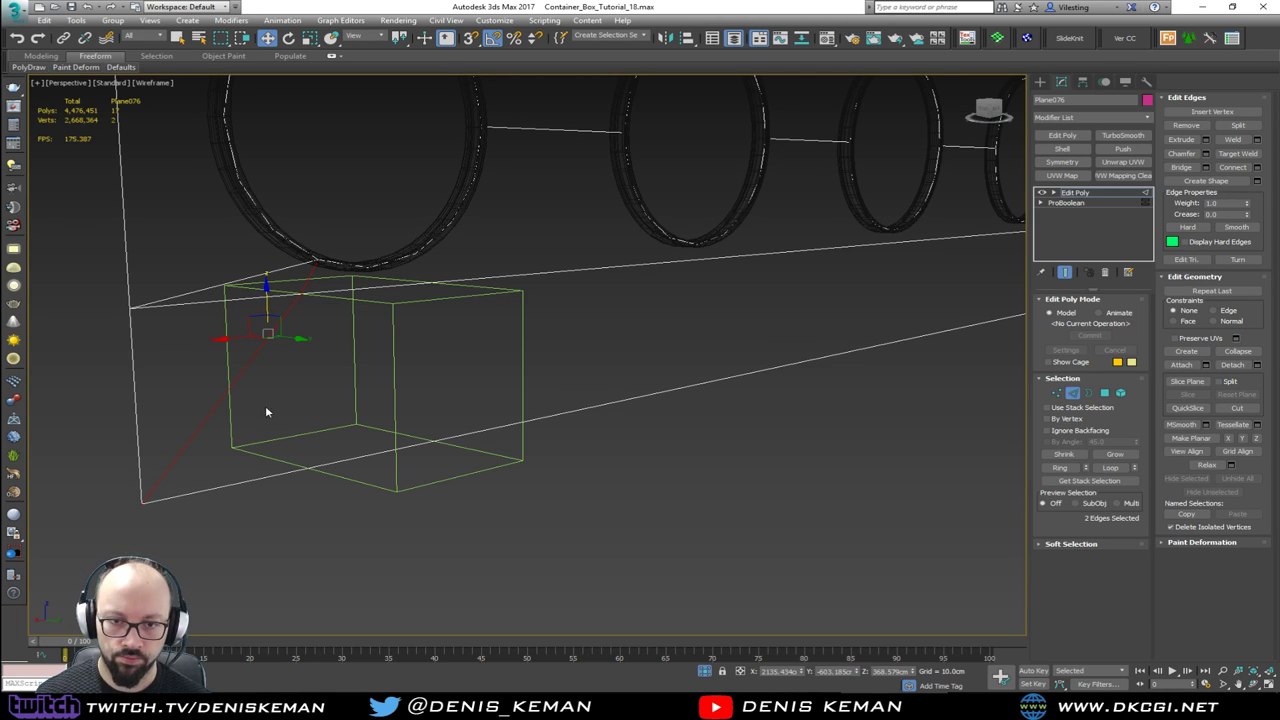
pyautogui.keyDown('alt'); pyautogui.click(199, 422); pyautogui.keyUp('alt')
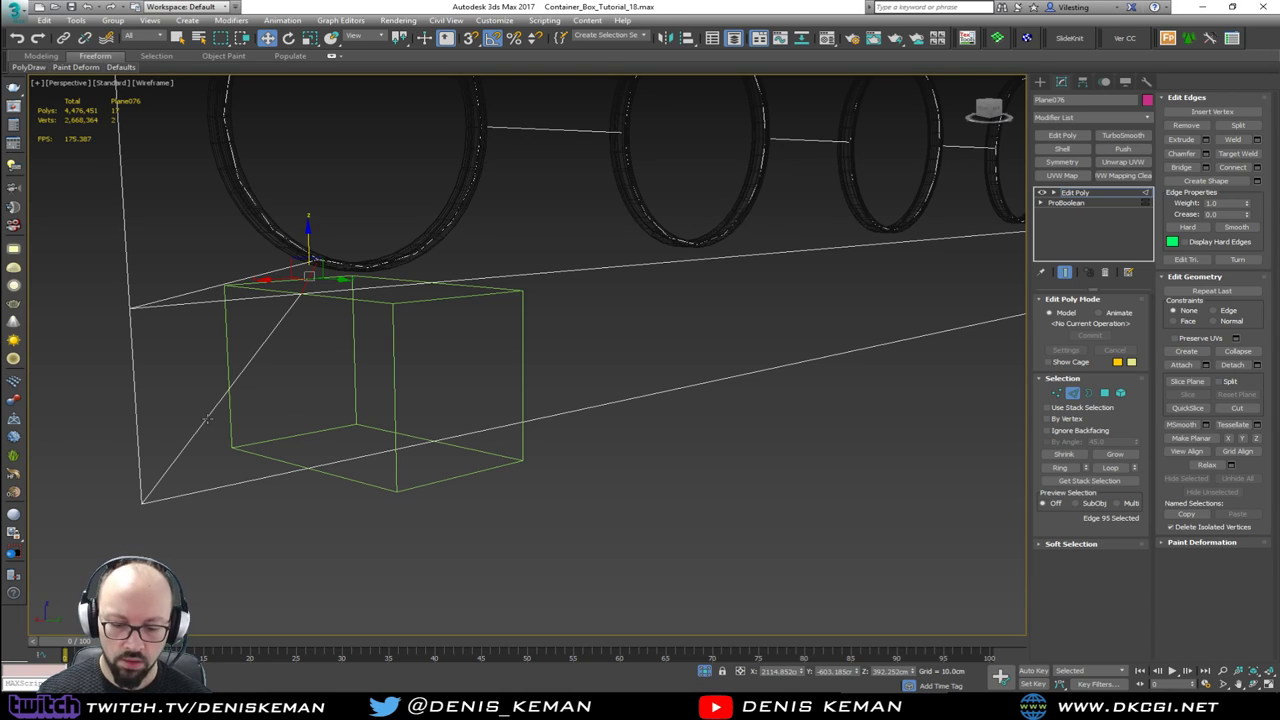
pyautogui.hotkey('ctrl', 'BackSpace')
pyautogui.press('1')
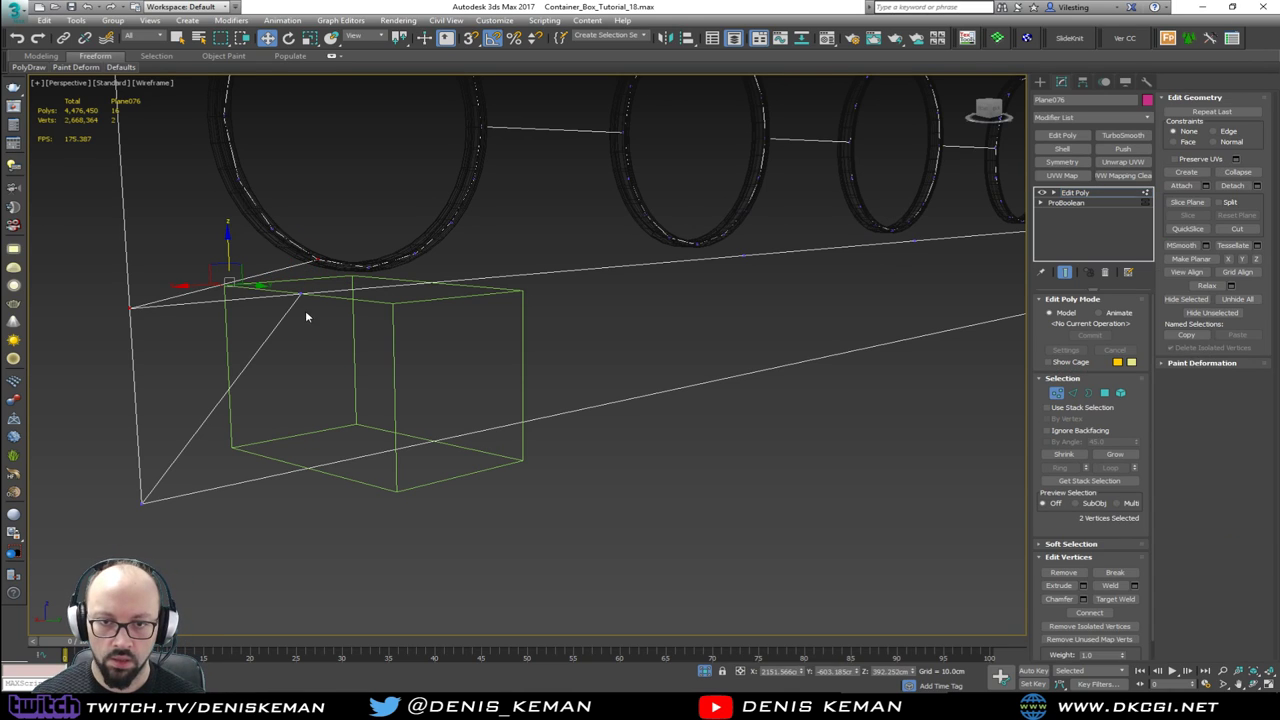
# Step: Cut a vertical edge from the vertex where the corner diagonal crosses the sliced row down to the wall plane's base edge
pyautogui.click(303, 293)
pyautogui.hotkey('alt', 'c')
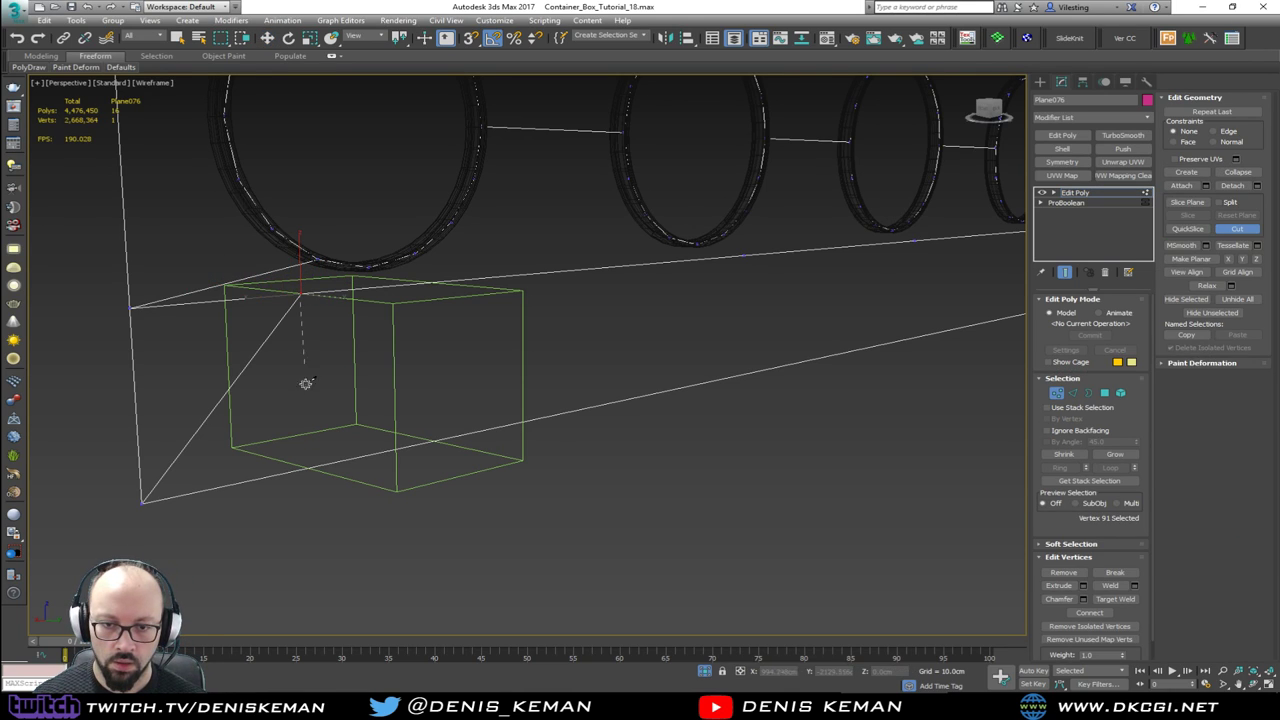
pyautogui.click(311, 465)
pyautogui.rightClick(215, 416)
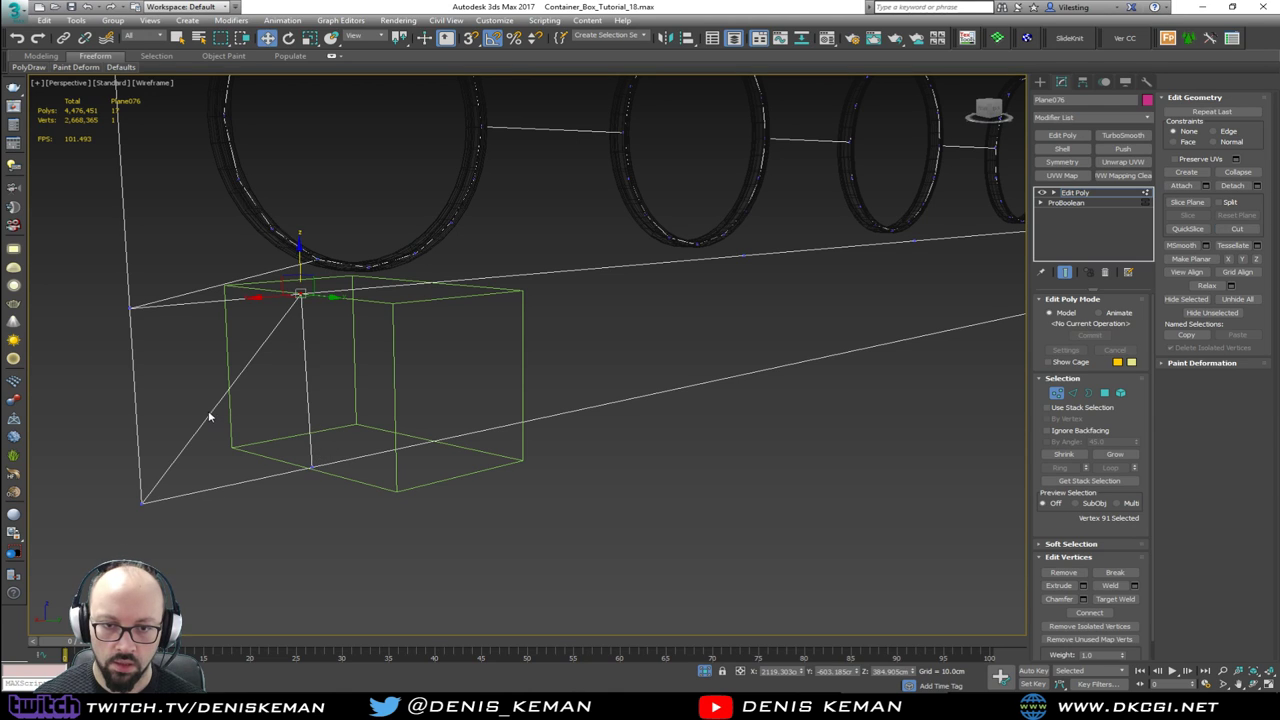
# Step: Try removing the diagonal edge that runs to the wall plane's lower outer corner, undoing each removal
pyautogui.press('2')
pyautogui.click(209, 414)
pyautogui.hotkey('ctrl', 'BackSpace')
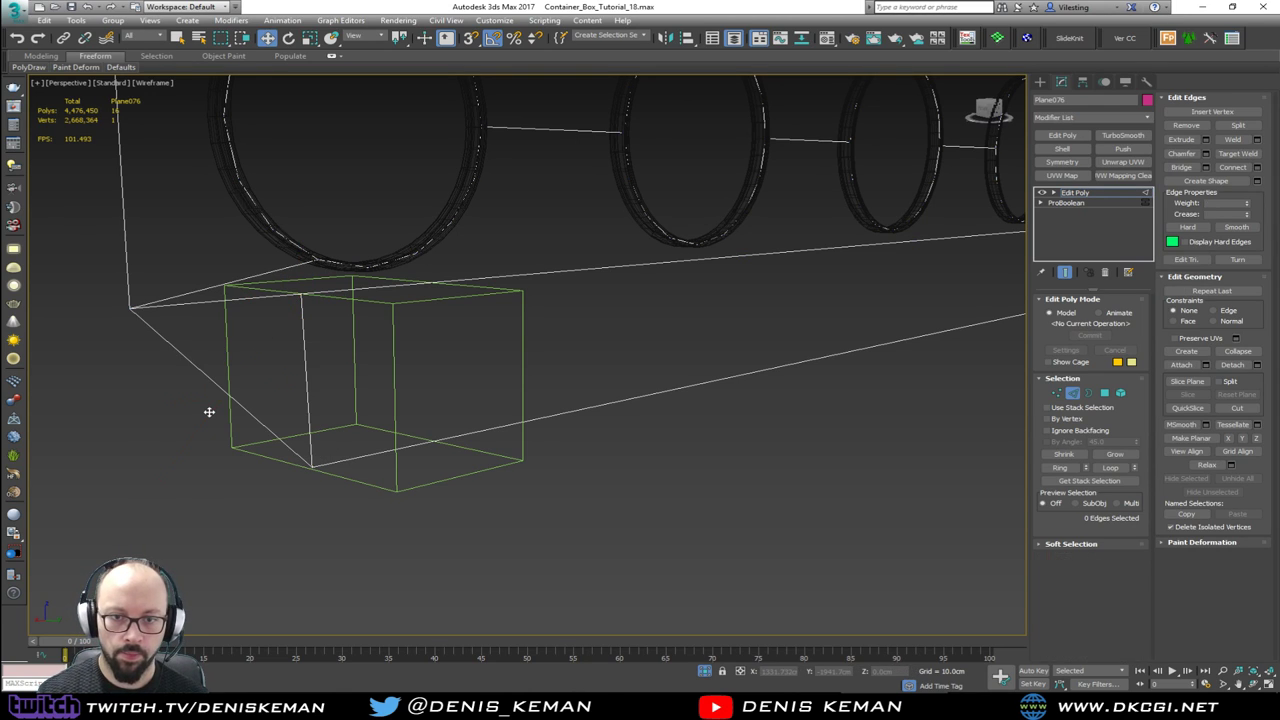
pyautogui.hotkey('ctrl', 'z')
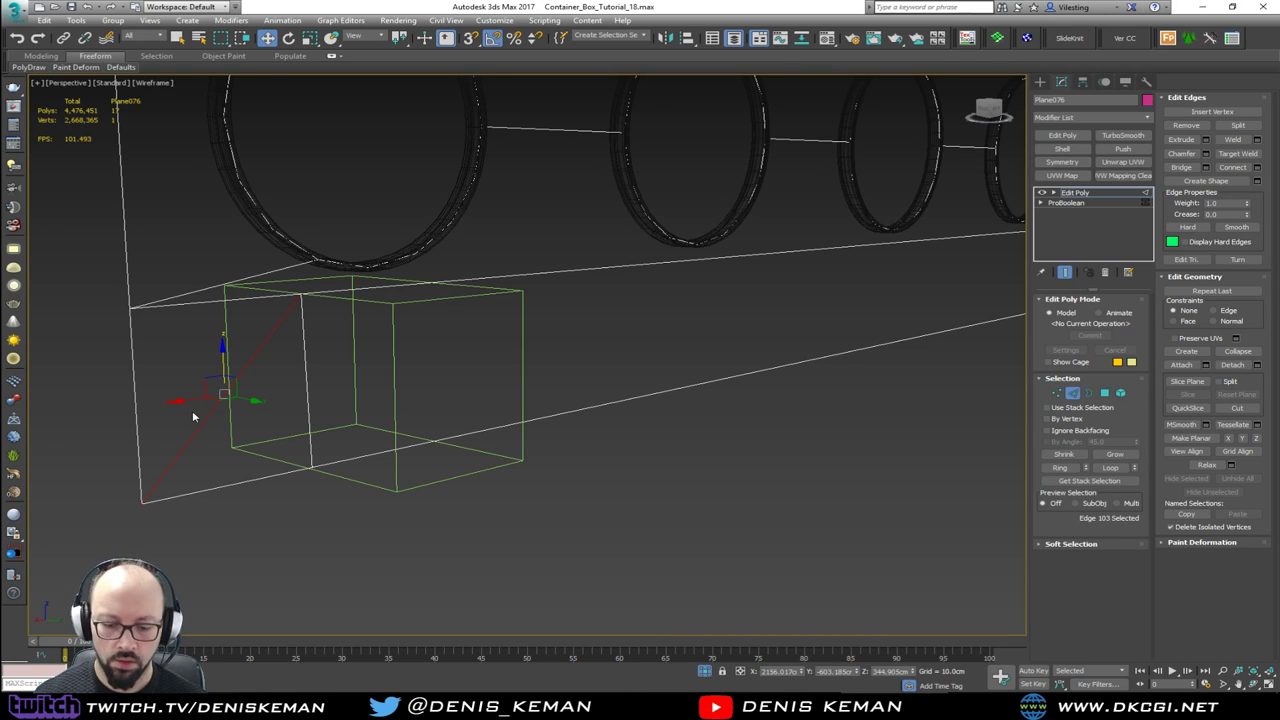
pyautogui.hotkey('ctrl', 'BackSpace')
pyautogui.hotkey('ctrl', 'z')
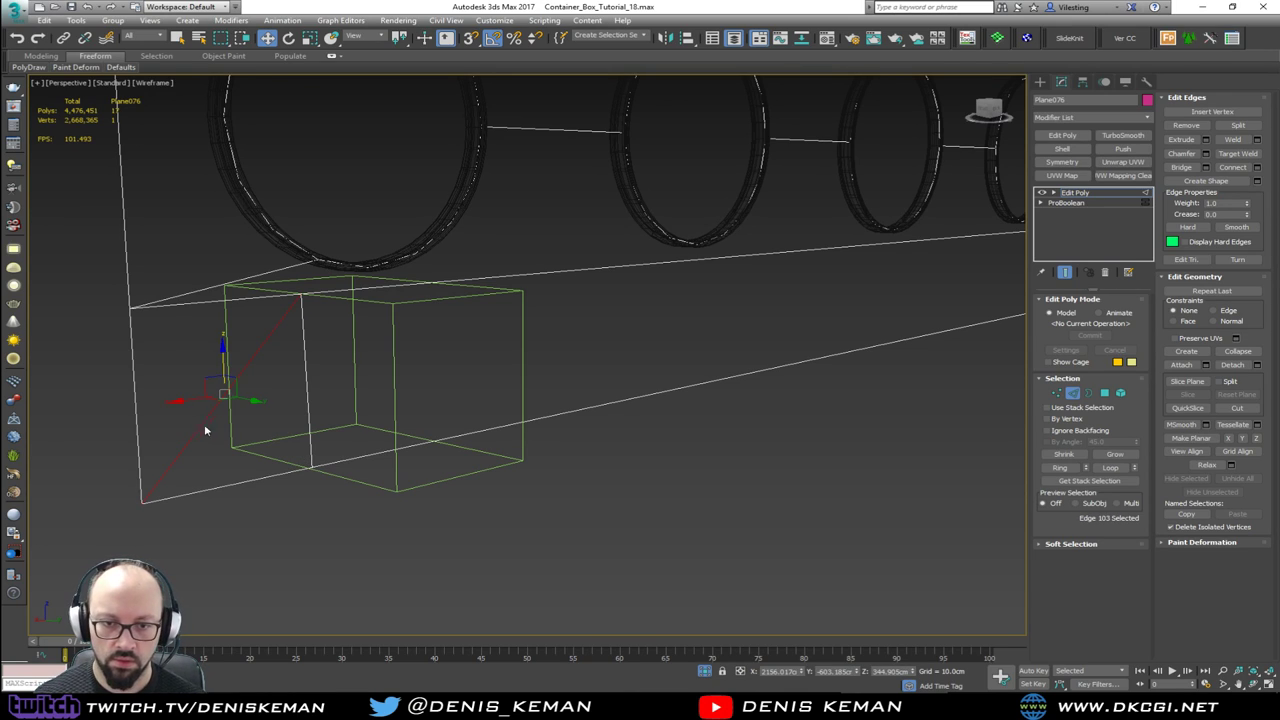
# Step: Remove the newly cut vertical edge beside the box together with its vertices
pyautogui.press('2')
pyautogui.press('2')
pyautogui.click(304, 328)
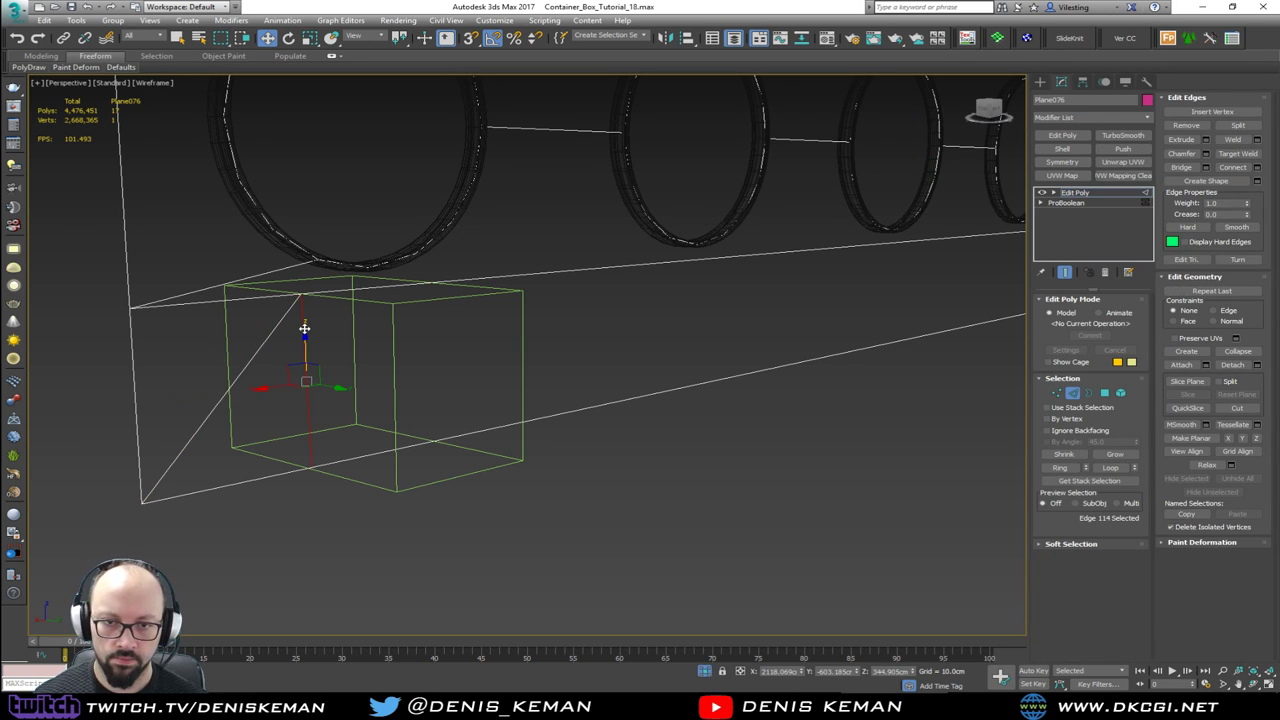
pyautogui.hotkey('ctrl', 'BackSpace')
# Step: Return to shaded display and target-weld the vertex where the diagonal meets the sliced row onto the row's outer end vertex
pyautogui.press('F3')
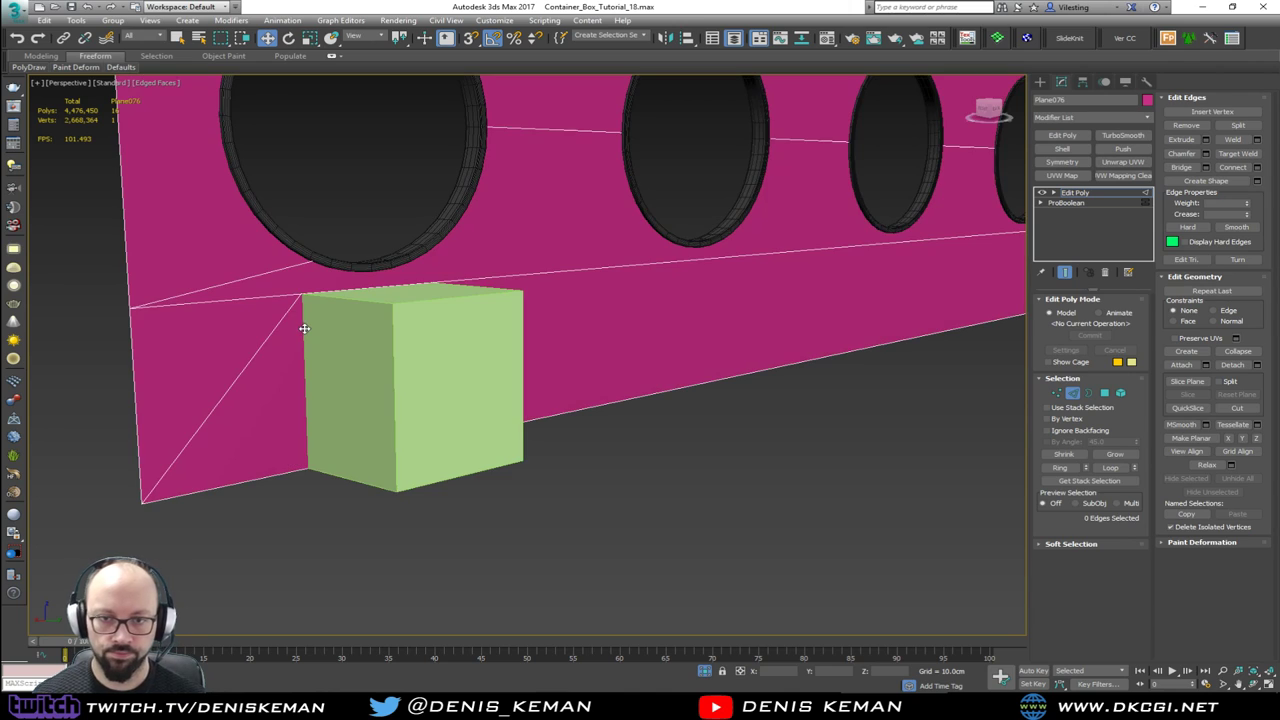
pyautogui.moveTo(317, 314)
pyautogui.keyDown('alt'); pyautogui.mouseDown(button='middle')
pyautogui.moveTo(295, 316)
pyautogui.moveTo(326, 294)
pyautogui.mouseUp(button='middle'); pyautogui.keyUp('alt')
pyautogui.press('1')
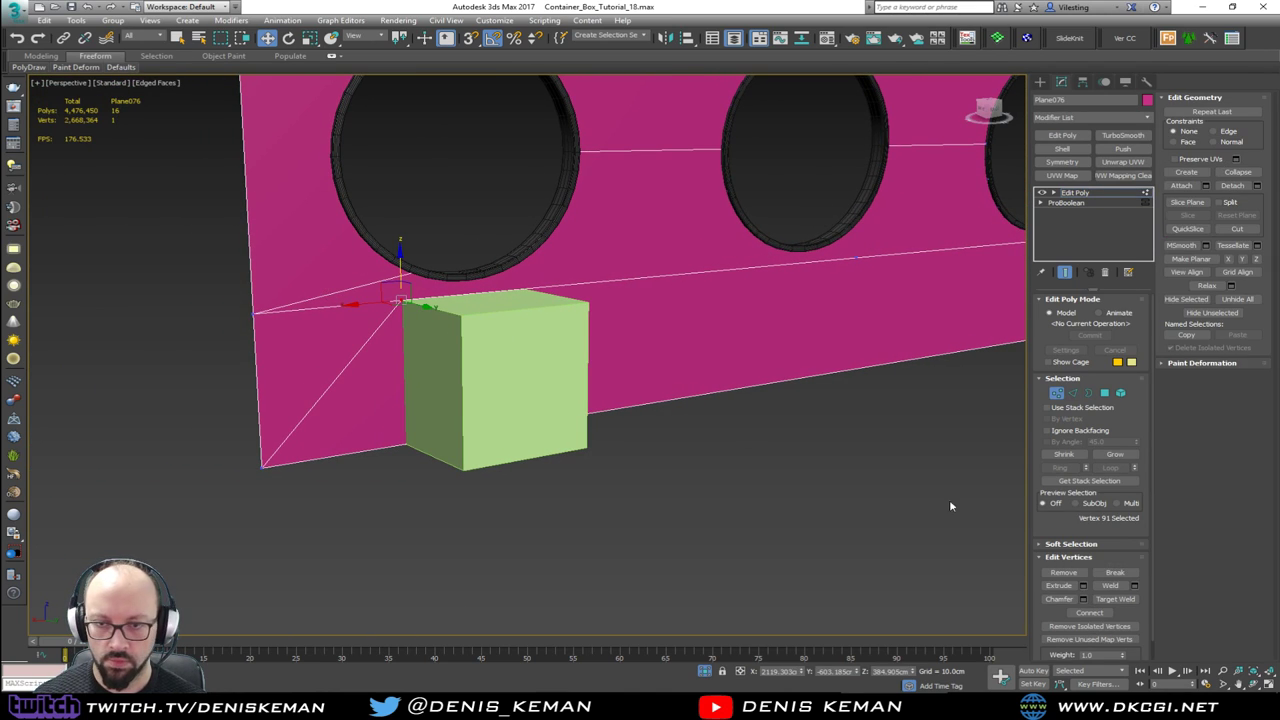
pyautogui.click(1115, 599)
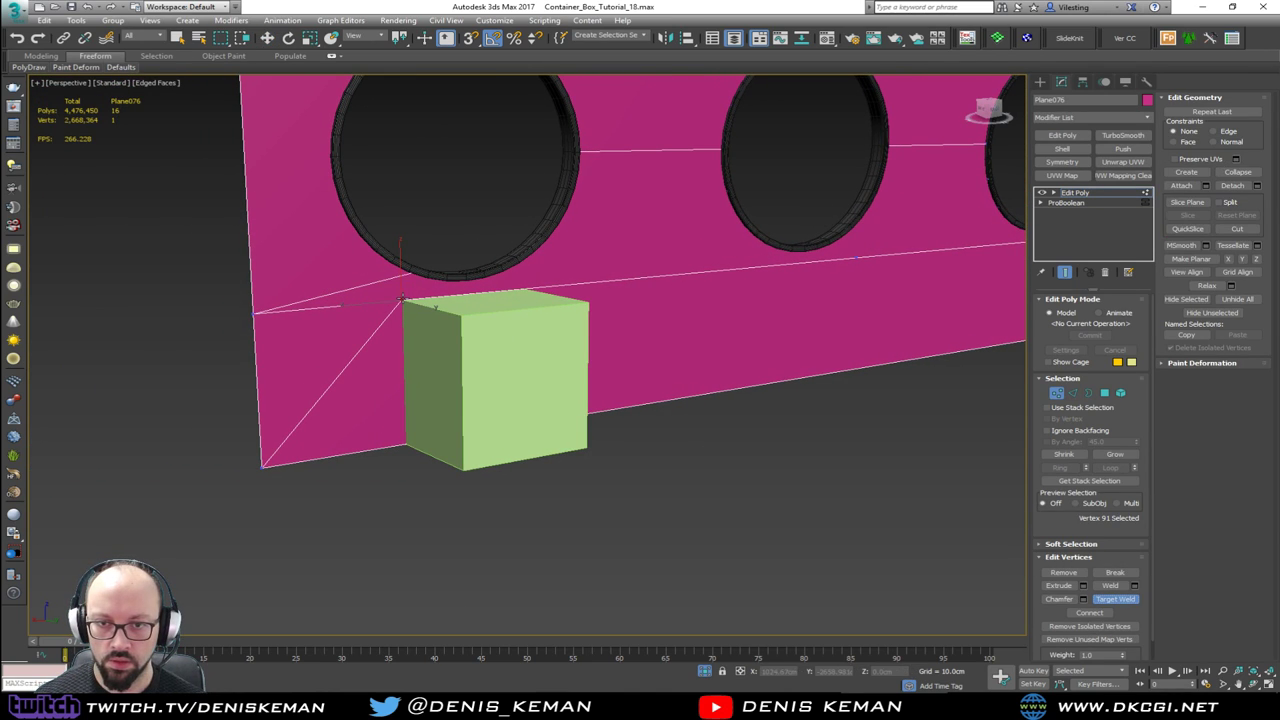
pyautogui.click(255, 313)
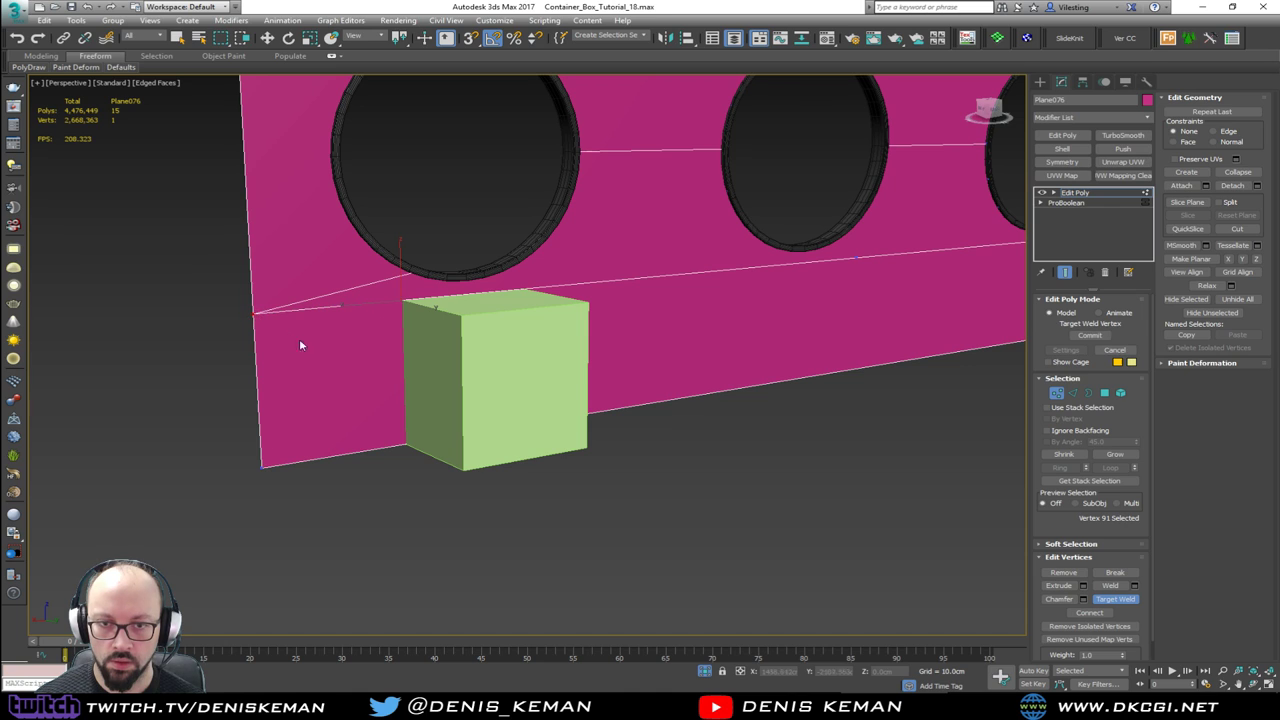
pyautogui.rightClick(361, 371)
# Step: At the wall plane's opposite end, target-weld the diagonal's vertex on the sliced row onto that row's end vertex
pyautogui.keyDown('alt'); pyautogui.moveTo(390, 339); pyautogui.dragTo(349, 340, button='middle'); pyautogui.keyUp('alt')
pyautogui.moveTo(477, 351); pyautogui.dragTo(261, 320, button='middle')
pyautogui.scroll(-4, 261, 320)
pyautogui.moveTo(570, 346); pyautogui.dragTo(226, 350, button='middle')
pyautogui.scroll(-2, 226, 350)
pyautogui.moveTo(417, 362); pyautogui.dragTo(303, 363, button='middle')
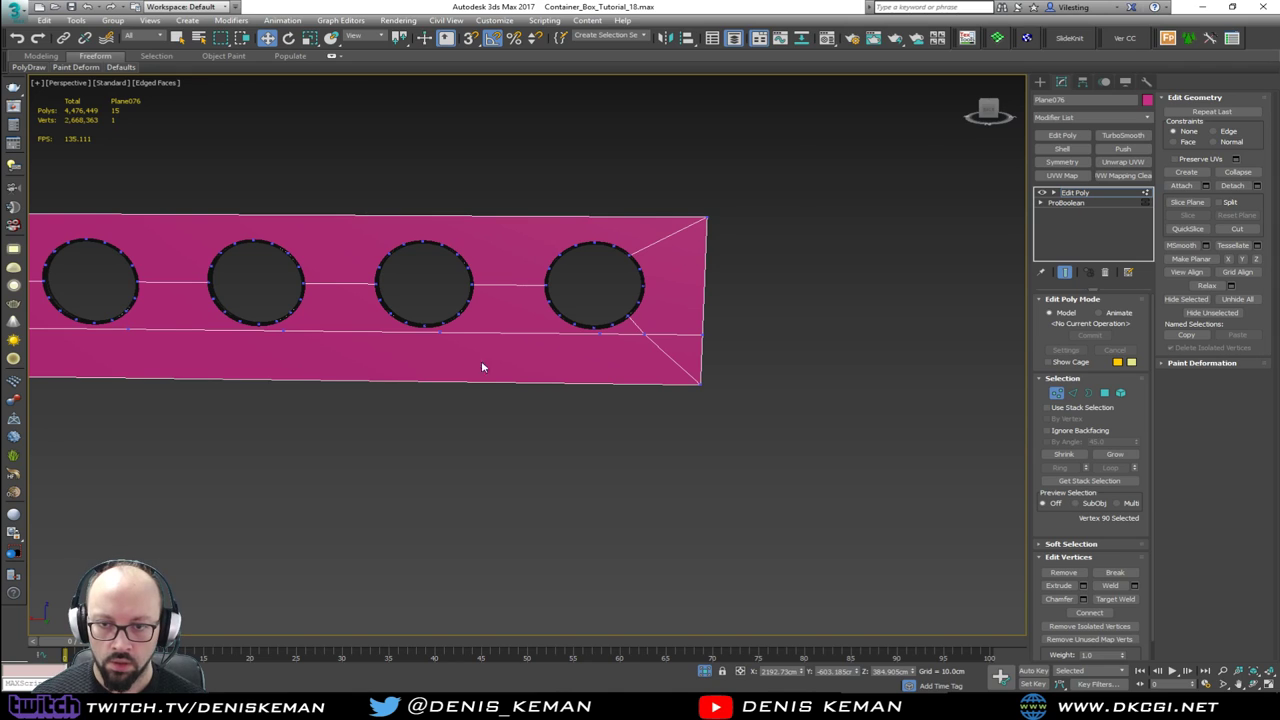
pyautogui.scroll(6, 540, 351)
pyautogui.moveTo(677, 349); pyautogui.dragTo(457, 340, button='middle')
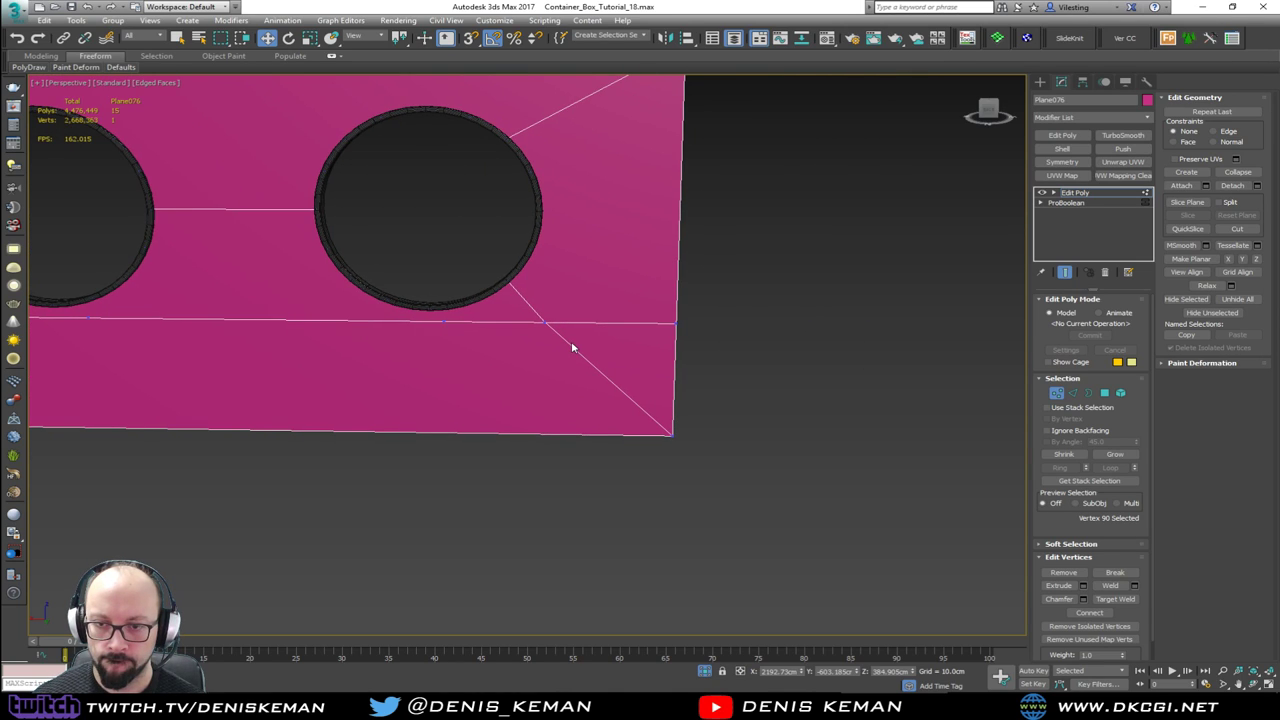
pyautogui.scroll(2, 572, 347)
pyautogui.click(528, 313)
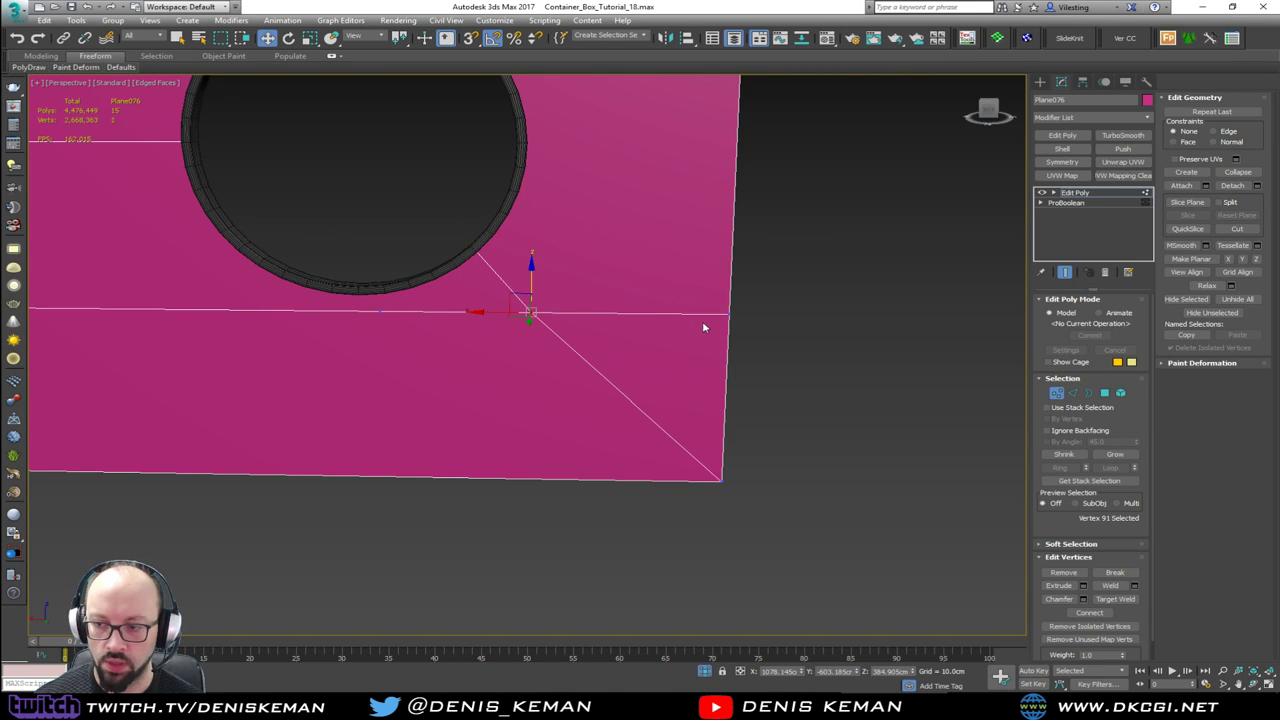
pyautogui.click(1115, 599)
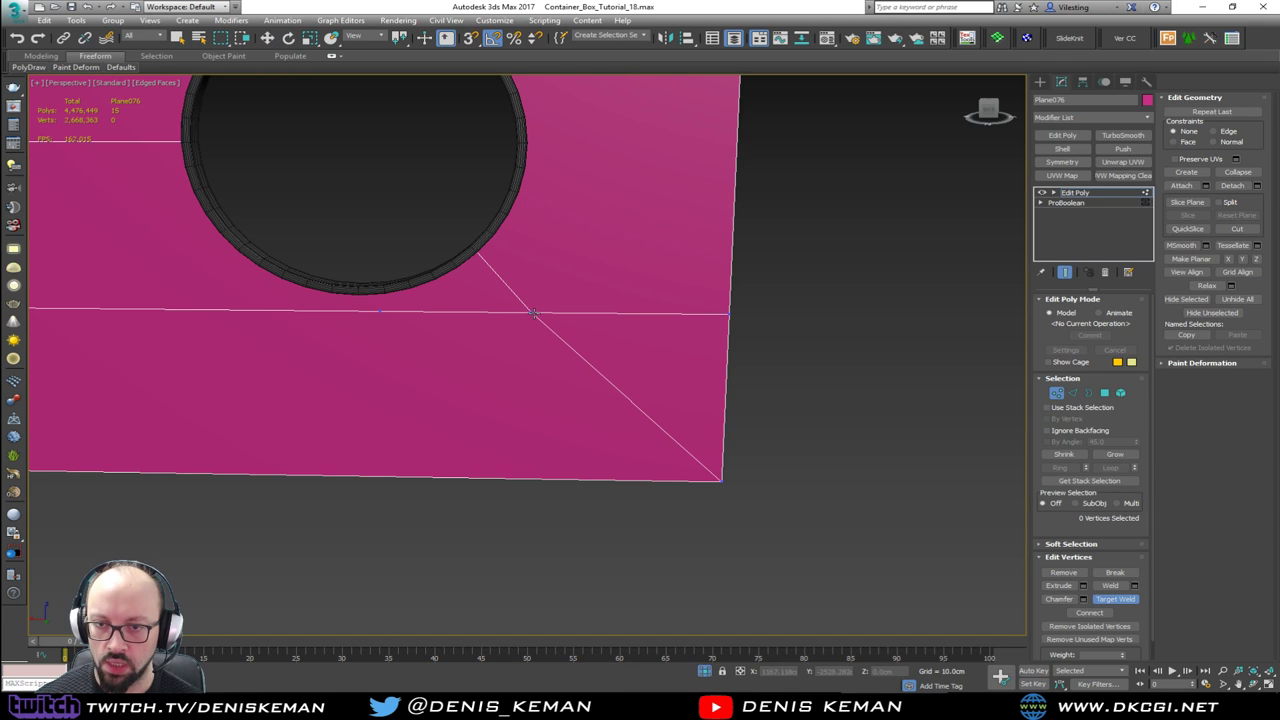
pyautogui.click(727, 315)
pyautogui.press('w')
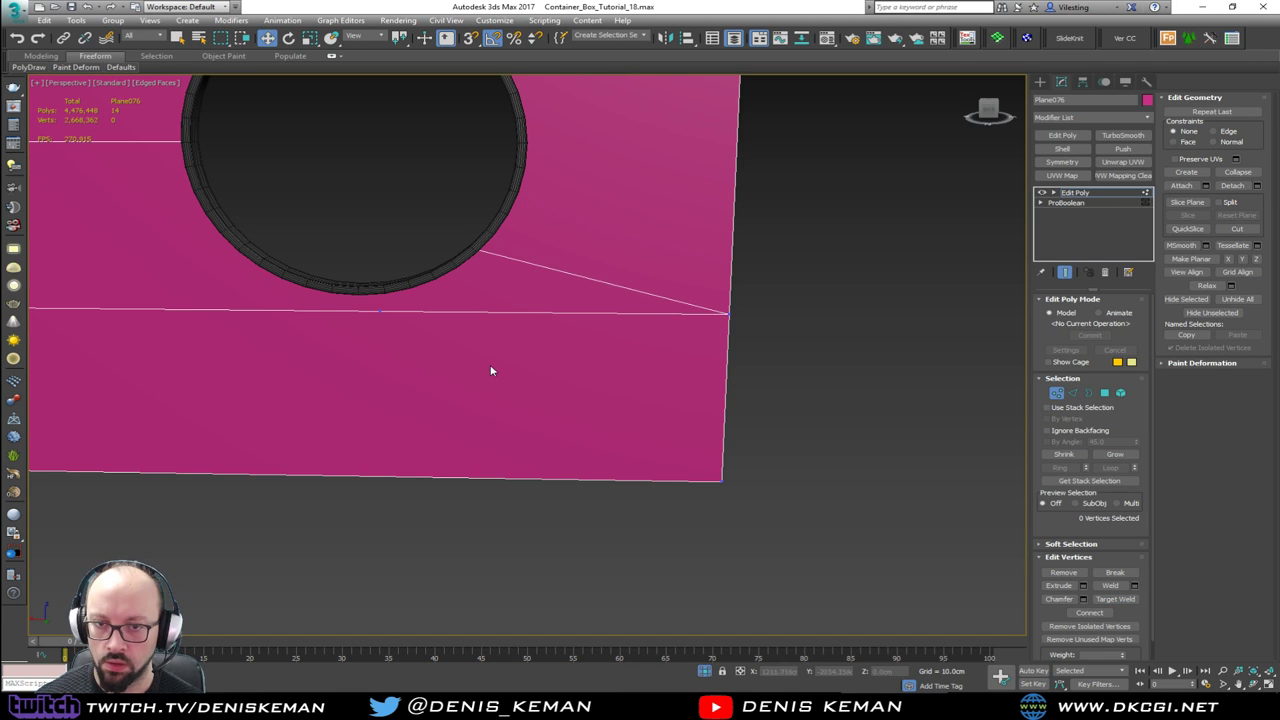
# Step: Try removing the four intermediate vertices along the sliced row beneath the holes, then undo the removal
pyautogui.click(385, 311)
pyautogui.moveTo(218, 339); pyautogui.dragTo(543, 343, button='middle')
pyautogui.scroll(-2, 543, 343)
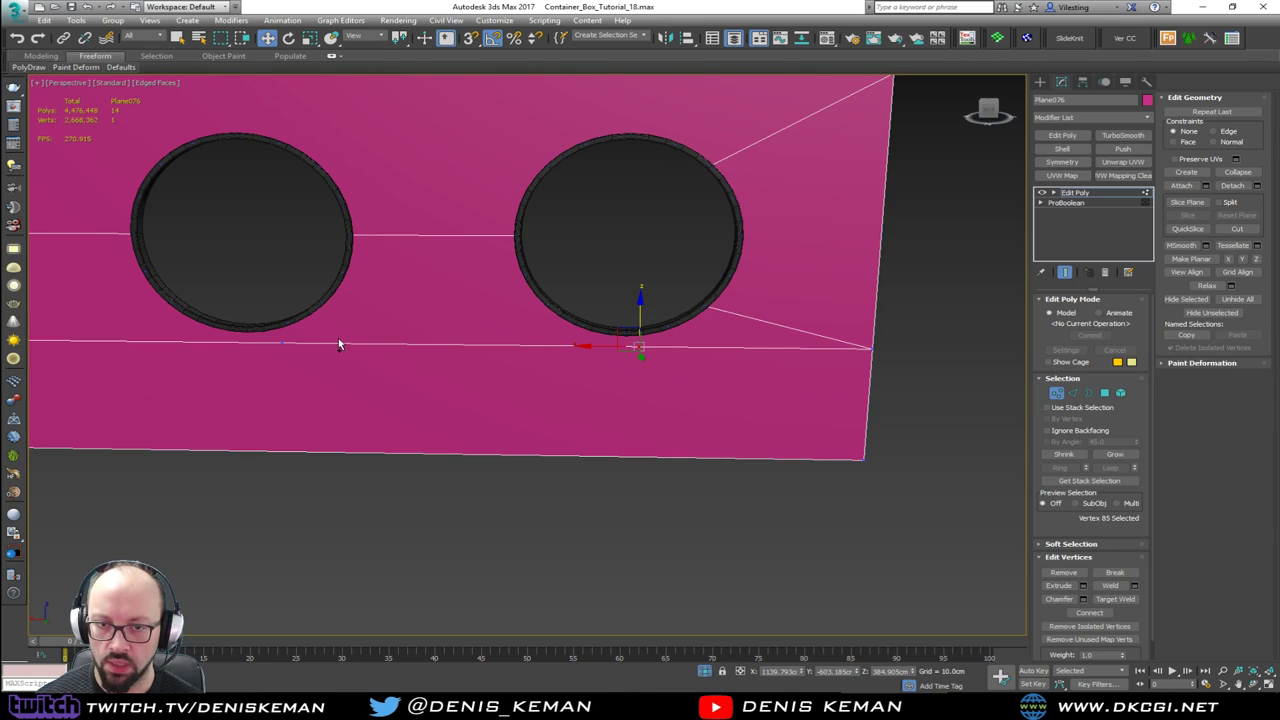
pyautogui.keyDown('ctrl'); pyautogui.click(282, 343); pyautogui.keyUp('ctrl')
pyautogui.moveTo(152, 364); pyautogui.dragTo(546, 327, button='middle')
pyautogui.keyDown('ctrl'); pyautogui.moveTo(395, 337); pyautogui.dragTo(393, 338); pyautogui.keyUp('ctrl')
pyautogui.moveTo(258, 348); pyautogui.dragTo(708, 335, button='middle')
pyautogui.keyDown('alt'); pyautogui.moveTo(319, 341); pyautogui.dragTo(397, 347, button='middle'); pyautogui.keyUp('alt')
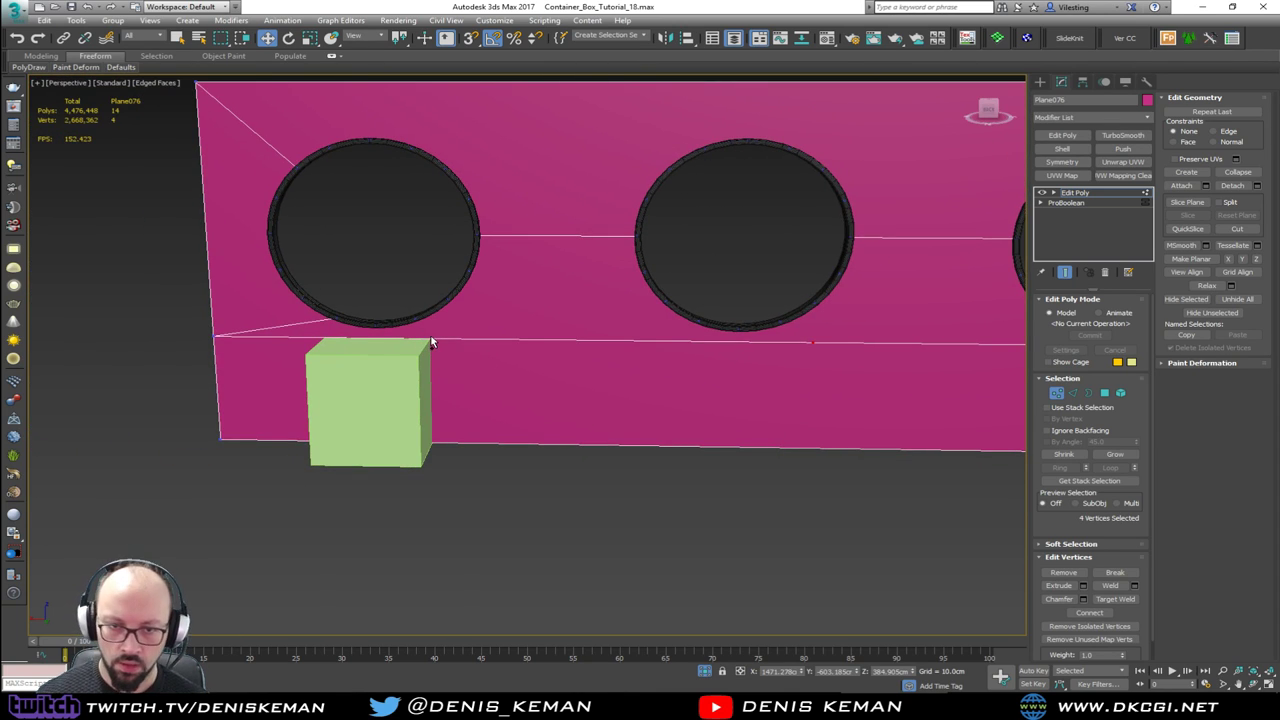
pyautogui.press('BackSpace')
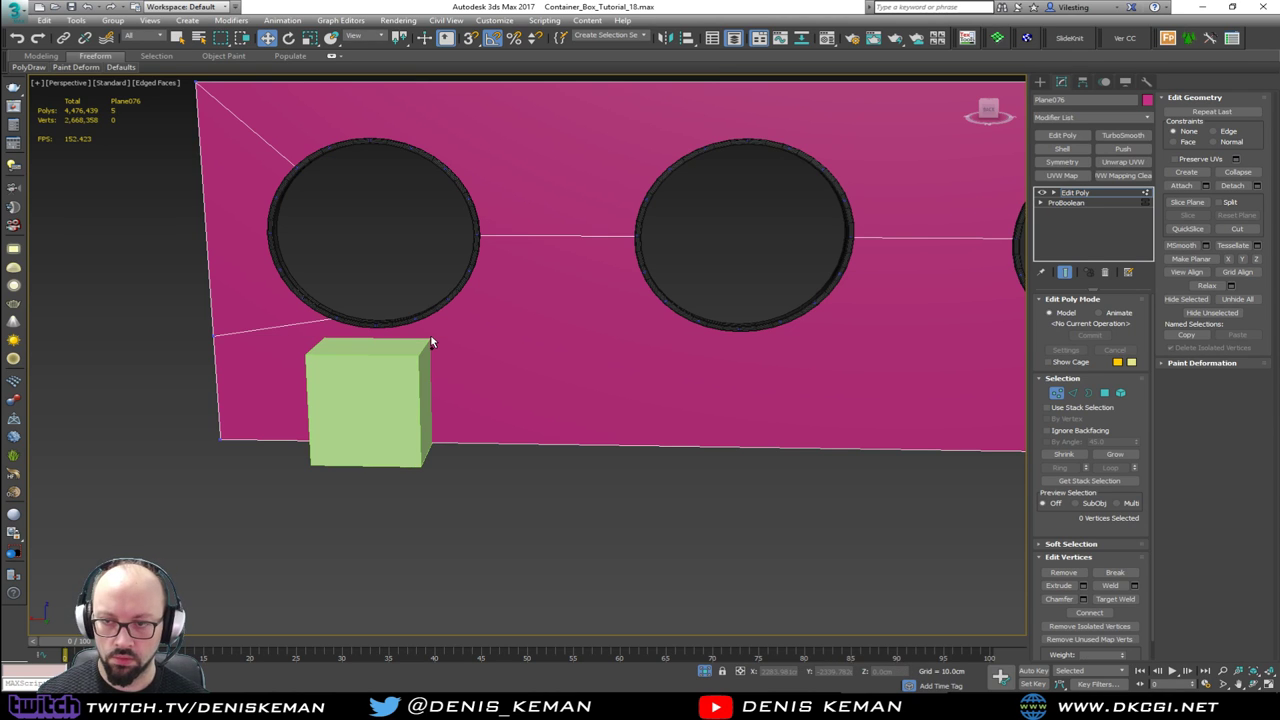
pyautogui.scroll(-3, 474, 338)
pyautogui.hotkey('ctrl', 'z')
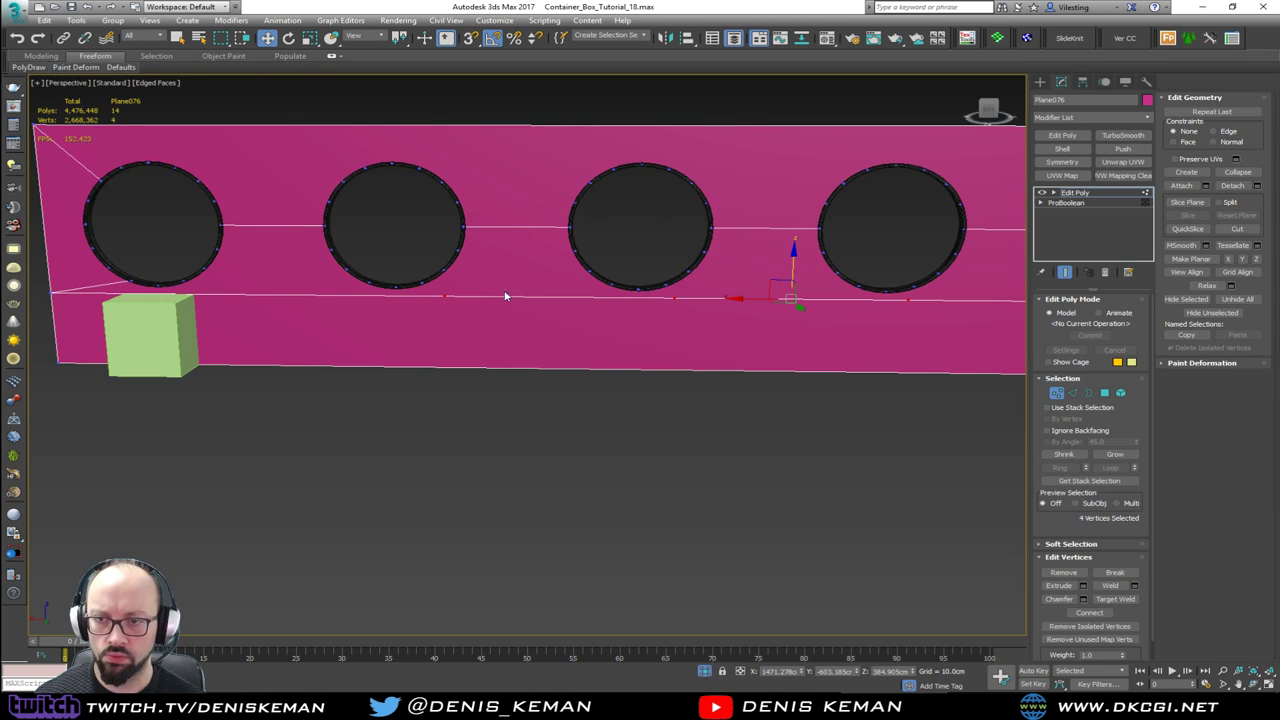
# Step: Select individual polygons in the strip below the sliced row to examine how it is divided, also checking in wireframe
pyautogui.moveTo(516, 296); pyautogui.dragTo(325, 283, button='middle')
pyautogui.scroll(-2, 325, 283)
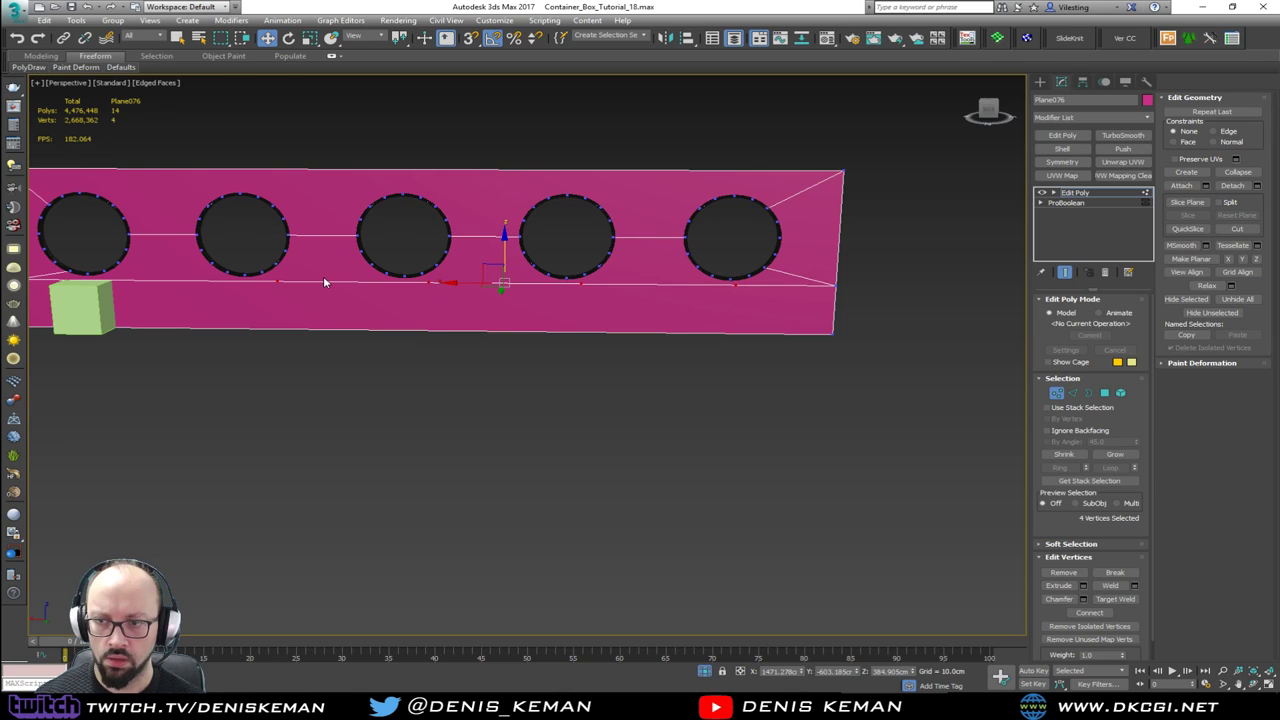
pyautogui.click(1104, 393)
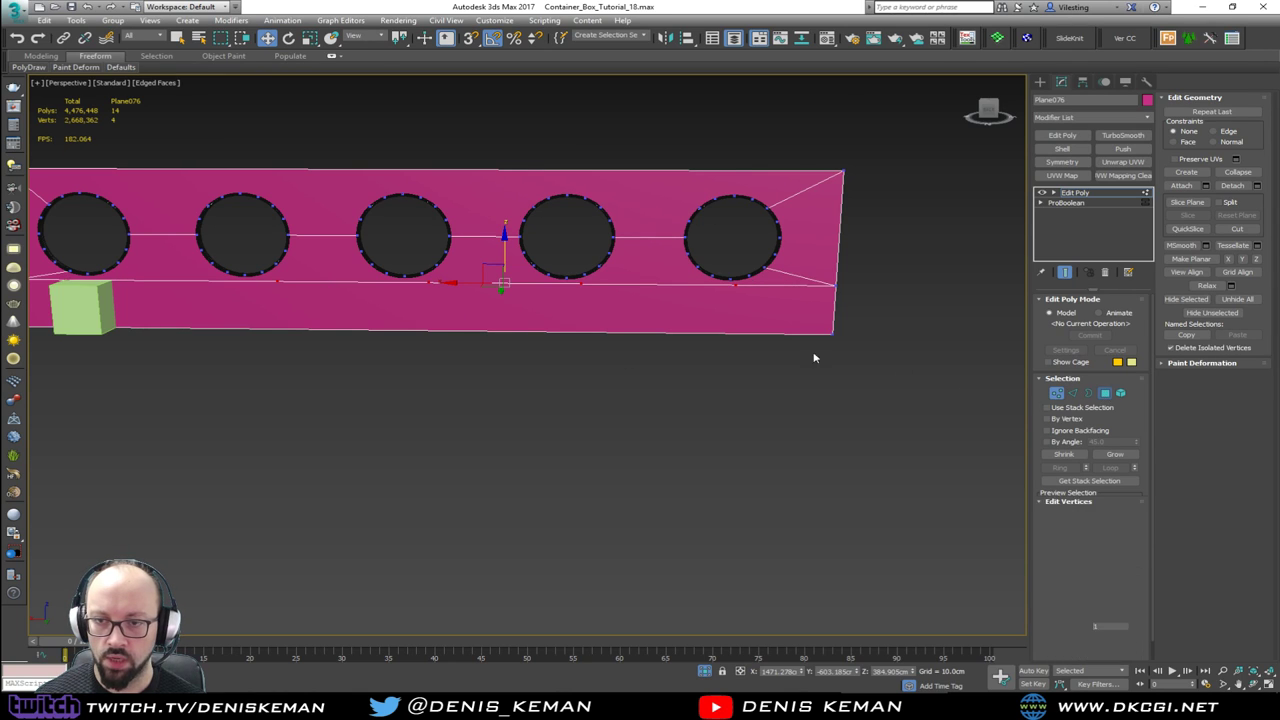
pyautogui.click(577, 317)
pyautogui.keyDown('alt'); pyautogui.moveTo(374, 309); pyautogui.dragTo(437, 312, button='middle'); pyautogui.keyUp('alt')
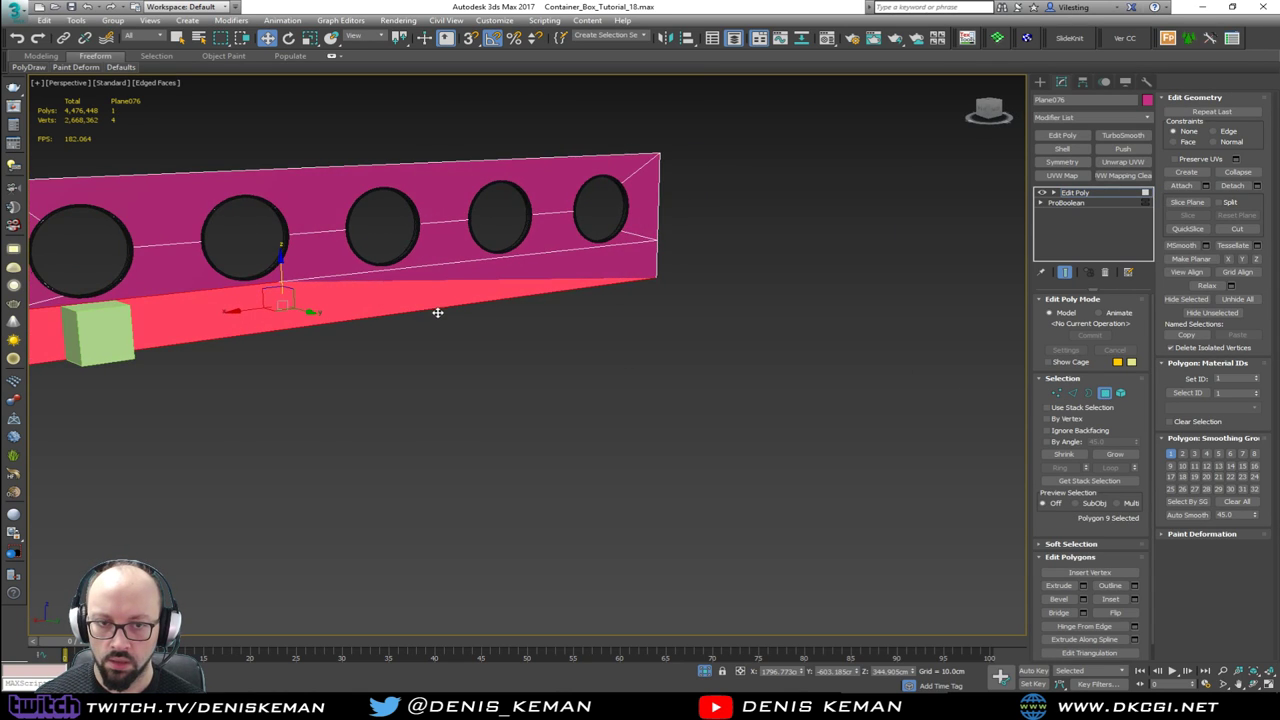
pyautogui.click(537, 268)
pyautogui.keyDown('alt'); pyautogui.moveTo(537, 268); pyautogui.dragTo(458, 285, button='middle'); pyautogui.keyUp('alt')
pyautogui.press('F3')
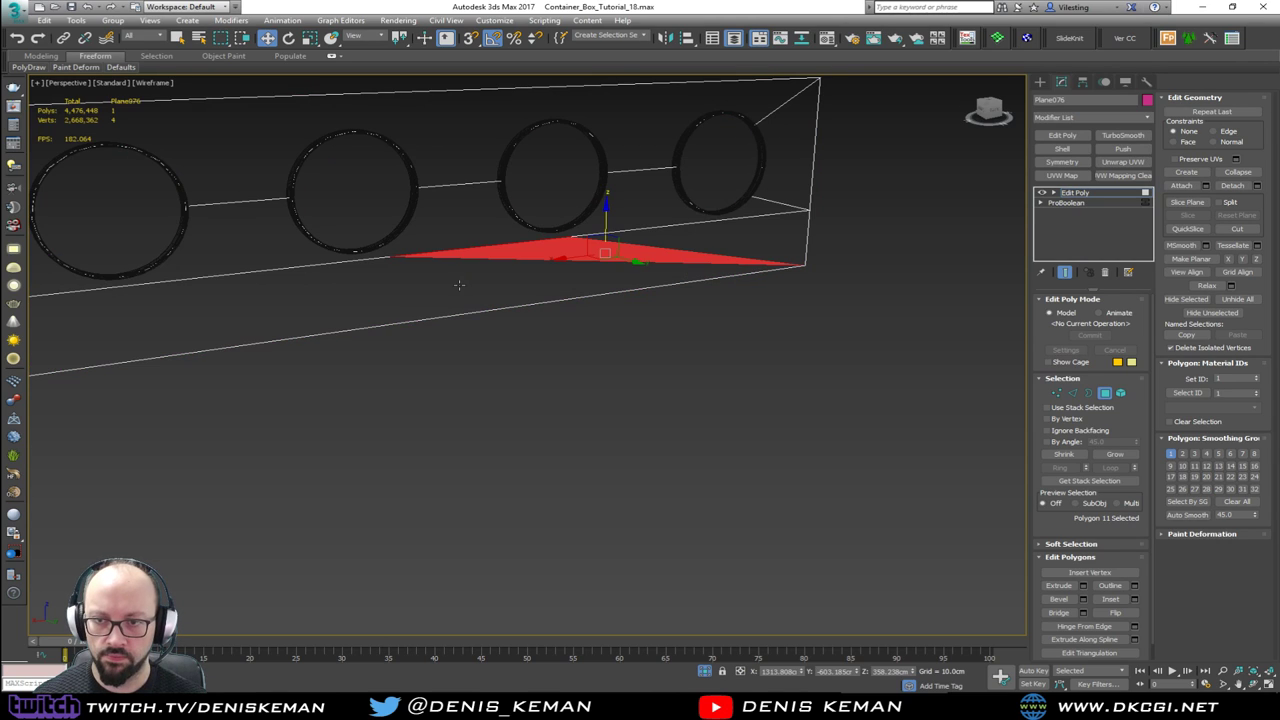
pyautogui.press('F3')
# Step: Cut vertical edges from the four intermediate vertices of the sliced row down to the wall plane's base edge
pyautogui.scroll(3, 458, 285)
pyautogui.press('1')
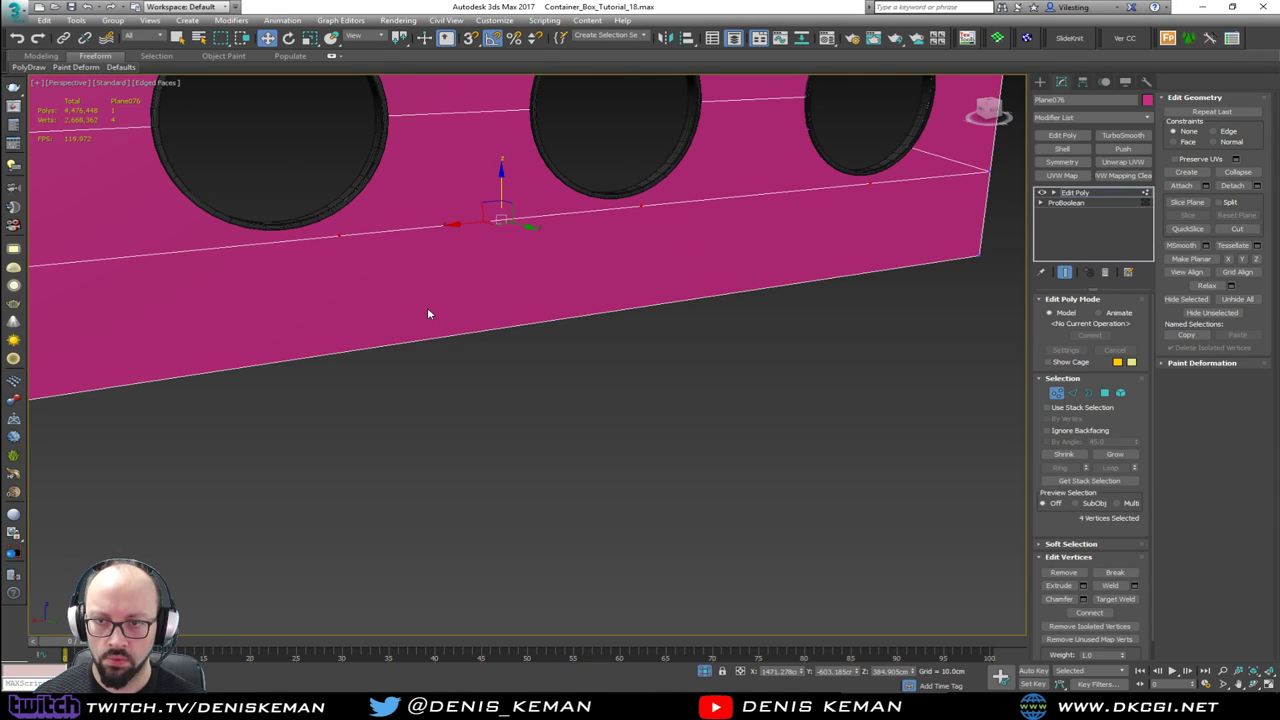
pyautogui.hotkey('alt', 'c')
pyautogui.click(340, 234)
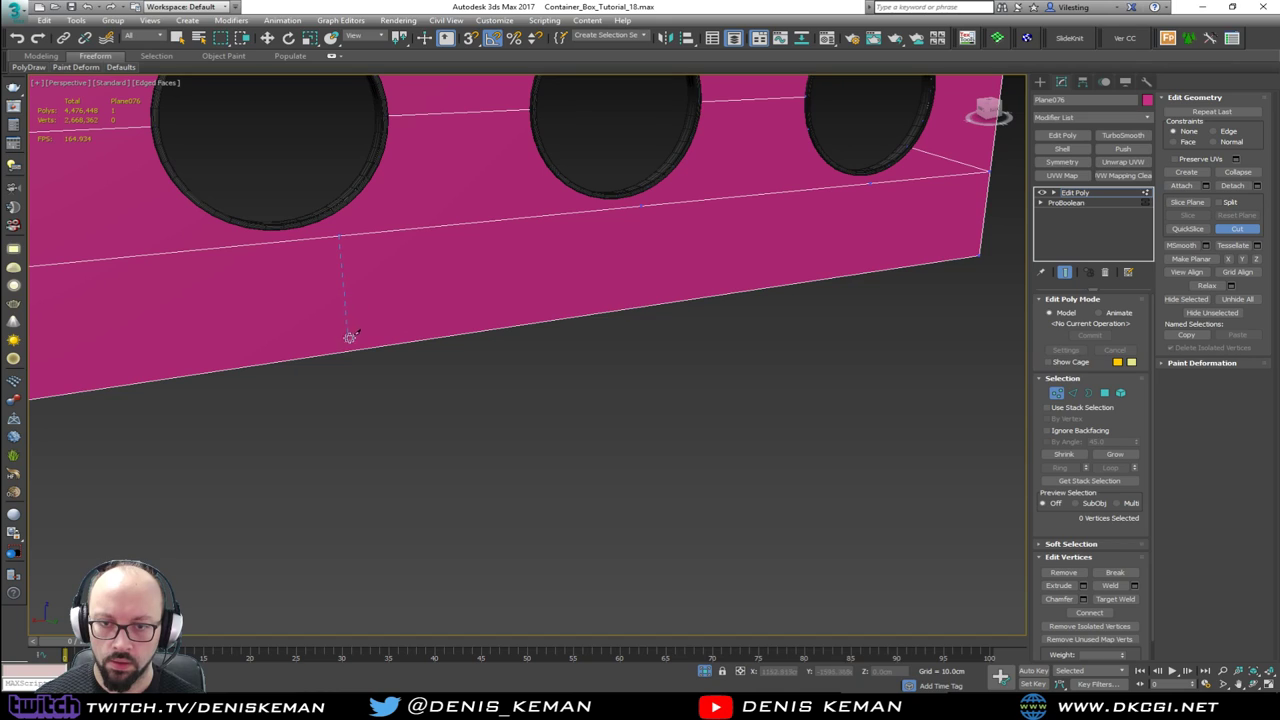
pyautogui.click(348, 350)
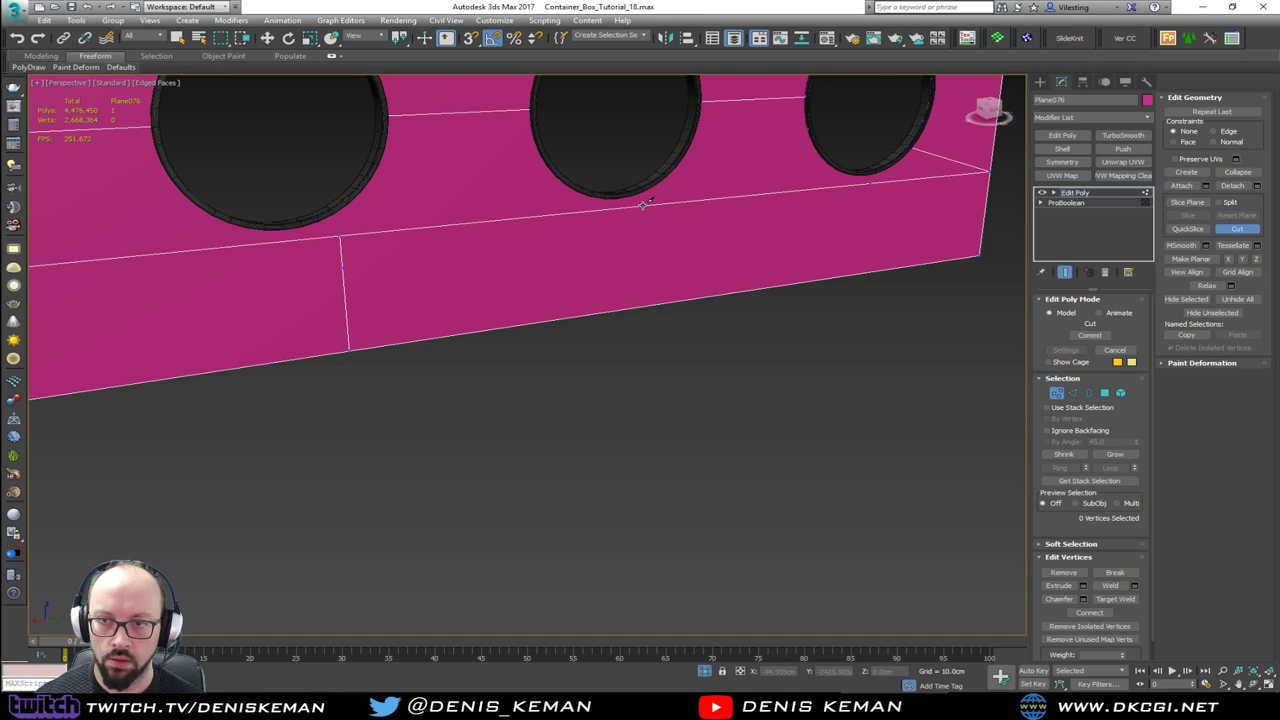
pyautogui.click(646, 303)
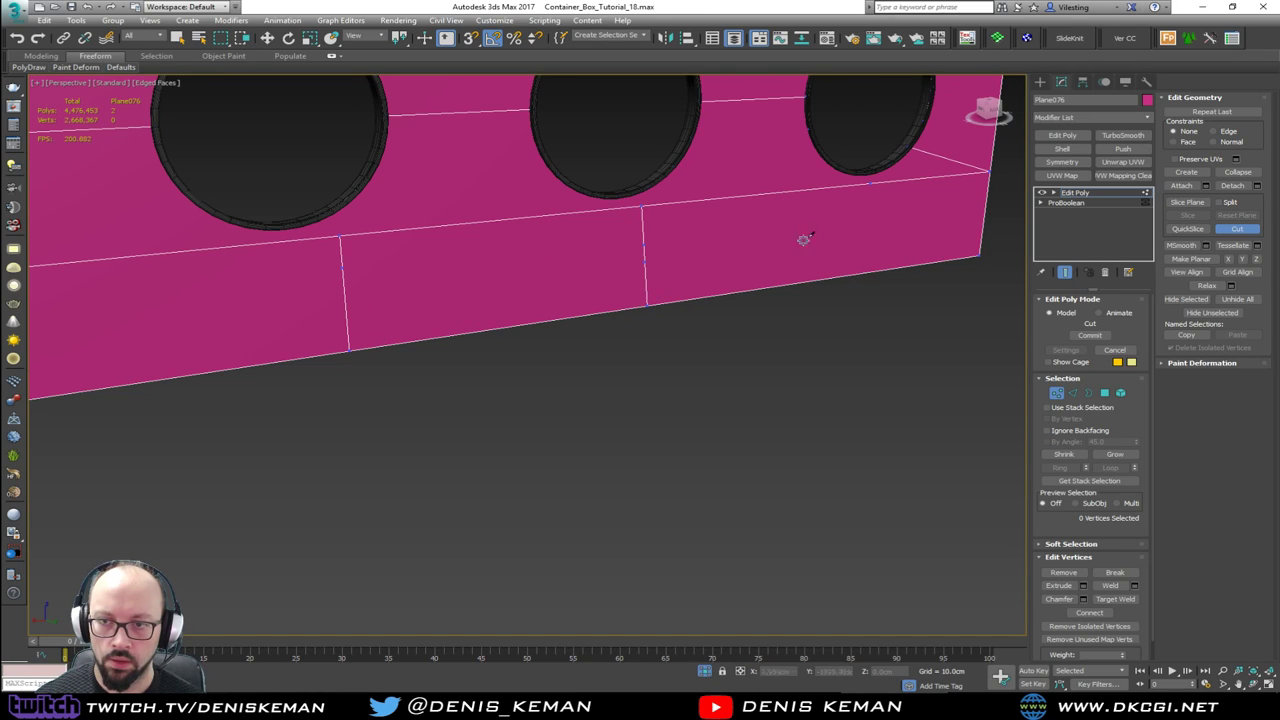
pyautogui.click(869, 182)
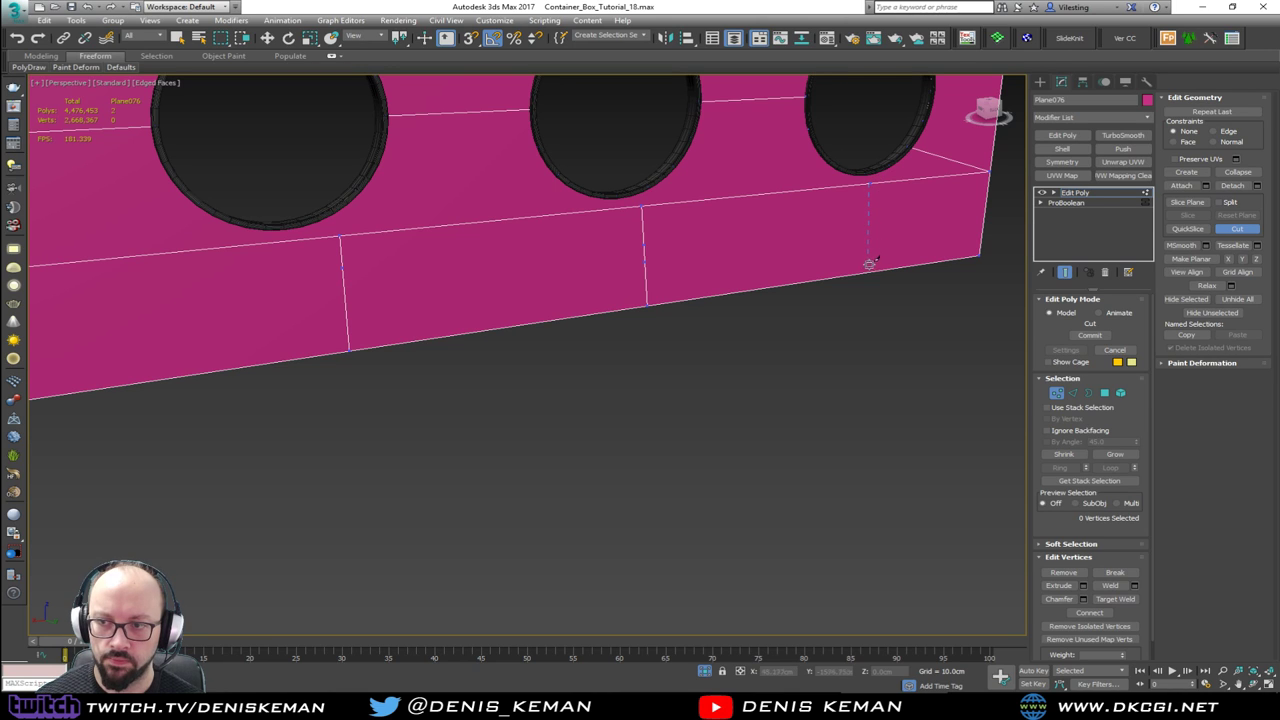
pyautogui.click(869, 269)
pyautogui.scroll(2, 349, 266)
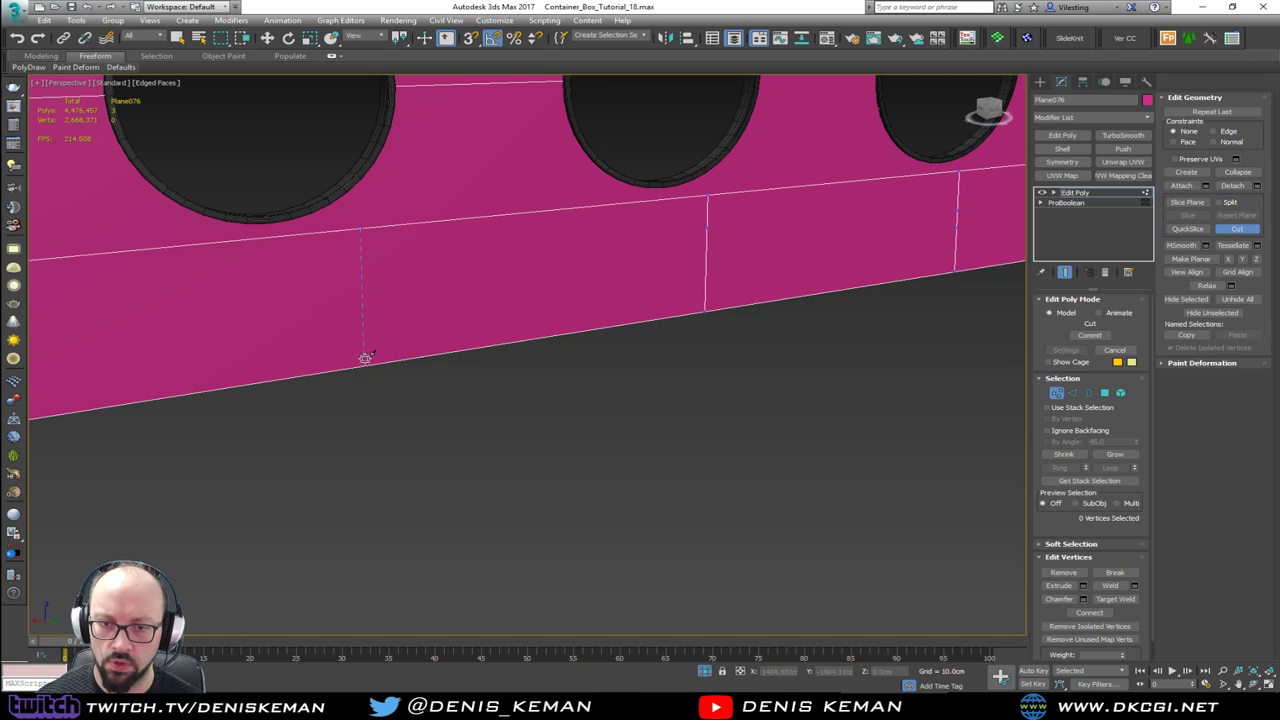
pyautogui.click(365, 365)
pyautogui.rightClick(365, 365)
pyautogui.moveTo(167, 291); pyautogui.dragTo(507, 286, button='middle')
pyautogui.scroll(-2, 507, 286)
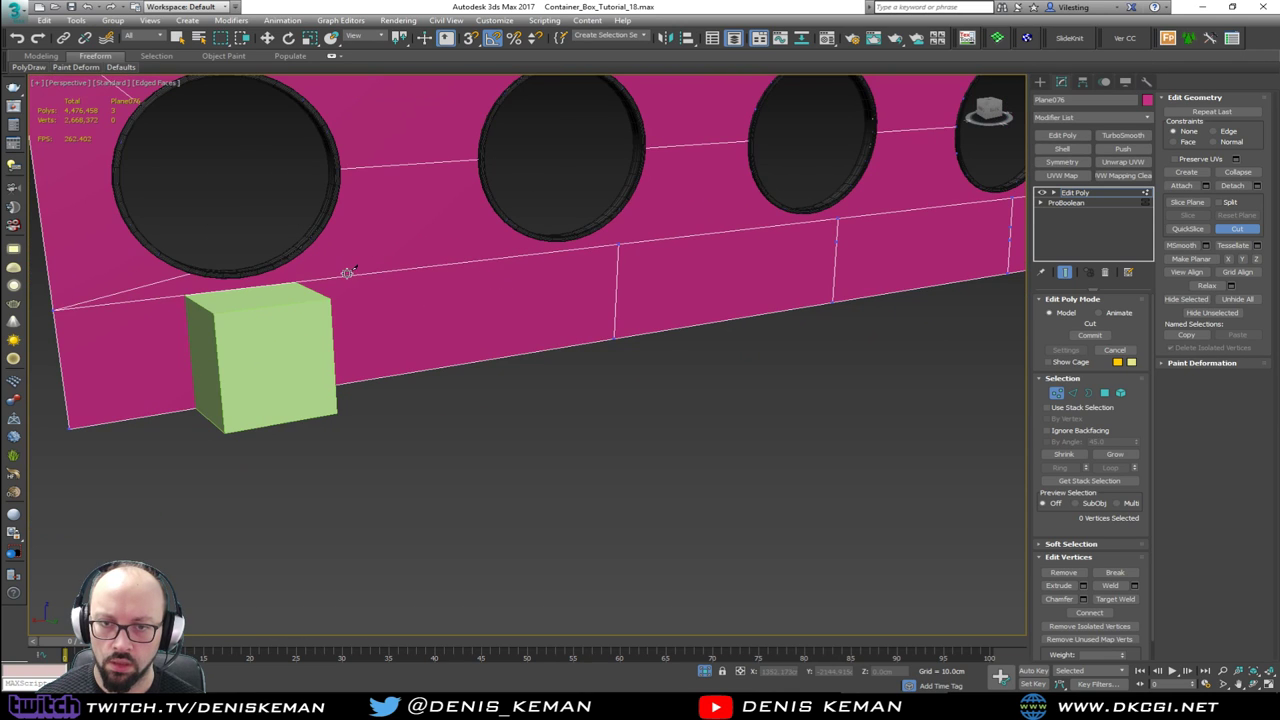
pyautogui.press('F3')
pyautogui.press('F3')
pyautogui.rightClick(486, 286)
# Step: Try removing the extra vertices lying midway along the new vertical cuts, then undo the removal
pyautogui.moveTo(622, 272); pyautogui.dragTo(276, 312, button='middle')
pyautogui.keyDown('alt'); pyautogui.moveTo(490, 303); pyautogui.dragTo(462, 295, button='middle'); pyautogui.keyUp('alt')
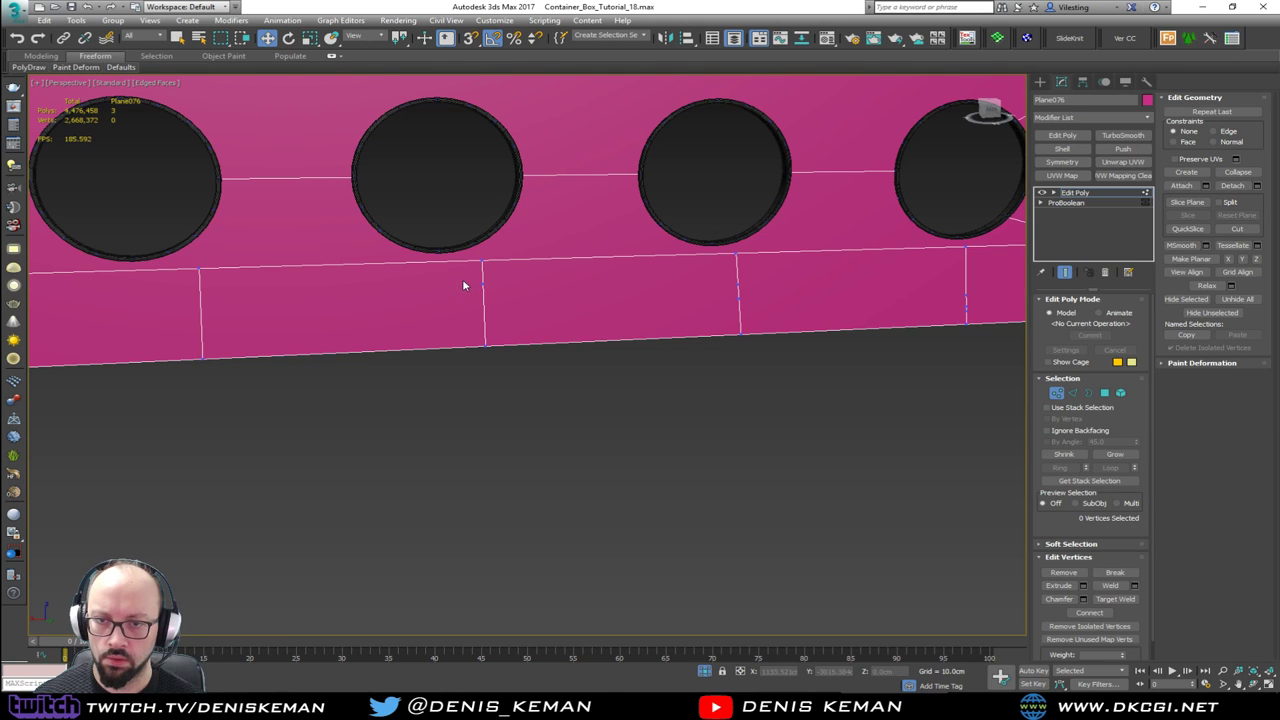
pyautogui.moveTo(461, 281); pyautogui.dragTo(838, 328)
pyautogui.moveTo(978, 315); pyautogui.dragTo(978, 316)
pyautogui.keyDown('alt'); pyautogui.moveTo(950, 318); pyautogui.dragTo(642, 349, button='middle'); pyautogui.keyUp('alt')
pyautogui.press('BackSpace')
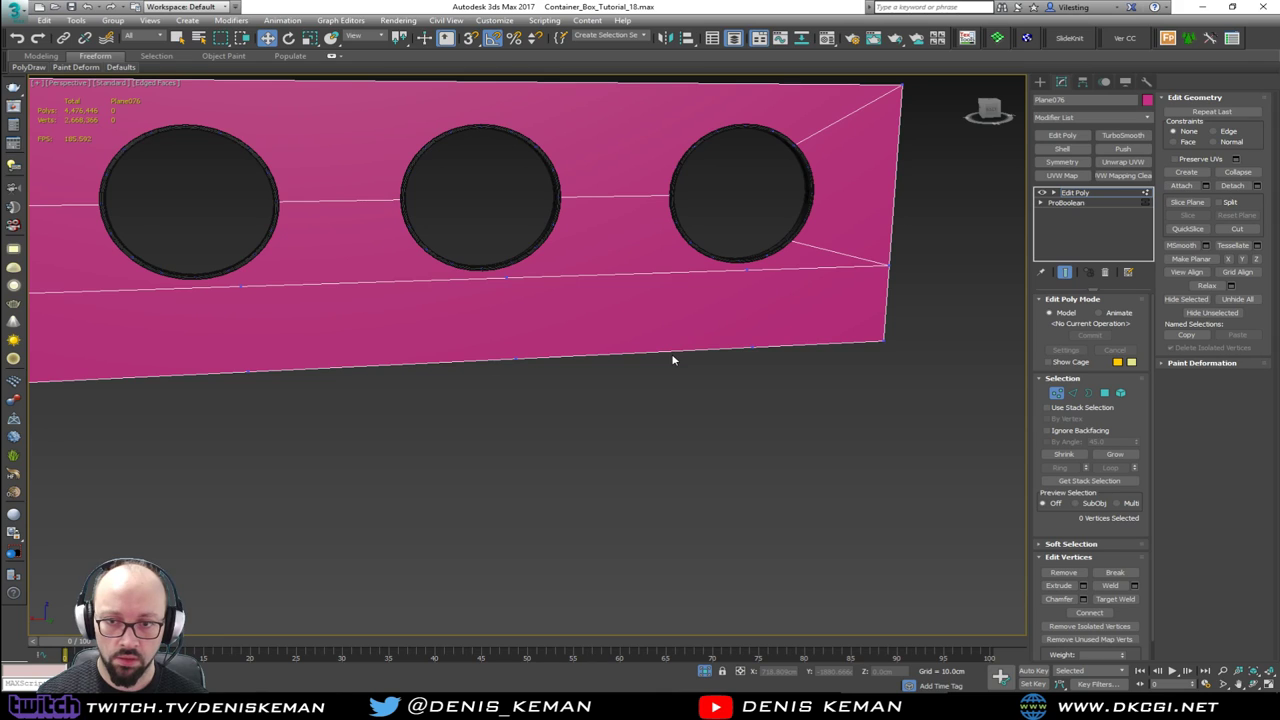
pyautogui.hotkey('ctrl', 'z')
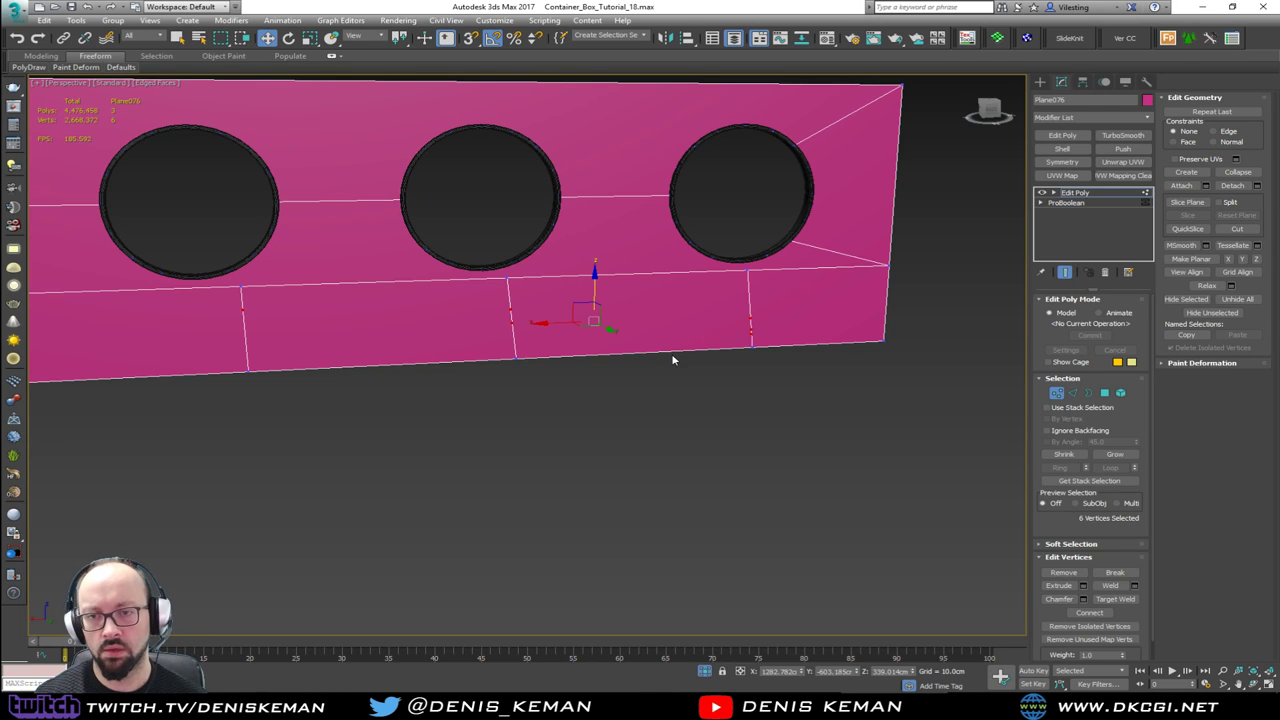
# Step: Select the thin polygons crossing the vertical cuts in the lower strip to examine their shape, then return to vertex editing
pyautogui.press('4')
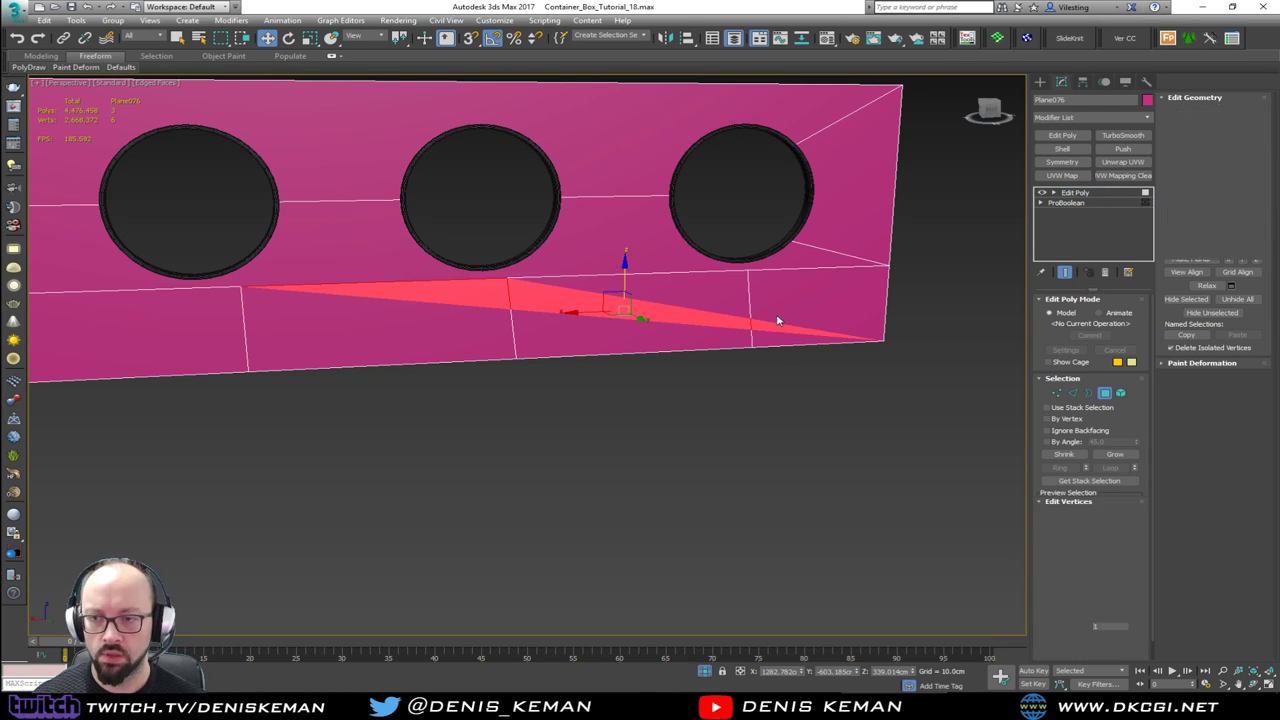
pyautogui.click(776, 315)
pyautogui.press('1')
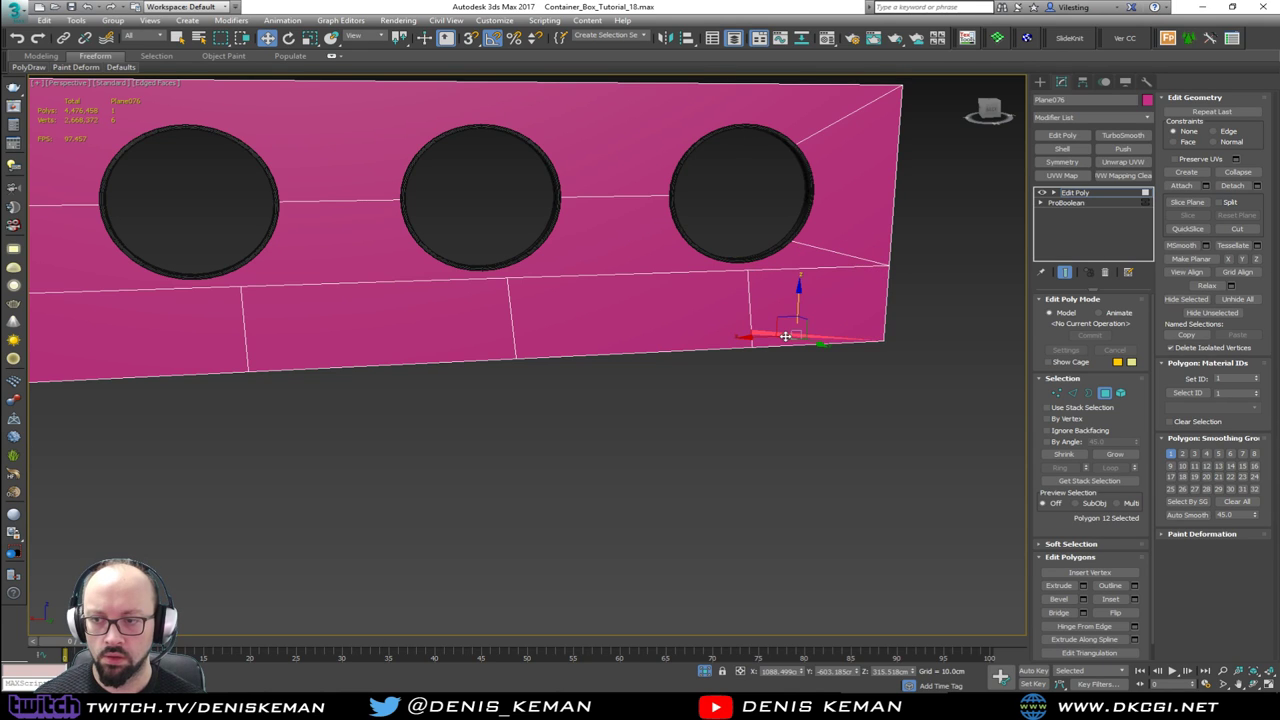
# Step: Remove the vertices along the vertical cut below the end opening, including its vertex on the wall plane's base edge
pyautogui.scroll(3, 772, 337)
pyautogui.click(762, 330)
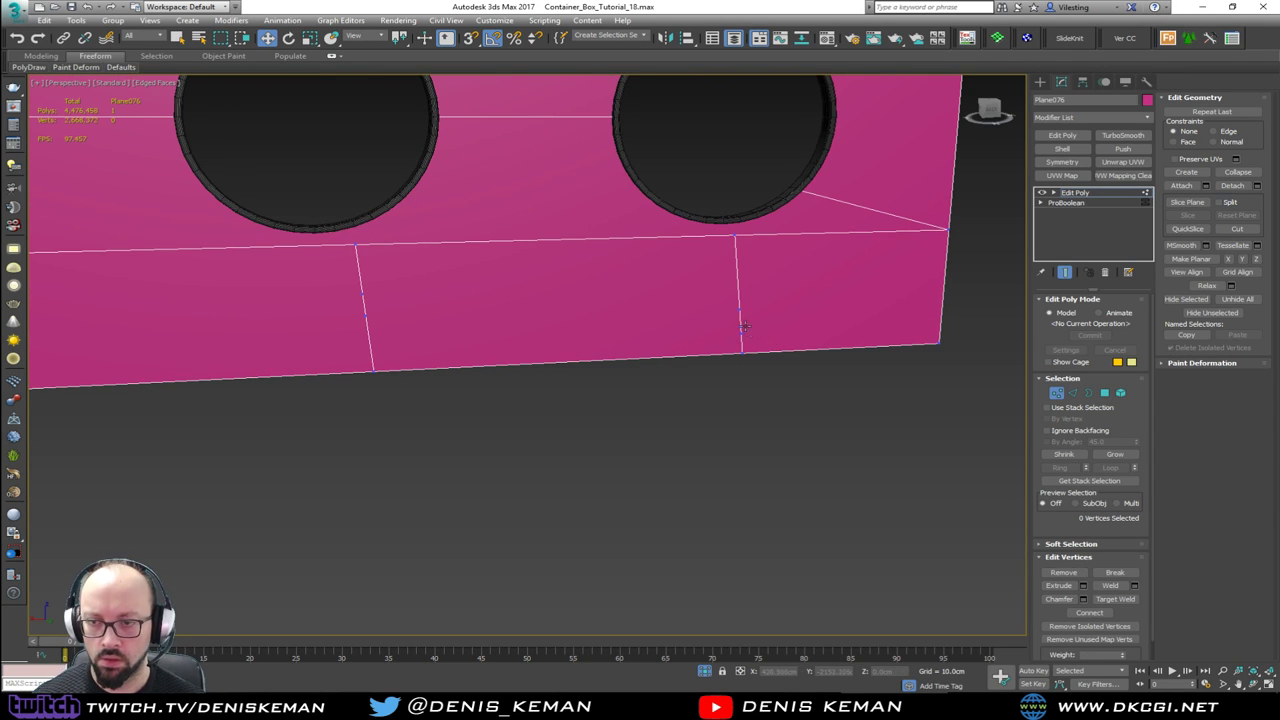
pyautogui.click(741, 328)
pyautogui.press('BackSpace')
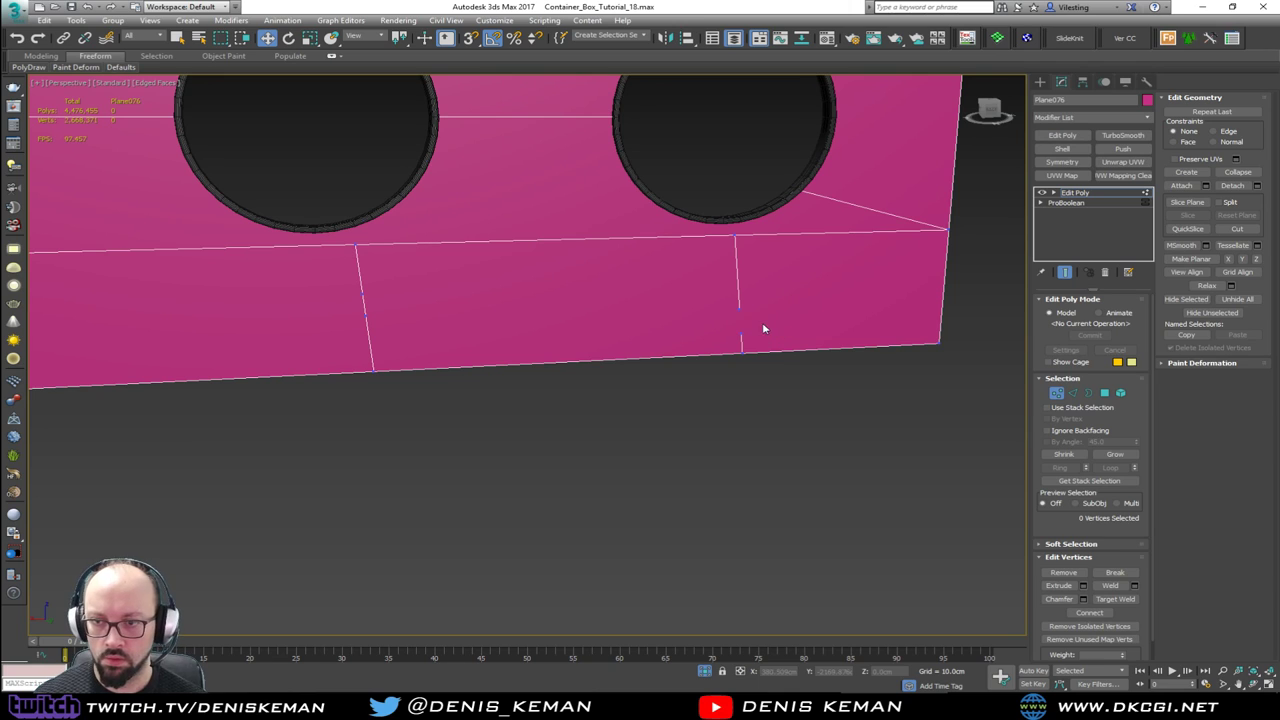
pyautogui.moveTo(750, 304); pyautogui.dragTo(729, 341)
pyautogui.keyDown('alt'); pyautogui.moveTo(730, 345); pyautogui.dragTo(614, 340, button='middle'); pyautogui.keyUp('alt')
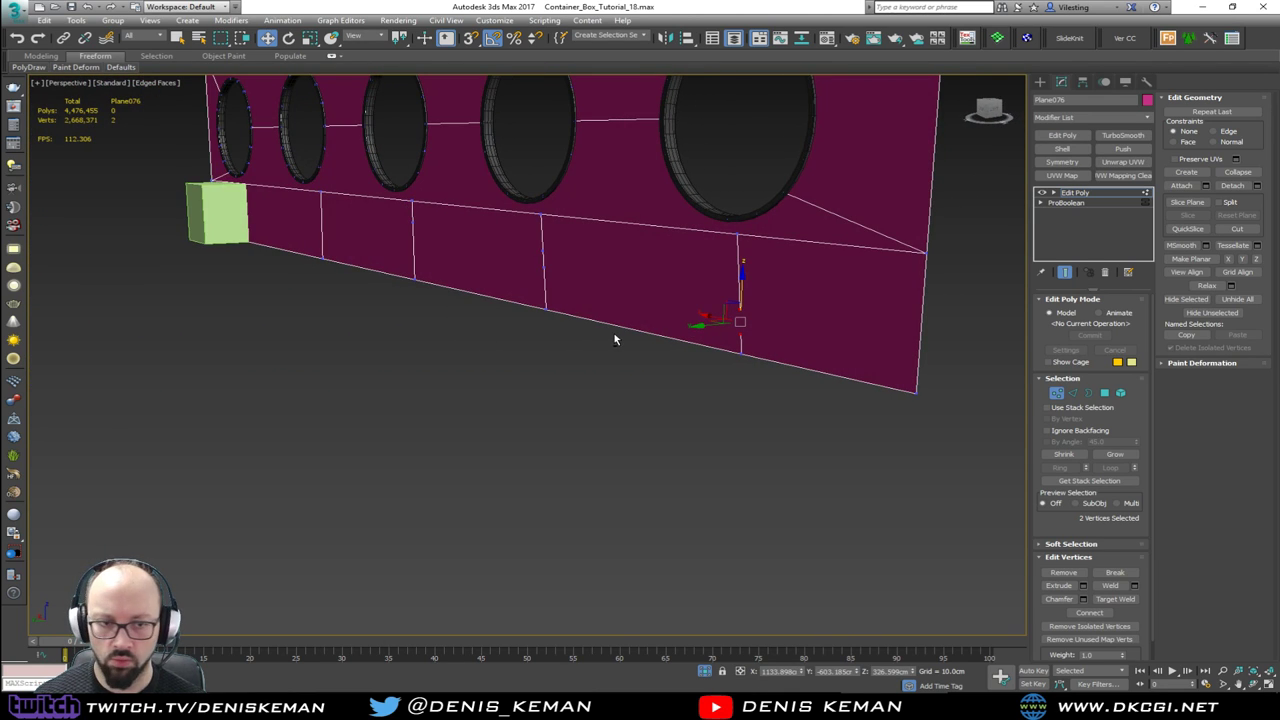
pyautogui.click(632, 337)
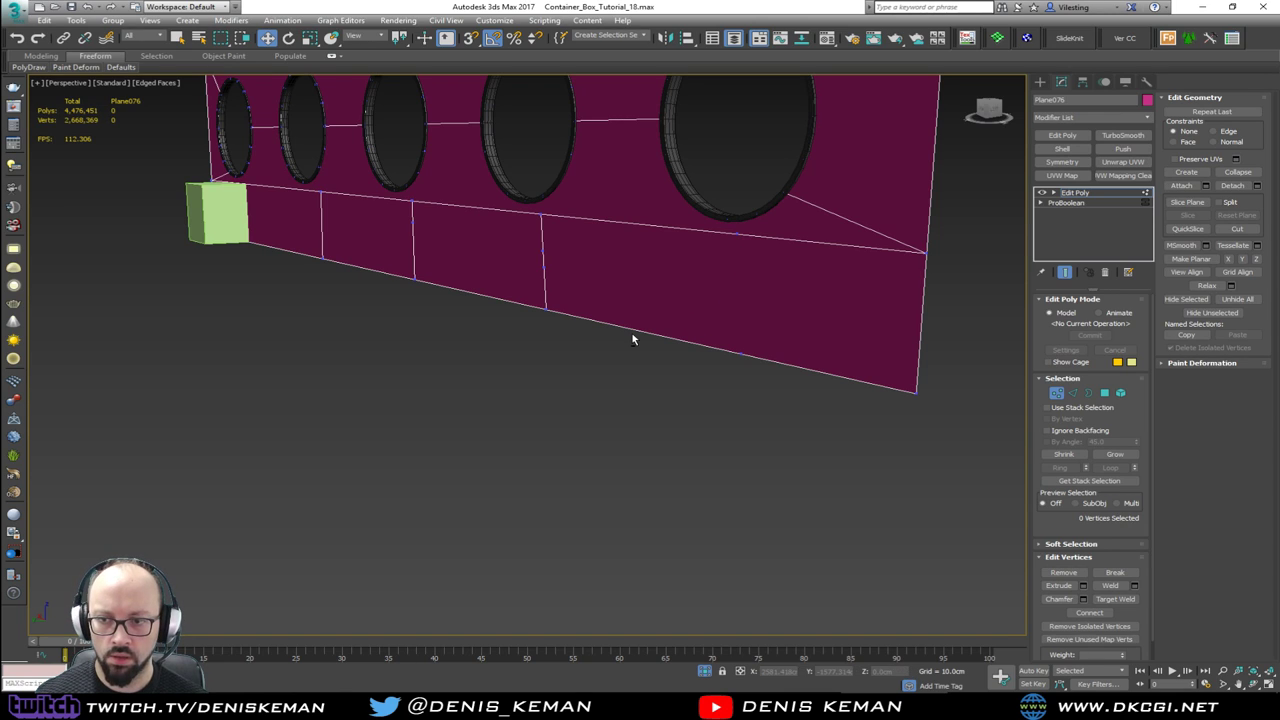
pyautogui.click(740, 353)
pyautogui.click(780, 378)
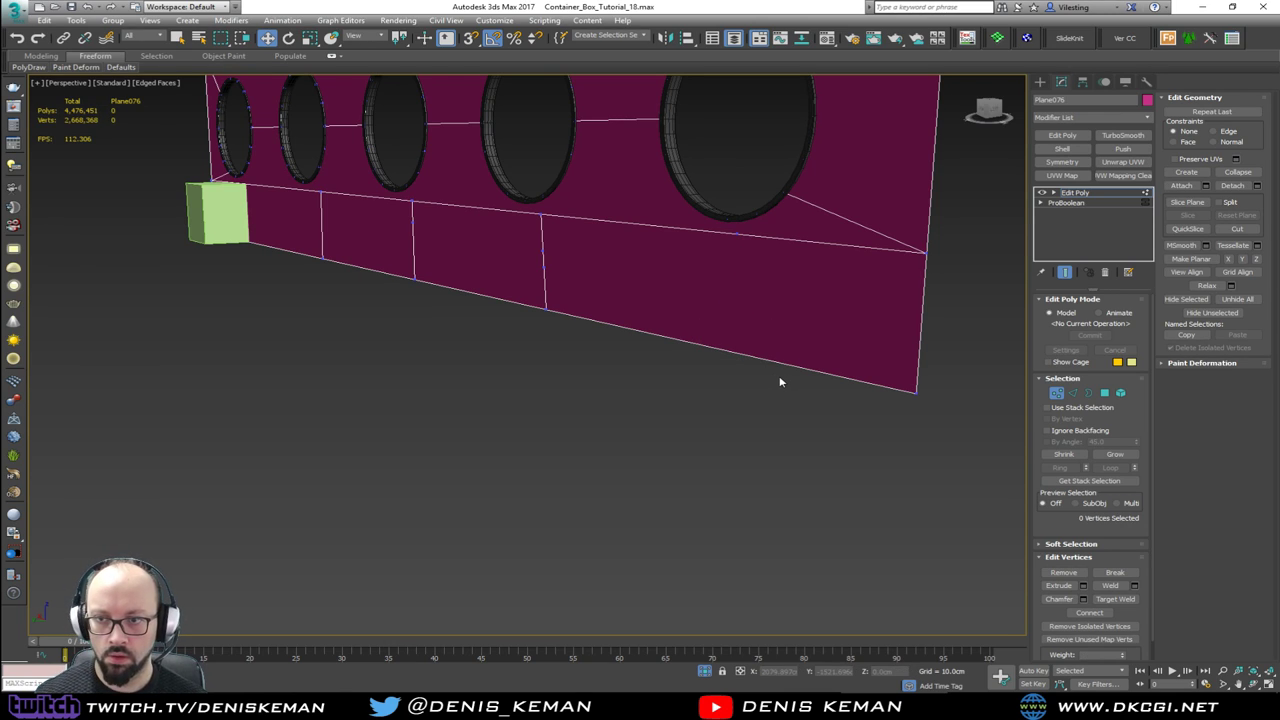
# Step: Try removing the sliced-row vertex below the end opening, then undo the removal
pyautogui.click(737, 233)
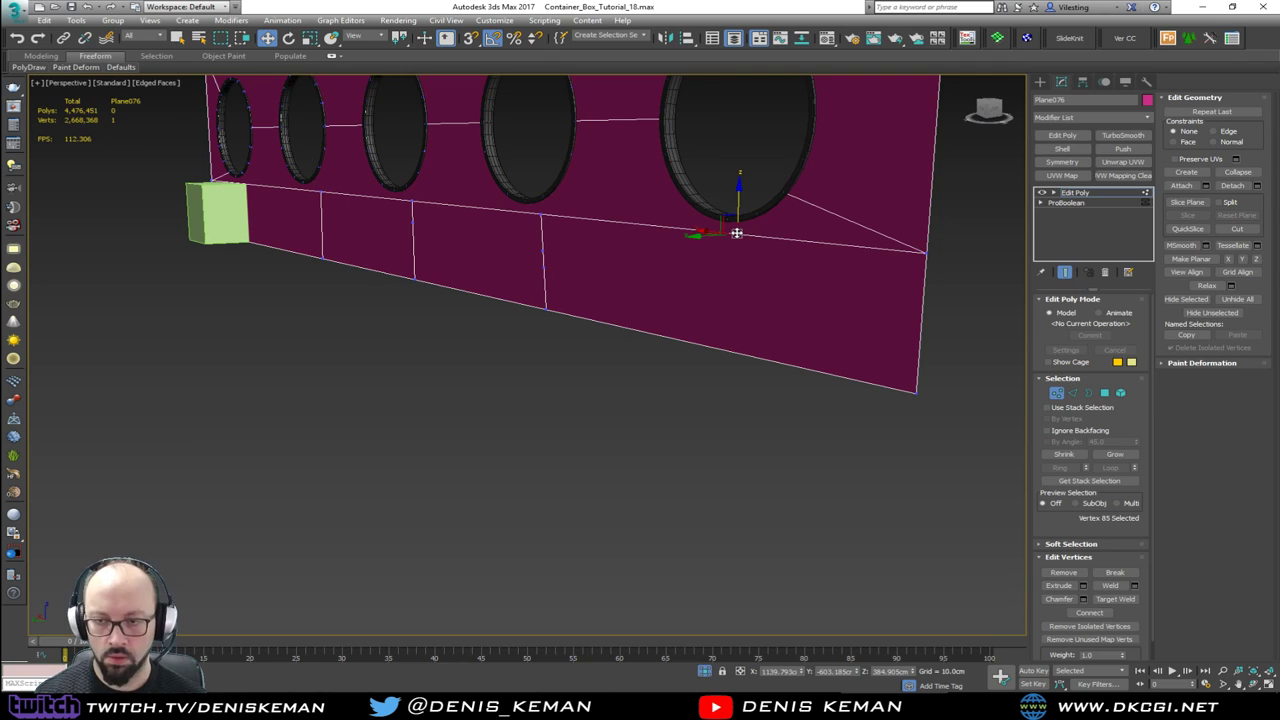
pyautogui.press('BackSpace')
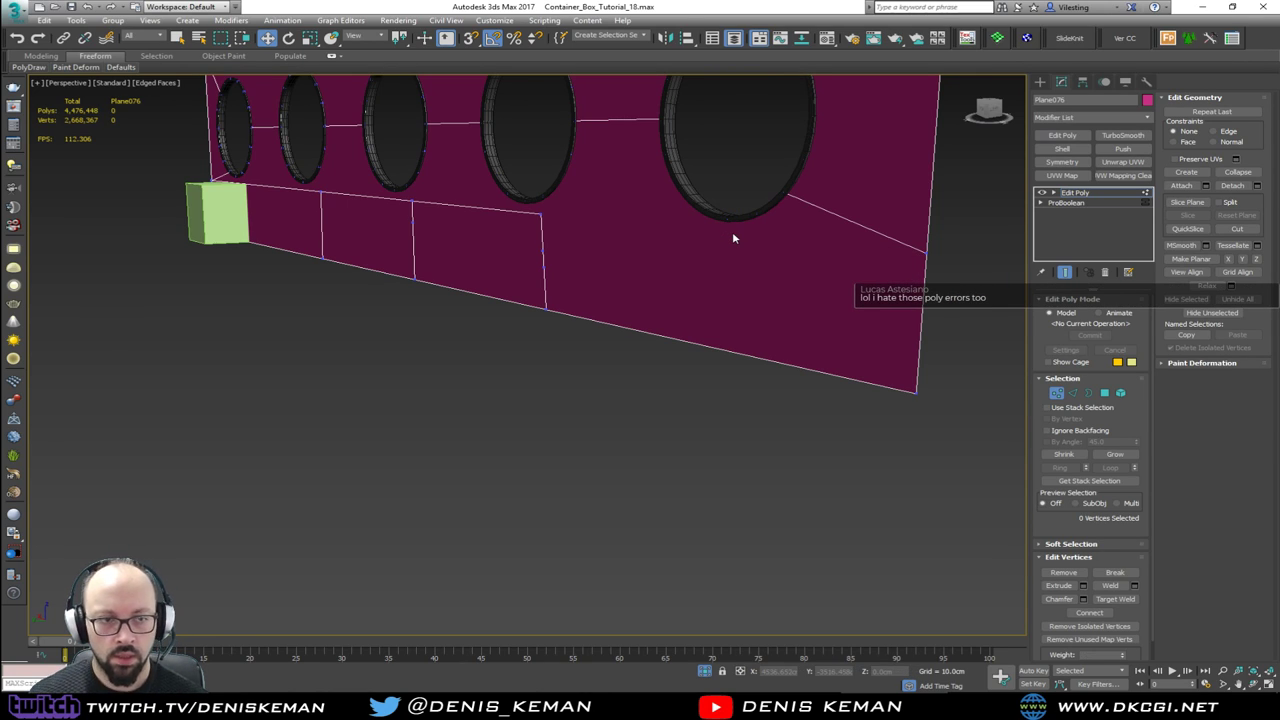
pyautogui.click(734, 236)
pyautogui.click(564, 284)
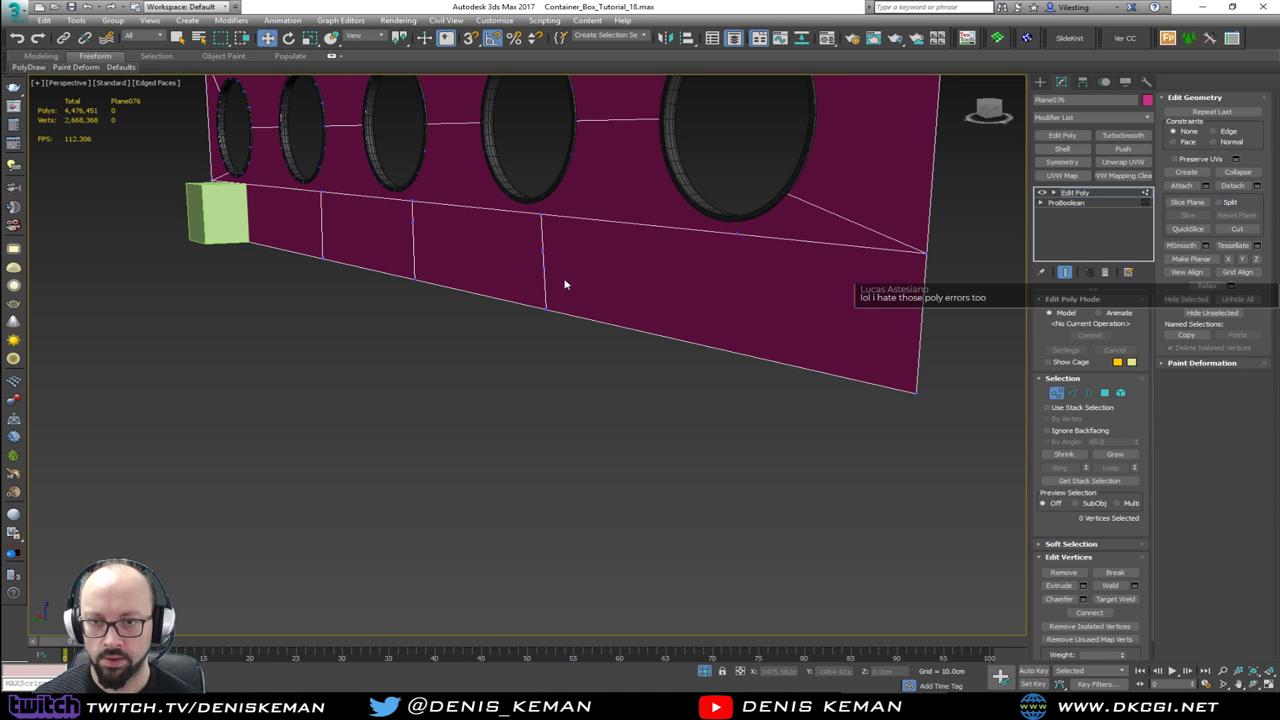
# Step: Leave vertex editing and draw a snapped plane, 80 cm by about 1194 cm, over the strip below the openings in the front view
pyautogui.moveTo(433, 225); pyautogui.dragTo(531, 323, button='middle')
pyautogui.scroll(-3, 452, 354)
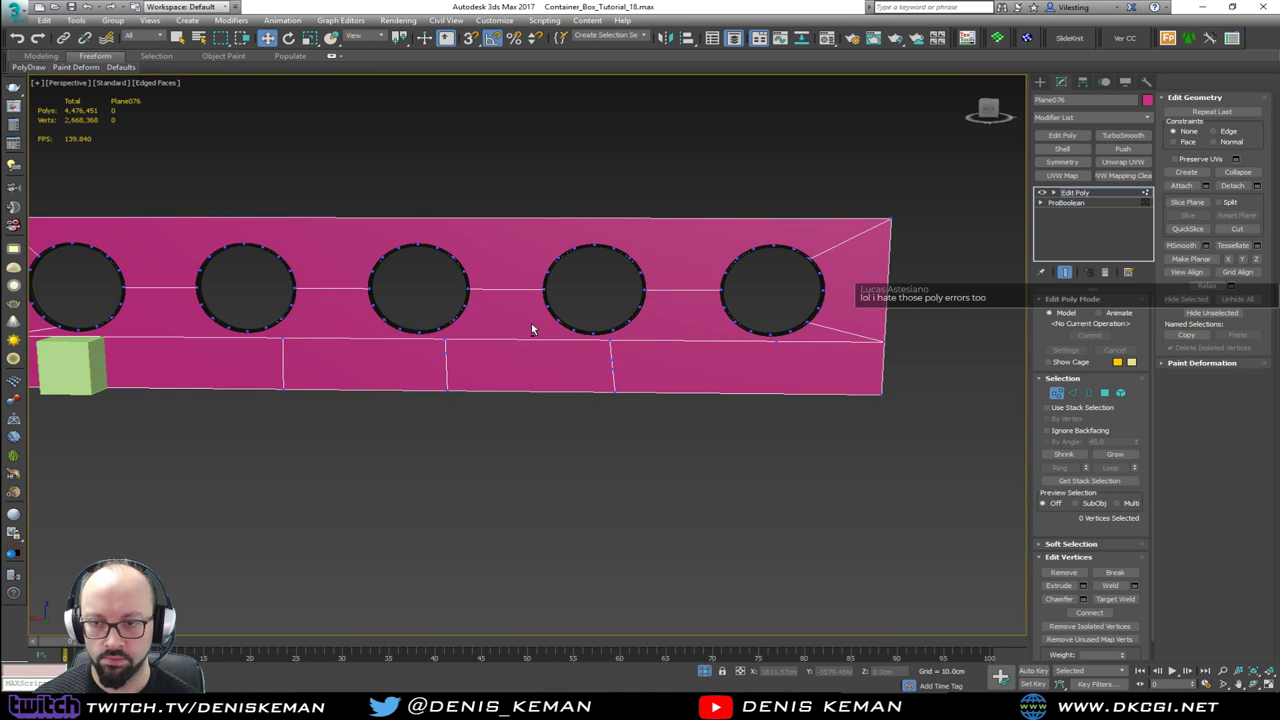
pyautogui.hotkey('alt', 'w')
pyautogui.middleClick(754, 261)
pyautogui.hotkey('alt', 'w')
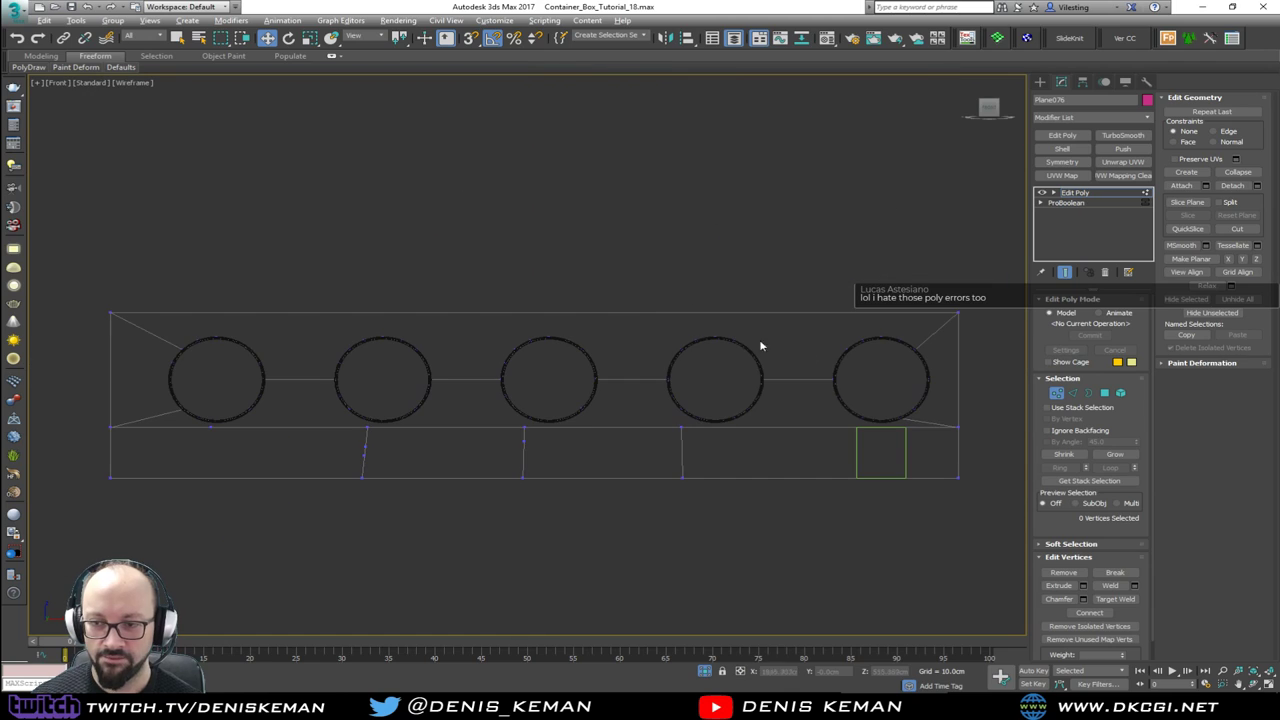
pyautogui.click(1058, 395)
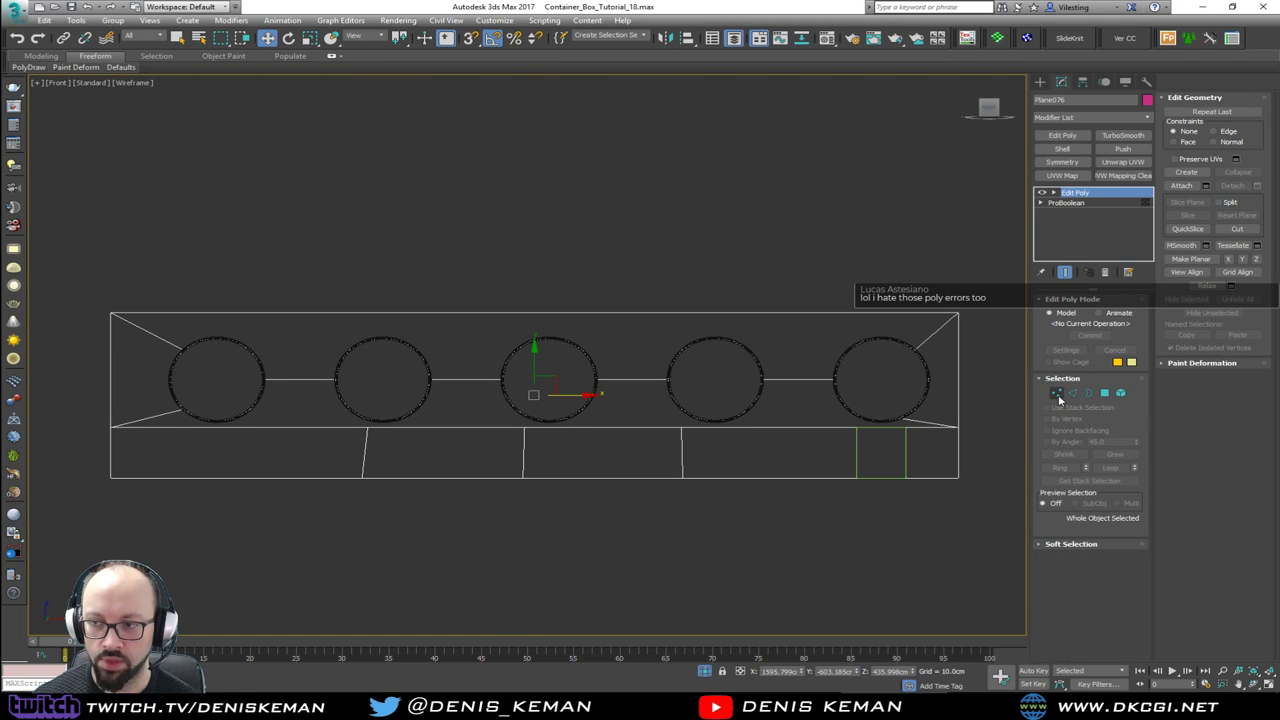
pyautogui.click(1040, 81)
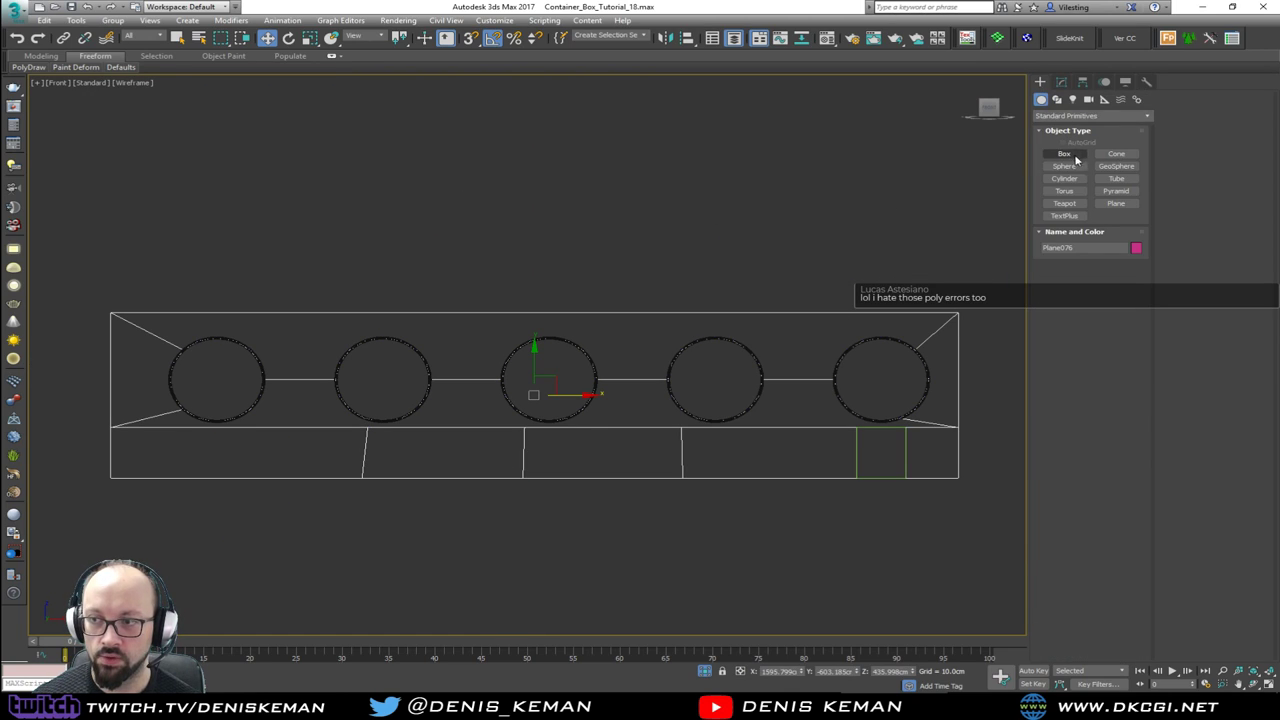
pyautogui.click(1117, 204)
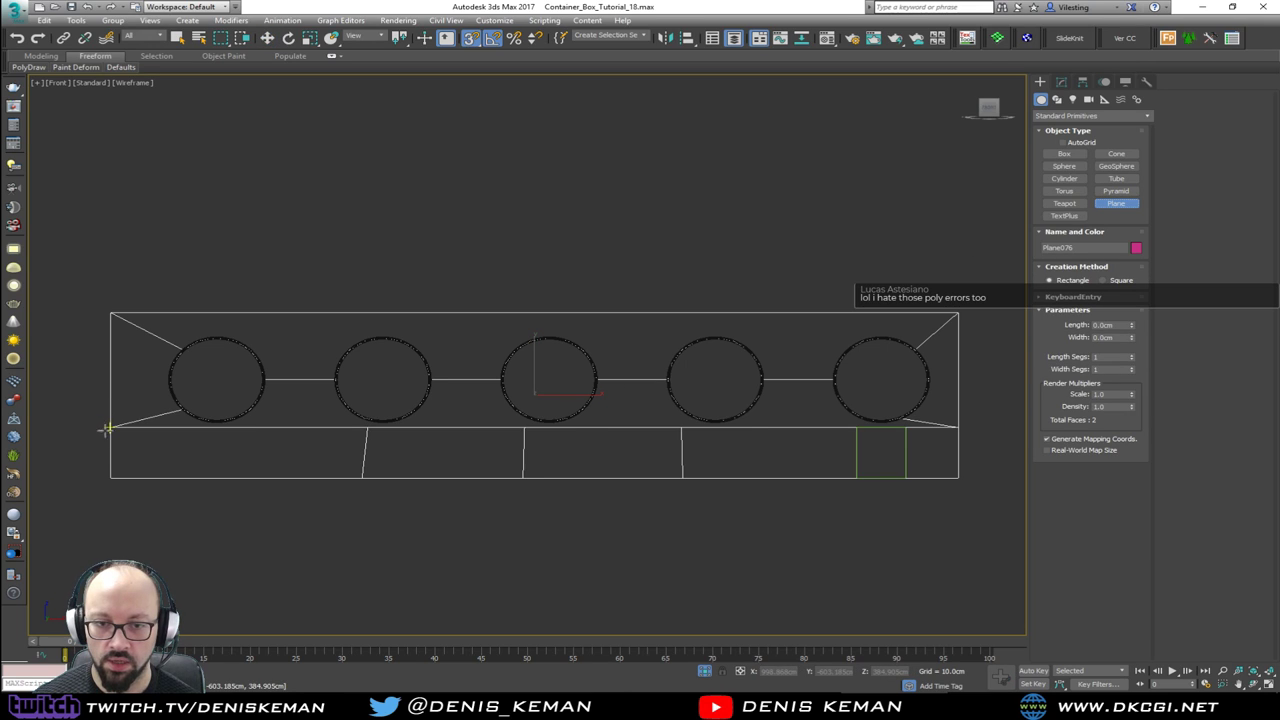
pyautogui.moveTo(108, 428); pyautogui.dragTo(958, 480)
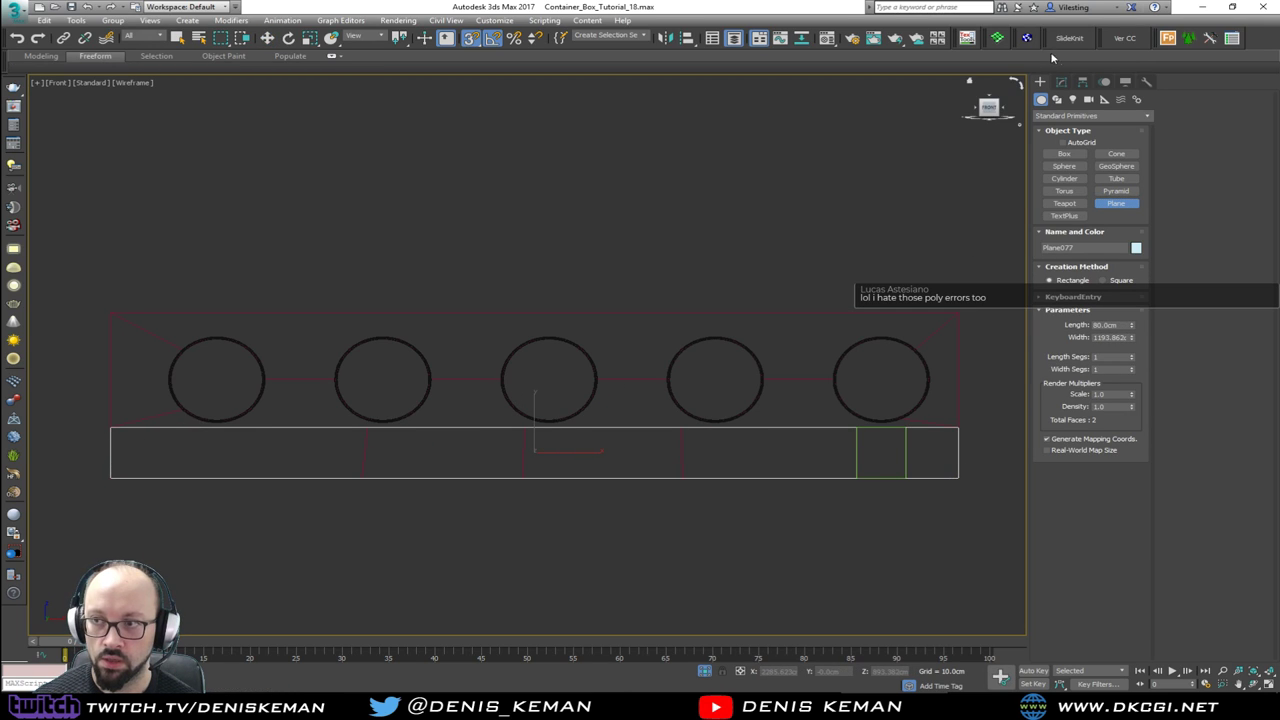
pyautogui.click(1062, 84)
# Step: Rotate the new plane 180 degrees about its vertical axis so its visible side faces the other way
pyautogui.hotkey('alt', 'w')
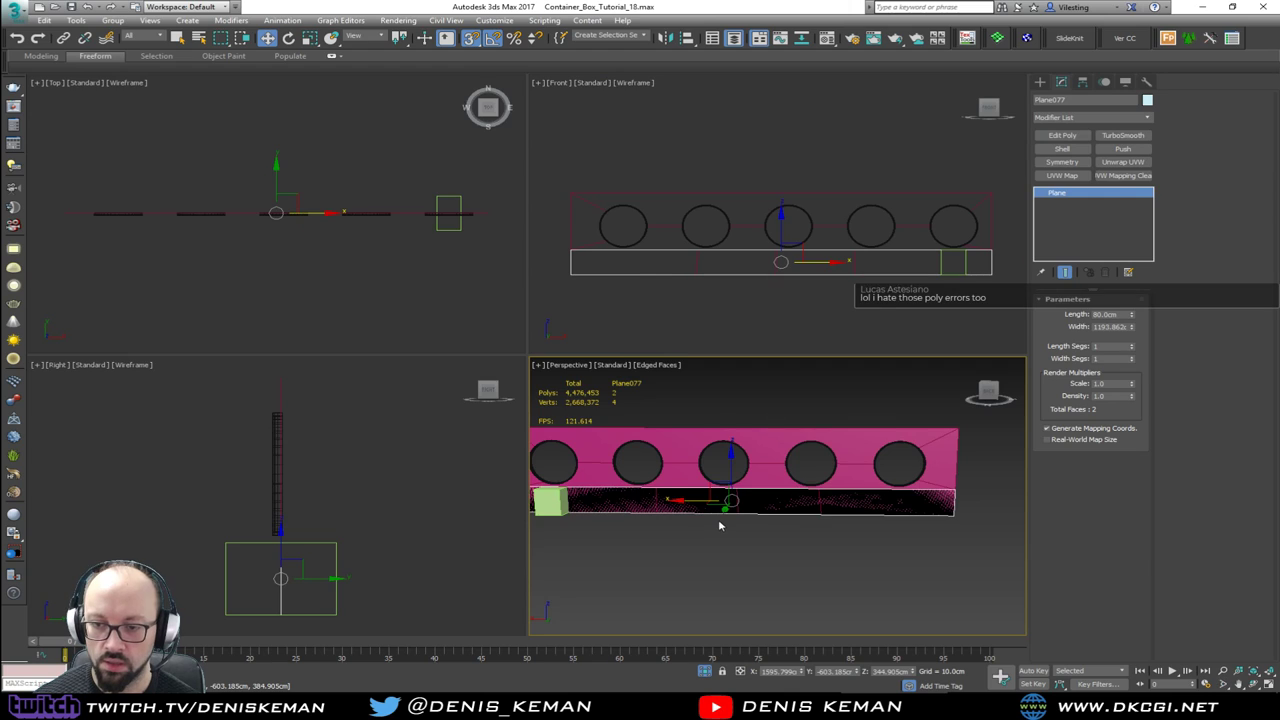
pyautogui.hotkey('alt', 'w')
pyautogui.keyDown('alt'); pyautogui.moveTo(559, 440); pyautogui.dragTo(620, 437, button='middle'); pyautogui.keyUp('alt')
pyautogui.moveTo(360, 405); pyautogui.dragTo(504, 344, button='middle')
pyautogui.scroll(3, 497, 377)
pyautogui.press('e')
pyautogui.press('s')
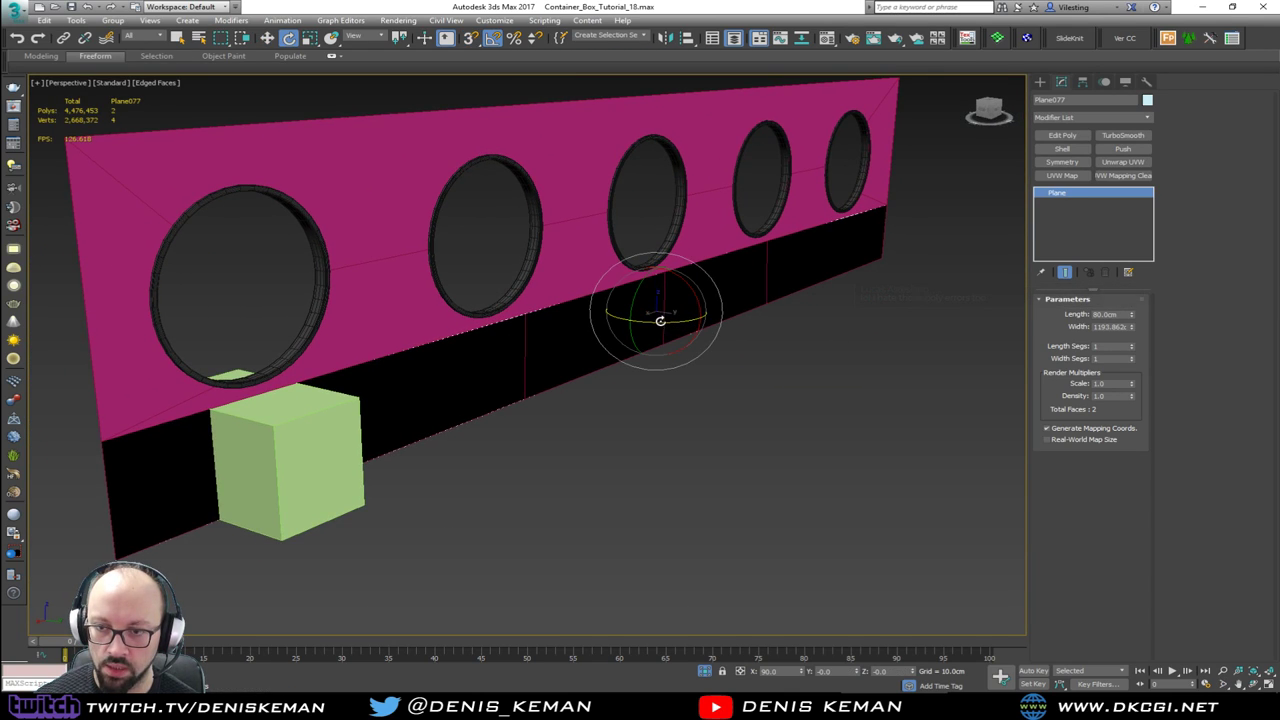
pyautogui.moveTo(659, 321); pyautogui.dragTo(773, 317)
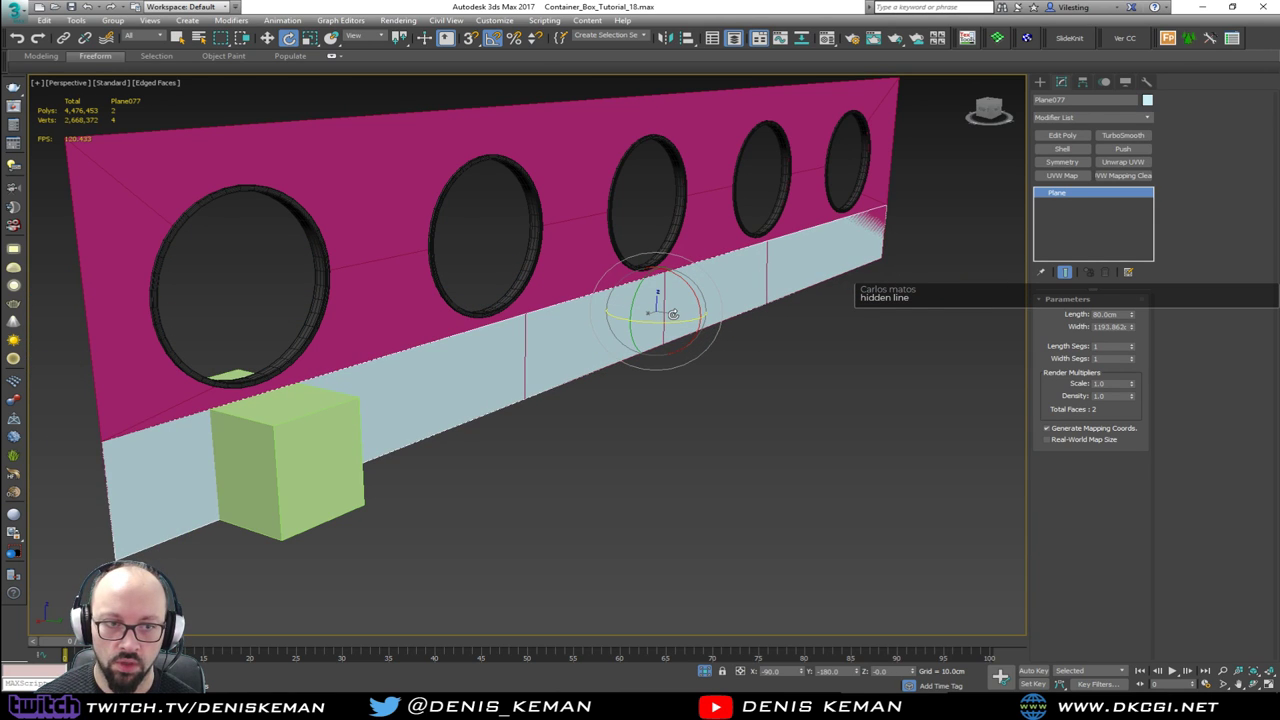
pyautogui.keyDown('alt'); pyautogui.moveTo(673, 314); pyautogui.dragTo(704, 322, button='middle'); pyautogui.keyUp('alt')
pyautogui.moveTo(687, 320)
pyautogui.keyDown('alt'); pyautogui.mouseDown(button='middle')
pyautogui.moveTo(640, 290)
pyautogui.moveTo(451, 294)
pyautogui.moveTo(684, 322)
pyautogui.mouseUp(button='middle'); pyautogui.keyUp('alt')
pyautogui.press('w')
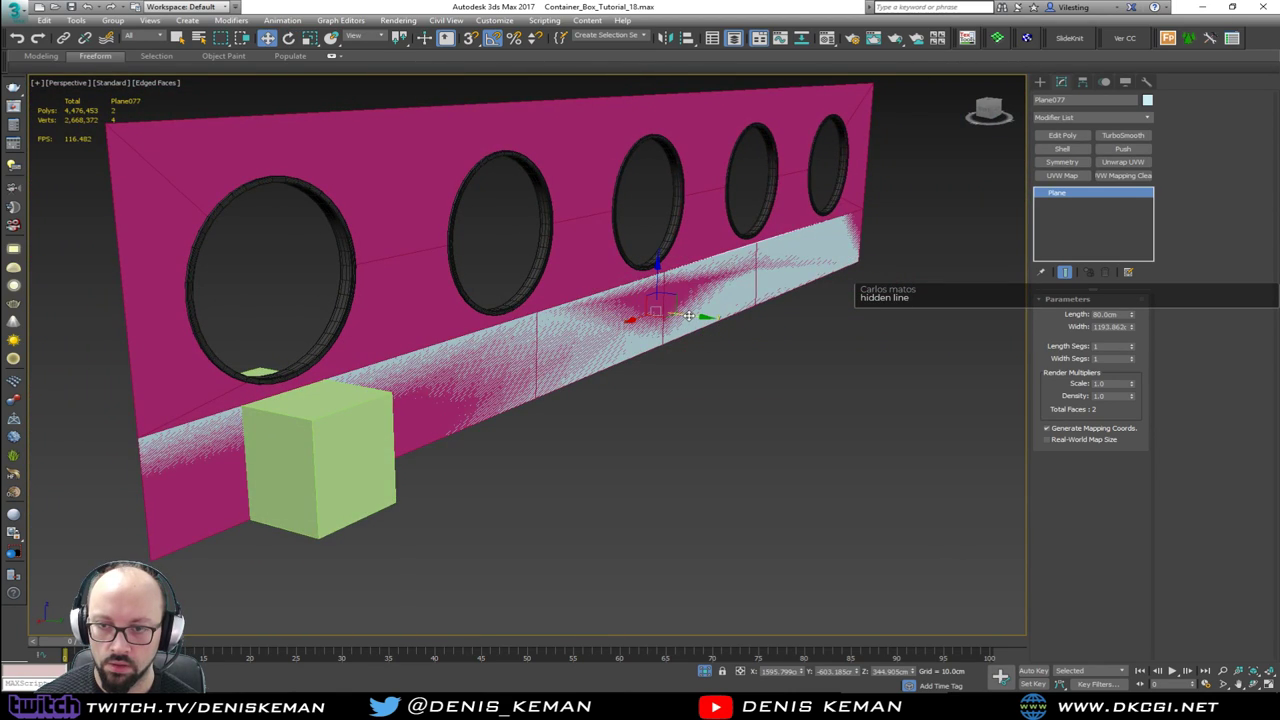
# Step: Apply the FloorGenerator modifier to the new plane to divide it into boards
pyautogui.click(1065, 118)
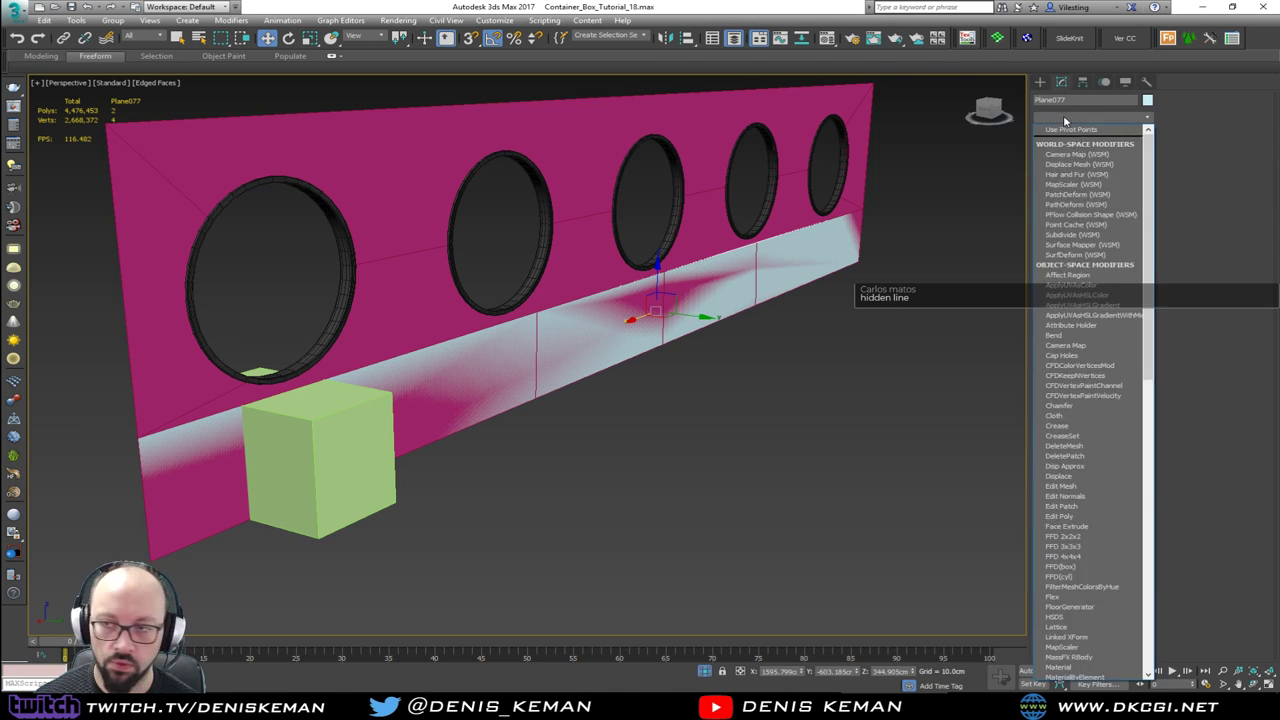
pyautogui.press('f')
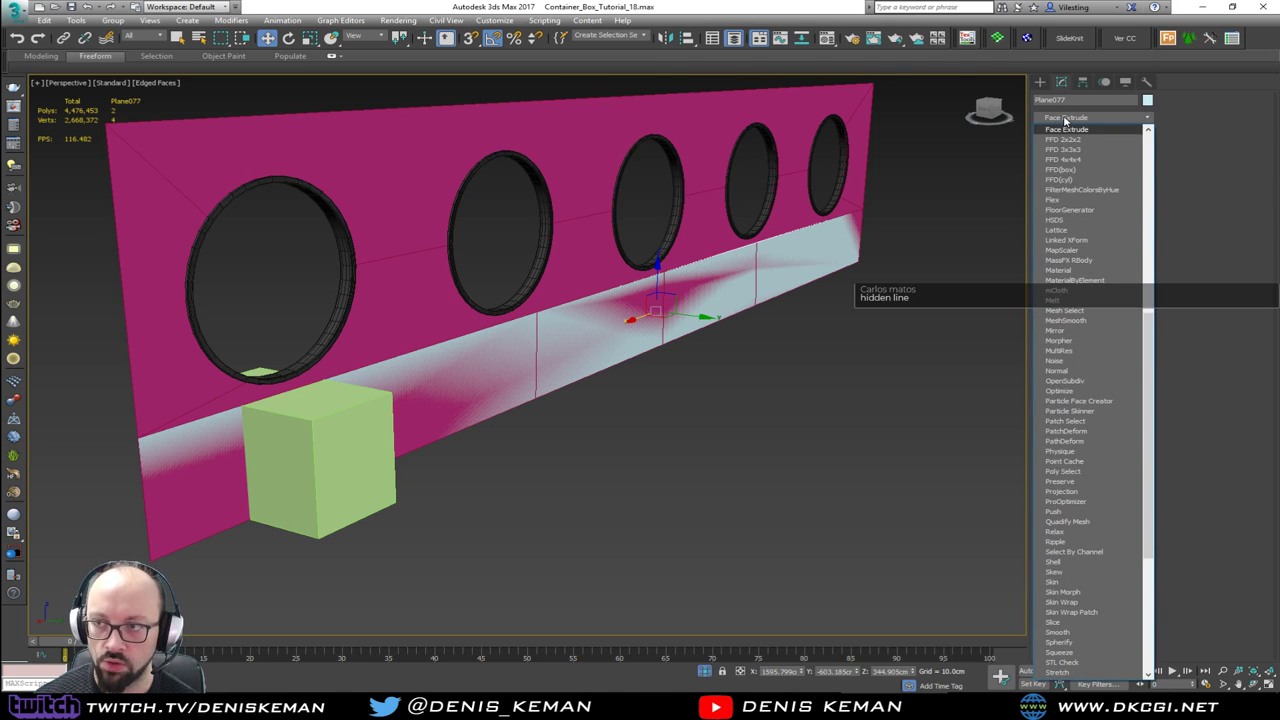
pyautogui.click(1087, 211)
pyautogui.keyDown('alt'); pyautogui.moveTo(579, 354); pyautogui.dragTo(633, 341, button='middle'); pyautogui.keyUp('alt')
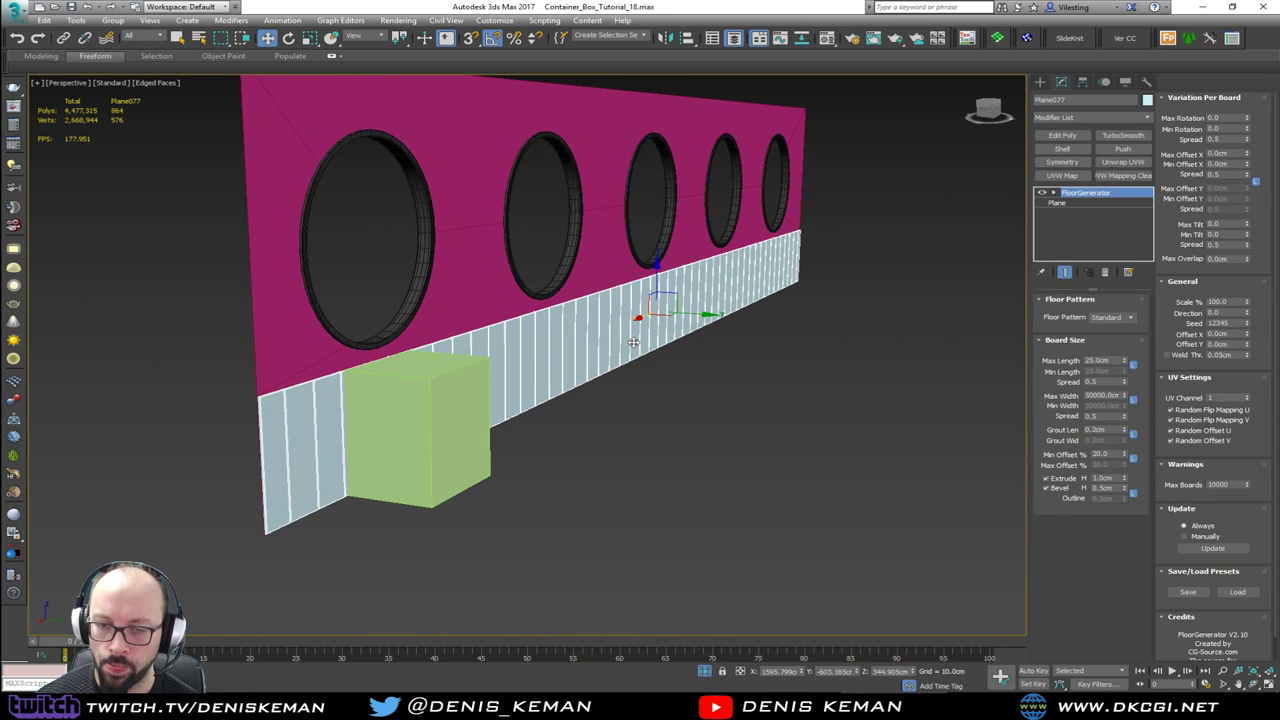
# Step: Examine the generated boards up close below the round openings with the edge display turned off
pyautogui.click(641, 406)
pyautogui.press('F3')
pyautogui.press('F3')
pyautogui.press('F4')
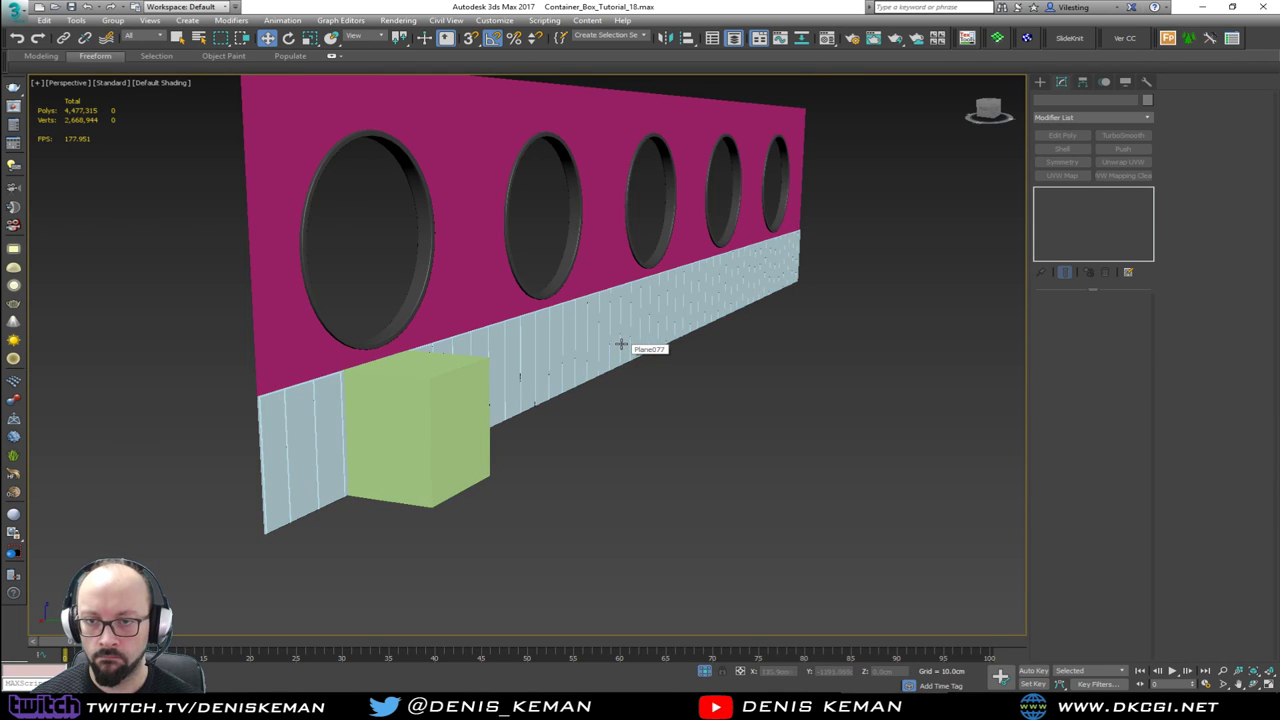
pyautogui.keyDown('alt'); pyautogui.moveTo(621, 344); pyautogui.dragTo(465, 435, button='middle'); pyautogui.keyUp('alt')
pyautogui.scroll(8, 446, 411)
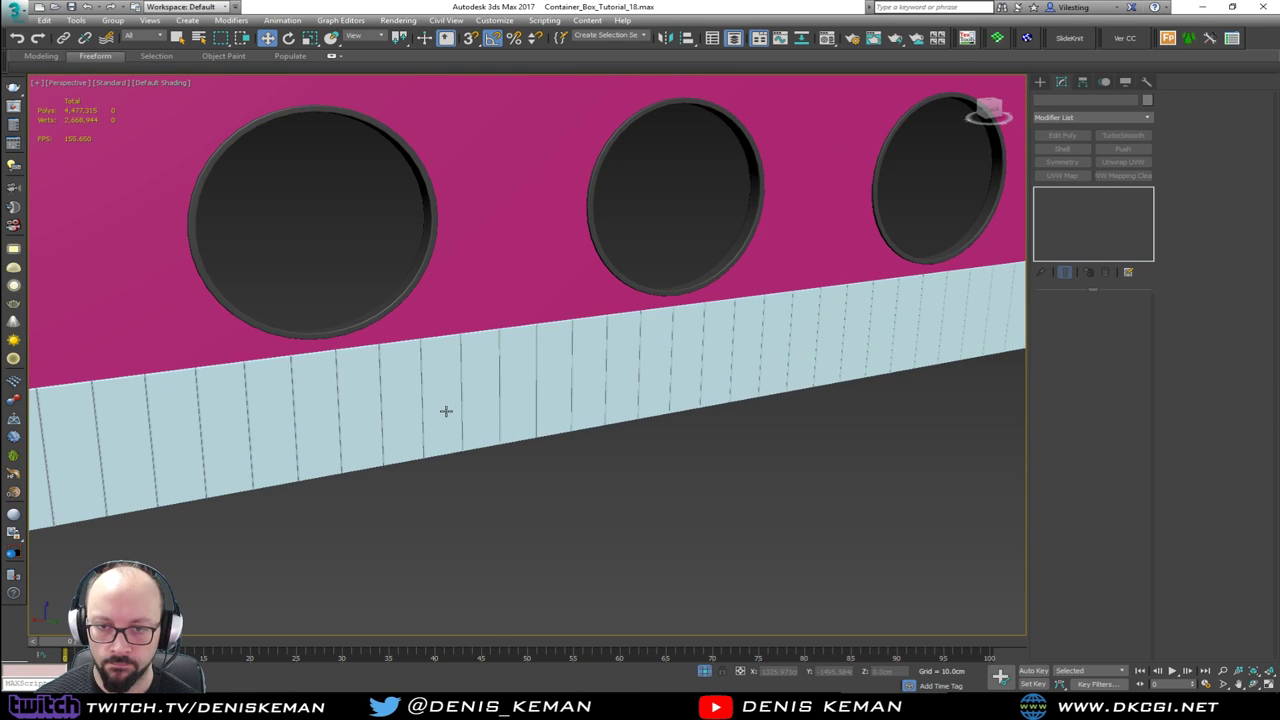
pyautogui.click(446, 411)
pyautogui.scroll(2, 446, 411)
pyautogui.moveTo(380, 309); pyautogui.dragTo(623, 354, button='middle')
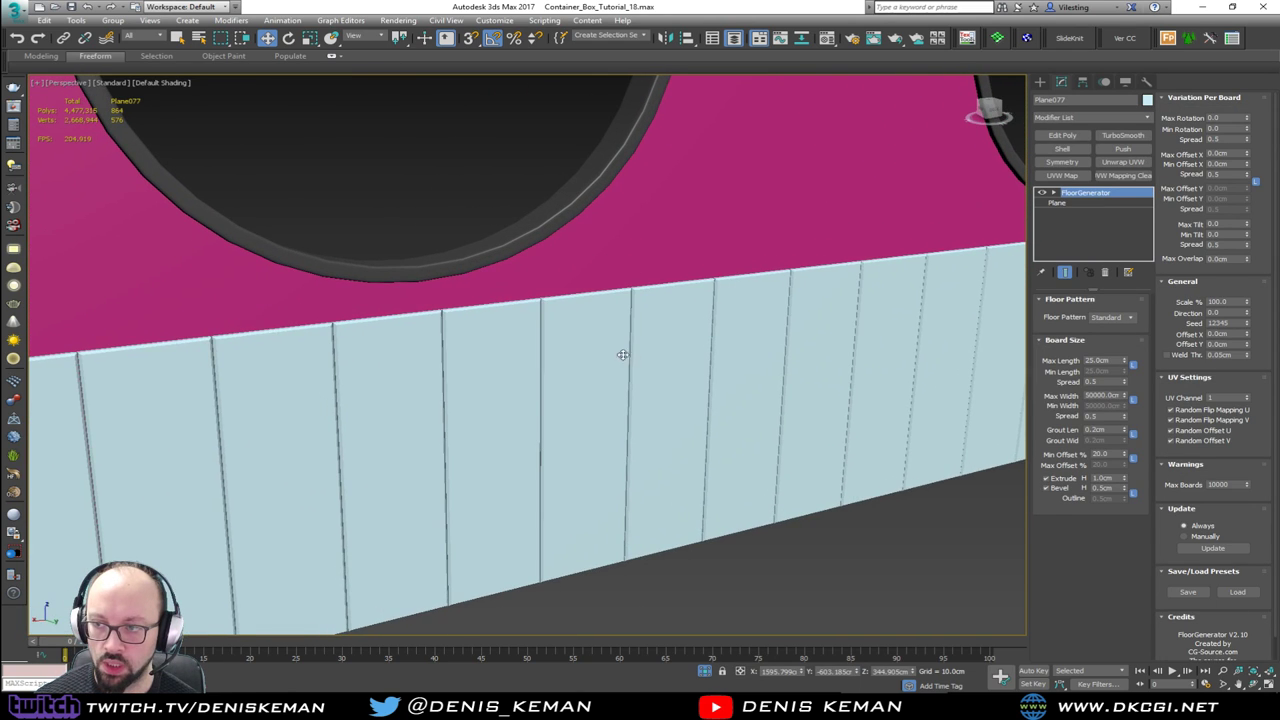
pyautogui.moveTo(720, 328)
pyautogui.mouseDown(button='middle')
pyautogui.moveTo(783, 354)
pyautogui.moveTo(724, 341)
pyautogui.mouseUp(button='middle')
pyautogui.scroll(-2, 783, 354)
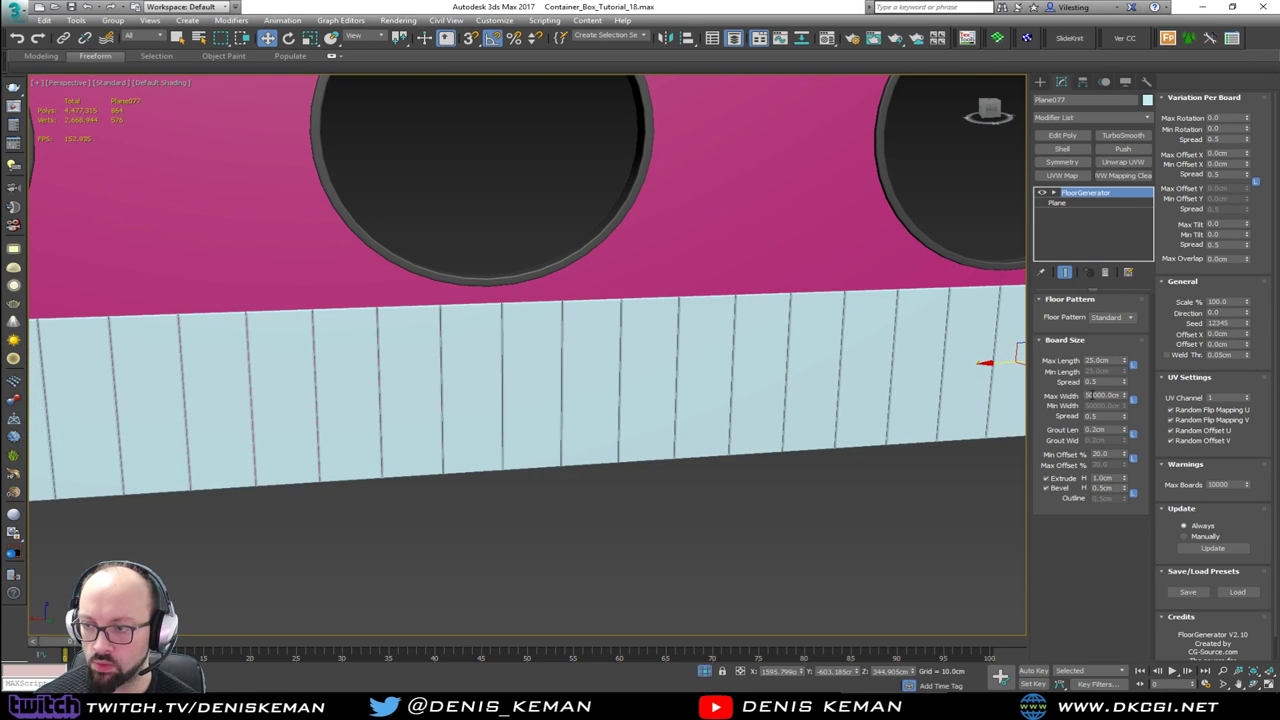
# Step: Try maximum board lengths of 15 cm and 10 cm on the panelling and compare the board spacing
pyautogui.click(1112, 360)
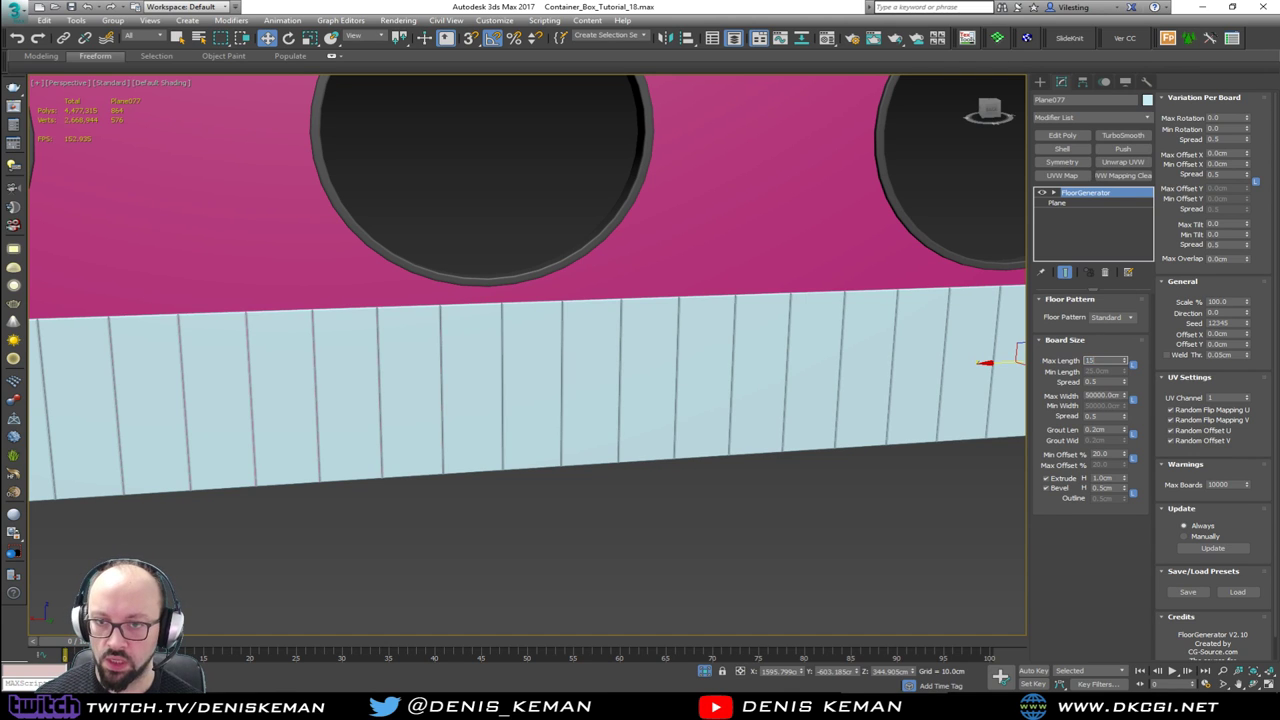
pyautogui.write('15')
pyautogui.press('Return')
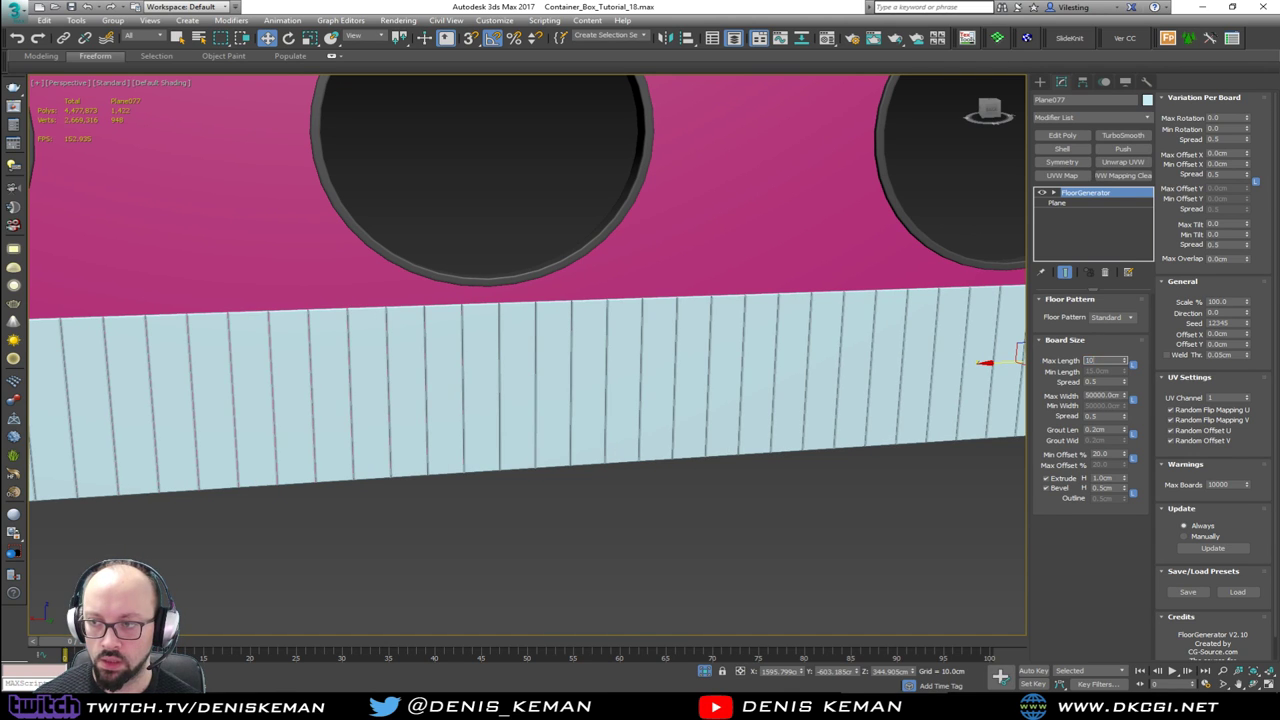
pyautogui.press('Return')
pyautogui.keyDown('alt'); pyautogui.moveTo(489, 446); pyautogui.dragTo(391, 449, button='middle'); pyautogui.keyUp('alt')
pyautogui.moveTo(642, 366); pyautogui.dragTo(532, 400, button='middle')
pyautogui.scroll(-2, 412, 412)
pyautogui.rightClick(532, 400)
pyautogui.rightClick(532, 400)
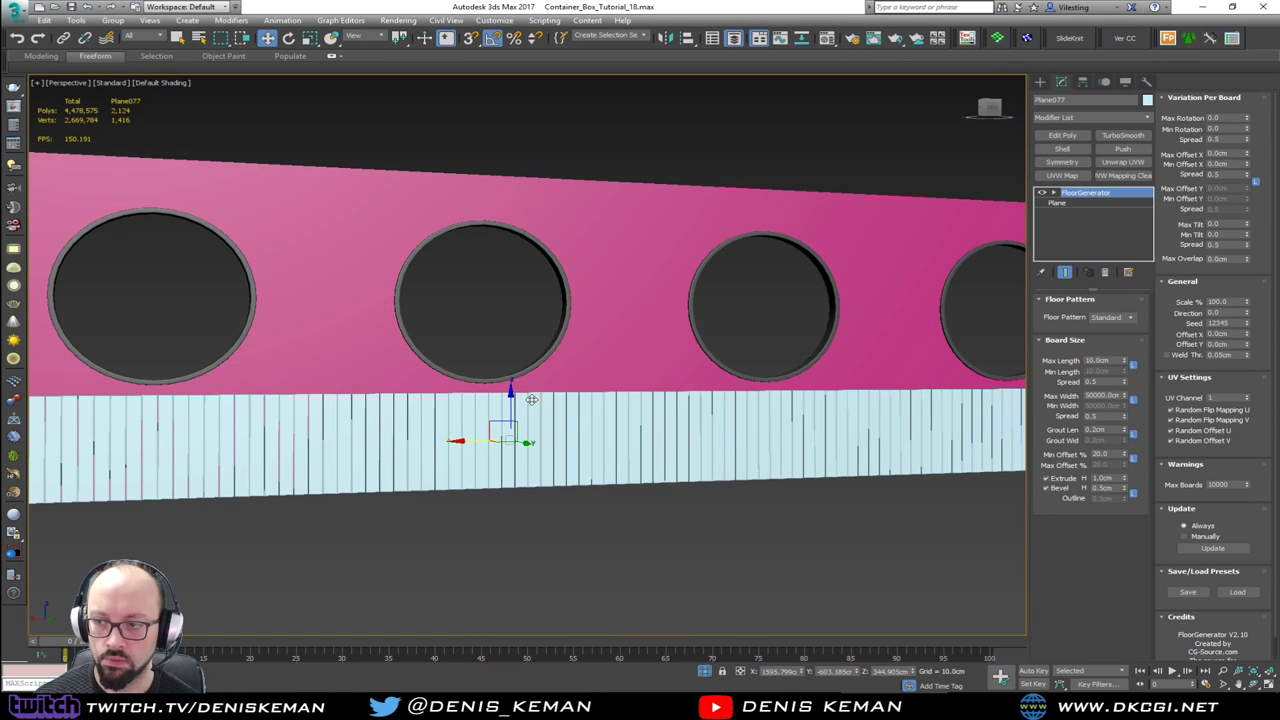
# Step: Set the panelling's maximum board length to 15 cm
pyautogui.moveTo(1117, 360); pyautogui.dragTo(1059, 358)
pyautogui.write('15')
pyautogui.press('Return')
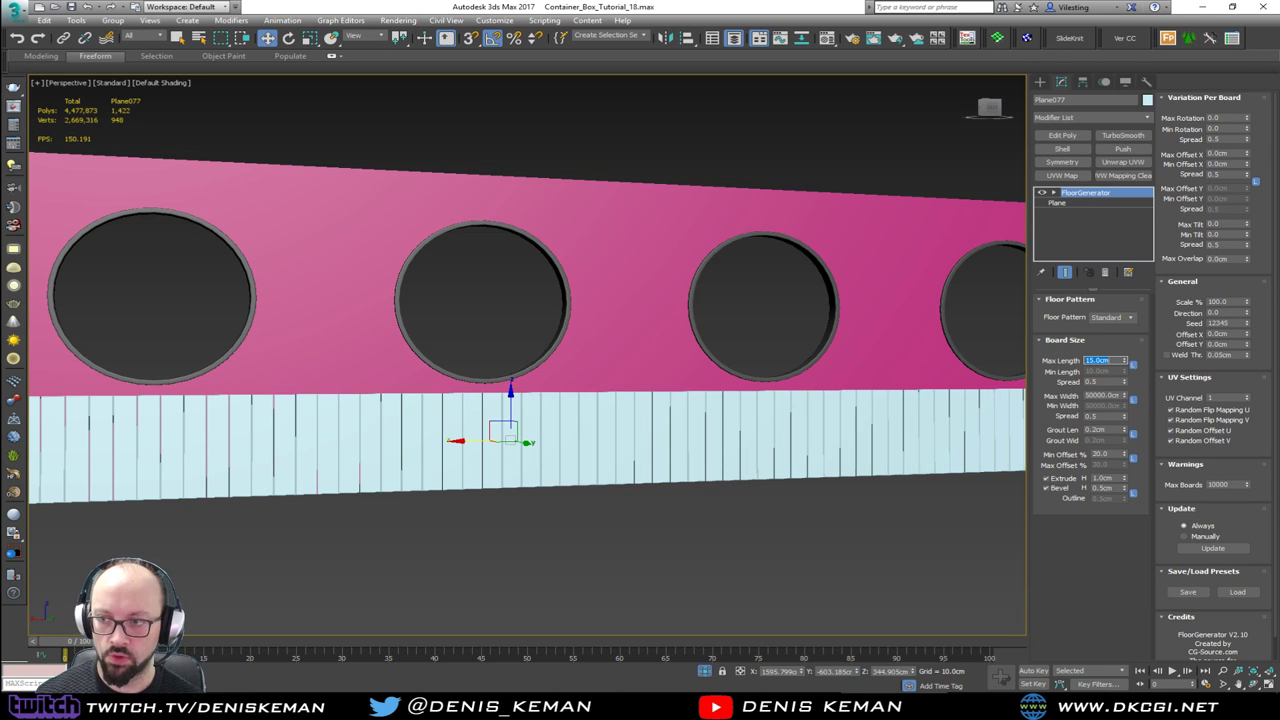
# Step: End the isolation and view the panelled wall together with the barrel table and stools
pyautogui.rightClick(464, 397)
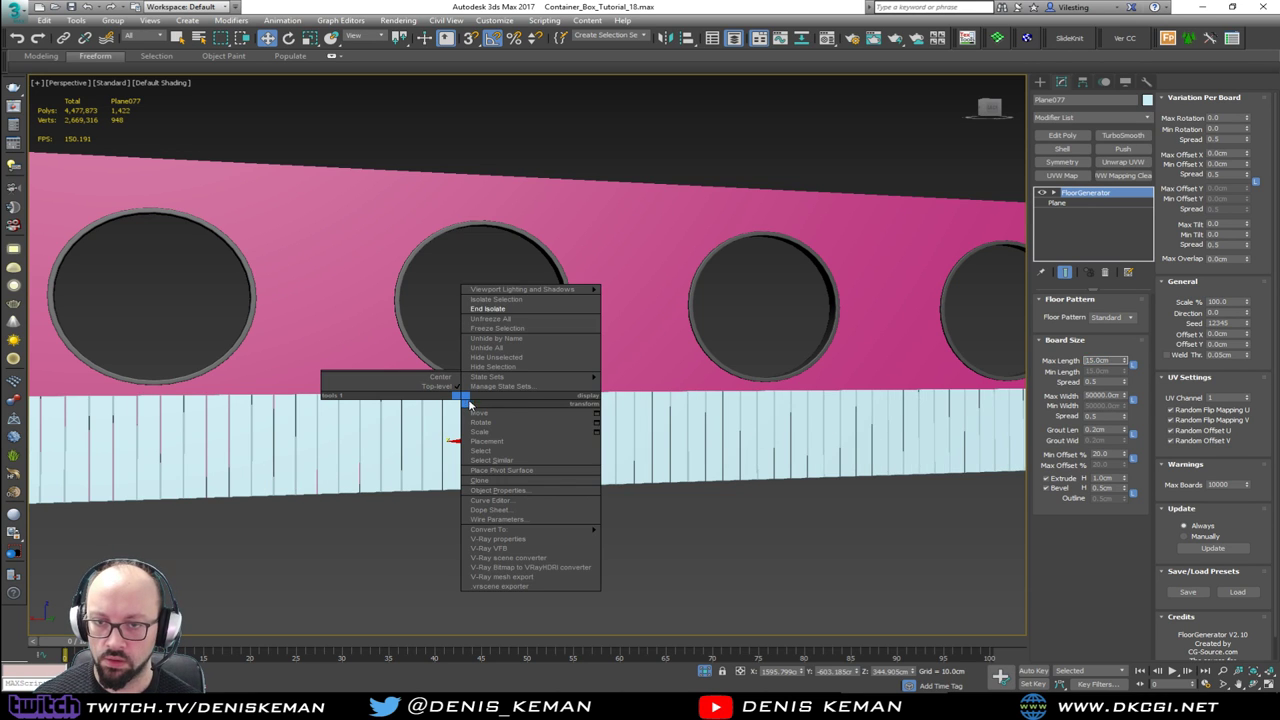
pyautogui.click(525, 309)
pyautogui.keyDown('alt'); pyautogui.moveTo(560, 343); pyautogui.dragTo(605, 338, button='middle'); pyautogui.keyUp('alt')
pyautogui.scroll(-2, 374, 358)
pyautogui.moveTo(374, 358); pyautogui.dragTo(577, 325, button='middle')
pyautogui.scroll(5, 562, 317)
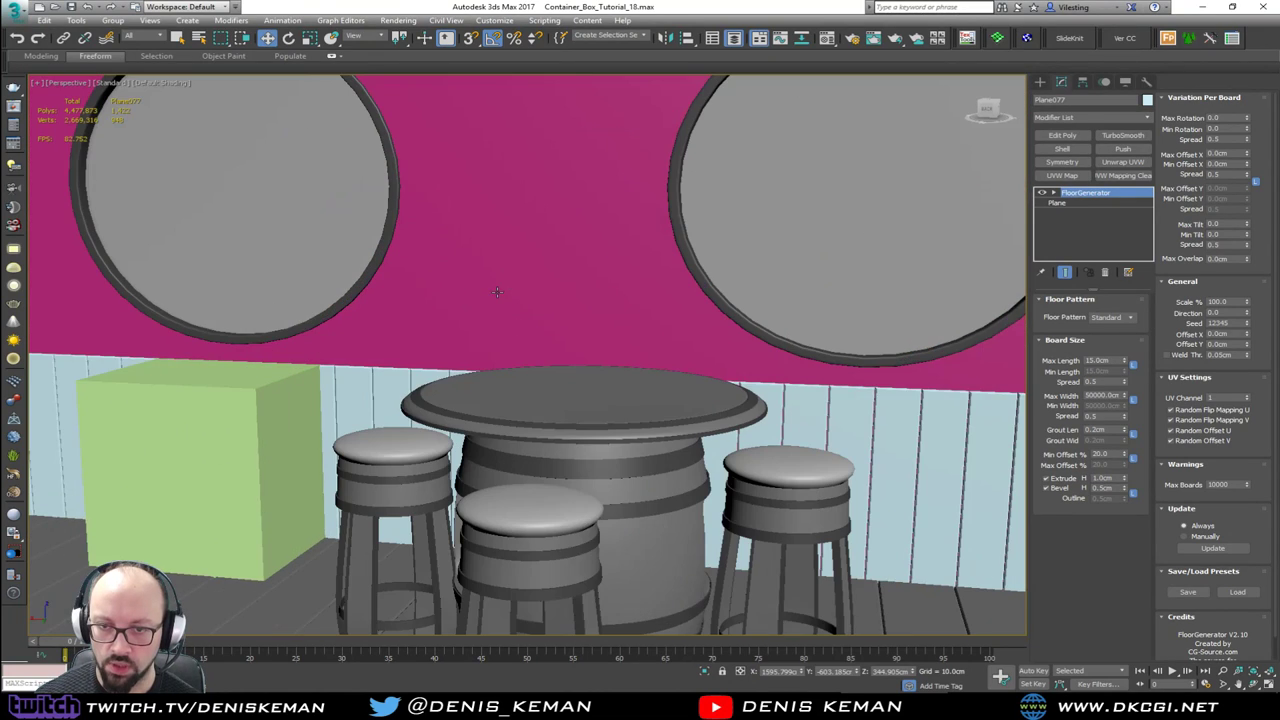
# Step: Change the object colour of the wall plane with the round openings to the dark grey custom colour
pyautogui.click(500, 300)
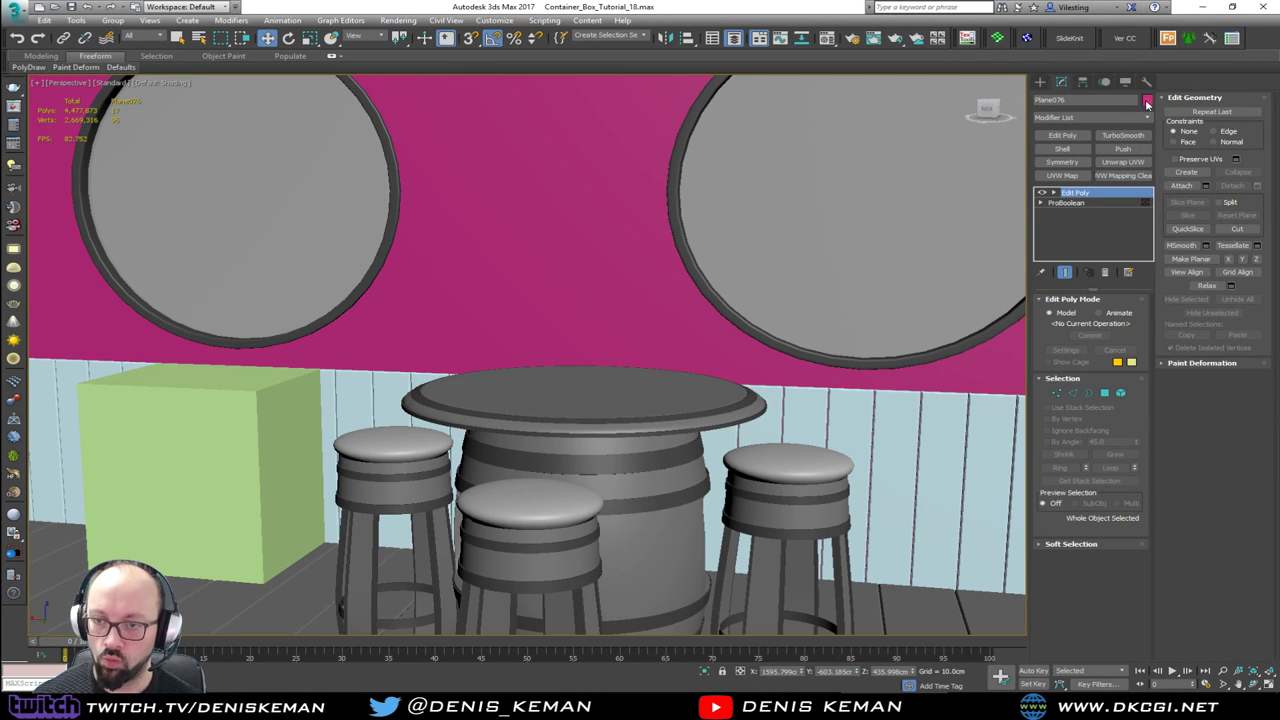
pyautogui.click(1147, 100)
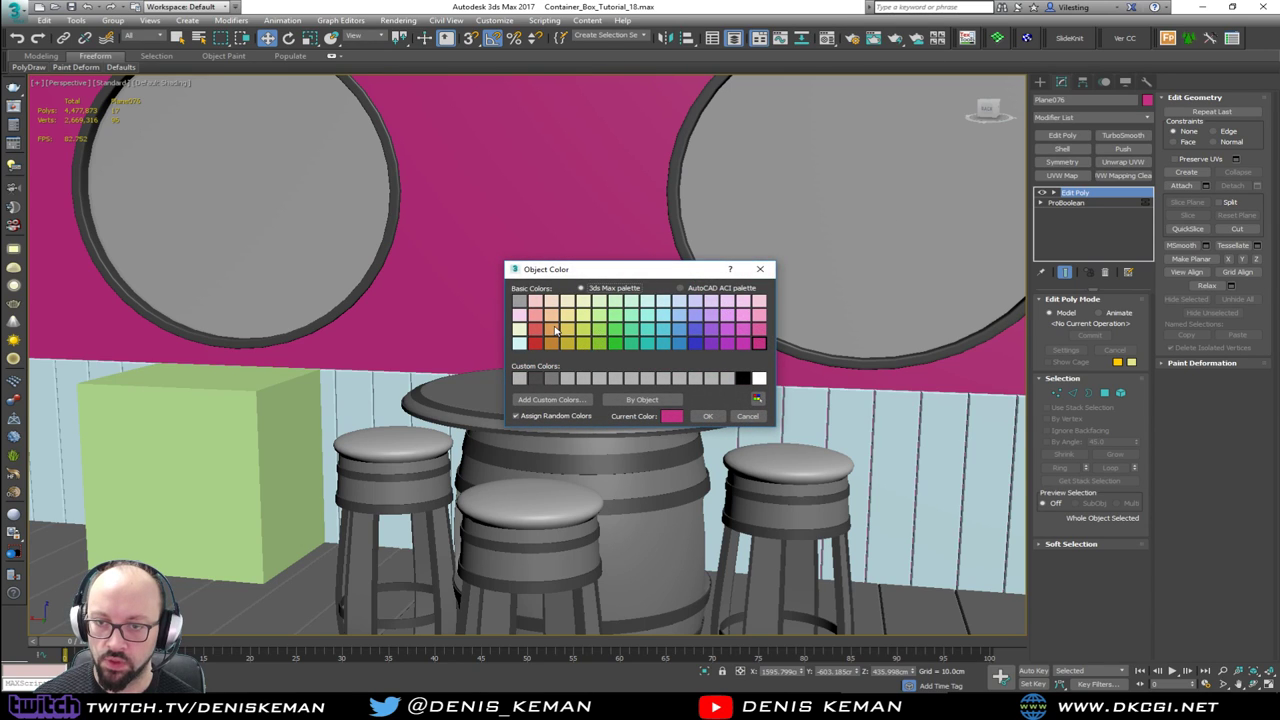
pyautogui.click(538, 379)
pyautogui.click(706, 418)
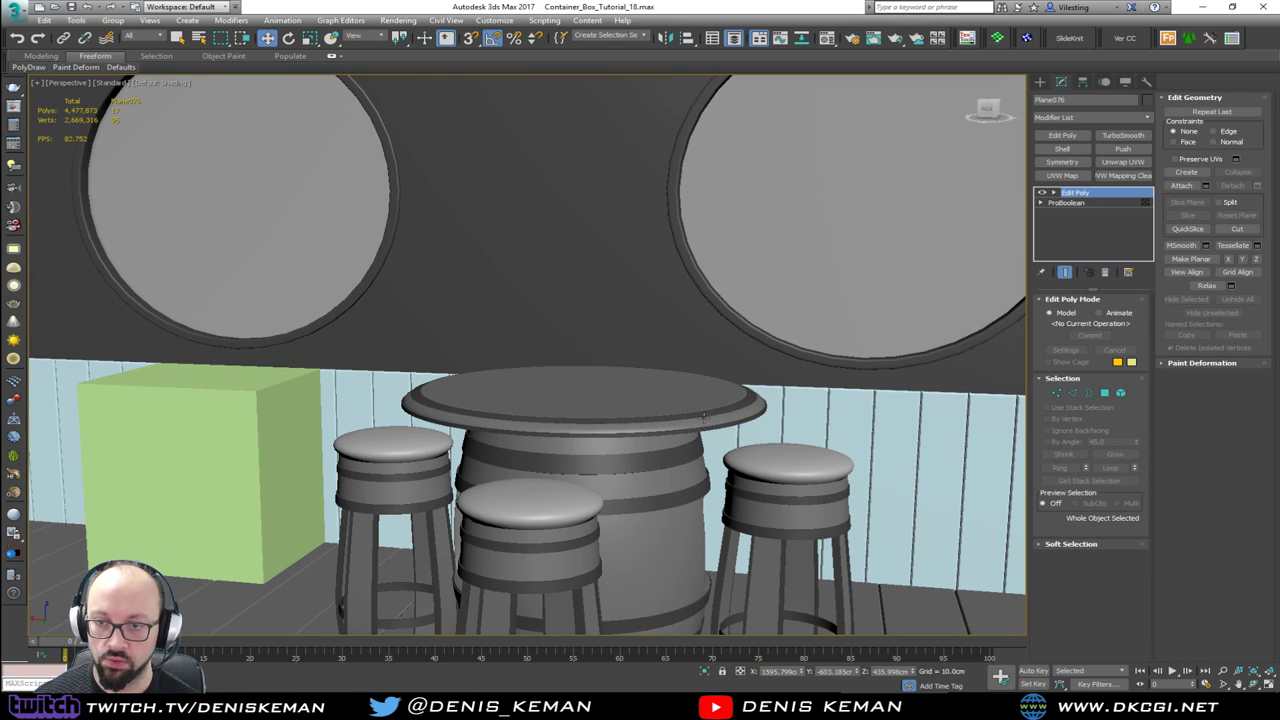
# Step: Change the object colour of the board panelling below the round openings to the light grey custom colour
pyautogui.click(795, 406)
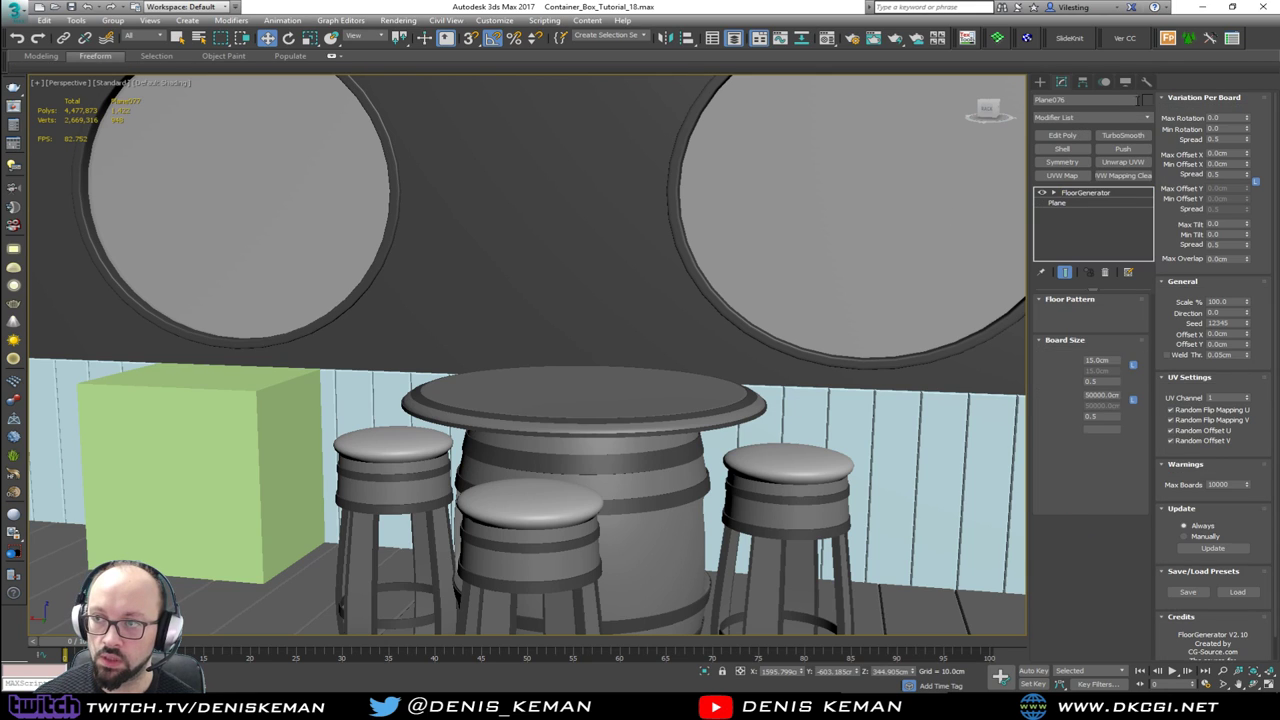
pyautogui.click(1147, 100)
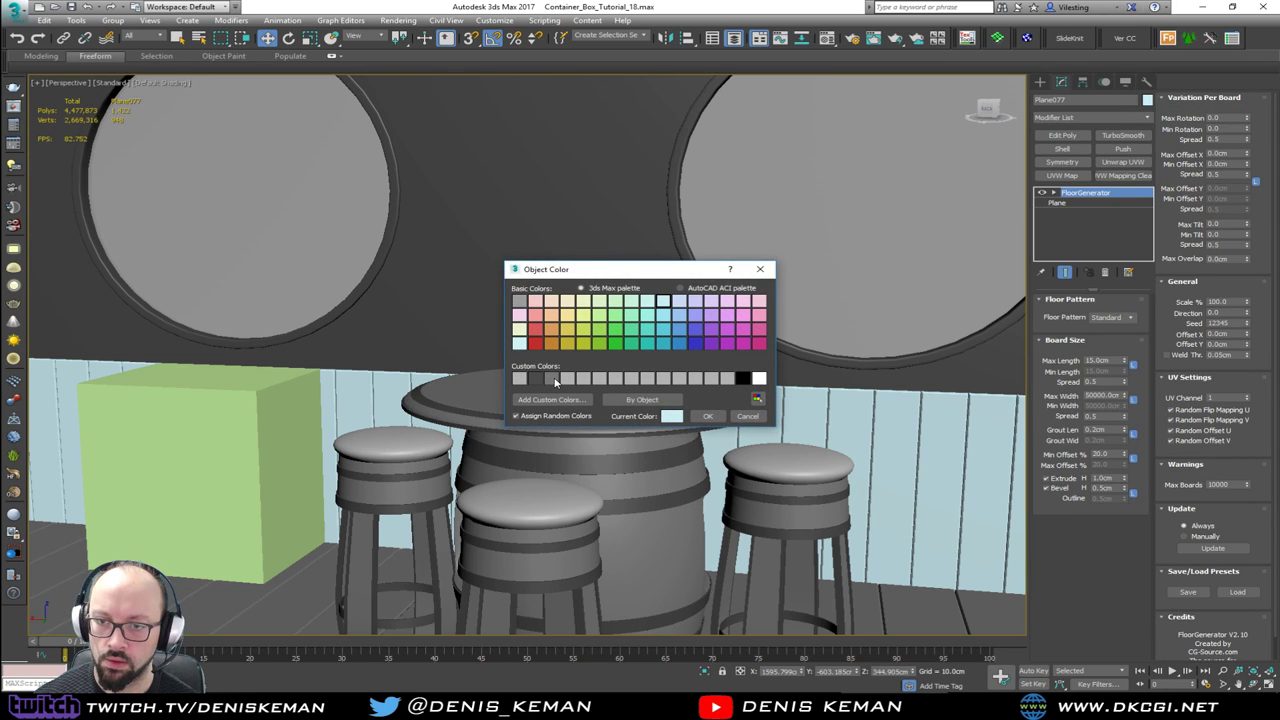
pyautogui.click(555, 381)
pyautogui.click(520, 379)
pyautogui.click(703, 416)
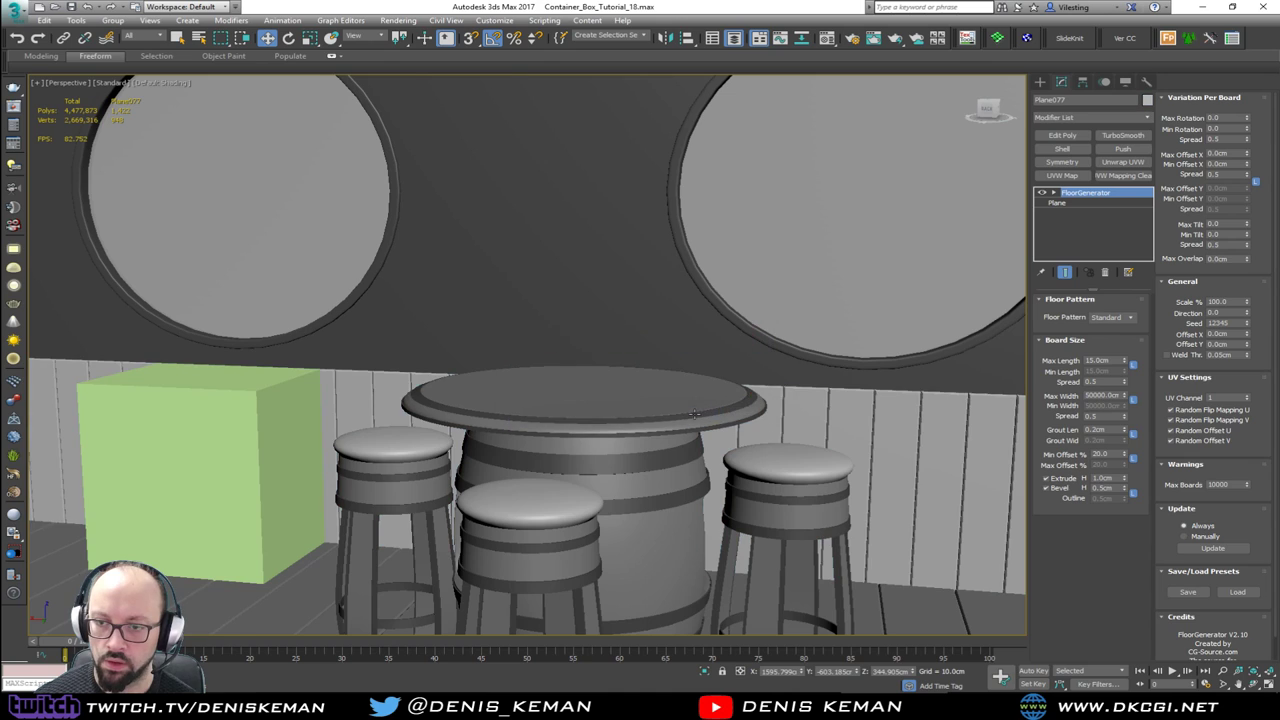
# Step: Examine the recoloured wall and board strip from several viewpoints inside the bar, among the tables and stools
pyautogui.scroll(-10, 535, 355)
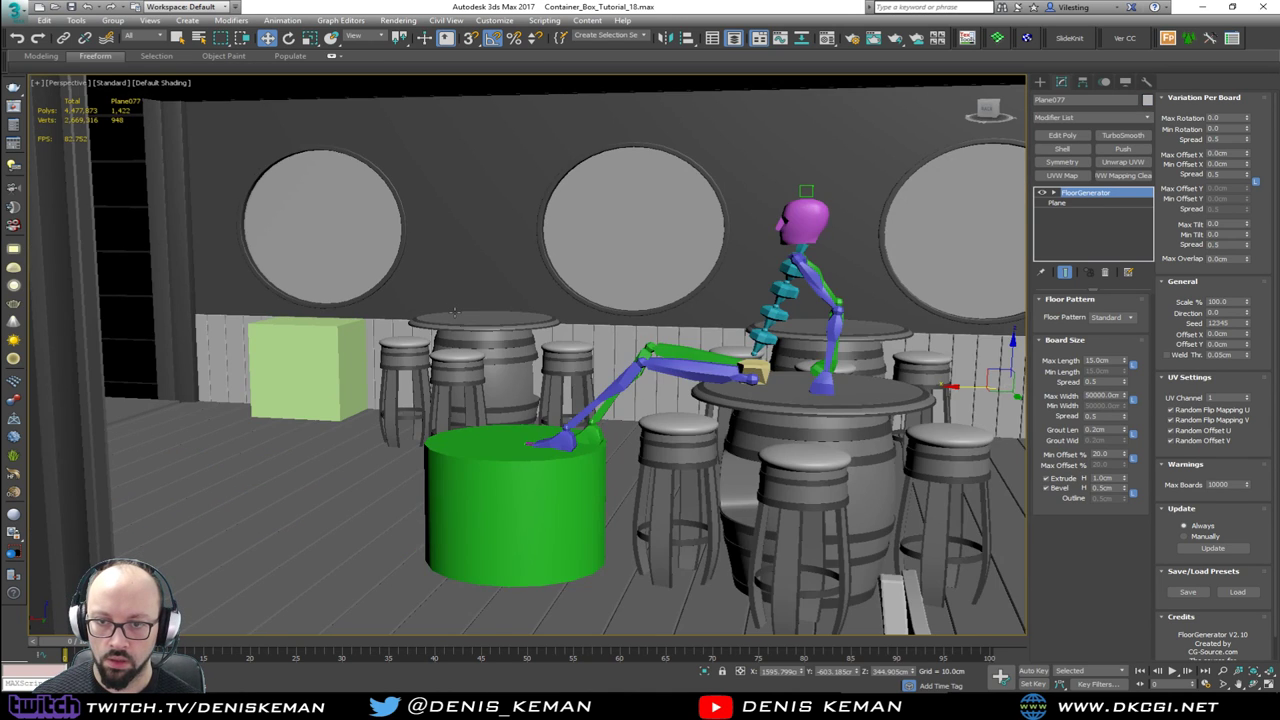
pyautogui.keyDown('alt'); pyautogui.moveTo(454, 312); pyautogui.dragTo(435, 316, button='middle'); pyautogui.keyUp('alt')
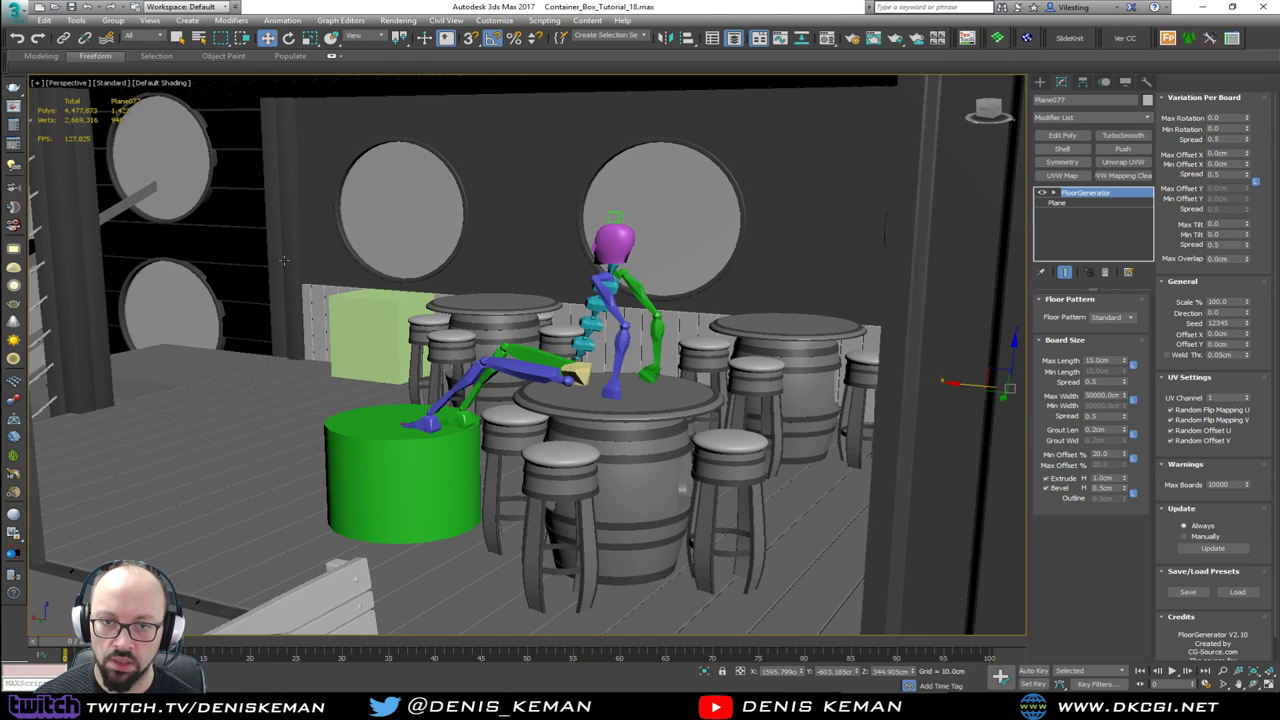
pyautogui.scroll(12, 343, 288)
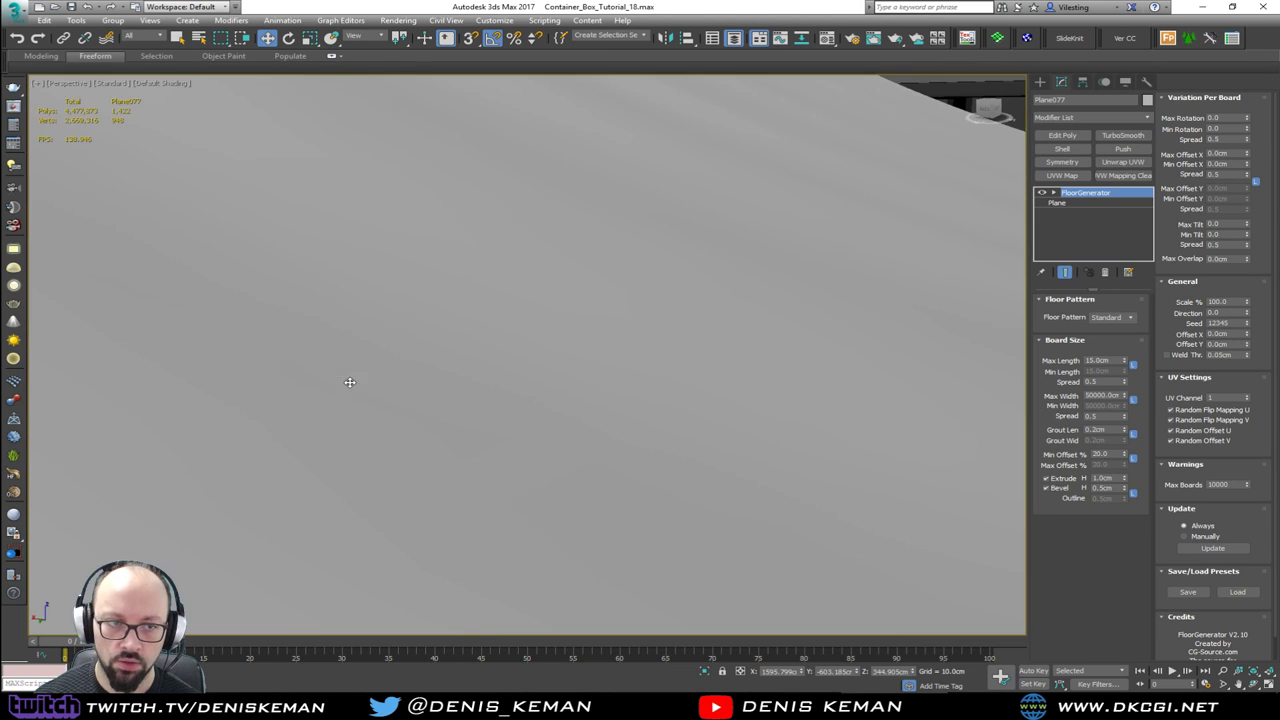
pyautogui.scroll(-8, 349, 380)
pyautogui.keyDown('alt'); pyautogui.moveTo(348, 337); pyautogui.dragTo(340, 279, button='middle'); pyautogui.keyUp('alt')
pyautogui.keyDown('alt'); pyautogui.moveTo(466, 285); pyautogui.dragTo(470, 285, button='middle'); pyautogui.keyUp('alt')
pyautogui.scroll(2, 468, 285)
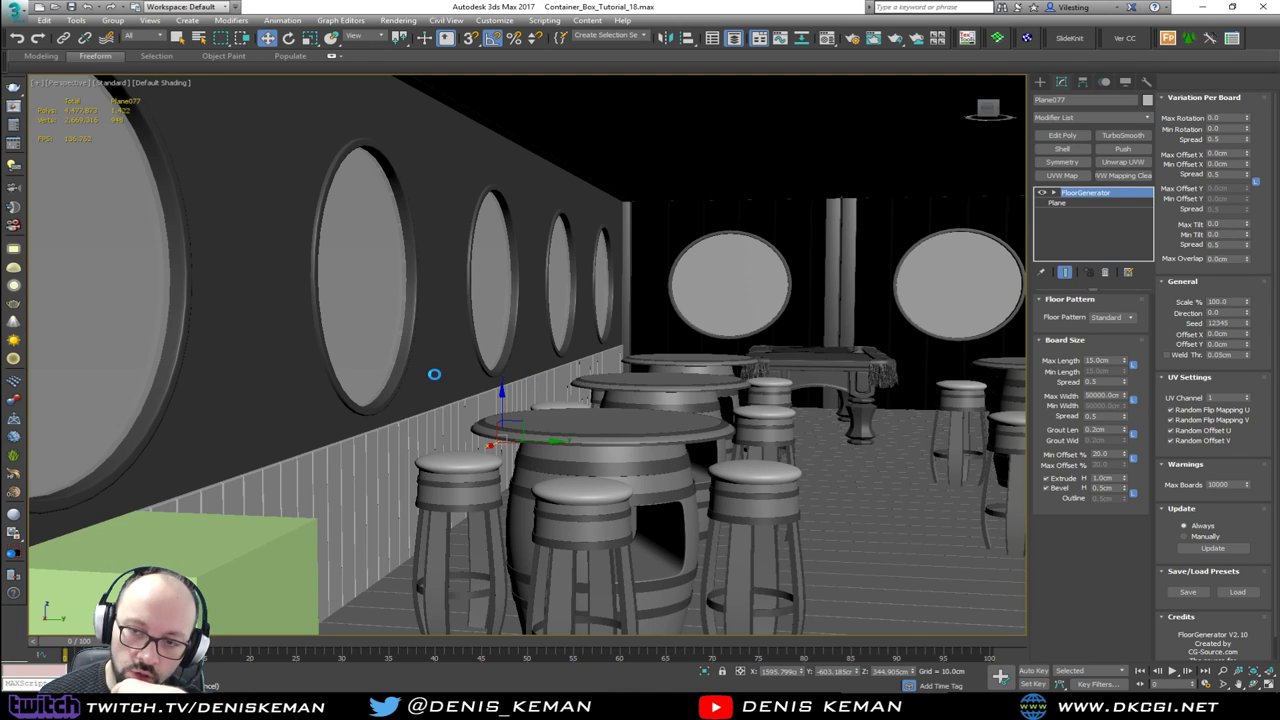
pyautogui.click(470, 148)
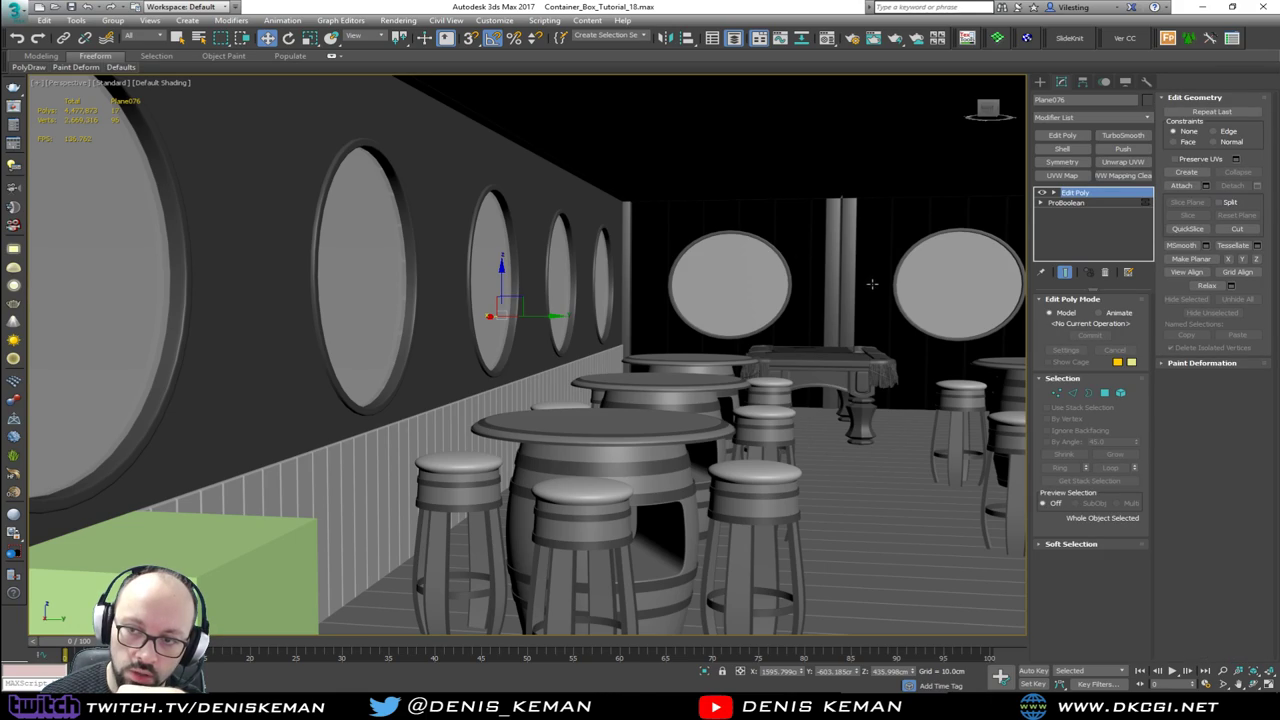
pyautogui.scroll(-2, 872, 284)
pyautogui.moveTo(832, 290); pyautogui.dragTo(609, 320, button='middle')
pyautogui.hotkey('shift', 'z')
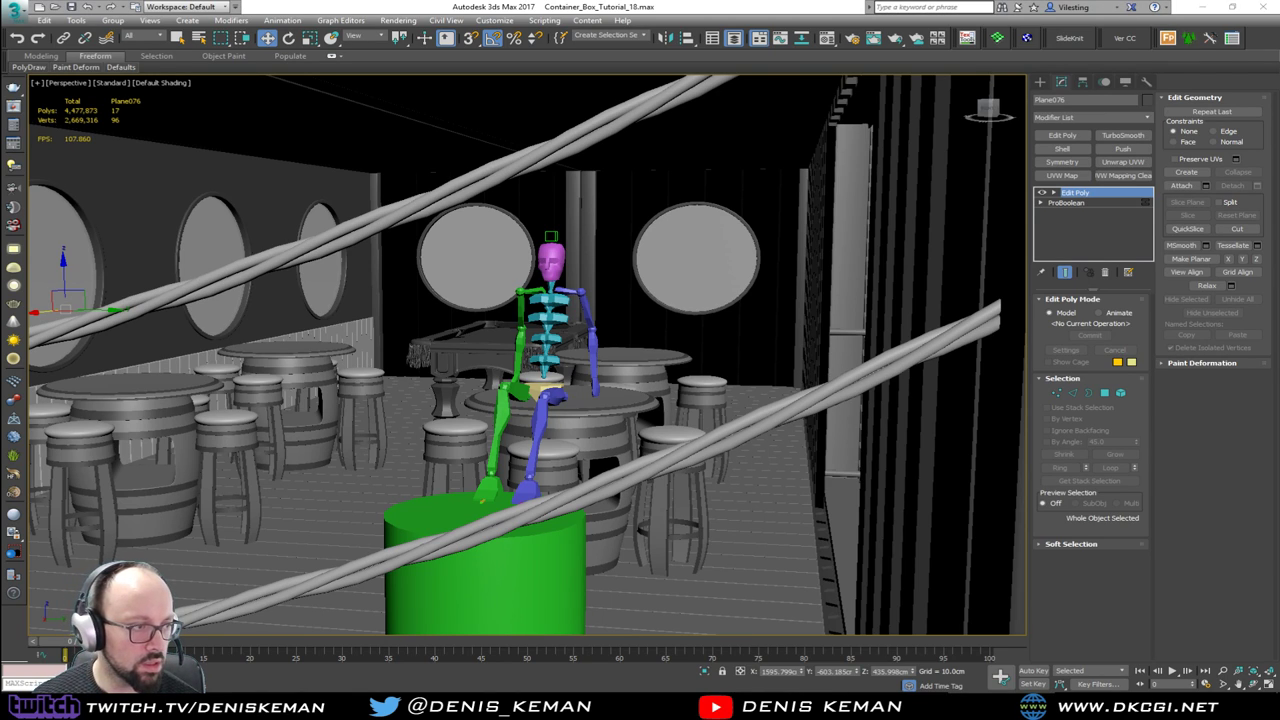
# Step: Bring up the NB_05 reference photo in Windows Photo Viewer and browse the boat interior and booth seating references
pyautogui.moveTo(0, 140); pyautogui.dragTo(727, 109)
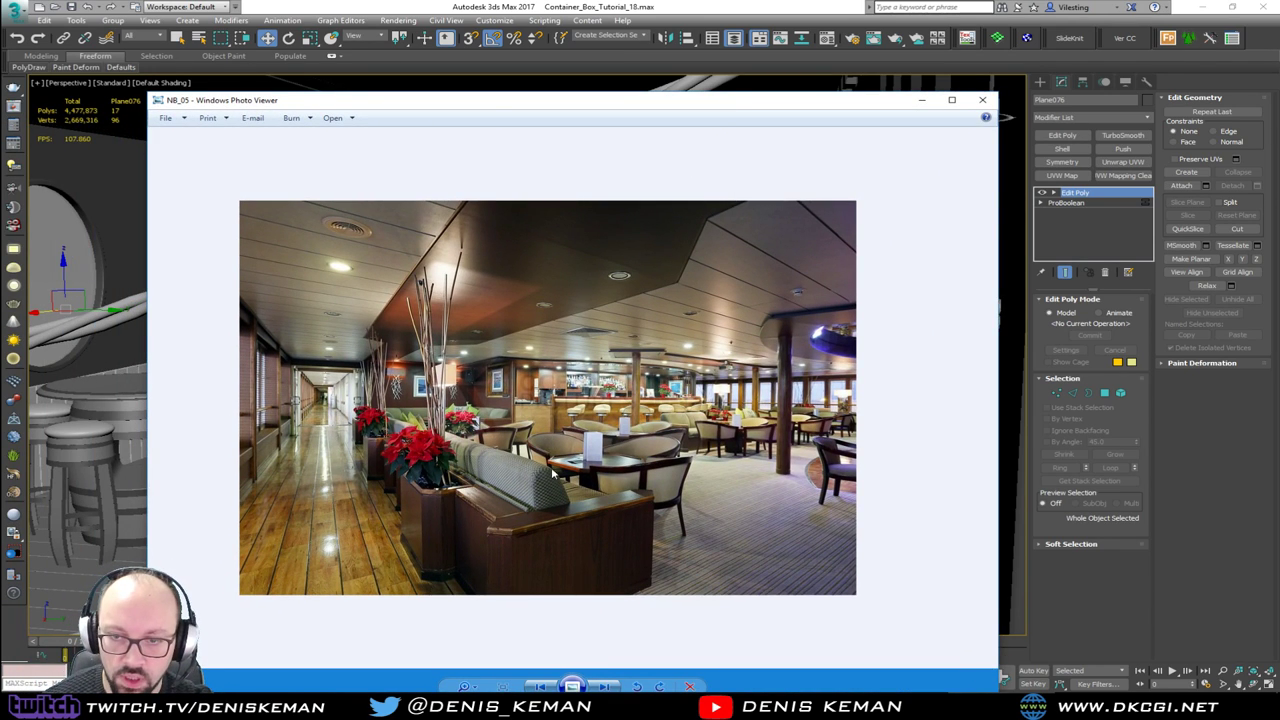
pyautogui.scroll(4, 520, 425)
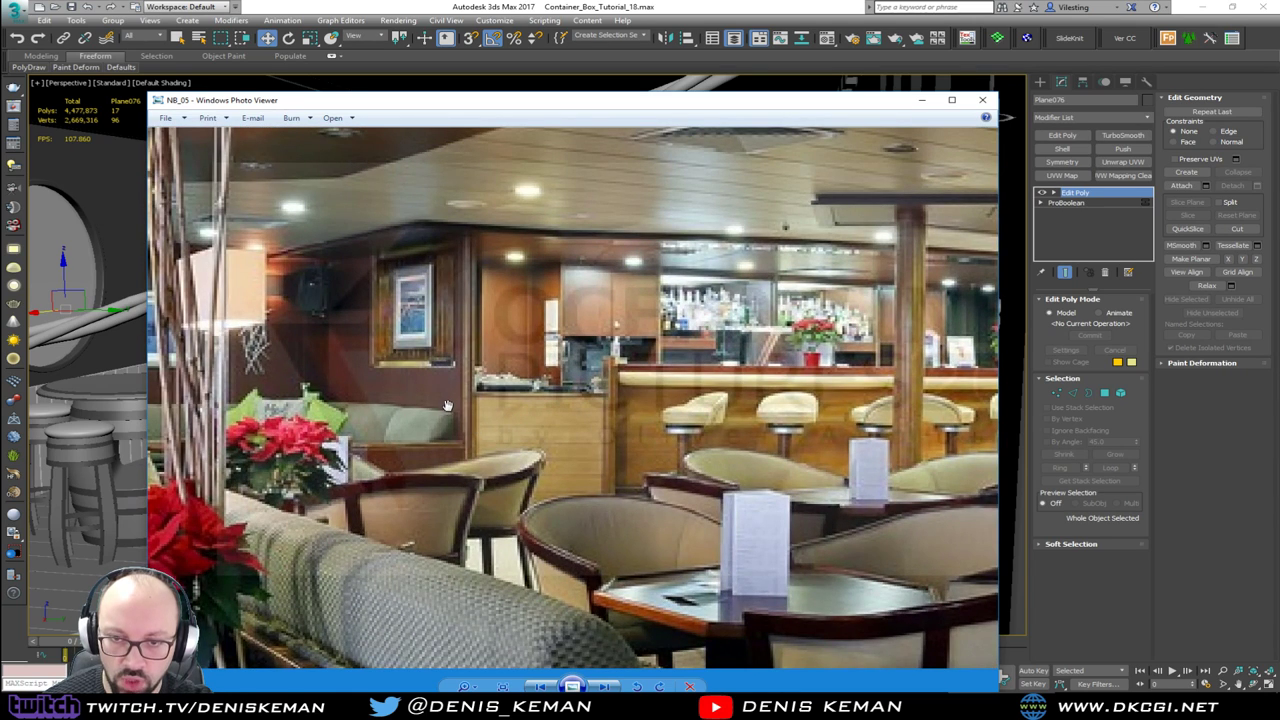
pyautogui.moveTo(318, 362); pyautogui.dragTo(686, 400)
pyautogui.press('Right')
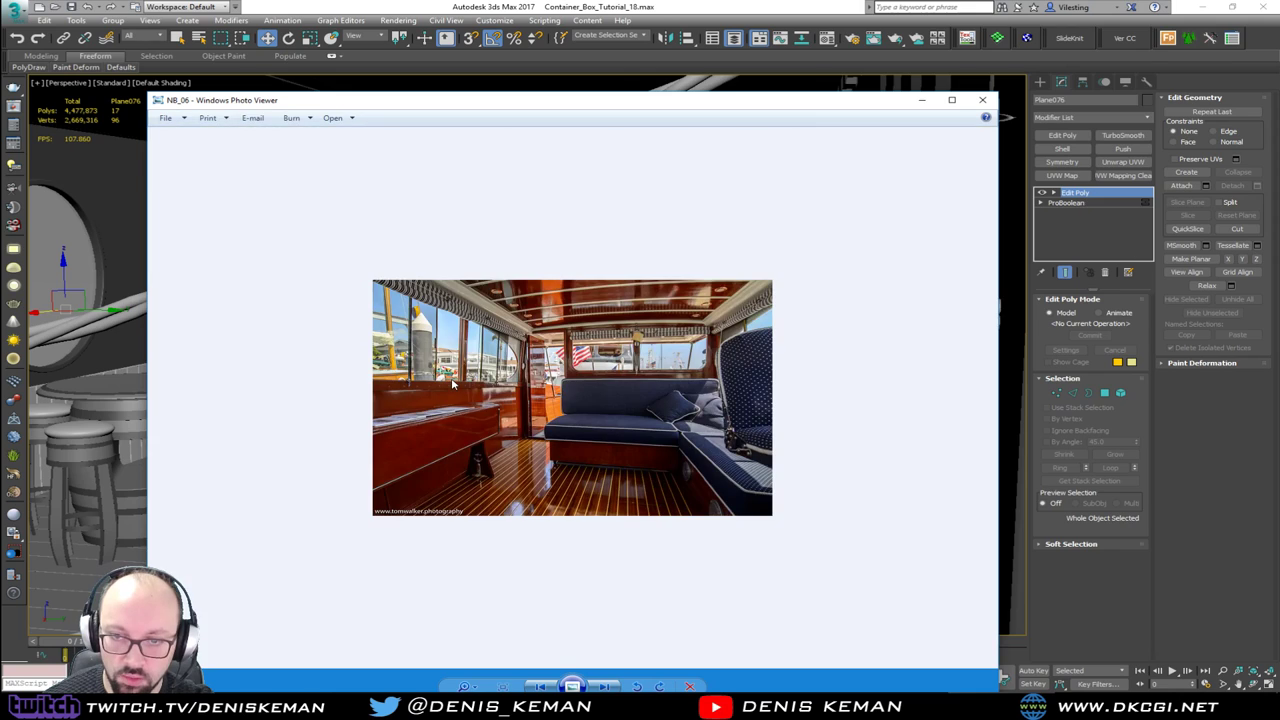
pyautogui.press('Right')
pyautogui.press('Right')
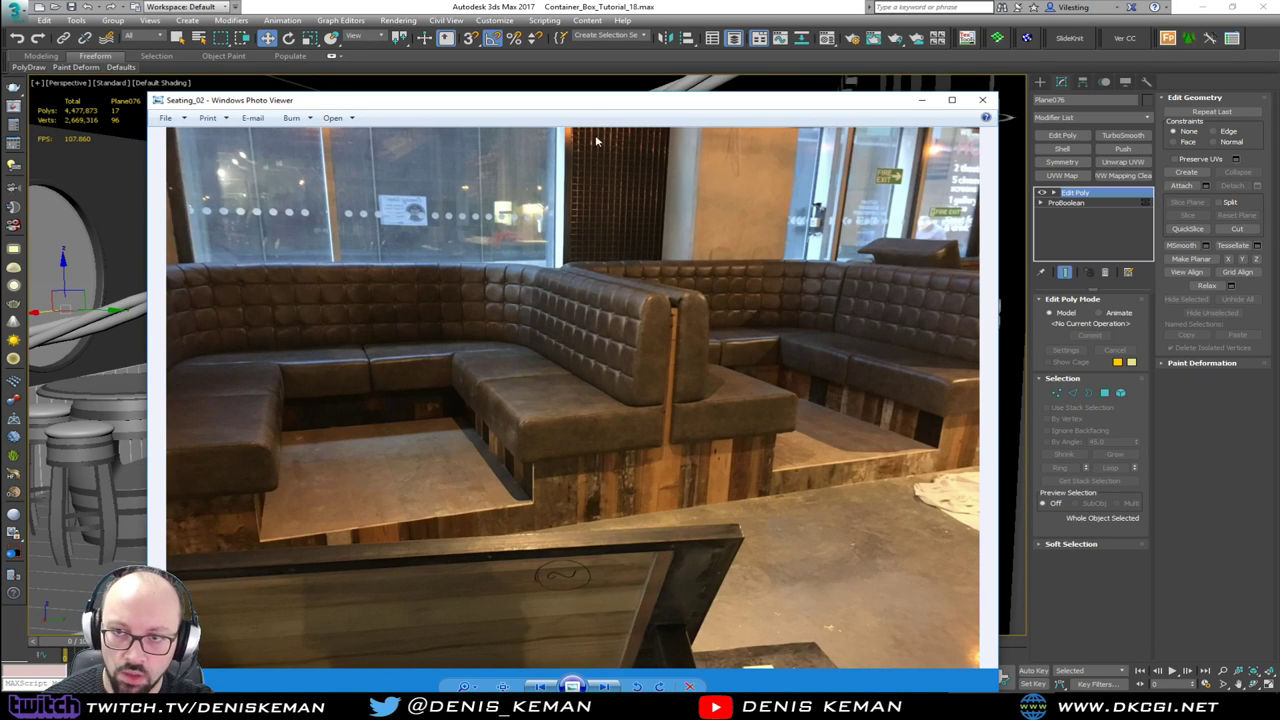
pyautogui.press('Right')
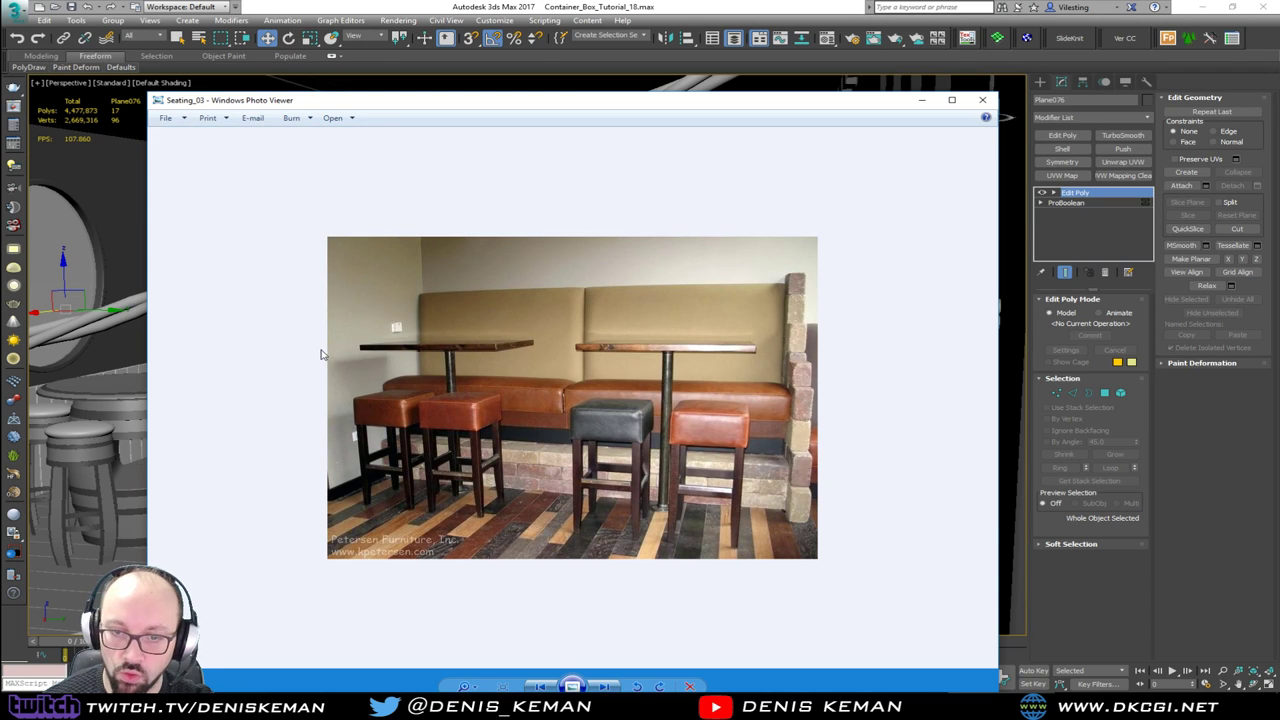
# Step: Browse the reference photos of bar counters, the nautical door and the boat-shaped counter for interior ideas
pyautogui.press('Right')
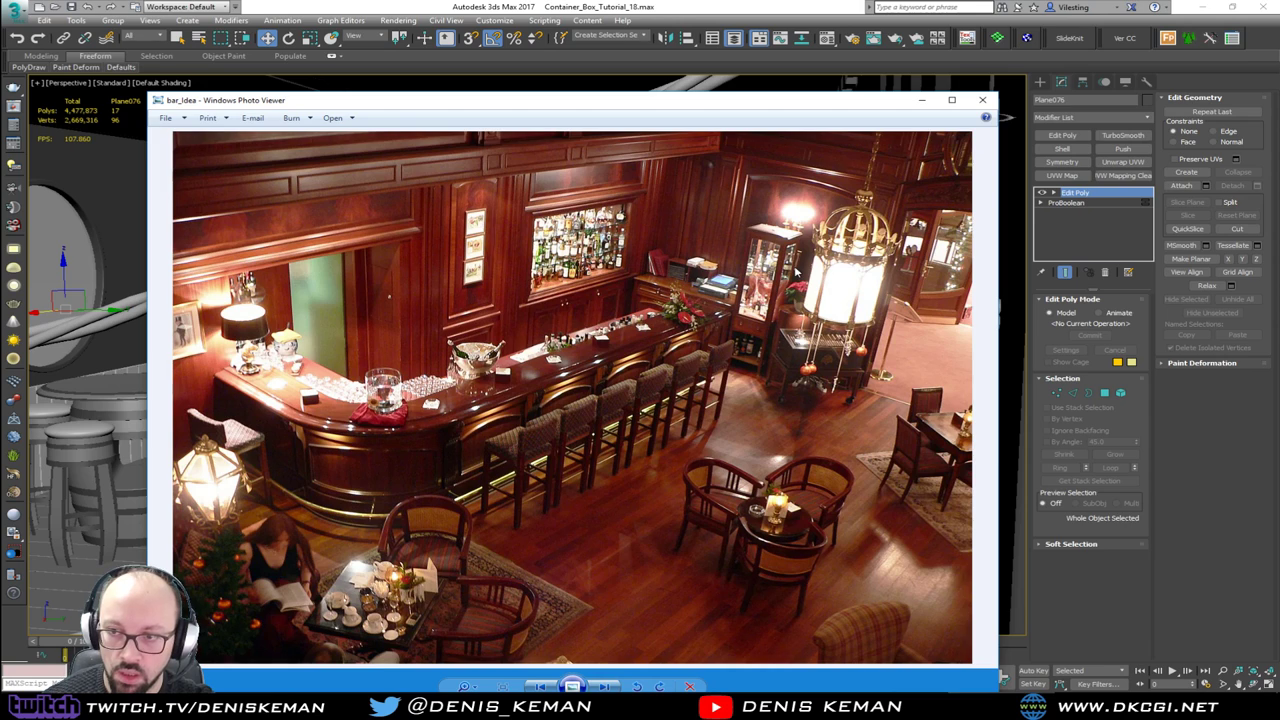
pyautogui.press('Right')
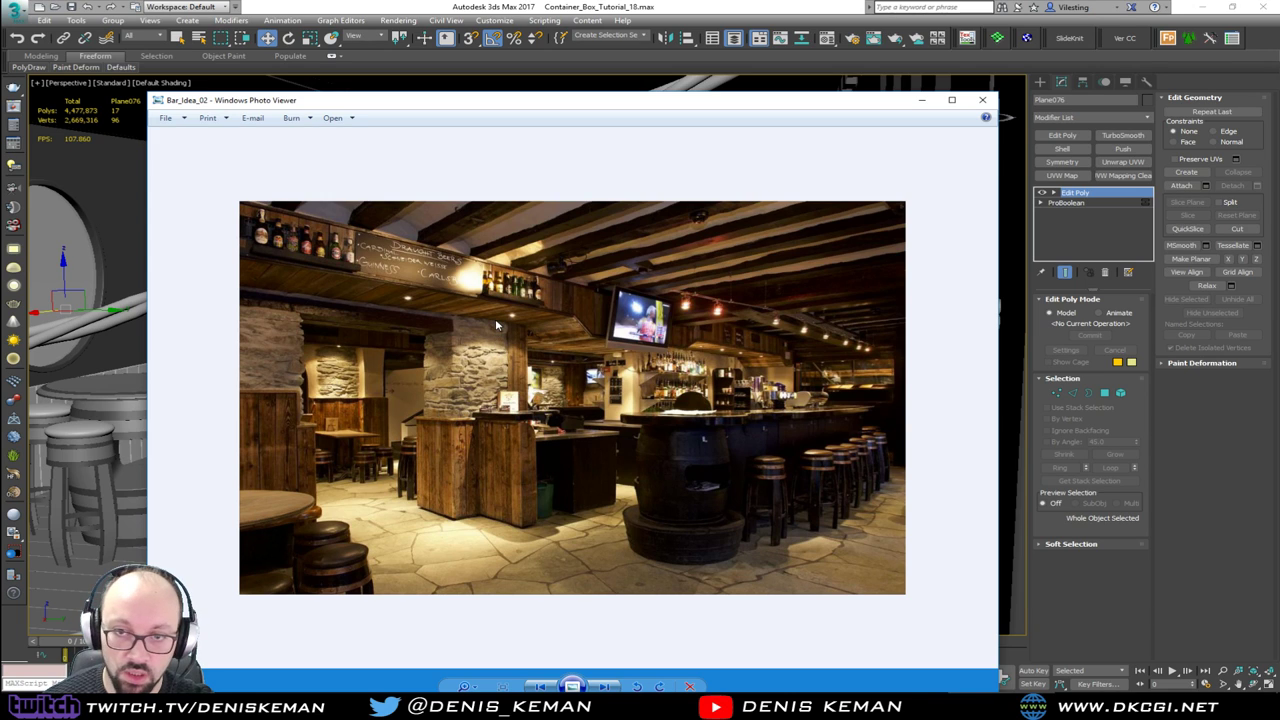
pyautogui.press('Right')
pyautogui.press('Right')
pyautogui.press('Right')
pyautogui.press('Right')
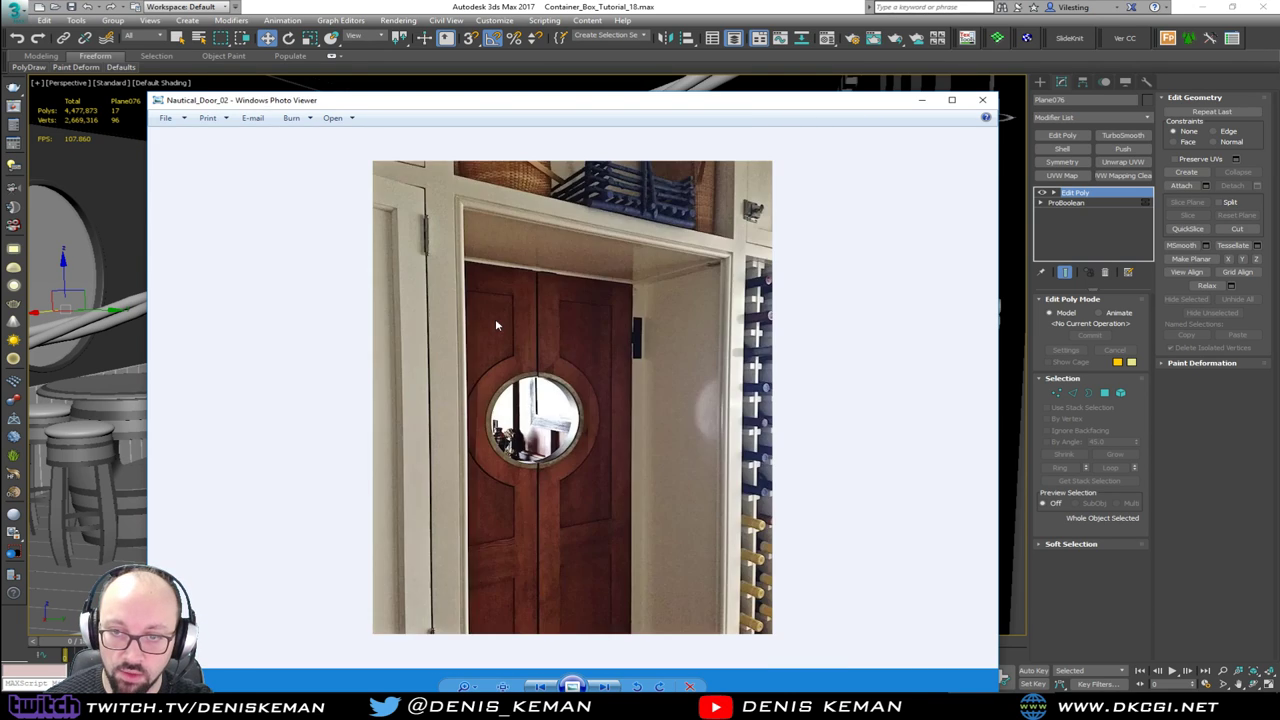
pyautogui.press('Right')
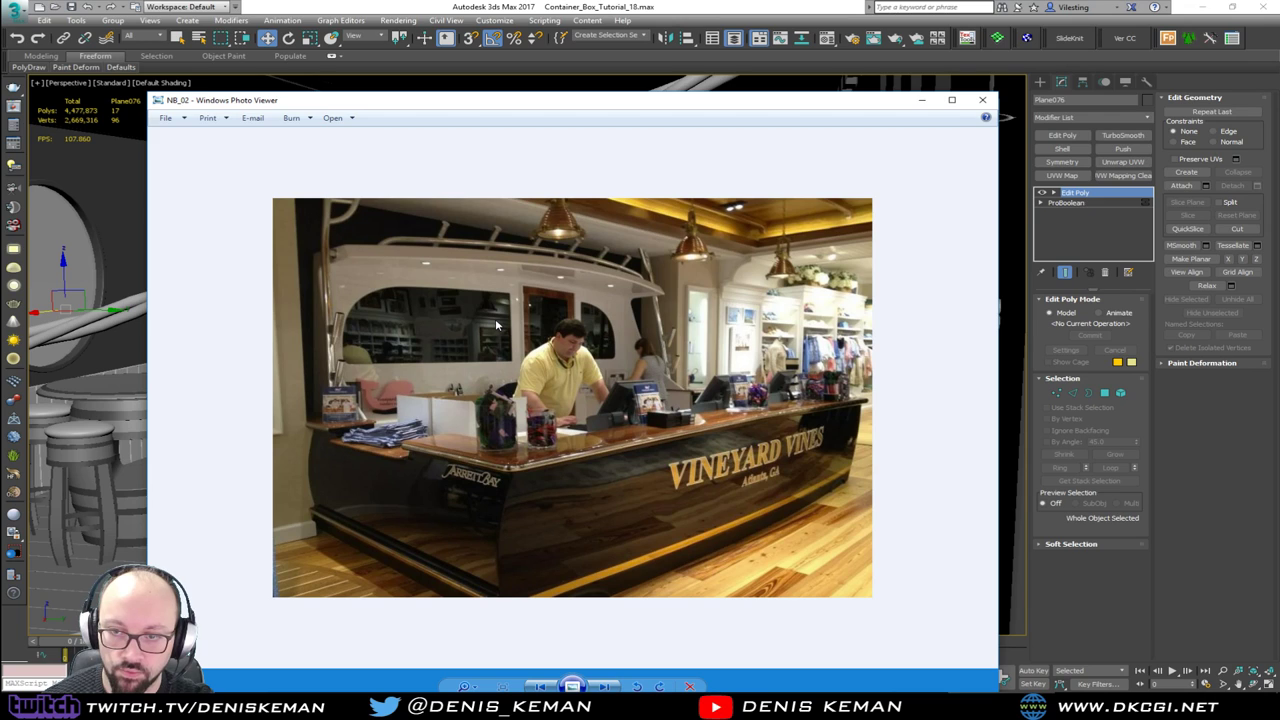
# Step: Examine the rope chandelier in NB_03 up close, compare it with the NB_04 ship interior, and close the photo viewer
pyautogui.press('Right')
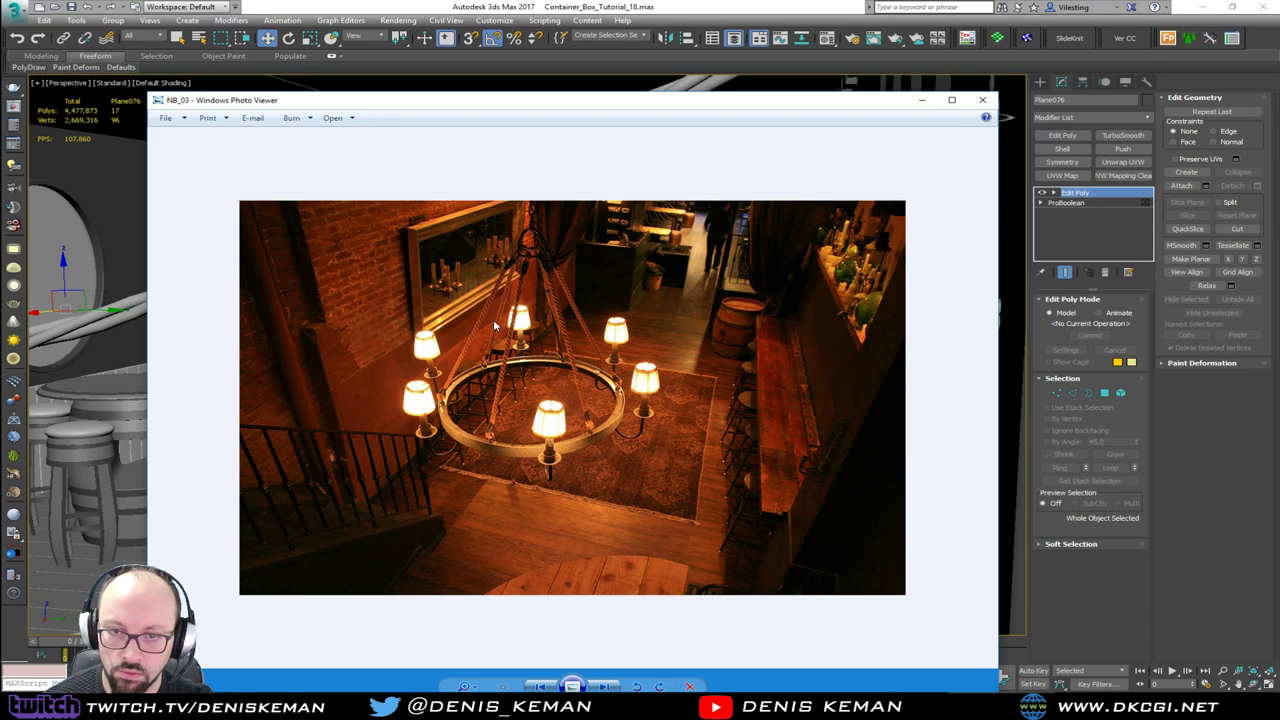
pyautogui.scroll(4, 390, 374)
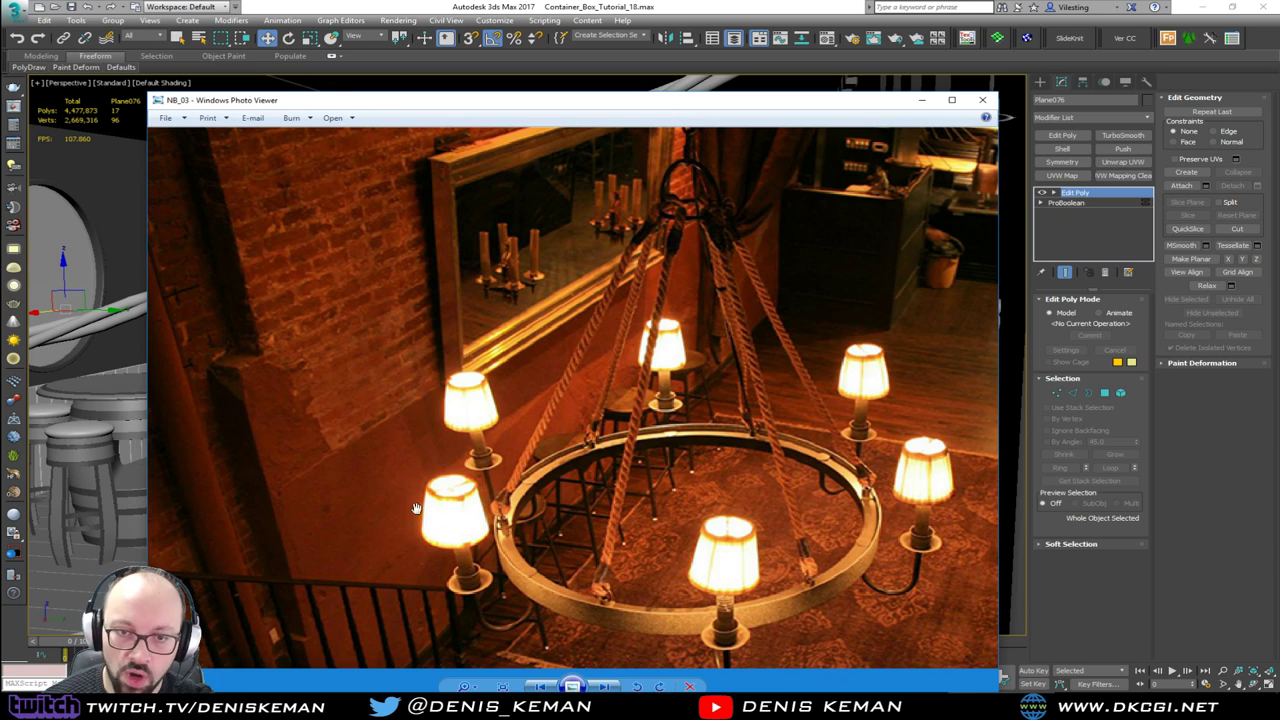
pyautogui.moveTo(433, 549)
pyautogui.mouseDown()
pyautogui.moveTo(421, 425)
pyautogui.moveTo(426, 548)
pyautogui.mouseUp()
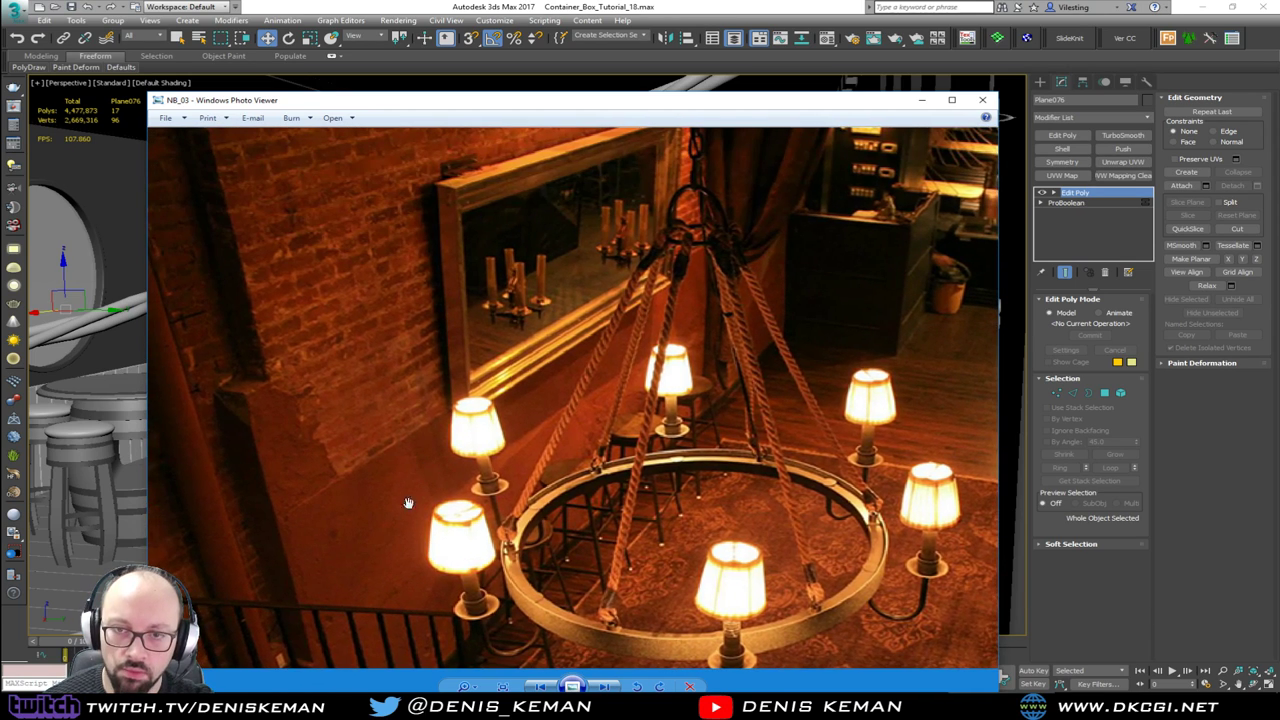
pyautogui.scroll(-3, 390, 289)
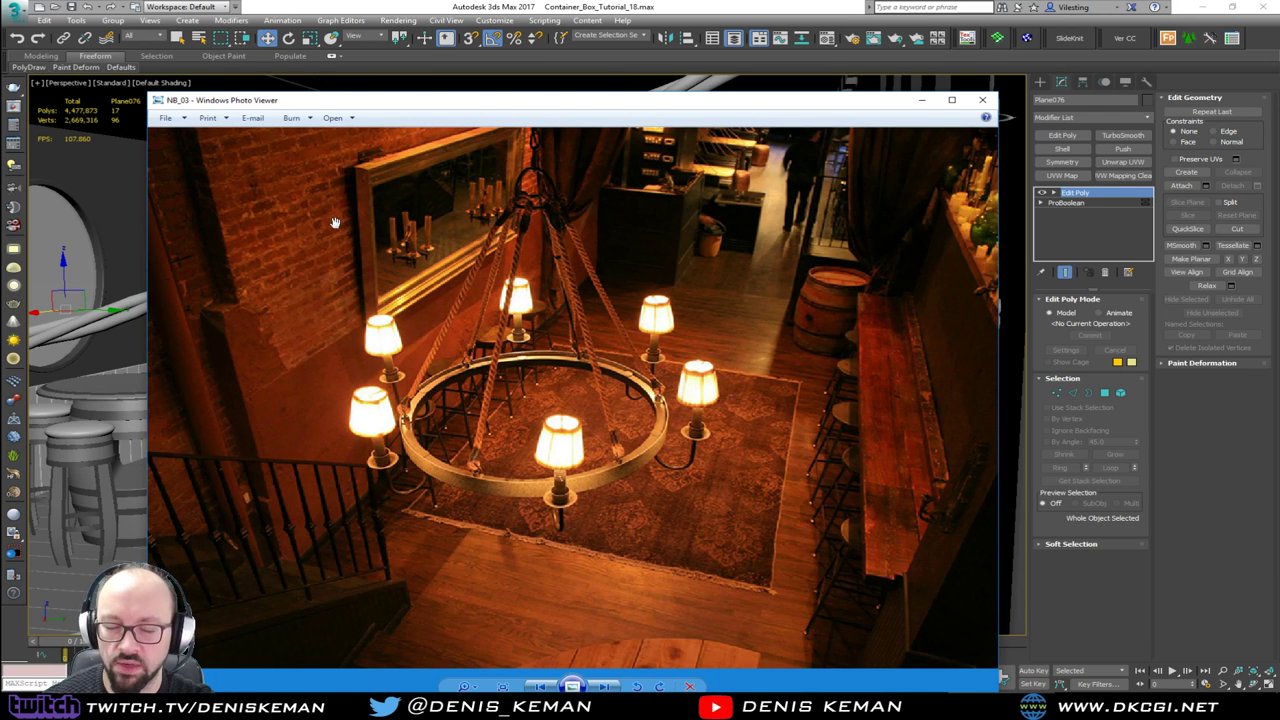
pyautogui.press('Right')
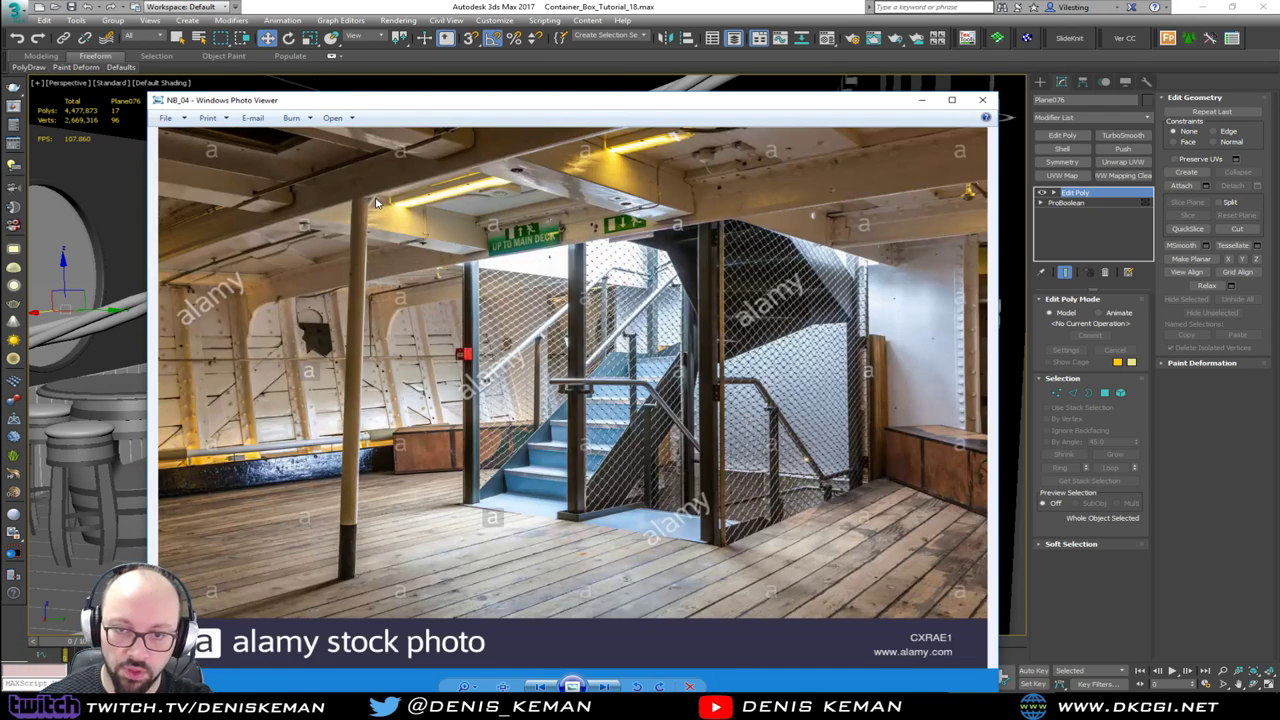
pyautogui.press('Right')
pyautogui.press('Left')
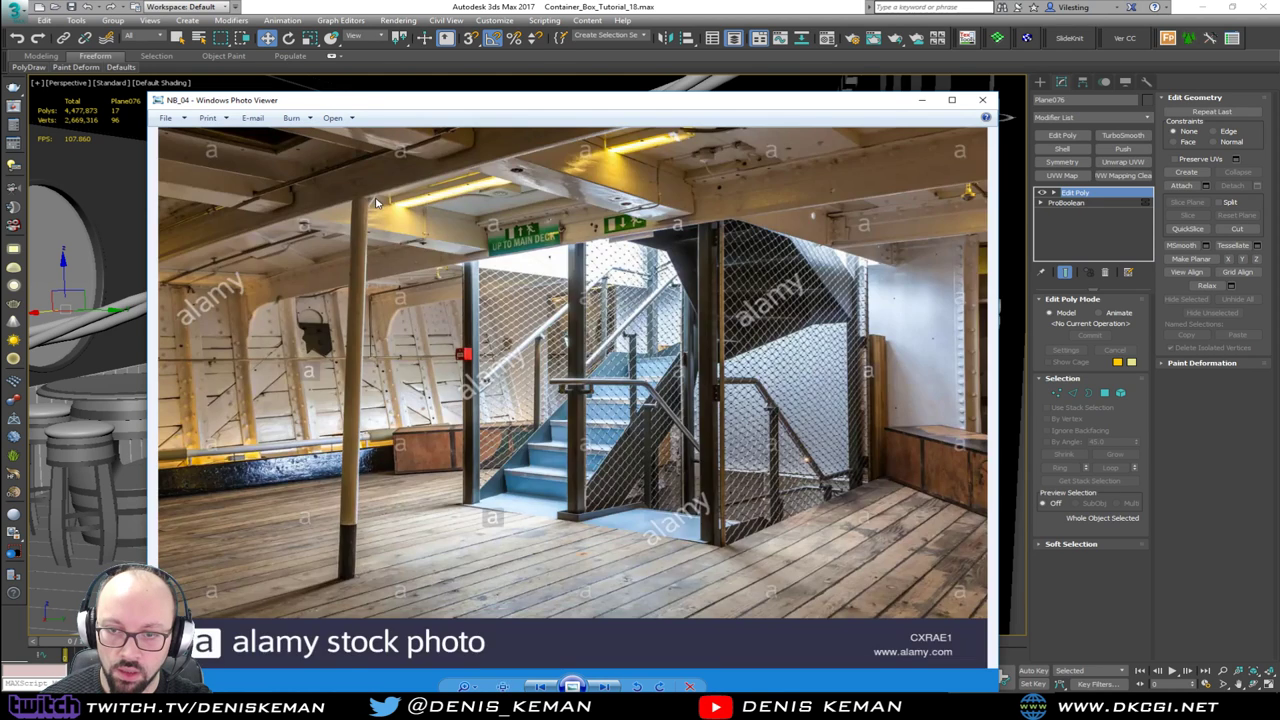
pyautogui.press('Left')
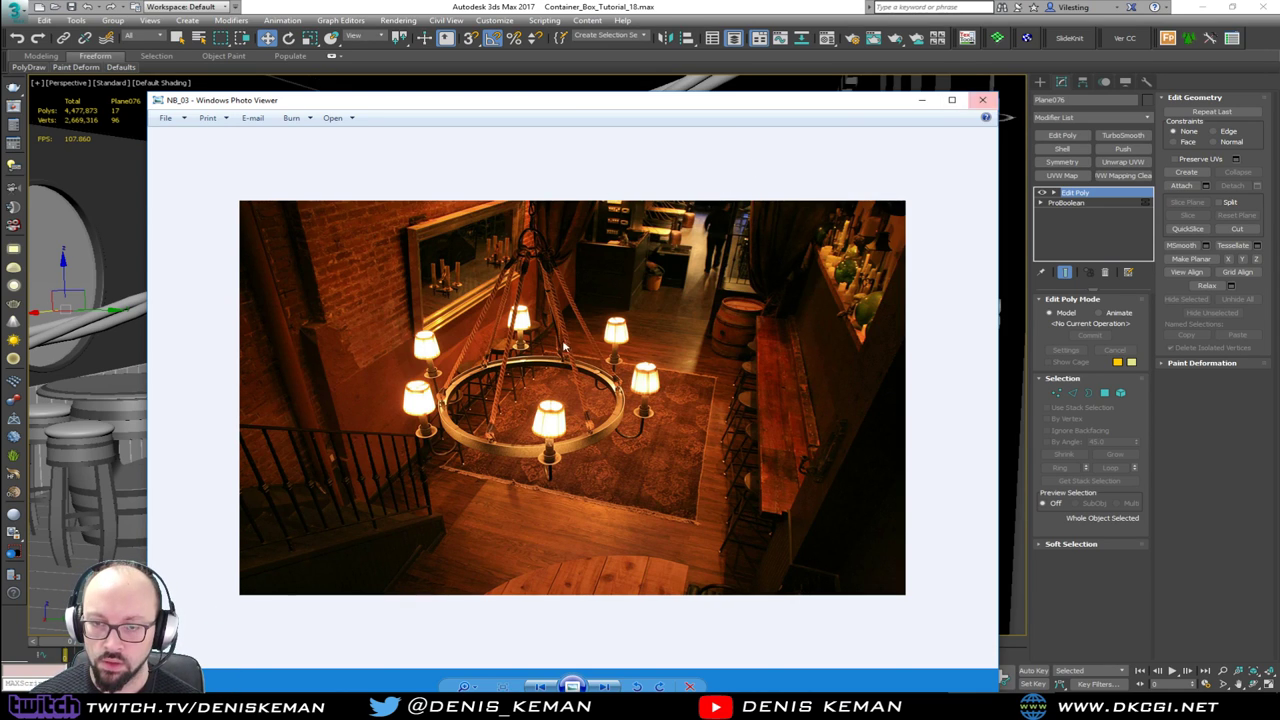
pyautogui.scroll(1, 535, 428)
pyautogui.scroll(1, 535, 428)
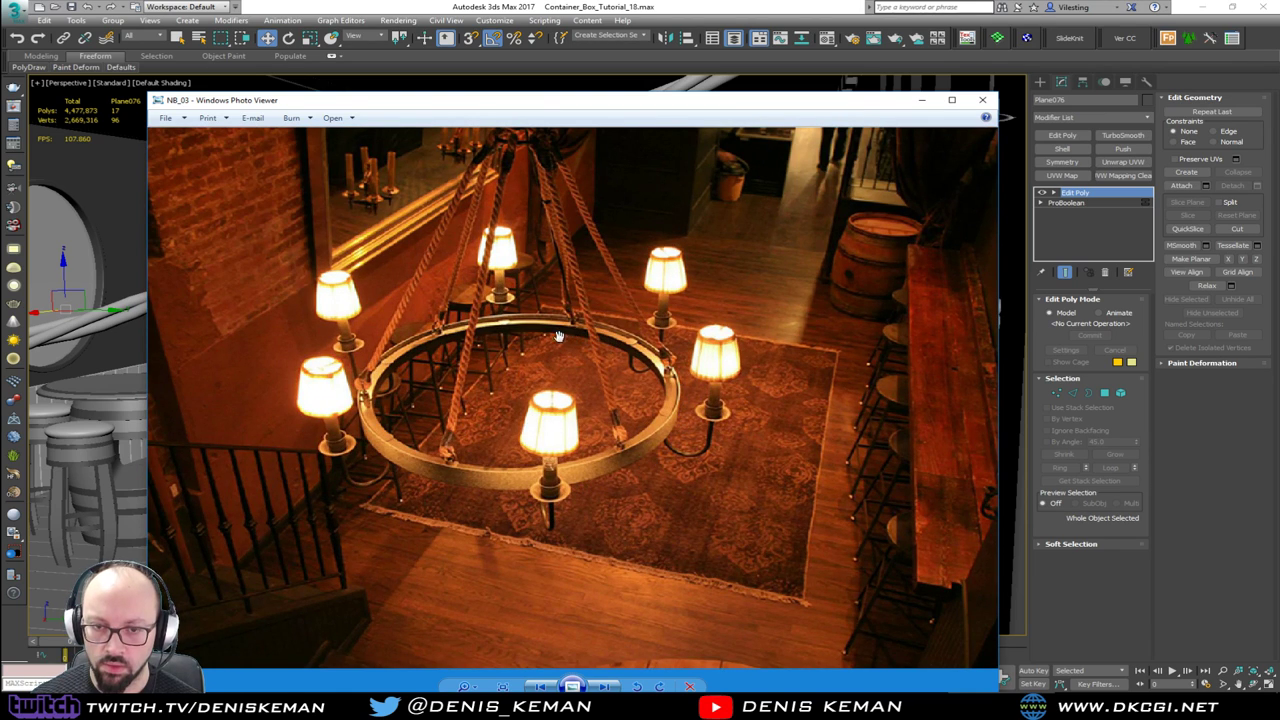
pyautogui.click(984, 100)
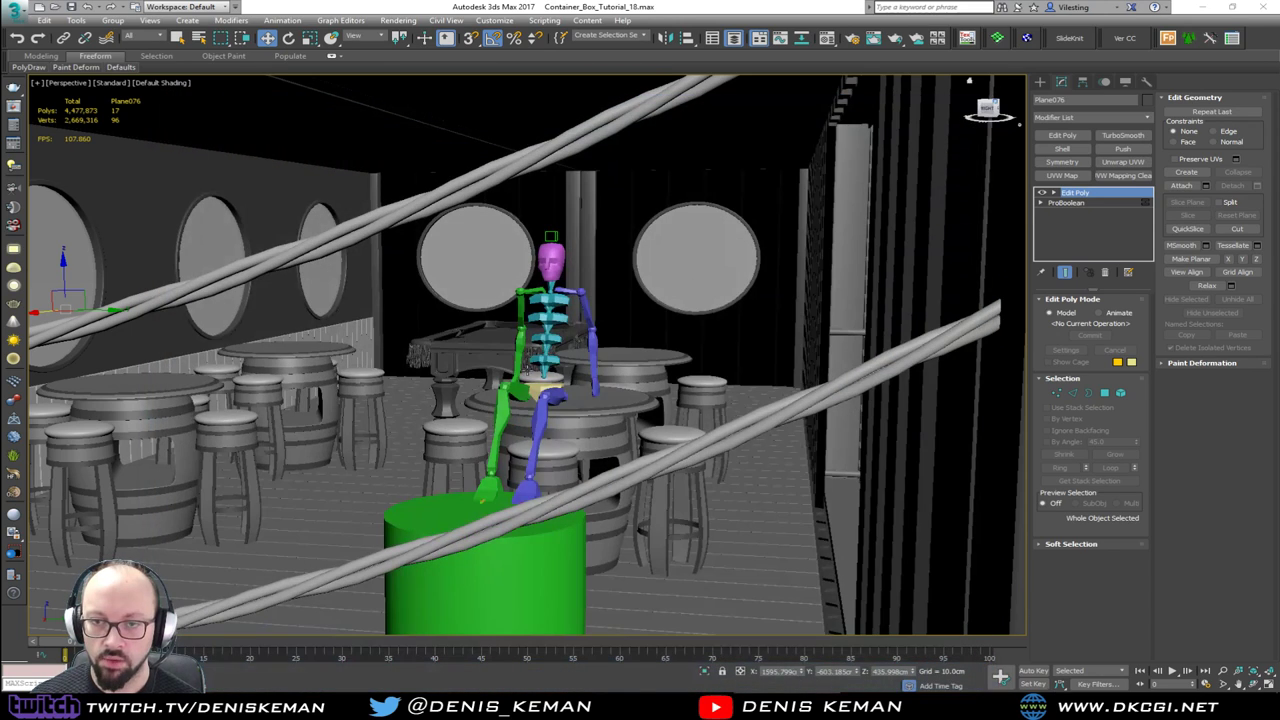
# Step: Unhide all objects in the scene, including those on hidden layers
pyautogui.scroll(-3, 651, 375)
pyautogui.scroll(-5, 651, 375)
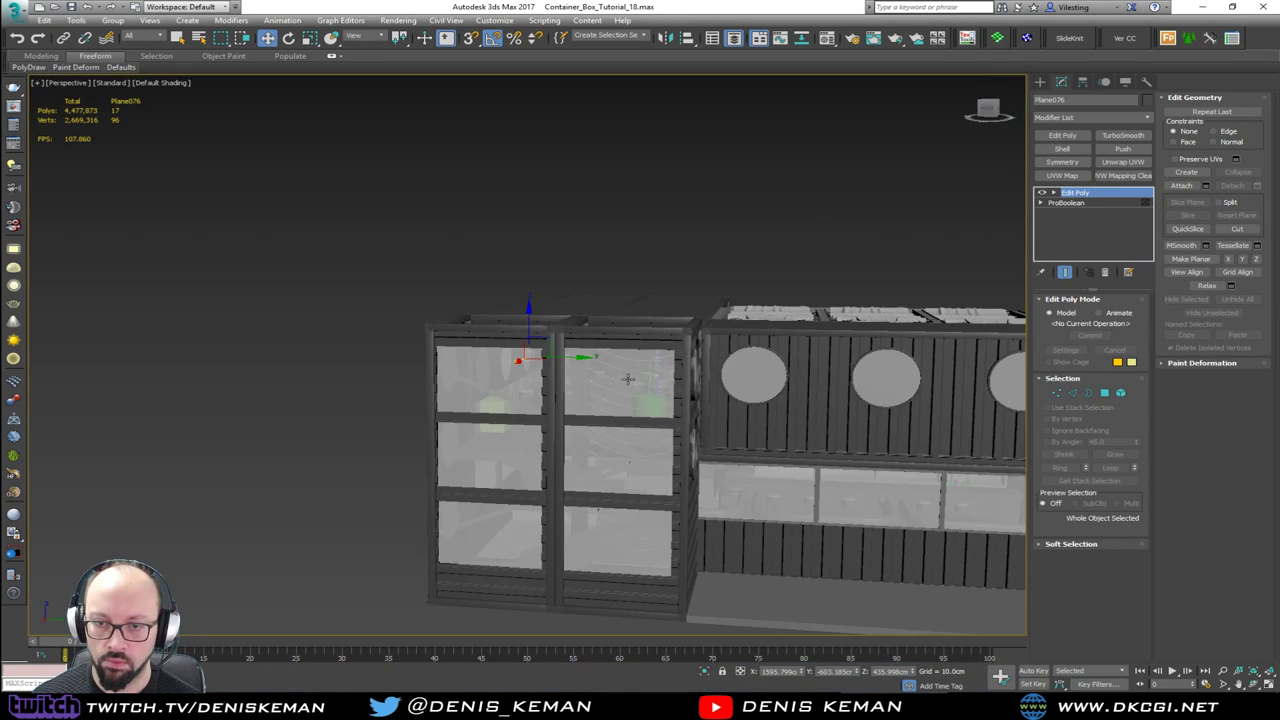
pyautogui.keyDown('alt'); pyautogui.moveTo(651, 375); pyautogui.dragTo(821, 383, button='middle'); pyautogui.keyUp('alt')
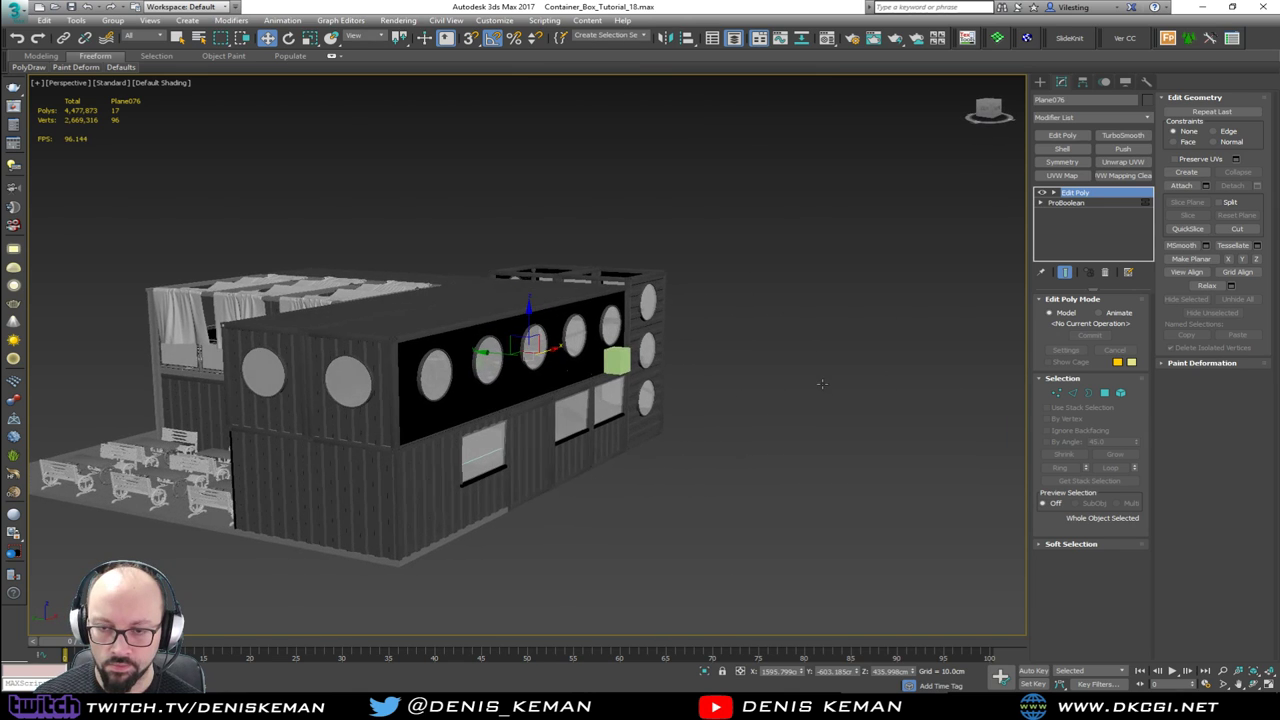
pyautogui.scroll(5, 463, 400)
pyautogui.press('F3')
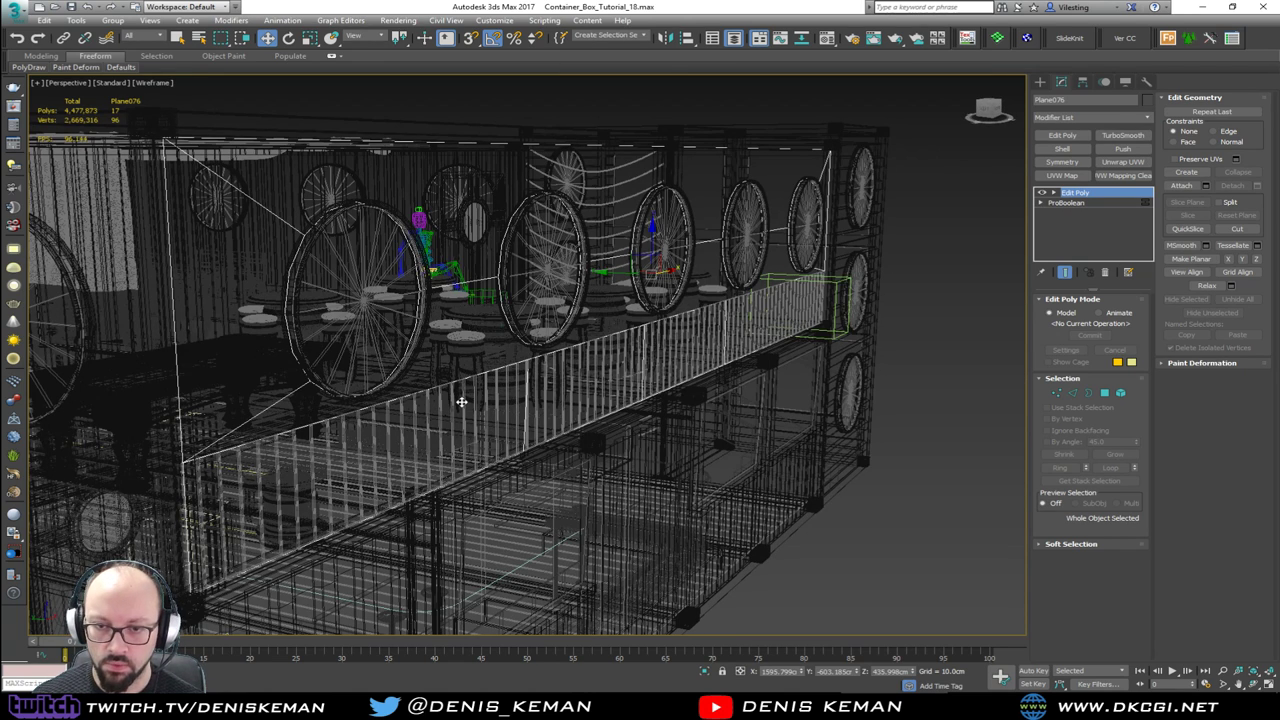
pyautogui.press('F3')
pyautogui.rightClick(463, 407)
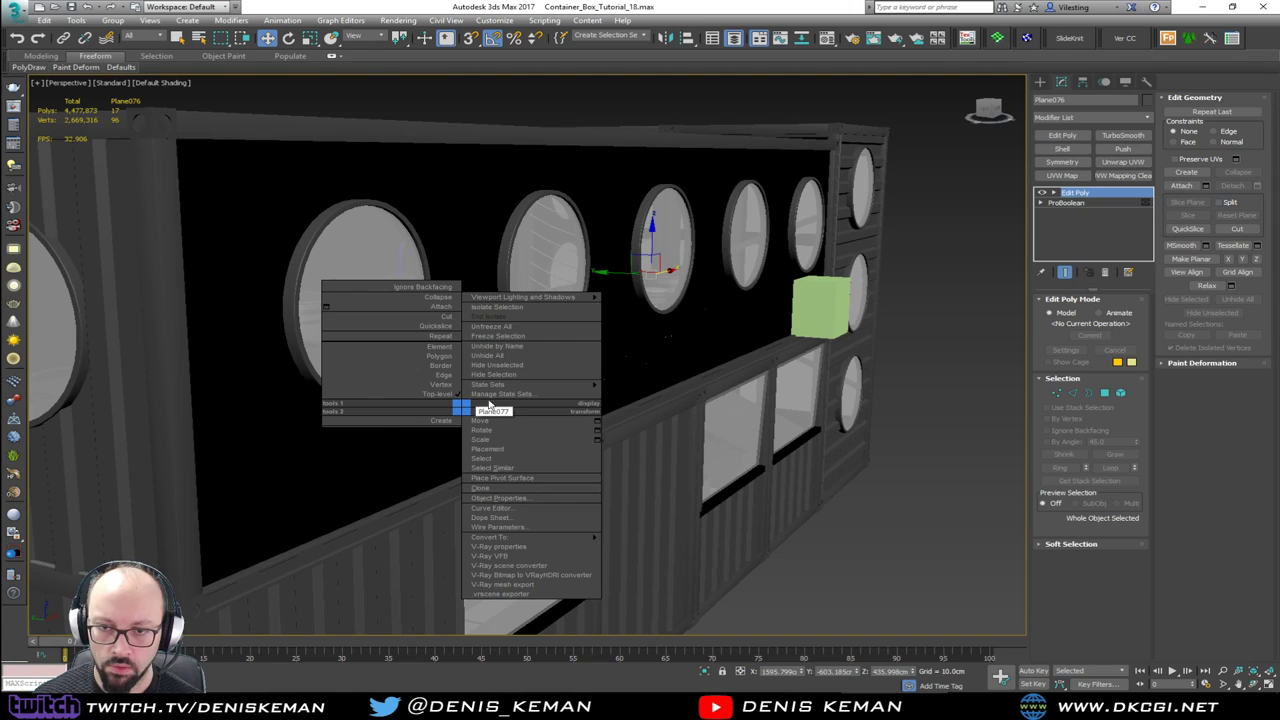
pyautogui.click(488, 355)
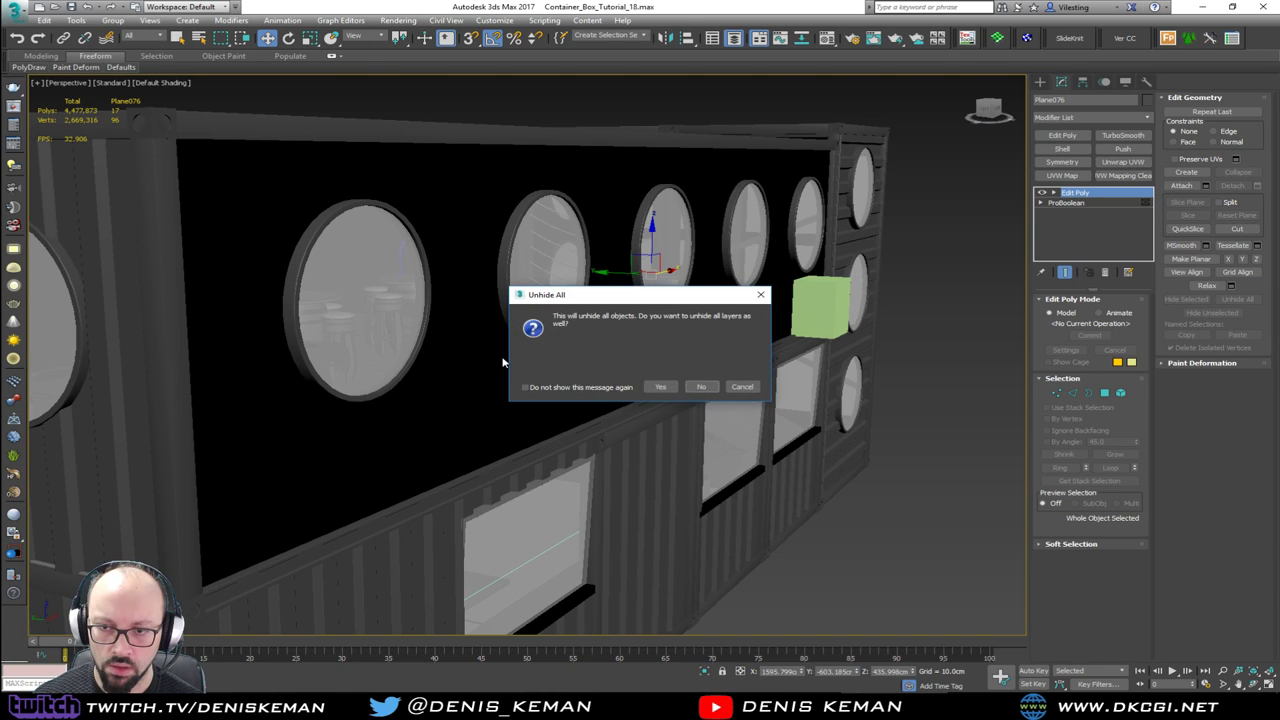
pyautogui.click(659, 388)
# Step: Hide the spare shipping container standing apart from the building, including its corrugated walls, frame and ceiling
pyautogui.scroll(-10, 590, 385)
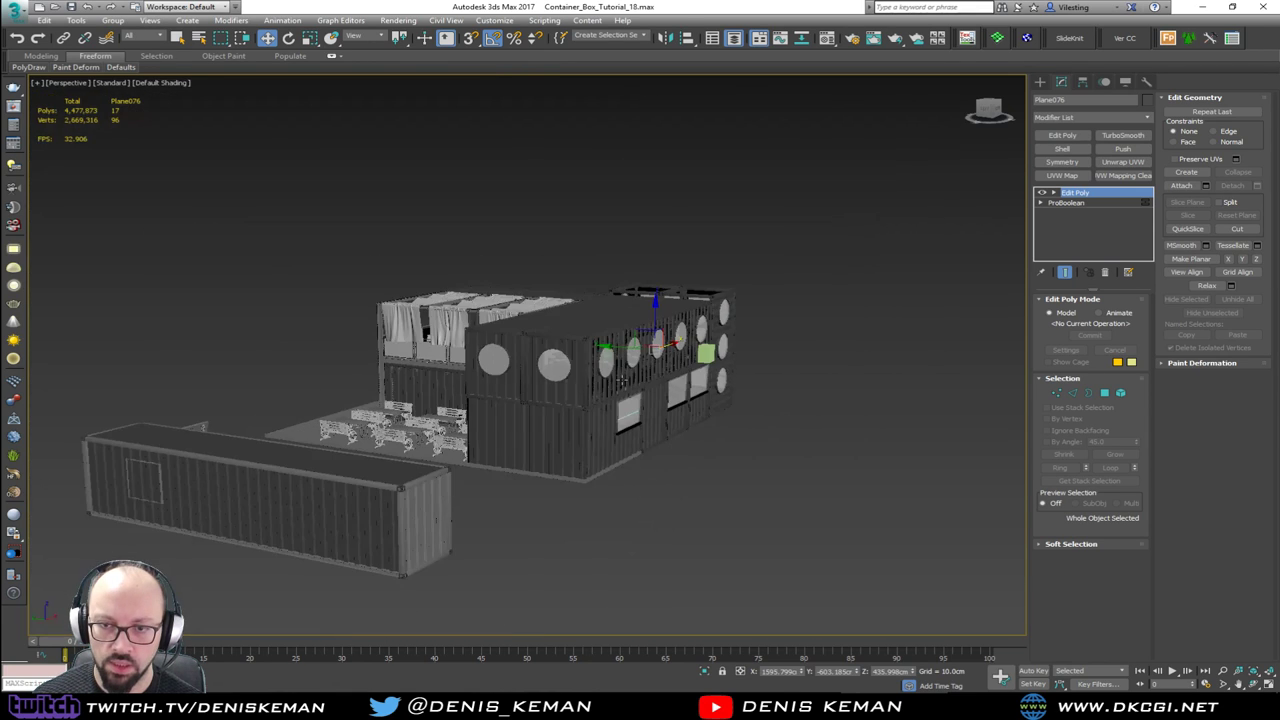
pyautogui.keyDown('alt'); pyautogui.moveTo(621, 380); pyautogui.dragTo(829, 325, button='middle'); pyautogui.keyUp('alt')
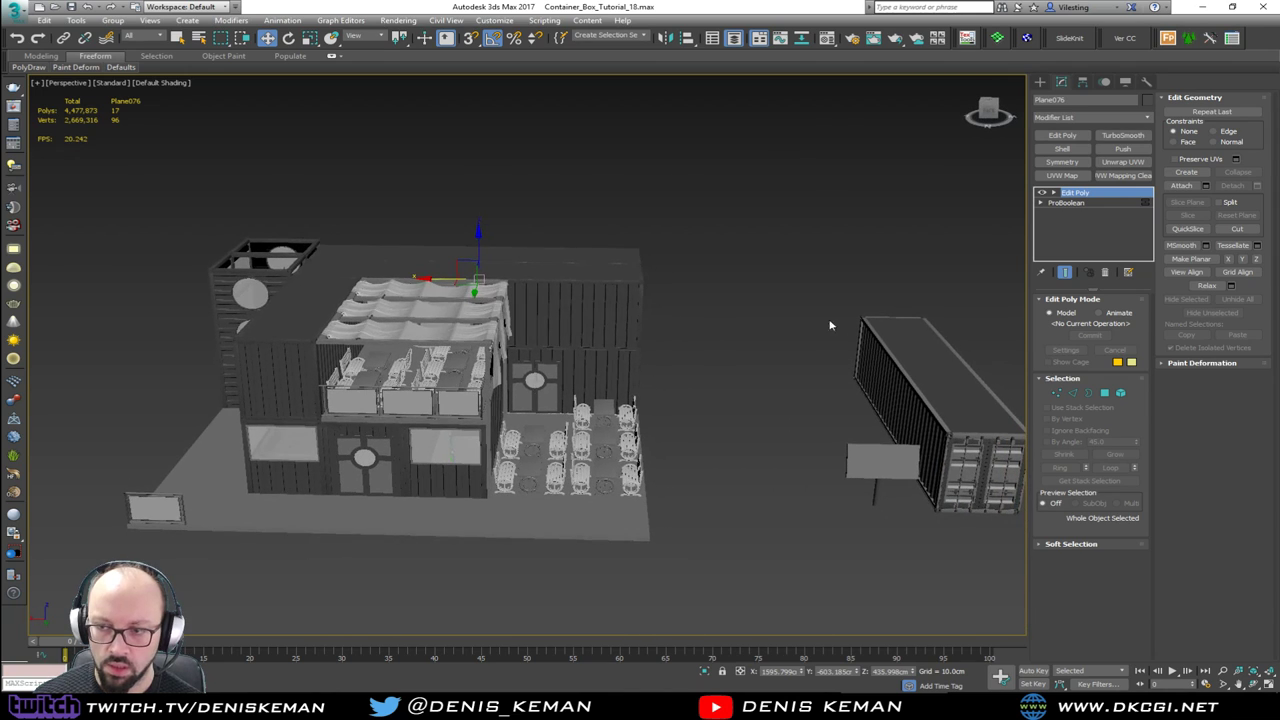
pyautogui.moveTo(1041, 538); pyautogui.dragTo(1036, 535)
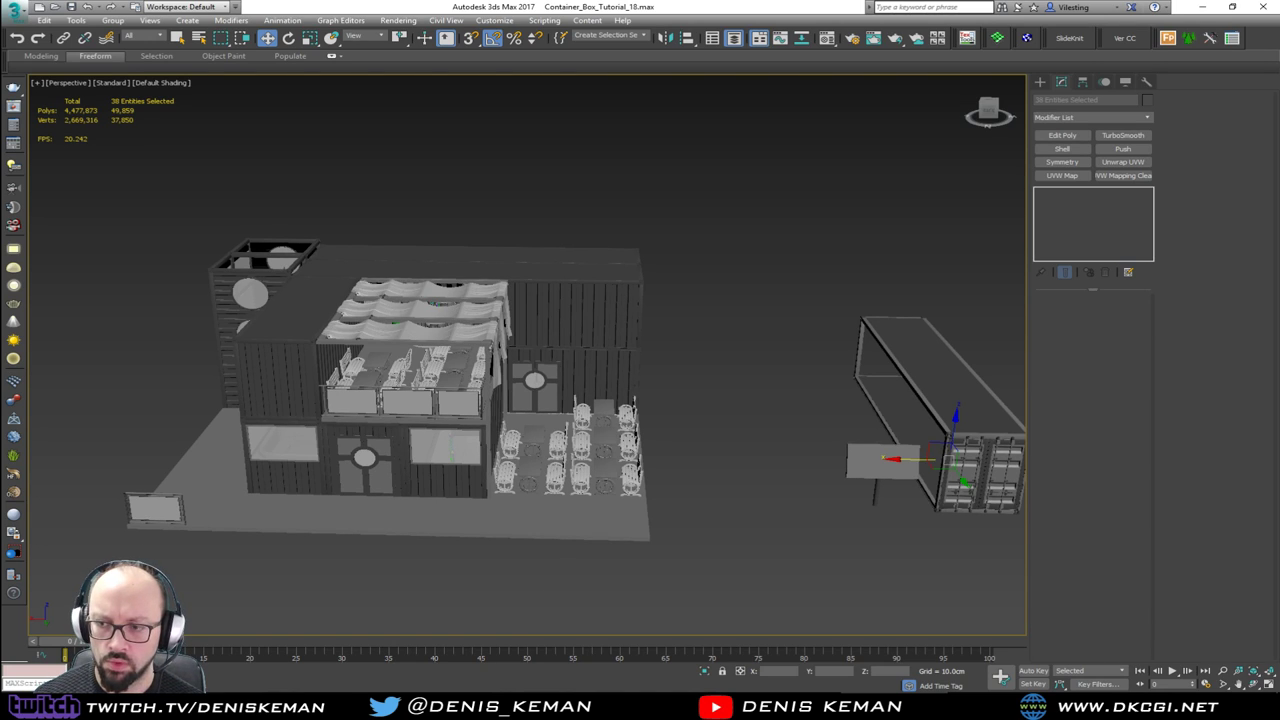
pyautogui.click(908, 355)
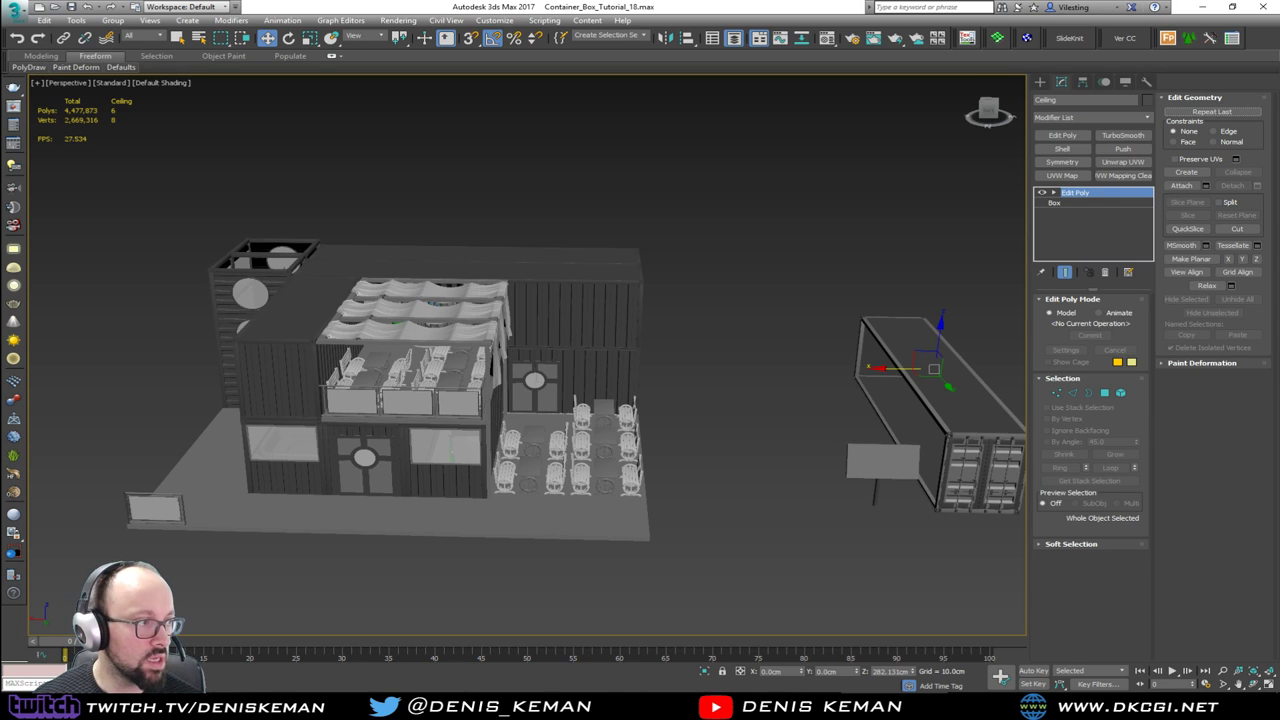
pyautogui.press('Delete')
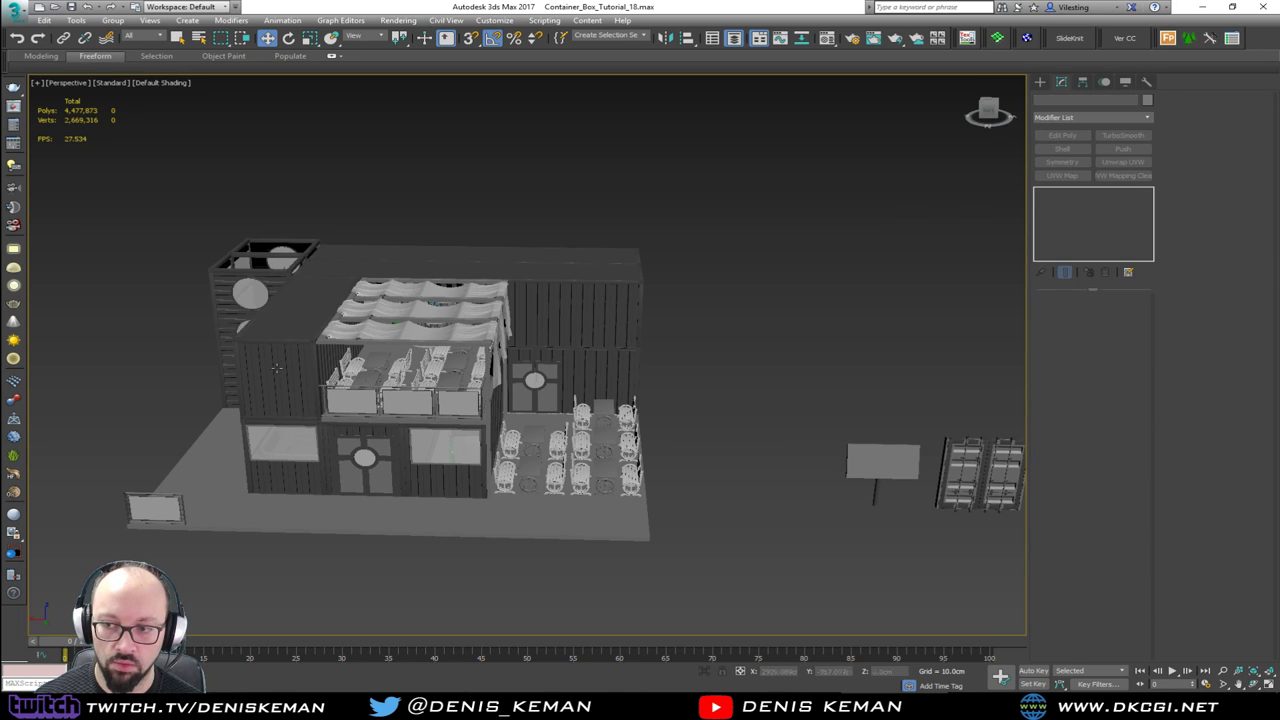
# Step: Hide the leftover container doors and the freestanding signboard group next to them
pyautogui.click(952, 459)
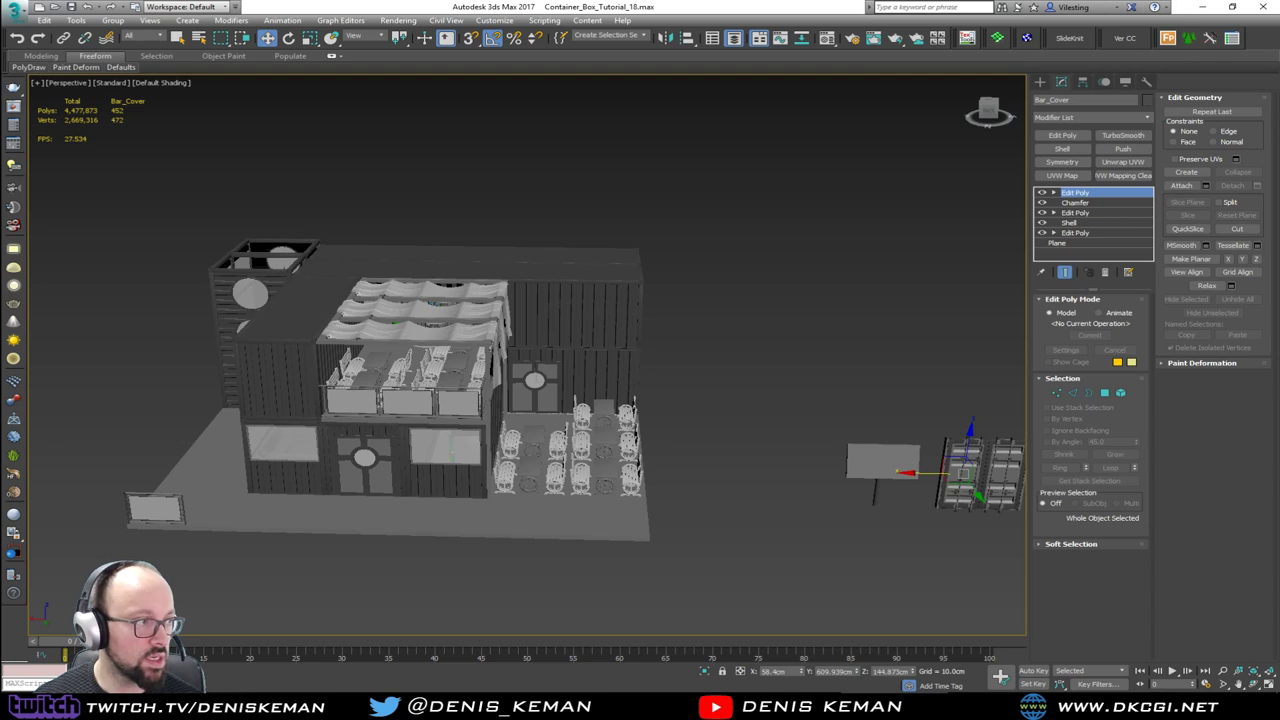
pyautogui.press('Delete')
pyautogui.click(912, 450)
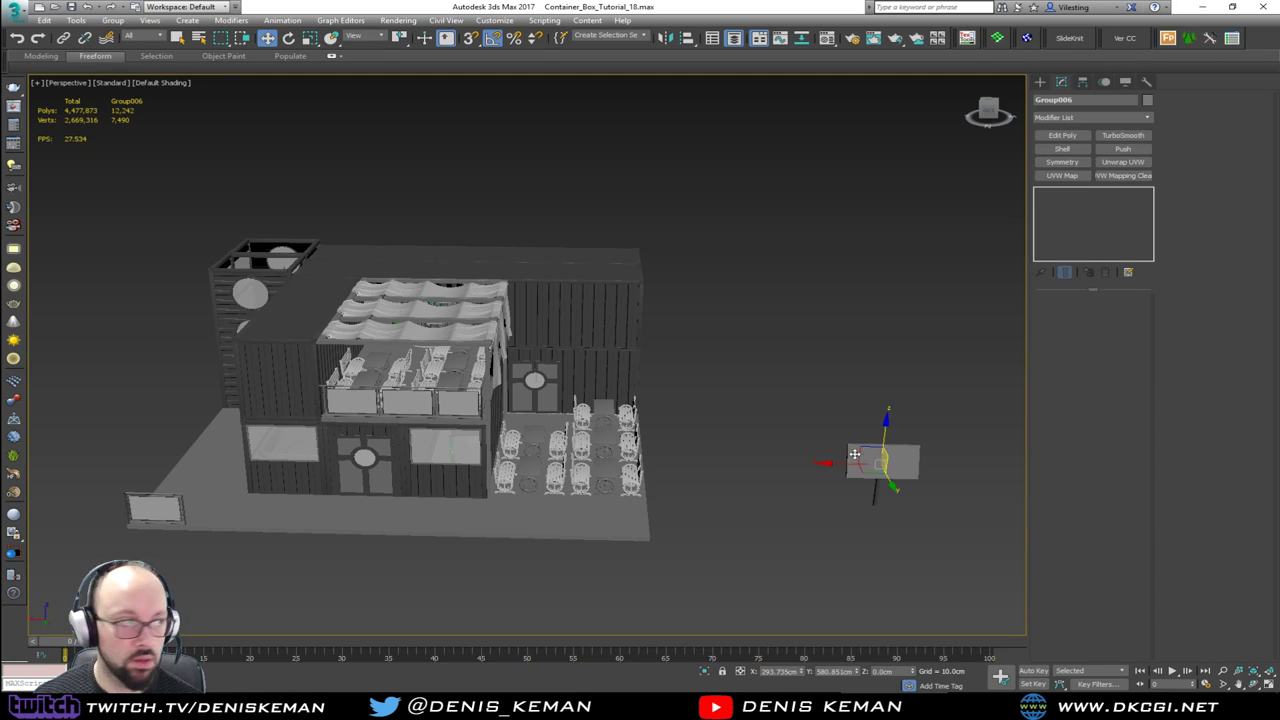
pyautogui.press('Delete')
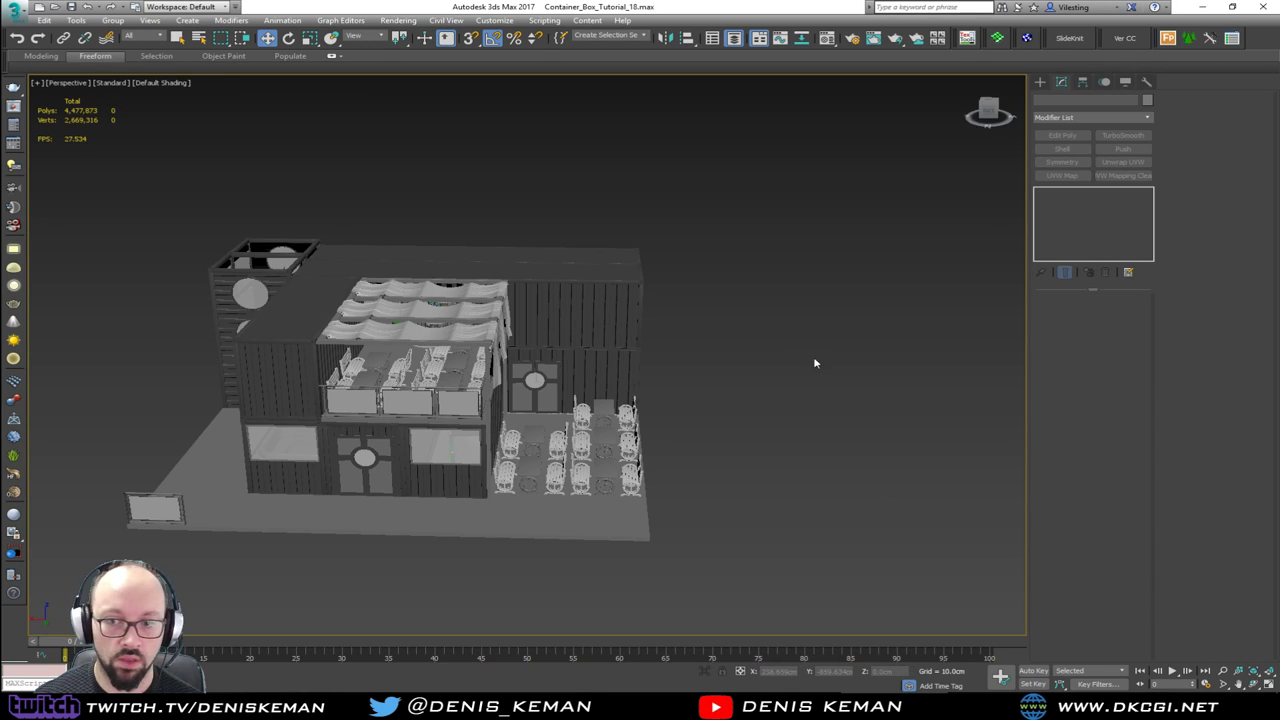
# Step: Delete the light green helper box sticking through the upper container facade
pyautogui.keyDown('alt'); pyautogui.moveTo(692, 361); pyautogui.dragTo(503, 340, button='middle'); pyautogui.keyUp('alt')
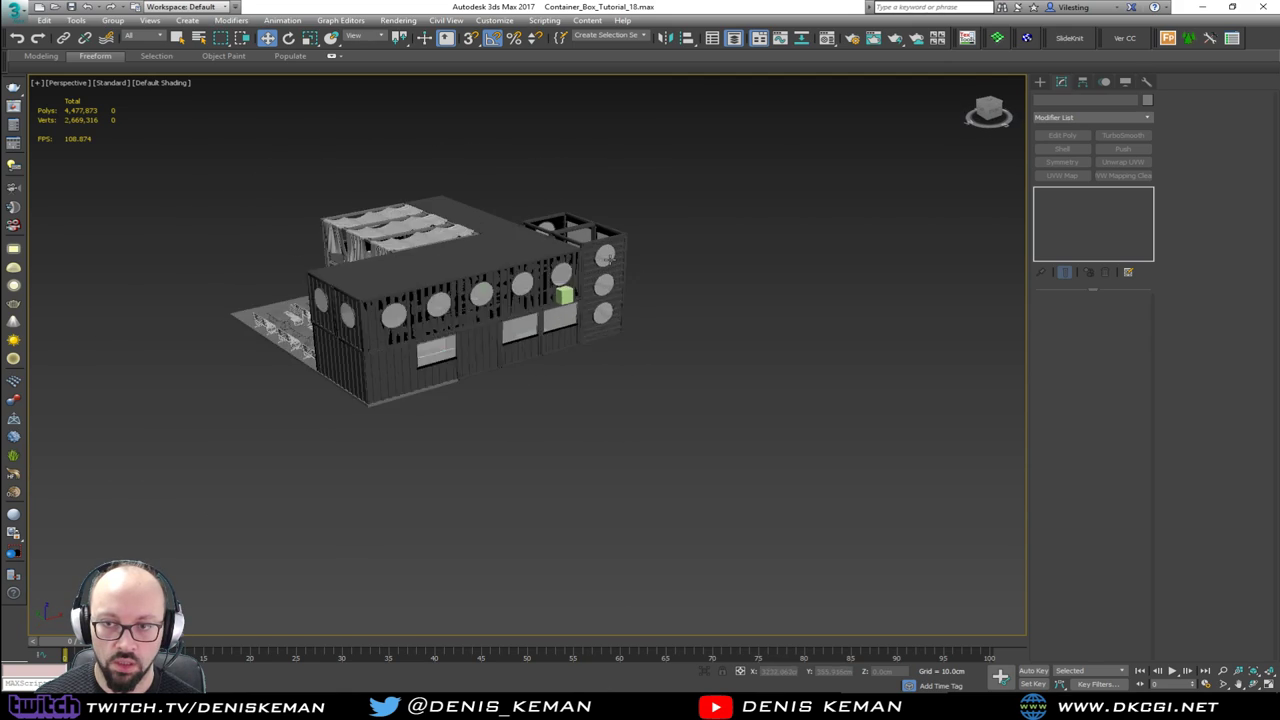
pyautogui.scroll(5, 503, 330)
pyautogui.scroll(3, 503, 330)
pyautogui.click(582, 320)
pyautogui.press('F3')
pyautogui.scroll(3, 582, 320)
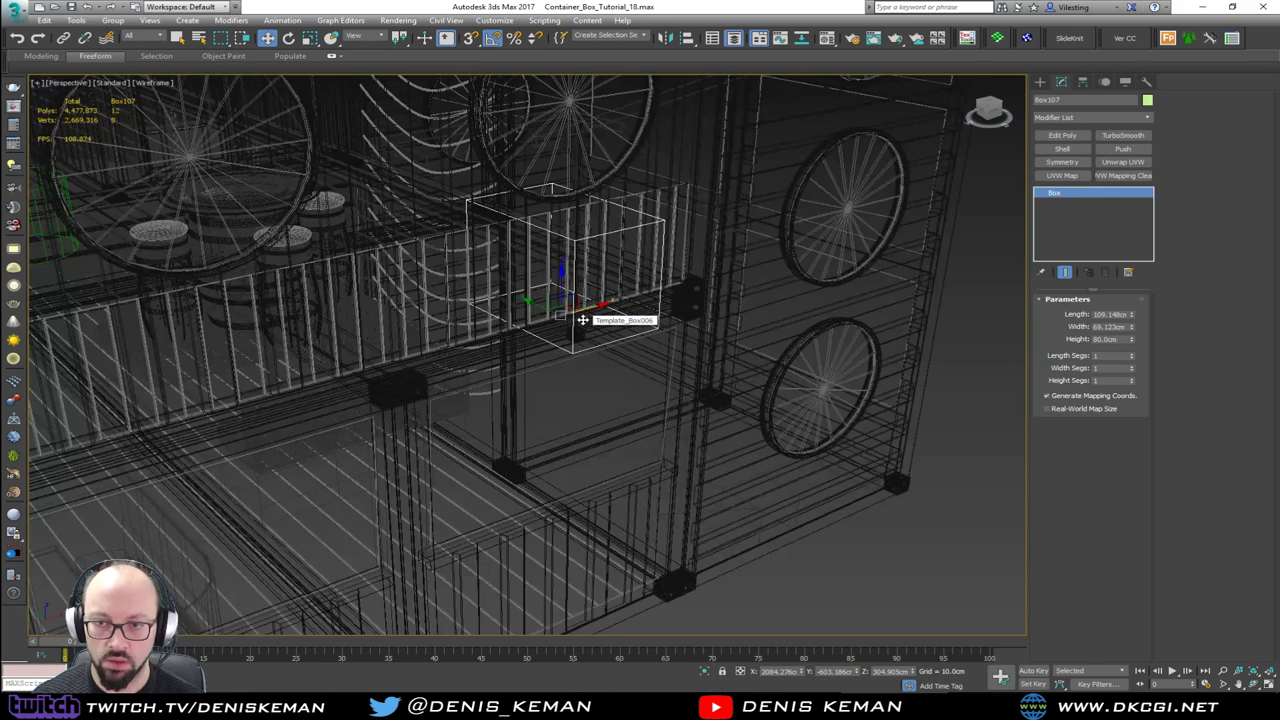
pyautogui.press('Delete')
# Step: Examine the upper interior wall around the round windows in shaded and wireframe display
pyautogui.moveTo(480, 343)
pyautogui.mouseDown(button='middle')
pyautogui.moveTo(612, 318)
pyautogui.moveTo(491, 263)
pyautogui.moveTo(440, 275)
pyautogui.mouseUp(button='middle')
pyautogui.moveTo(515, 410); pyautogui.dragTo(429, 238, button='middle')
pyautogui.press('F3')
pyautogui.moveTo(539, 373); pyautogui.dragTo(431, 282, button='middle')
pyautogui.moveTo(651, 343)
pyautogui.keyDown('alt'); pyautogui.mouseDown(button='middle')
pyautogui.moveTo(623, 337)
pyautogui.moveTo(634, 346)
pyautogui.moveTo(536, 483)
pyautogui.mouseUp(button='middle'); pyautogui.keyUp('alt')
pyautogui.scroll(-2, 536, 483)
pyautogui.keyDown('alt'); pyautogui.moveTo(578, 348); pyautogui.dragTo(479, 332, button='middle'); pyautogui.keyUp('alt')
pyautogui.press('F3')
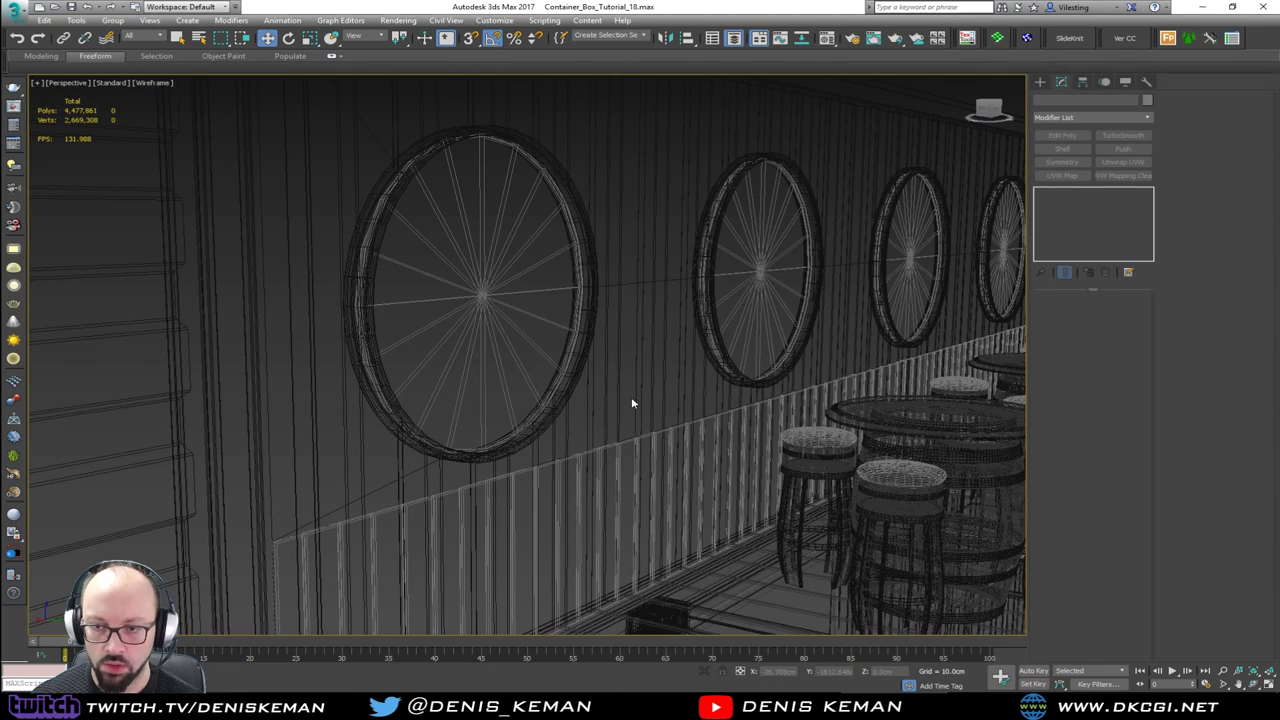
# Step: Select the interior wall panel with round openings plus the board panelling, and offset both along world Y to clear the corrugated wall
pyautogui.click(636, 398)
pyautogui.press('F3')
pyautogui.scroll(5, 636, 398)
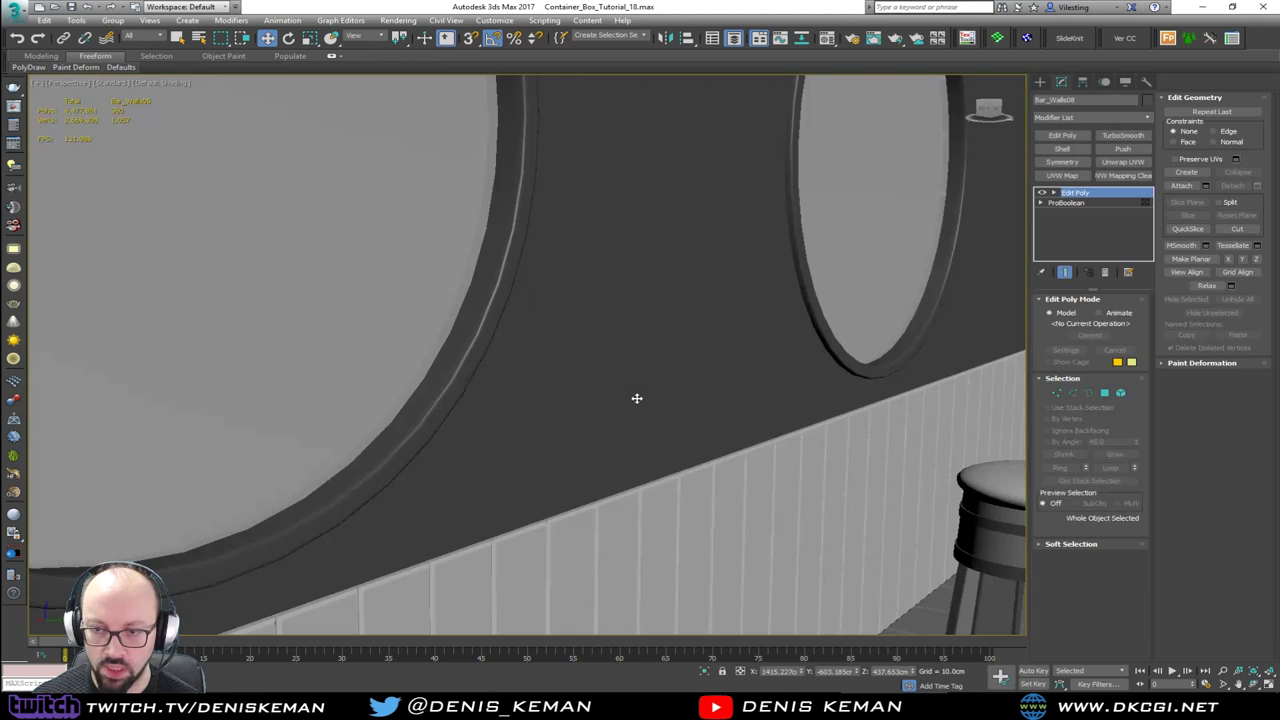
pyautogui.click(636, 398)
pyautogui.press('F3')
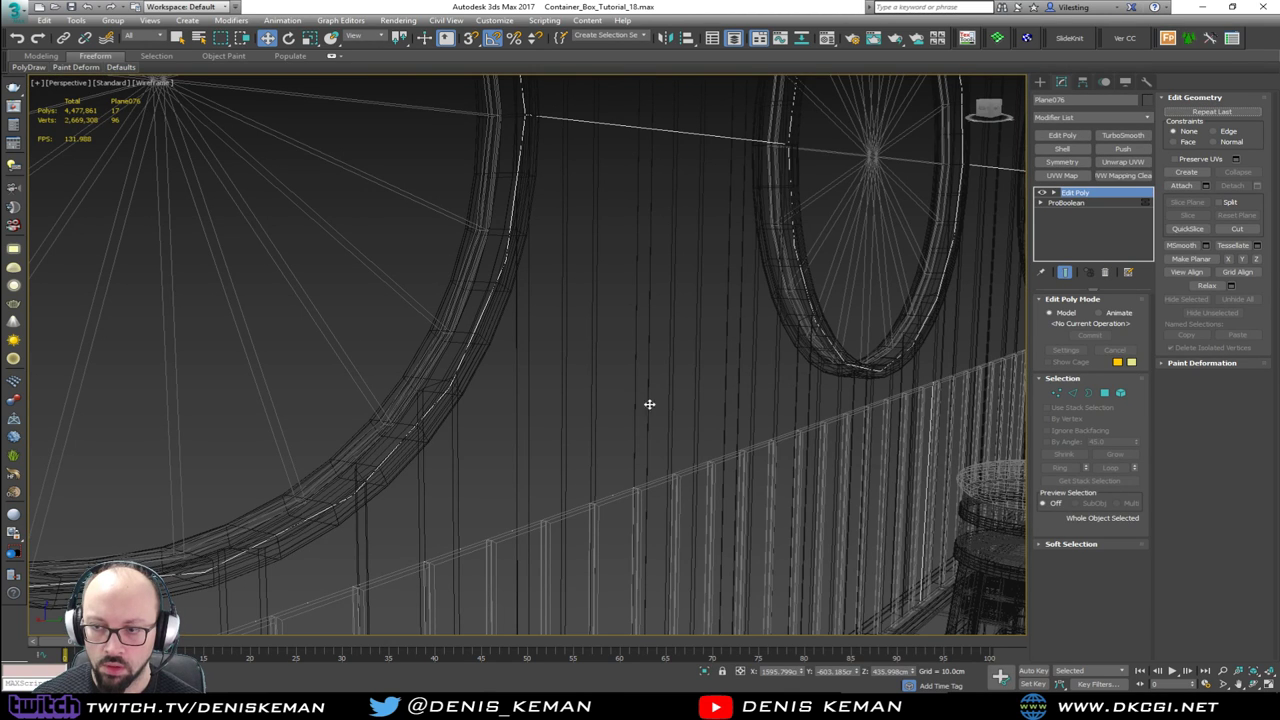
pyautogui.press('F3')
pyautogui.keyDown('ctrl'); pyautogui.click(784, 457); pyautogui.keyUp('ctrl')
pyautogui.scroll(-3, 697, 374)
pyautogui.moveTo(784, 457); pyautogui.dragTo(332, 165, button='middle')
pyautogui.rightClick(268, 40)
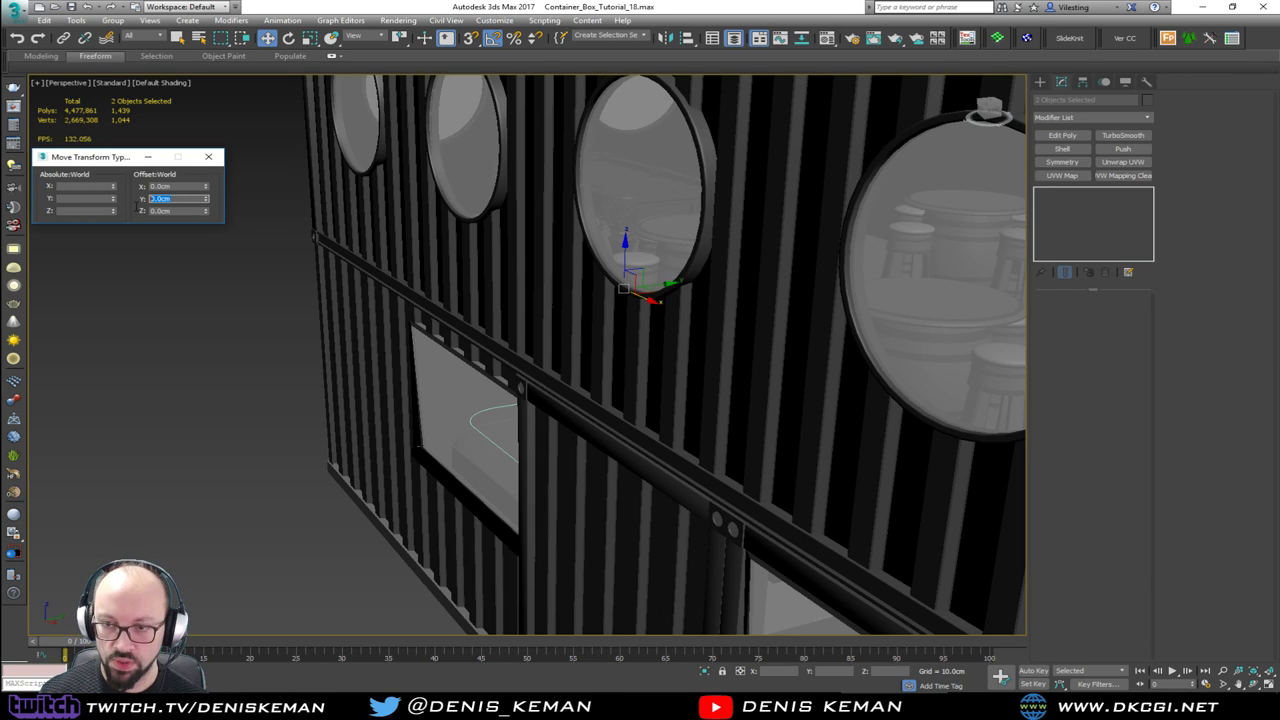
pyautogui.press('Return')
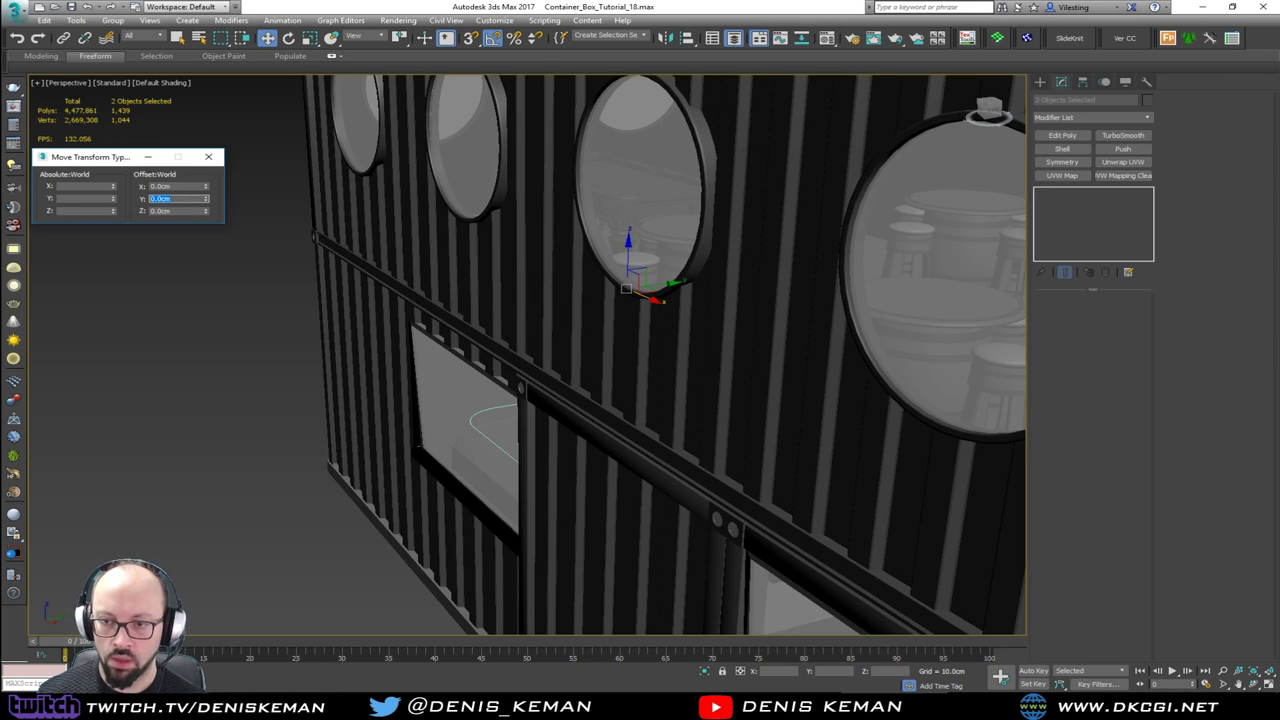
pyautogui.keyDown('alt'); pyautogui.moveTo(662, 376); pyautogui.dragTo(571, 372, button='middle'); pyautogui.keyUp('alt')
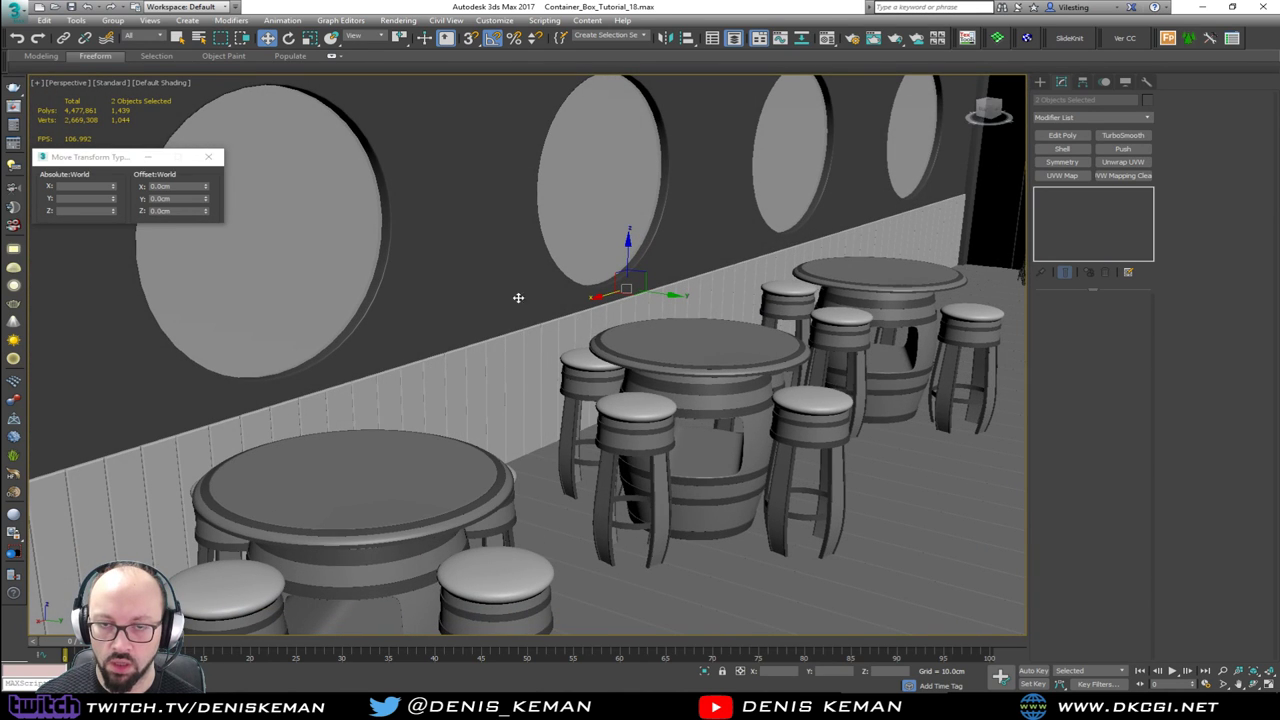
pyautogui.click(209, 157)
# Step: Inspect the upper-floor interior around the barrel tables, pool table and the walls with round windows
pyautogui.moveTo(201, 250); pyautogui.dragTo(640, 186, button='middle')
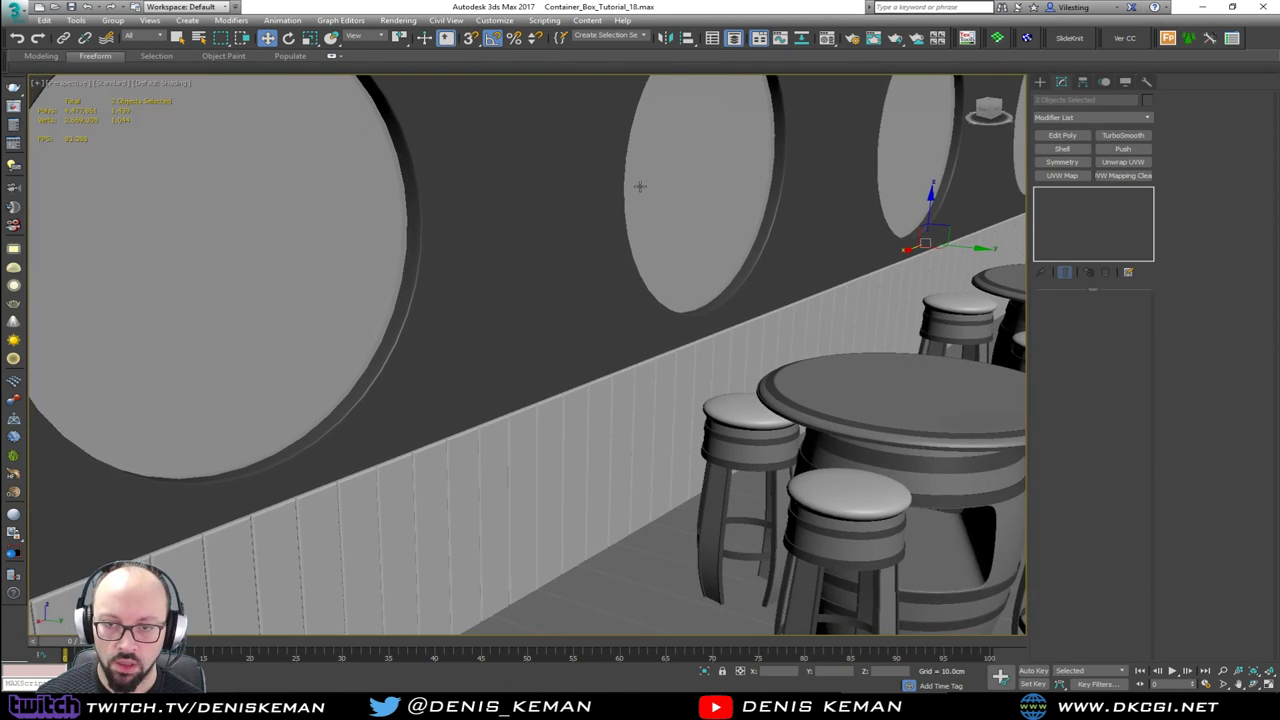
pyautogui.scroll(-2, 640, 186)
pyautogui.keyDown('alt'); pyautogui.moveTo(465, 243); pyautogui.dragTo(467, 326, button='middle'); pyautogui.keyUp('alt')
pyautogui.scroll(-6, 571, 266)
pyautogui.click(283, 313)
pyautogui.scroll(5, 597, 326)
pyautogui.click(743, 348)
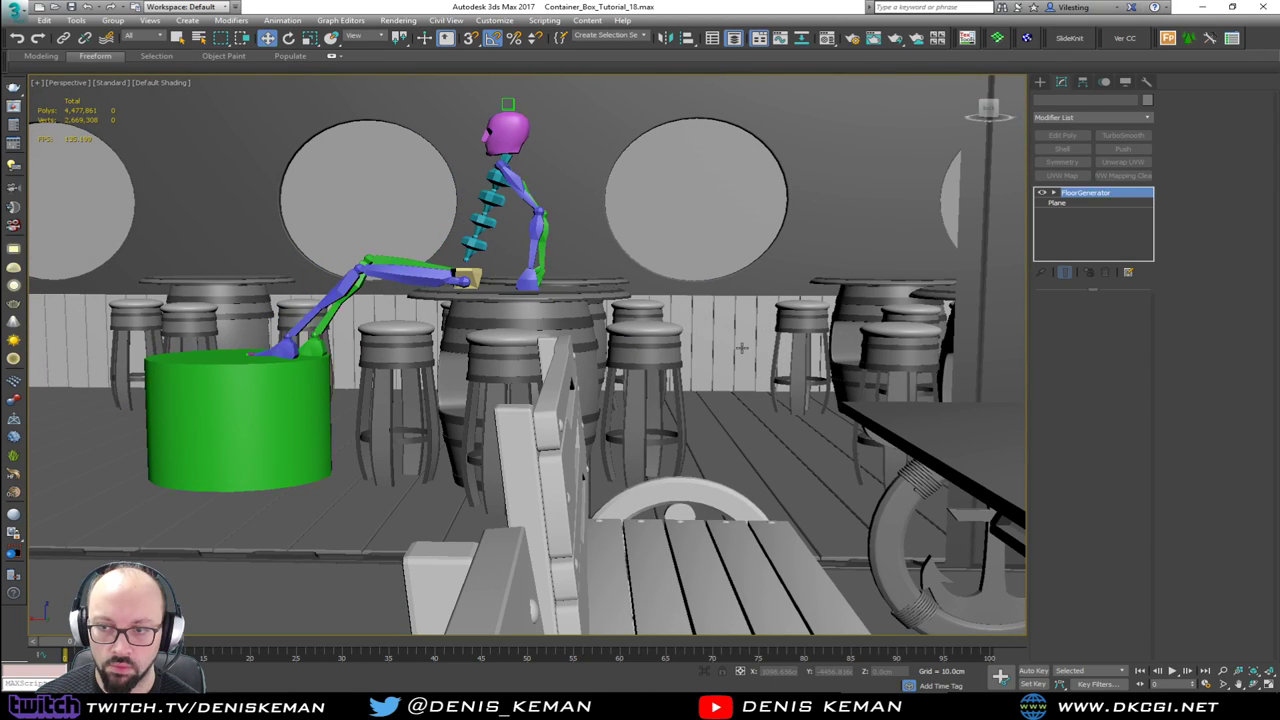
pyautogui.press('z')
pyautogui.keyDown('alt'); pyautogui.moveTo(740, 346); pyautogui.dragTo(921, 386, button='middle'); pyautogui.keyUp('alt')
pyautogui.click(790, 370)
pyautogui.keyDown('alt'); pyautogui.moveTo(790, 370); pyautogui.dragTo(890, 350, button='middle'); pyautogui.keyUp('alt')
pyautogui.scroll(5, 568, 336)
pyautogui.keyDown('alt'); pyautogui.moveTo(567, 336); pyautogui.dragTo(380, 371, button='middle'); pyautogui.keyUp('alt')
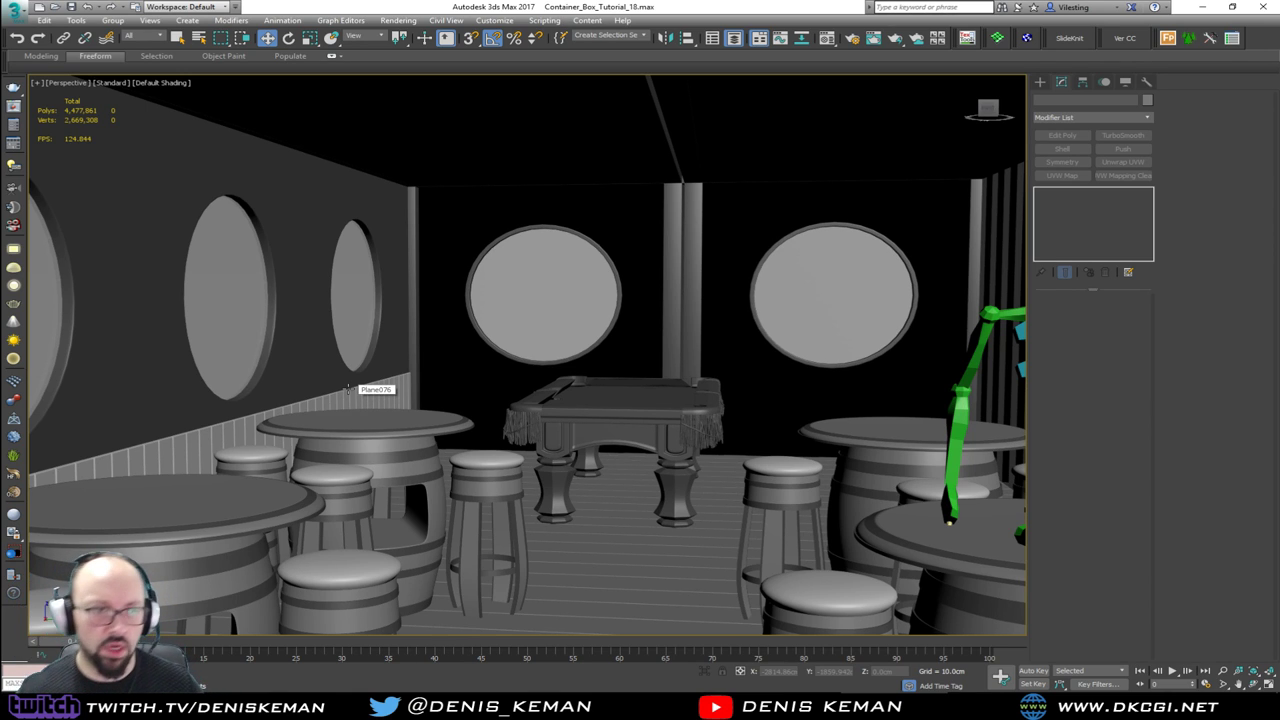
pyautogui.keyDown('alt'); pyautogui.moveTo(580, 338); pyautogui.dragTo(188, 155, button='middle'); pyautogui.keyUp('alt')
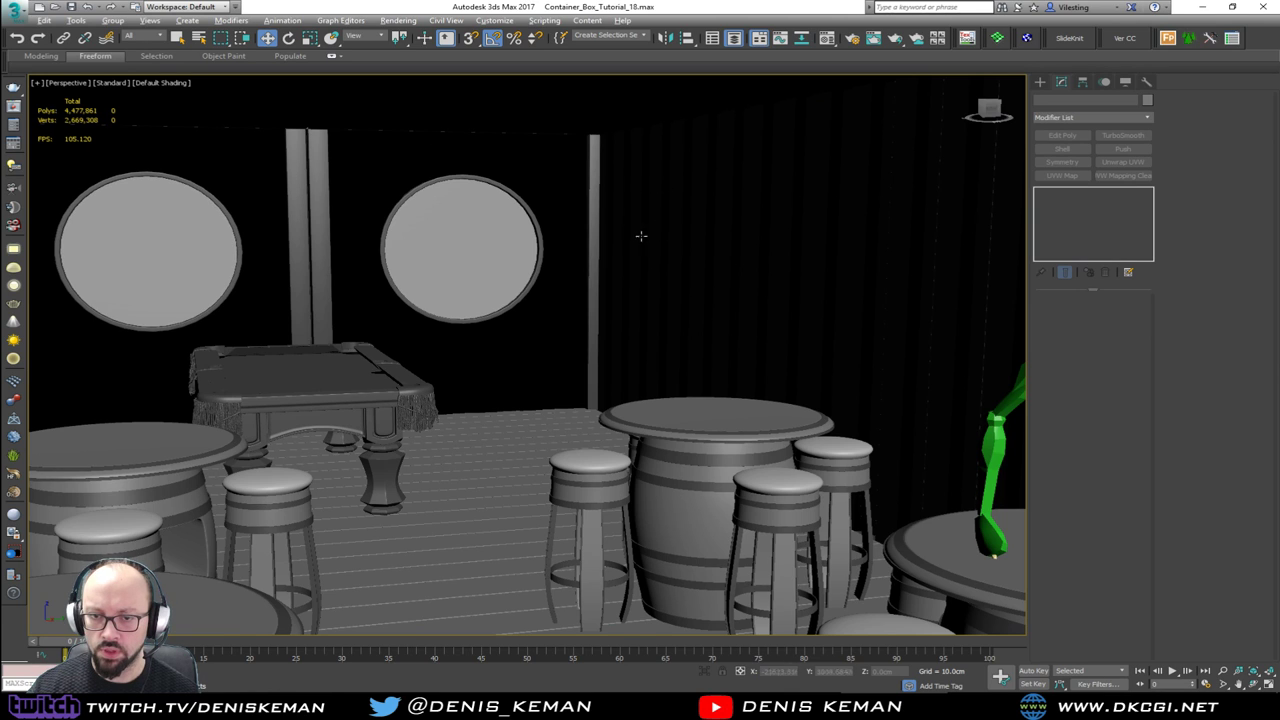
# Step: Examine the facade's round windows and look through the ground-floor glazing at the bar counter and stools
pyautogui.keyDown('alt'); pyautogui.moveTo(641, 236); pyautogui.dragTo(529, 196, button='middle'); pyautogui.keyUp('alt')
pyautogui.scroll(5, 529, 196)
pyautogui.scroll(-4, 527, 238)
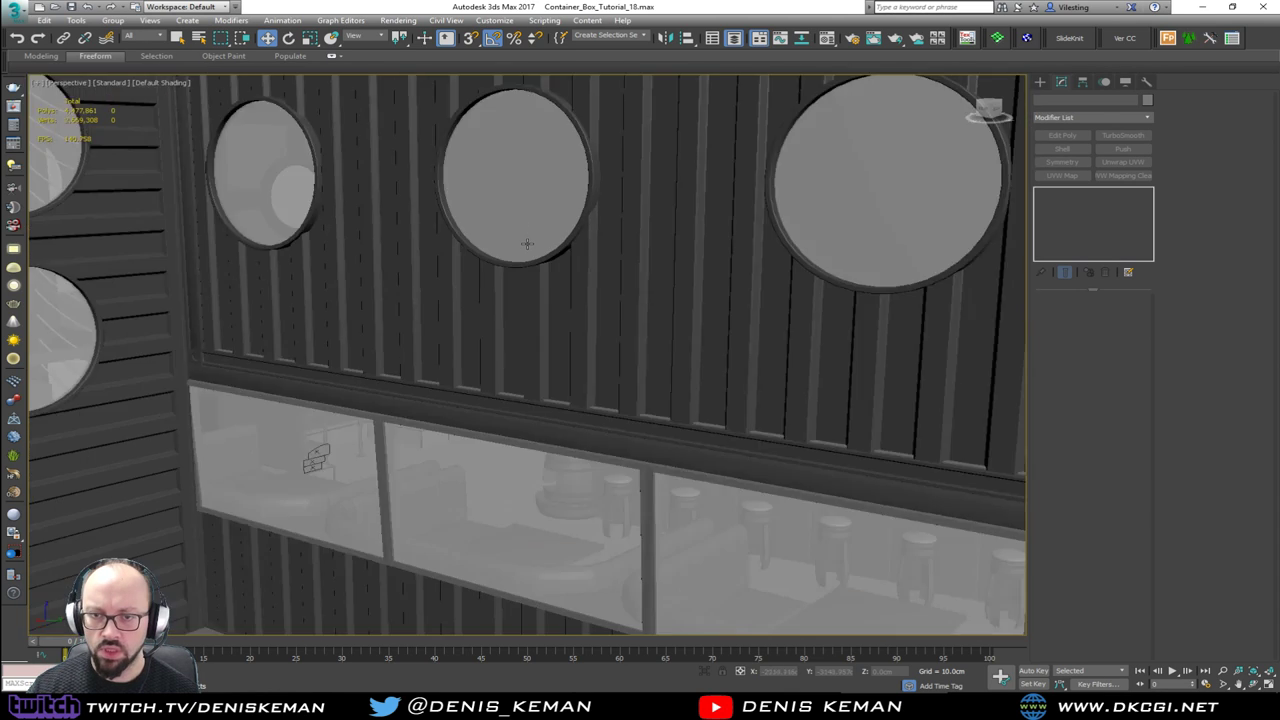
pyautogui.scroll(-3, 527, 244)
pyautogui.keyDown('alt'); pyautogui.moveTo(525, 246); pyautogui.dragTo(514, 237, button='middle'); pyautogui.keyUp('alt')
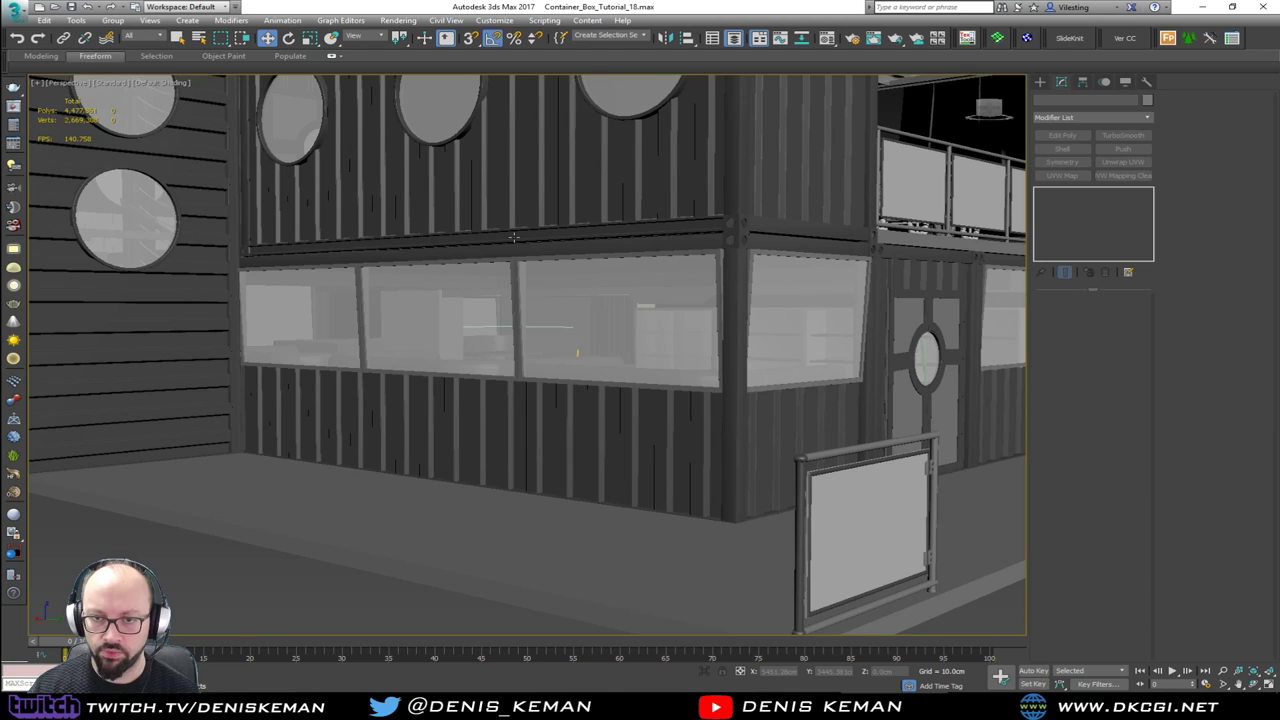
pyautogui.scroll(-2, 513, 240)
pyautogui.scroll(10, 505, 272)
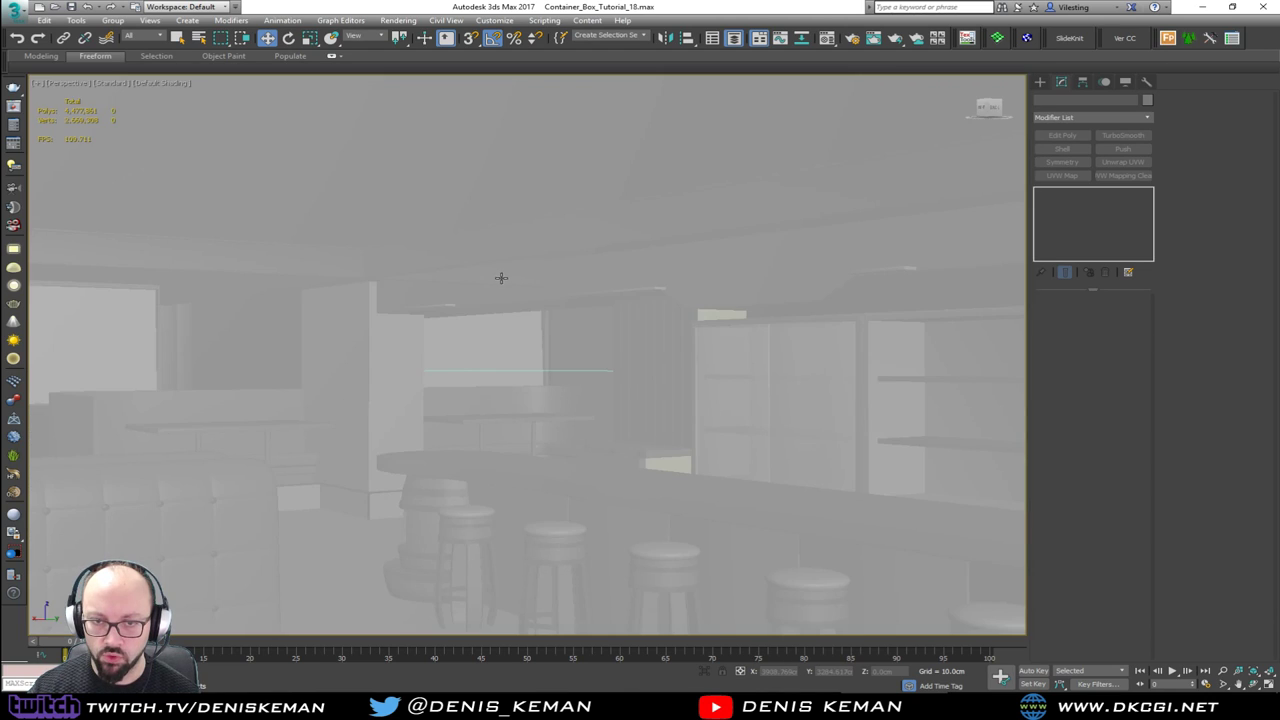
pyautogui.scroll(6, 508, 279)
pyautogui.scroll(-6, 507, 274)
pyautogui.keyDown('alt'); pyautogui.moveTo(497, 275); pyautogui.dragTo(613, 270, button='middle'); pyautogui.keyUp('alt')
# Step: Inspect the ground-floor windows from outside, including the panes beside the entrance door and the long window strip
pyautogui.scroll(-7, 613, 270)
pyautogui.keyDown('alt'); pyautogui.moveTo(386, 280); pyautogui.dragTo(265, 292, button='middle'); pyautogui.keyUp('alt')
pyautogui.moveTo(265, 292); pyautogui.dragTo(769, 190, button='middle')
pyautogui.moveTo(250, 349); pyautogui.dragTo(579, 333, button='middle')
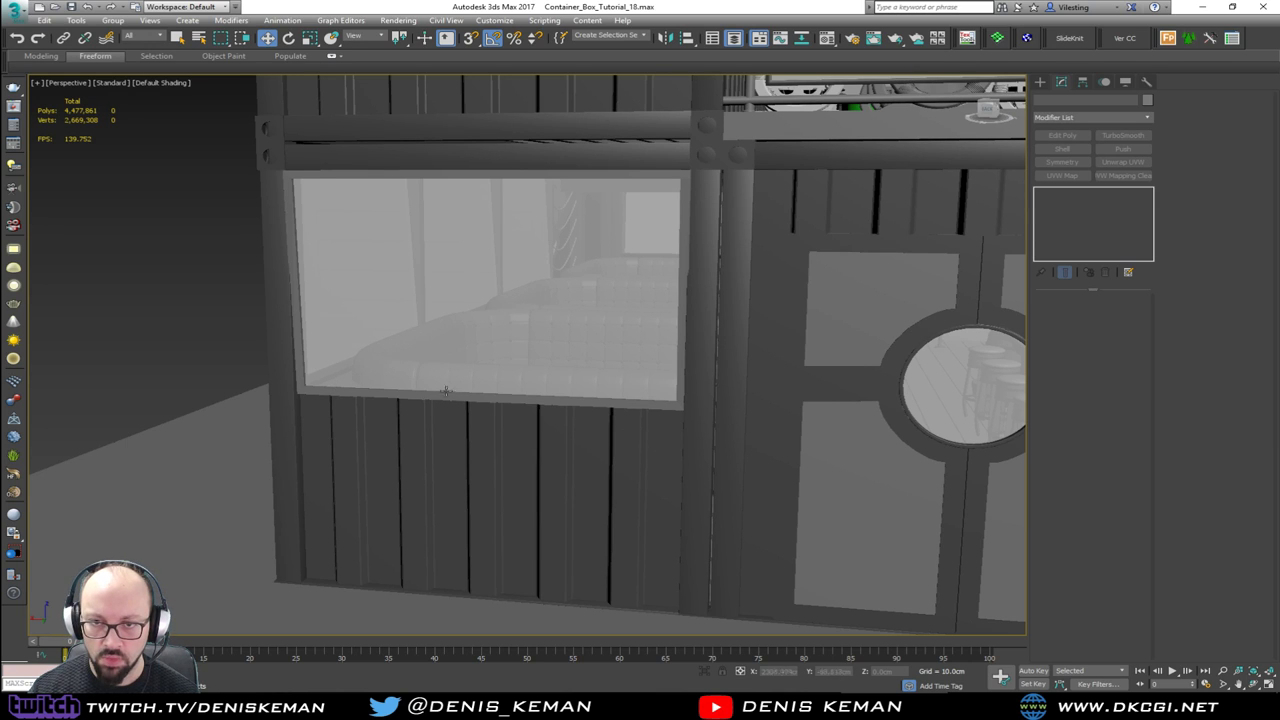
pyautogui.keyDown('alt'); pyautogui.moveTo(446, 391); pyautogui.dragTo(602, 369, button='middle'); pyautogui.keyUp('alt')
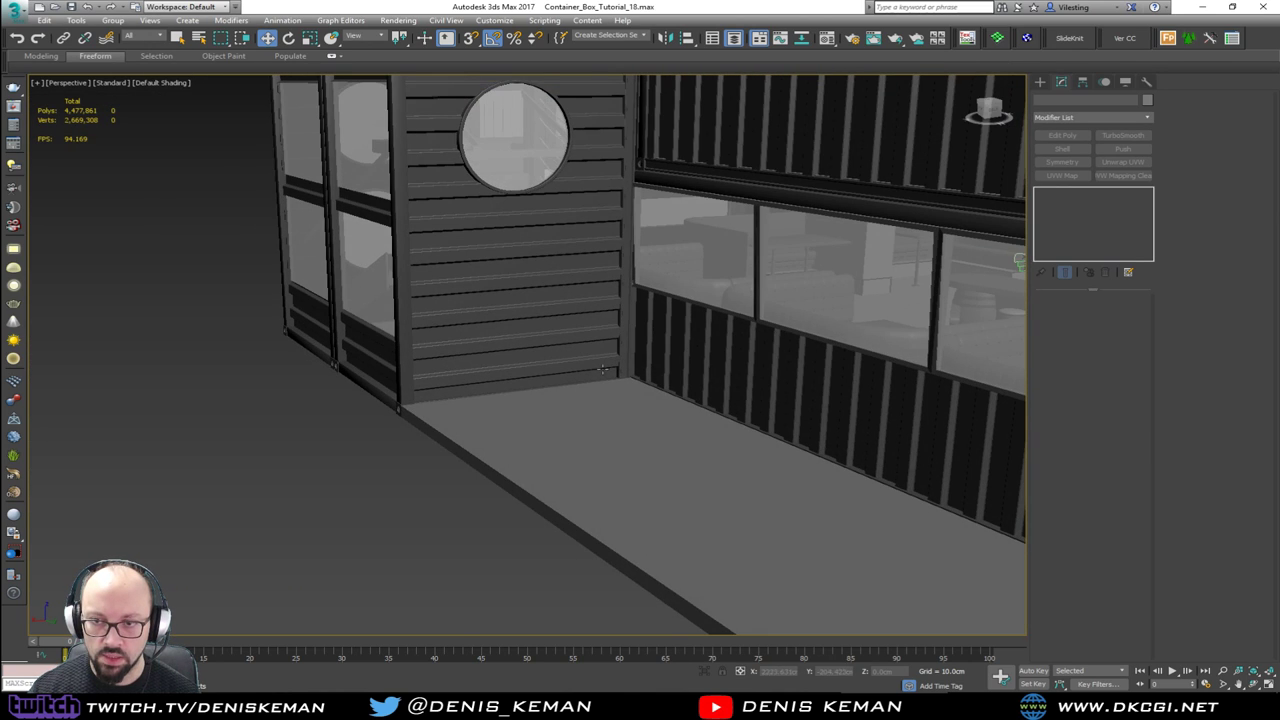
pyautogui.moveTo(694, 305); pyautogui.dragTo(581, 273, button='middle')
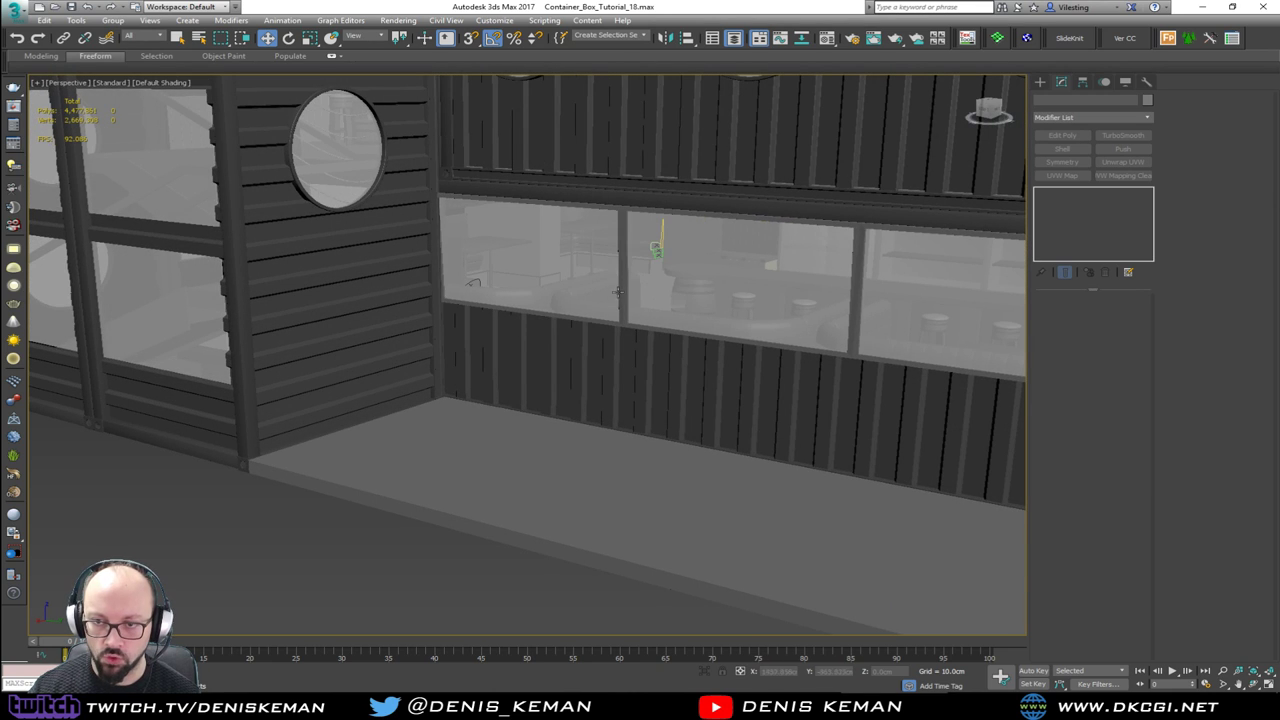
pyautogui.moveTo(736, 294); pyautogui.dragTo(658, 301, button='middle')
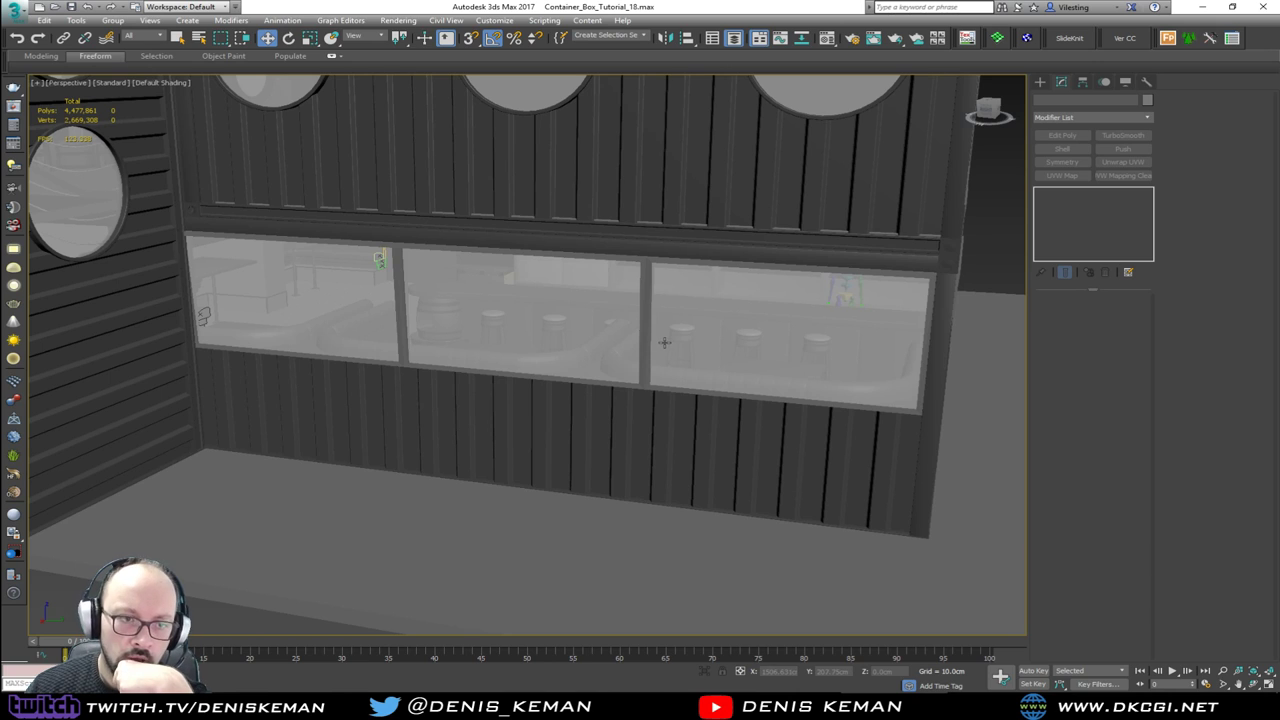
pyautogui.scroll(2, 664, 343)
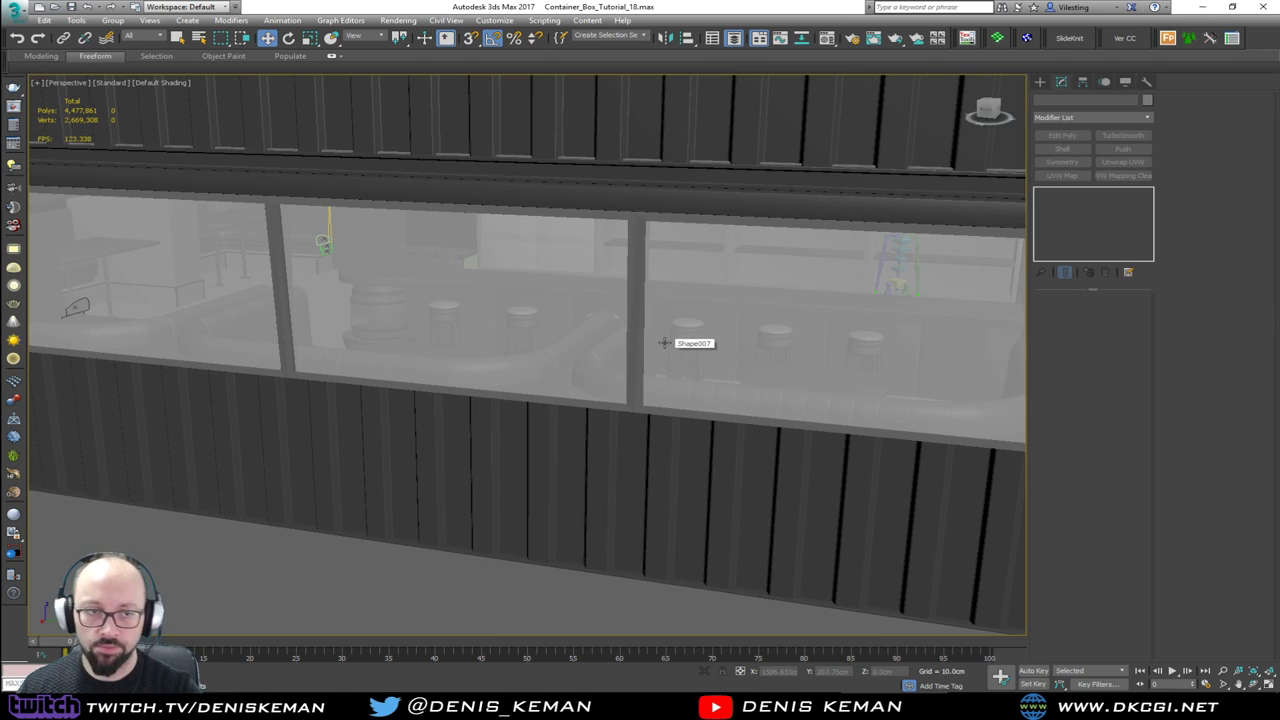
# Step: Survey the building exterior from the terrace seating side around to the upper facade with the round windows
pyautogui.scroll(-3, 651, 341)
pyautogui.keyDown('alt'); pyautogui.moveTo(608, 334); pyautogui.dragTo(494, 285, button='middle'); pyautogui.keyUp('alt')
pyautogui.scroll(3, 585, 325)
pyautogui.scroll(-3, 624, 419)
pyautogui.scroll(-3, 687, 283)
pyautogui.scroll(3, 494, 285)
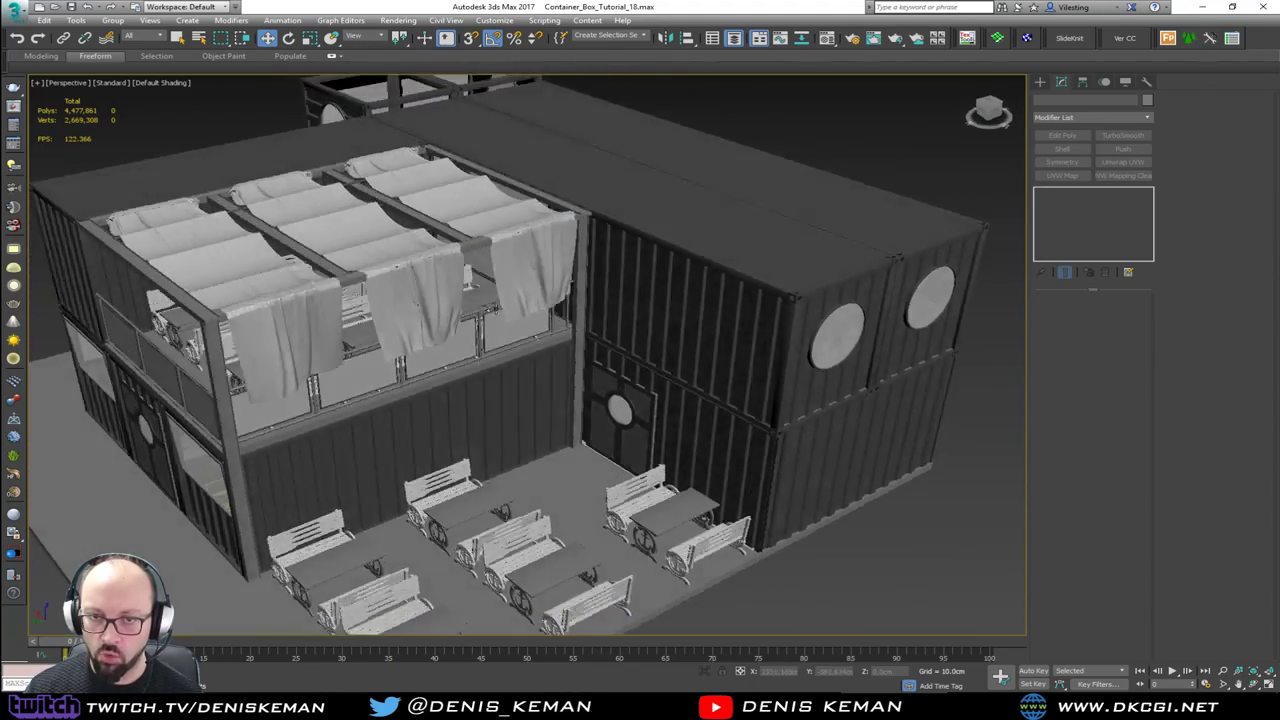
pyautogui.keyDown('alt'); pyautogui.moveTo(494, 285); pyautogui.dragTo(668, 297, button='middle'); pyautogui.keyUp('alt')
pyautogui.scroll(6, 687, 400)
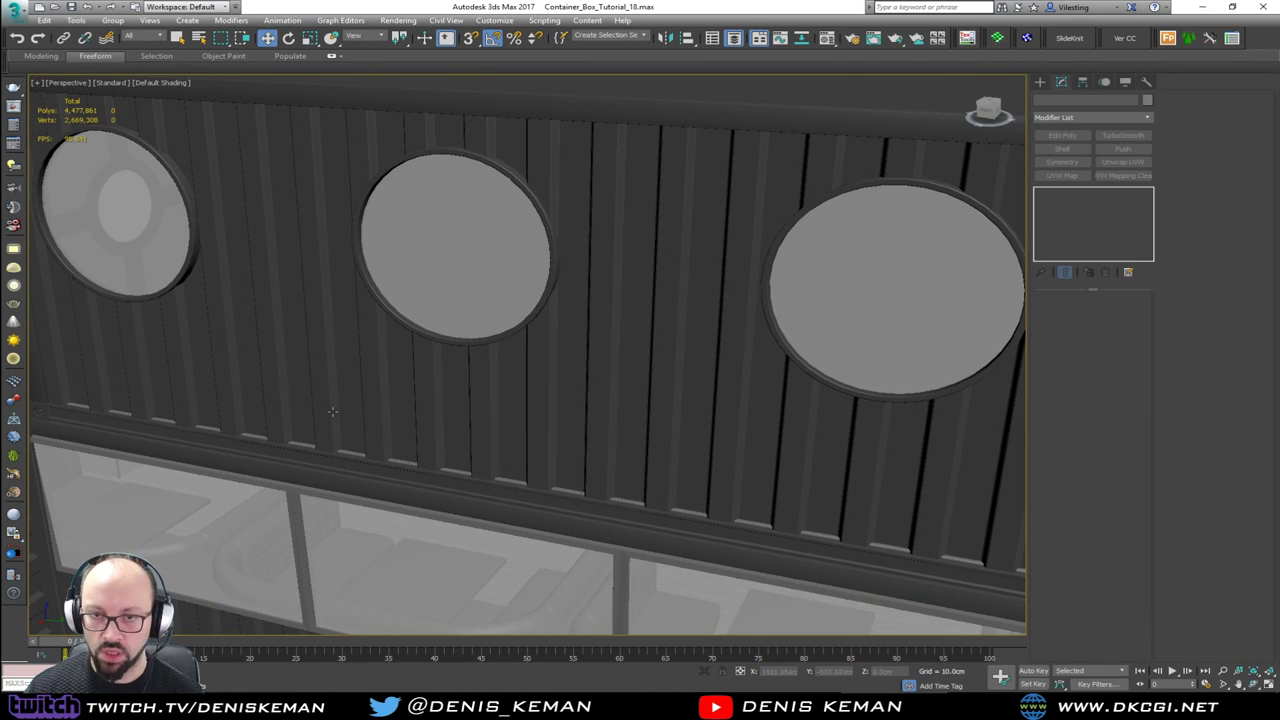
pyautogui.scroll(-5, 513, 391)
pyautogui.moveTo(513, 391)
pyautogui.keyDown('alt'); pyautogui.mouseDown(button='middle')
pyautogui.moveTo(435, 408)
pyautogui.moveTo(429, 380)
pyautogui.moveTo(547, 355)
pyautogui.moveTo(677, 379)
pyautogui.moveTo(574, 352)
pyautogui.mouseUp(button='middle'); pyautogui.keyUp('alt')
# Step: Enter the ground floor in wireframe display and examine the bare wall between the booth seating and the door in shaded display
pyautogui.press('F3')
pyautogui.scroll(5, 620, 354)
pyautogui.scroll(3, 574, 352)
pyautogui.scroll(5, 574, 352)
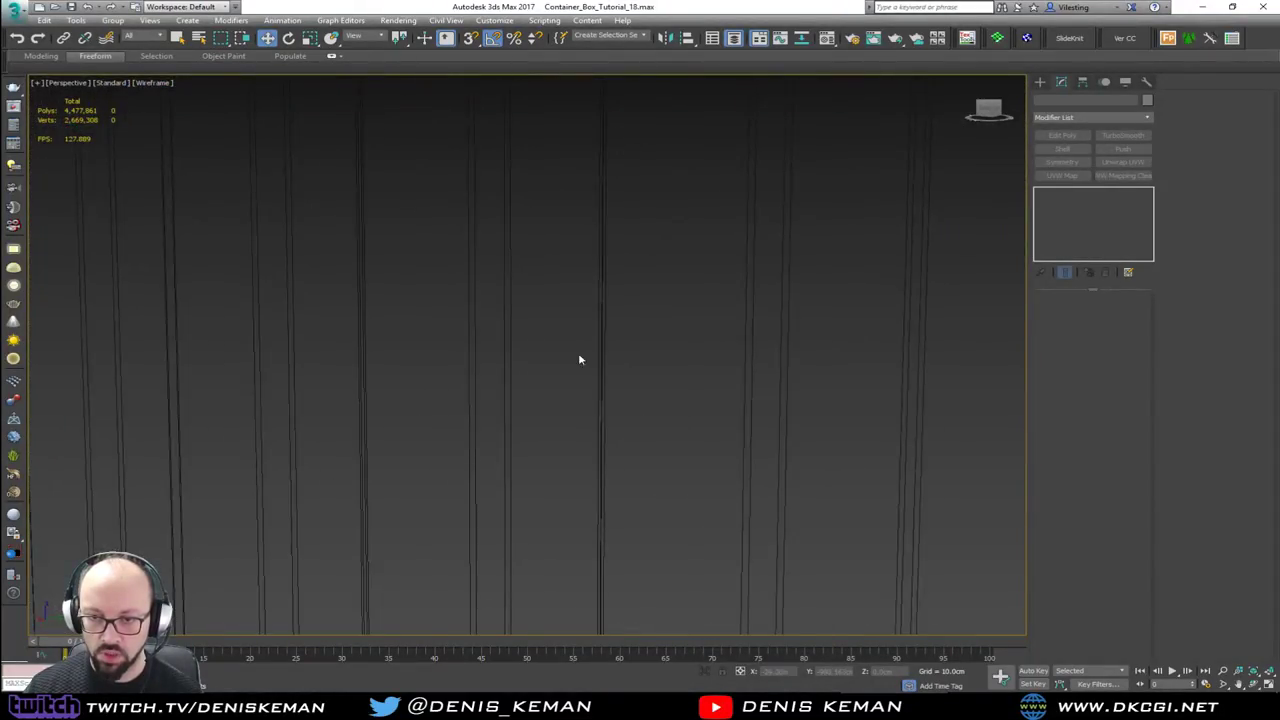
pyautogui.scroll(-2, 580, 362)
pyautogui.press('F3')
pyautogui.scroll(-5, 582, 359)
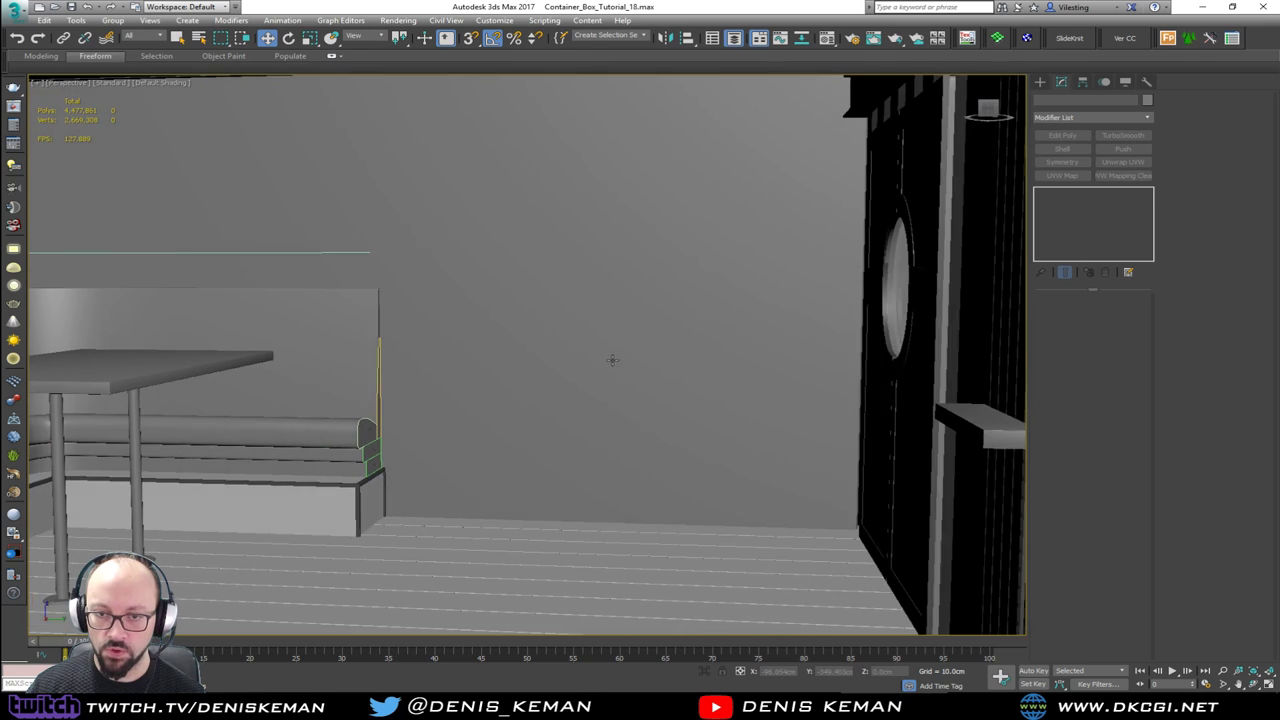
pyautogui.keyDown('alt'); pyautogui.moveTo(612, 360); pyautogui.dragTo(575, 210, button='middle'); pyautogui.keyUp('alt')
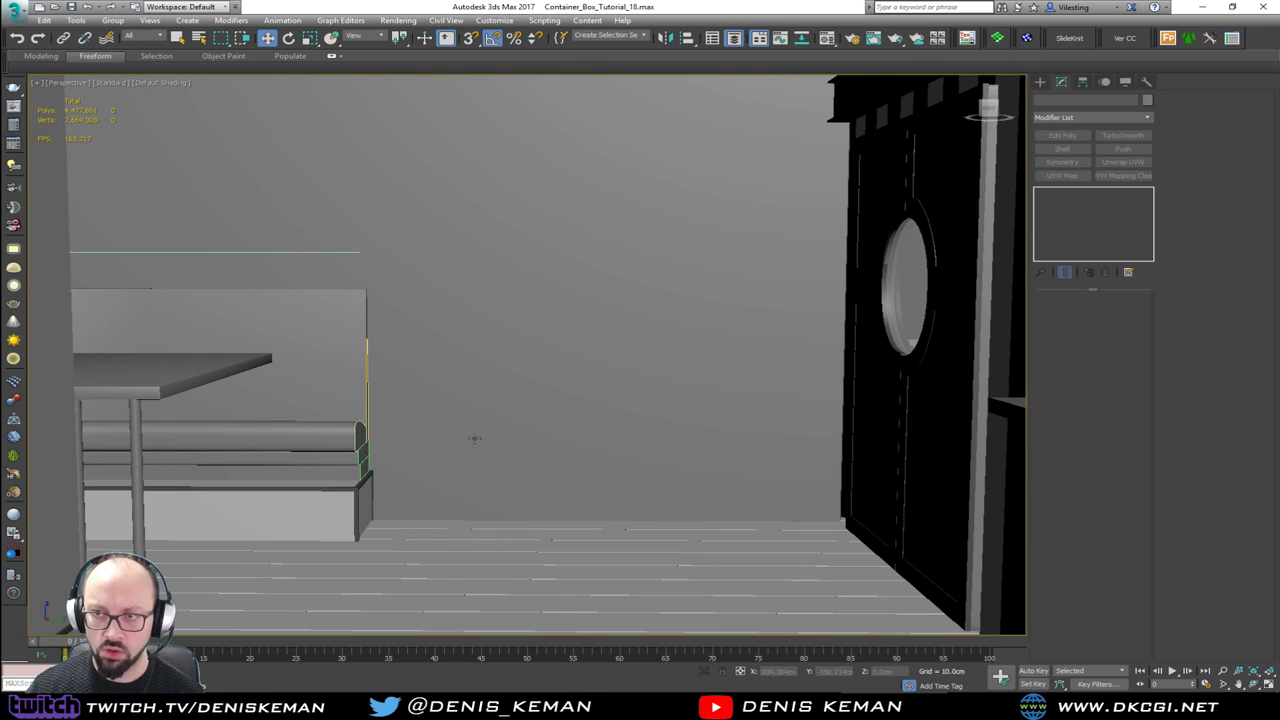
pyautogui.keyDown('alt'); pyautogui.moveTo(574, 327); pyautogui.dragTo(1015, 340, button='middle'); pyautogui.keyUp('alt')
pyautogui.moveTo(578, 358)
pyautogui.keyDown('alt'); pyautogui.mouseDown(button='middle')
pyautogui.moveTo(614, 360)
pyautogui.moveTo(595, 344)
pyautogui.mouseUp(button='middle'); pyautogui.keyUp('alt')
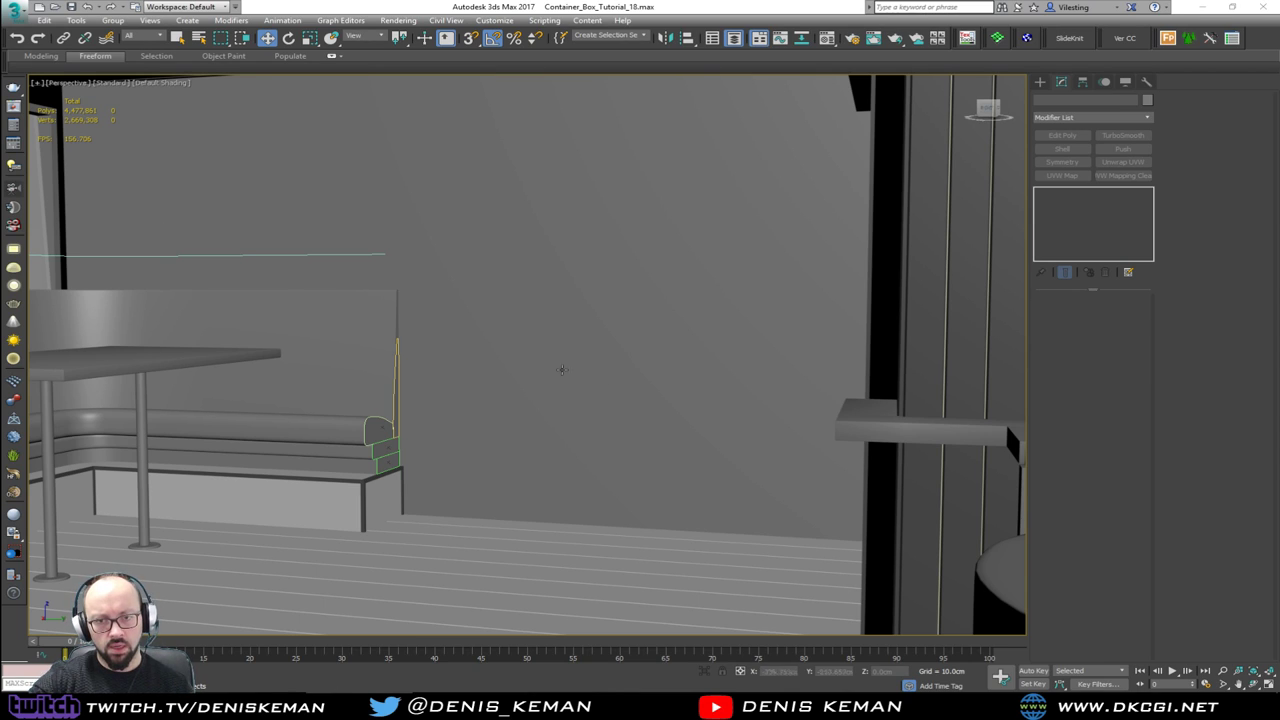
# Step: Step the viewport back through earlier views to the bar area with the glazed display shelves
pyautogui.scroll(-3, 482, 360)
pyautogui.moveTo(482, 360); pyautogui.dragTo(611, 371, button='middle')
pyautogui.hotkey('shift', 'z')
pyautogui.hotkey('shift', 'z')
pyautogui.hotkey('shift', 'z')
pyautogui.hotkey('shift', 'z')
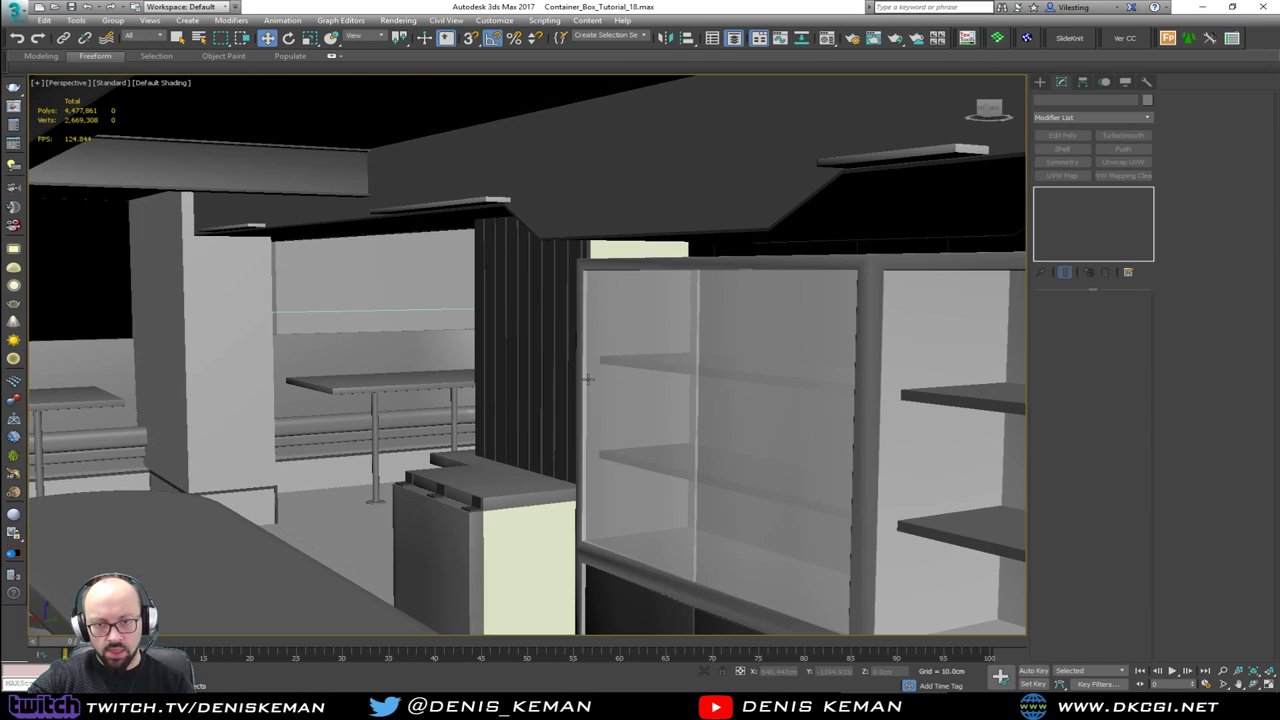
# Step: Step the viewport back through earlier views to the booth seating and the pillar between the booths
pyautogui.hotkey('shift', 'z')
pyautogui.hotkey('shift', 'z')
pyautogui.hotkey('shift', 'z')
pyautogui.hotkey('shift', 'z')
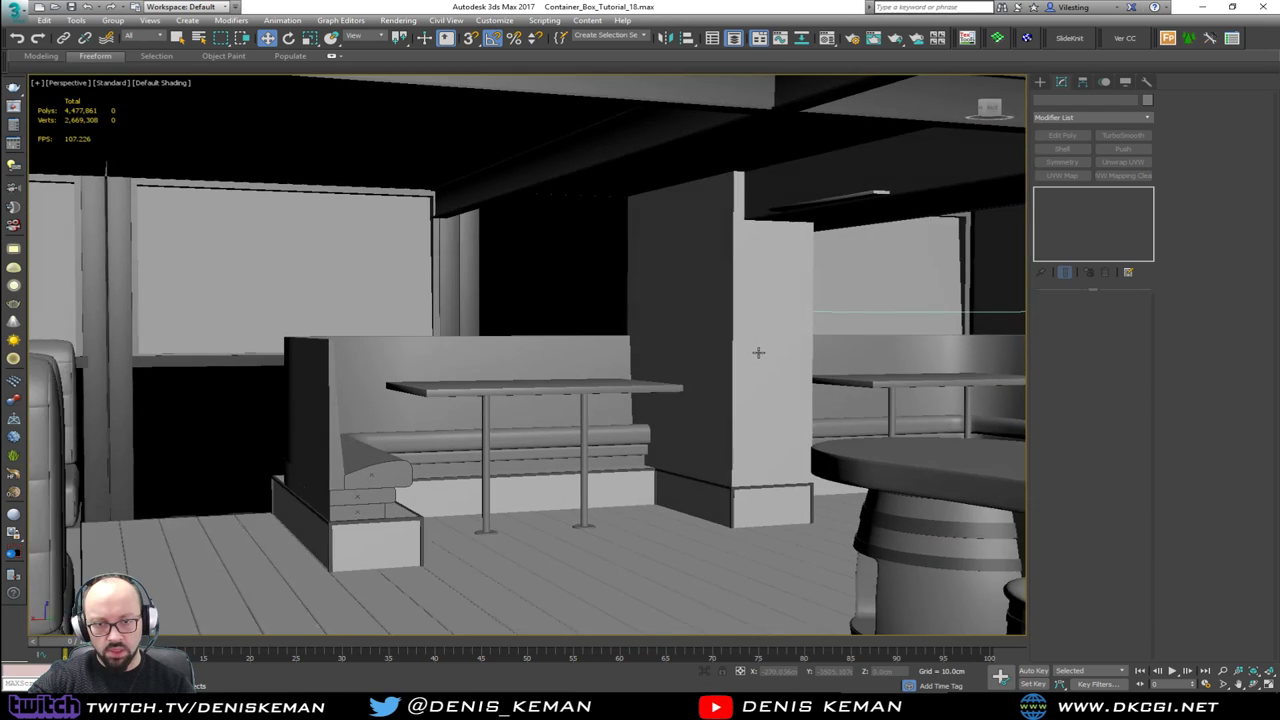
pyautogui.moveTo(736, 362); pyautogui.dragTo(617, 362, button='middle')
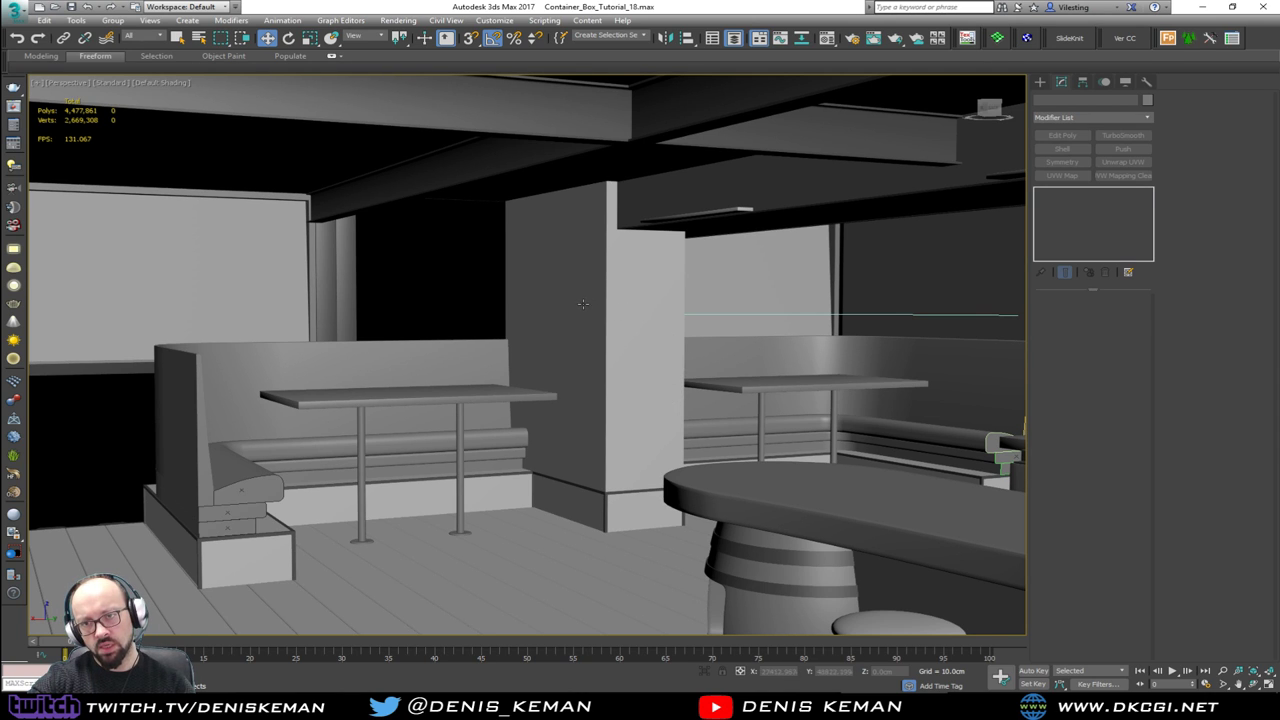
pyautogui.hotkey('shift', 'z')
pyautogui.hotkey('shift', 'z')
pyautogui.hotkey('shift', 'z')
pyautogui.hotkey('shift', 'z')
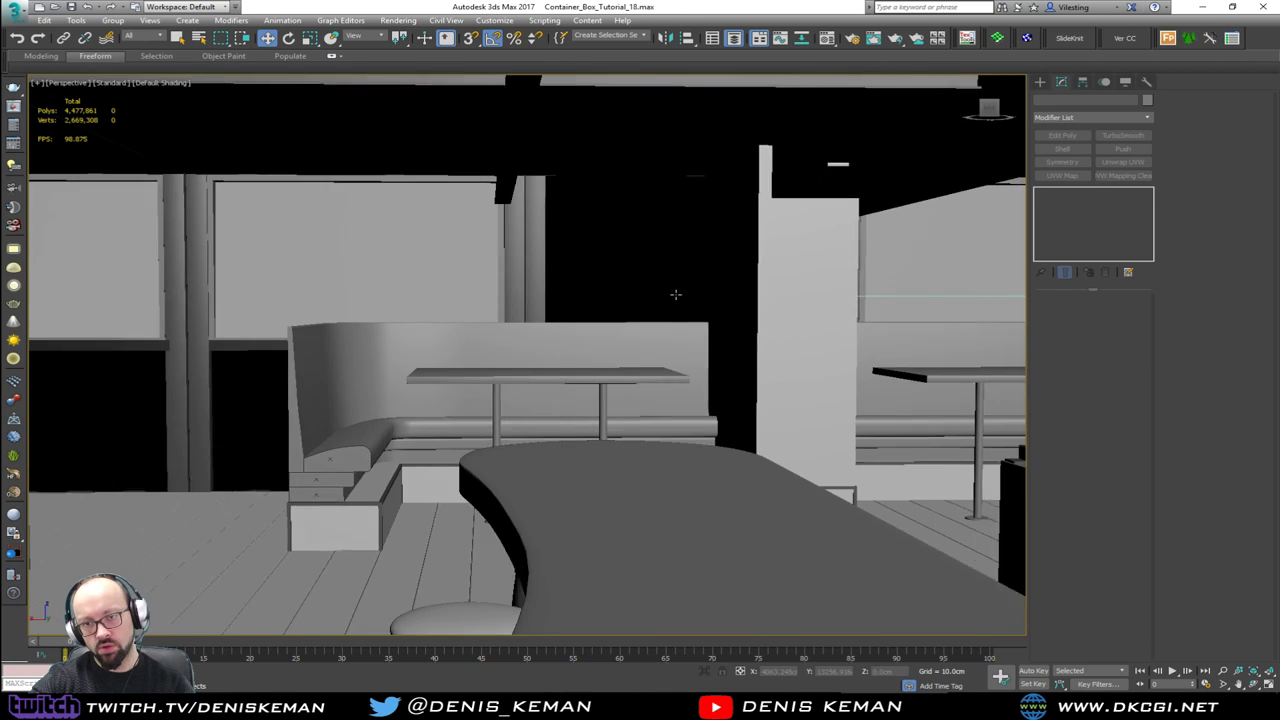
pyautogui.hotkey('shift', 'z')
pyautogui.hotkey('shift', 'z')
pyautogui.hotkey('shift', 'z')
pyautogui.hotkey('shift', 'z')
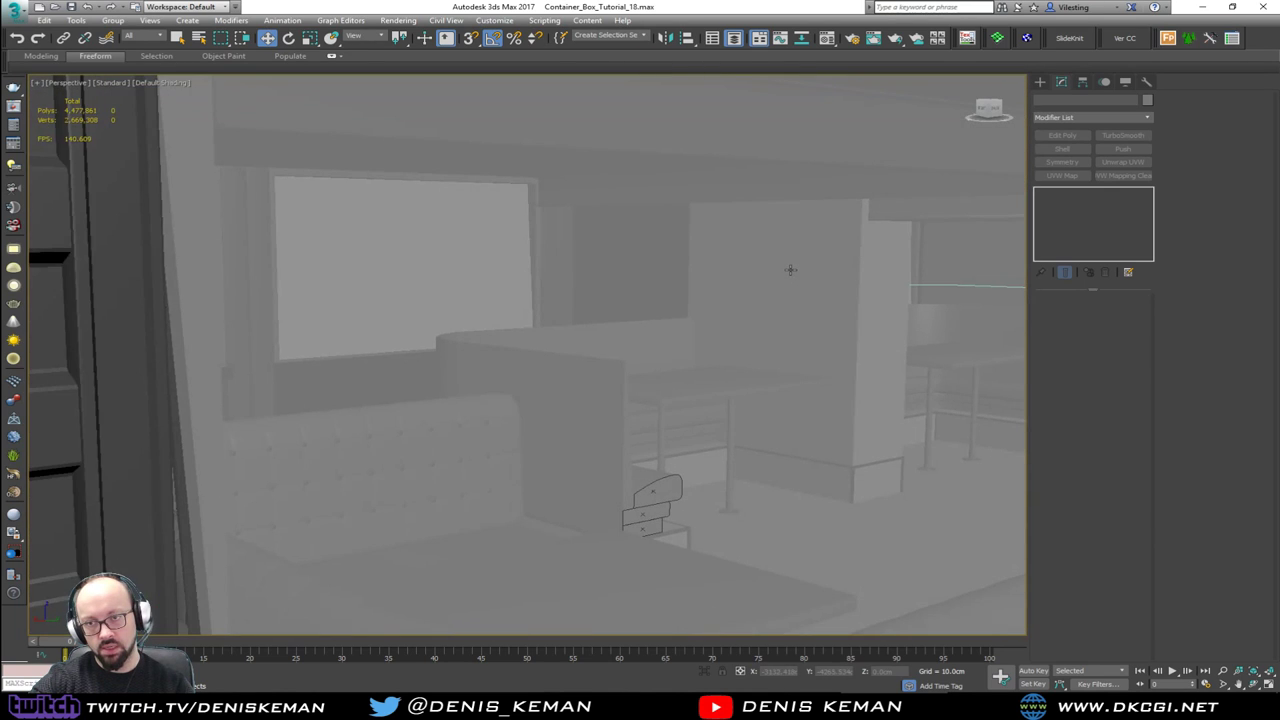
# Step: Examine the pillar and the dark wall gap beside the booth, from the table side and from behind the tufted sofas
pyautogui.moveTo(791, 269); pyautogui.dragTo(575, 280, button='middle')
pyautogui.scroll(1, 630, 304)
pyautogui.hotkey('shift', 'z')
pyautogui.hotkey('shift', 'z')
pyautogui.hotkey('shift', 'z')
pyautogui.hotkey('shift', 'z')
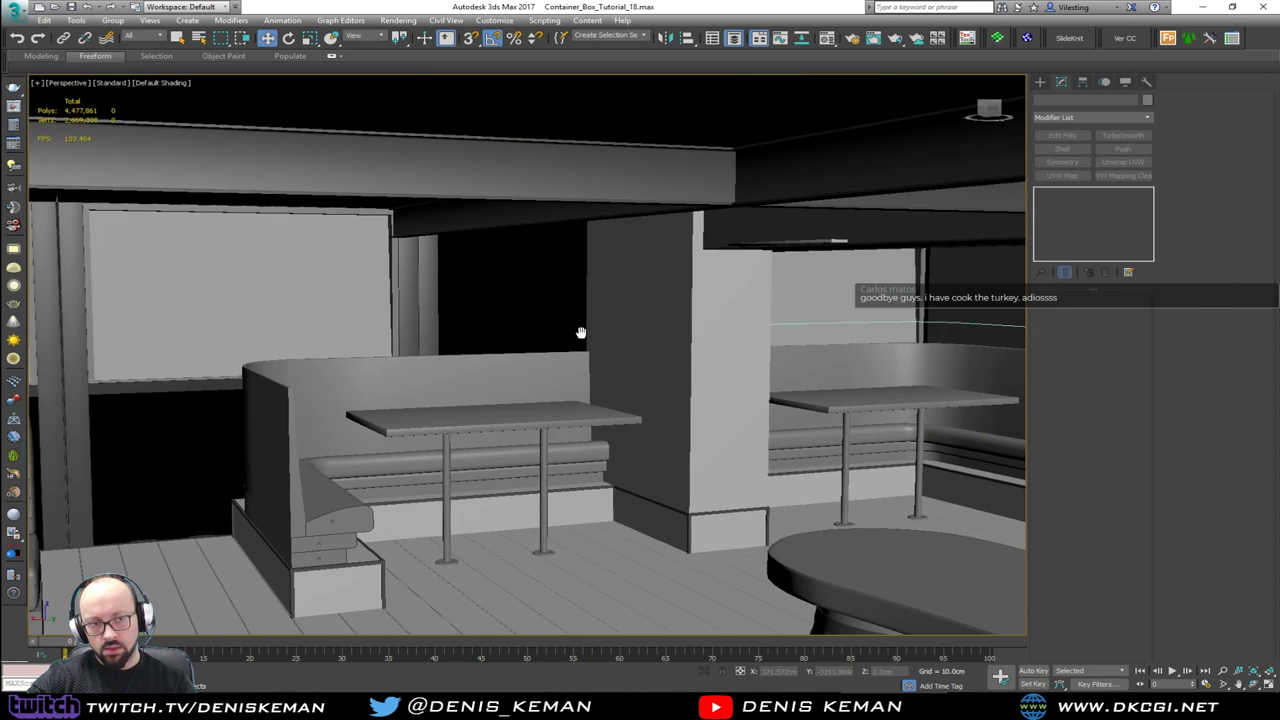
pyautogui.hotkey('shift', 'z')
pyautogui.hotkey('shift', 'z')
pyautogui.hotkey('shift', 'z')
pyautogui.hotkey('shift', 'z')
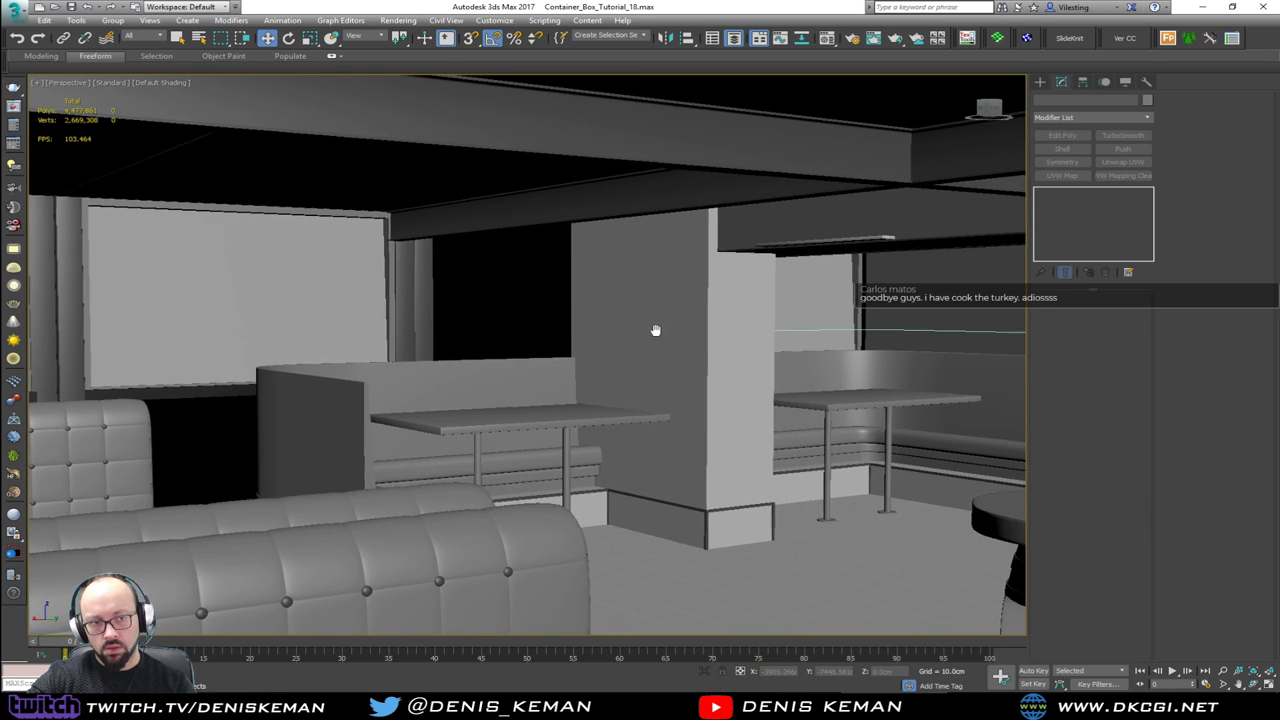
pyautogui.hotkey('shift', 'z')
pyautogui.hotkey('shift', 'z')
pyautogui.hotkey('shift', 'z')
pyautogui.hotkey('shift', 'z')
pyautogui.hotkey('shift', 'z')
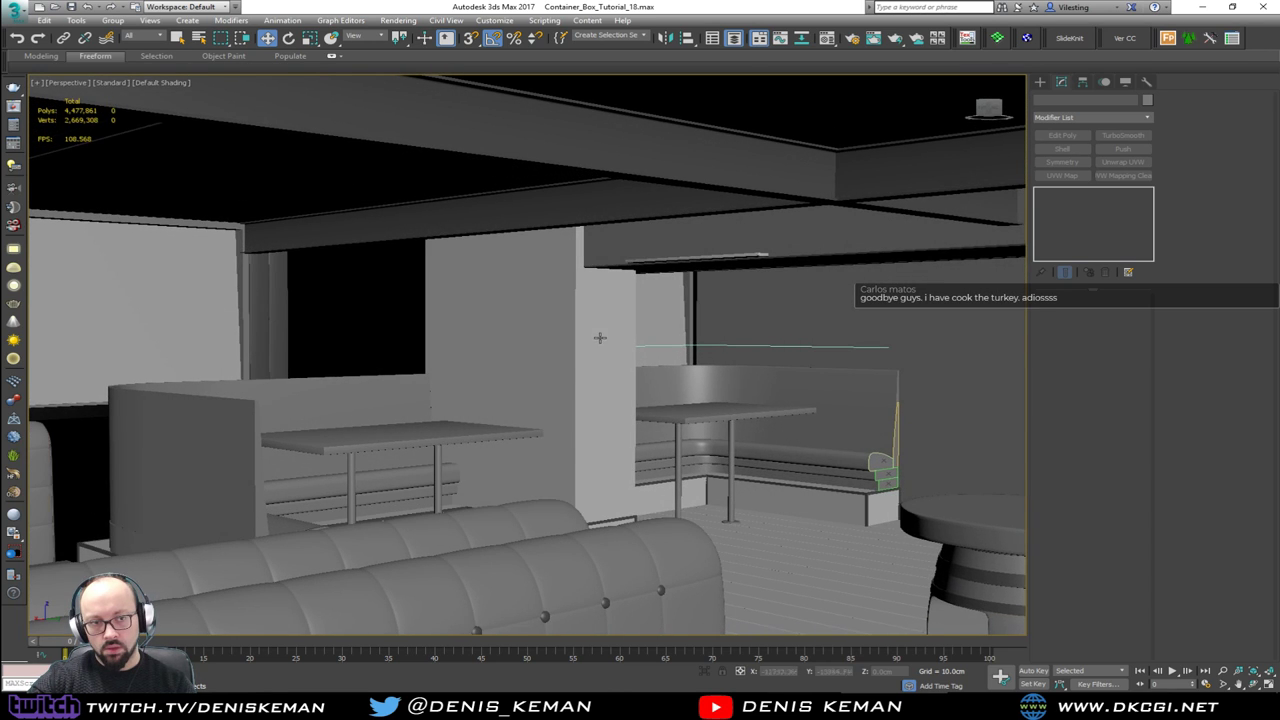
# Step: Inspect the pillar's broad face up close and the view past it to the bar counter and stools
pyautogui.hotkey('shift', 'z')
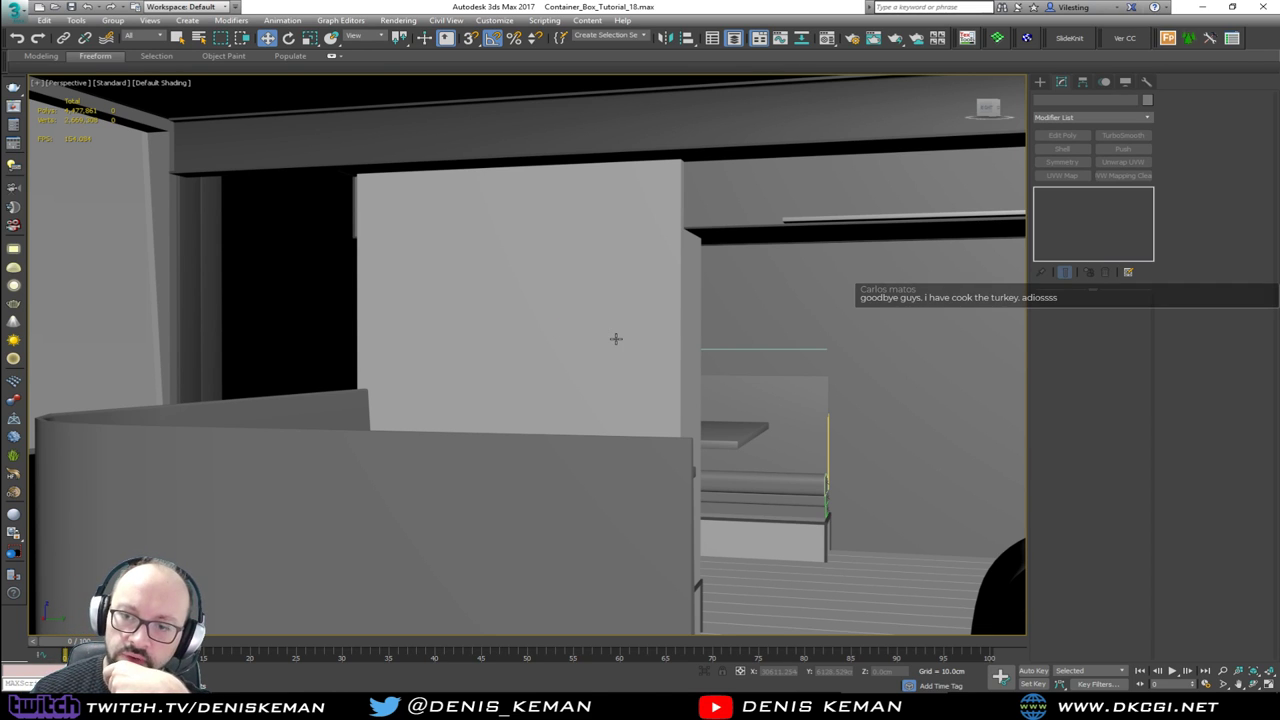
pyautogui.scroll(3, 806, 346)
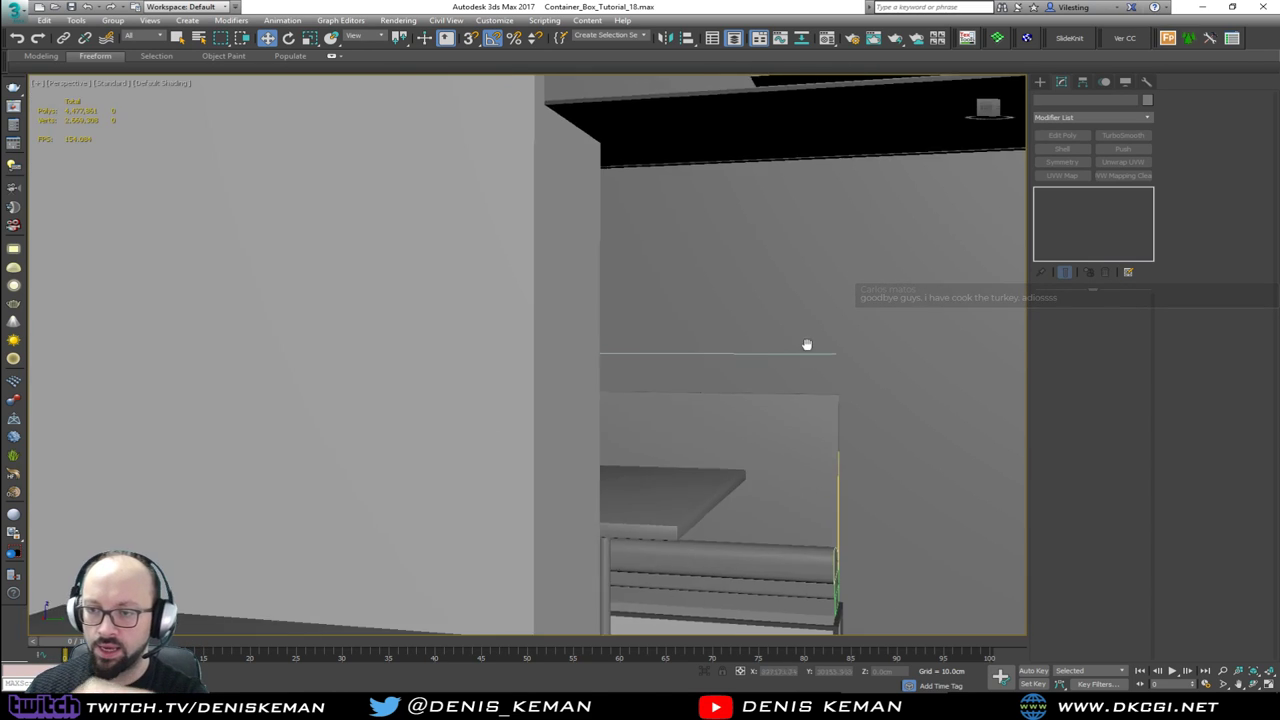
pyautogui.moveTo(806, 346); pyautogui.dragTo(493, 319, button='middle')
pyautogui.scroll(-5, 515, 313)
pyautogui.scroll(10, 493, 318)
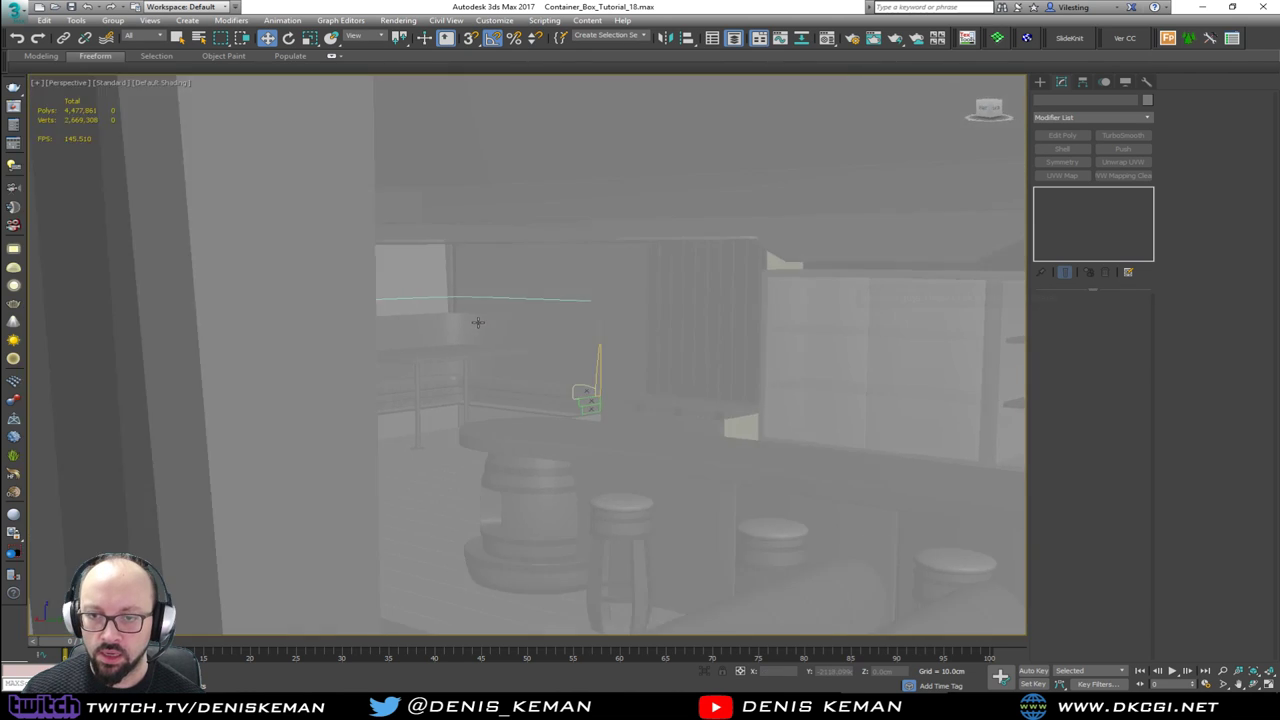
pyautogui.scroll(-1, 494, 257)
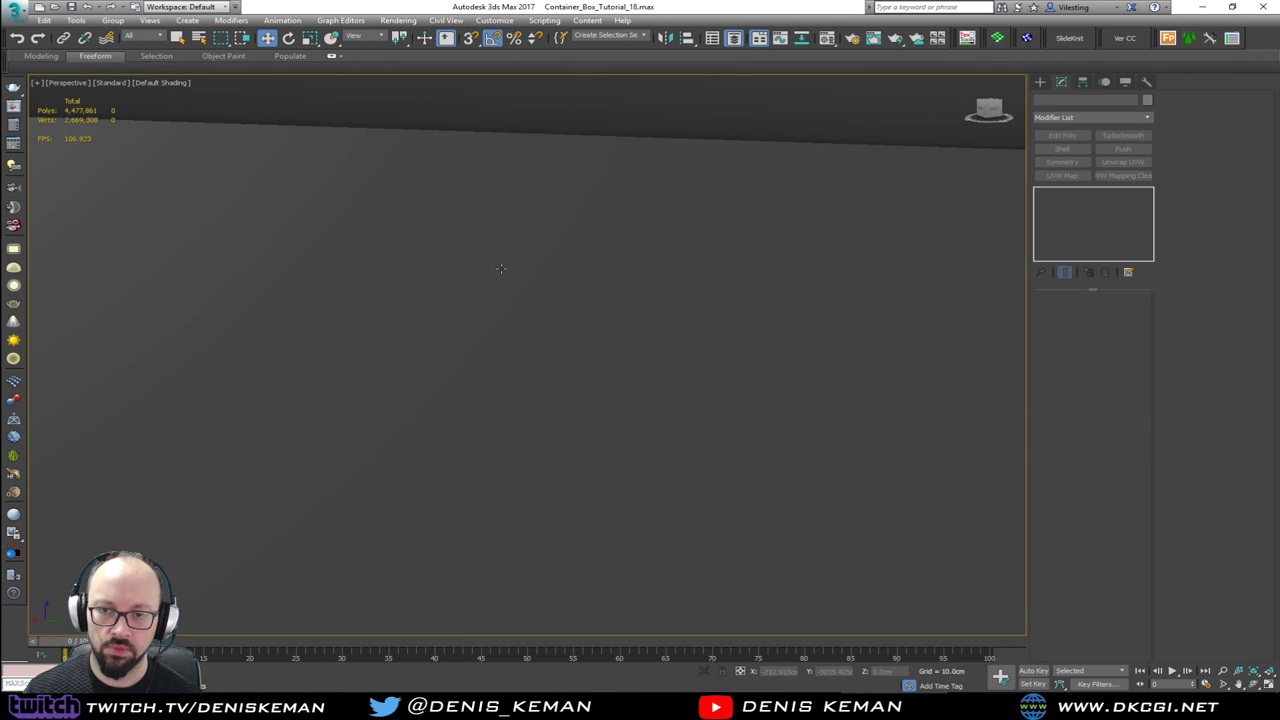
# Step: Survey the whole building from outside, checking the long ground-floor window strip below the round windows
pyautogui.scroll(-15, 510, 304)
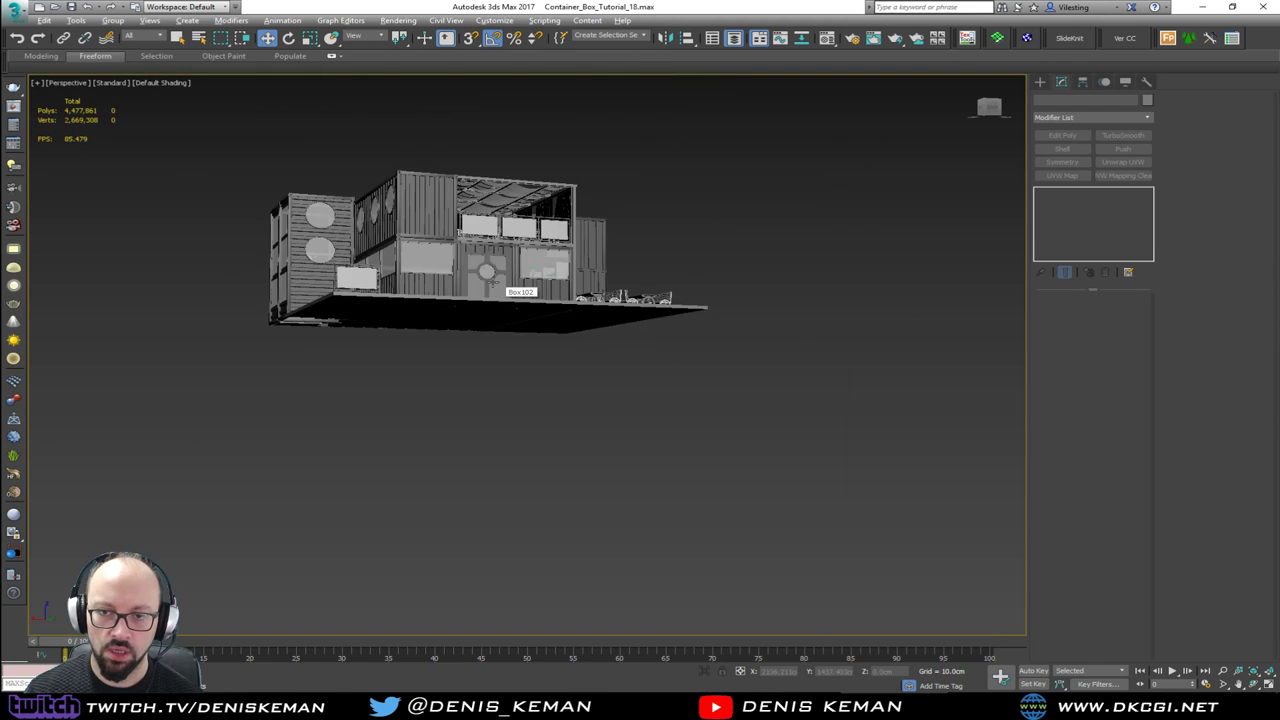
pyautogui.keyDown('alt'); pyautogui.moveTo(777, 305); pyautogui.dragTo(610, 345, button='middle'); pyautogui.keyUp('alt')
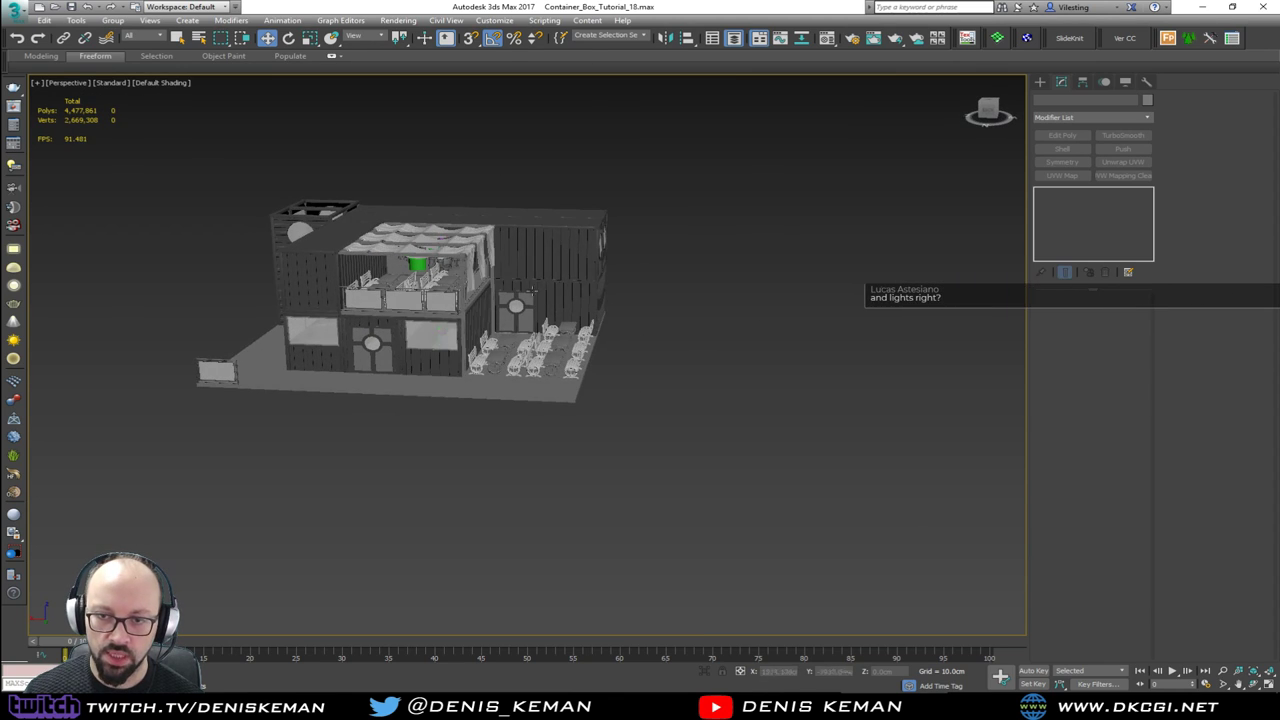
pyautogui.scroll(4, 440, 255)
pyautogui.scroll(2, 440, 255)
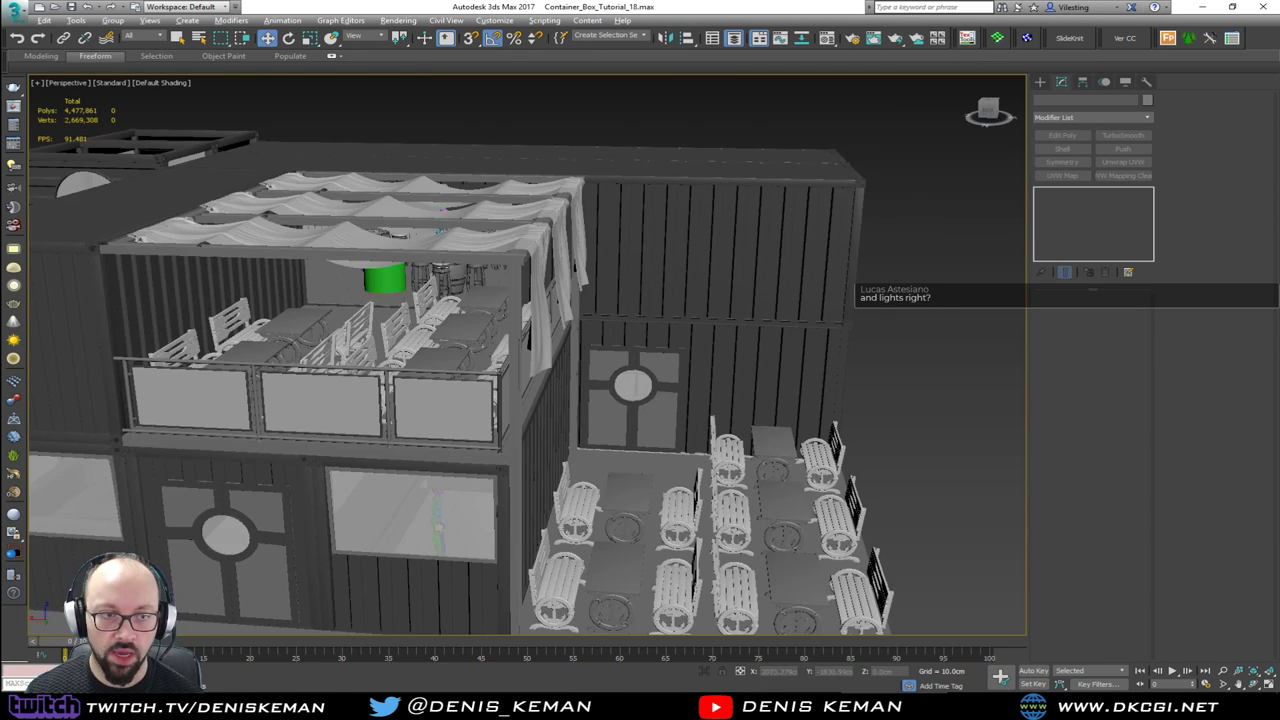
pyautogui.keyDown('alt'); pyautogui.moveTo(441, 262); pyautogui.dragTo(519, 253, button='middle'); pyautogui.keyUp('alt')
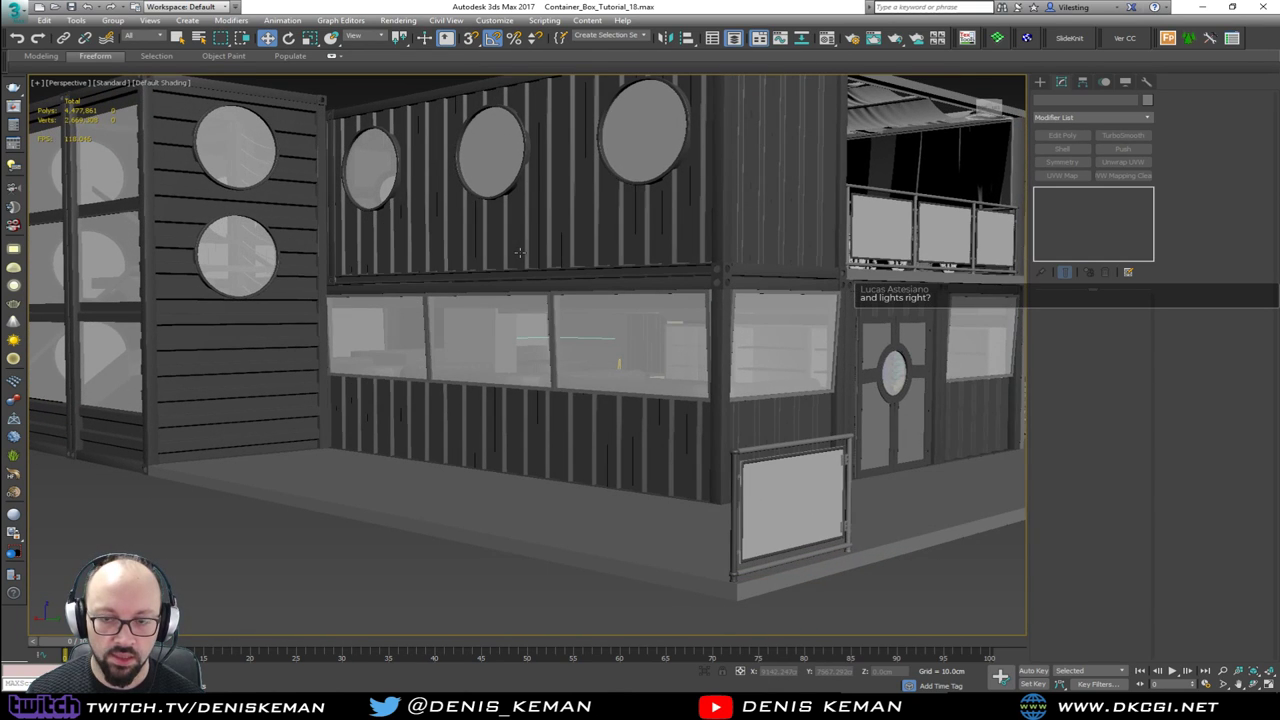
pyautogui.scroll(10, 505, 290)
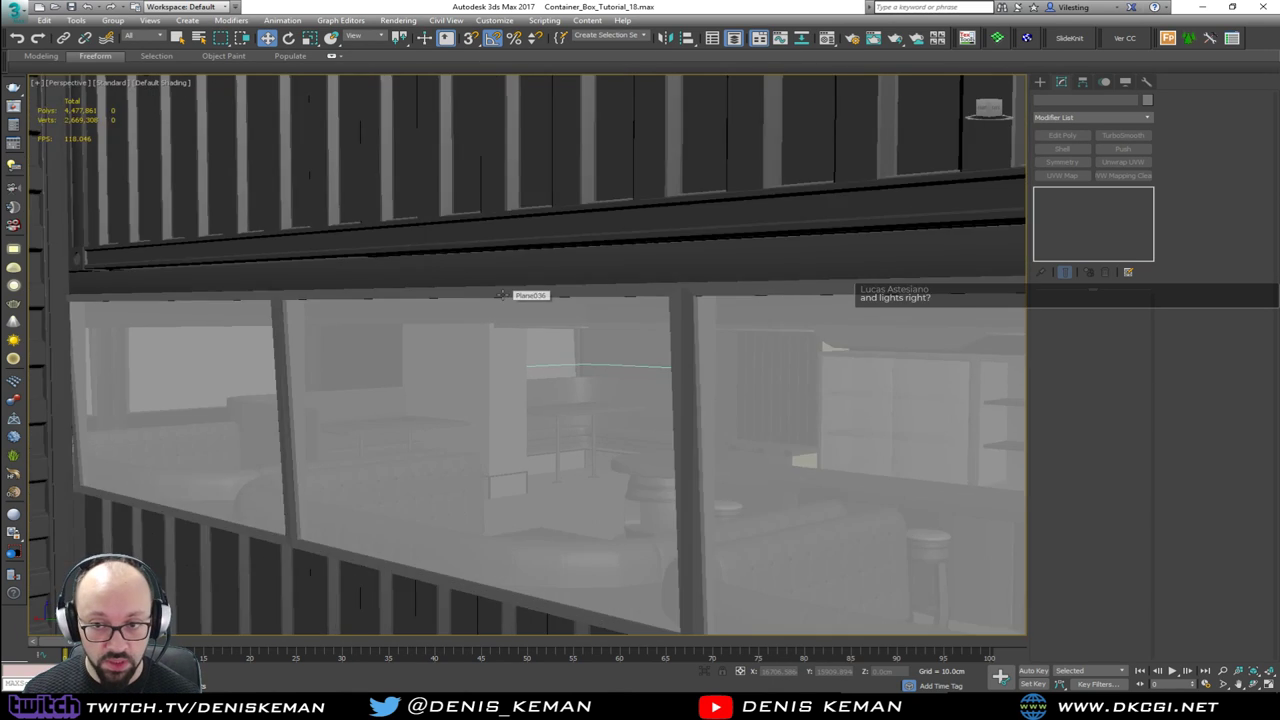
pyautogui.scroll(-8, 477, 290)
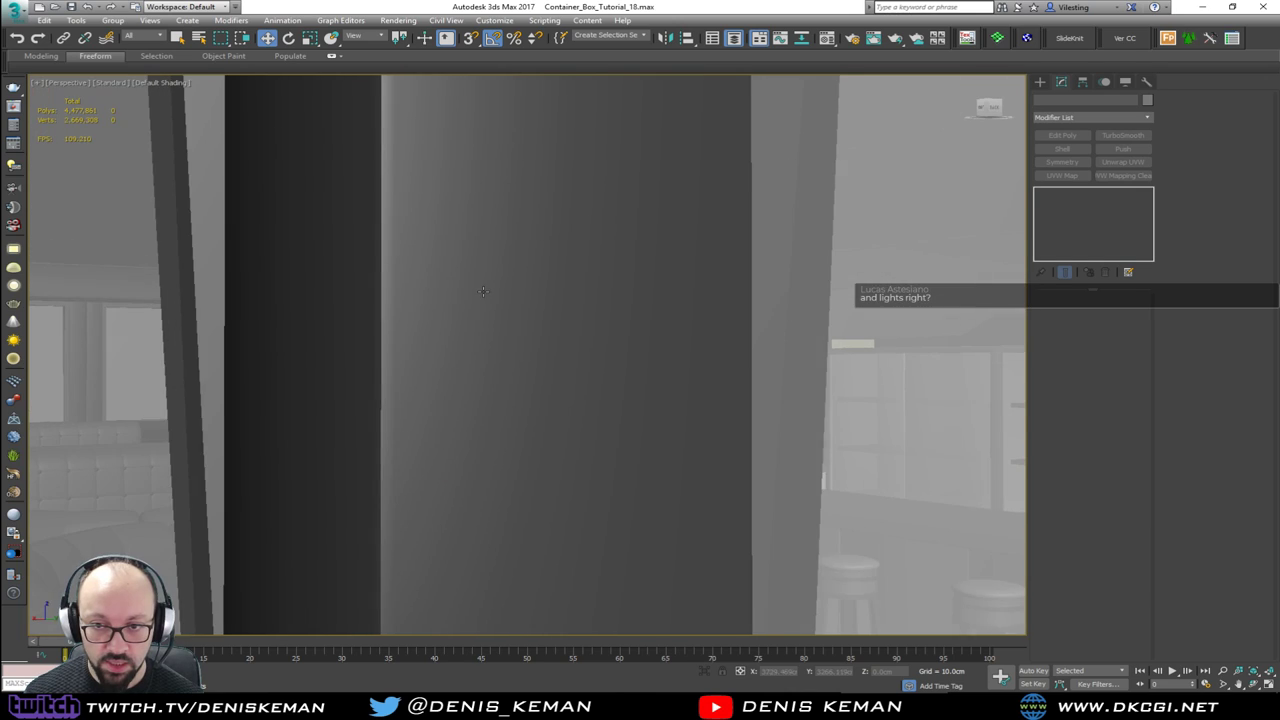
pyautogui.scroll(-10, 470, 296)
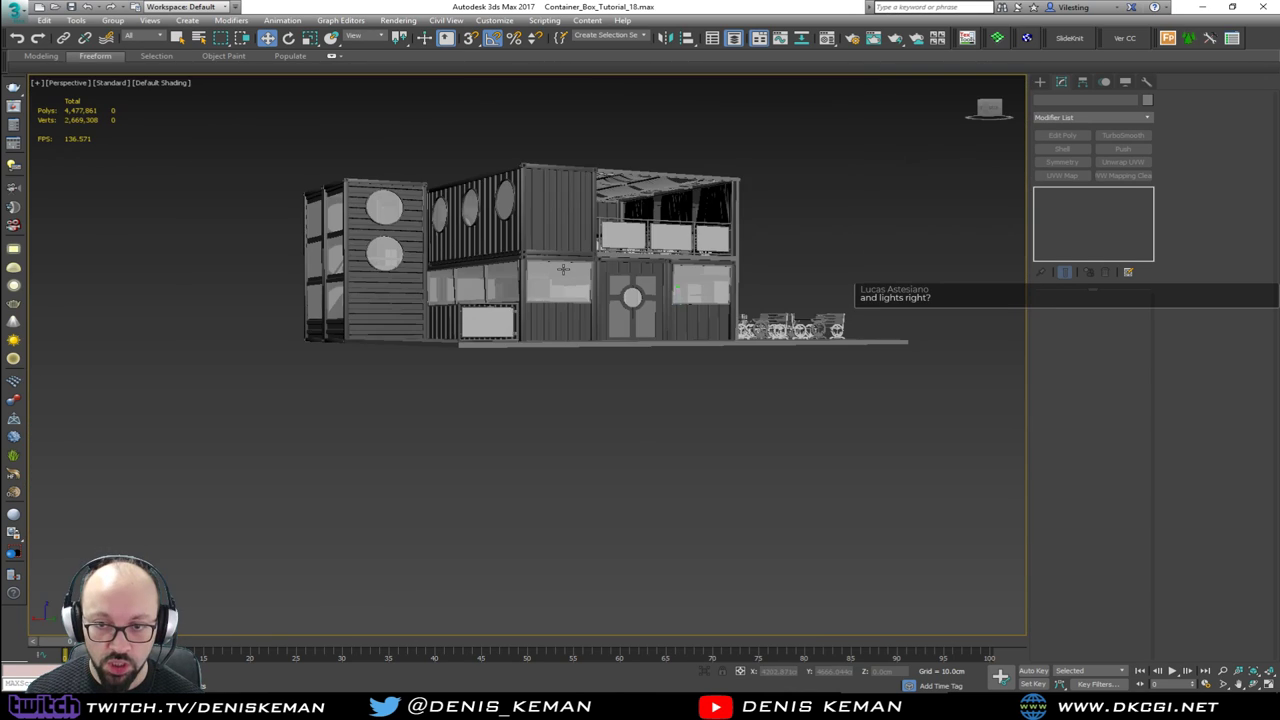
pyautogui.keyDown('alt'); pyautogui.moveTo(564, 268); pyautogui.dragTo(473, 465, button='middle'); pyautogui.keyUp('alt')
pyautogui.moveTo(491, 413)
pyautogui.keyDown('alt'); pyautogui.mouseDown(button='middle')
pyautogui.moveTo(475, 355)
pyautogui.moveTo(505, 415)
pyautogui.mouseUp(button='middle'); pyautogui.keyUp('alt')
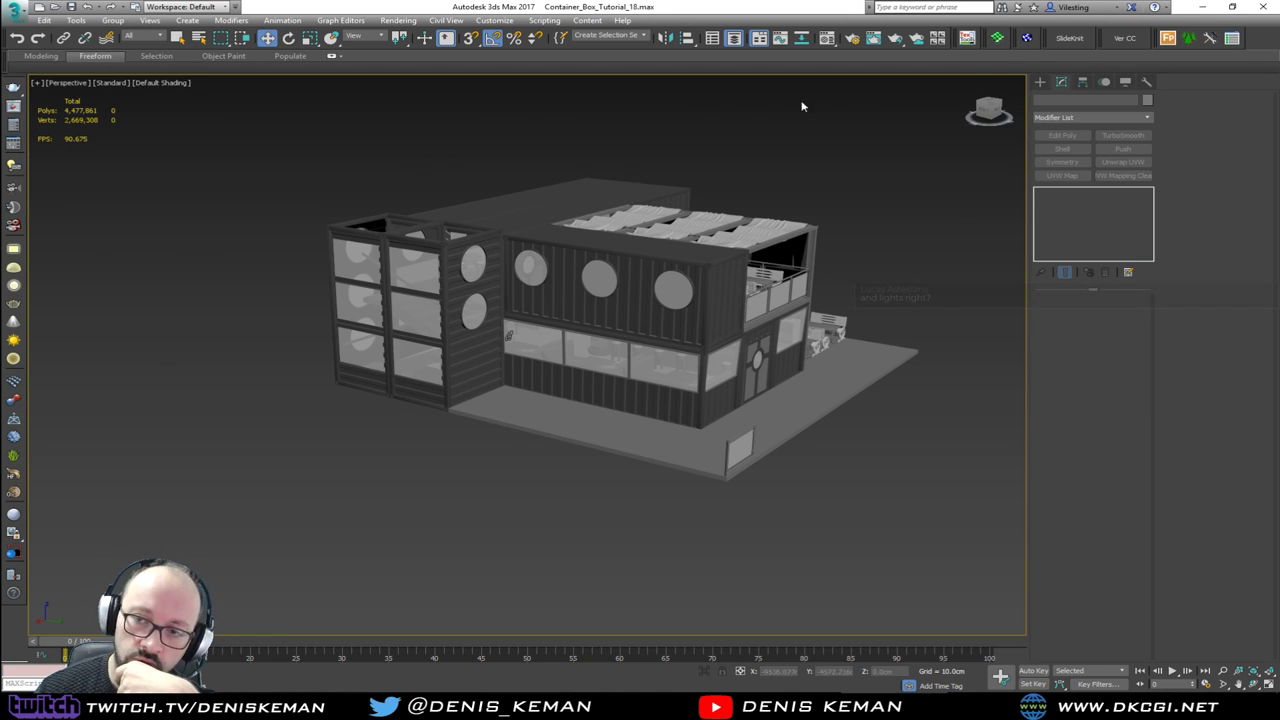
# Step: Examine the side terrace with its benches and tables, both close up and within the whole site
pyautogui.keyDown('alt'); pyautogui.moveTo(832, 332); pyautogui.dragTo(696, 331, button='middle'); pyautogui.keyUp('alt')
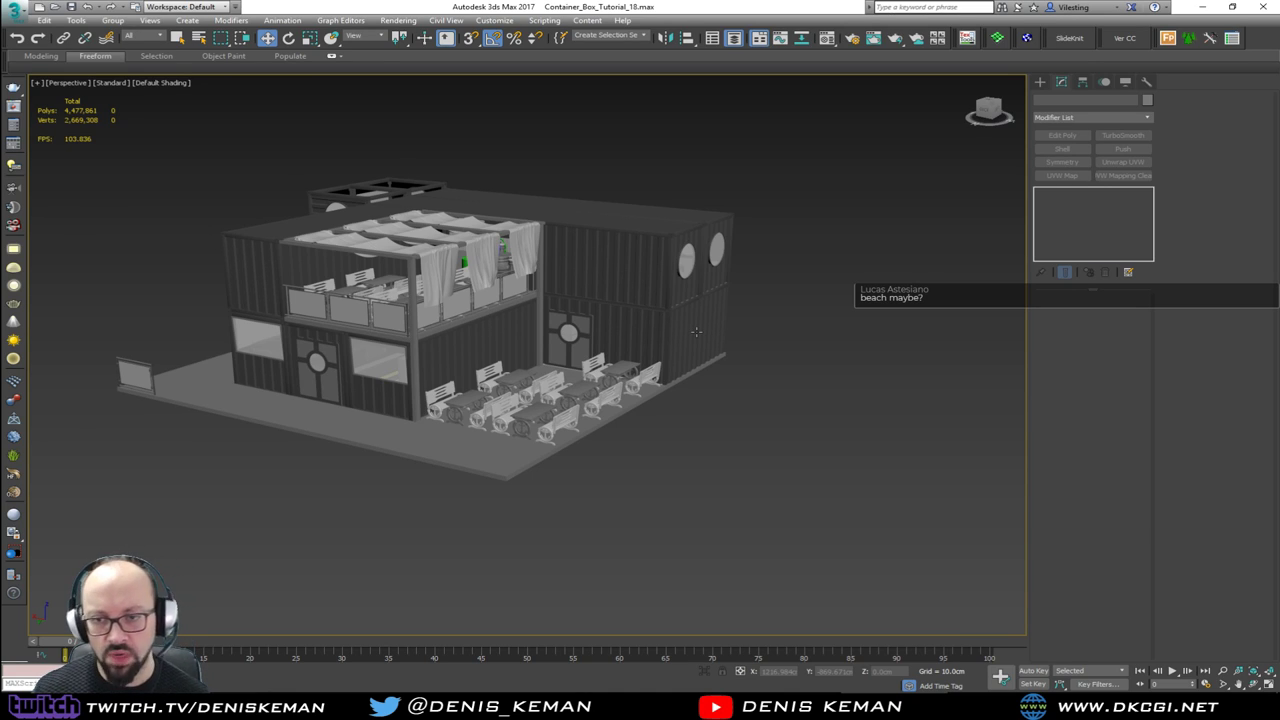
pyautogui.scroll(-6, 696, 332)
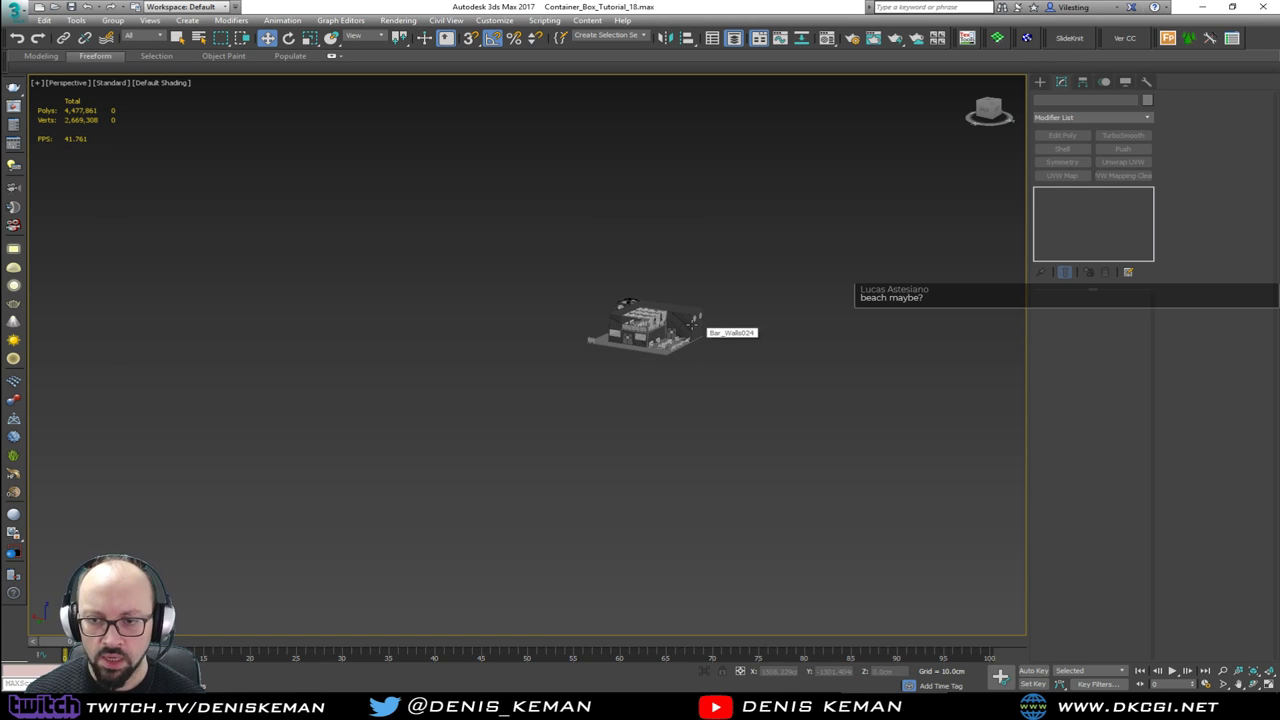
pyautogui.keyDown('alt'); pyautogui.moveTo(696, 332); pyautogui.dragTo(687, 352, button='middle'); pyautogui.keyUp('alt')
pyautogui.scroll(5, 687, 352)
pyautogui.keyDown('alt'); pyautogui.moveTo(600, 355); pyautogui.dragTo(612, 378, button='middle'); pyautogui.keyUp('alt')
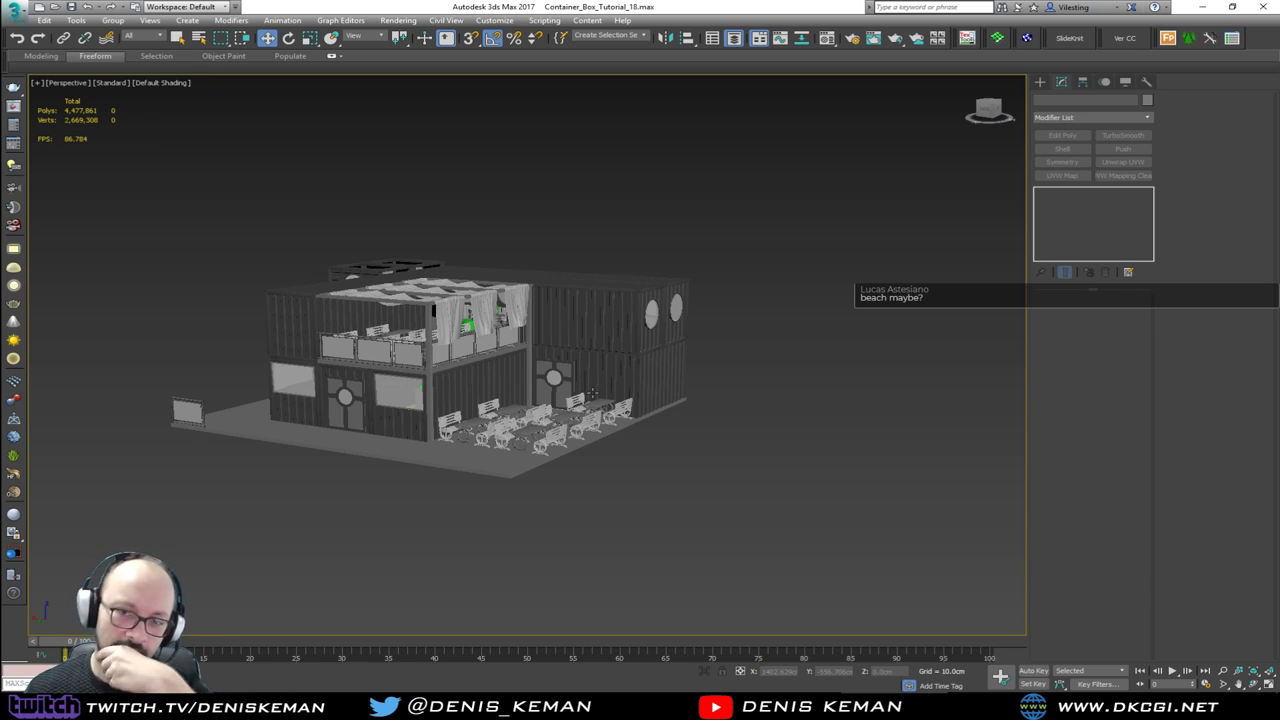
pyautogui.scroll(6, 592, 393)
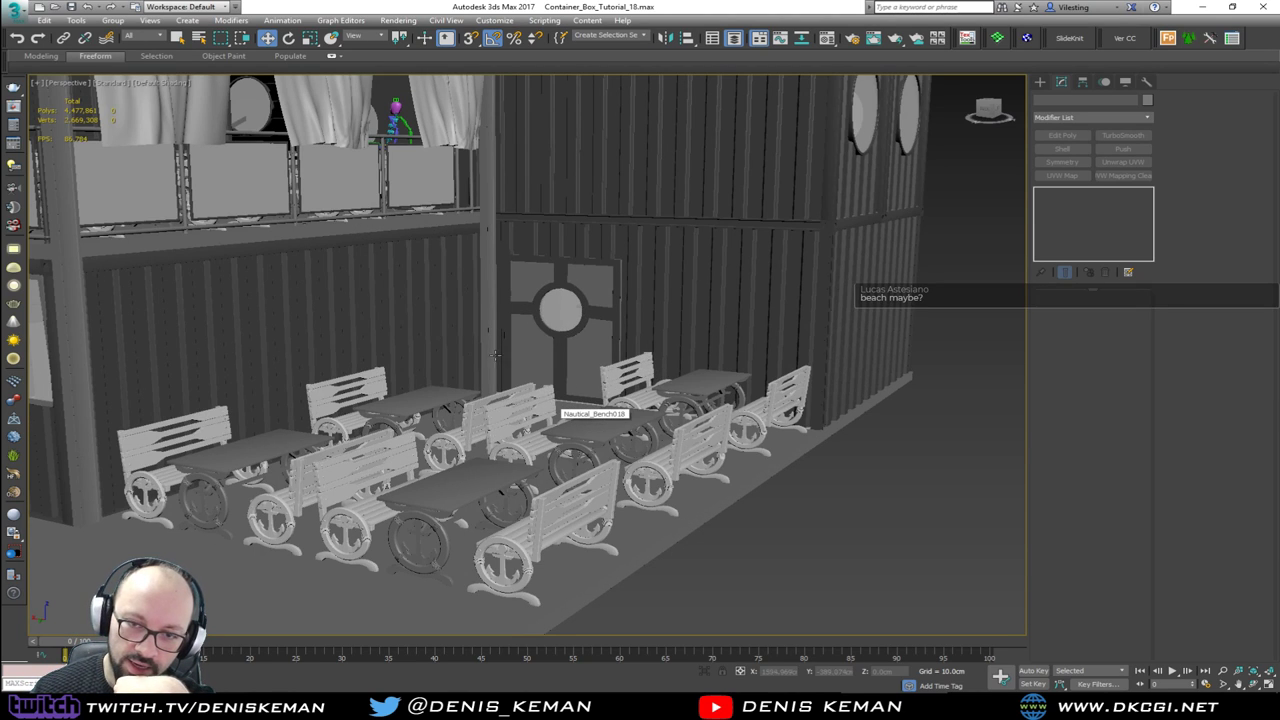
pyautogui.moveTo(421, 286); pyautogui.dragTo(600, 334, button='middle')
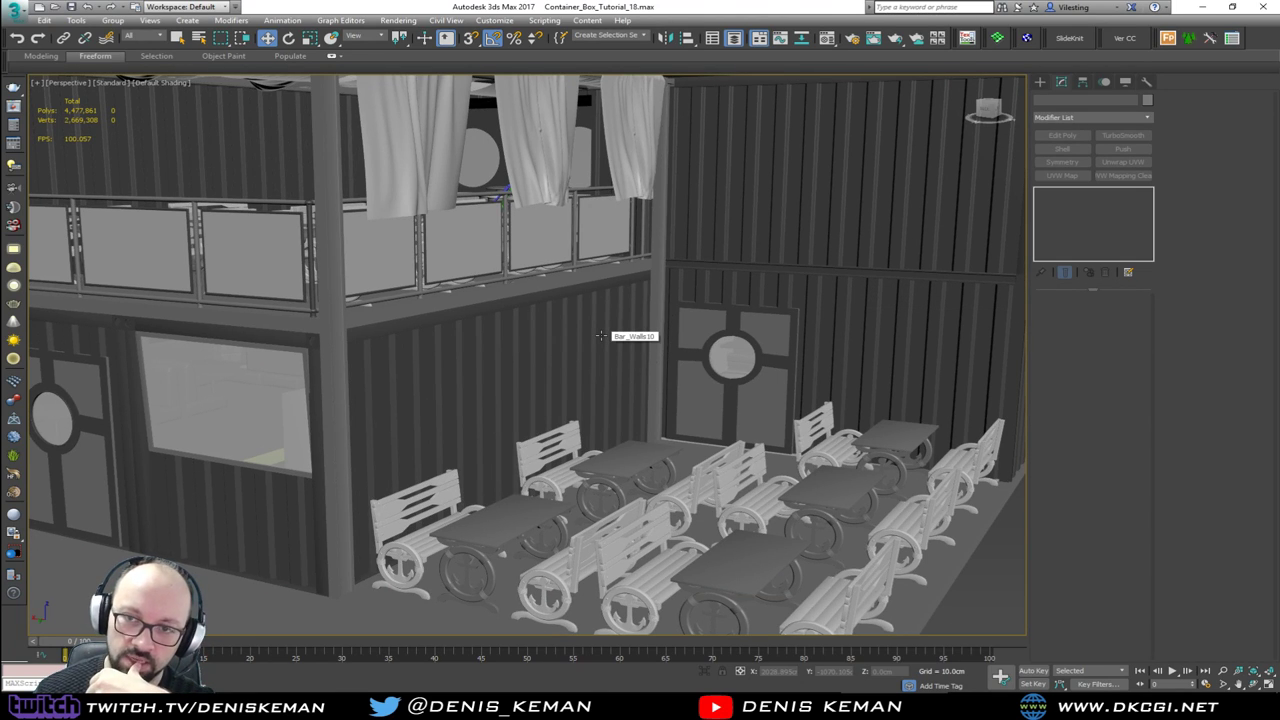
pyautogui.scroll(-6, 670, 220)
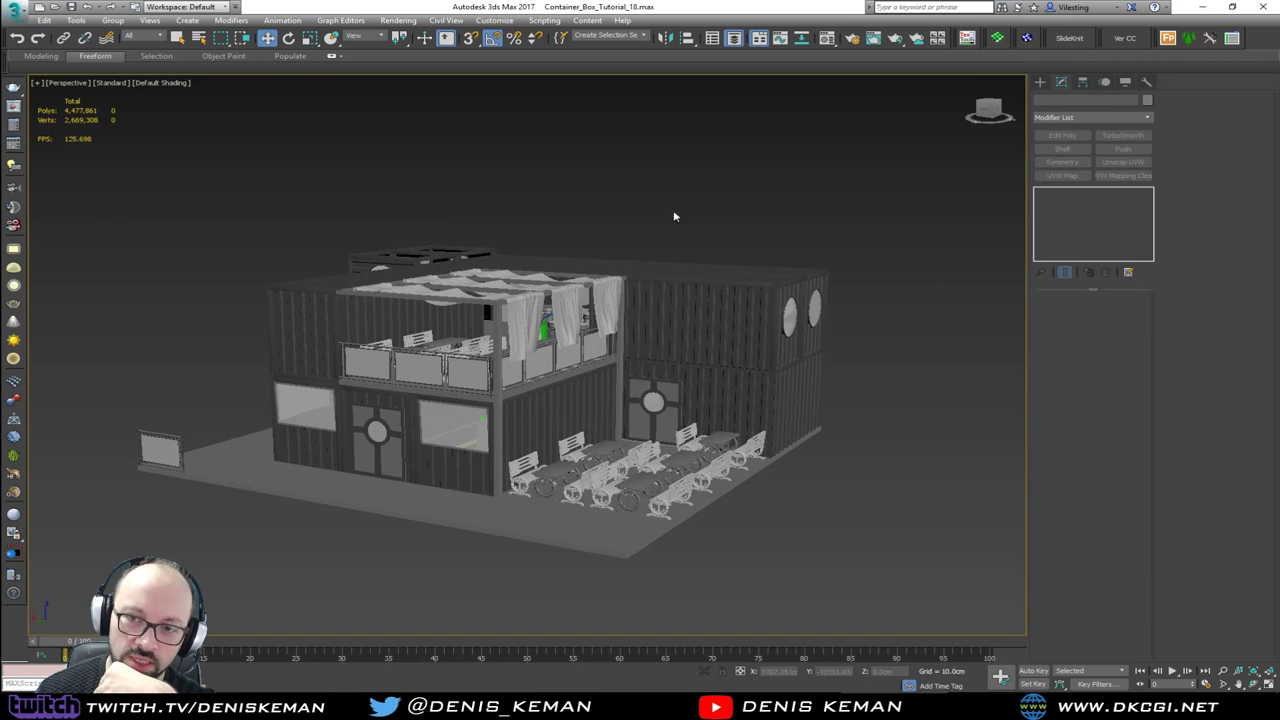
pyautogui.moveTo(630, 352); pyautogui.dragTo(604, 328, button='middle')
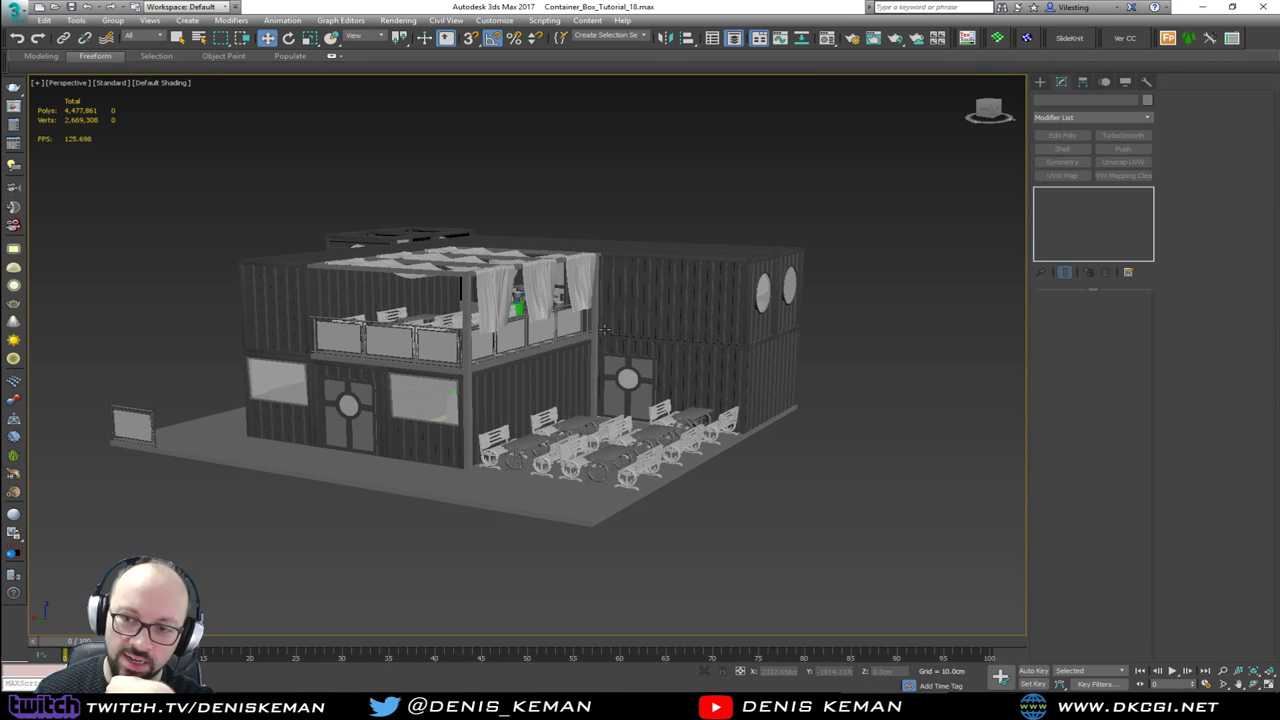
# Step: Review the corrugated walls around the terrace door and the fabric-covered balcony from low and raised viewpoints
pyautogui.scroll(8, 600, 358)
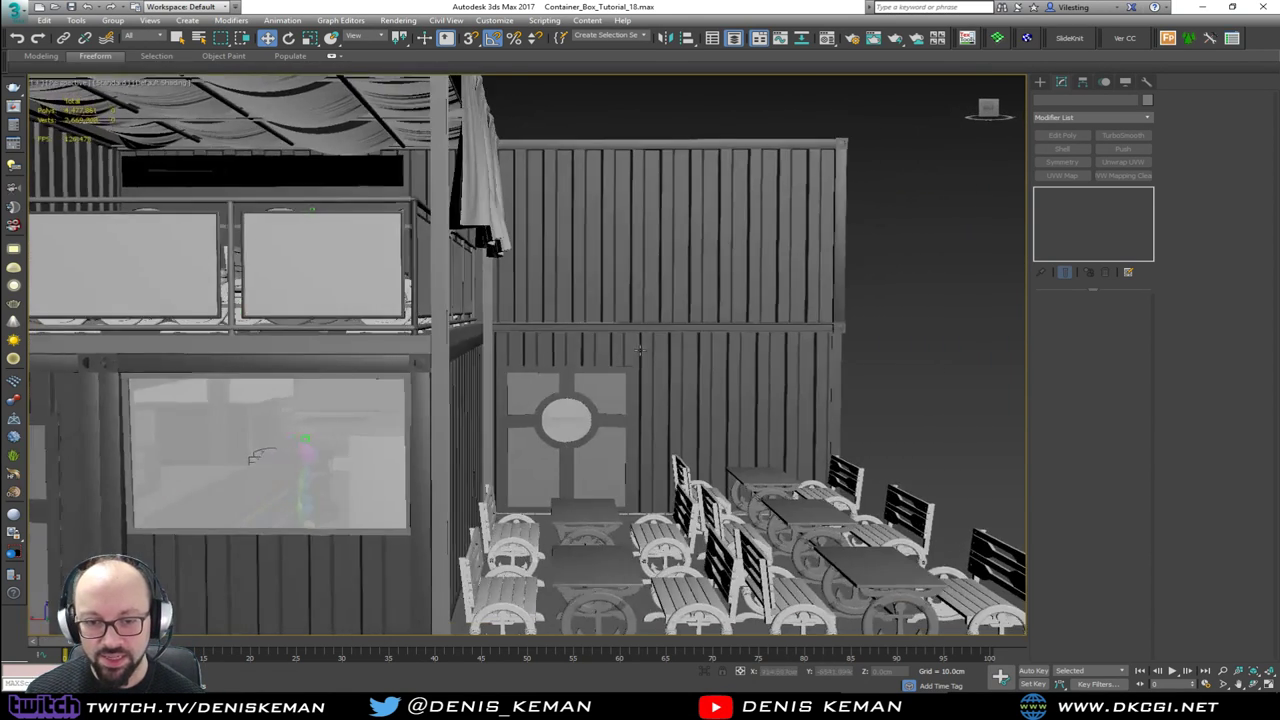
pyautogui.keyDown('alt'); pyautogui.moveTo(640, 349); pyautogui.dragTo(586, 366, button='middle'); pyautogui.keyUp('alt')
pyautogui.scroll(-5, 586, 366)
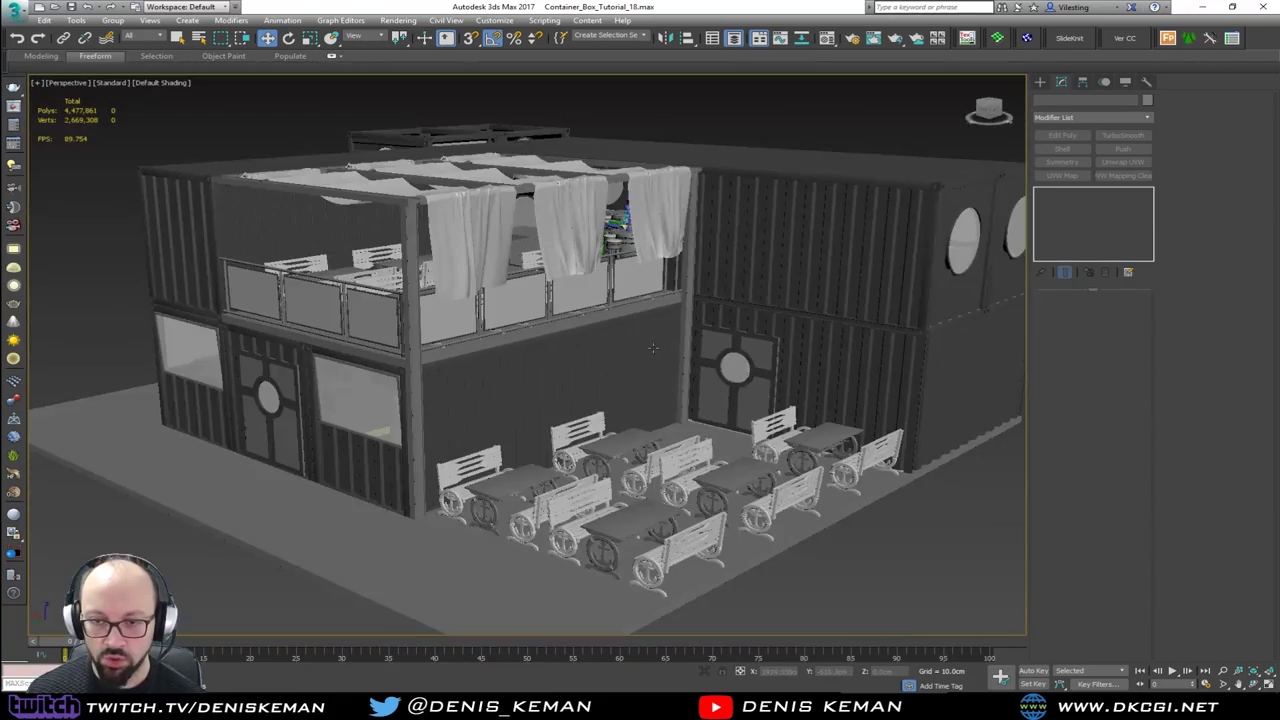
pyautogui.scroll(-4, 645, 347)
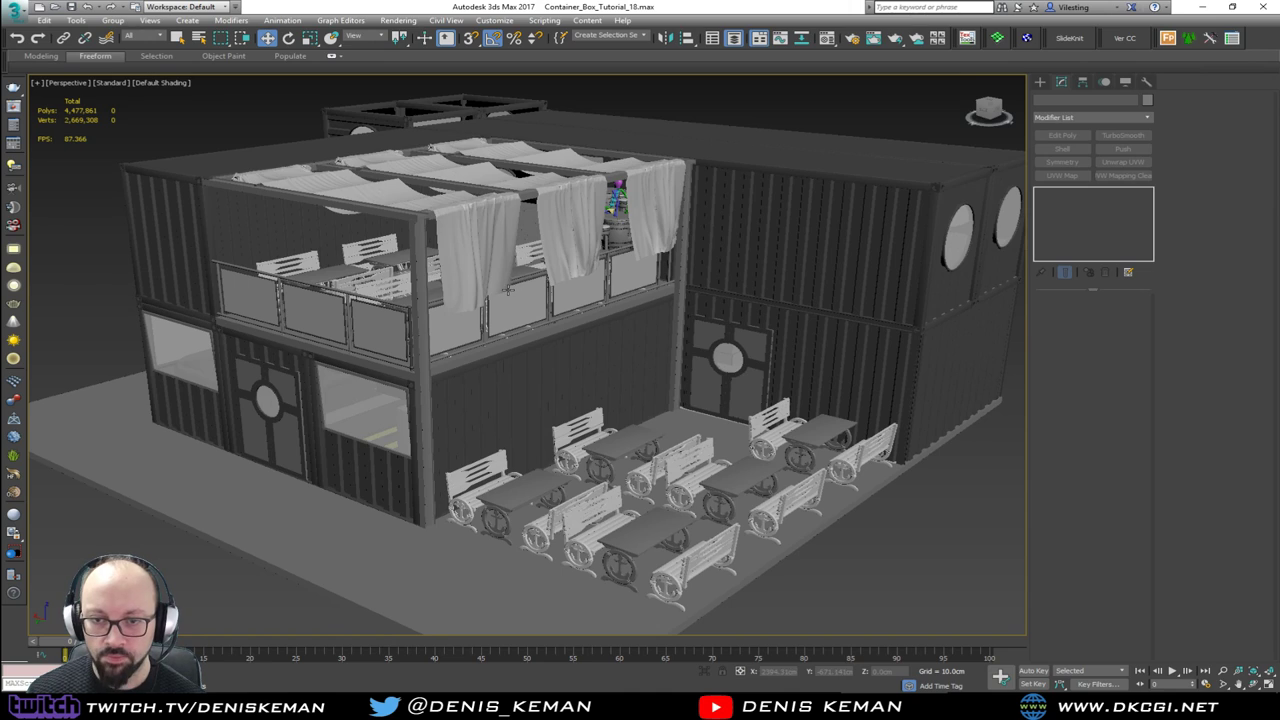
pyautogui.scroll(-3, 509, 290)
pyautogui.keyDown('alt'); pyautogui.moveTo(503, 230); pyautogui.dragTo(496, 214, button='middle'); pyautogui.keyUp('alt')
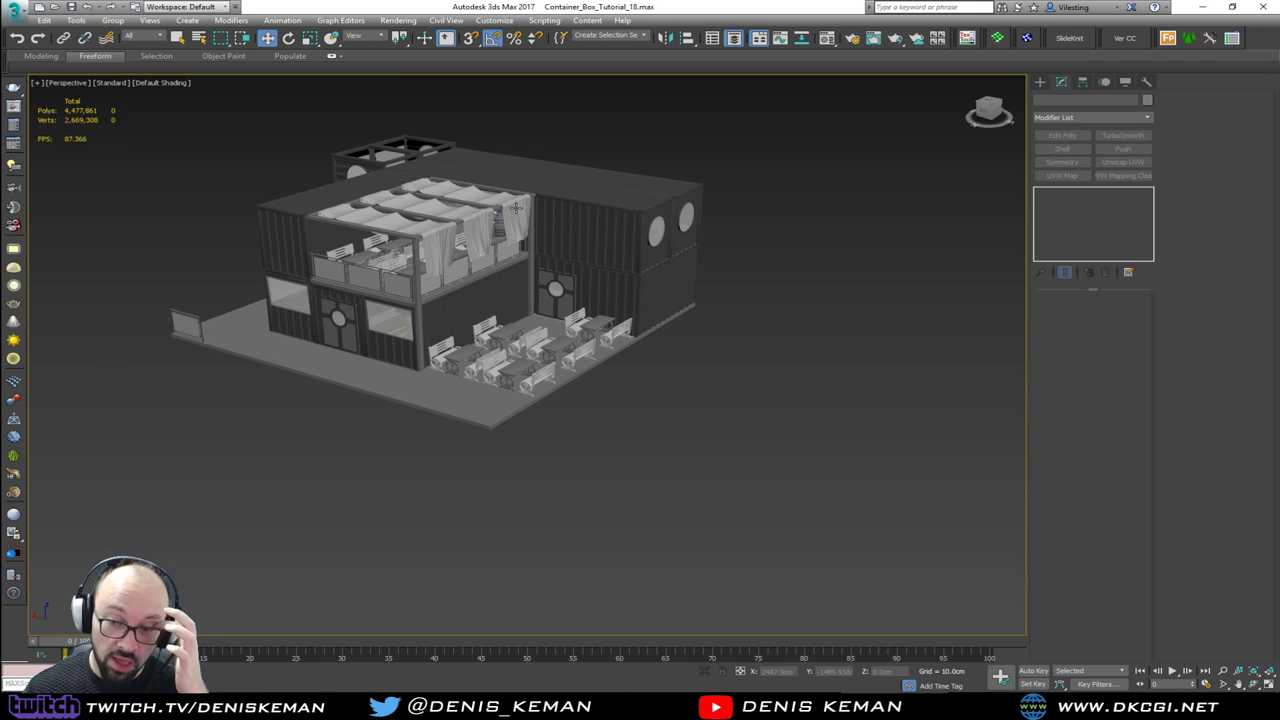
pyautogui.keyDown('alt'); pyautogui.moveTo(520, 280); pyautogui.dragTo(550, 285, button='middle'); pyautogui.keyUp('alt')
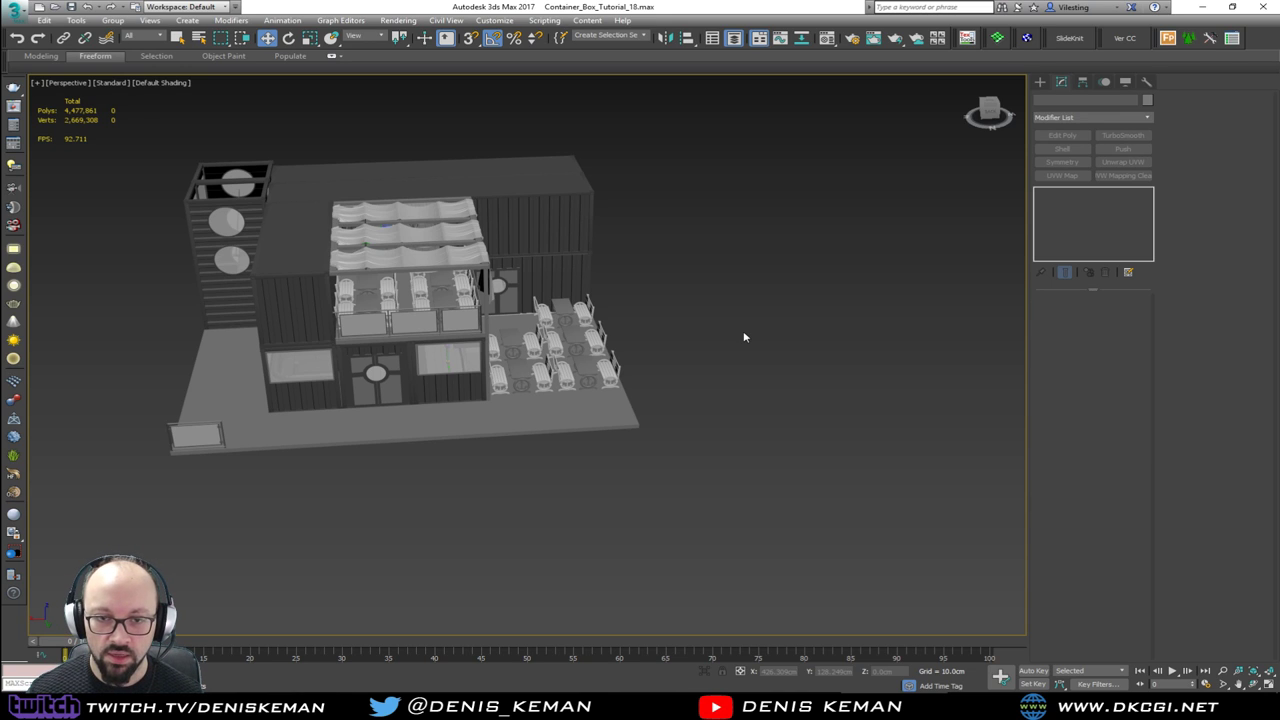
# Step: Inspect the open ground slab, balcony railing and curtains at the terrace corner, and overview the building from above the front
pyautogui.keyDown('alt'); pyautogui.moveTo(744, 337); pyautogui.dragTo(610, 346, button='middle'); pyautogui.keyUp('alt')
pyautogui.scroll(4, 437, 336)
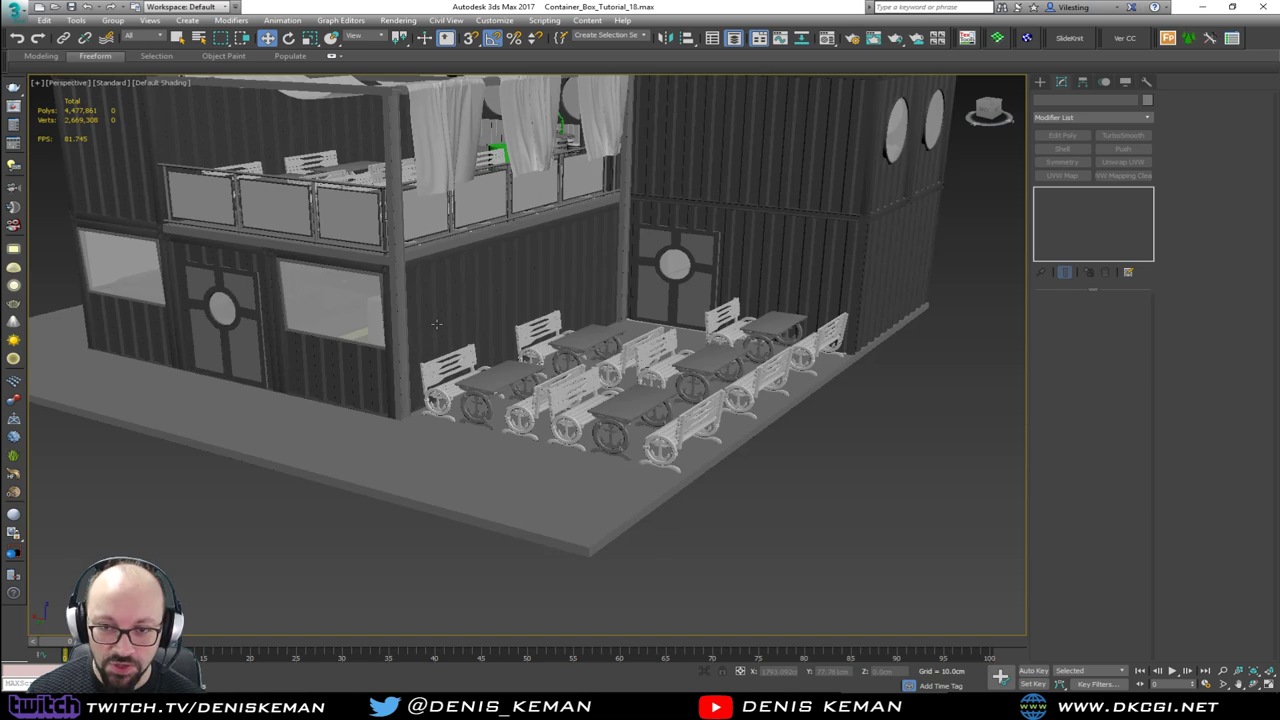
pyautogui.keyDown('alt'); pyautogui.moveTo(437, 311); pyautogui.dragTo(471, 308, button='middle'); pyautogui.keyUp('alt')
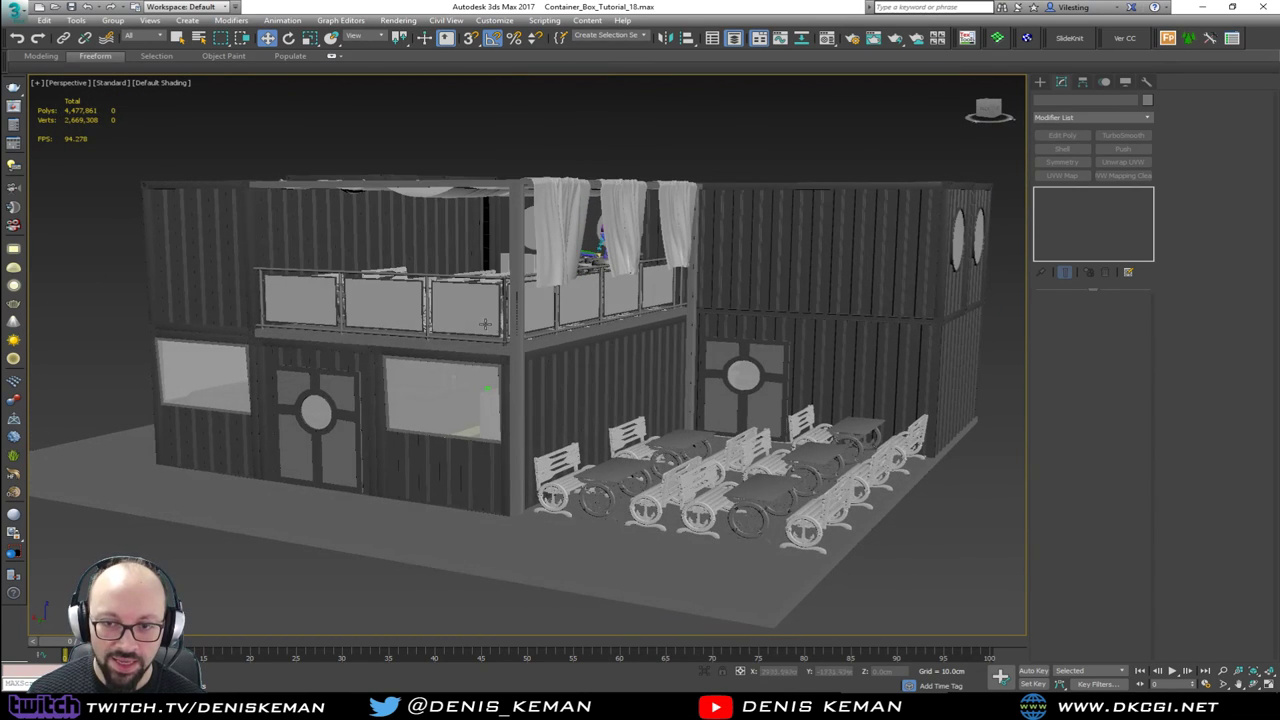
pyautogui.scroll(5, 471, 308)
pyautogui.scroll(-8, 480, 320)
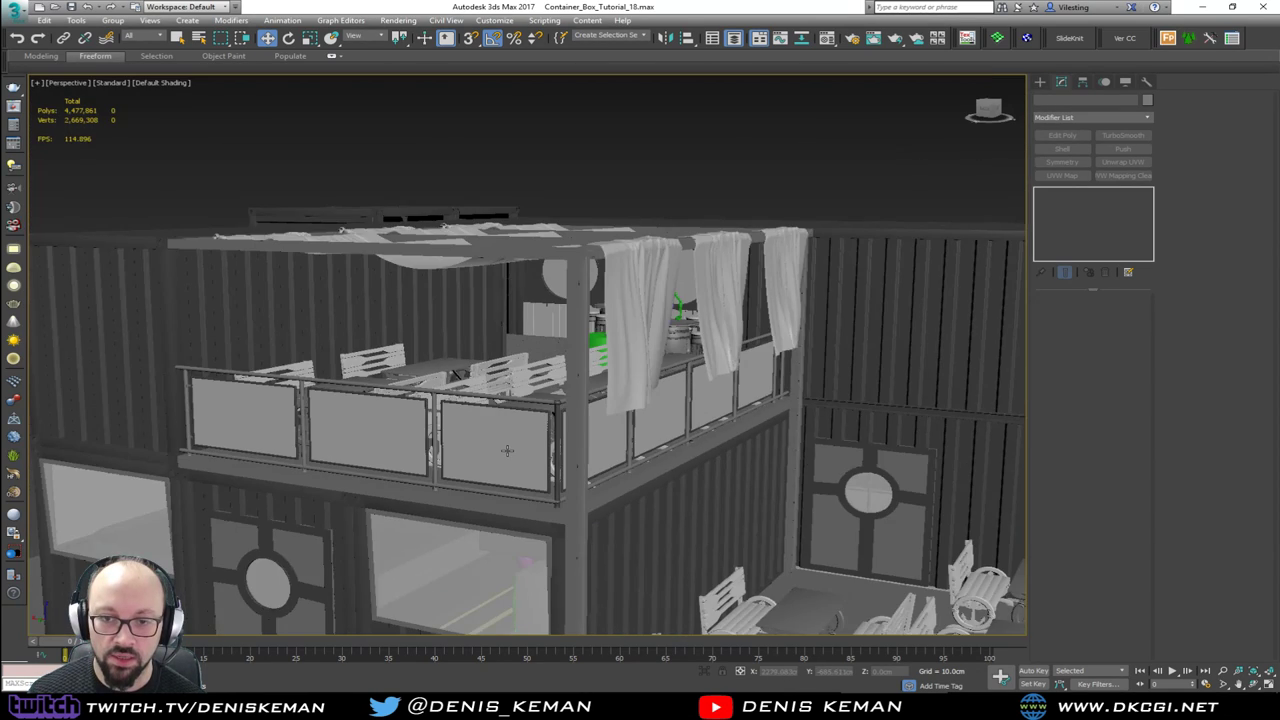
pyautogui.keyDown('alt'); pyautogui.moveTo(509, 436); pyautogui.dragTo(470, 385, button='middle'); pyautogui.keyUp('alt')
pyautogui.scroll(-5, 490, 369)
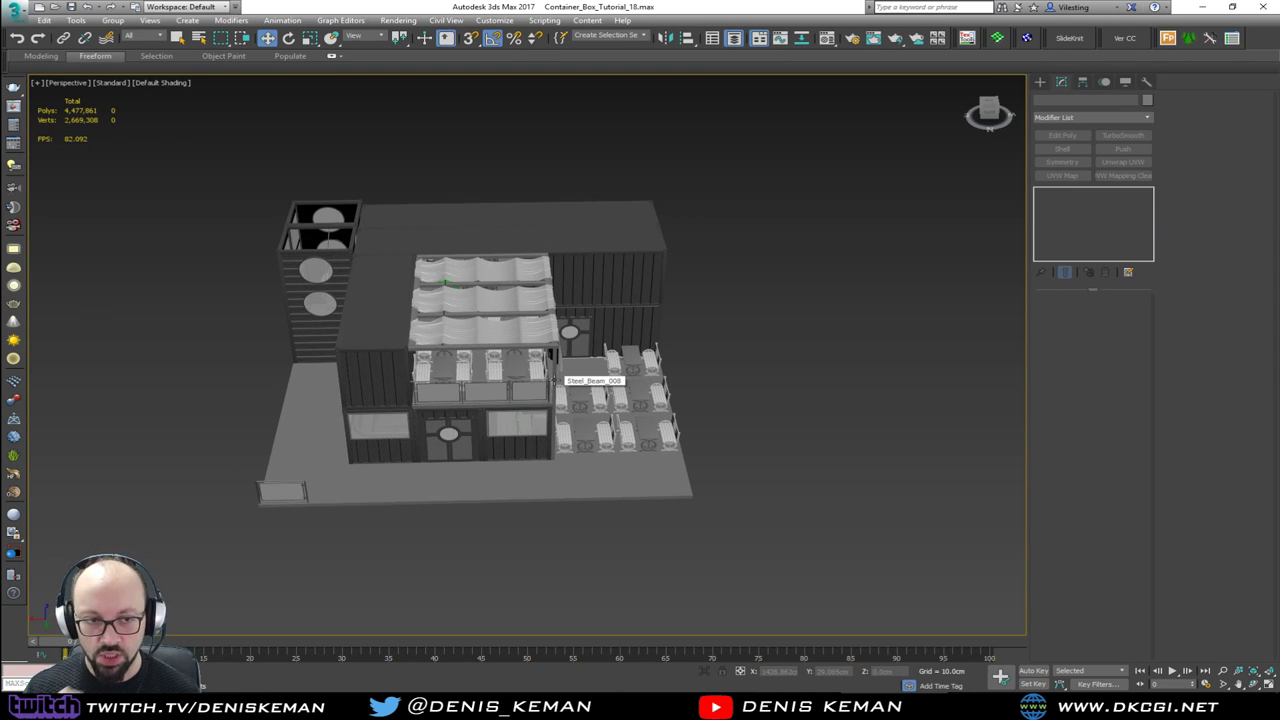
# Step: Review the building's front, ground-floor windows and furnished side terrace from several distances, including the seating inside
pyautogui.keyDown('alt'); pyautogui.moveTo(424, 370); pyautogui.dragTo(375, 353, button='middle'); pyautogui.keyUp('alt')
pyautogui.scroll(5, 547, 422)
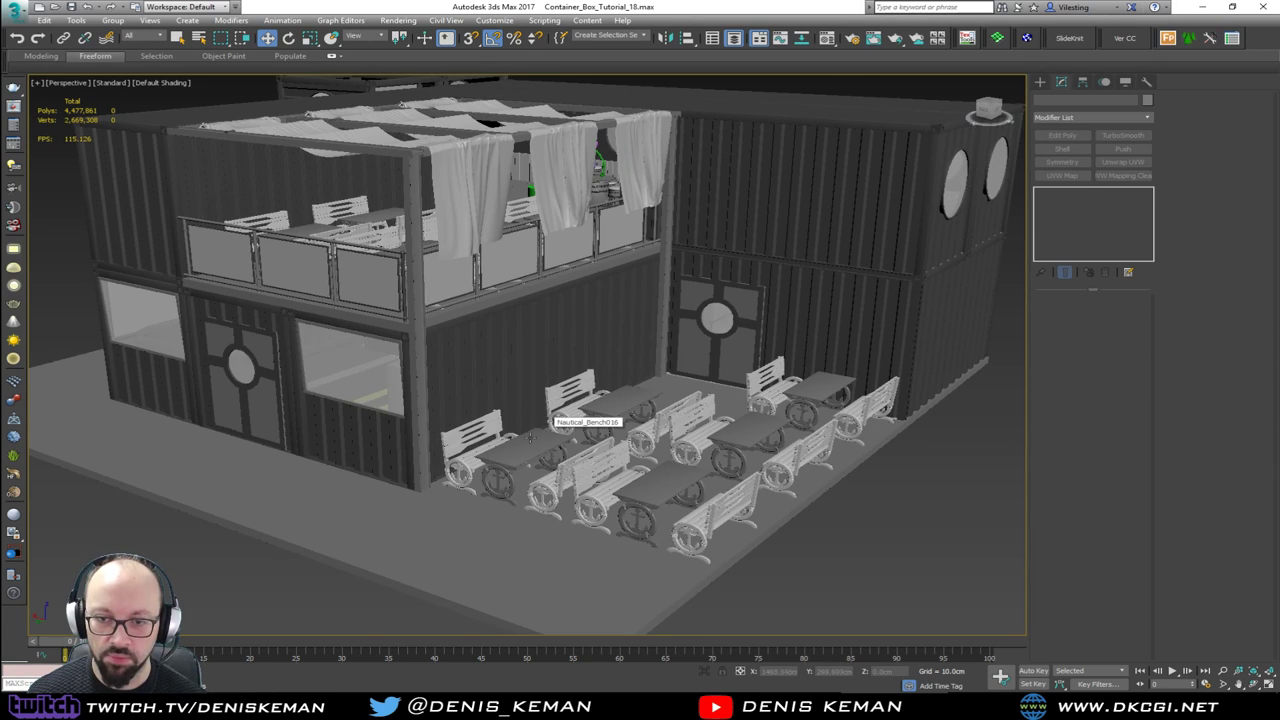
pyautogui.keyDown('alt'); pyautogui.moveTo(530, 438); pyautogui.dragTo(714, 393, button='middle'); pyautogui.keyUp('alt')
pyautogui.scroll(-4, 714, 379)
pyautogui.scroll(1, 714, 393)
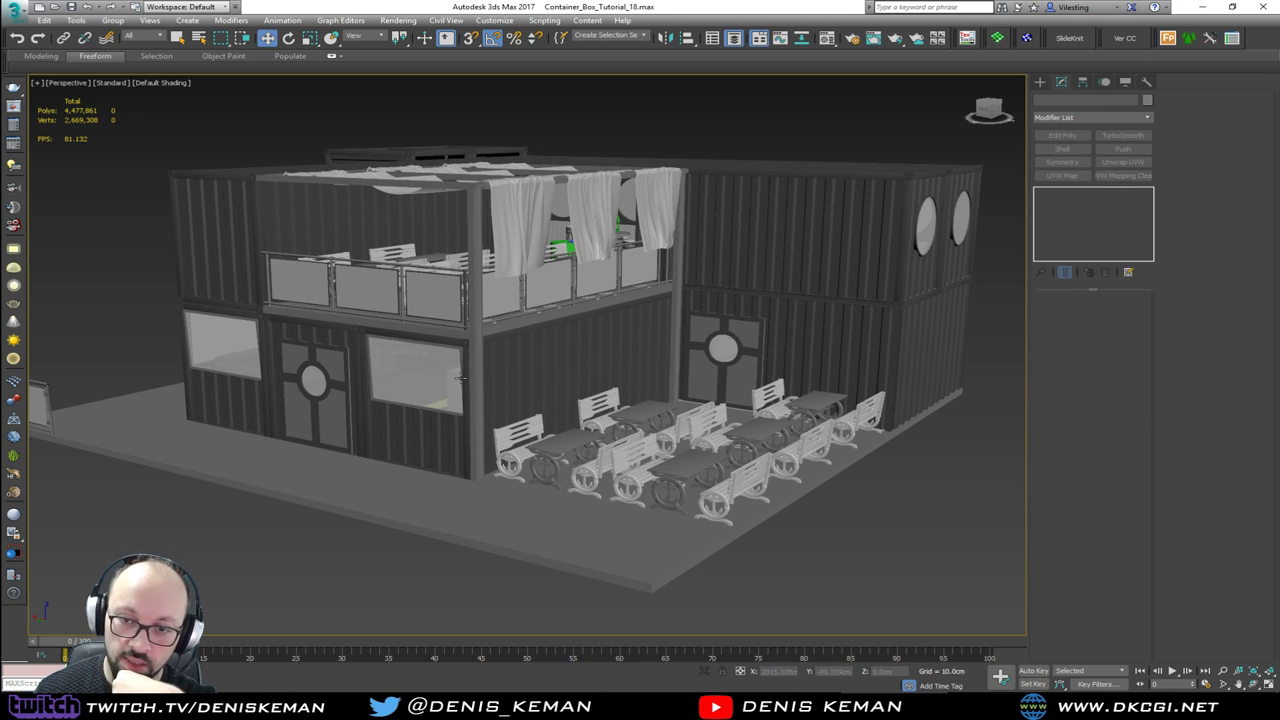
pyautogui.scroll(10, 450, 378)
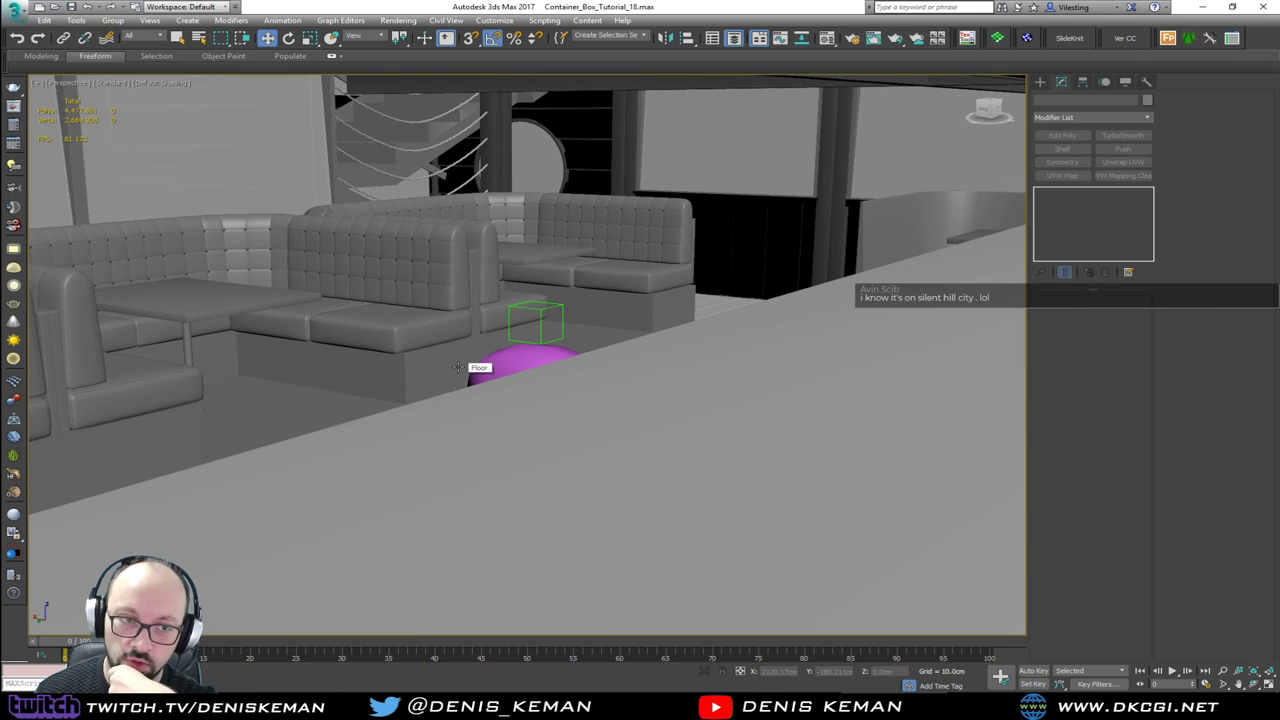
pyautogui.scroll(-10, 460, 366)
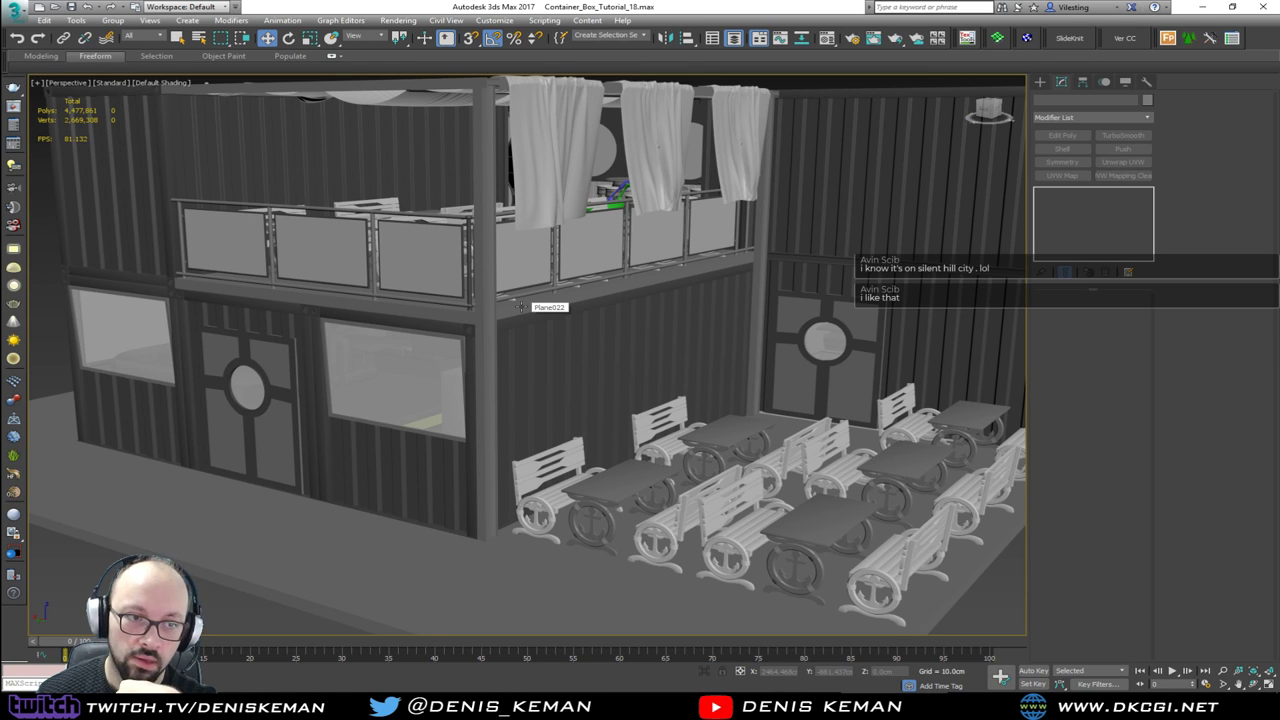
pyautogui.scroll(-3, 685, 324)
pyautogui.keyDown('alt'); pyautogui.moveTo(576, 284); pyautogui.dragTo(622, 349, button='middle'); pyautogui.keyUp('alt')
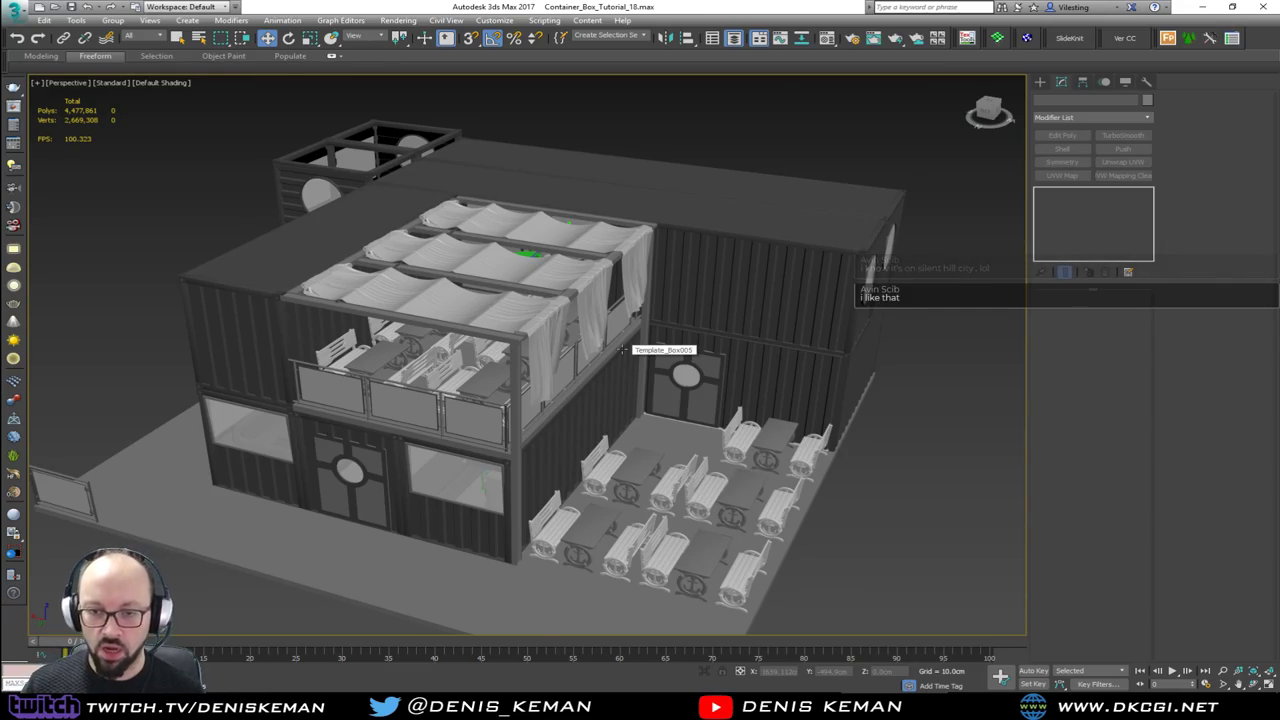
# Step: Look through the building in wireframe, then check the balcony seating in shaded display and overview the site
pyautogui.scroll(4, 622, 349)
pyautogui.press('F3')
pyautogui.moveTo(623, 349)
pyautogui.keyDown('alt'); pyautogui.mouseDown(button='middle')
pyautogui.moveTo(640, 249)
pyautogui.moveTo(334, 406)
pyautogui.moveTo(540, 360)
pyautogui.moveTo(435, 338)
pyautogui.moveTo(160, 340)
pyautogui.moveTo(194, 338)
pyautogui.mouseUp(button='middle'); pyautogui.keyUp('alt')
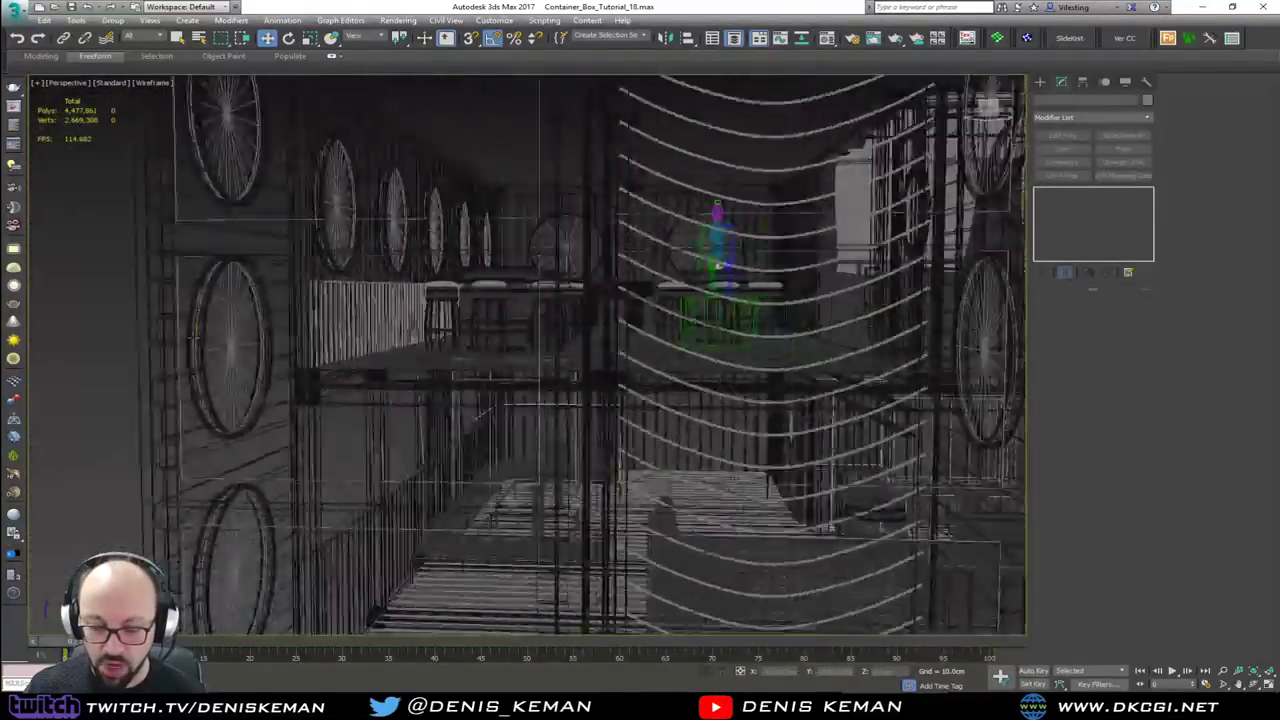
pyautogui.keyDown('alt'); pyautogui.moveTo(484, 412); pyautogui.dragTo(644, 259, button='middle'); pyautogui.keyUp('alt')
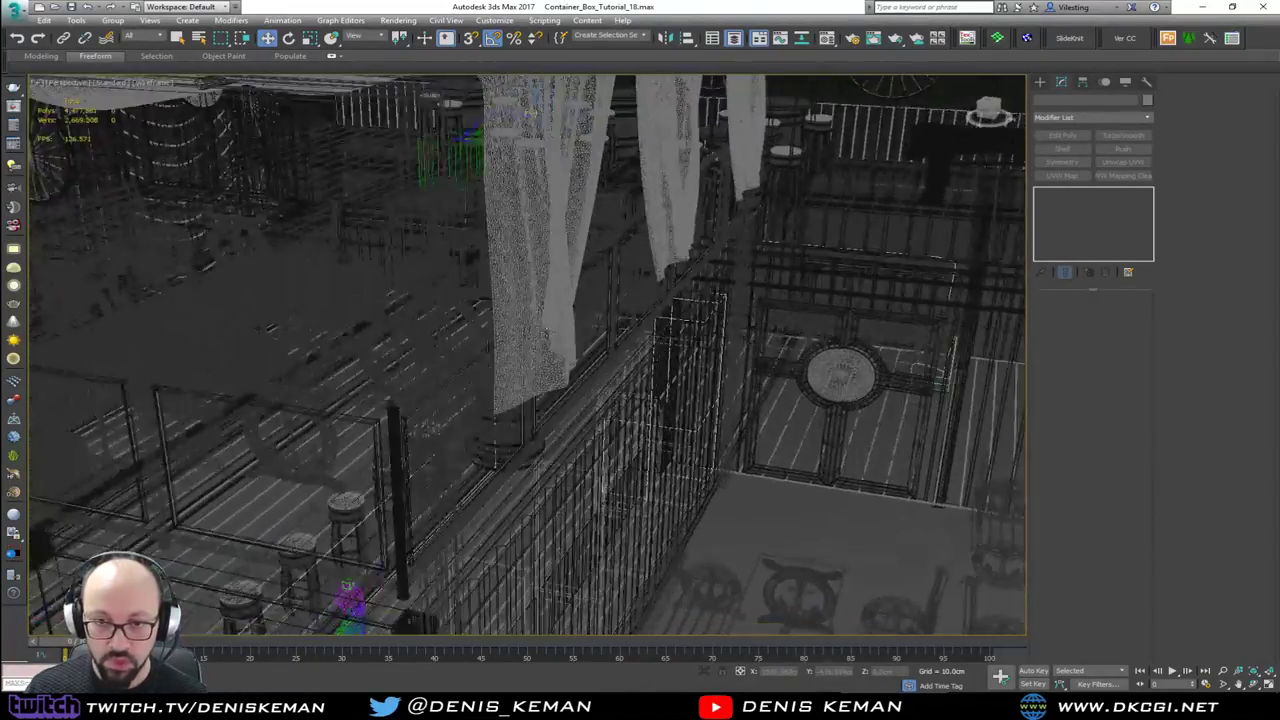
pyautogui.moveTo(271, 328)
pyautogui.keyDown('alt'); pyautogui.mouseDown(button='middle')
pyautogui.moveTo(428, 285)
pyautogui.moveTo(498, 383)
pyautogui.moveTo(482, 358)
pyautogui.moveTo(417, 365)
pyautogui.moveTo(498, 350)
pyautogui.moveTo(284, 440)
pyautogui.moveTo(554, 313)
pyautogui.mouseUp(button='middle'); pyautogui.keyUp('alt')
pyautogui.press('F3')
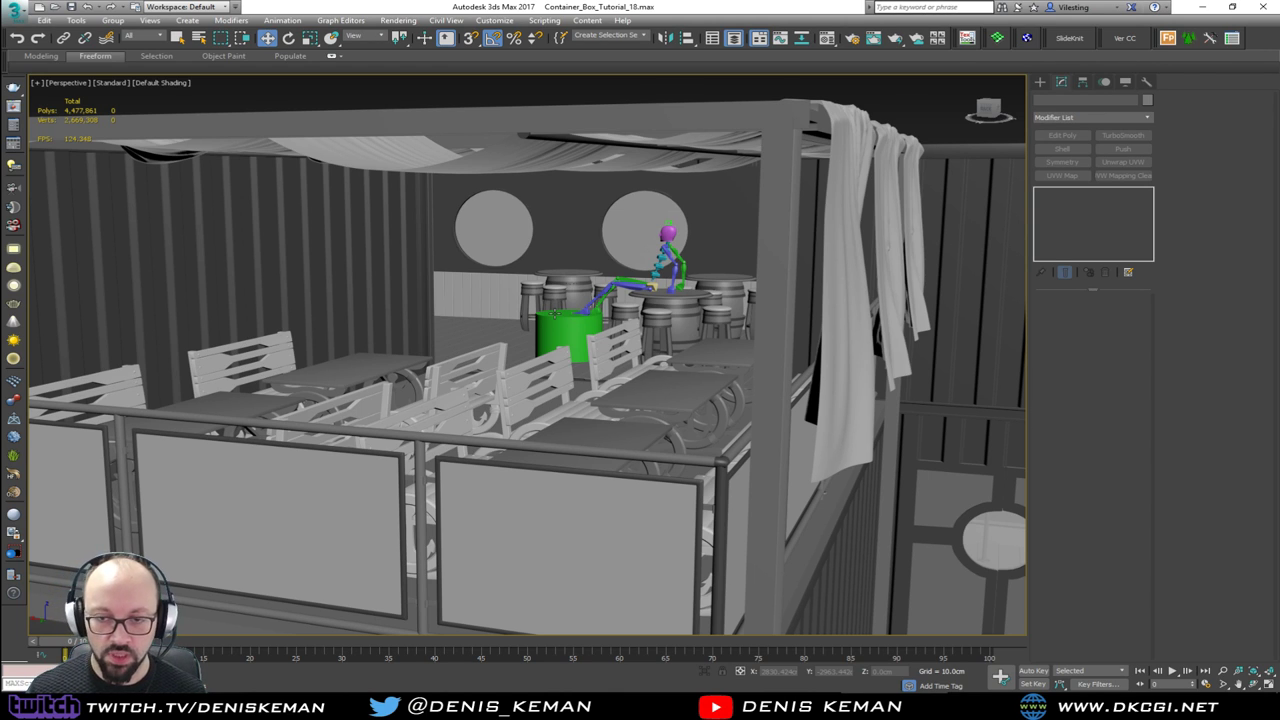
pyautogui.scroll(-5, 457, 297)
pyautogui.keyDown('alt'); pyautogui.moveTo(462, 304); pyautogui.dragTo(465, 336, button='middle'); pyautogui.keyUp('alt')
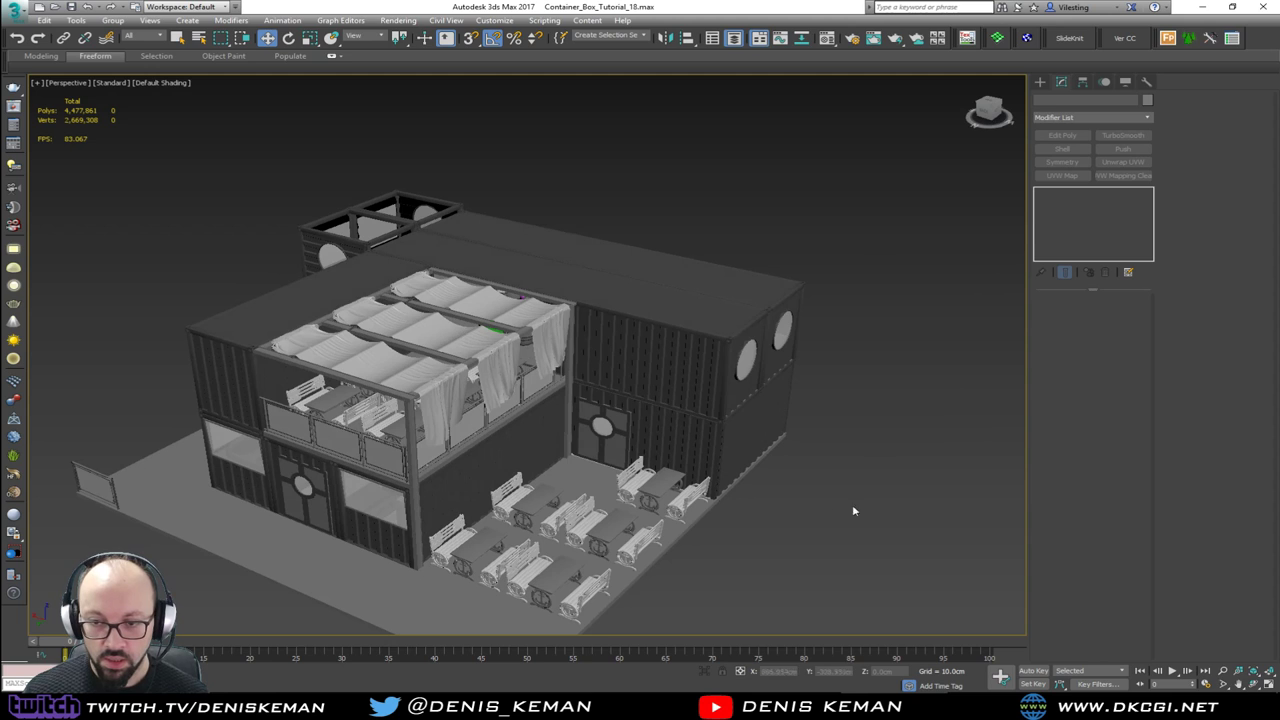
# Step: Examine the side terrace door and the corrugated walls around it at varying distances
pyautogui.scroll(8, 608, 485)
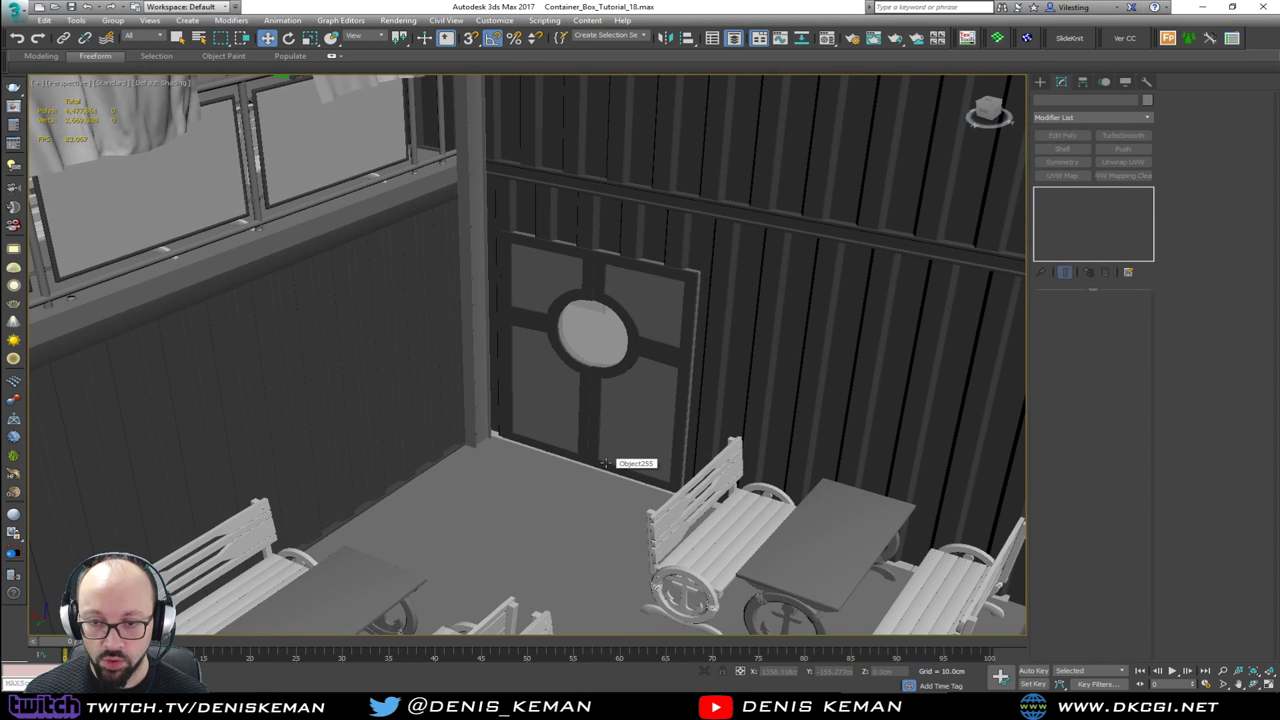
pyautogui.keyDown('alt'); pyautogui.moveTo(609, 465); pyautogui.dragTo(648, 409, button='middle'); pyautogui.keyUp('alt')
pyautogui.scroll(-3, 638, 455)
pyautogui.scroll(-3, 597, 436)
pyautogui.scroll(4, 496, 446)
pyautogui.scroll(-2, 496, 446)
pyautogui.scroll(2, 493, 460)
pyautogui.scroll(-3, 583, 474)
pyautogui.scroll(-3, 567, 456)
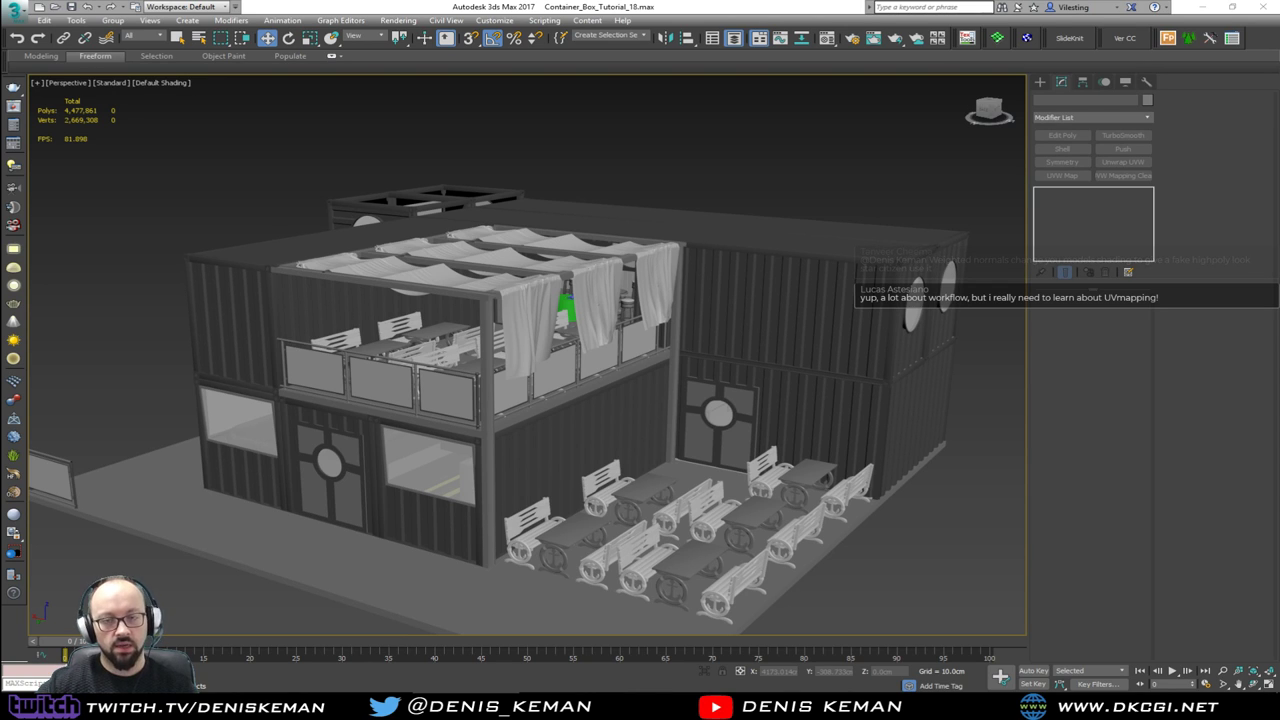
# Step: Isolate the corrugated wall beside the balcony curtains and view it from its other end
pyautogui.keyDown('alt'); pyautogui.moveTo(840, 349); pyautogui.dragTo(736, 349, button='middle'); pyautogui.keyUp('alt')
pyautogui.scroll(4, 736, 349)
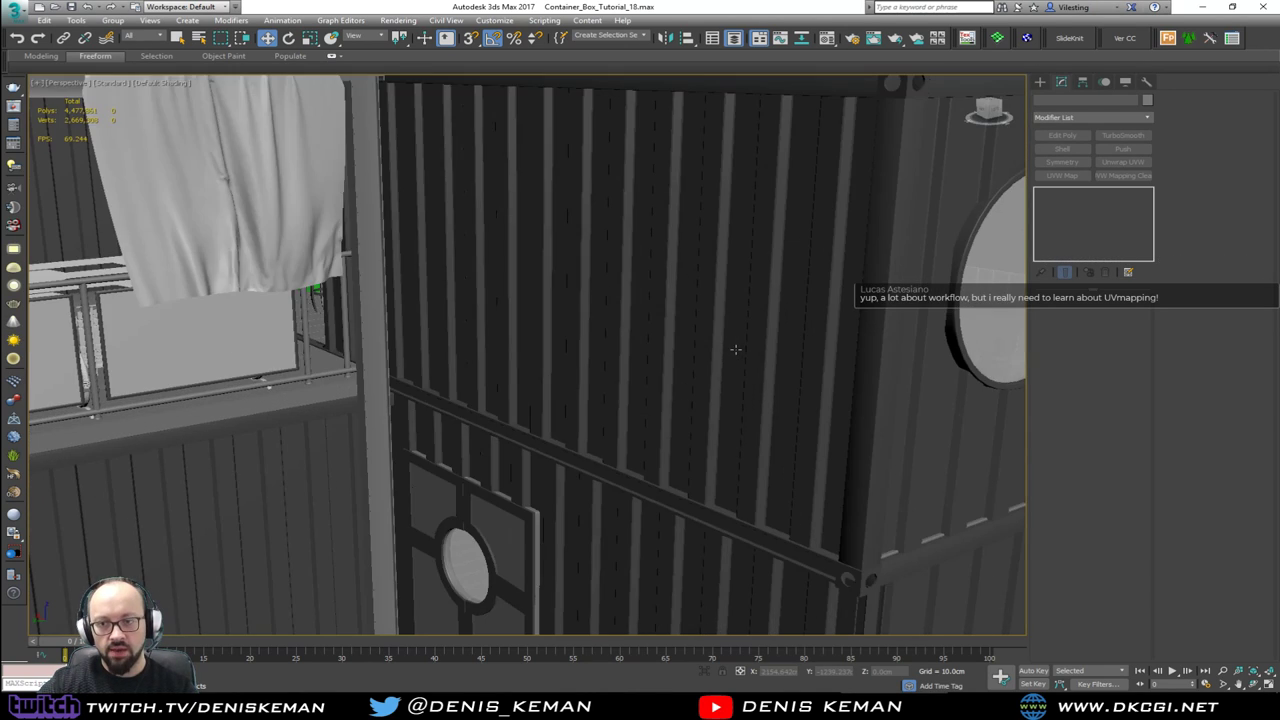
pyautogui.click(738, 350)
pyautogui.hotkey('alt', 'q')
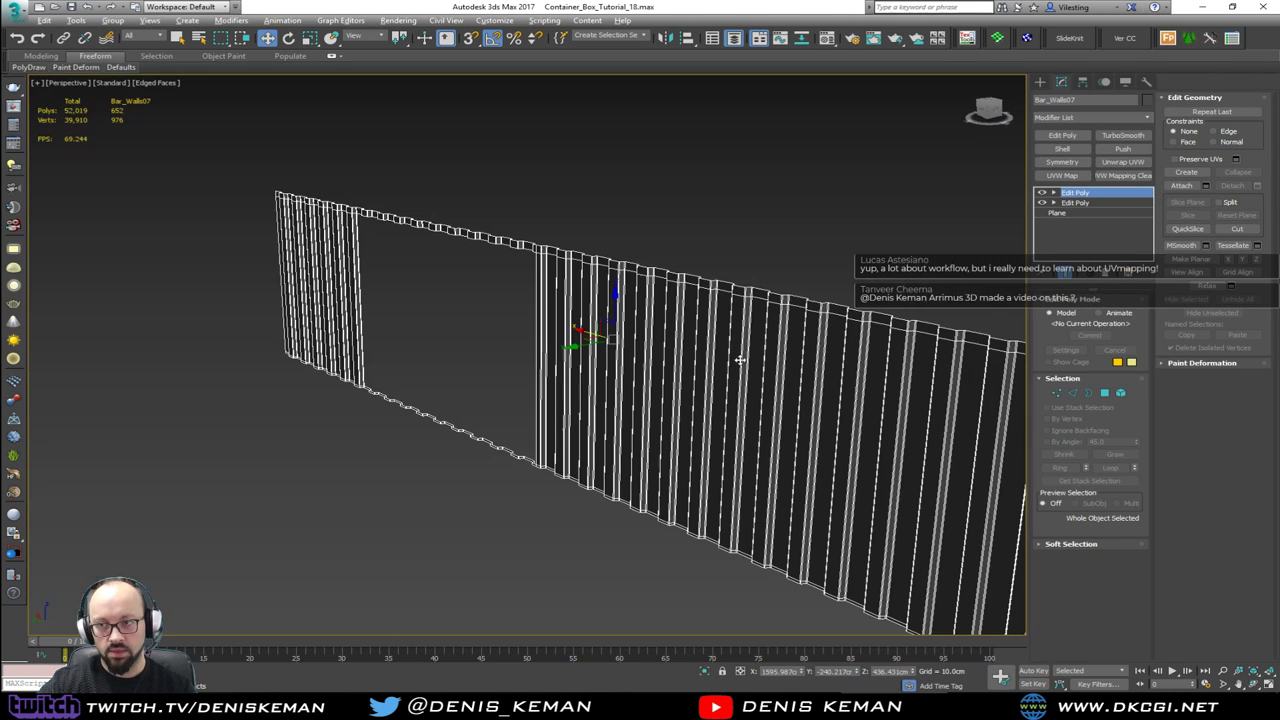
pyautogui.keyDown('alt'); pyautogui.moveTo(738, 360); pyautogui.dragTo(472, 360, button='middle'); pyautogui.keyUp('alt')
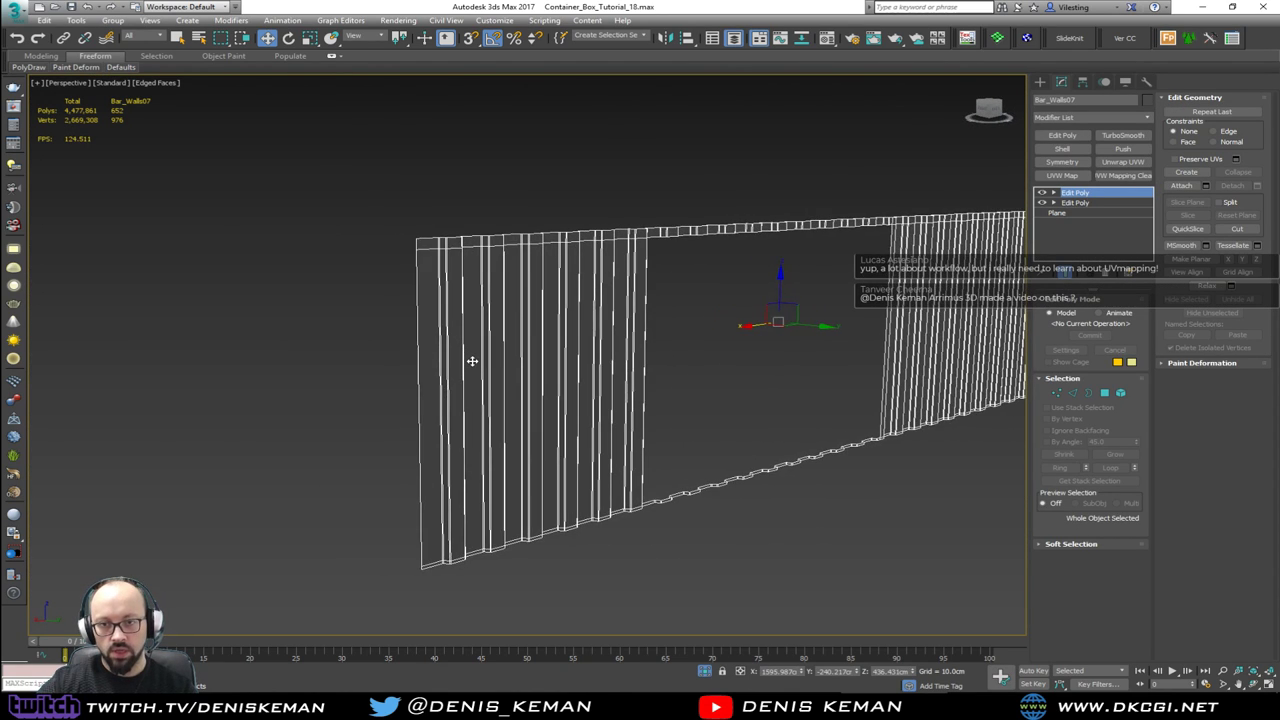
# Step: Inspect the isolated wall's corrugations close up, comparing the surface with and without edged faces
pyautogui.scroll(5, 472, 360)
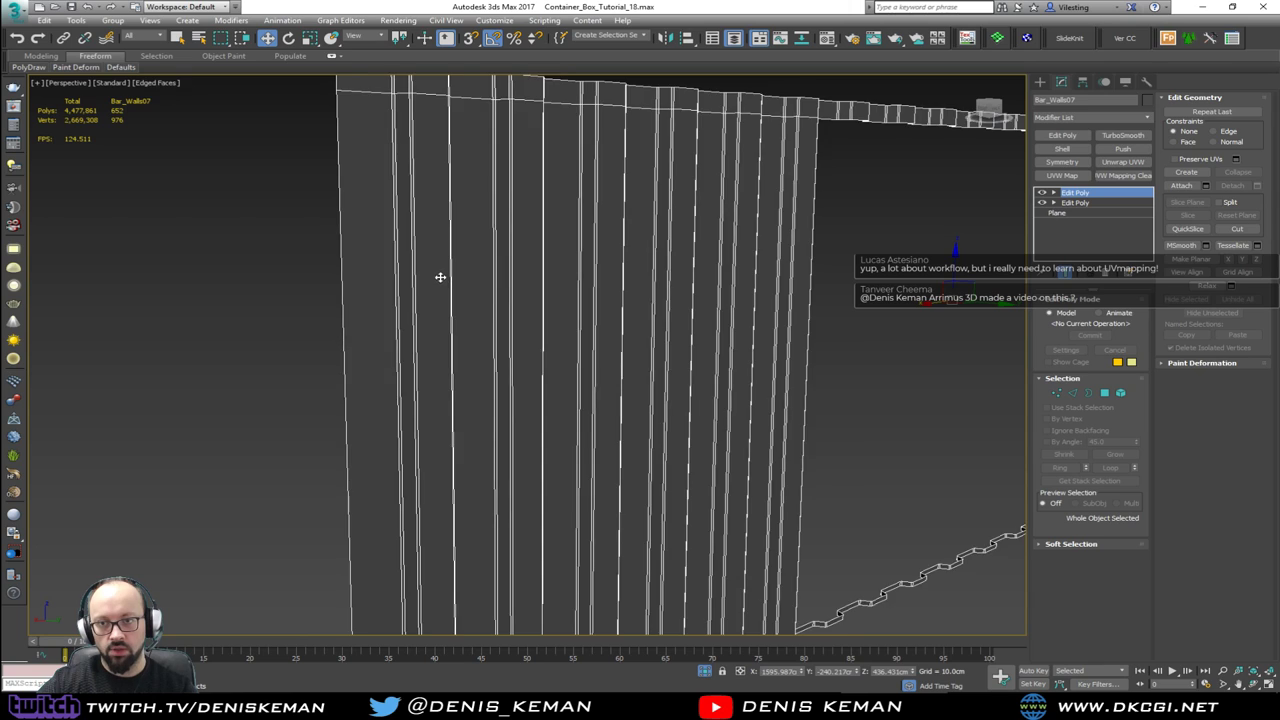
pyautogui.press('F4')
pyautogui.moveTo(440, 291); pyautogui.dragTo(437, 389, button='middle')
pyautogui.scroll(3, 660, 257)
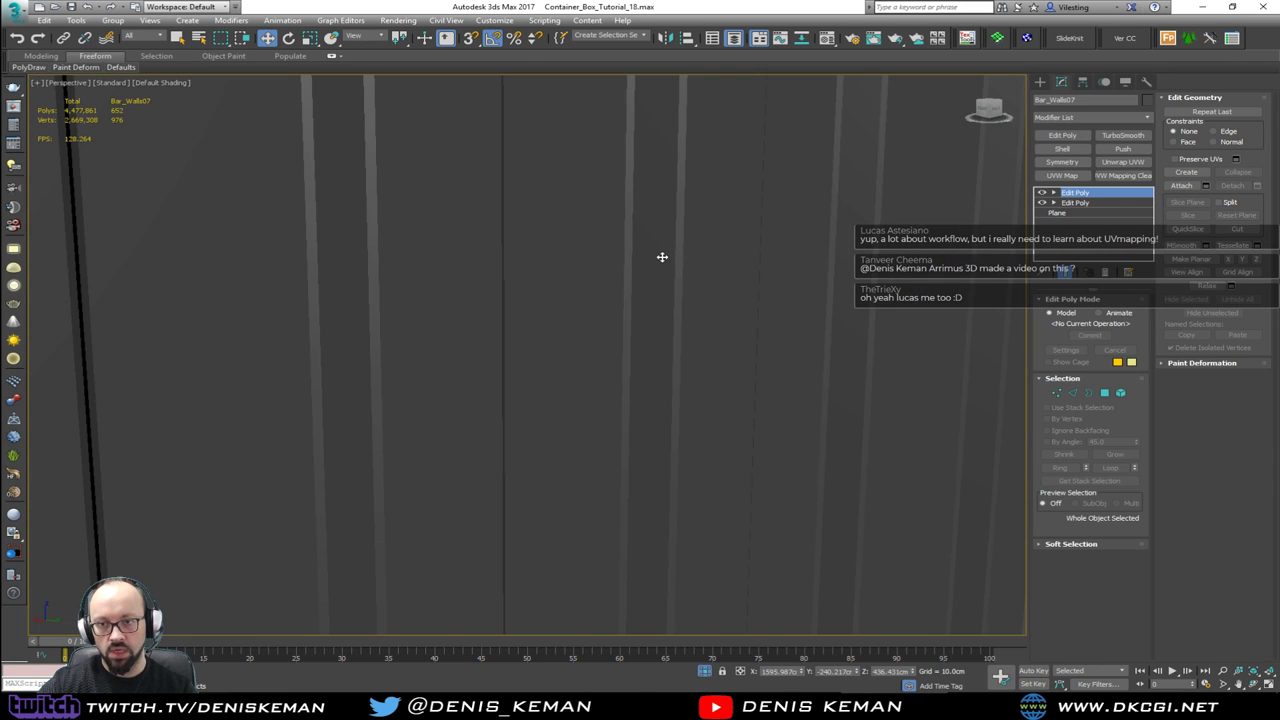
pyautogui.press('F4')
pyautogui.scroll(-2, 680, 266)
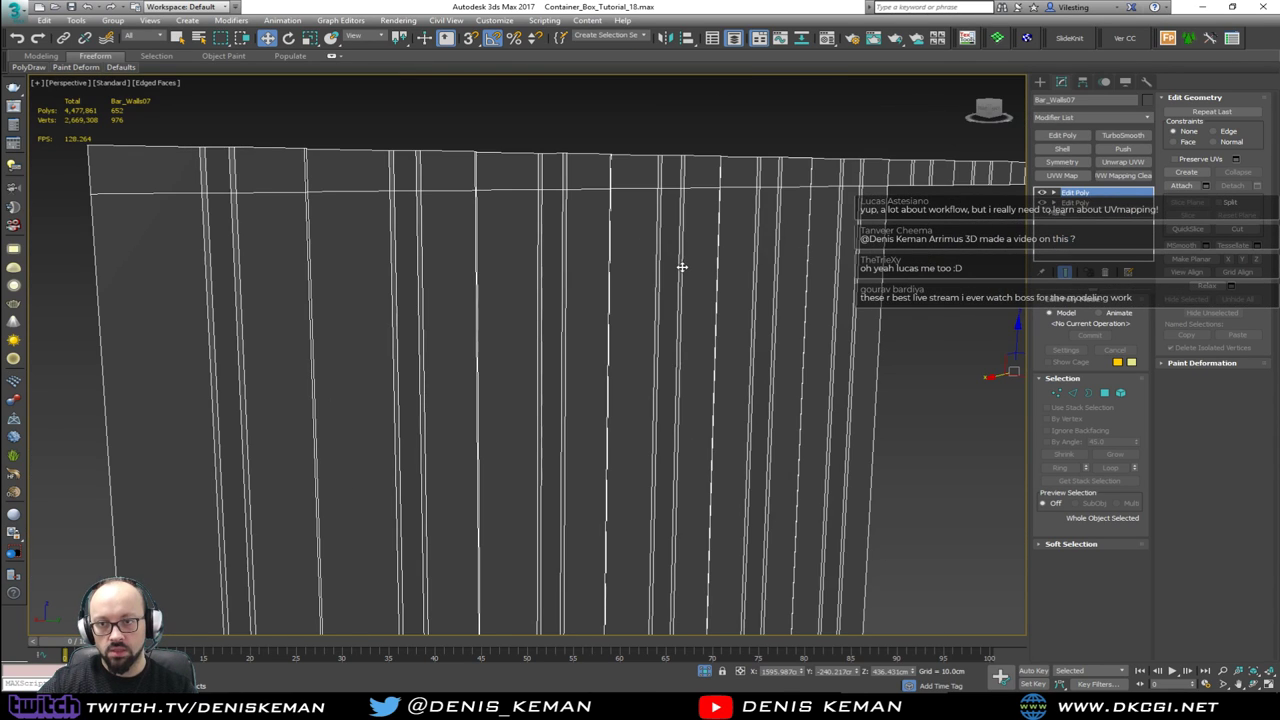
pyautogui.press('F4')
pyautogui.keyDown('alt'); pyautogui.moveTo(706, 290); pyautogui.dragTo(451, 269, button='middle'); pyautogui.keyUp('alt')
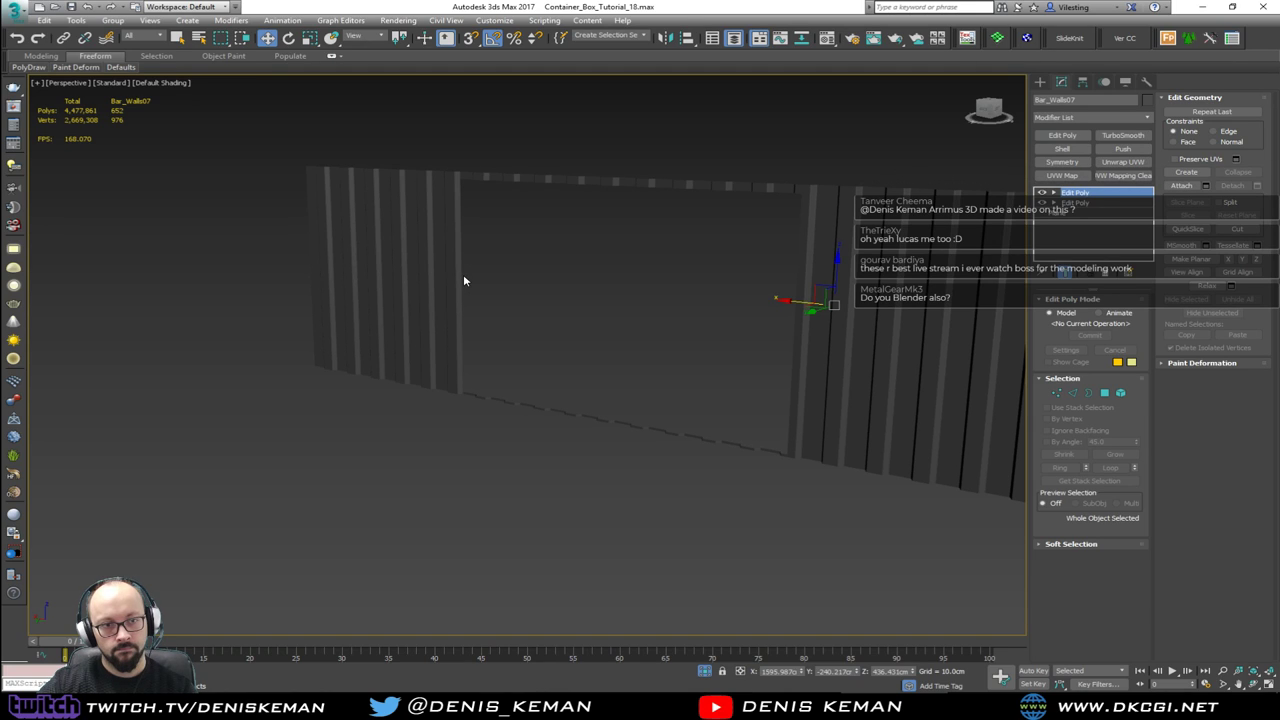
# Step: End the wall's isolation to show the full scene and clear the selection
pyautogui.rightClick(463, 274)
pyautogui.click(522, 184)
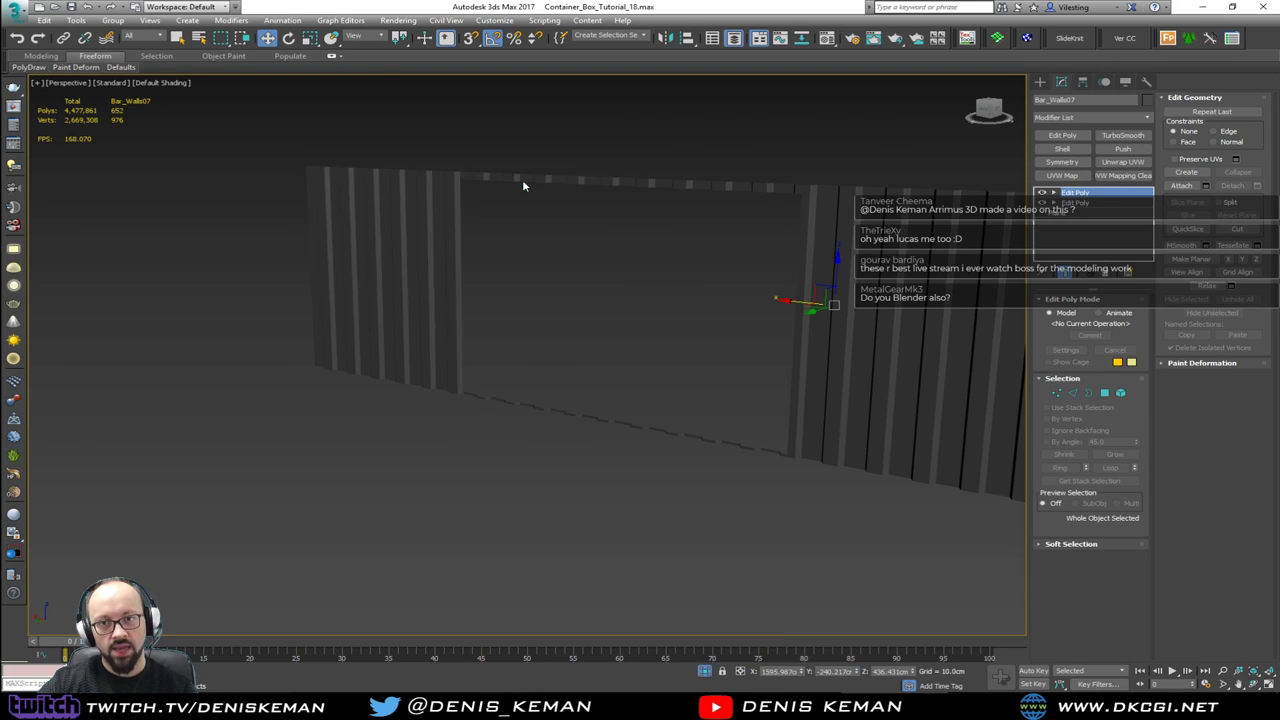
pyautogui.scroll(-6, 494, 280)
pyautogui.click(734, 440)
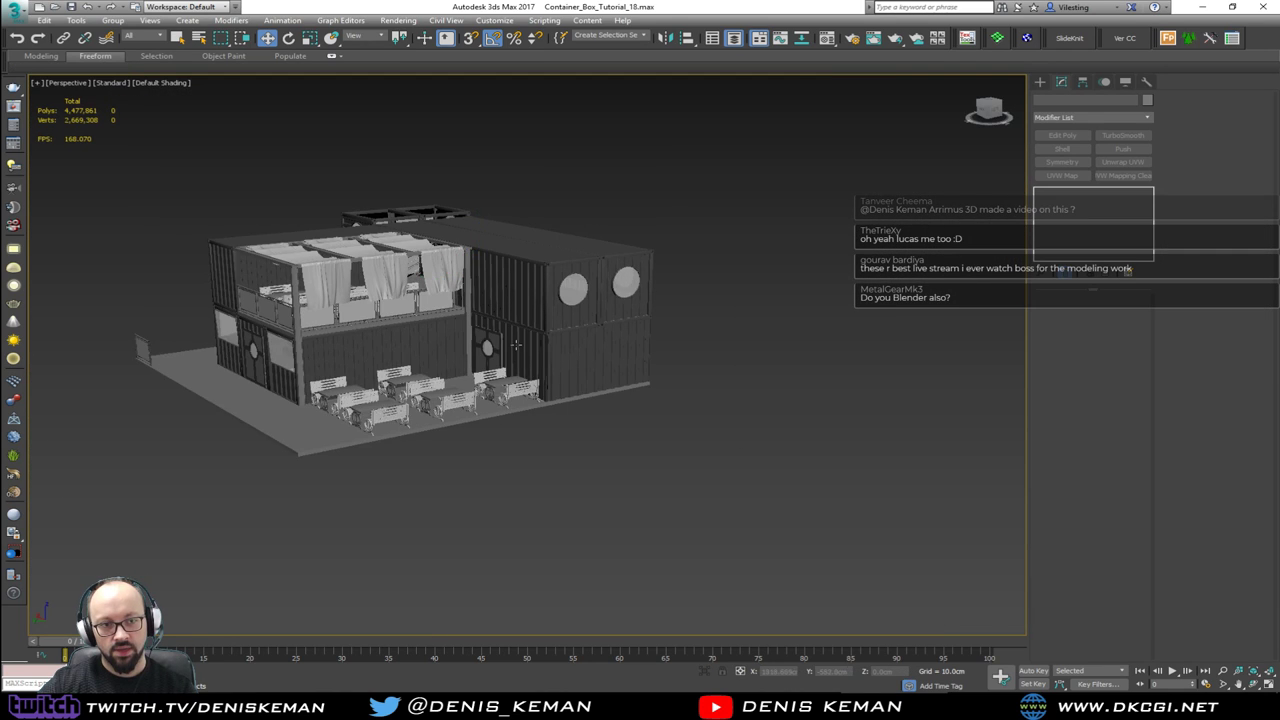
# Step: Check the curtained balcony and side terrace from the front corner and frame the whole building
pyautogui.keyDown('alt'); pyautogui.moveTo(491, 343); pyautogui.dragTo(561, 283, button='middle'); pyautogui.keyUp('alt')
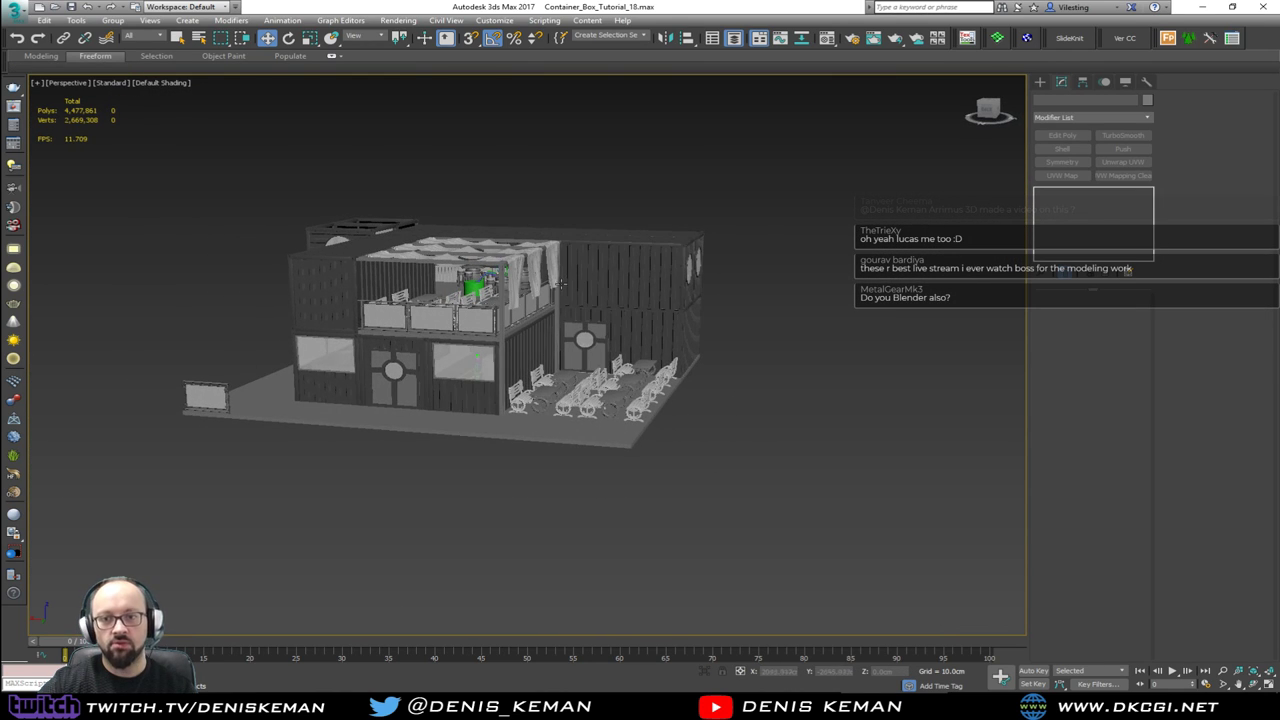
pyautogui.scroll(3, 561, 283)
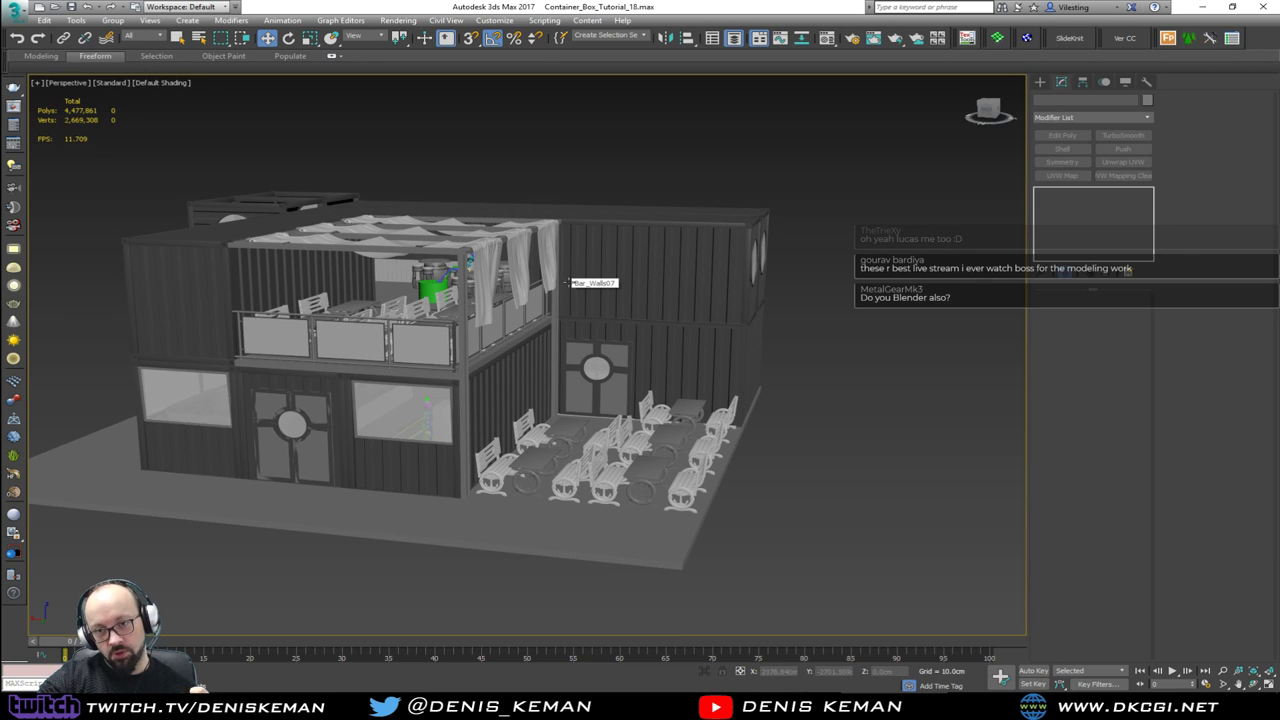
pyautogui.scroll(6, 562, 280)
pyautogui.scroll(-7, 494, 240)
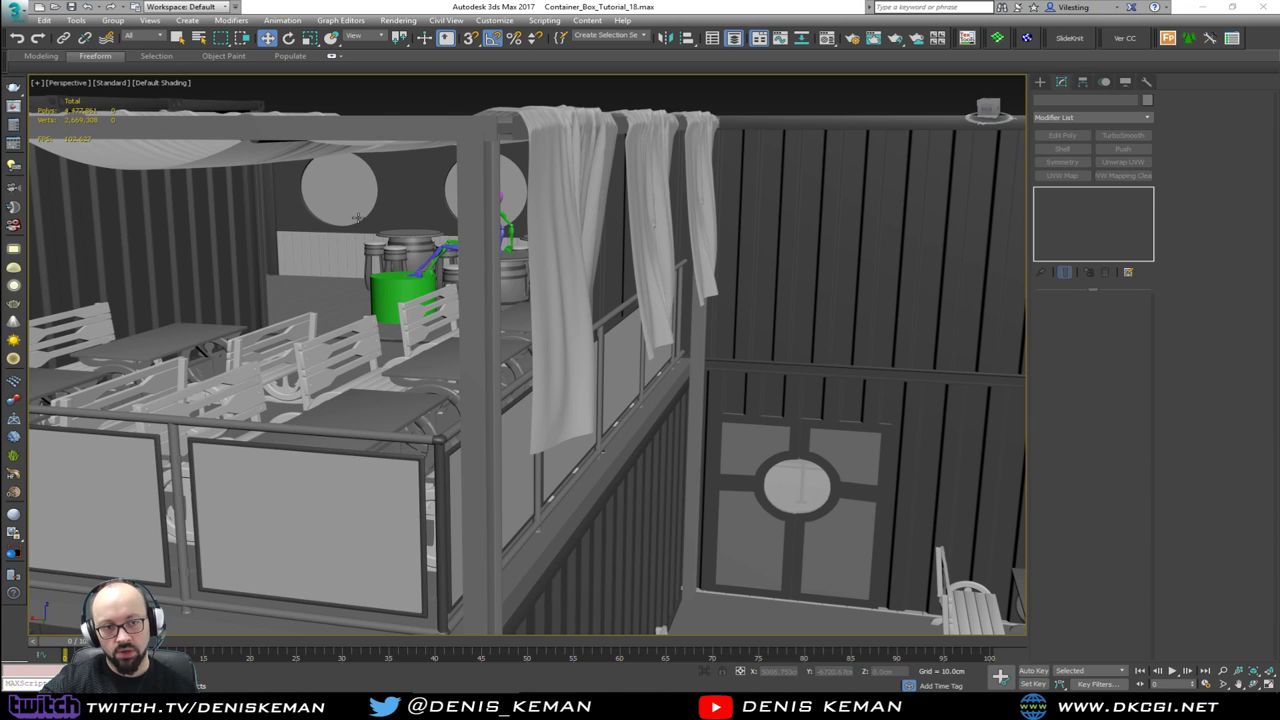
pyautogui.keyDown('alt'); pyautogui.moveTo(378, 313); pyautogui.dragTo(270, 258, button='middle'); pyautogui.keyUp('alt')
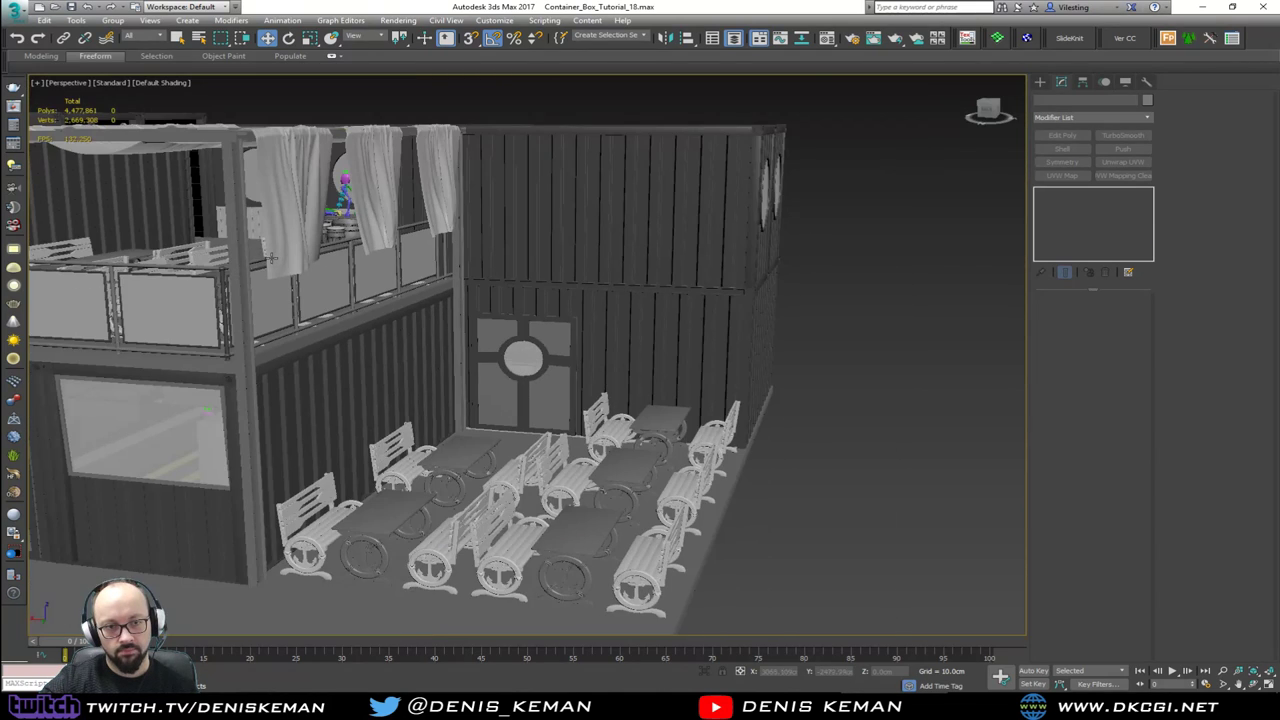
pyautogui.keyDown('alt'); pyautogui.moveTo(690, 454); pyautogui.dragTo(570, 490, button='middle'); pyautogui.keyUp('alt')
pyautogui.press('z')
pyautogui.keyDown('alt'); pyautogui.moveTo(438, 368); pyautogui.dragTo(473, 355, button='middle'); pyautogui.keyUp('alt')
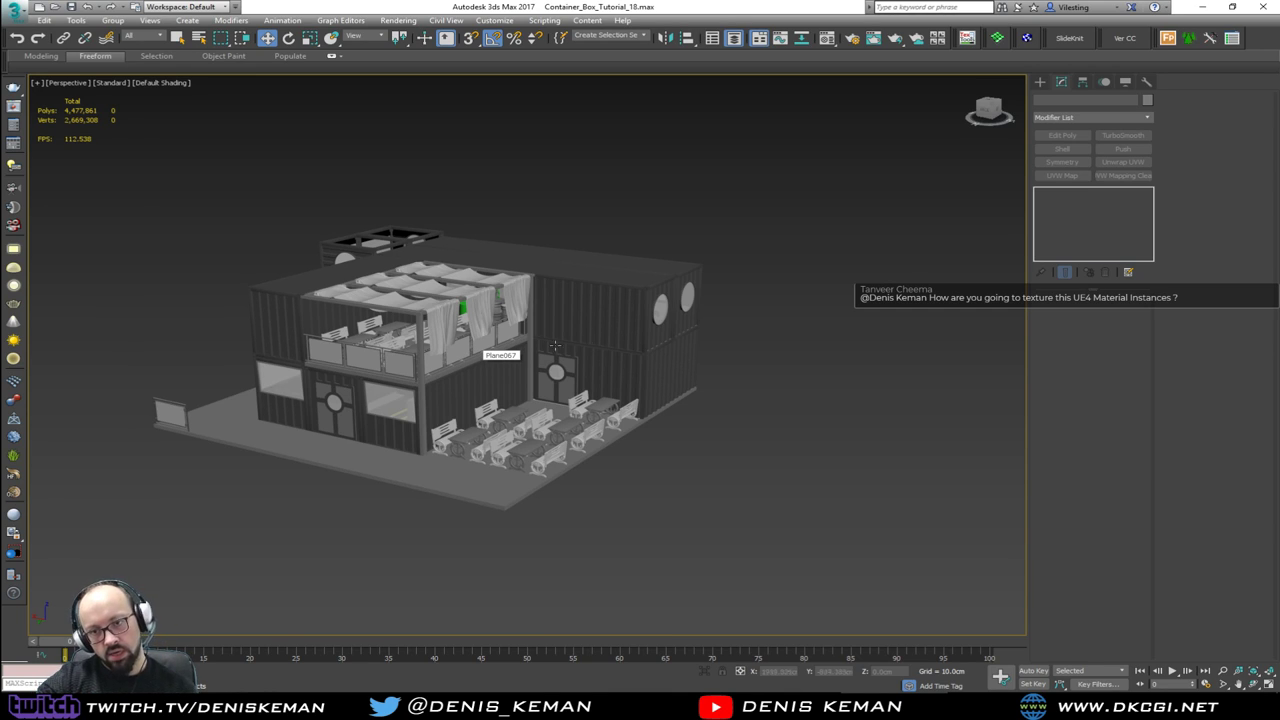
# Step: Inspect the terrace's anchor-wheel table and benches close up and in the context of the corrugated walls
pyautogui.scroll(5, 616, 335)
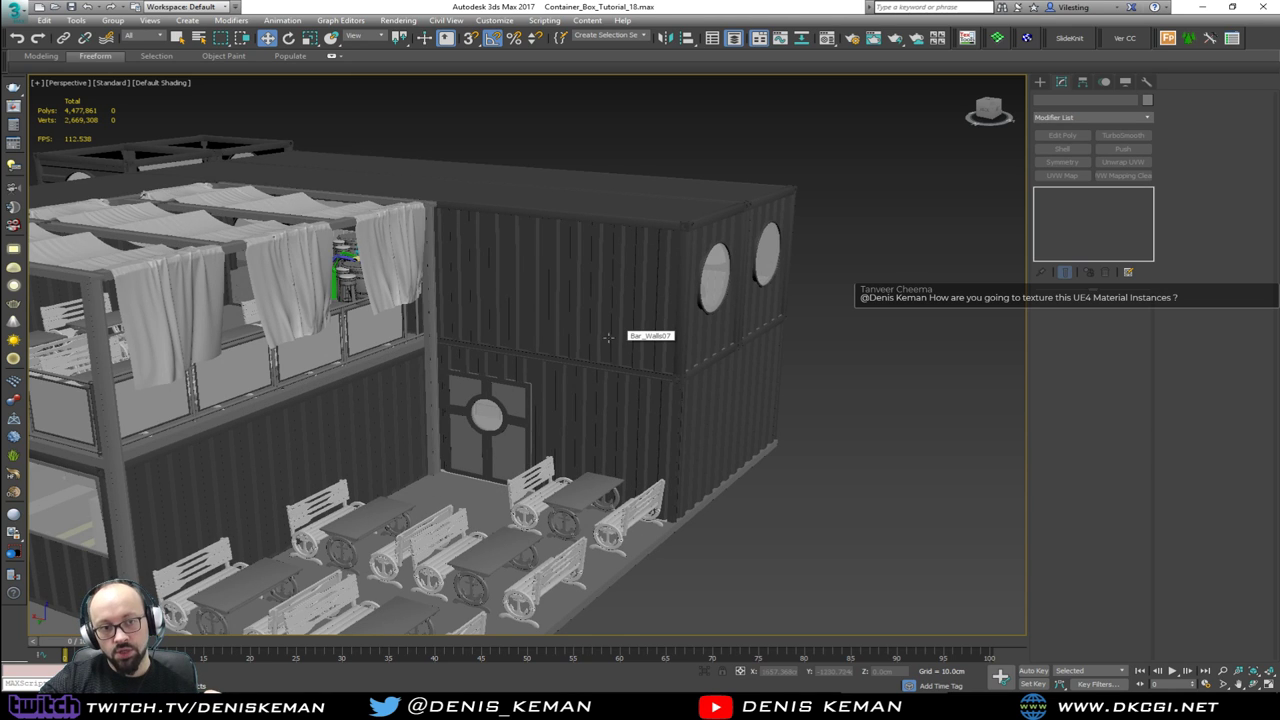
pyautogui.keyDown('alt'); pyautogui.moveTo(608, 337); pyautogui.dragTo(646, 278, button='middle'); pyautogui.keyUp('alt')
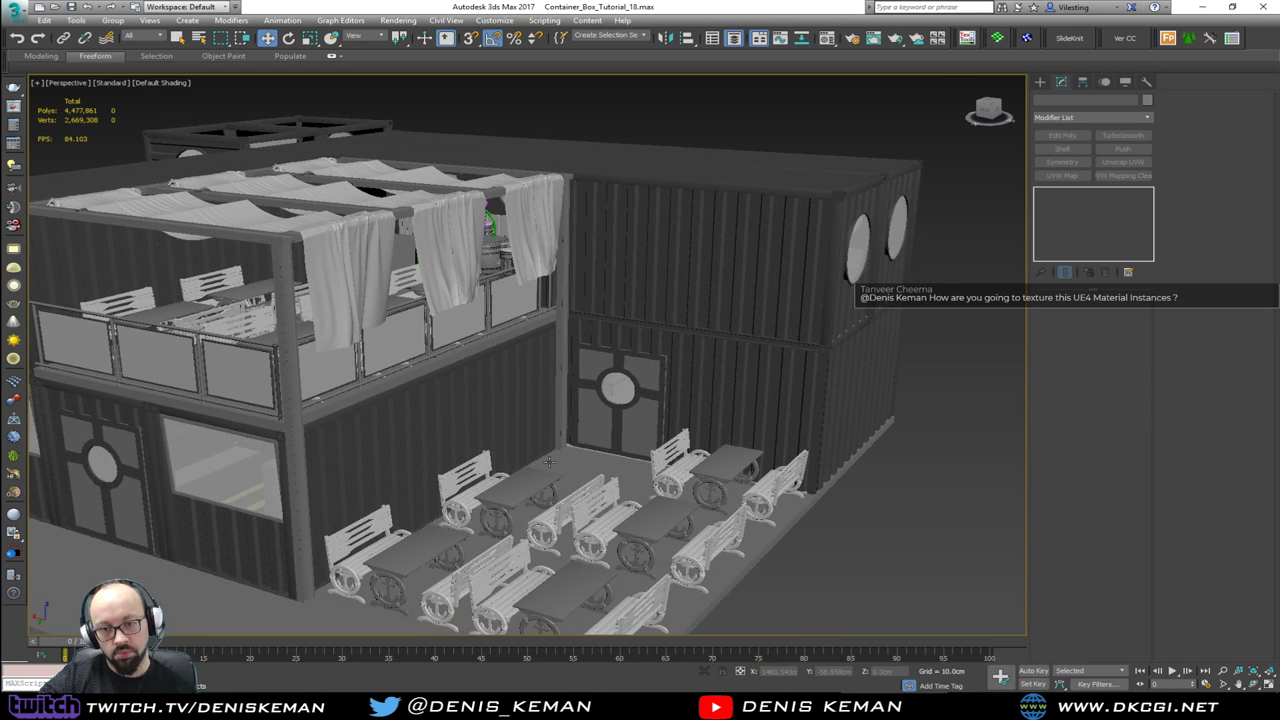
pyautogui.scroll(3, 548, 461)
pyautogui.scroll(6, 558, 382)
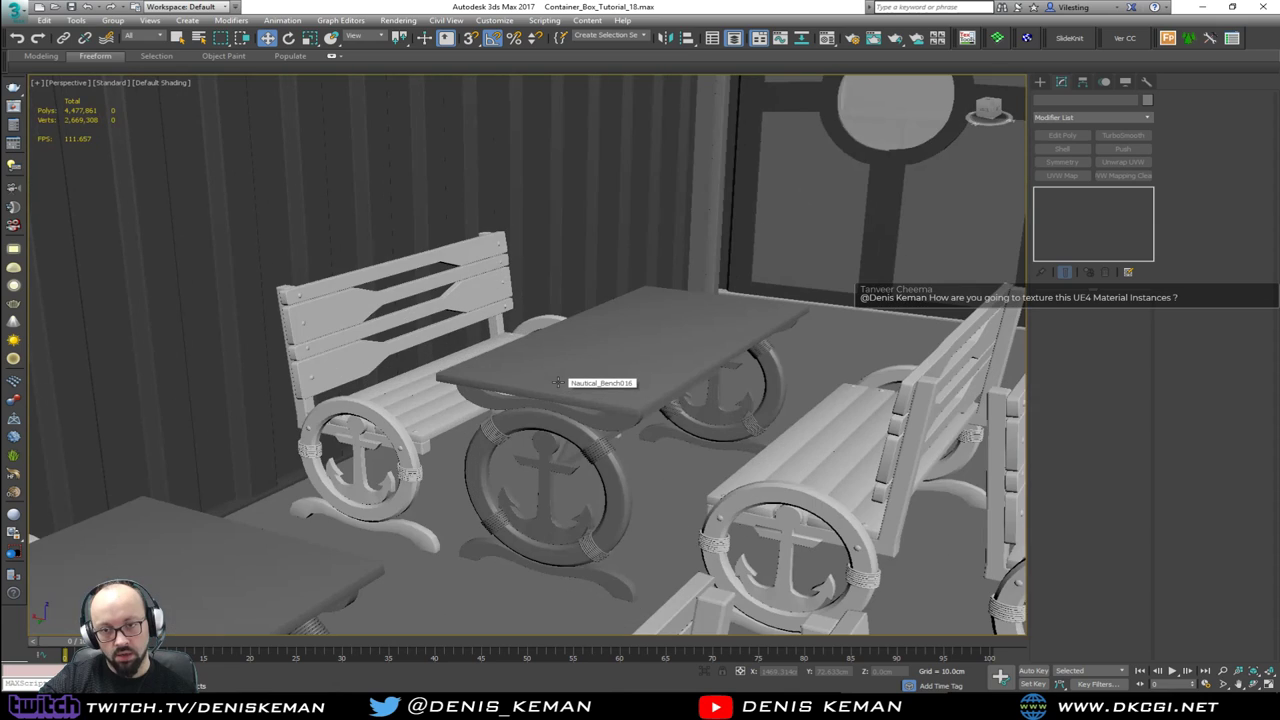
pyautogui.scroll(-8, 557, 382)
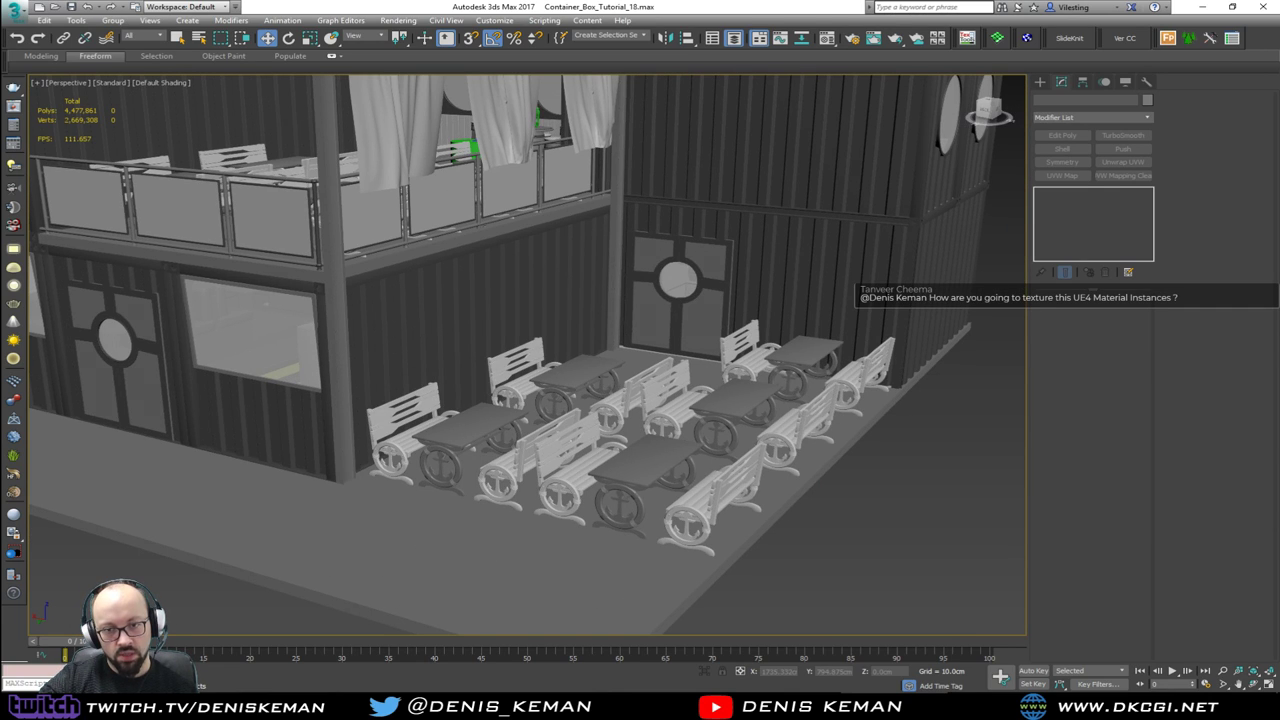
# Step: Isolate the nautical bench nearest the building's front corner and view it as a whole
pyautogui.click(383, 449)
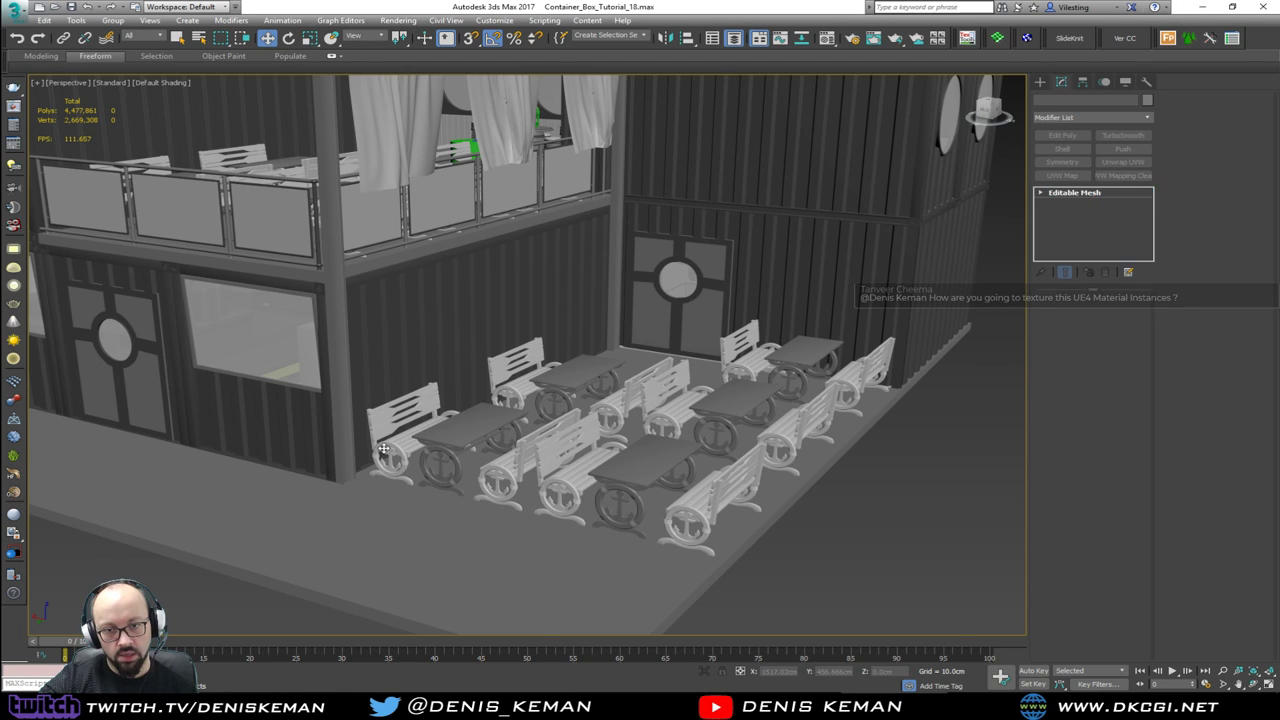
pyautogui.scroll(10, 383, 449)
pyautogui.scroll(-4, 383, 449)
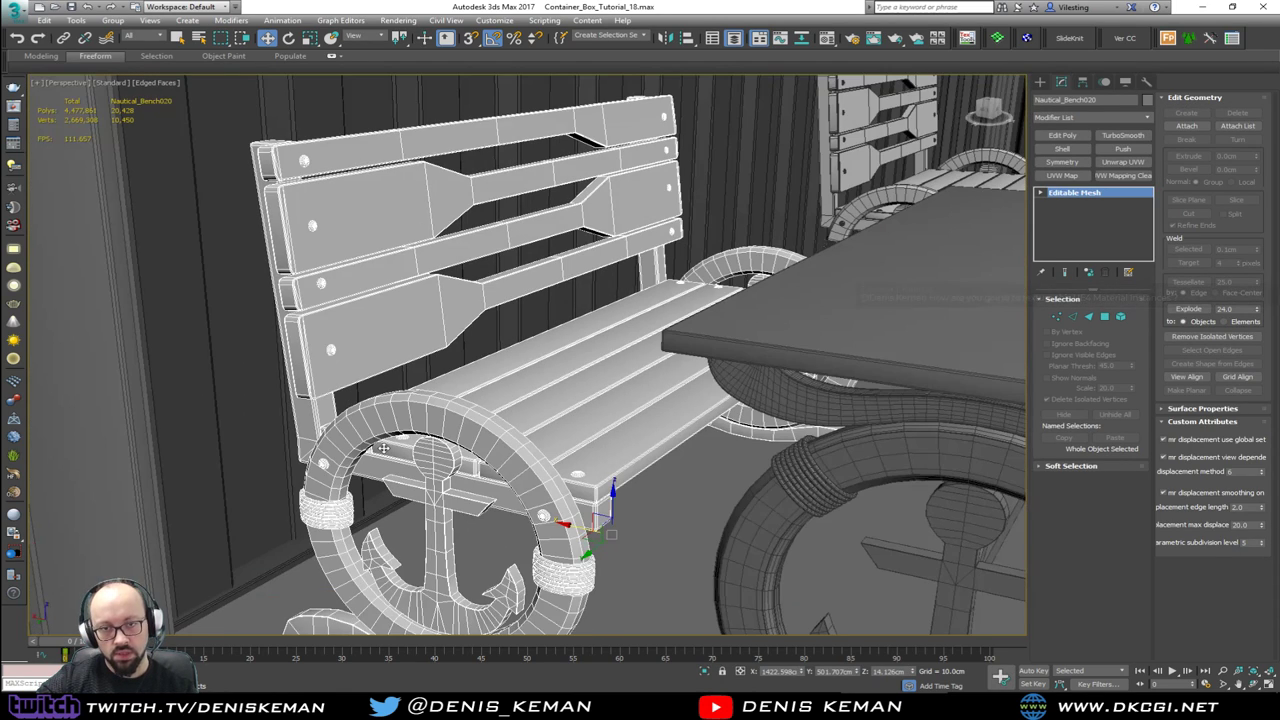
pyautogui.hotkey('alt', 'q')
pyautogui.keyDown('alt'); pyautogui.moveTo(383, 449); pyautogui.dragTo(404, 482, button='middle'); pyautogui.keyUp('alt')
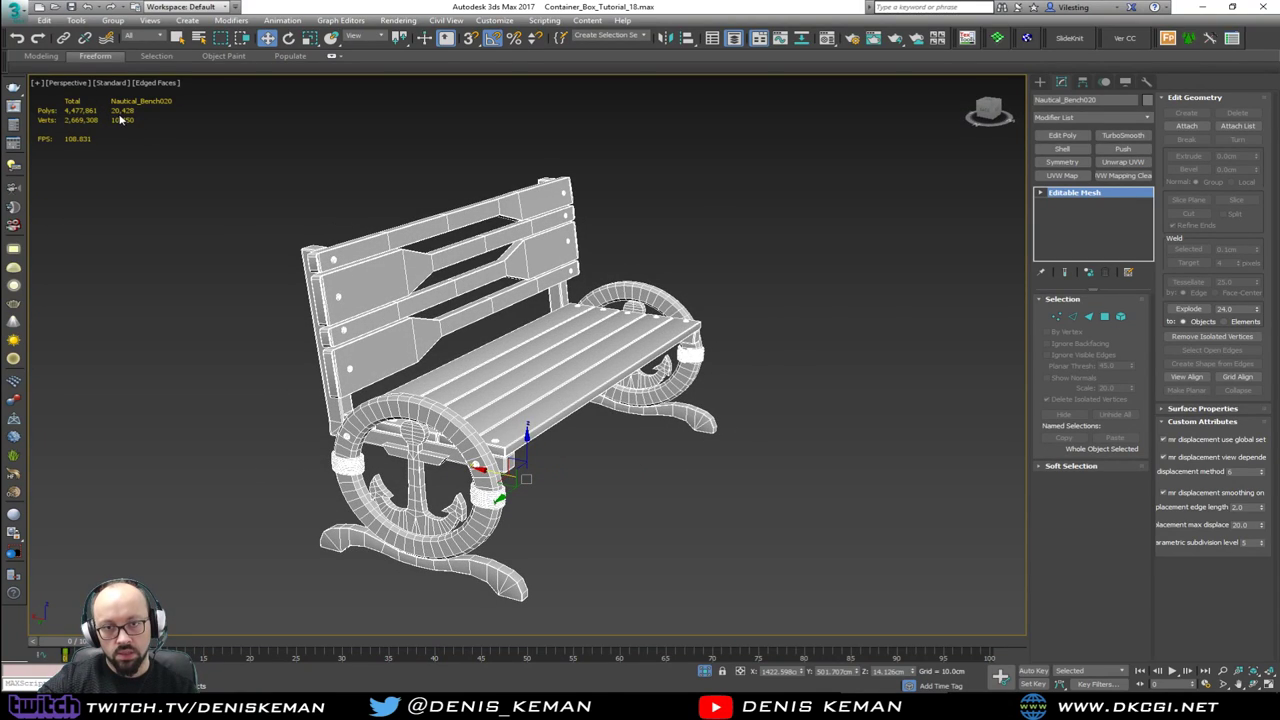
# Step: Inspect the isolated bench's backrest planks, bolts and seat slats close up, with the bench deselected
pyautogui.scroll(8, 350, 375)
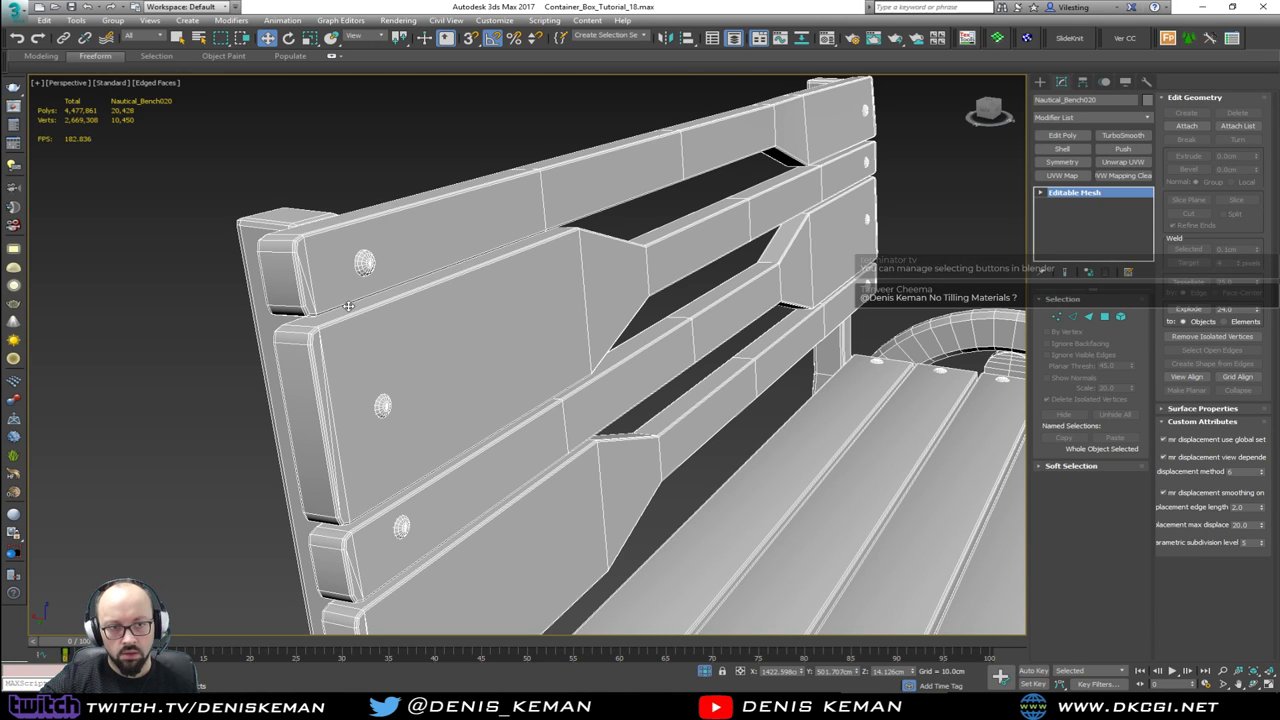
pyautogui.press('z')
pyautogui.scroll(-1, 348, 306)
pyautogui.click(376, 246)
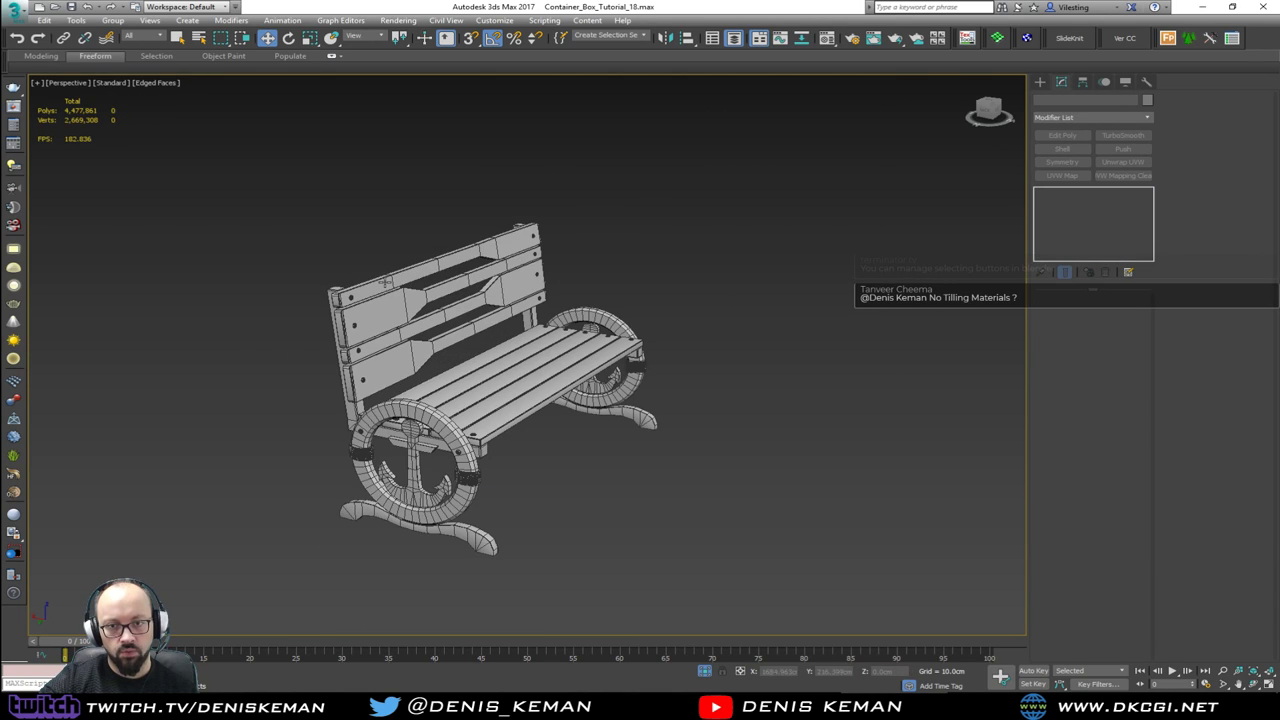
pyautogui.scroll(4, 402, 335)
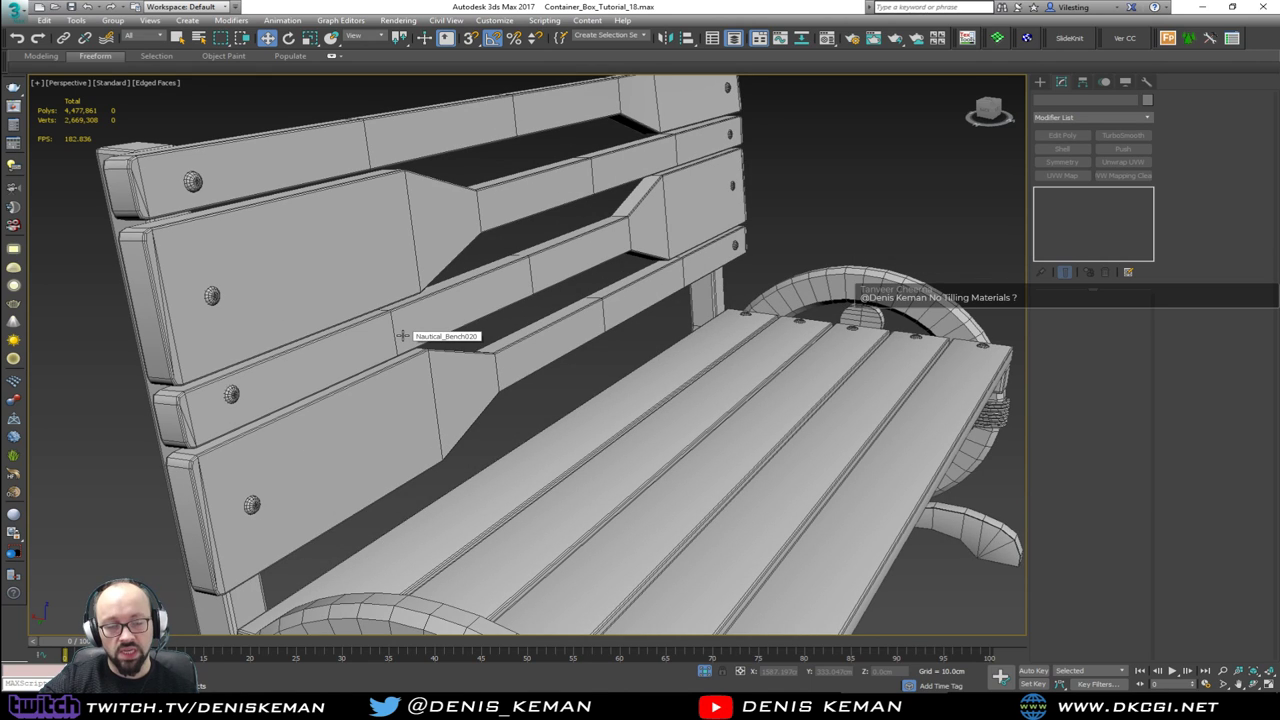
# Step: Add an Unwrap UVW modifier to the isolated nautical bench and open its UV editor
pyautogui.click(402, 336)
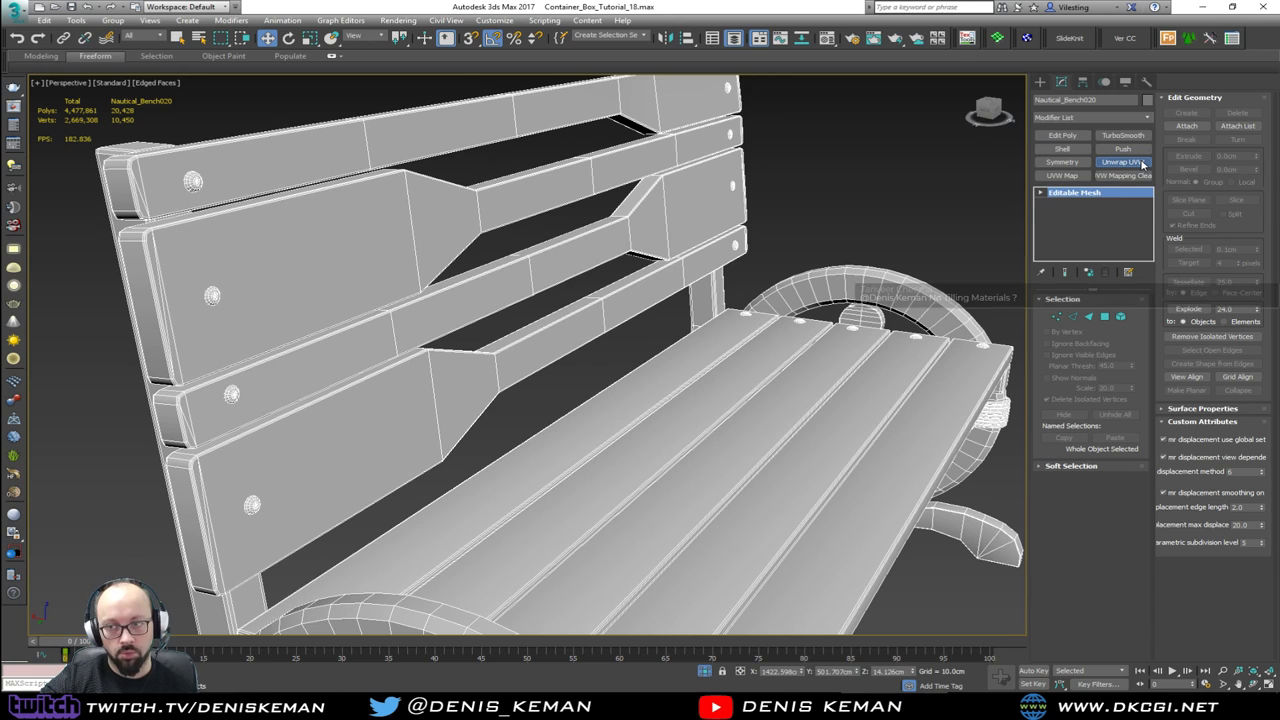
pyautogui.click(1140, 162)
pyautogui.click(1090, 546)
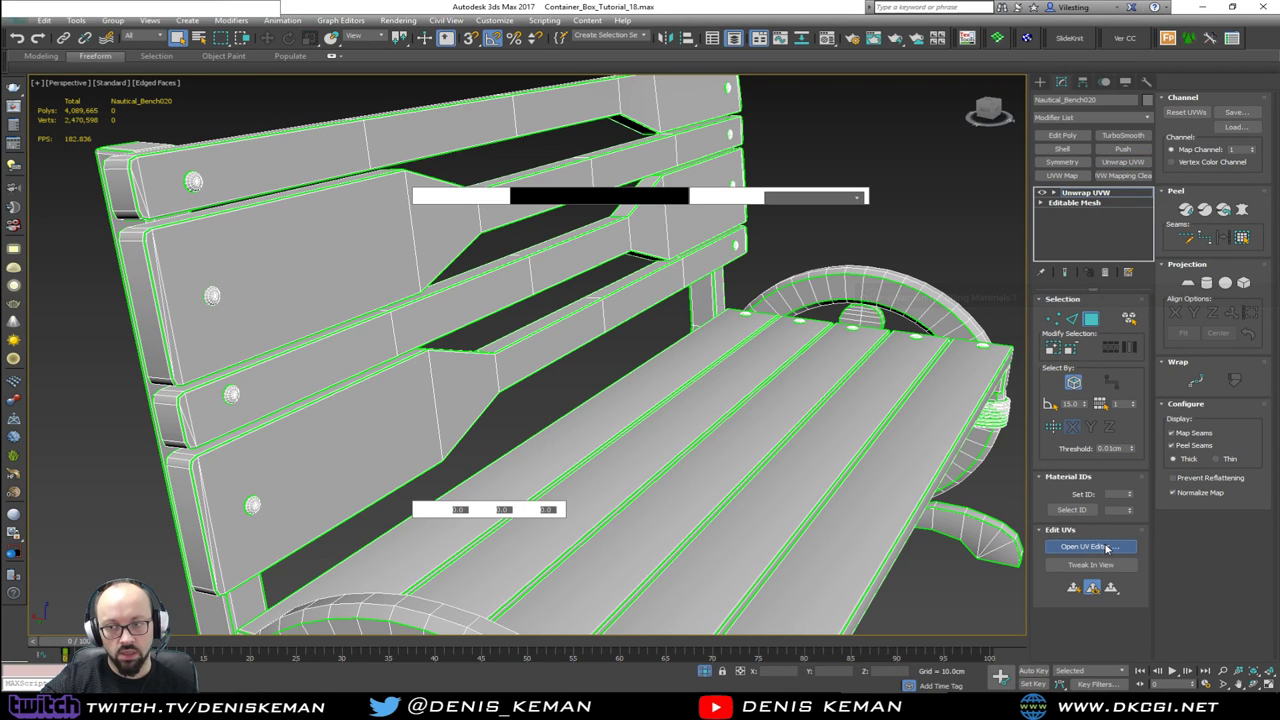
# Step: Examine the bench's UV layout, including the plank strips and anchor-wheel shells, and close the UV editor
pyautogui.scroll(1, 298, 294)
pyautogui.moveTo(298, 294); pyautogui.dragTo(240, 262, button='middle')
pyautogui.scroll(-3, 244, 266)
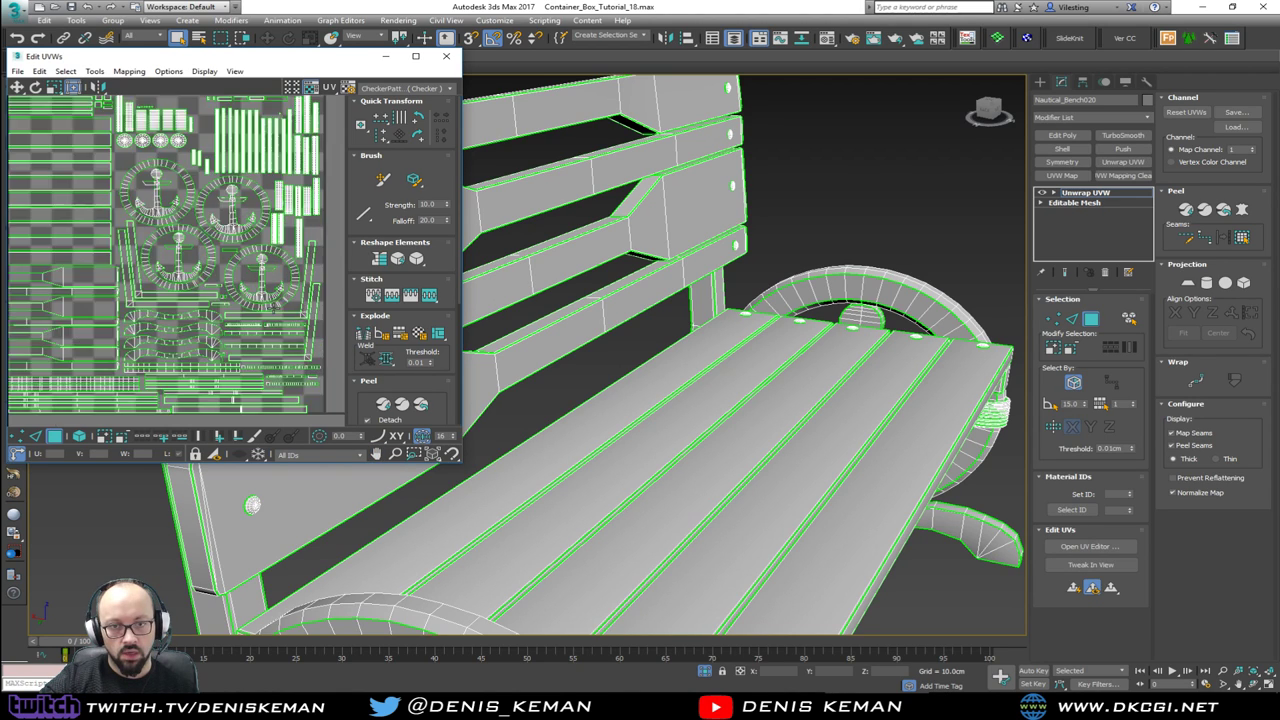
pyautogui.scroll(5, 270, 305)
pyautogui.moveTo(150, 254); pyautogui.dragTo(222, 338, button='middle')
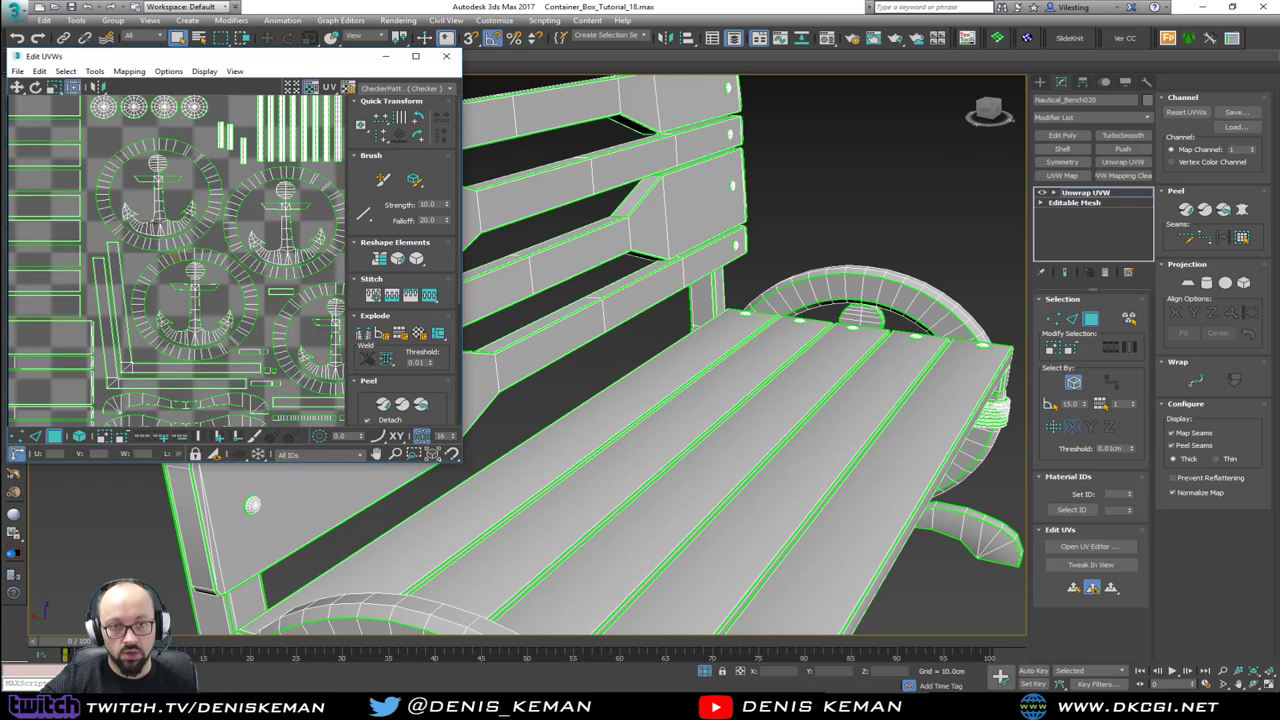
pyautogui.moveTo(154, 221); pyautogui.dragTo(181, 379, button='middle')
pyautogui.moveTo(242, 272); pyautogui.dragTo(142, 312, button='middle')
pyautogui.moveTo(277, 298); pyautogui.dragTo(184, 197, button='middle')
pyautogui.moveTo(185, 296); pyautogui.dragTo(221, 170, button='middle')
pyautogui.scroll(-1, 226, 232)
pyautogui.moveTo(197, 310)
pyautogui.mouseDown(button='middle')
pyautogui.moveTo(242, 222)
pyautogui.moveTo(218, 298)
pyautogui.mouseUp(button='middle')
pyautogui.scroll(-3, 242, 222)
pyautogui.moveTo(143, 203); pyautogui.dragTo(165, 235, button='middle')
pyautogui.scroll(-2, 165, 235)
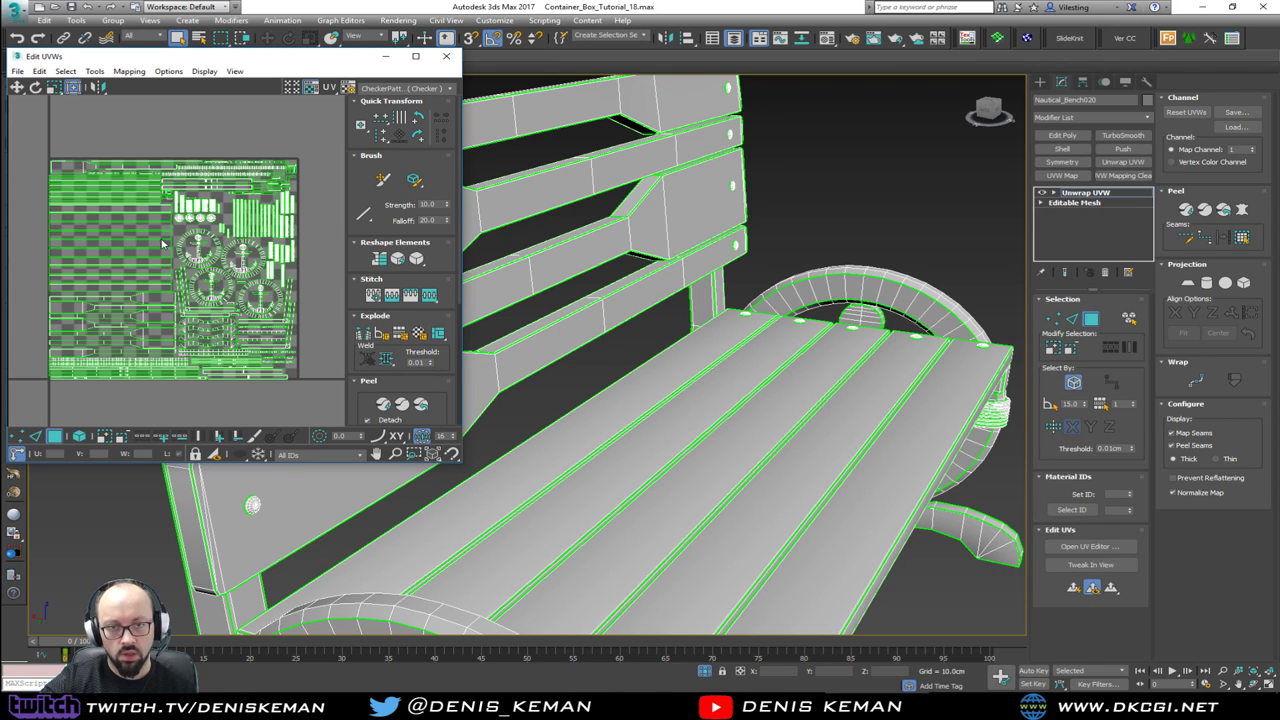
pyautogui.click(445, 60)
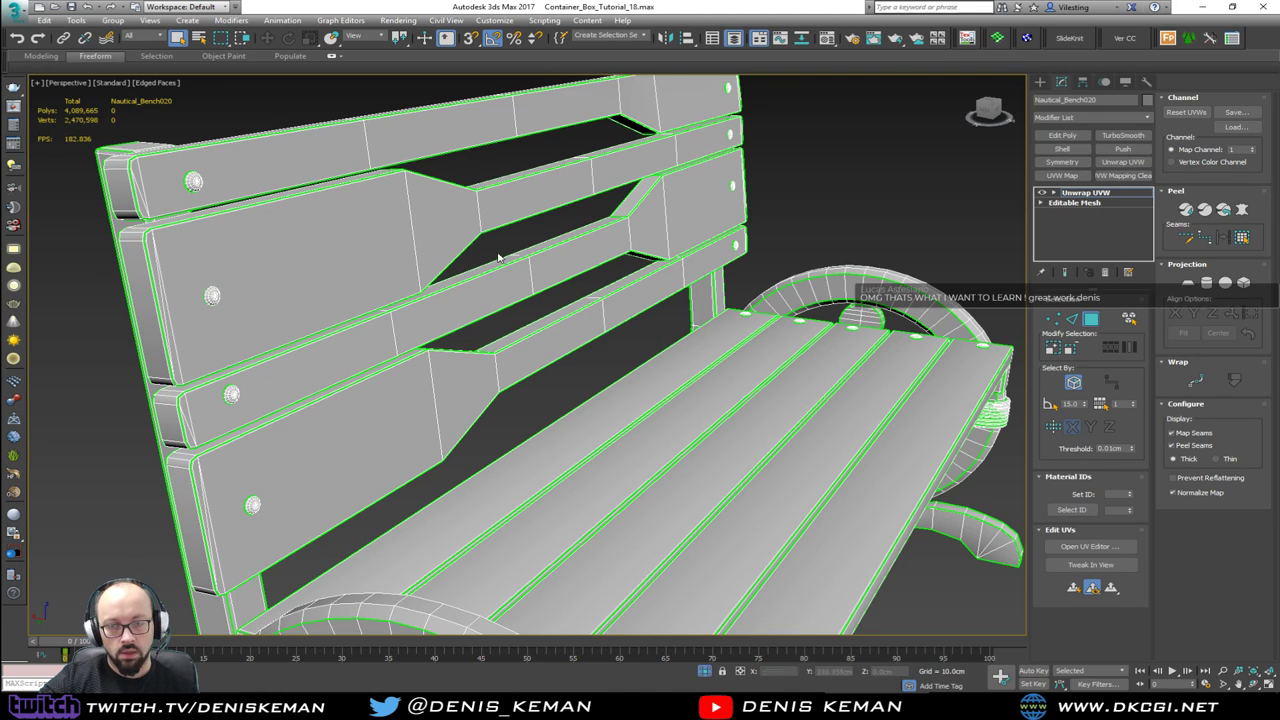
# Step: Switch to the Testing_Project in Unreal Engine and open Main_Building_Level
pyautogui.click(911, 231)
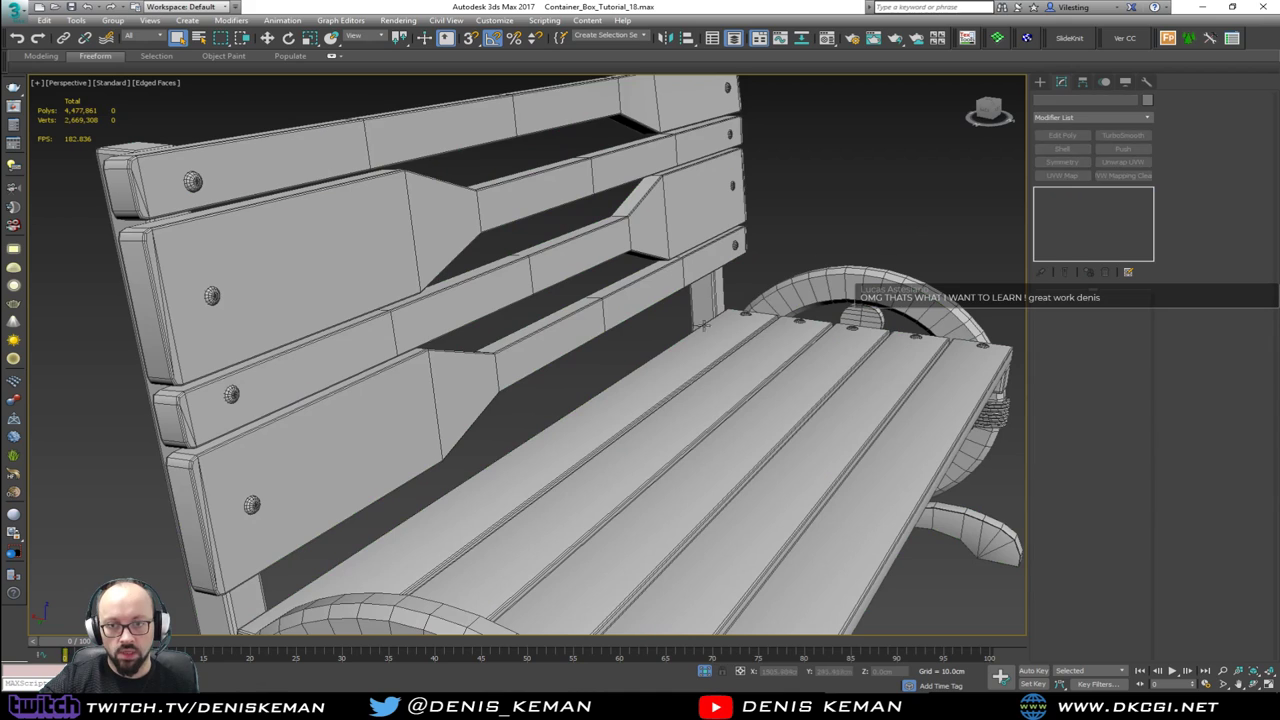
pyautogui.click(492, 371)
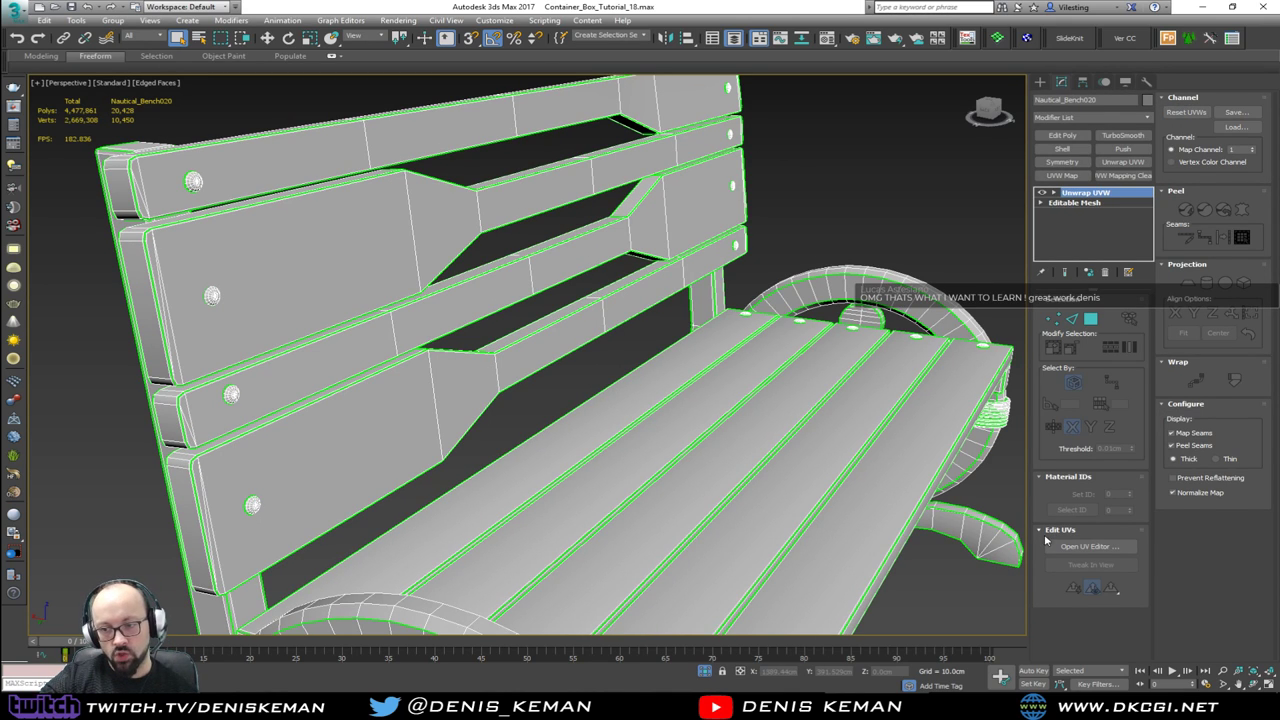
pyautogui.click(1062, 705)
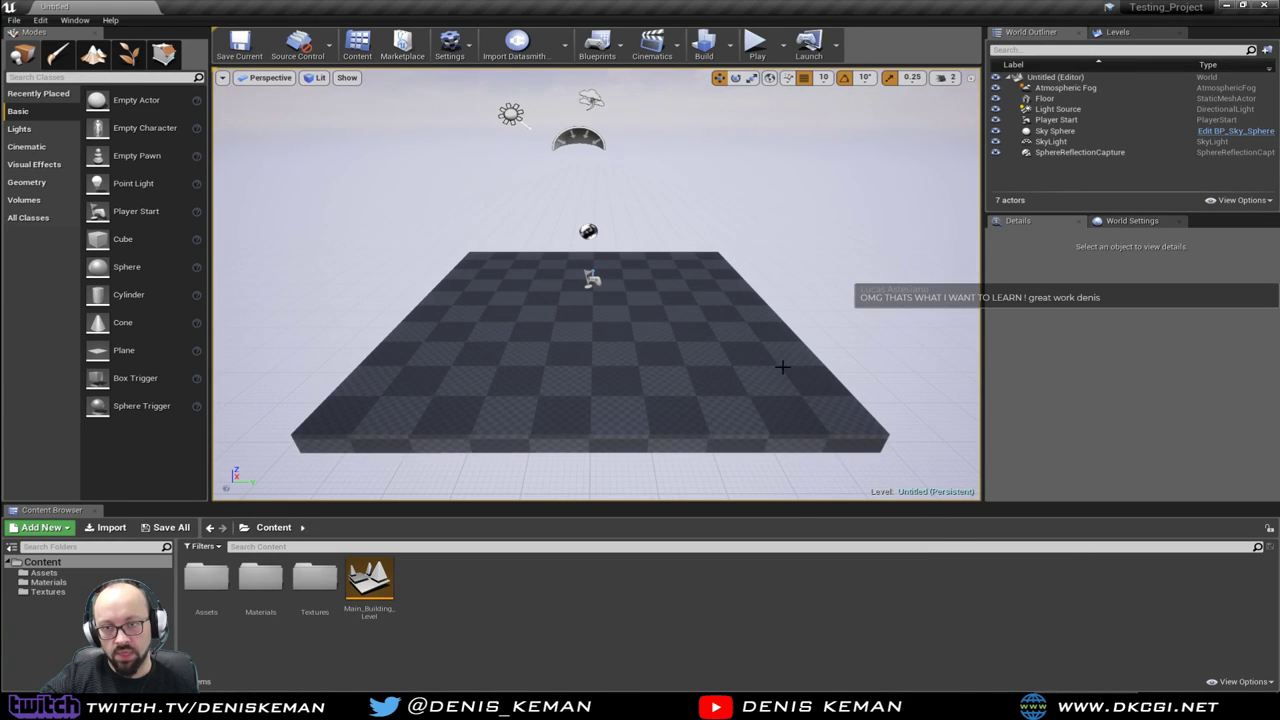
pyautogui.doubleClick(372, 590)
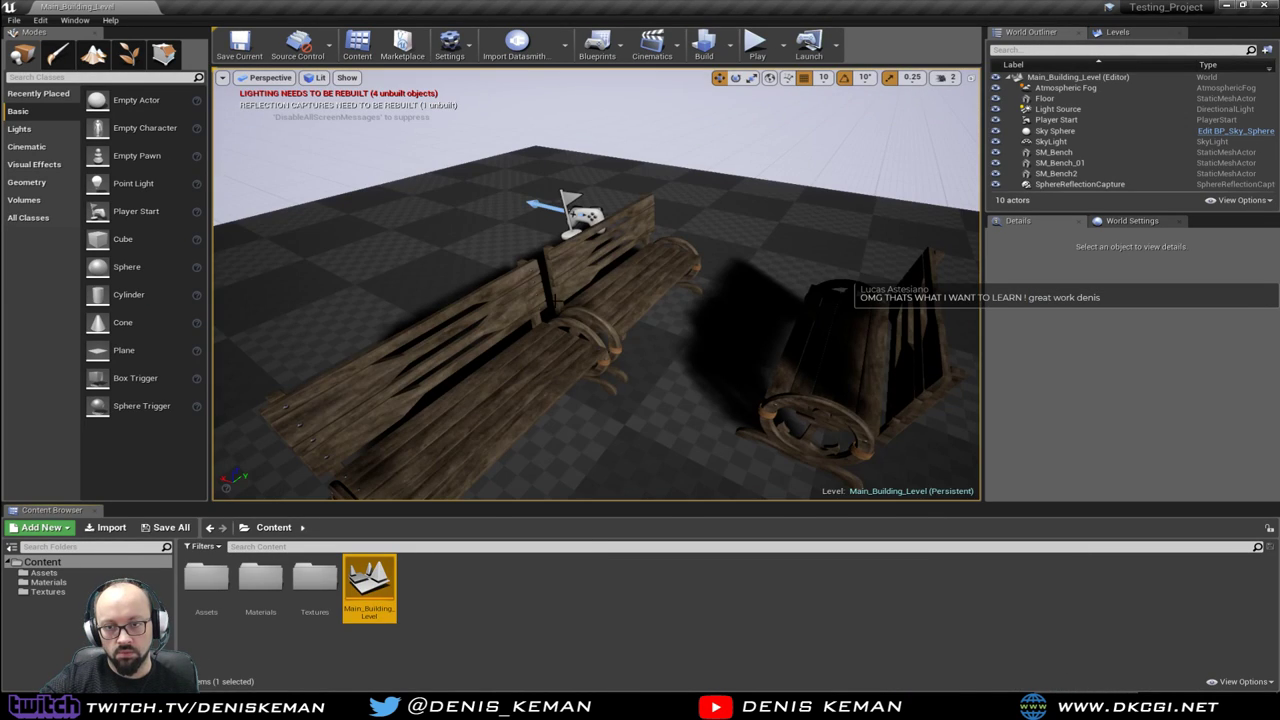
# Step: Delete the benches SM_Bench and SM_Bench2 from the level
pyautogui.click(620, 314)
pyautogui.keyDown('ctrl'); pyautogui.click(830, 350); pyautogui.keyUp('ctrl')
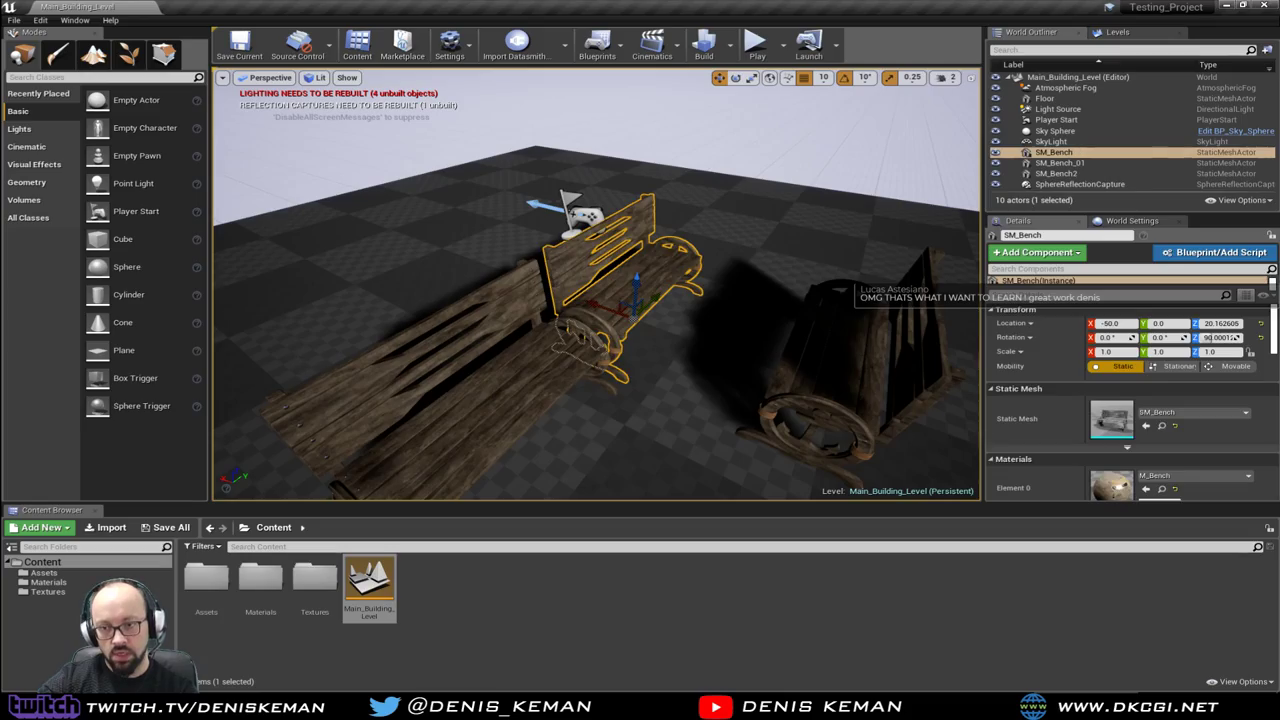
pyautogui.press('Delete')
# Step: Inspect the remaining textured bench full screen from the front and from the wheel side
pyautogui.moveTo(700, 330); pyautogui.dragTo(660, 280, button='right')
pyautogui.press('F11')
pyautogui.moveTo(605, 348); pyautogui.dragTo(870, 325, button='right')
pyautogui.moveTo(505, 369); pyautogui.dragTo(480, 357, button='right')
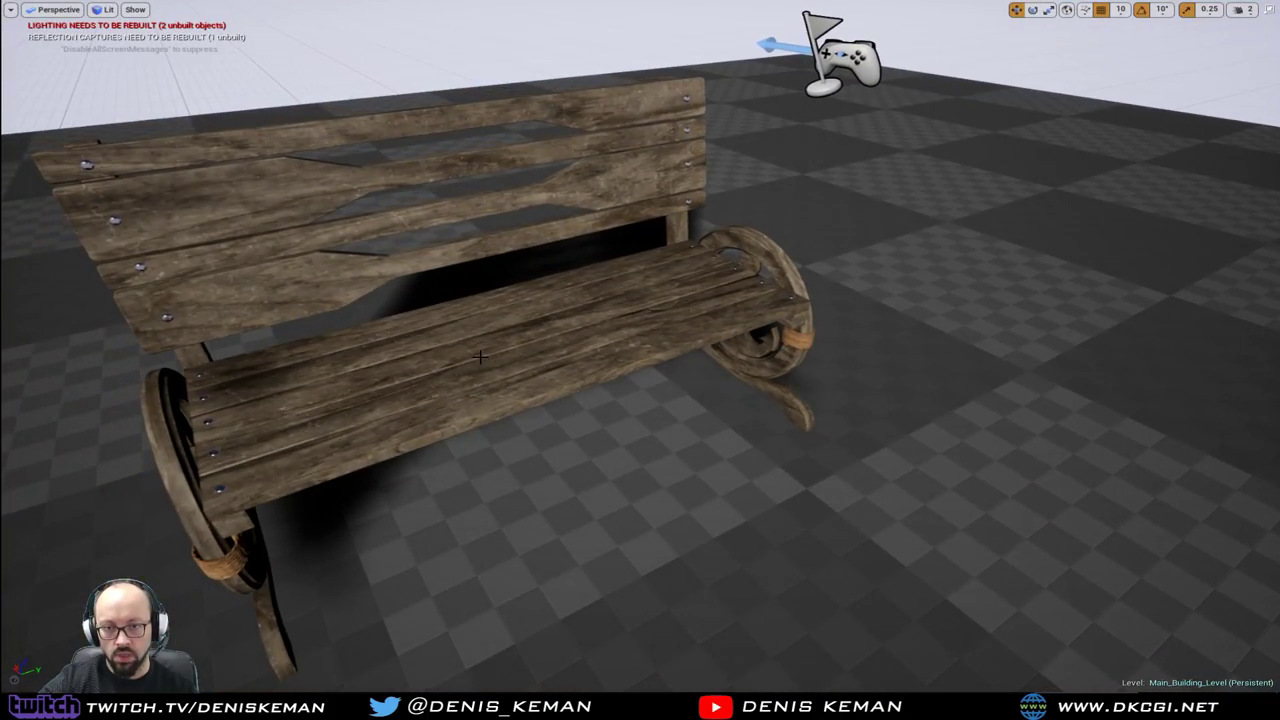
pyautogui.click(480, 359)
pyautogui.keyDown('alt'); pyautogui.moveTo(516, 386); pyautogui.dragTo(720, 392); pyautogui.keyUp('alt')
pyautogui.press('Escape')
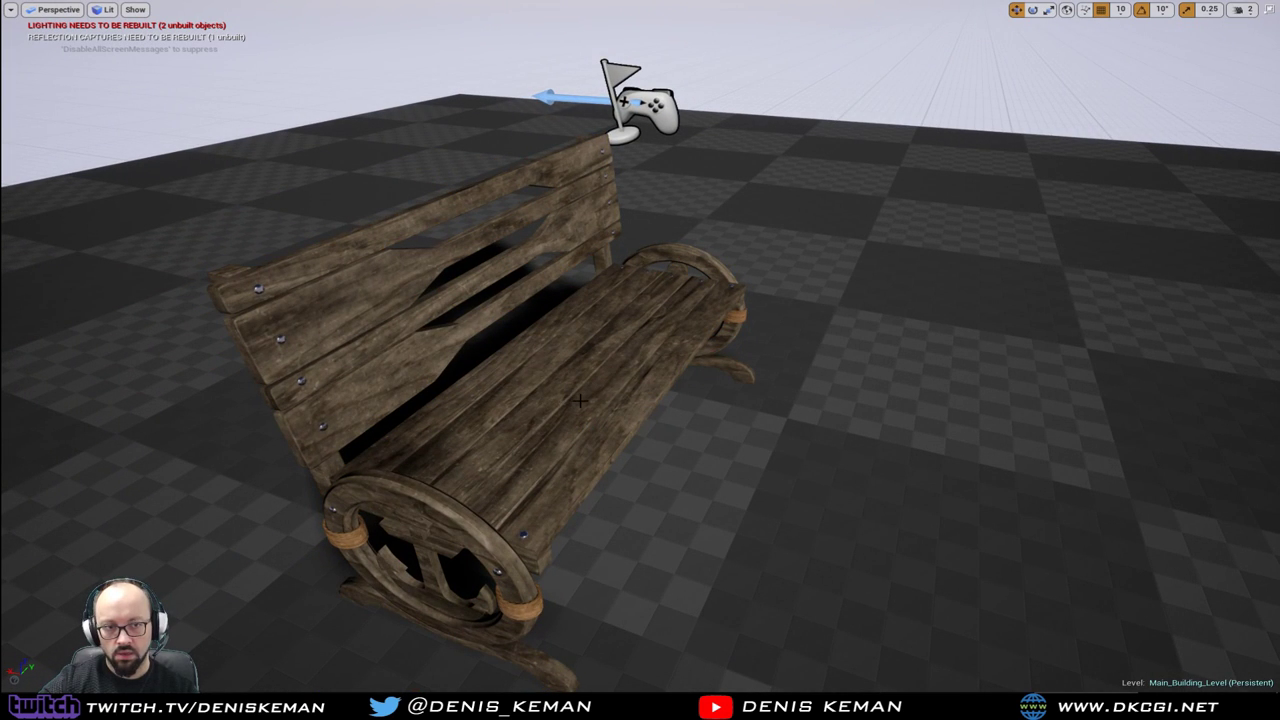
pyautogui.keyDown('alt'); pyautogui.moveTo(580, 400); pyautogui.dragTo(530, 400); pyautogui.keyUp('alt')
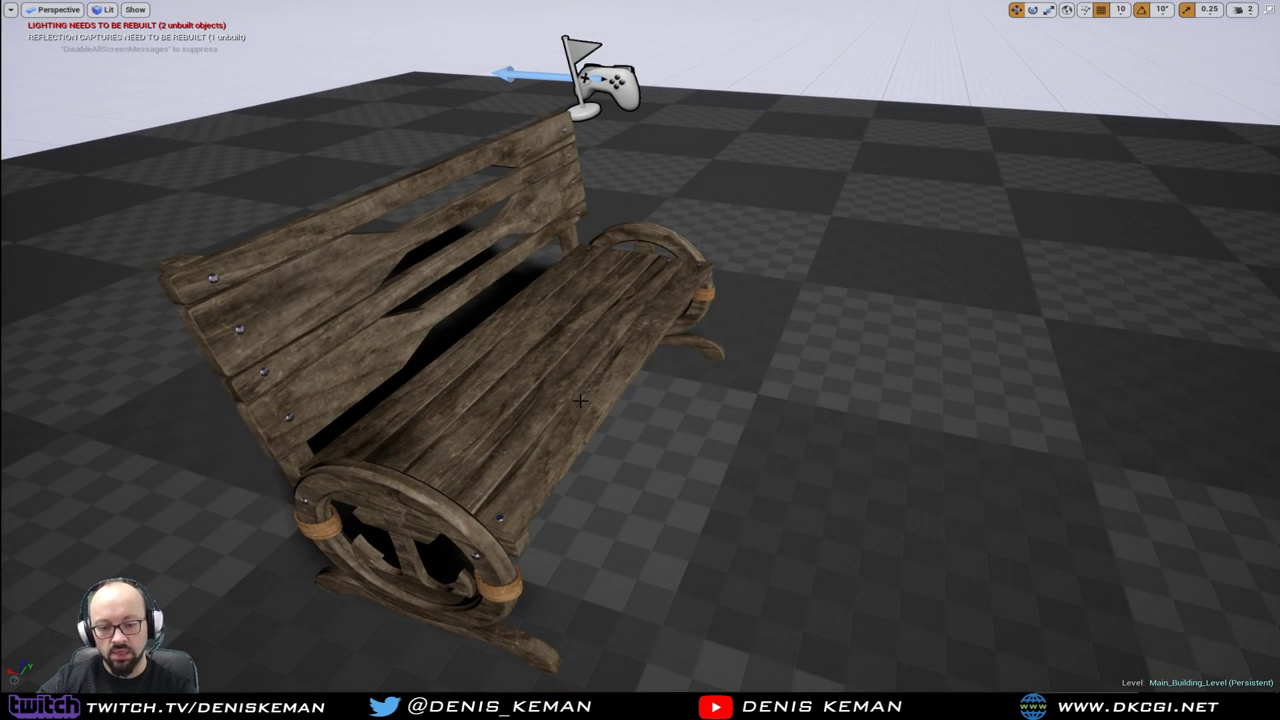
pyautogui.press('F11')
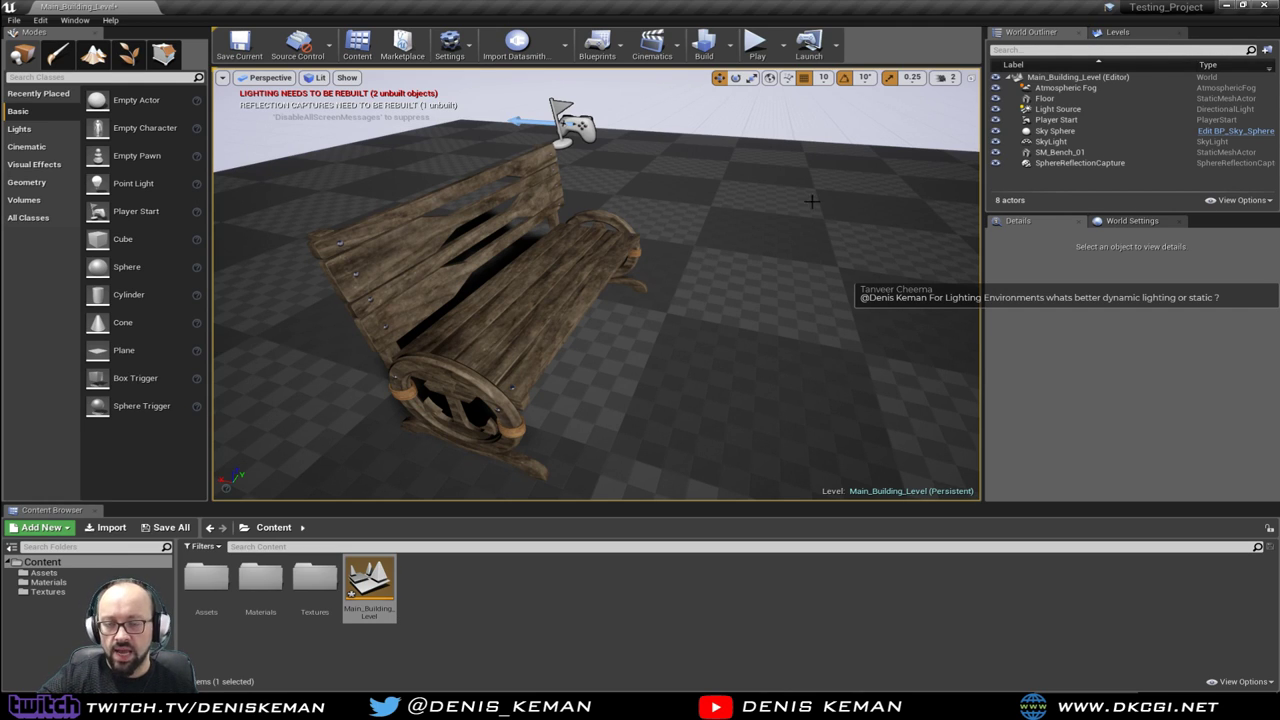
# Step: Place a spot light beside the bench at about -150, -150, 140 and tilt it to about -40°
pyautogui.moveTo(724, 227); pyautogui.dragTo(854, 178, button='right')
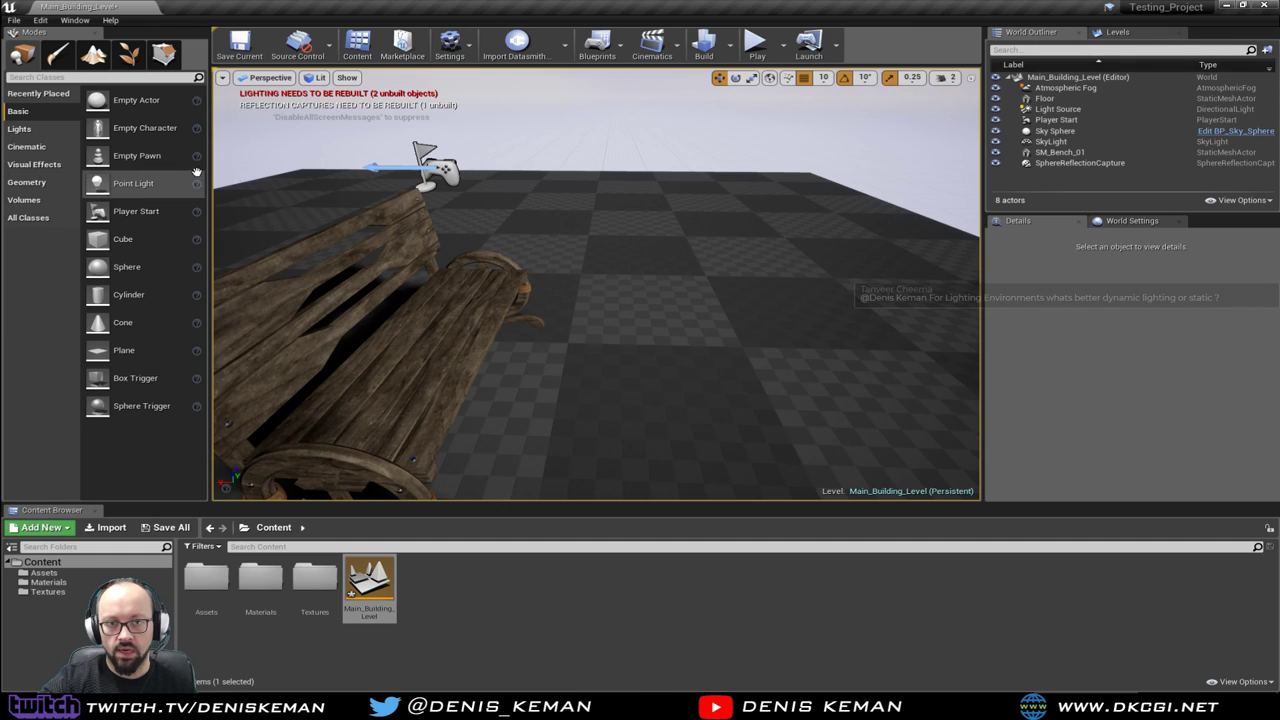
pyautogui.click(44, 129)
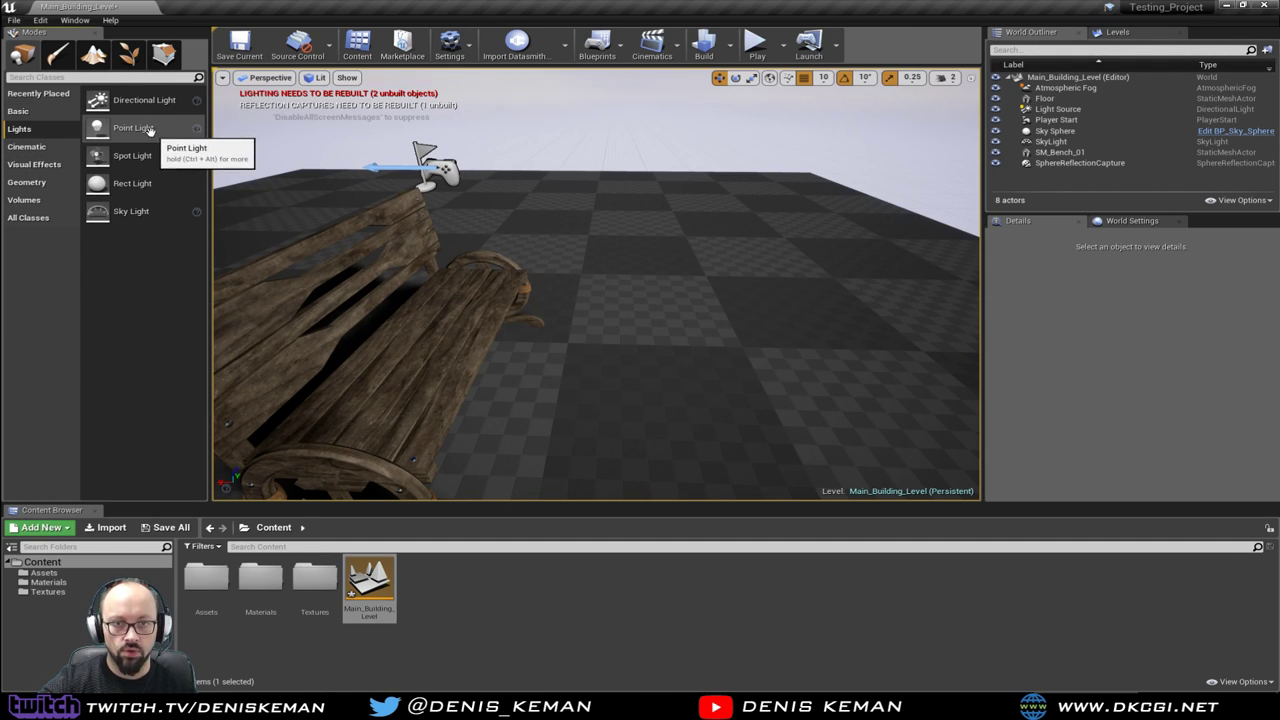
pyautogui.moveTo(150, 168); pyautogui.dragTo(677, 400)
pyautogui.moveTo(677, 295); pyautogui.dragTo(620, 135)
pyautogui.press('e')
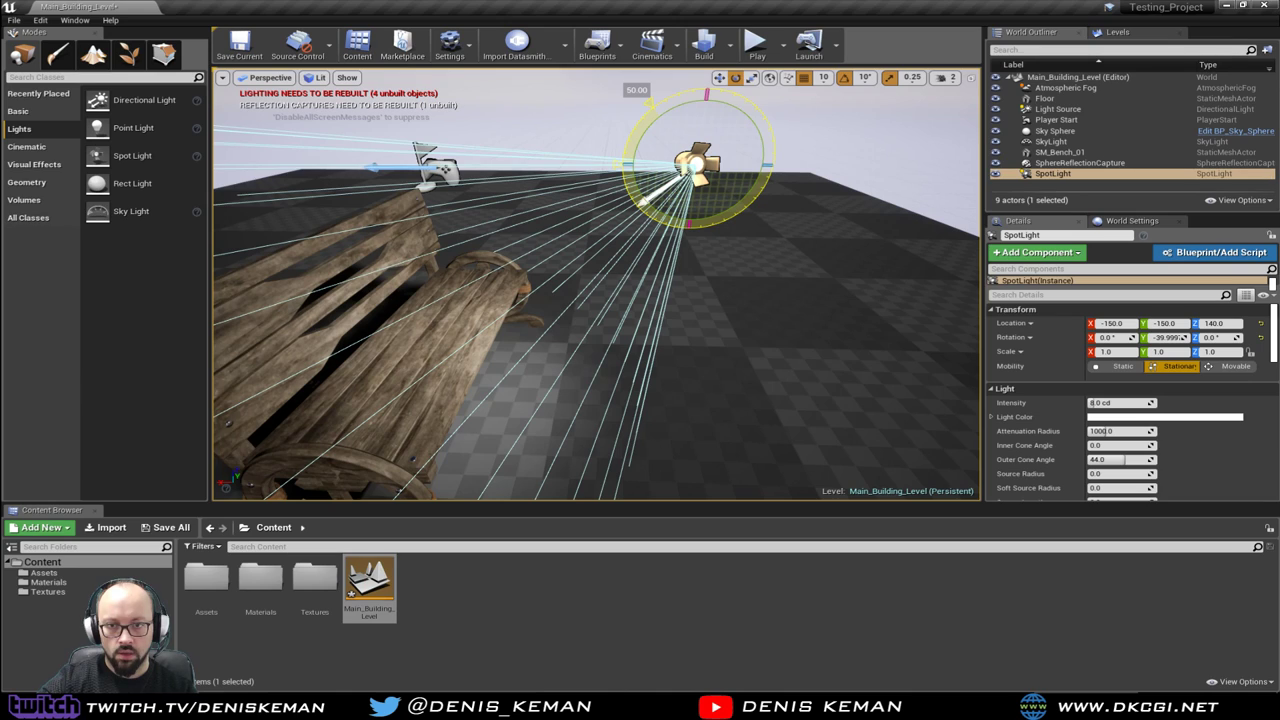
pyautogui.press('Escape')
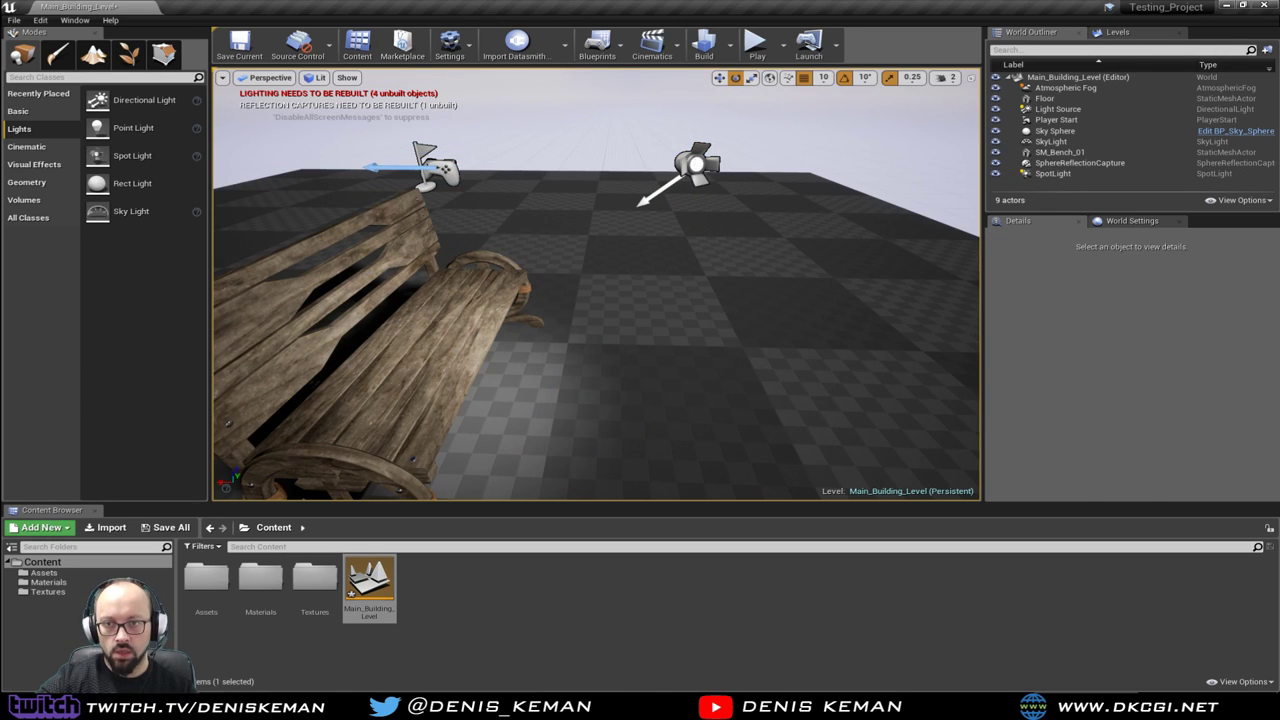
# Step: Rotate the spot light to -90° so that it points straight down at the floor
pyautogui.click(686, 160)
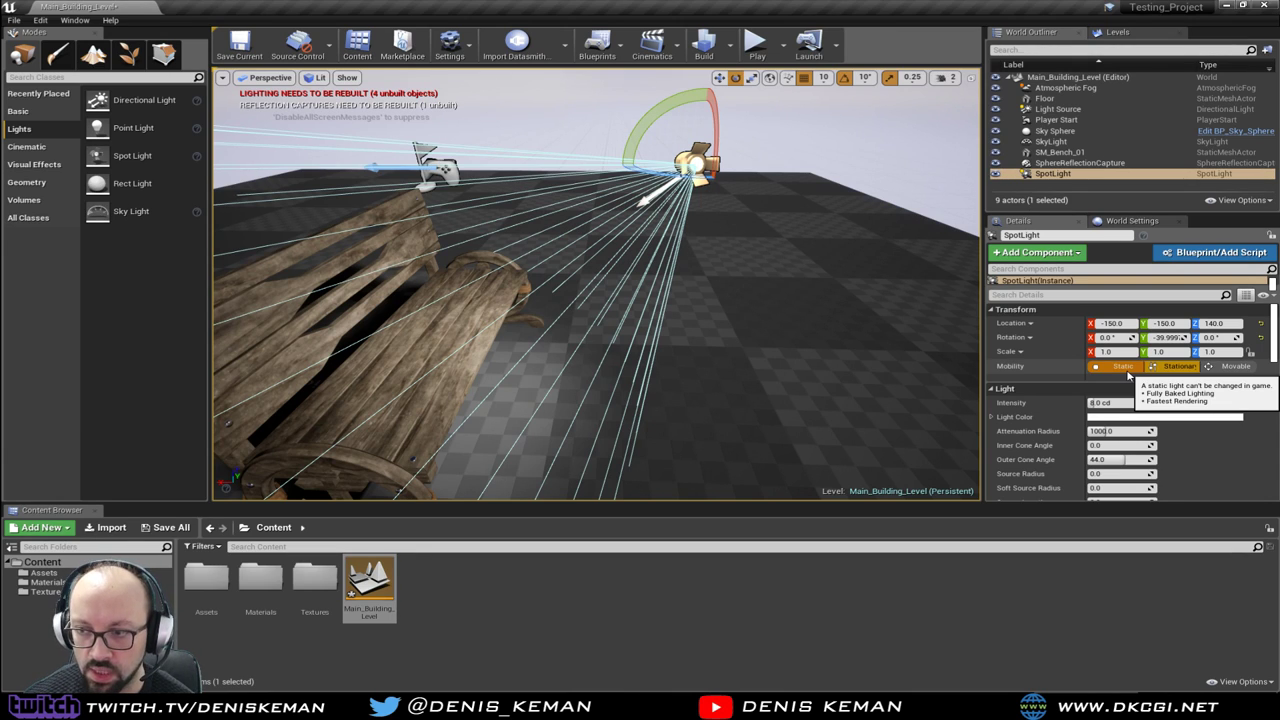
pyautogui.moveTo(517, 302); pyautogui.dragTo(517, 302, button='right')
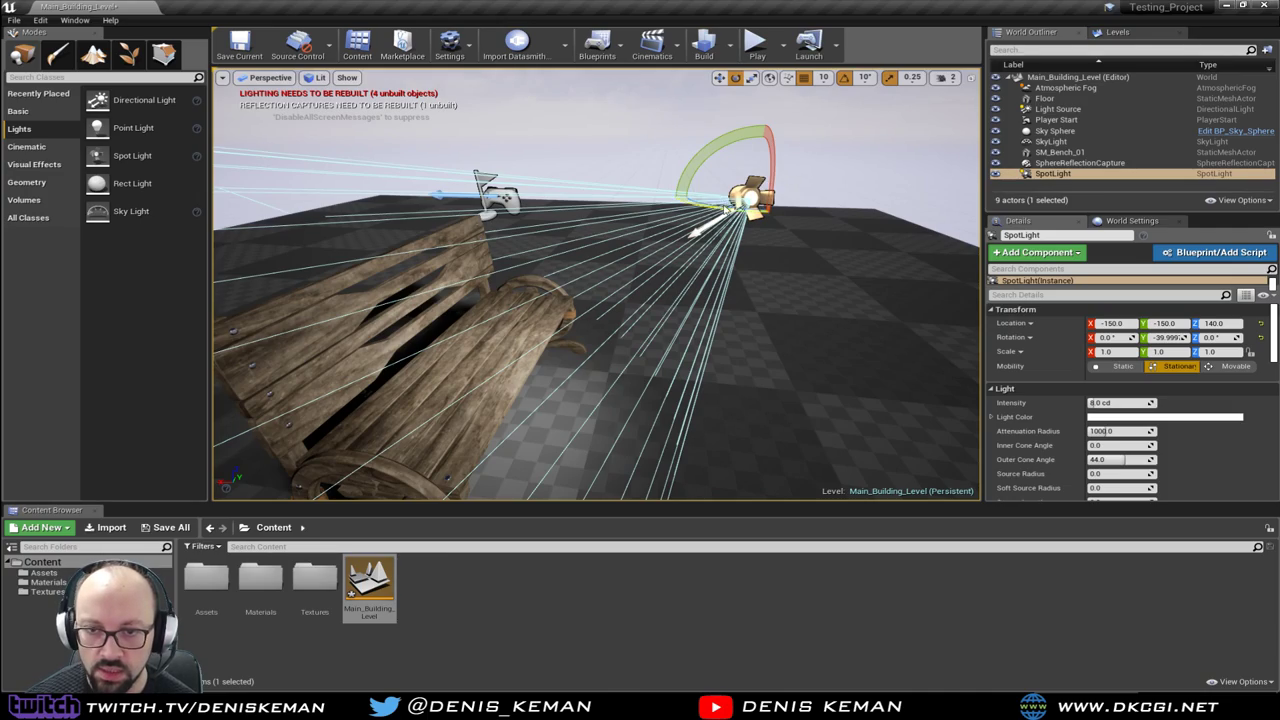
pyautogui.moveTo(726, 210); pyautogui.dragTo(726, 210, button='right')
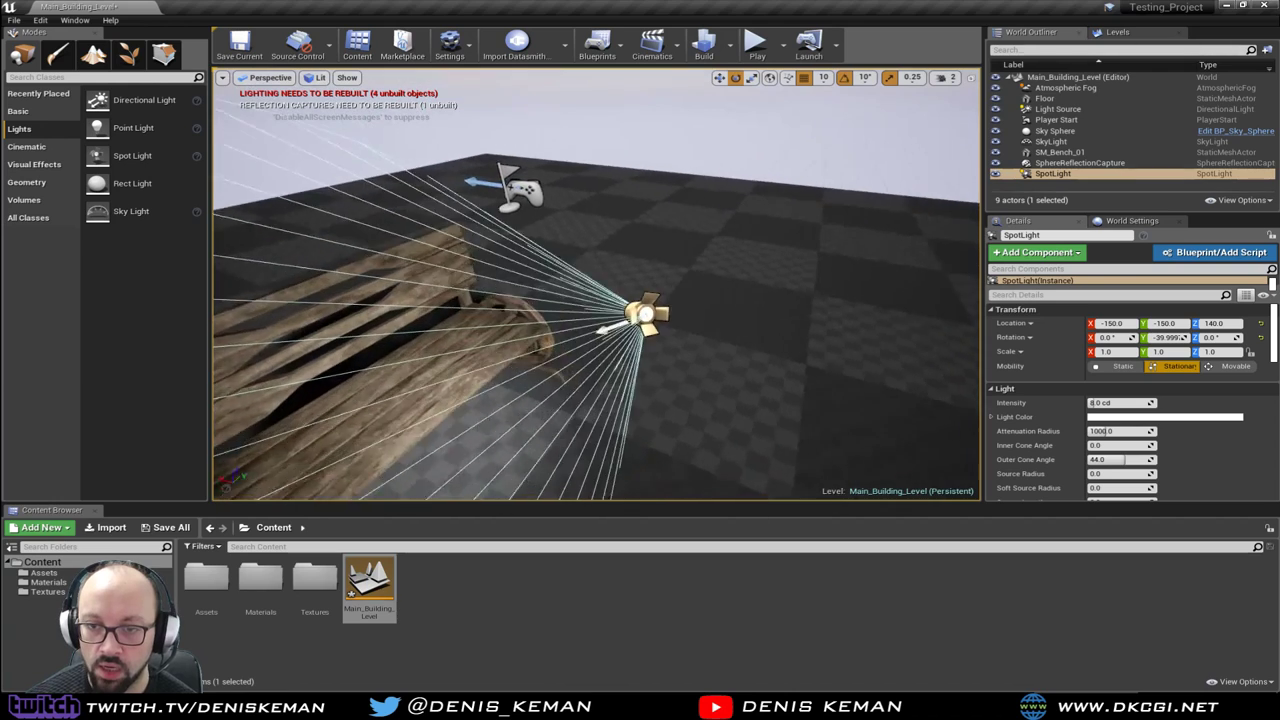
pyautogui.keyDown('alt'); pyautogui.moveTo(727, 205); pyautogui.dragTo(727, 205); pyautogui.keyUp('alt')
pyautogui.press('e')
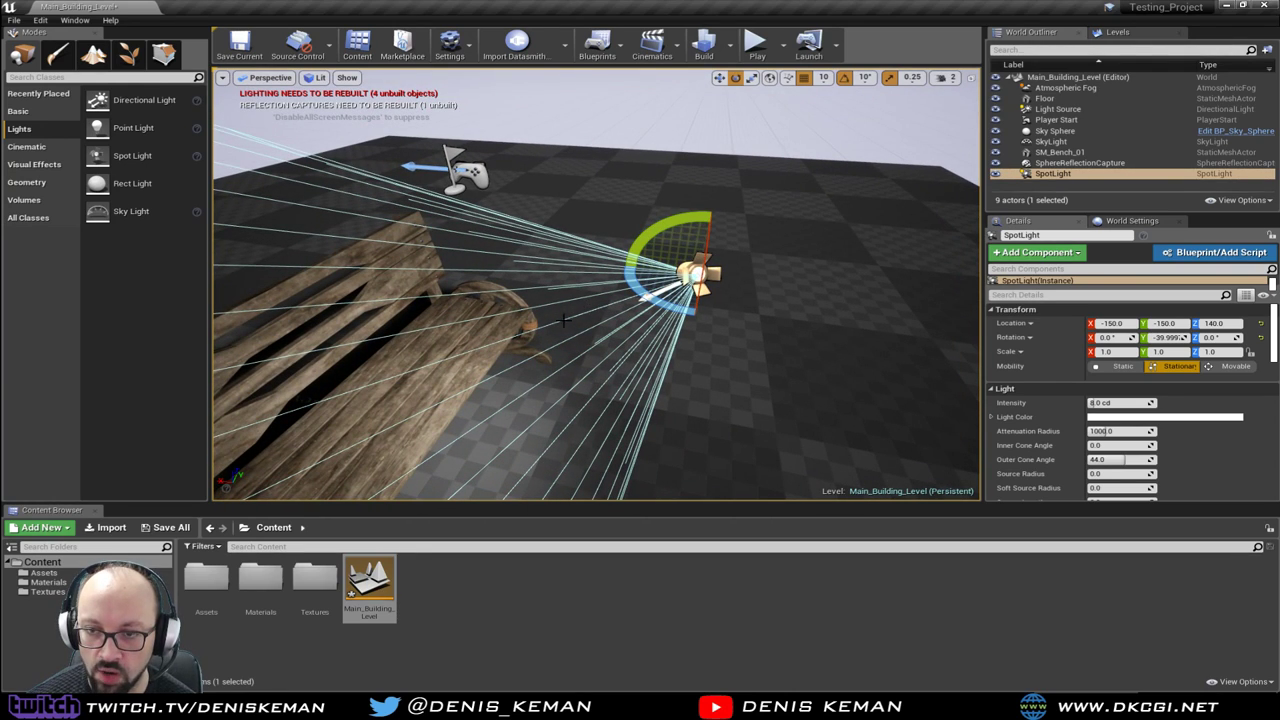
pyautogui.moveTo(564, 320); pyautogui.dragTo(564, 320, button='right')
pyautogui.moveTo(790, 240); pyautogui.dragTo(760, 325)
# Step: Move the spot light above one end of the bench, to X -30, Y -200, Z 190
pyautogui.press('w')
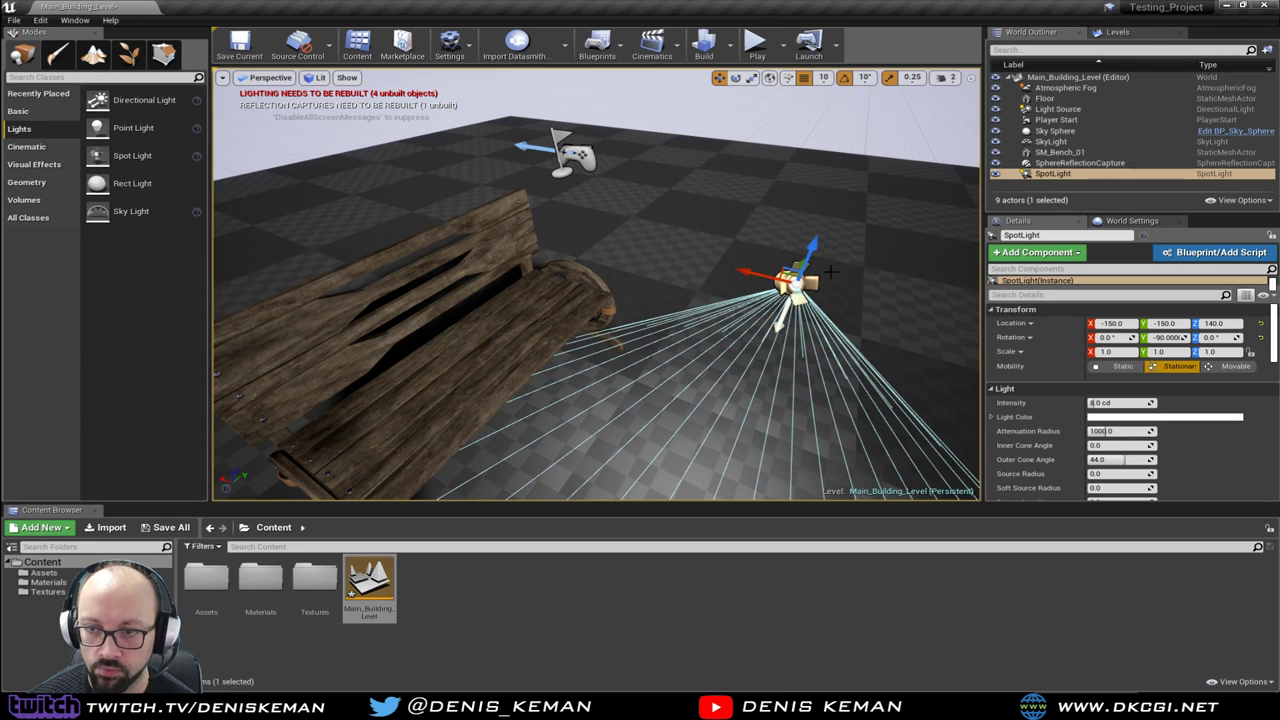
pyautogui.moveTo(764, 276); pyautogui.dragTo(356, 177)
pyautogui.moveTo(388, 213); pyautogui.dragTo(260, 185, button='right')
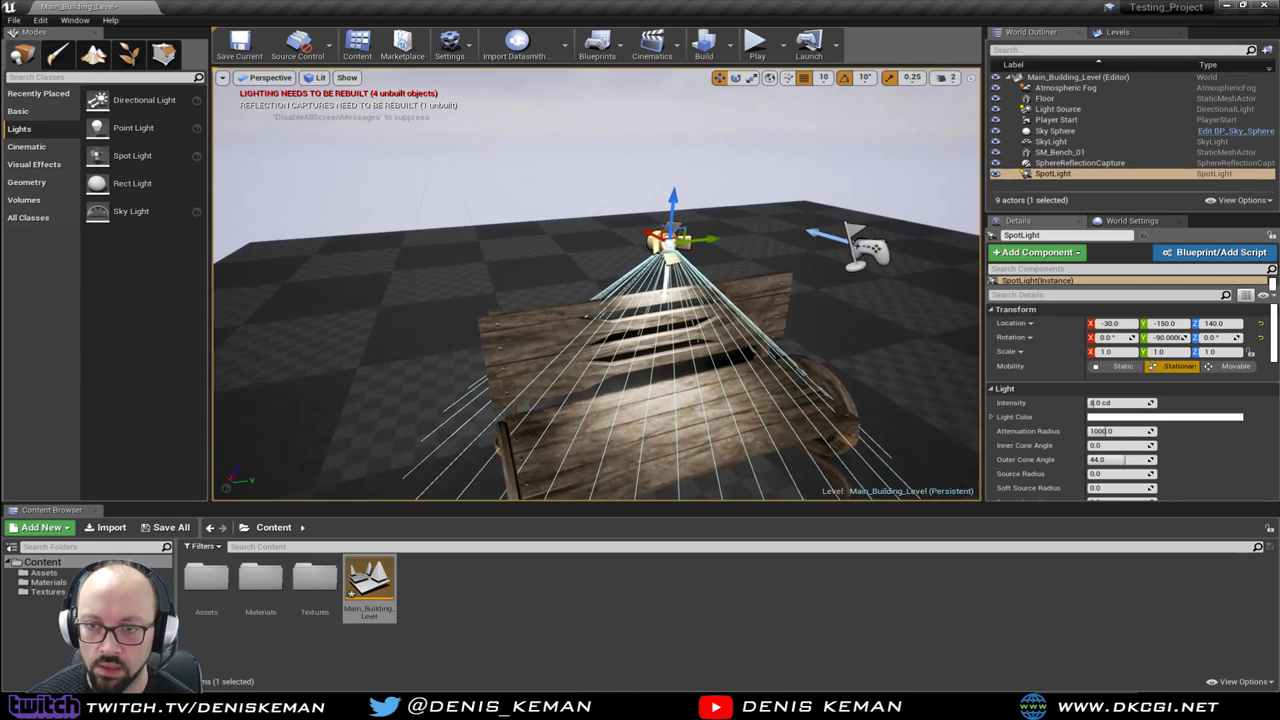
pyautogui.moveTo(673, 212); pyautogui.dragTo(566, 158)
pyautogui.moveTo(603, 181); pyautogui.dragTo(530, 168, button='right')
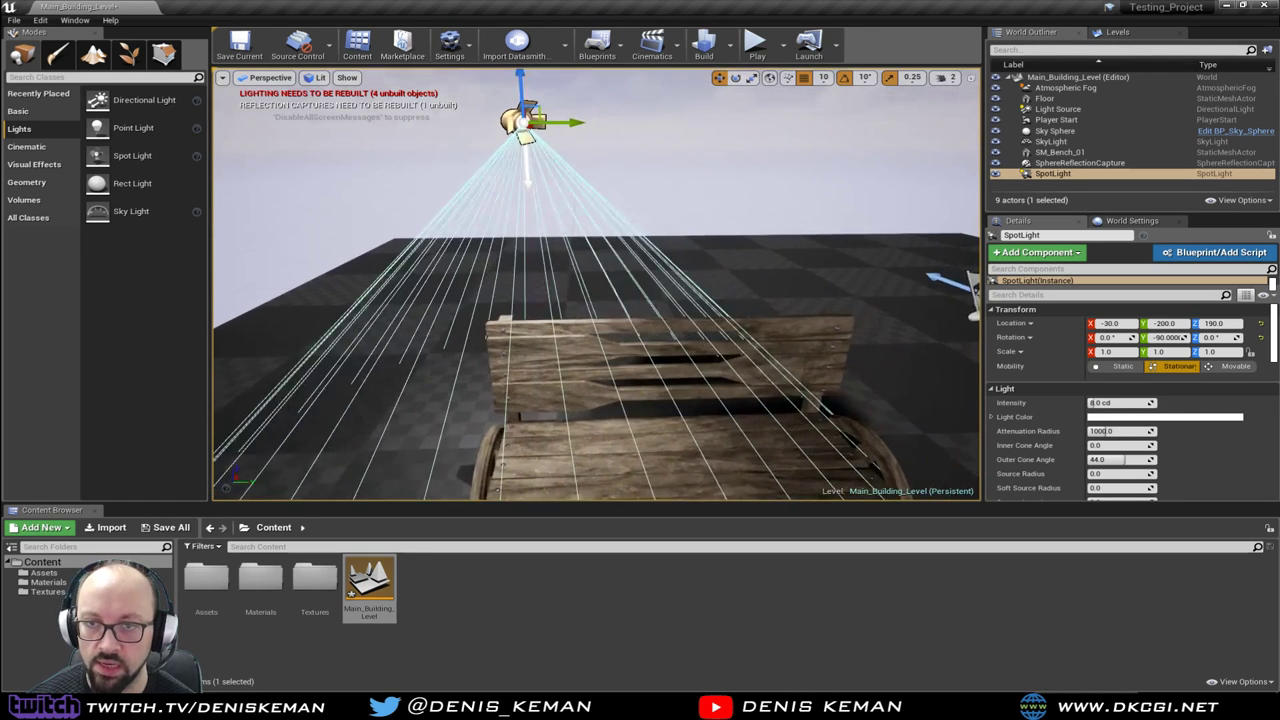
# Step: Duplicate the spot light along the bench's length, placing the copy at Y -110 above the other end
pyautogui.keyDown('alt'); pyautogui.moveTo(660, 200); pyautogui.dragTo(640, 198); pyautogui.keyUp('alt')
pyautogui.keyDown('alt'); pyautogui.moveTo(563, 123); pyautogui.dragTo(862, 141); pyautogui.keyUp('alt')
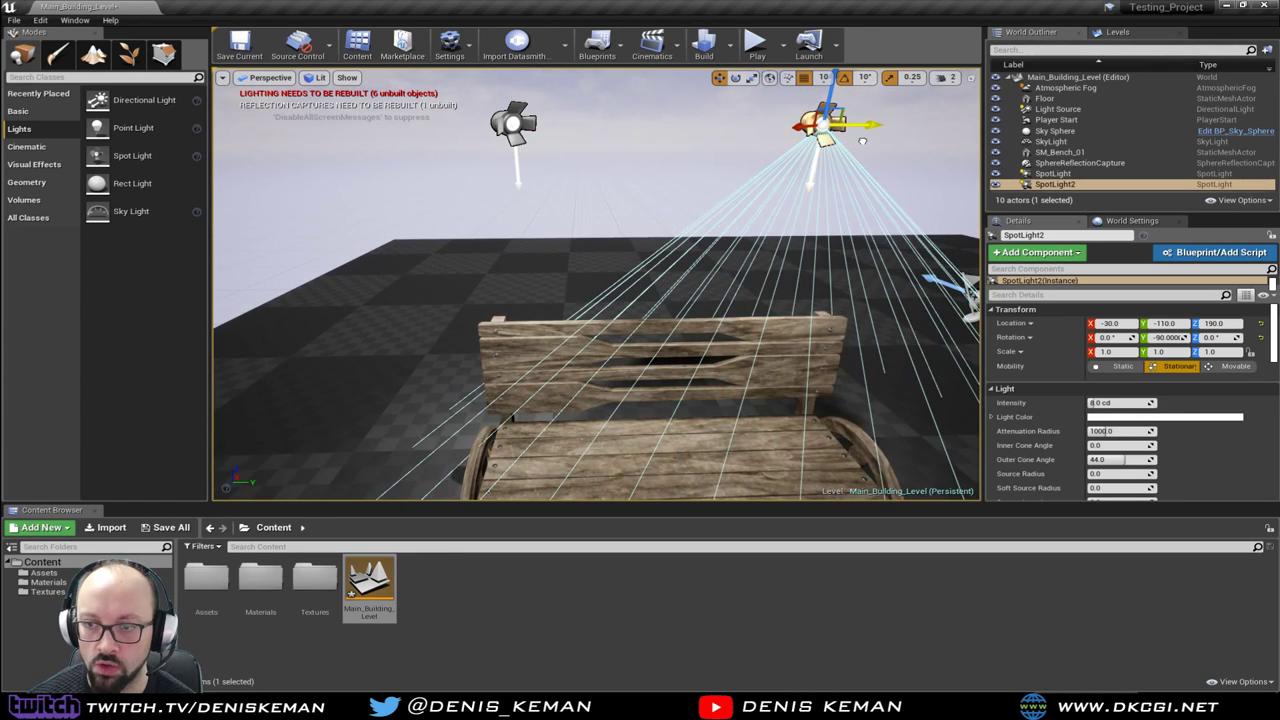
pyautogui.press('Escape')
pyautogui.moveTo(786, 219); pyautogui.dragTo(900, 200, button='right')
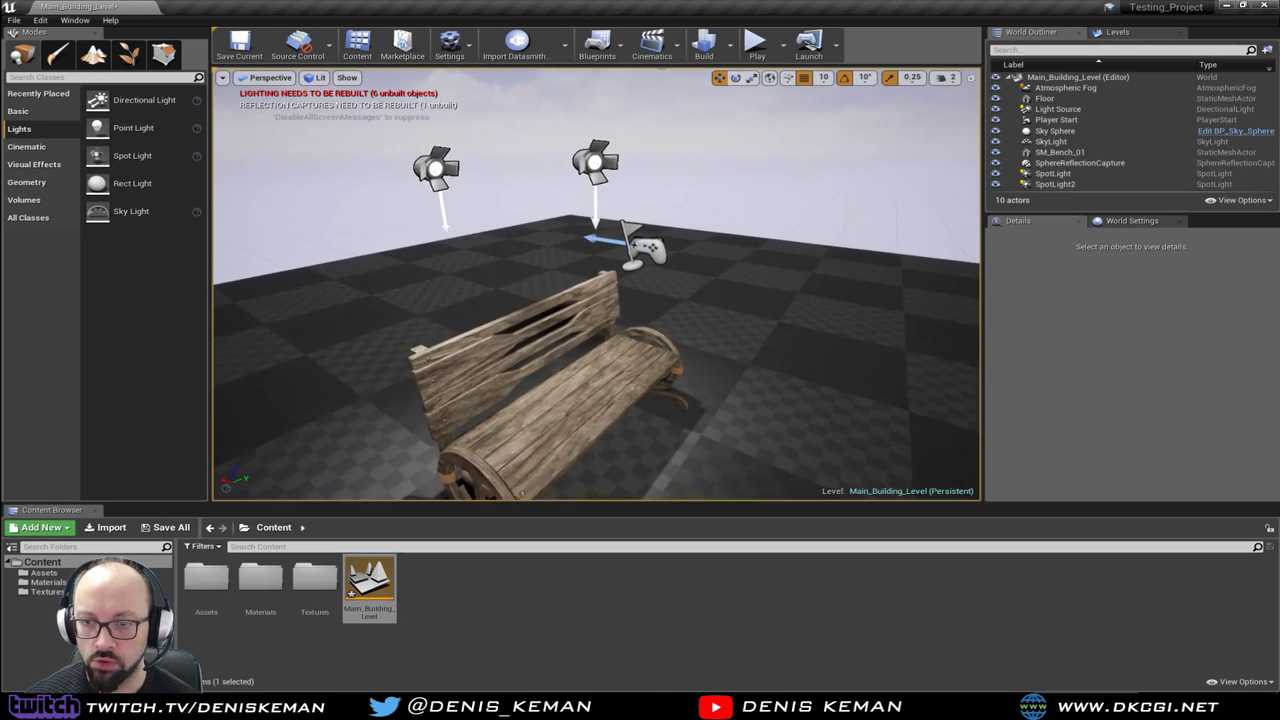
# Step: Set the mobility of both spot lights above the bench to Static
pyautogui.keyDown('alt'); pyautogui.moveTo(650, 224); pyautogui.dragTo(523, 189); pyautogui.keyUp('alt')
pyautogui.click(488, 172)
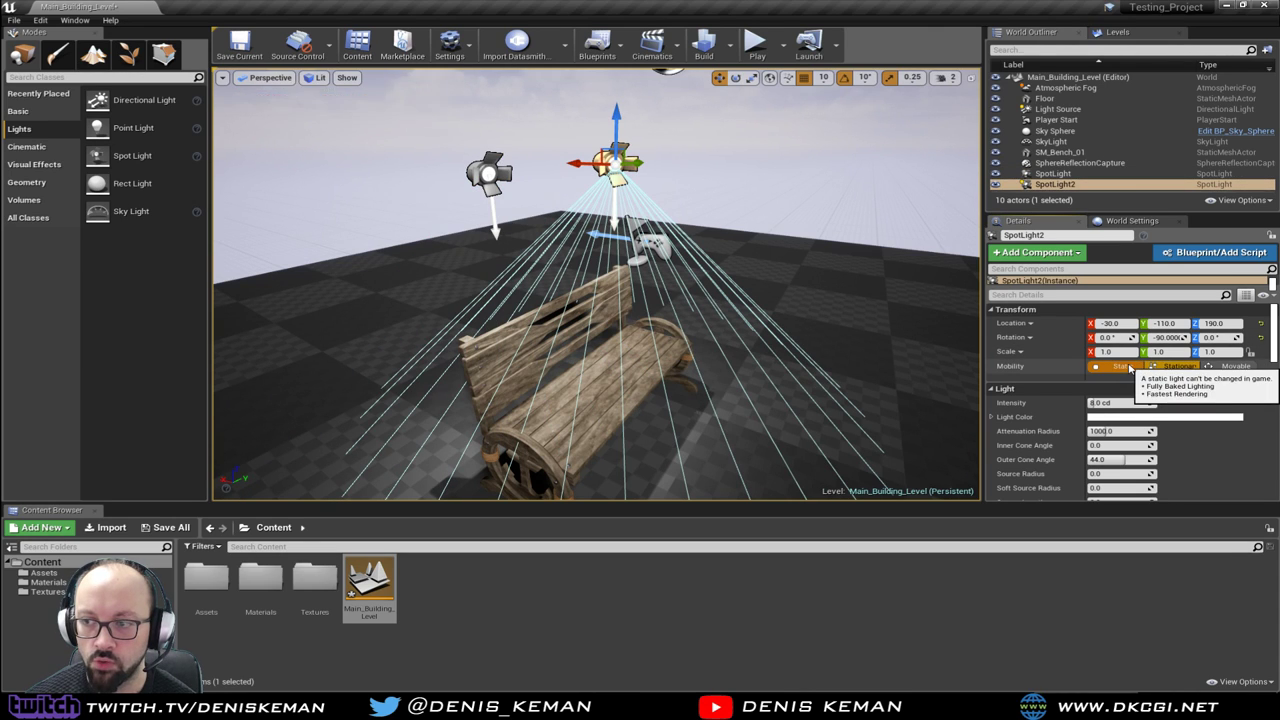
pyautogui.click(1129, 368)
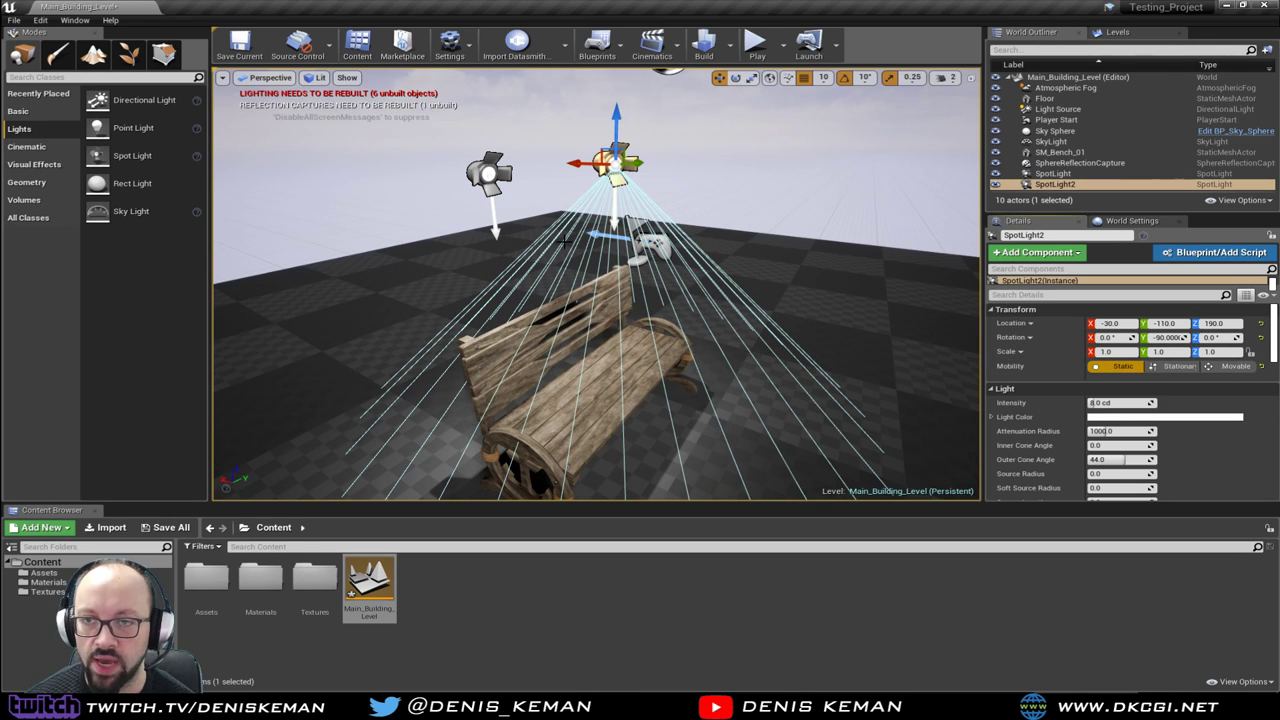
pyautogui.moveTo(566, 243); pyautogui.dragTo(610, 282, button='right')
pyautogui.press('Escape')
pyautogui.moveTo(566, 243); pyautogui.dragTo(650, 250, button='right')
pyautogui.press('w')
pyautogui.moveTo(596, 284); pyautogui.dragTo(598, 256, button='right')
pyautogui.press('s')
# Step: Set the first spot light's mobility to Movable and check its lighting on the bench
pyautogui.click(514, 162)
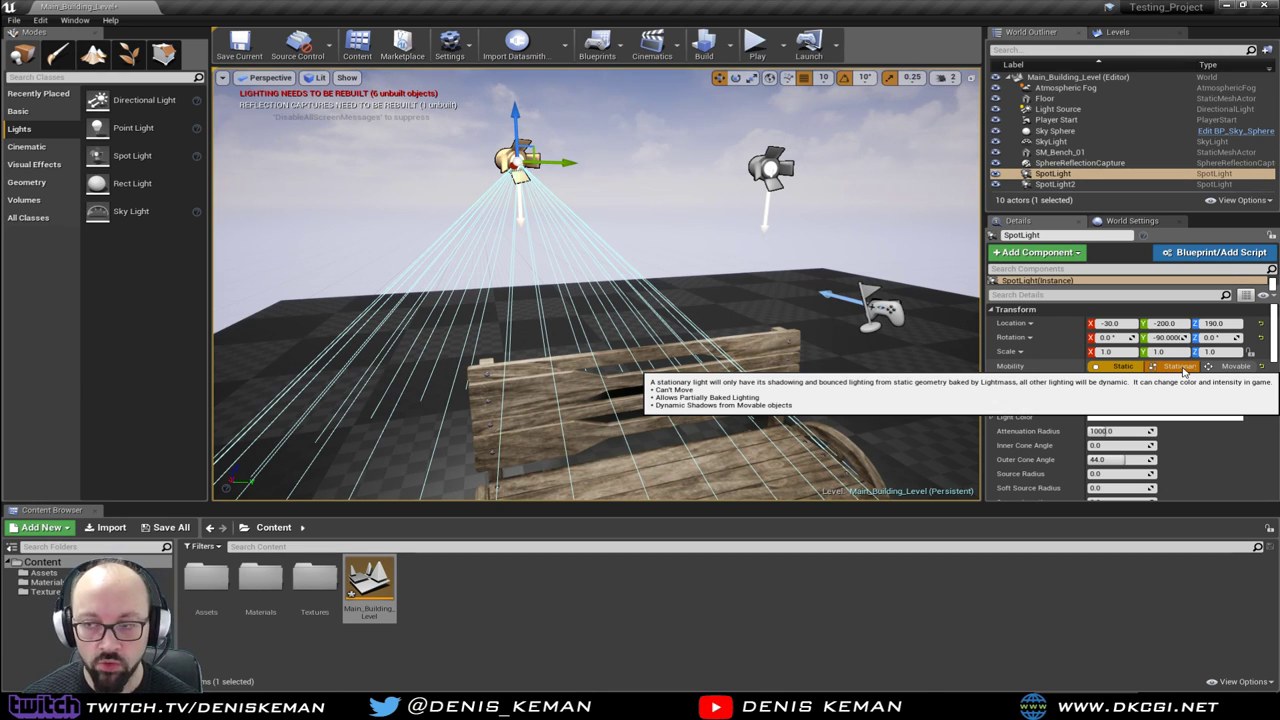
pyautogui.moveTo(630, 350); pyautogui.dragTo(600, 398, button='right')
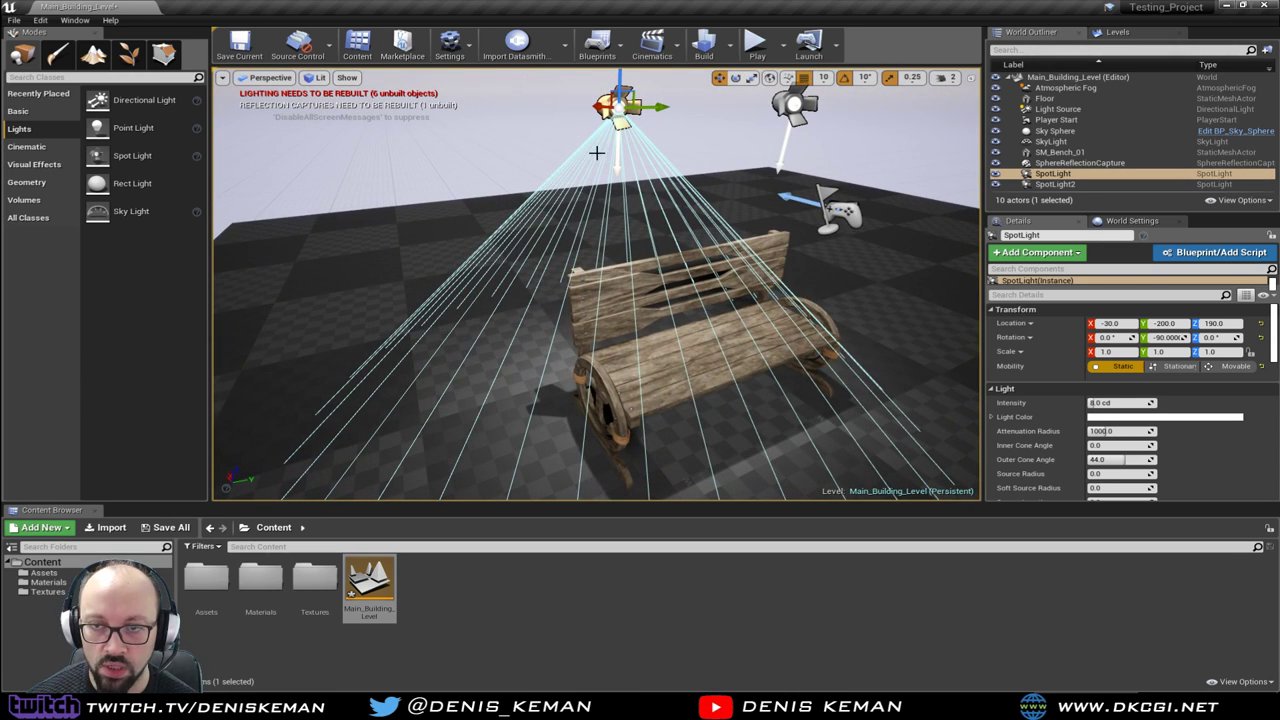
pyautogui.click(1238, 368)
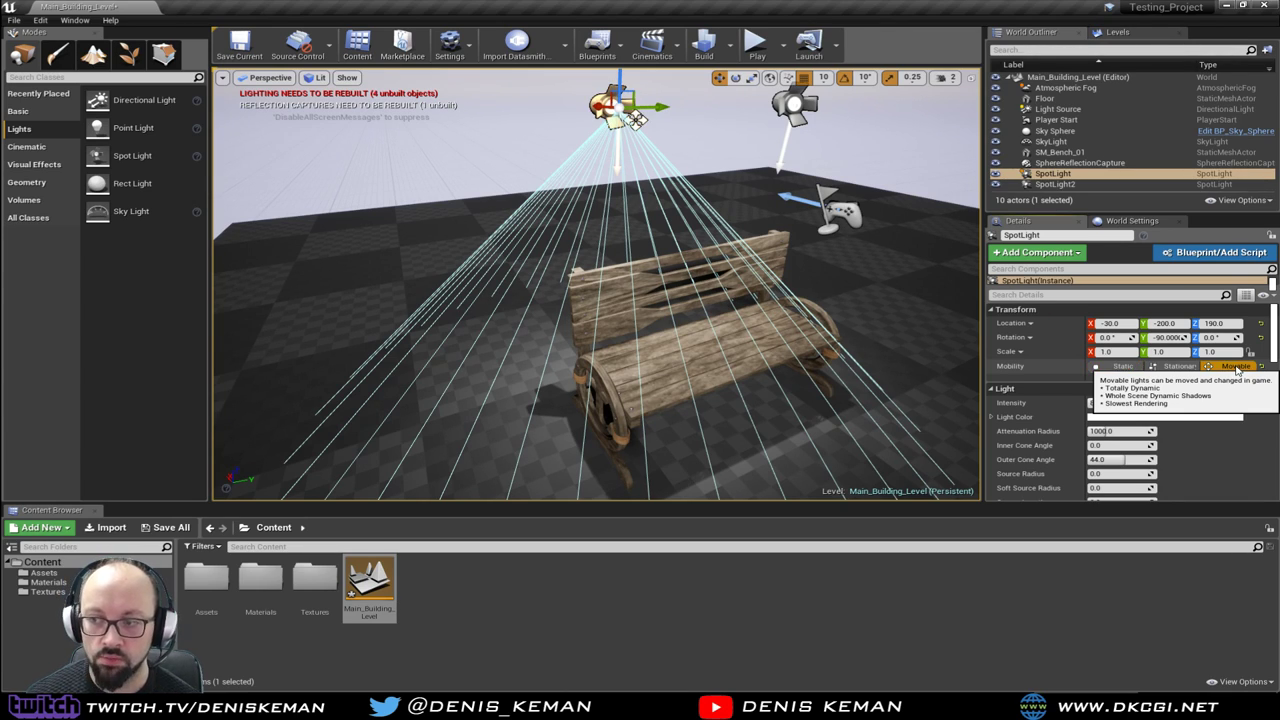
pyautogui.press('Escape')
pyautogui.moveTo(684, 261); pyautogui.dragTo(640, 240, button='right')
pyautogui.moveTo(500, 187); pyautogui.dragTo(684, 261, button='right')
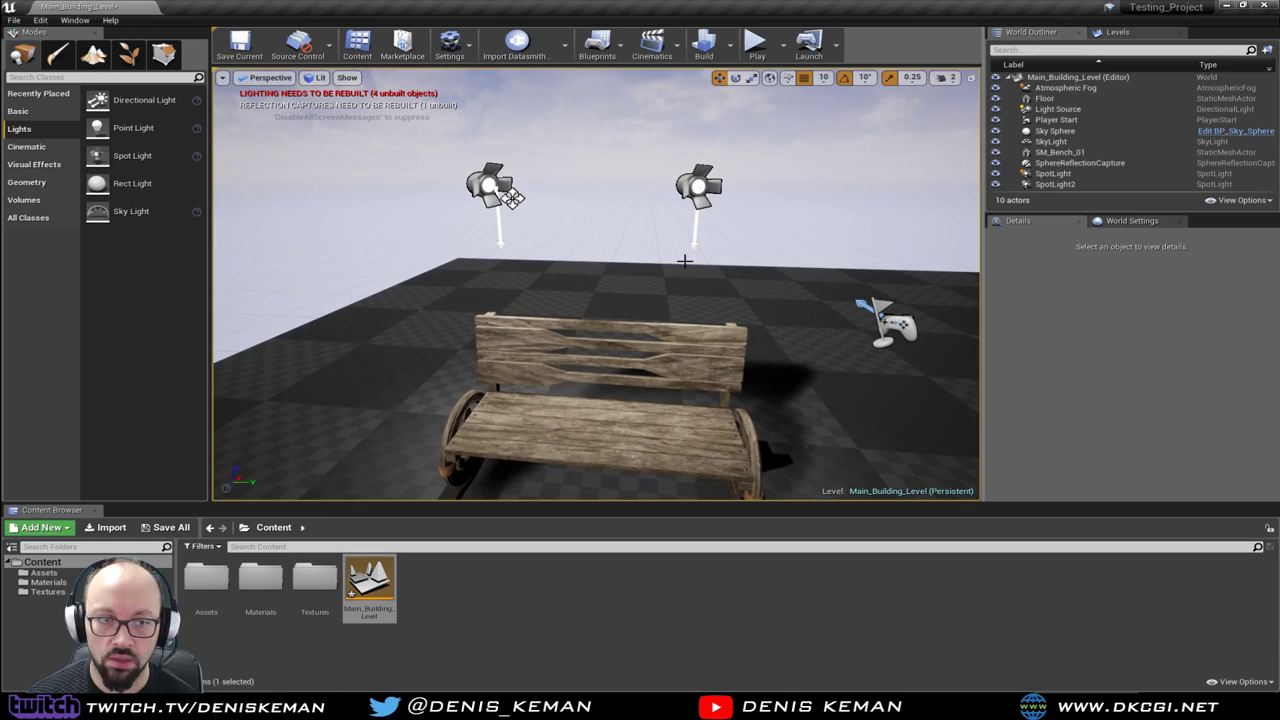
pyautogui.click(489, 185)
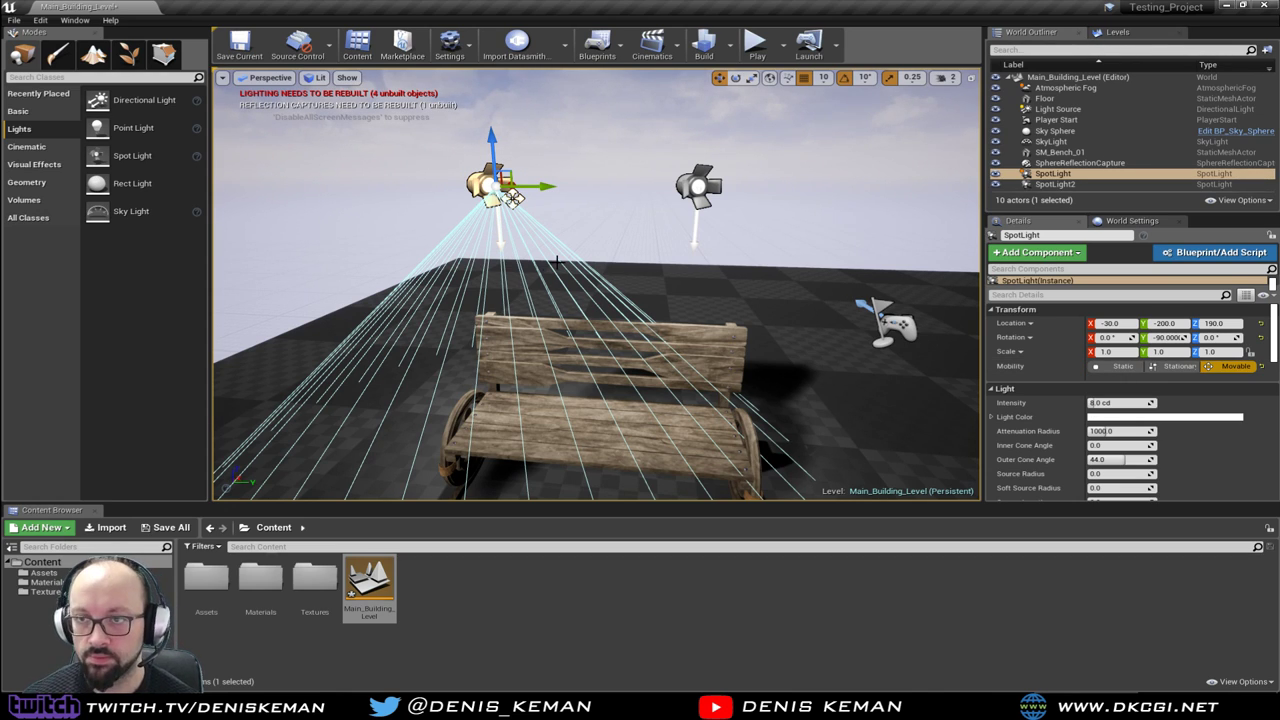
# Step: Switch back to 3ds Max and end the bench's isolation to view the whole container bar
pyautogui.click(1265, 7)
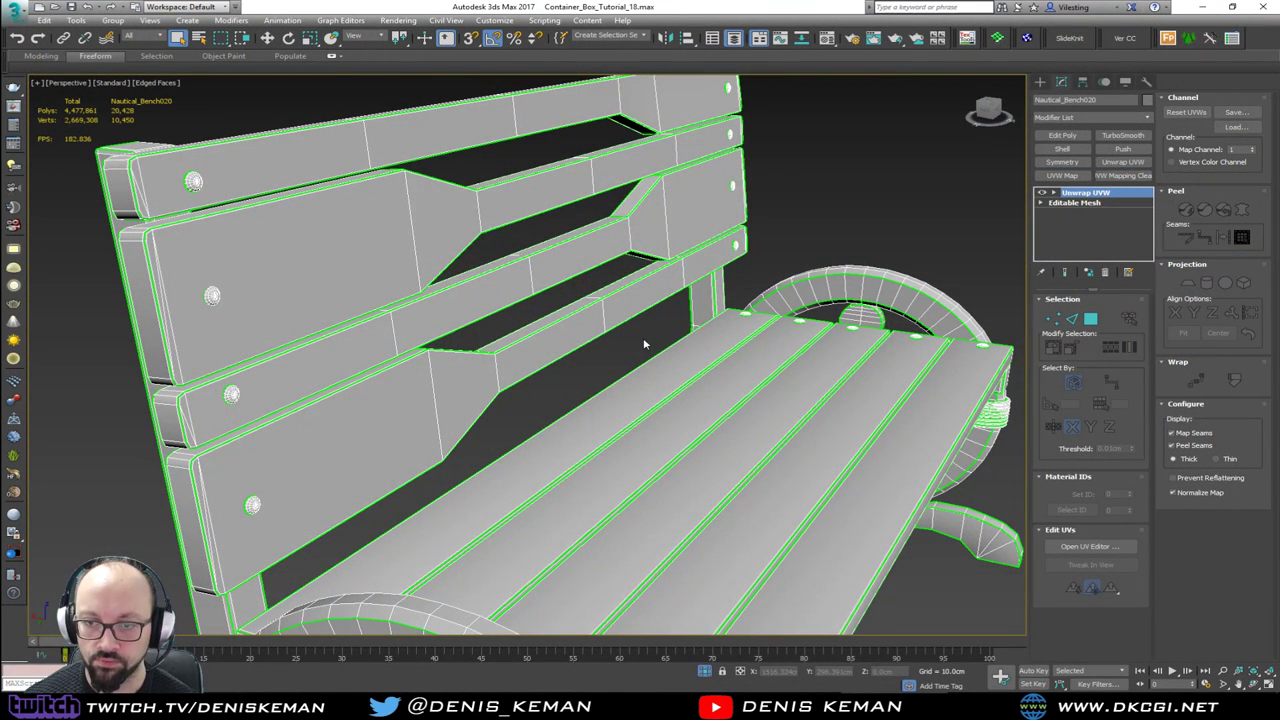
pyautogui.rightClick(759, 340)
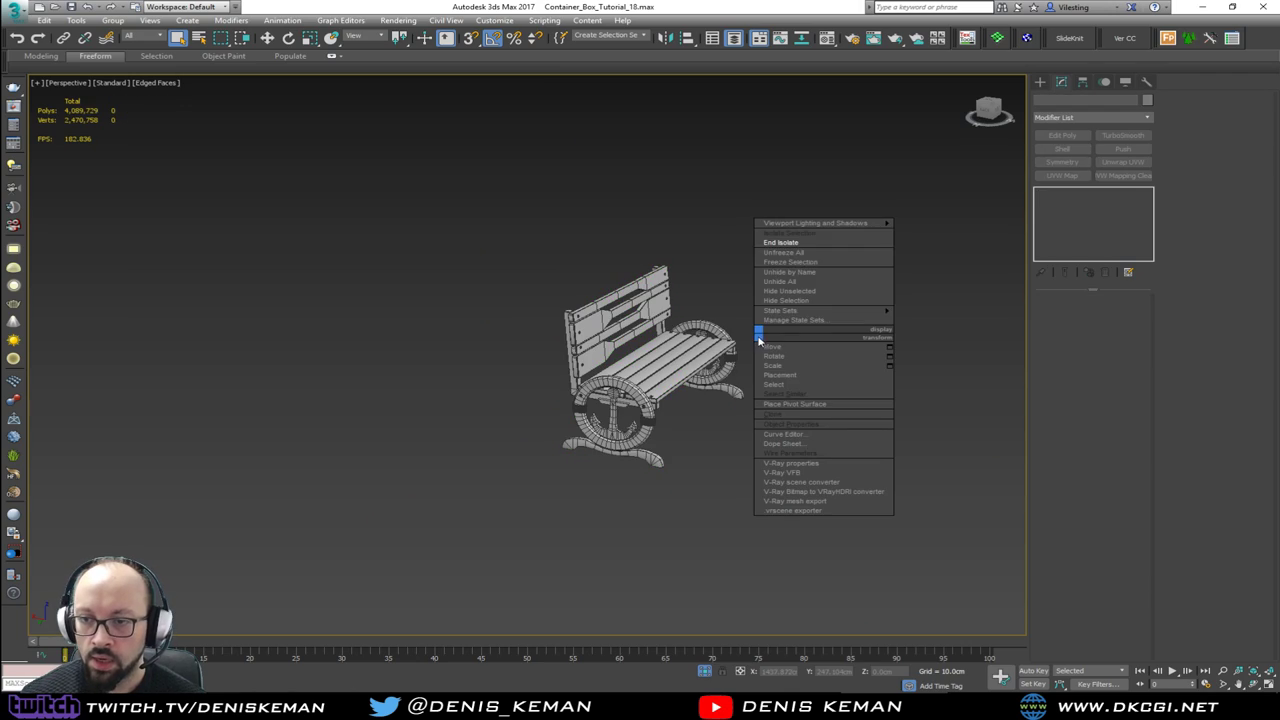
pyautogui.click(806, 242)
pyautogui.scroll(-10, 666, 345)
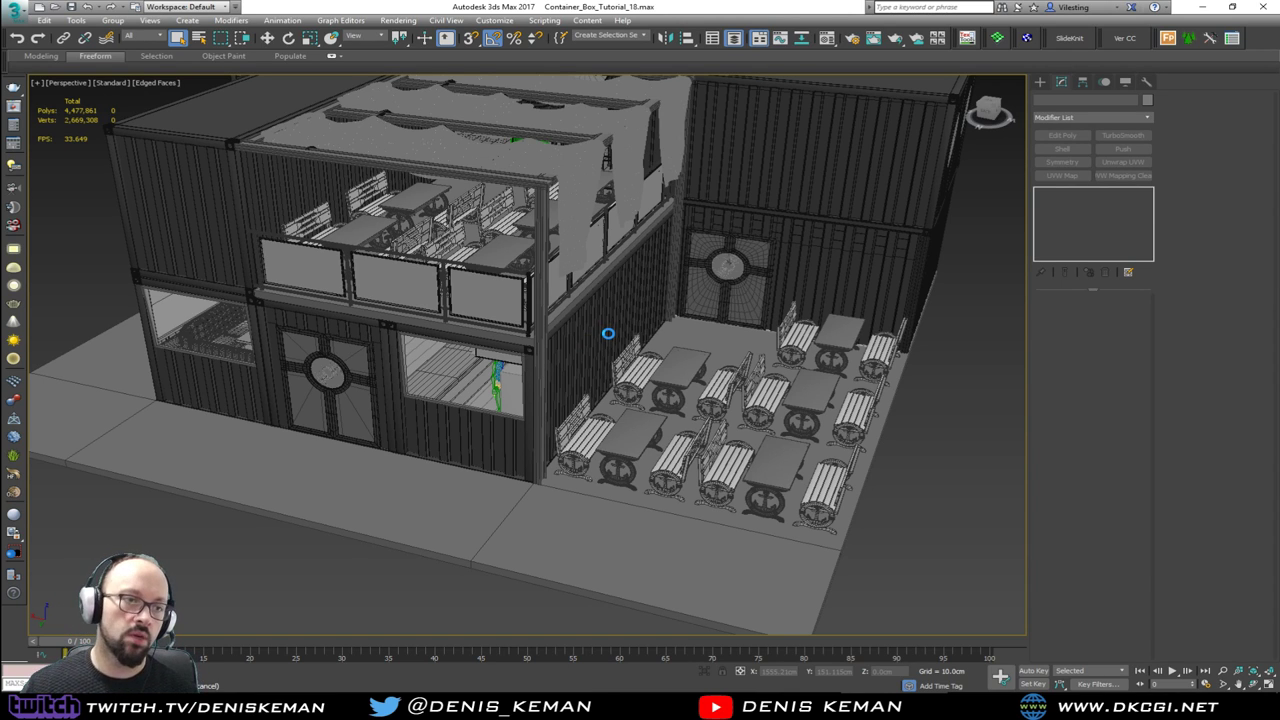
pyautogui.keyDown('alt'); pyautogui.moveTo(608, 334); pyautogui.dragTo(575, 313, button='middle'); pyautogui.keyUp('alt')
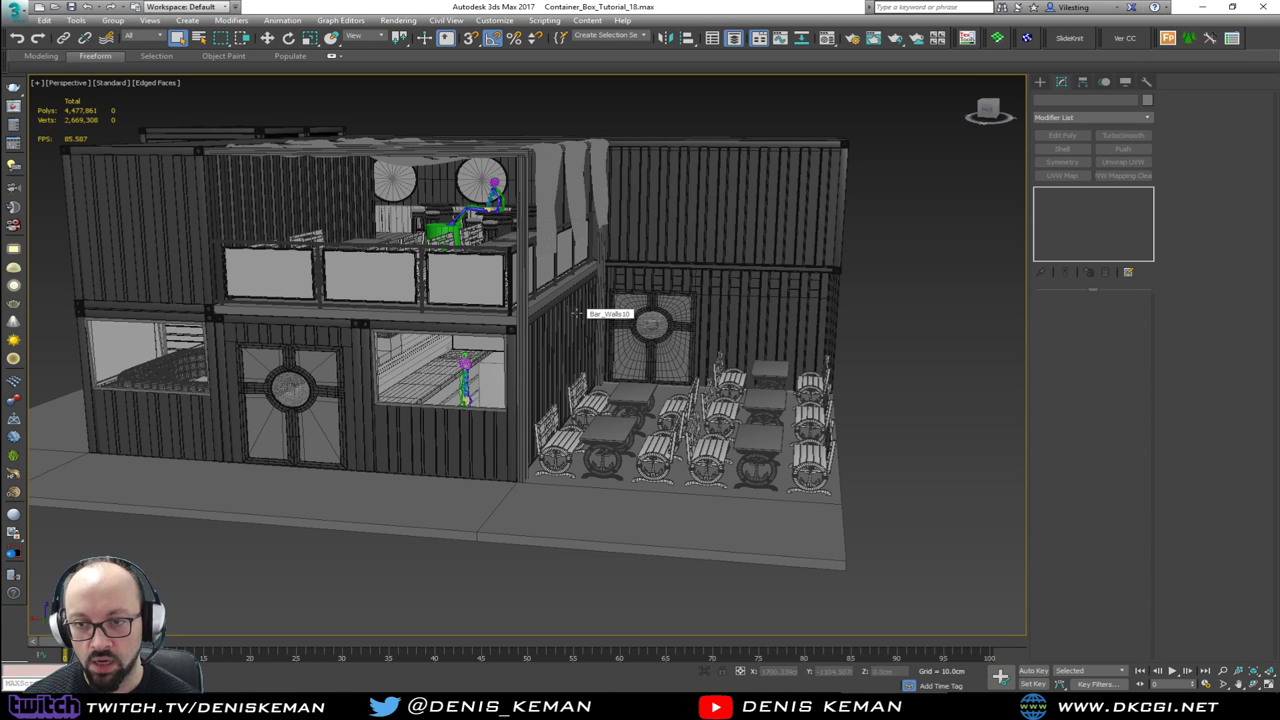
pyautogui.keyDown('alt'); pyautogui.moveTo(586, 310); pyautogui.dragTo(541, 338, button='middle'); pyautogui.keyUp('alt')
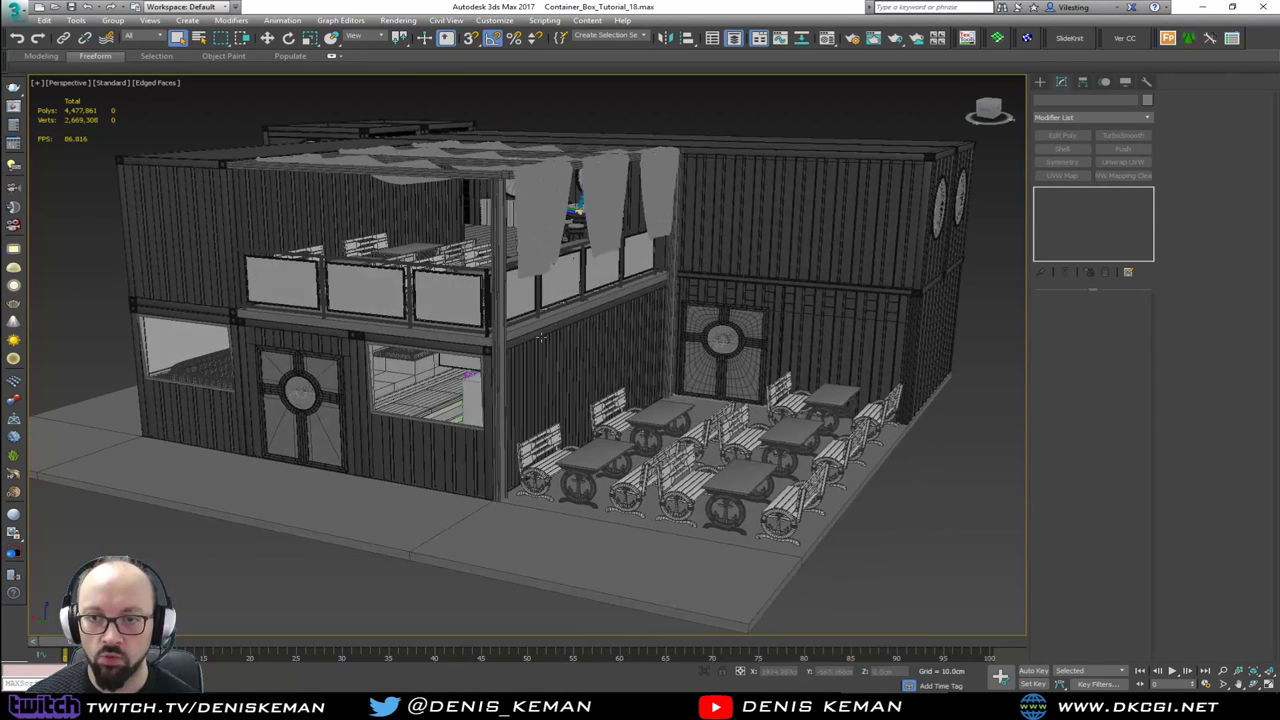